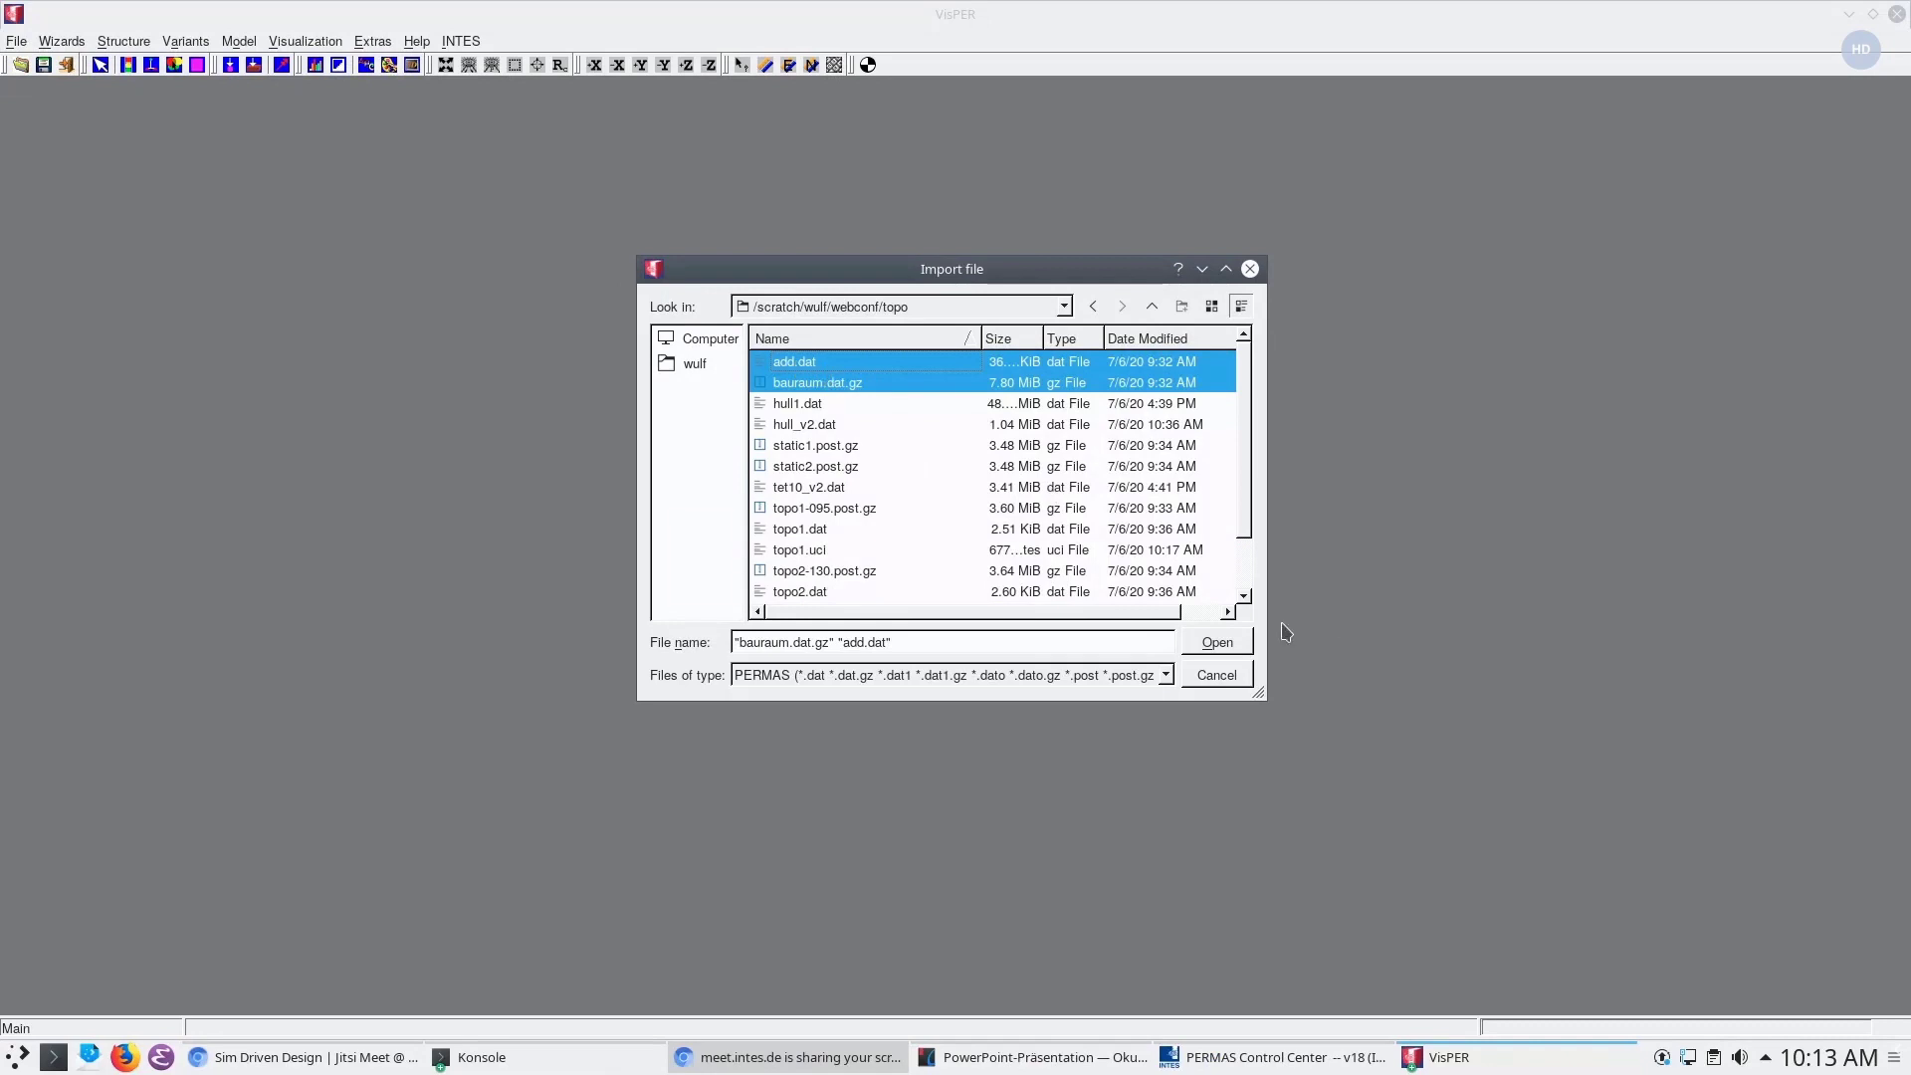
Import the selected model files bauraum.dat.gz and add.dat together
left_click(1216, 641)
left_click(862, 736)
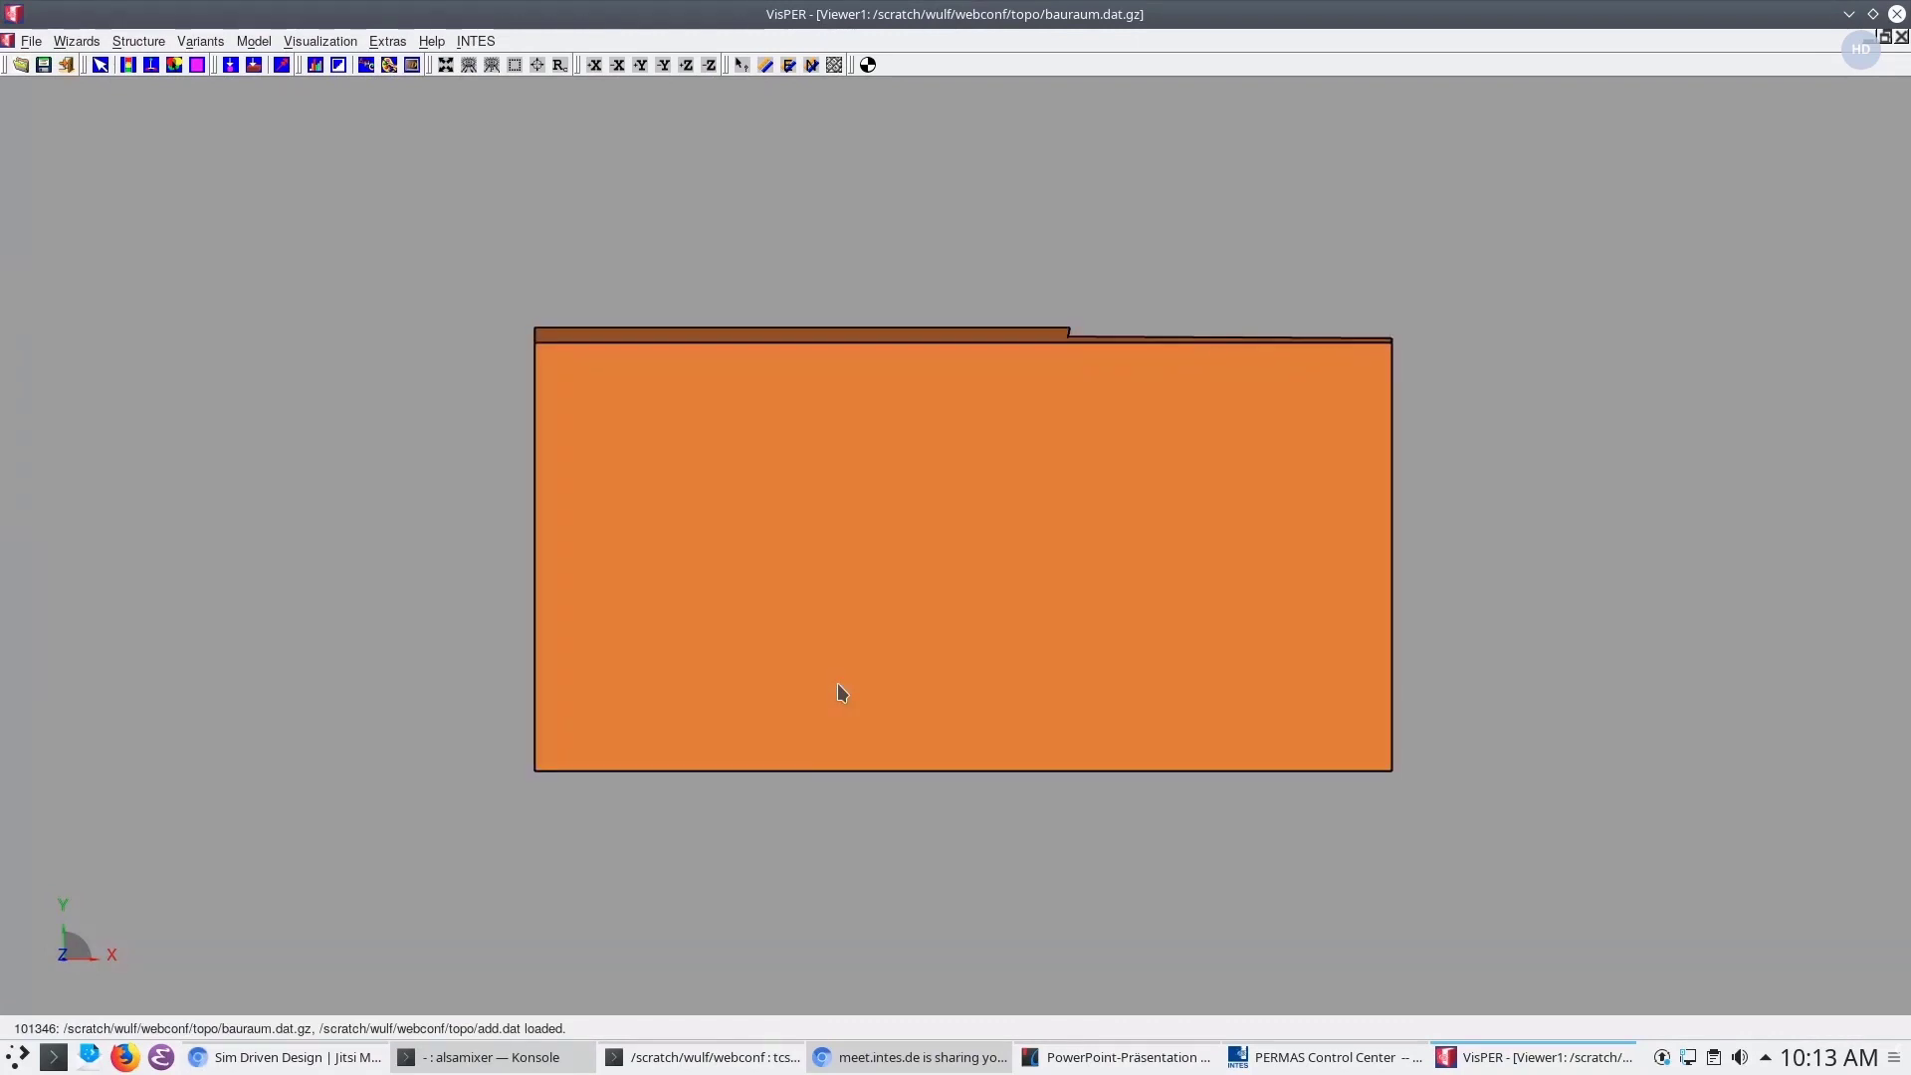
Examine the imported design space from several sides, including the underside with its two pins, angled tube and rectangular pocket
middle_click_drag(744, 763, 759, 550)
middle_click_drag(924, 550, 936, 528)
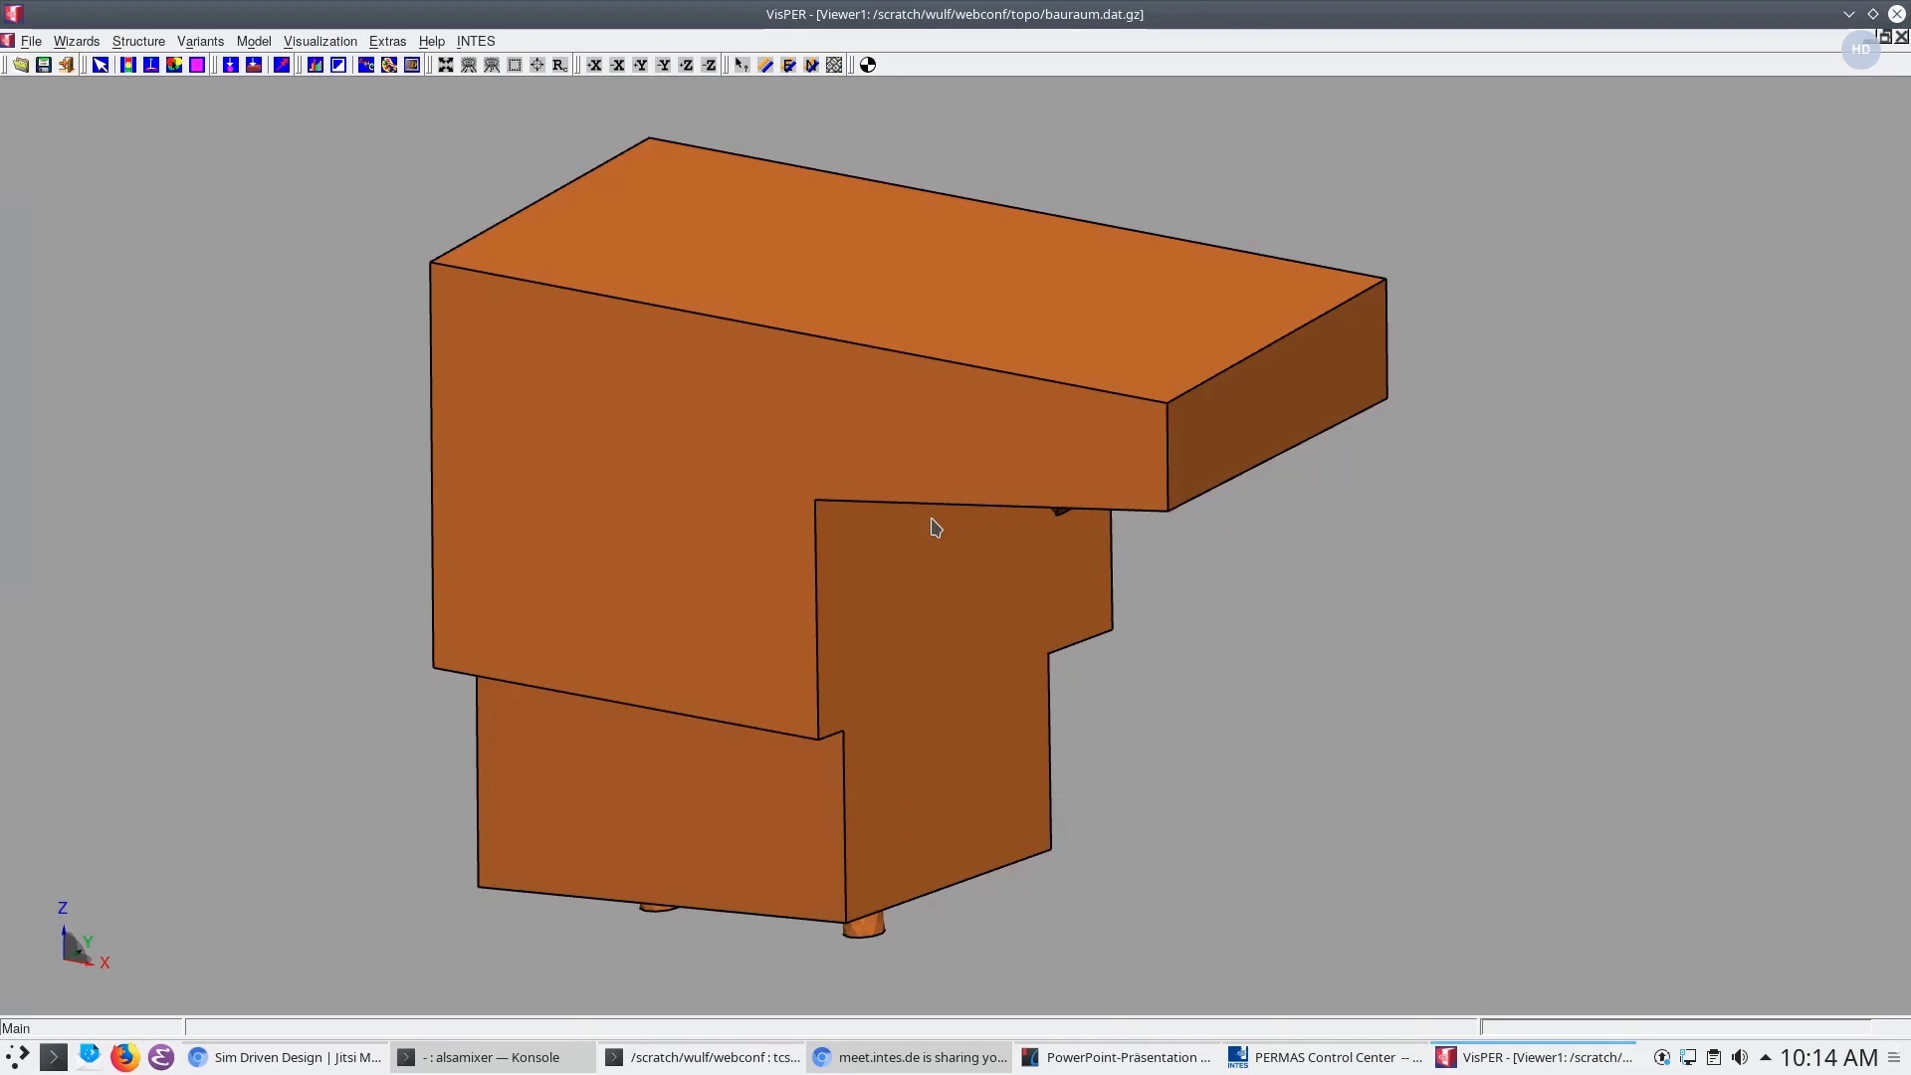
scroll(936, 527, "down", 3)
mouse_move(896, 544)
middle_mouse_down()
mouse_move(836, 578)
mouse_move(895, 541)
mouse_move(936, 454)
mouse_move(905, 465)
mouse_move(908, 381)
mouse_move(950, 457)
mouse_move(896, 403)
mouse_move(985, 350)
mouse_move(1007, 391)
mouse_move(945, 488)
mouse_move(866, 555)
mouse_move(804, 509)
mouse_move(876, 468)
mouse_move(926, 478)
mouse_move(917, 444)
mouse_move(908, 475)
mouse_move(1045, 477)
mouse_move(830, 463)
middle_mouse_up()
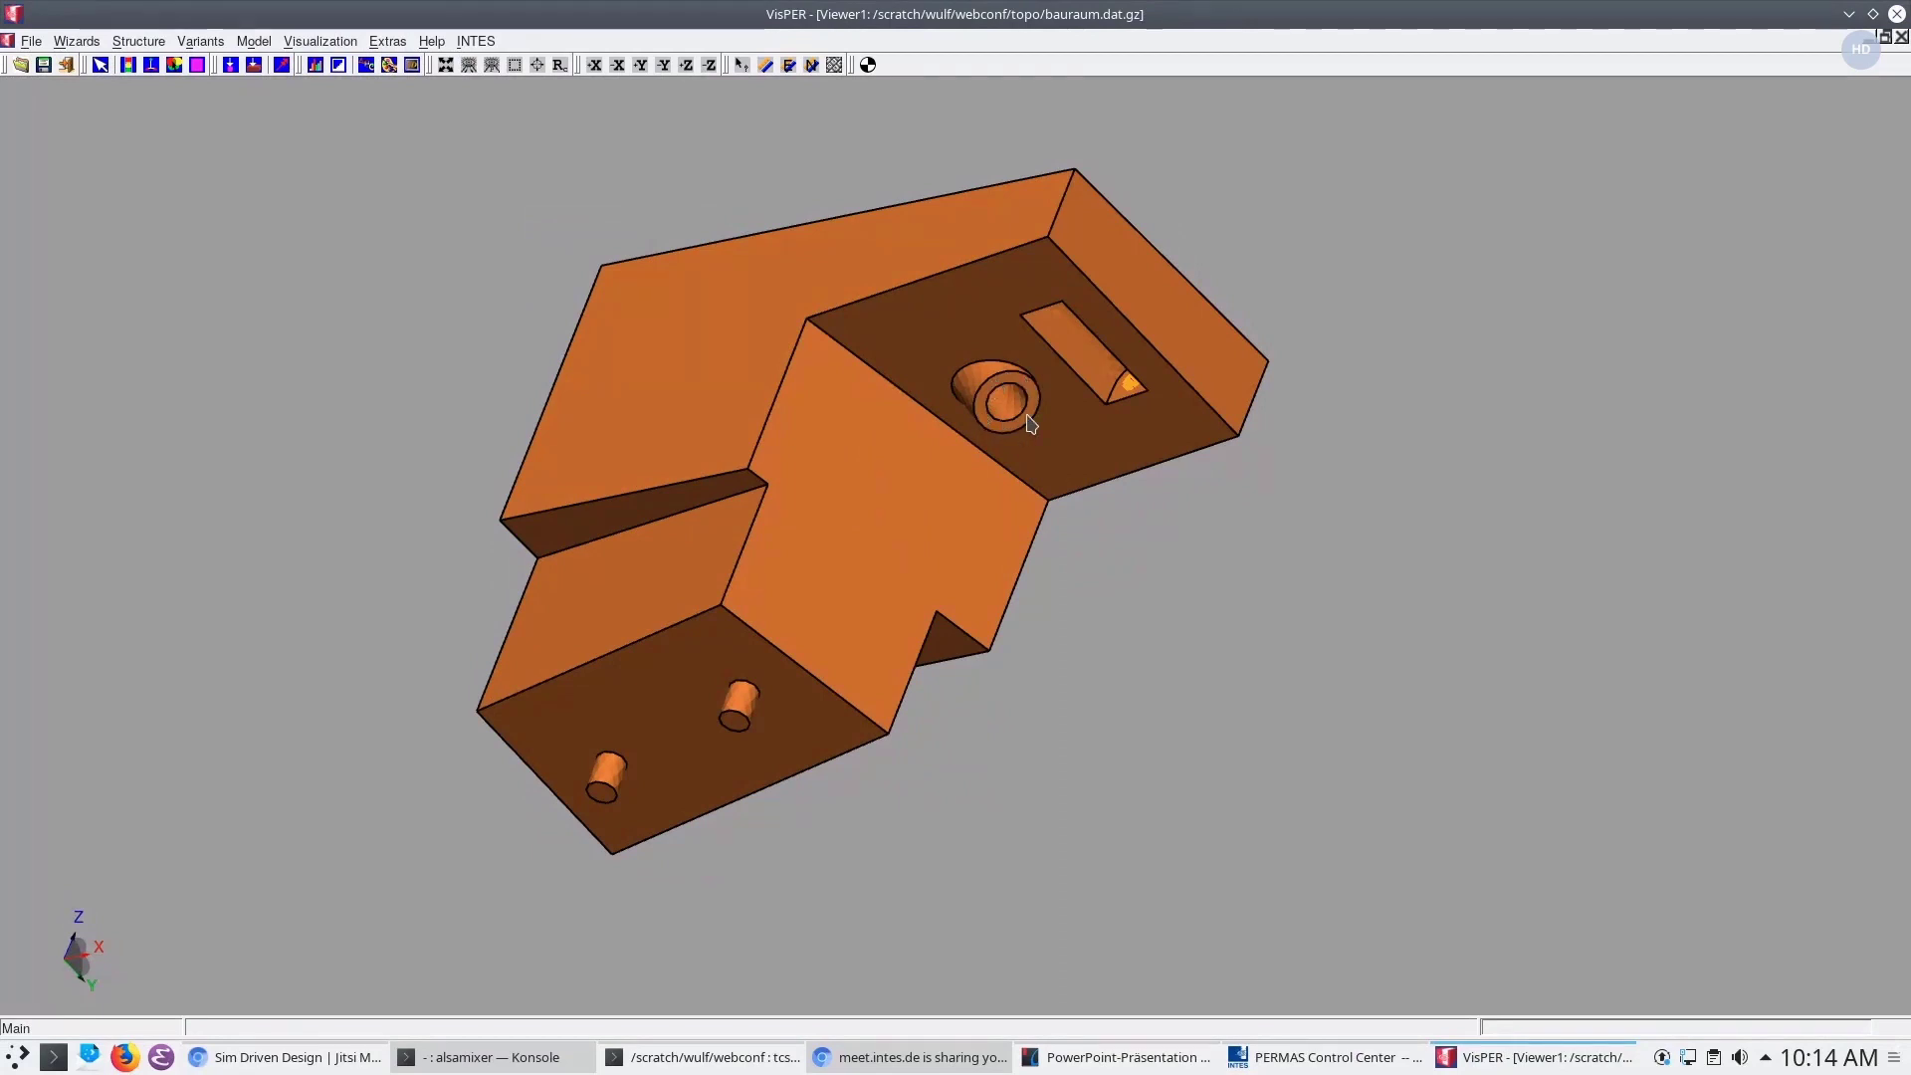
middle_click_drag(939, 484, 981, 588)
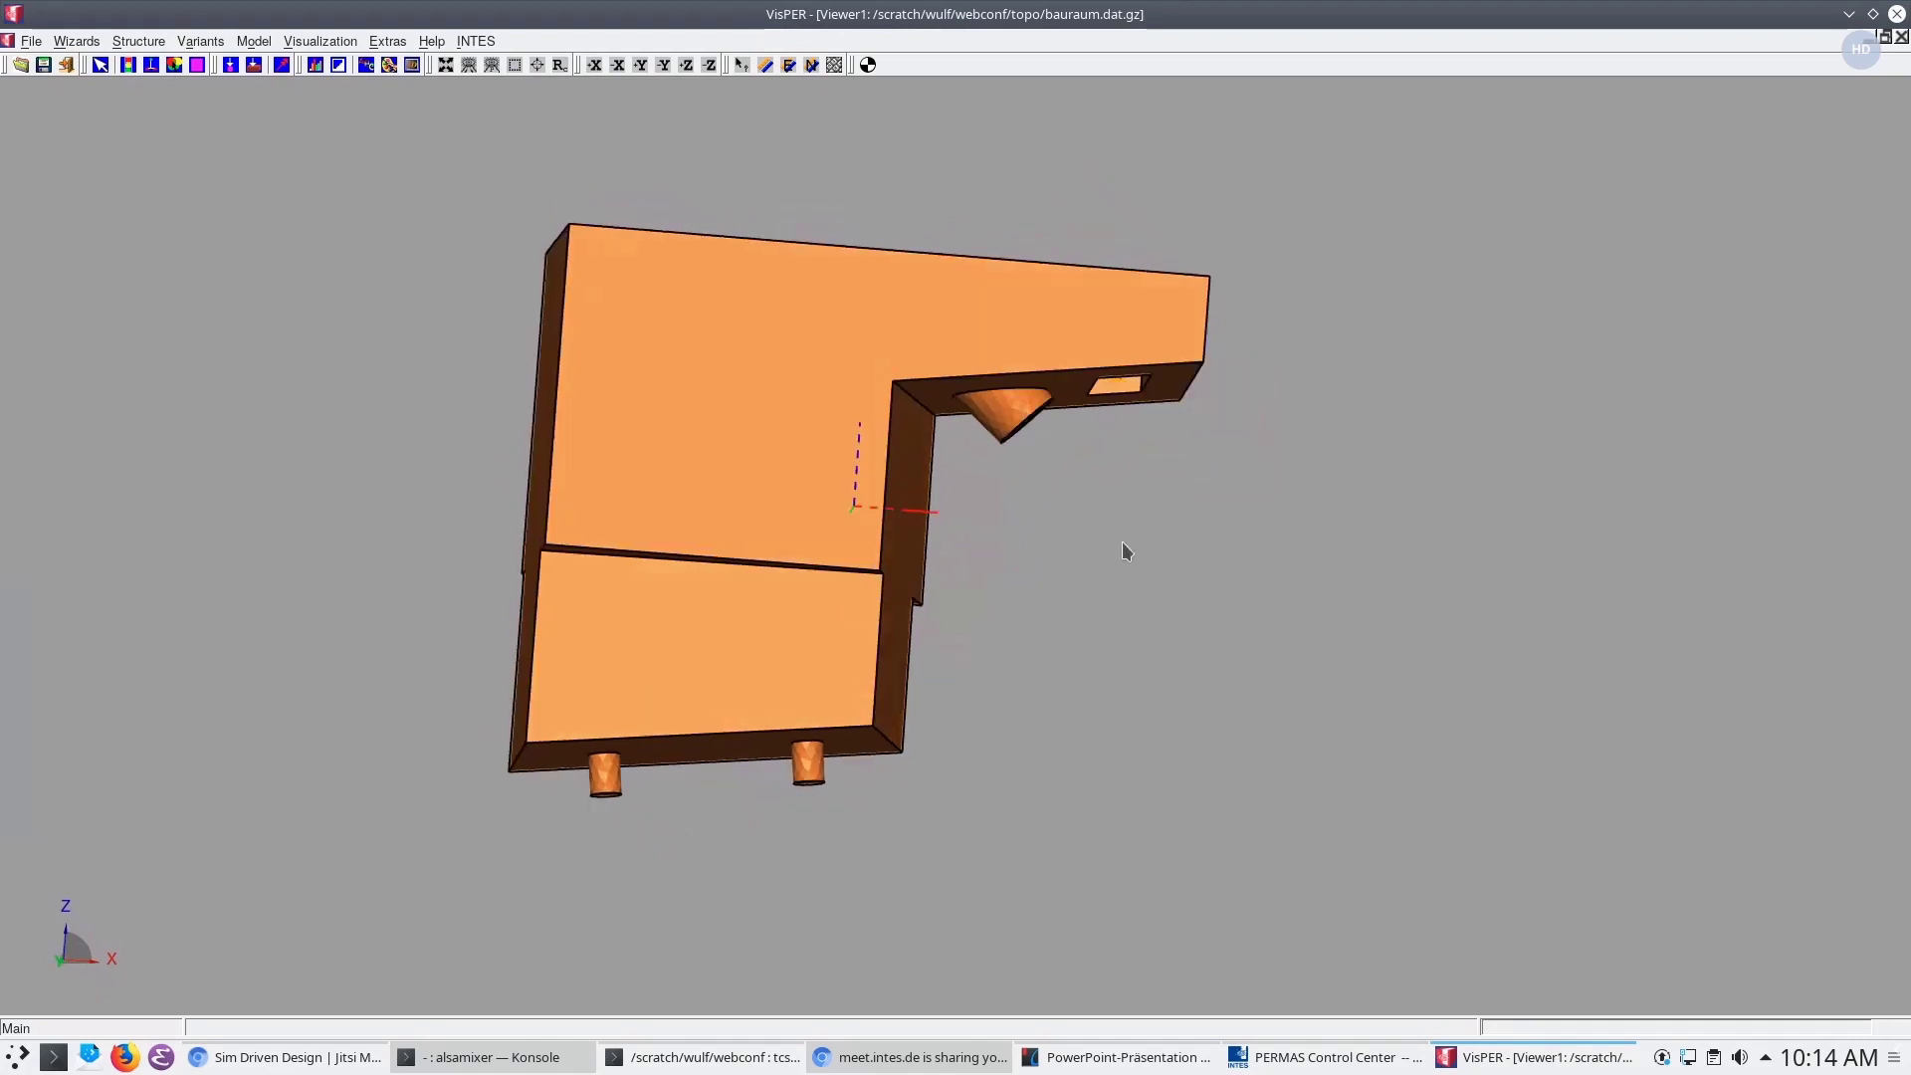
middle_click_drag(973, 512, 1168, 541)
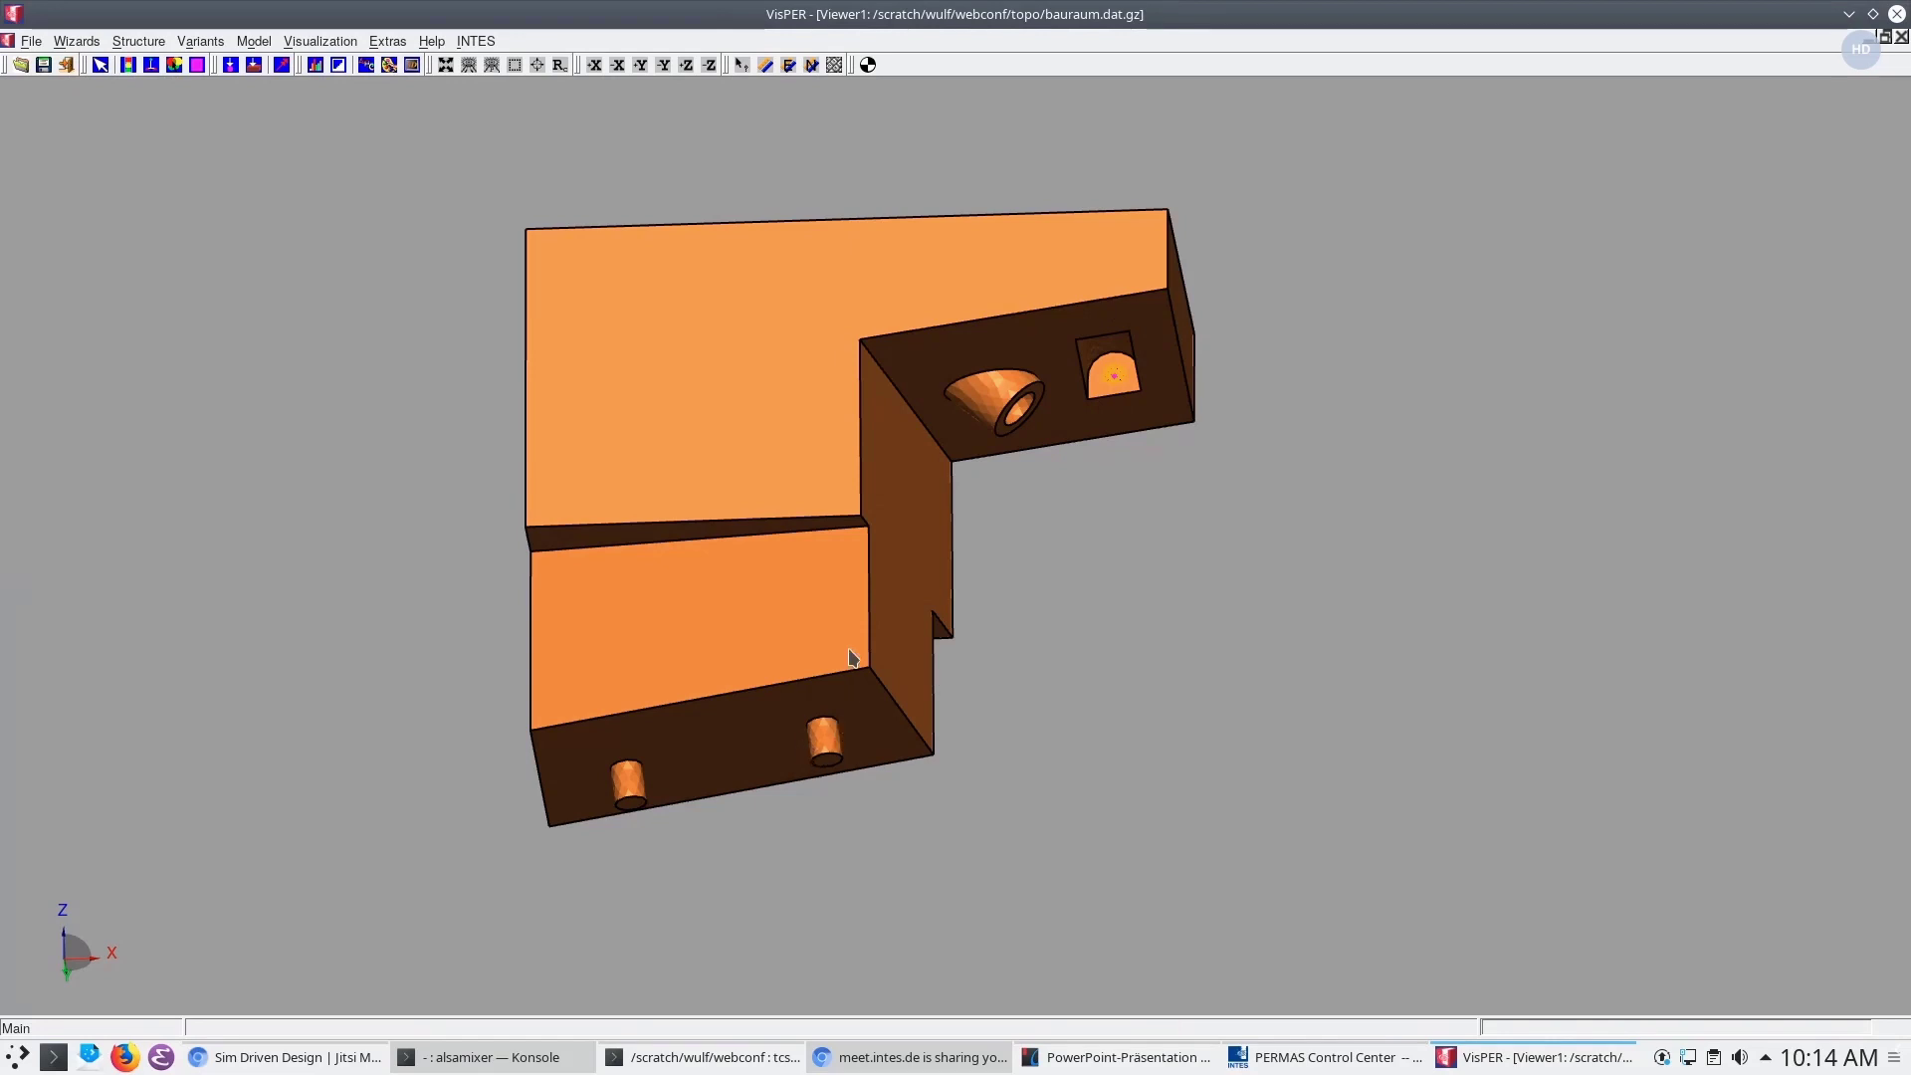
middle_click_drag(851, 657, 844, 786)
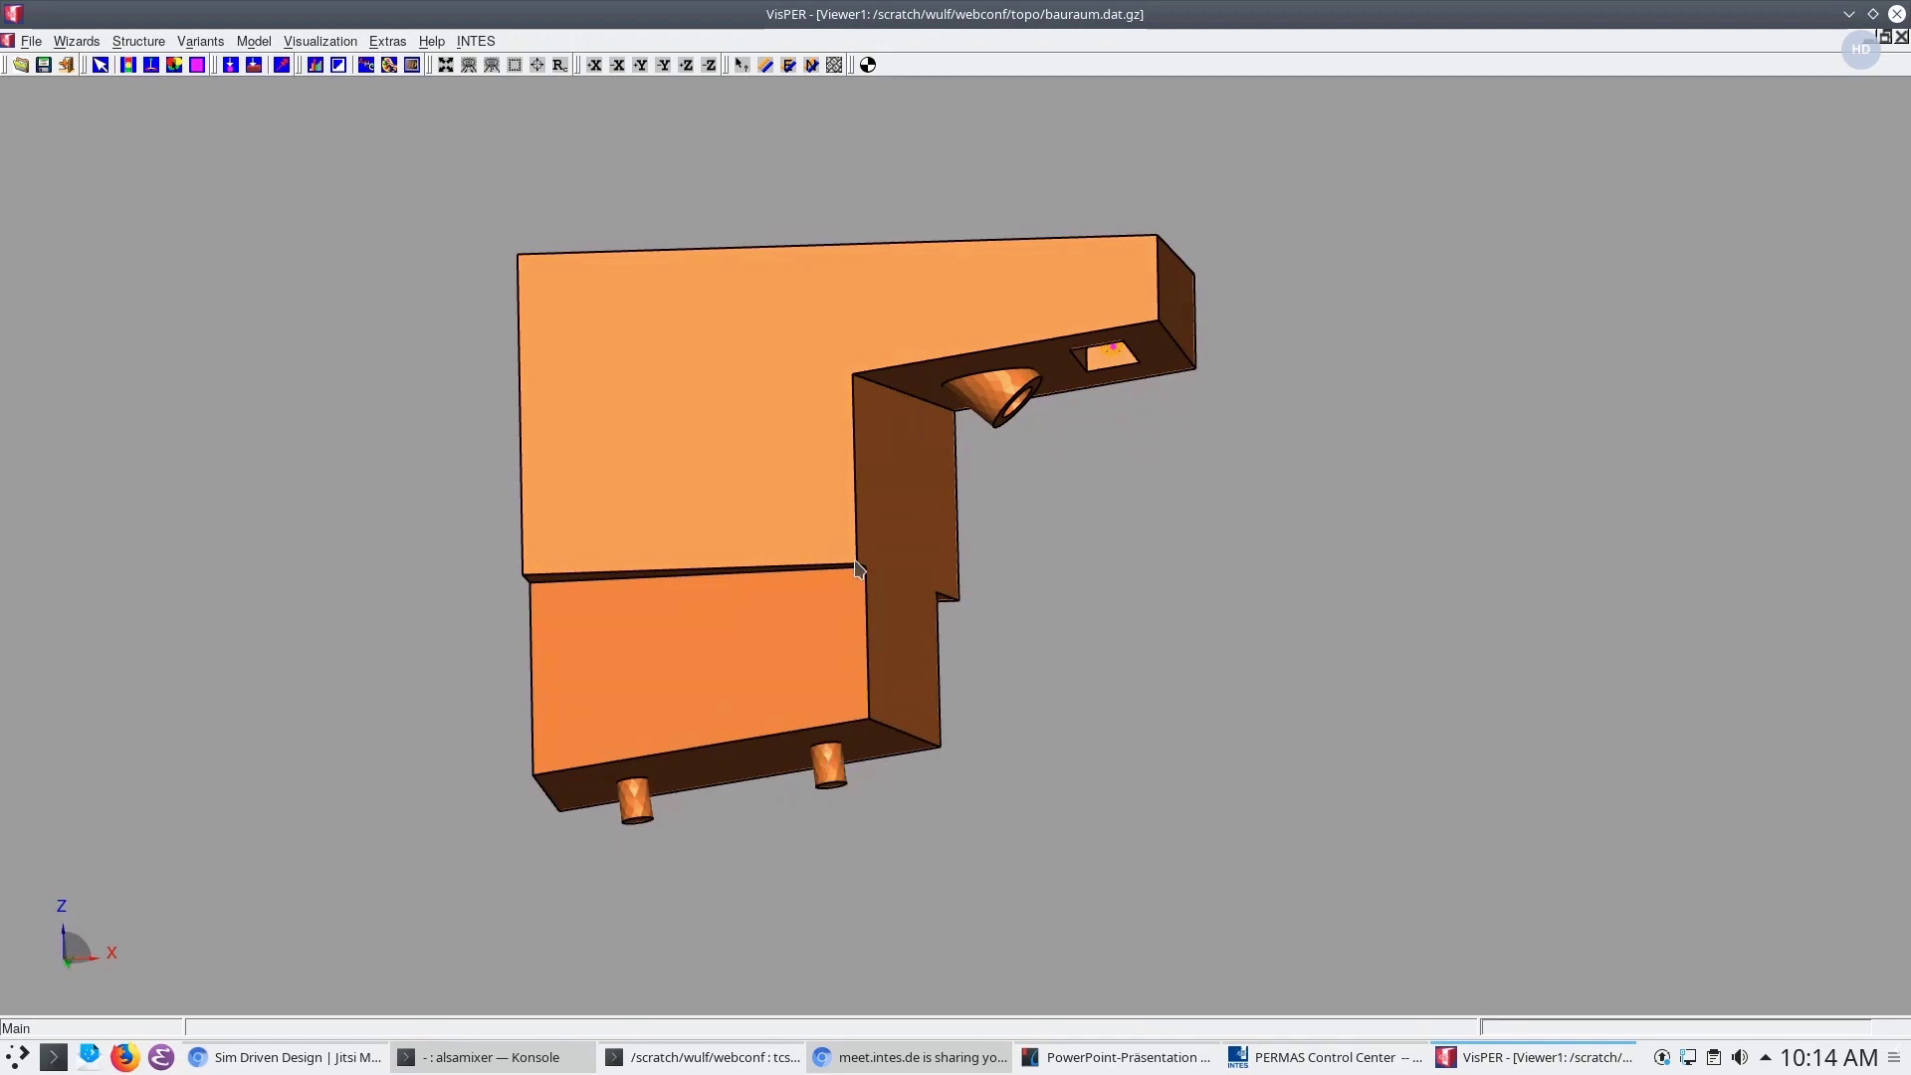
middle_click_drag(851, 756, 815, 414)
middle_click_drag(780, 618, 731, 517)
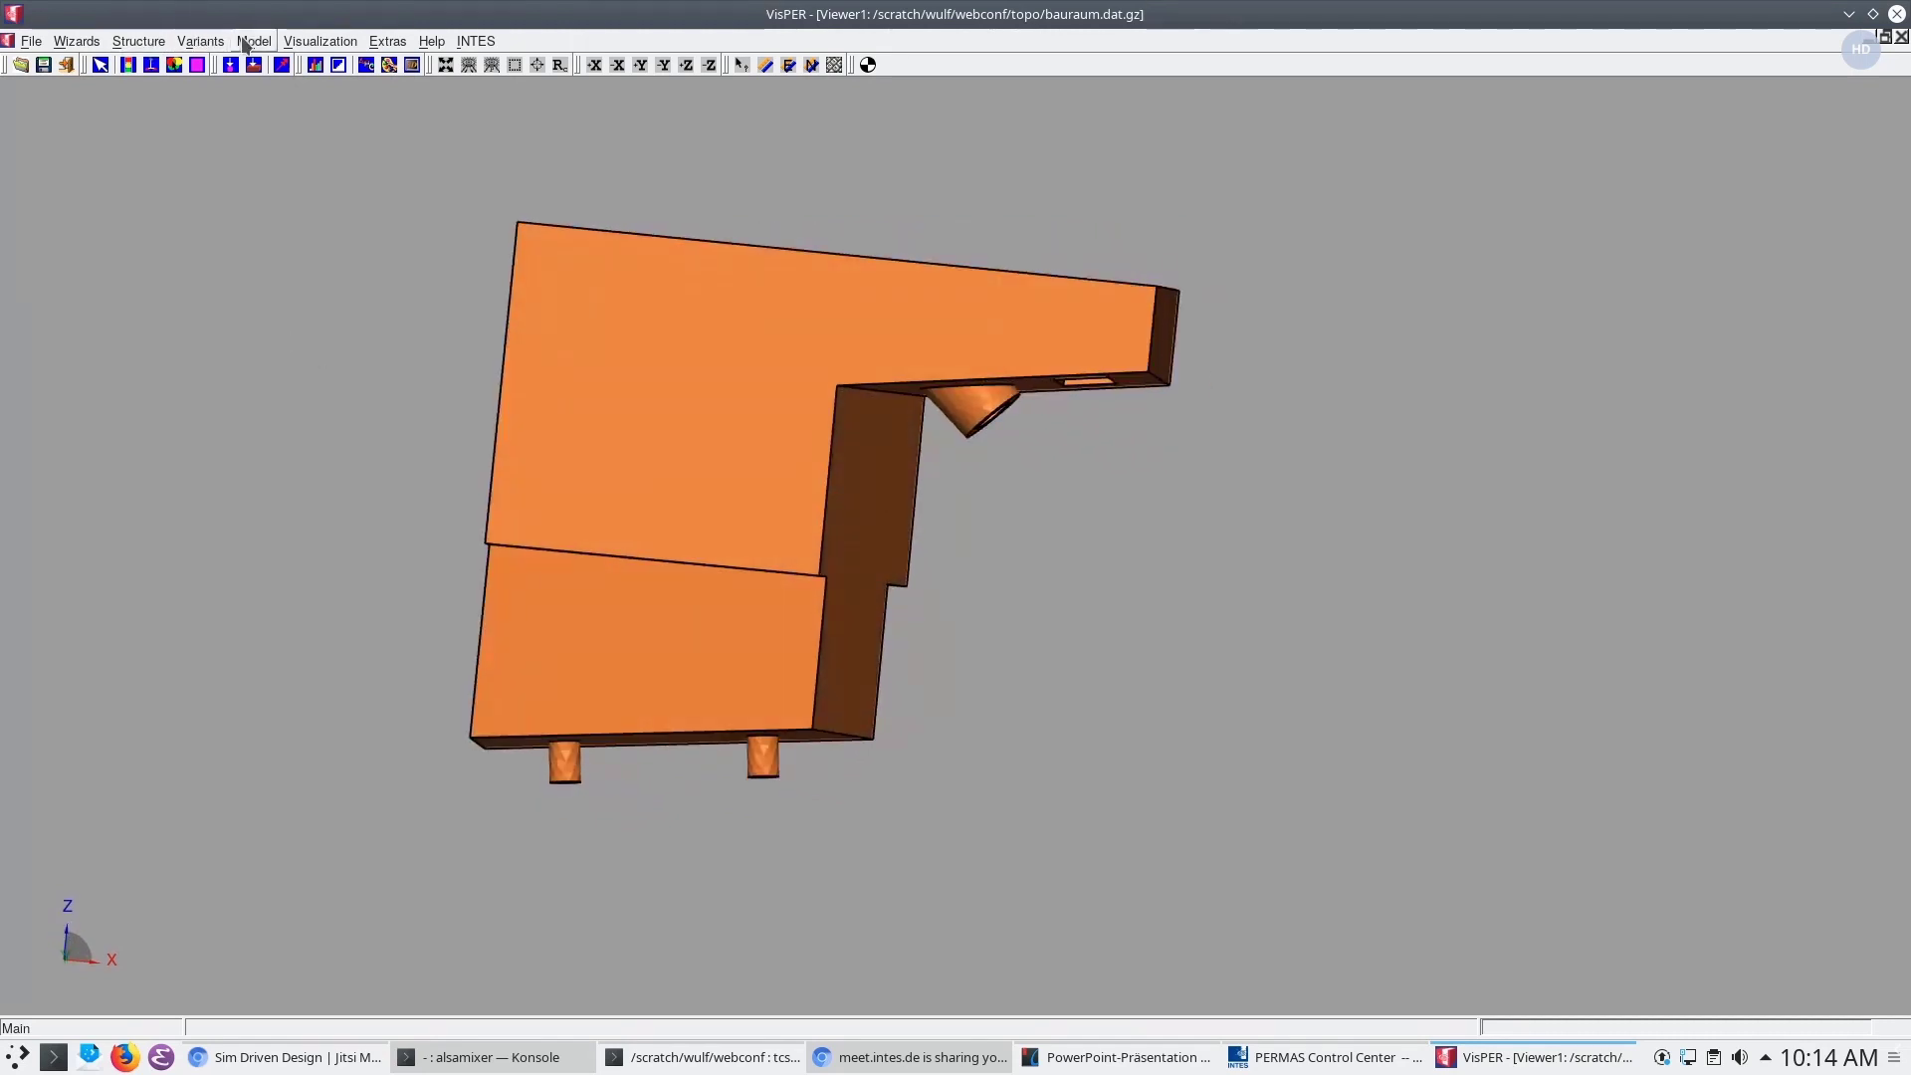
Display the concentrated loads of load pattern LPAT_1 on nodes 88130 and 88131 and inspect their direction on the model
left_click(251, 41)
mouse_move(218, 46)
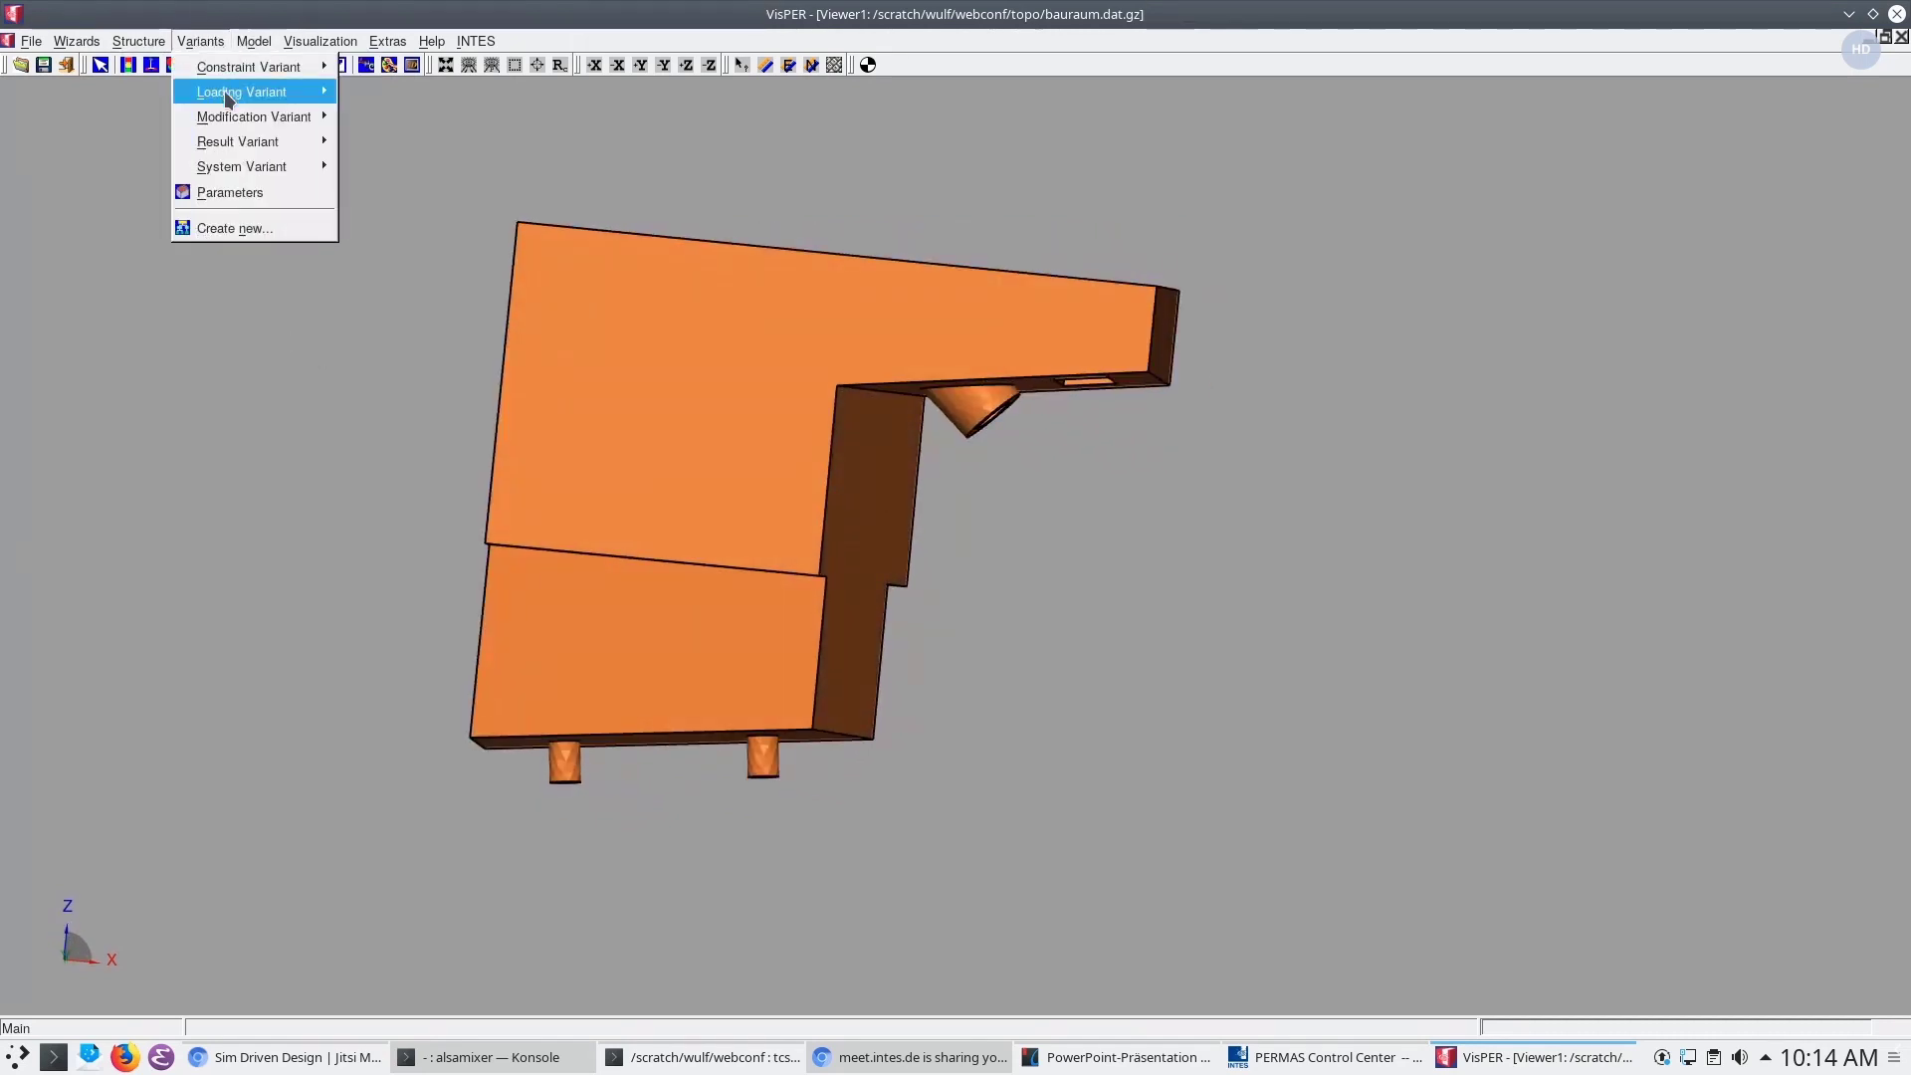
mouse_move(249, 92)
left_click(382, 92)
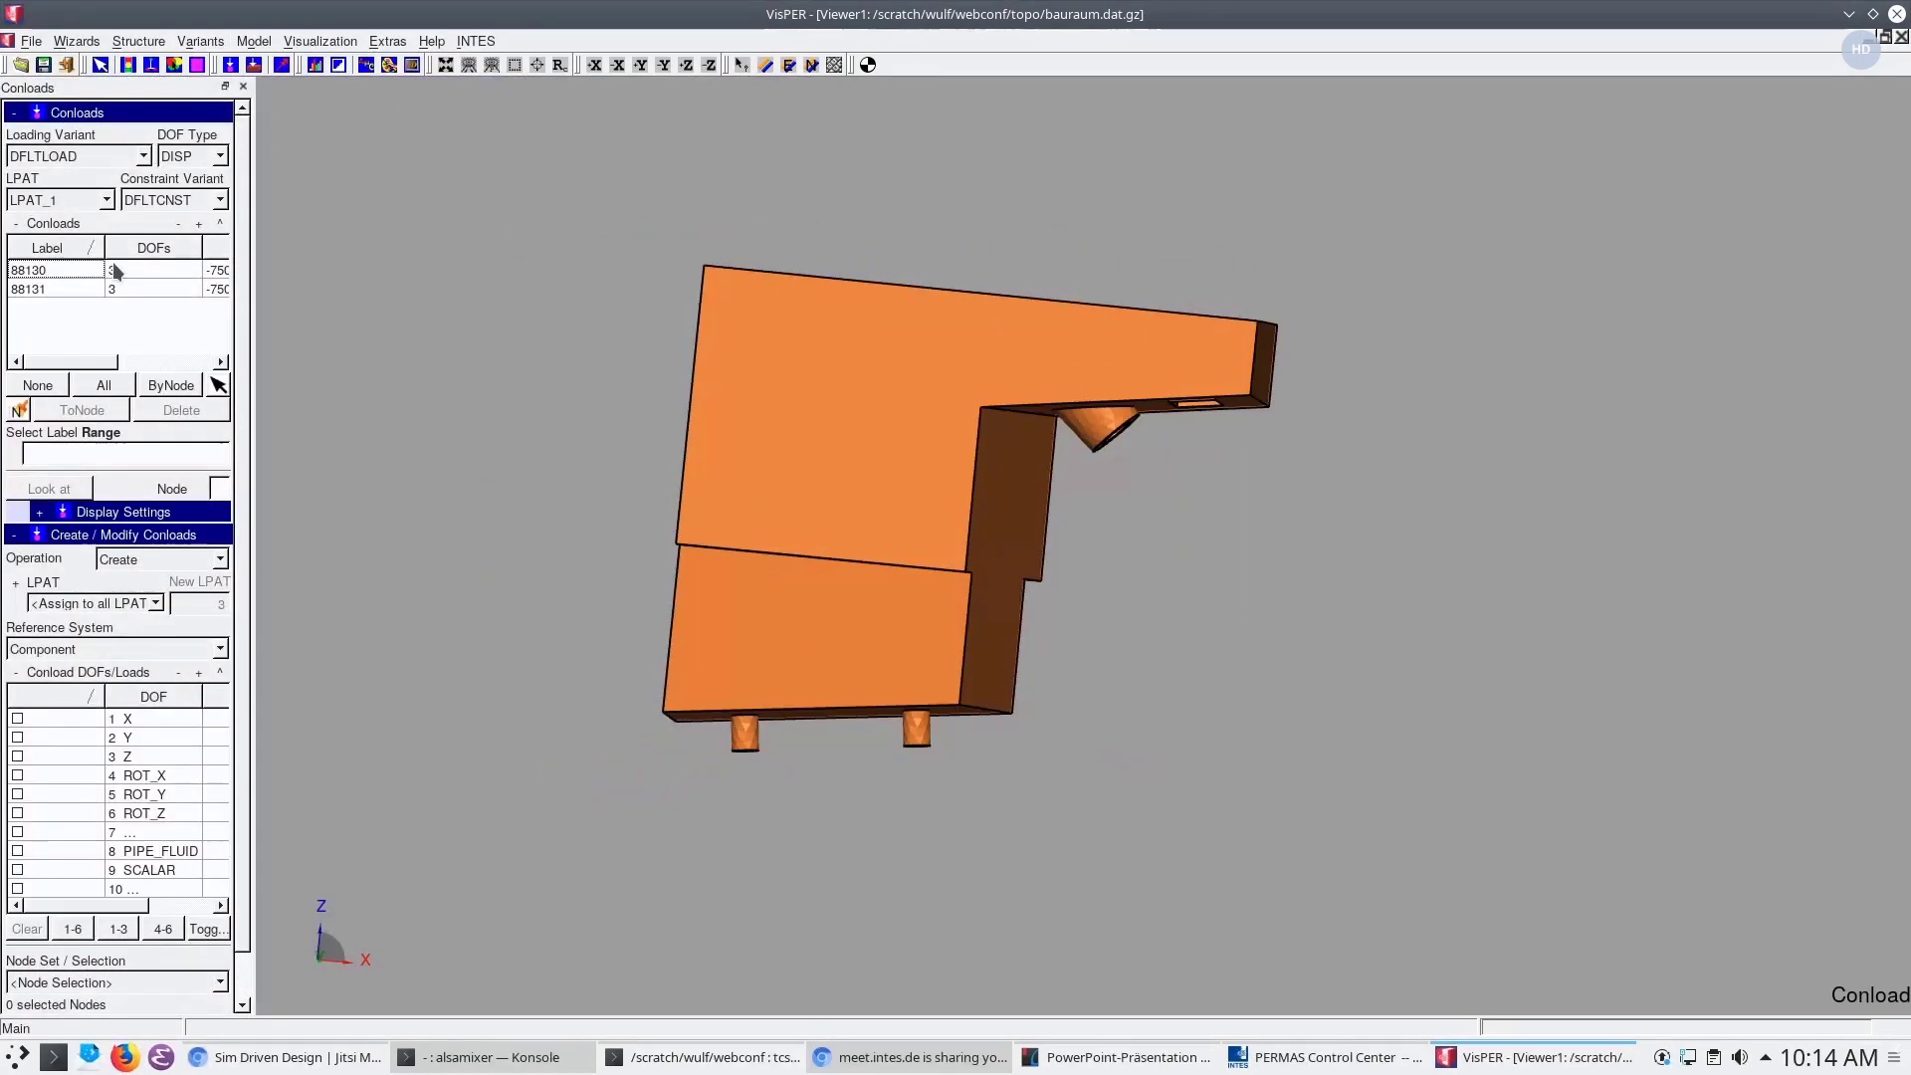
left_click(84, 270)
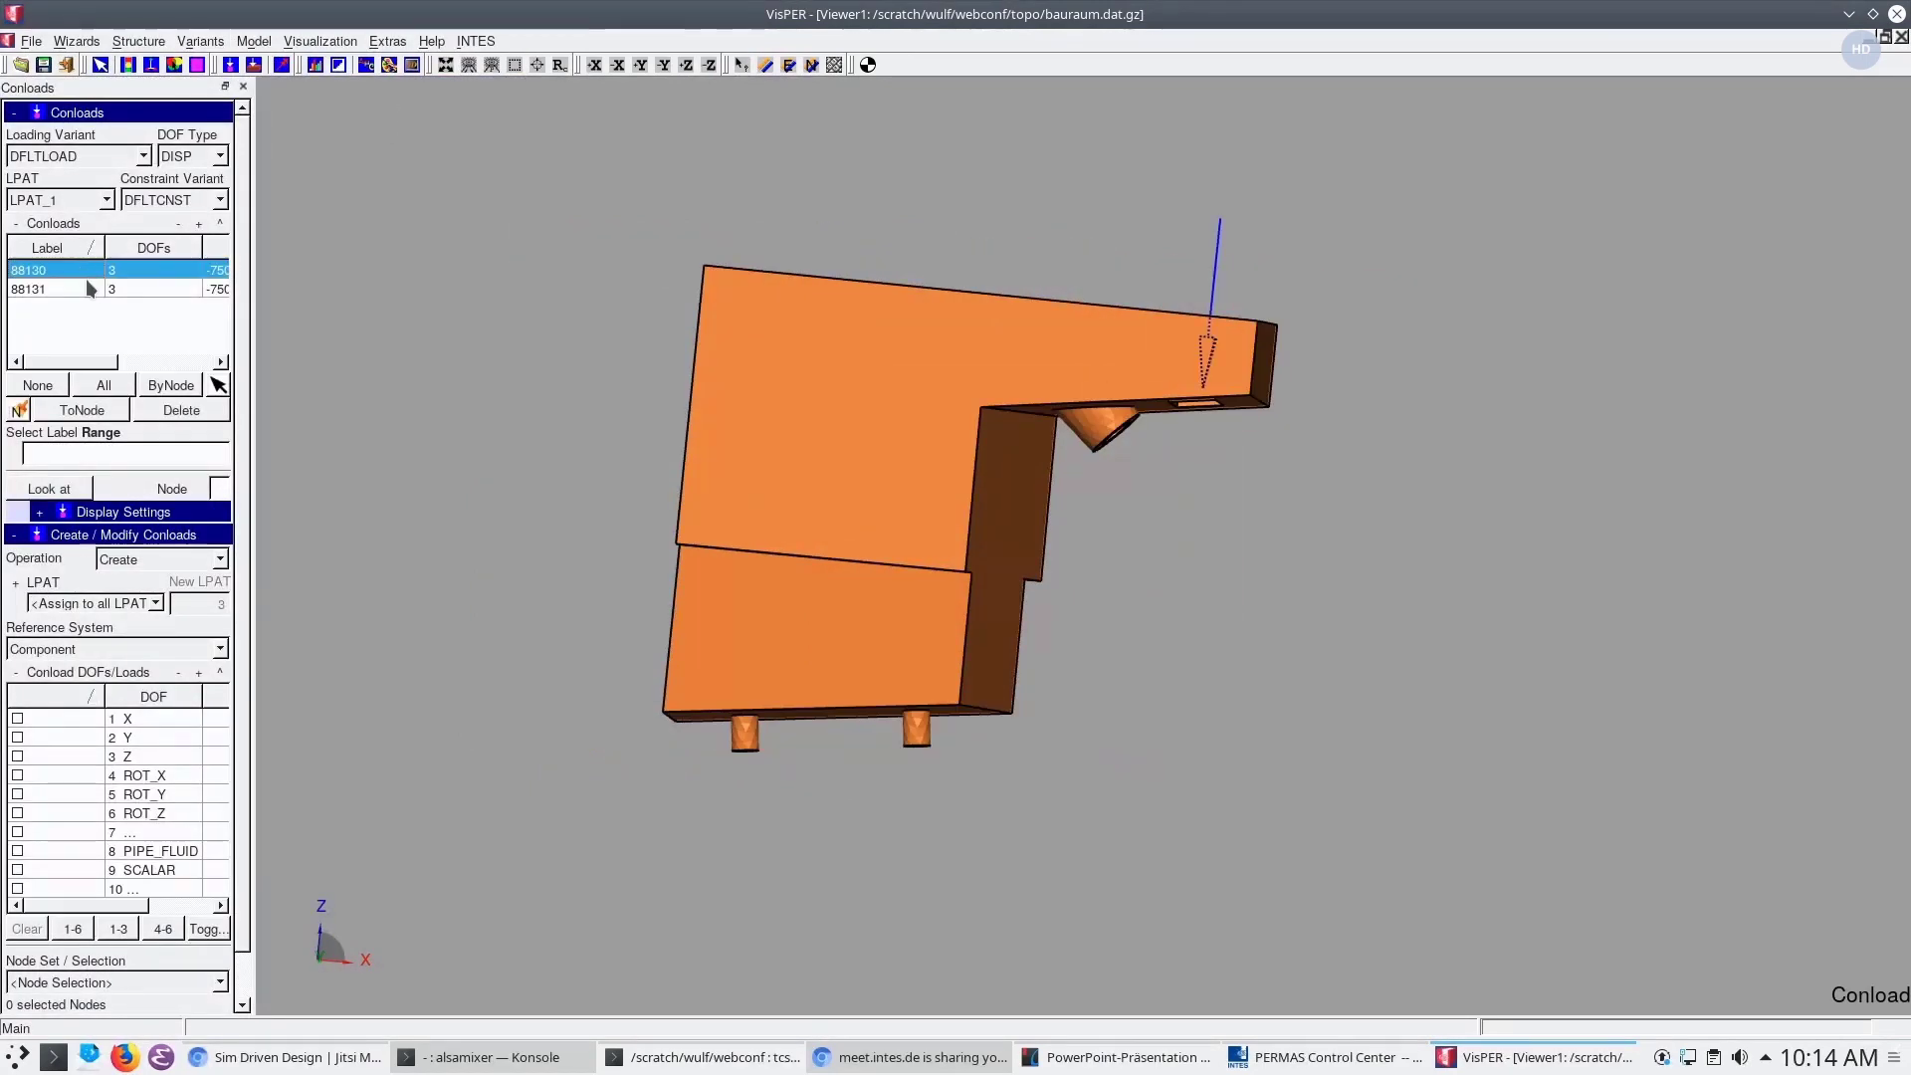
left_click(86, 289, "ctrl")
left_click_drag(876, 340, 1187, 434)
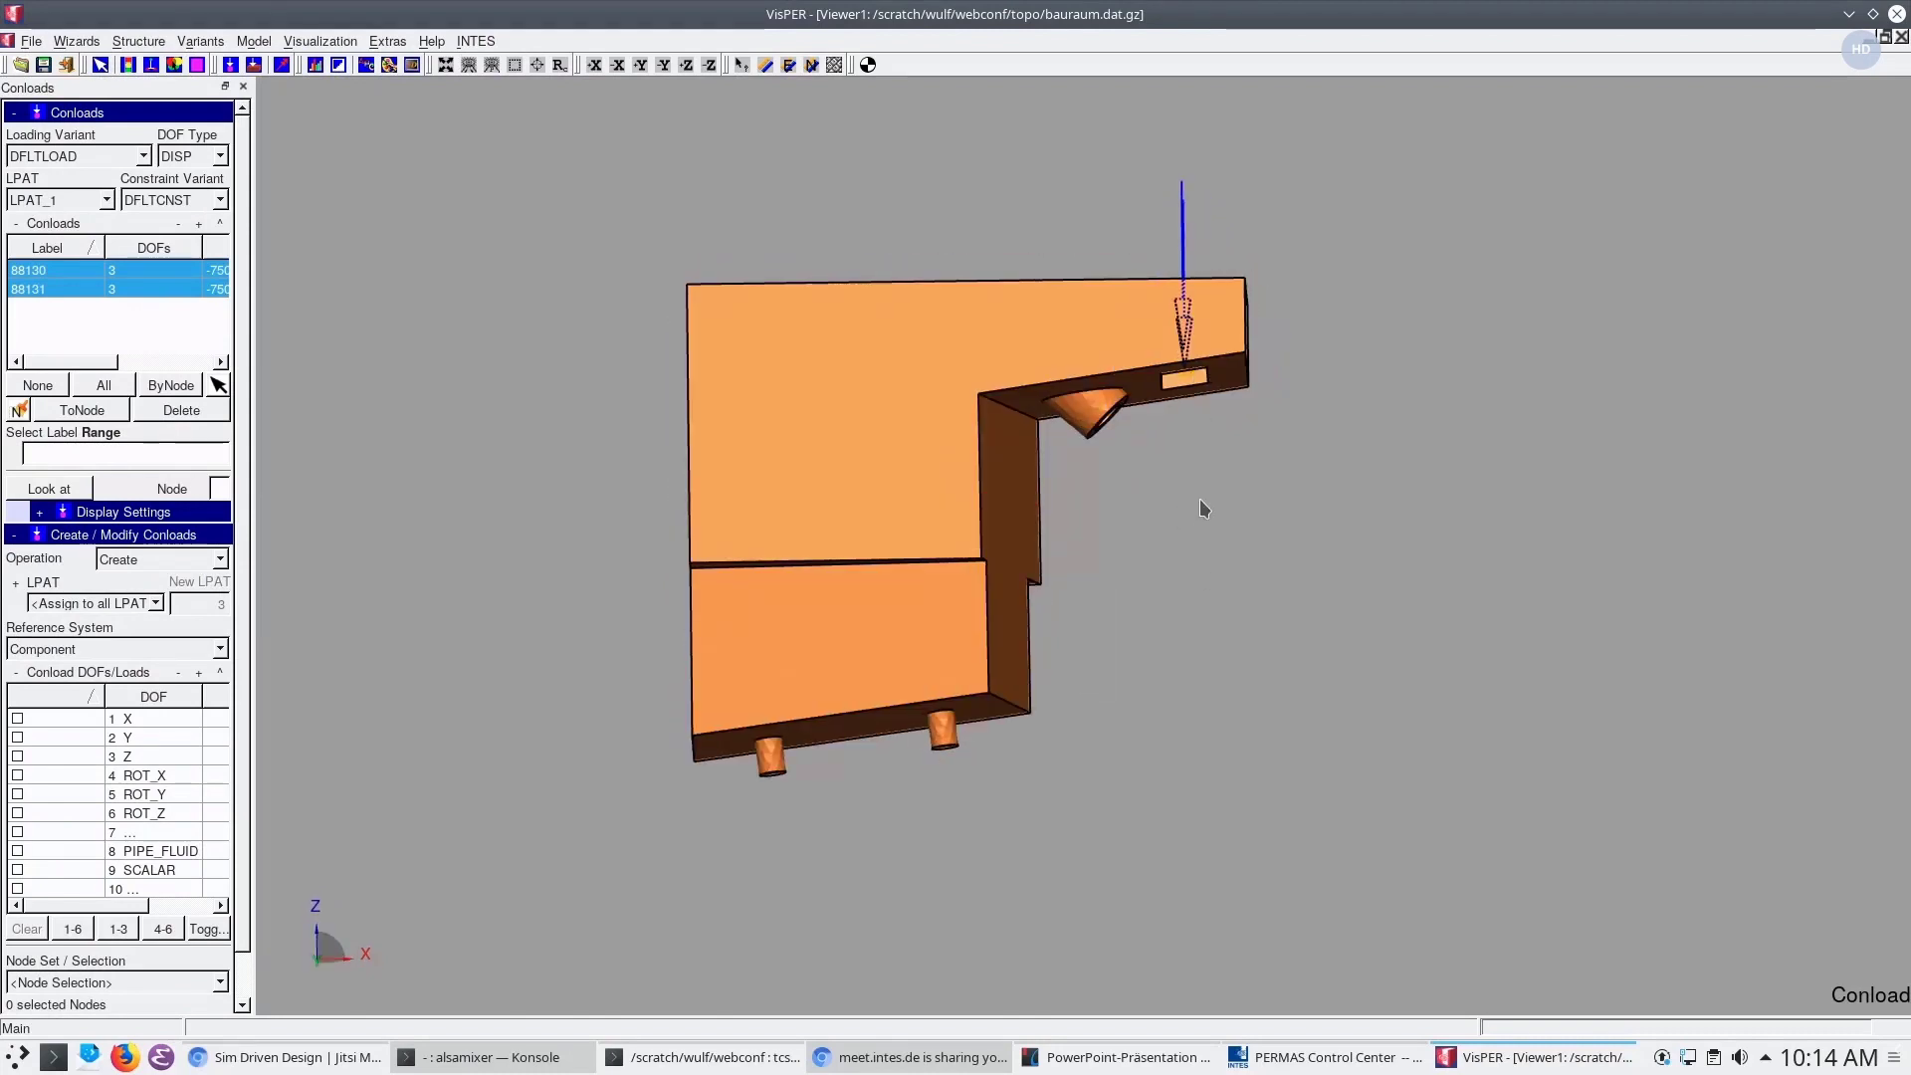
middle_click_drag(1200, 516, 1099, 546)
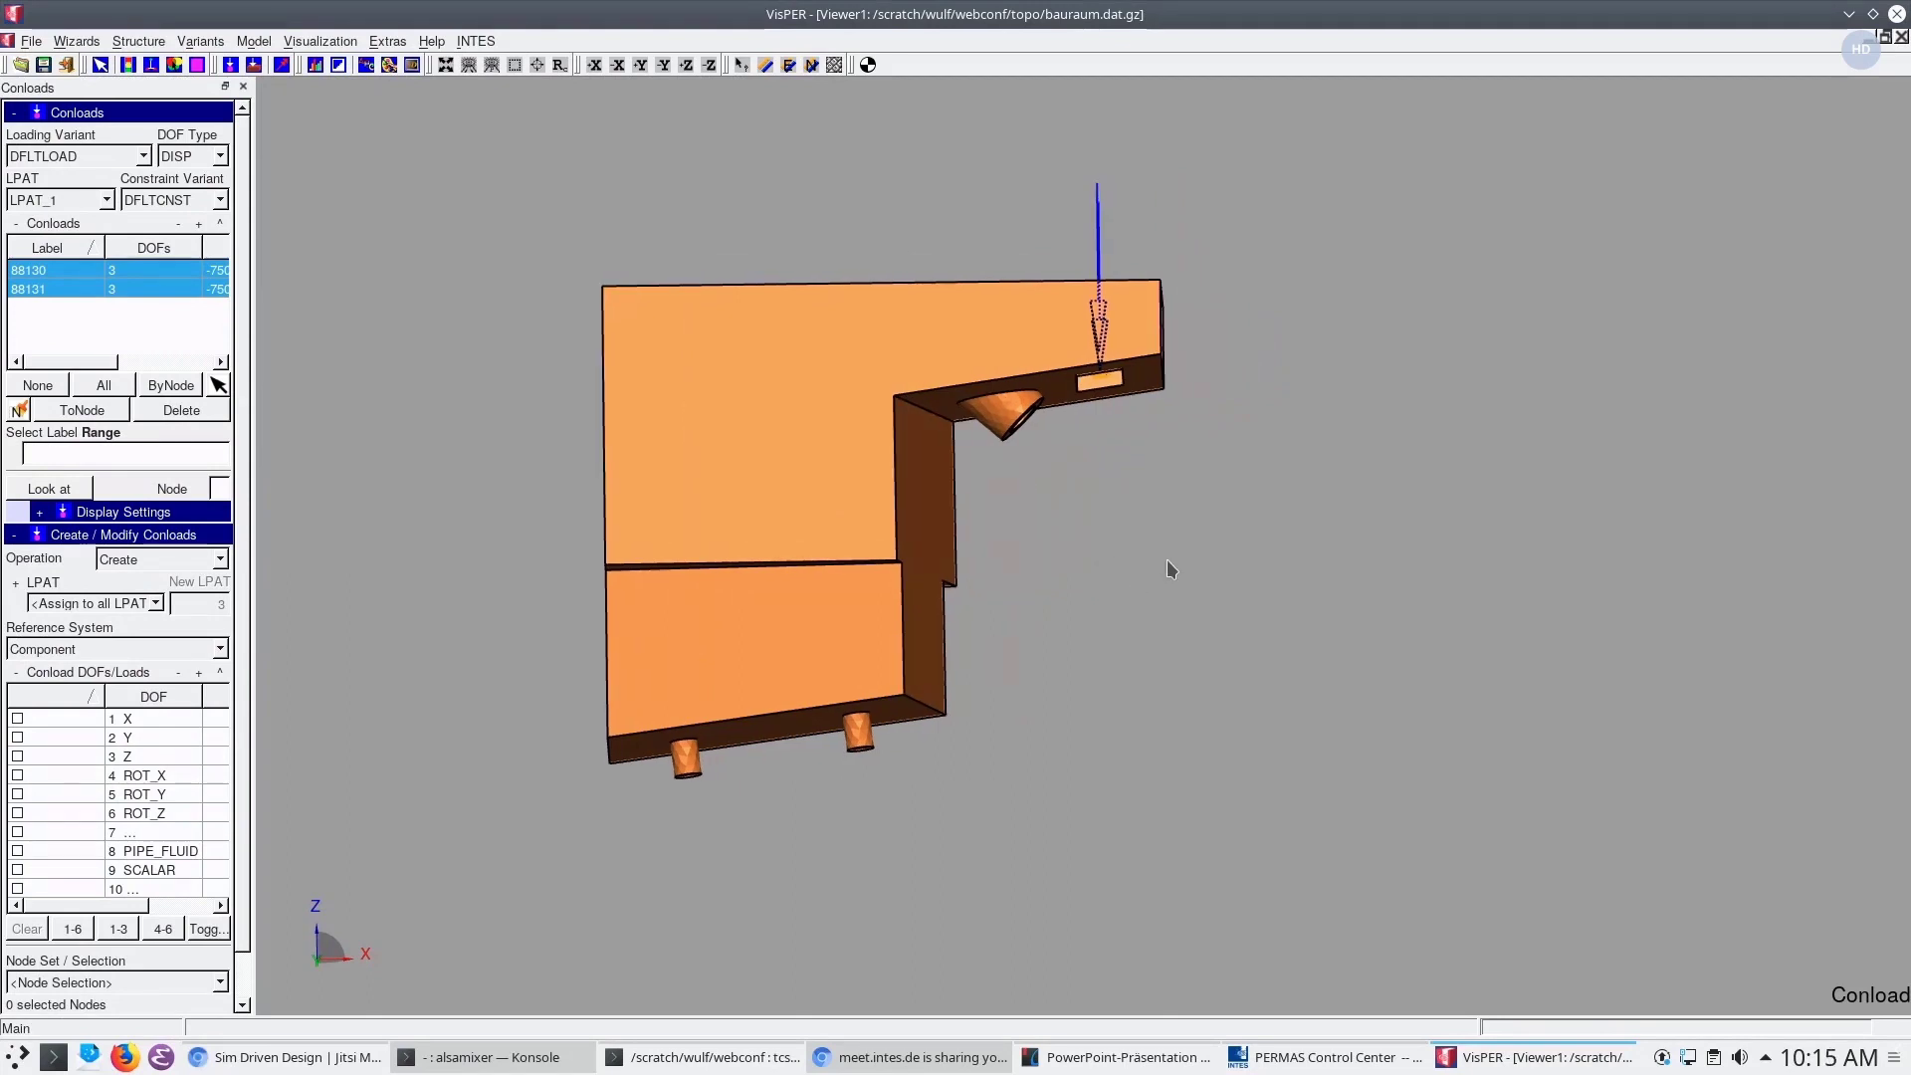
left_click_drag(1167, 561, 1078, 481)
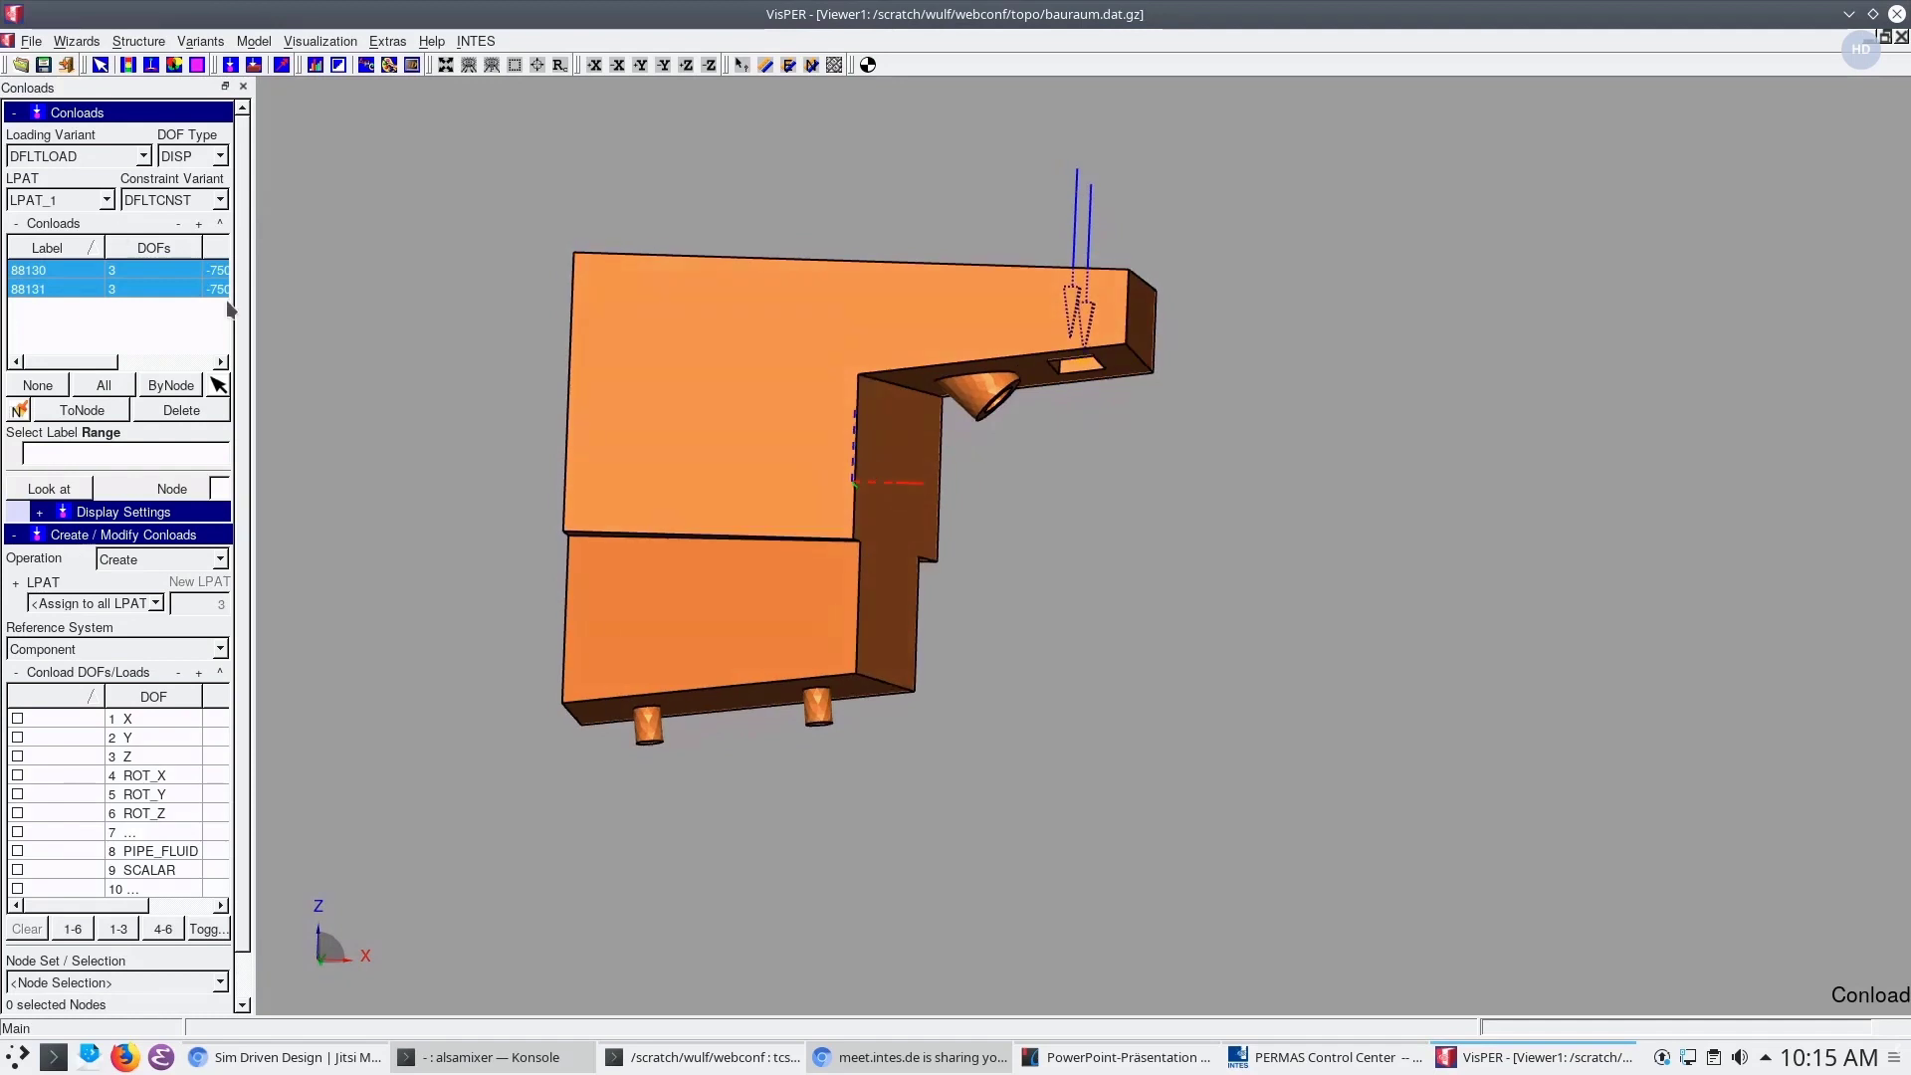
Display all concentrated loads of load pattern LPAT_2 and inspect their directions on the model
left_click(87, 201)
left_click(94, 248)
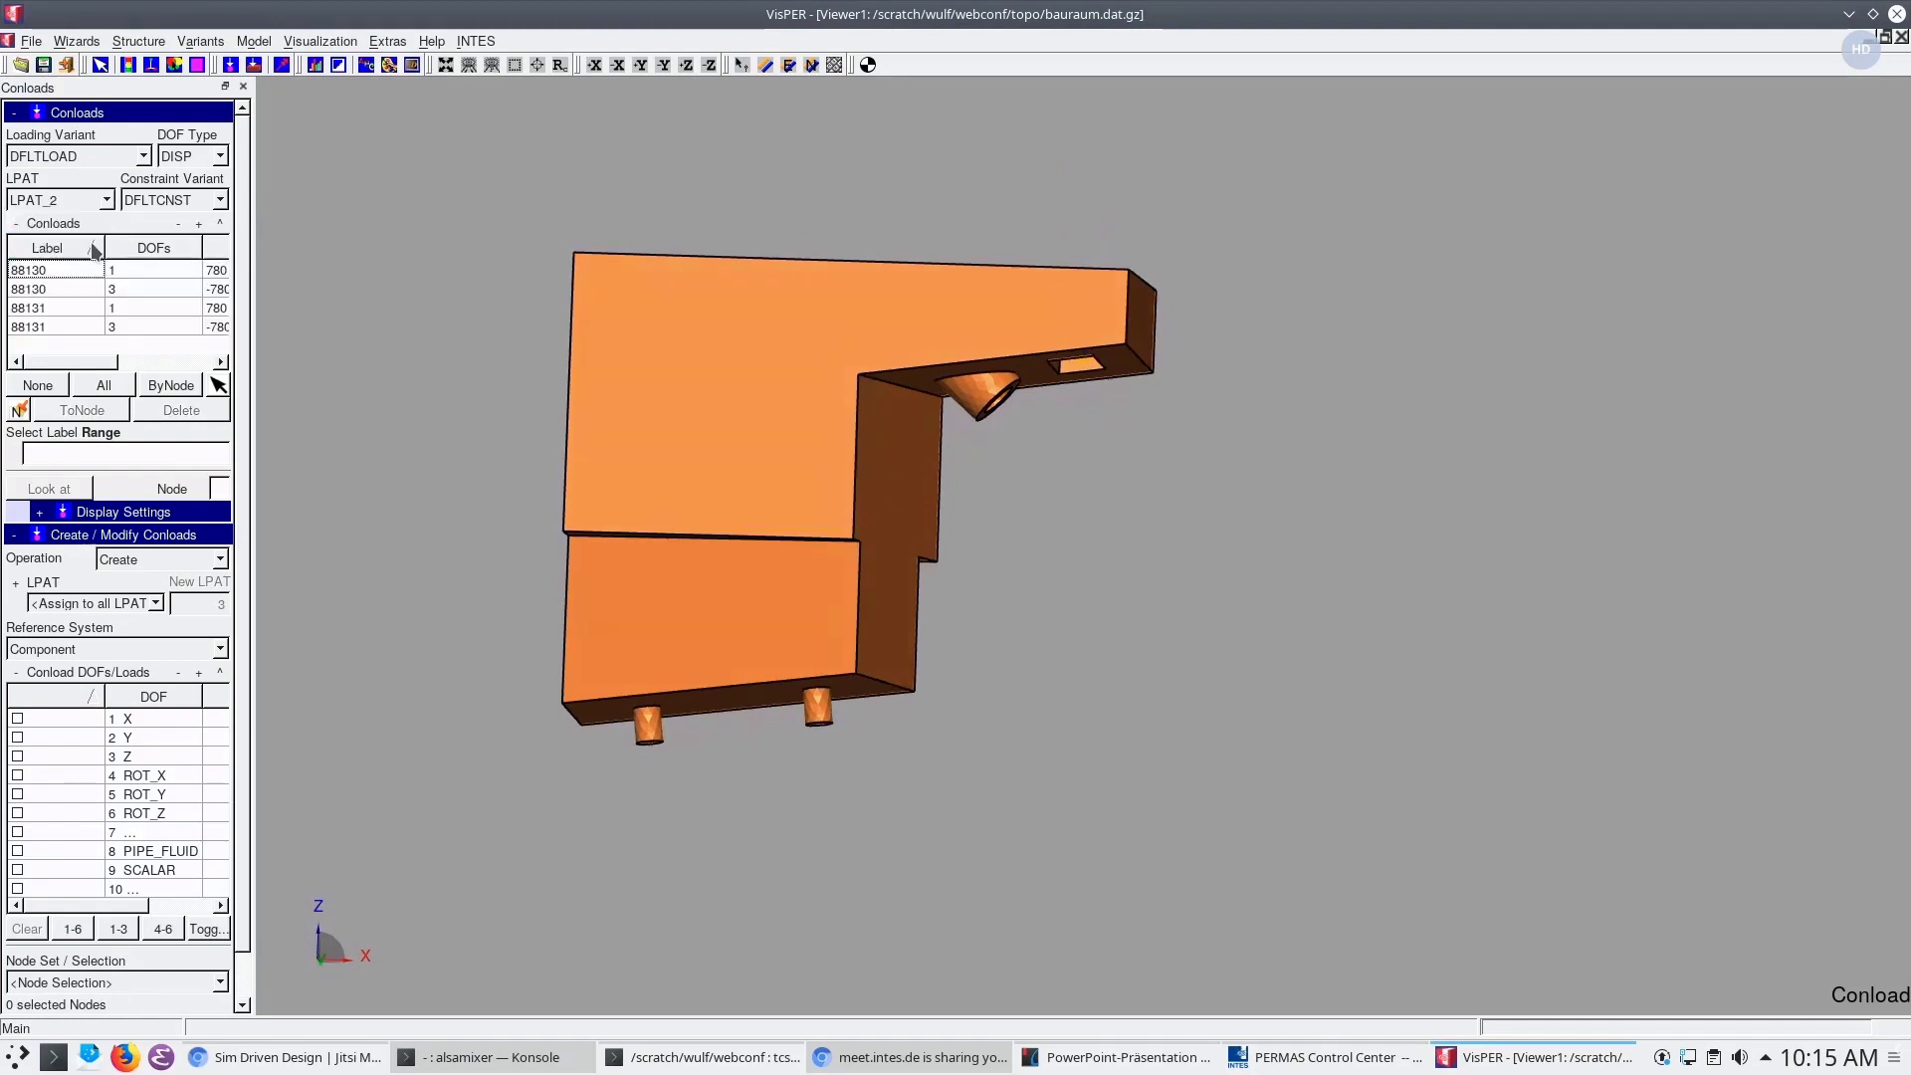
left_click(135, 277)
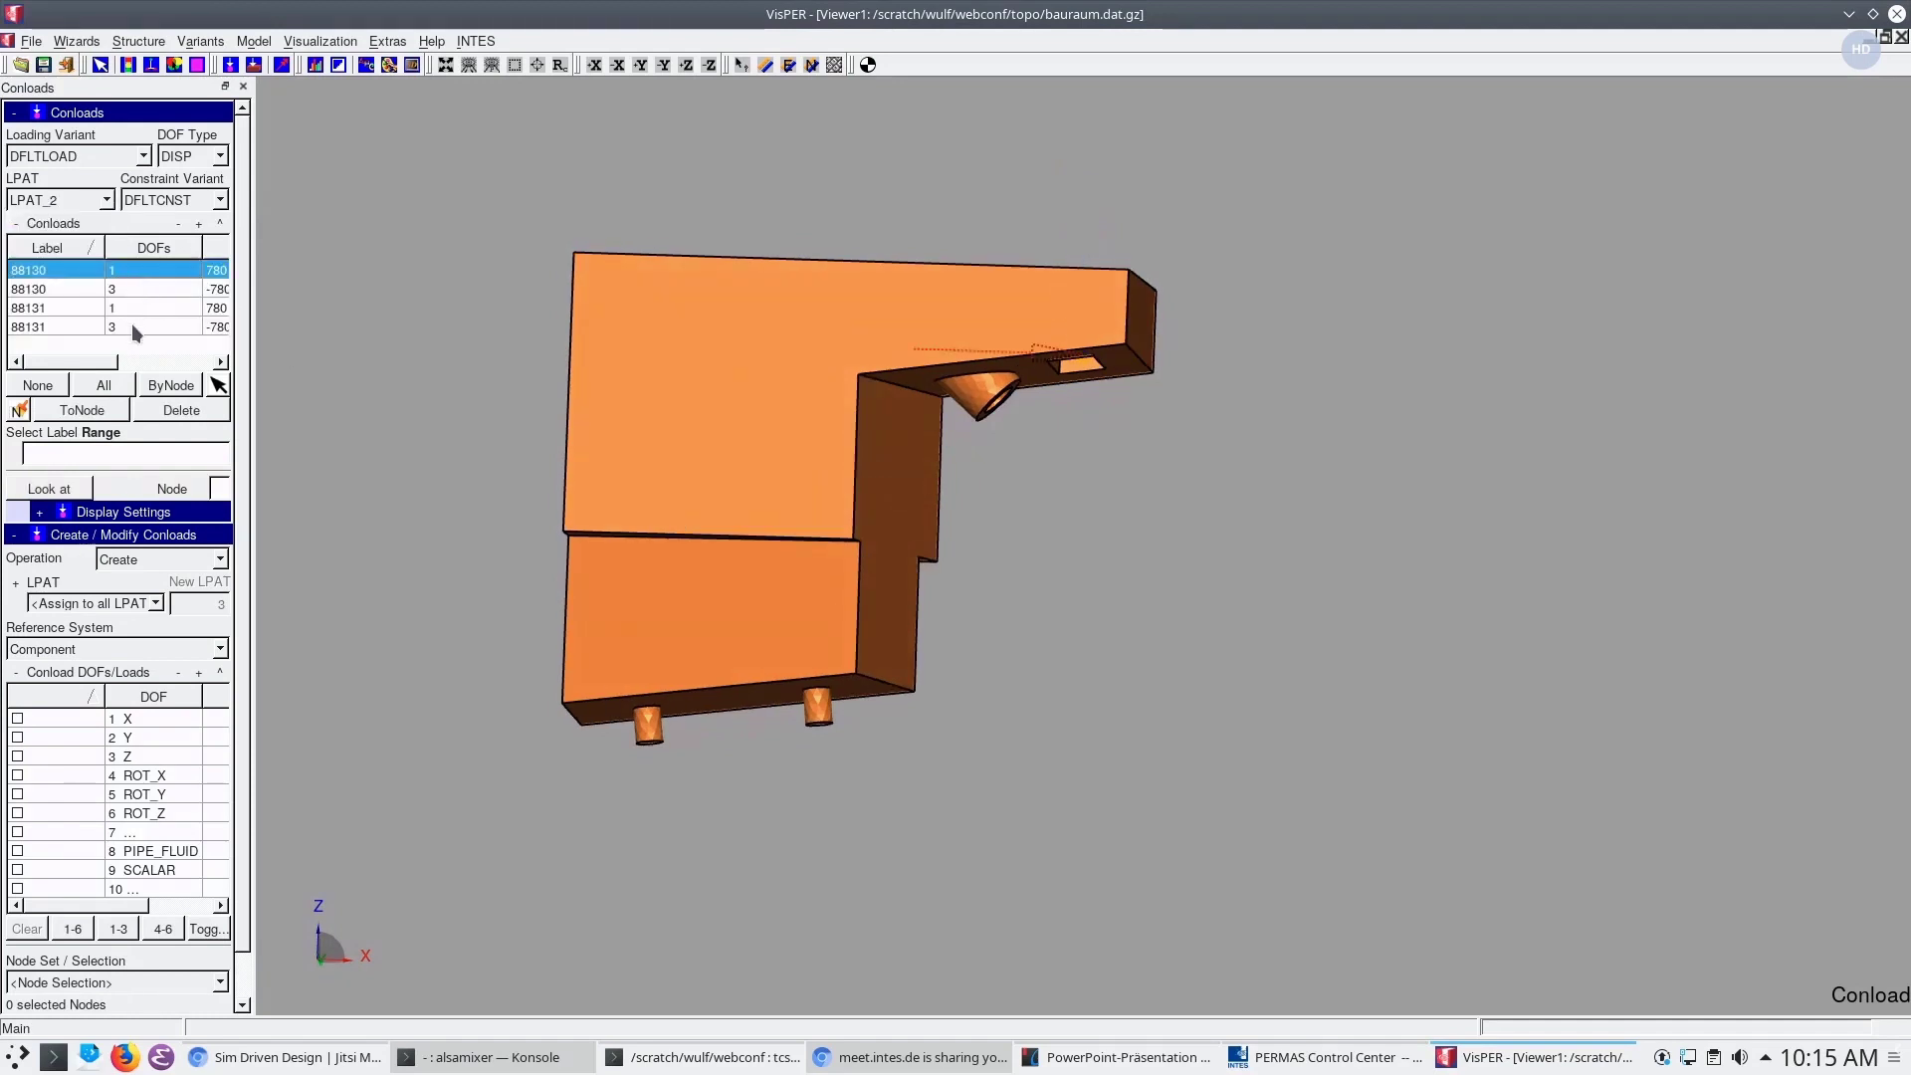
left_click(131, 325, "shift")
left_click_drag(785, 474, 861, 494)
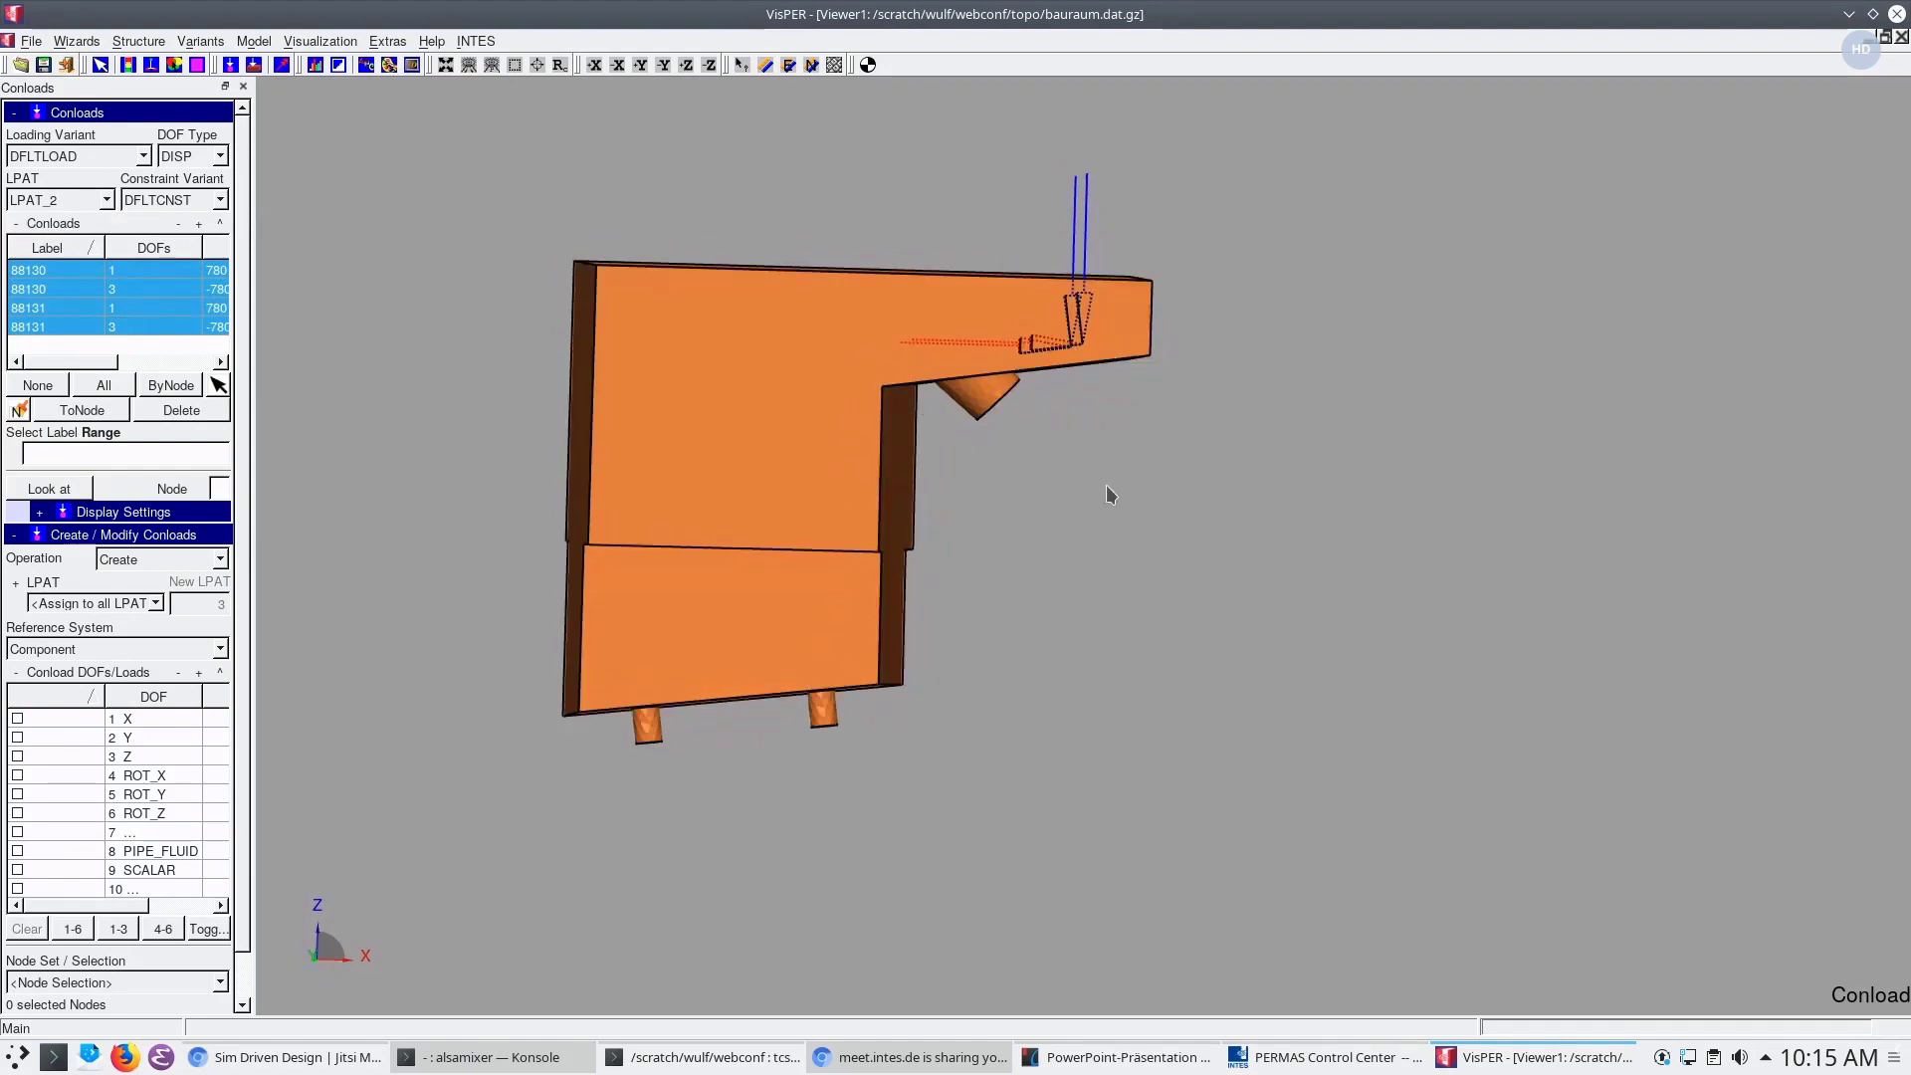
left_click_drag(1156, 478, 995, 462)
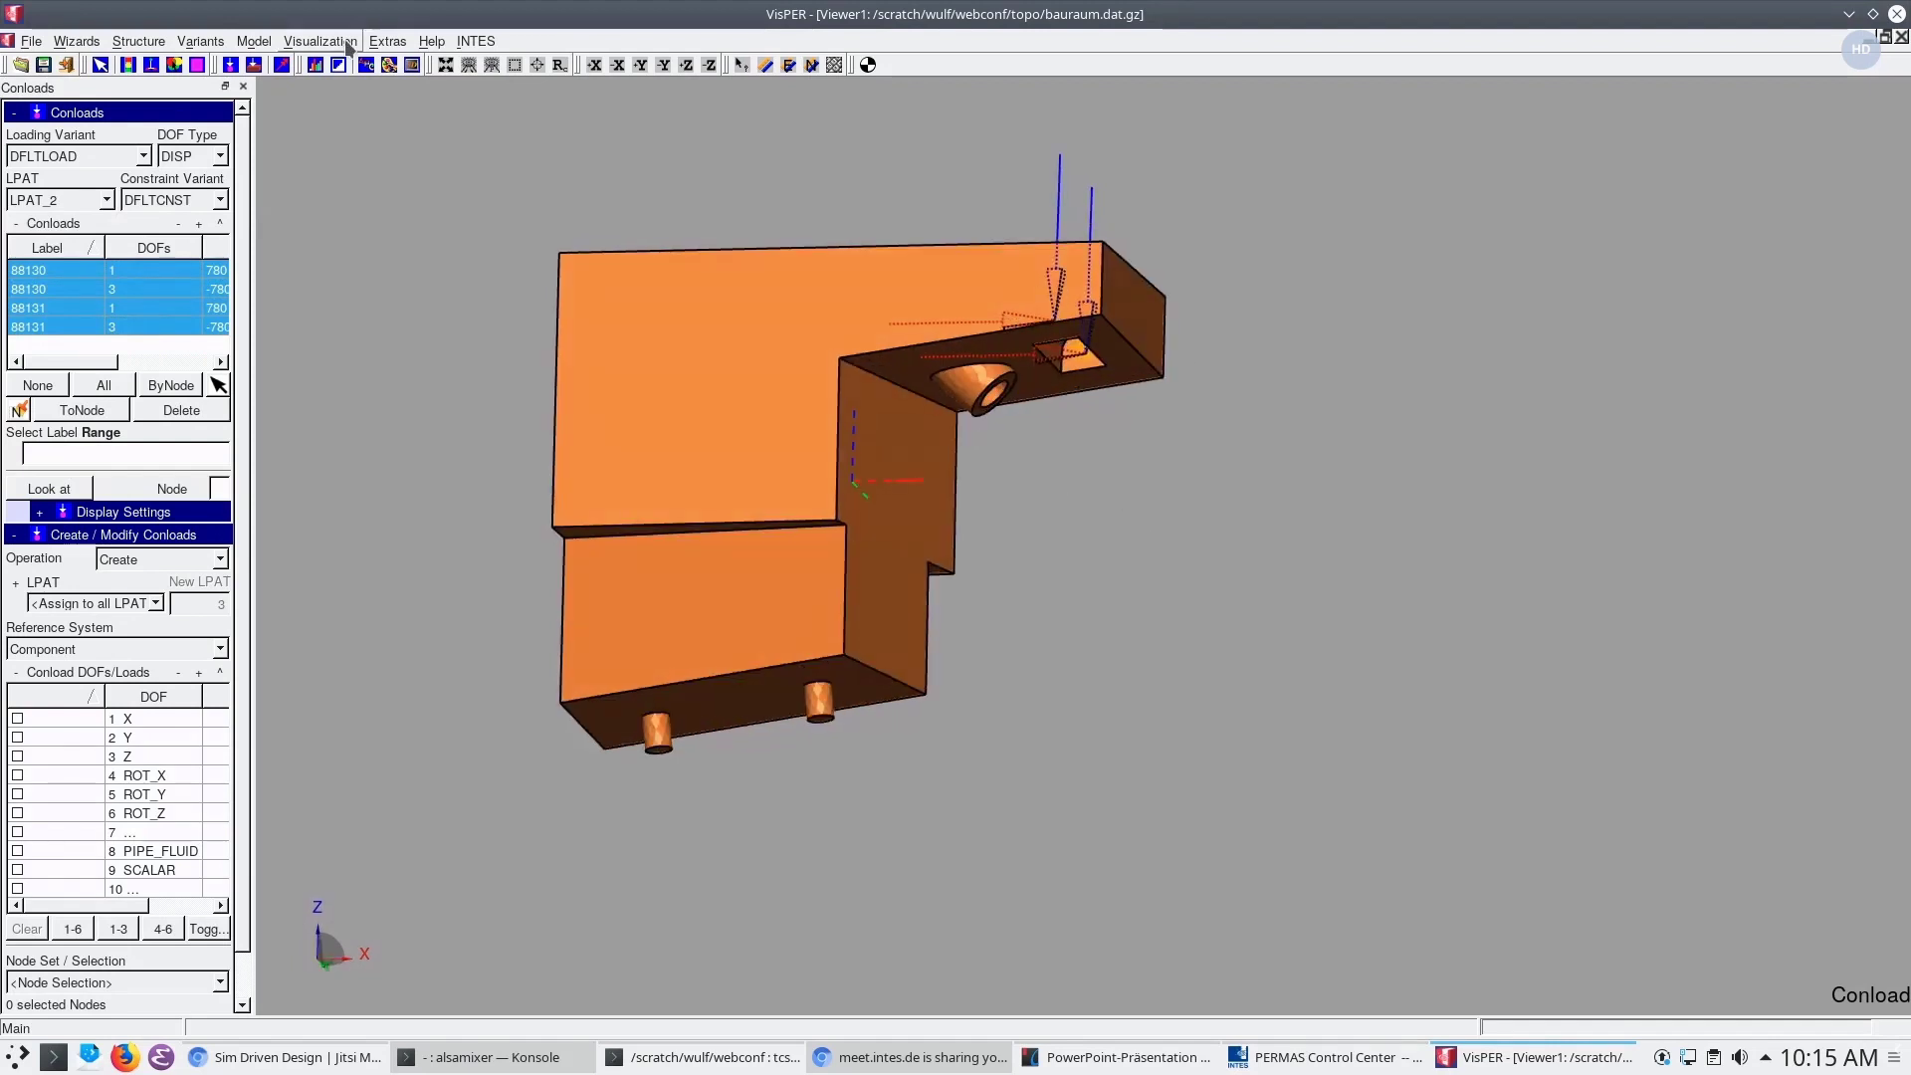
Show the distributed pressure load on surface 2 in the loading variant, inspect it, and deselect it
left_click(200, 41)
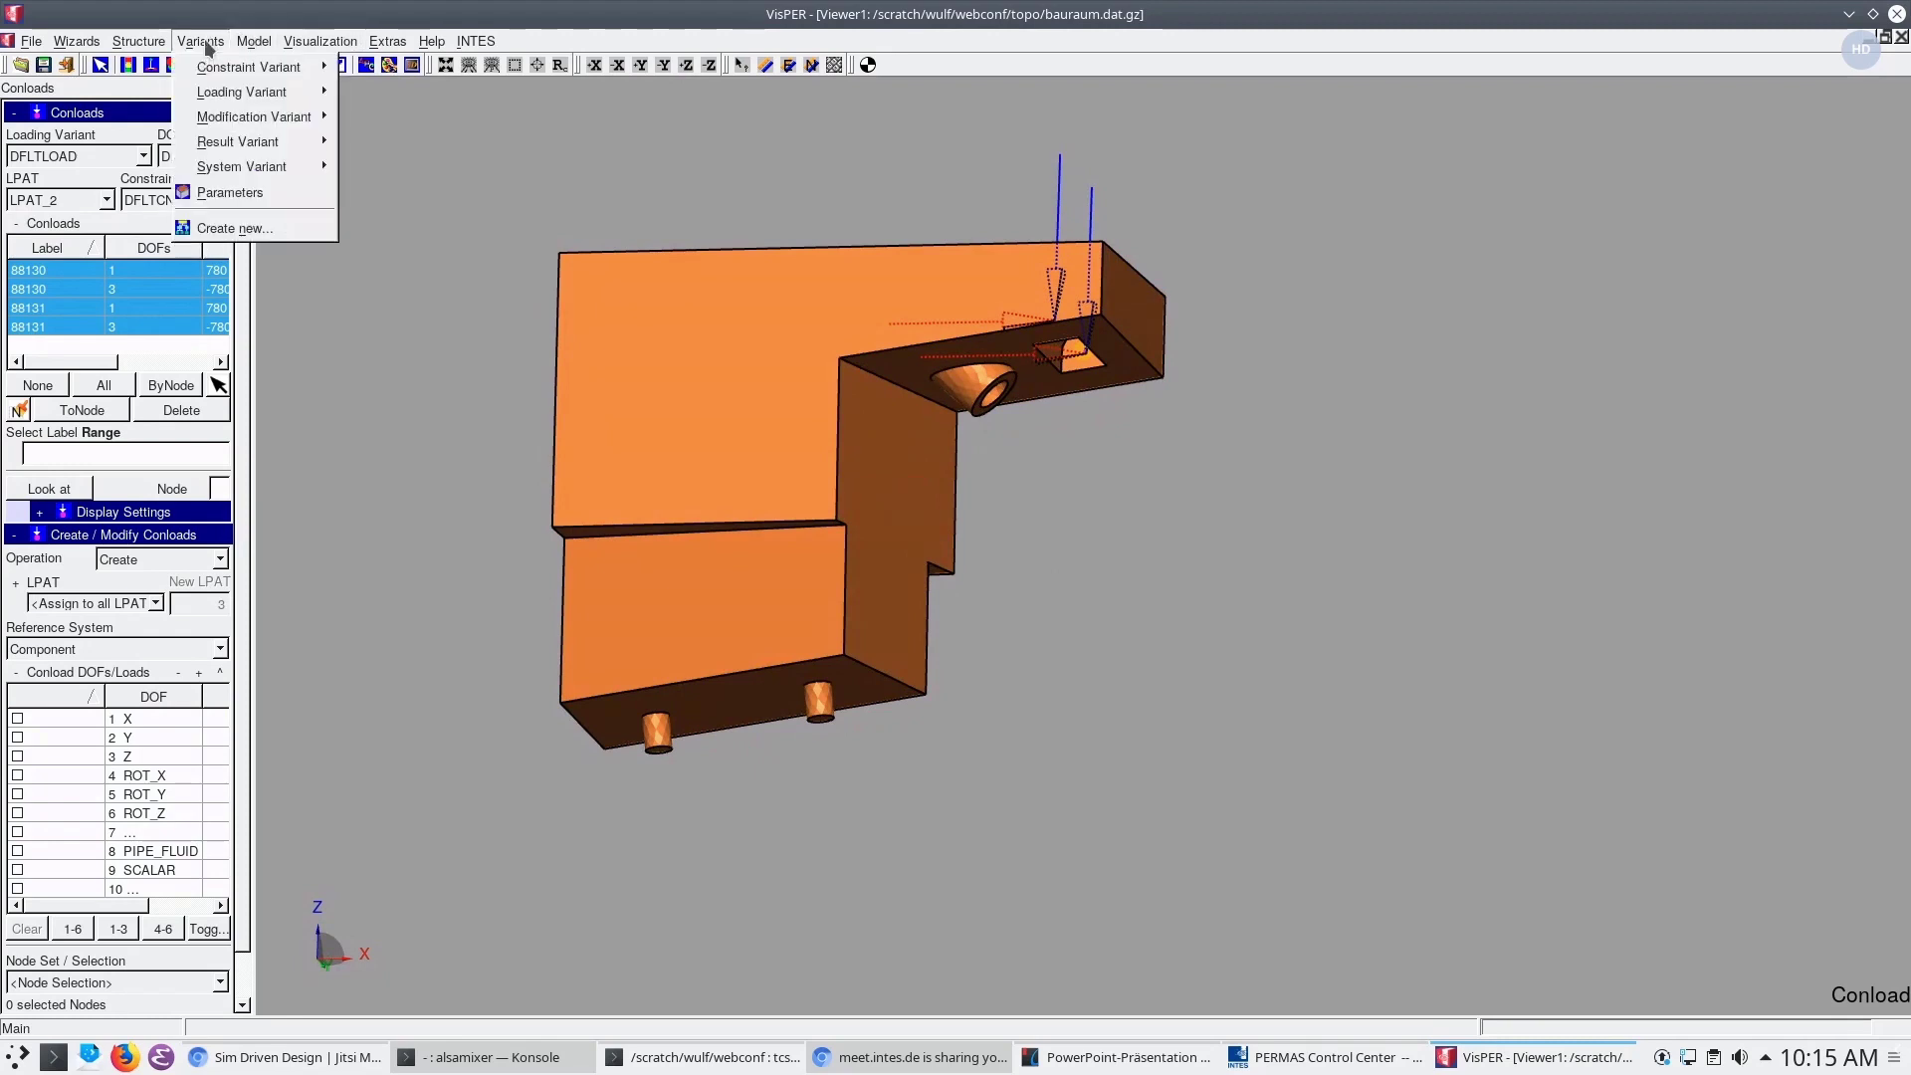
left_click(204, 44)
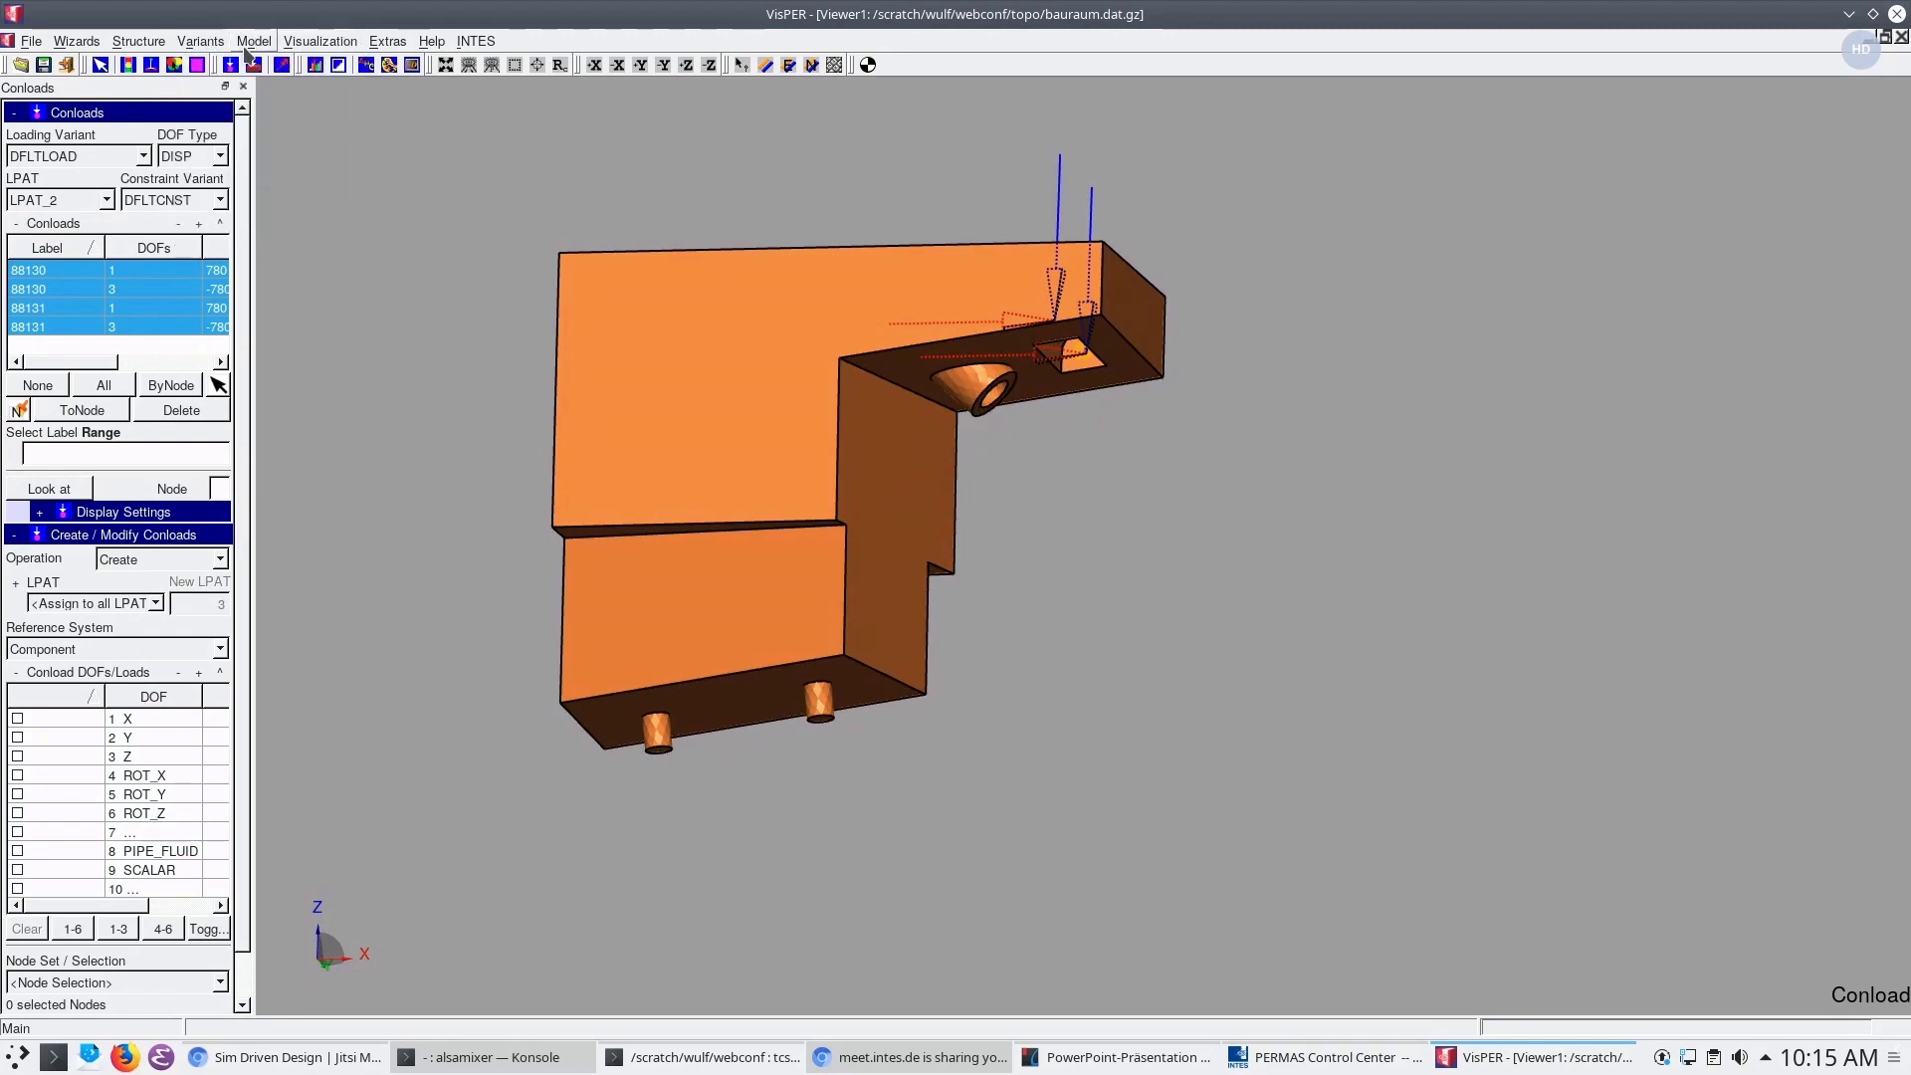
left_click(200, 41)
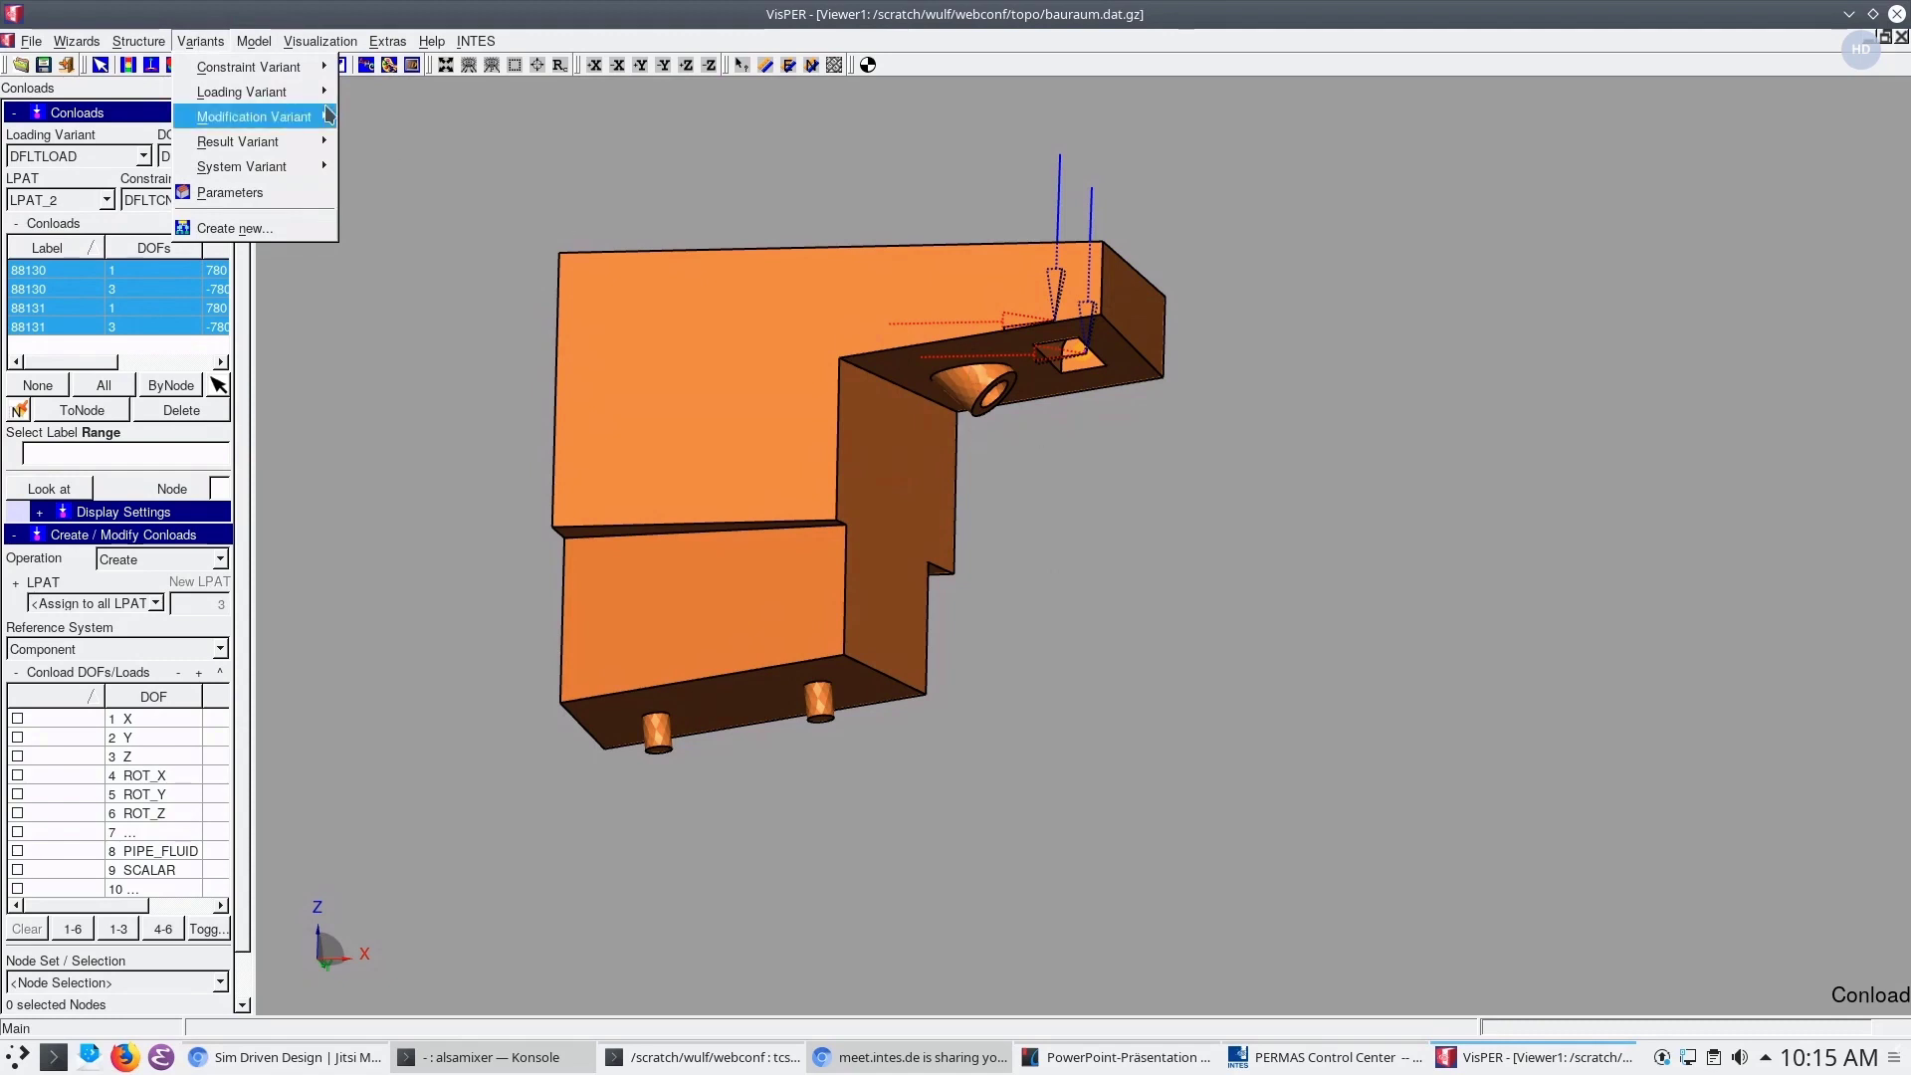
mouse_move(281, 92)
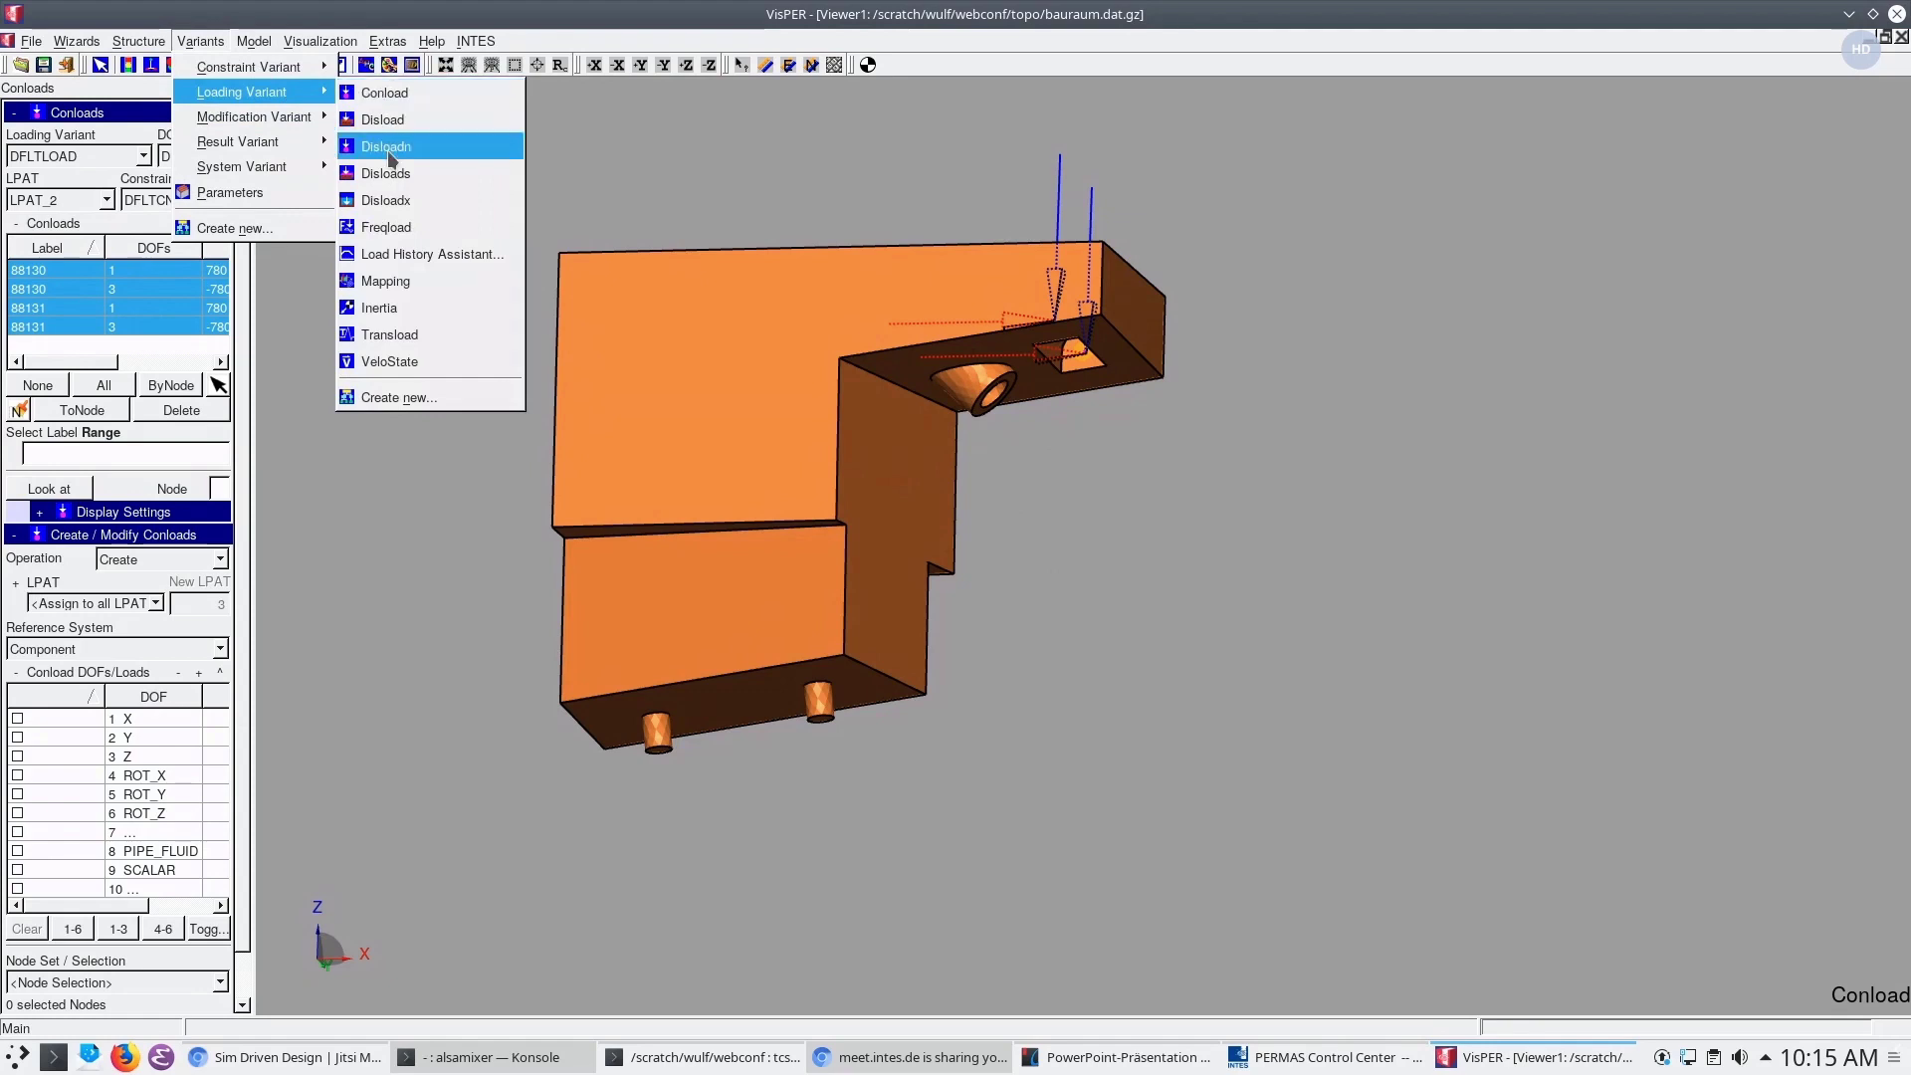
left_click(392, 169)
left_click(125, 225)
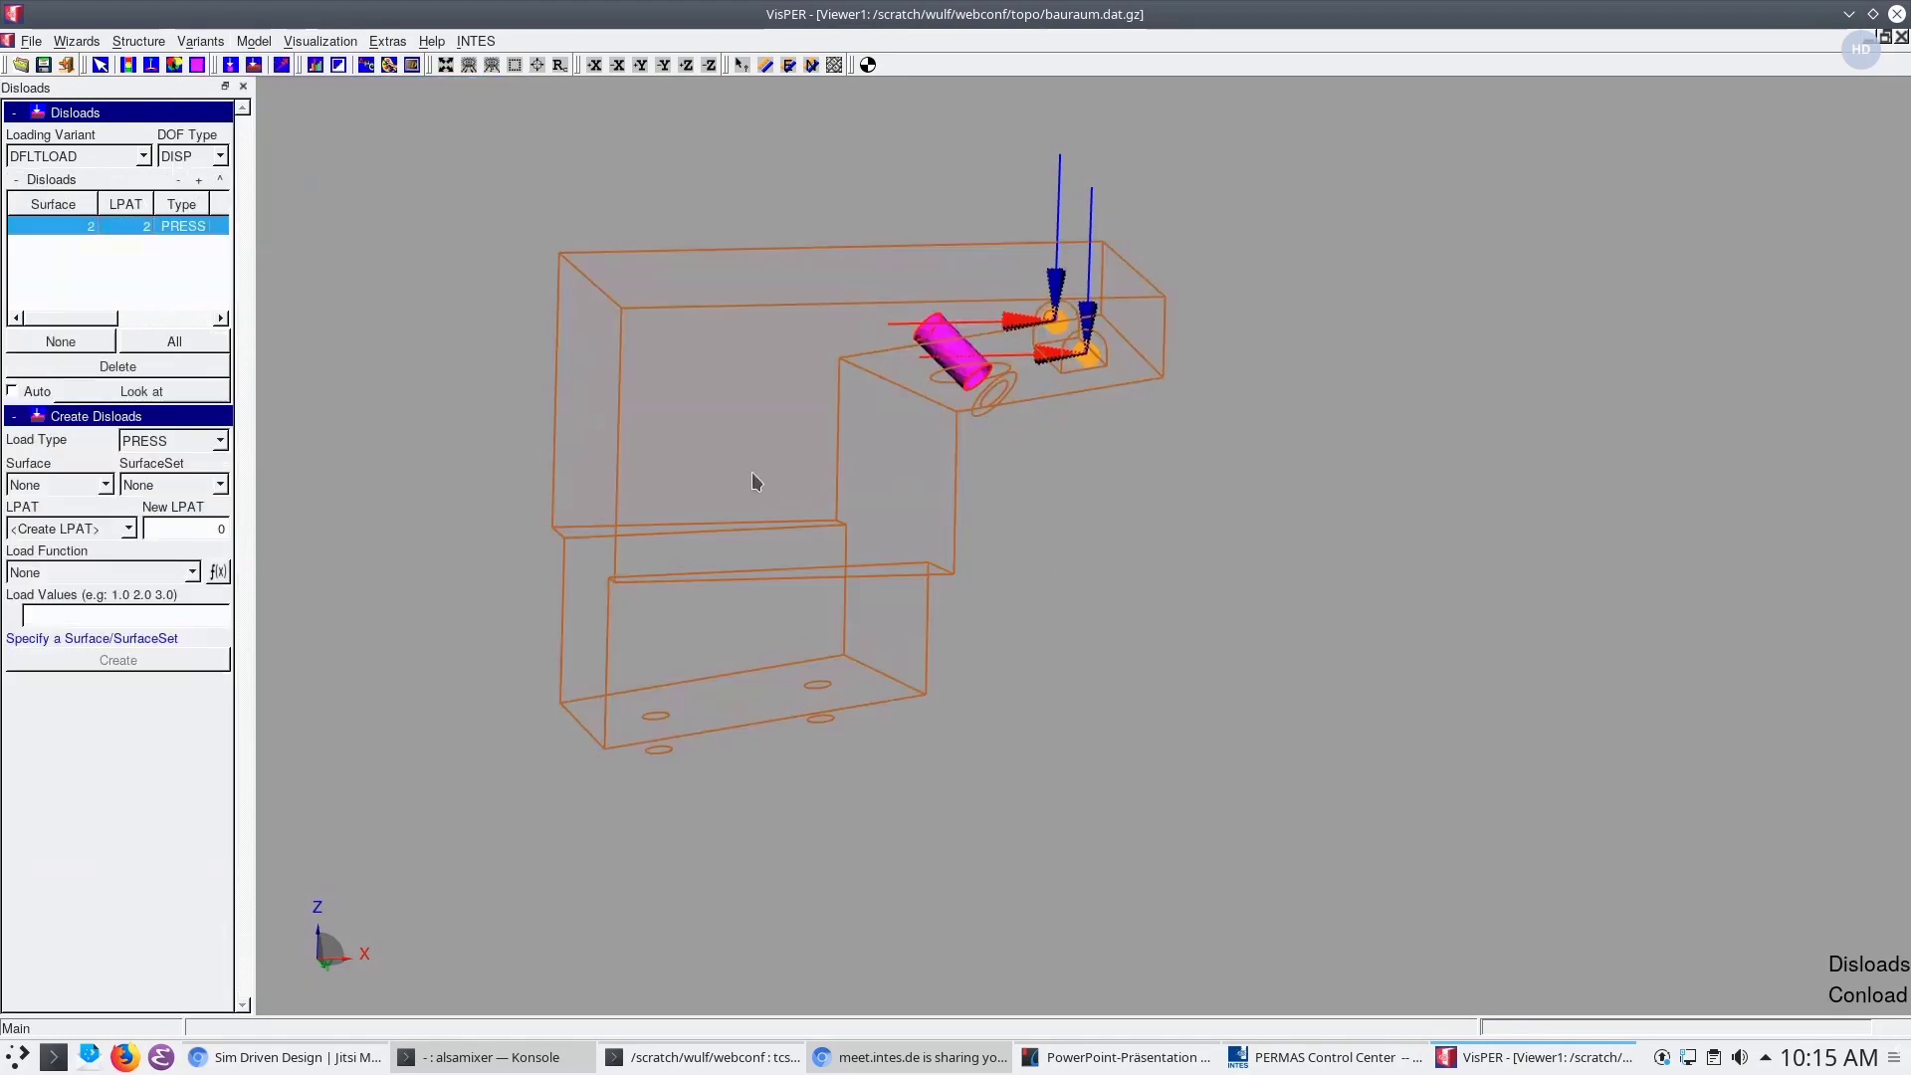
left_click_drag(840, 483, 1015, 398)
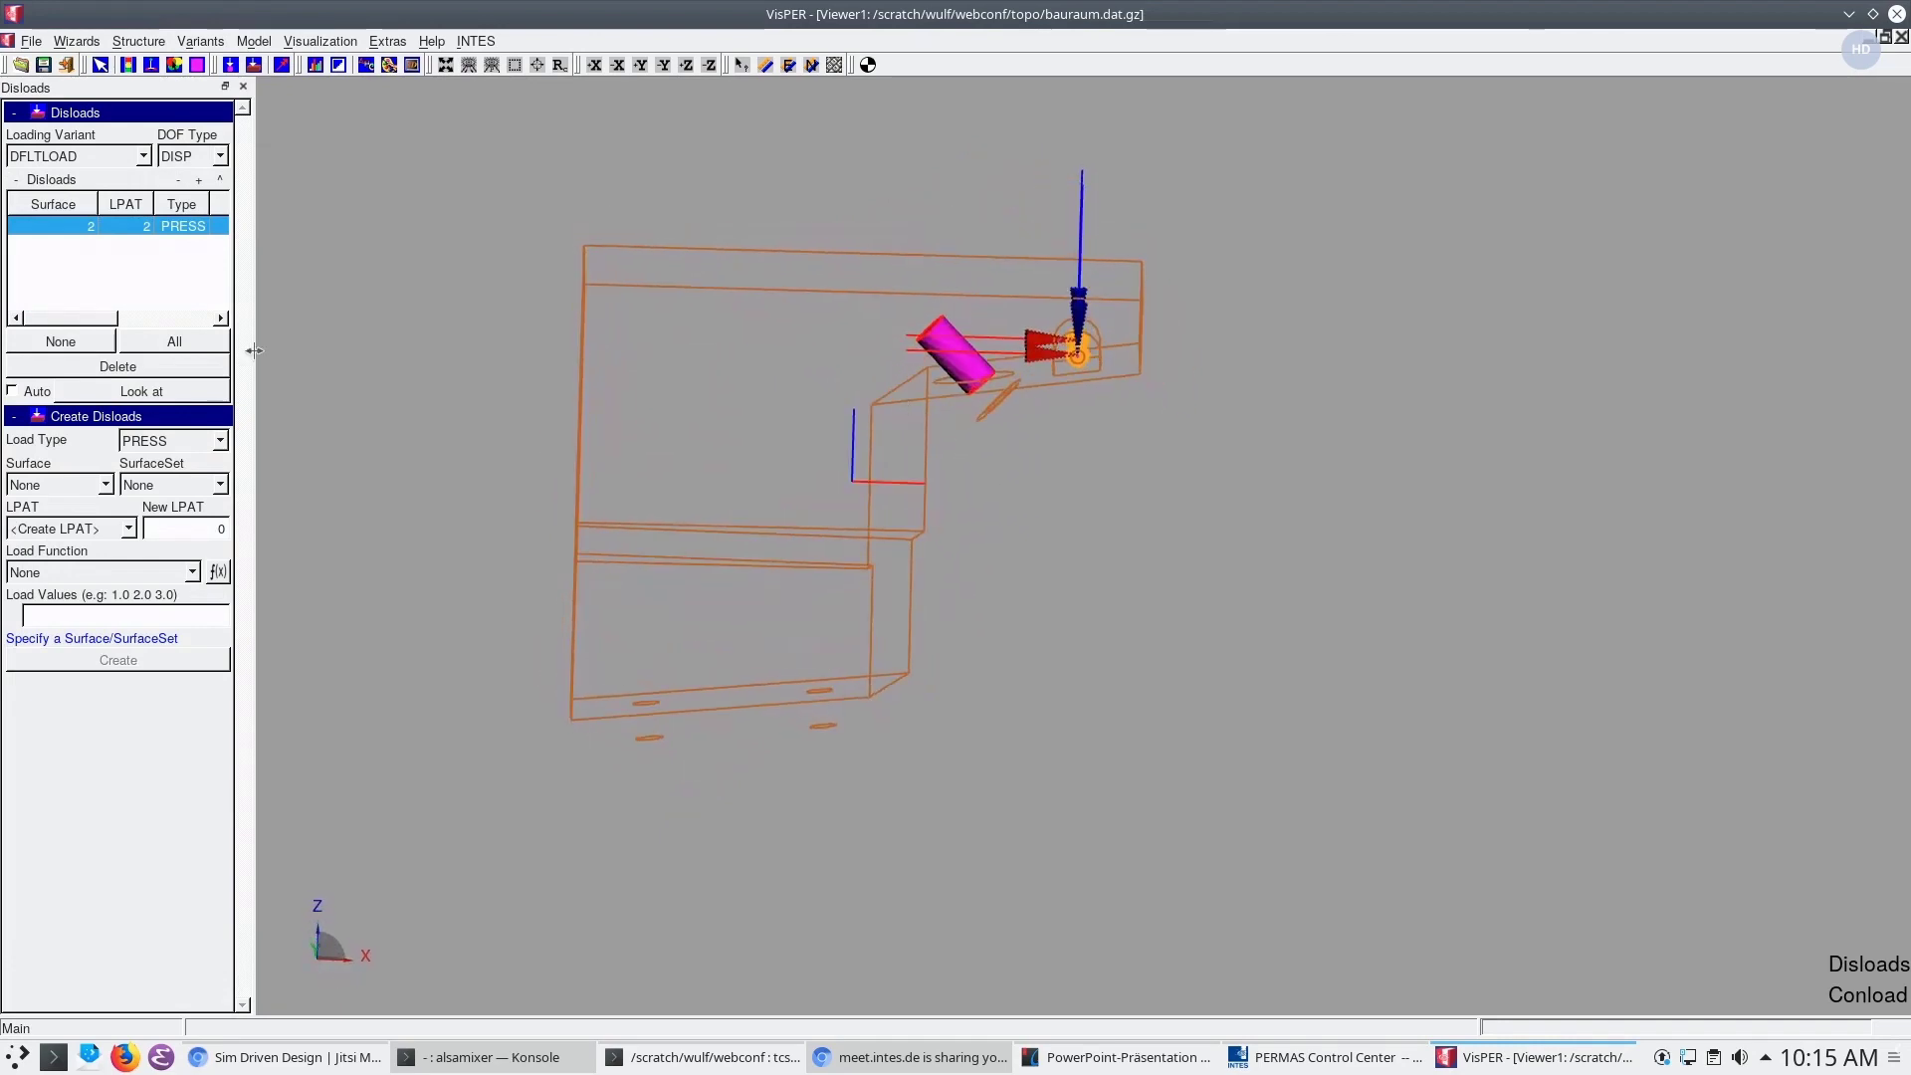
left_click(98, 346)
Return to the concentrated loads and clear their selection so only the plain model is displayed
left_click(200, 41)
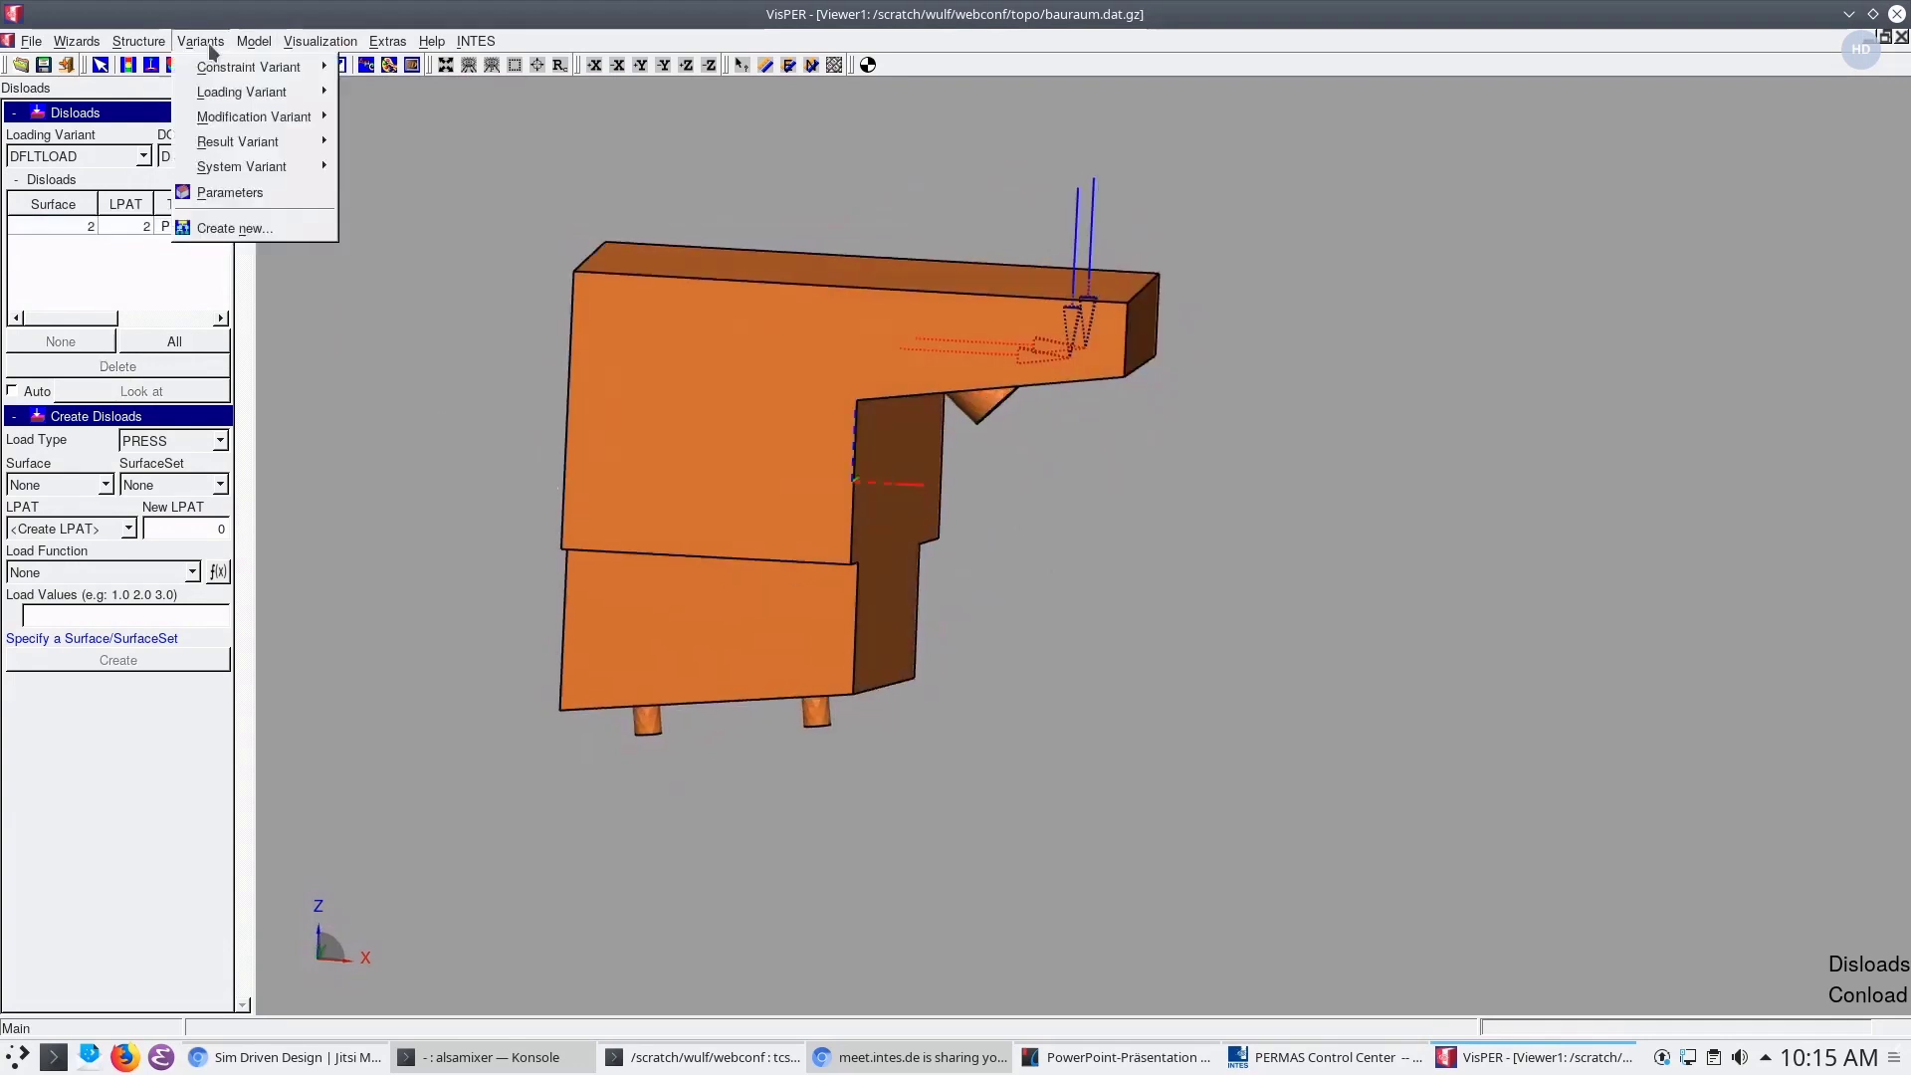
mouse_move(258, 92)
left_click(468, 102)
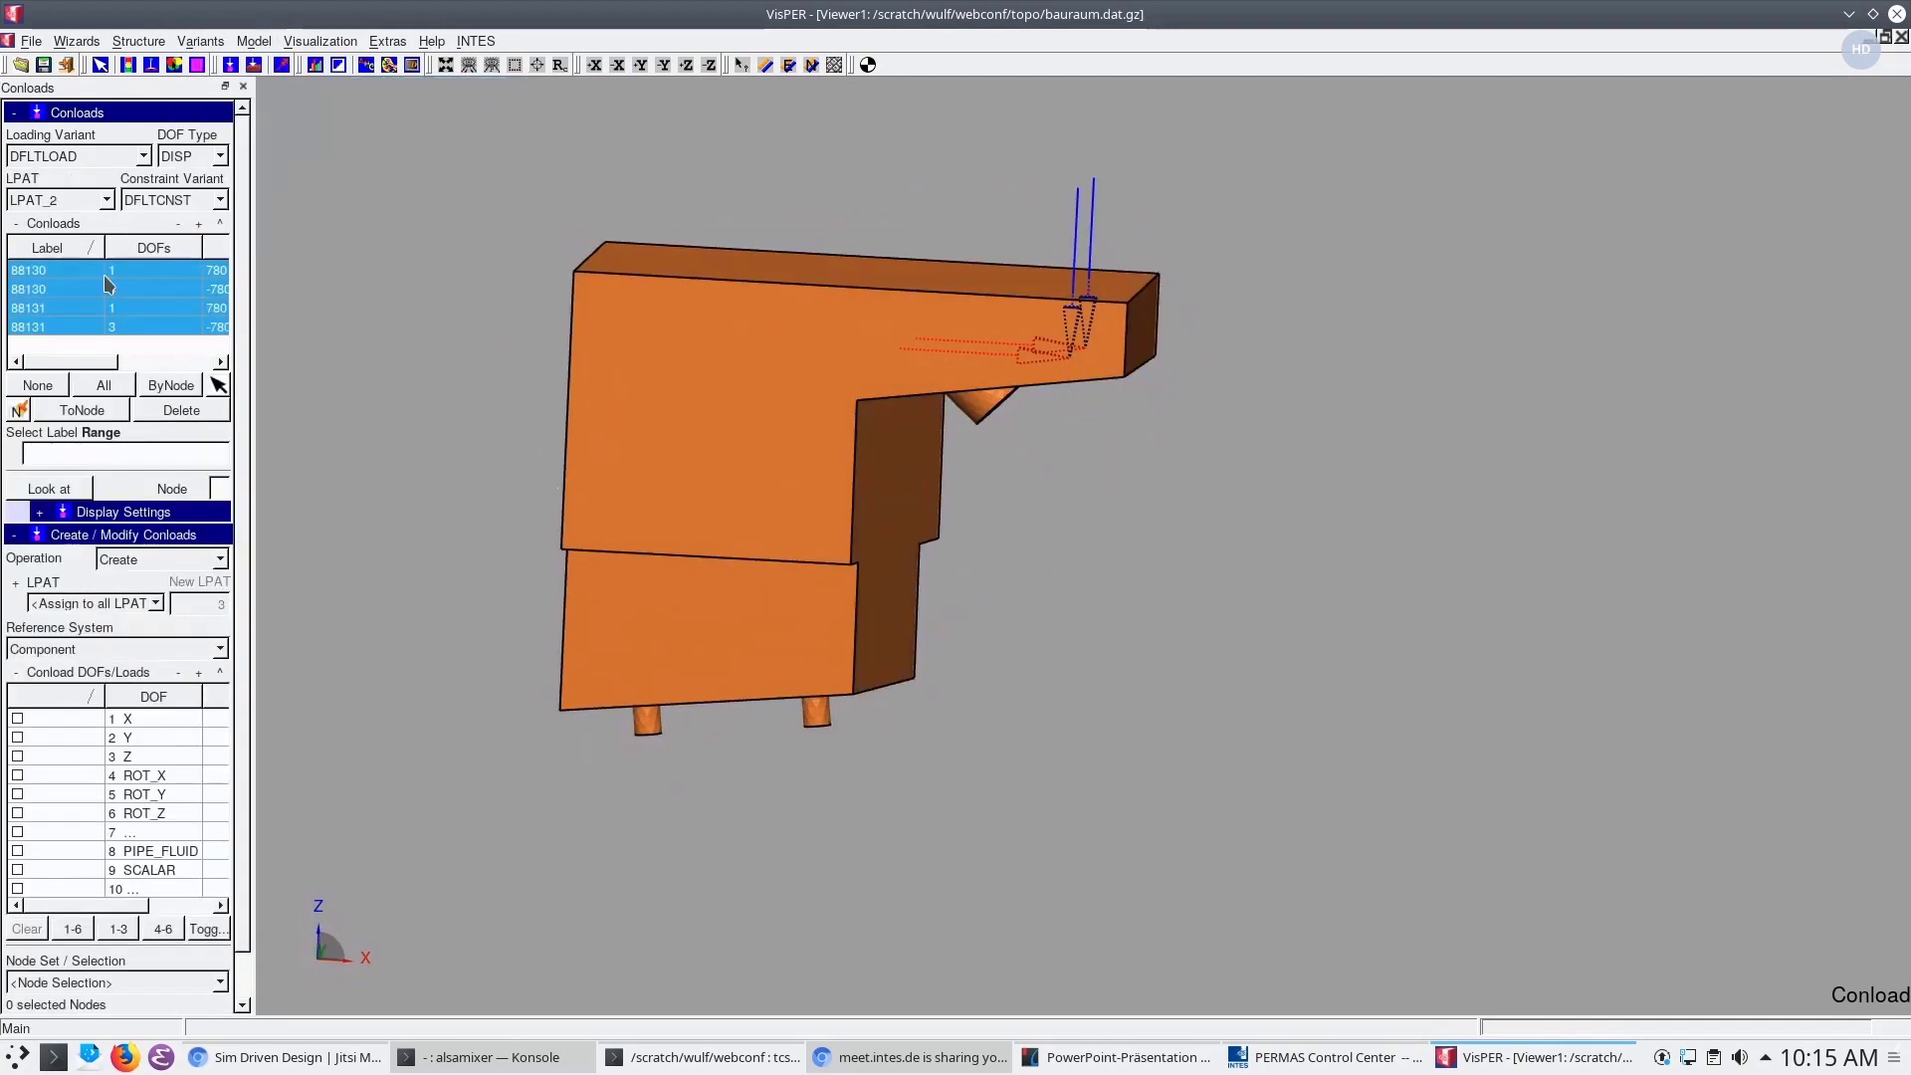
left_click(62, 383)
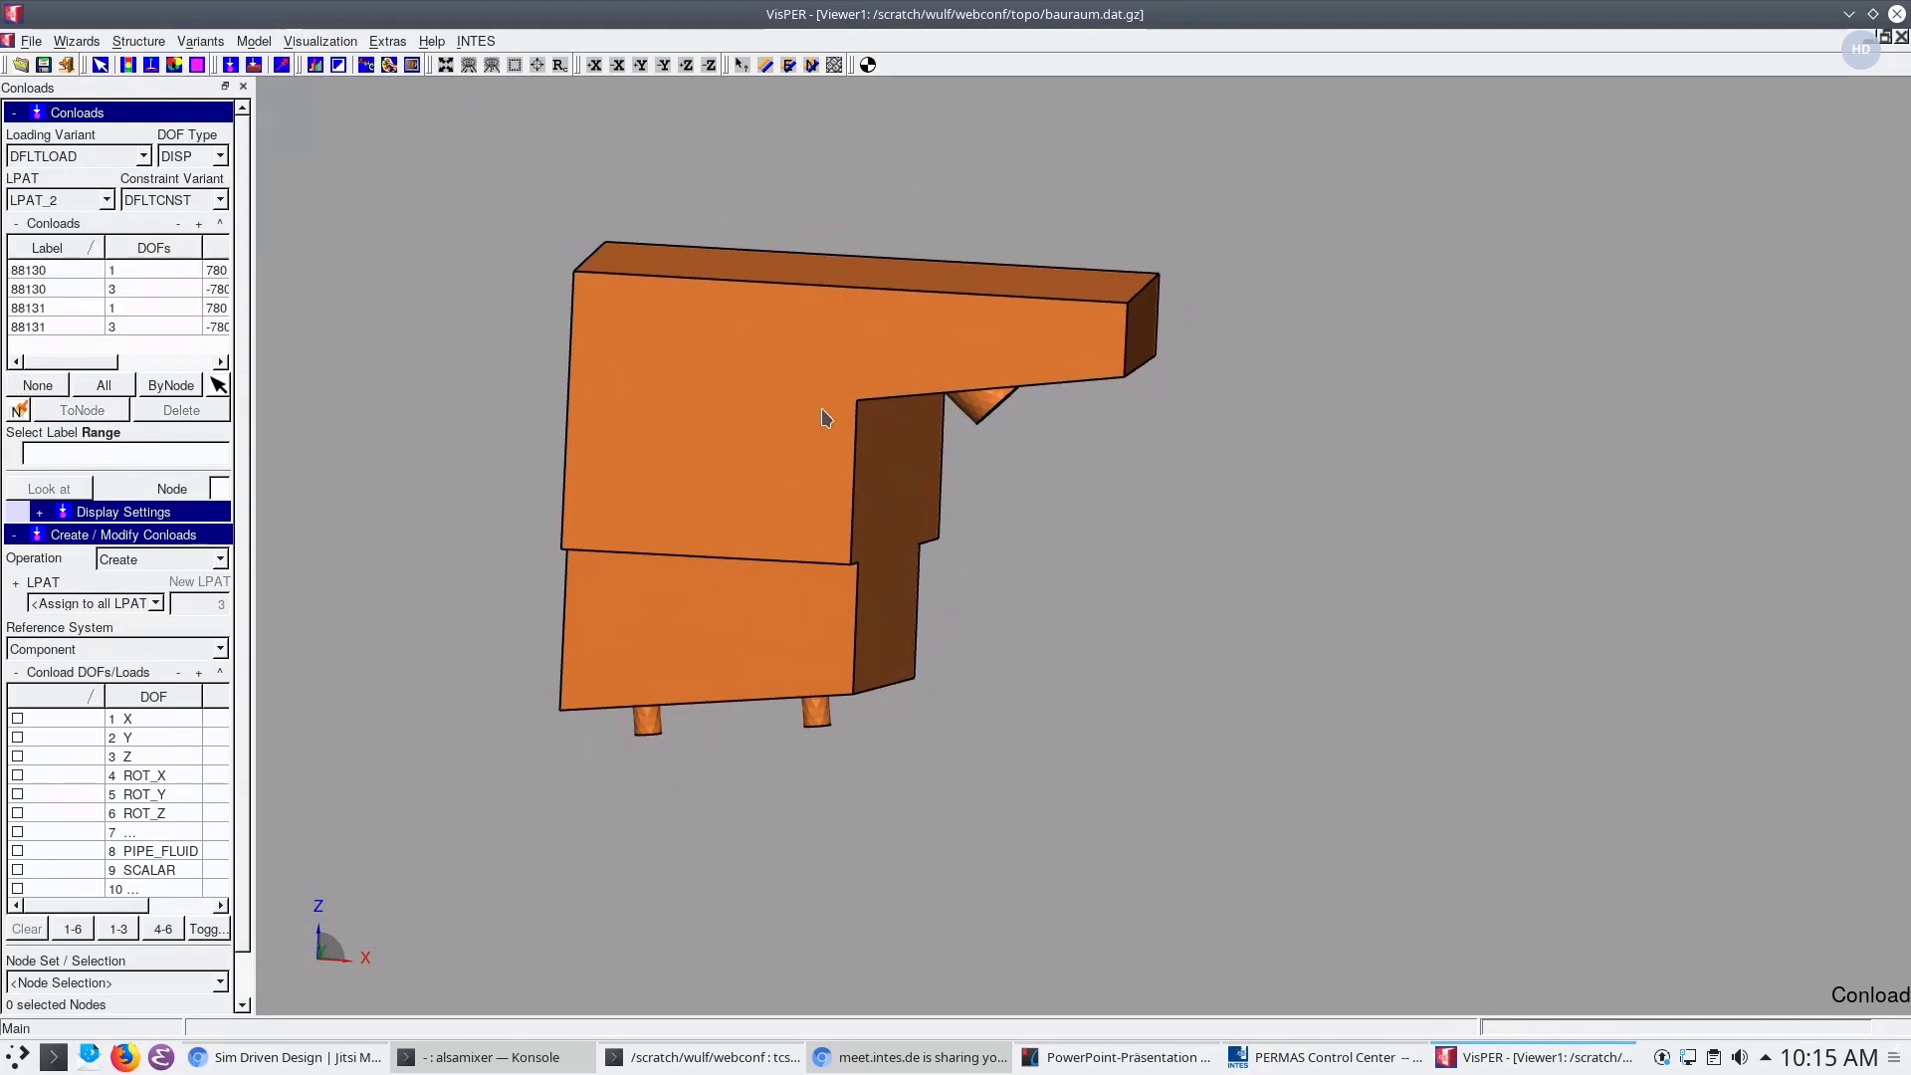
left_click_drag(823, 414, 966, 531)
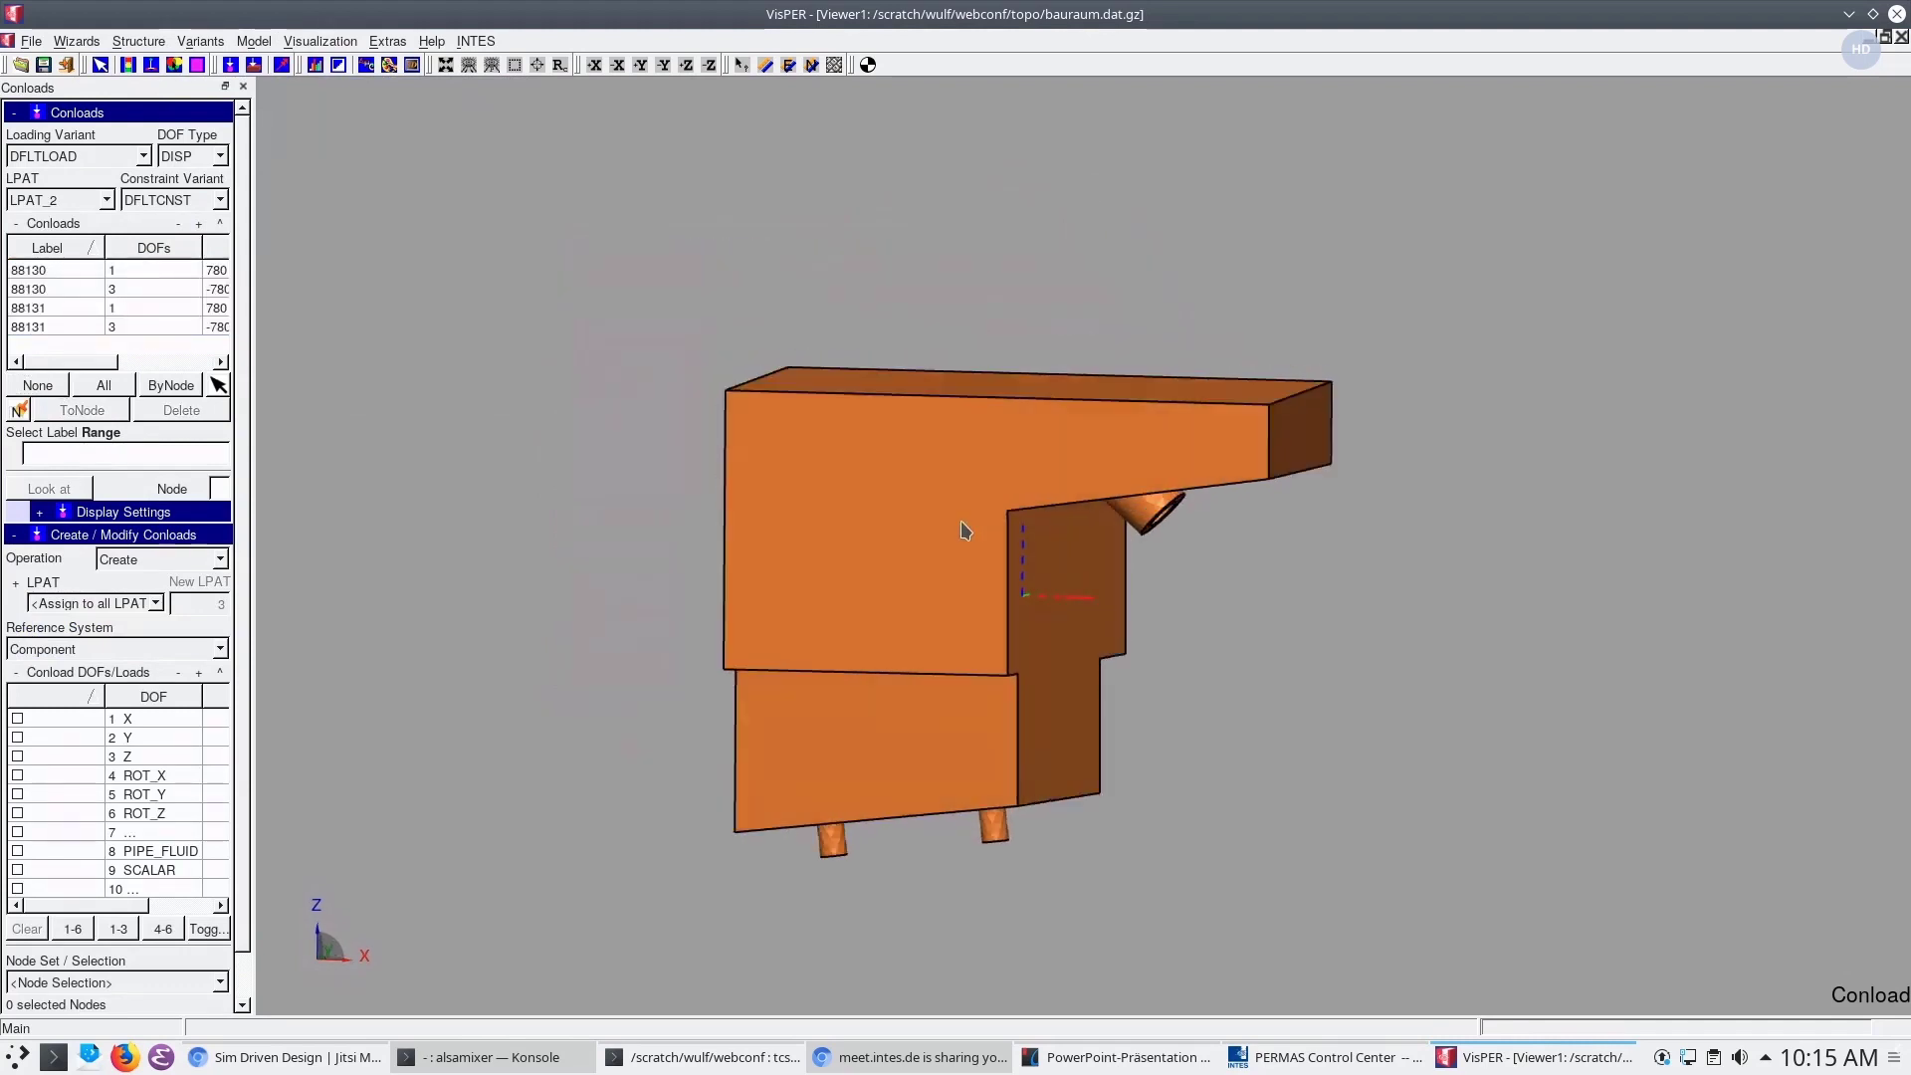
middle_click_drag(946, 554, 929, 488)
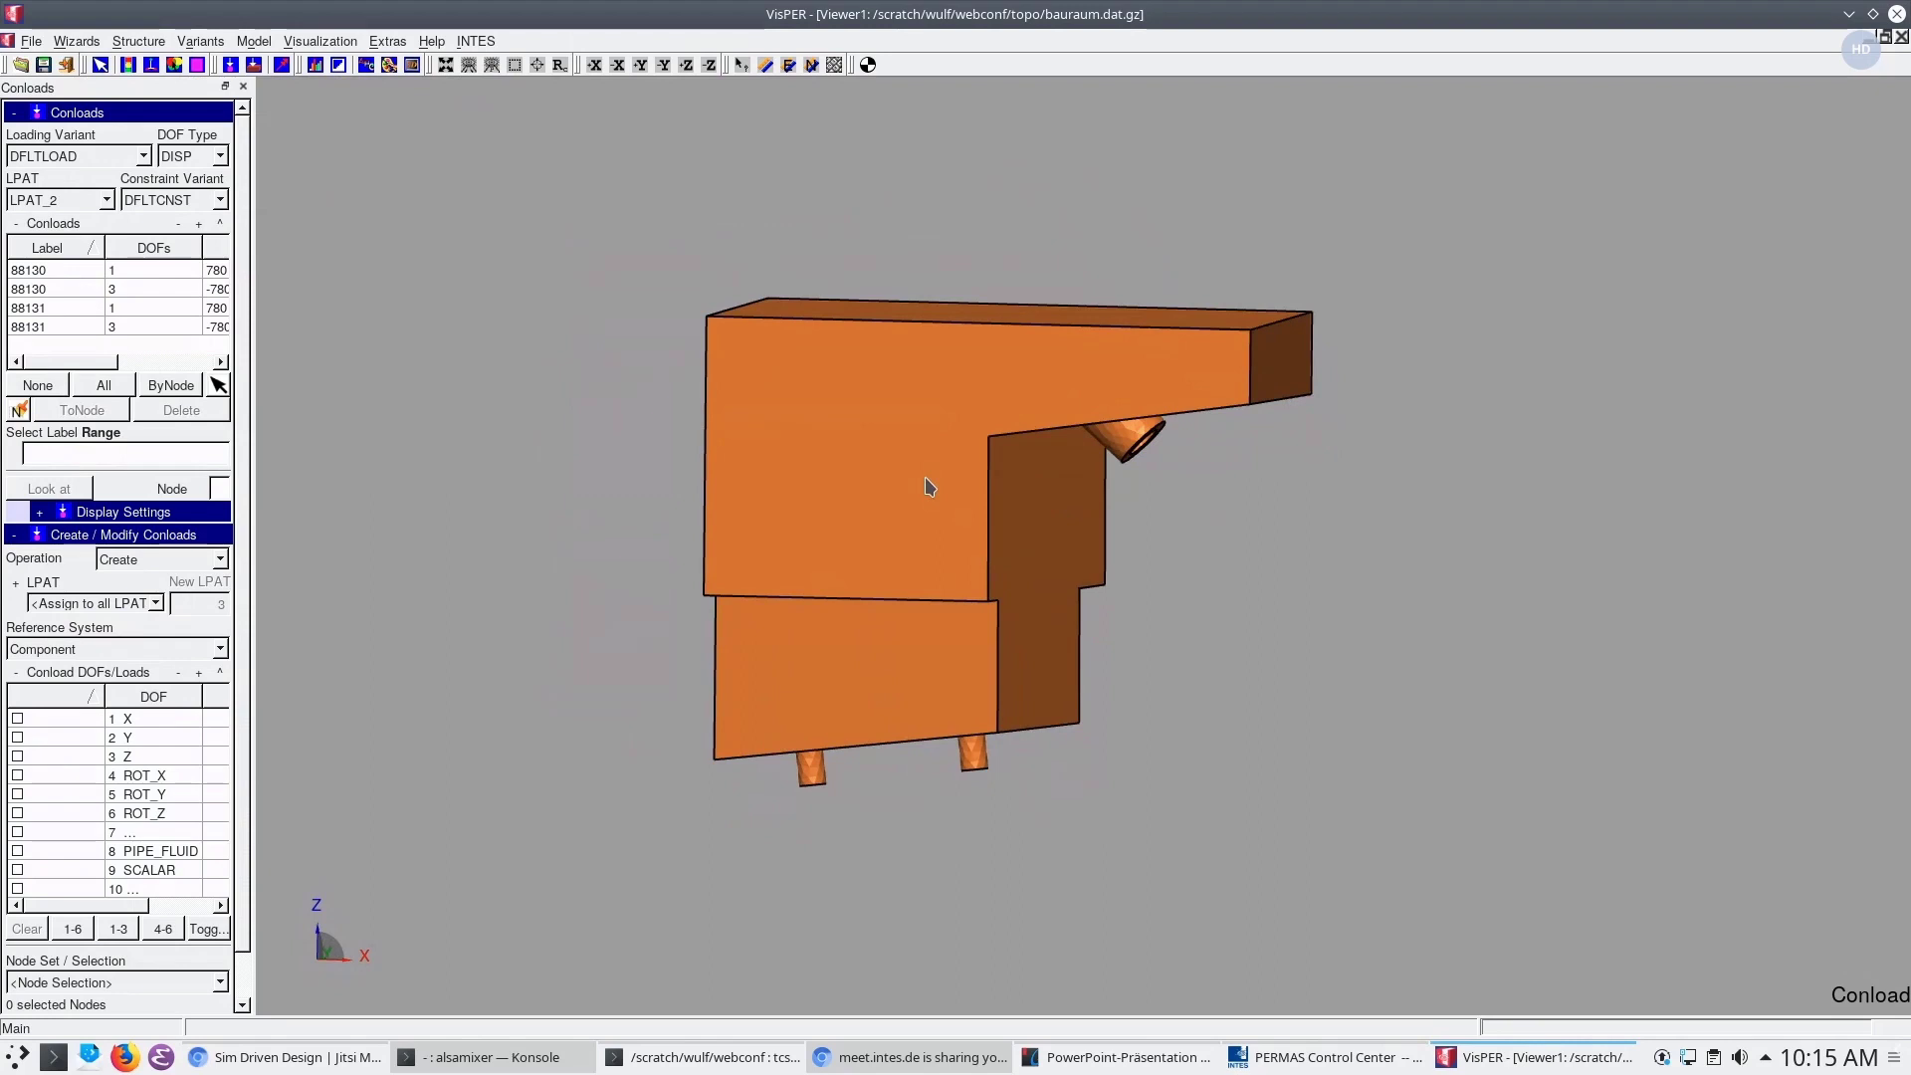
Start the topology optimization wizard and create a new optimization situation named TOPO
left_click(67, 45)
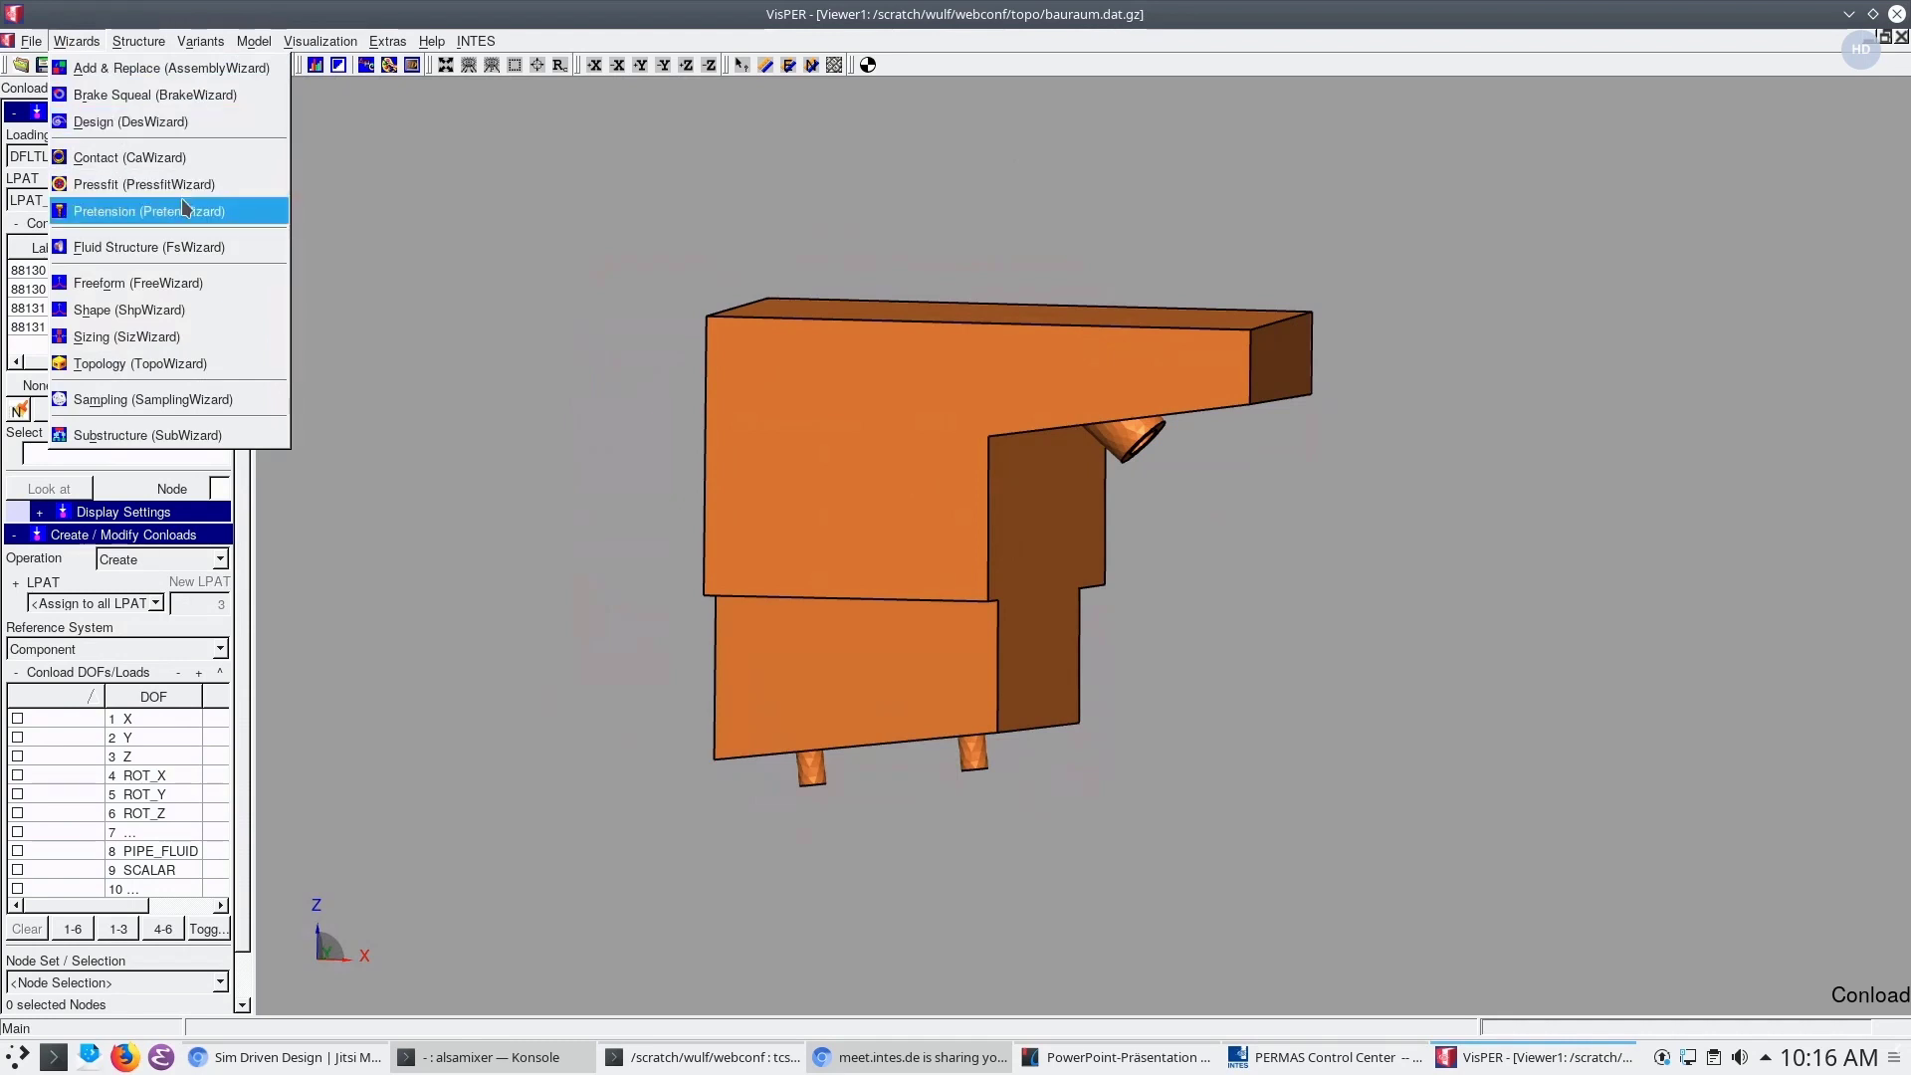
left_click(176, 365)
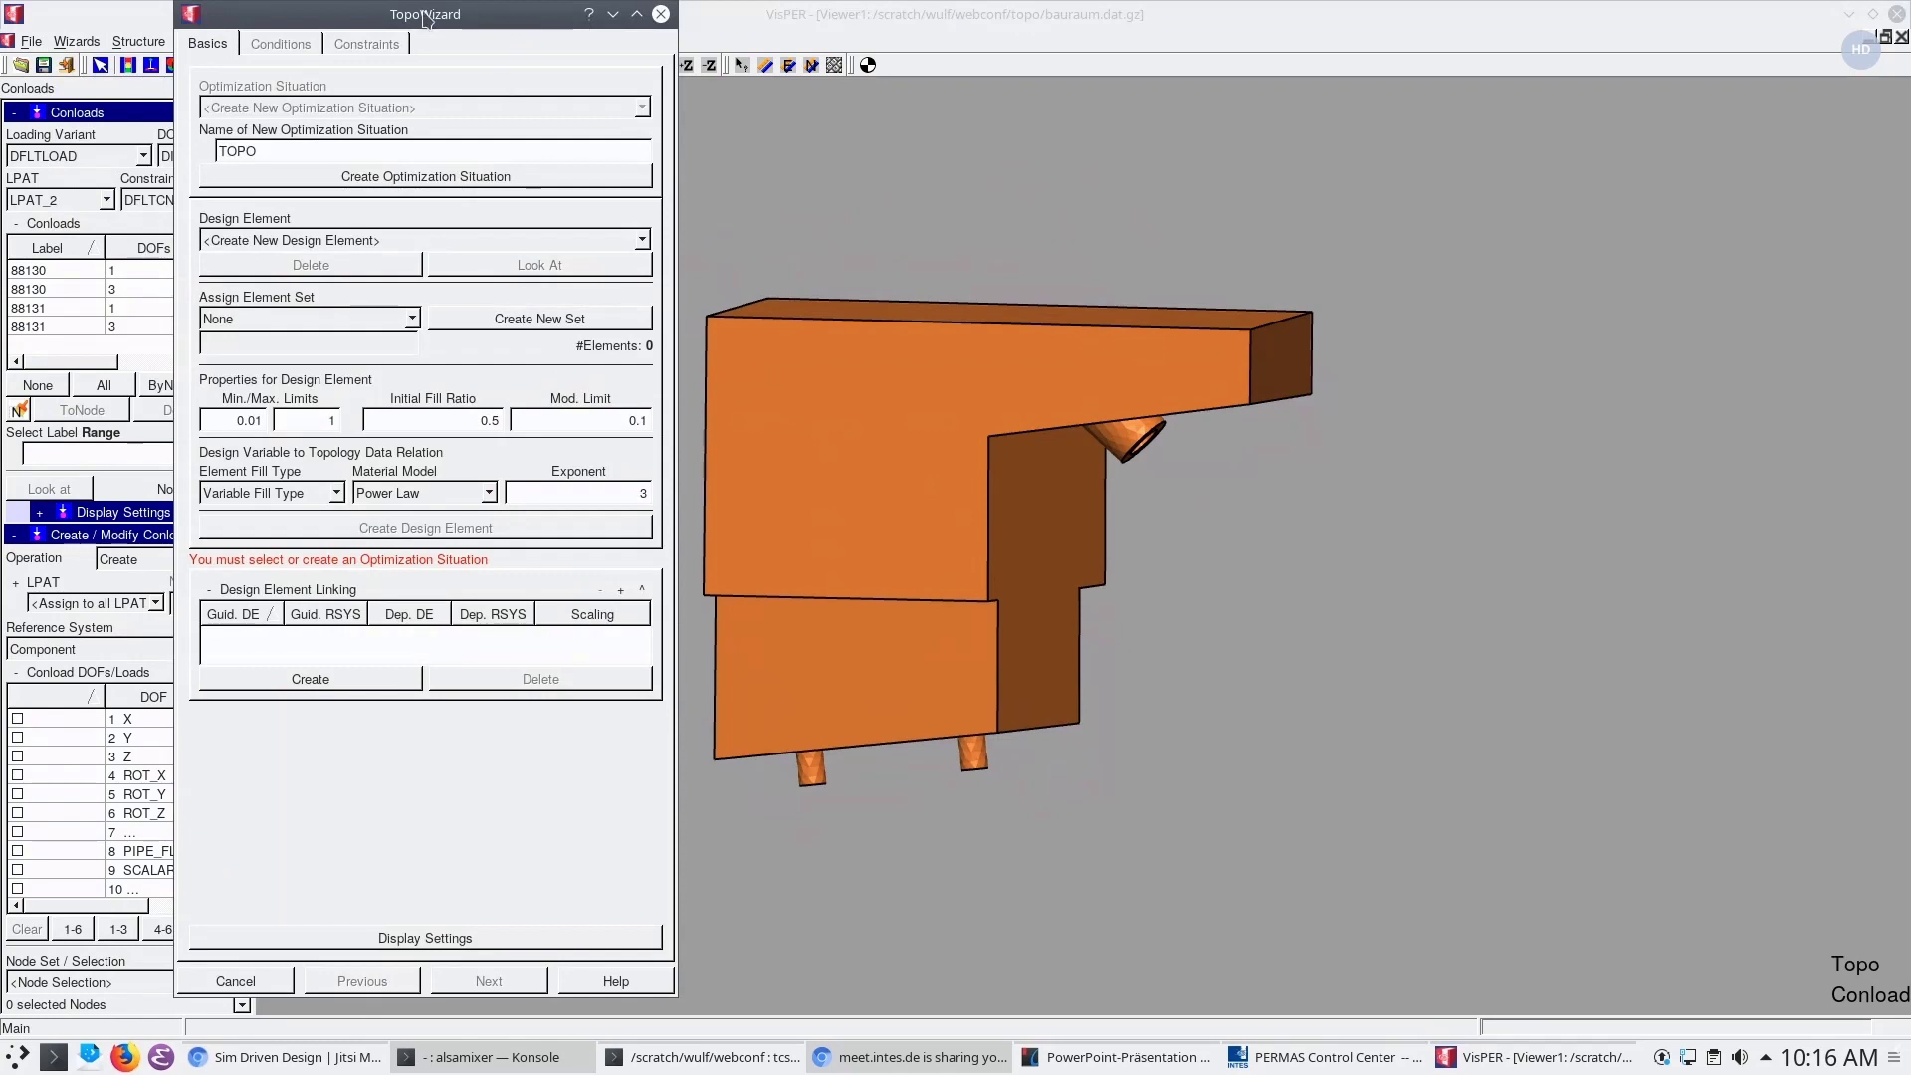
left_click(436, 181)
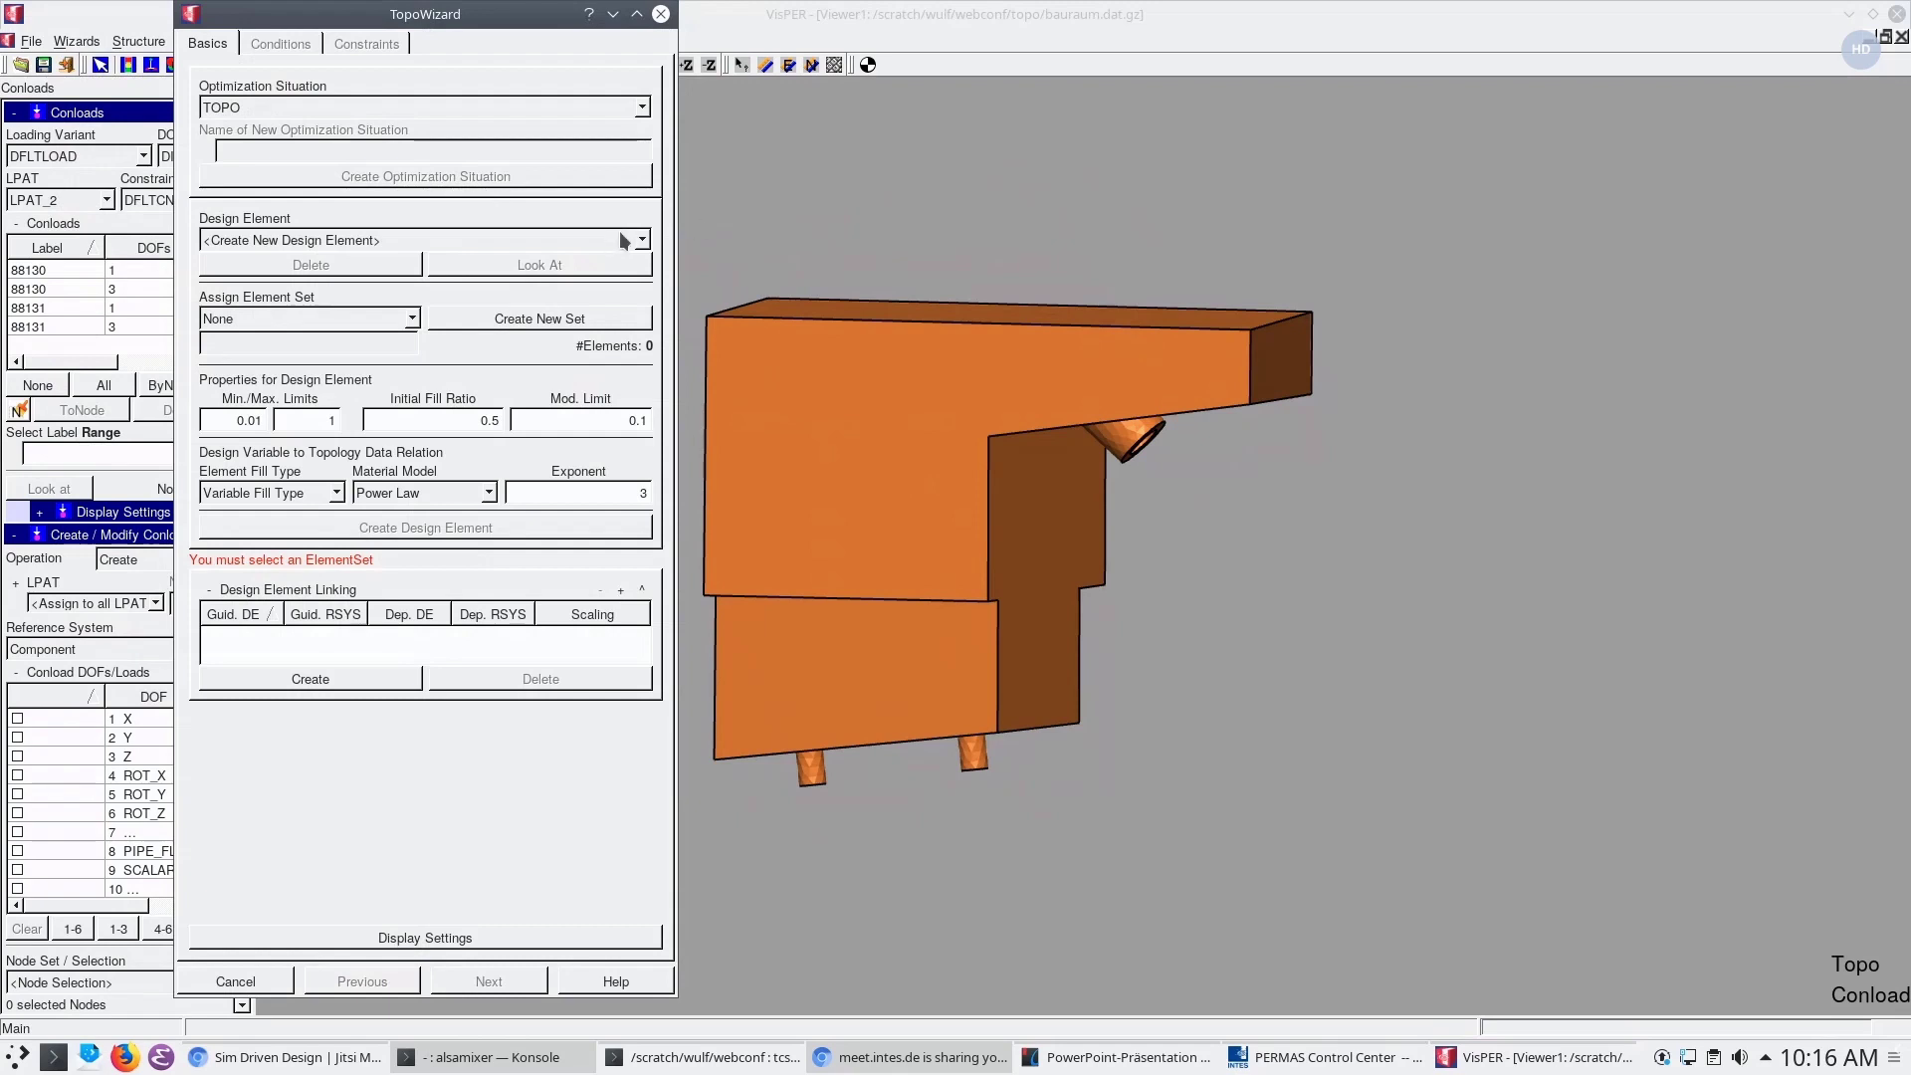
Assign the element set ALLTET to the new design element and inspect the covered mesh
left_click(412, 319)
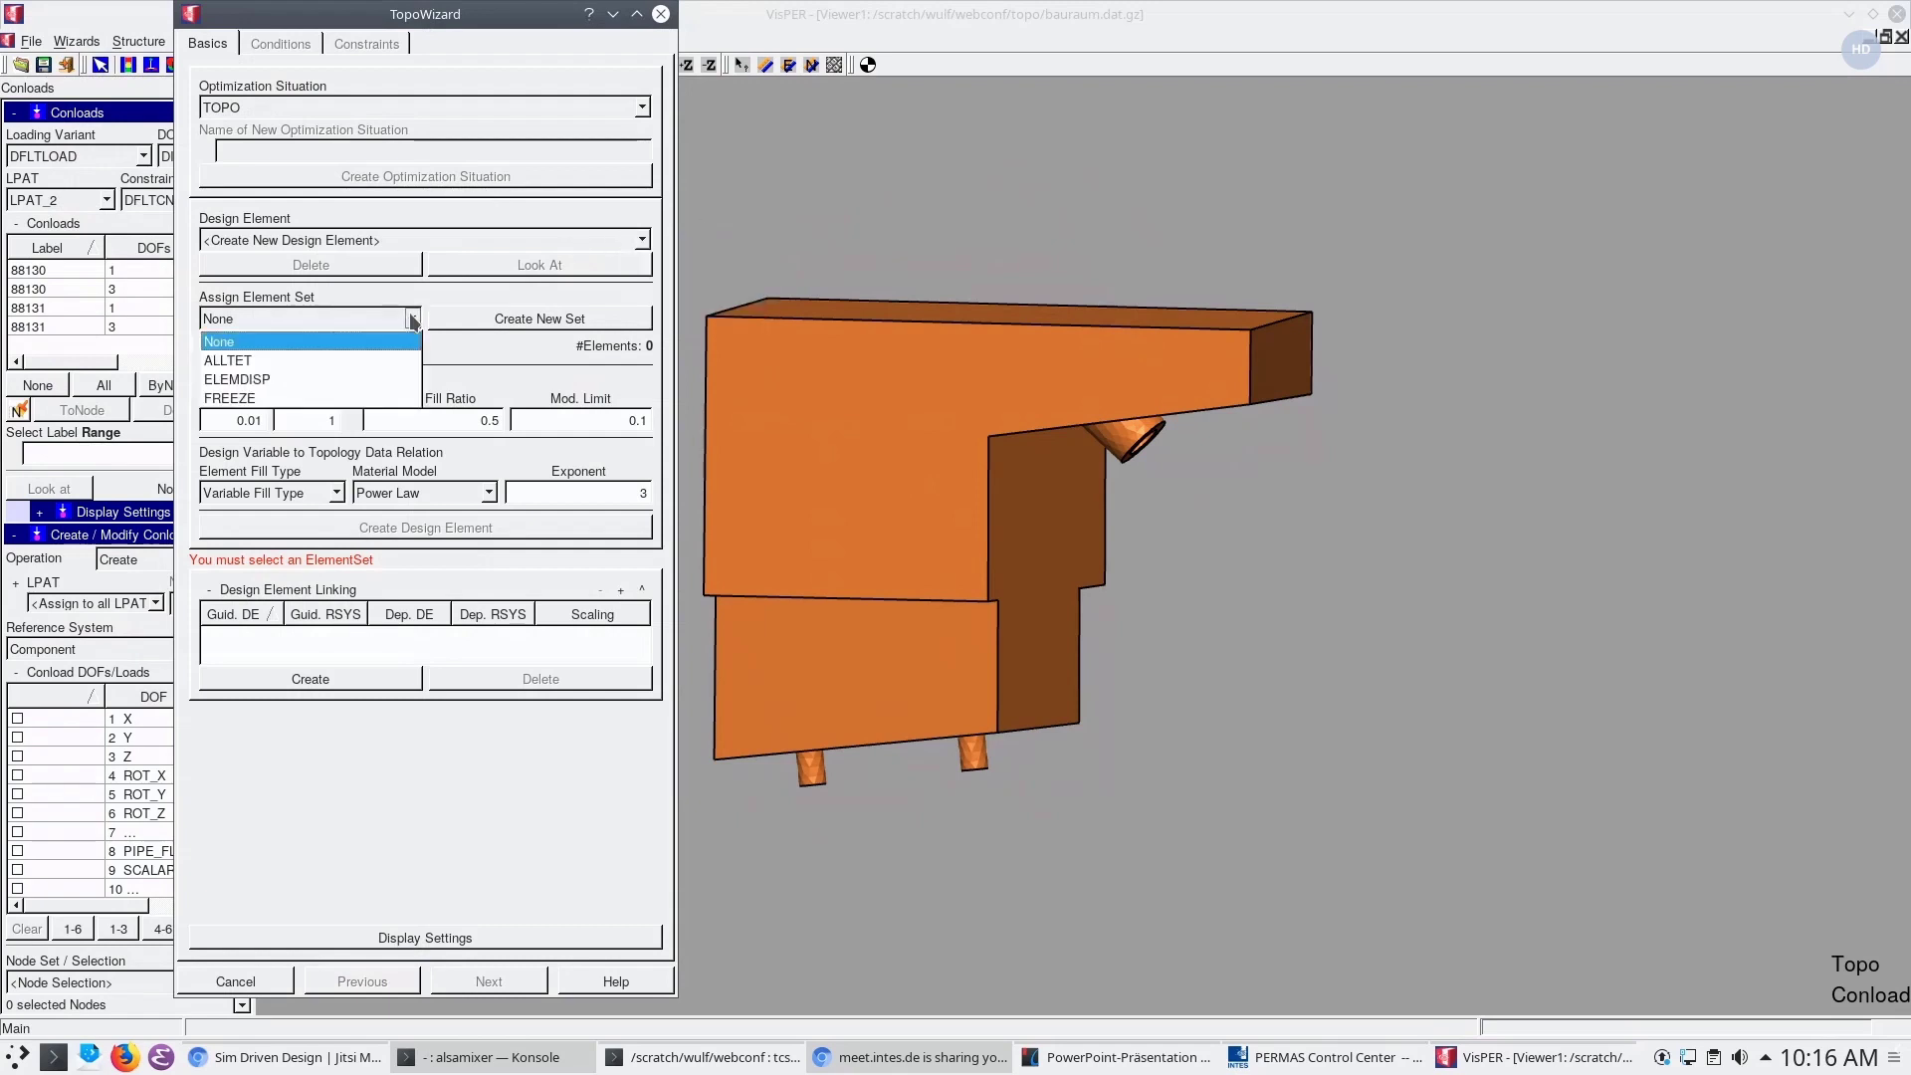
left_click(355, 360)
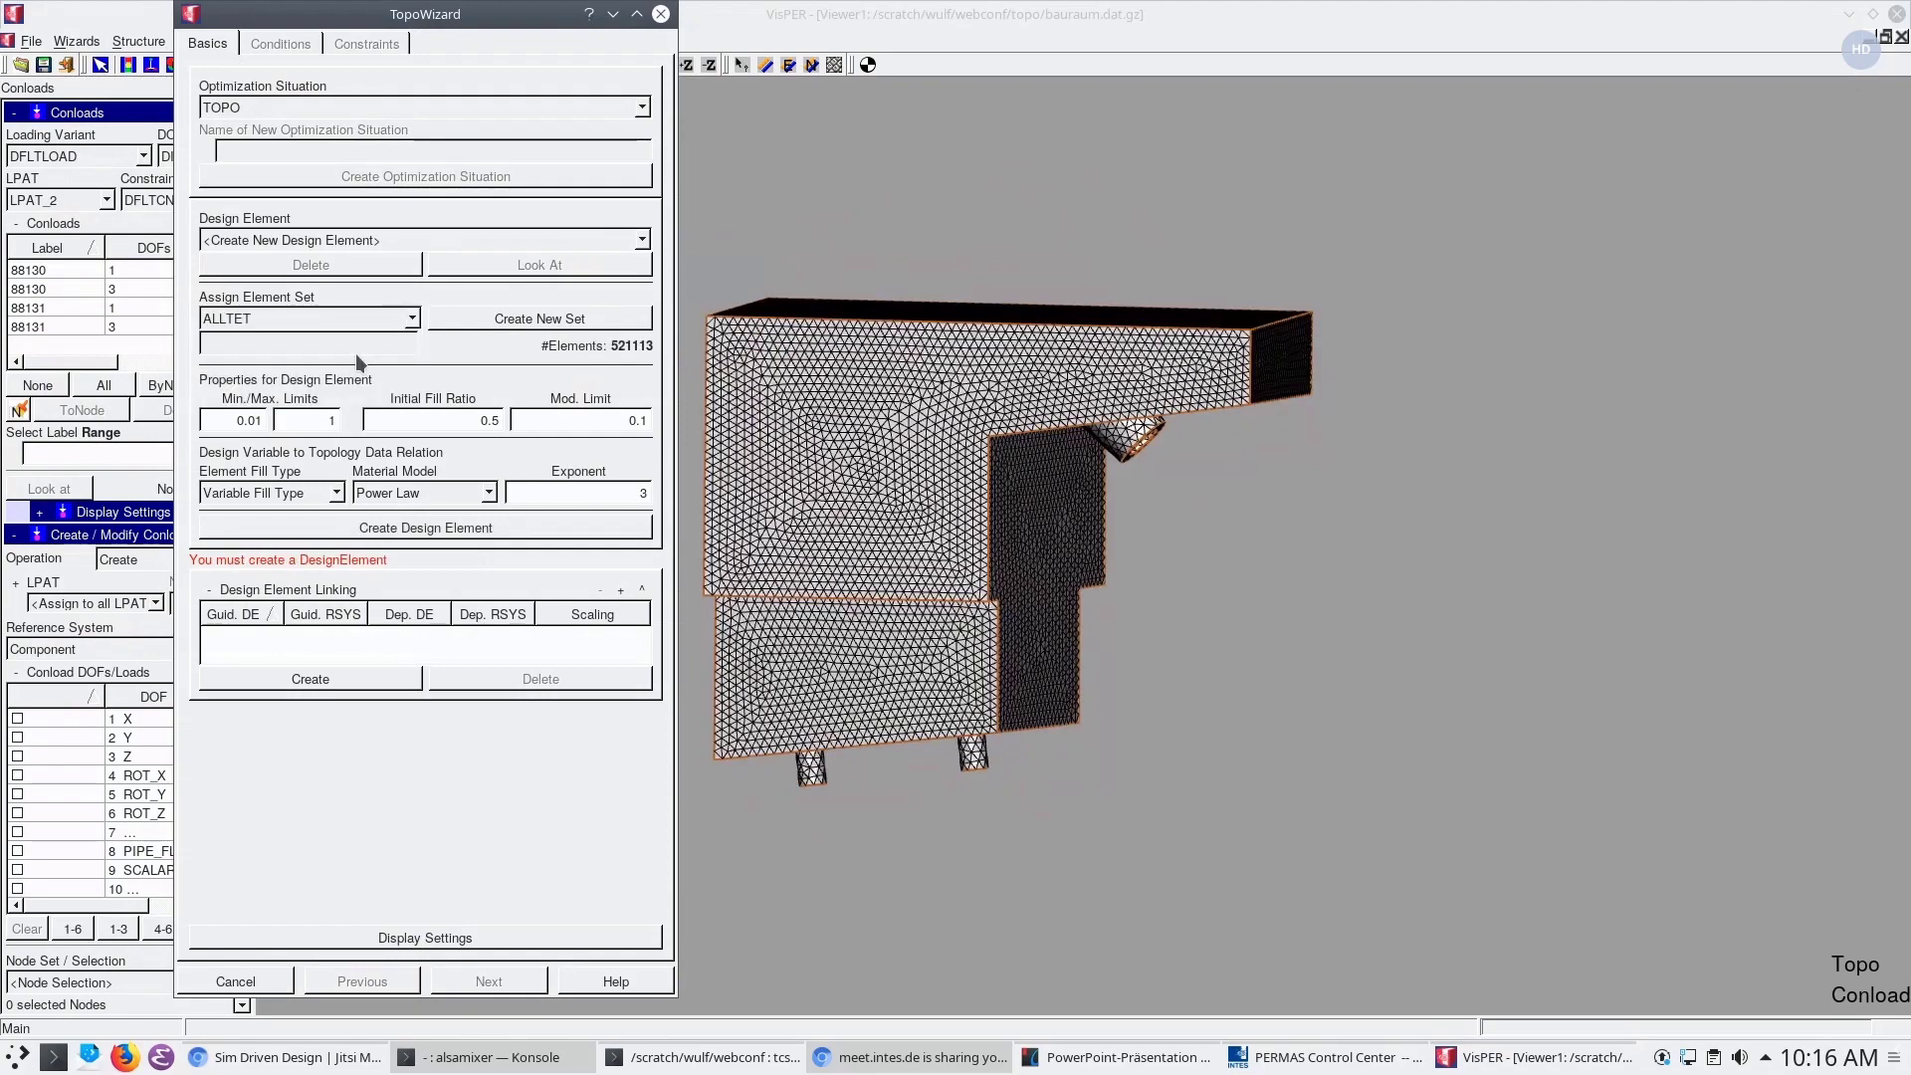
middle_click_drag(1137, 468, 1047, 451)
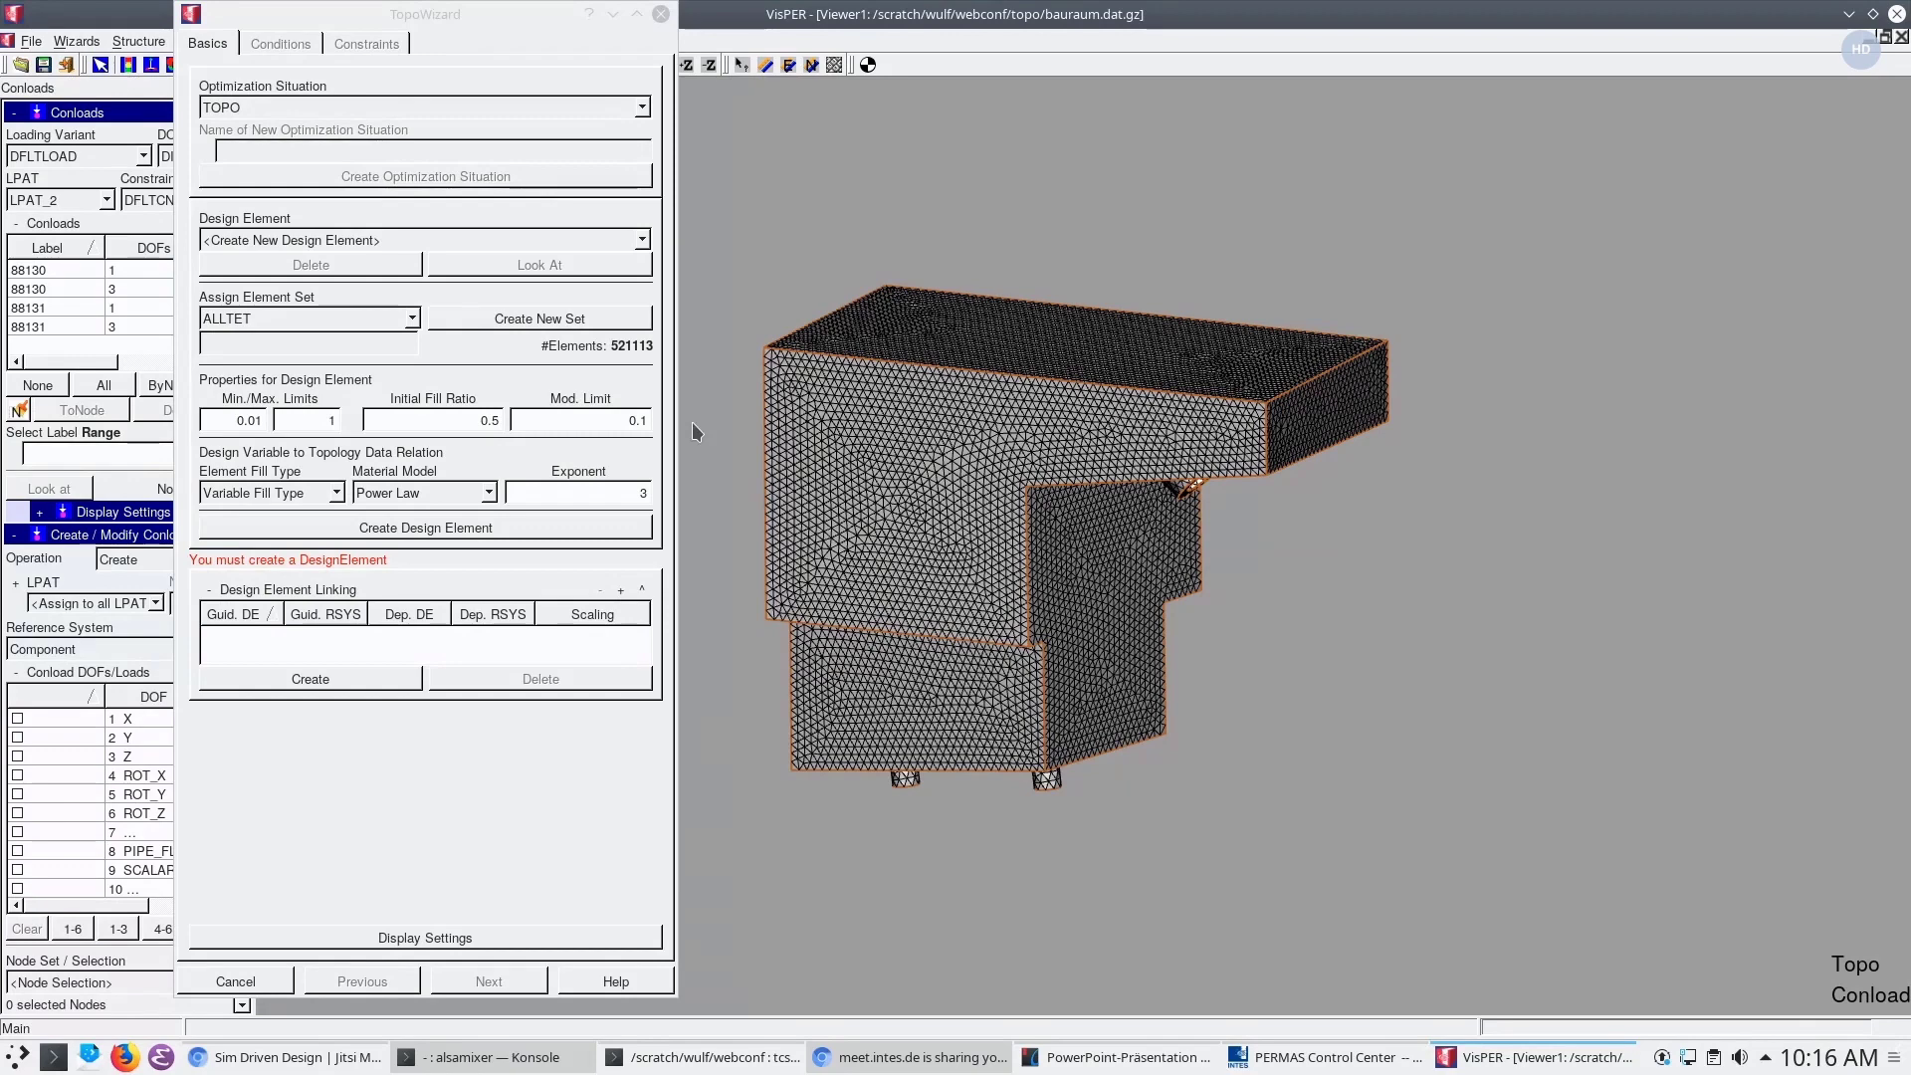
Set the initial fill ratio to 1 and create the design element from the ALLTET set
double_click(494, 419)
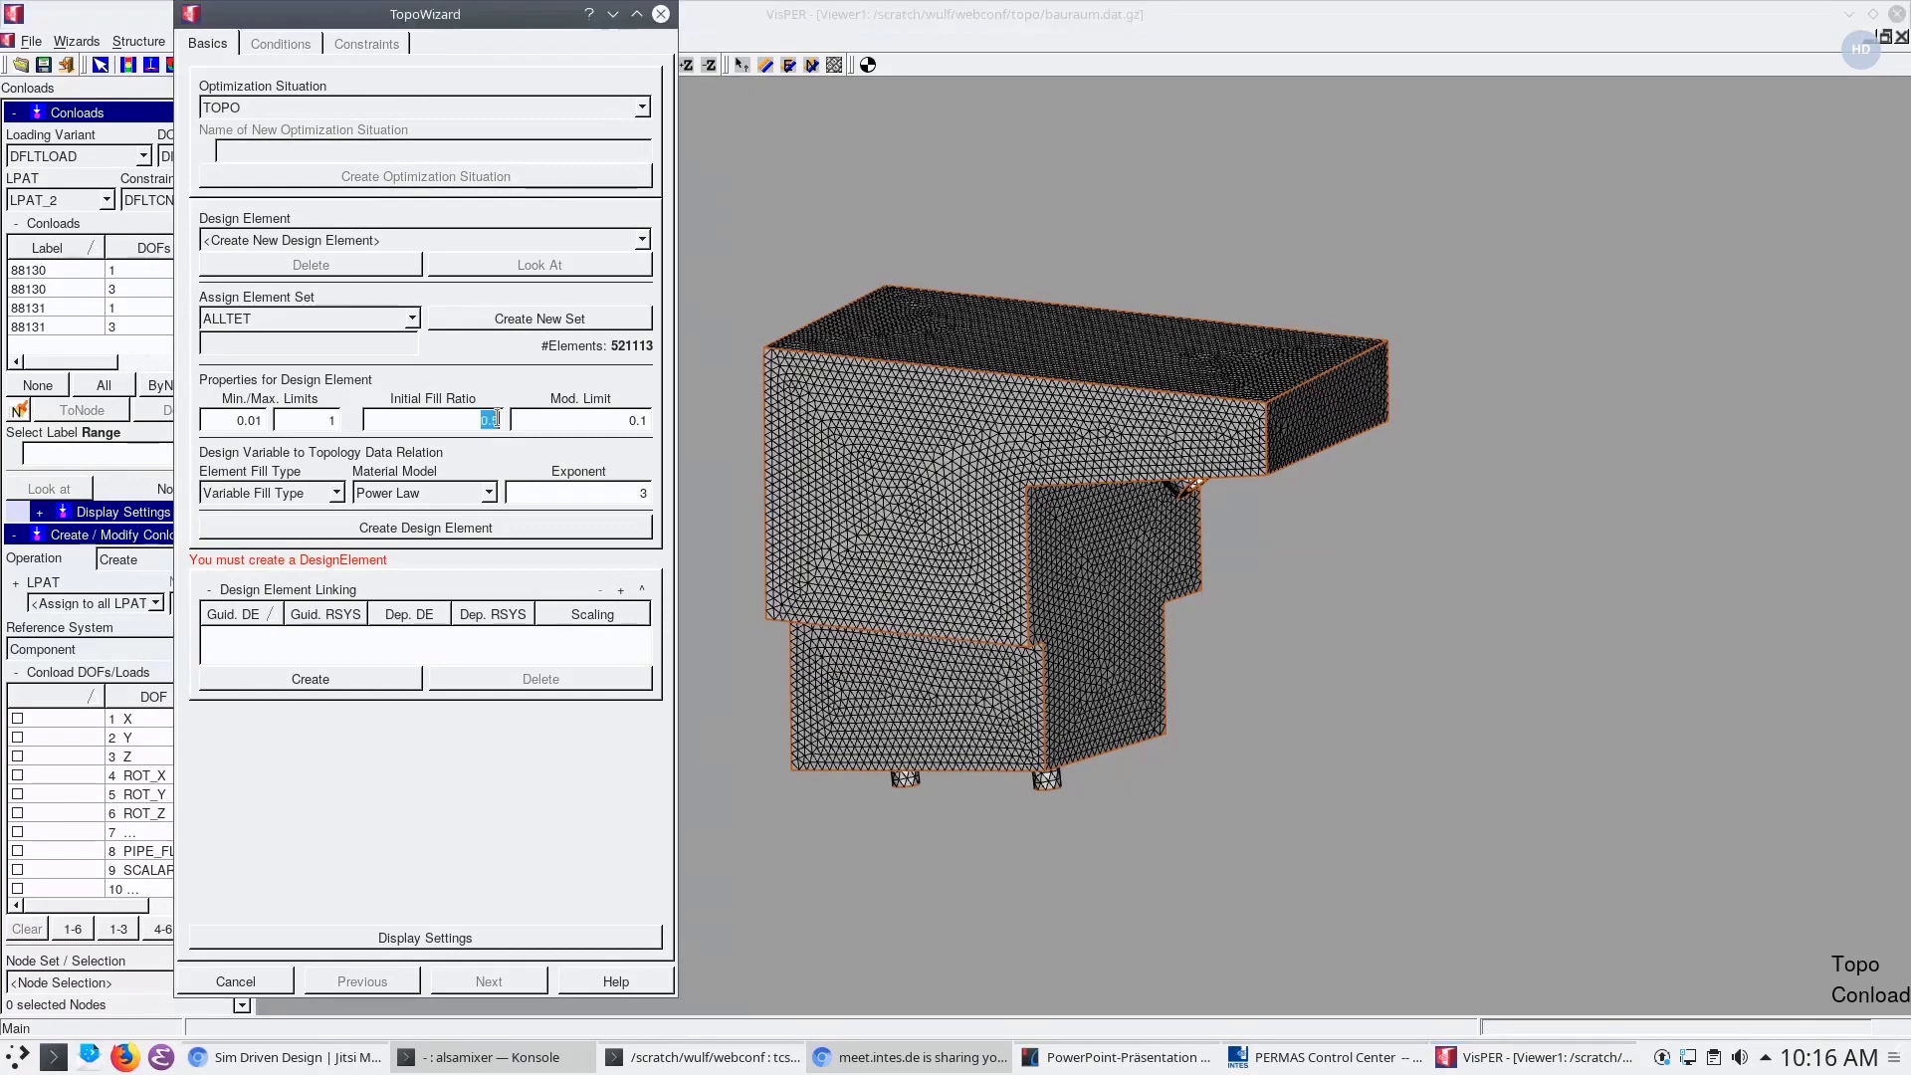
type("1")
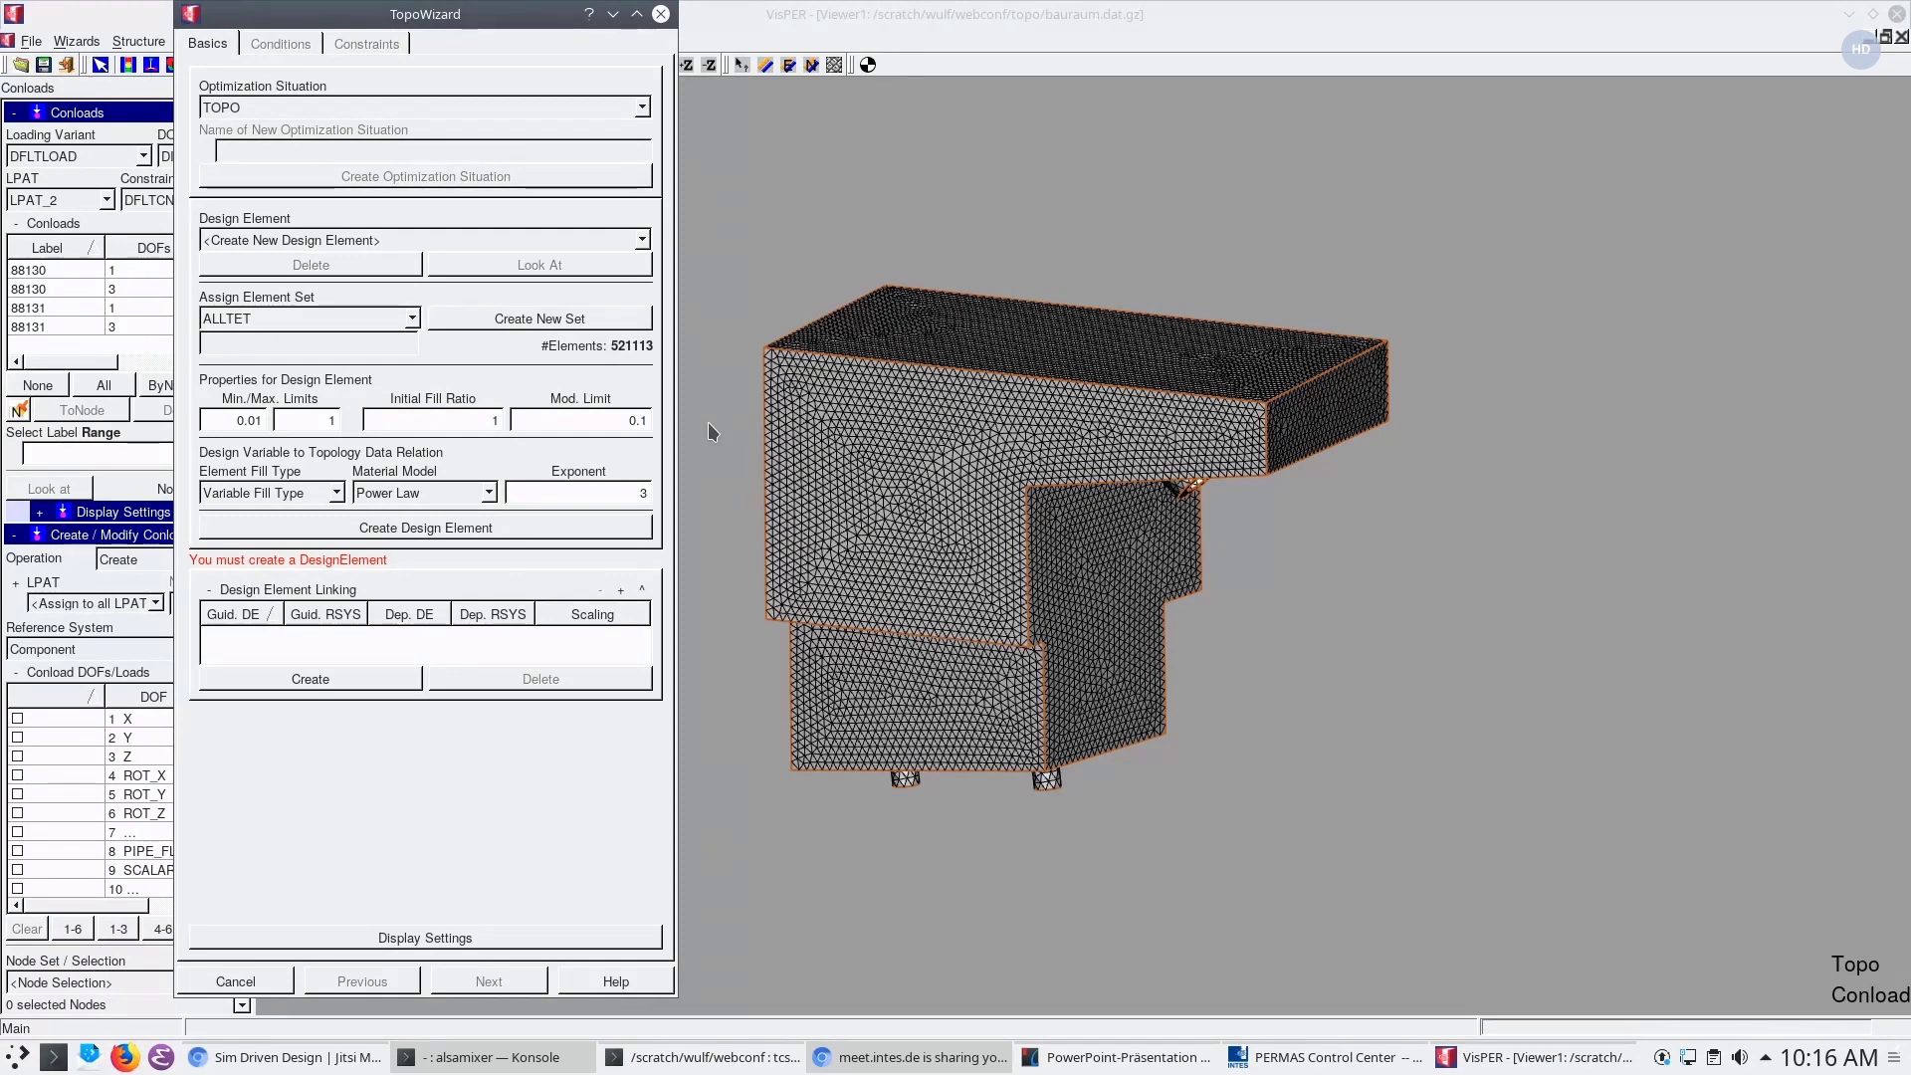
left_click(355, 531)
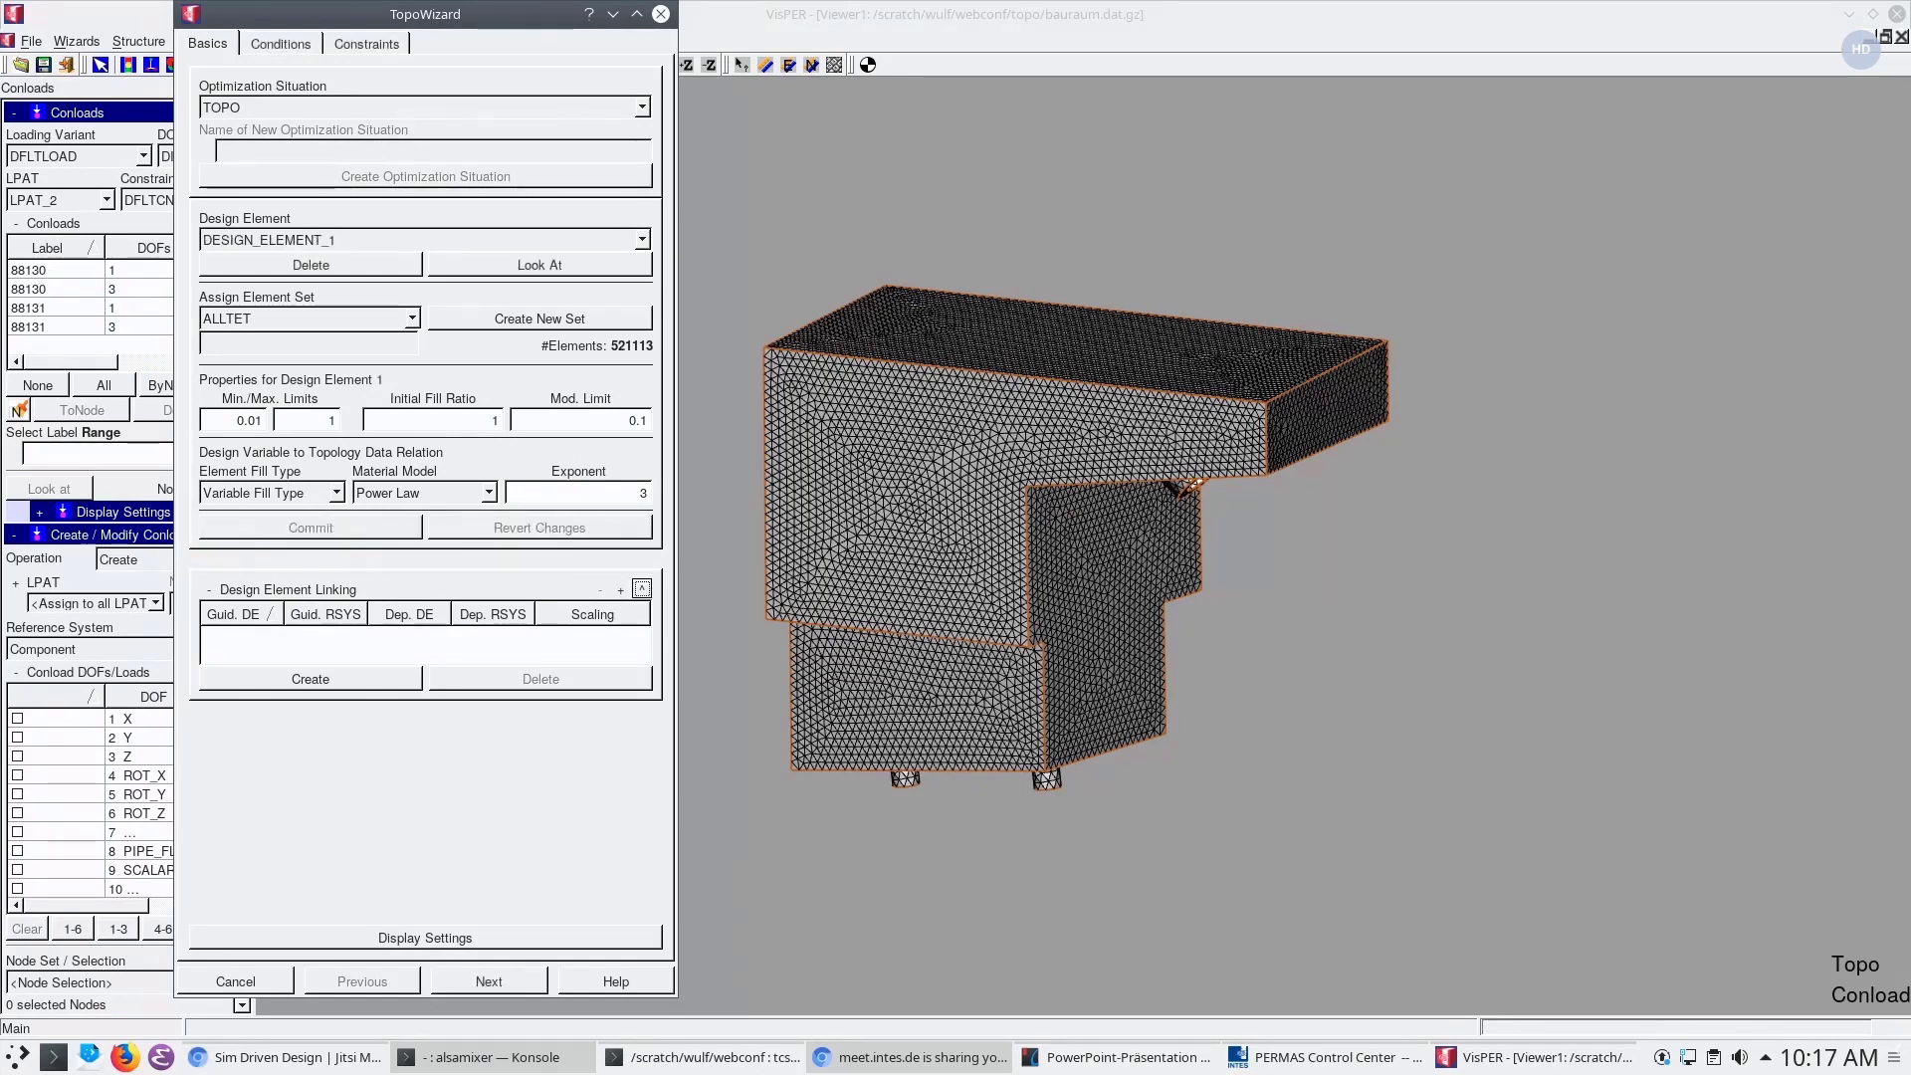
Proceed to the manufacturing conditions and start a new Derestraint Freeze condition for the design element
left_click(490, 980)
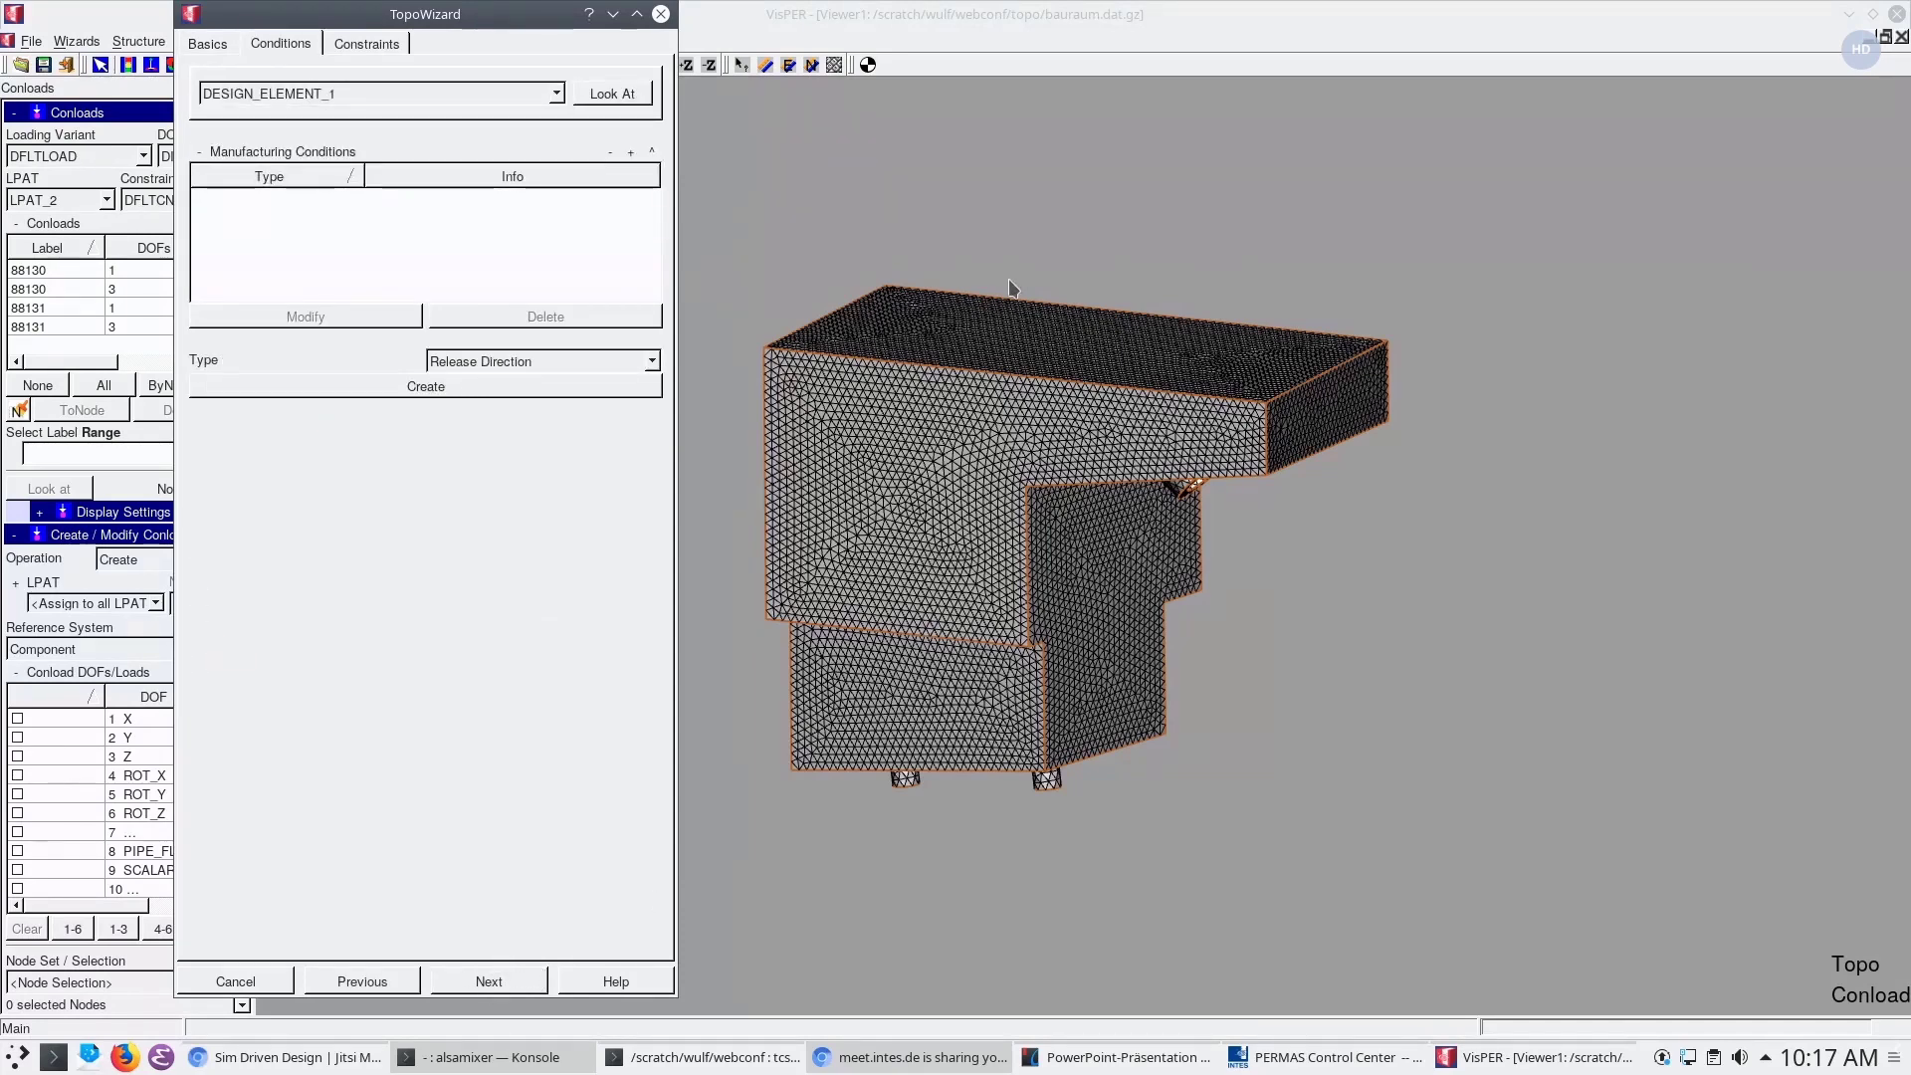
middle_click_drag(940, 409, 1200, 398)
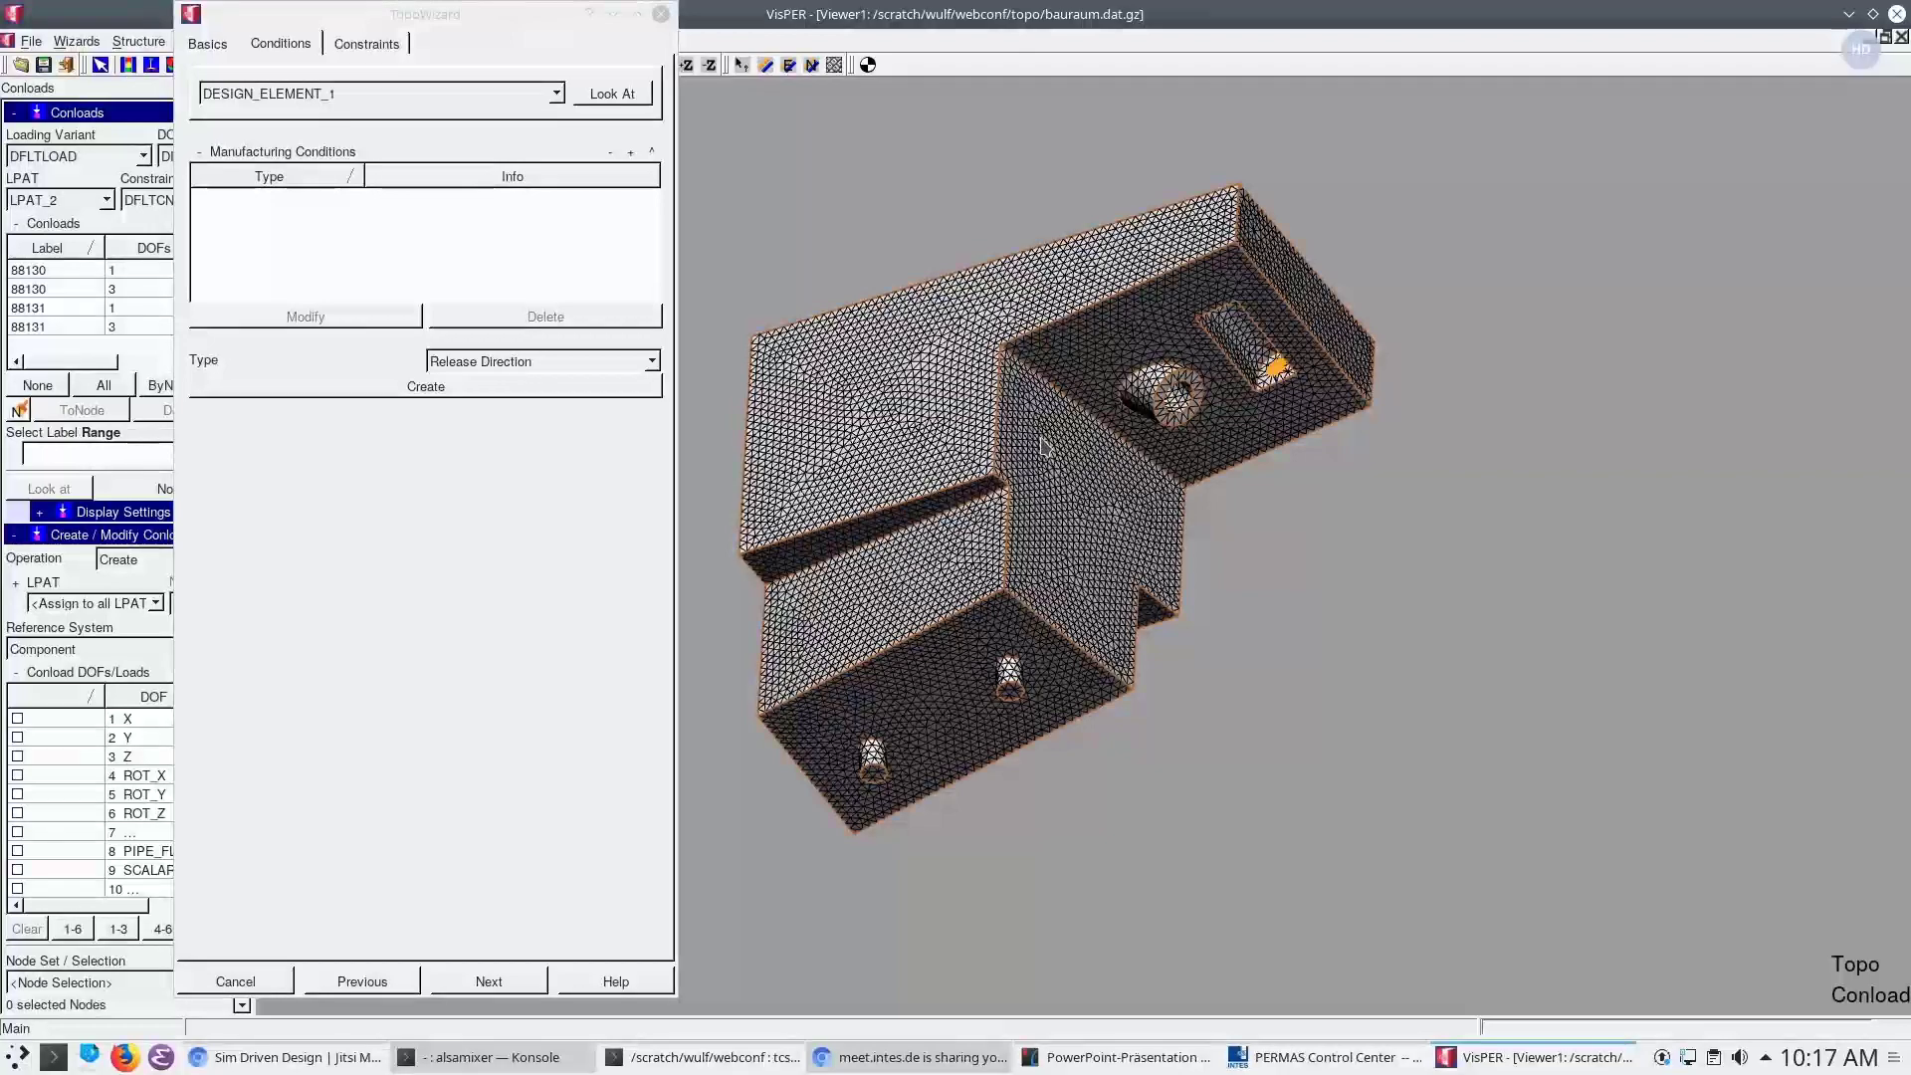
middle_click_drag(1083, 388, 956, 448)
left_click(582, 361)
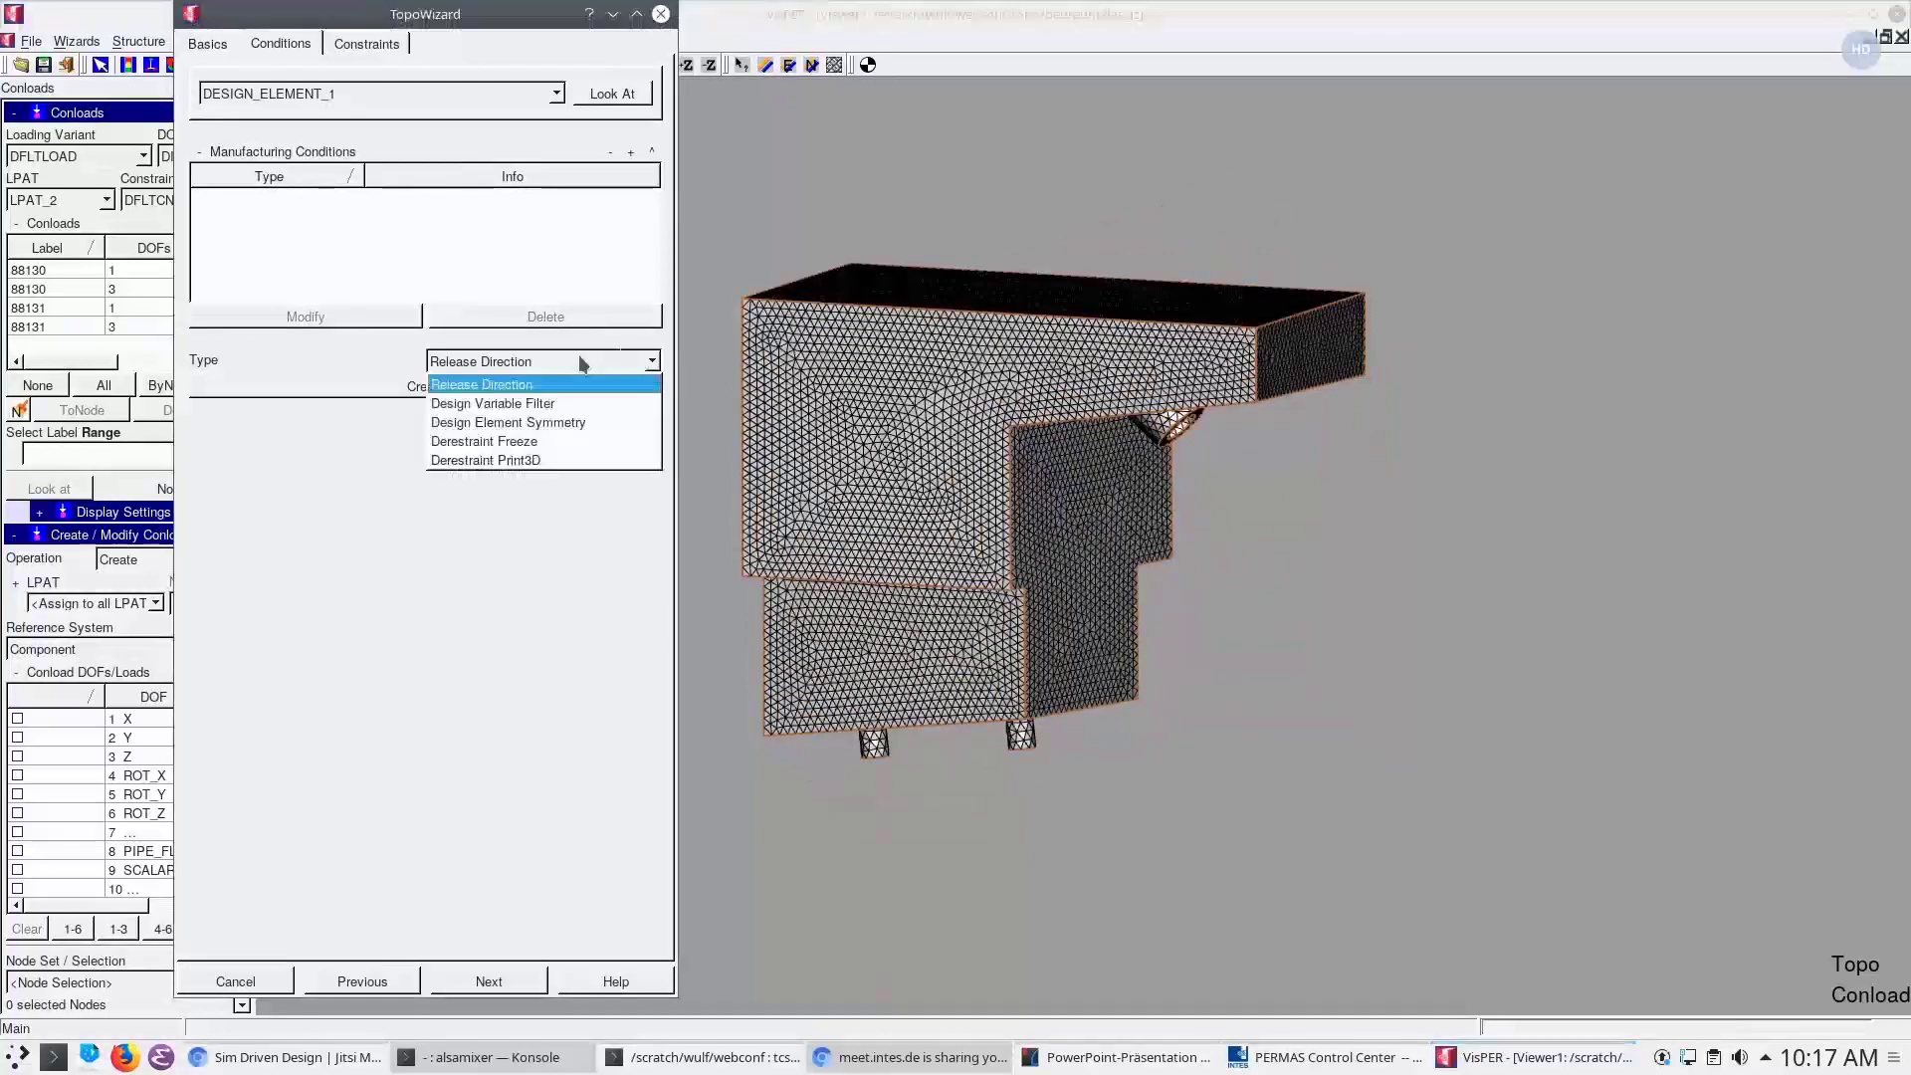
left_click(555, 439)
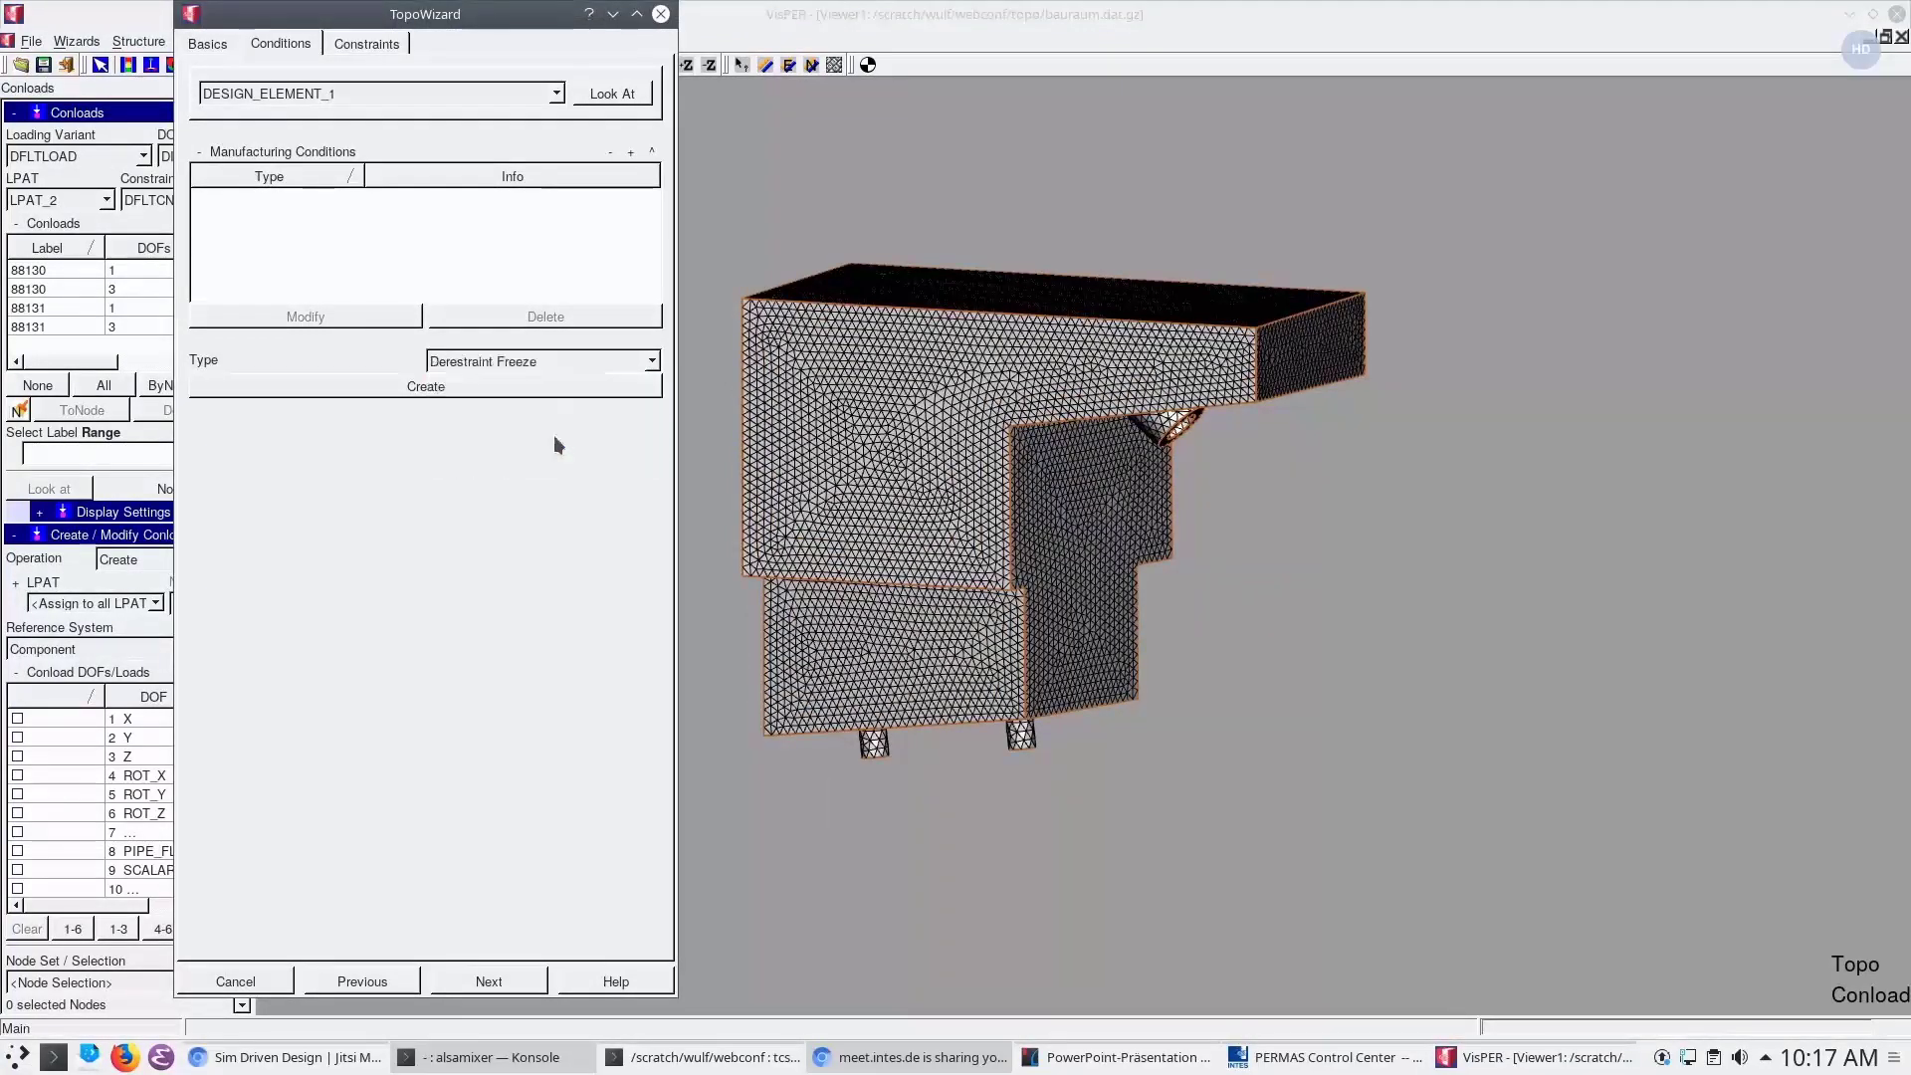
left_click(468, 387)
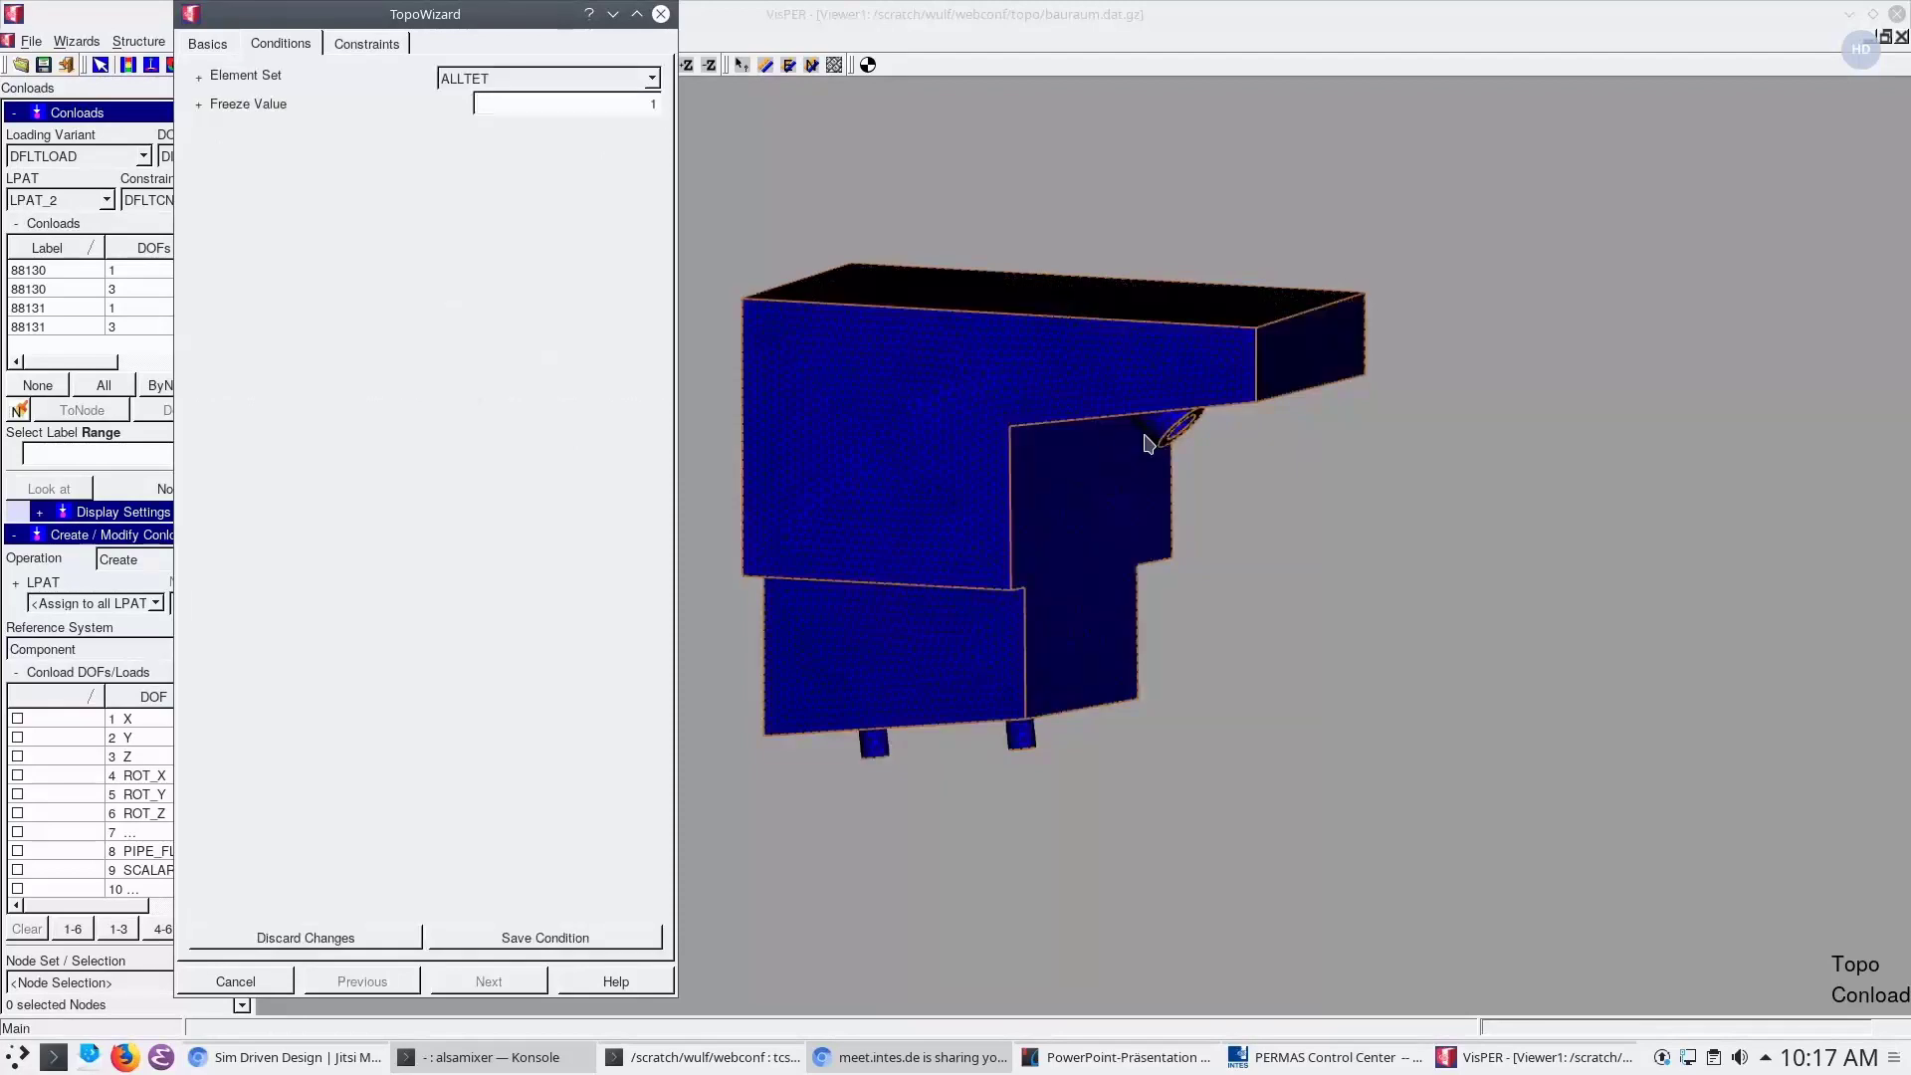
Assign the element set FREEZE to the freeze condition, inspect the frozen regions on the model, and save the condition
left_click(501, 79)
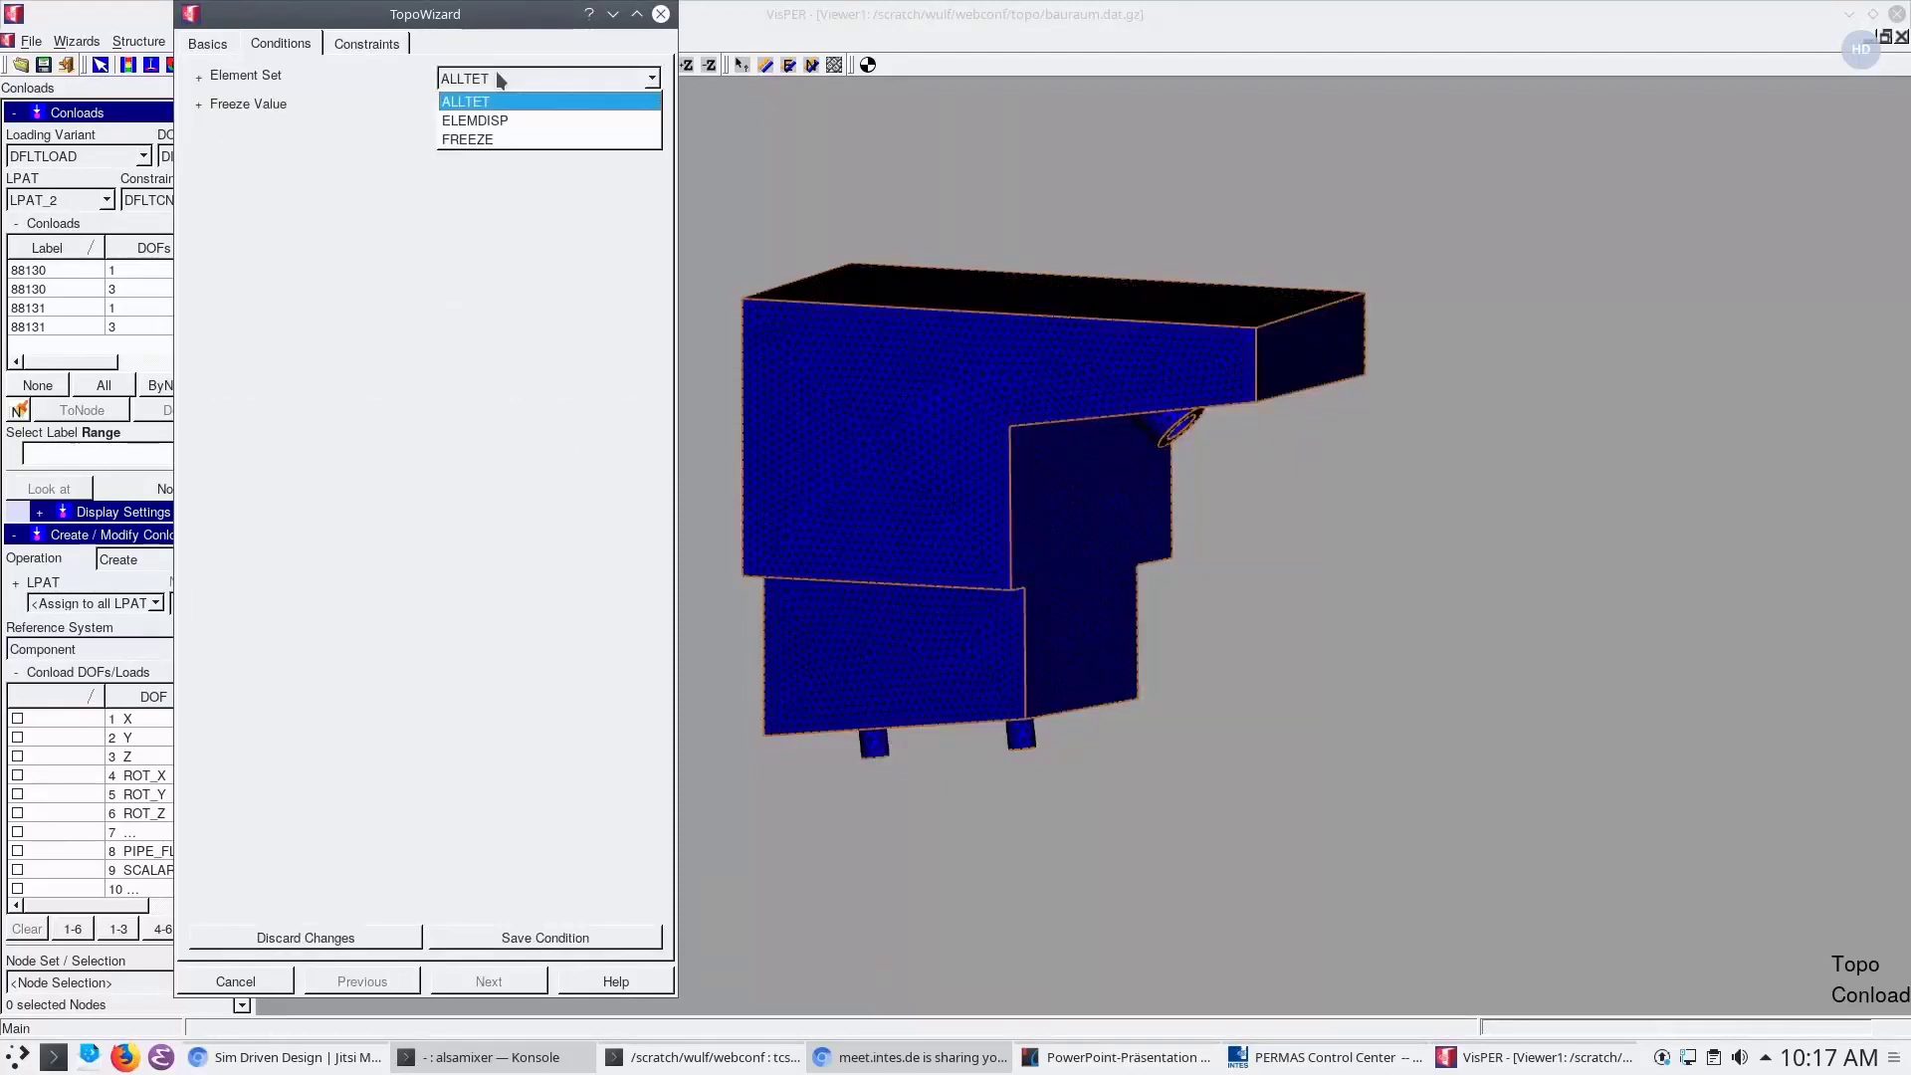
left_click(487, 139)
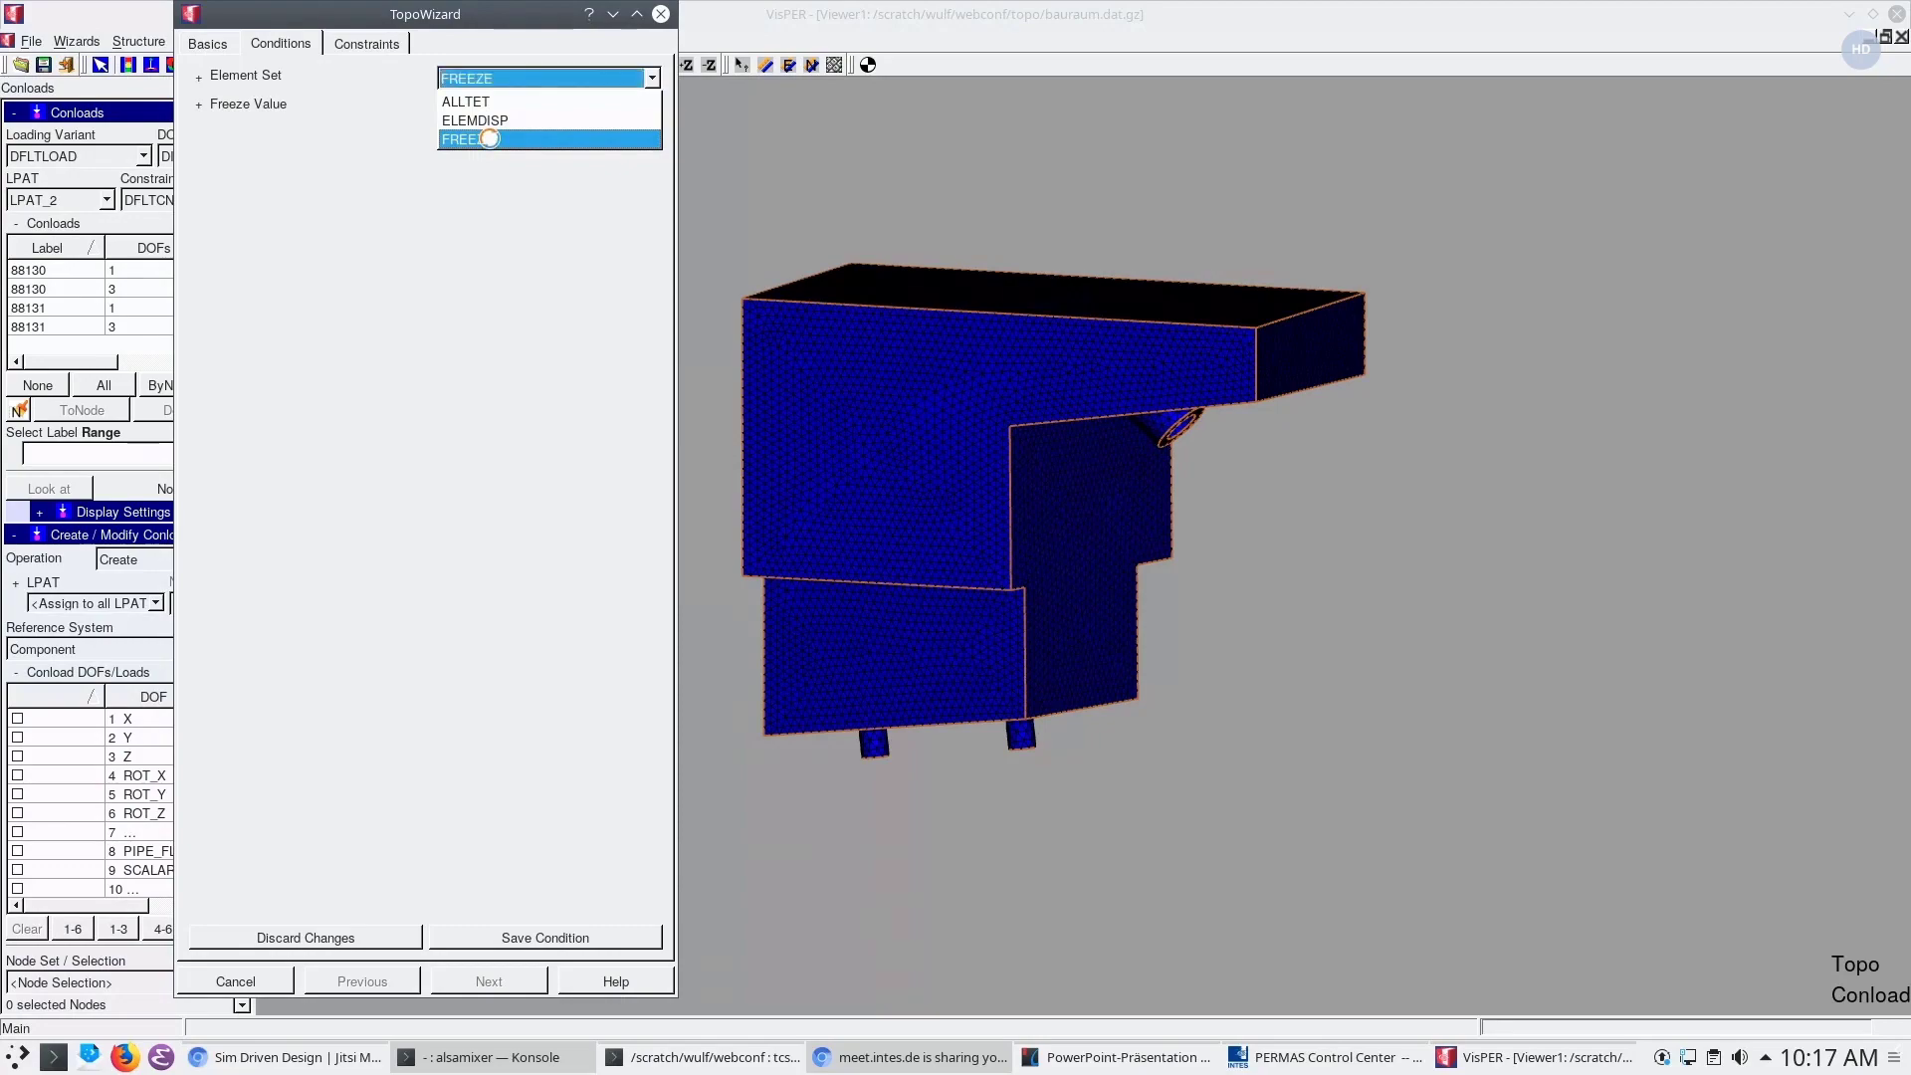
left_click_drag(980, 508, 975, 687)
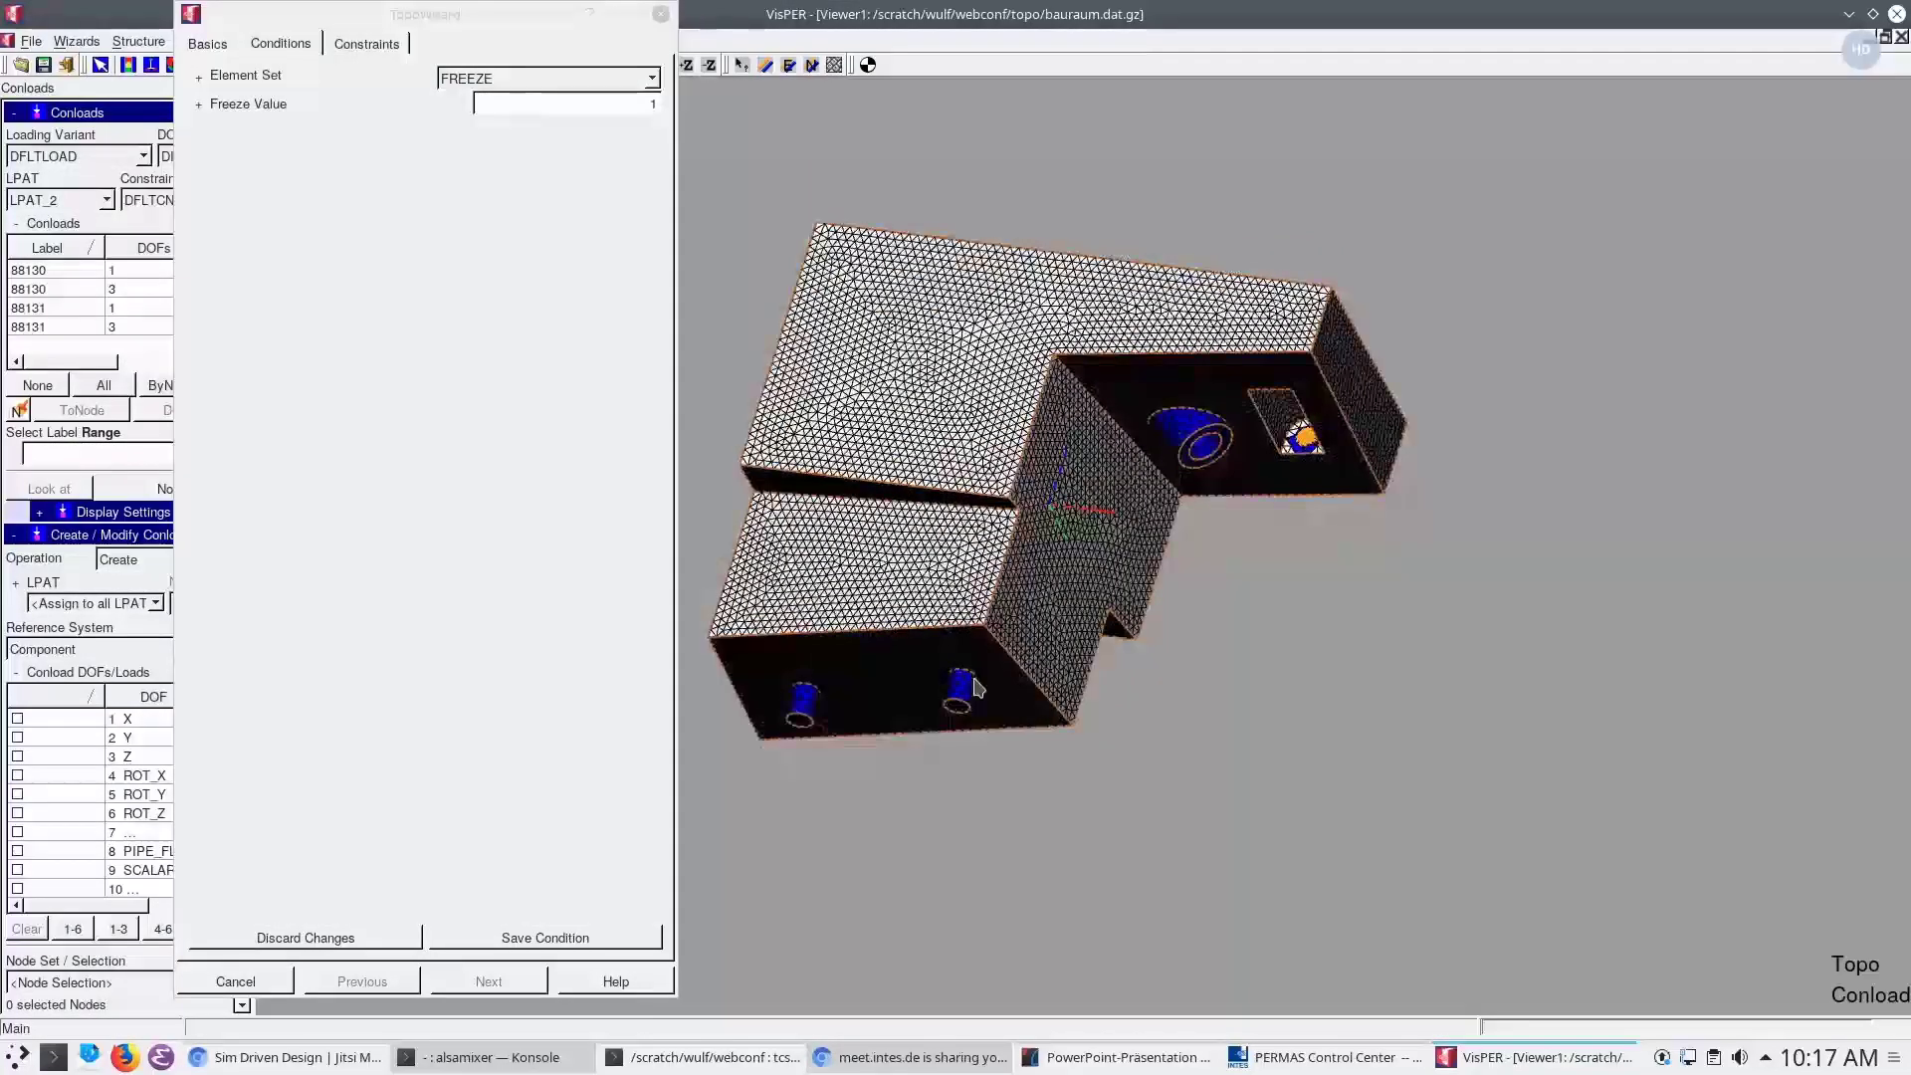
middle_click_drag(1184, 525, 1148, 512)
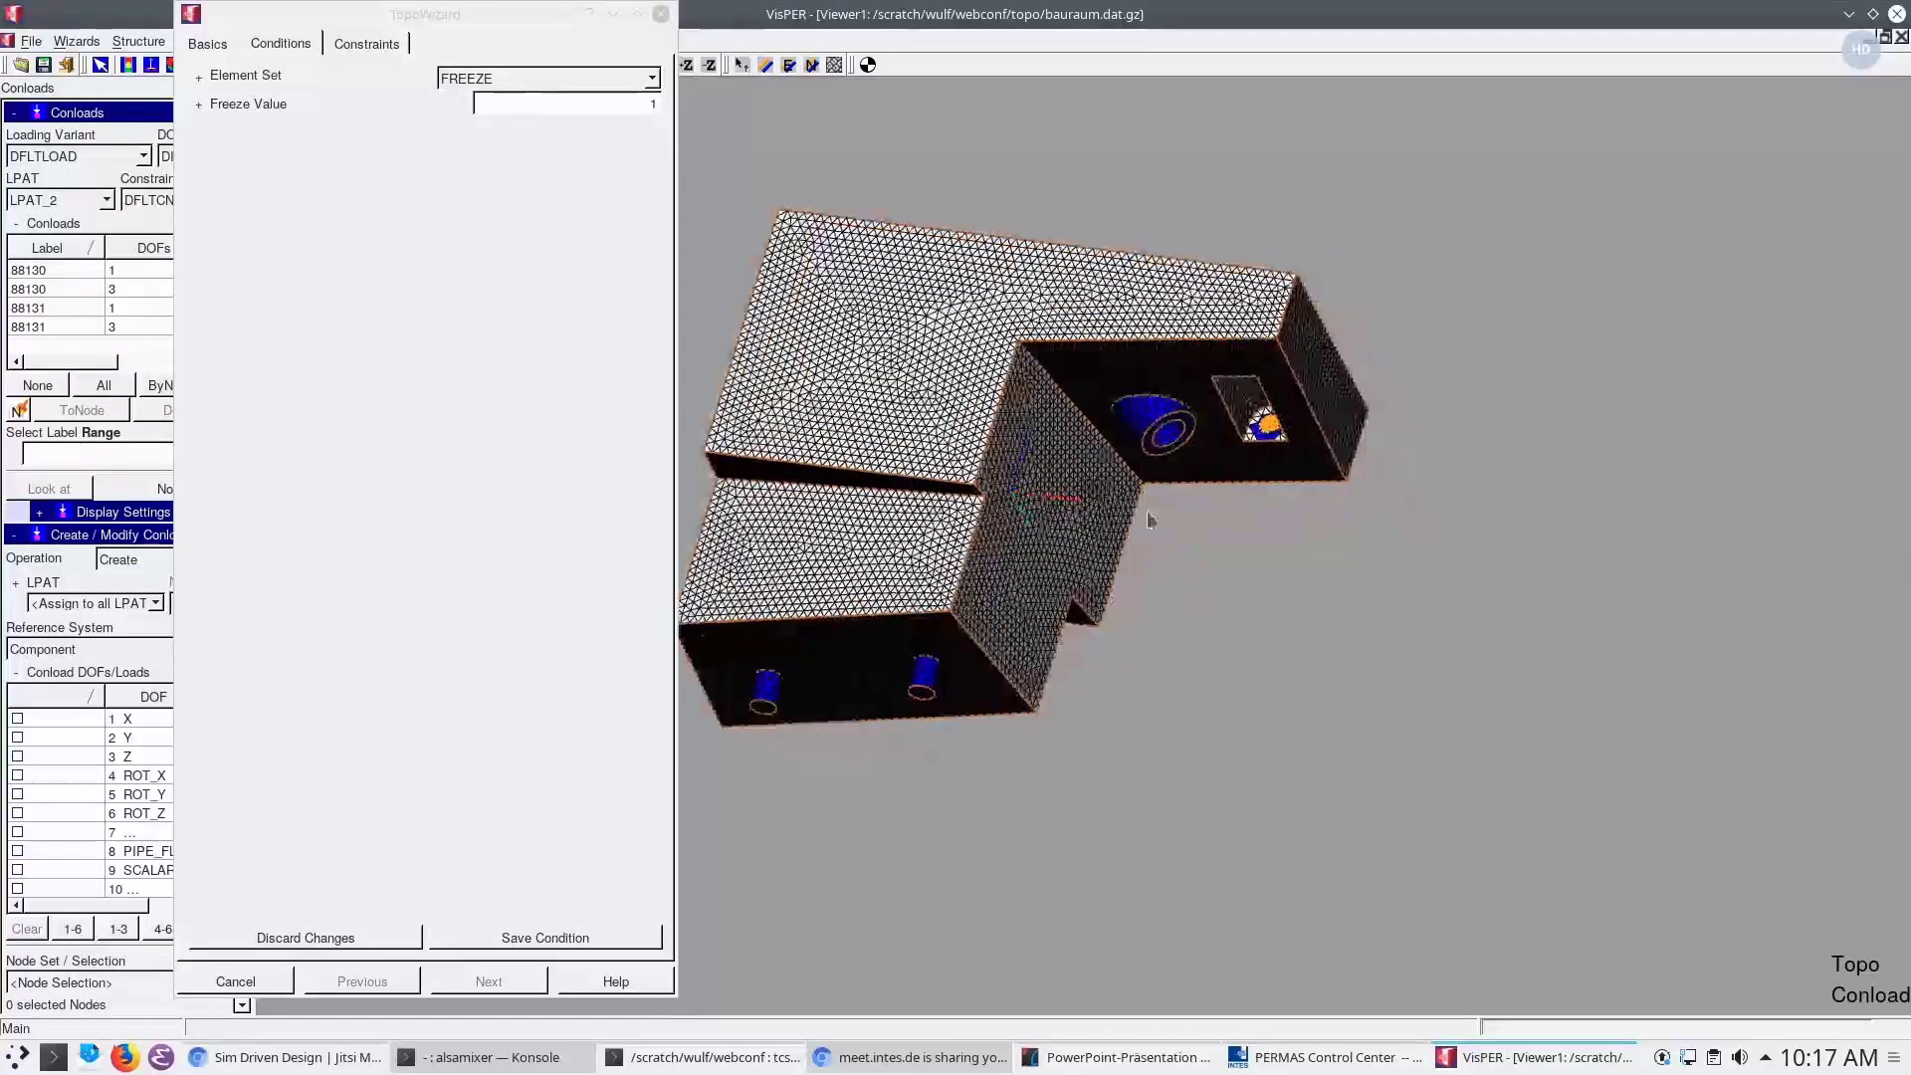
mouse_move(1146, 509)
left_mouse_down()
mouse_move(1235, 497)
mouse_move(1262, 518)
left_mouse_up()
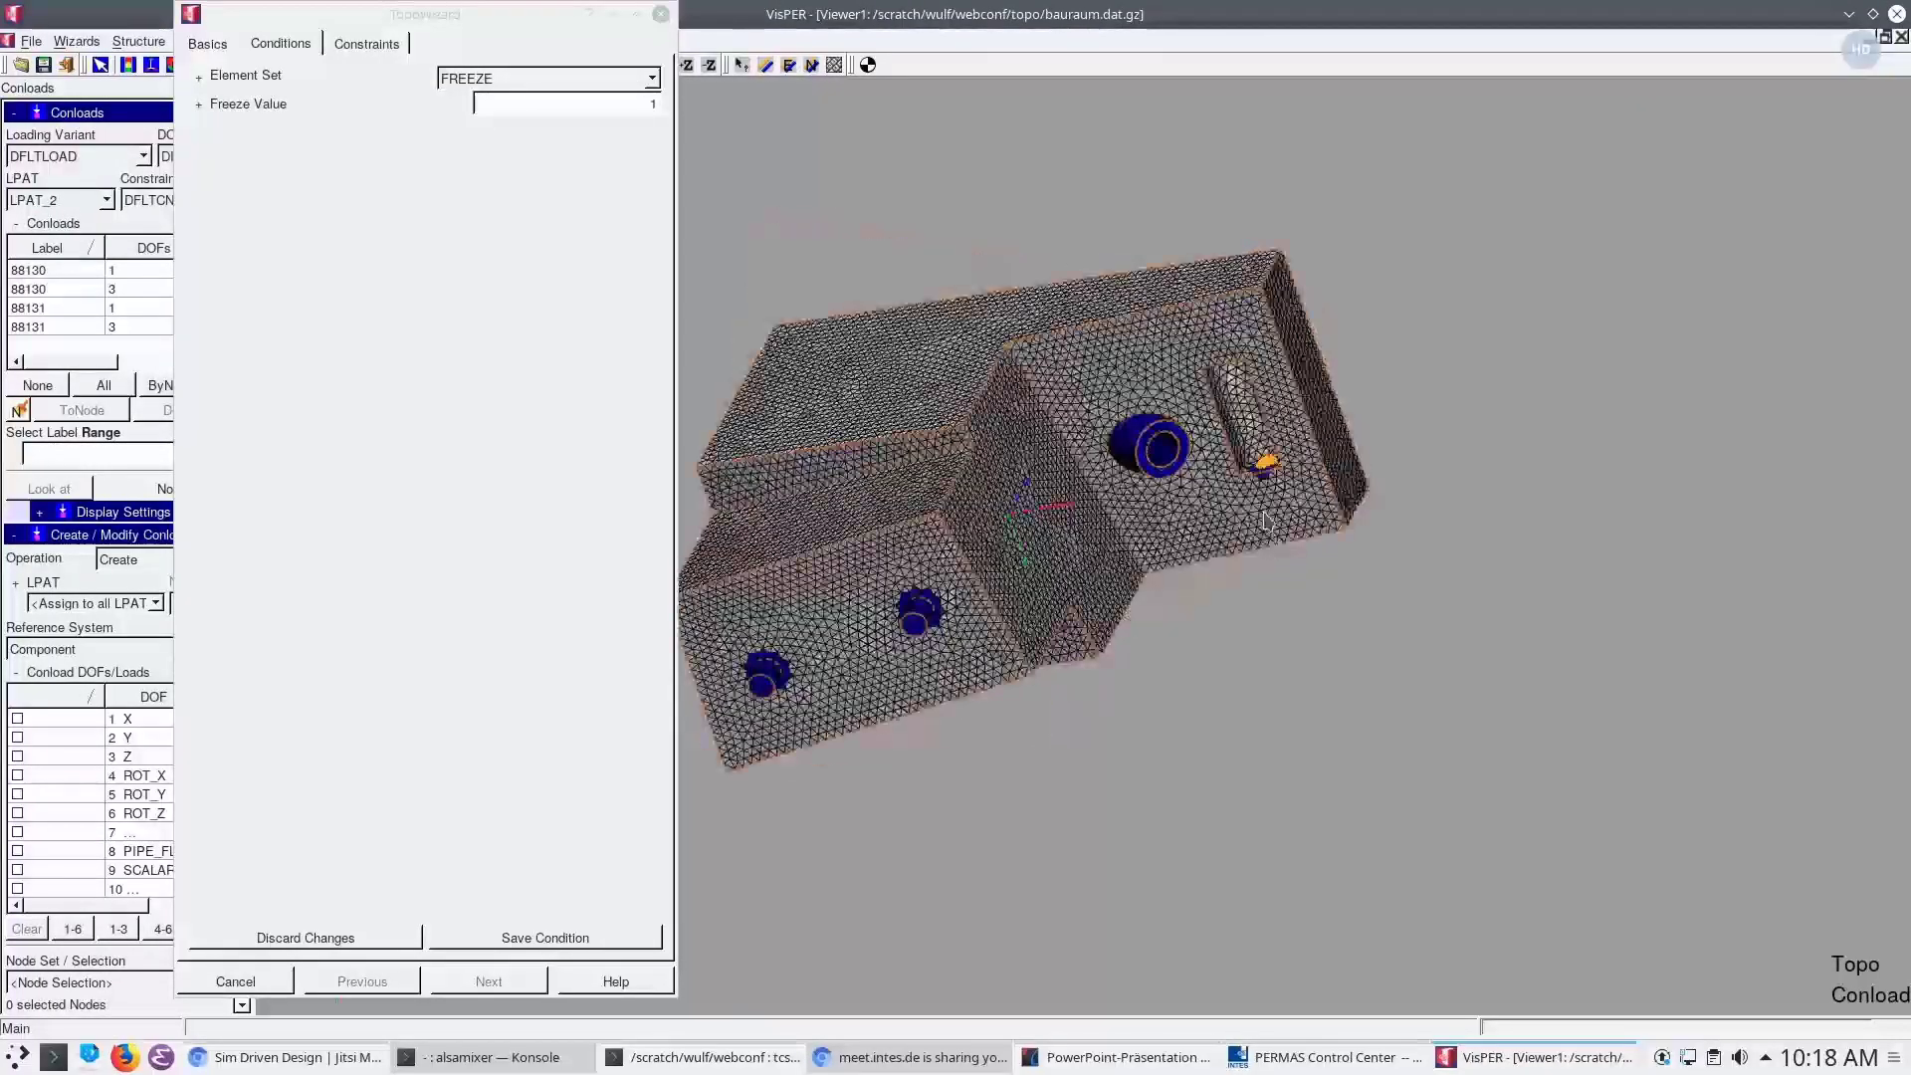
left_click_drag(1264, 519, 966, 500)
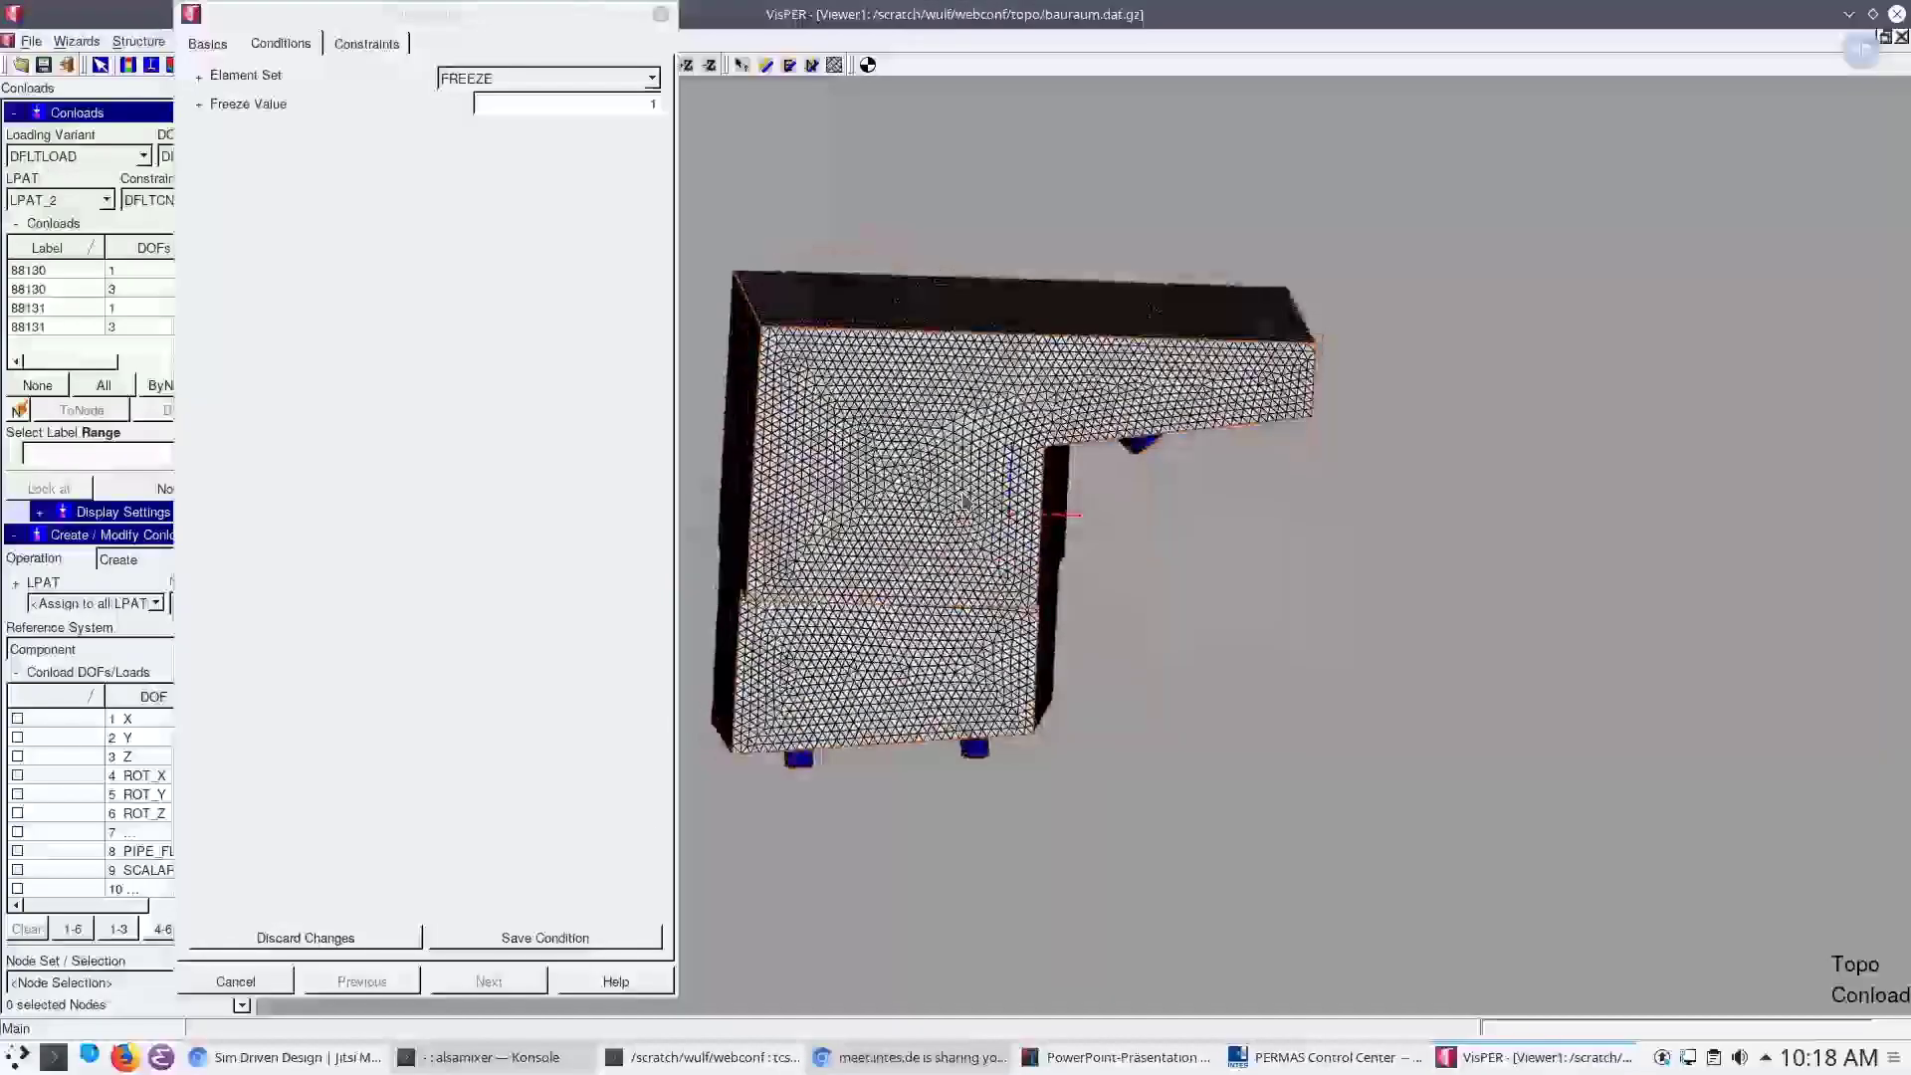
left_click(546, 936)
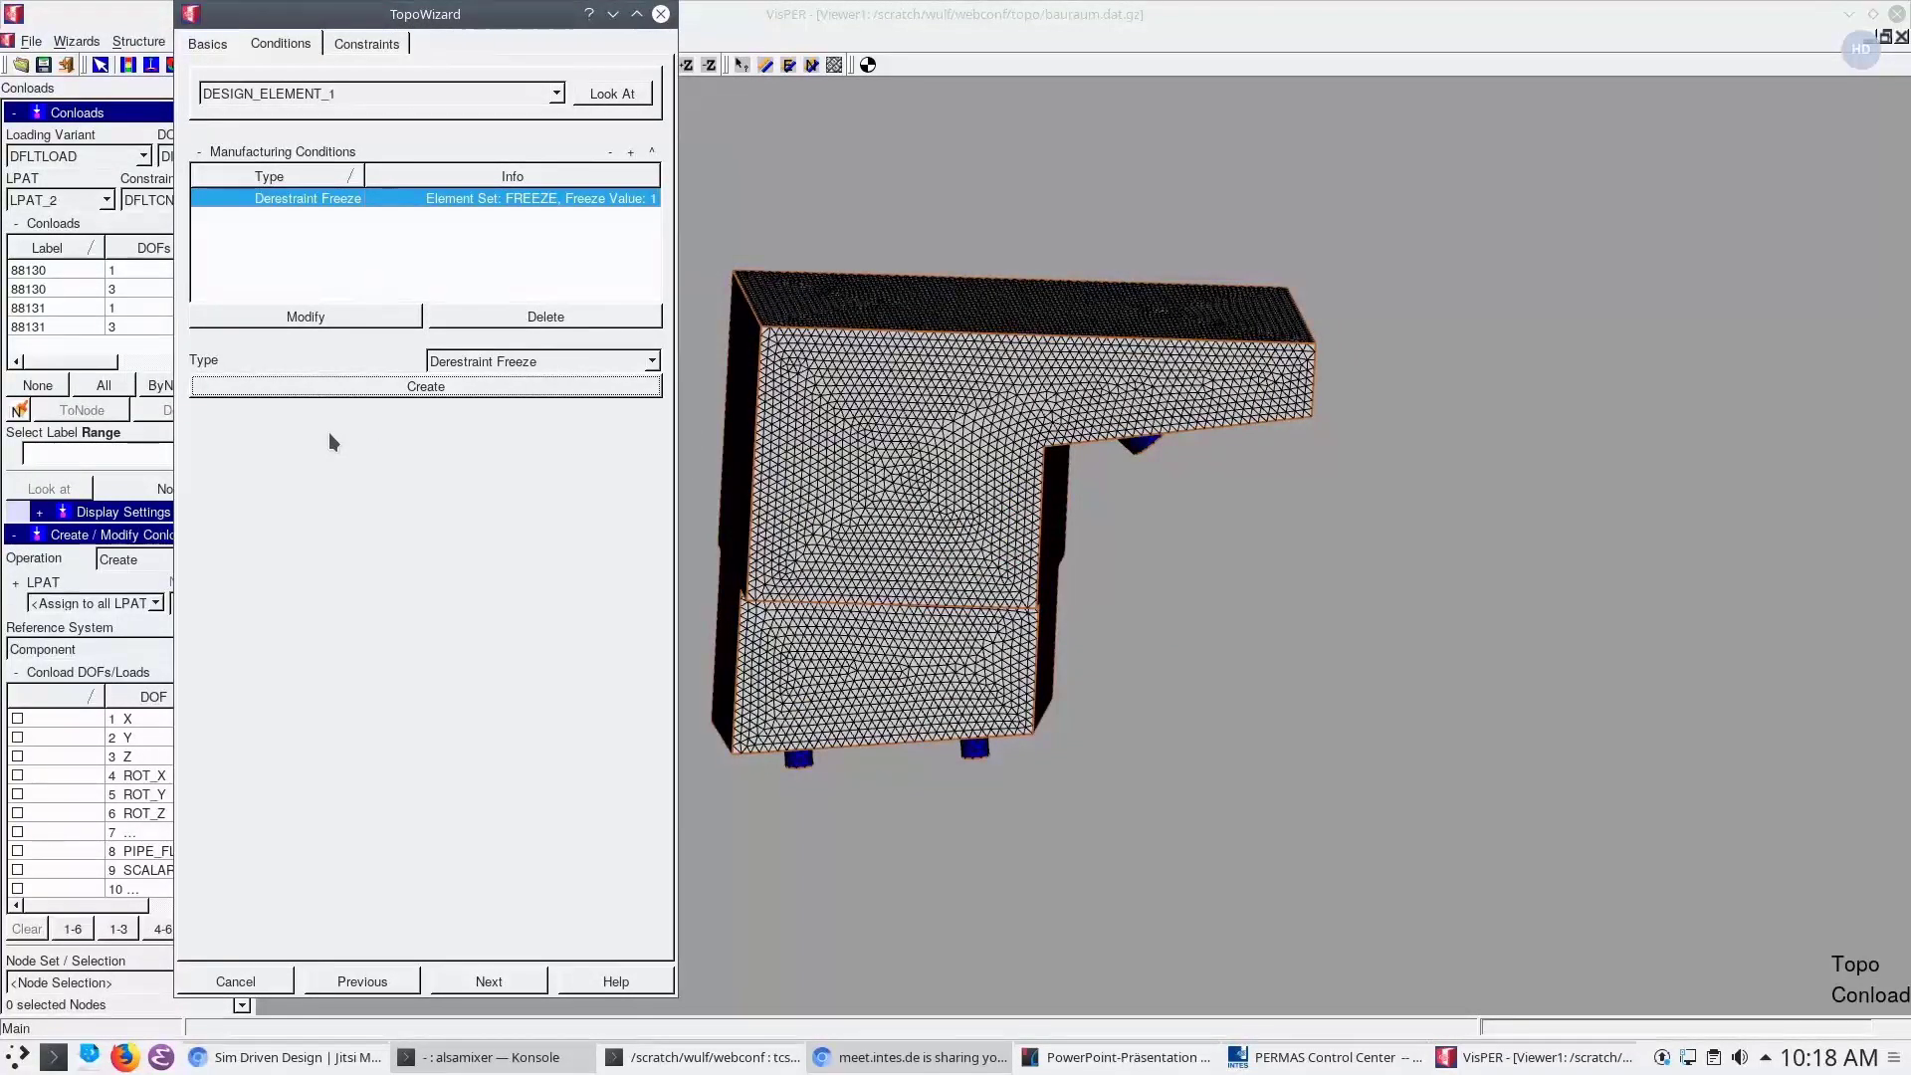
Add a Design Variable Filter condition with minimum size 8 and operation mode Min. Member and Void Size, and save it
left_click(496, 365)
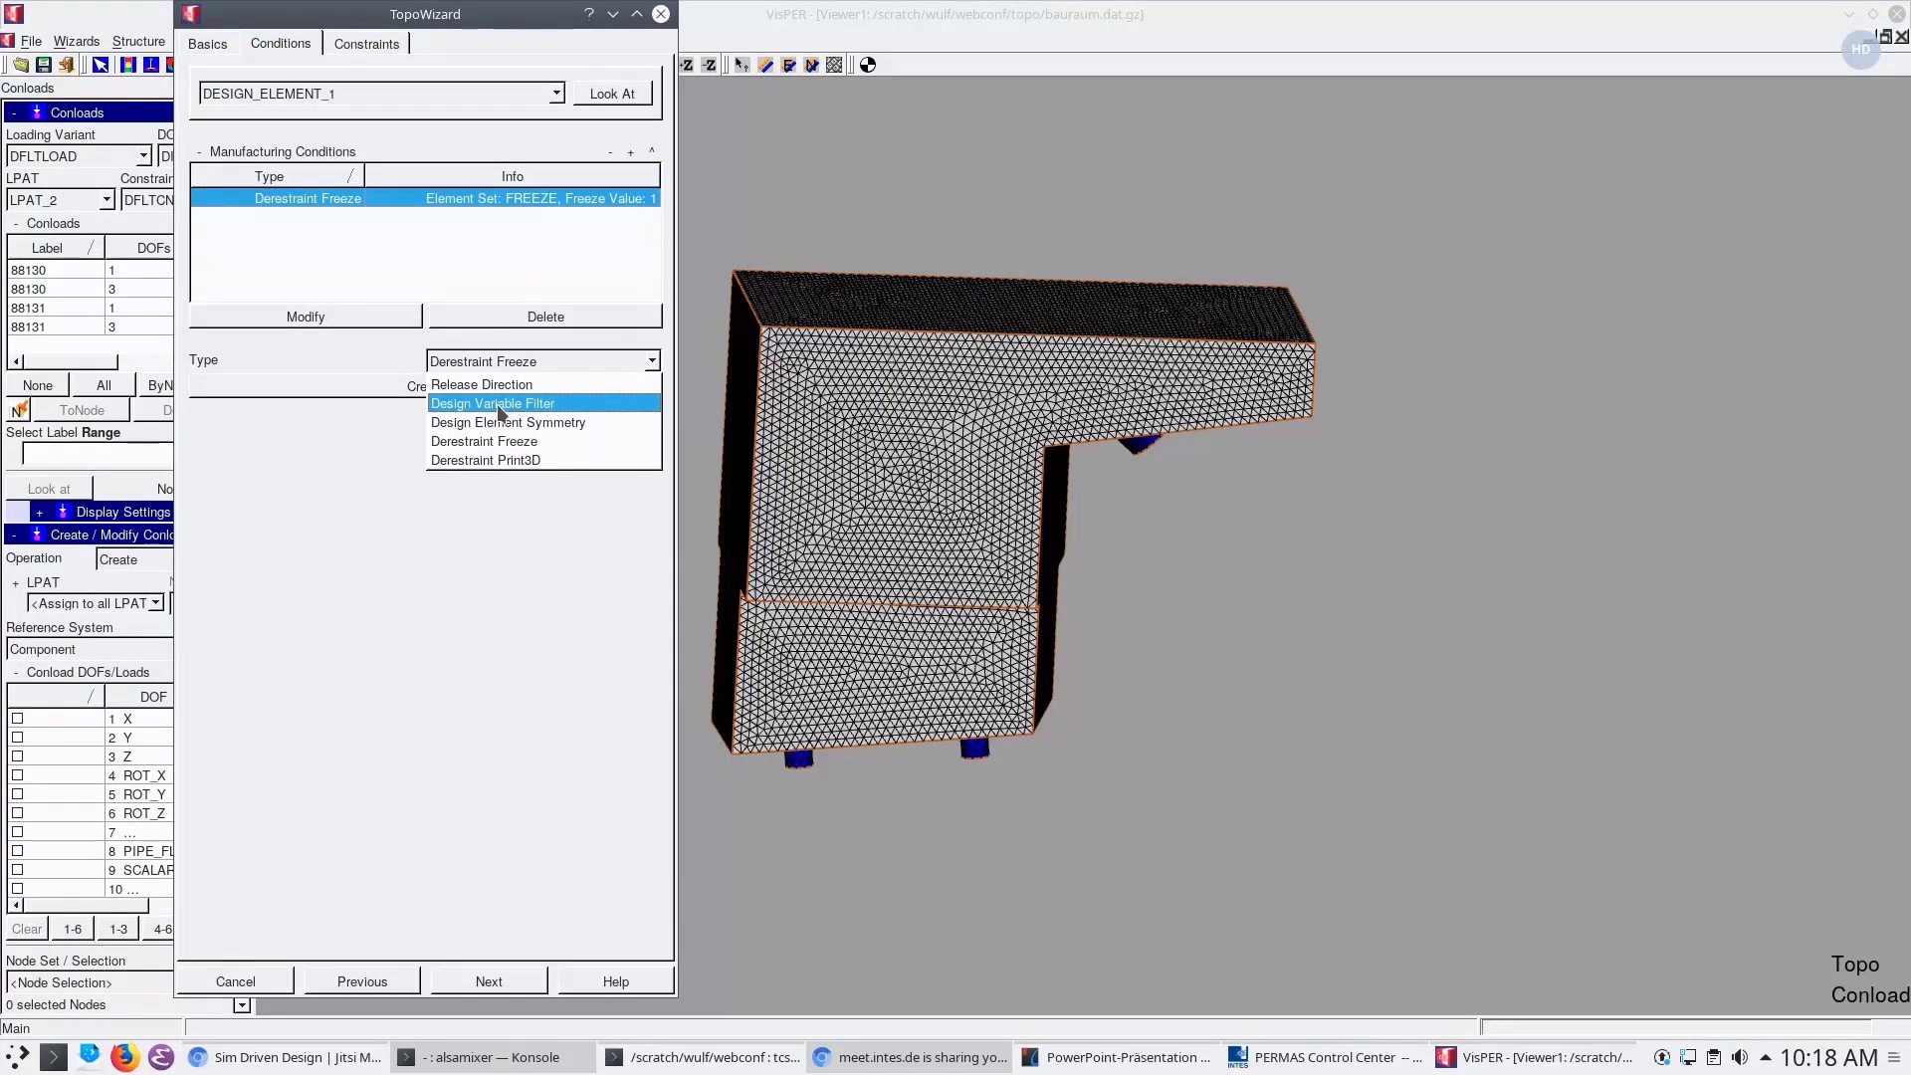
left_click(500, 405)
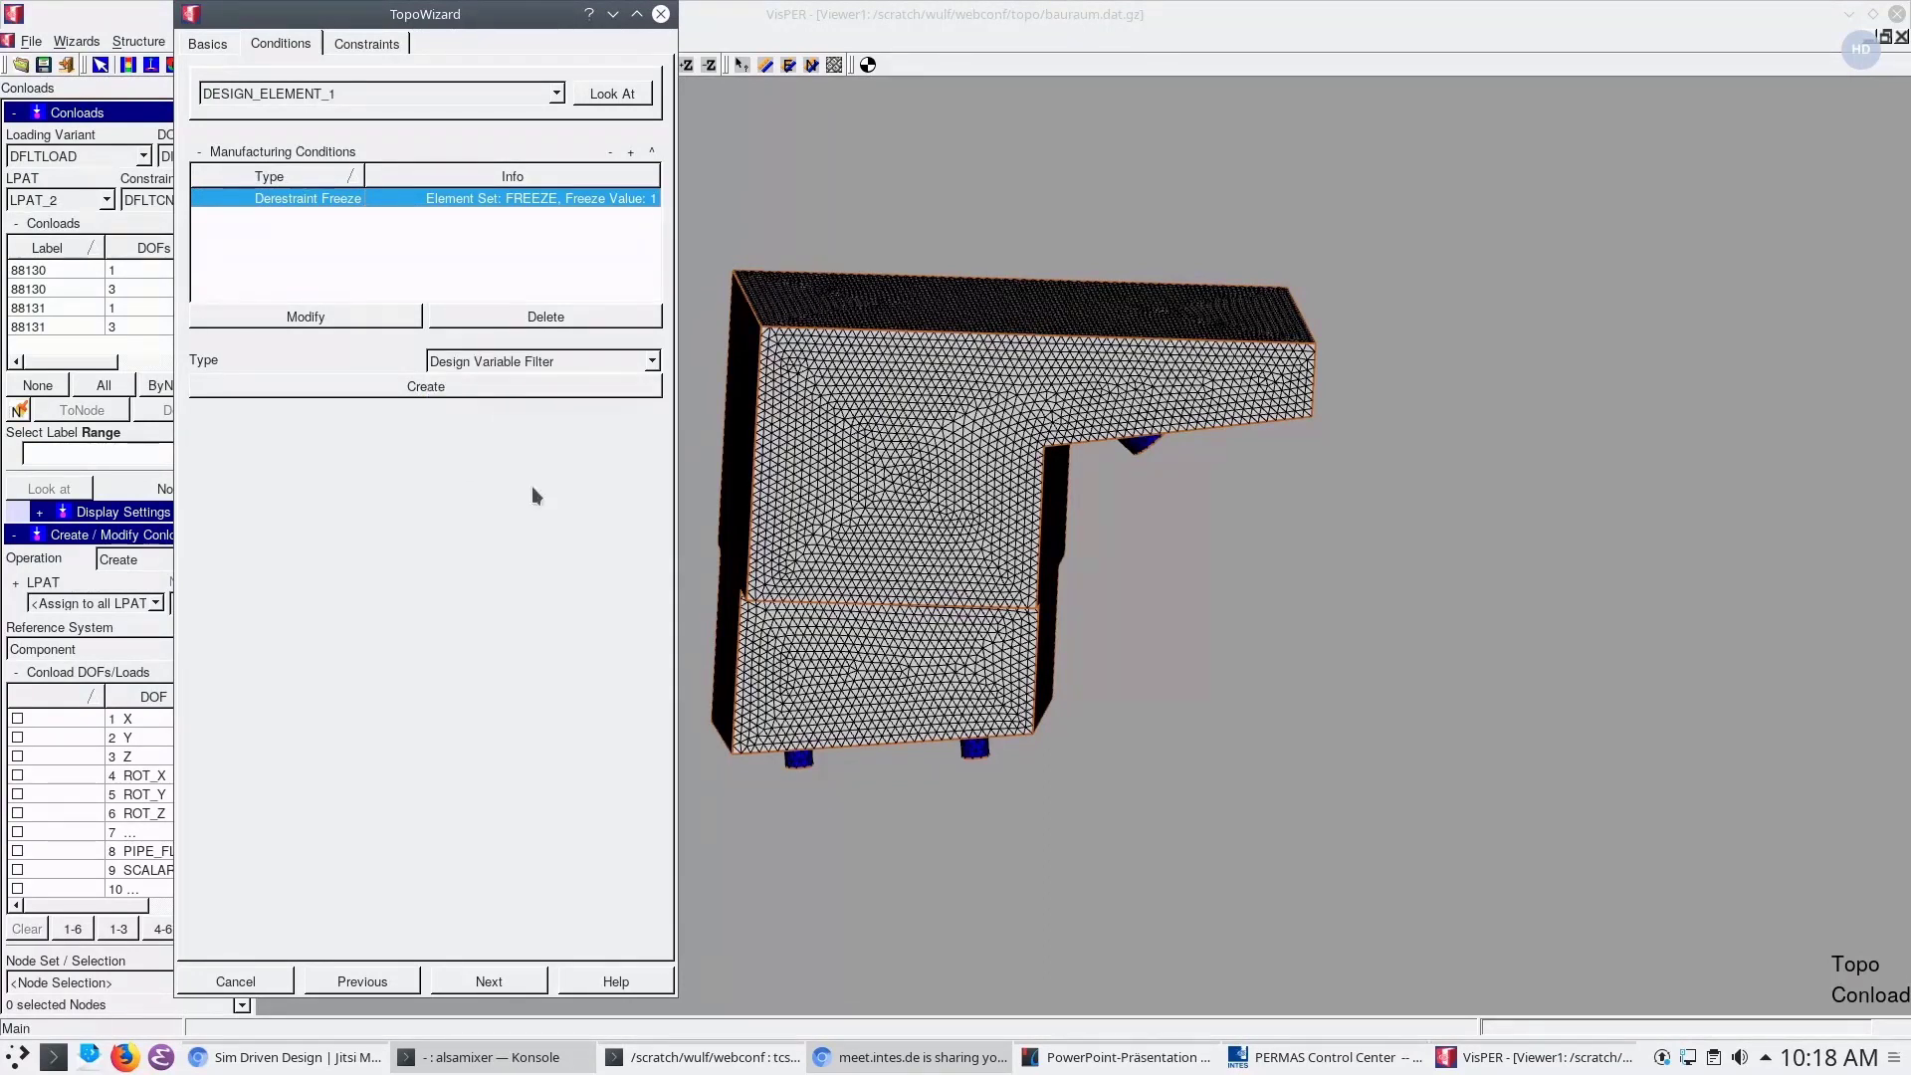
left_click(448, 391)
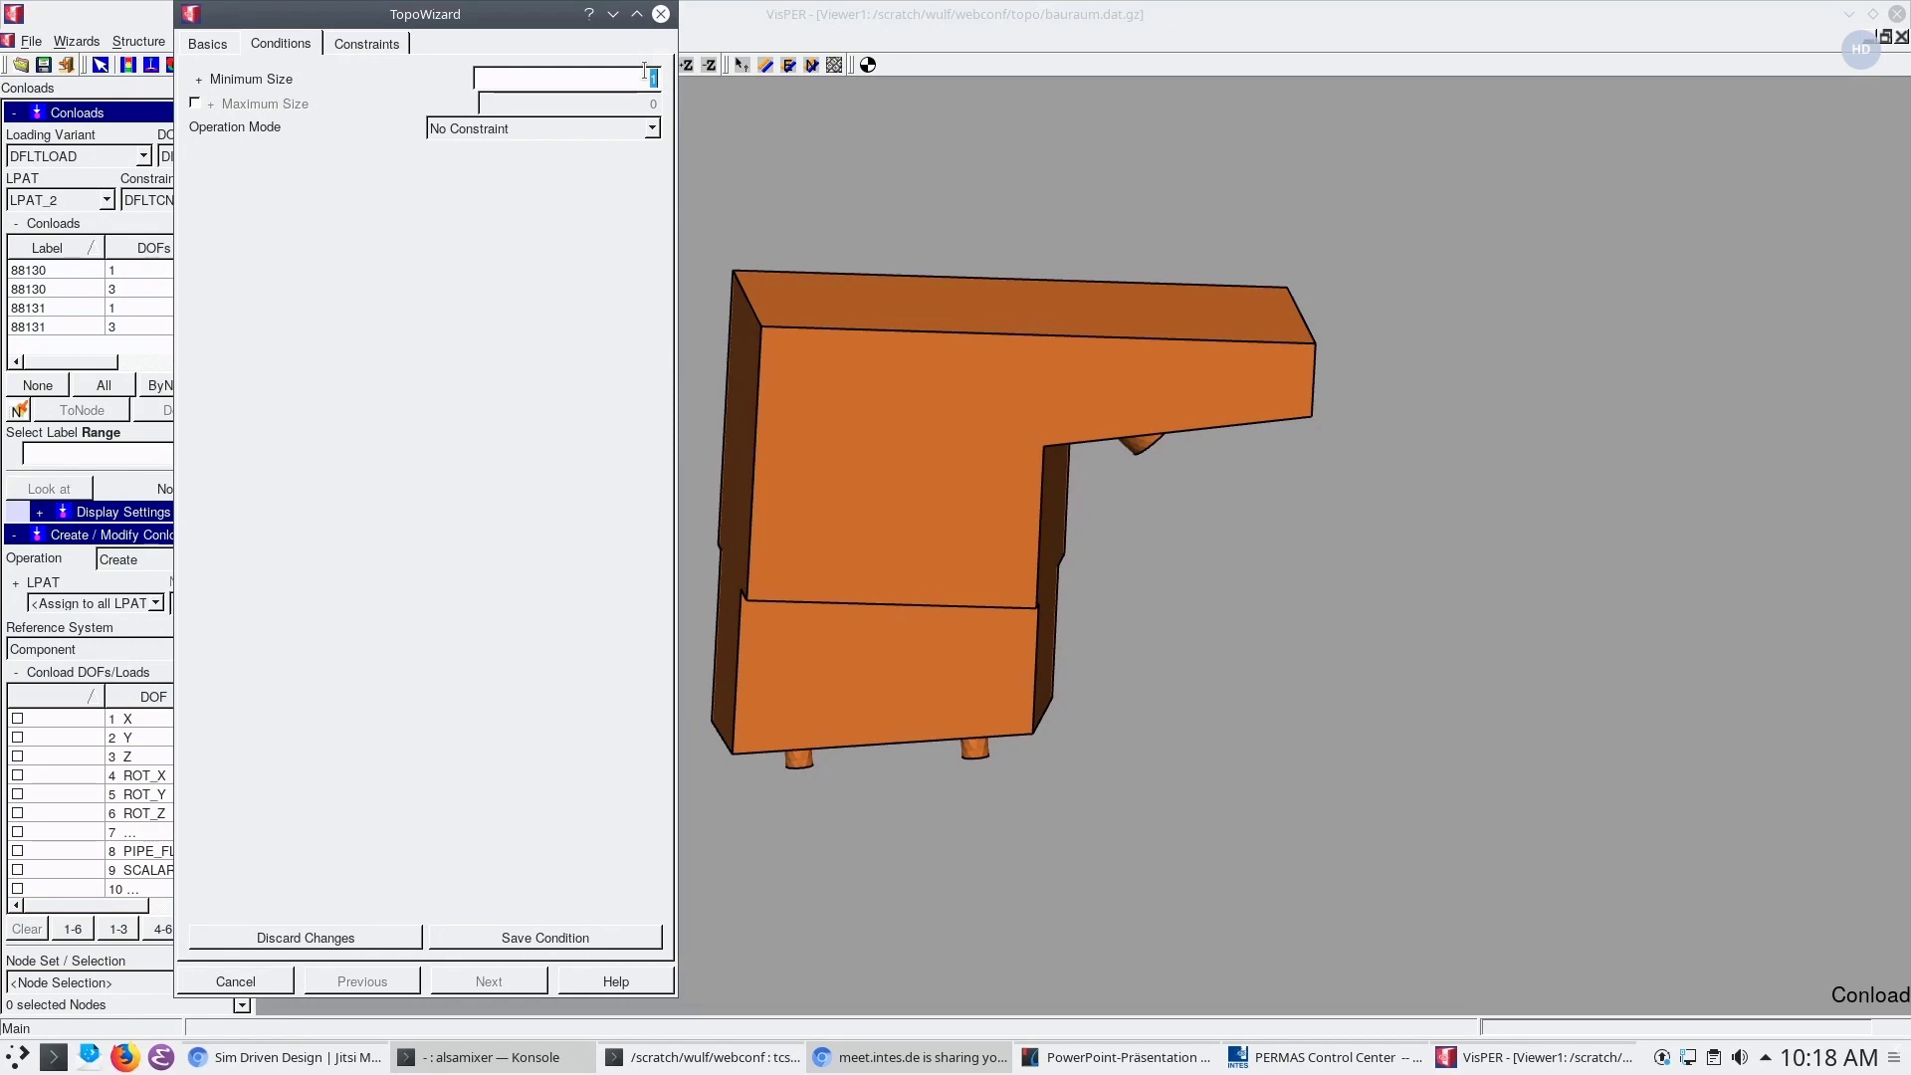
type("8")
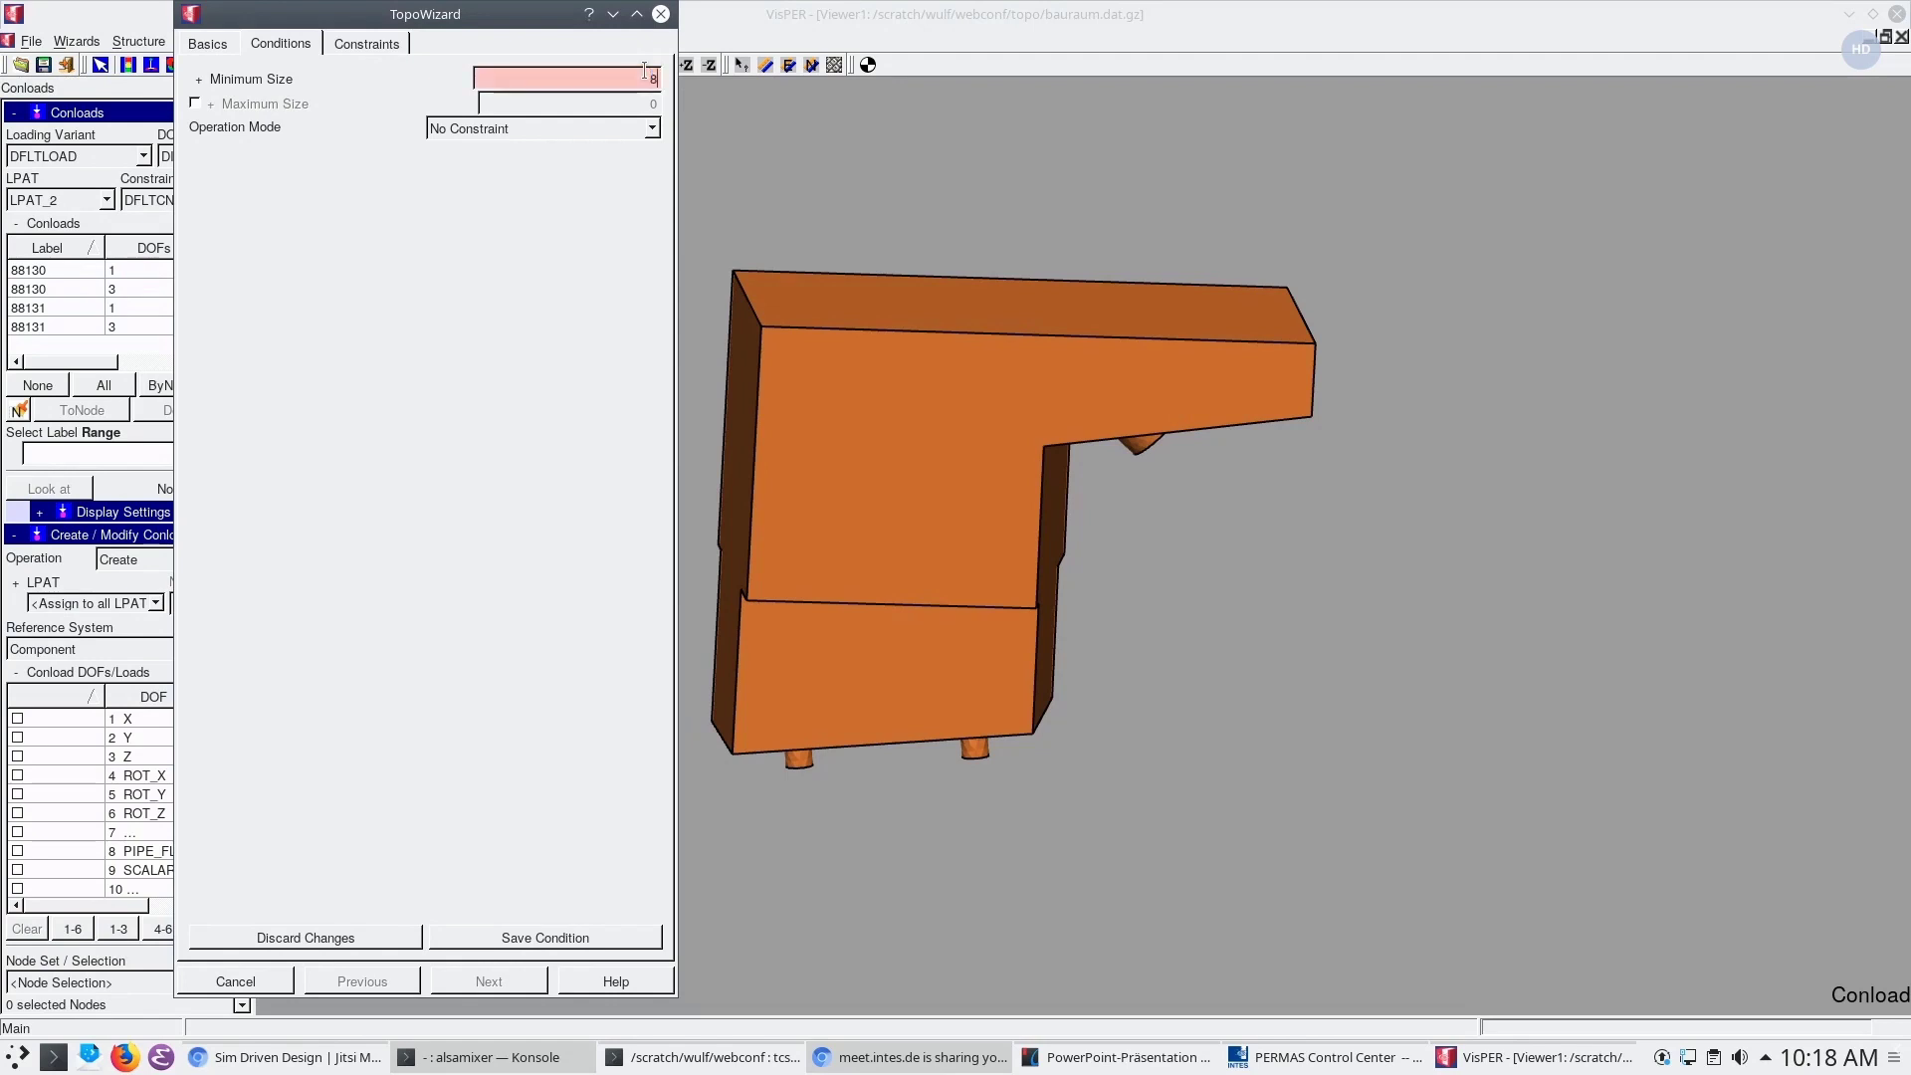
key("Return")
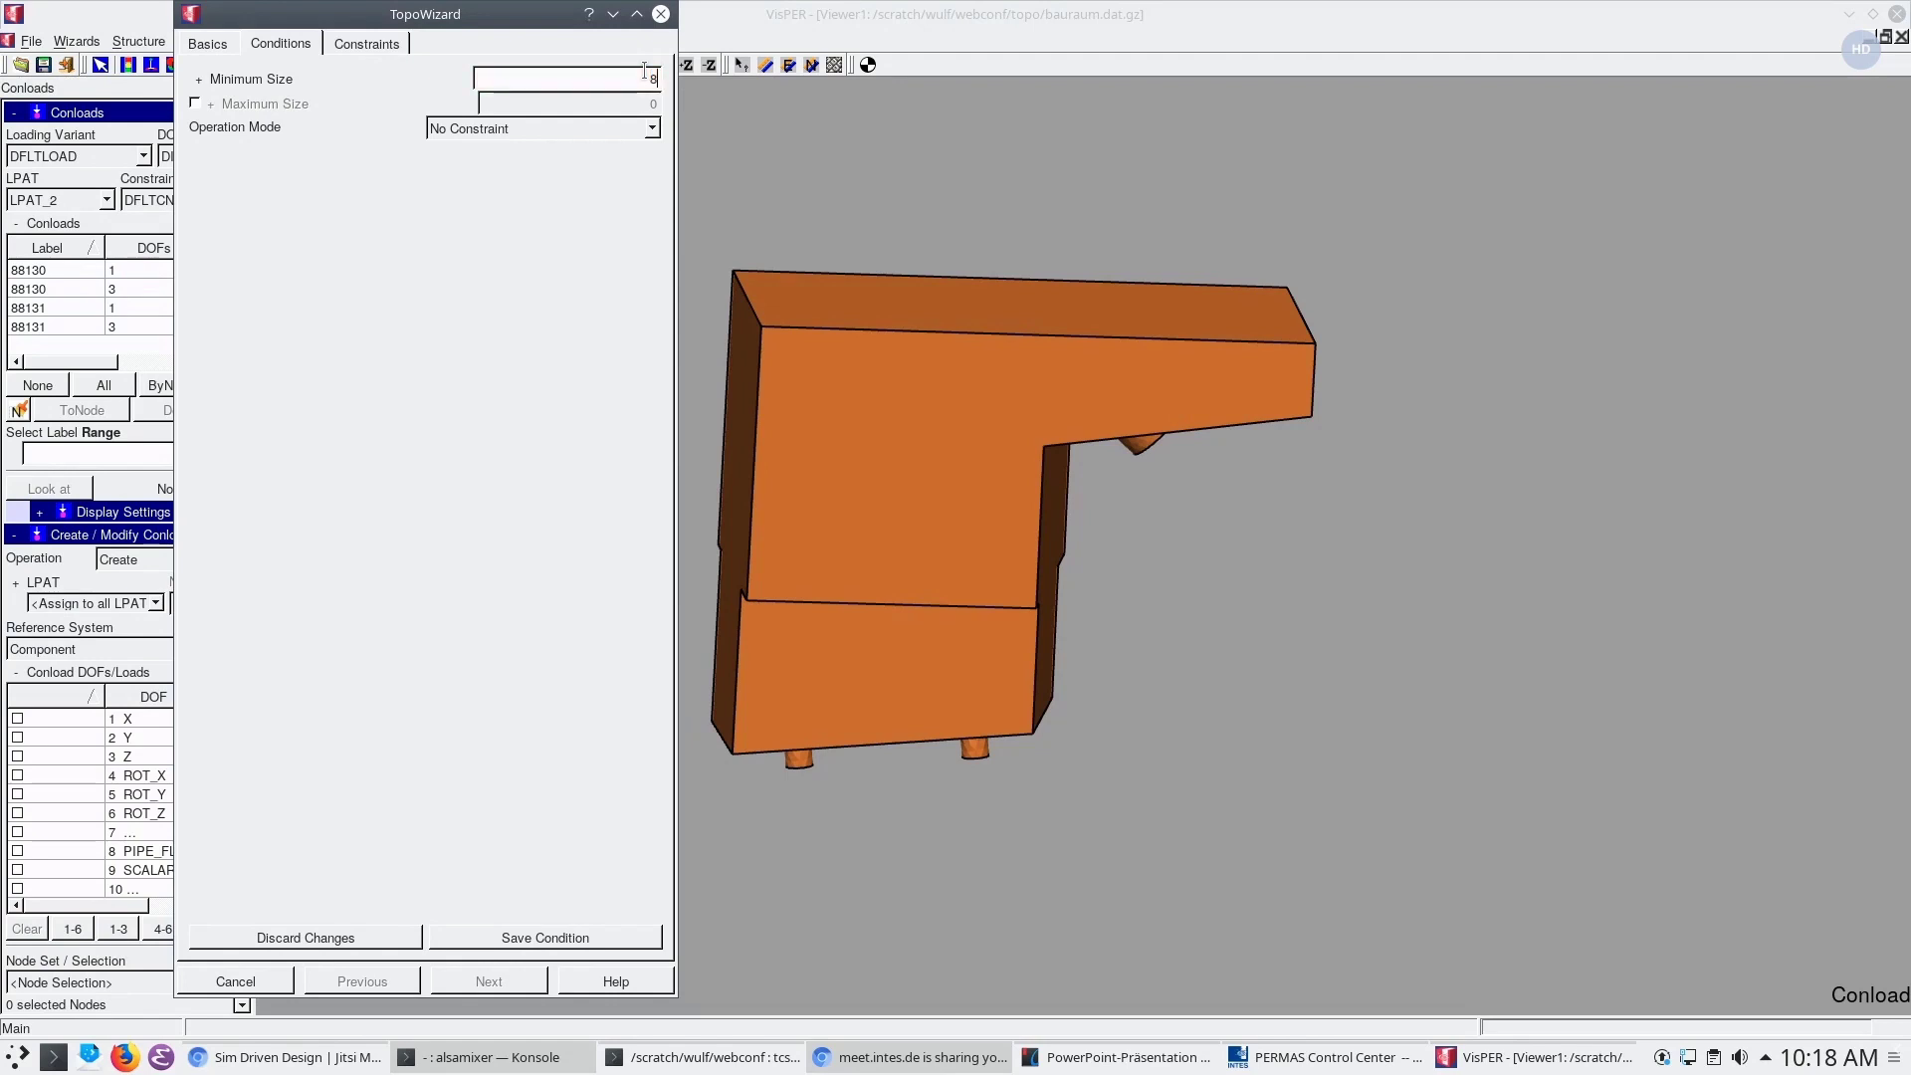
left_click(654, 133)
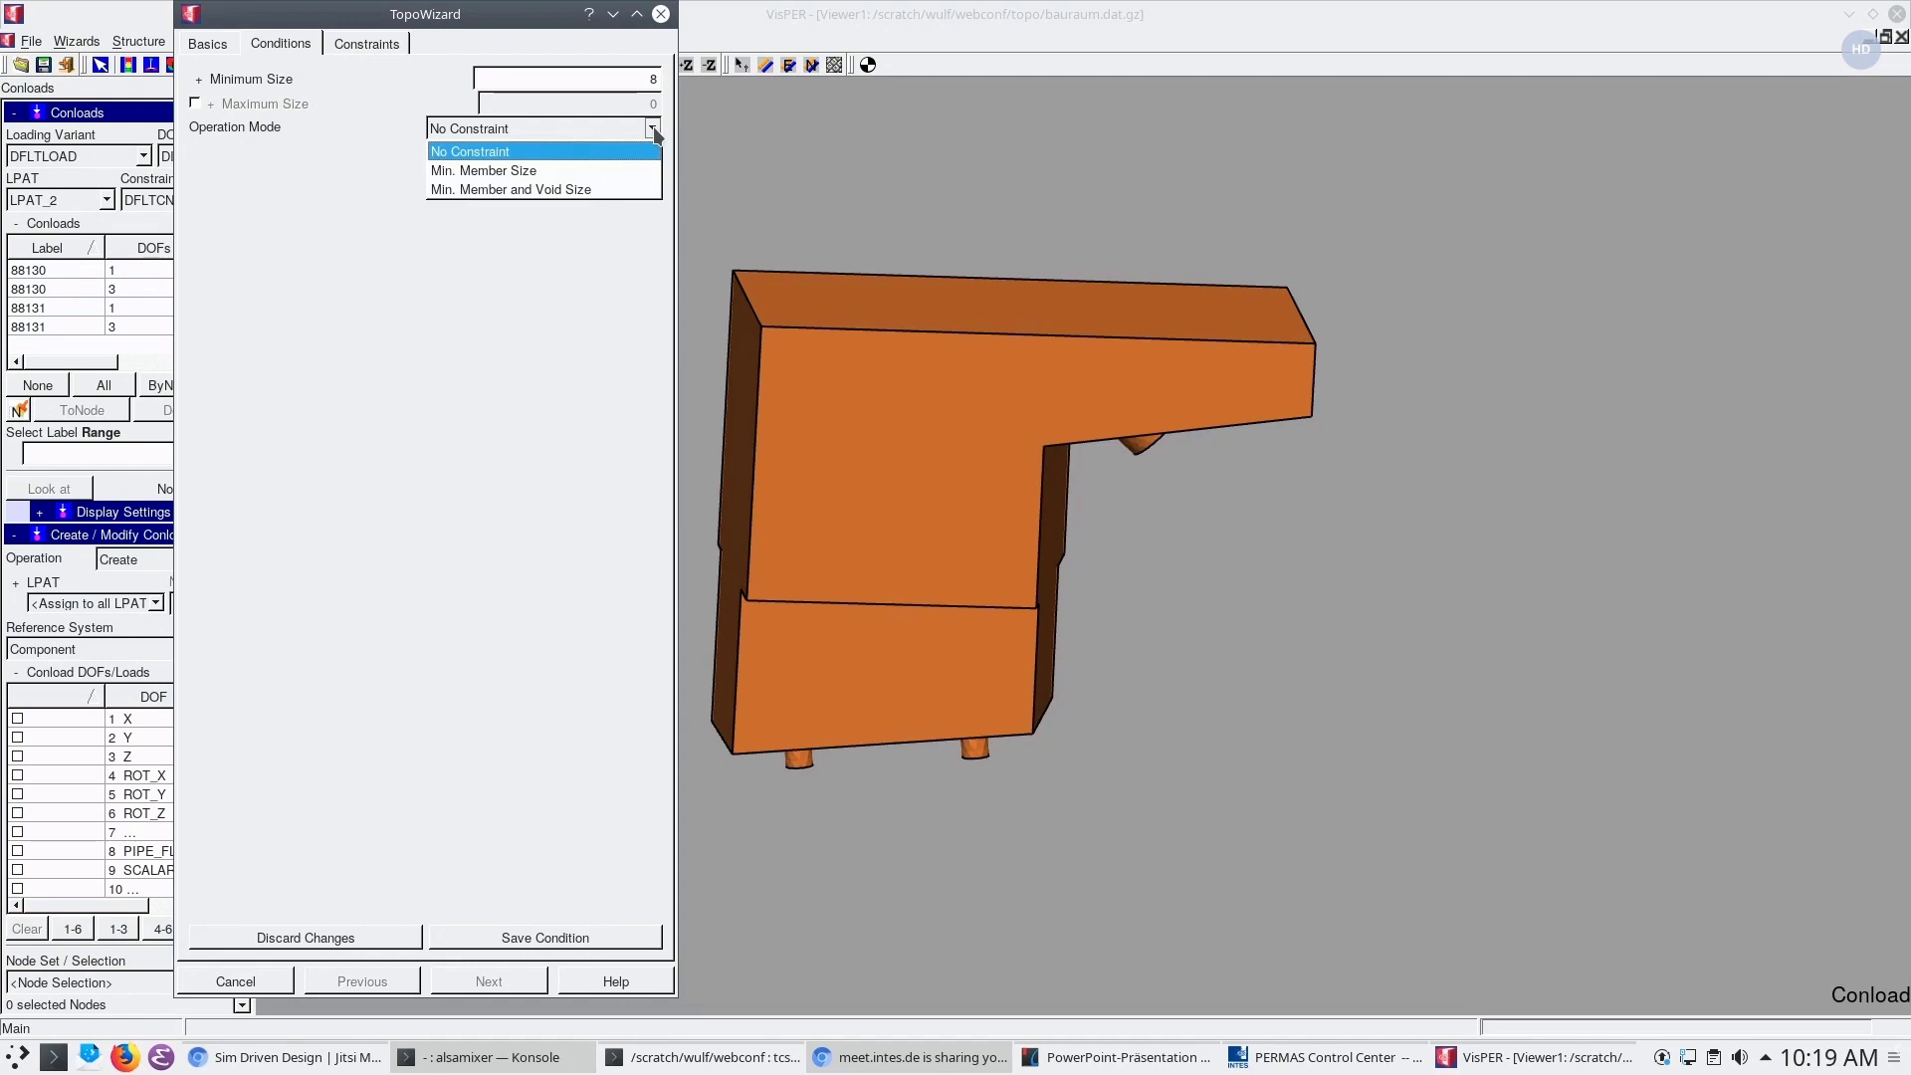
left_click(624, 188)
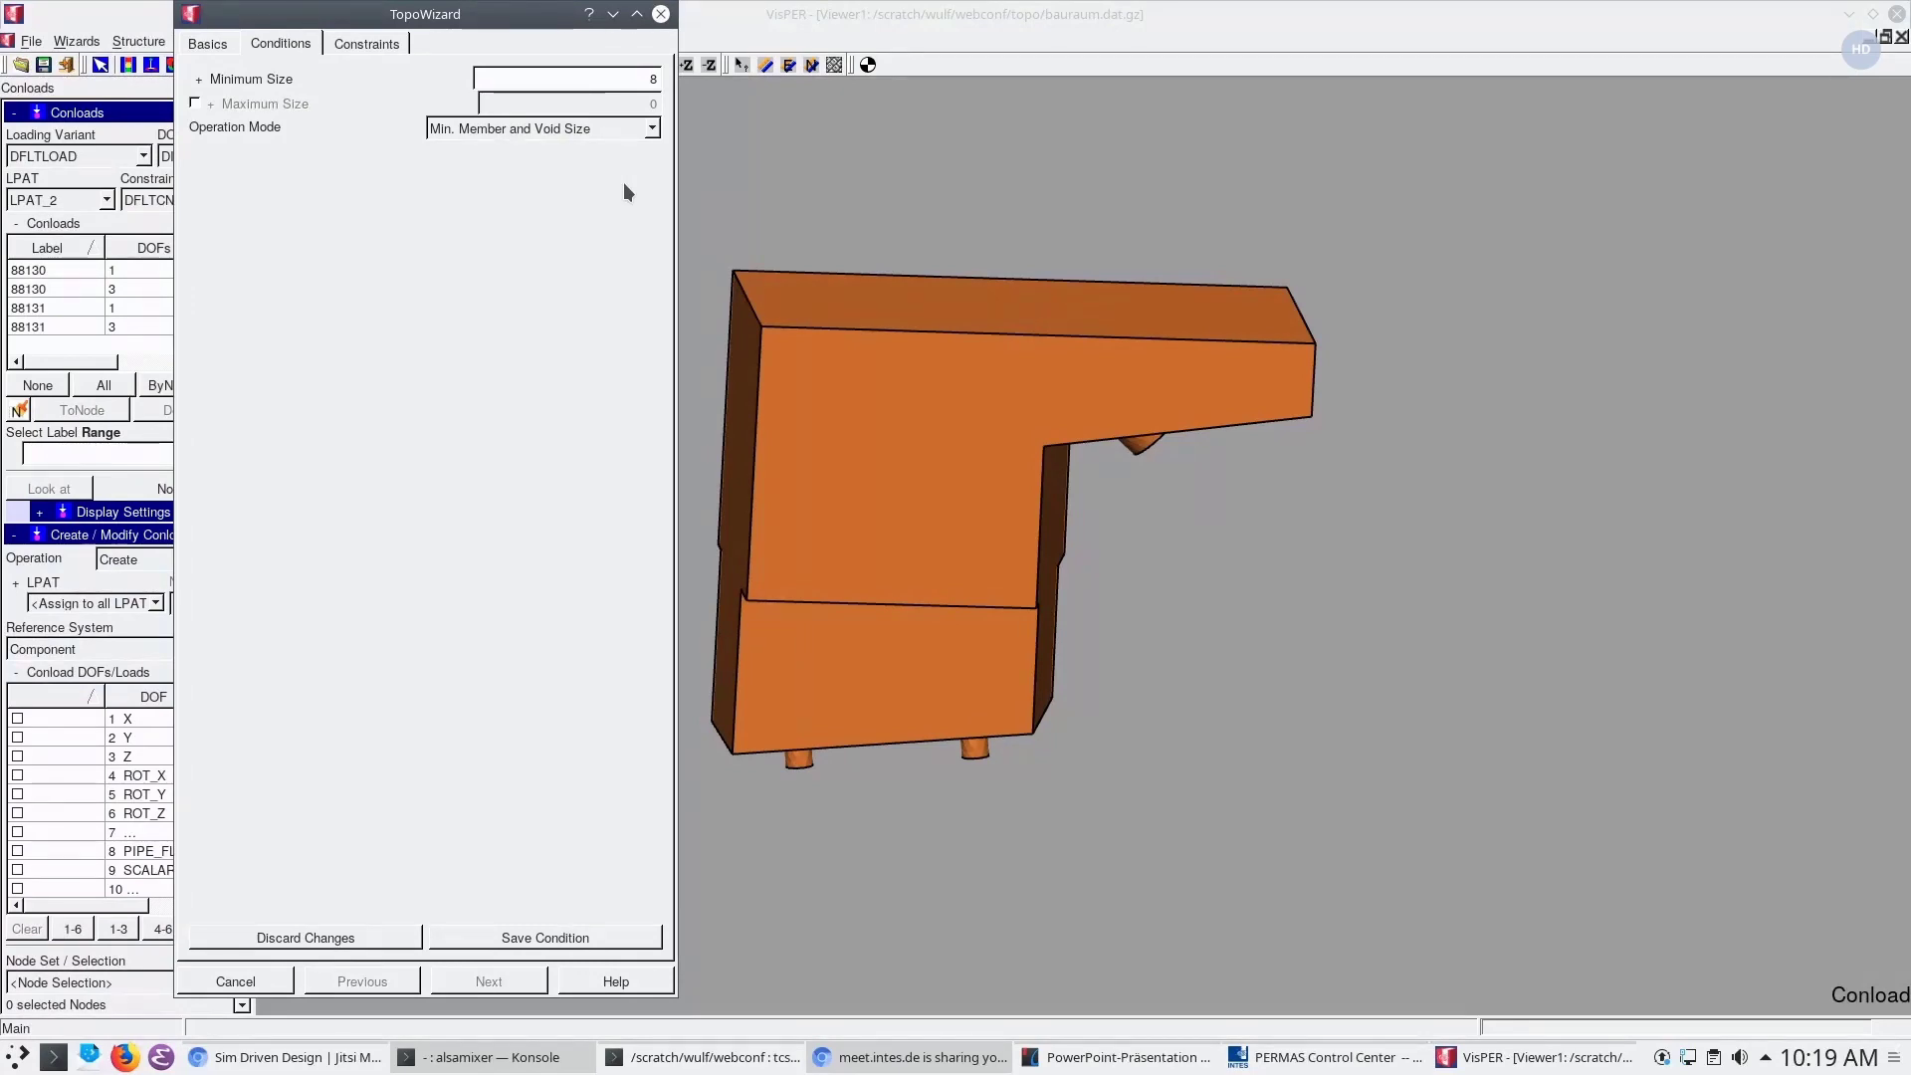
left_click(482, 937)
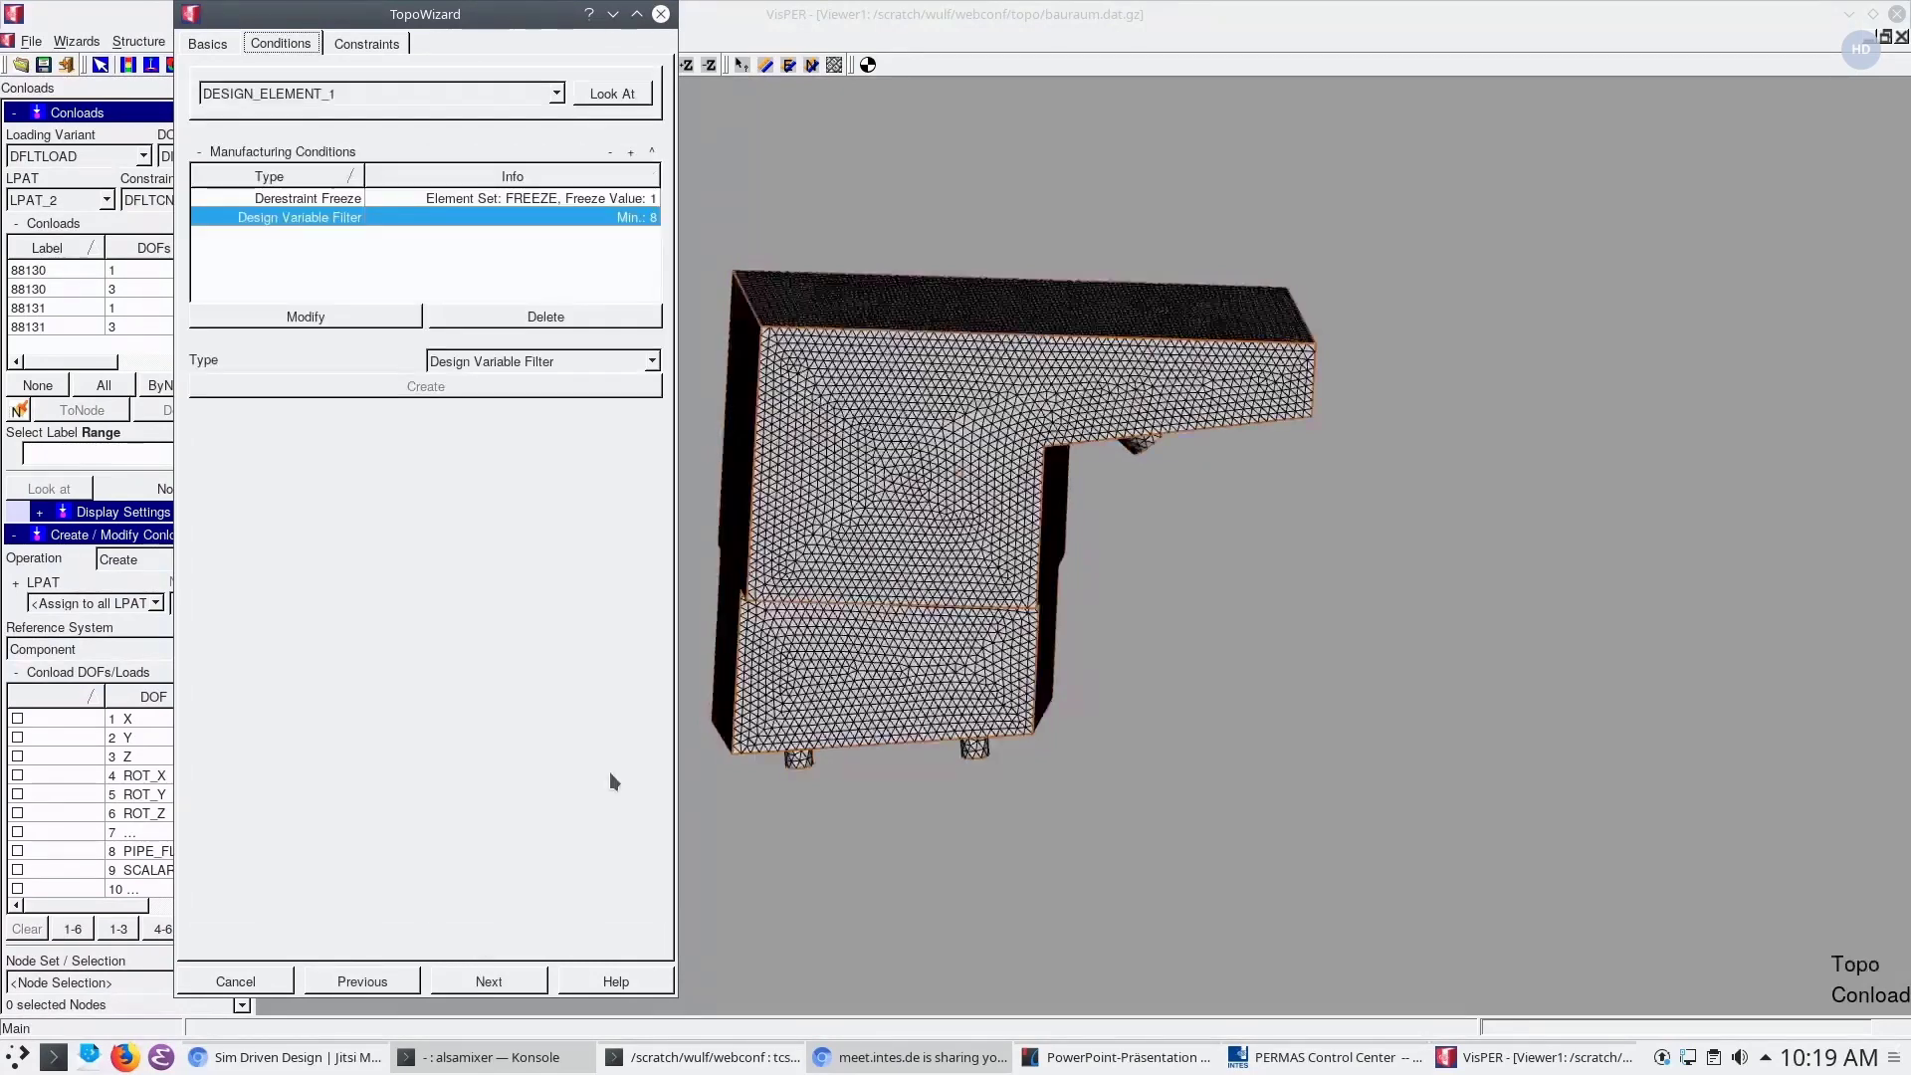
Proceed to the design constraints and create a COMPLIANCE constraint named CPL1
left_click(518, 986)
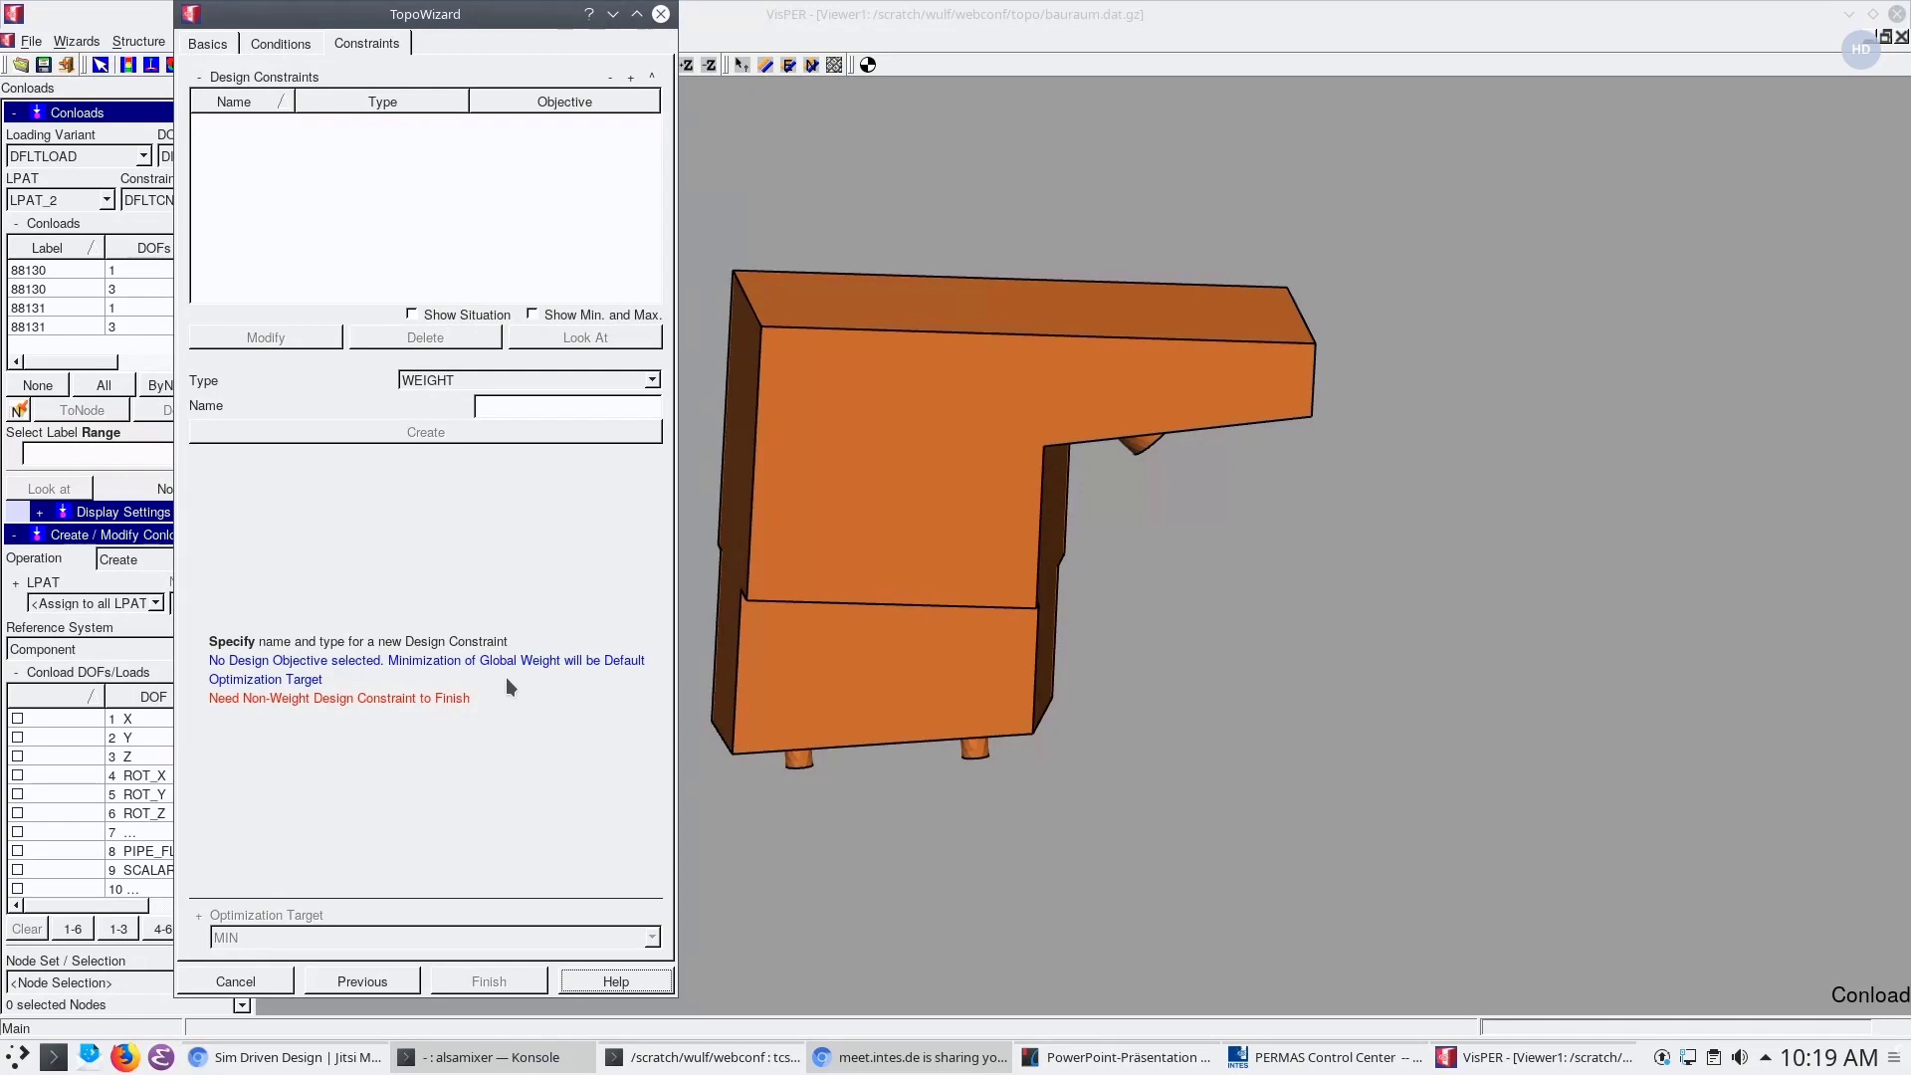
left_click(535, 384)
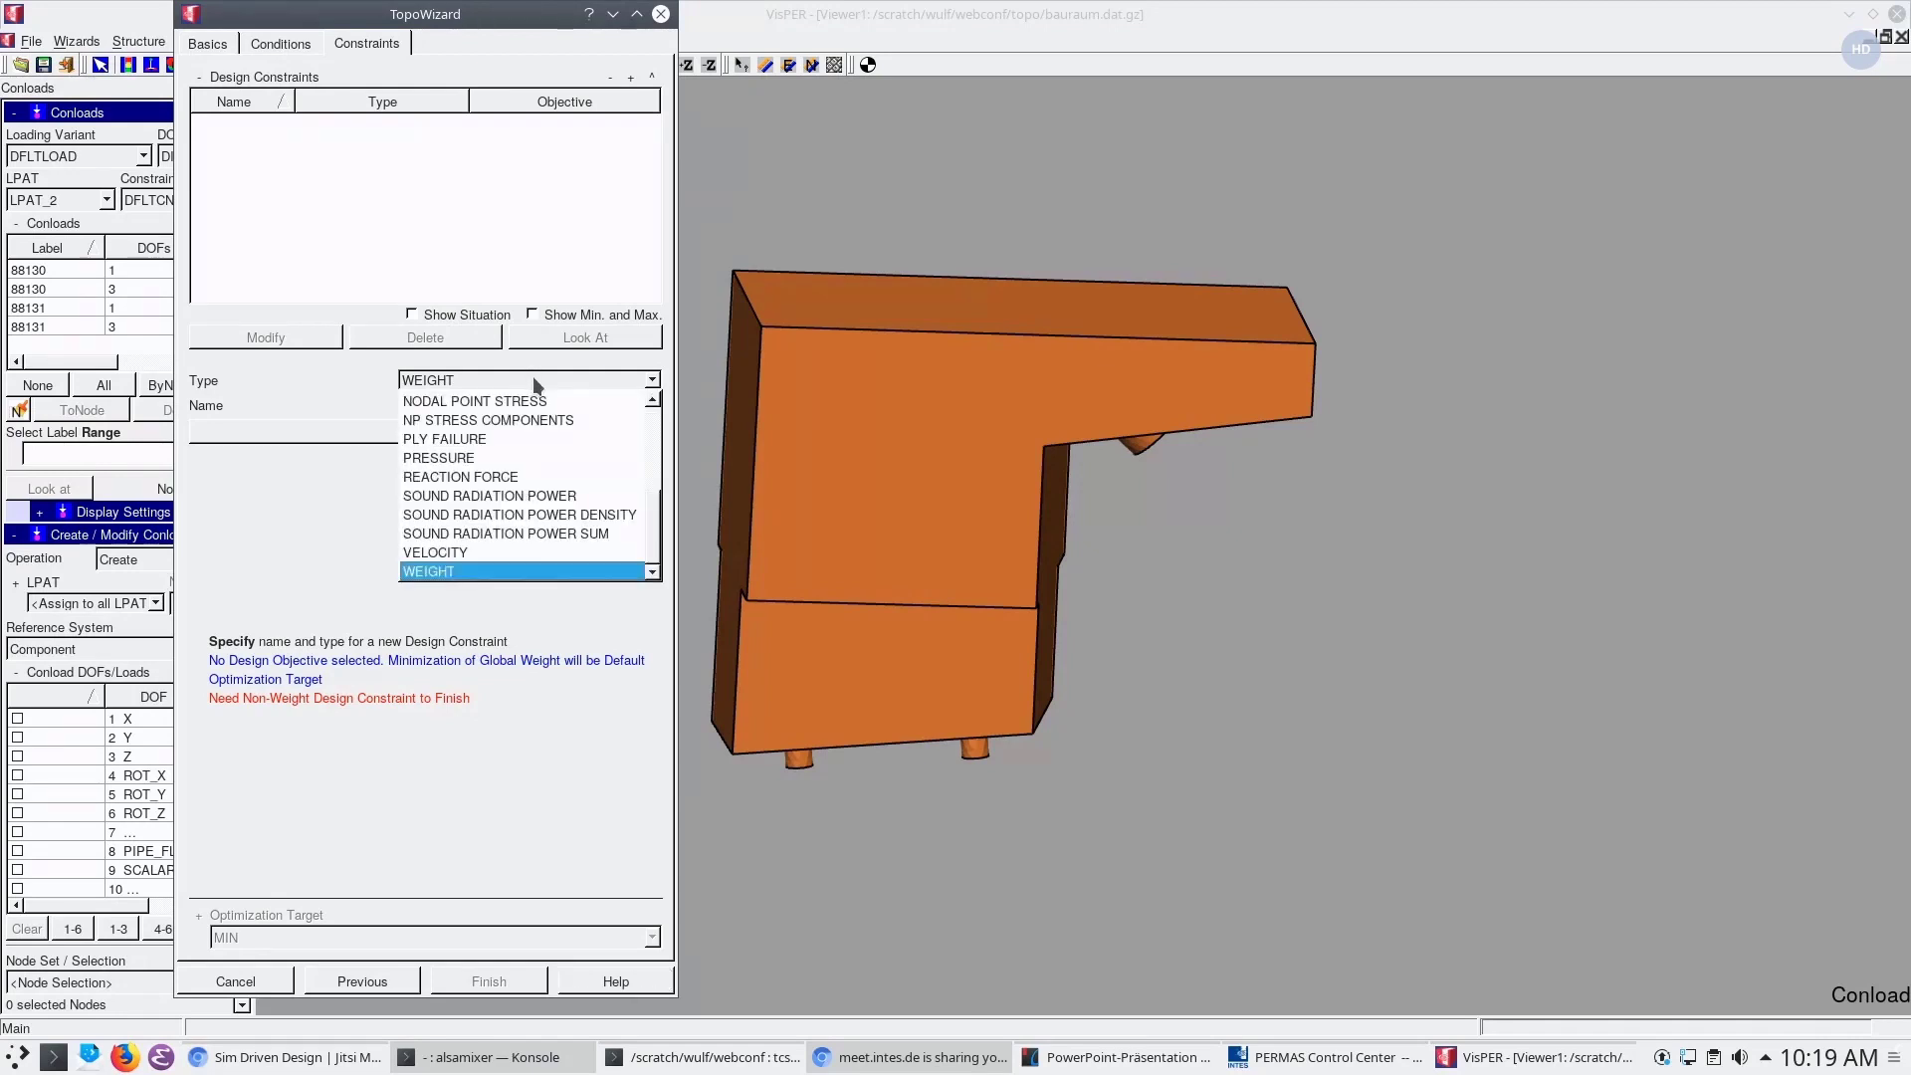
left_click_drag(656, 528, 656, 445)
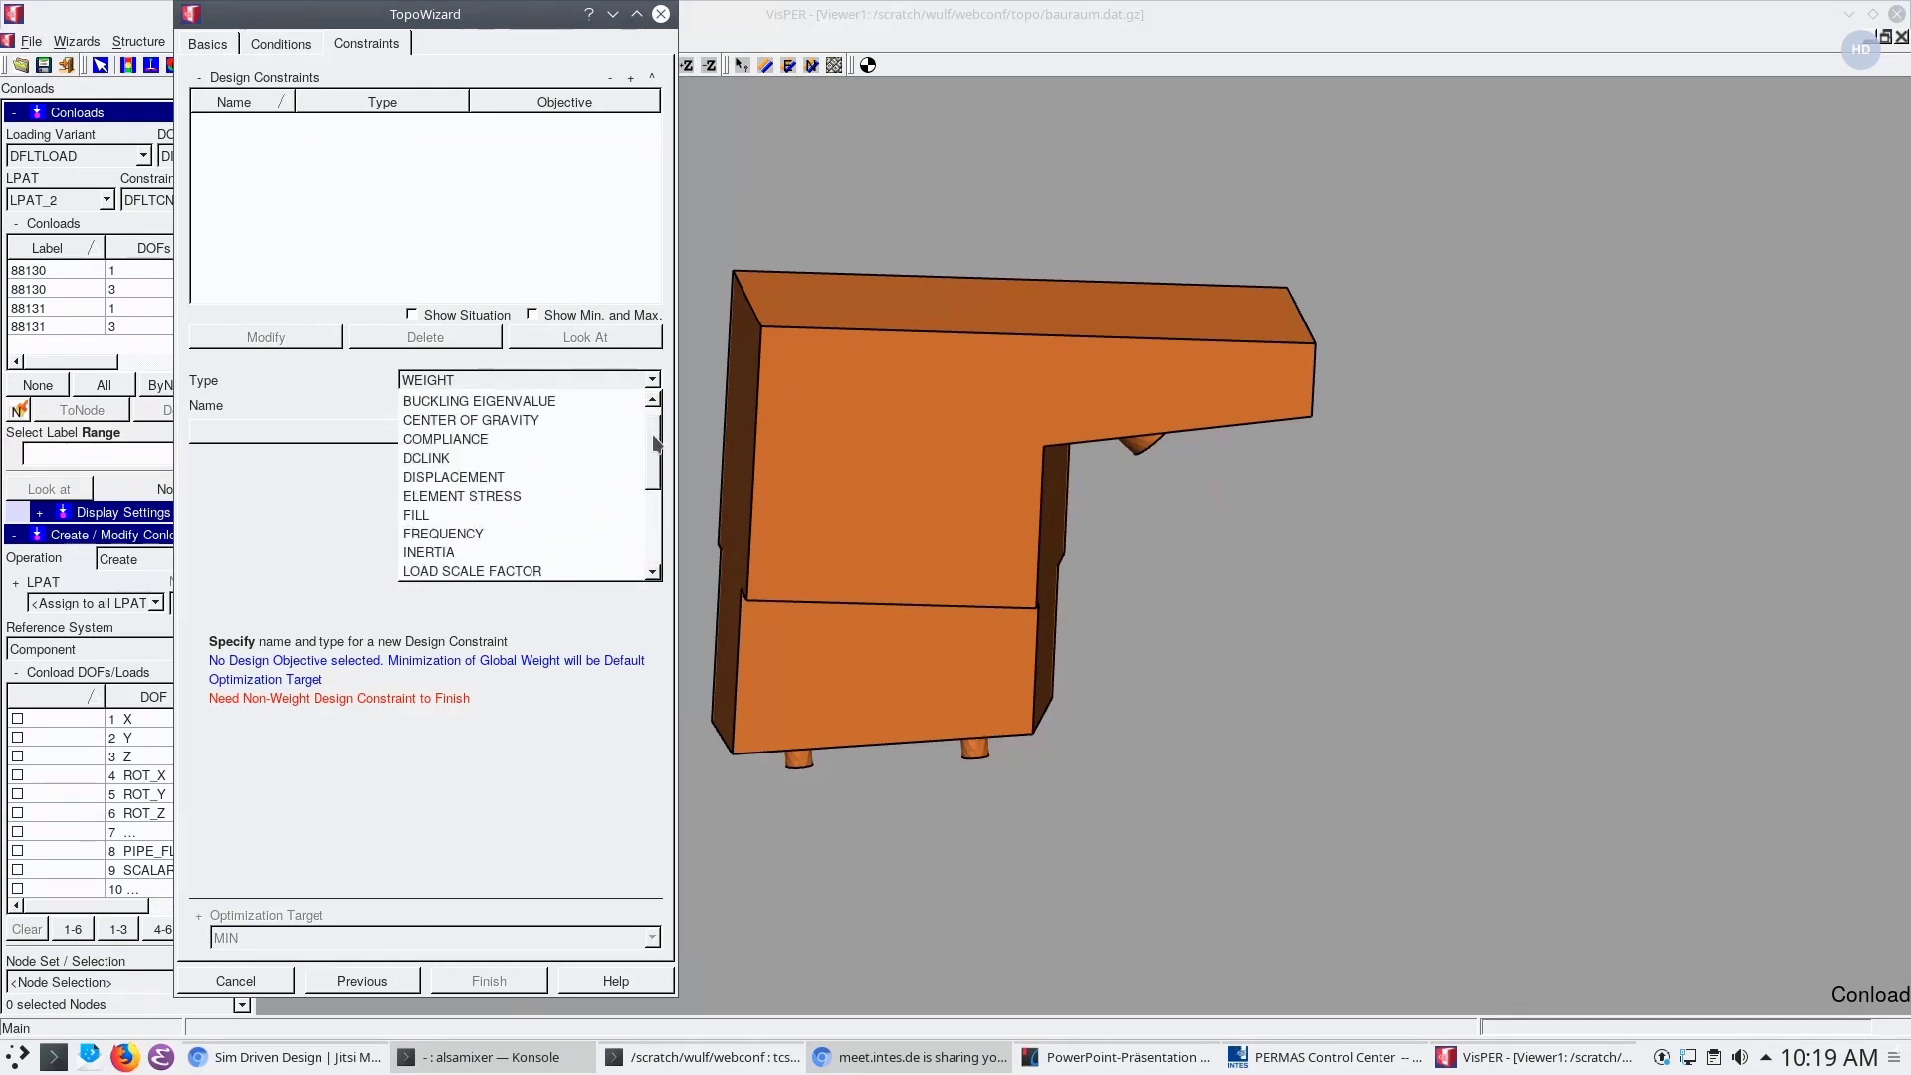
left_click(511, 439)
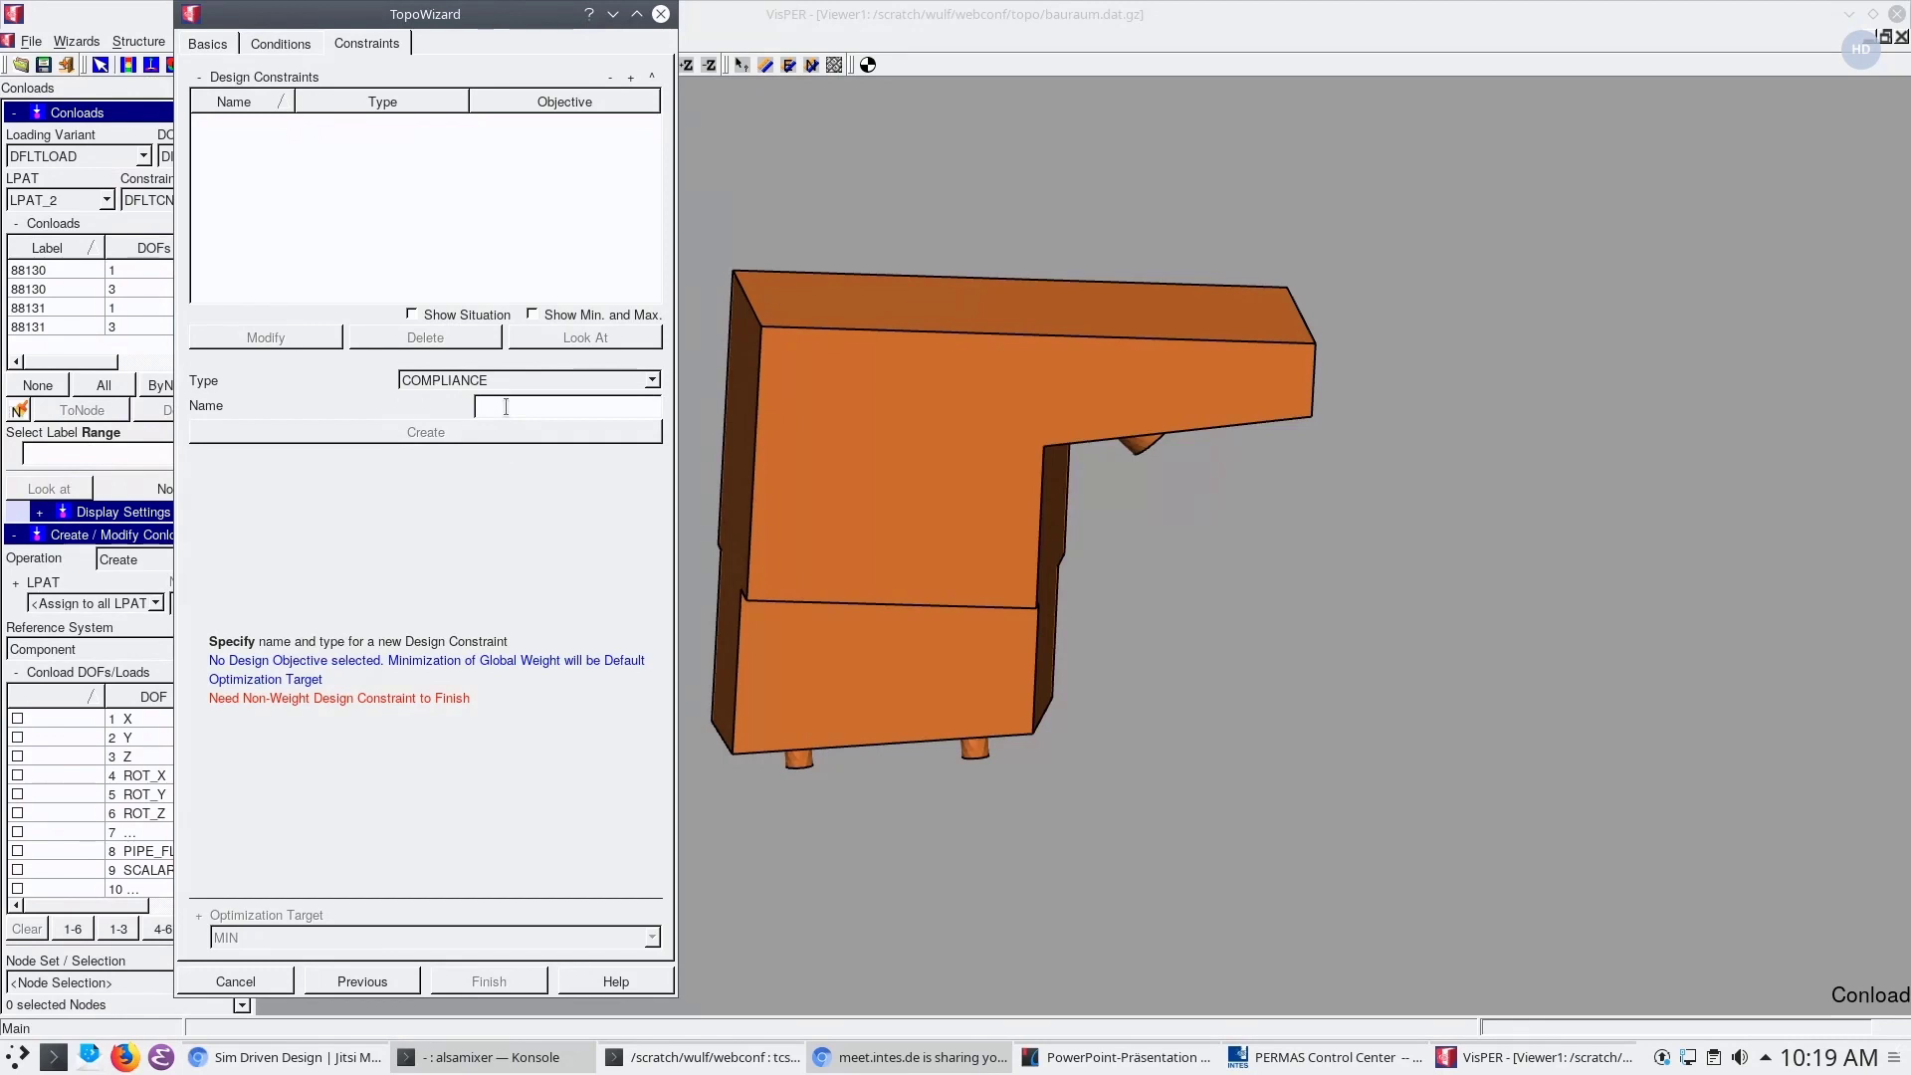
left_click(506, 406)
type("cpl1")
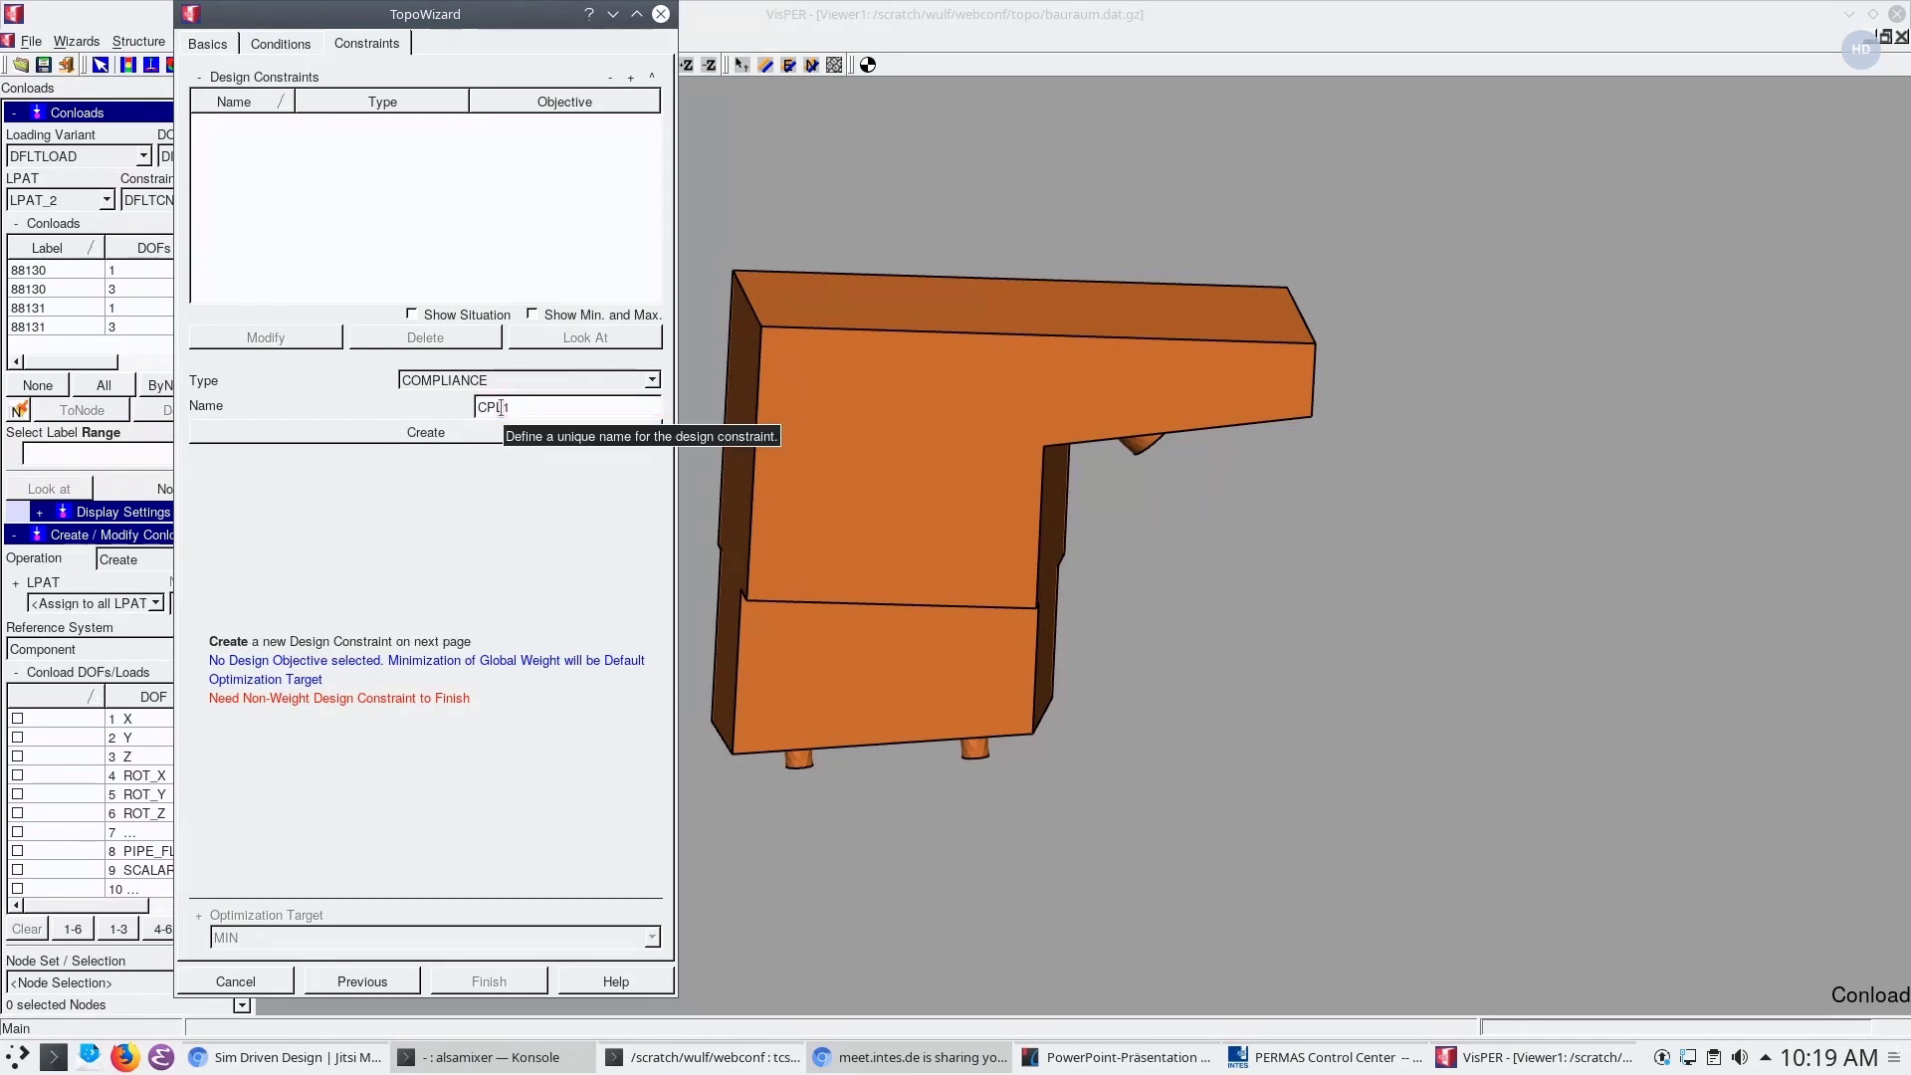
left_click(463, 431)
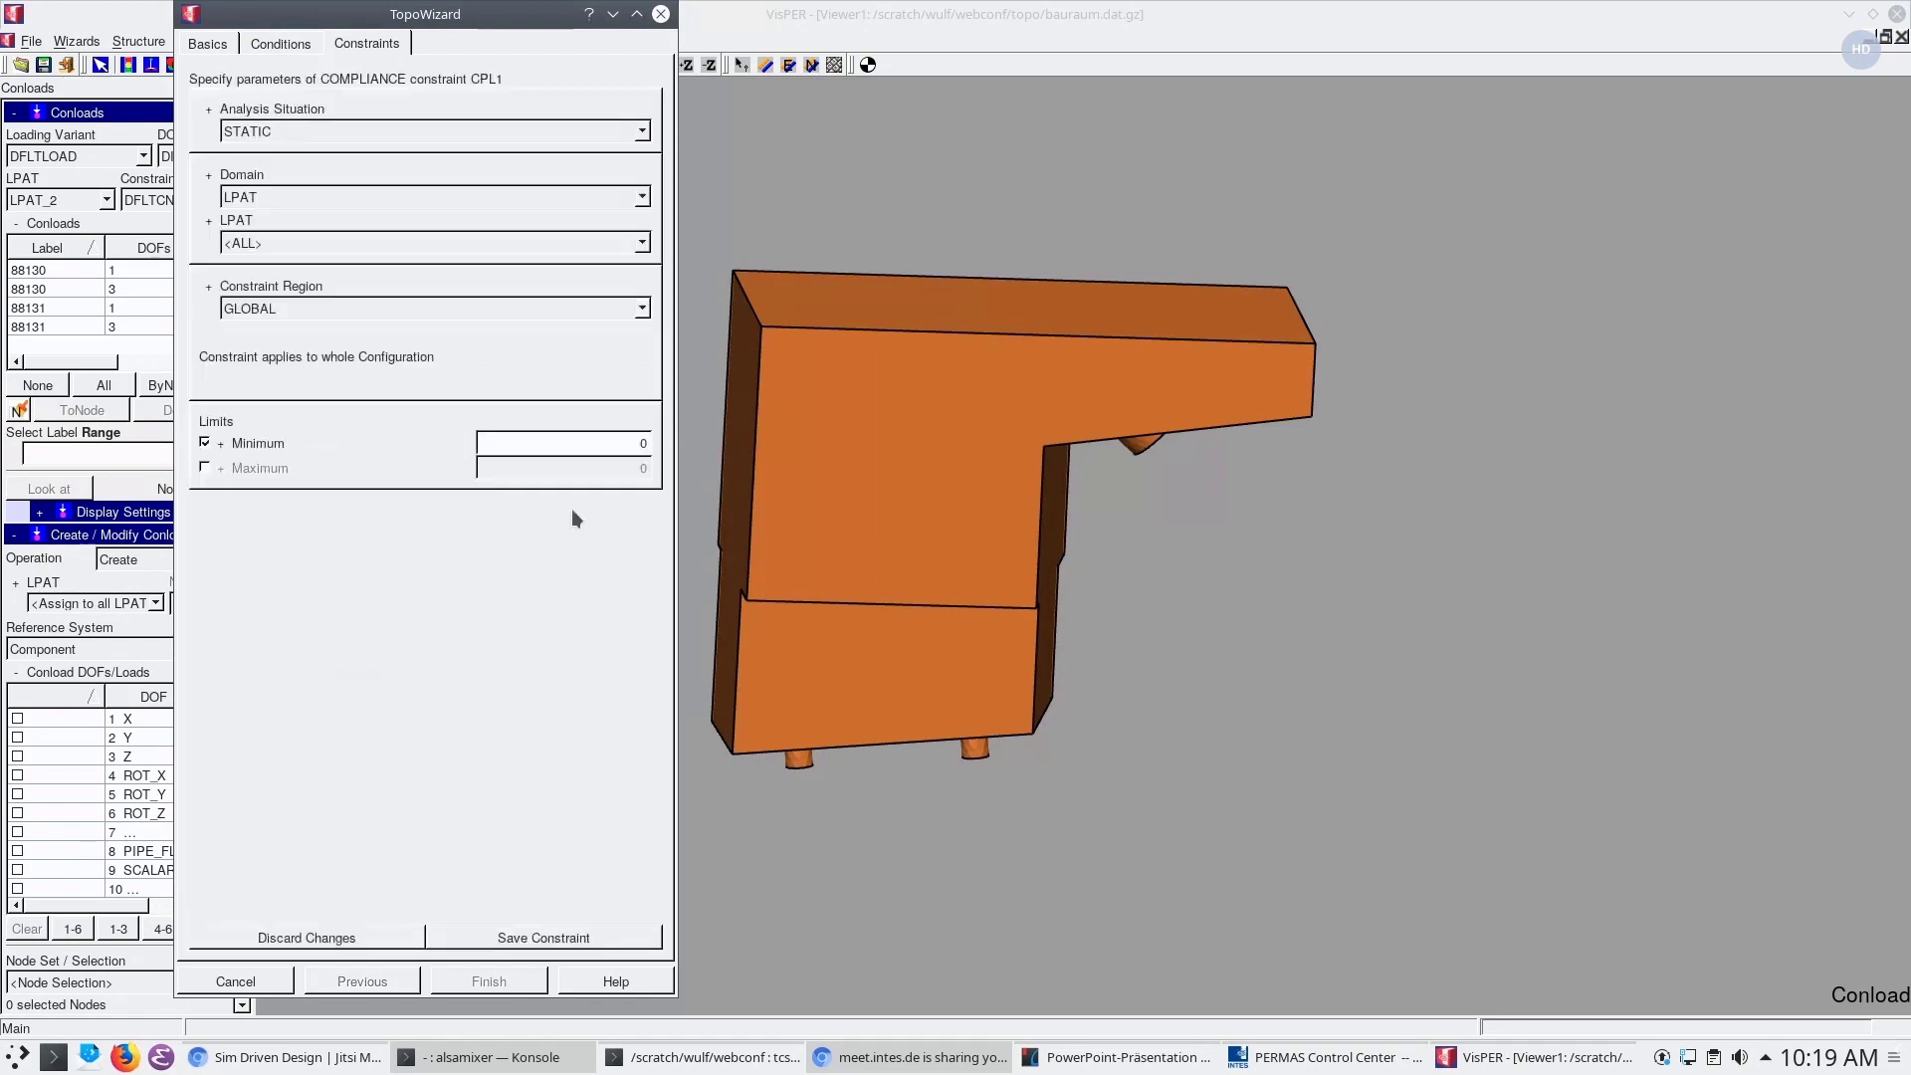
Apply constraint CPL1 to load pattern LPAT_1 and replace its minimum limit with a maximum of 94.5
left_click(278, 244)
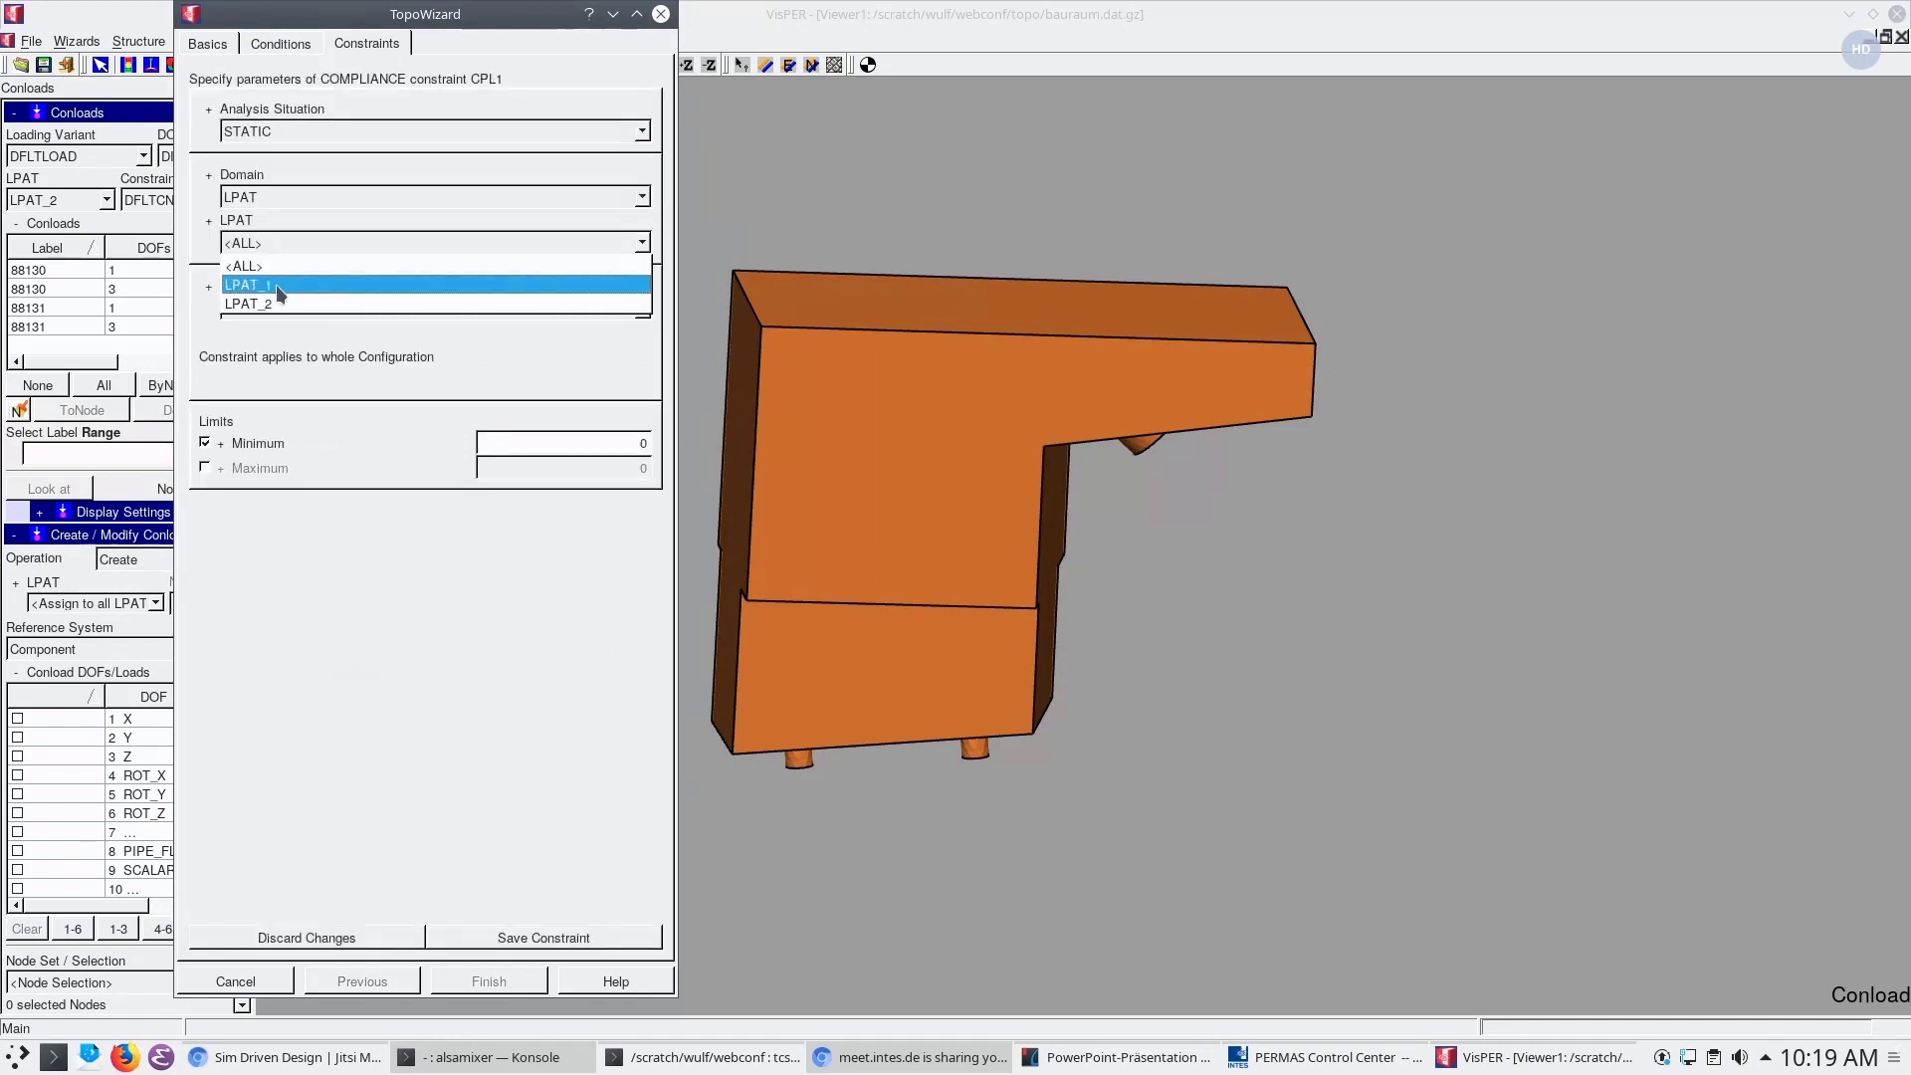
left_click(276, 285)
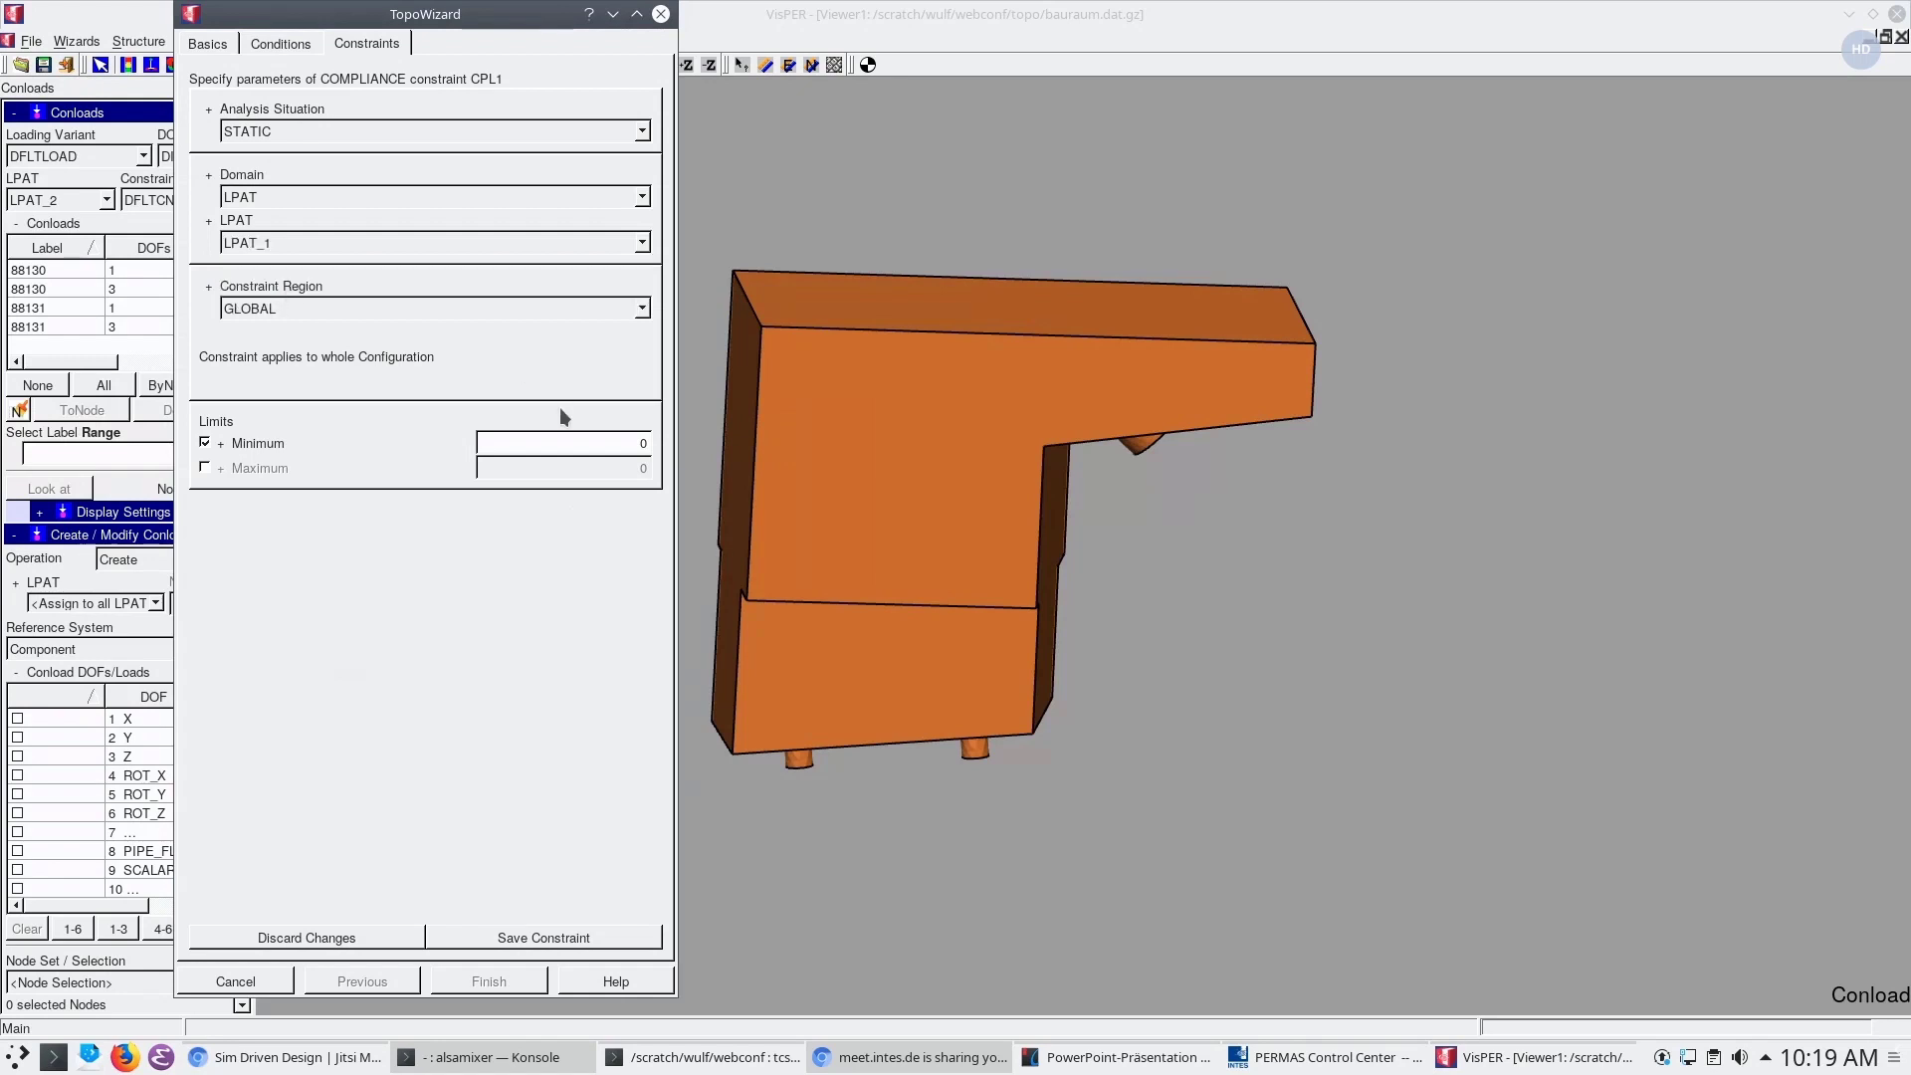
left_click(205, 443)
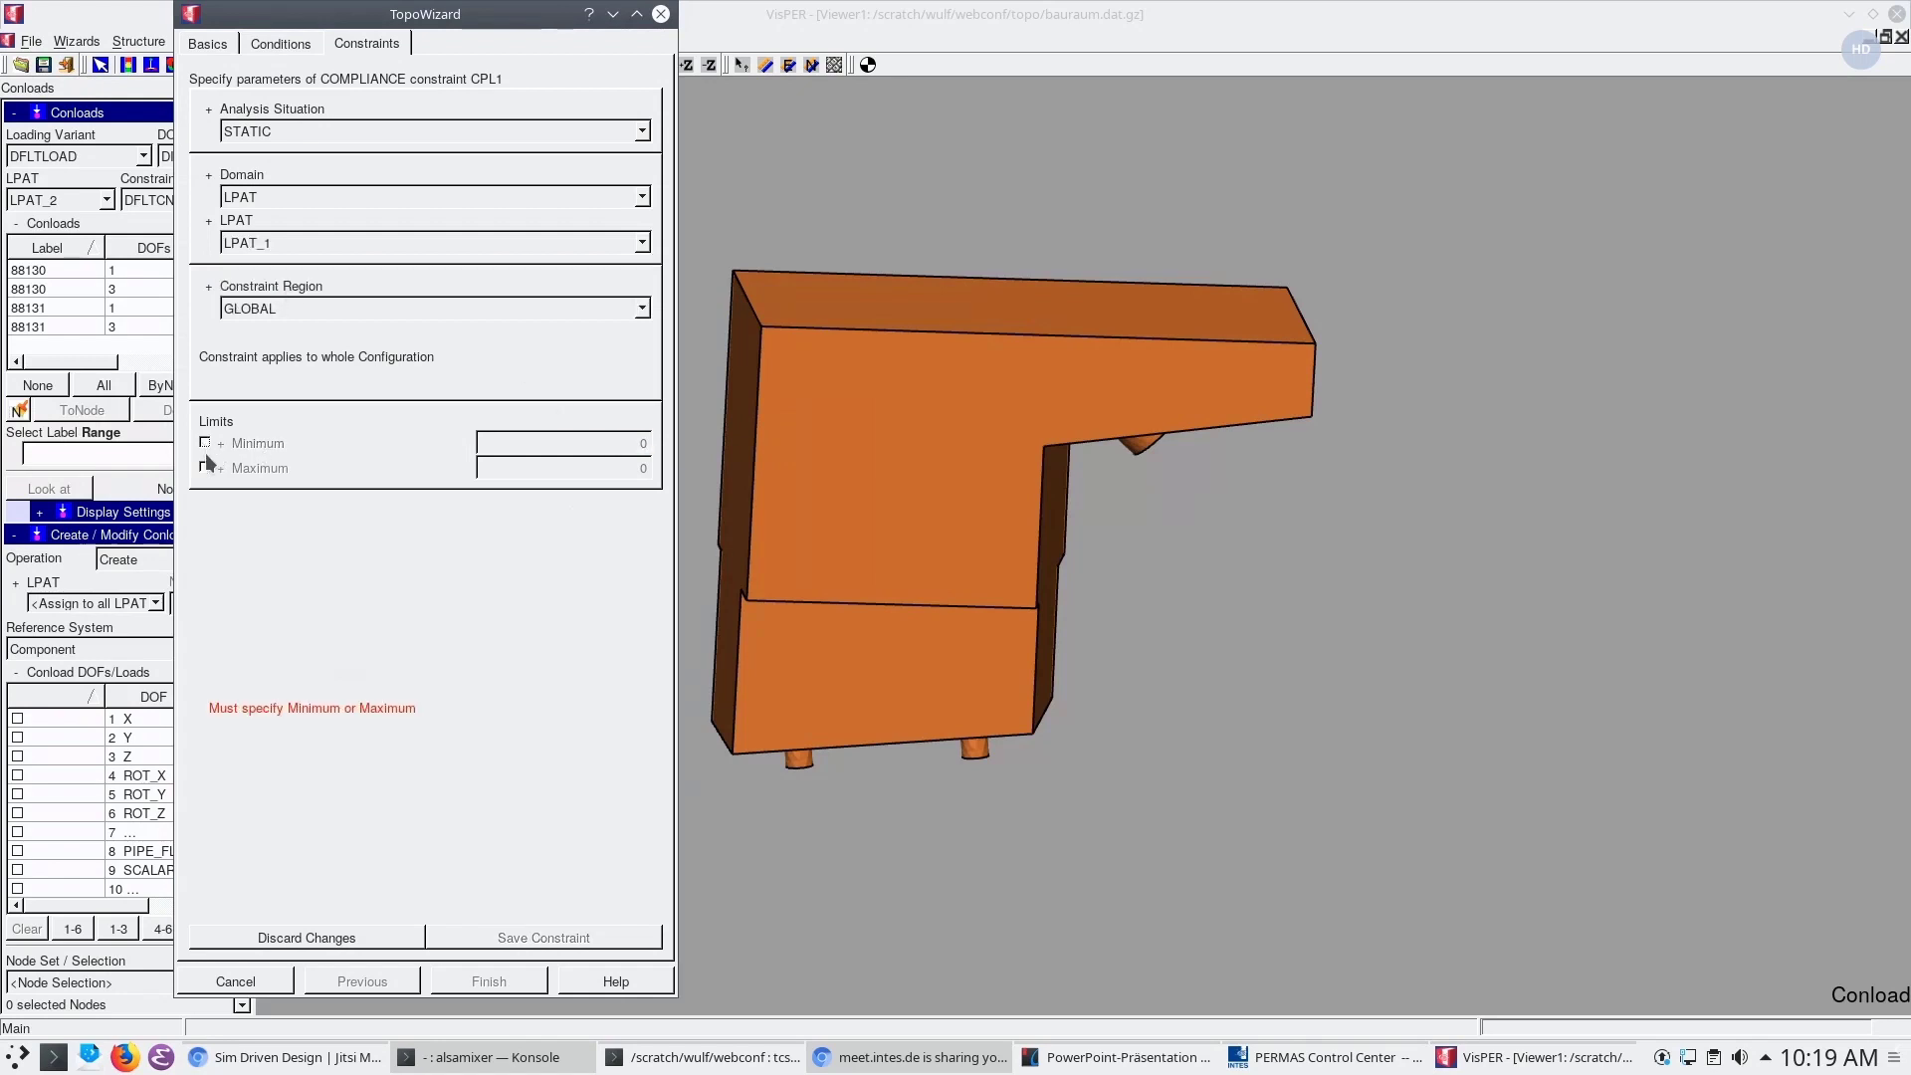
left_click(205, 466)
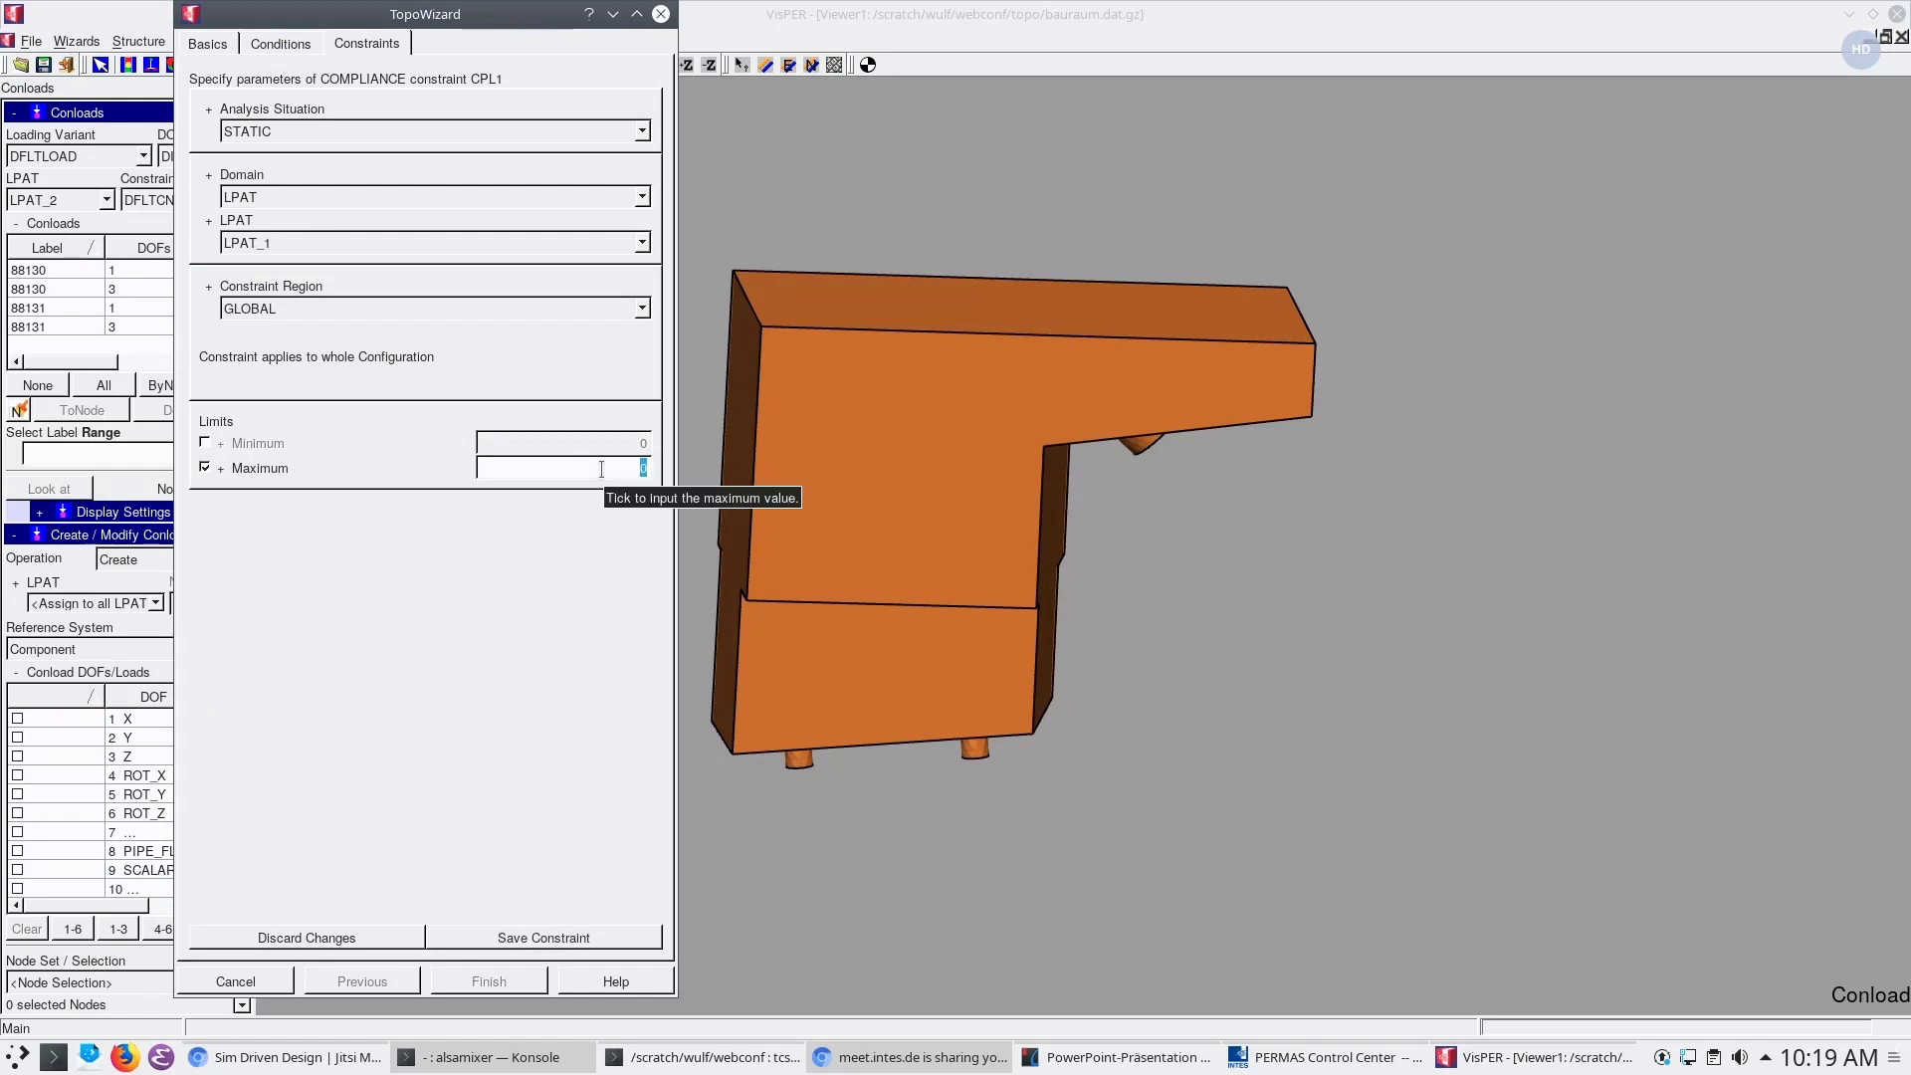
type("94")
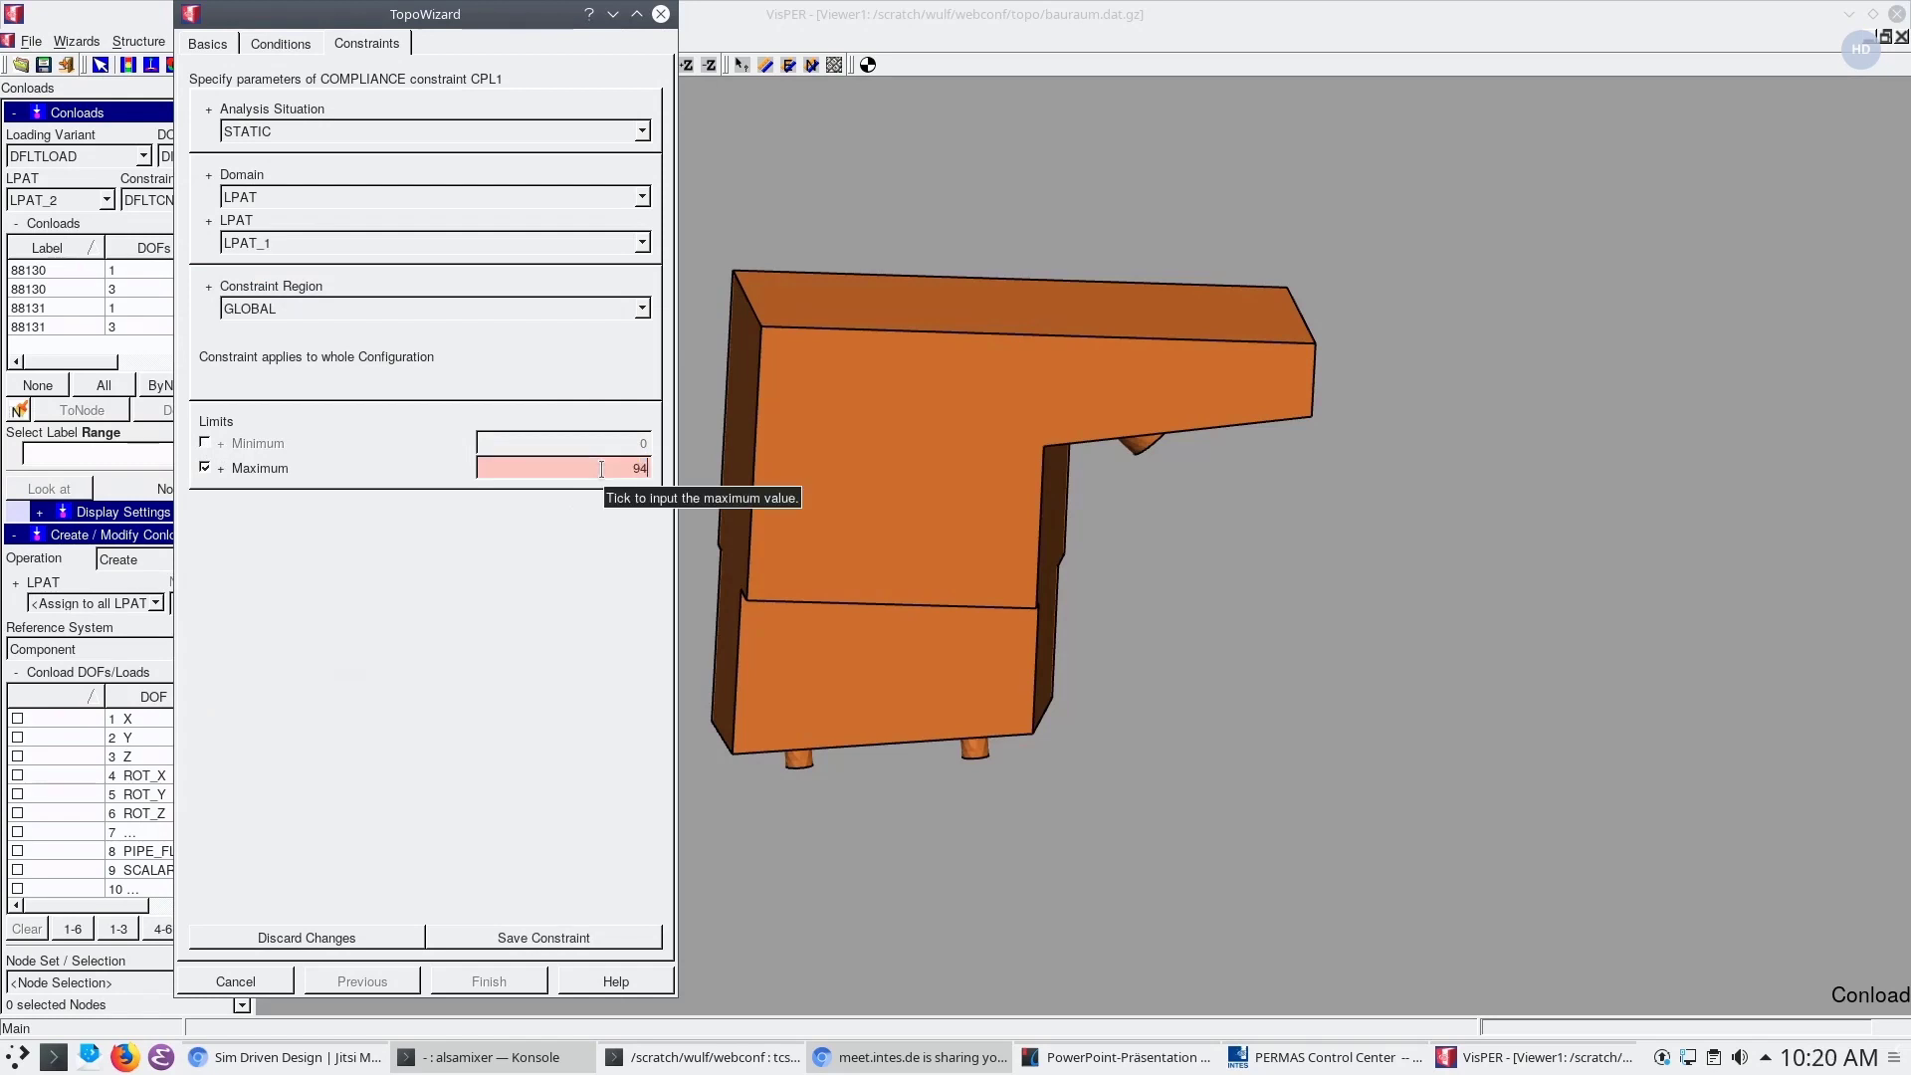
type(".5")
key("Return")
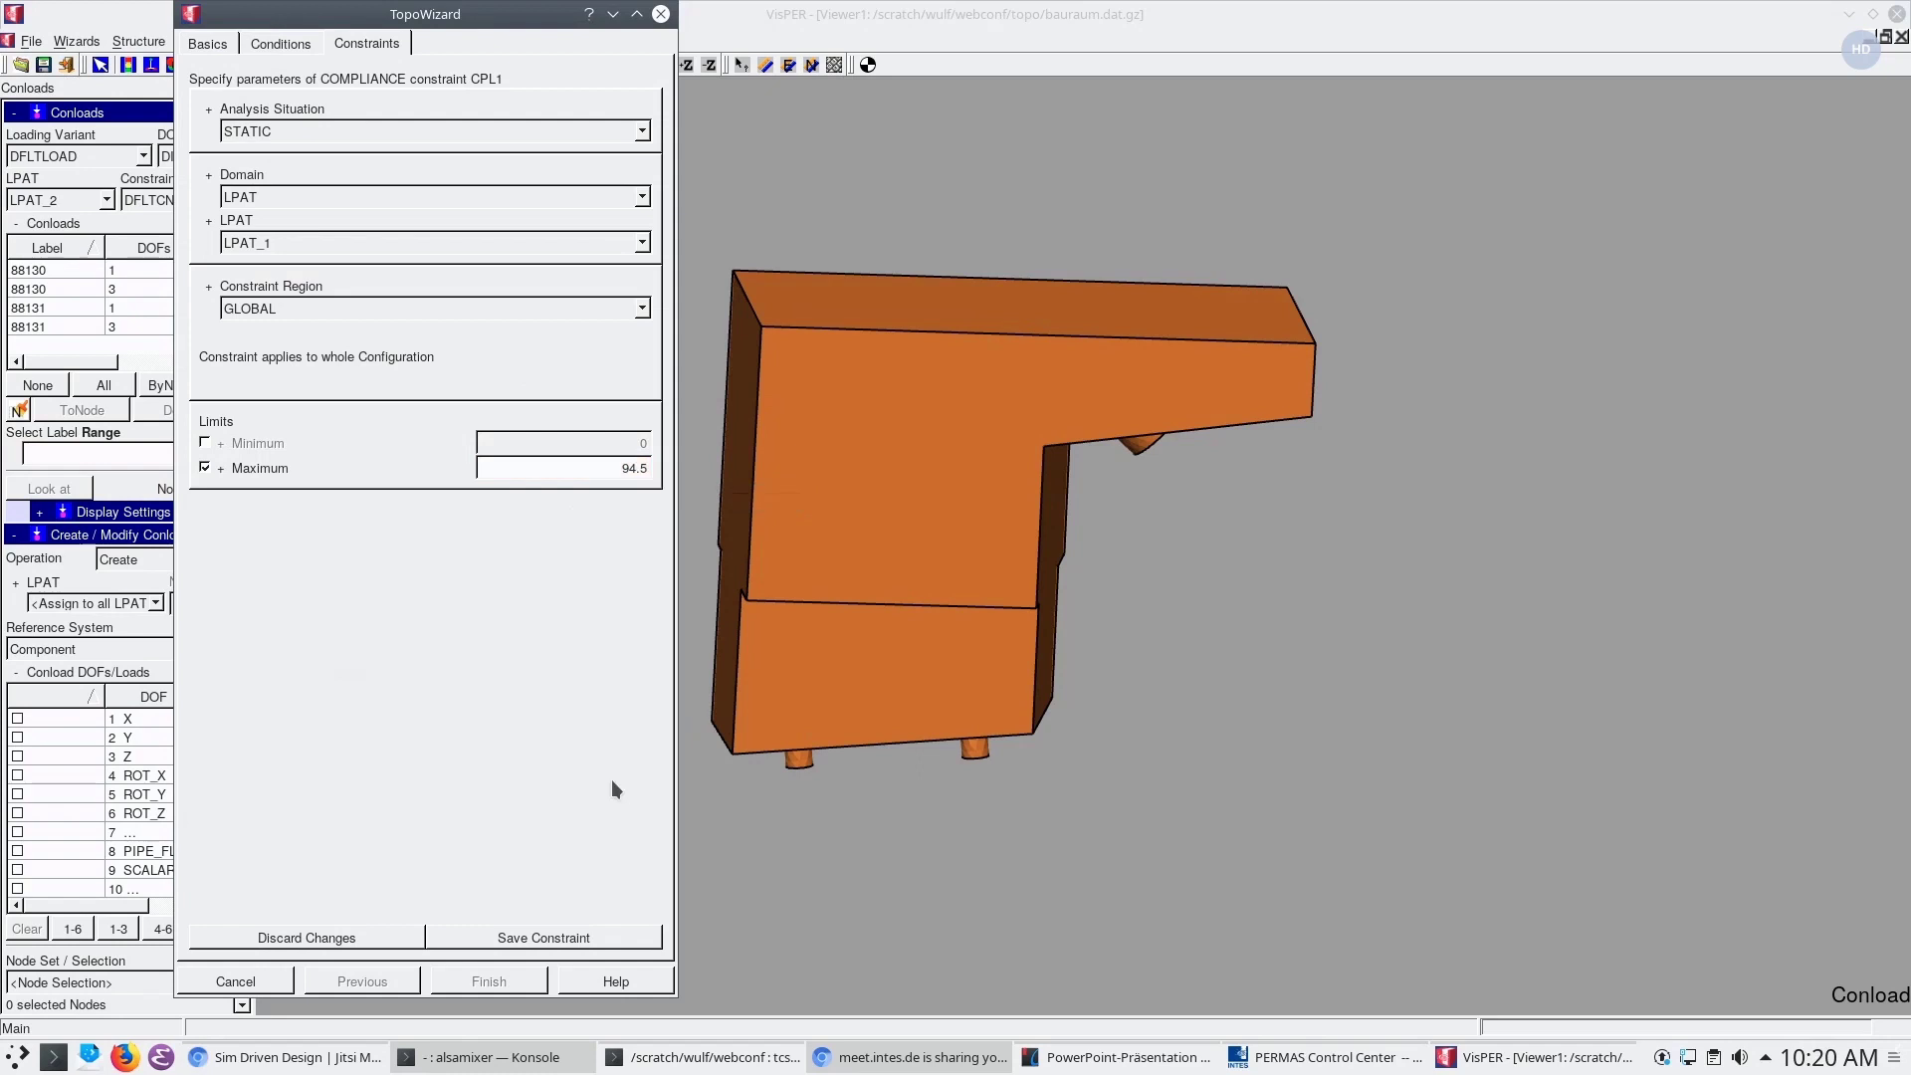
Save constraint CPL1, then create a second COMPLIANCE constraint named CPL2 for load pattern LPAT_2
left_click(553, 939)
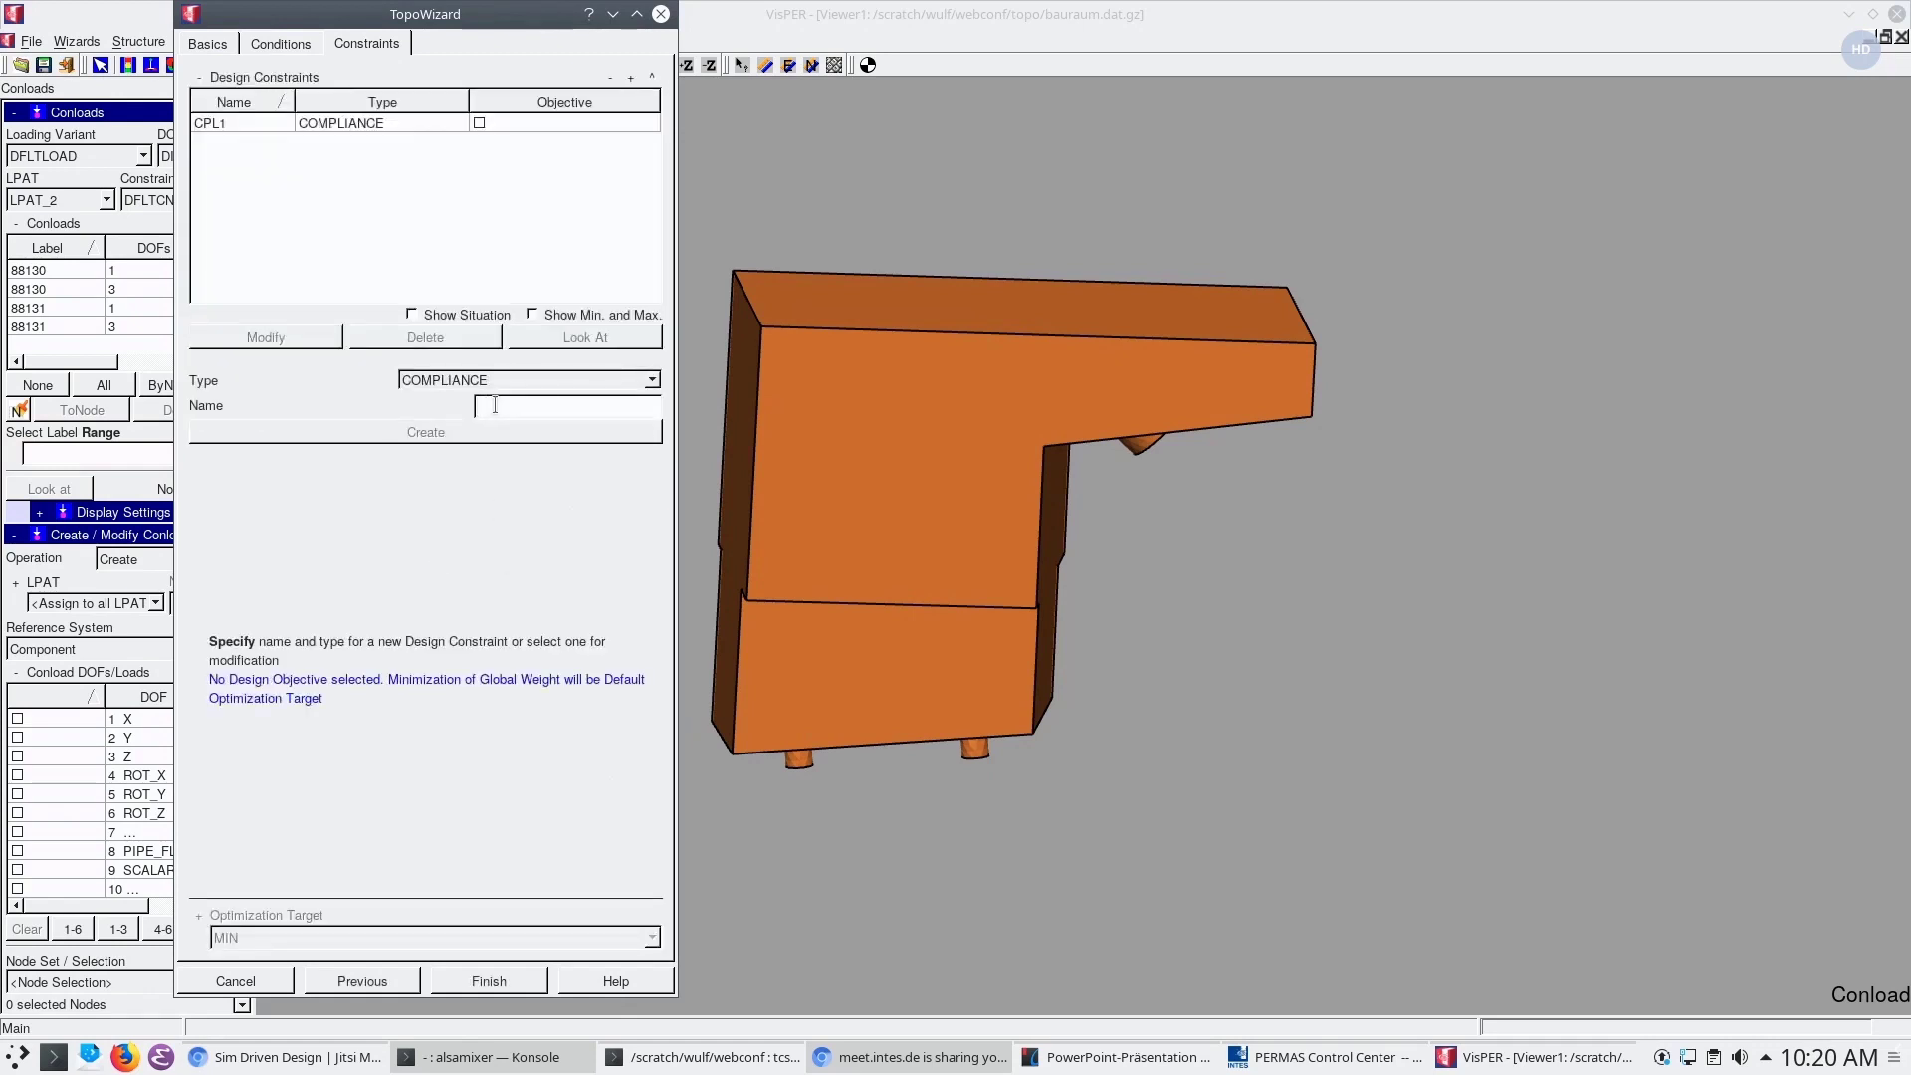
left_click(494, 405)
type("cpl2")
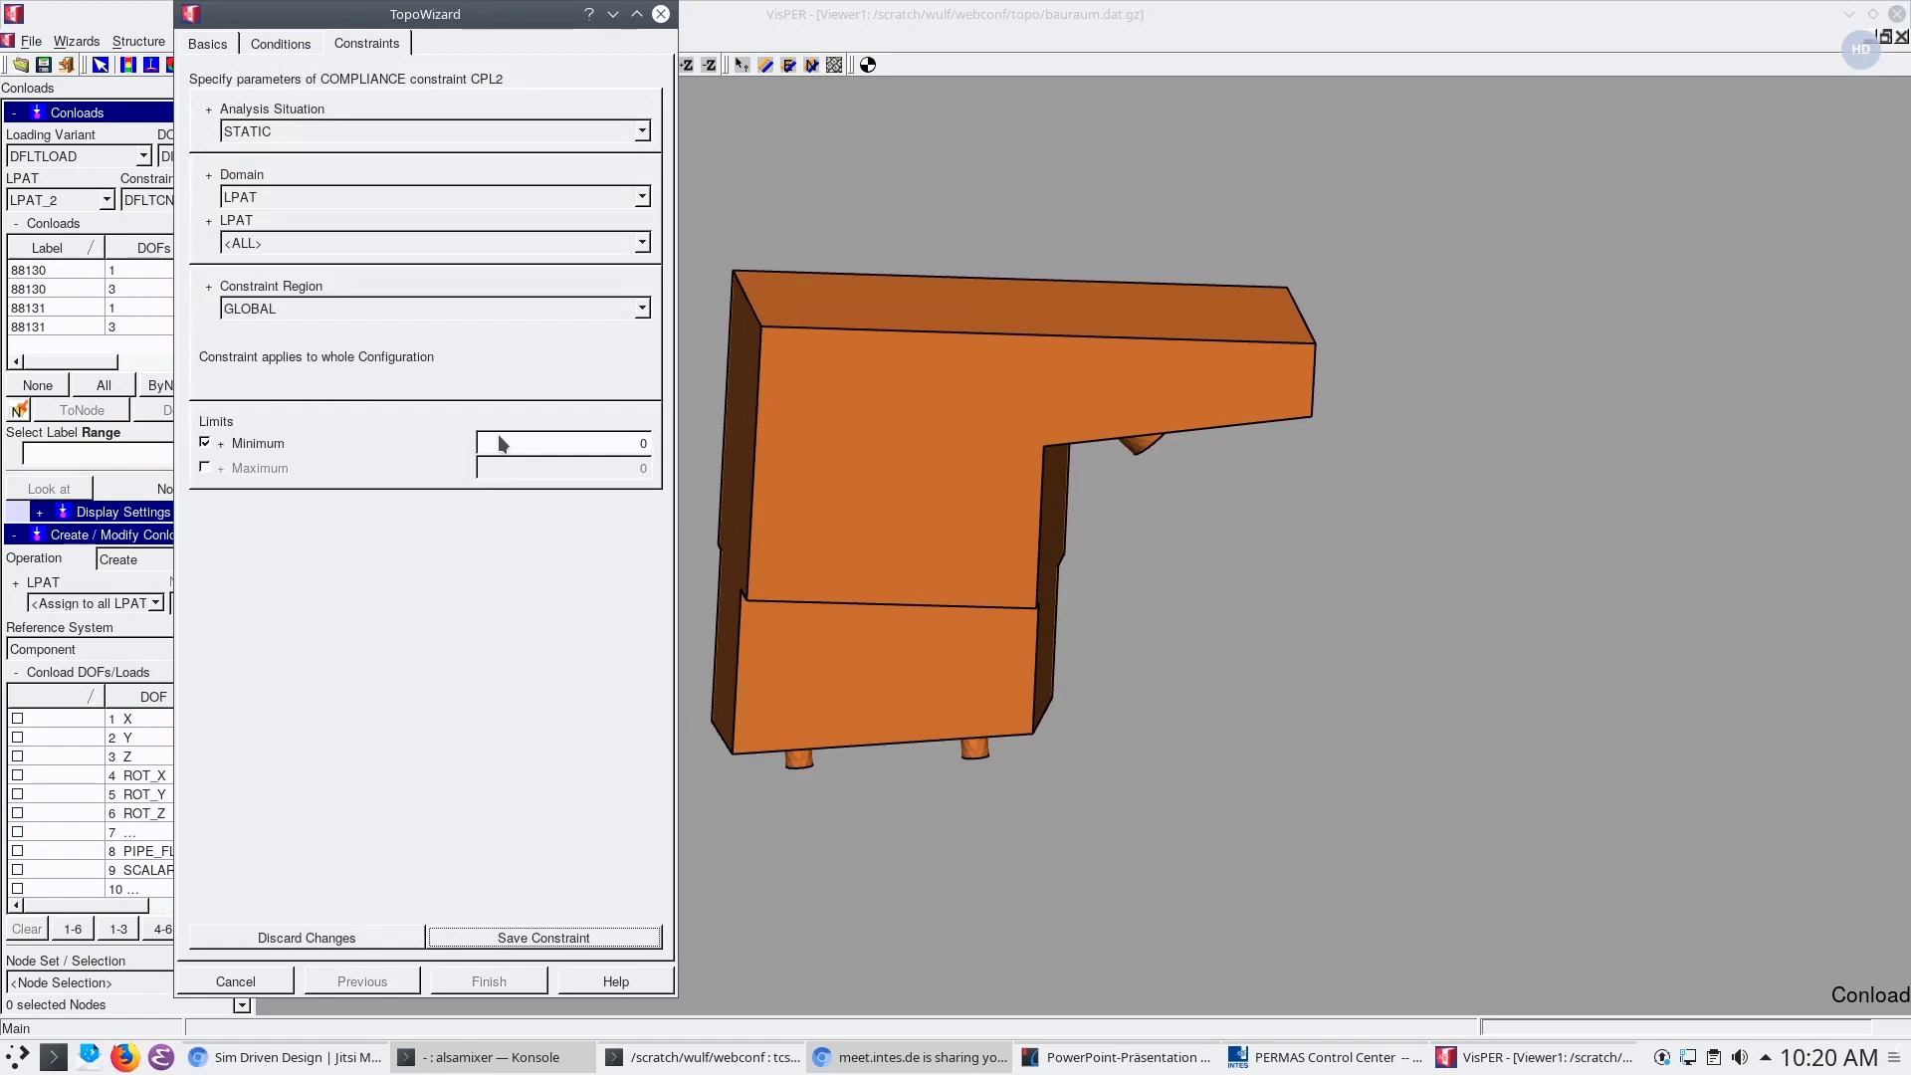
left_click(371, 243)
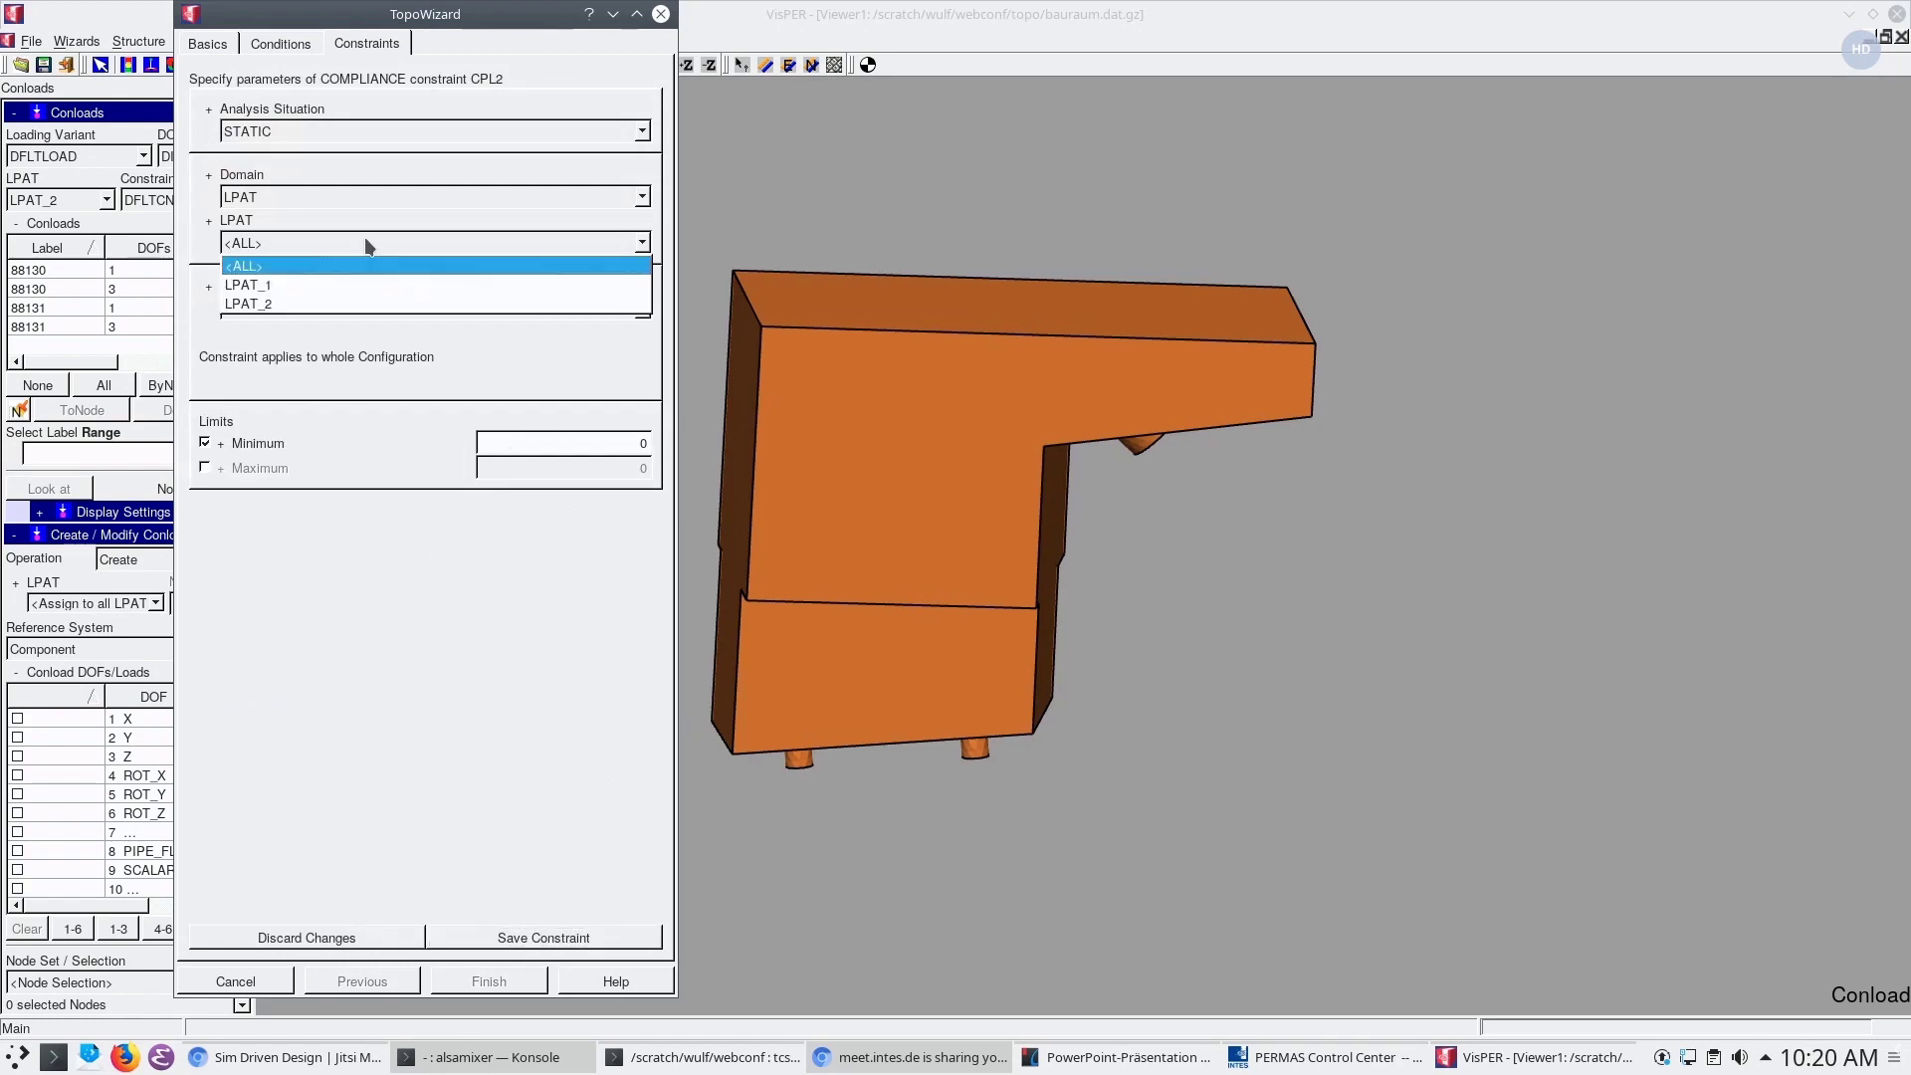
left_click(349, 305)
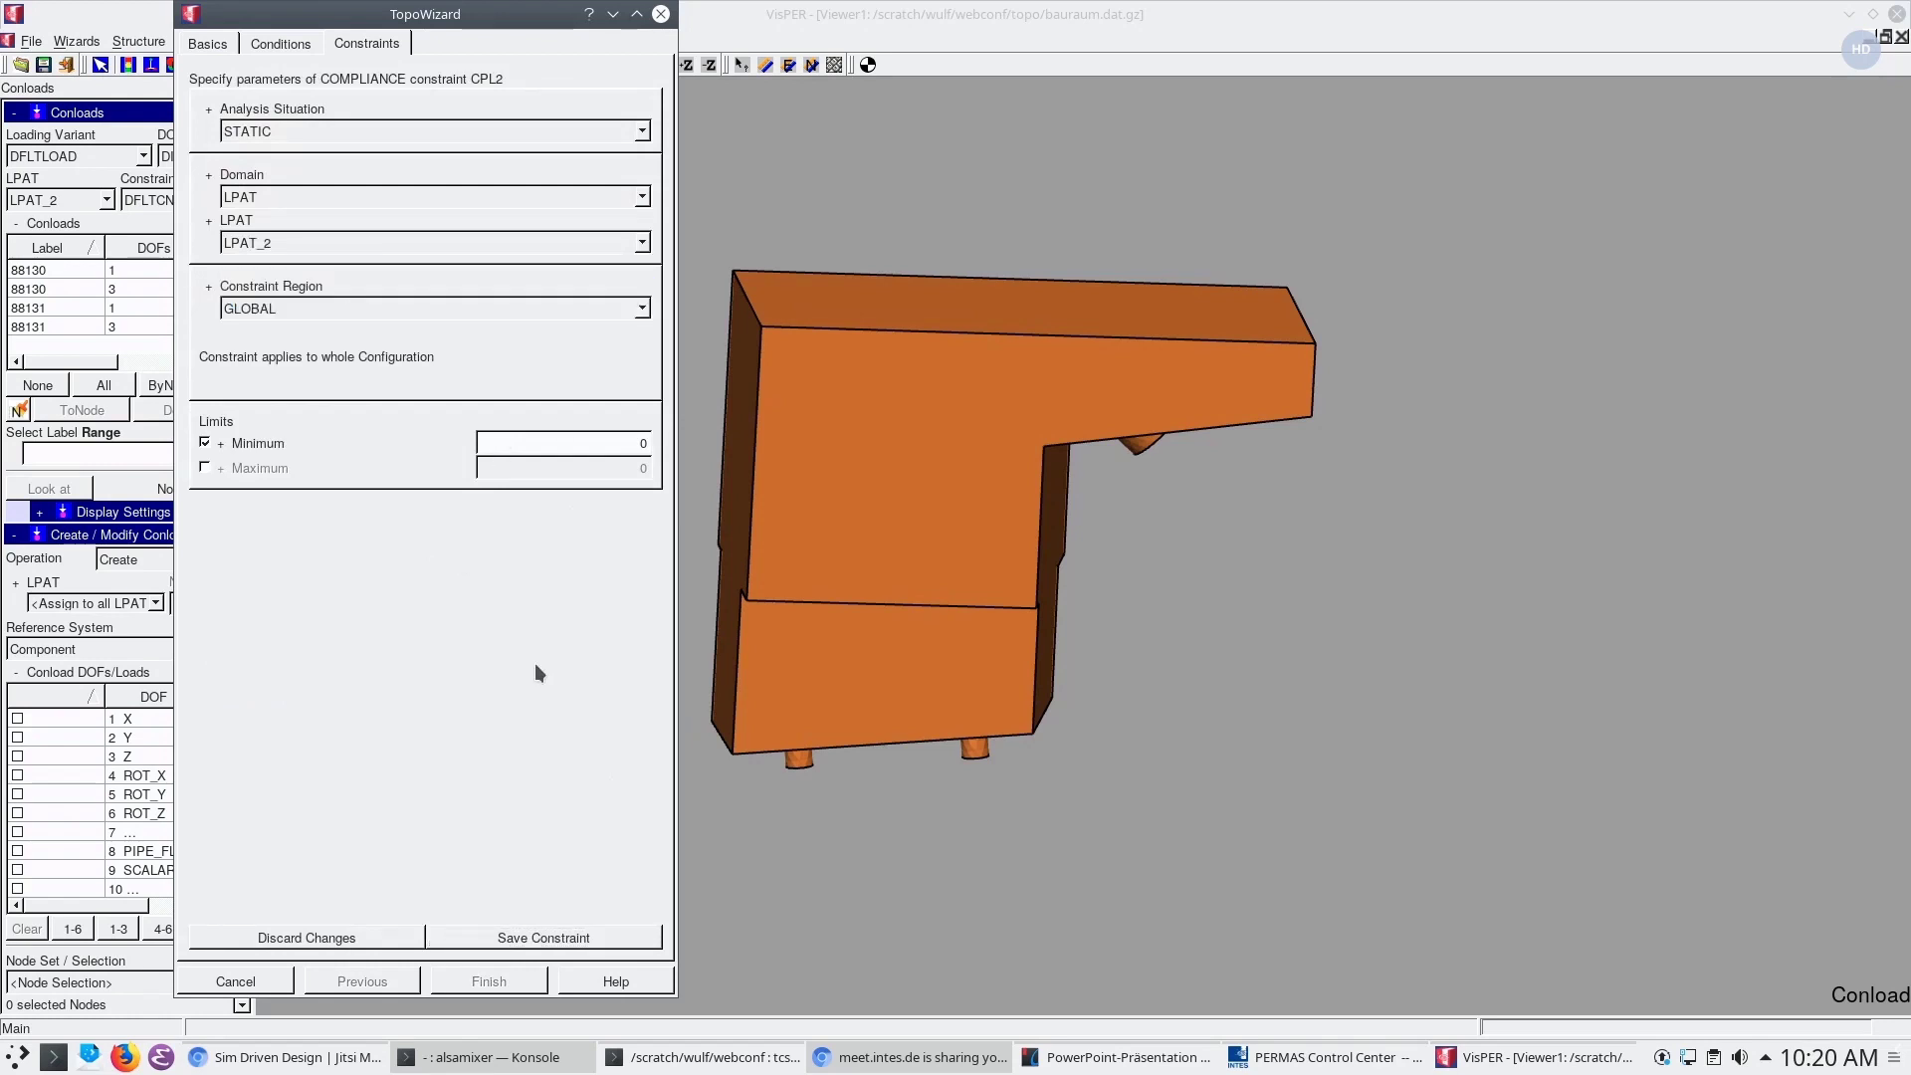
Replace the minimum limit of CPL2 with a maximum of 117.5, save the constraint and finish the TopoWizard
left_click(205, 467)
left_click(206, 444)
double_click(642, 467)
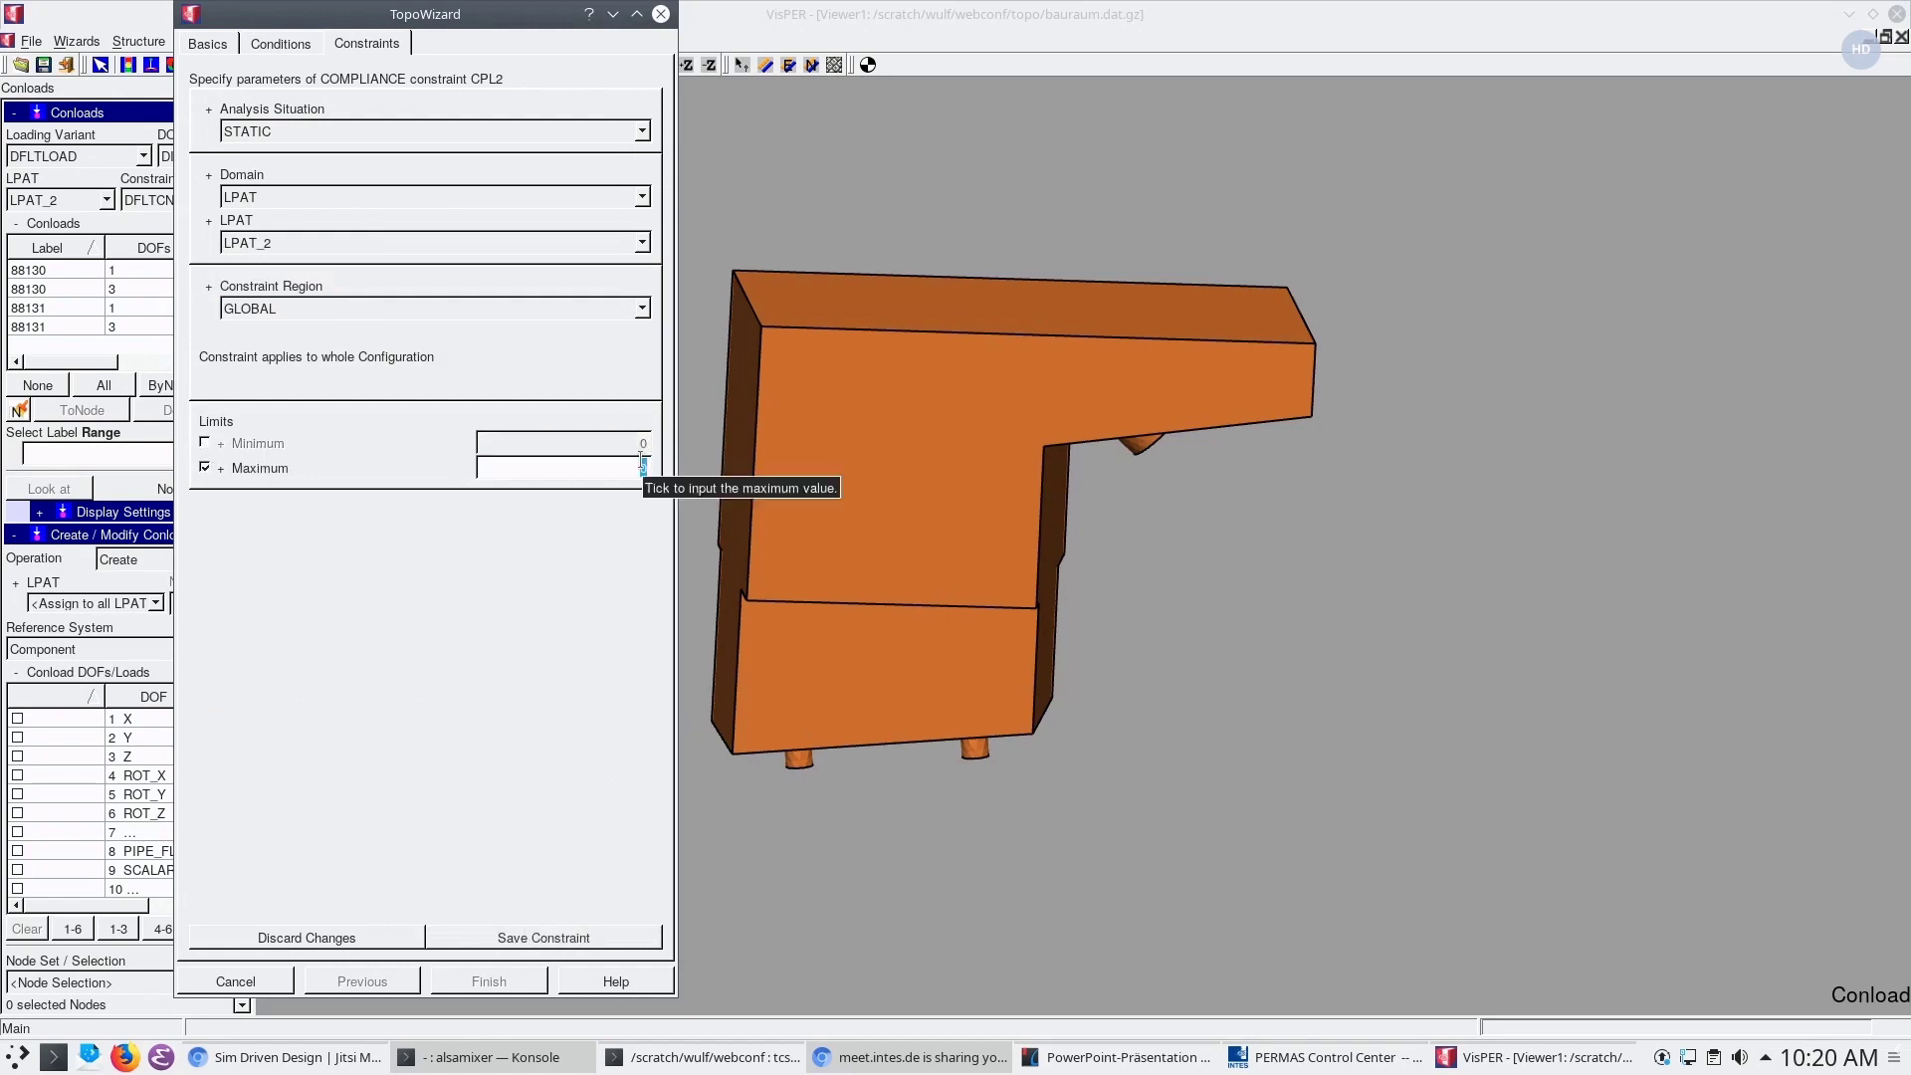
key("BackSpace")
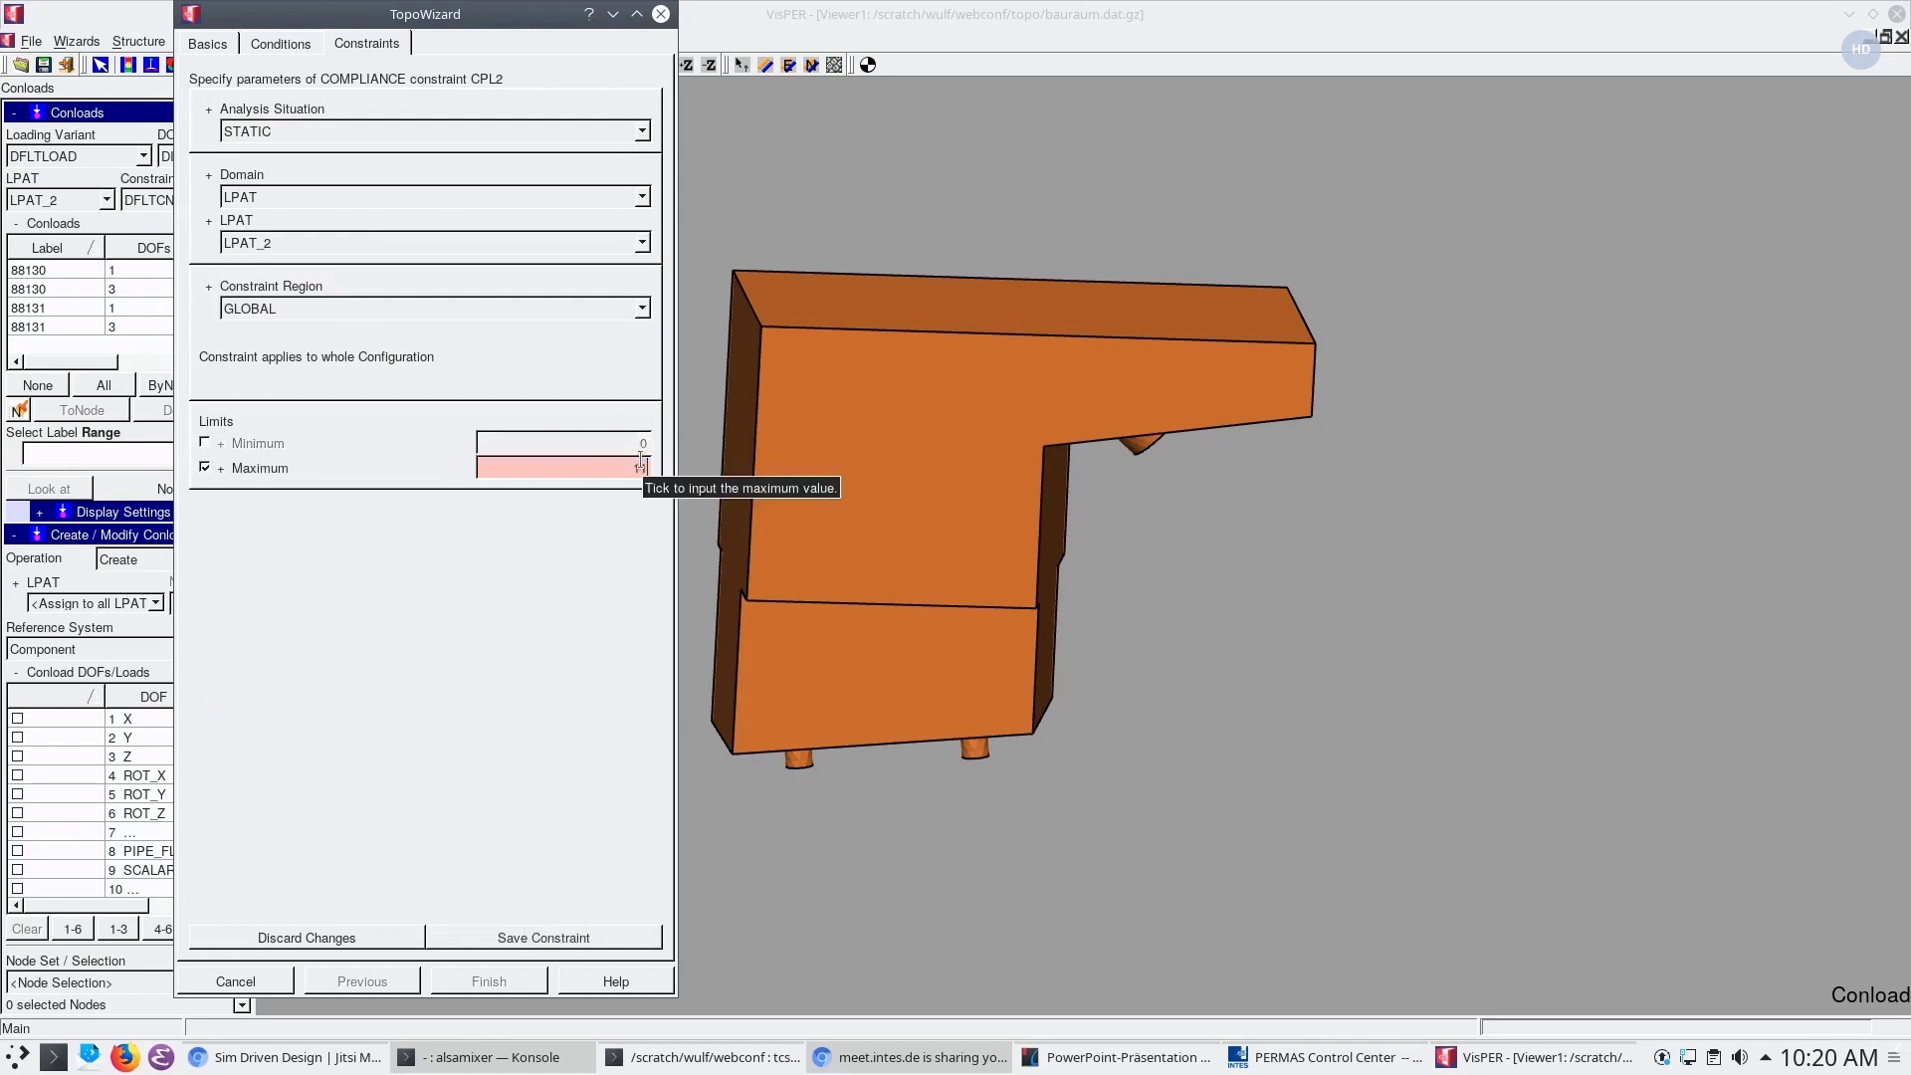
type("117.5")
key("Return")
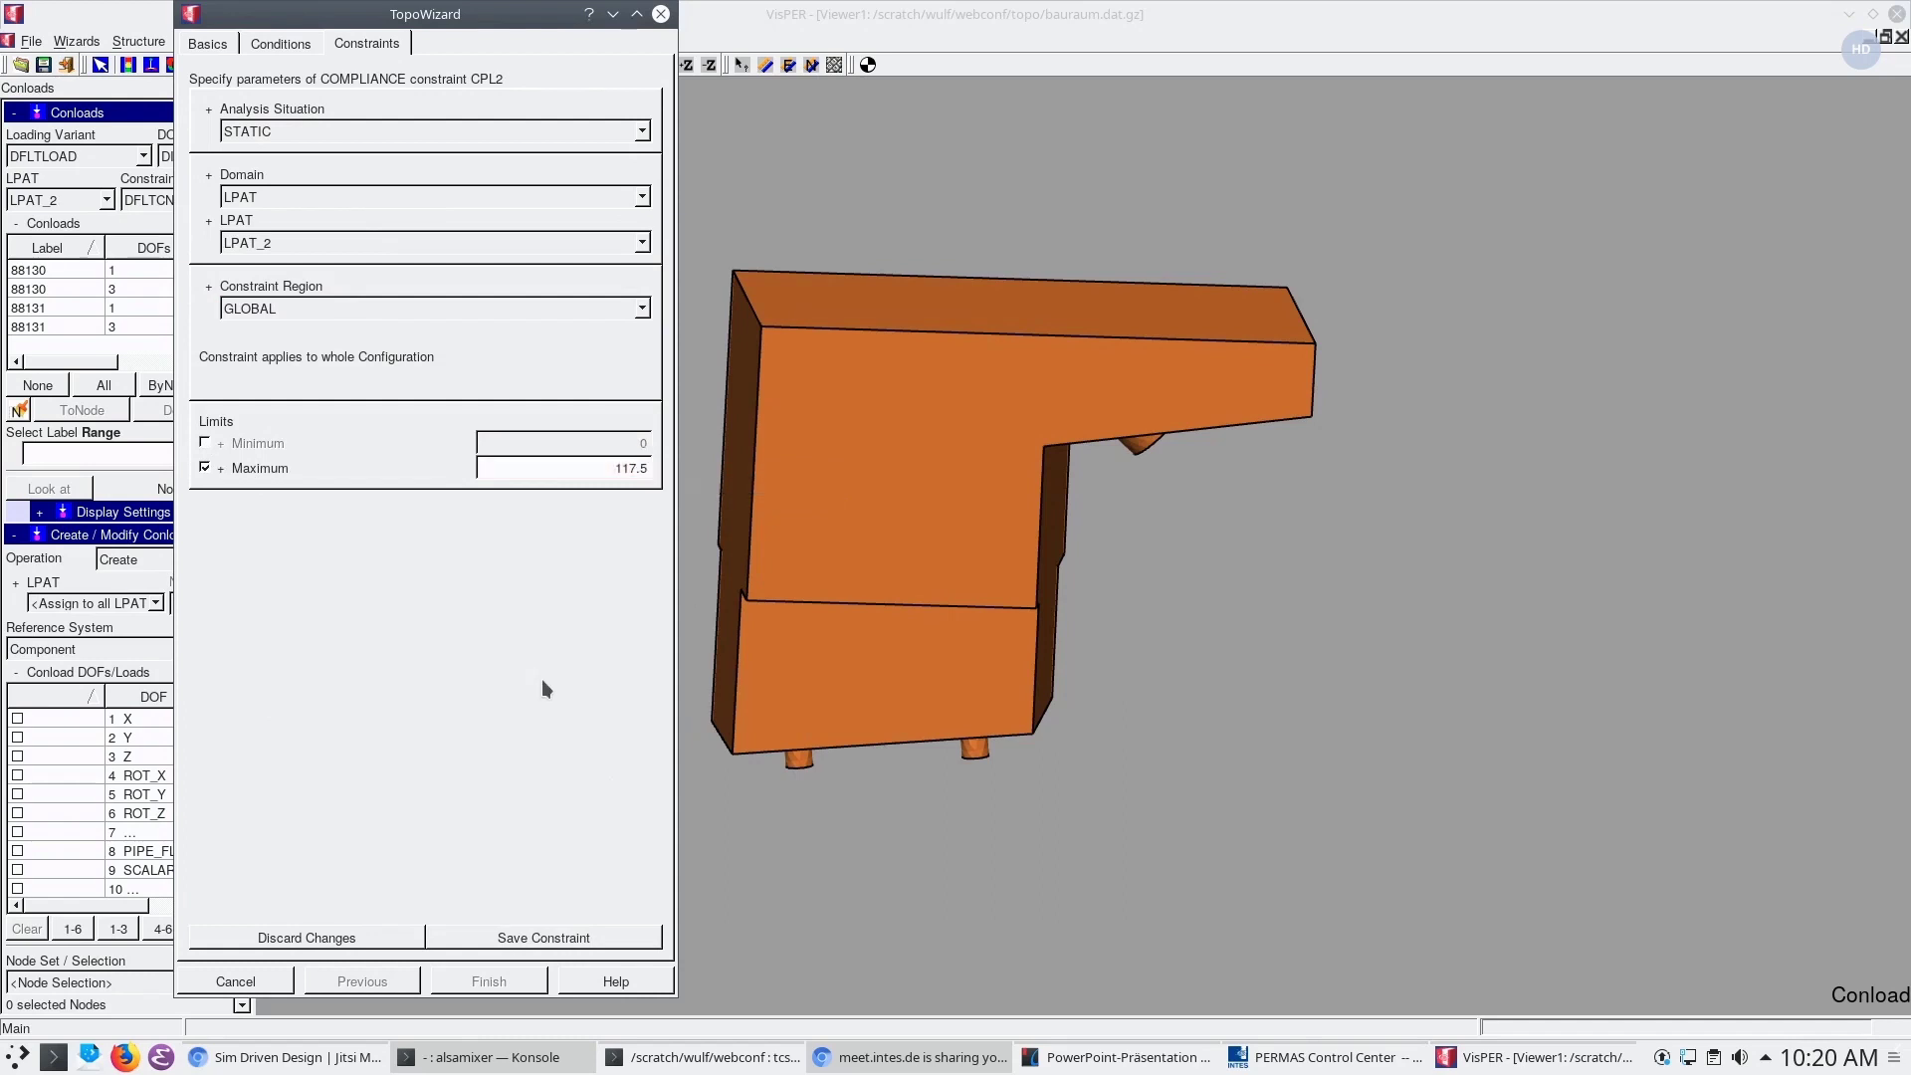
left_click(512, 936)
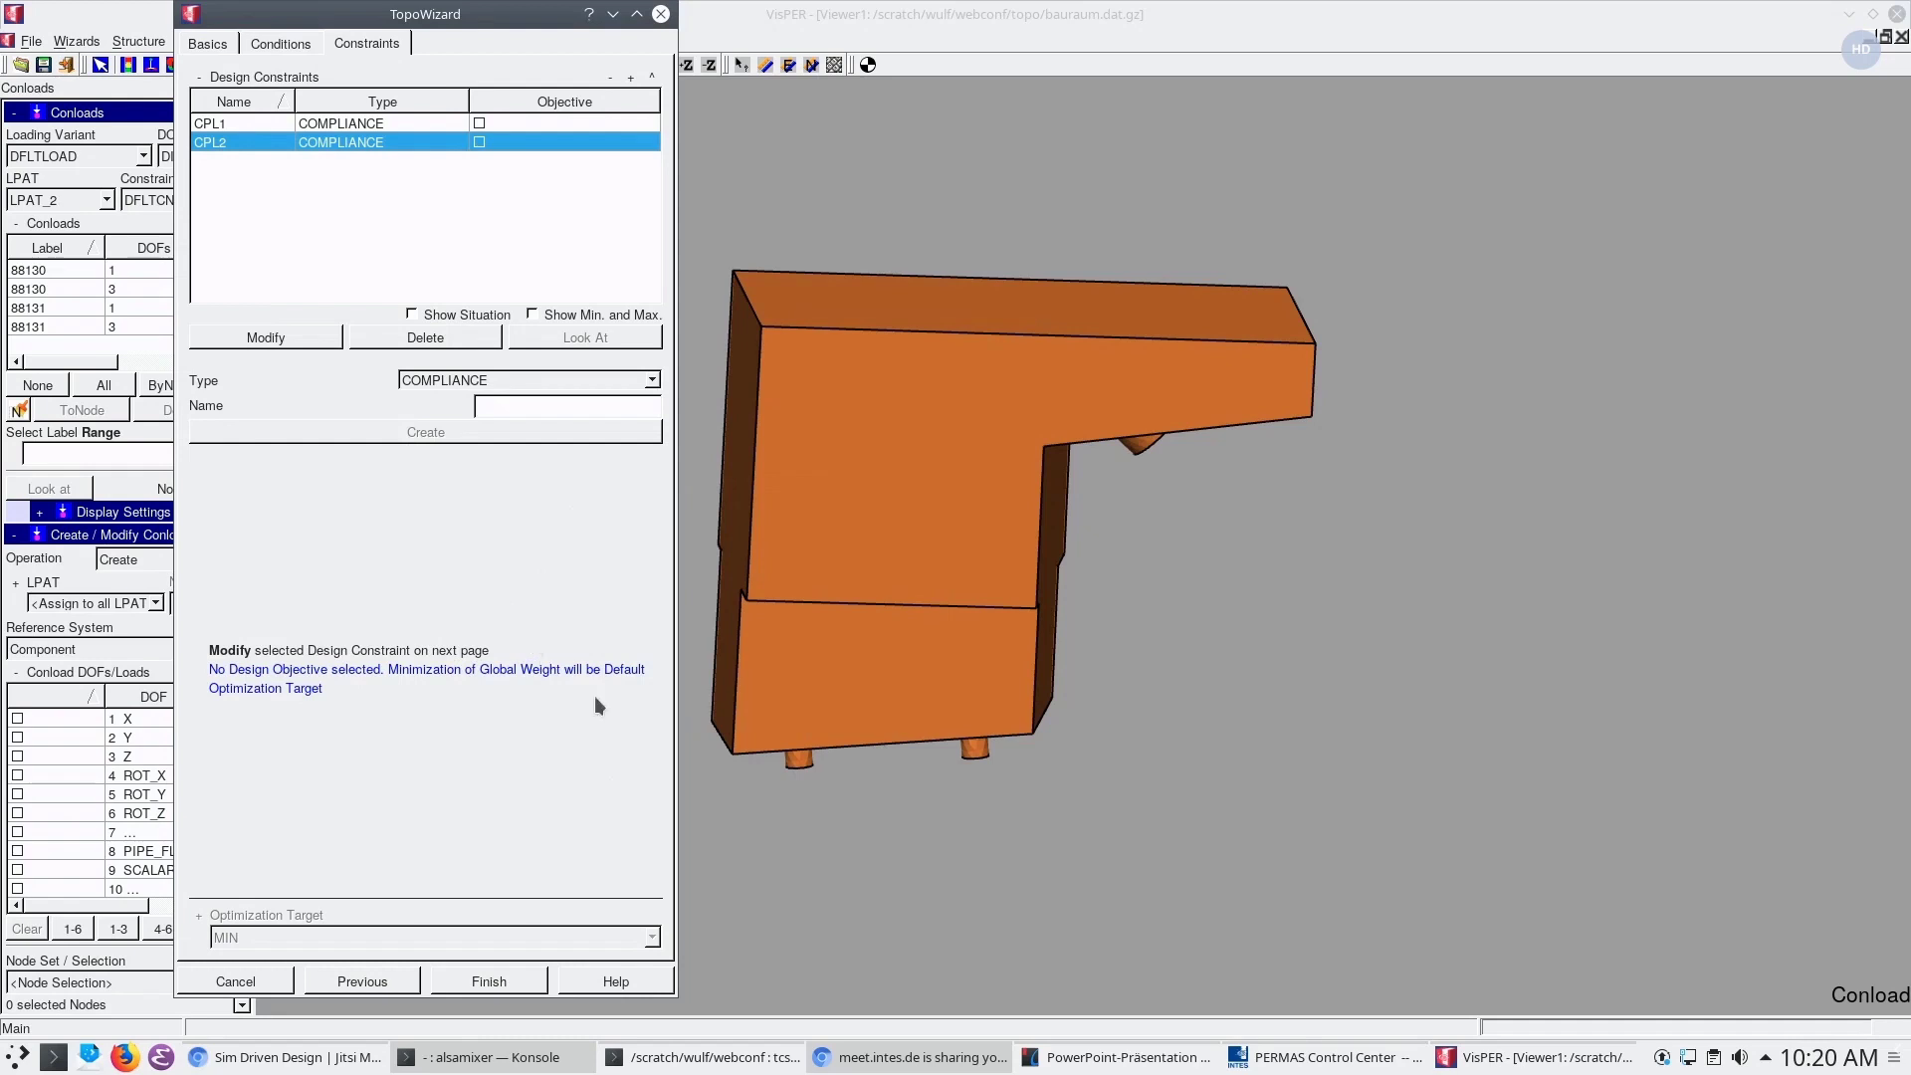
left_click(502, 986)
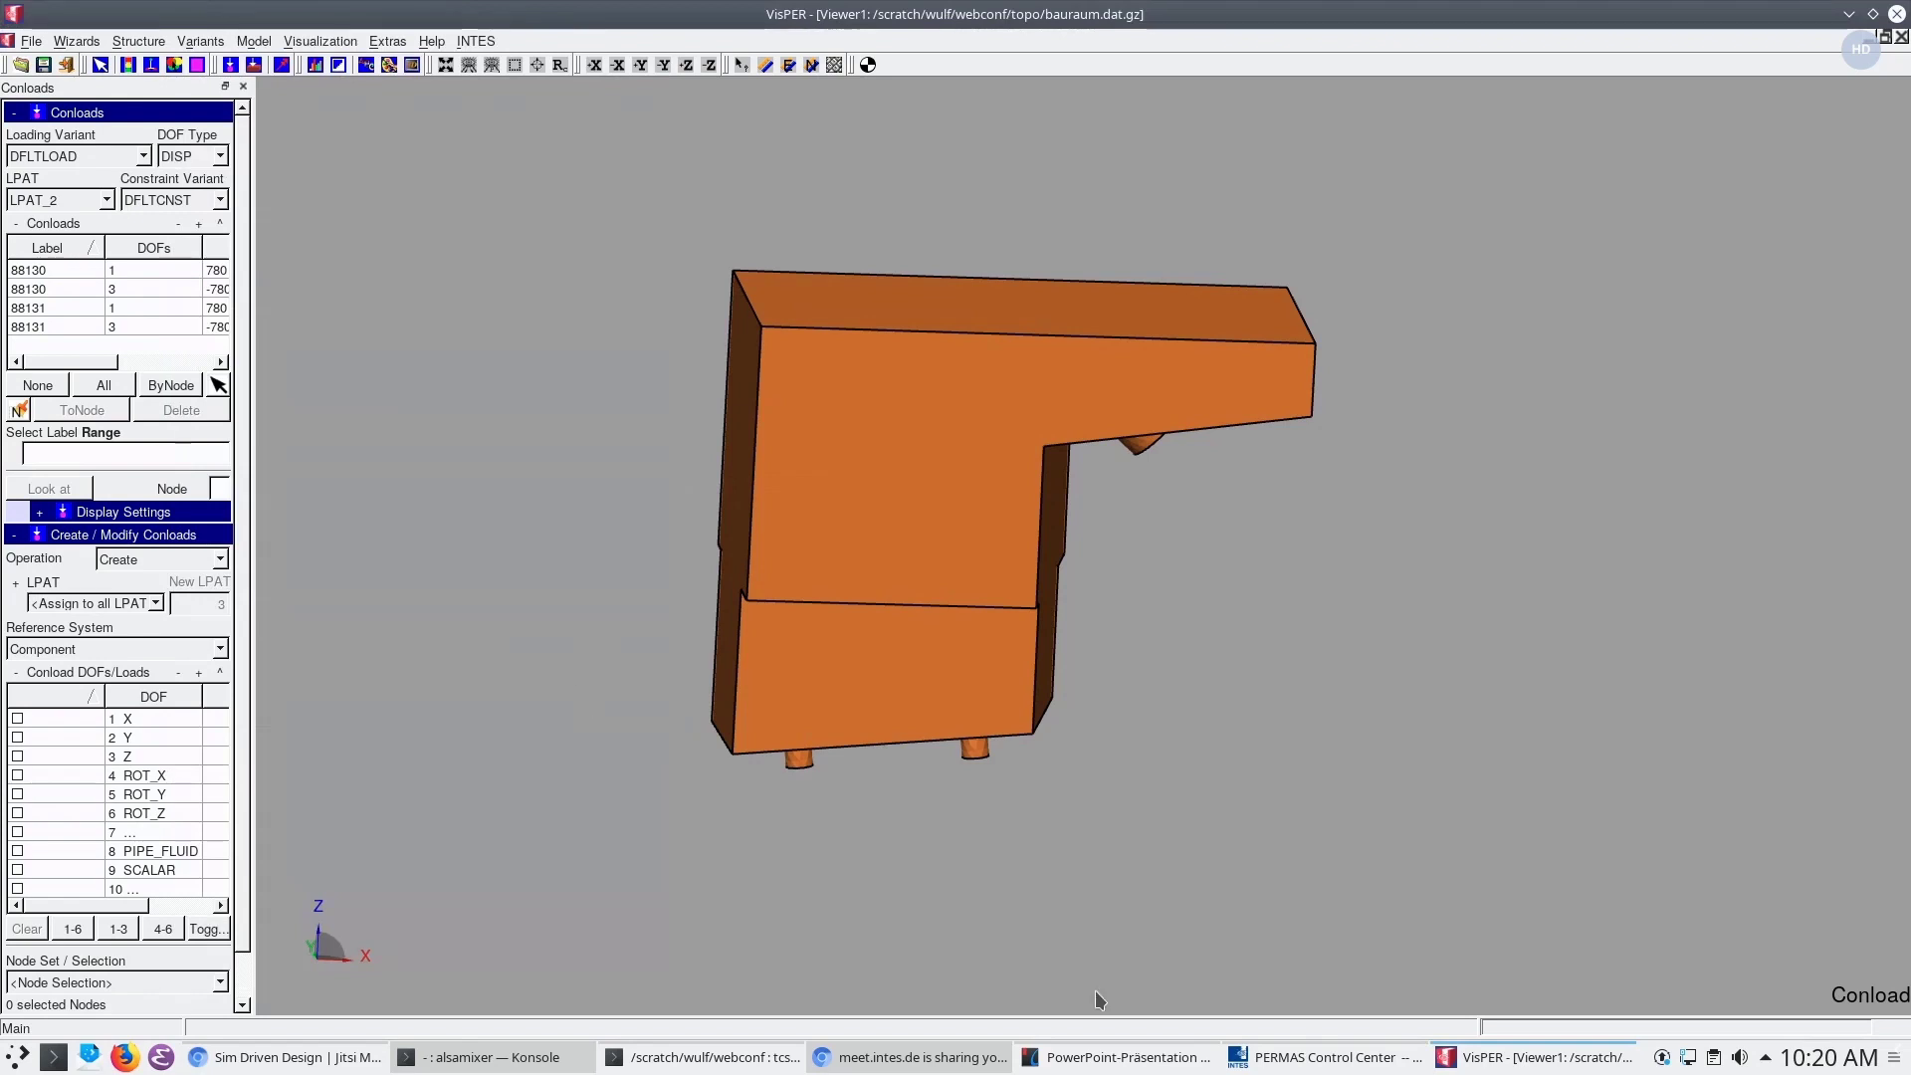
Export only the new items to /scratch/wulf/webconf/topo/topo1.dat, overwriting the existing file
left_click(33, 44)
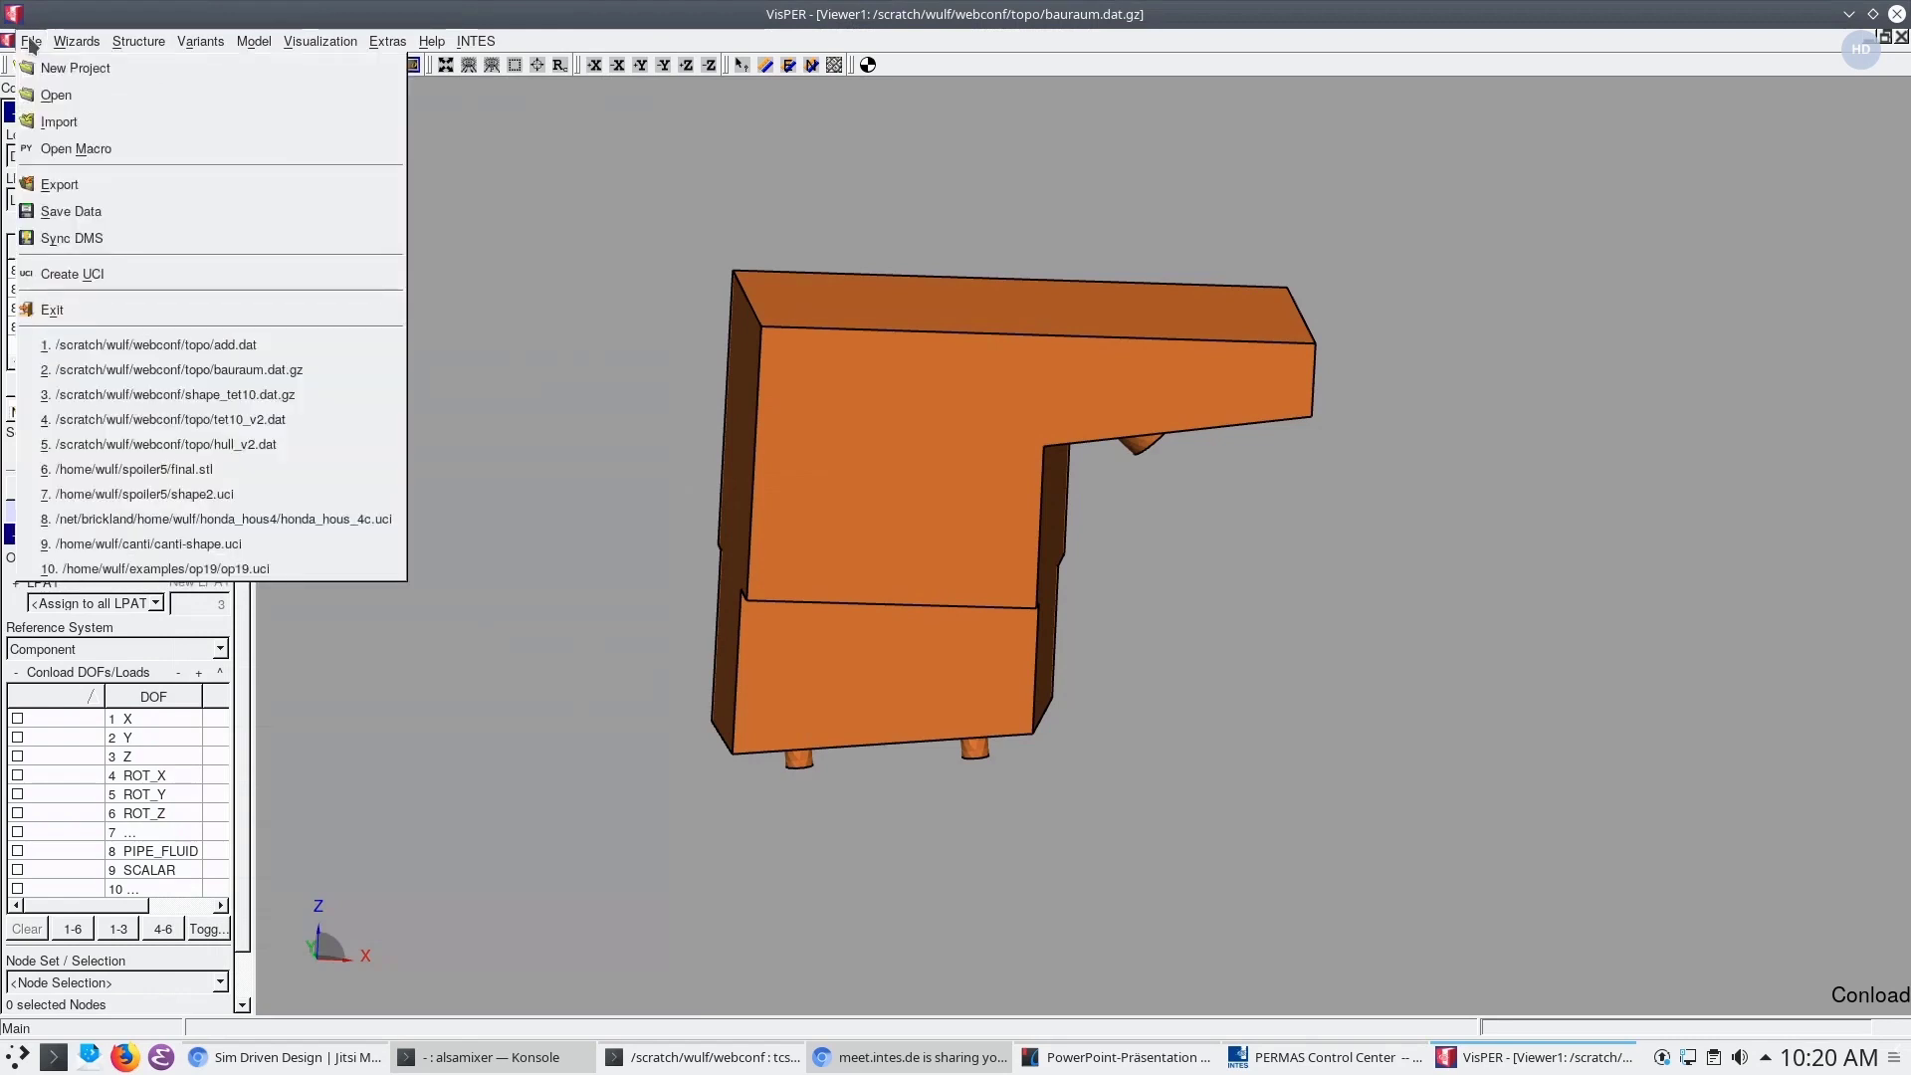
left_click(75, 184)
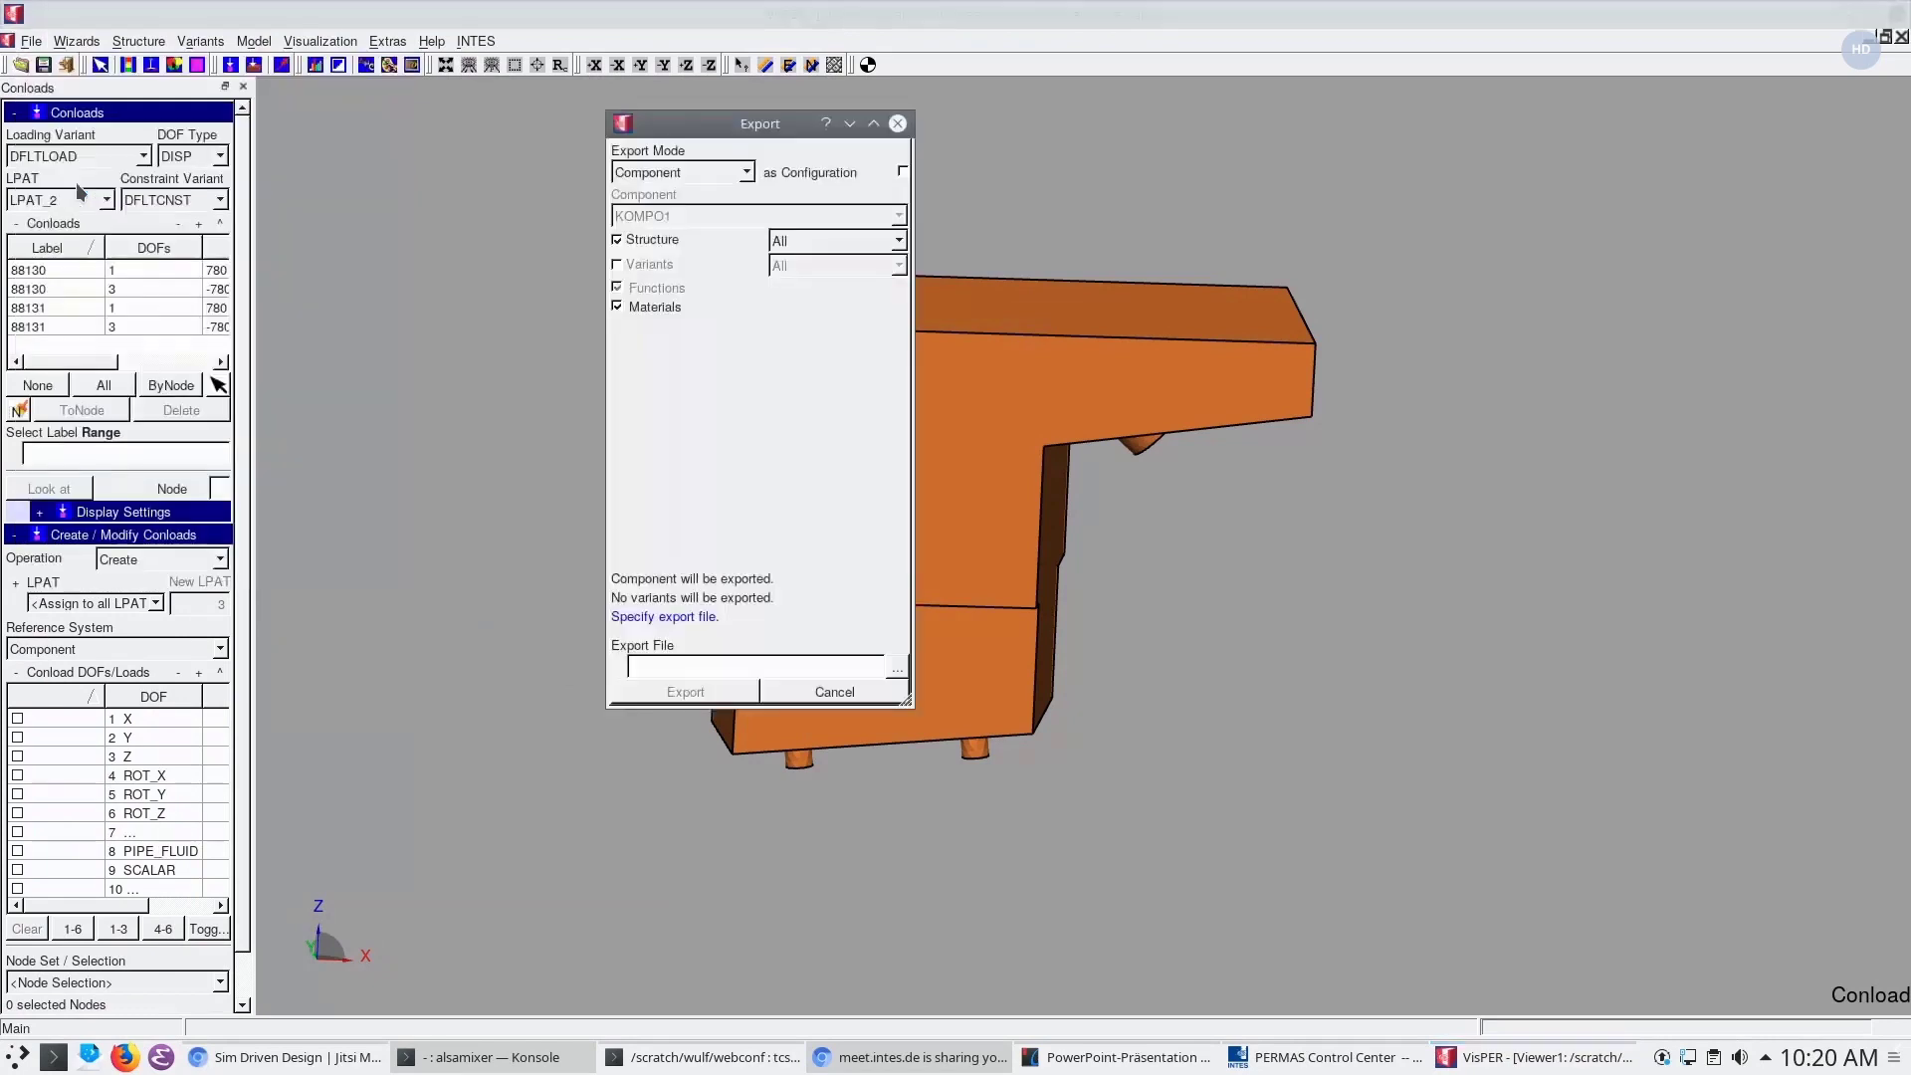
left_click(746, 176)
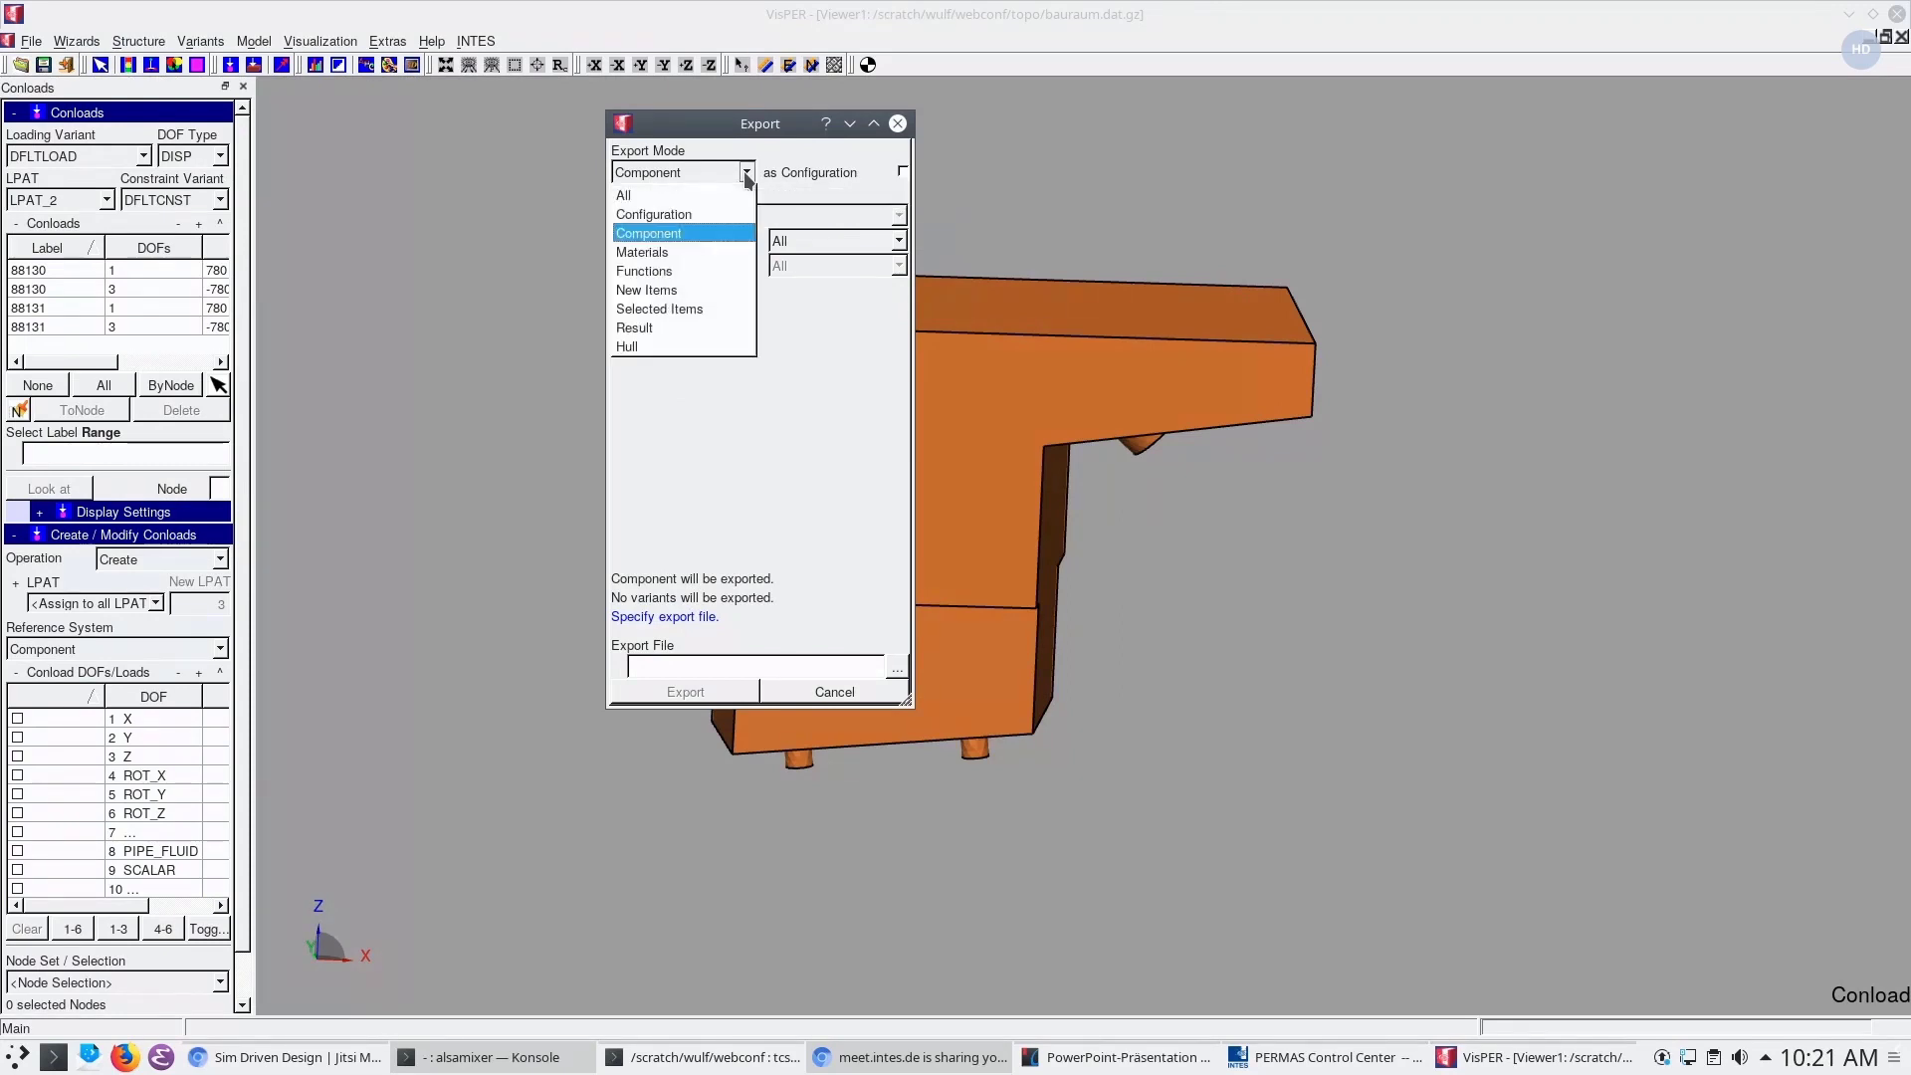
left_click(718, 292)
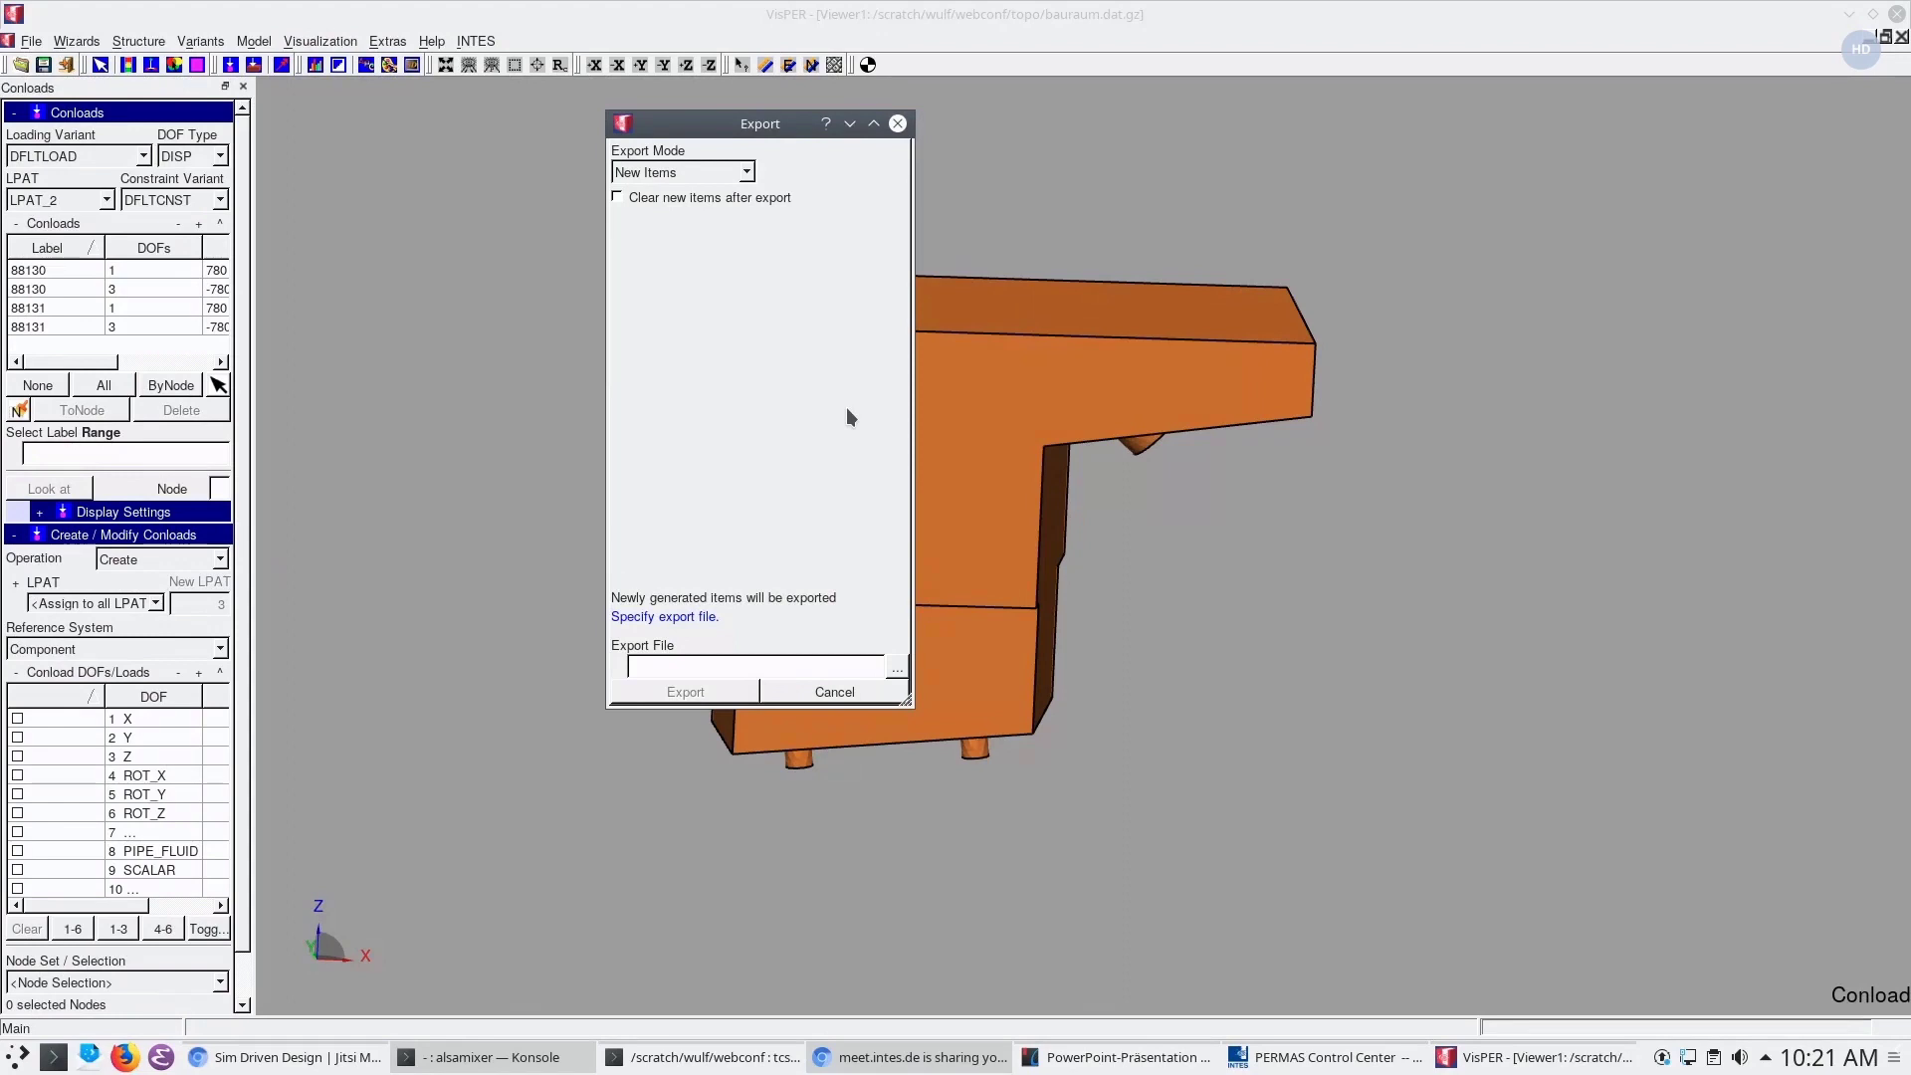
left_click(894, 674)
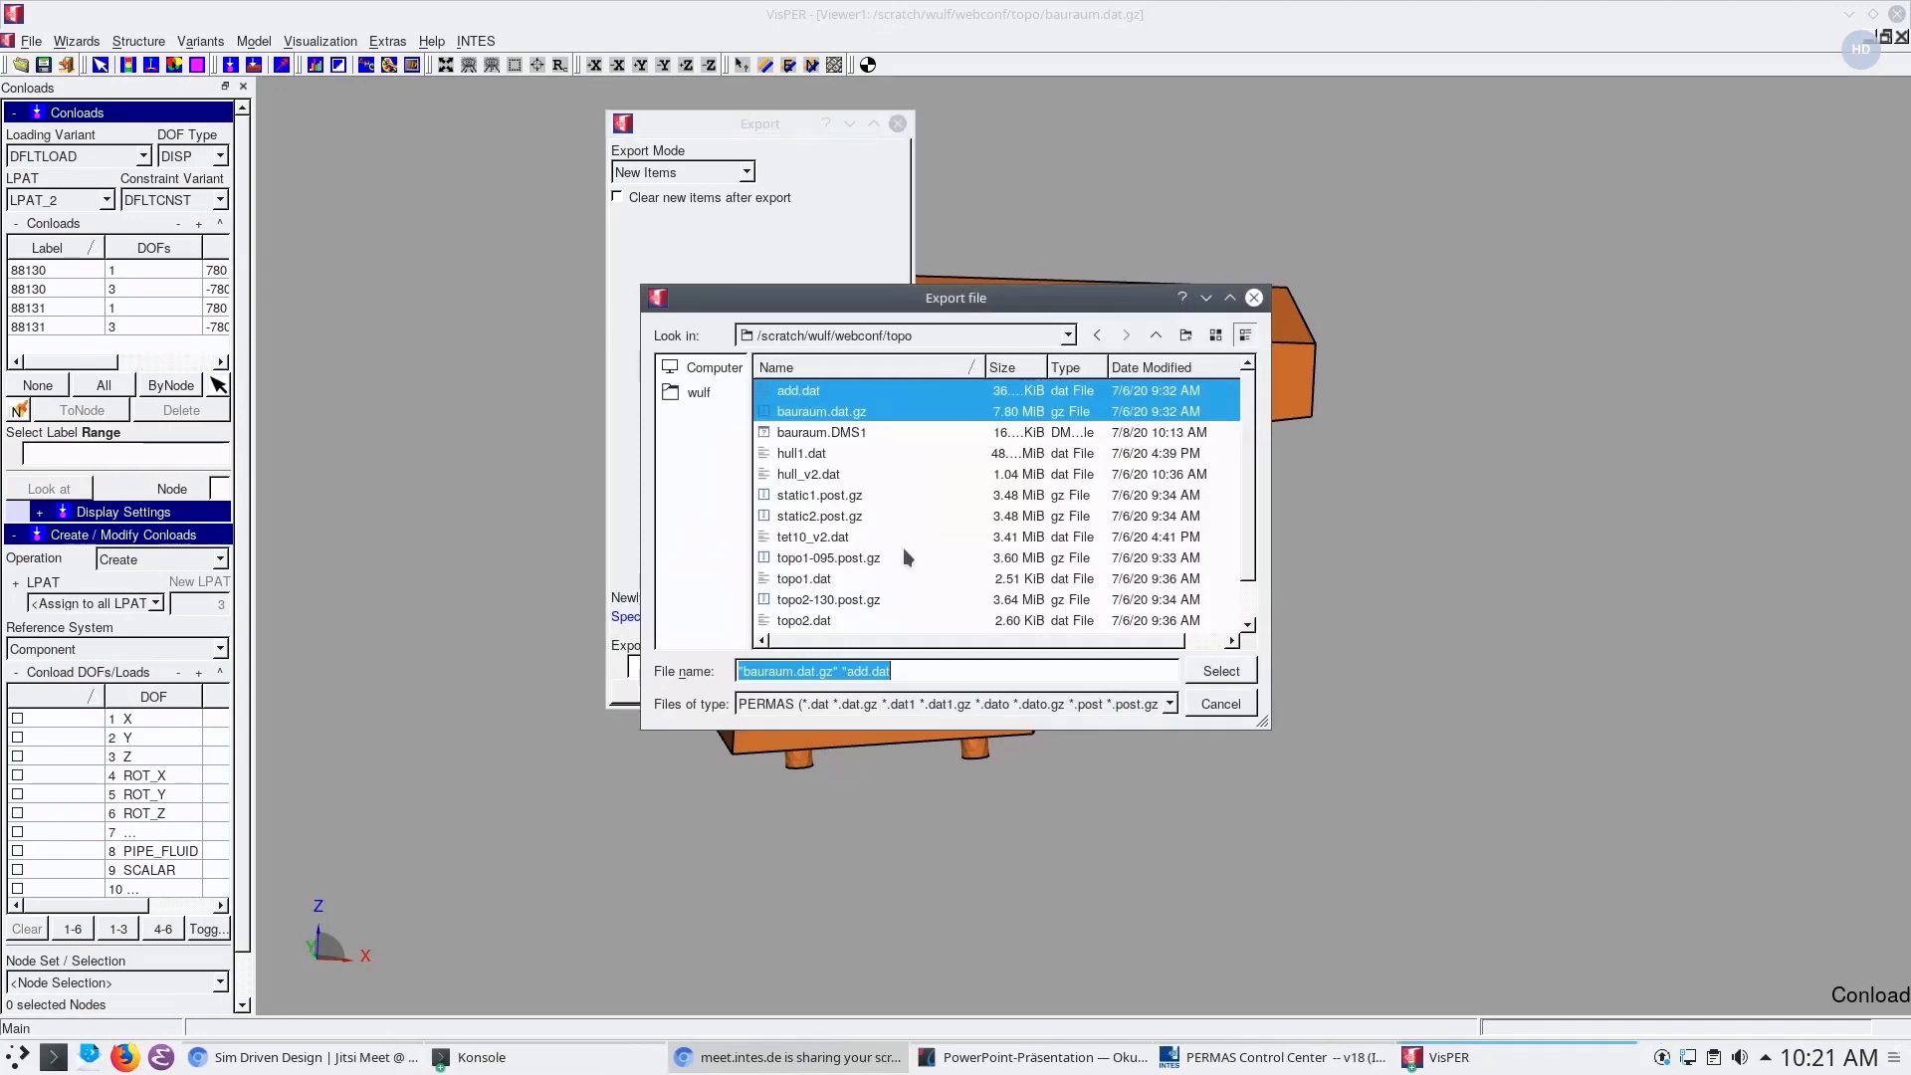
double_click(817, 581)
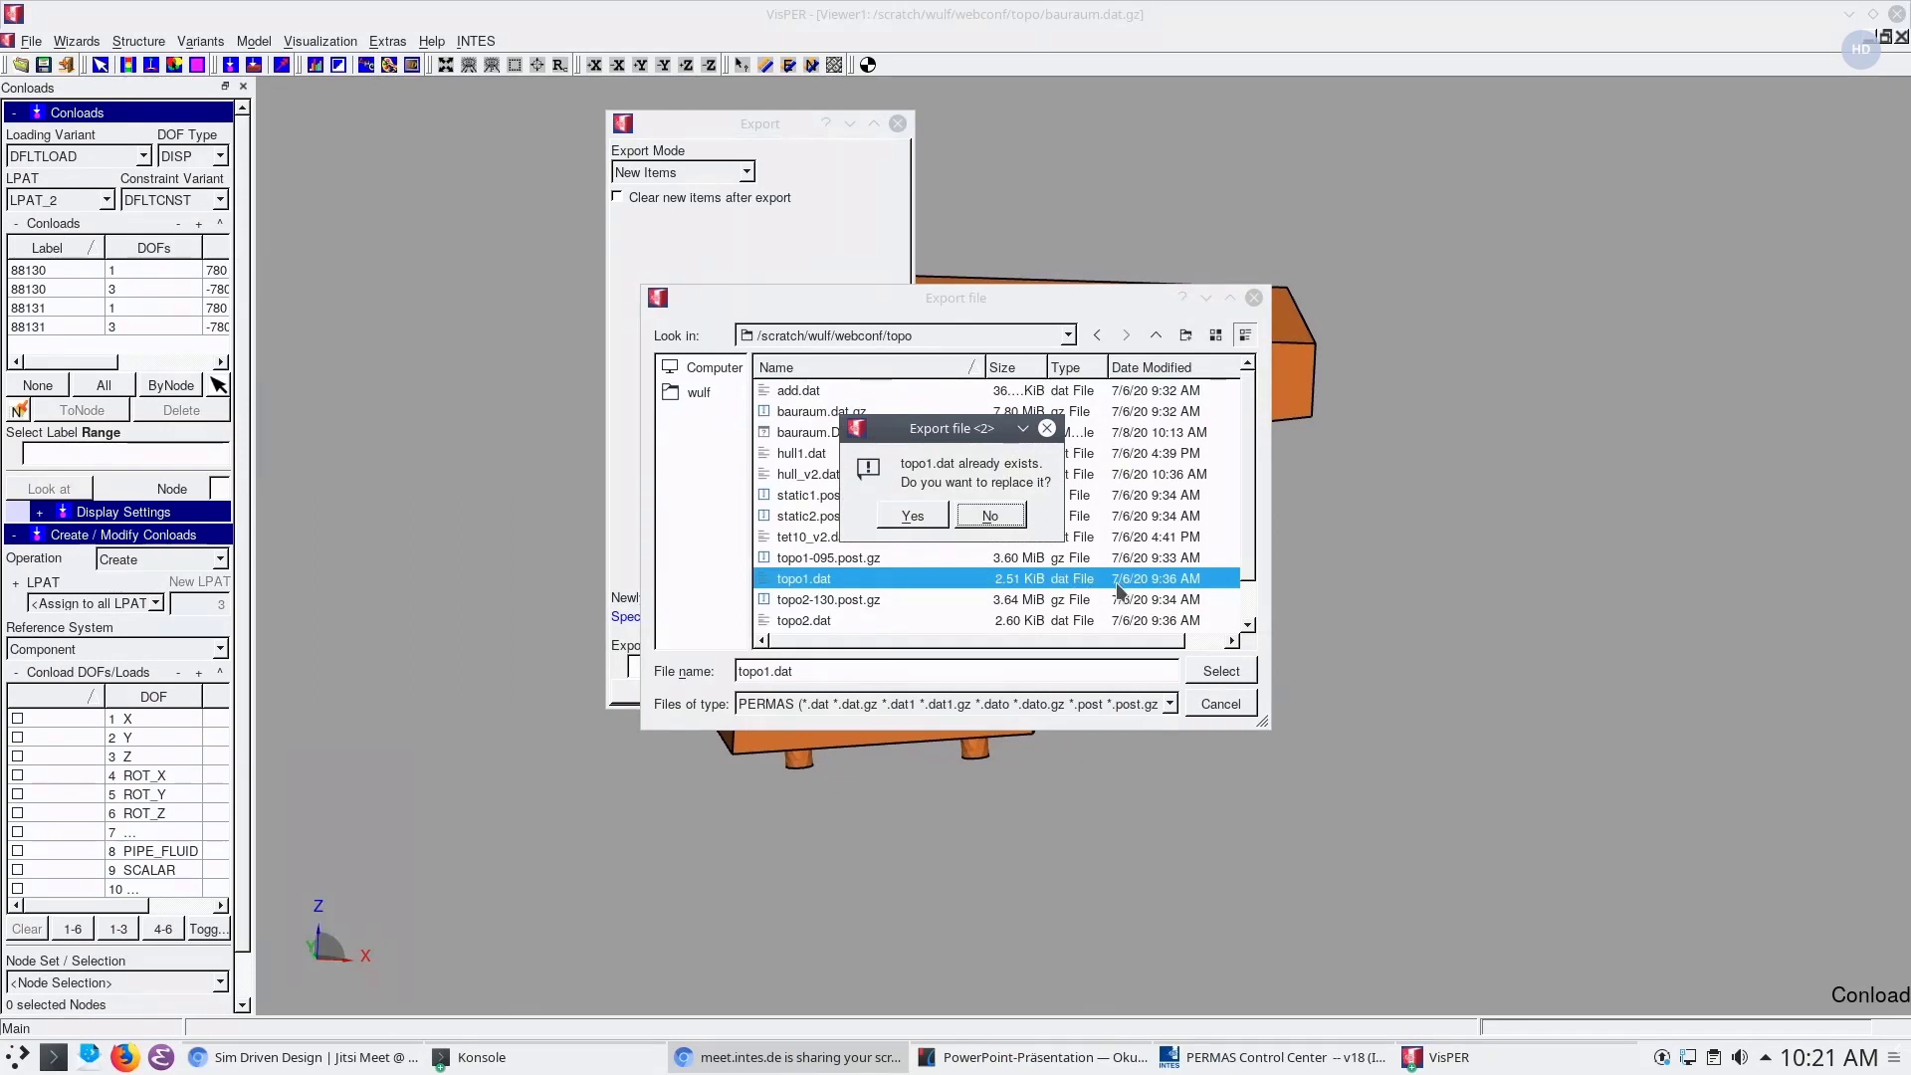
left_click(914, 517)
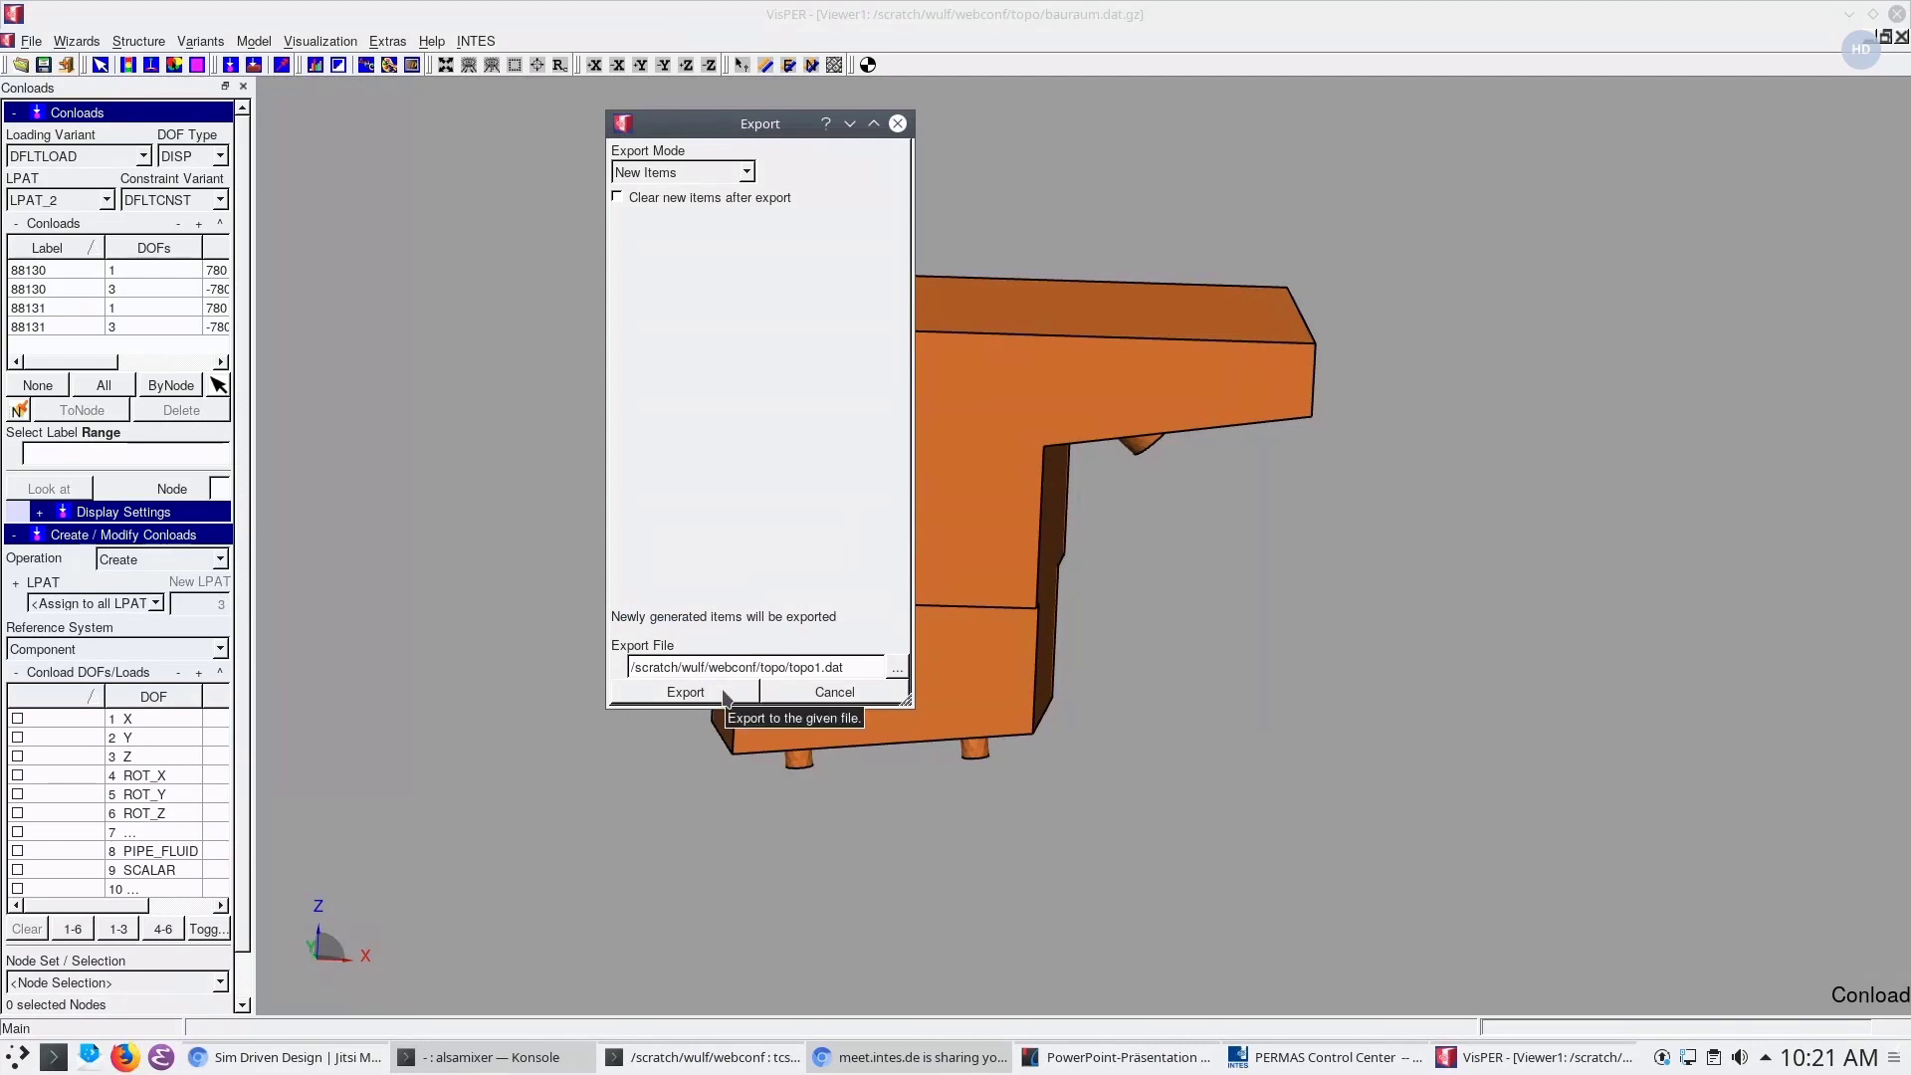
left_click(685, 691)
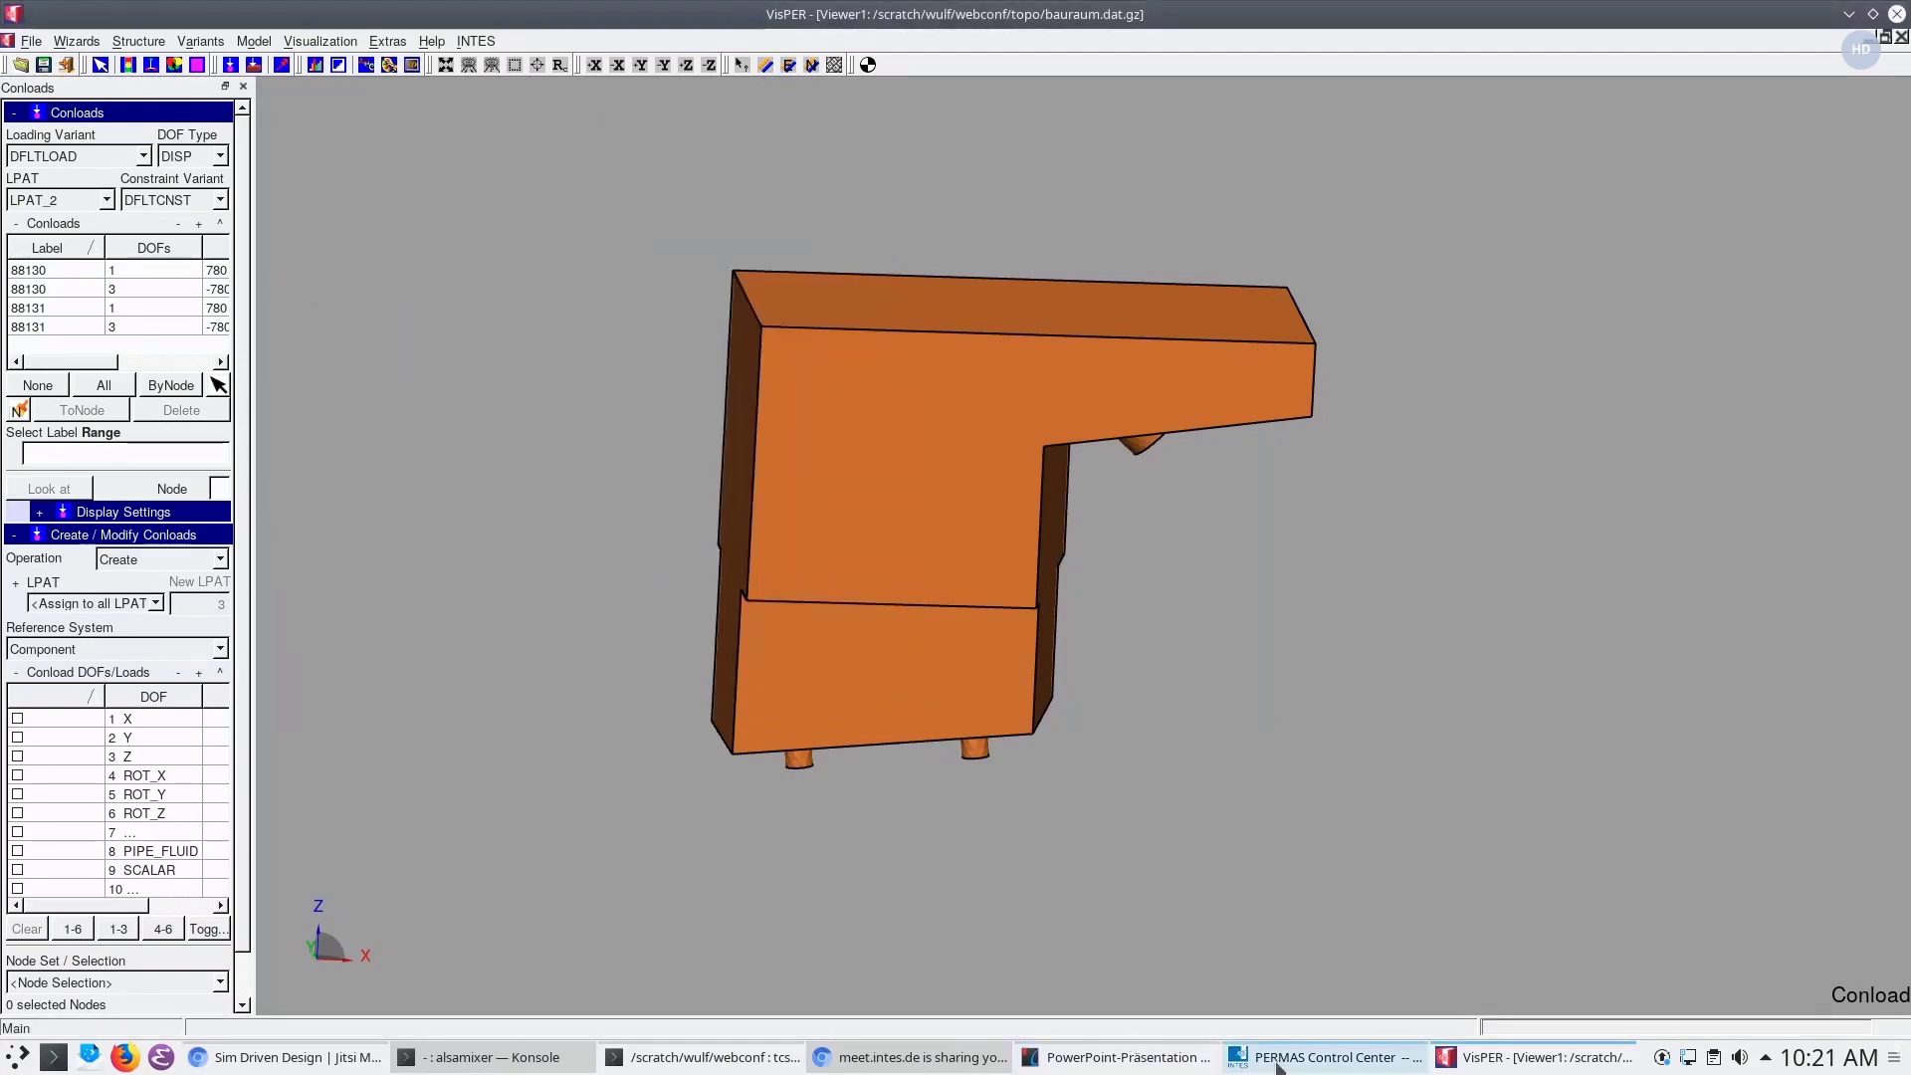
Switch to the PERMAS Control Center, open the control file topo1.uci and check its READ line for topo1.dat
left_click(1324, 1057)
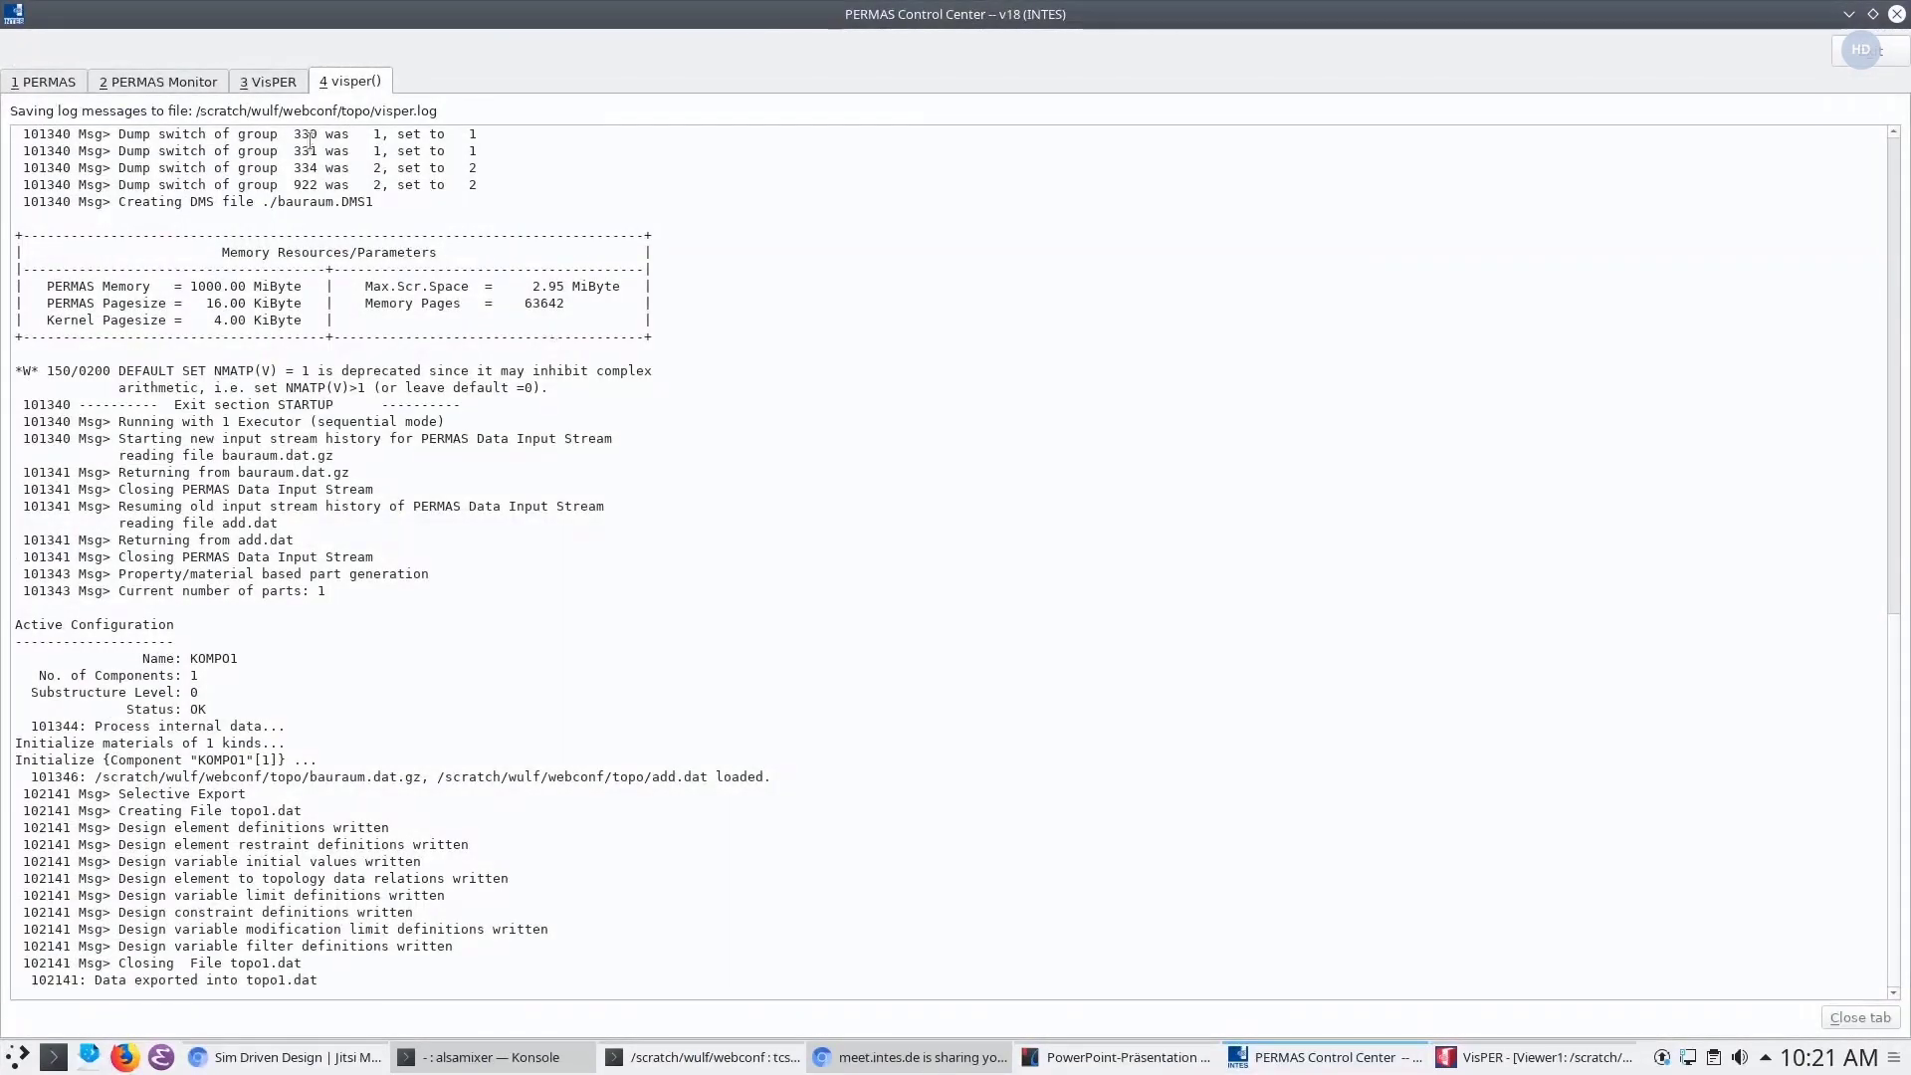
left_click(257, 81)
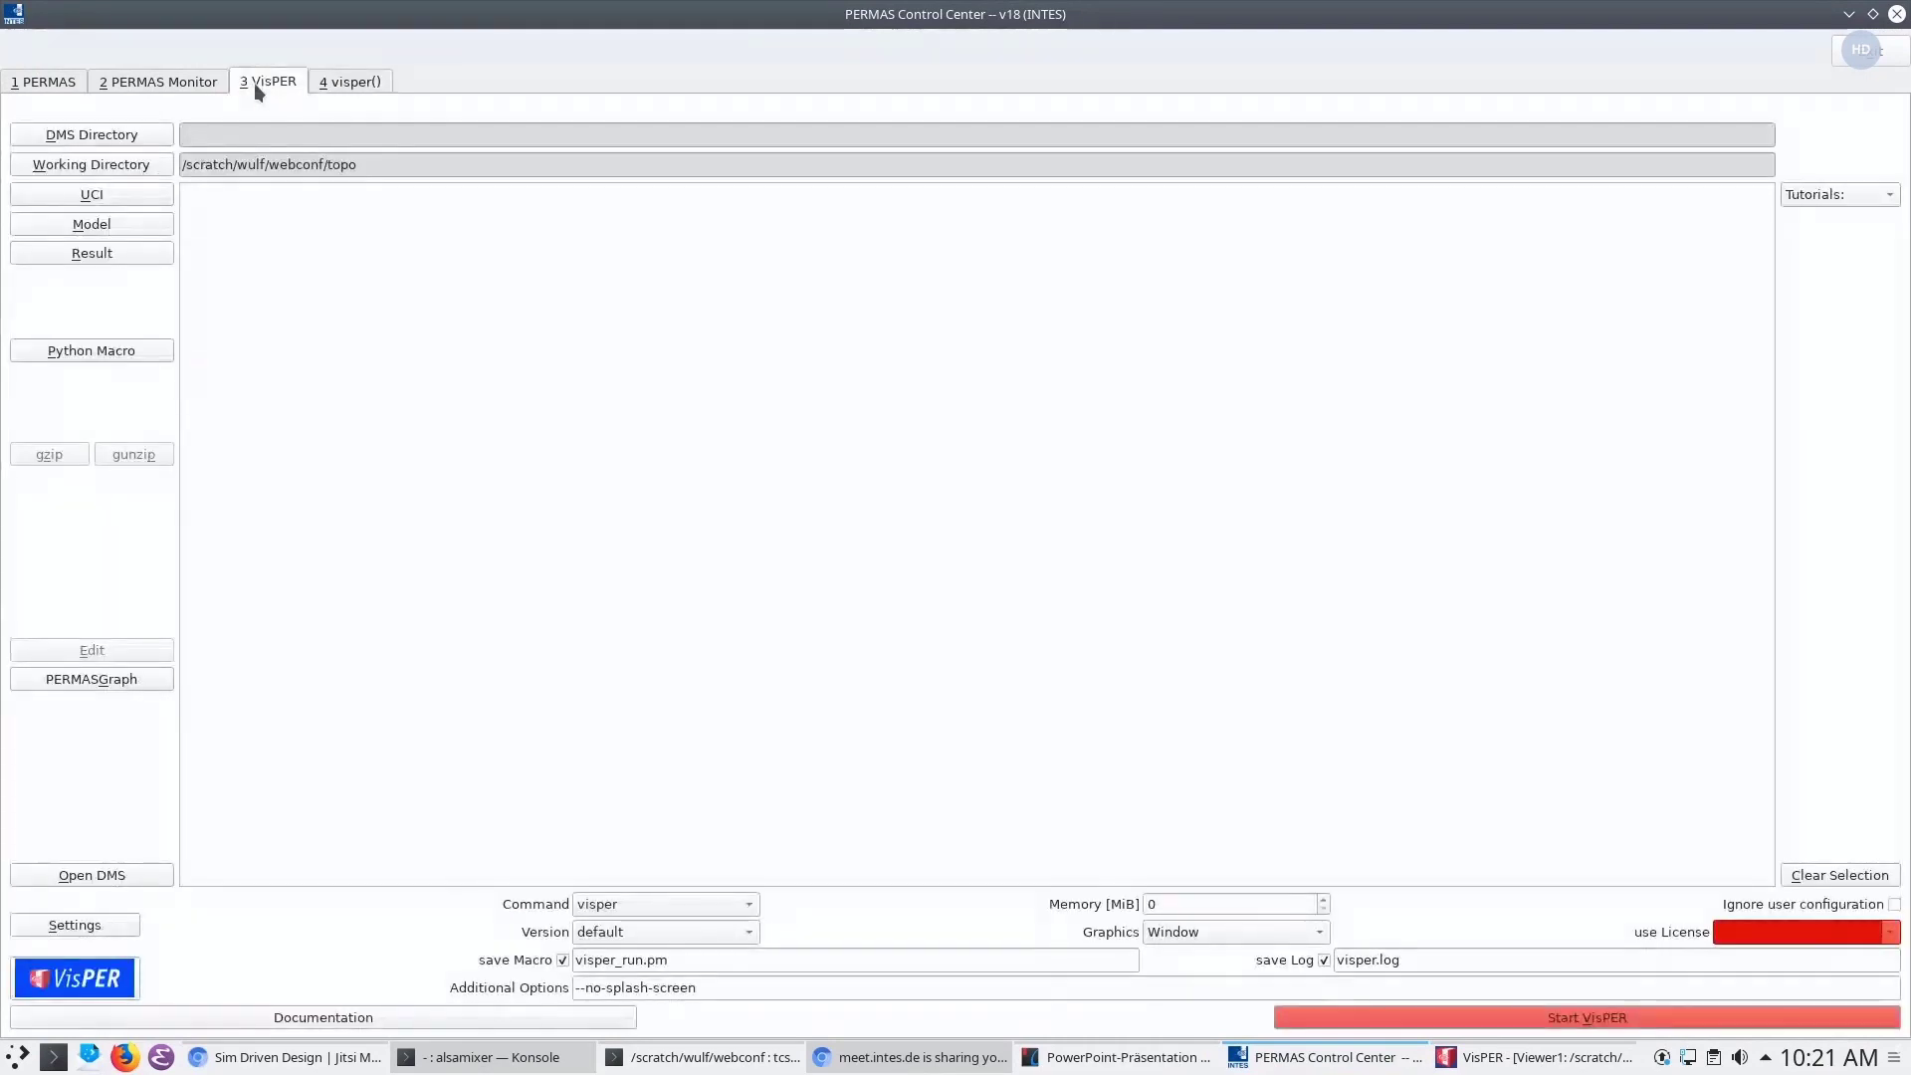
left_click(26, 80)
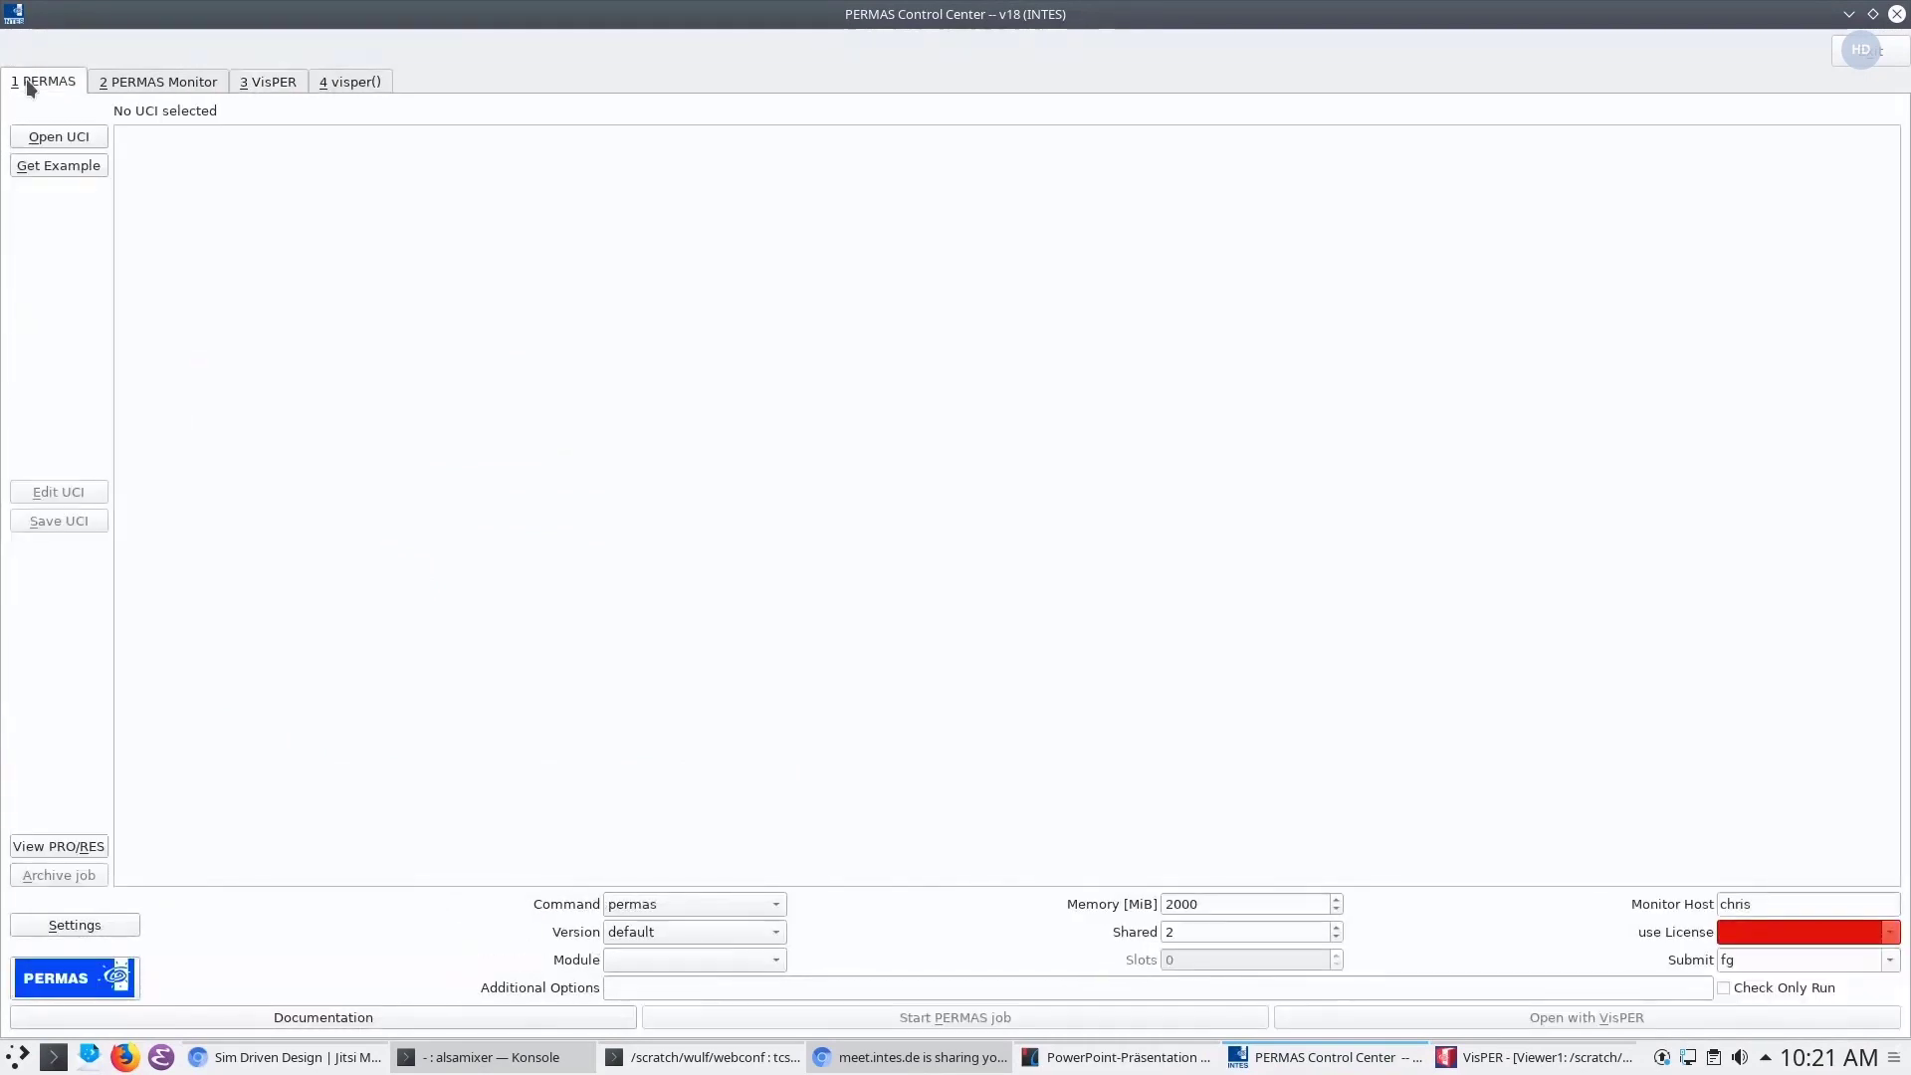
left_click(60, 138)
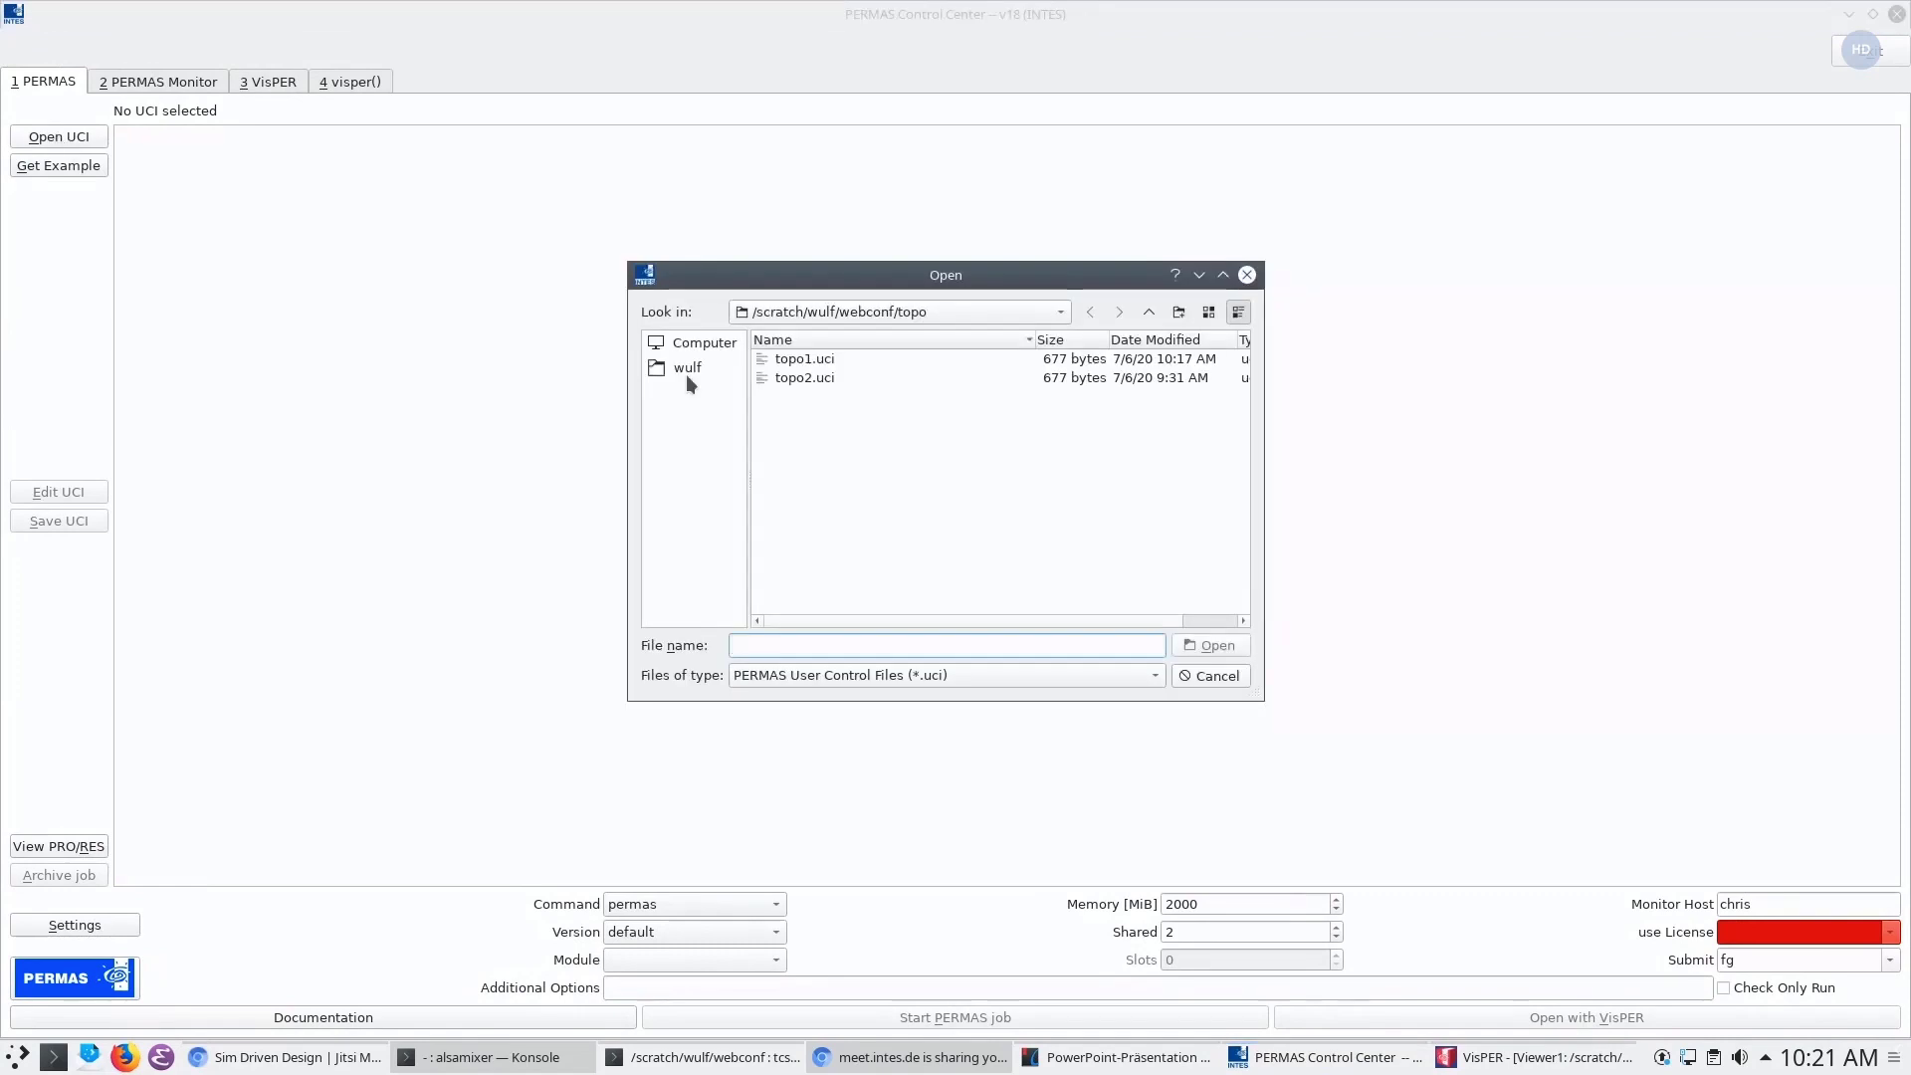
double_click(811, 361)
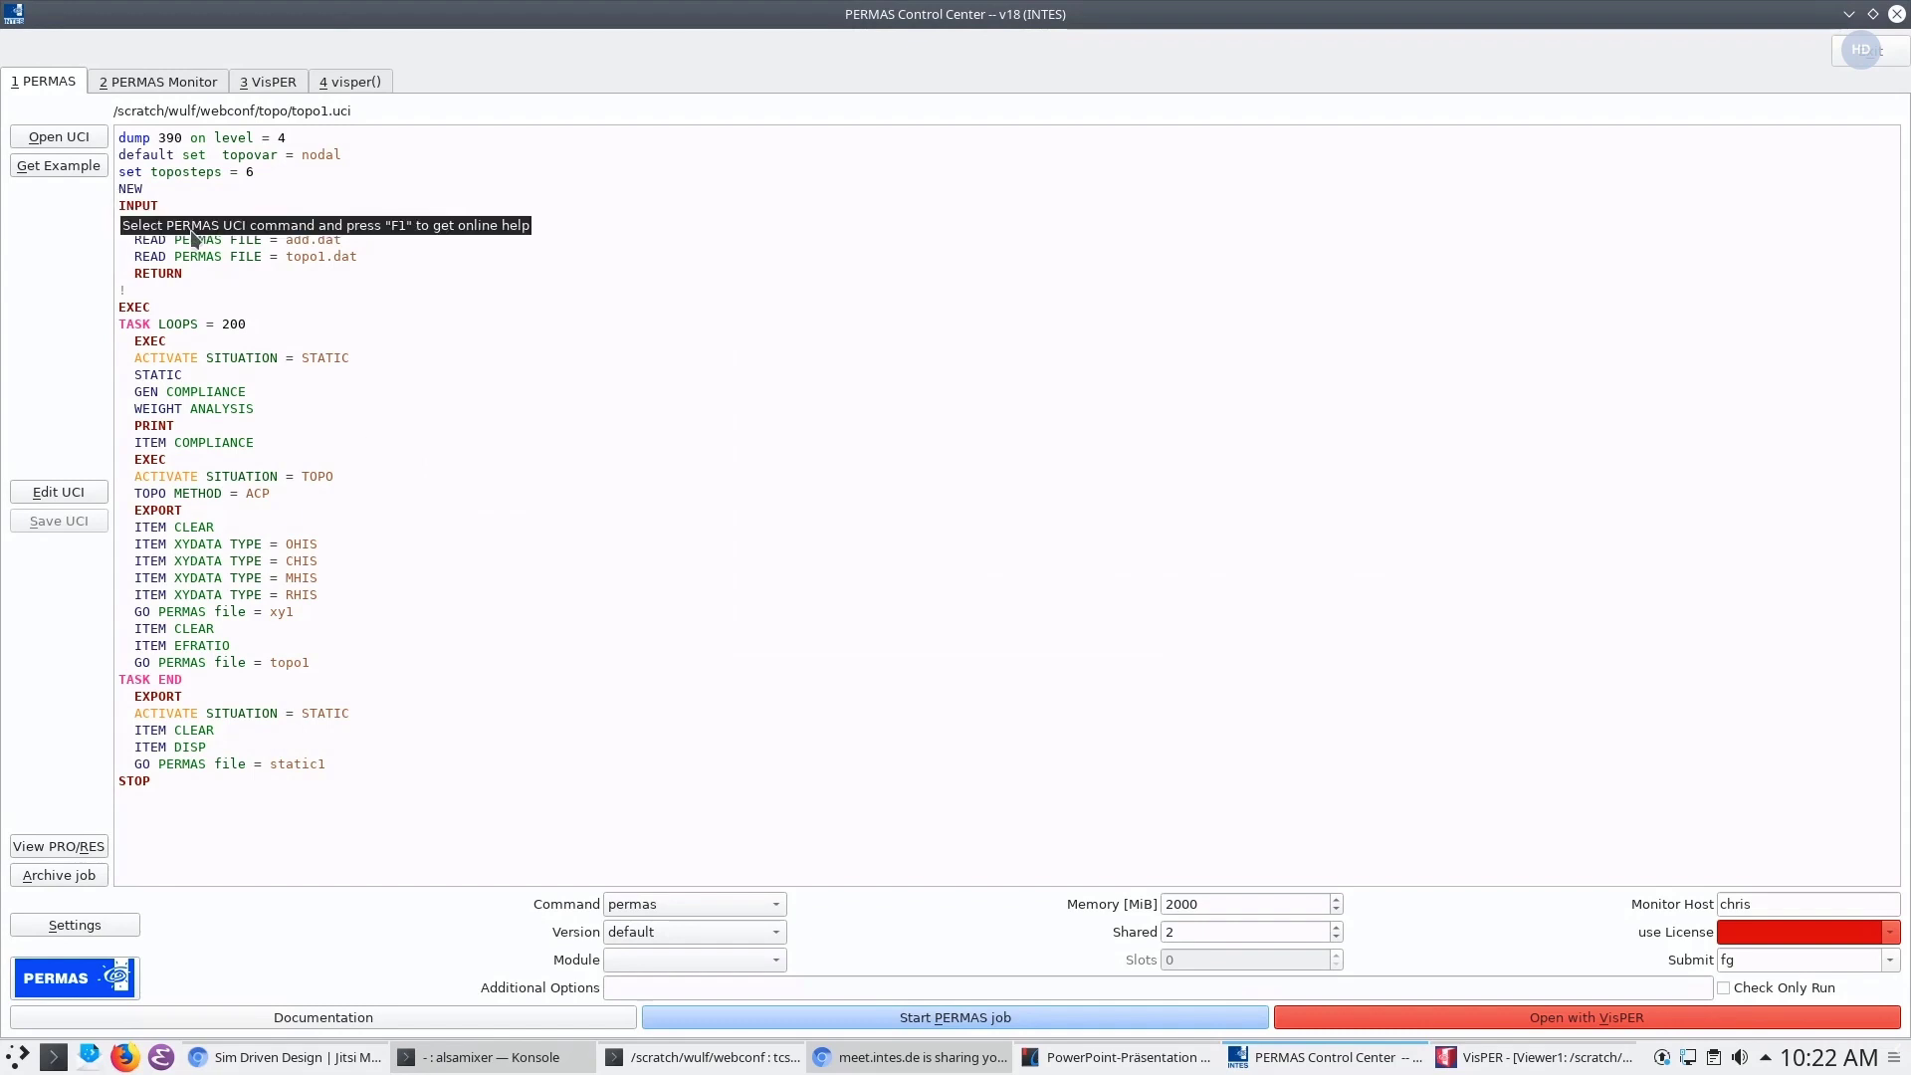
left_click_drag(287, 259, 362, 258)
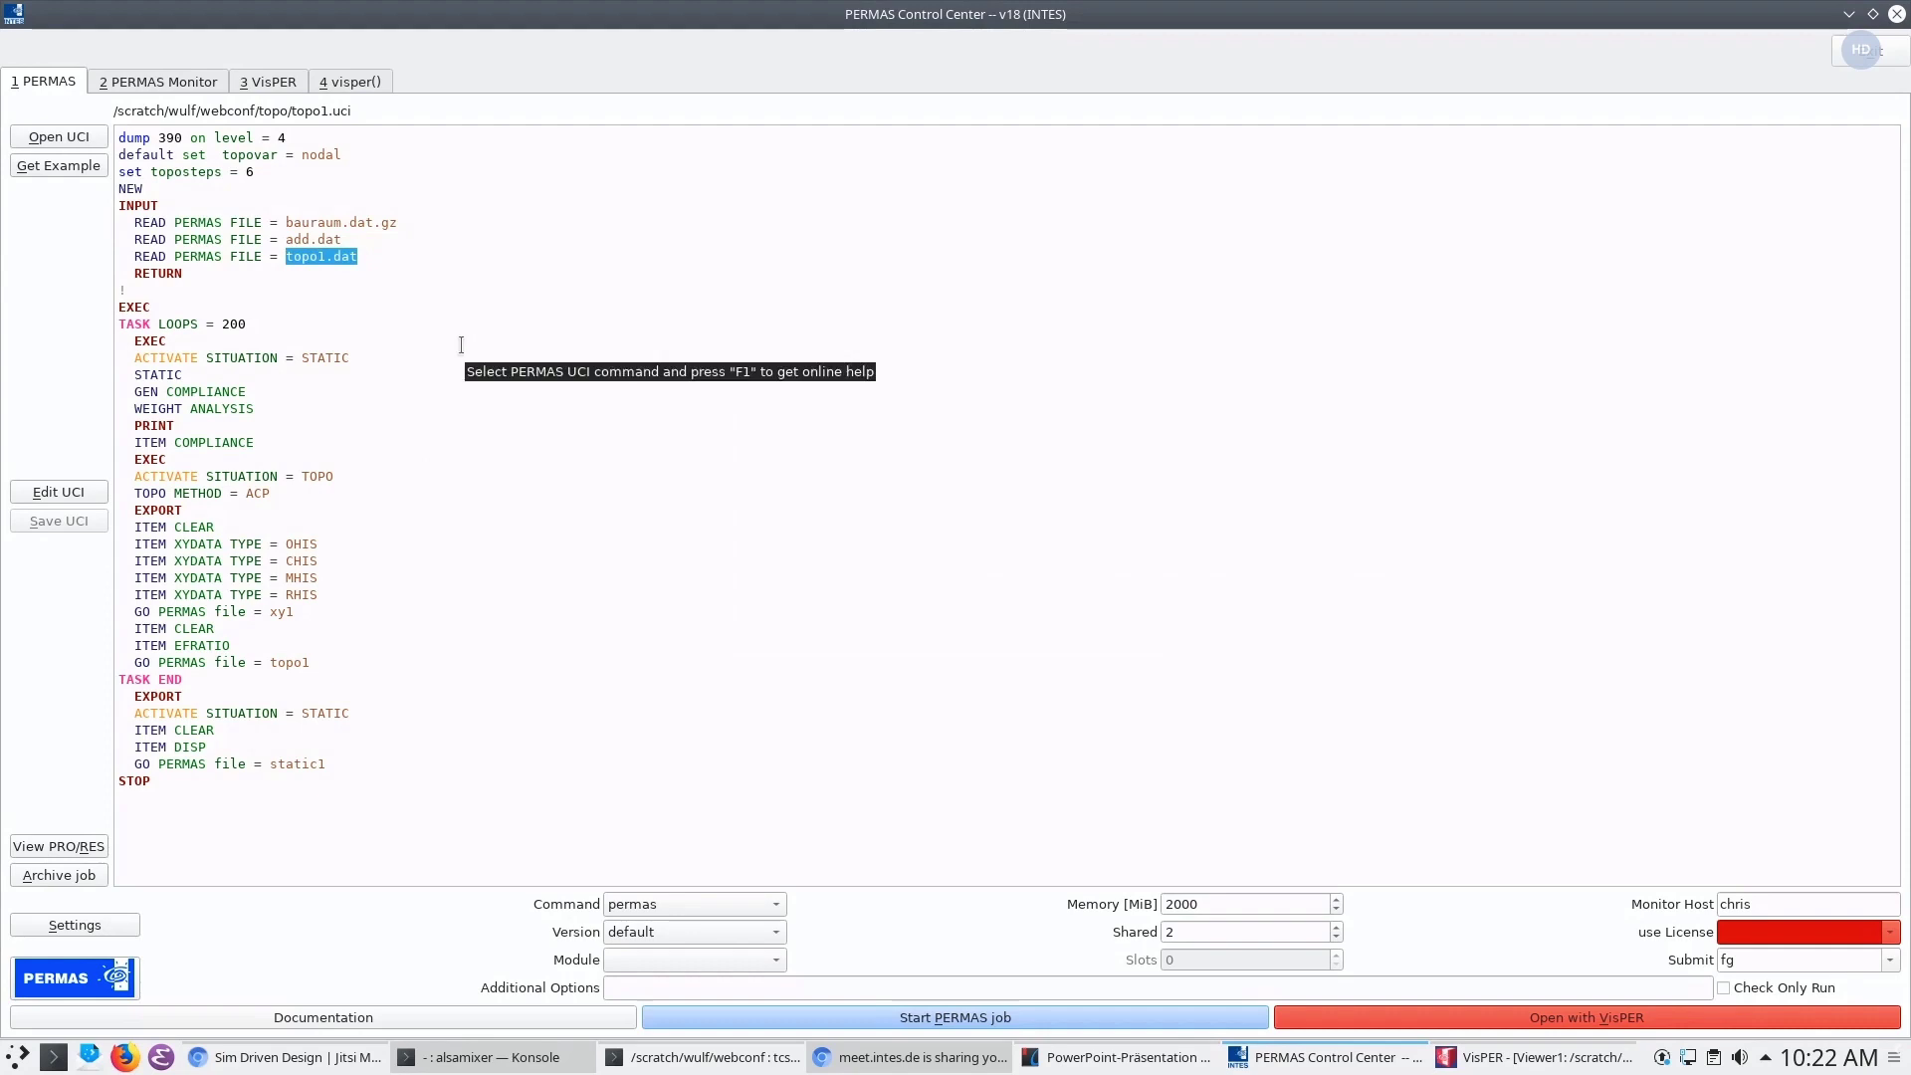
left_click(349, 356)
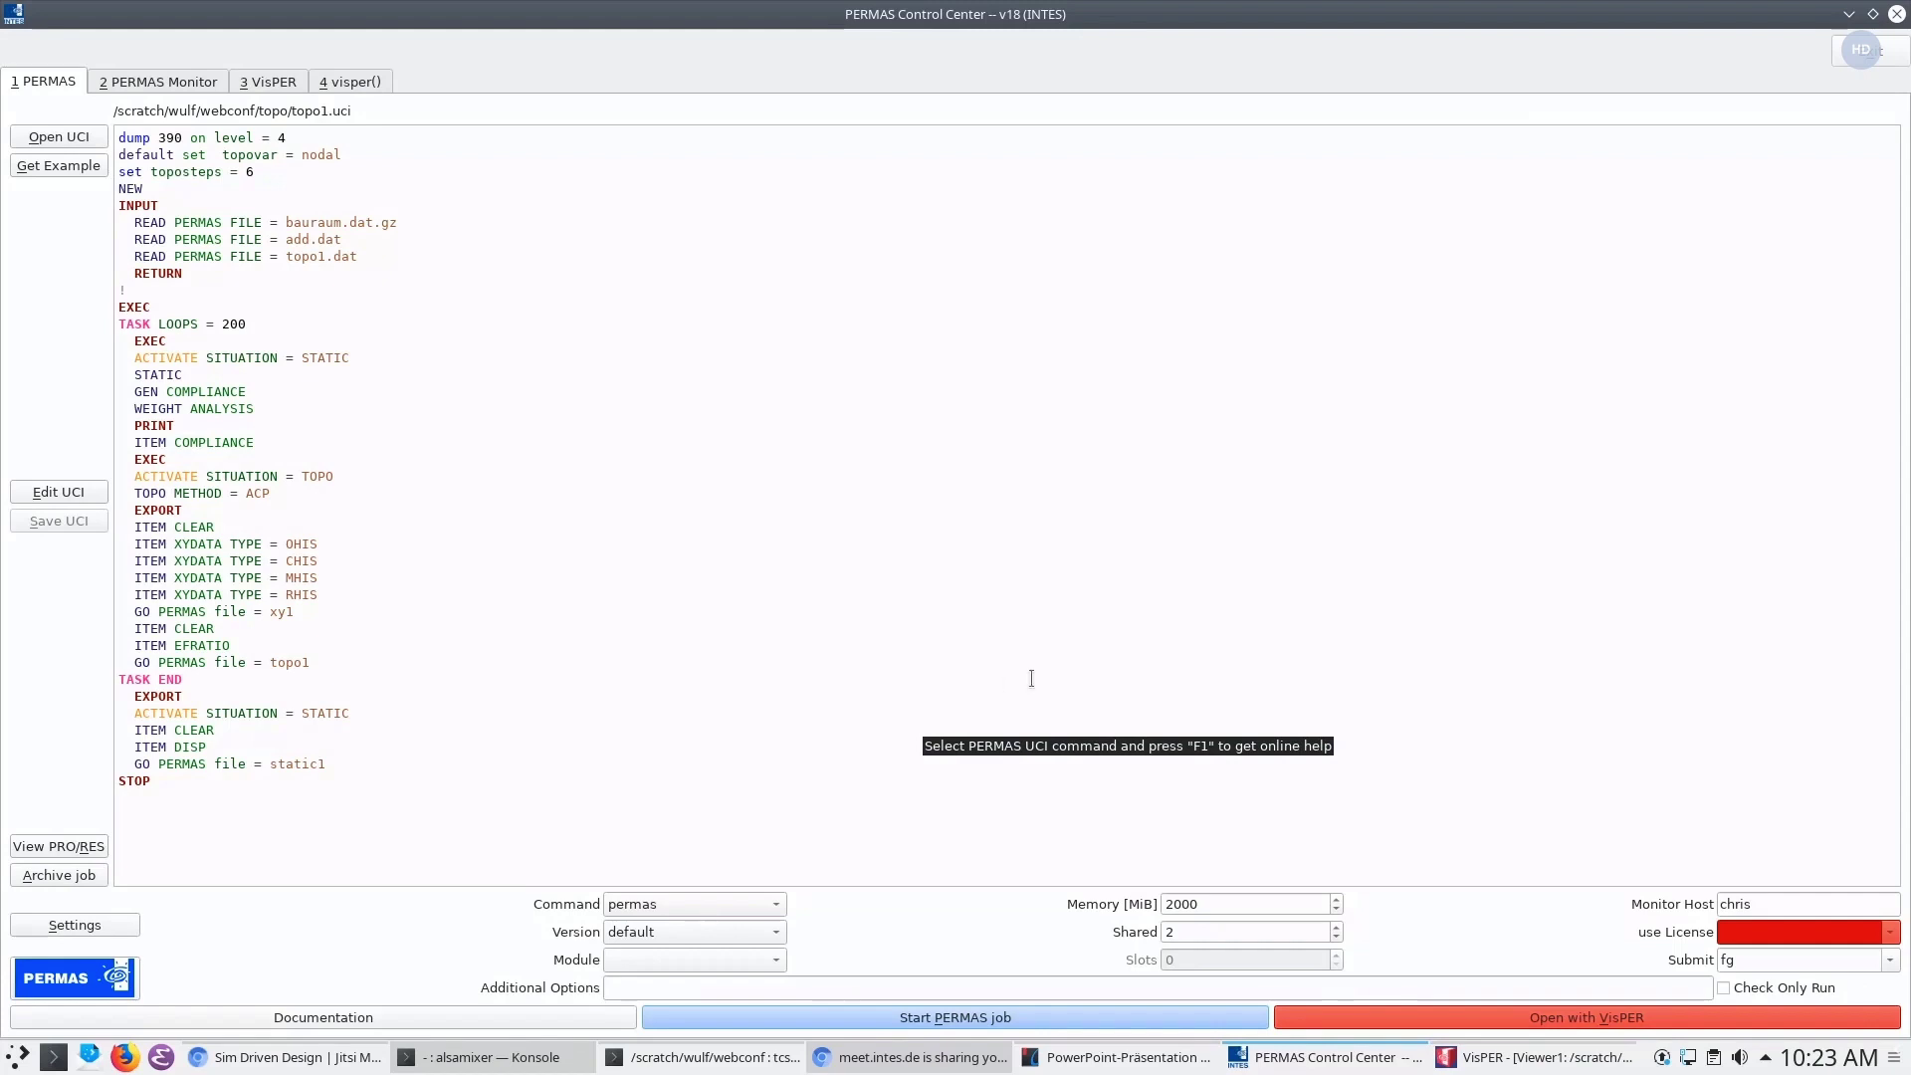
Switch back to VisPER and import the optimization result file topo1-095.post.gz
left_click(1495, 1066)
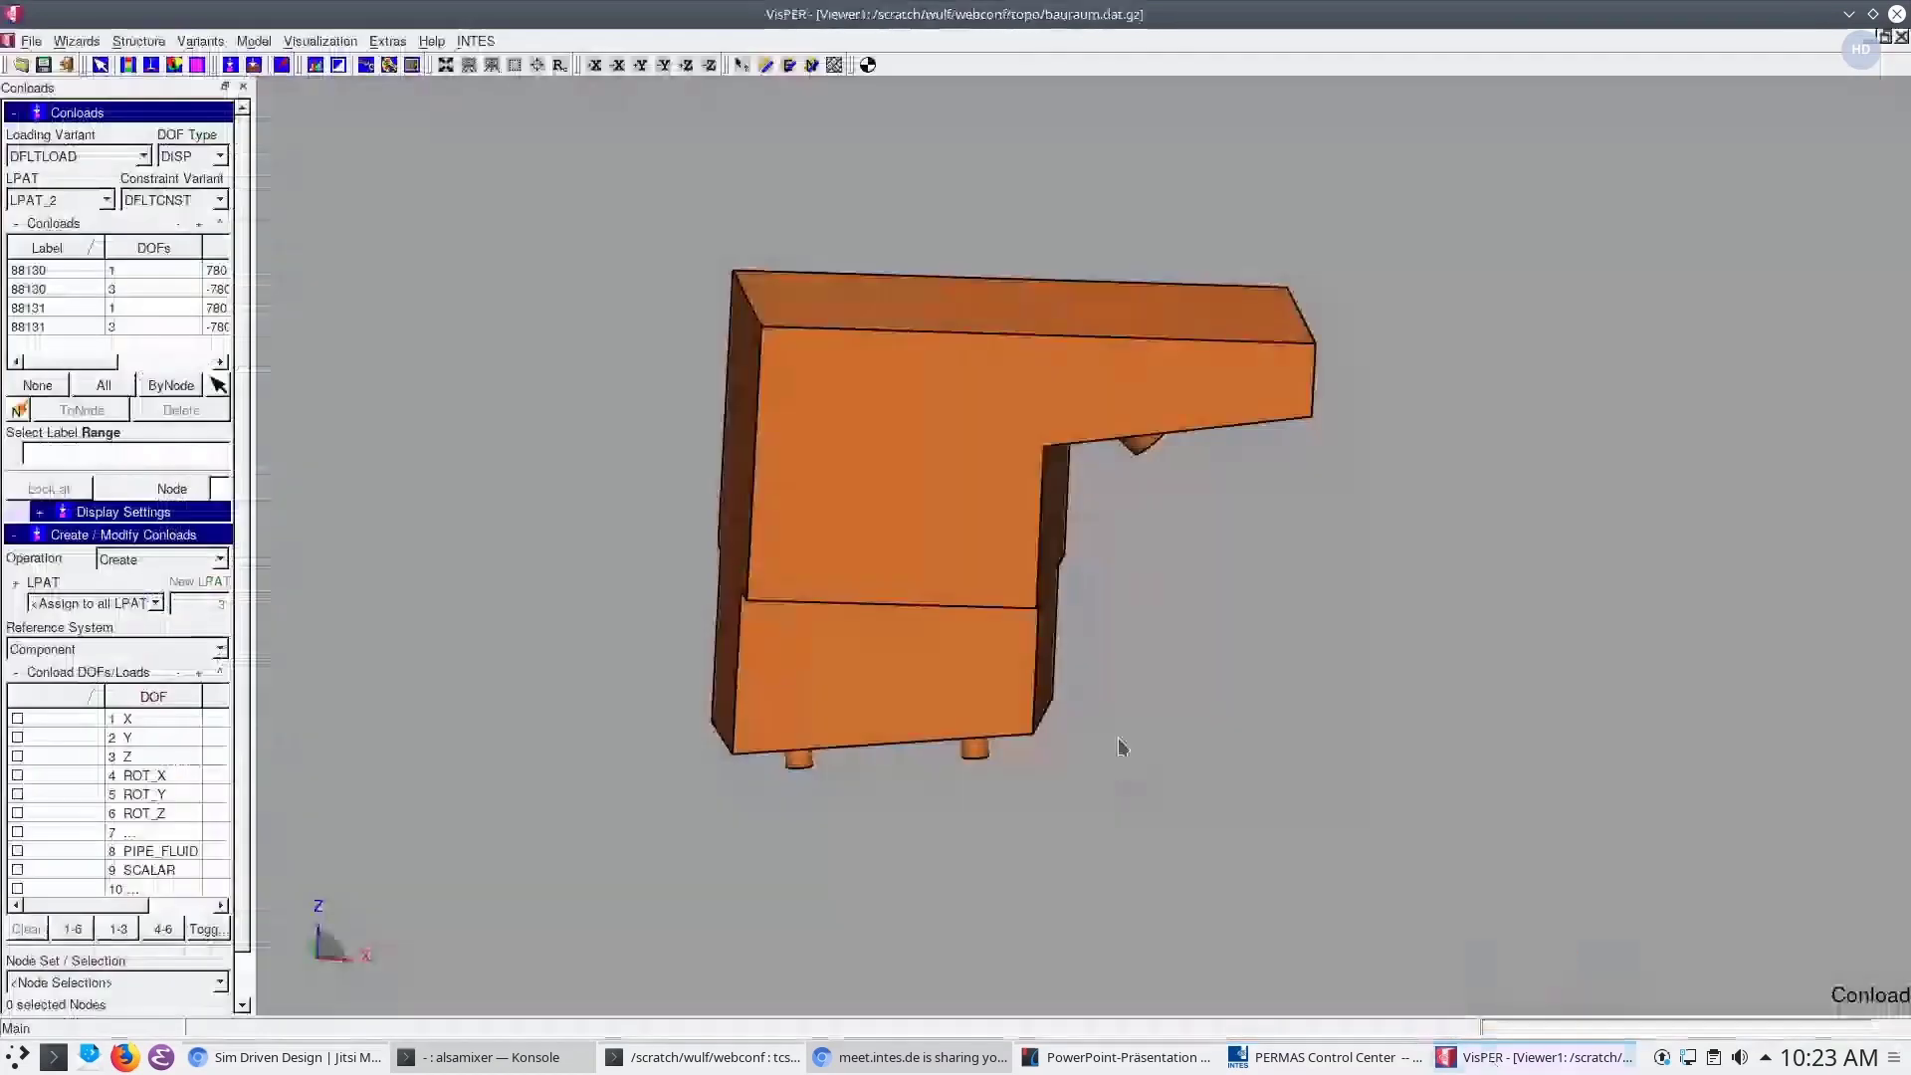
middle_click_drag(1123, 746, 955, 553)
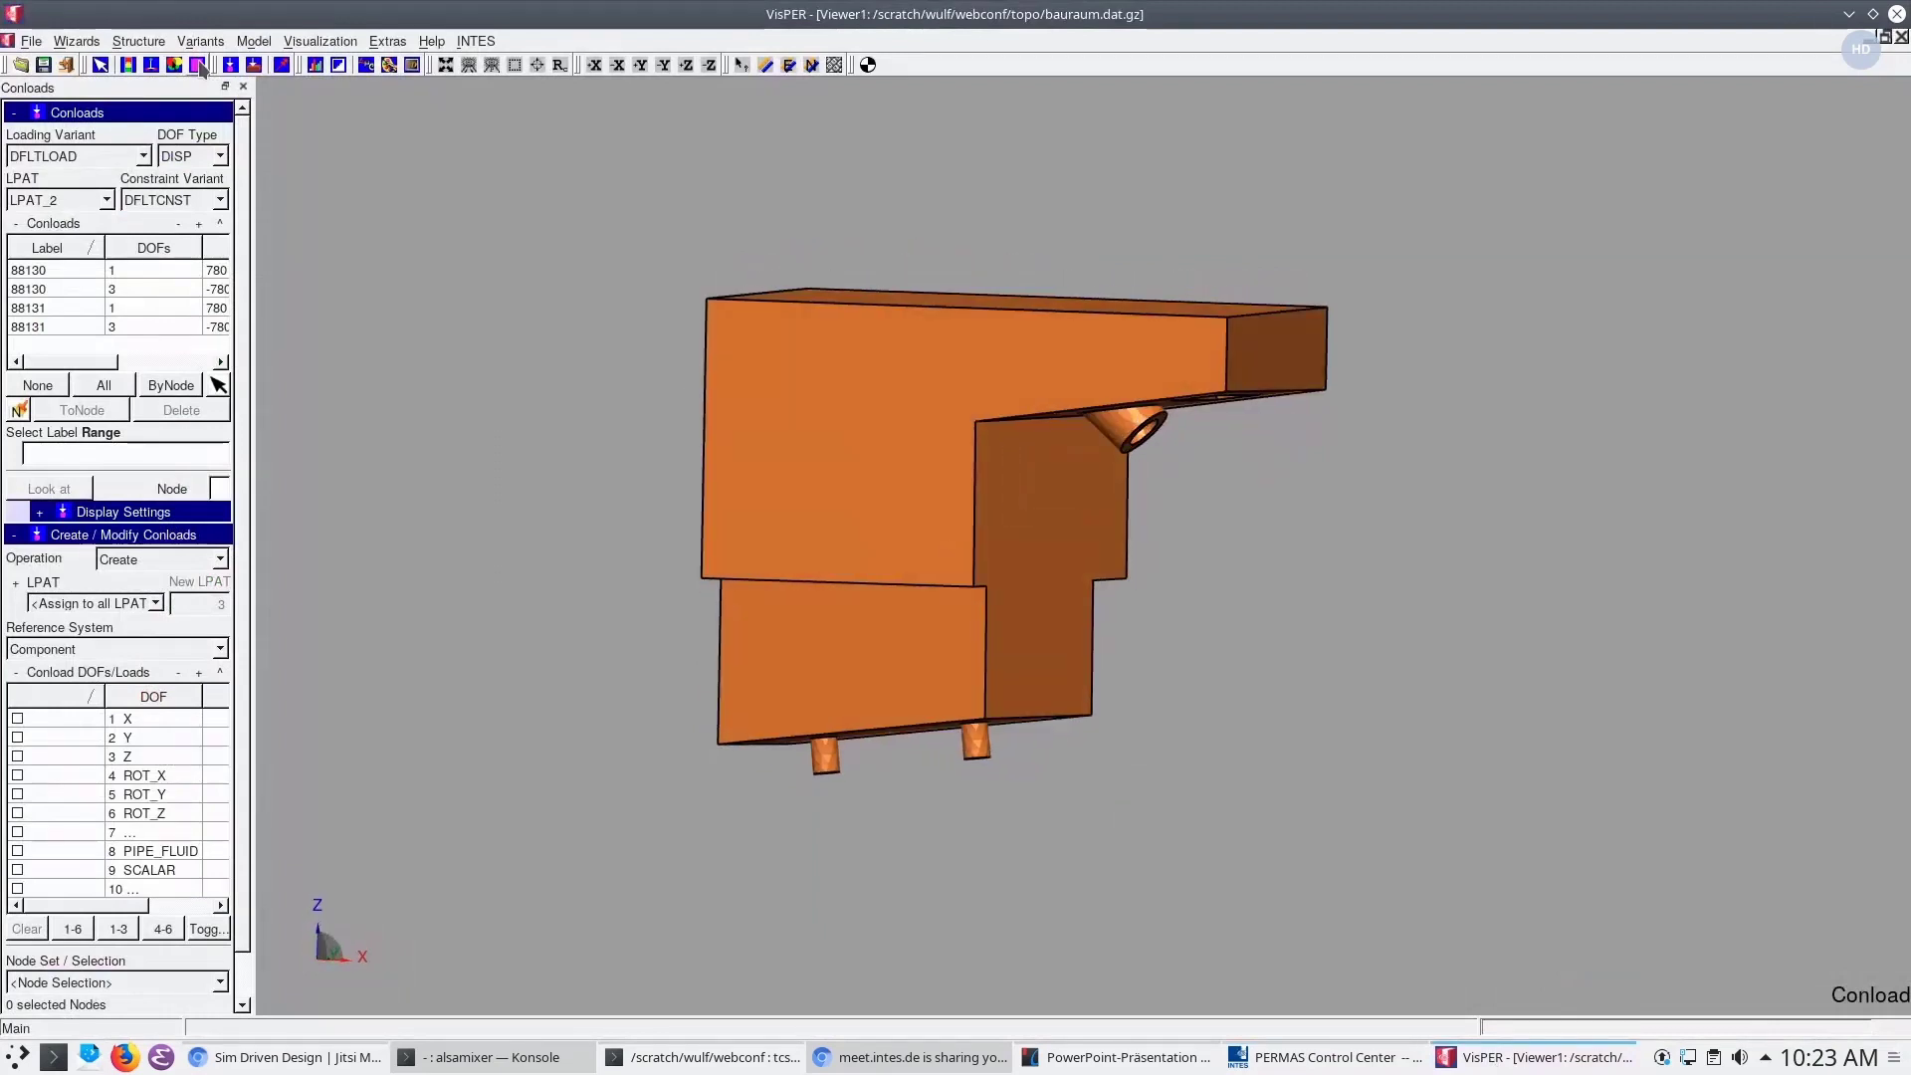
left_click(31, 41)
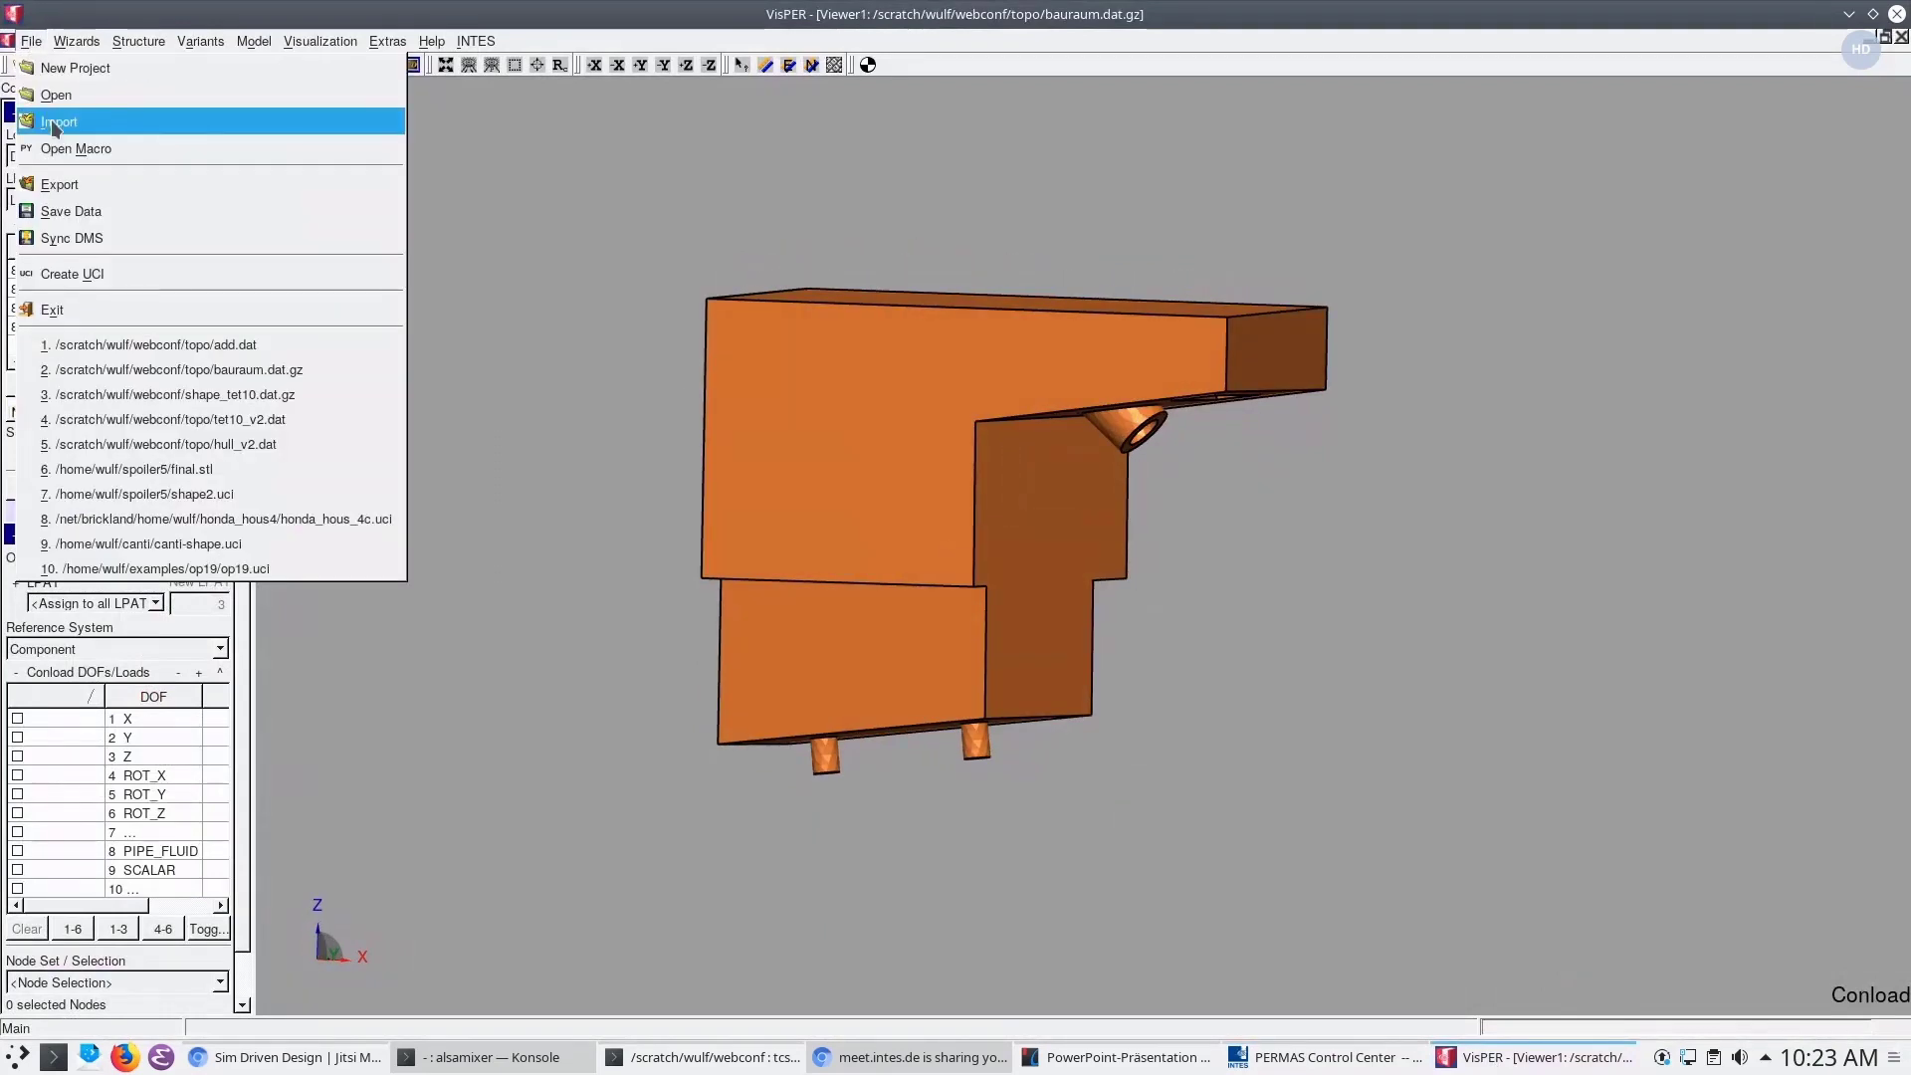
left_click(55, 120)
left_click(1050, 475)
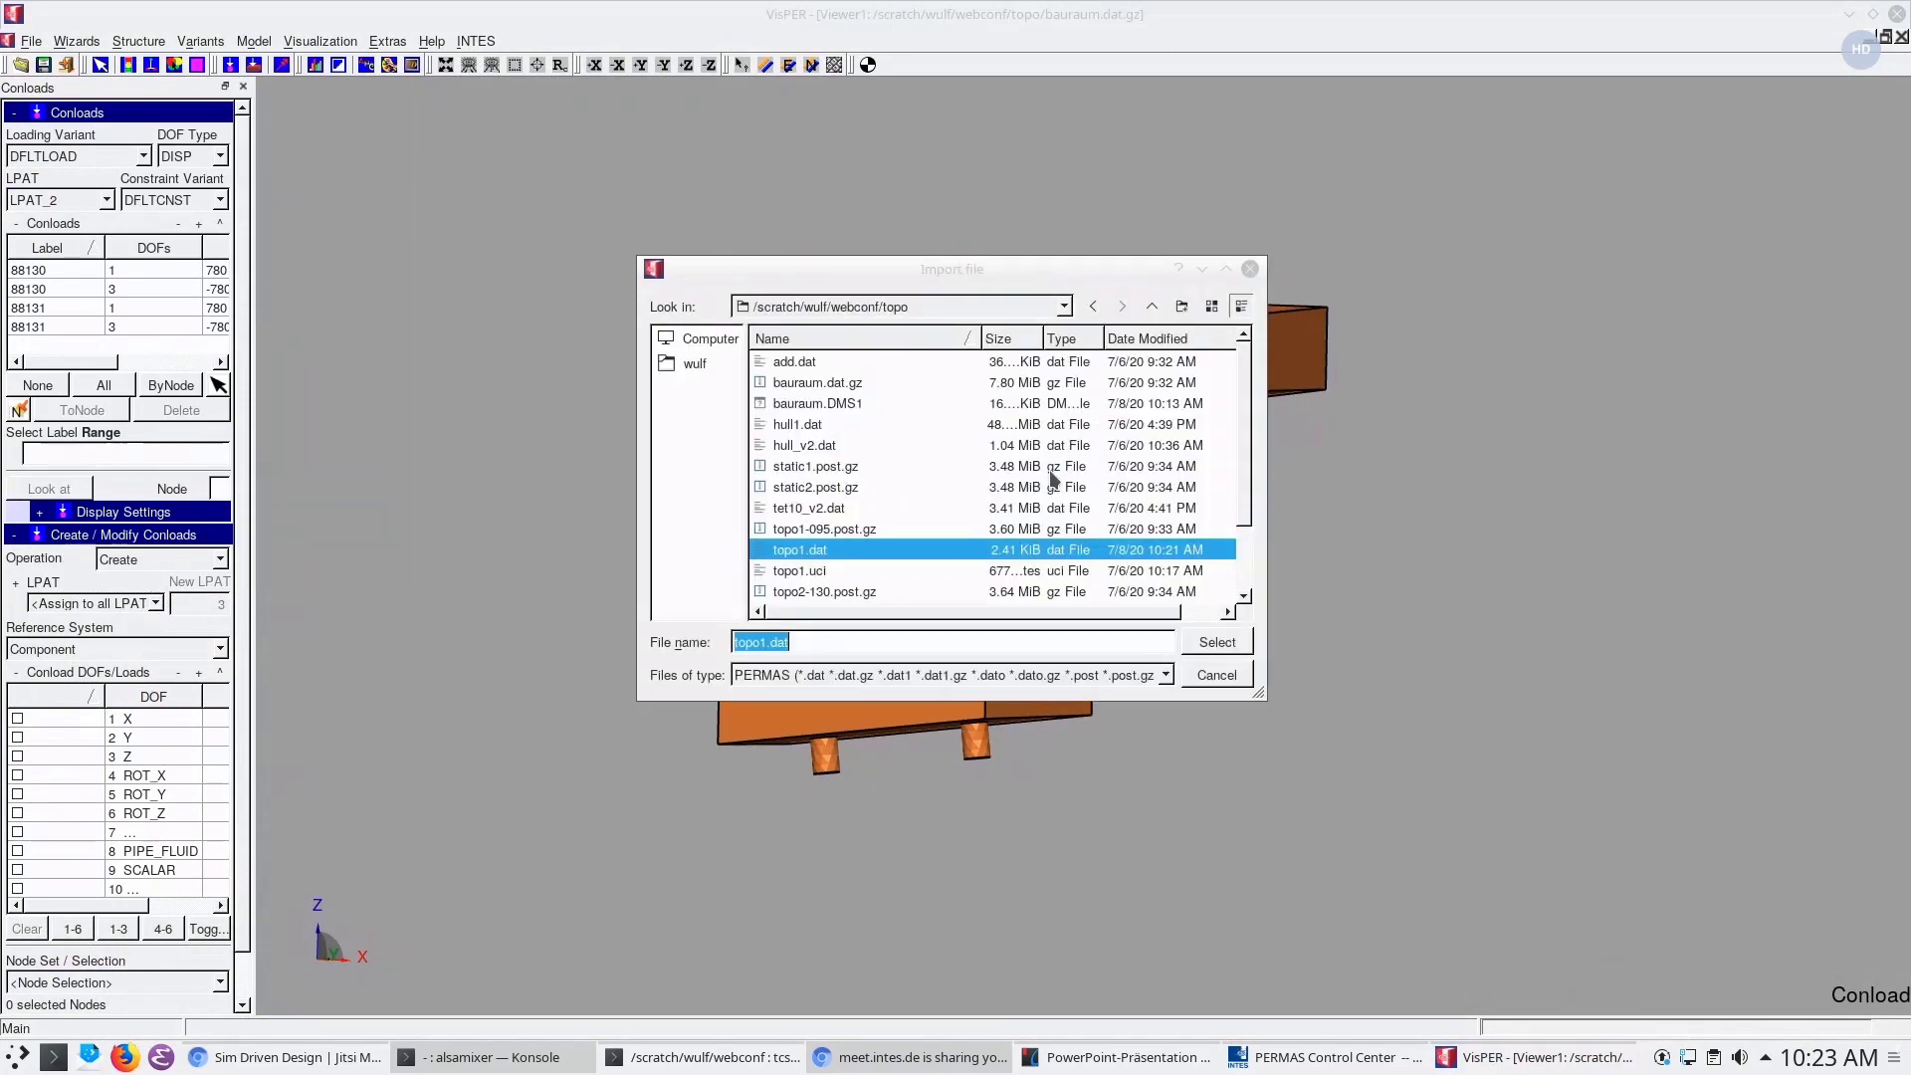
left_click(1246, 430)
left_click_drag(1246, 430, 1246, 445)
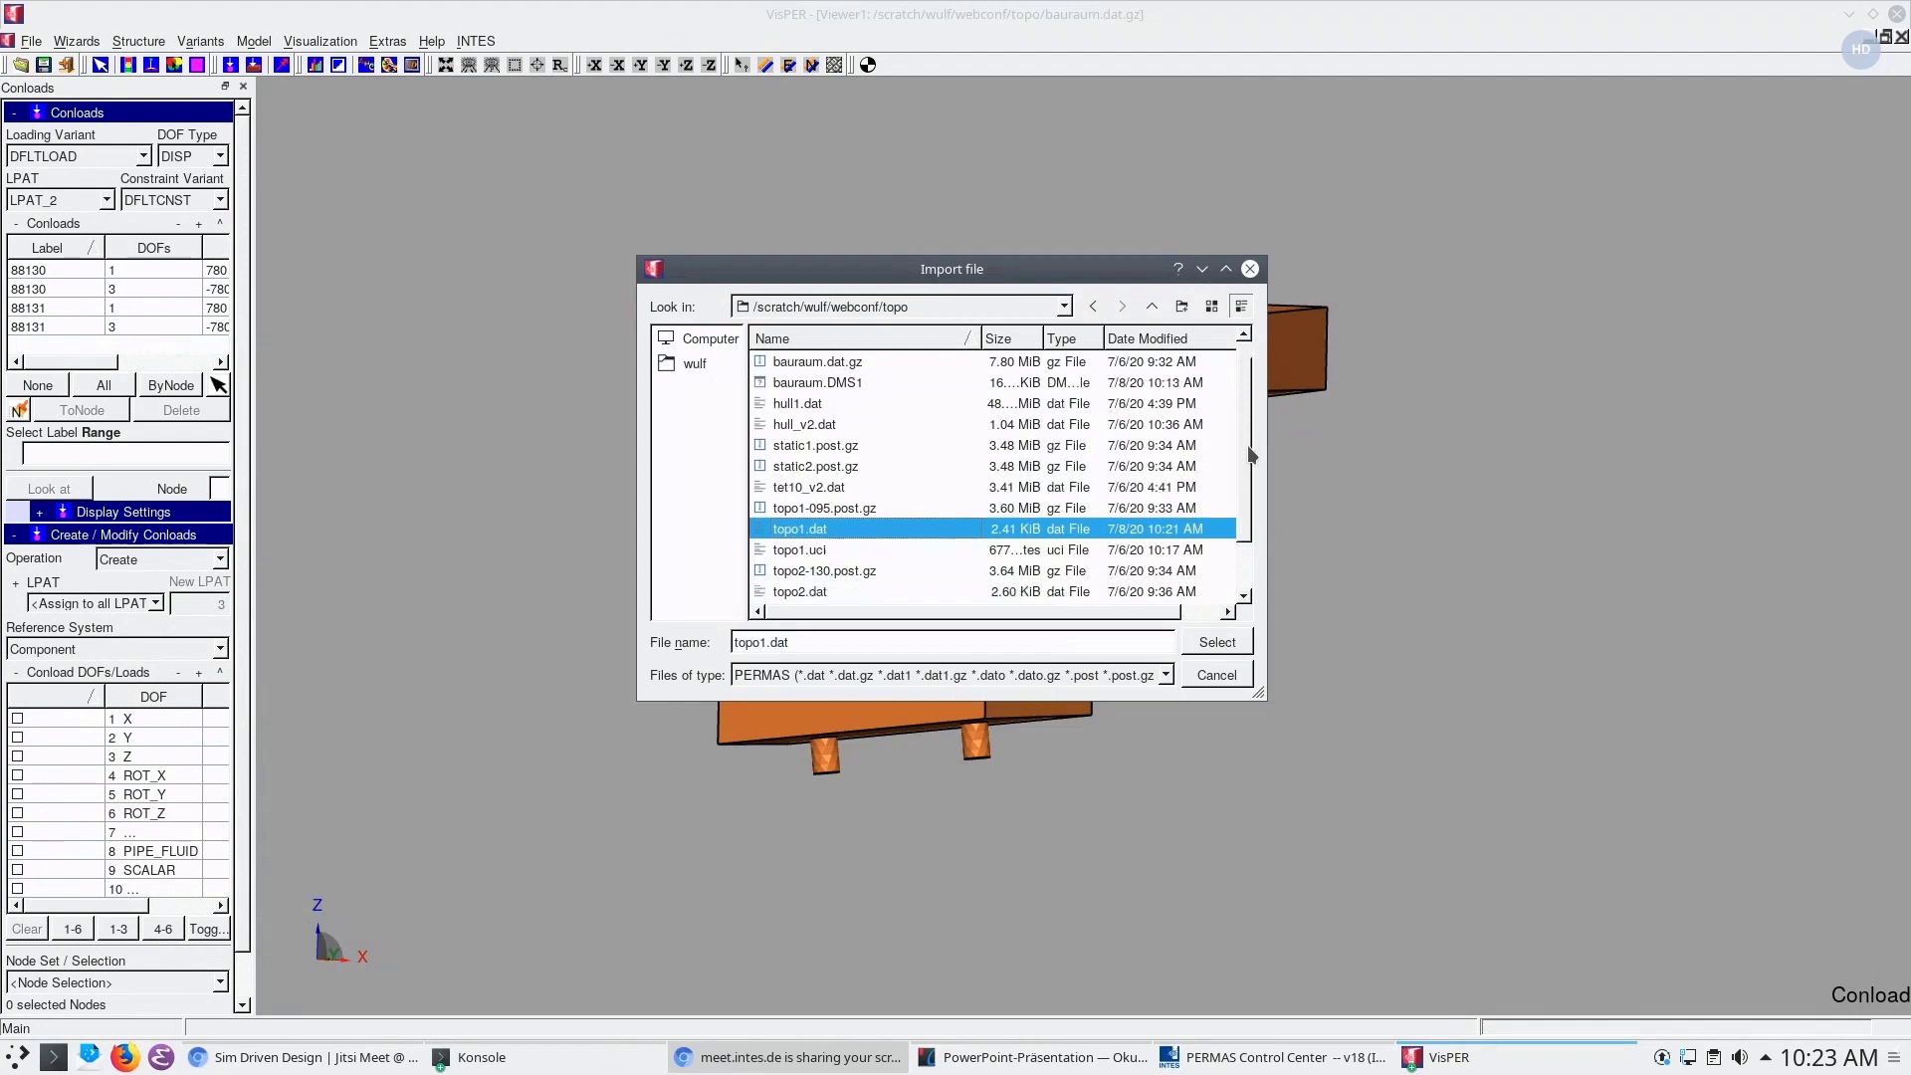
double_click(787, 510)
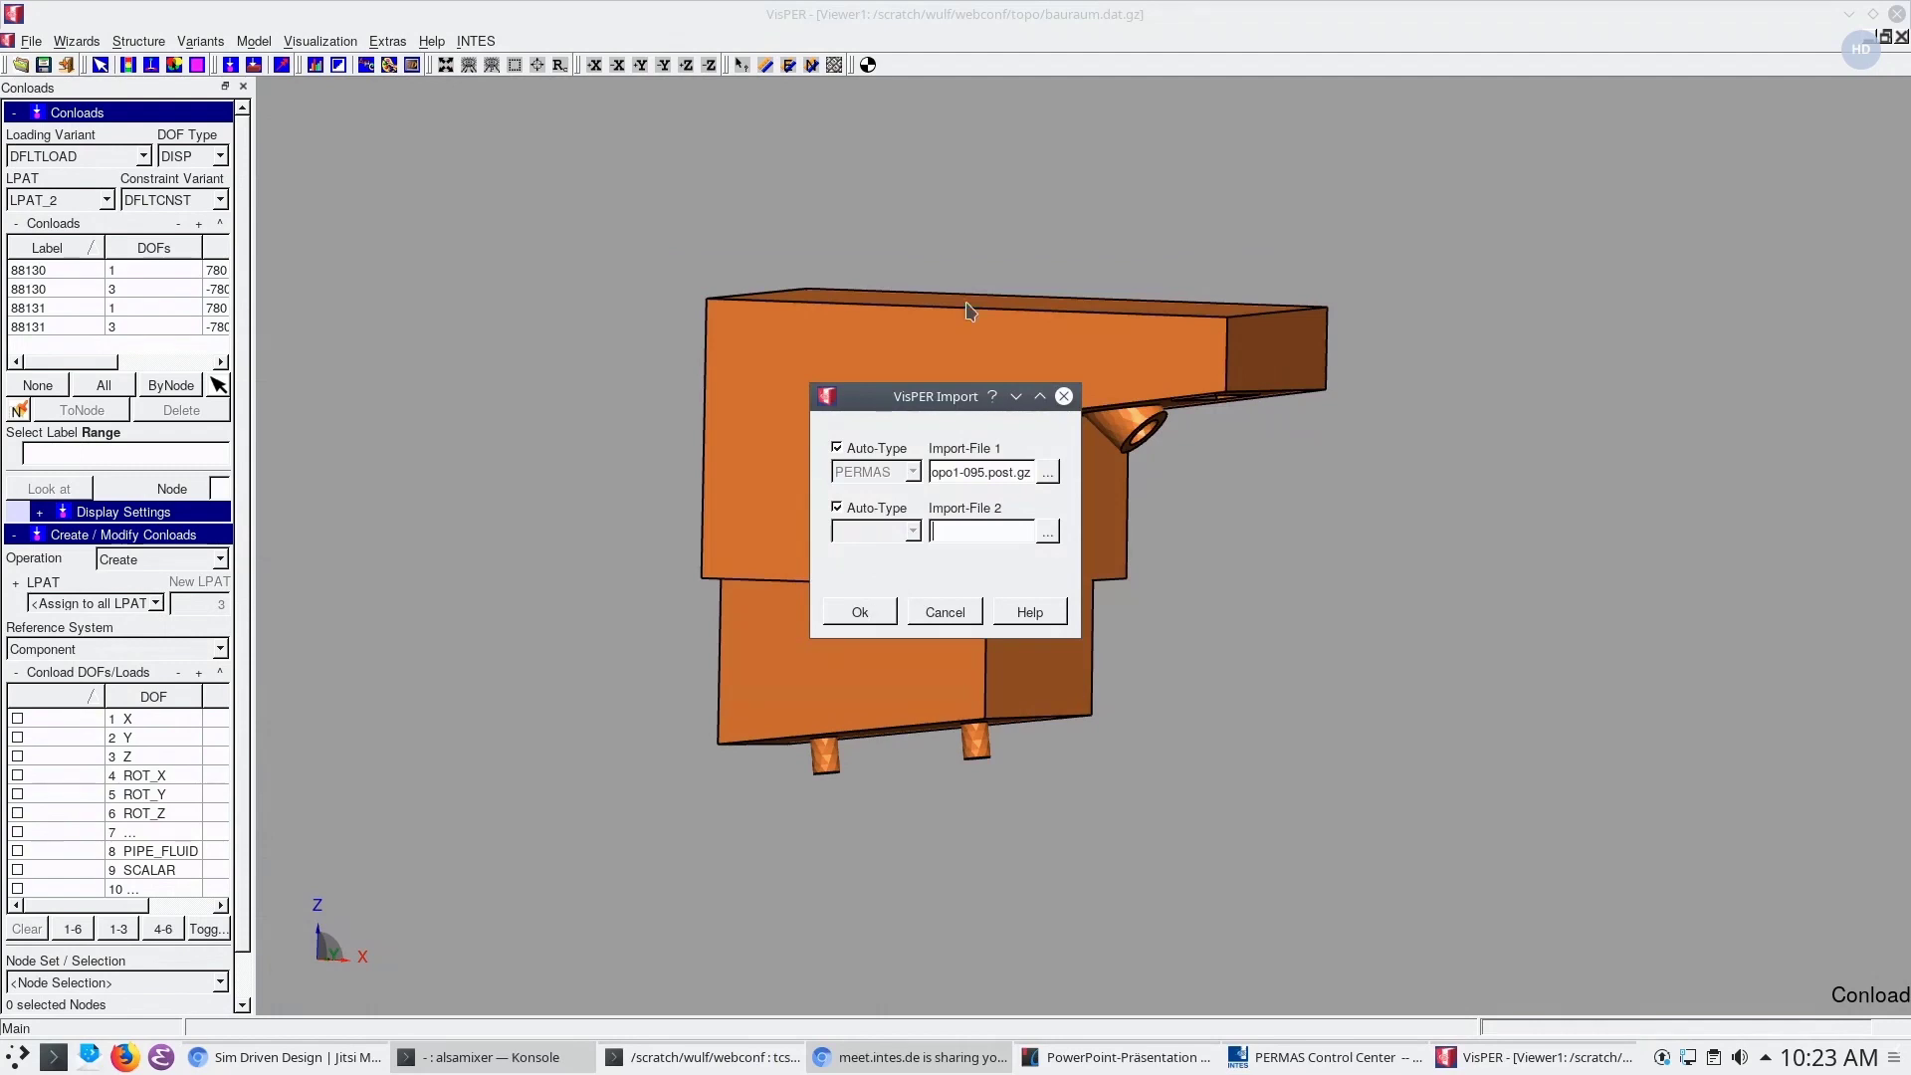
left_click(869, 612)
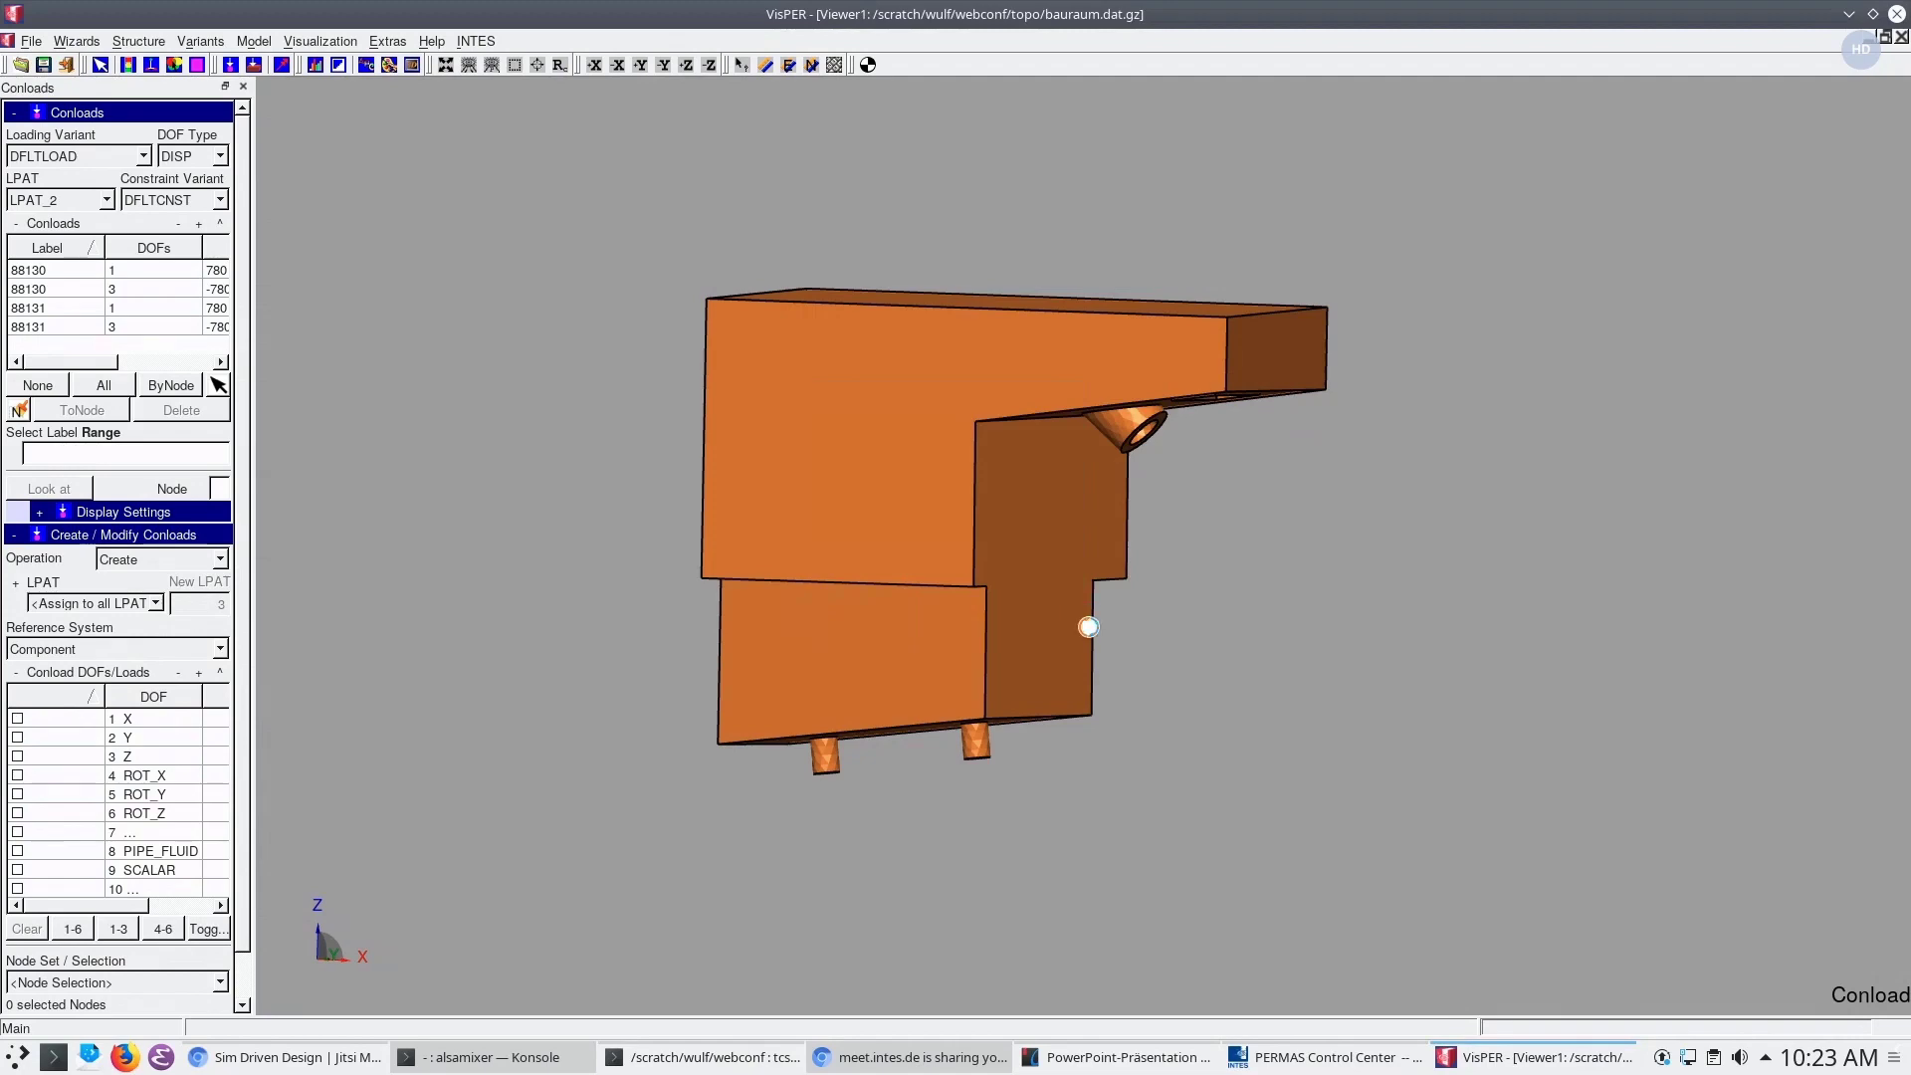
Switch to the PERMAS Control Center, launch PERMASGraph and load the history file xy1-095.post.gz
left_click(1324, 1057)
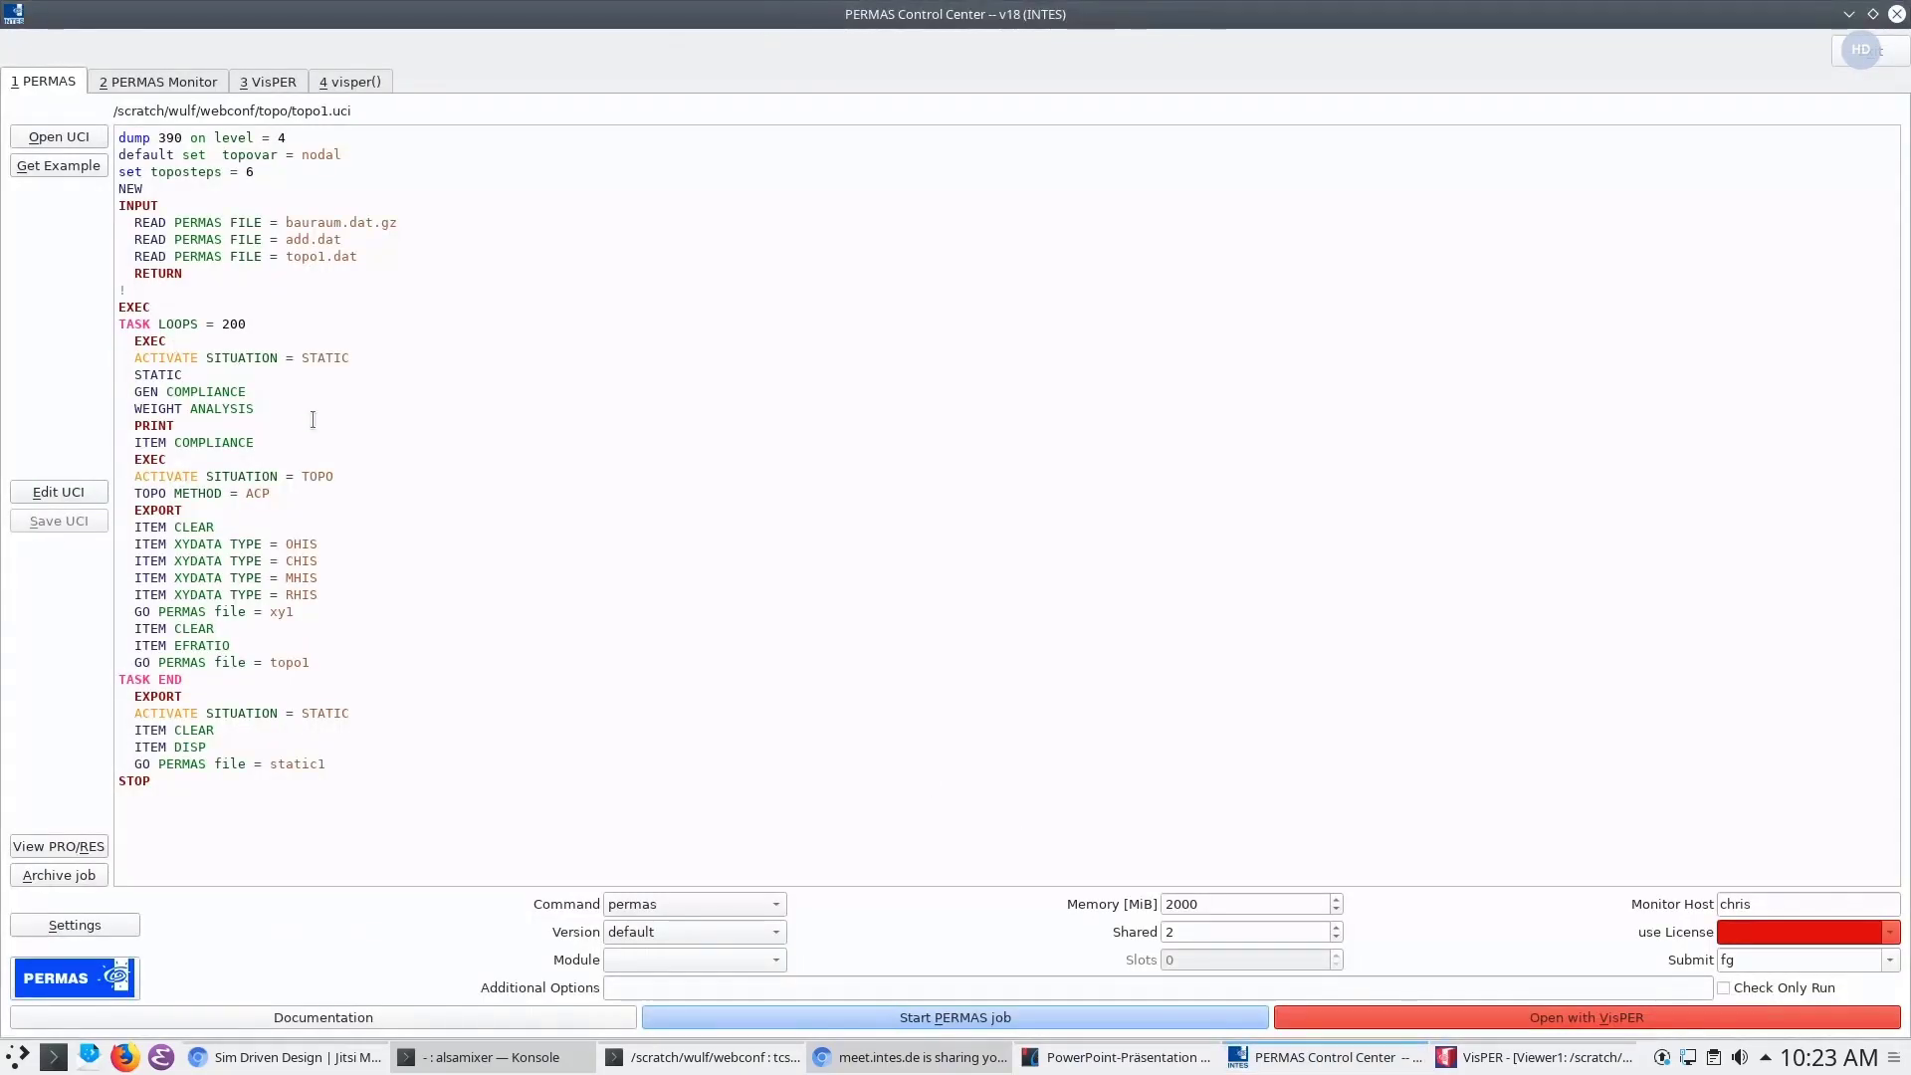
left_click(274, 84)
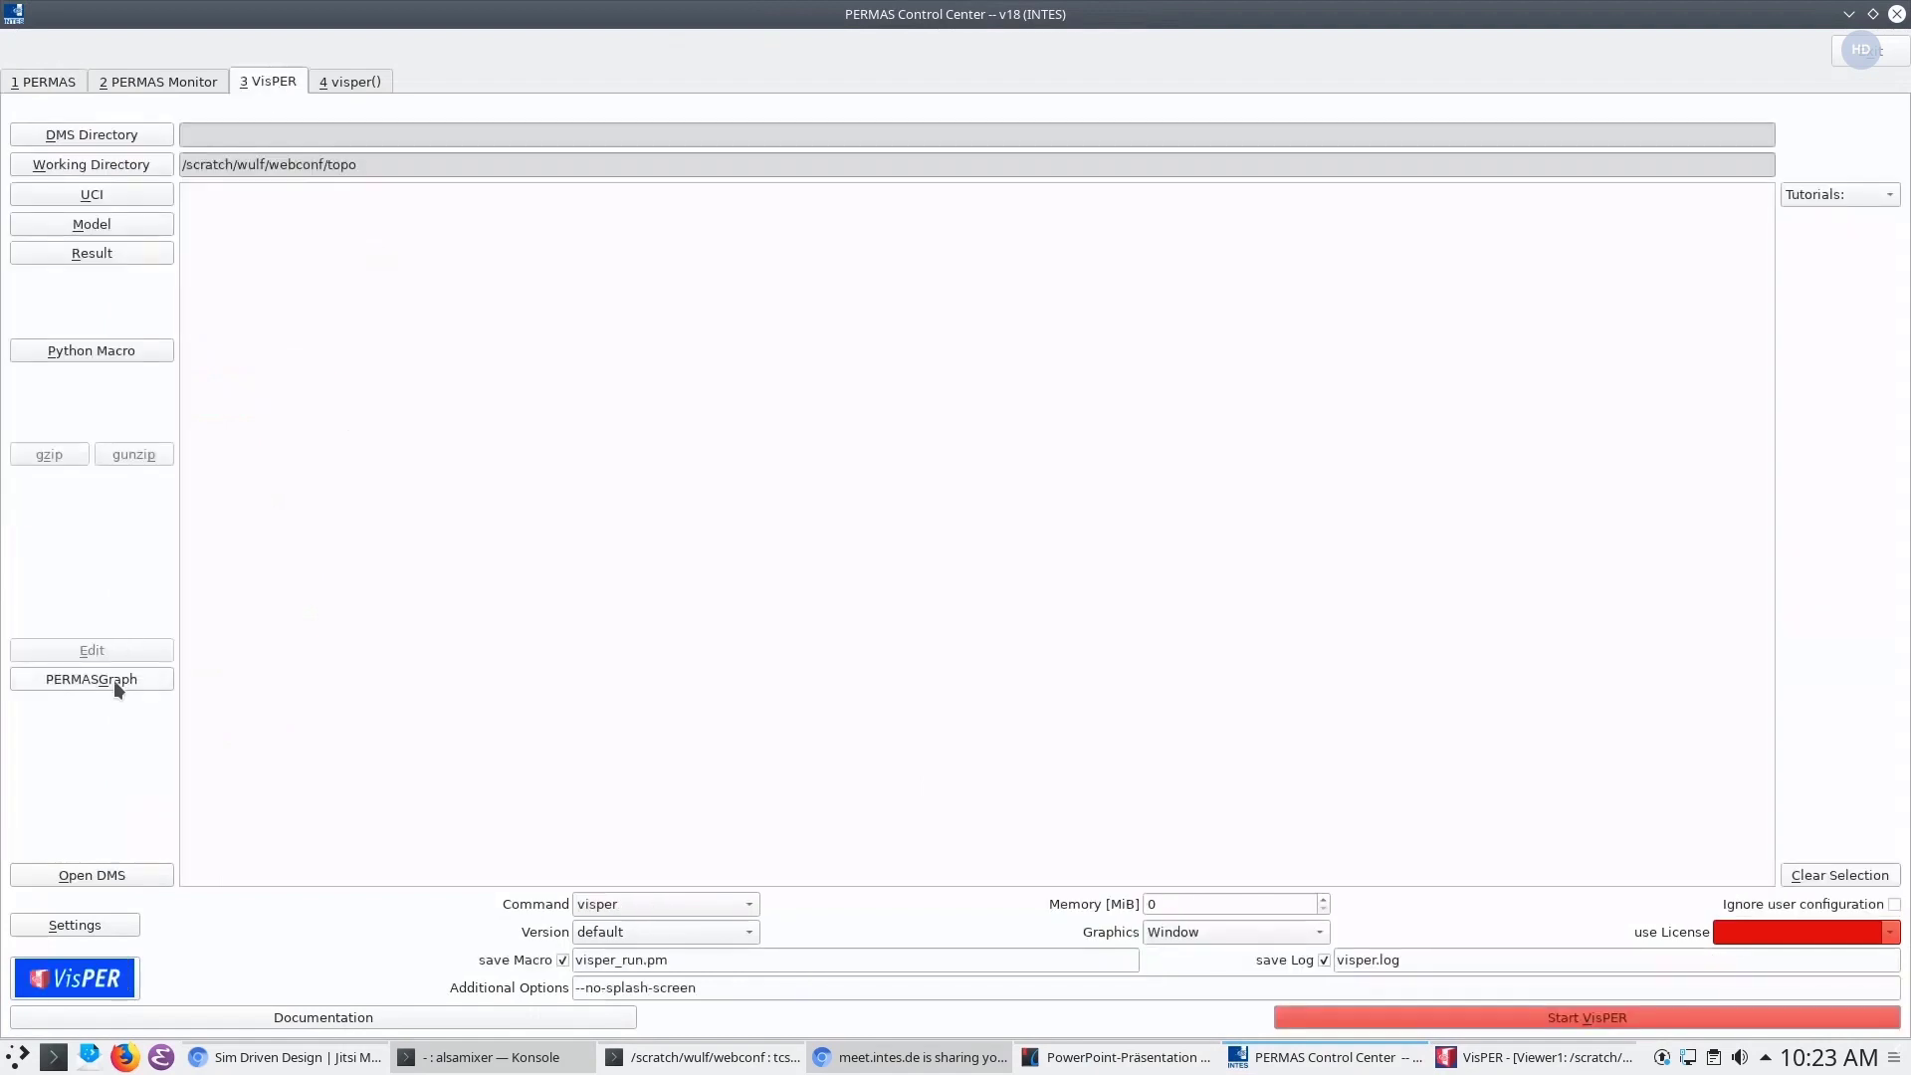
left_click(113, 679)
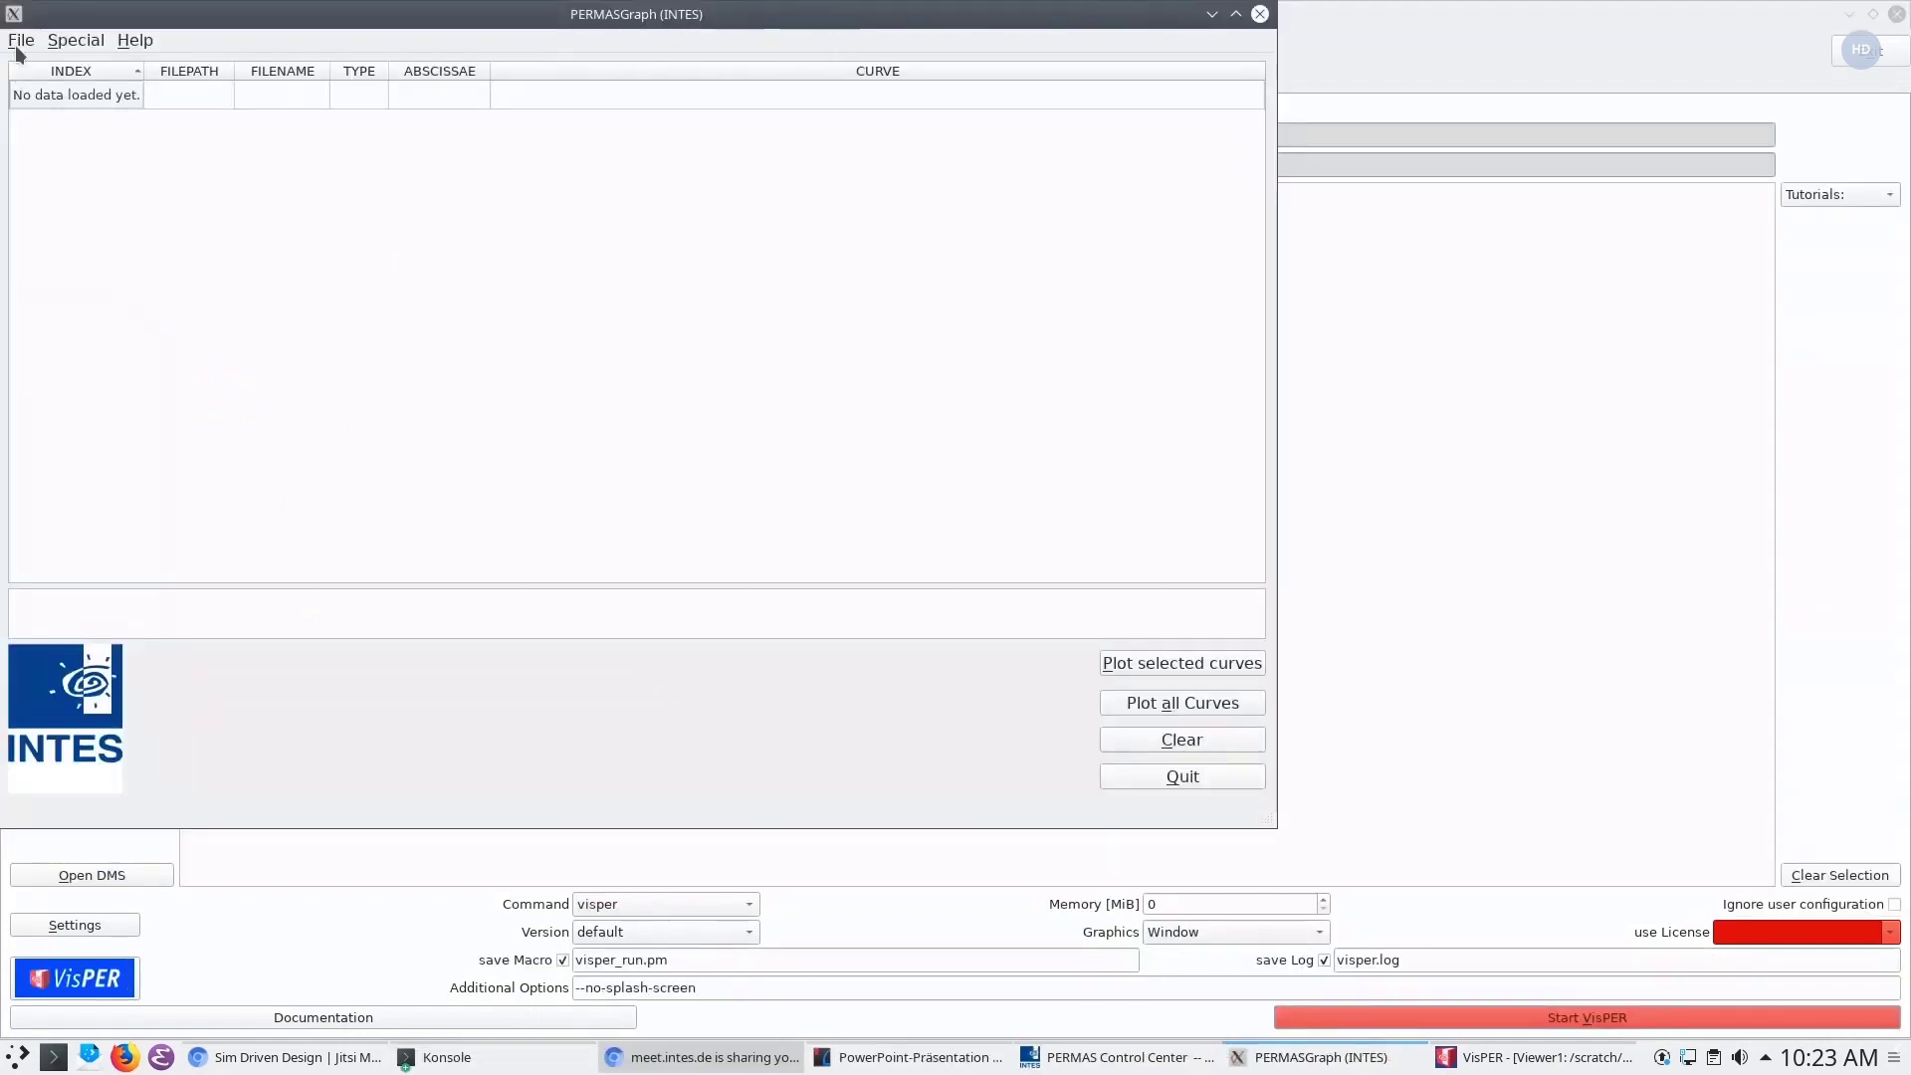
left_click(18, 45)
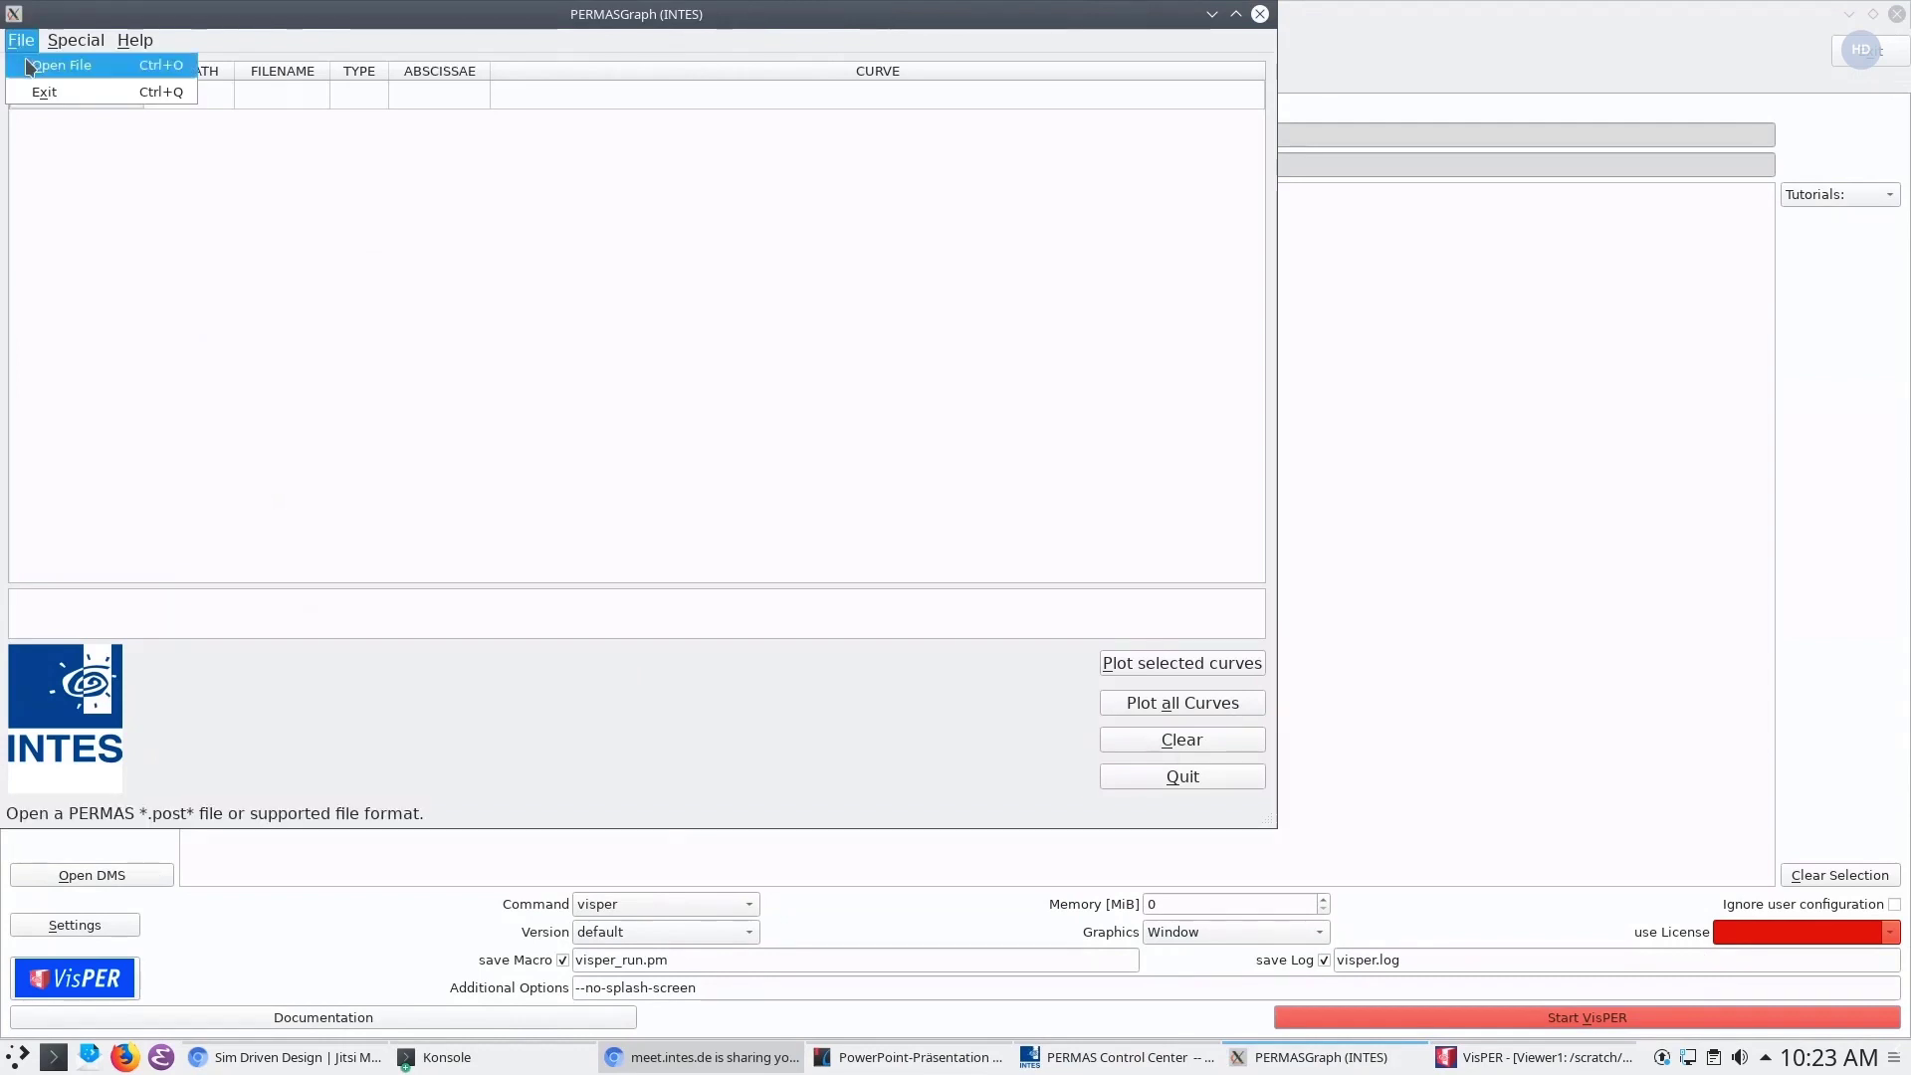
left_click(27, 66)
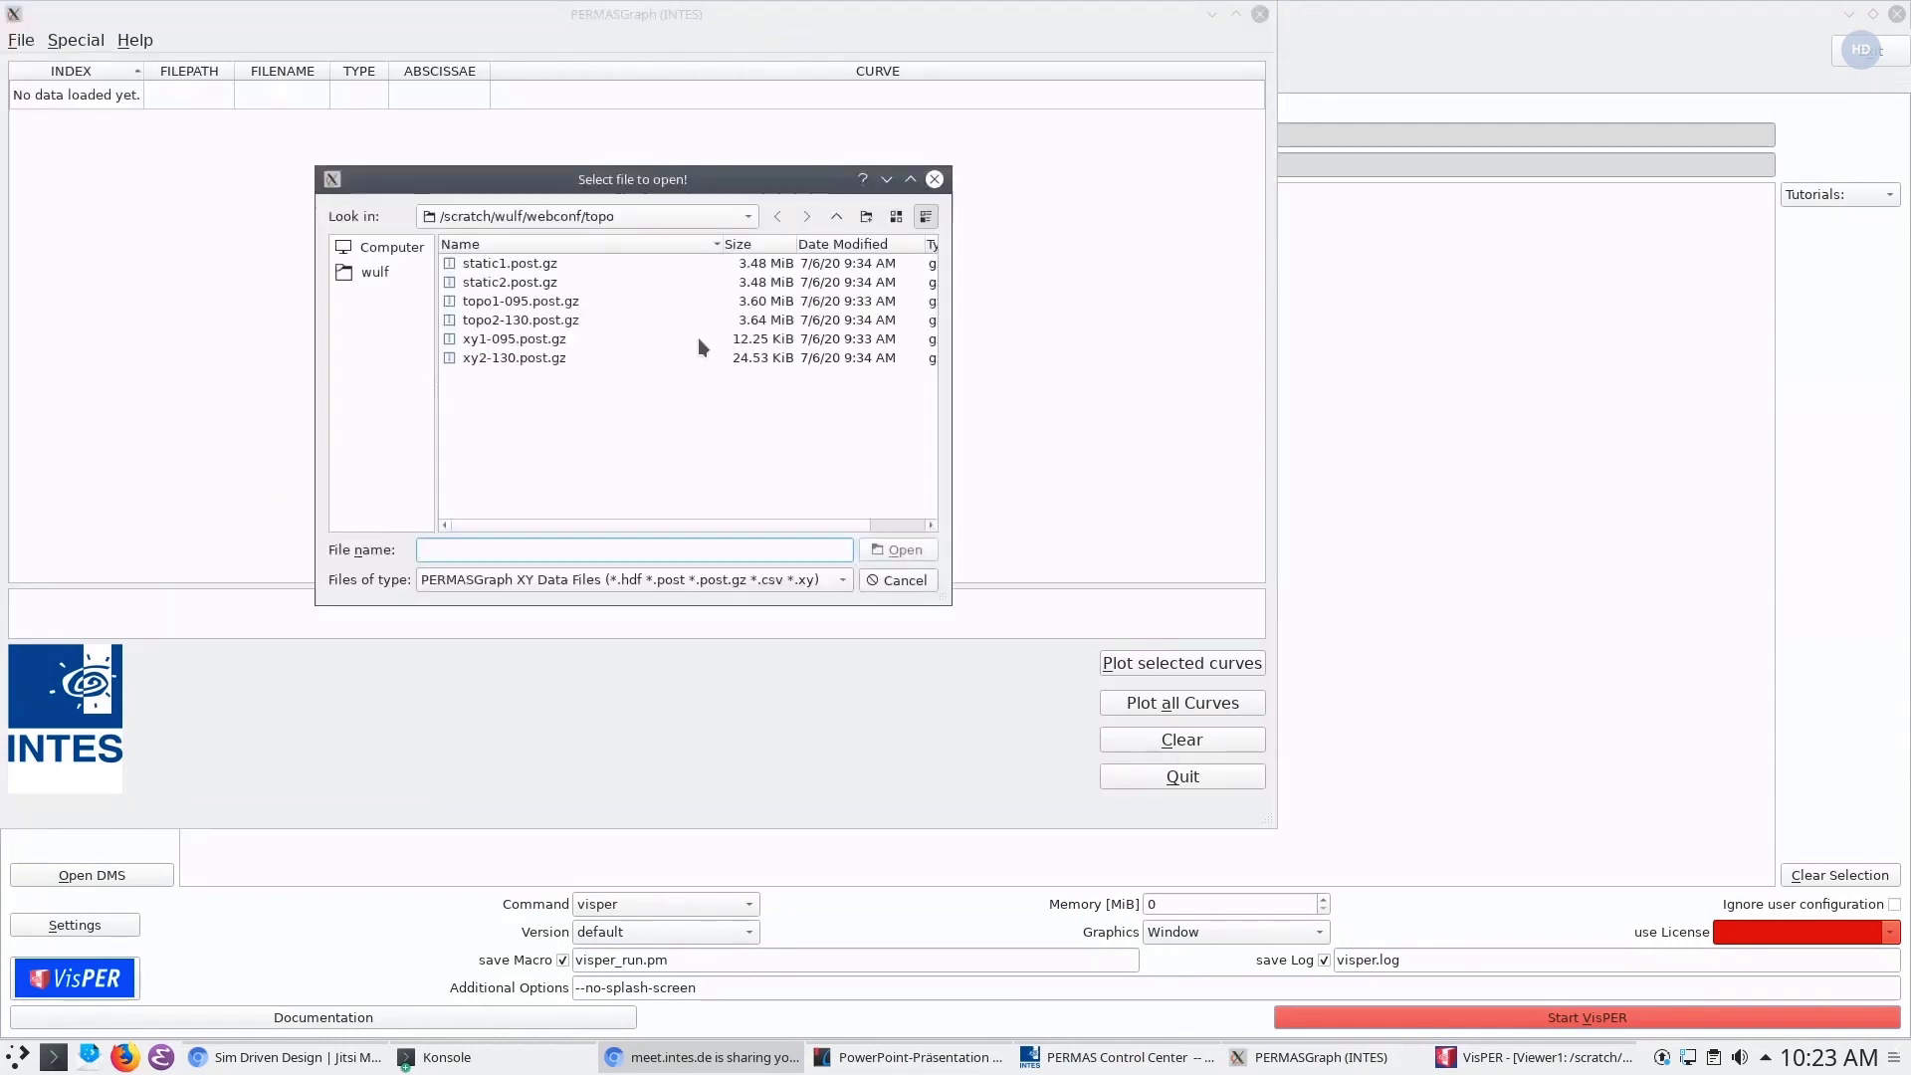
double_click(527, 342)
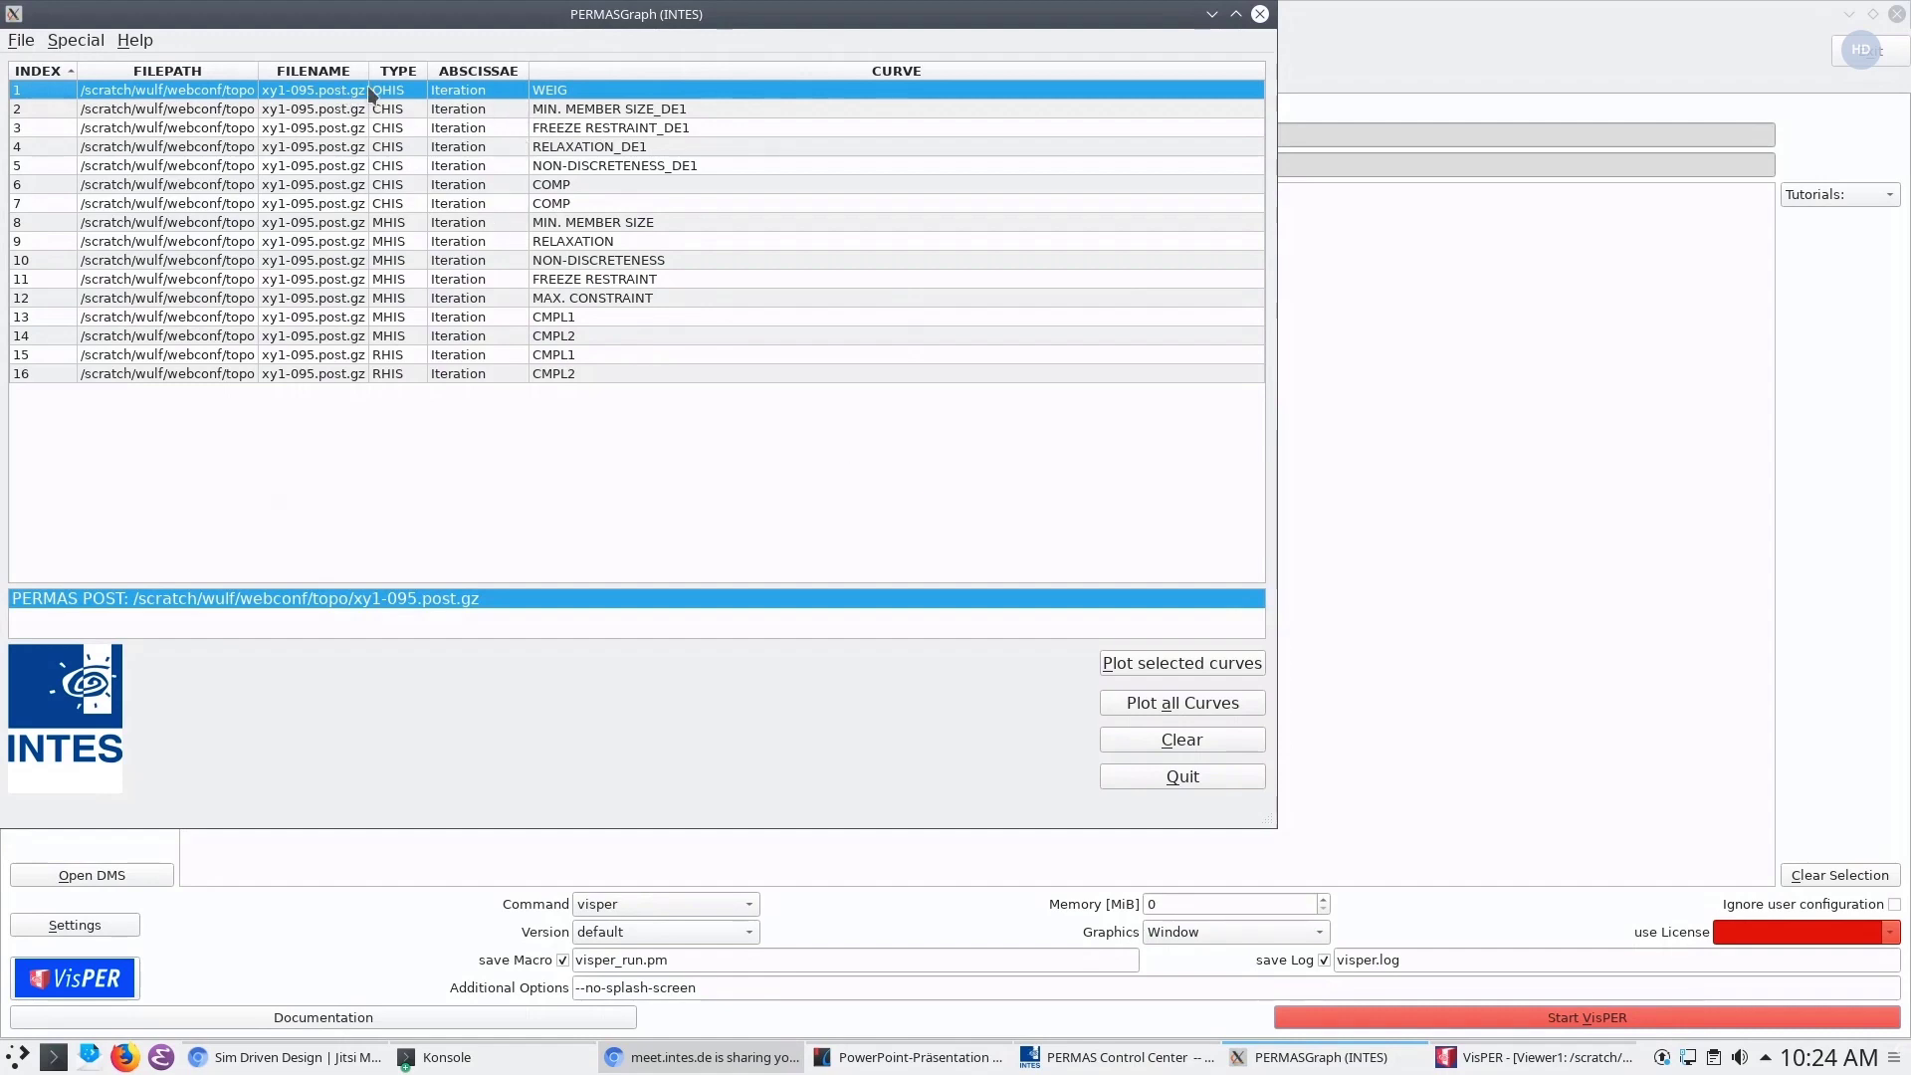
Plot the WEIG objective history and the MAX. CONSTRAINT history one after the other, closing each plot after viewing
left_click(1156, 663)
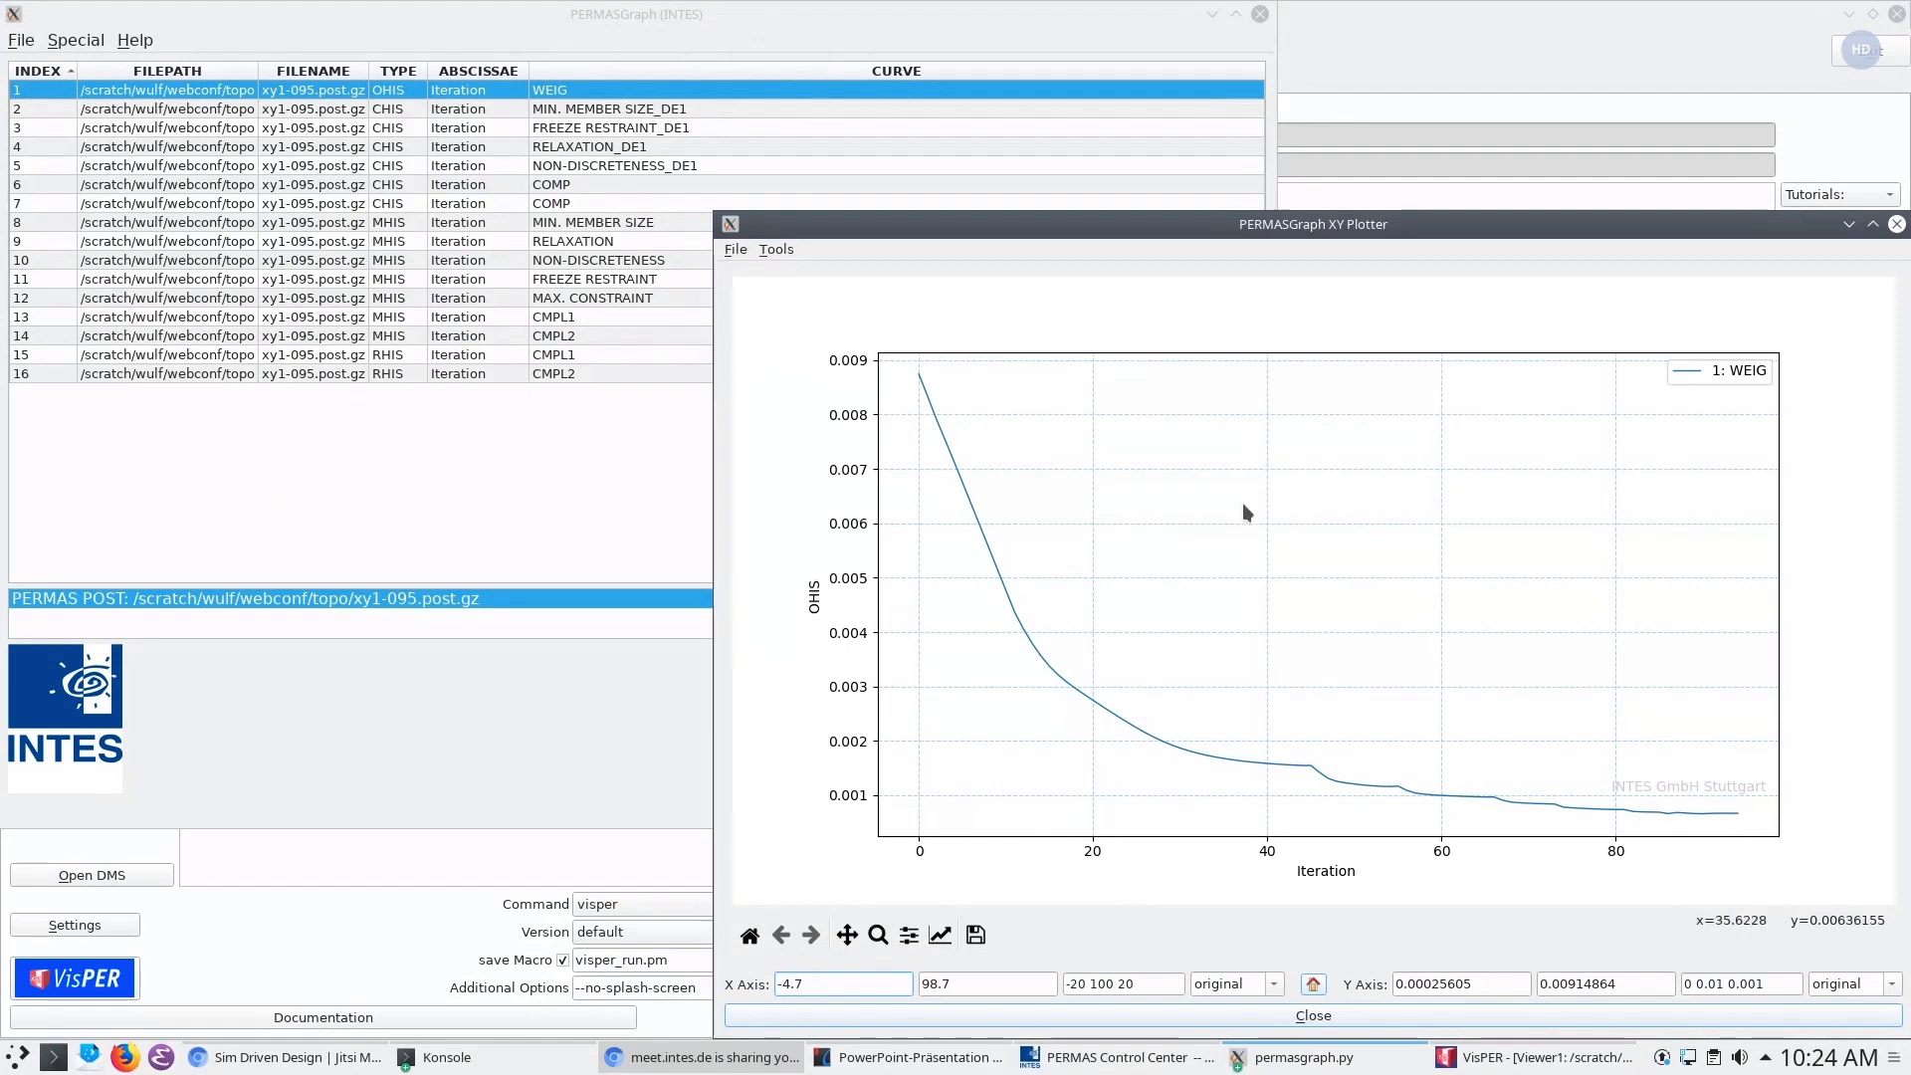
left_click(1897, 224)
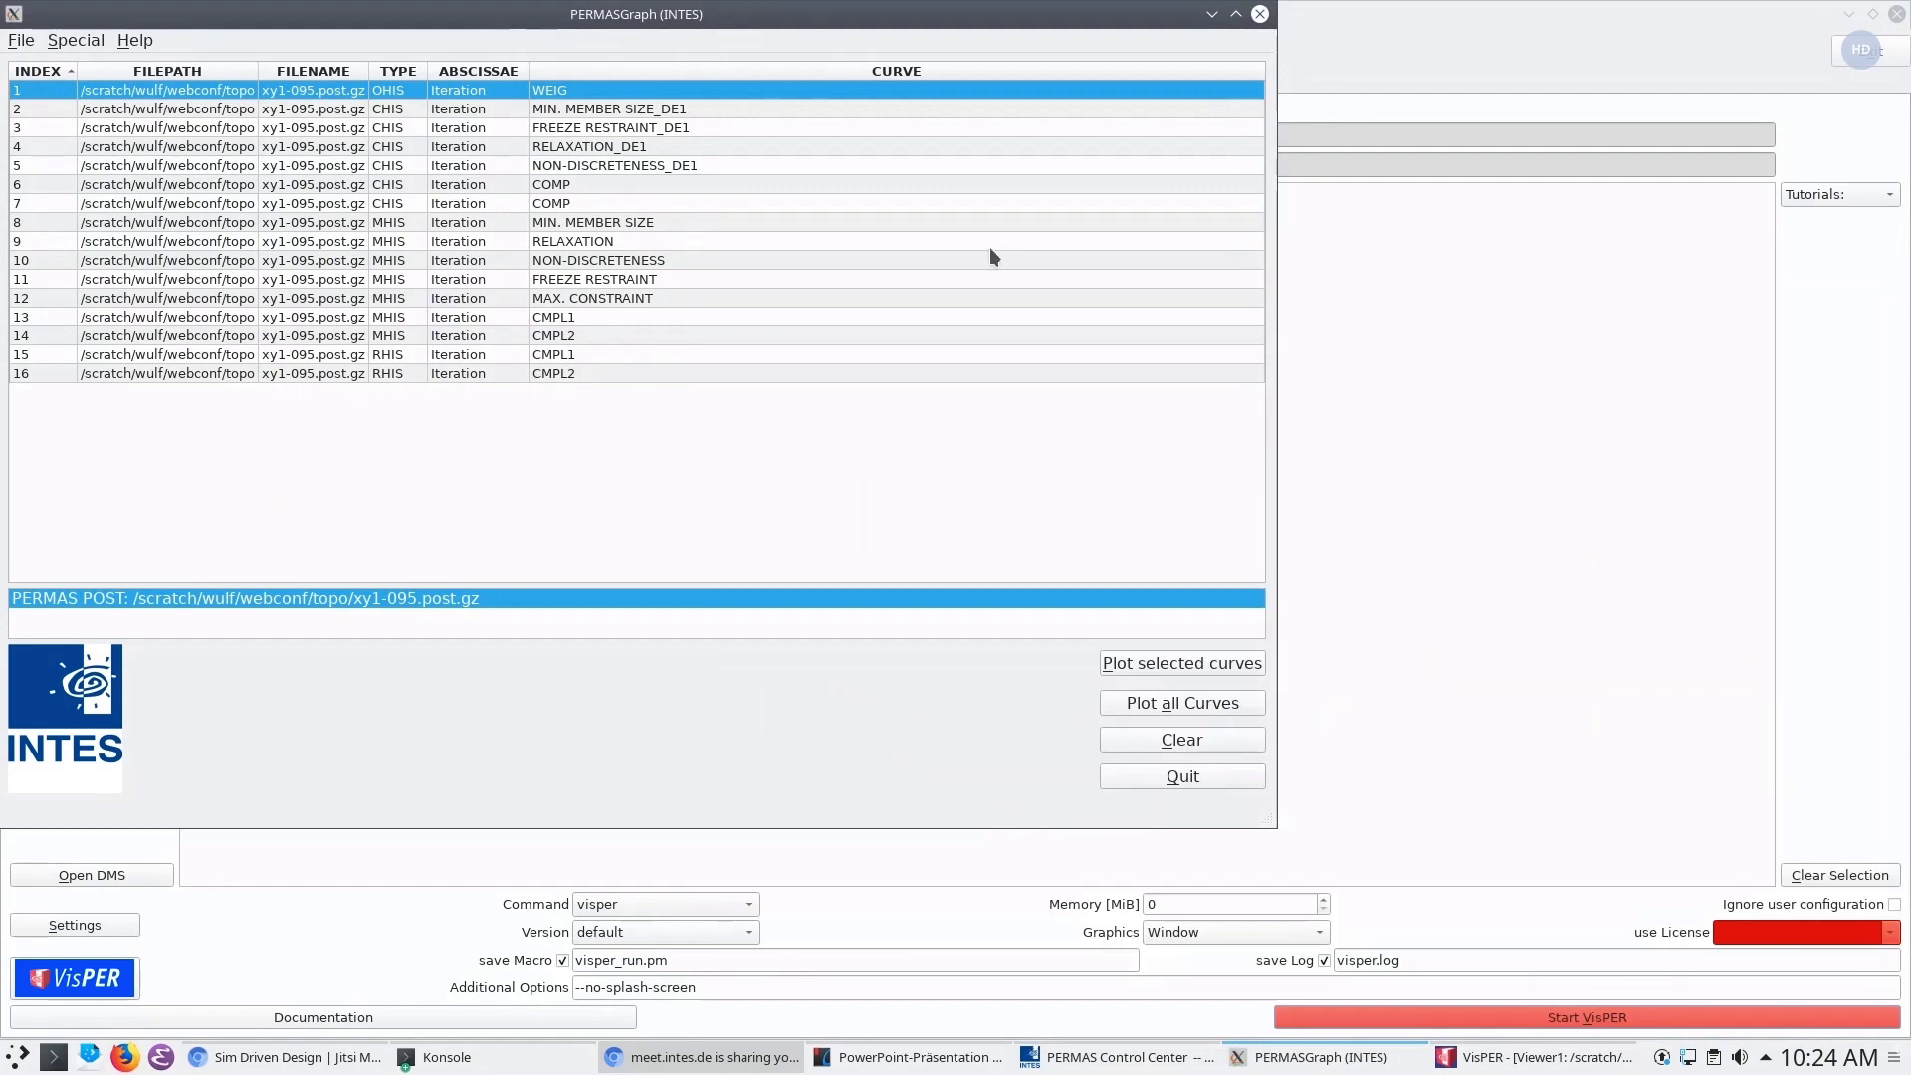
left_click(652, 304)
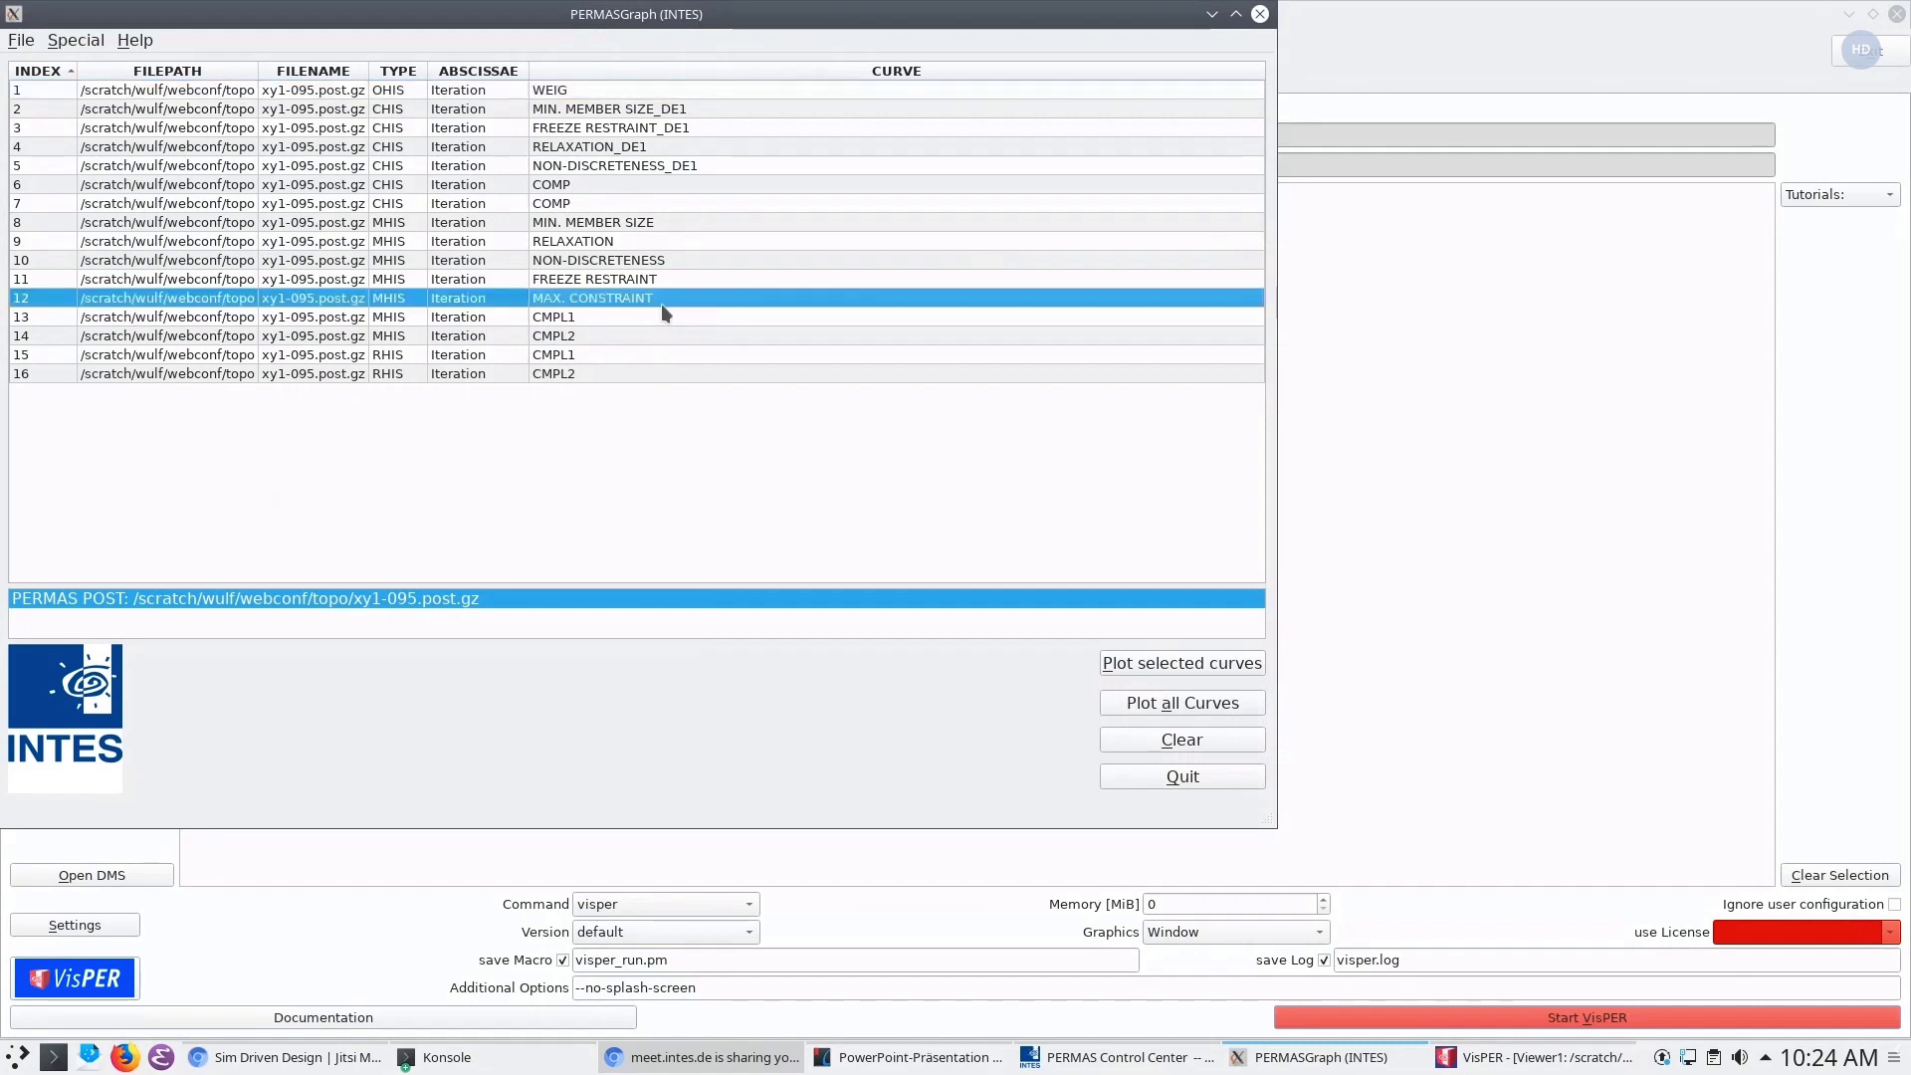
left_click(1186, 663)
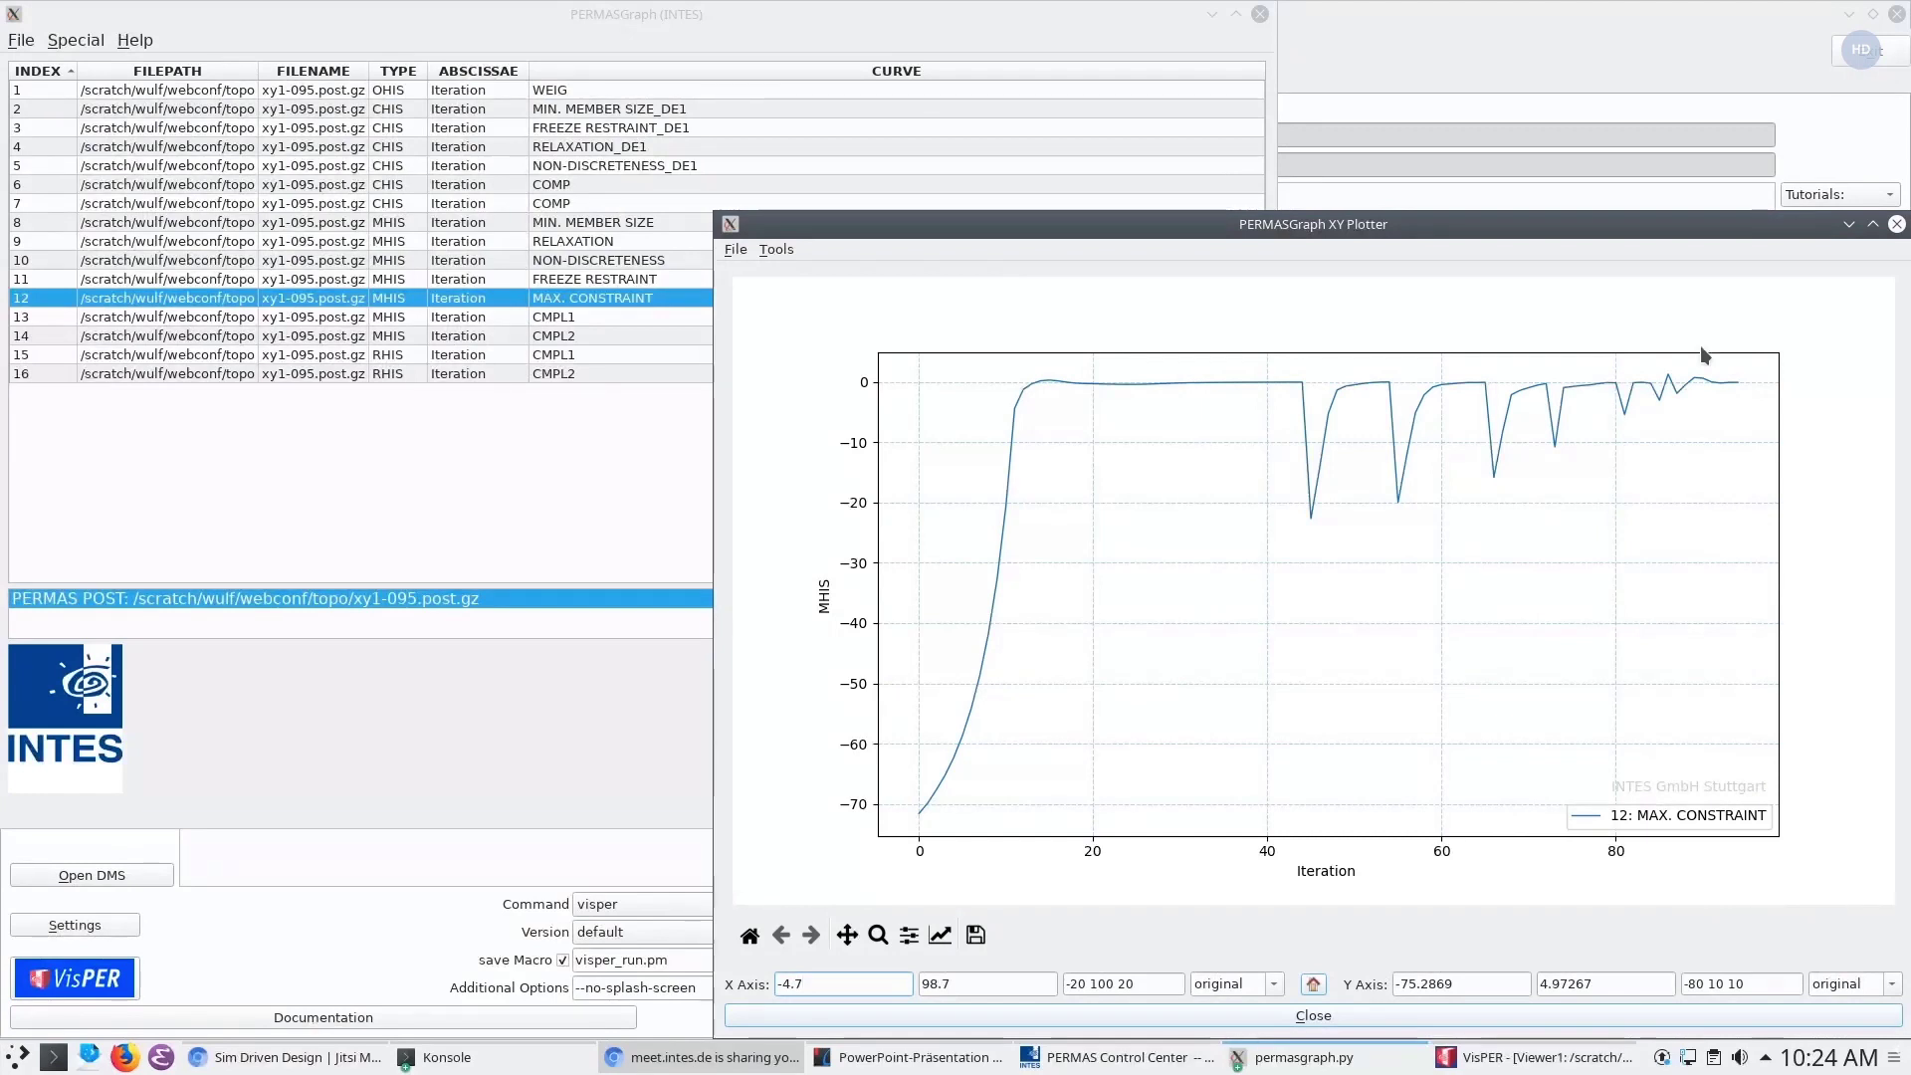
left_click(1897, 225)
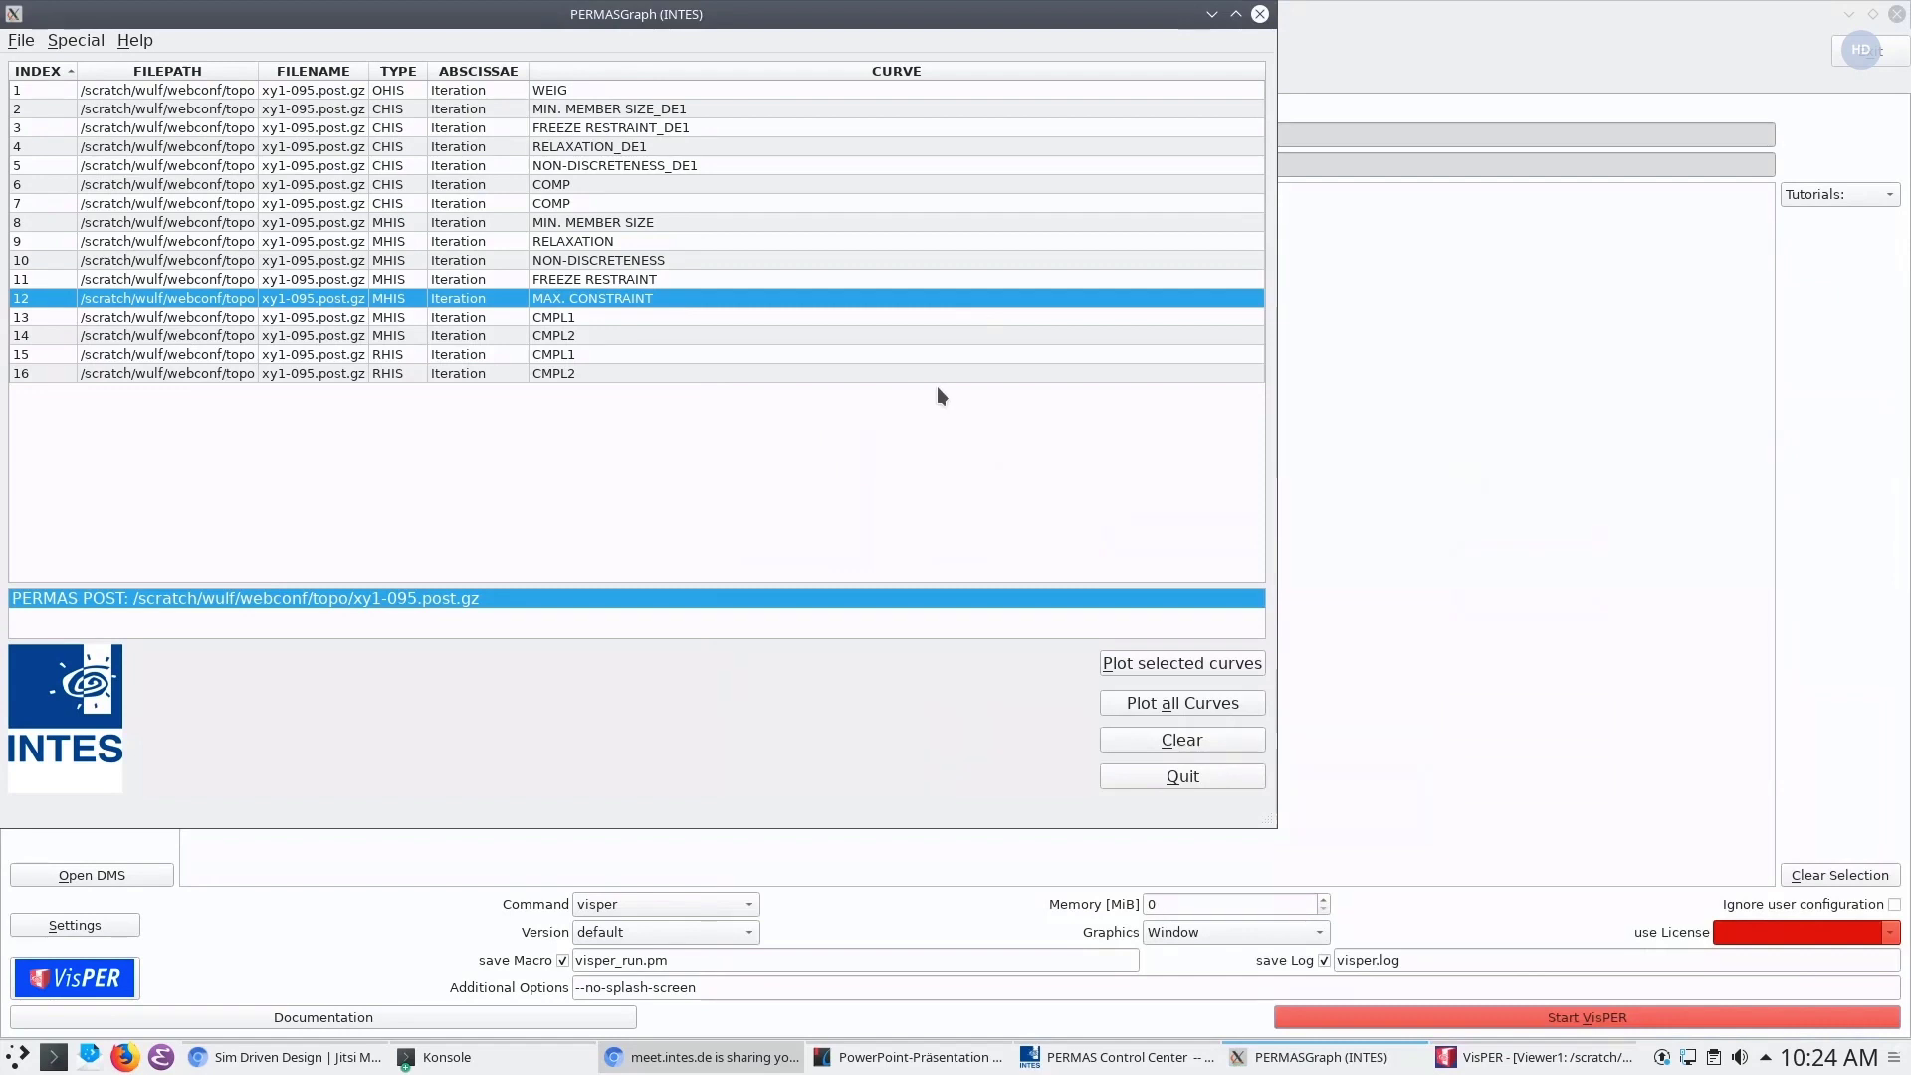
Plot the RHIS curves CMPL1 and CMPL2 together over the iterations, and close the plot after viewing
left_click(597, 355)
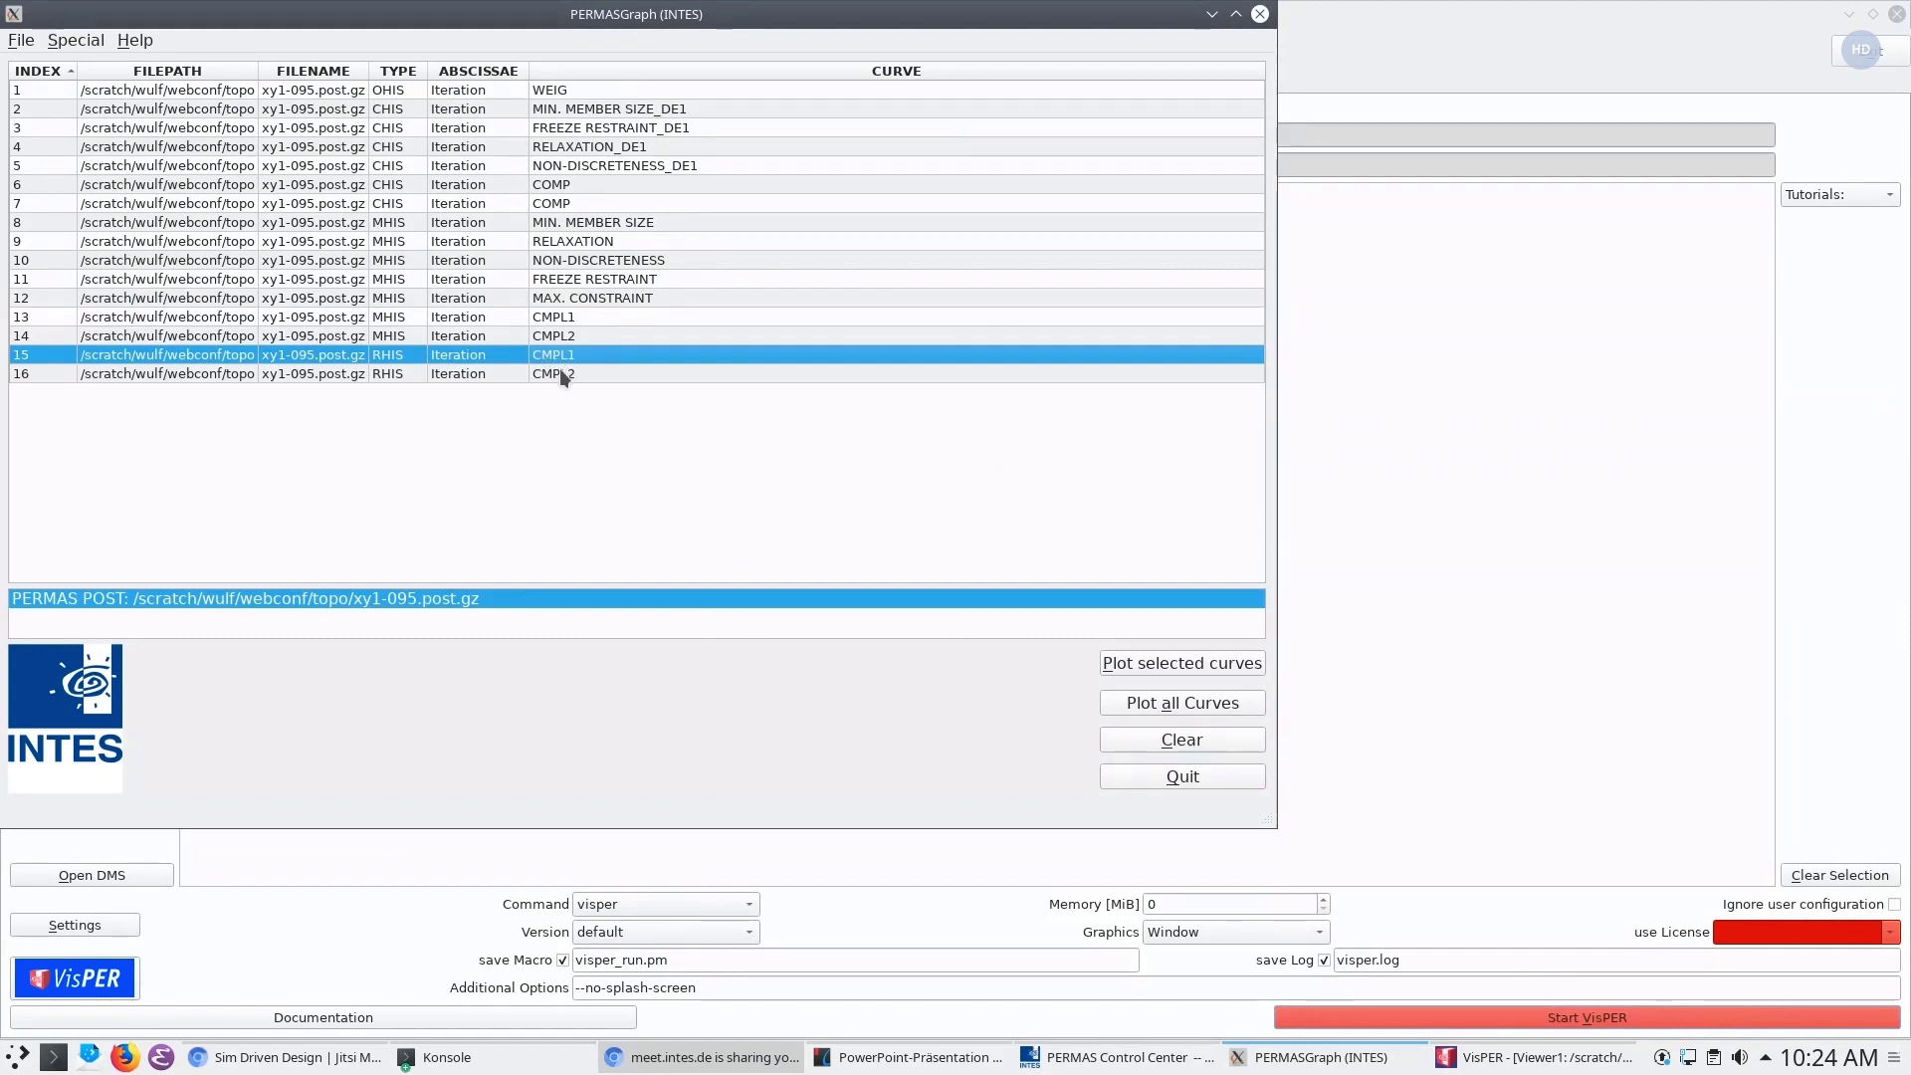
left_click(559, 373, "shift")
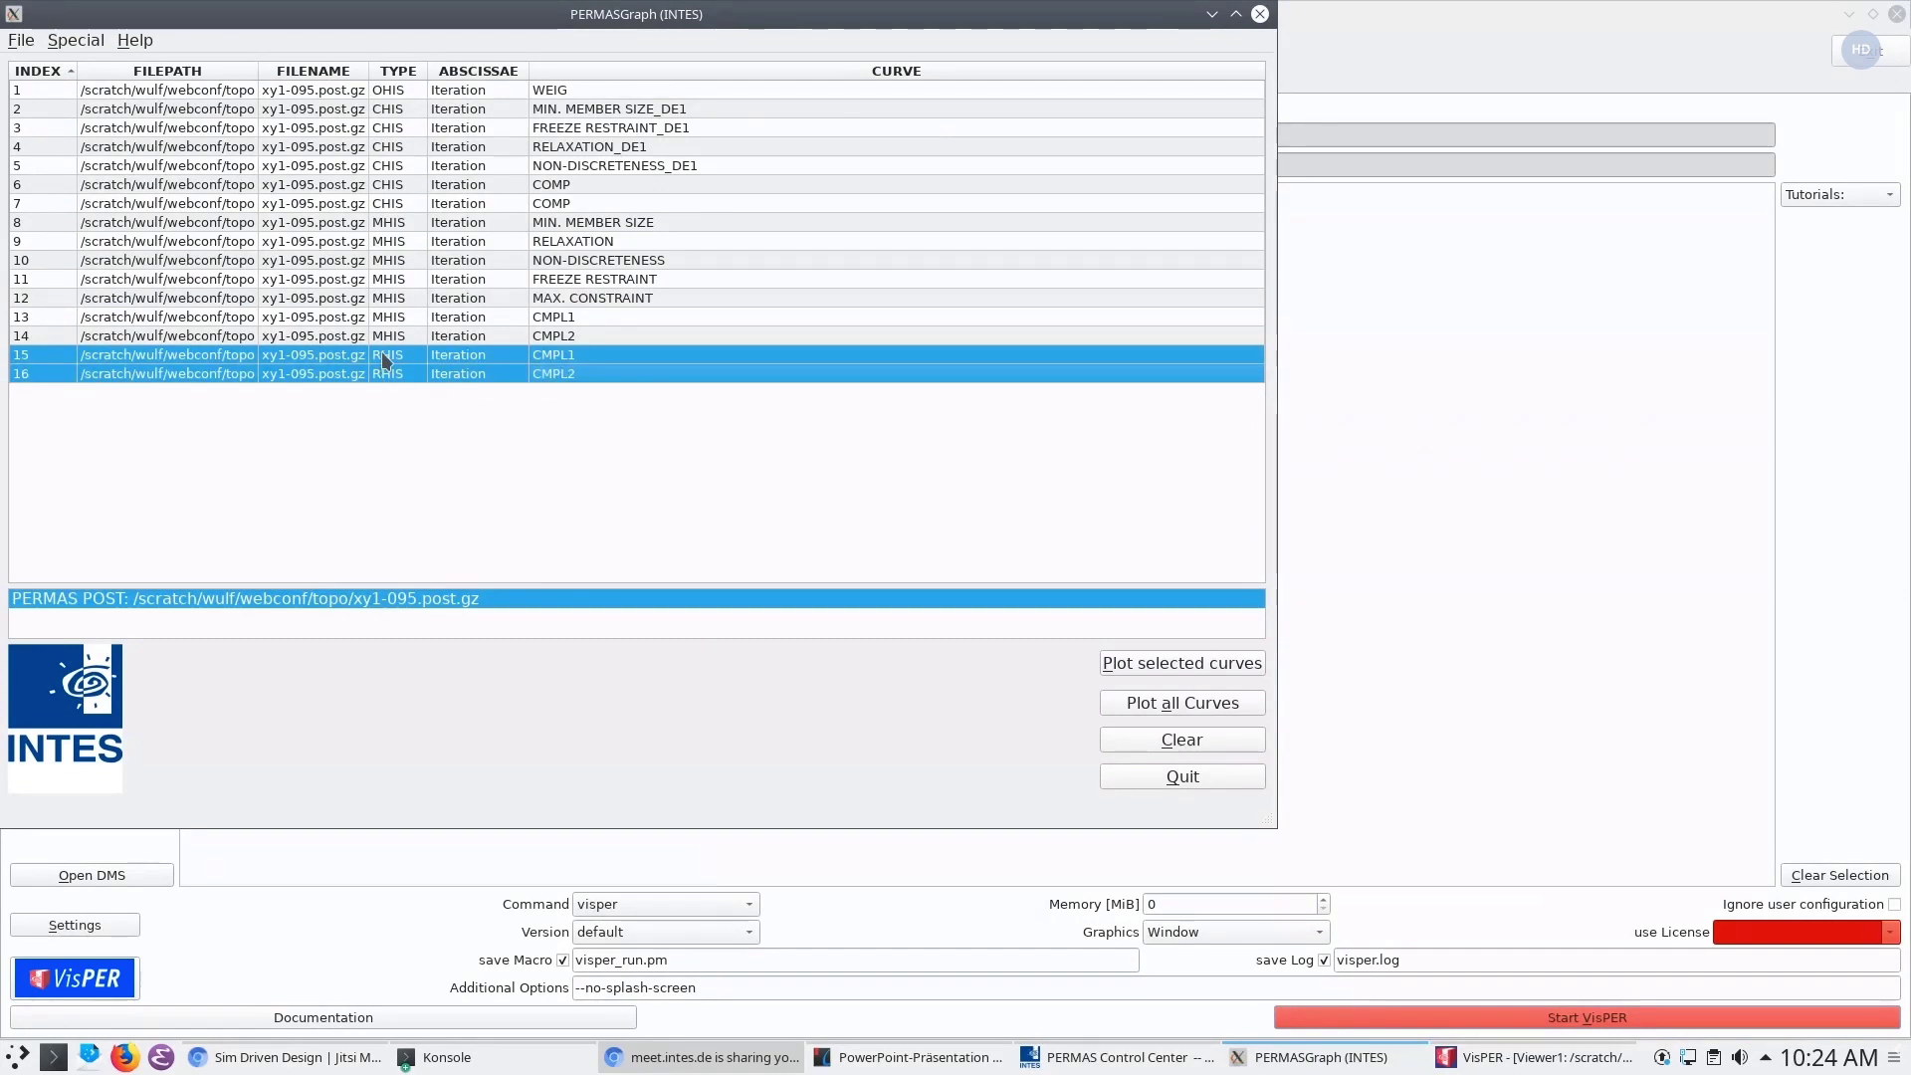
left_click(1136, 664)
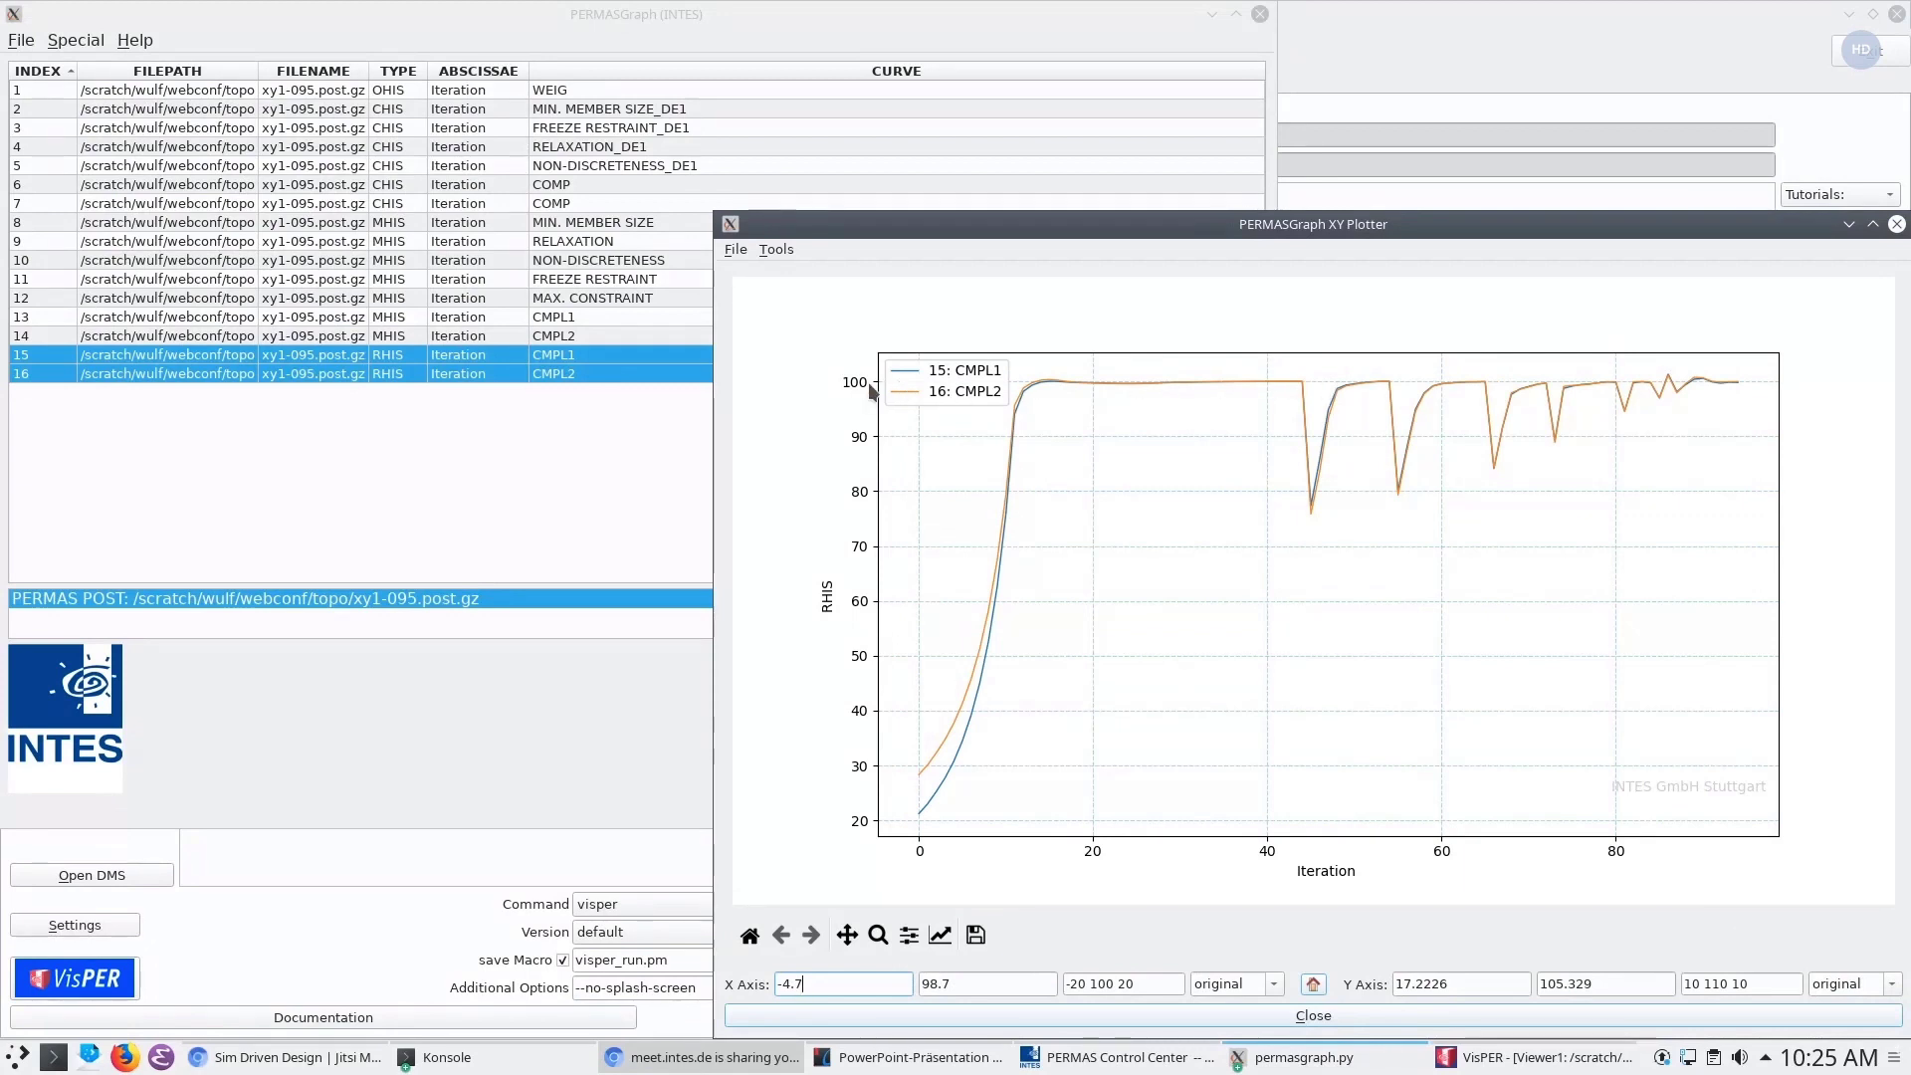
left_click(1897, 226)
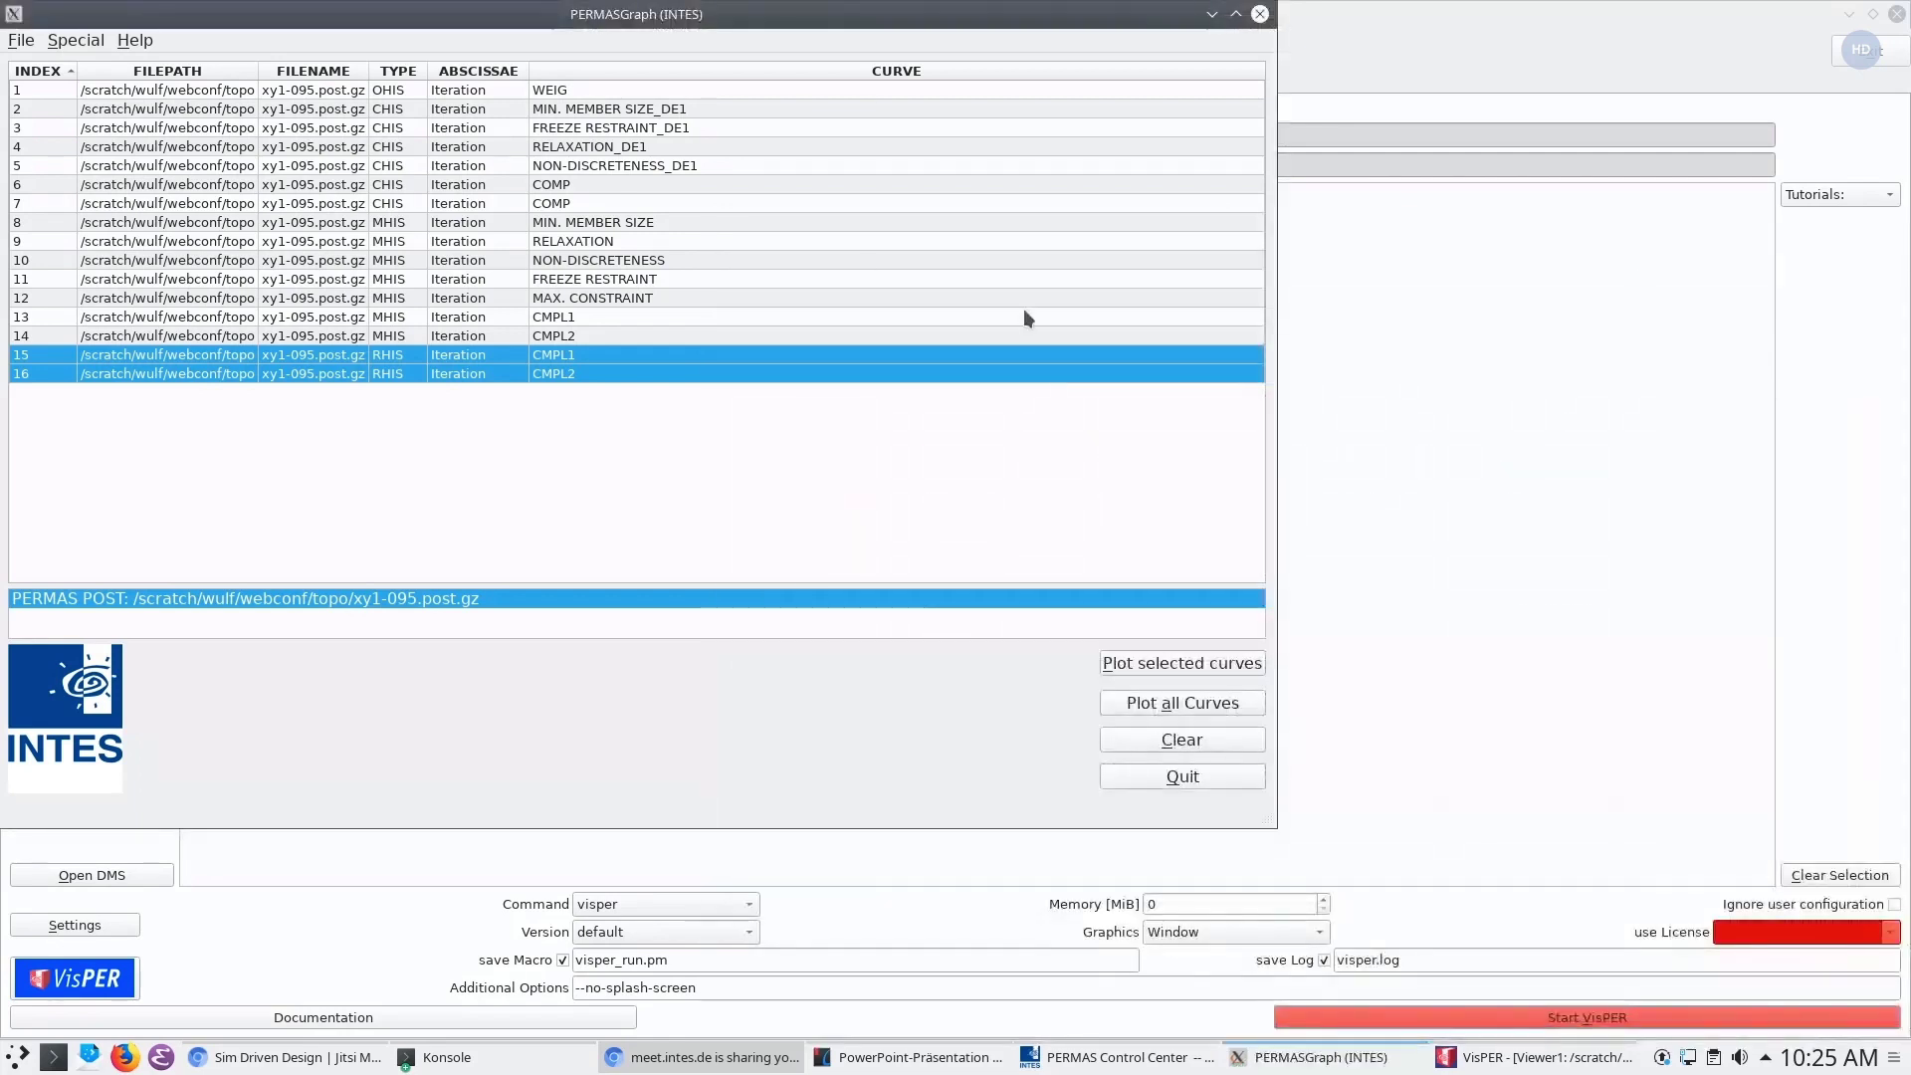
Plot the NON-DISCRETENESS_DE1 history over the iterations, and close the plot and PERMASGraph after viewing
left_click(642, 169)
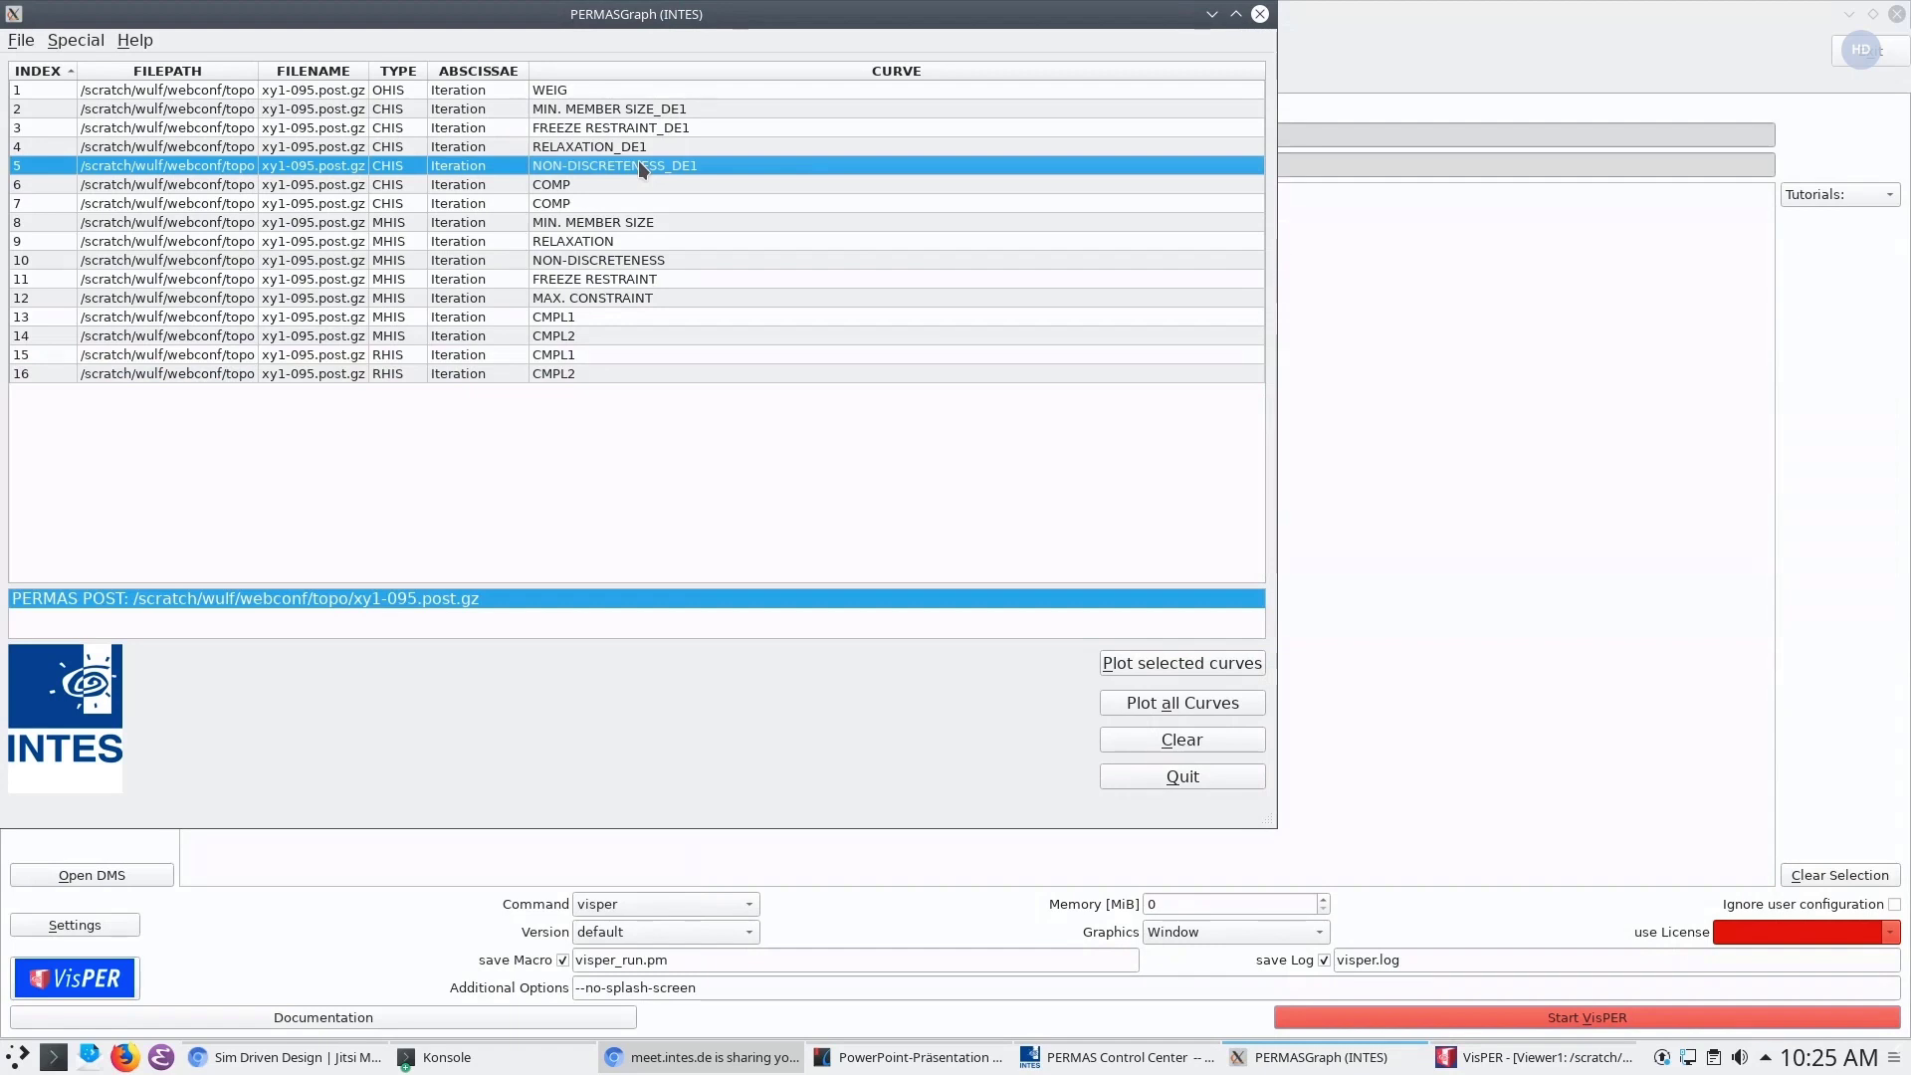
left_click(1140, 665)
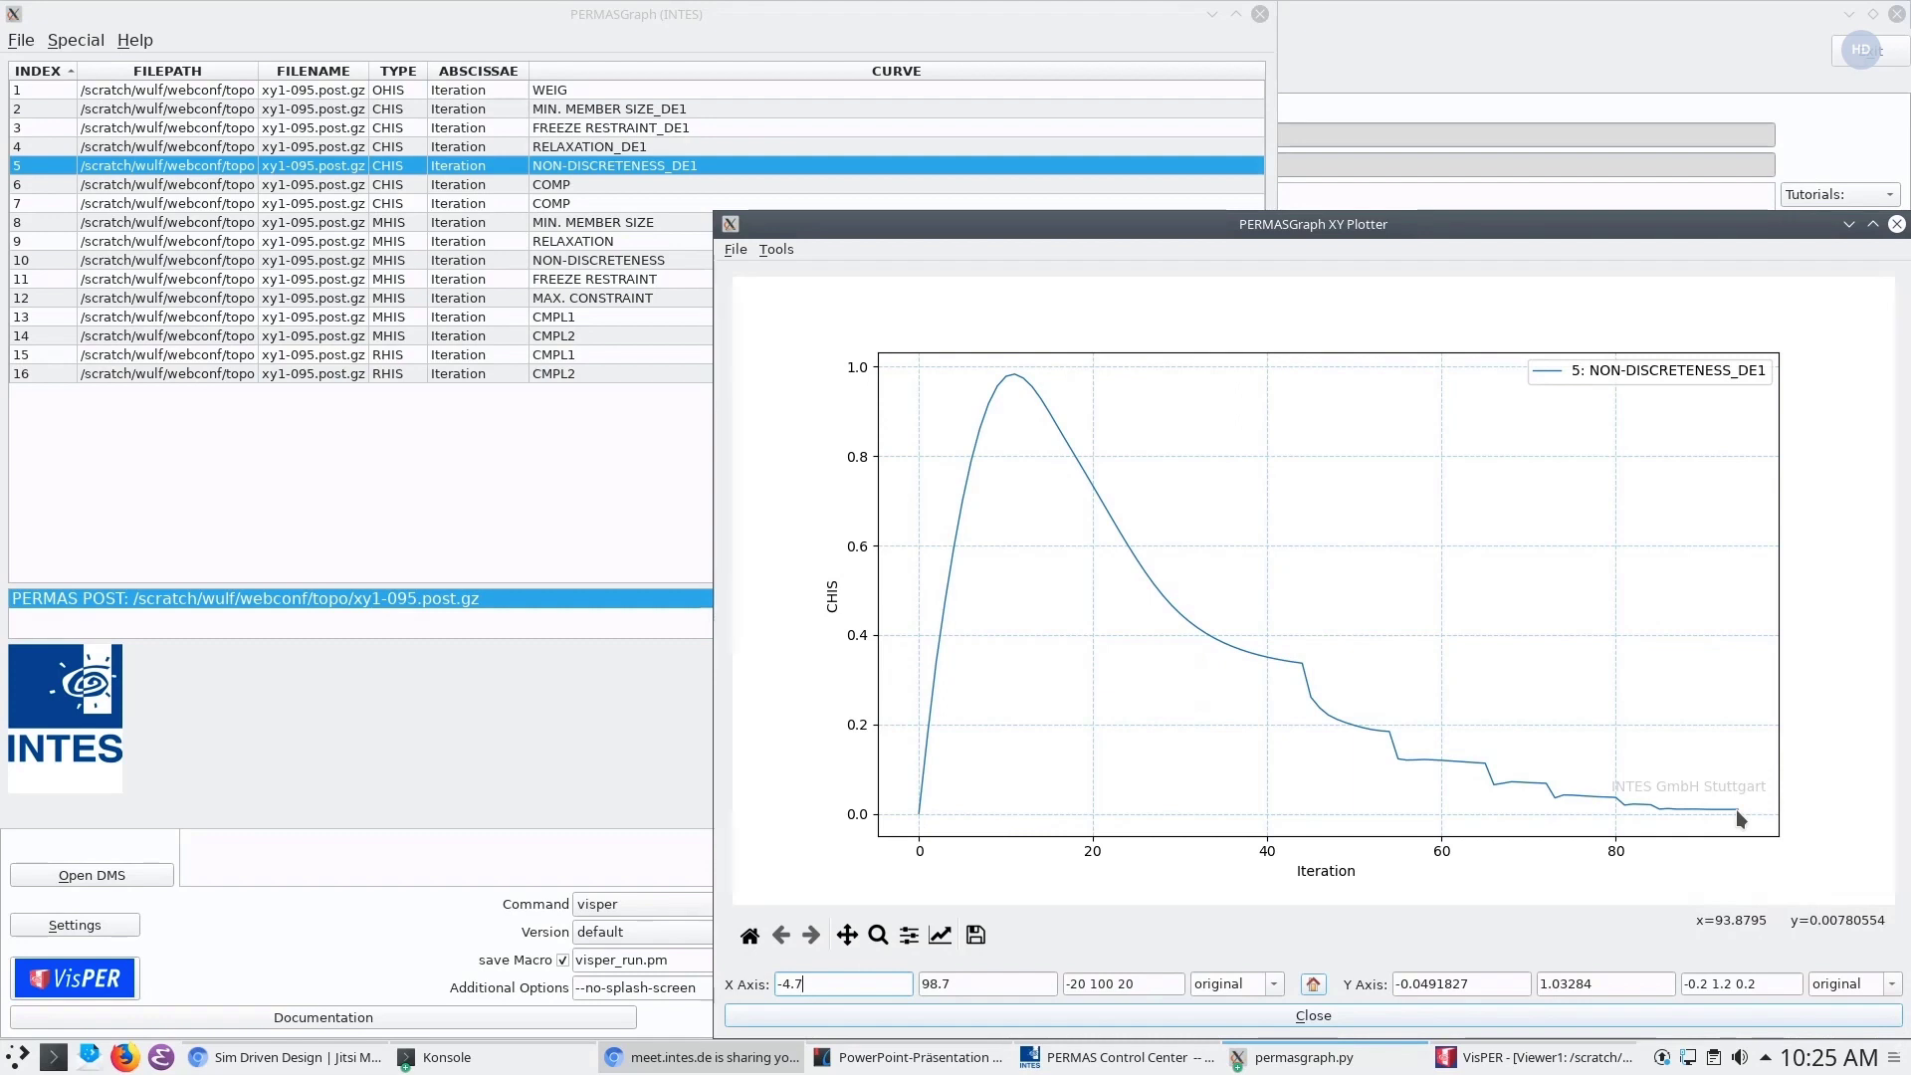
left_click(1897, 225)
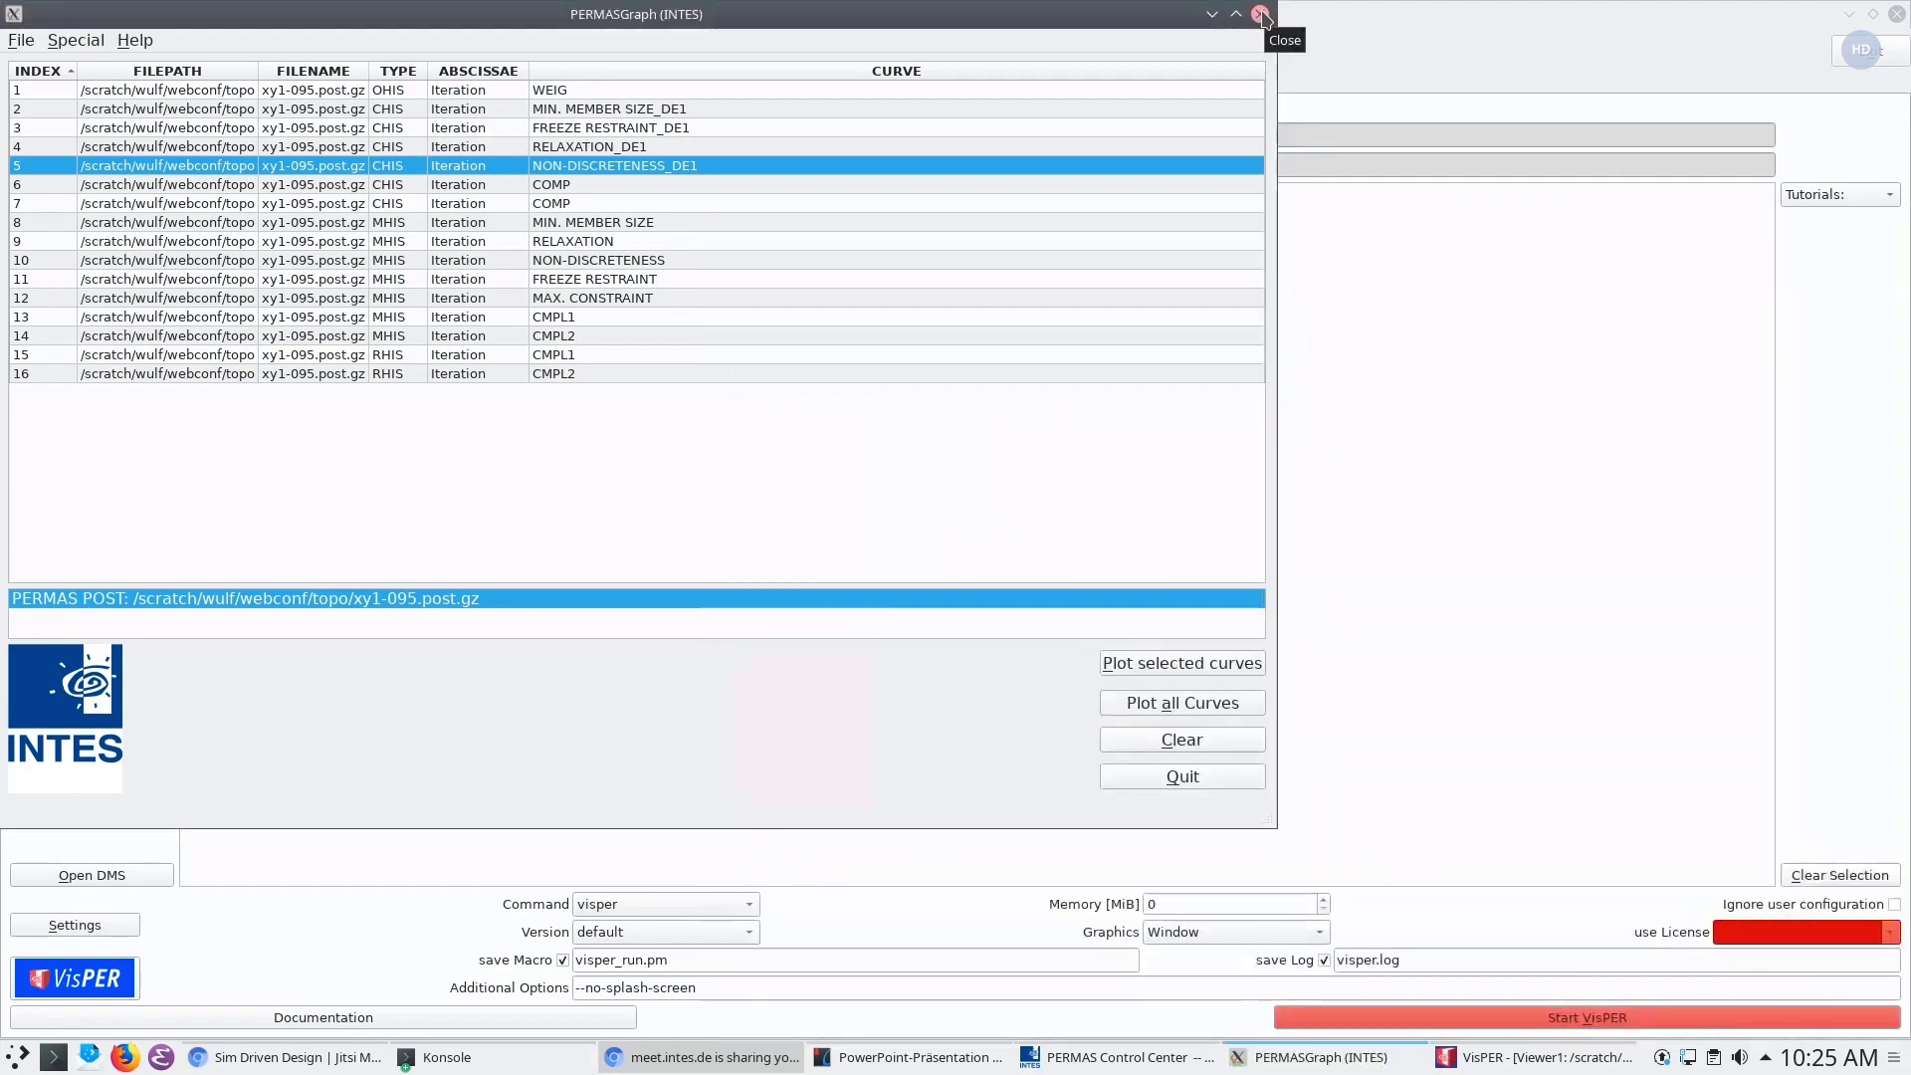
left_click(1260, 15)
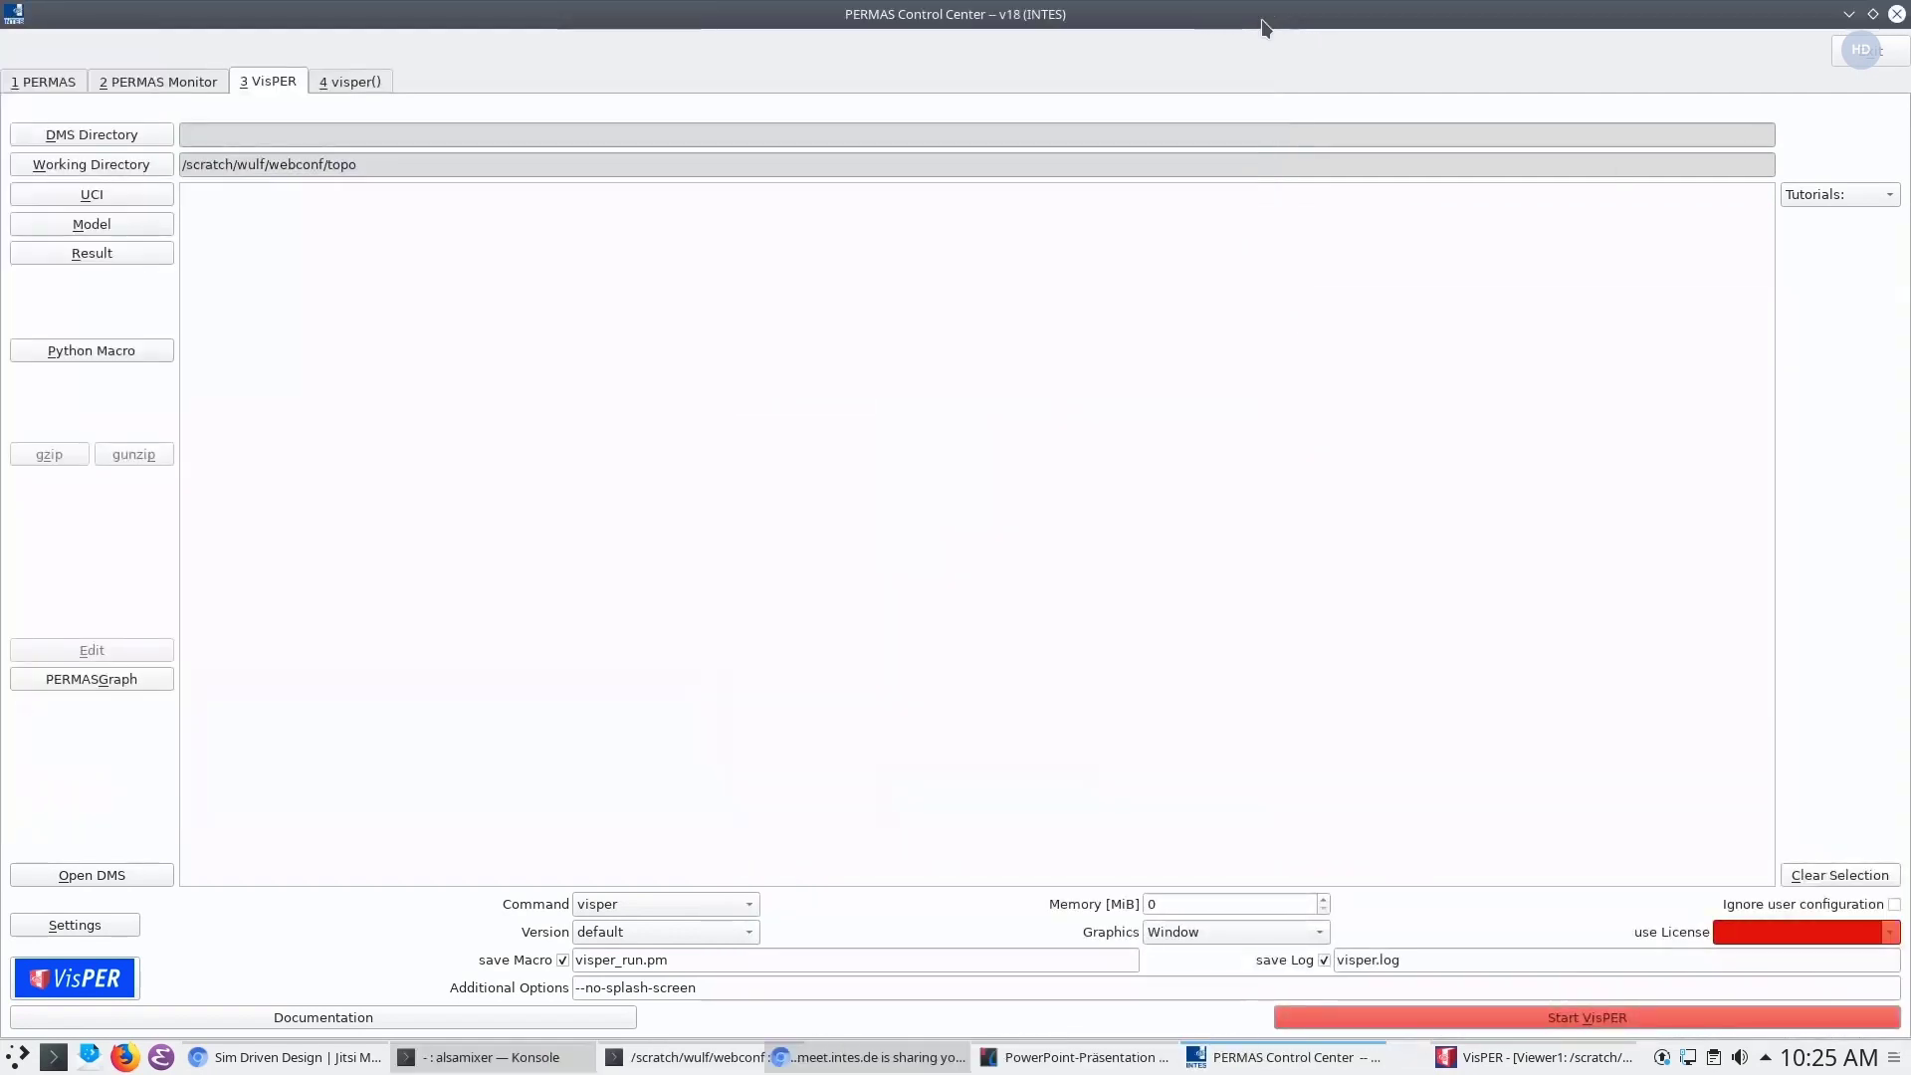
Switch to VisPER and display the Efratio result as a scalar plot on the model
left_click(1496, 1065)
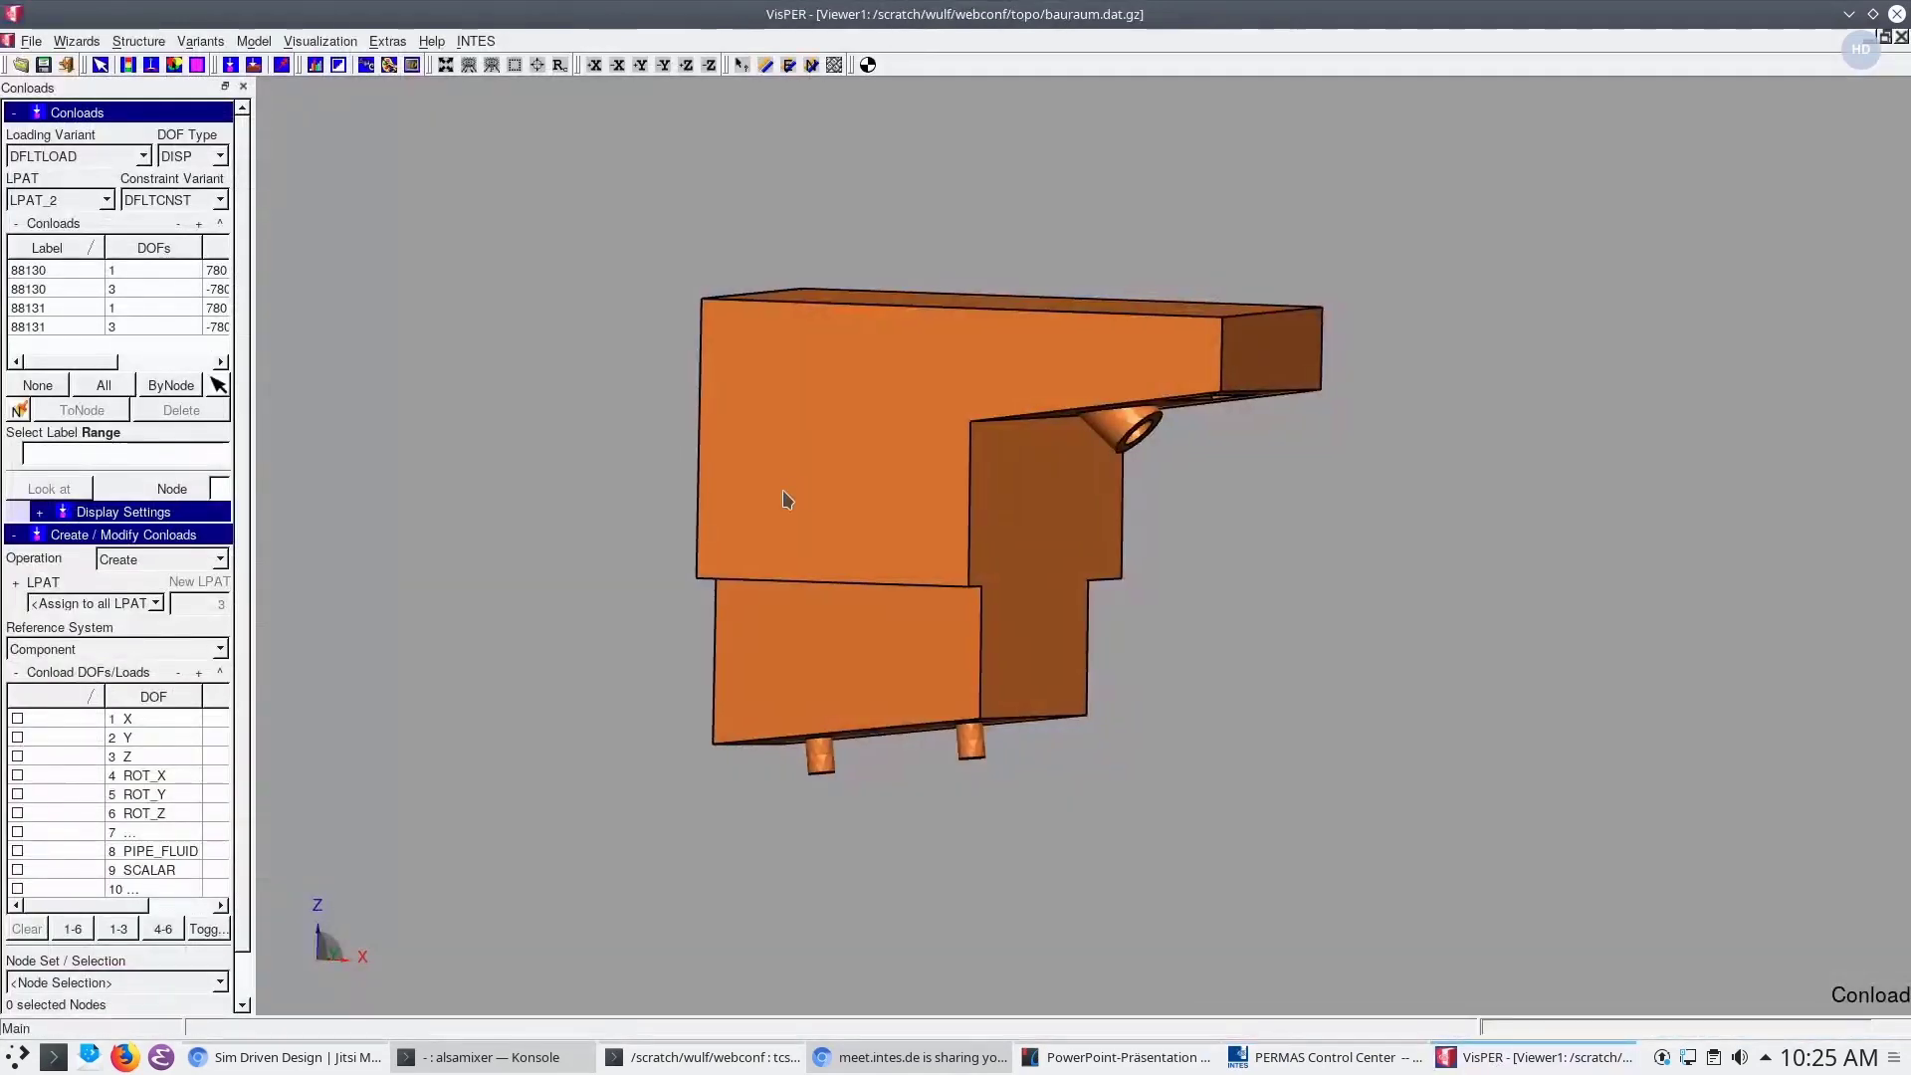
middle_click_drag(834, 482, 912, 548)
middle_click_drag(837, 401, 588, 388)
left_click(80, 45)
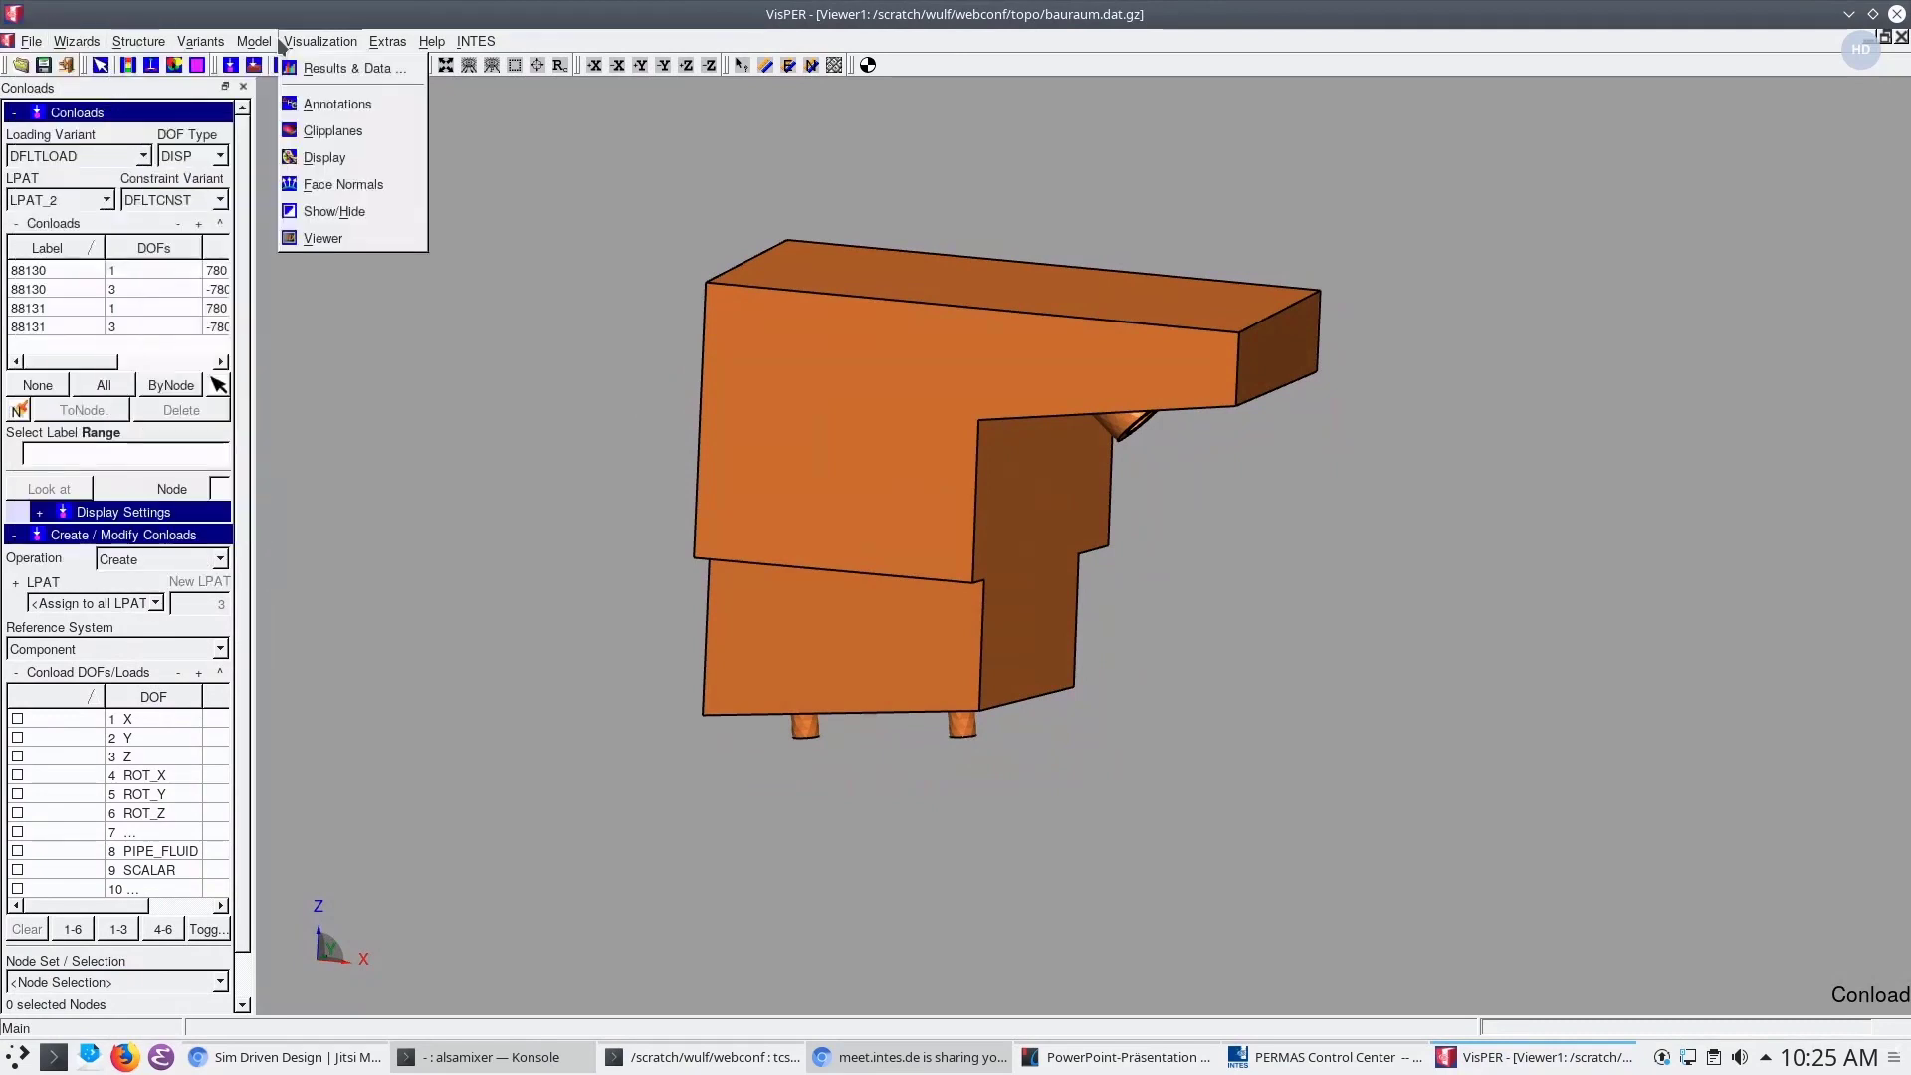
left_click(317, 70)
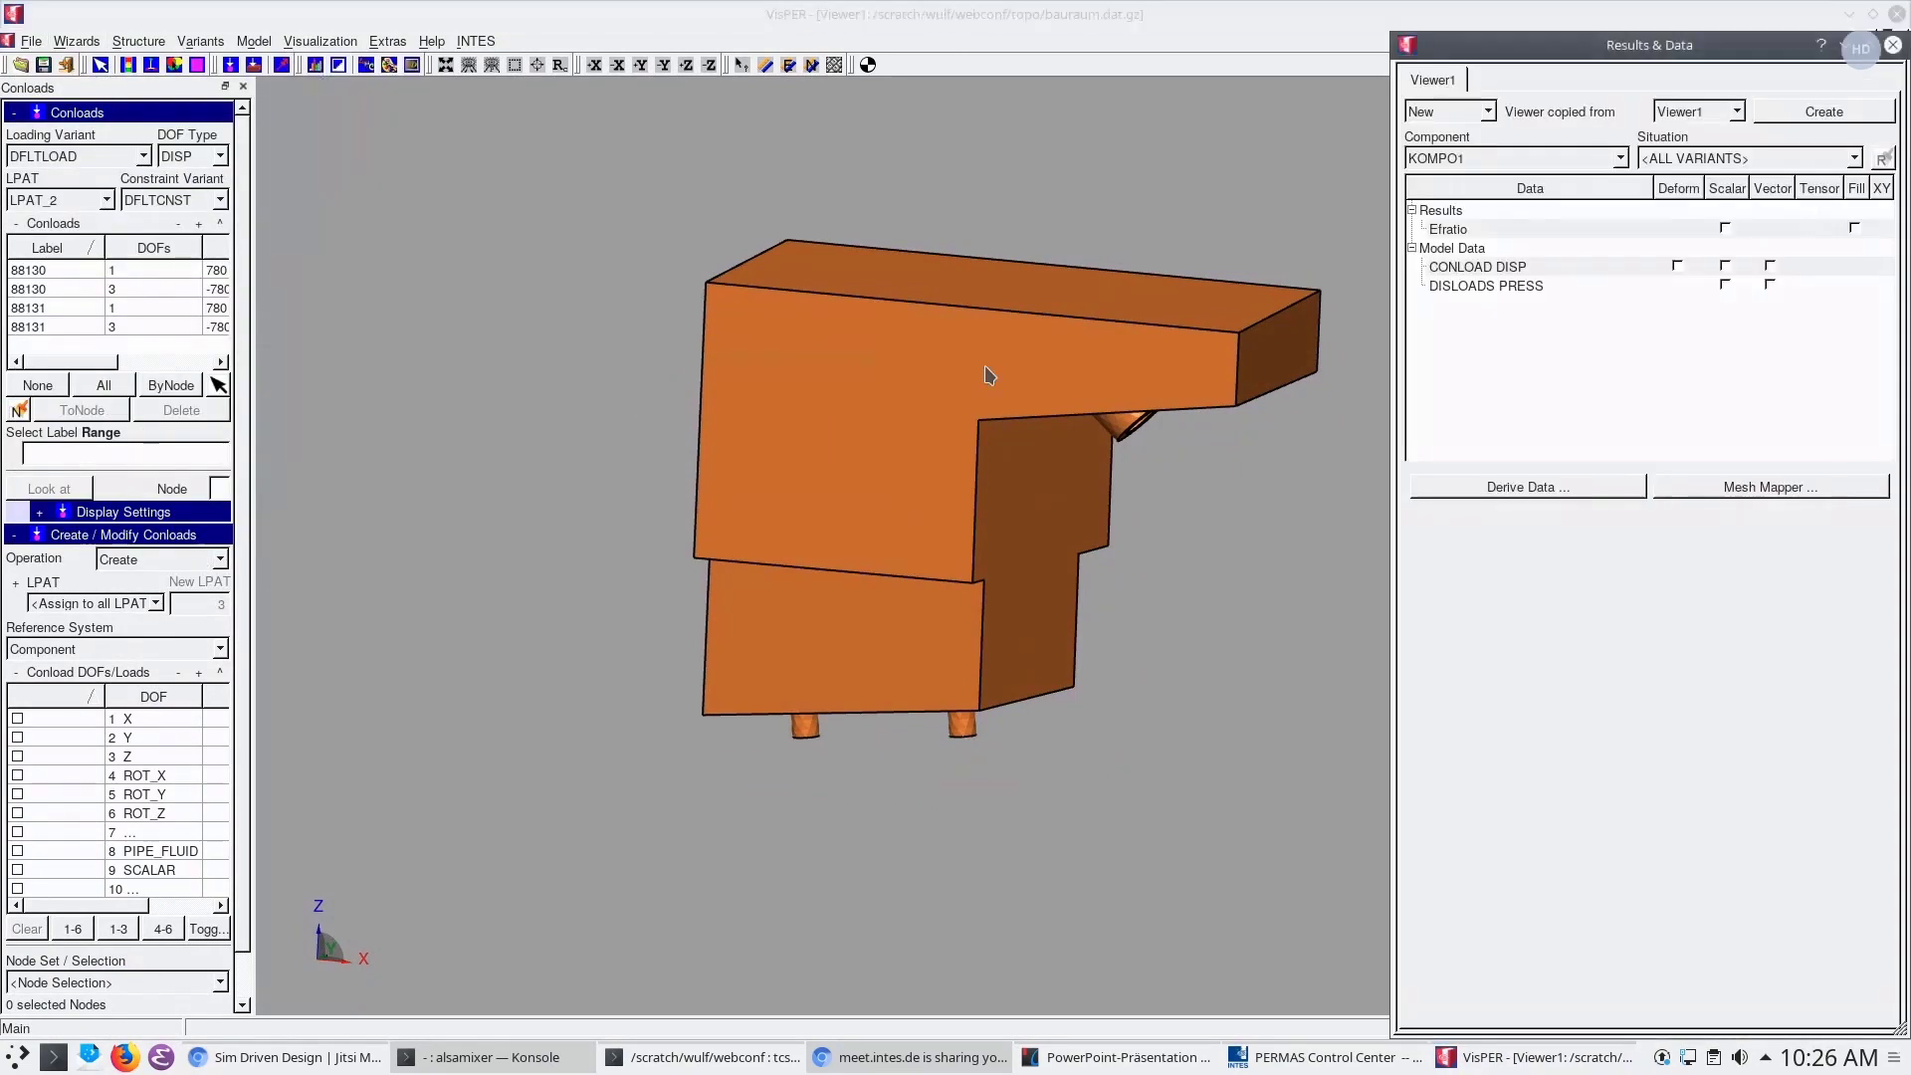
left_click_drag(985, 462, 977, 511)
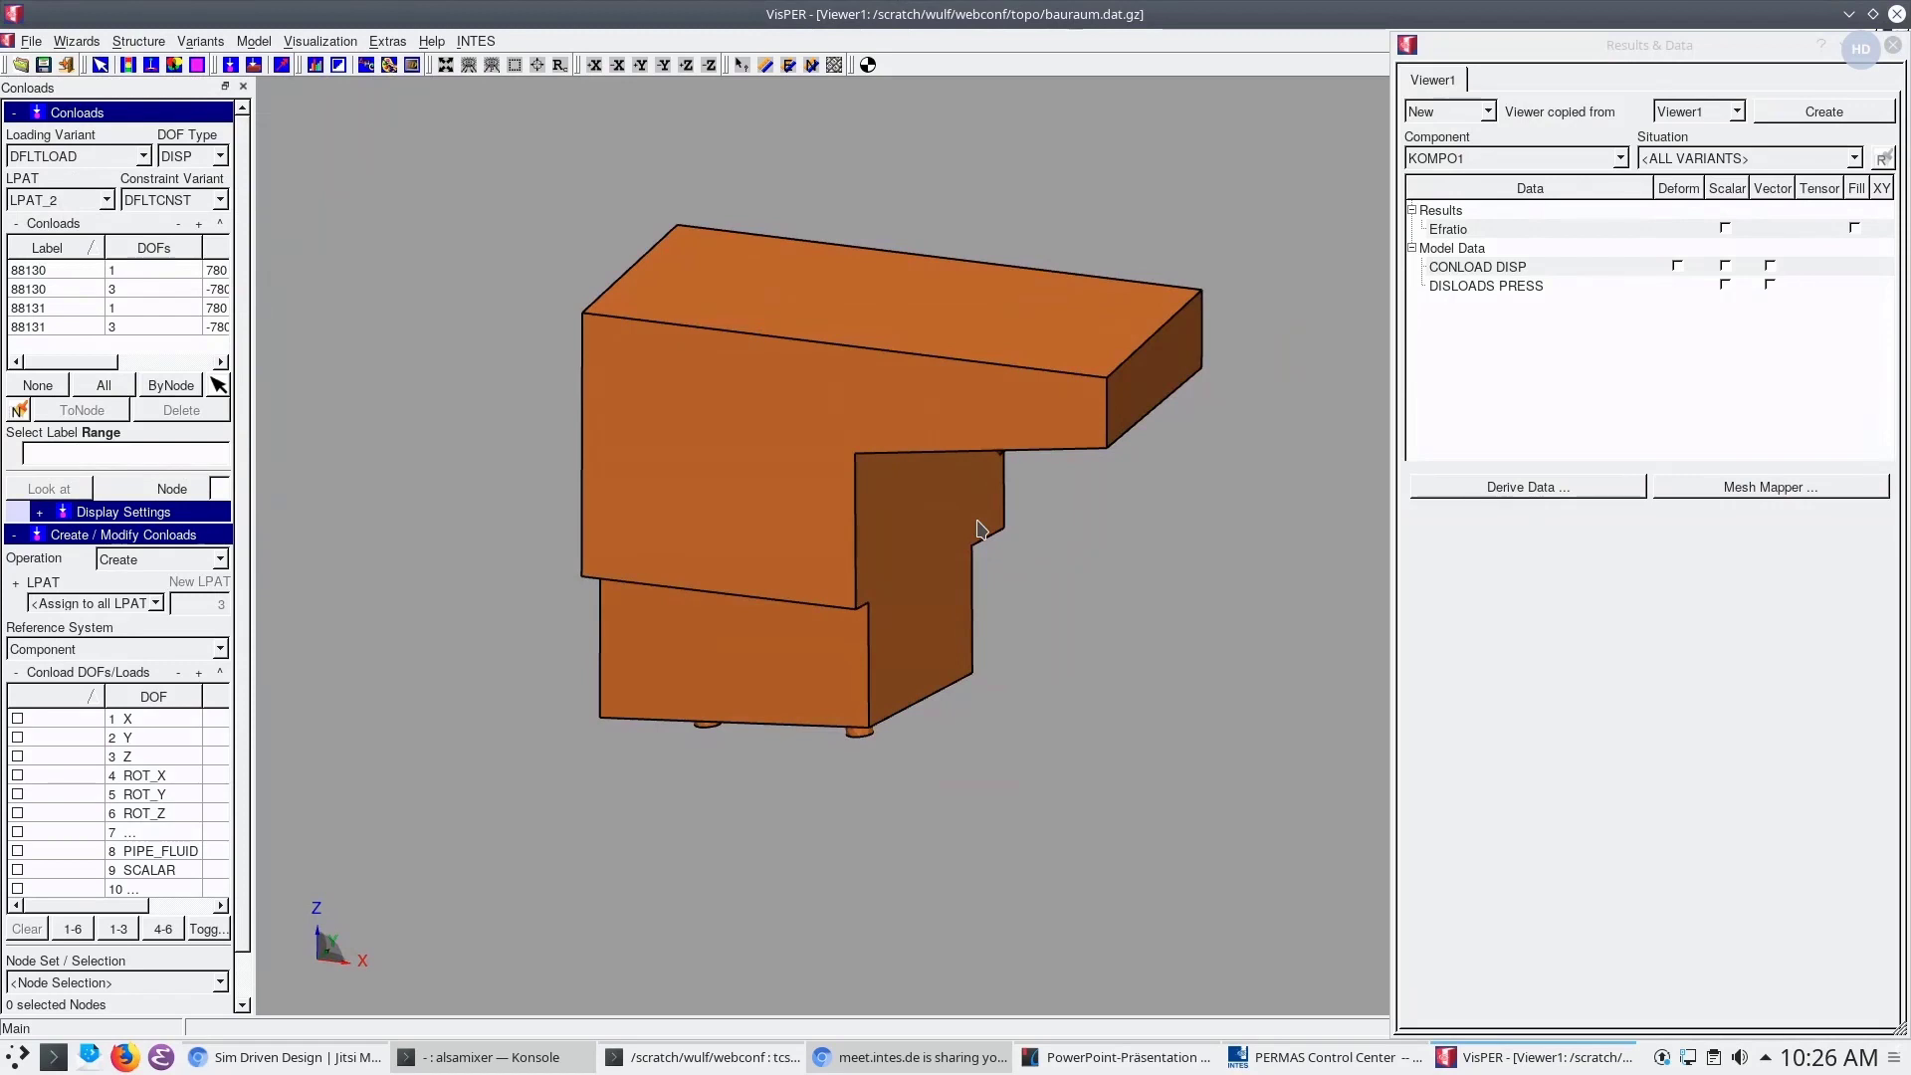
left_click(1727, 234)
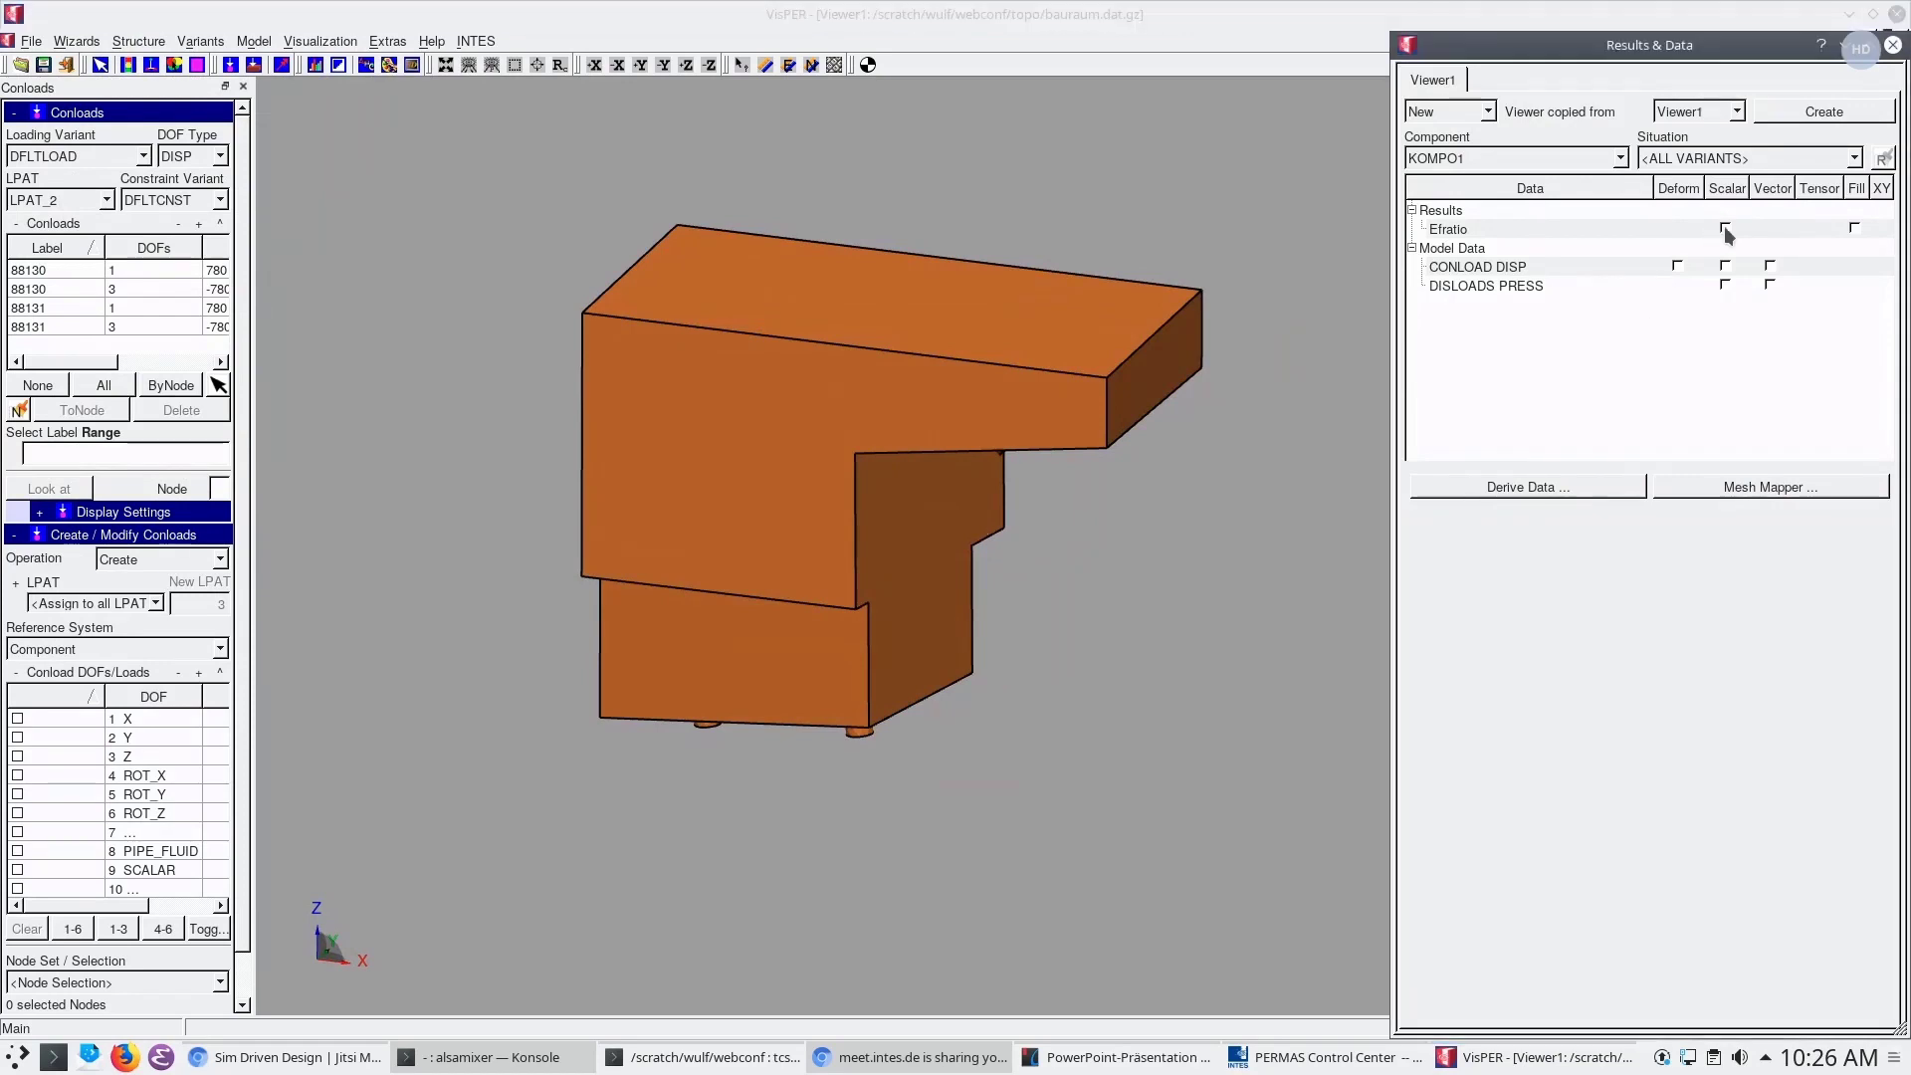
left_click(1728, 234)
left_click(901, 655)
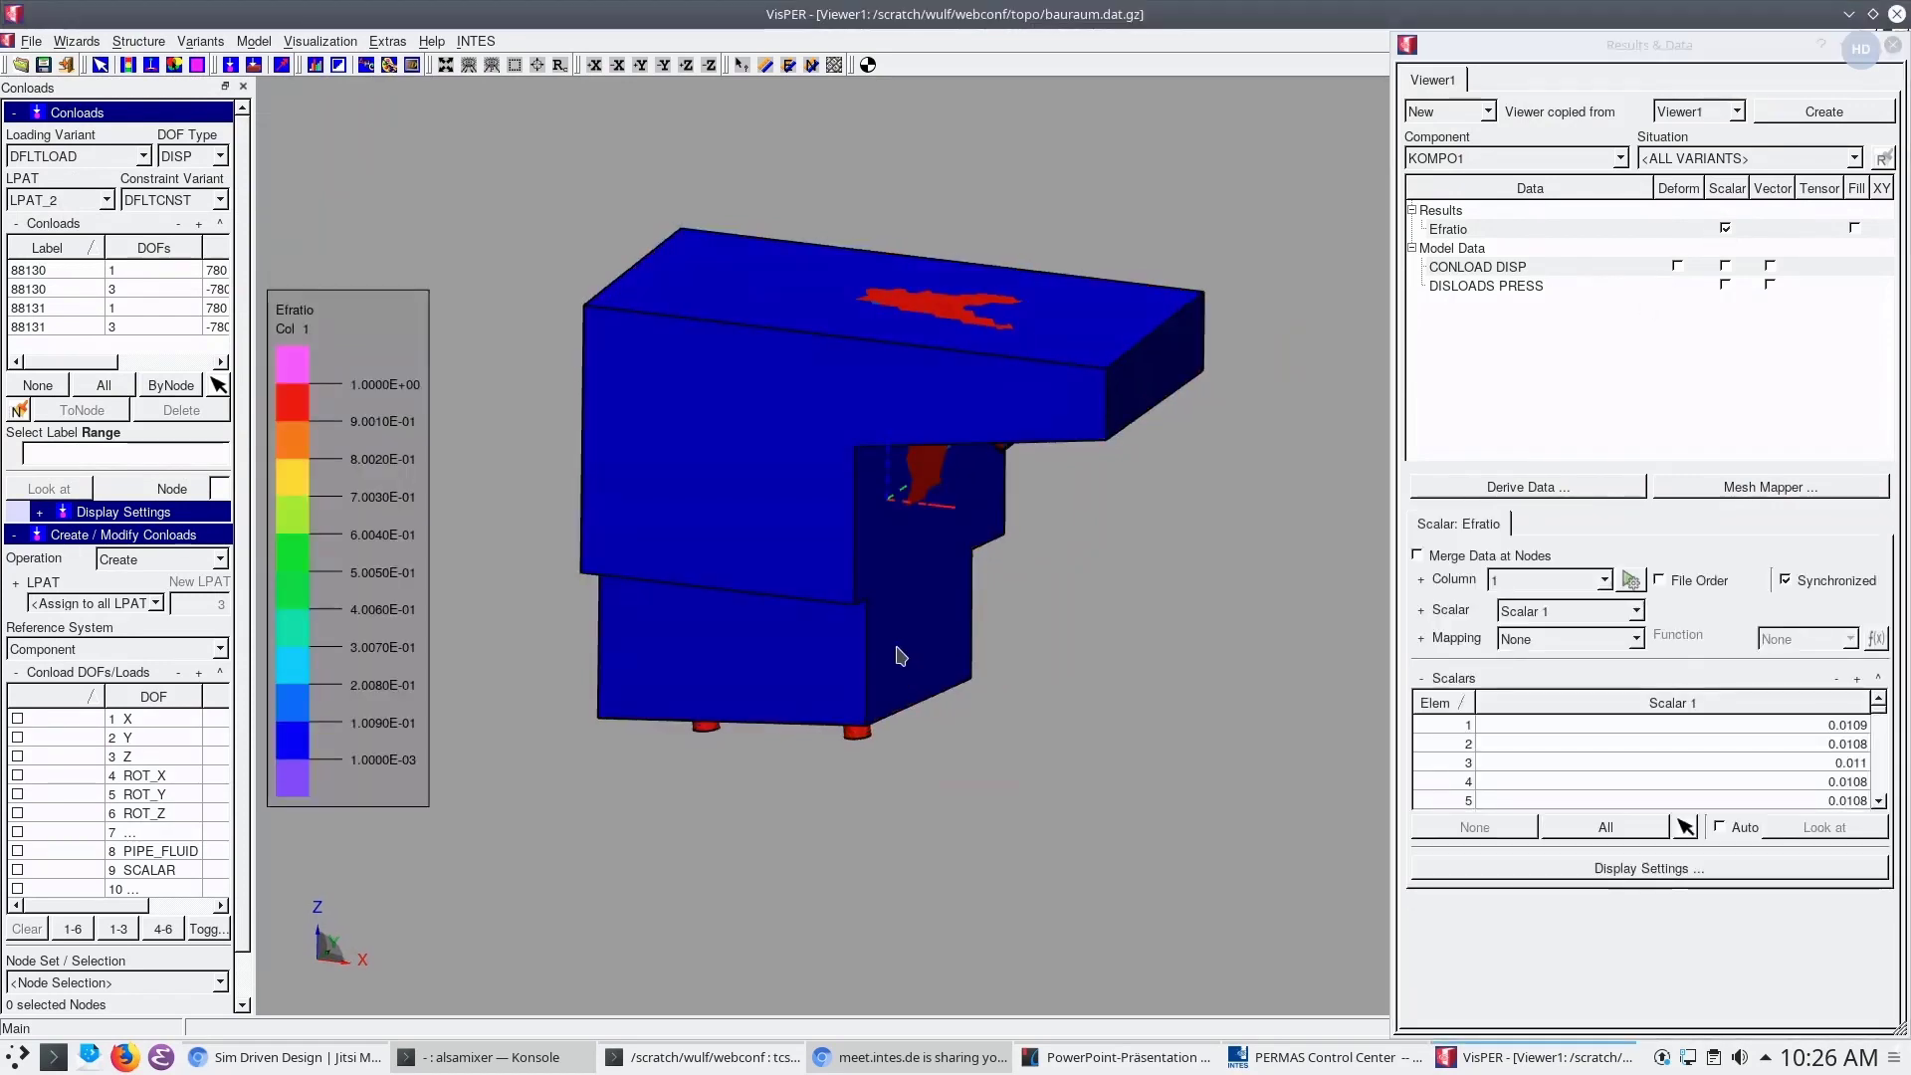
left_click_drag(900, 655, 959, 570)
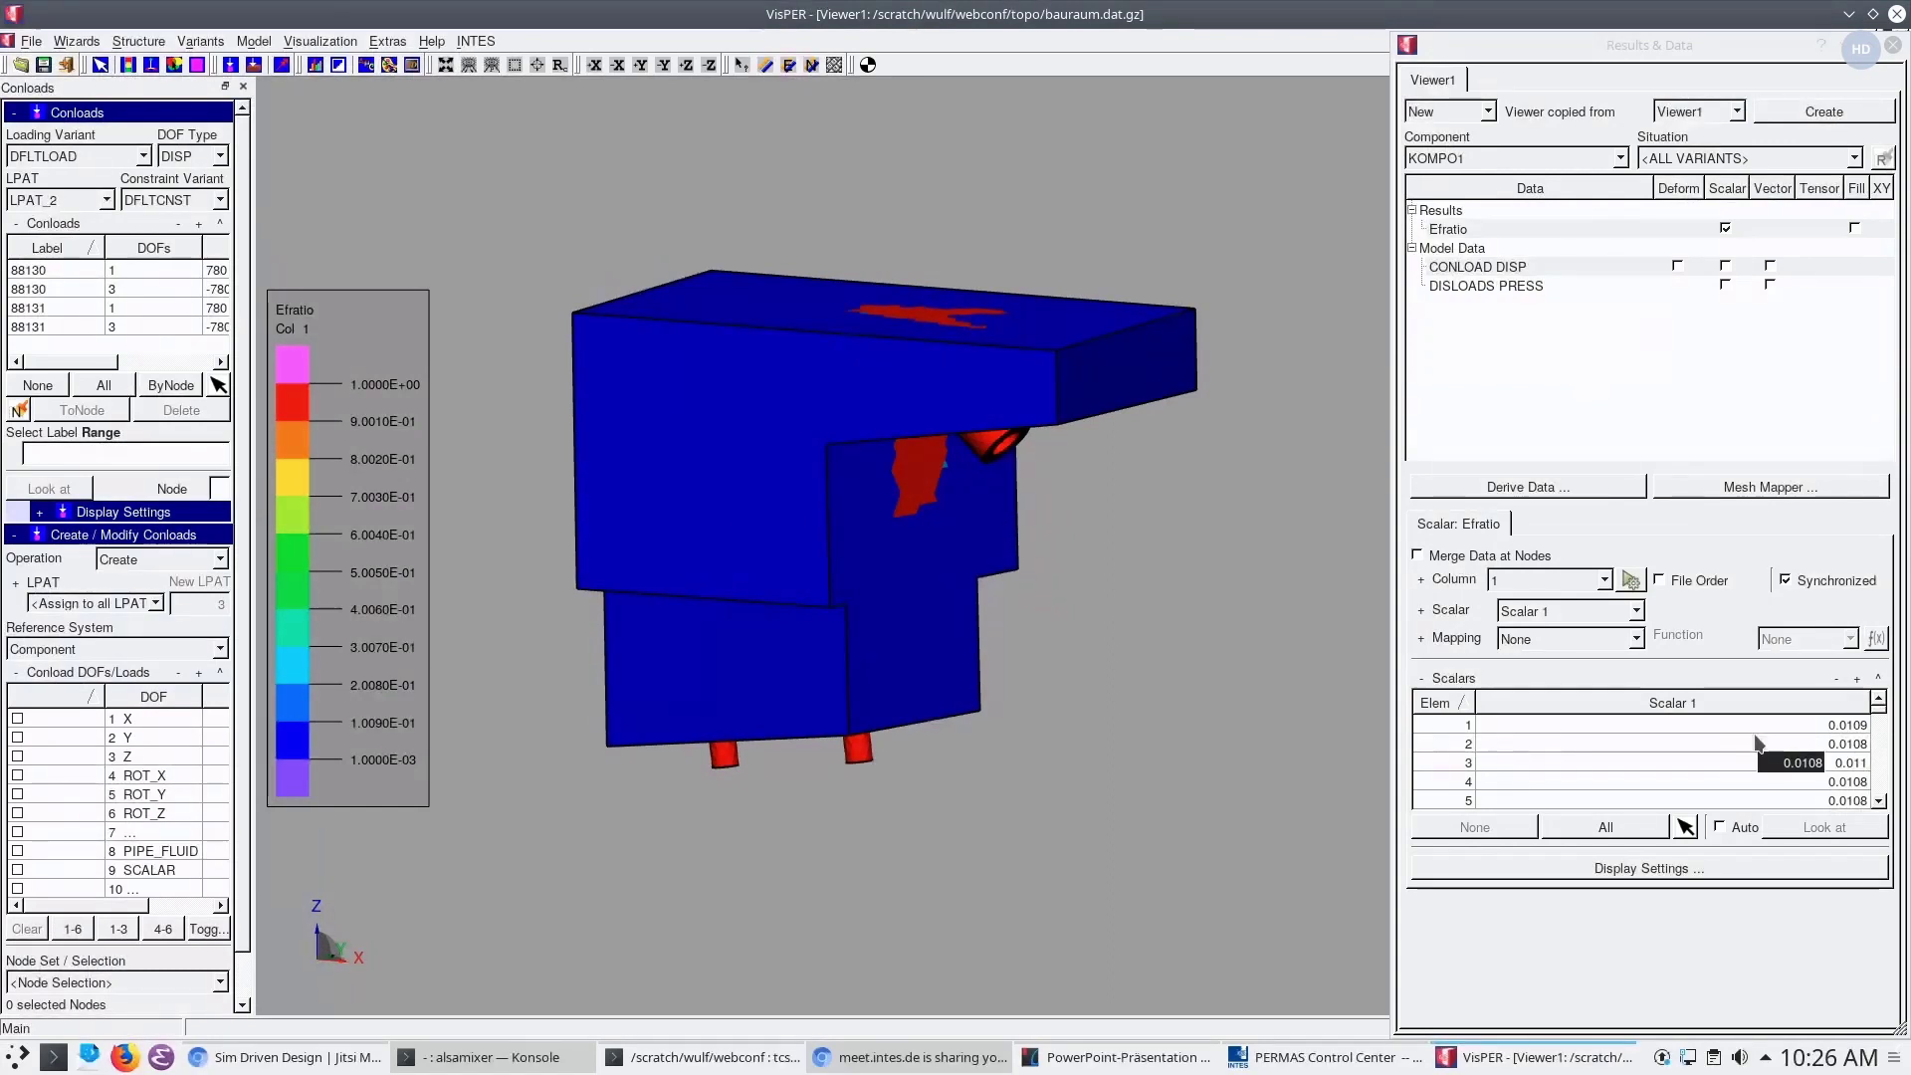
right_click(1693, 744)
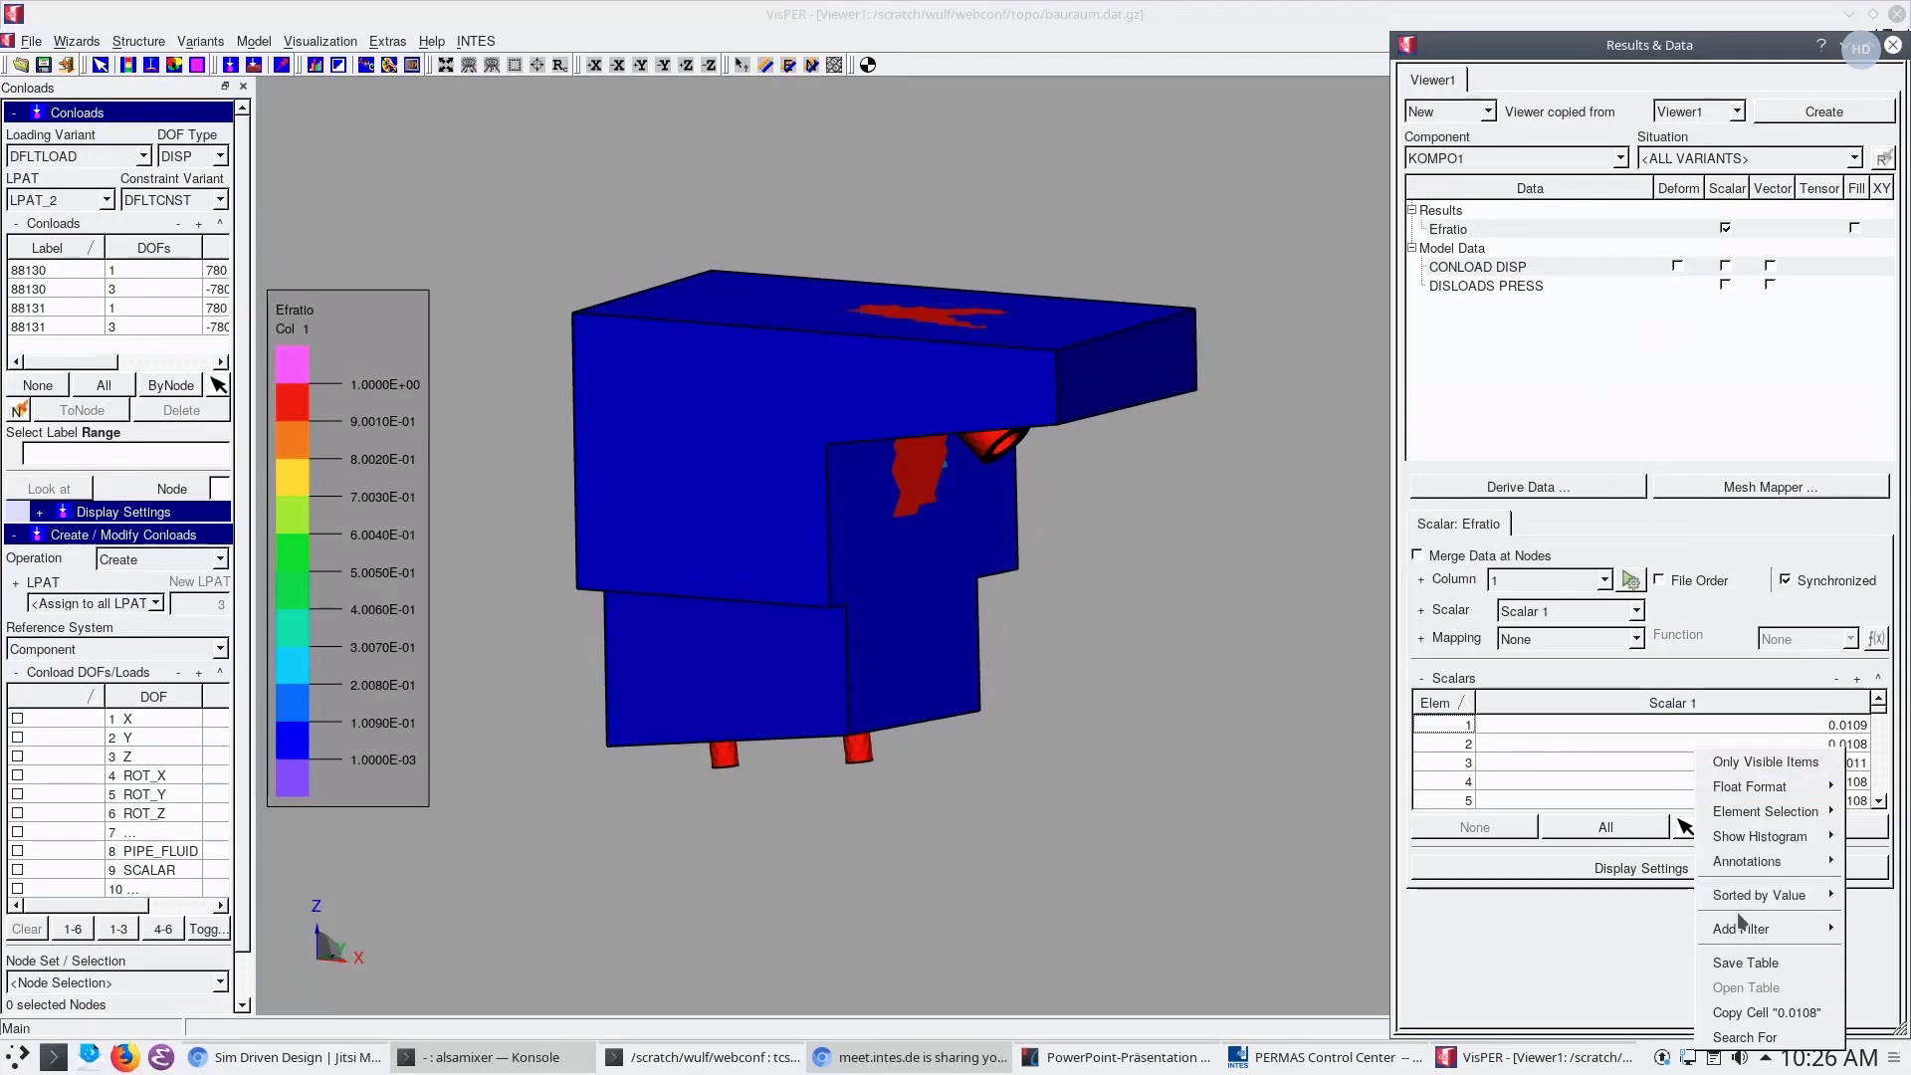
mouse_move(1751, 929)
left_click(1675, 931)
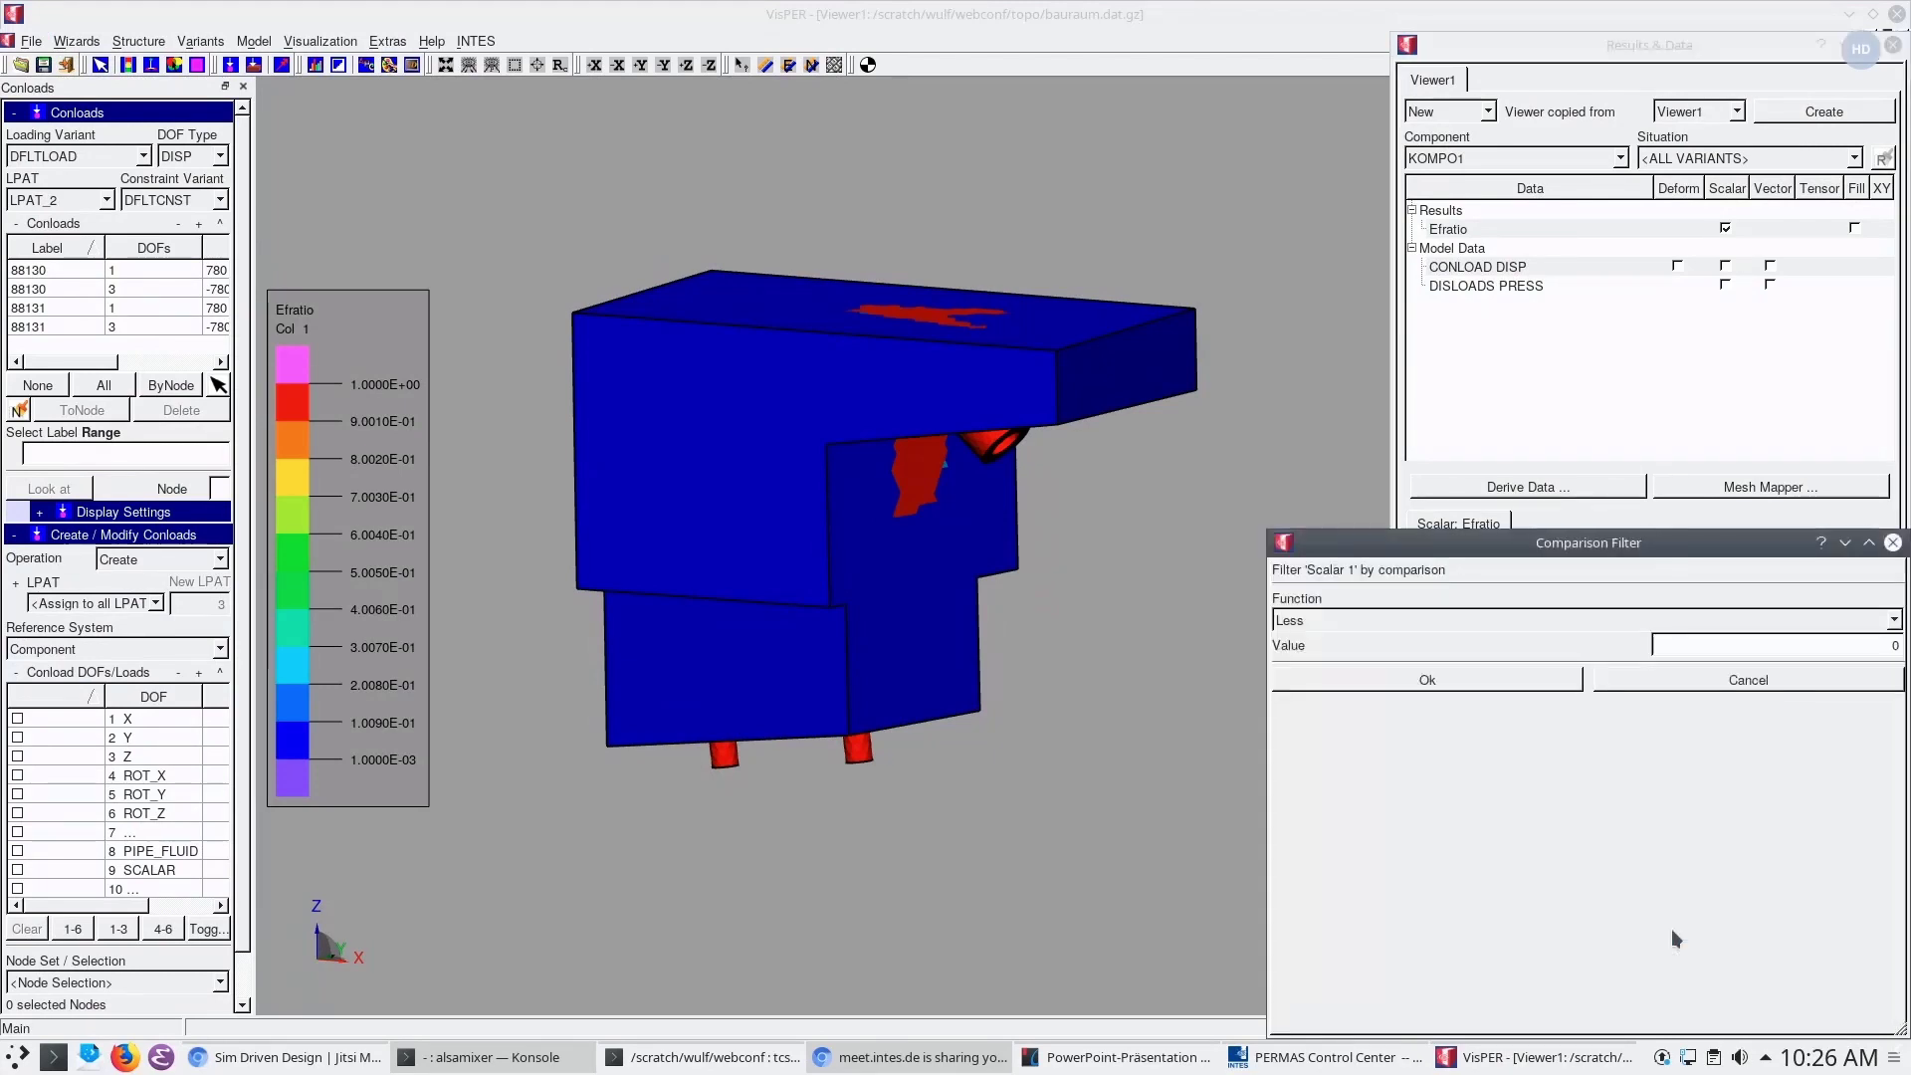
left_click(1812, 619)
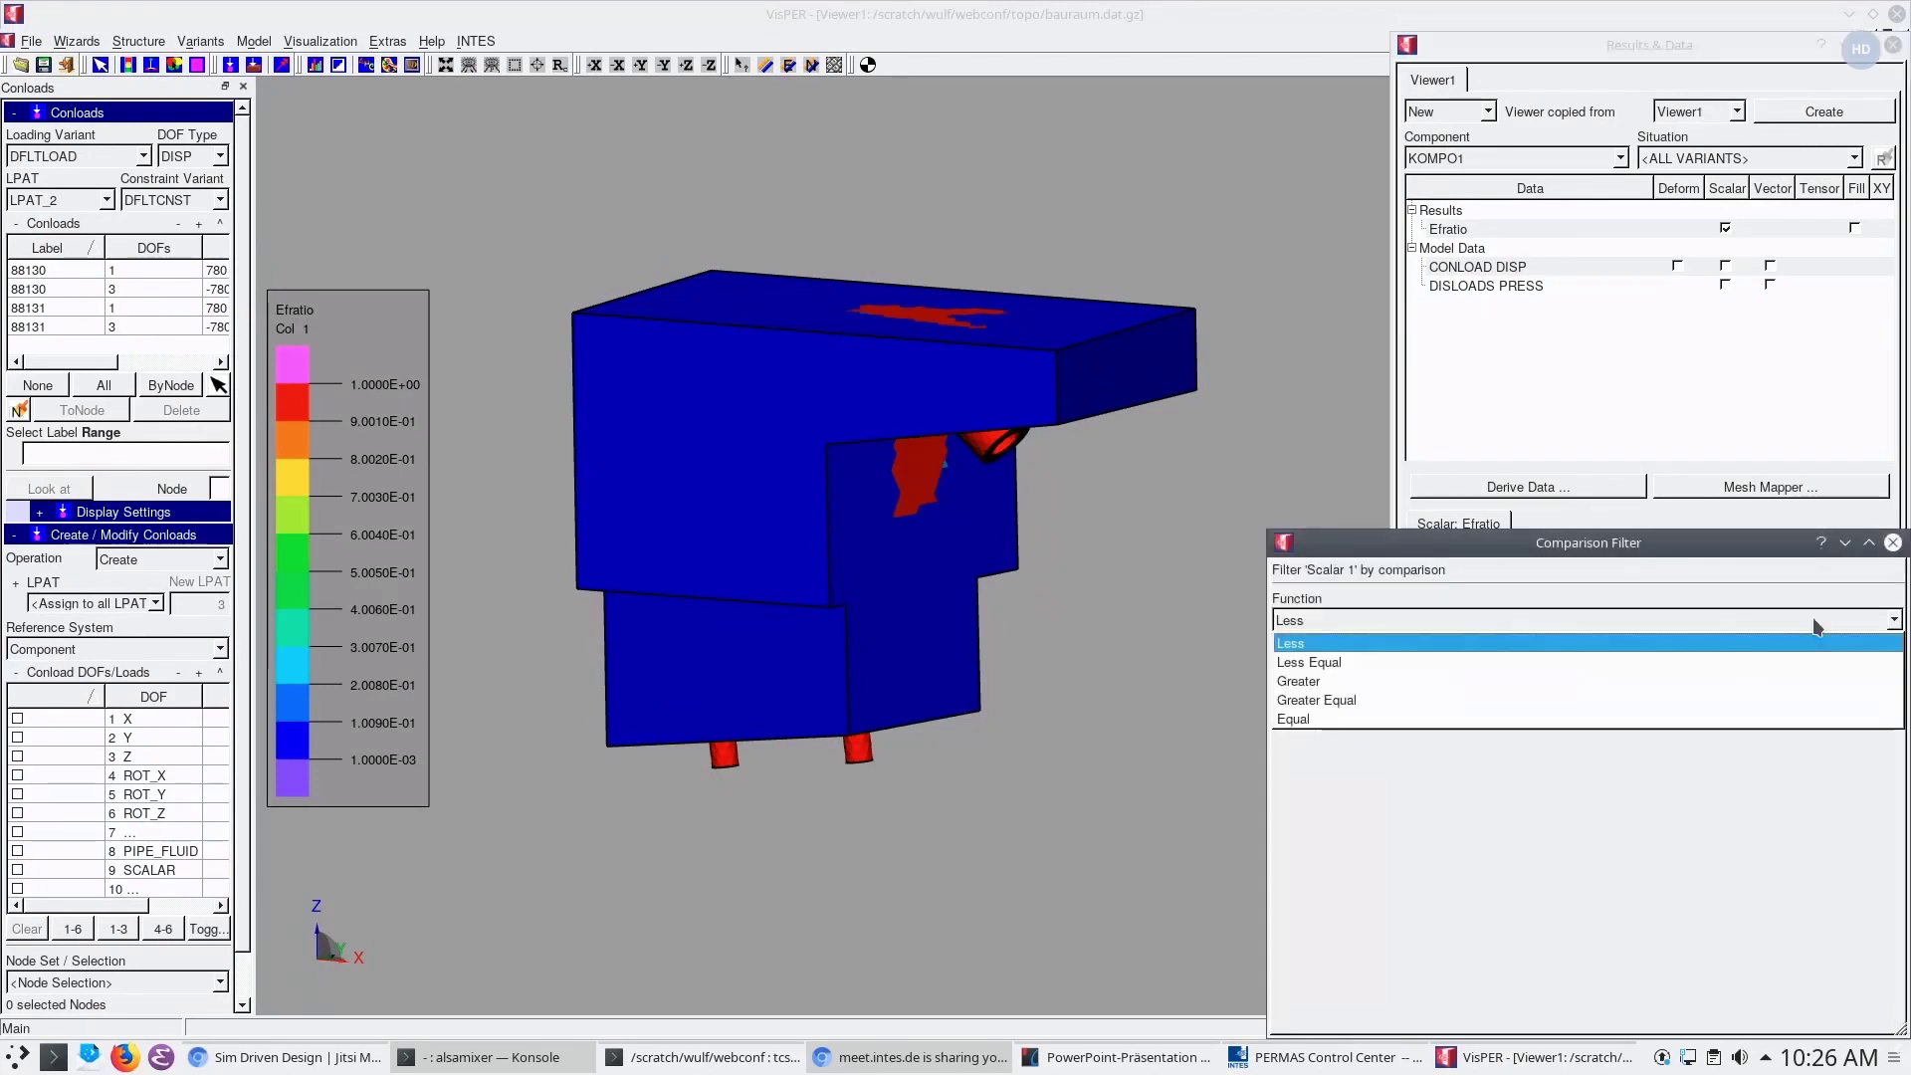
left_click(1796, 681)
left_click(1894, 644)
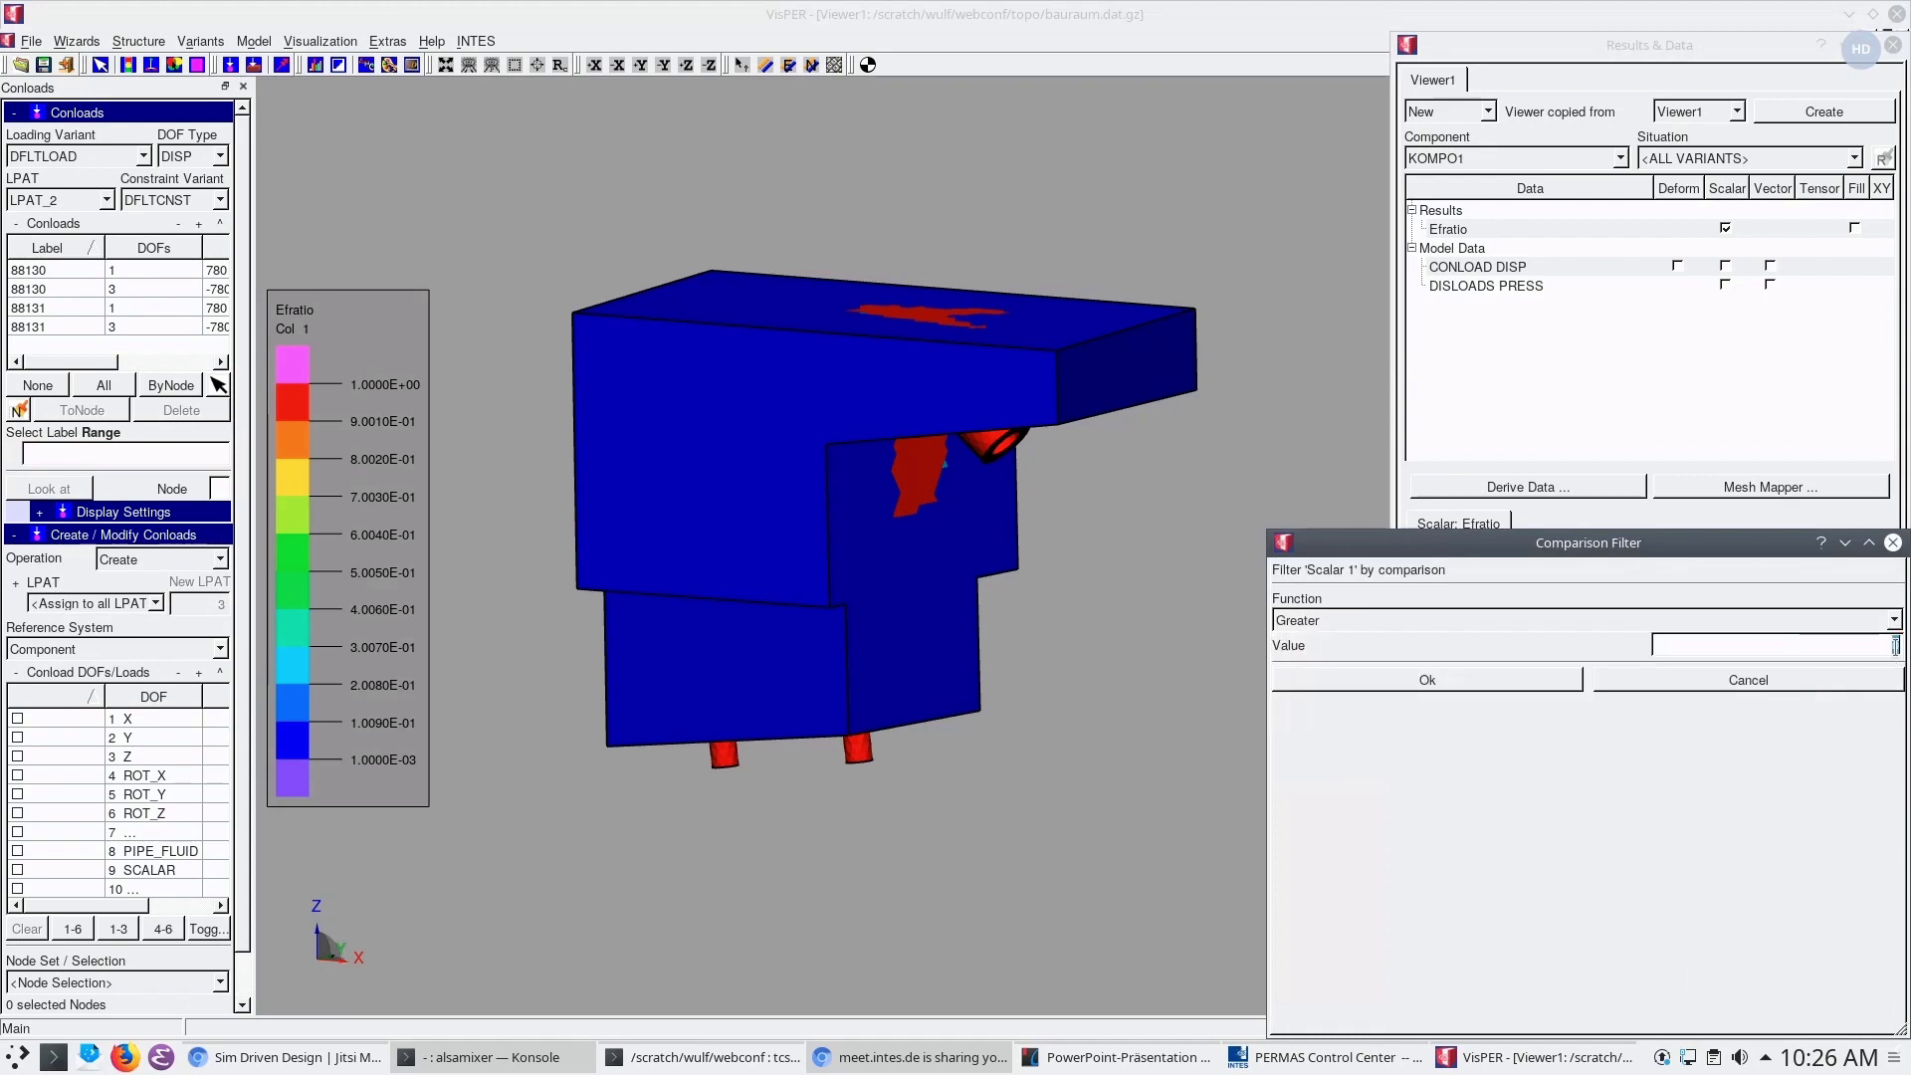
key("BackSpace")
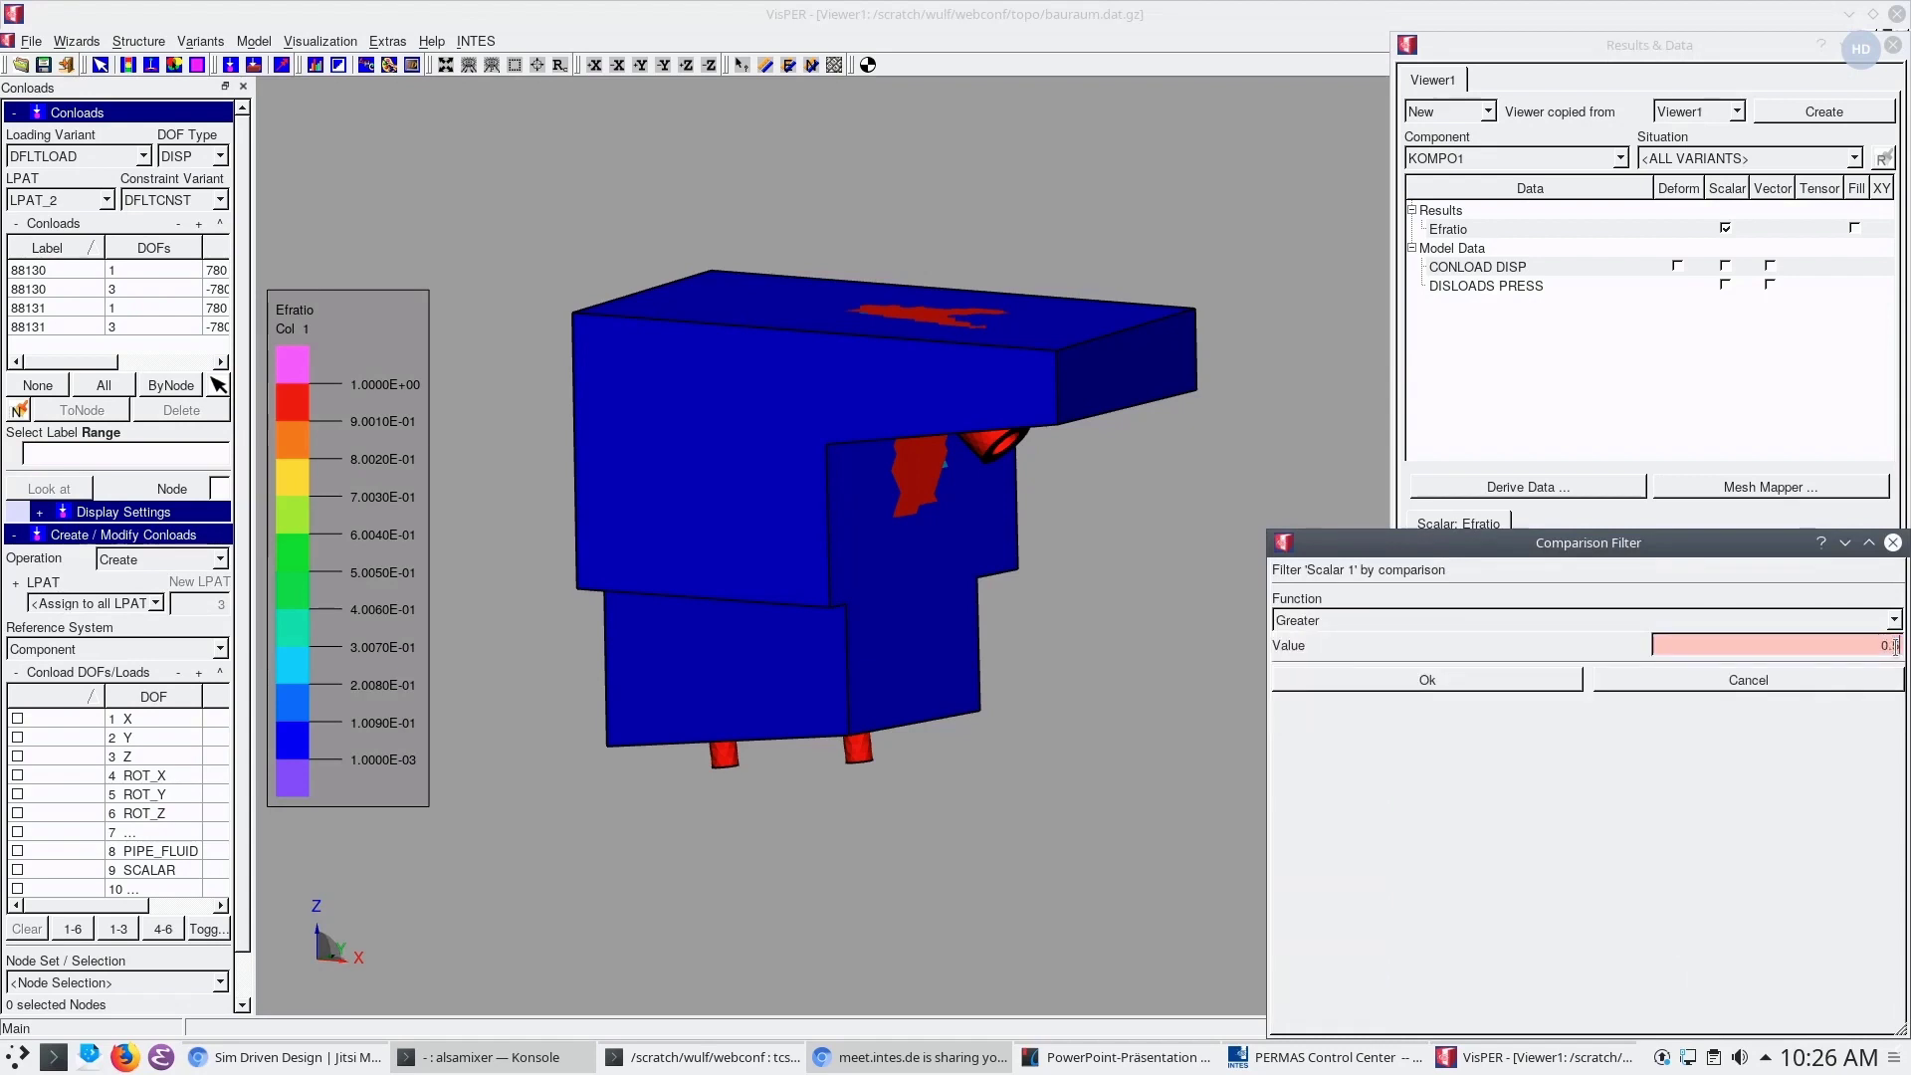
type("5")
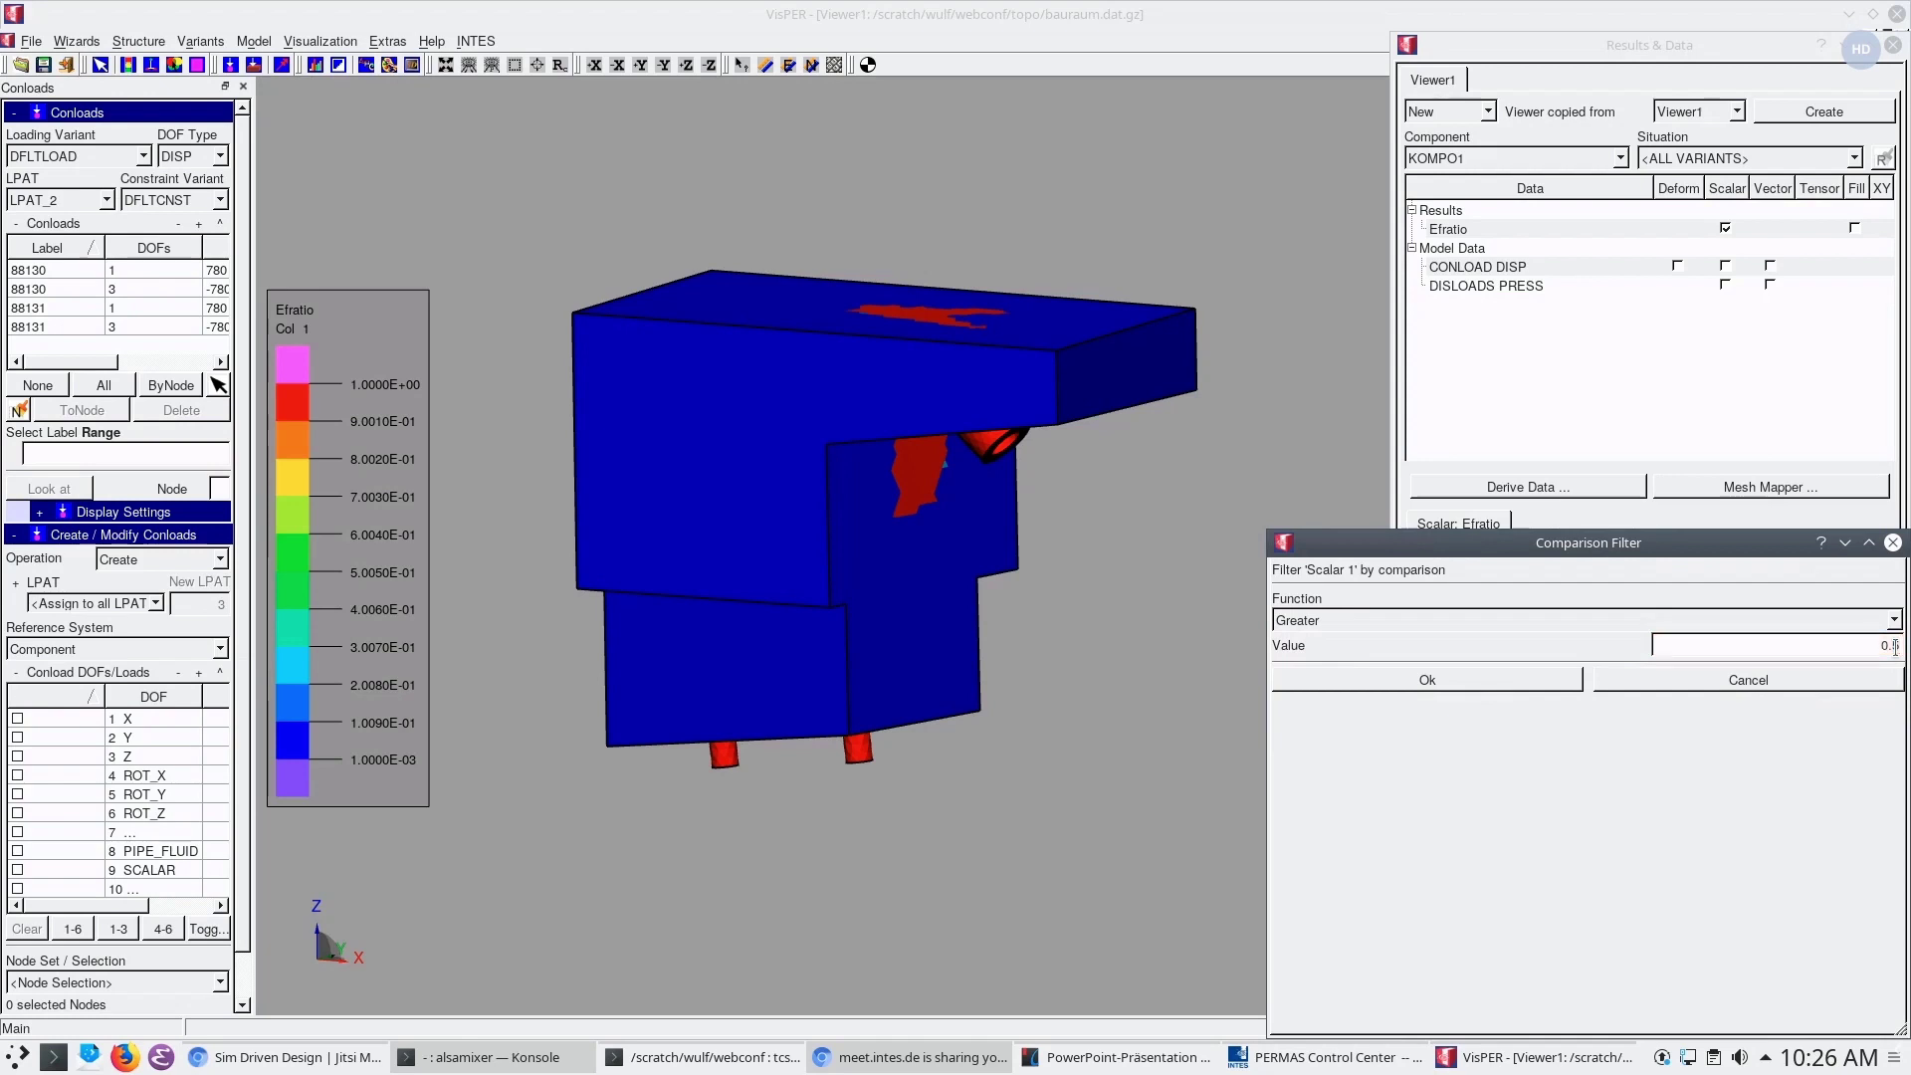
left_click(1742, 682)
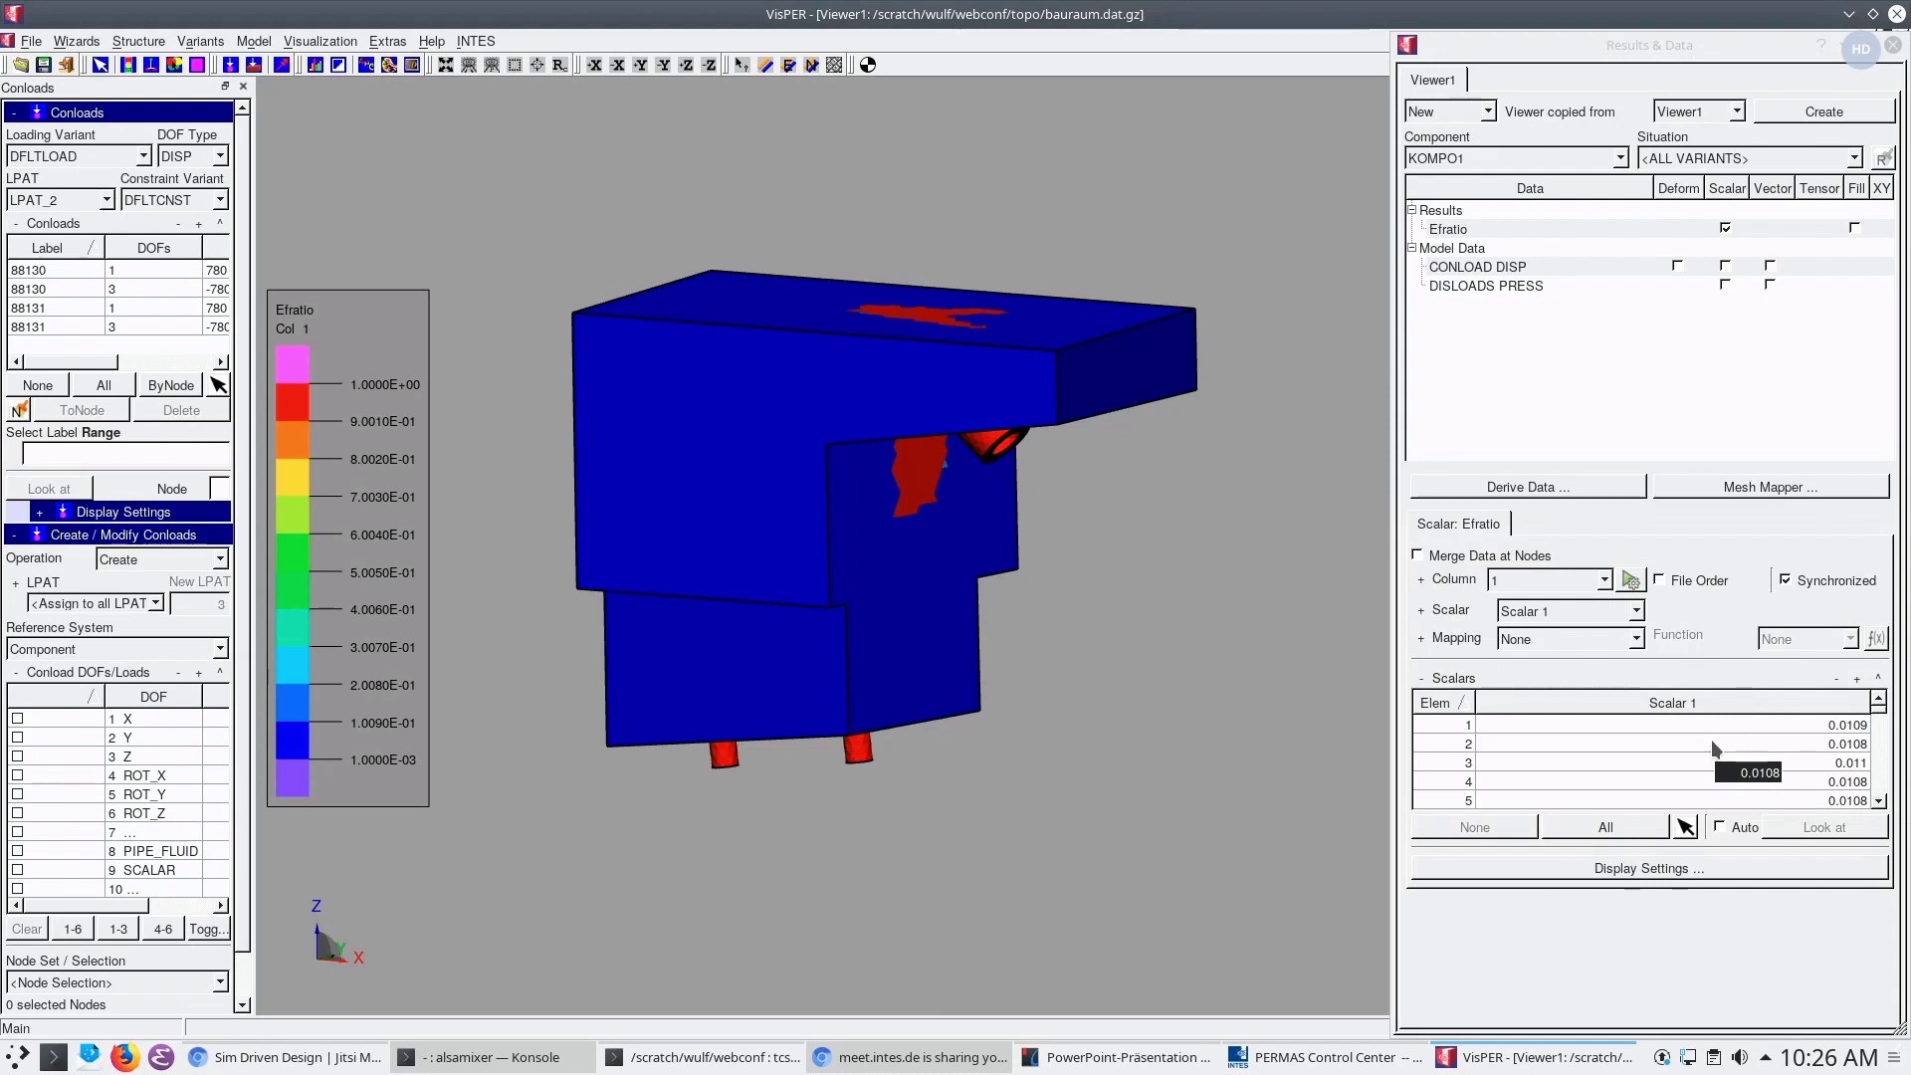
Plot a histogram of the Scalar 1 values from the Efratio table, and close the plot after viewing
right_click(1711, 741)
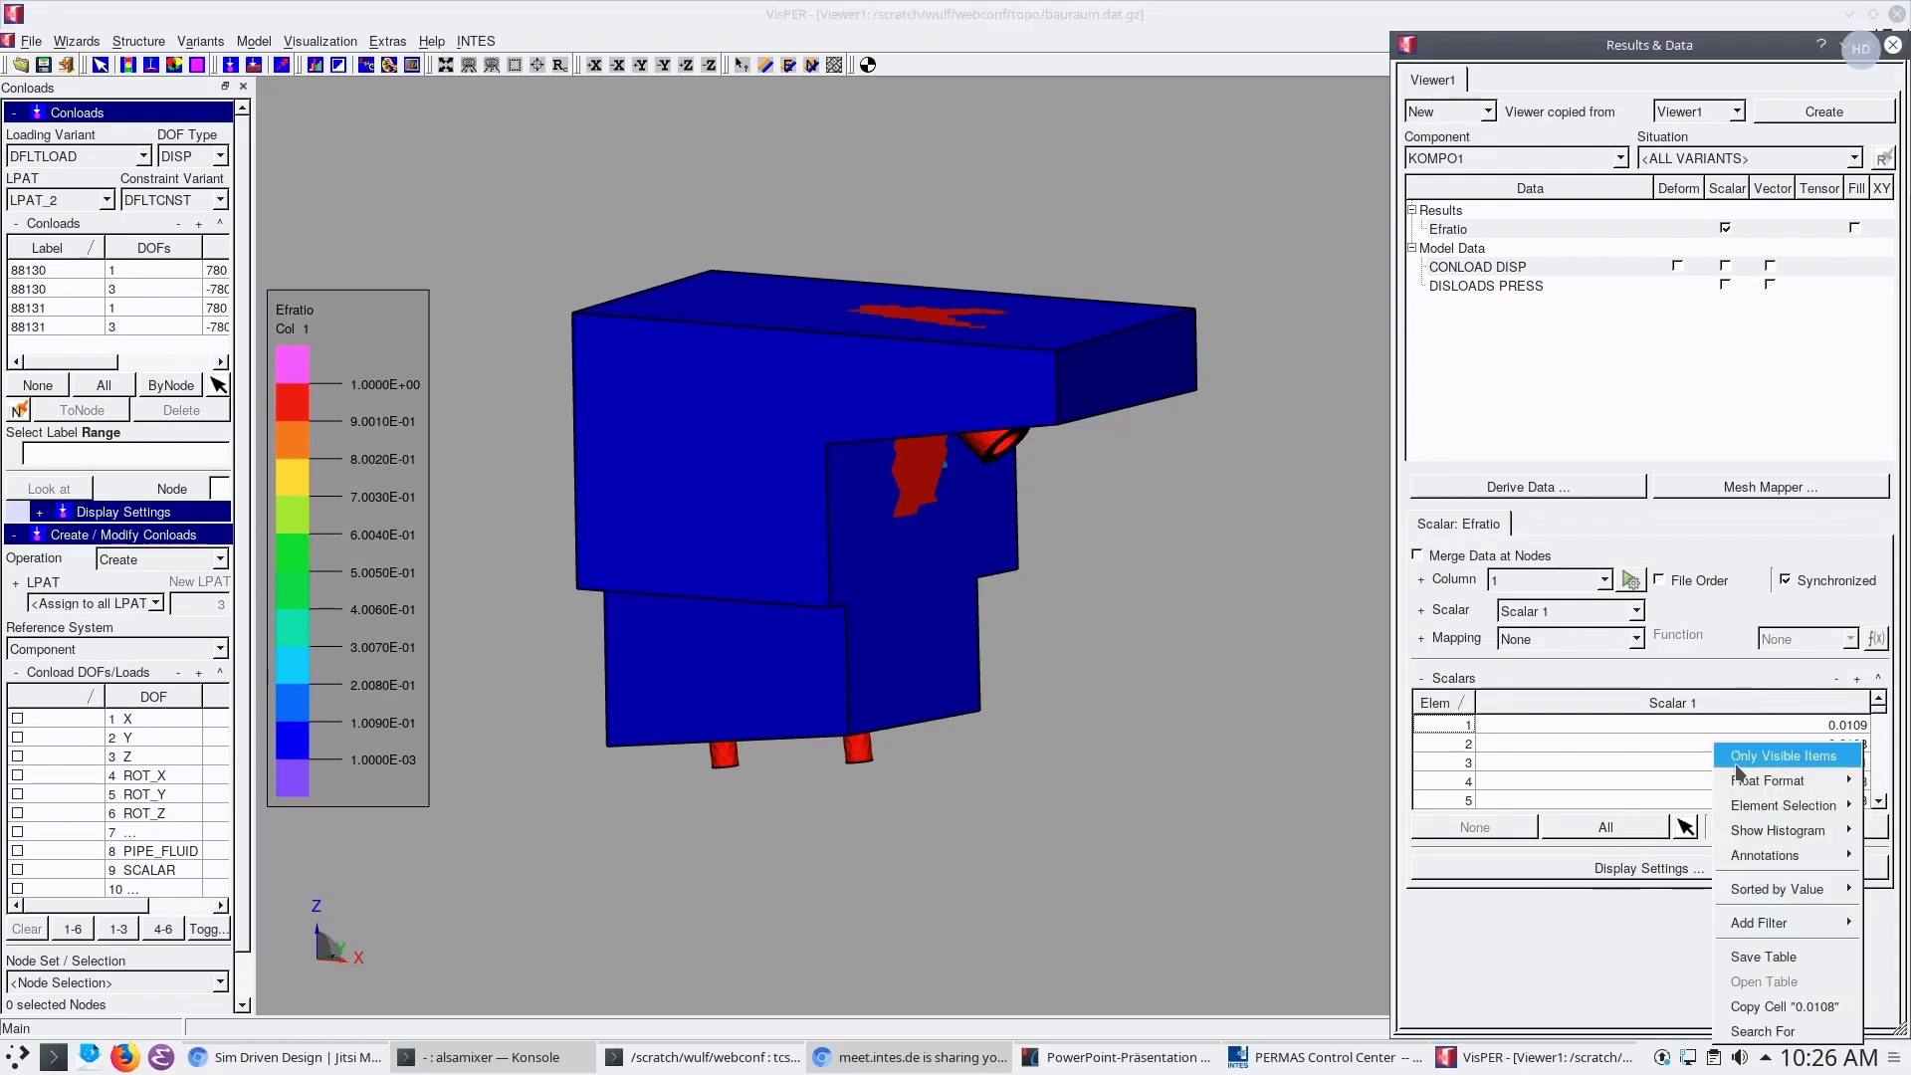
mouse_move(1747, 832)
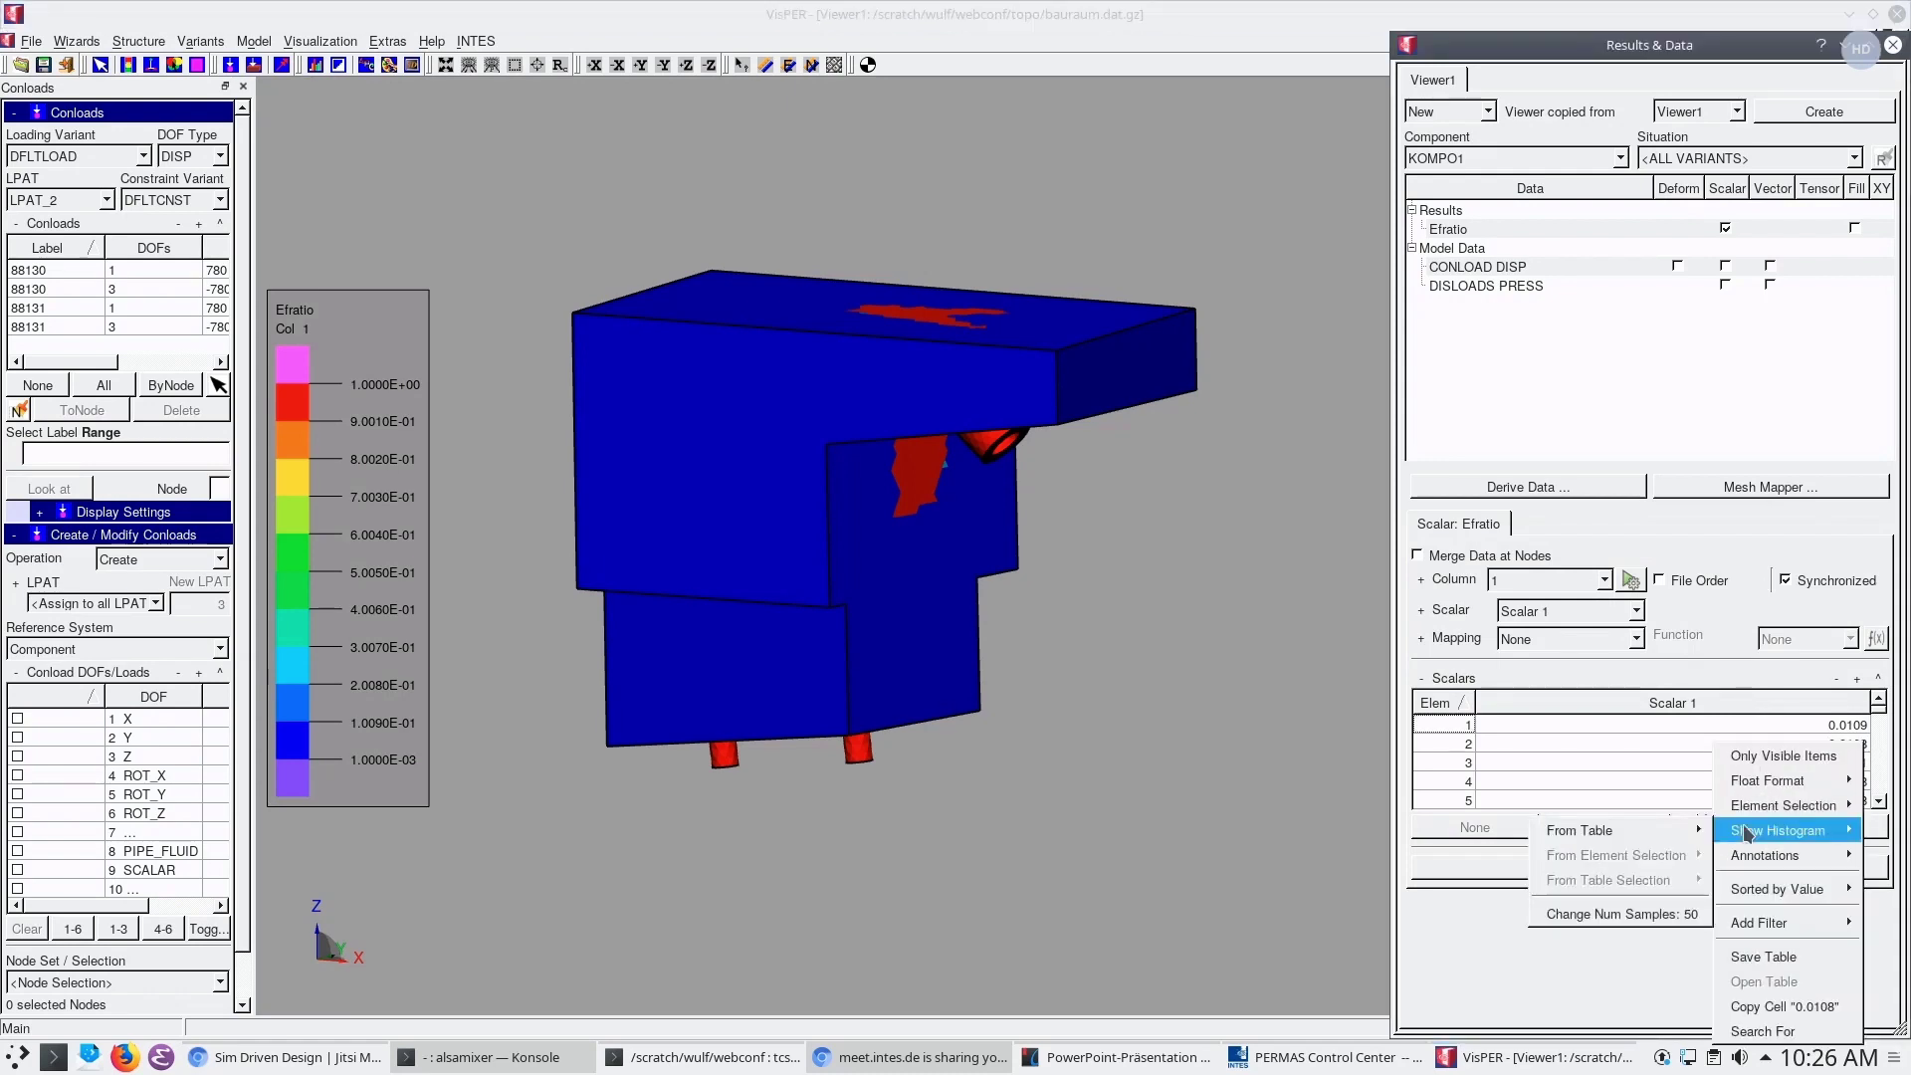
mouse_move(1667, 836)
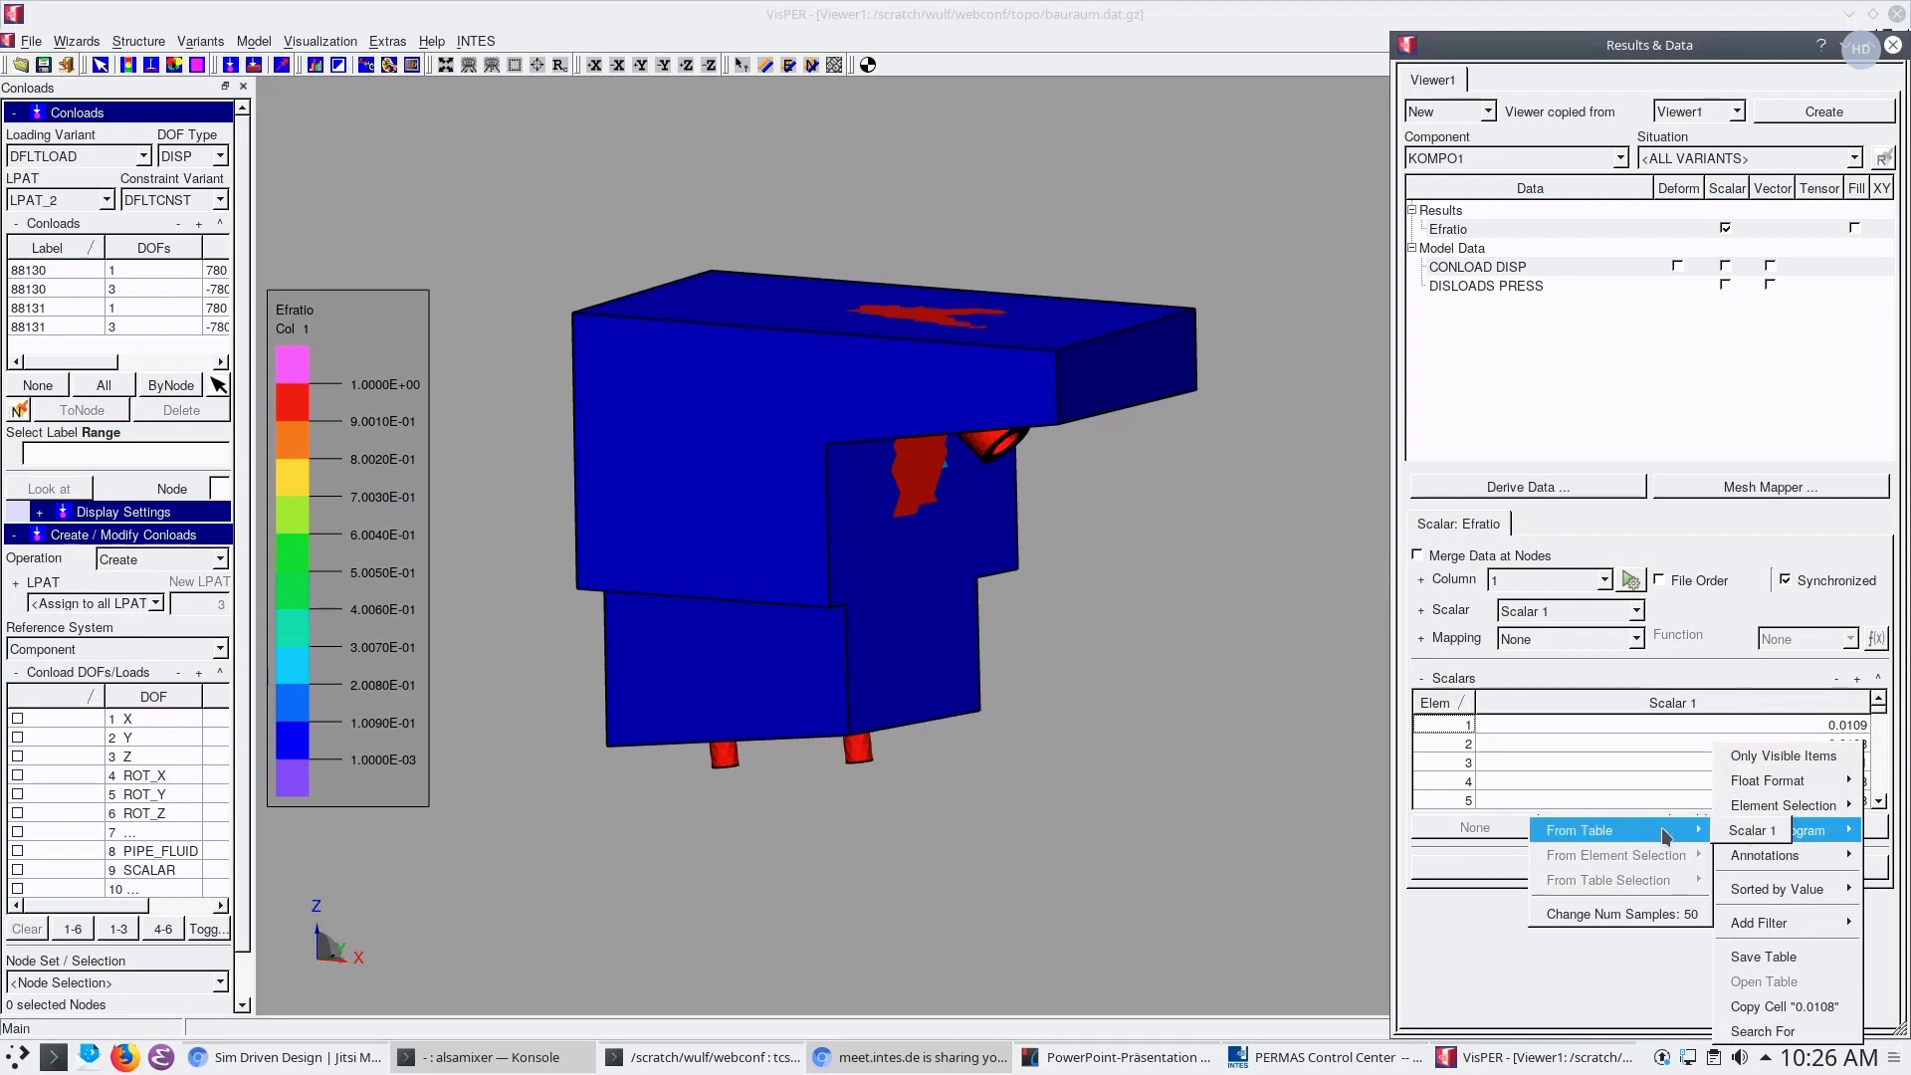
left_click(1749, 830)
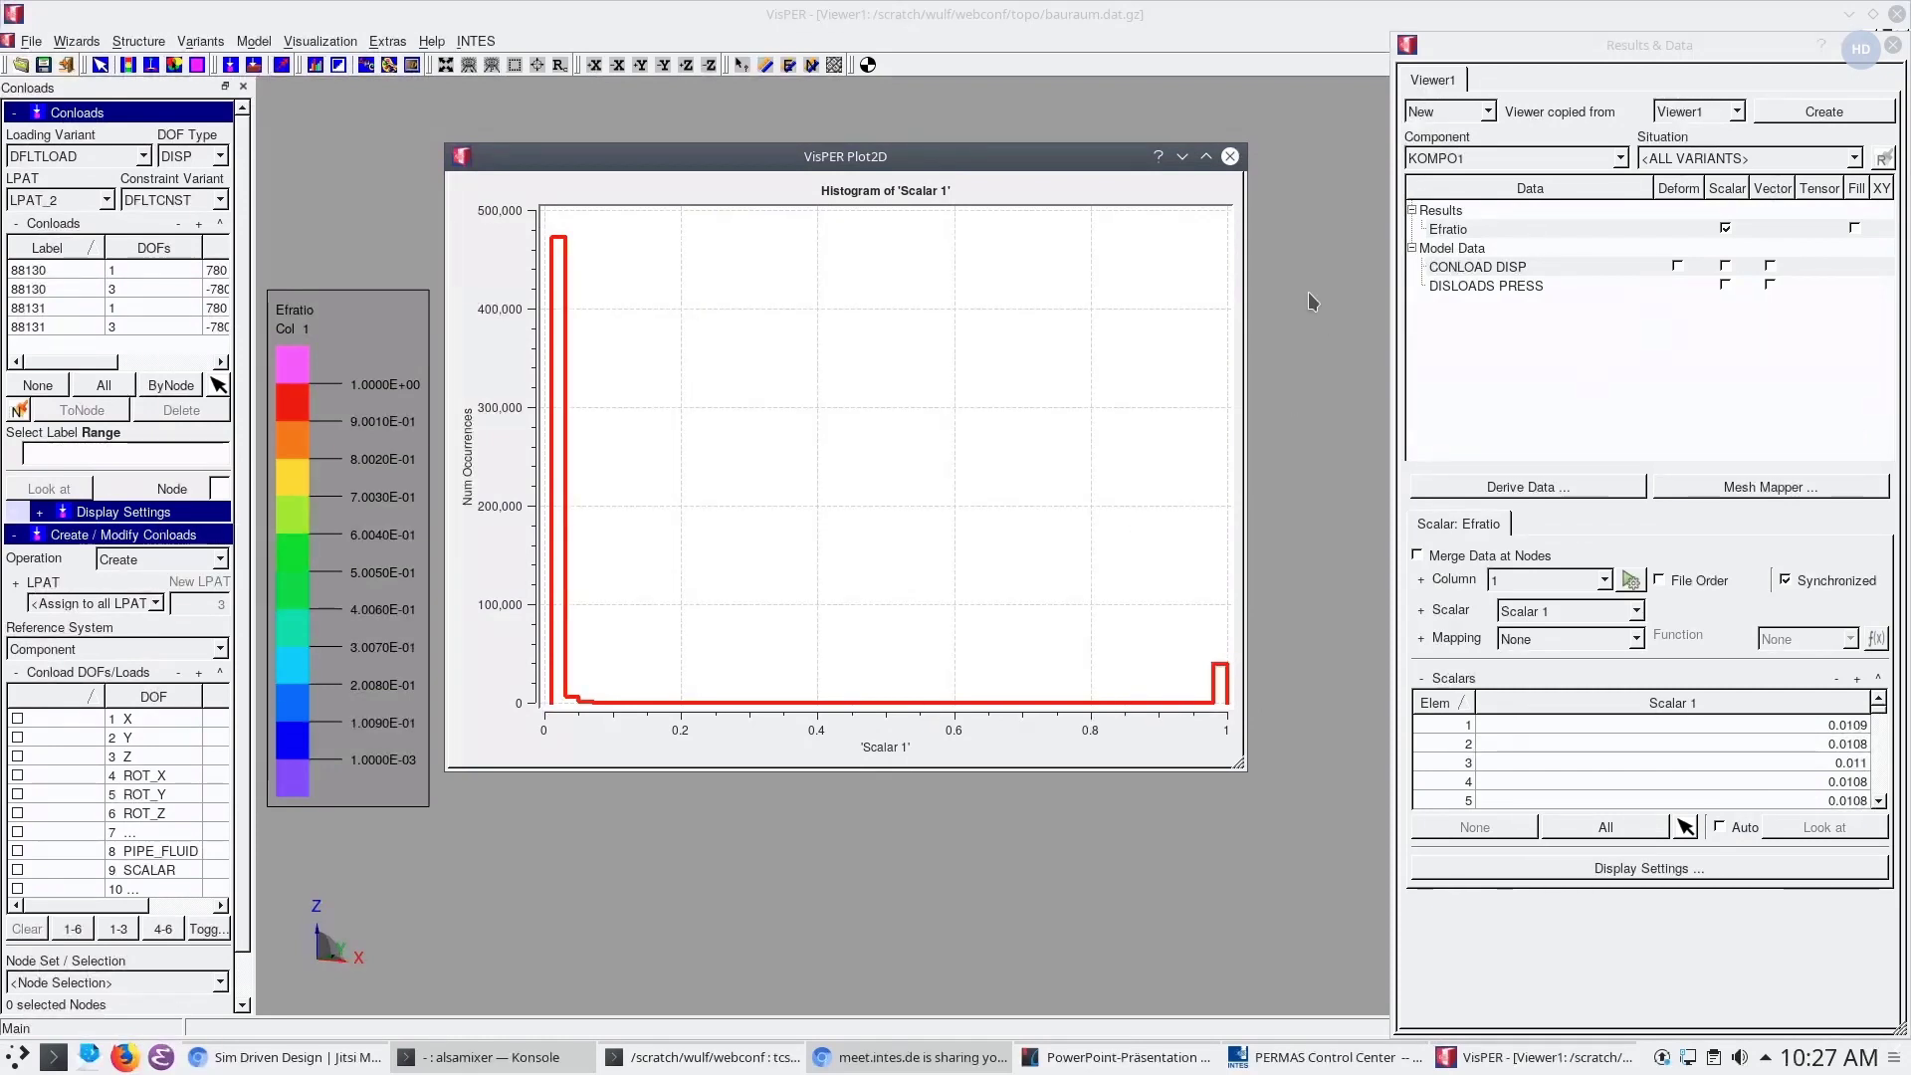
left_click(1230, 156)
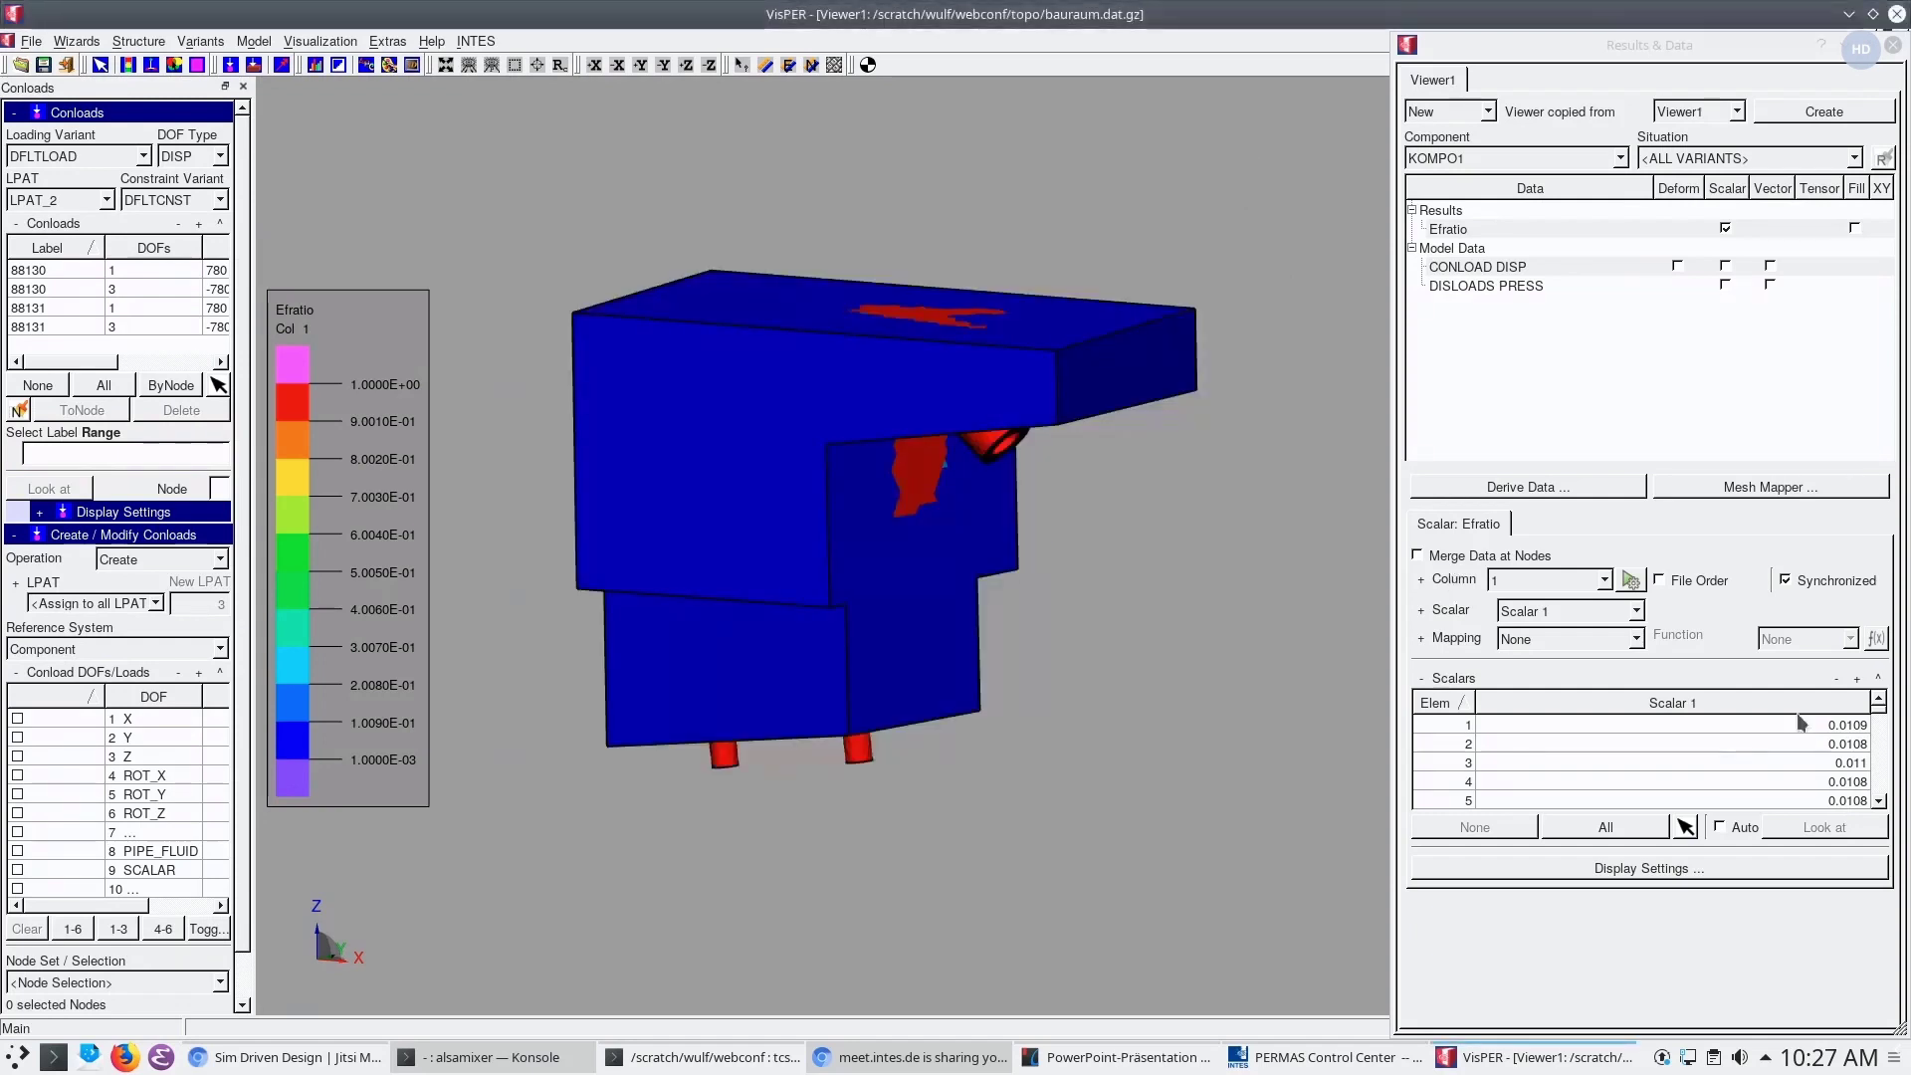
Filter the Scalar 1 table by comparison to values greater than 0.5
right_click(1726, 765)
mouse_move(1792, 865)
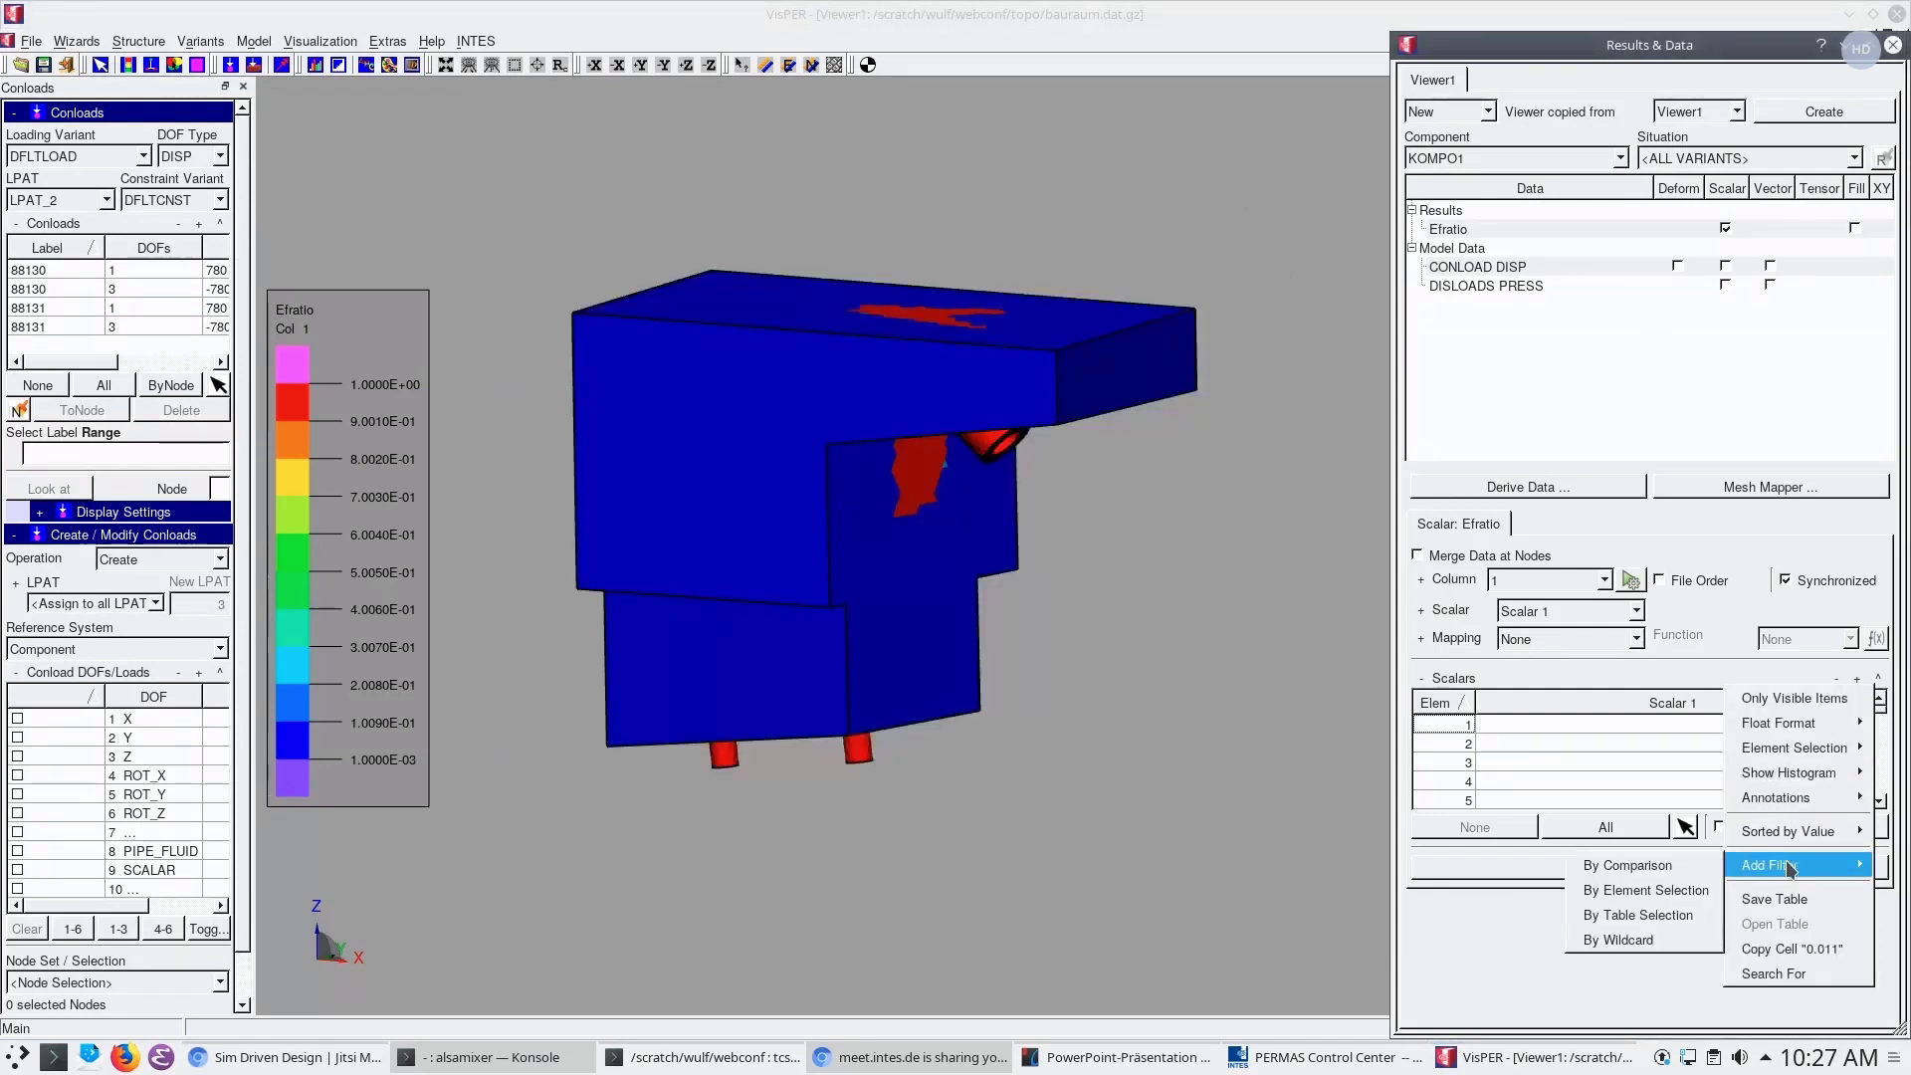
left_click(1669, 872)
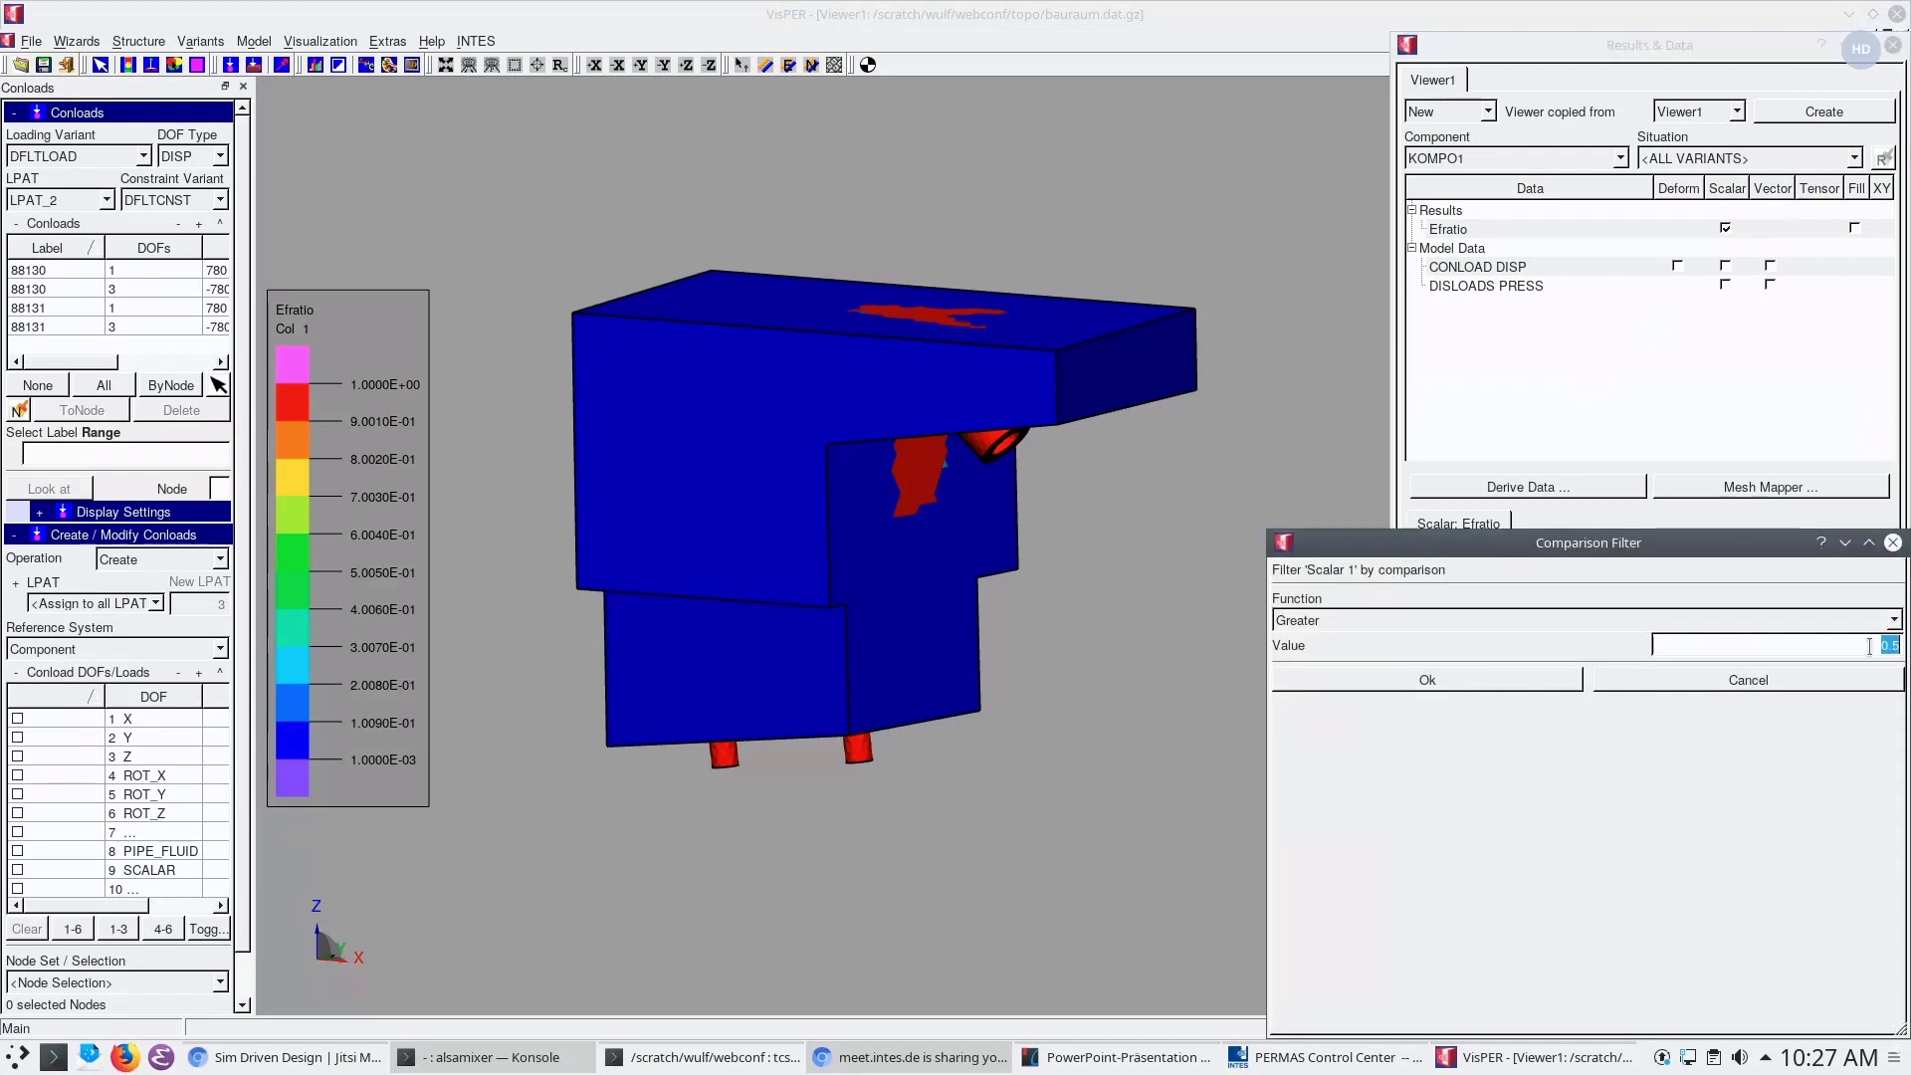
left_click(1749, 642)
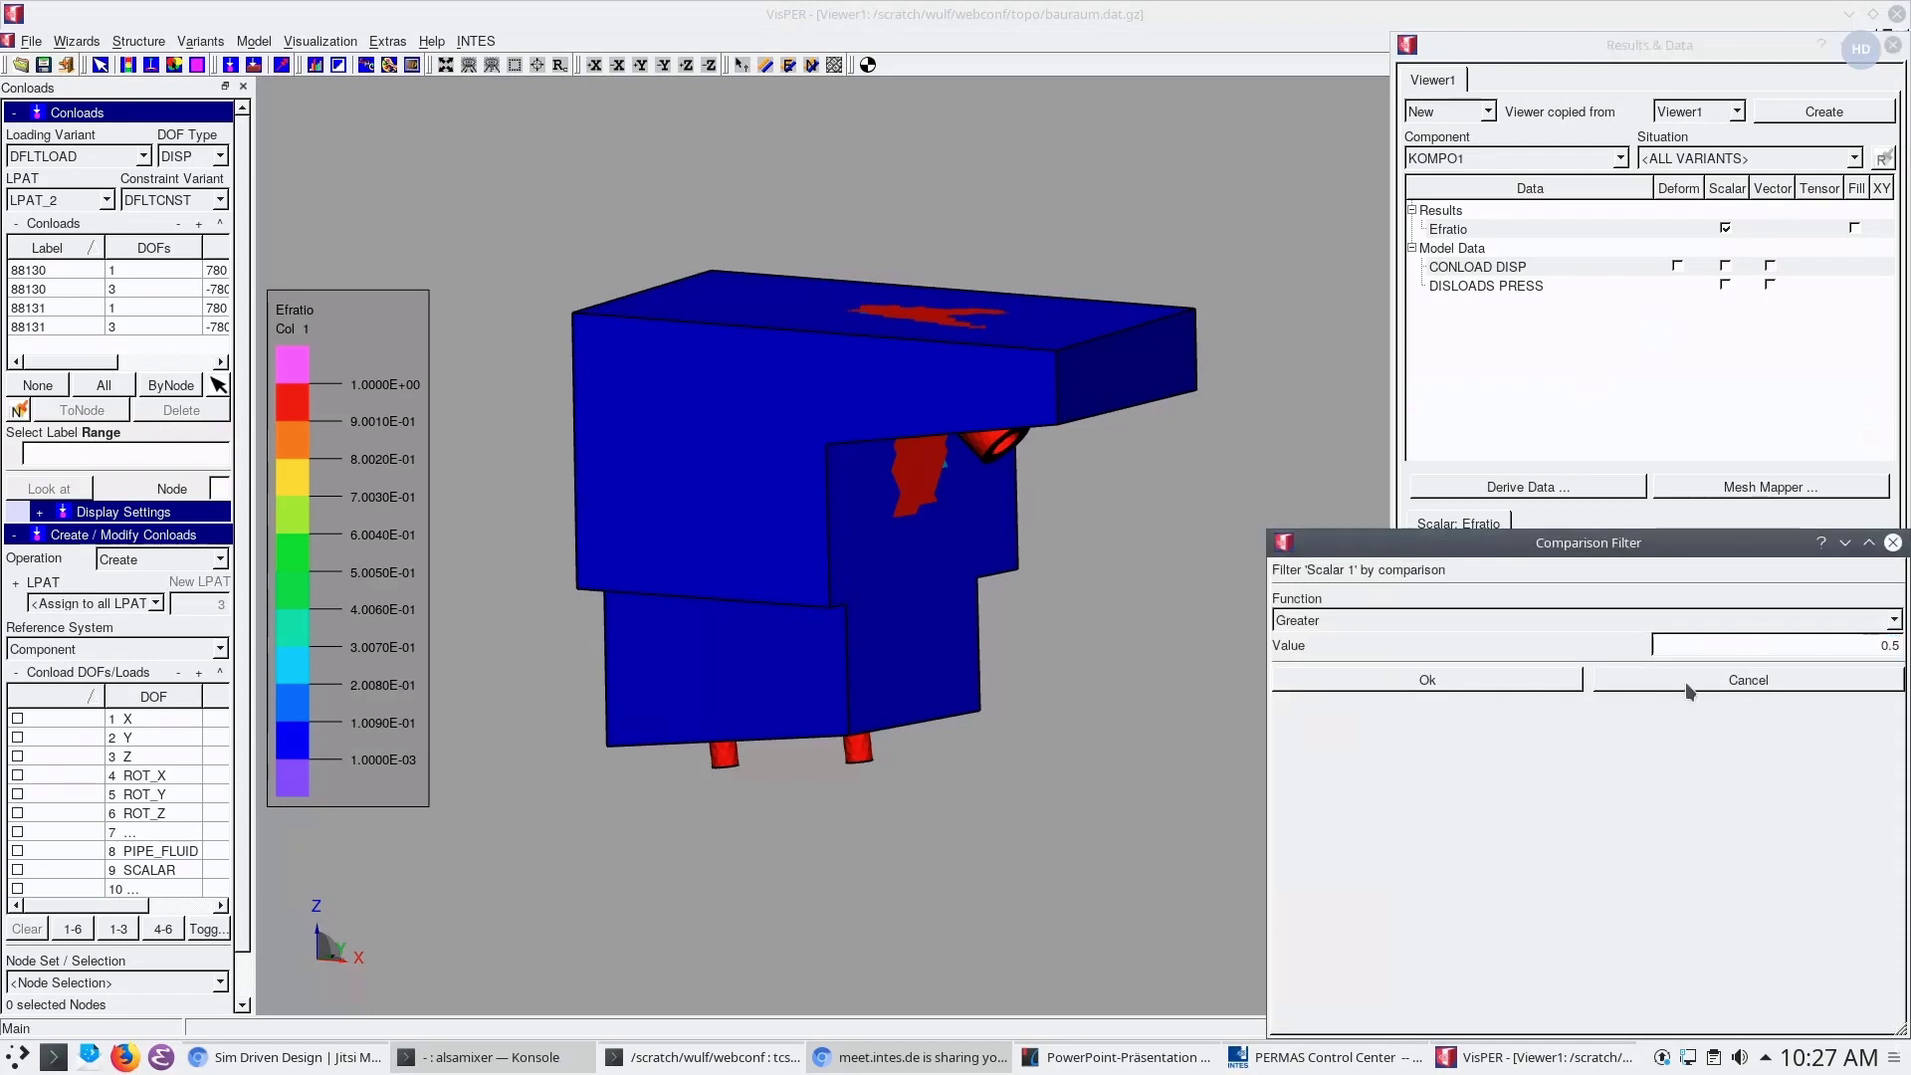
left_click(1543, 679)
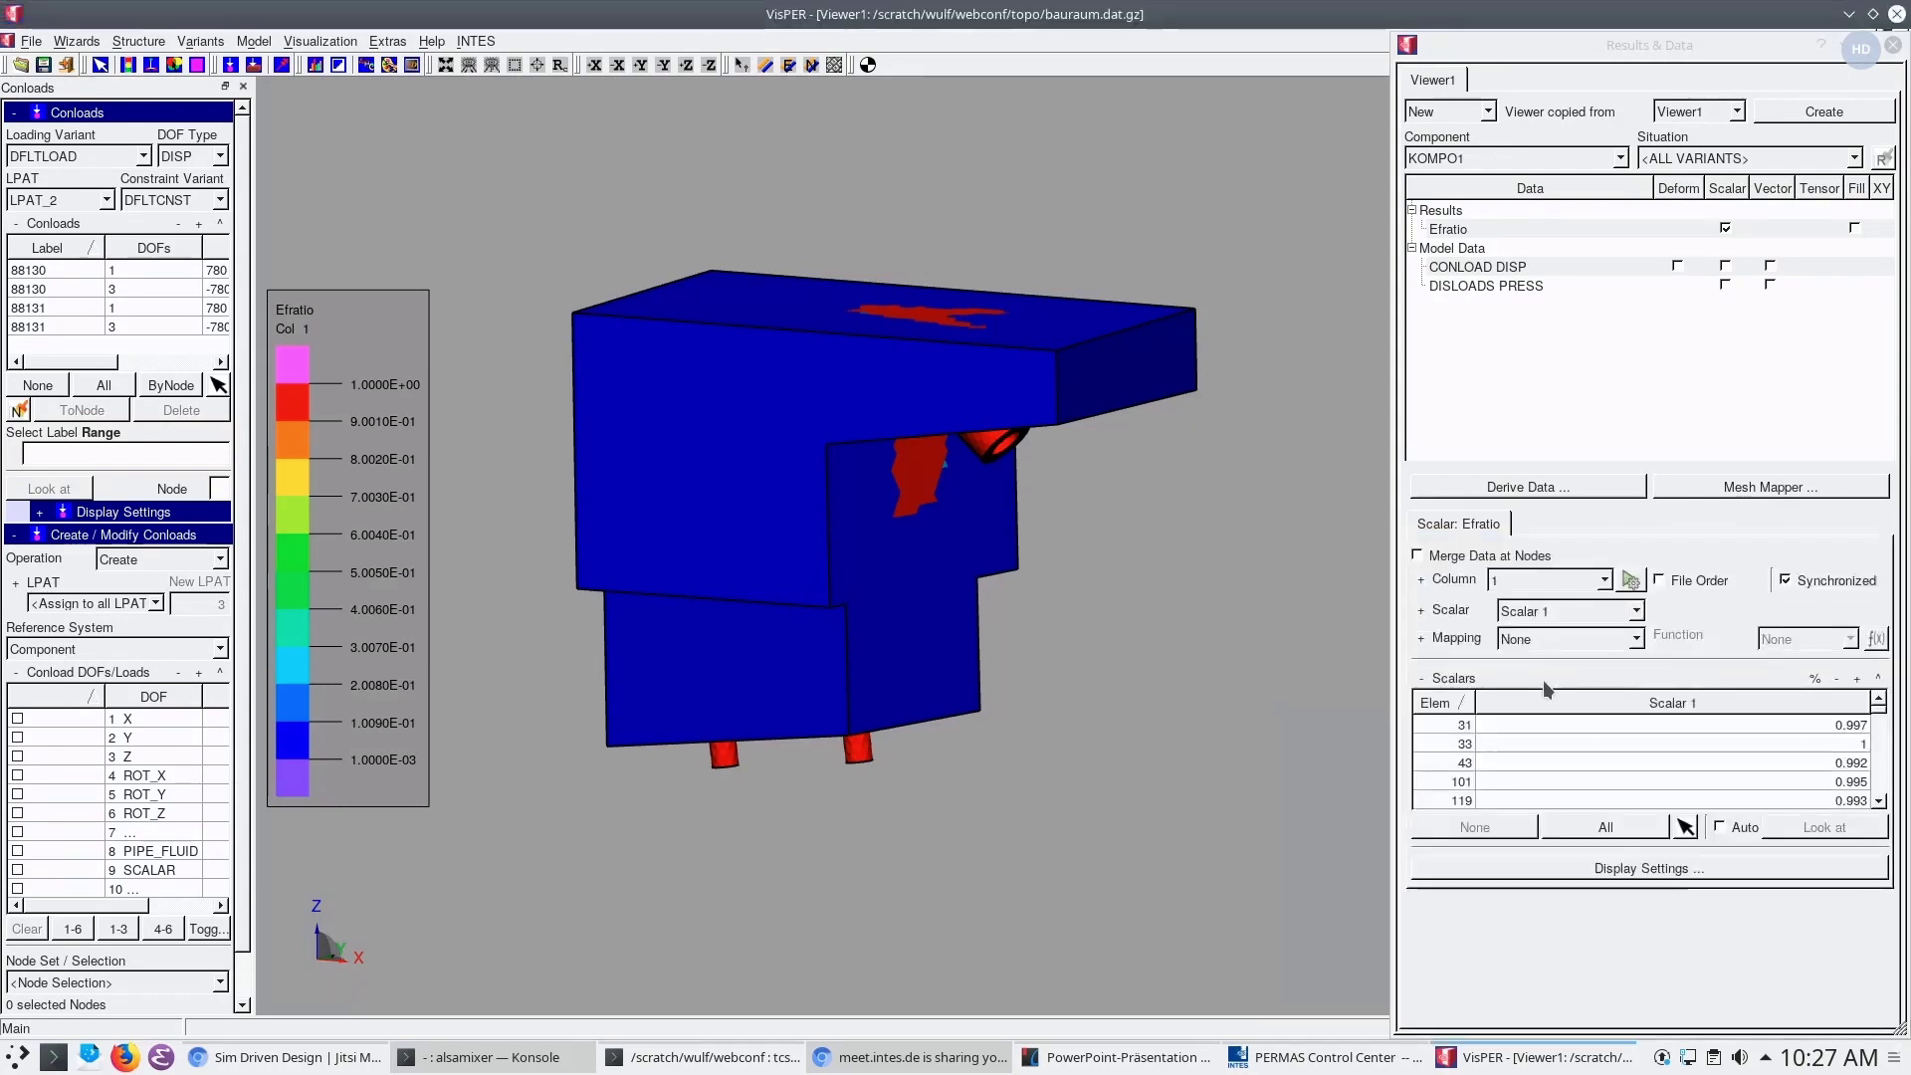
Create an element selection from the filtered Scalar 1 table
right_click(1632, 749)
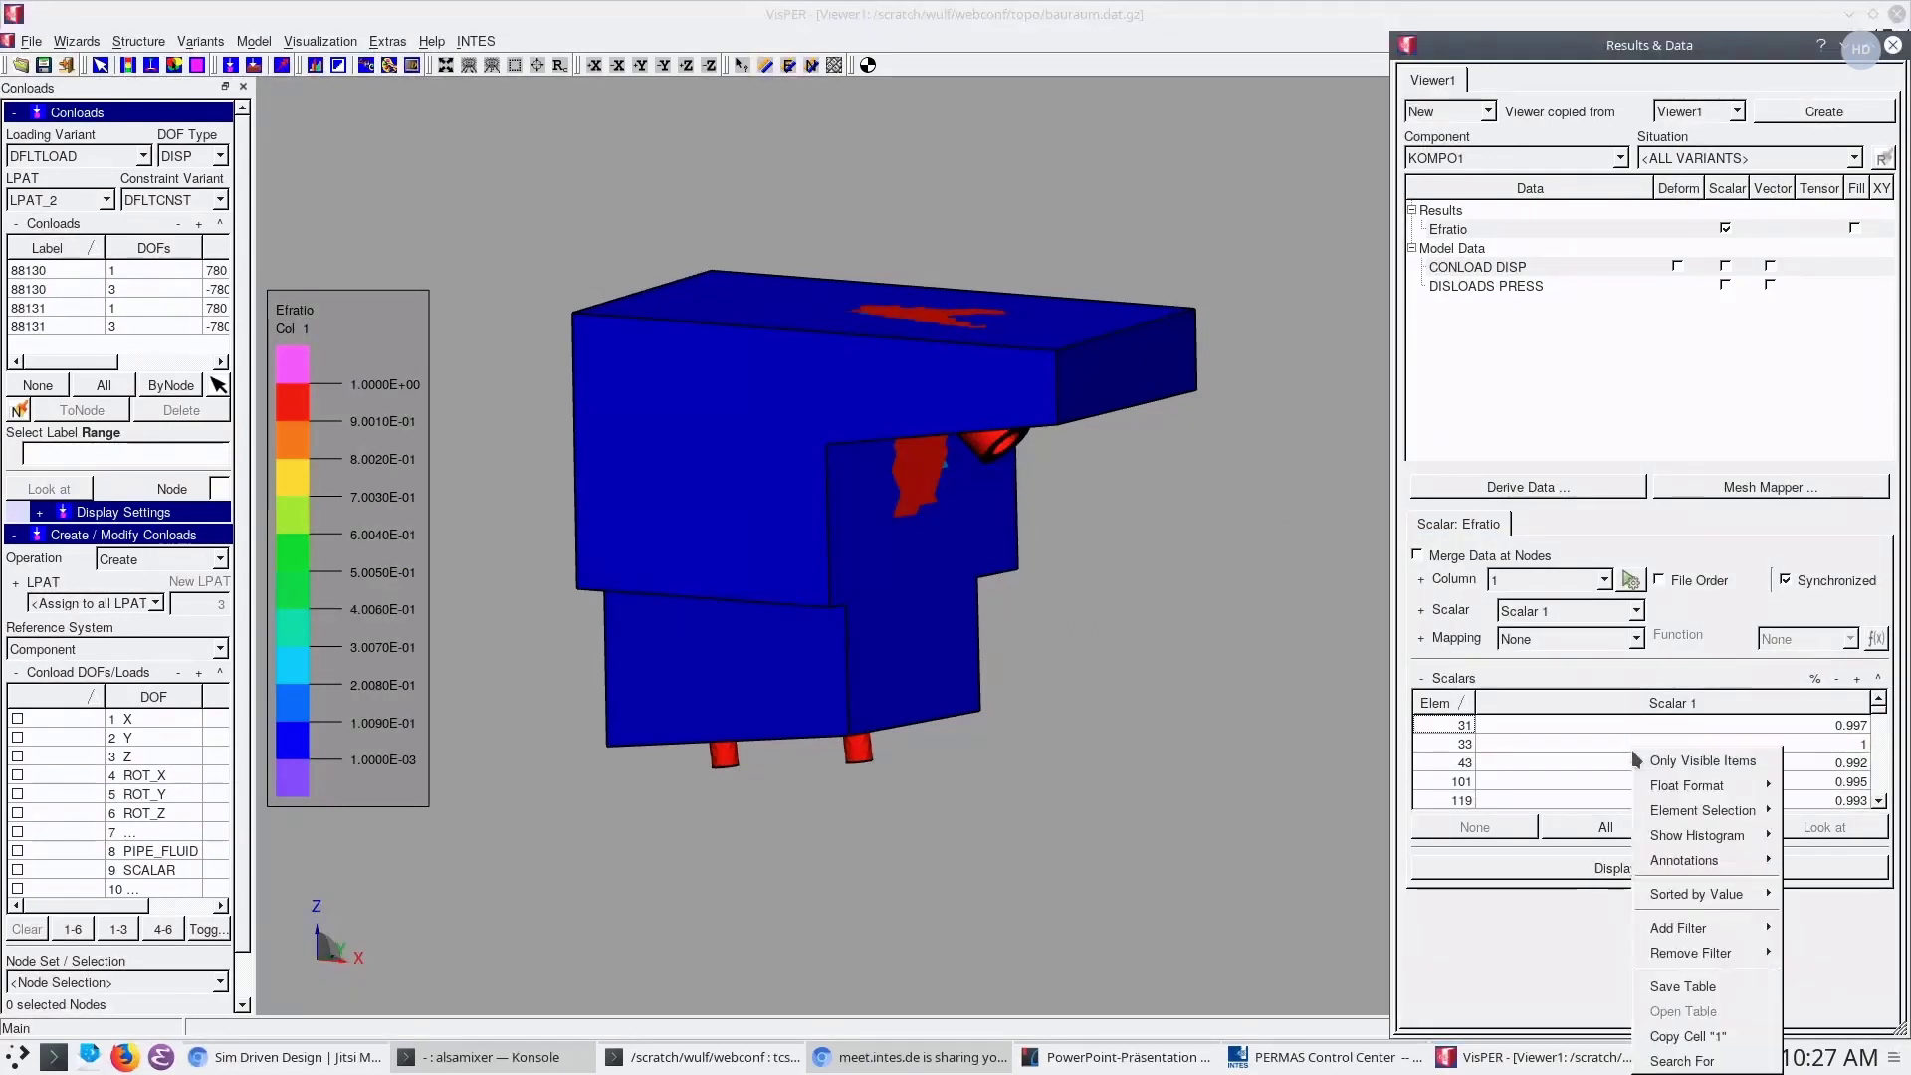
mouse_move(1714, 793)
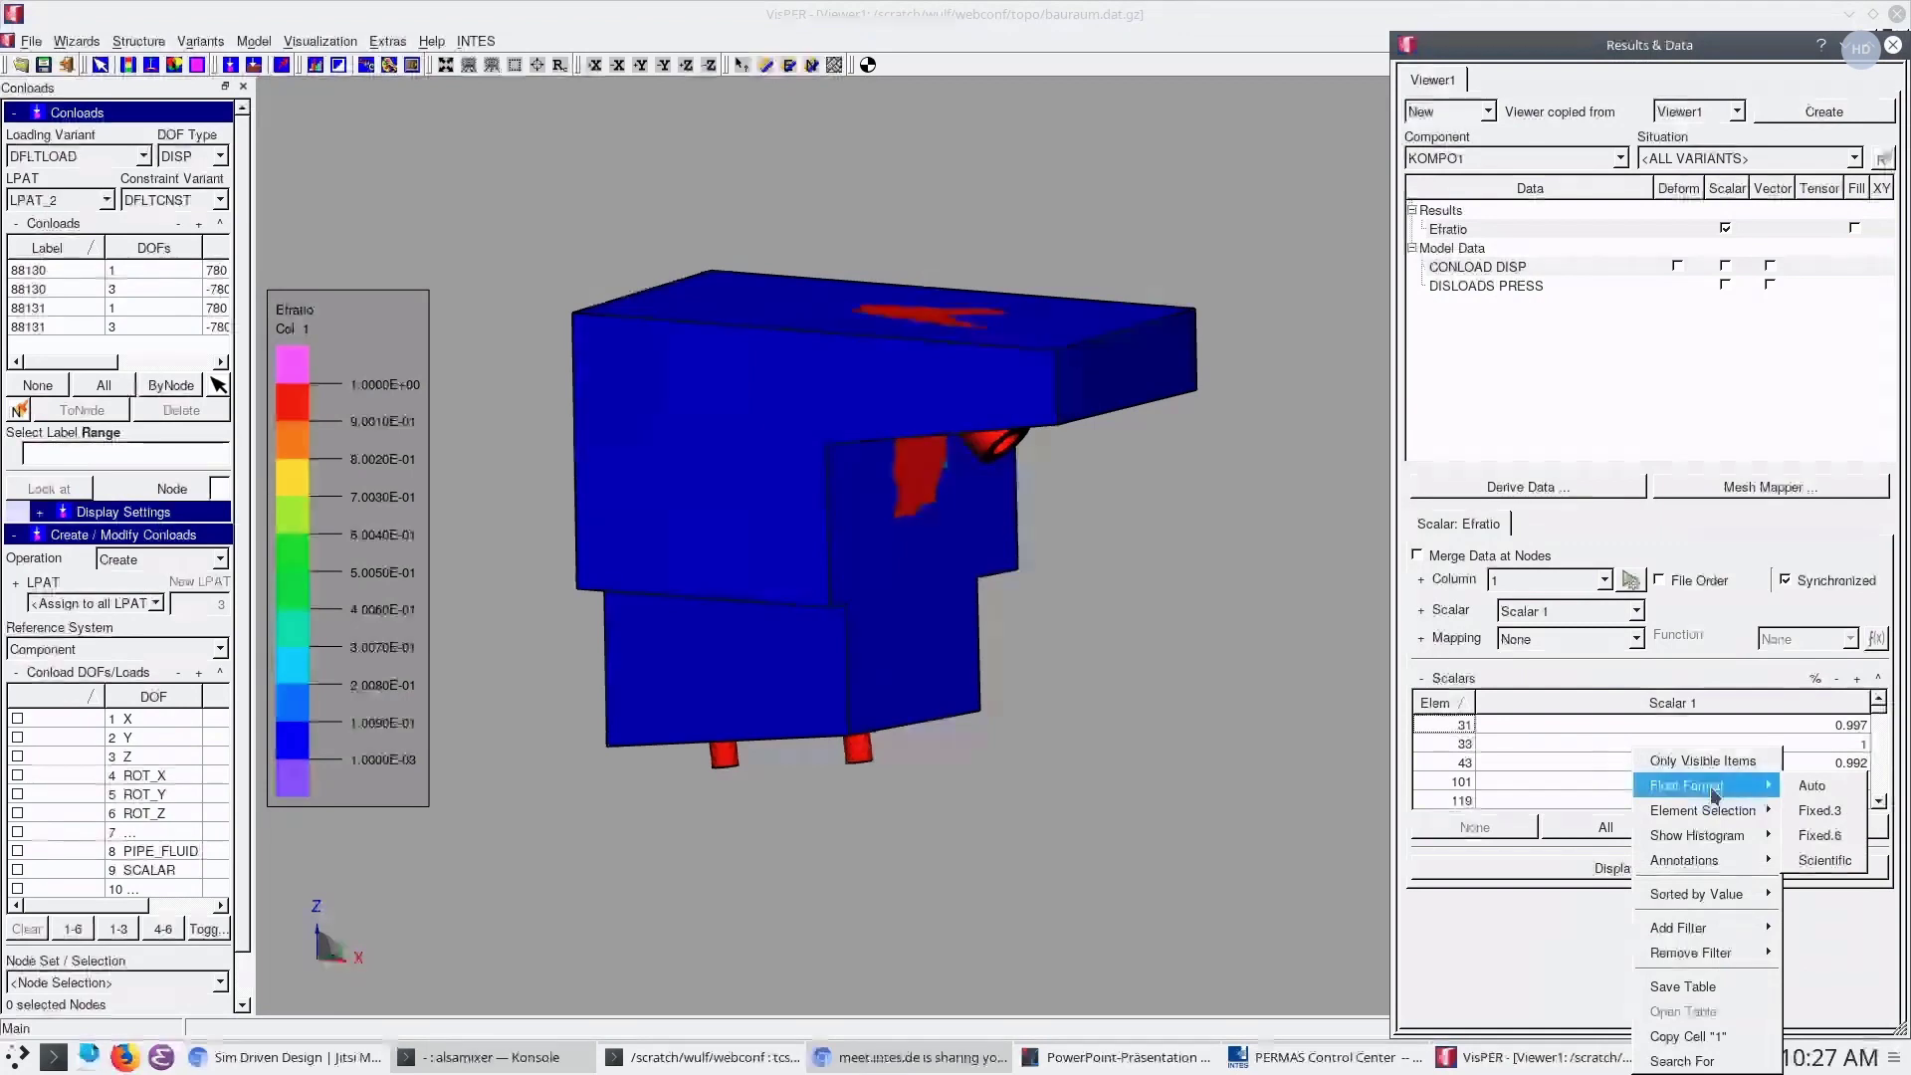
left_click(1571, 761)
right_click(1570, 761)
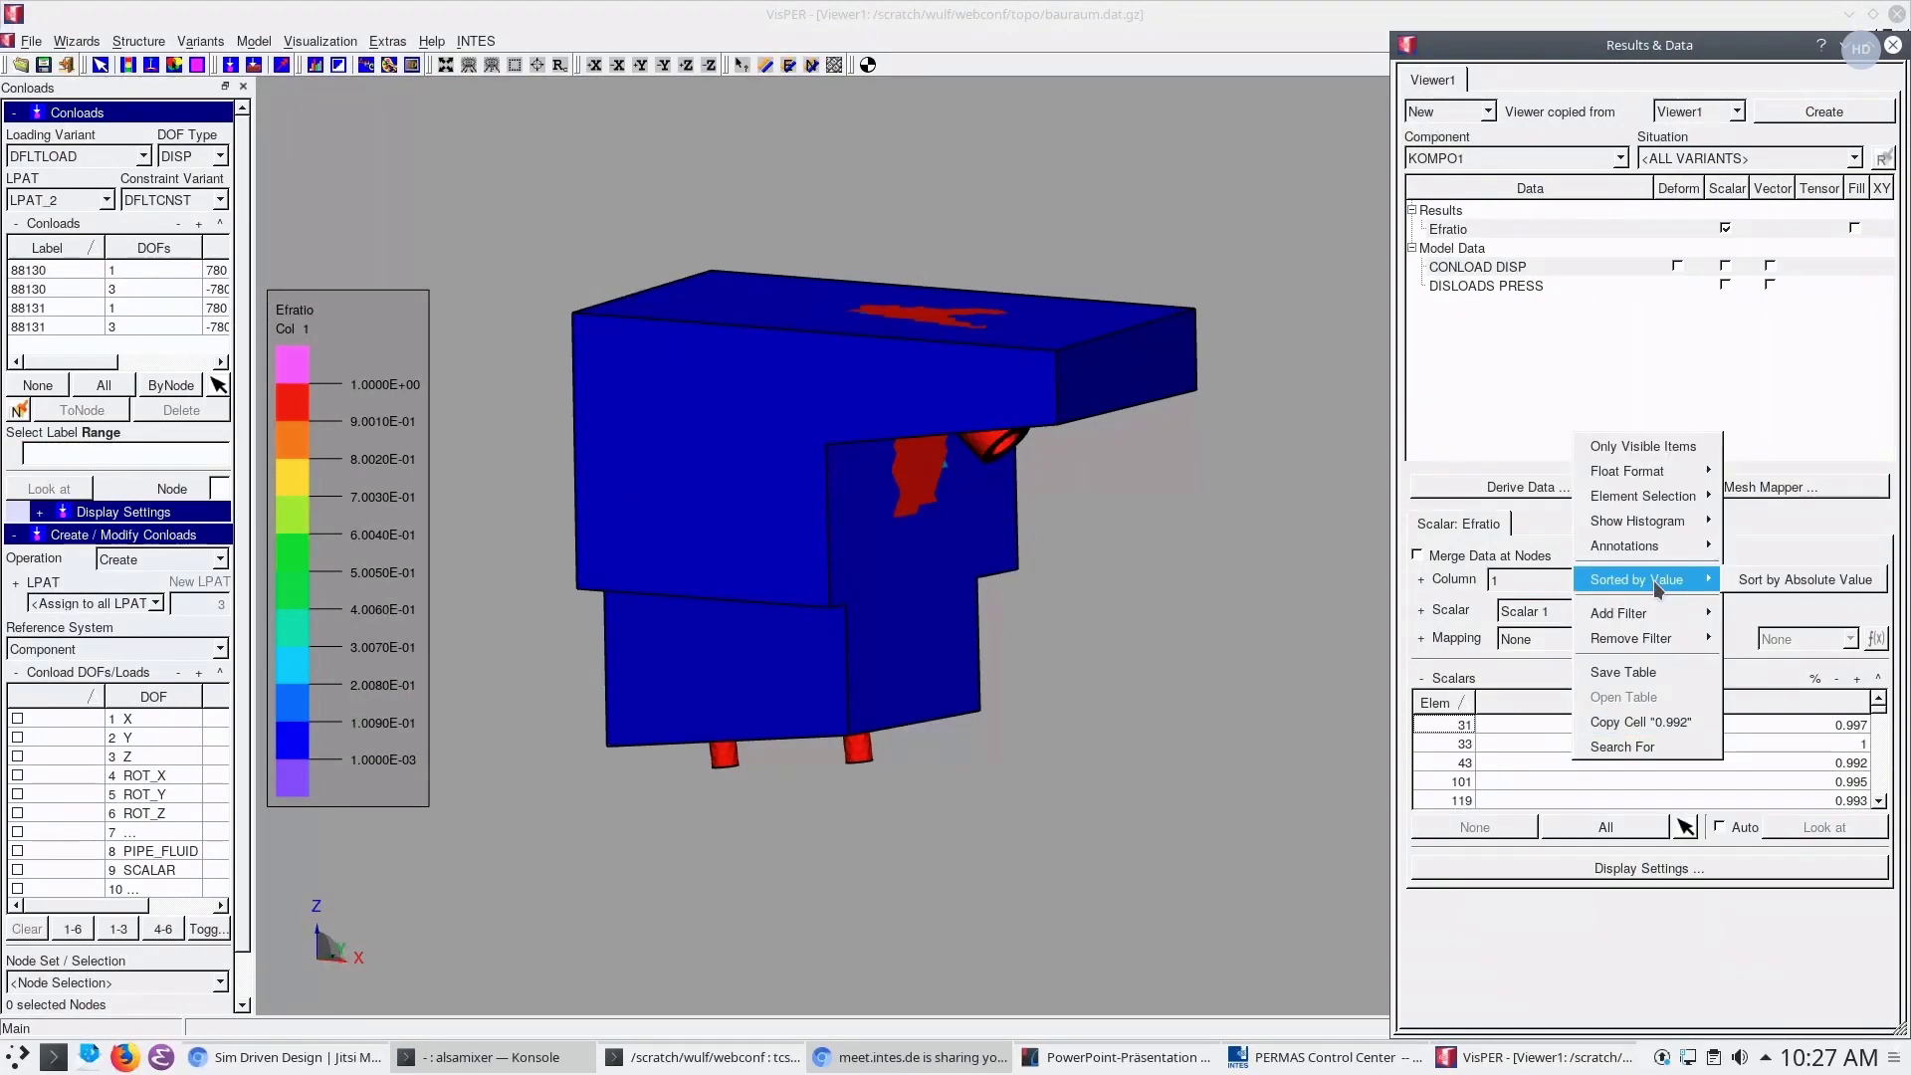
mouse_move(1656, 499)
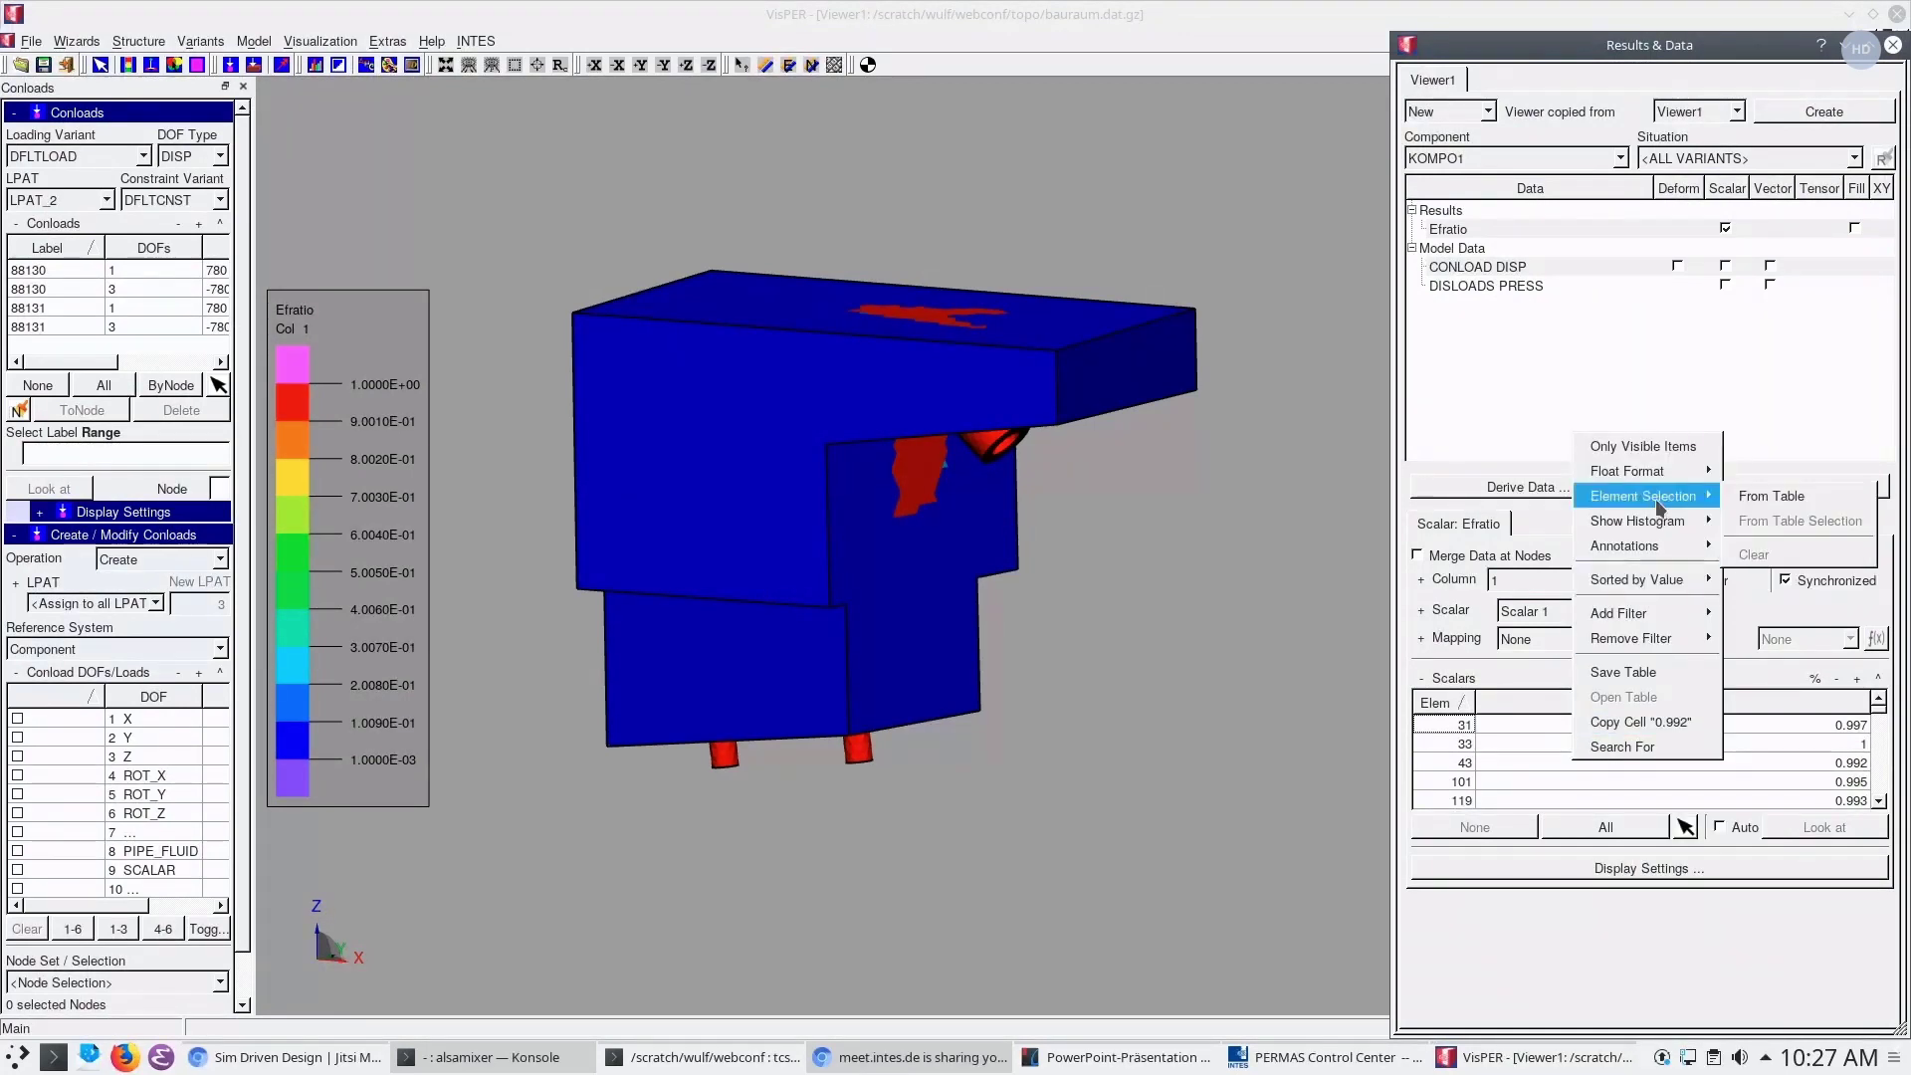
left_click(1764, 496)
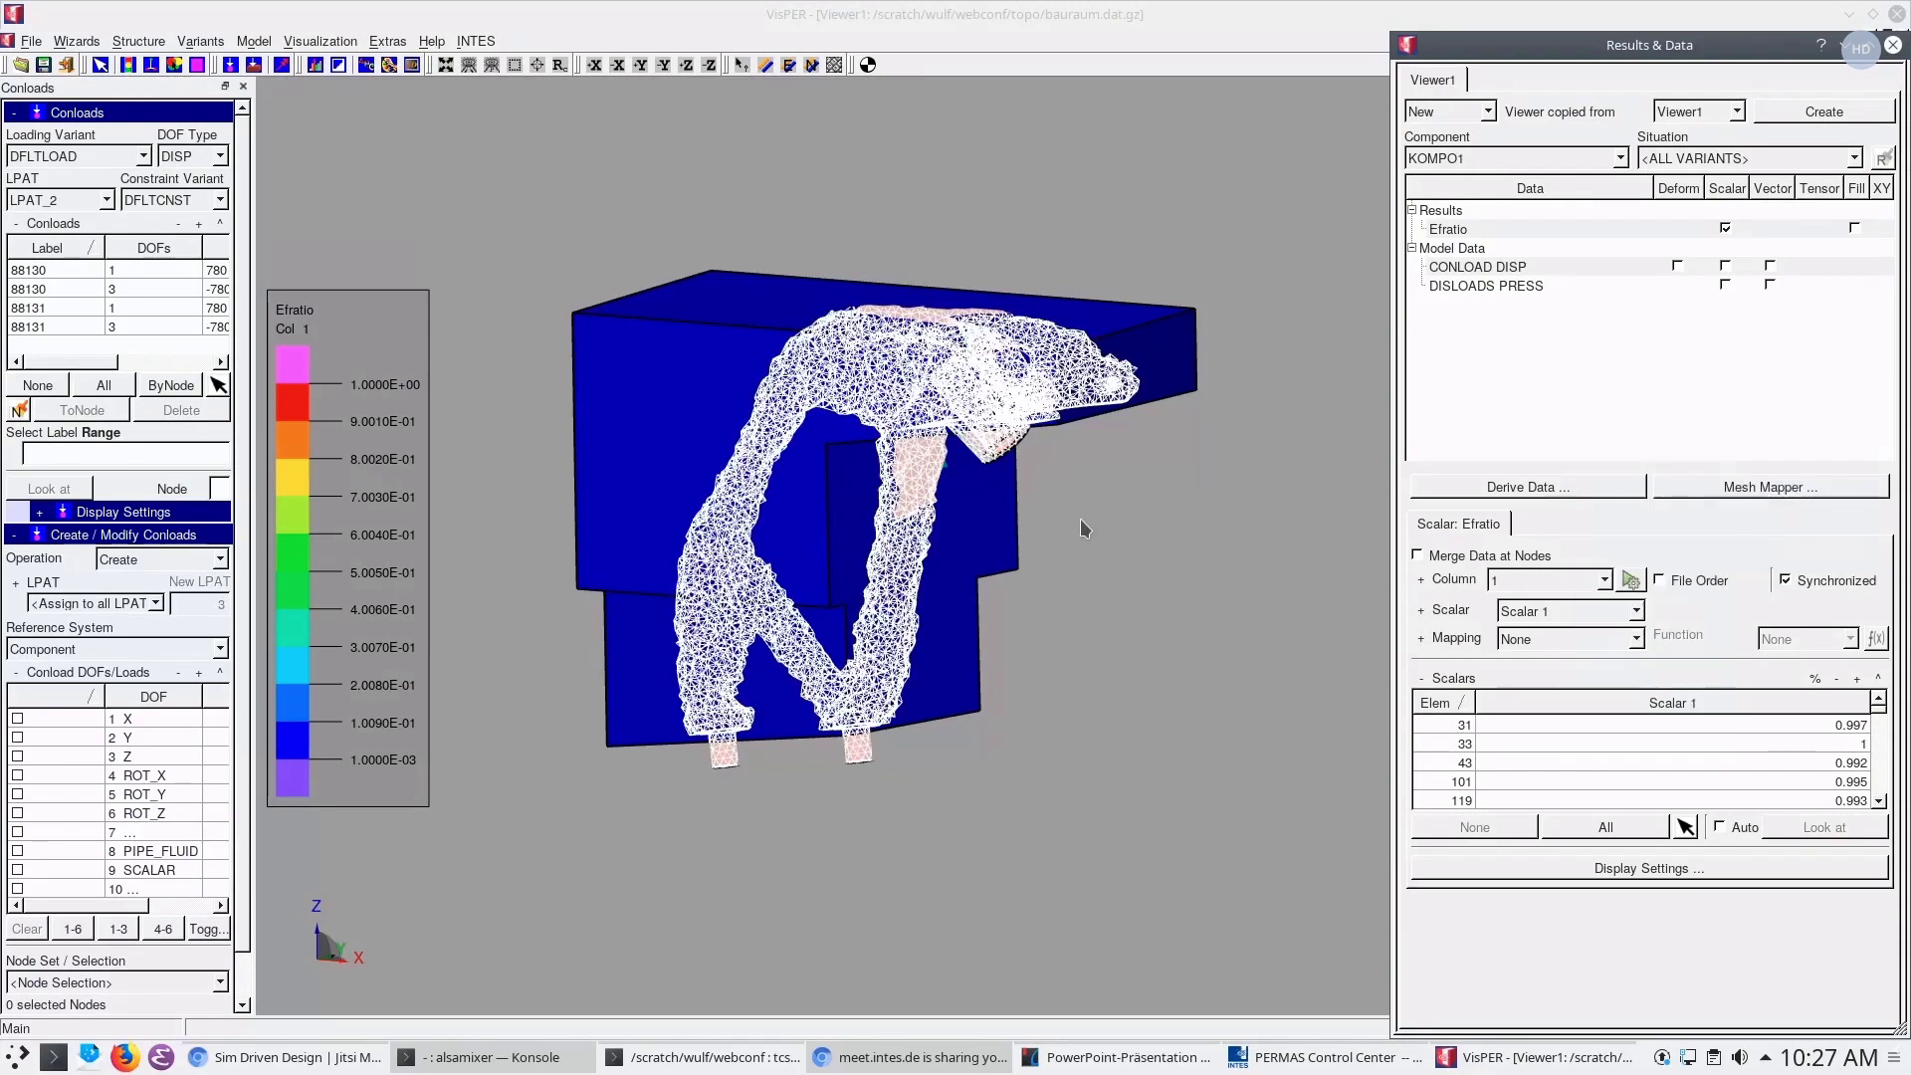
middle_click_drag(1080, 521, 1114, 630)
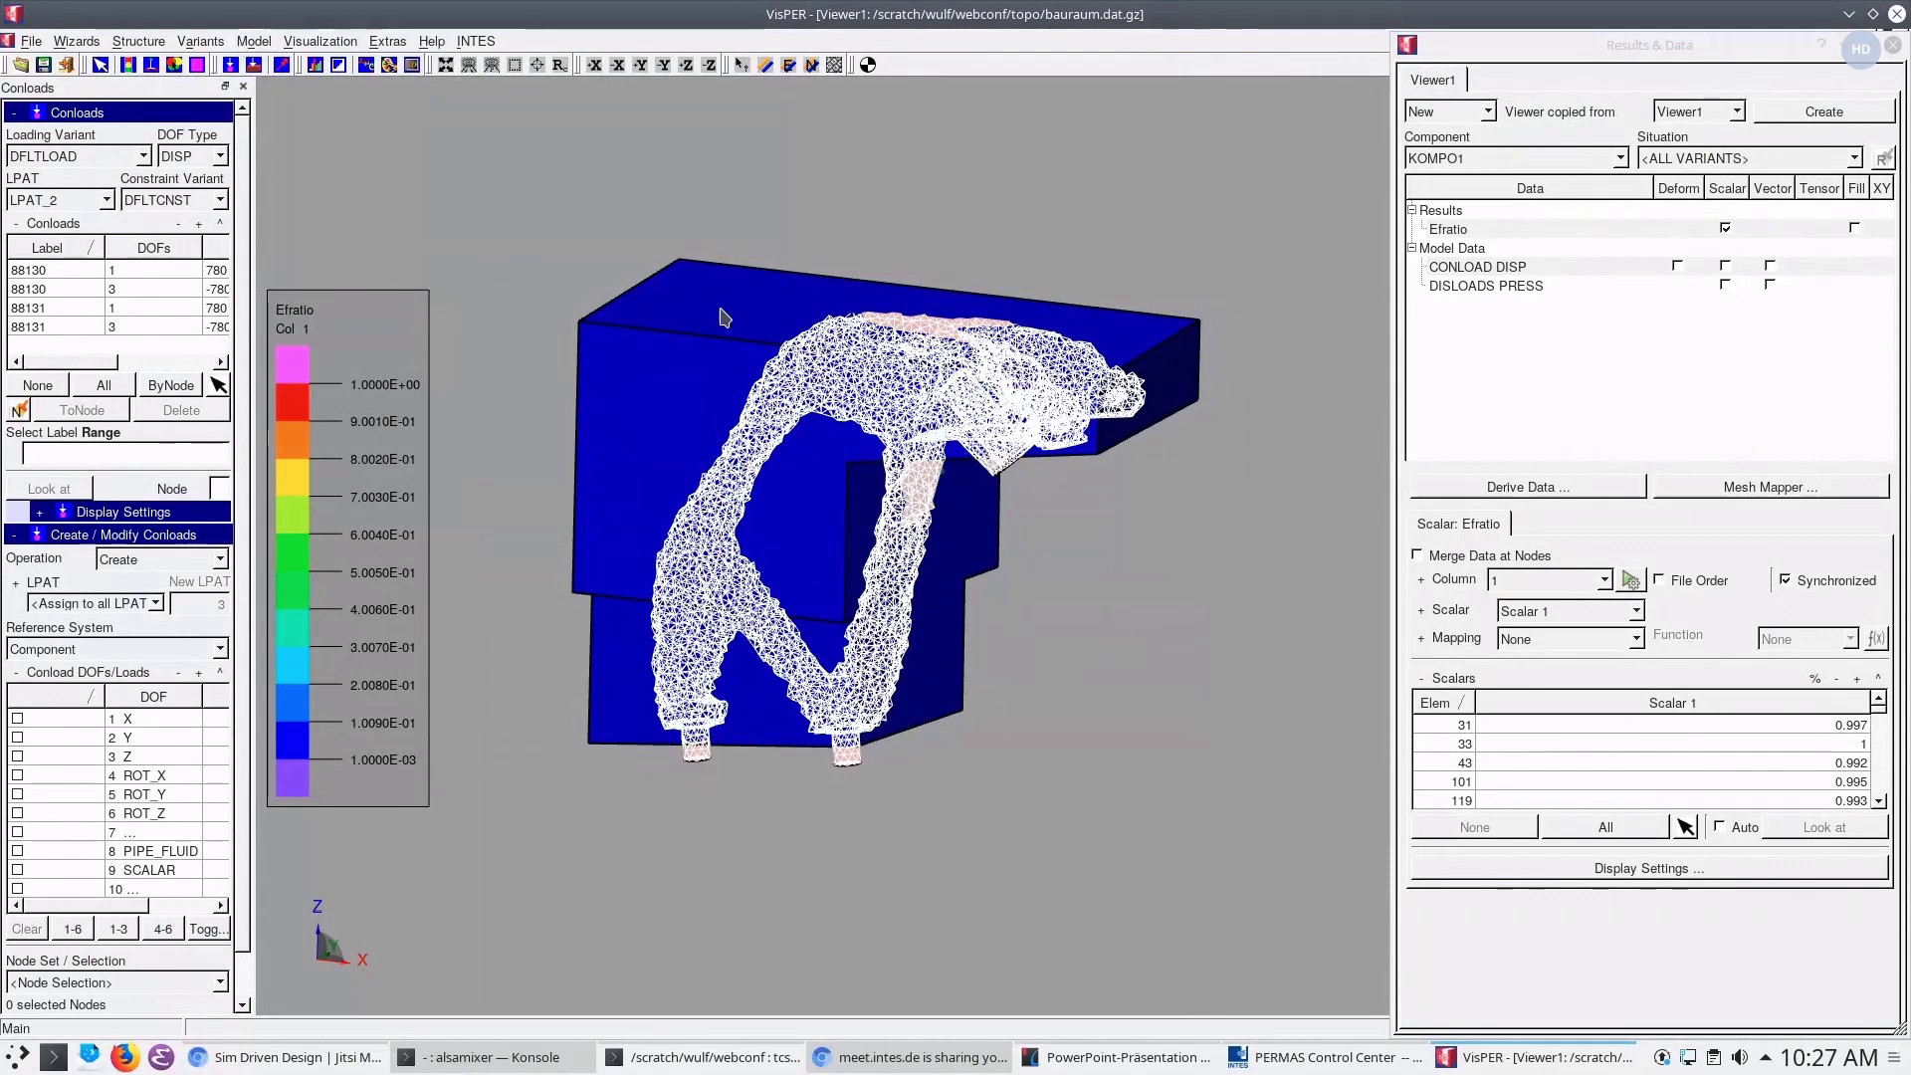
Show only the selected elements of the model and examine the resulting topology structure
left_click(328, 44)
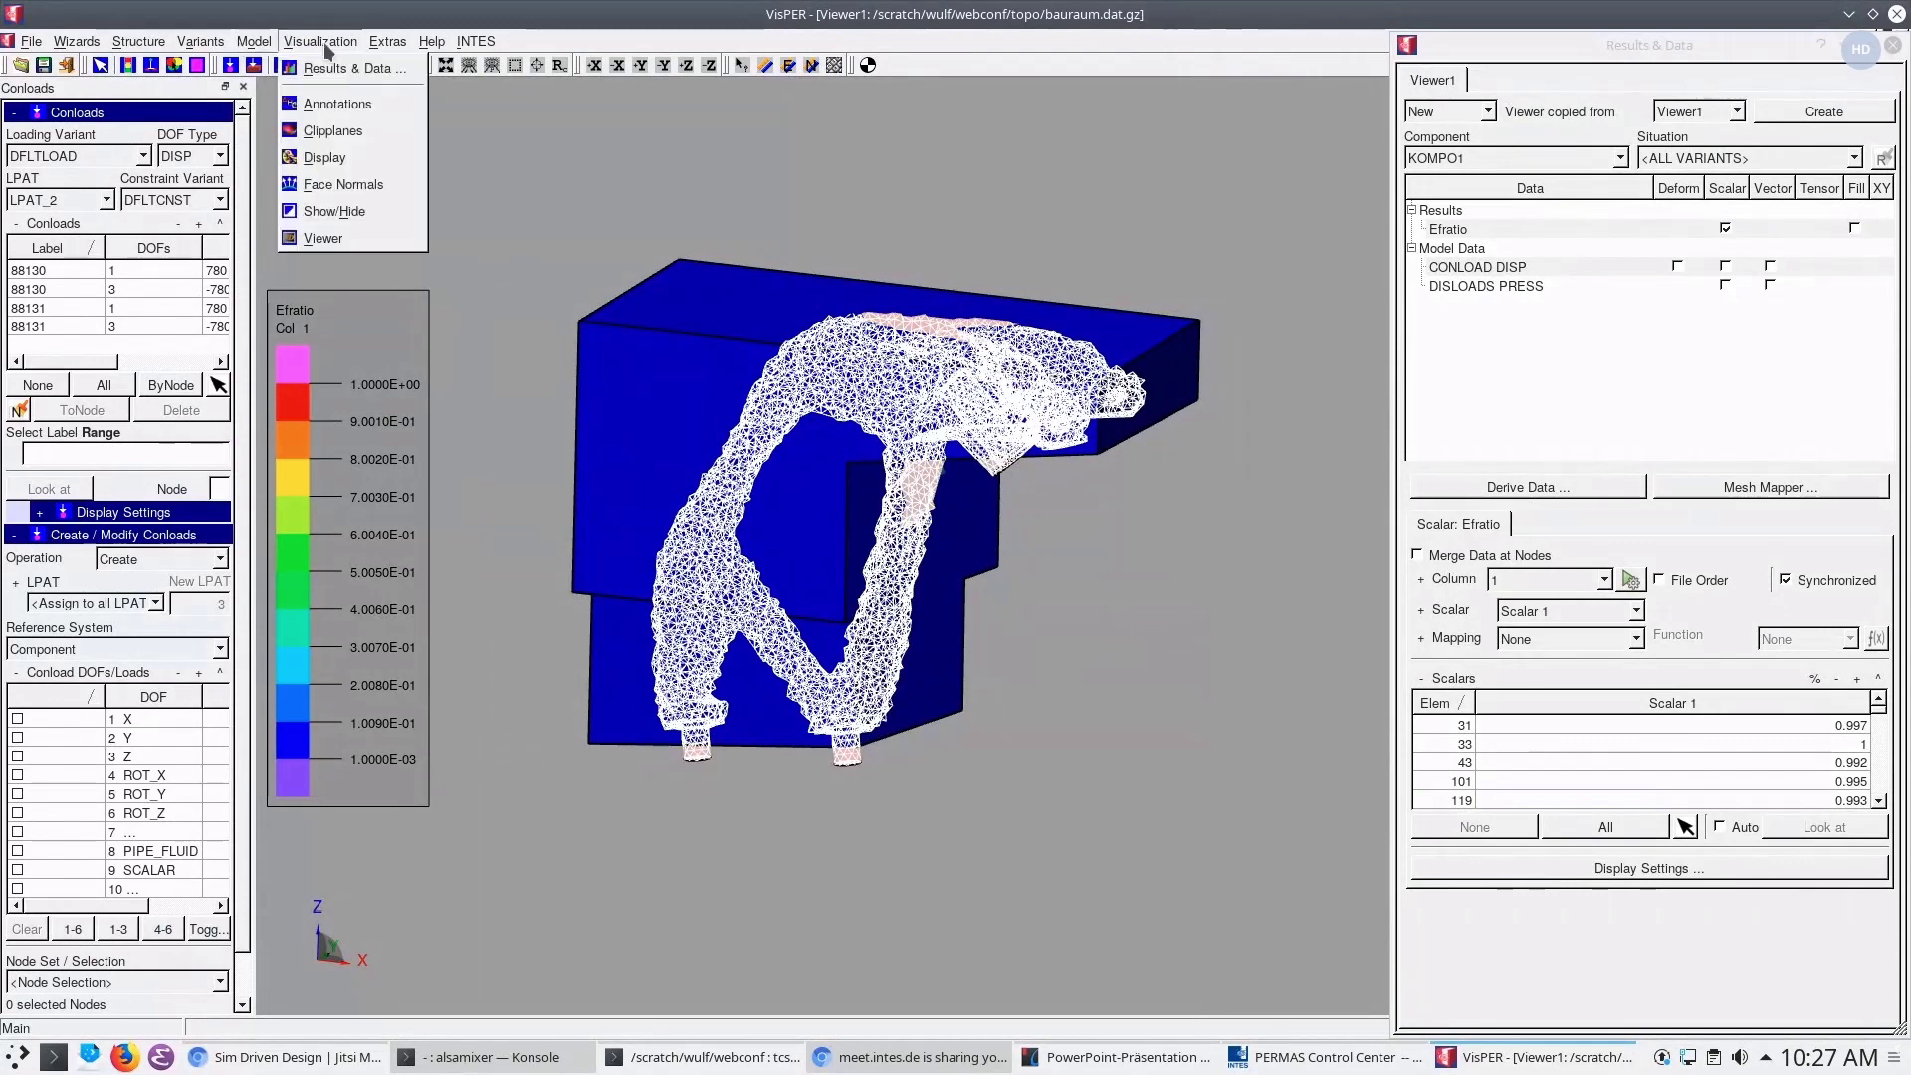
left_click(352, 212)
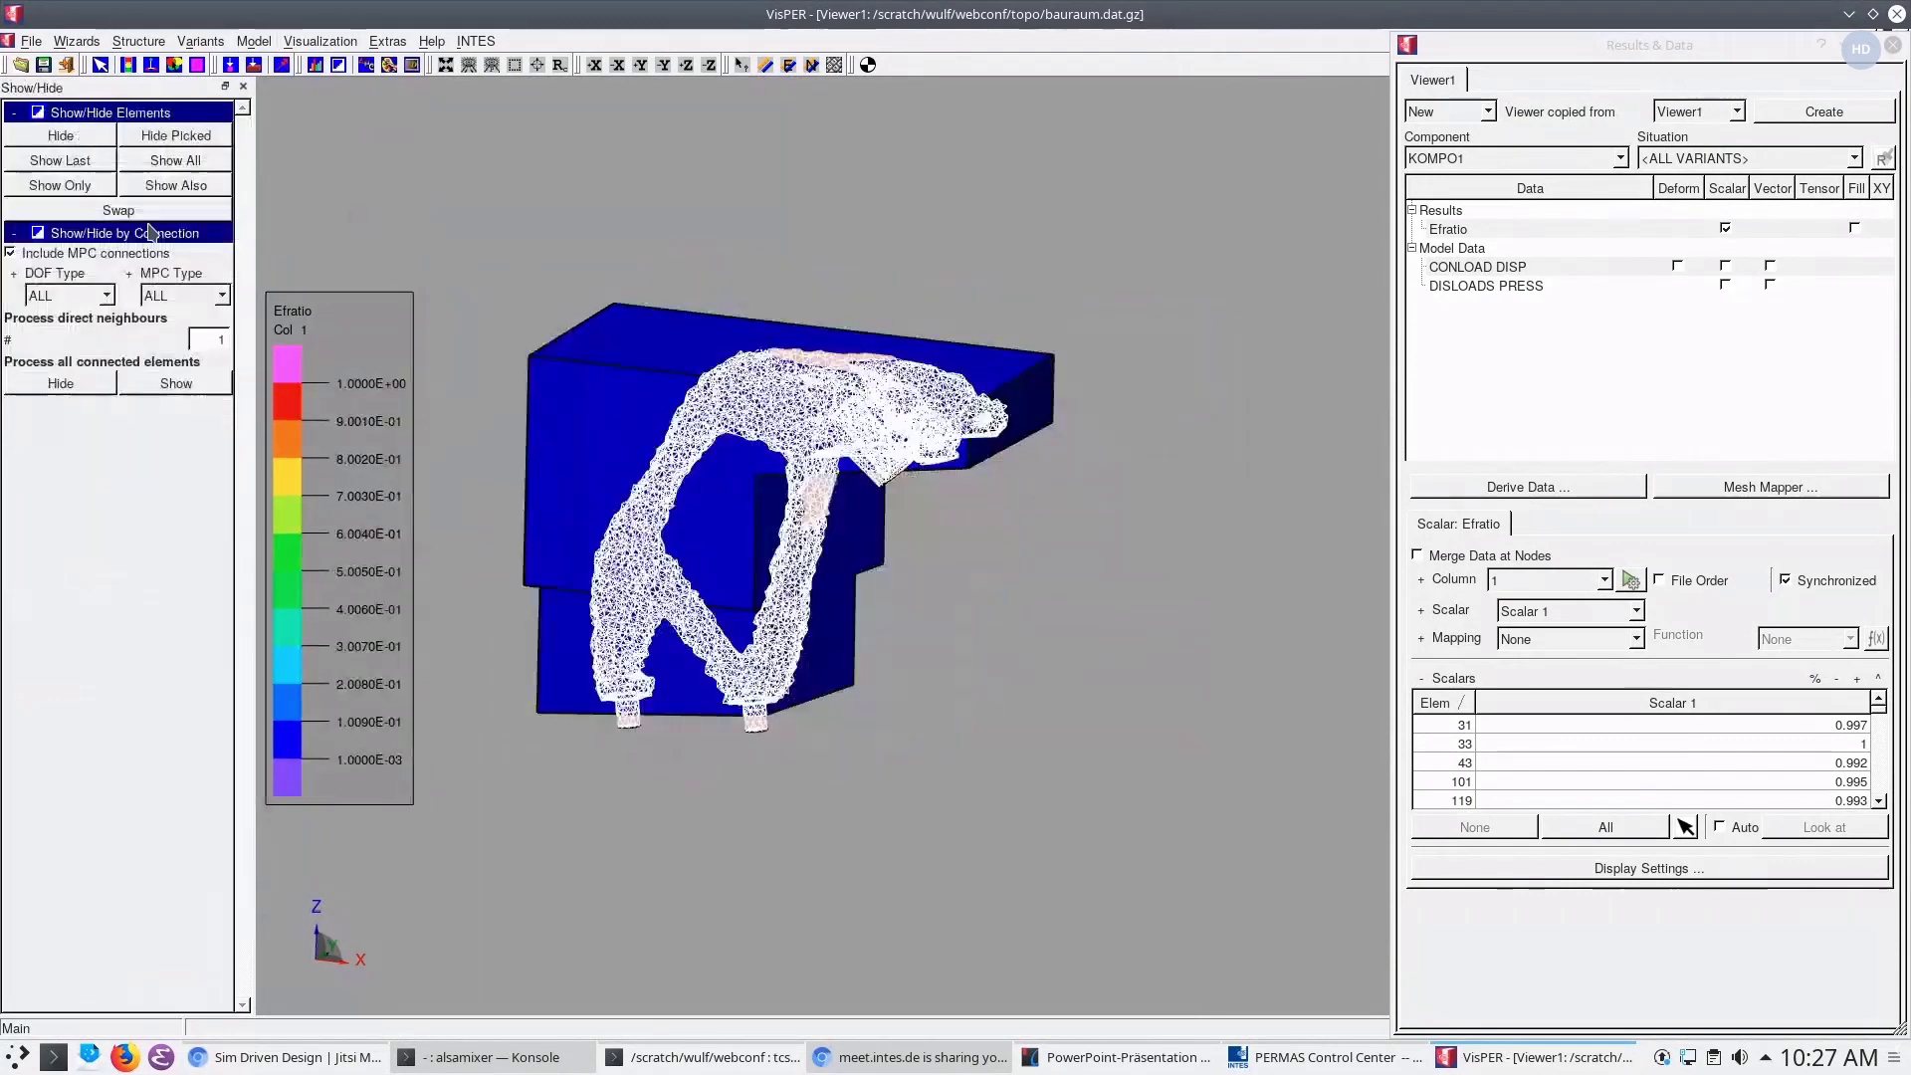
left_click(79, 187)
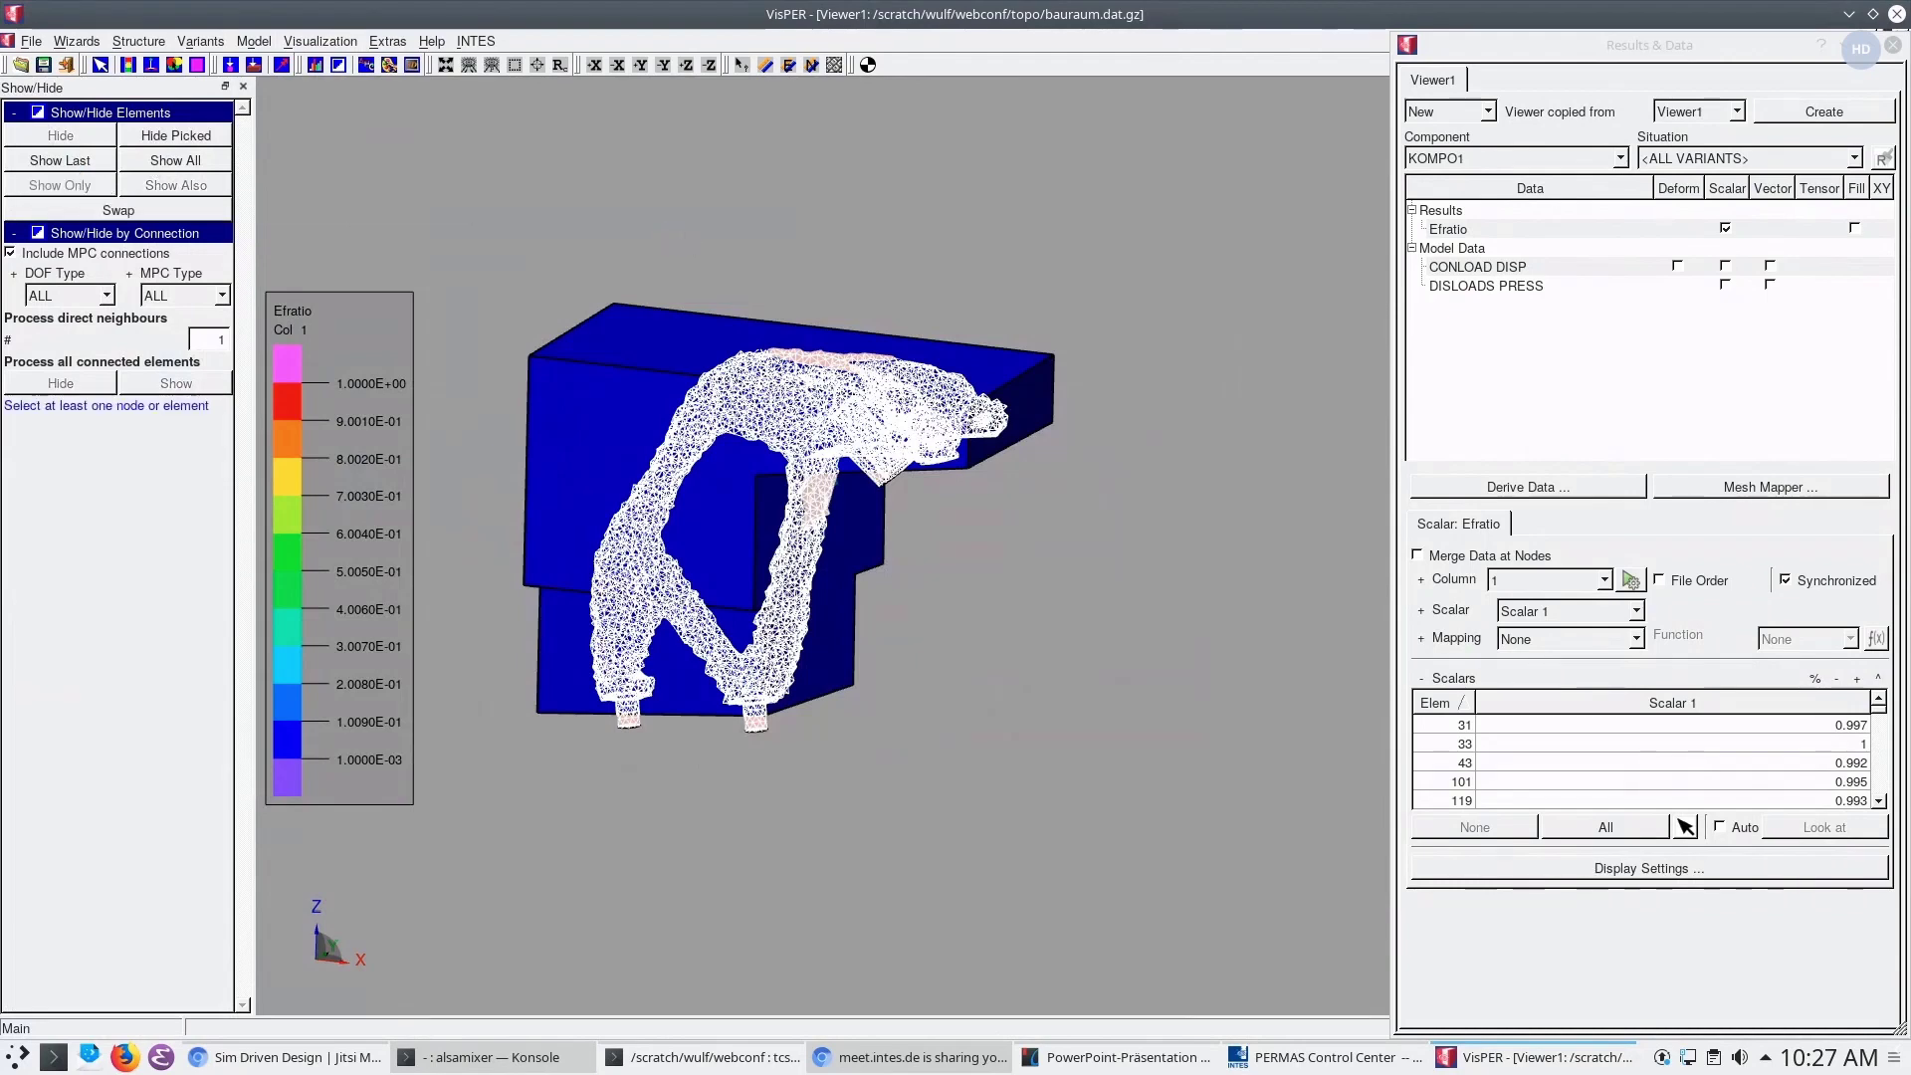
middle_click_drag(972, 452, 958, 540)
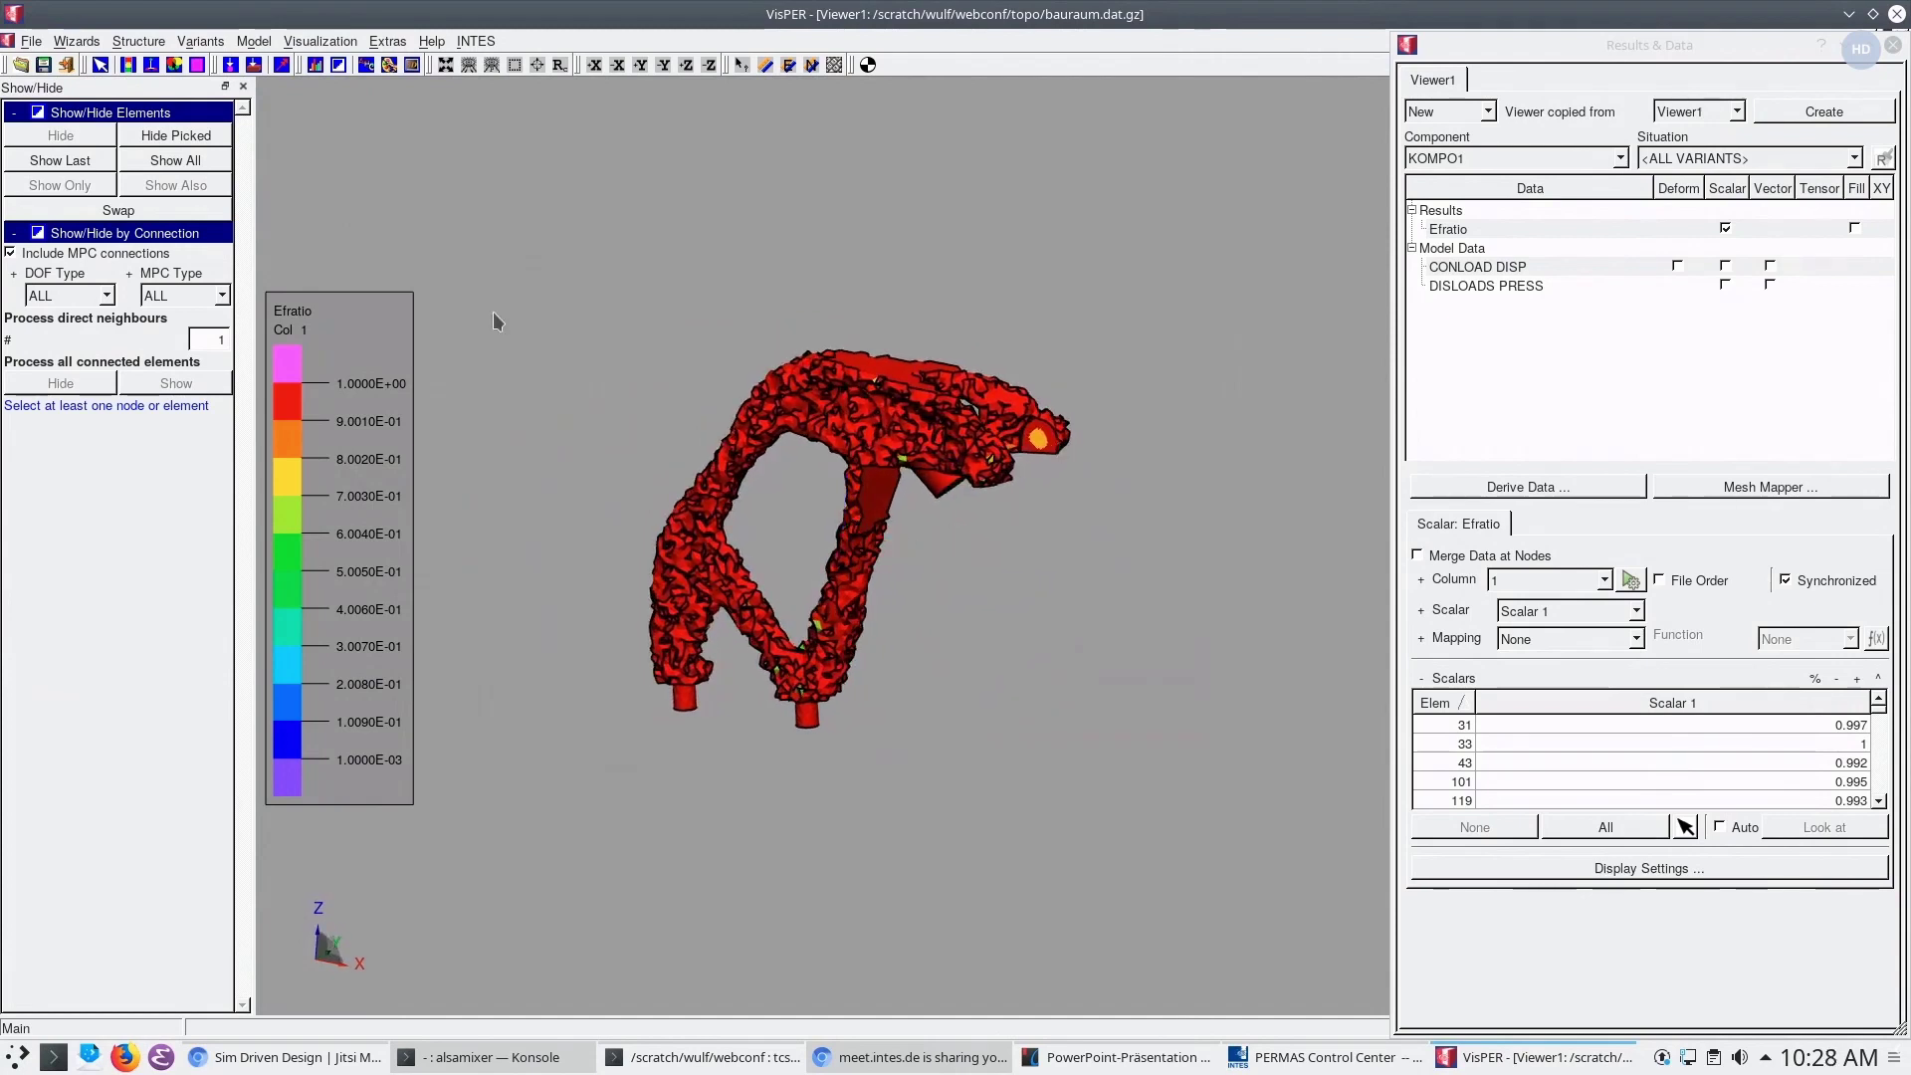
Show all elements of the model again and close the Results & Data window
left_click(188, 162)
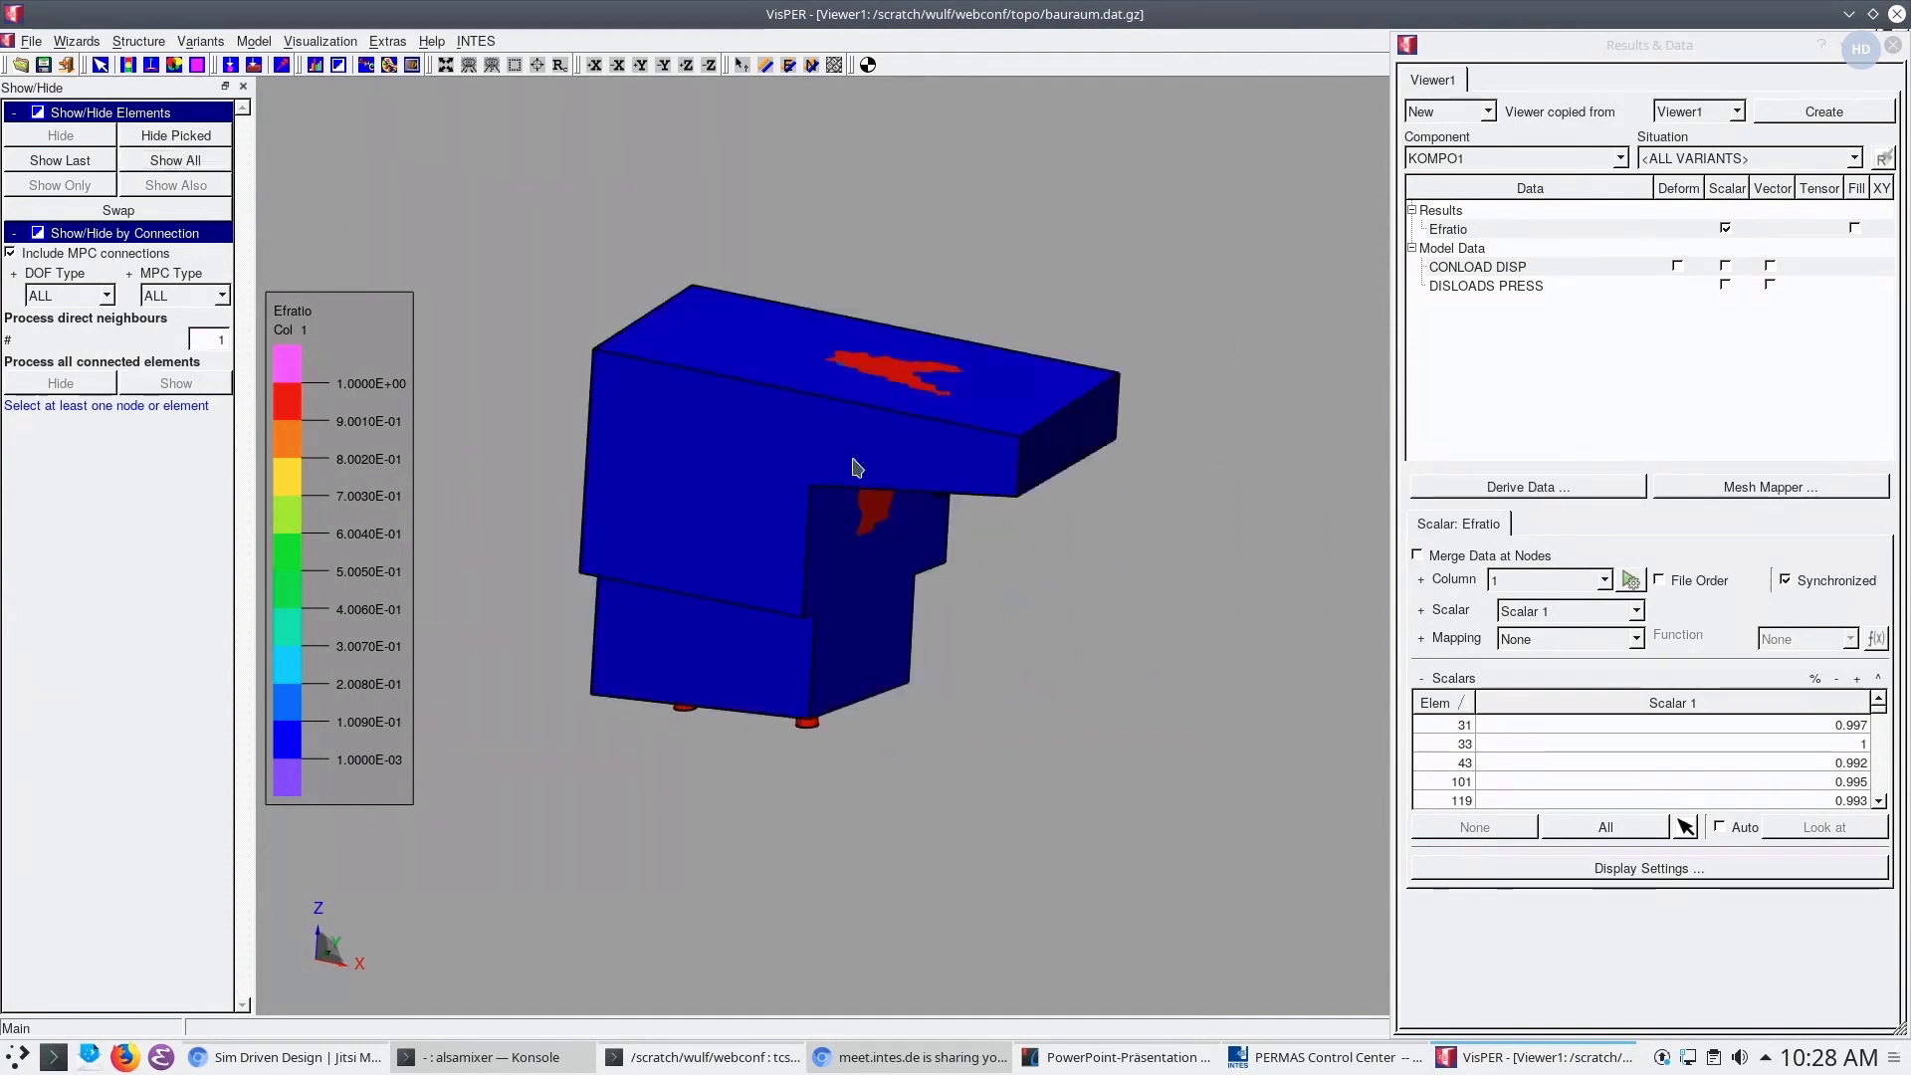
middle_click_drag(981, 479, 987, 383)
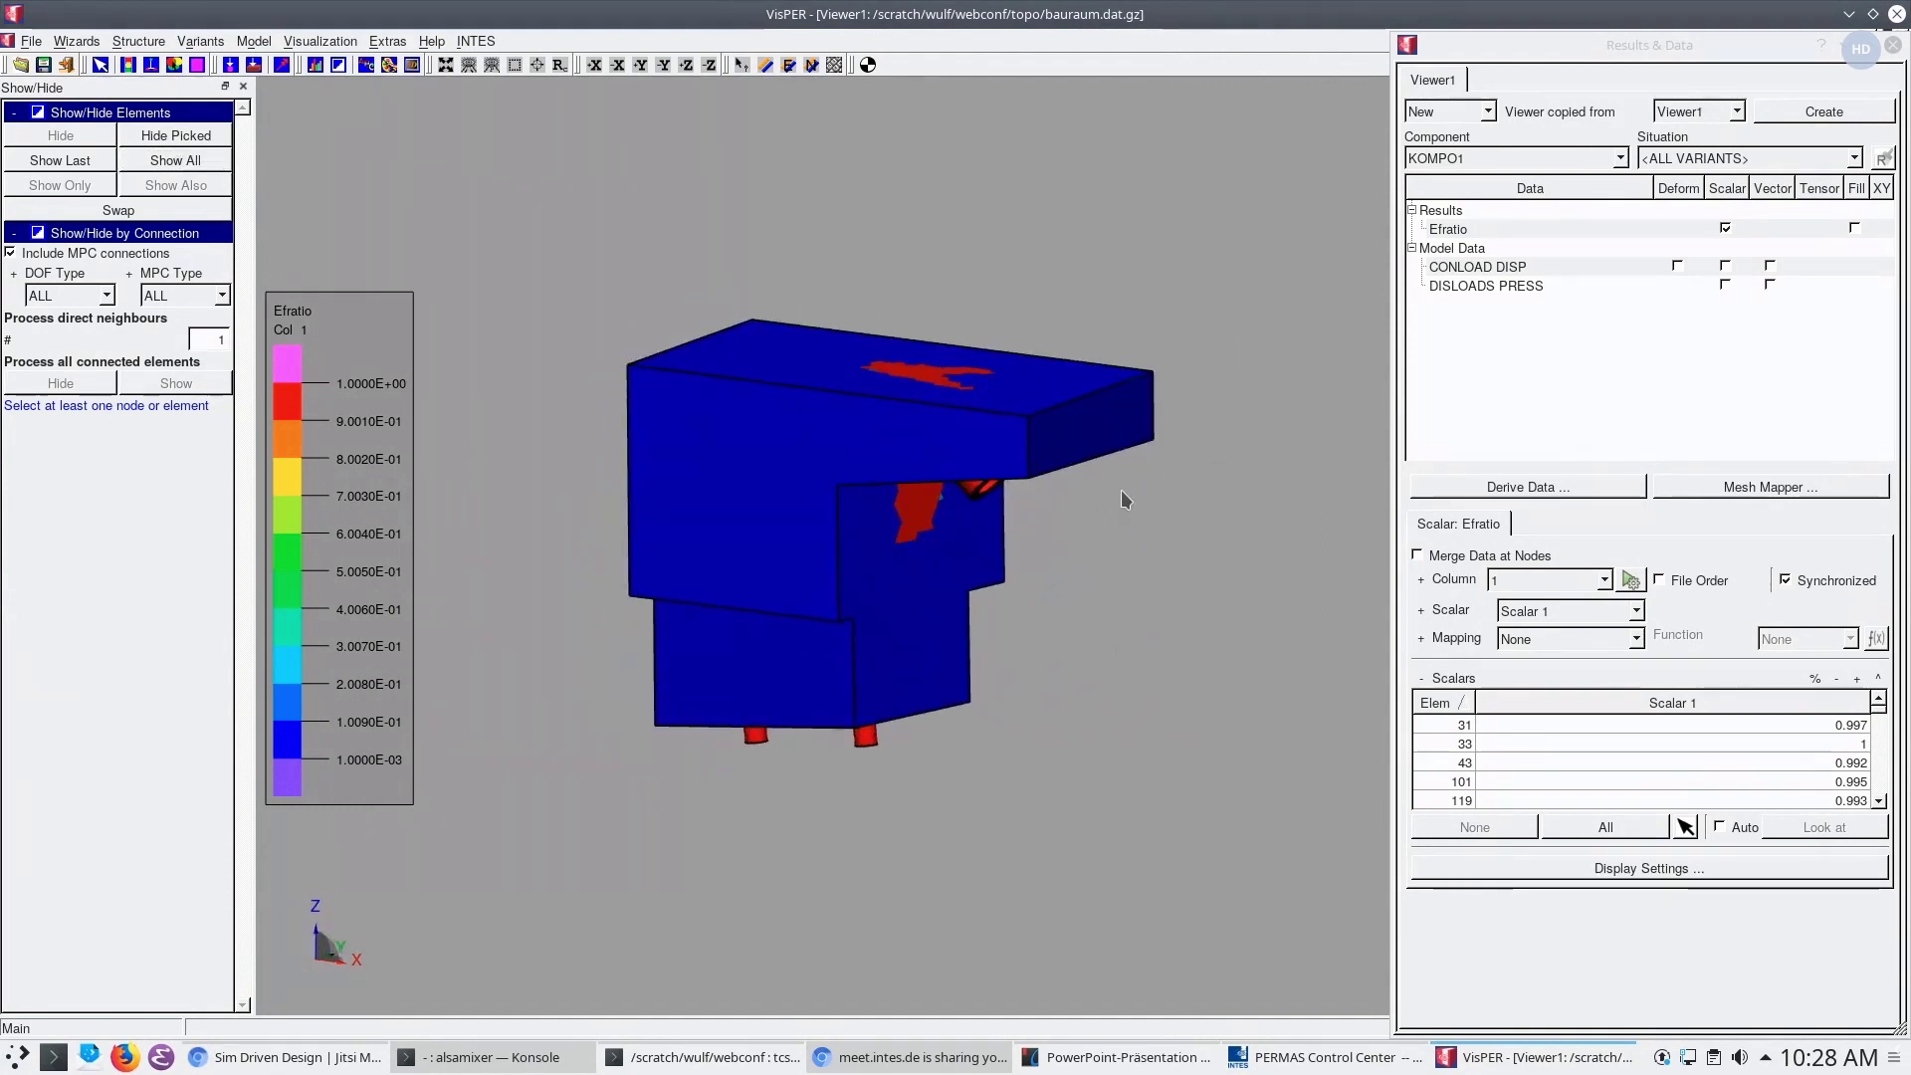
middle_click_drag(1067, 488, 1021, 482)
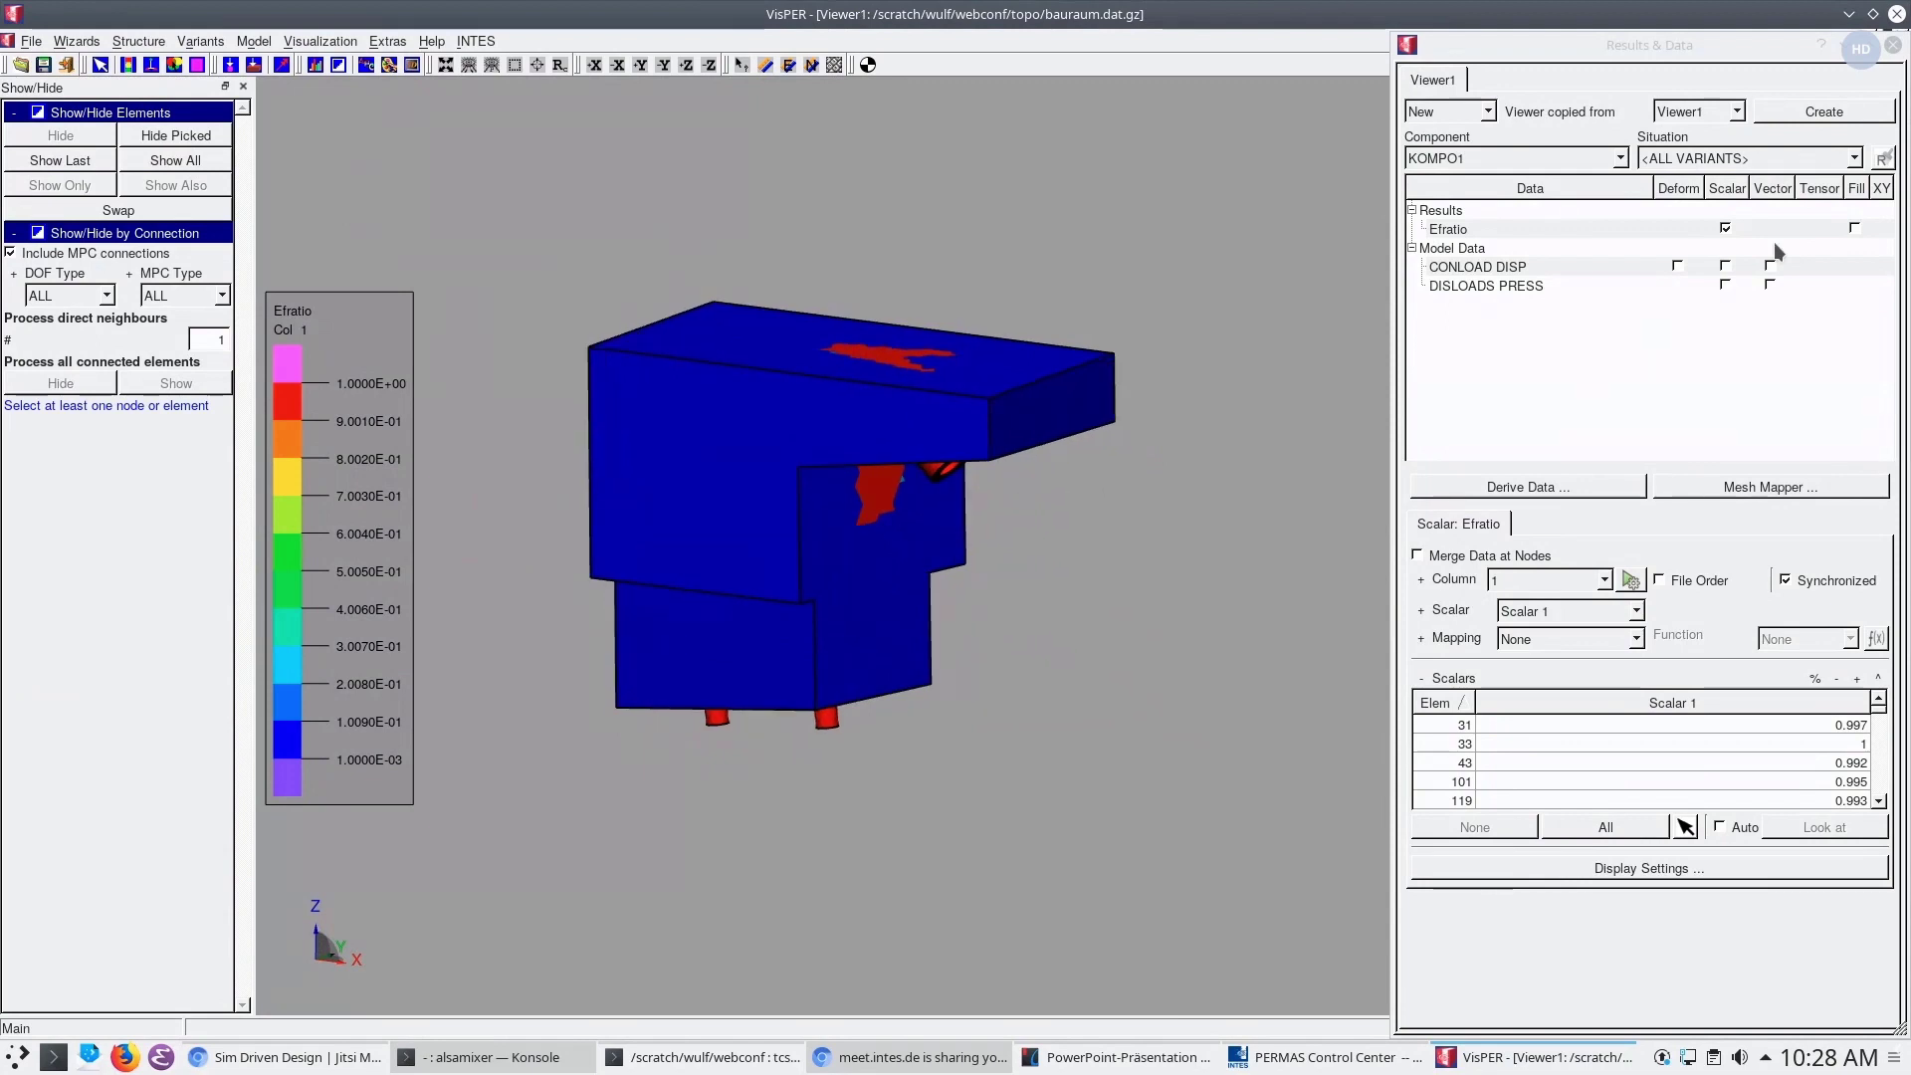
left_click(1895, 48)
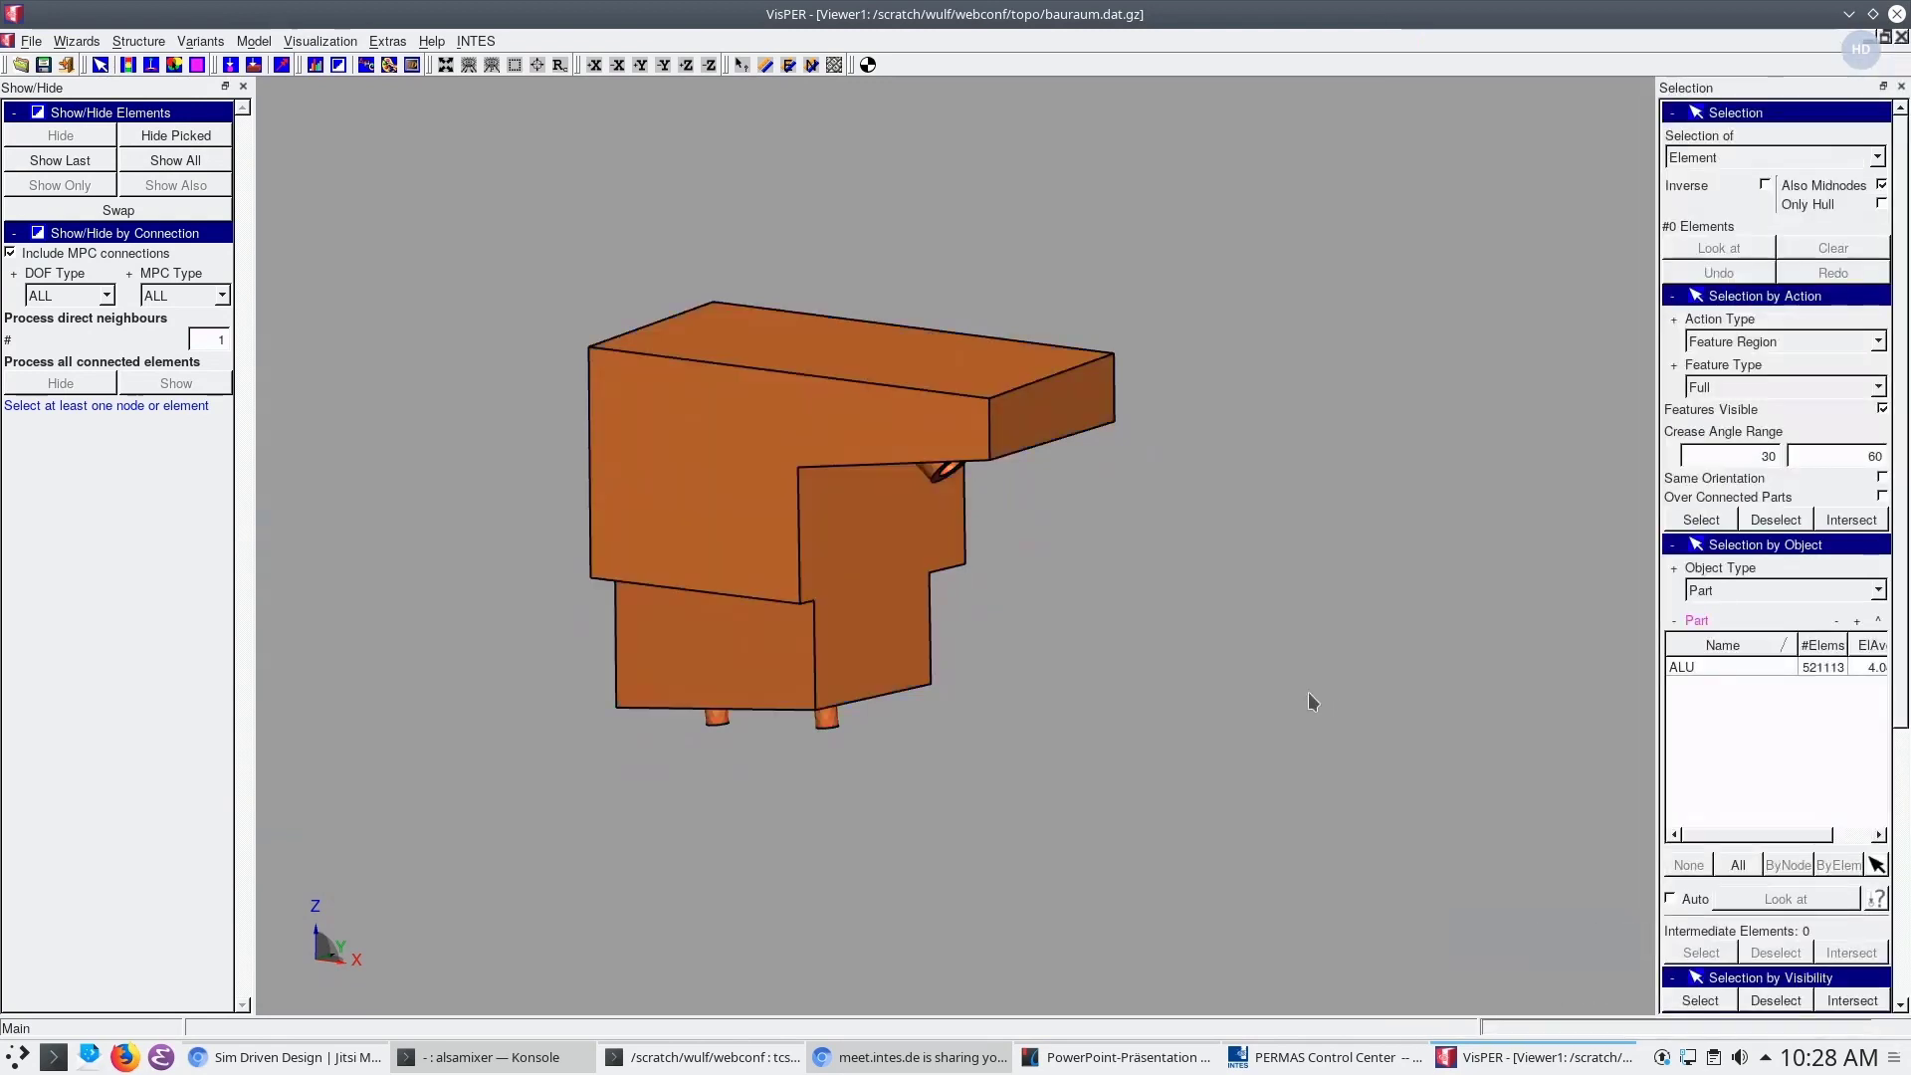
Start the Design wizard (DesWizard) for the KOMPO1 component
scroll(836, 414, "up", 5)
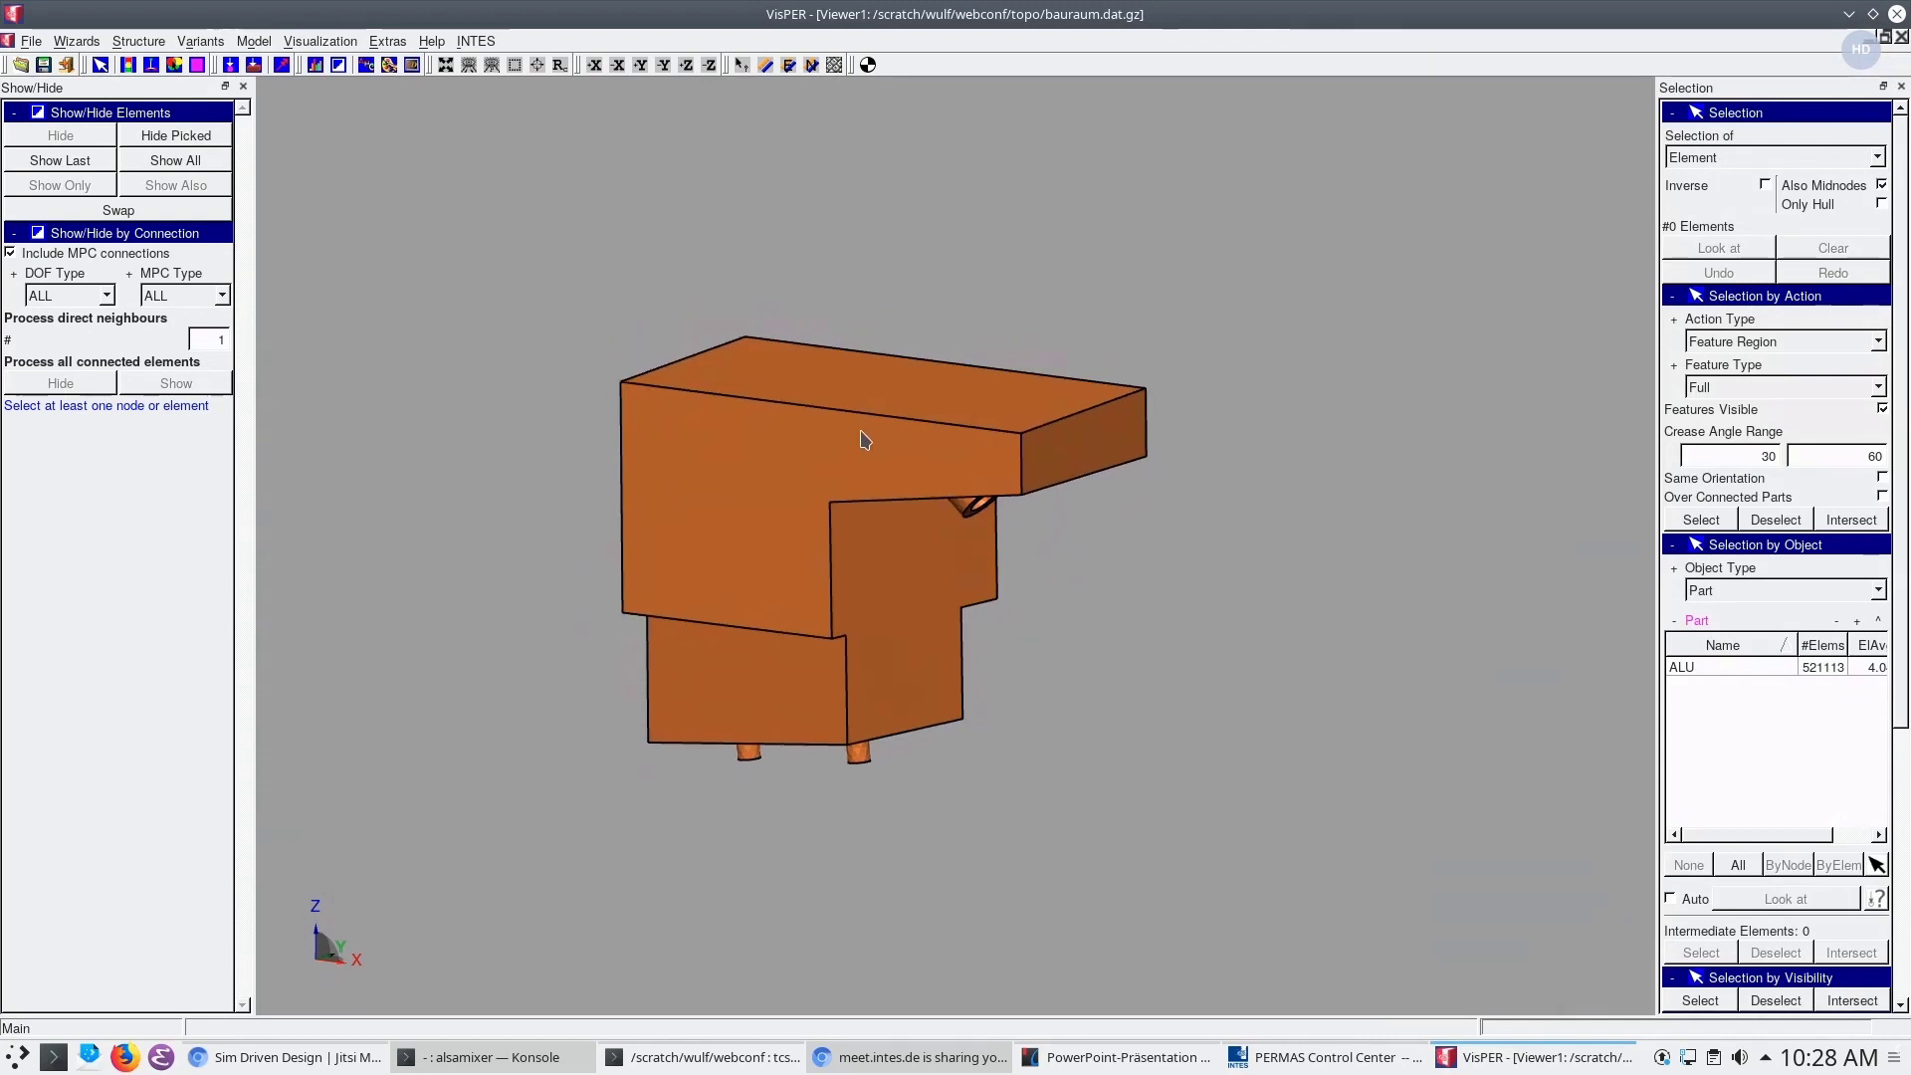
left_click(77, 41)
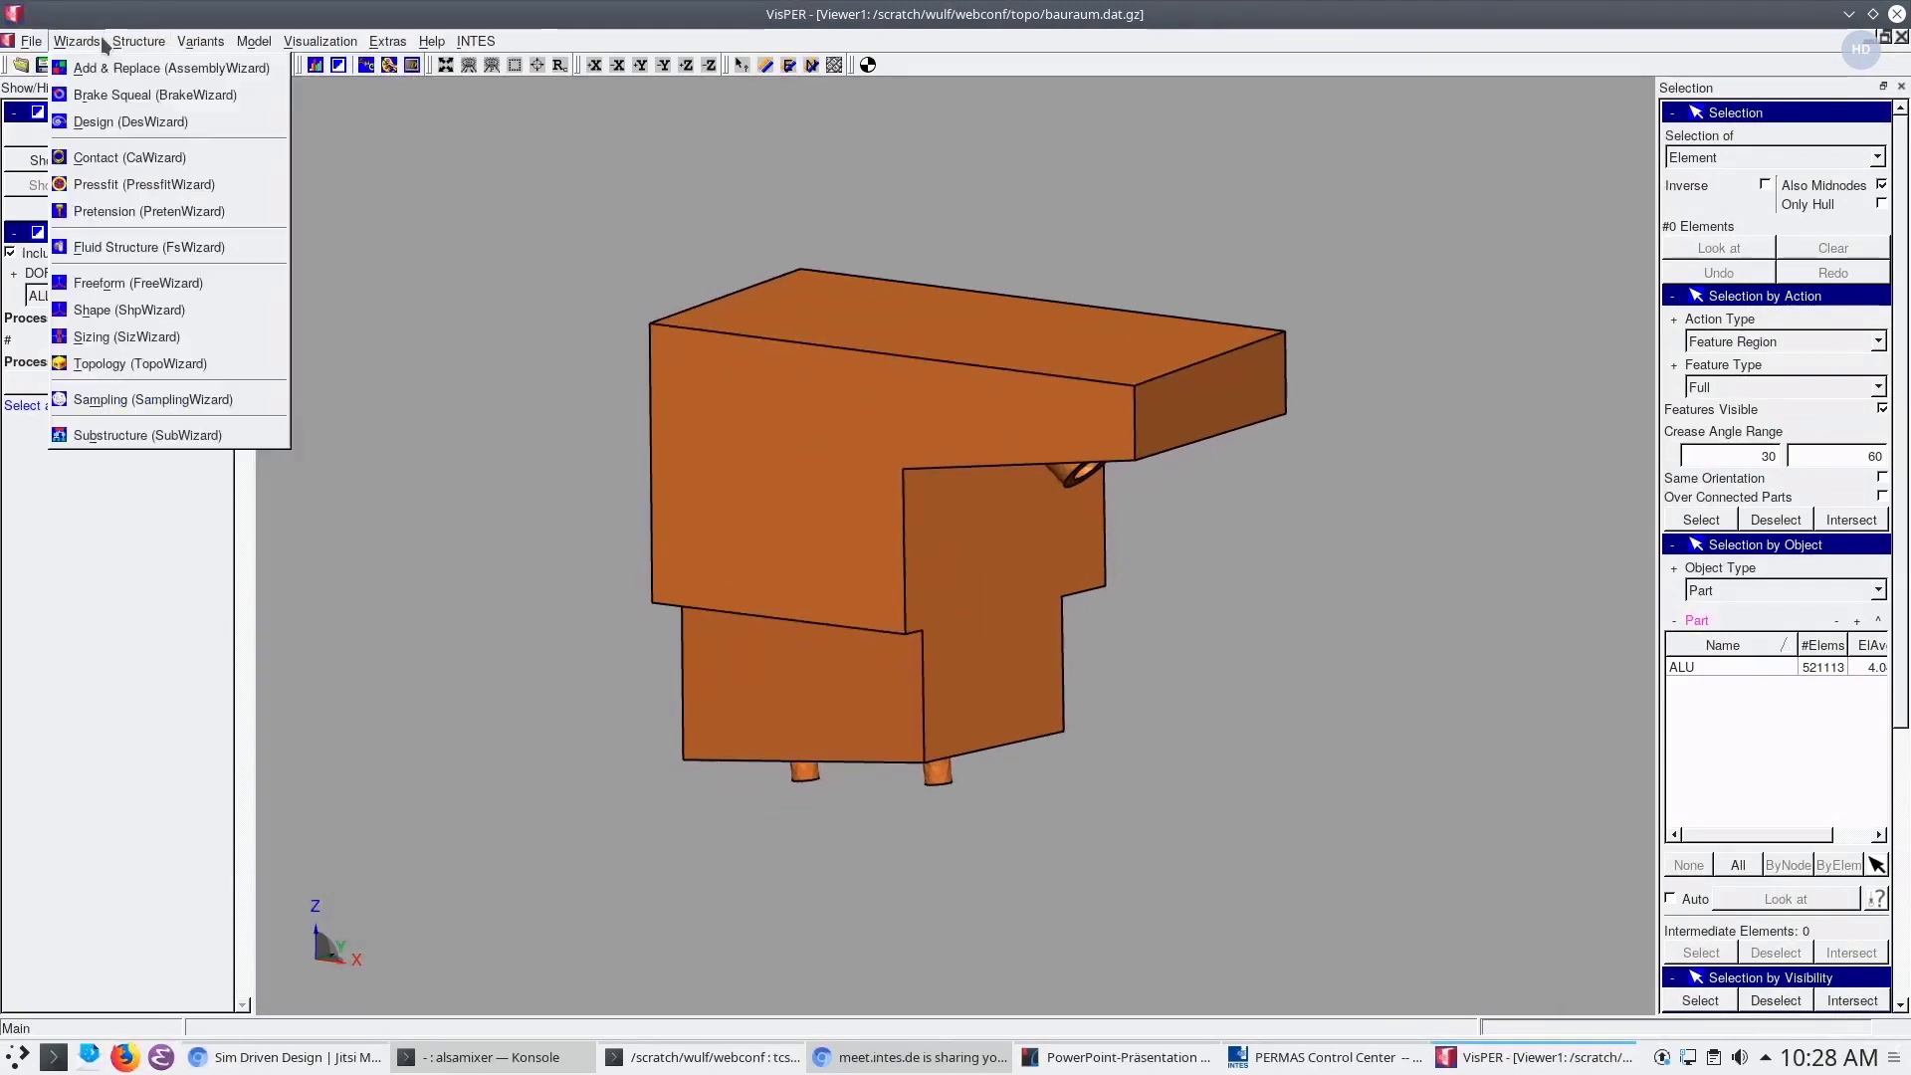
left_click(105, 123)
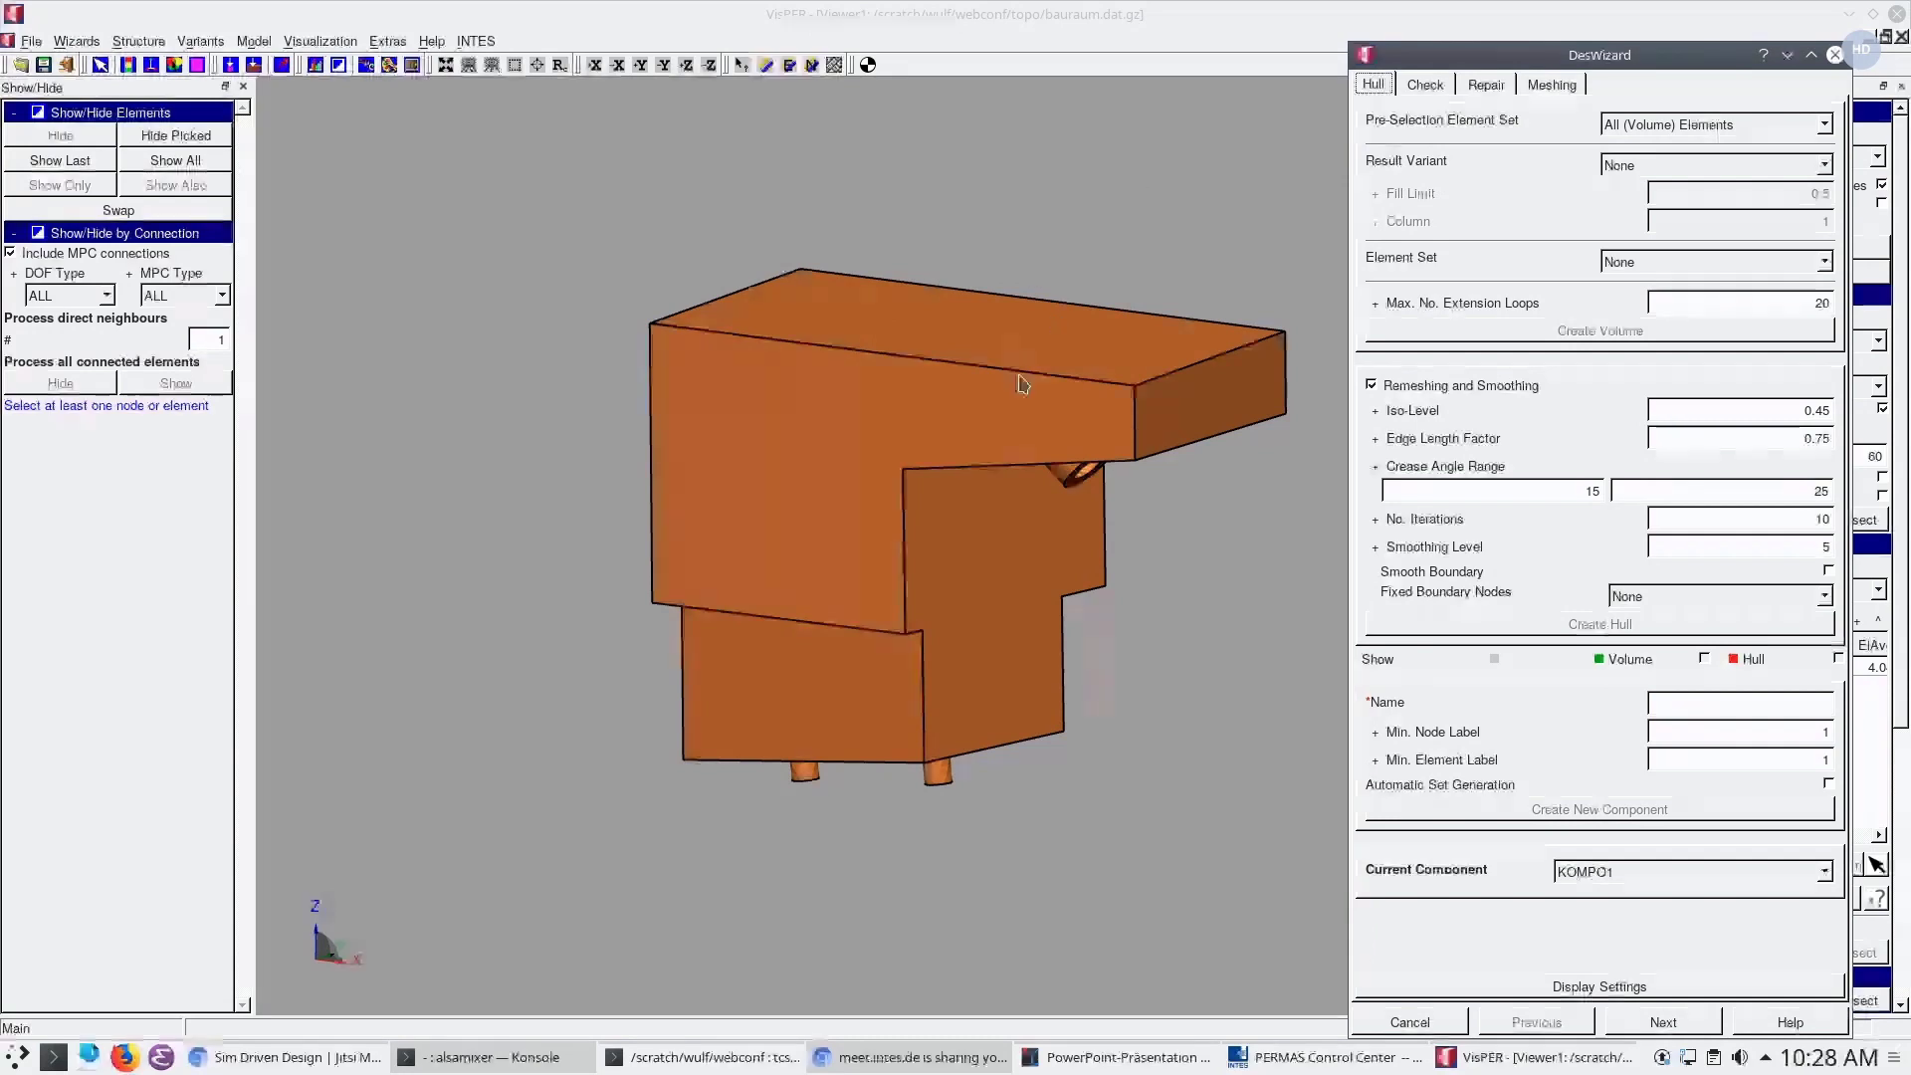
middle_click_drag(1020, 383, 930, 377)
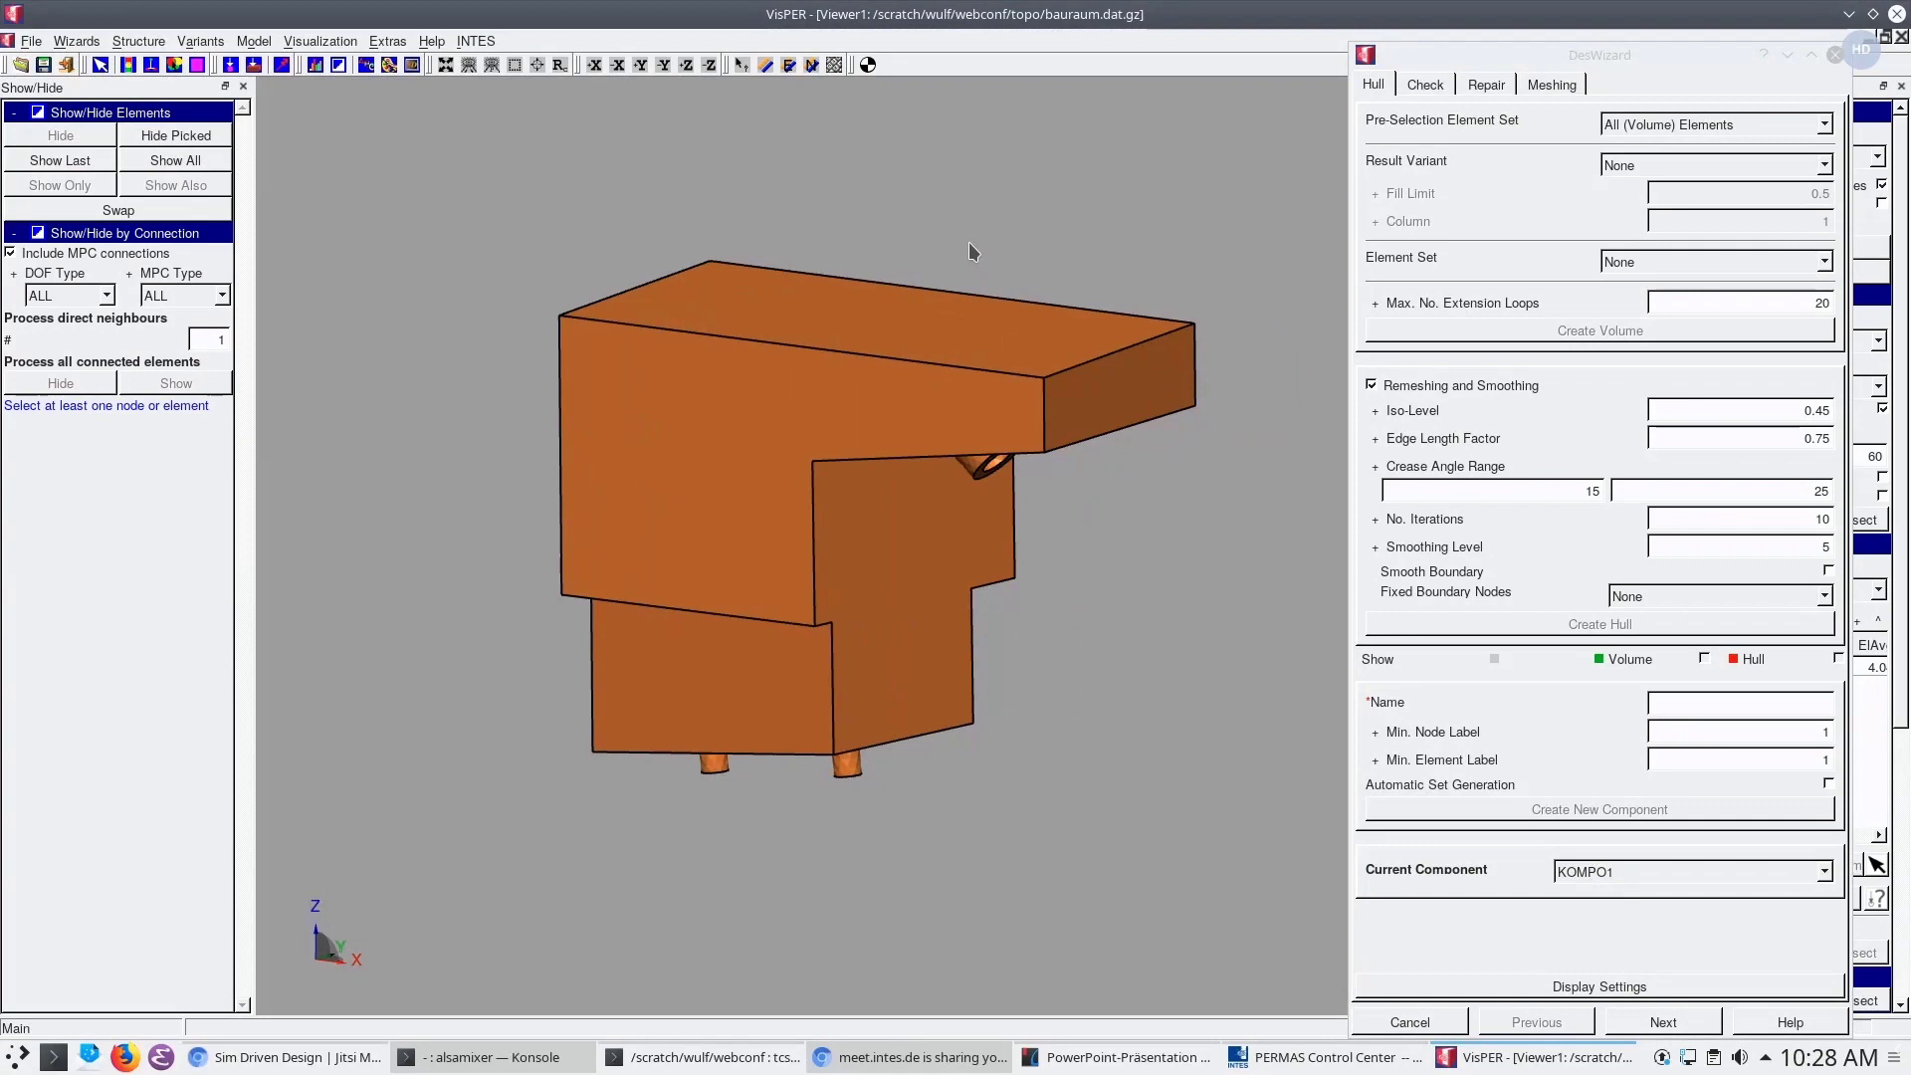
middle_click_drag(946, 273, 918, 211)
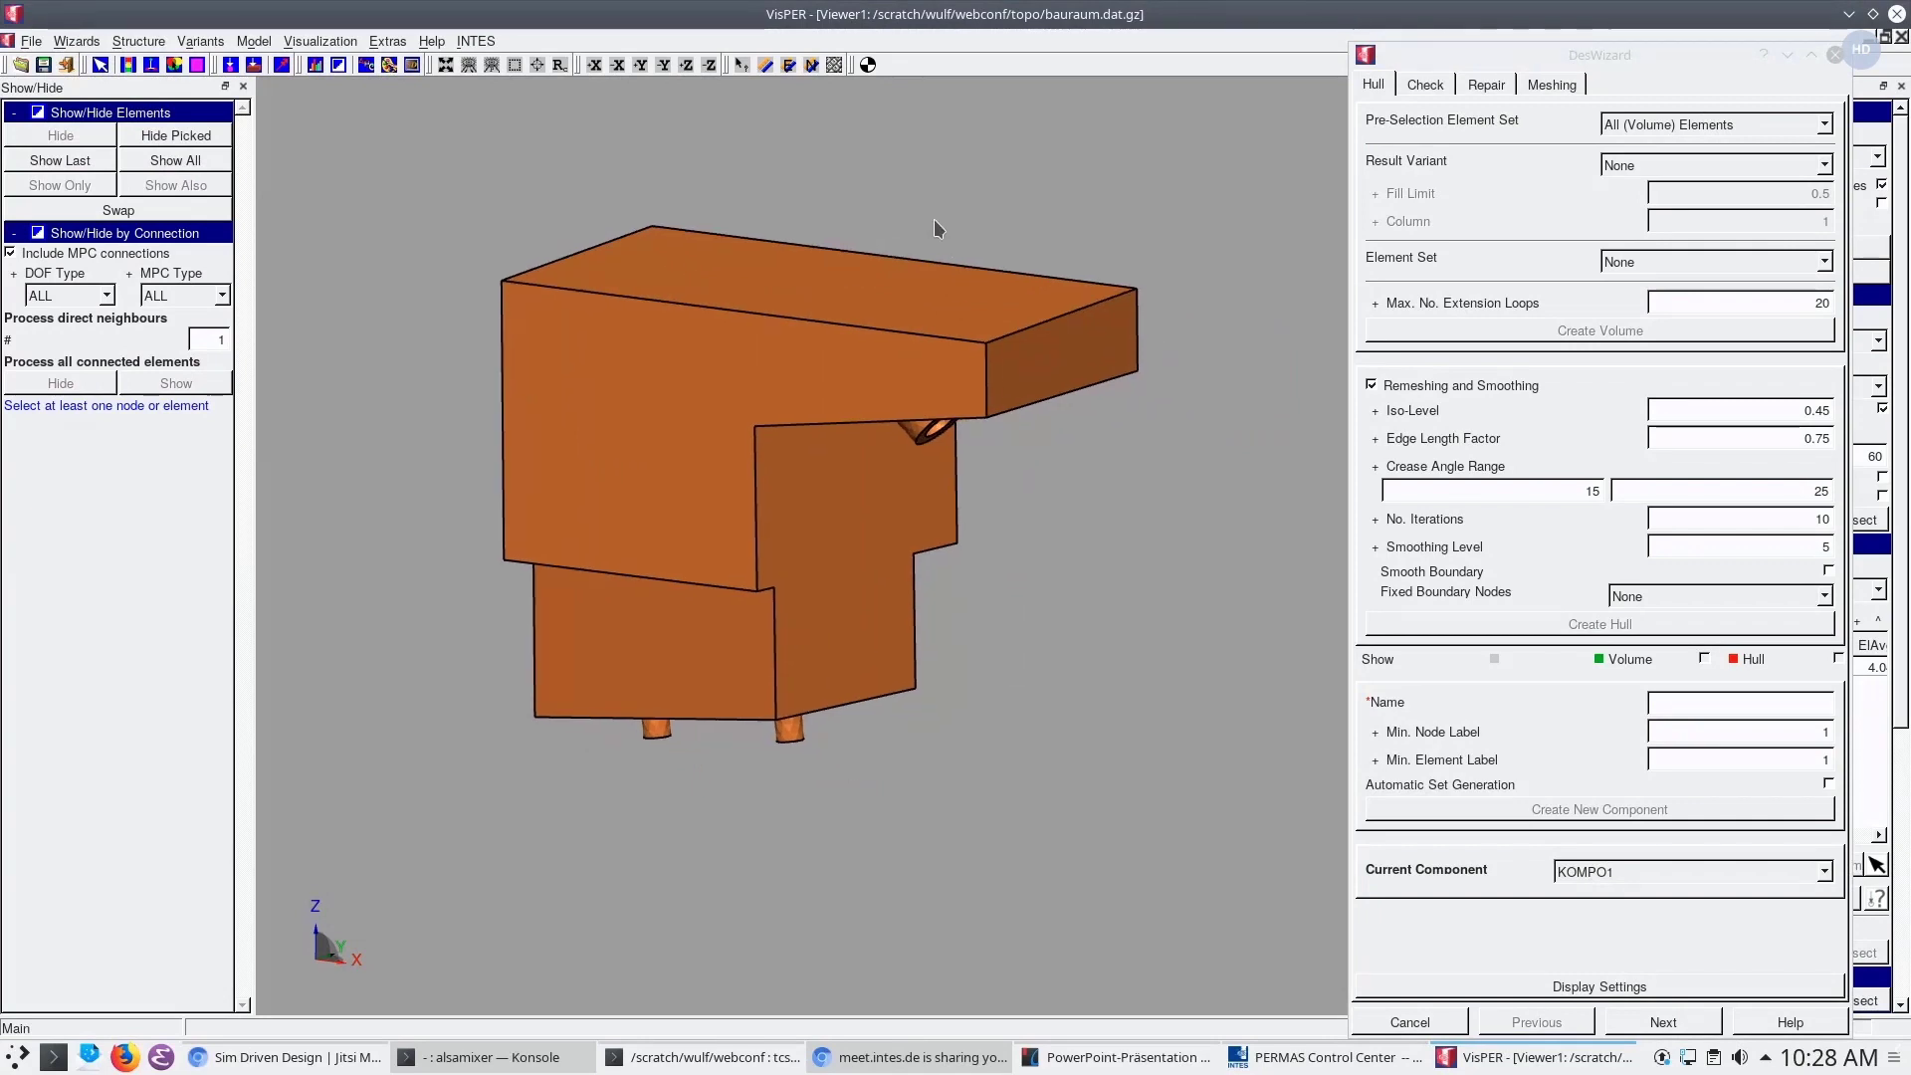
left_click_drag(934, 219, 935, 223)
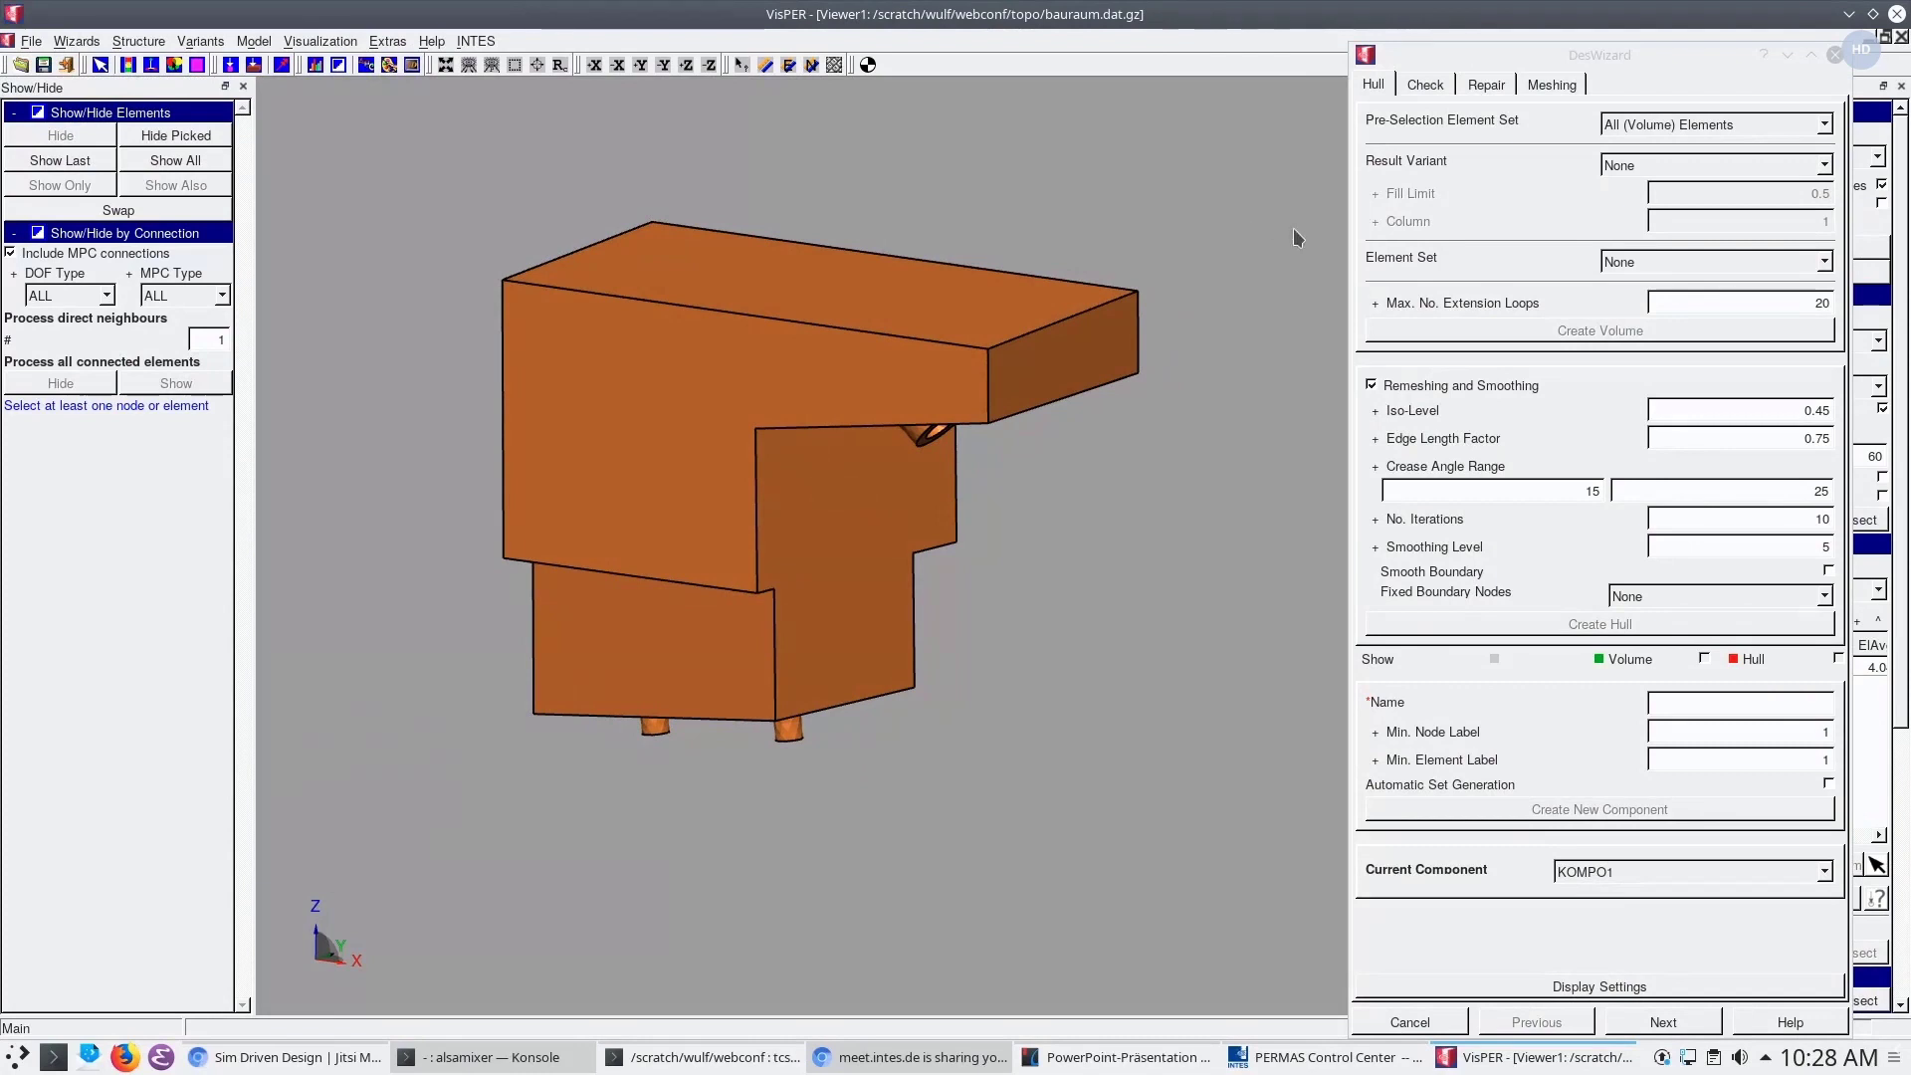
Create the design volume from result variant TOPO_RES_95 with fill limit 0.5, column 1 and no element set
left_click(1679, 162)
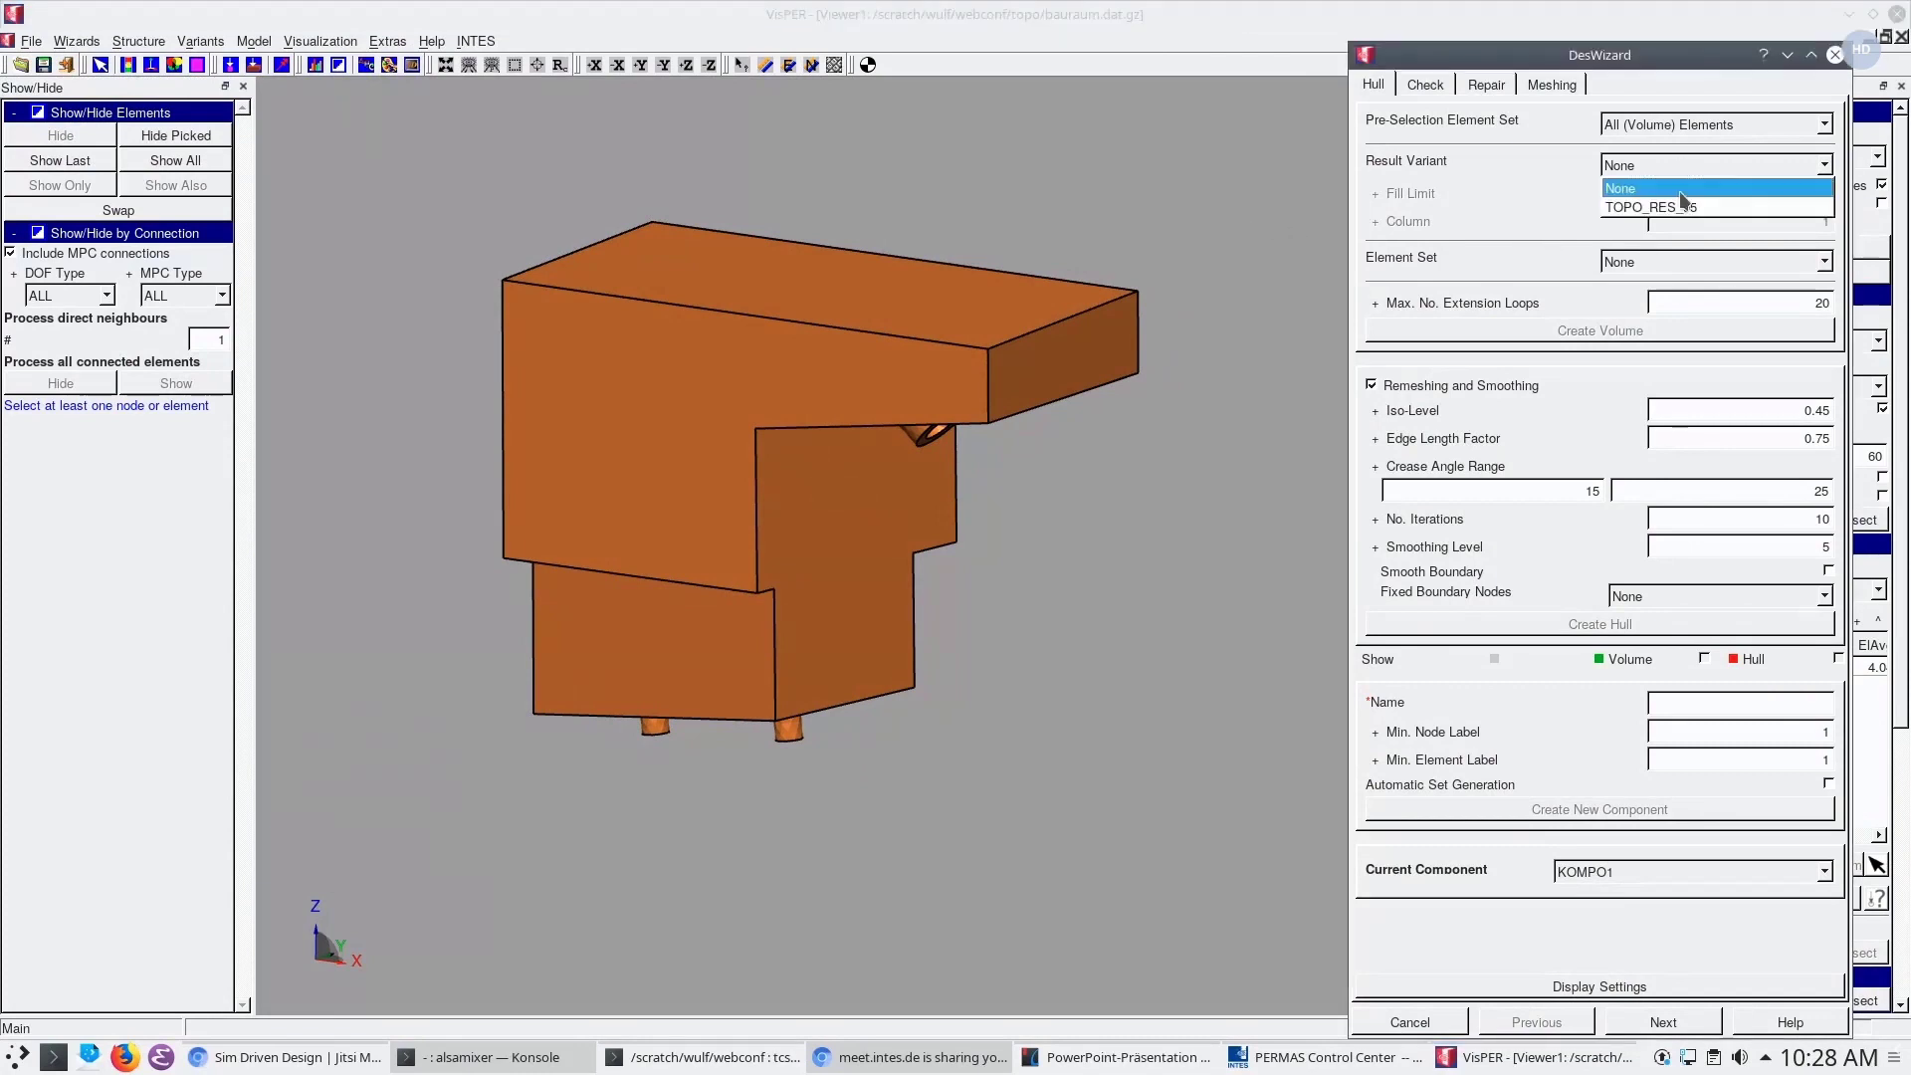
left_click(1680, 206)
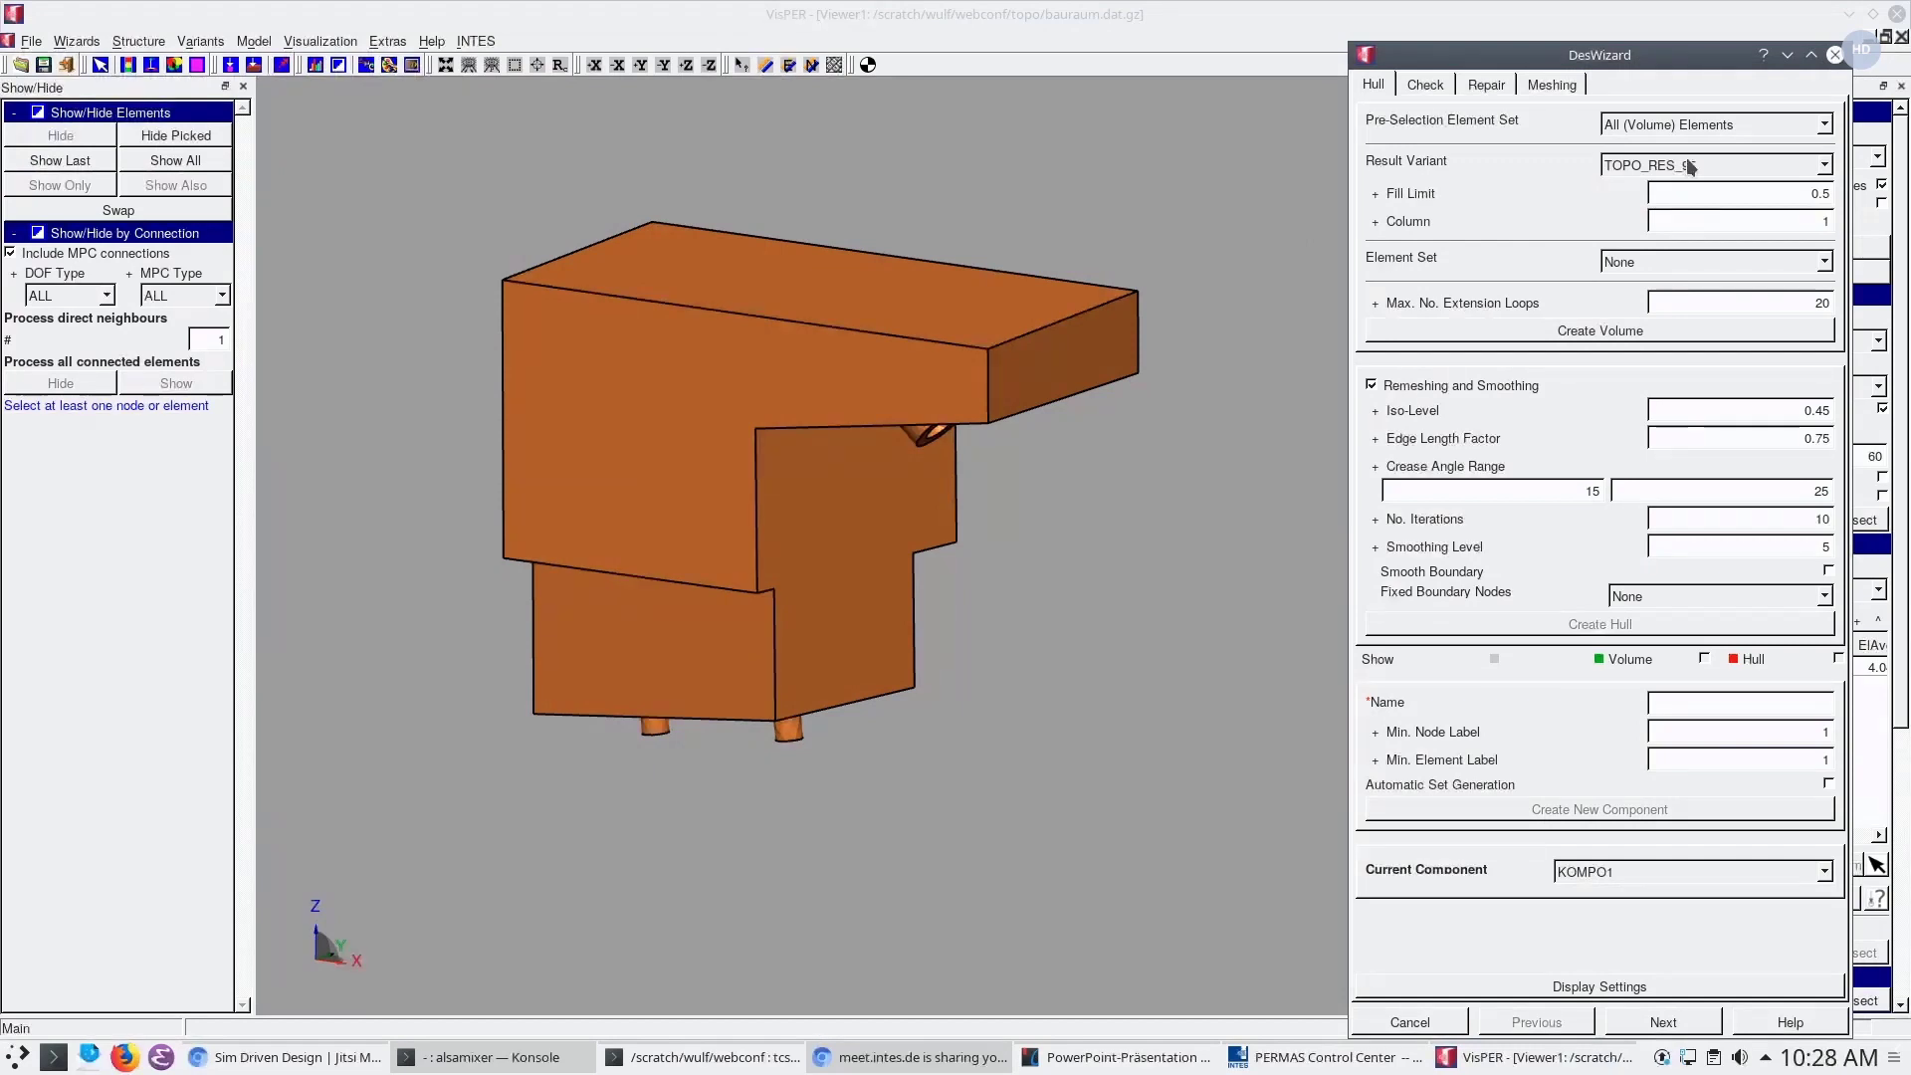
left_click(1690, 260)
left_click(1752, 228)
left_click(1623, 336)
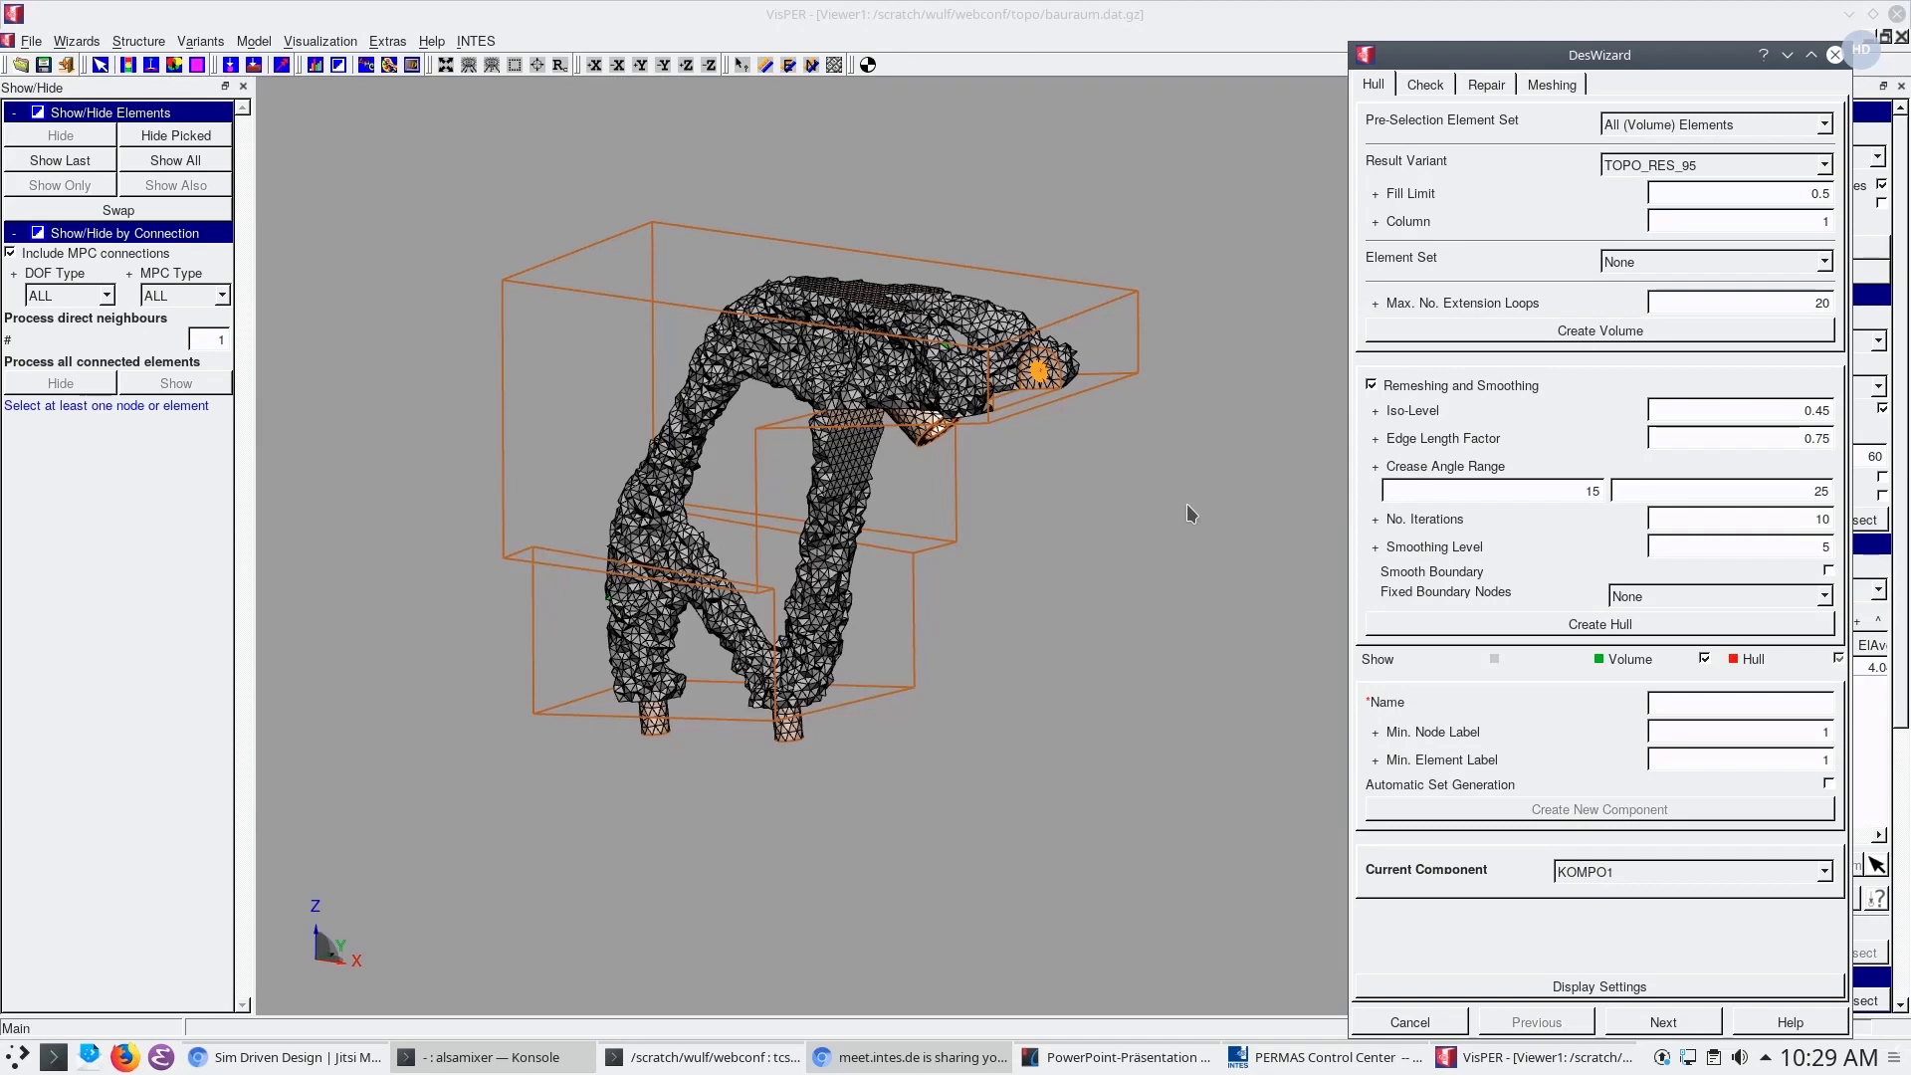
Examine the created design volume from several angles, including a close look at its rough element surface around the legs
middle_click_drag(1116, 539, 844, 558)
scroll(843, 559, "up", 3)
scroll(844, 558, "up", 5)
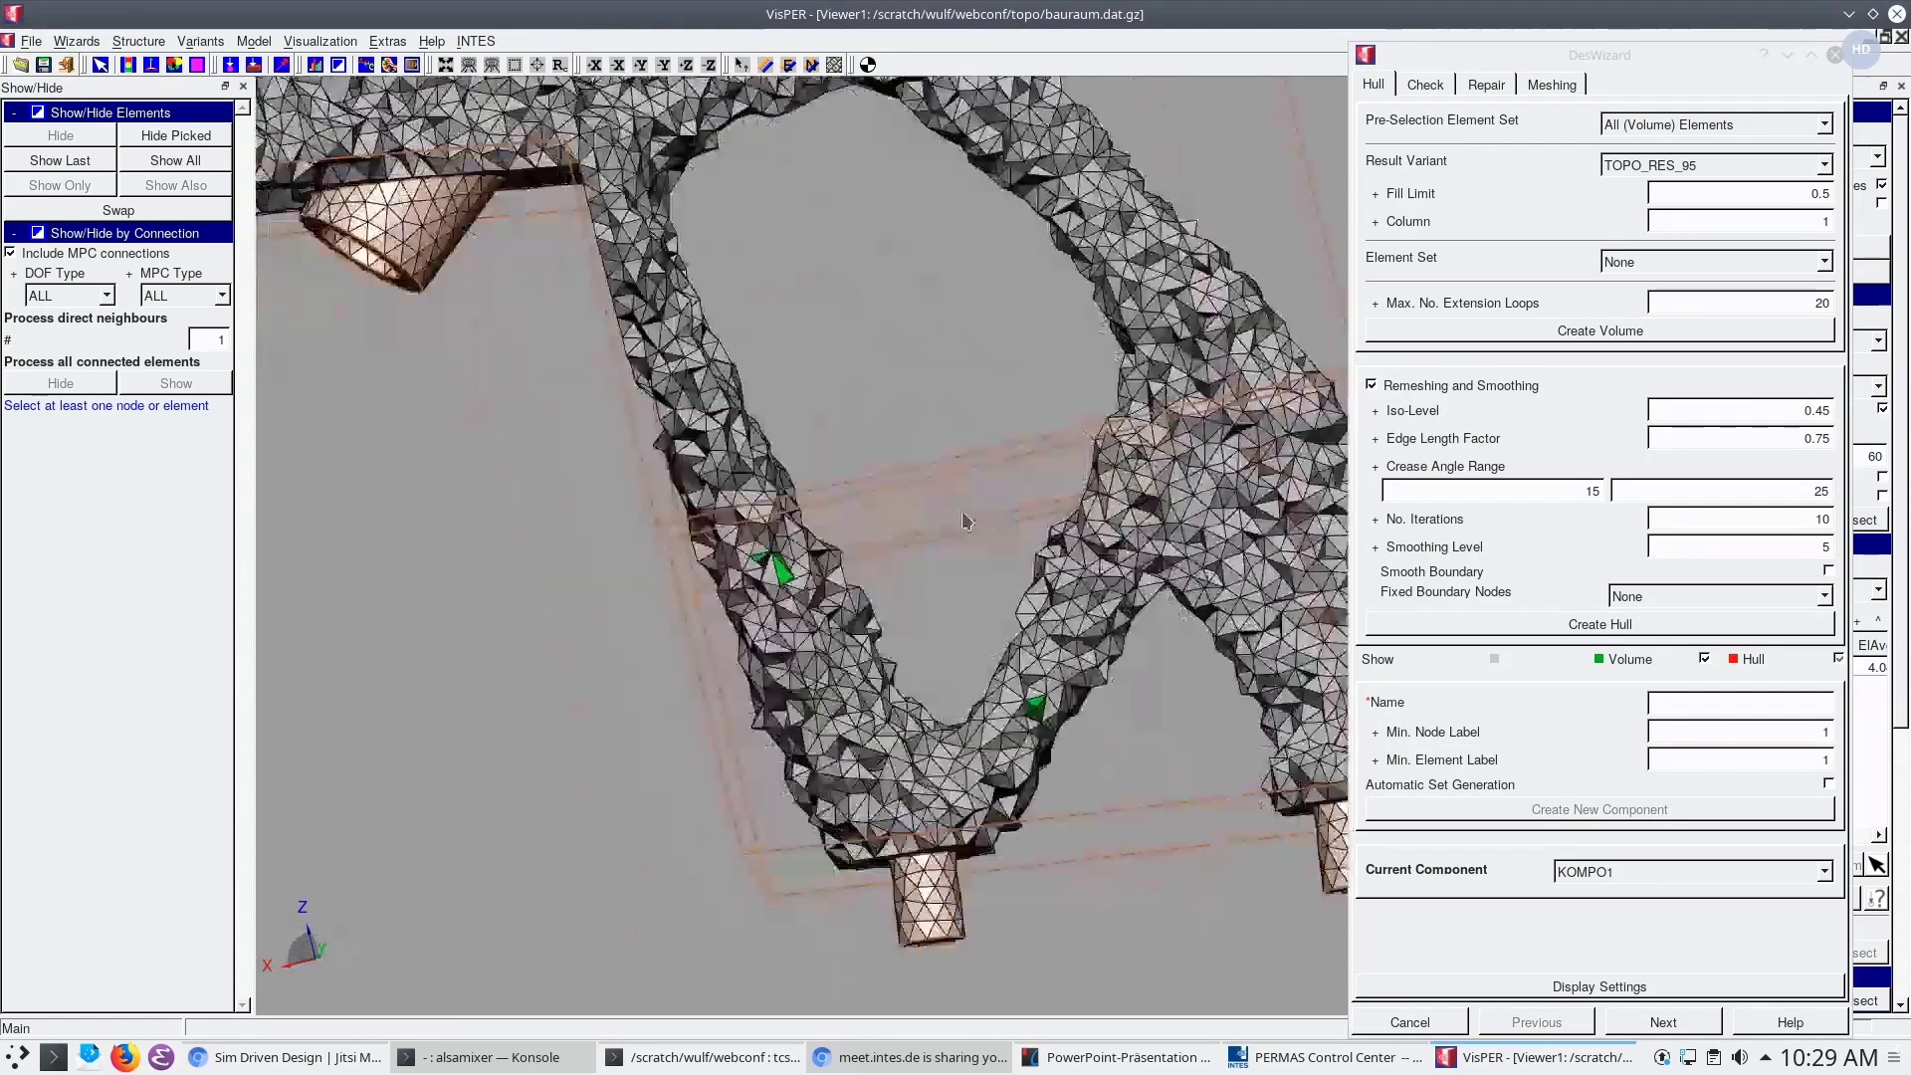
middle_click_drag(861, 579, 887, 564)
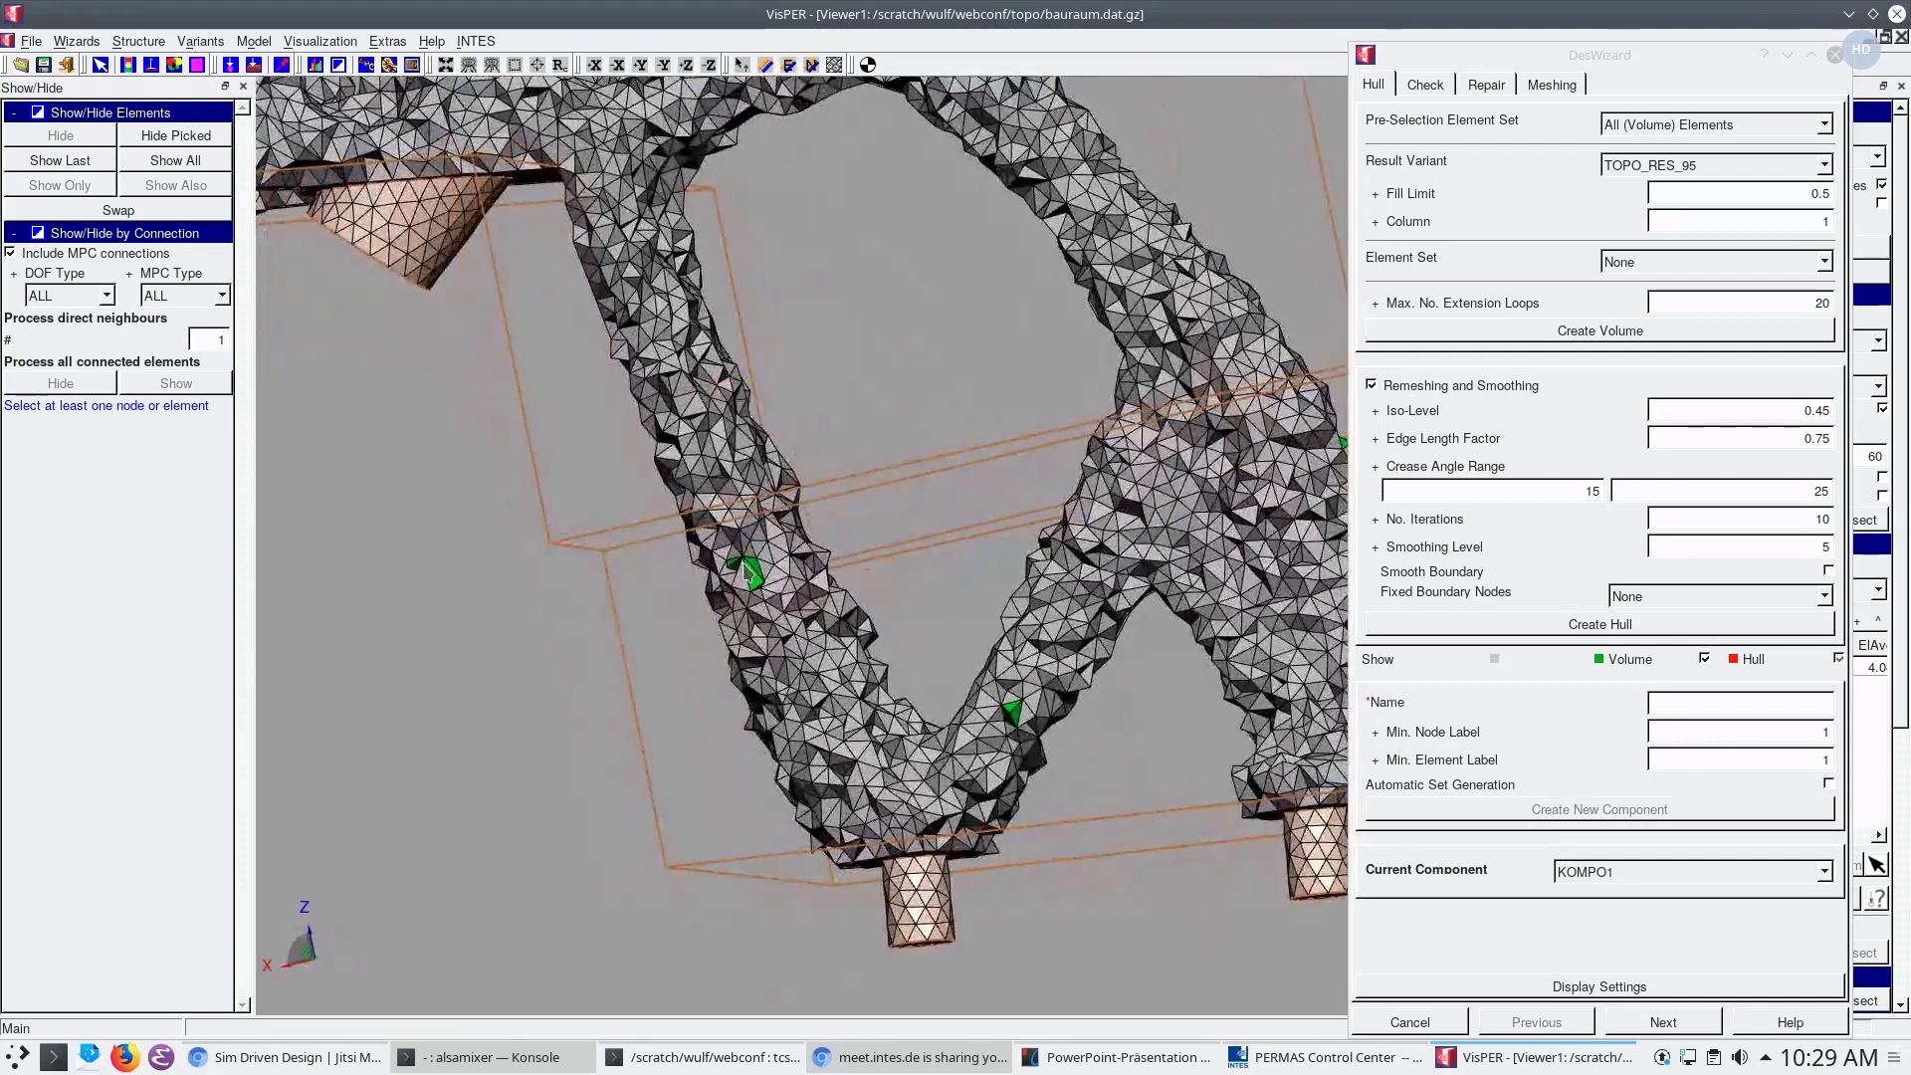
scroll(853, 538, "down", 5)
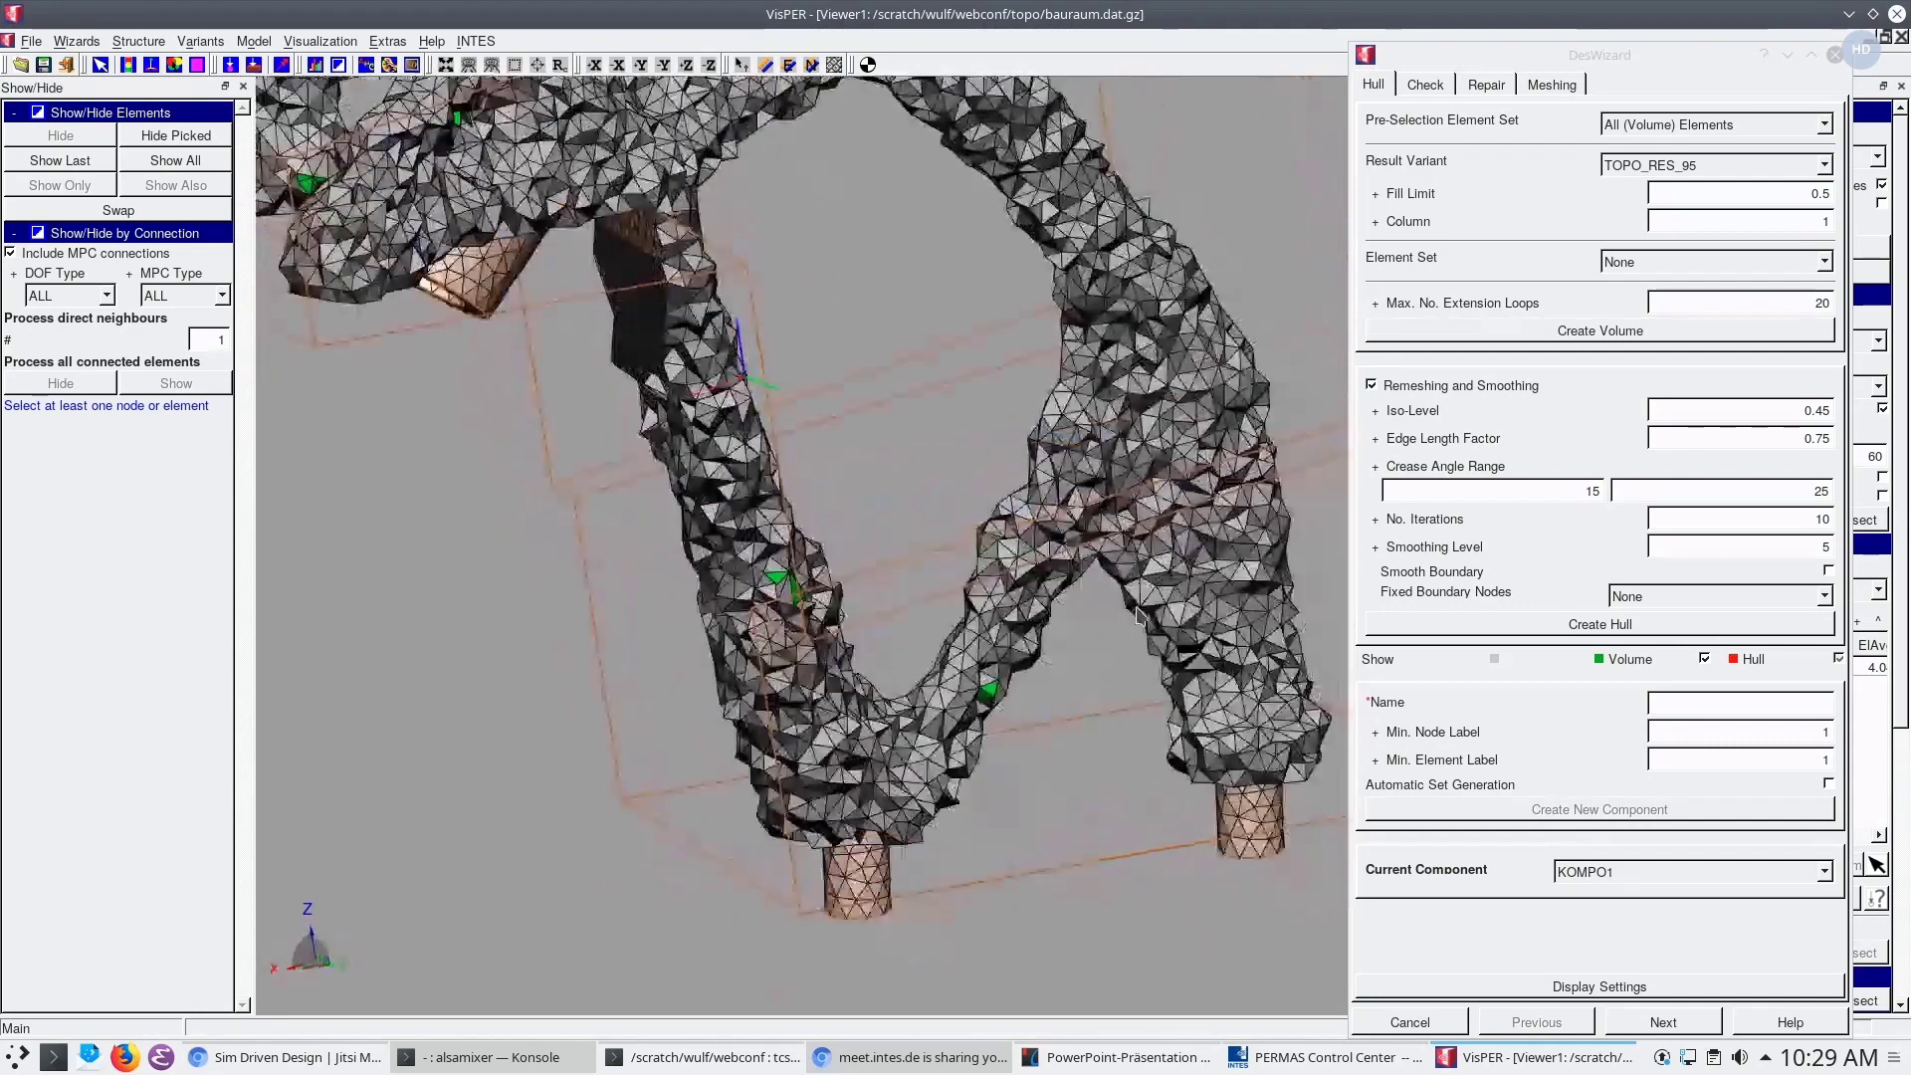
middle_click_drag(853, 537, 1005, 502)
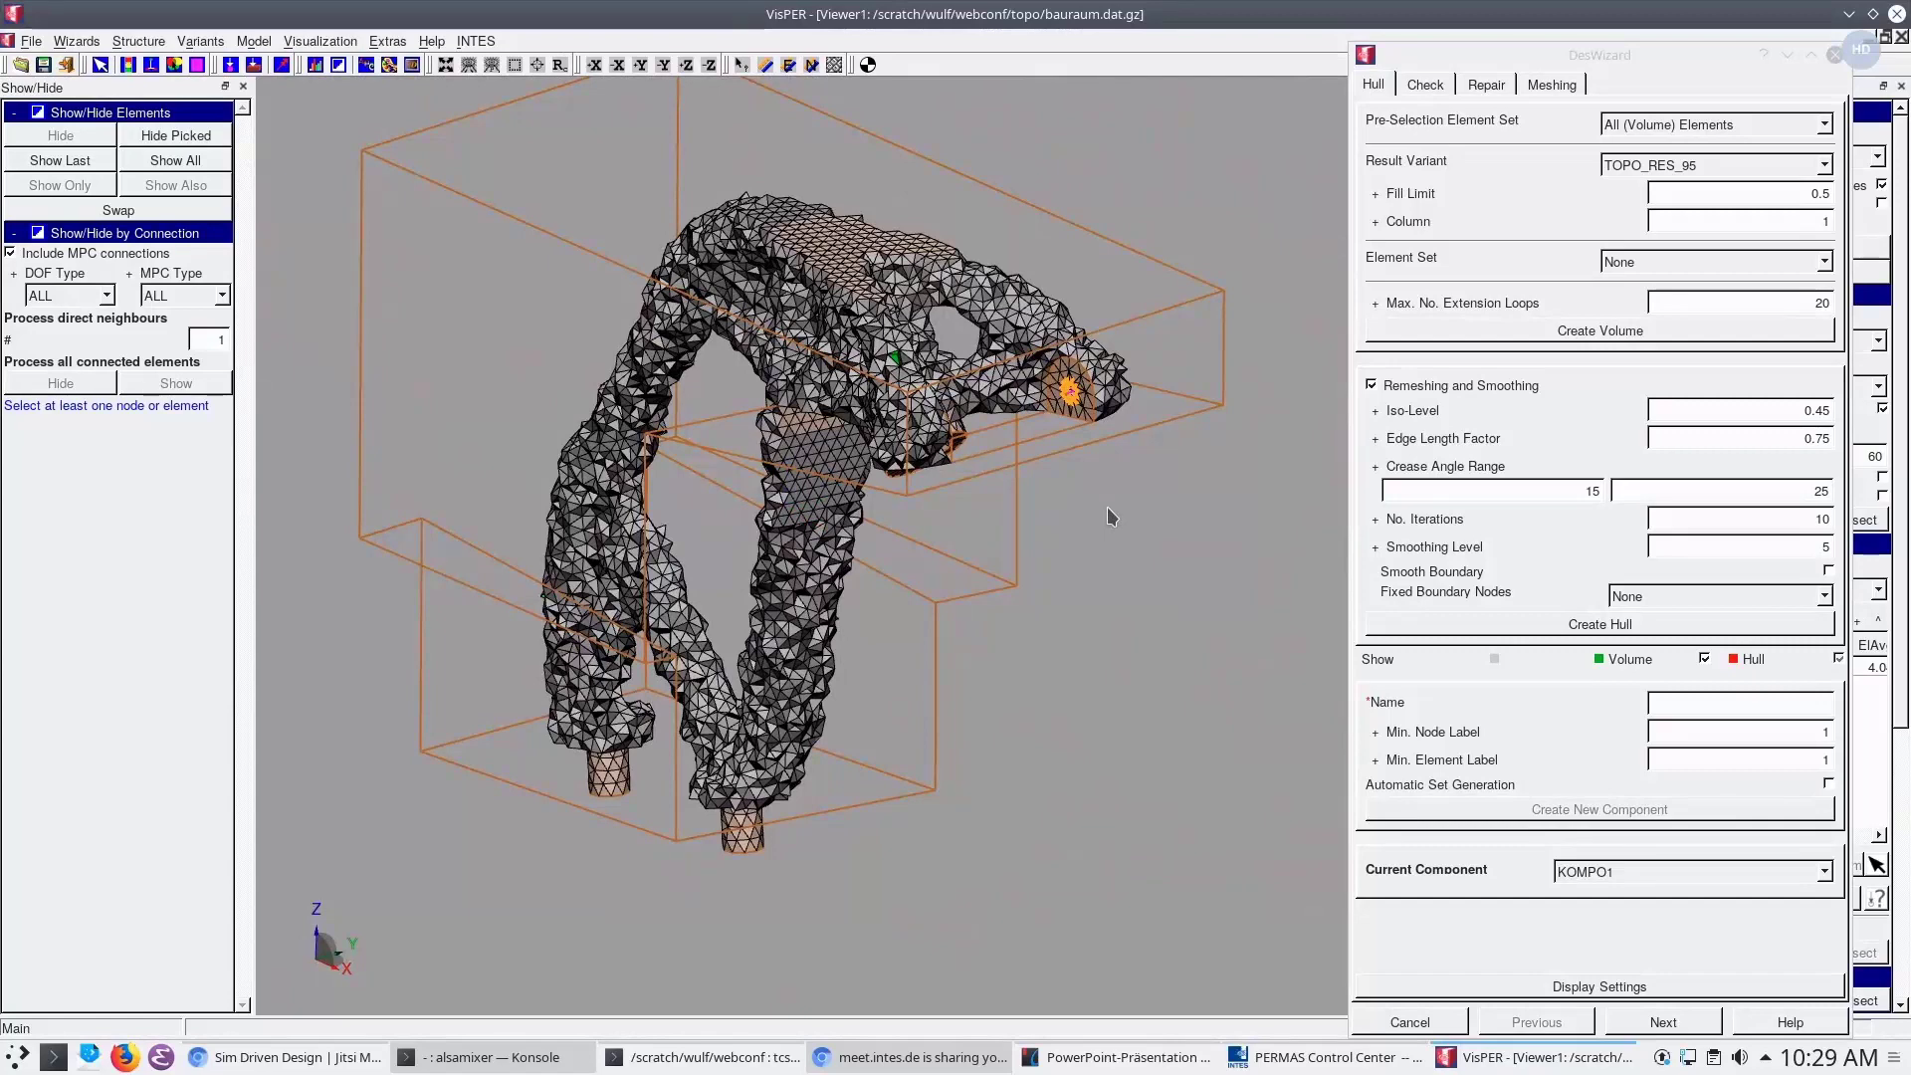
middle_click_drag(1125, 511, 1095, 478)
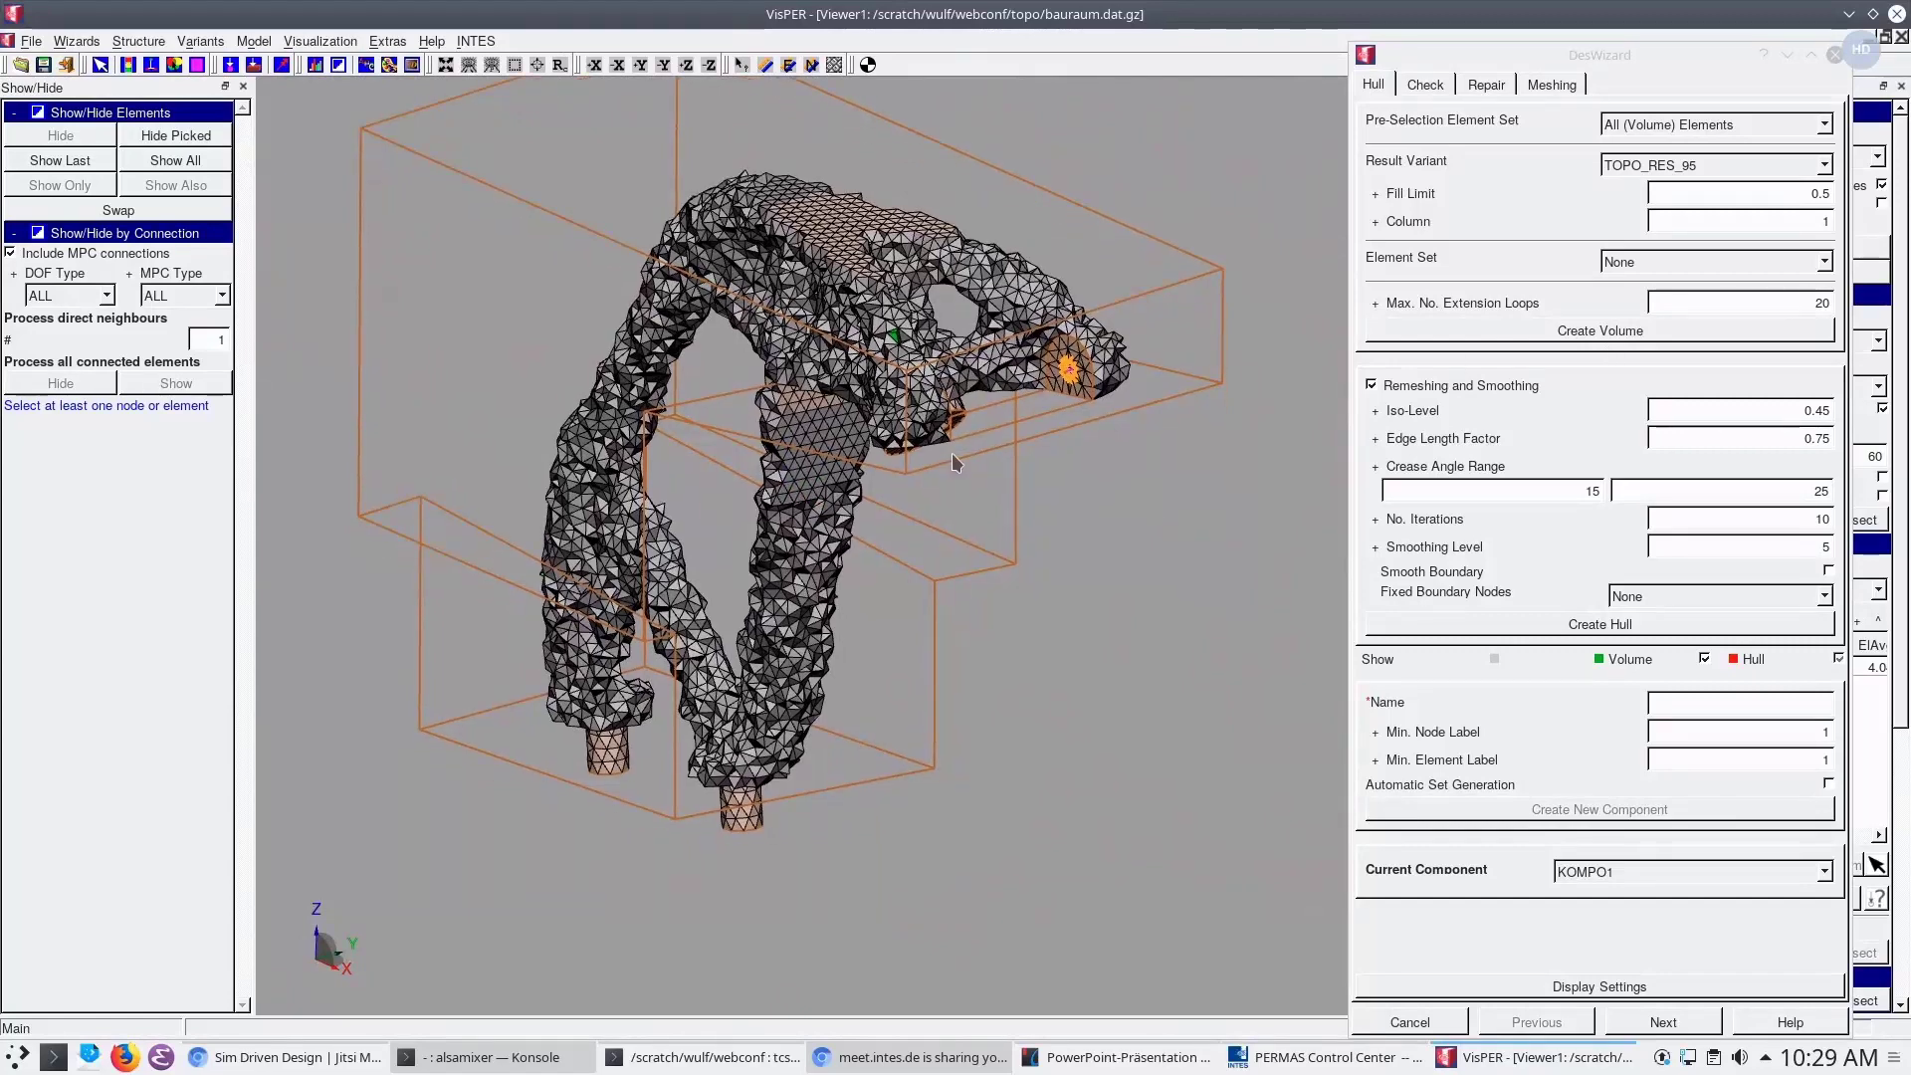
middle_click_drag(952, 461, 831, 421)
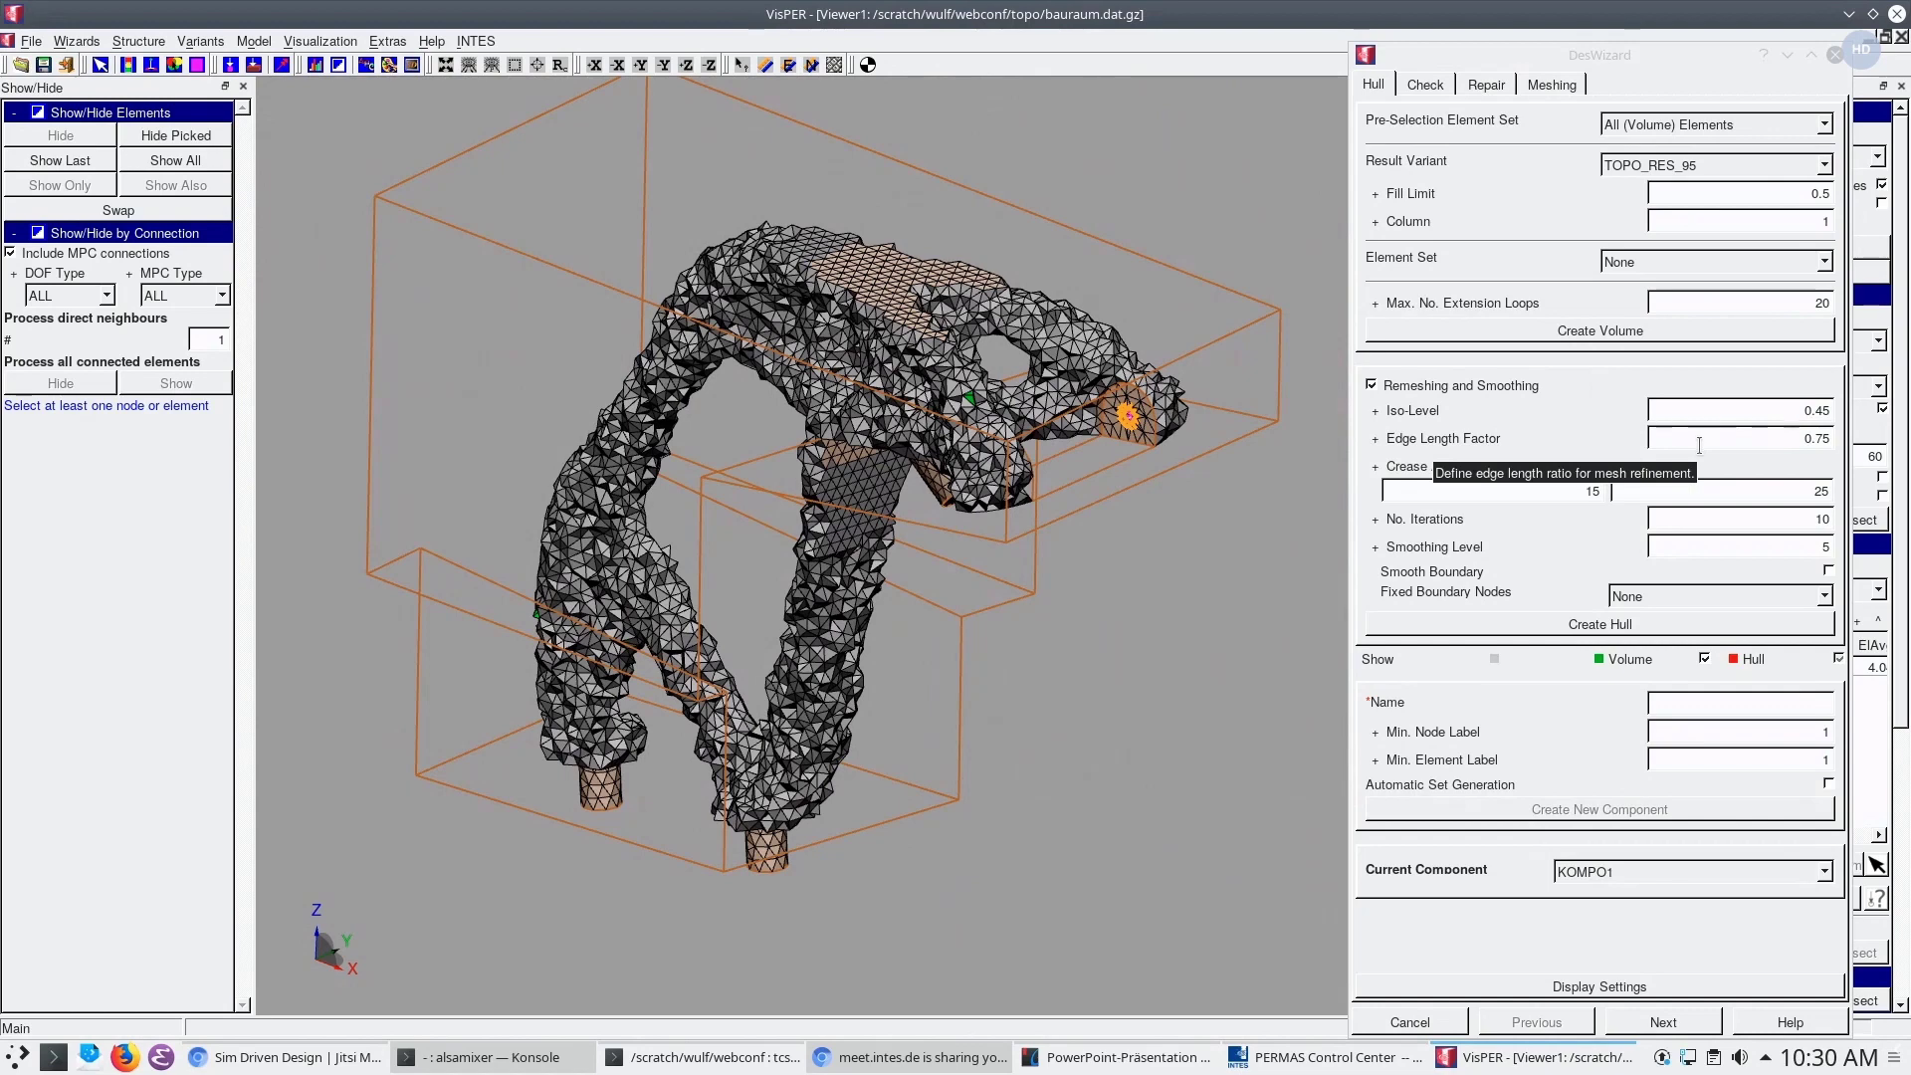
Create the hull with edge length factor 1 and smoothing level 10
left_click_drag(1803, 439, 1834, 438)
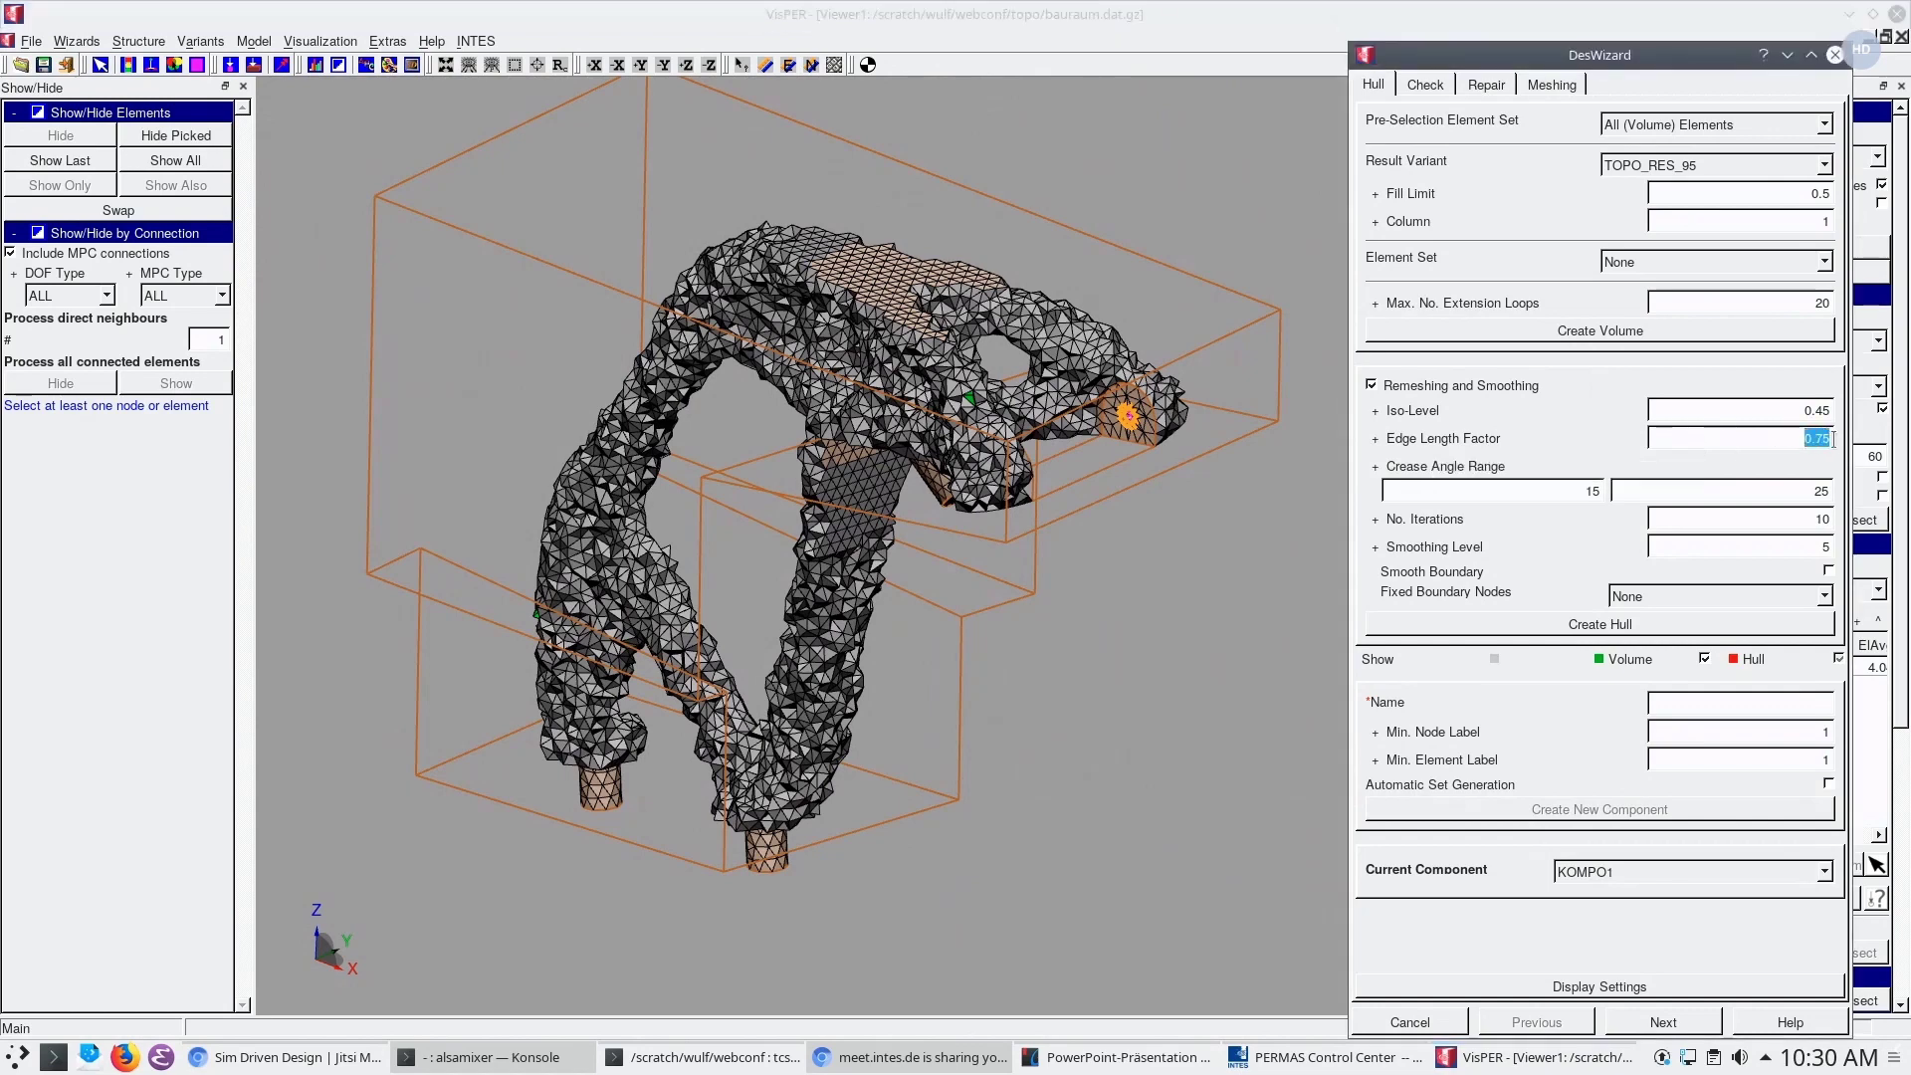
type("1")
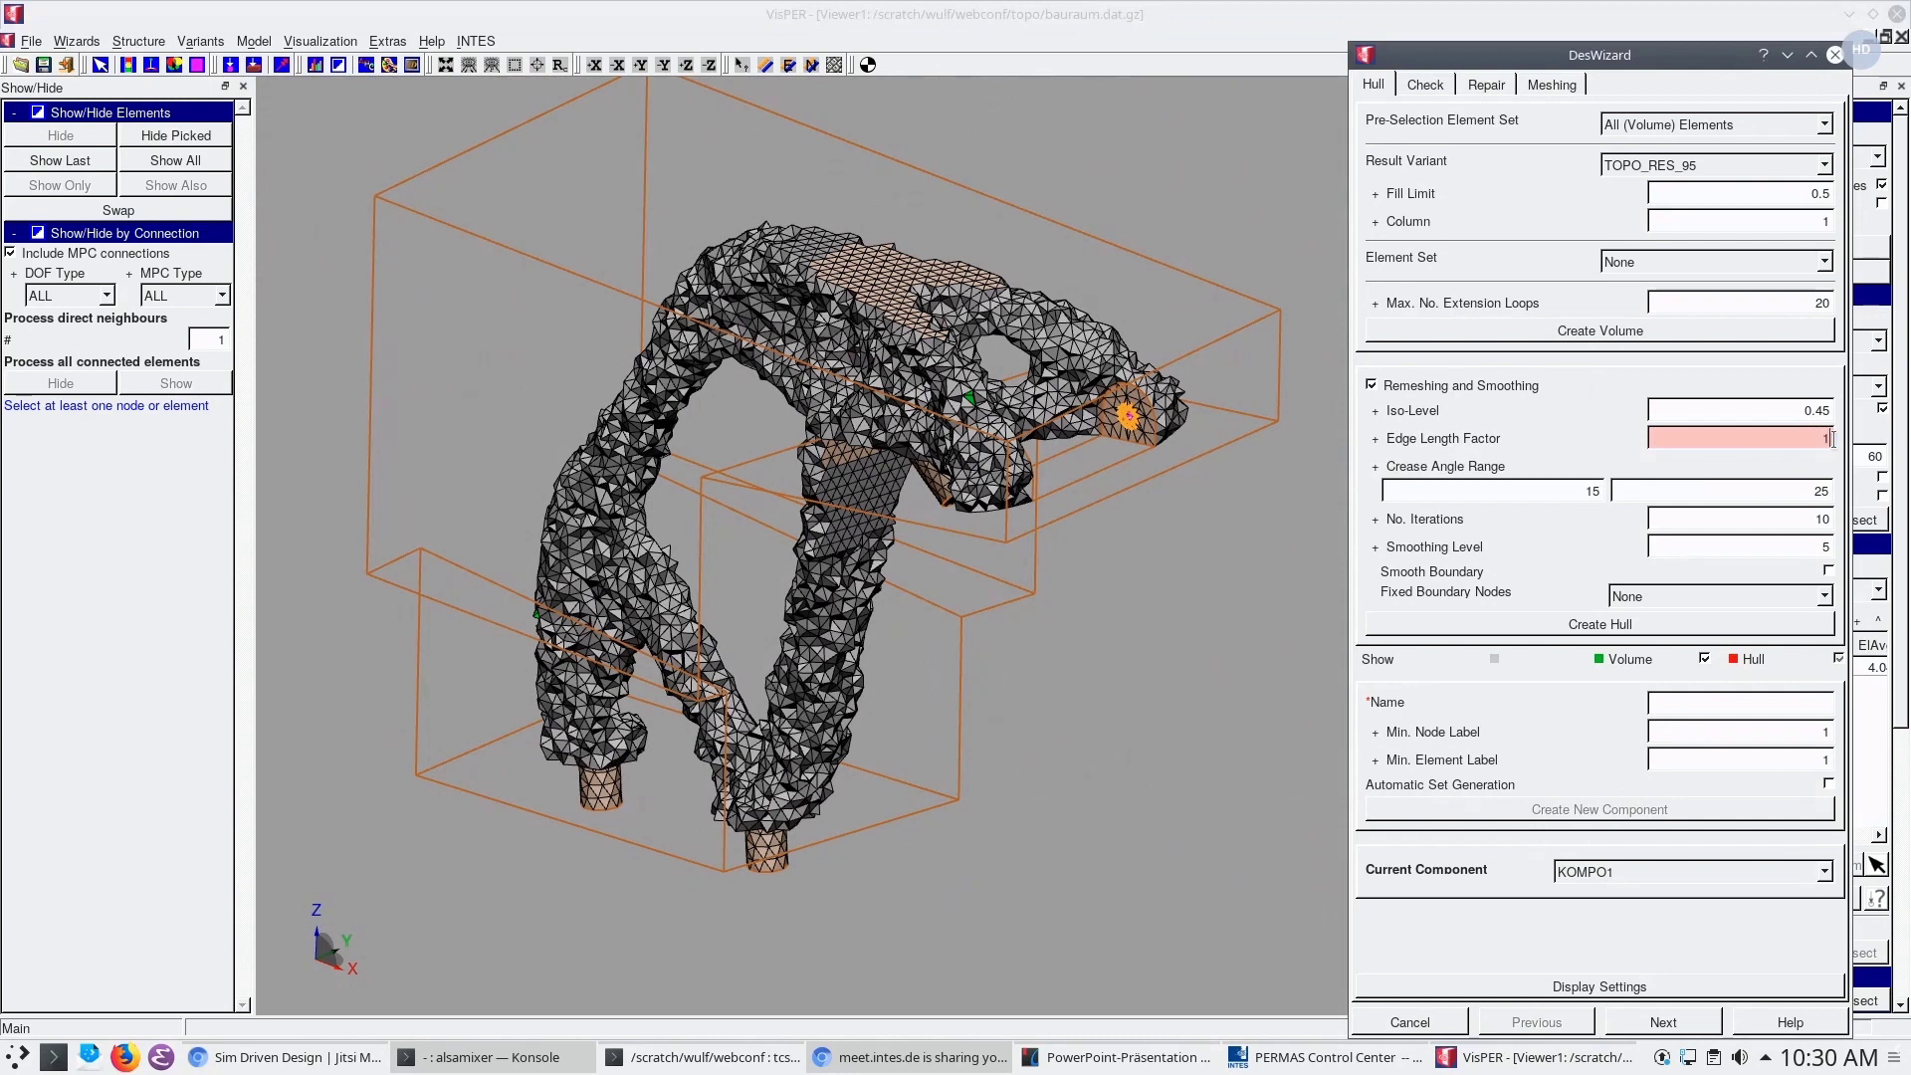
key("Return")
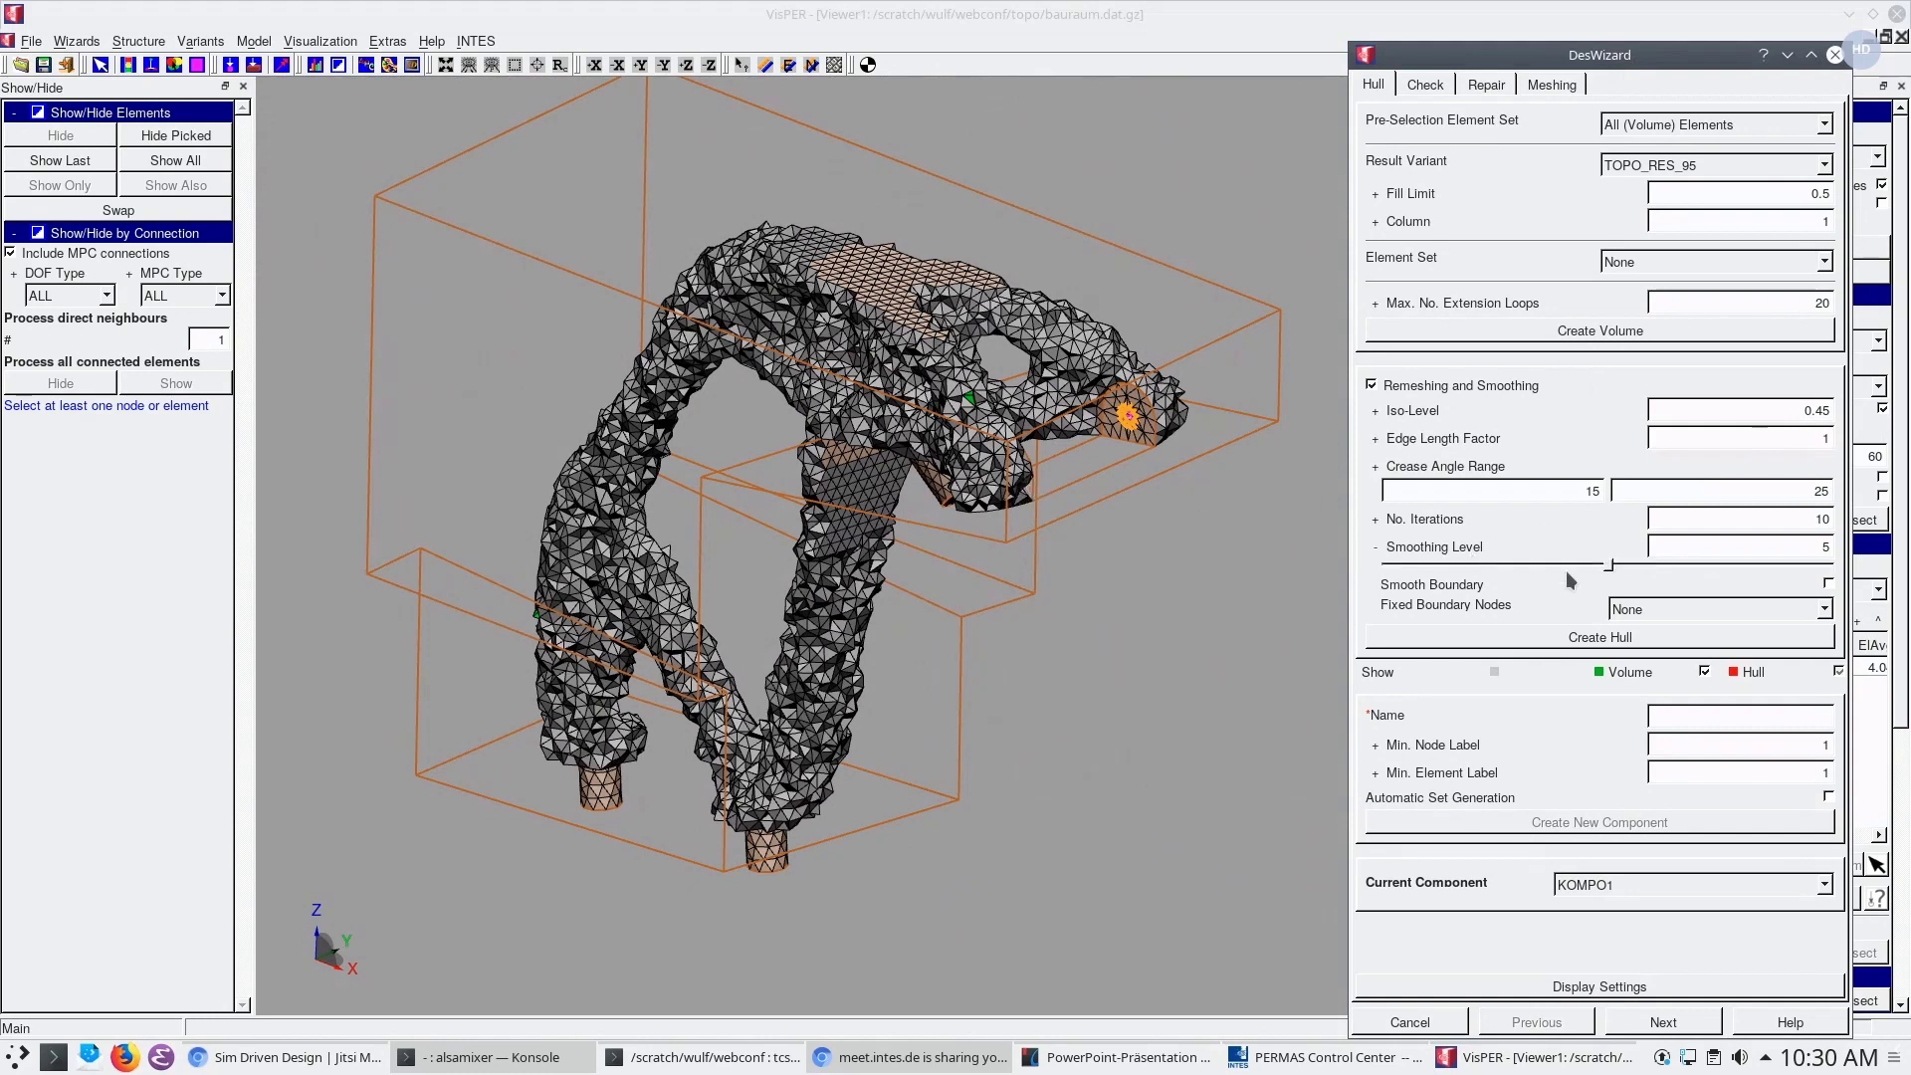
left_click_drag(1610, 574, 1840, 578)
left_click(1649, 639)
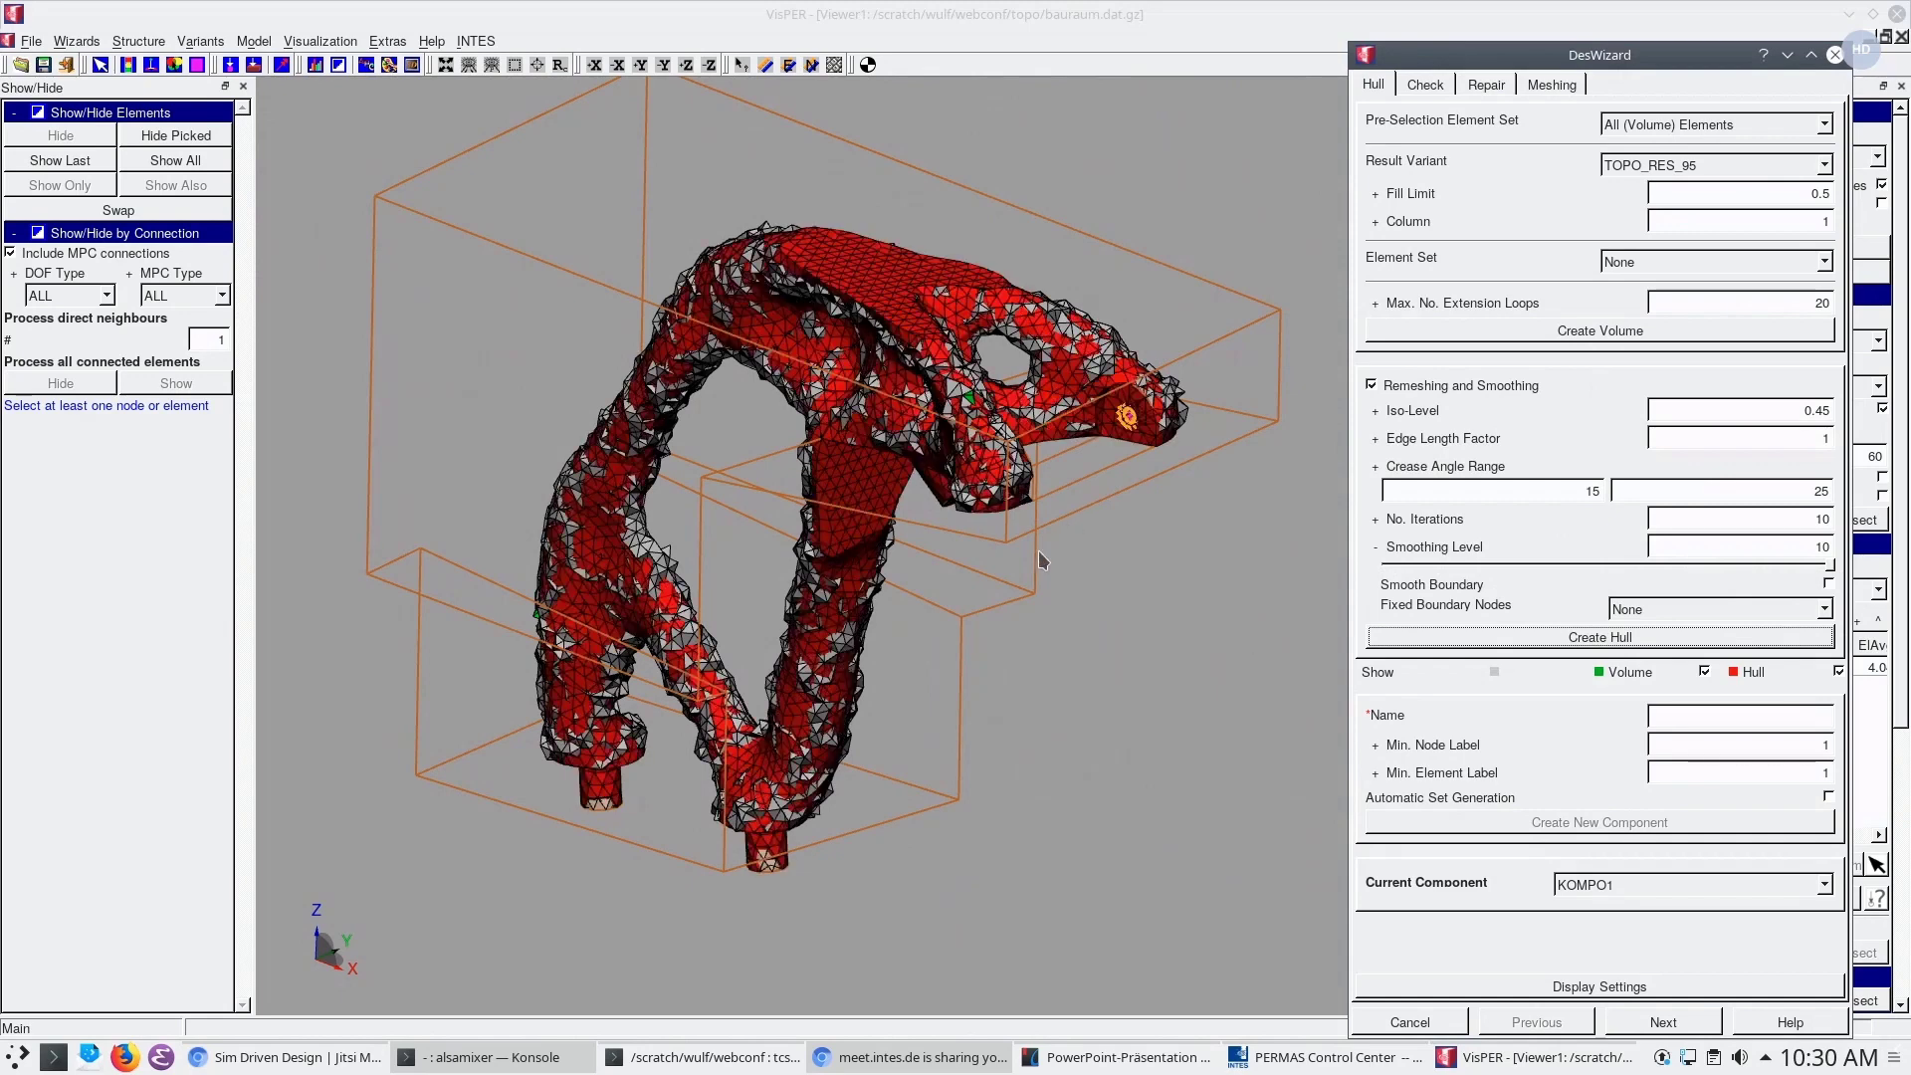
Hide the volume so only the hull is displayed, and examine the smoothed surface and its bearing and support areas
middle_click_drag(1037, 551, 922, 401)
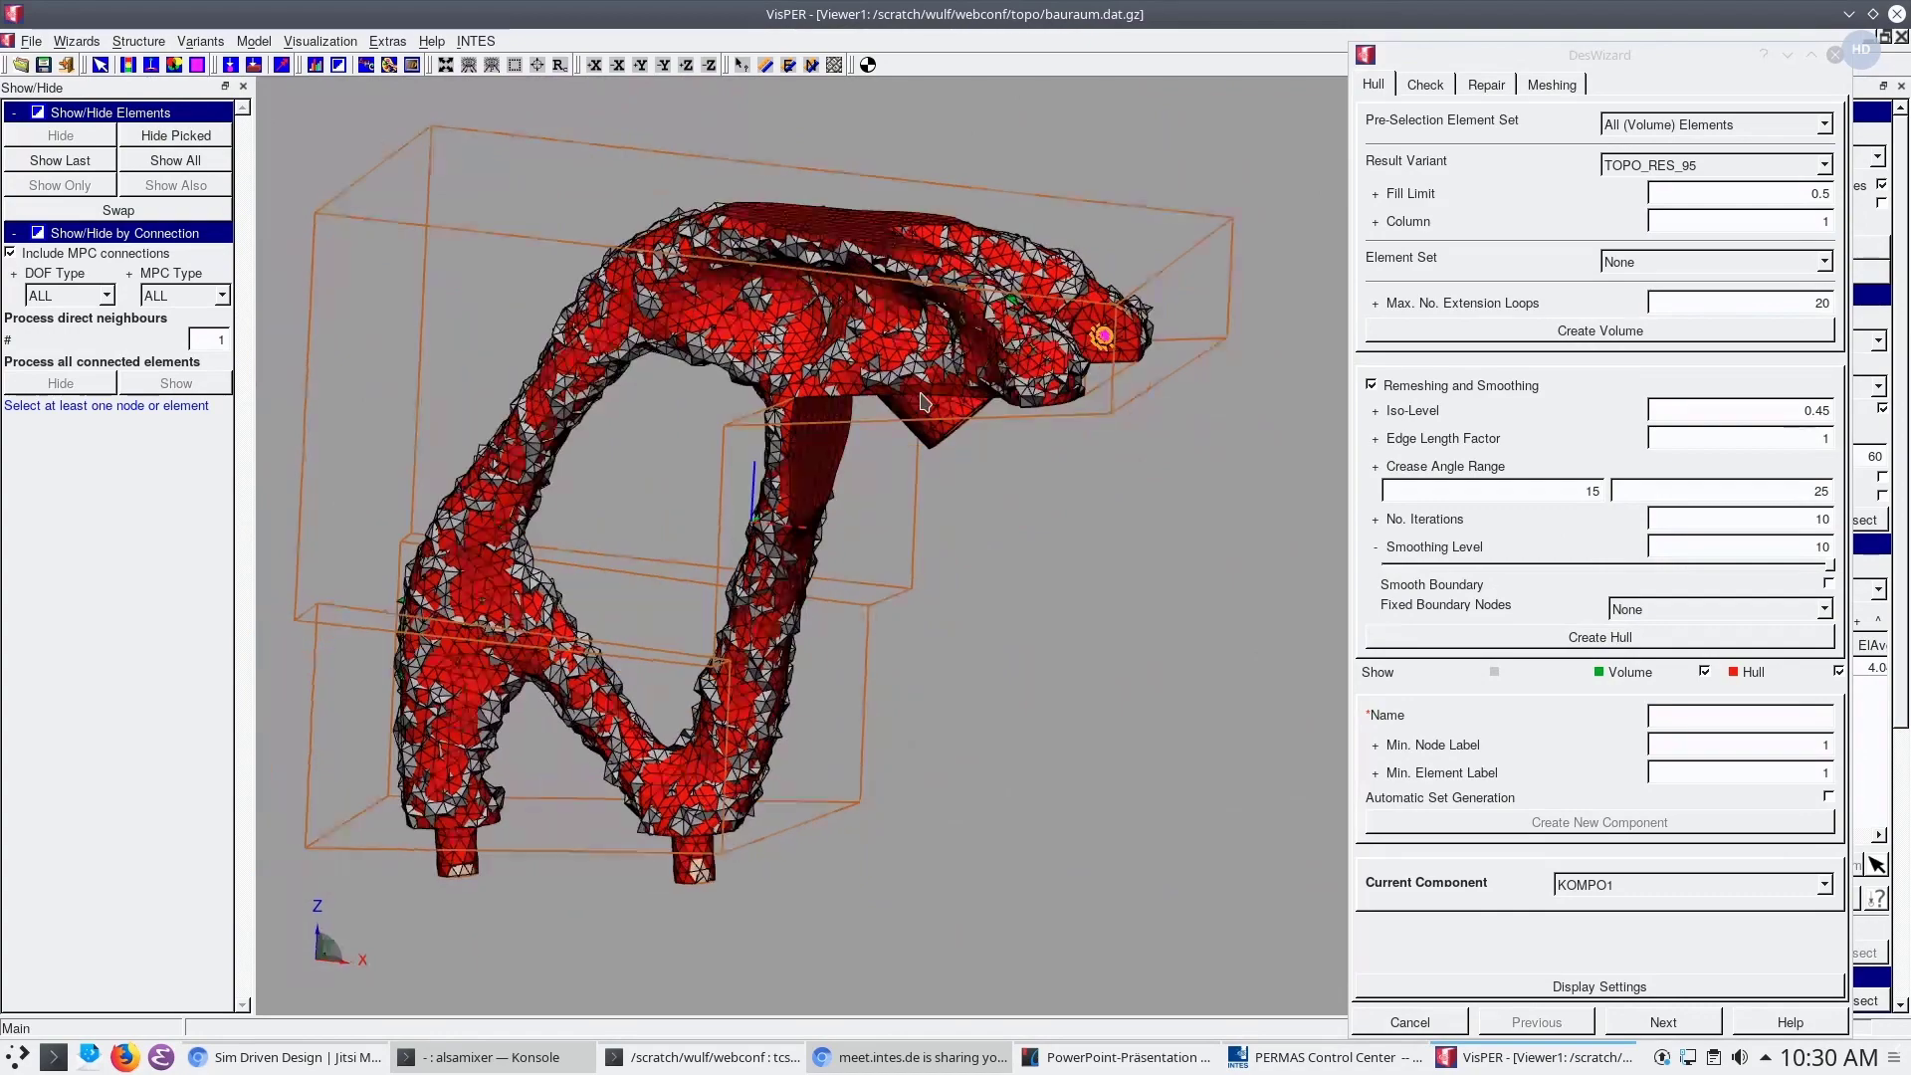
left_click(1704, 671)
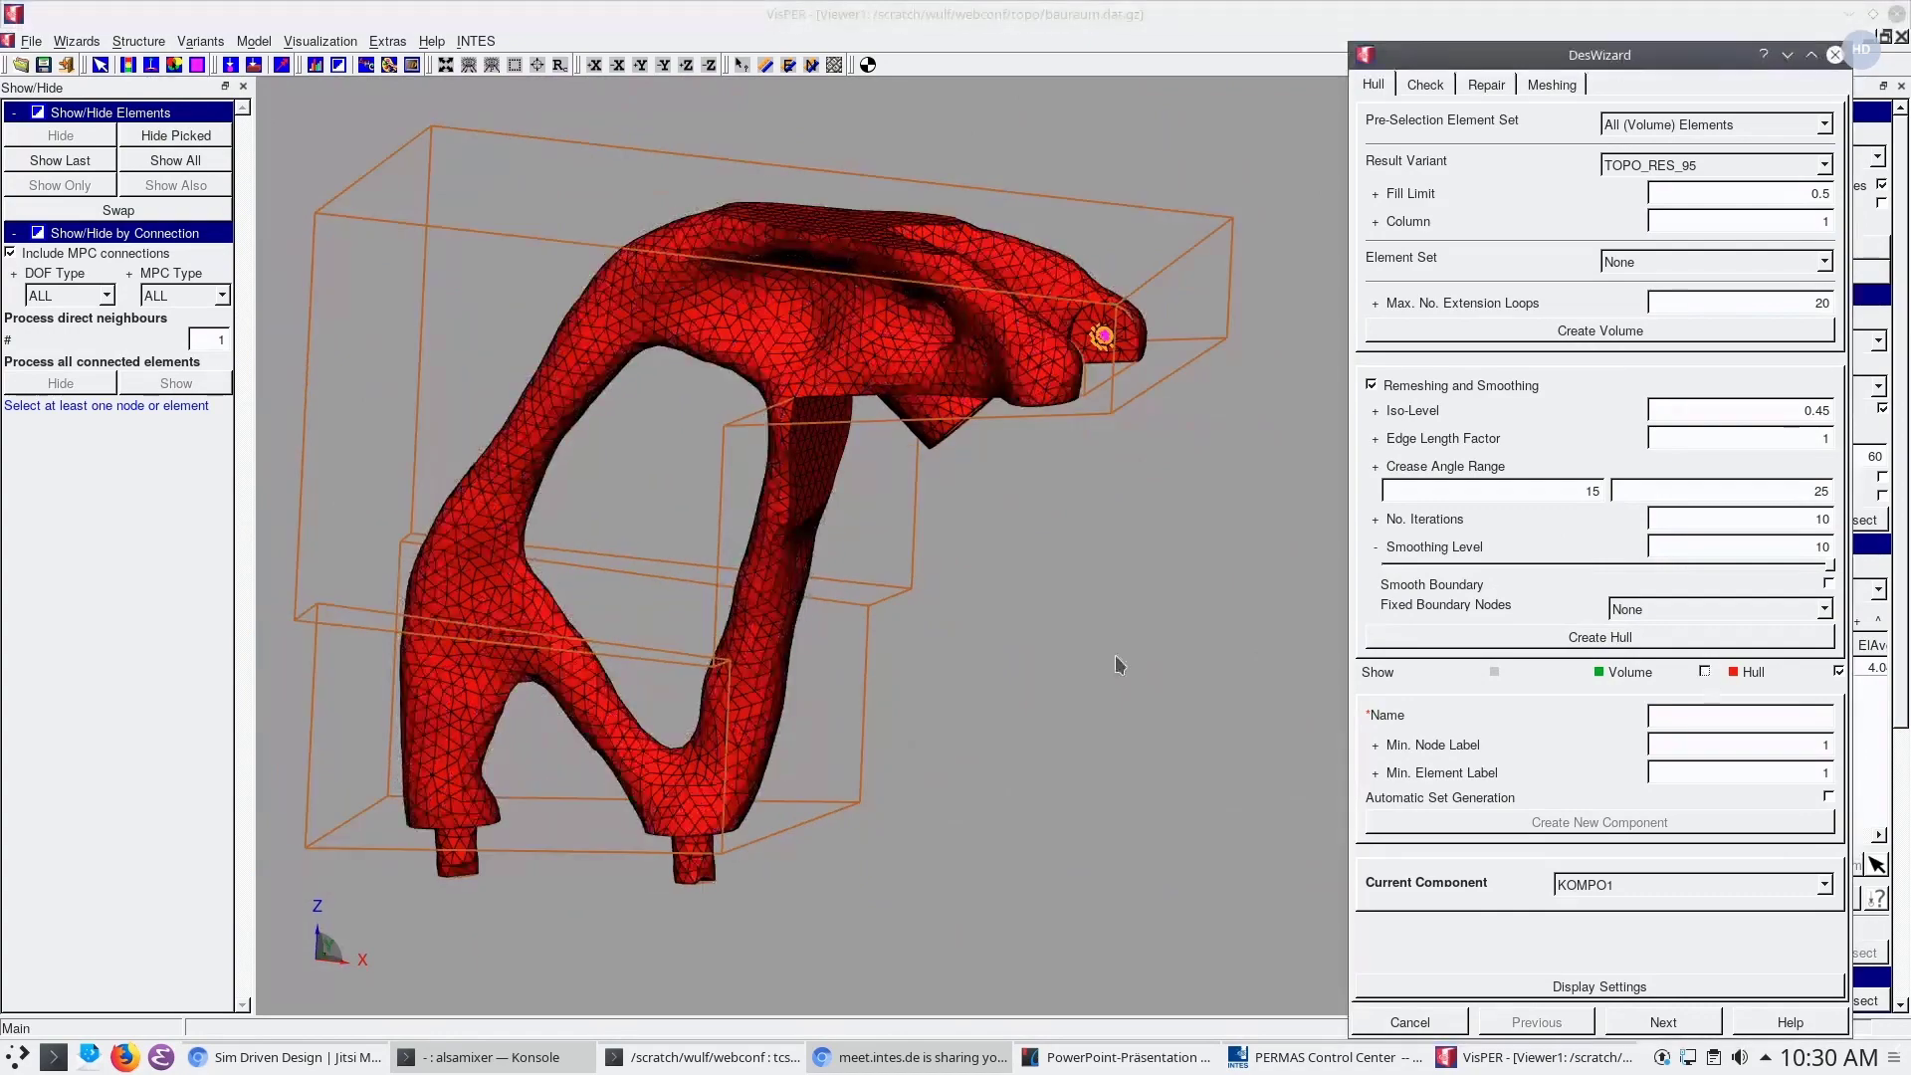
middle_click_drag(1114, 655, 838, 459)
scroll(1025, 532, "up", 2)
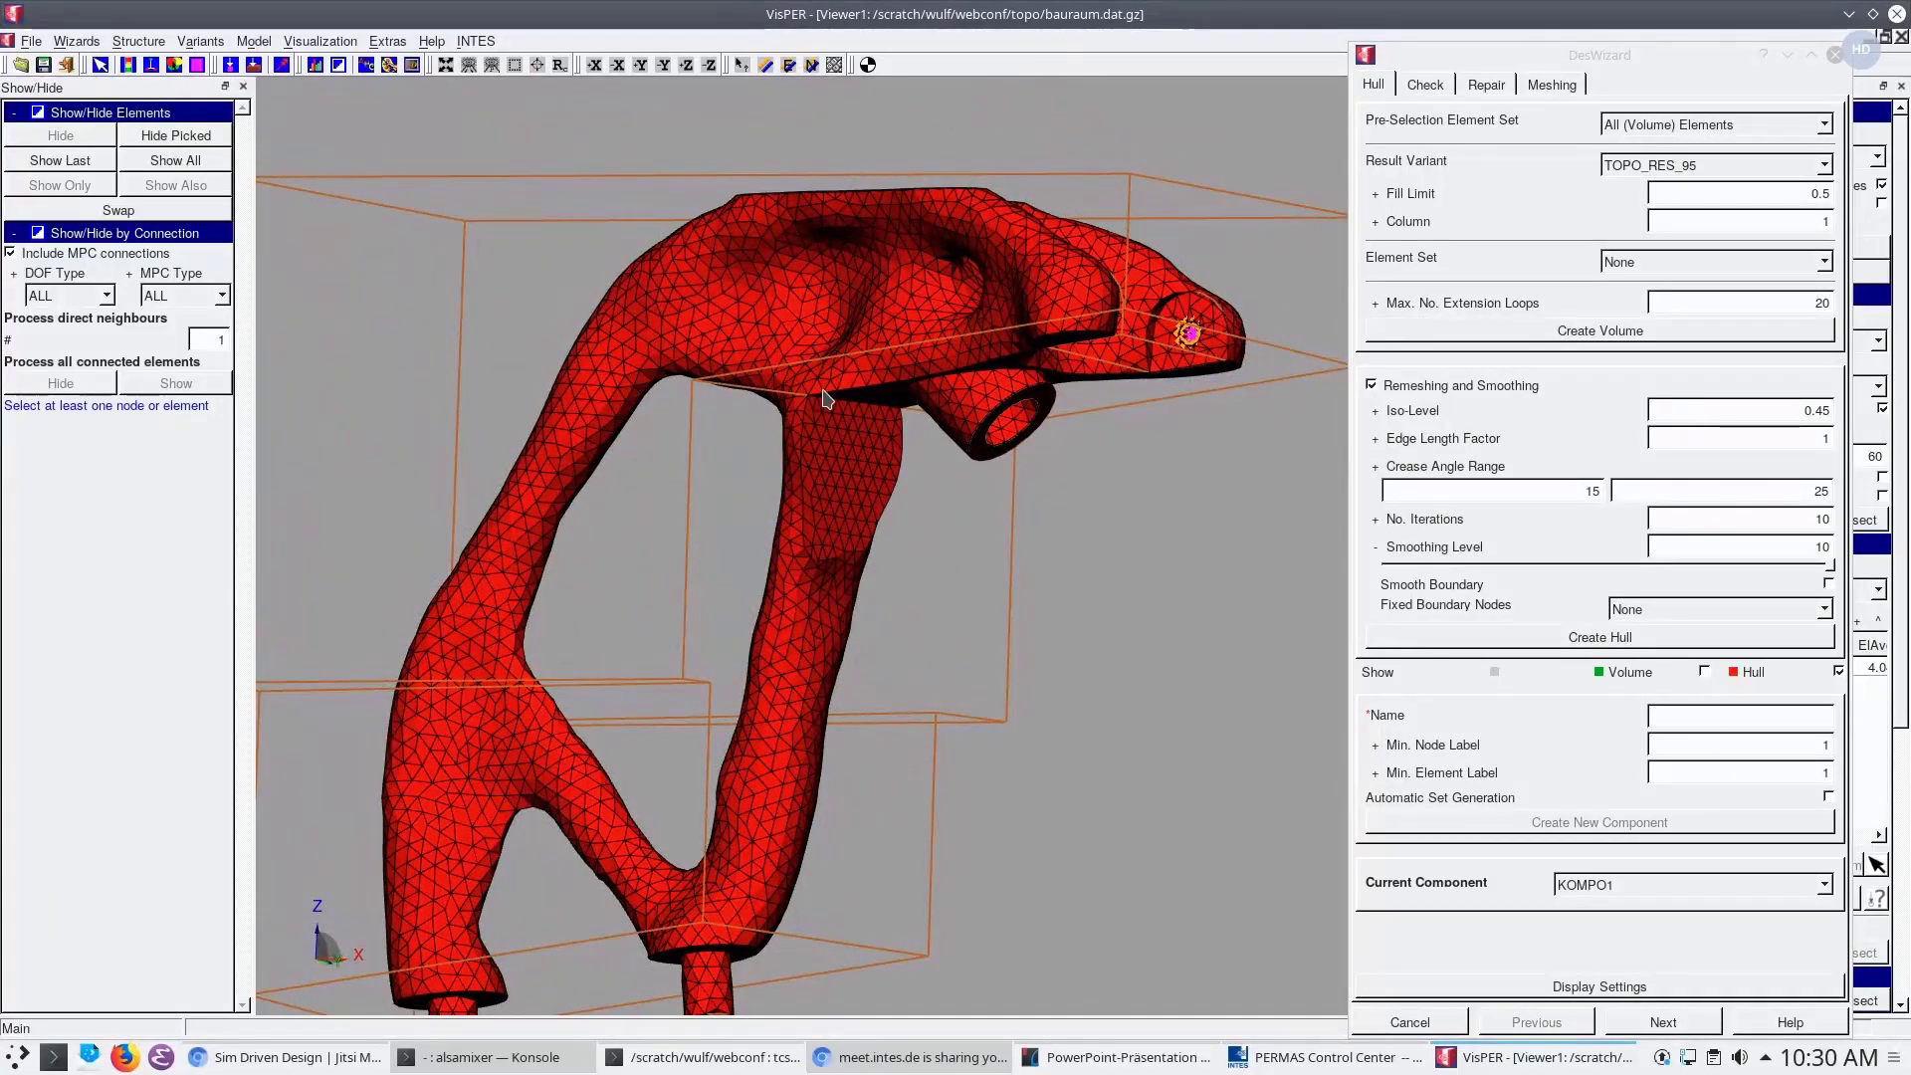
mouse_move(848, 416)
middle_mouse_down()
mouse_move(933, 441)
mouse_move(858, 417)
middle_mouse_up()
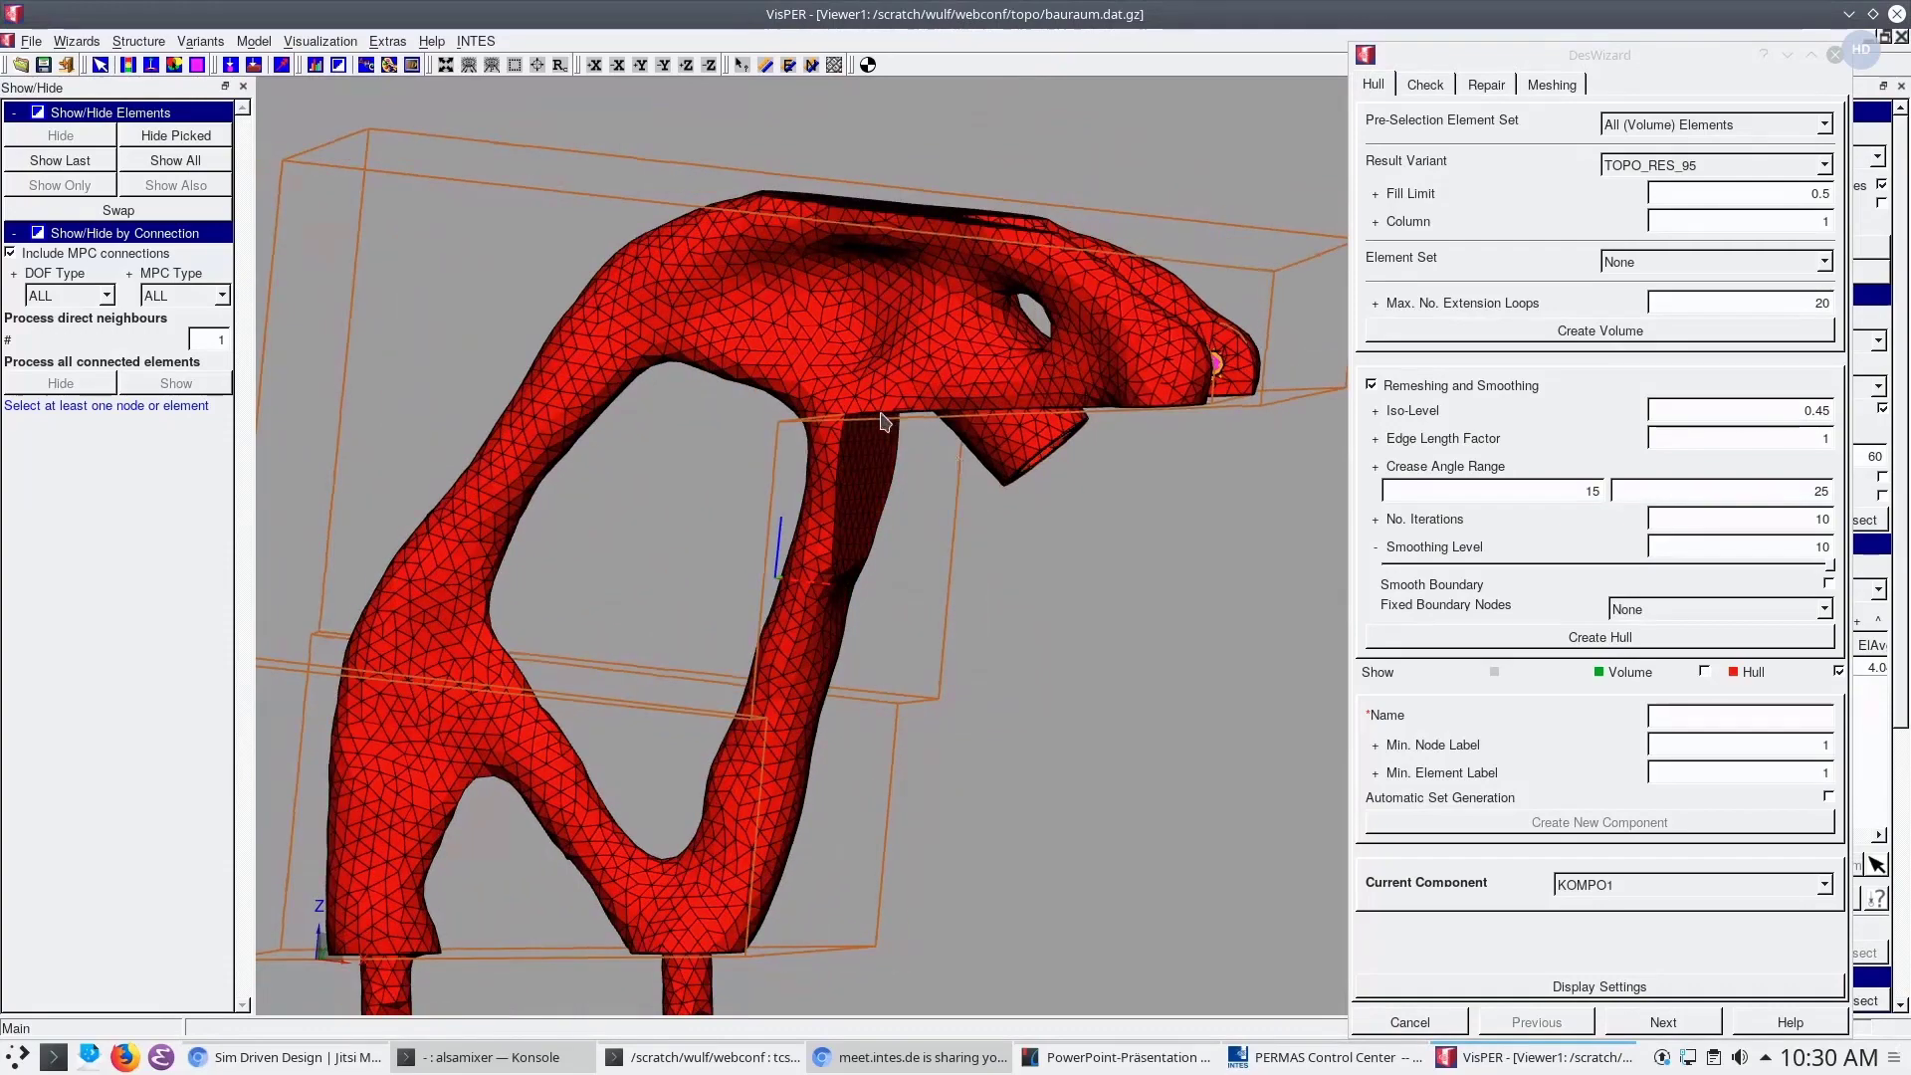
middle_click_drag(887, 530, 880, 483)
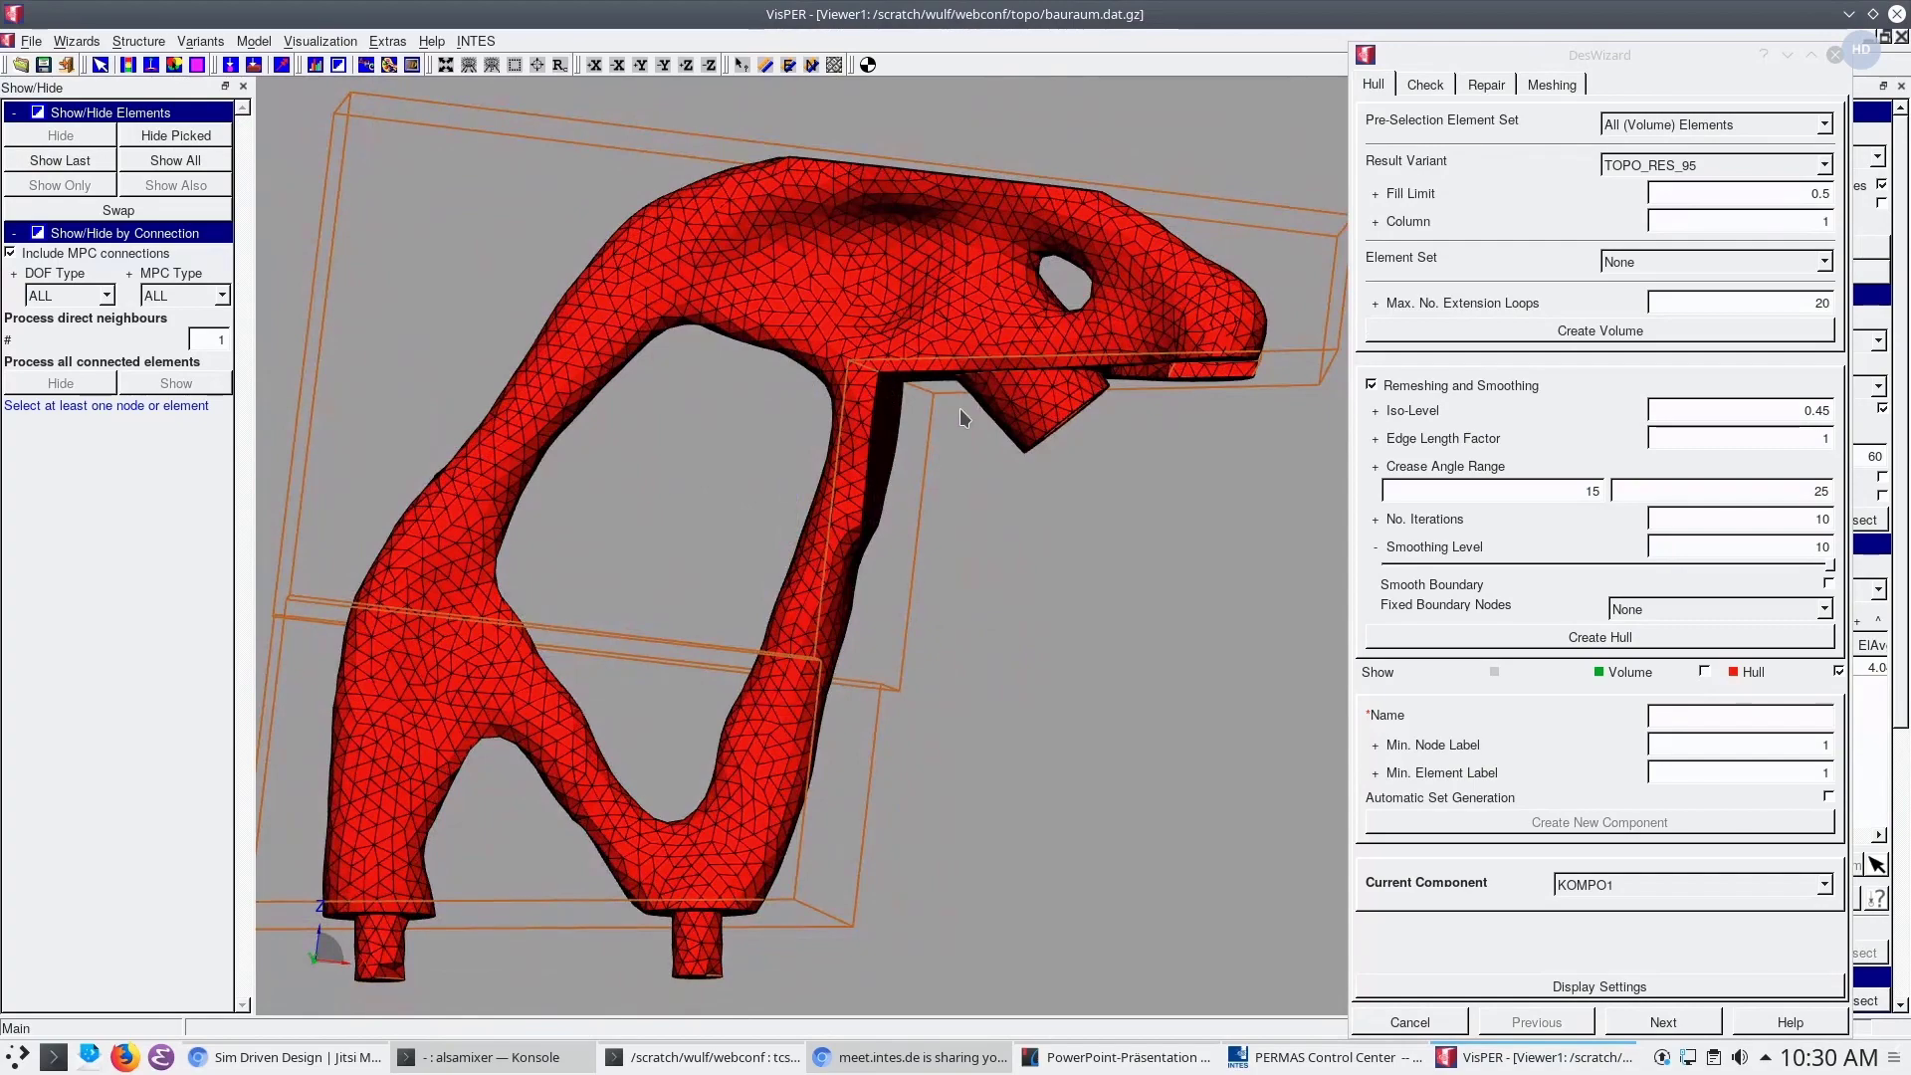
mouse_move(959, 408)
middle_mouse_down()
mouse_move(989, 414)
mouse_move(906, 386)
middle_mouse_up()
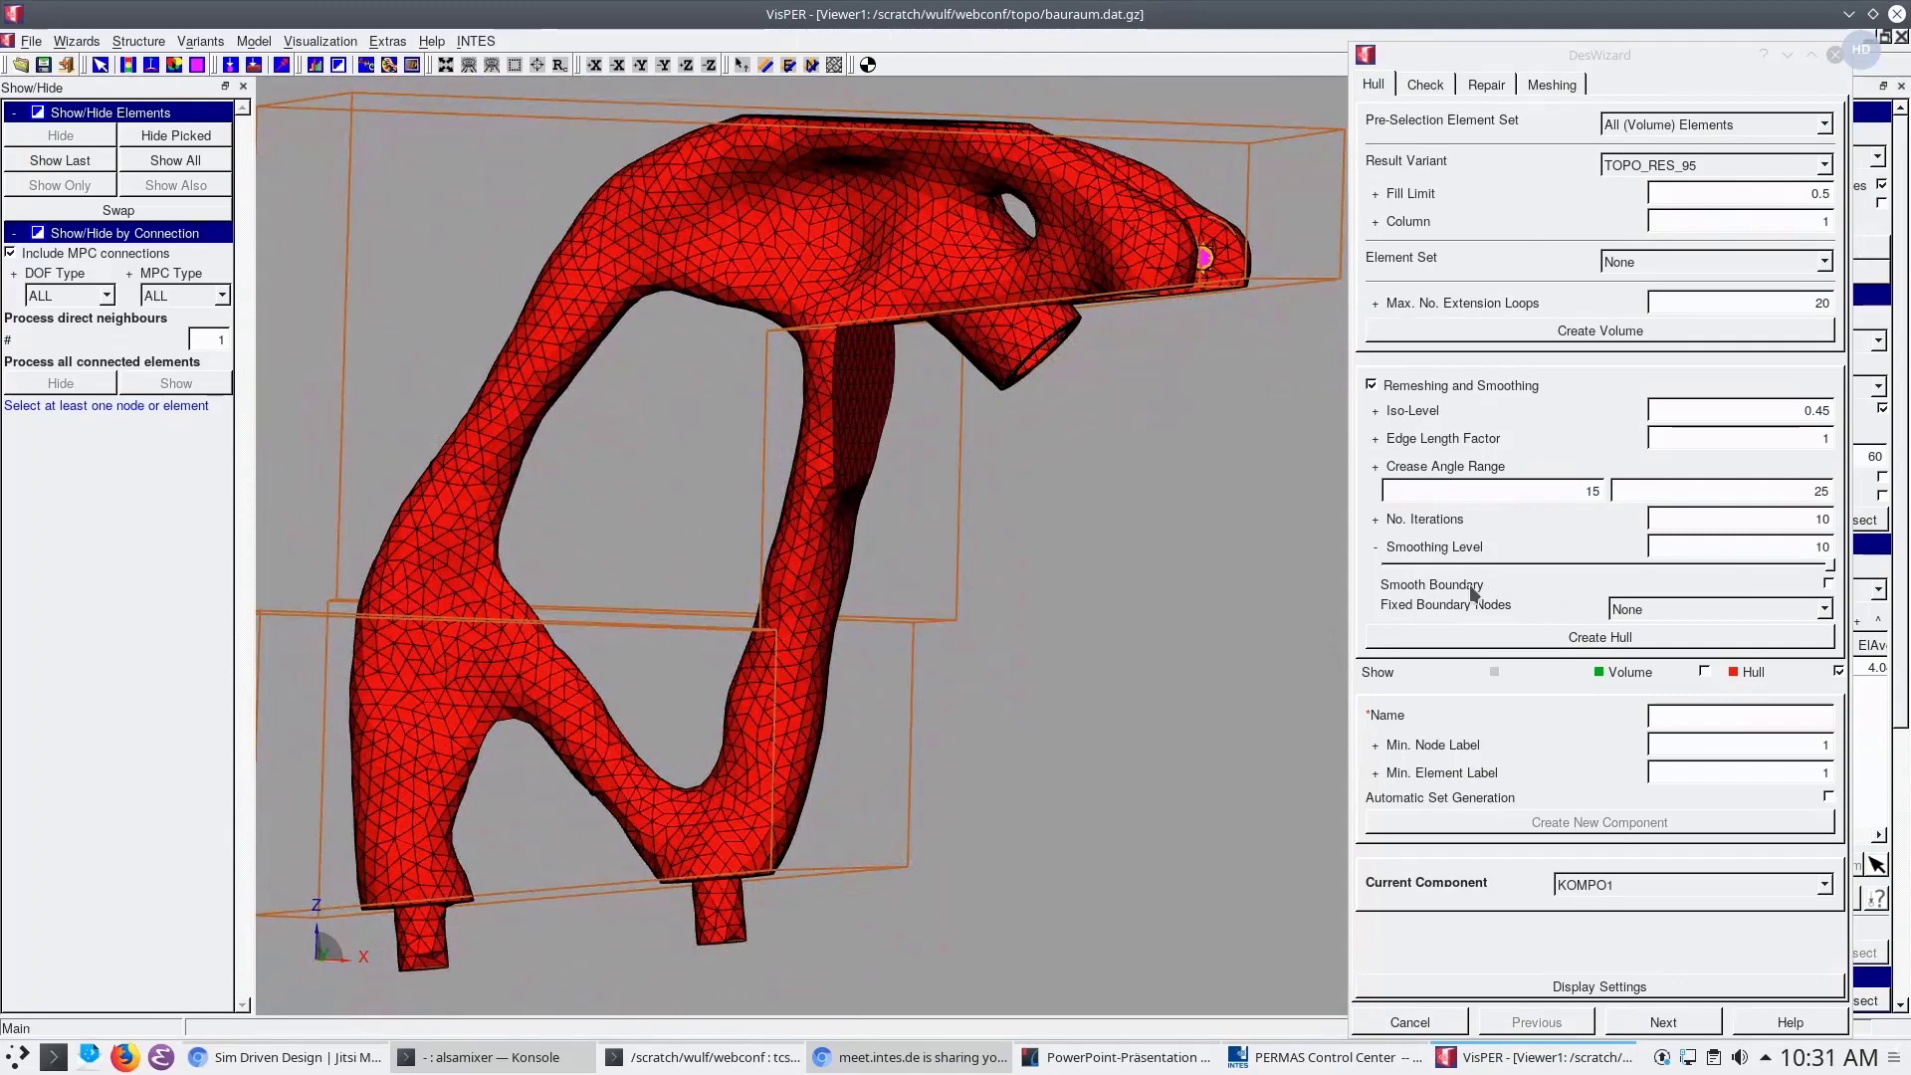
Recreate the hull with Smooth Boundary enabled and examine the supports and the hollow cylinder on it
left_click(1829, 583)
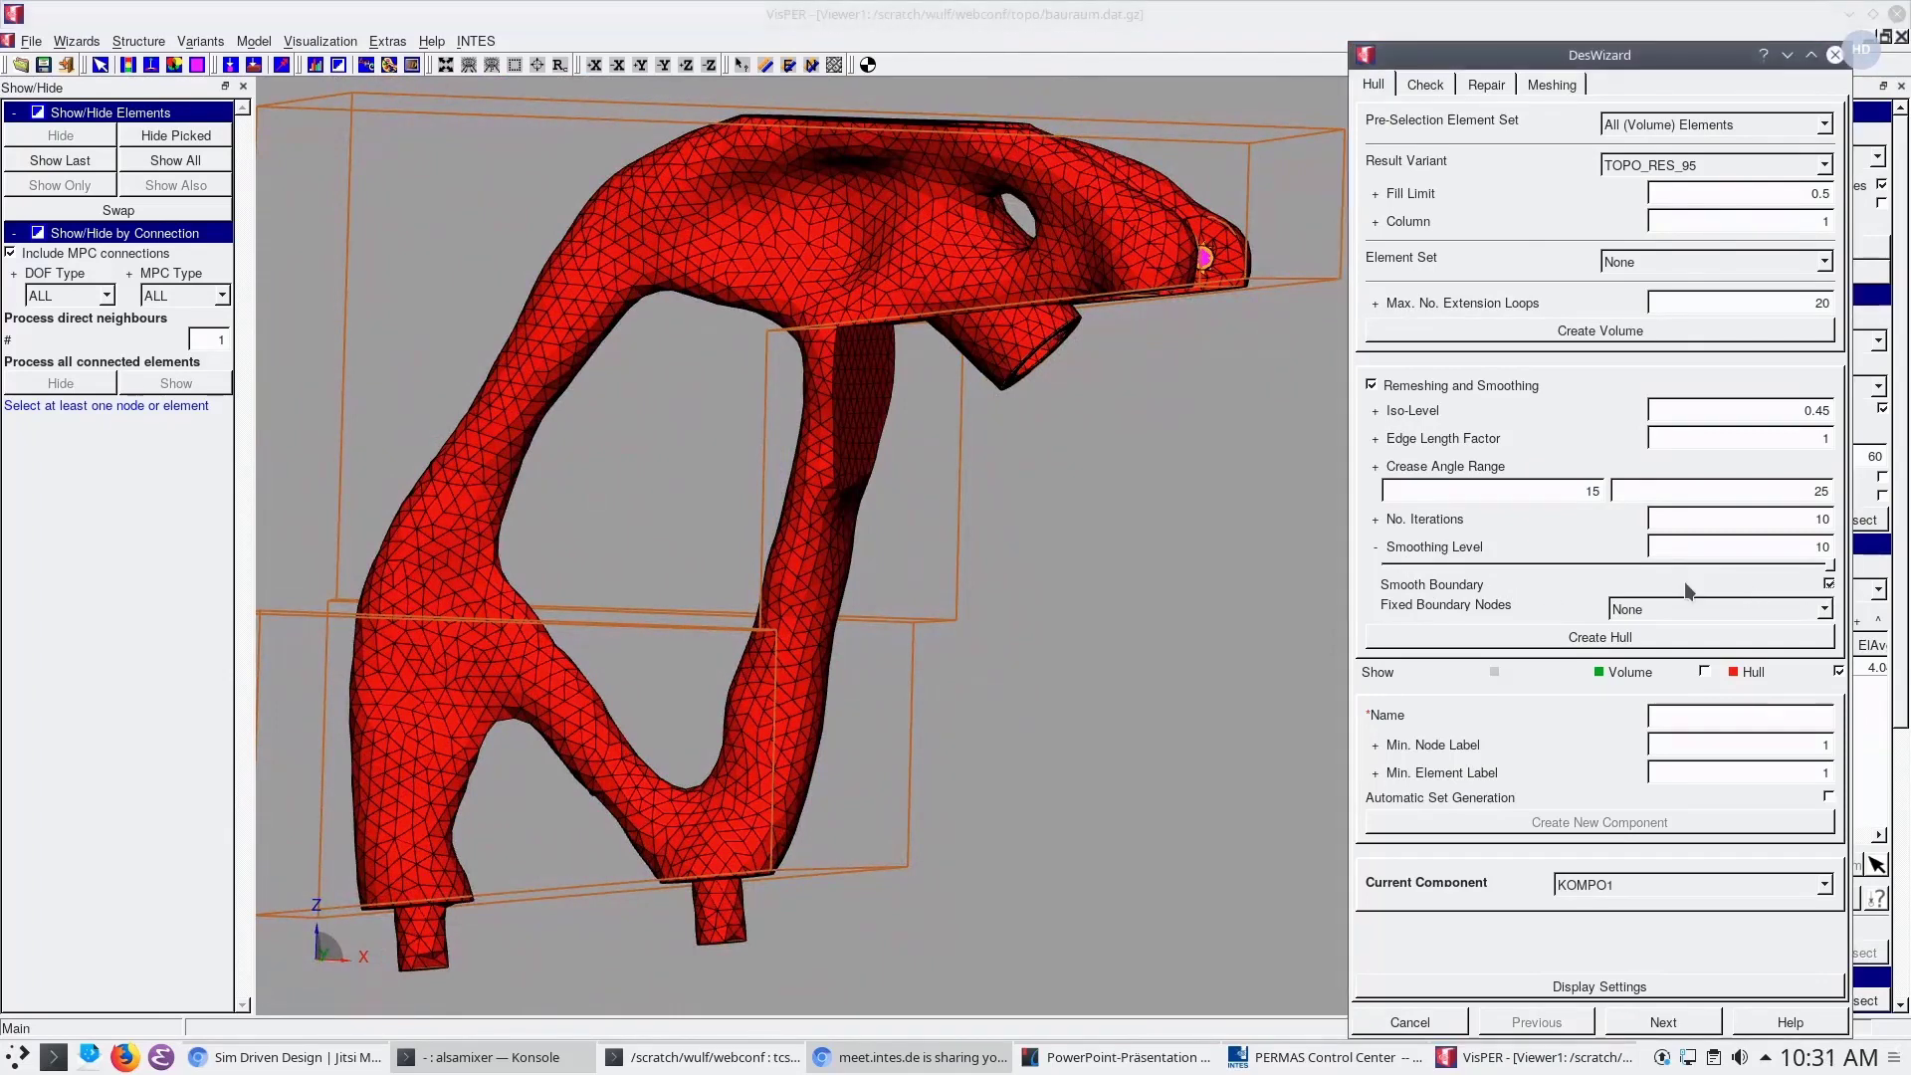
left_click(1540, 640)
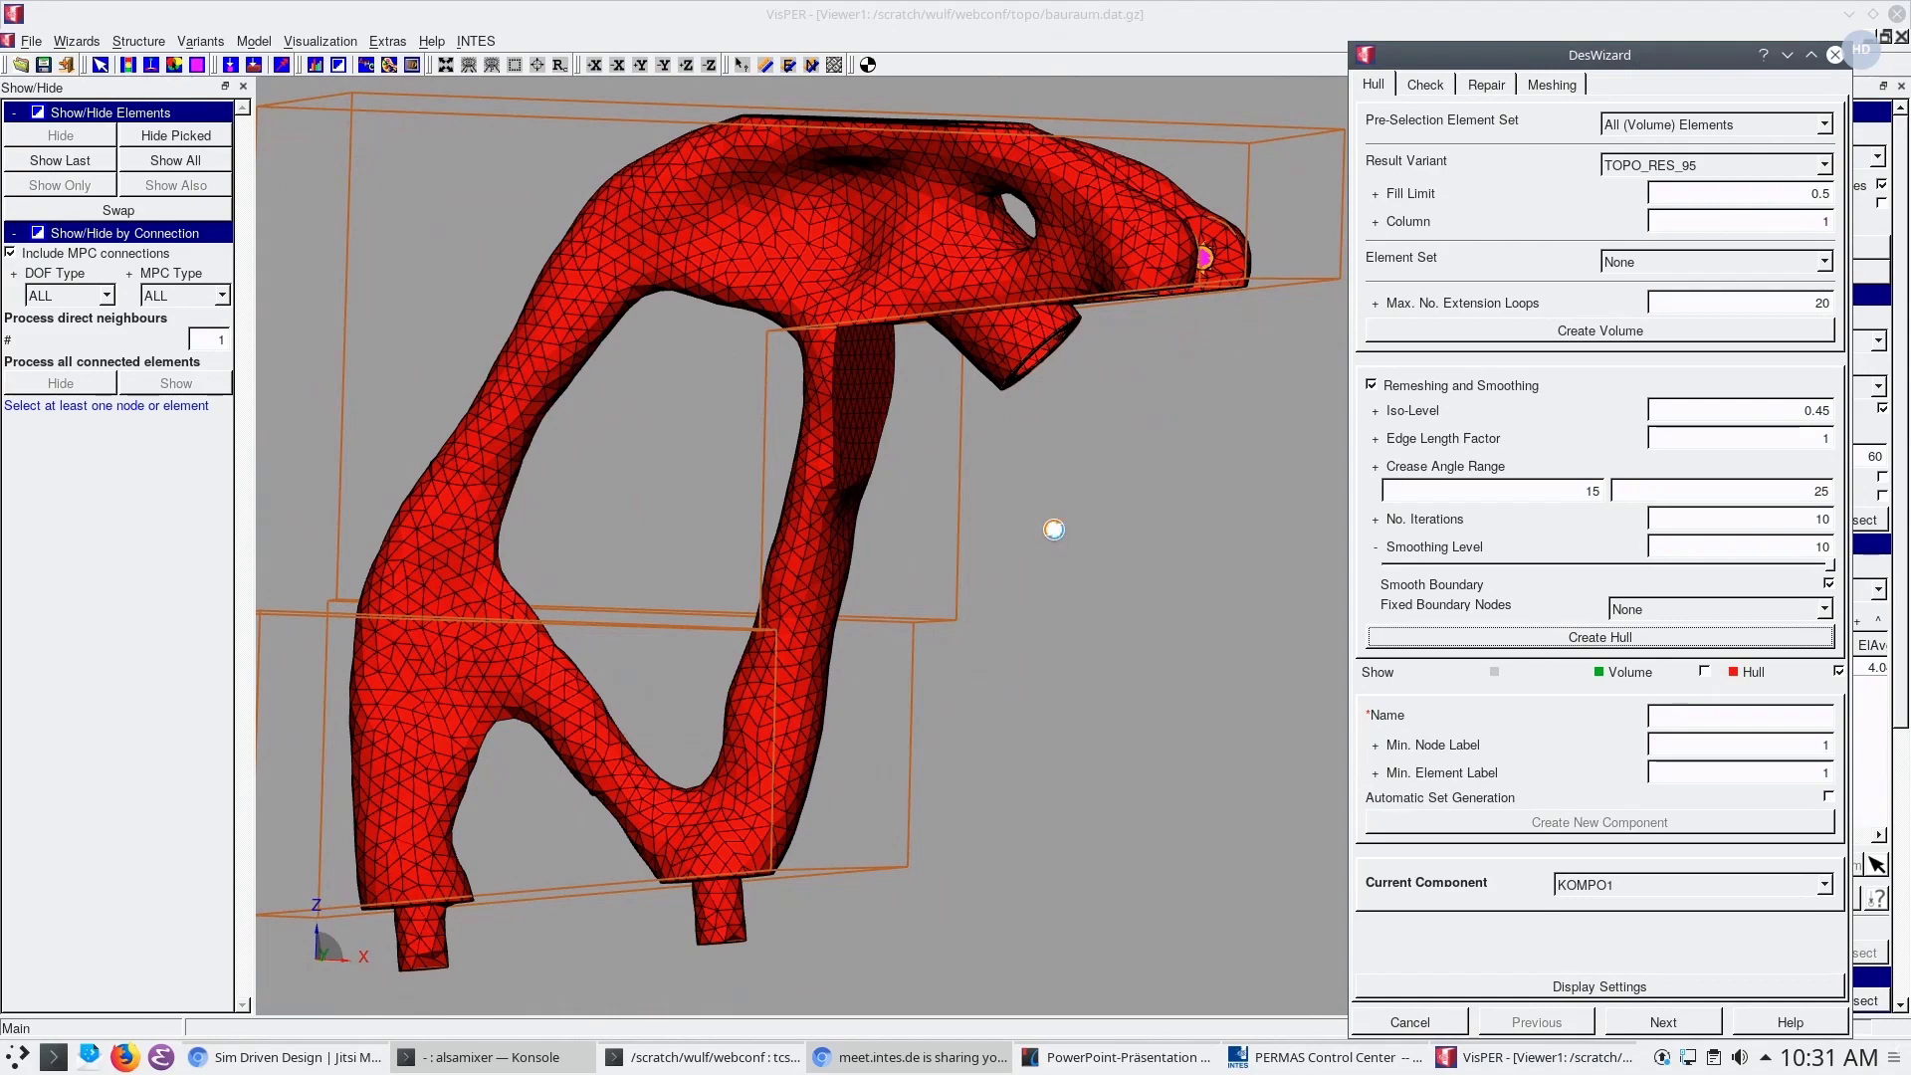
left_click_drag(1009, 559, 861, 486)
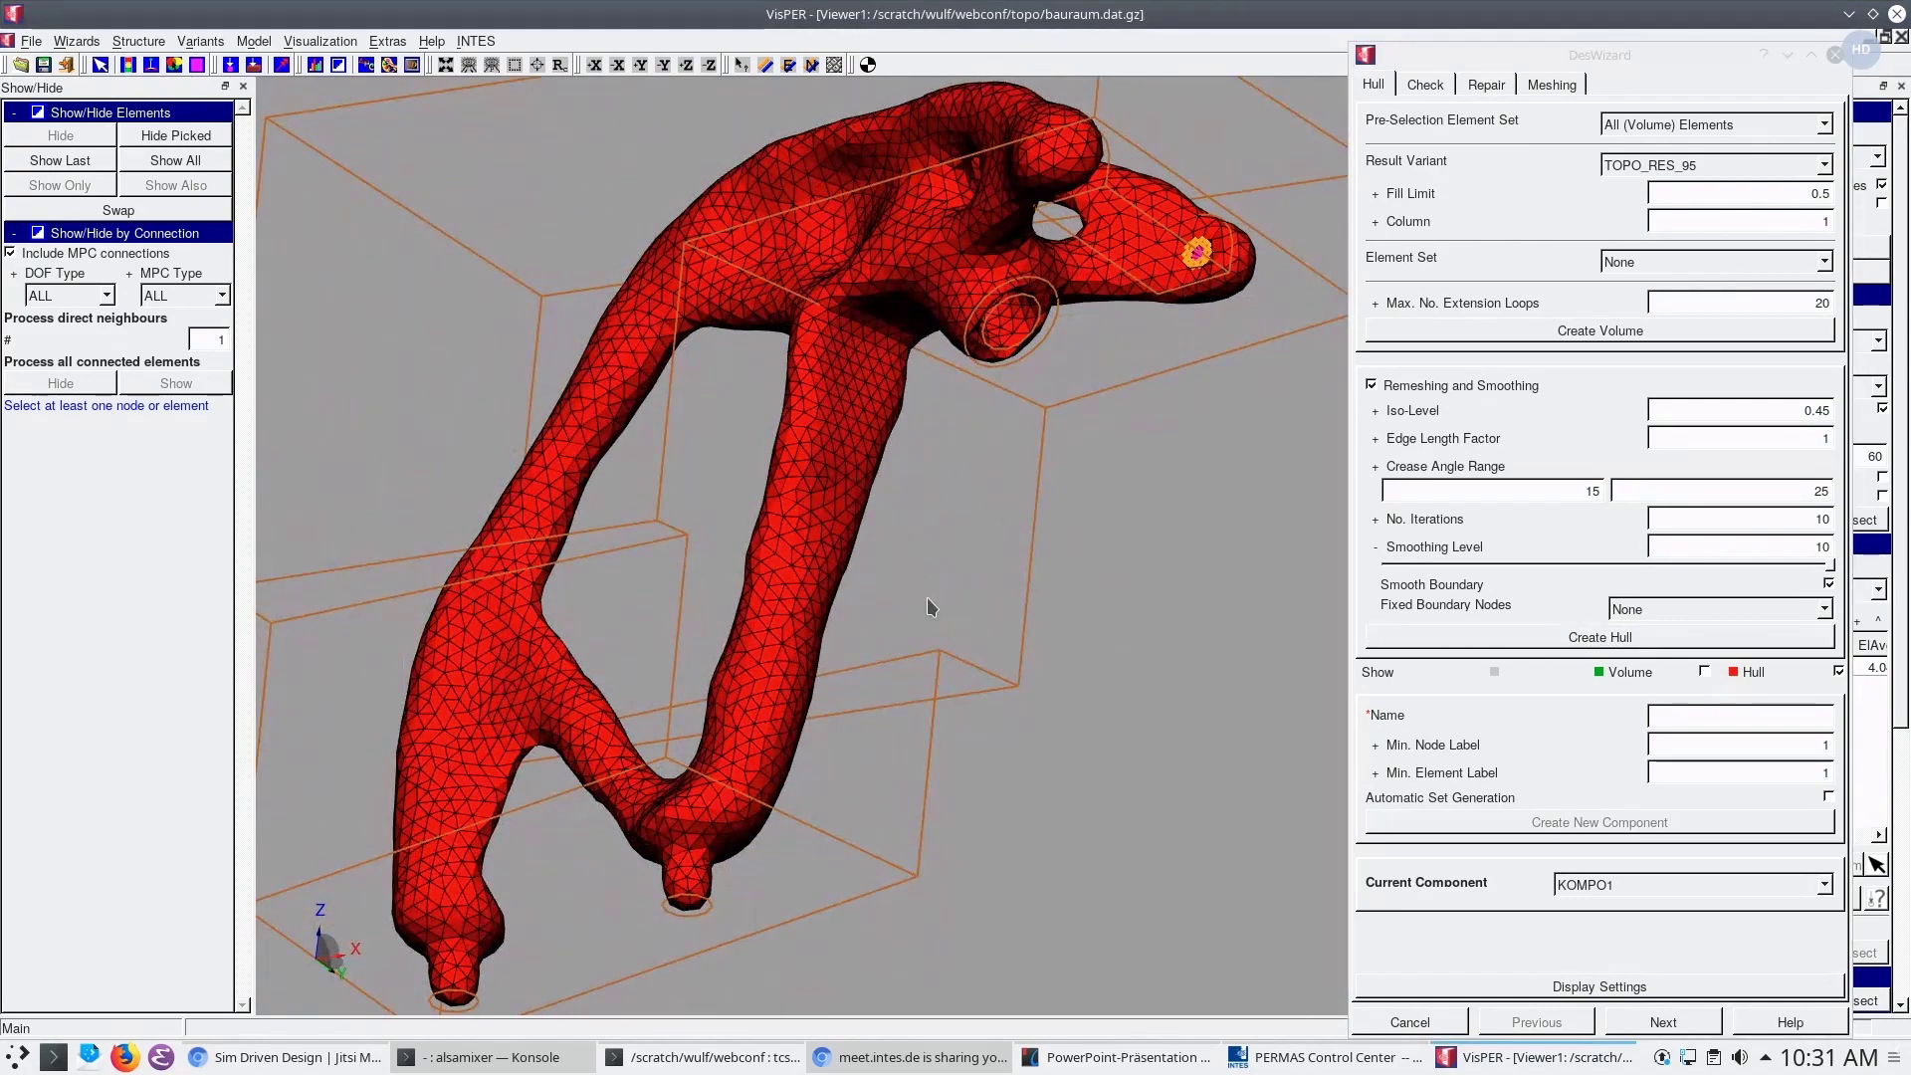
left_click_drag(940, 590, 789, 758)
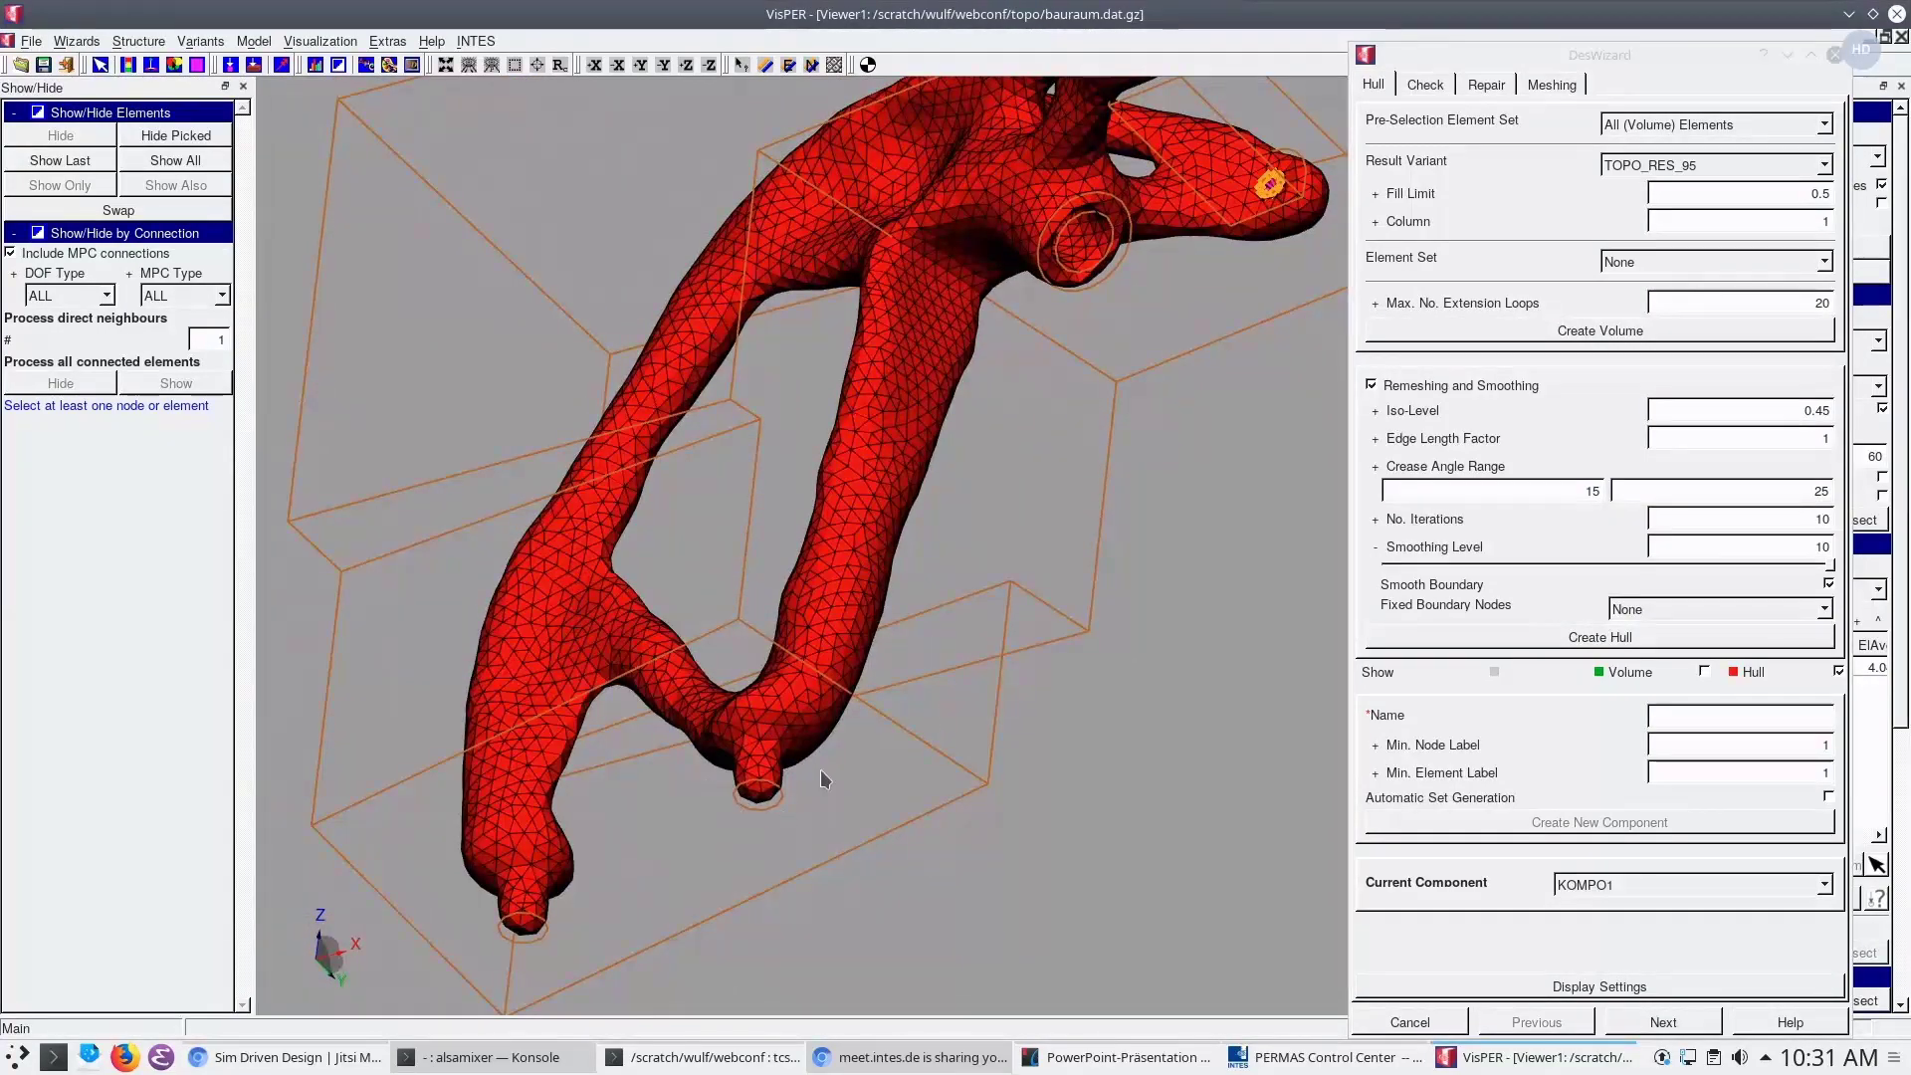
mouse_move(954, 536)
left_mouse_down()
mouse_move(951, 561)
mouse_move(1138, 649)
mouse_move(958, 513)
left_mouse_up()
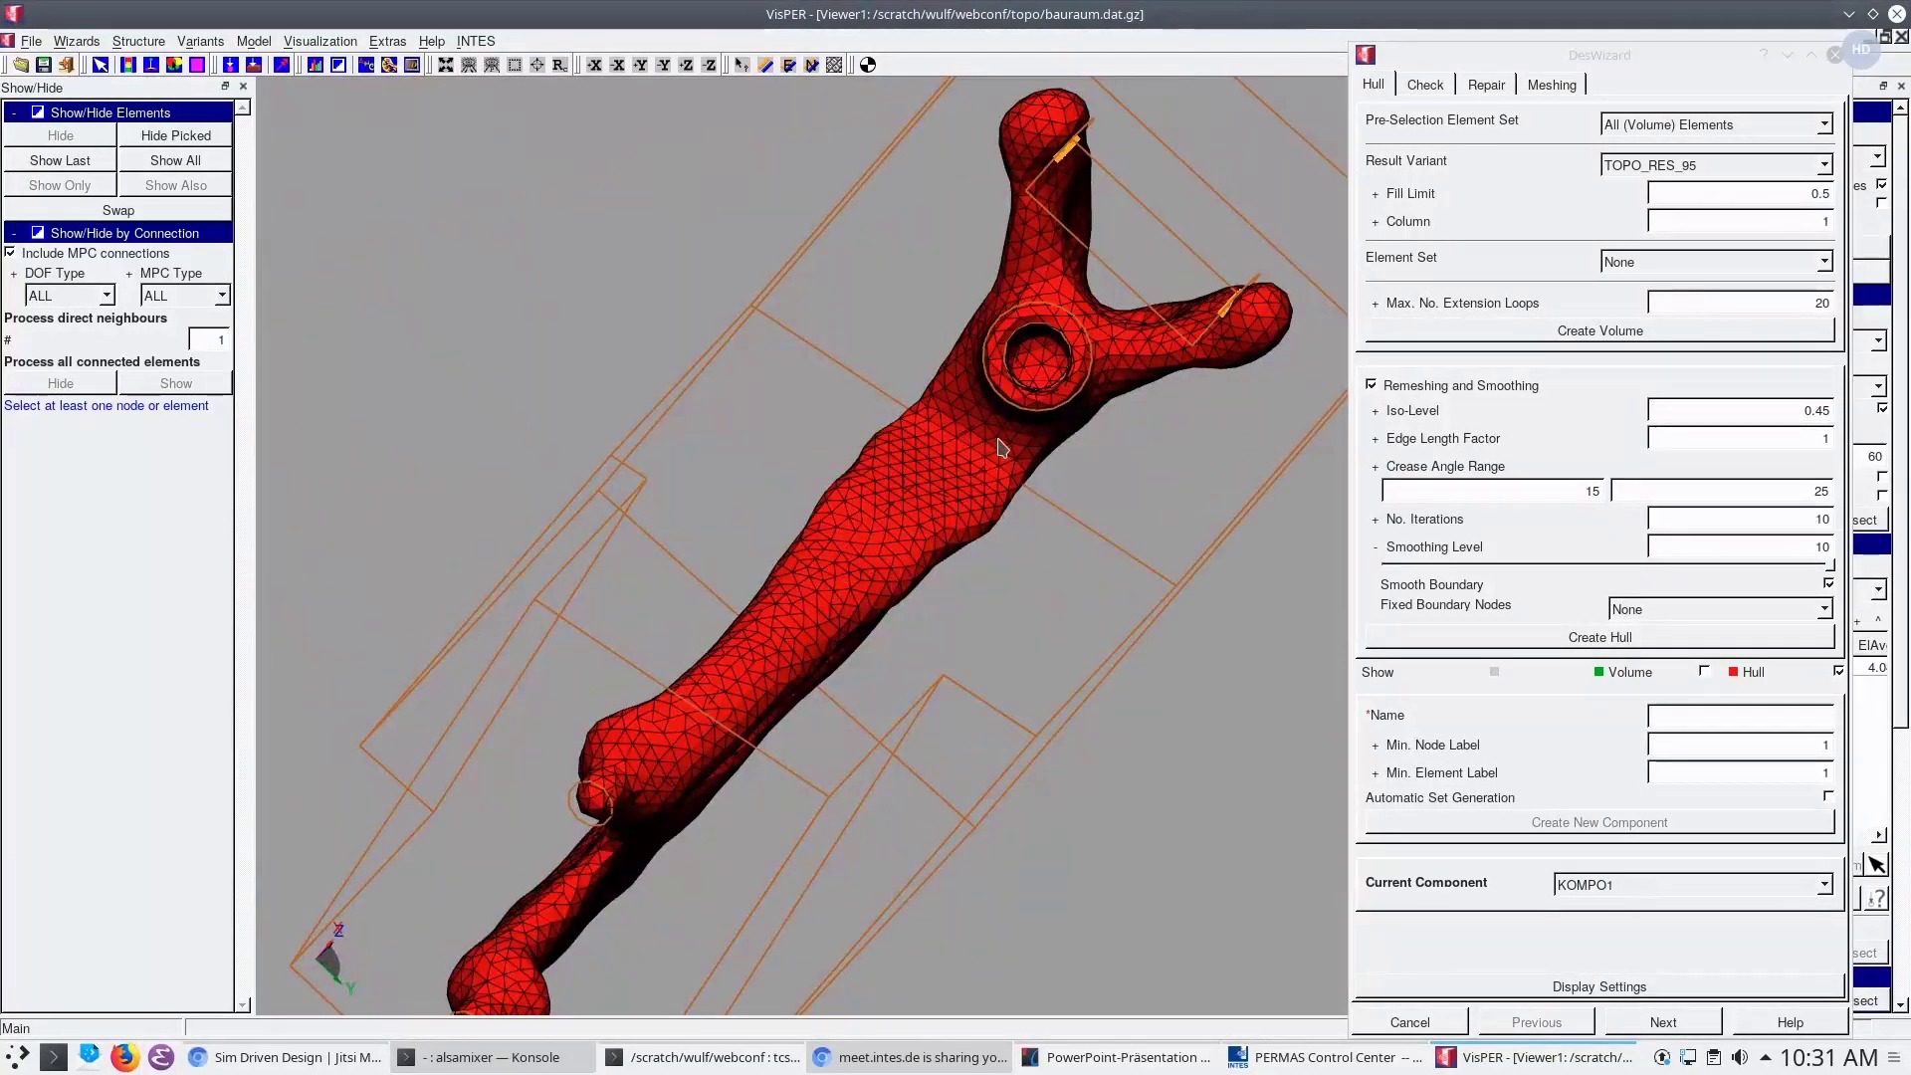
mouse_move(998, 438)
left_mouse_down()
mouse_move(1019, 588)
mouse_move(951, 511)
mouse_move(793, 595)
mouse_move(908, 533)
left_mouse_up()
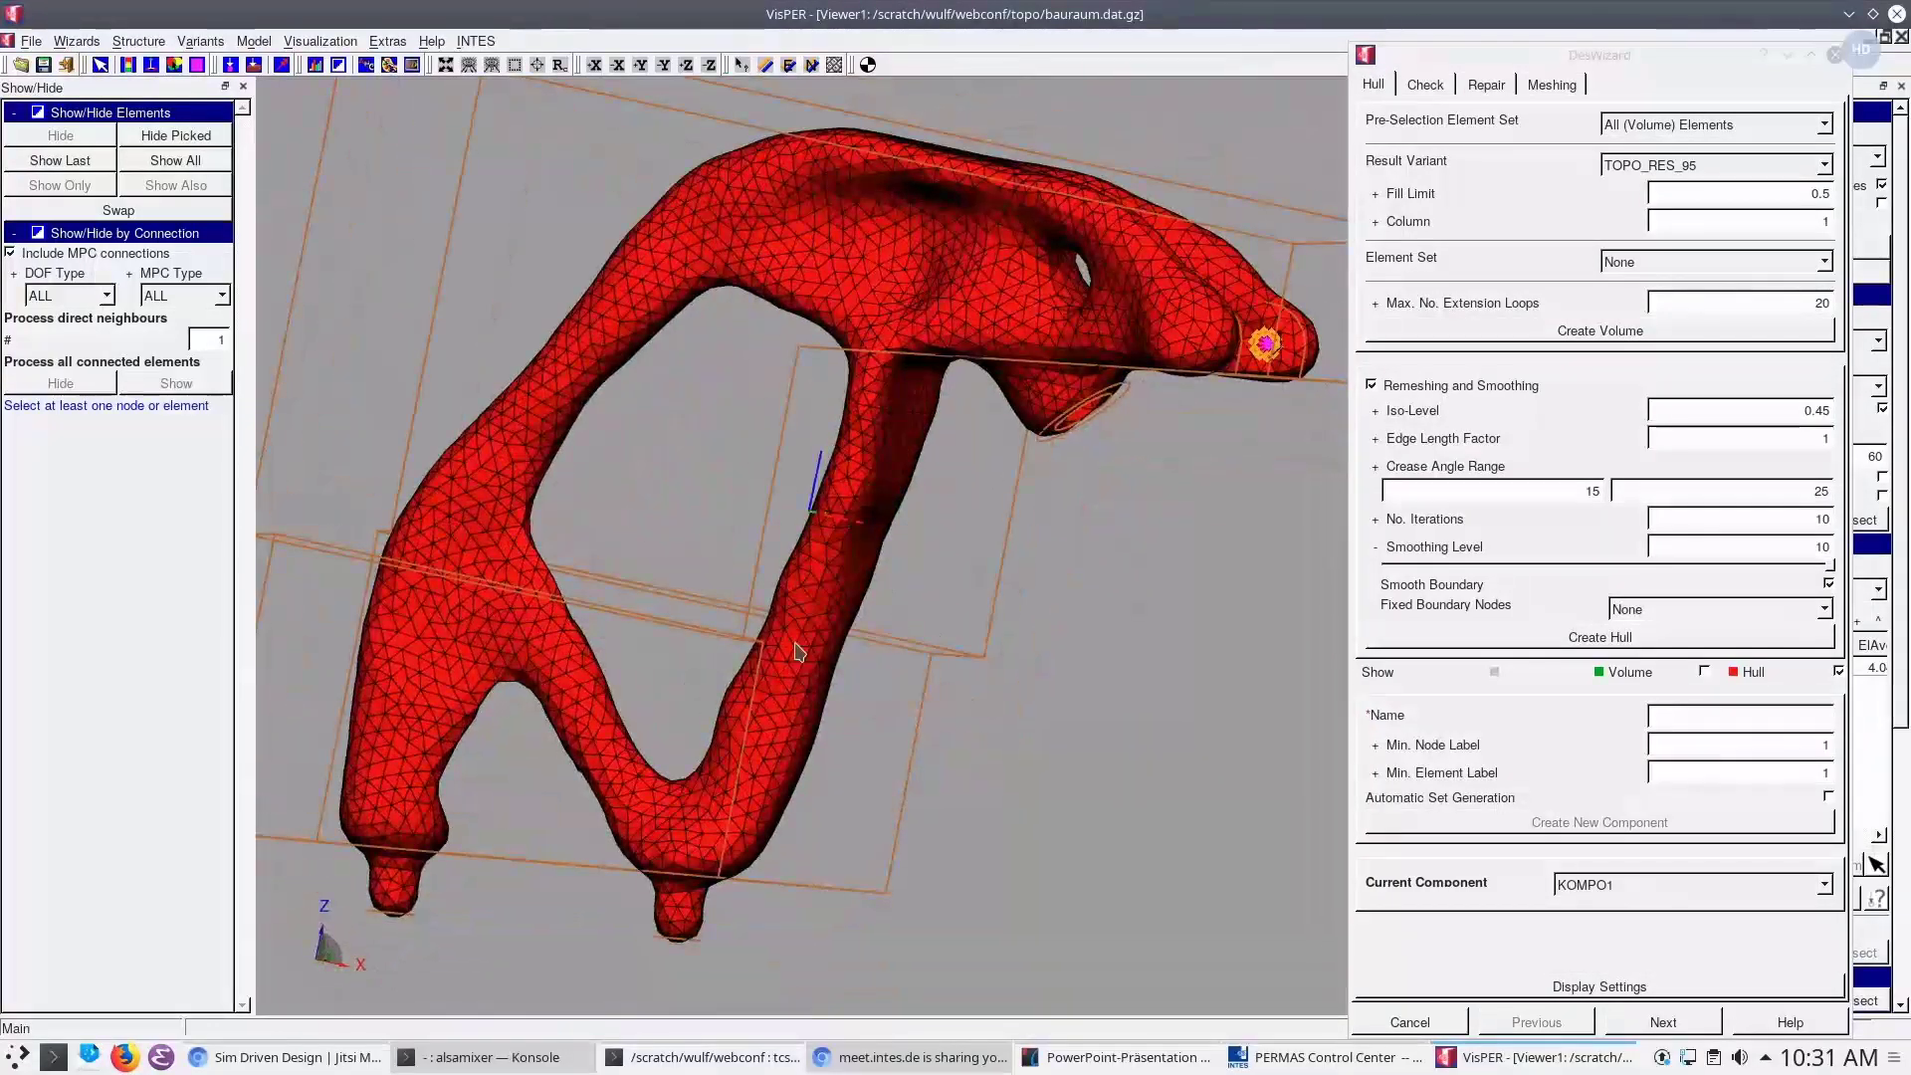
left_click_drag(844, 645, 808, 448)
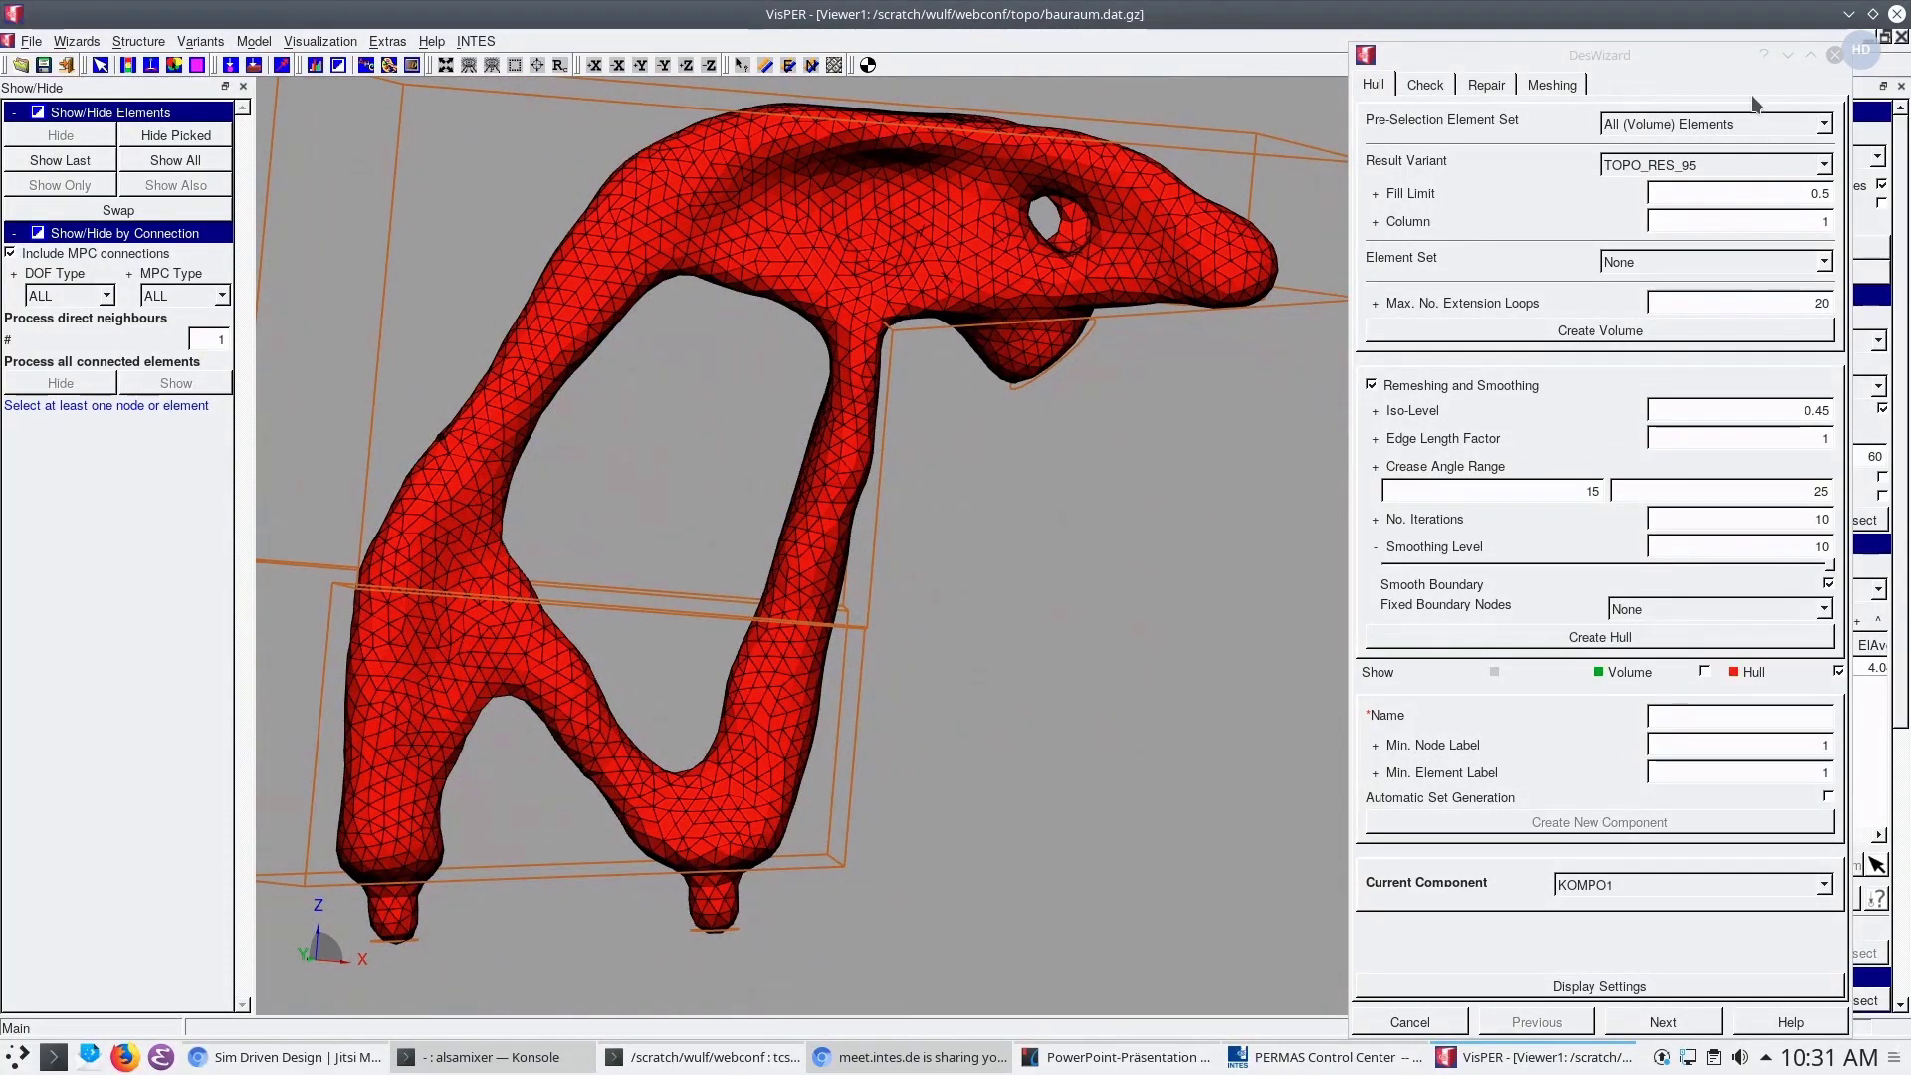
Close the DesWizard and return to the full design space model
left_click(1835, 56)
left_click_drag(1140, 472, 1171, 597)
scroll(1171, 598, "down", 2)
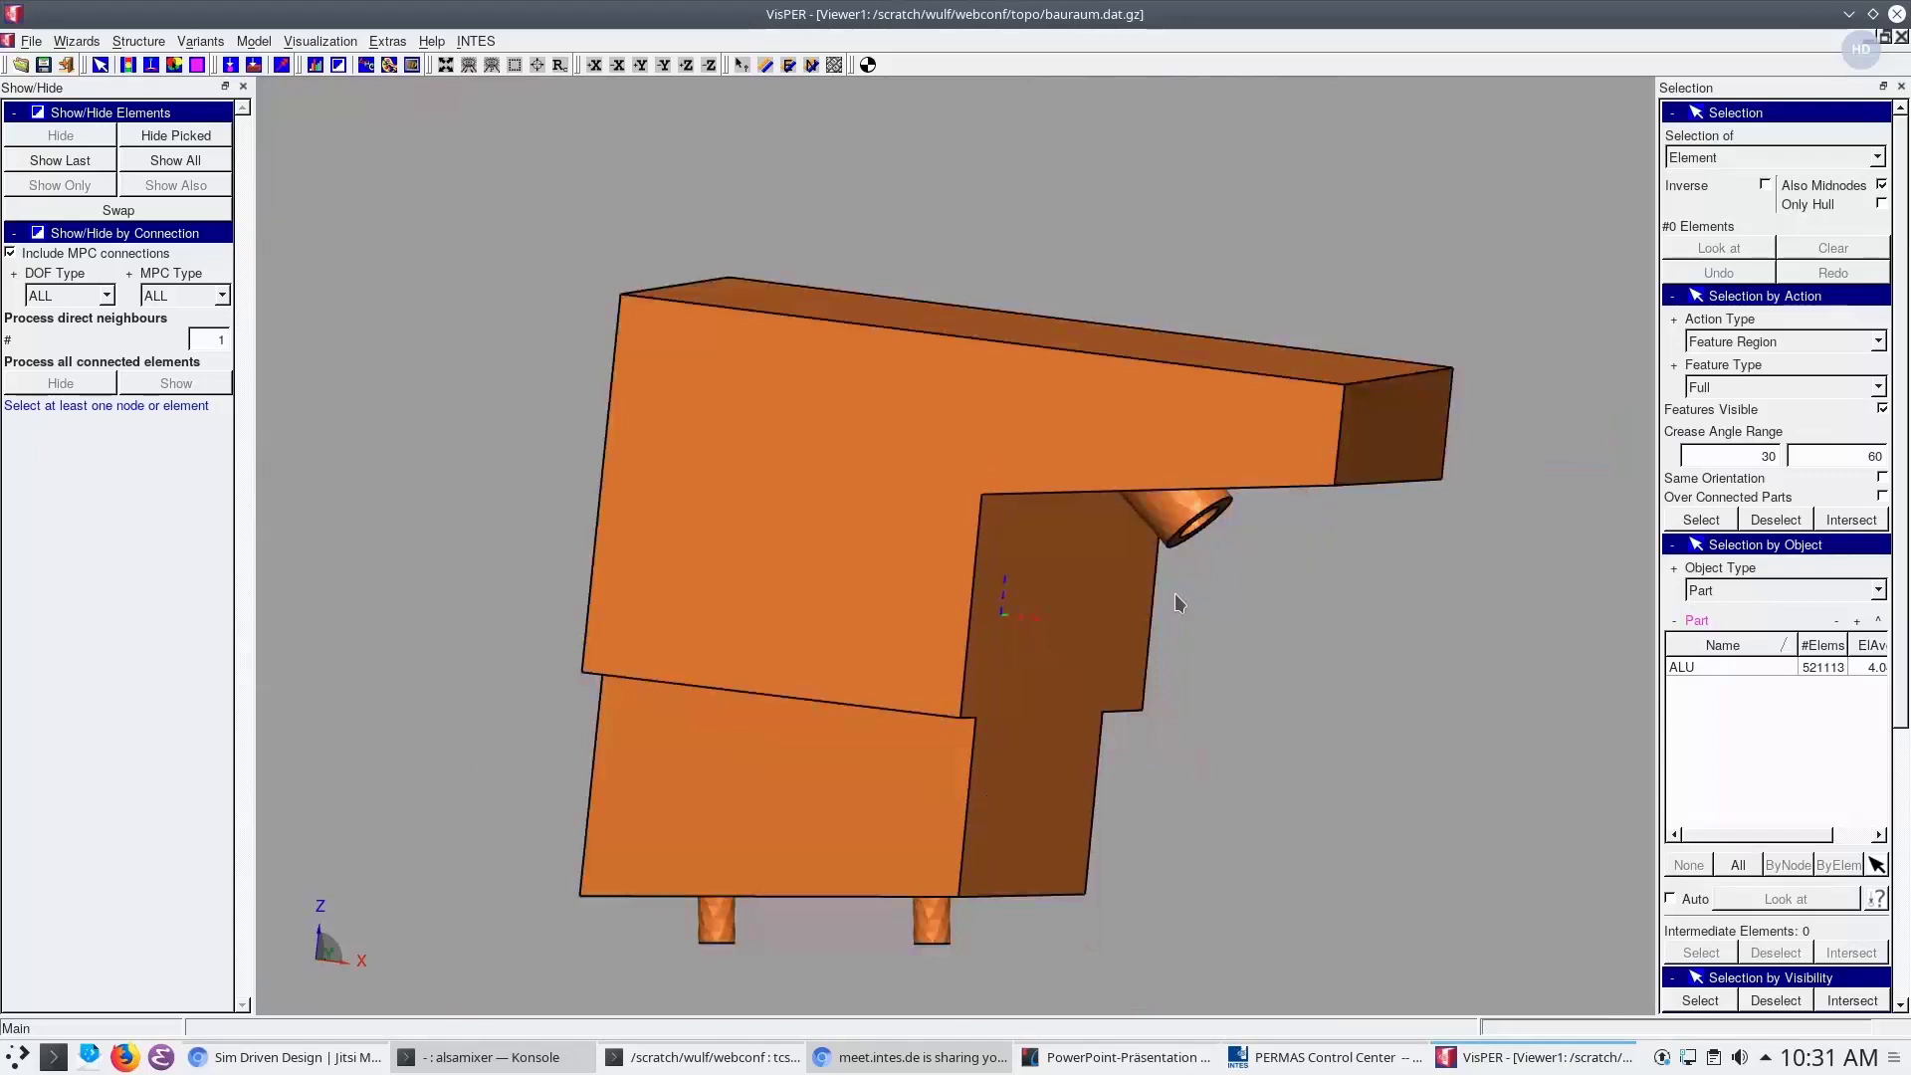
Switch the selection to nodes and select the nodes of the node sets LAGER1, LAGER2 and SPC
left_click(1763, 154)
left_click(1762, 189)
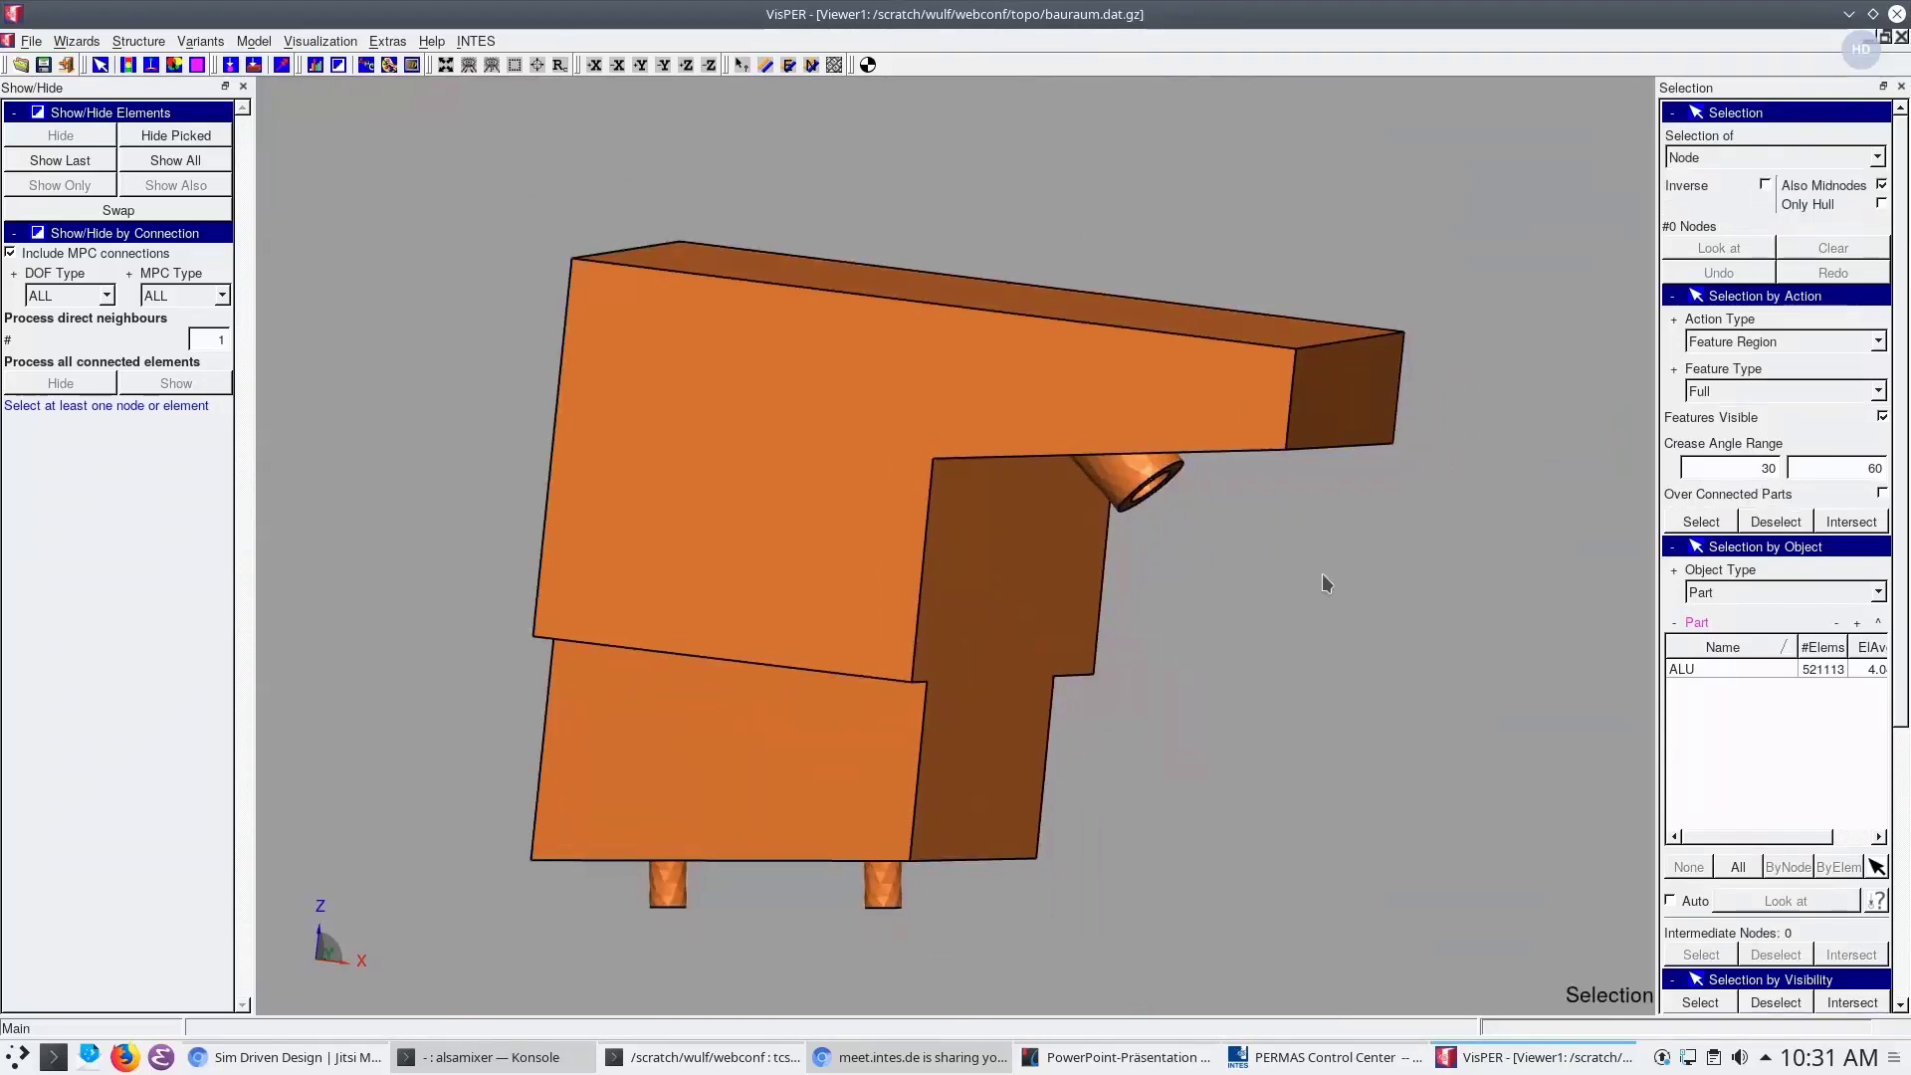
left_click_drag(1324, 581, 1233, 494)
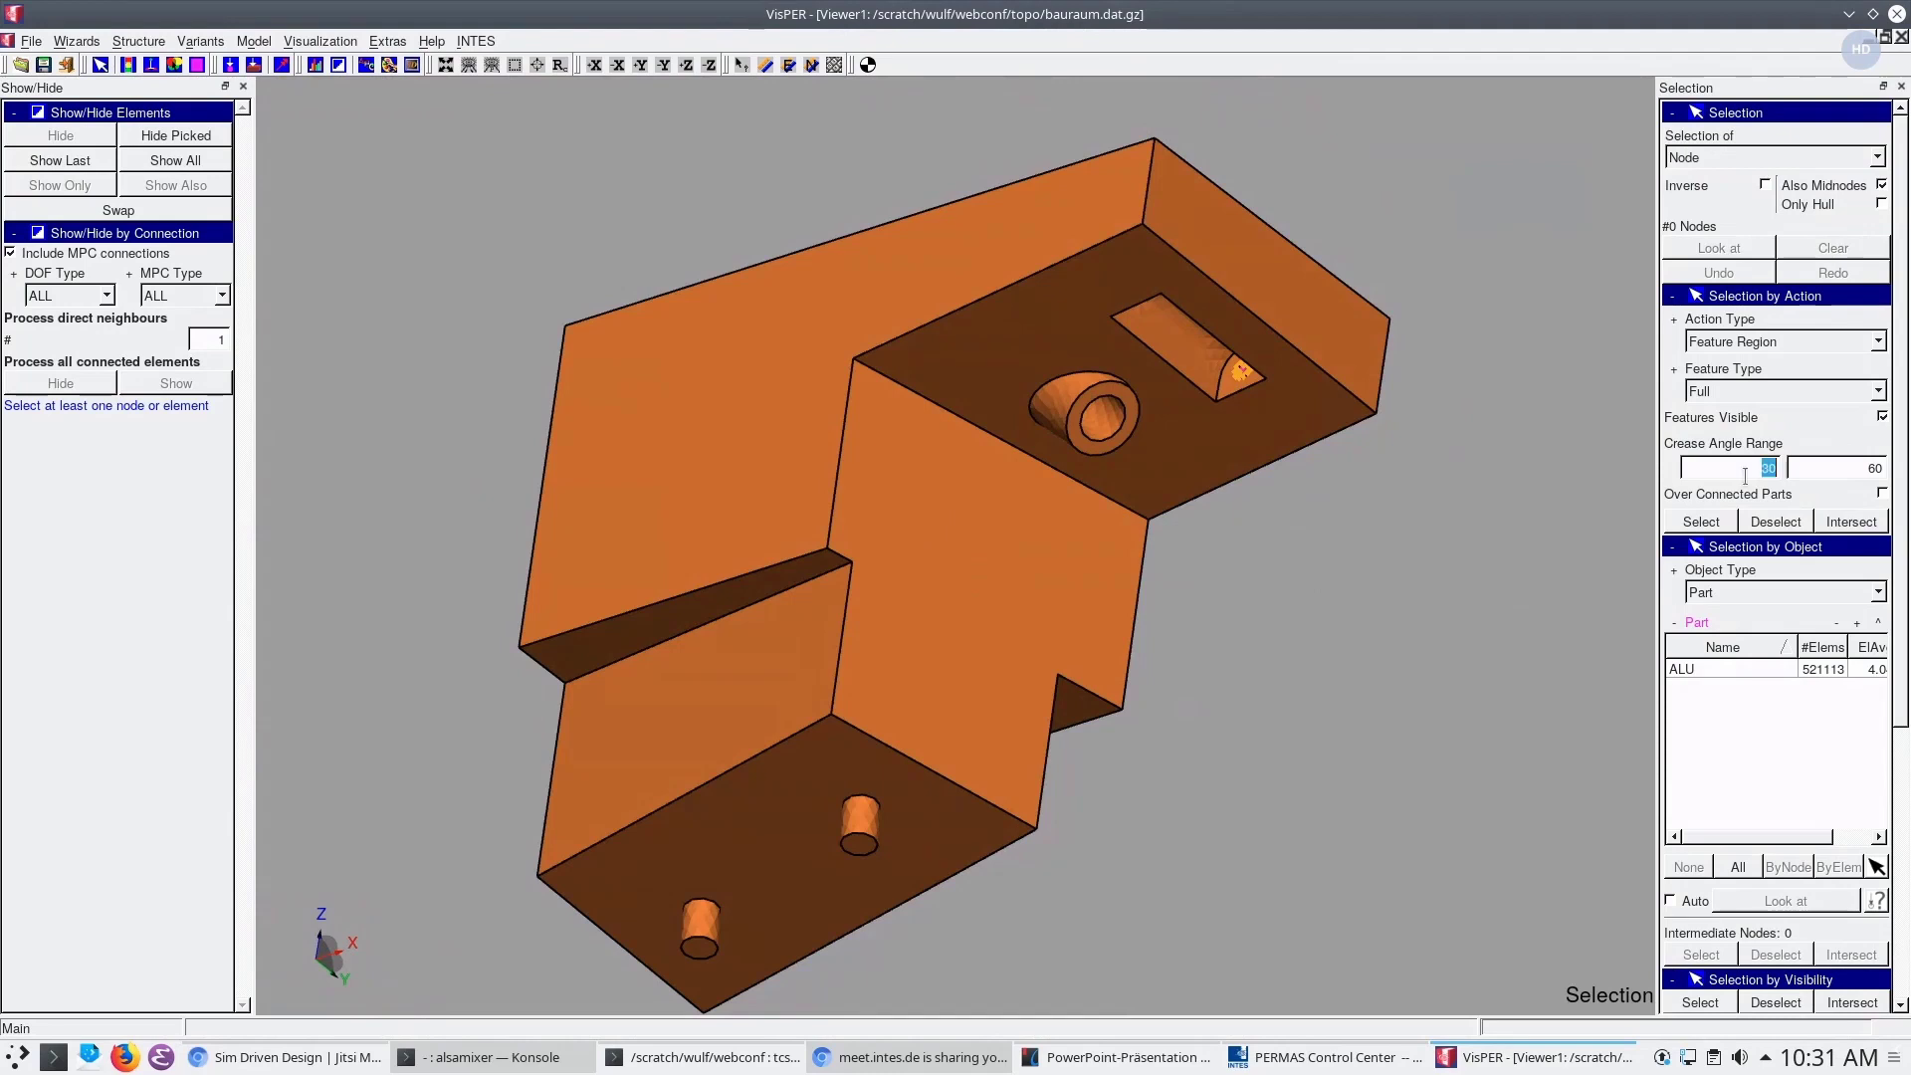
left_click(1742, 595)
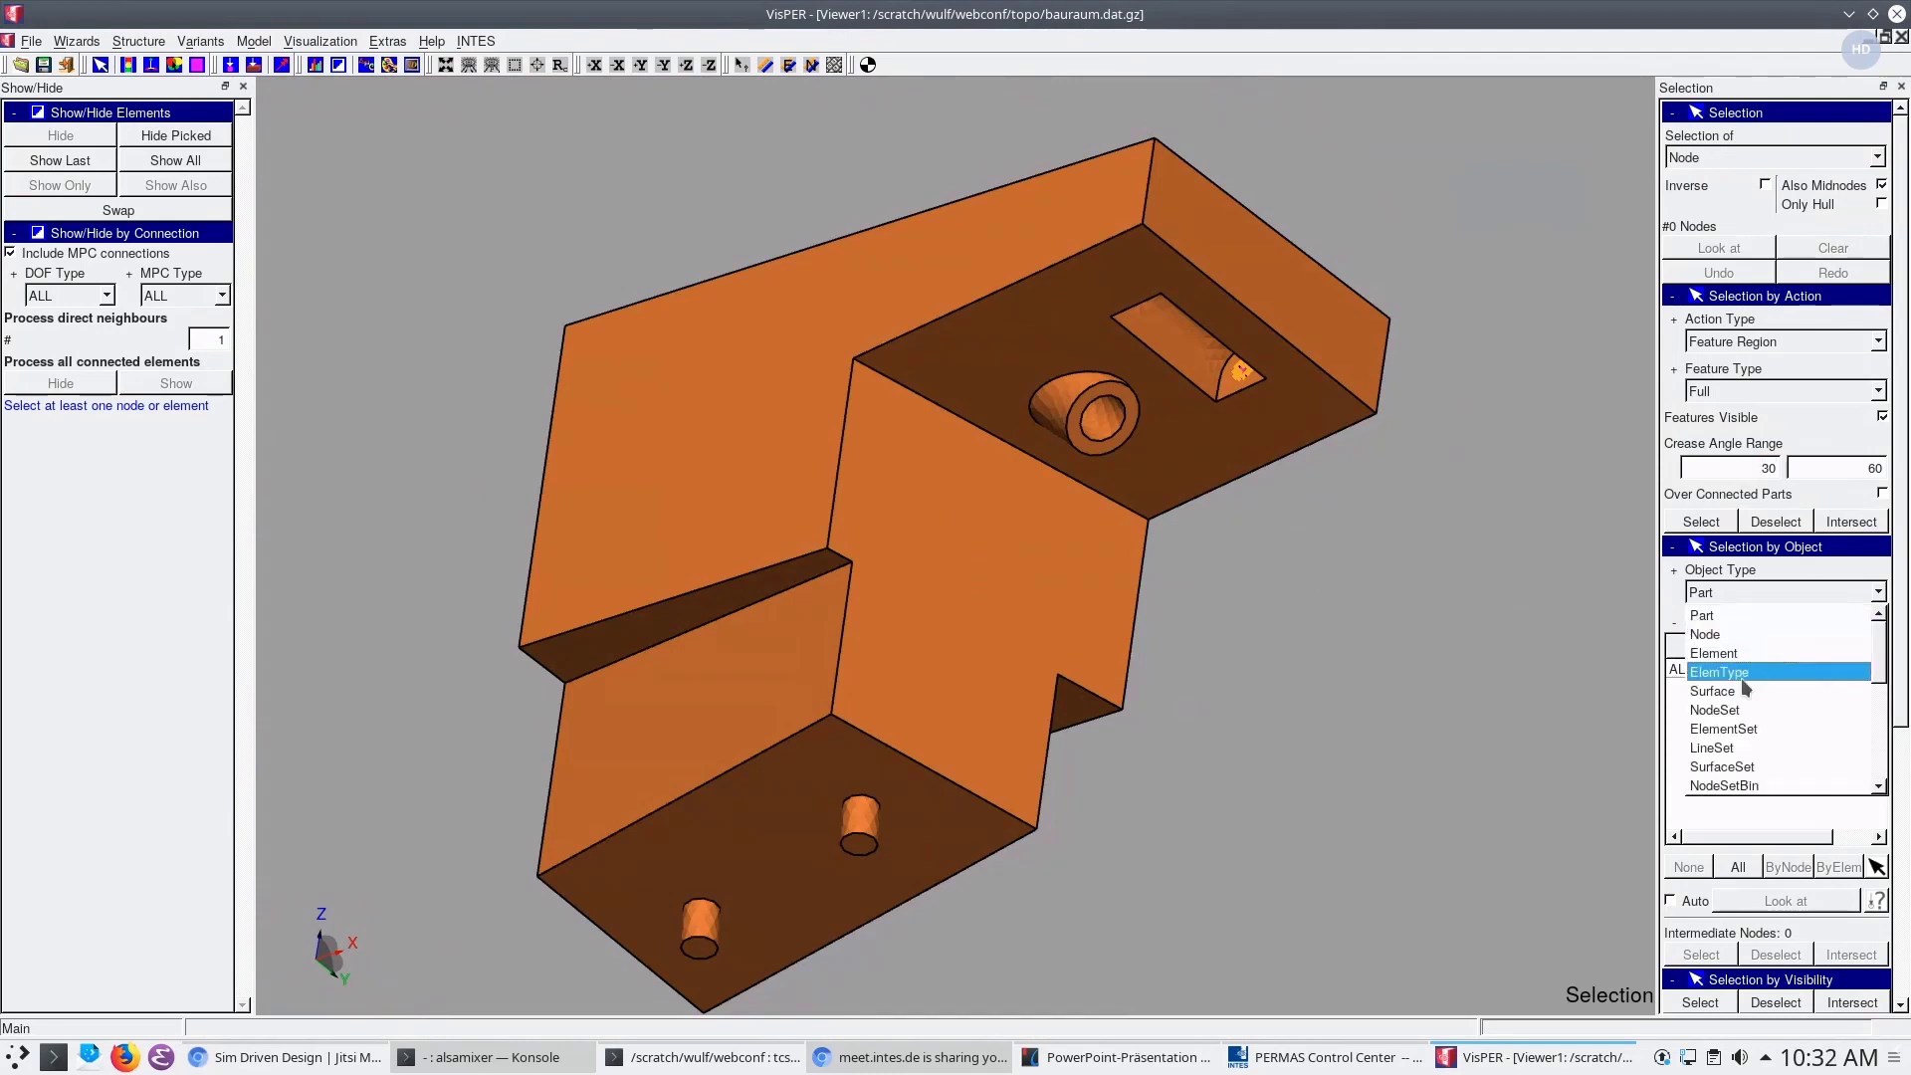
left_click(1737, 707)
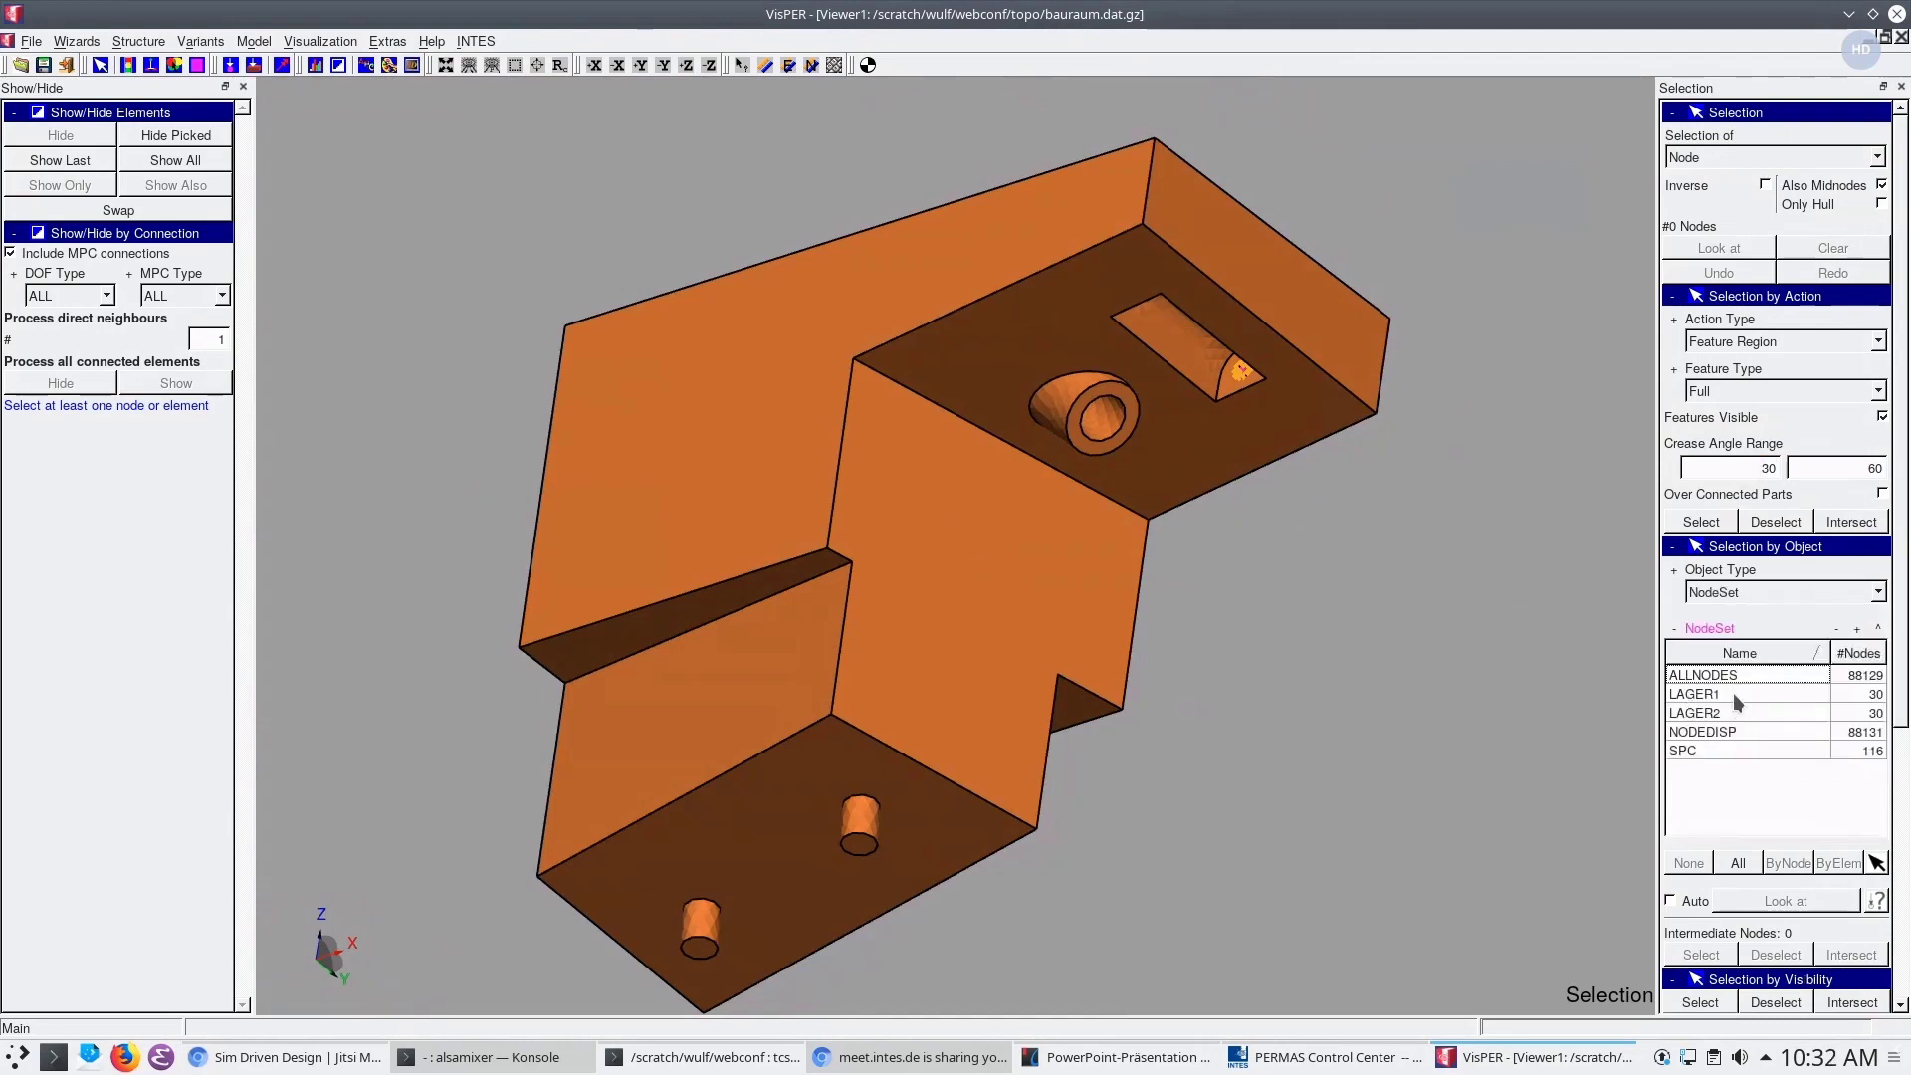
left_click(1734, 697)
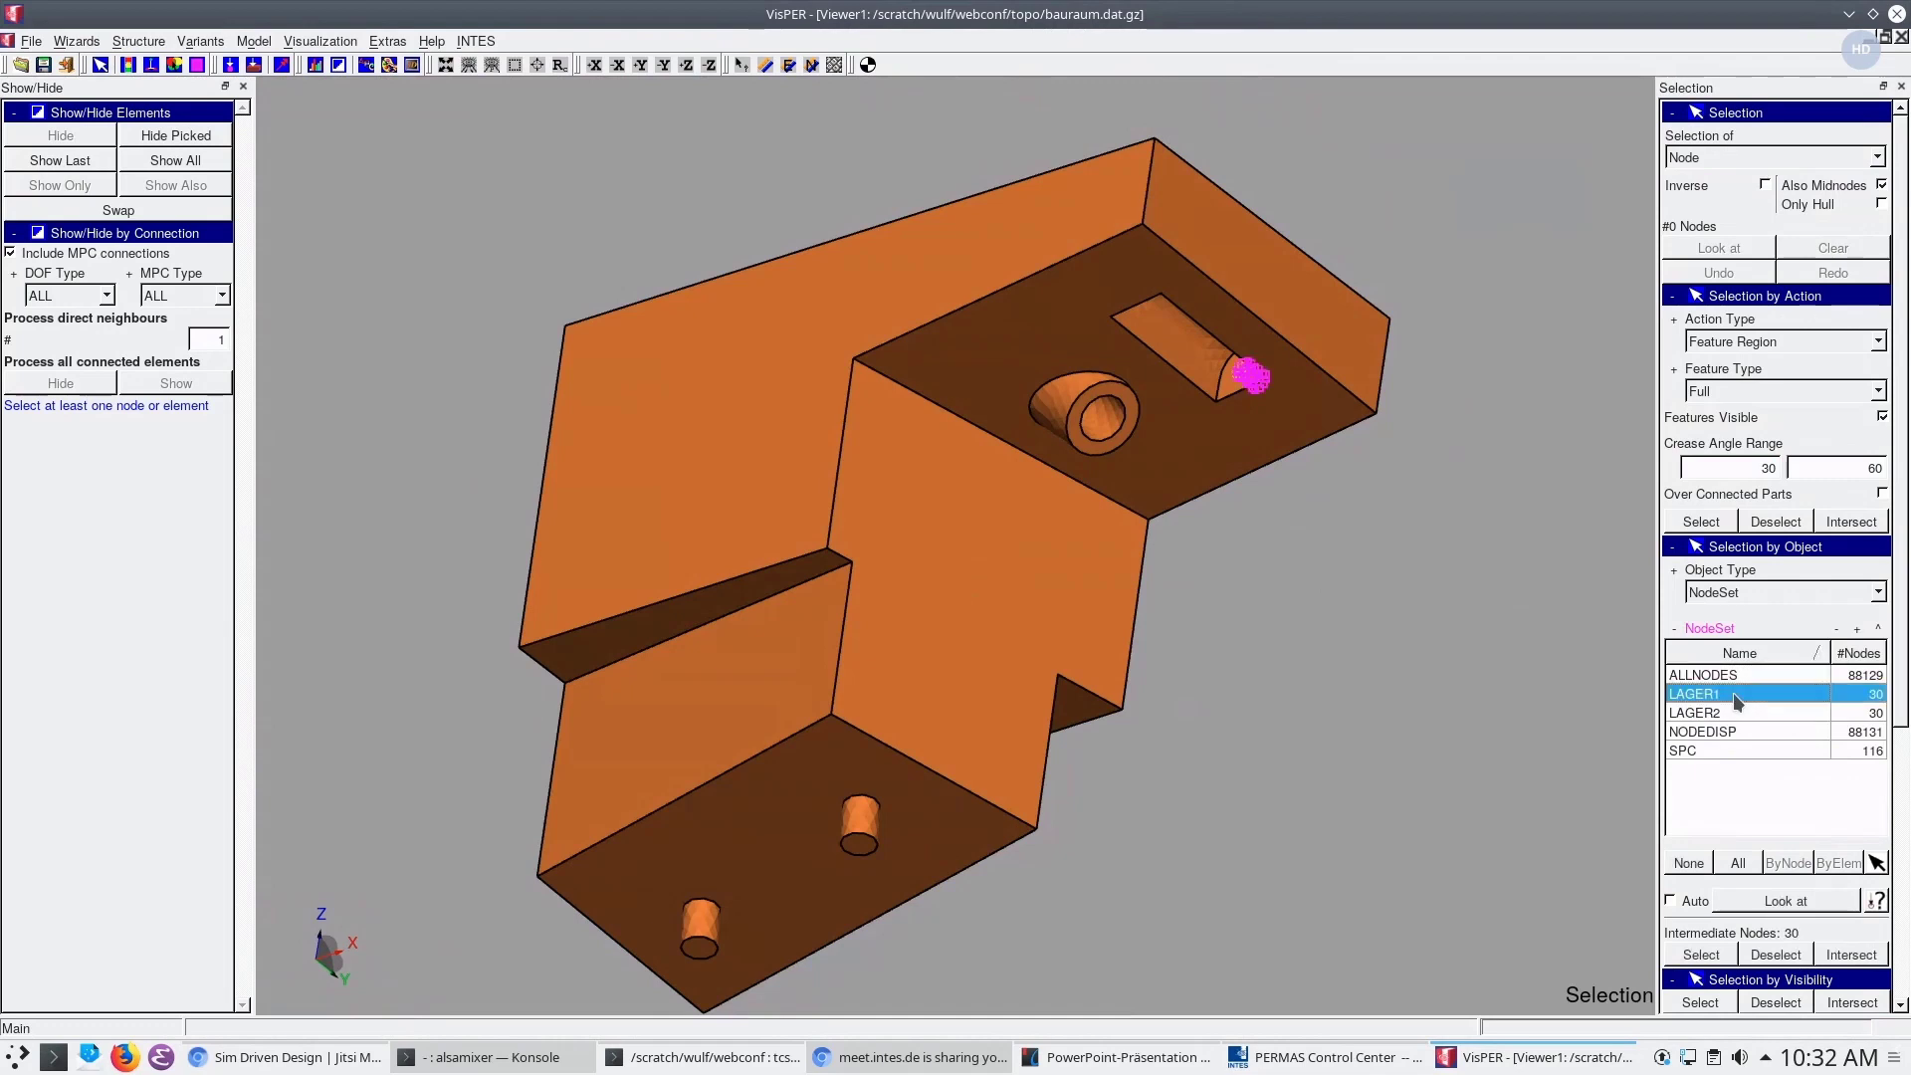
left_click(1734, 712, "ctrl")
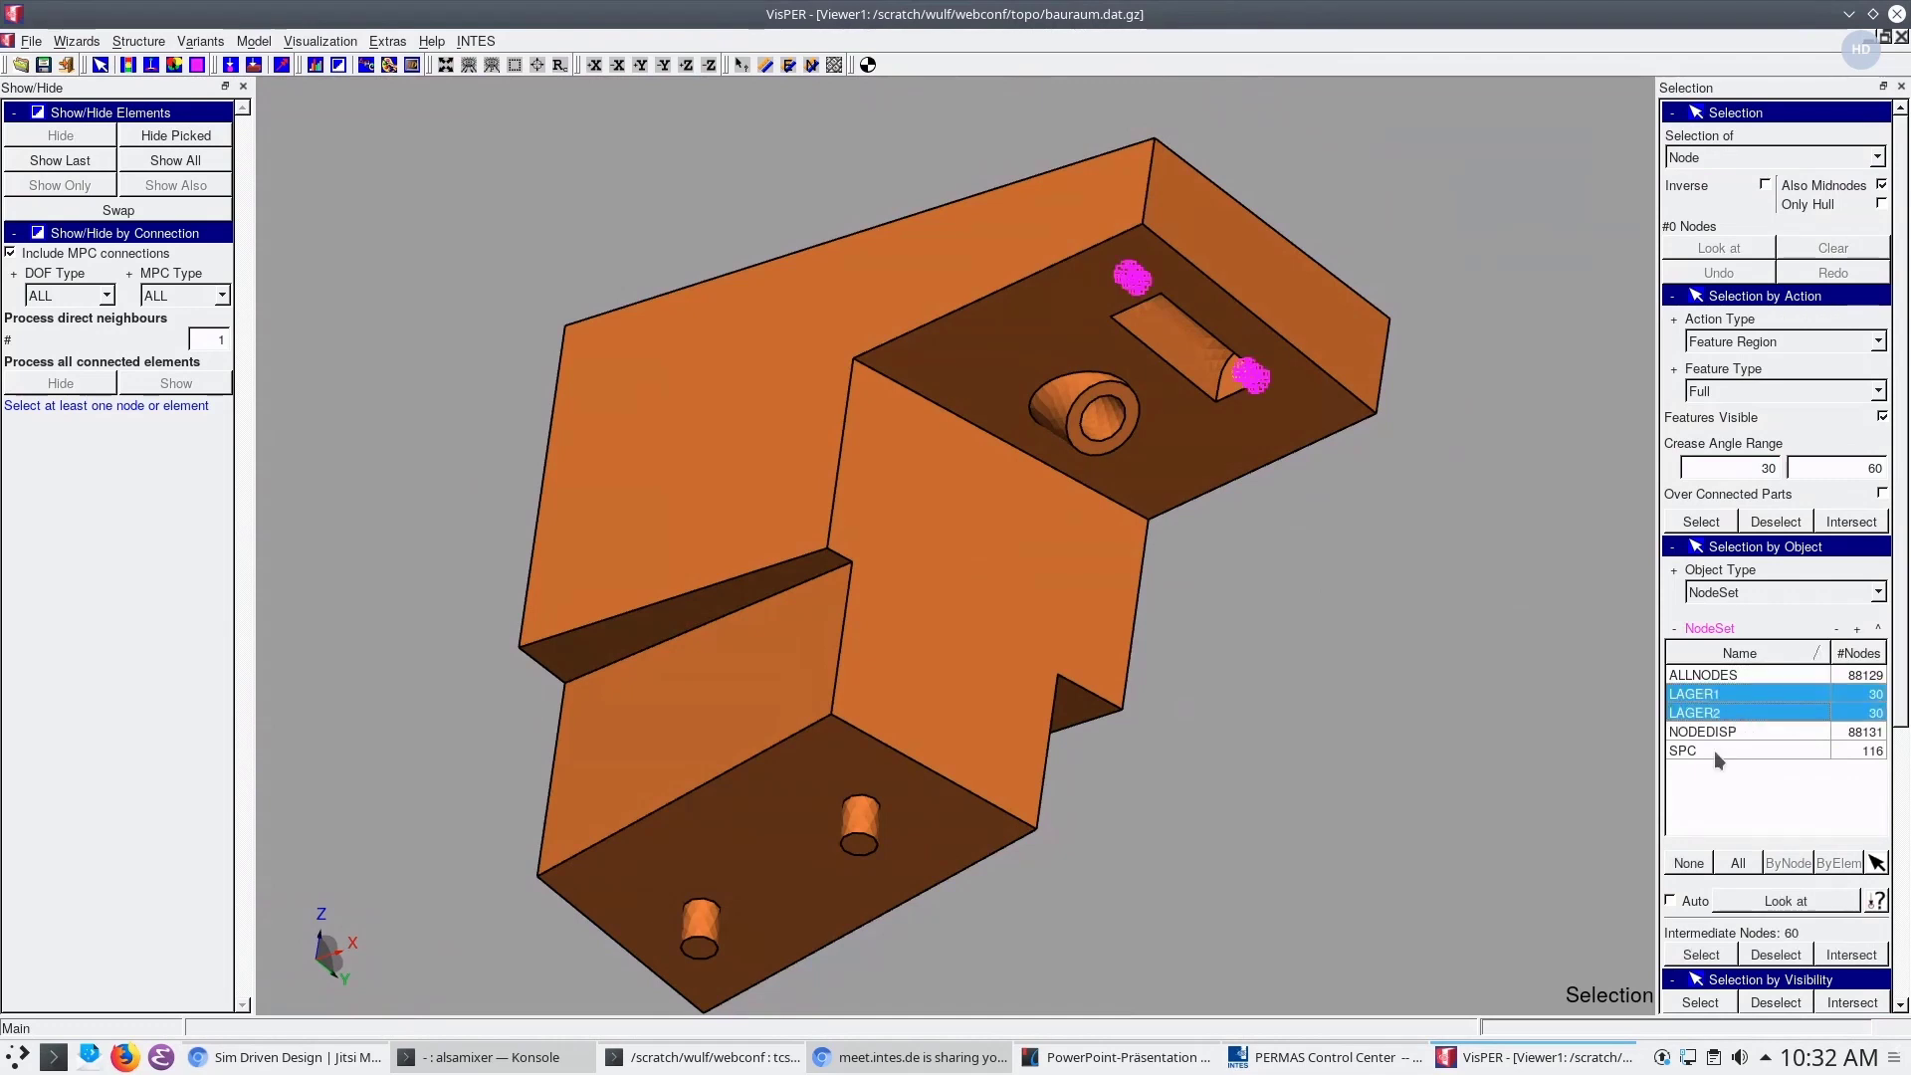
left_click(1714, 752, "ctrl")
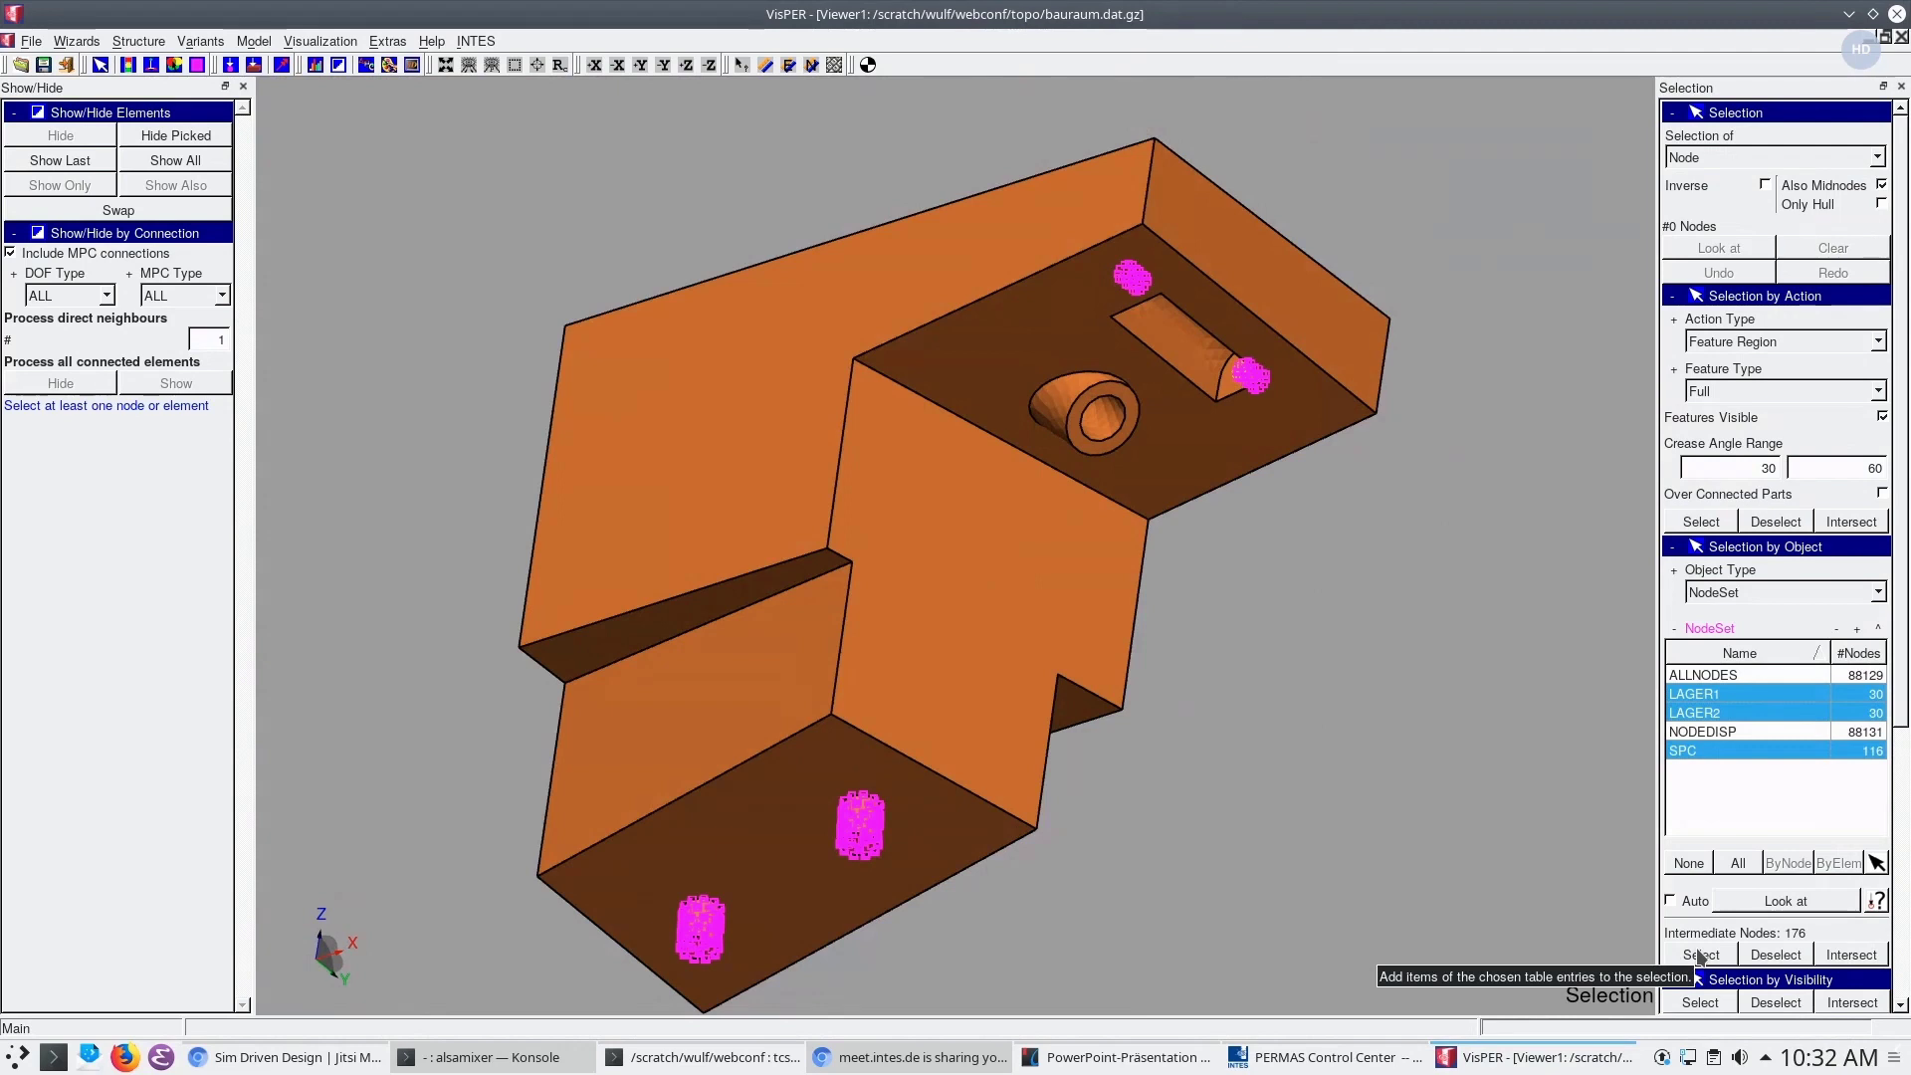
left_click(1701, 956)
Add the nodes of the angled hollow cylinder on the underside to the selection by full feature region
middle_click_drag(1330, 734, 1327, 683)
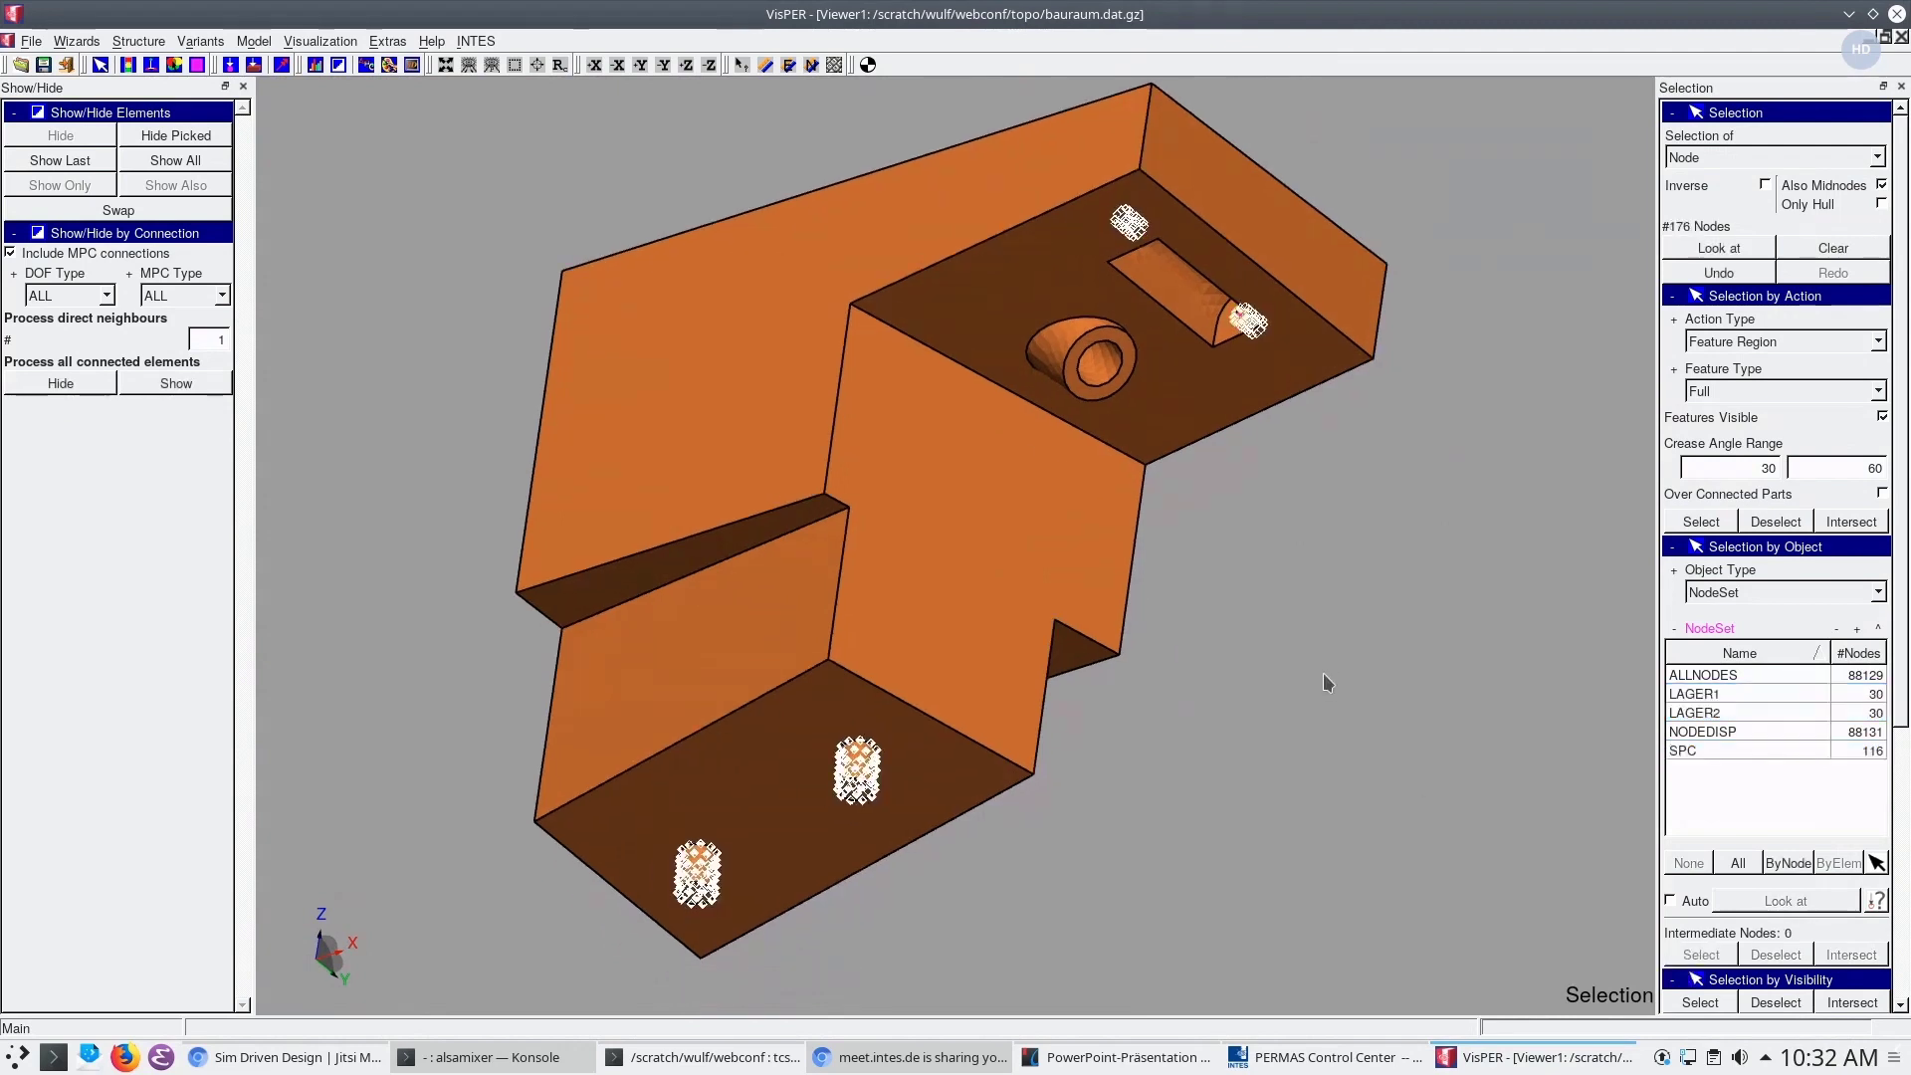
left_click_drag(1327, 683, 1336, 631)
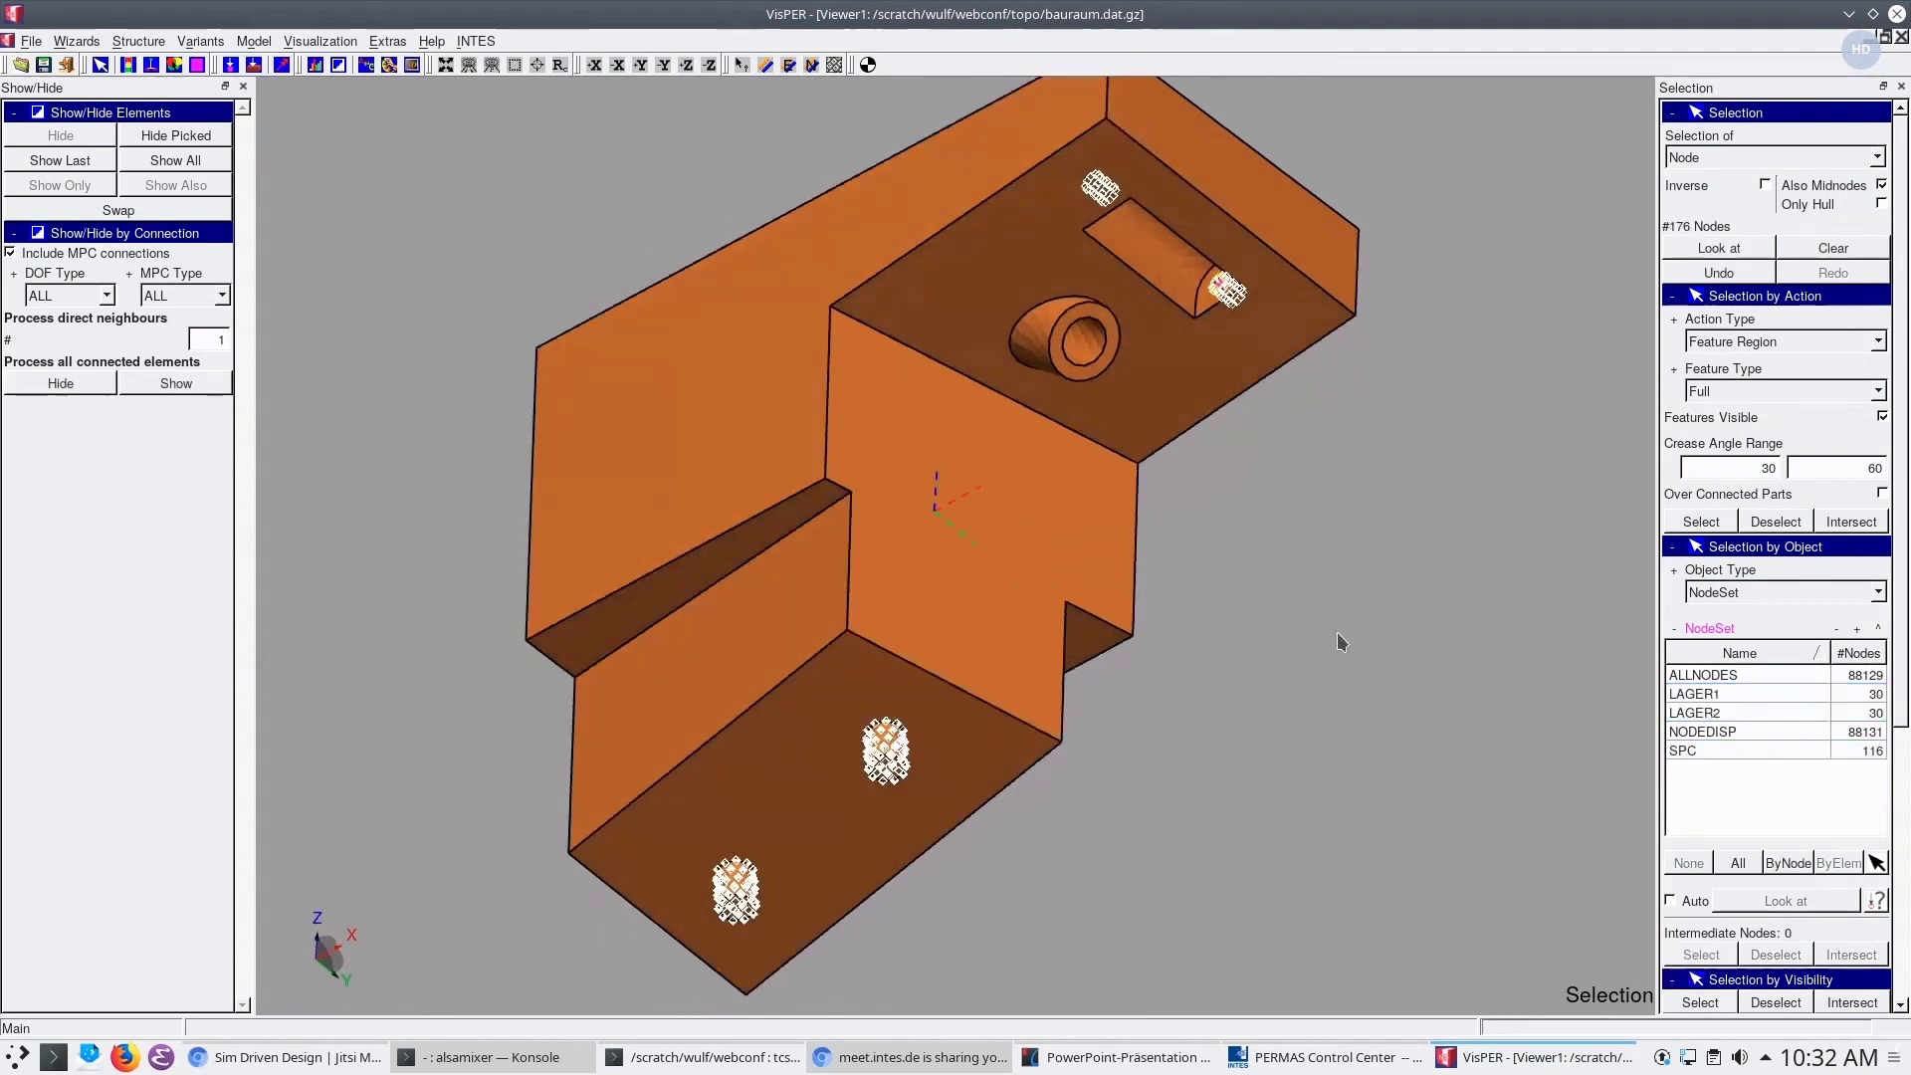
left_click(1700, 522)
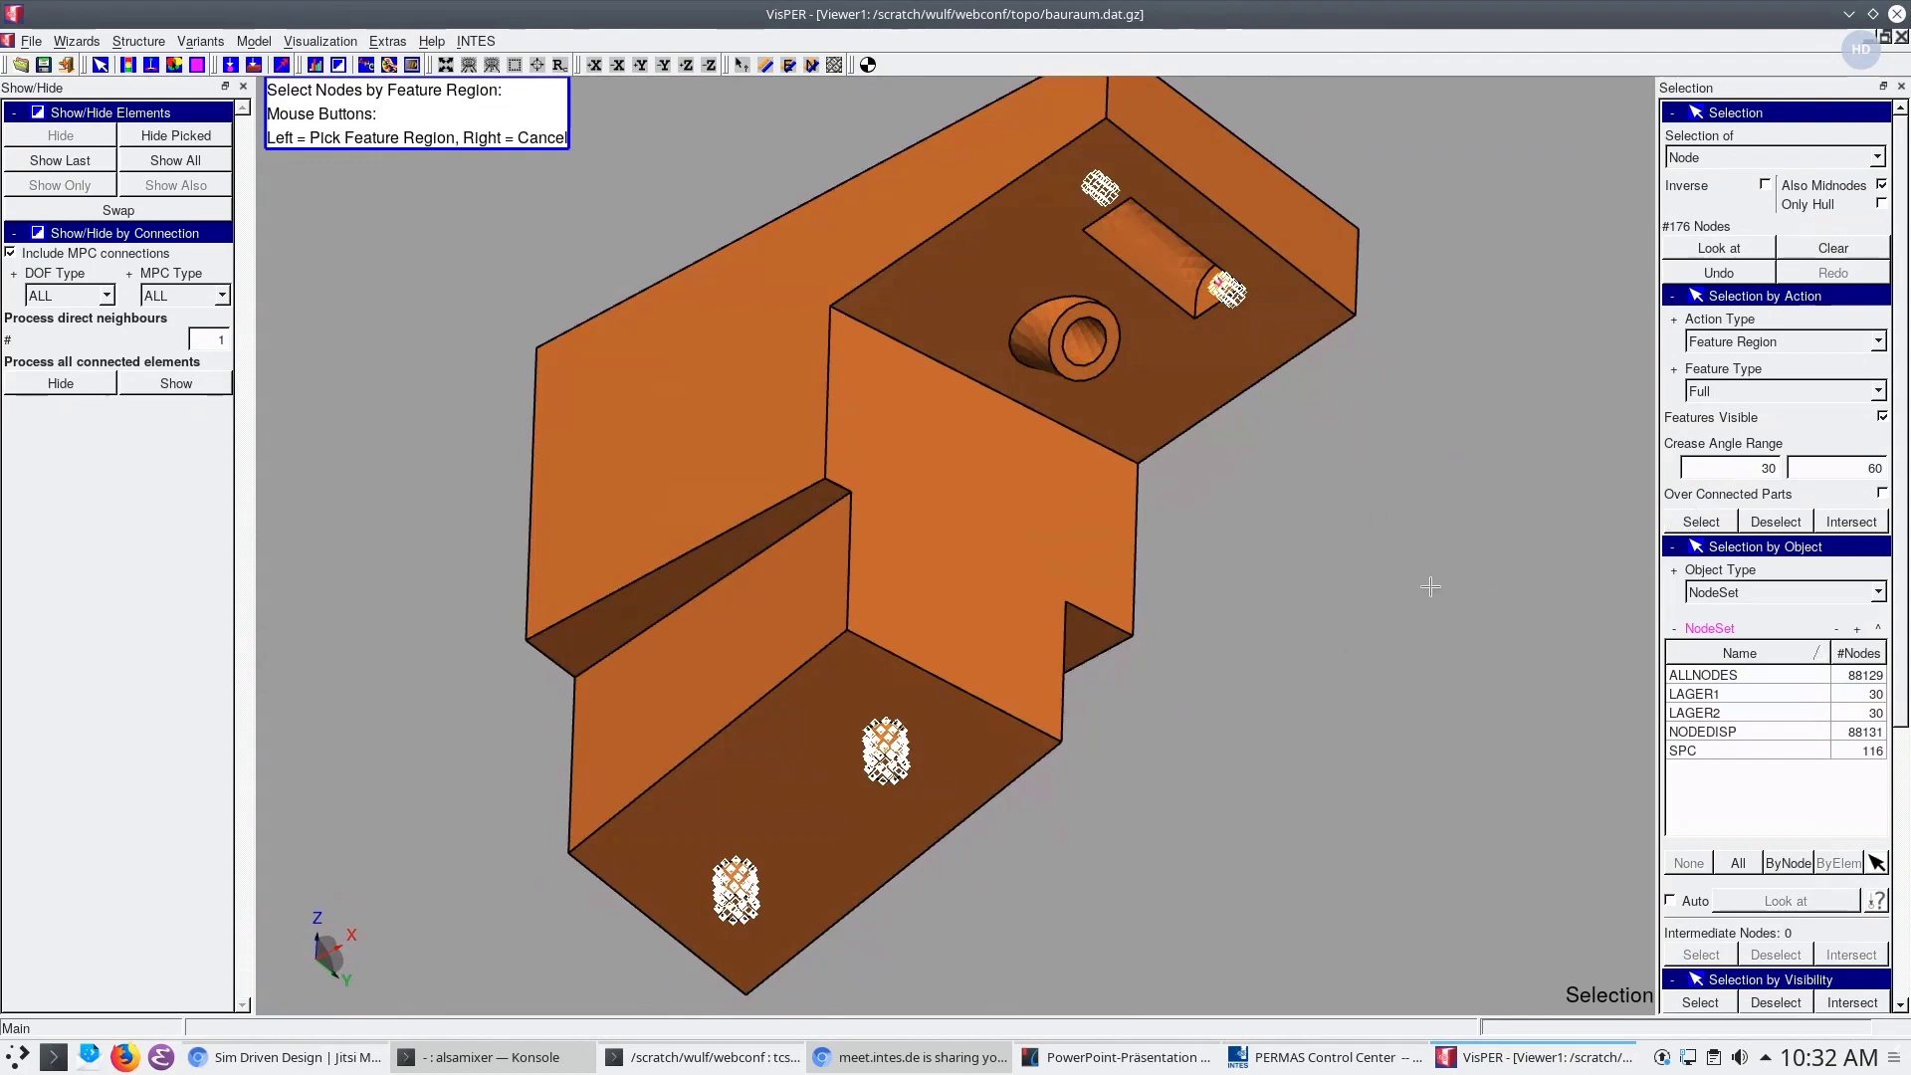
left_click_drag(1430, 587, 1140, 360)
left_click(1052, 322)
left_click(1135, 383)
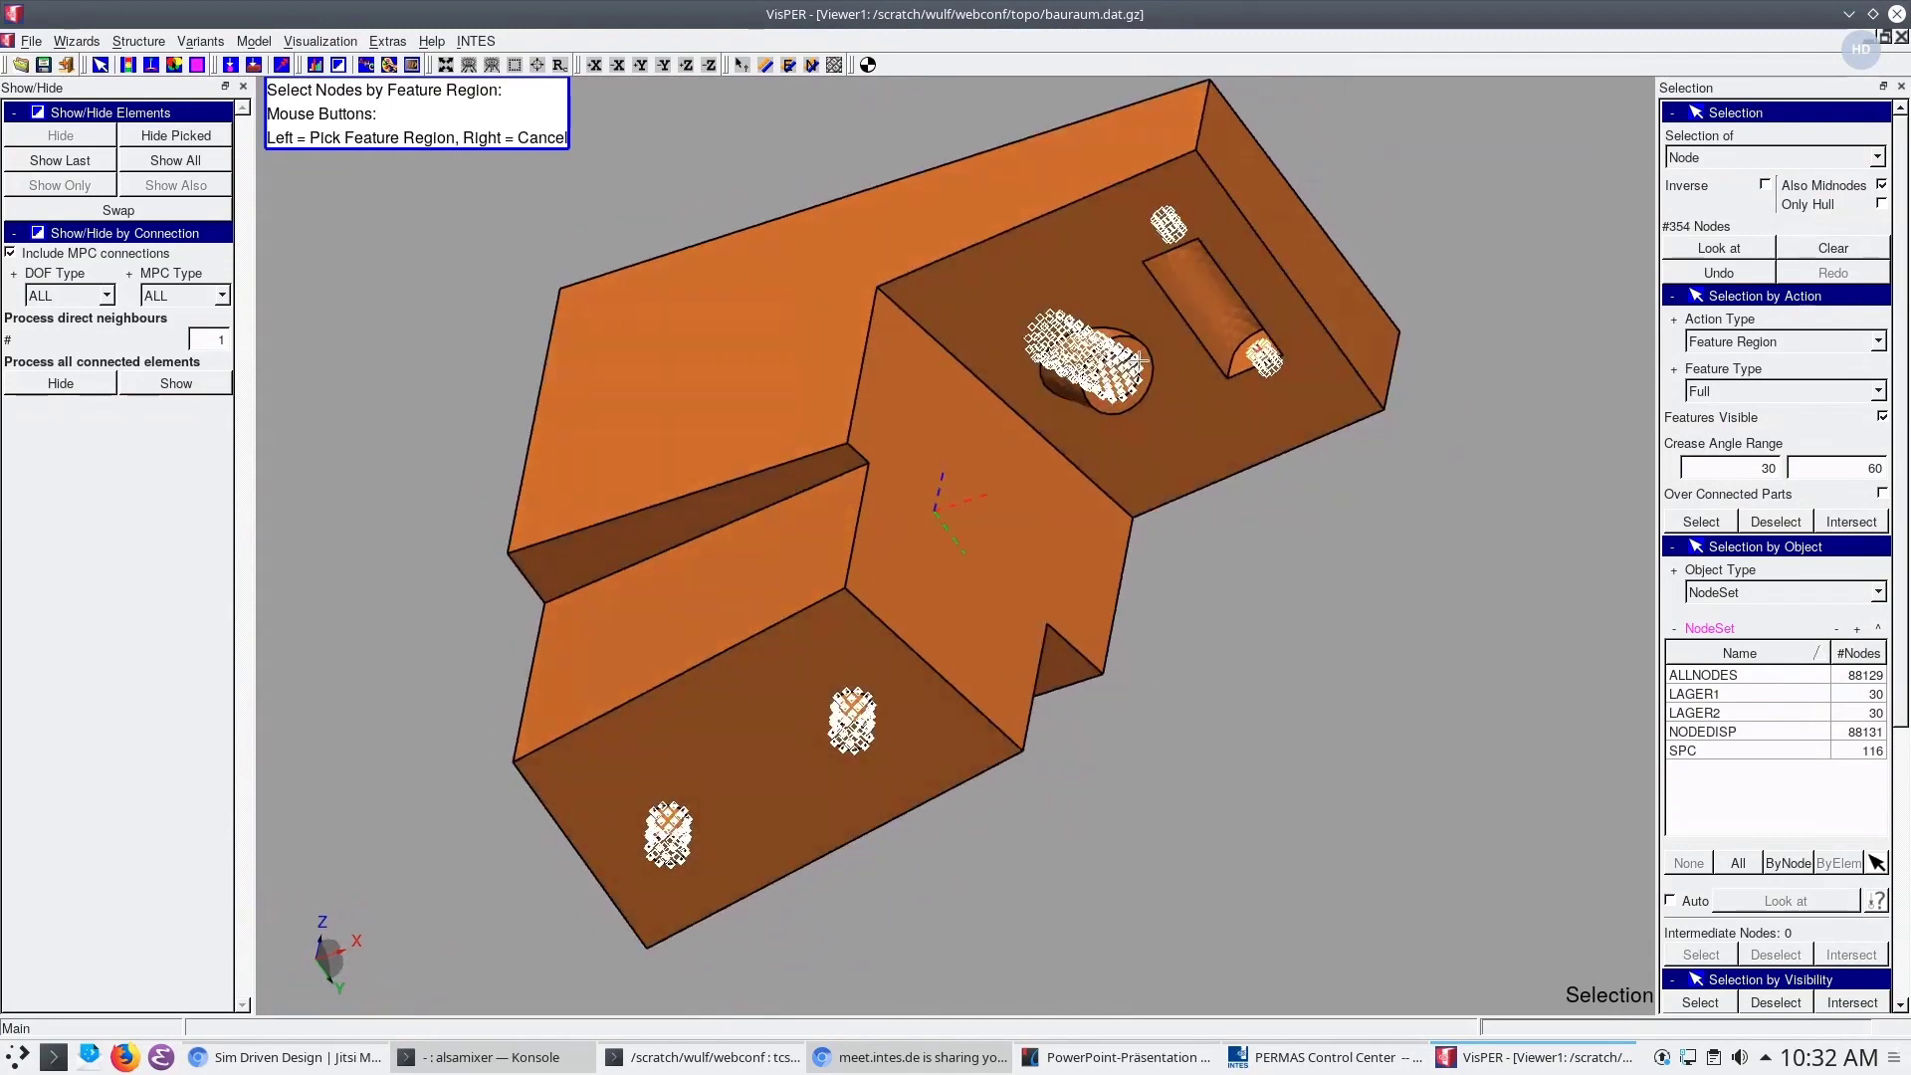
Add the hollow cylinder's ring-shaped end face and the lower block's underside to the node selection and save it as node set FIXNODES
left_click(1144, 360)
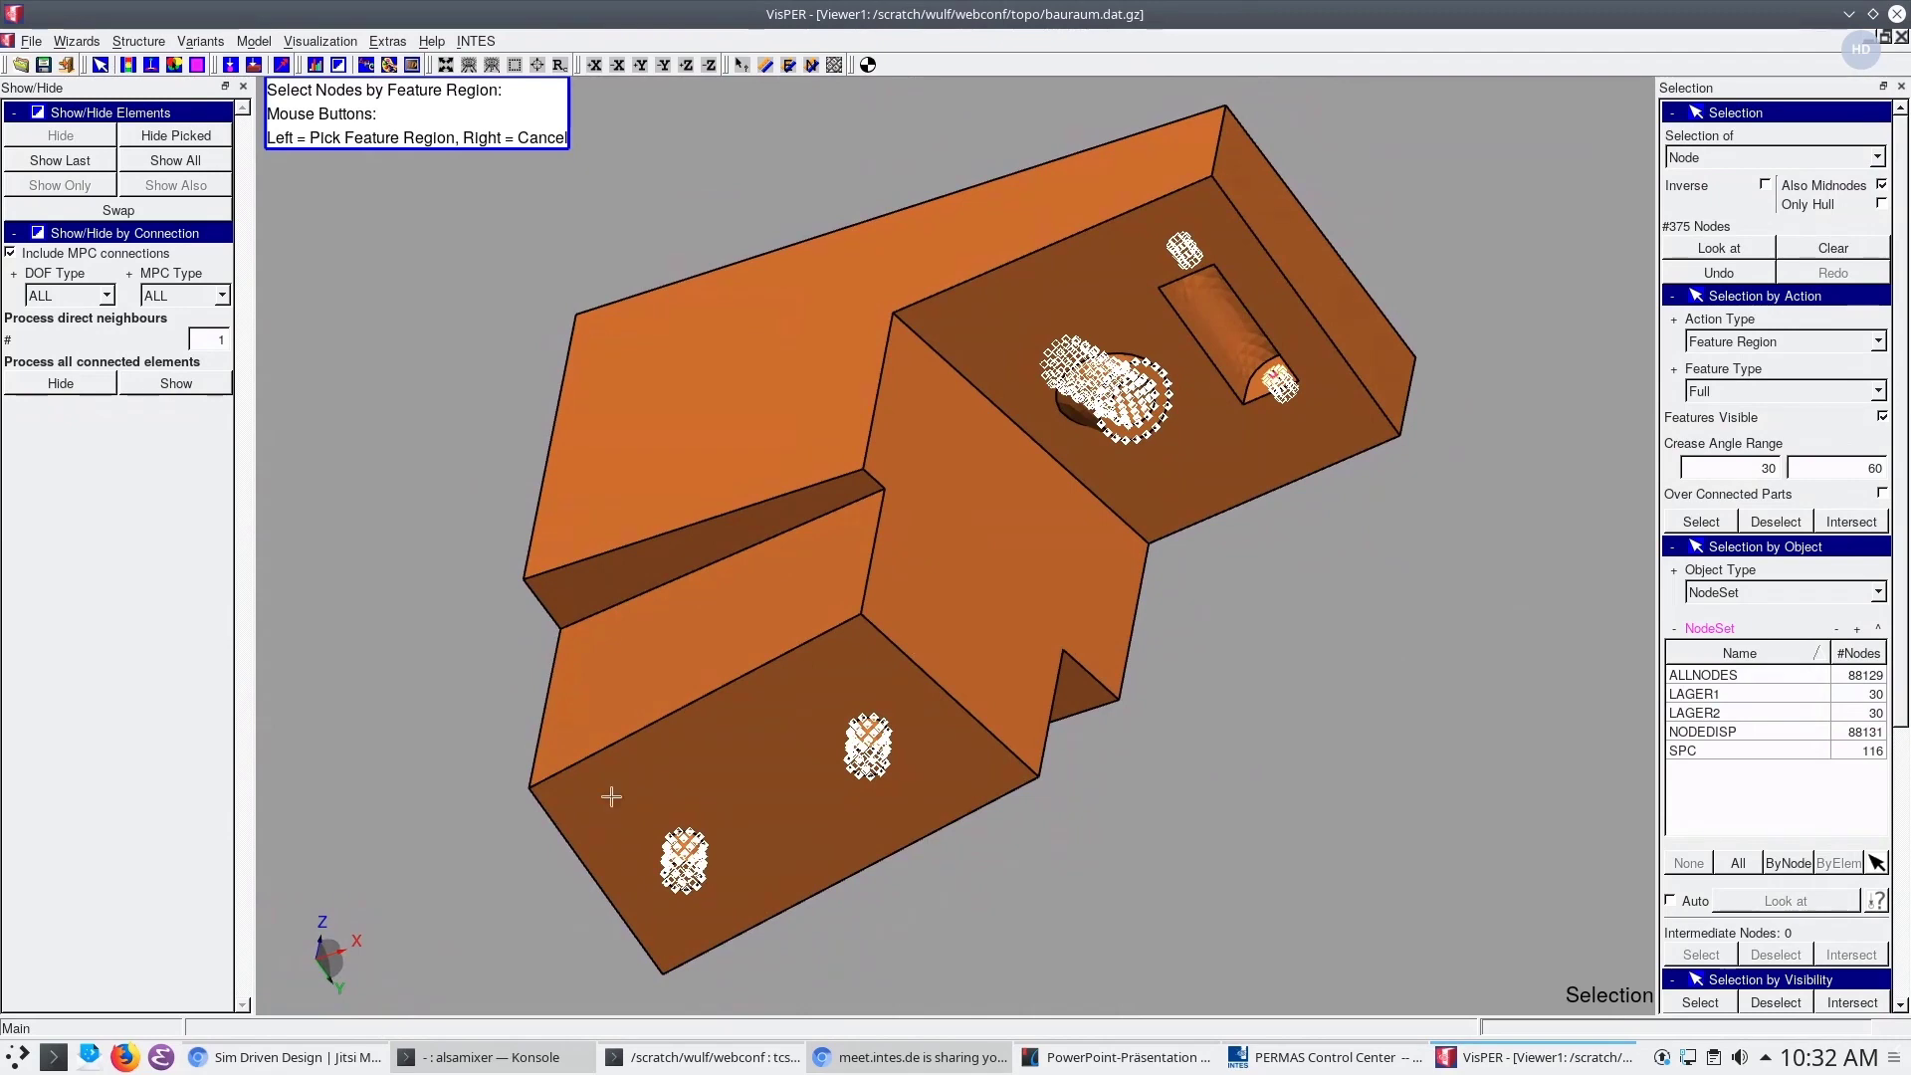
left_click(682, 812)
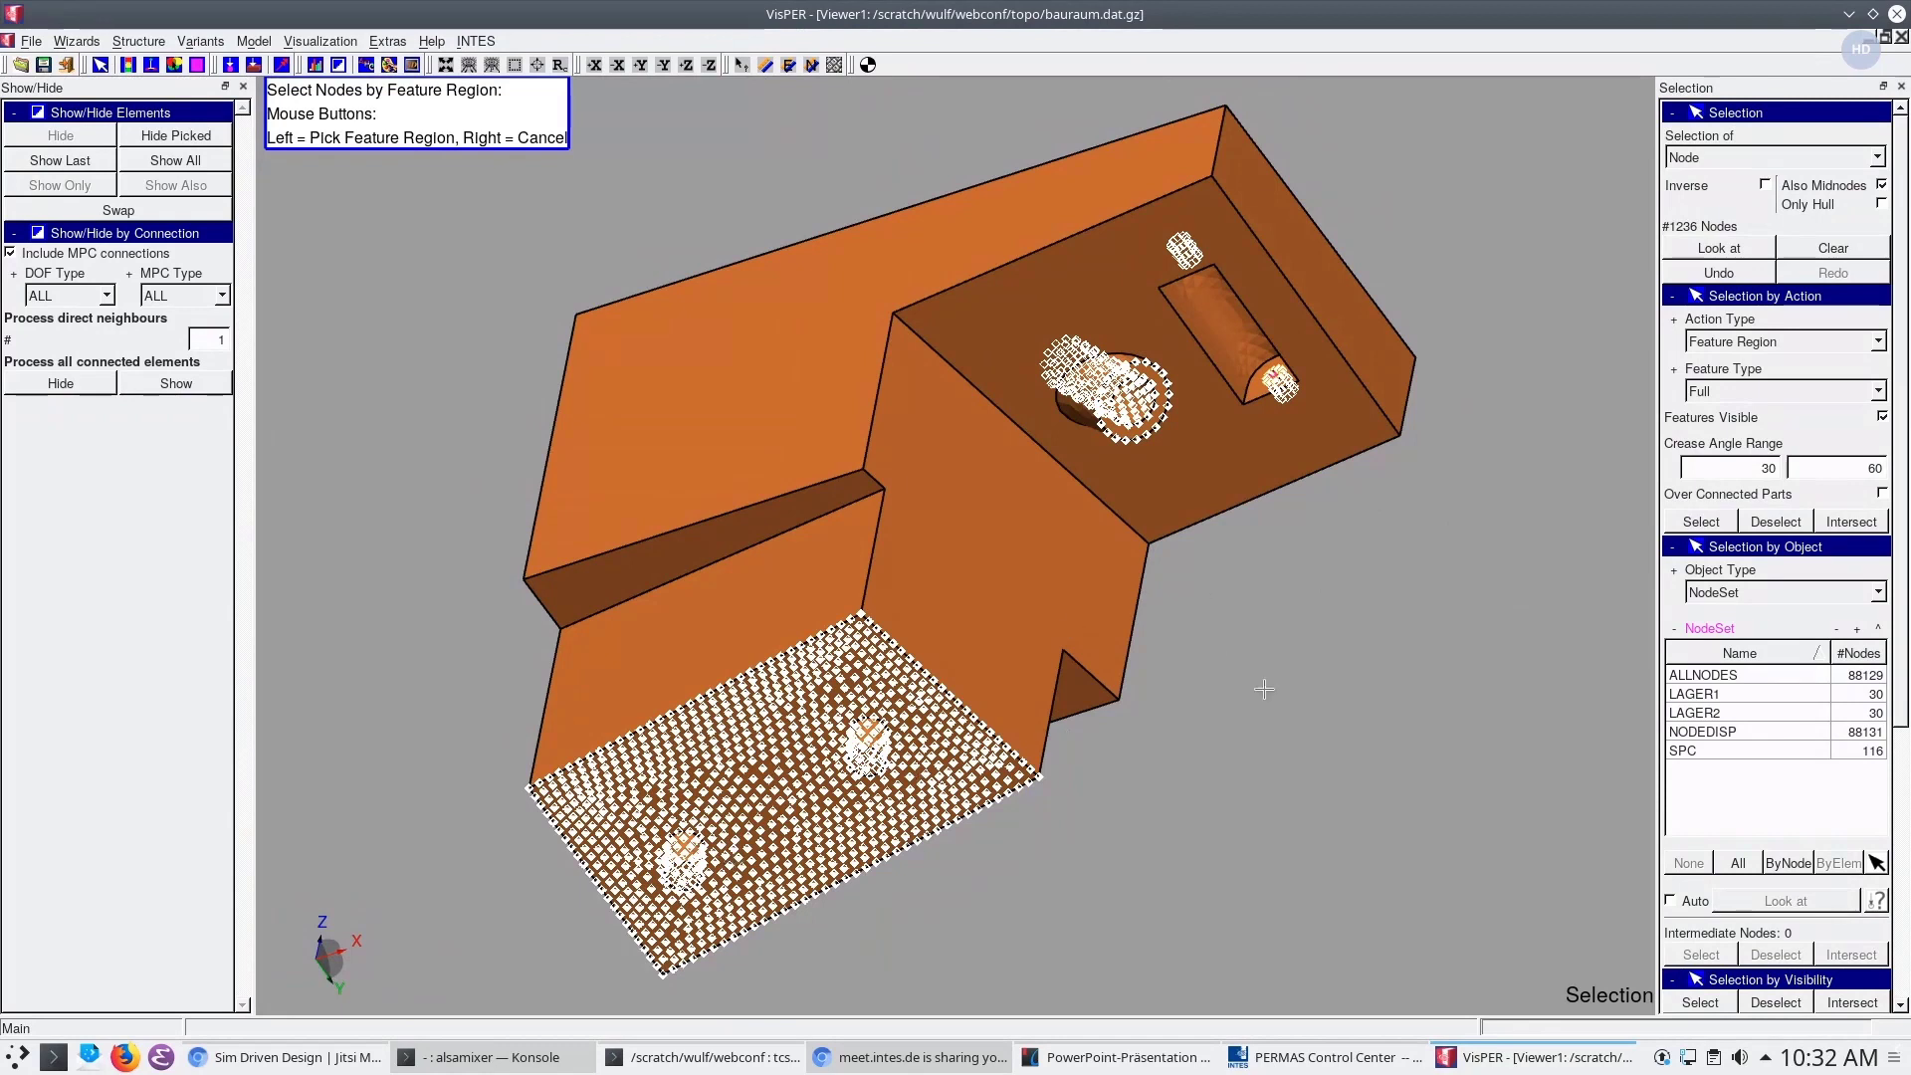
left_click(117, 43)
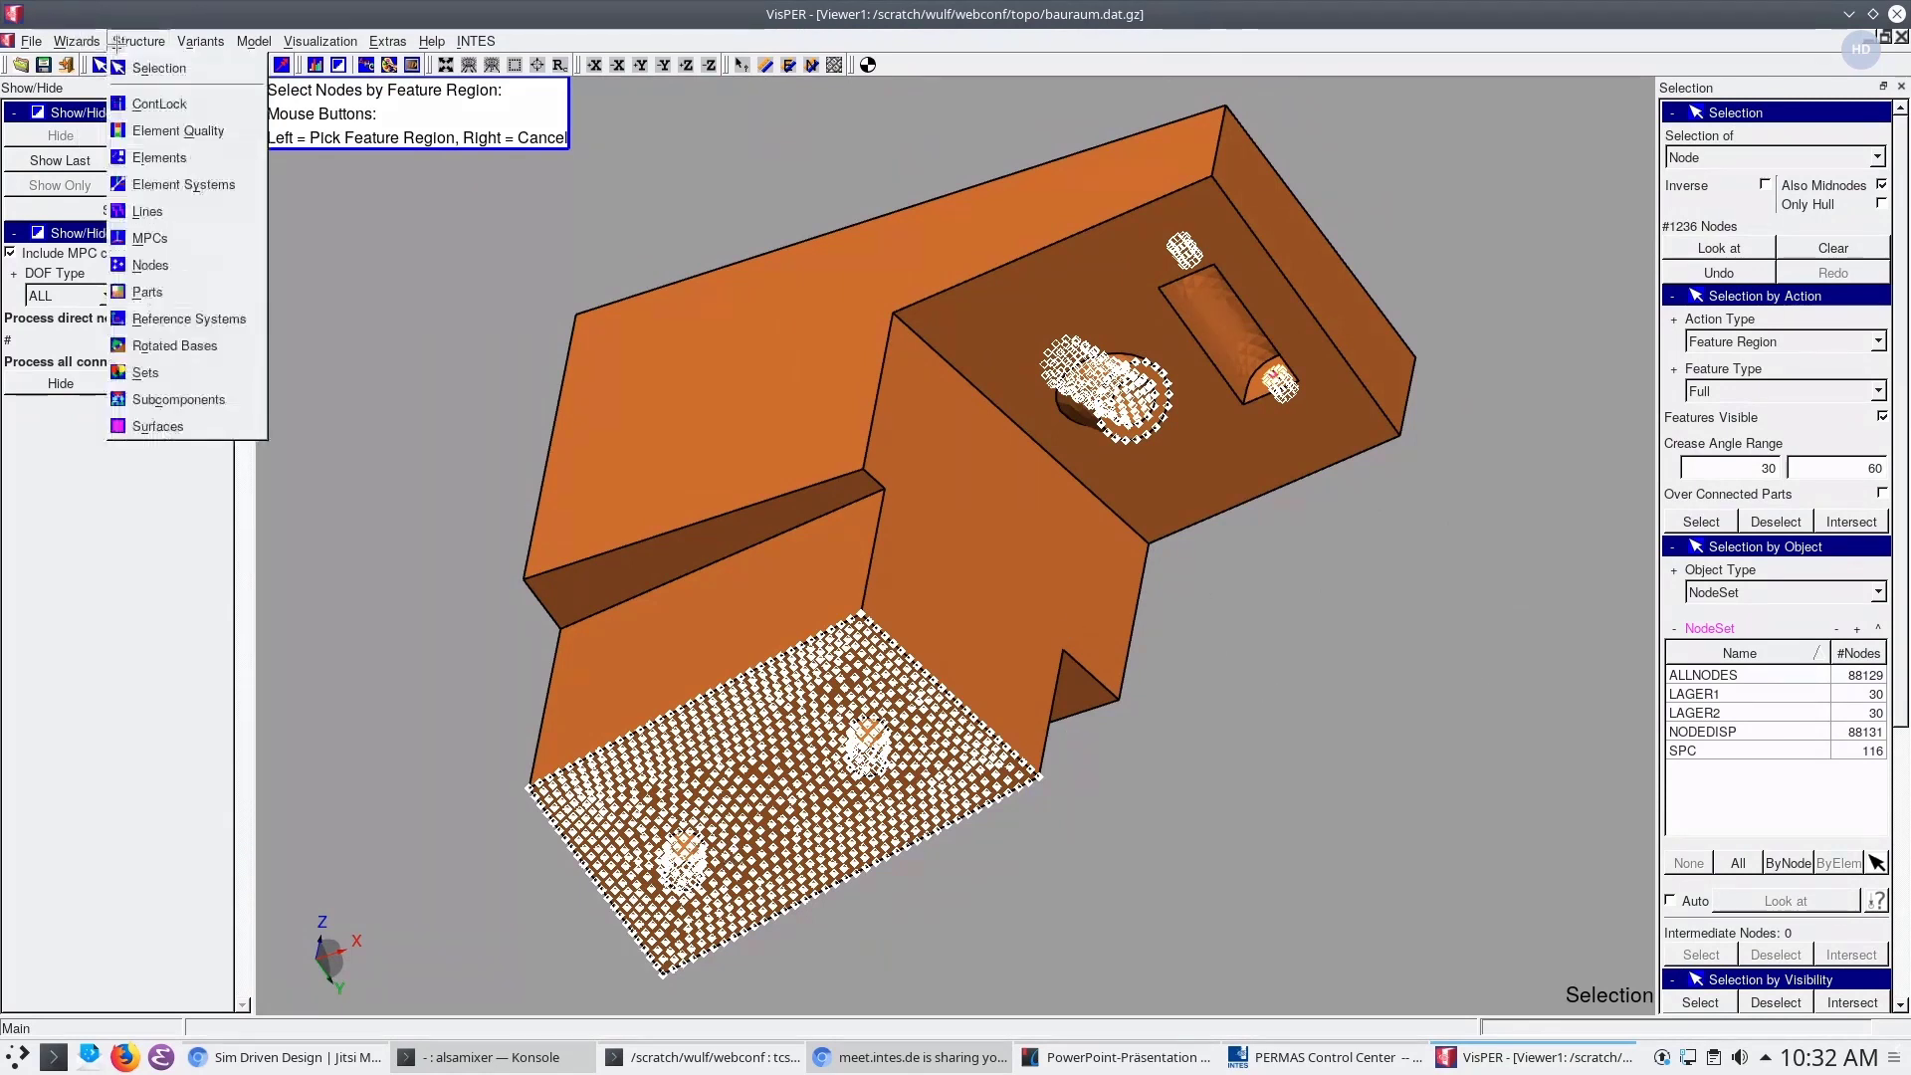
left_click(146, 373)
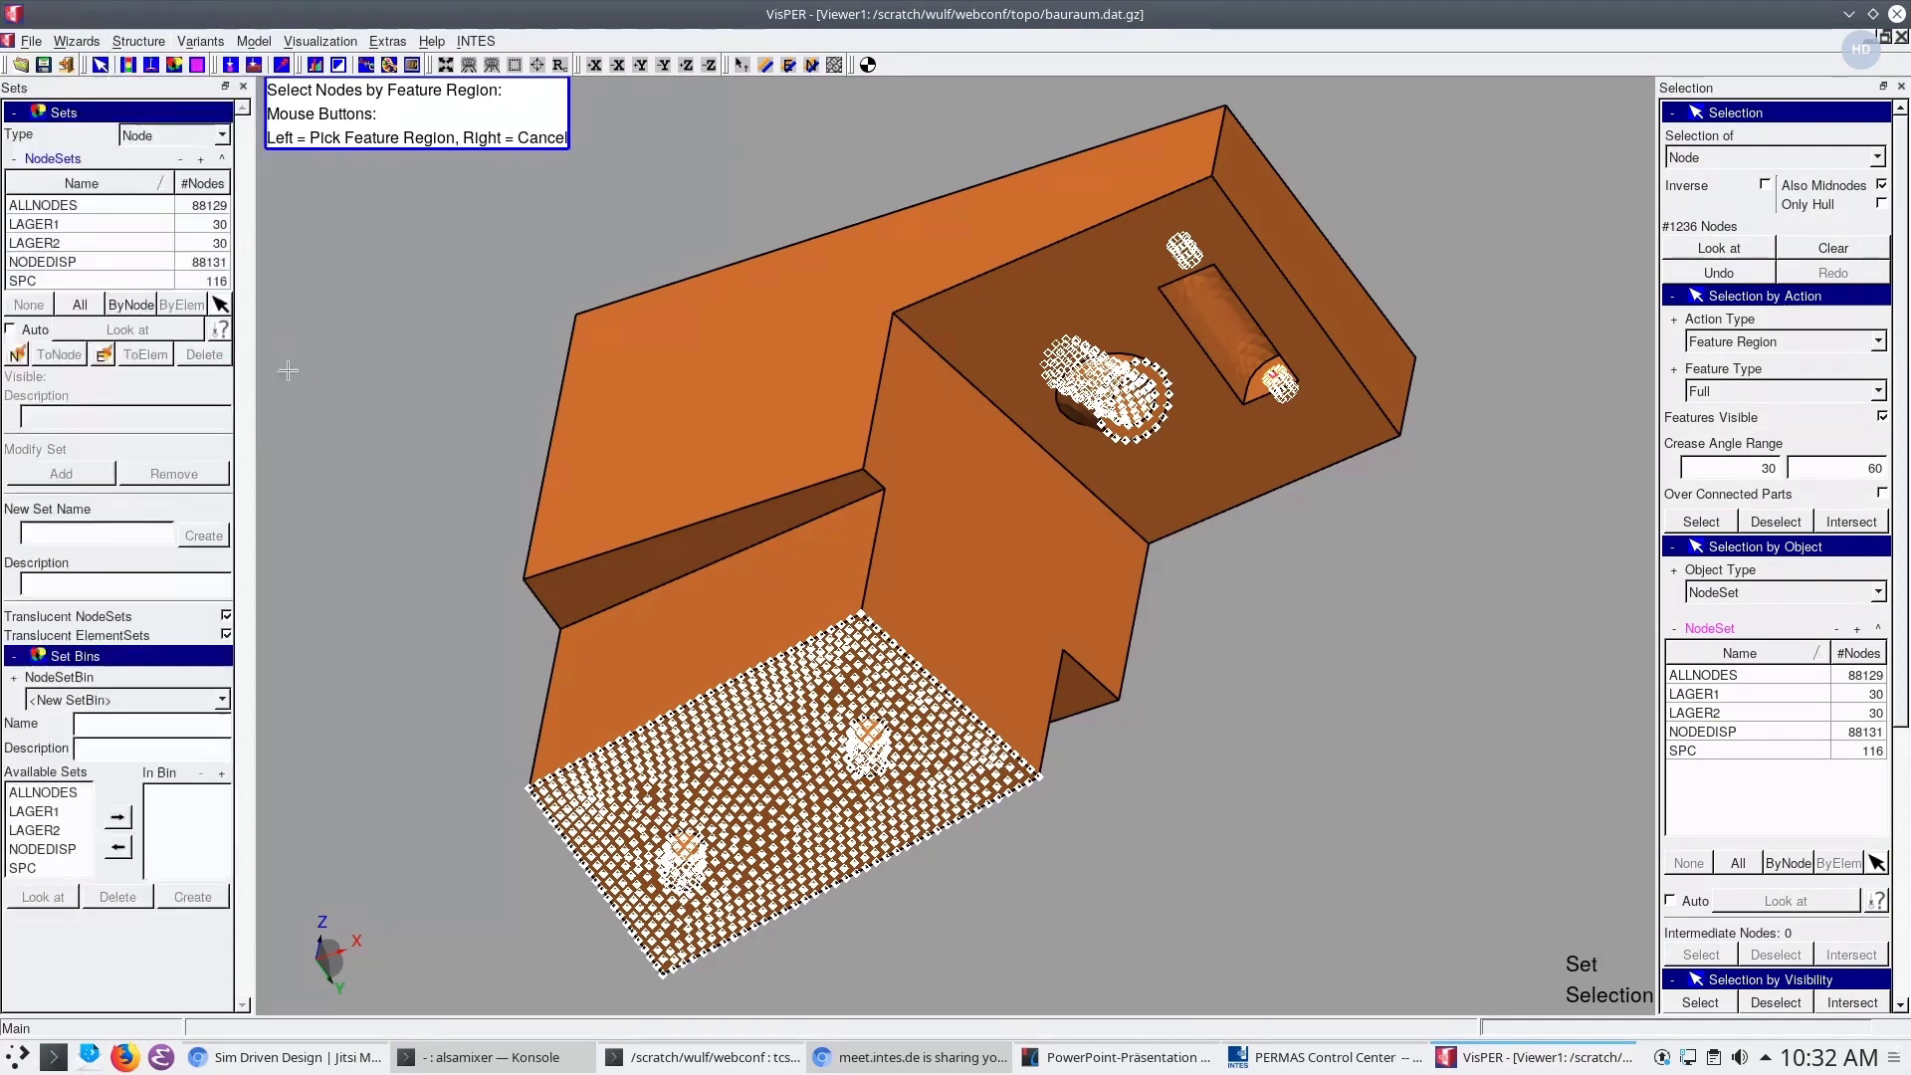
left_click(49, 536)
type("fixnodes")
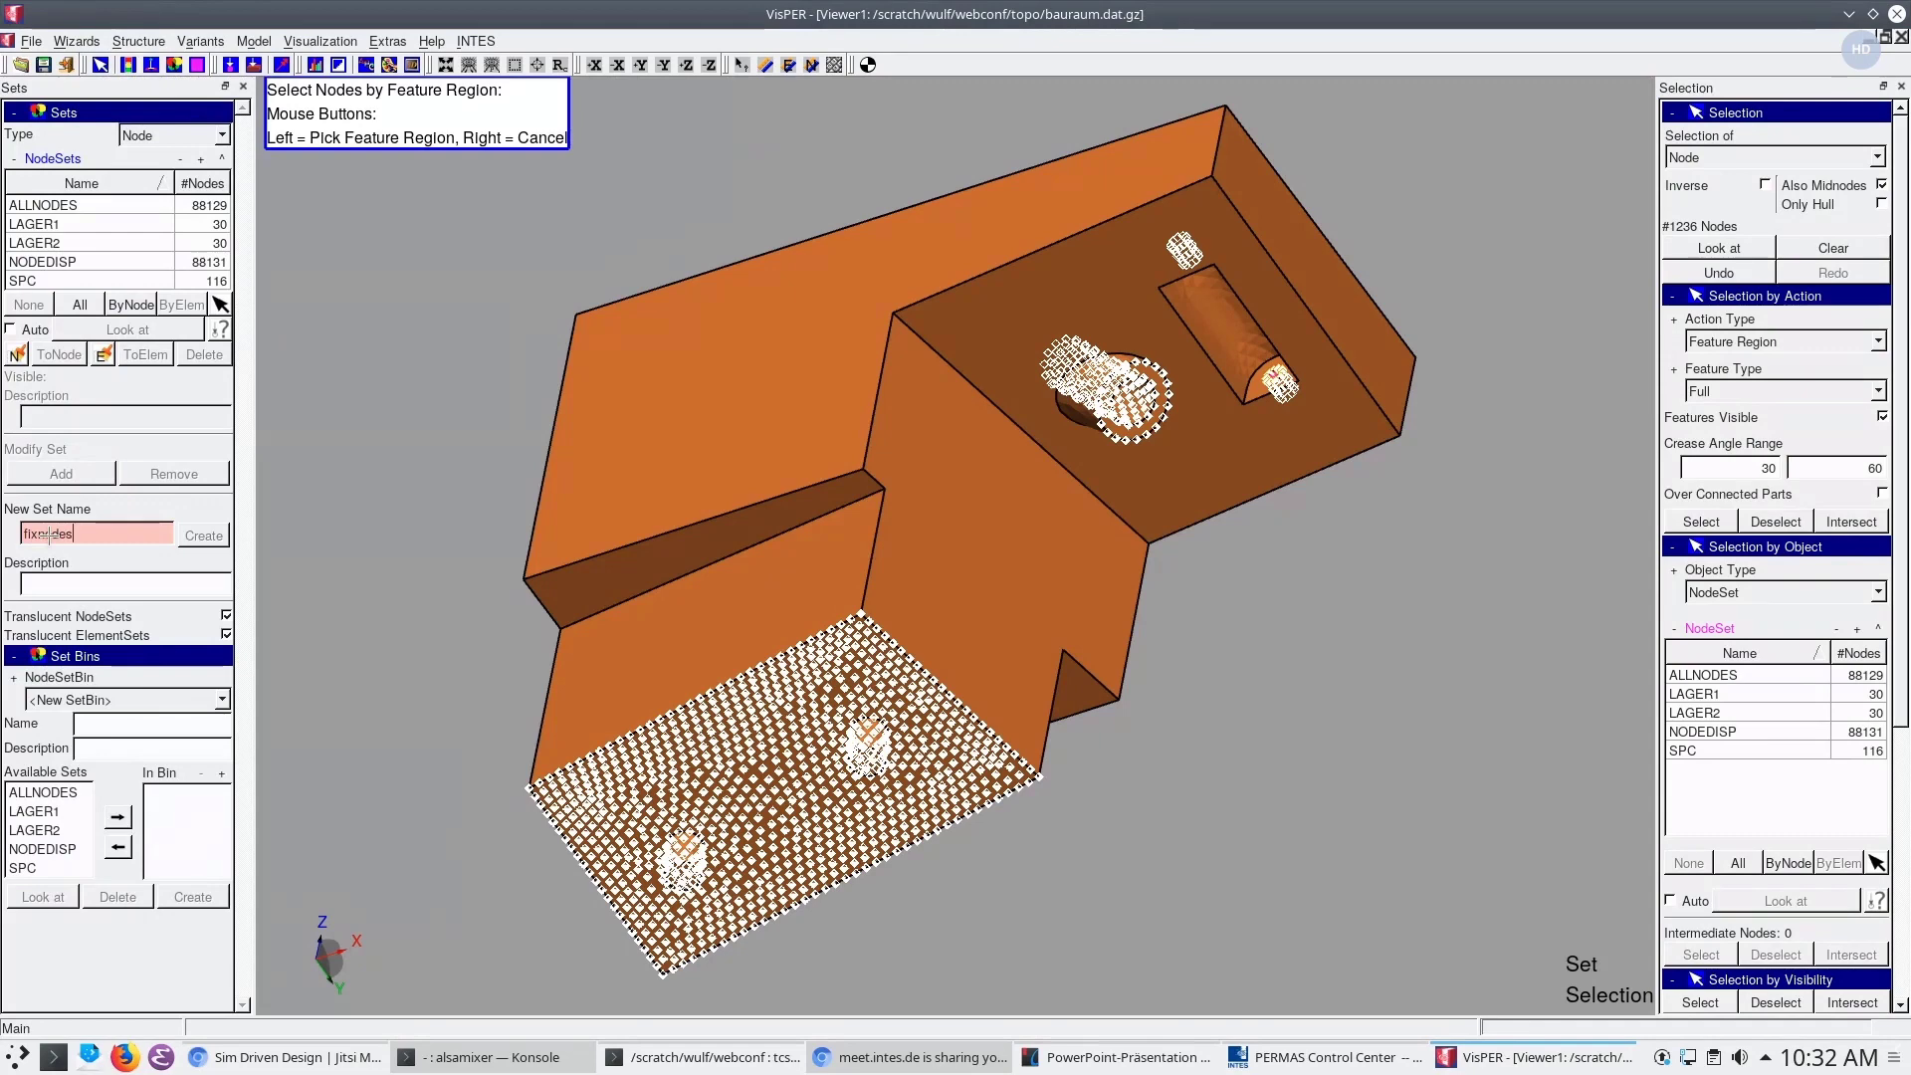
left_click(204, 535)
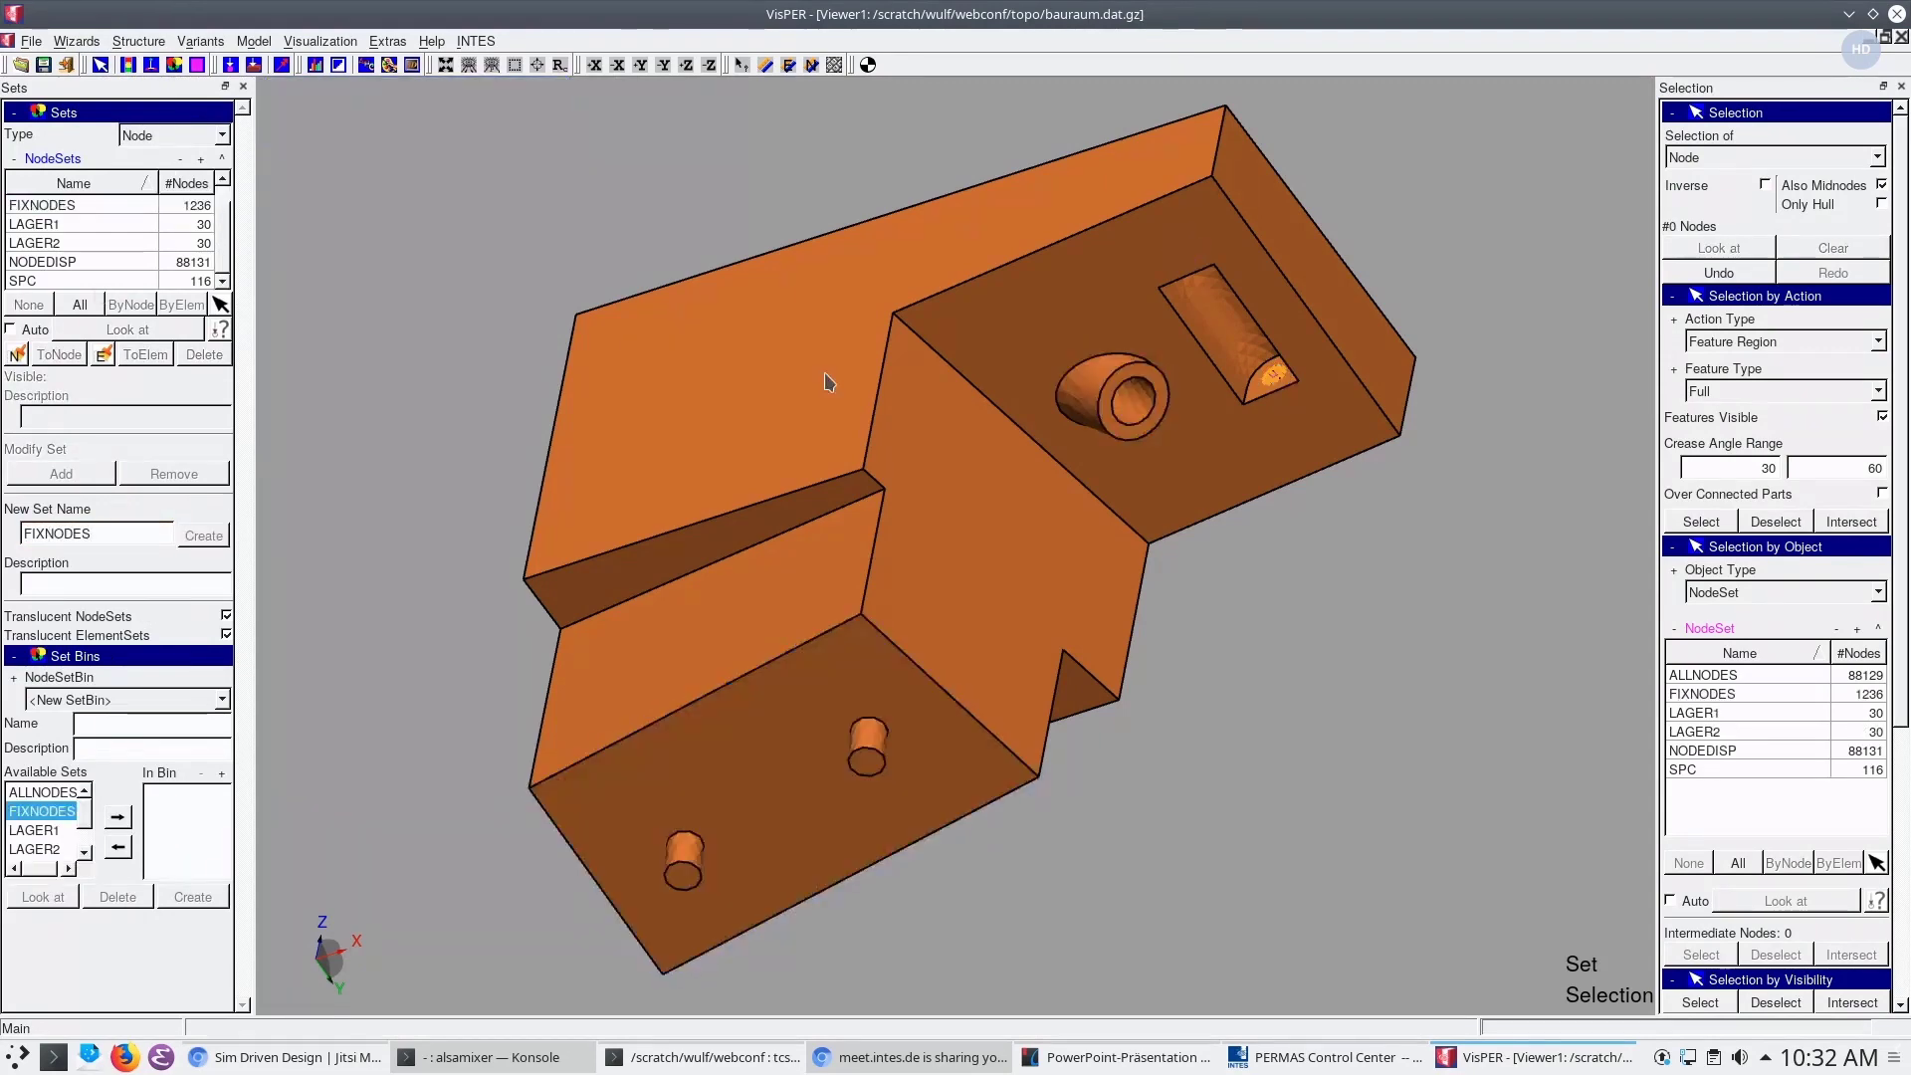
Reopen the DesWizard and hide the existing hull so only the volume is displayed
middle_click_drag(826, 382, 558, 299)
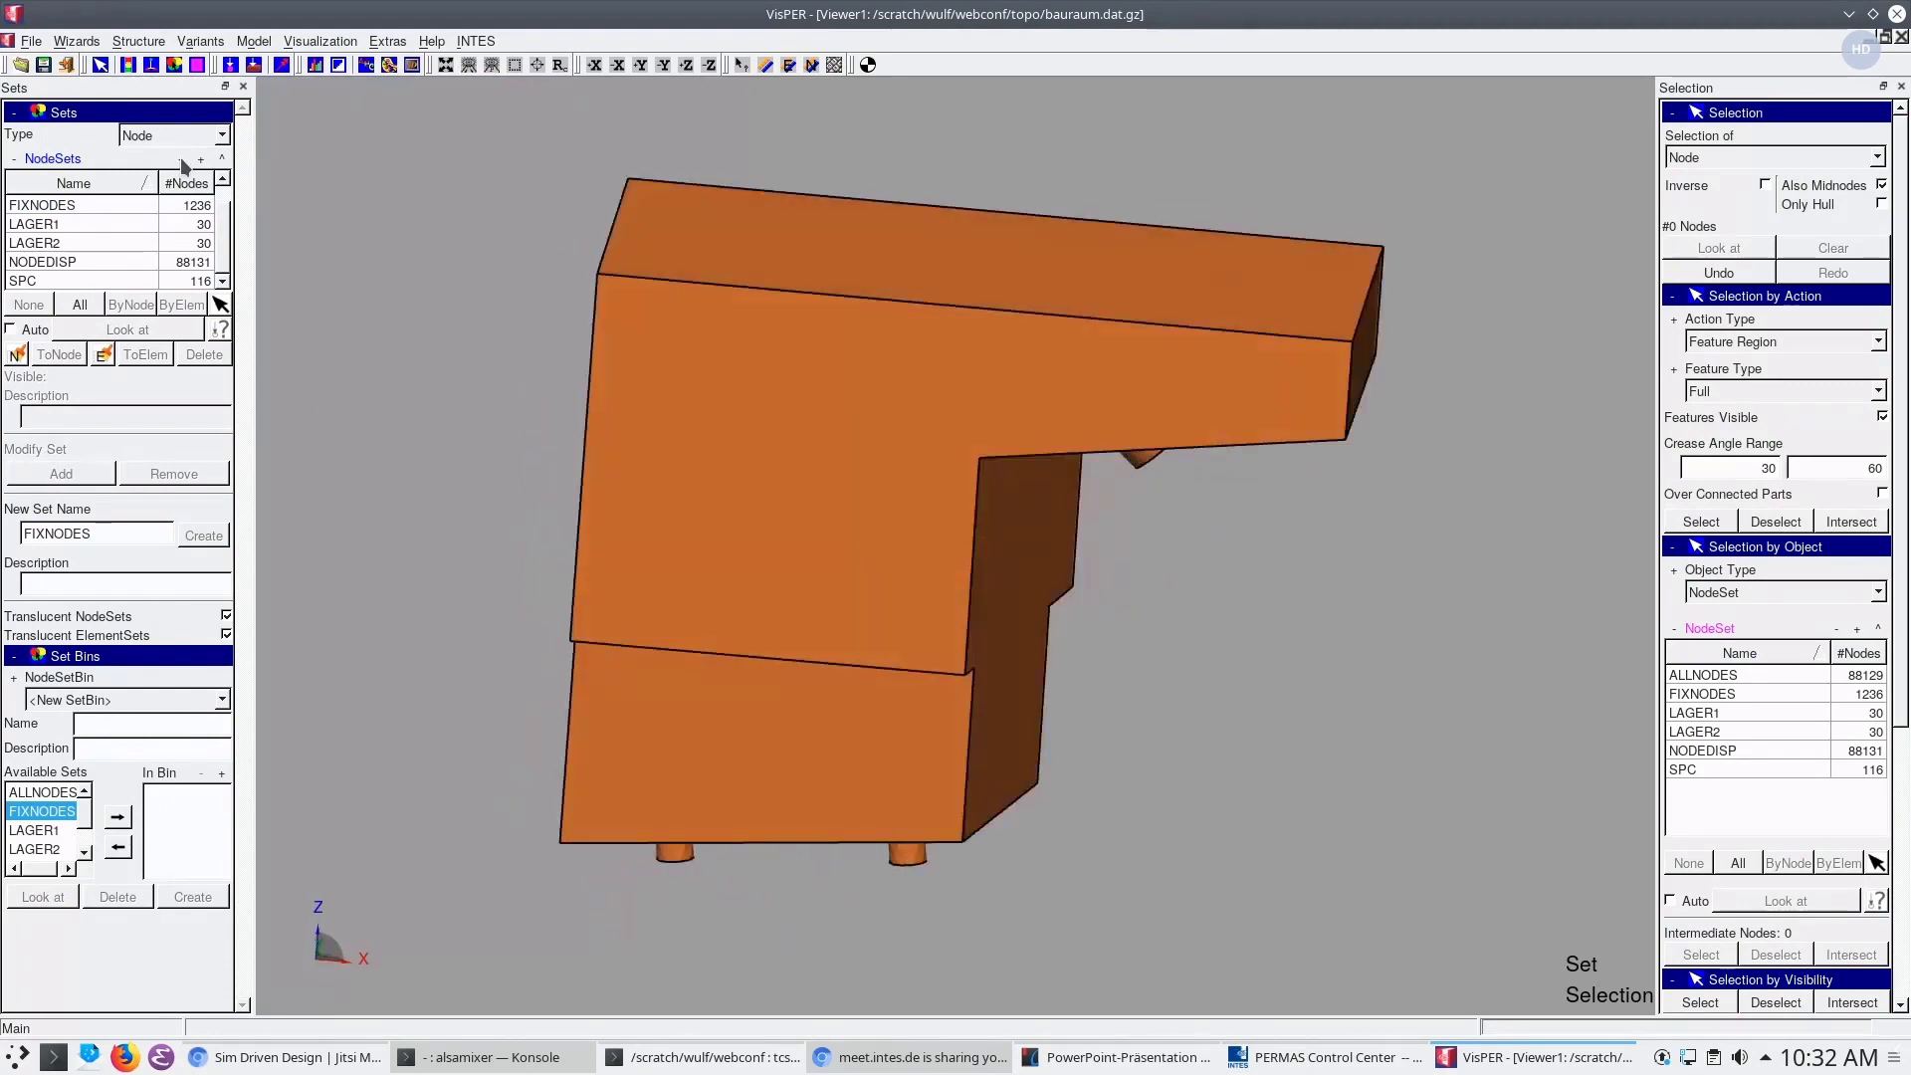
left_click(77, 41)
left_click(130, 132)
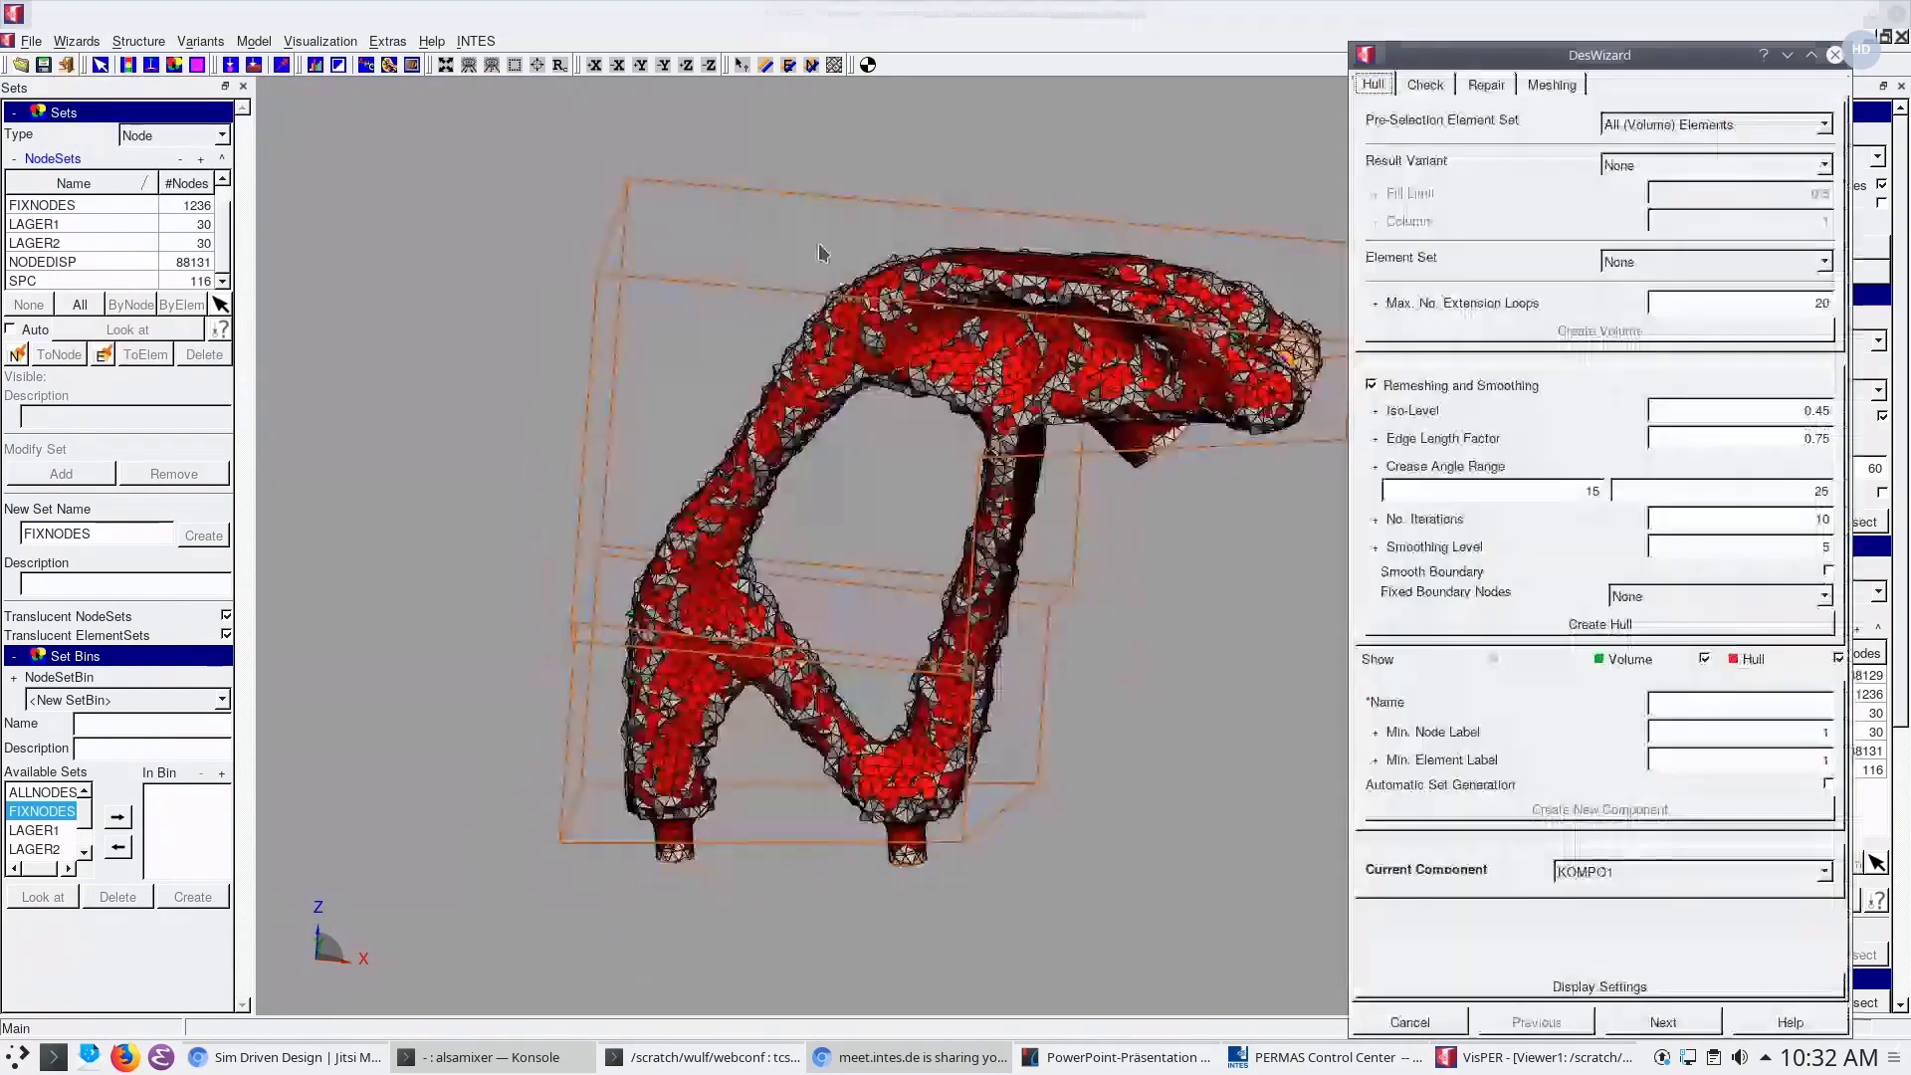
middle_click_drag(1283, 507, 1149, 557)
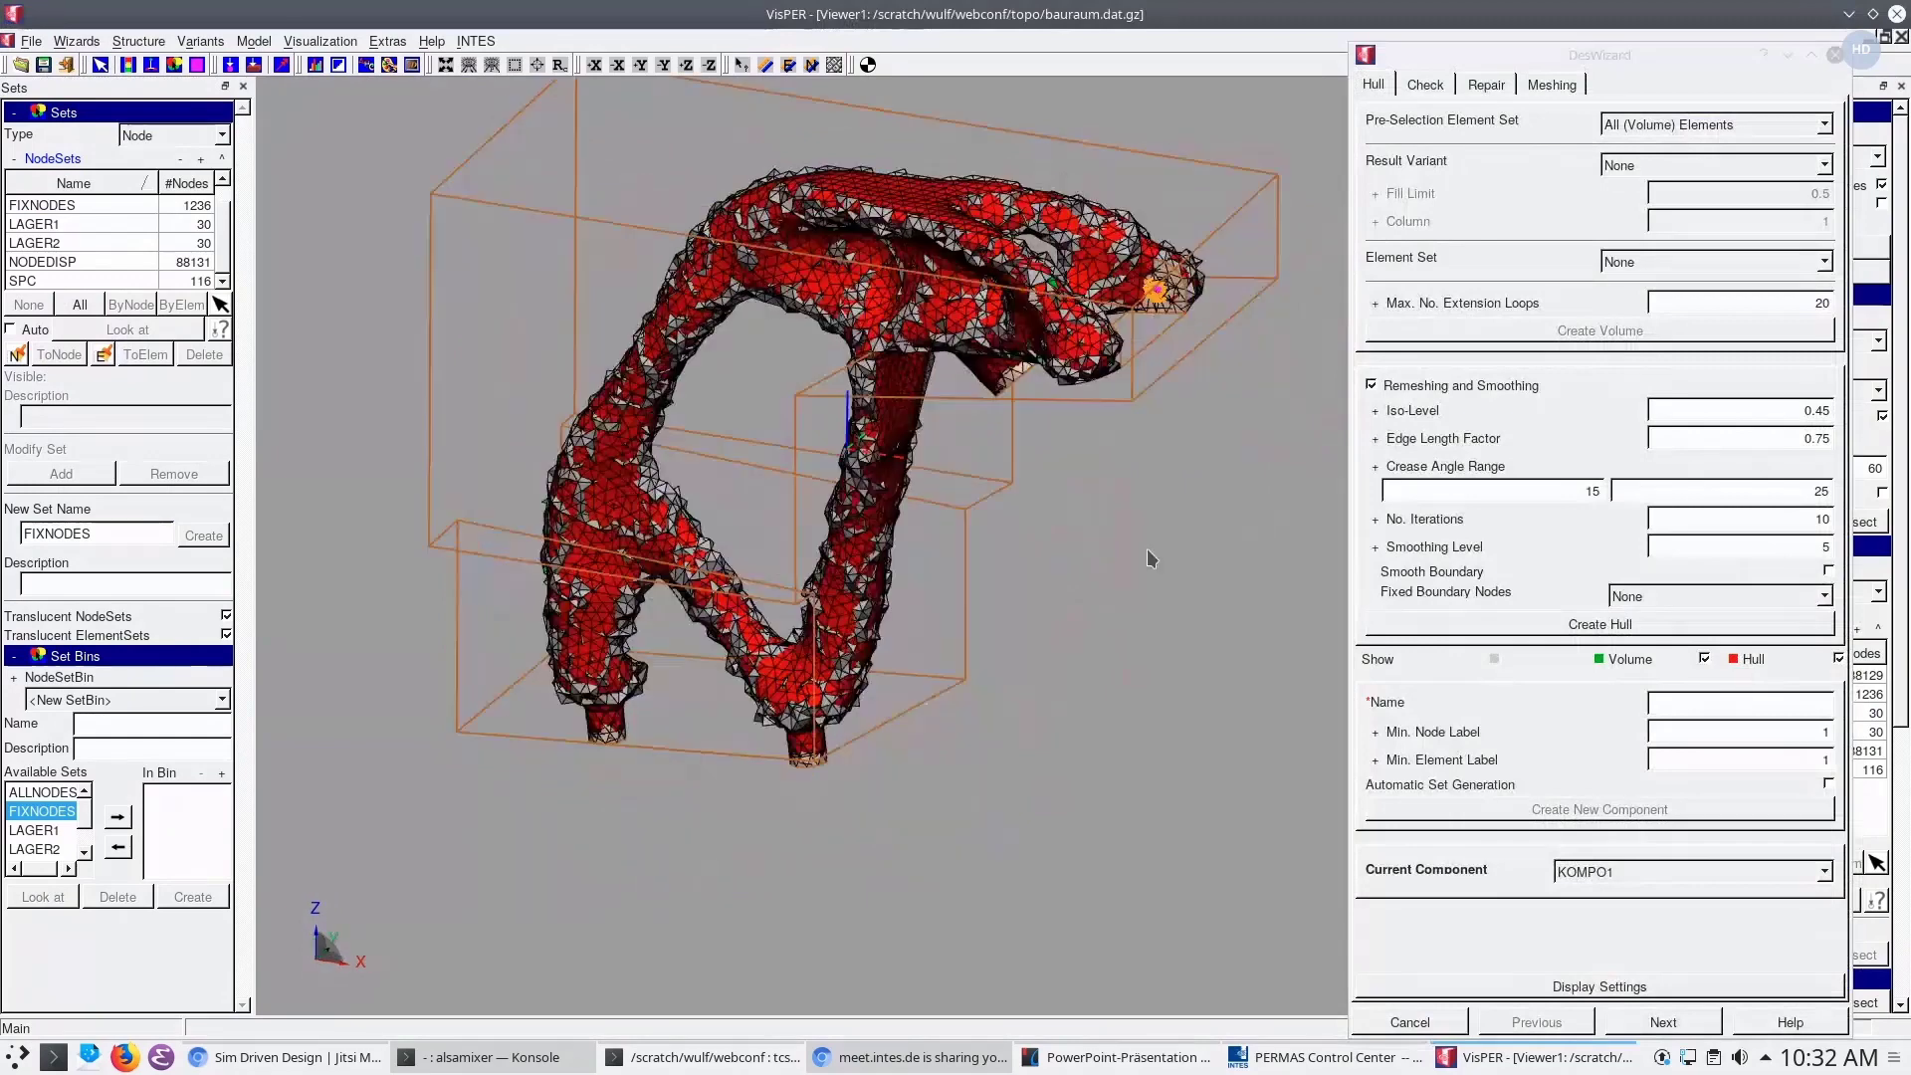
left_click(1838, 659)
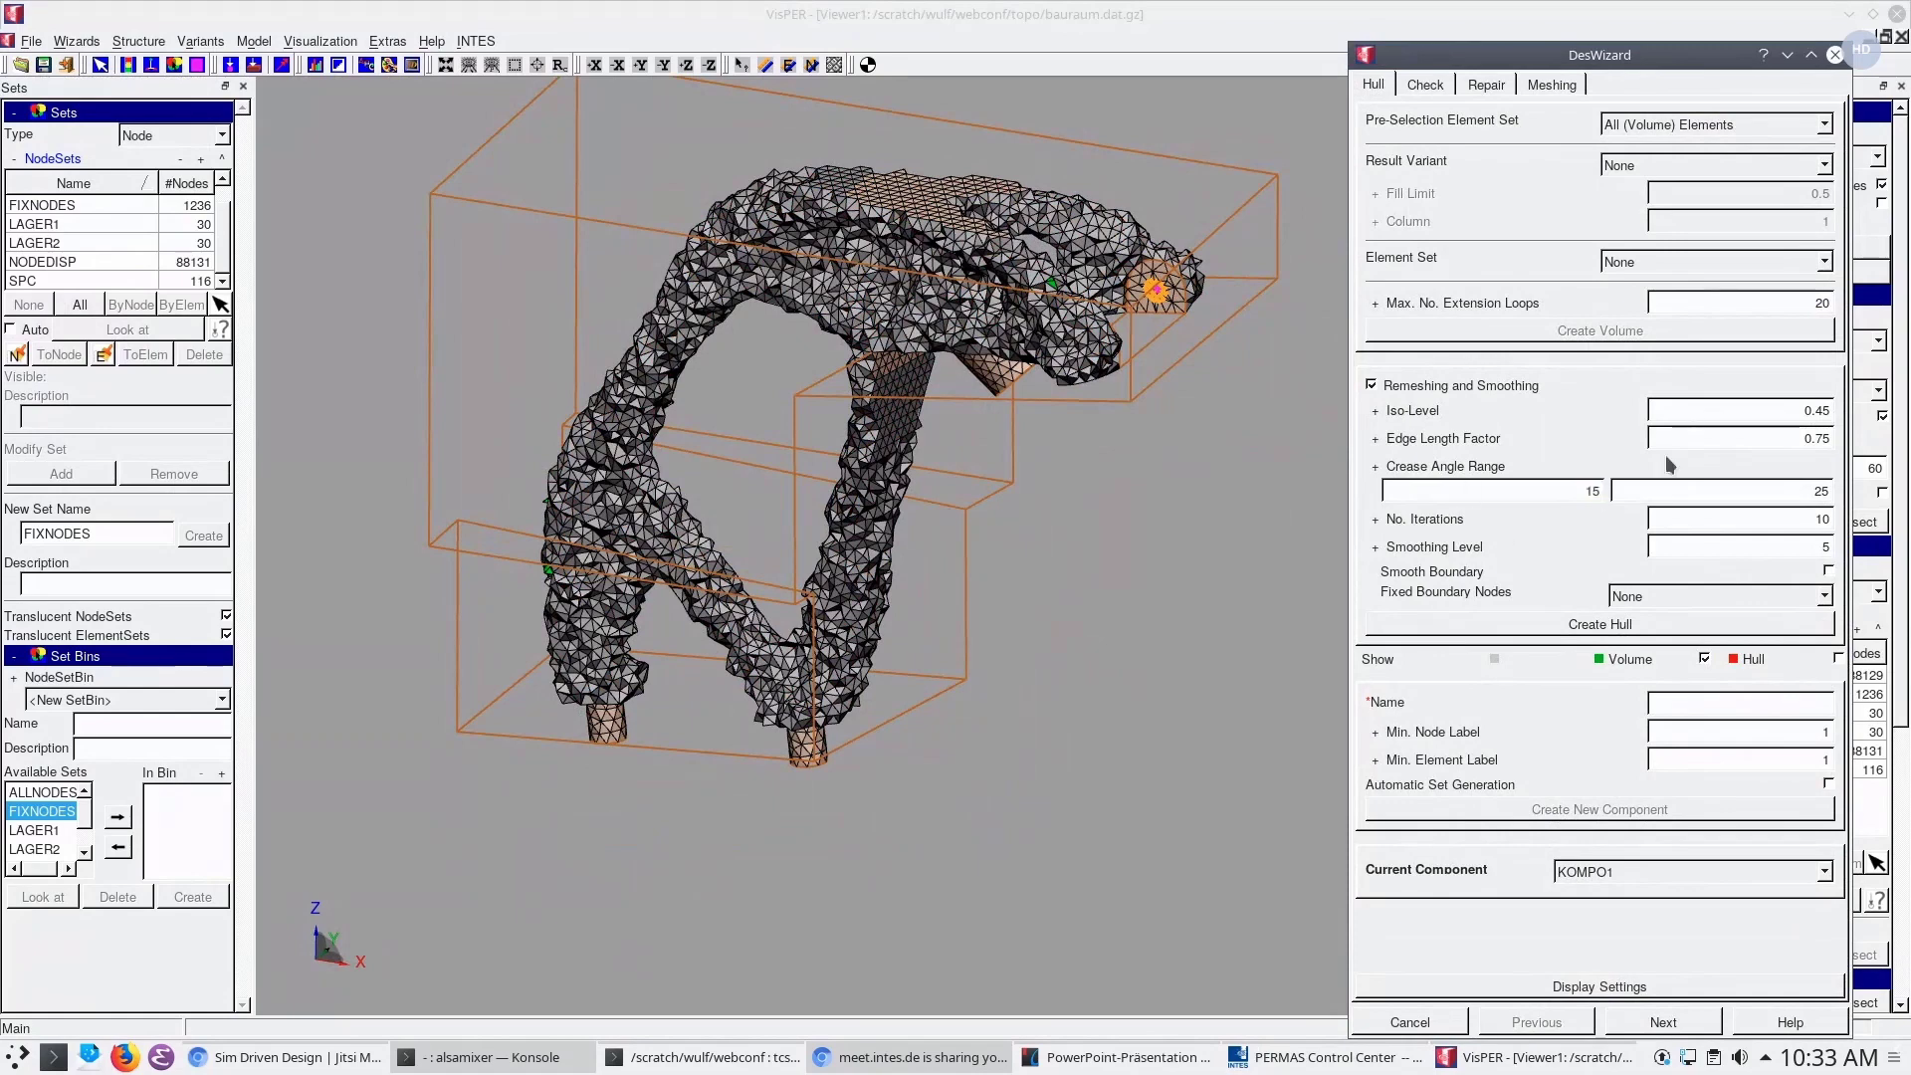
Set the hull's Edge Length Factor to 1 and its Smoothing Level to 10
double_click(1803, 436)
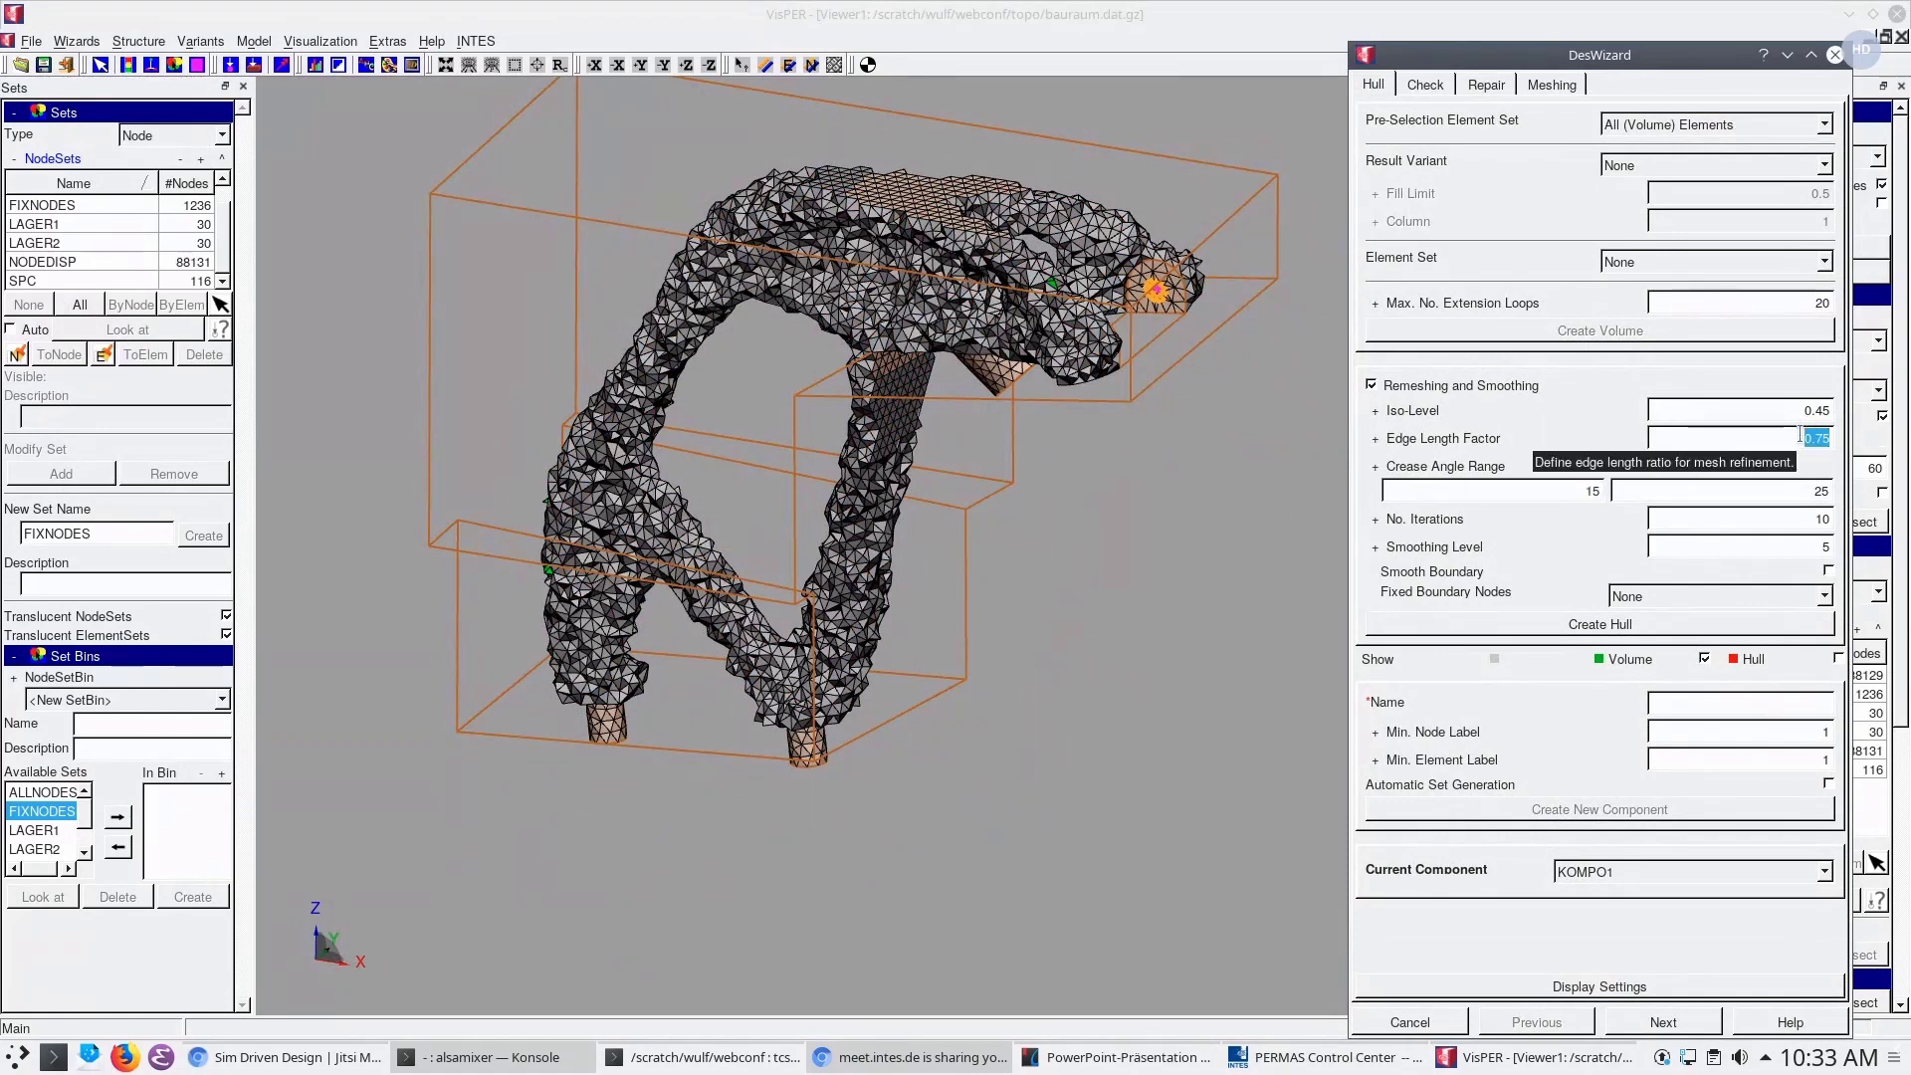
type("1")
left_click(1377, 547)
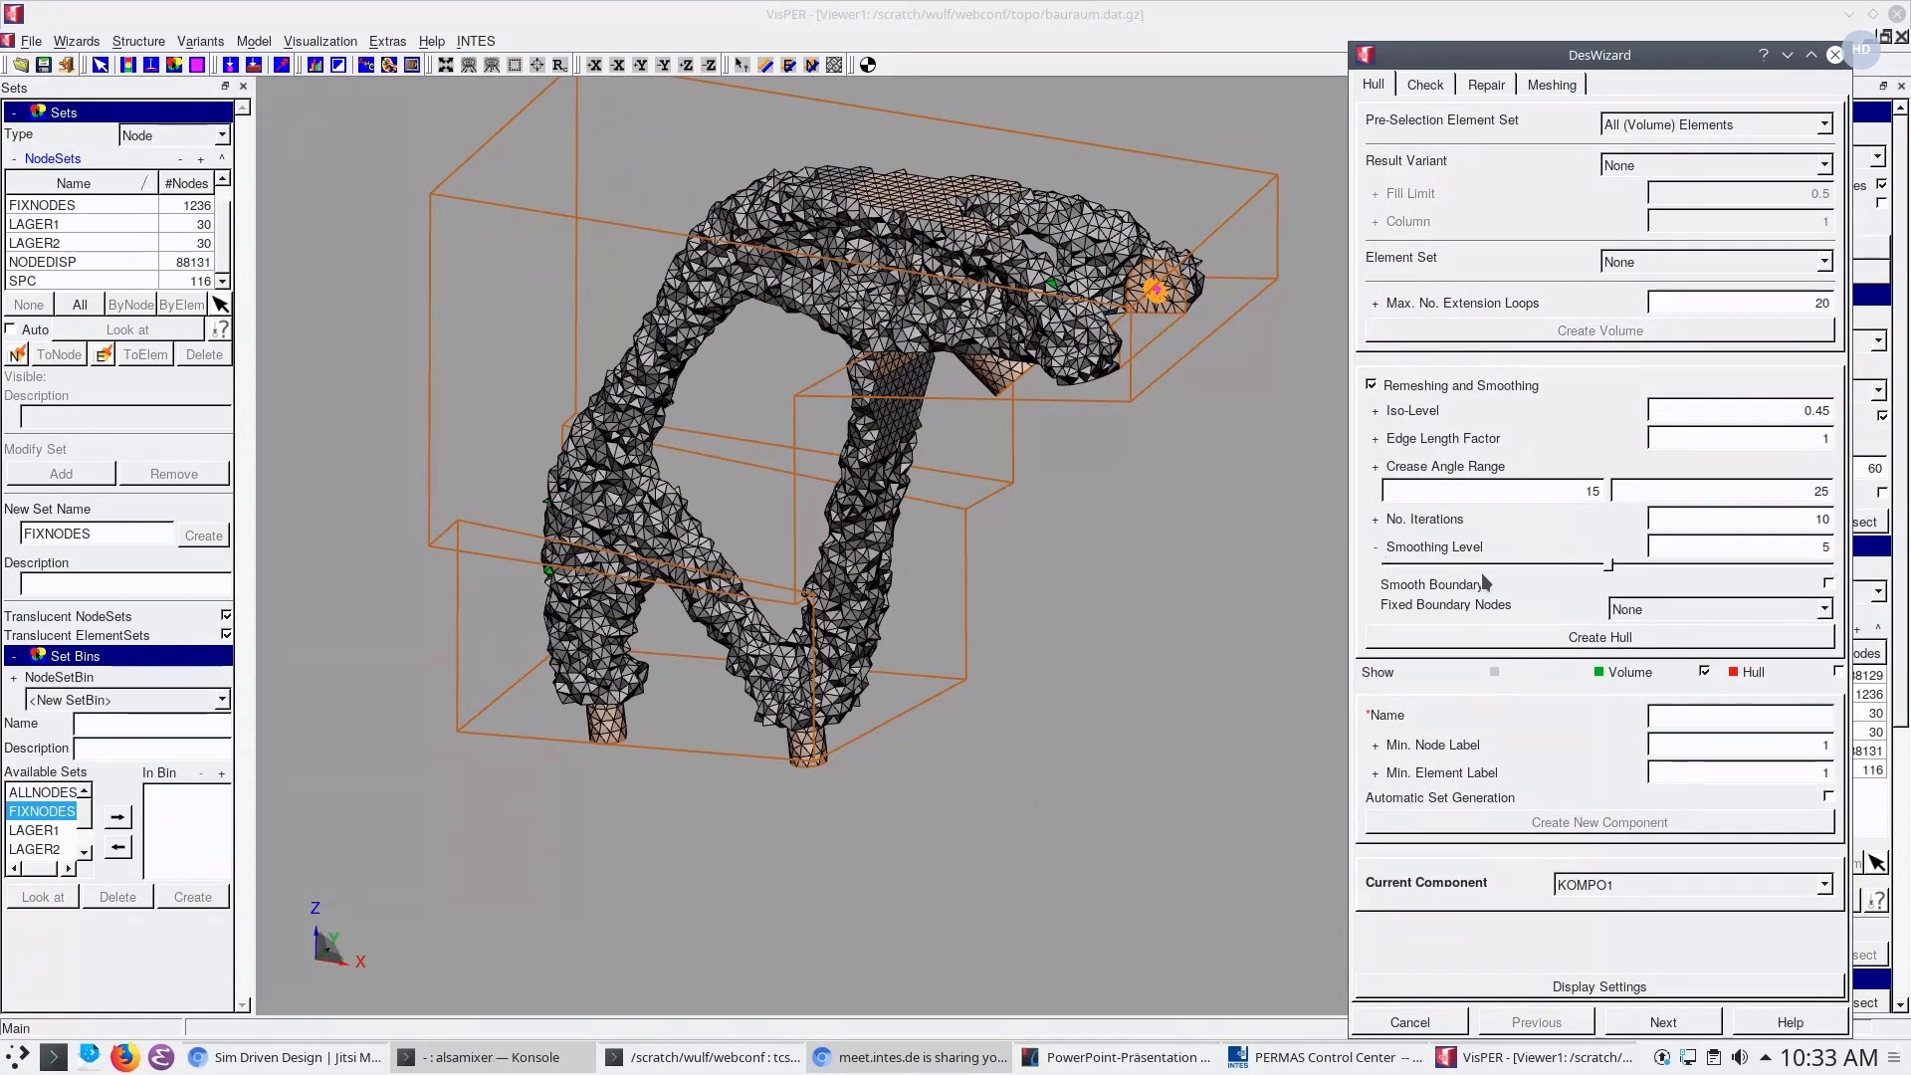
left_click_drag(1612, 565, 1836, 566)
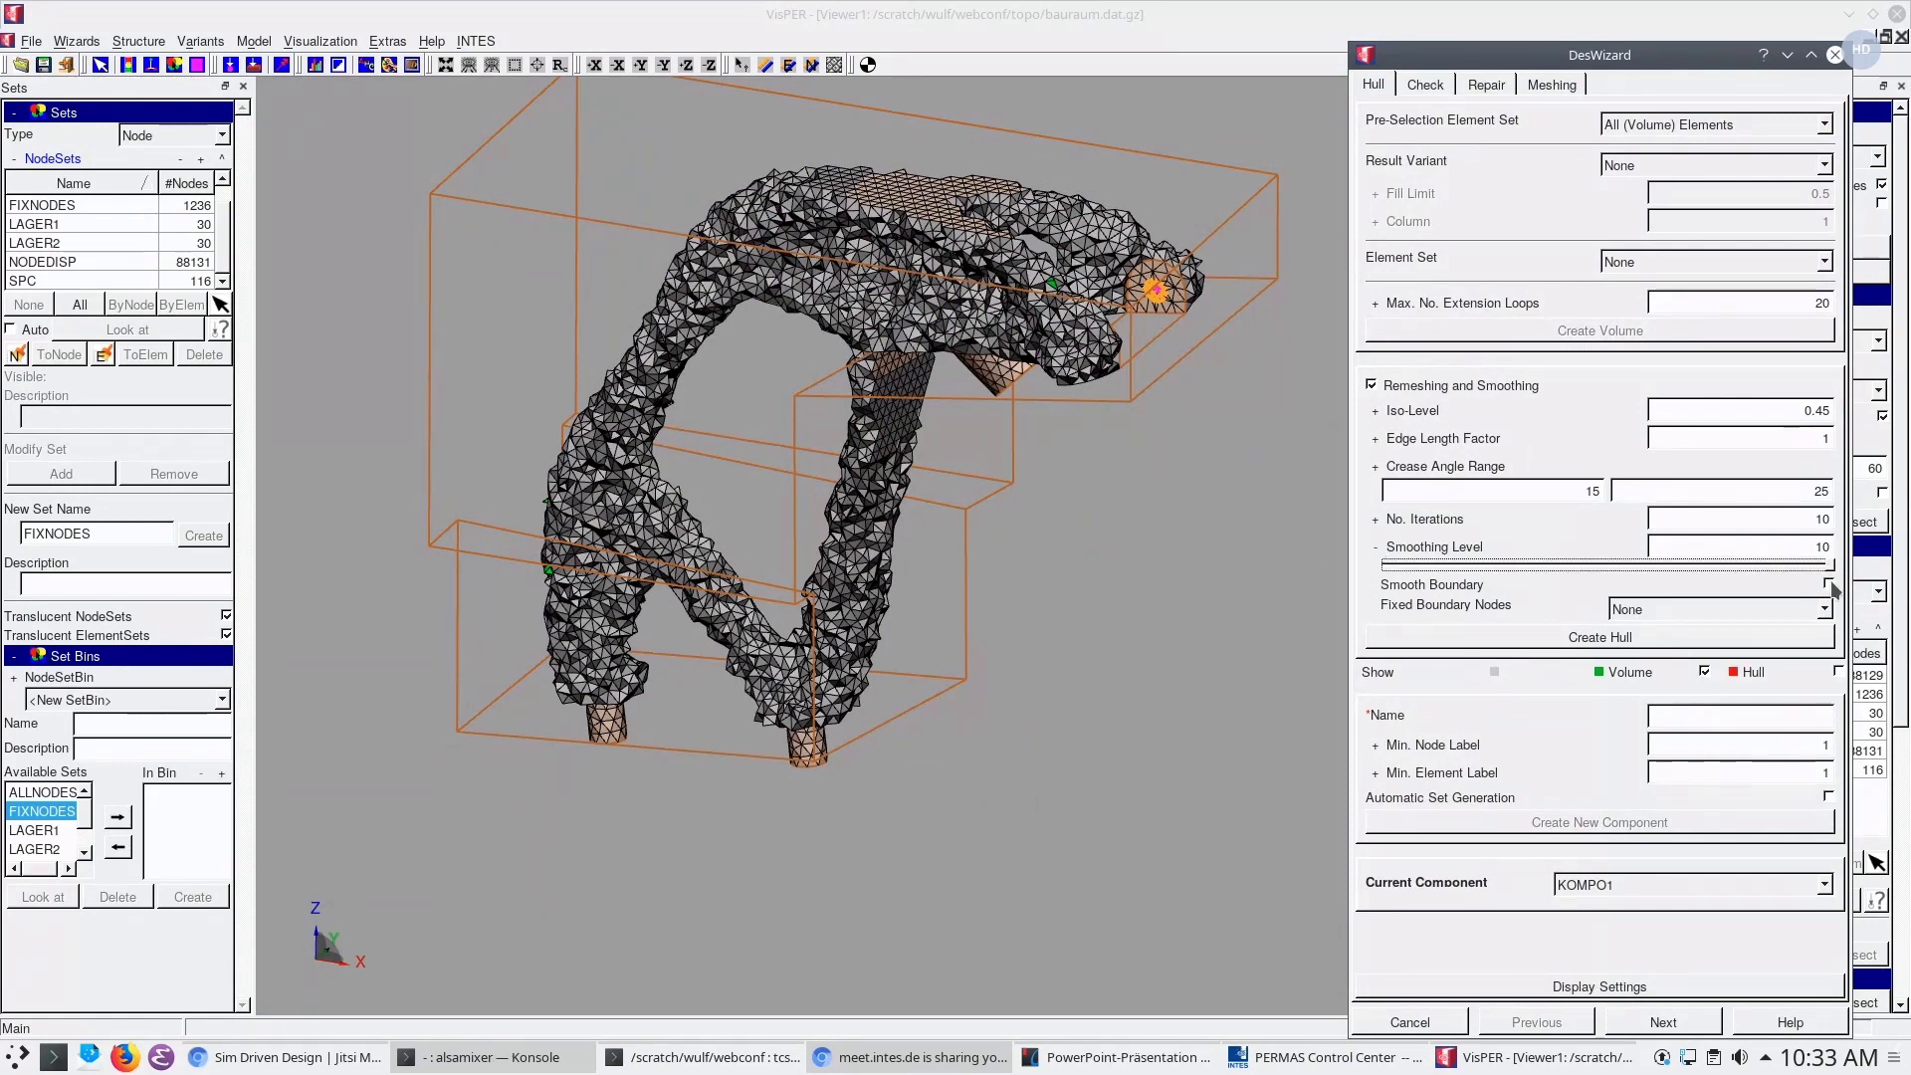
Enable Smooth Boundary, choose FIXNODES as the fixed boundary nodes, and create the hull
left_click(1829, 584)
left_click(1824, 610)
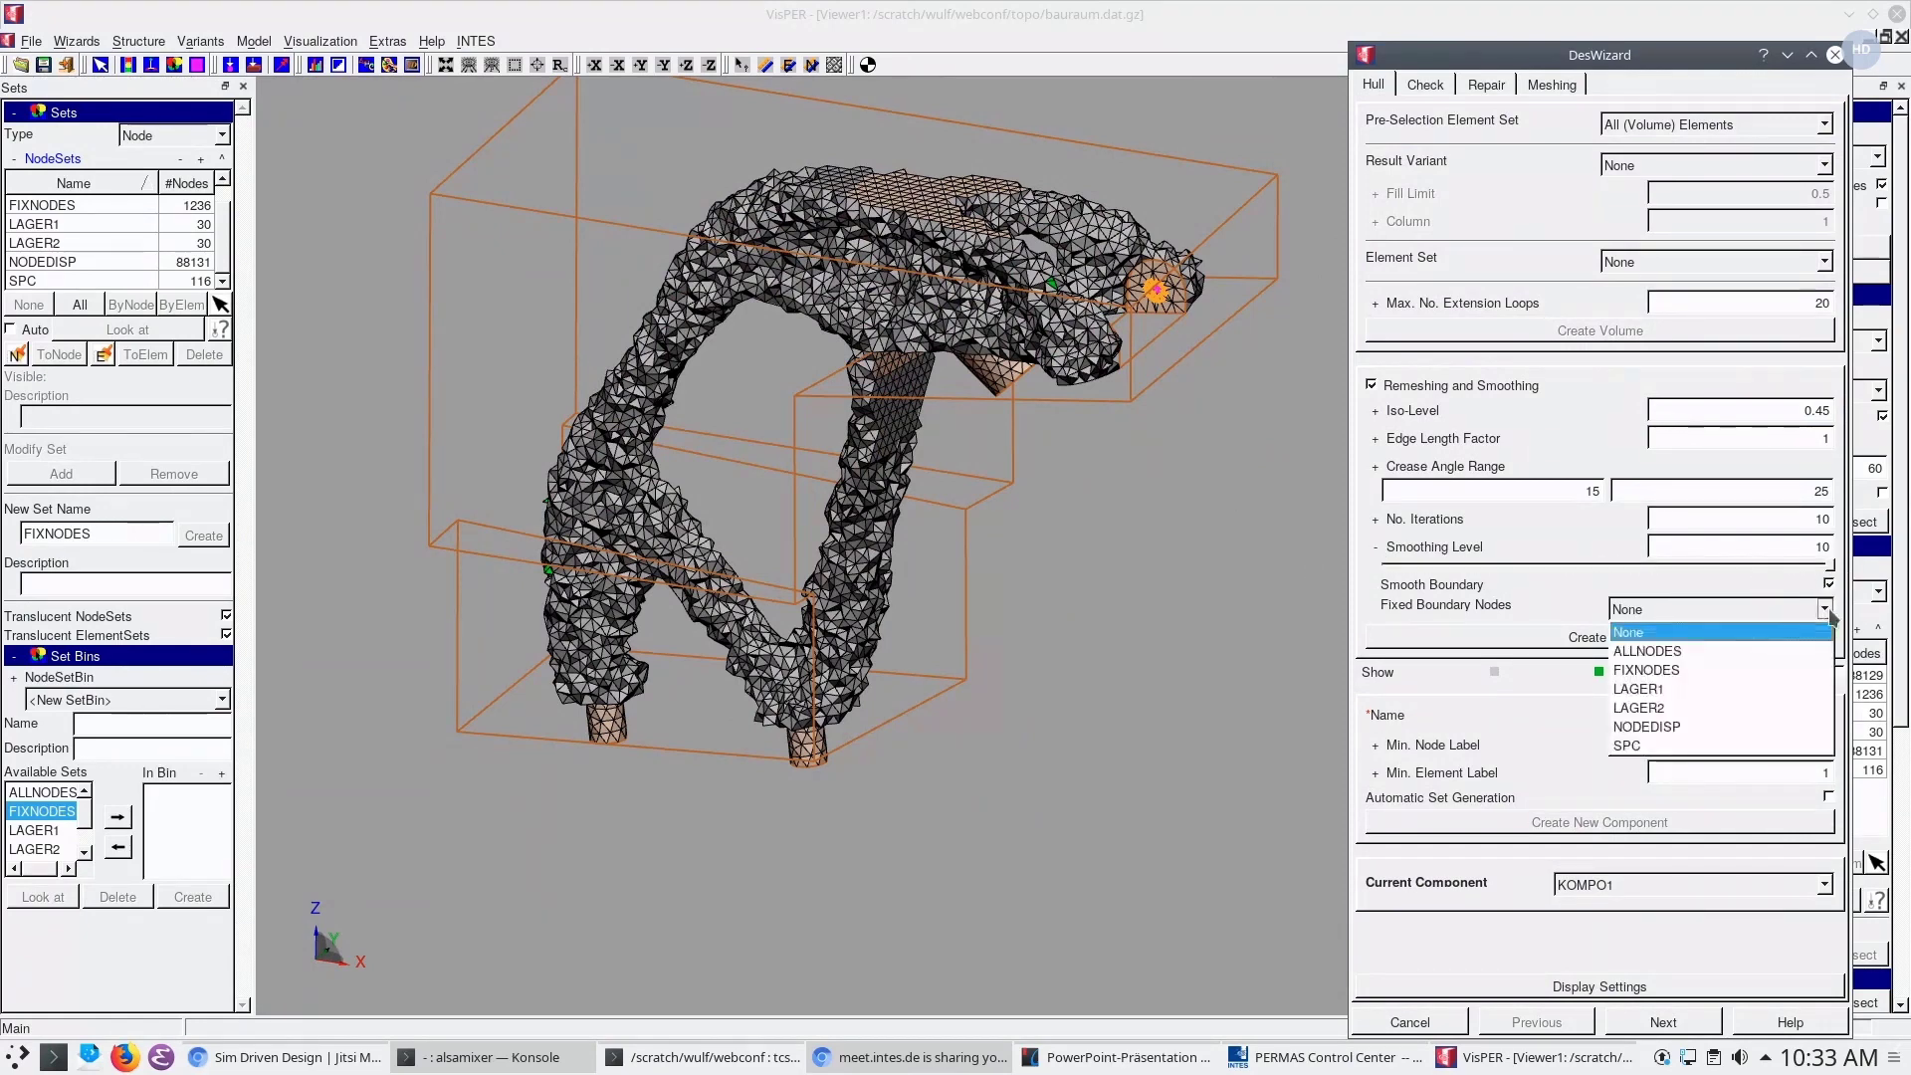
left_click(1720, 671)
left_click_drag(948, 591, 1104, 593)
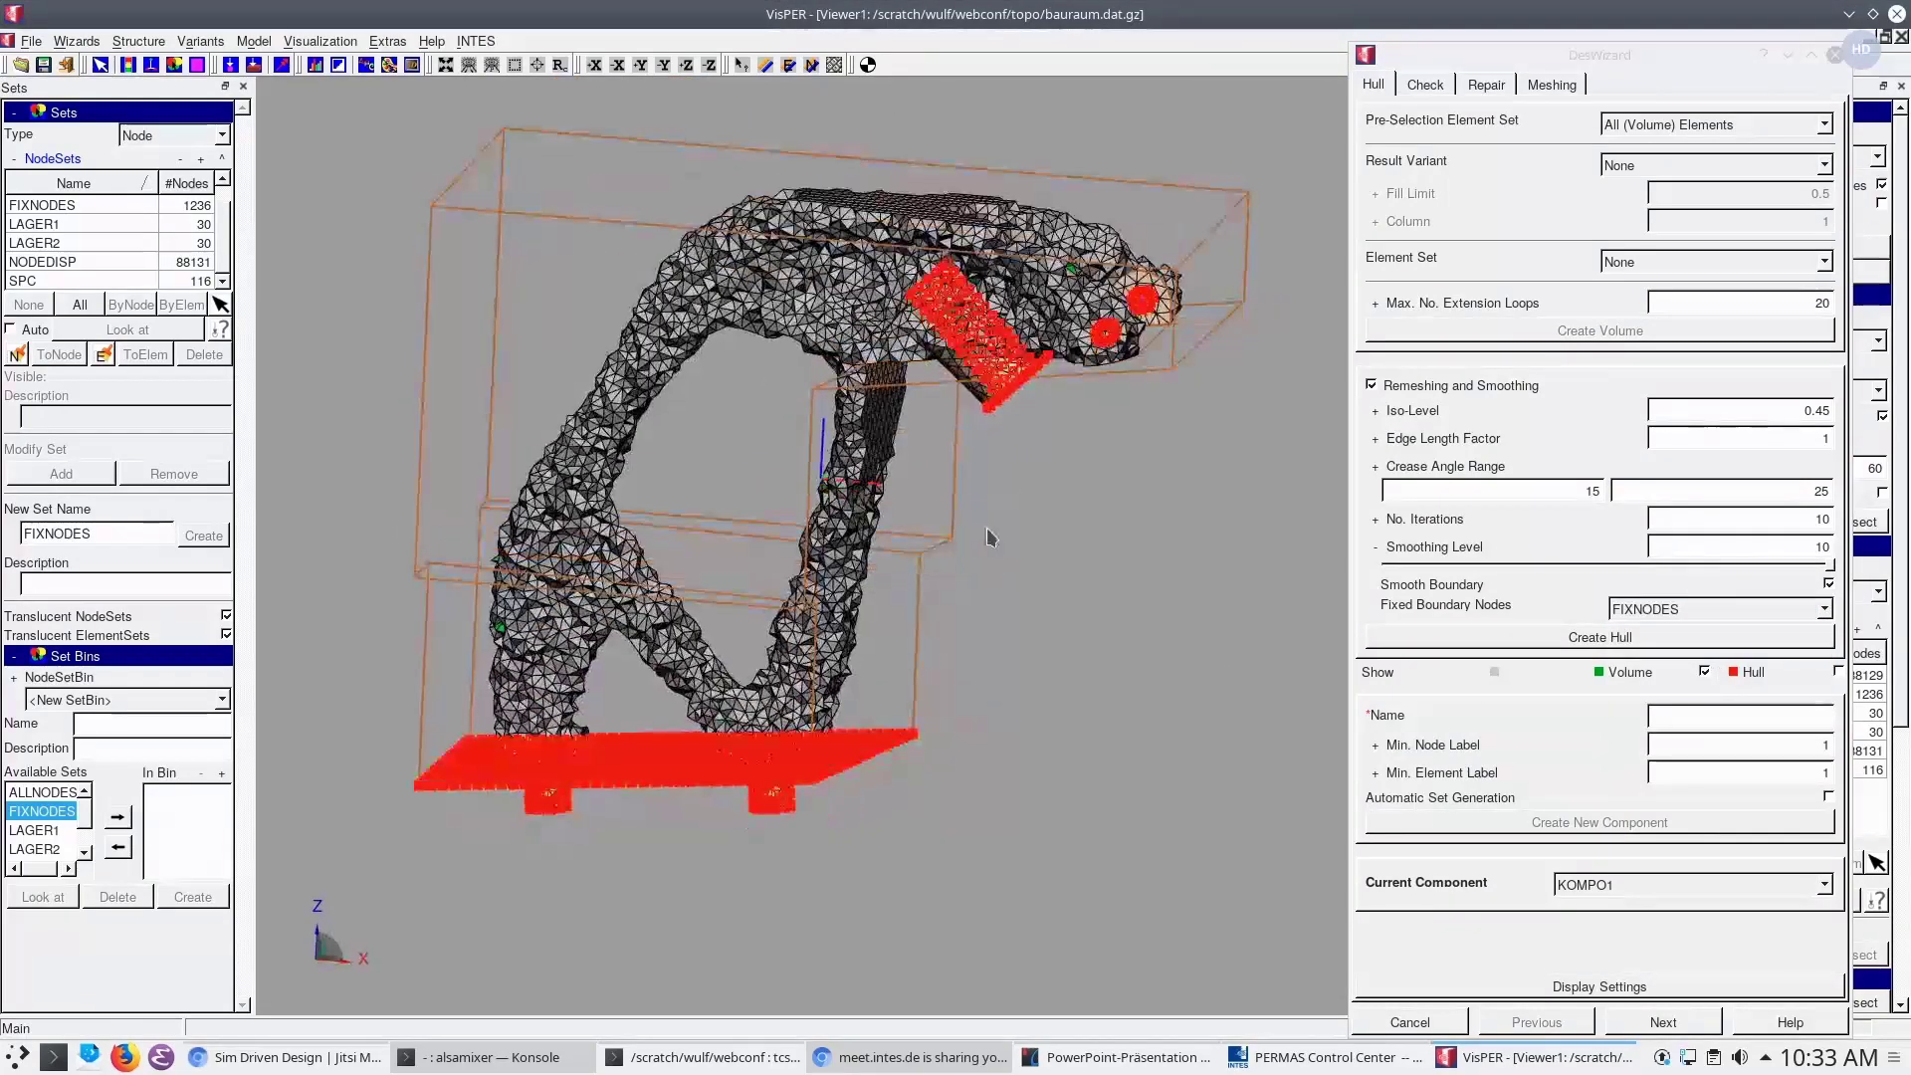
left_click(1632, 635)
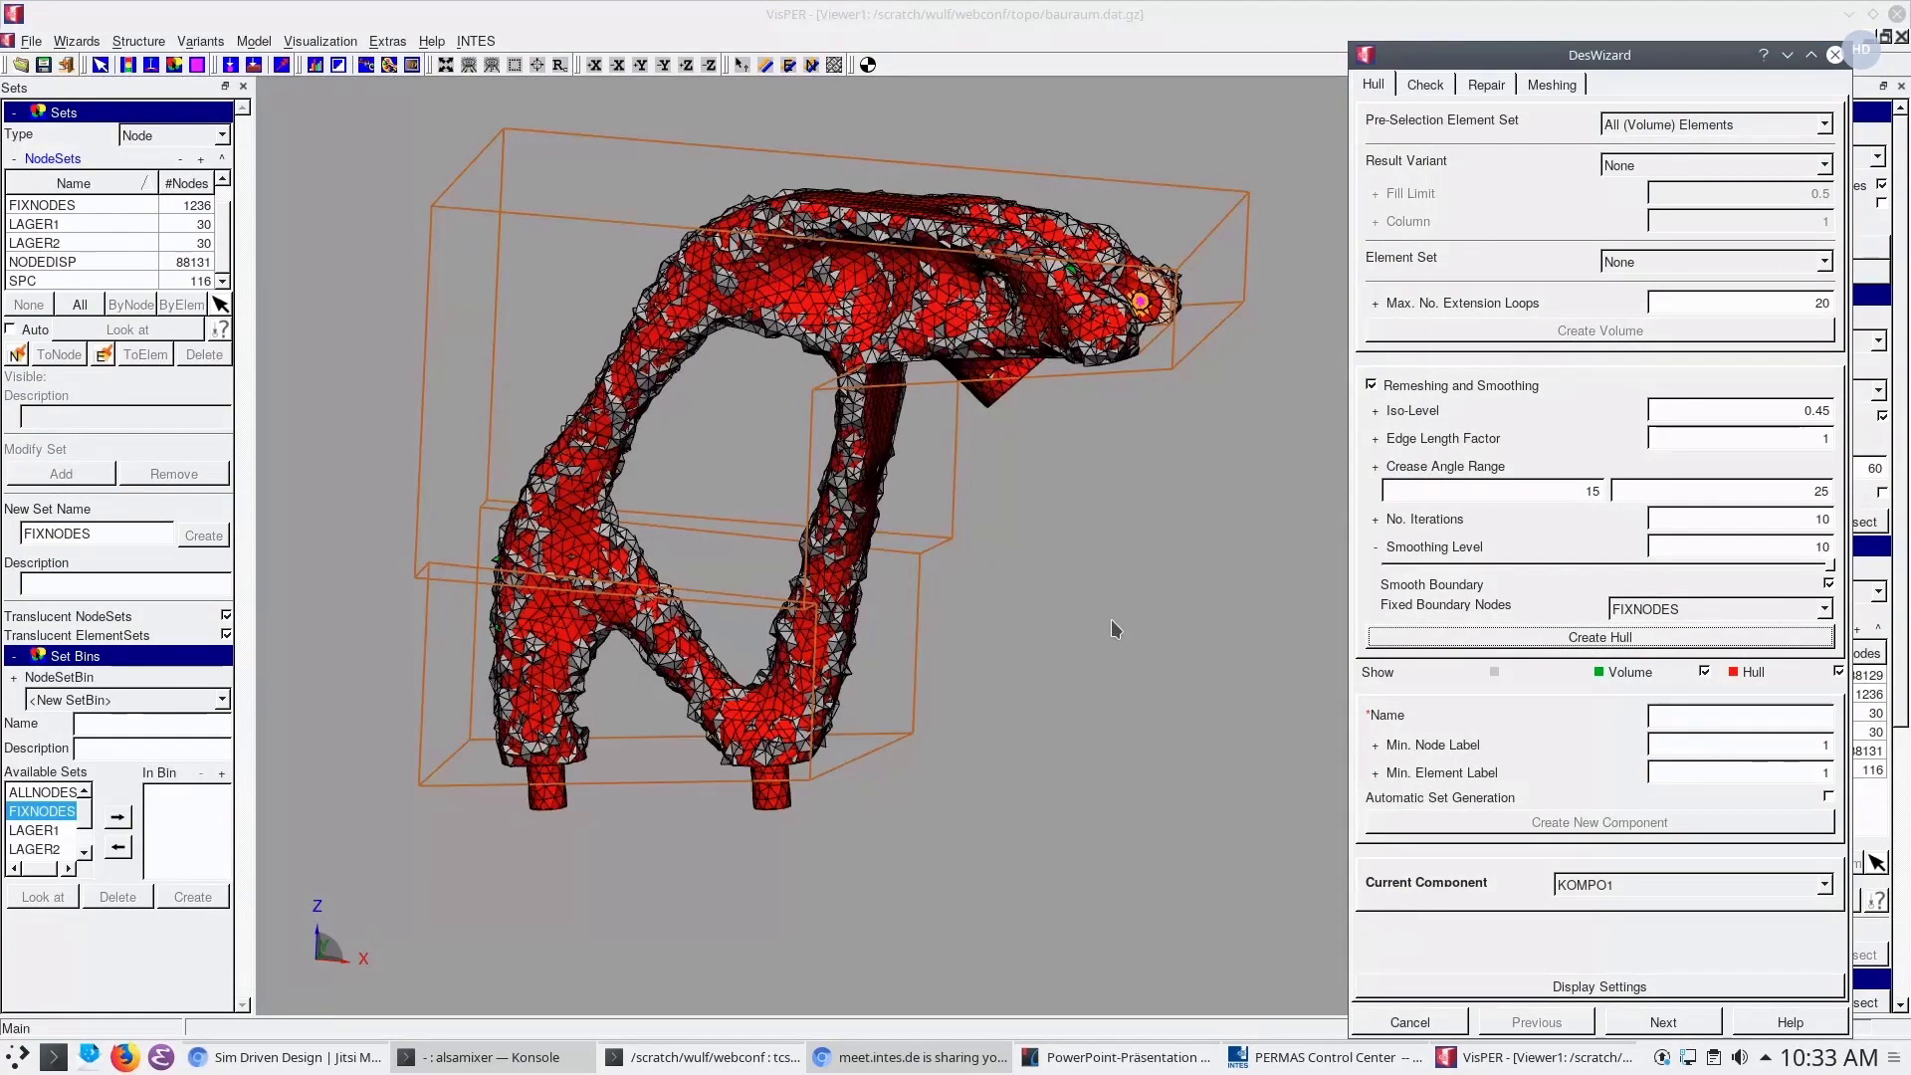
Hide the volume and examine the smoothed hull's supports and hollow cylinder from several directions
left_click(1703, 672)
left_click_drag(995, 716, 860, 336)
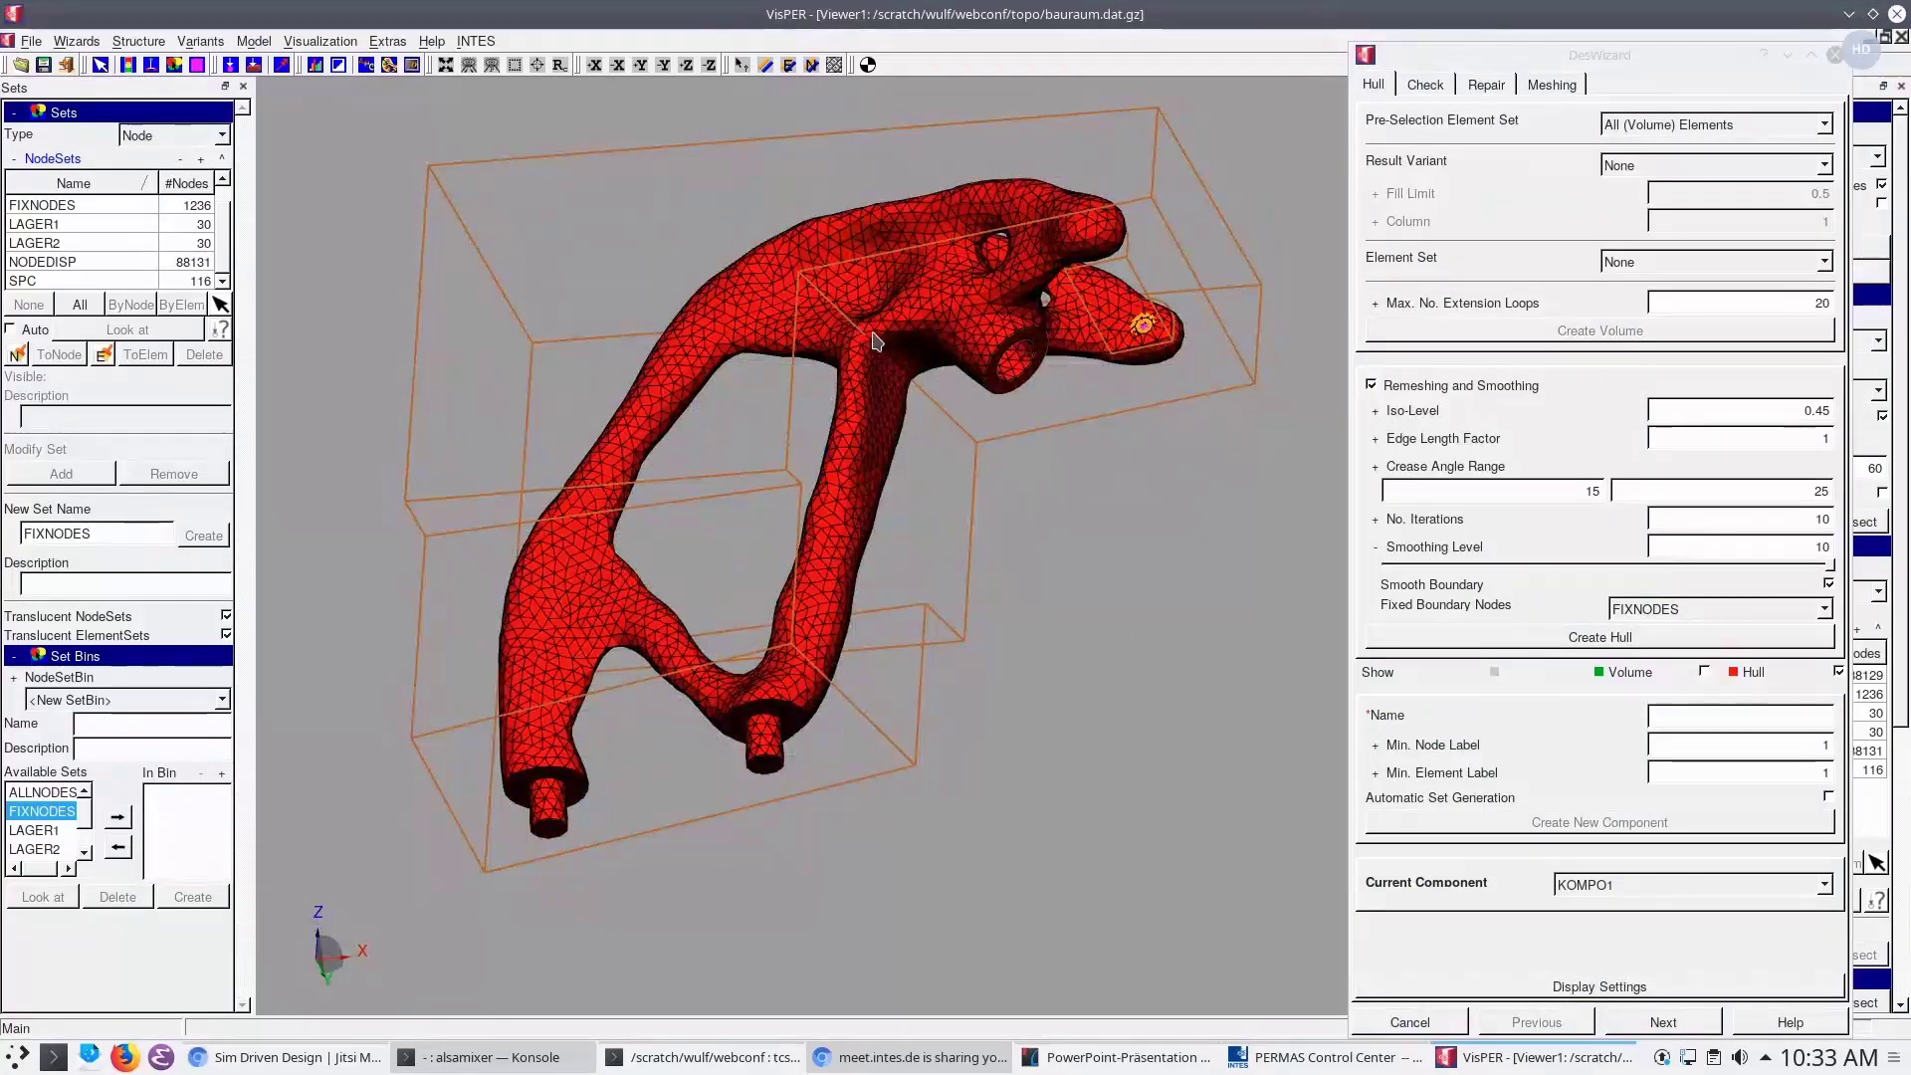
left_click_drag(1001, 577, 772, 673)
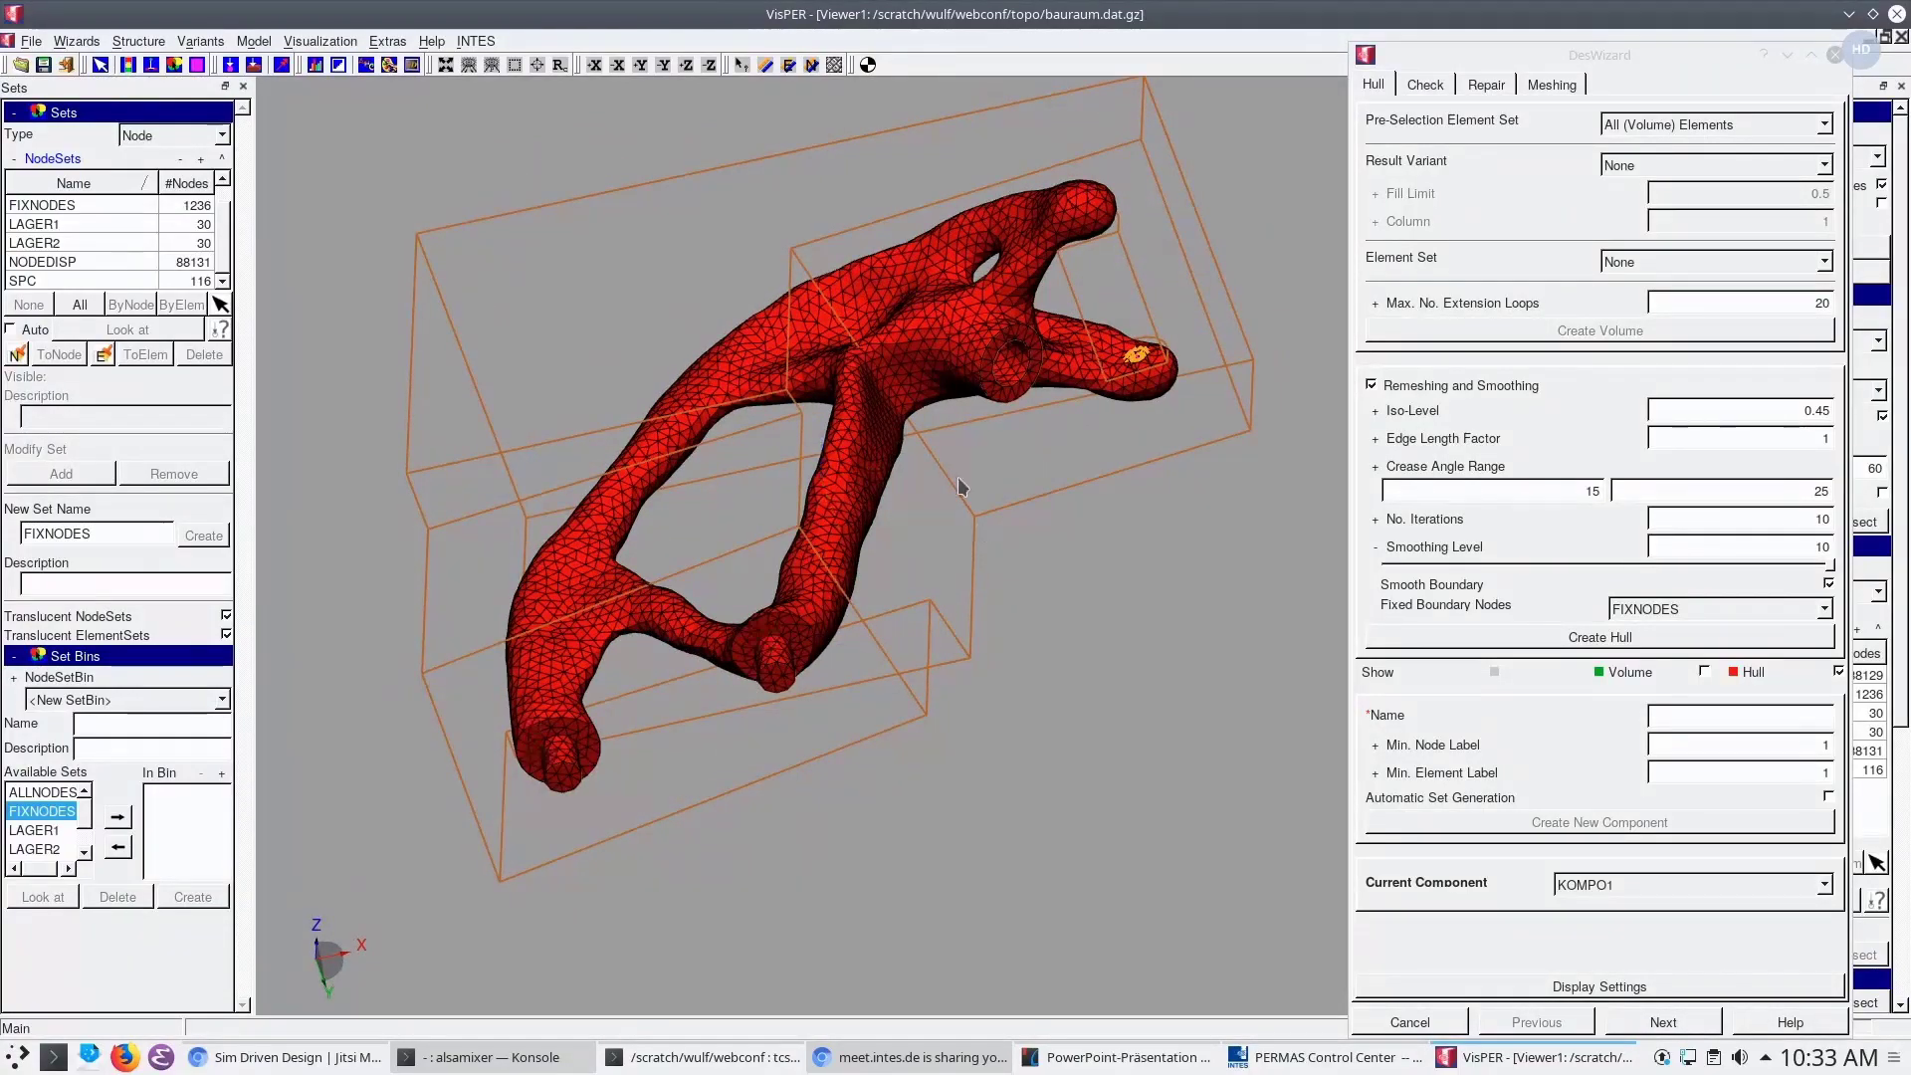
left_click_drag(962, 487, 1147, 346)
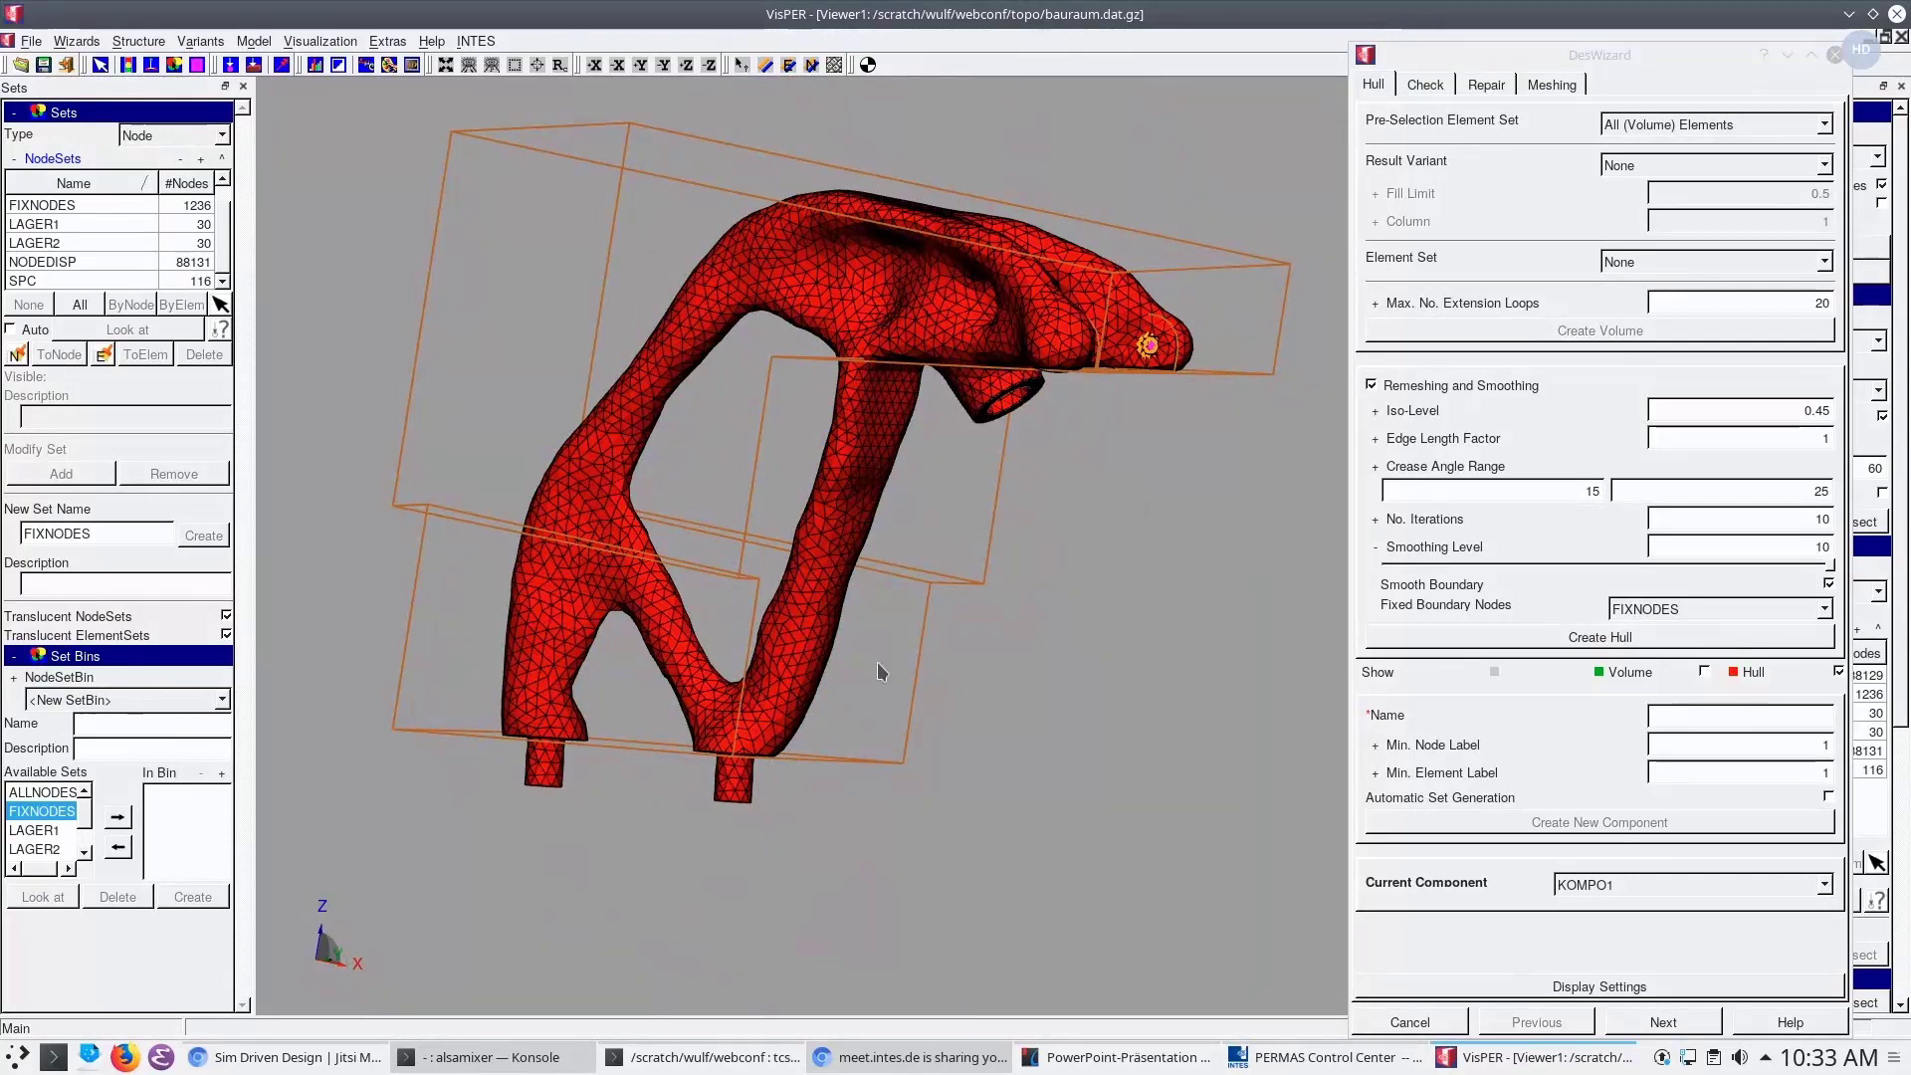
left_click_drag(910, 663, 1373, 565)
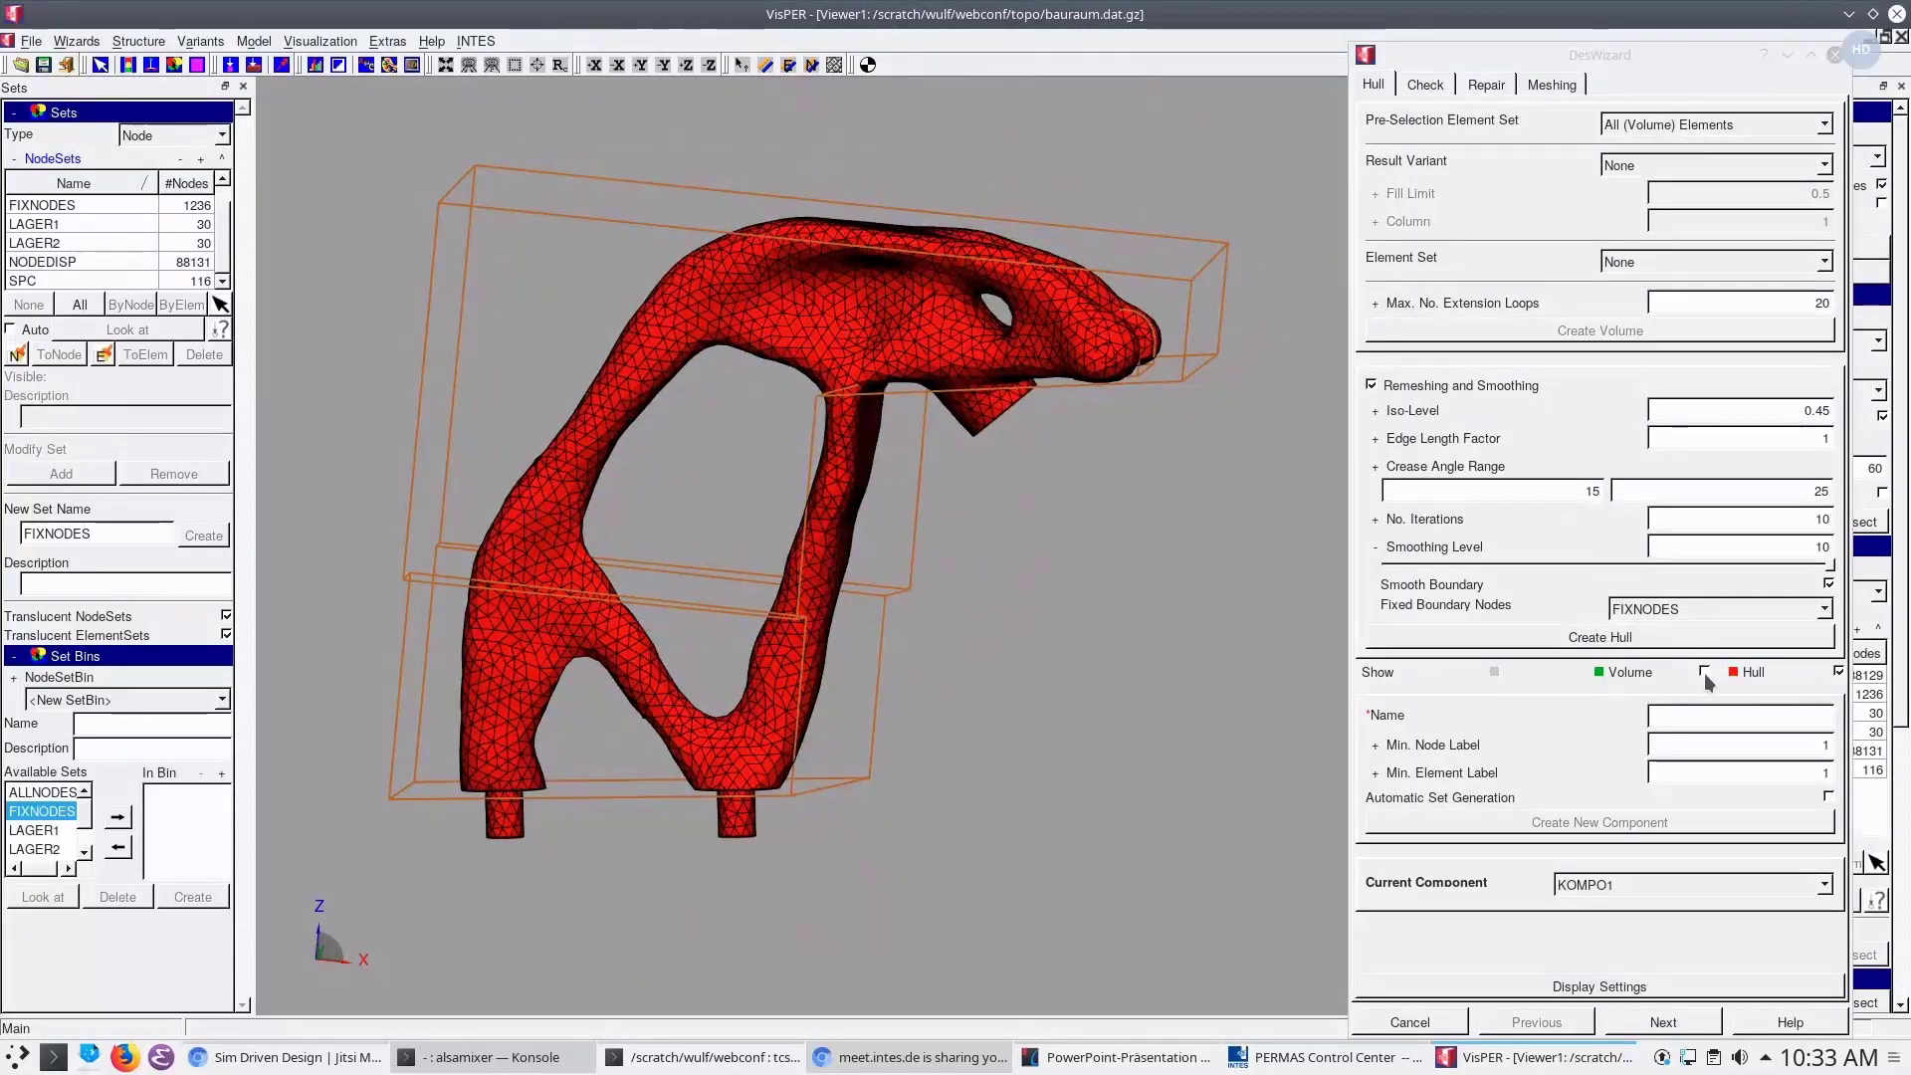
Show the volume over the hull to compare both shapes up close and hide the volume again
left_click(1574, 633)
left_click(769, 316)
middle_click_drag(936, 472, 987, 478)
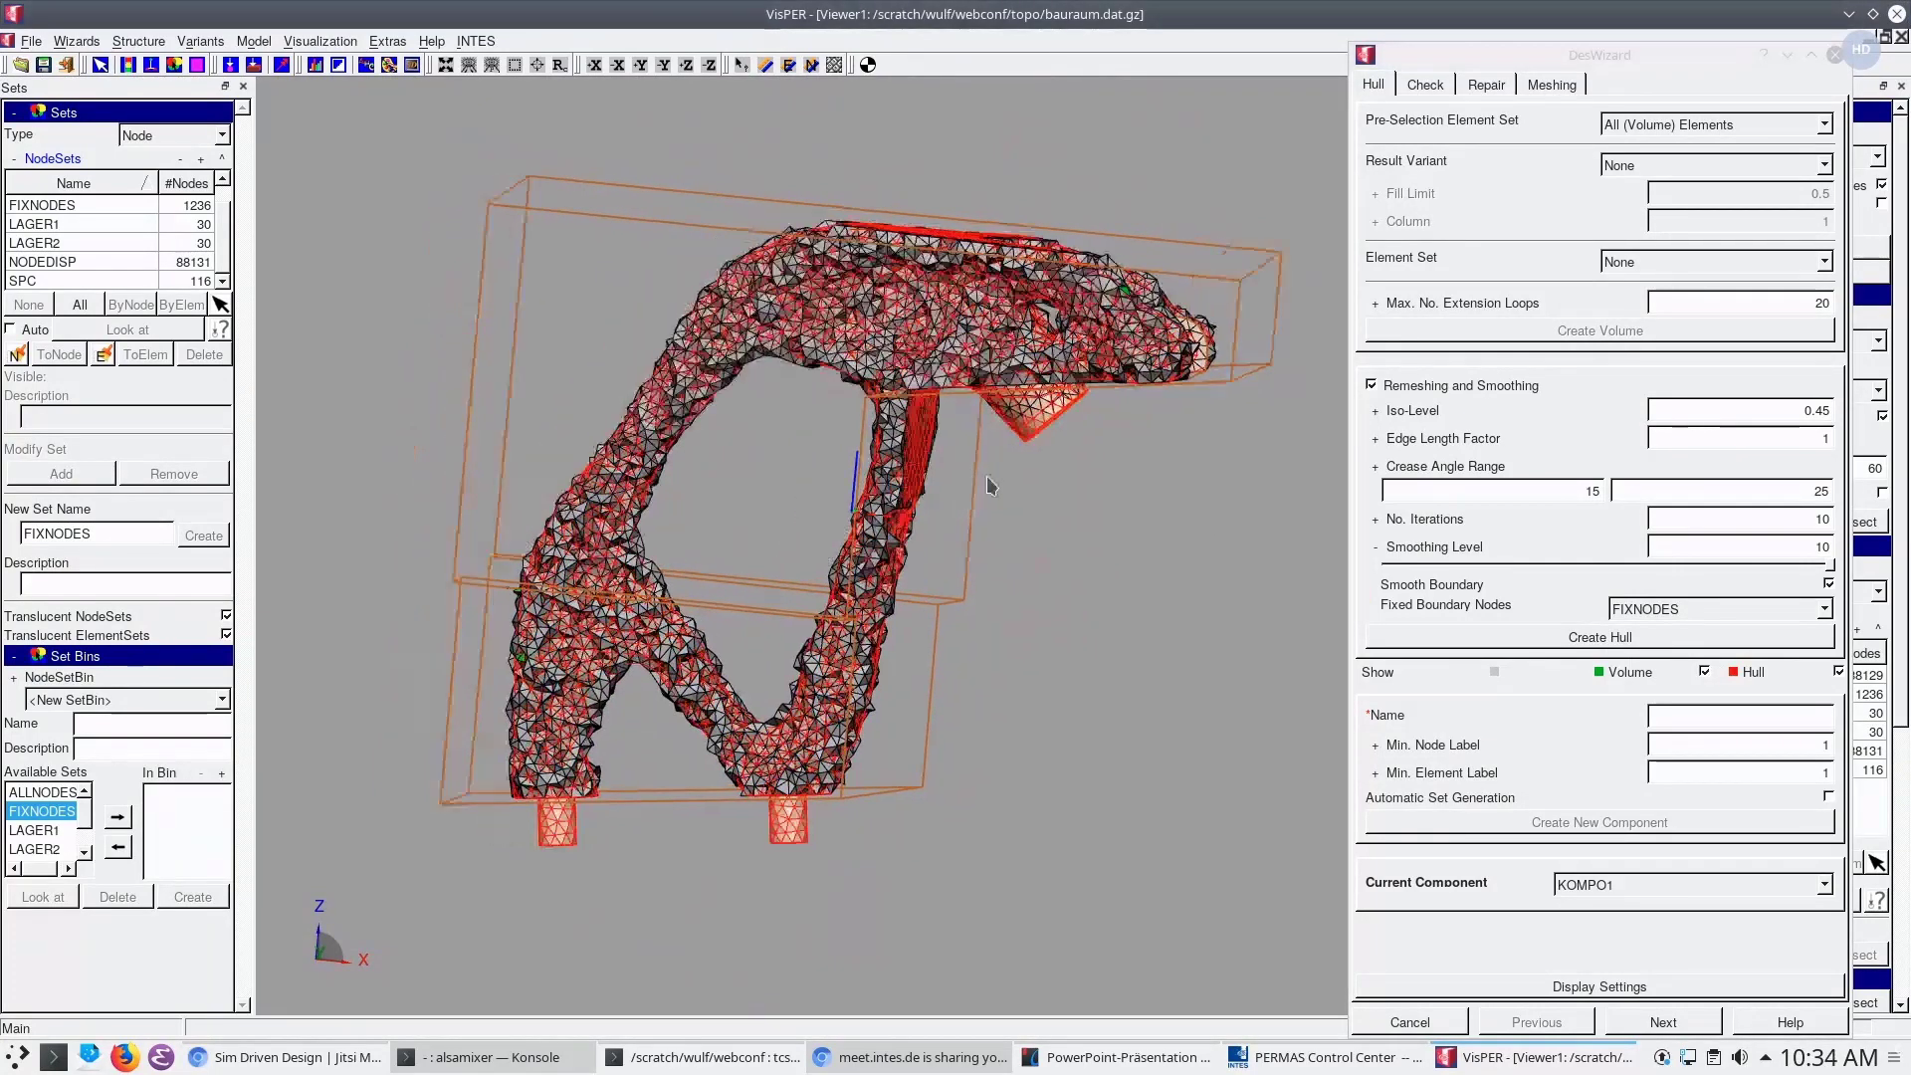
scroll(987, 478, "up", 1)
scroll(990, 484, "up", 3)
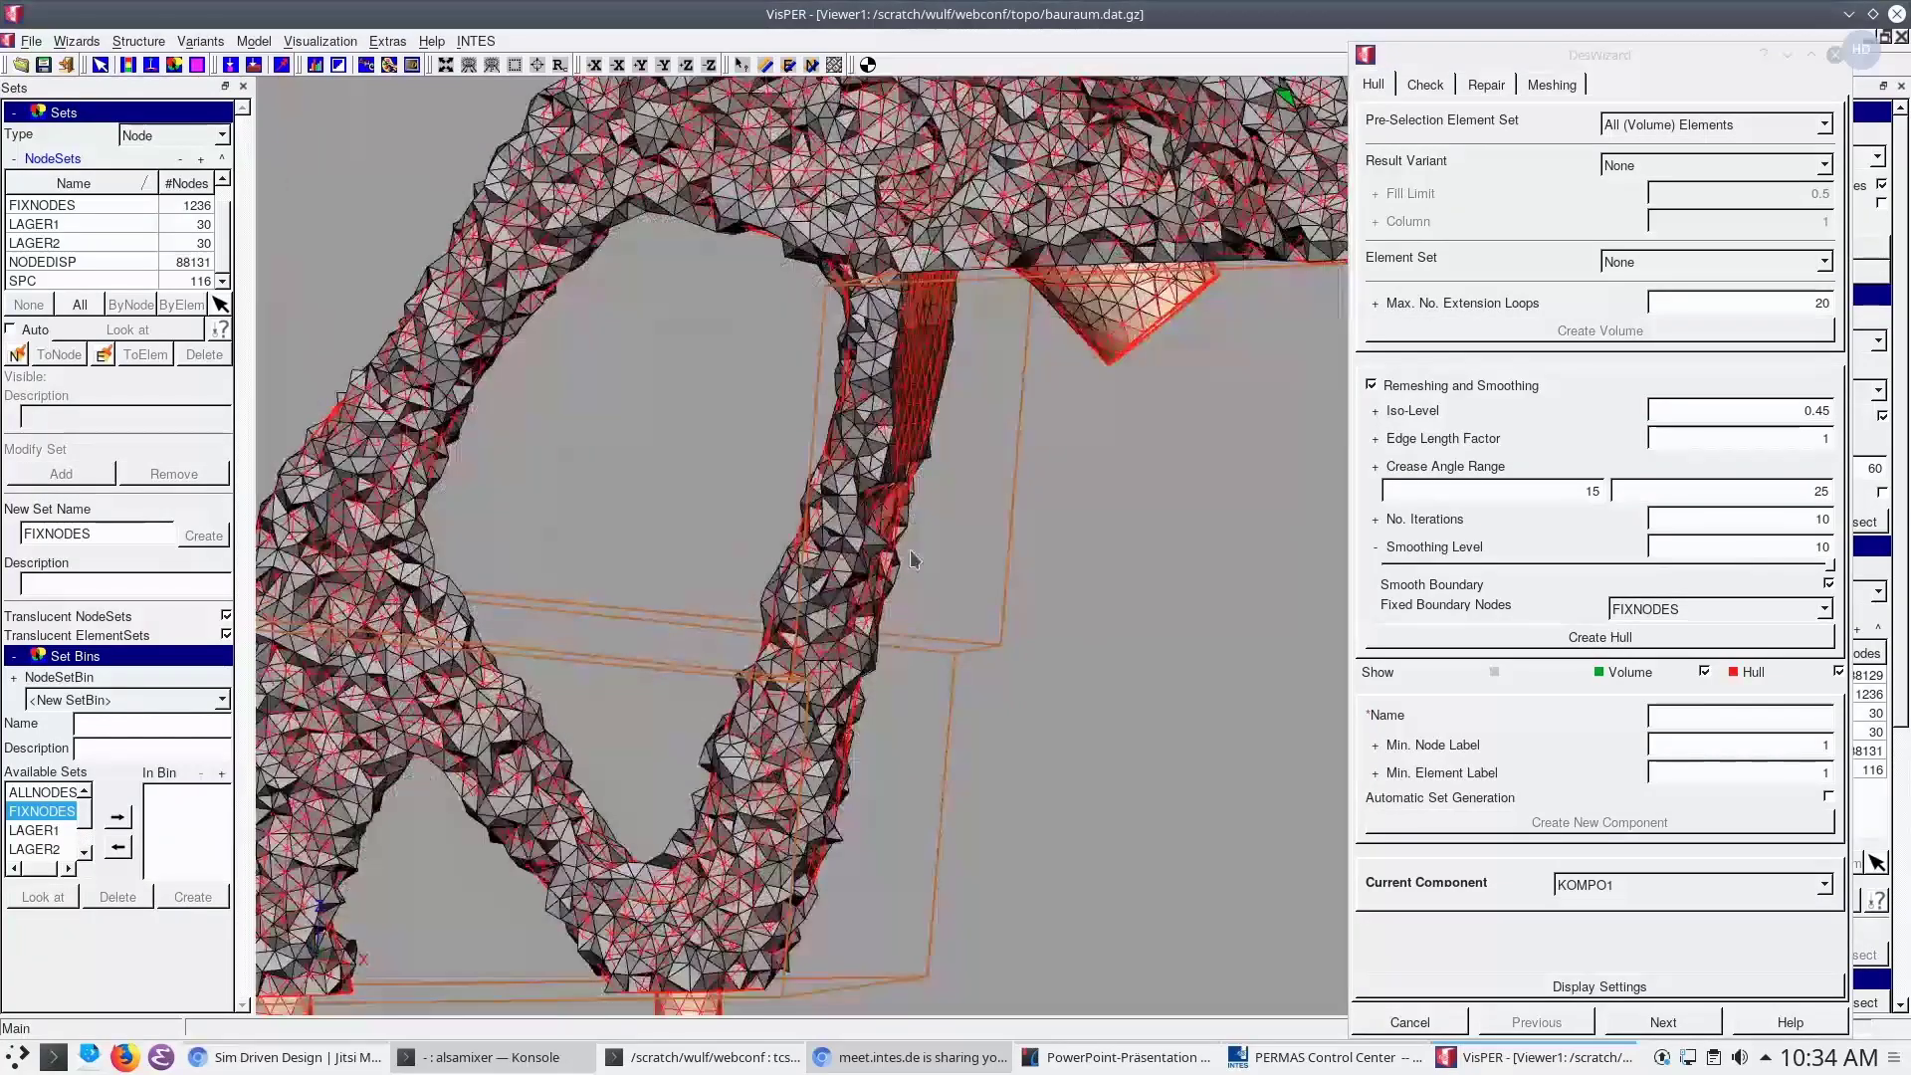
middle_click_drag(910, 549, 1251, 592)
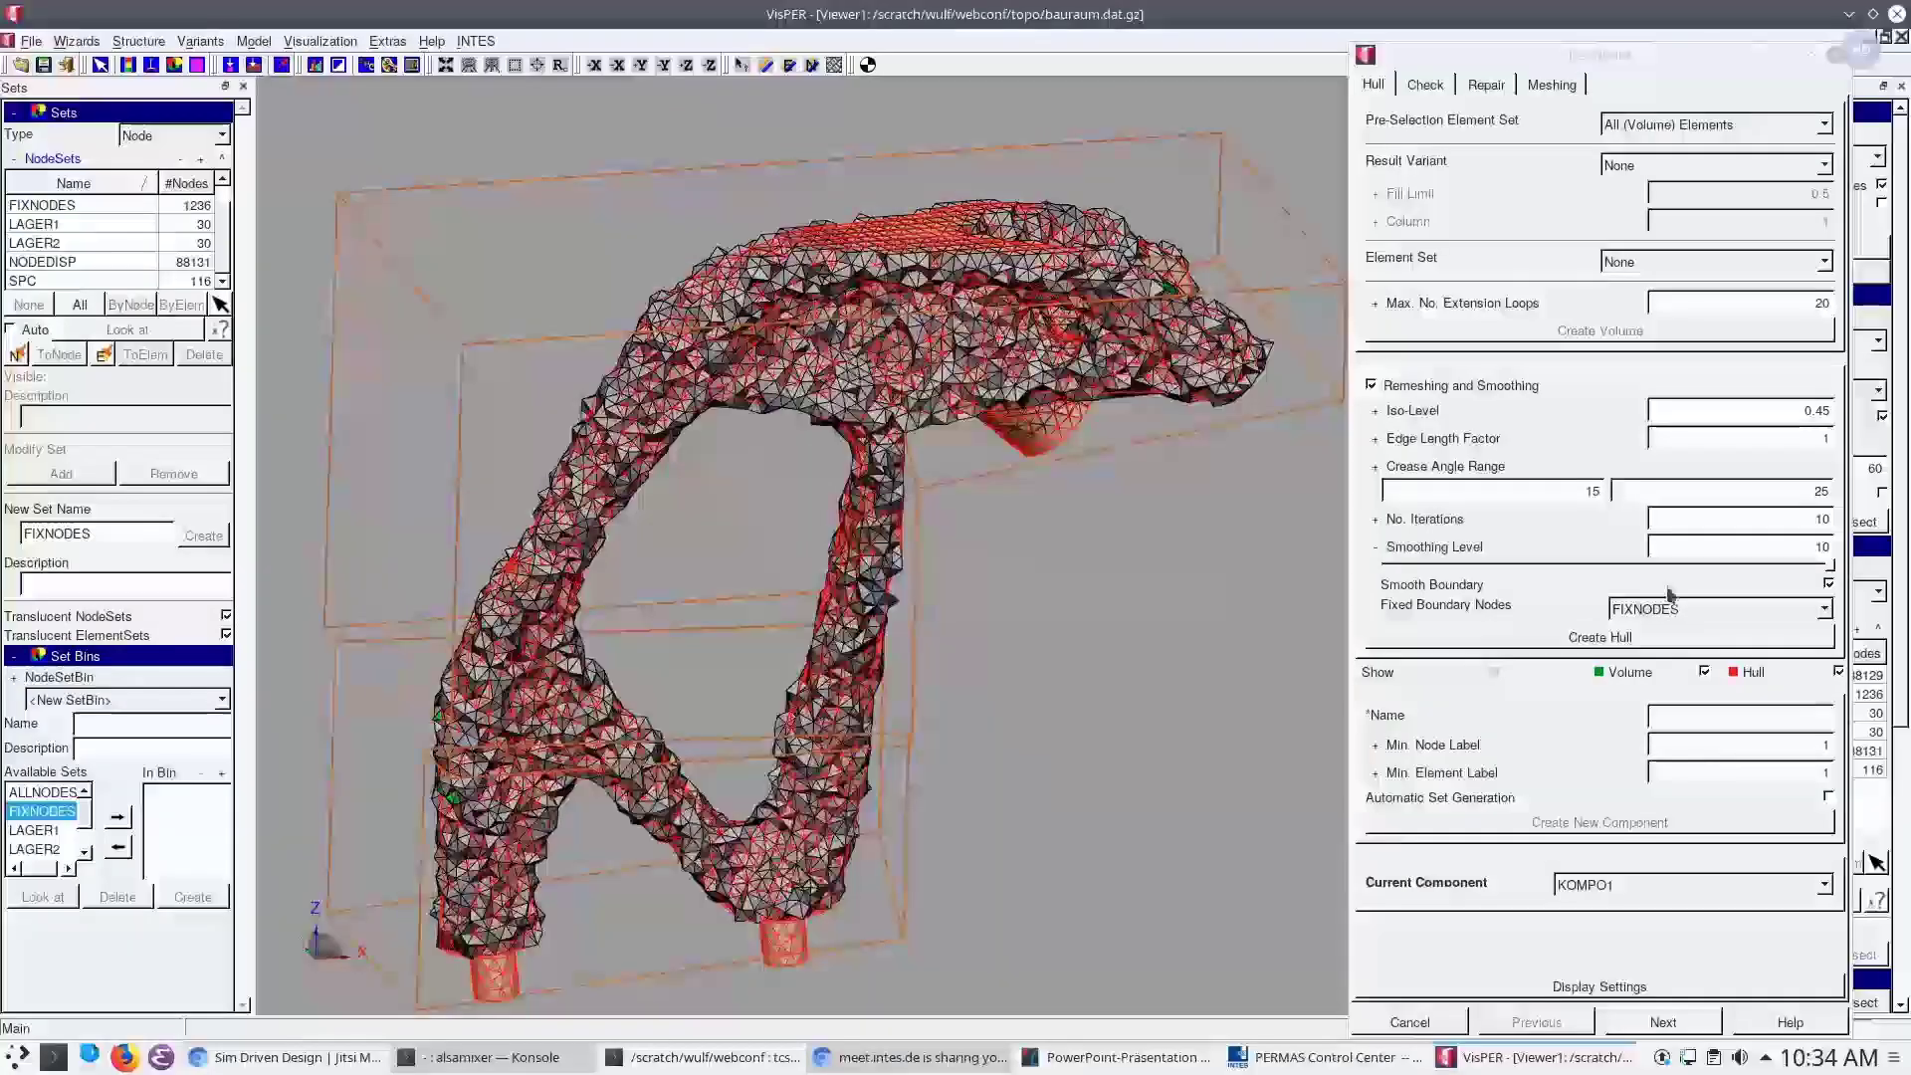
left_click(1705, 673)
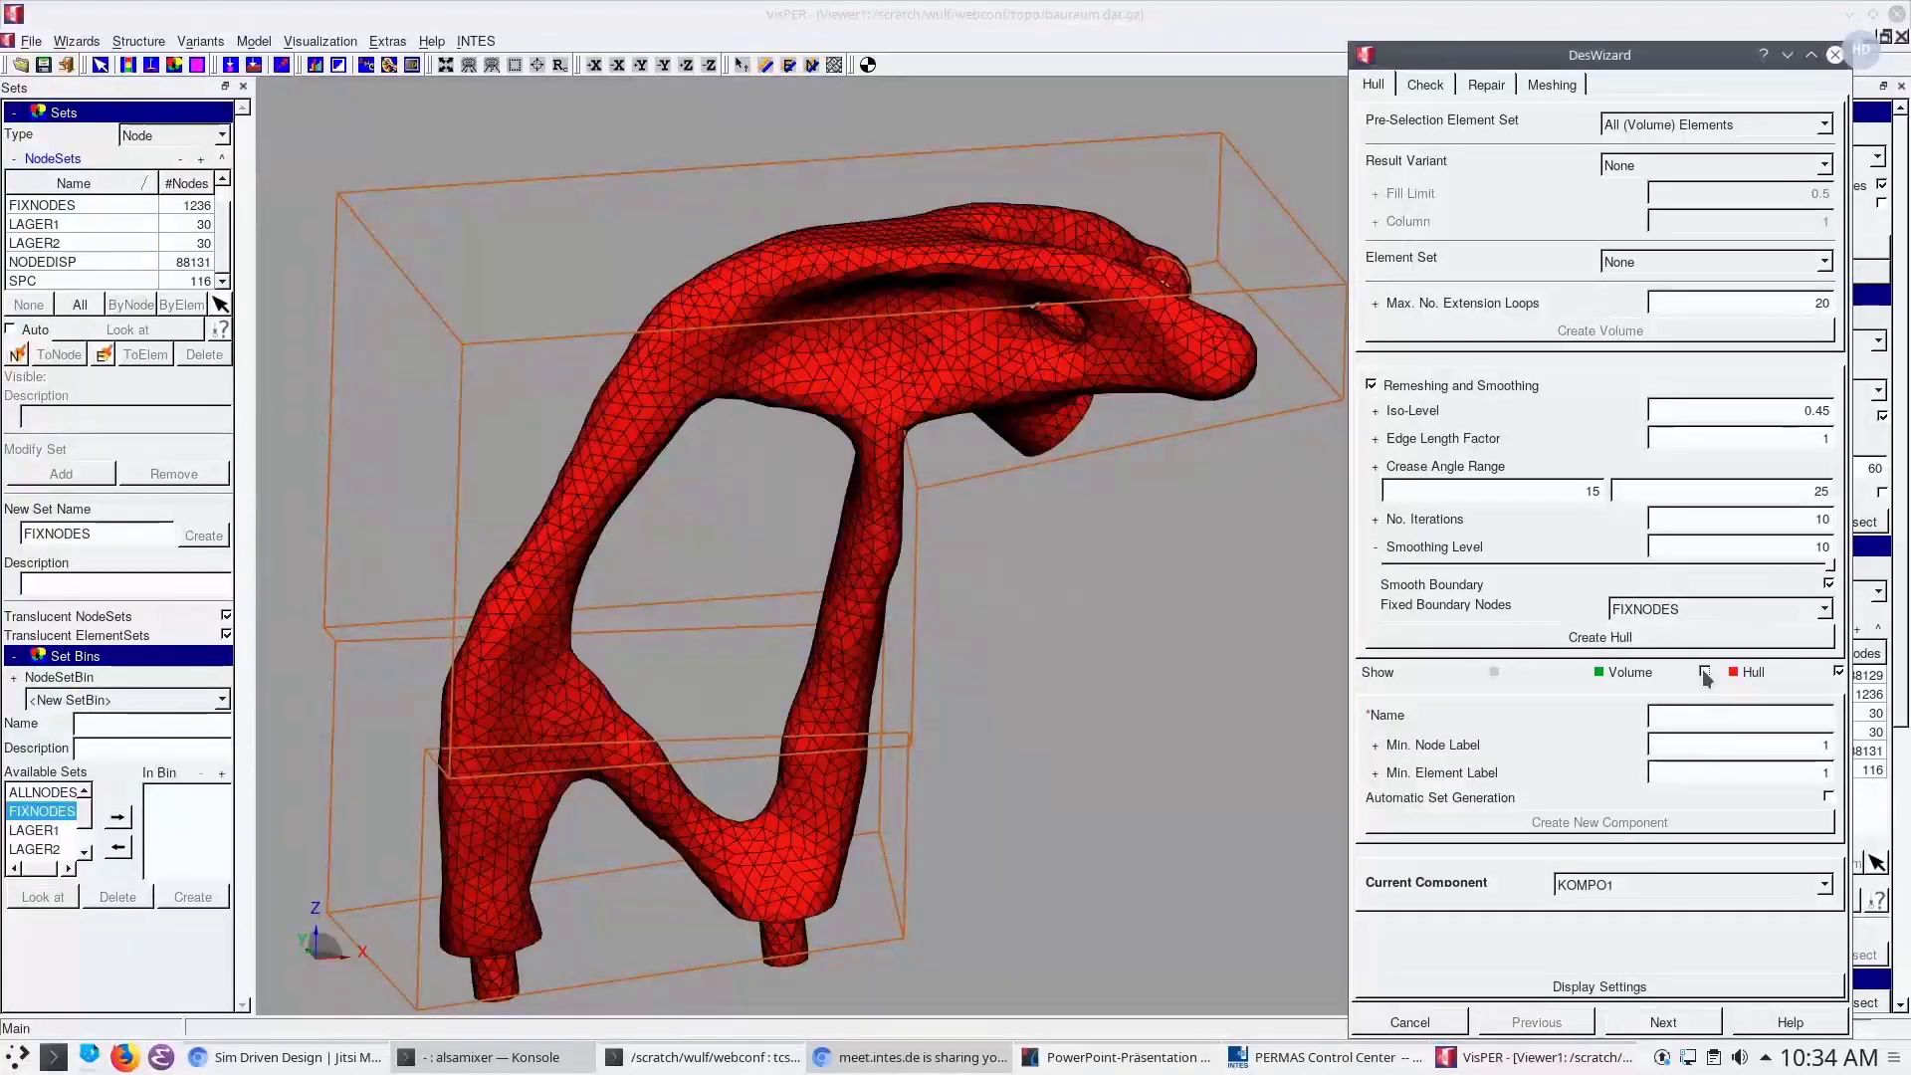
Create a new component named HULL_V1 from the smoothed hull
left_click(1669, 721)
type("HULL")
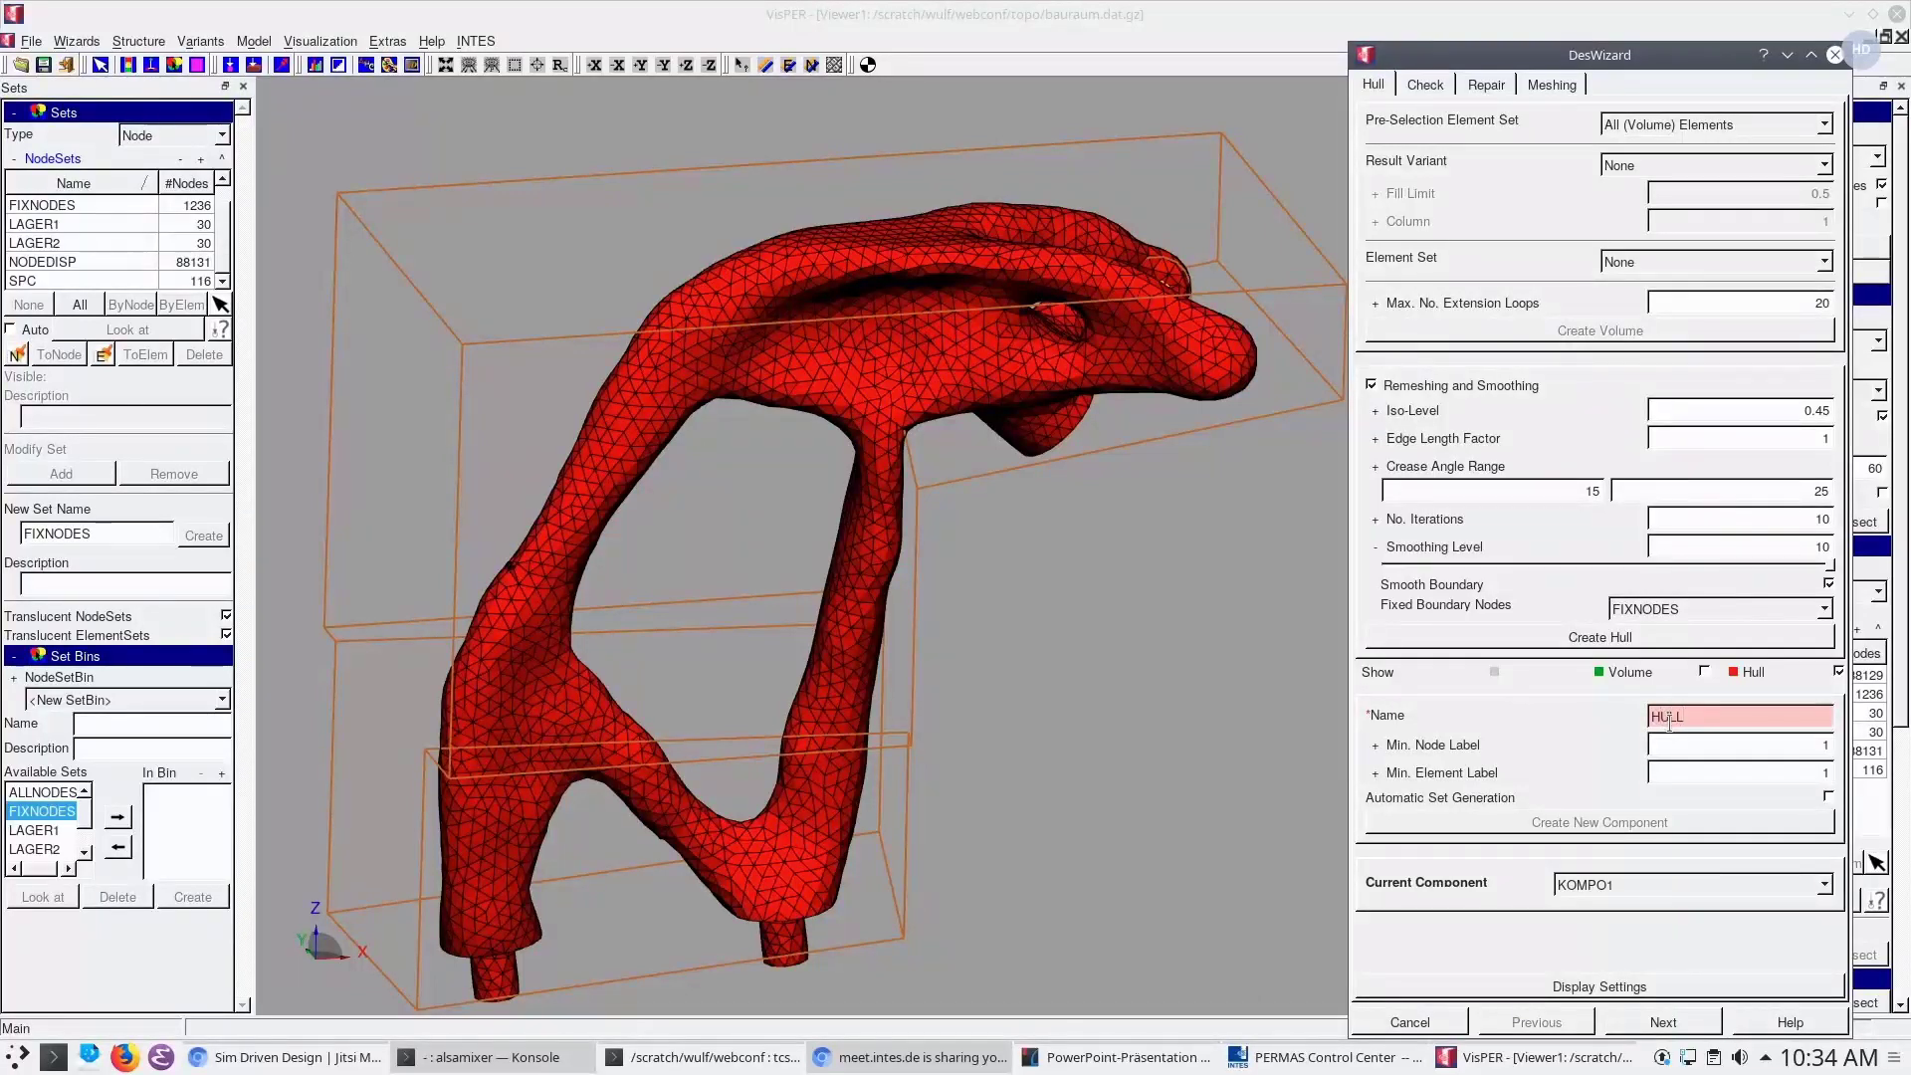
type("_V1")
key("Return")
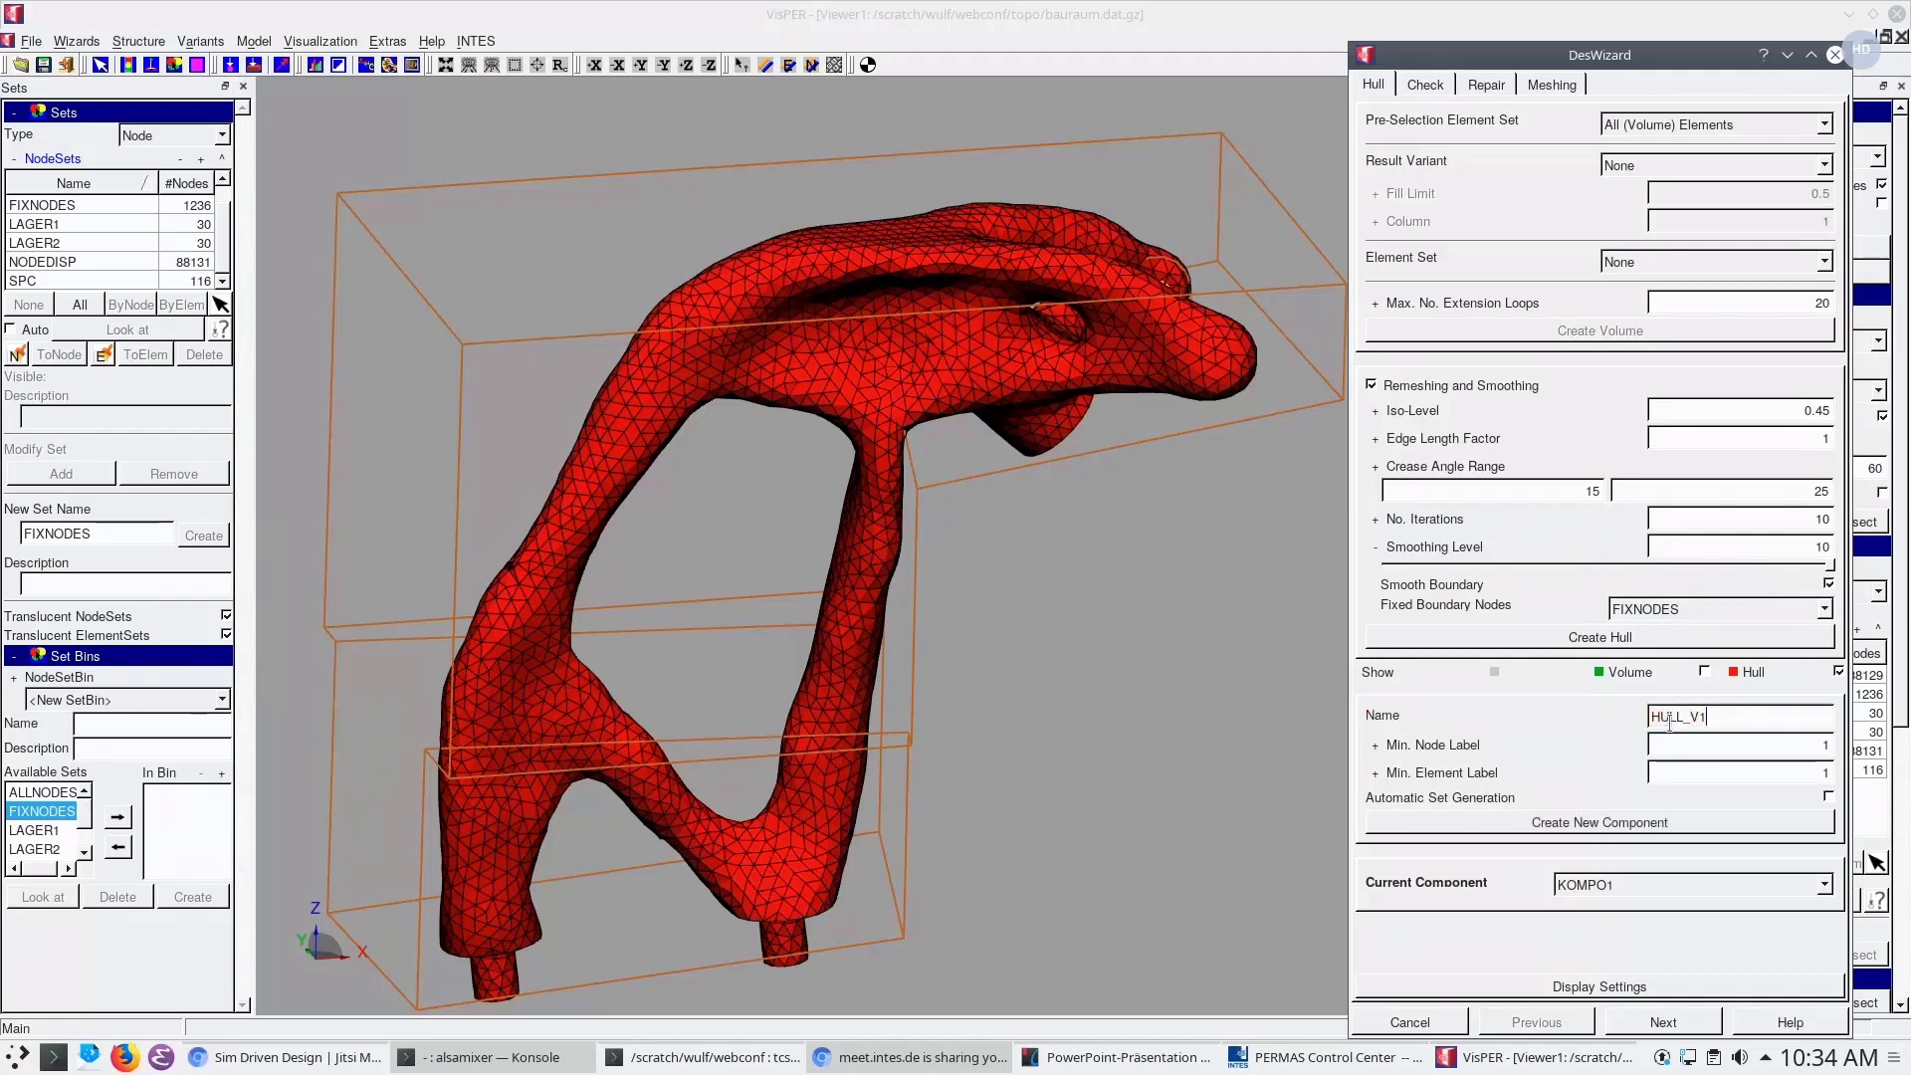
left_click(1689, 825)
Turn the new hull component upside down and examine its build orientation with the supports facing up
left_click_drag(1075, 657, 885, 612)
scroll(1027, 660, "down", 3)
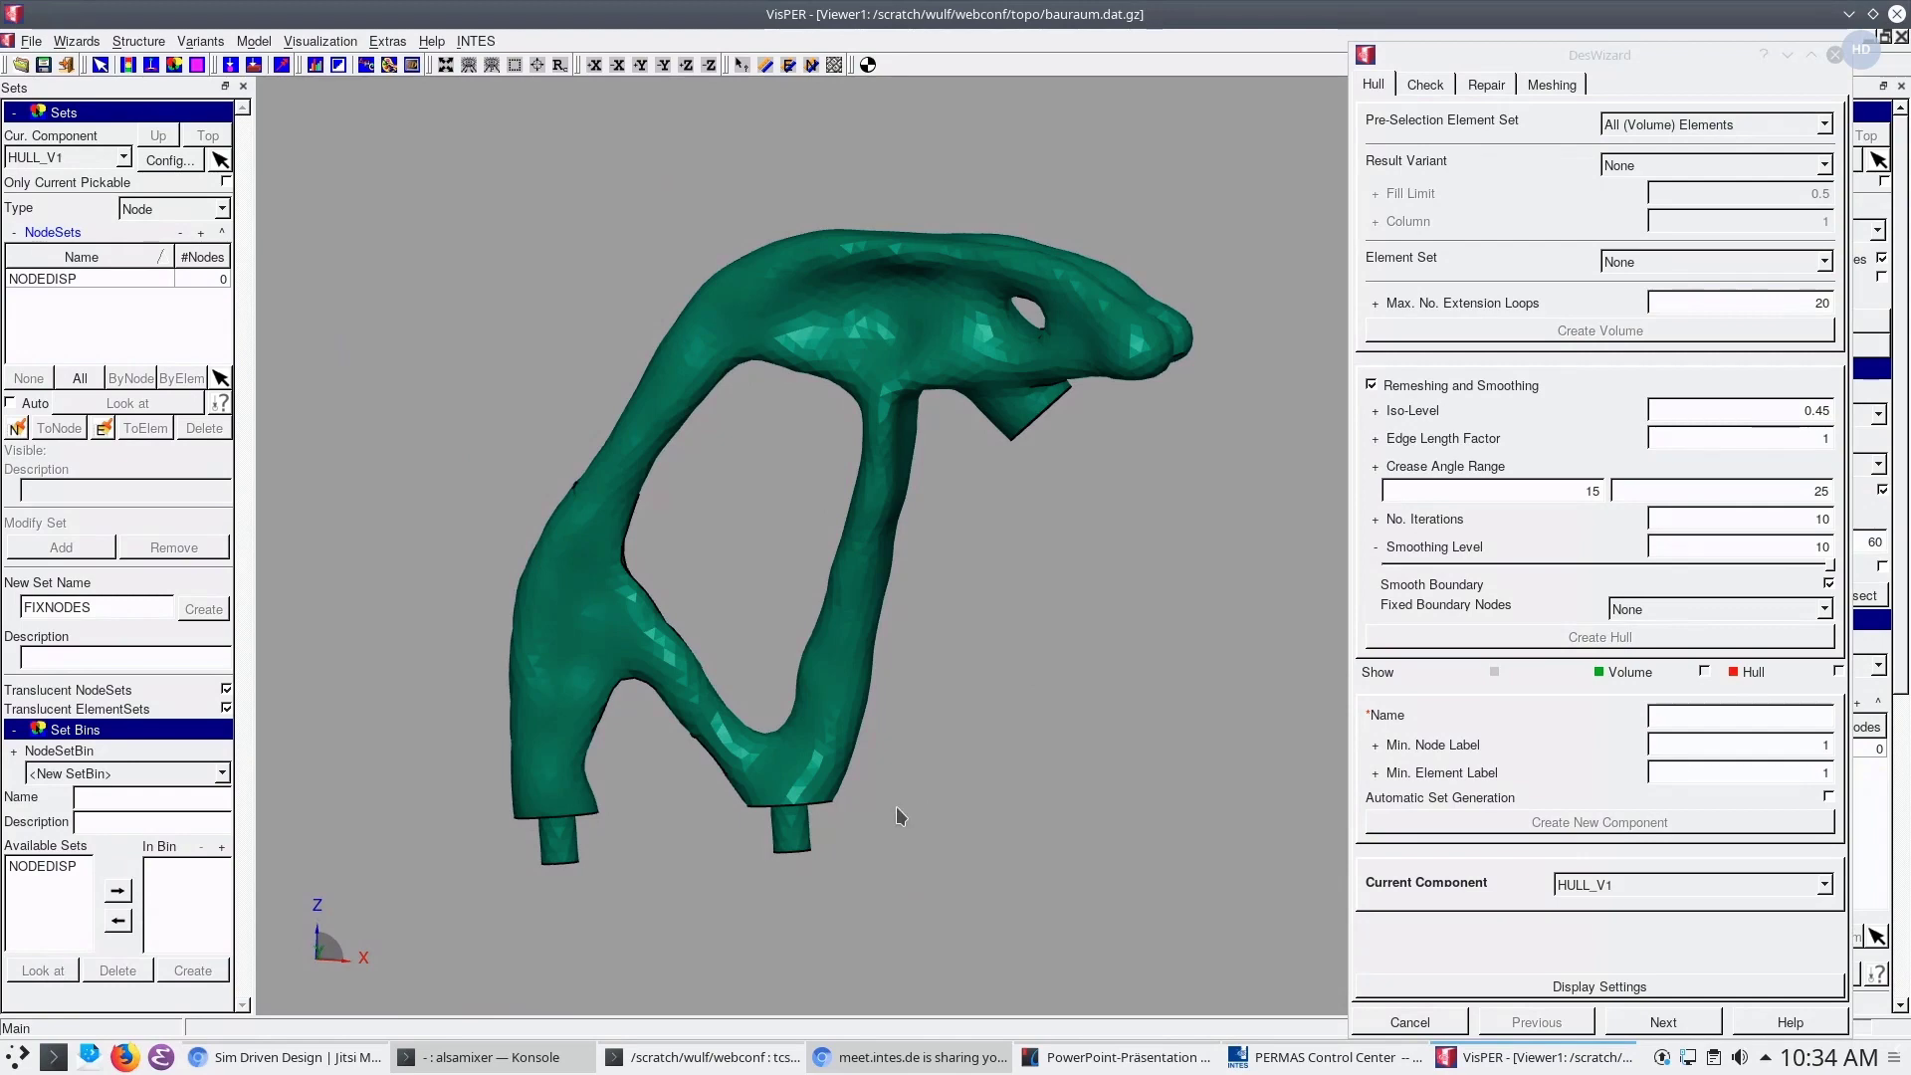
mouse_move(910, 812)
left_mouse_down()
mouse_move(921, 778)
mouse_move(860, 784)
mouse_move(860, 696)
mouse_move(1101, 651)
left_mouse_up()
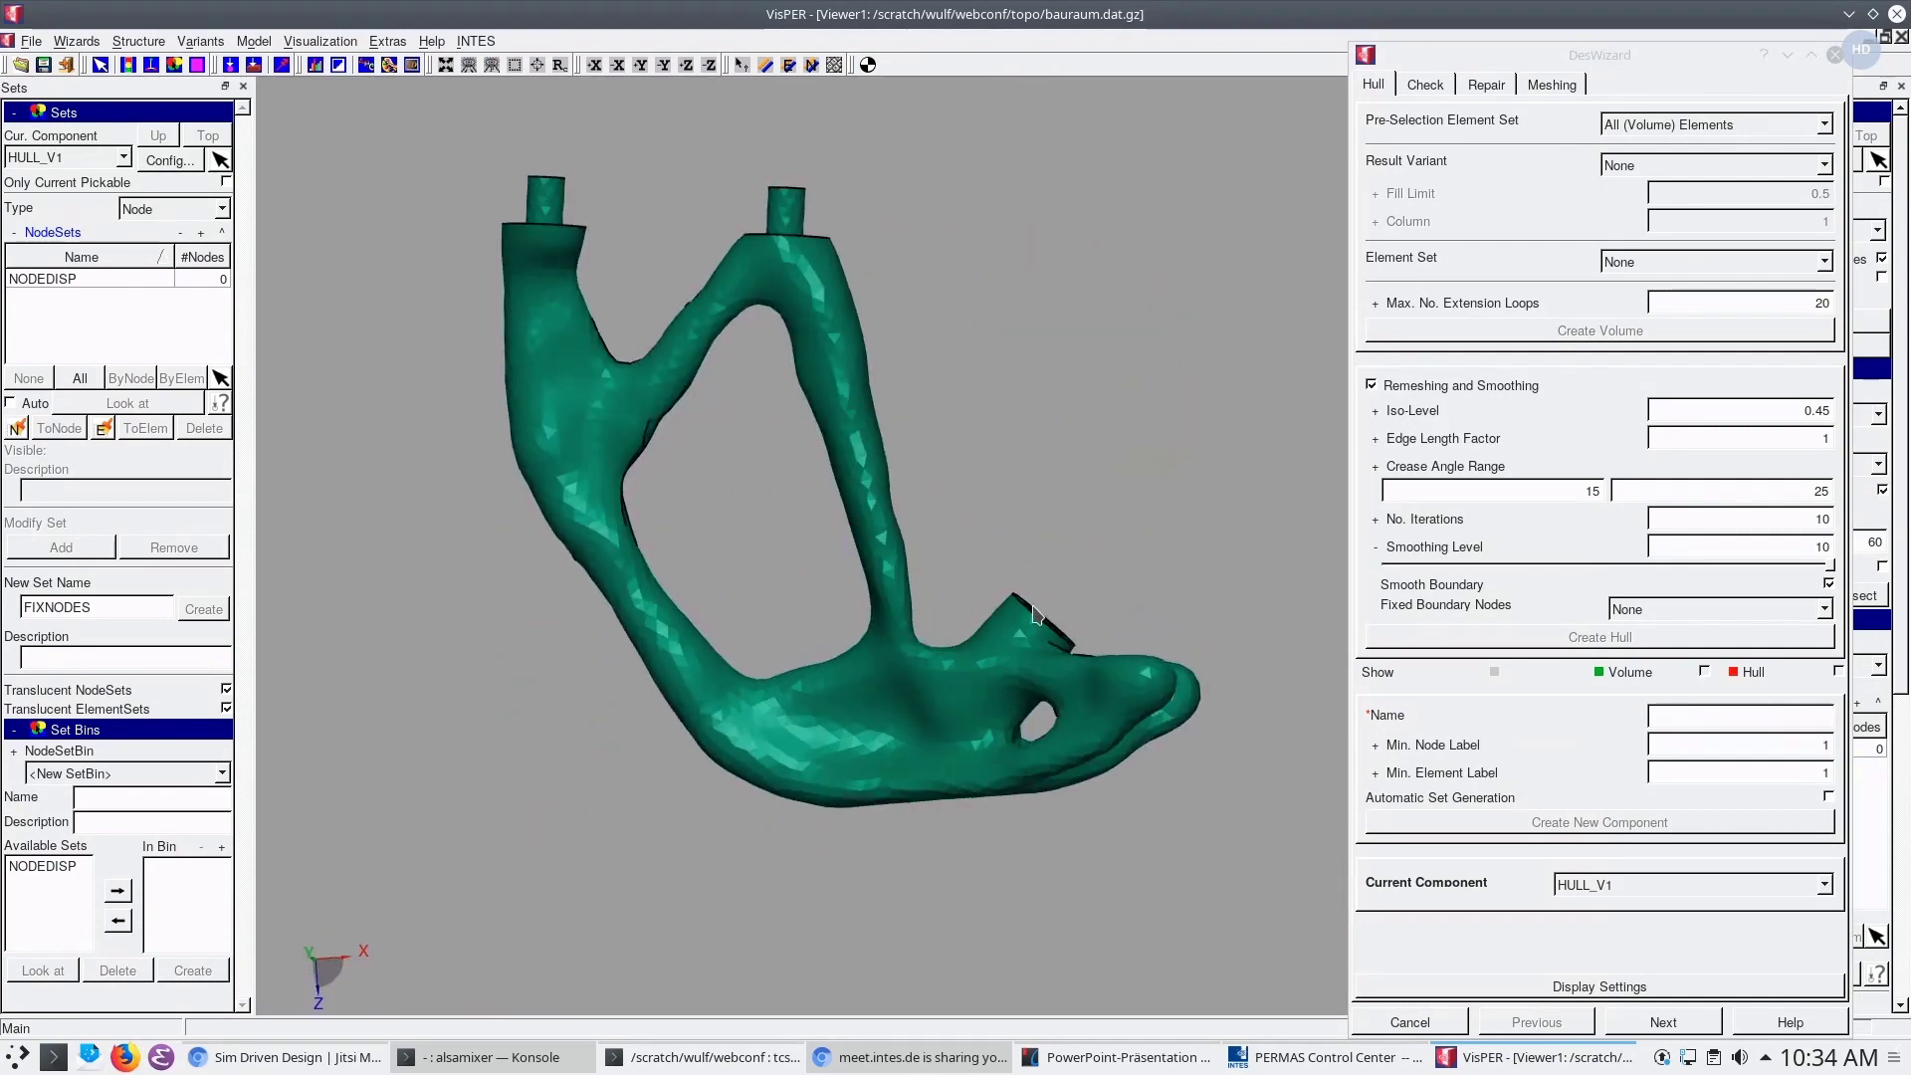
mouse_move(1150, 533)
left_mouse_down()
mouse_move(1141, 618)
mouse_move(1114, 609)
mouse_move(1174, 484)
mouse_move(1183, 504)
left_mouse_up()
left_click_drag(935, 439, 835, 547)
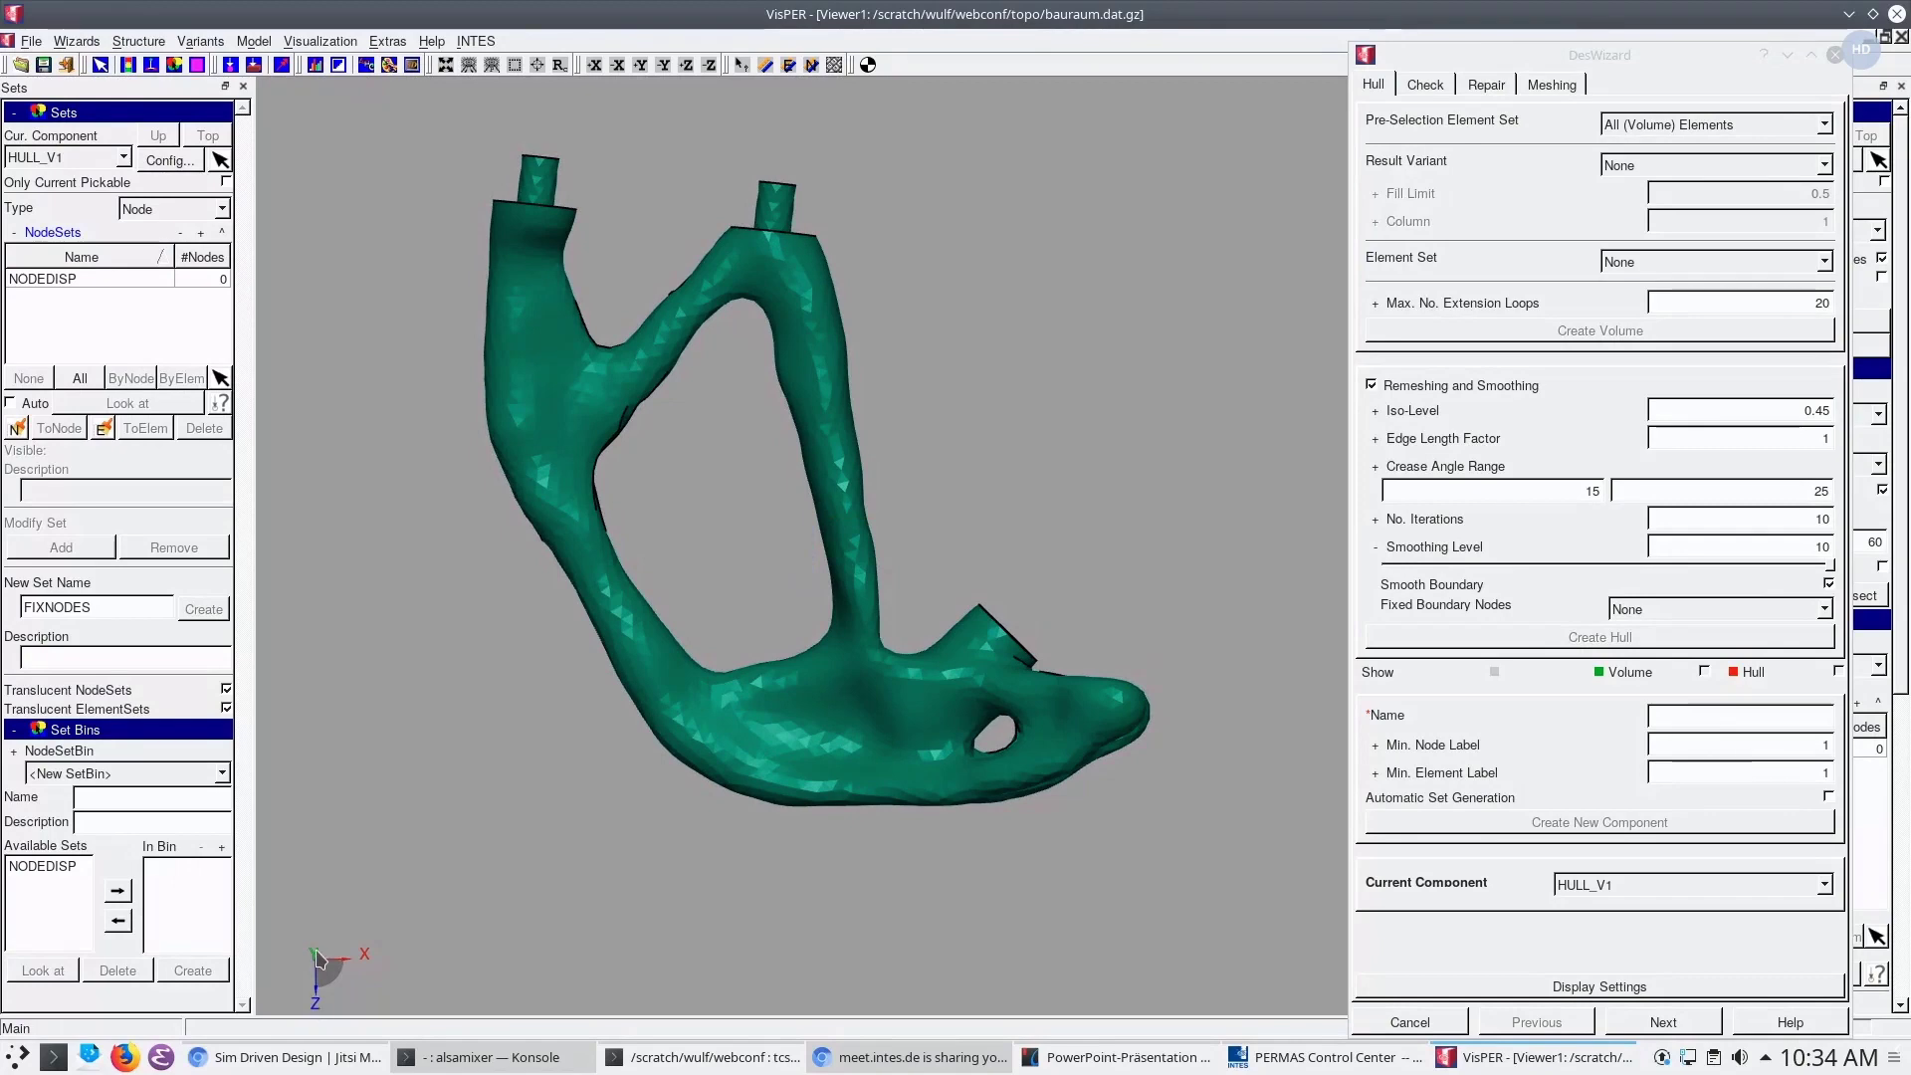
middle_click_drag(838, 677, 801, 698)
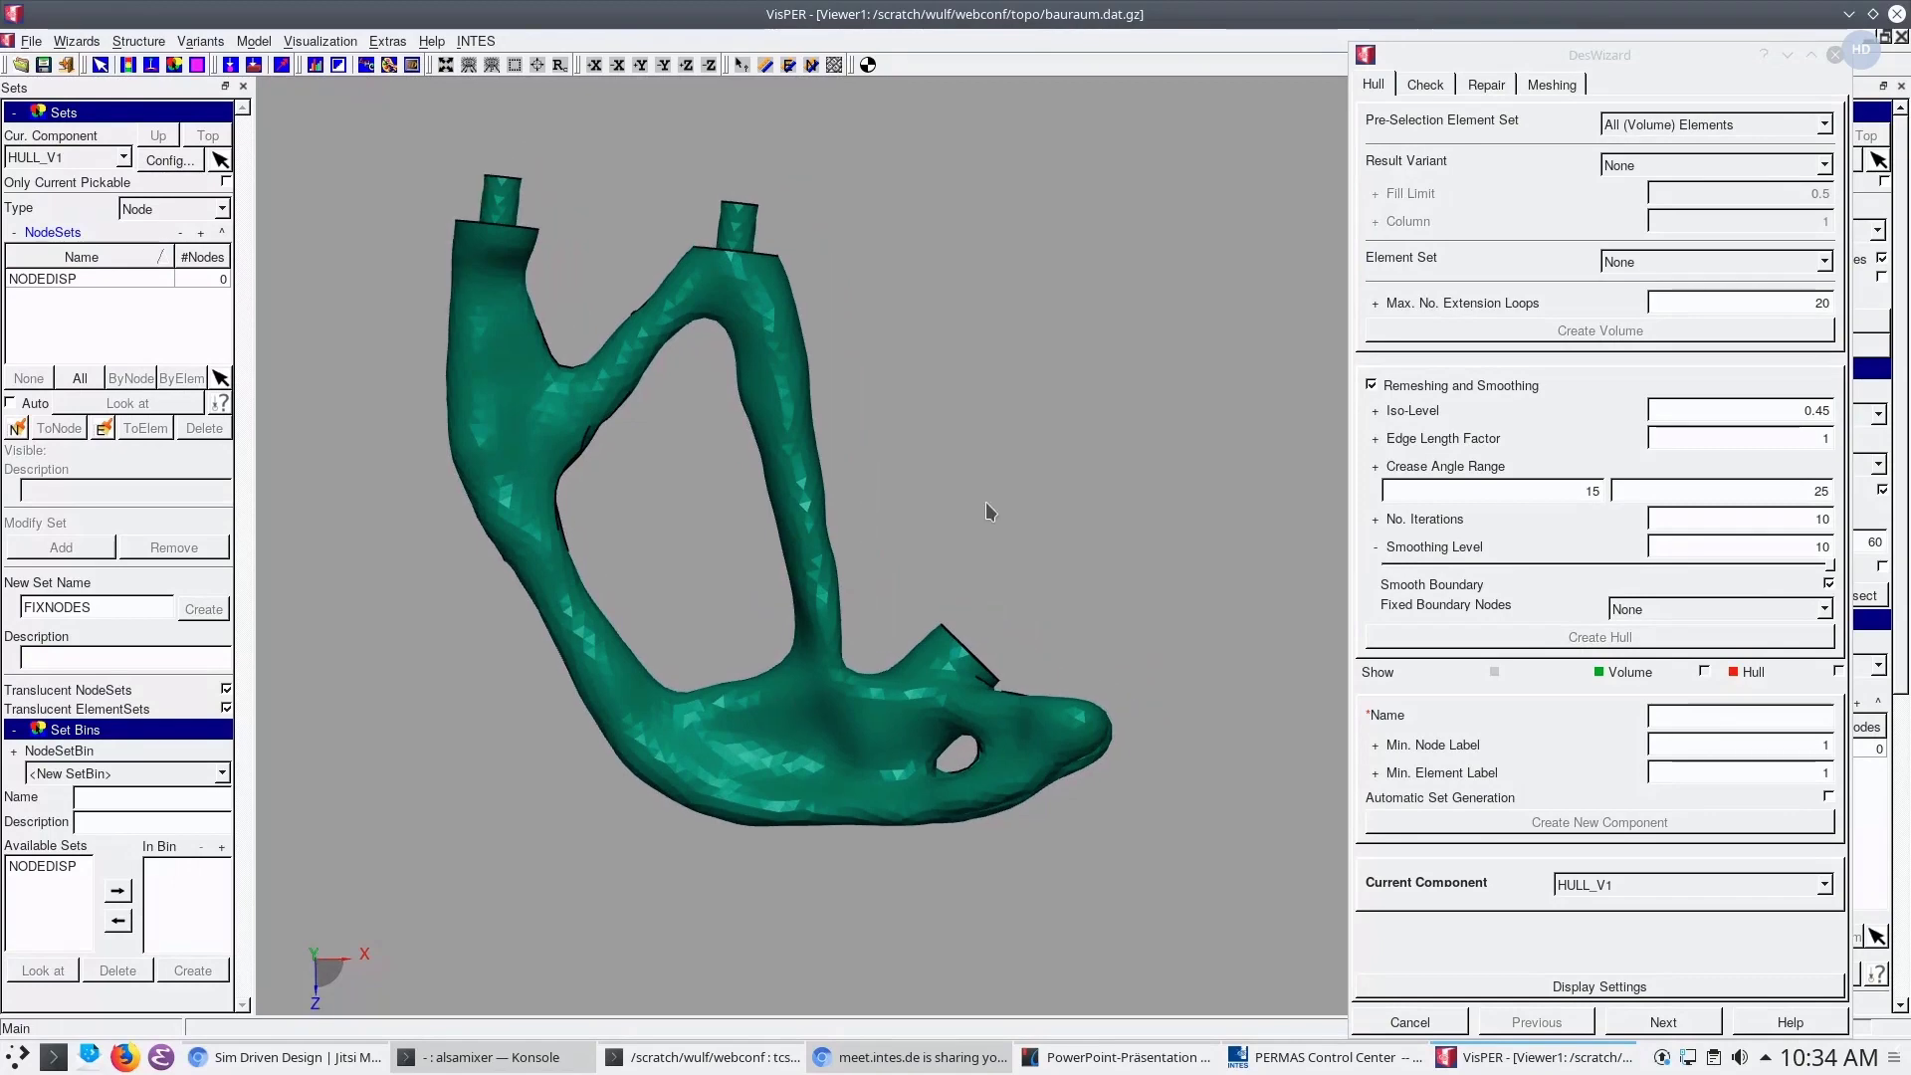
mouse_move(741, 486)
left_mouse_down()
mouse_move(732, 458)
mouse_move(669, 499)
left_mouse_up()
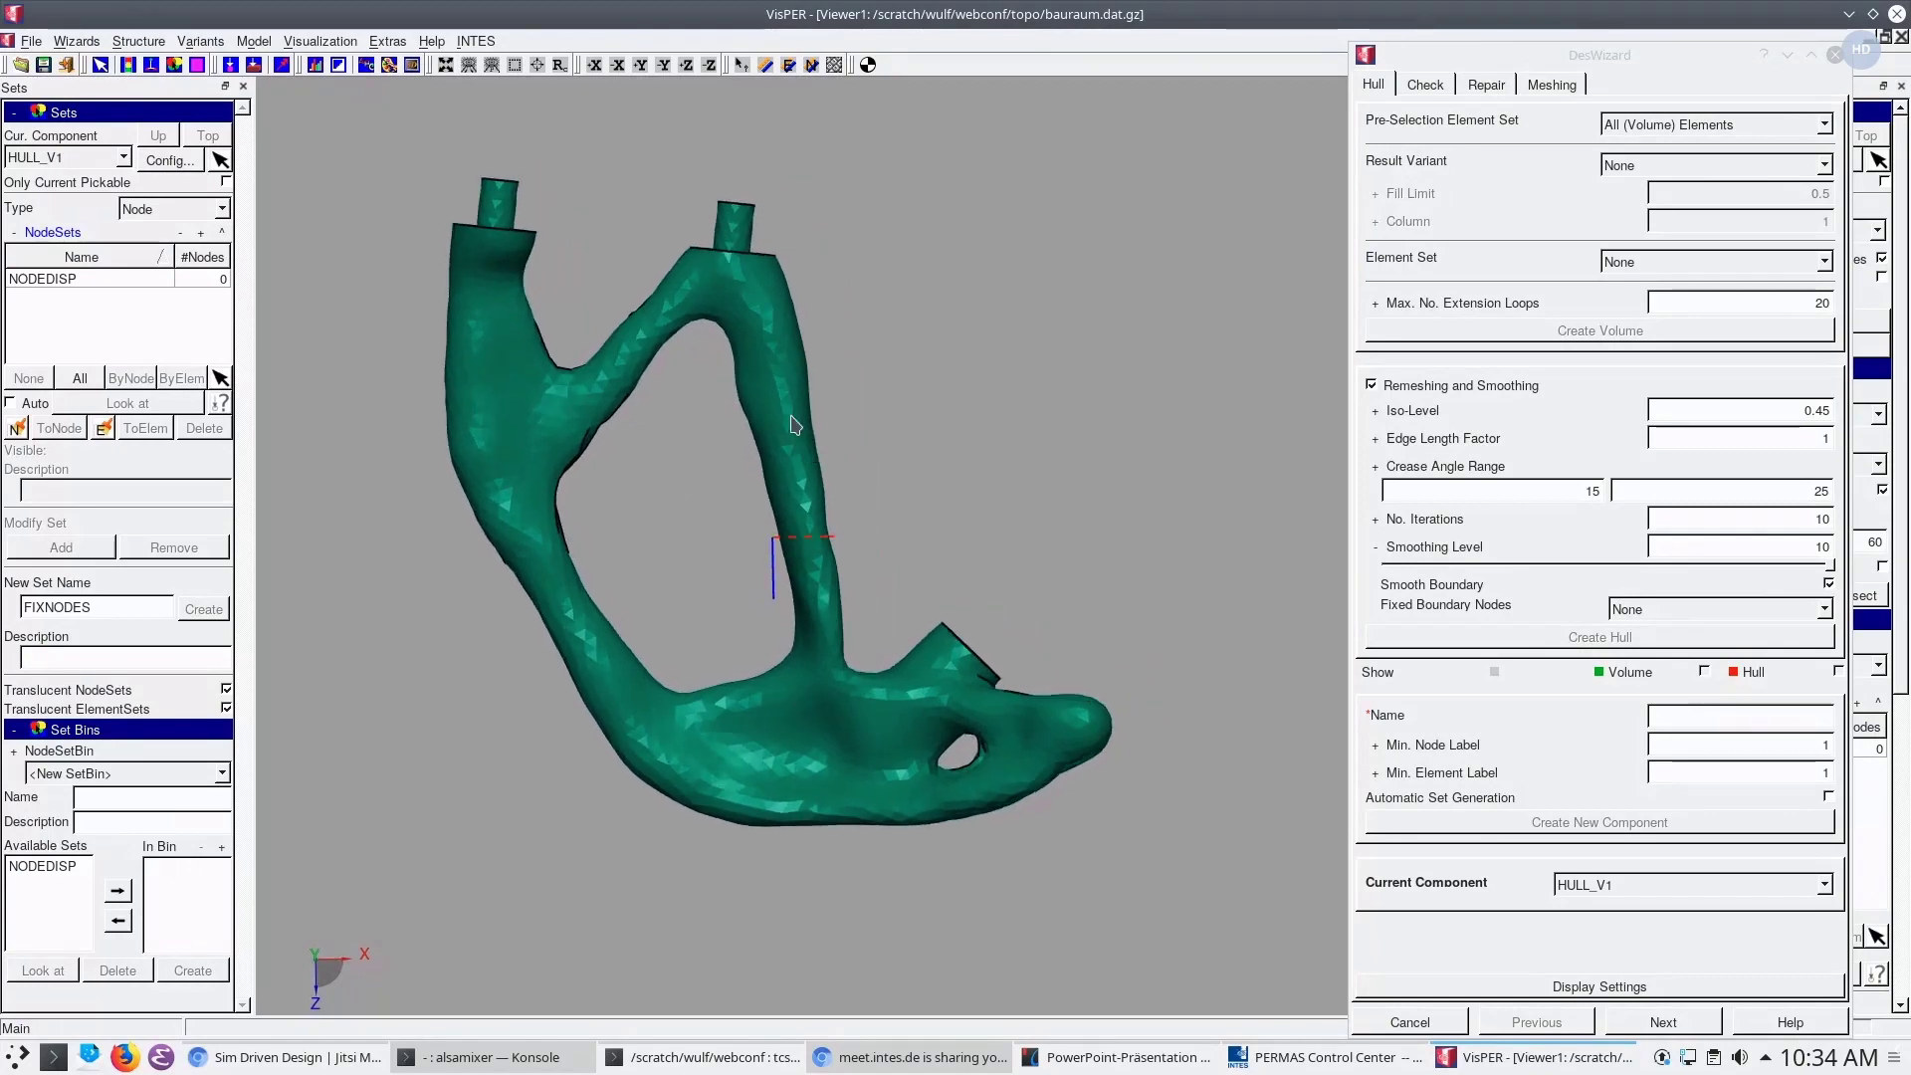
left_click_drag(794, 425, 725, 439)
left_click_drag(898, 531, 940, 567)
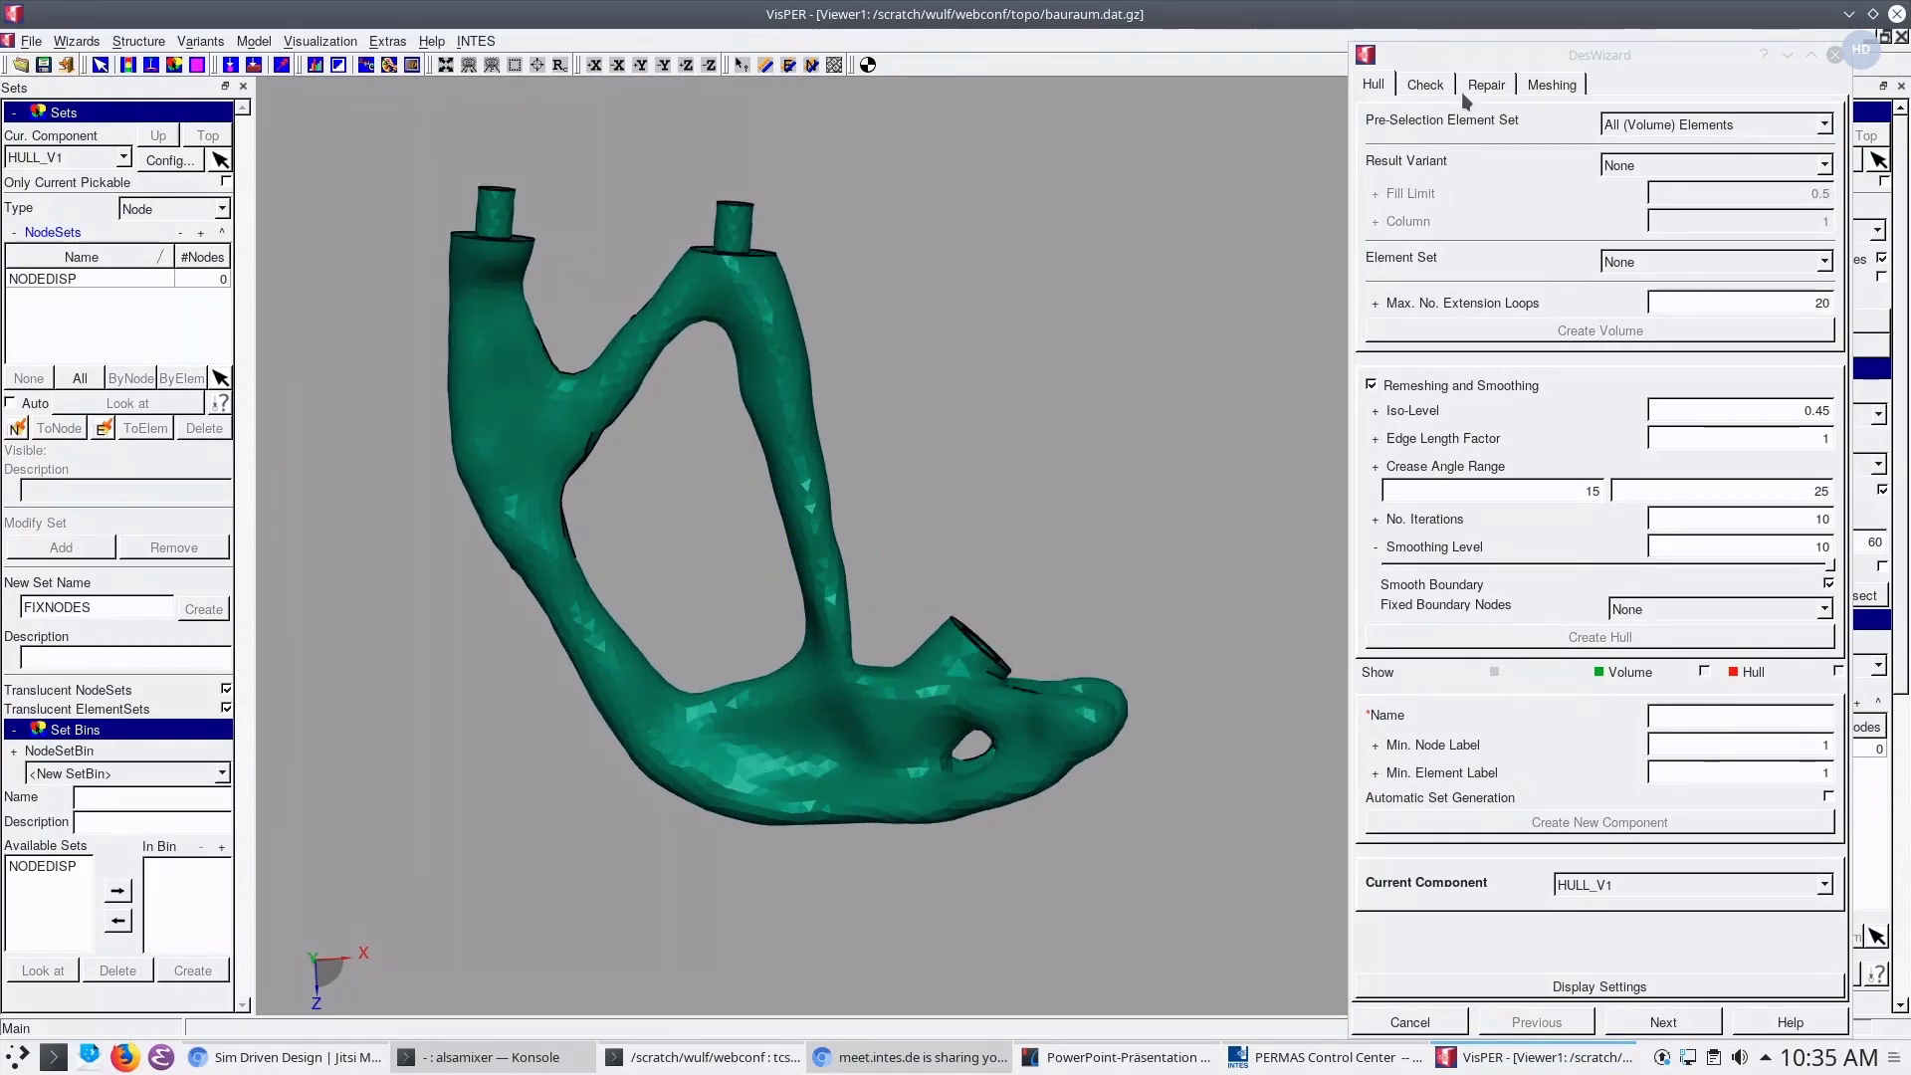
Set up an Overhang angle check for the hull with the direction vector 0, 0, -1
left_click(1427, 84)
left_click(1640, 134)
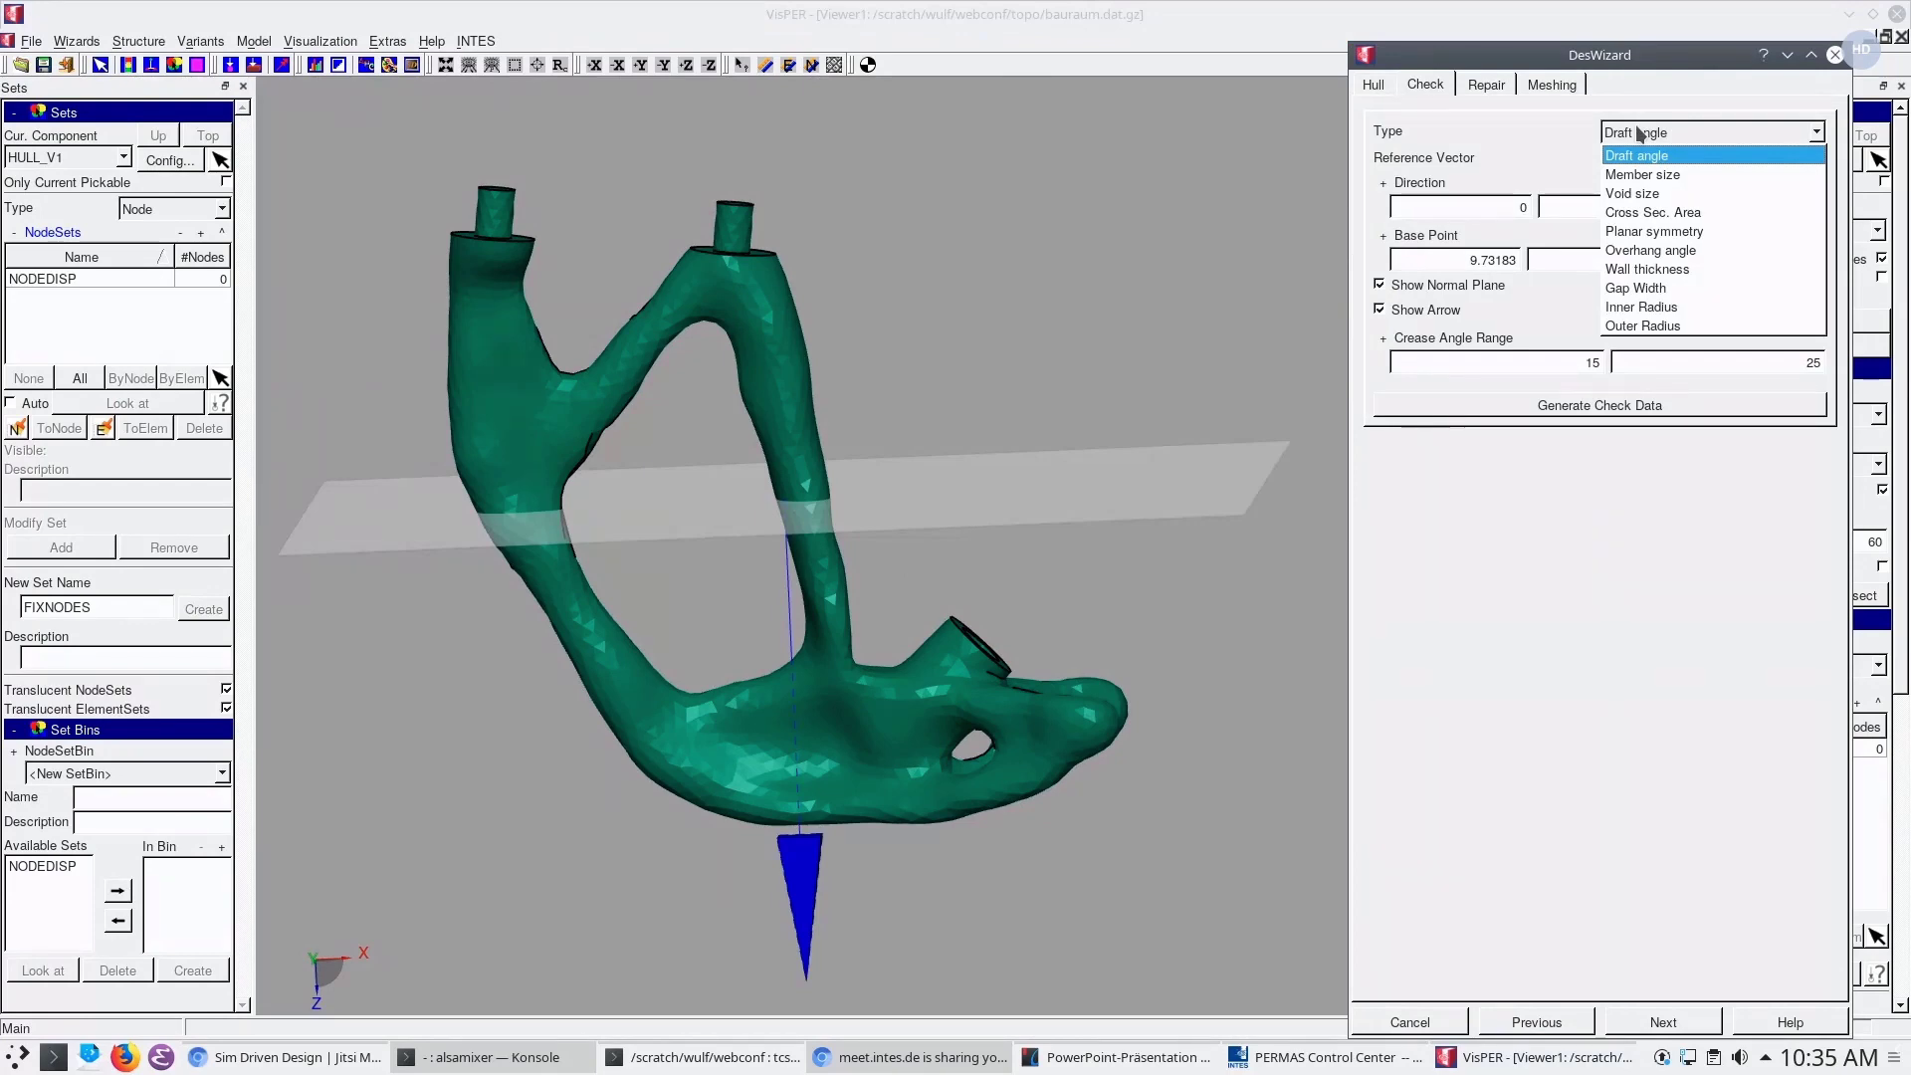
left_click(1664, 250)
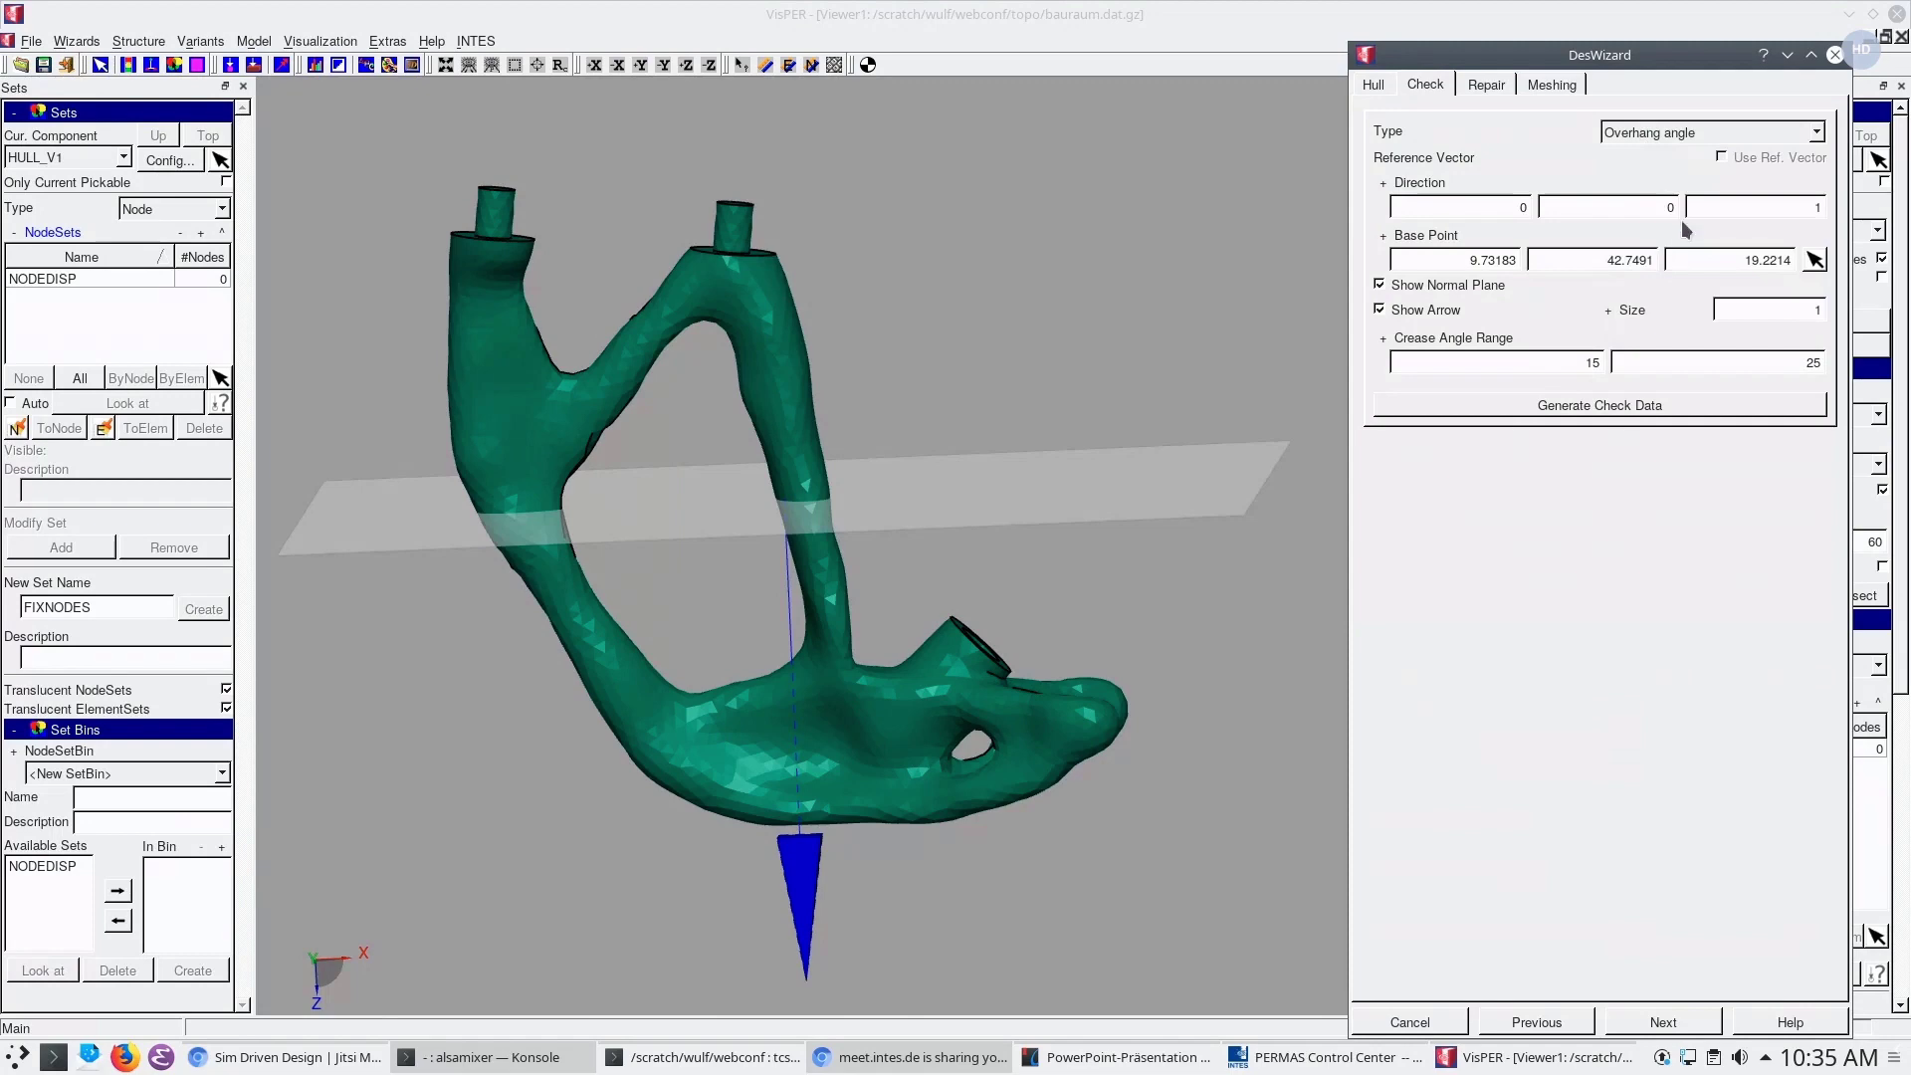
double_click(1793, 209)
type("-1")
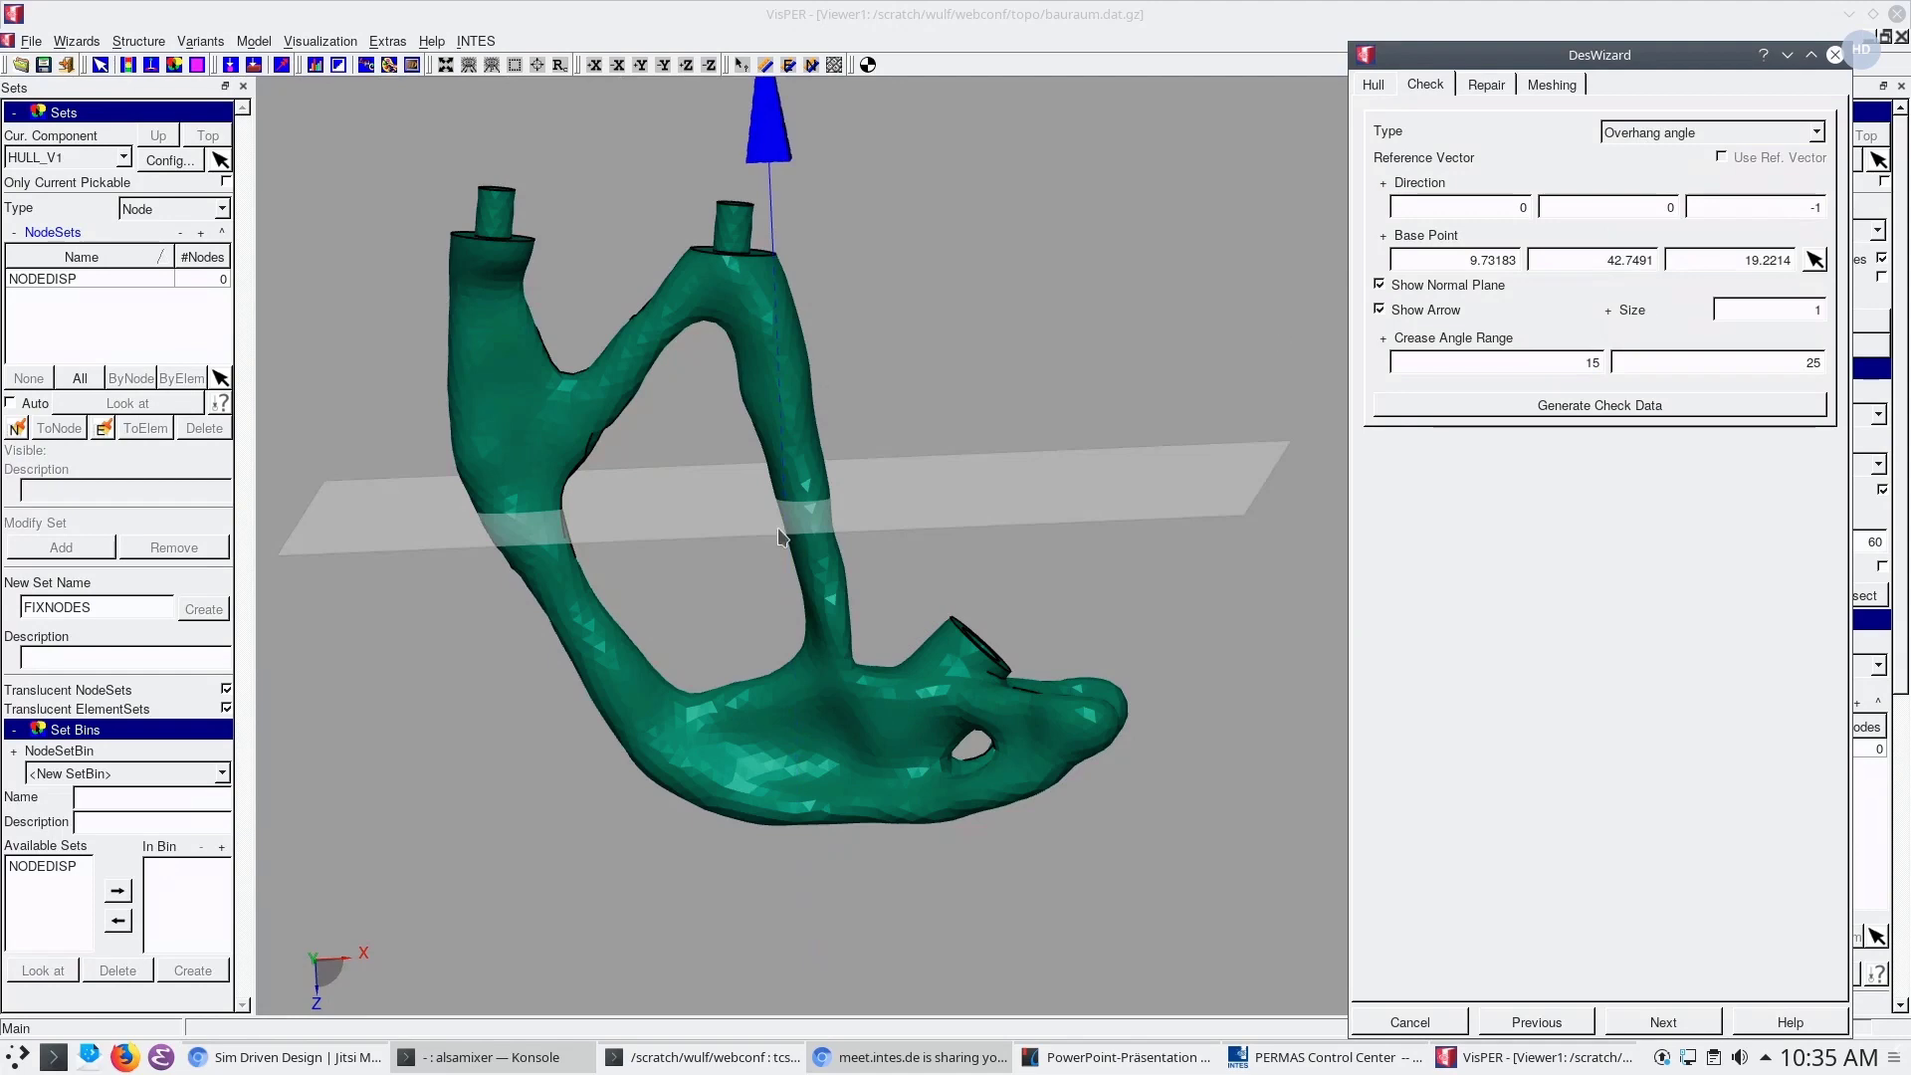
Move the overhang check's base point to a Z value of about 127.3, beneath the hull, and generate the check data
left_click(1383, 236)
left_click_drag(1599, 355, 1734, 359)
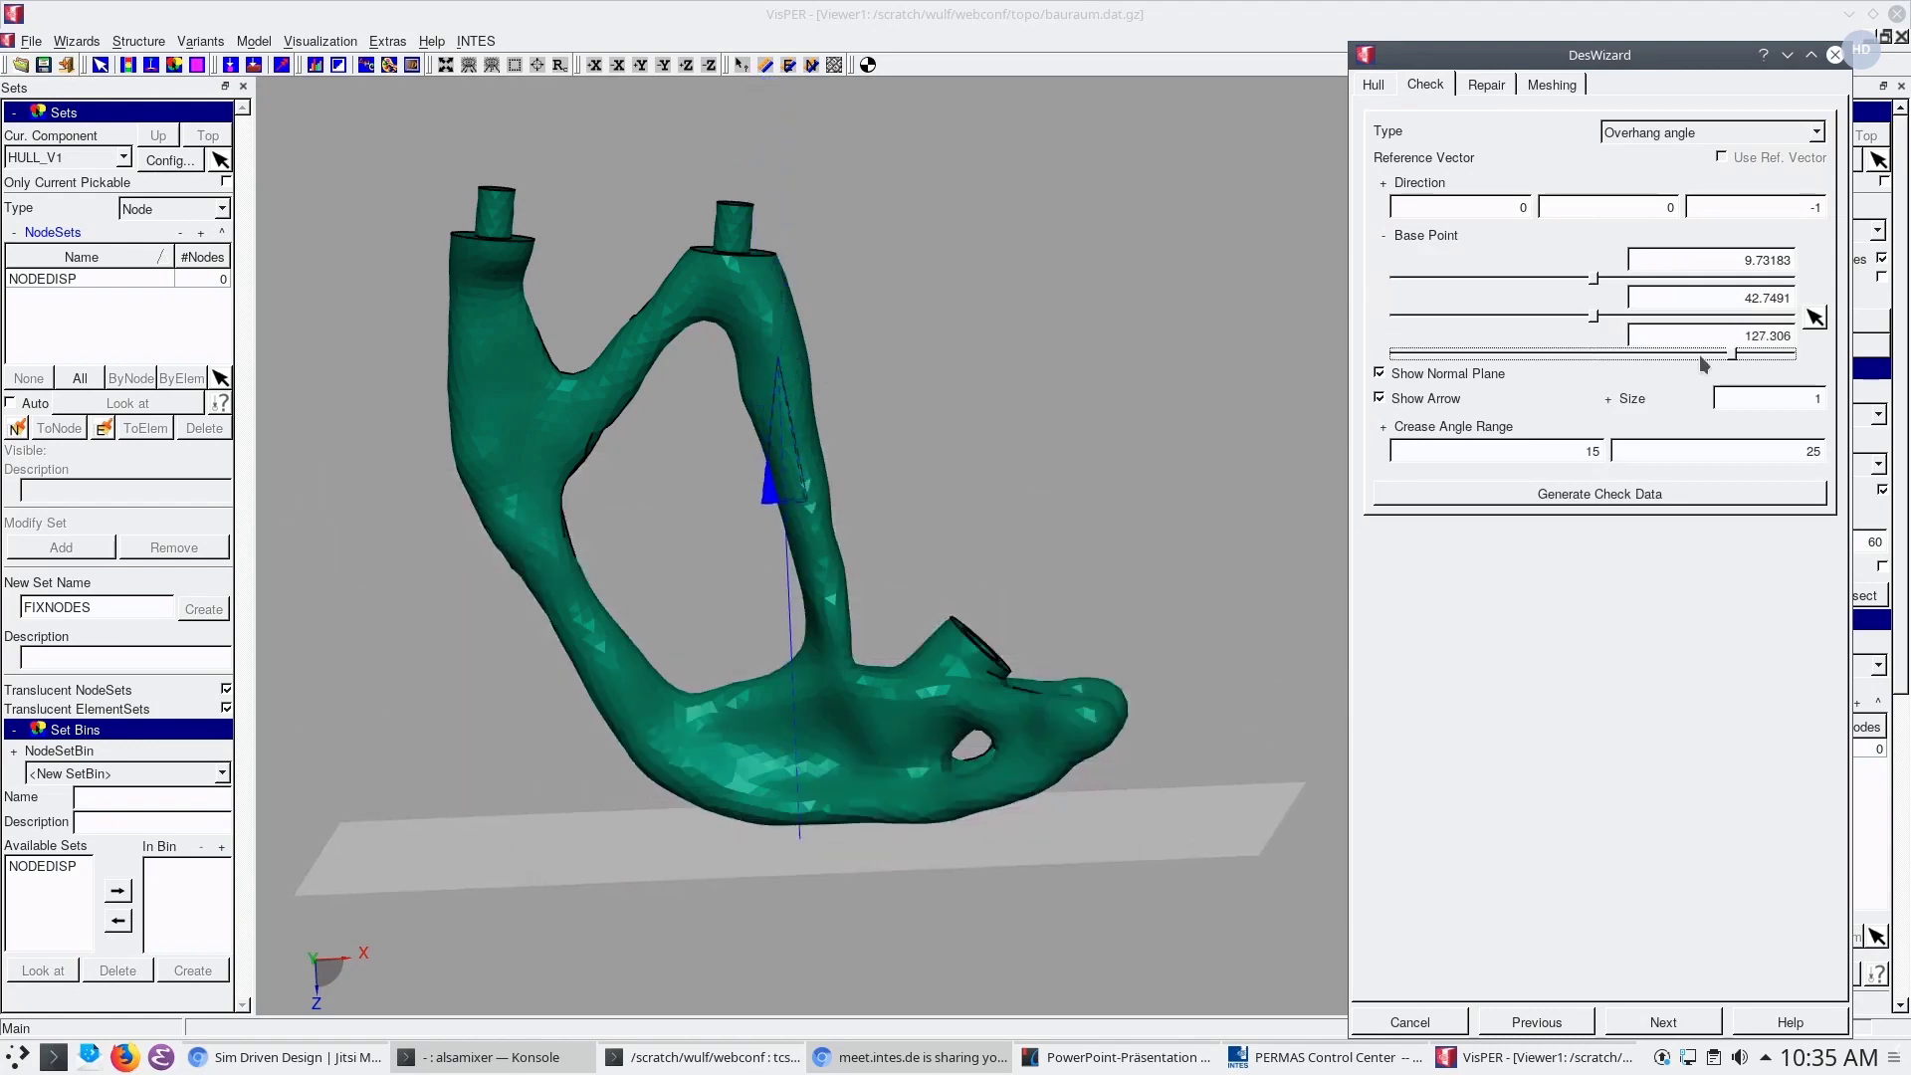
mouse_move(1073, 297)
left_mouse_down()
mouse_move(1128, 295)
mouse_move(1047, 304)
left_mouse_up()
left_click(1523, 493)
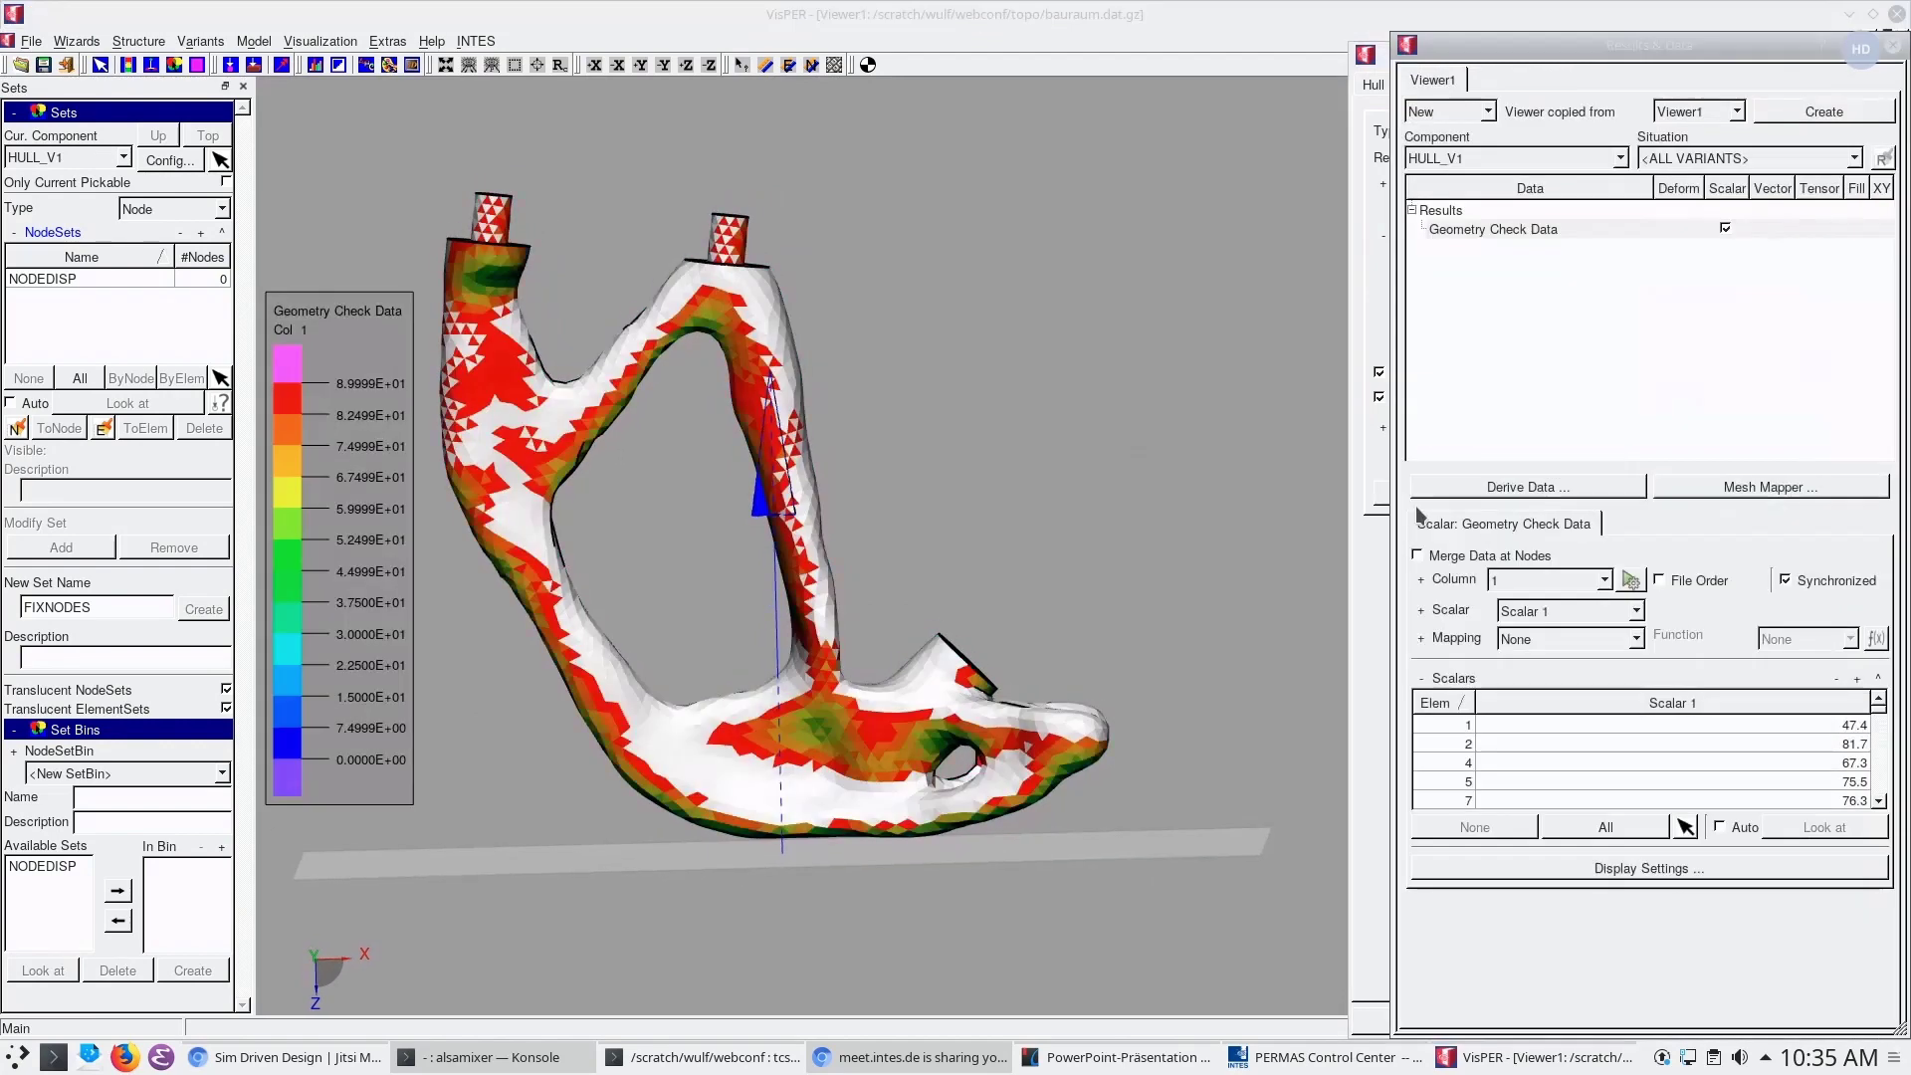
Load the color table from overhang.pm for the Geometry Check Data on the hull
left_click_drag(1065, 556, 1083, 410)
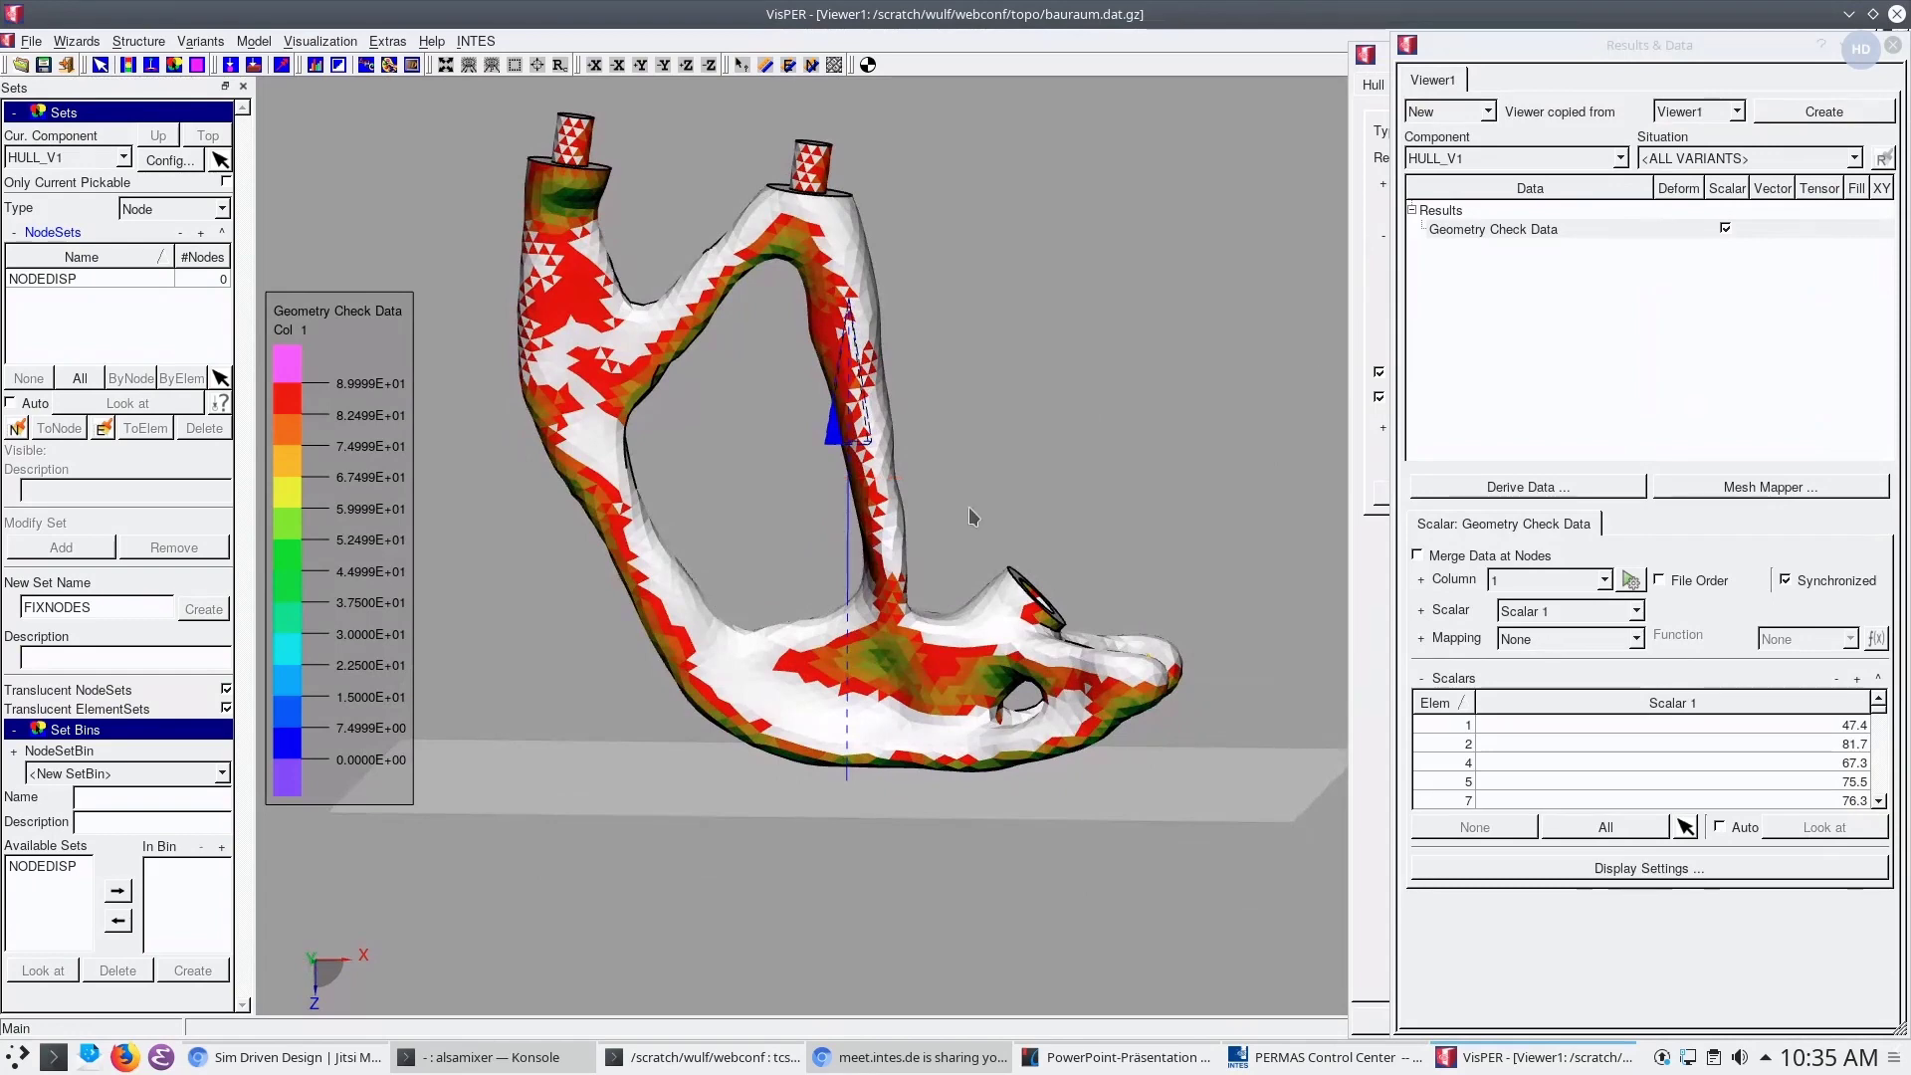
scroll(971, 511, "up", 2)
left_click_drag(969, 506, 836, 468)
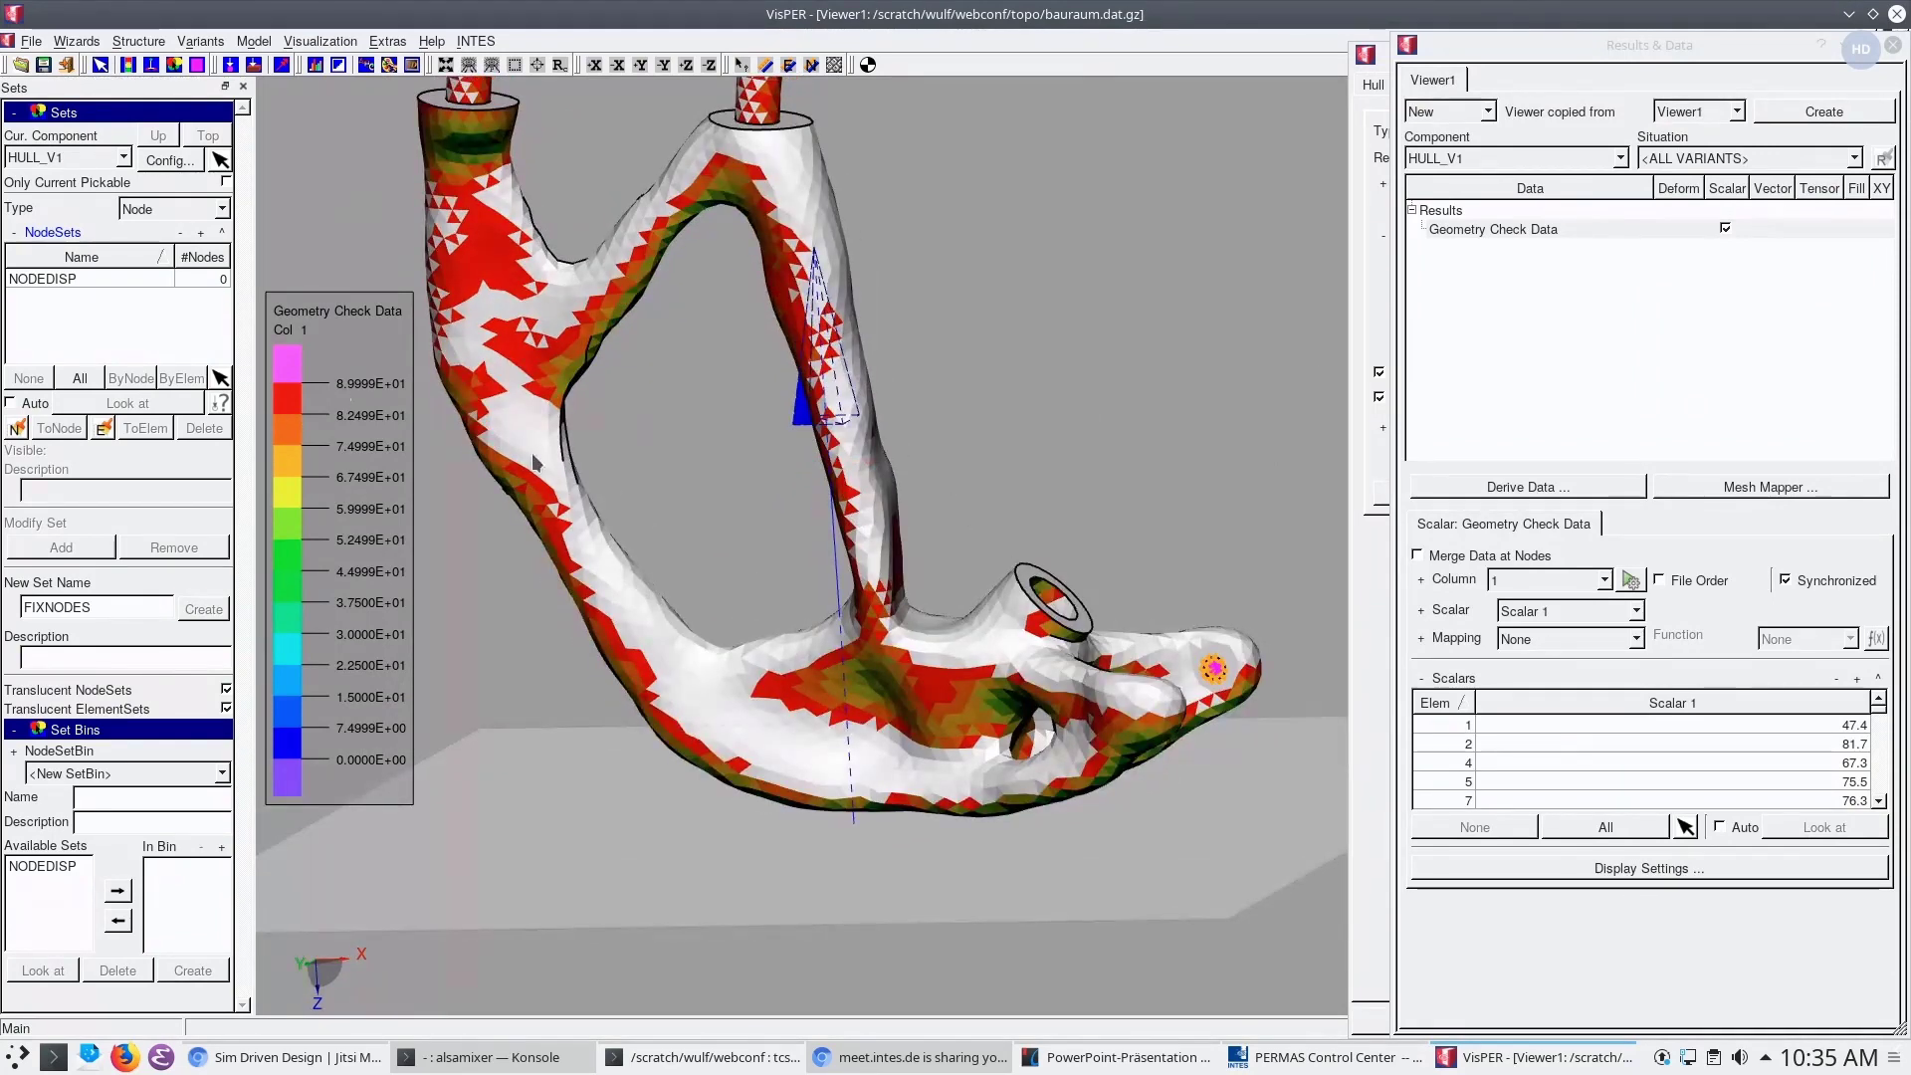
left_click(1562, 871)
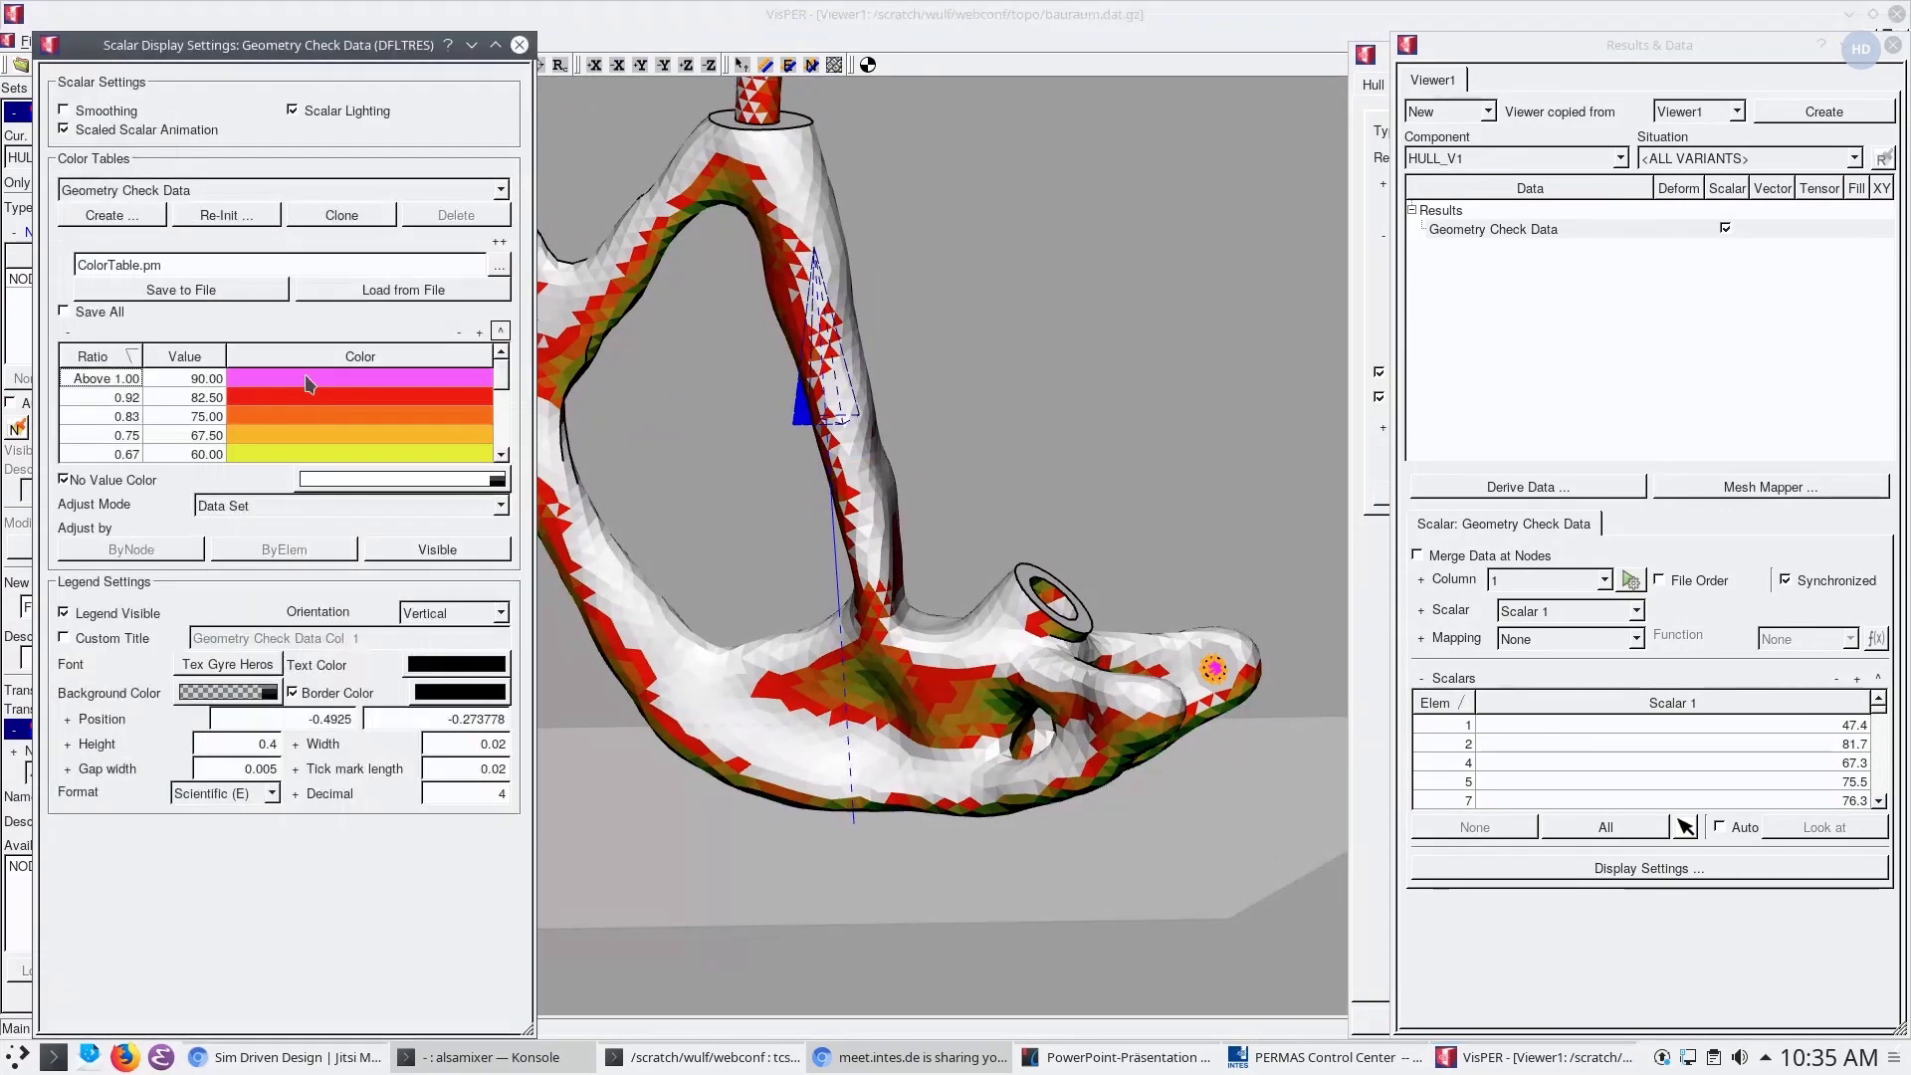
left_click(500, 271)
double_click(840, 358)
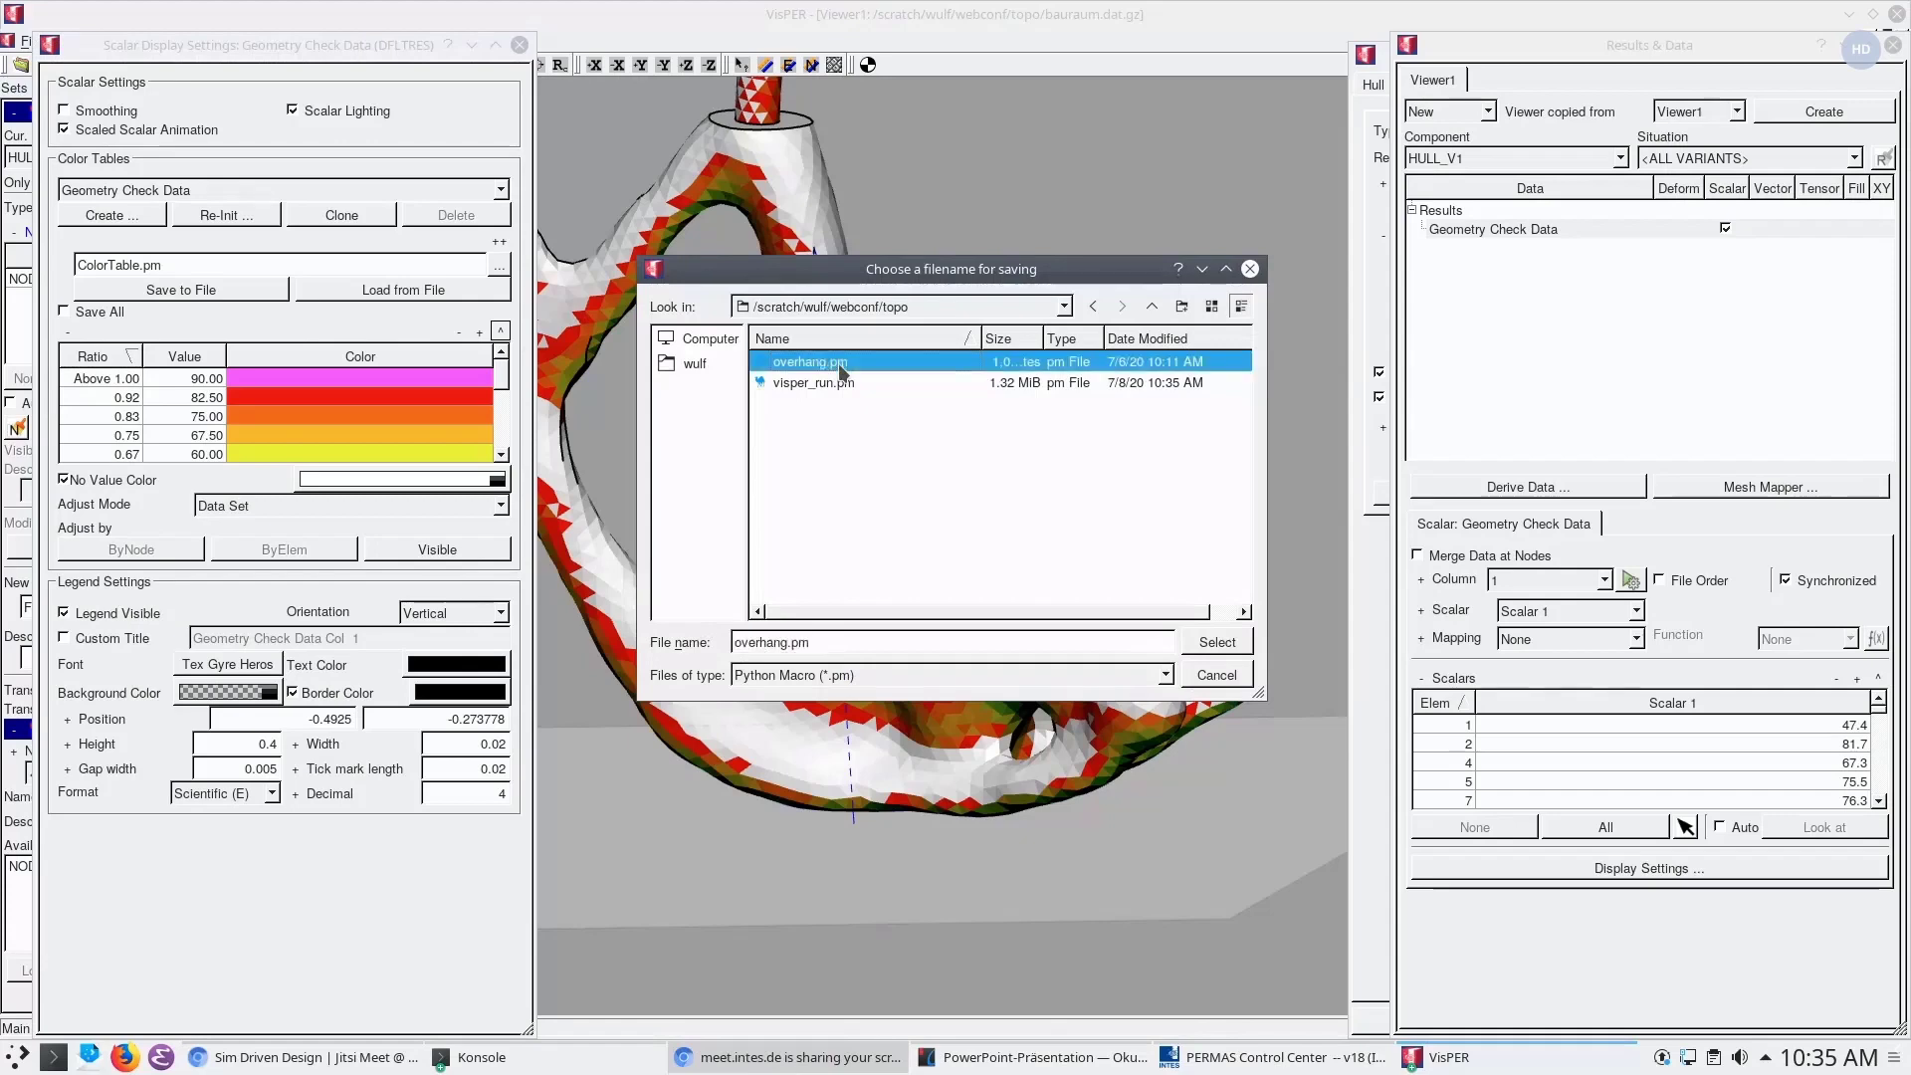
left_click(413, 294)
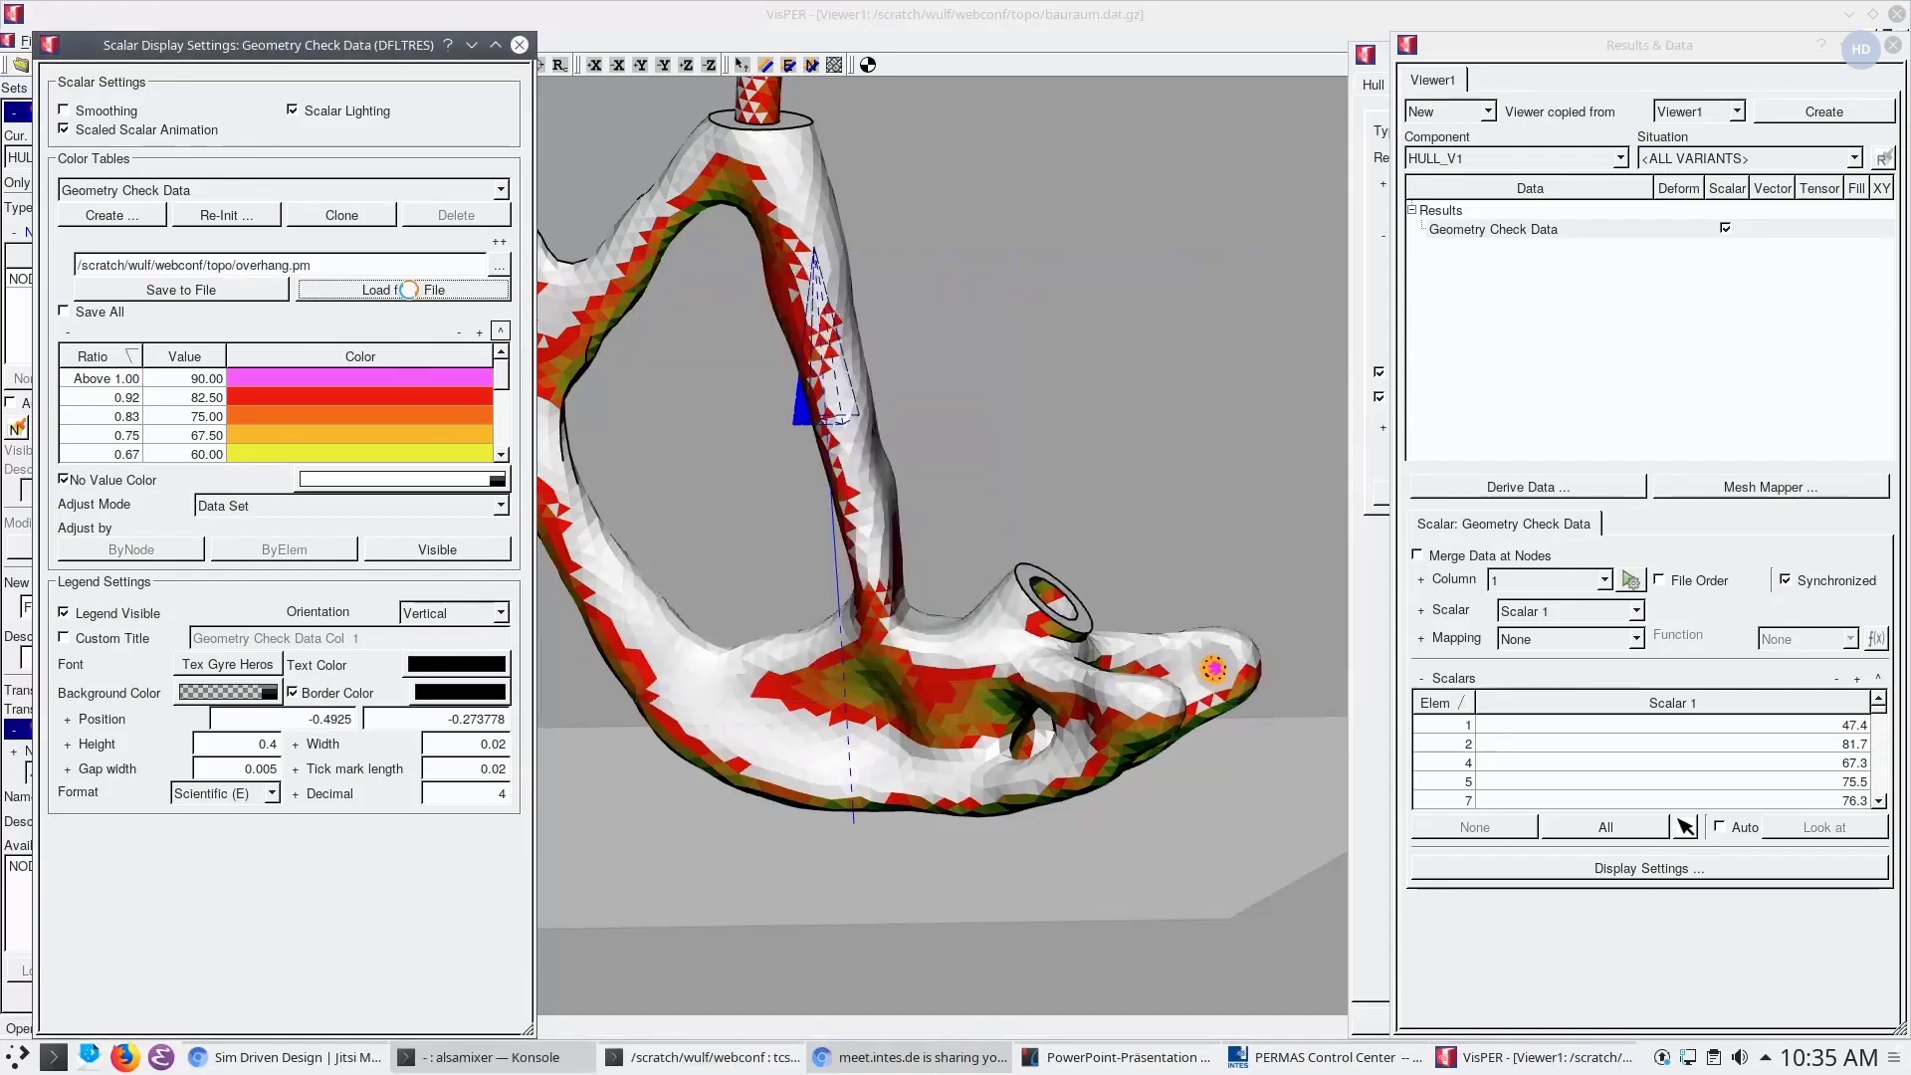
Close the scalar display settings and examine the hull from several sides for surfaces with critical overhang angles
left_click_drag(824, 540, 839, 432)
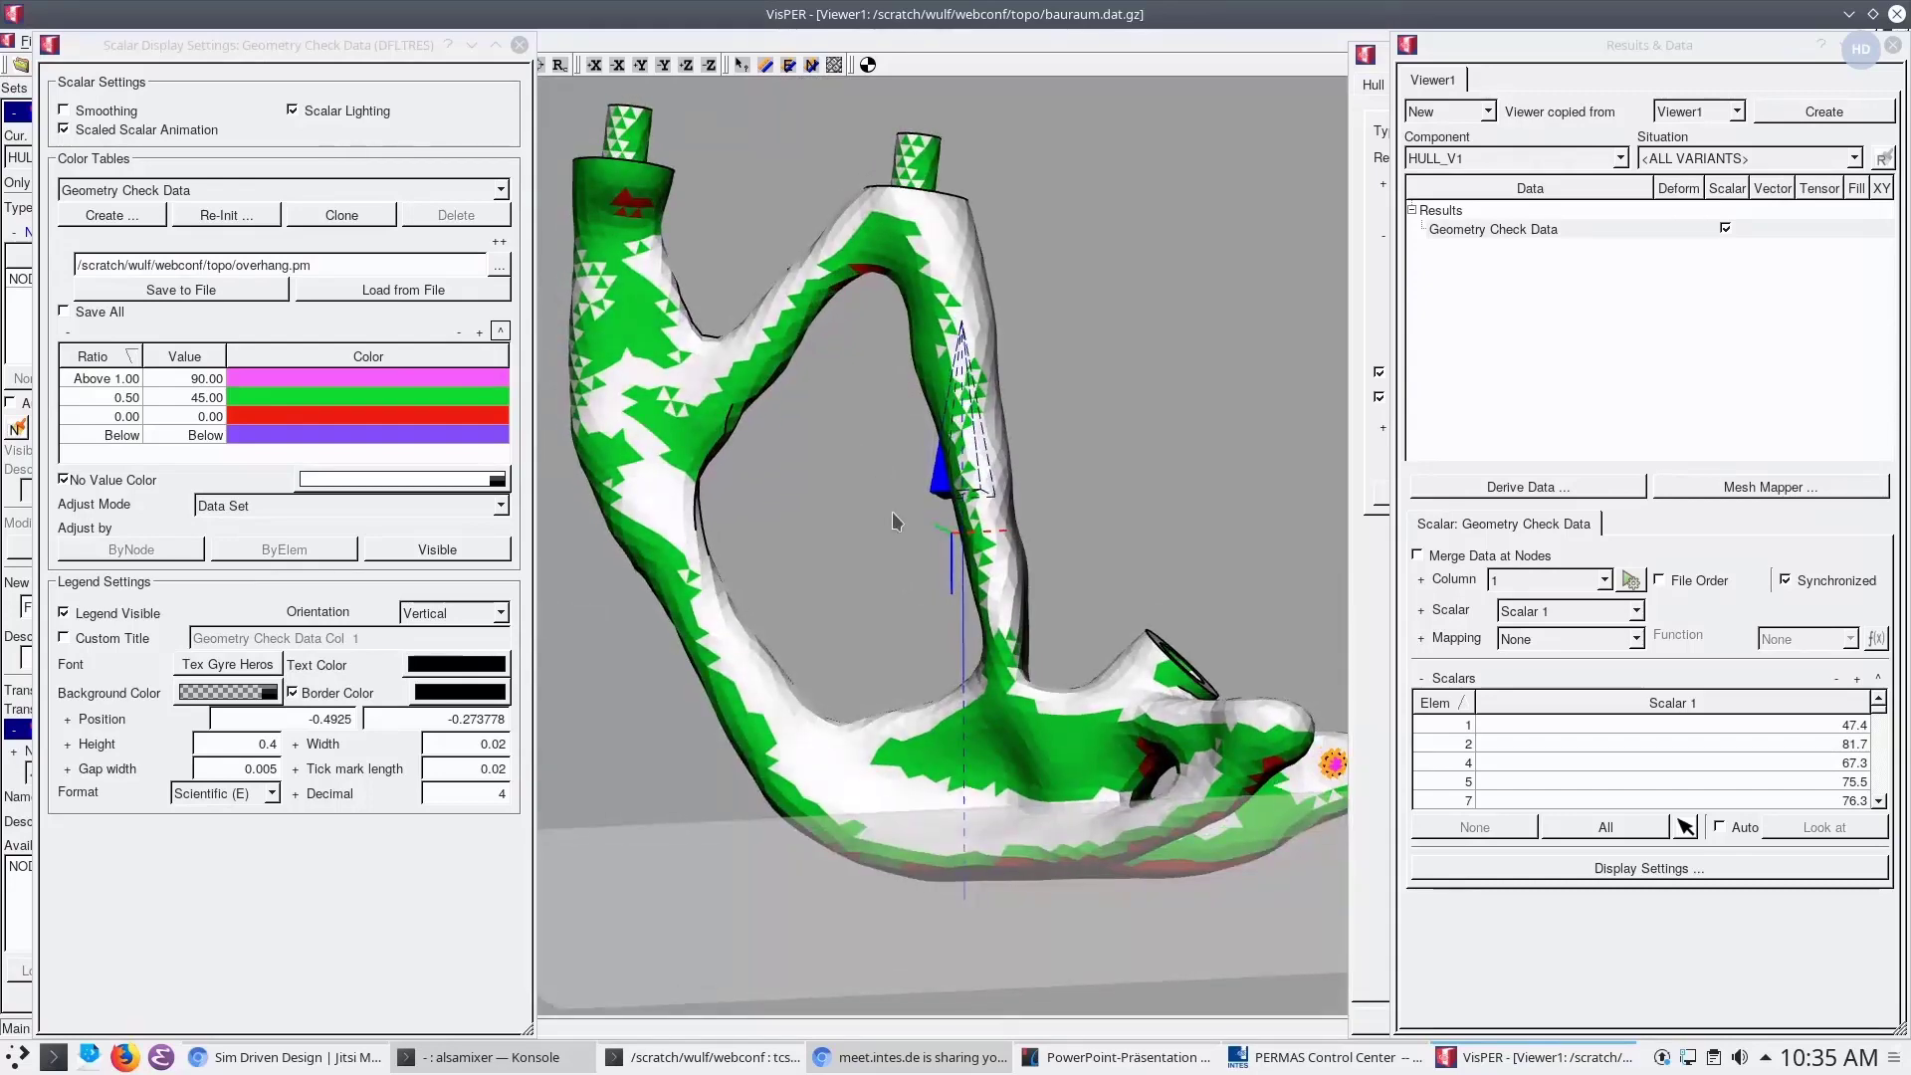
left_click_drag(892, 512, 856, 534)
left_click_drag(995, 592, 854, 371)
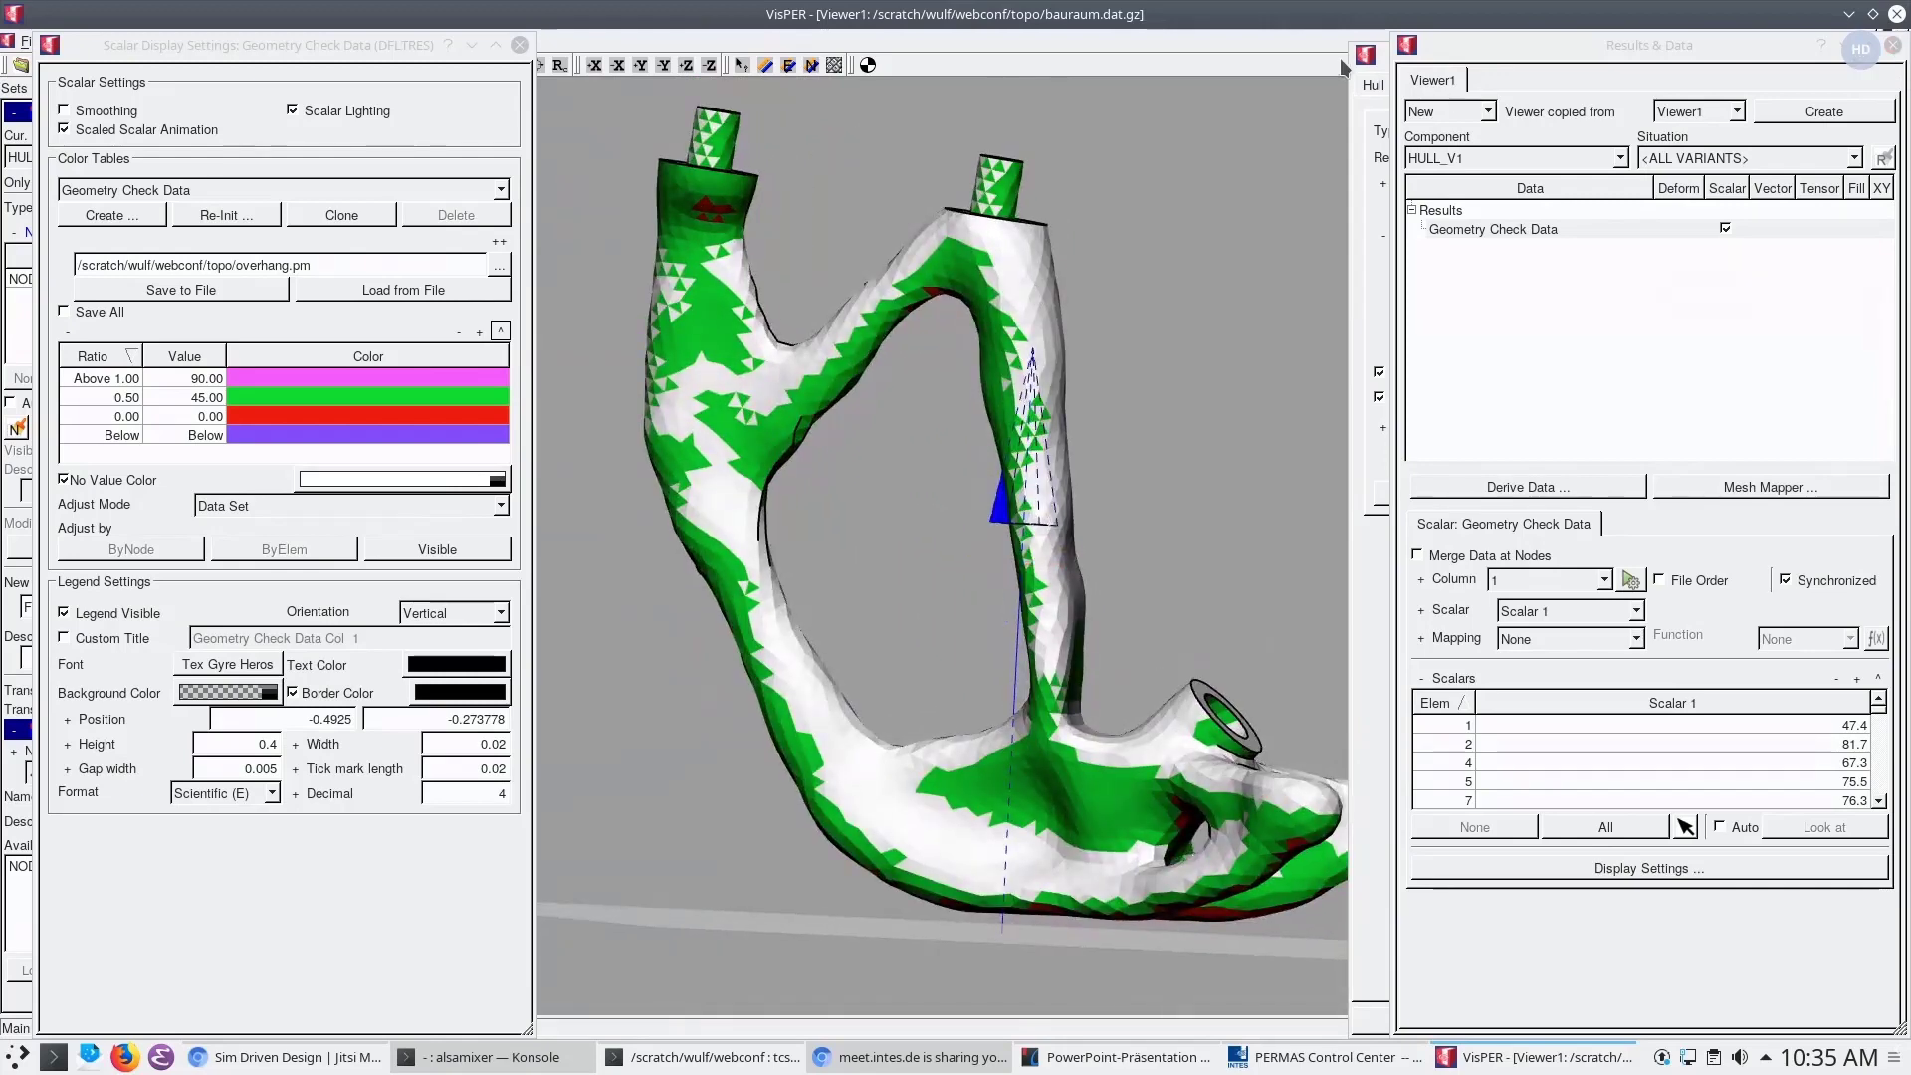
left_click(520, 45)
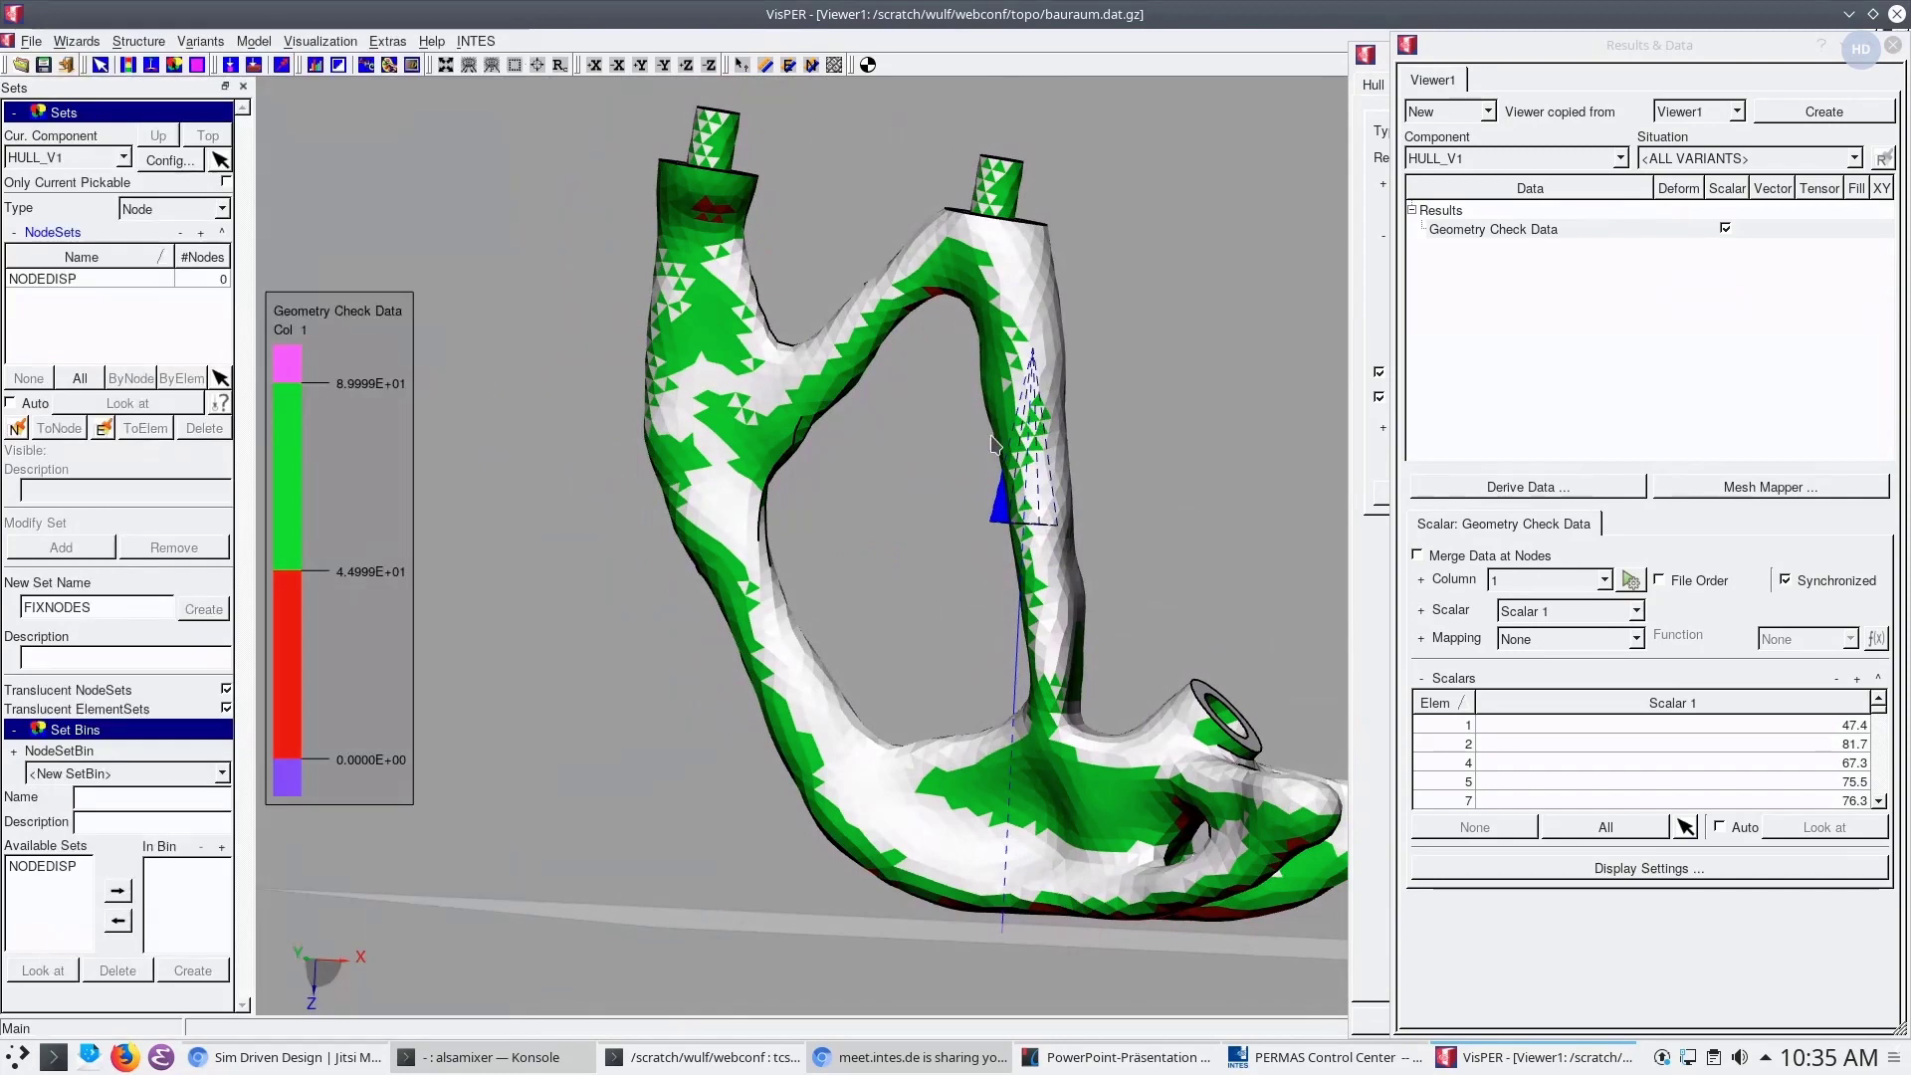
middle_click_drag(846, 369, 692, 304)
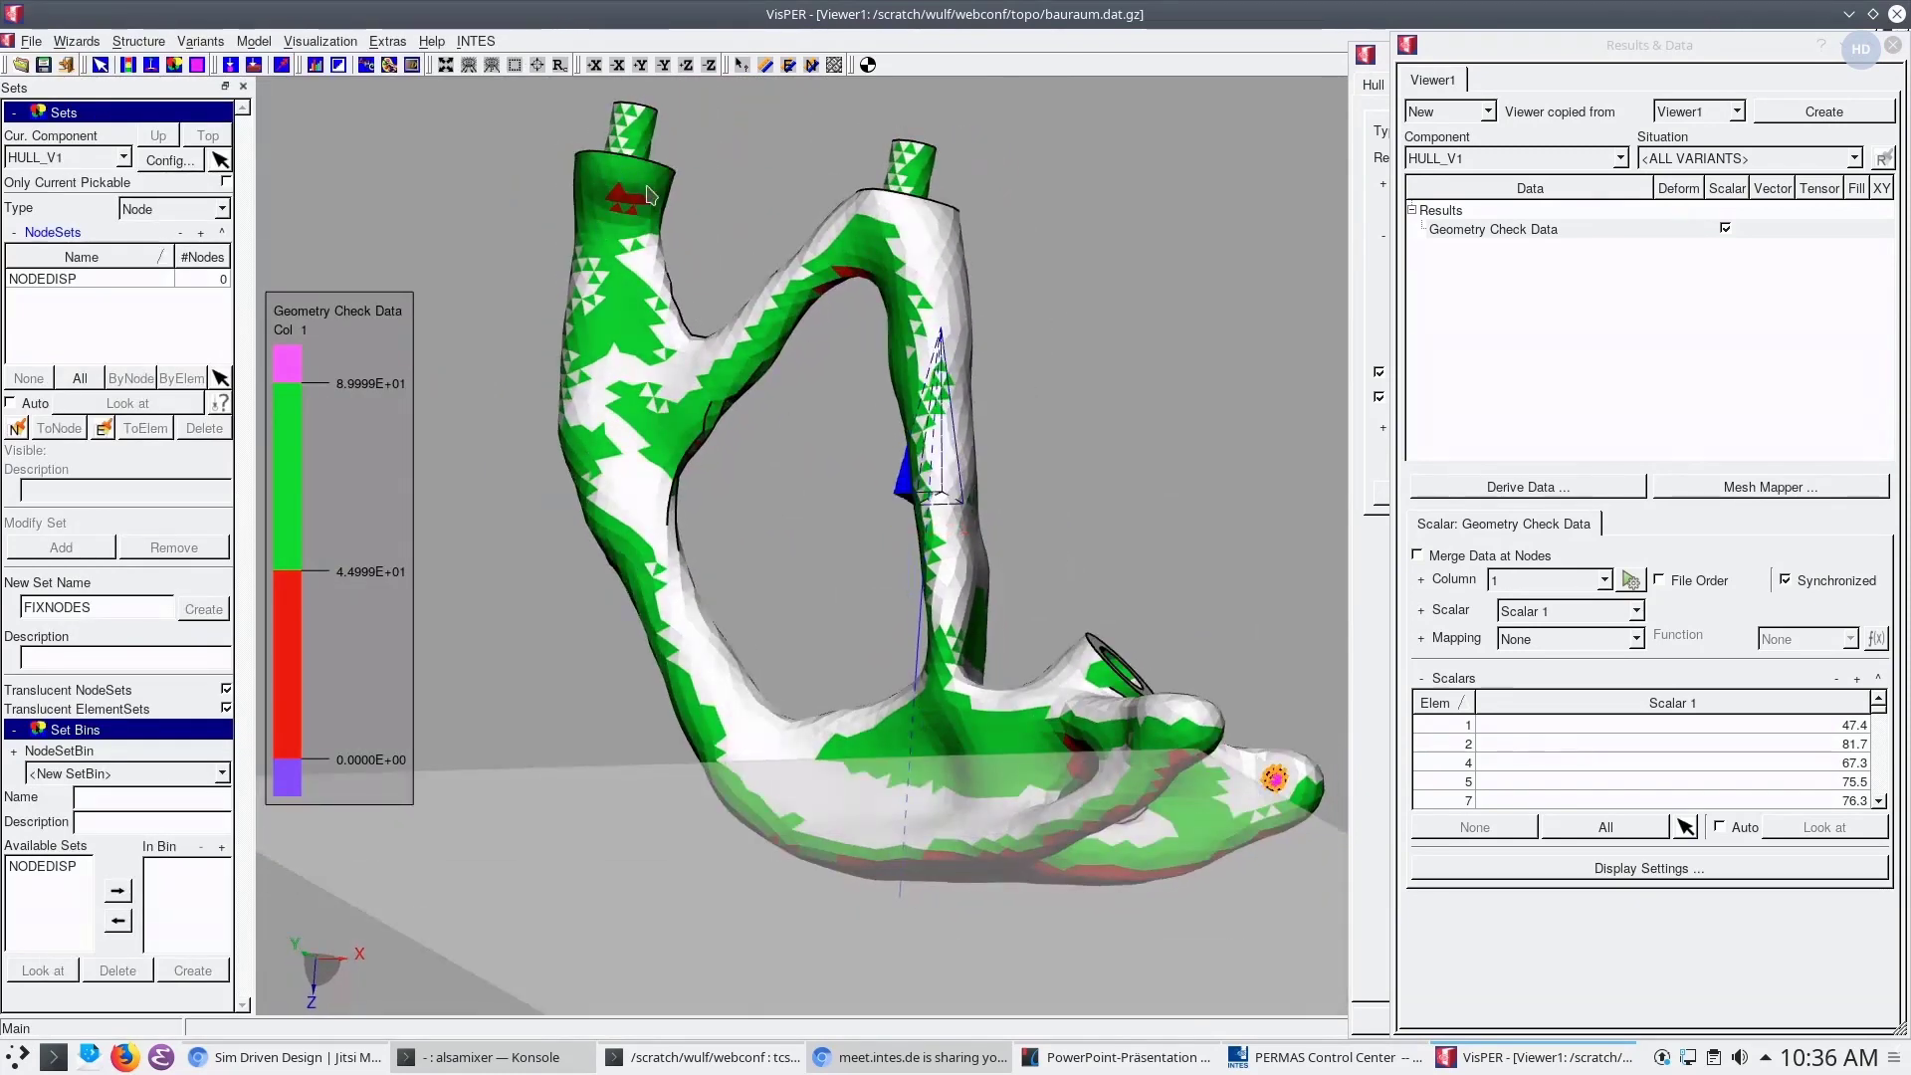
middle_click_drag(862, 416, 811, 518)
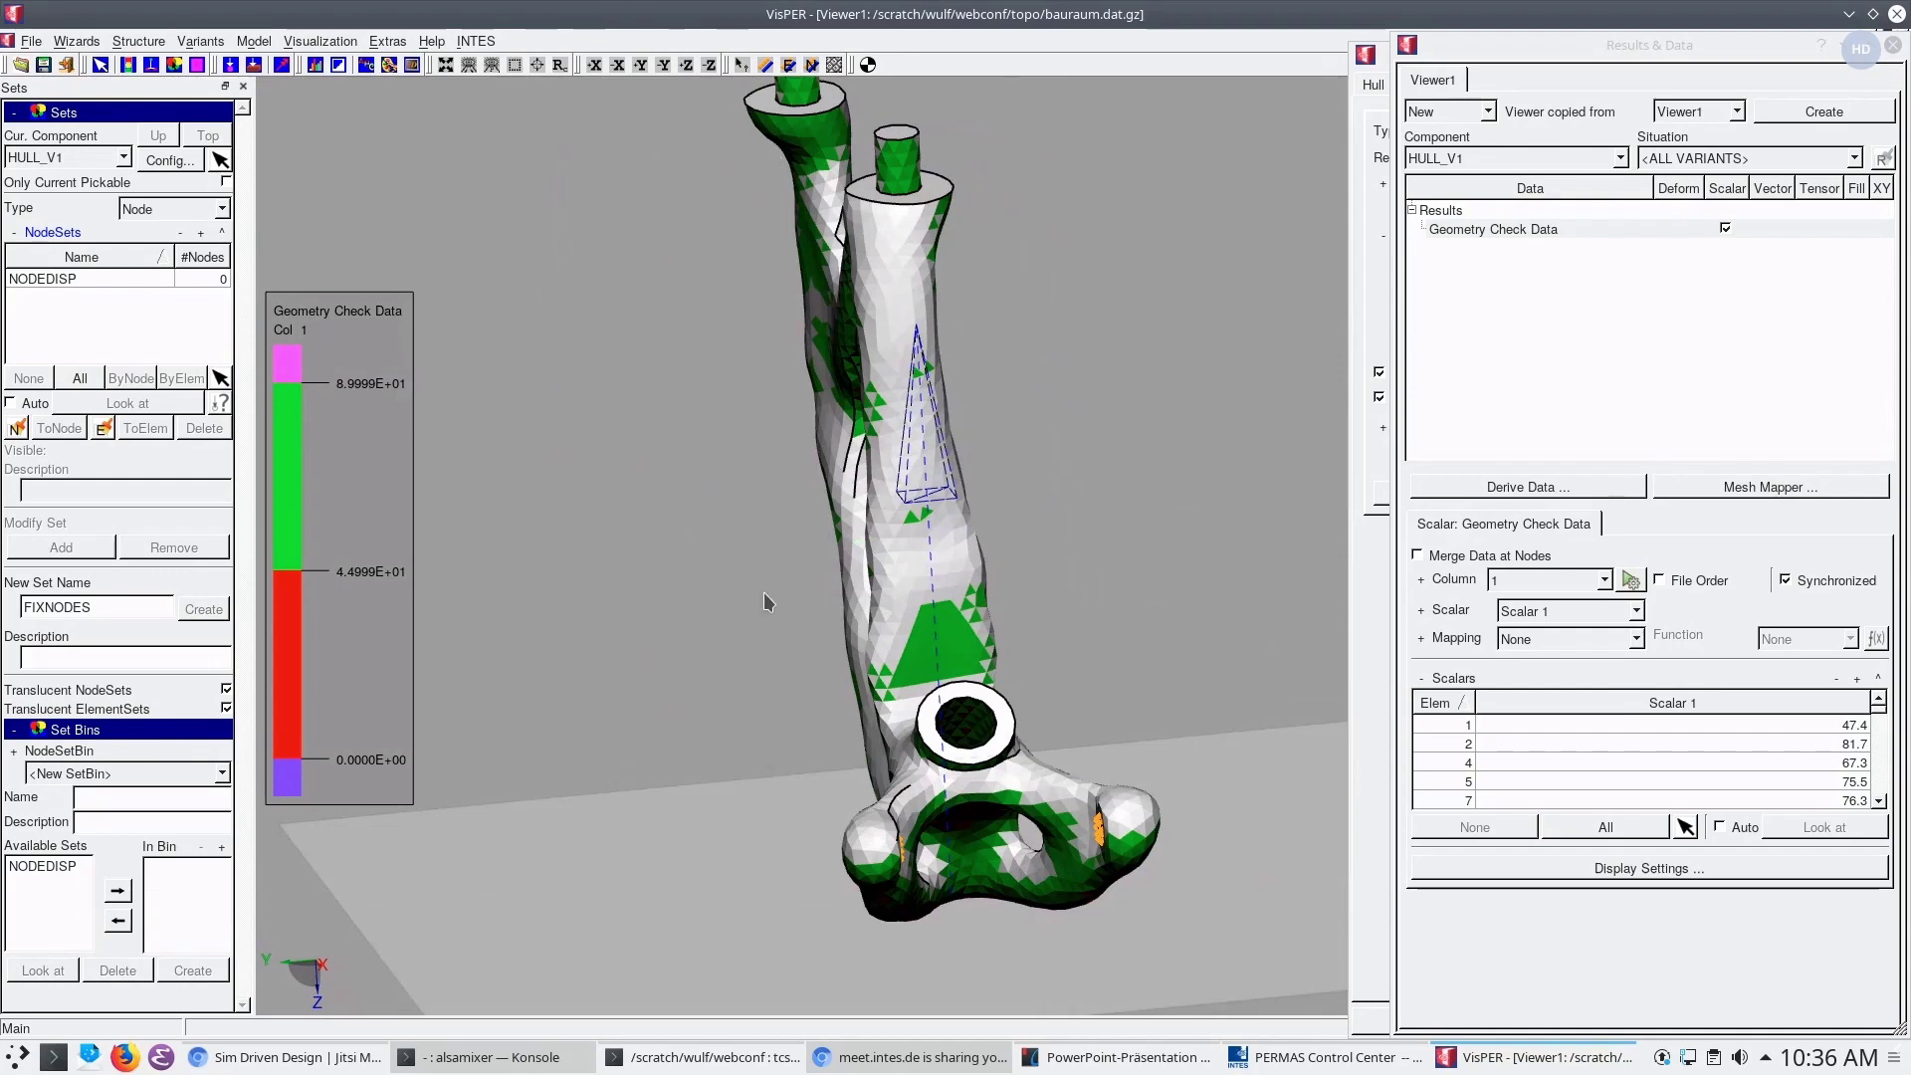
middle_click_drag(832, 353, 811, 211)
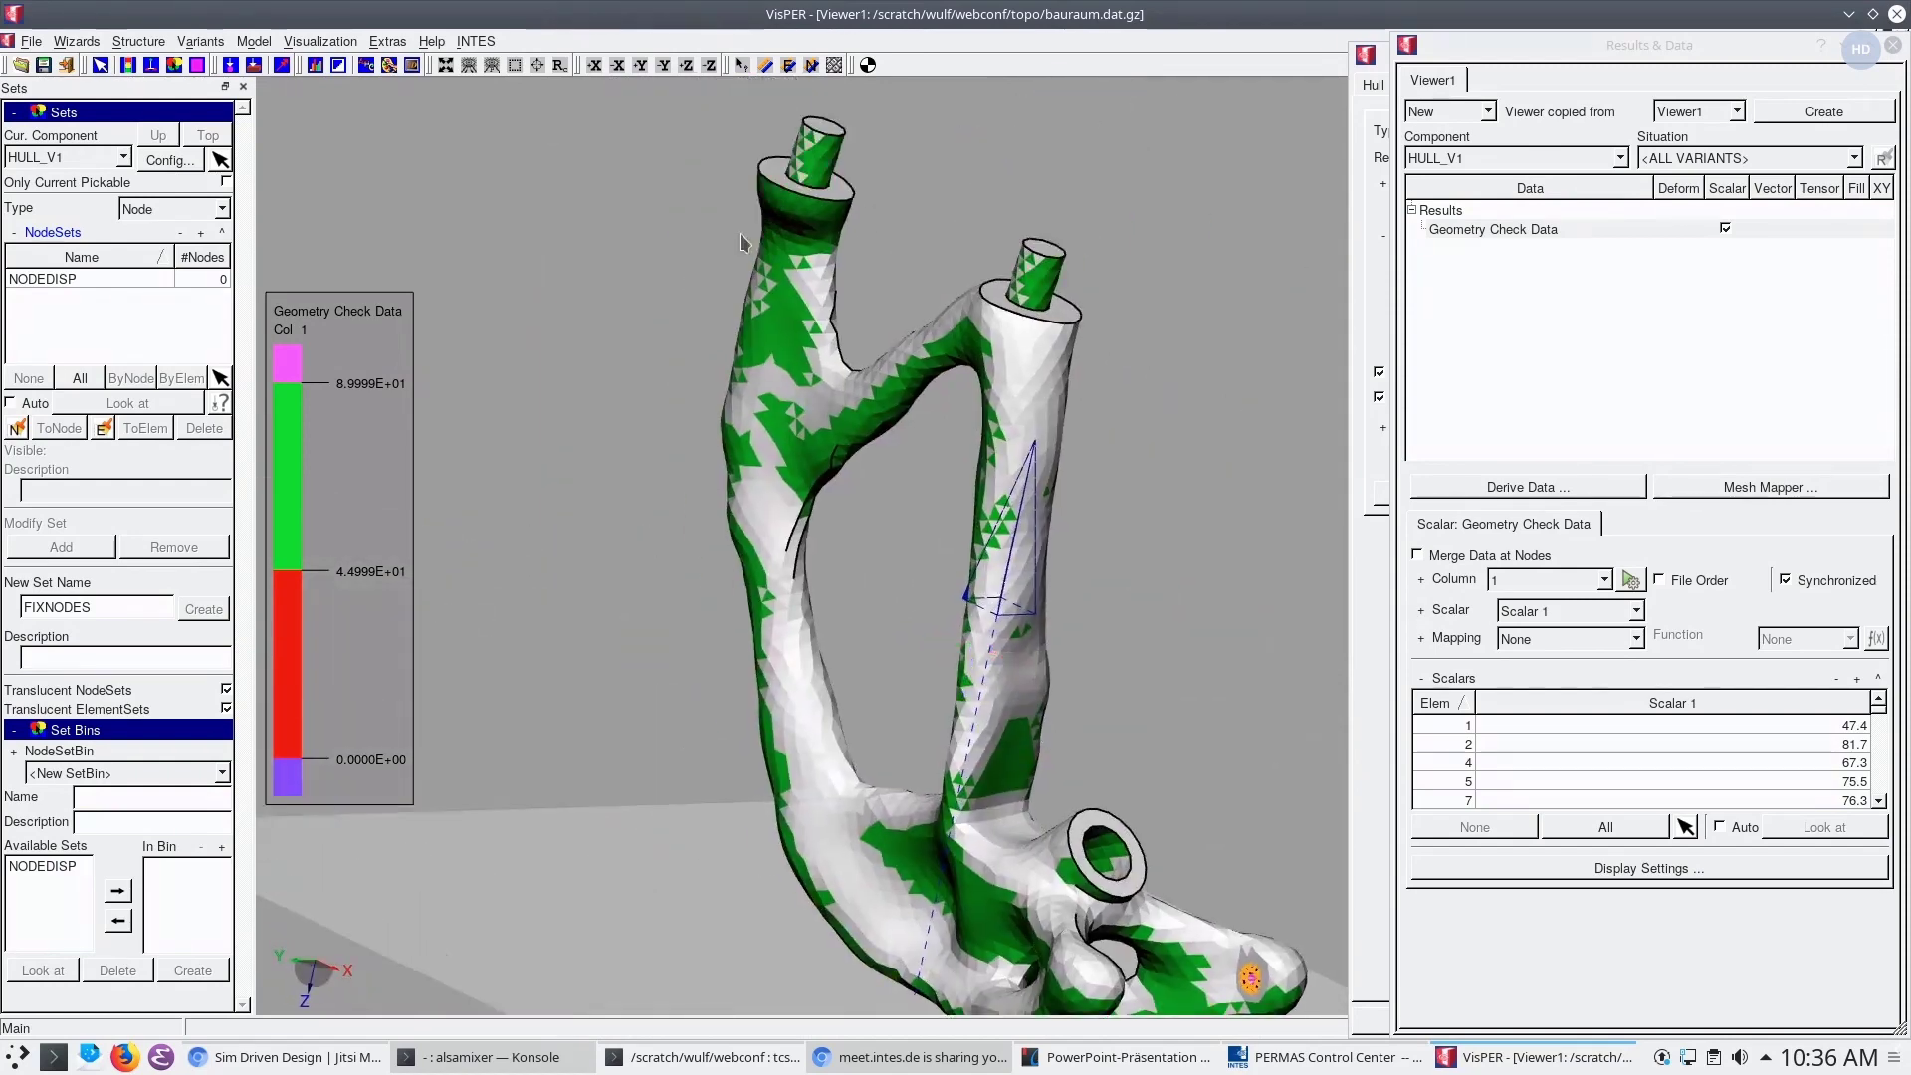
middle_click_drag(876, 333, 749, 237)
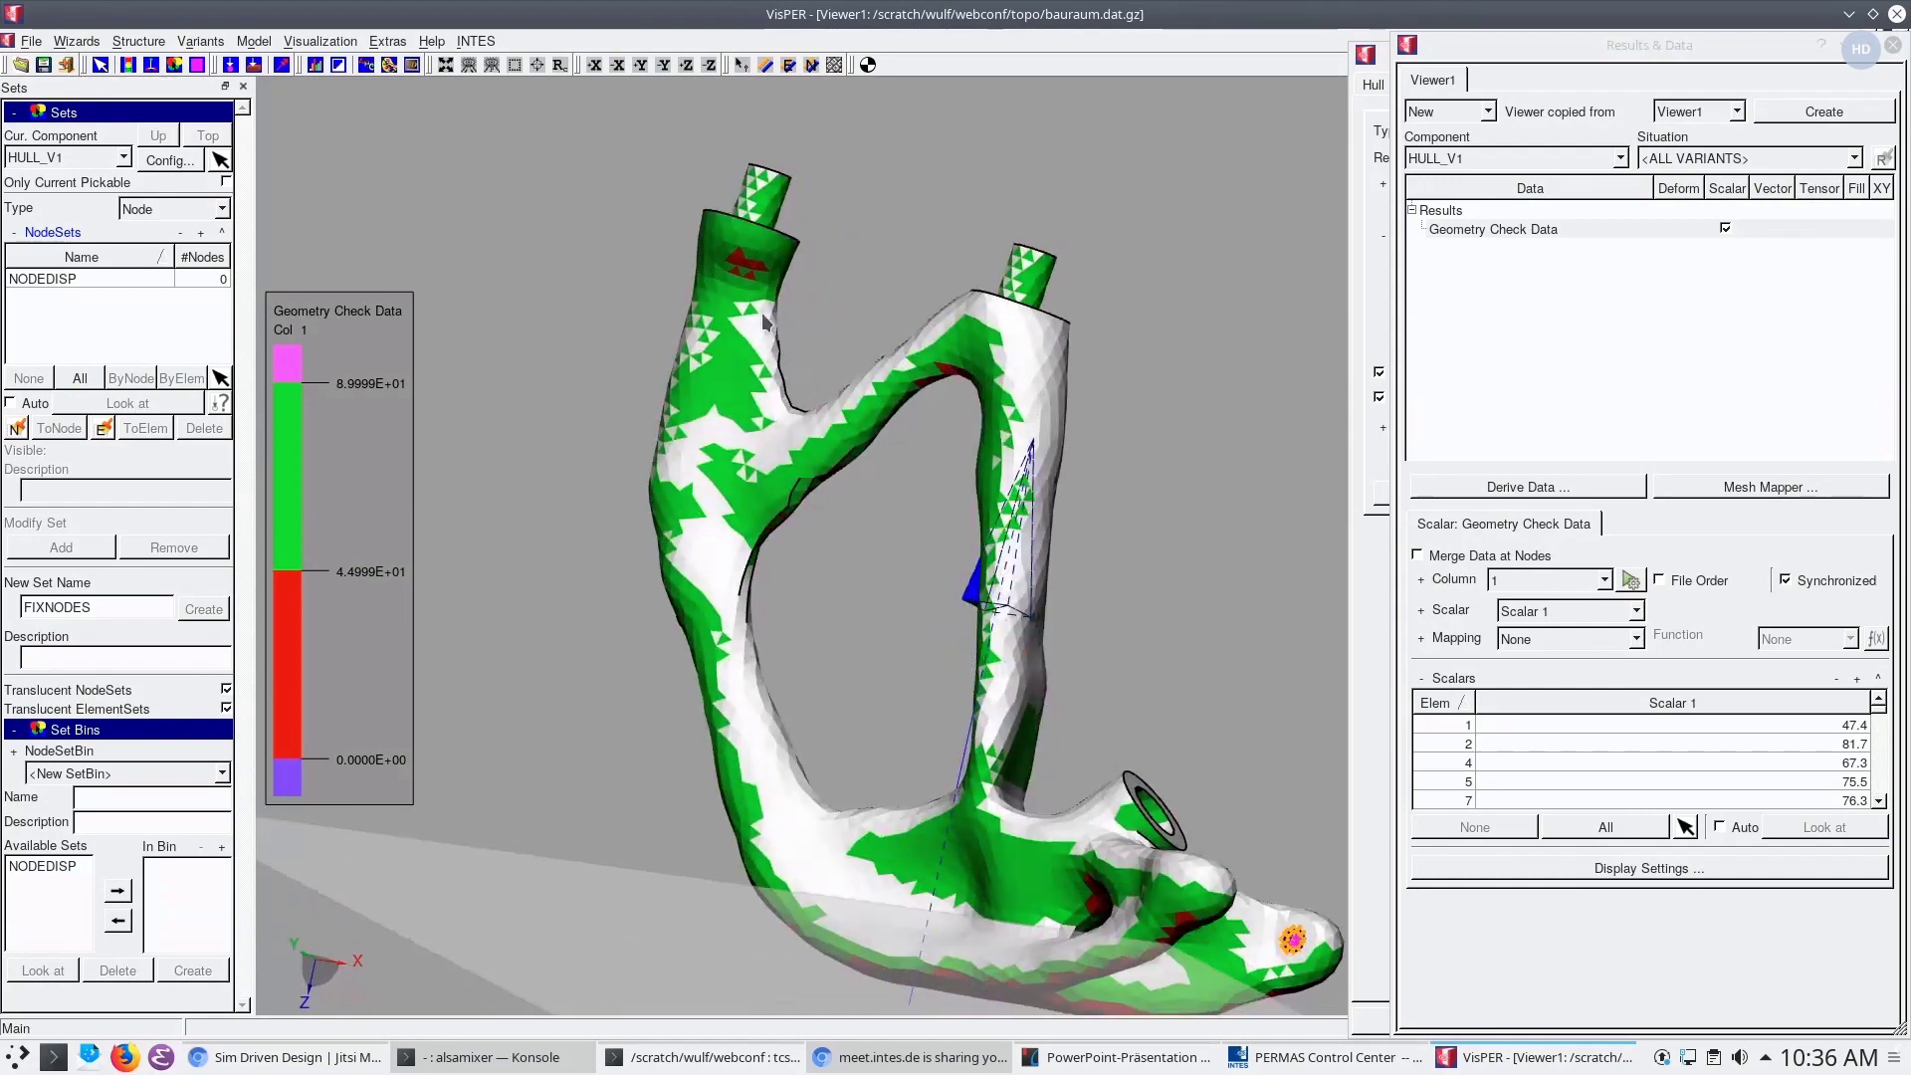
mouse_move(1045, 551)
middle_mouse_down()
mouse_move(925, 468)
mouse_move(786, 149)
mouse_move(766, 162)
mouse_move(1020, 772)
mouse_move(1017, 631)
mouse_move(892, 660)
mouse_move(763, 511)
mouse_move(733, 607)
mouse_move(758, 558)
mouse_move(771, 588)
mouse_move(740, 646)
mouse_move(1061, 659)
mouse_move(909, 601)
mouse_move(1085, 543)
mouse_move(1048, 597)
middle_mouse_up()
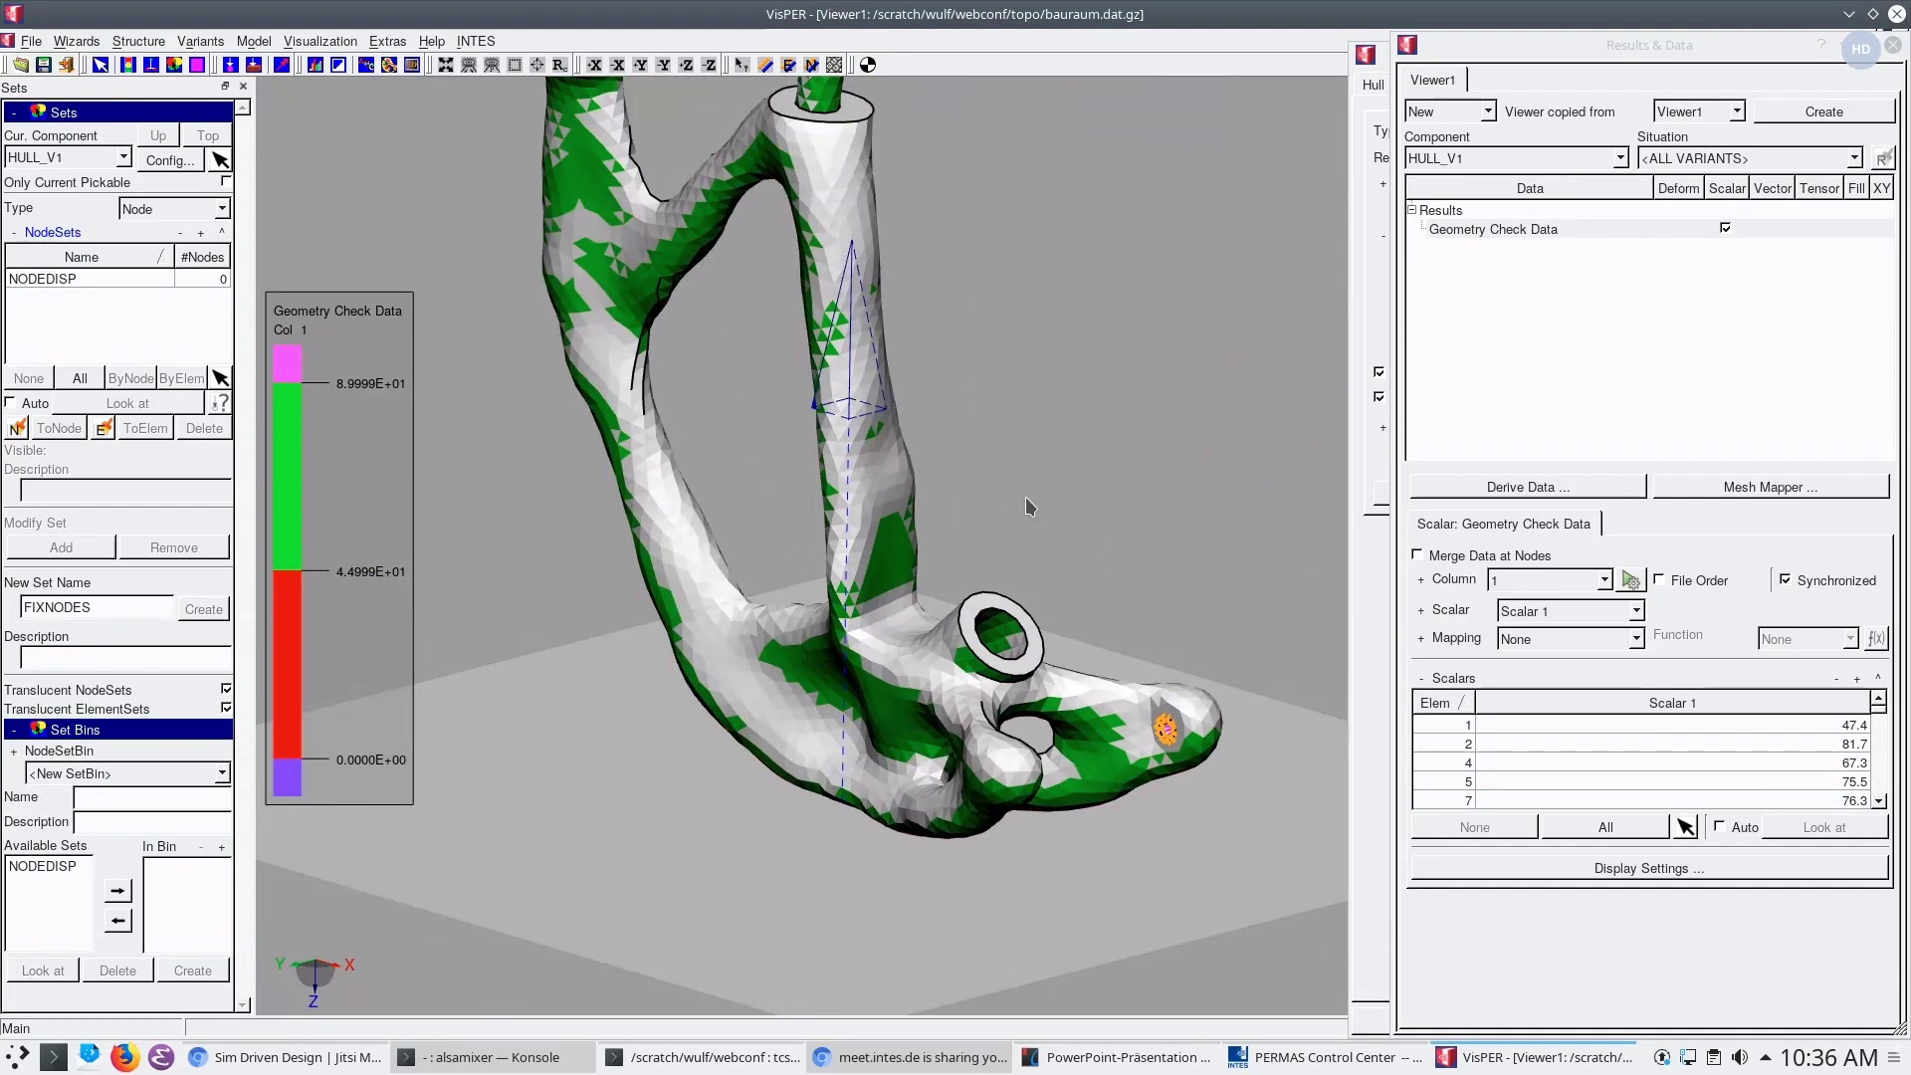
Close the results and DesWizard dialogs and switch the configuration from the hull to the component KOMPO1
left_click(1895, 46)
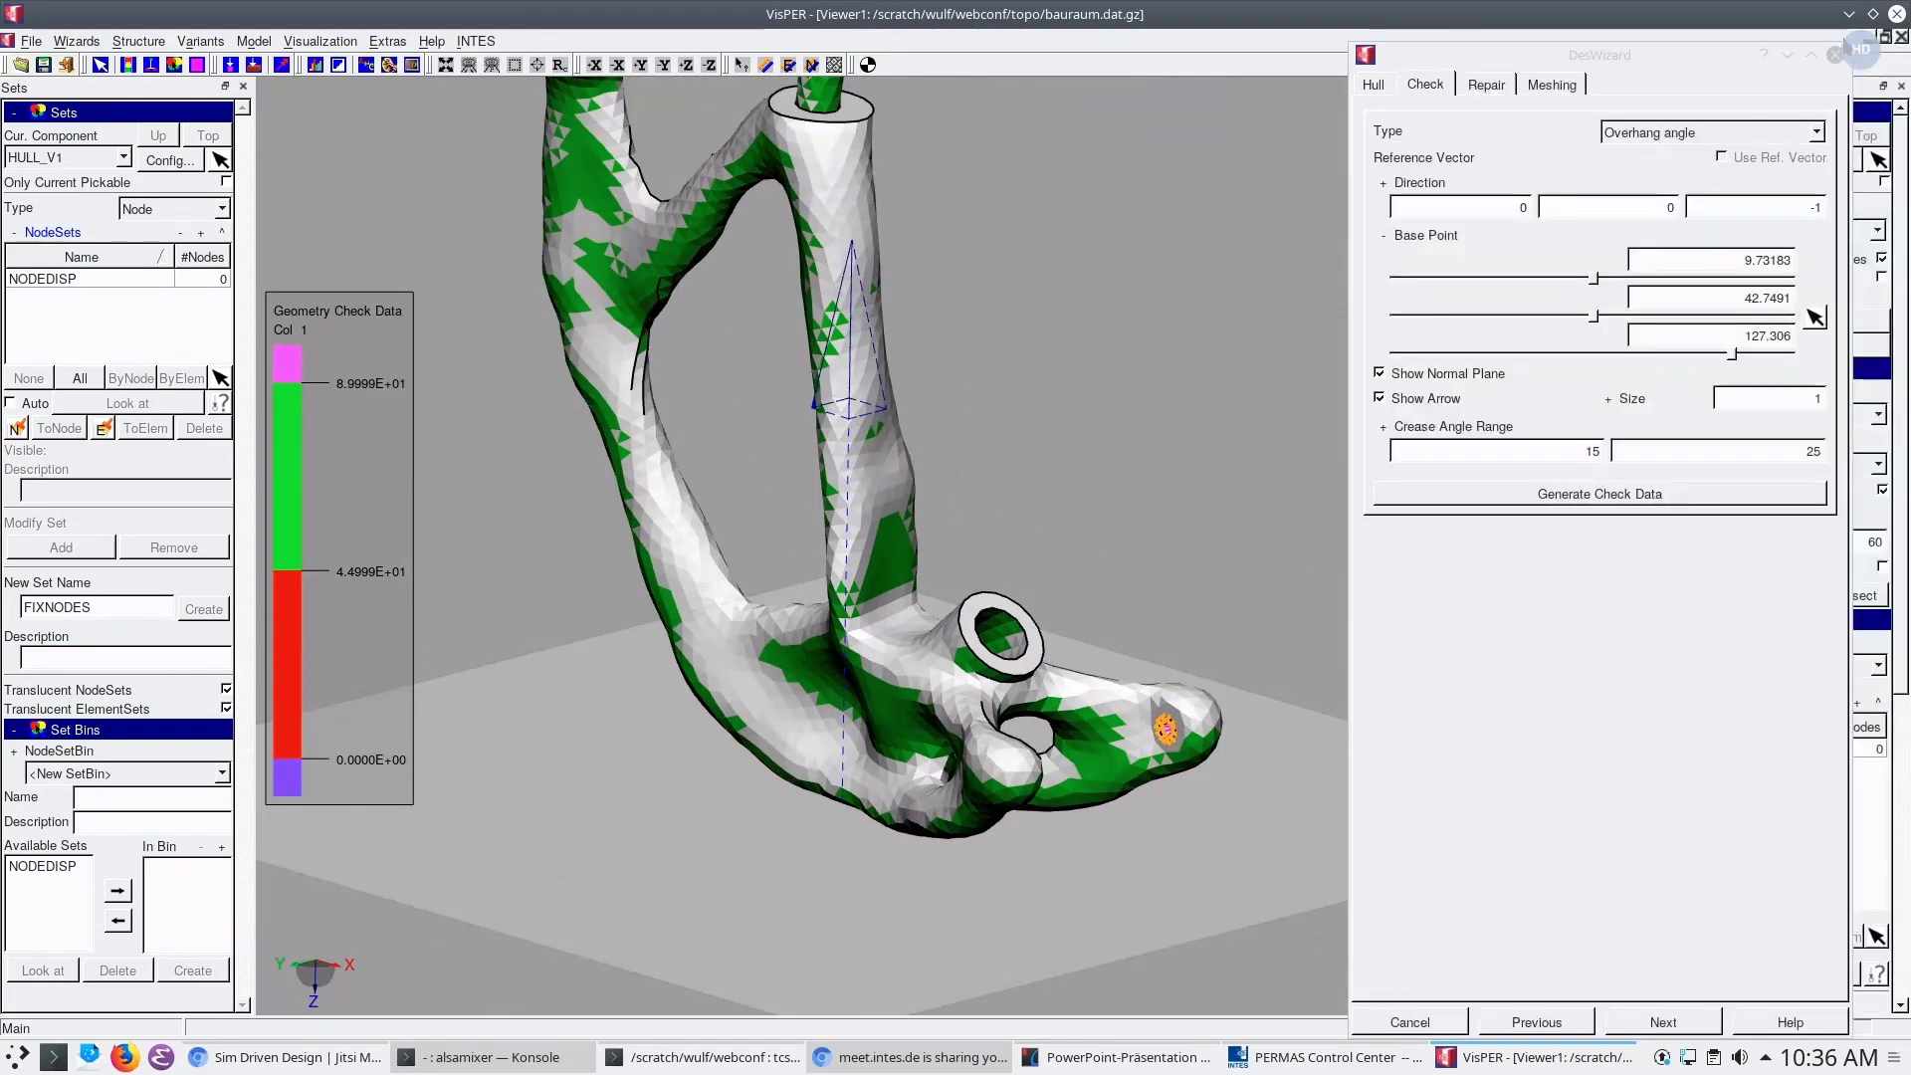
left_click(1835, 56)
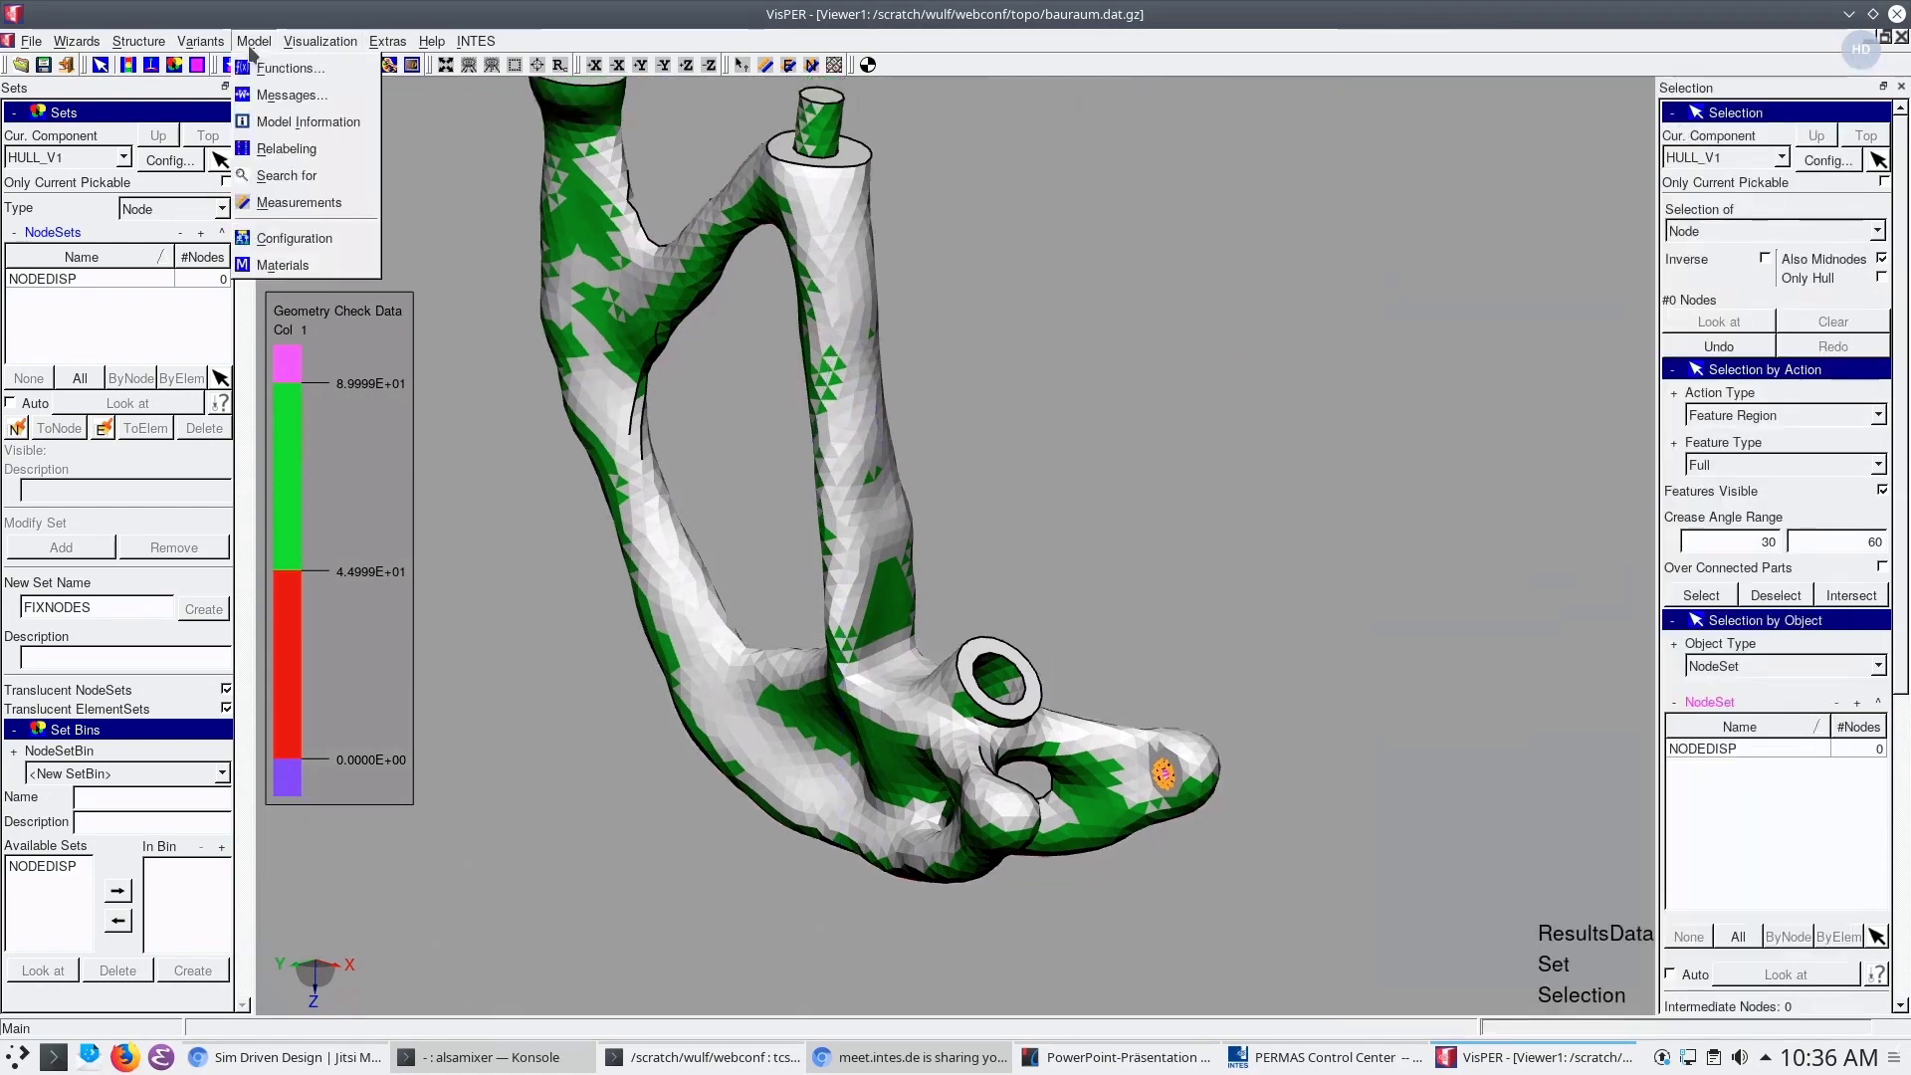
left_click(299, 237)
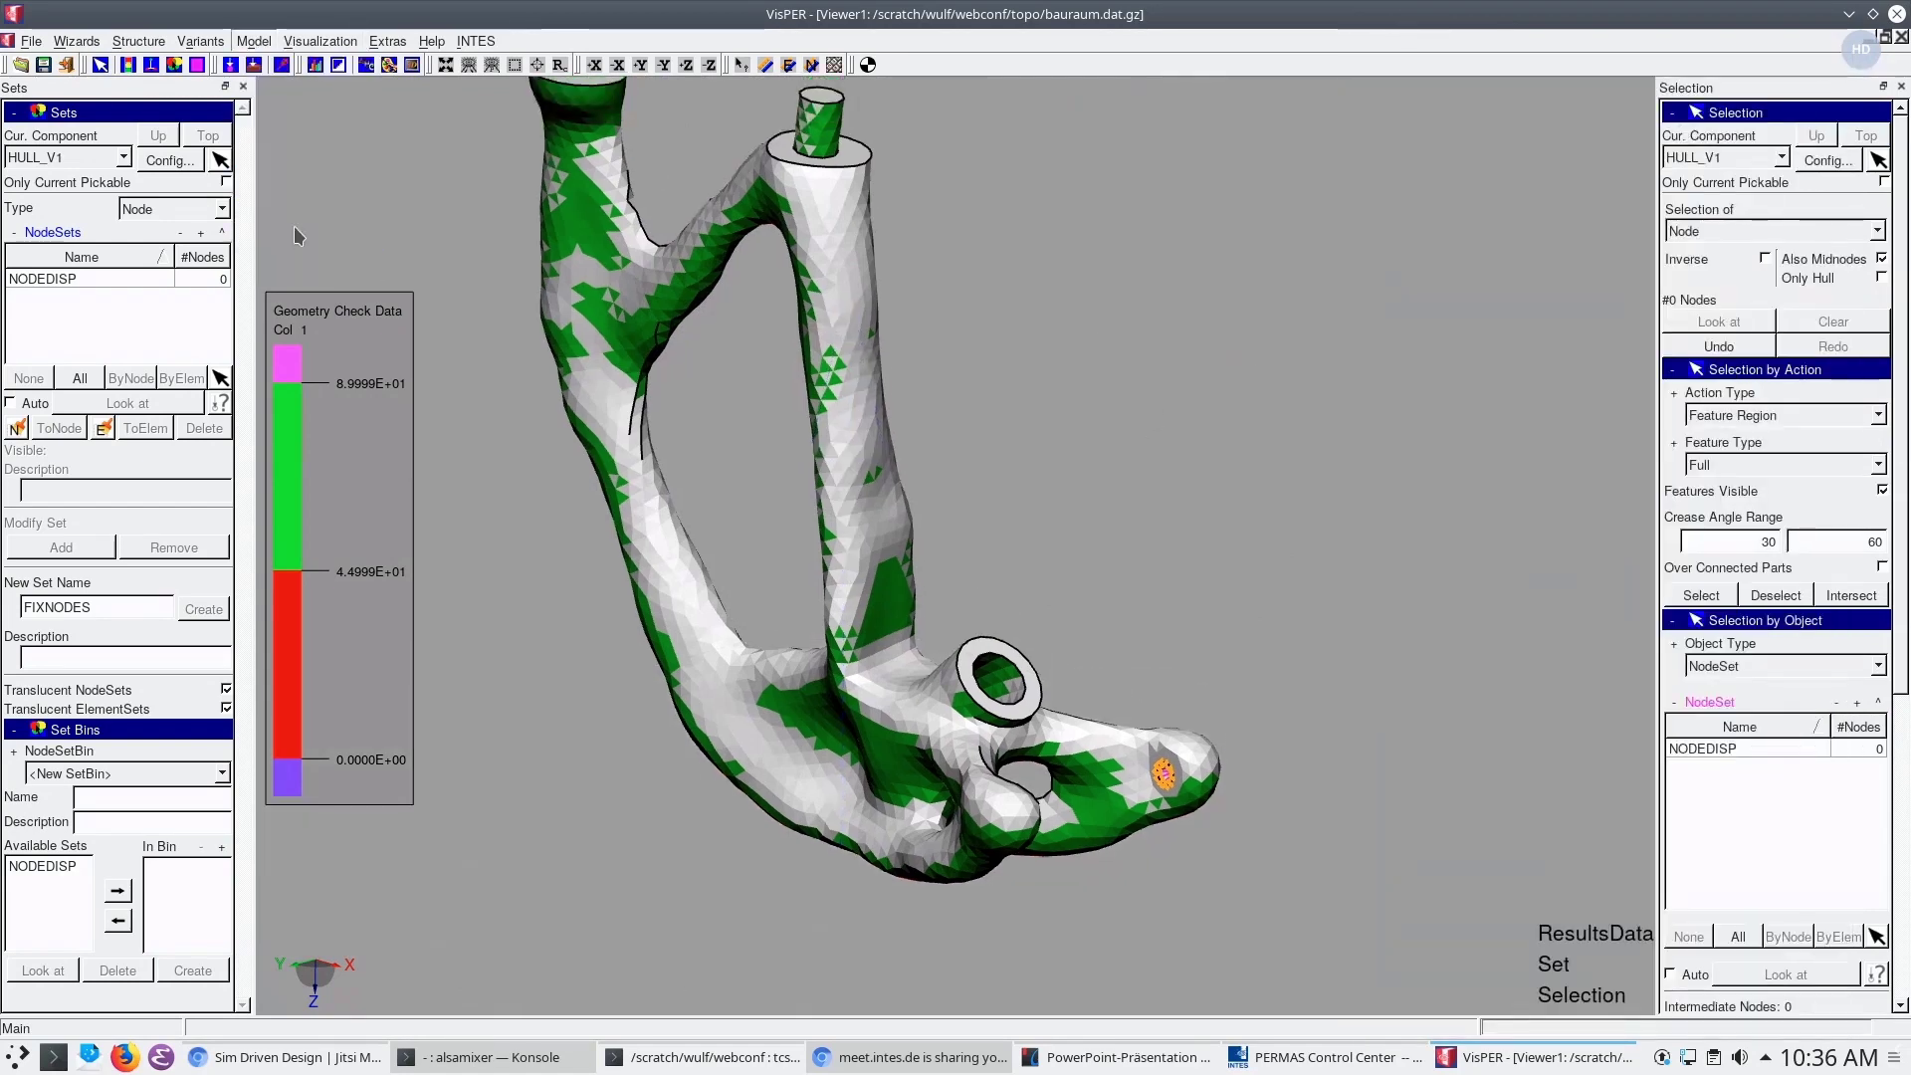
left_click(783, 187)
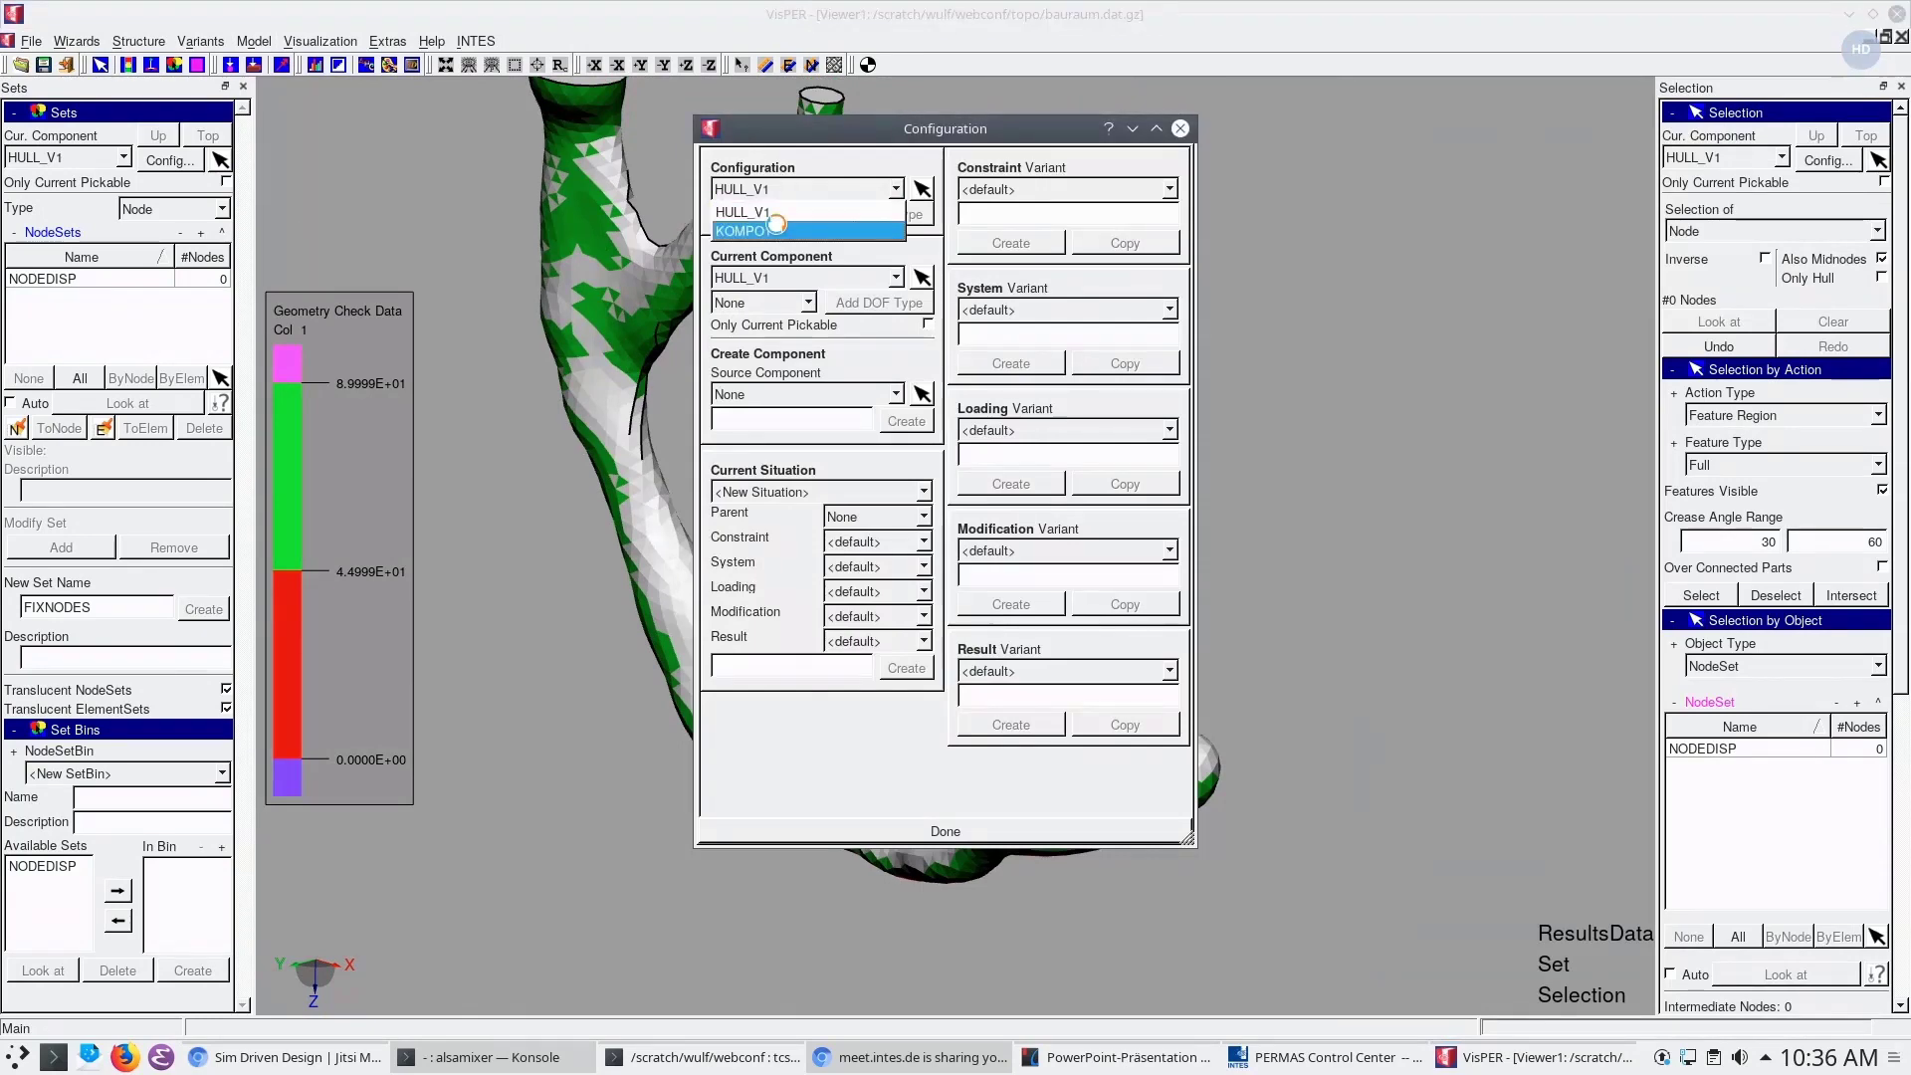
left_click(776, 228)
left_click(1180, 128)
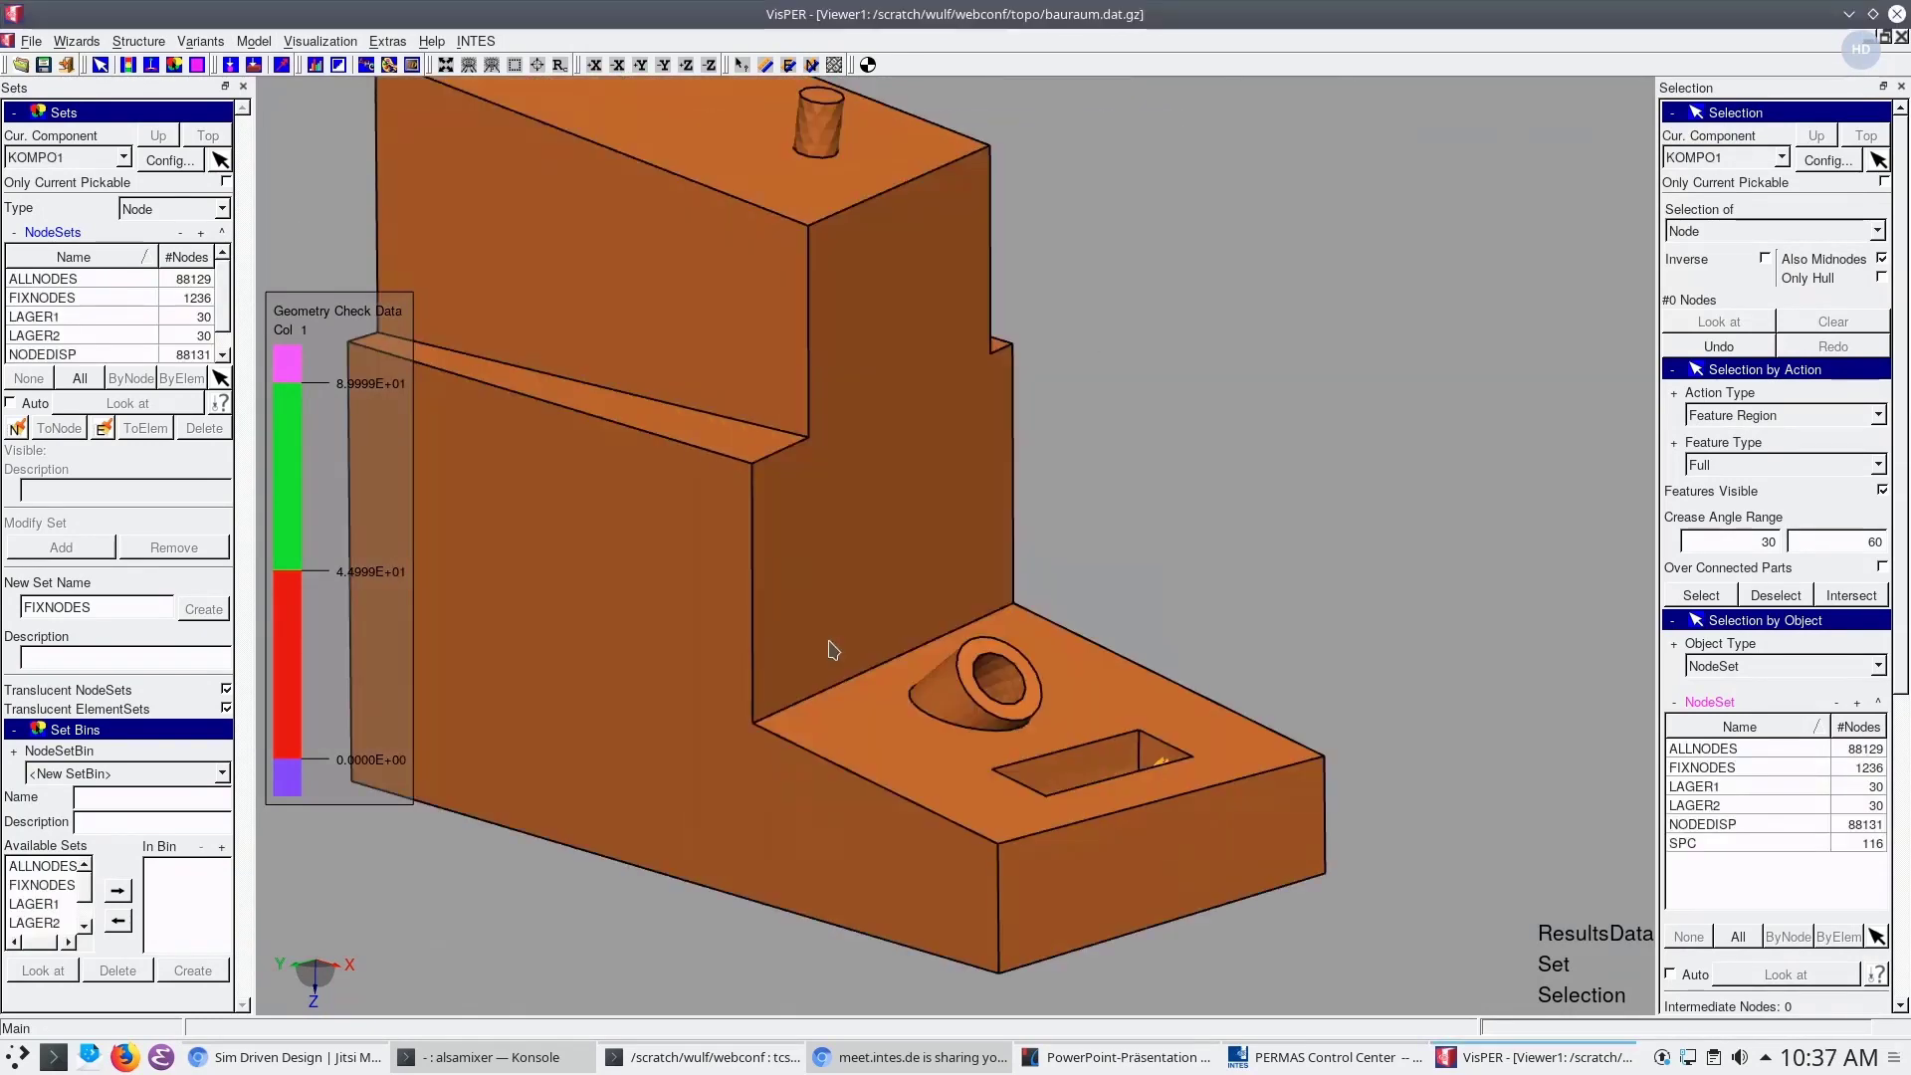
Turn the design space so its supports face down and open the manufacturing conditions in the TopoWizard
mouse_move(747, 750)
middle_mouse_down()
mouse_move(874, 511)
mouse_move(889, 290)
mouse_move(964, 640)
mouse_move(836, 588)
mouse_move(904, 568)
middle_mouse_up()
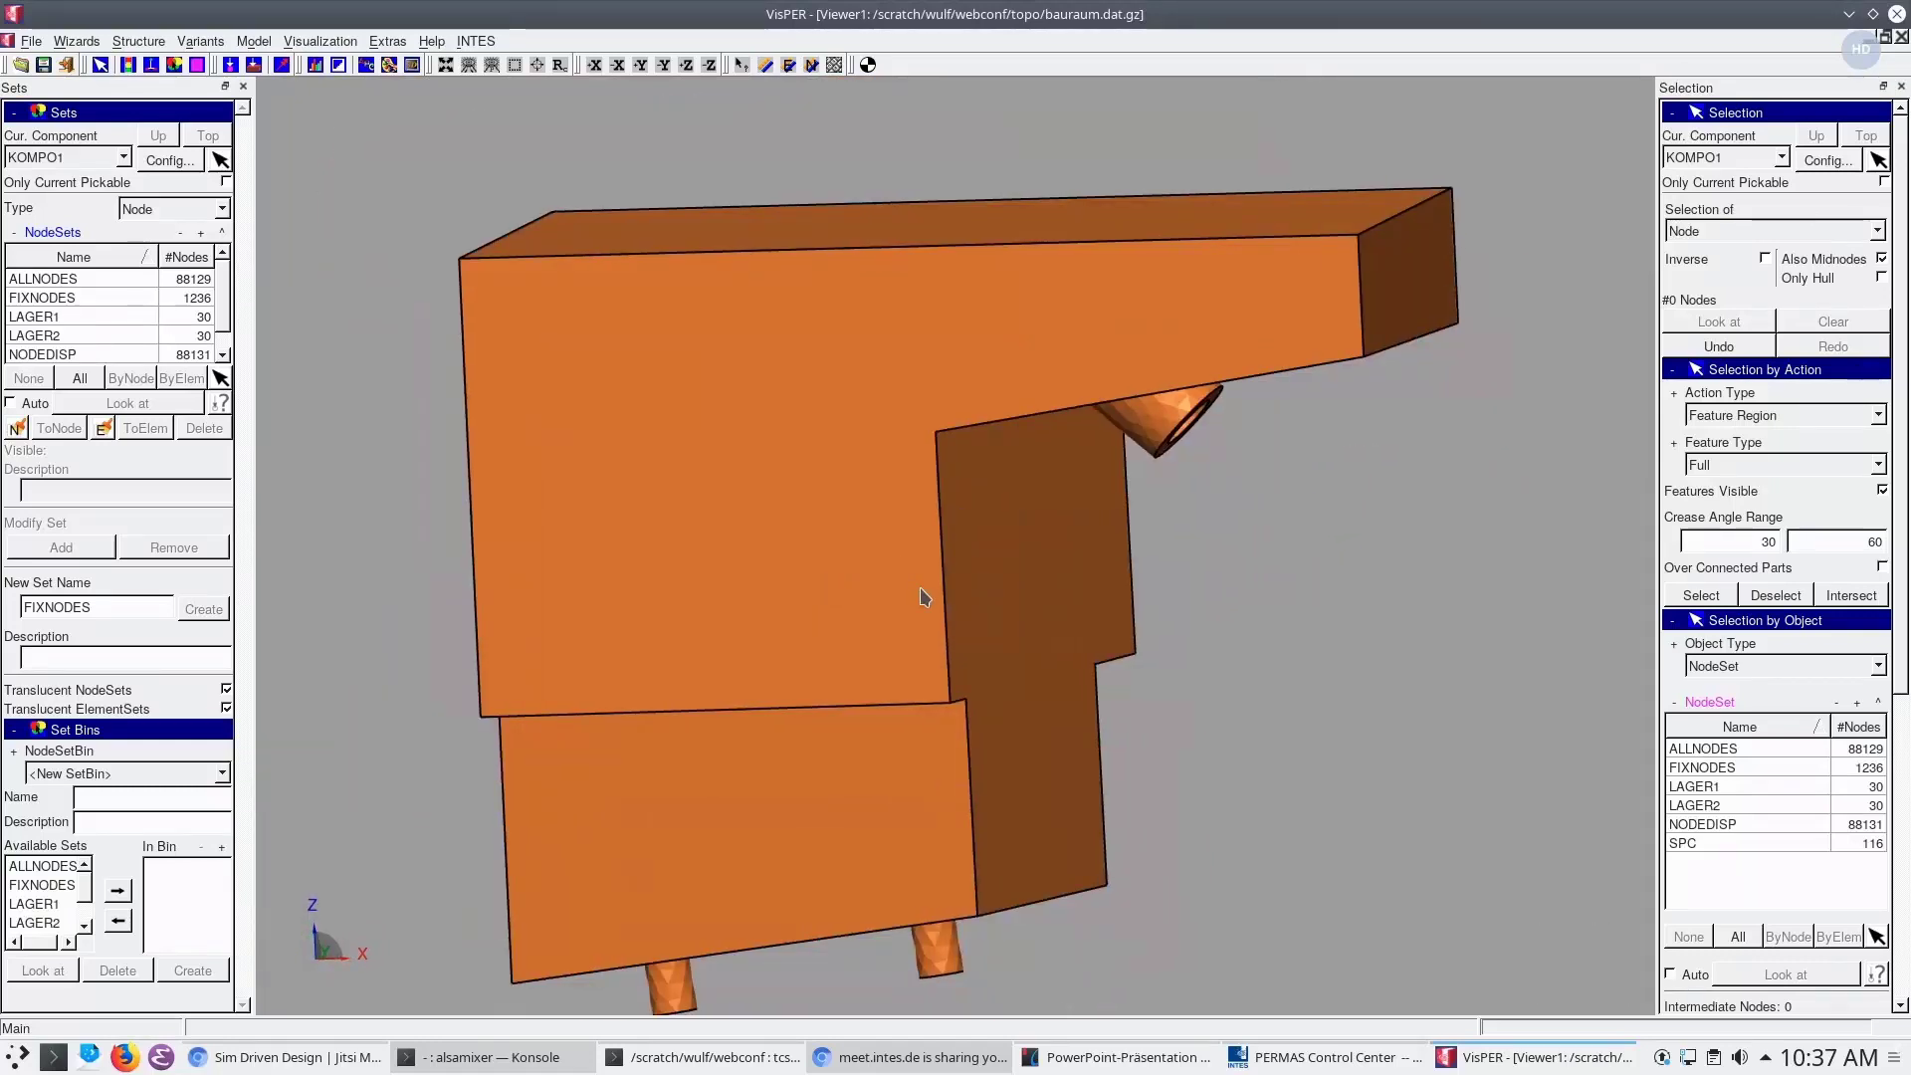
scroll(920, 587, "down", 3)
mouse_move(1059, 631)
middle_mouse_down()
mouse_move(1101, 598)
mouse_move(1087, 482)
mouse_move(892, 512)
mouse_move(875, 471)
middle_mouse_up()
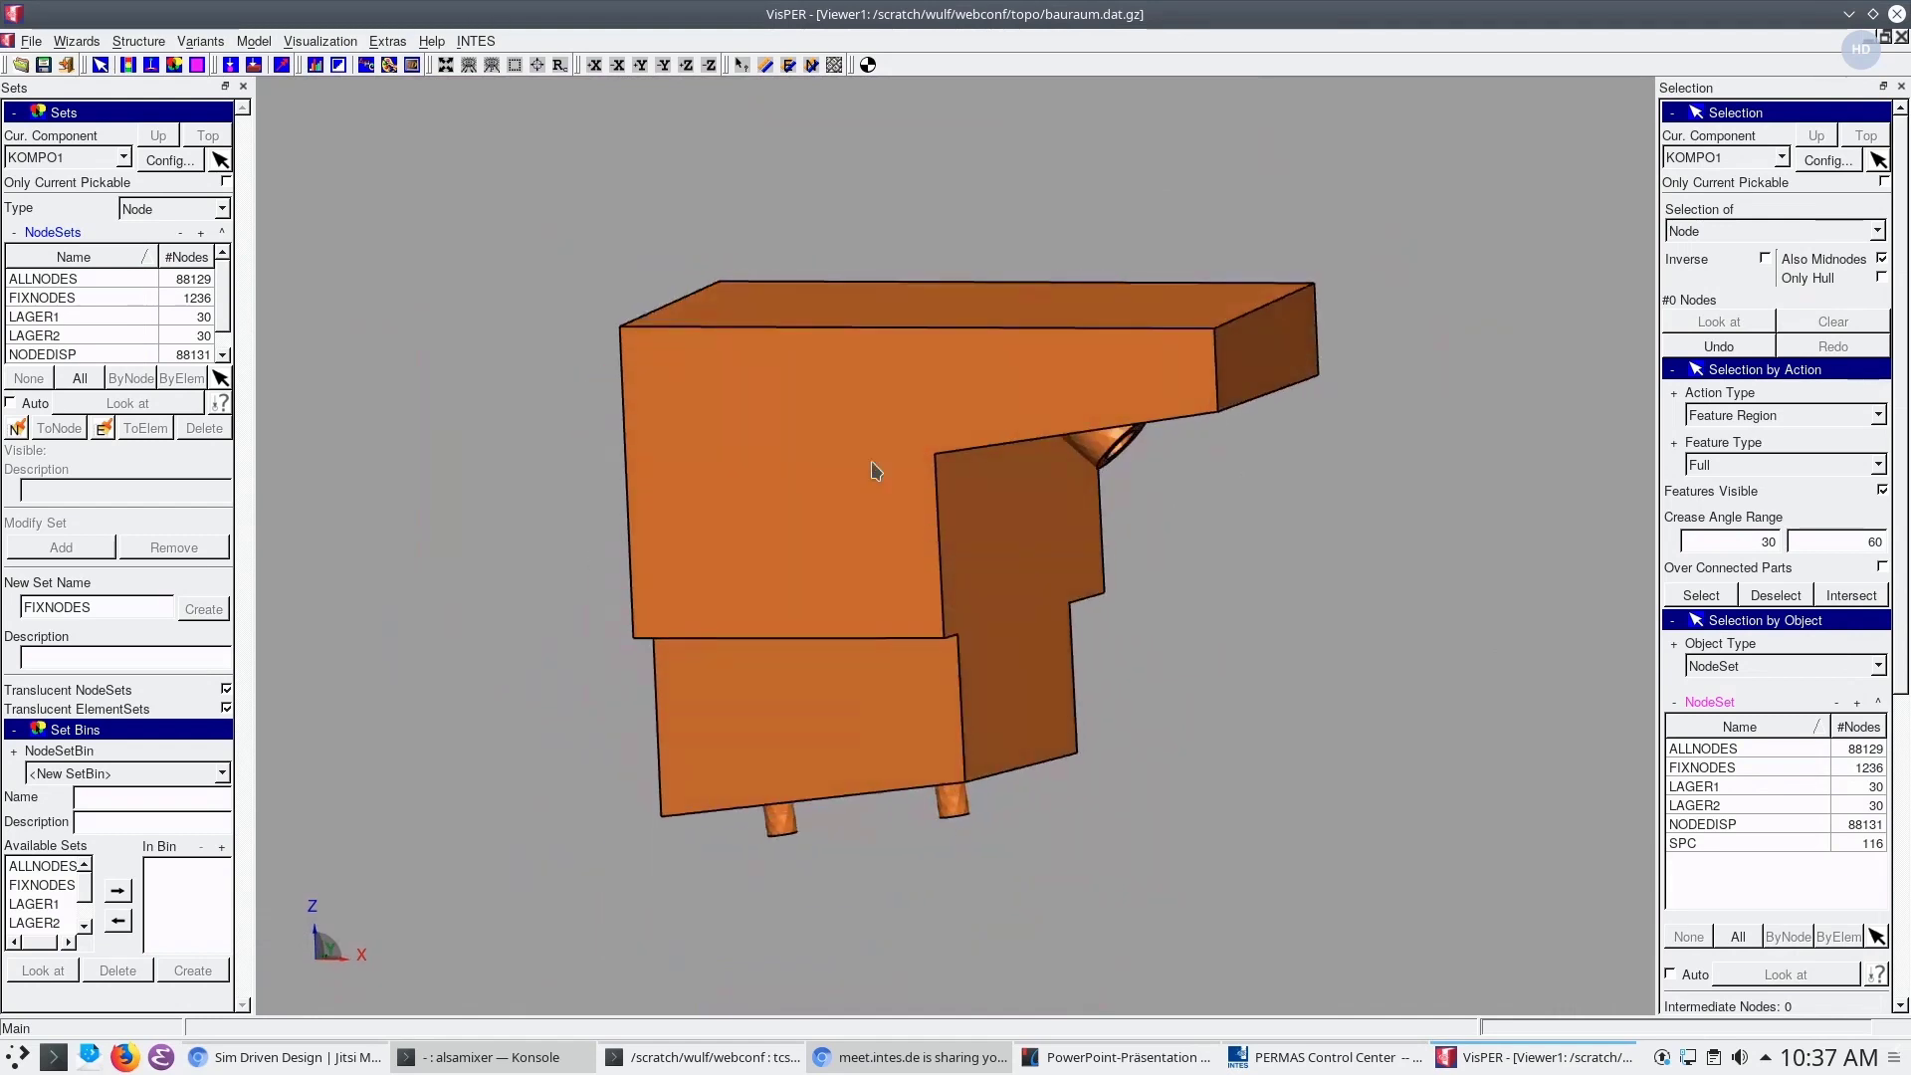
left_click(76, 44)
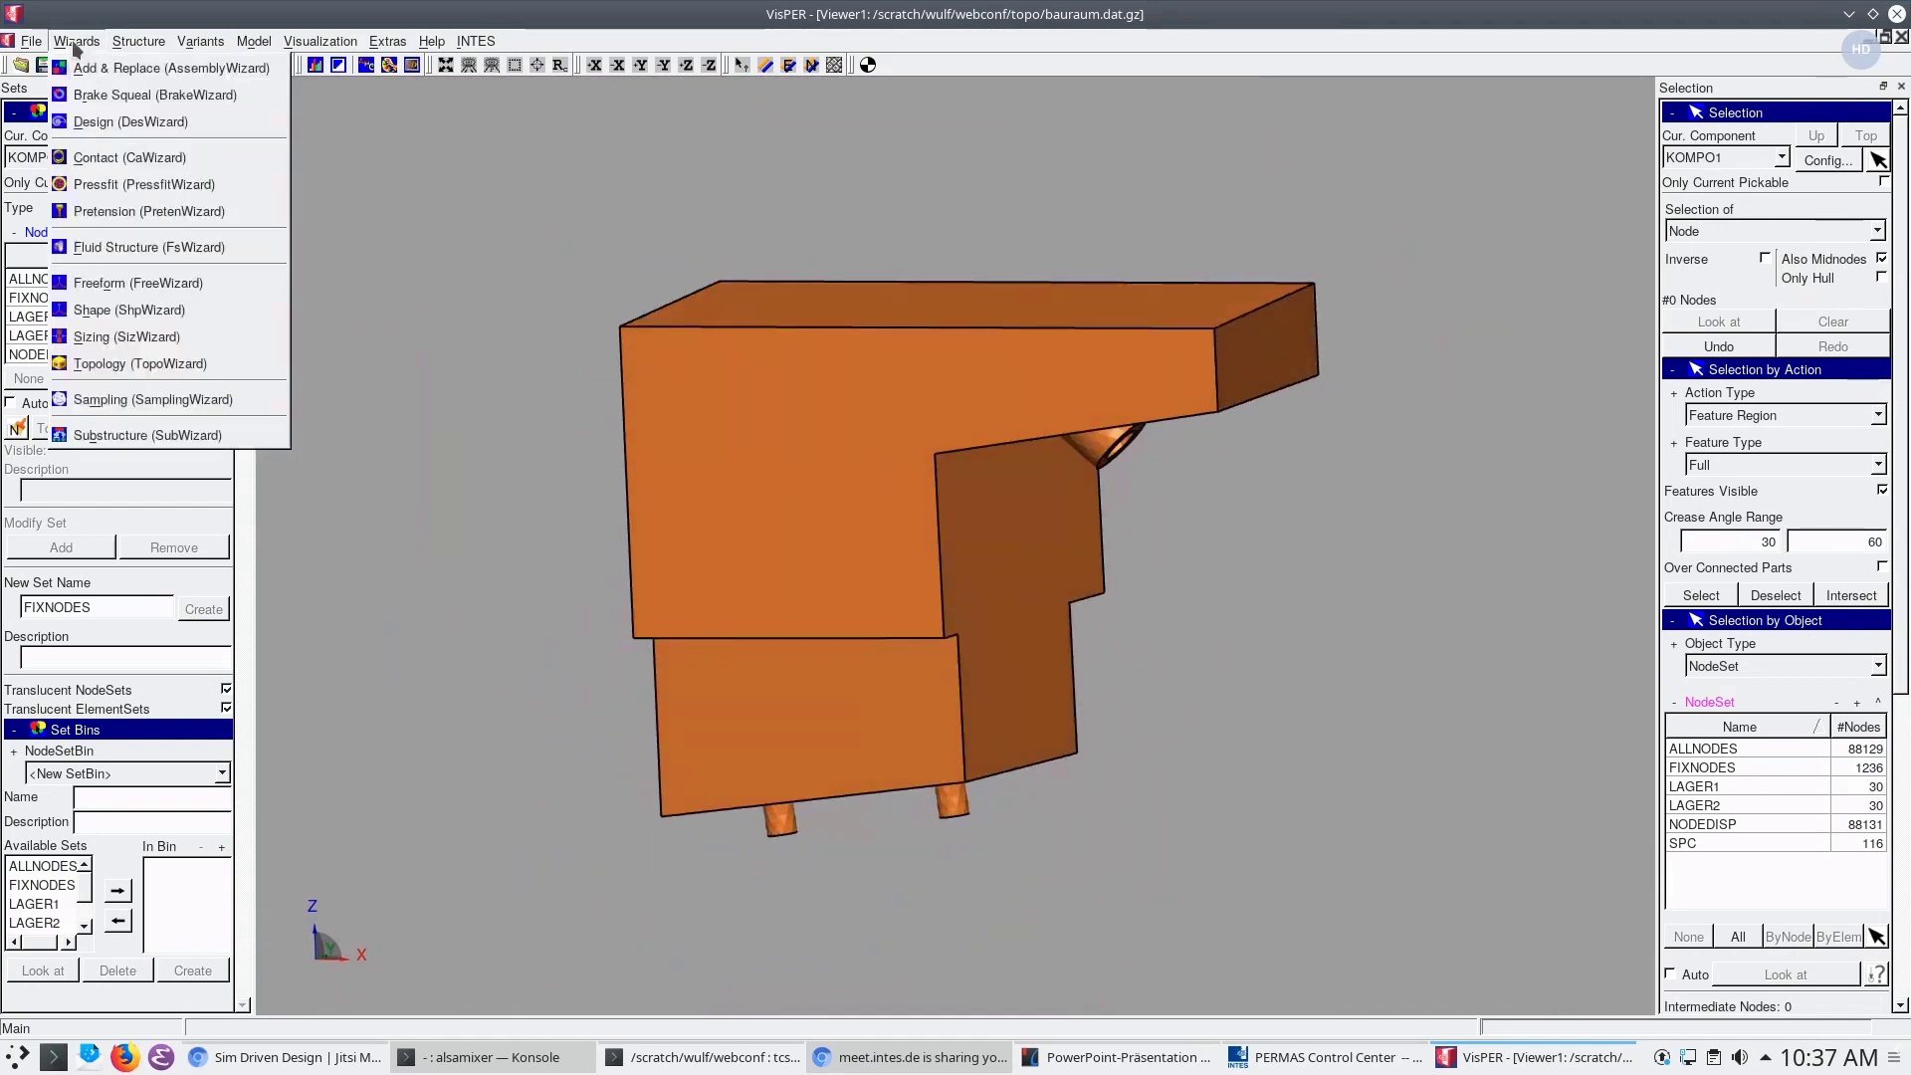
left_click(139, 363)
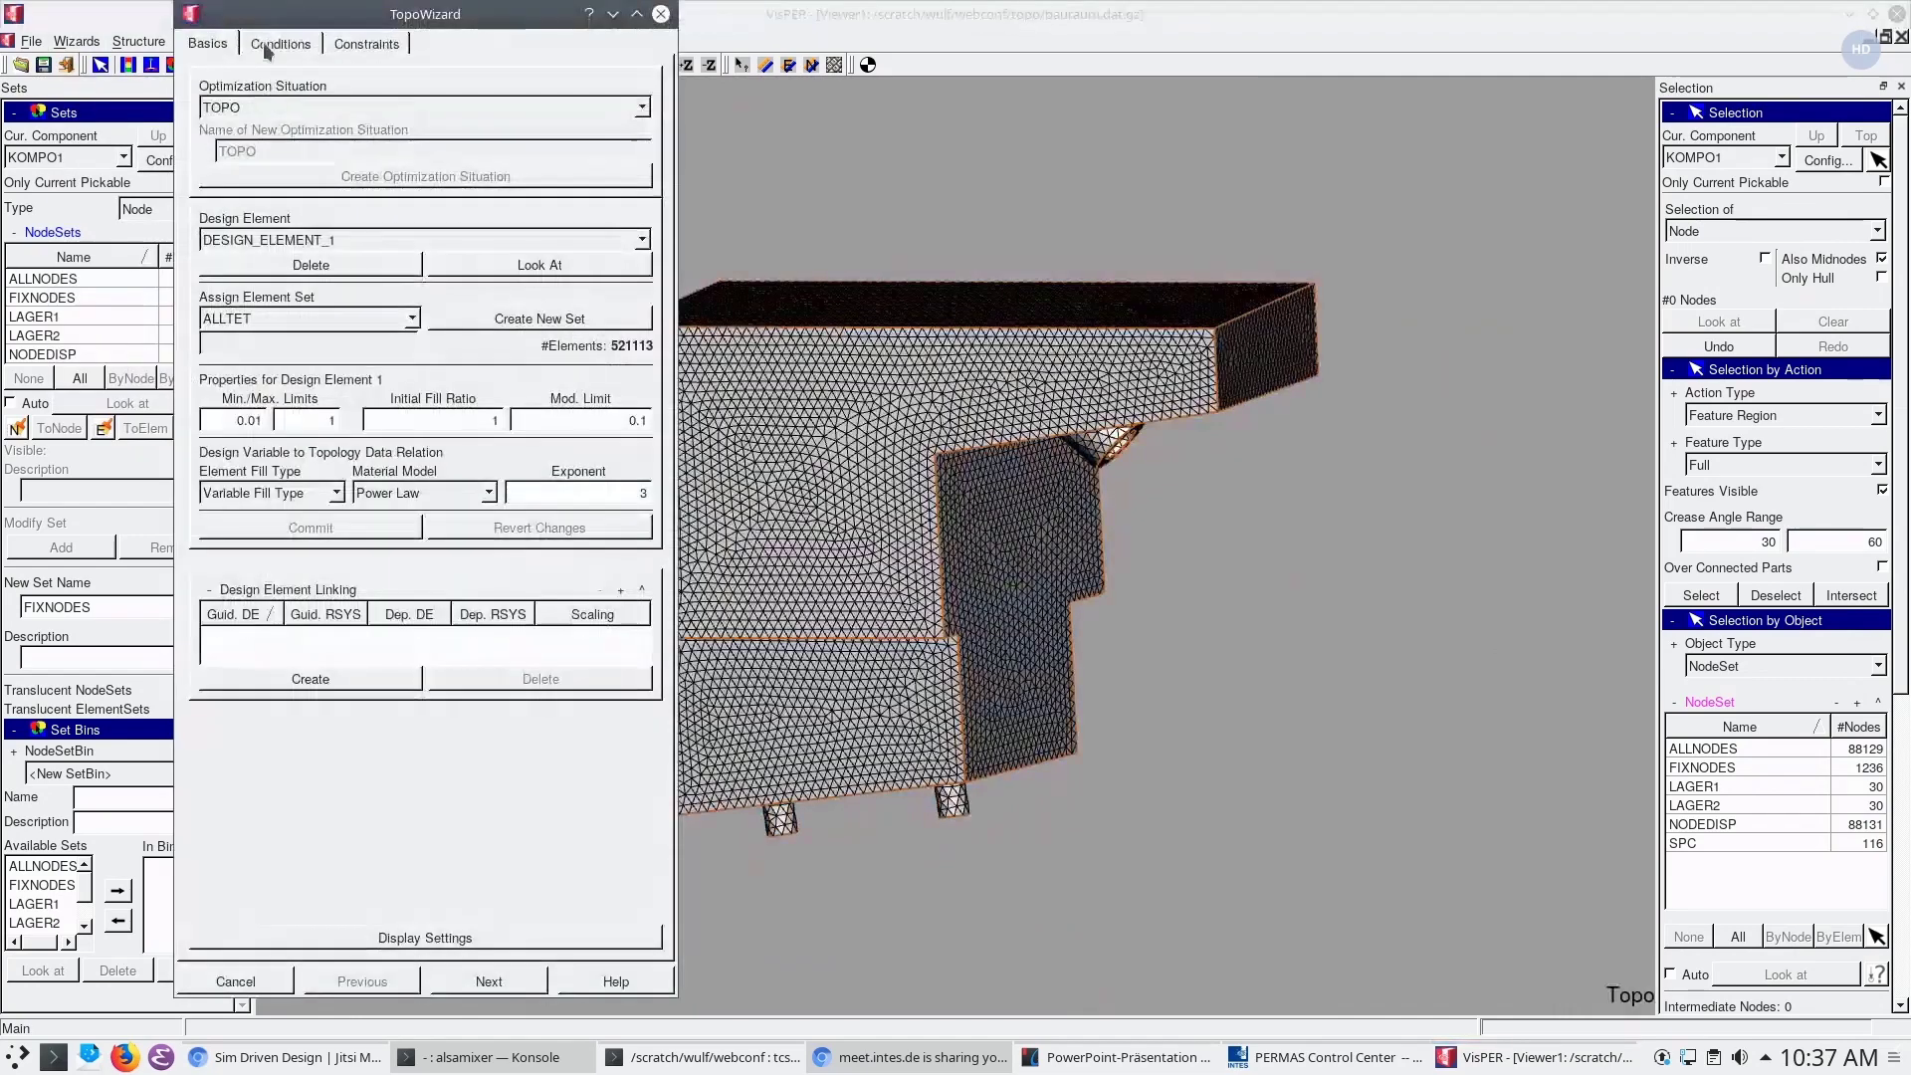
left_click(266, 45)
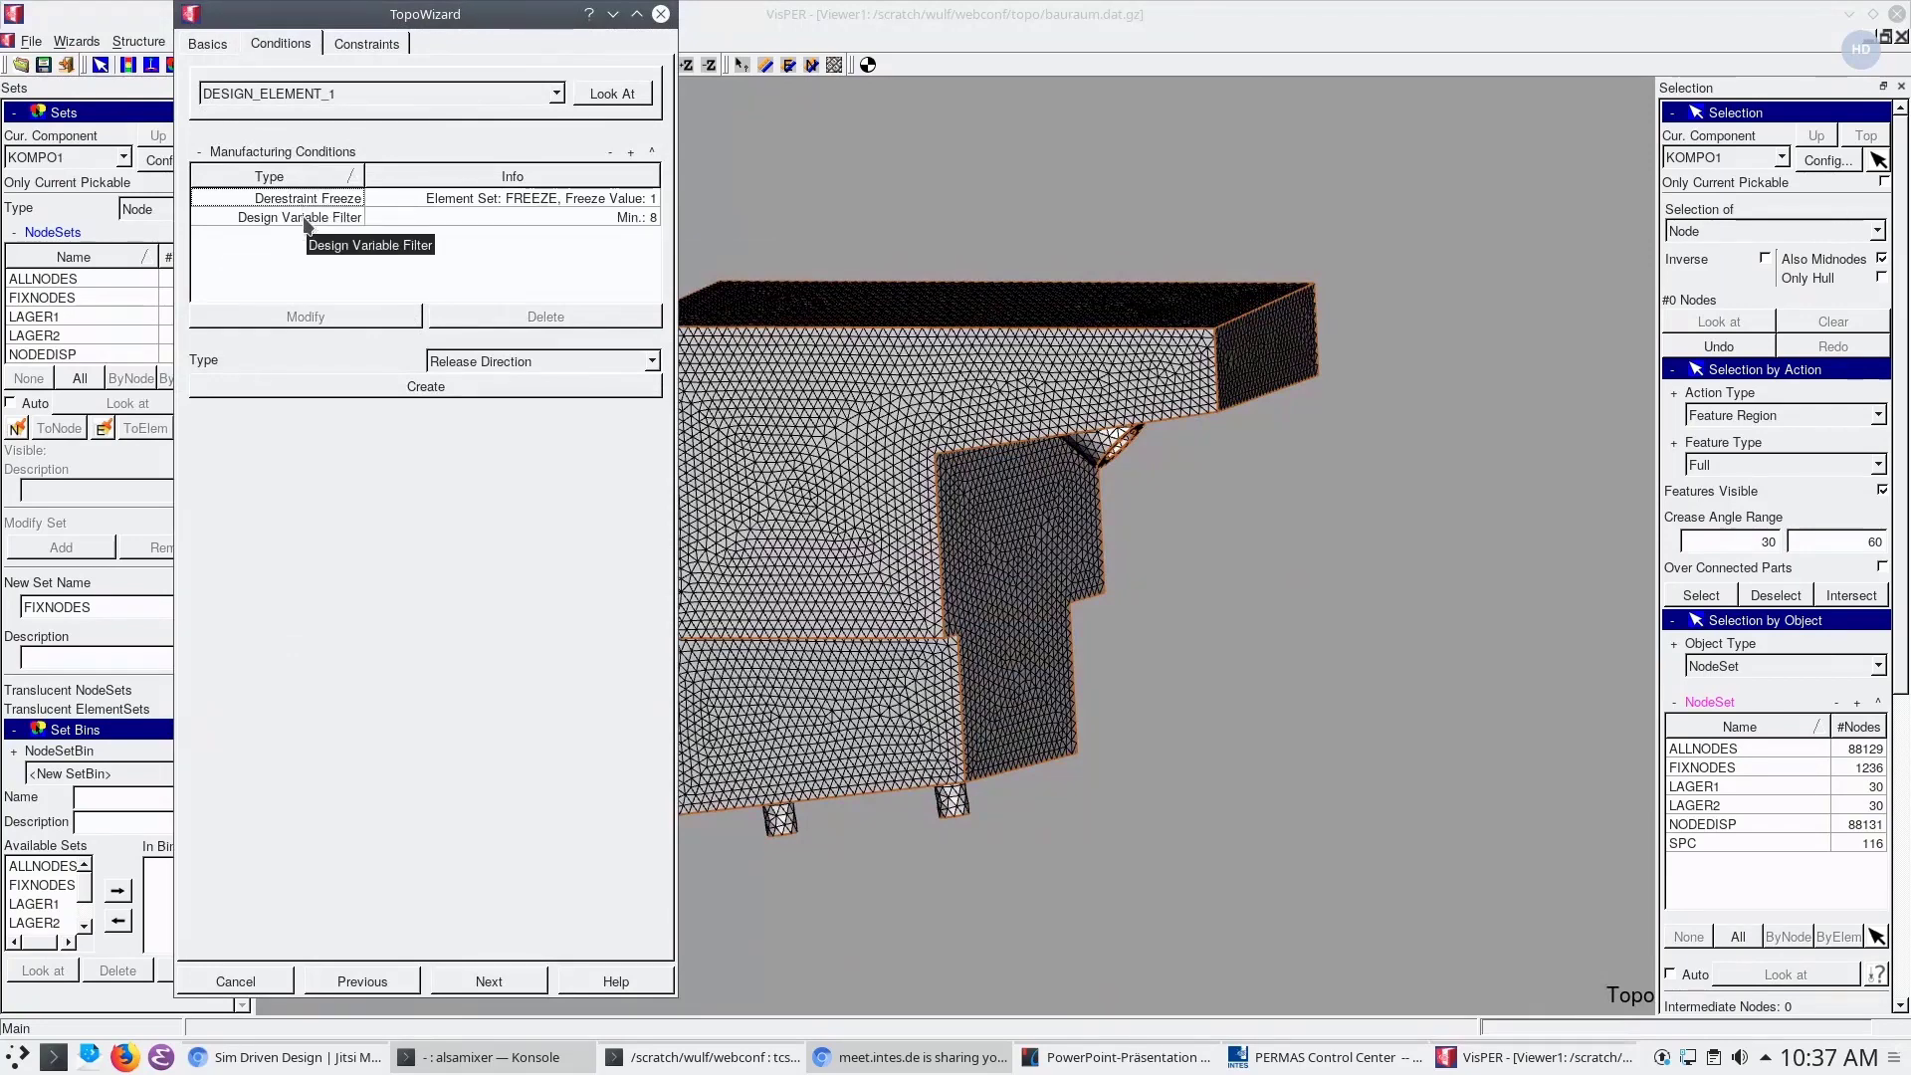
Add a Derestraint Print3D condition to DESIGN_ELEMENT_1 with the overhang angle enabled and the axis set to -Z
left_click(500, 362)
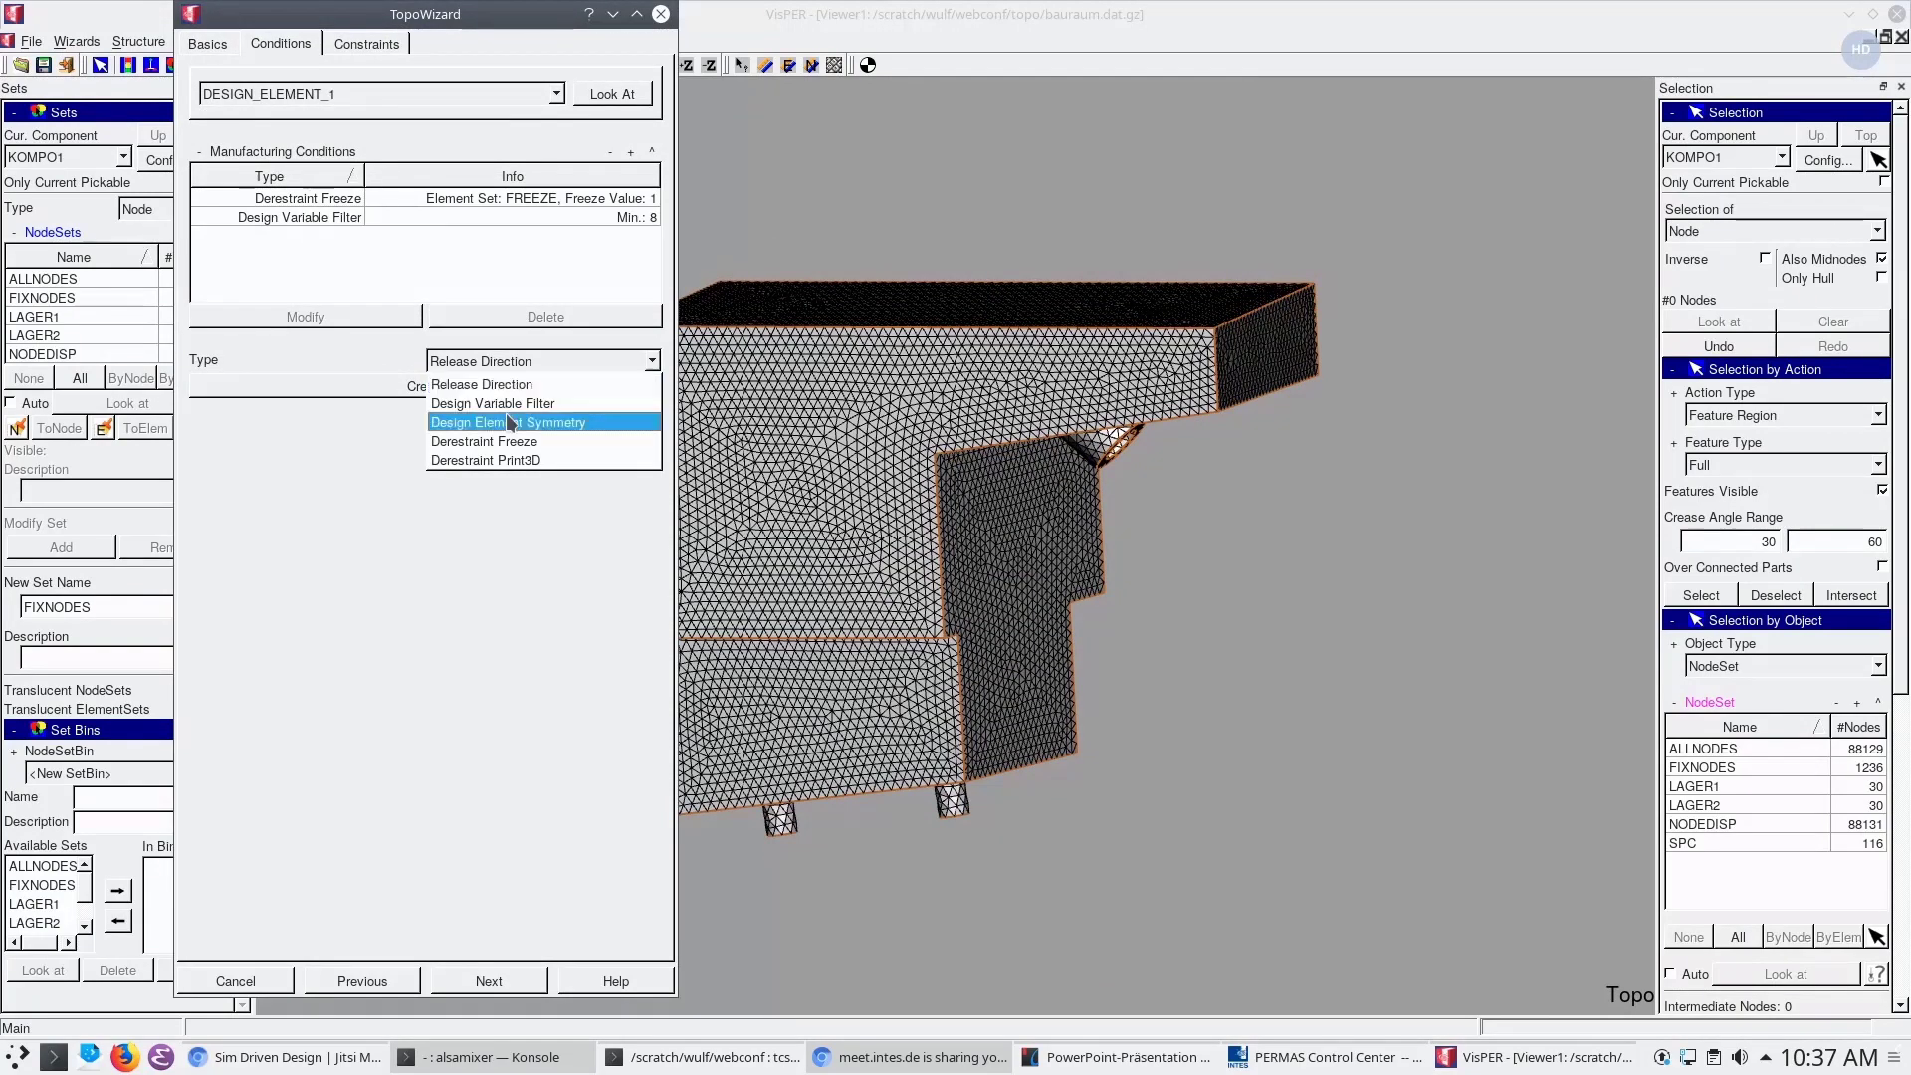
left_click(510, 462)
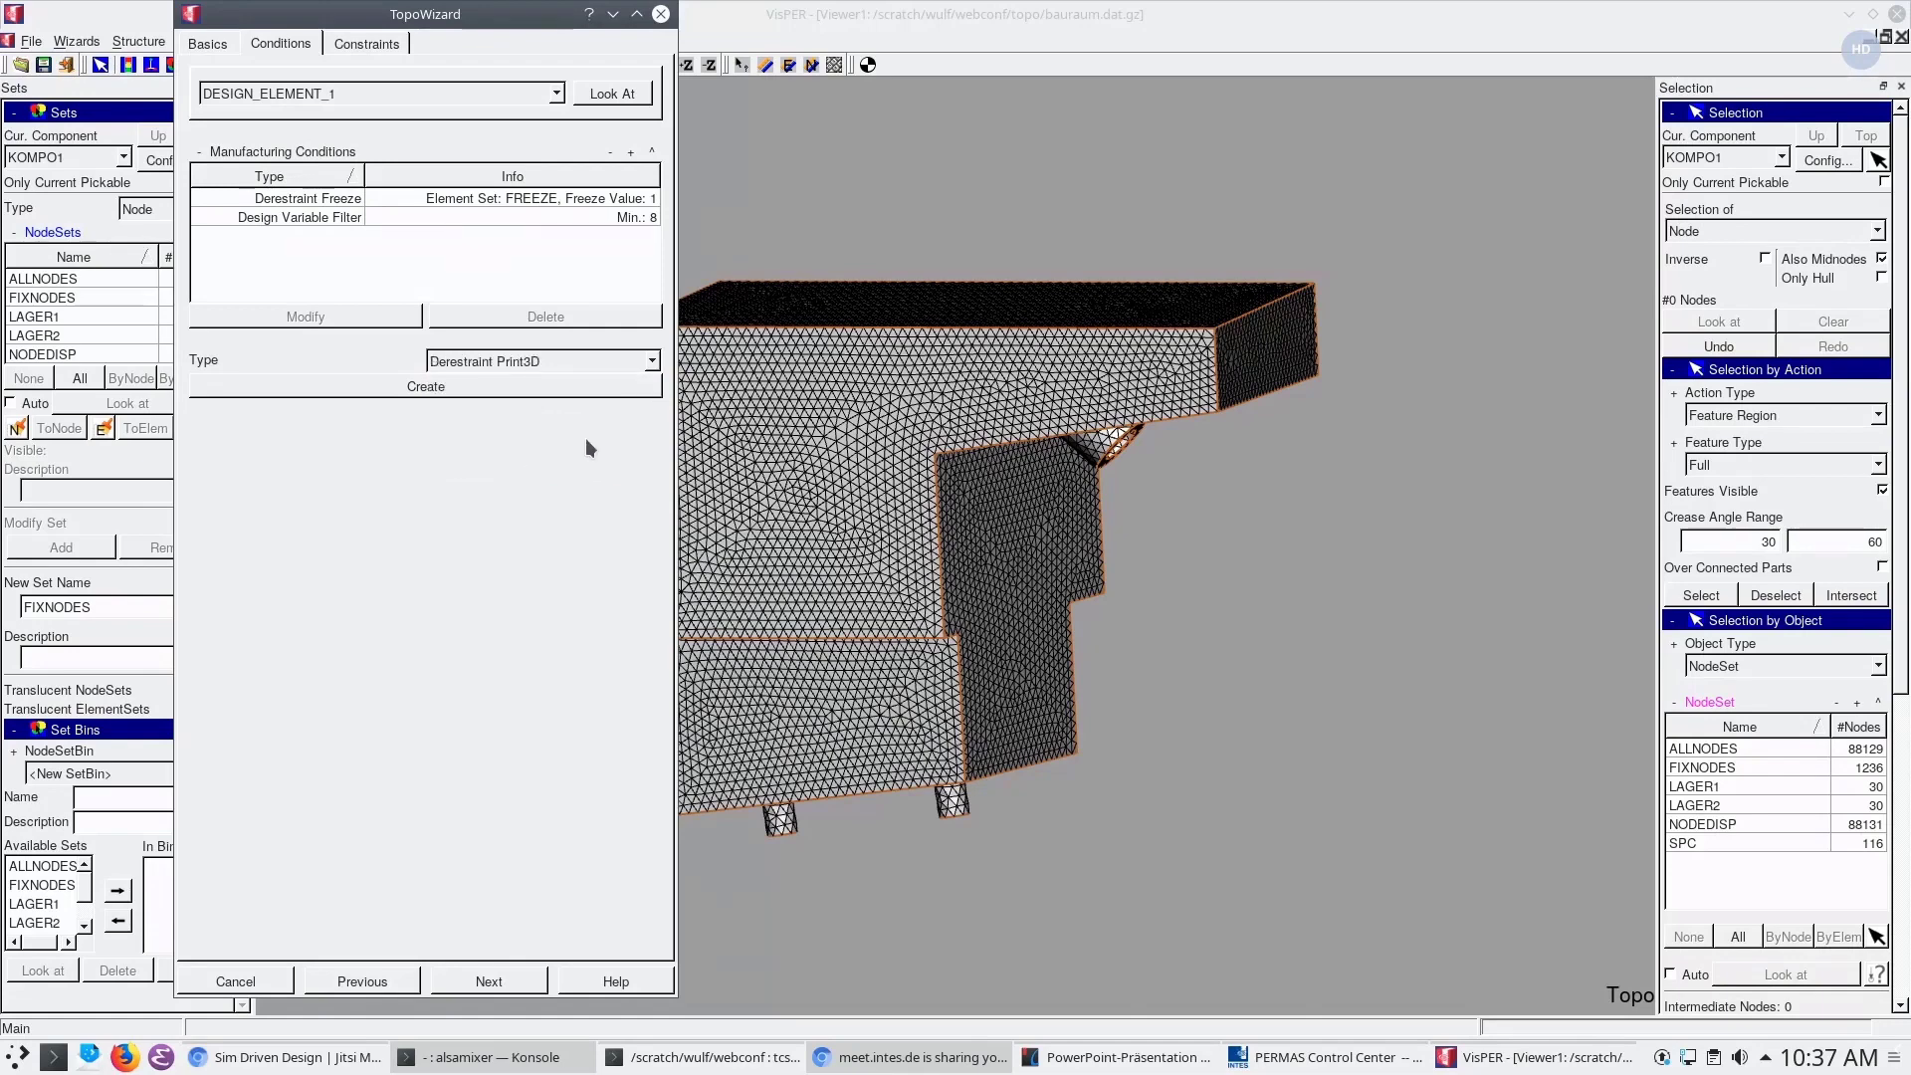
left_click(541, 388)
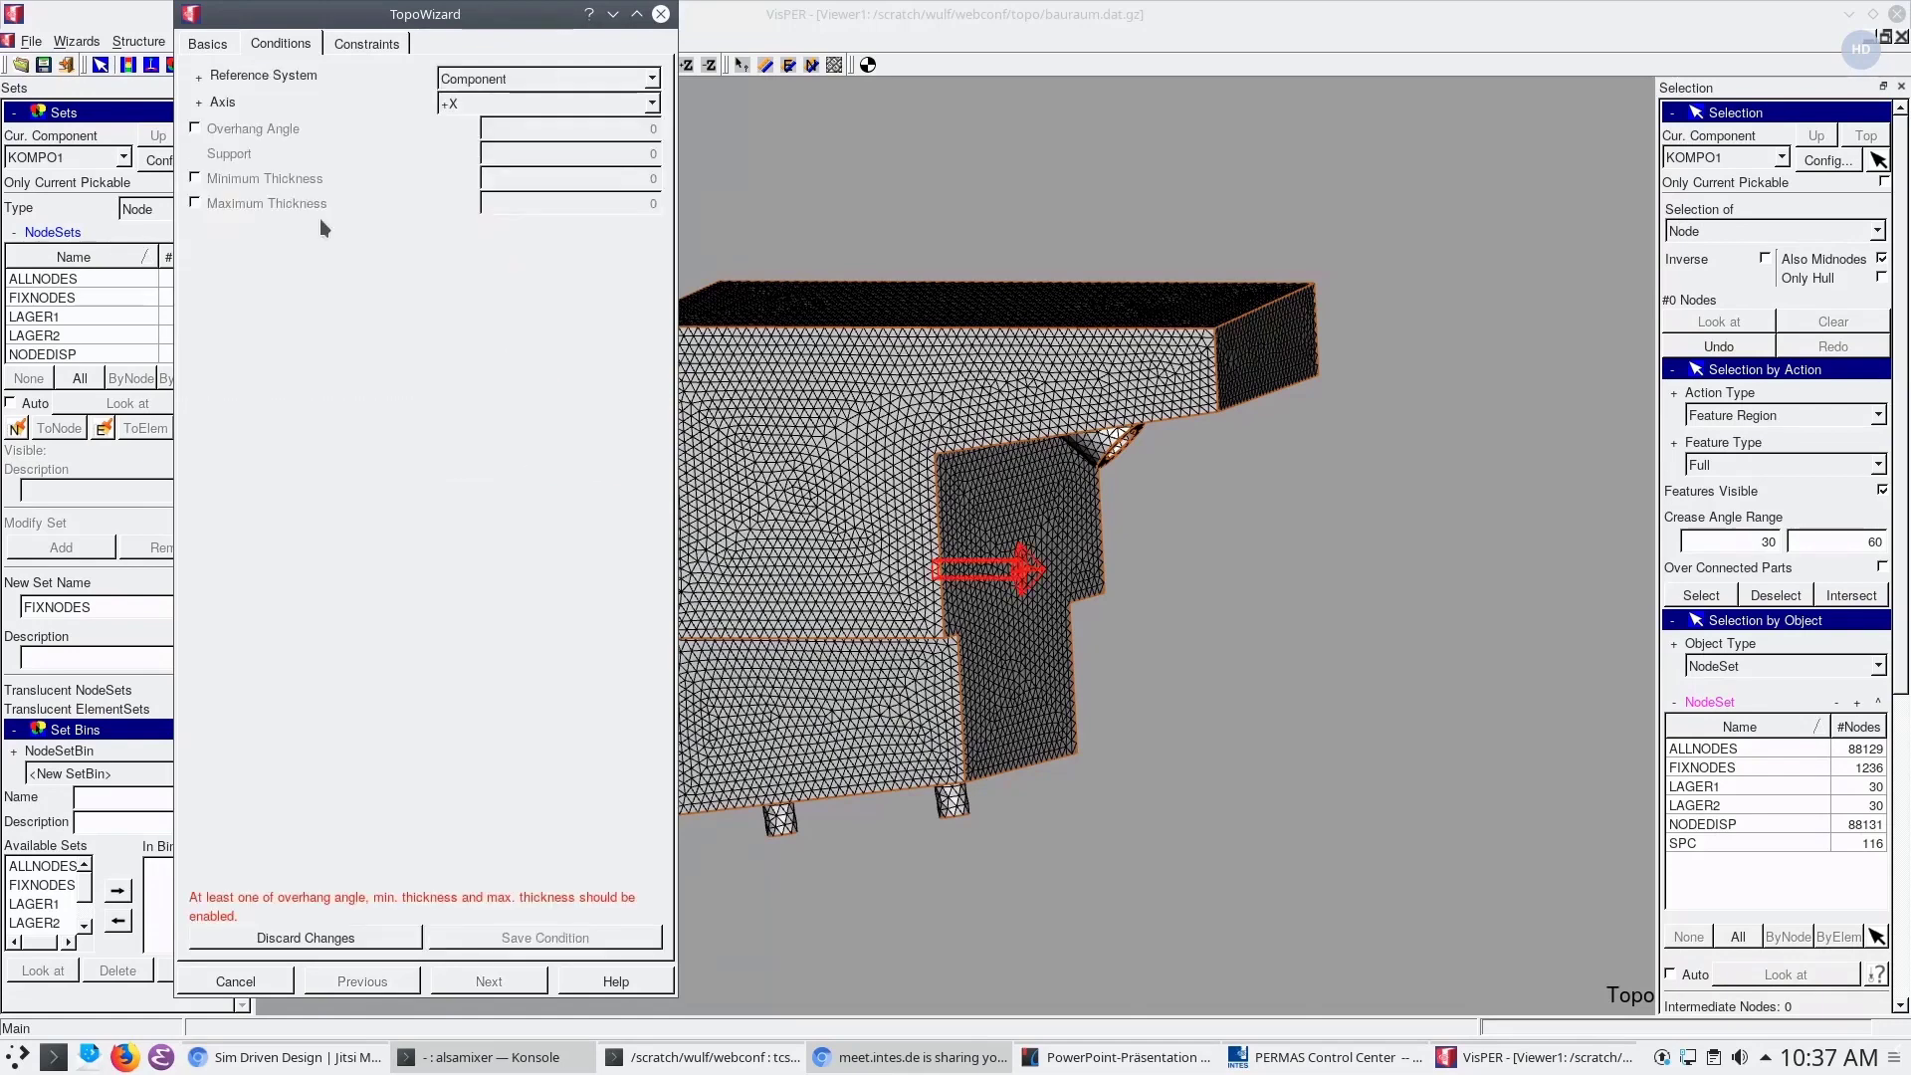
left_click(195, 128)
left_click(604, 123)
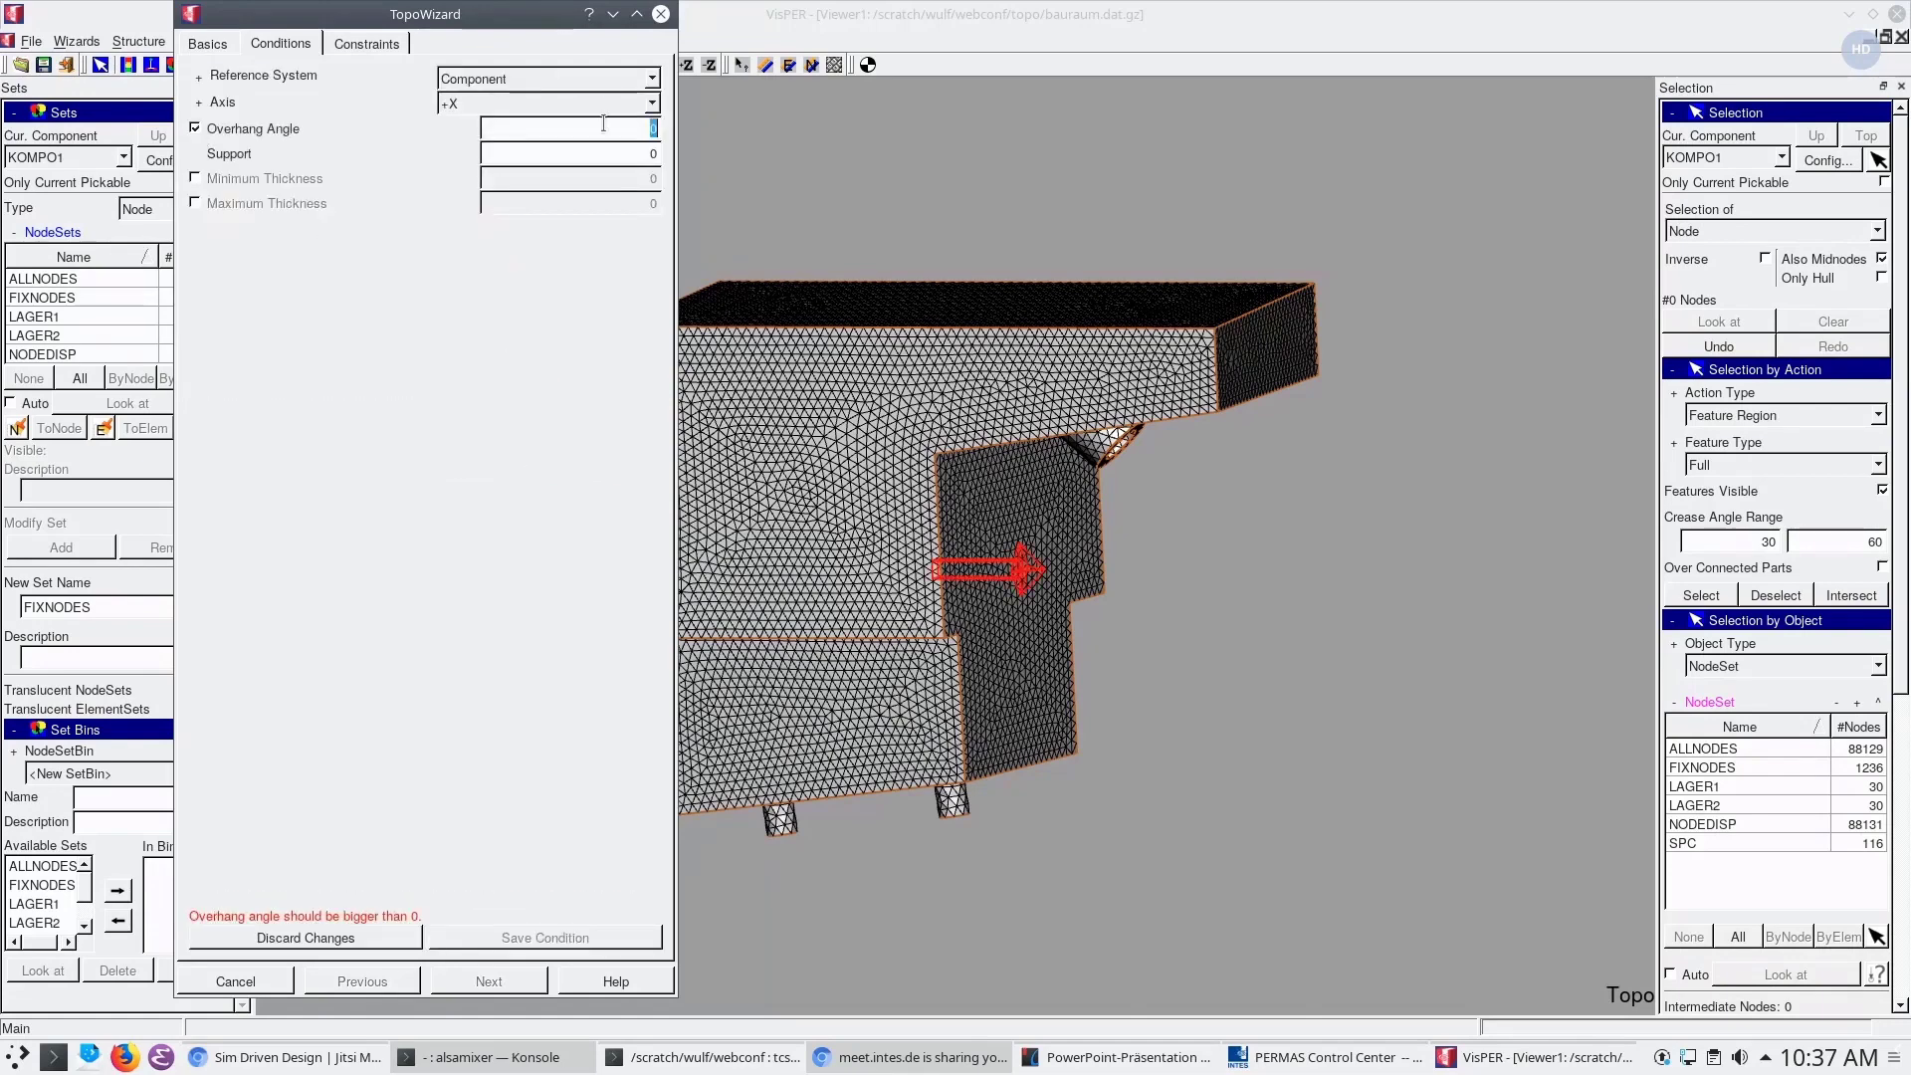
left_click(604, 123)
left_click(577, 106)
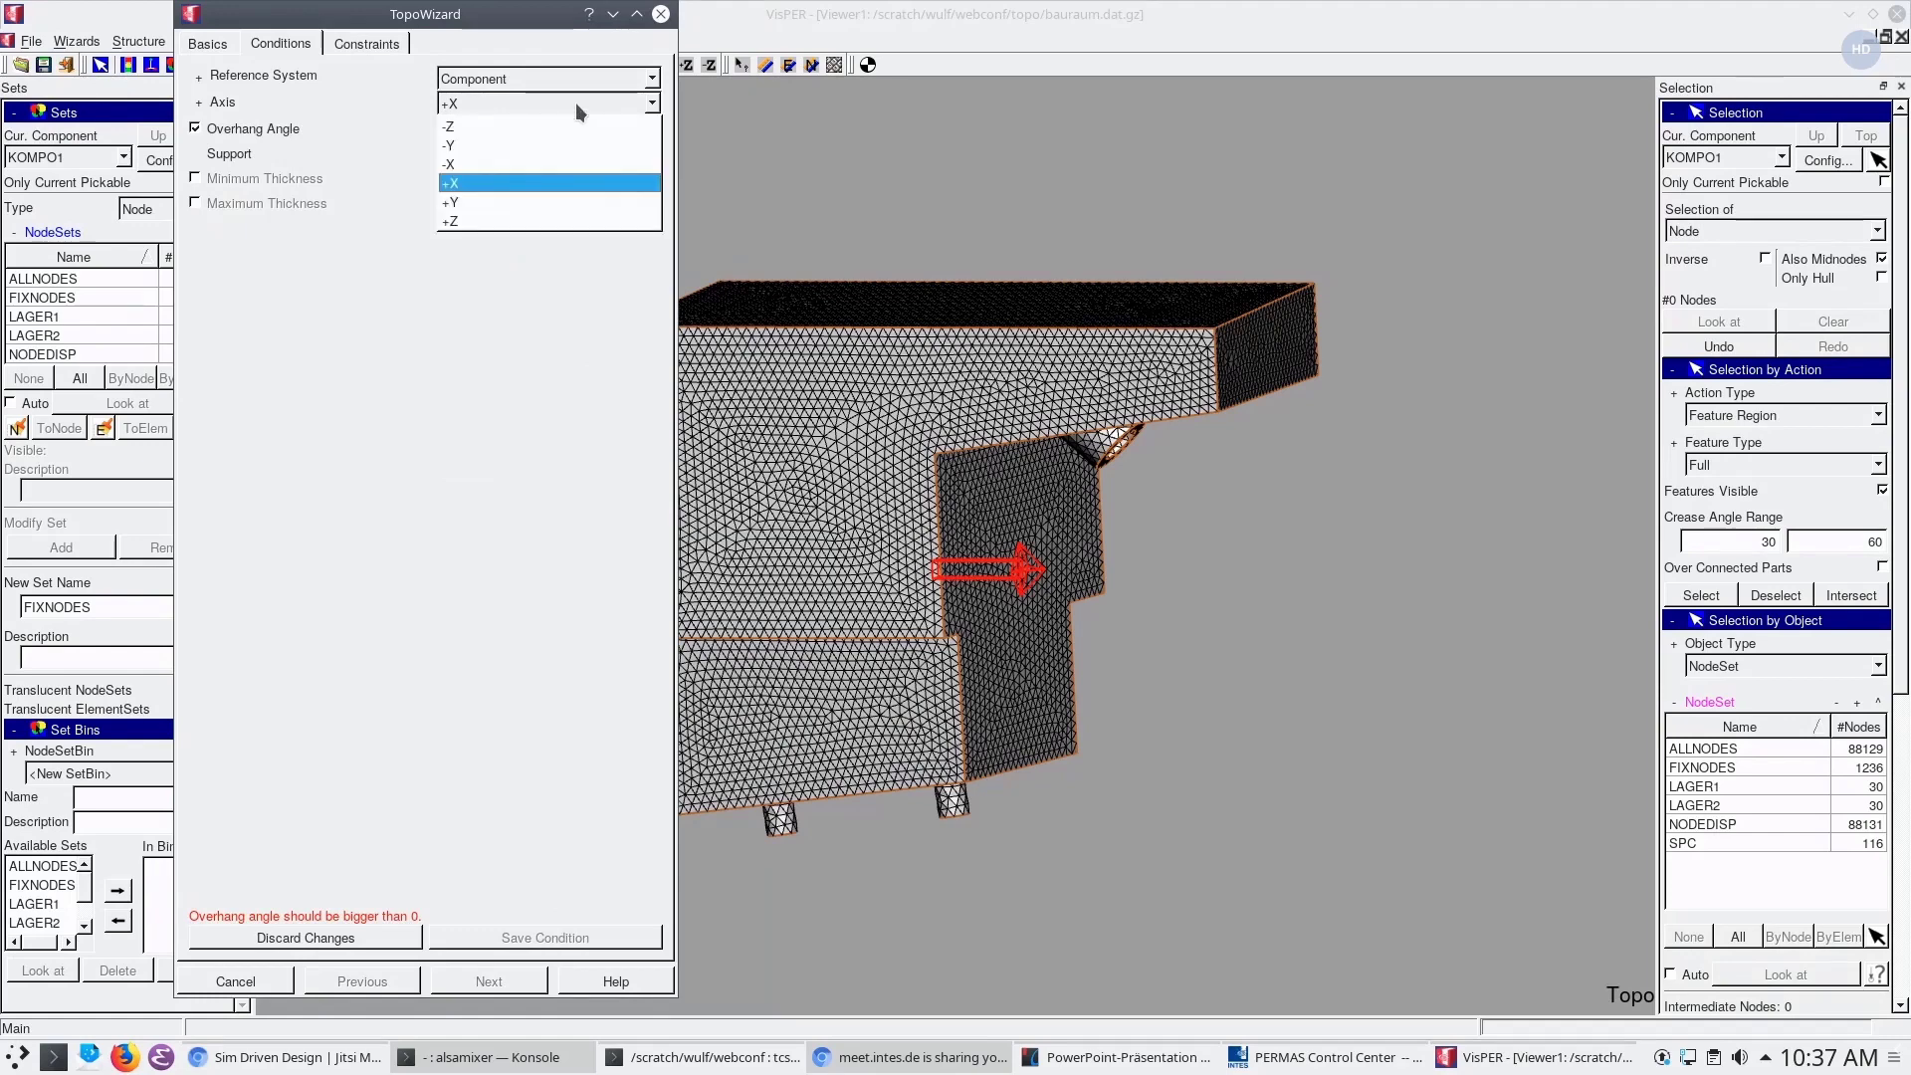
left_click(558, 127)
Set the Print3D condition's overhang angle to 45 and support to 0.05, and save the condition
left_click(504, 156)
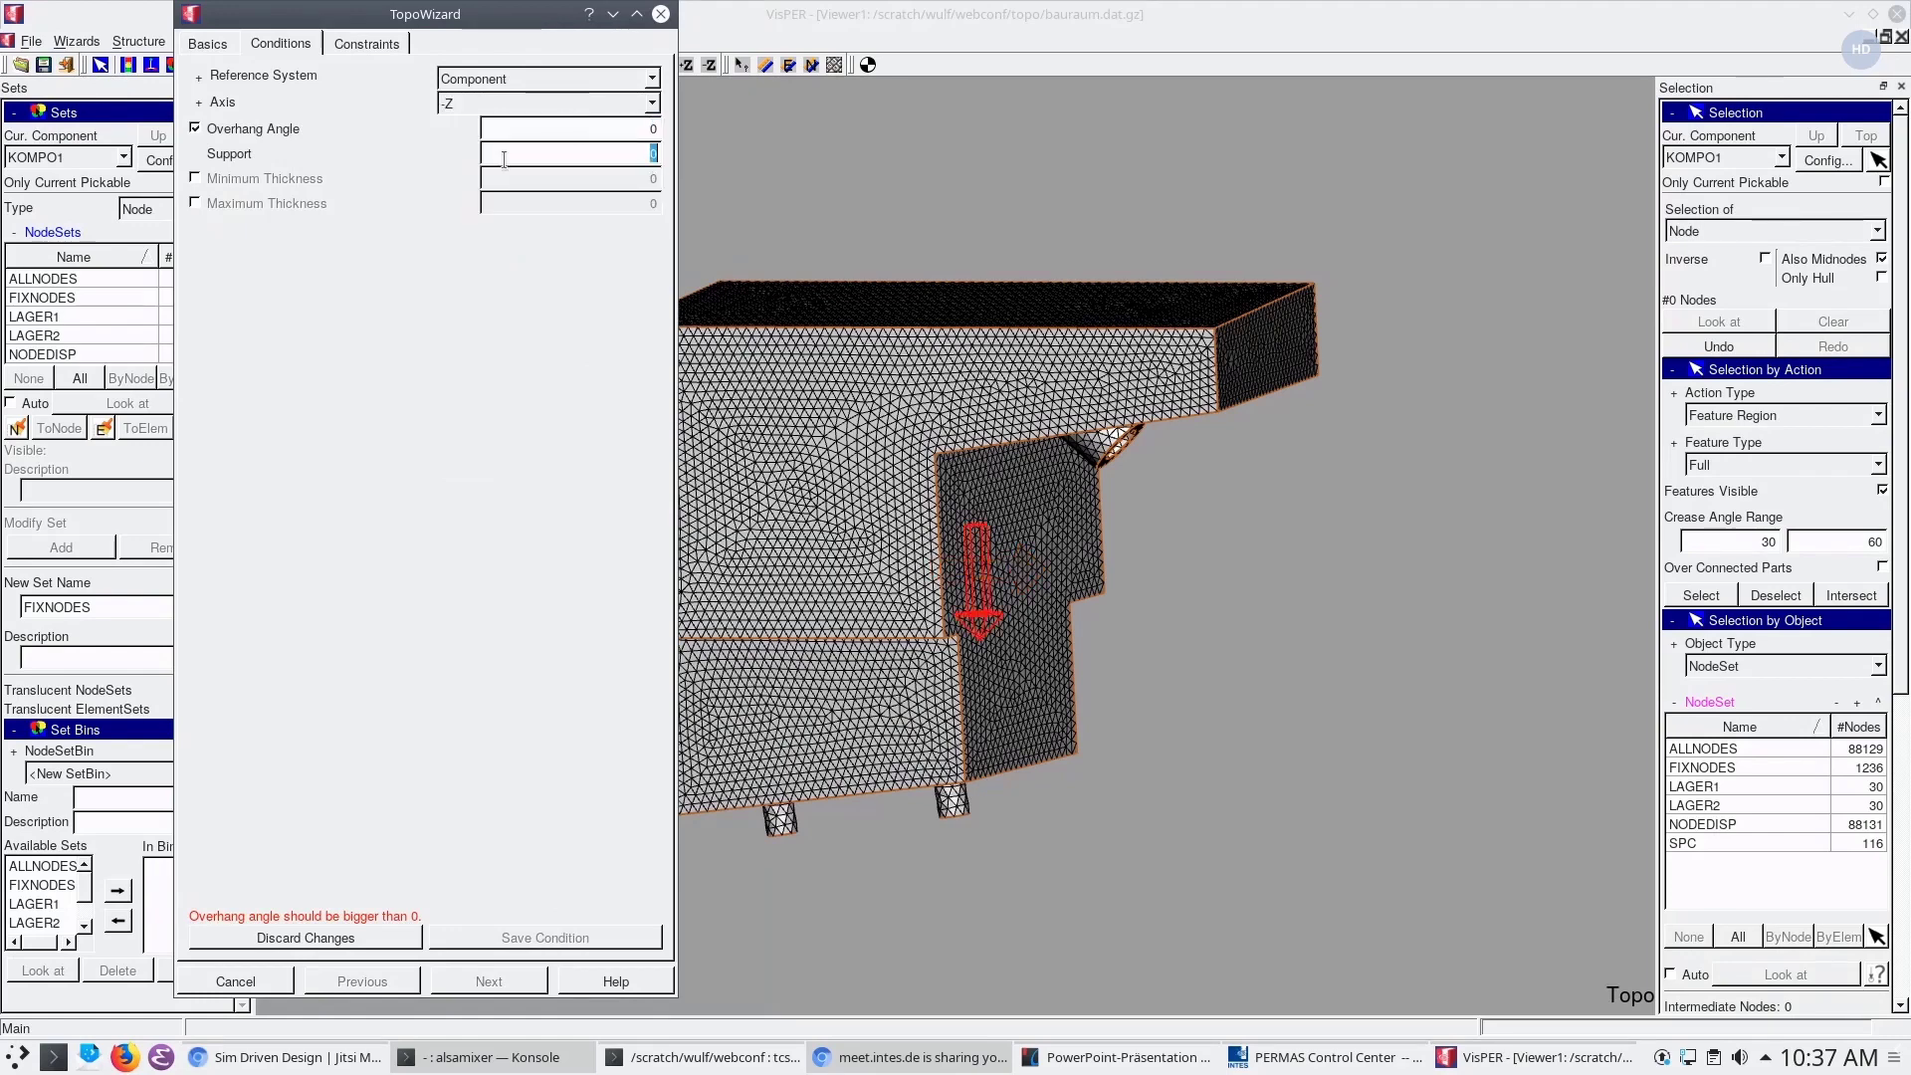
left_click(636, 127)
type("45")
key("Tab")
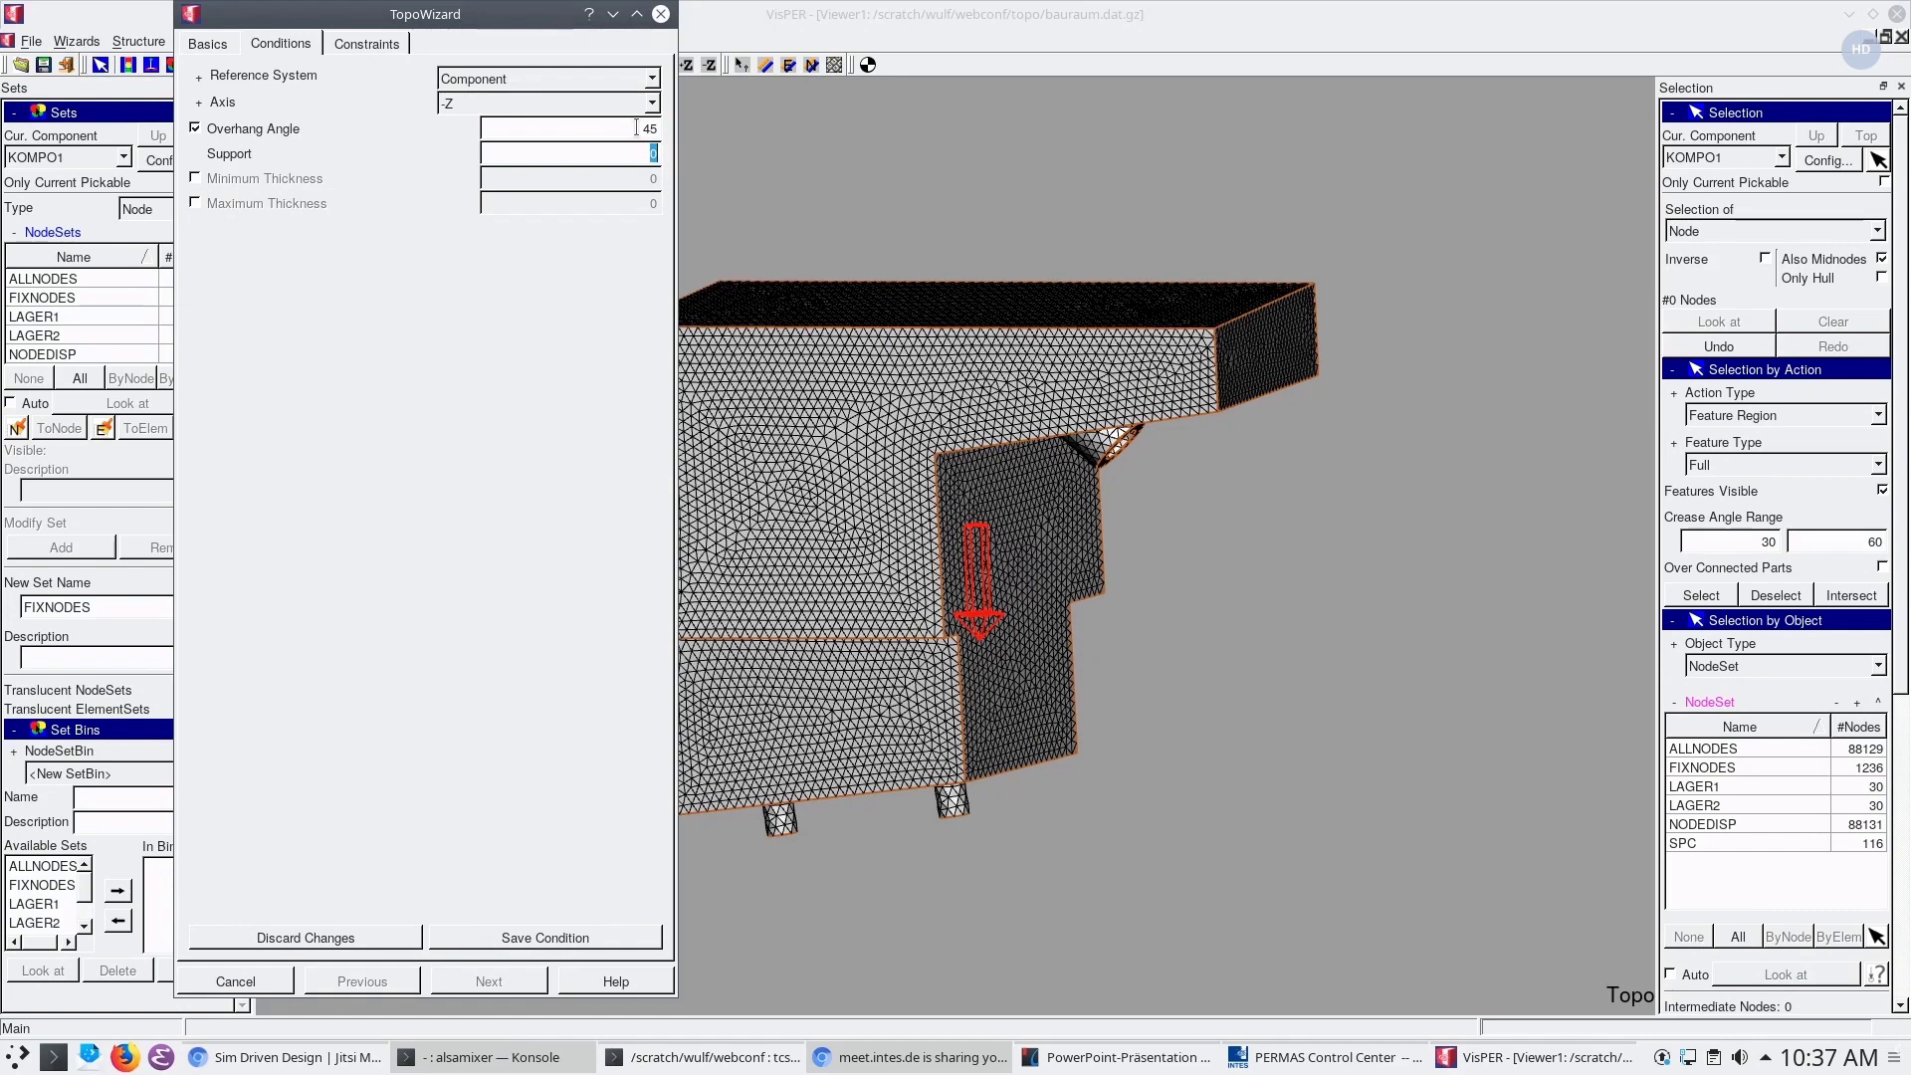
type("0.0")
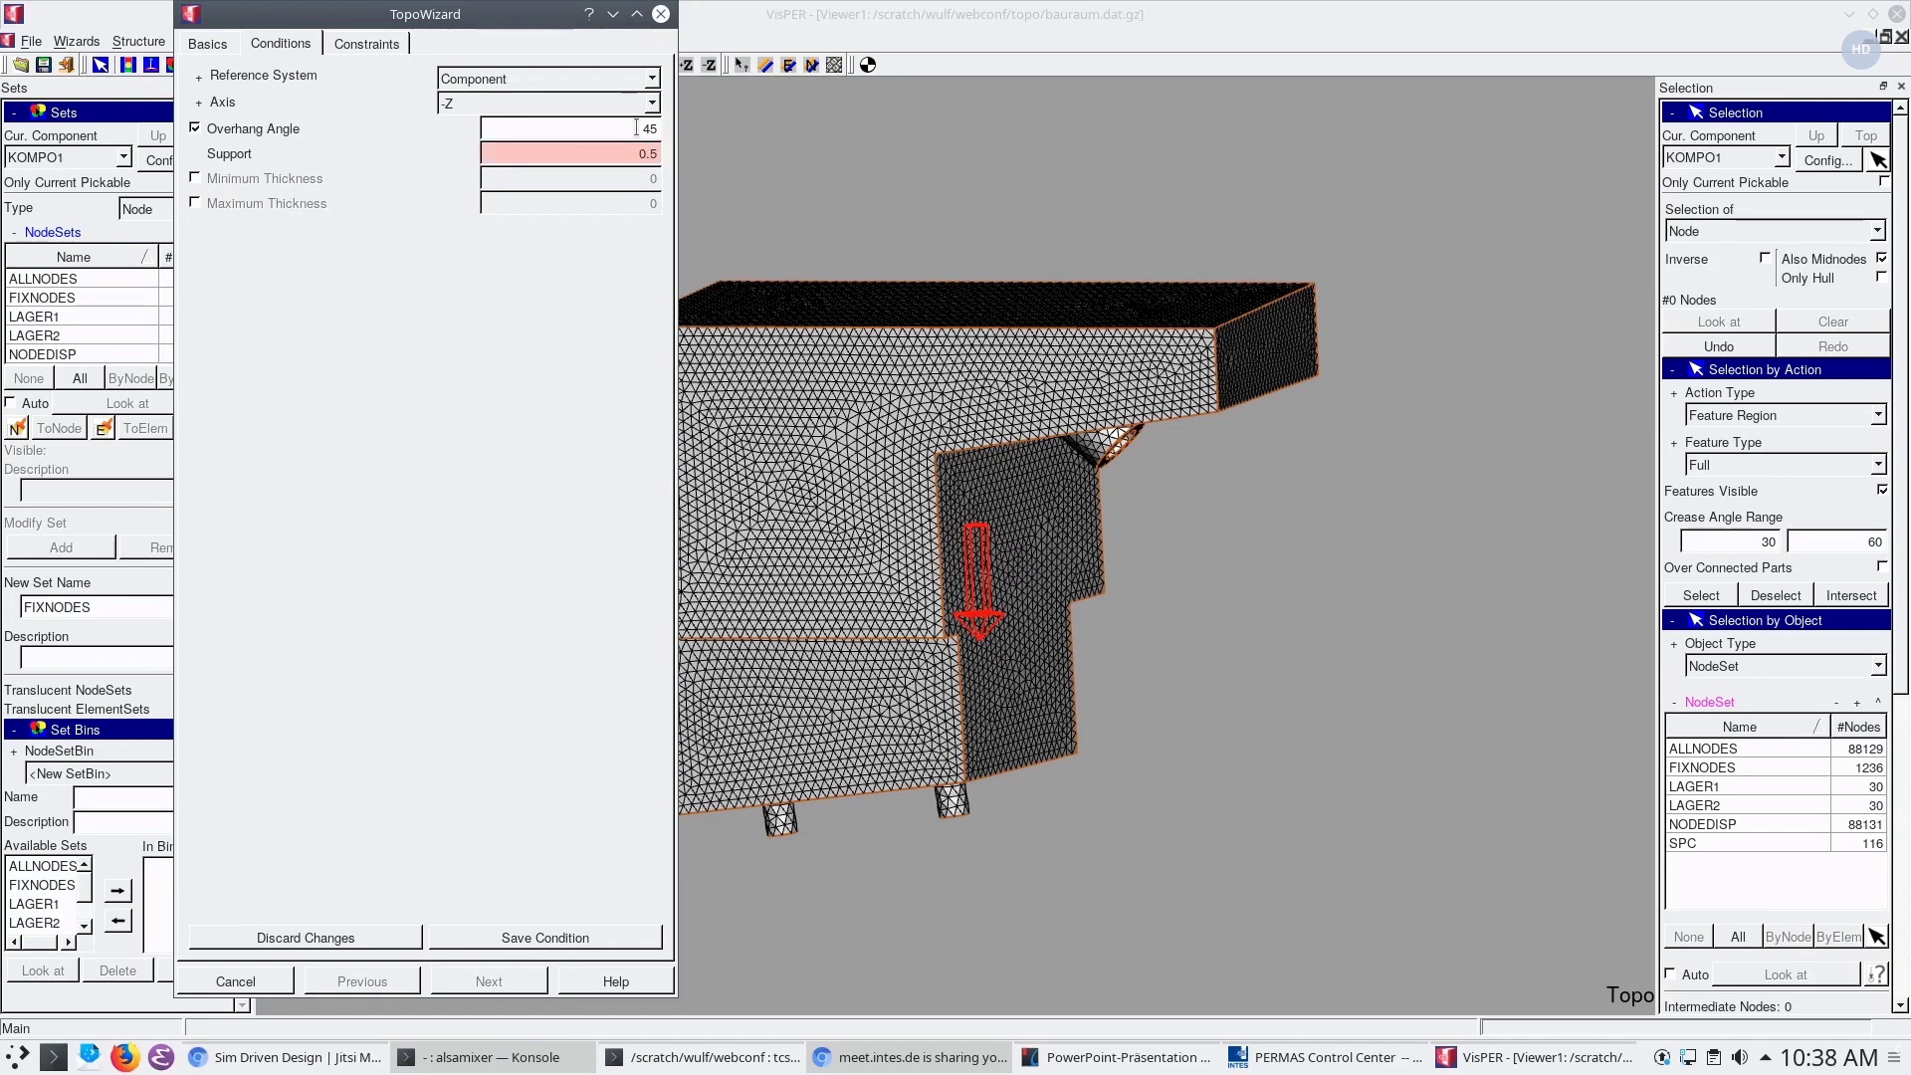
type("5")
key("BackSpace")
type("05")
key("Return")
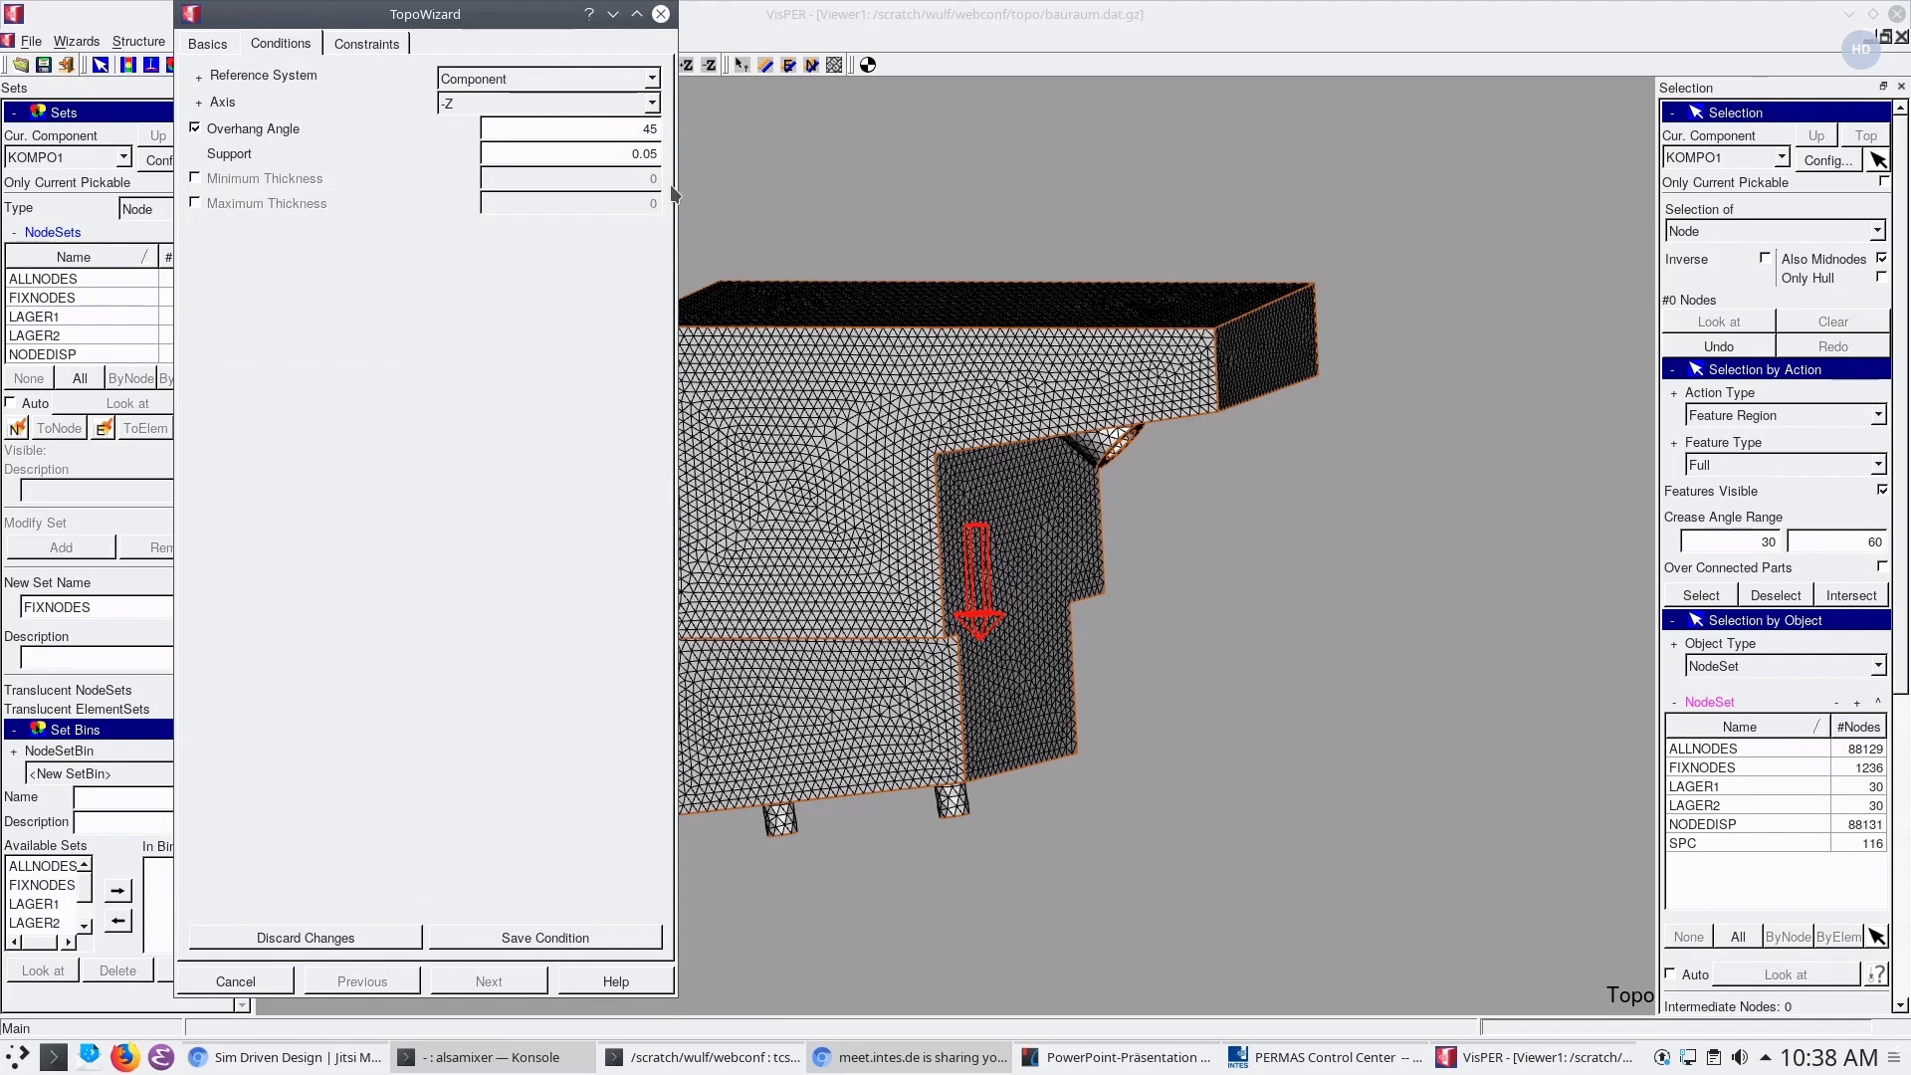
left_click(560, 939)
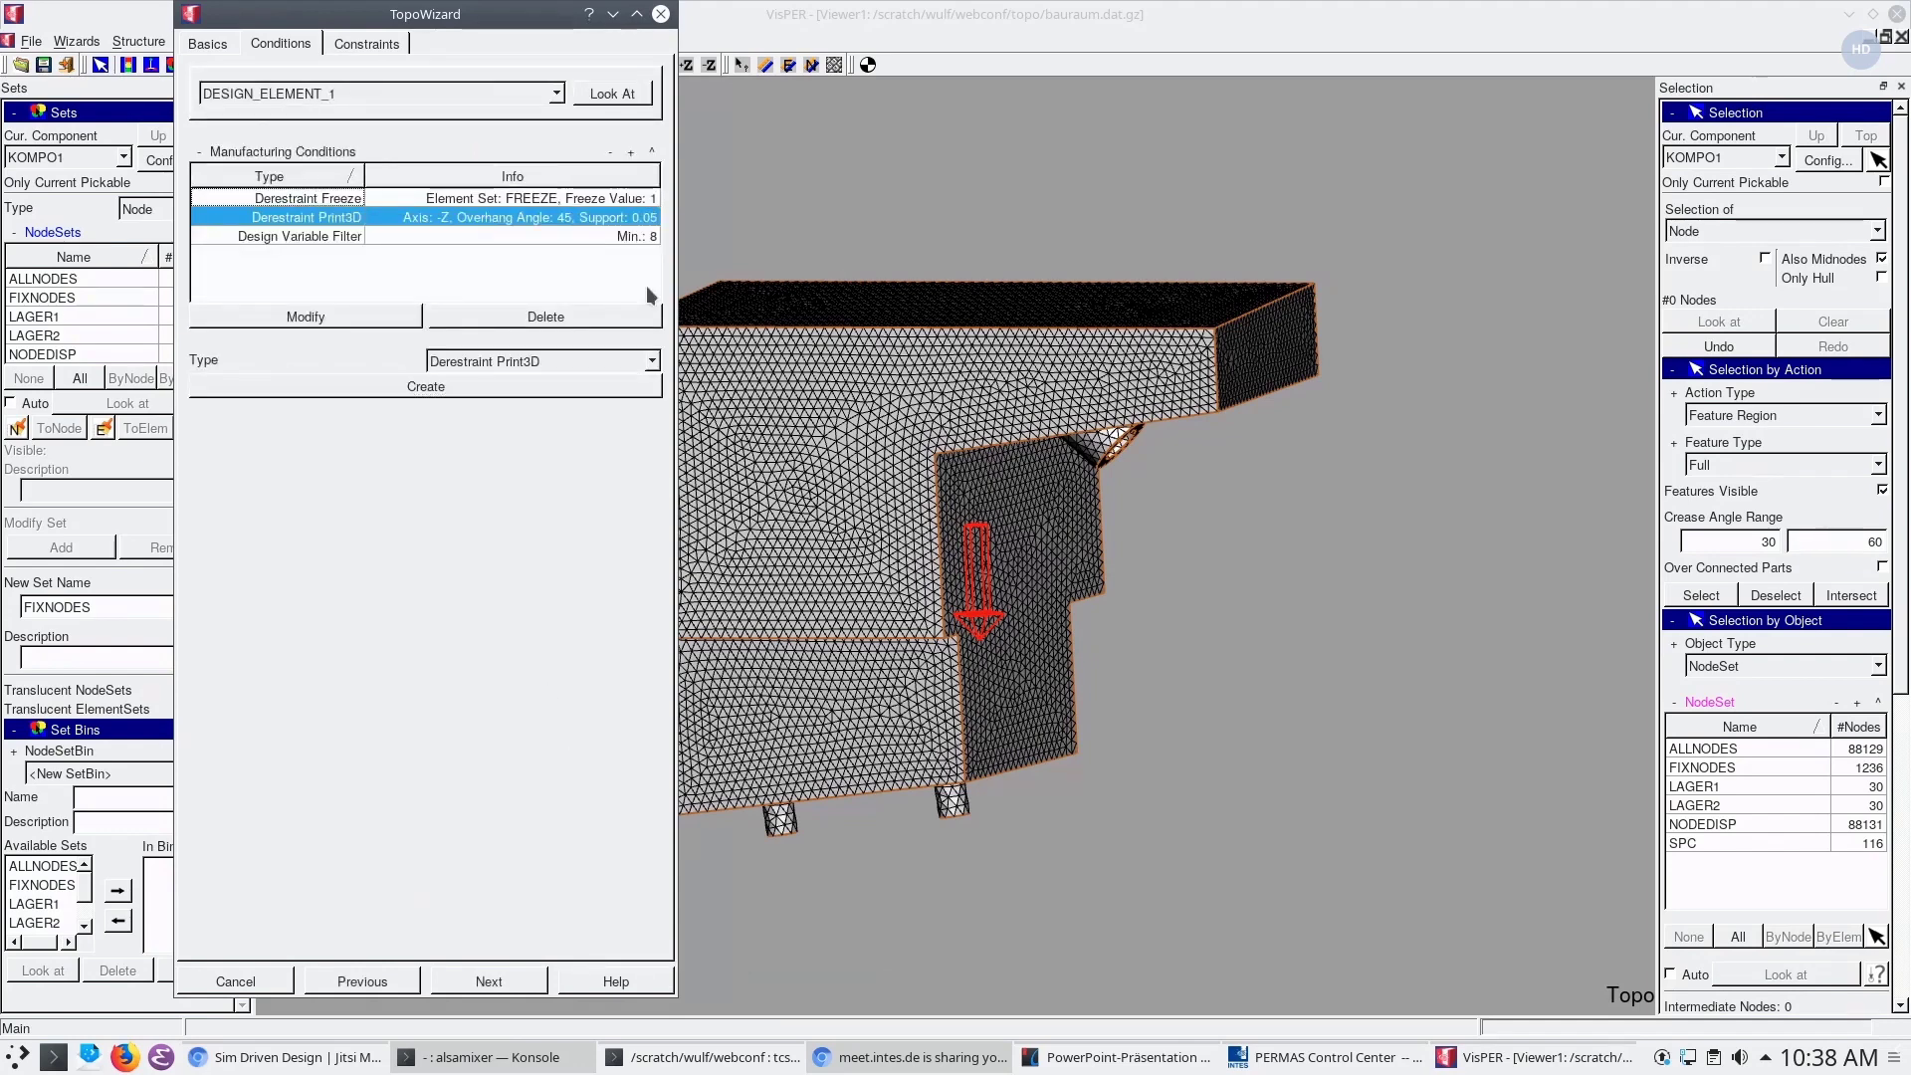
Finish the TopoWizard setup and export the new items to topo2.dat, replacing the existing file
left_click(488, 981)
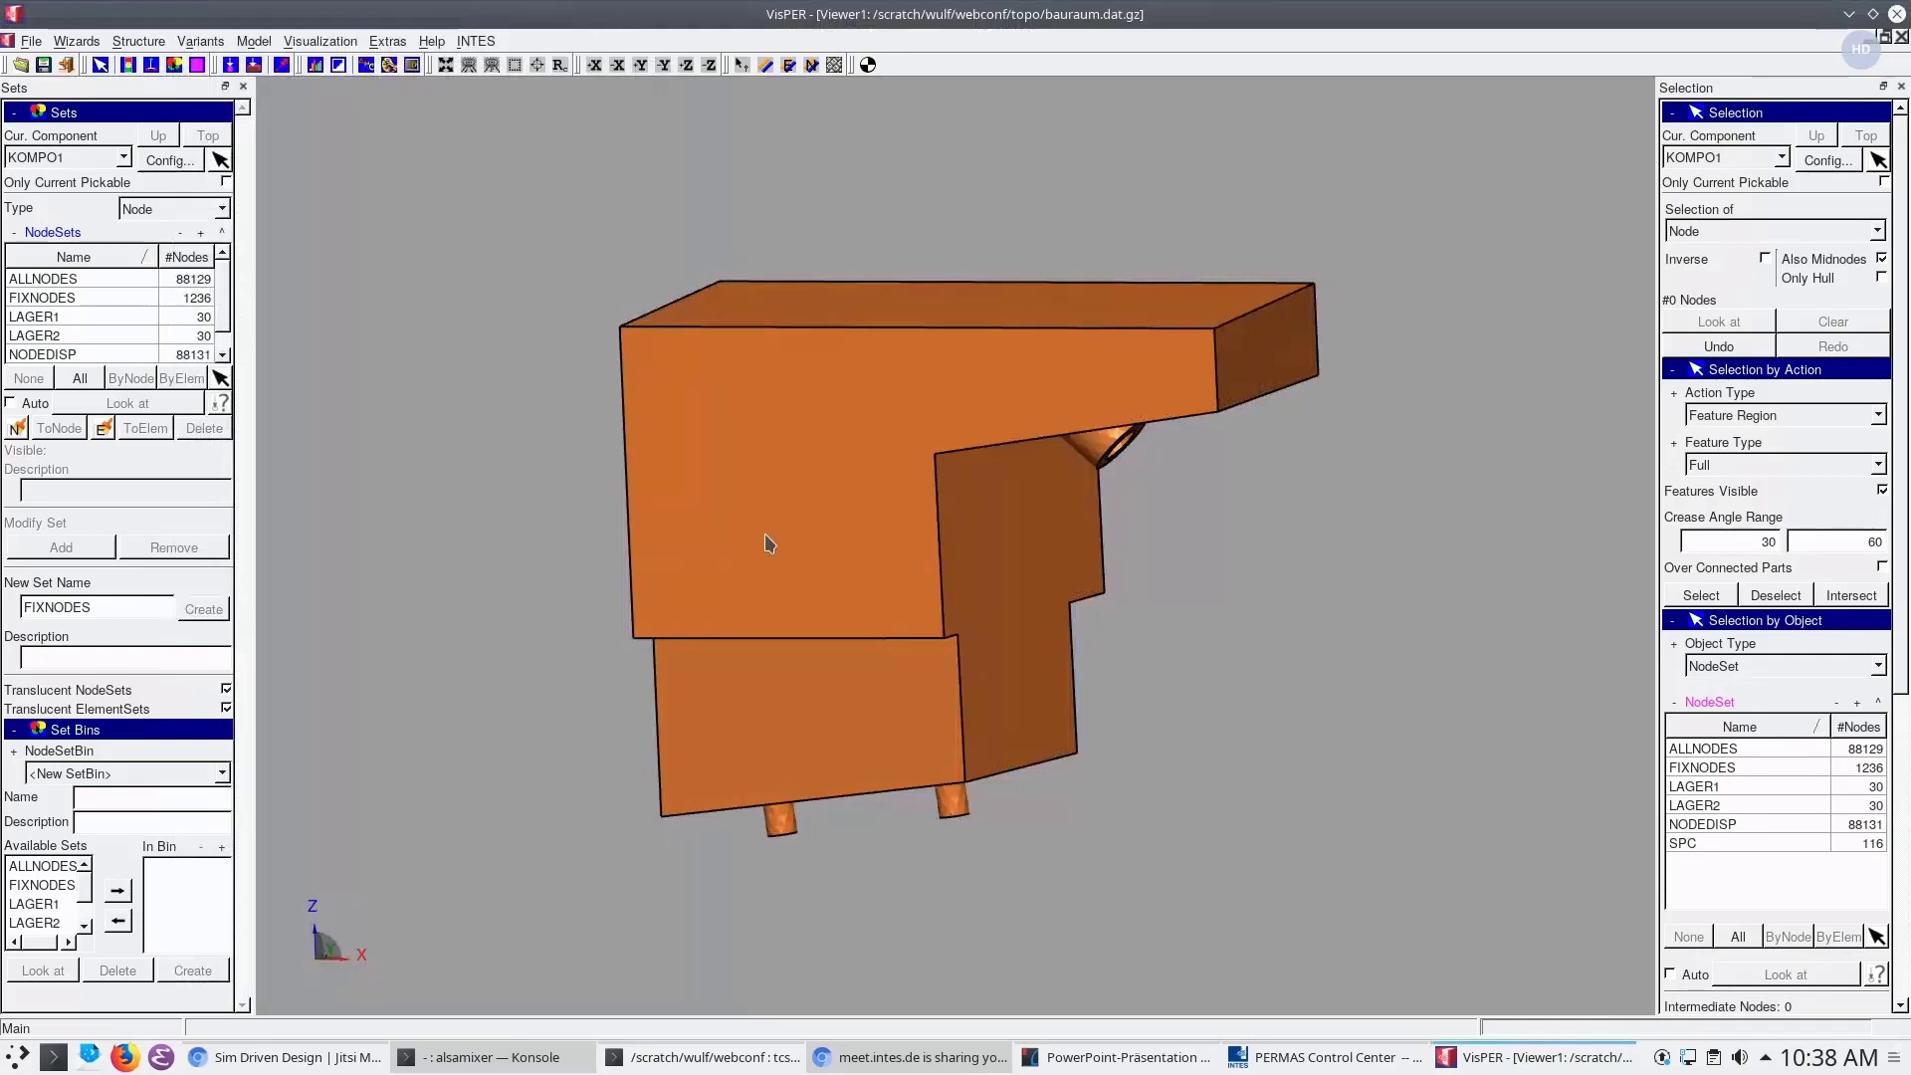
middle_click_drag(810, 597, 883, 413)
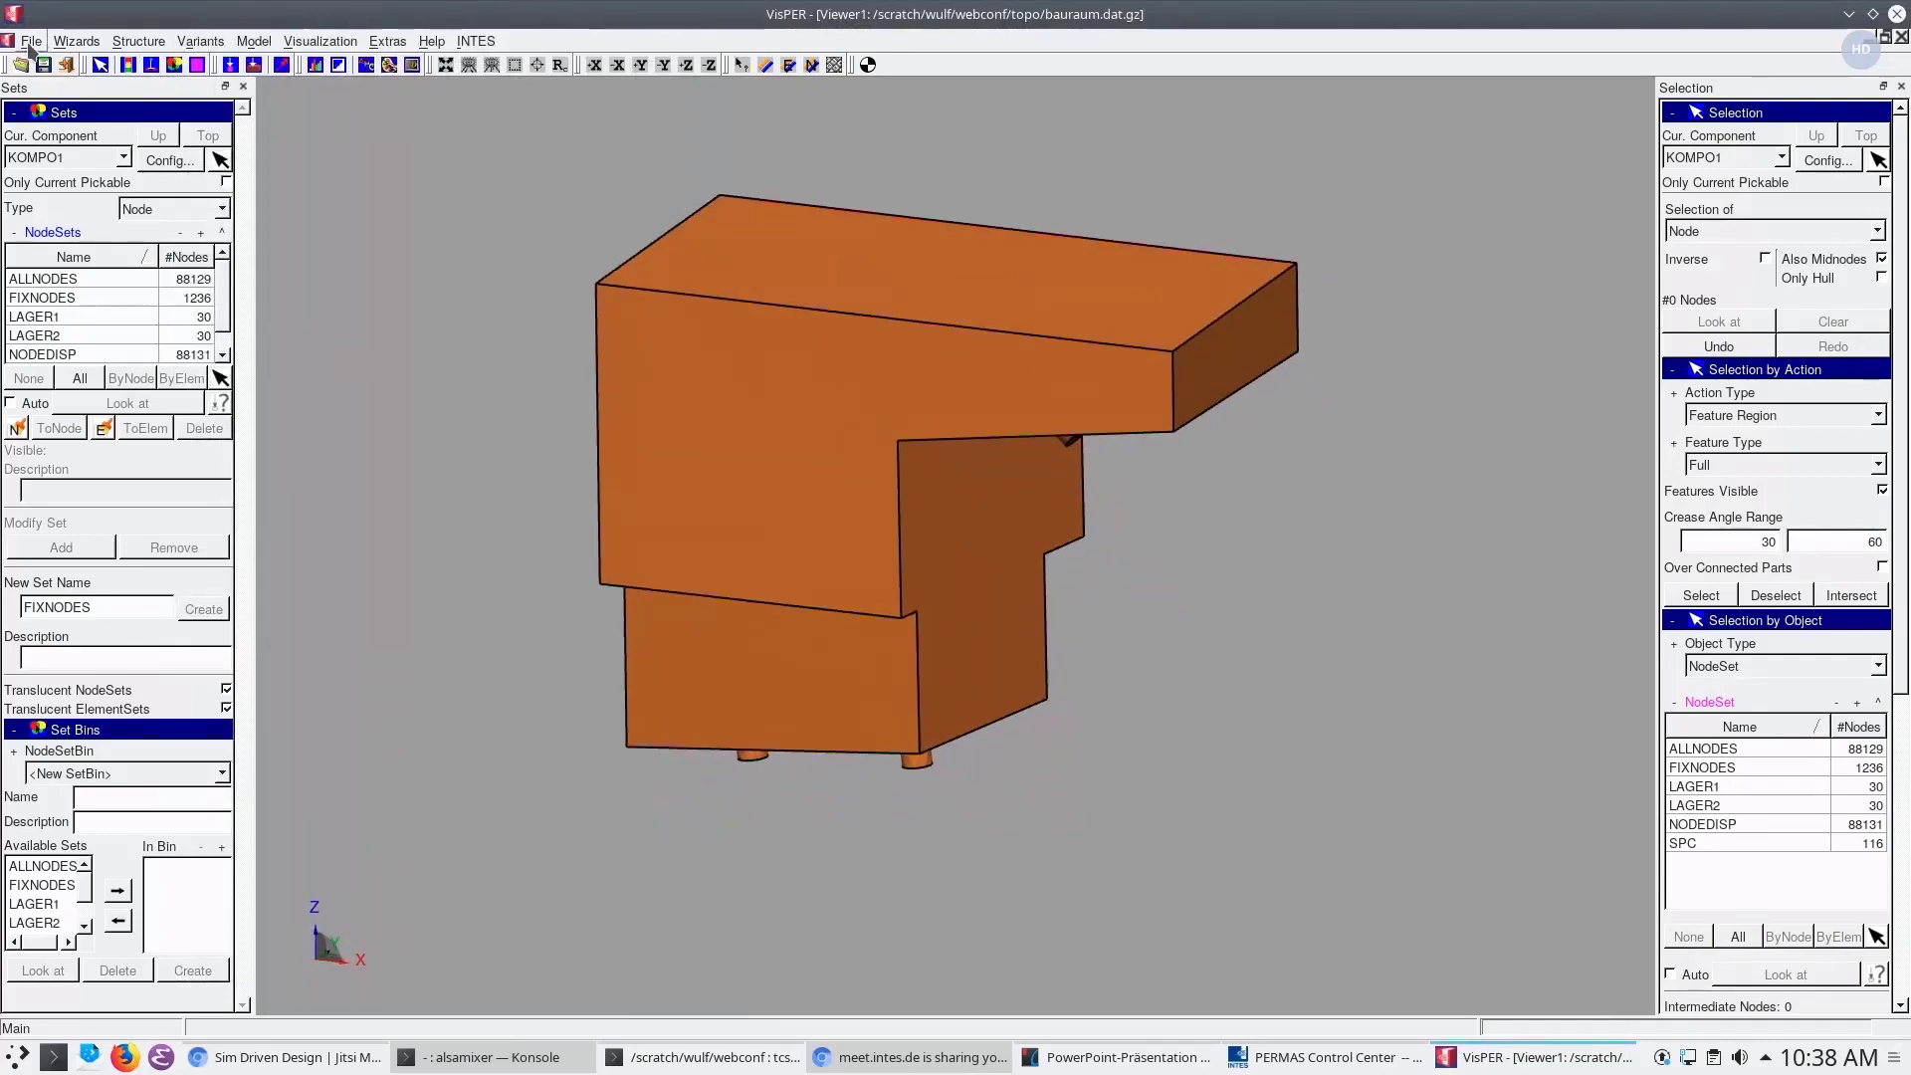
left_click(30, 43)
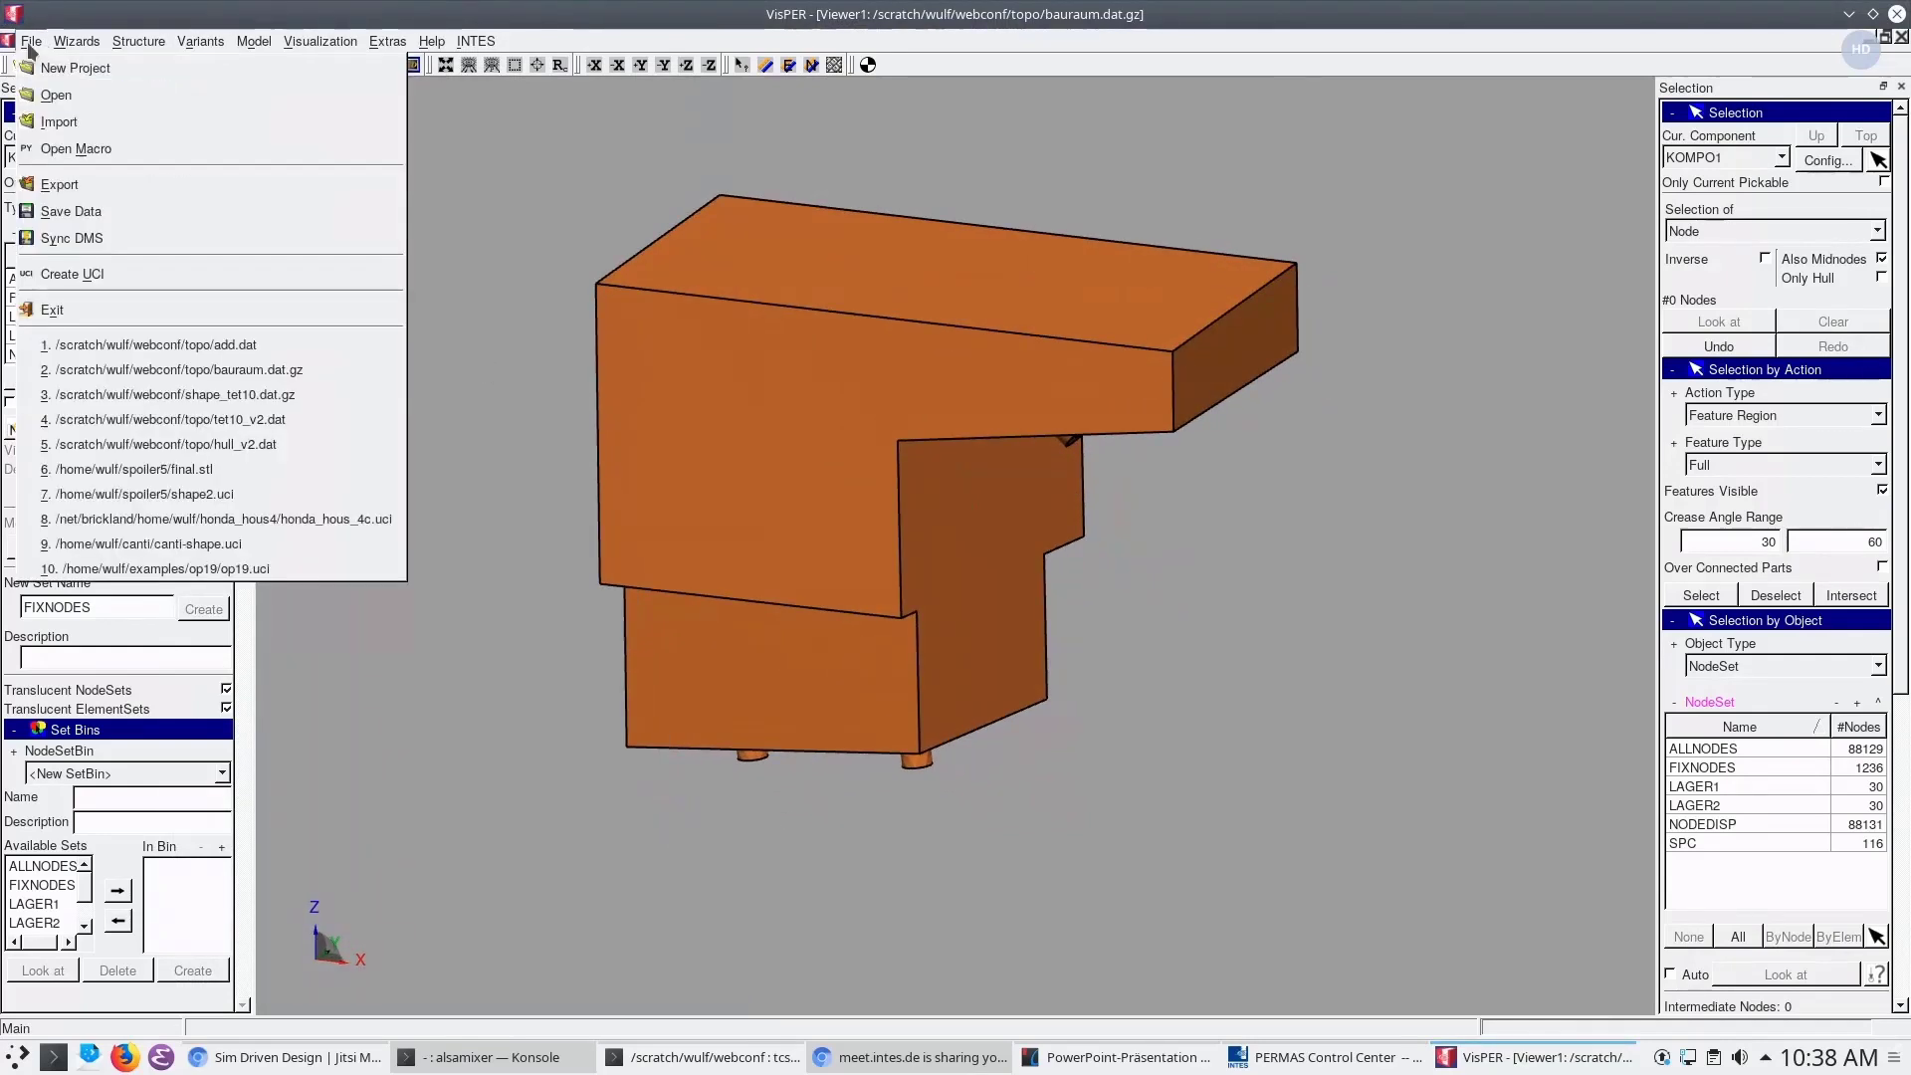
left_click(59, 184)
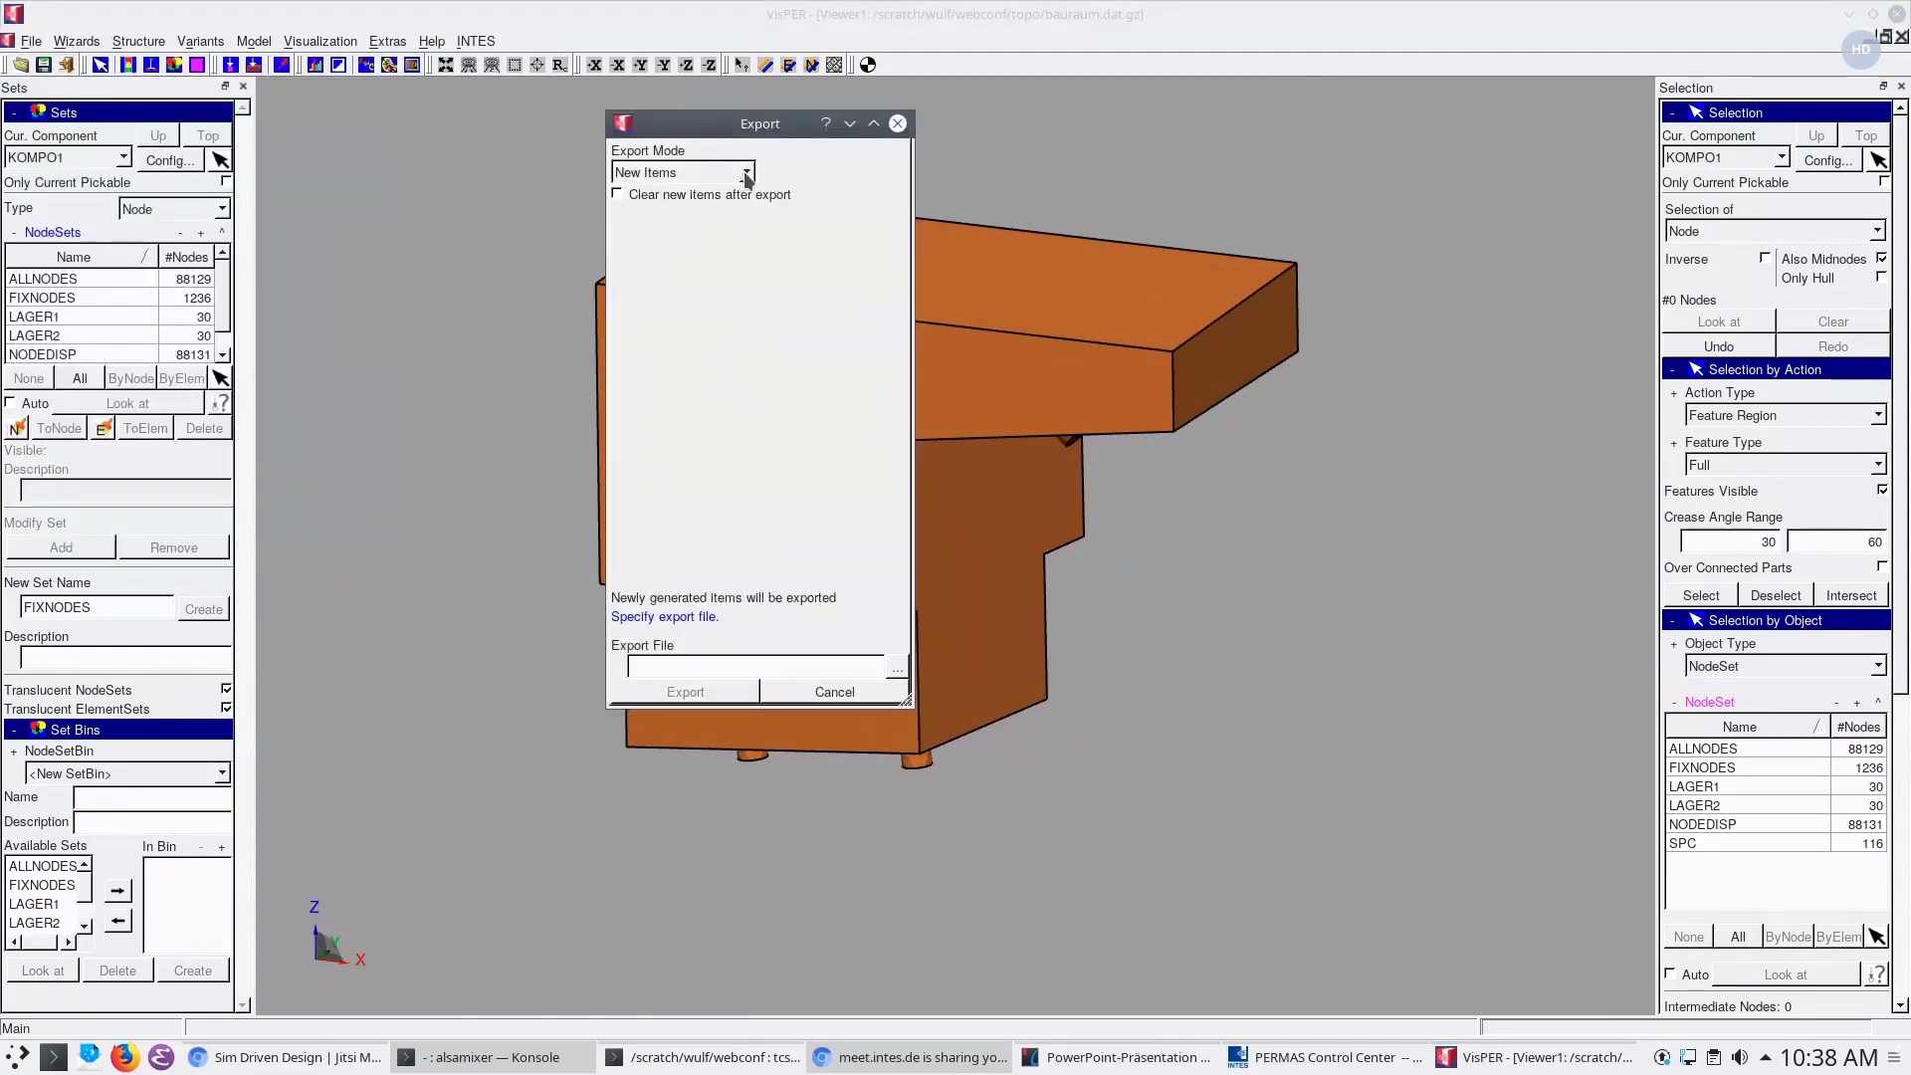
left_click(899, 673)
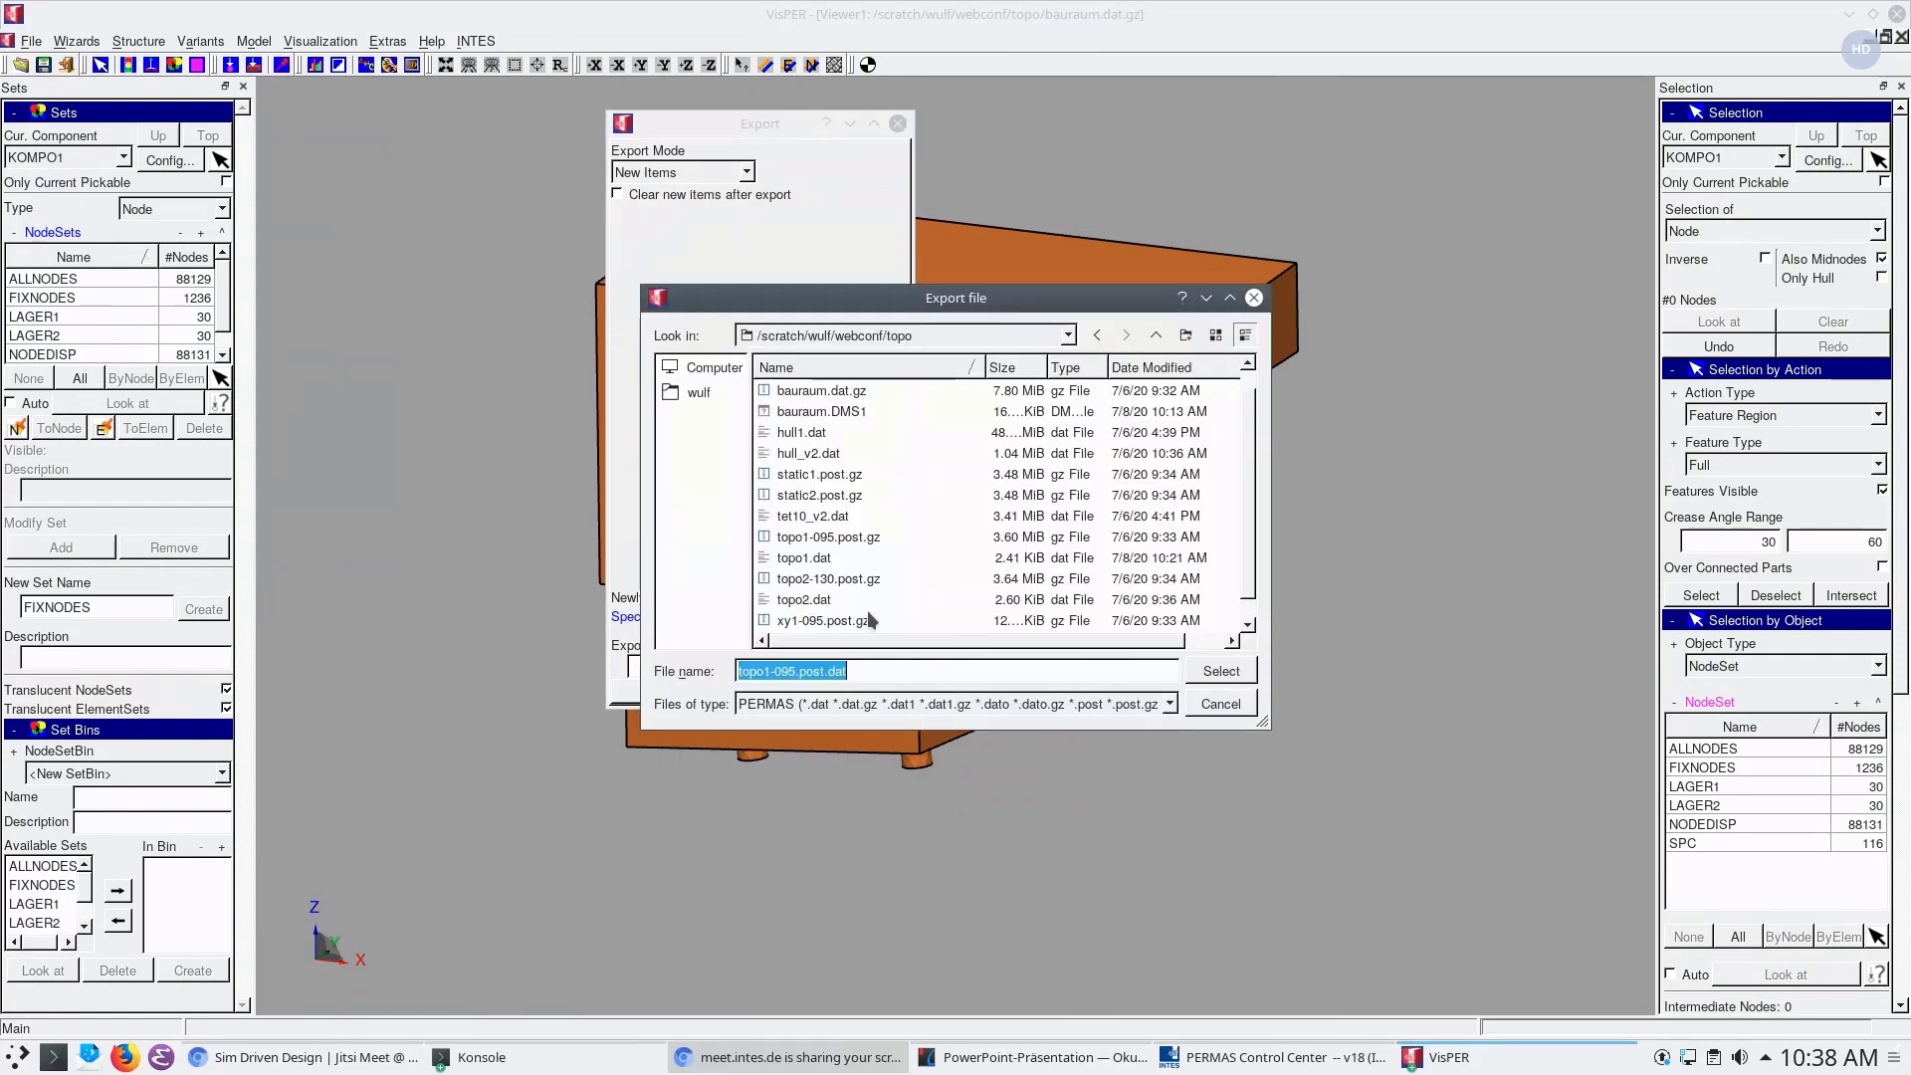
double_click(805, 600)
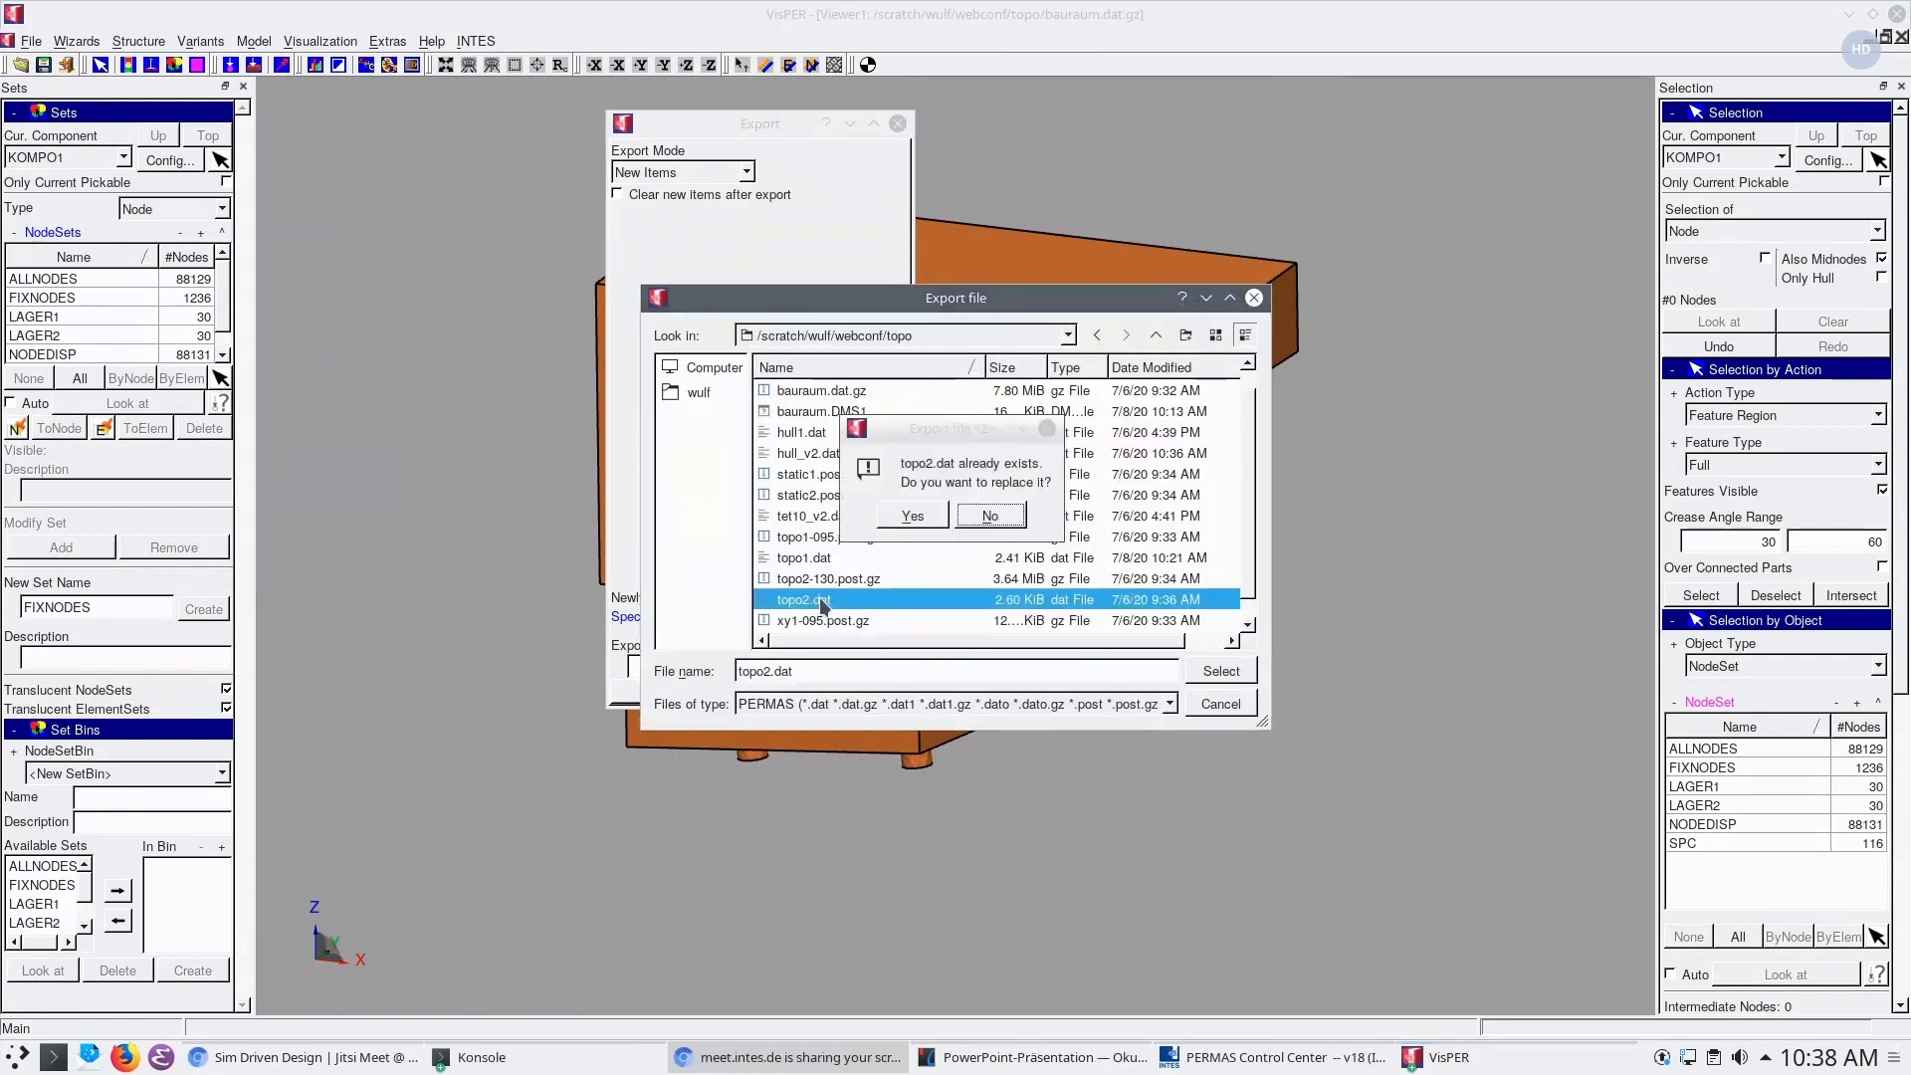
left_click(913, 516)
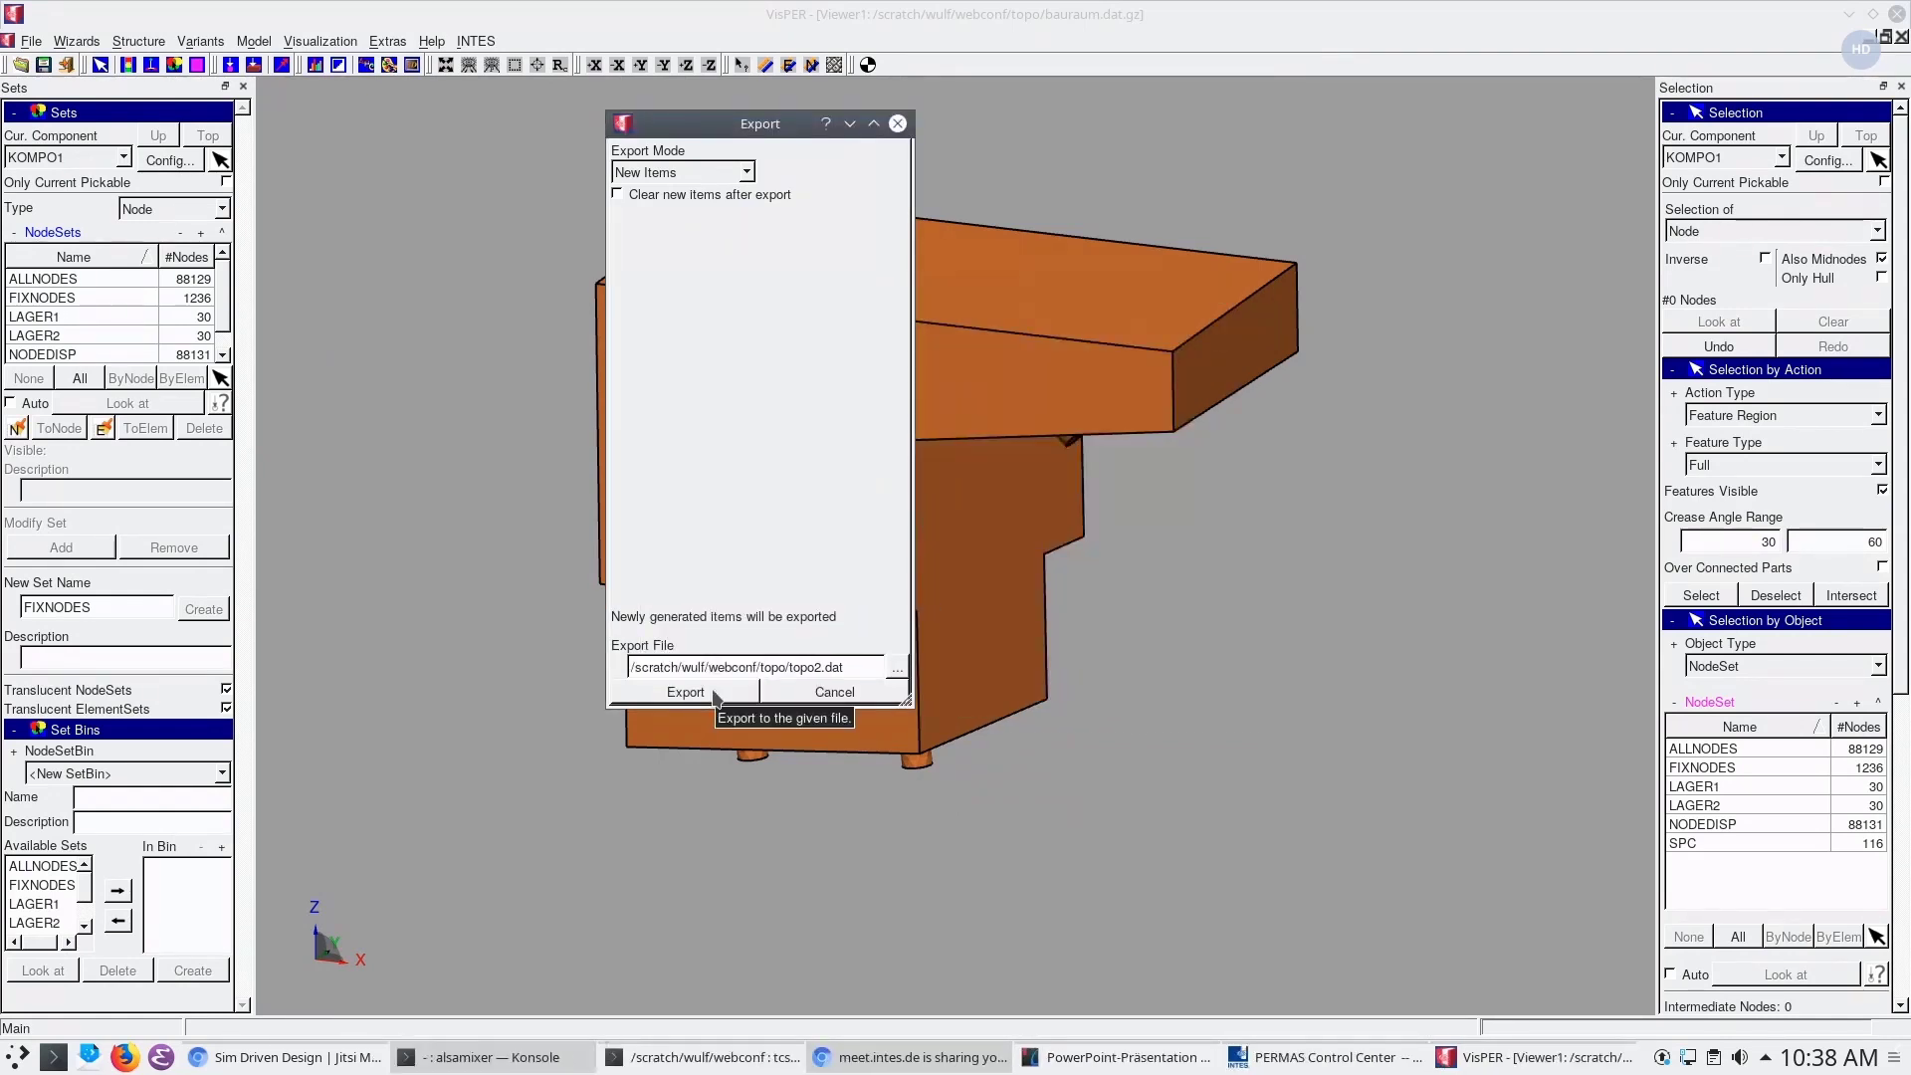
left_click(714, 693)
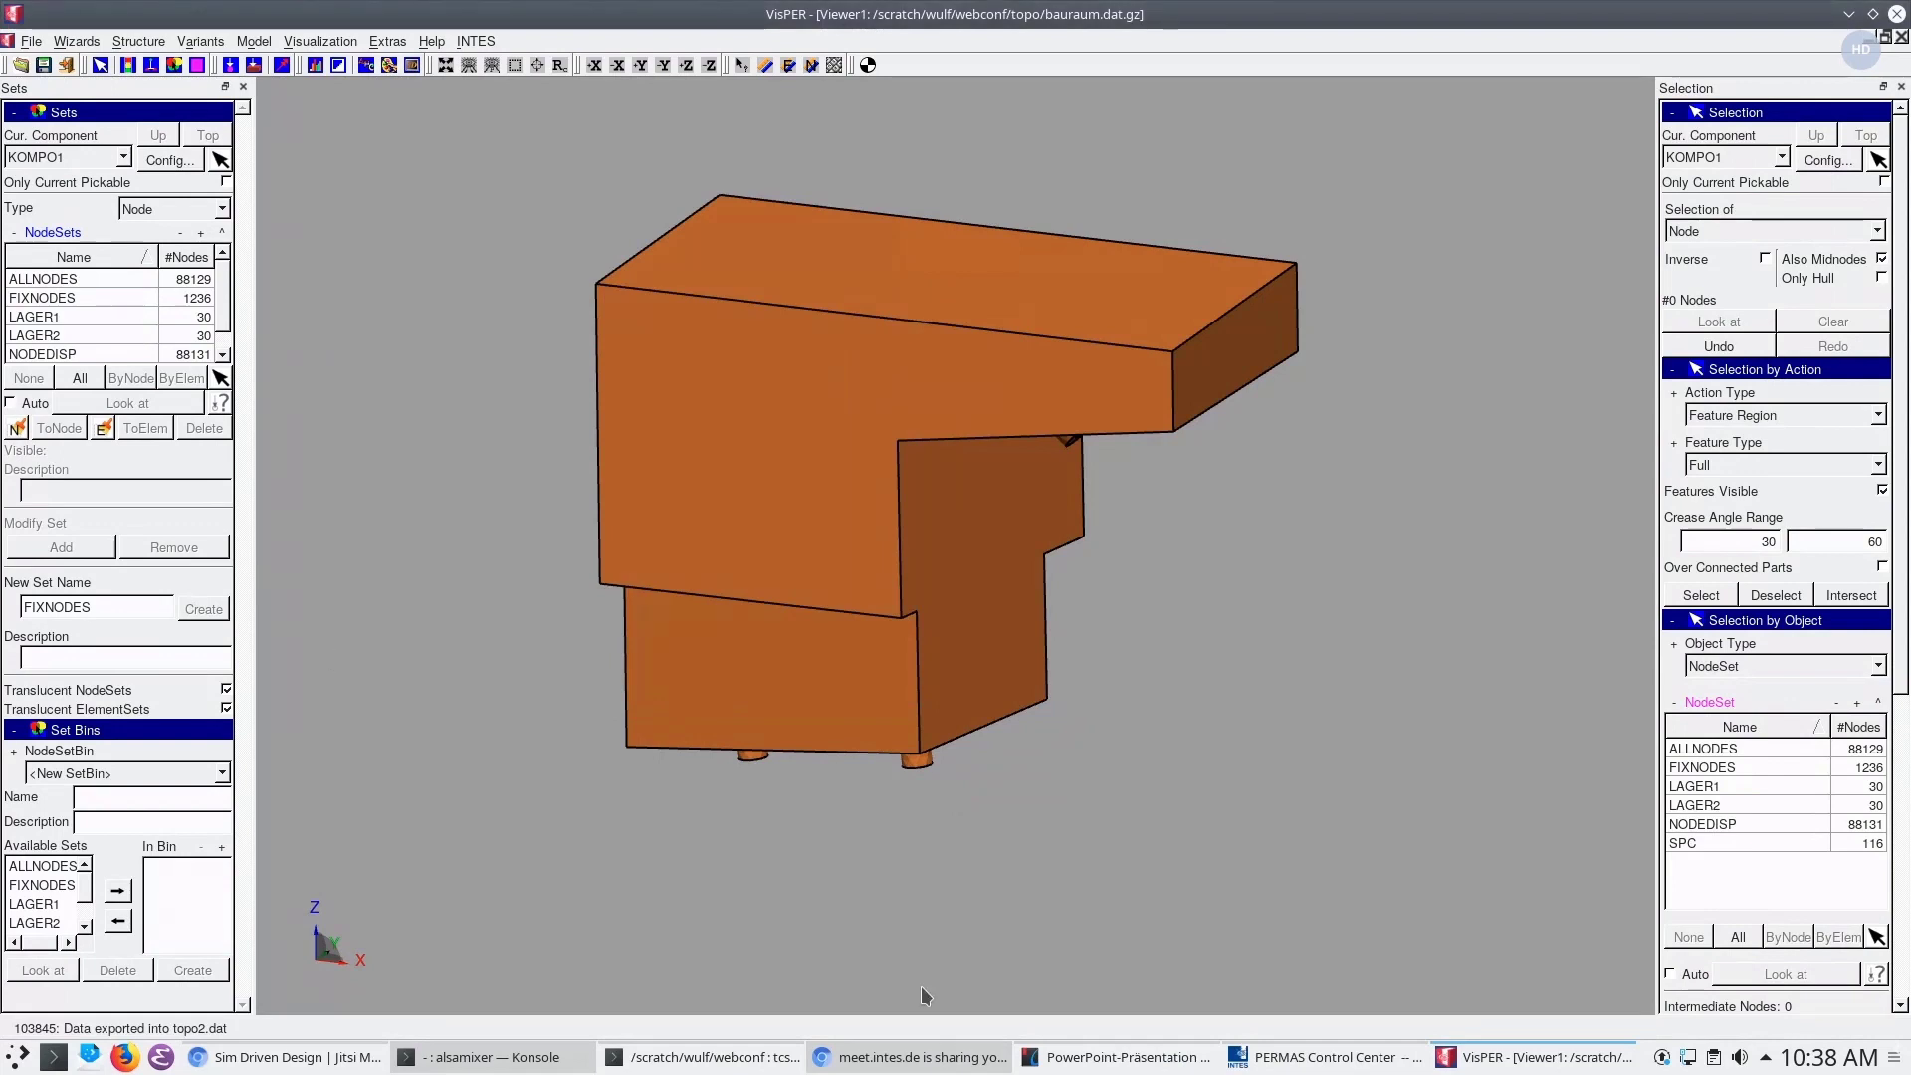
Switch to the PERMAS Control Center, select topo1.uci as the VisPER UCI file, and open it briefly in the text editor
left_click(1275, 1063)
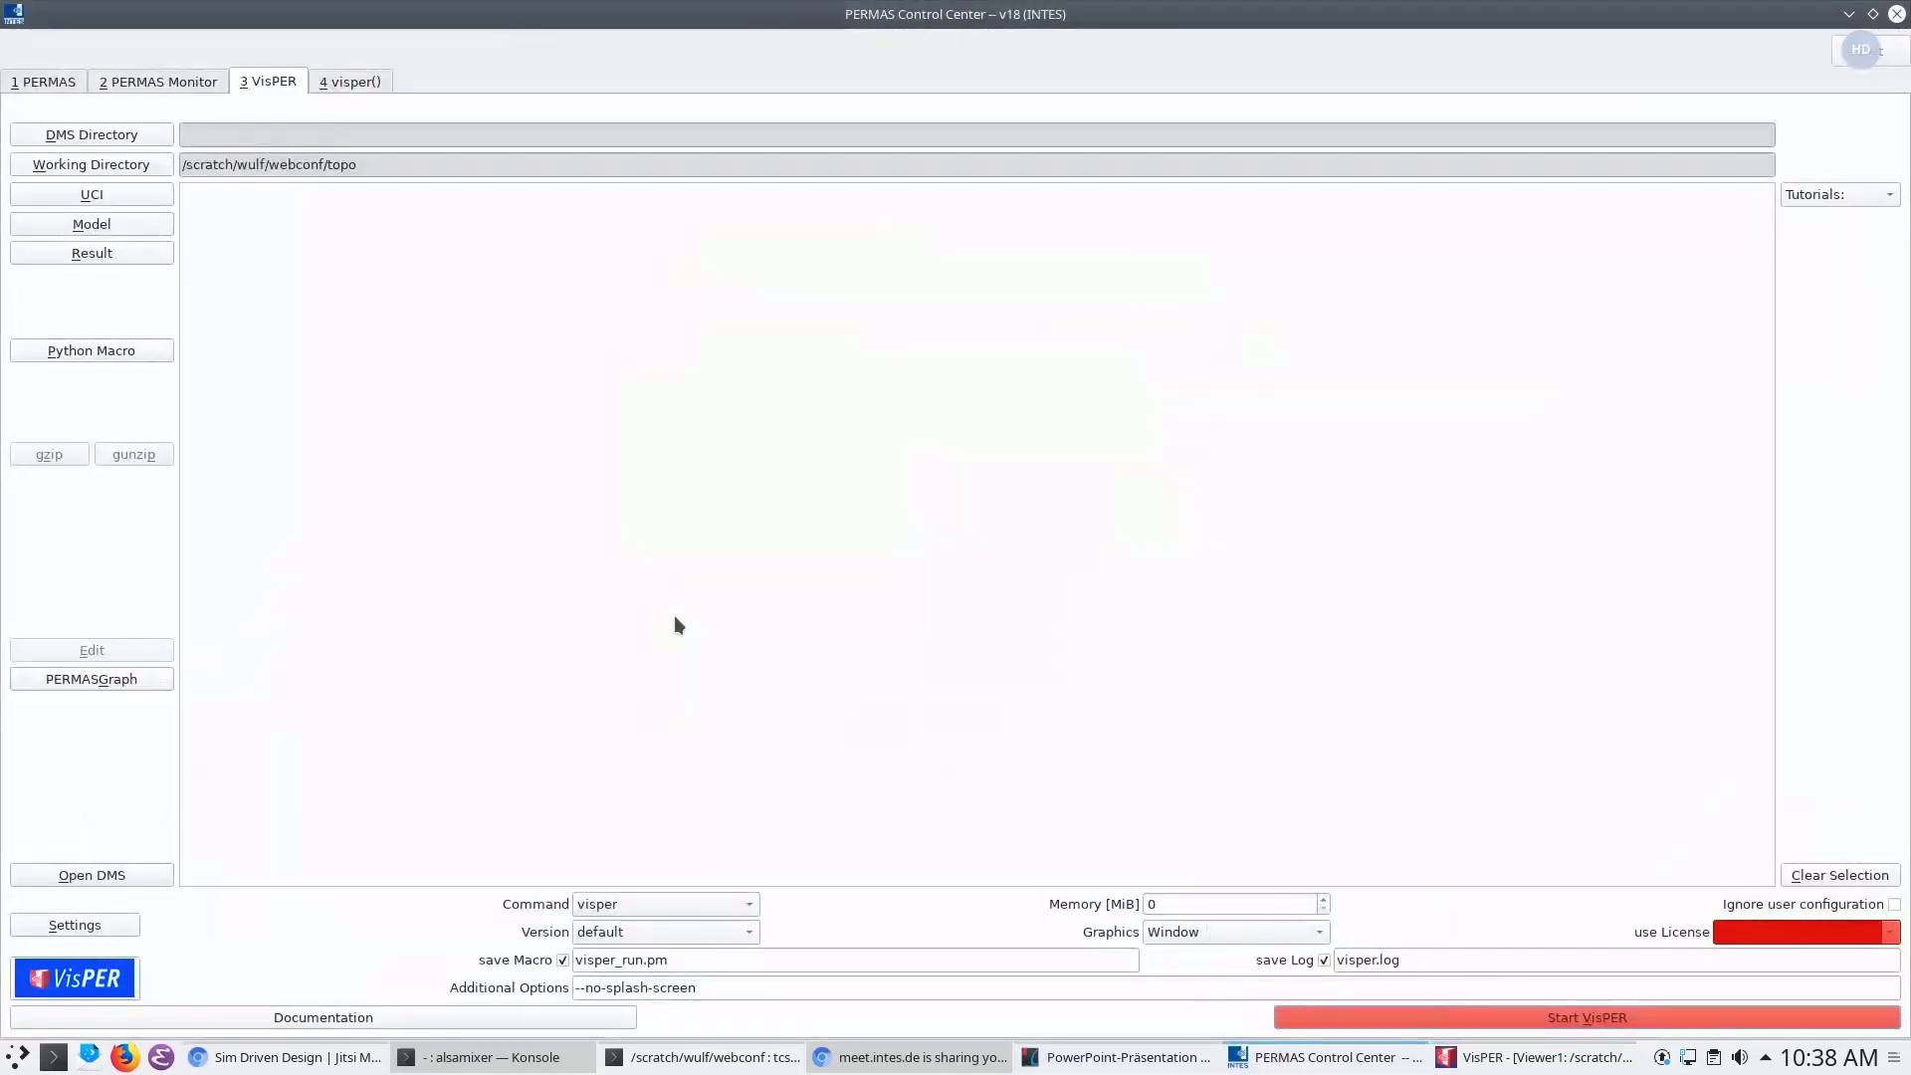
left_click(114, 195)
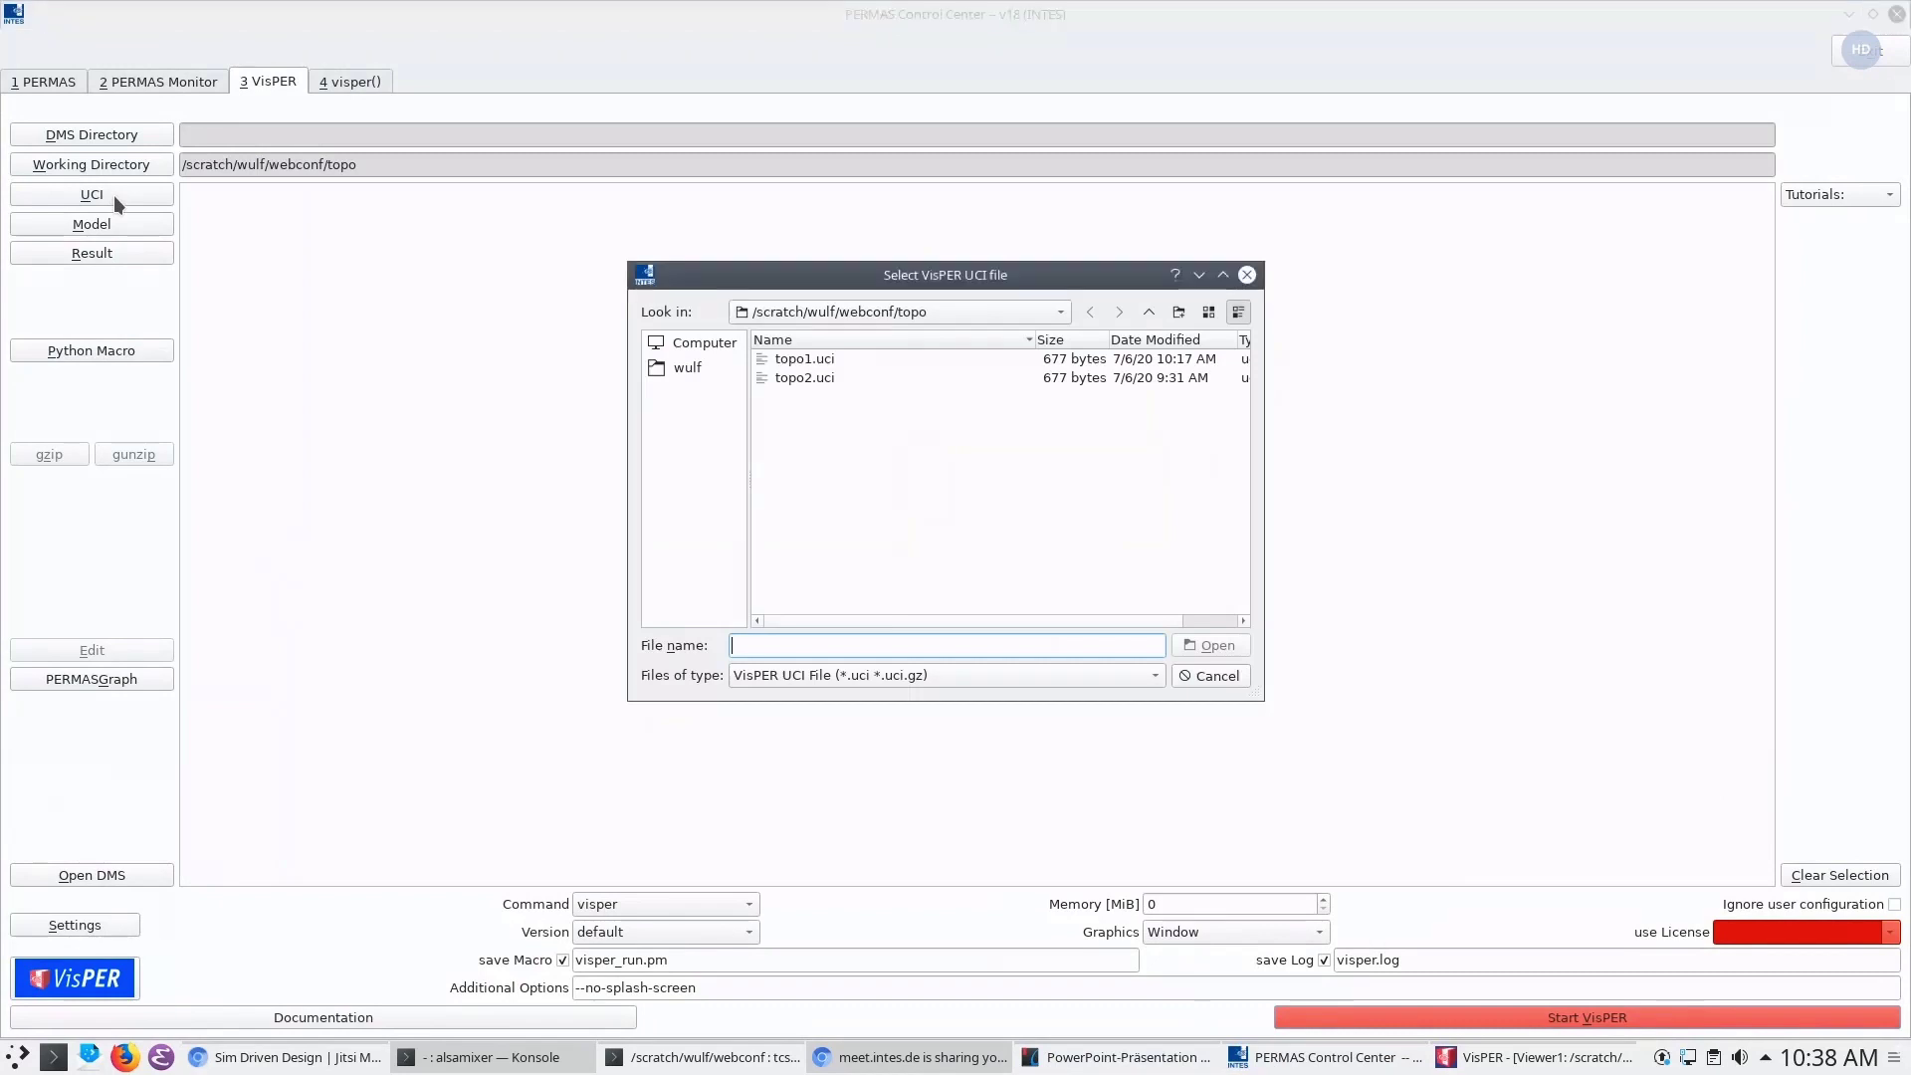
double_click(810, 360)
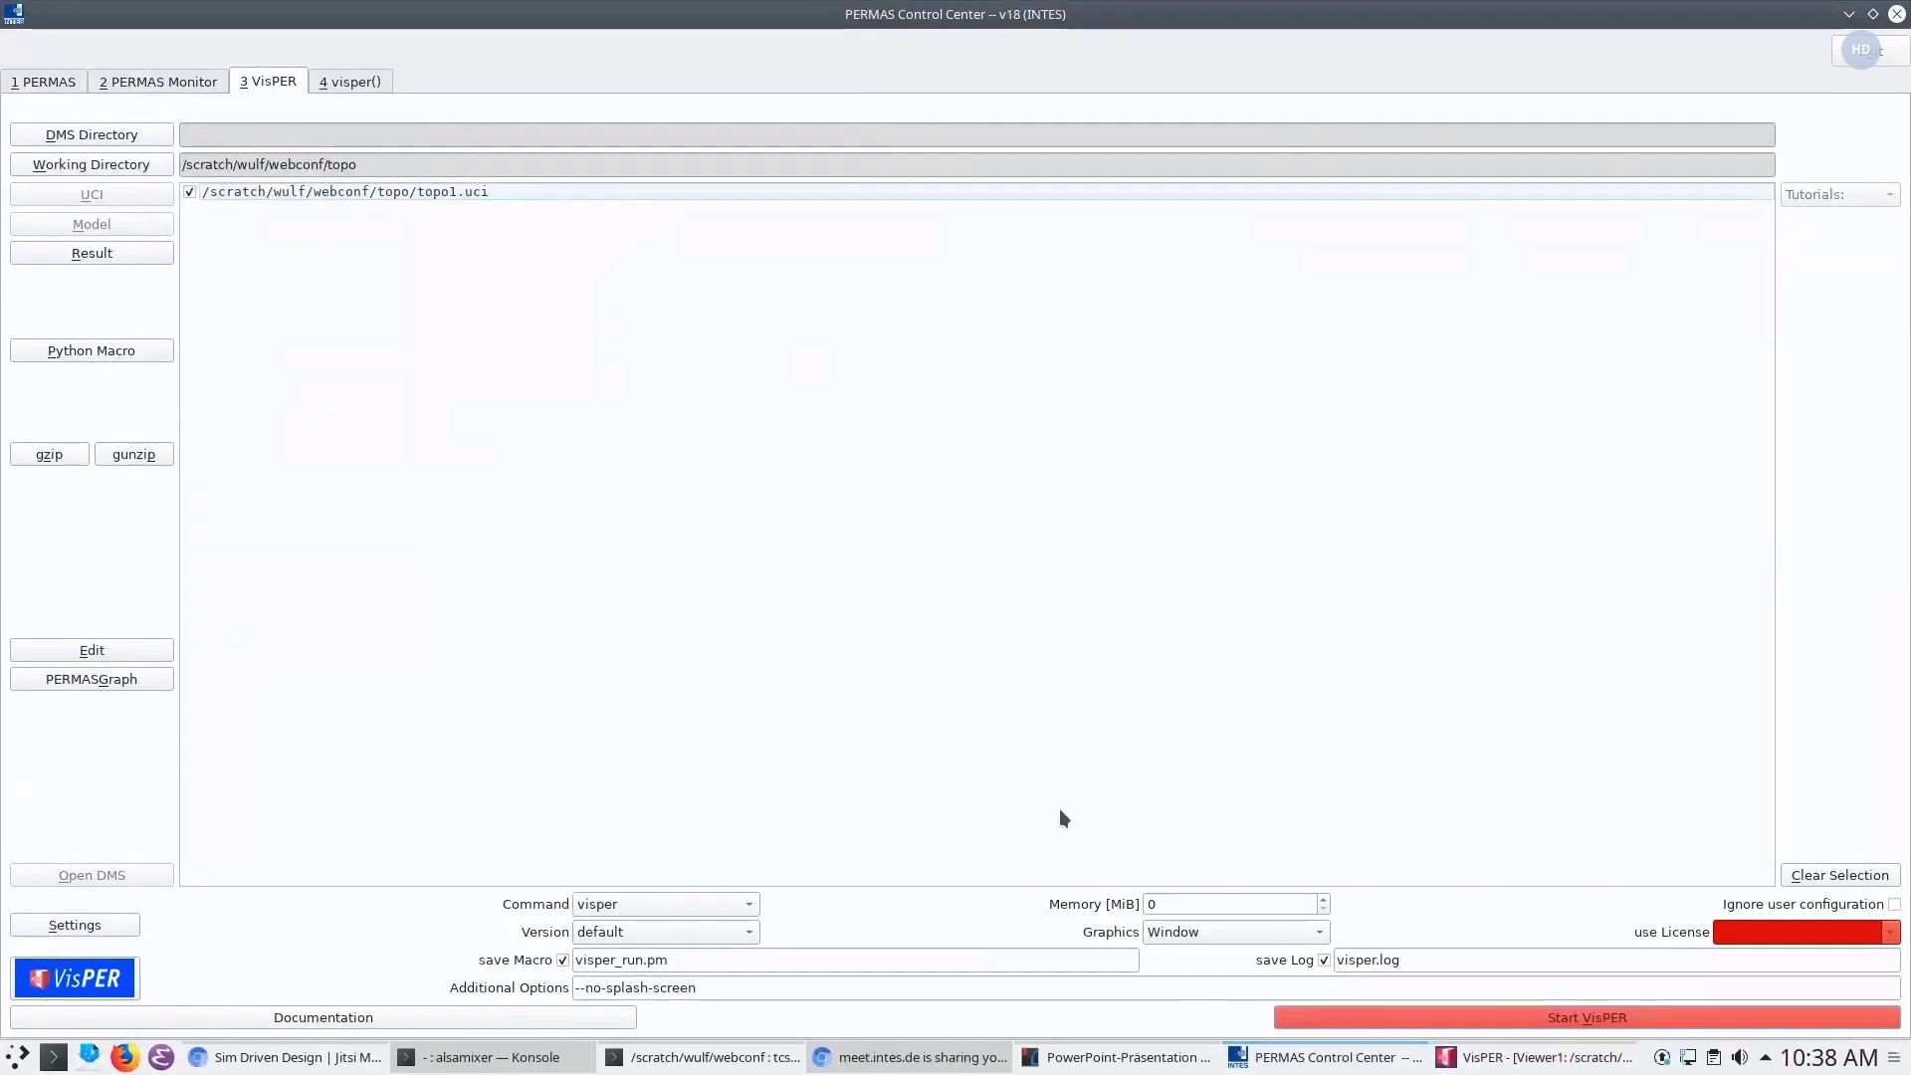
left_click(91, 650)
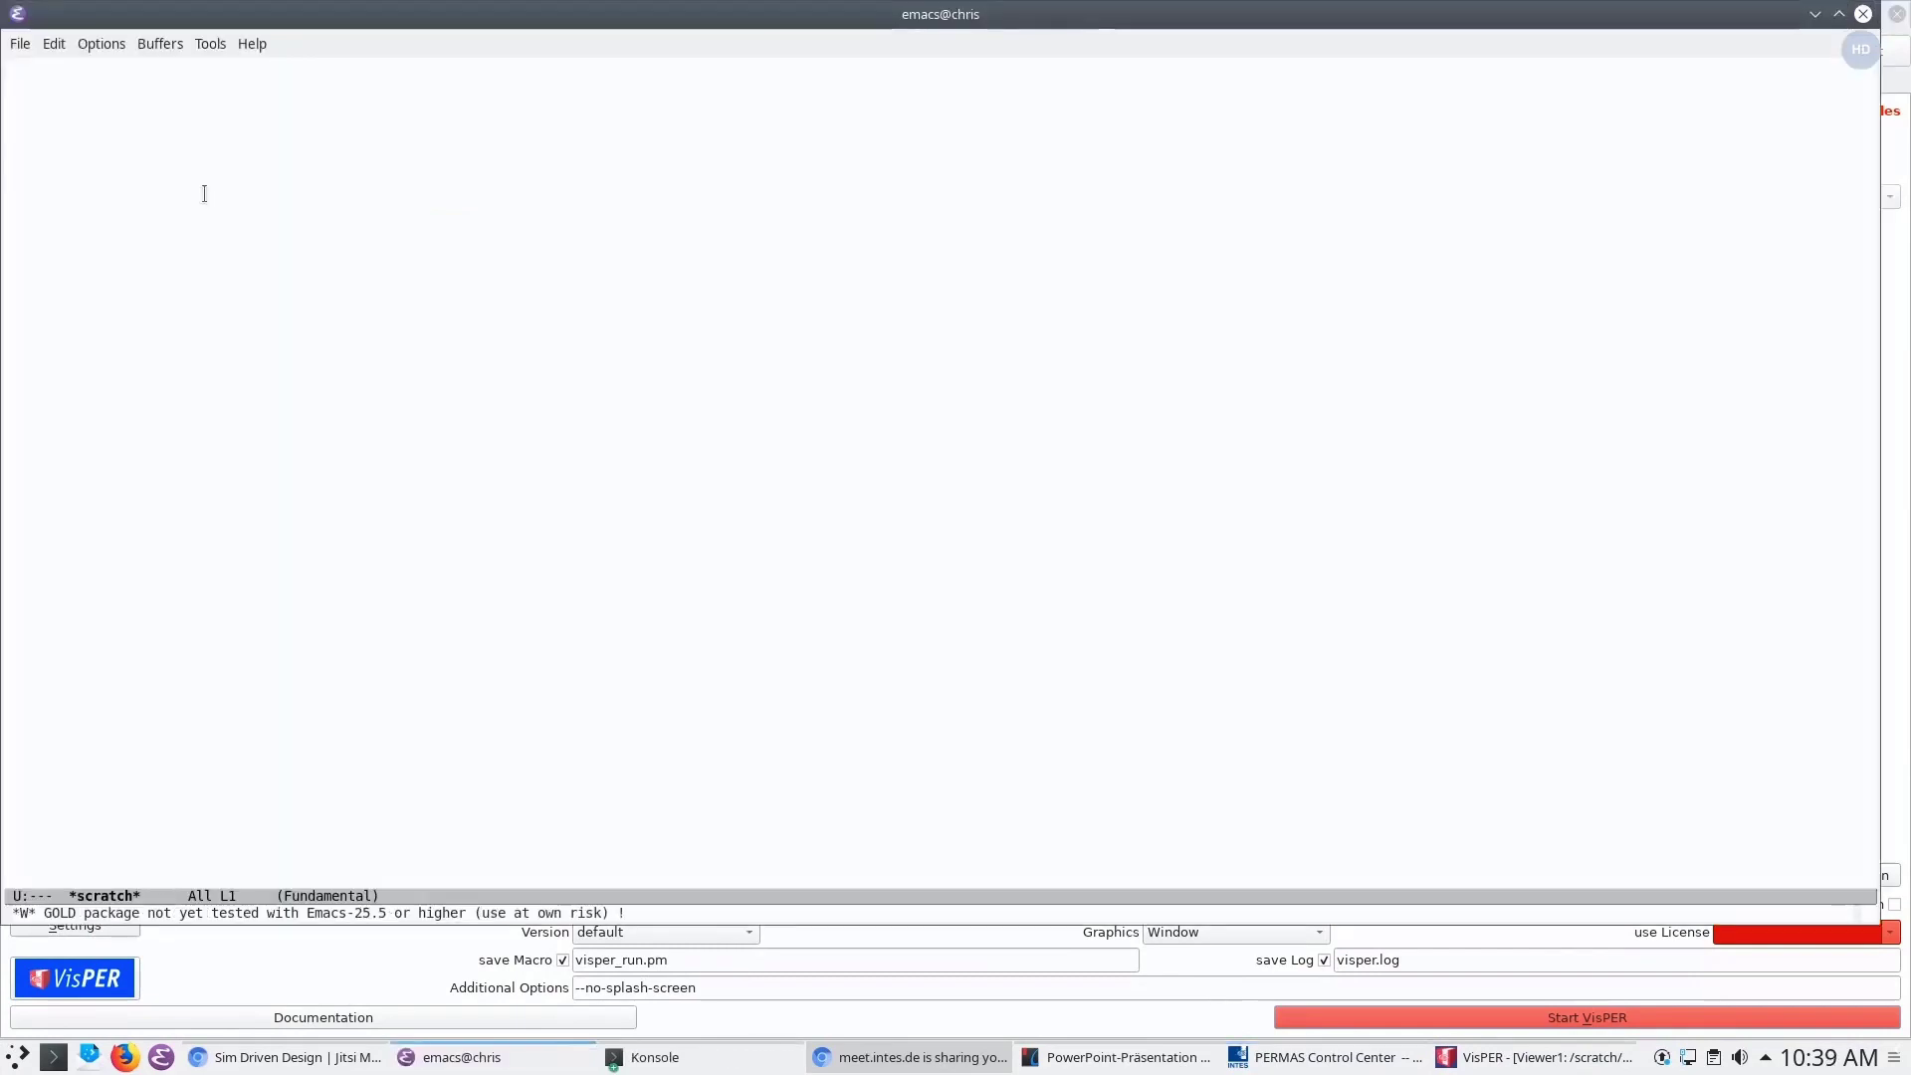
left_click(1863, 15)
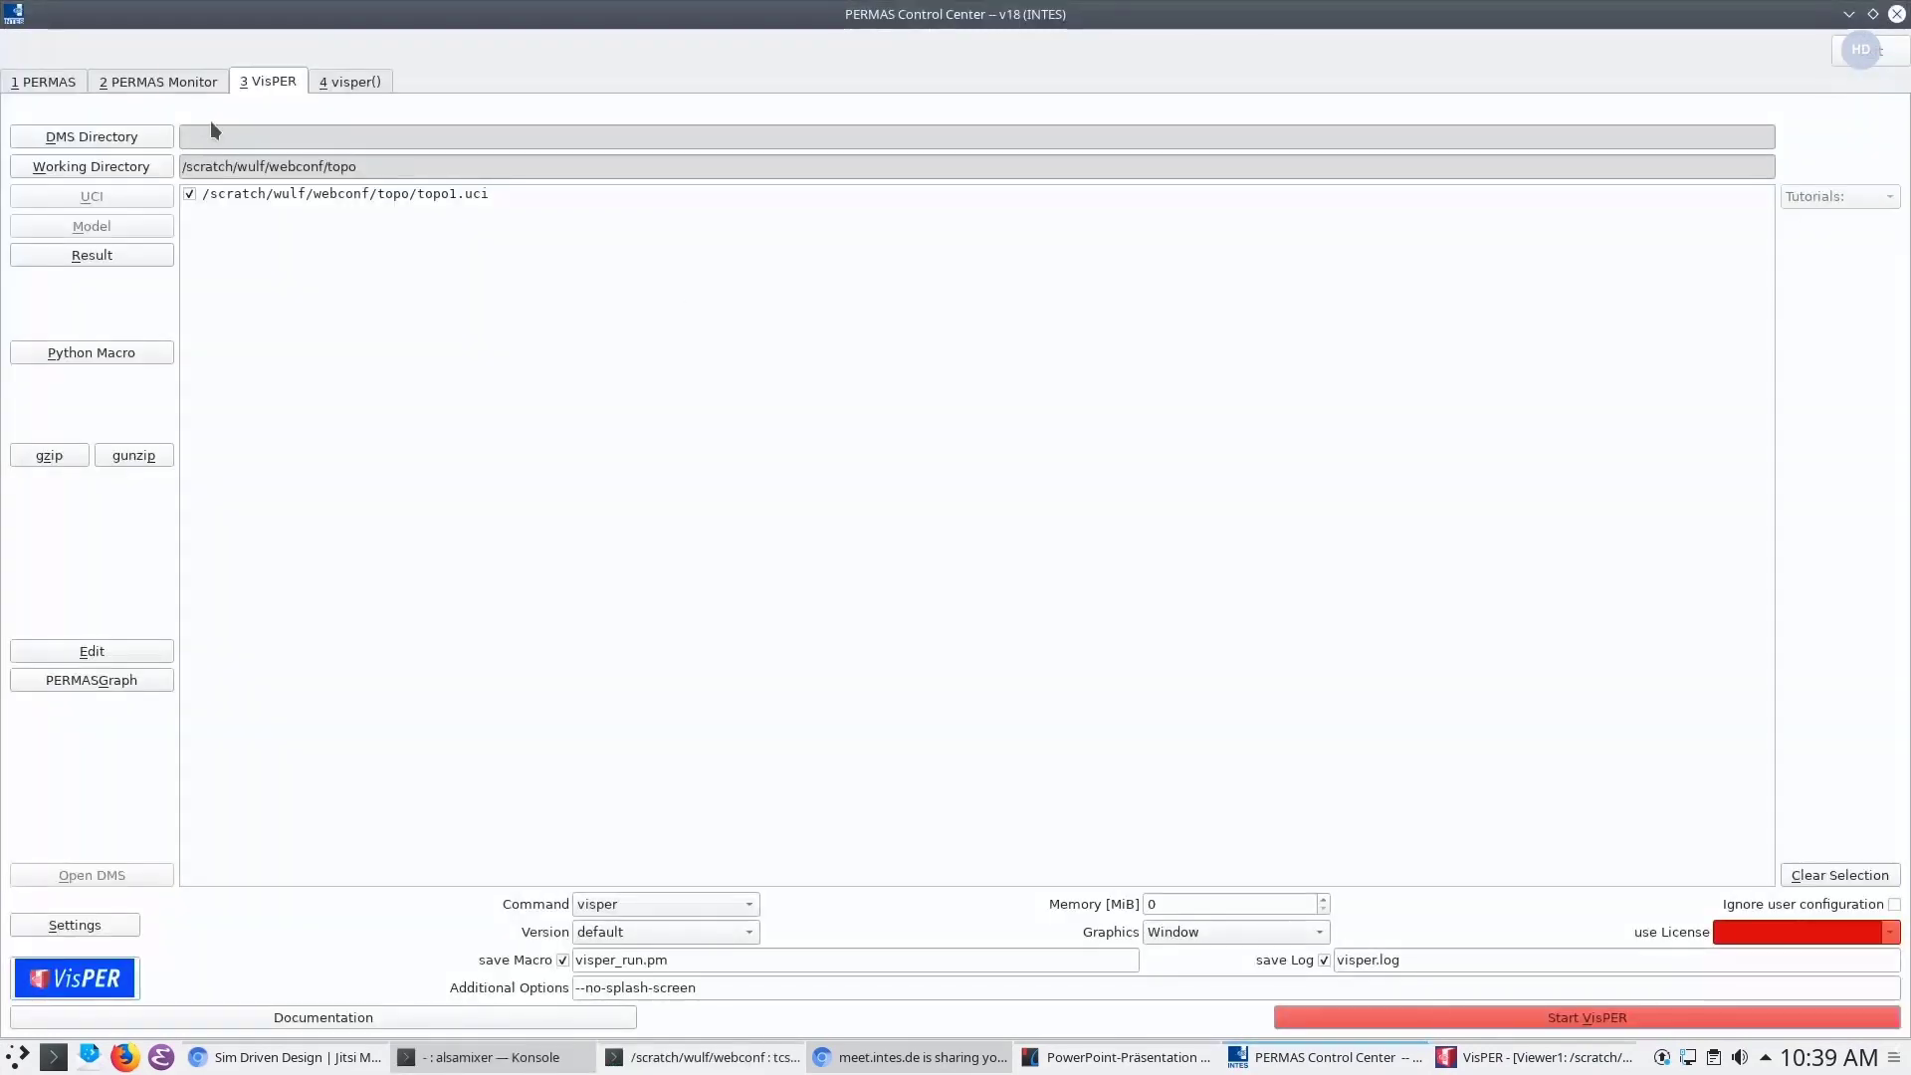
Review the topo1.uci commands in the PERMAS job setup, including its topo1.dat input line, and cancel editing without saving
left_click(167, 81)
left_click(44, 78)
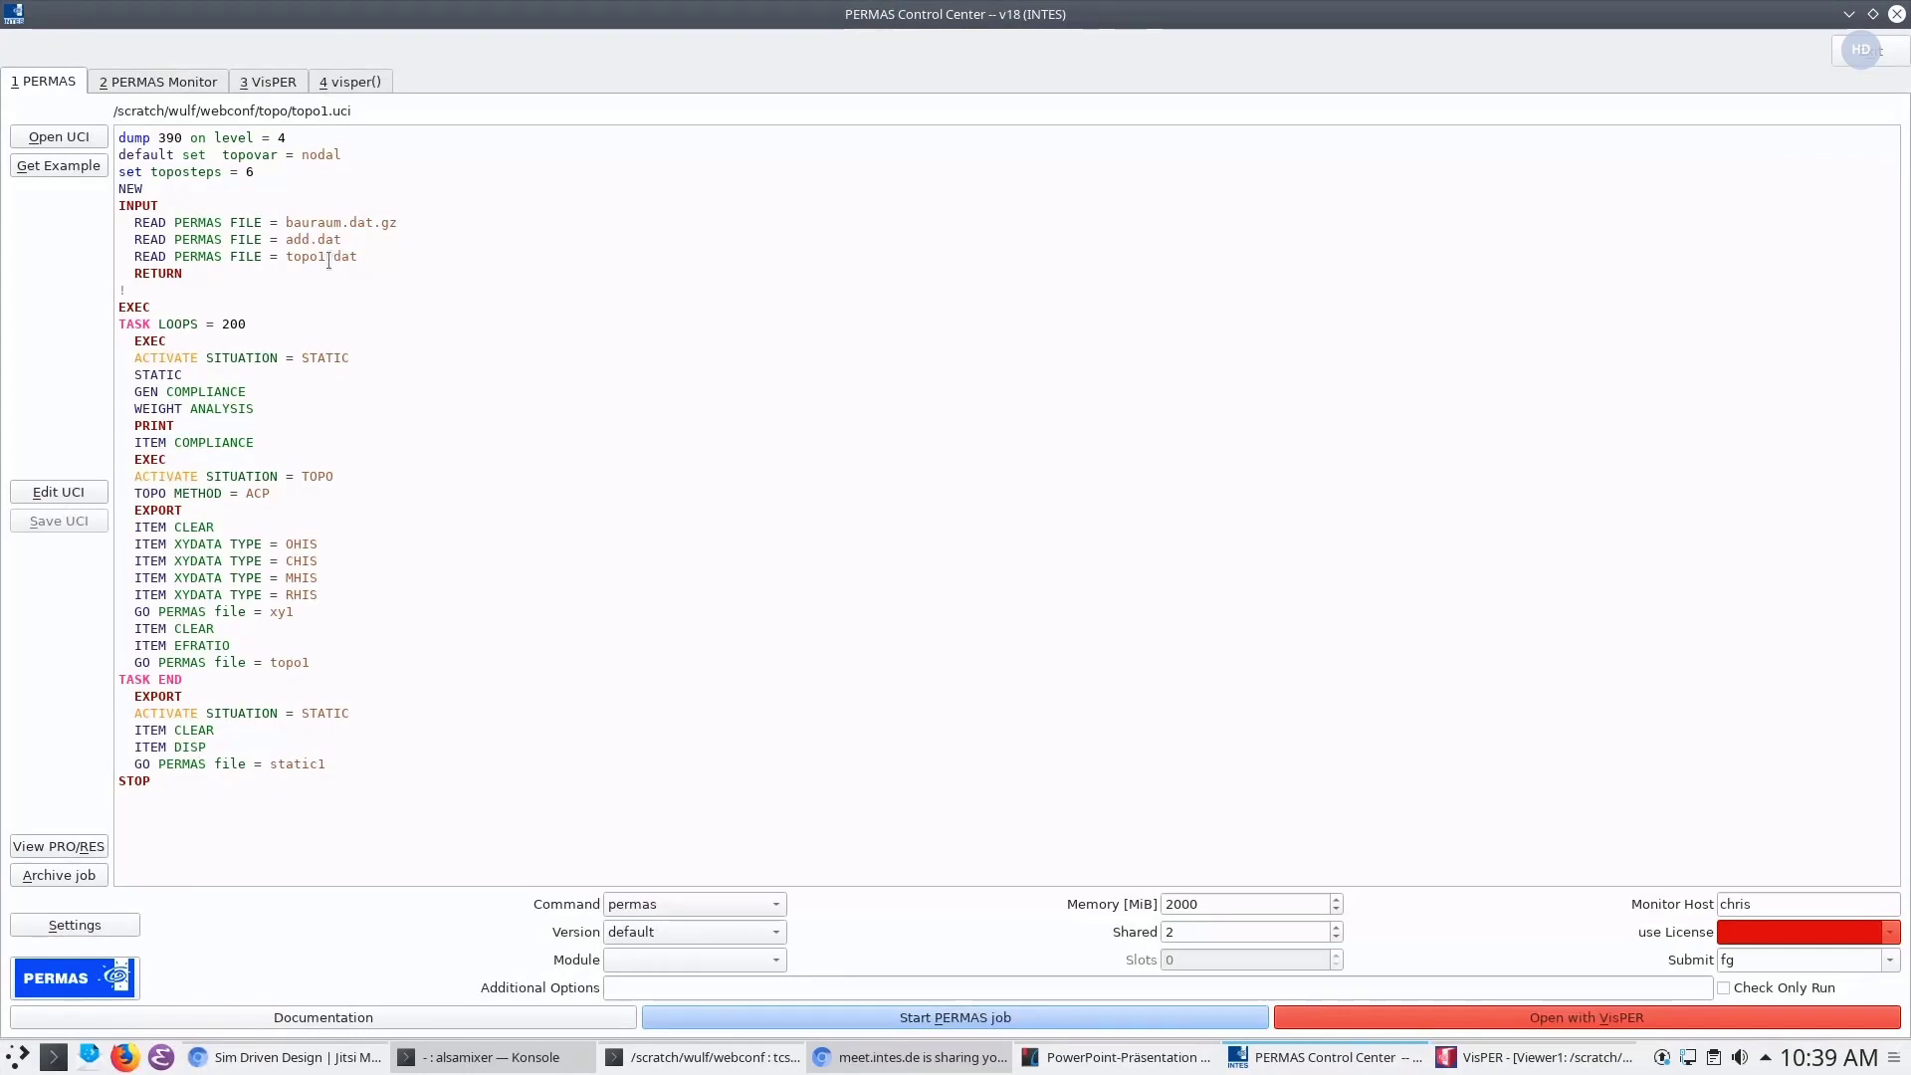
left_click(57, 493)
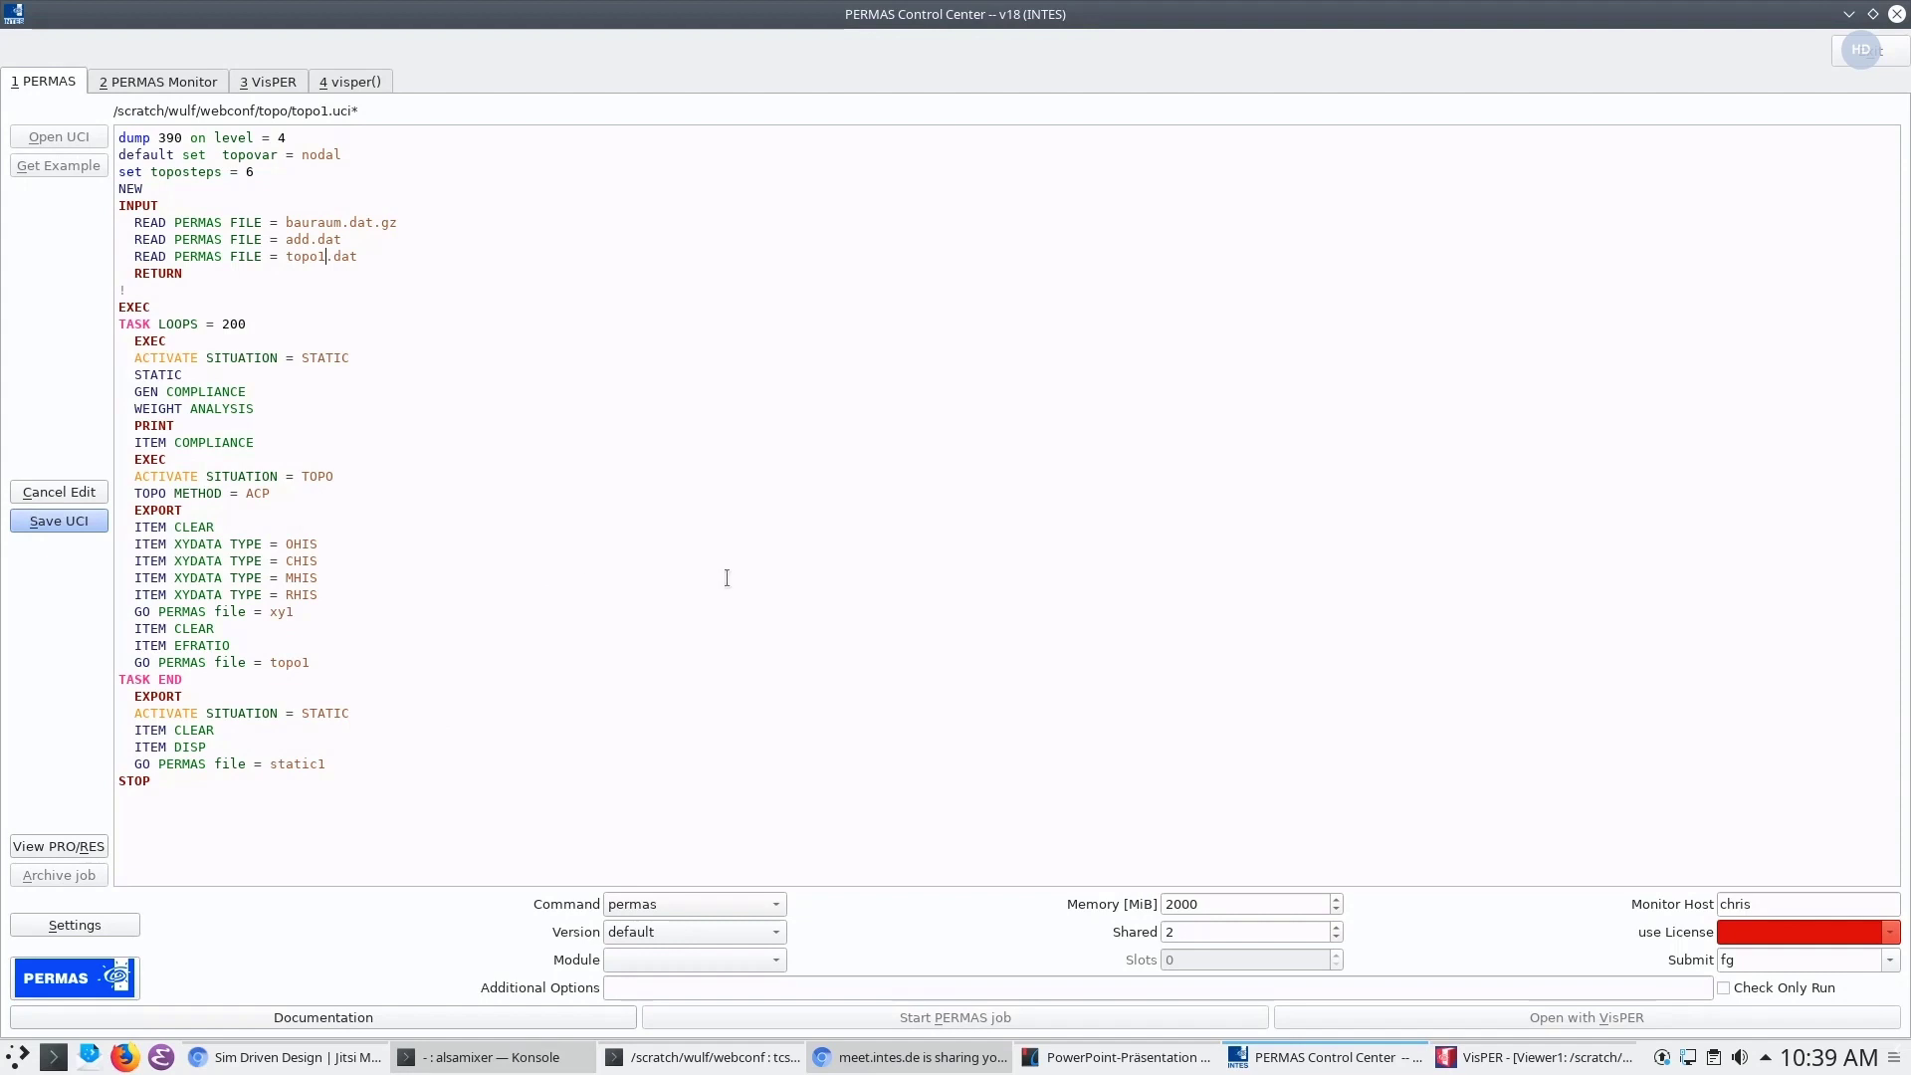
left_click(66, 492)
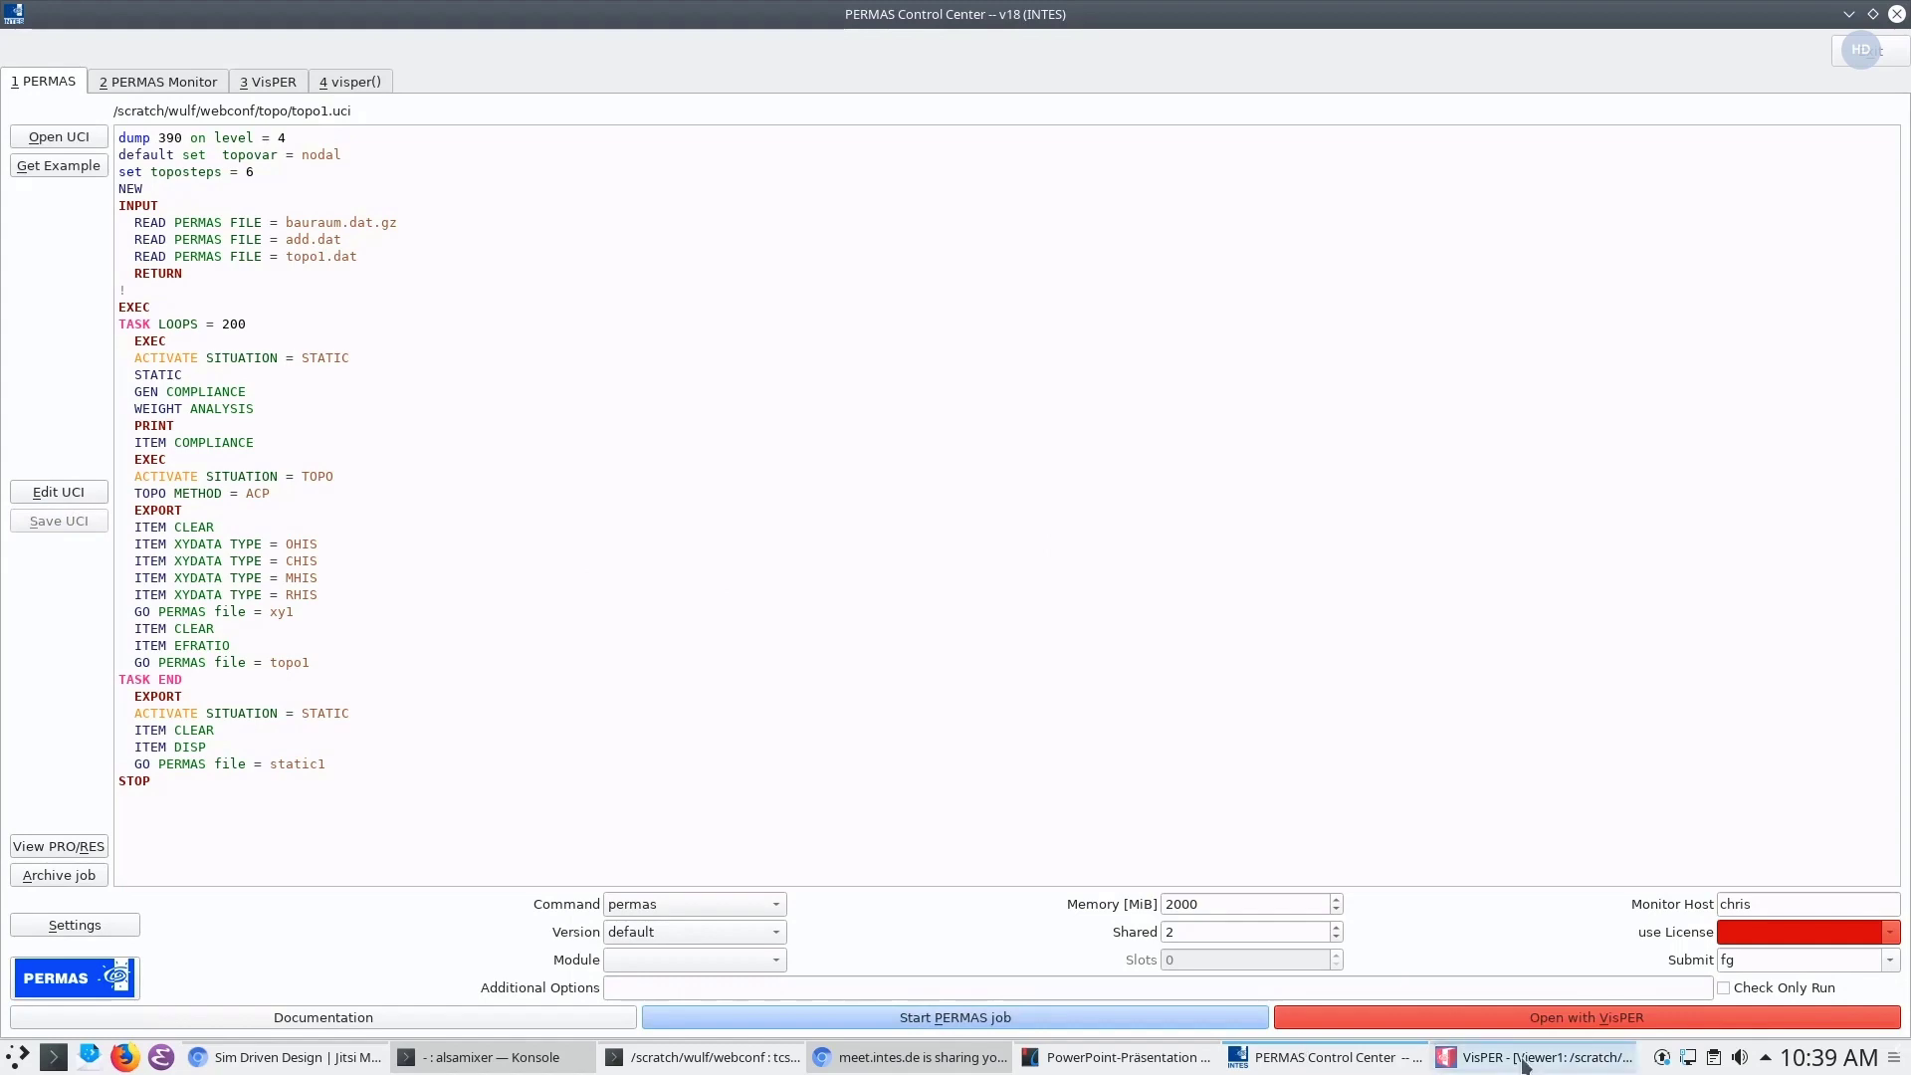
Switch back to VisPER and import the optimization result file topo2-130.post.gz
mouse_move(1533, 1056)
left_click(1480, 1015)
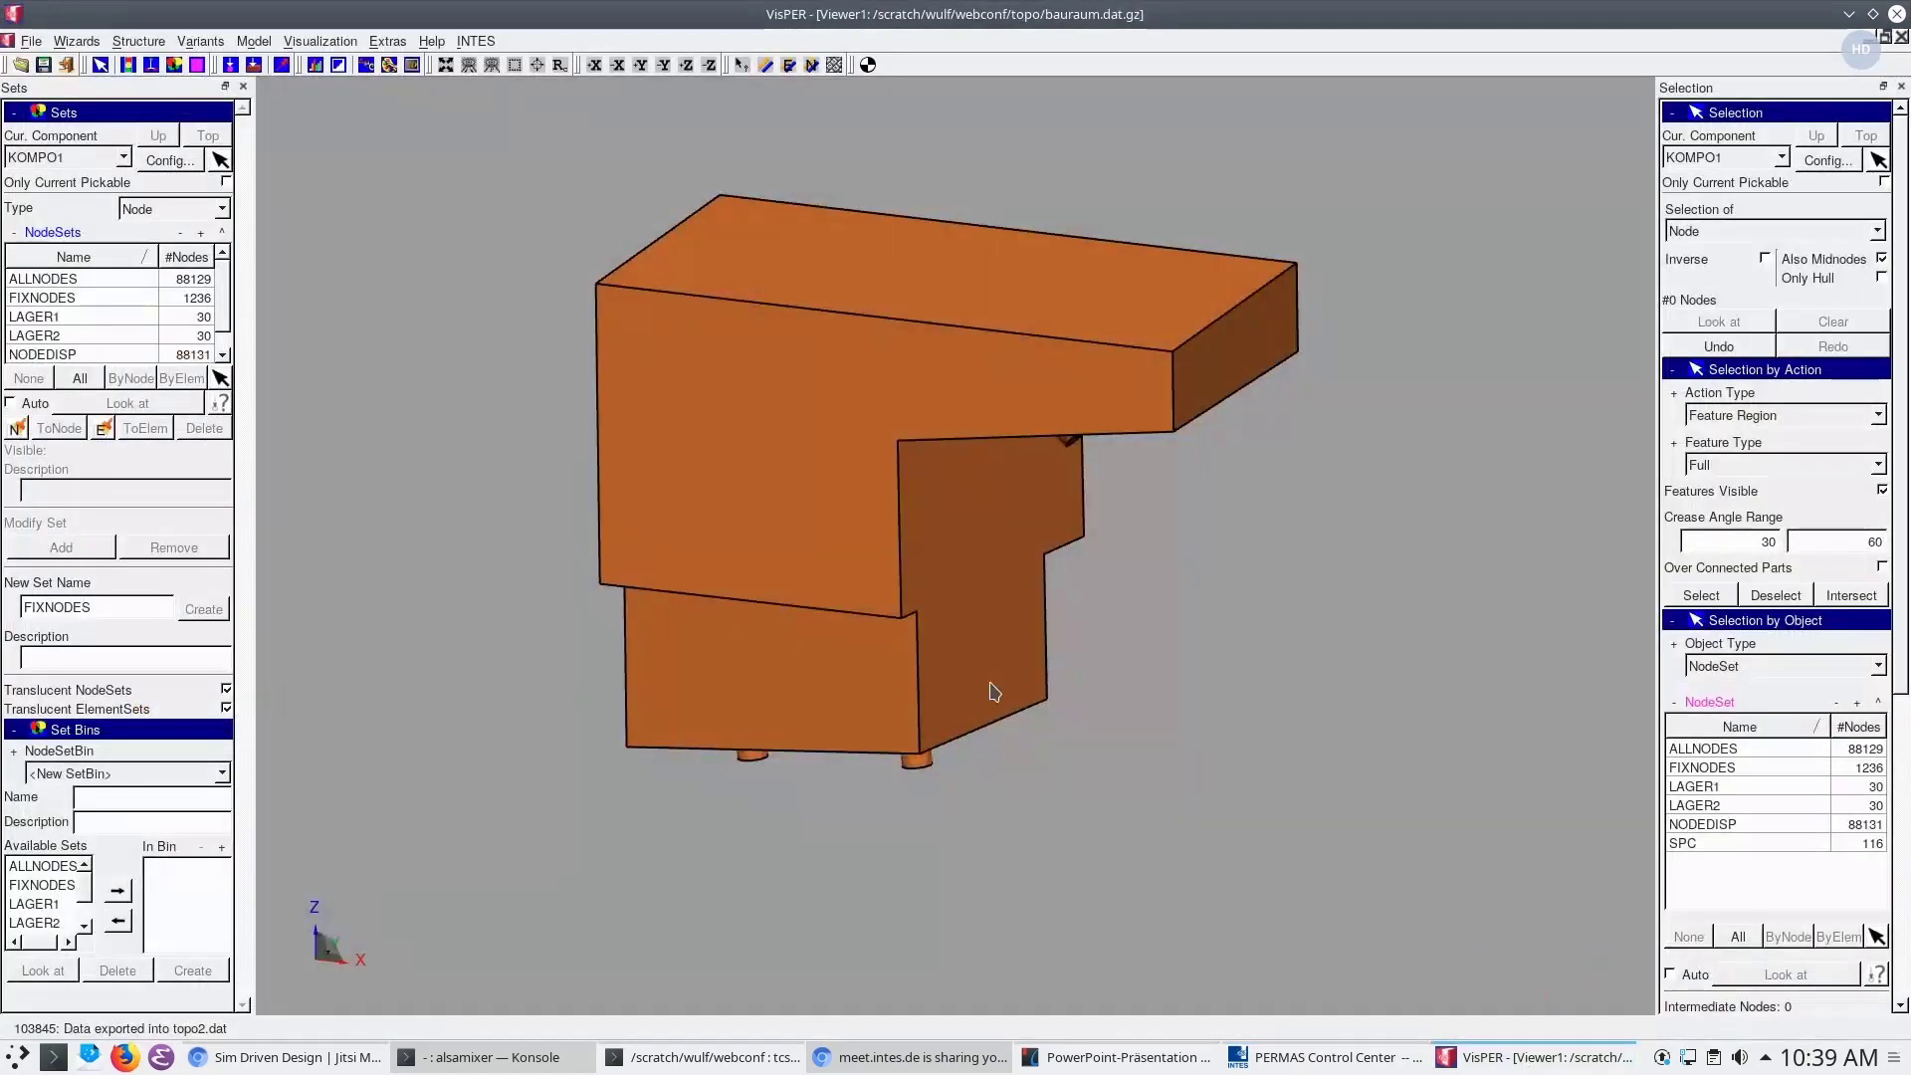
middle_click_drag(1035, 690, 1000, 569)
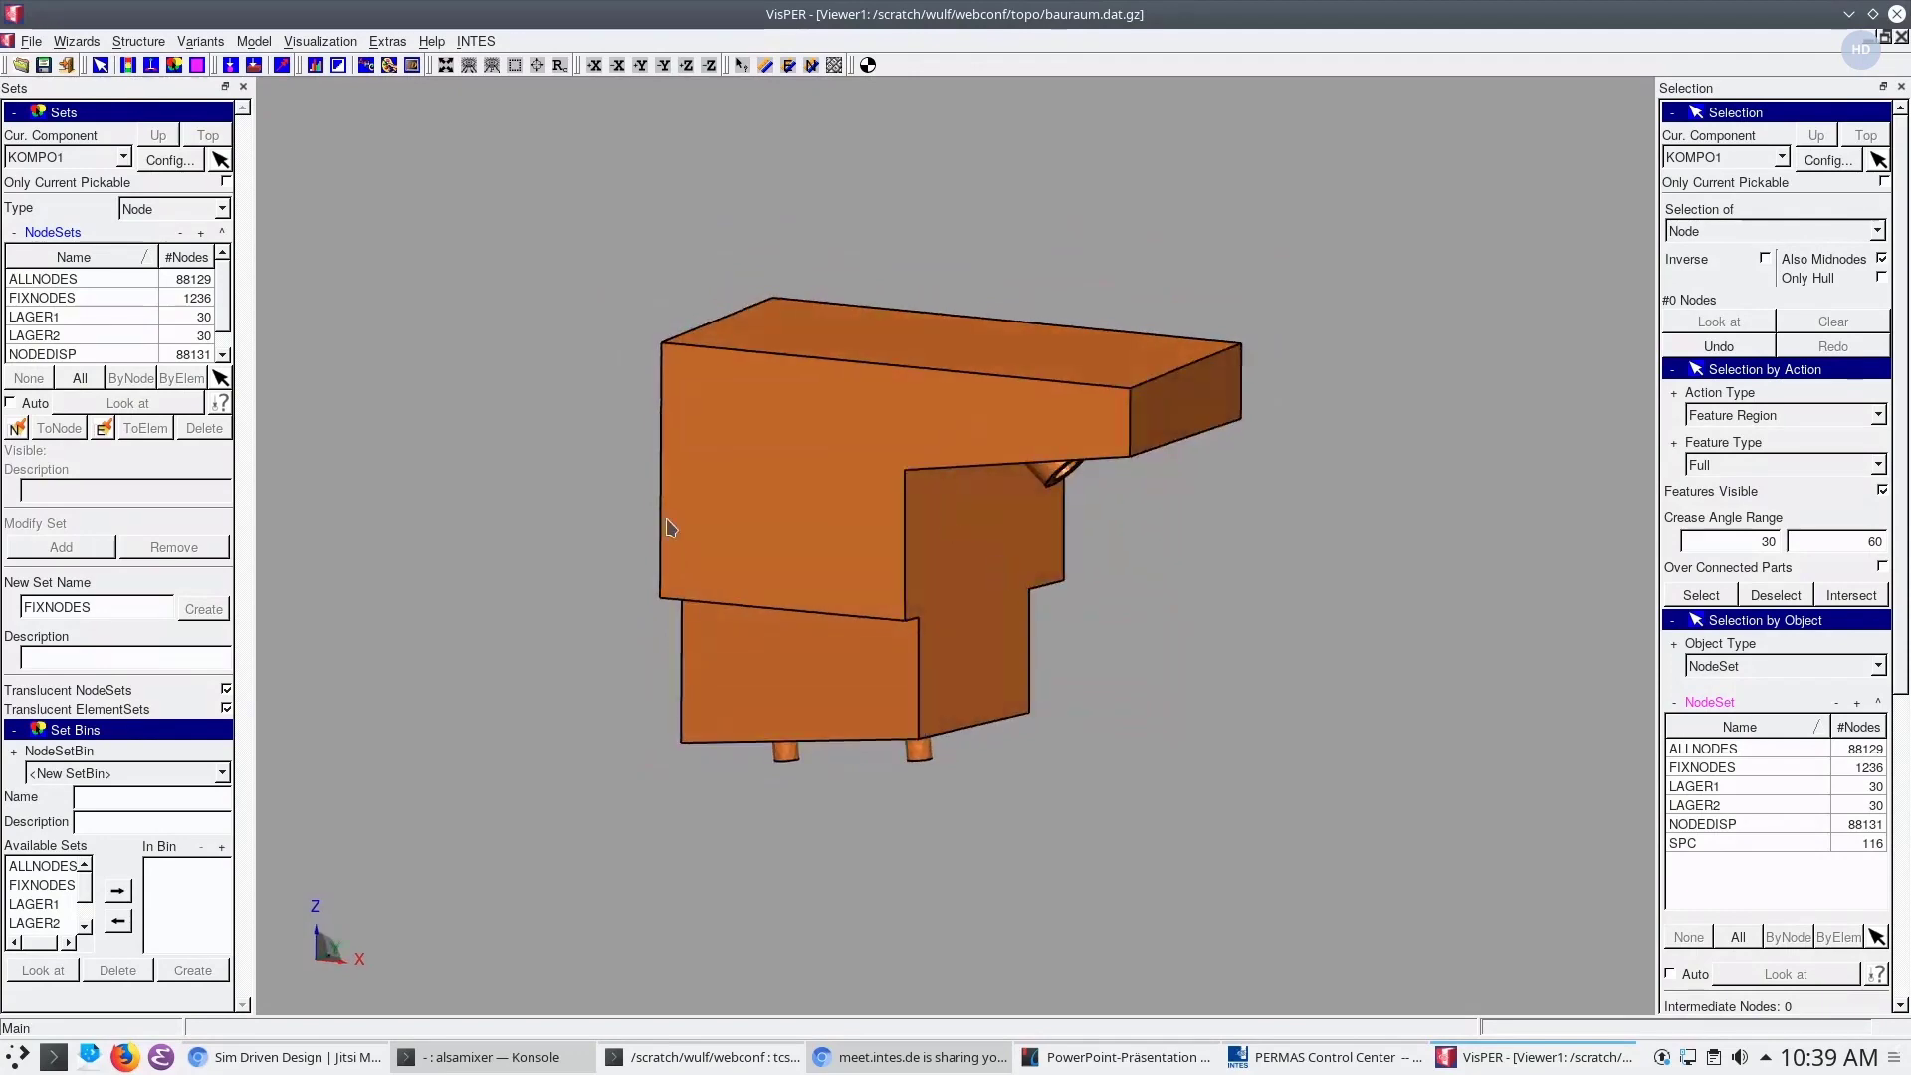
left_click(31, 40)
left_click(62, 127)
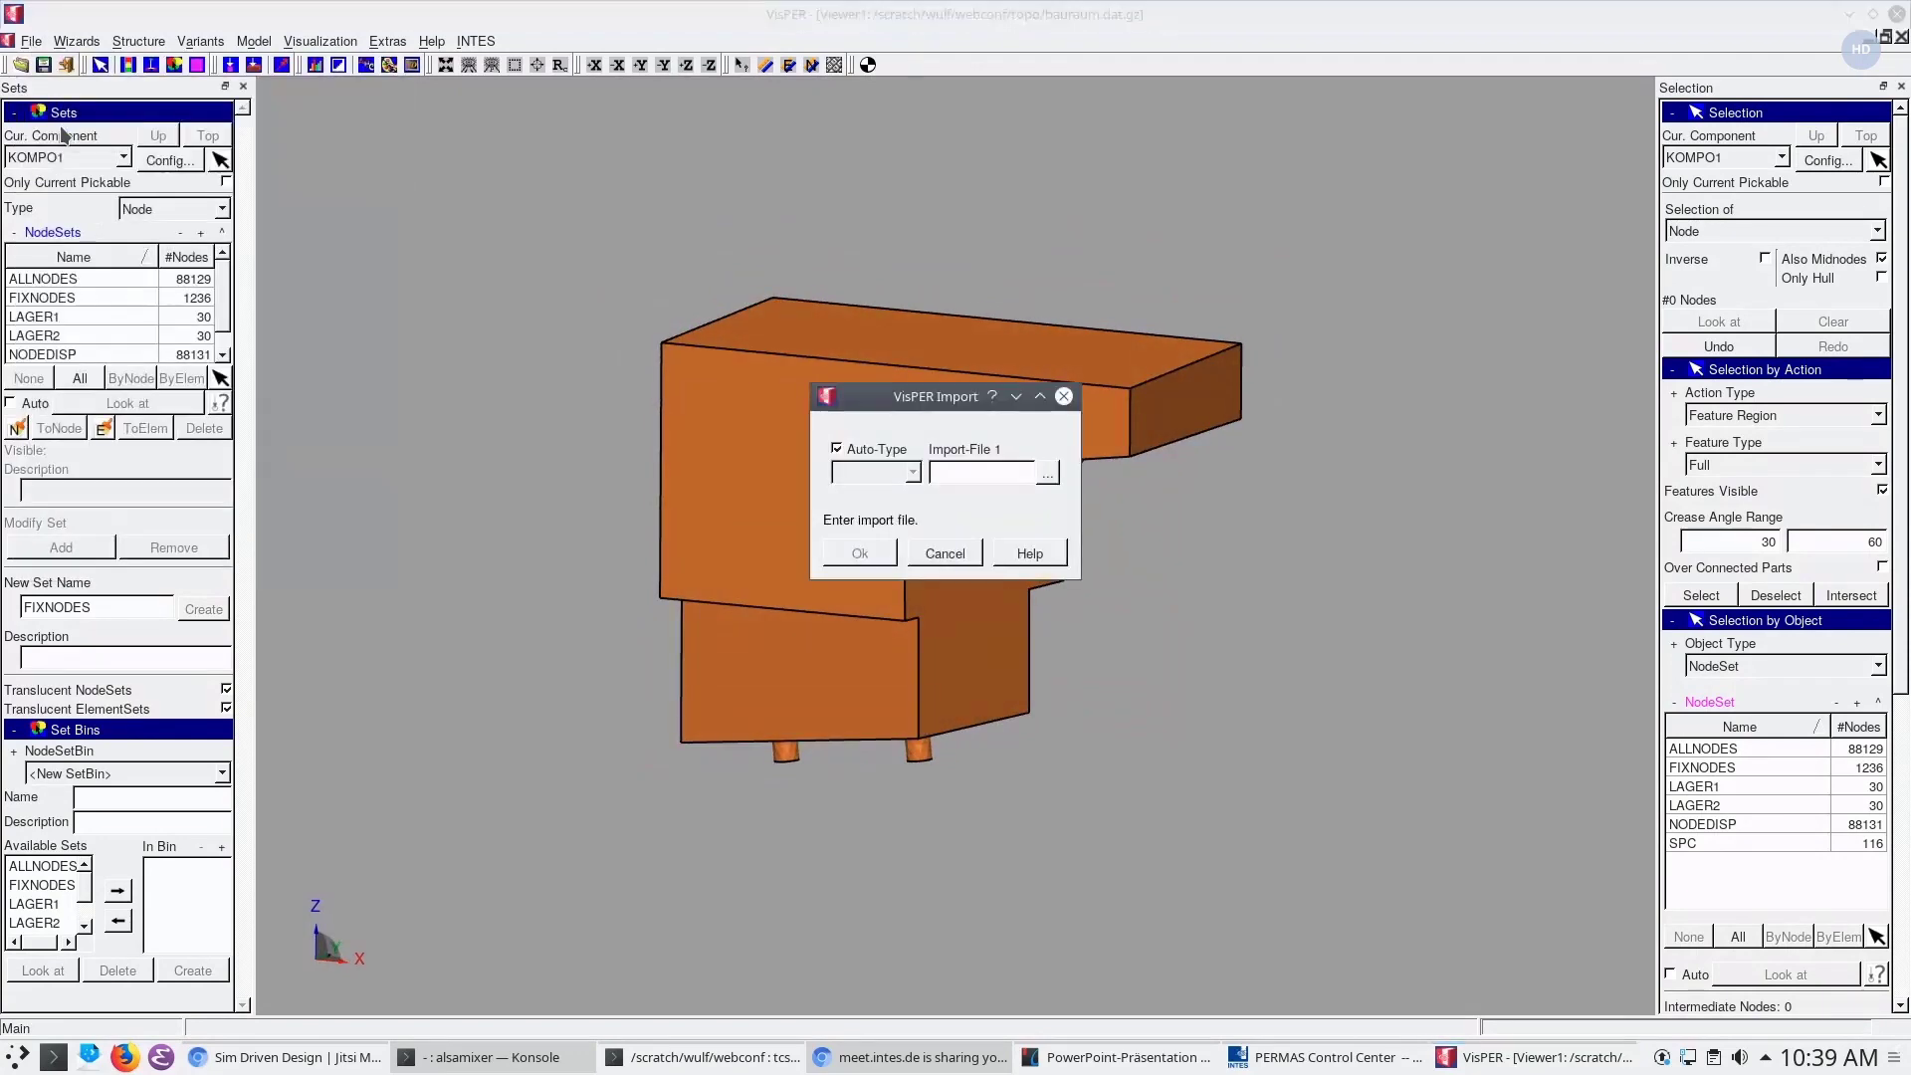
left_click(1048, 475)
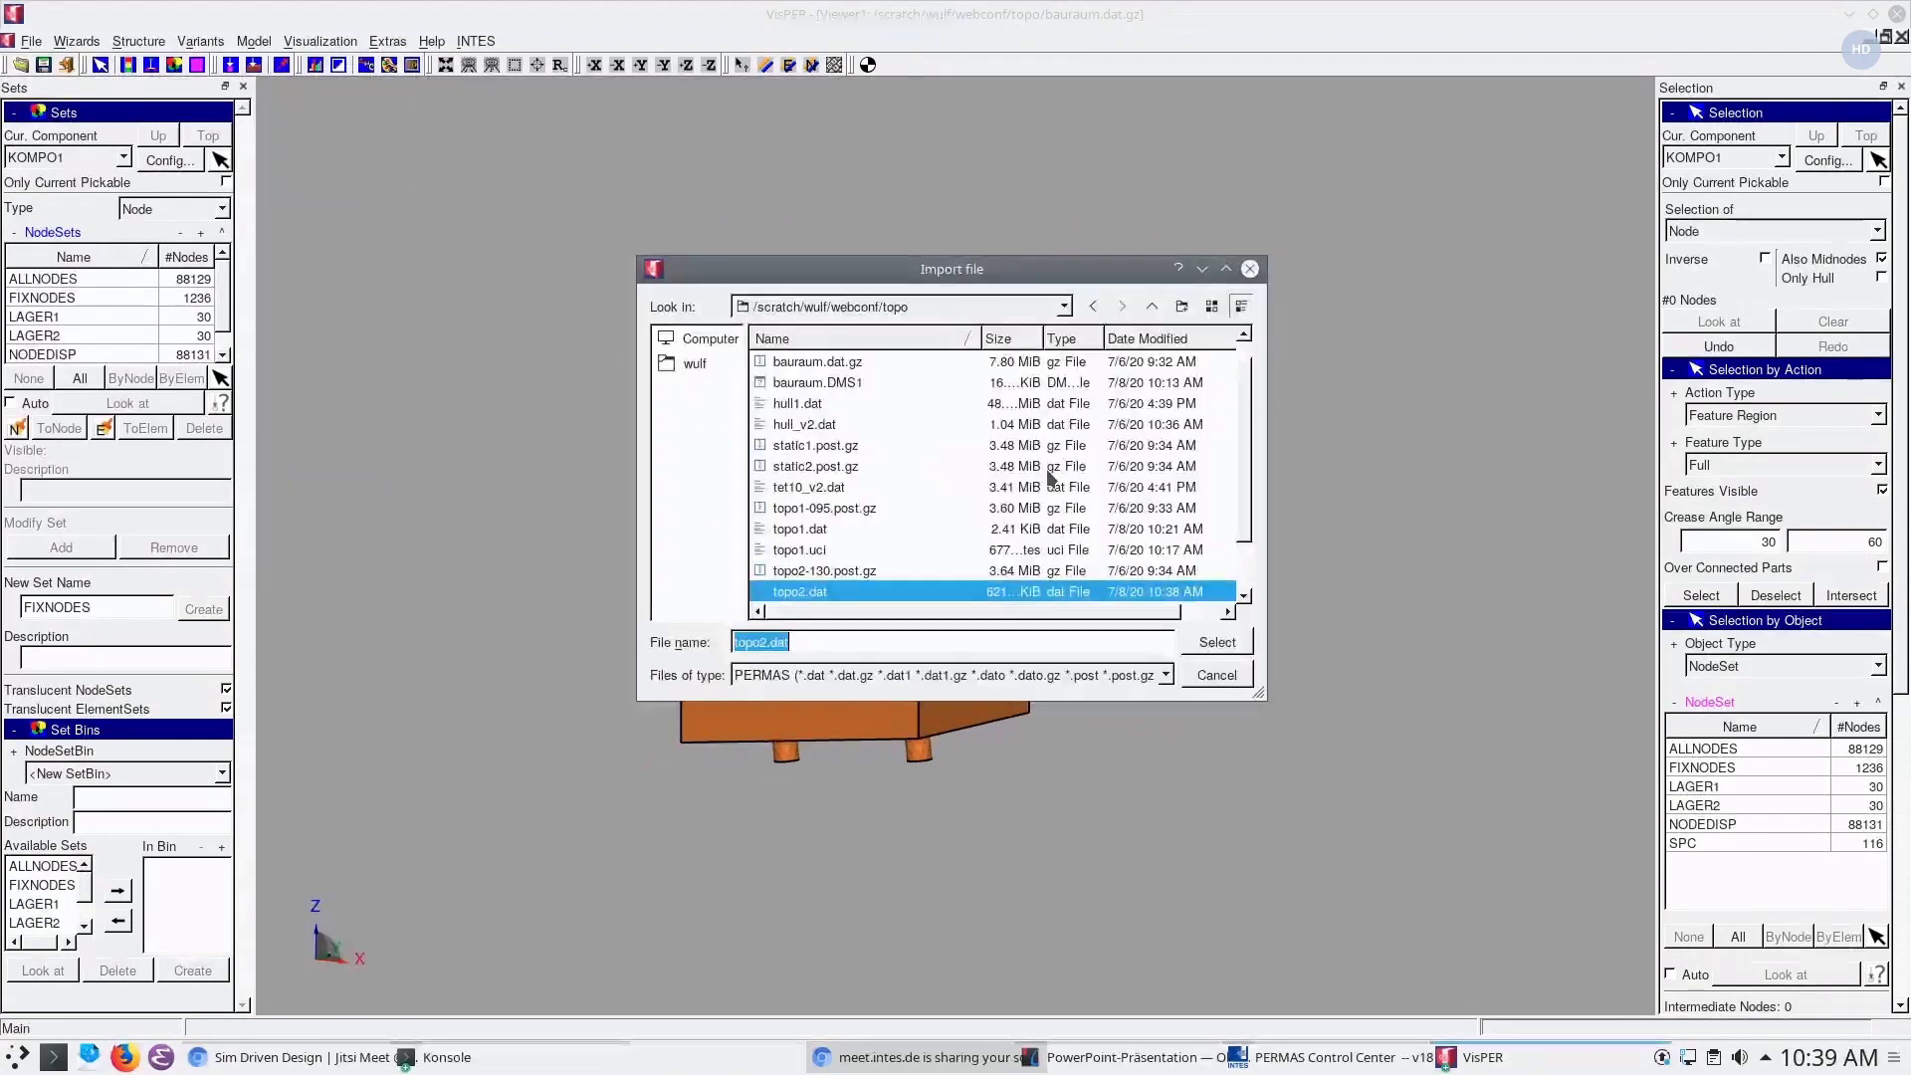
double_click(828, 571)
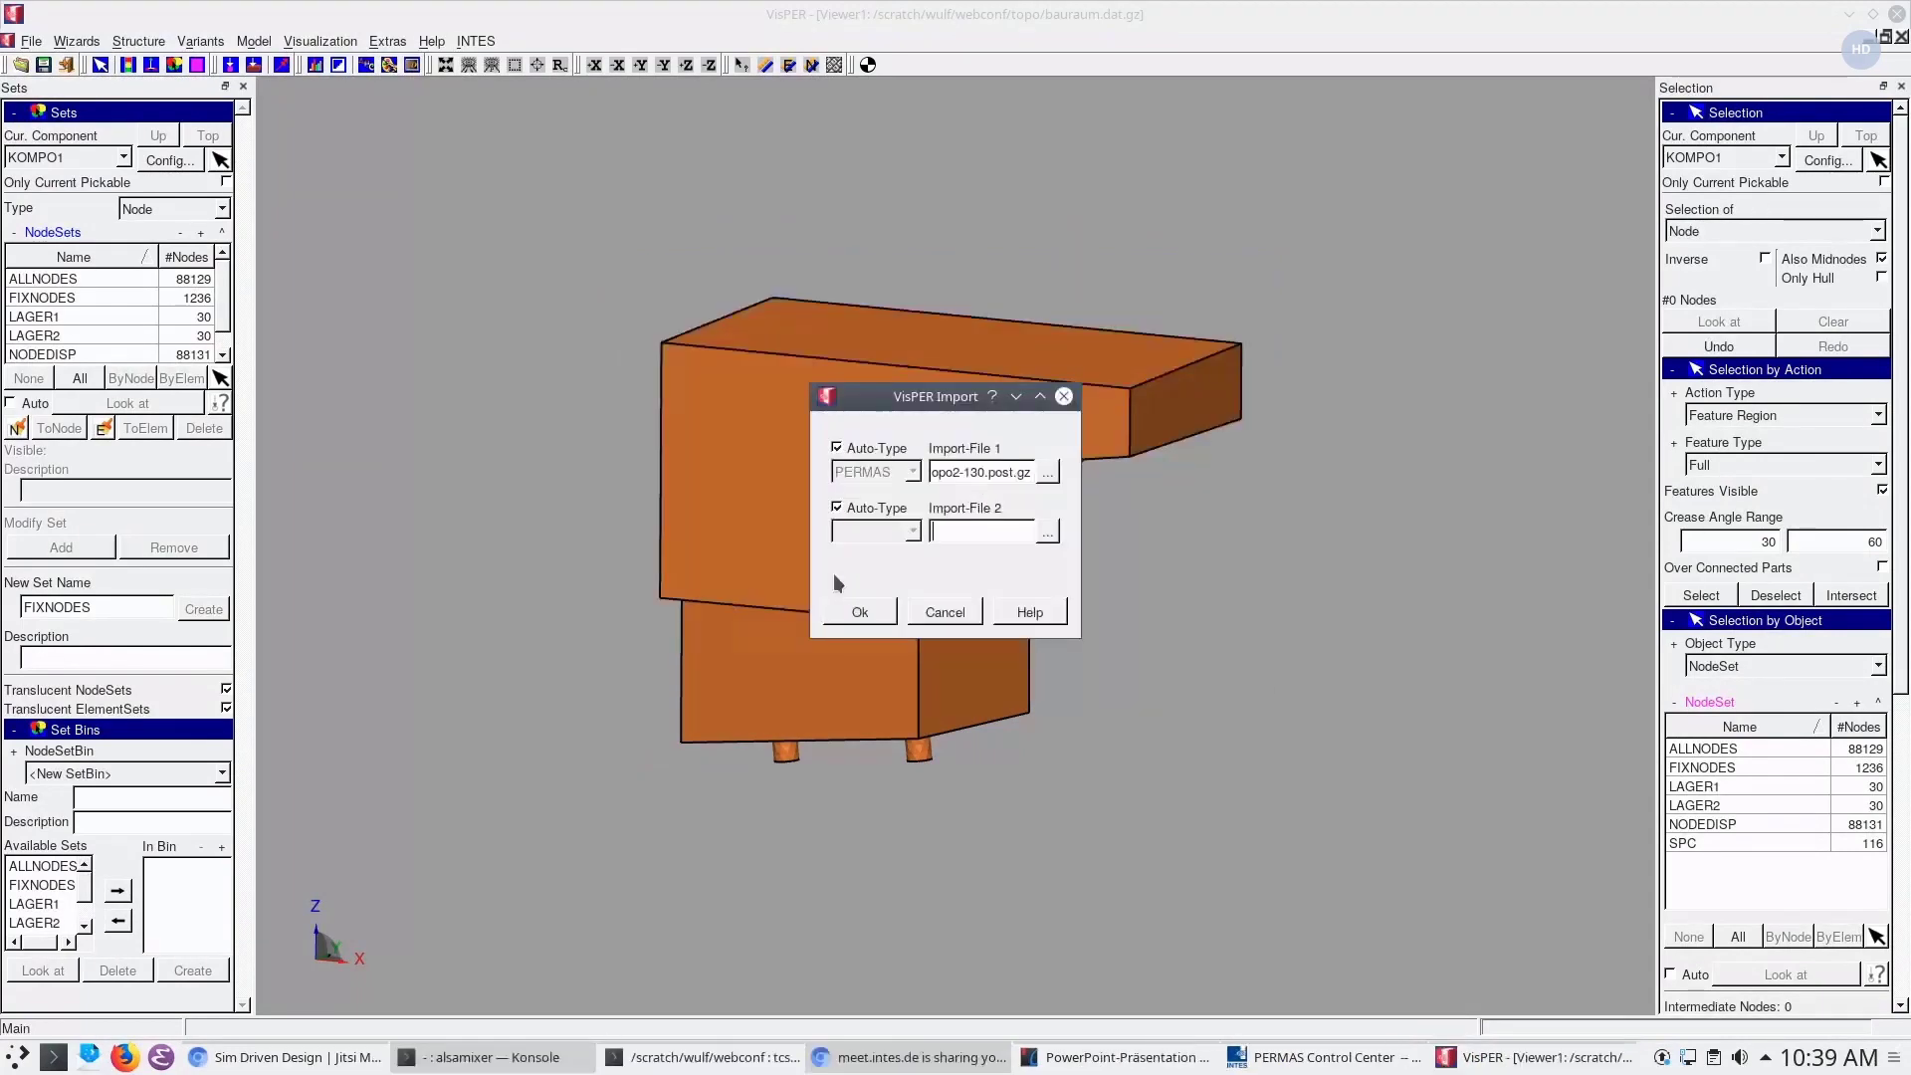
left_click(858, 612)
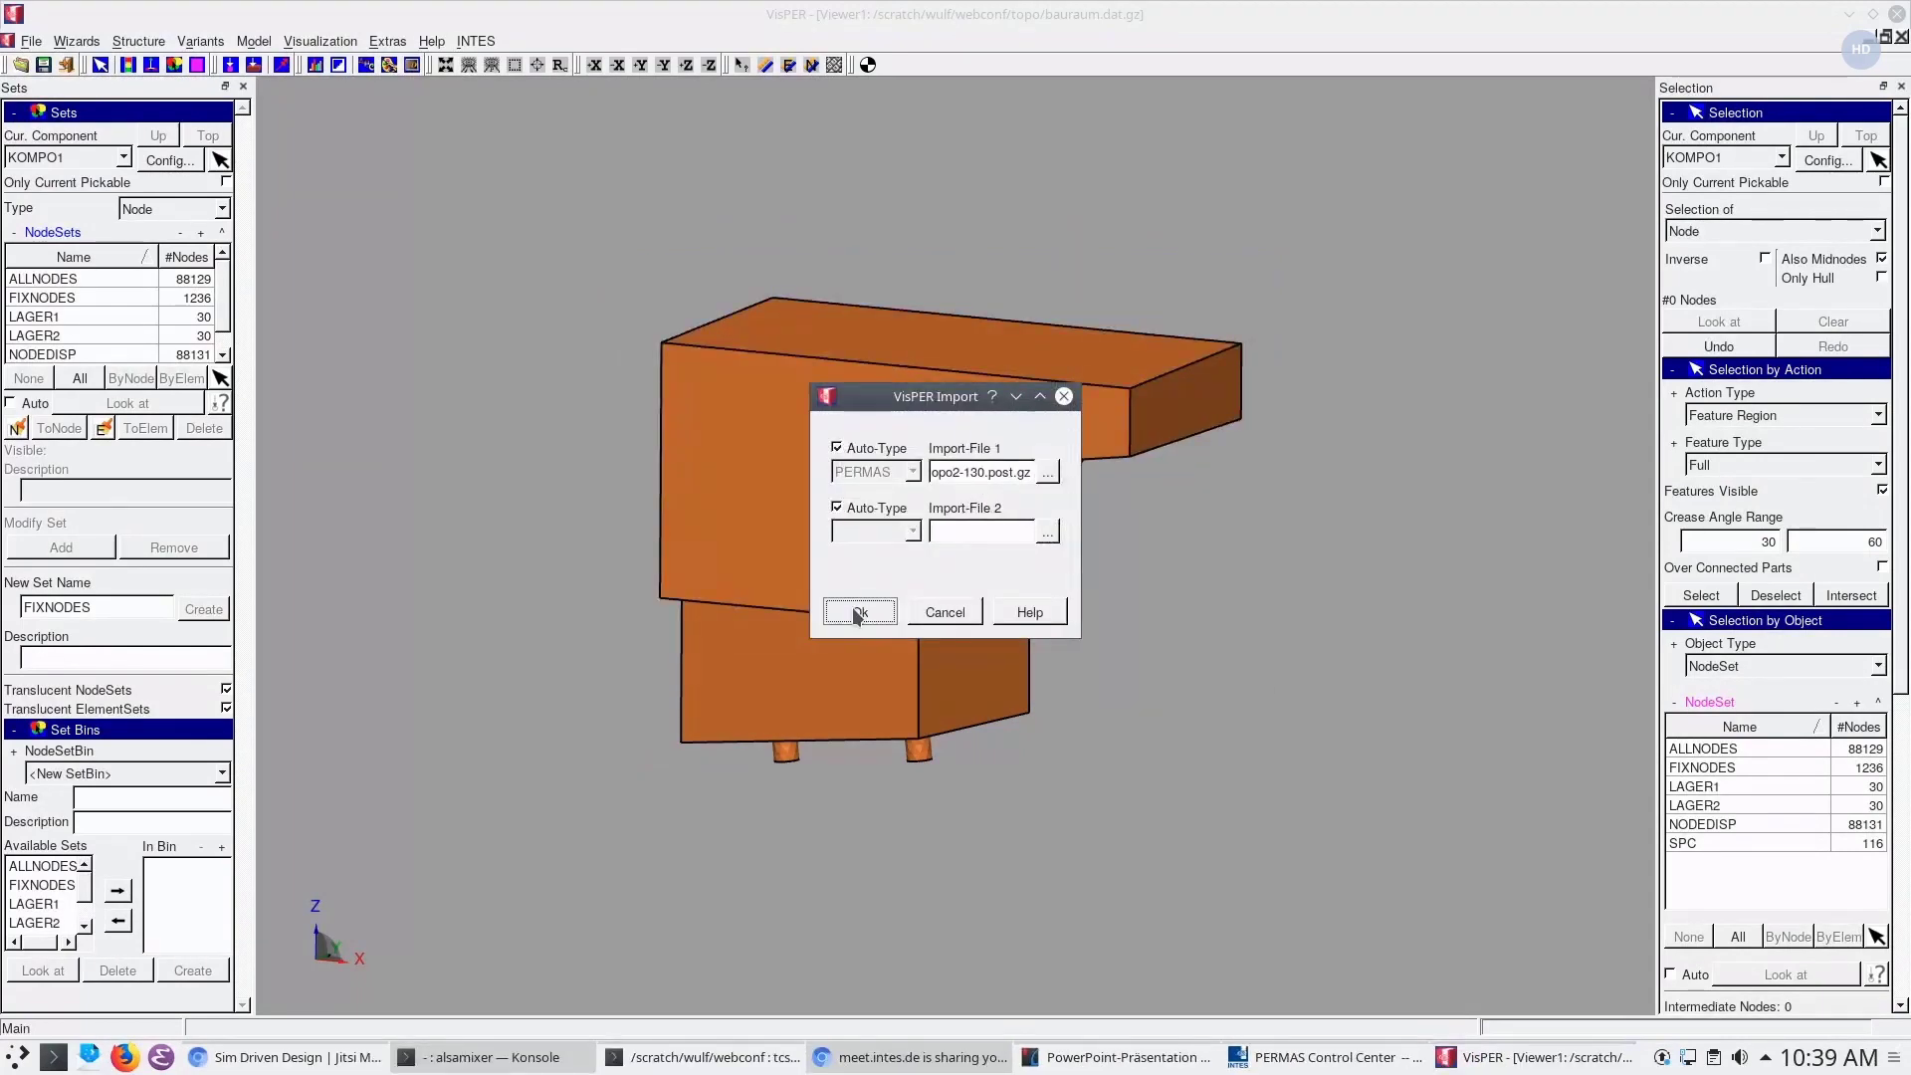
Open PERMASGraph from the PERMAS Control Center and load the history files xy1-095.post.gz and xy2-130.post.gz
left_click(1324, 1057)
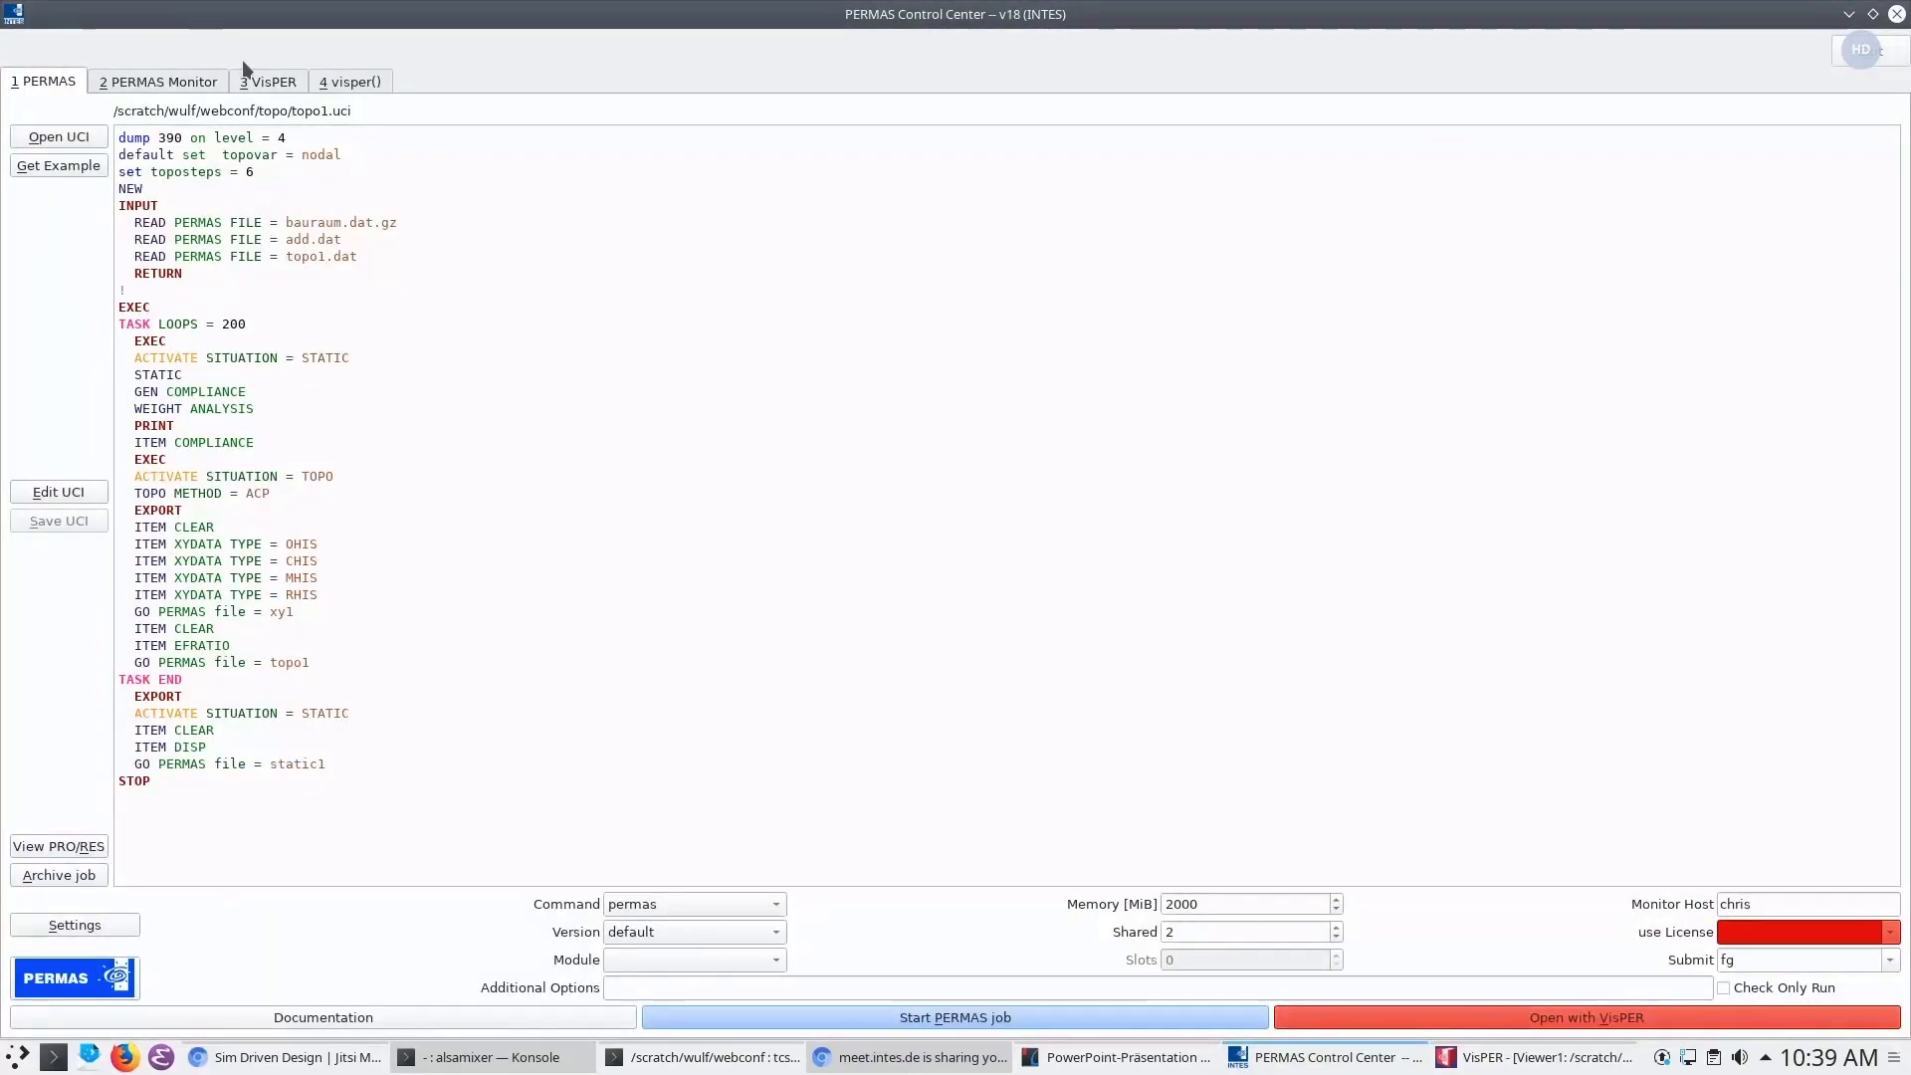
key("alt+3")
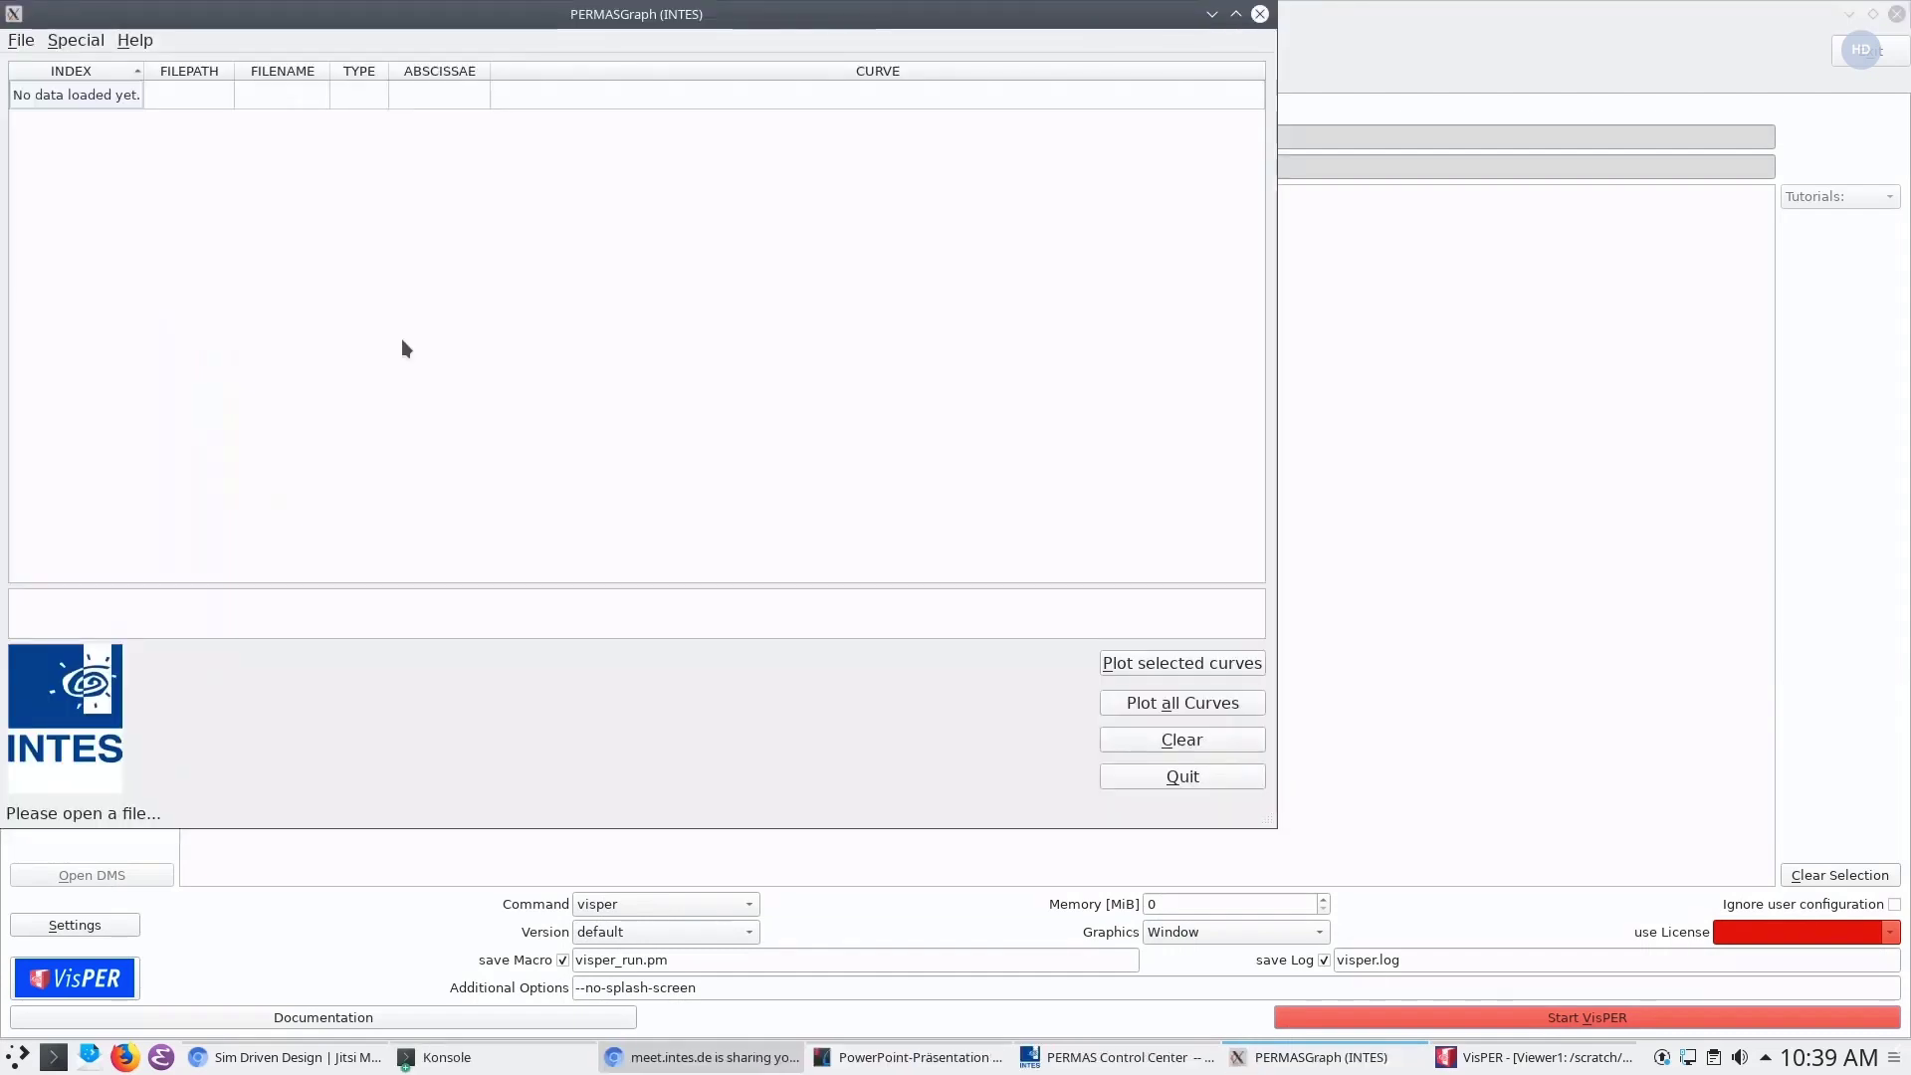
left_click(14, 42)
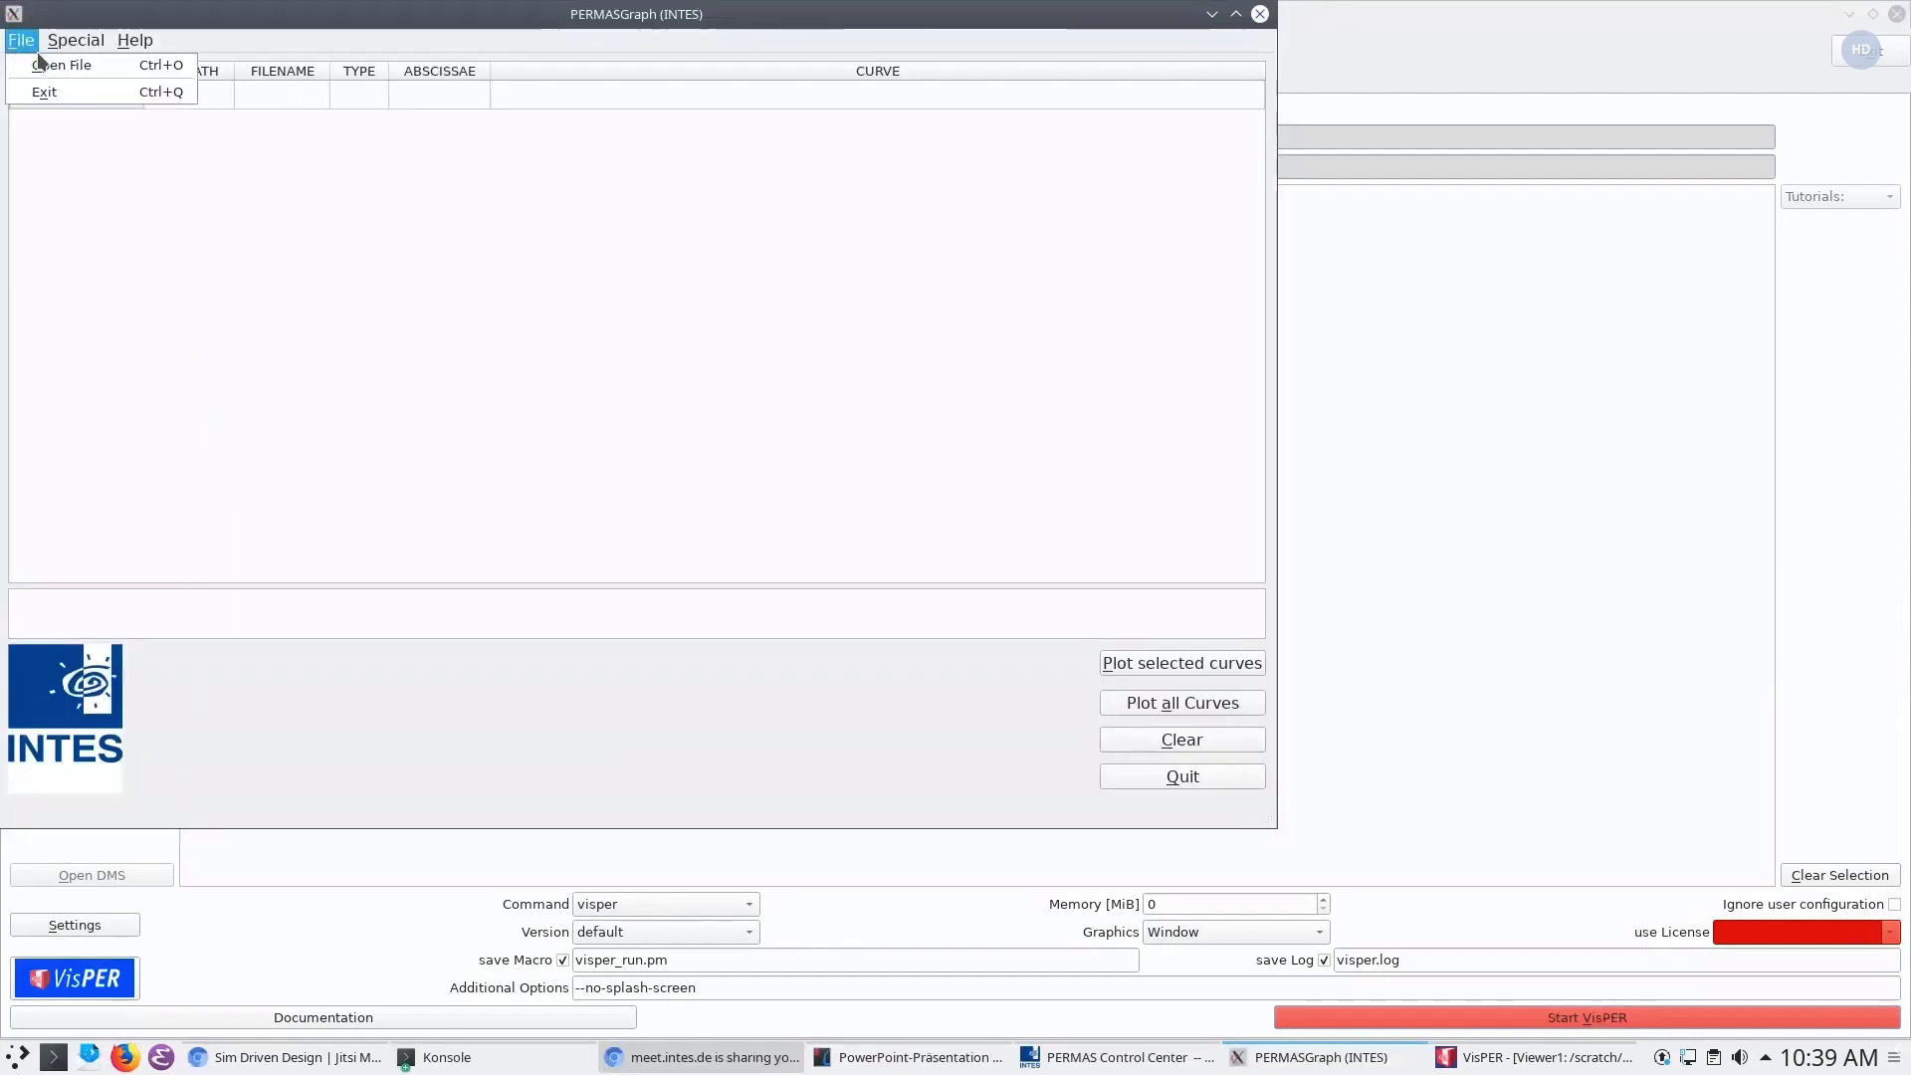
left_click(41, 67)
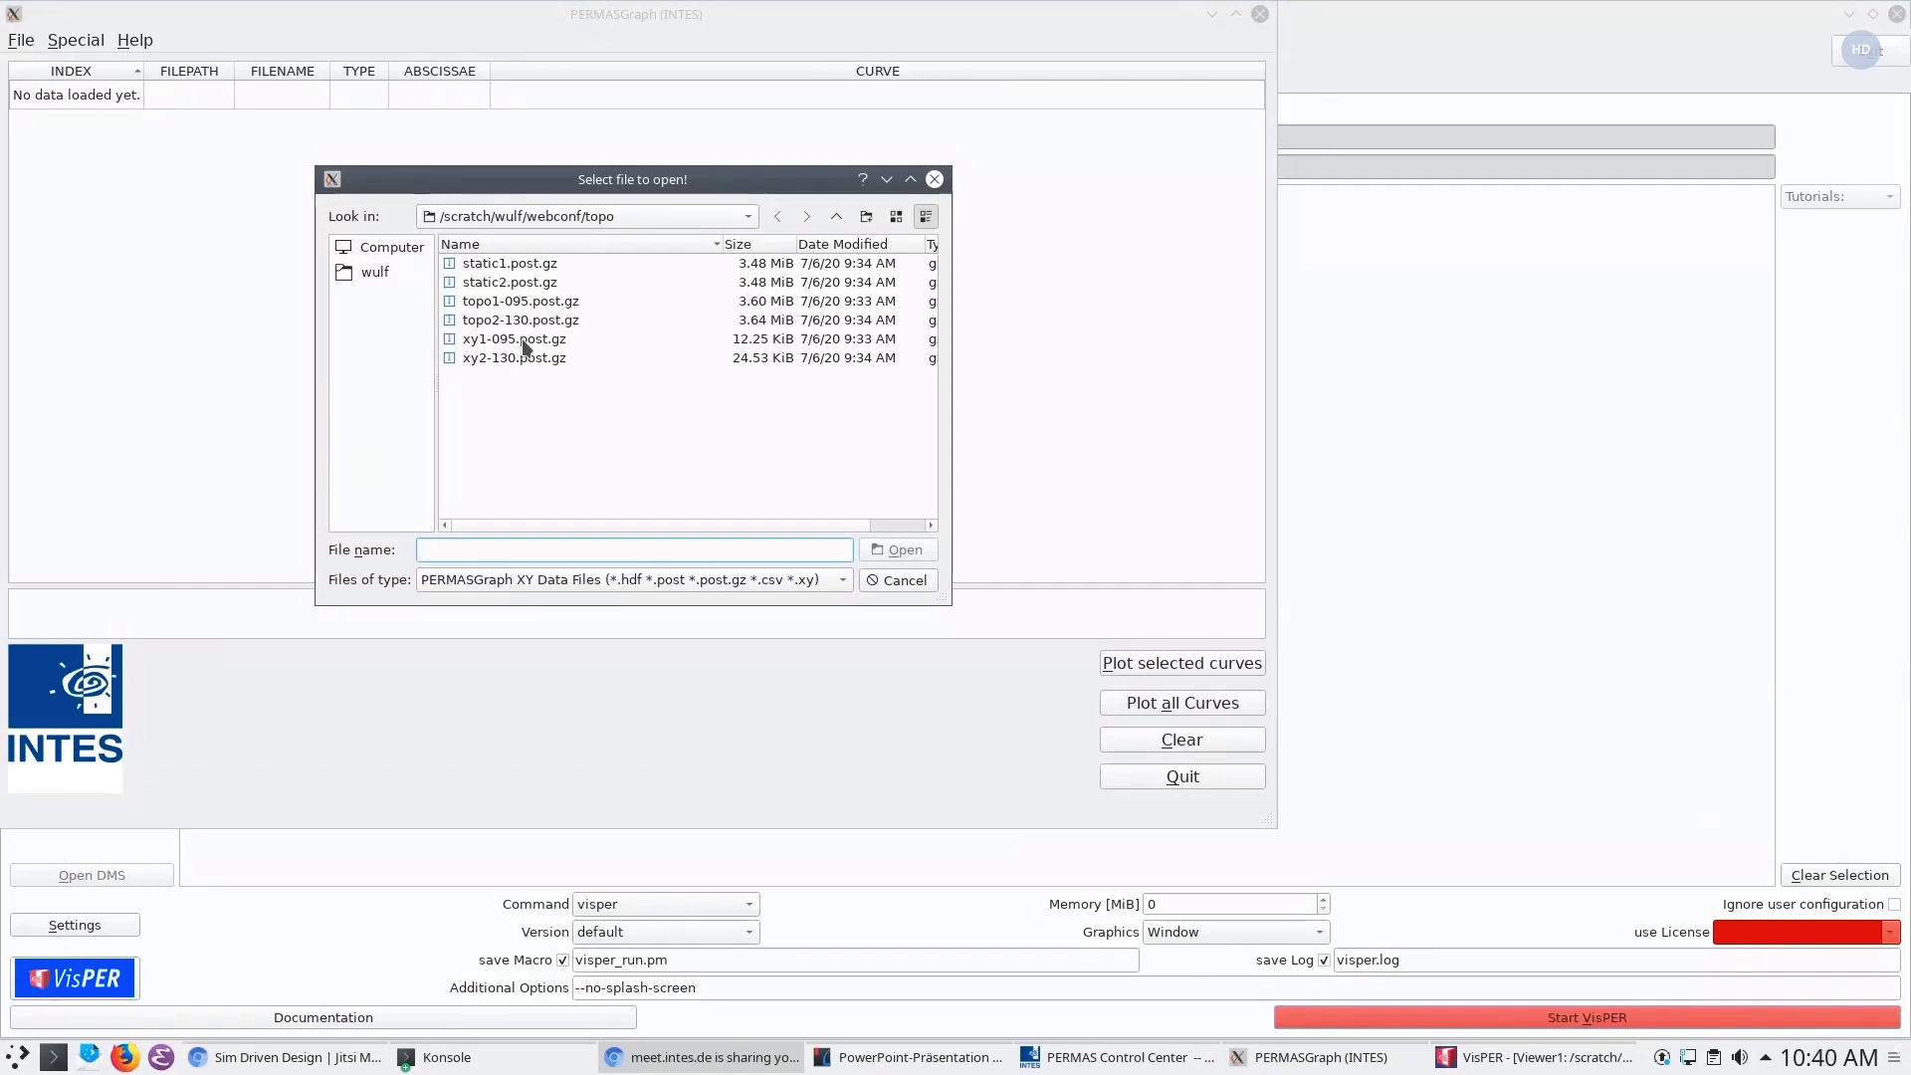
double_click(524, 342)
left_click(31, 42)
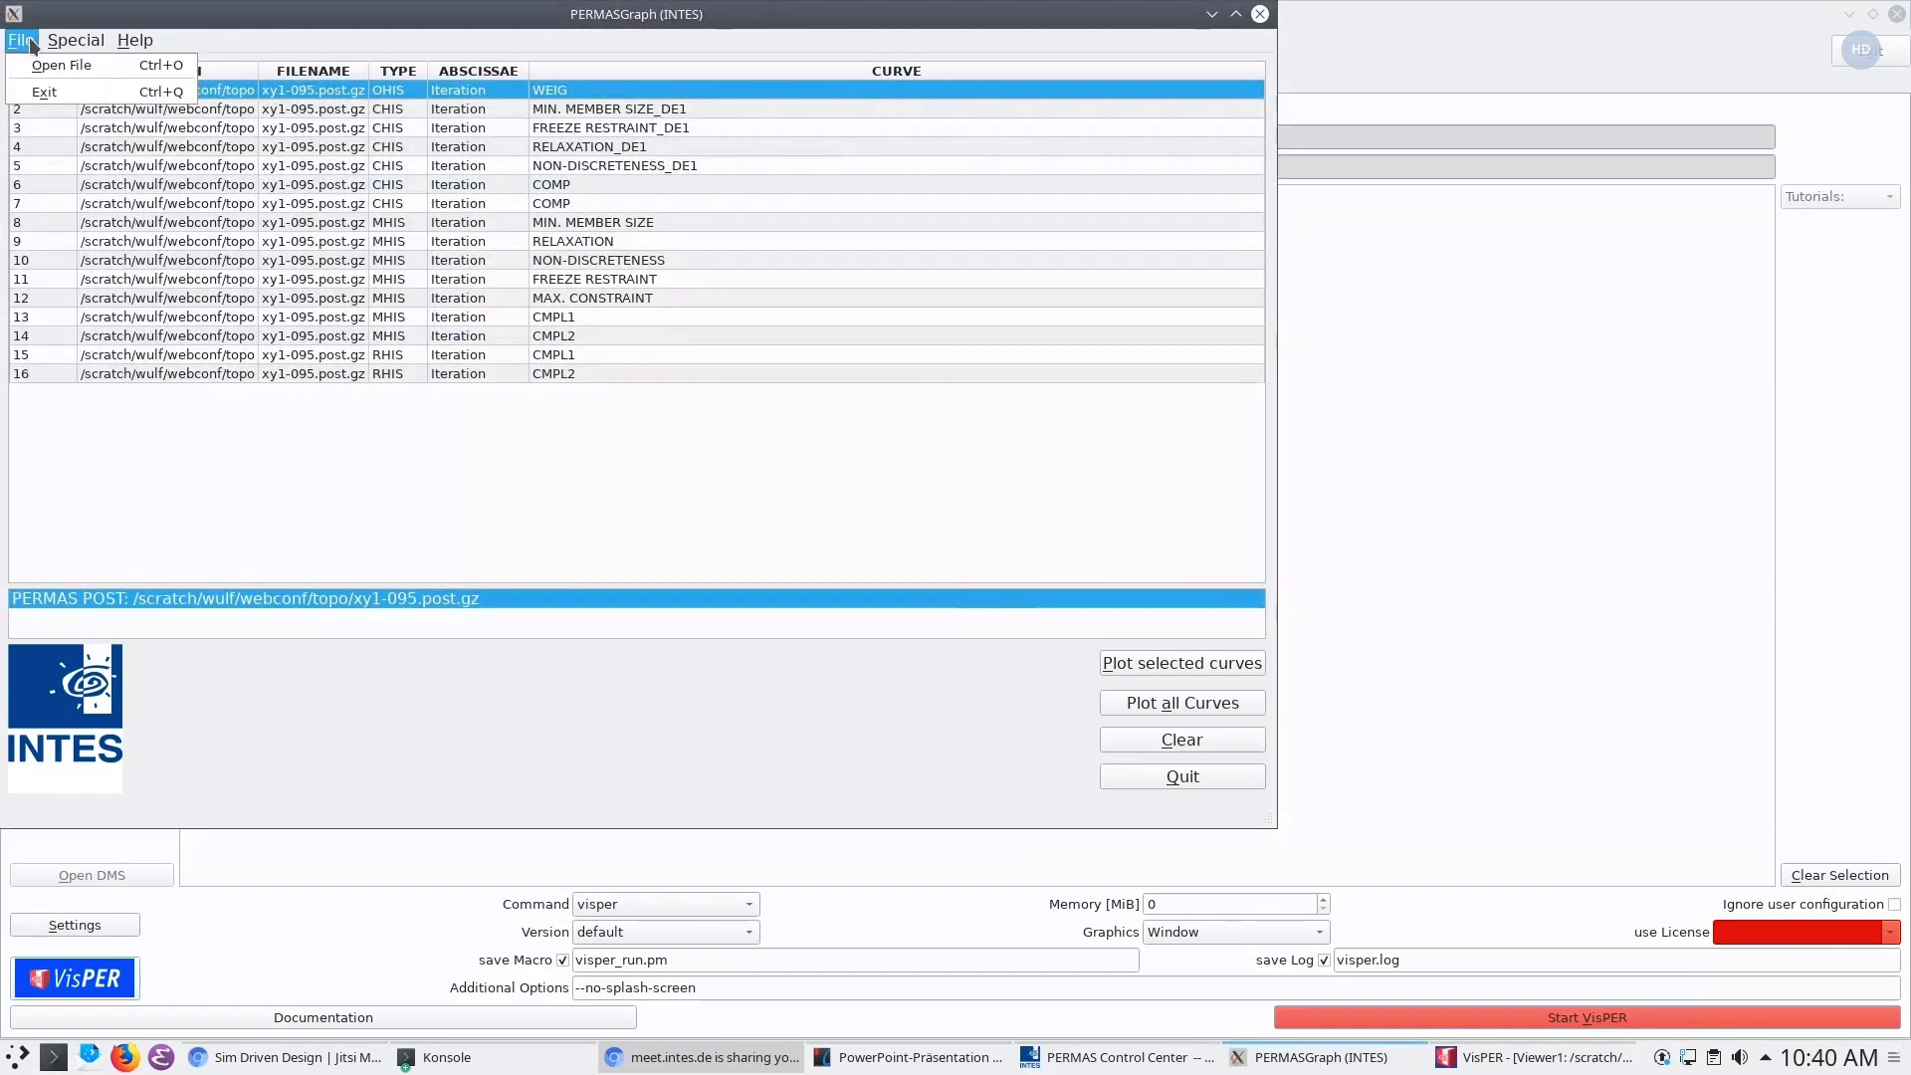
left_click(60, 65)
double_click(517, 359)
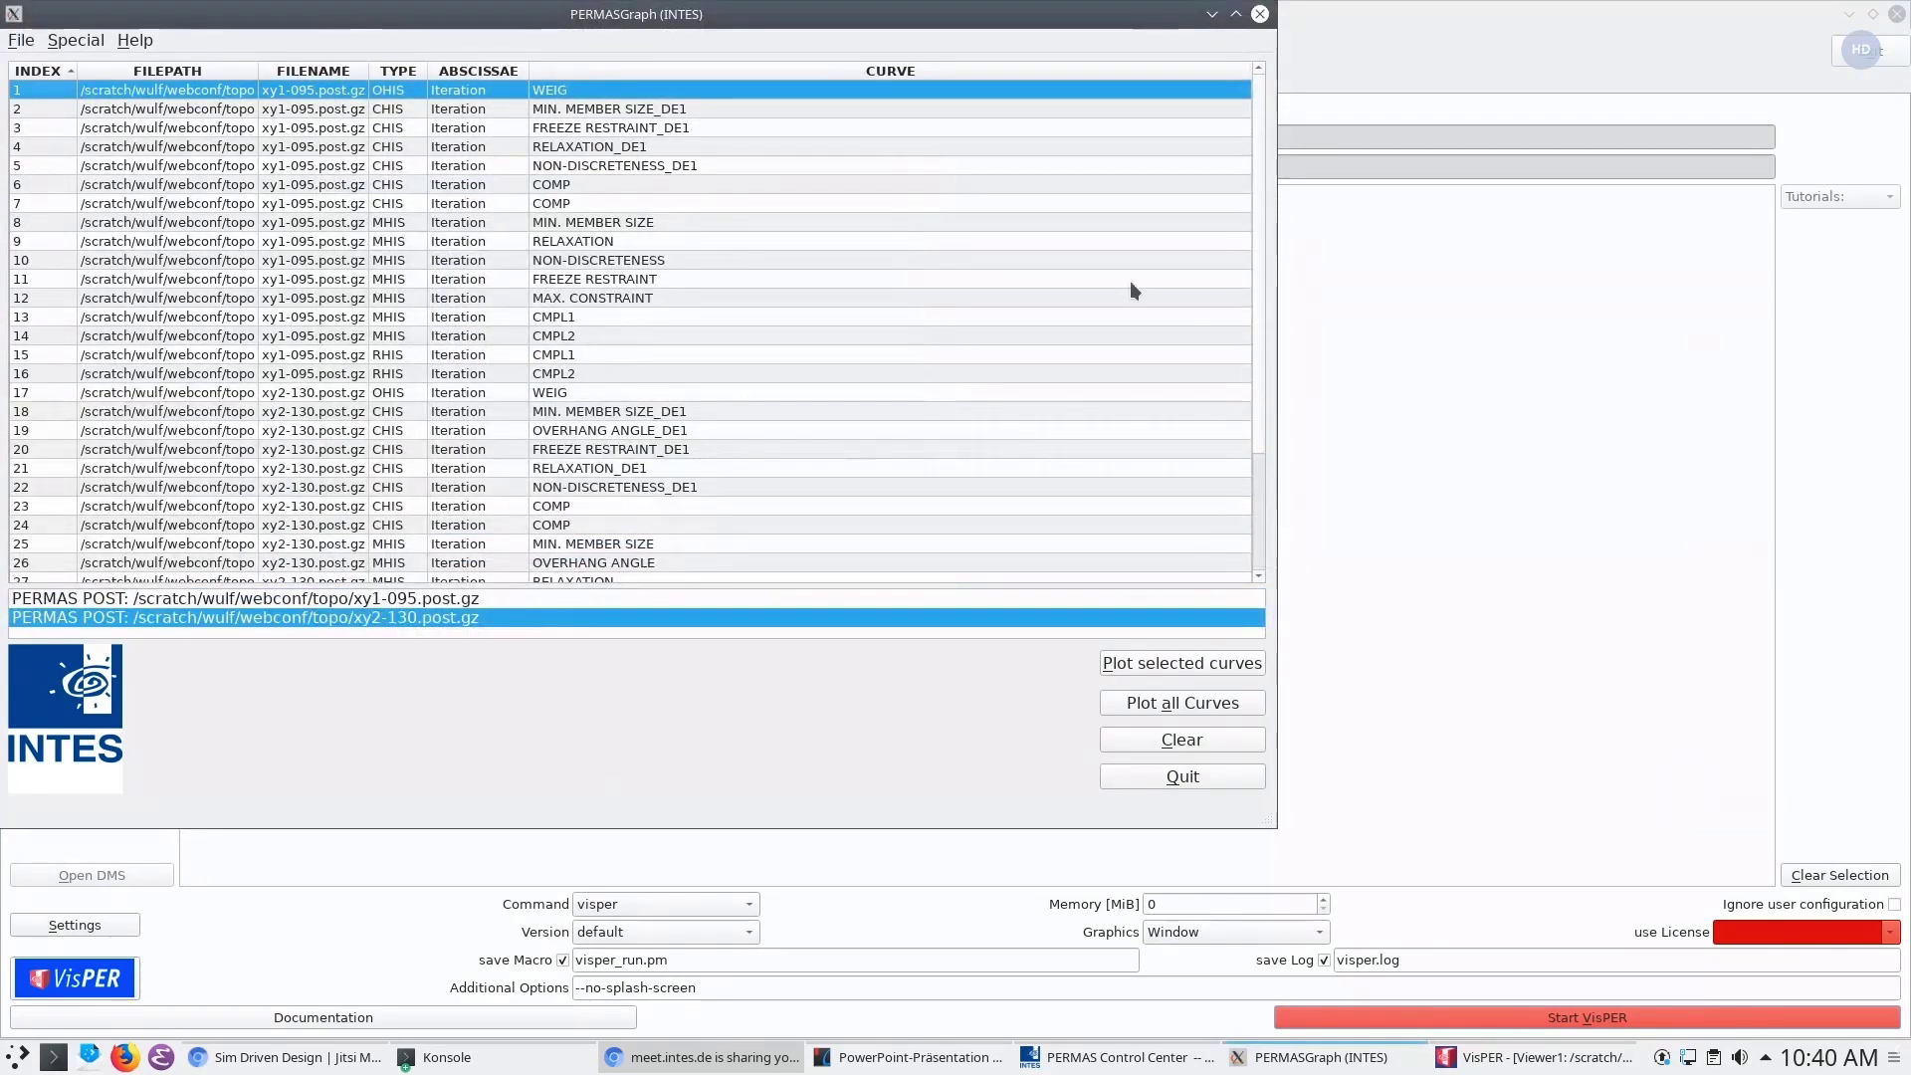
Plot the WEIG curves of both files together, examine the iterations from about 90 onward, and close the plot
left_click_drag(1257, 253, 1272, 211)
left_click(565, 391, "ctrl")
left_click(1154, 663)
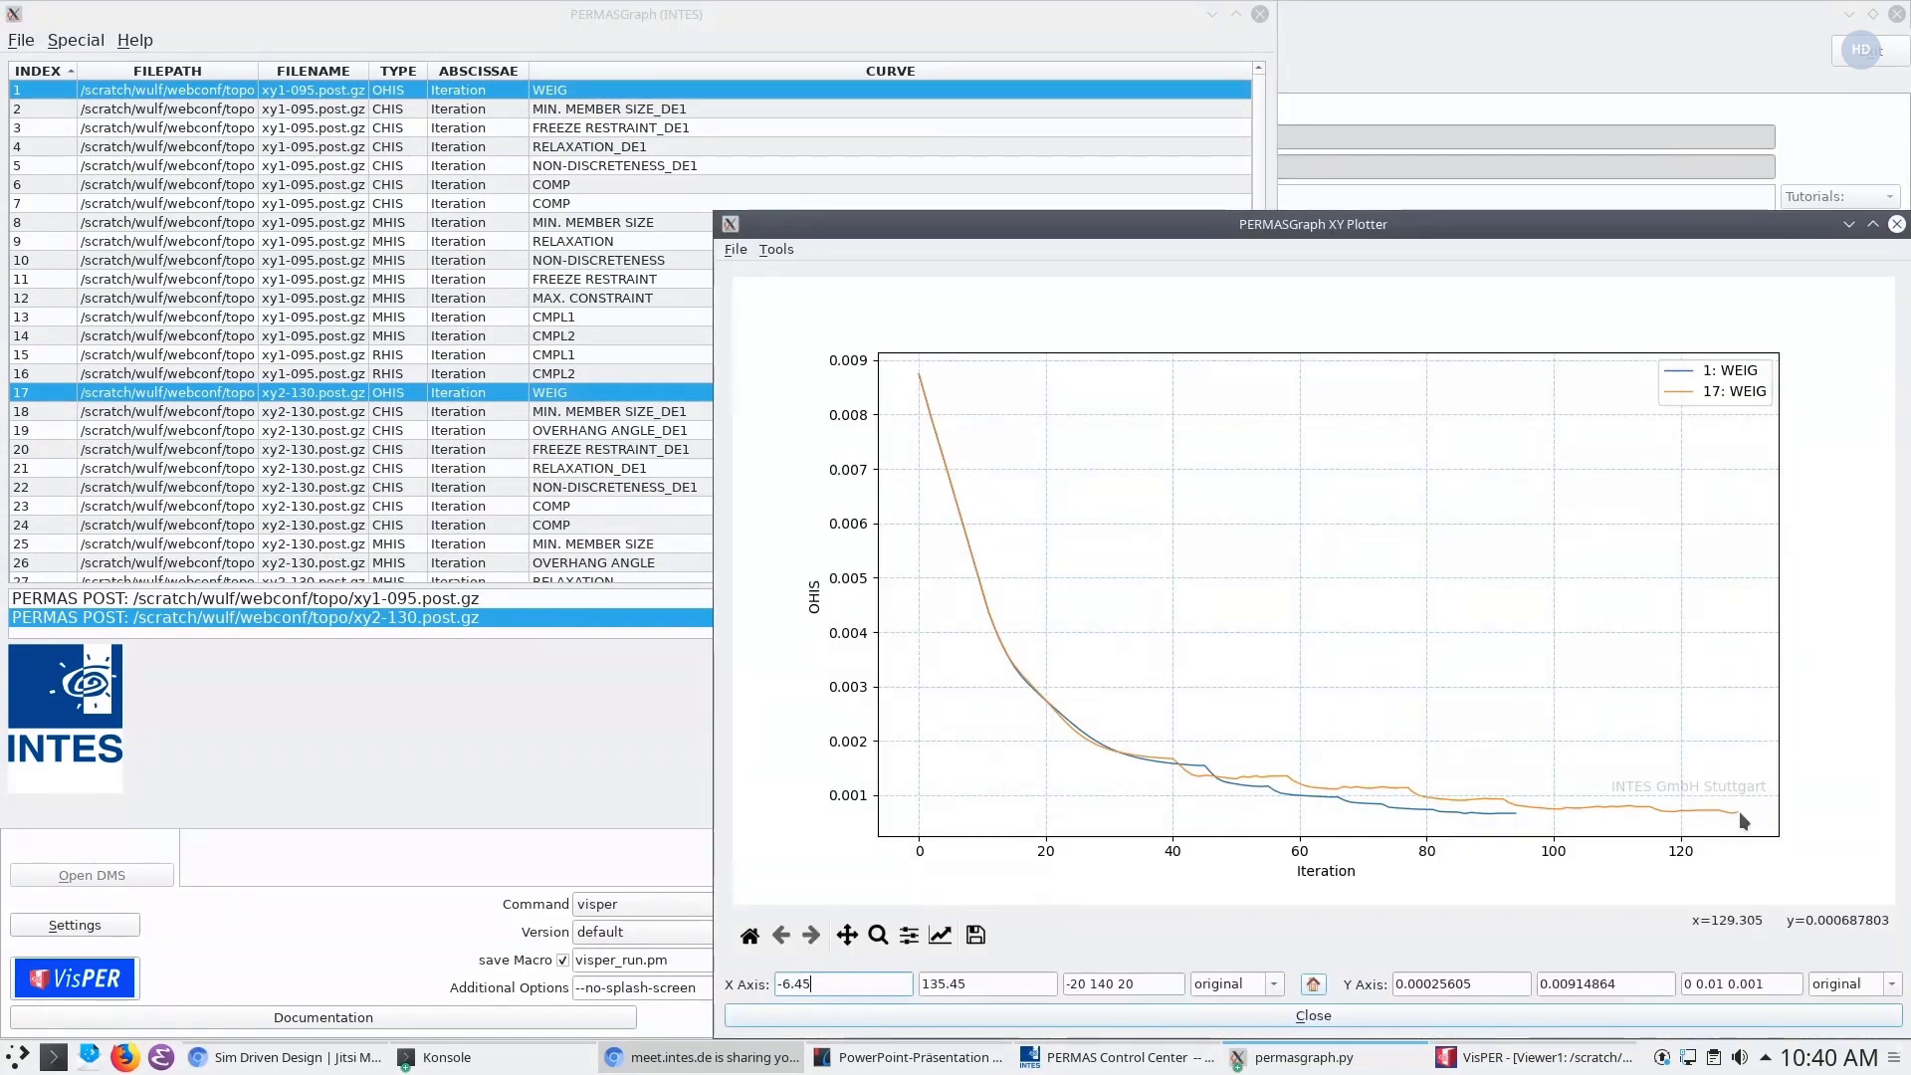
left_click(885, 936)
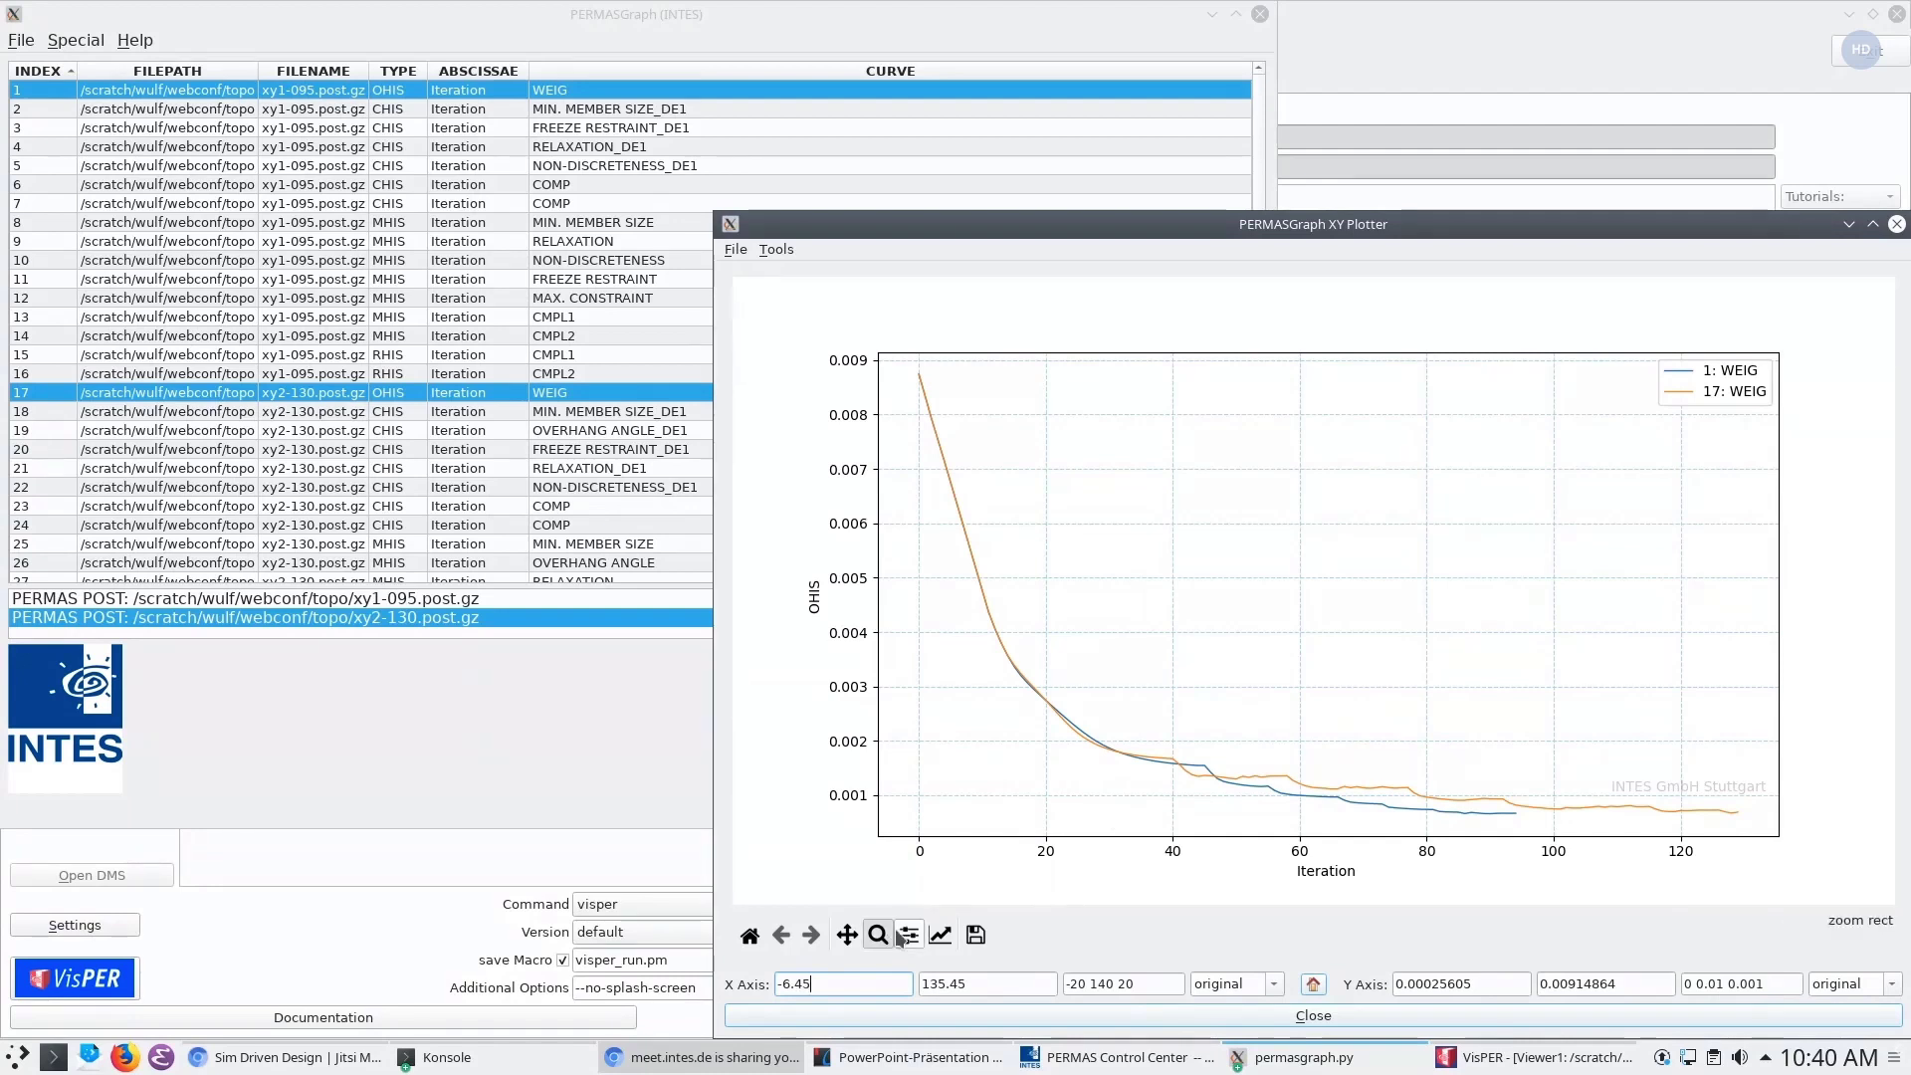
left_click_drag(1485, 793, 1762, 825)
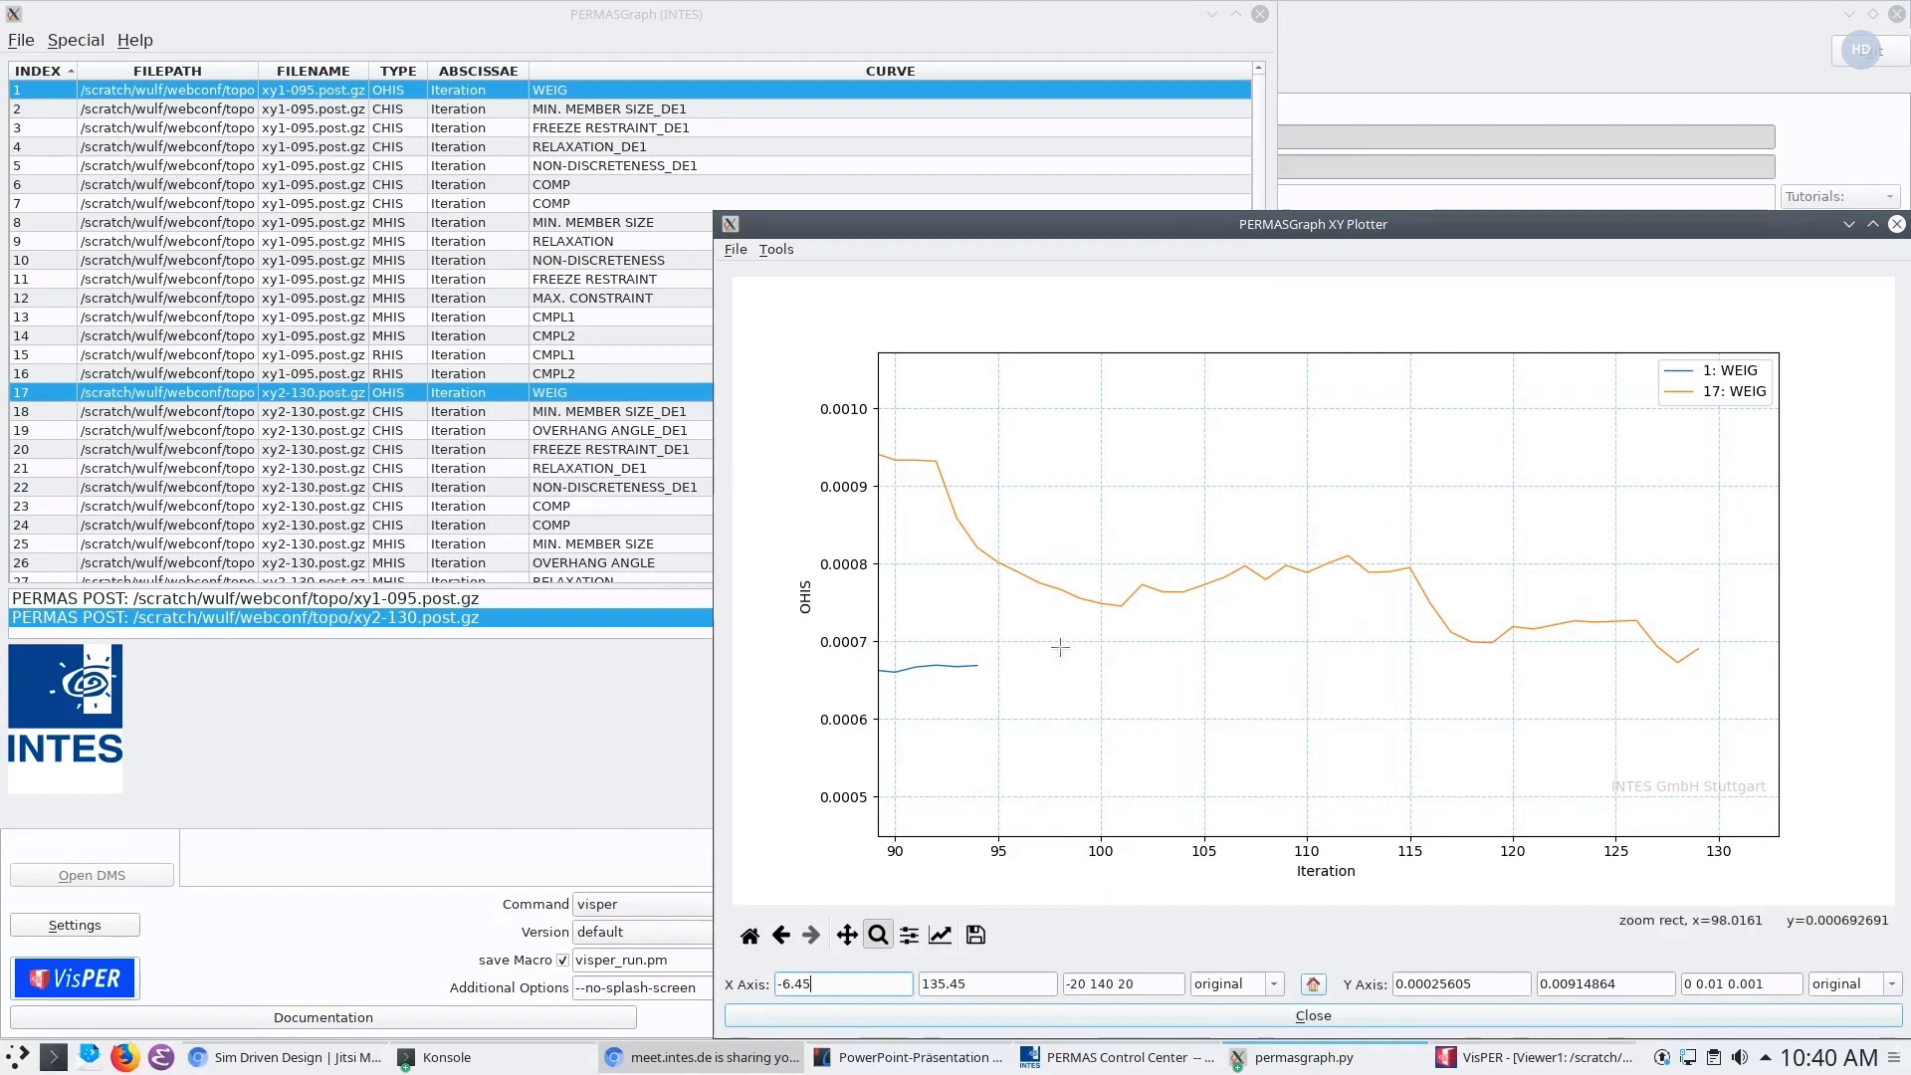
left_click(1895, 224)
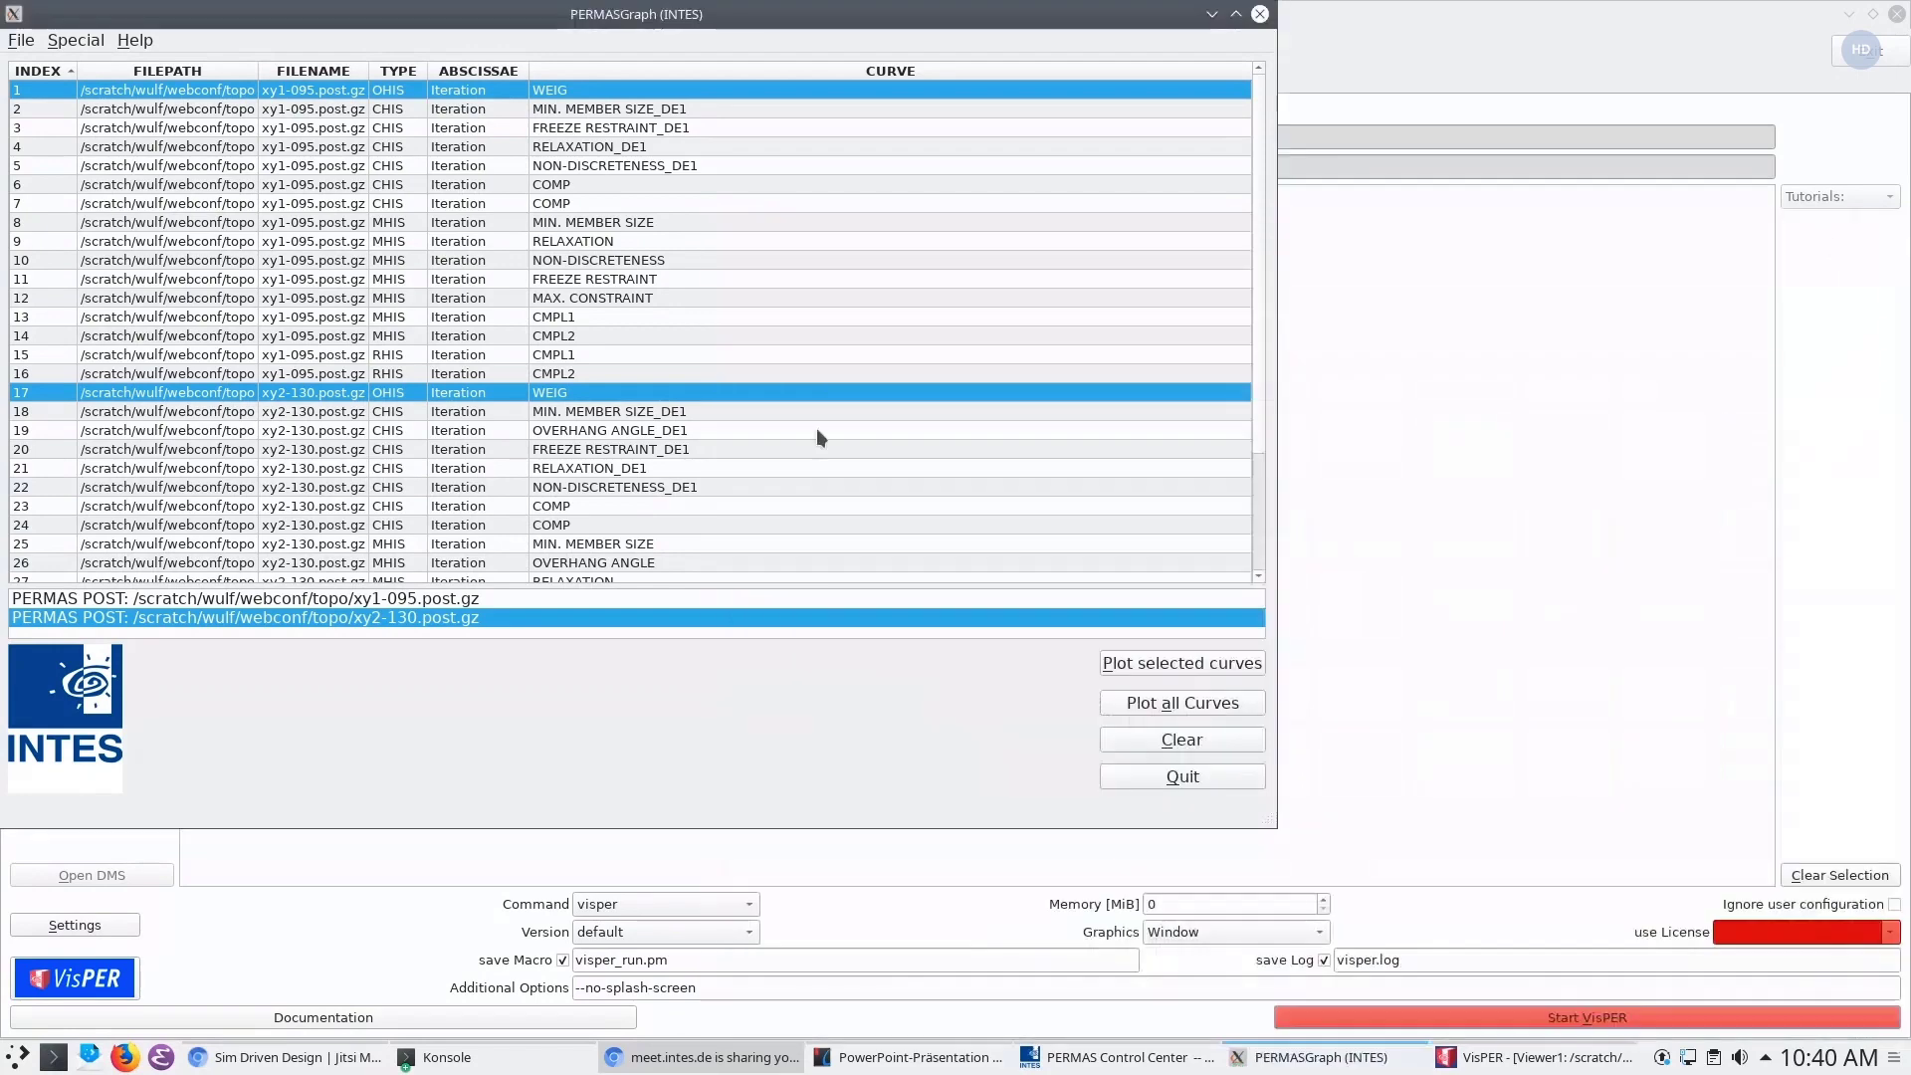
Plot the NON-DISCRETENESS_DE1 curve of xy2-130.post.gz to check its convergence, and close the plot
left_click(701, 486)
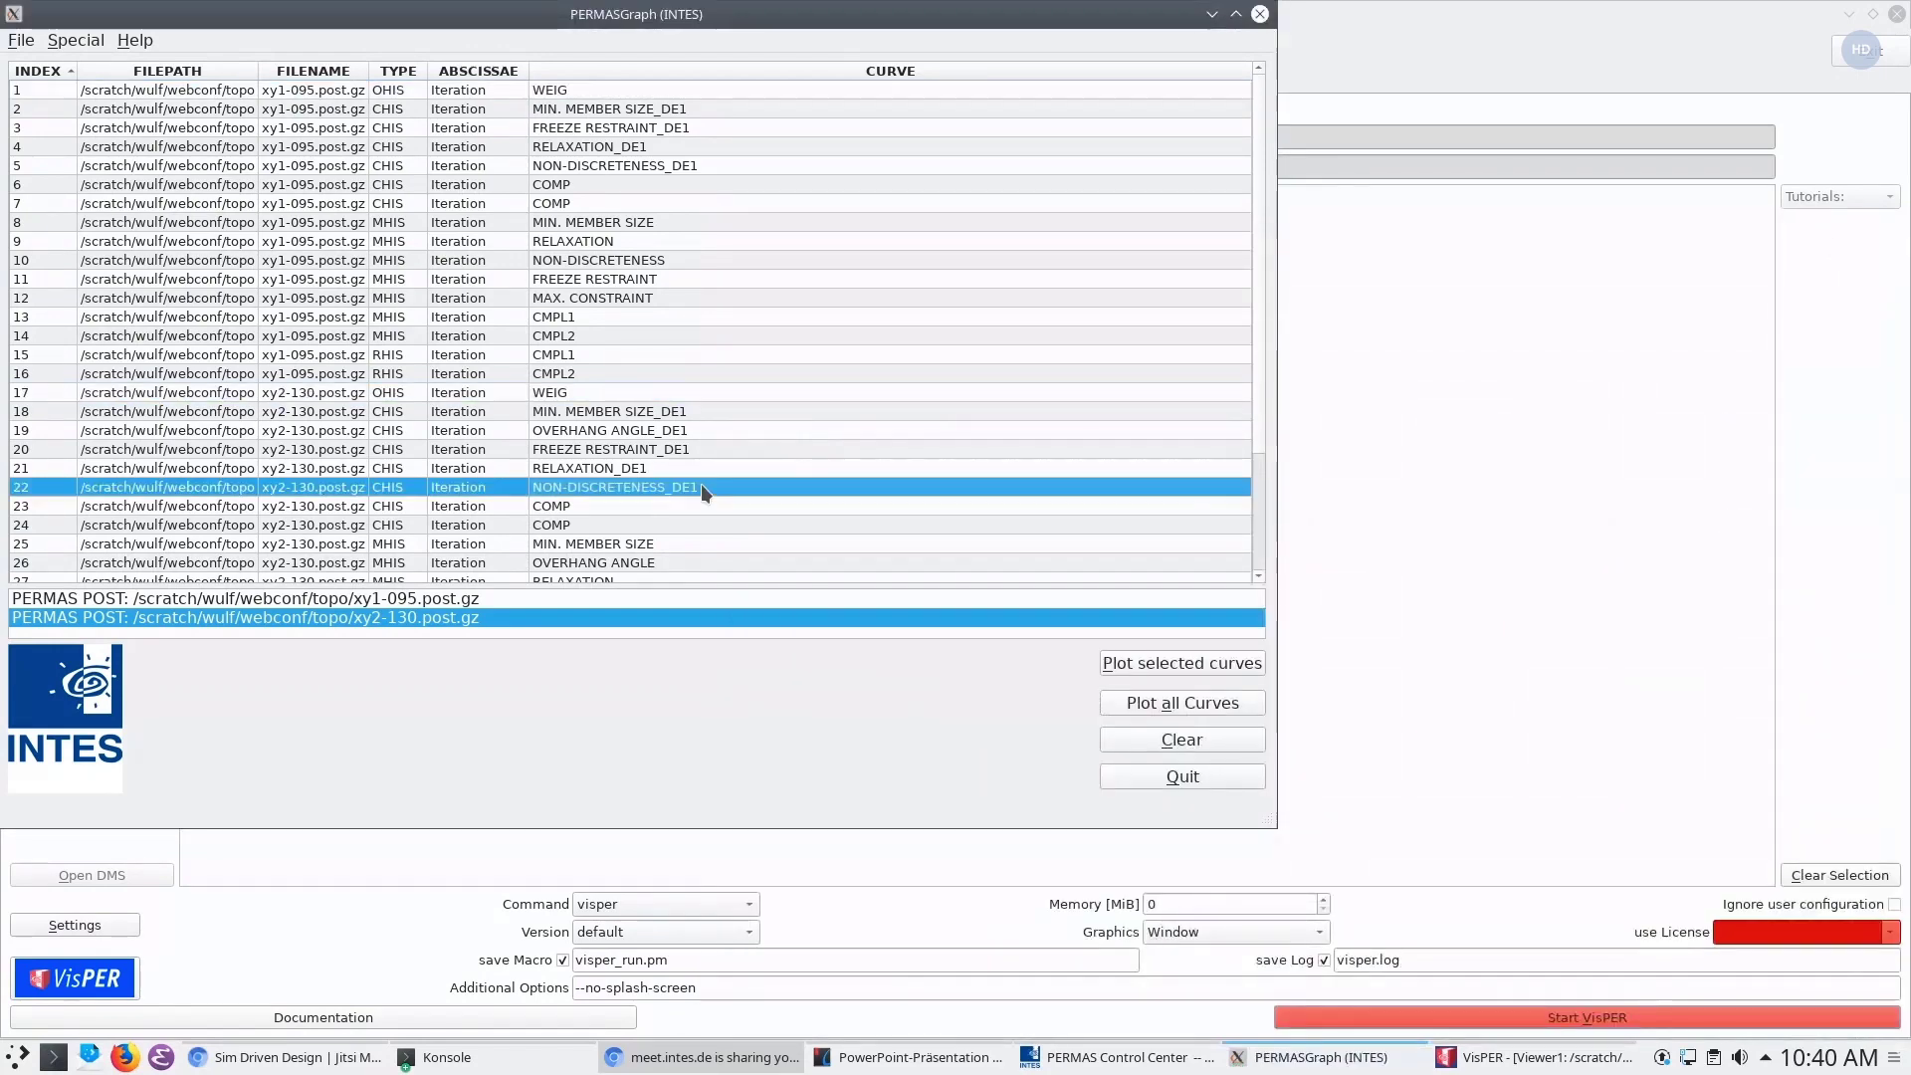
left_click(1191, 661)
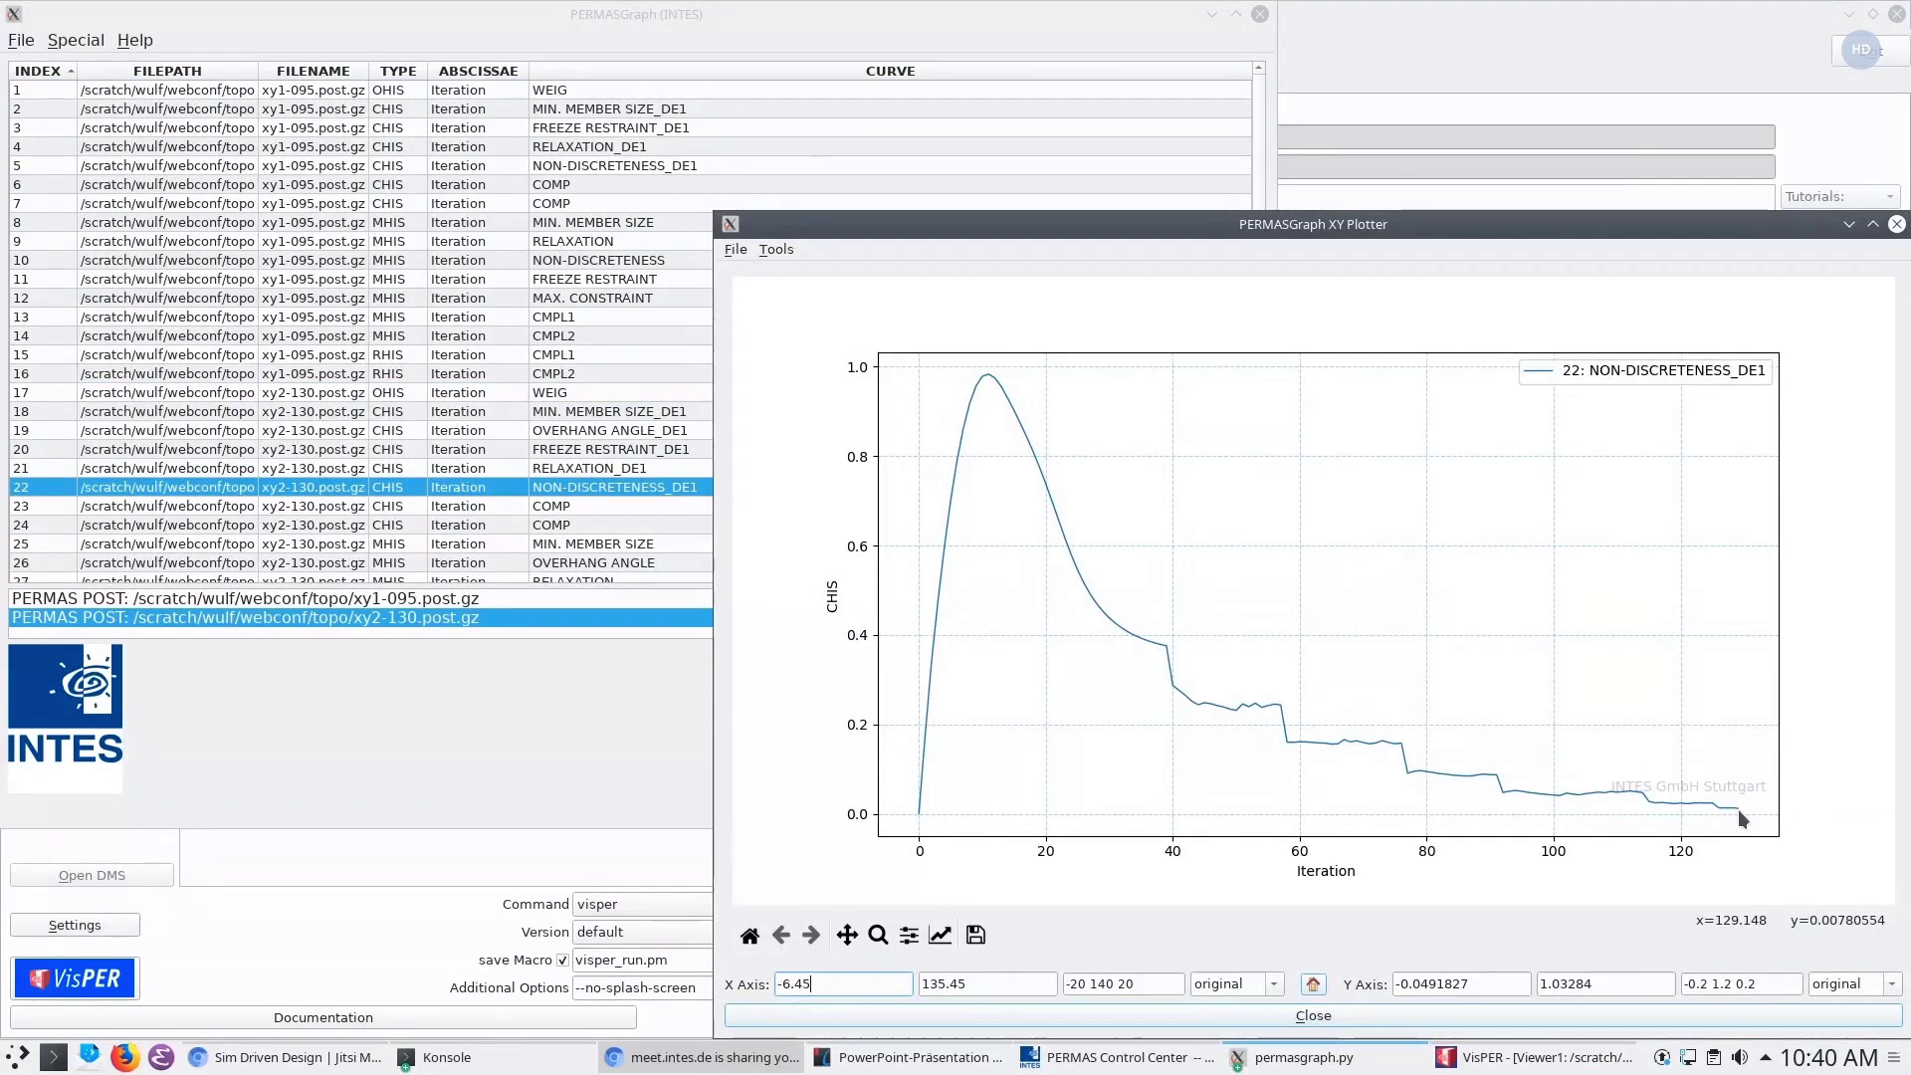
left_click(1898, 225)
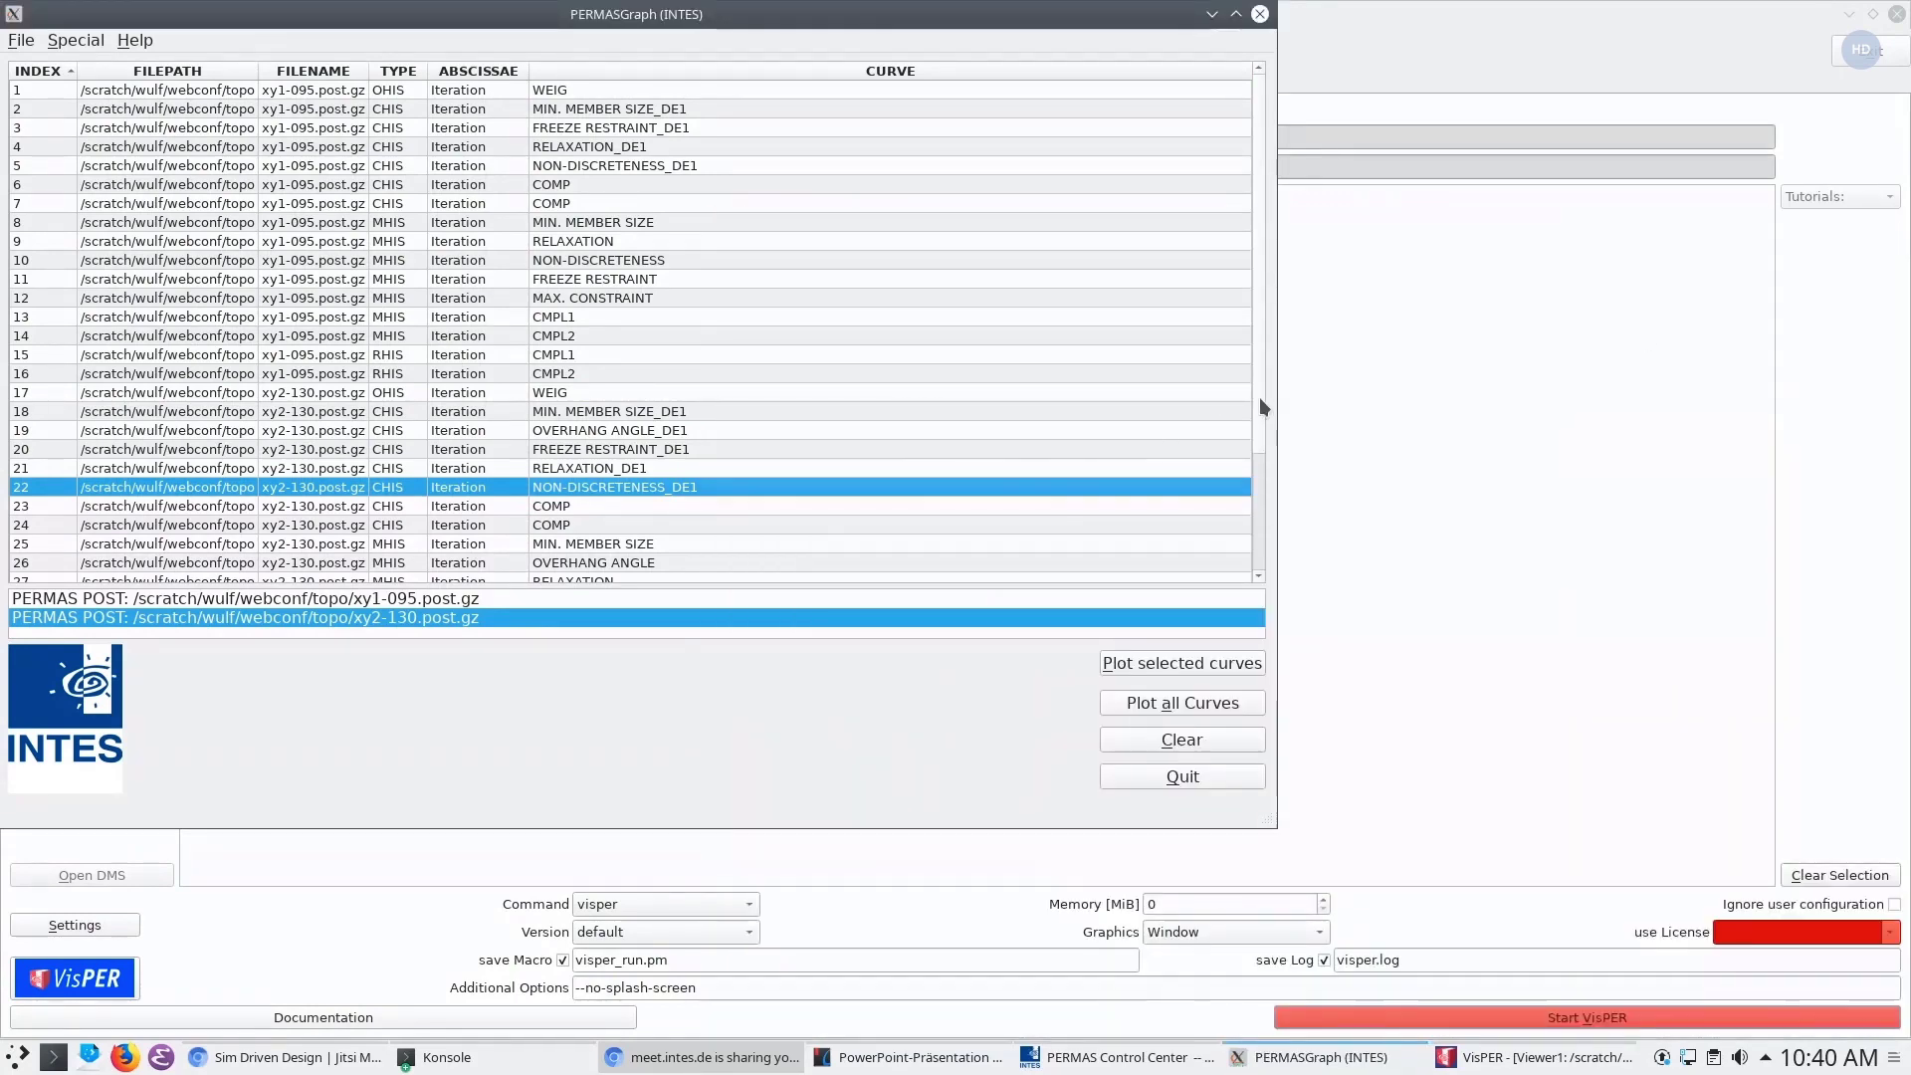
Plot the RHIS curves CMPL1 and CMPL2 of xy2-130.post.gz together, examine them, and close the plot
scroll(1258, 397, "down", 2)
left_click(558, 553)
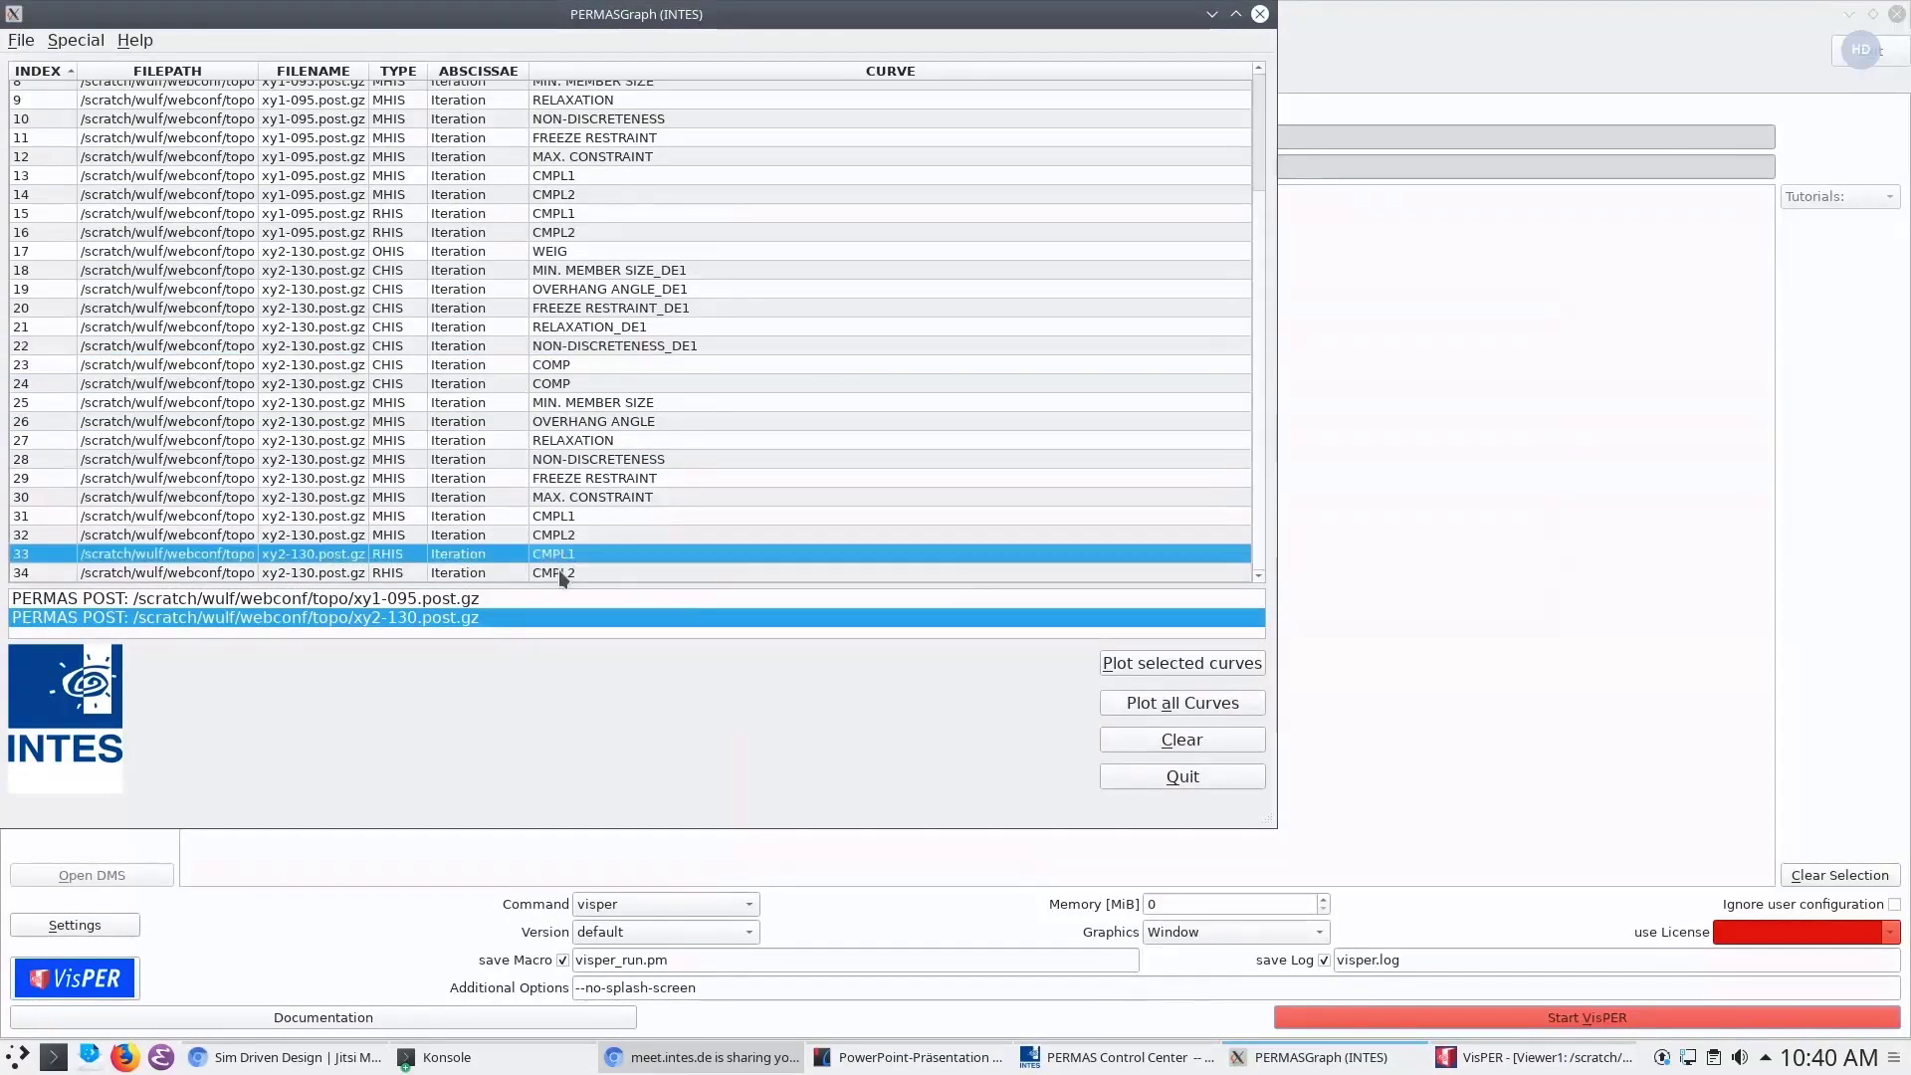
left_click(563, 570, "shift")
left_click(1134, 663)
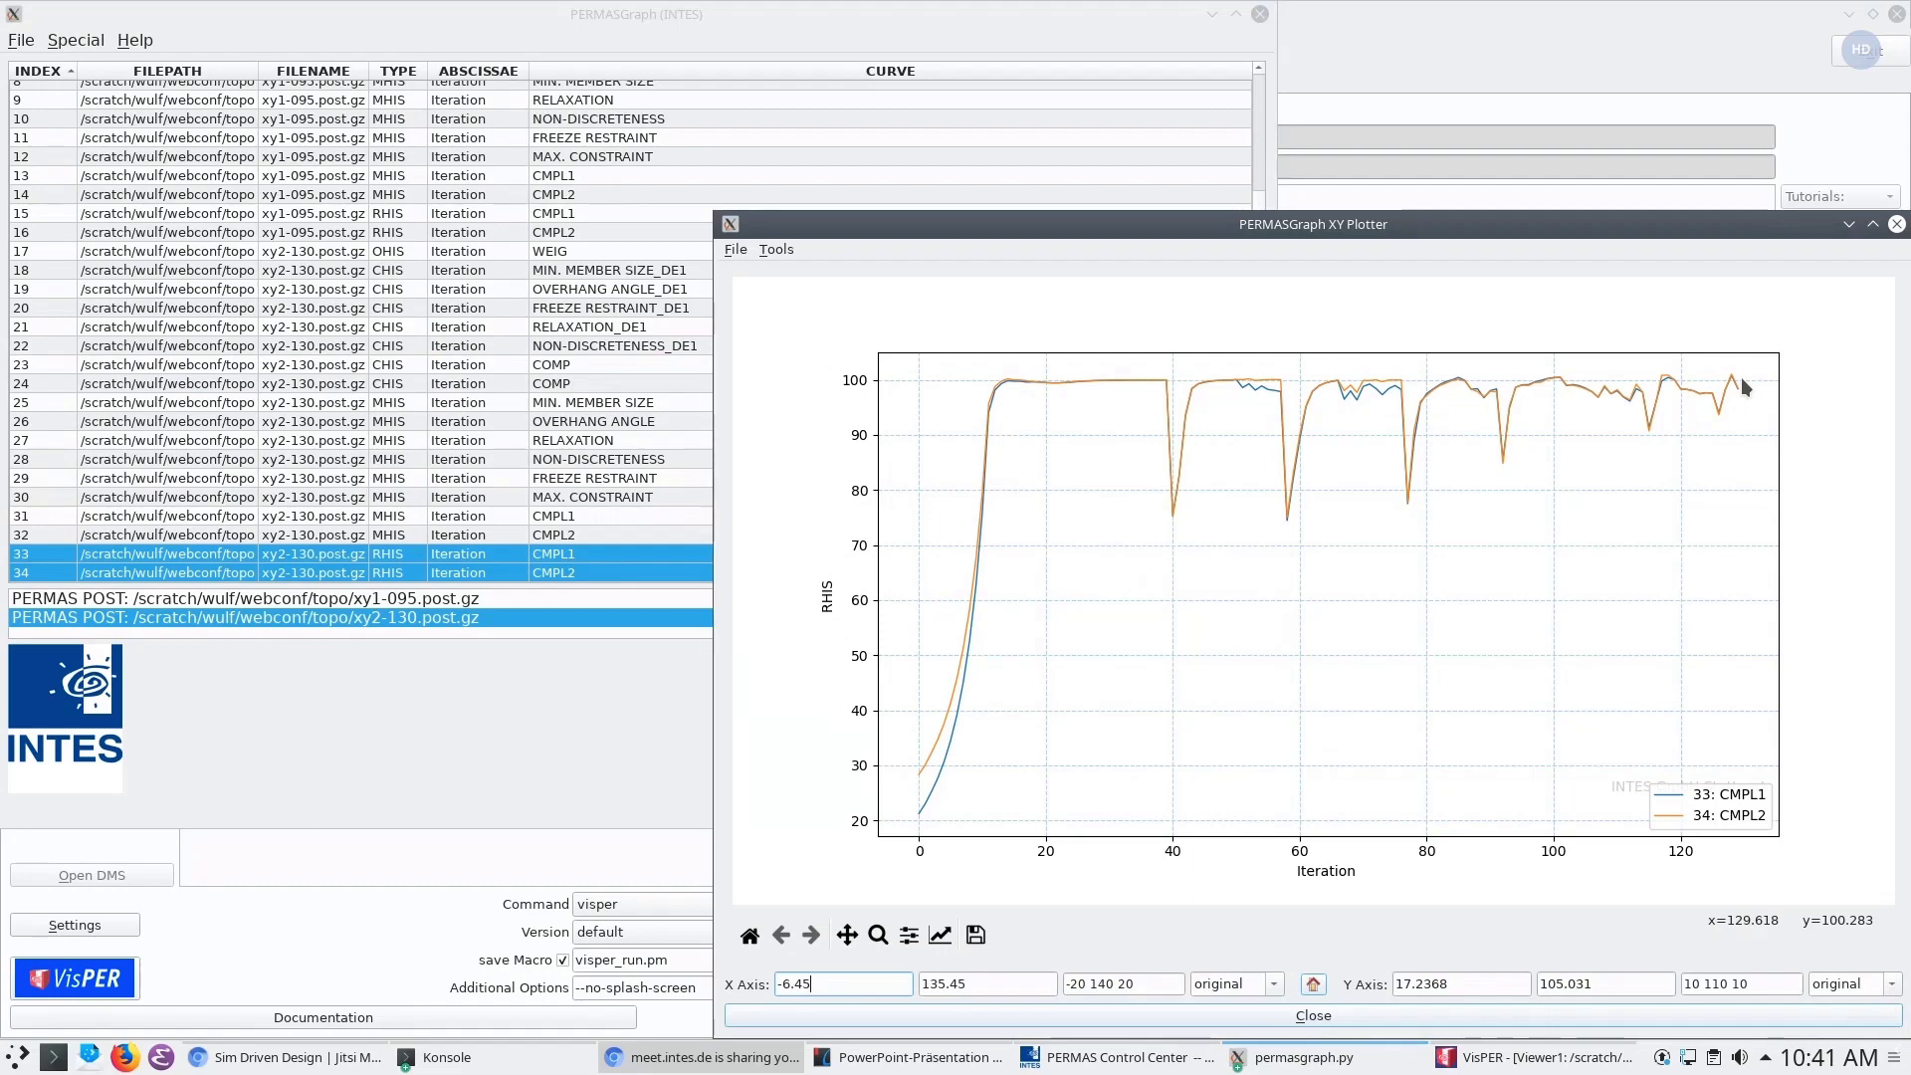
left_click(1898, 223)
Close PERMASGraph and switch back to VisPER with the design-space model
left_click(1260, 14)
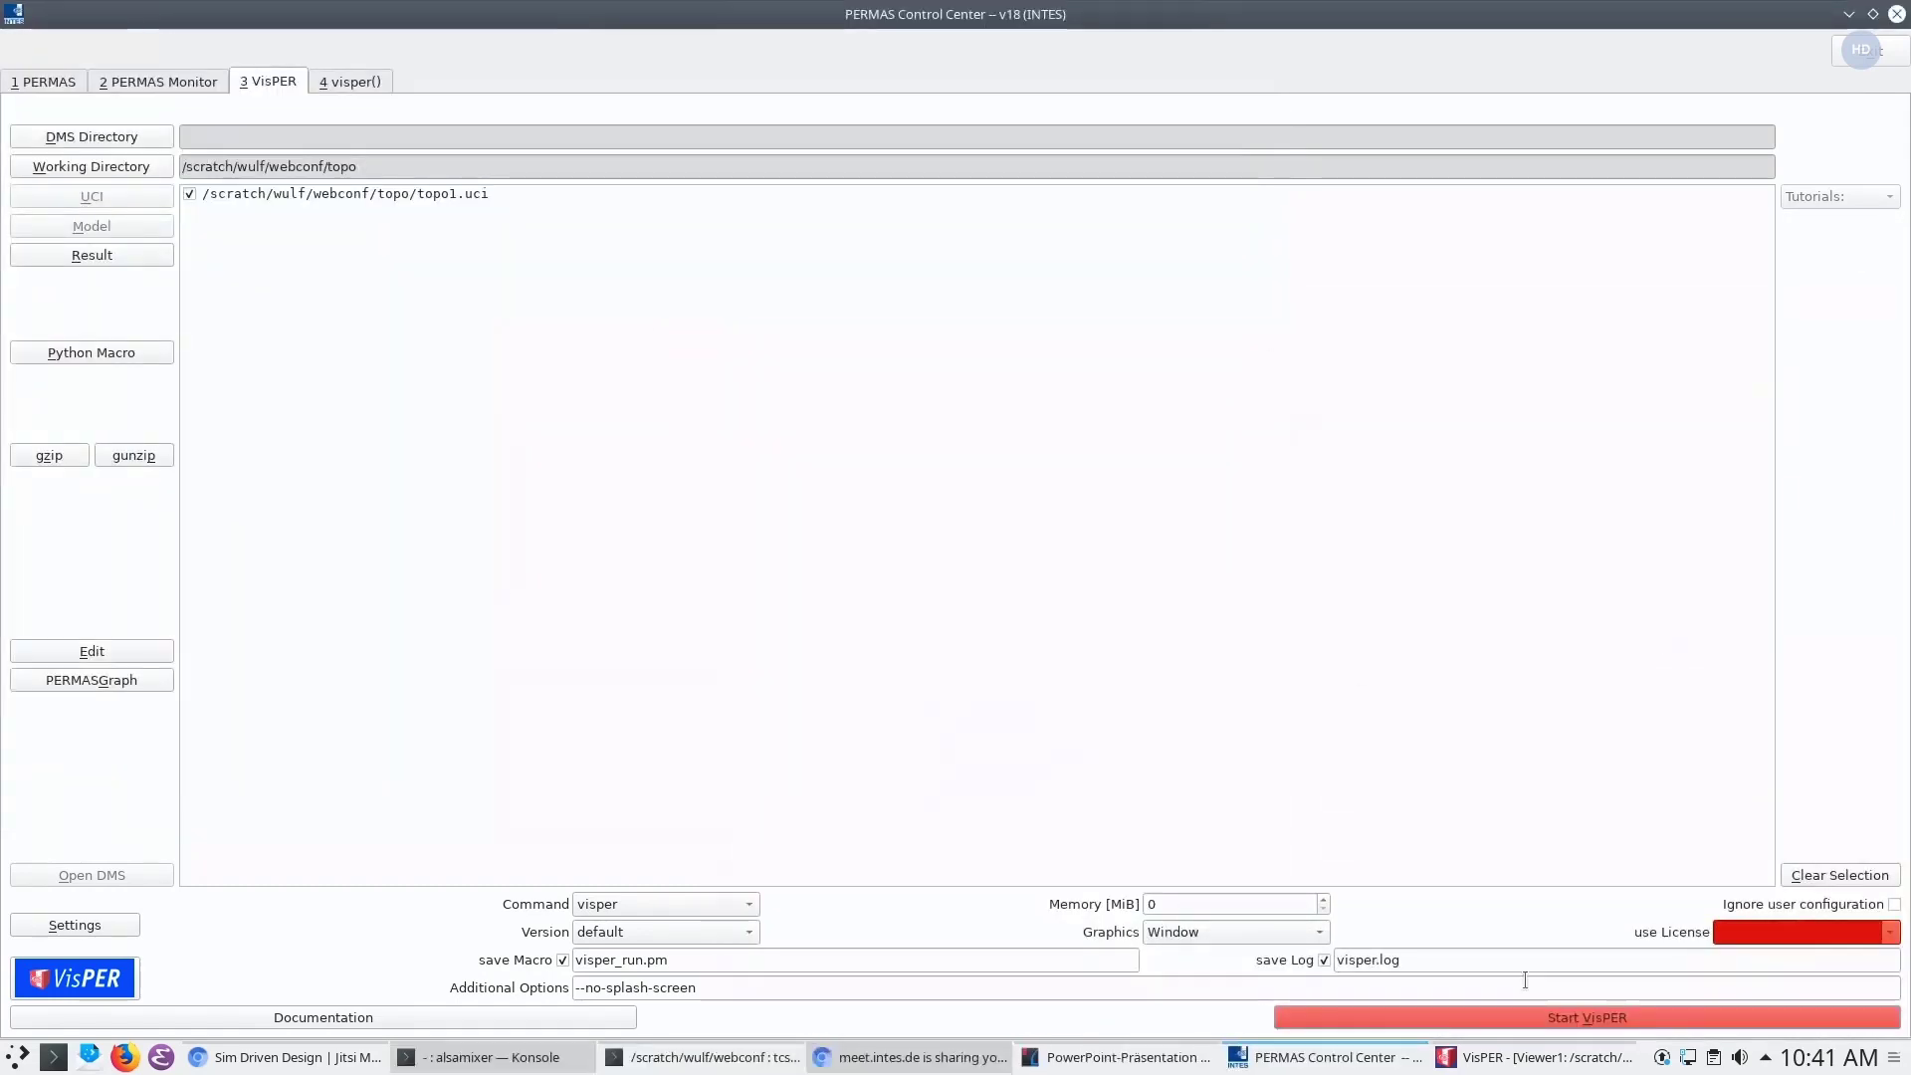
left_click(1532, 1057)
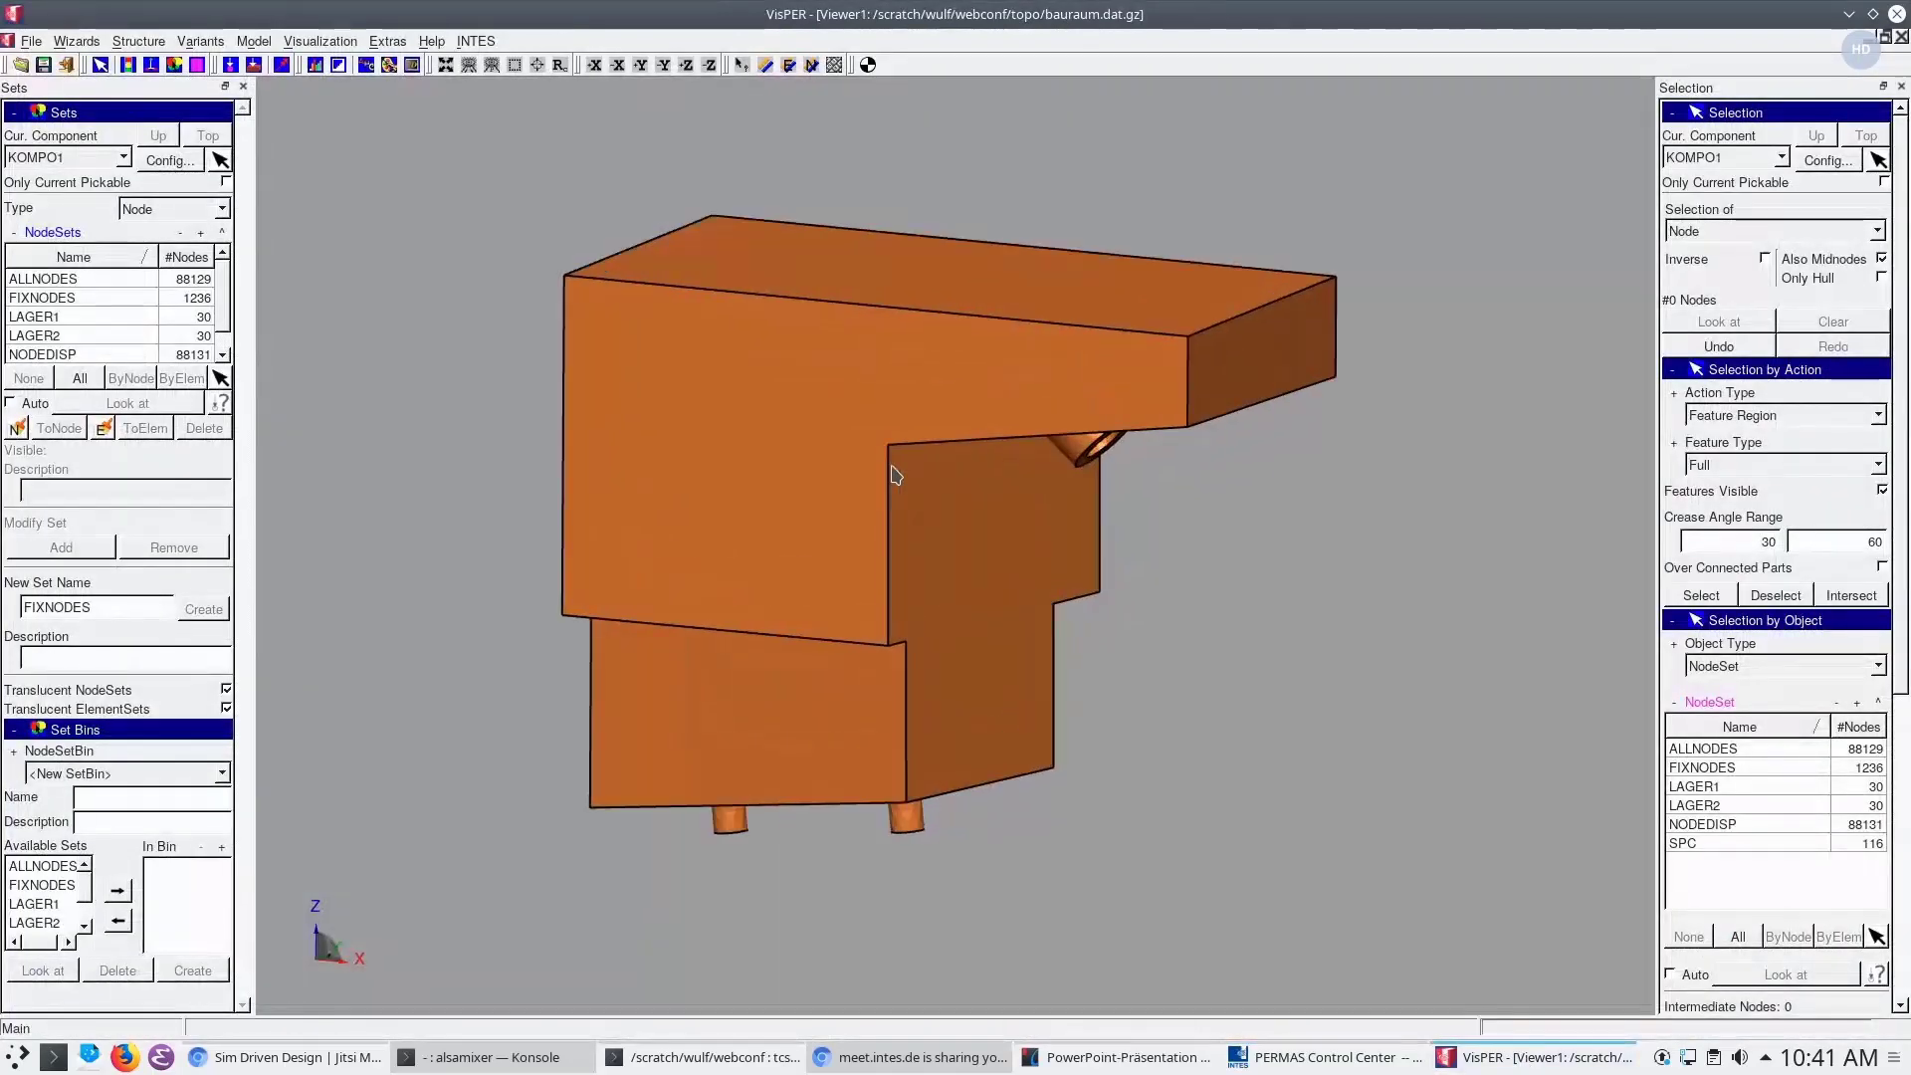
middle_click_drag(889, 466, 848, 459)
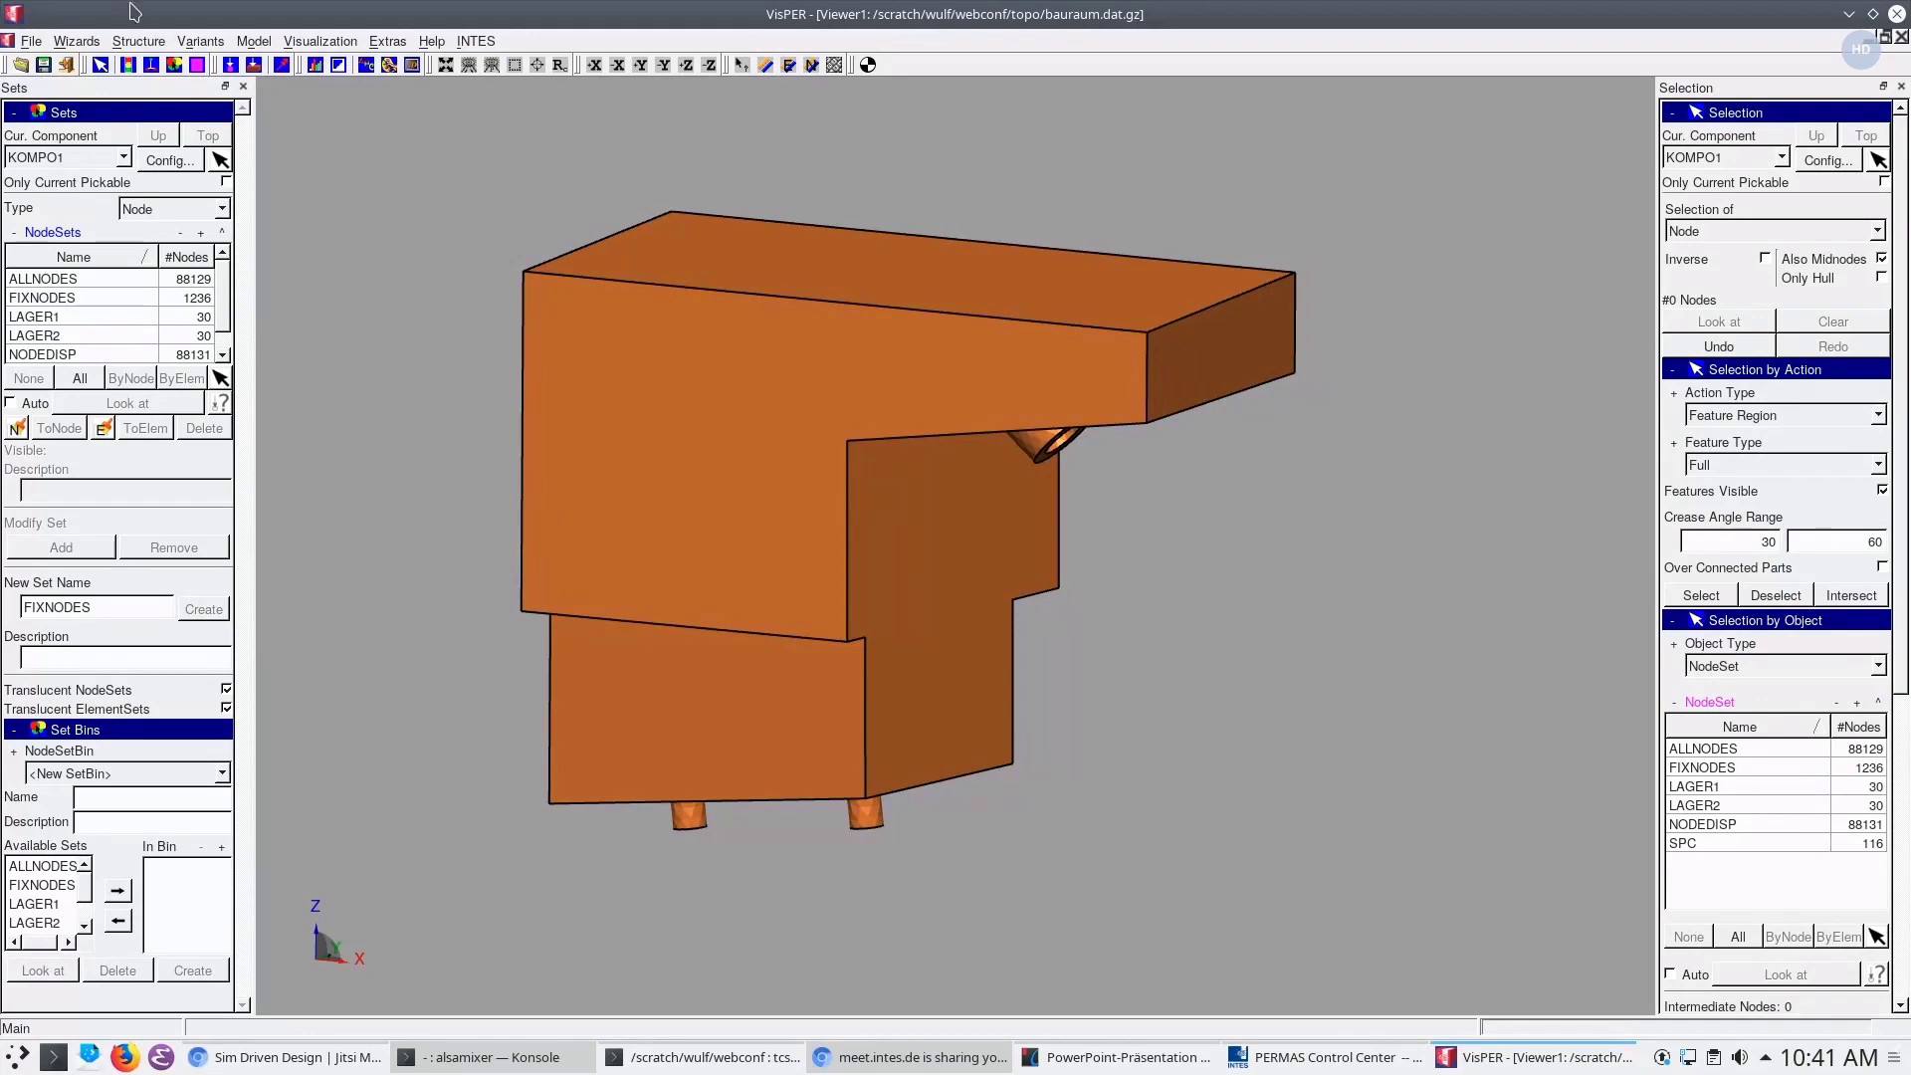
left_click(31, 41)
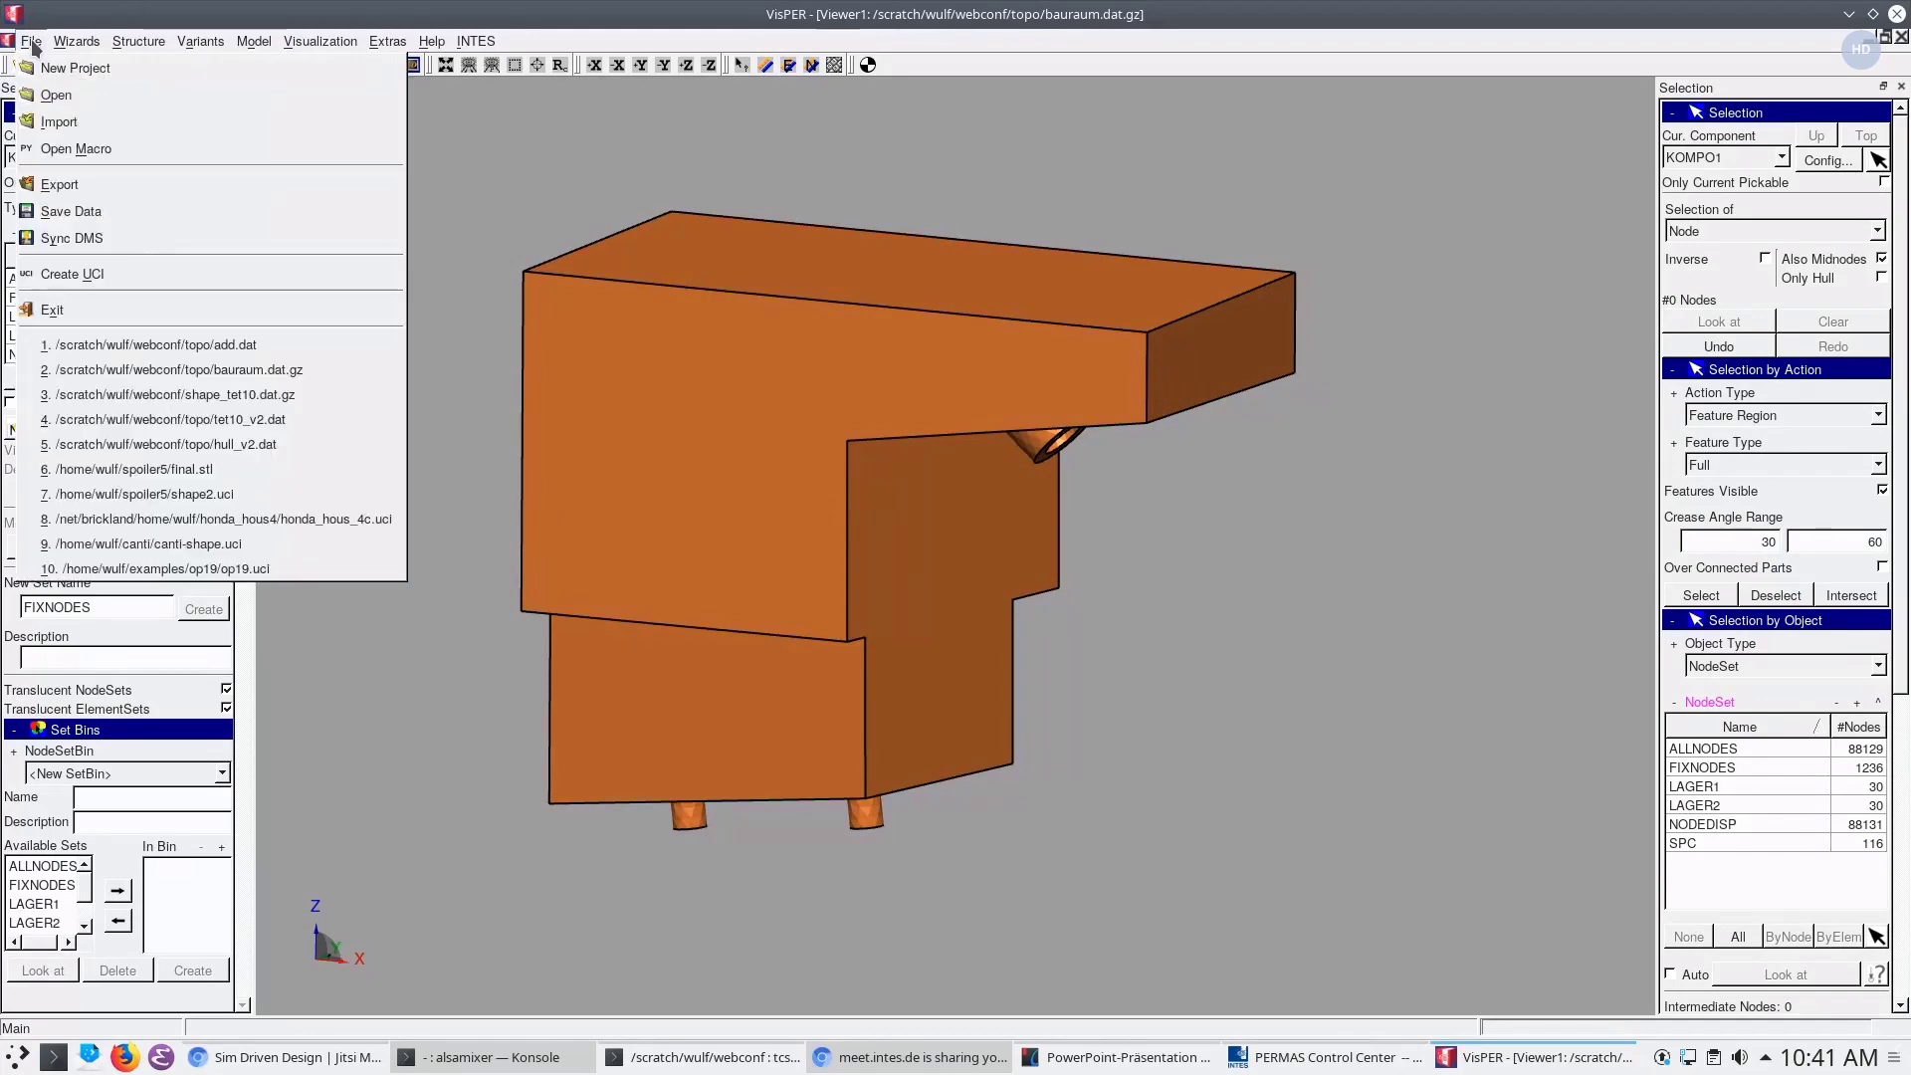
left_click(60, 123)
left_click(1048, 475)
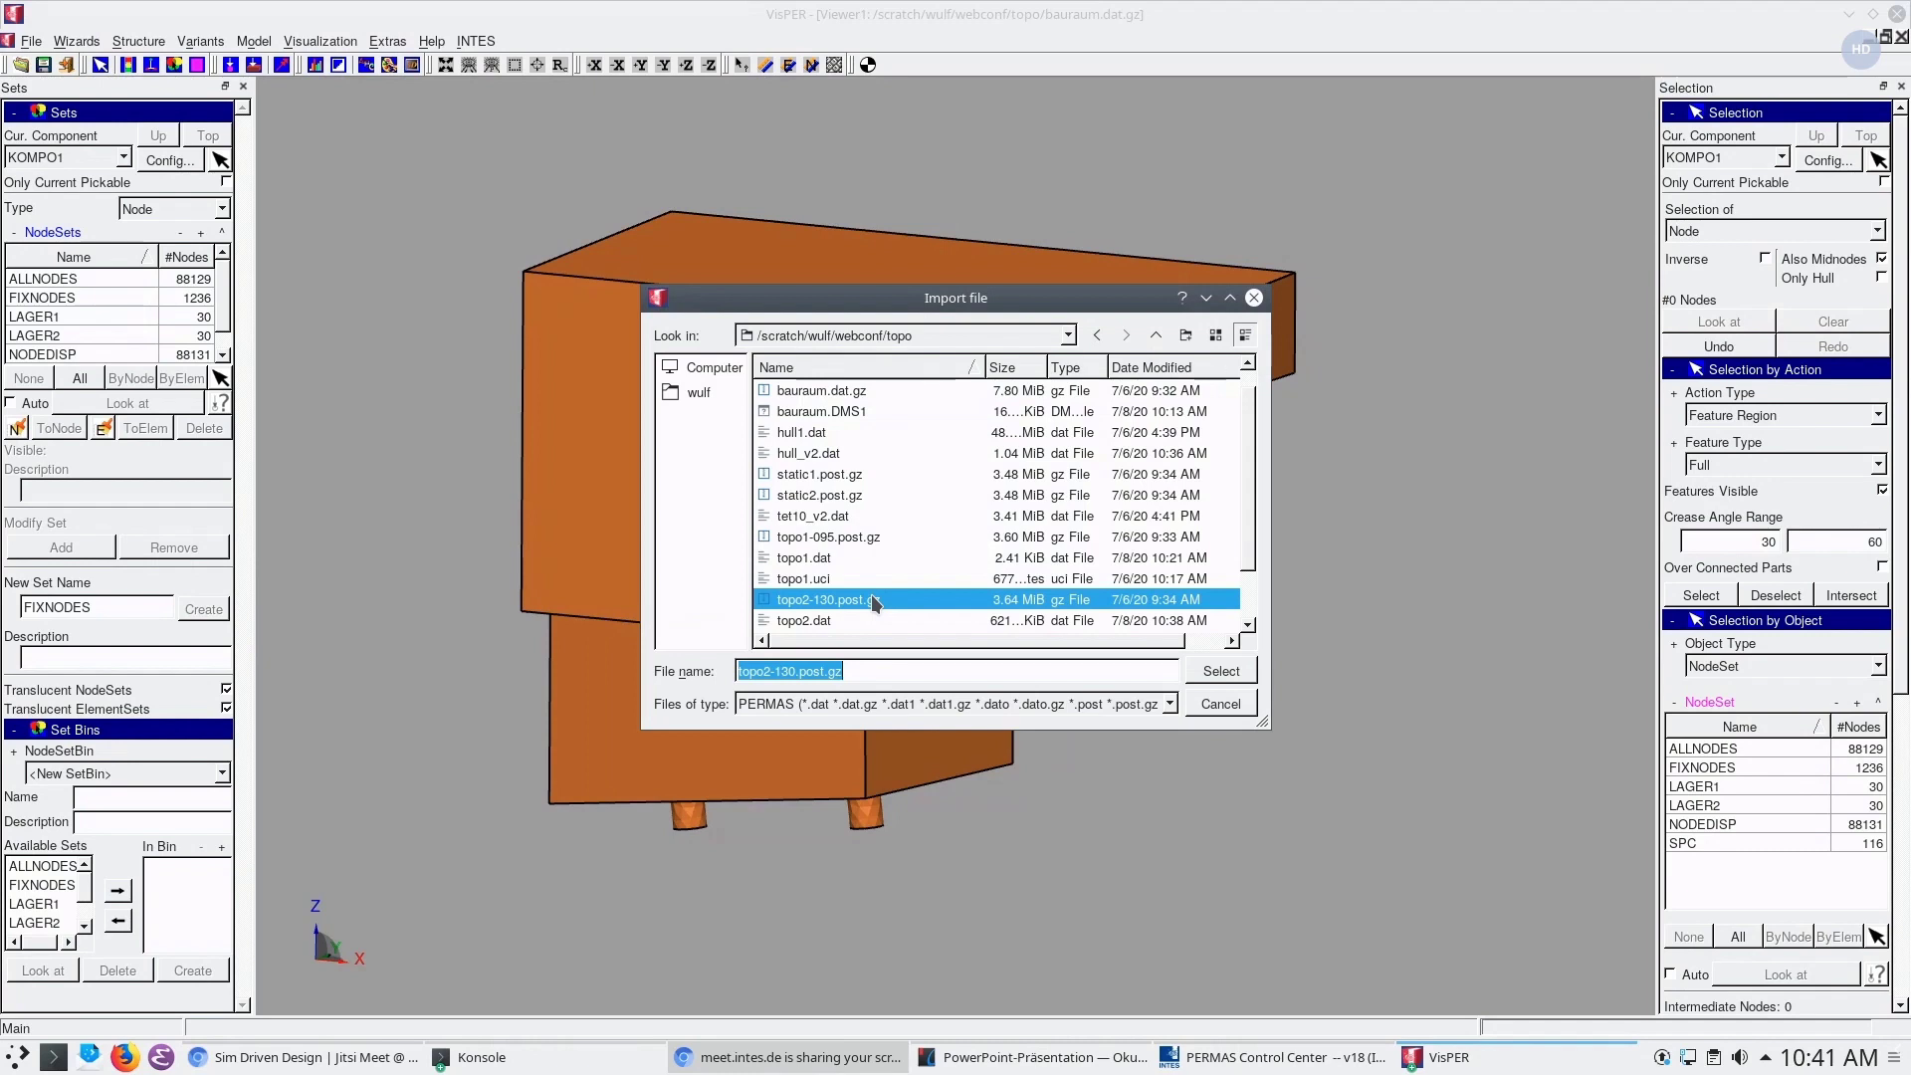
left_click(1234, 705)
left_click(969, 555)
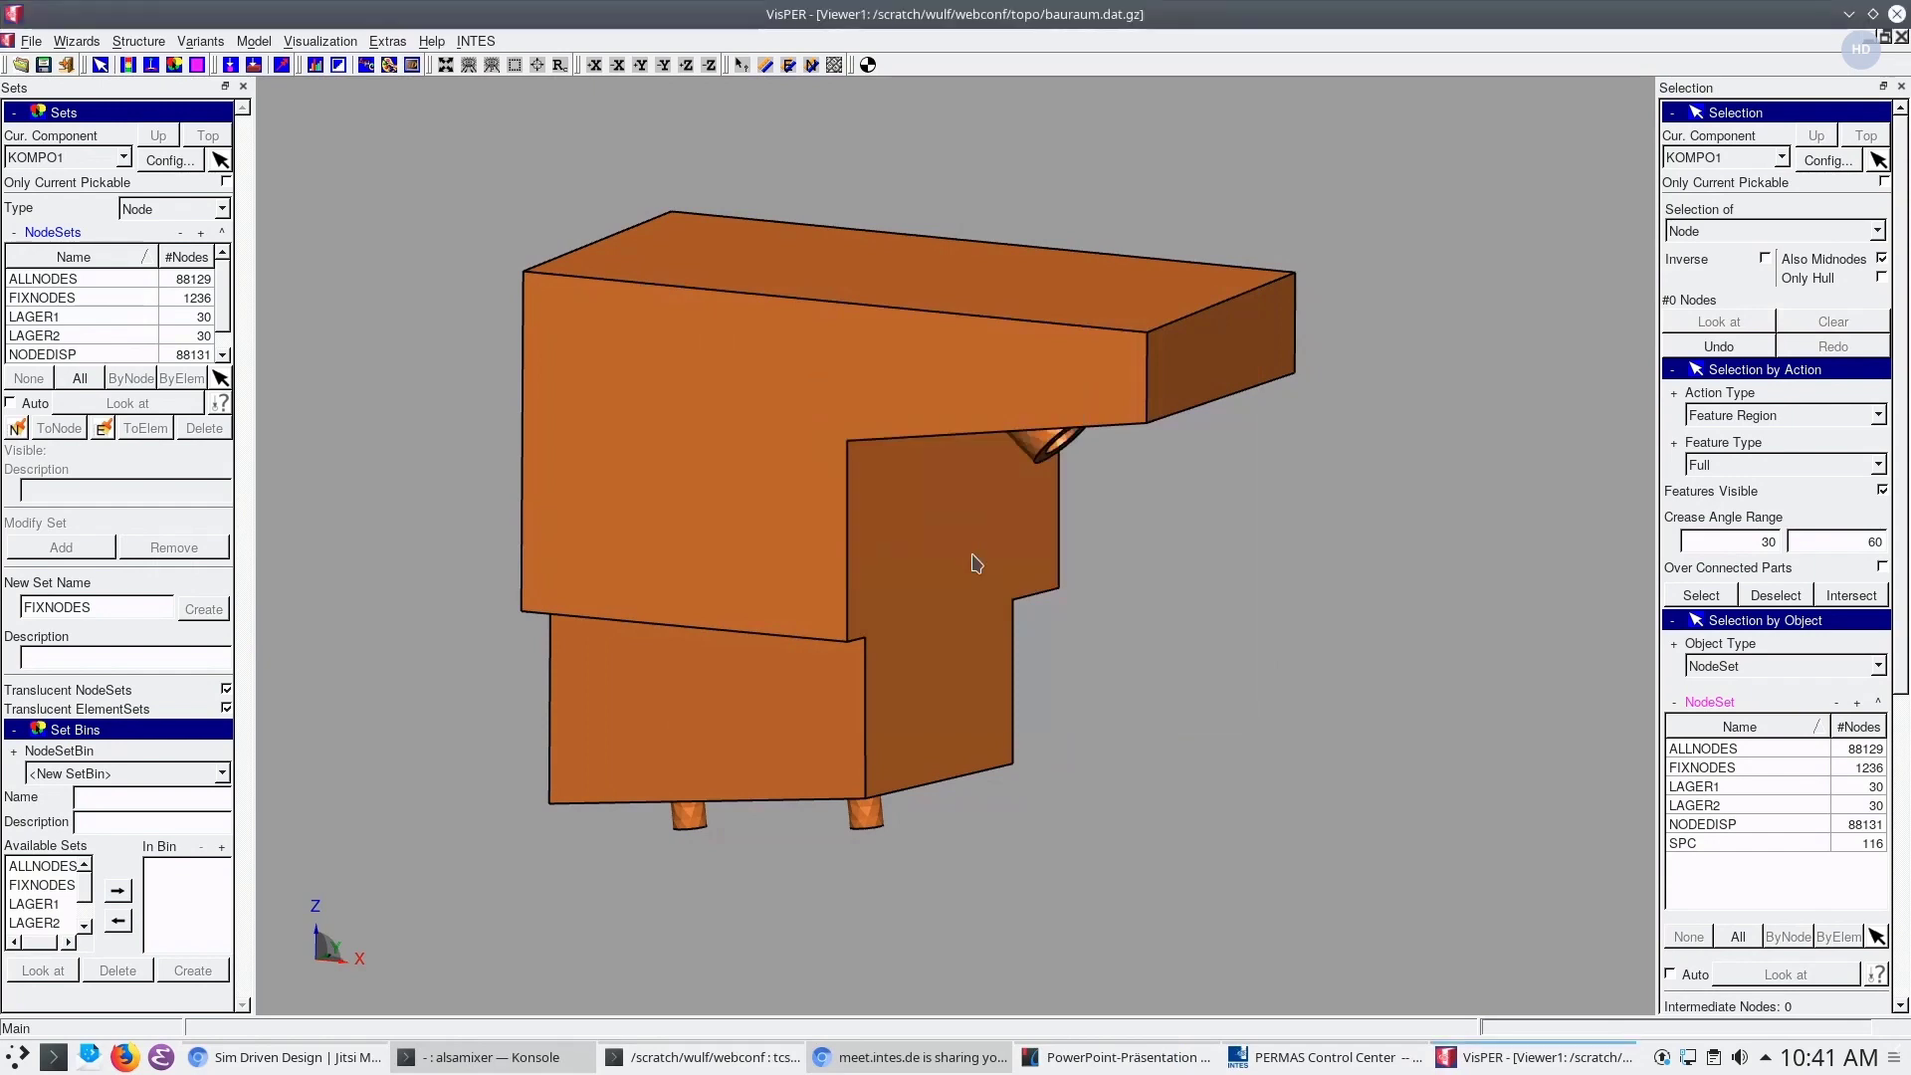
Display the Efratio result TOPO_RES_130 as a scalar plot on the model and view it at an angle
scroll(935, 554, "up", 3)
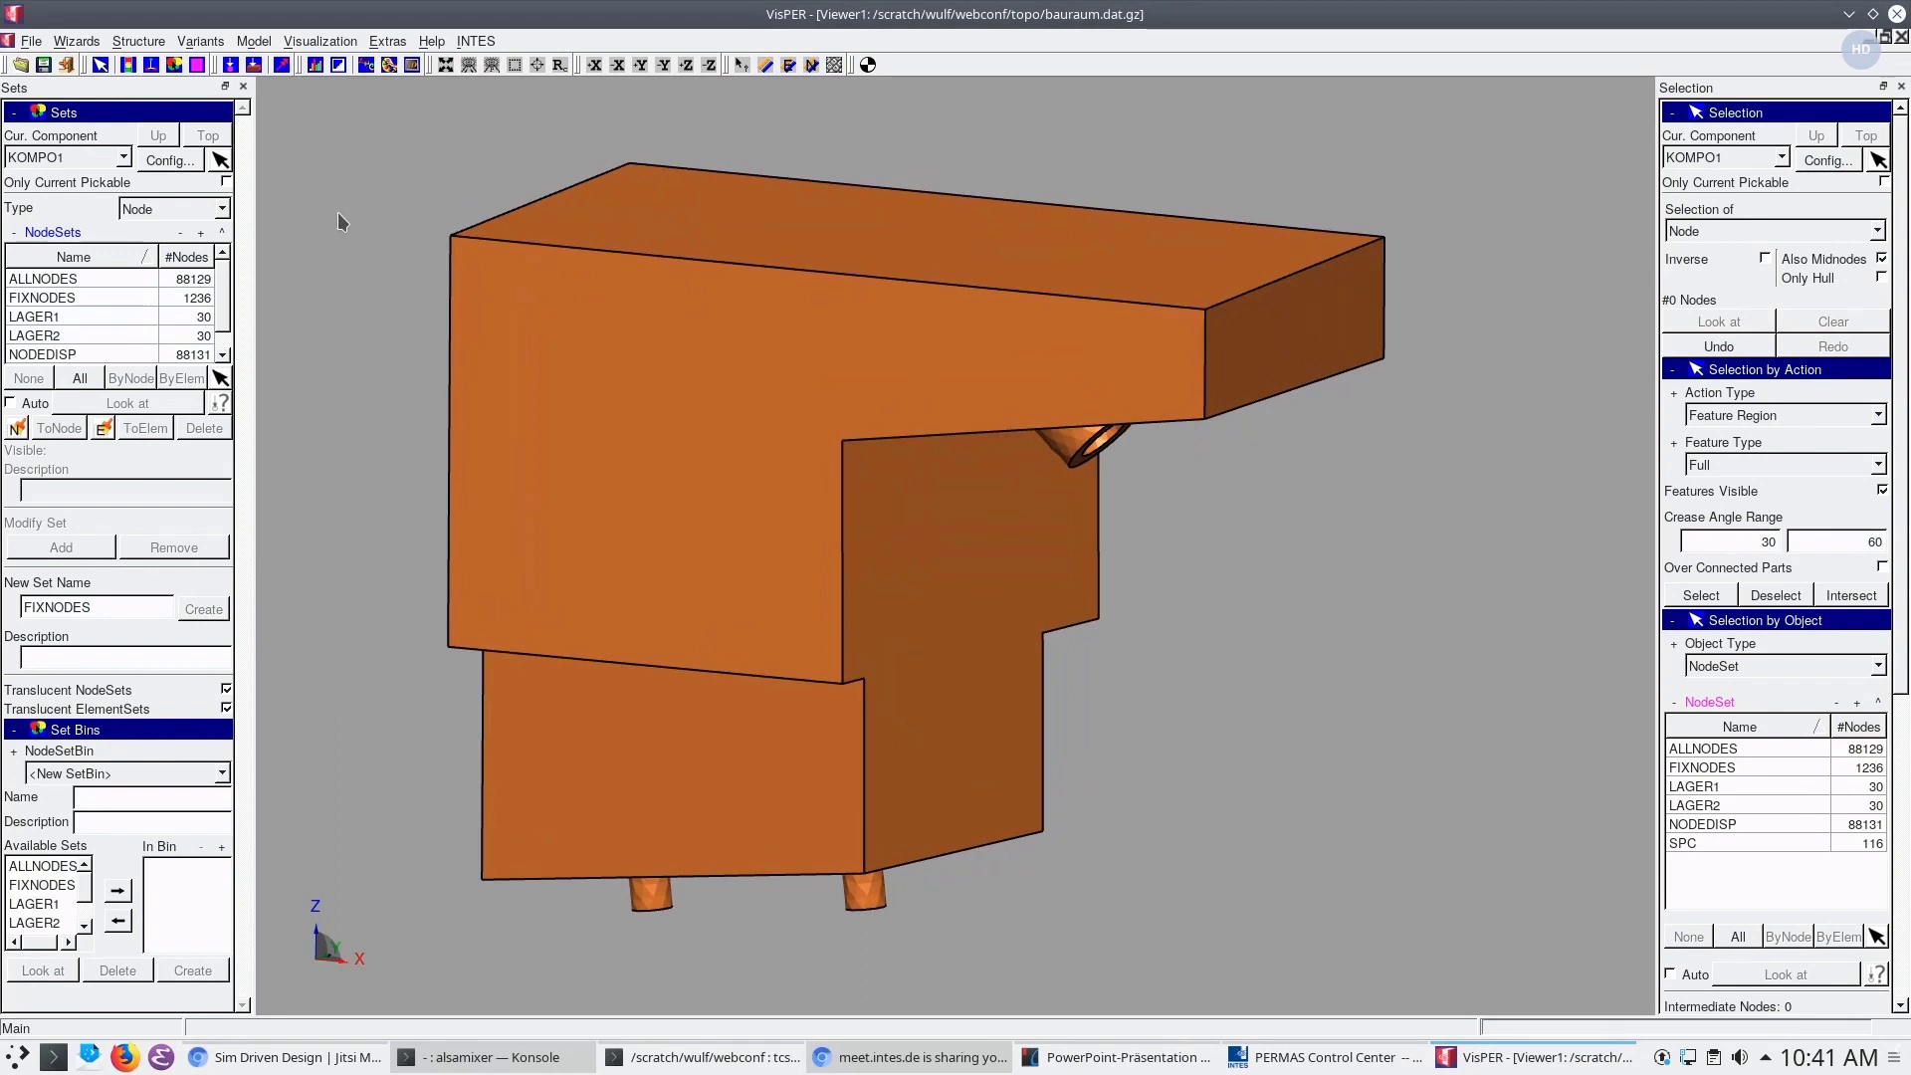
left_click(79, 42)
mouse_move(318, 42)
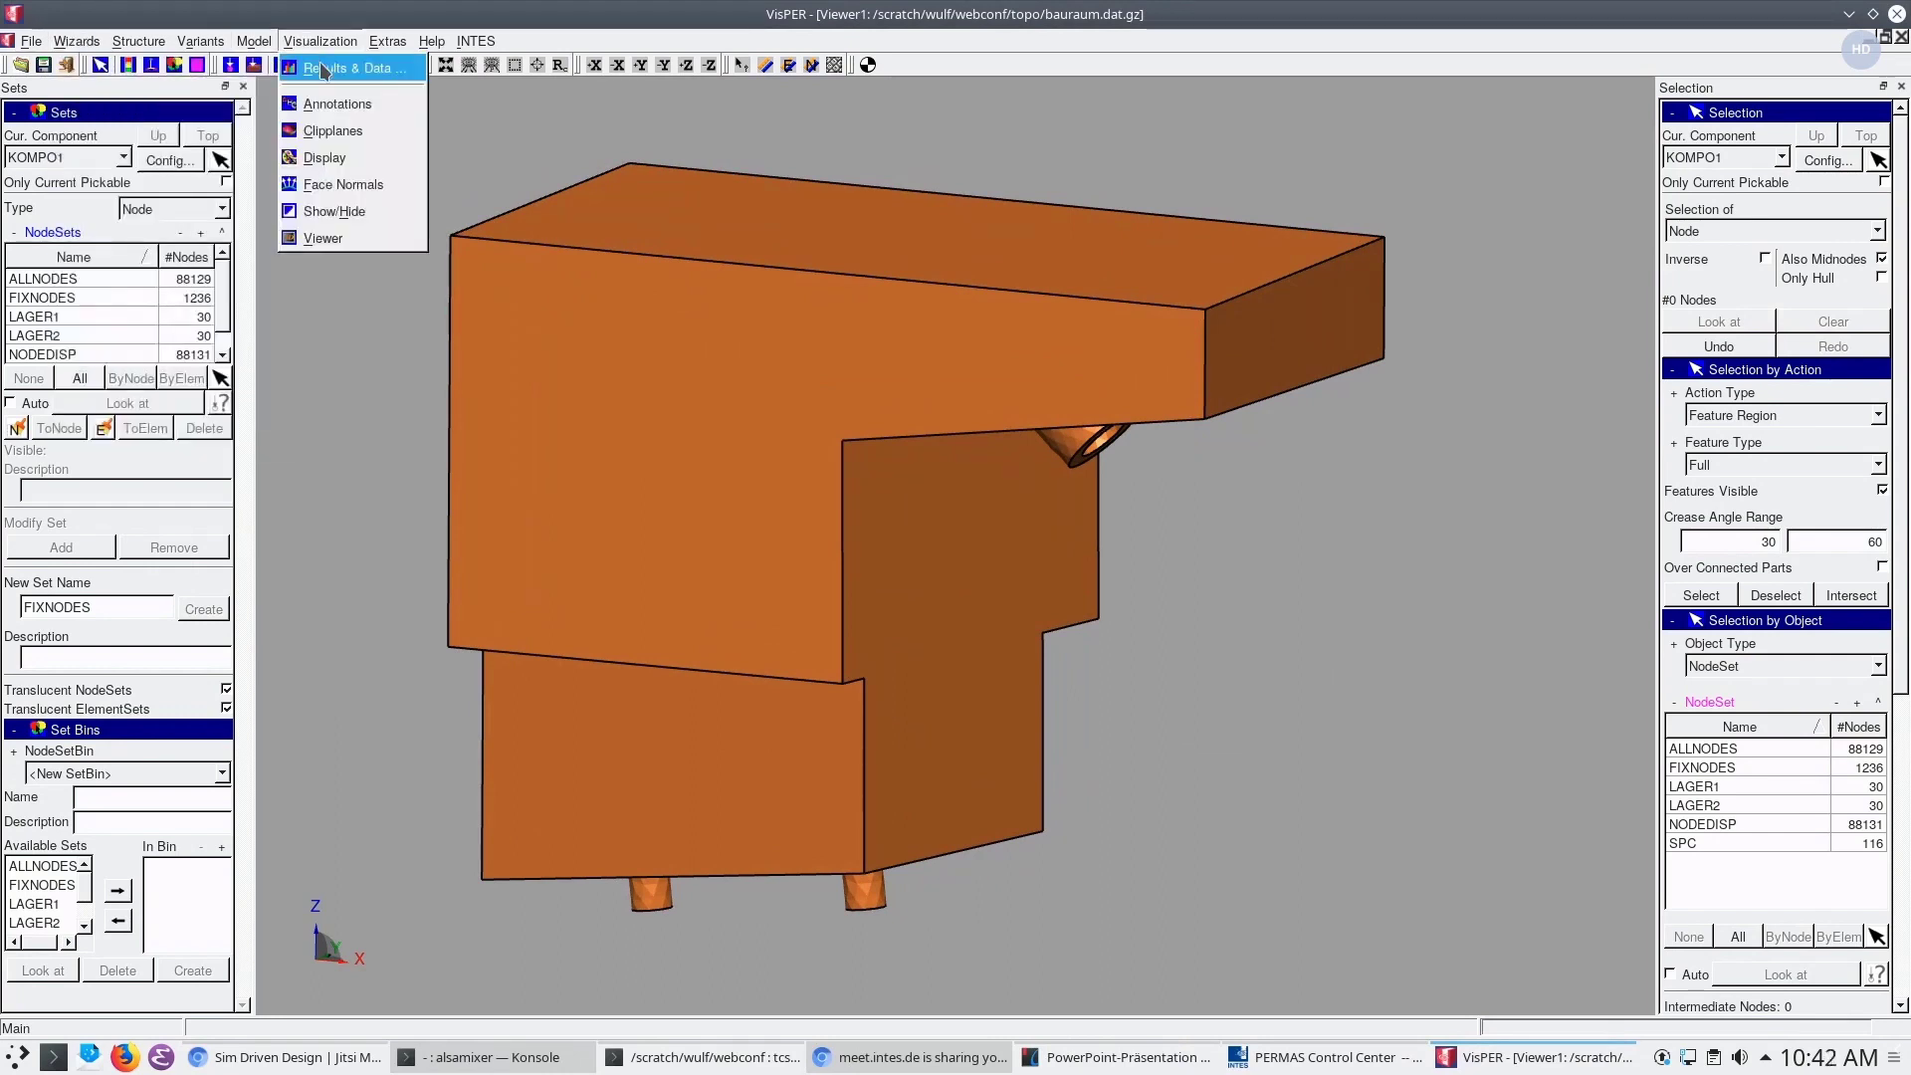
left_click(324, 70)
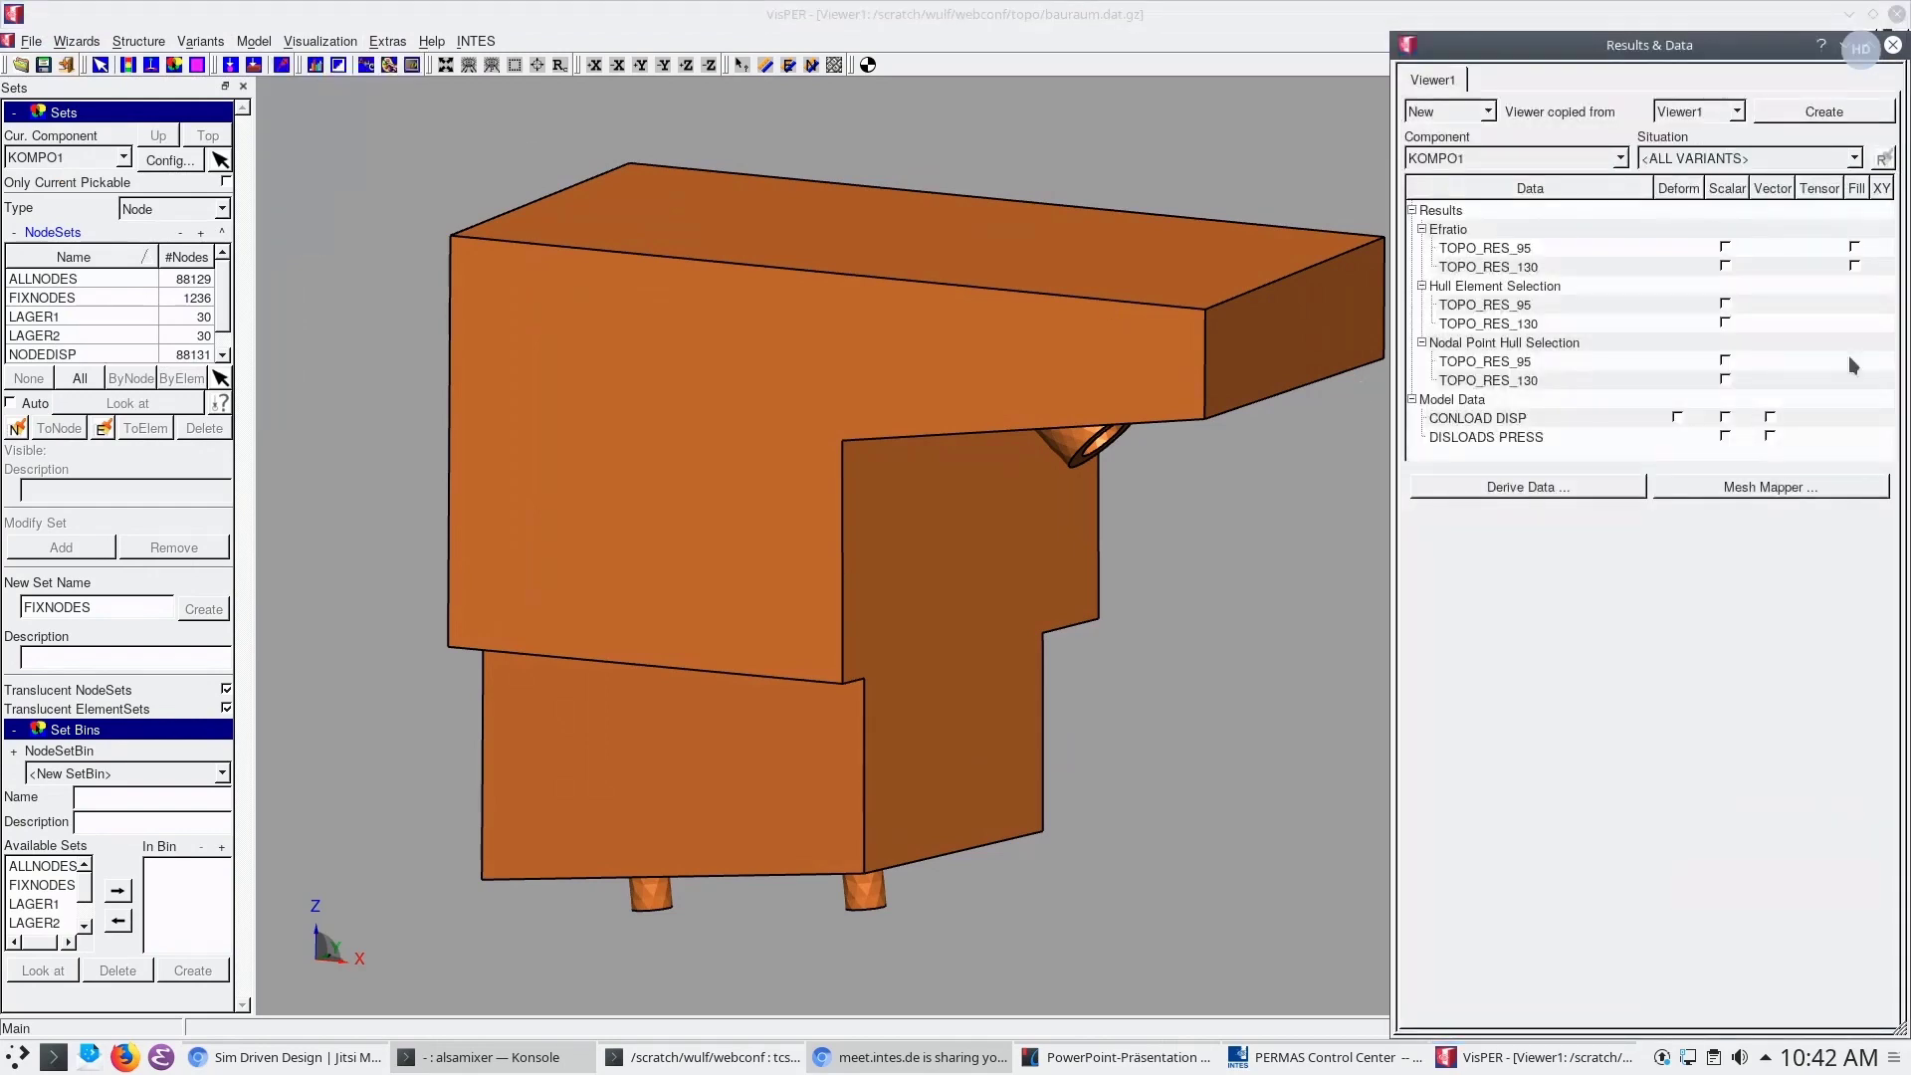
left_click(1725, 265)
left_click_drag(1087, 555, 1041, 405)
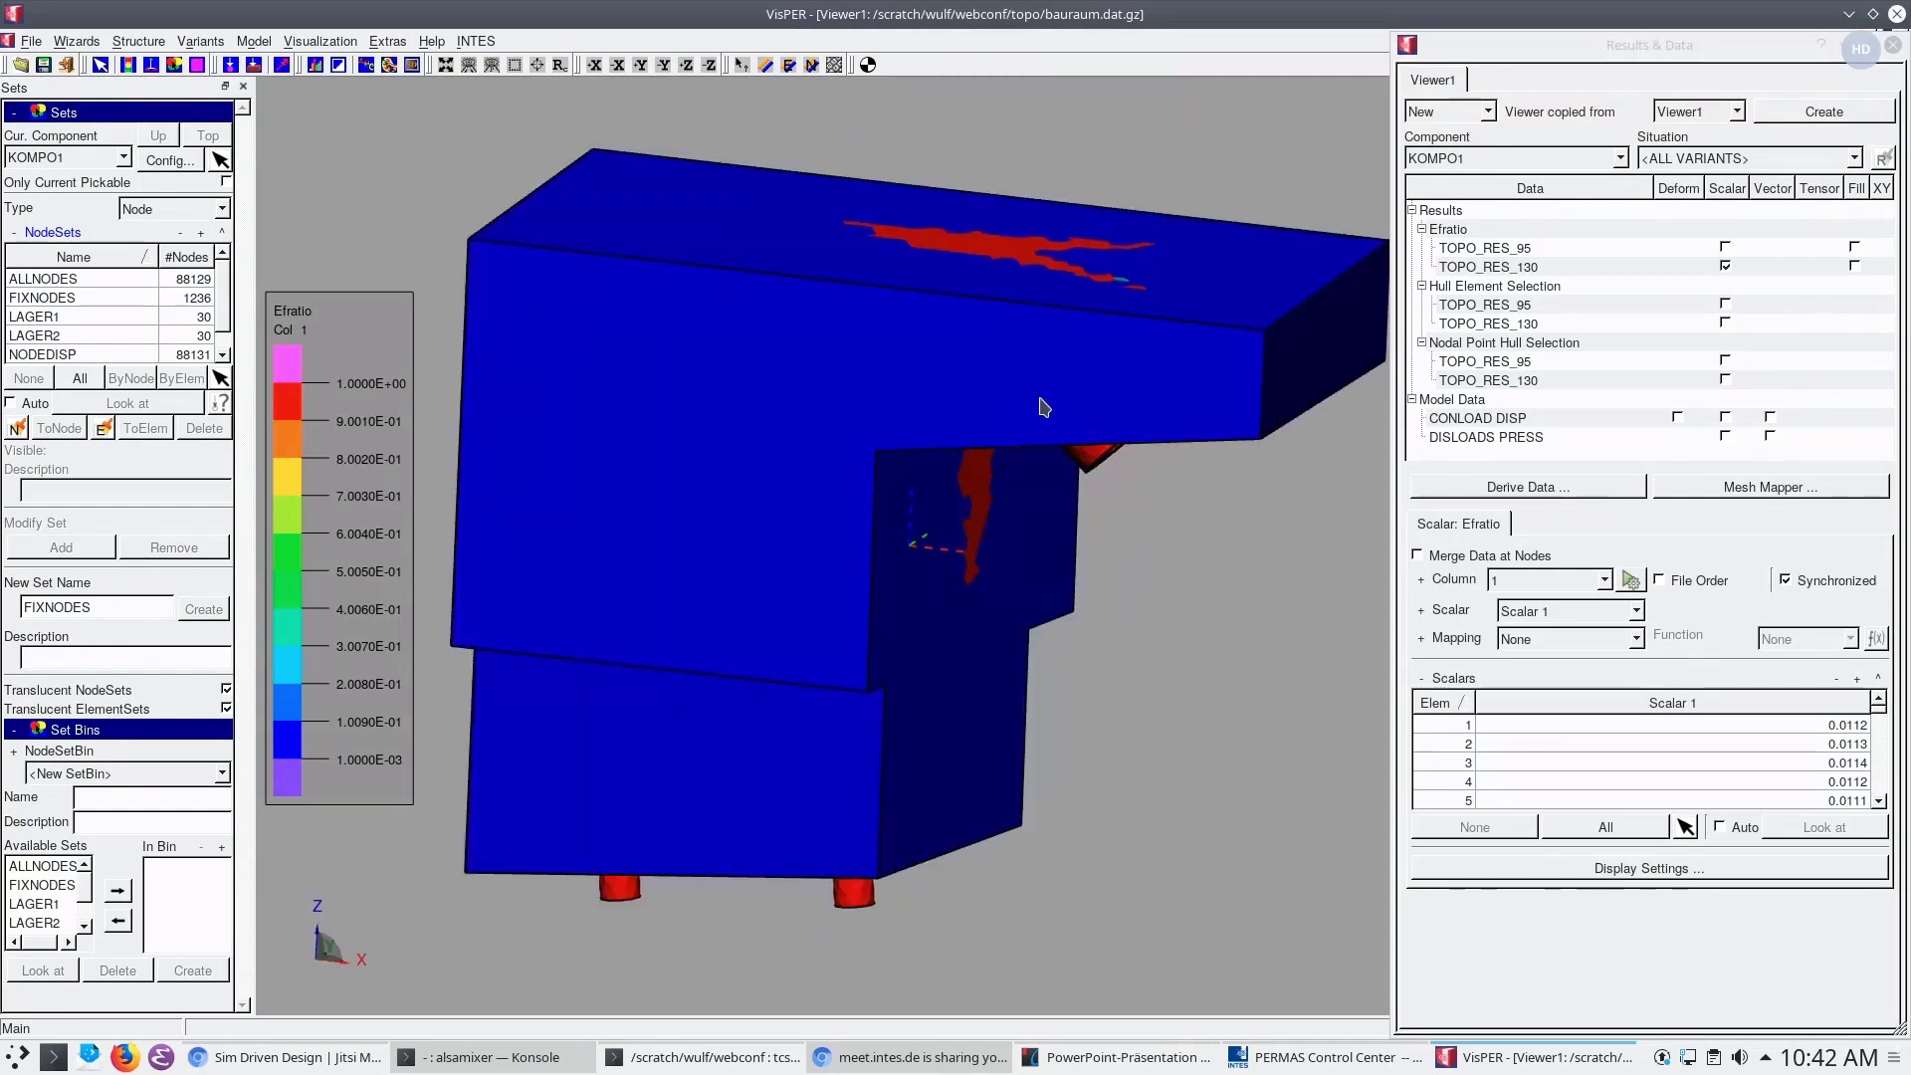
Show a histogram of Scalar 1 from the Efratio results table, examine the distribution, and close the histogram and results windows
right_click(1572, 737)
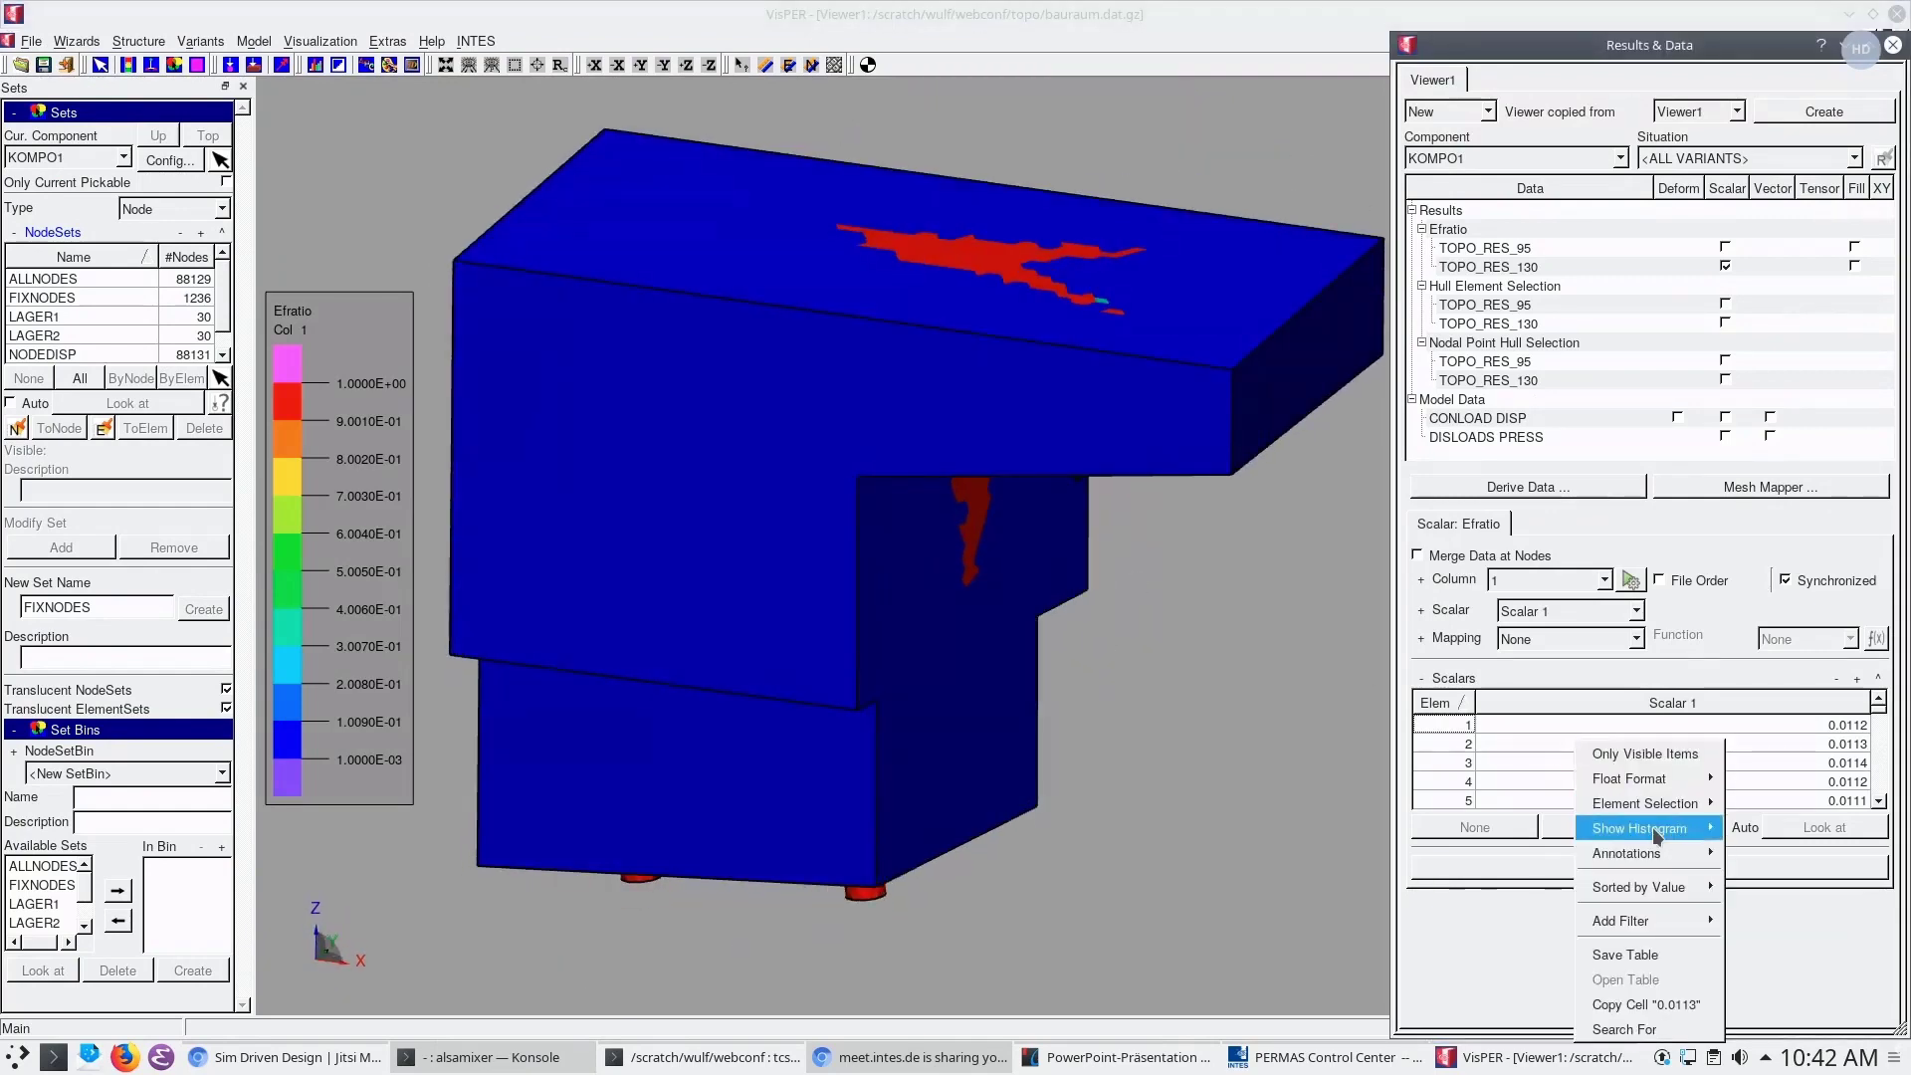
mouse_move(1652, 827)
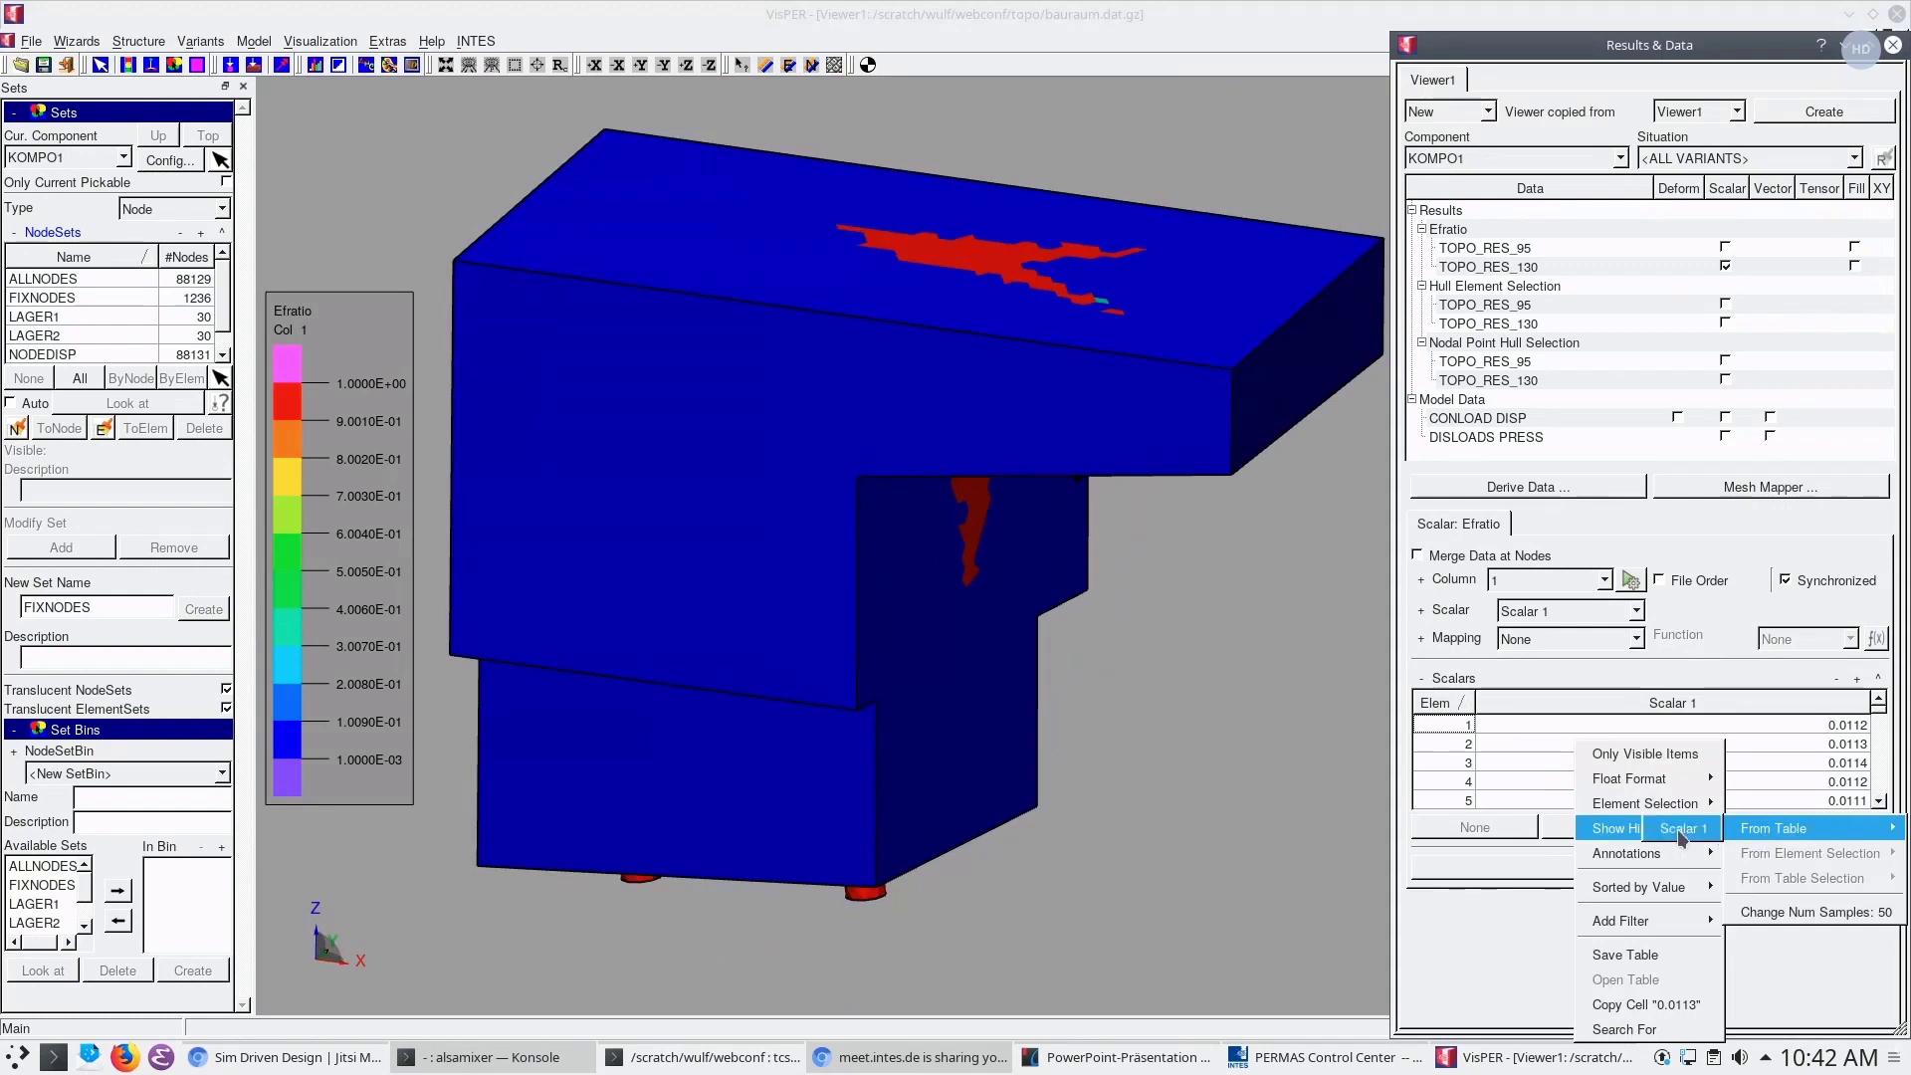
left_click(1680, 837)
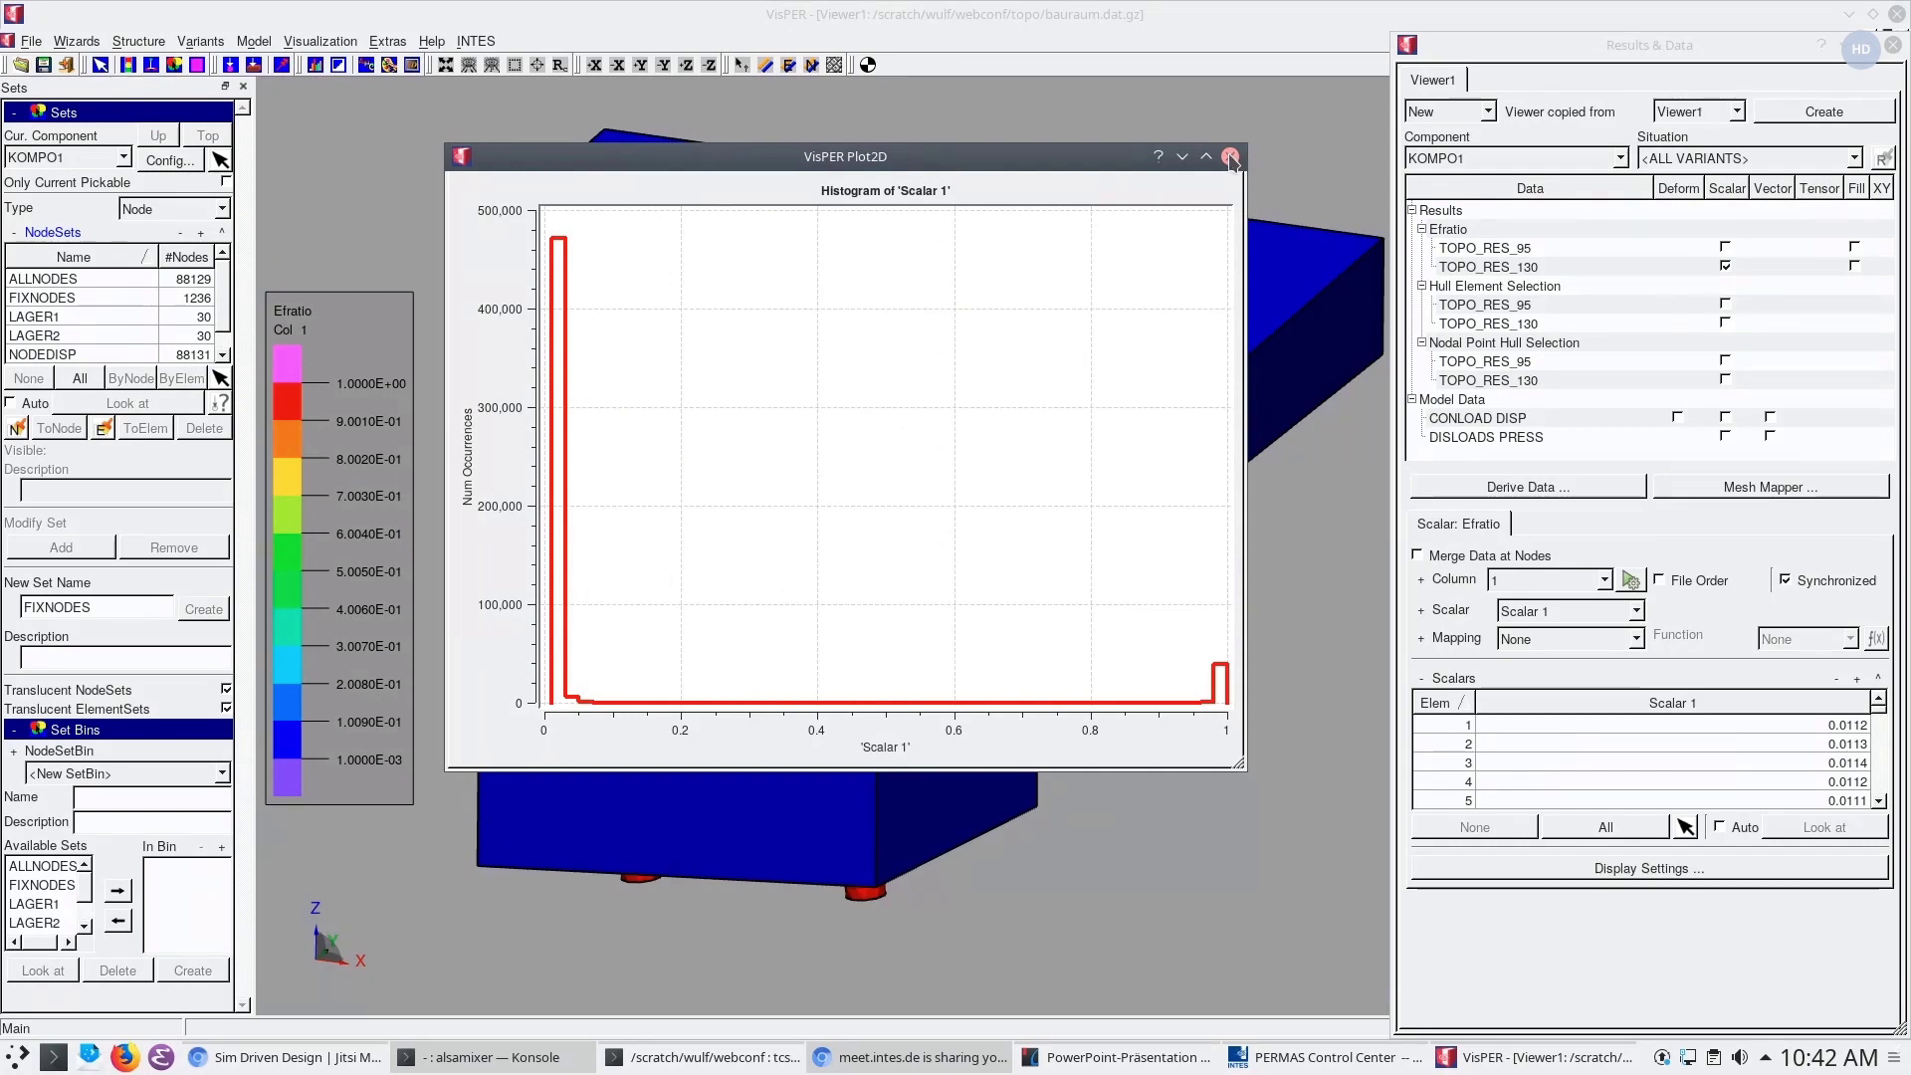
left_click(1231, 157)
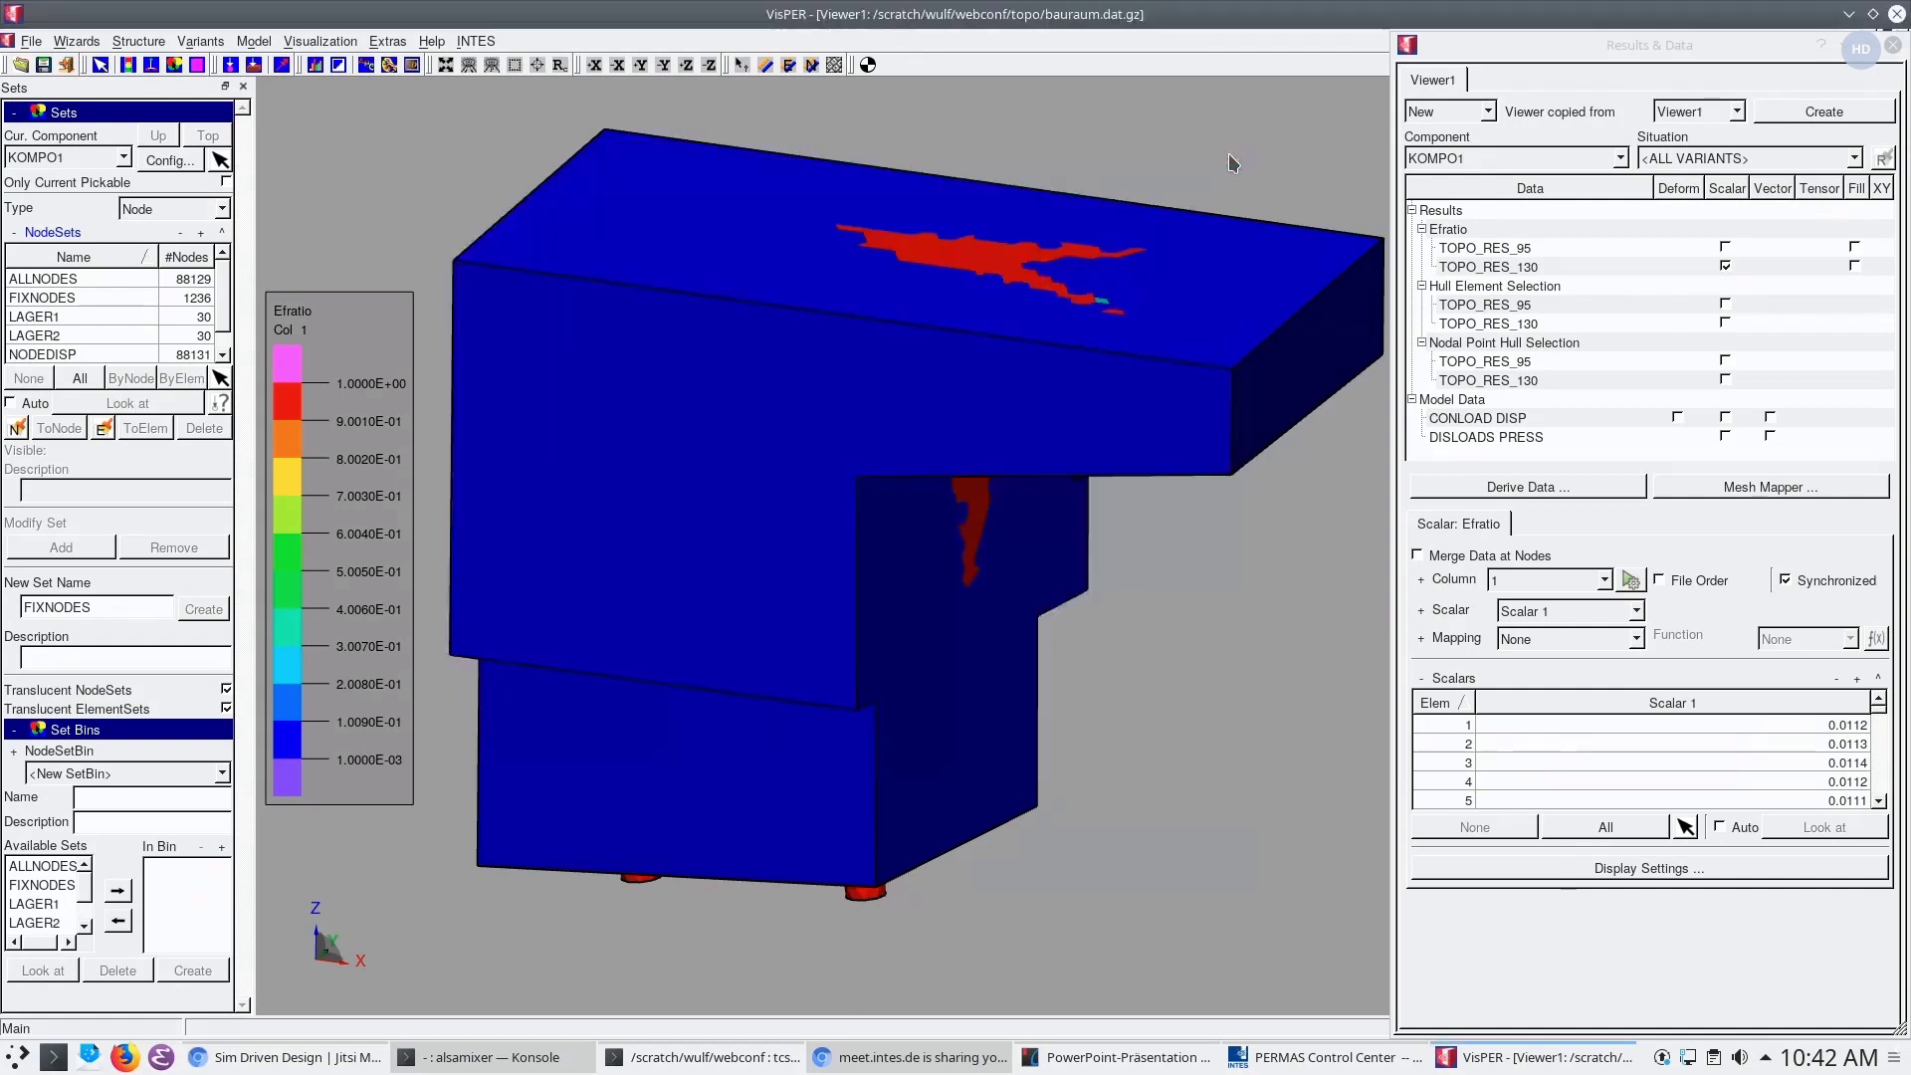
left_click(1894, 46)
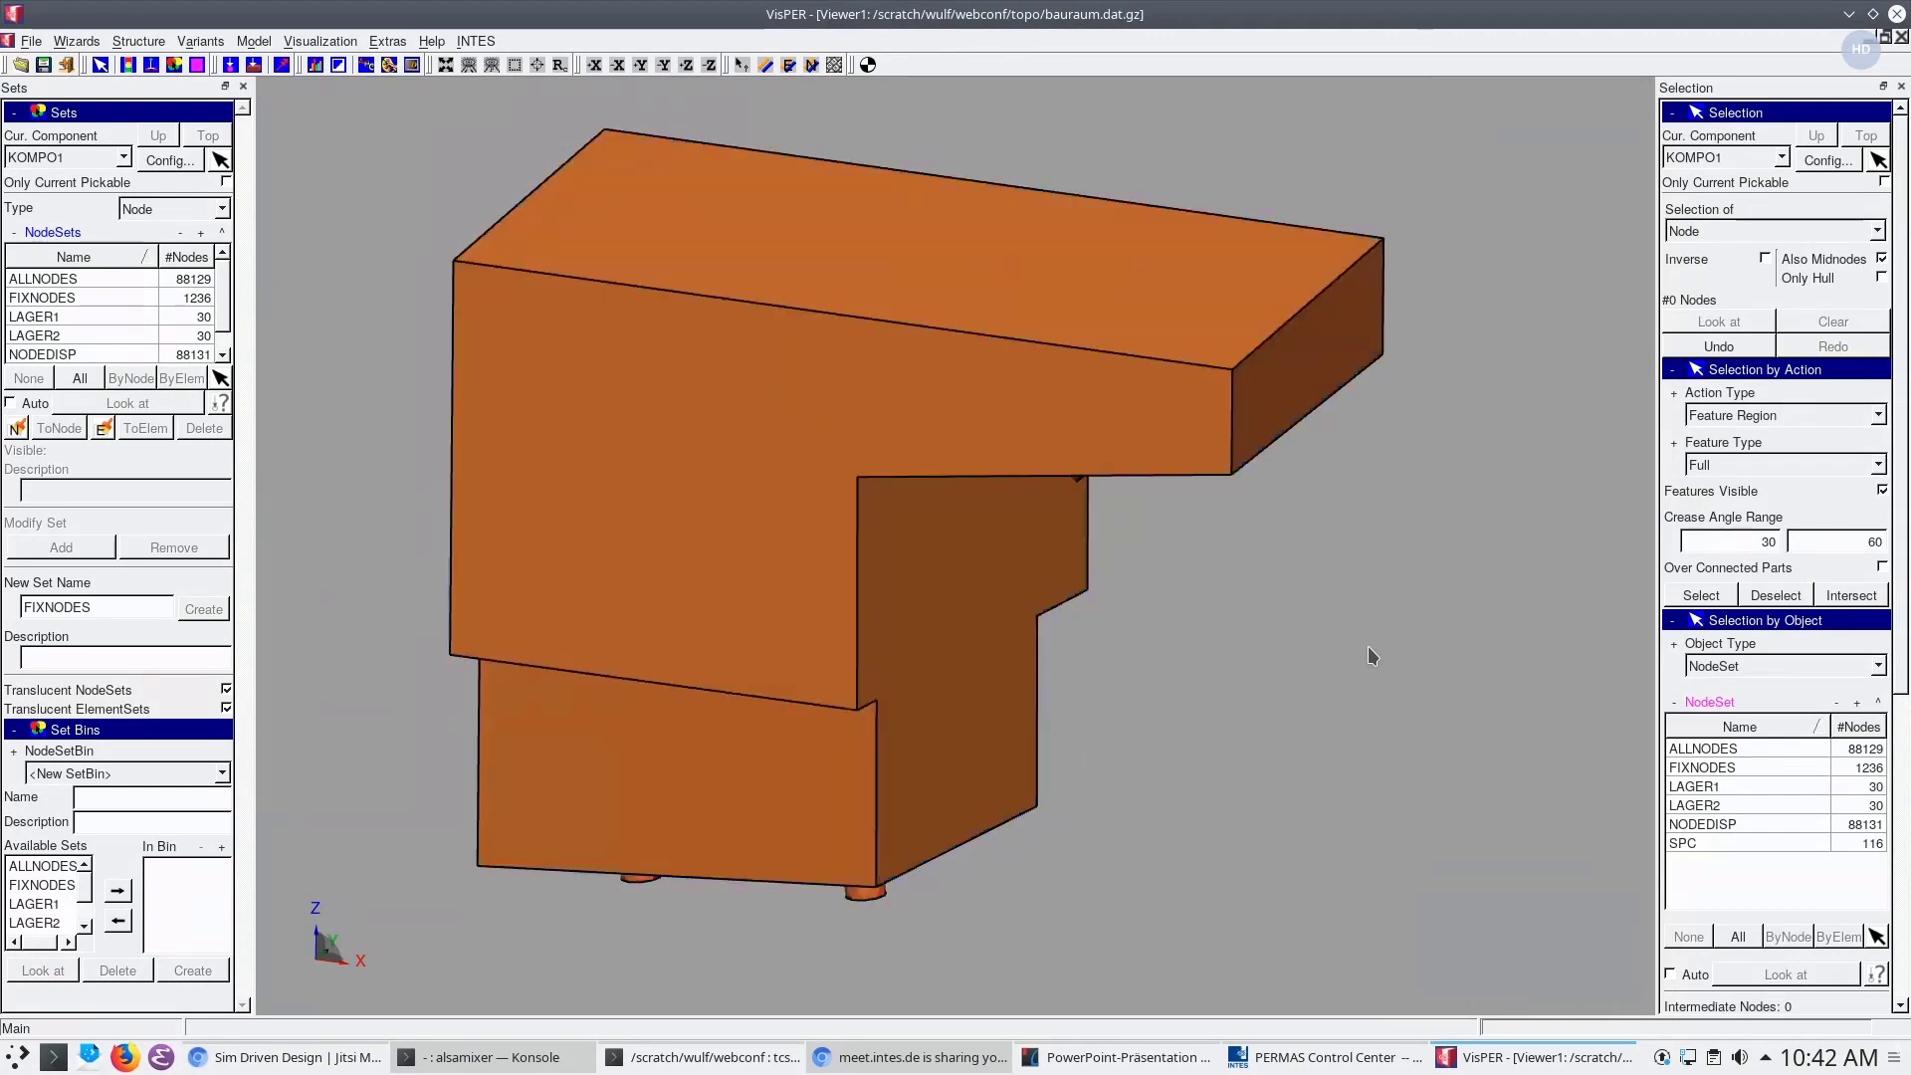
Open the Design wizard (DesWizard) and hide the existing hull
left_click(76, 41)
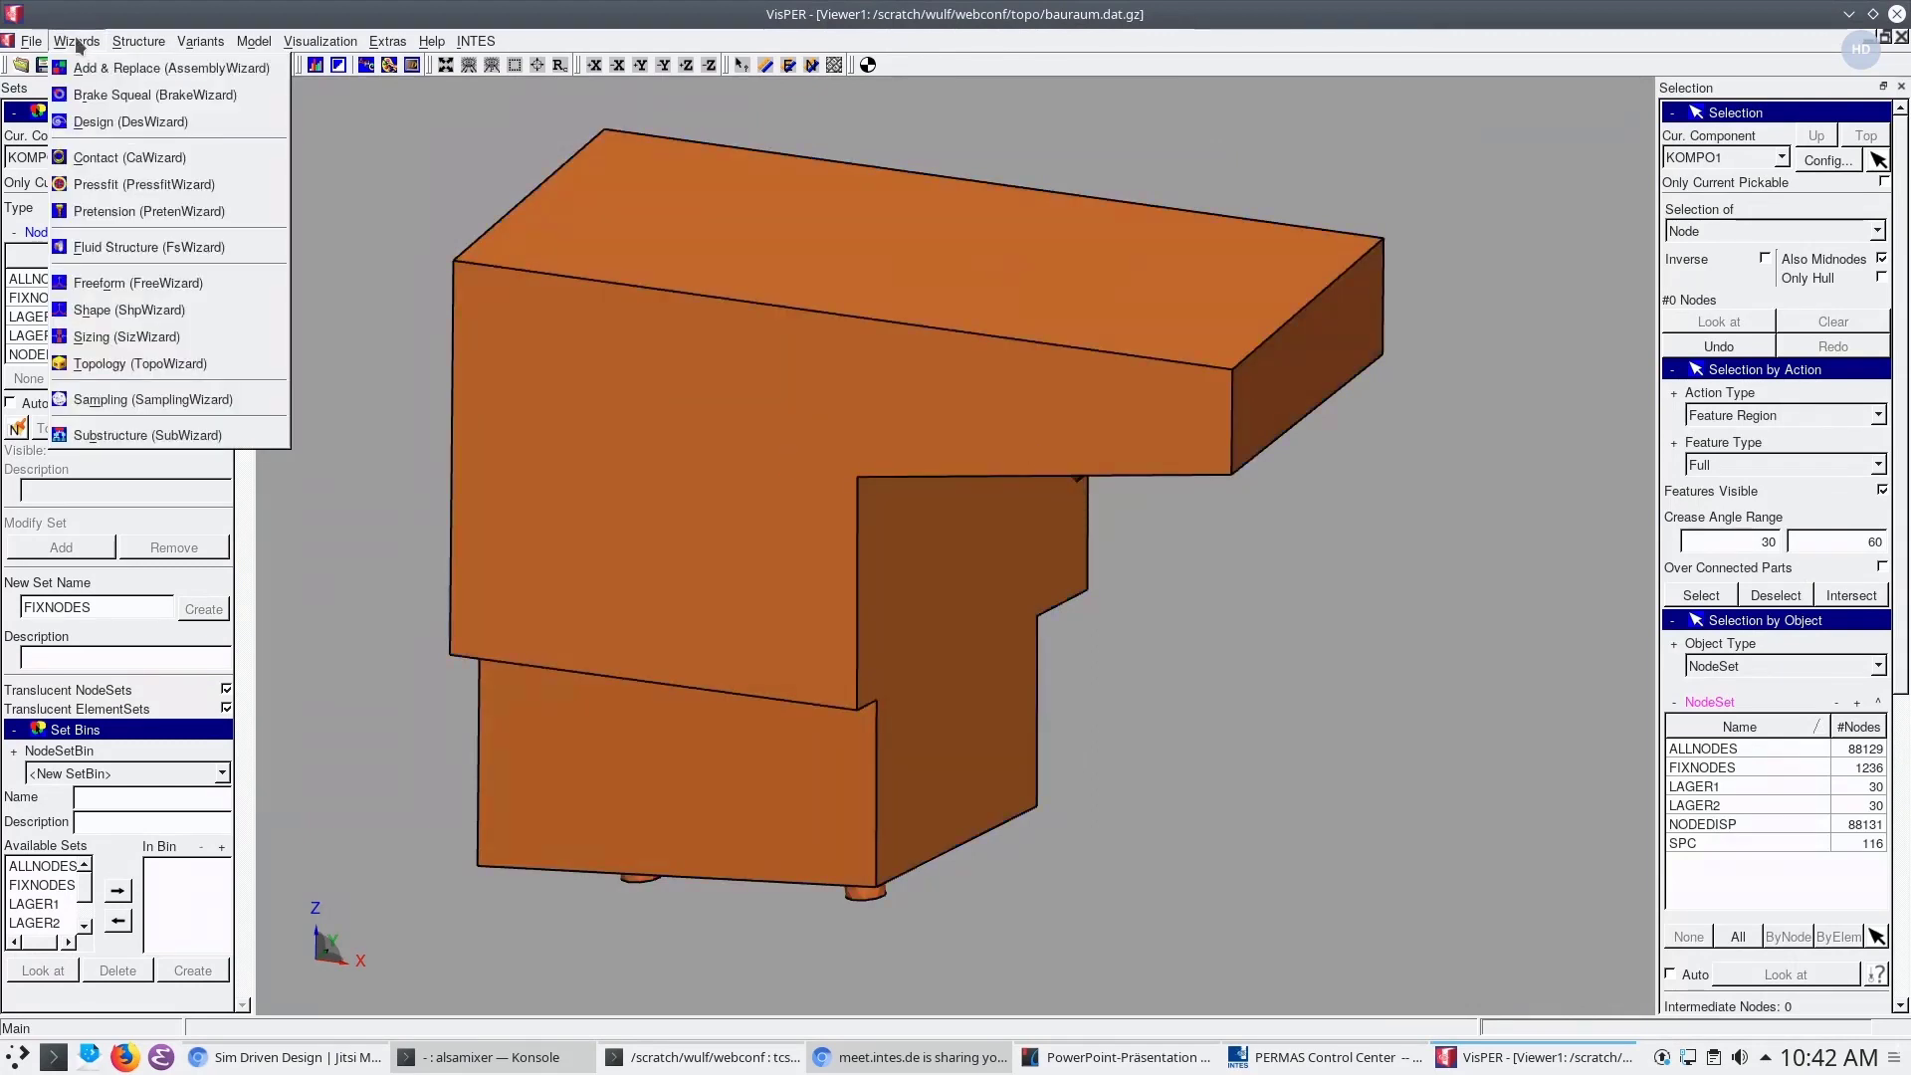
left_click(129, 122)
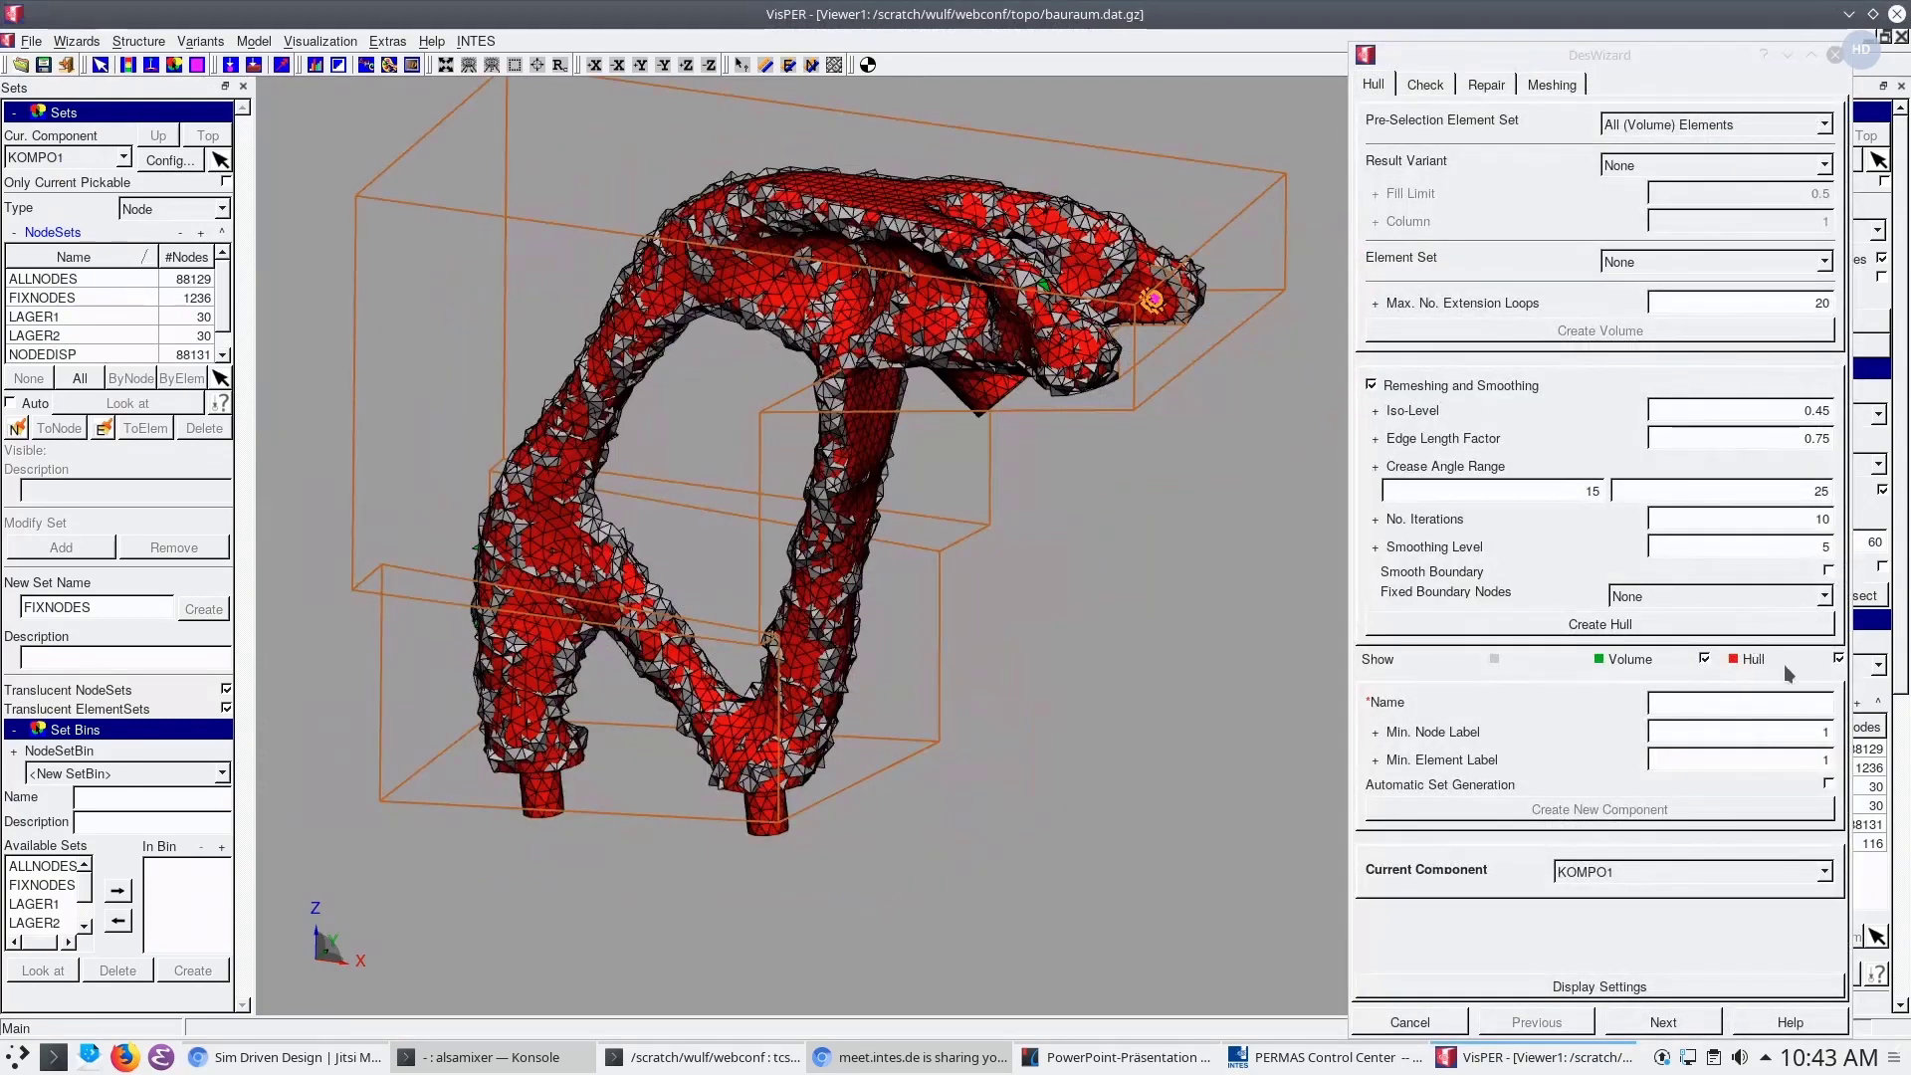
left_click(1838, 658)
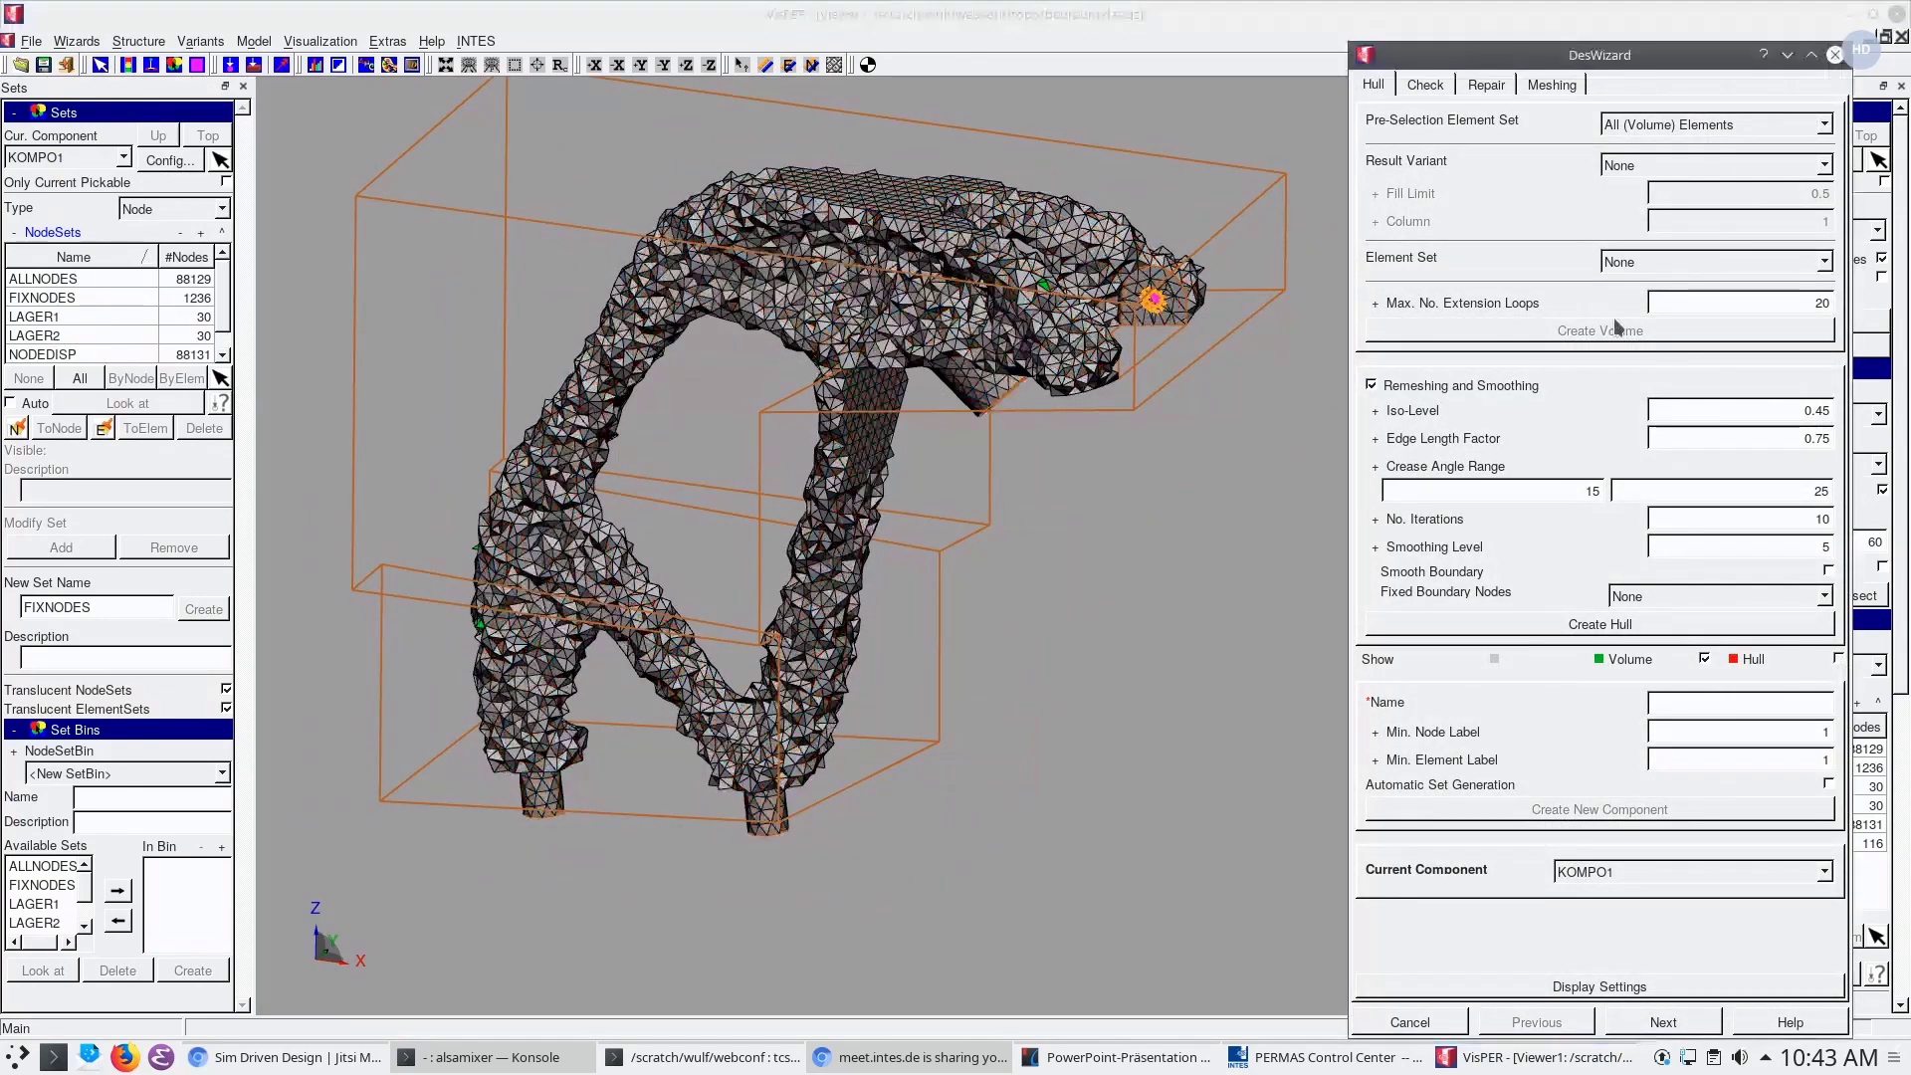
Choose TOPO_RES_130 as the result variant and create the volume from it
left_click(1655, 166)
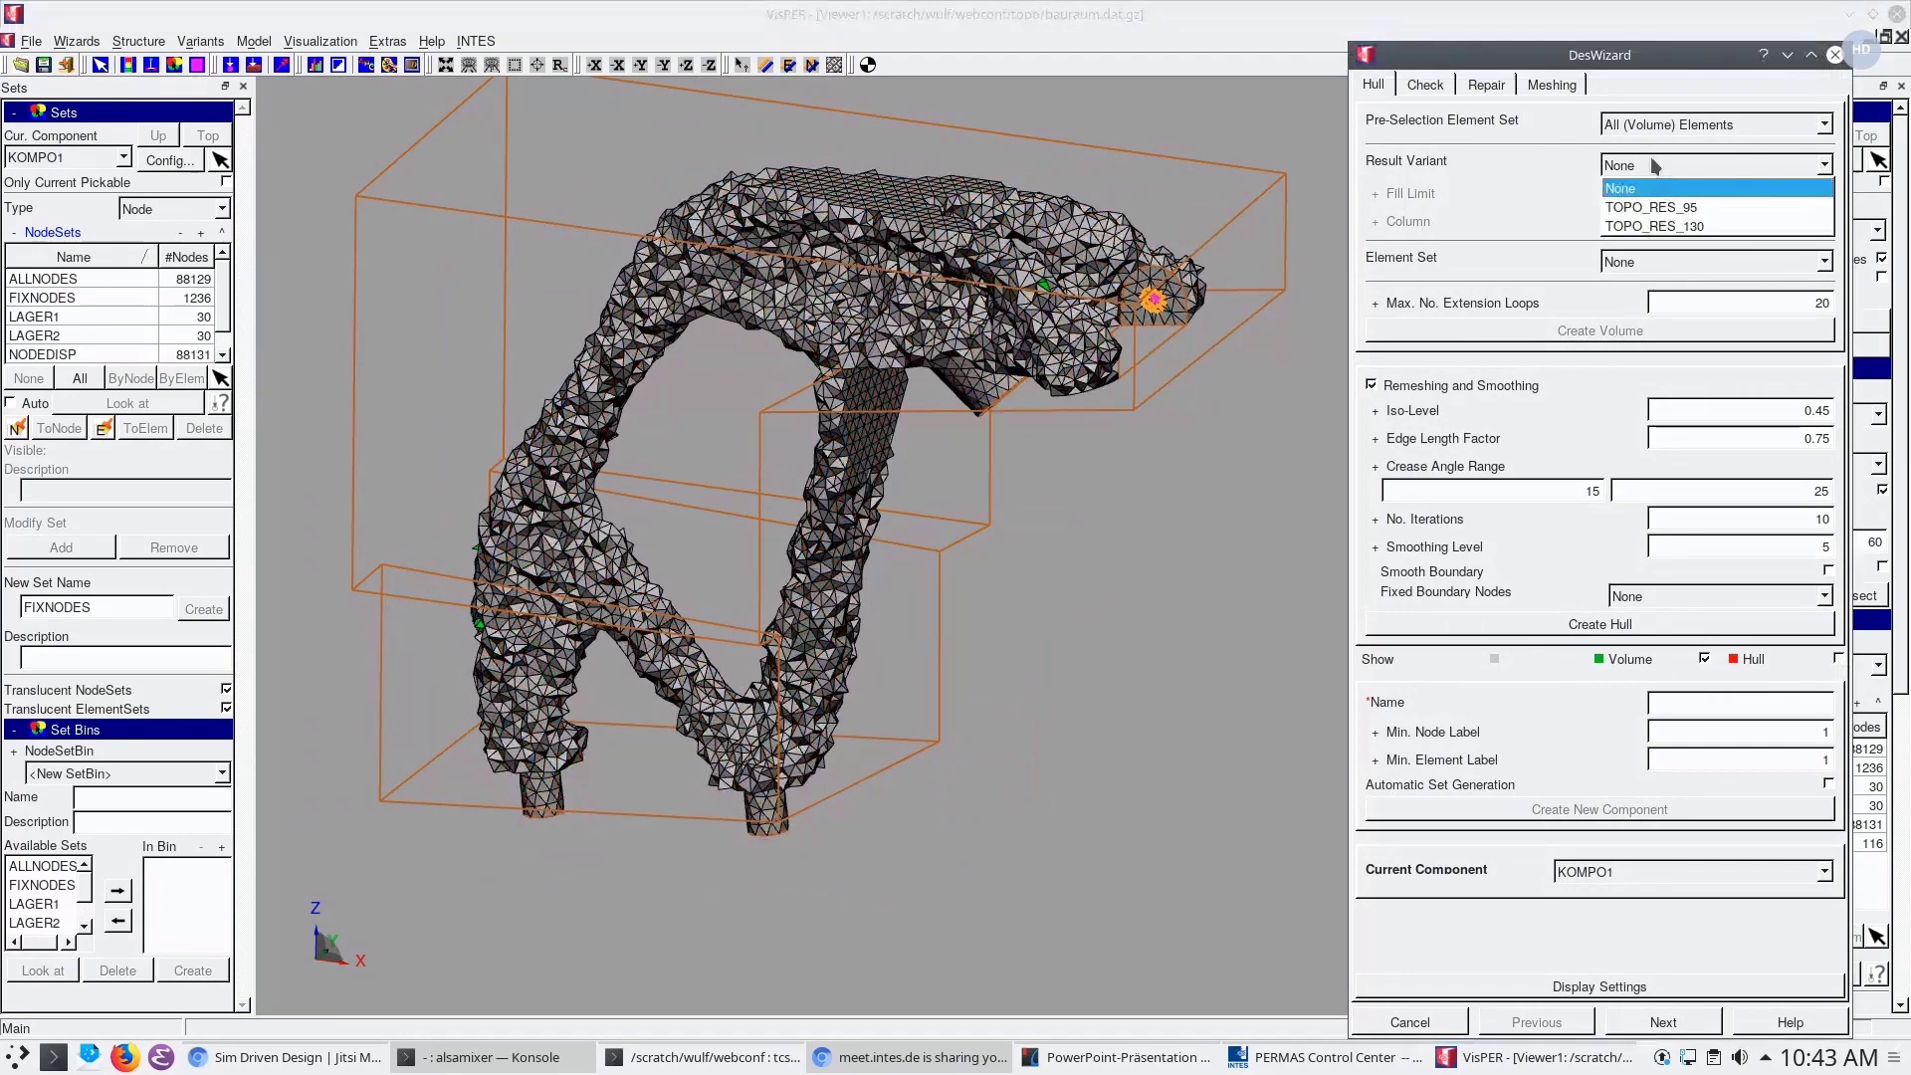
left_click(1652, 226)
left_click(1699, 304)
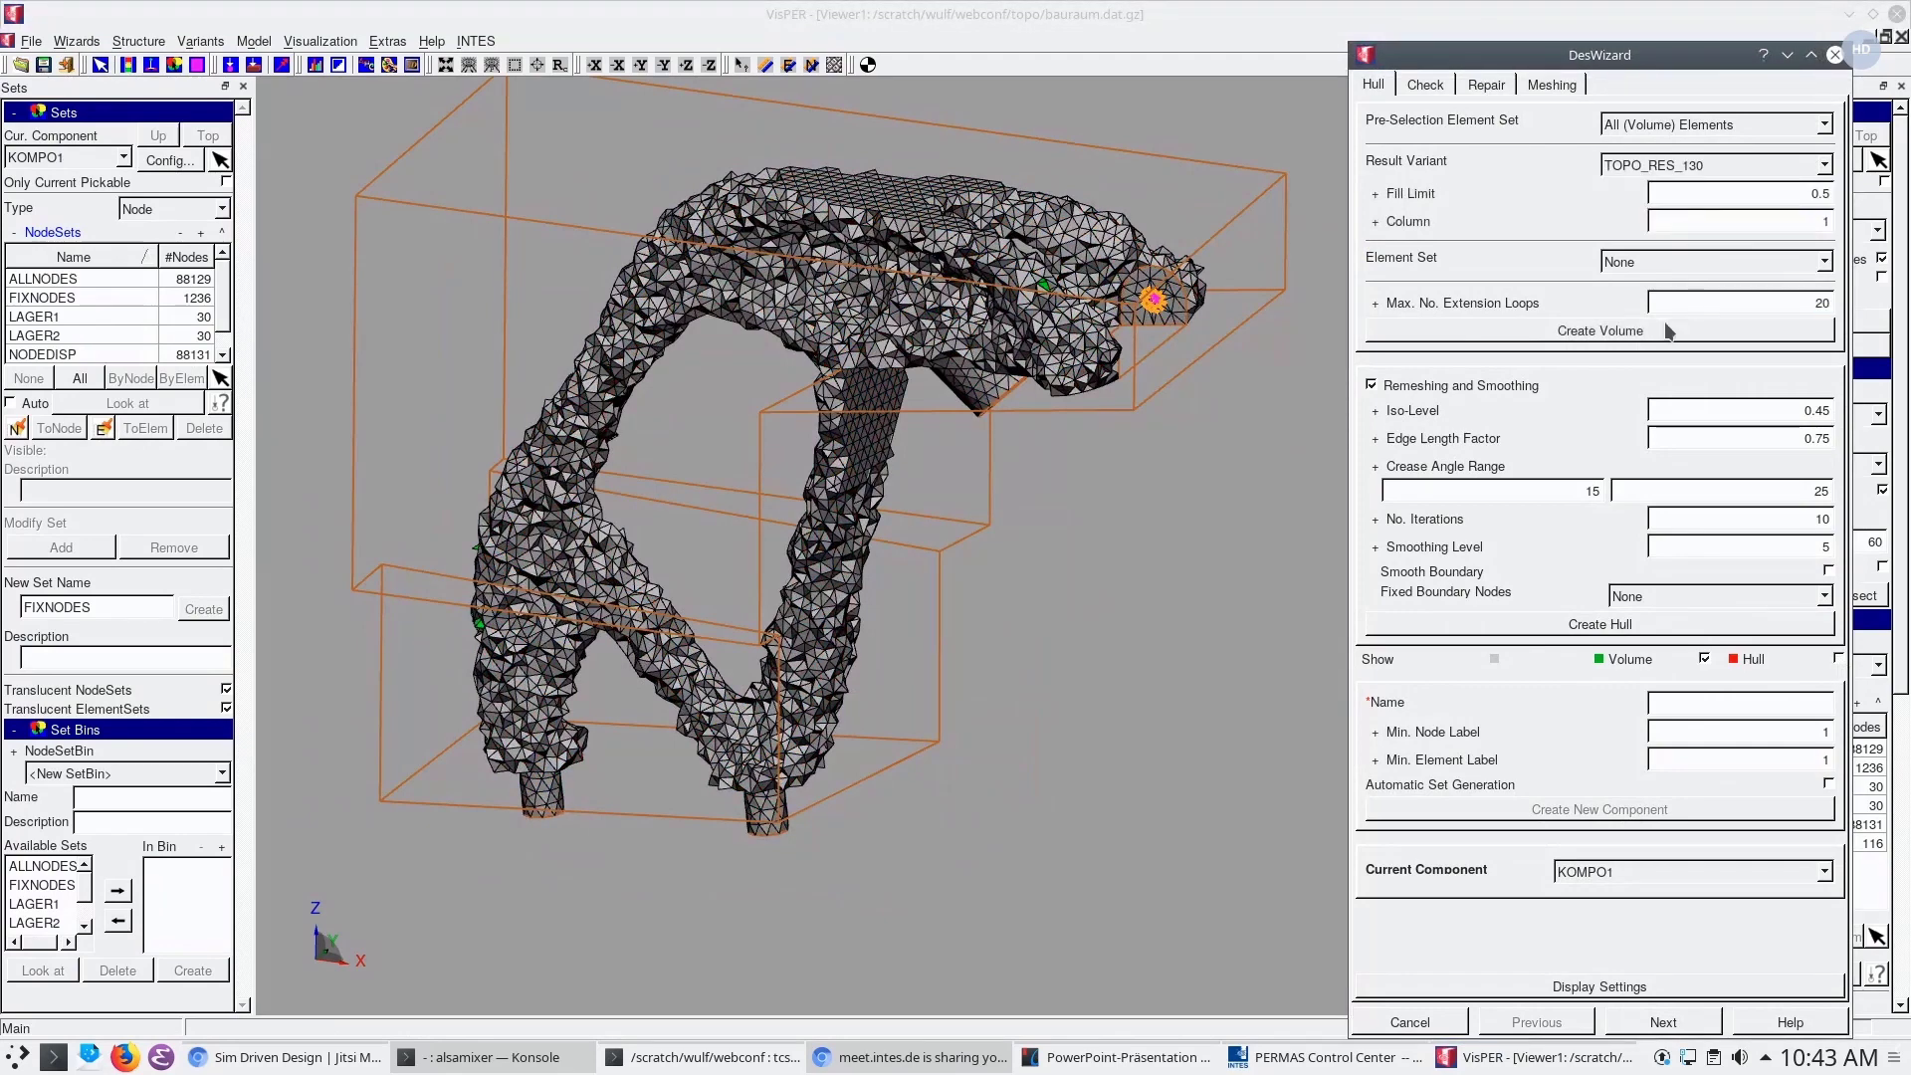
left_click(1670, 332)
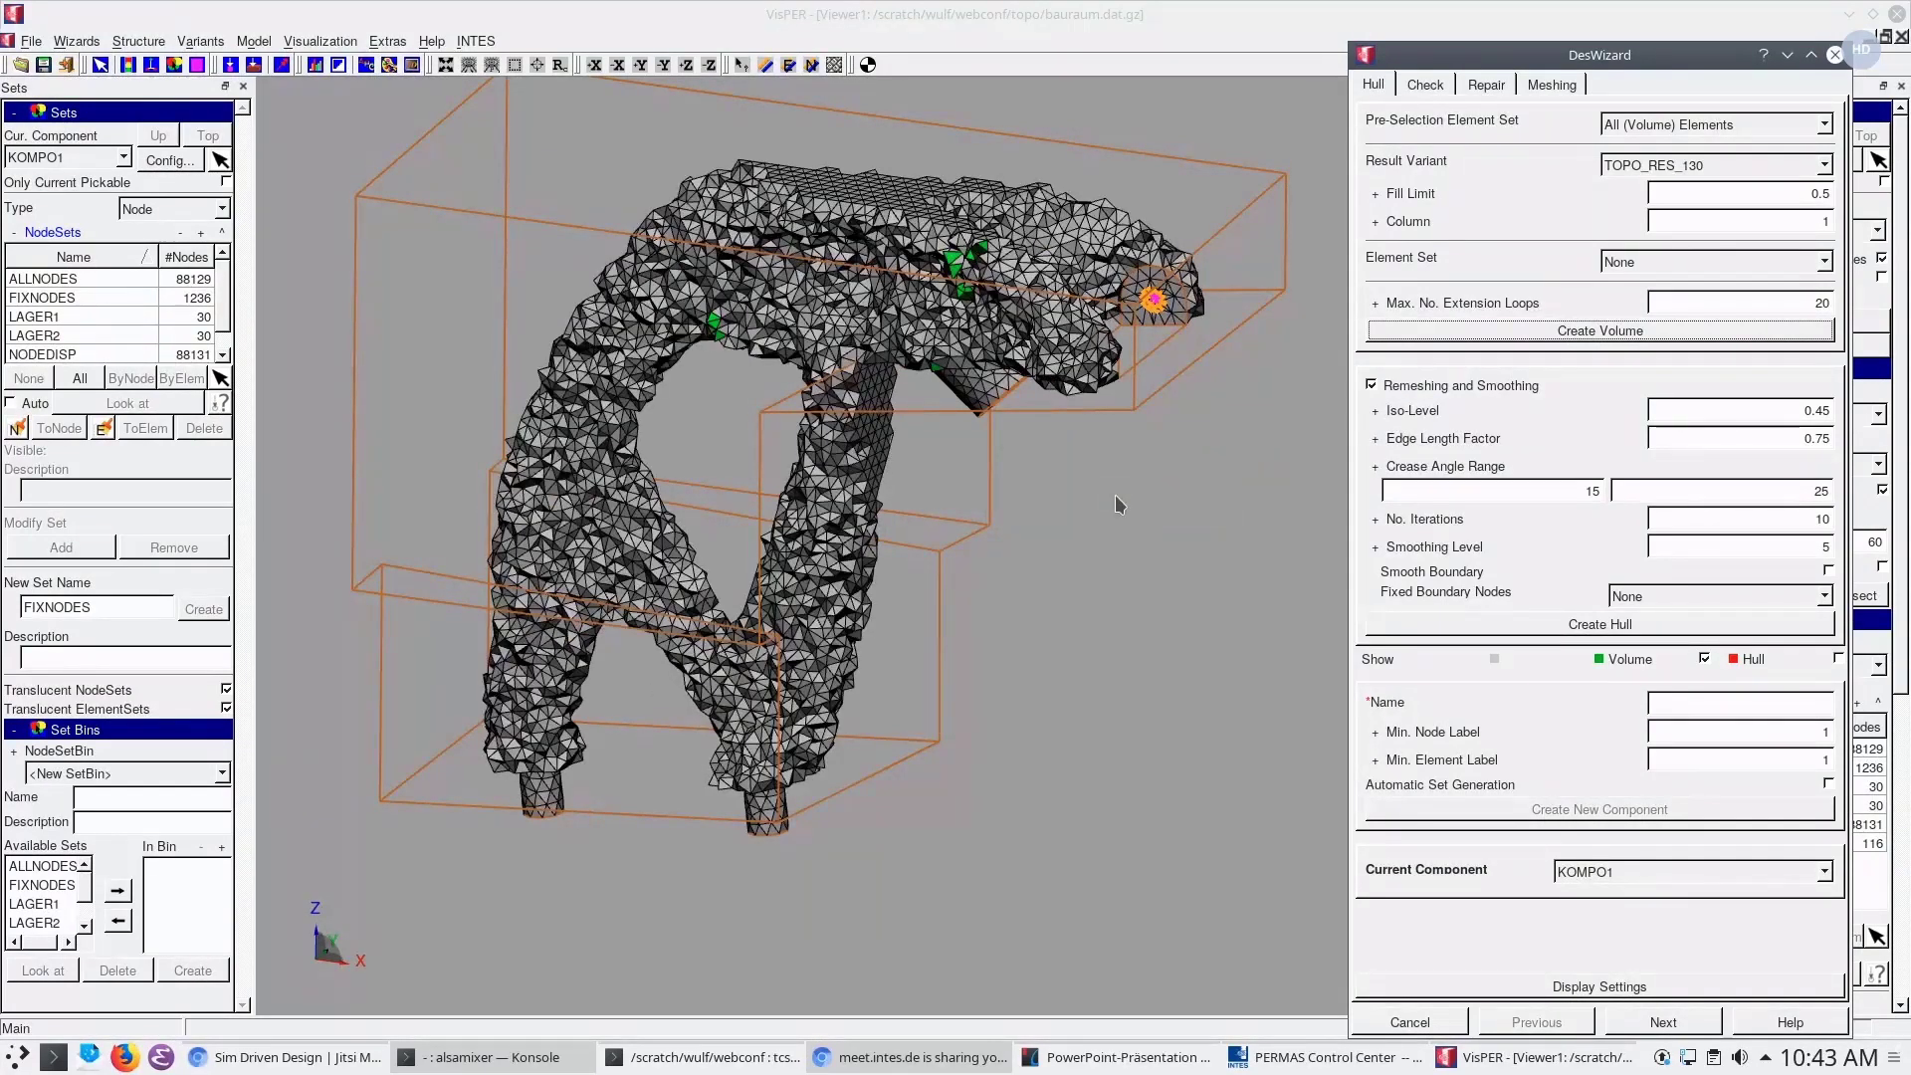
Inspect the new volume, and set the hull's edge length factor to 1 and smoothing level to 10
left_click_drag(978, 514, 724, 535)
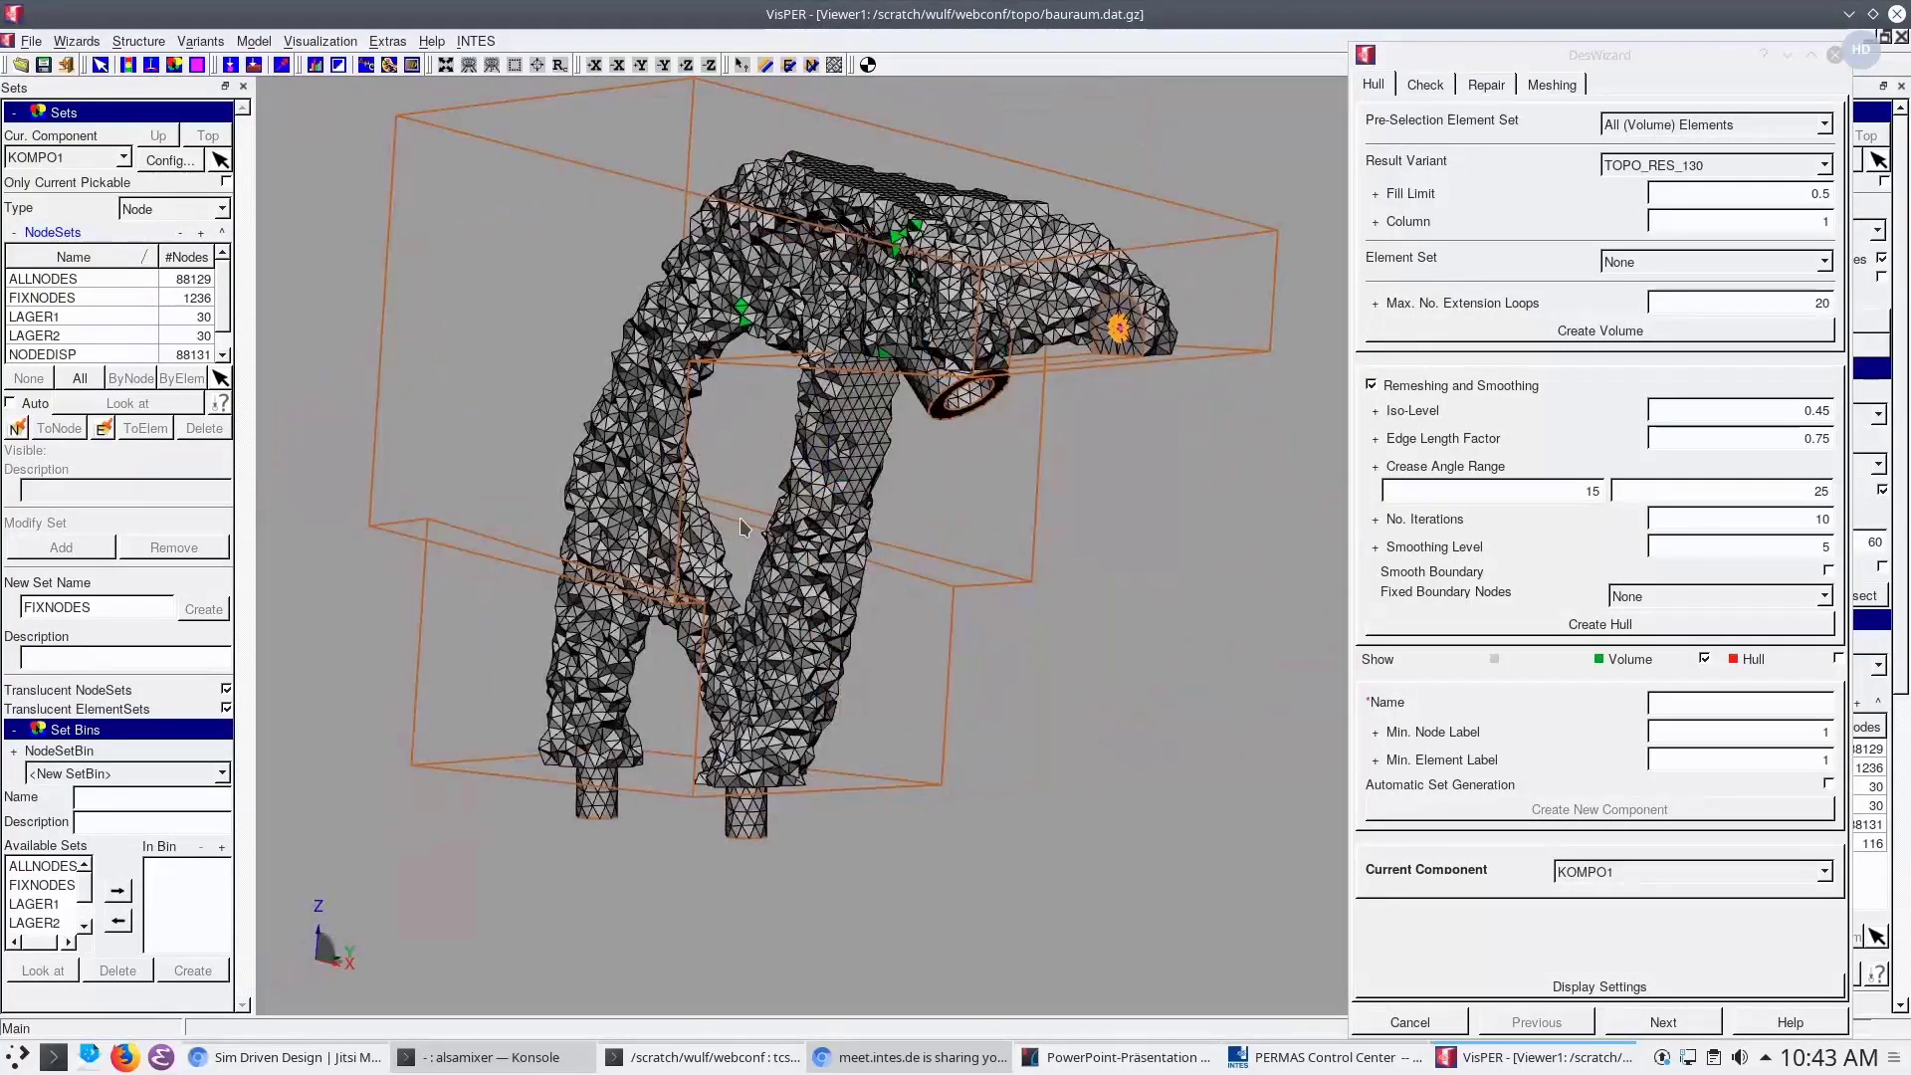
middle_click_drag(741, 525, 665, 552)
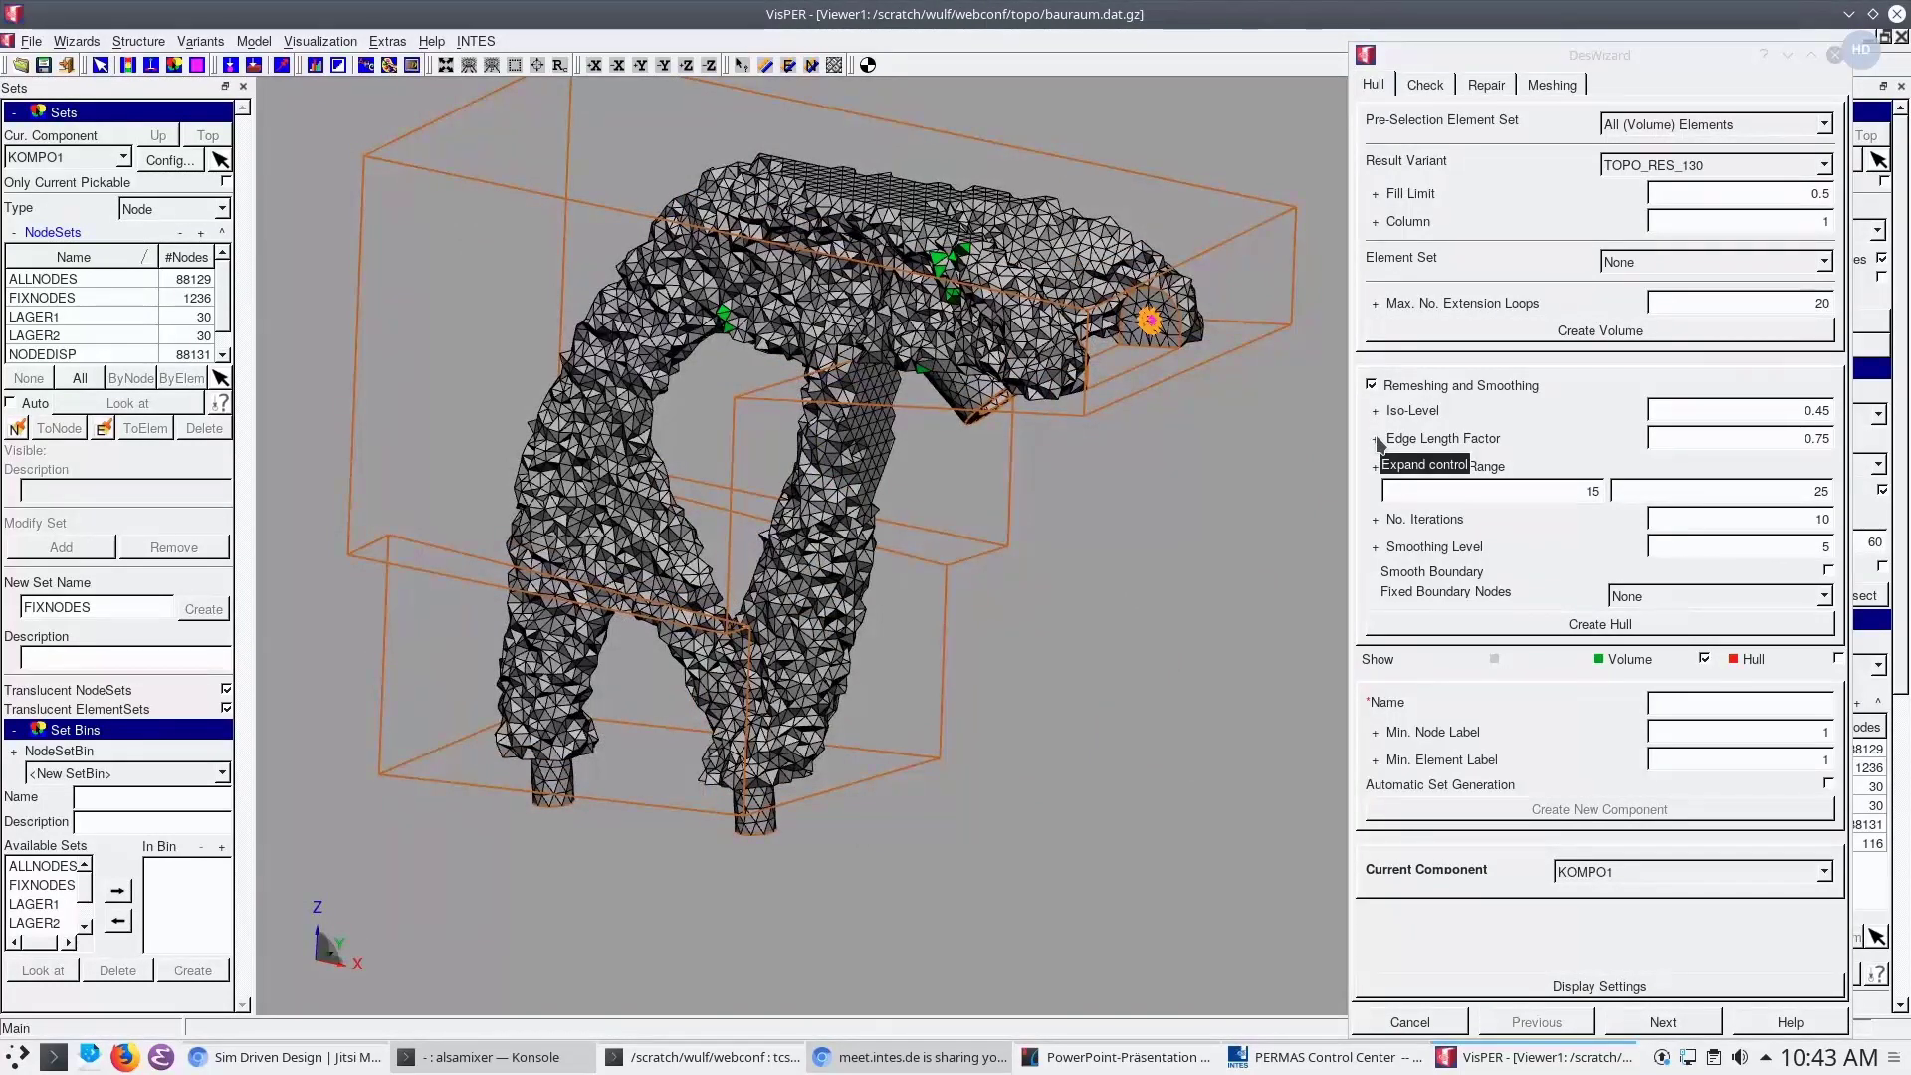
double_click(1809, 428)
type("1")
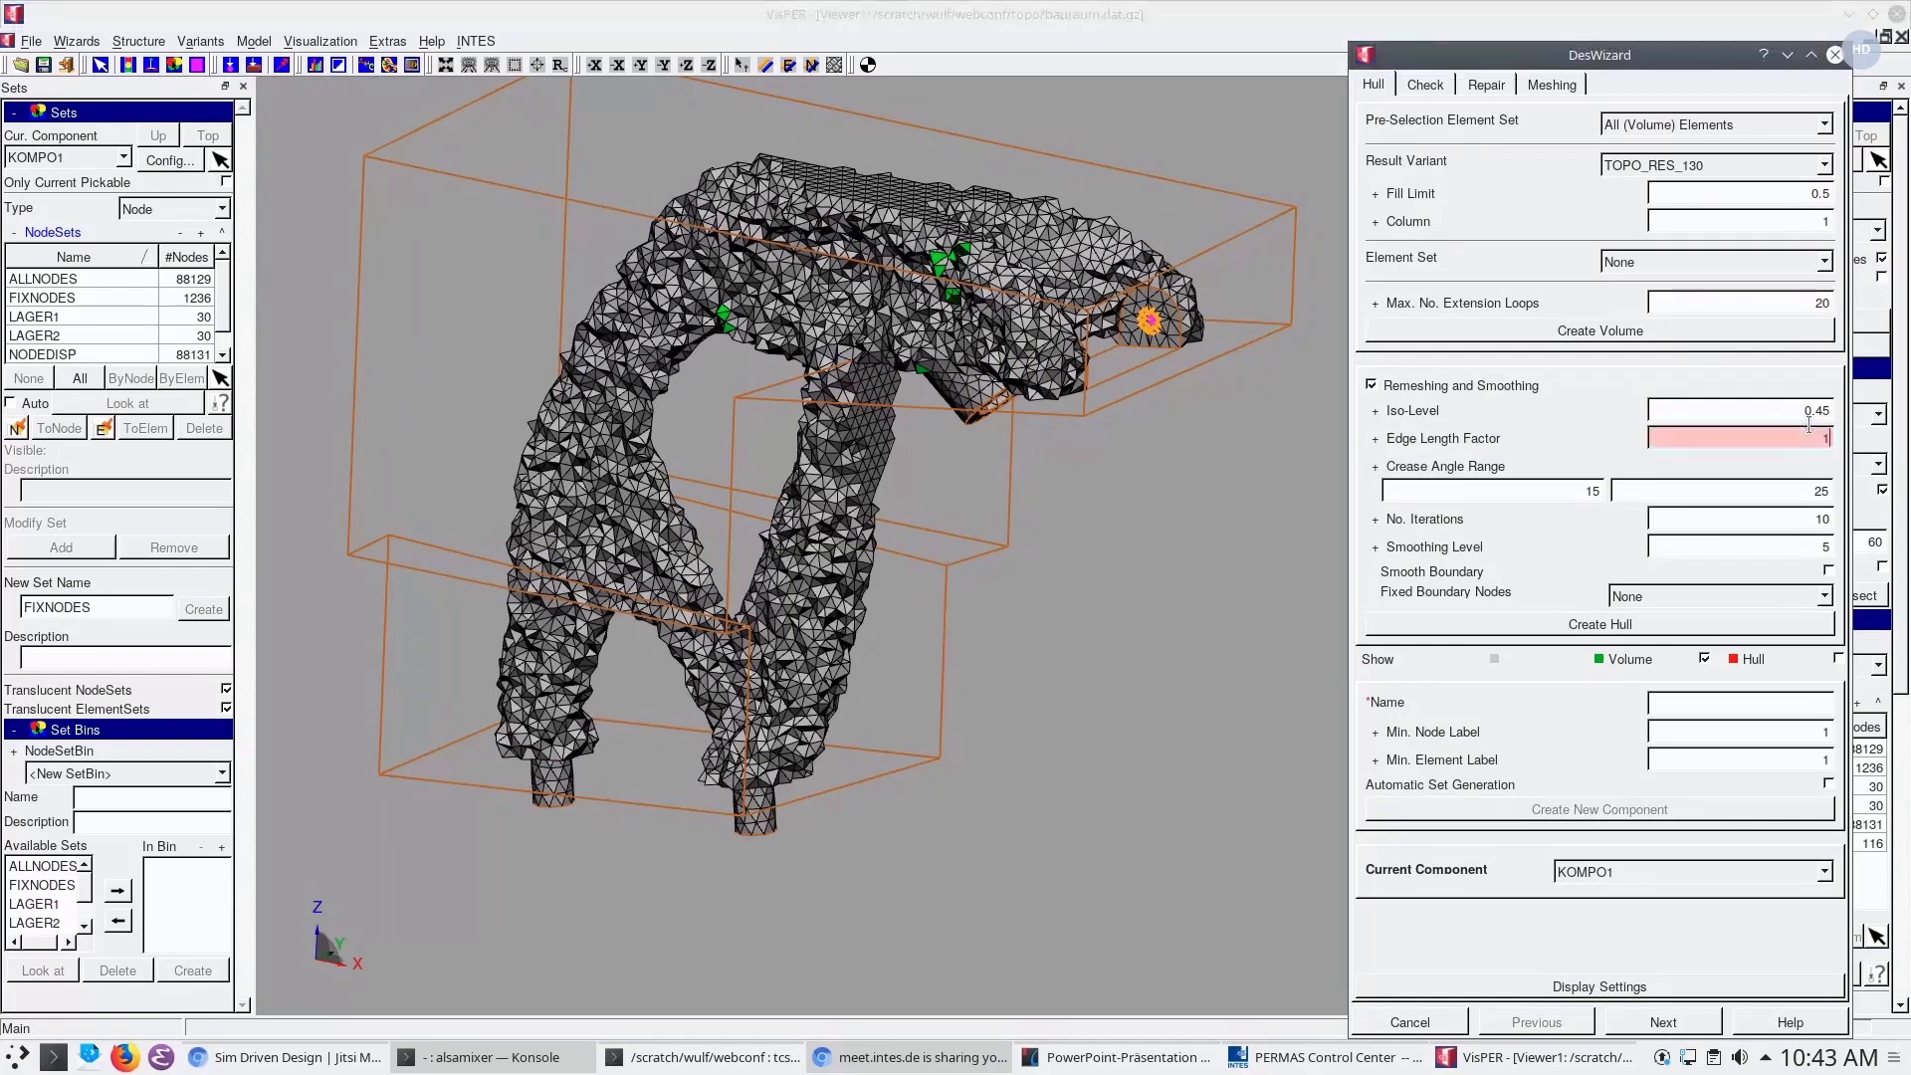
key("Return")
double_click(1746, 551)
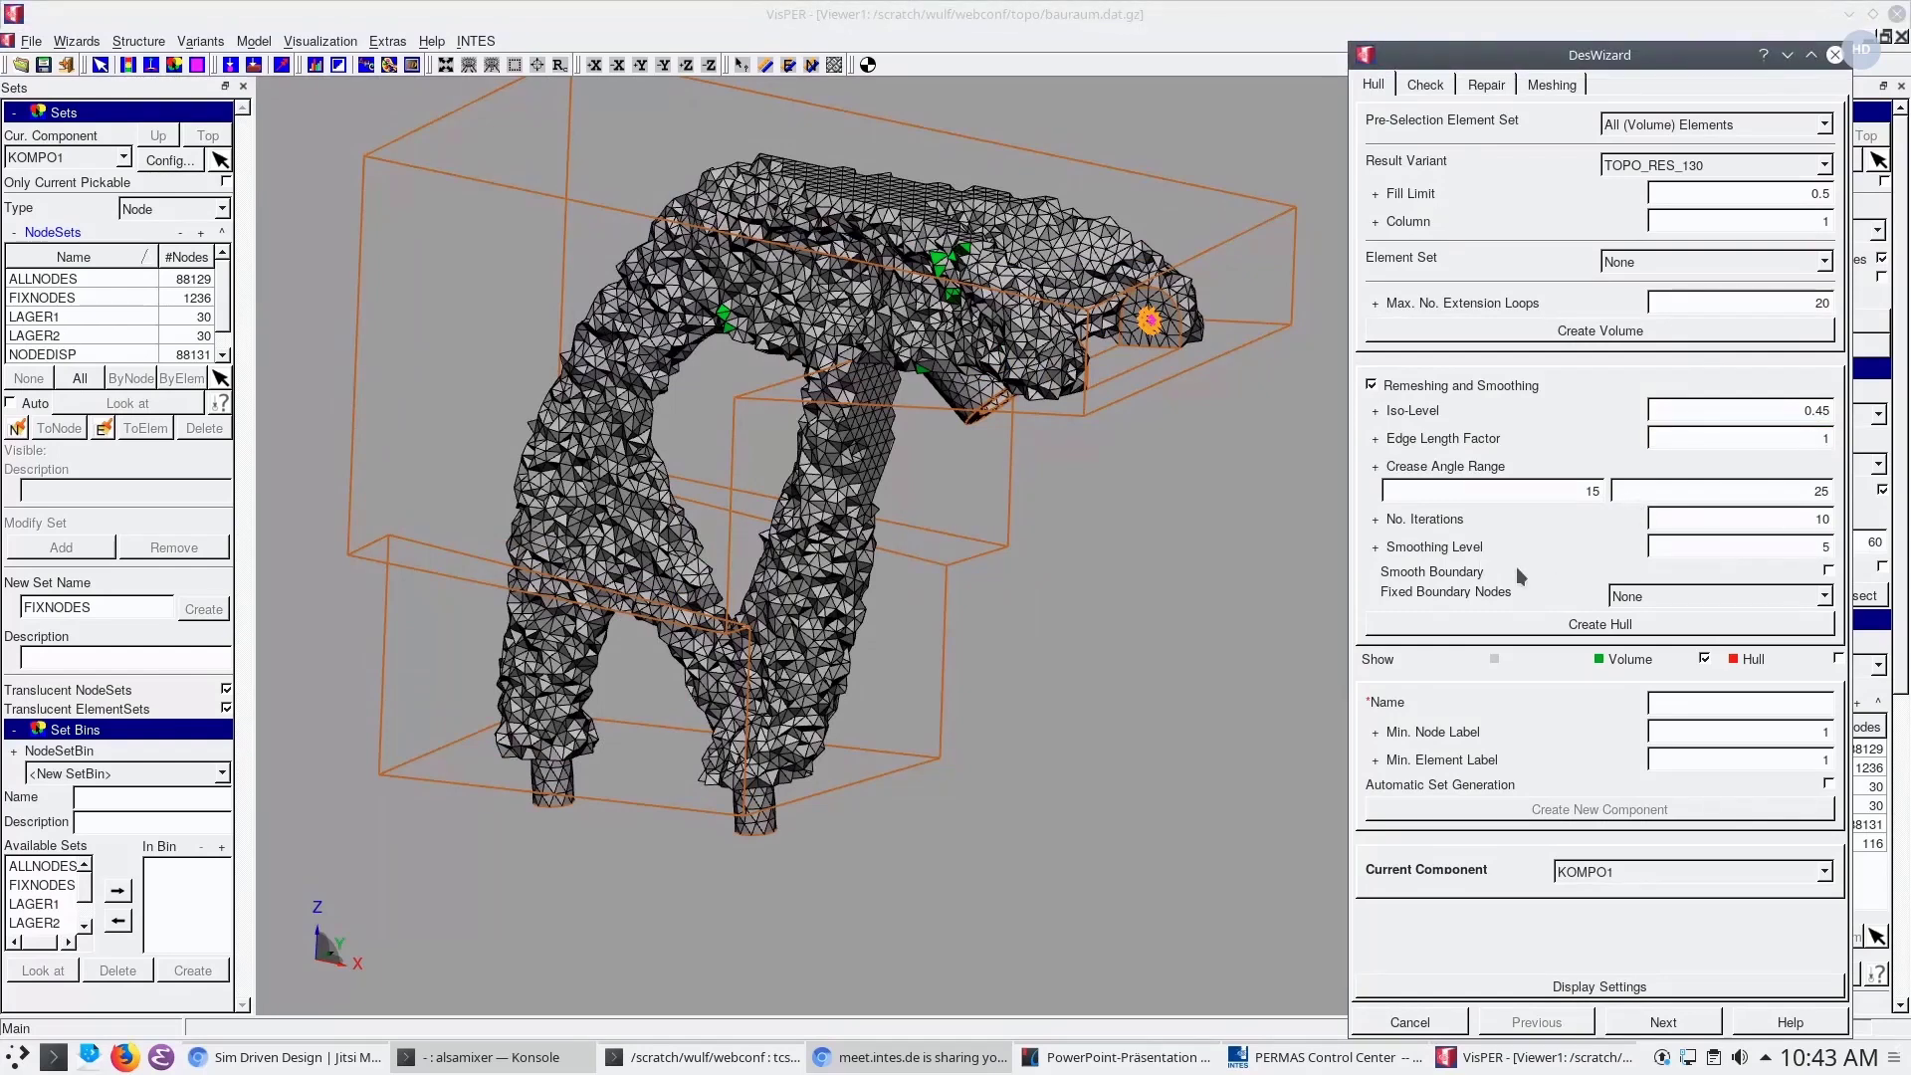
left_click(1375, 548)
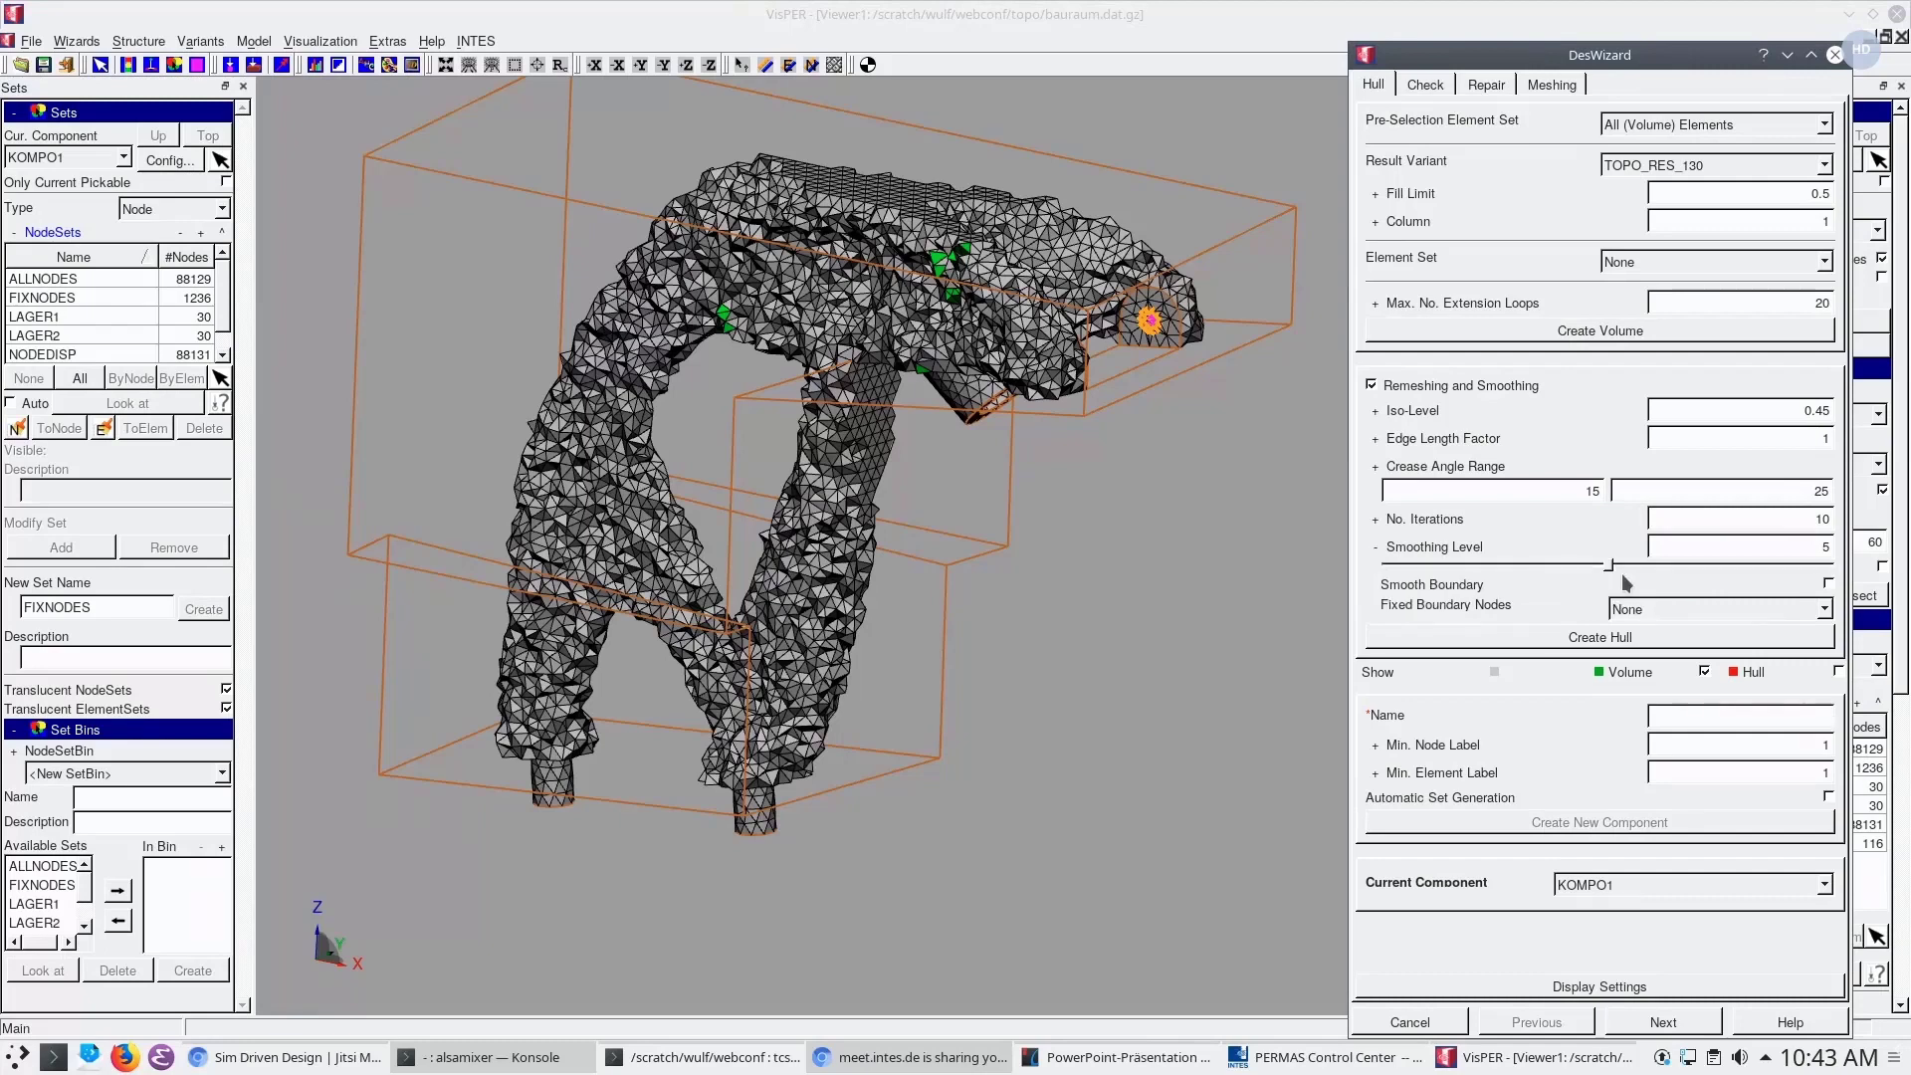
left_click_drag(1611, 564, 1826, 597)
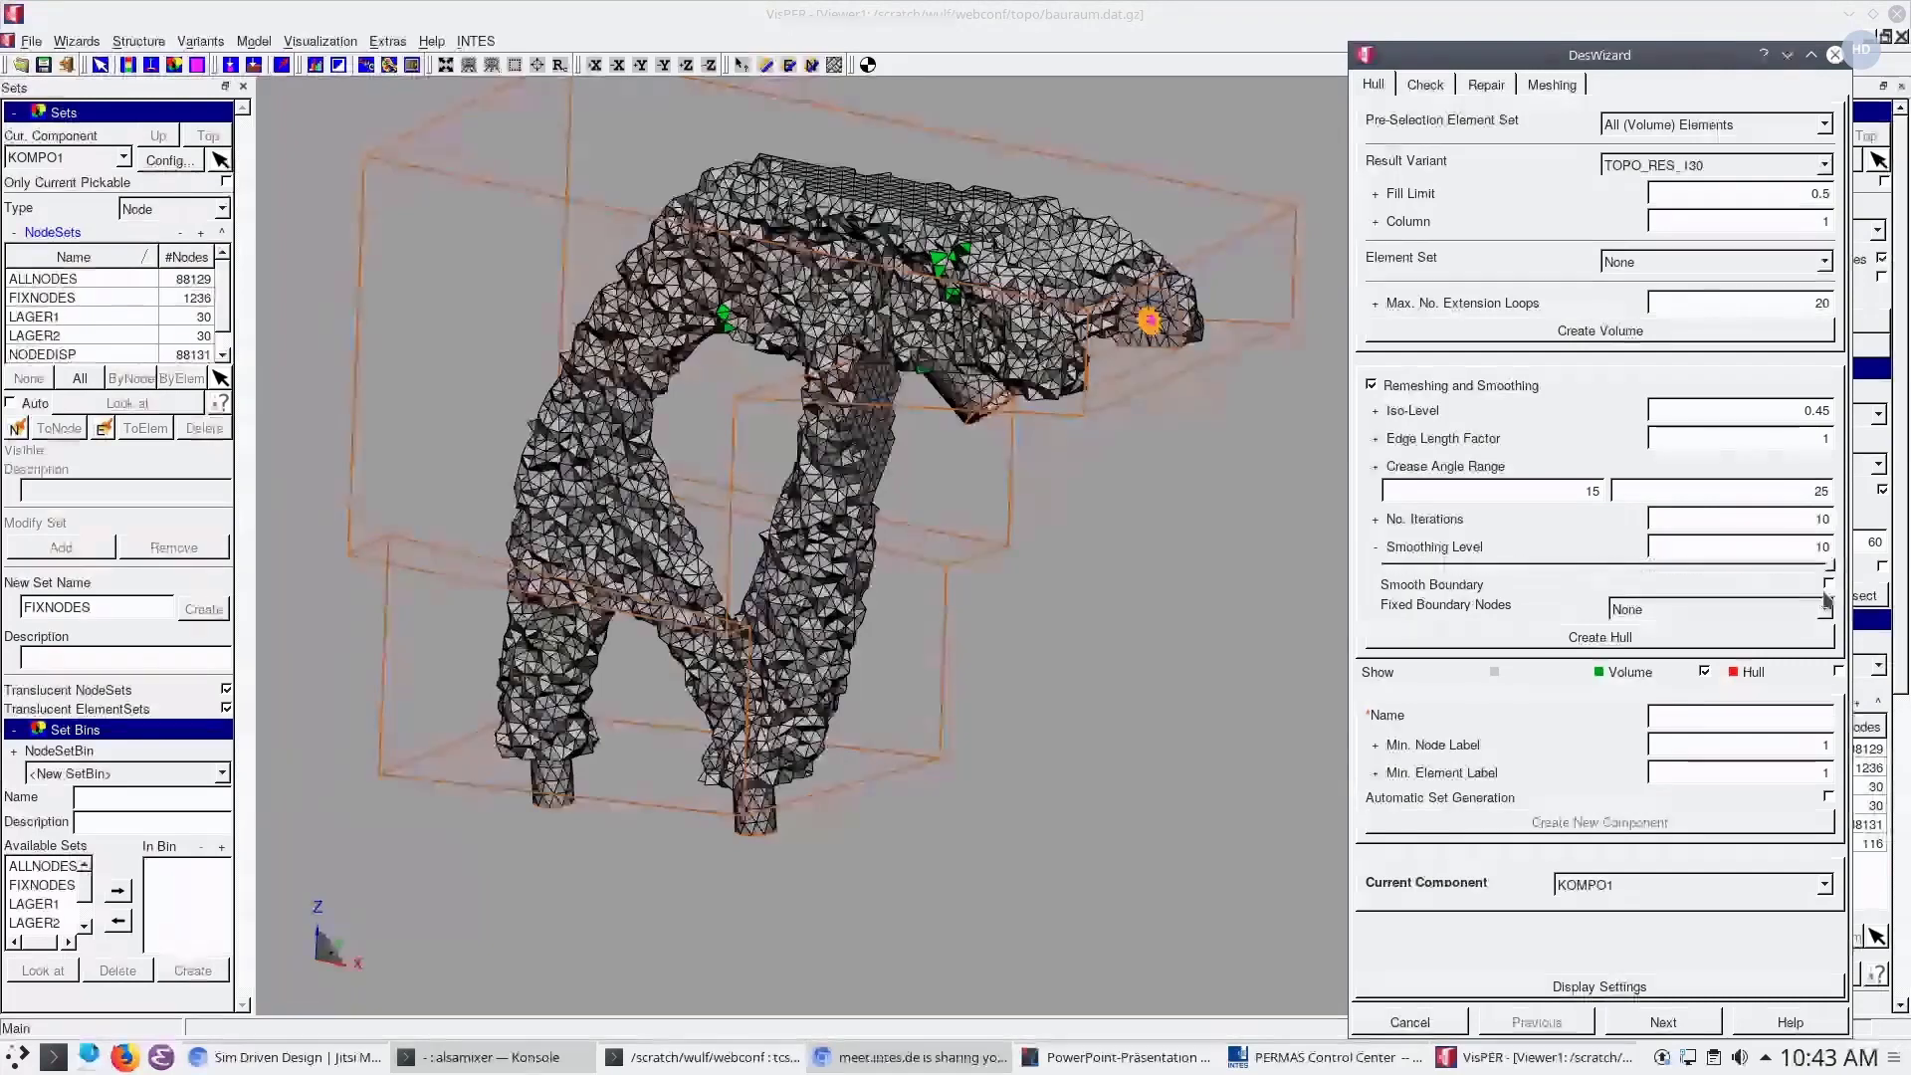
Enable boundary smoothing, choose FIXNODES as the fixed boundary nodes, and create the hull
left_click(1828, 583)
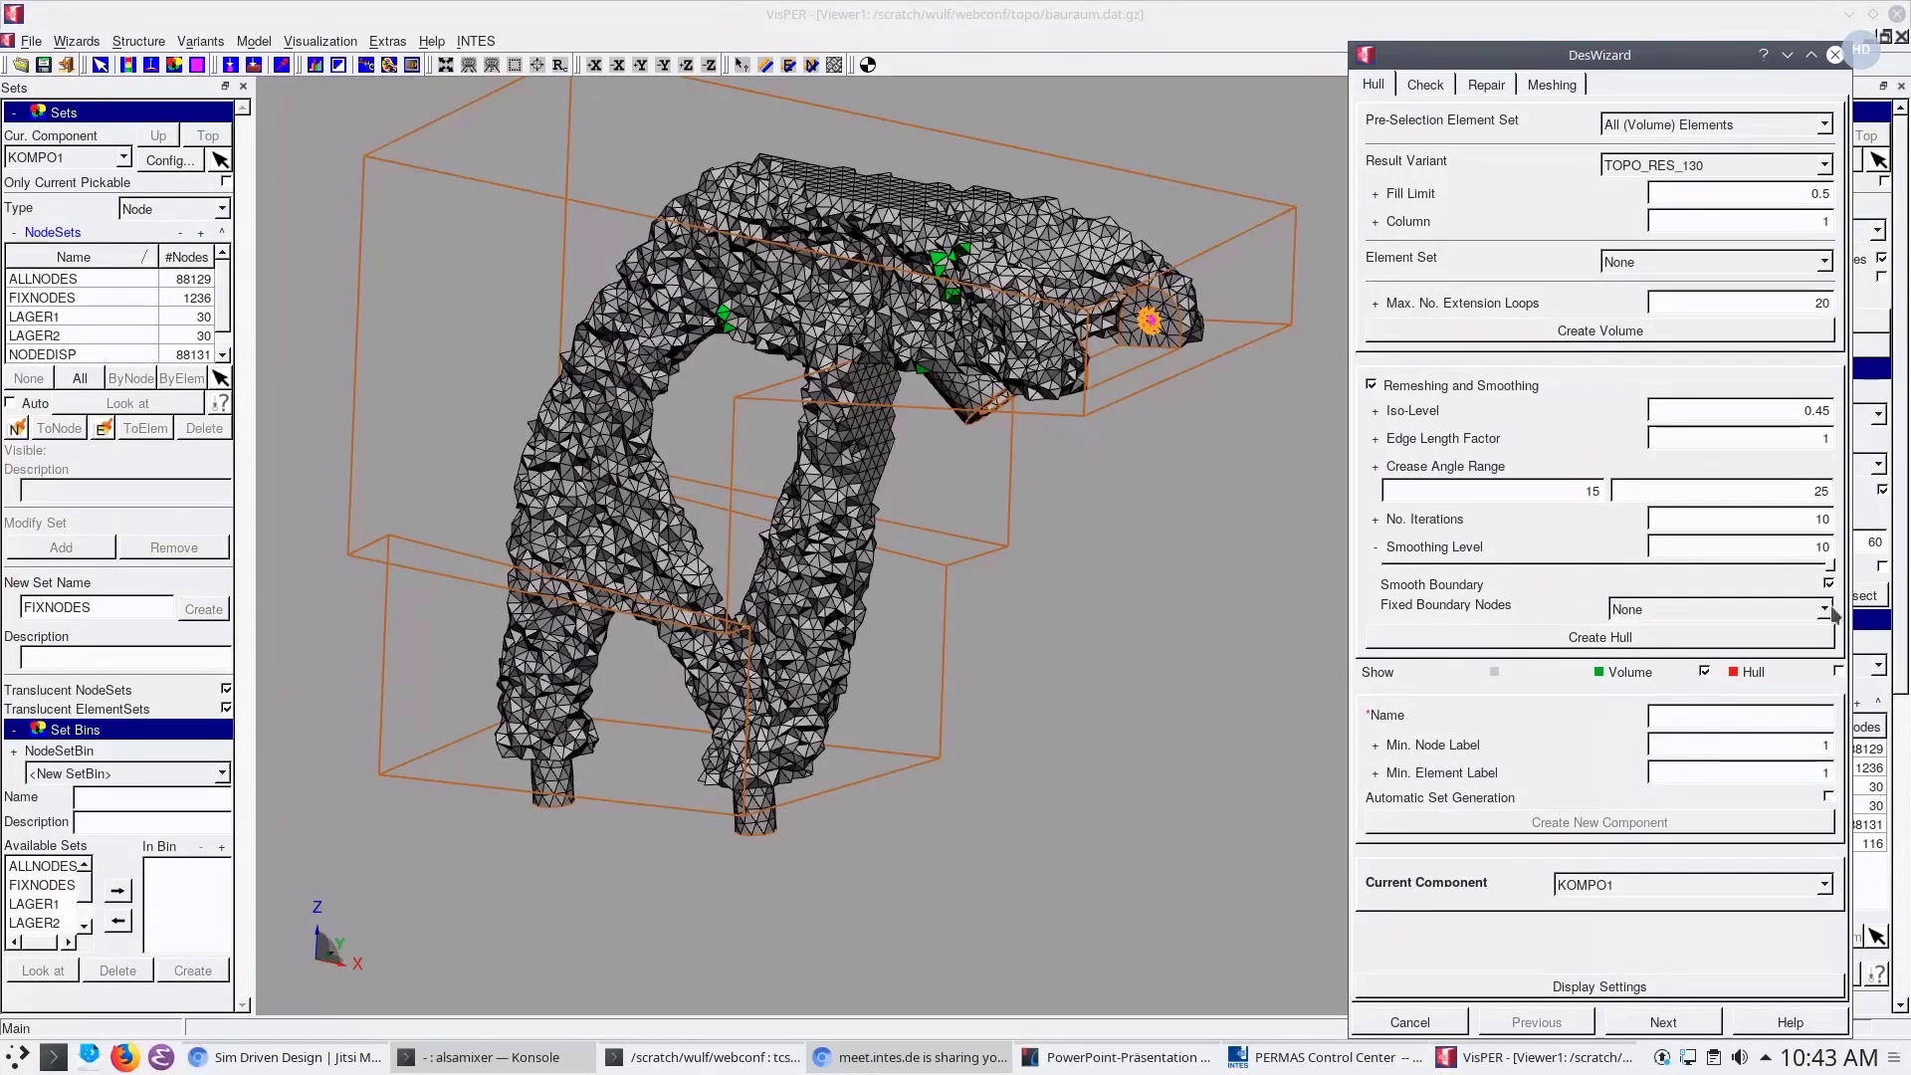
left_click(1824, 609)
left_click(1646, 670)
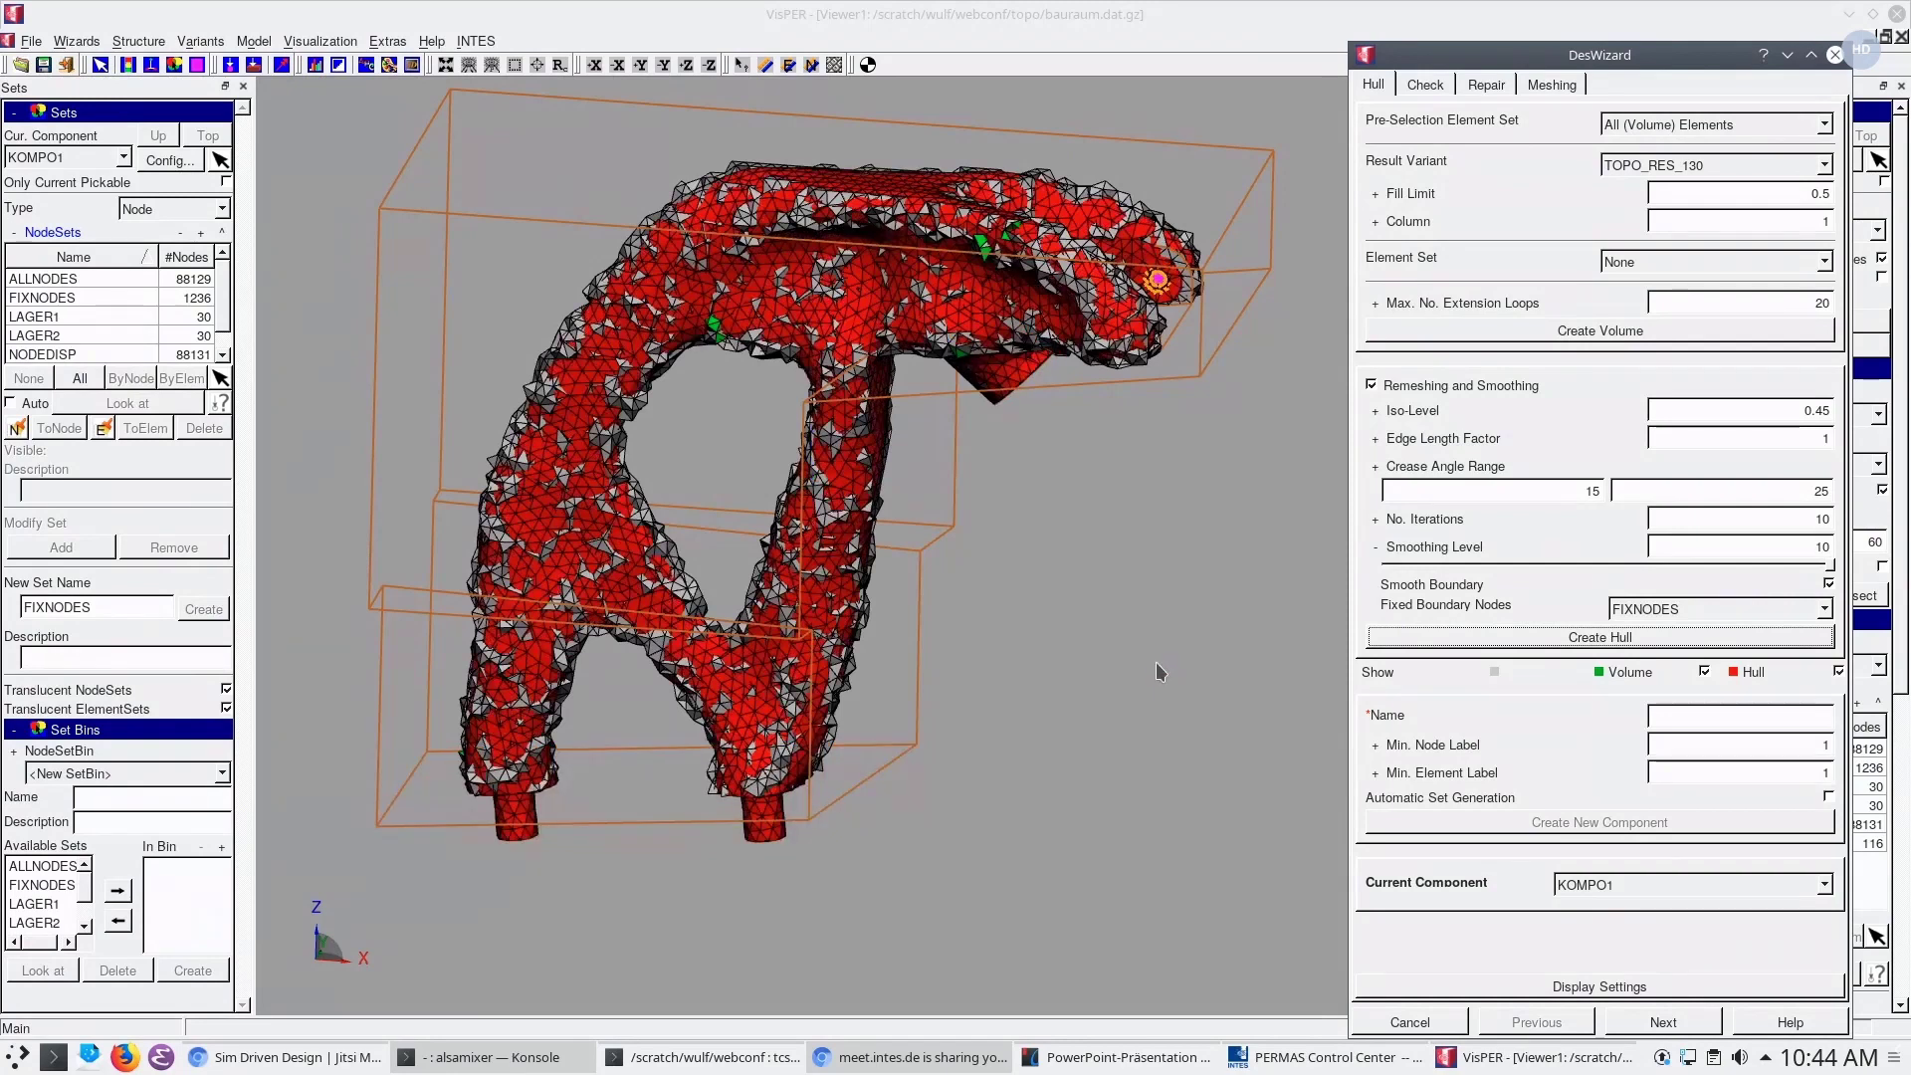
Hide the volume and inspect the smoothed hull from several angles
left_click(1705, 673)
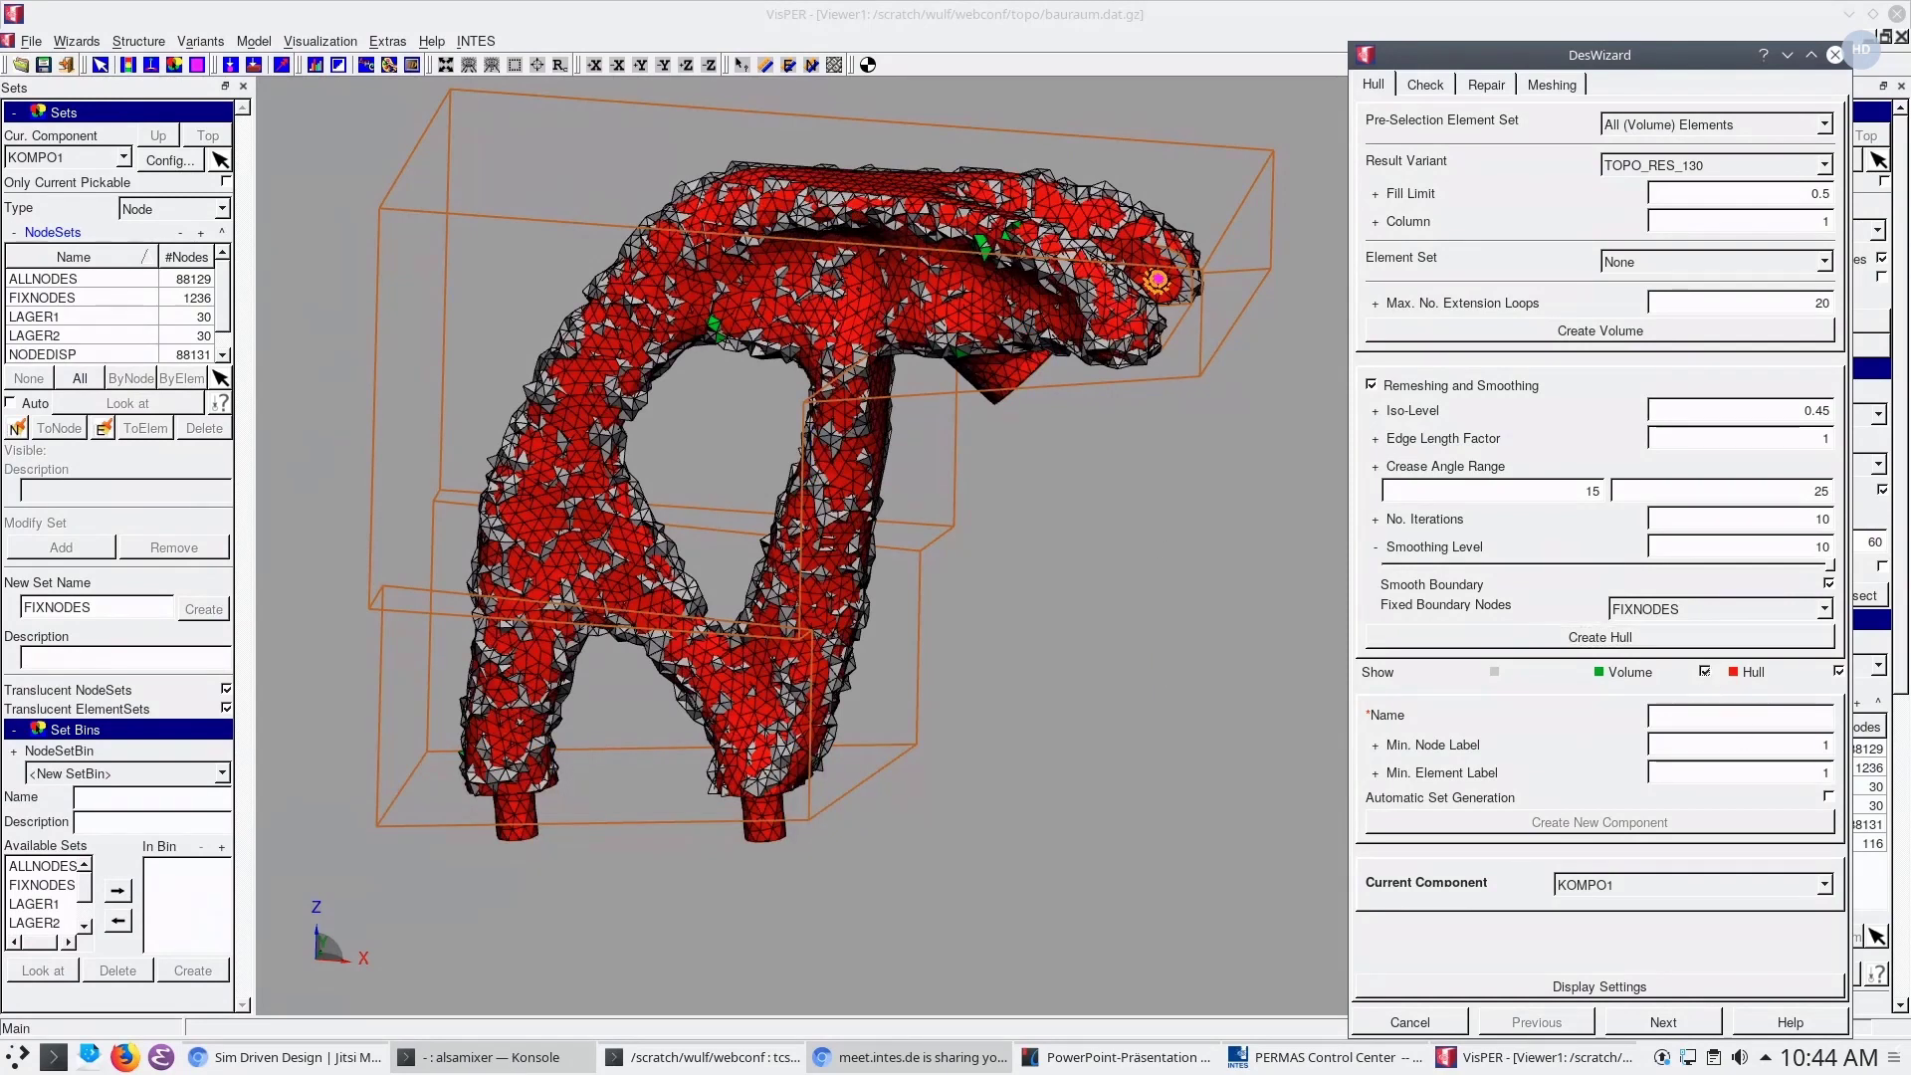
left_click_drag(953, 661, 1031, 625)
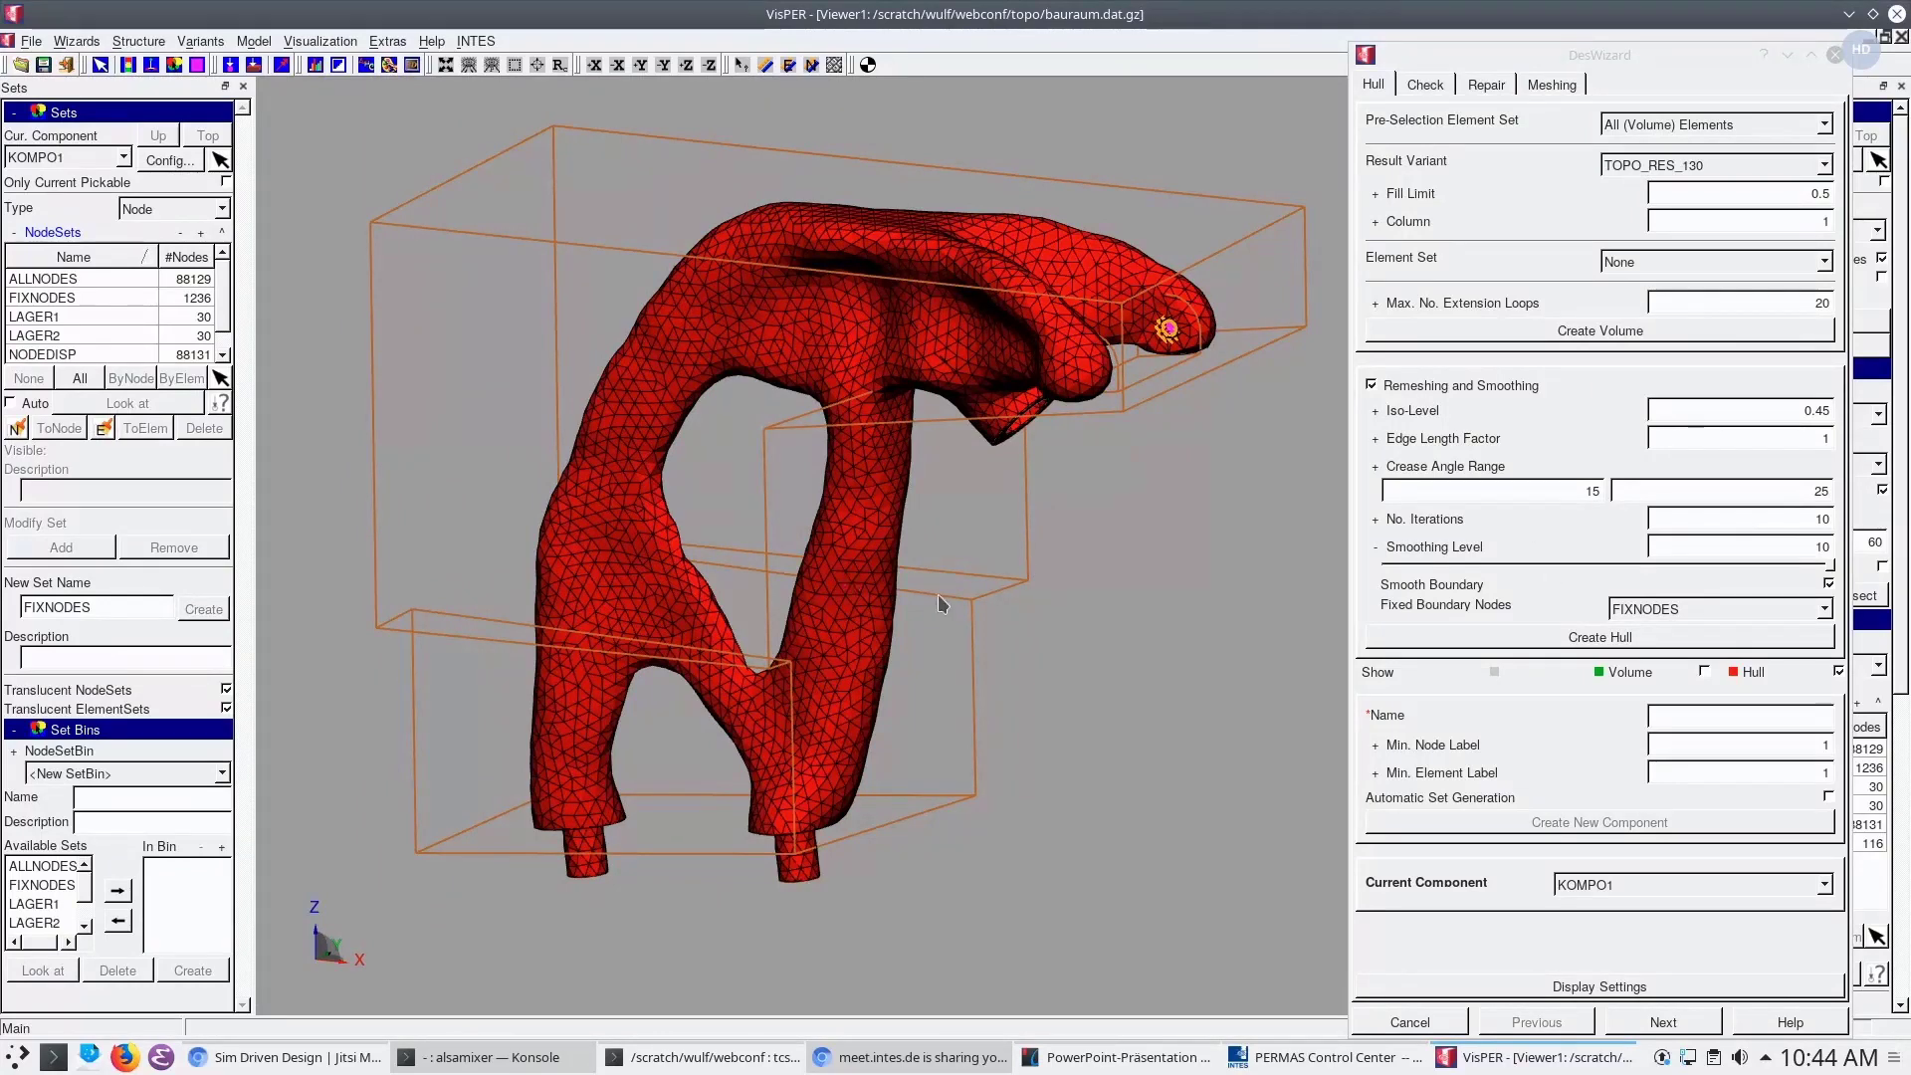
middle_click_drag(937, 594, 1035, 573)
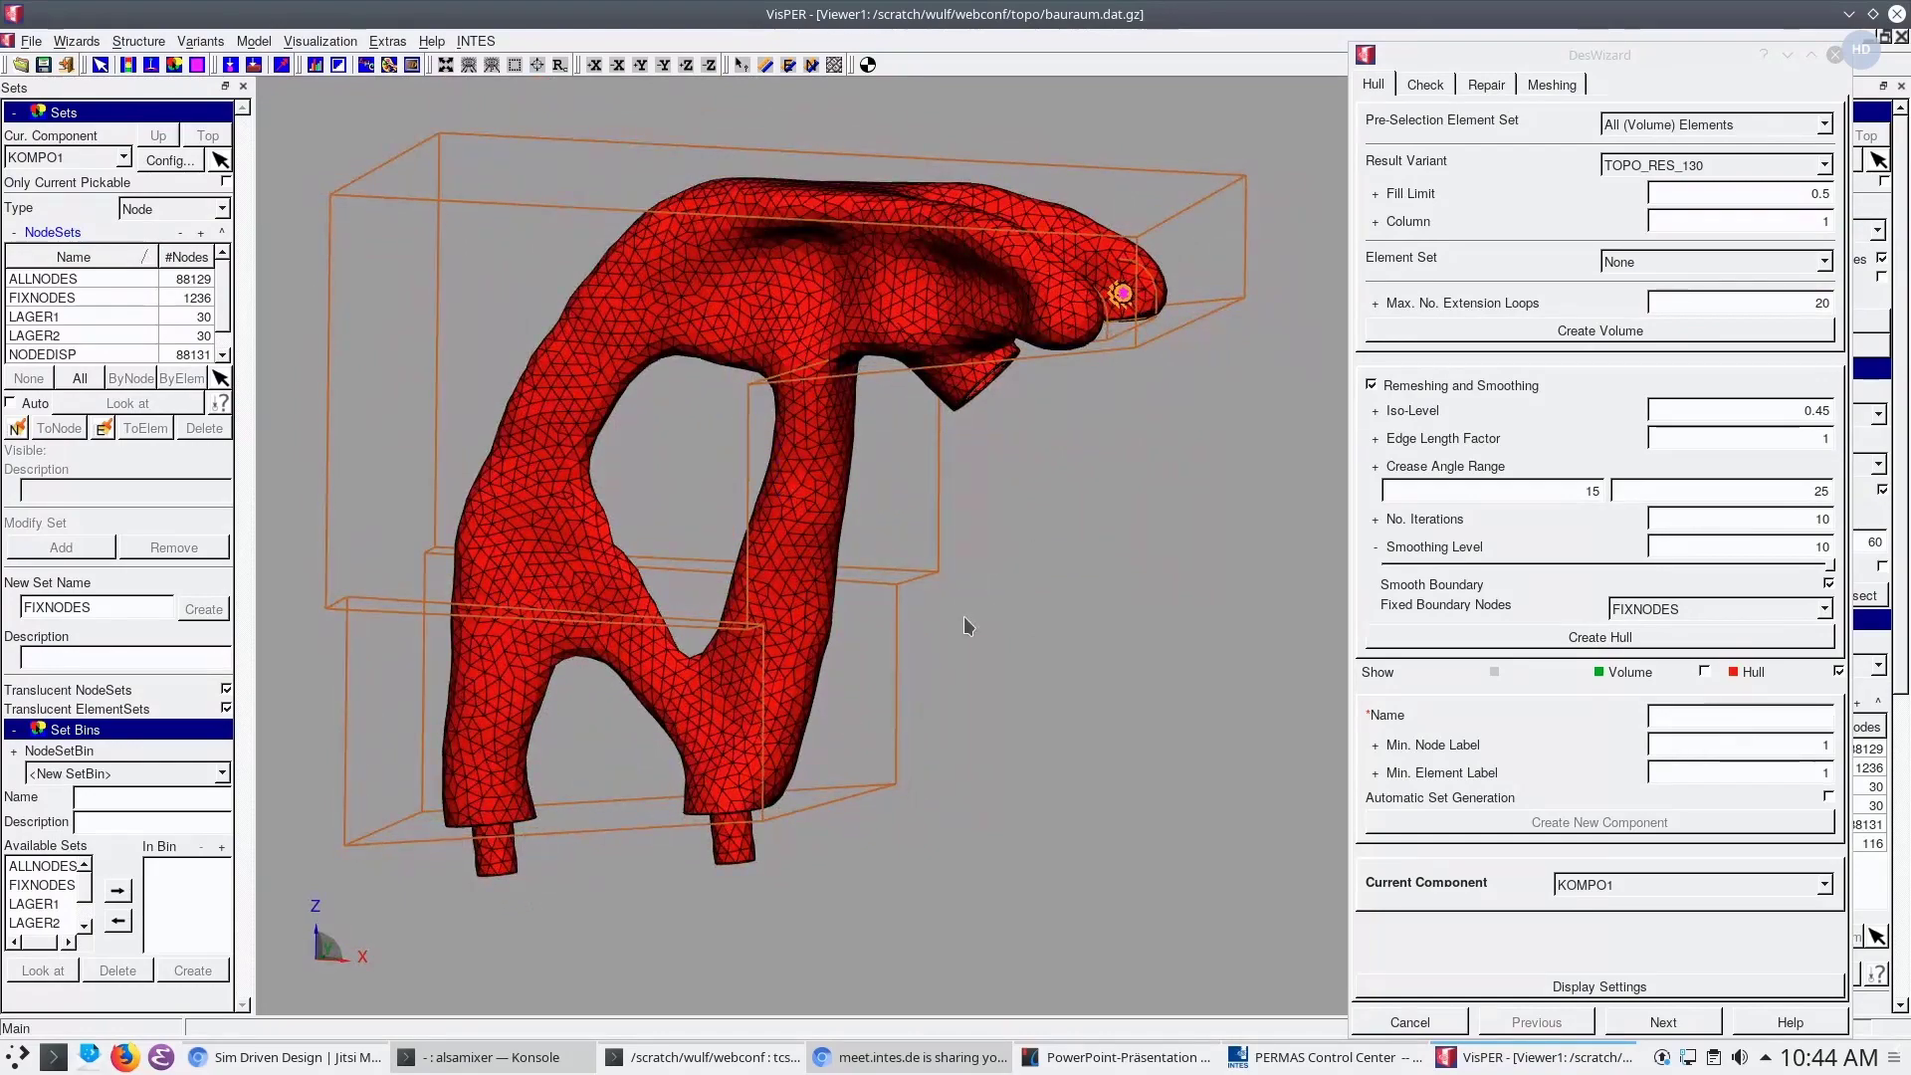
middle_click_drag(964, 625, 896, 617)
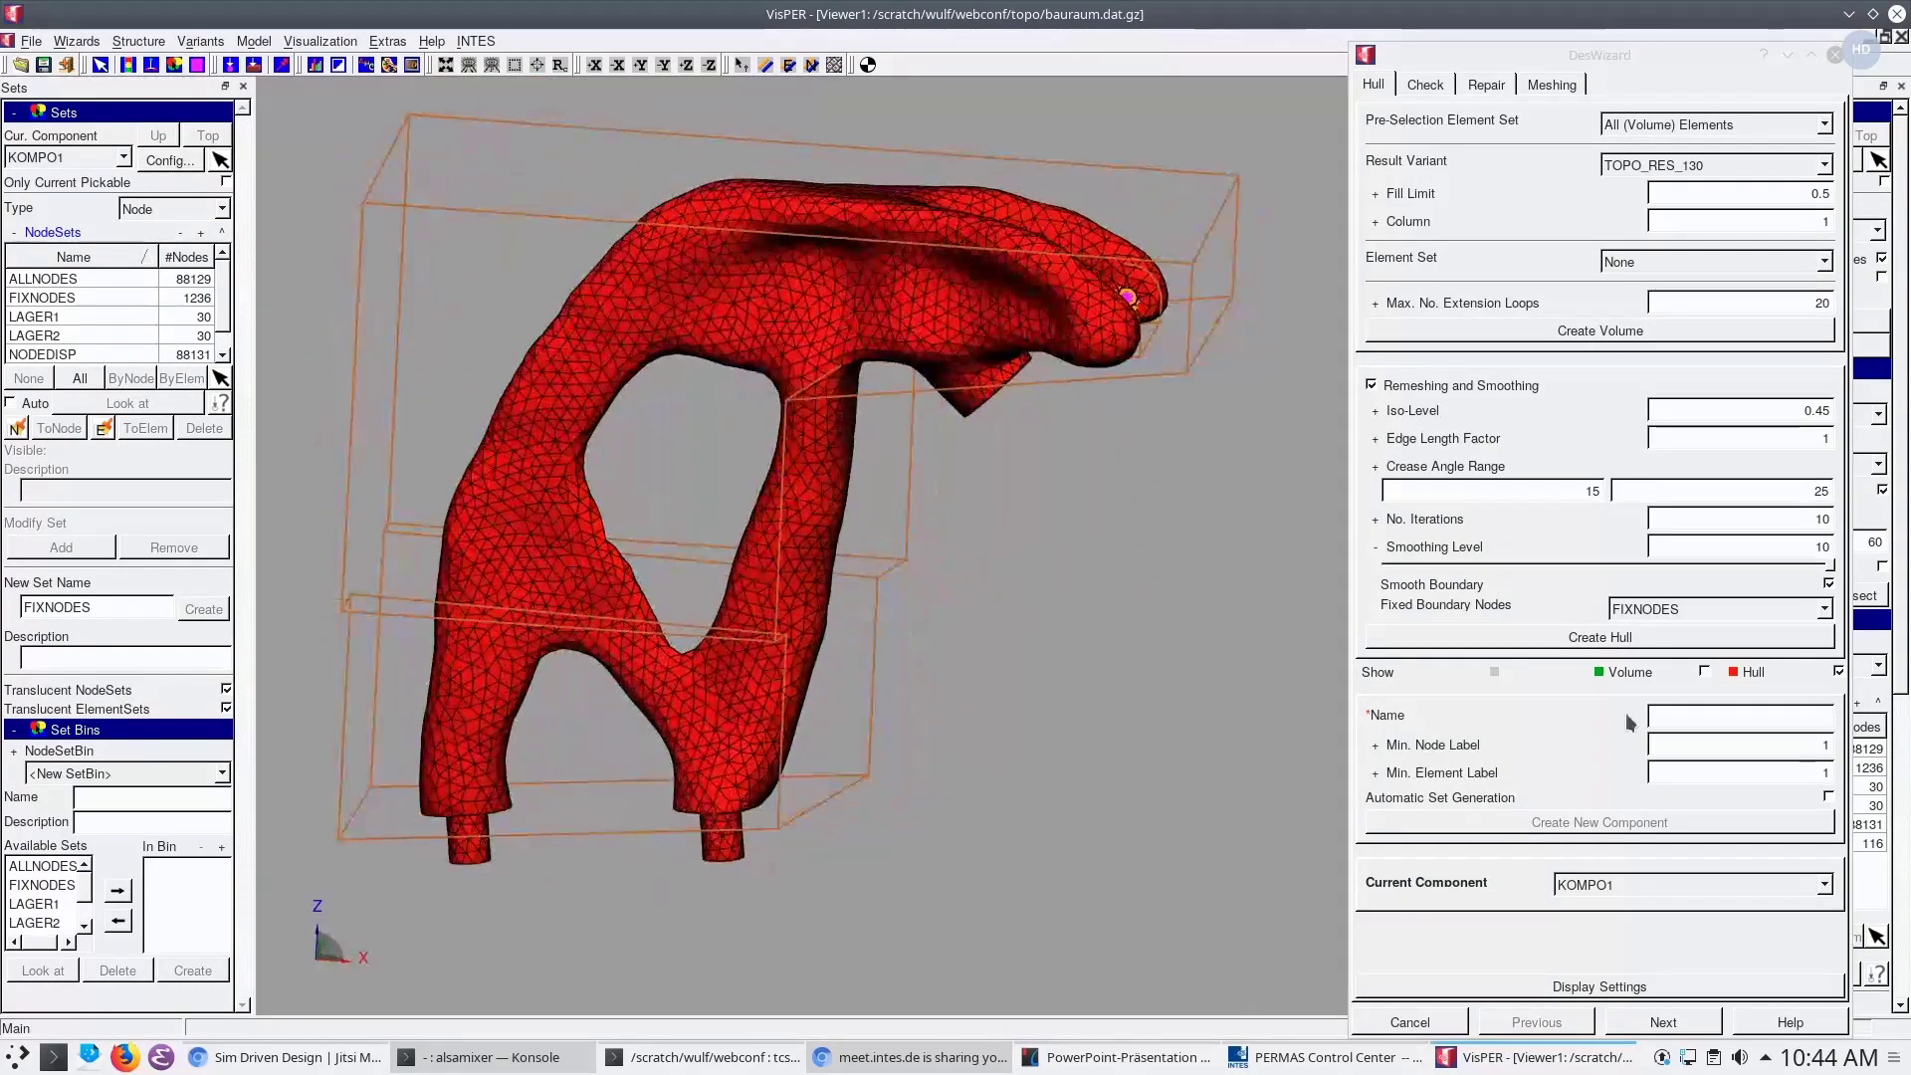
Create a new component named HULL_V2 from the smoothed hull
left_click(1676, 712)
type("HU")
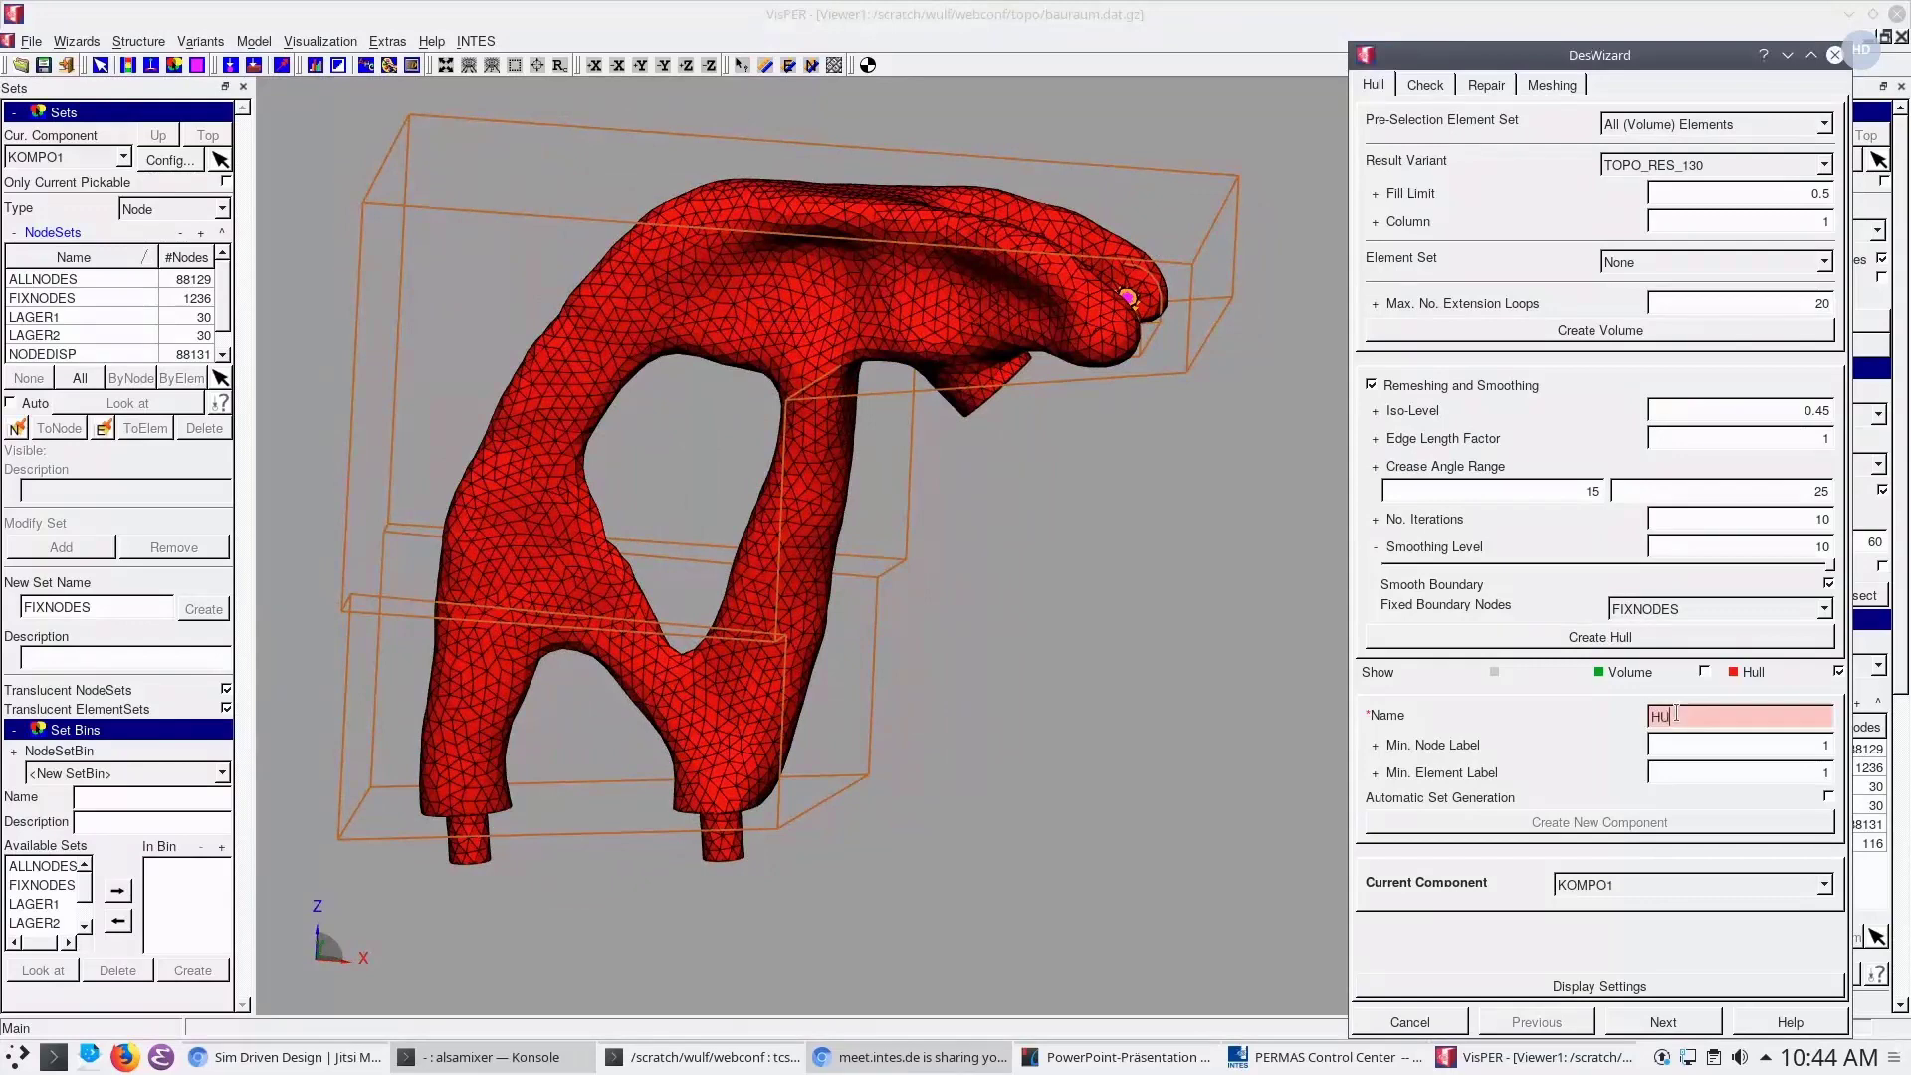
type("LL_V2")
key("Return")
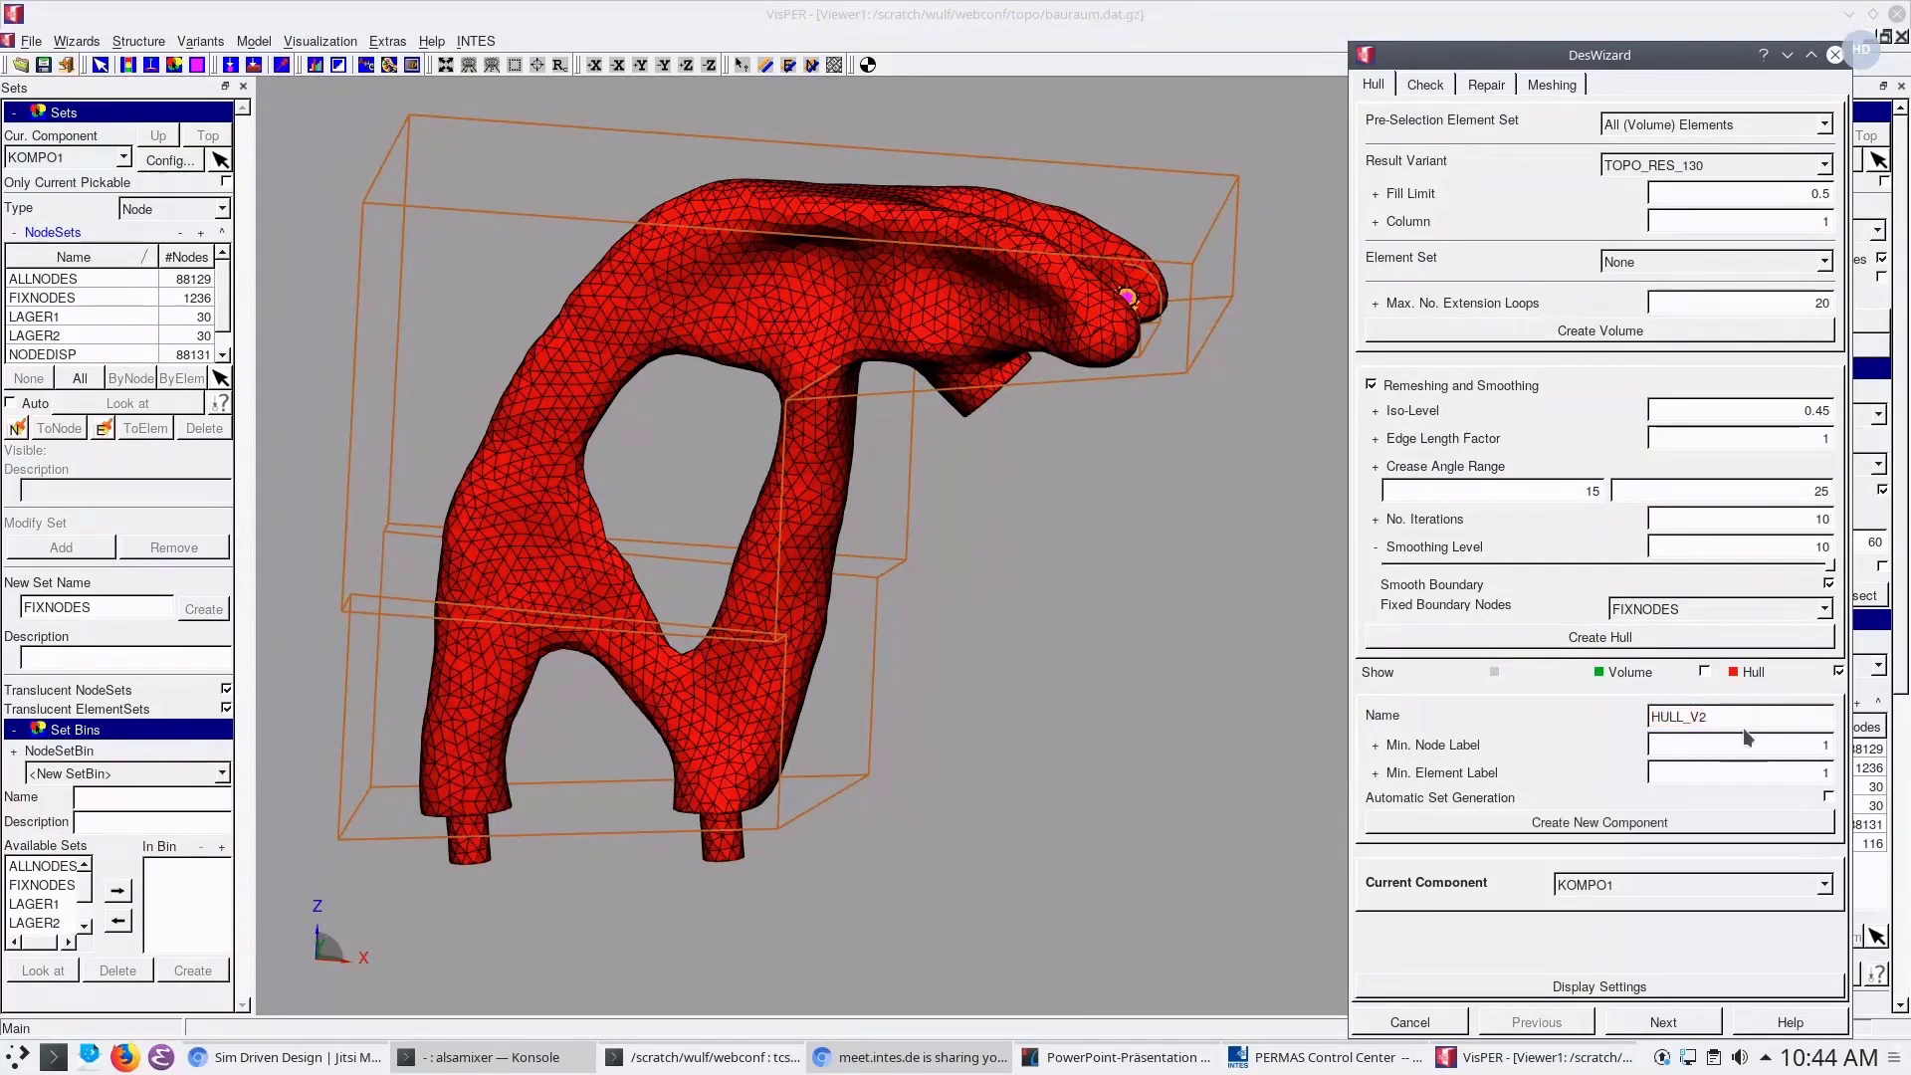
left_click(1609, 825)
scroll(1007, 727, "down", 2)
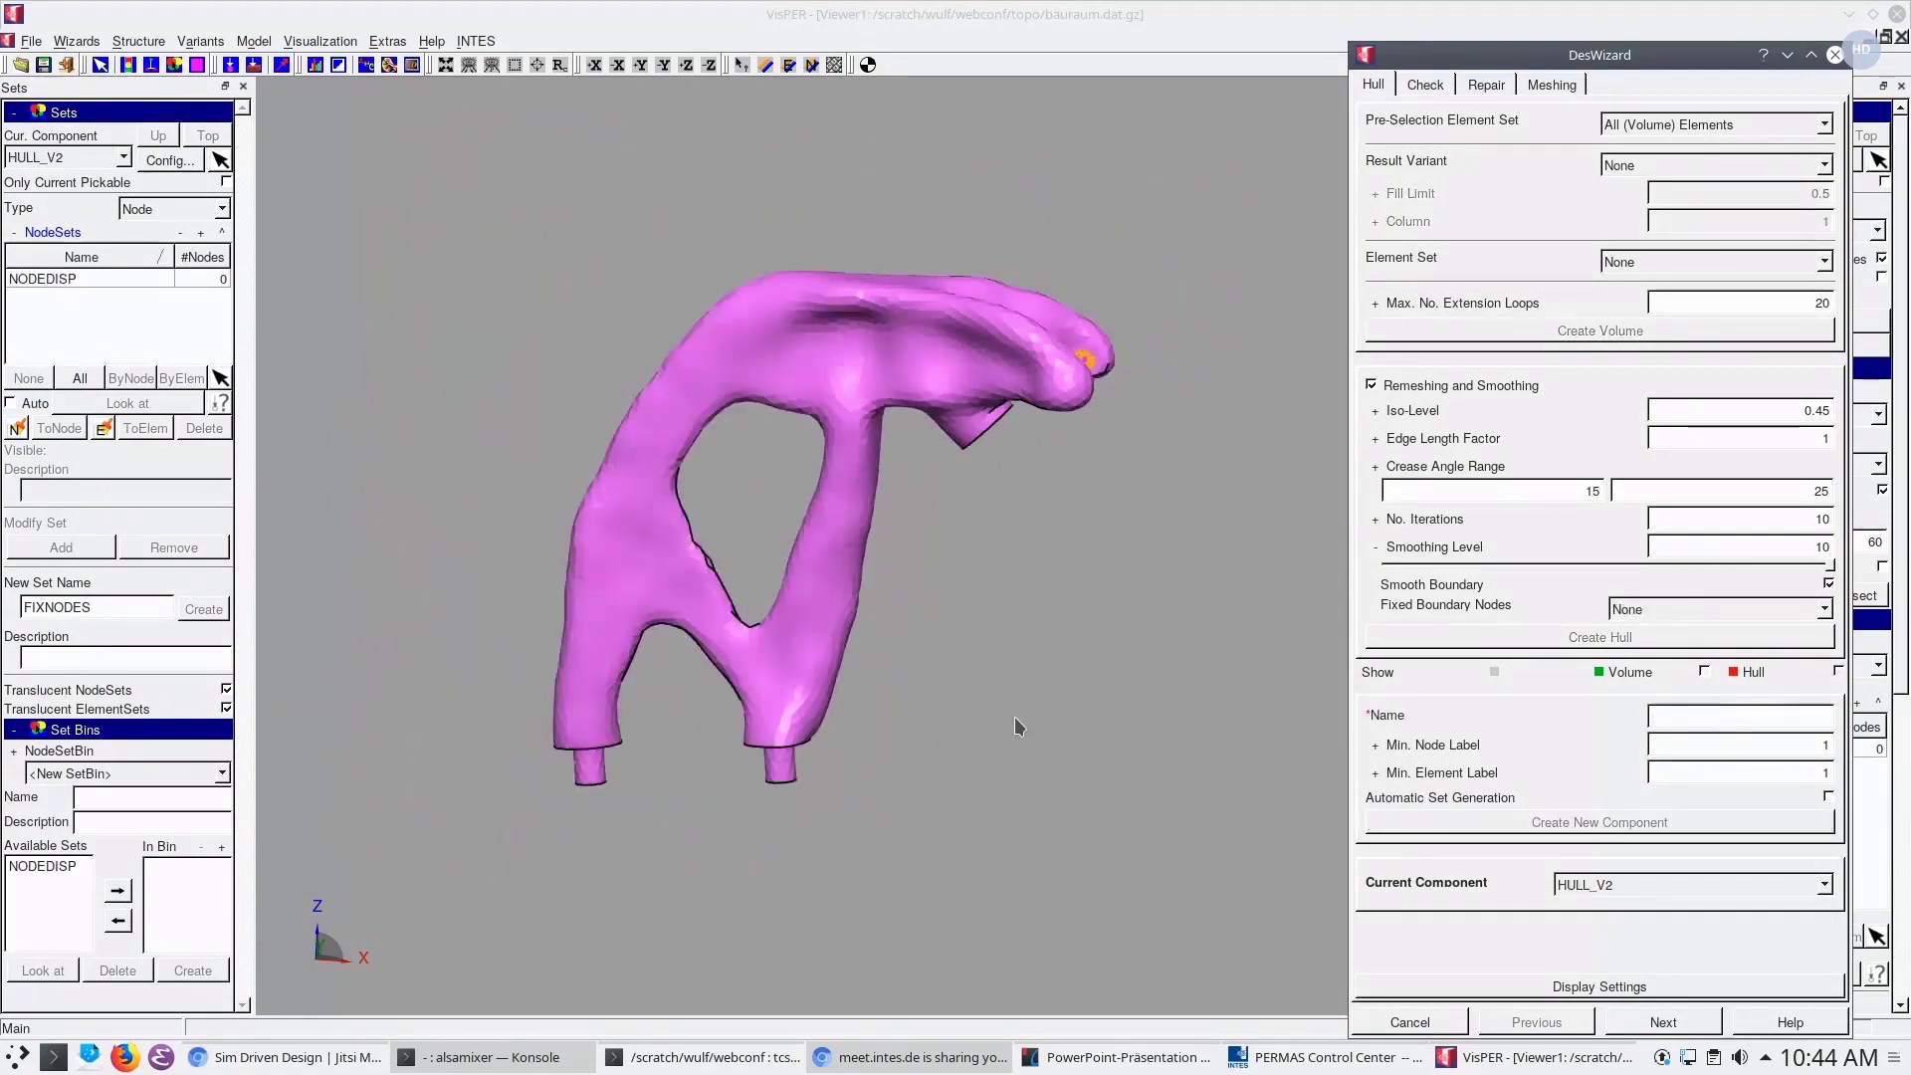
Set up an overhang angle check on the hull with the manufacturing direction's Z component set to -1
left_click(1421, 87)
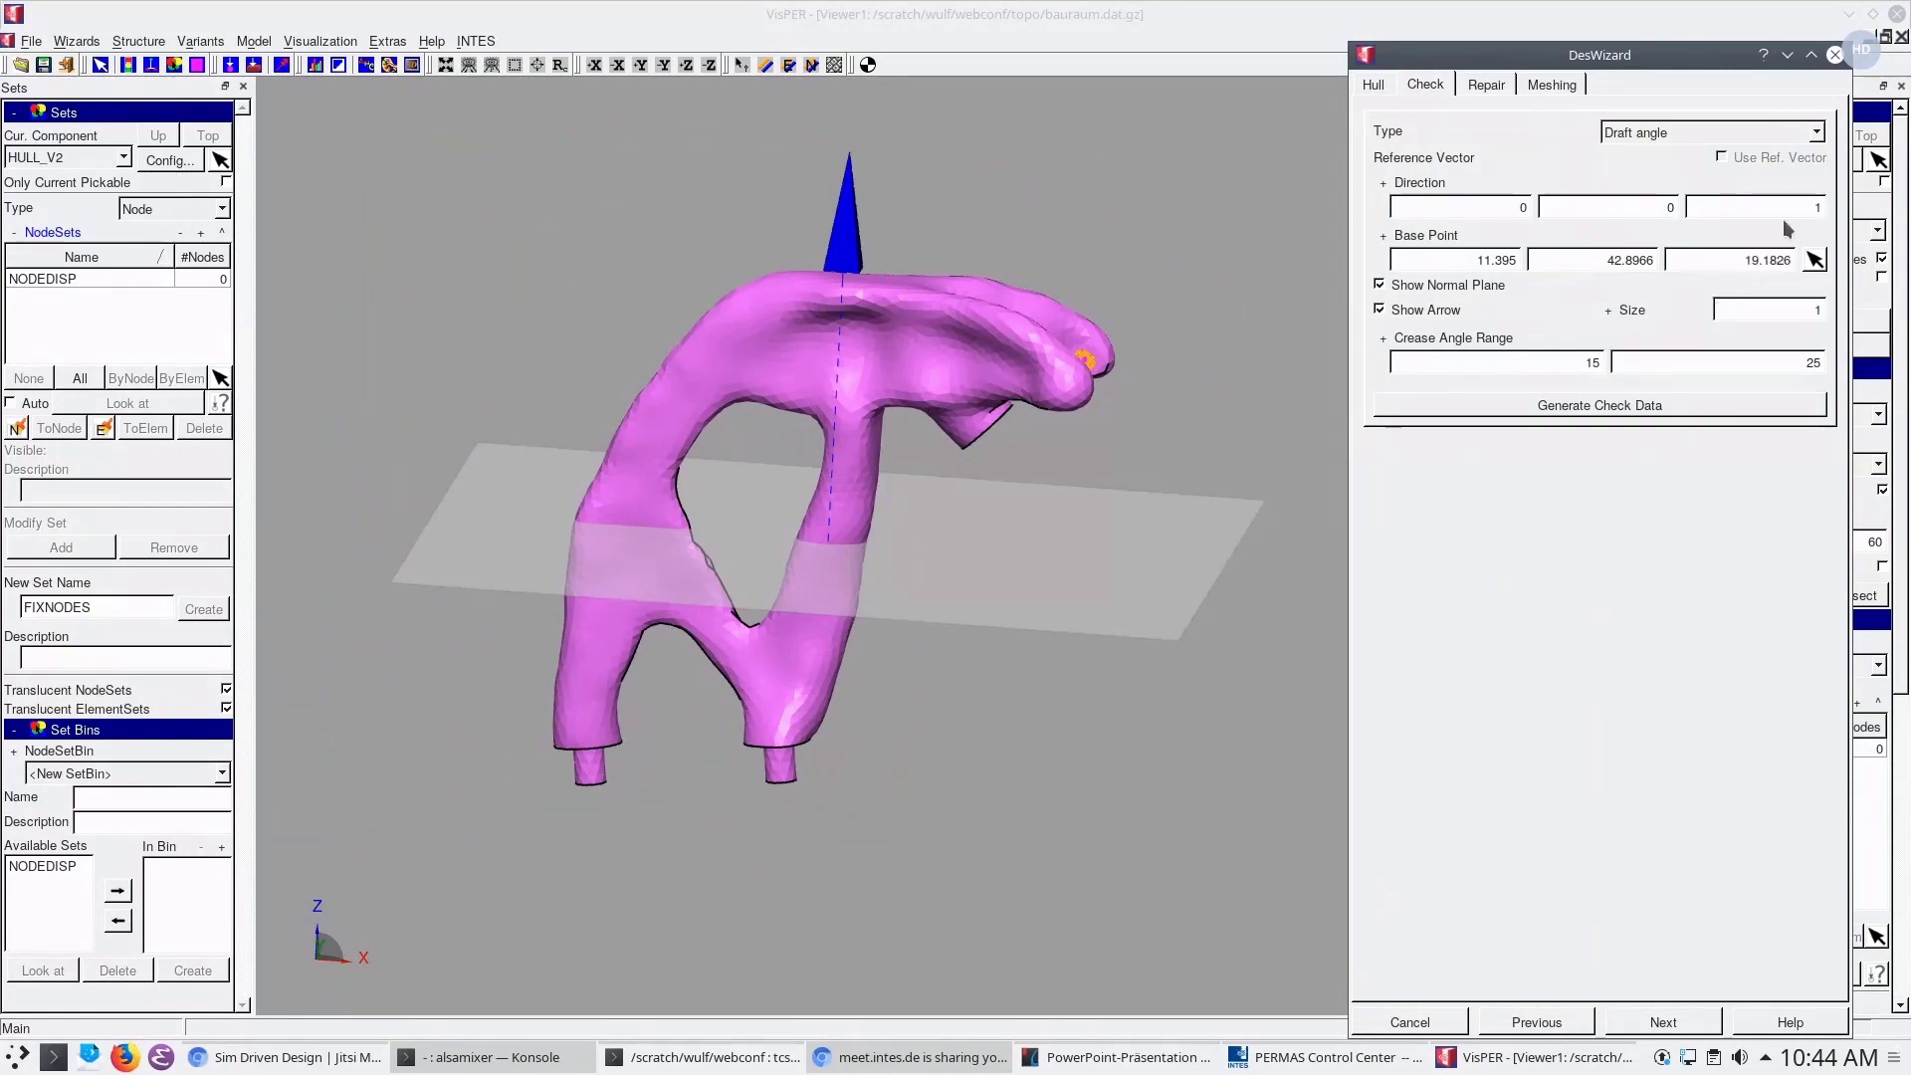
left_click(1770, 130)
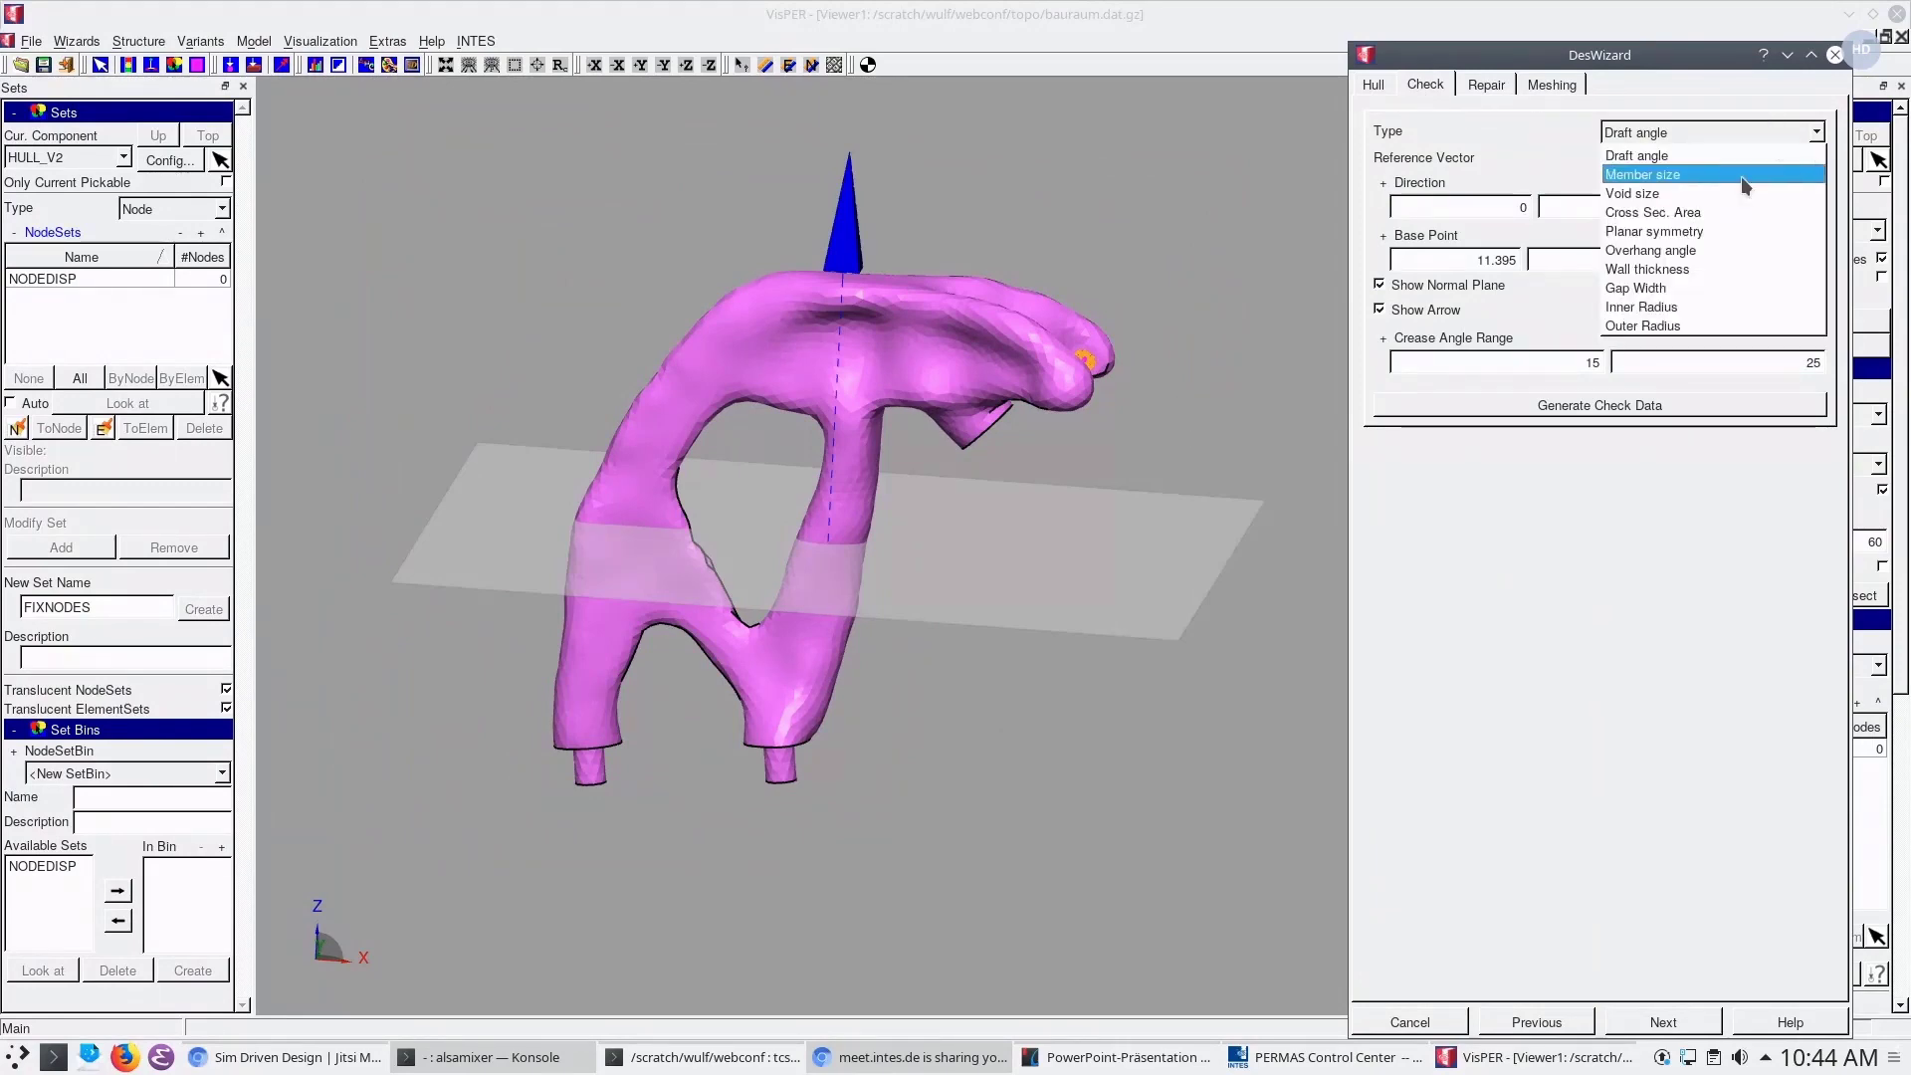
left_click(1721, 250)
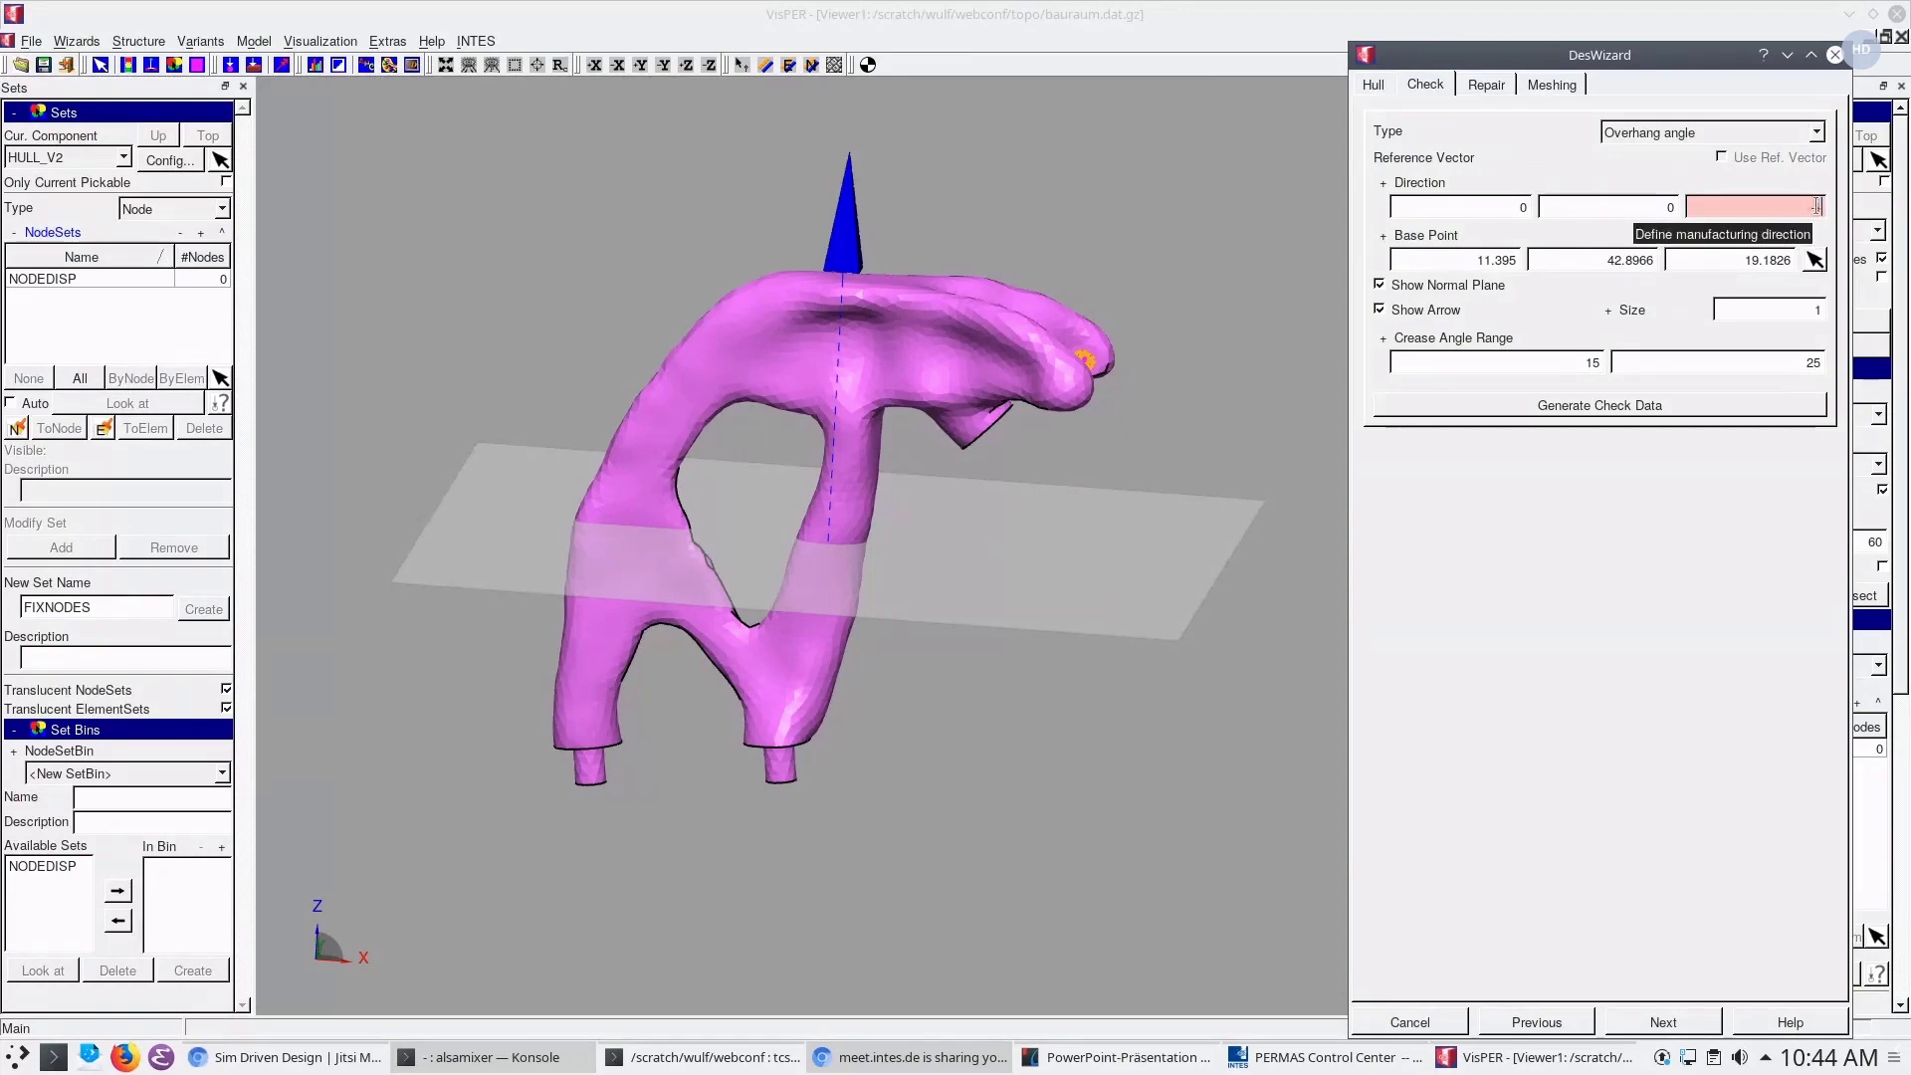
left_click(1816, 206)
type("-1")
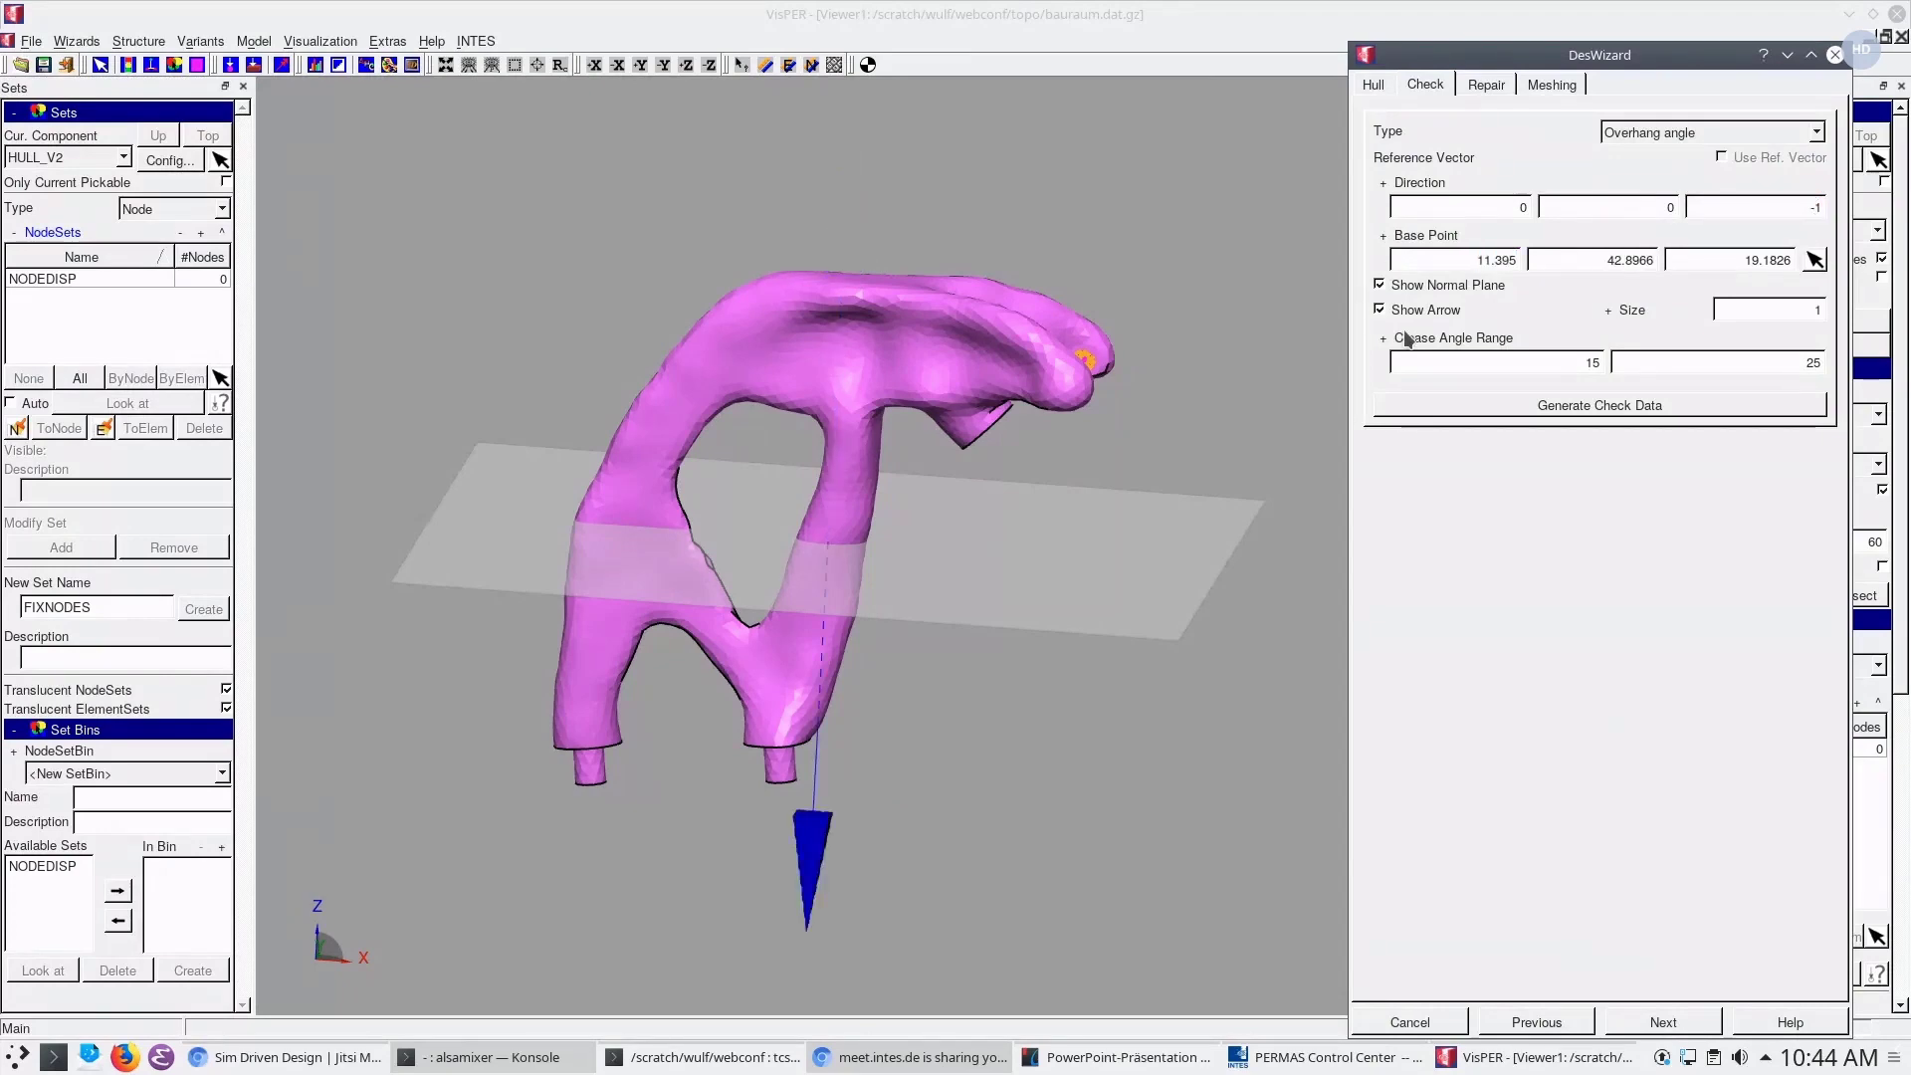
Raise the reference plane's base point to a Z value of about 124 and generate the geometry check data
left_click(1383, 236)
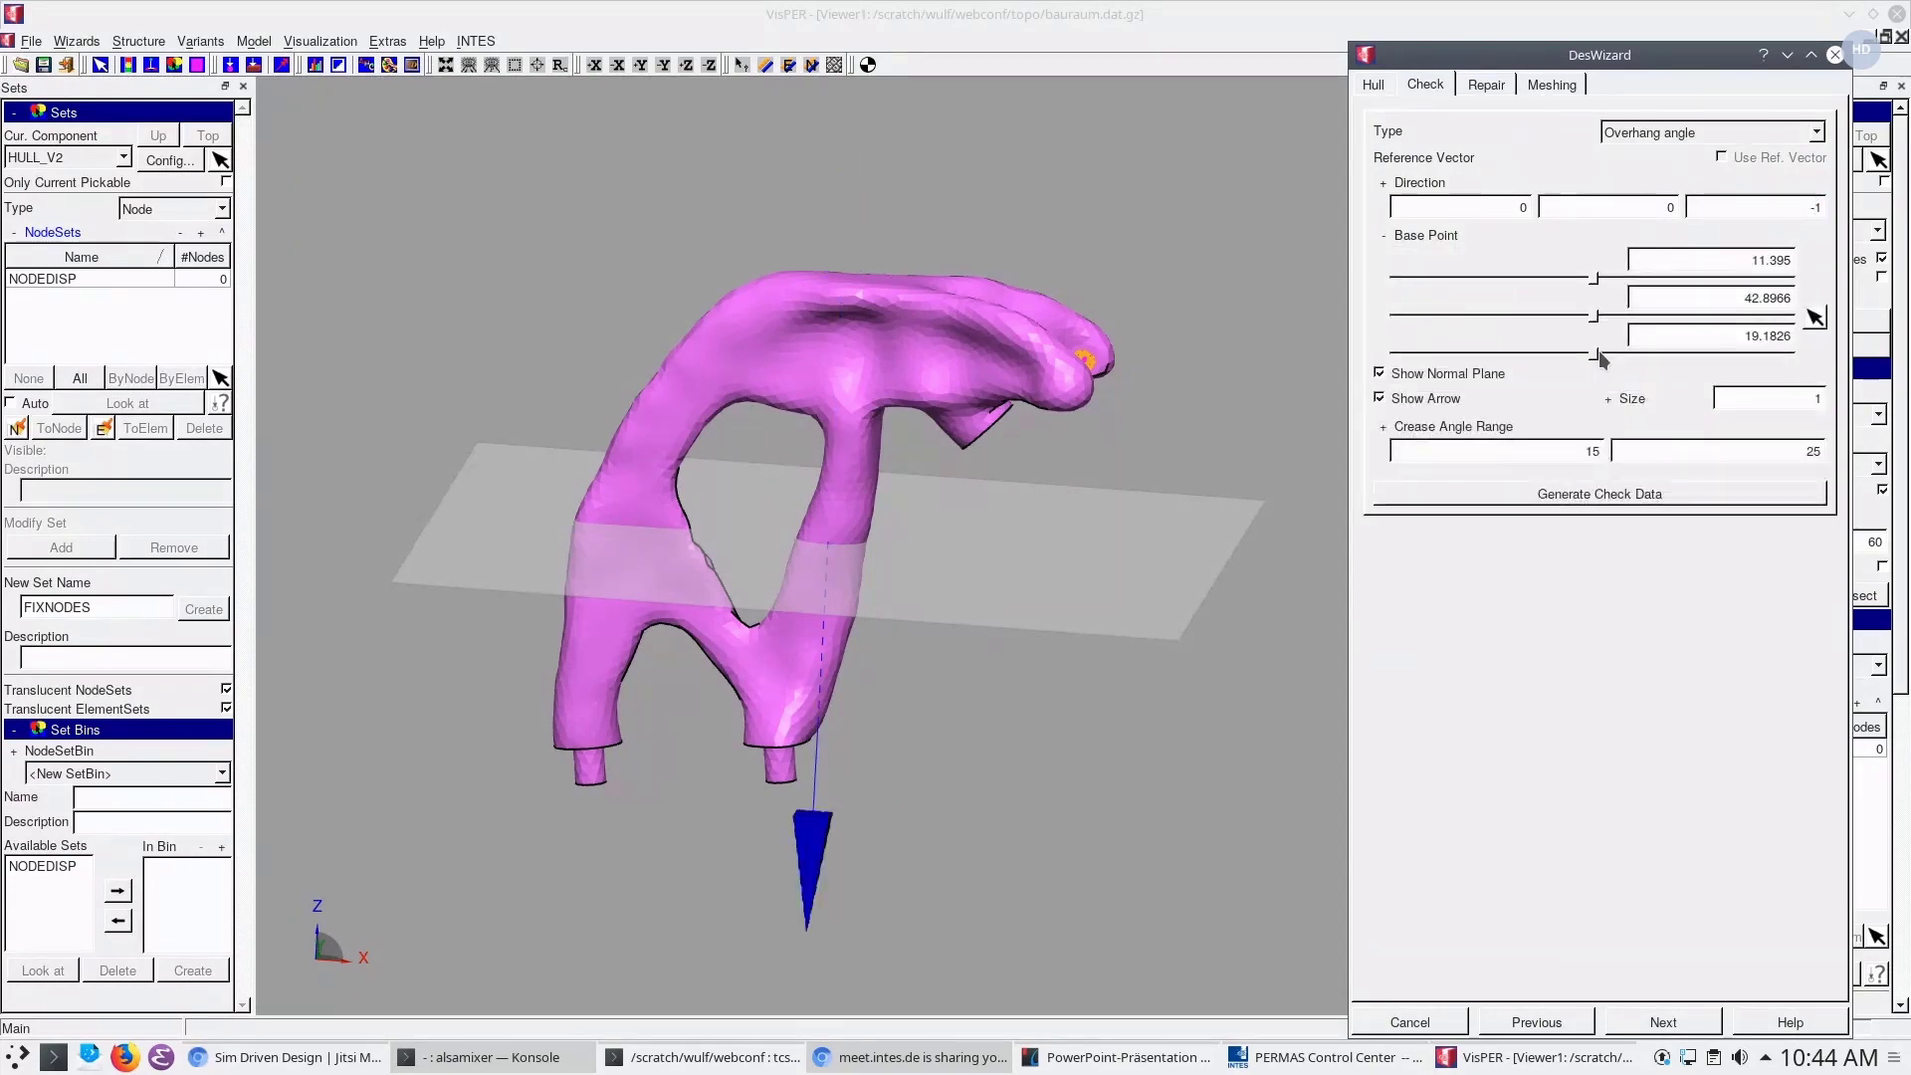
left_click_drag(1592, 356, 1730, 334)
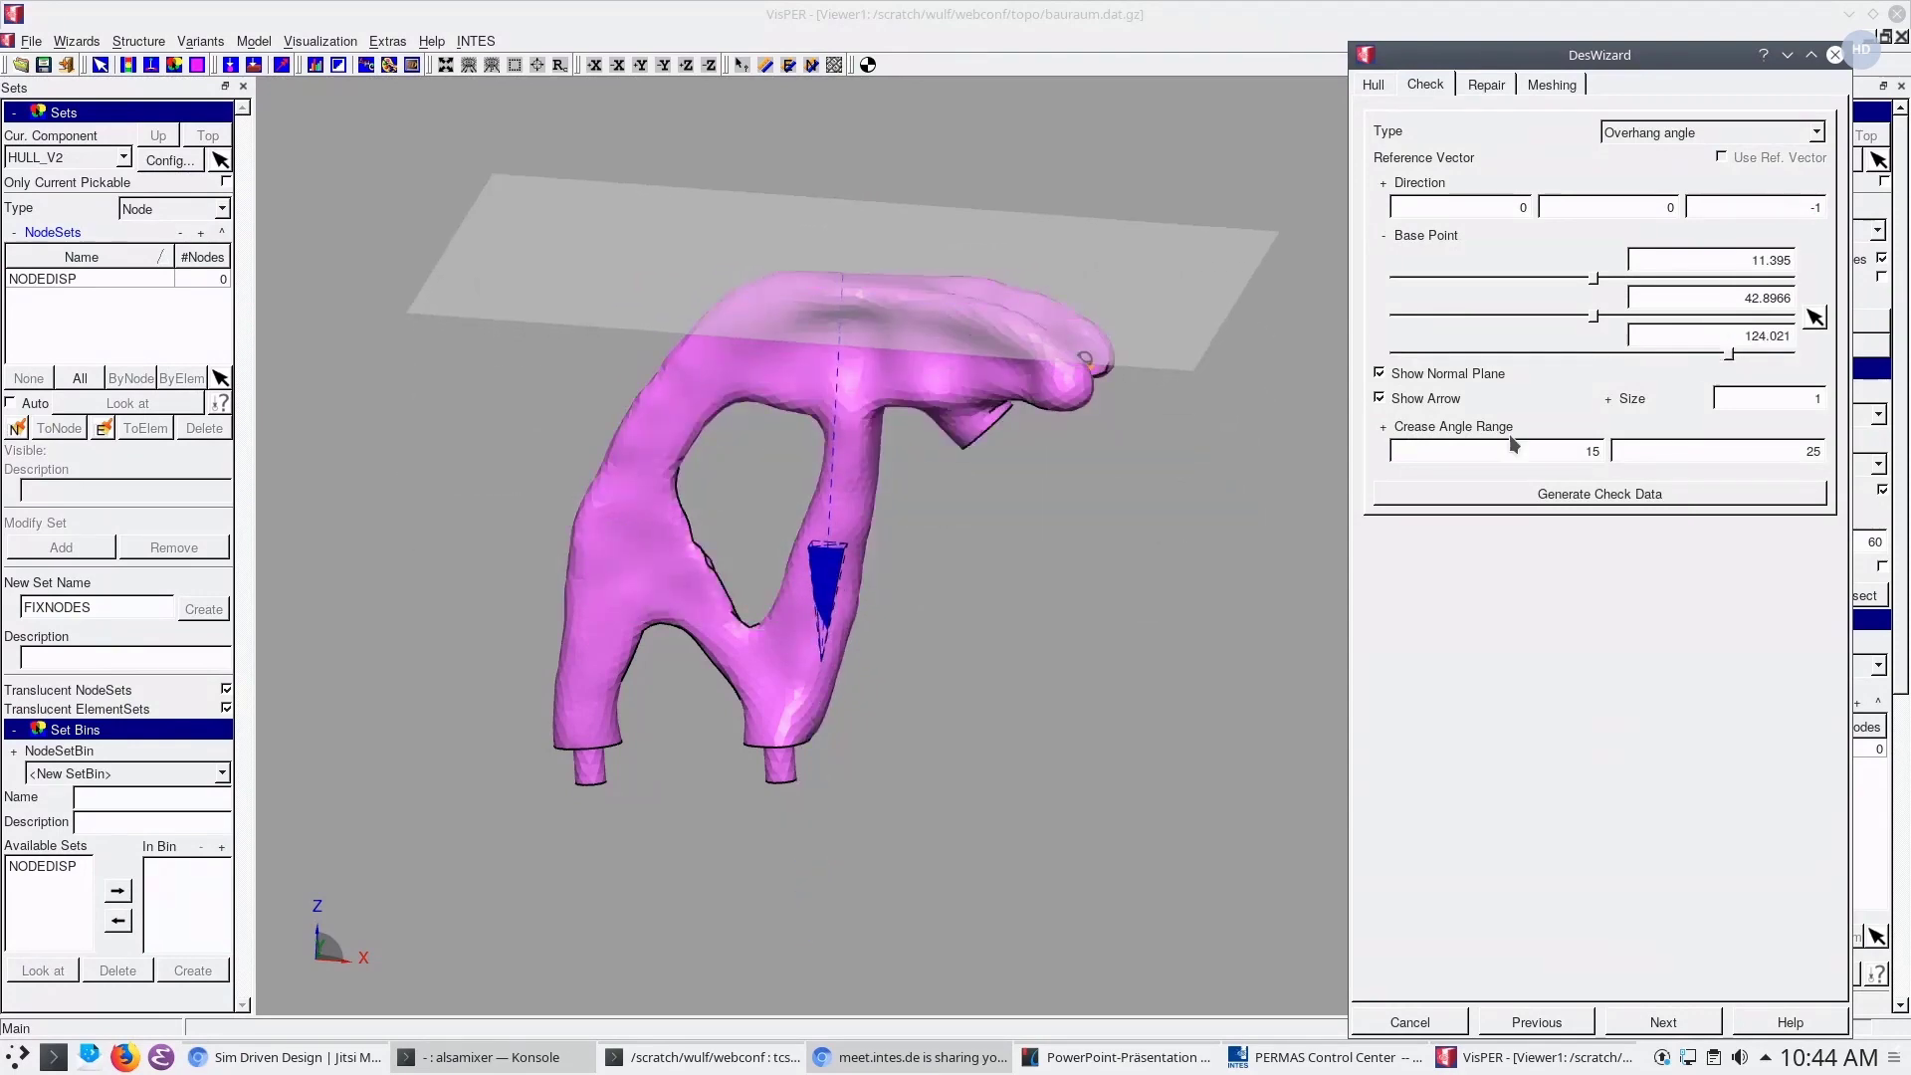
double_click(1766, 403)
left_click(1584, 491)
left_click(1589, 501)
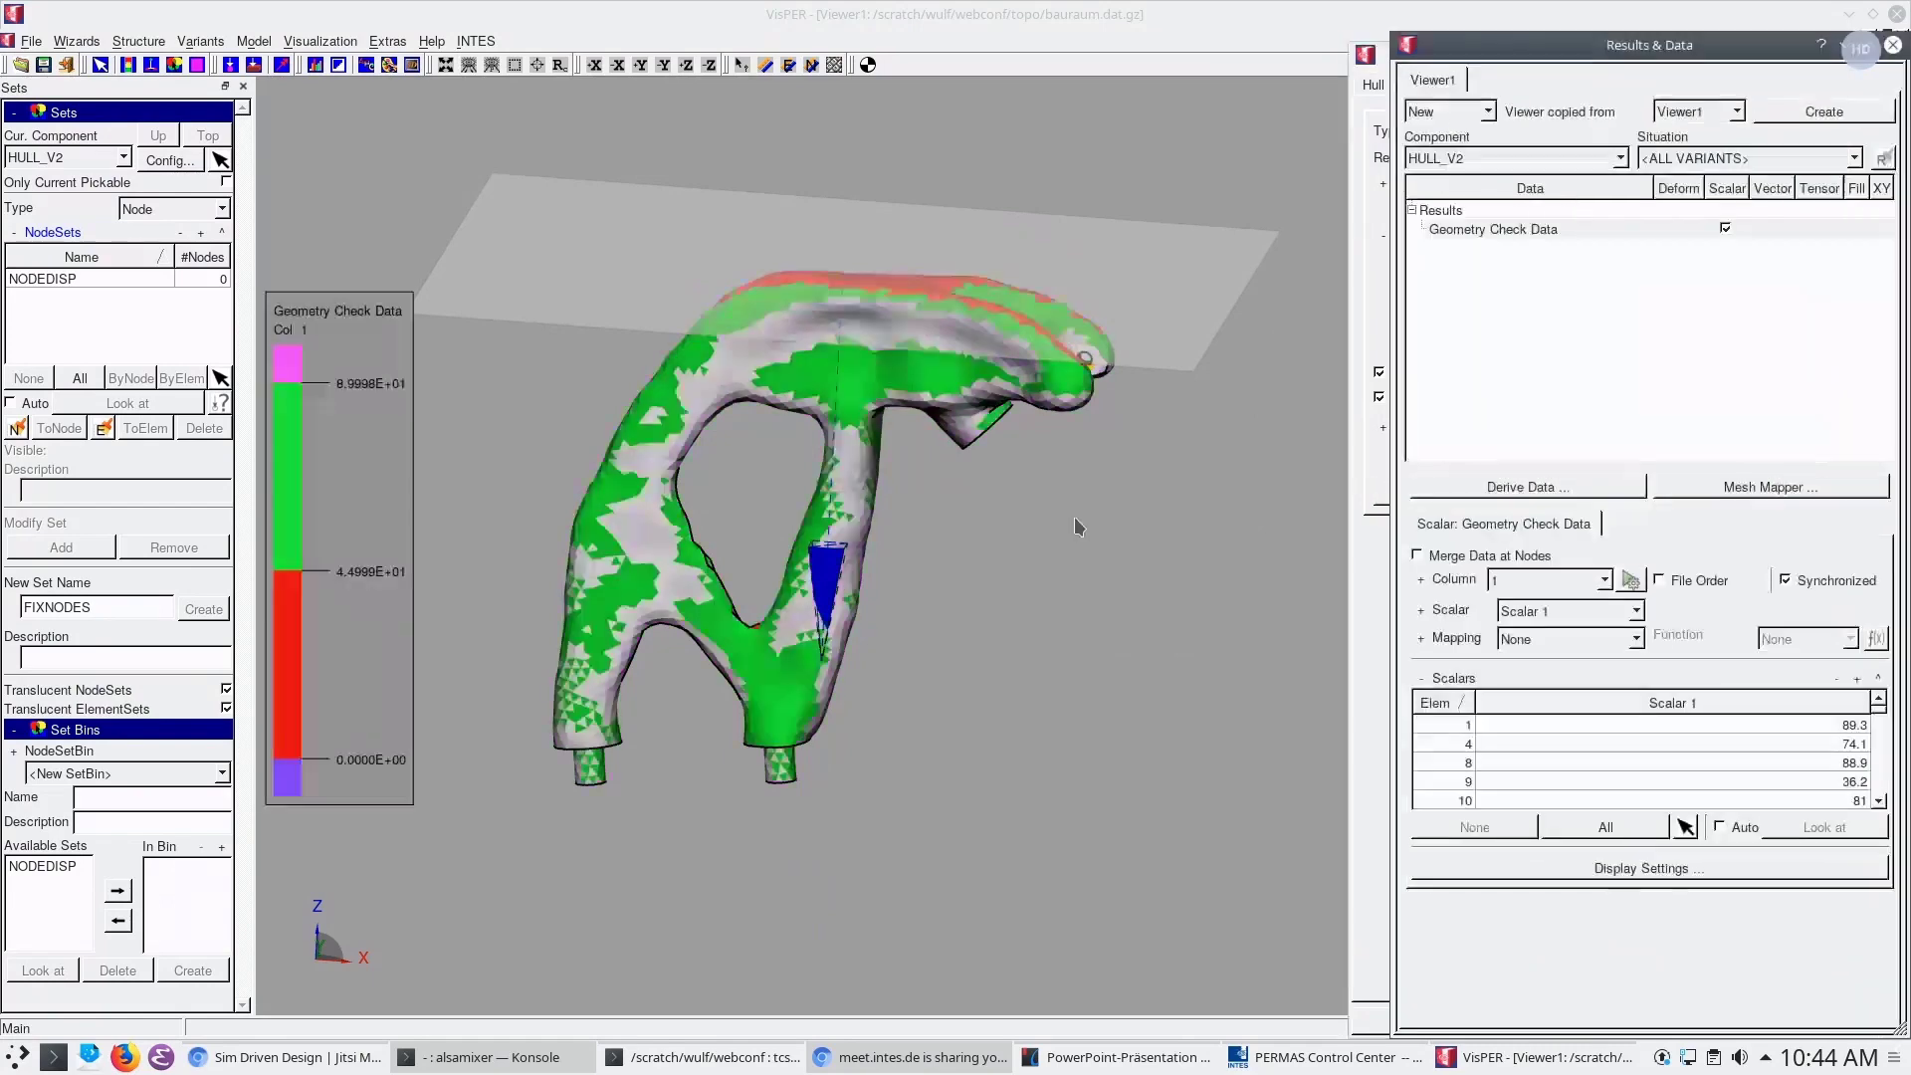
Examine the overhang check colours on the hull, including the underside and the area around the ring, from several angles
left_click_drag(1155, 611, 436, 500)
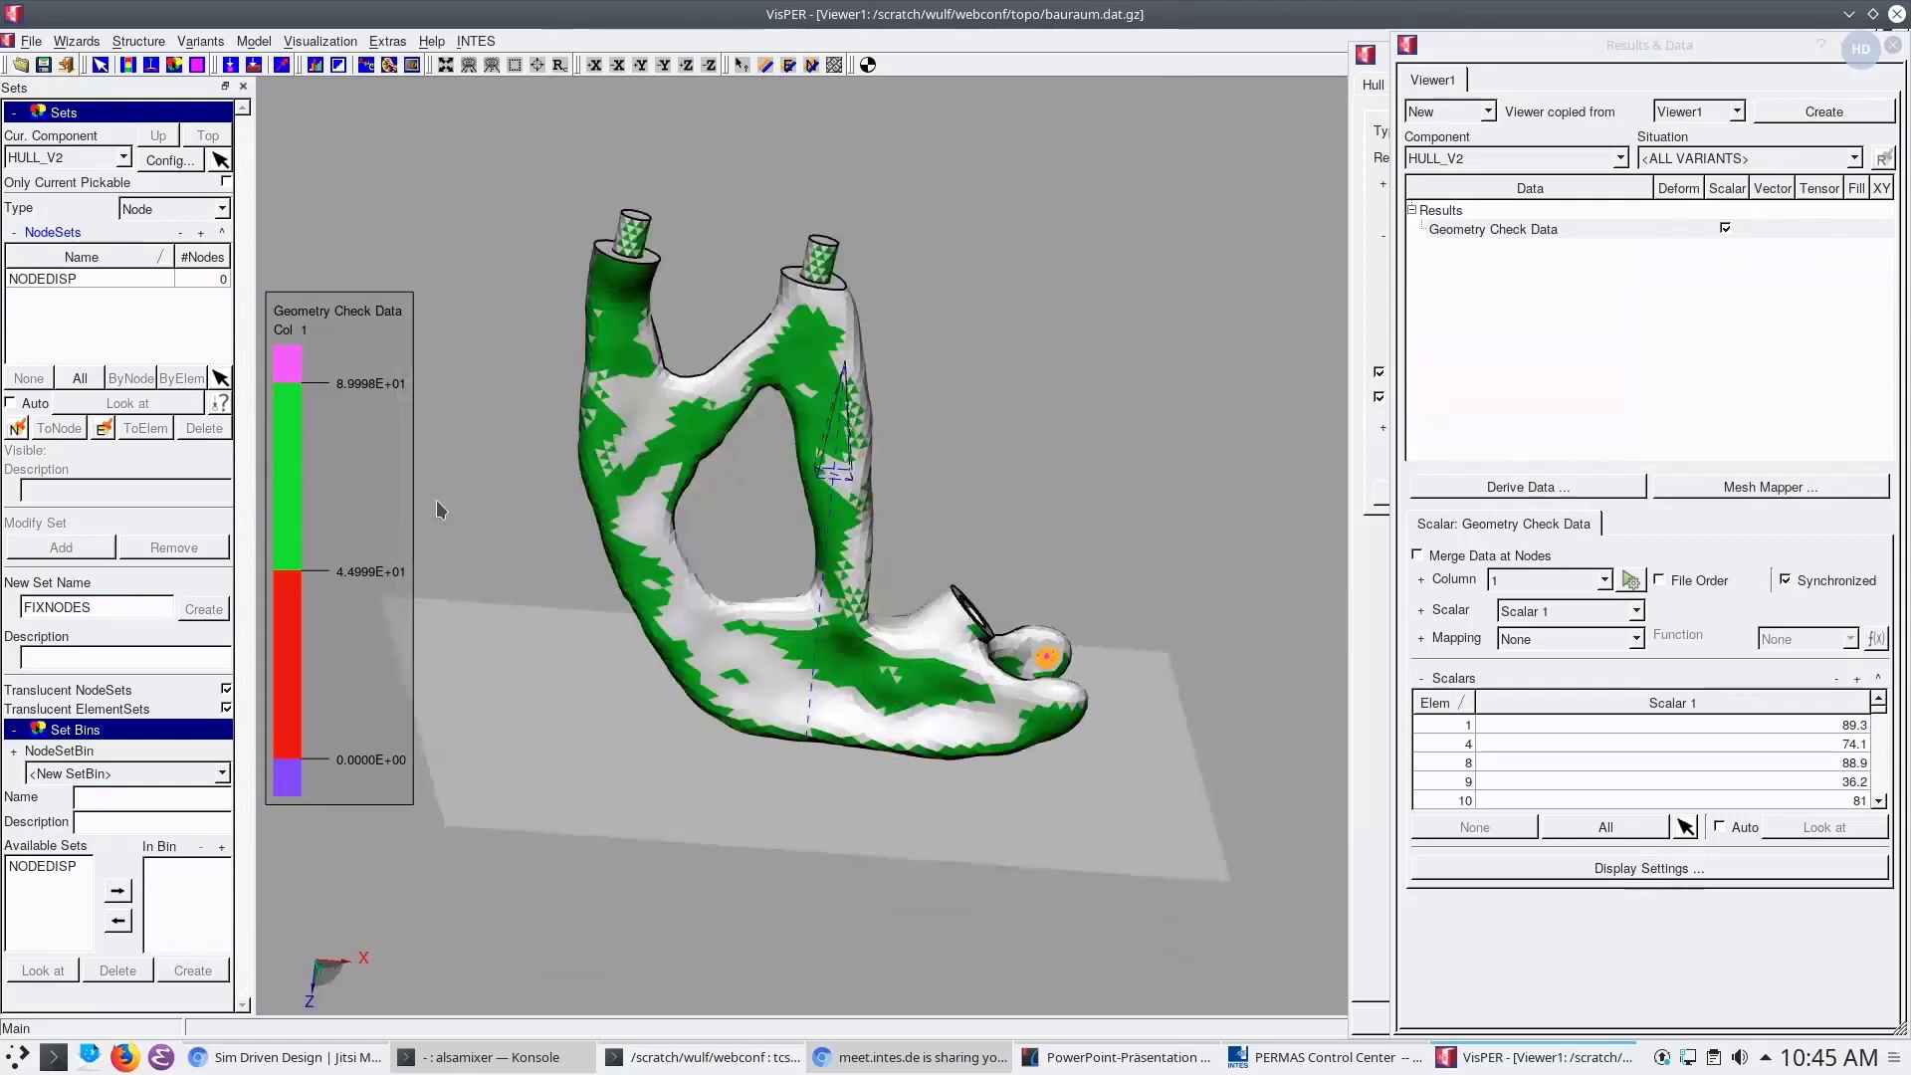
left_click_drag(924, 522, 713, 415)
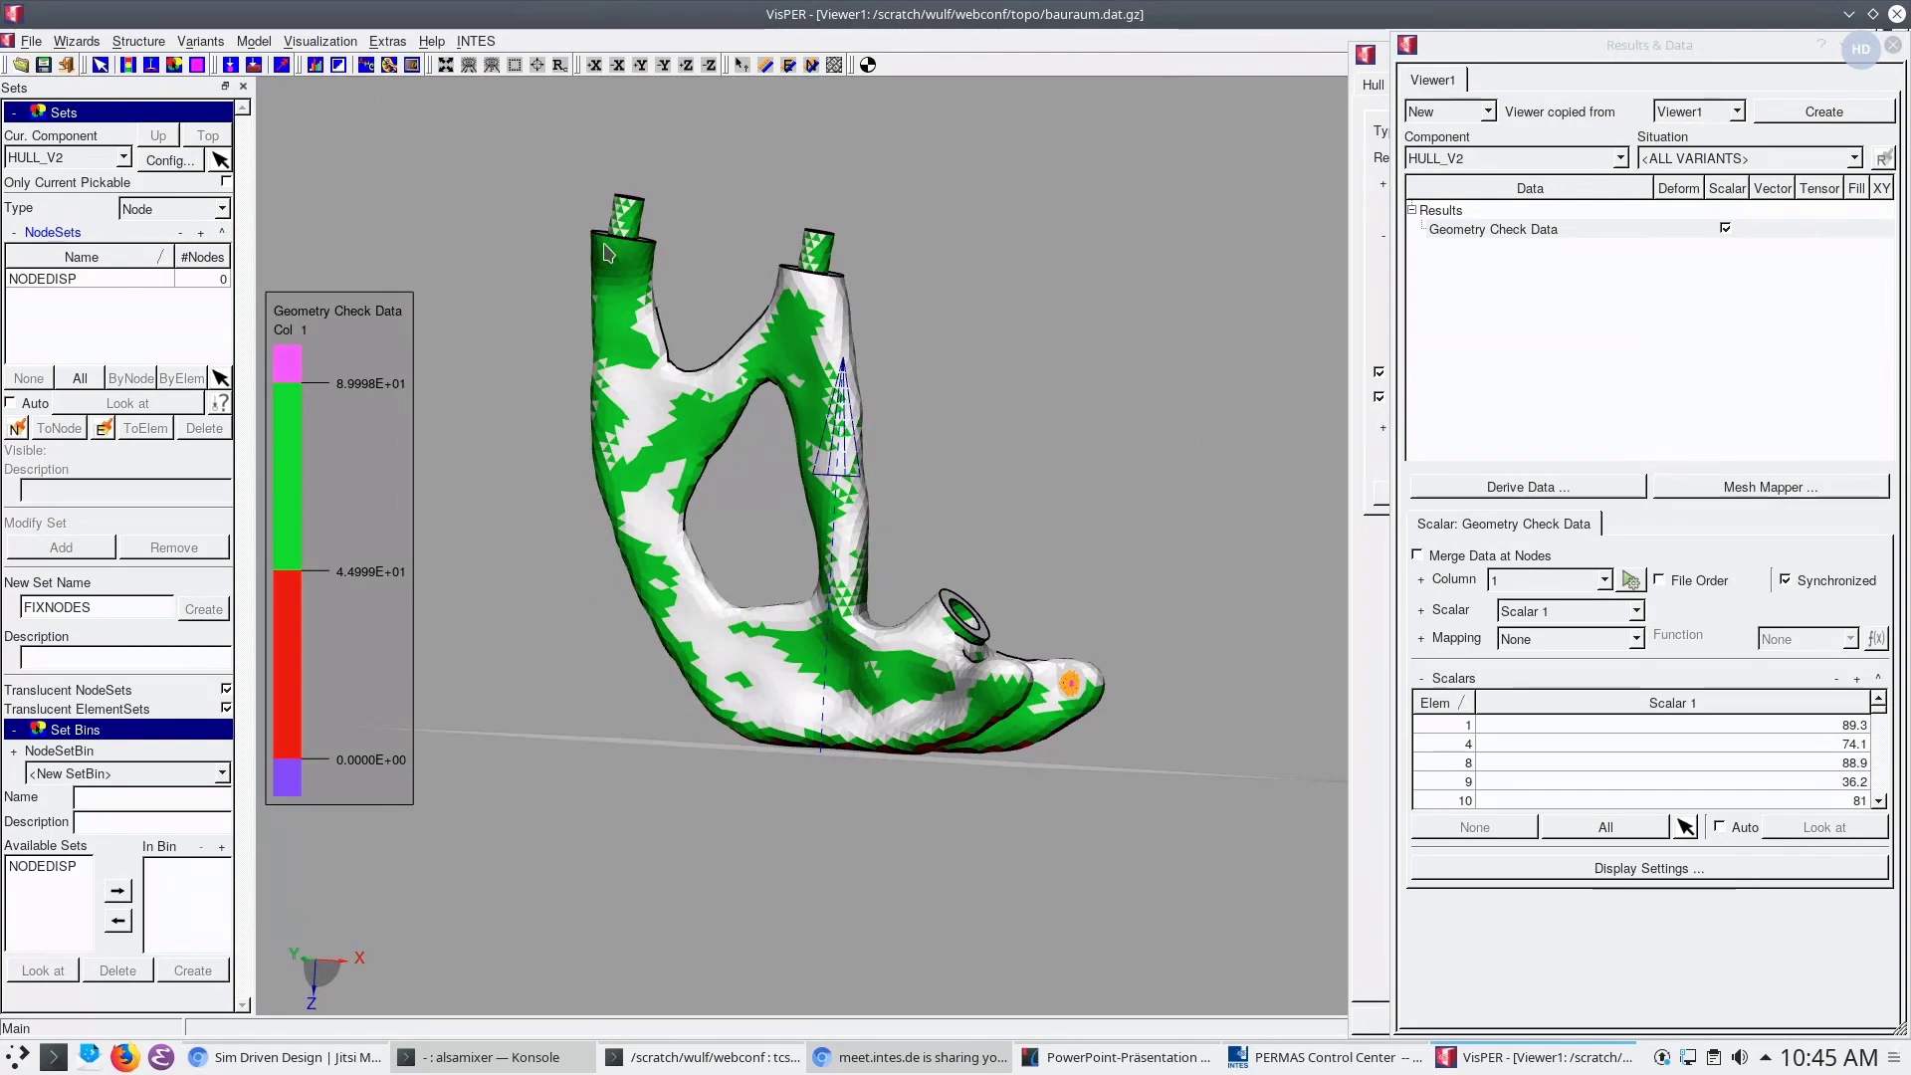
left_click_drag(890, 448, 864, 682)
scroll(869, 683, "up", 5)
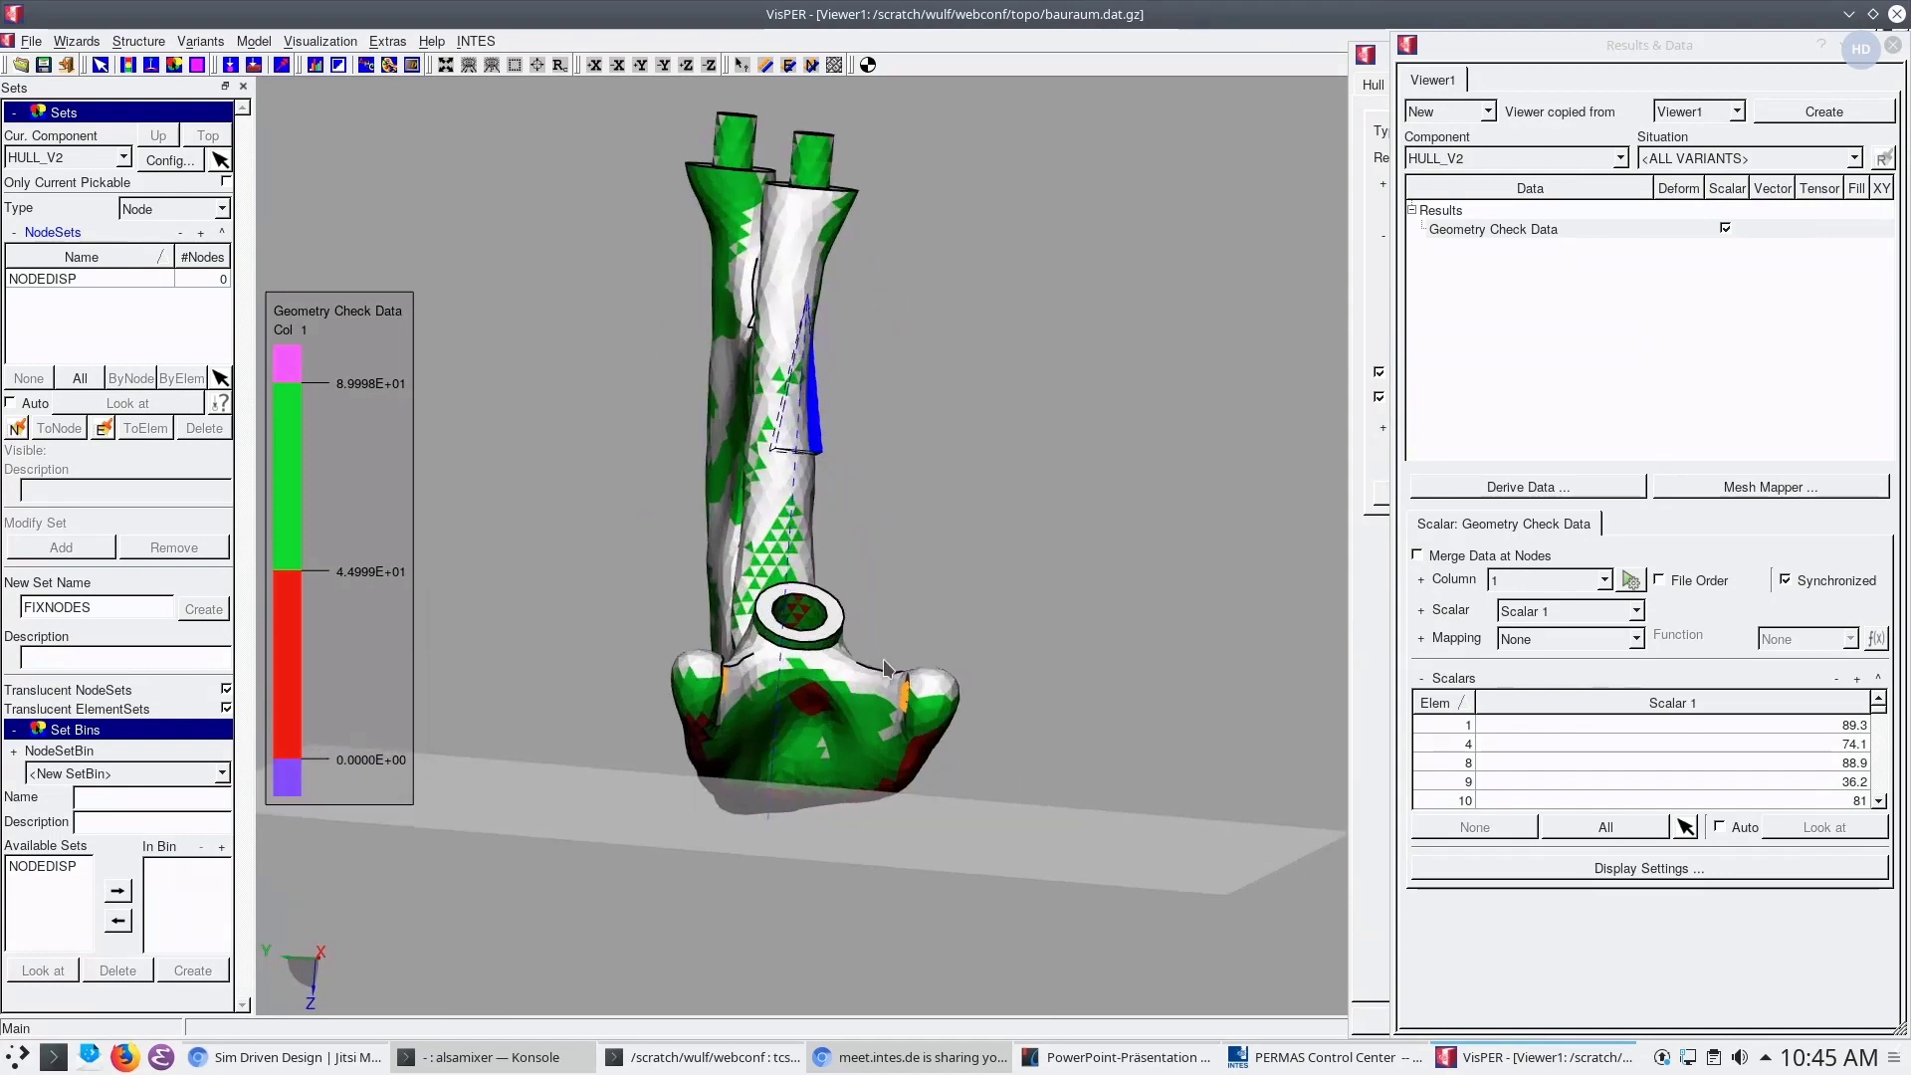
left_click_drag(925, 585, 896, 597)
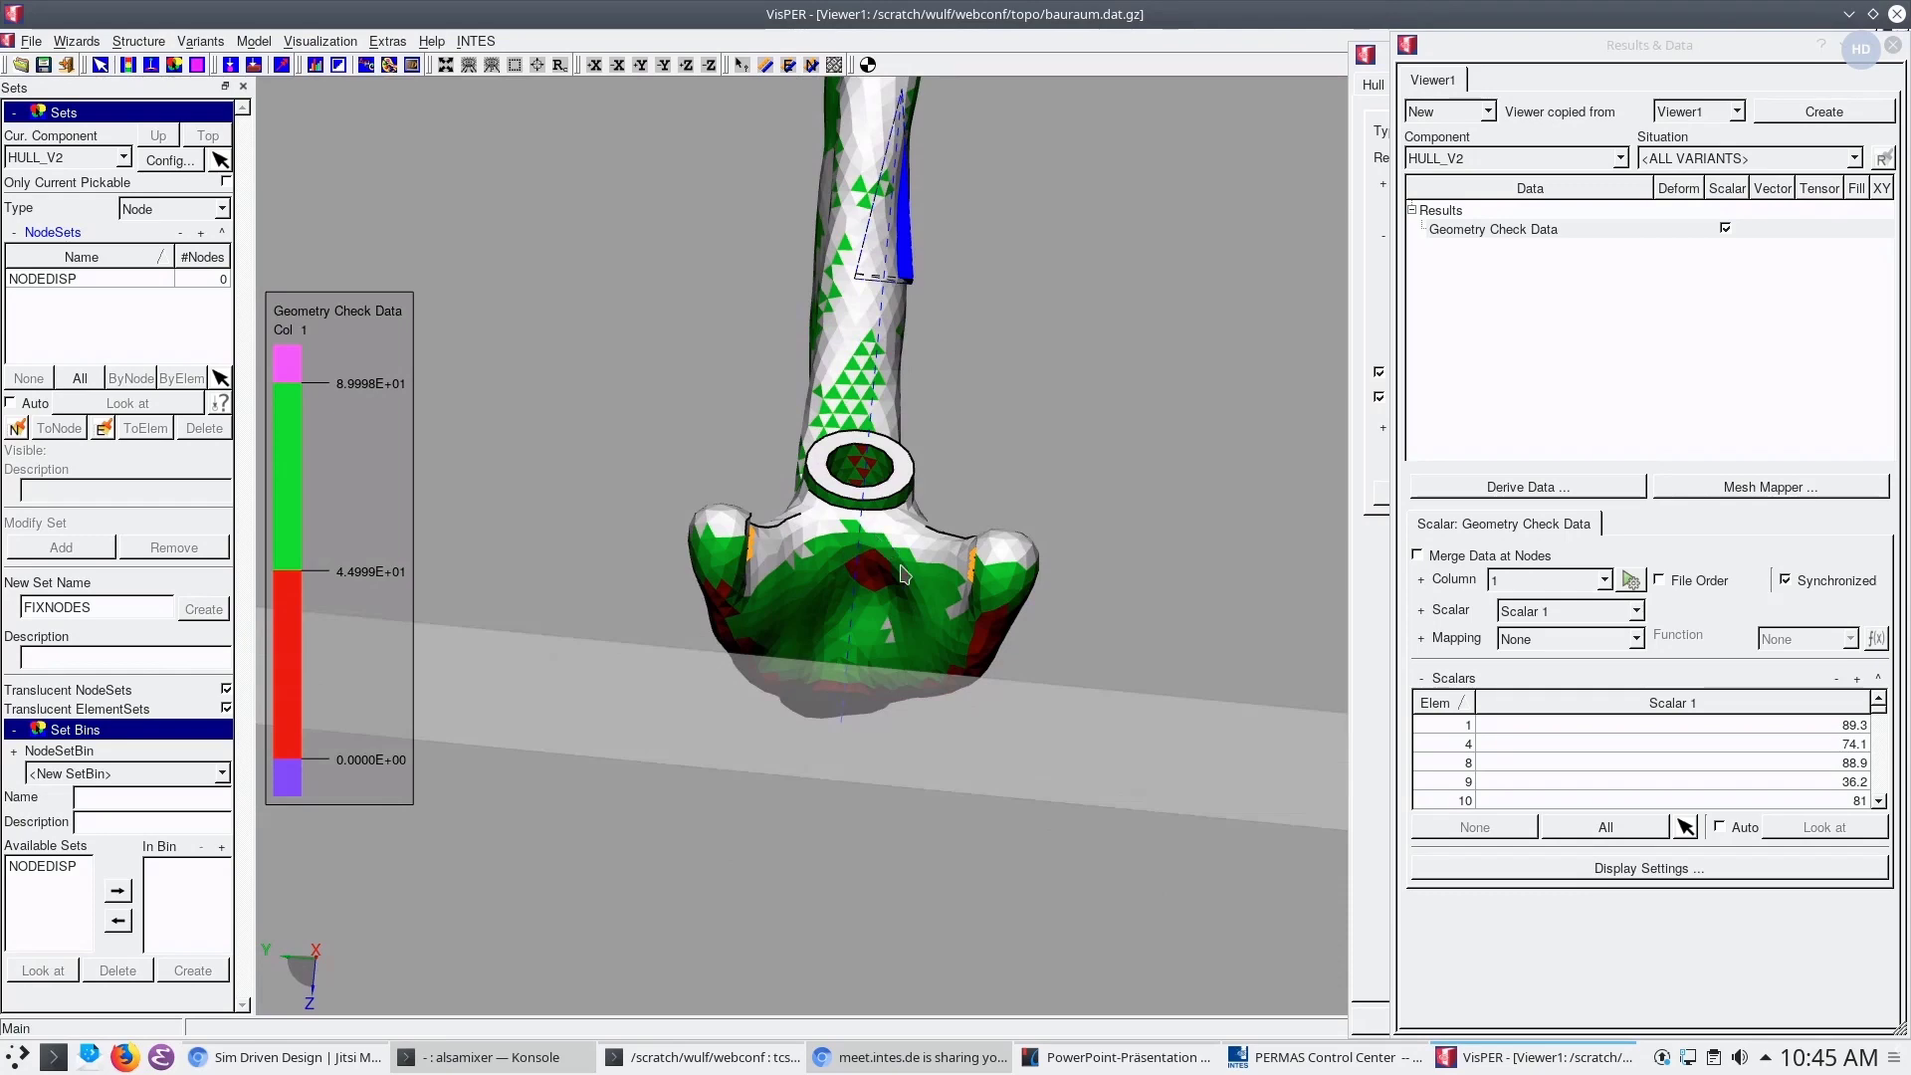
left_click_drag(960, 512, 639, 580)
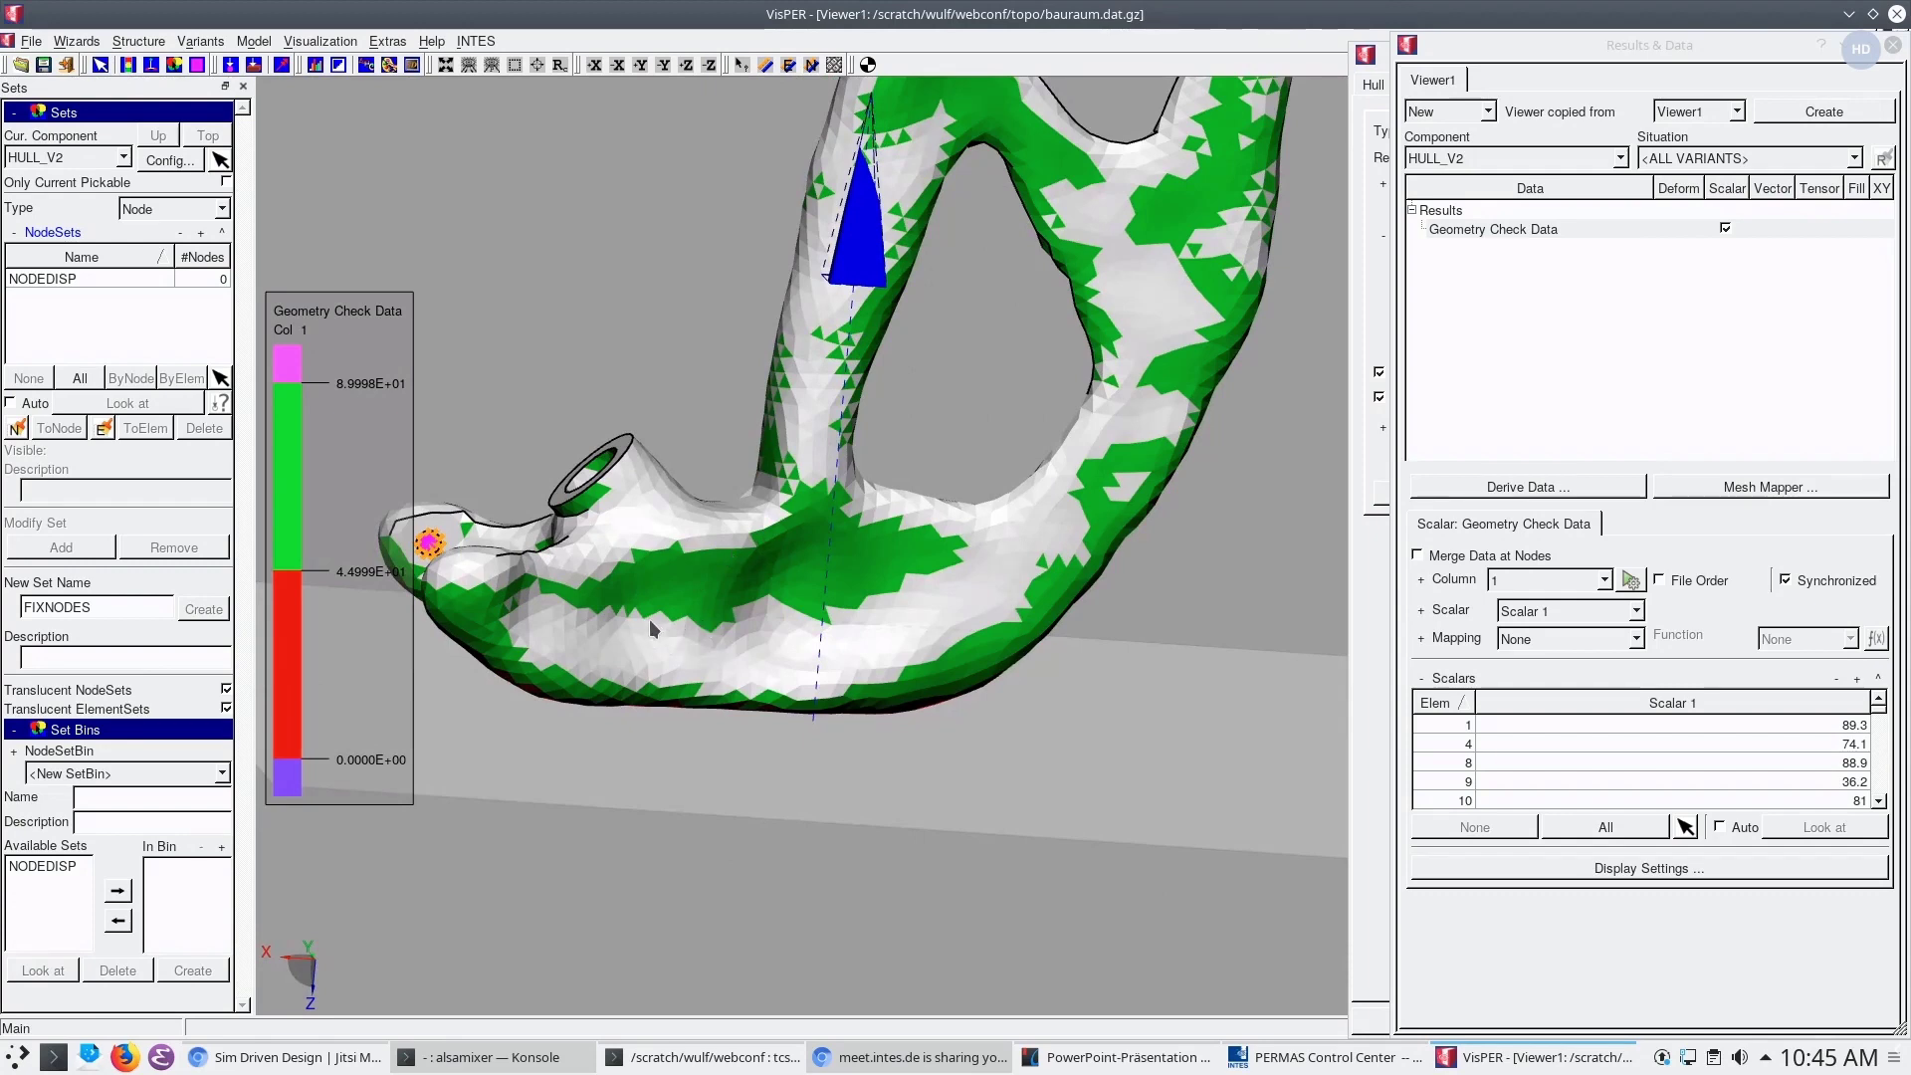
left_click_drag(635, 619, 916, 715)
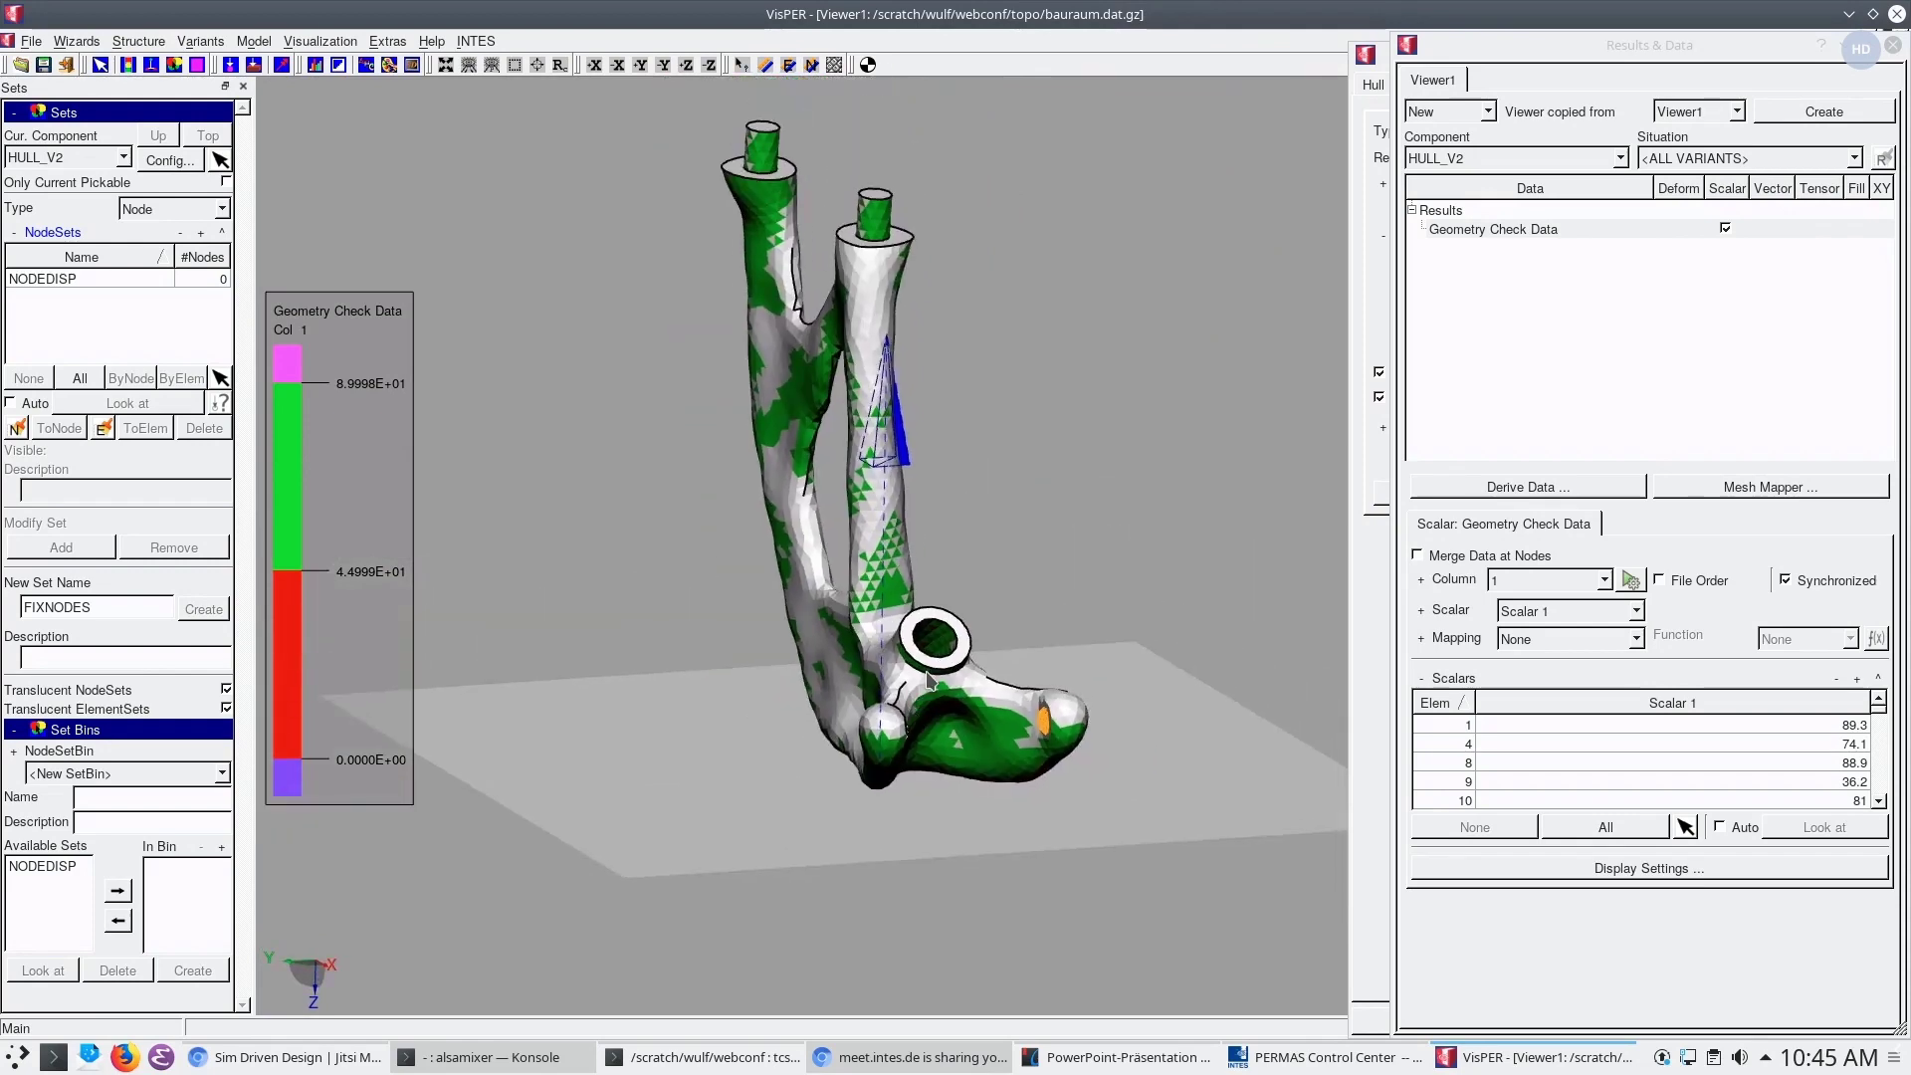
Inspect the overhang angle check on the hull from another angle, and close the results window and the design wizard
left_click_drag(929, 705, 951, 560)
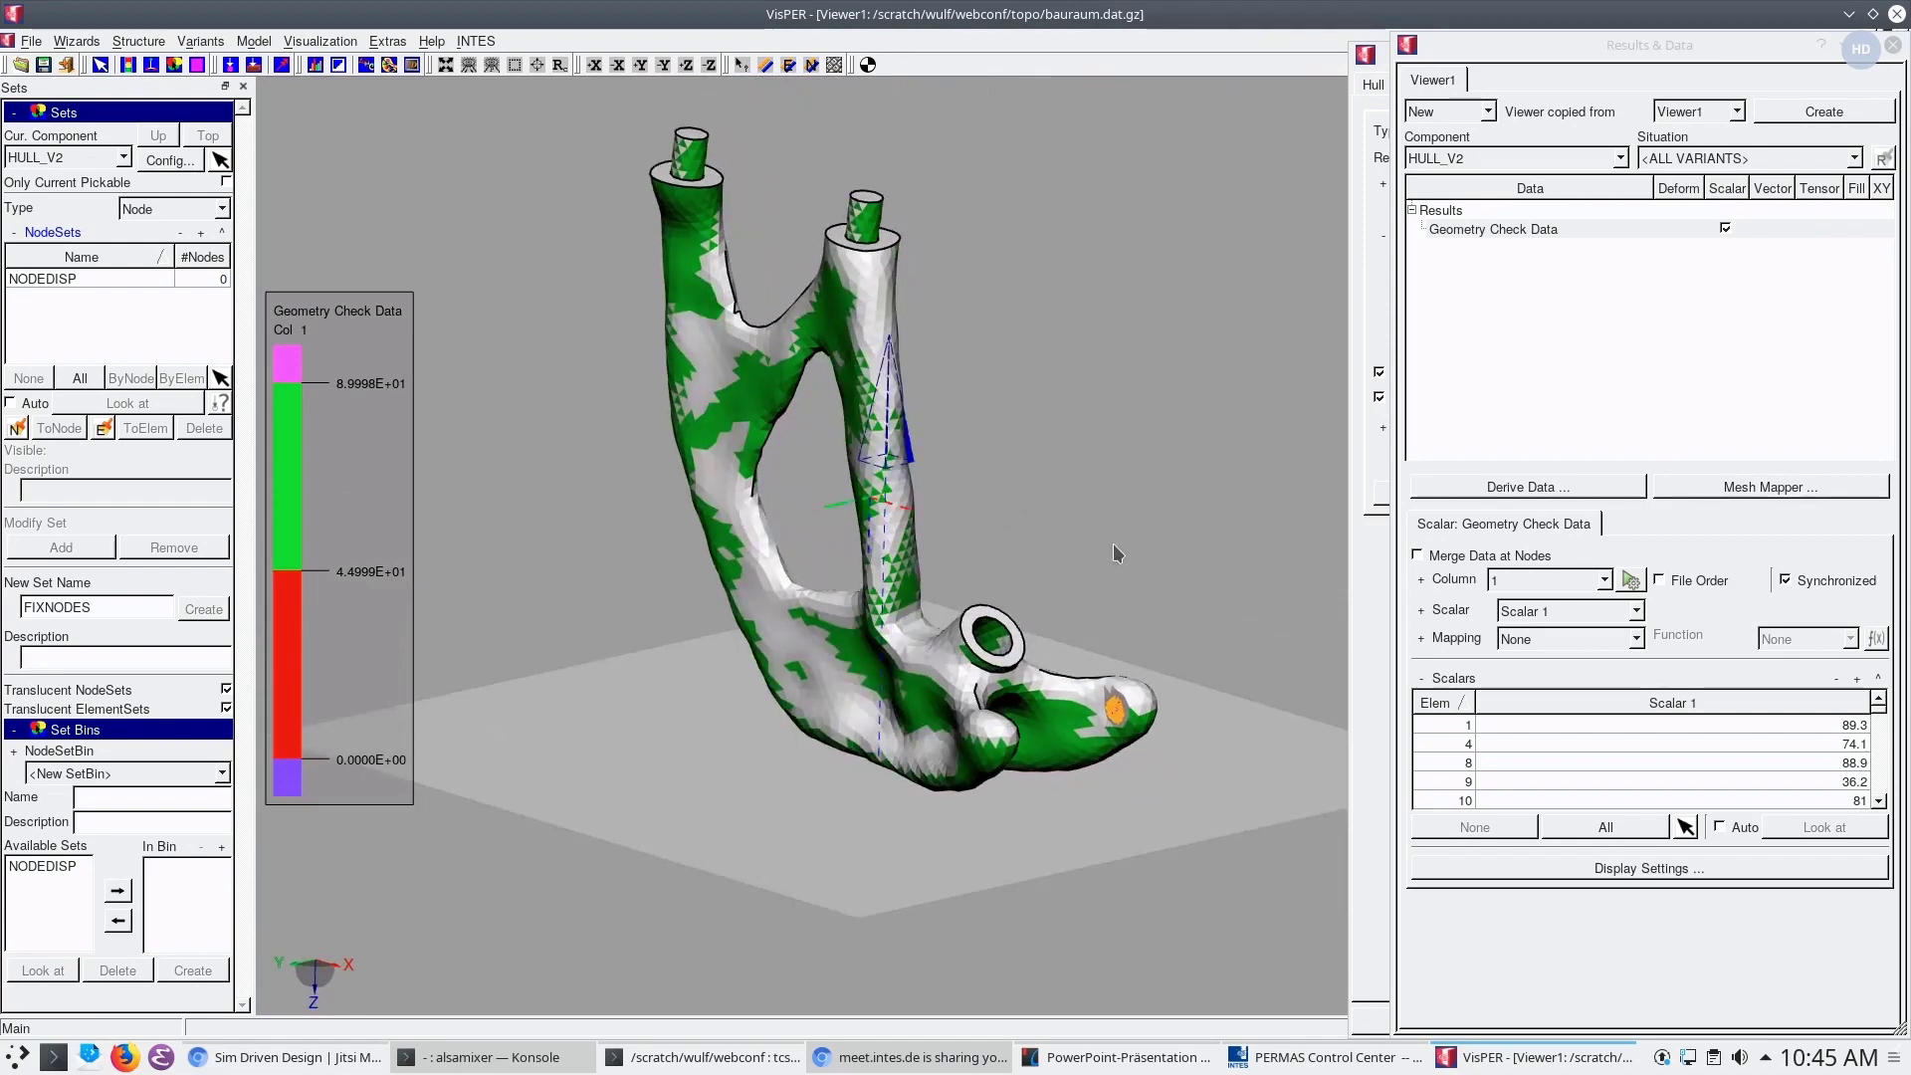
left_click_drag(1115, 546, 791, 293)
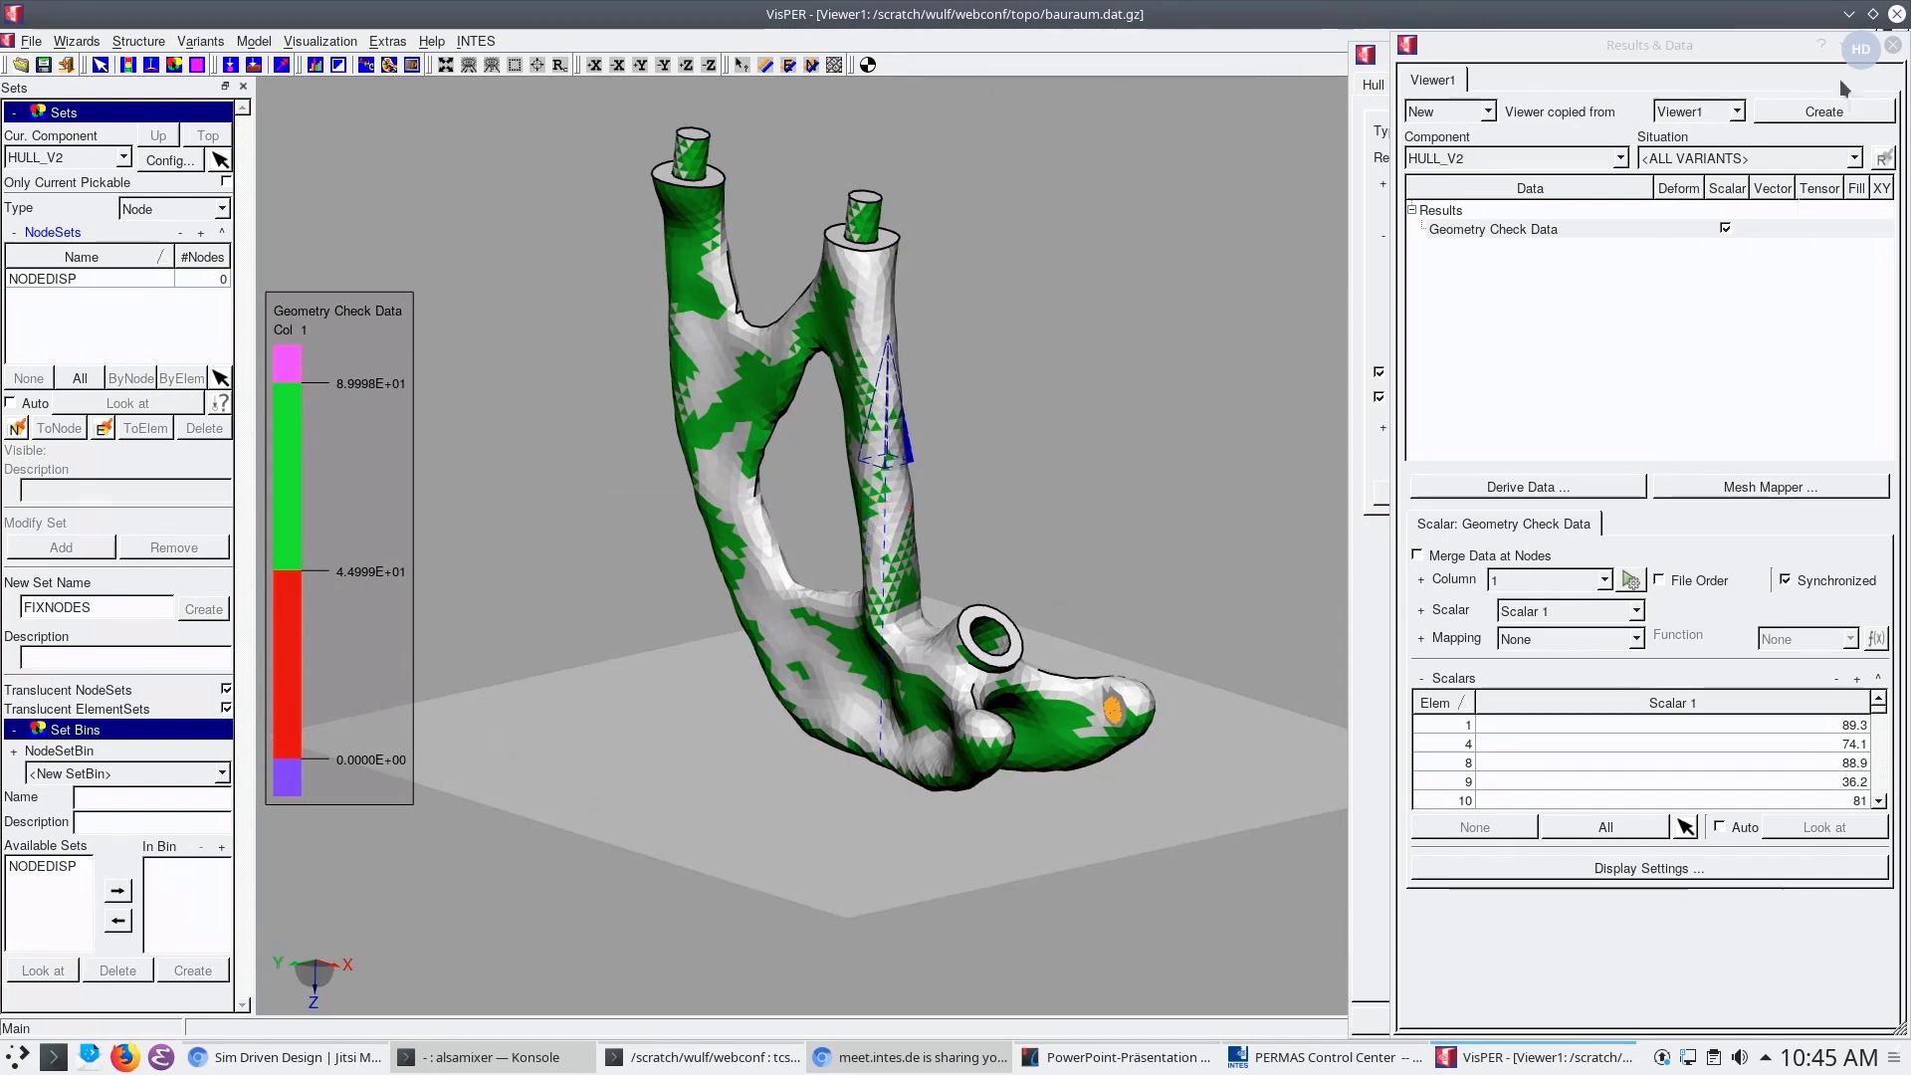
left_click(1893, 44)
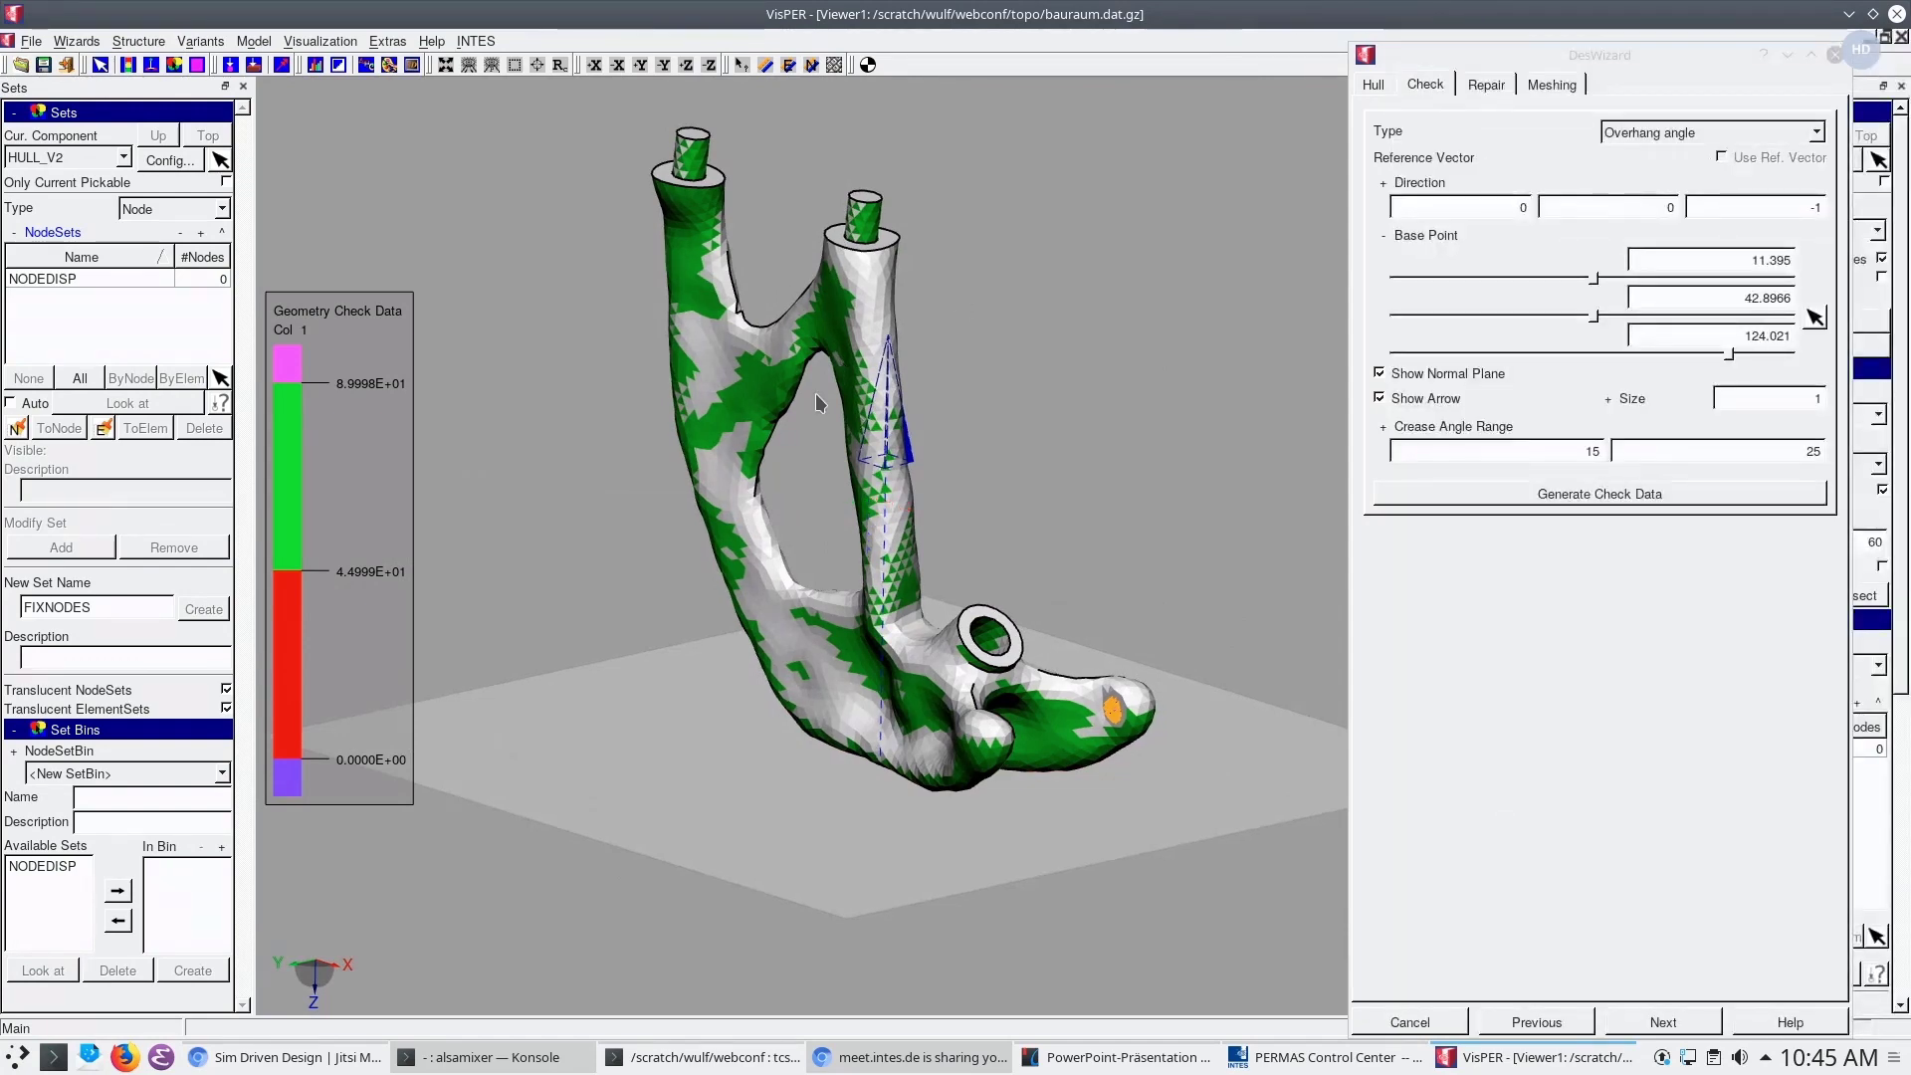
left_click(1832, 53)
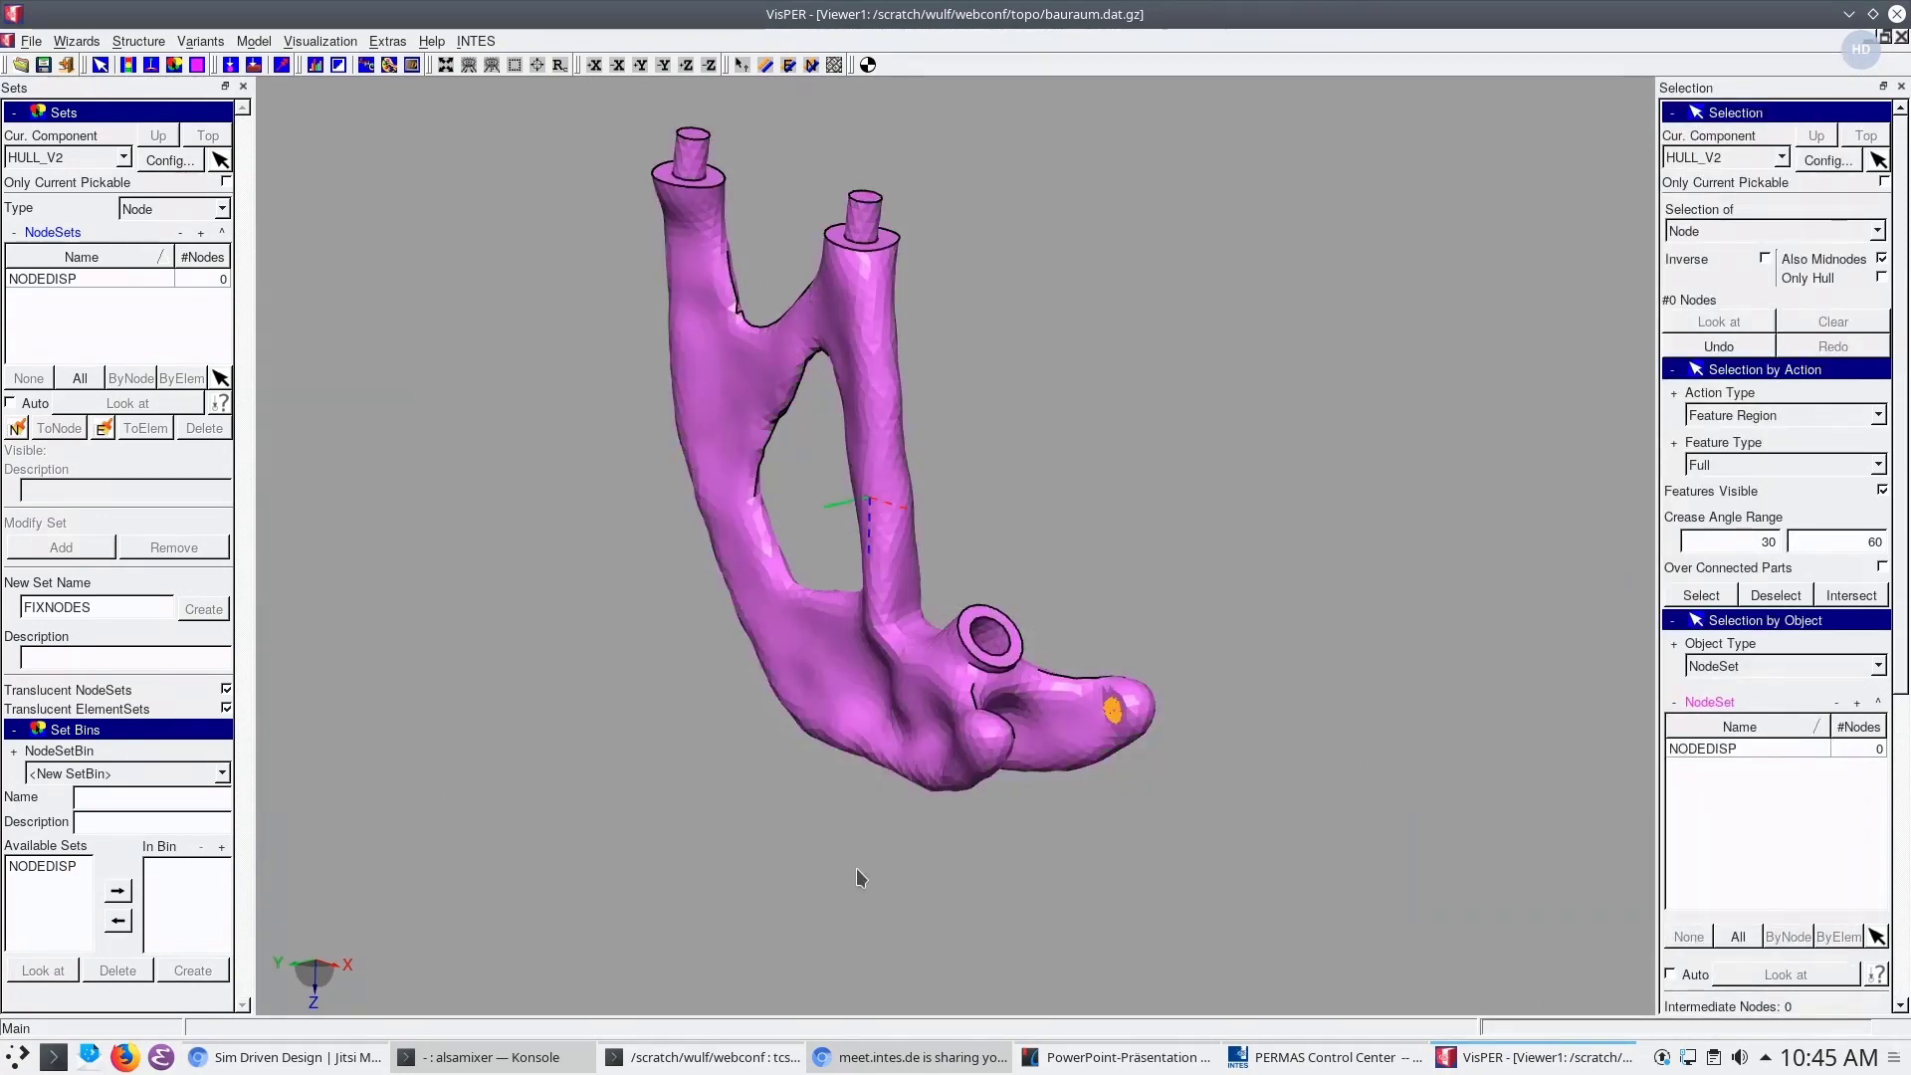
Export the HULL_V2 component with its structure and materials to hull_v2.dat, replacing the existing file
mouse_move(856, 868)
middle_mouse_down()
mouse_move(936, 492)
mouse_move(1002, 506)
middle_mouse_up()
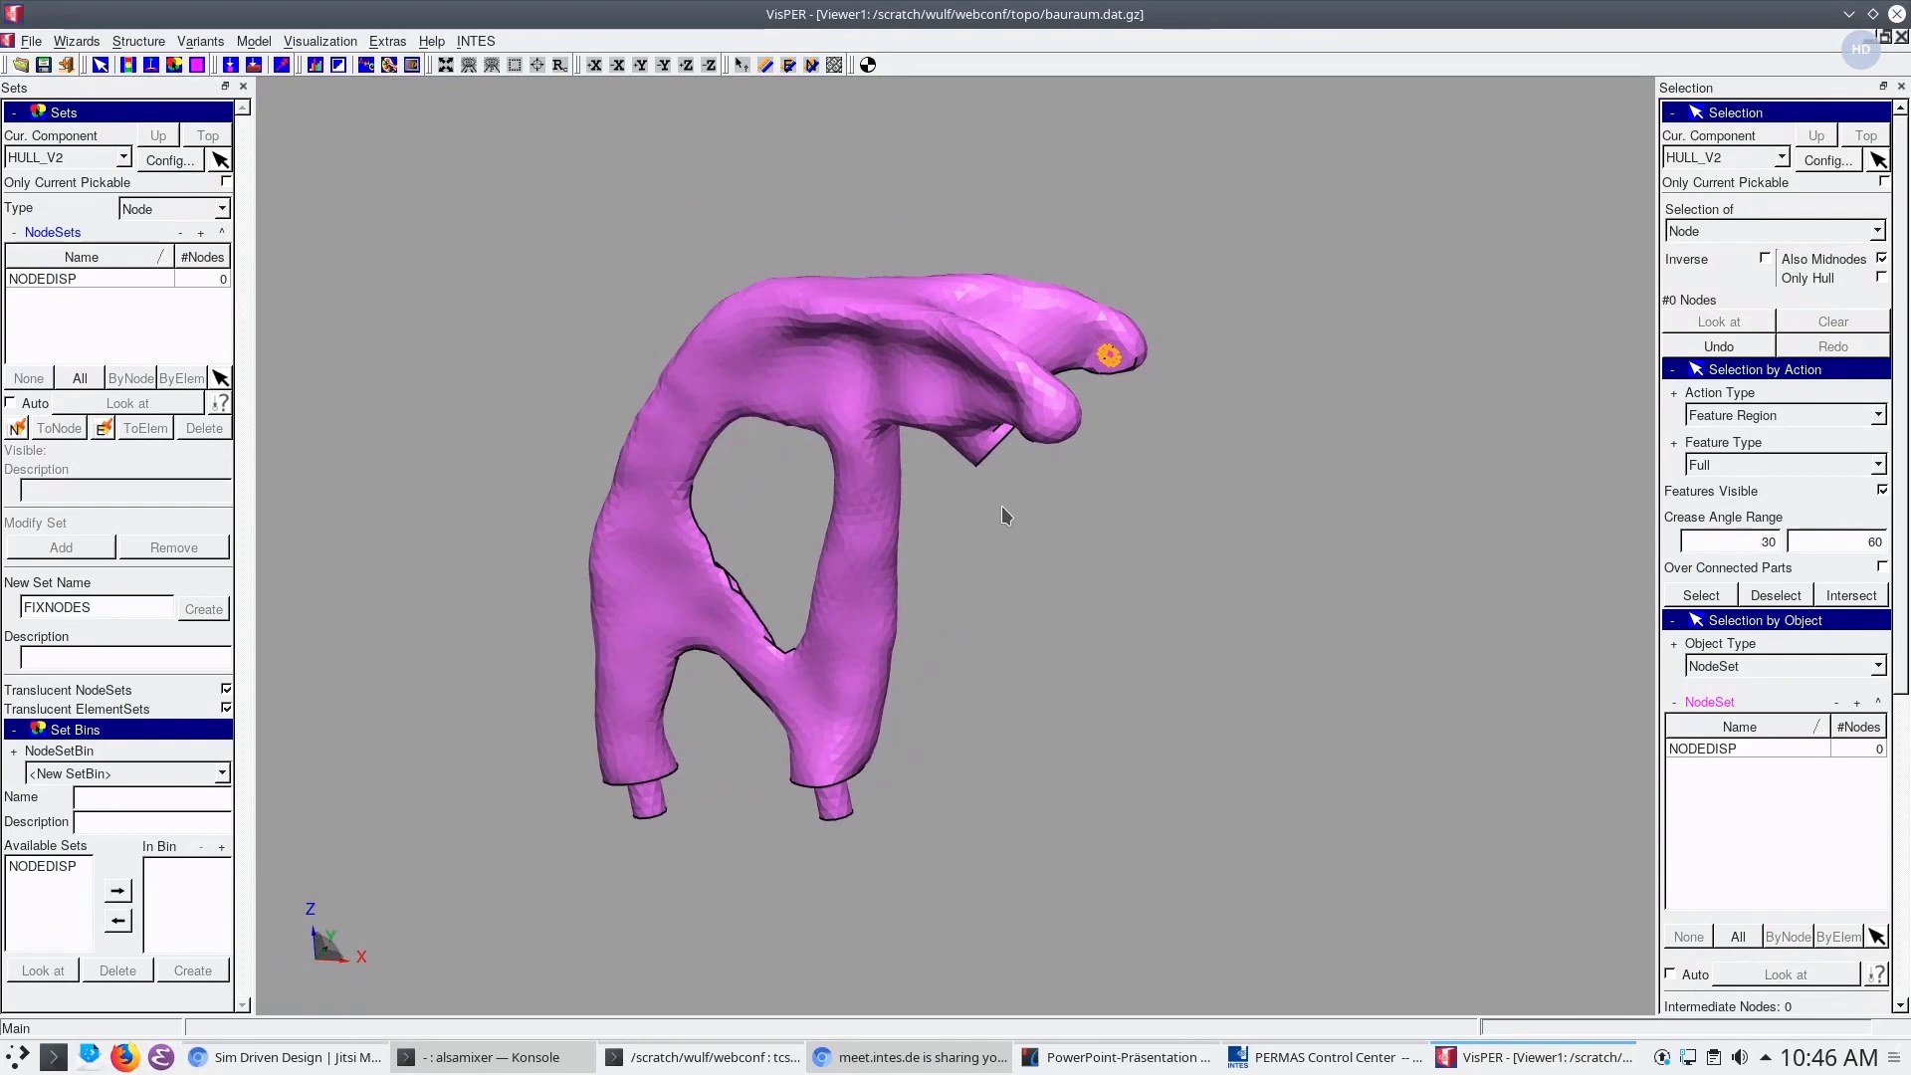
mouse_move(1047, 440)
middle_mouse_down()
mouse_move(1085, 390)
mouse_move(1045, 512)
mouse_move(1042, 489)
middle_mouse_up()
middle_click_drag(1006, 611, 996, 589)
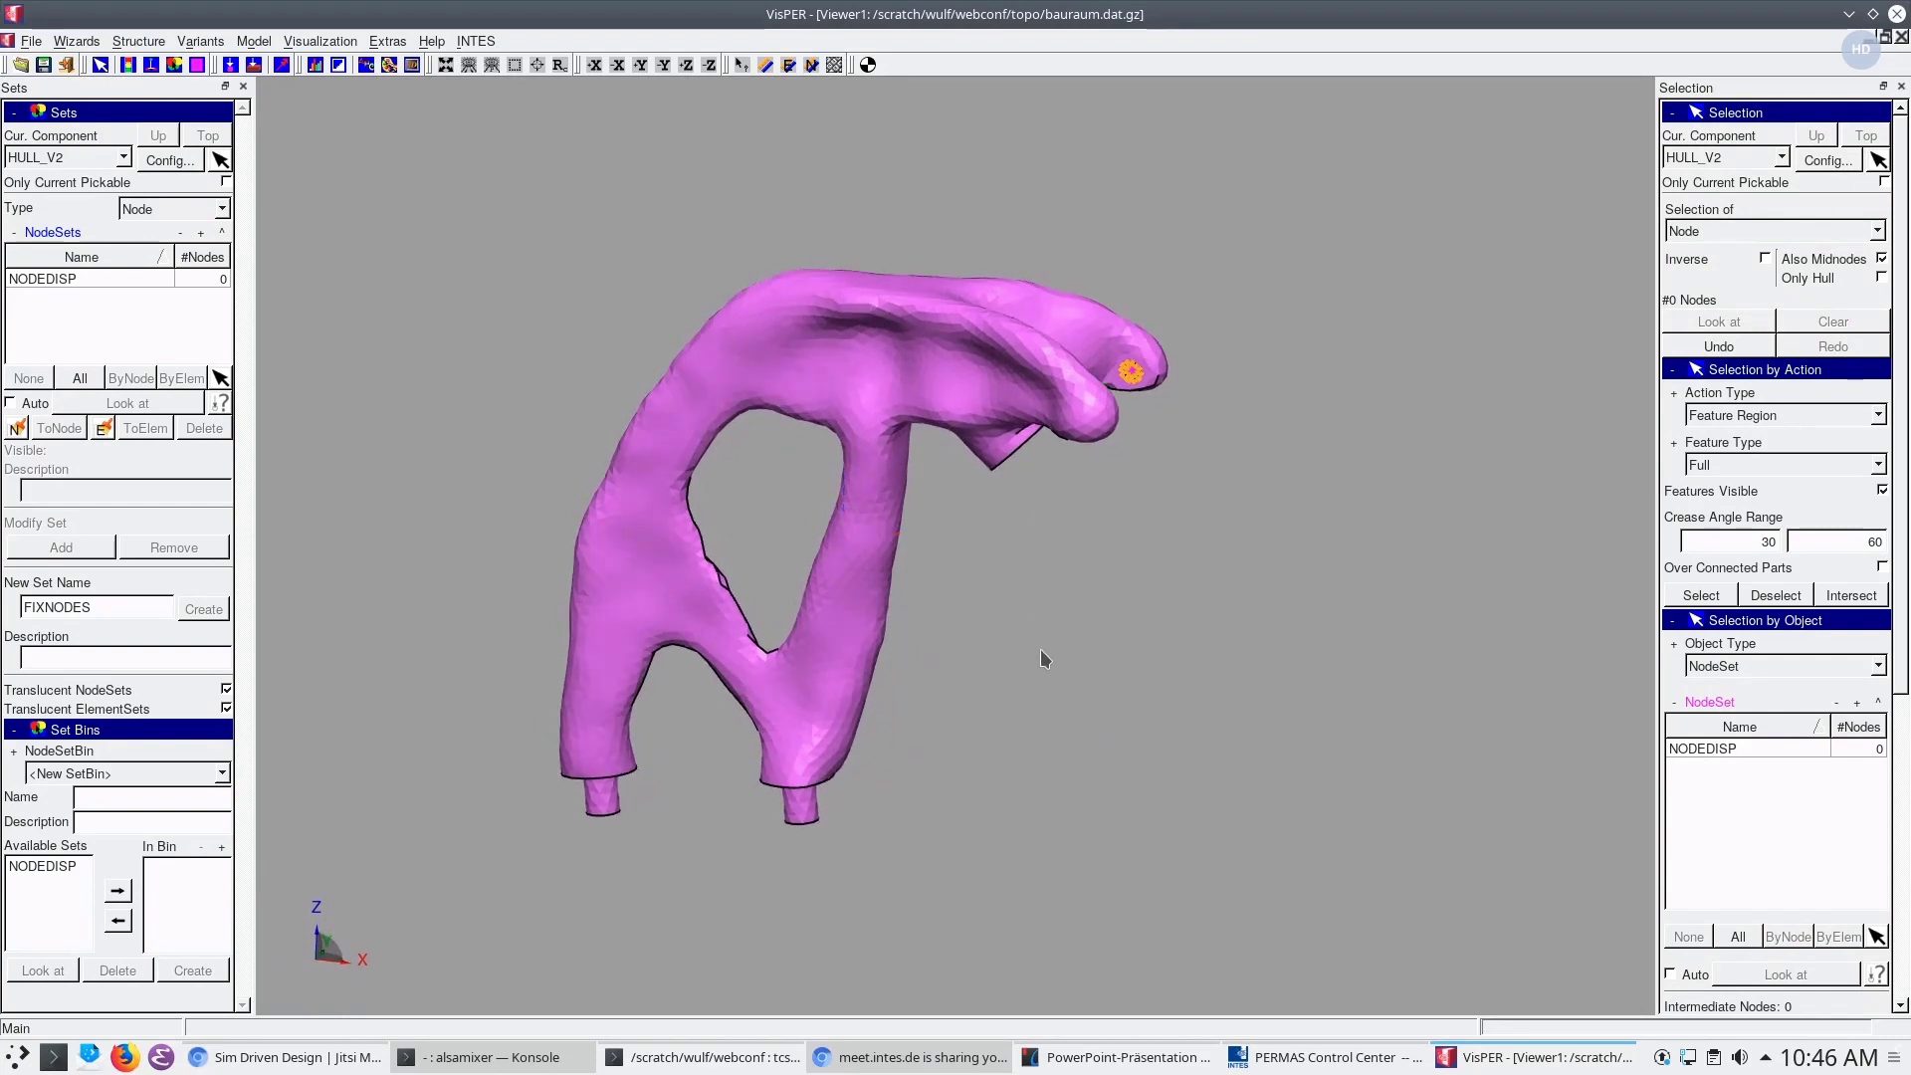
mouse_move(1041, 649)
middle_mouse_down()
mouse_move(969, 652)
mouse_move(1097, 511)
mouse_move(1118, 525)
mouse_move(1073, 514)
middle_mouse_up()
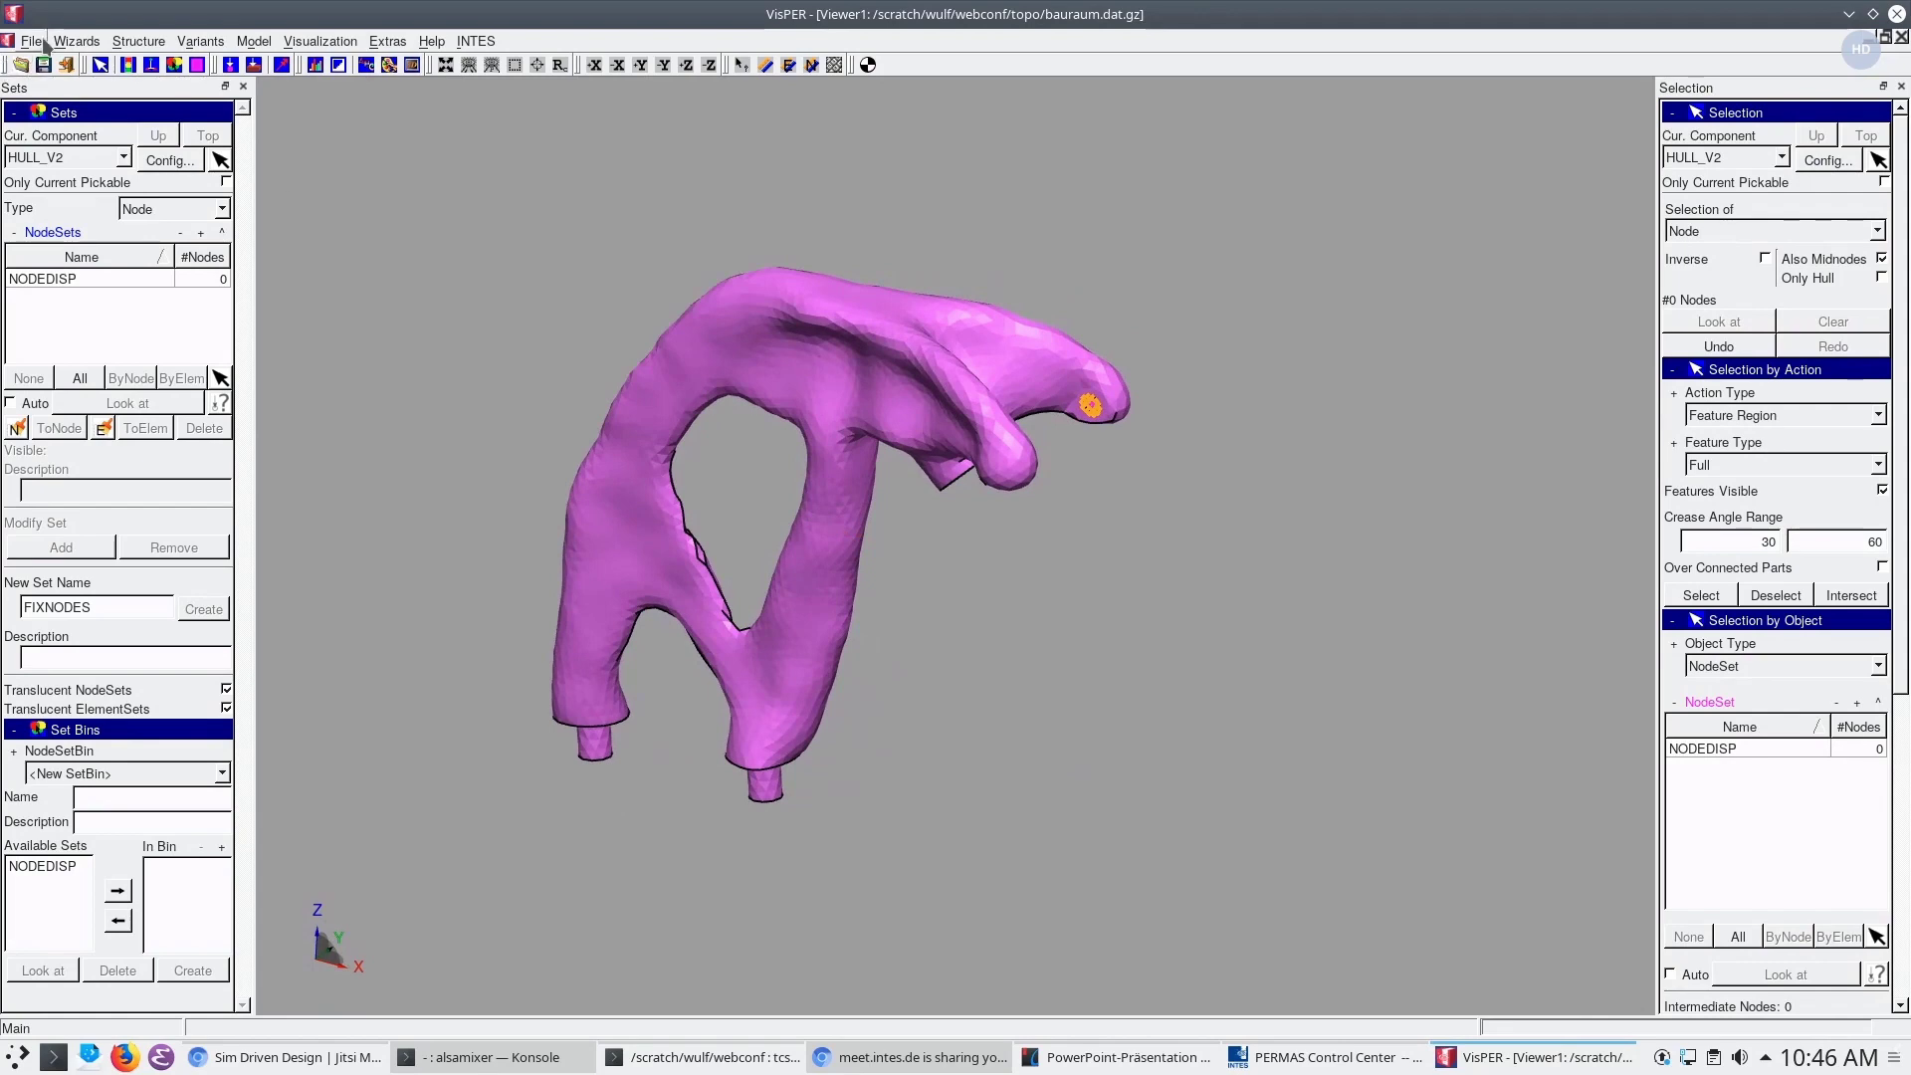
left_click(40, 43)
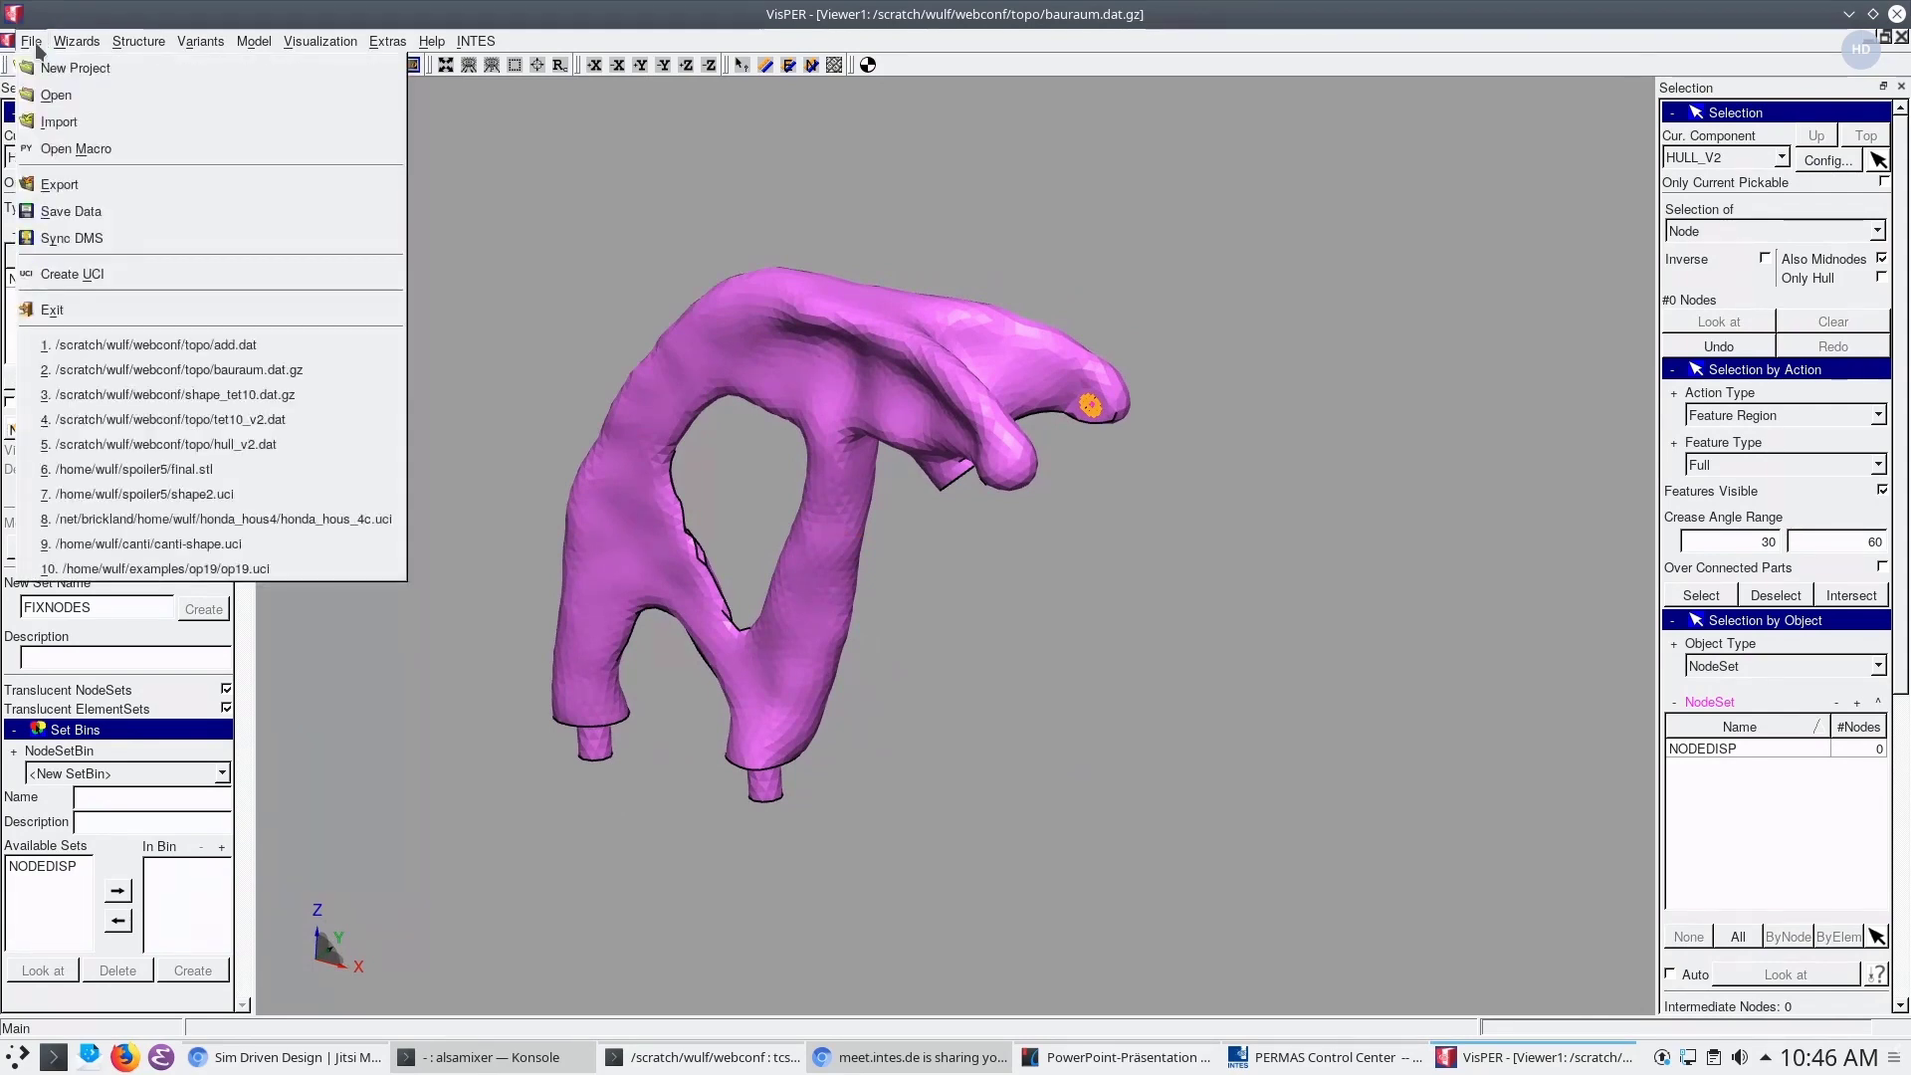
left_click(61, 185)
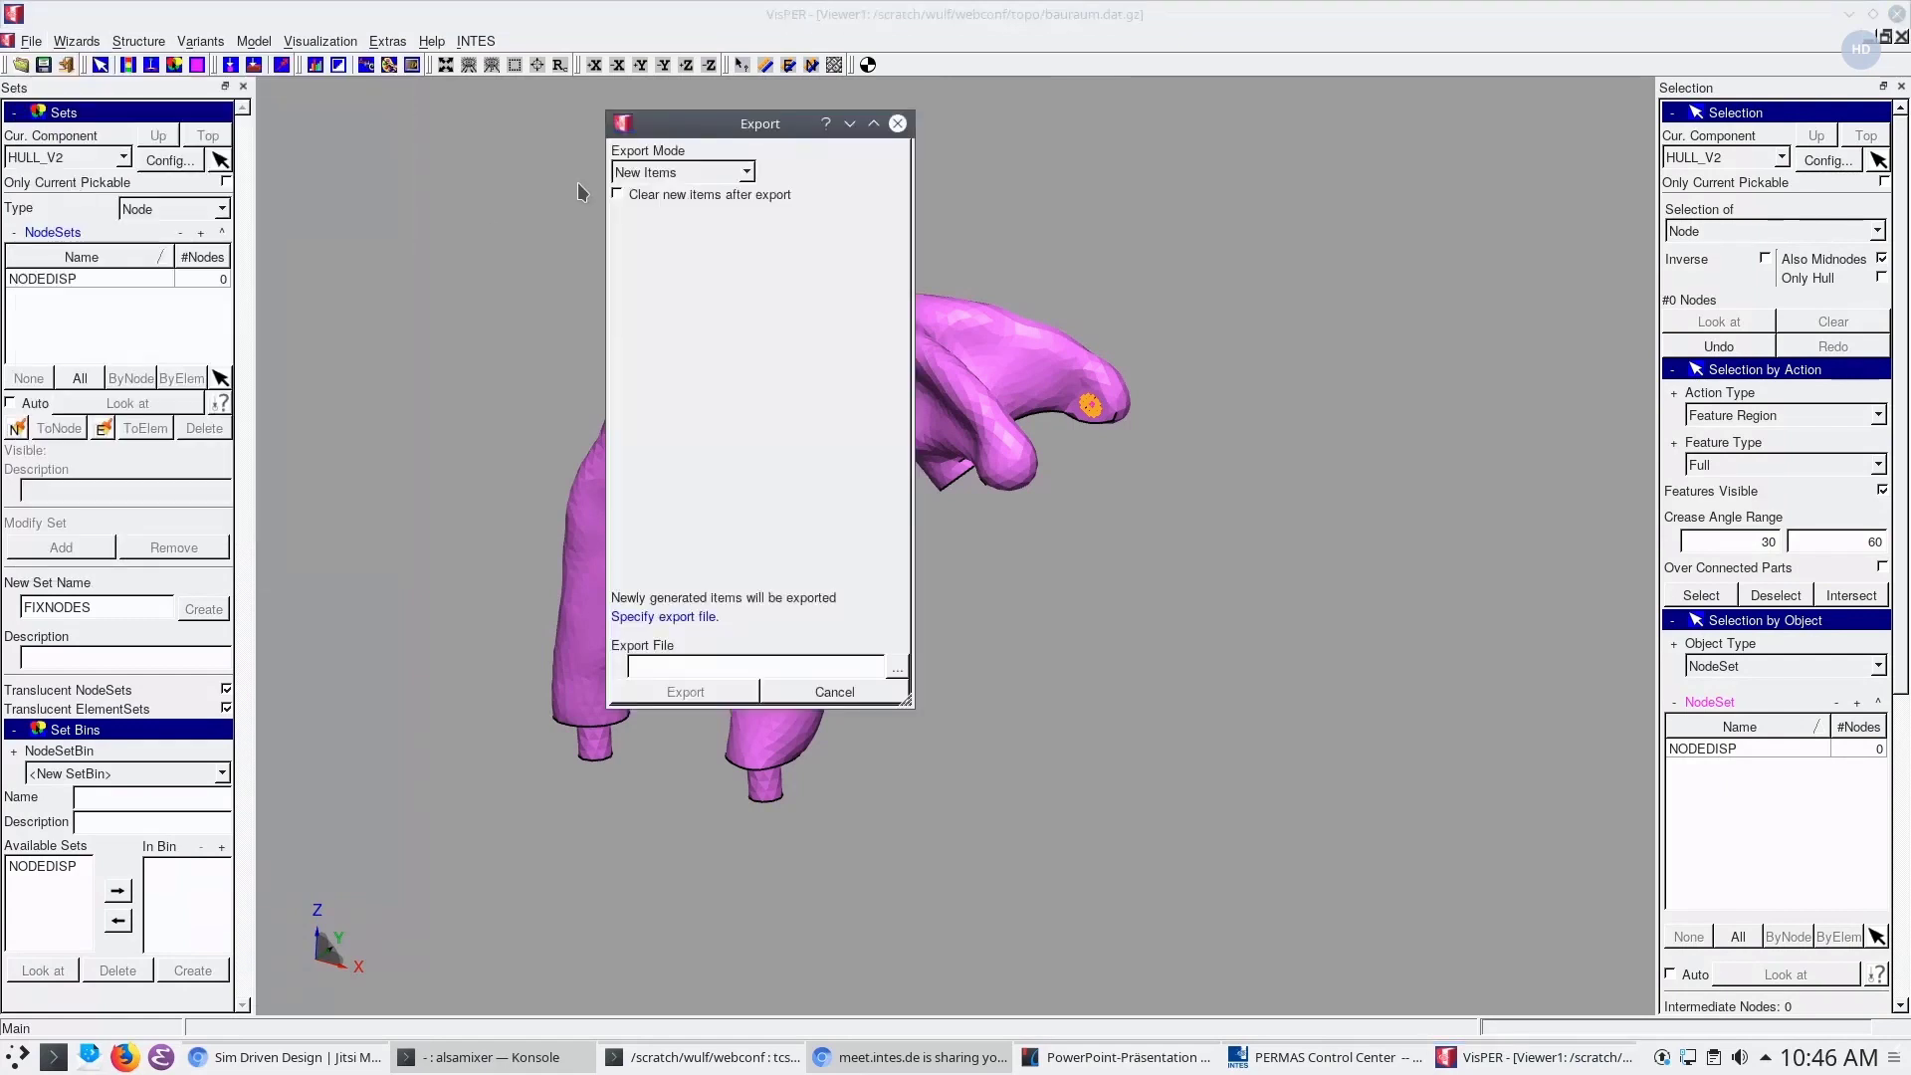
left_click(747, 174)
left_click(702, 233)
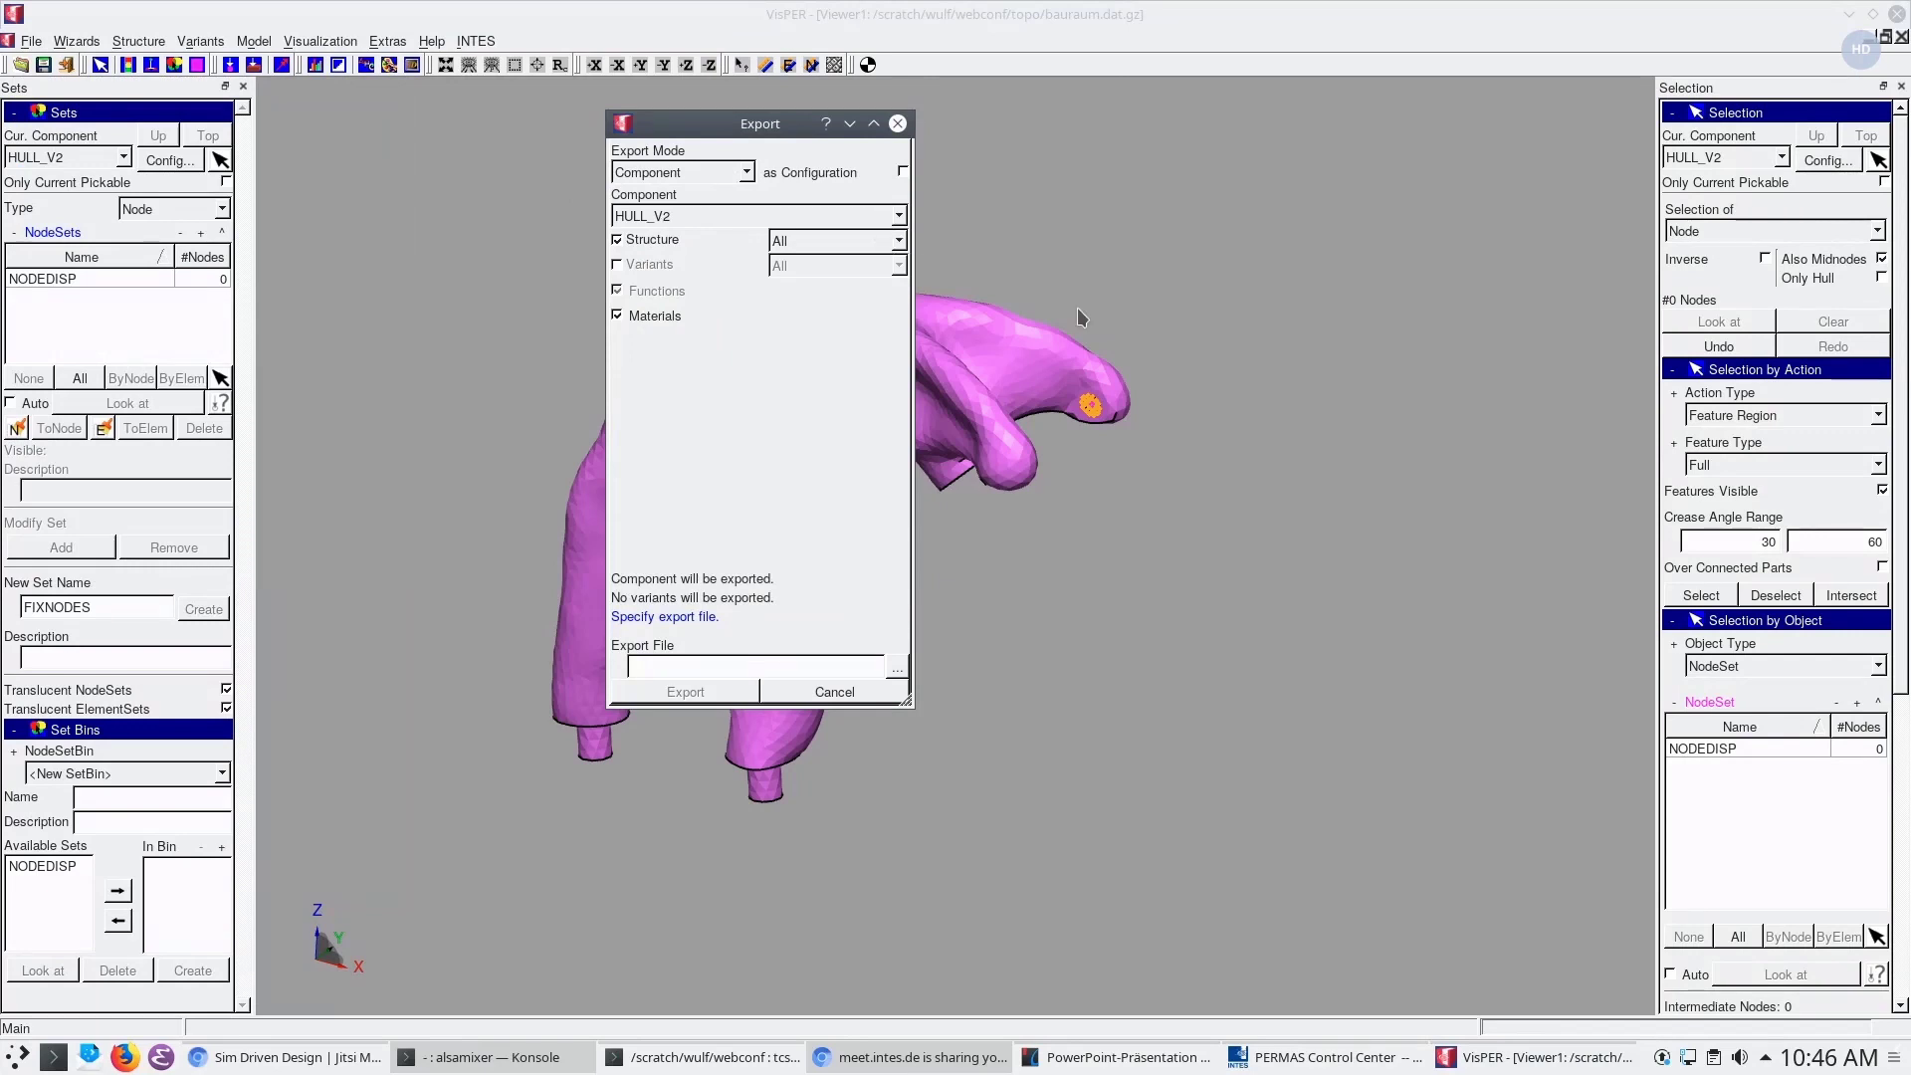
left_click(896, 667)
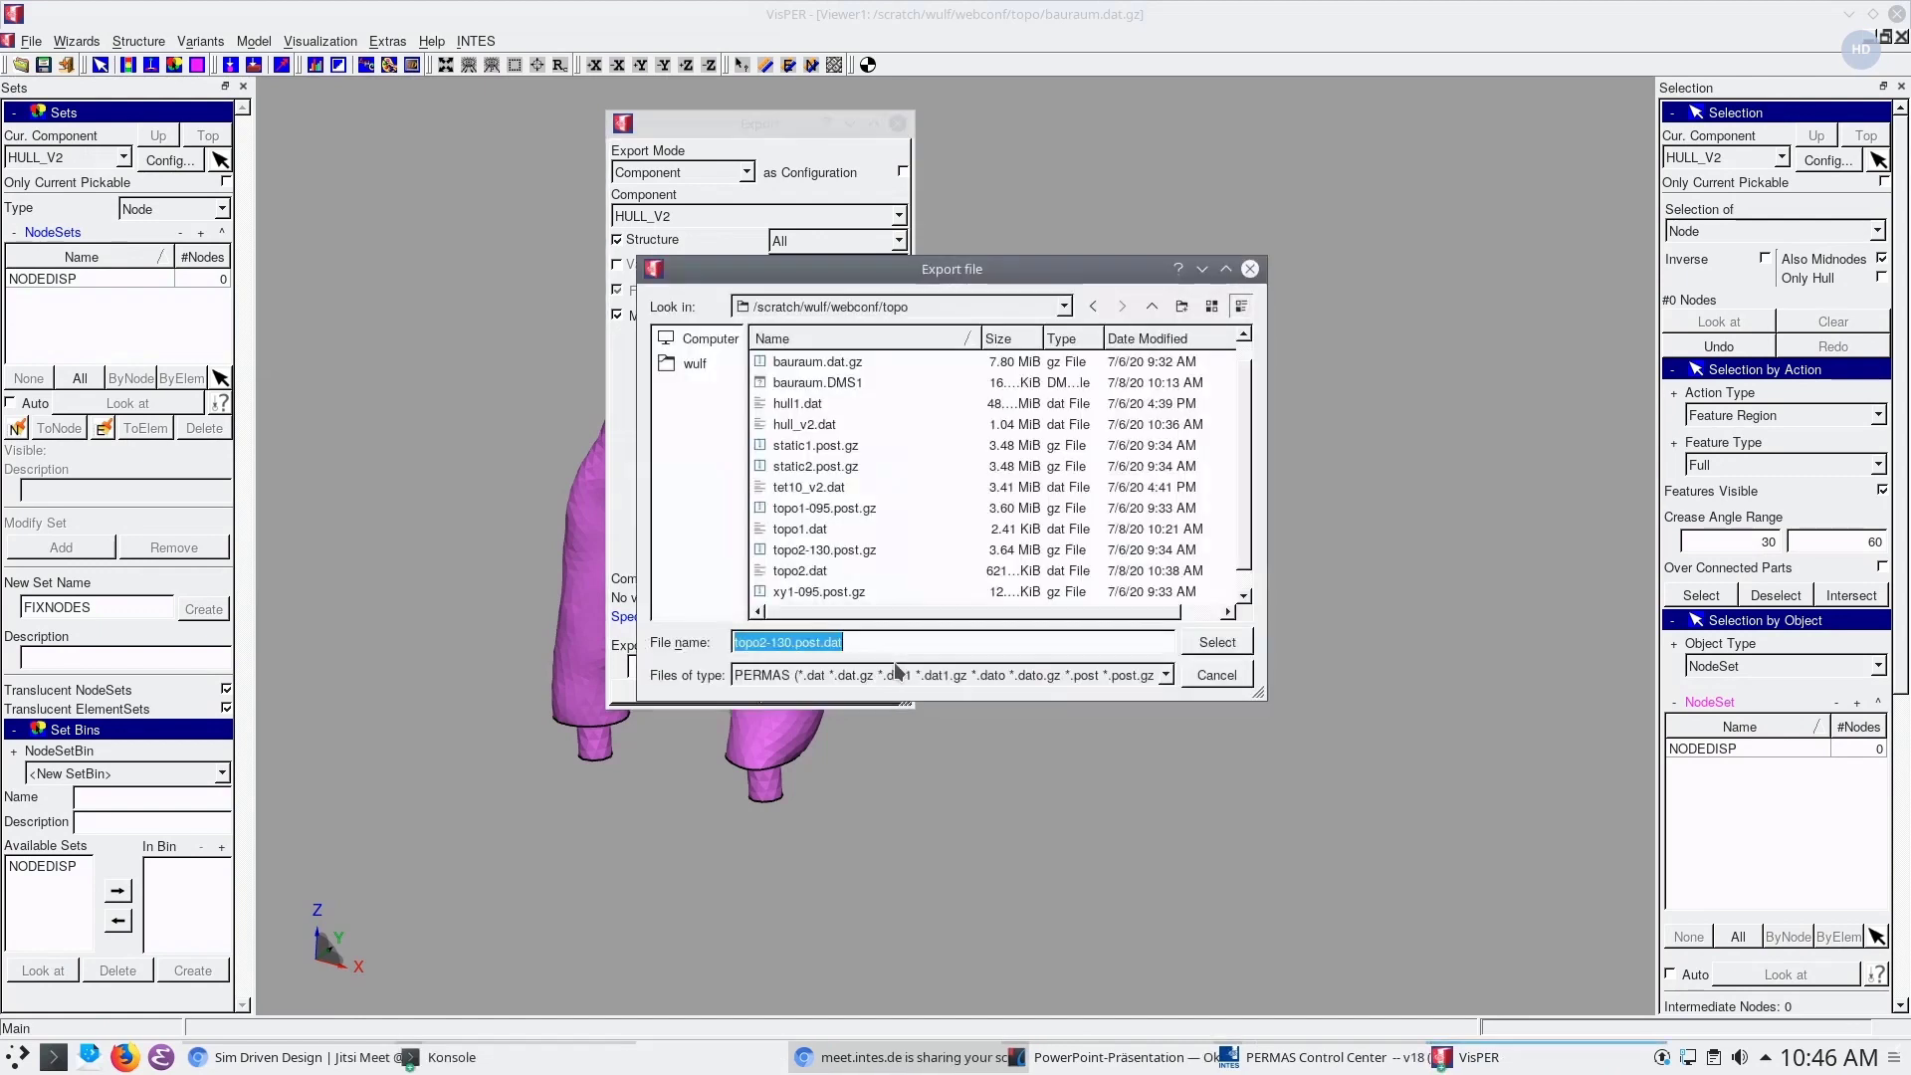
double_click(802, 424)
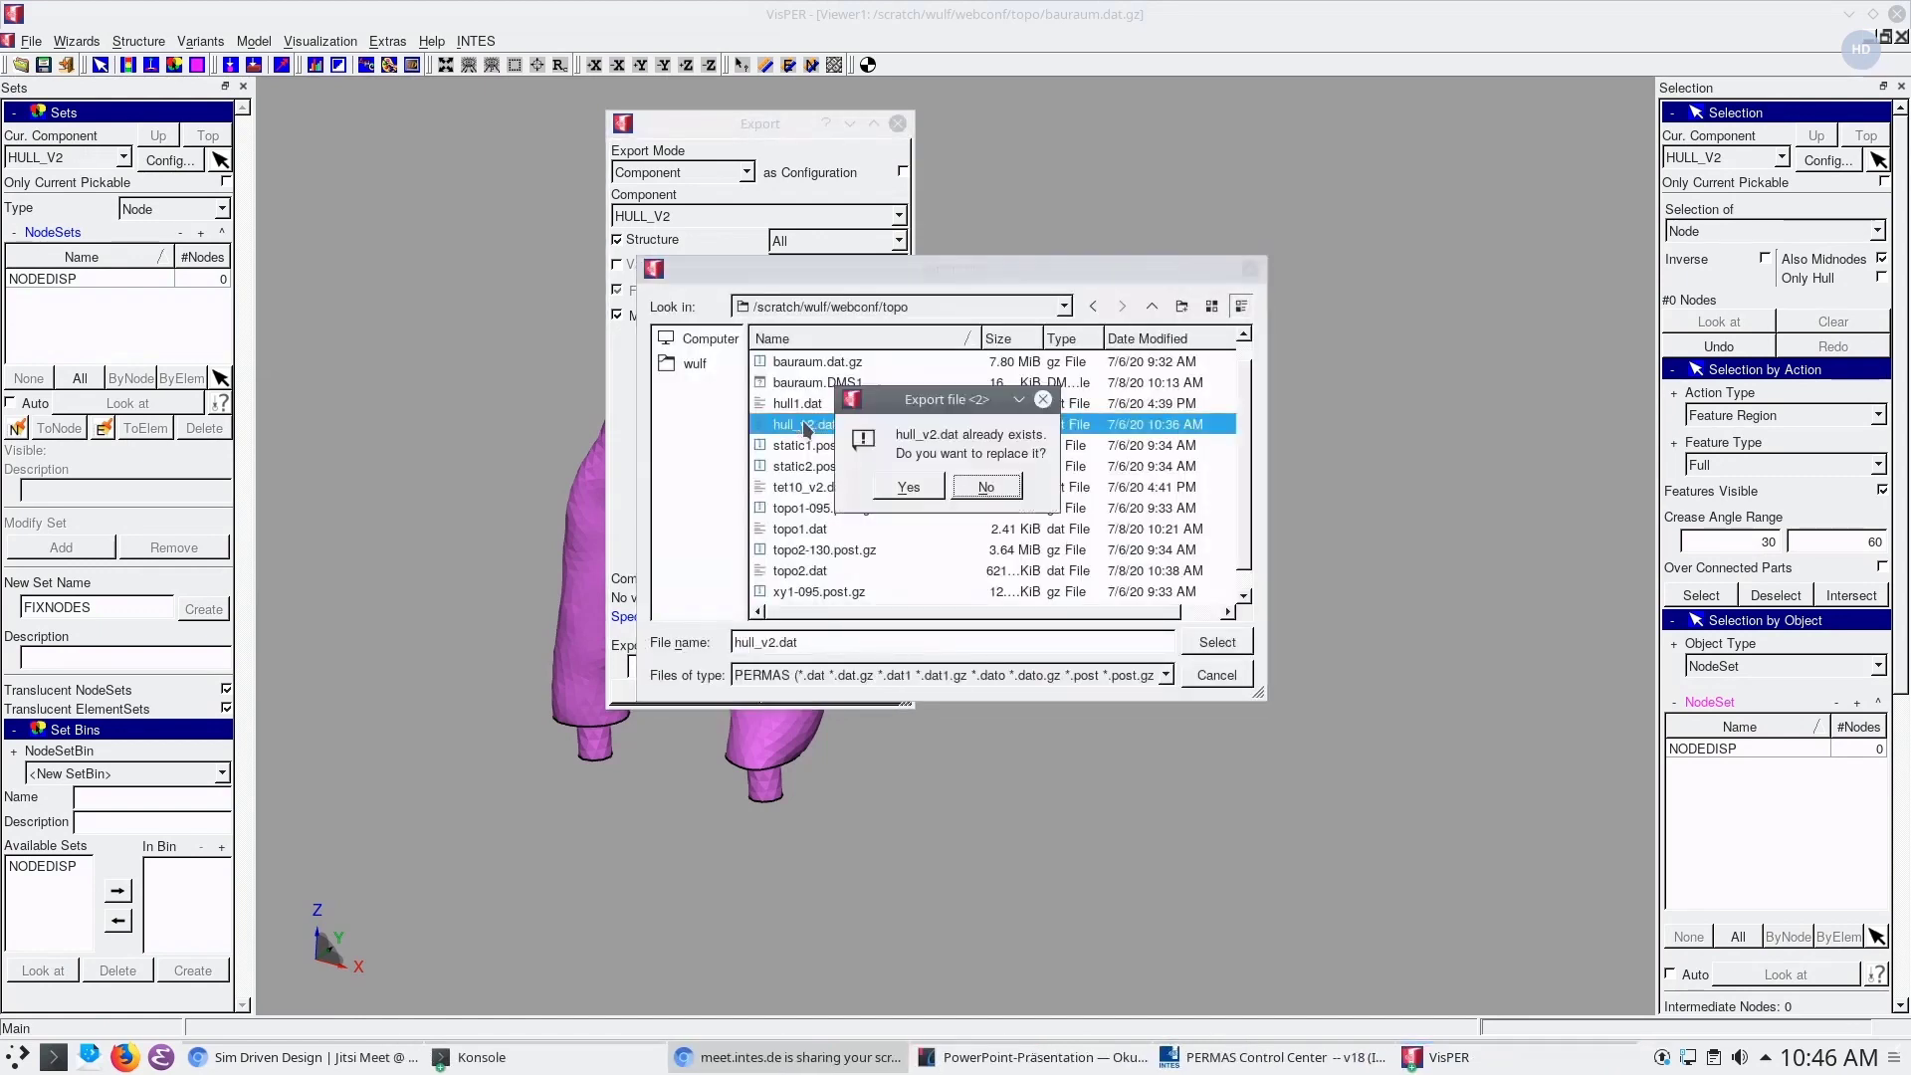
left_click(911, 504)
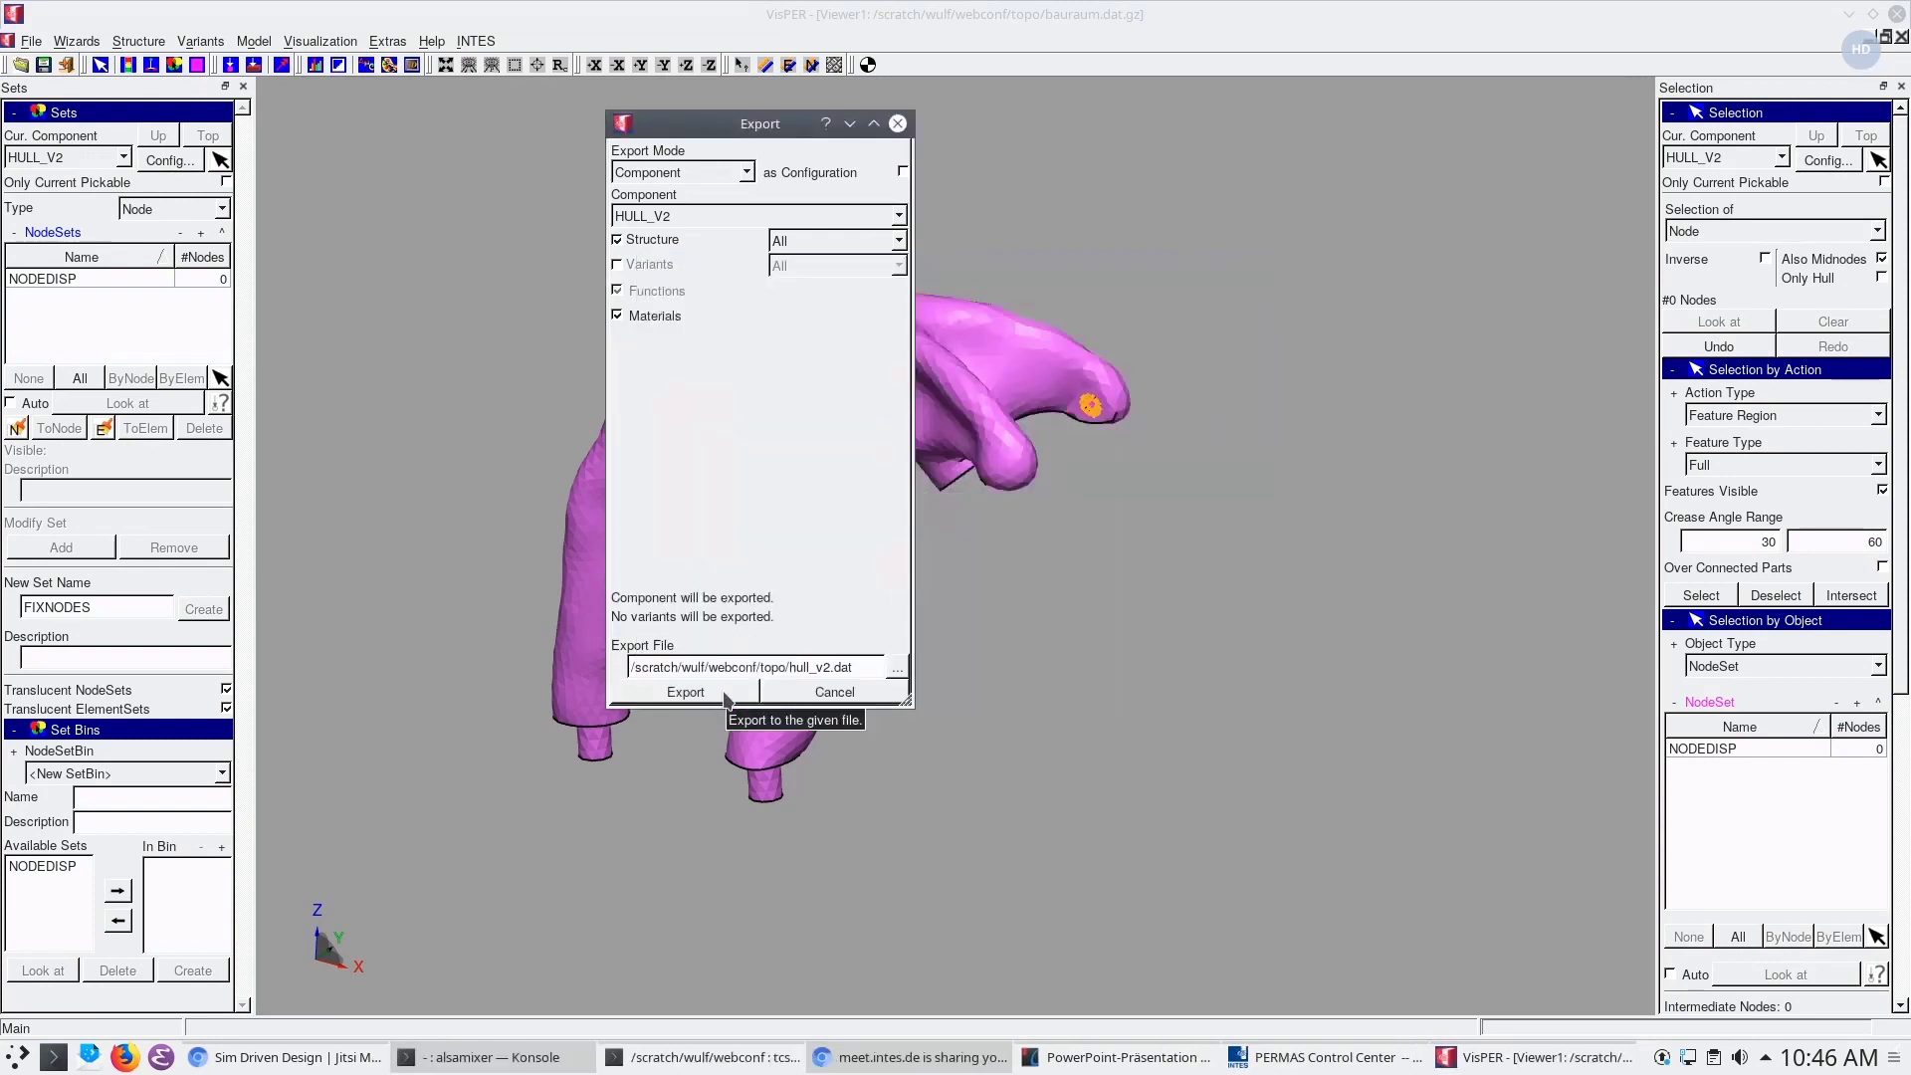
left_click(685, 693)
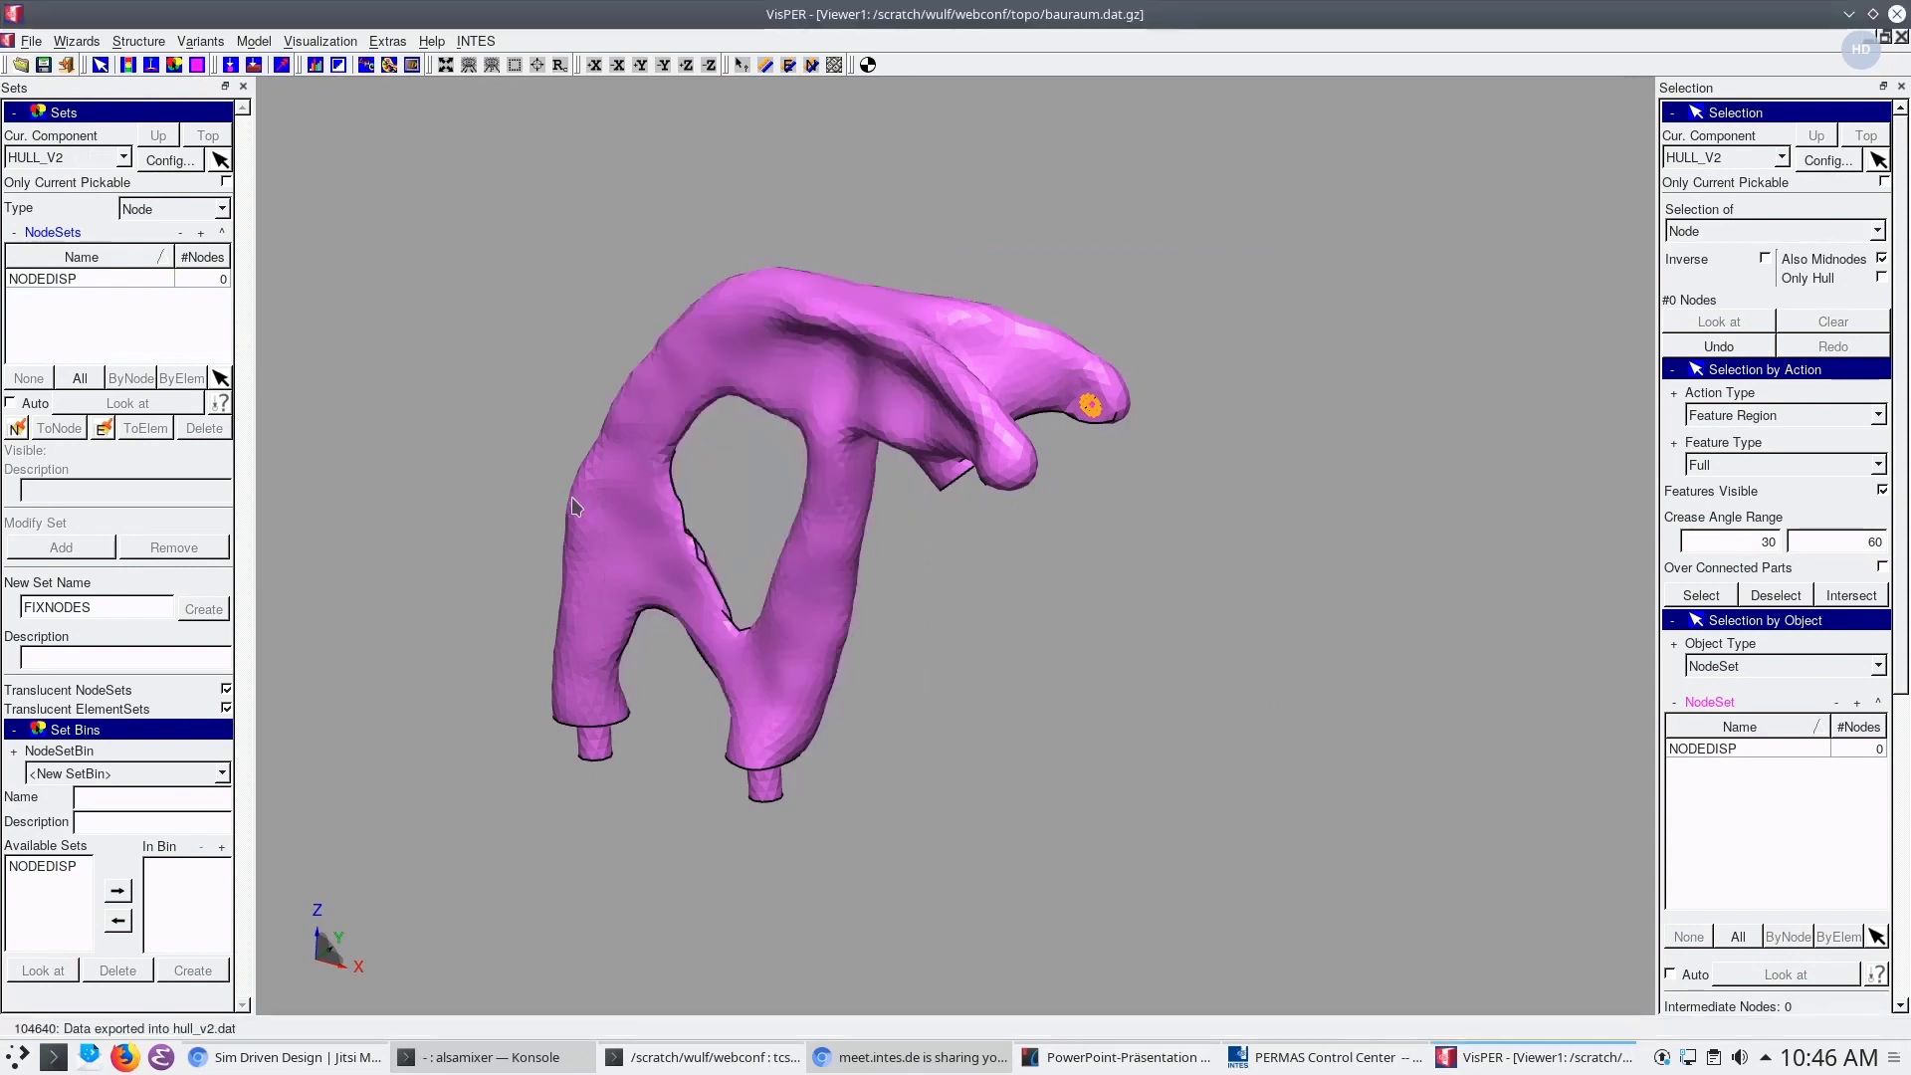
Create a TET10 volume mesh with part name TETMESH from the hull in the design wizard, and close the wizard
left_click(77, 41)
left_click(97, 133)
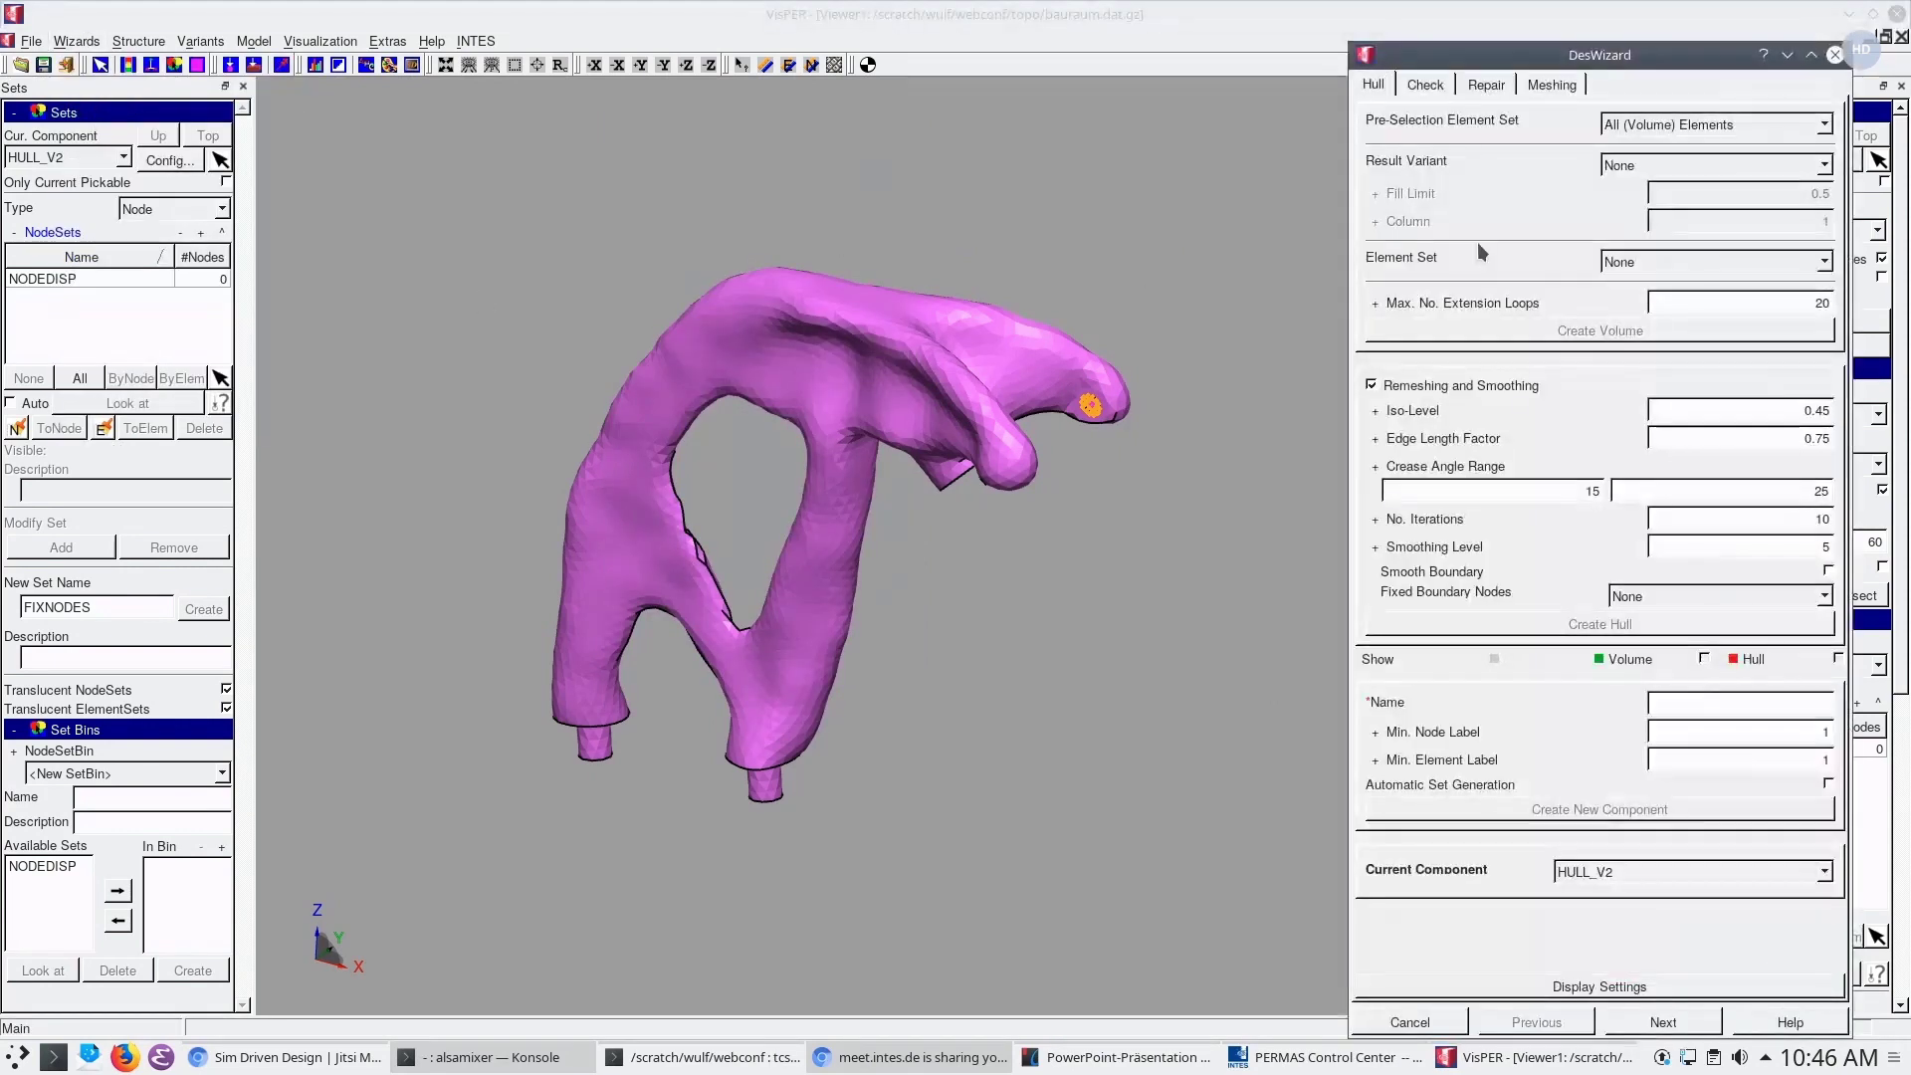
left_click(1554, 85)
left_click(1692, 133)
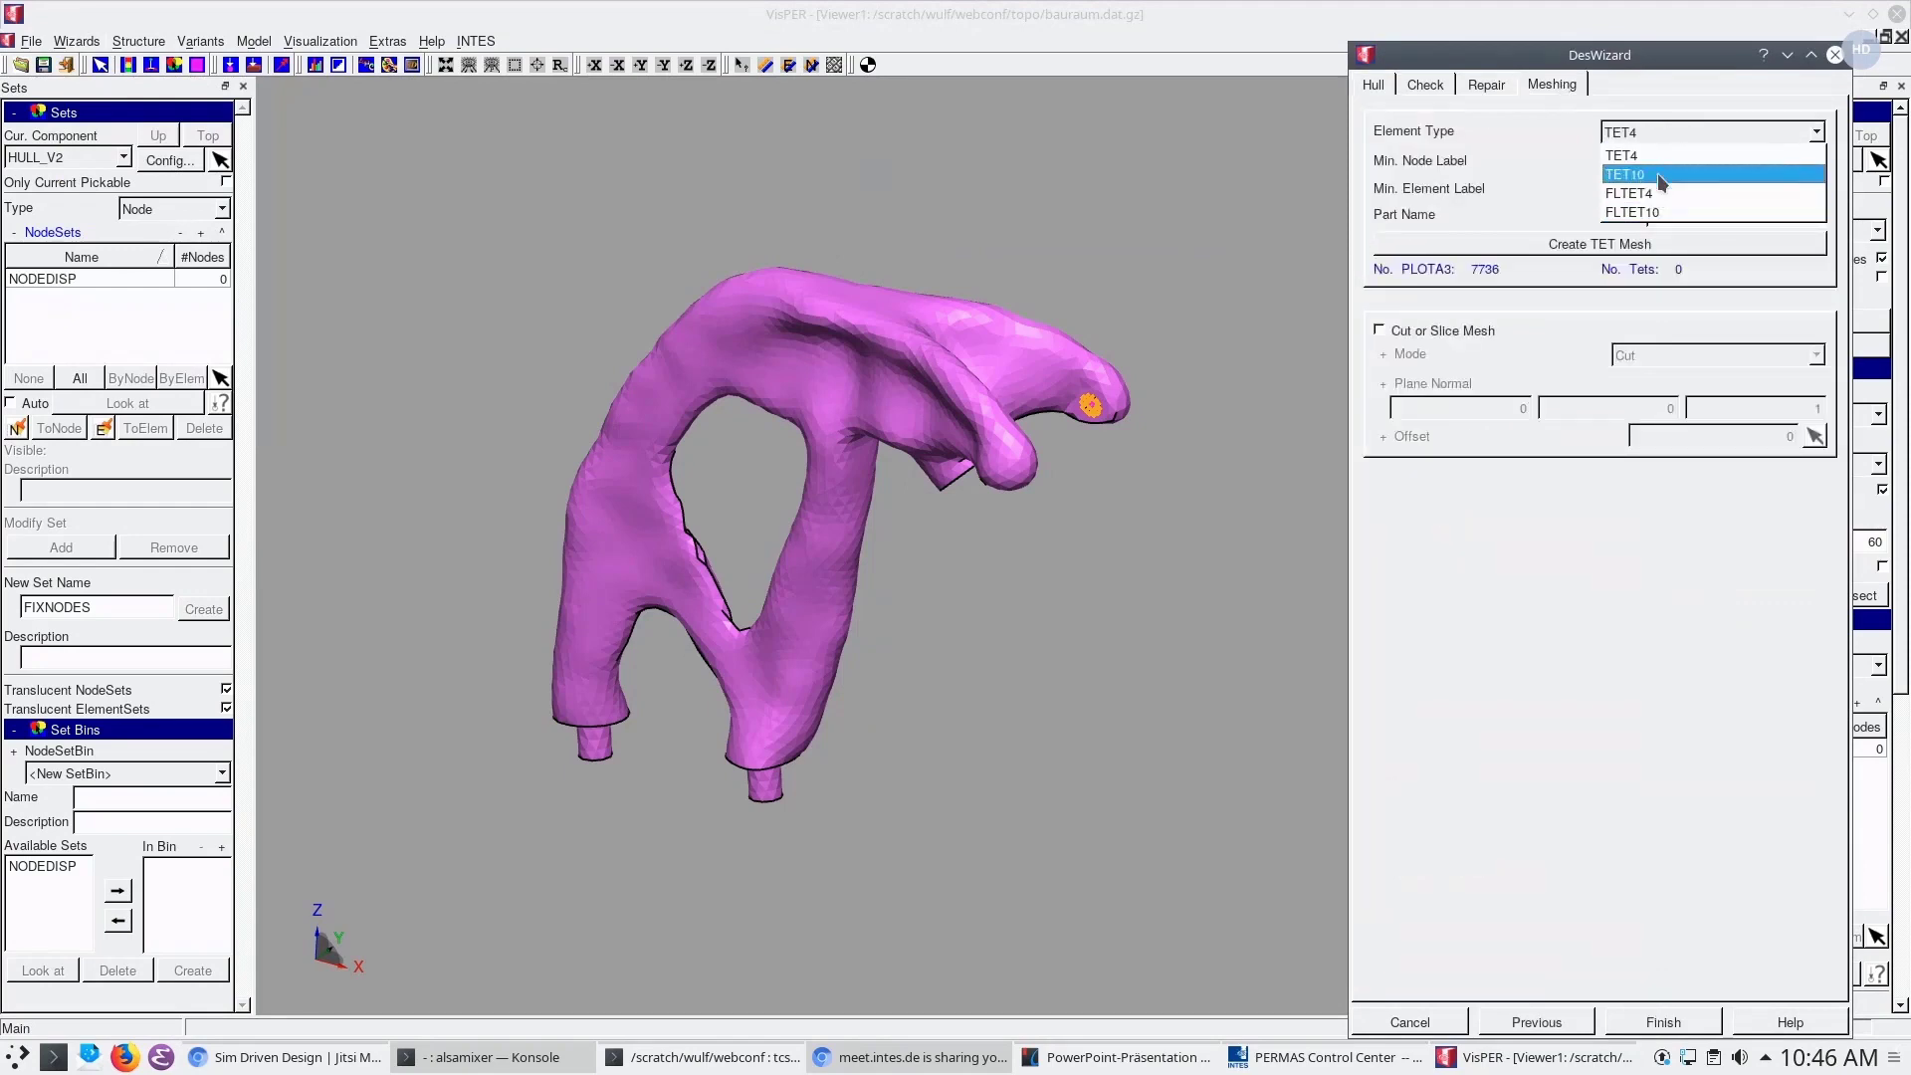
left_click(1657, 174)
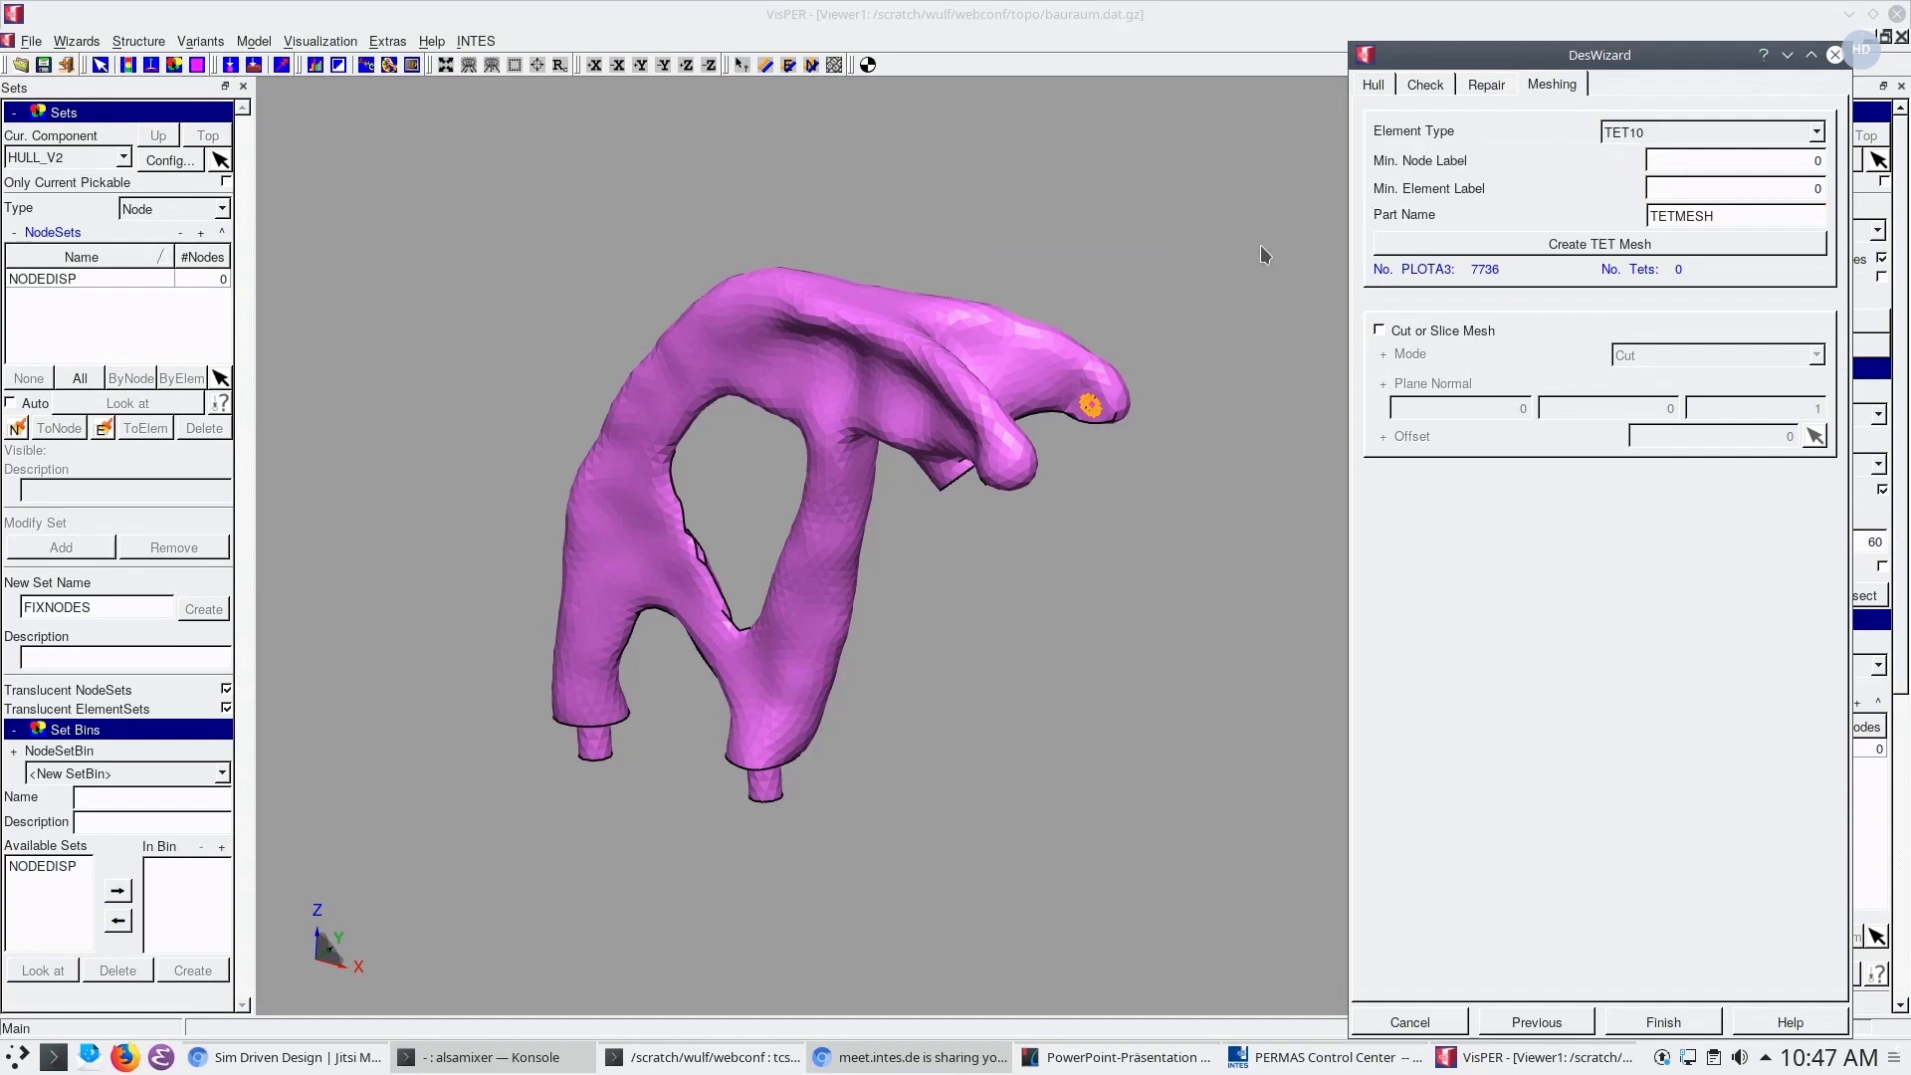
left_click(1570, 248)
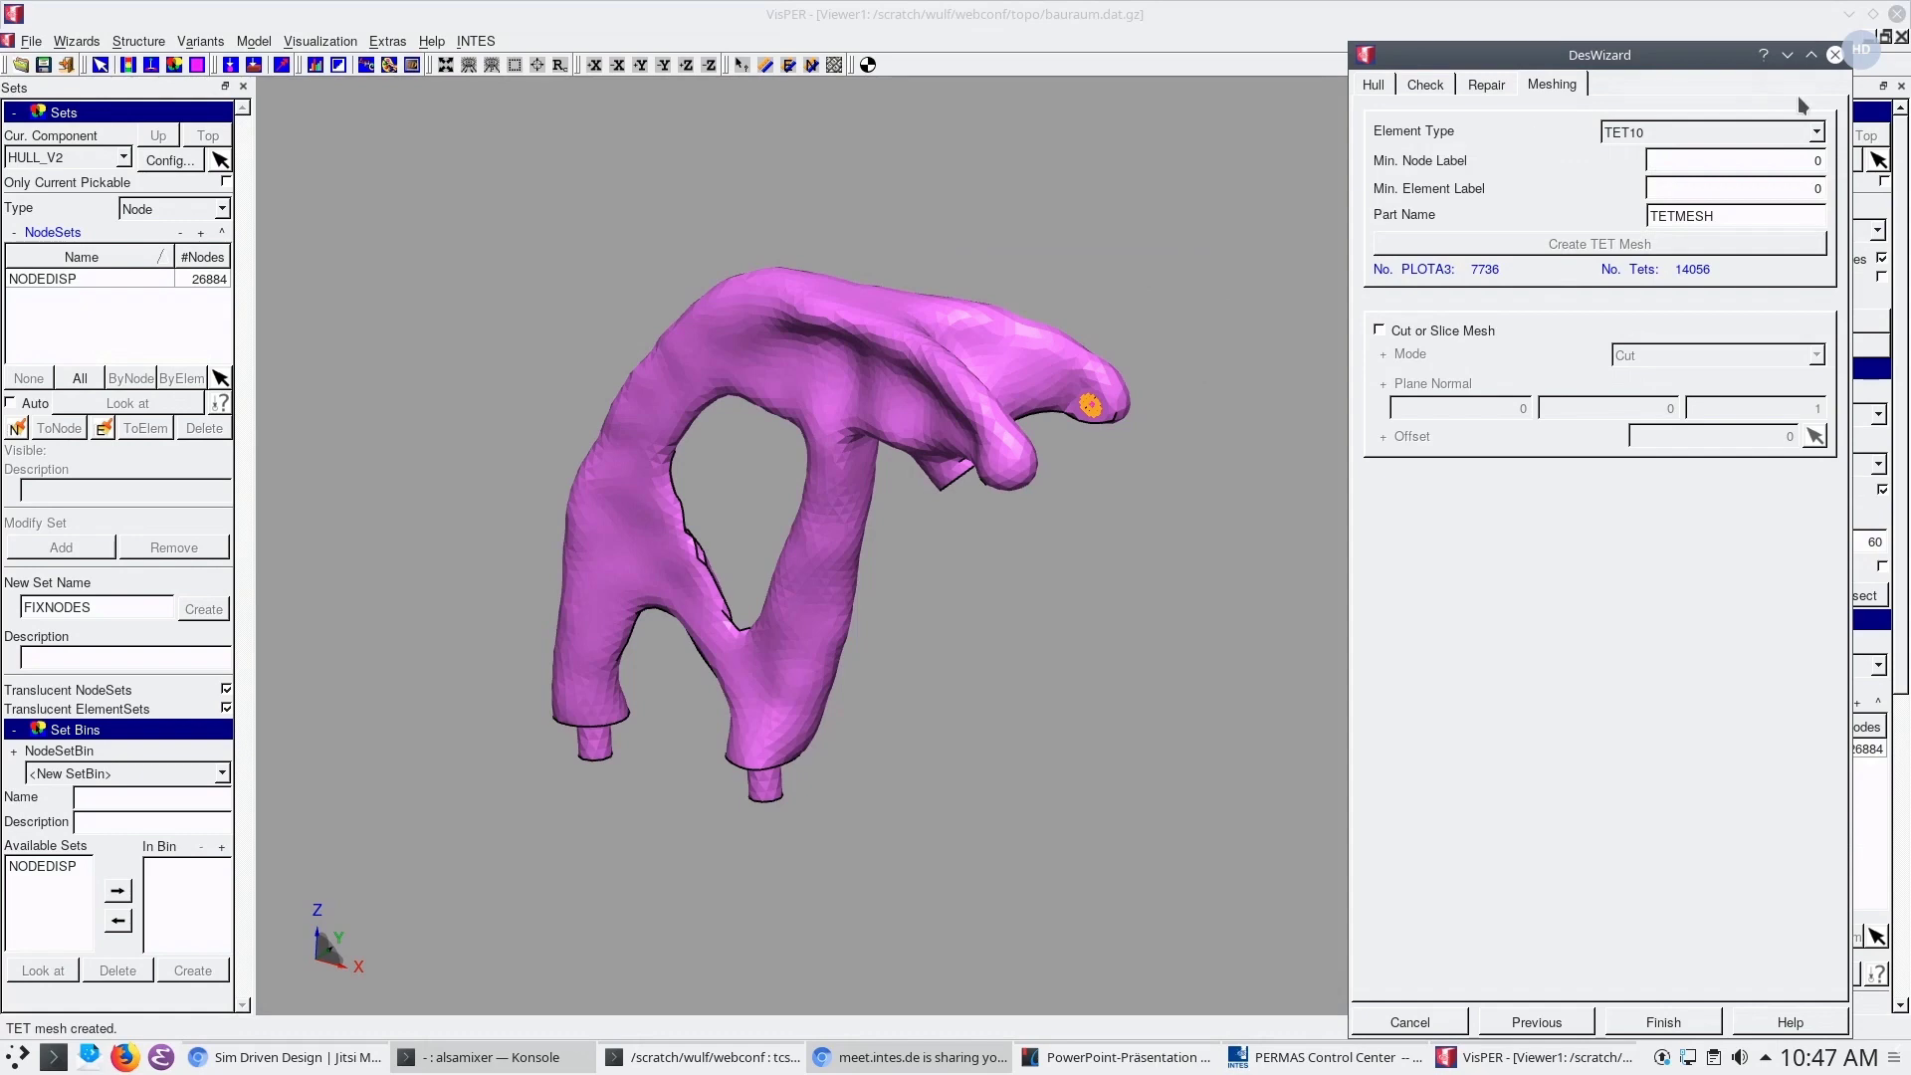
left_click(1836, 55)
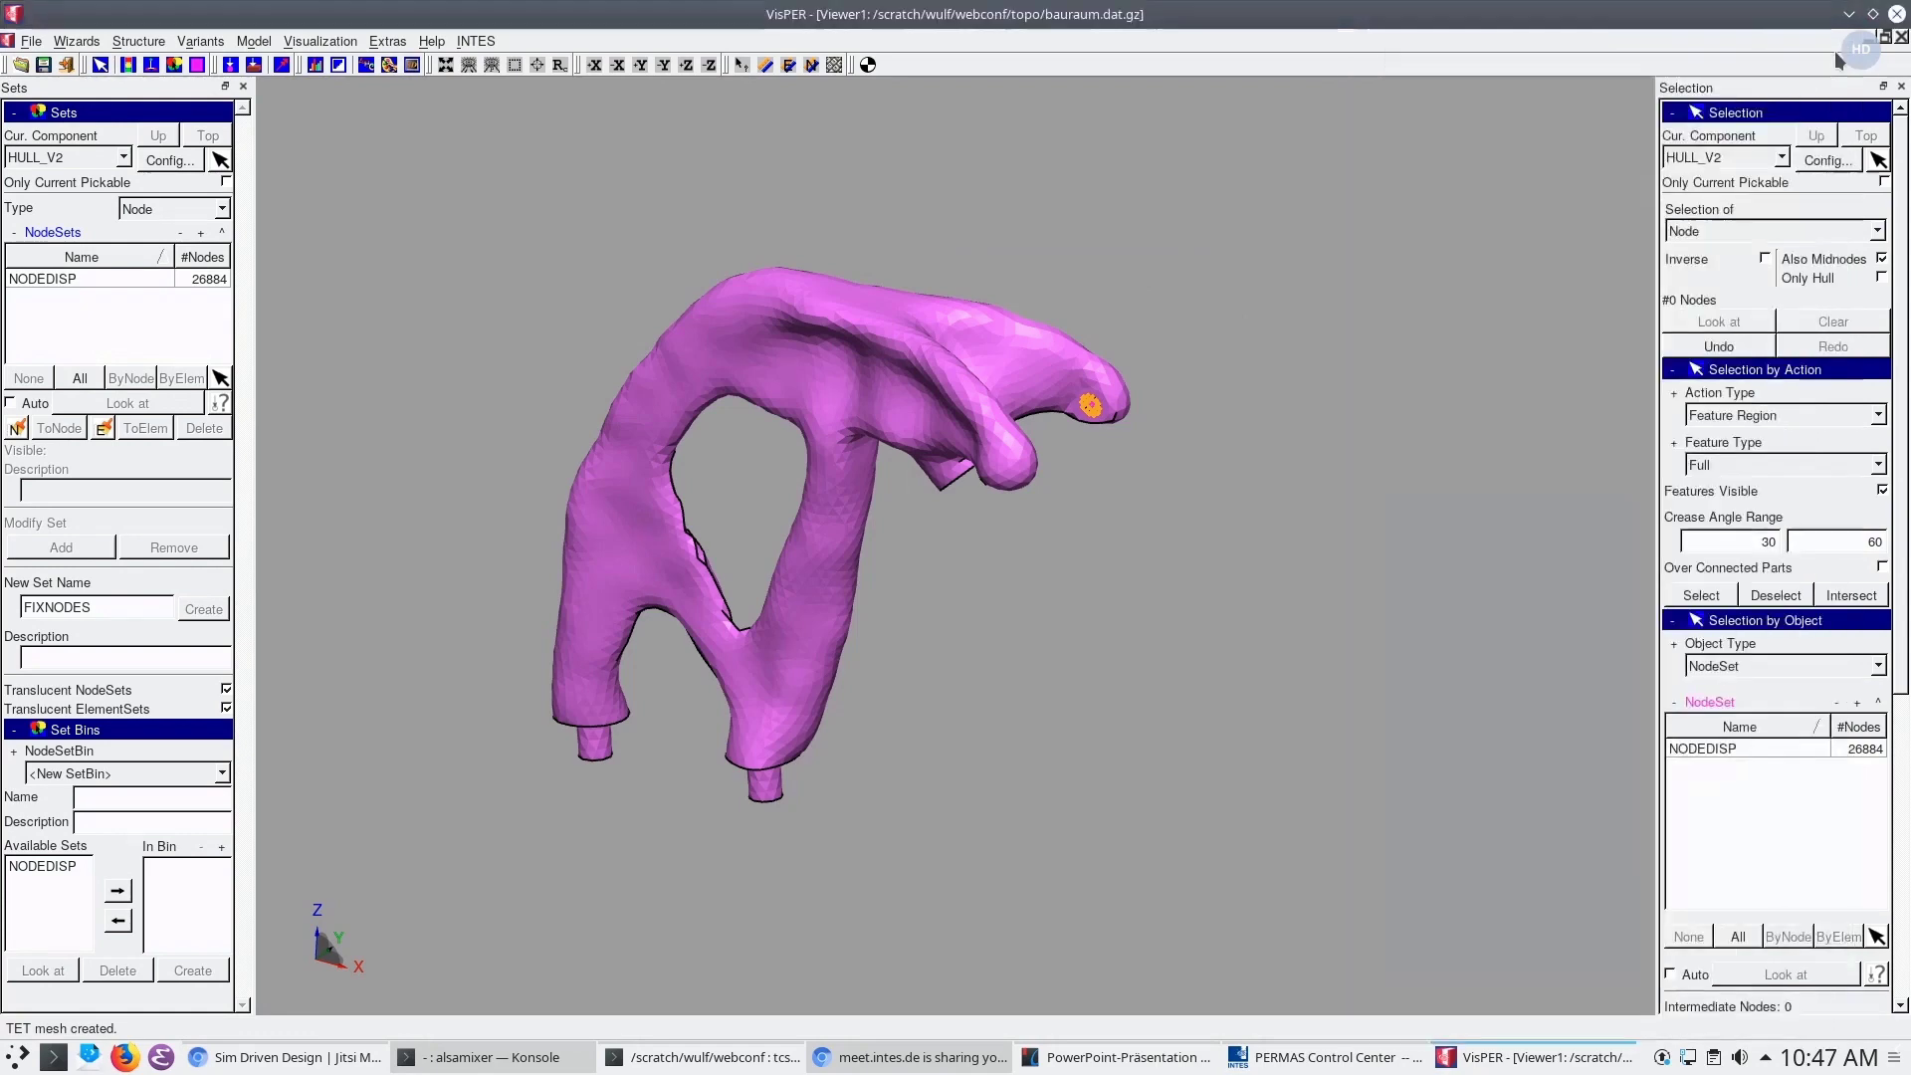
Set the selection to pick elements instead of nodes, with ElemType as the object type
left_click(1794, 668)
left_click(1731, 756)
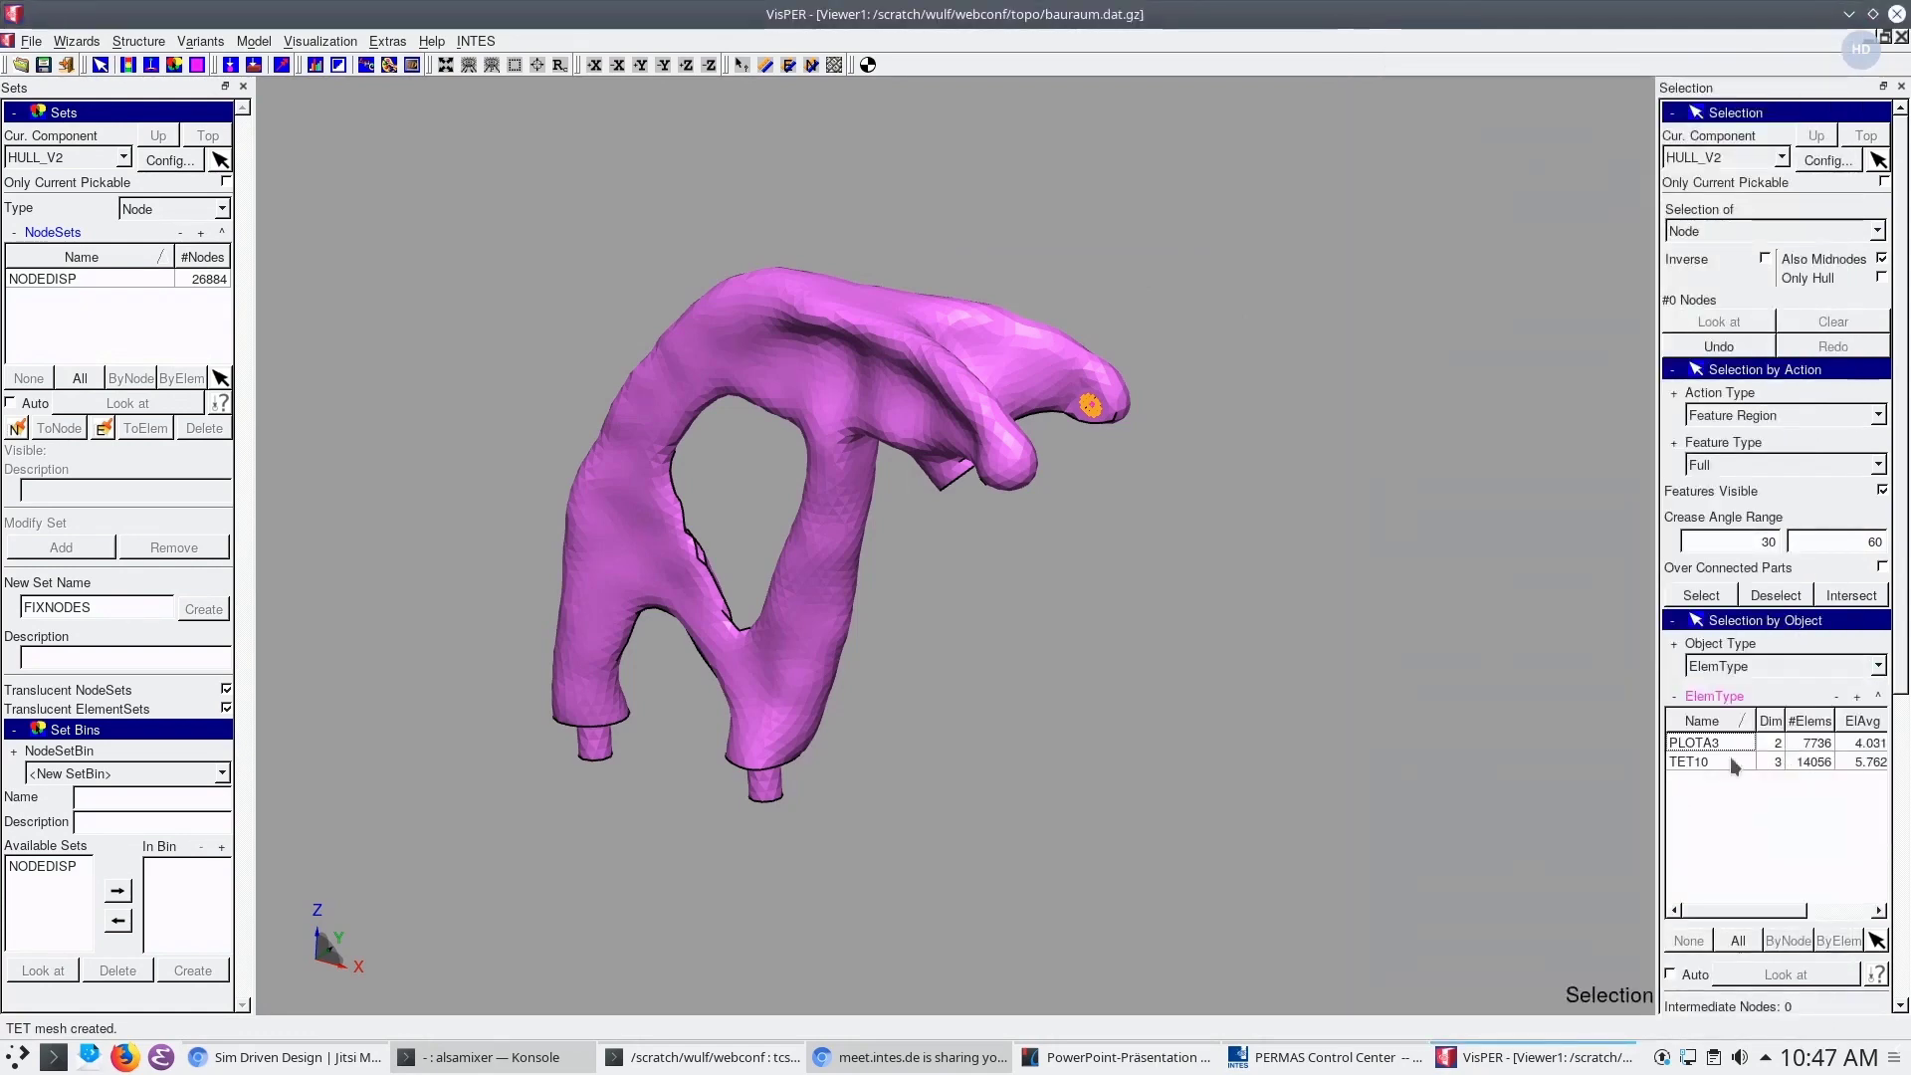
left_click(1724, 744)
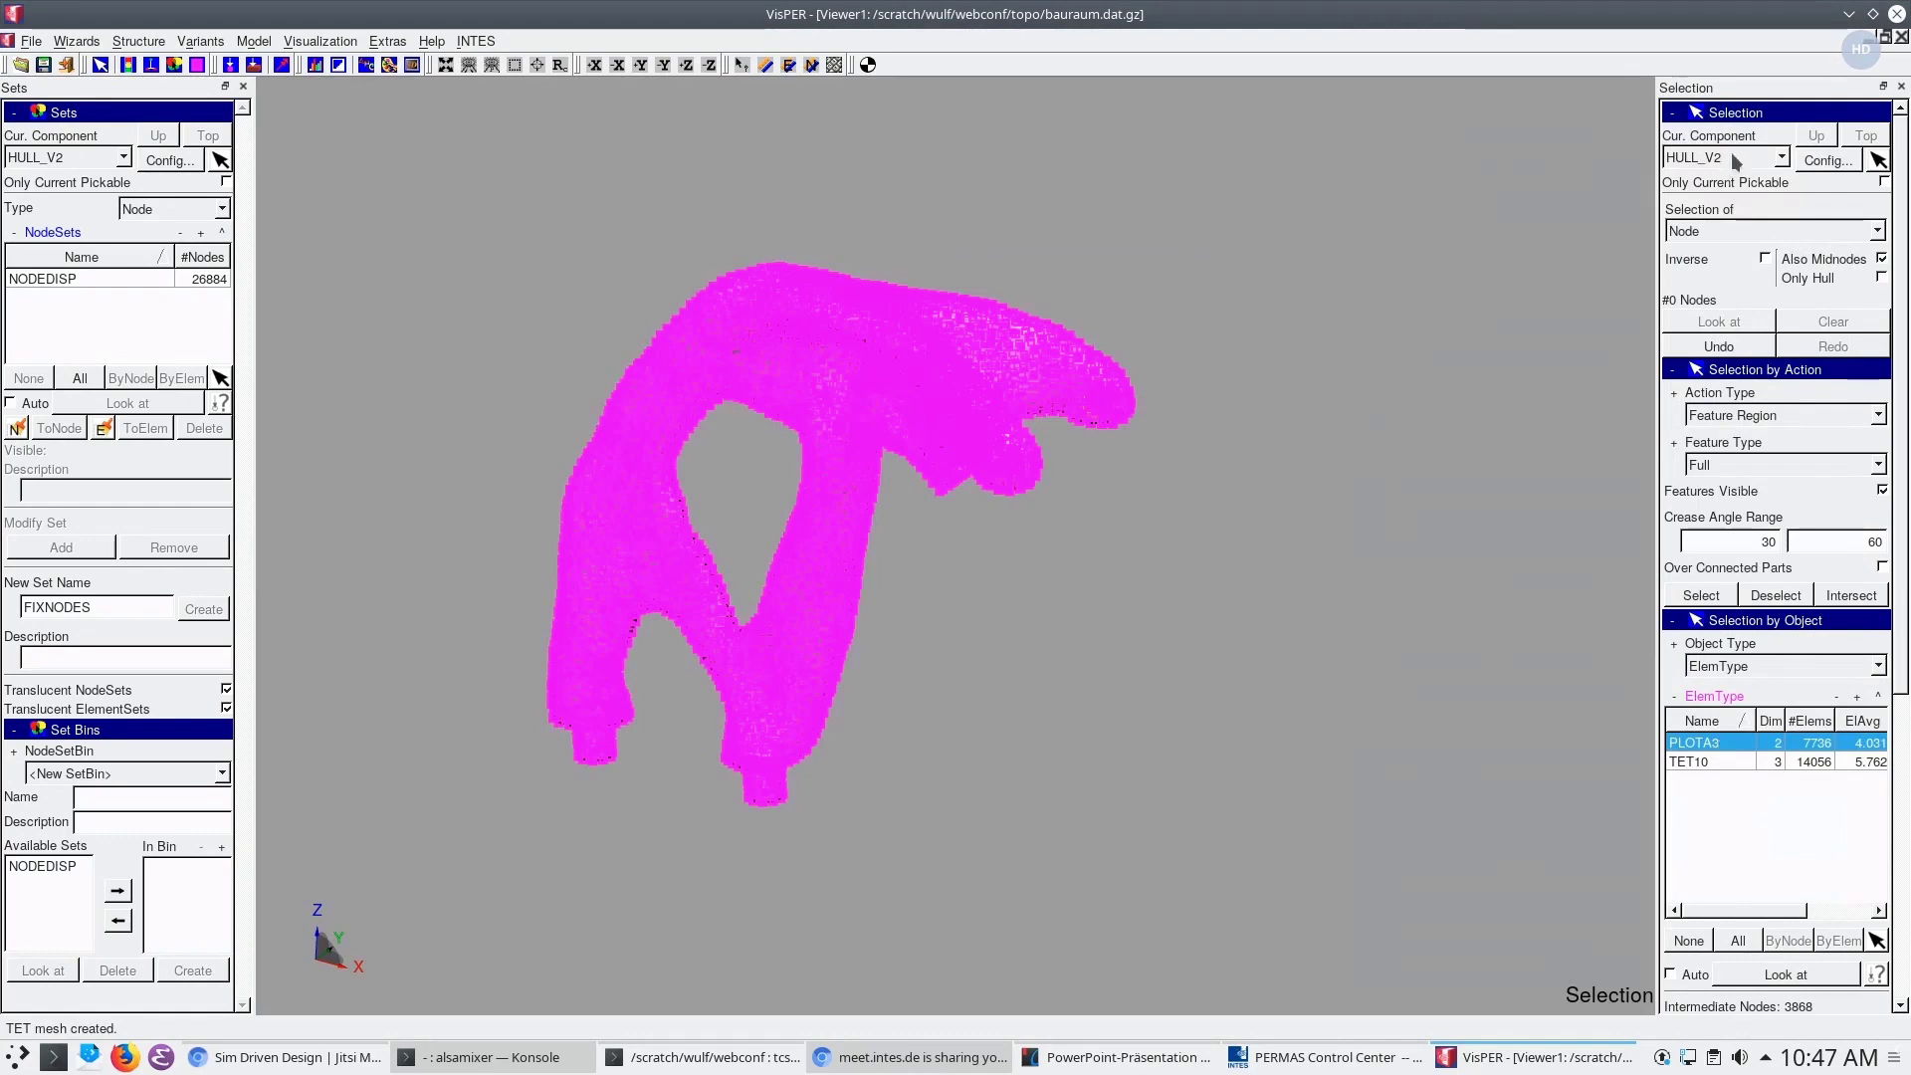
left_click(1736, 232)
left_click(1737, 274)
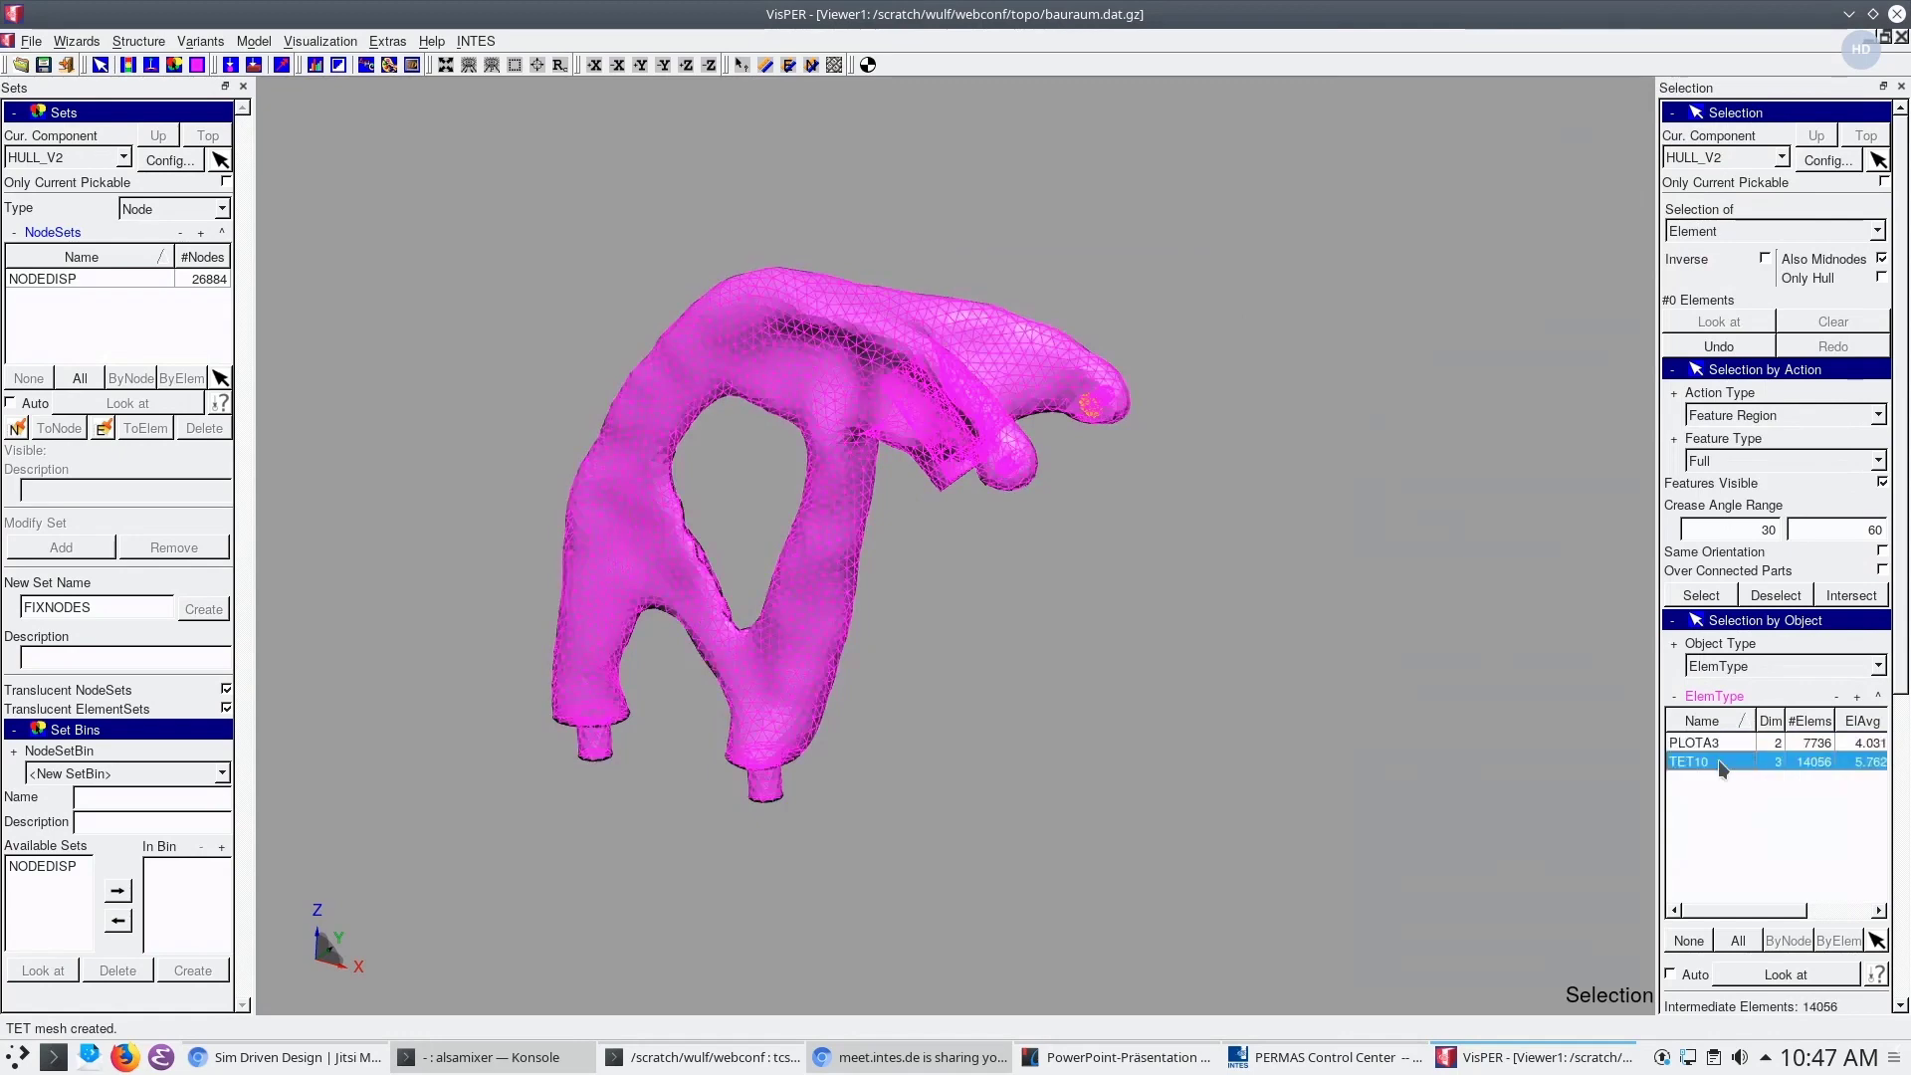
Select all PLOTA3 surface elements of HULL_V2 and delete them, keeping only the TET10 elements
left_click(1722, 759)
left_click(1730, 748)
right_click(1729, 748)
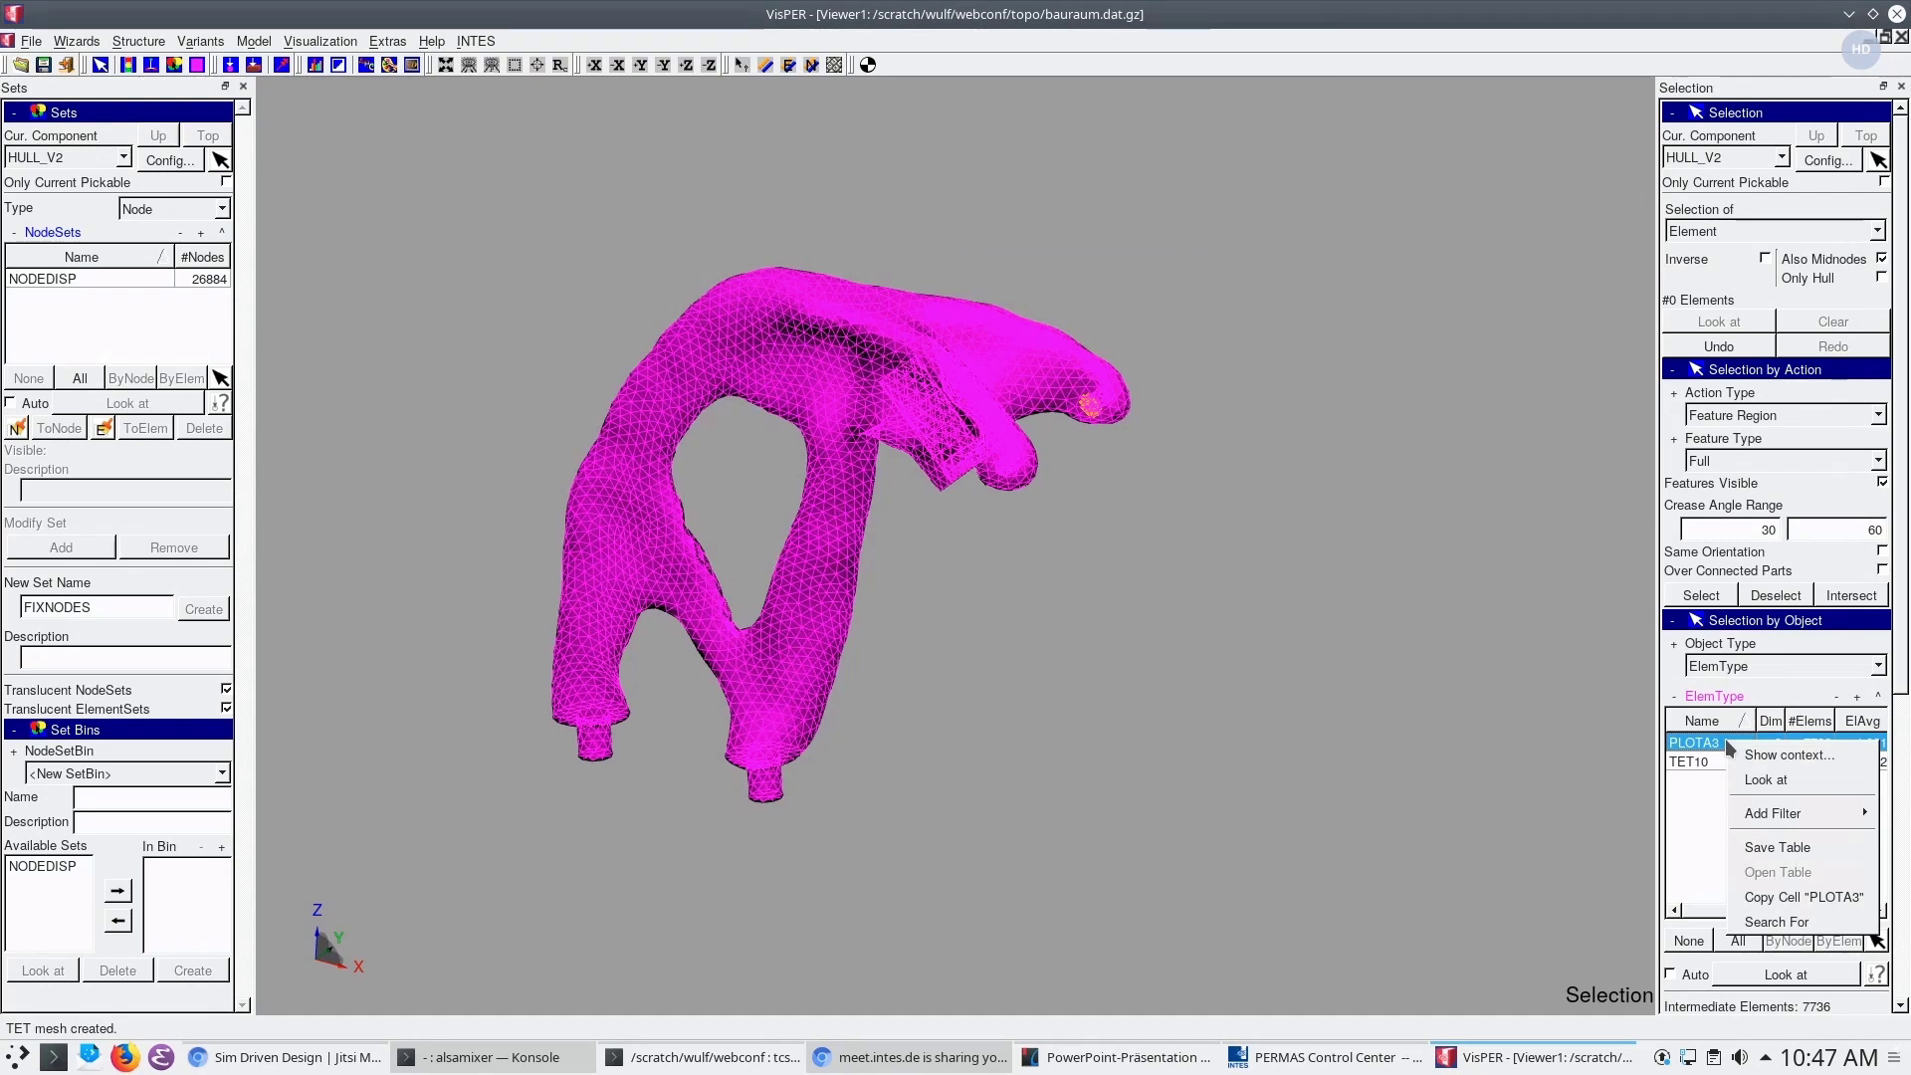
left_click(1705, 753)
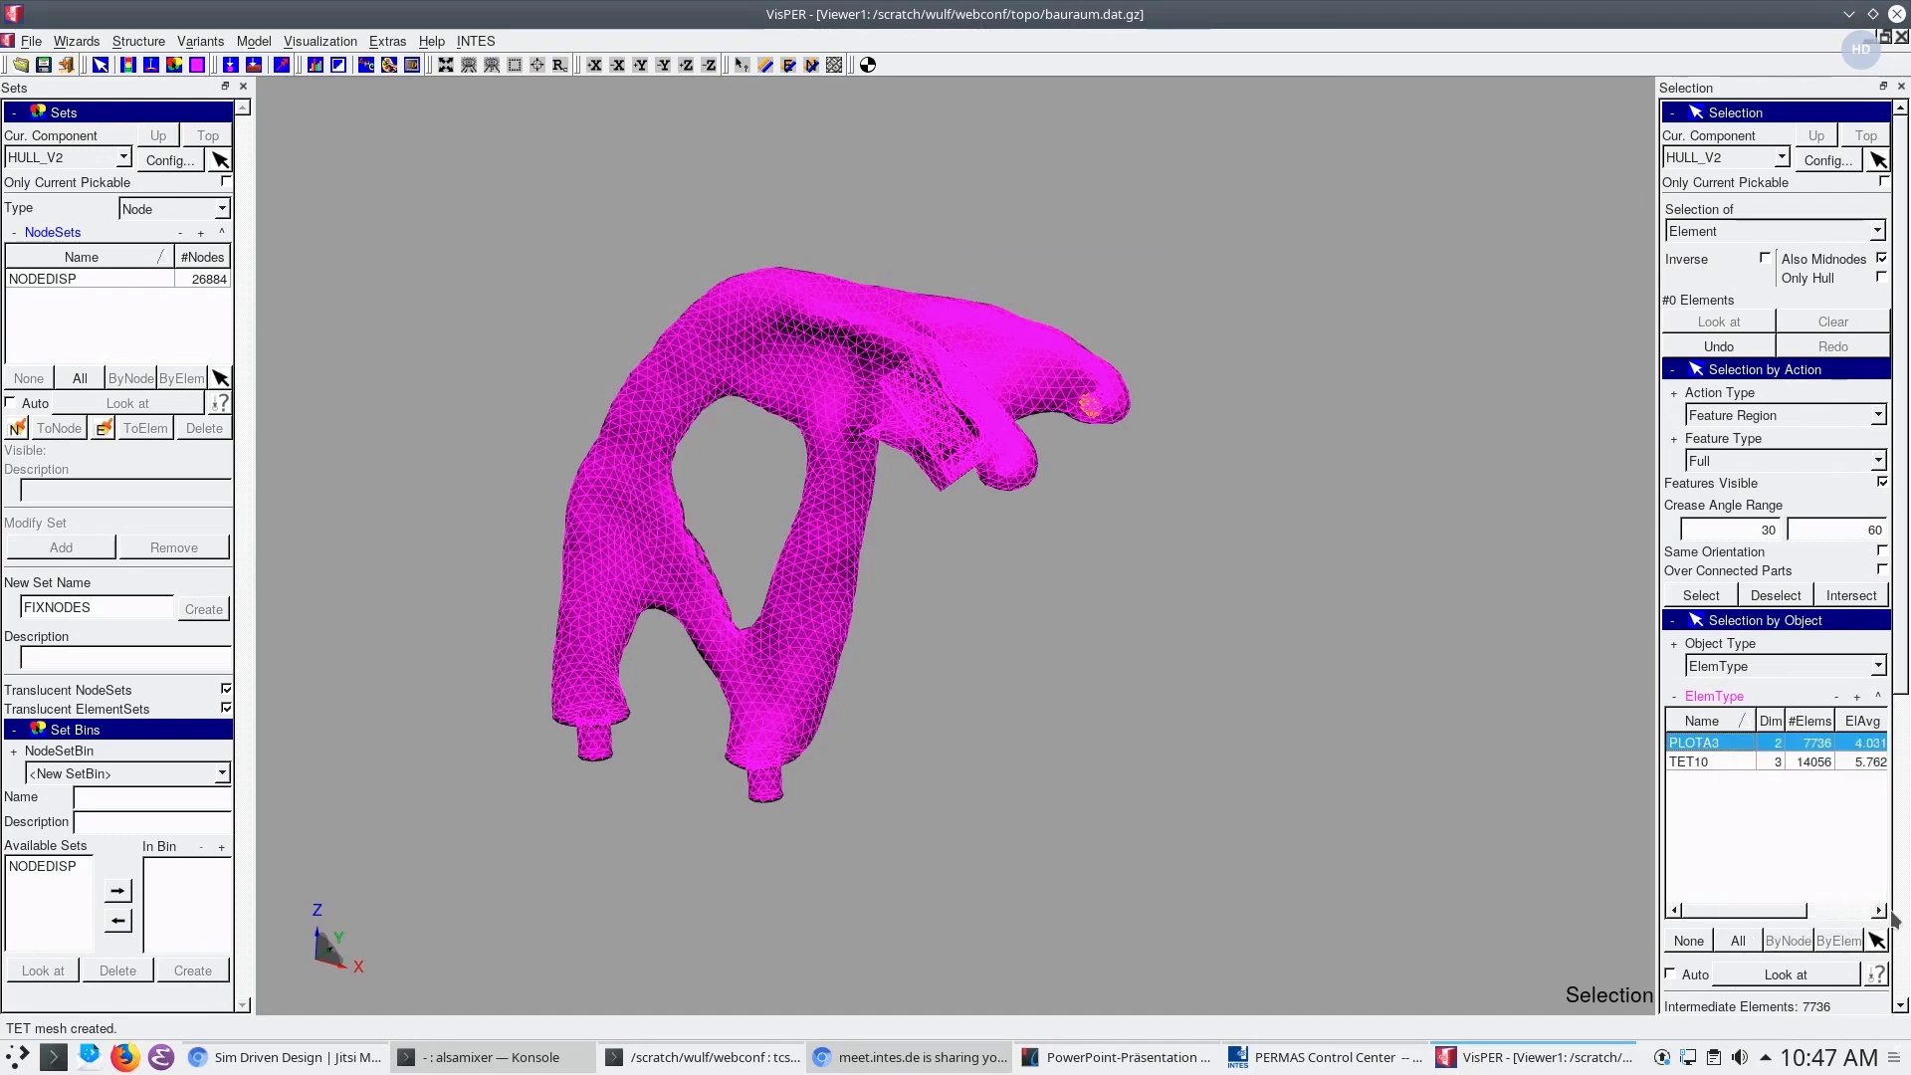
scroll(1851, 876, "down", 2)
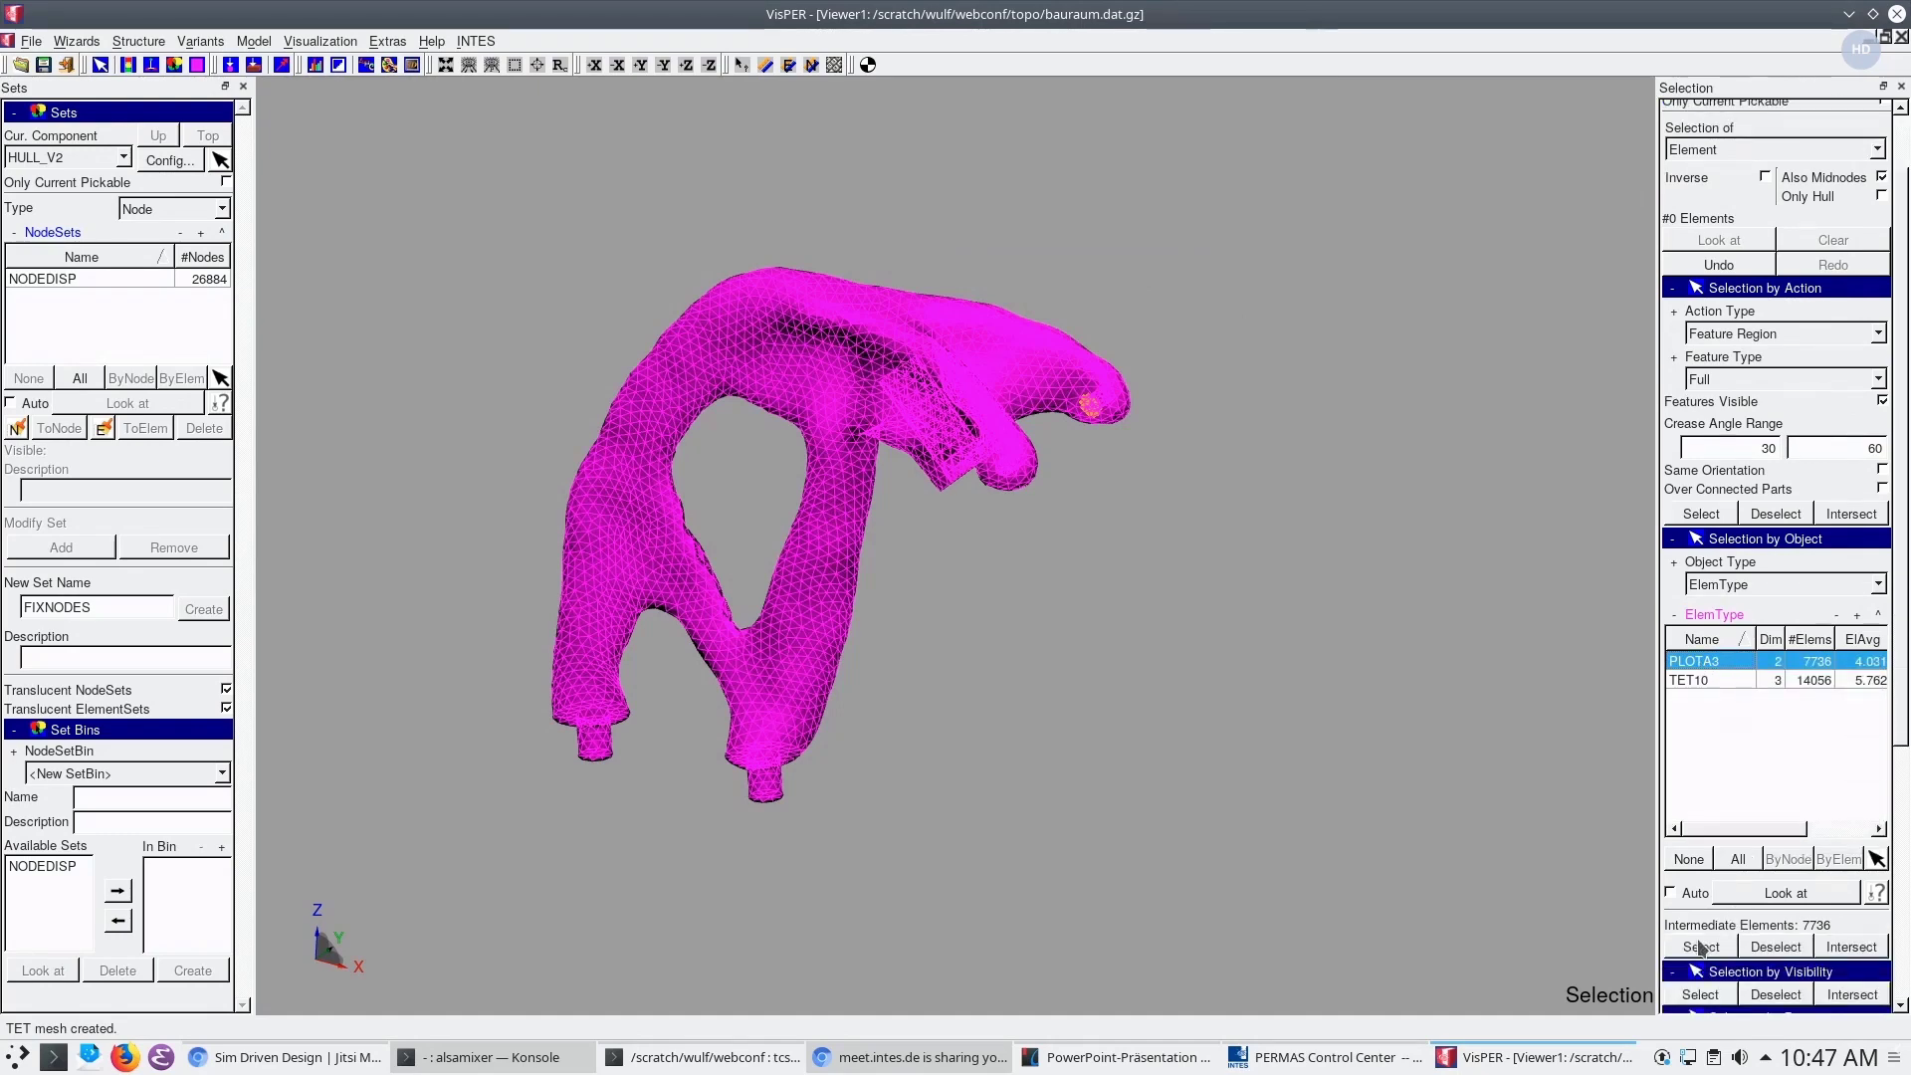
left_click(1700, 946)
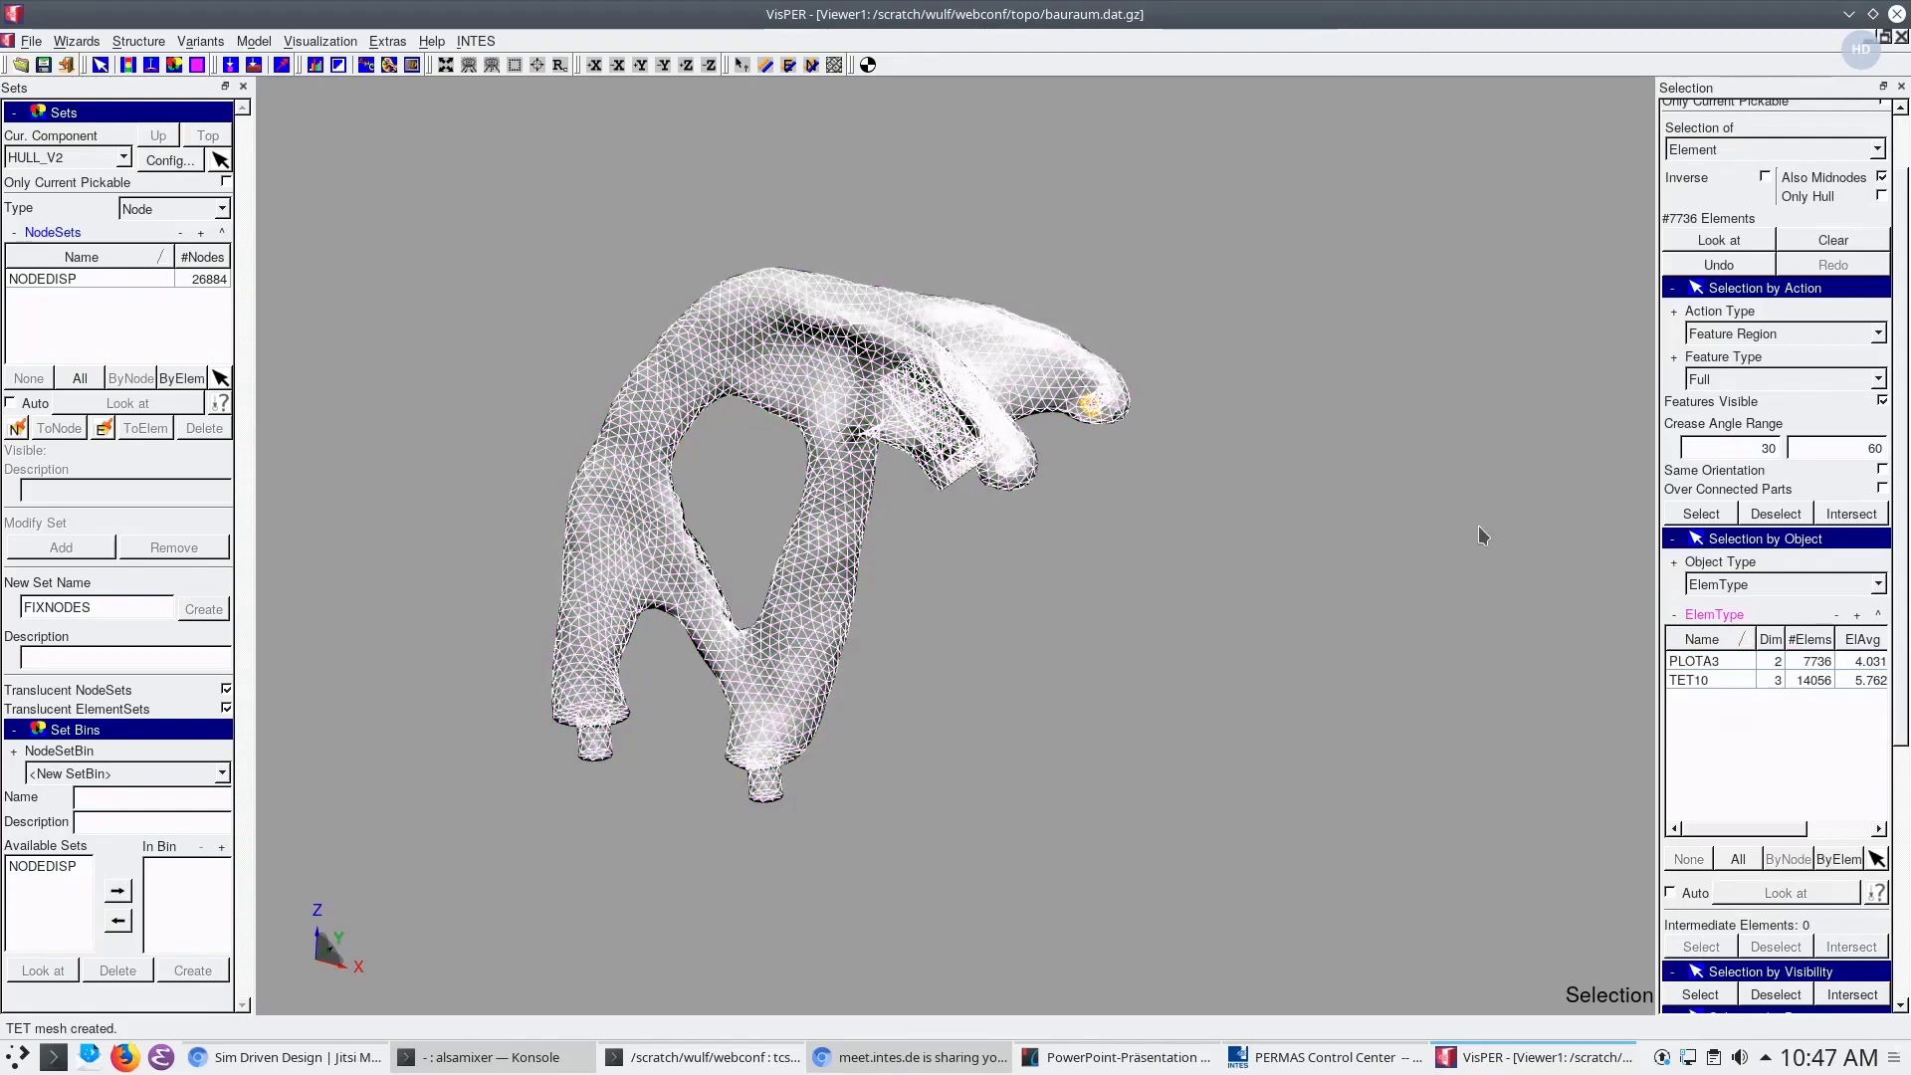
scroll(1903, 472, "up", 2)
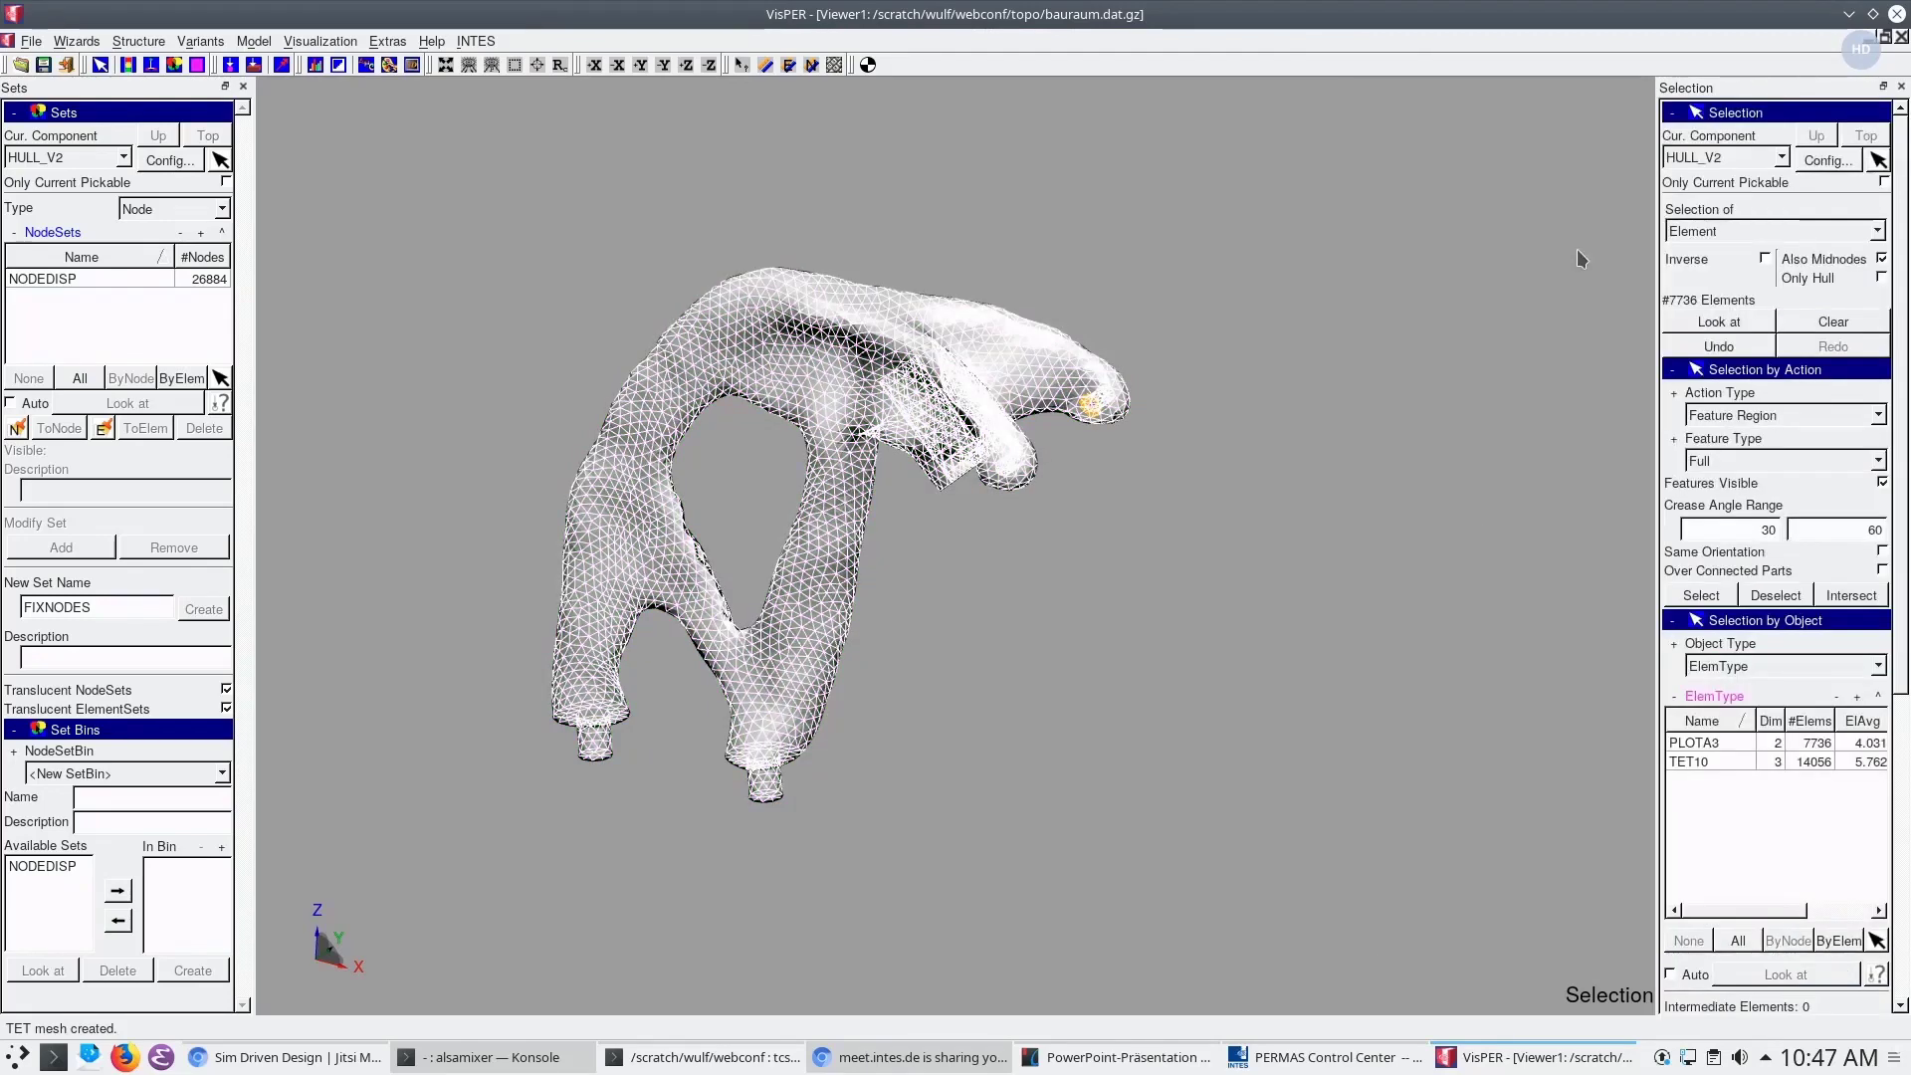
left_click(135, 43)
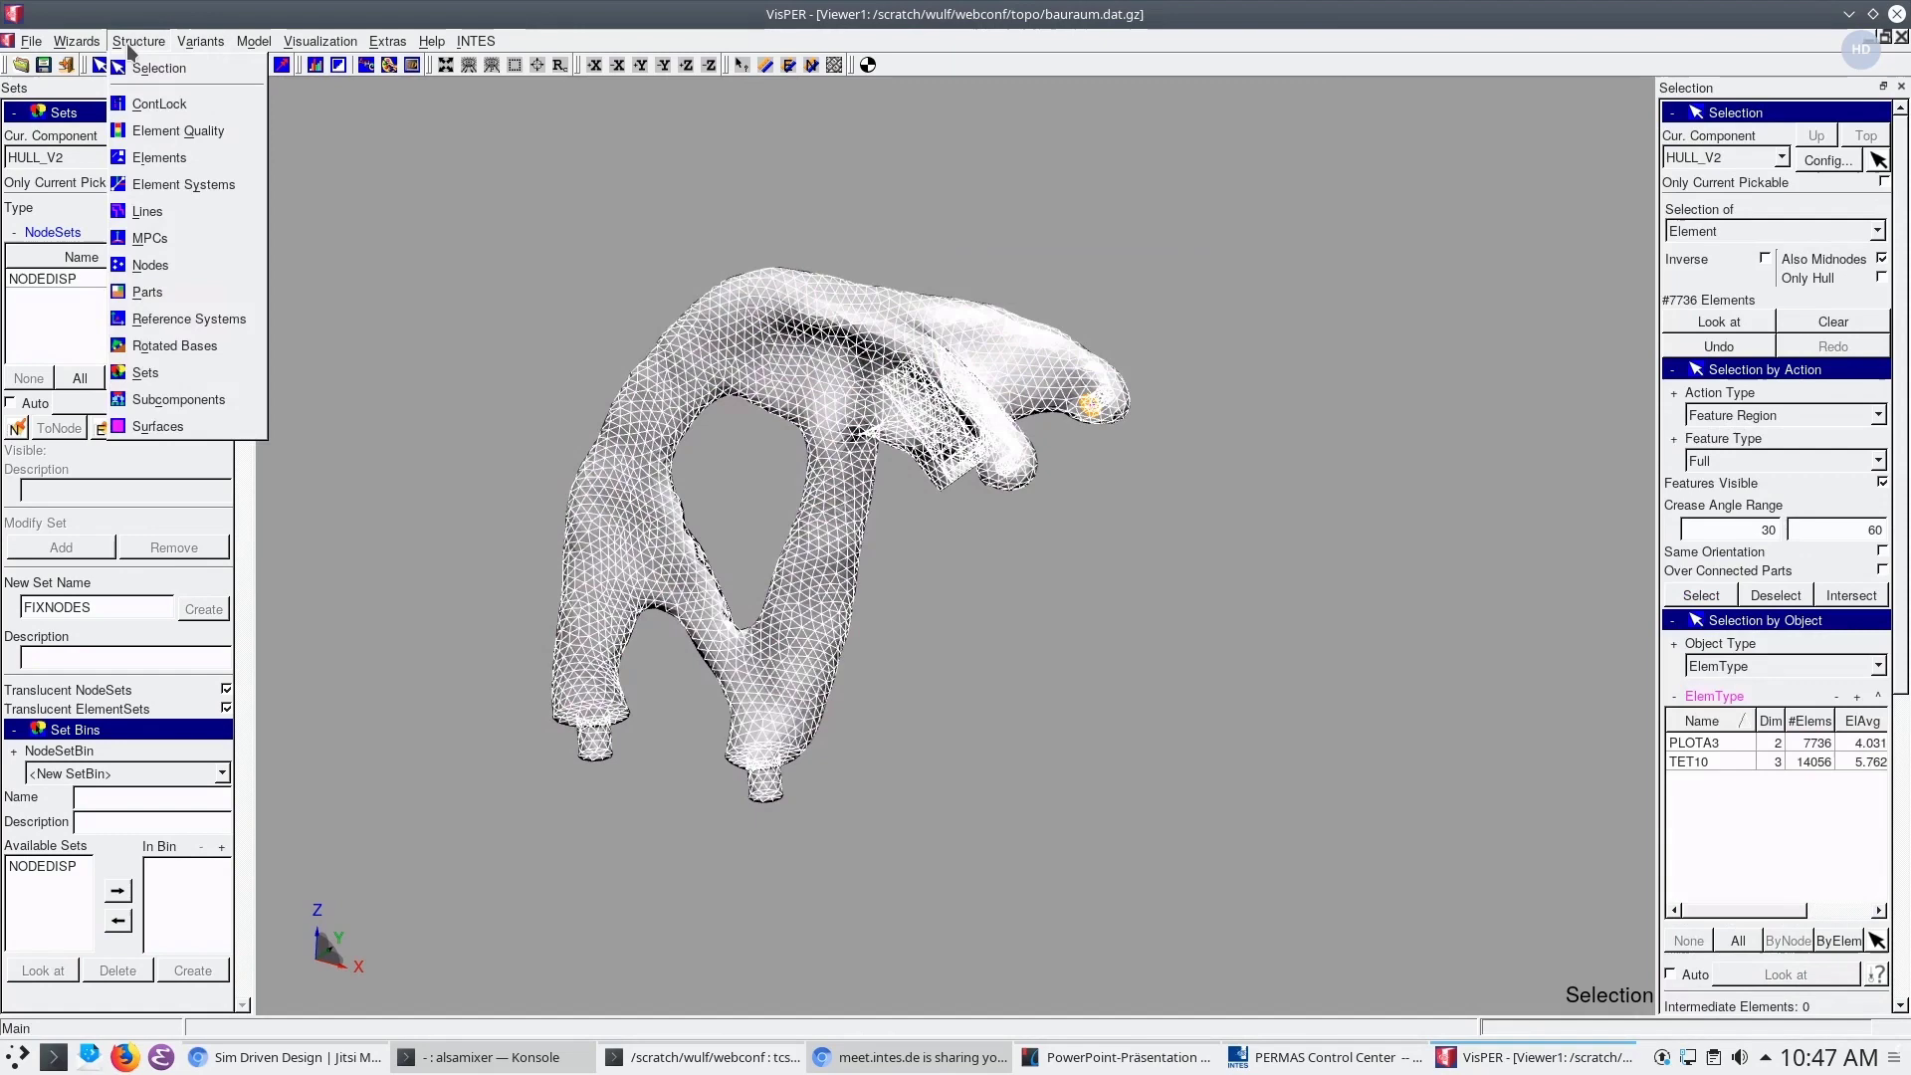
left_click(151, 162)
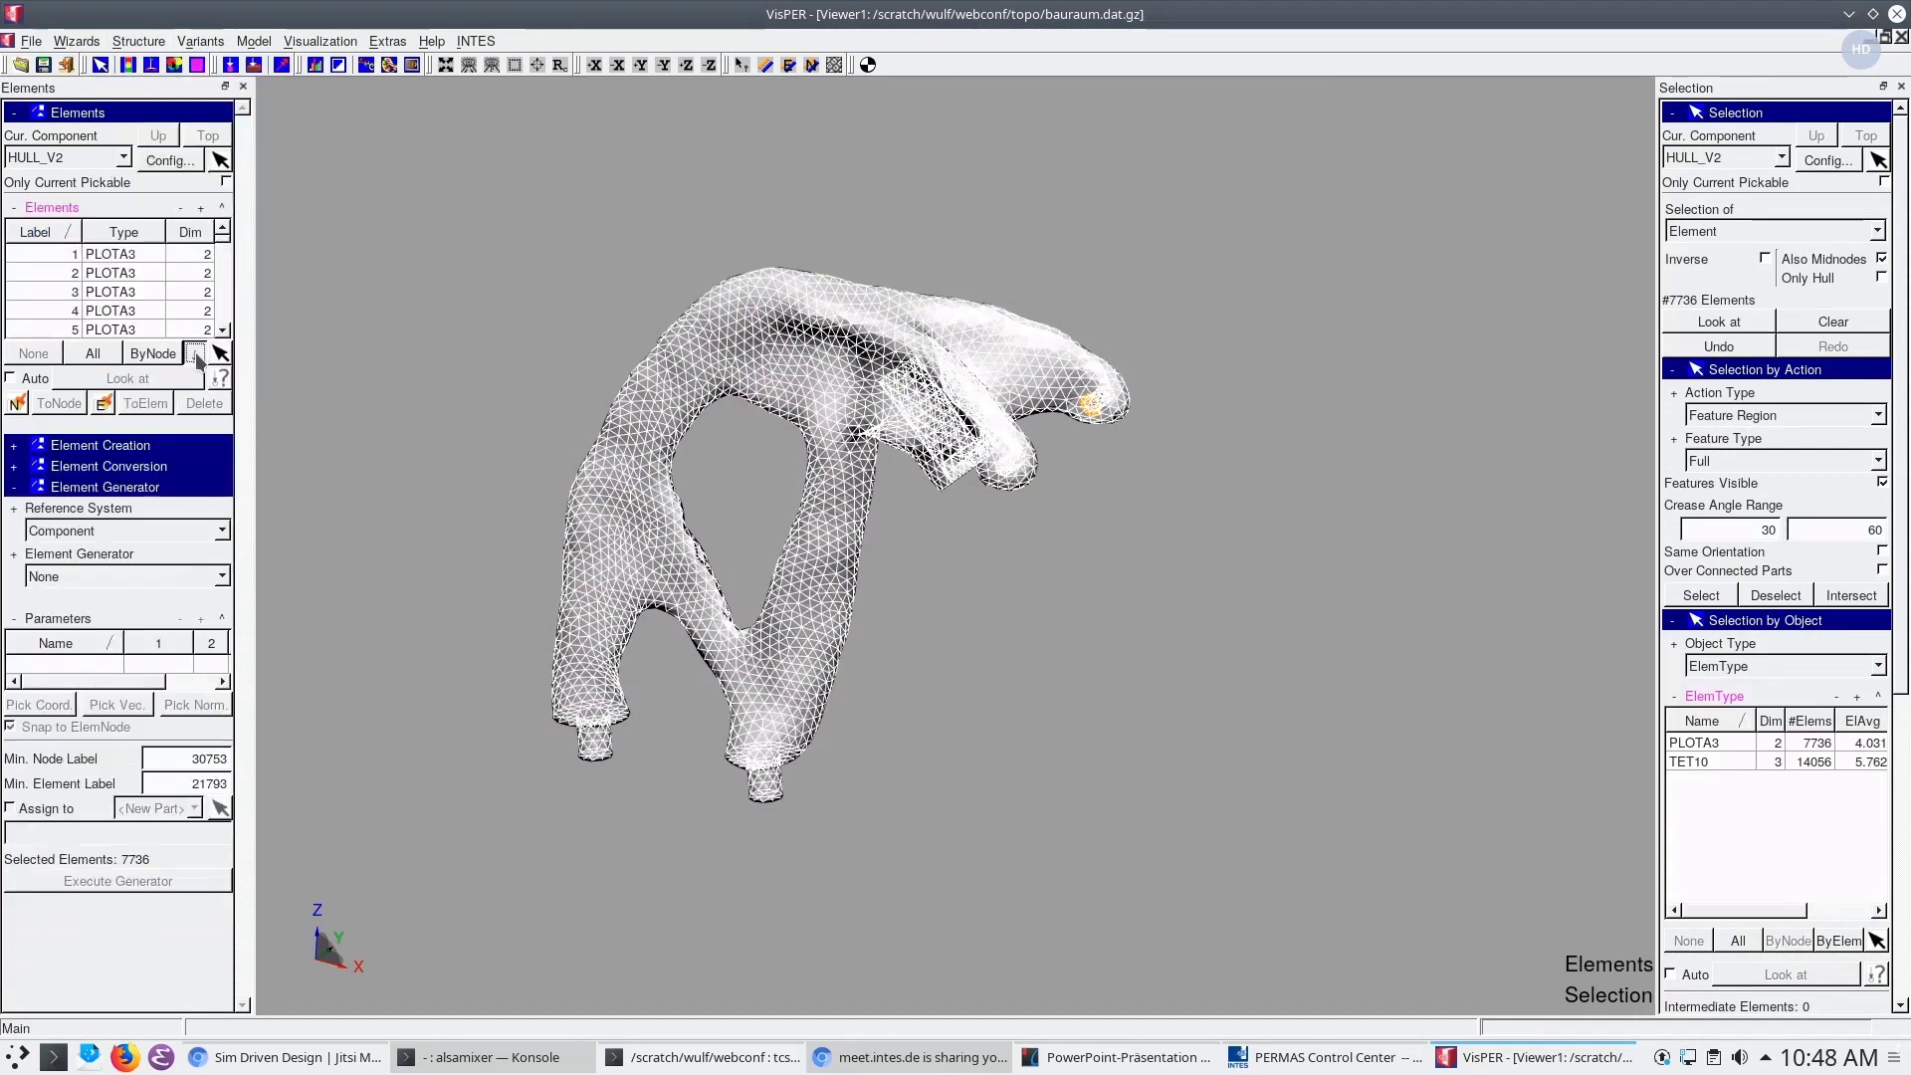
left_click(196, 354)
left_click(189, 404)
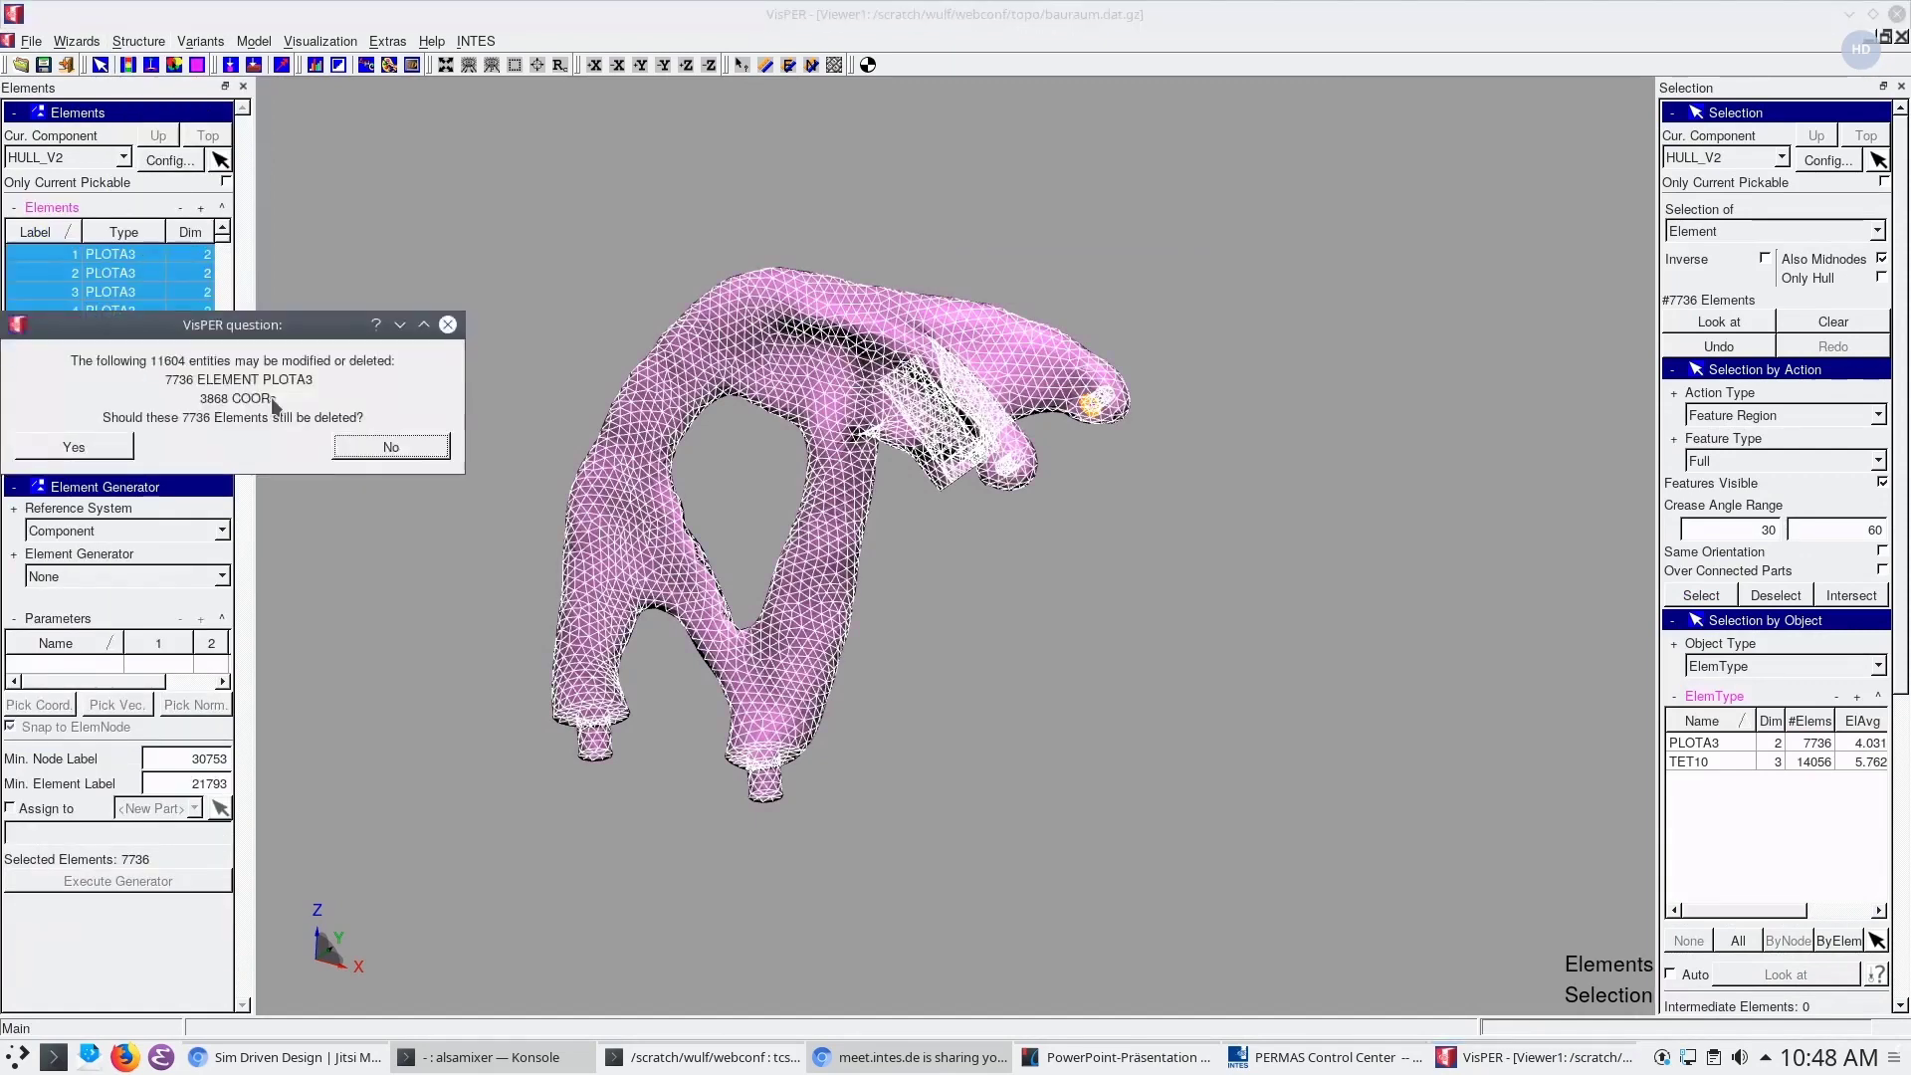
left_click(81, 446)
mouse_move(881, 470)
middle_mouse_down()
mouse_move(989, 457)
mouse_move(1028, 354)
mouse_move(916, 397)
middle_mouse_up()
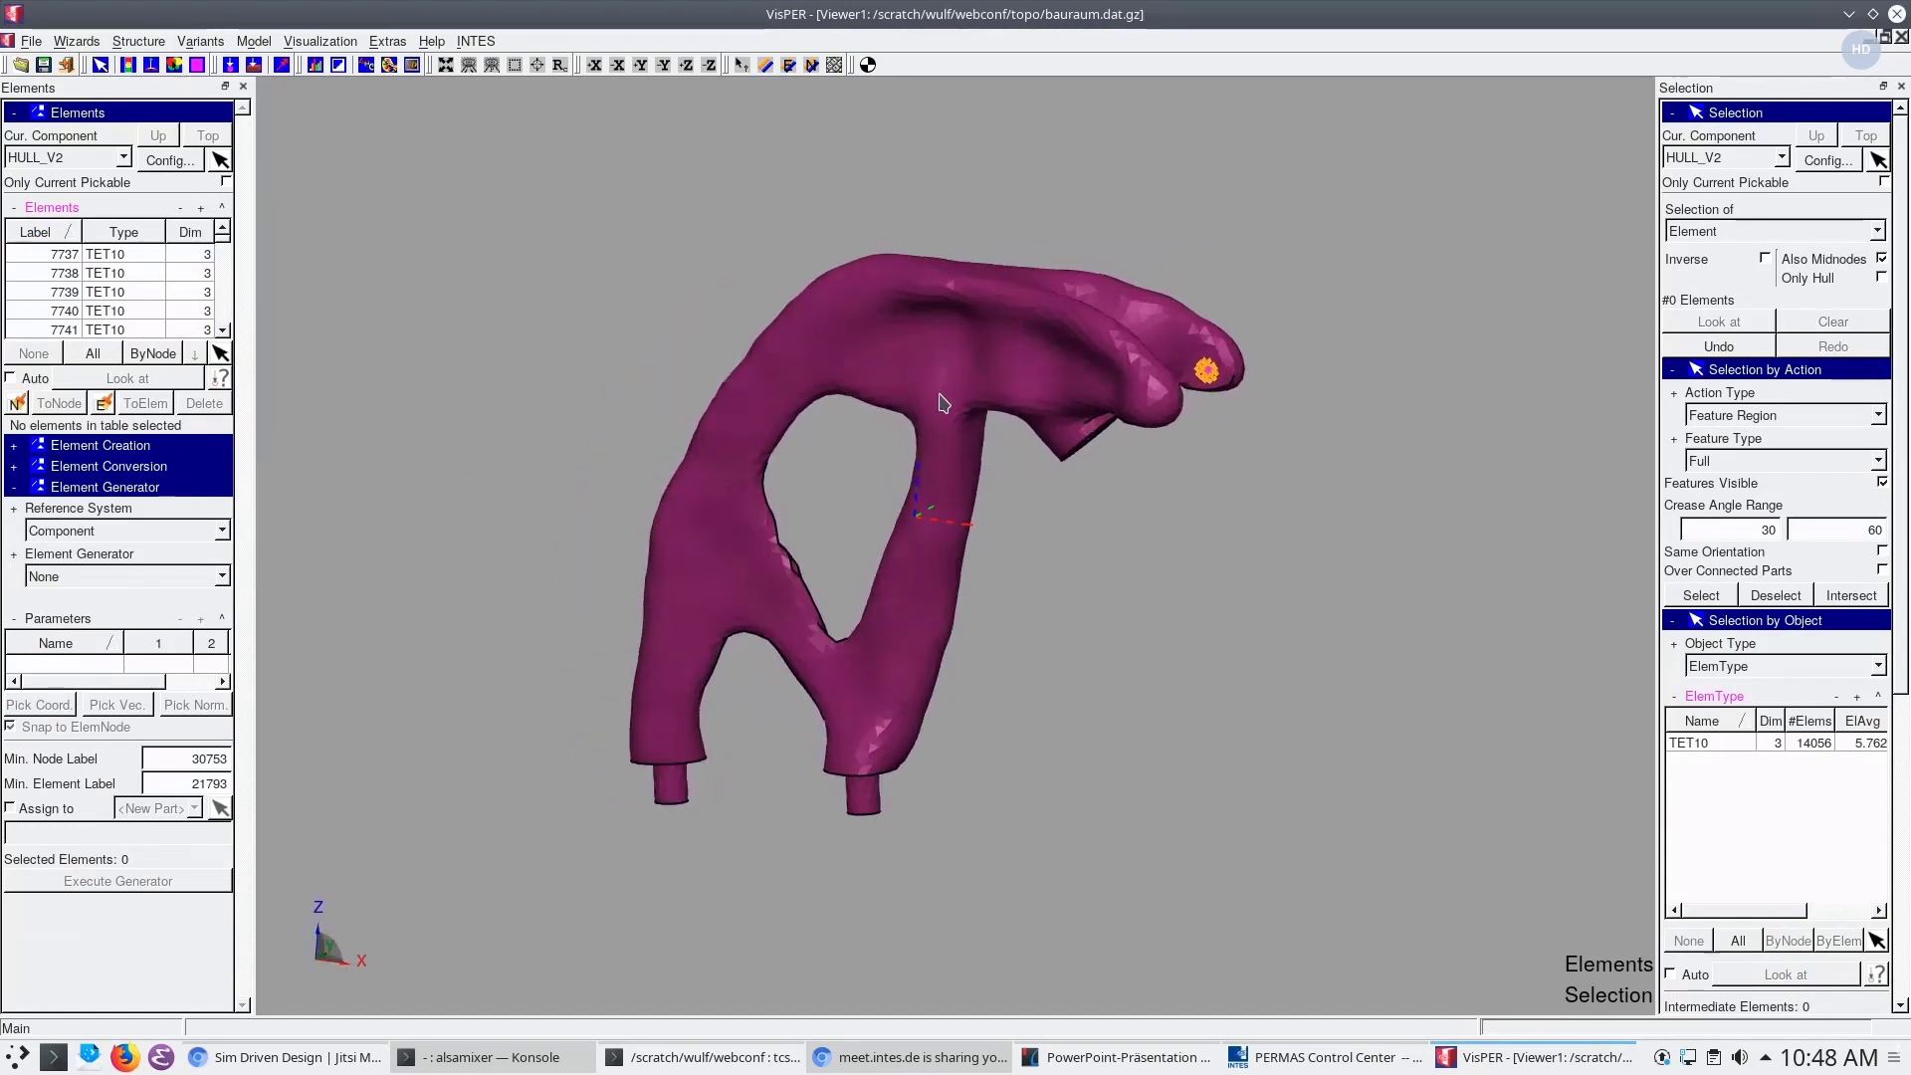
left_click(32, 42)
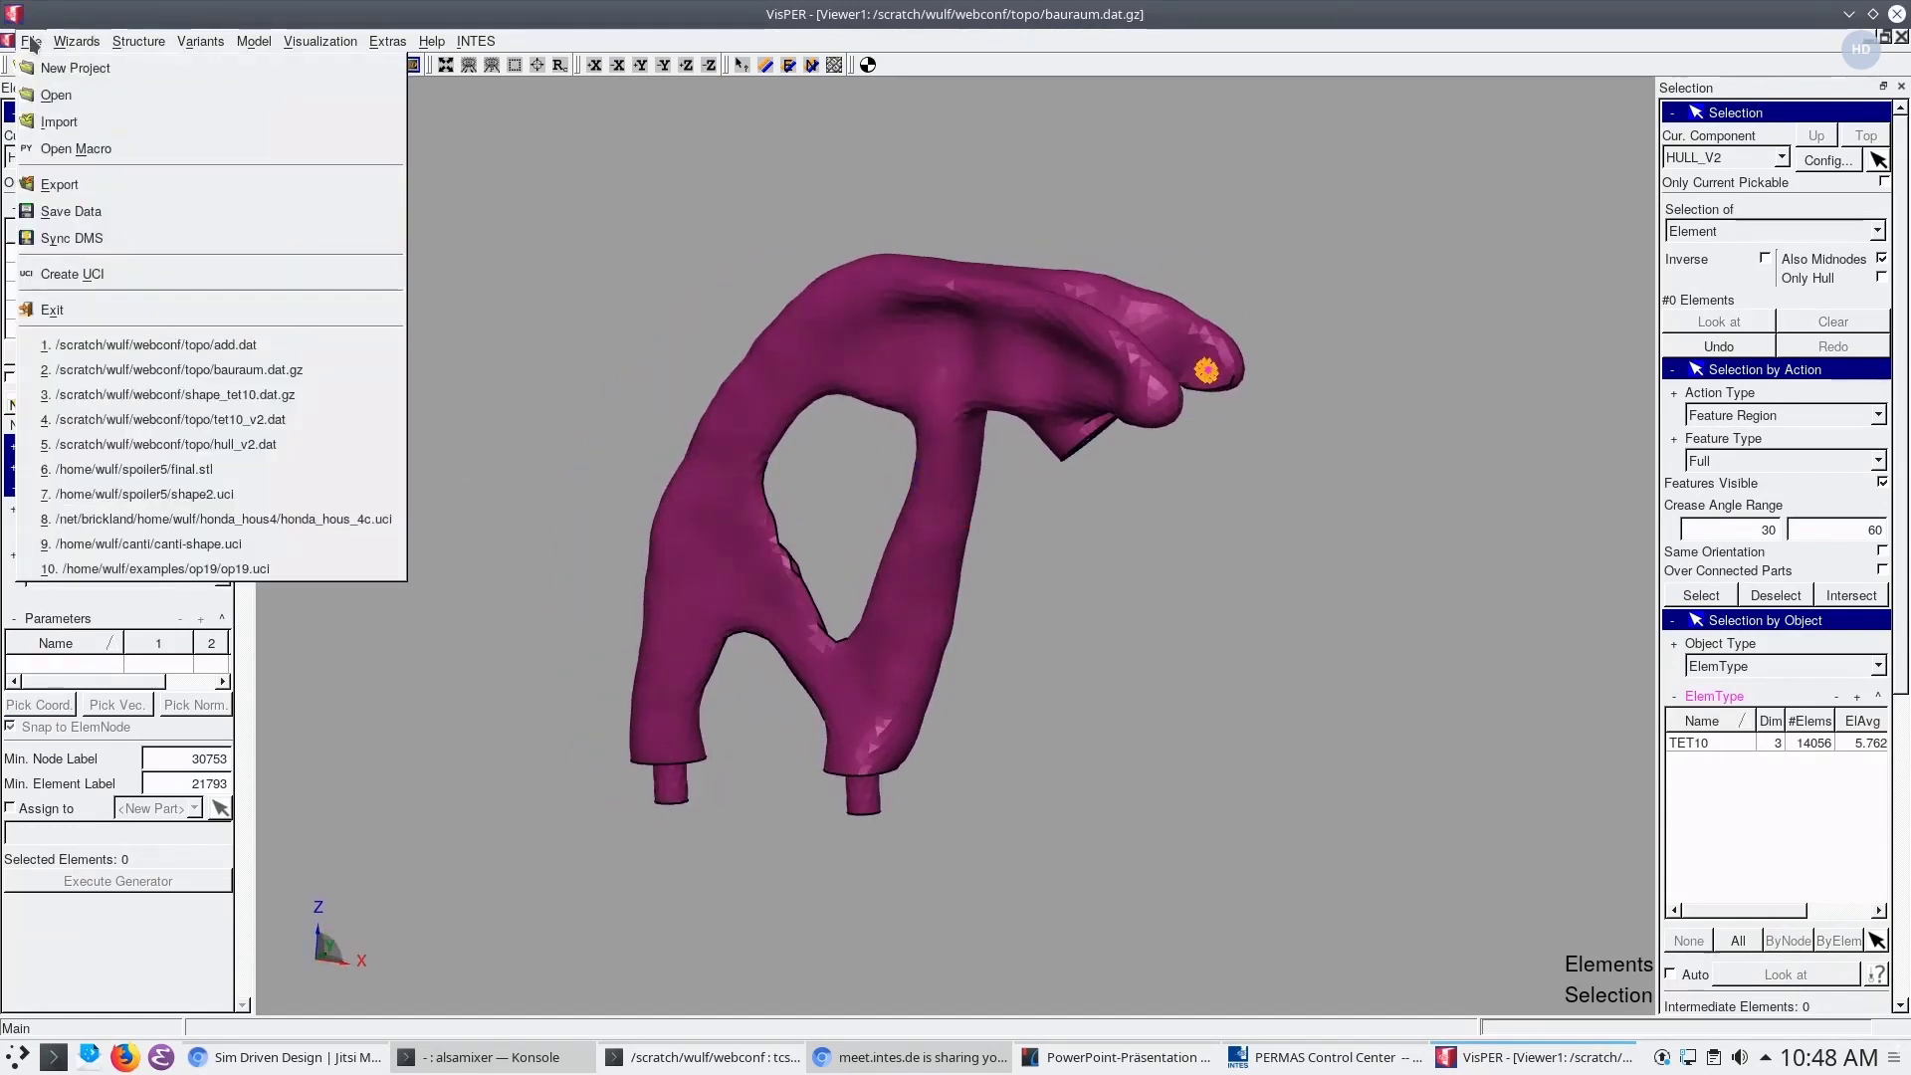
left_click(79, 187)
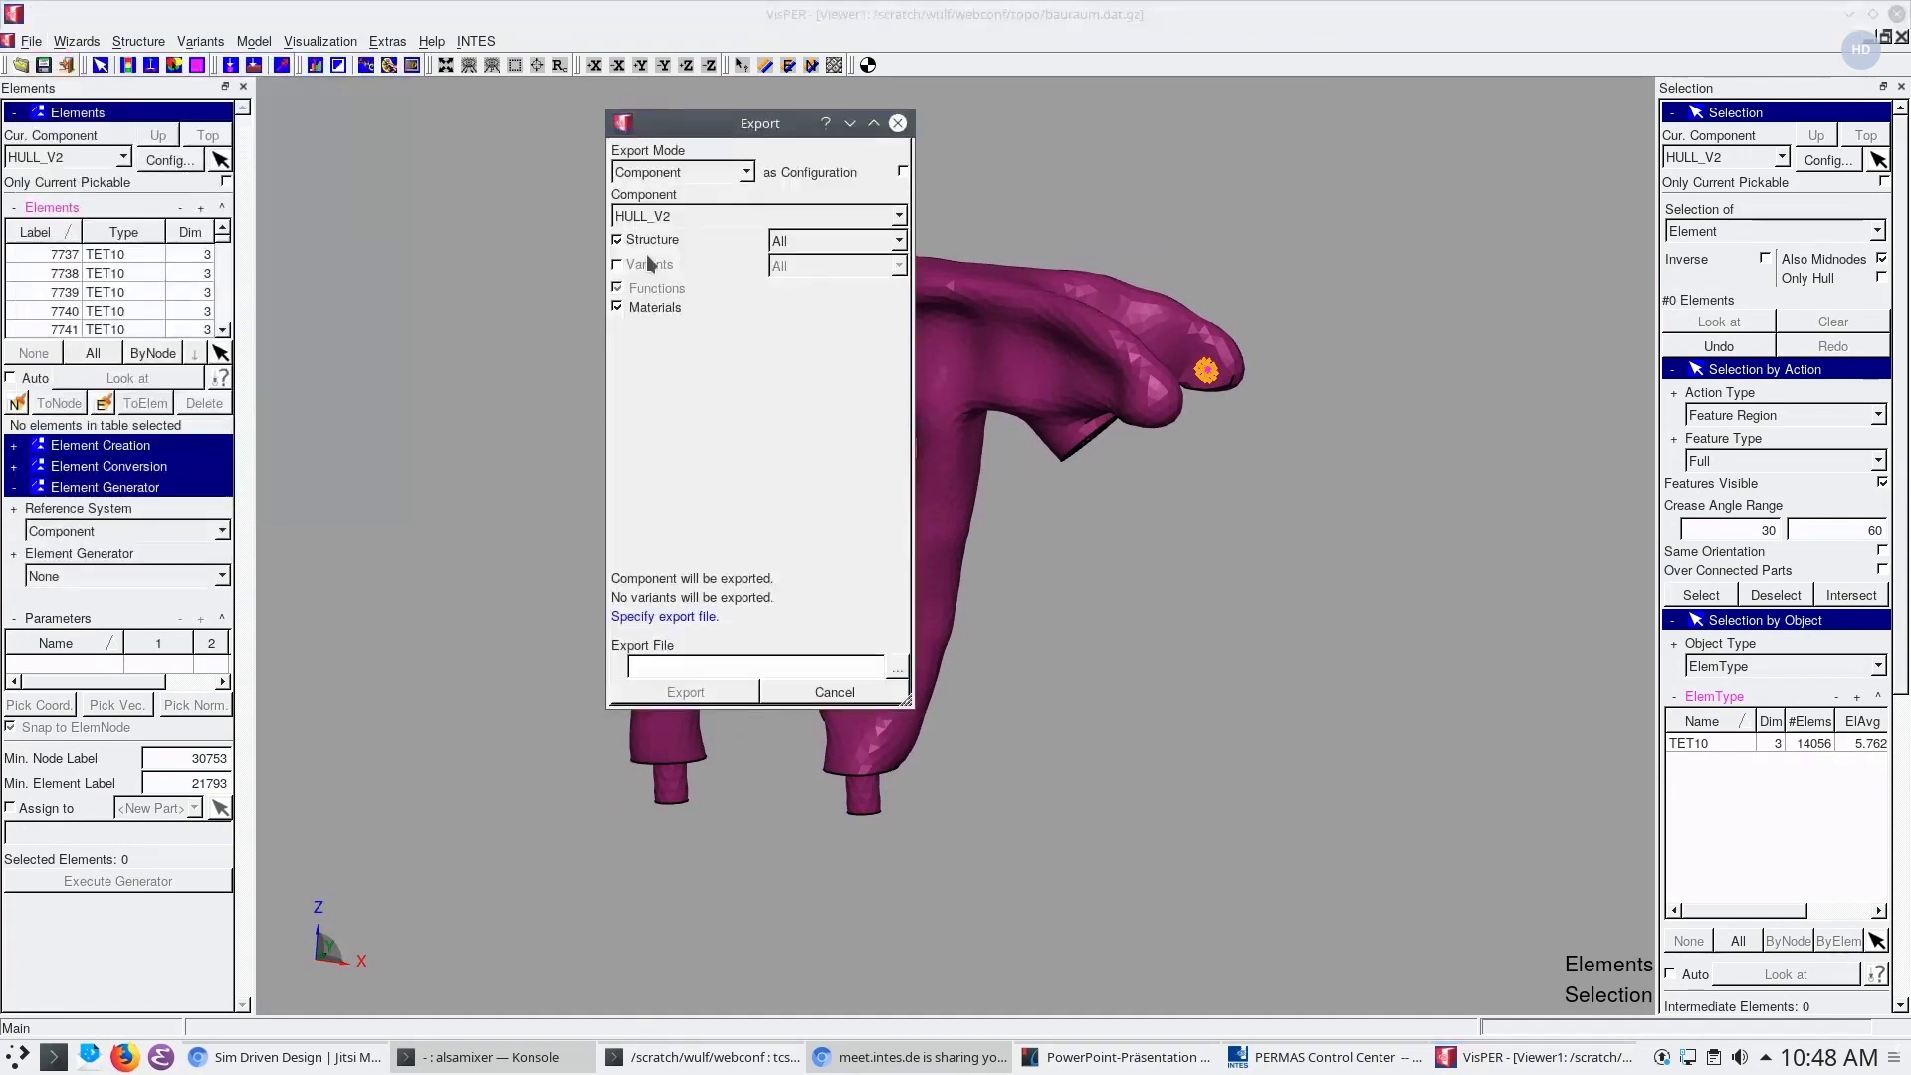
left_click(749, 216)
left_click(752, 219)
left_click(746, 174)
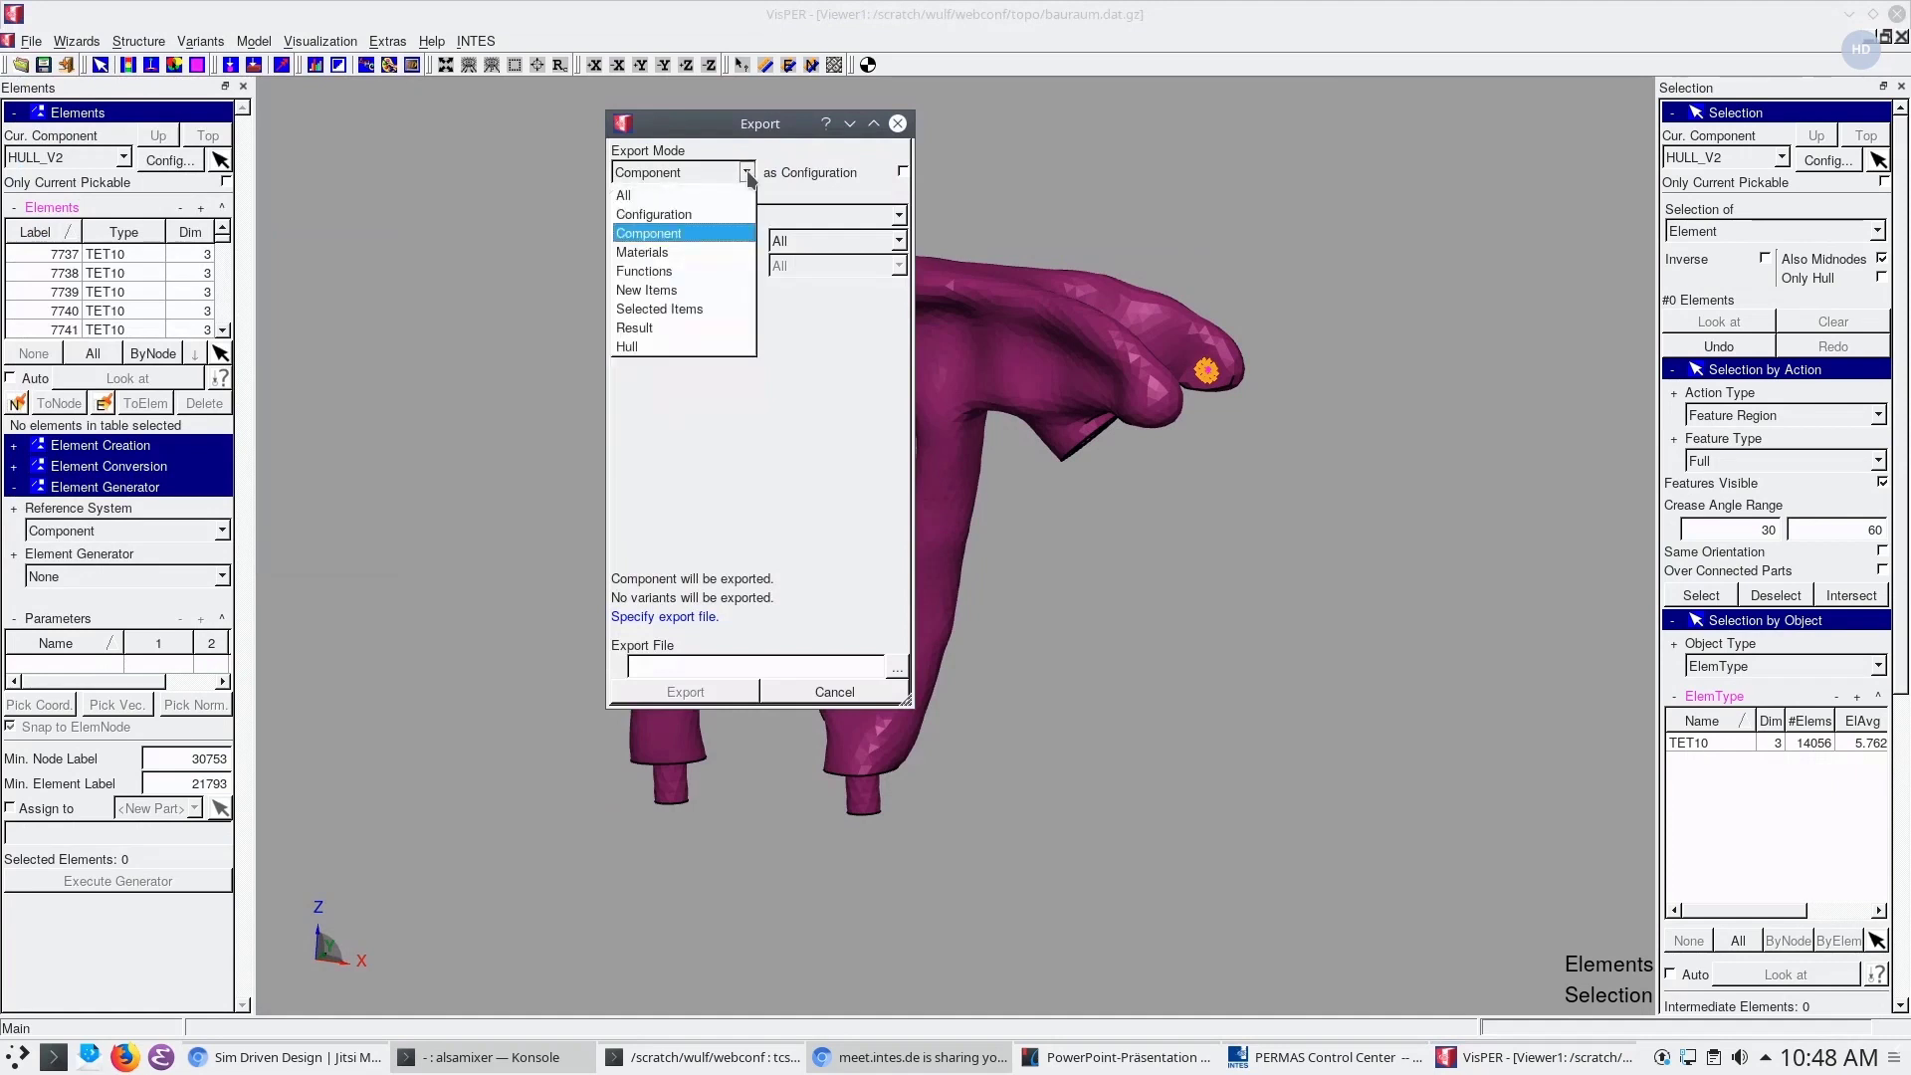
left_click(749, 177)
left_click(896, 667)
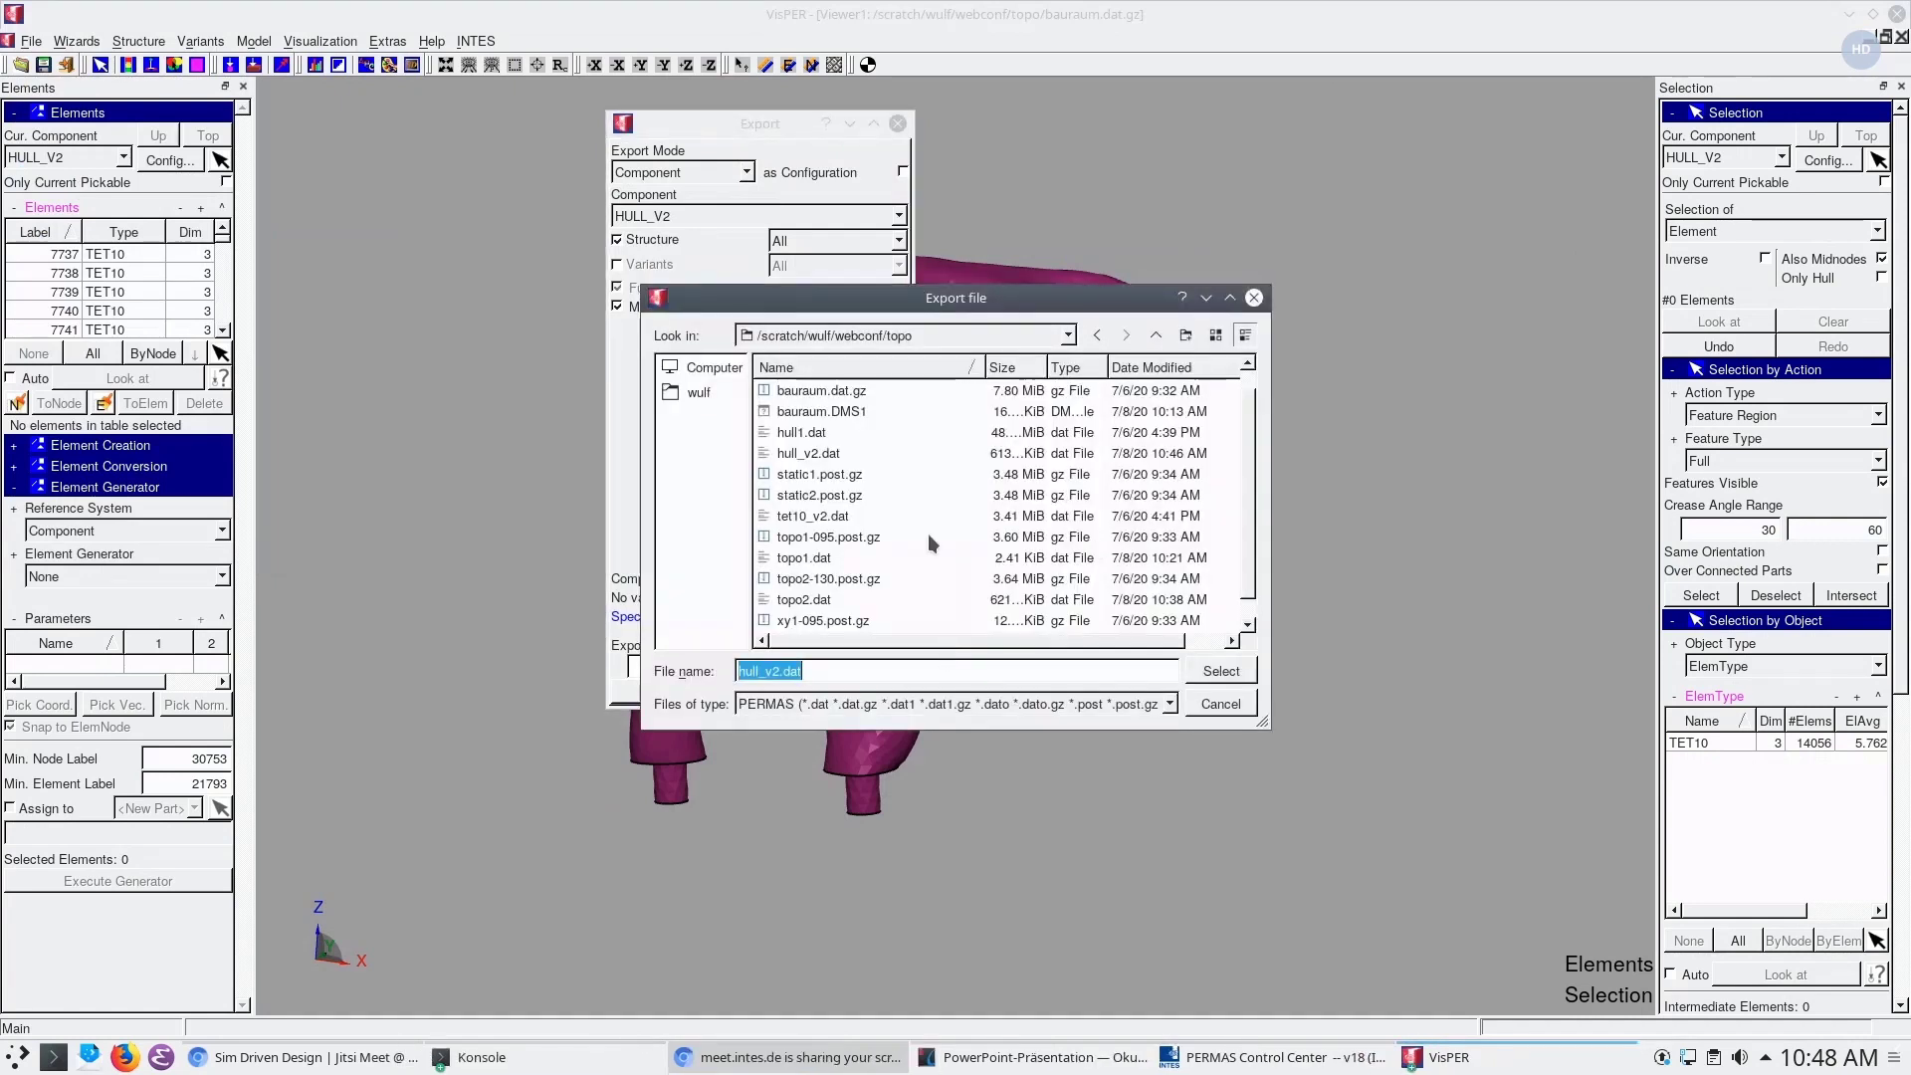
double_click(814, 525)
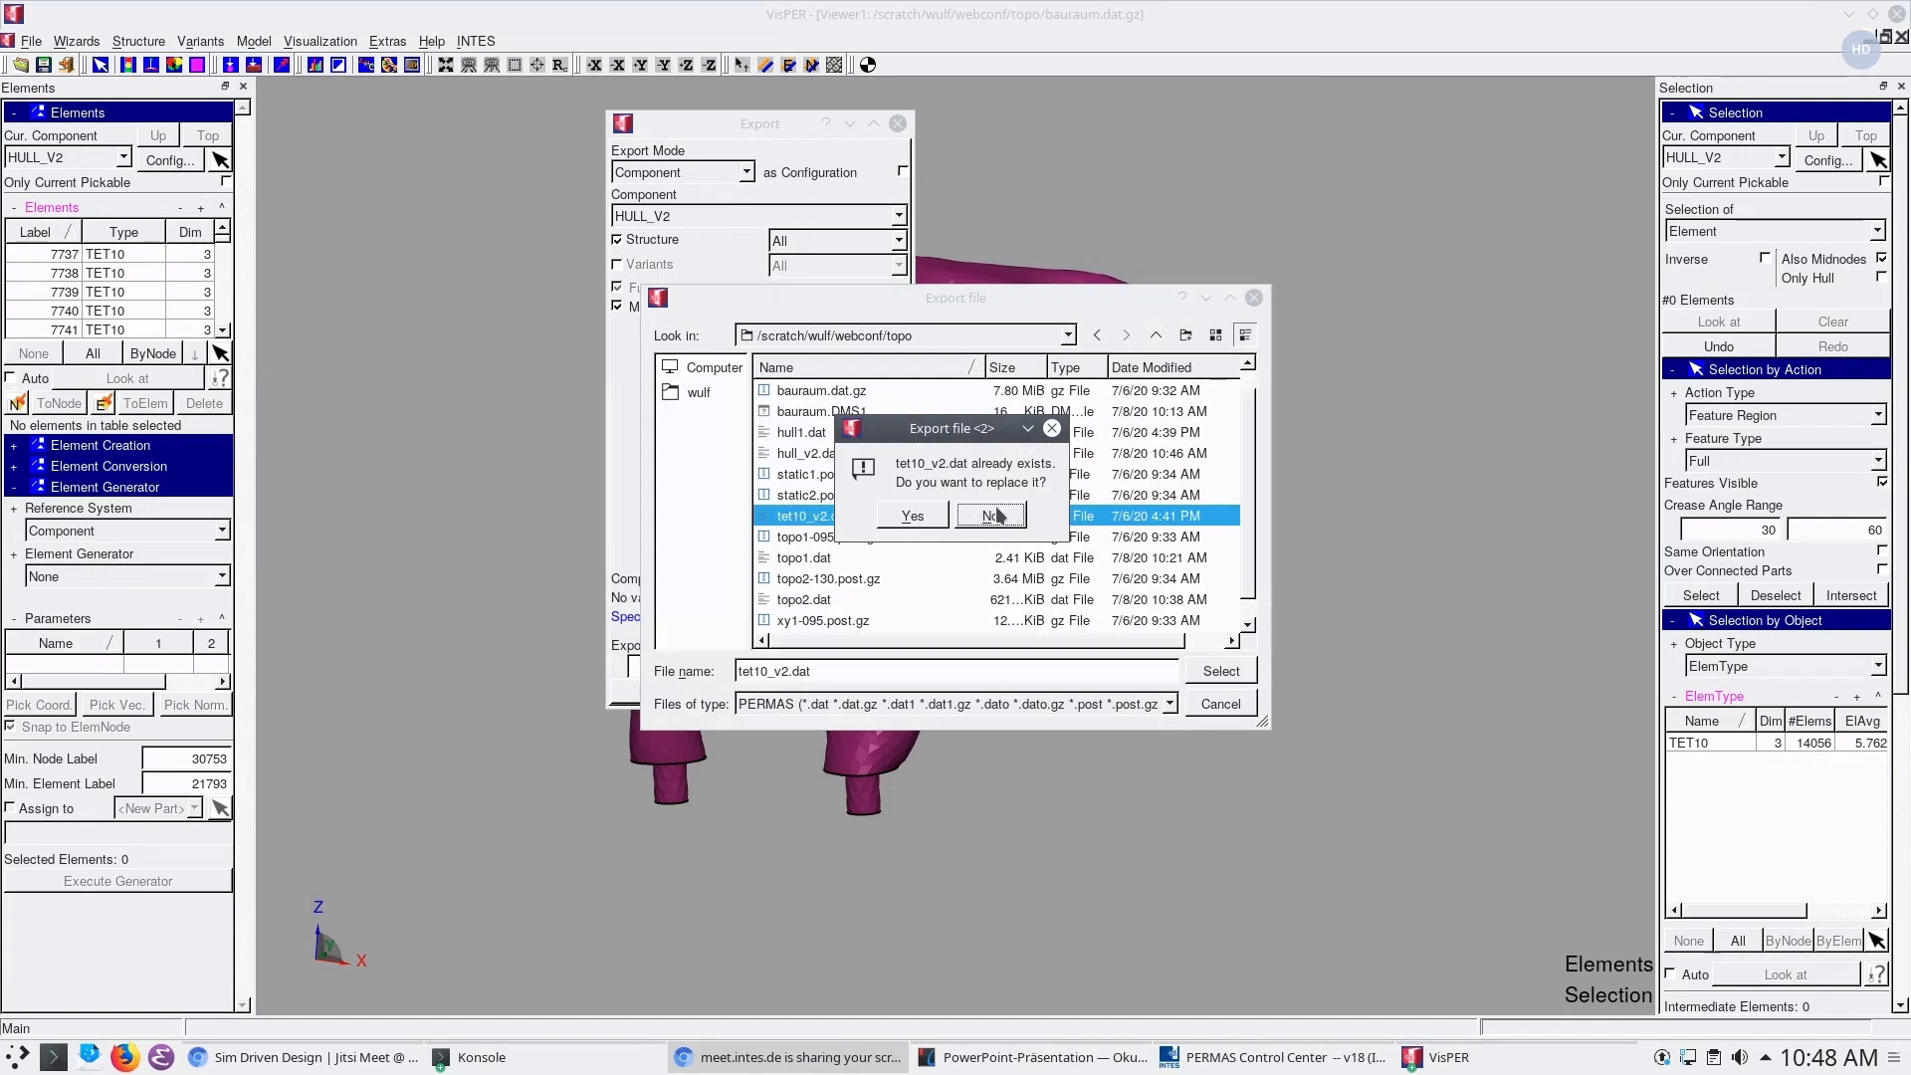
left_click(992, 516)
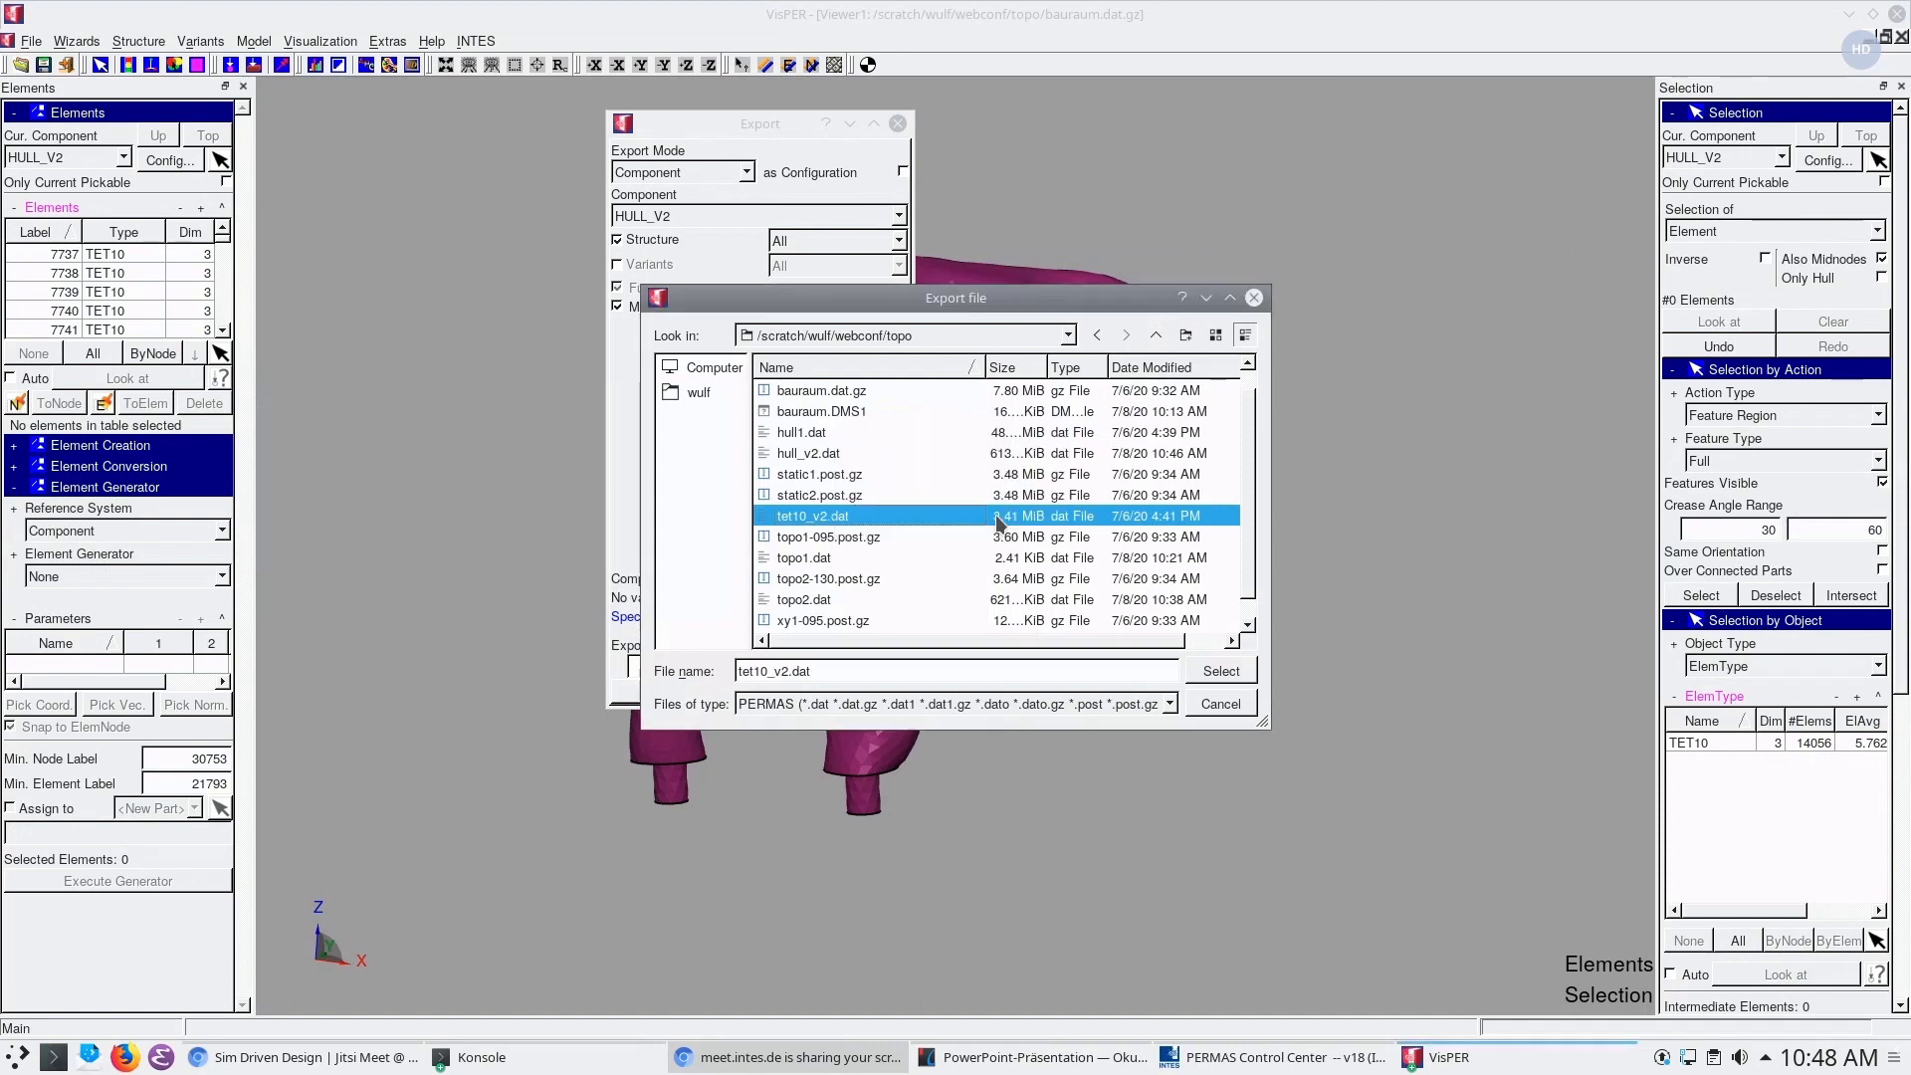
left_click(1219, 705)
left_click(781, 695)
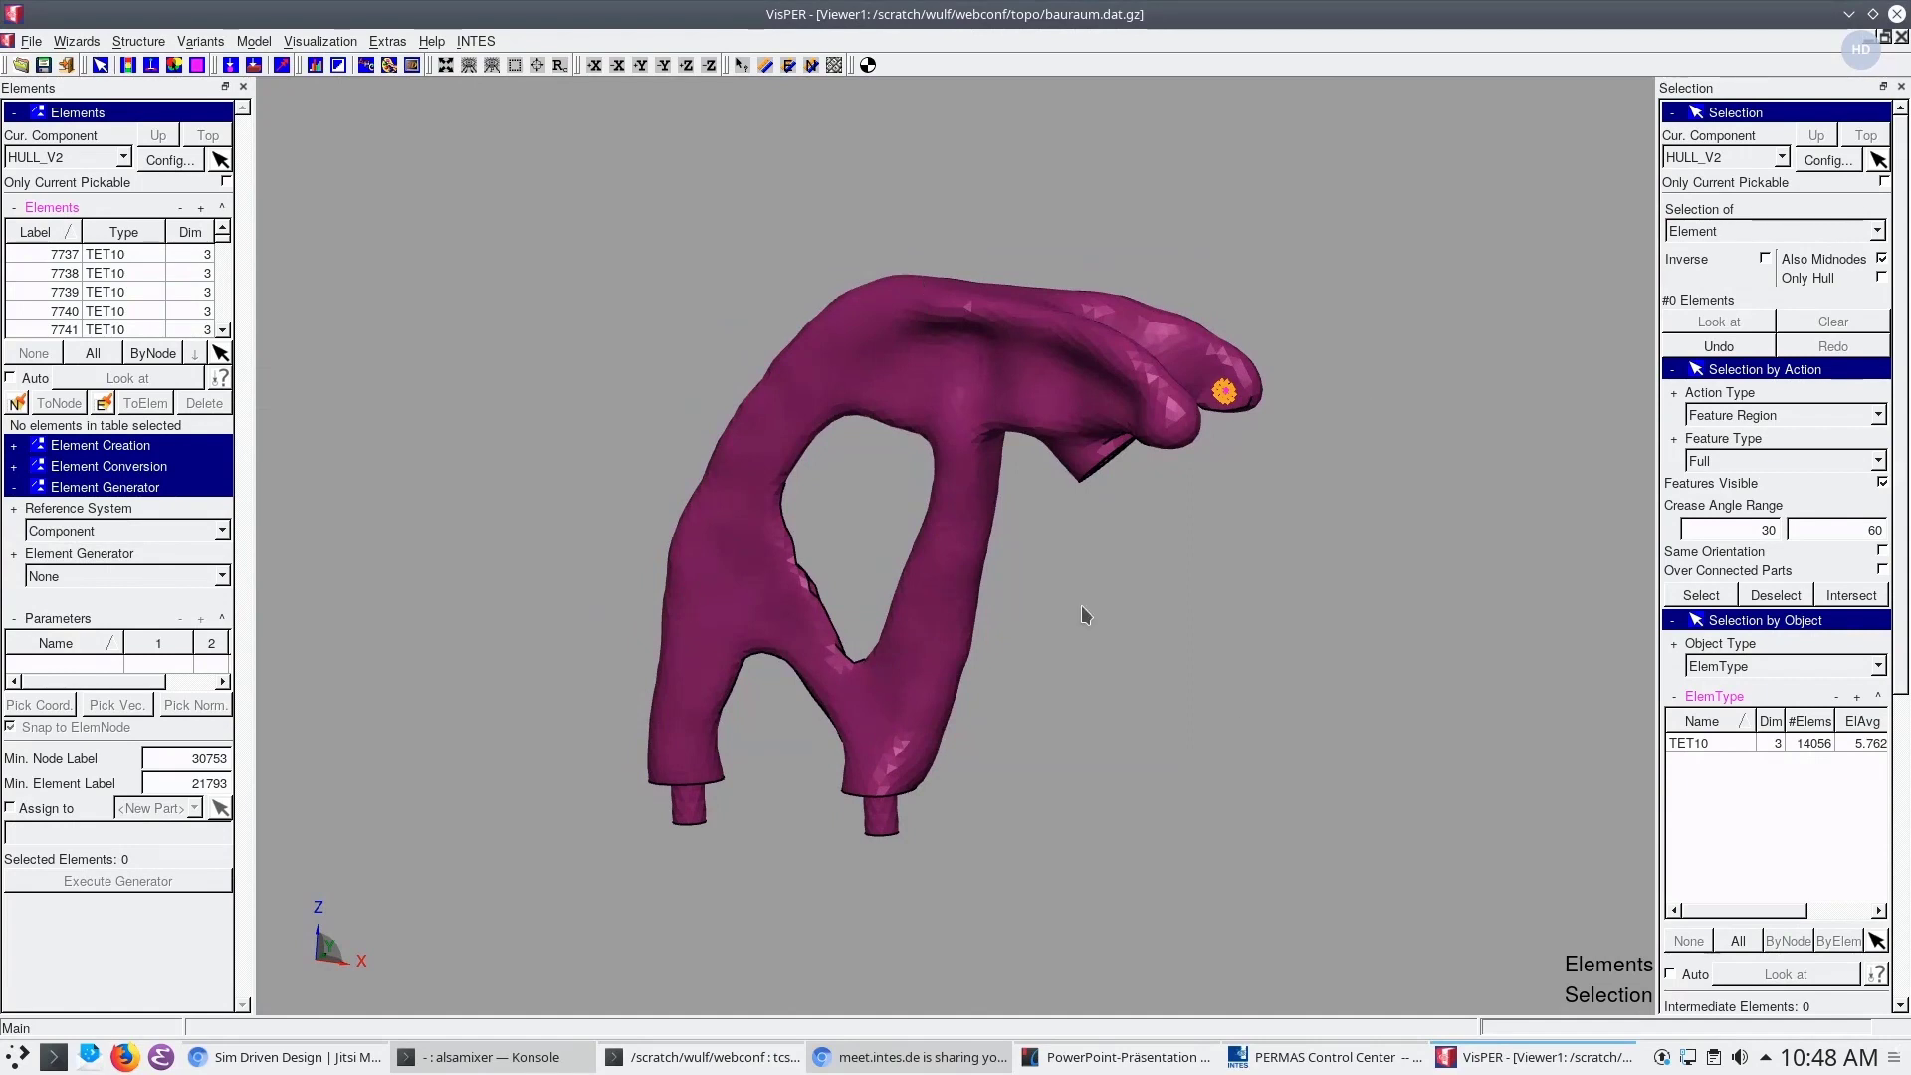
Start a new project from the import files bauraum.dat.gz and add.dat, overwriting the existing bauraum.DMS1 file
middle_click_drag(1043, 675, 1028, 587)
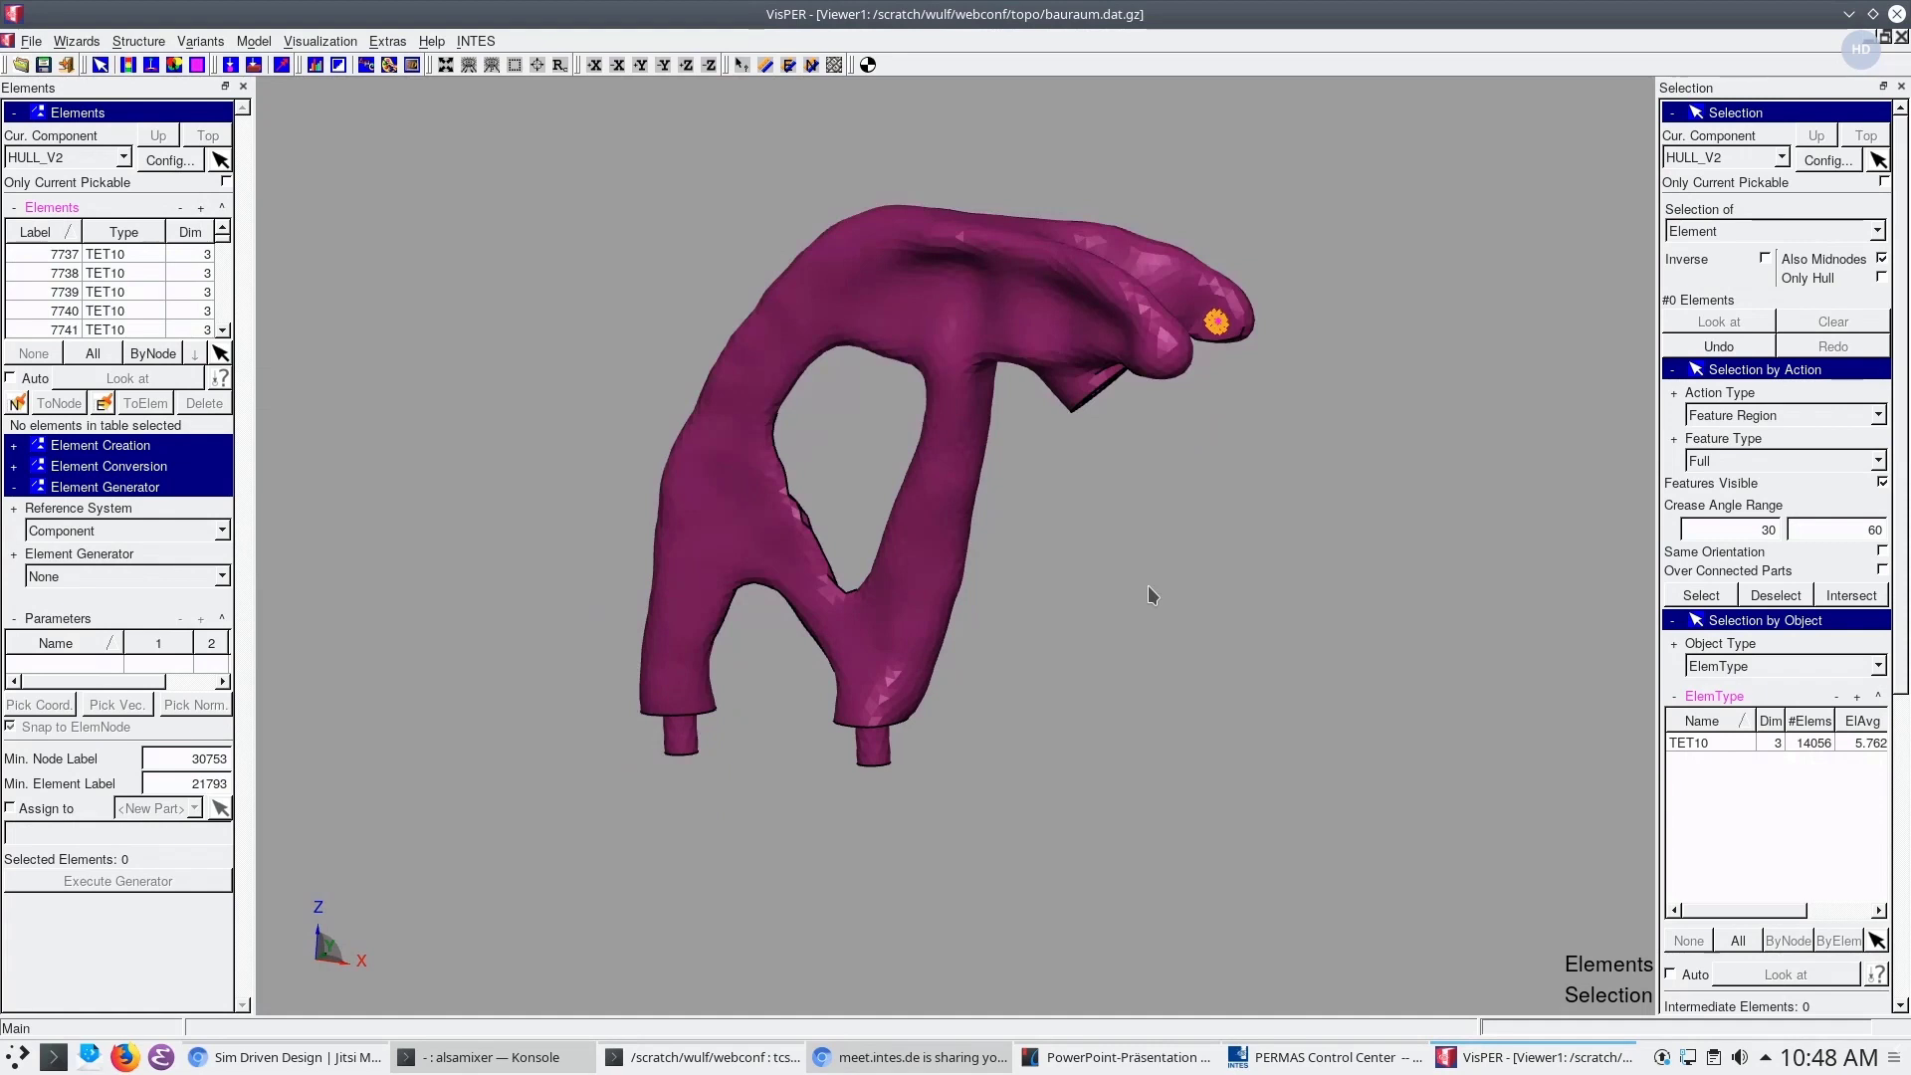
middle_click_drag(1119, 527, 1121, 549)
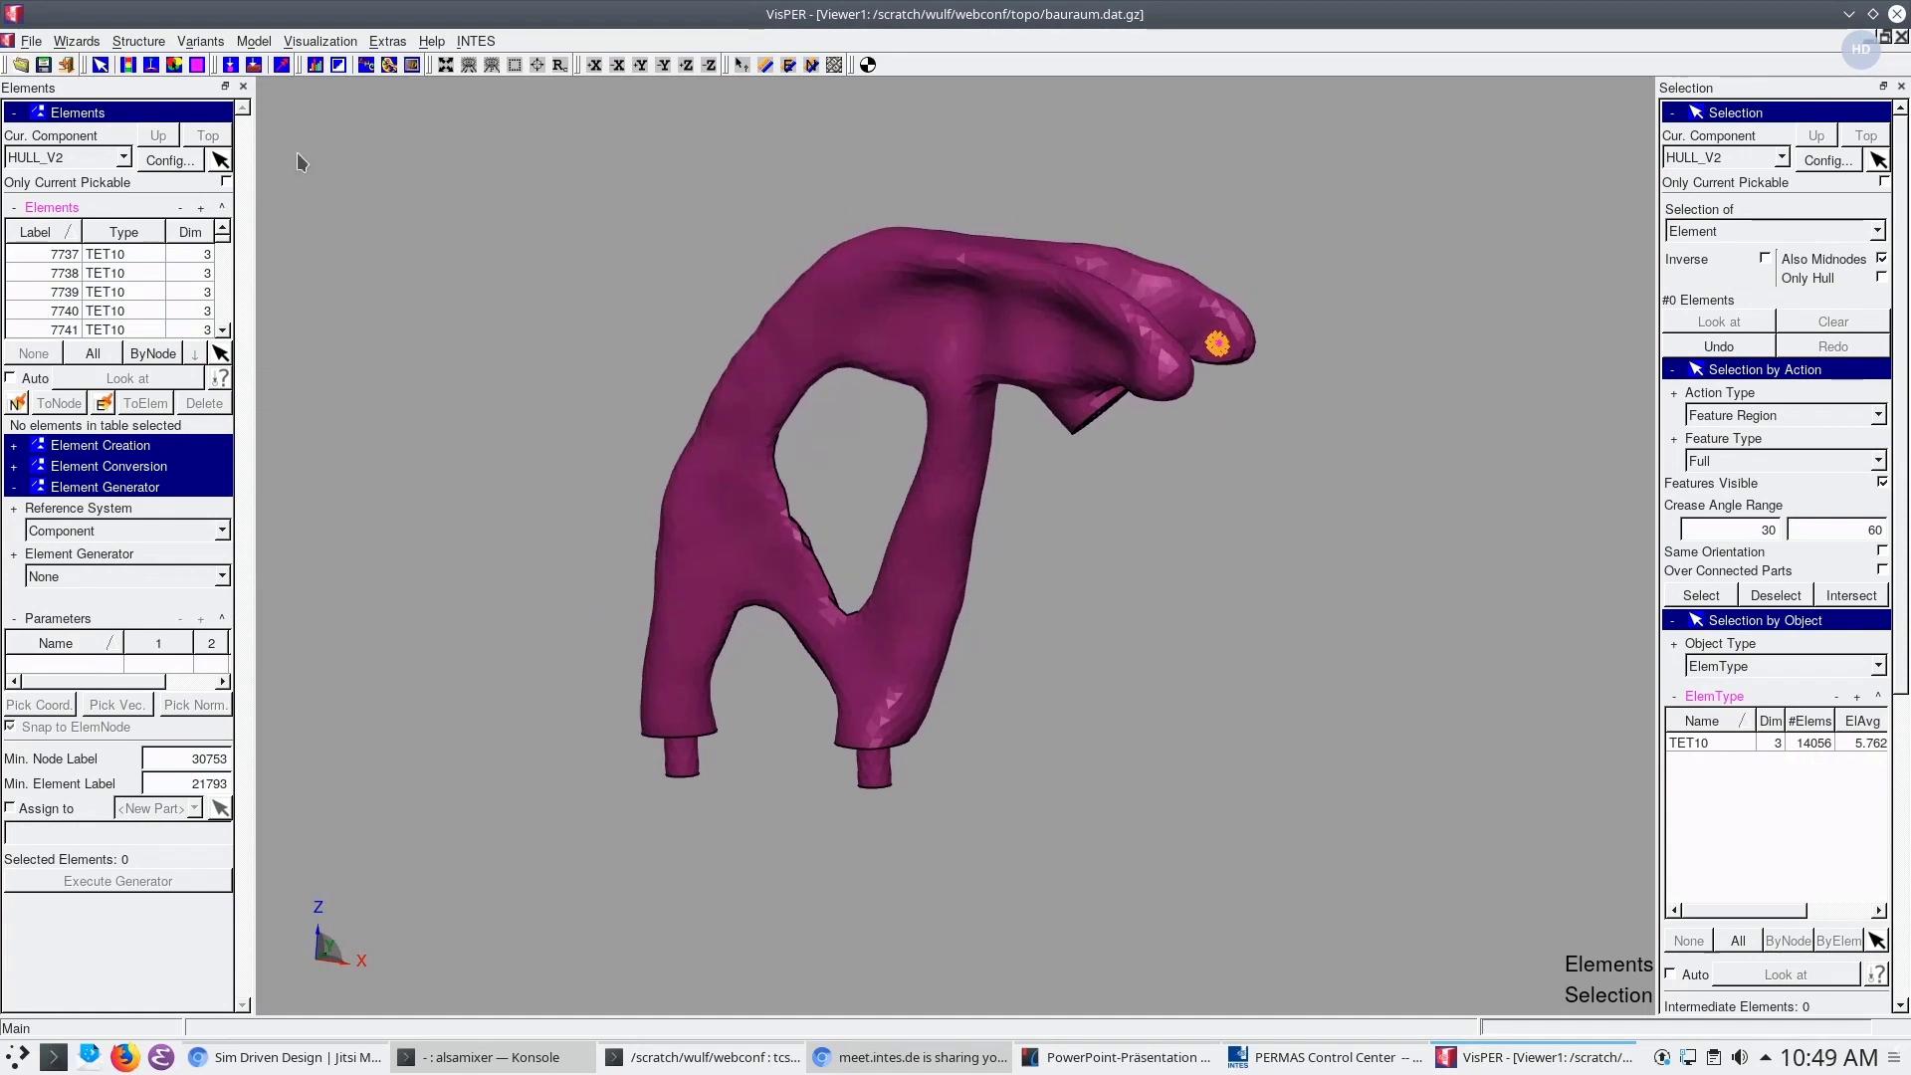
left_click(30, 40)
left_click(46, 94)
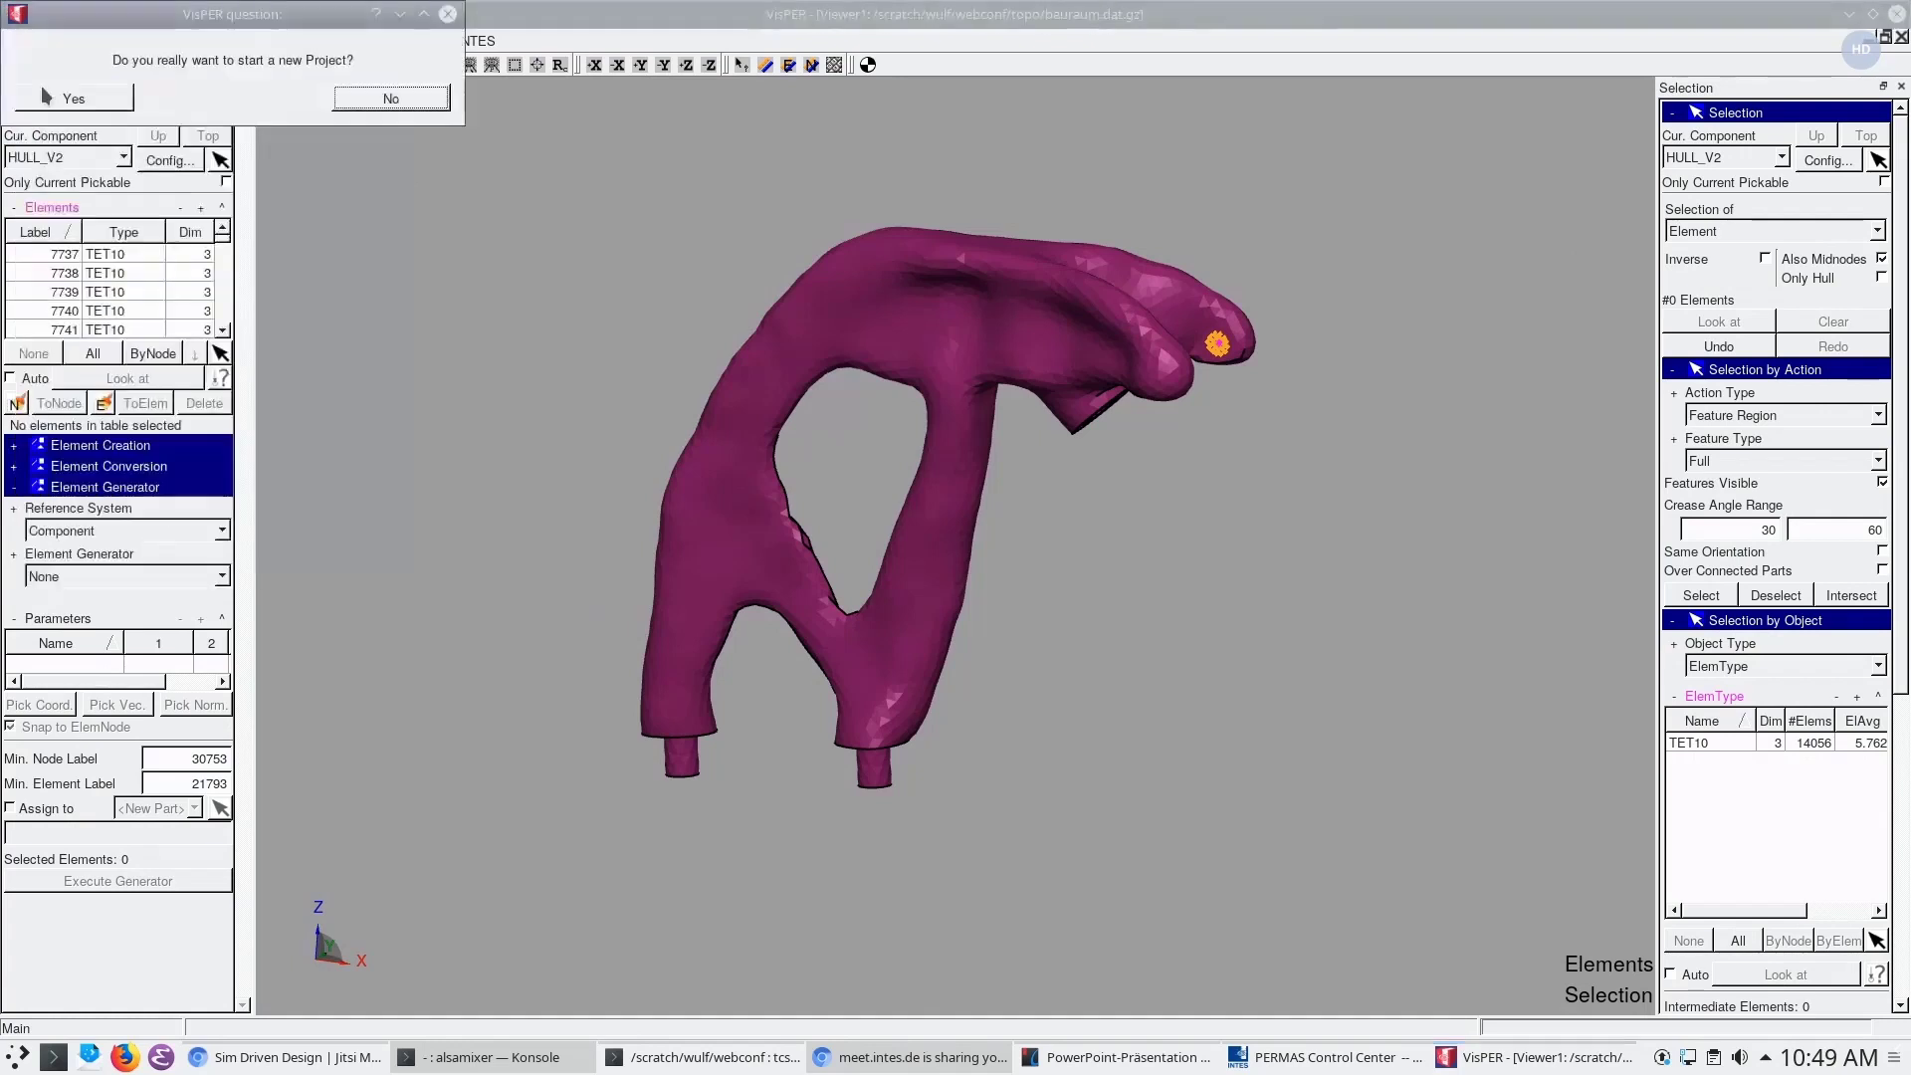
left_click(120, 99)
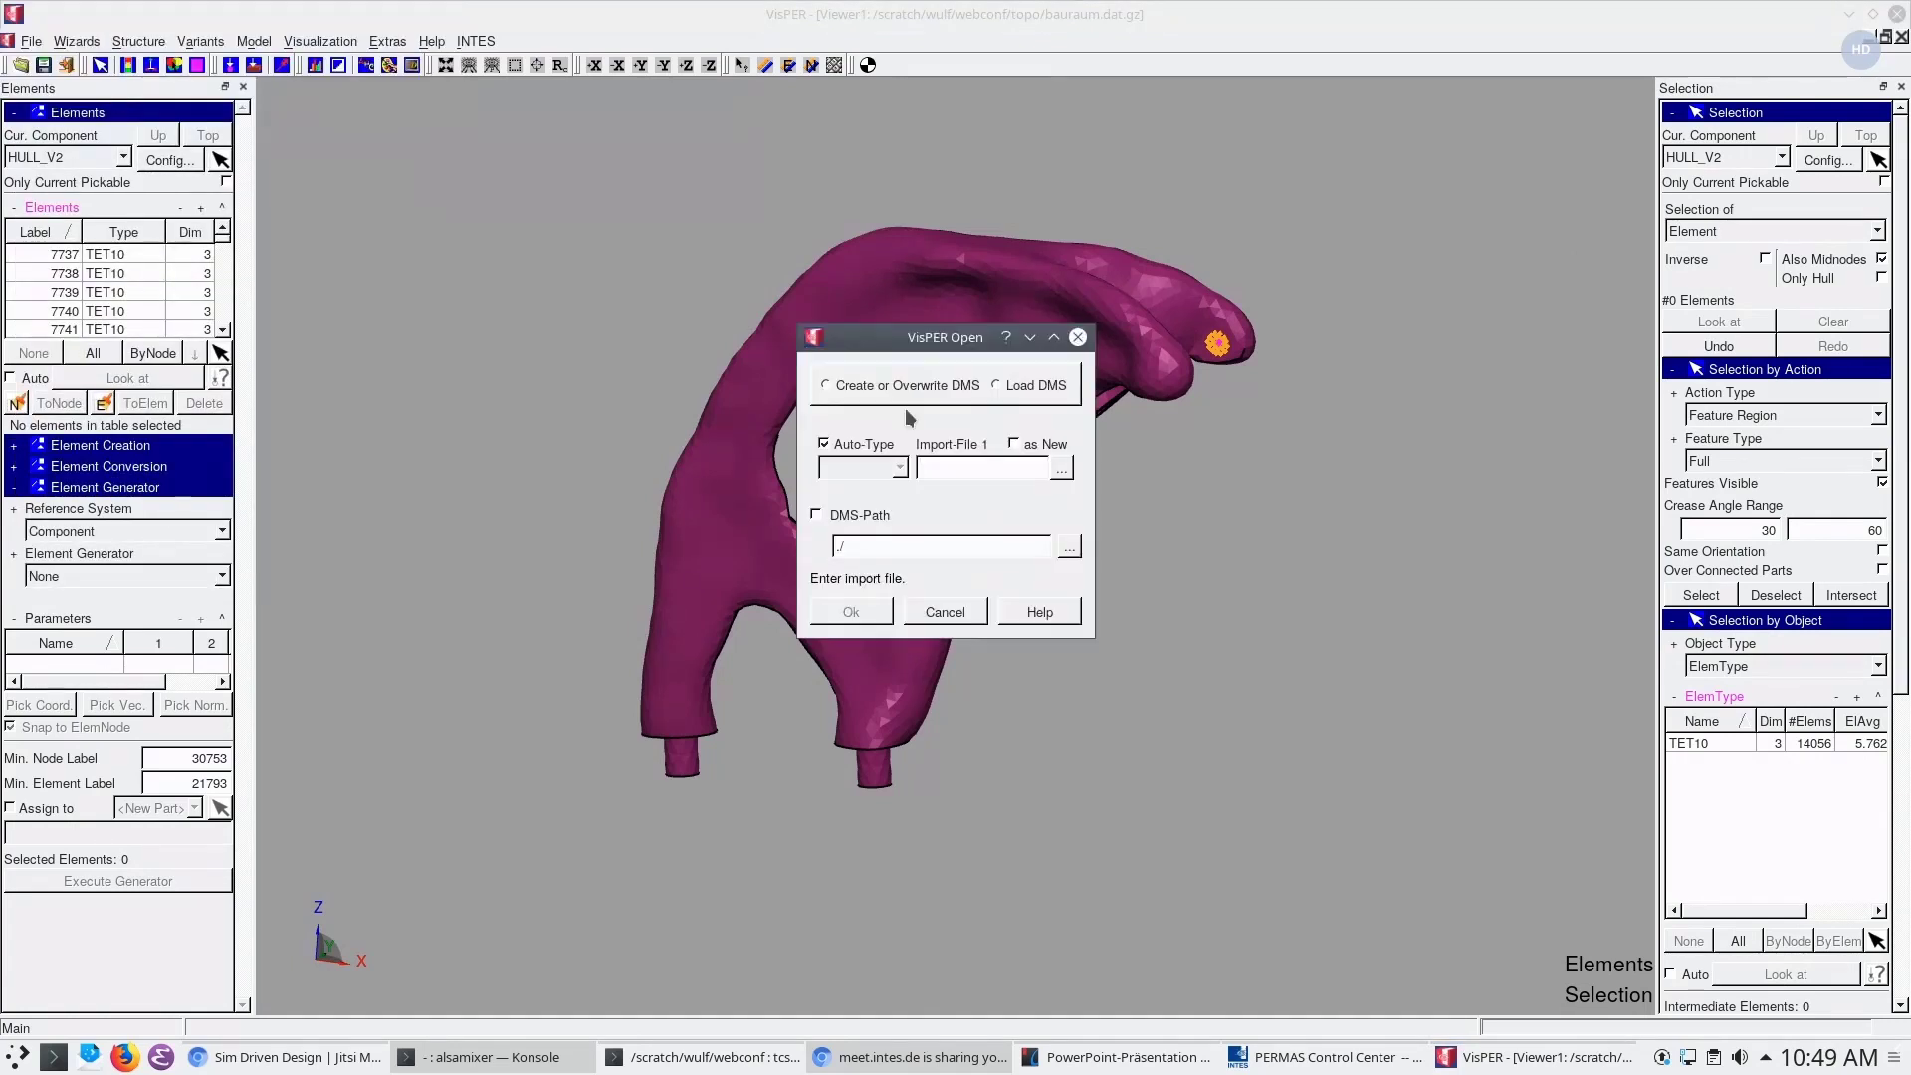
left_click(1061, 467)
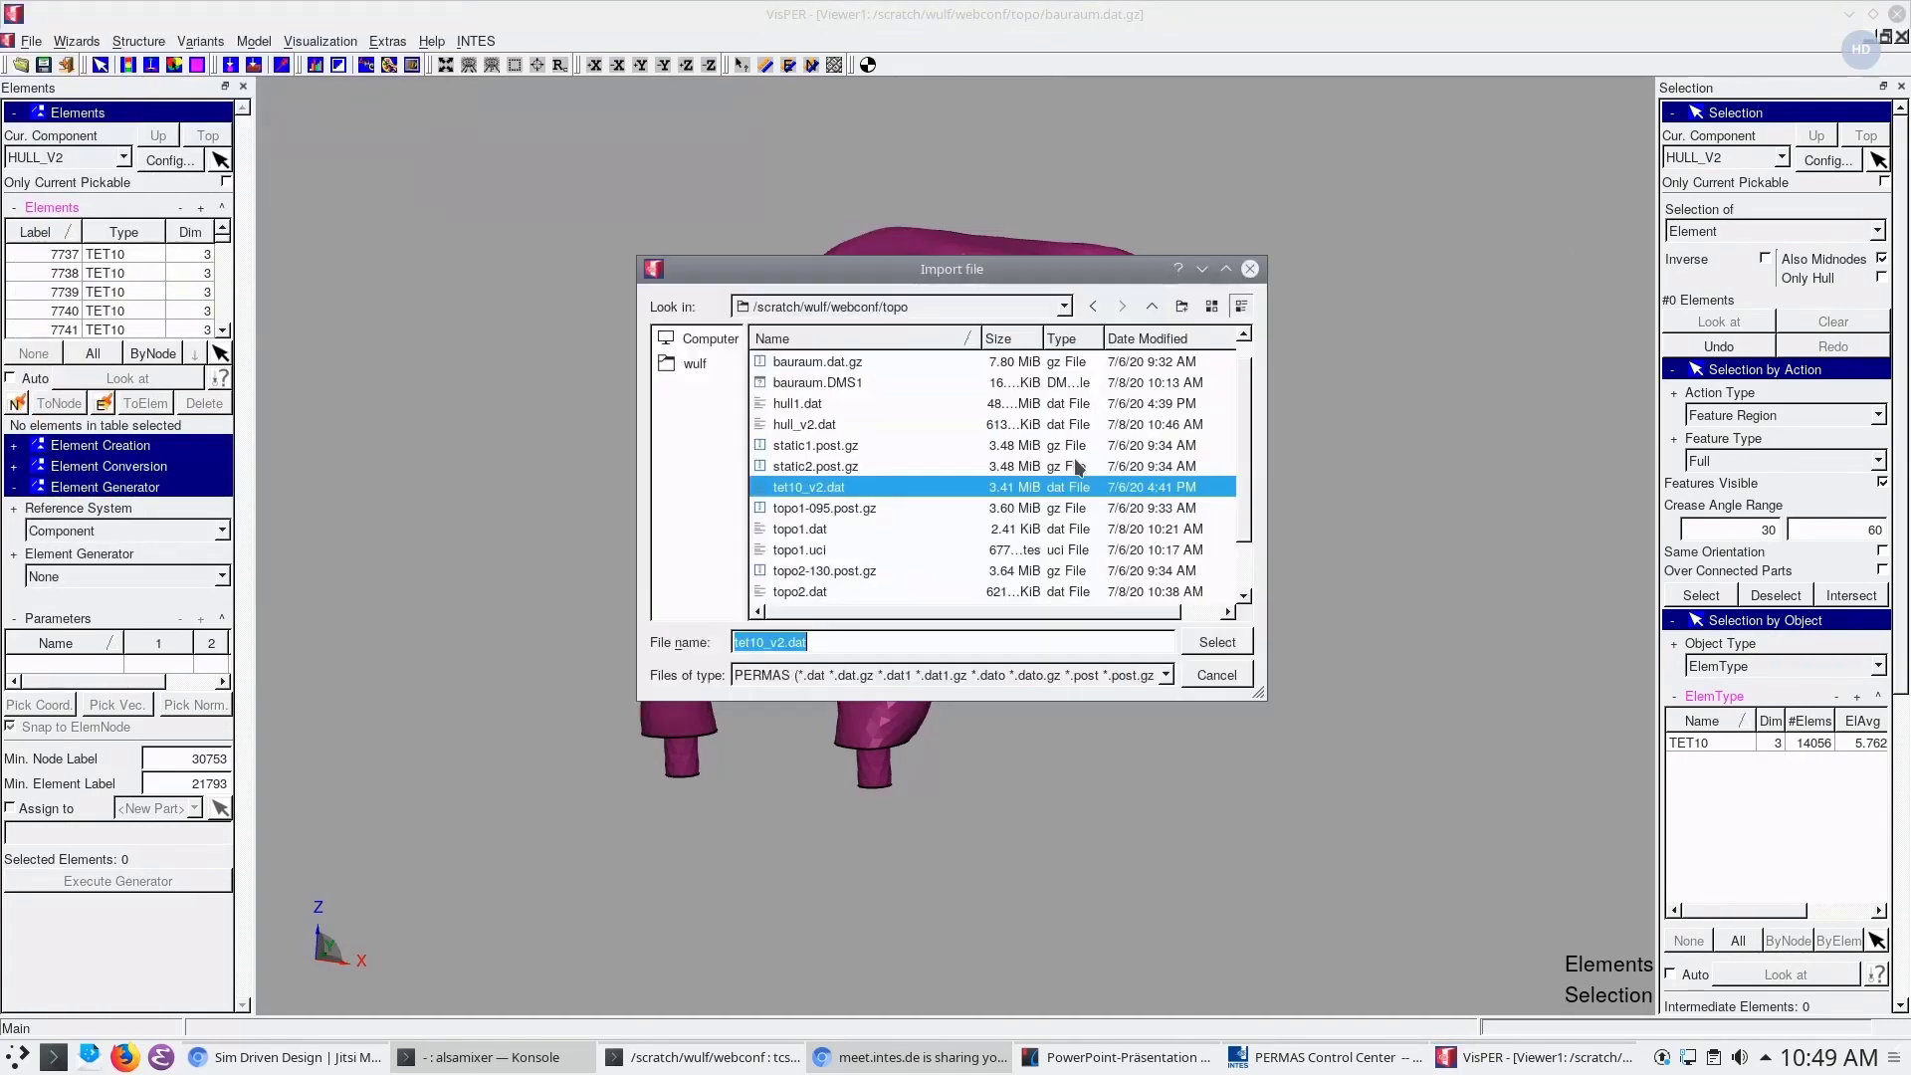
double_click(818, 362)
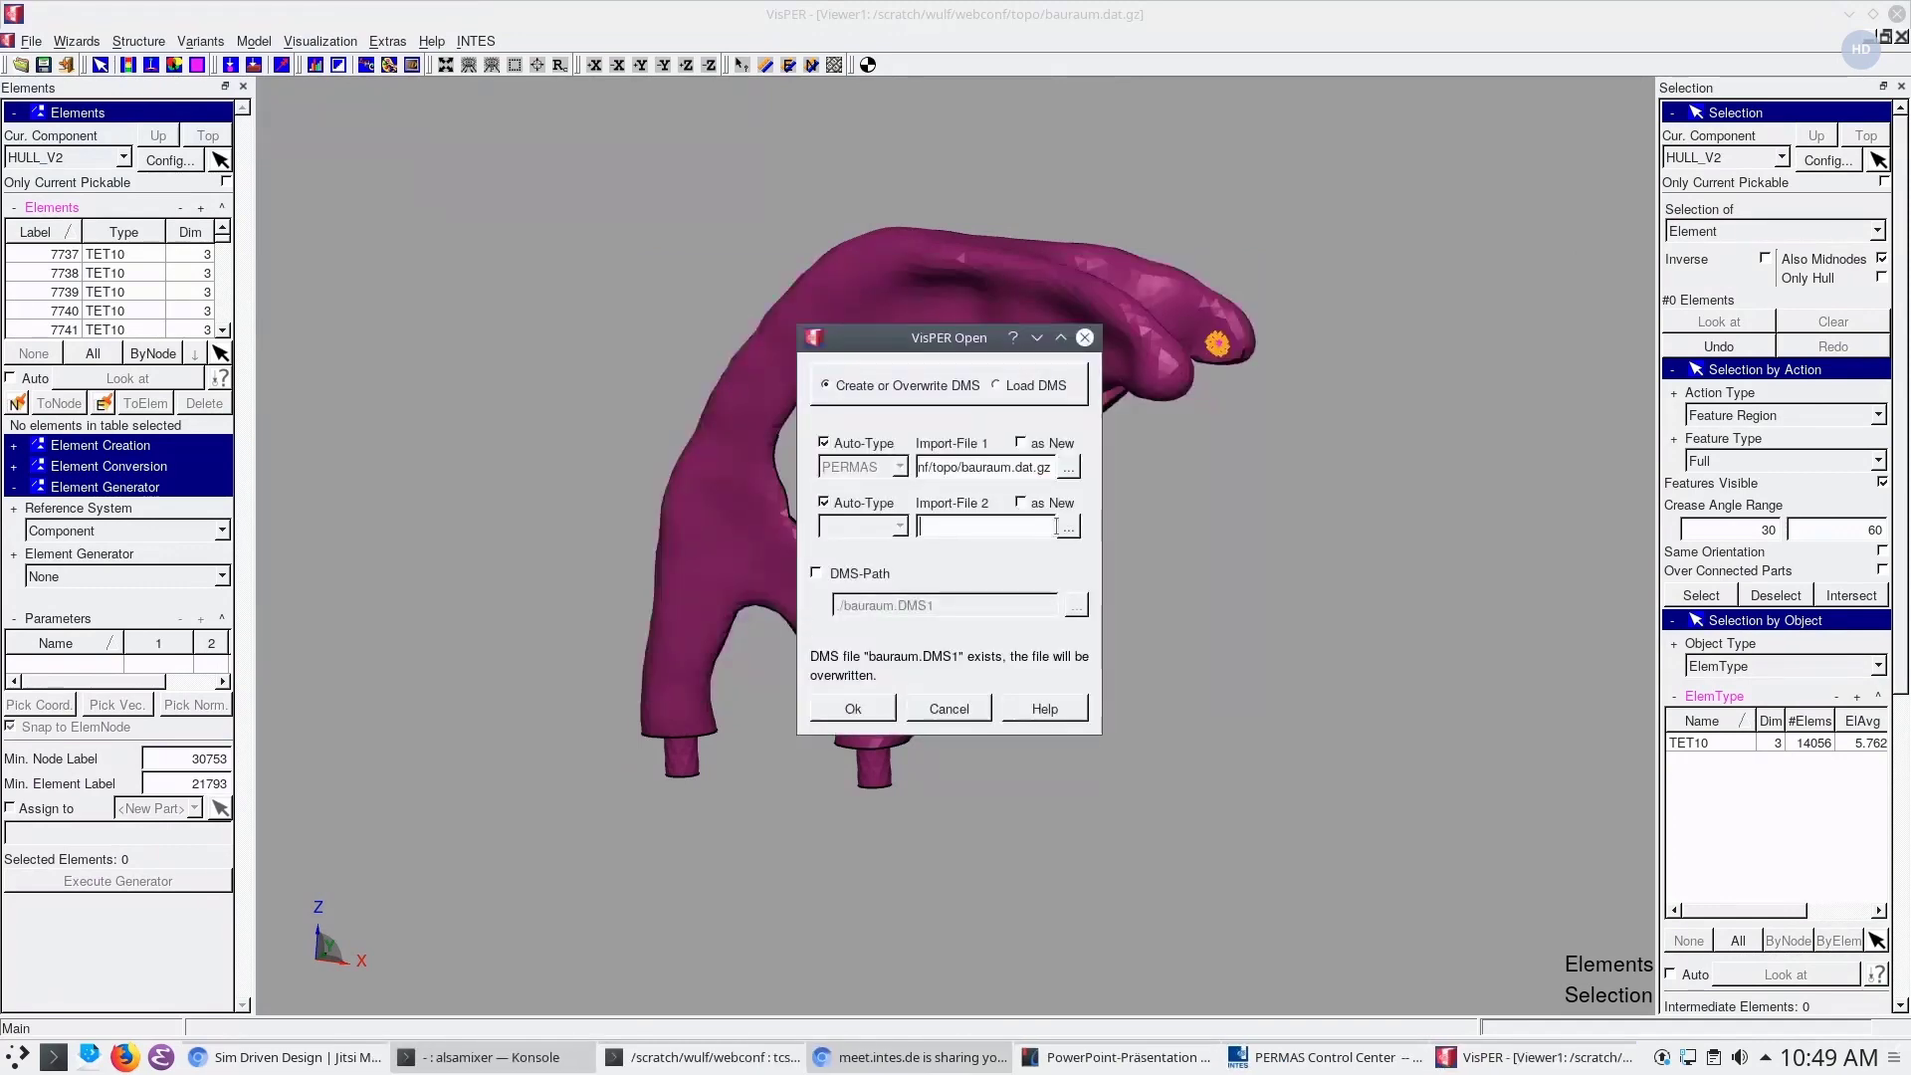
left_click(1068, 527)
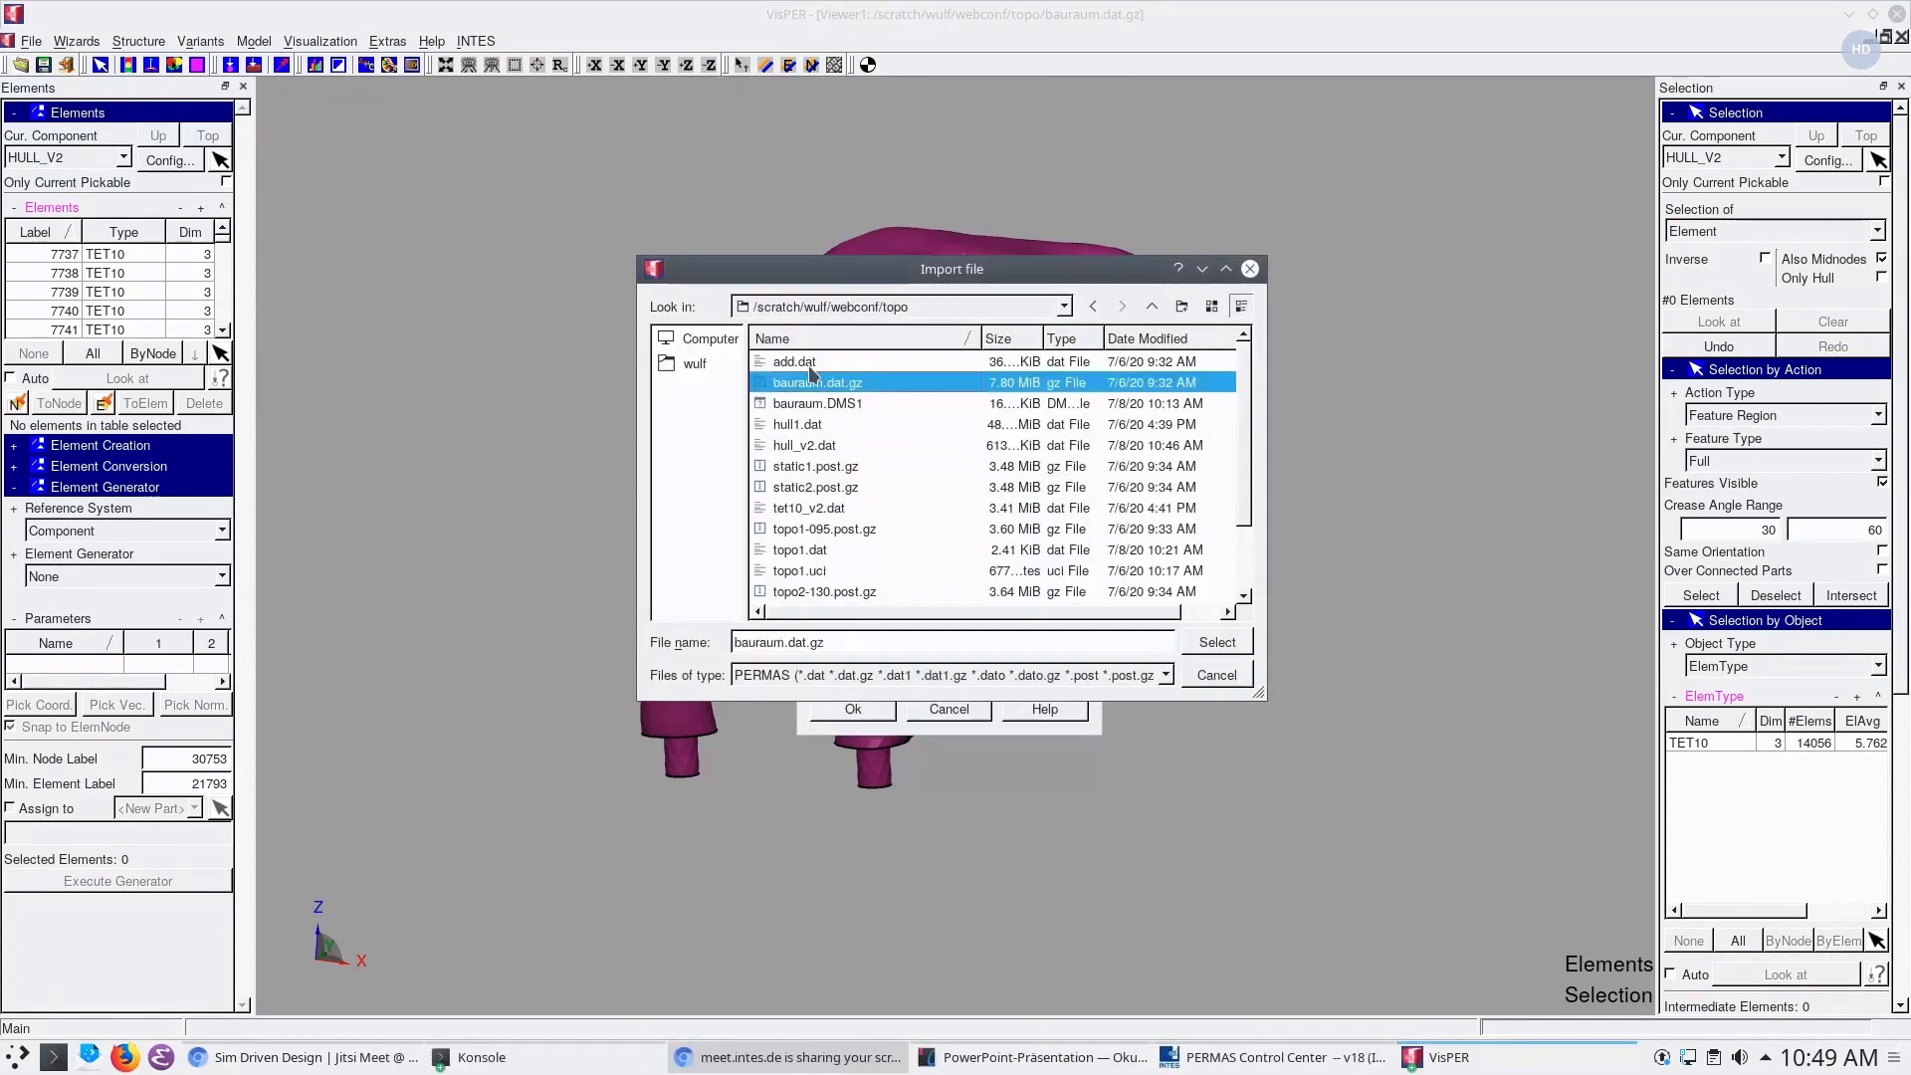
left_click(811, 366, "ctrl")
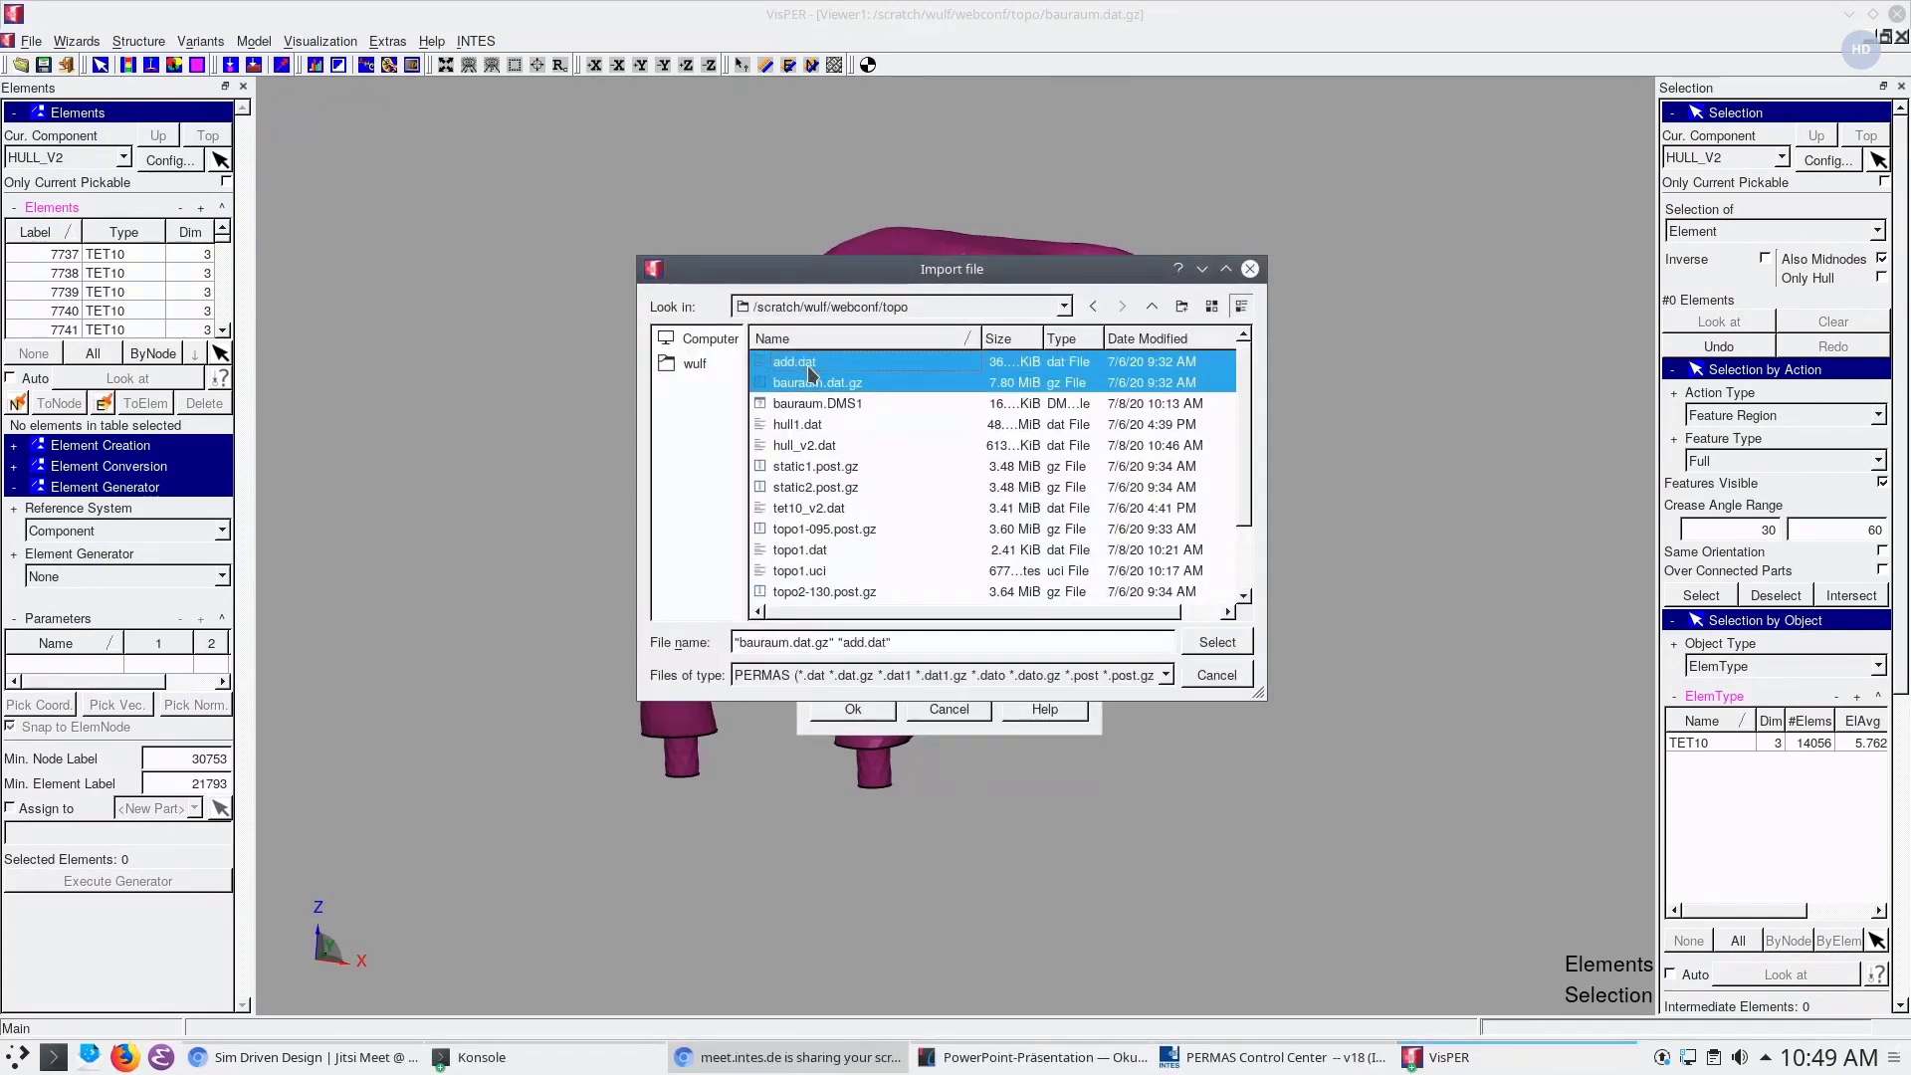
left_click(1206, 643)
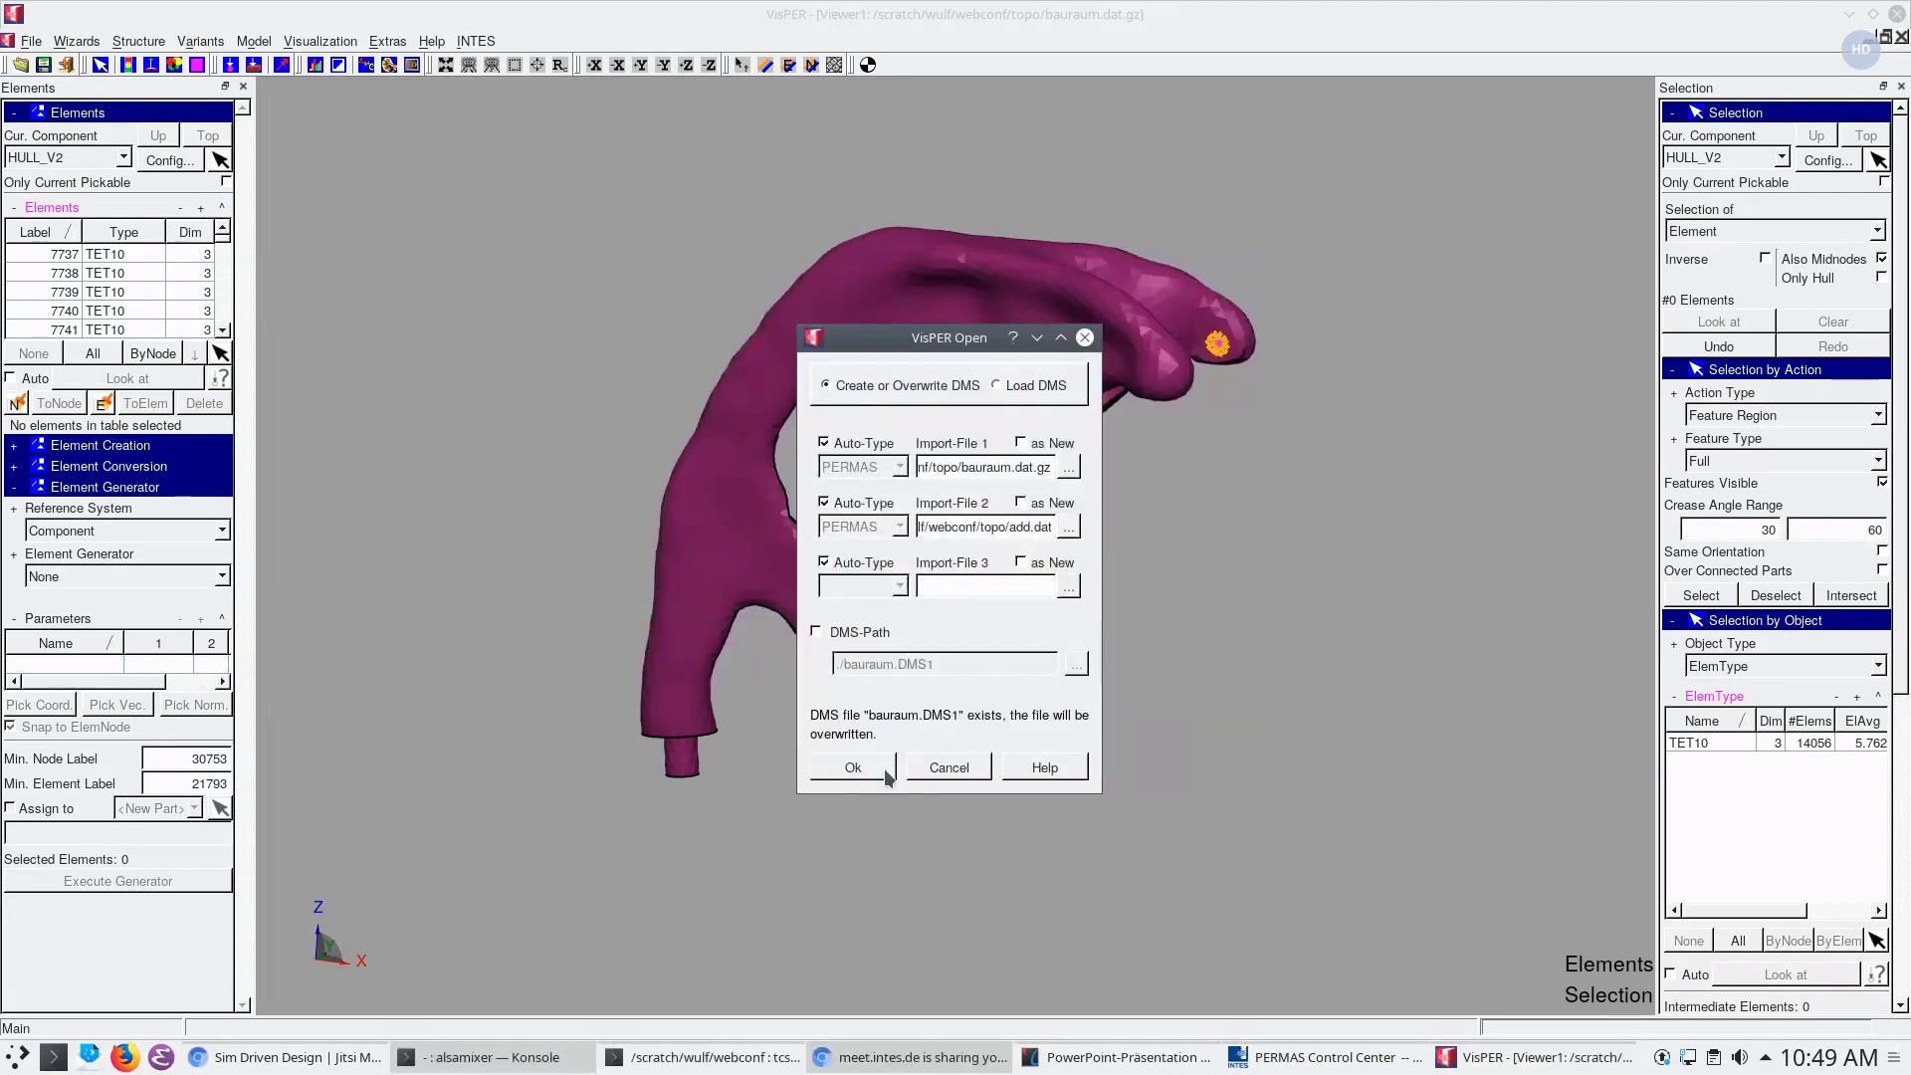
left_click(849, 762)
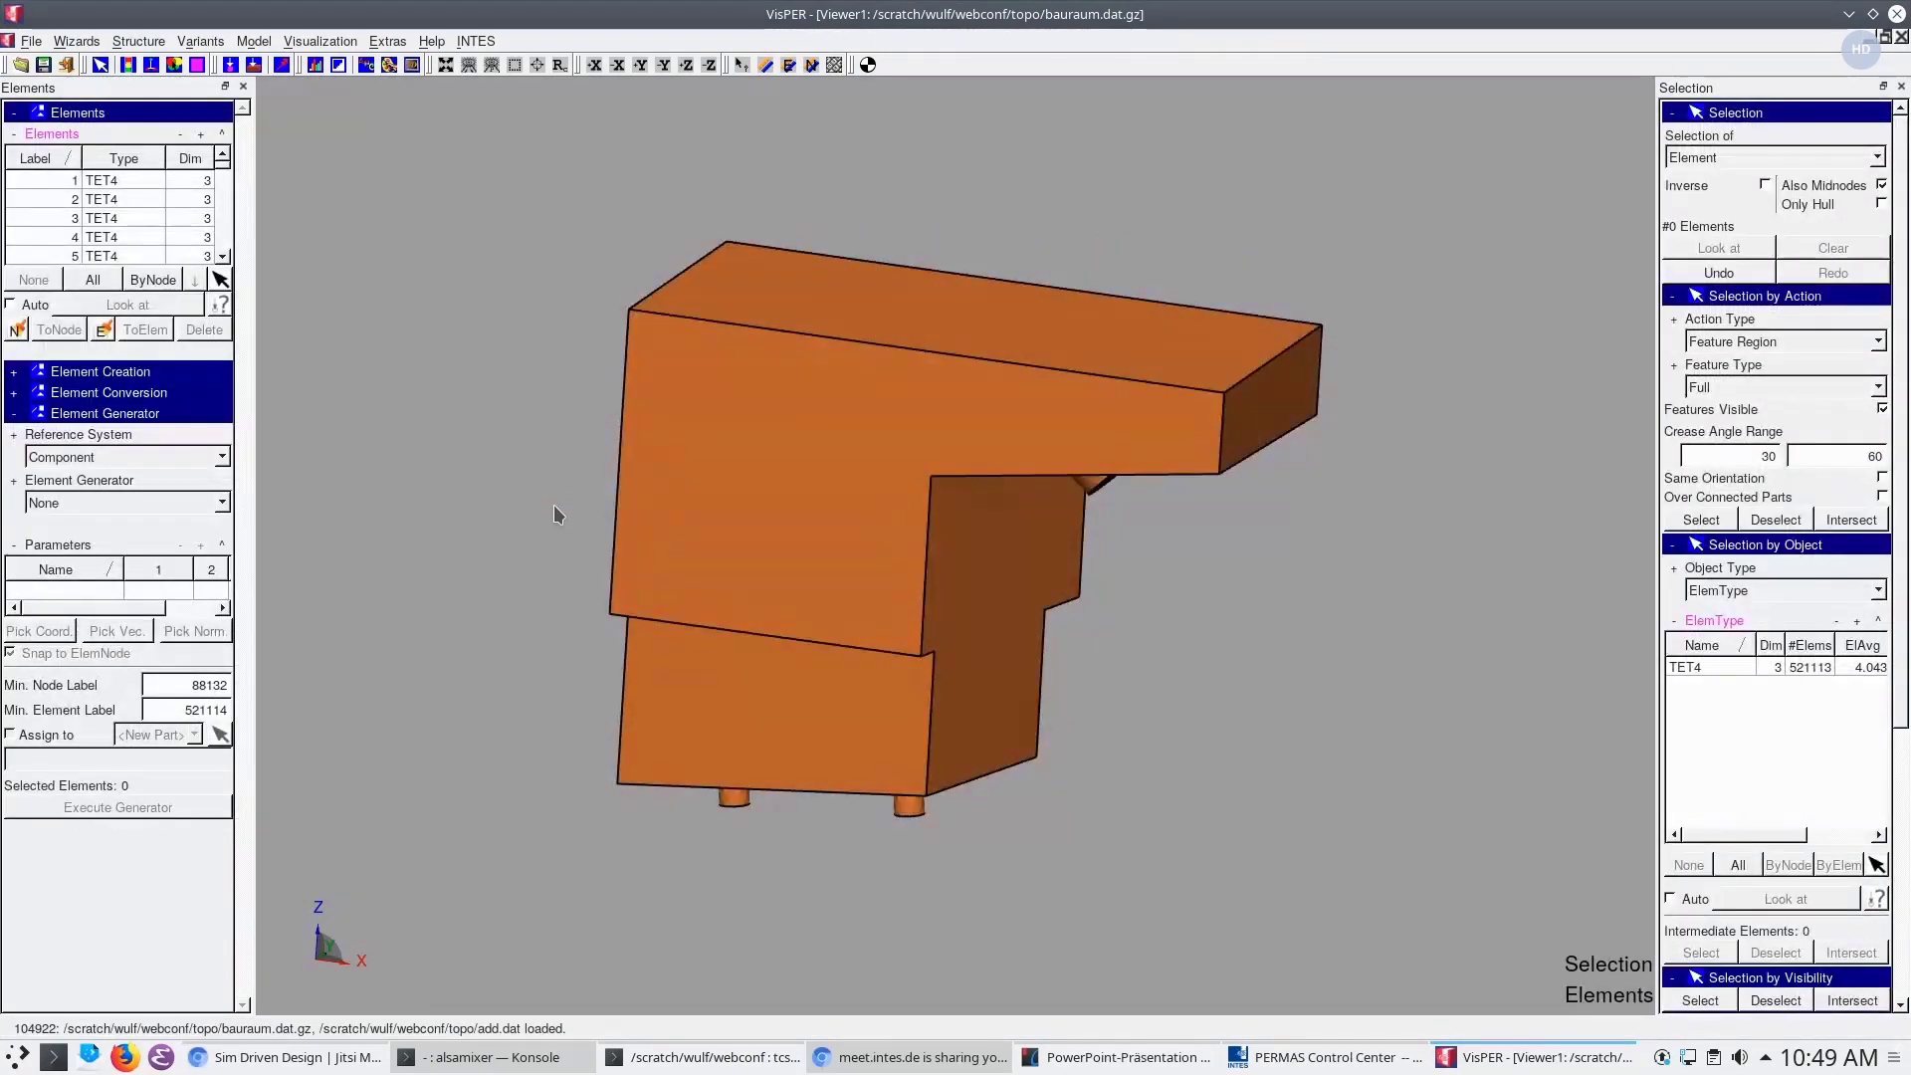
Start the Add & Replace assembly wizard and choose the ALLTET set of component KOMPO1 as the elements to replace
mouse_move(905, 448)
left_mouse_down()
mouse_move(925, 398)
mouse_move(942, 518)
mouse_move(948, 388)
mouse_move(994, 376)
mouse_move(930, 465)
left_mouse_up()
left_click(69, 42)
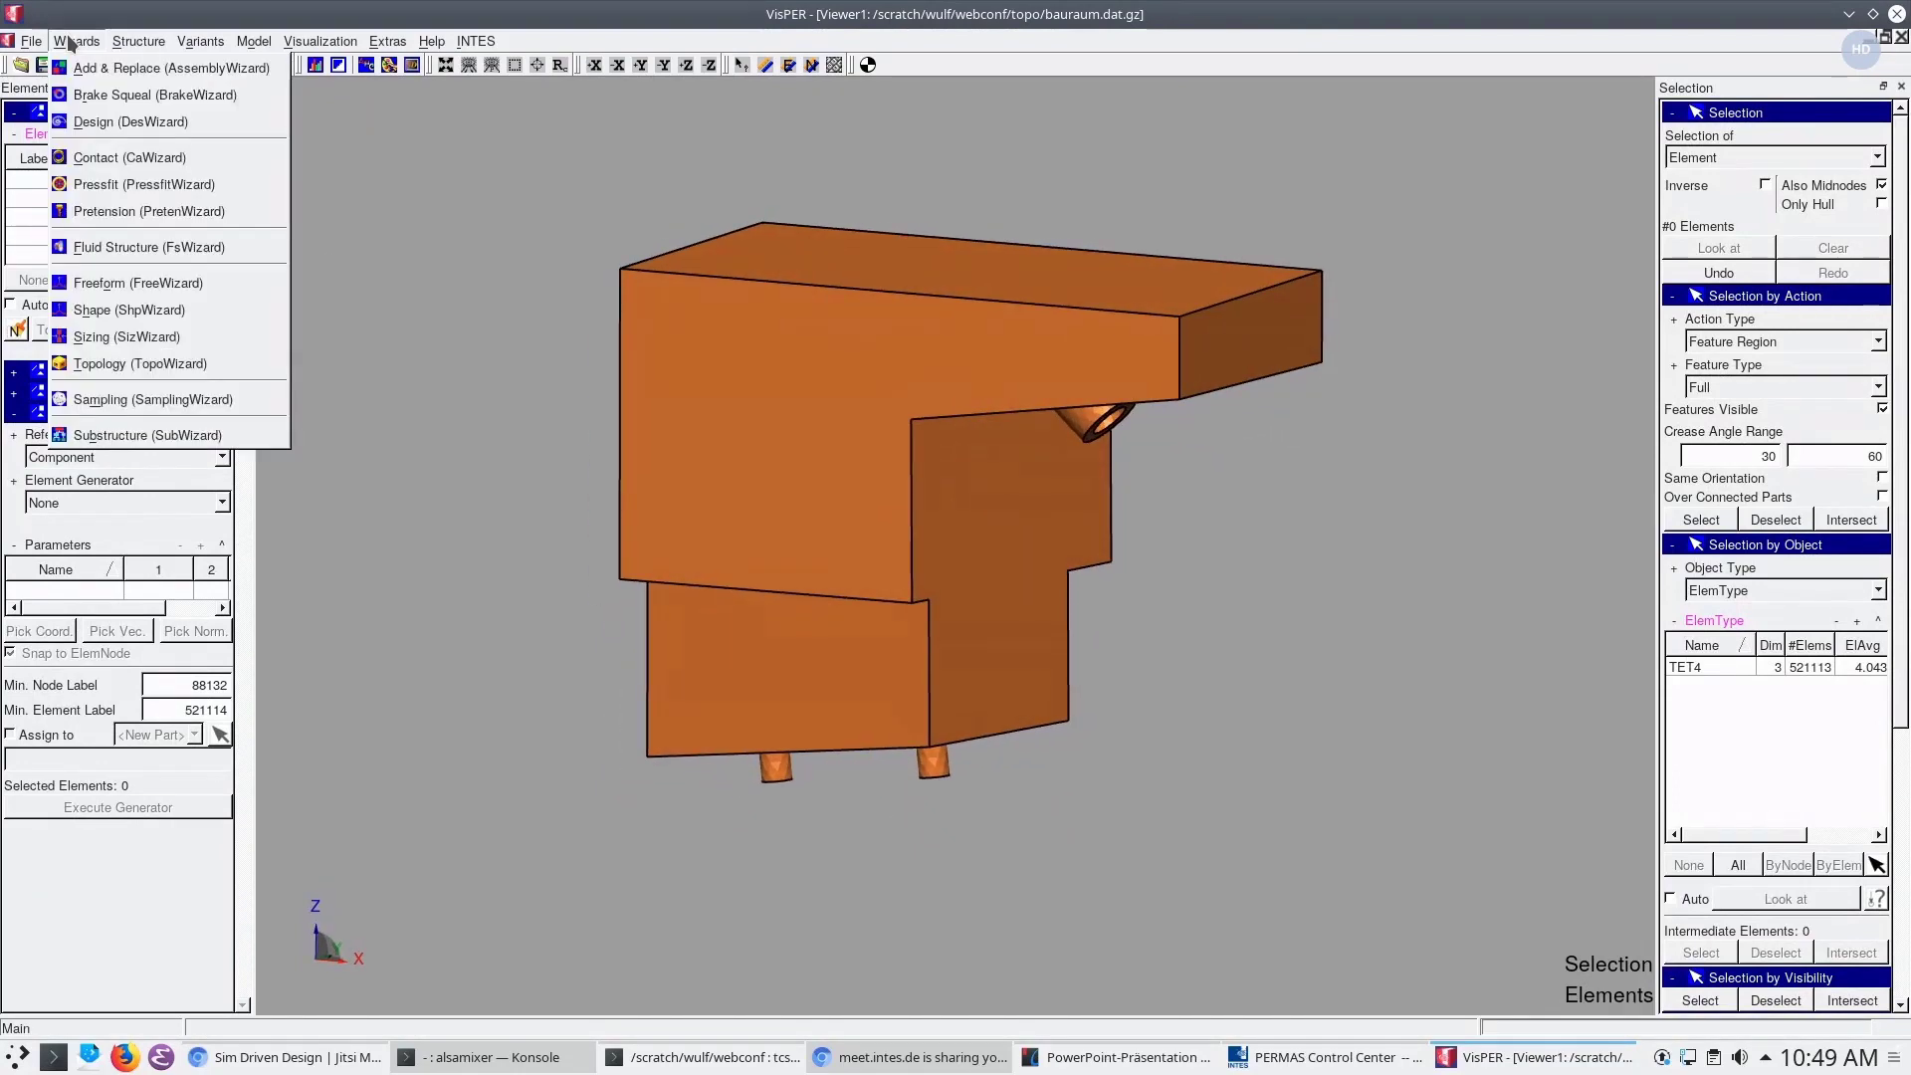
left_click(171, 68)
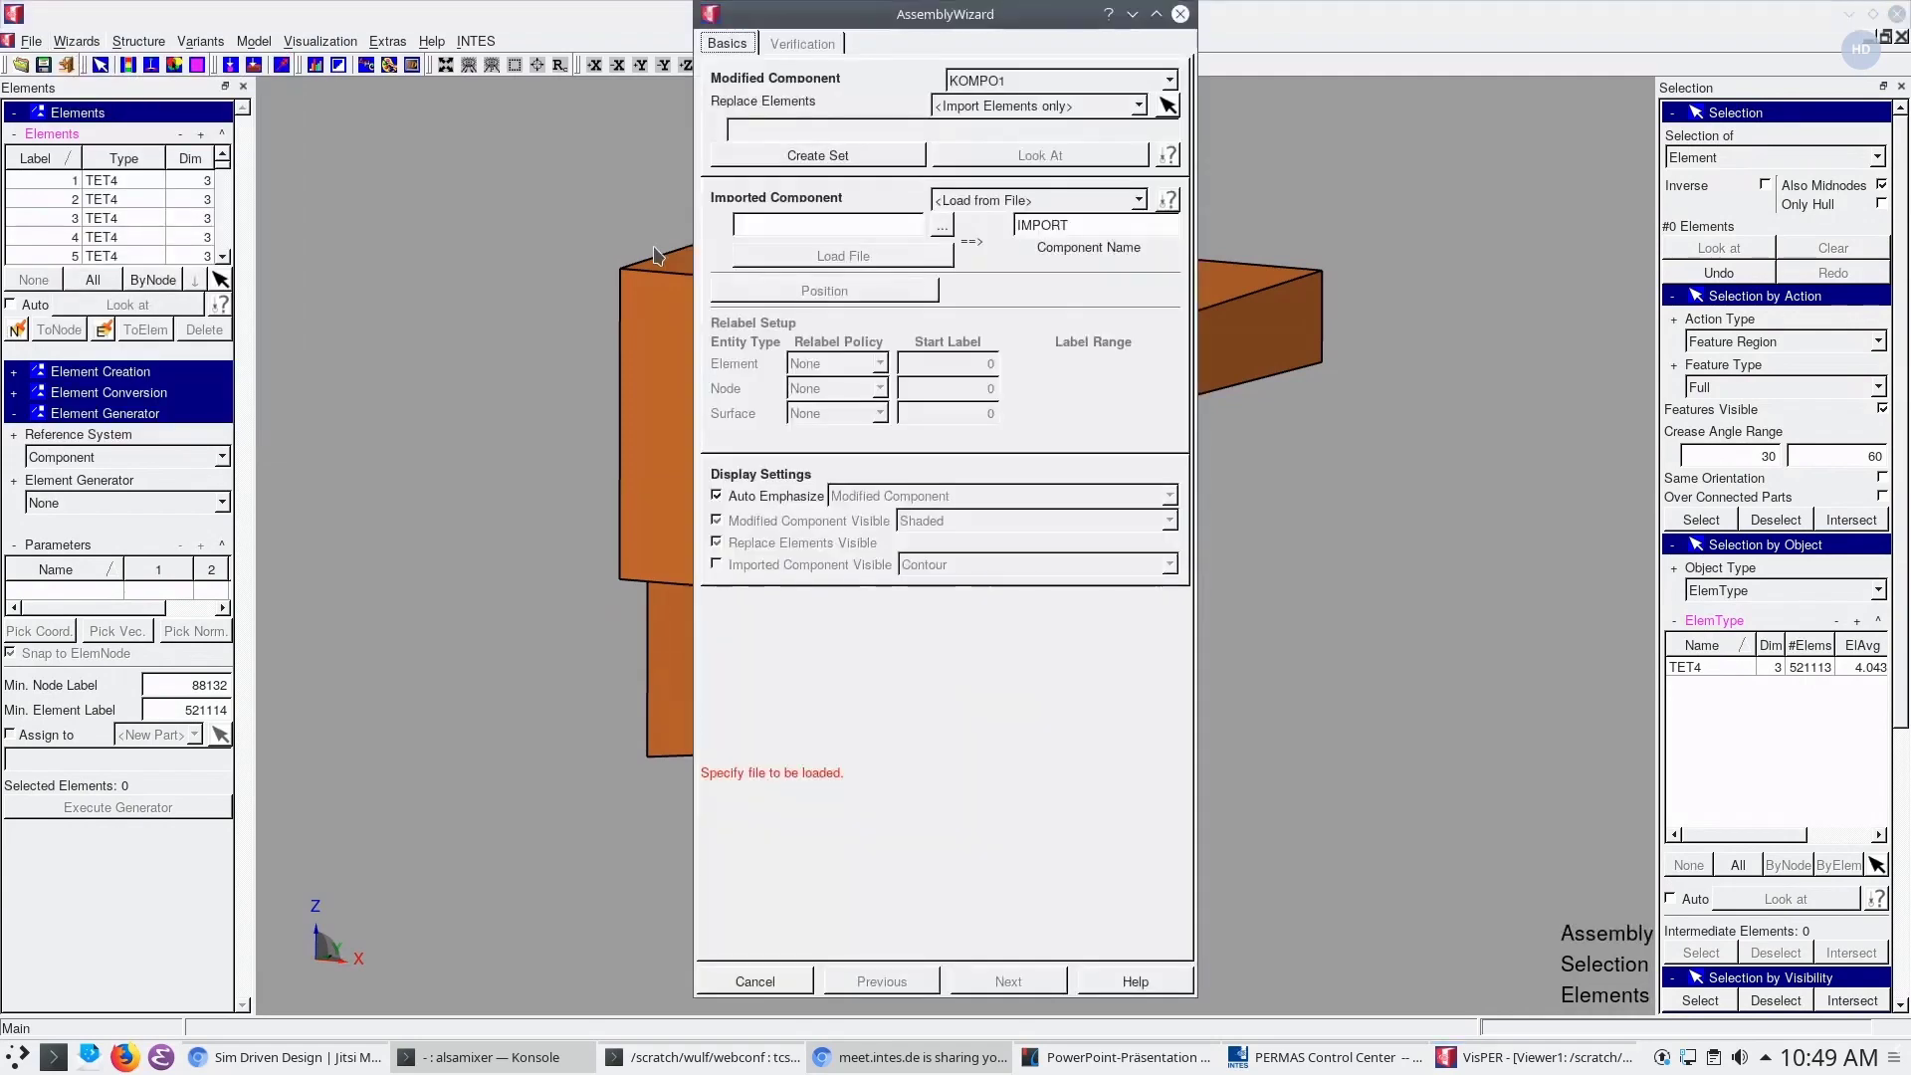
left_click_drag(873, 14, 229, 65)
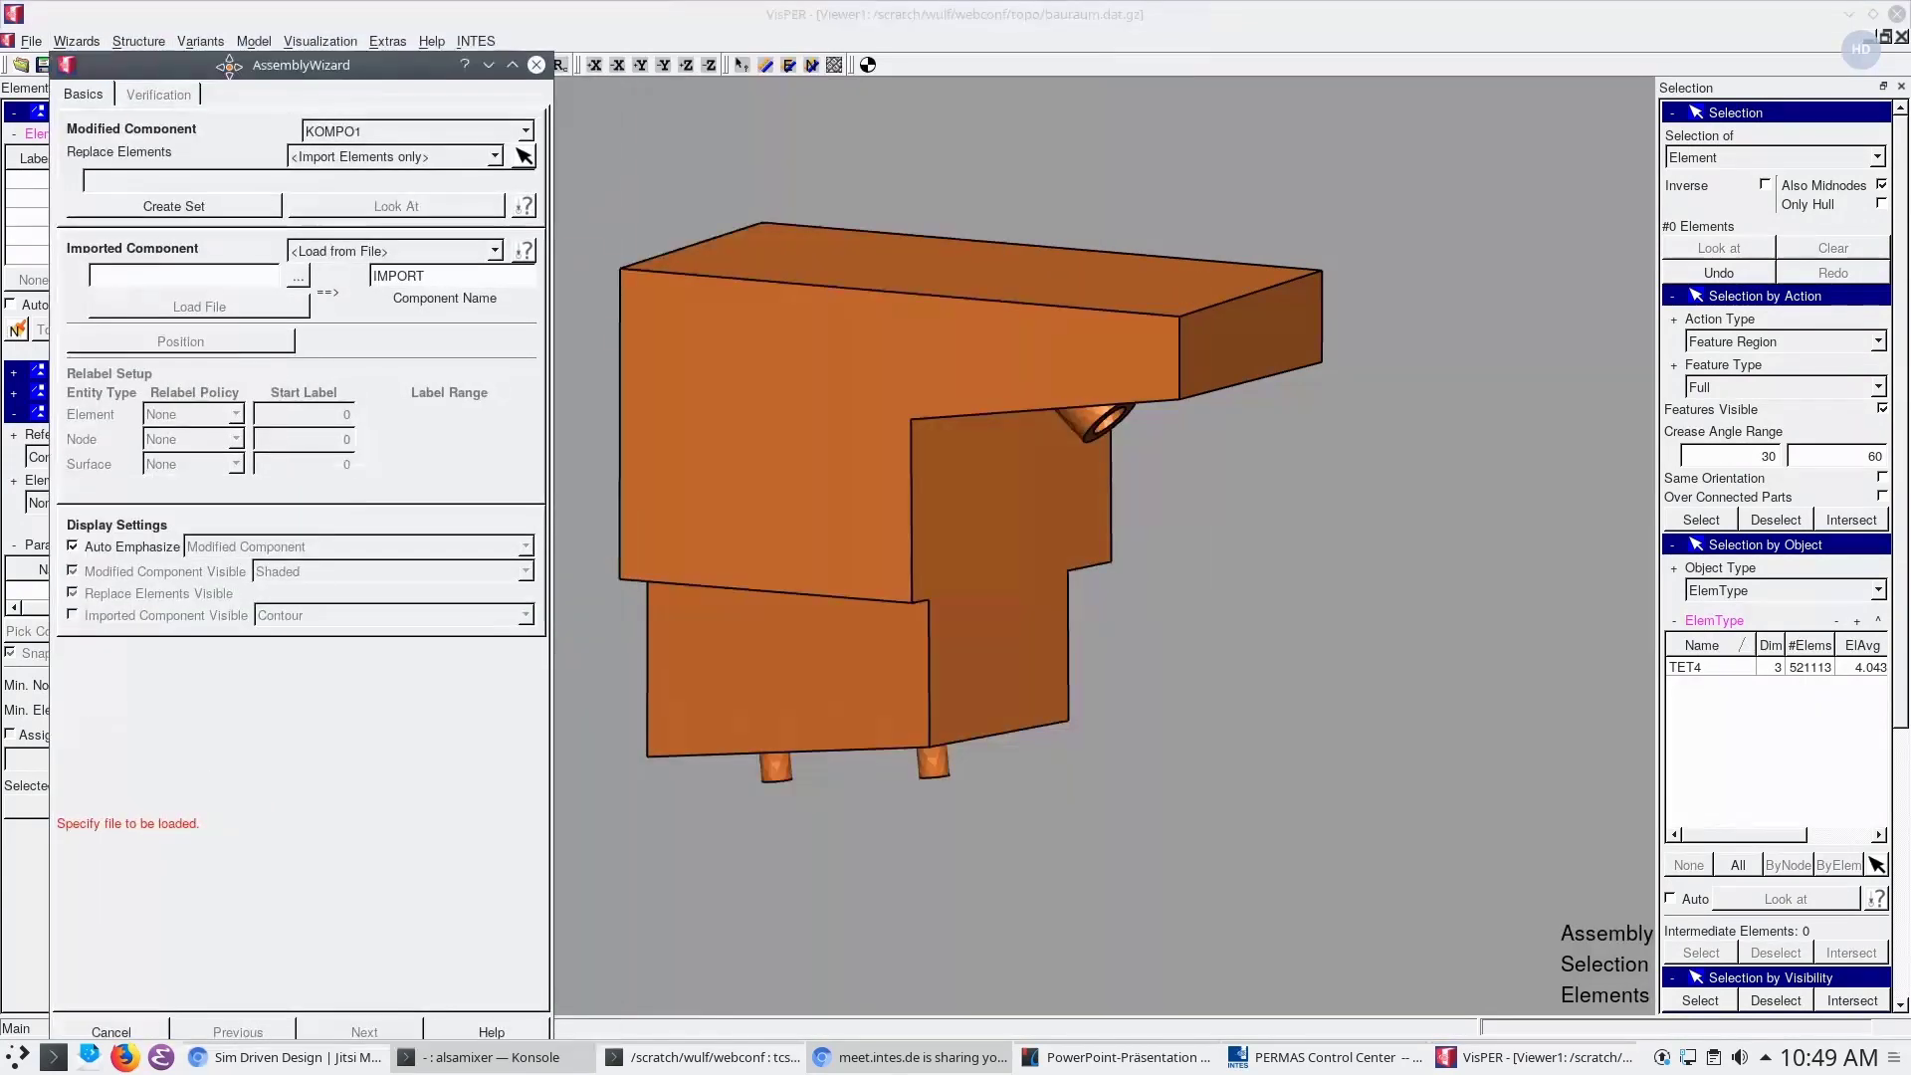
left_click(495, 156)
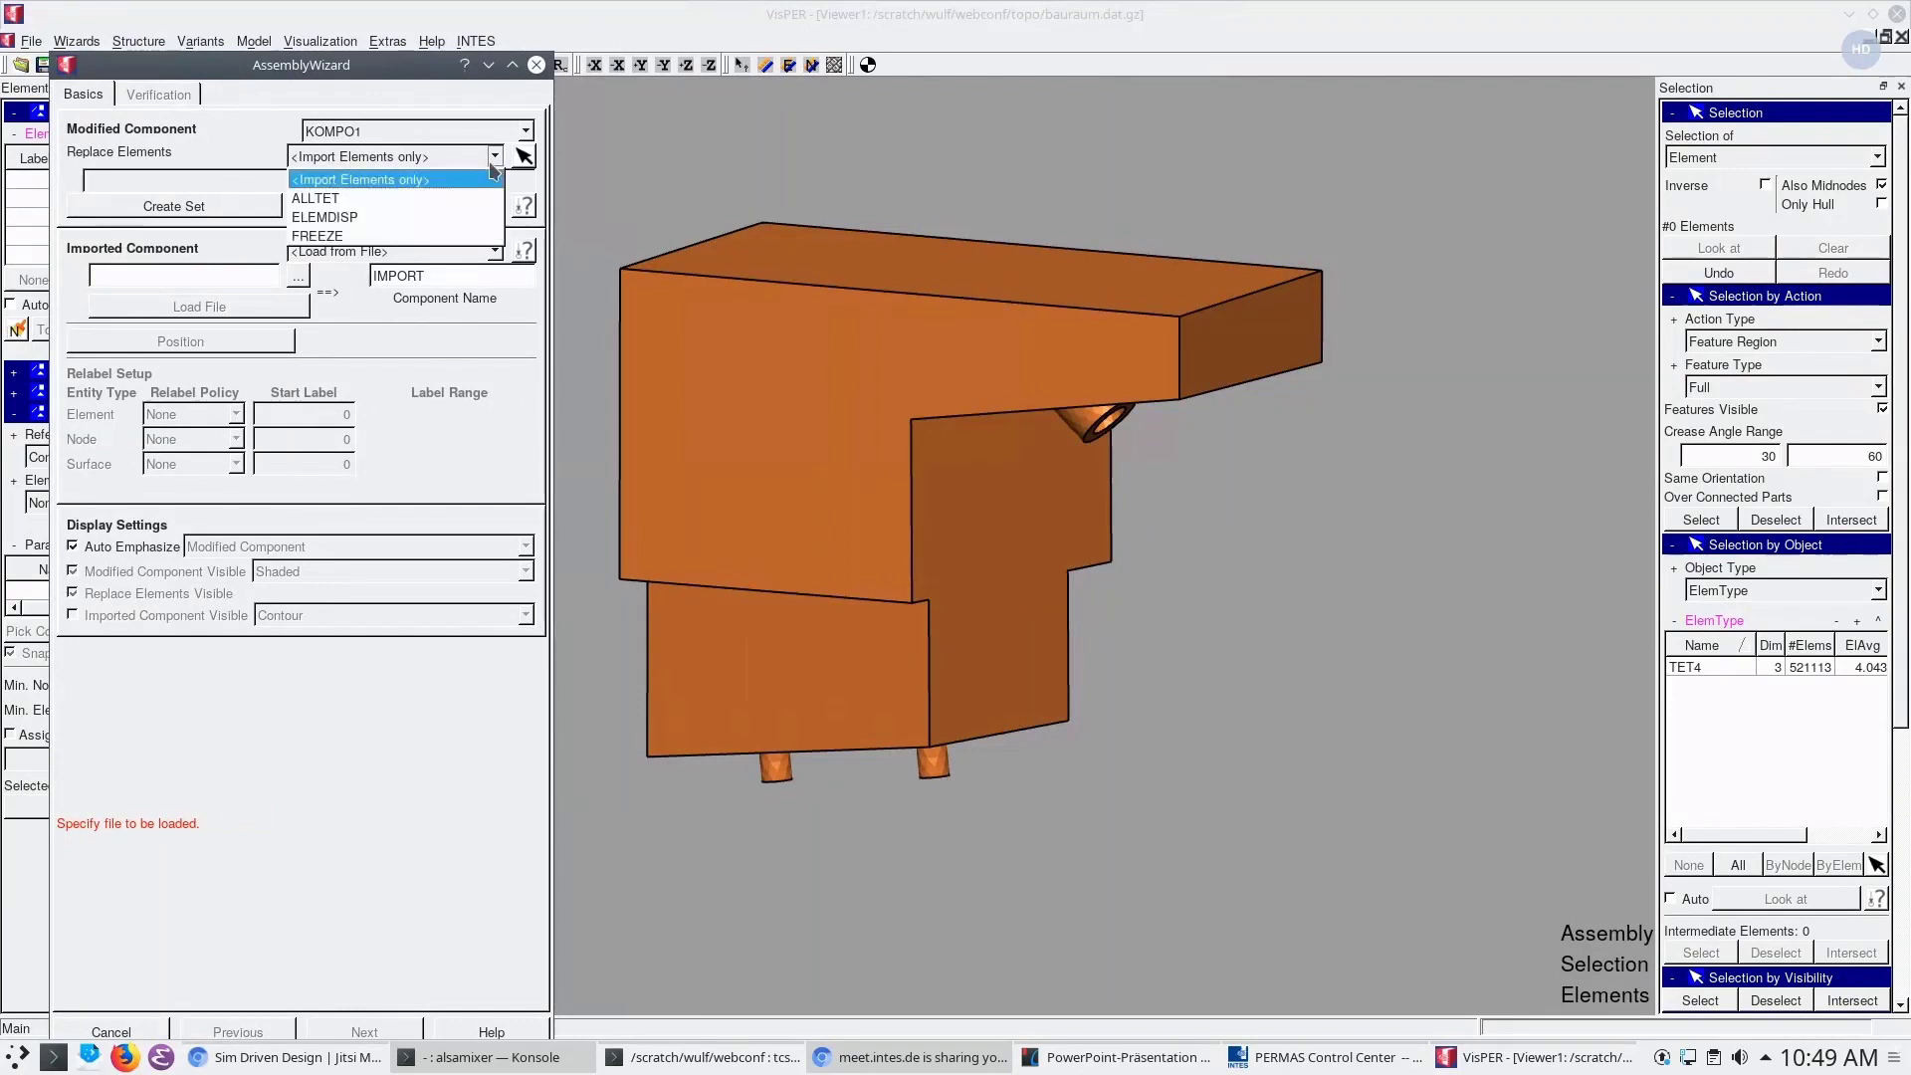
left_click(437, 198)
left_click(875, 402)
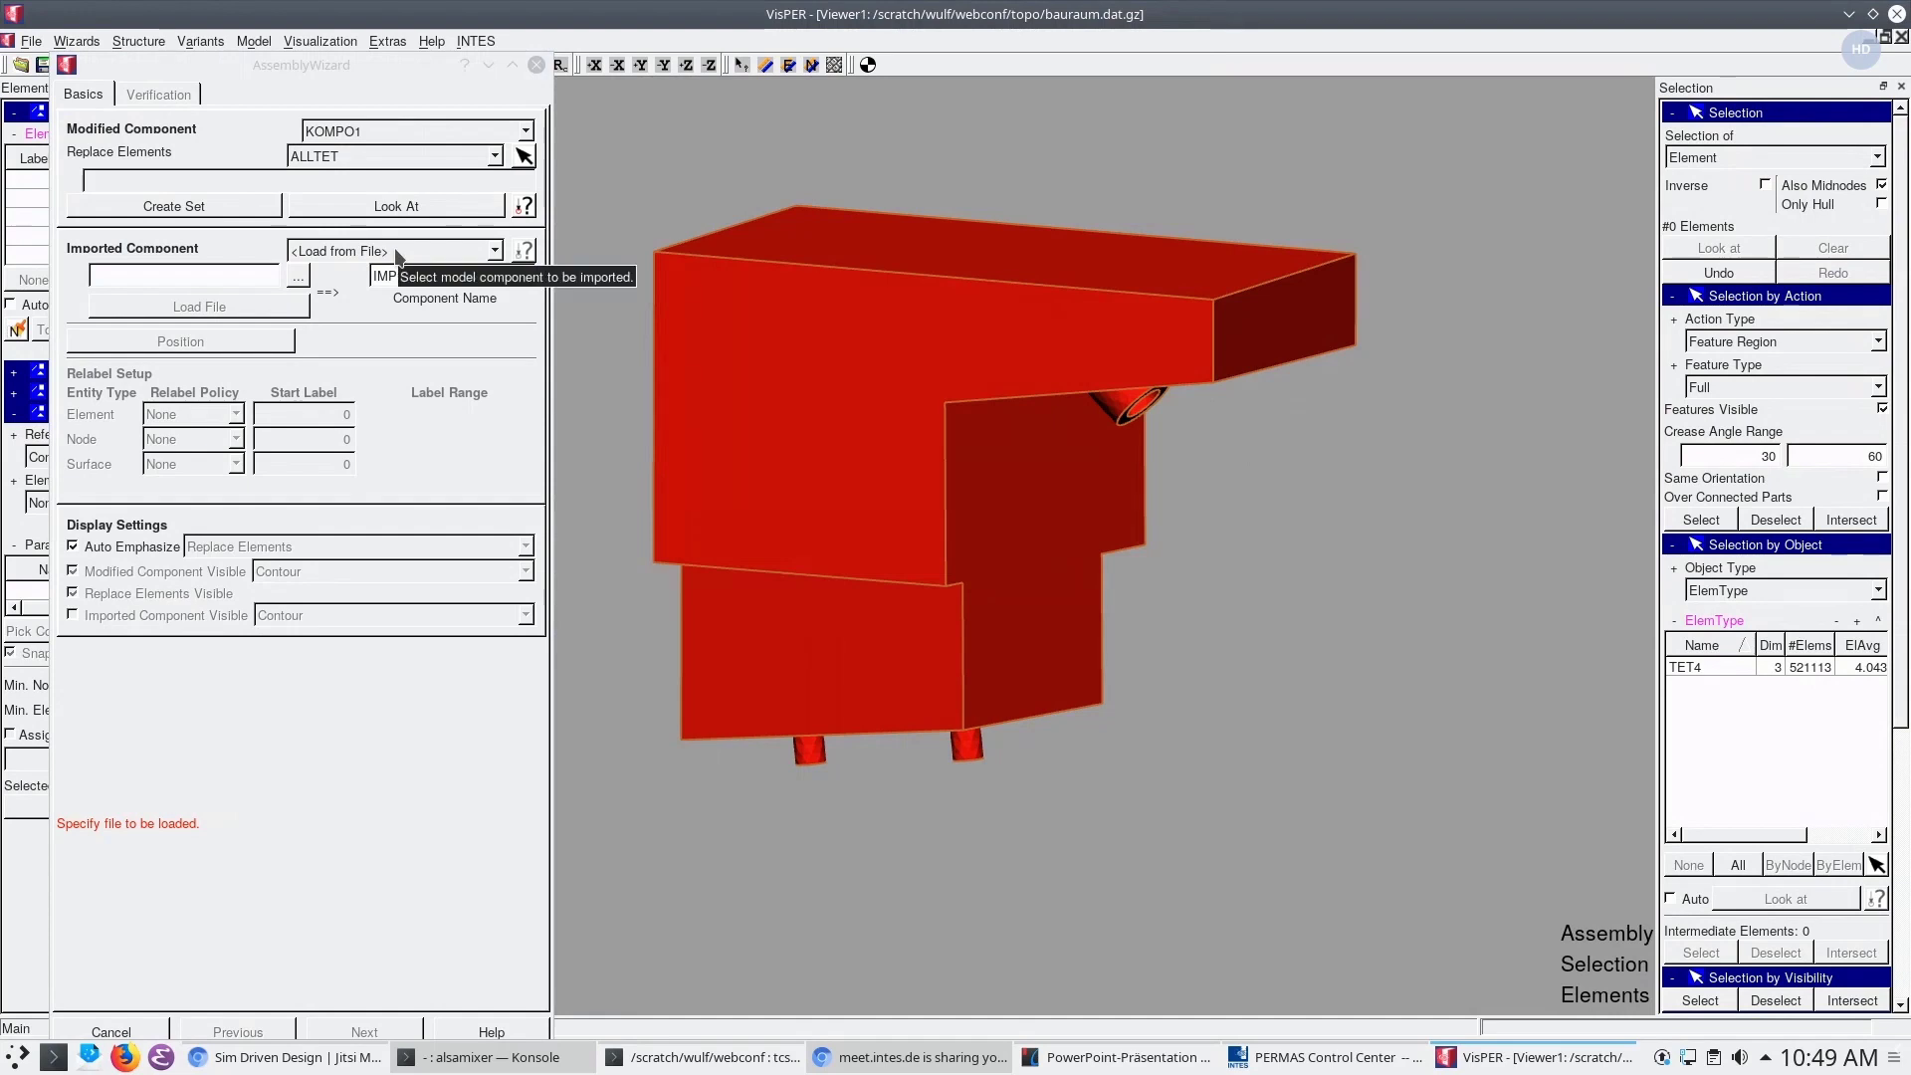
Load tet10_v2.dat into the assembly wizard as the imported component named IMPORT
left_click(298, 282)
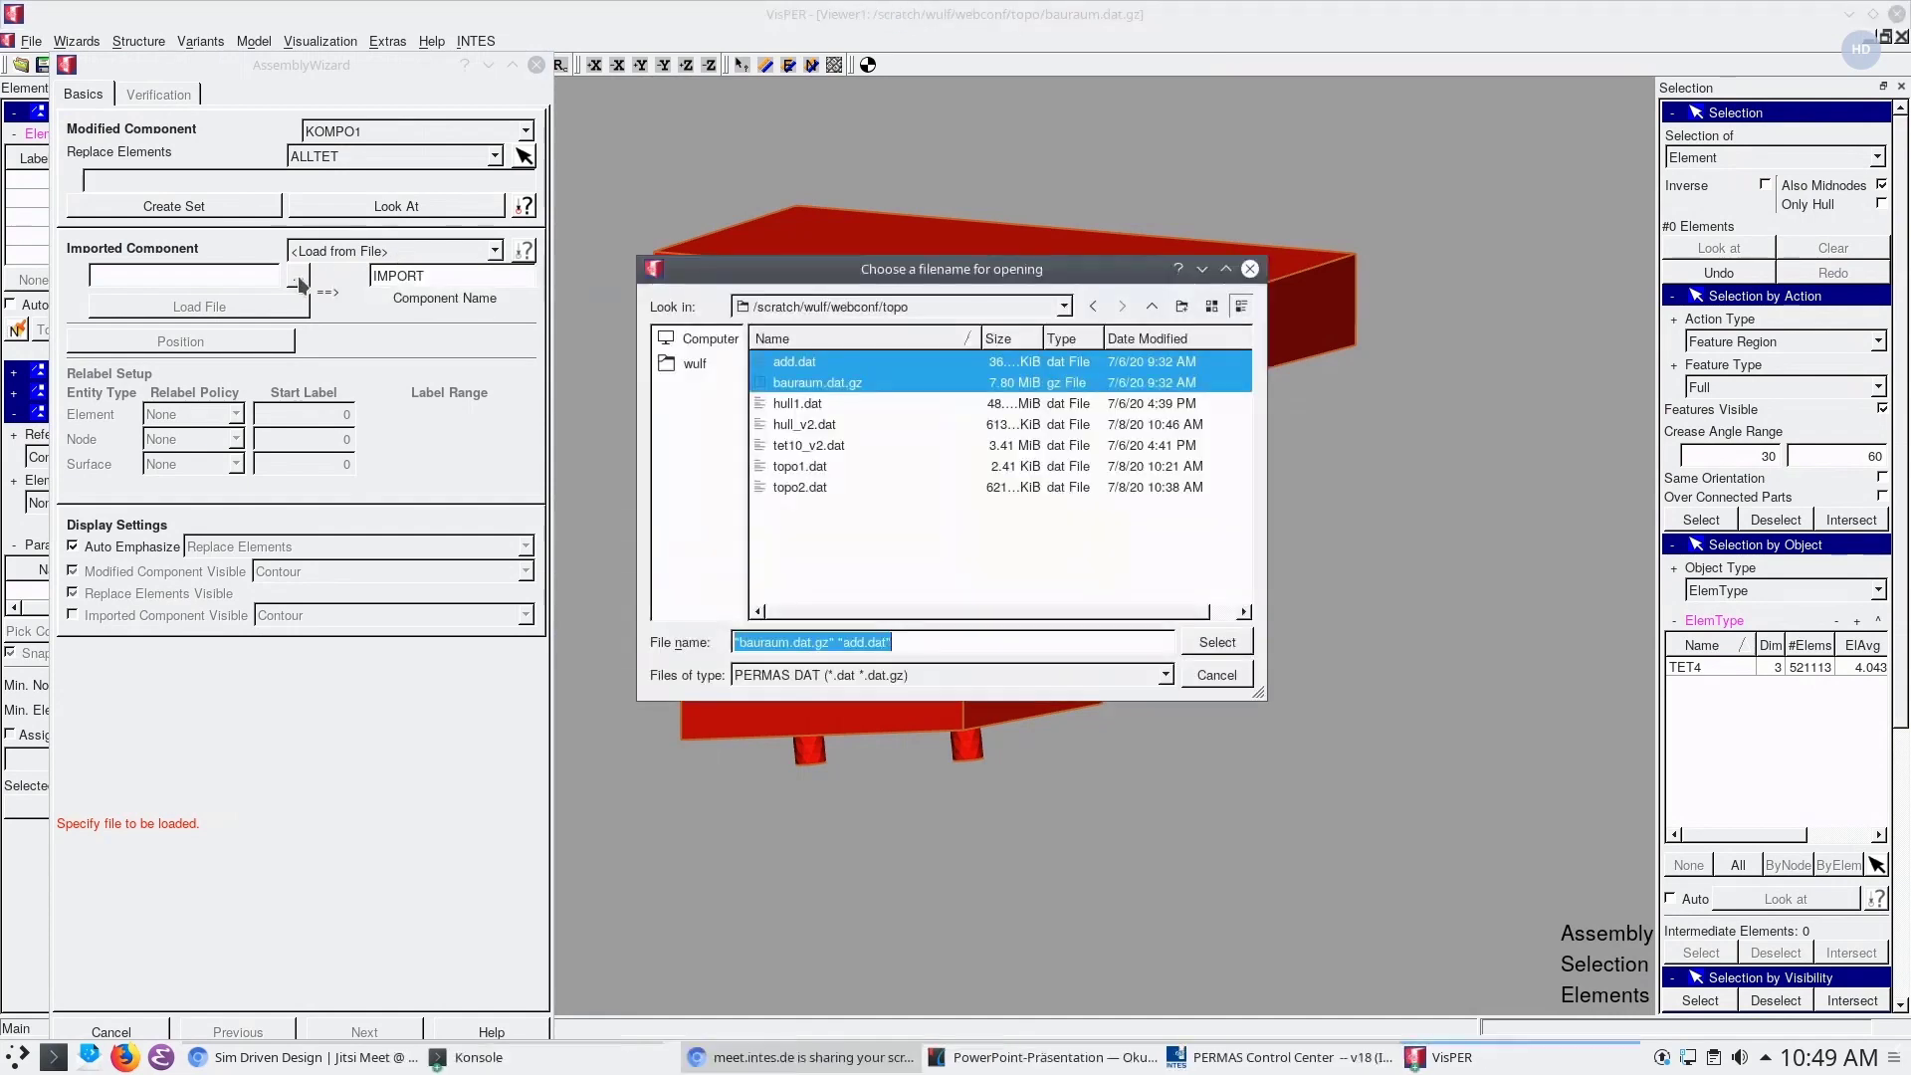
double_click(822, 446)
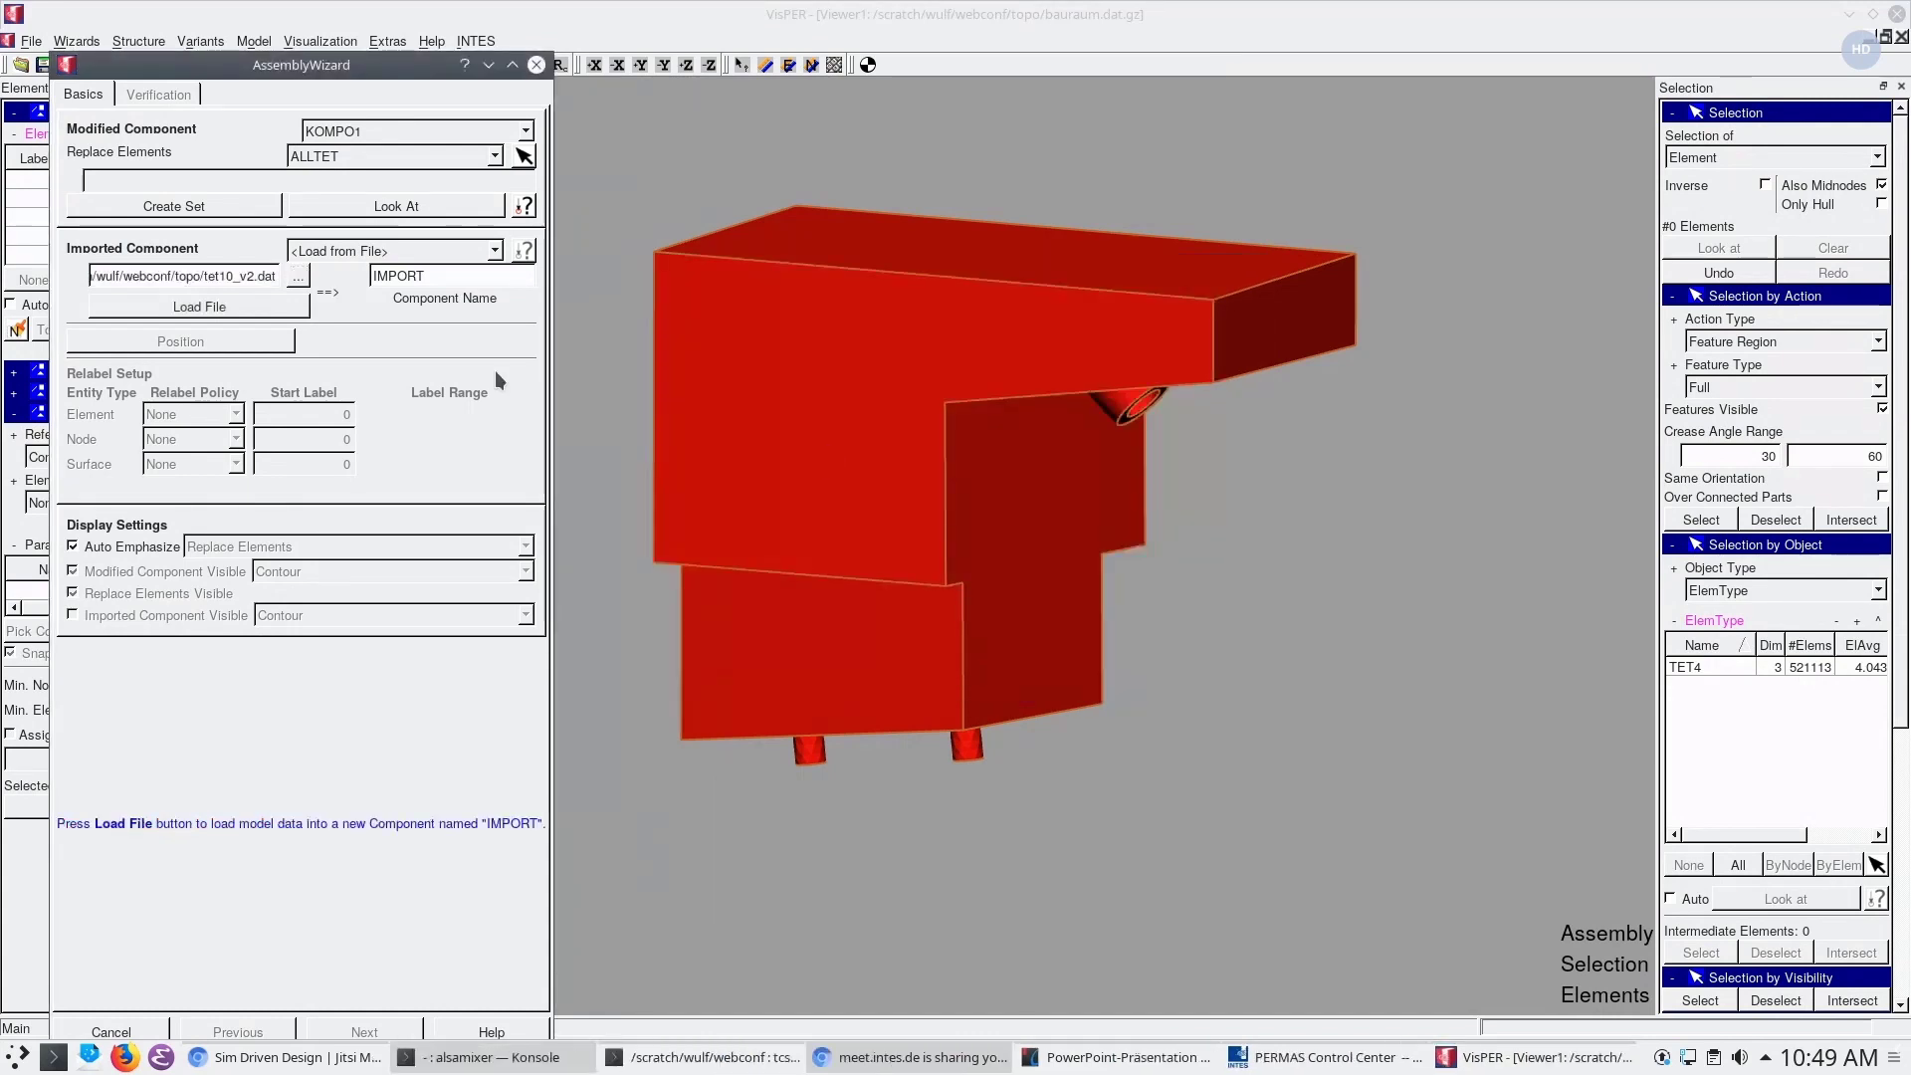
left_click(210, 312)
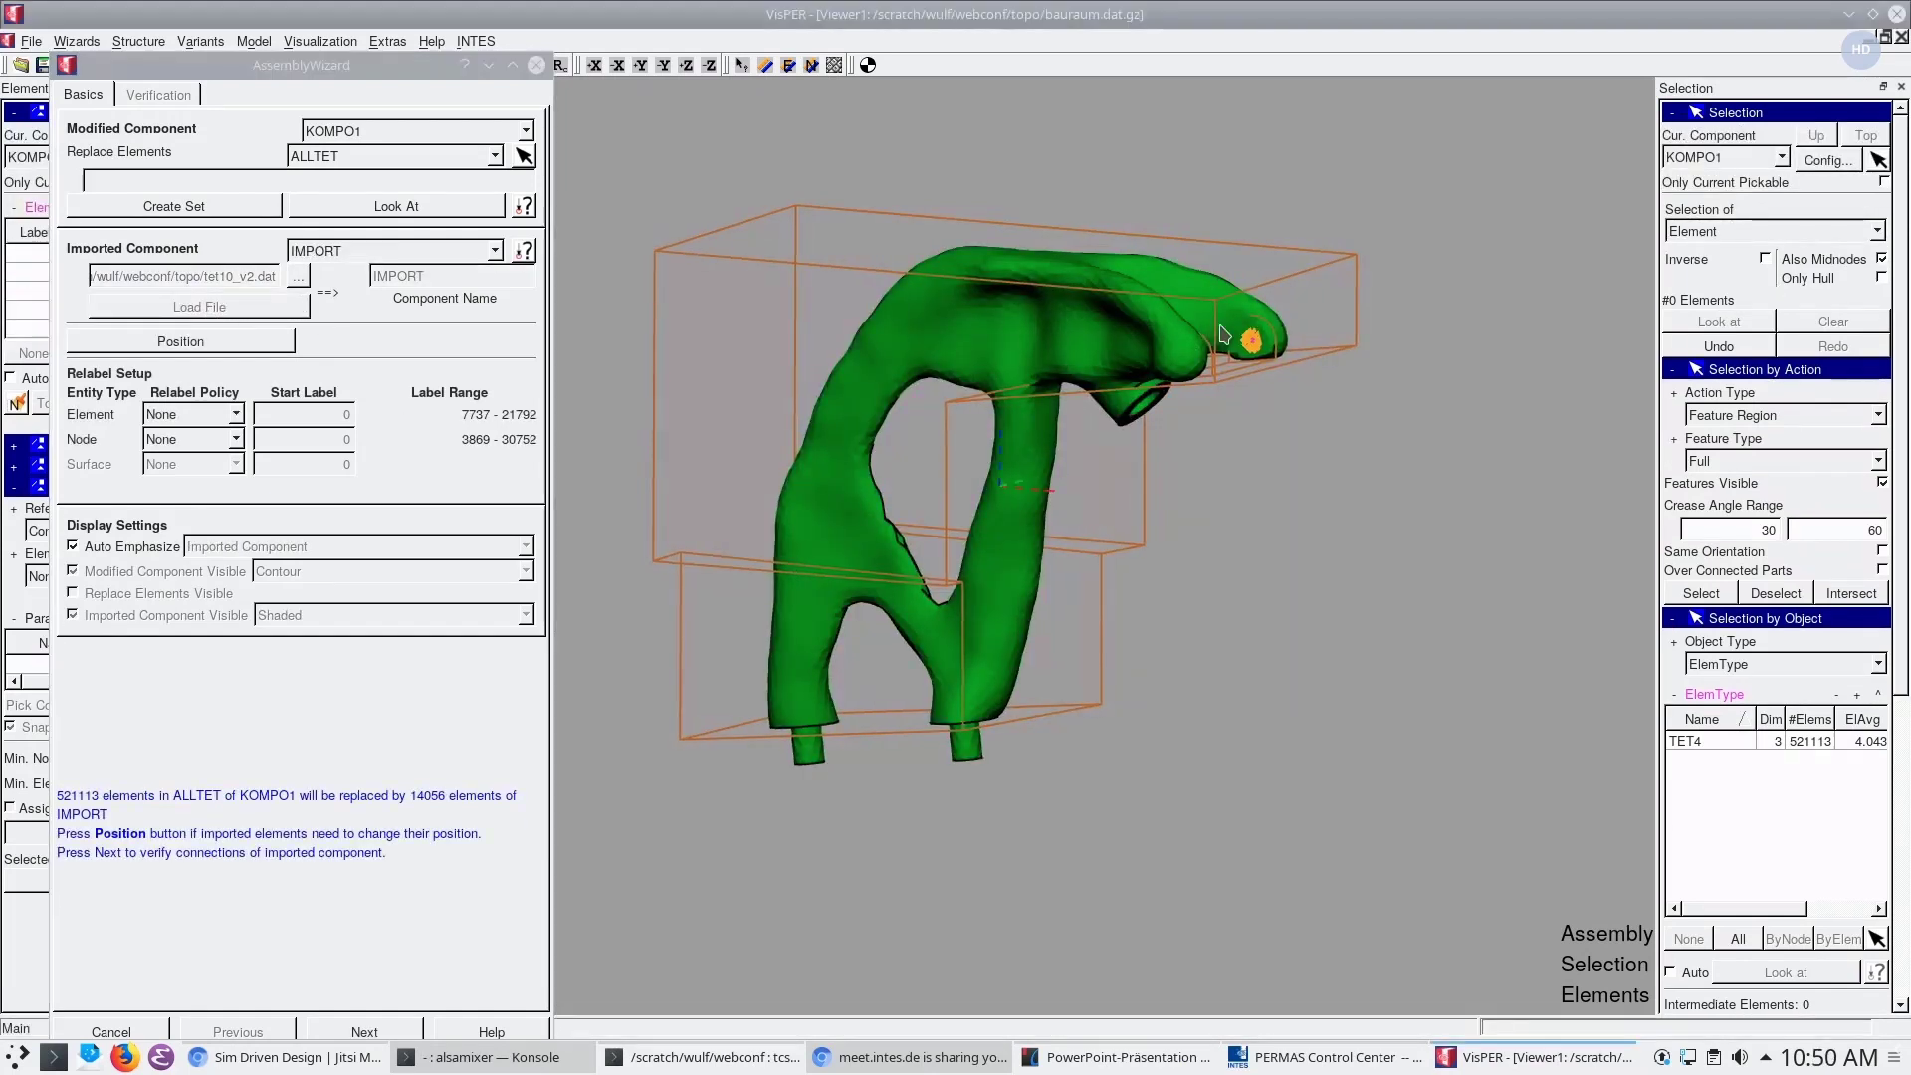
Proceed to the connection verification, reconnect entities of all types to the imported mesh, finish the replacement and close its overview
middle_click_drag(1224, 335, 1041, 450)
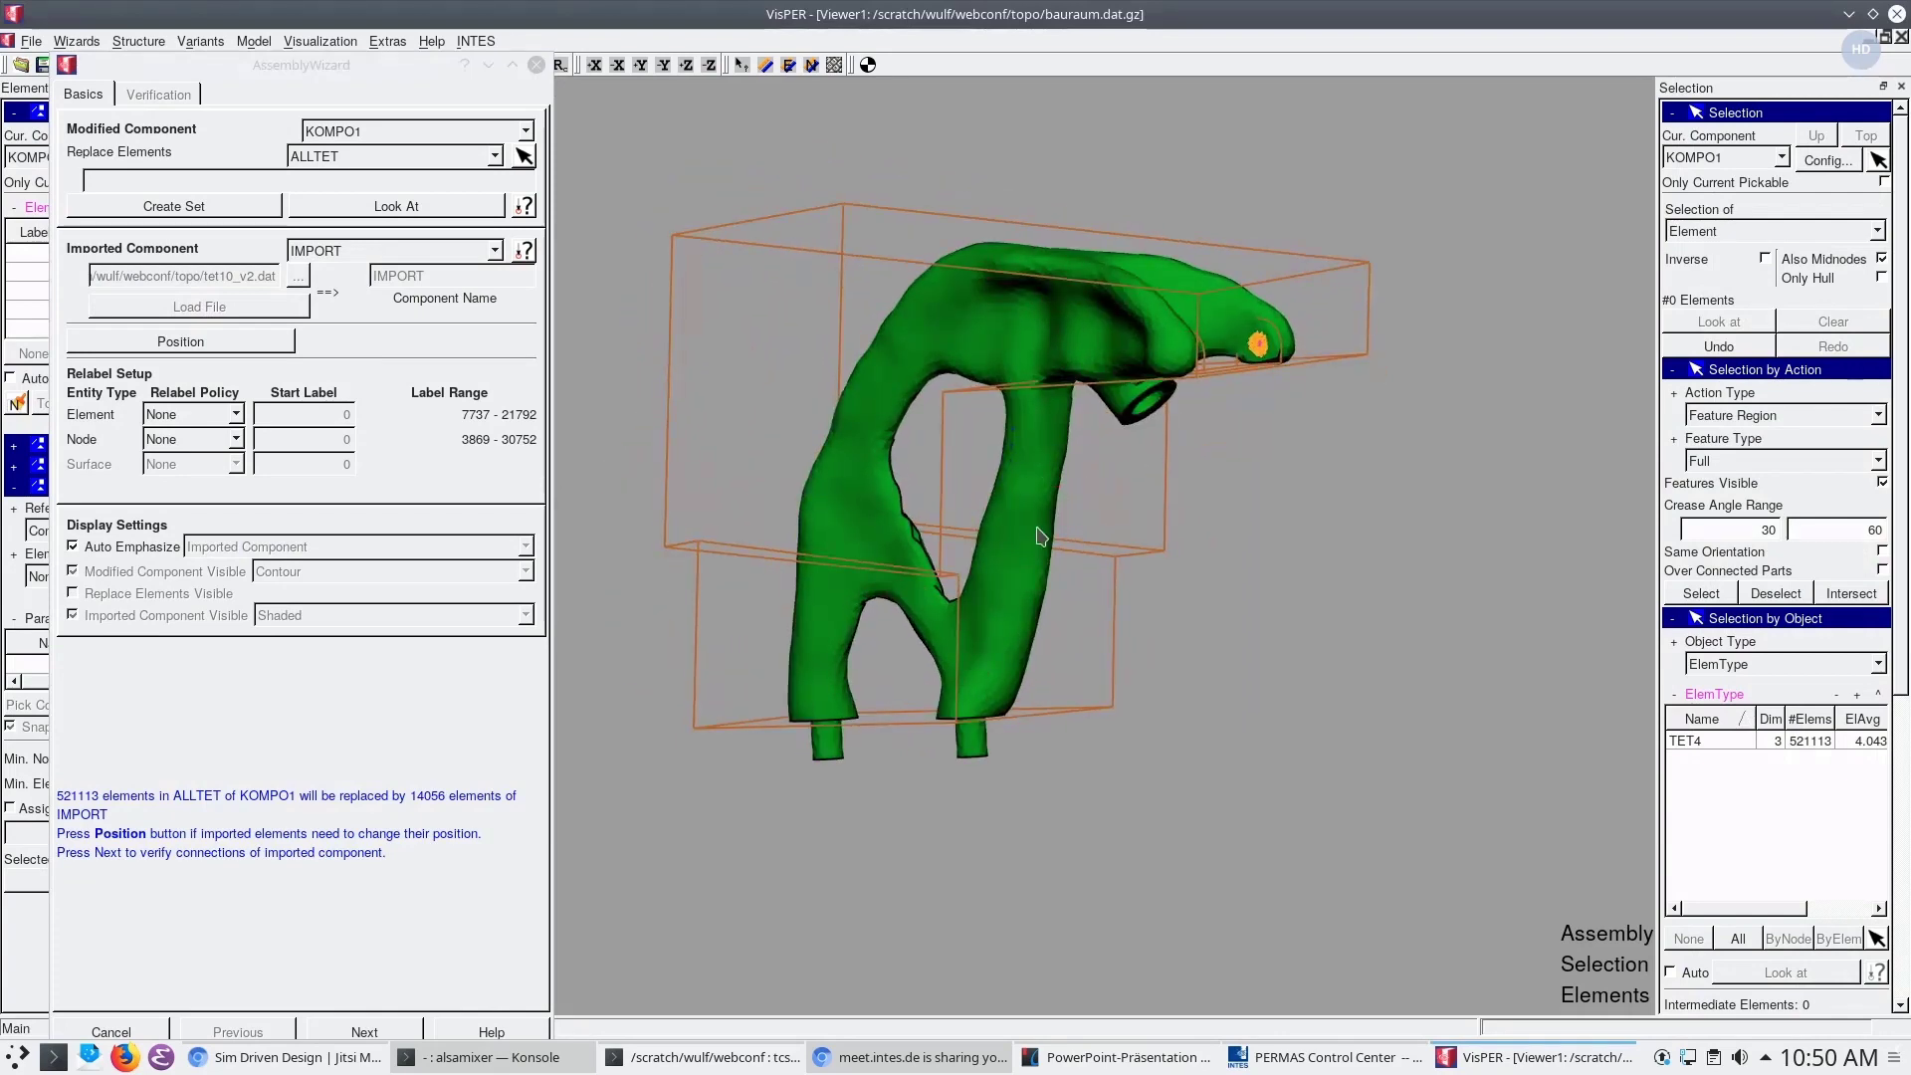
scroll(683, 748, "up", 1)
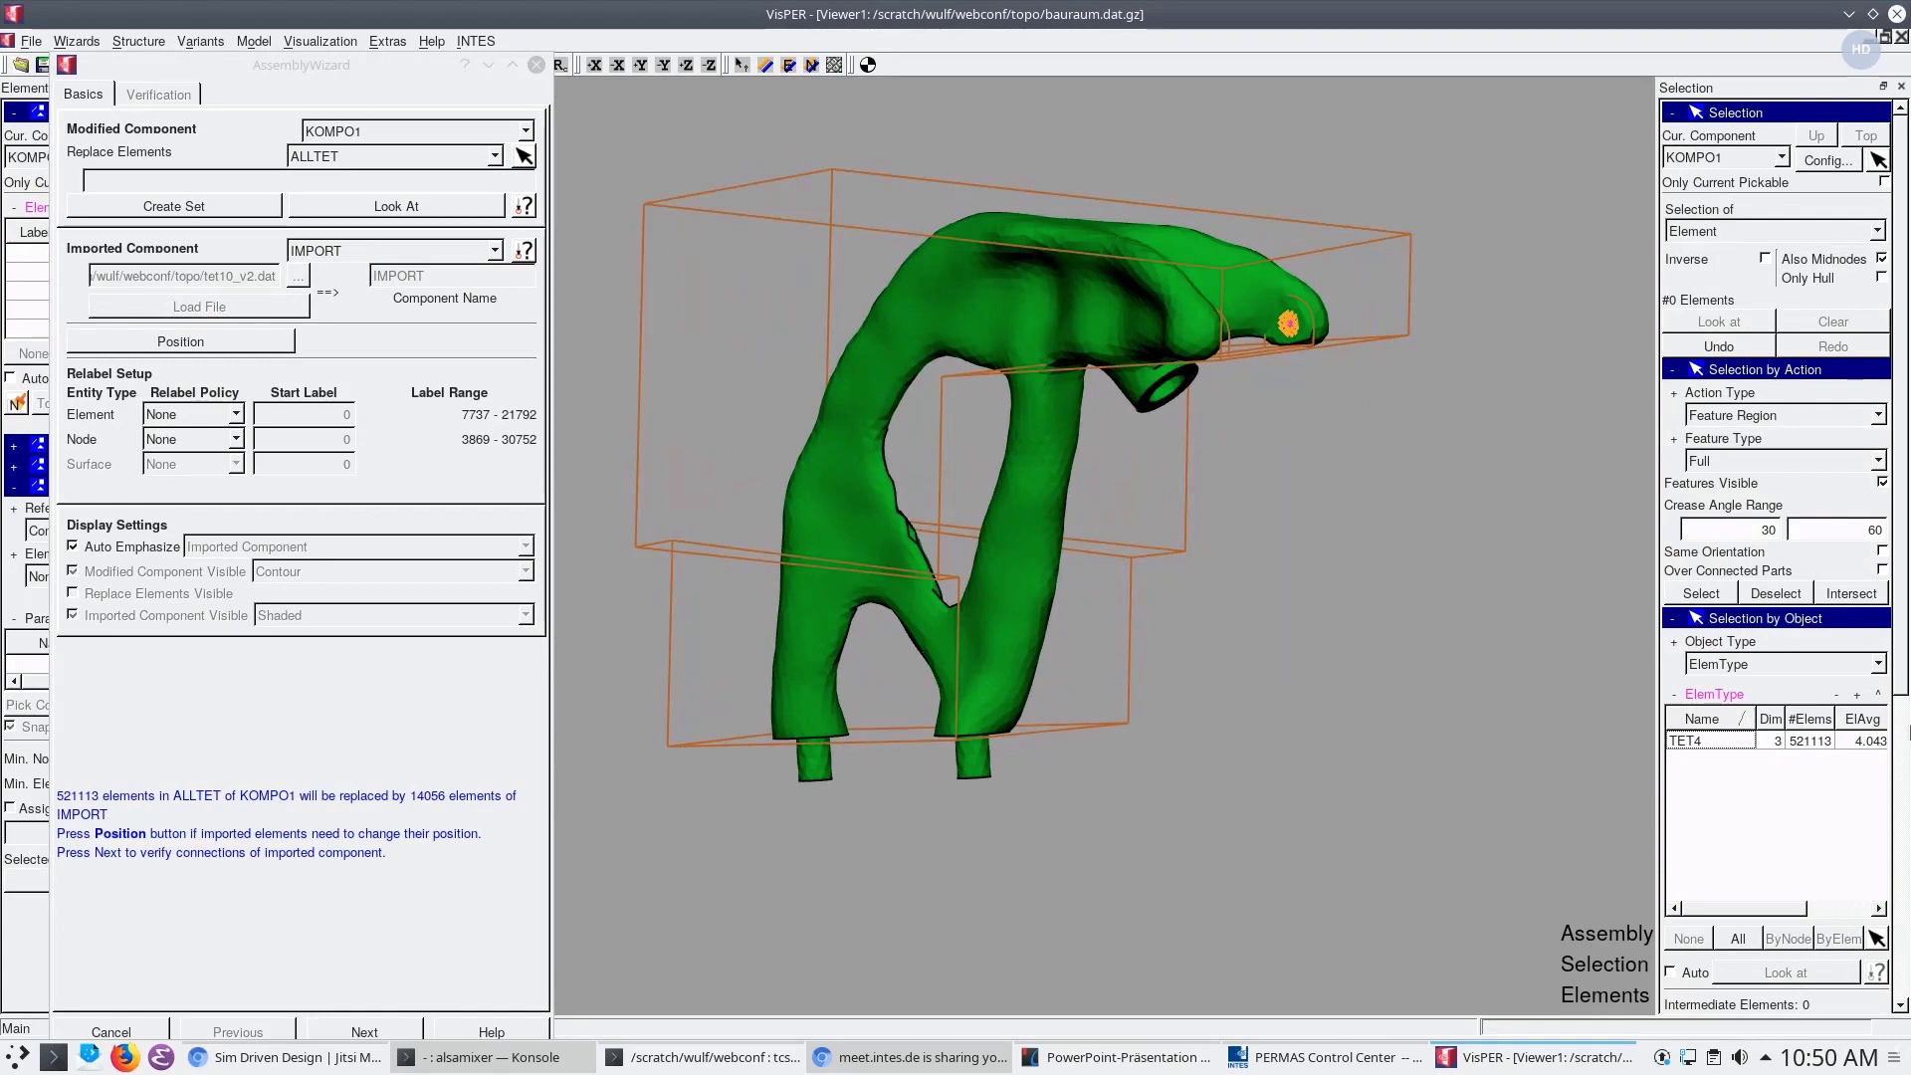
scroll(1903, 643, "down", 2)
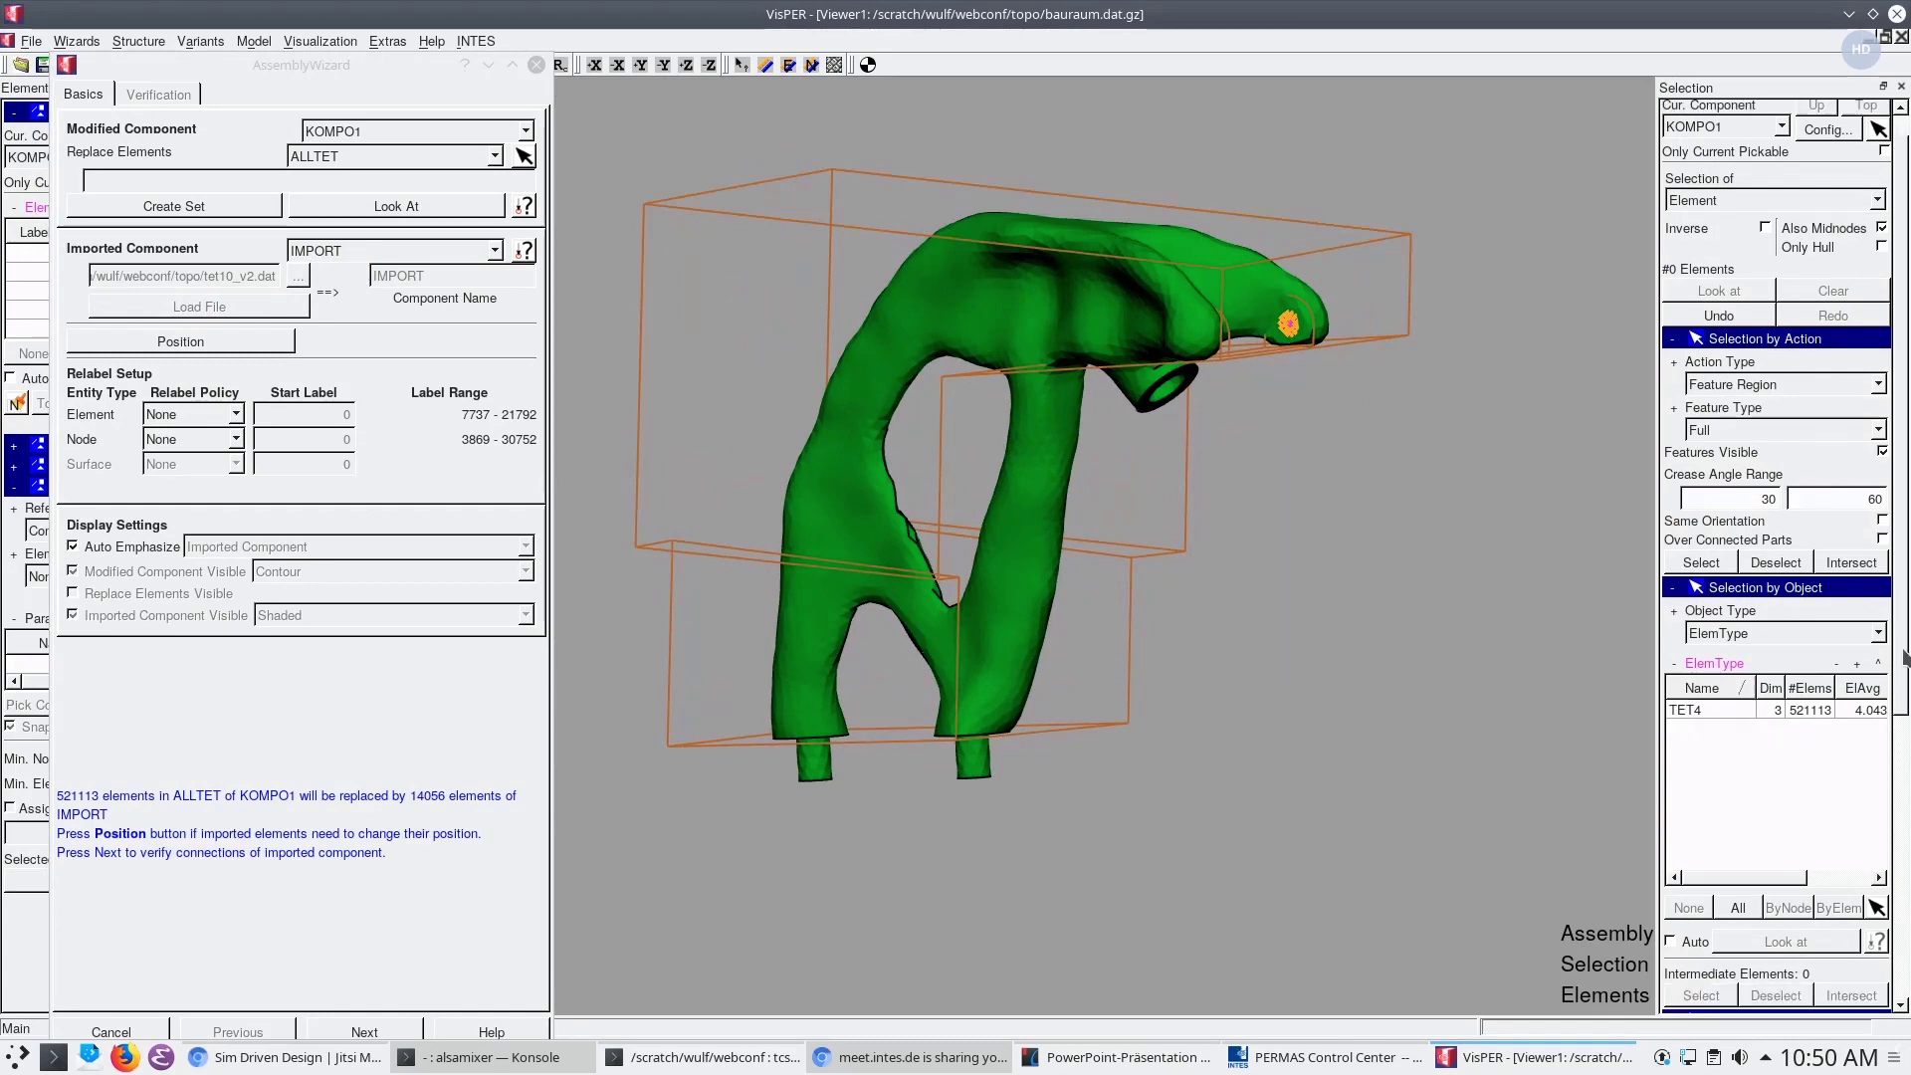
left_click(363, 1034)
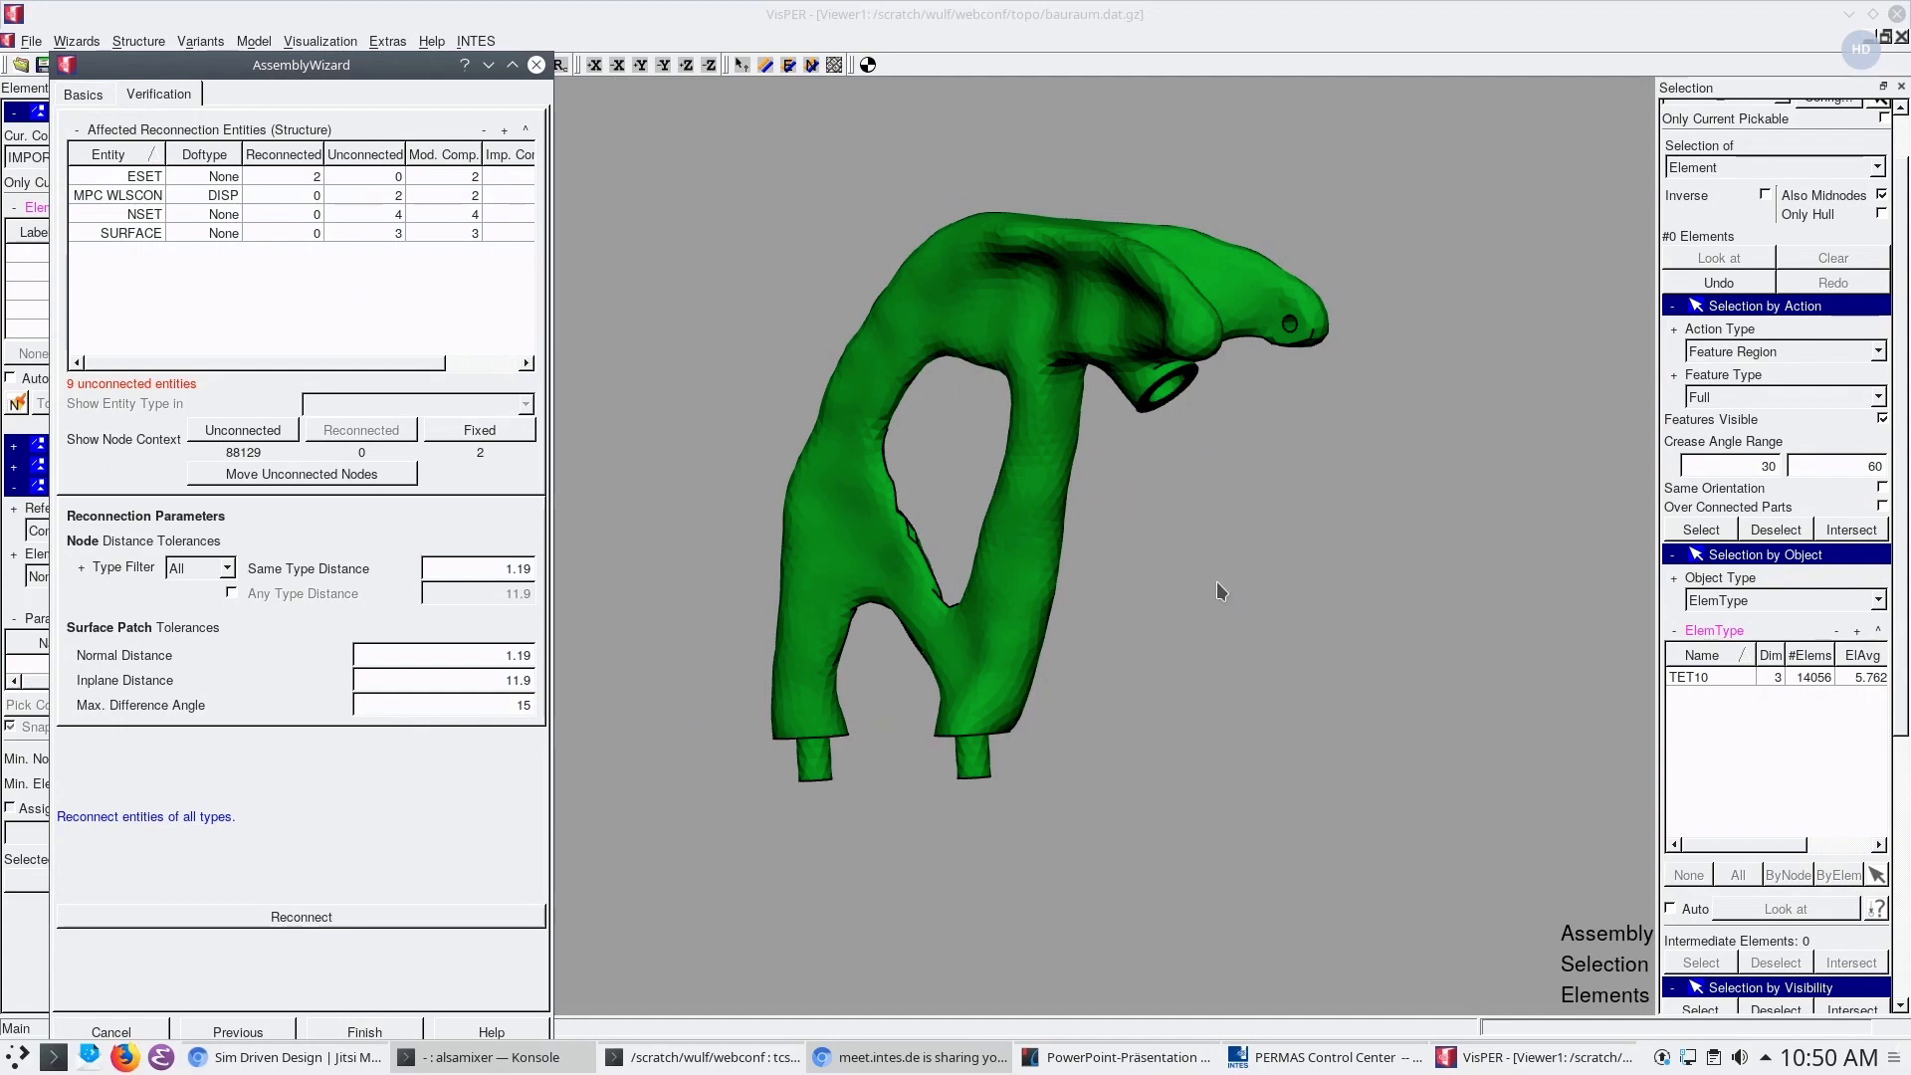
left_click(316, 917)
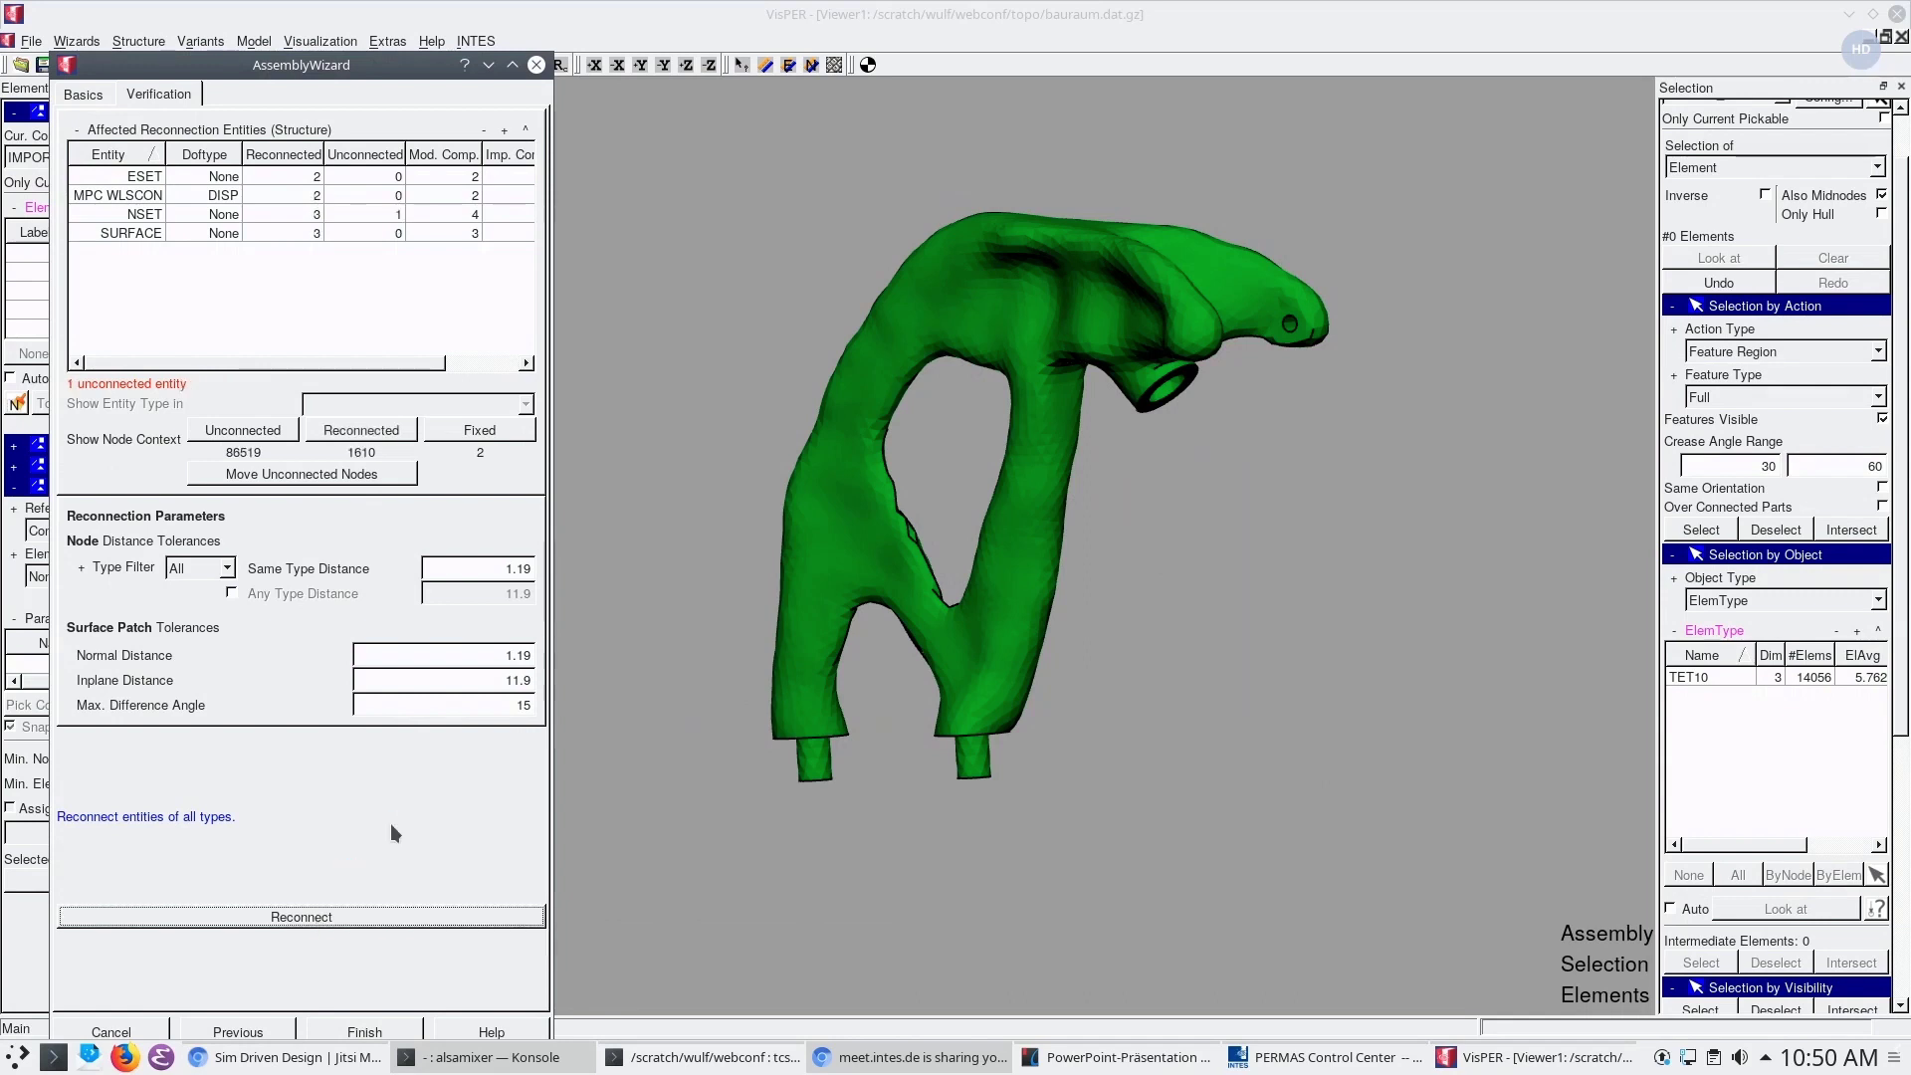
left_click(1905, 571)
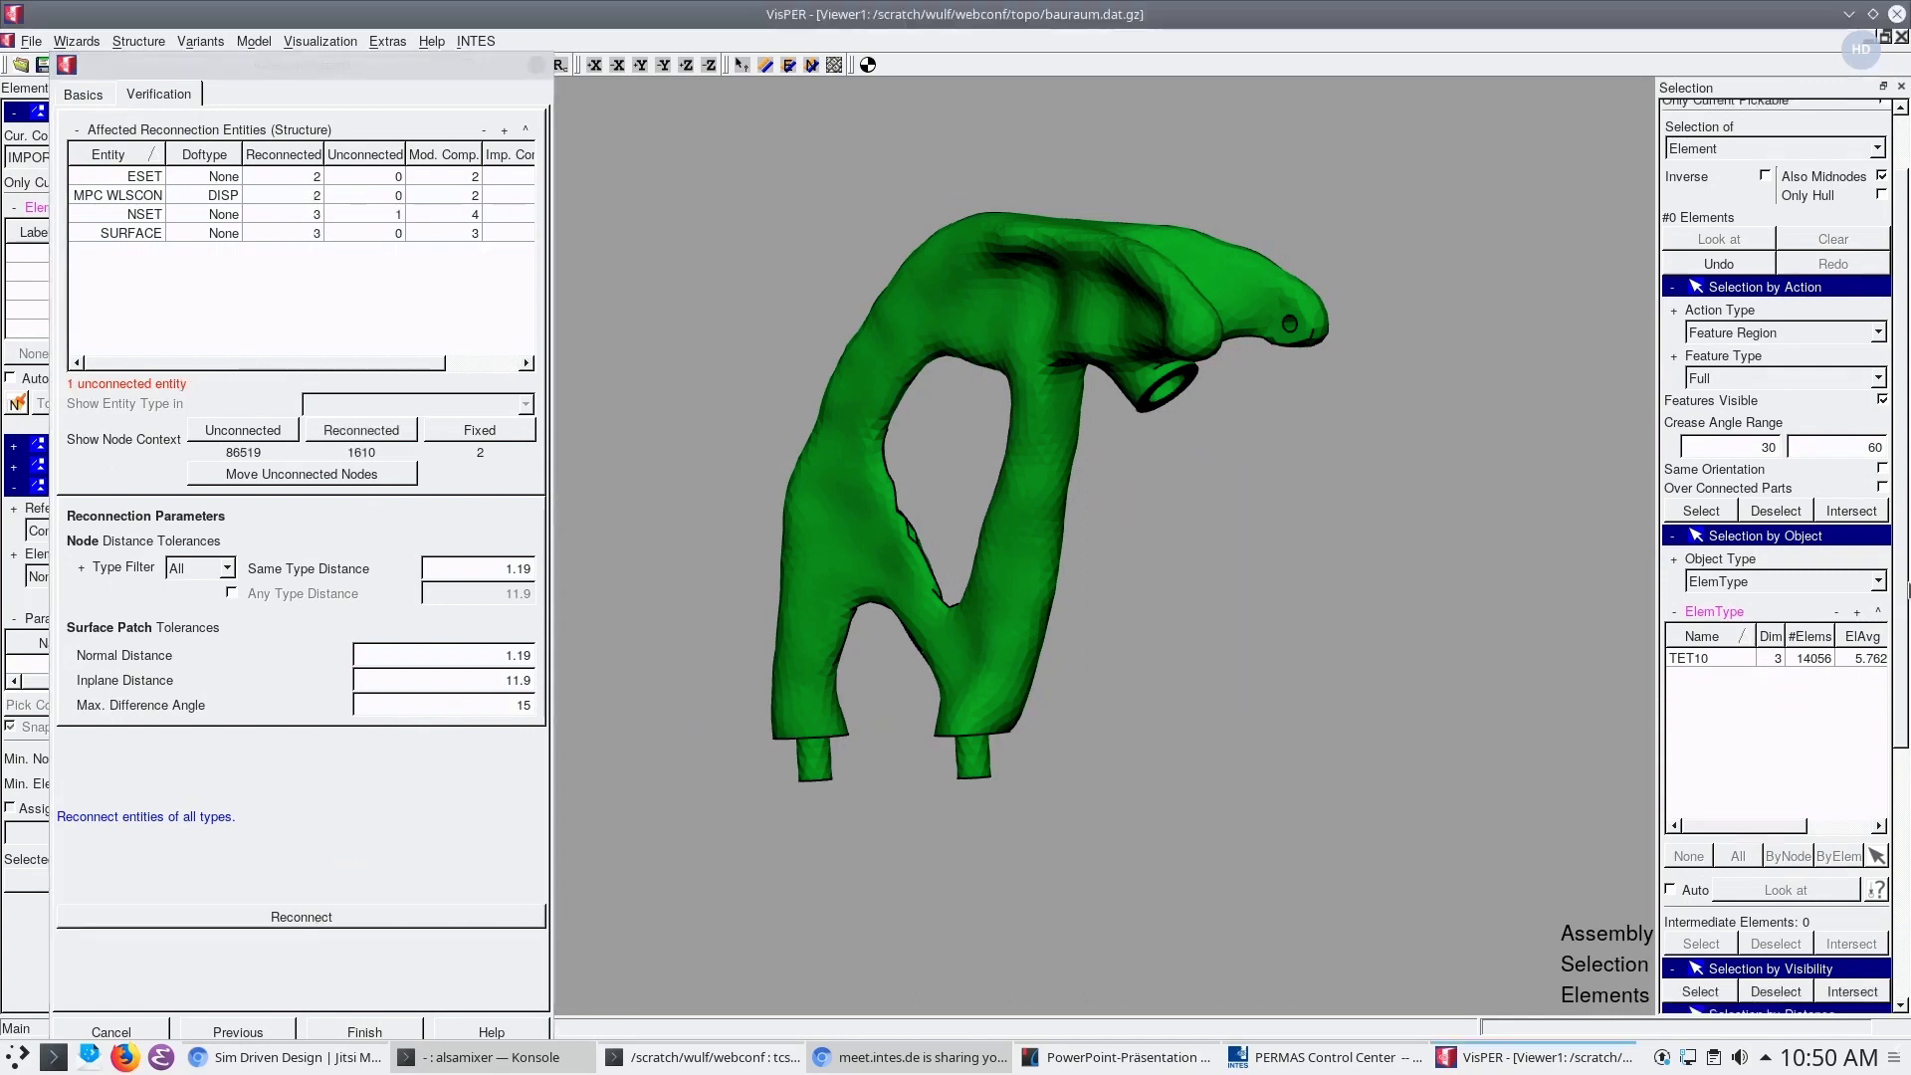
left_click(365, 1031)
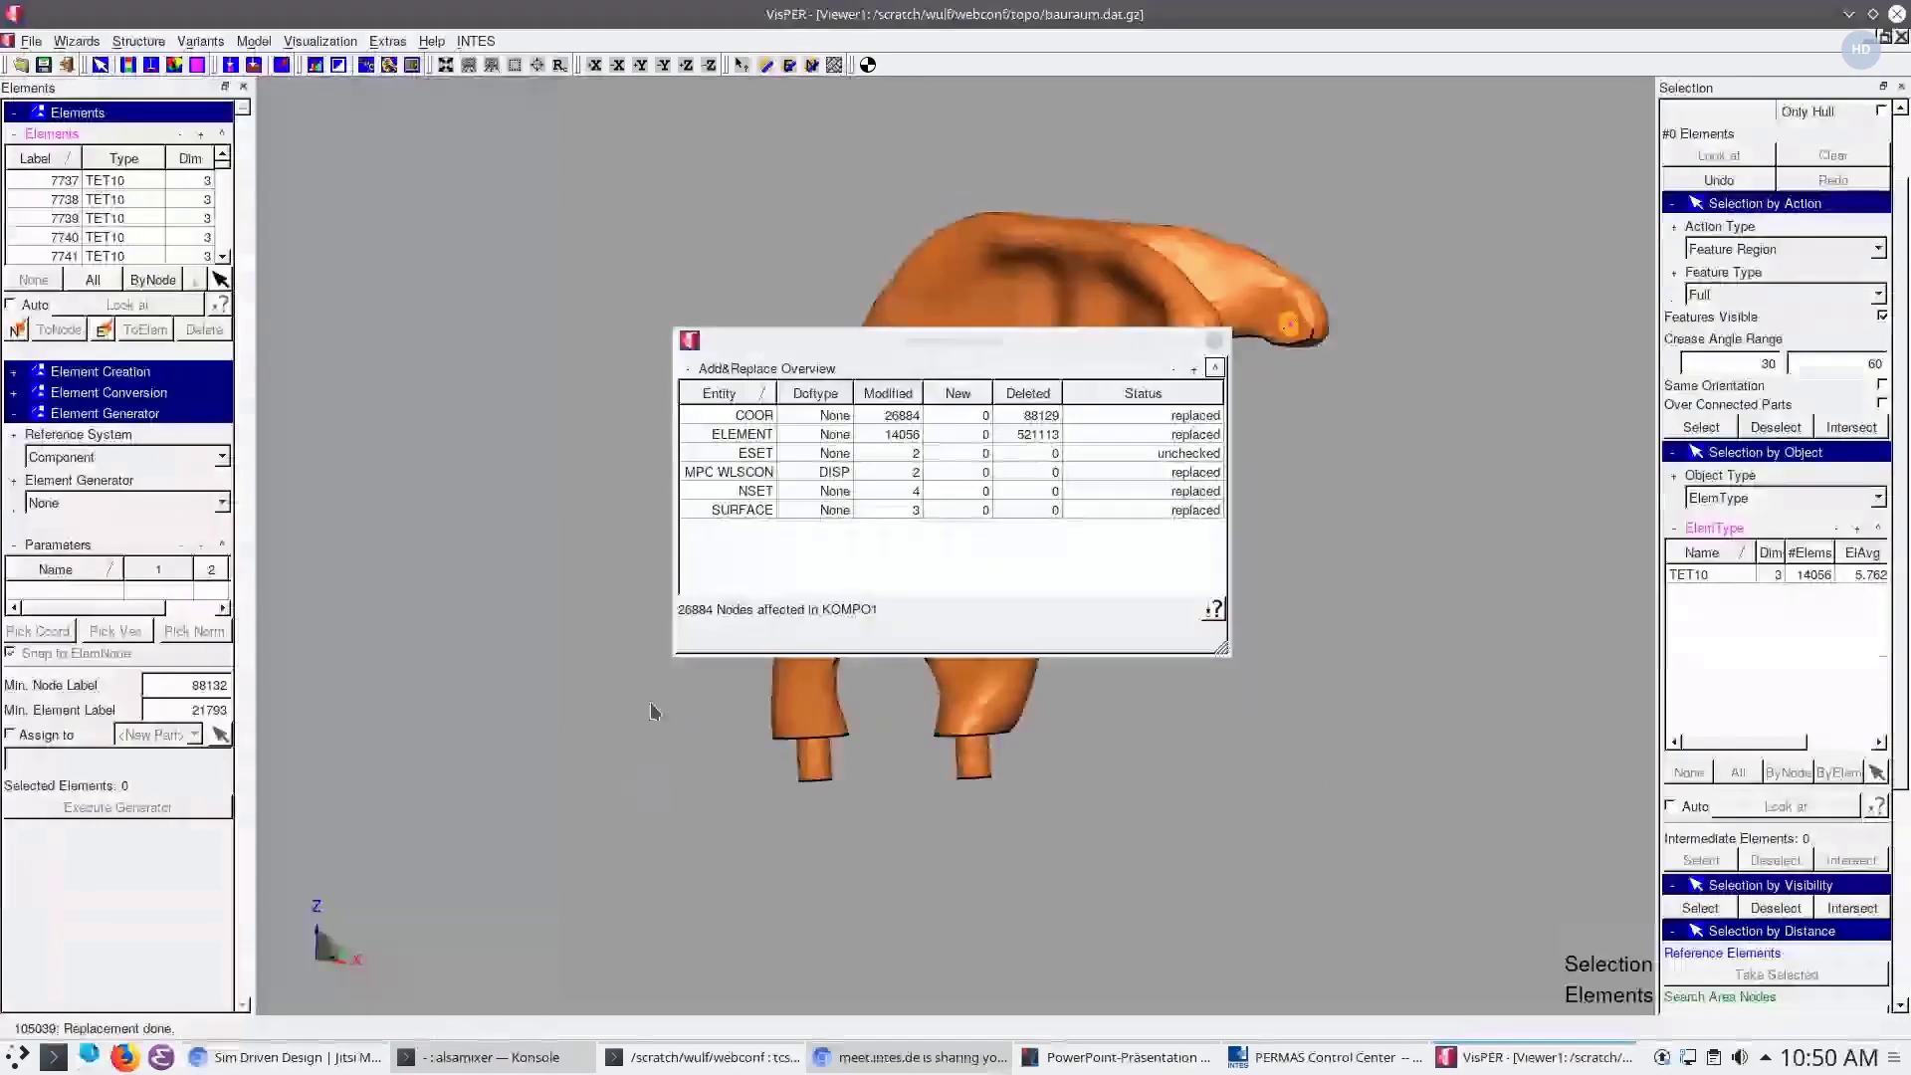
left_click(1214, 342)
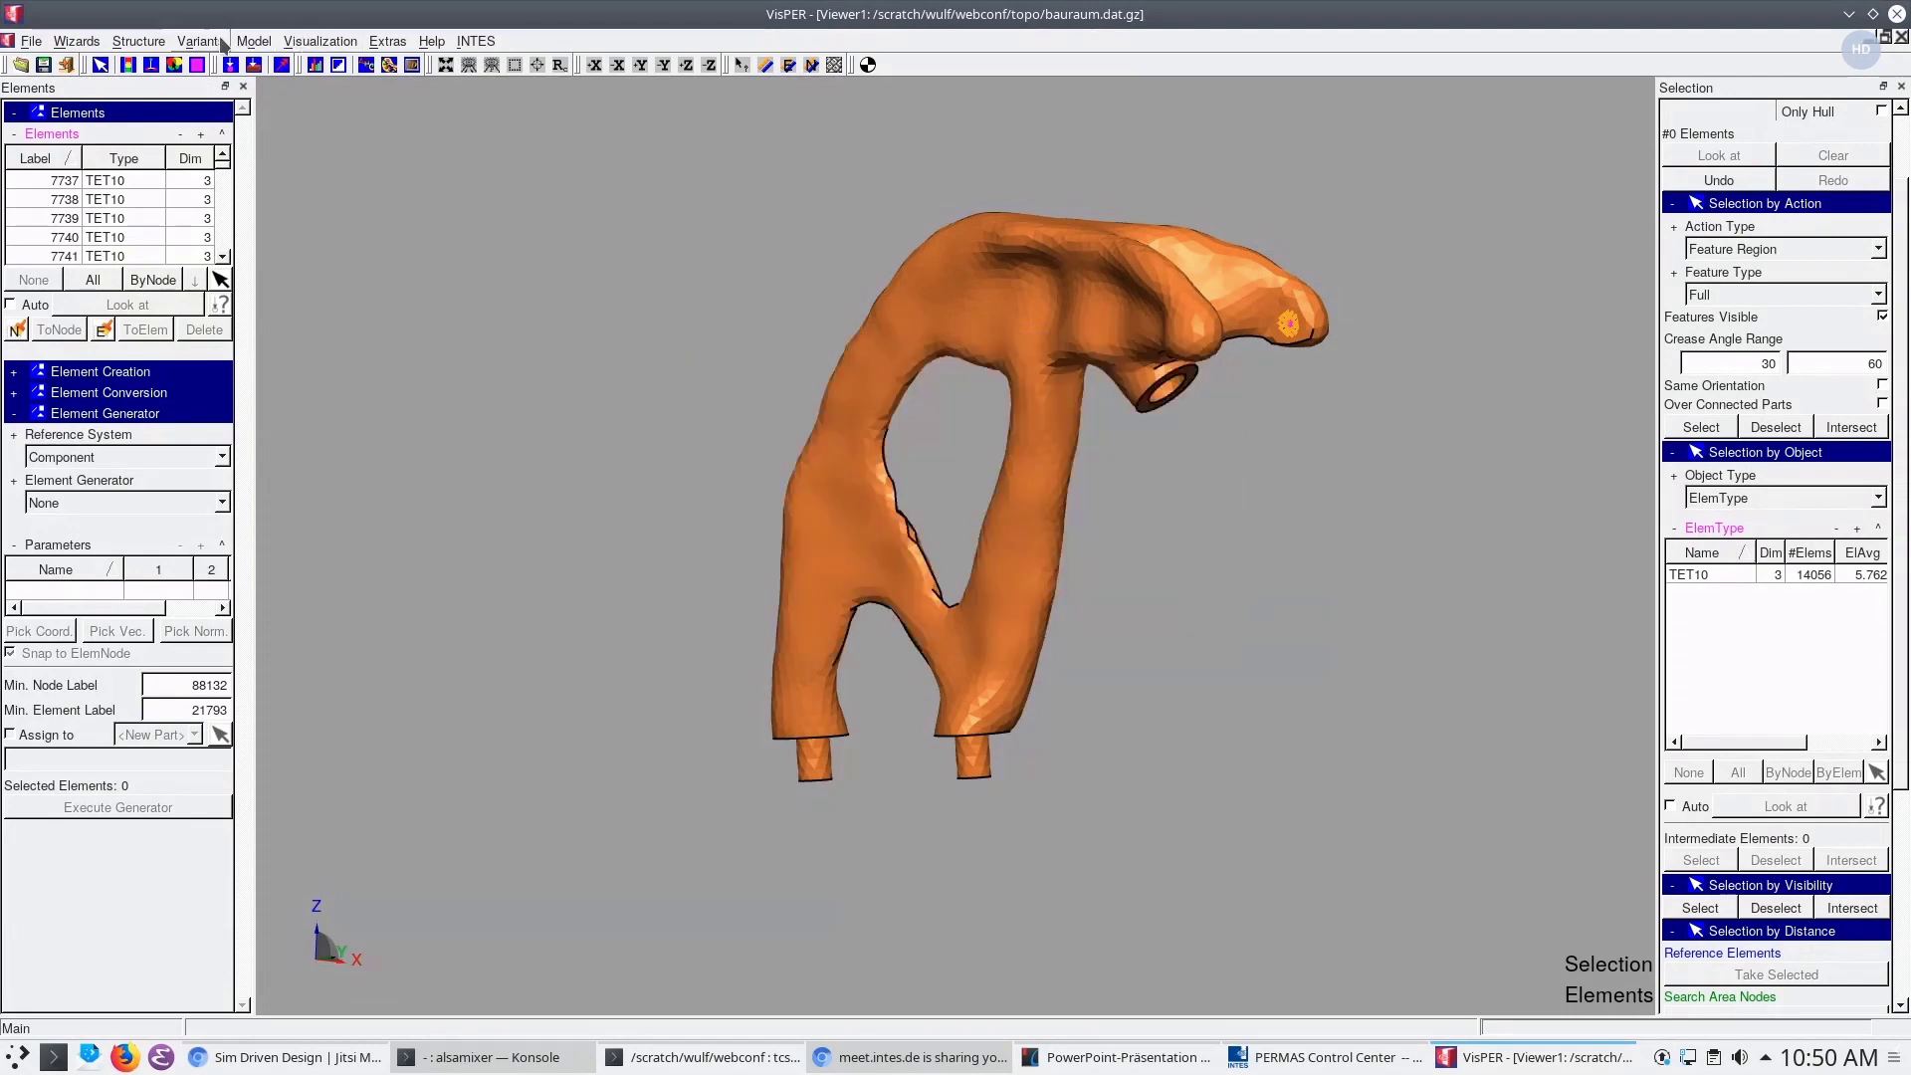
Show the Conload entries of loading variant DFLTLOAD and highlight the load at node 88130 on the new mesh
left_click(221, 42)
mouse_move(235, 92)
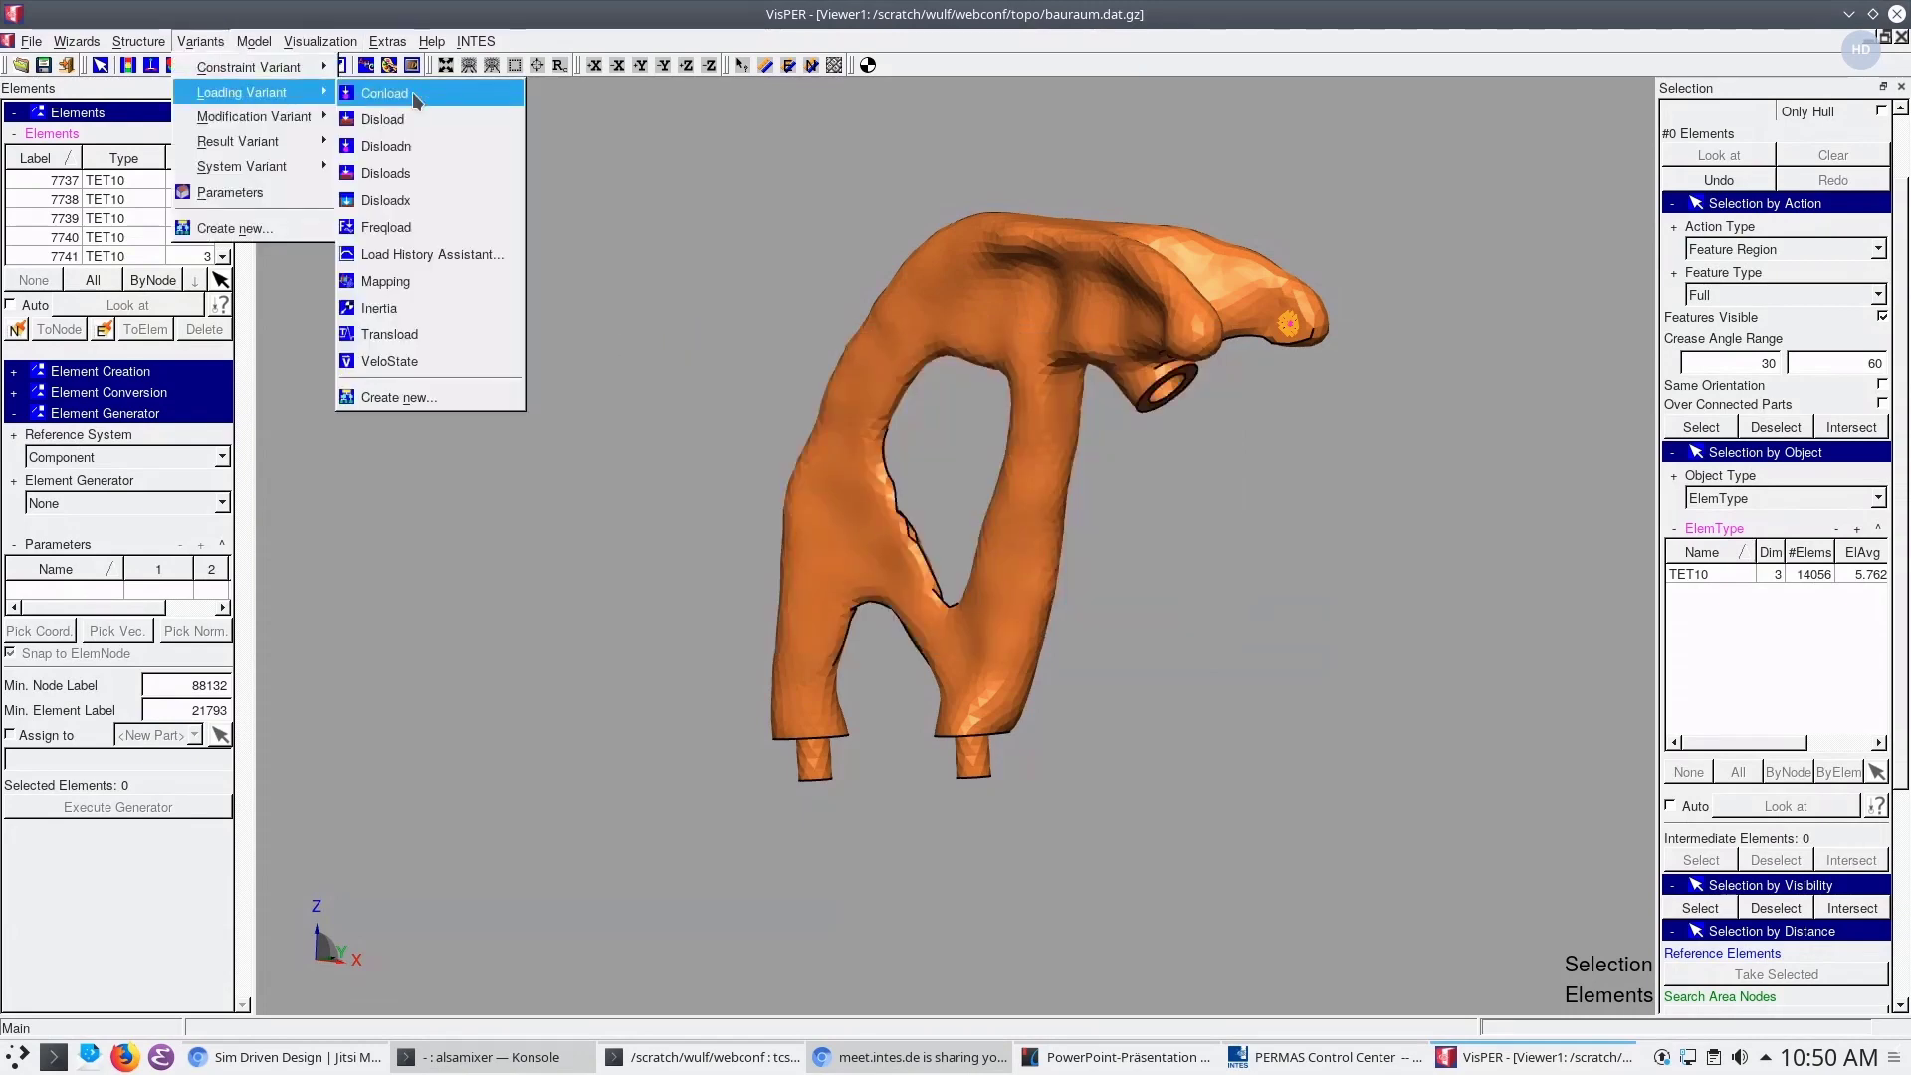
left_click(412, 91)
left_click(30, 270)
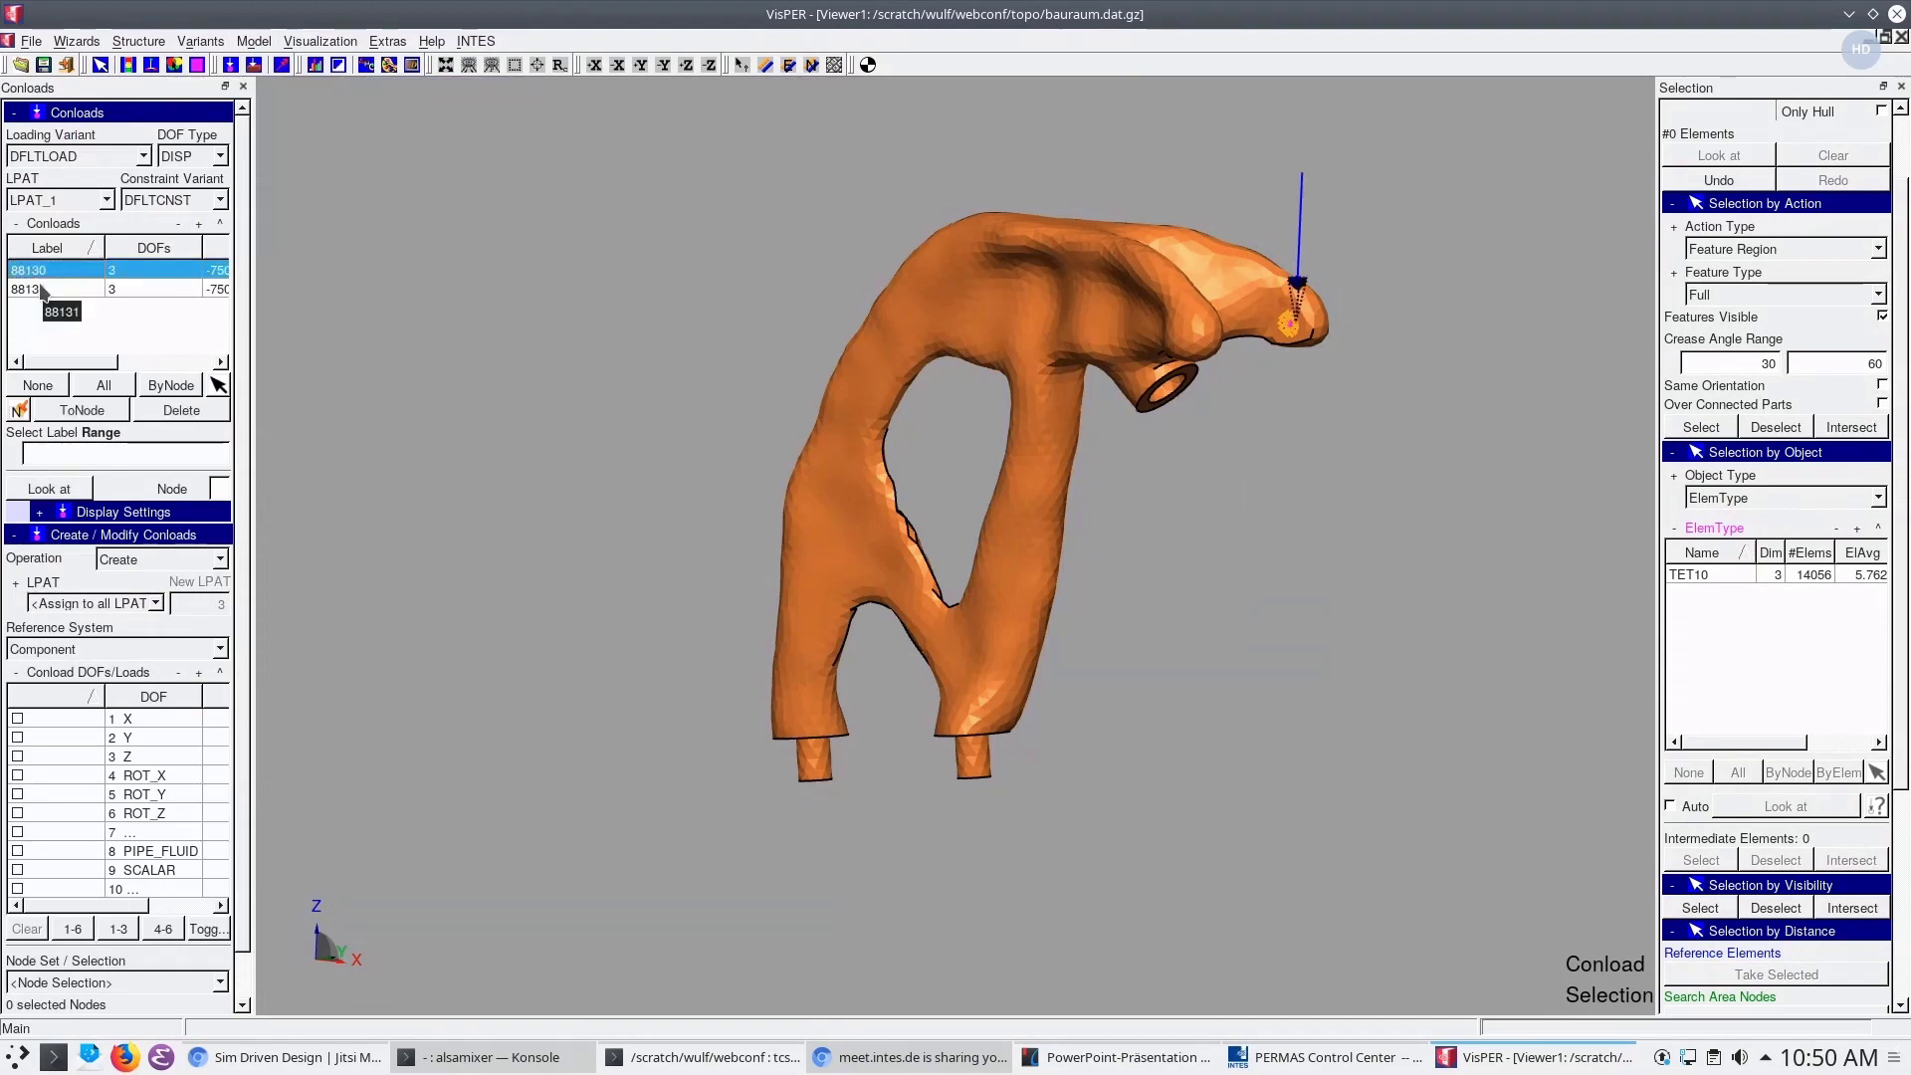
Highlight the loads at nodes 88130 and 88131 for load pattern LPAT_1, and all load entries of pattern LPAT_2
left_click(42, 289, "shift")
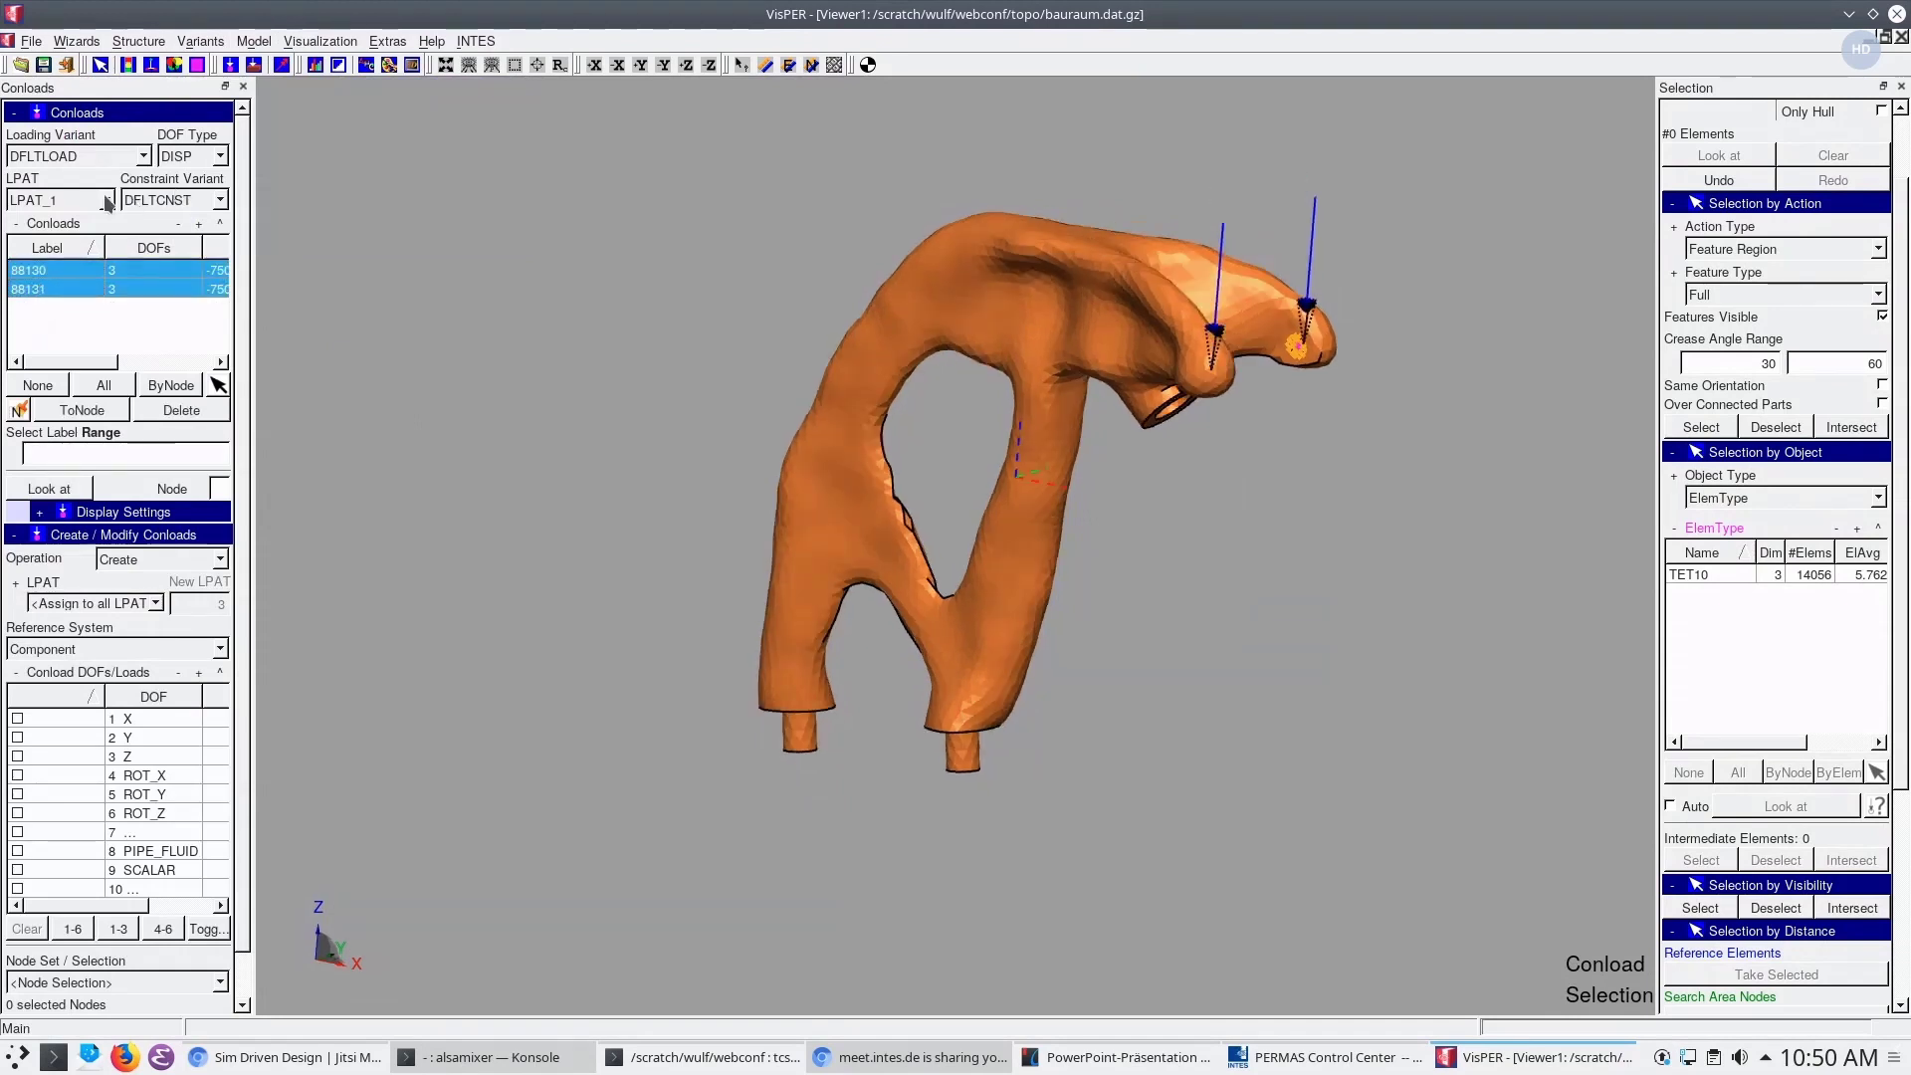
left_click(108, 200)
left_click(73, 232)
left_click(74, 269)
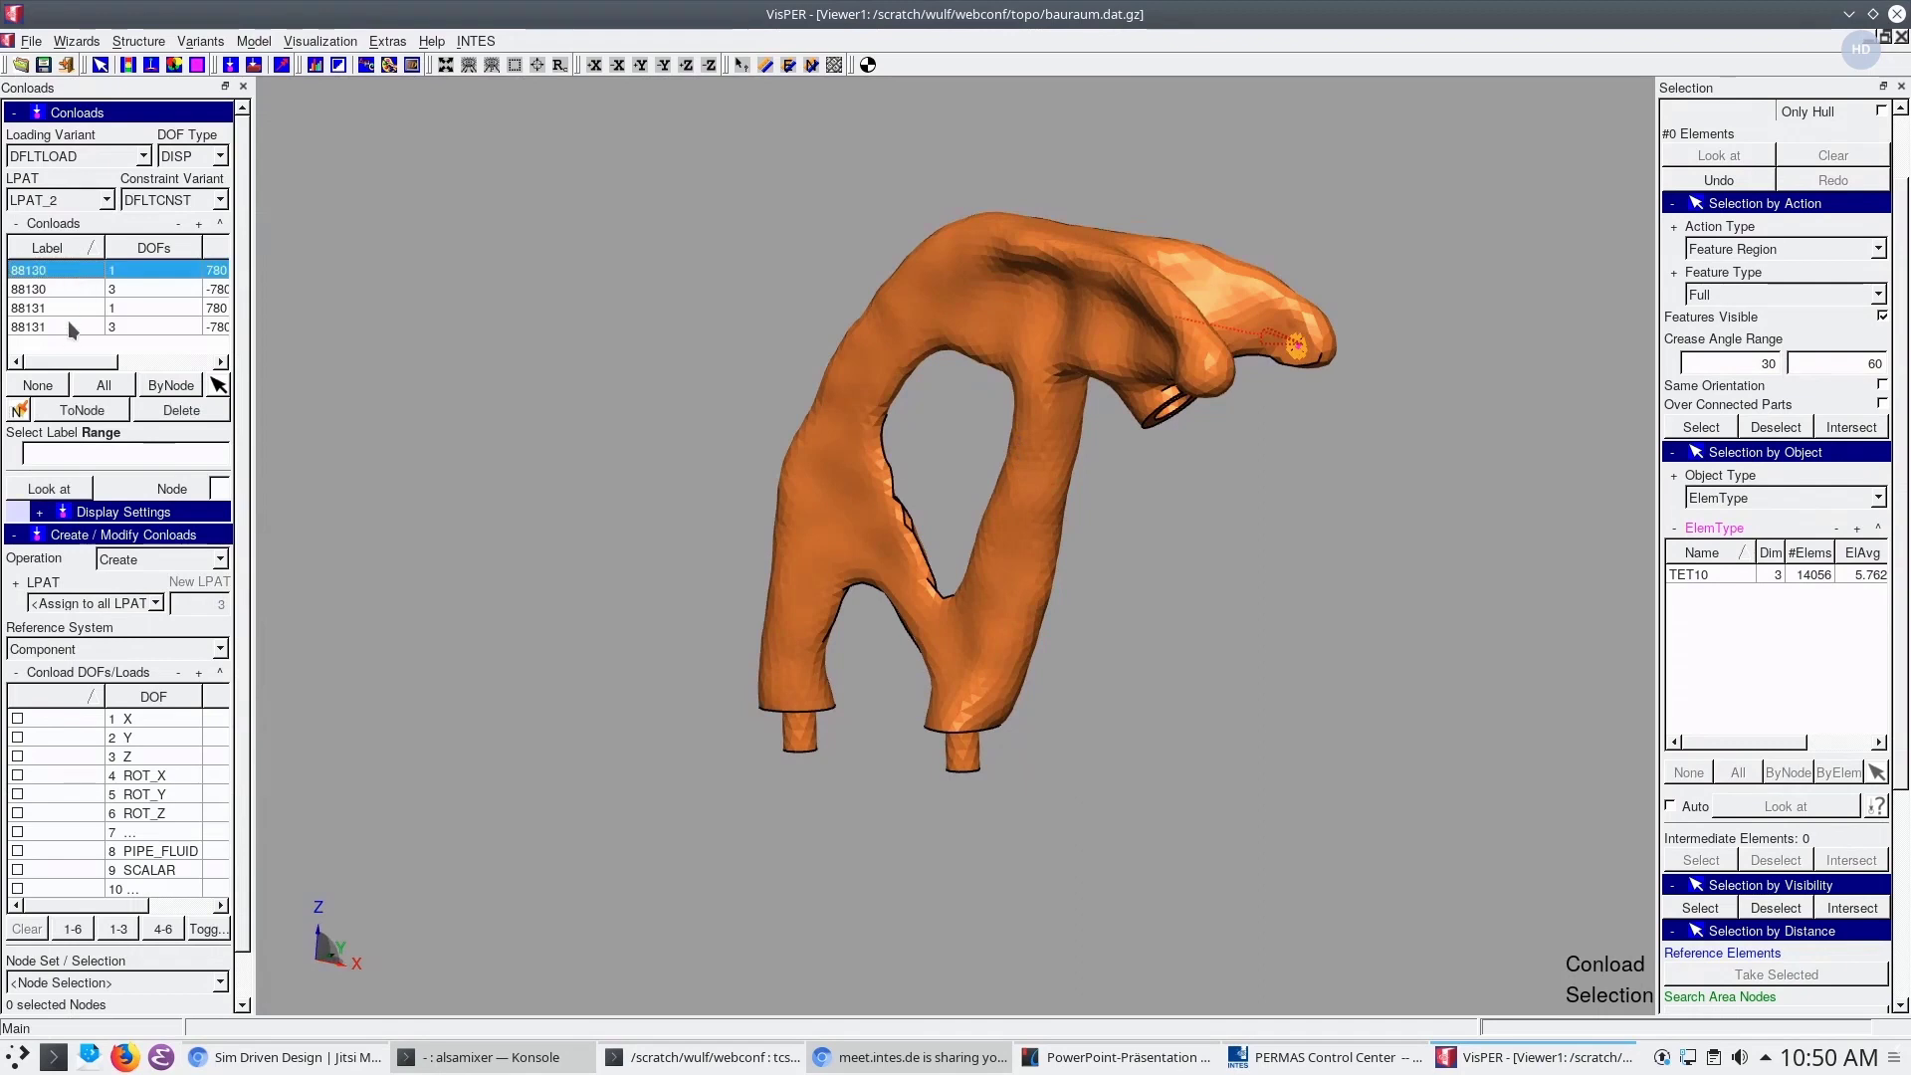
left_click(68, 321, "shift")
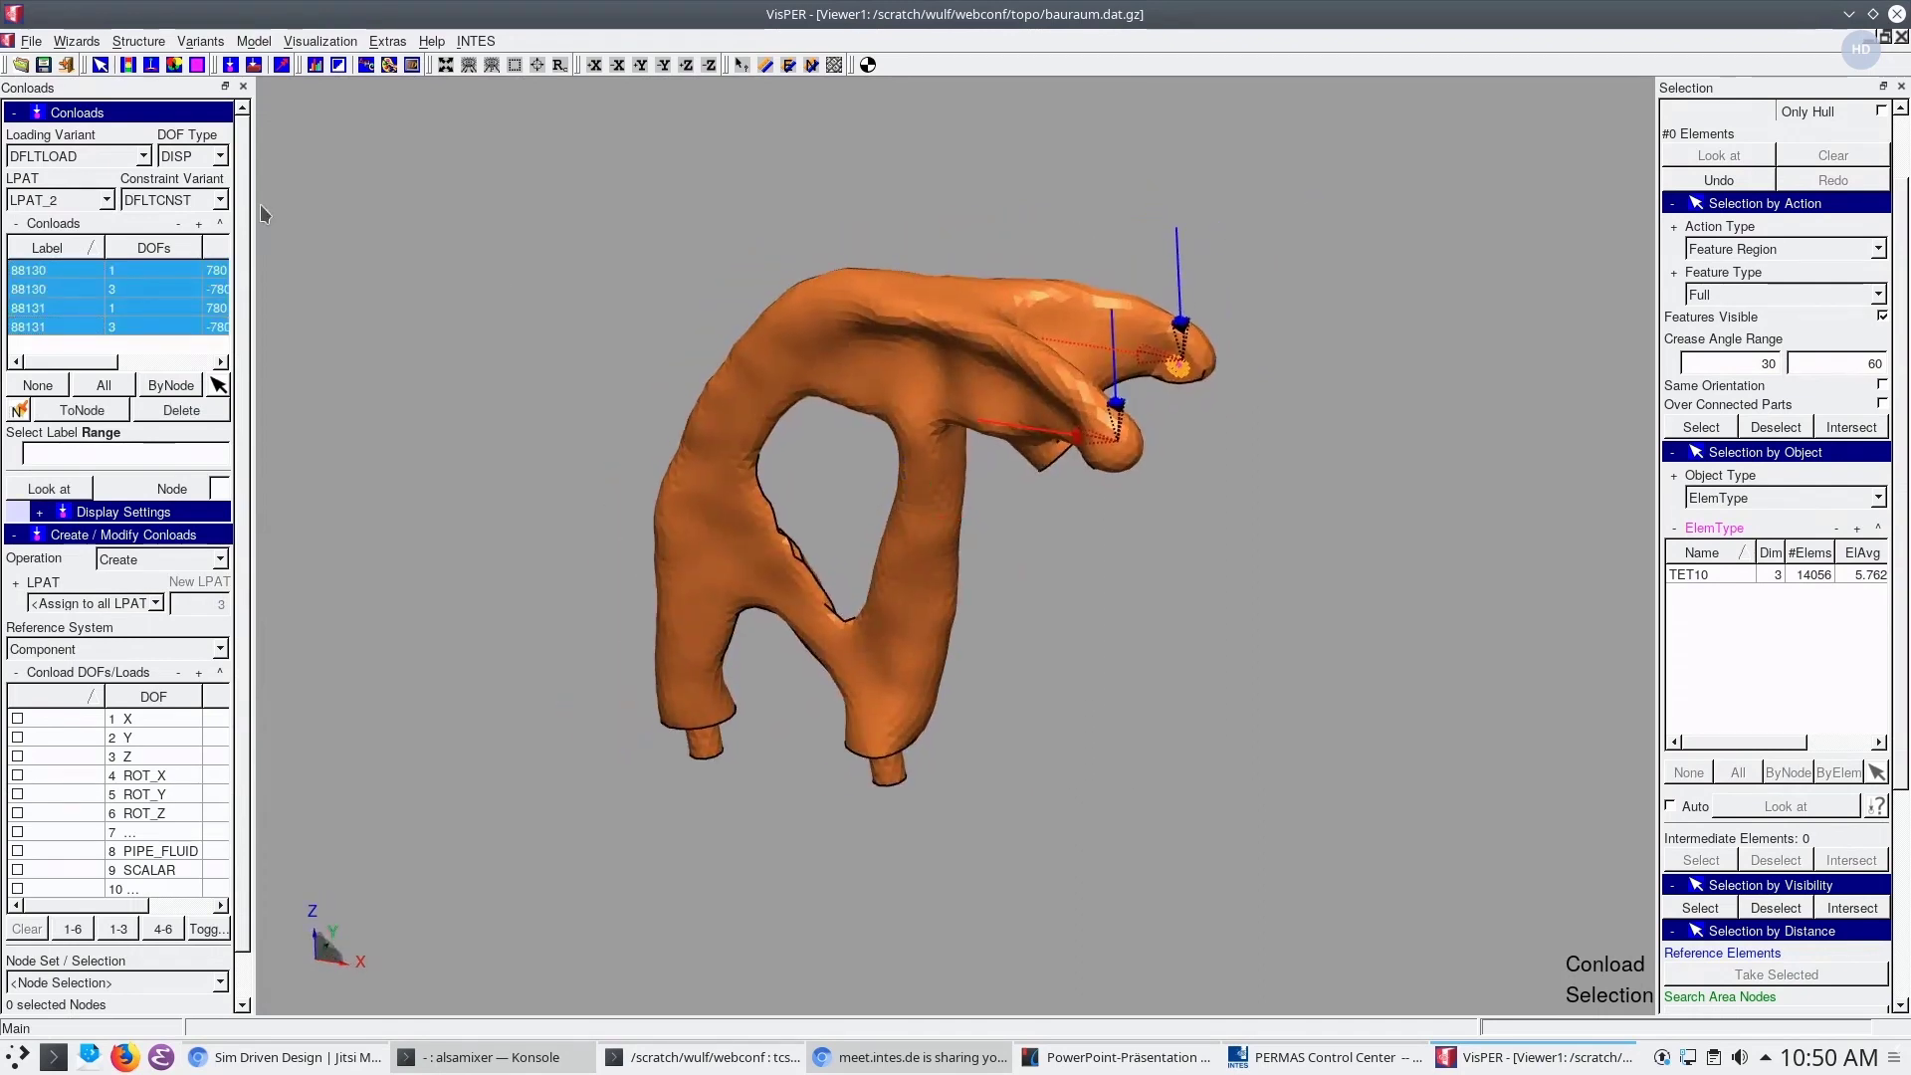
Show the SPC supports of constraint variant DFLTCNST on the new mesh and clear their highlighting
left_click(255, 43)
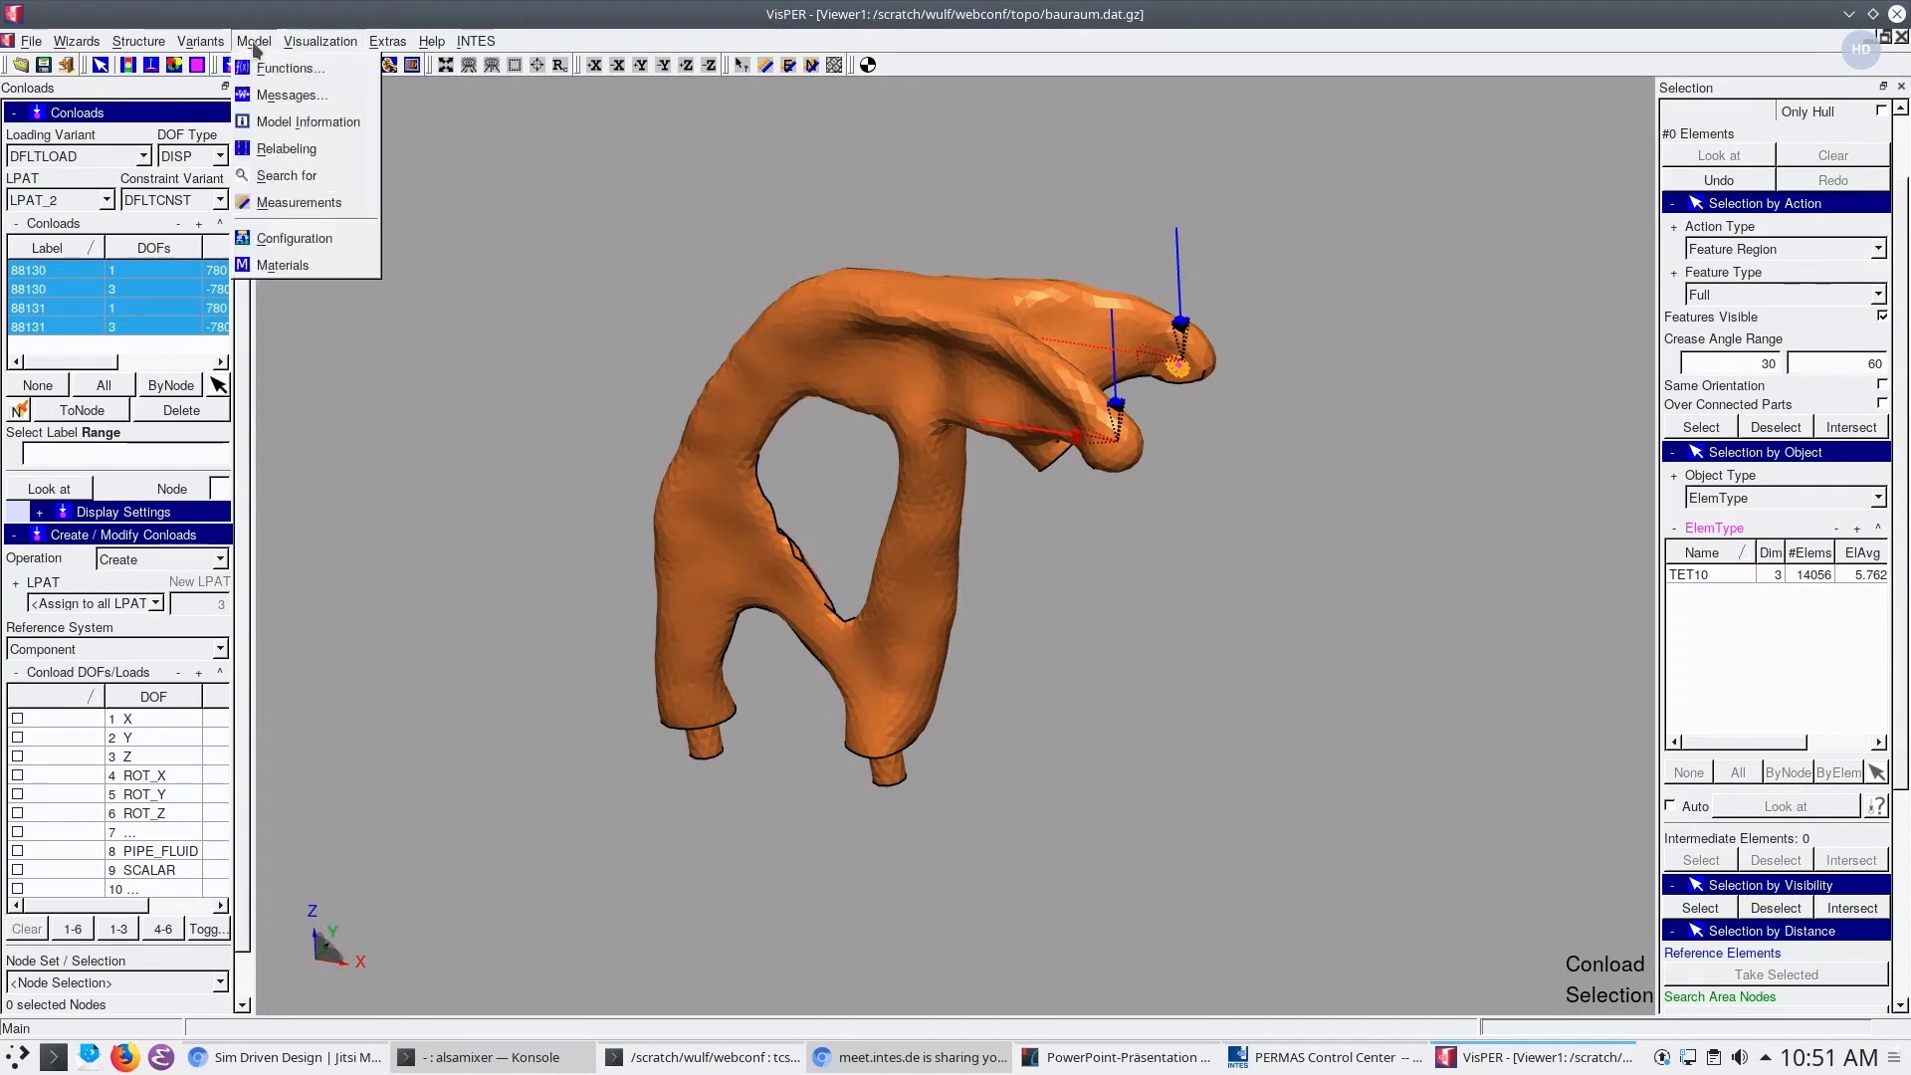
mouse_move(138, 41)
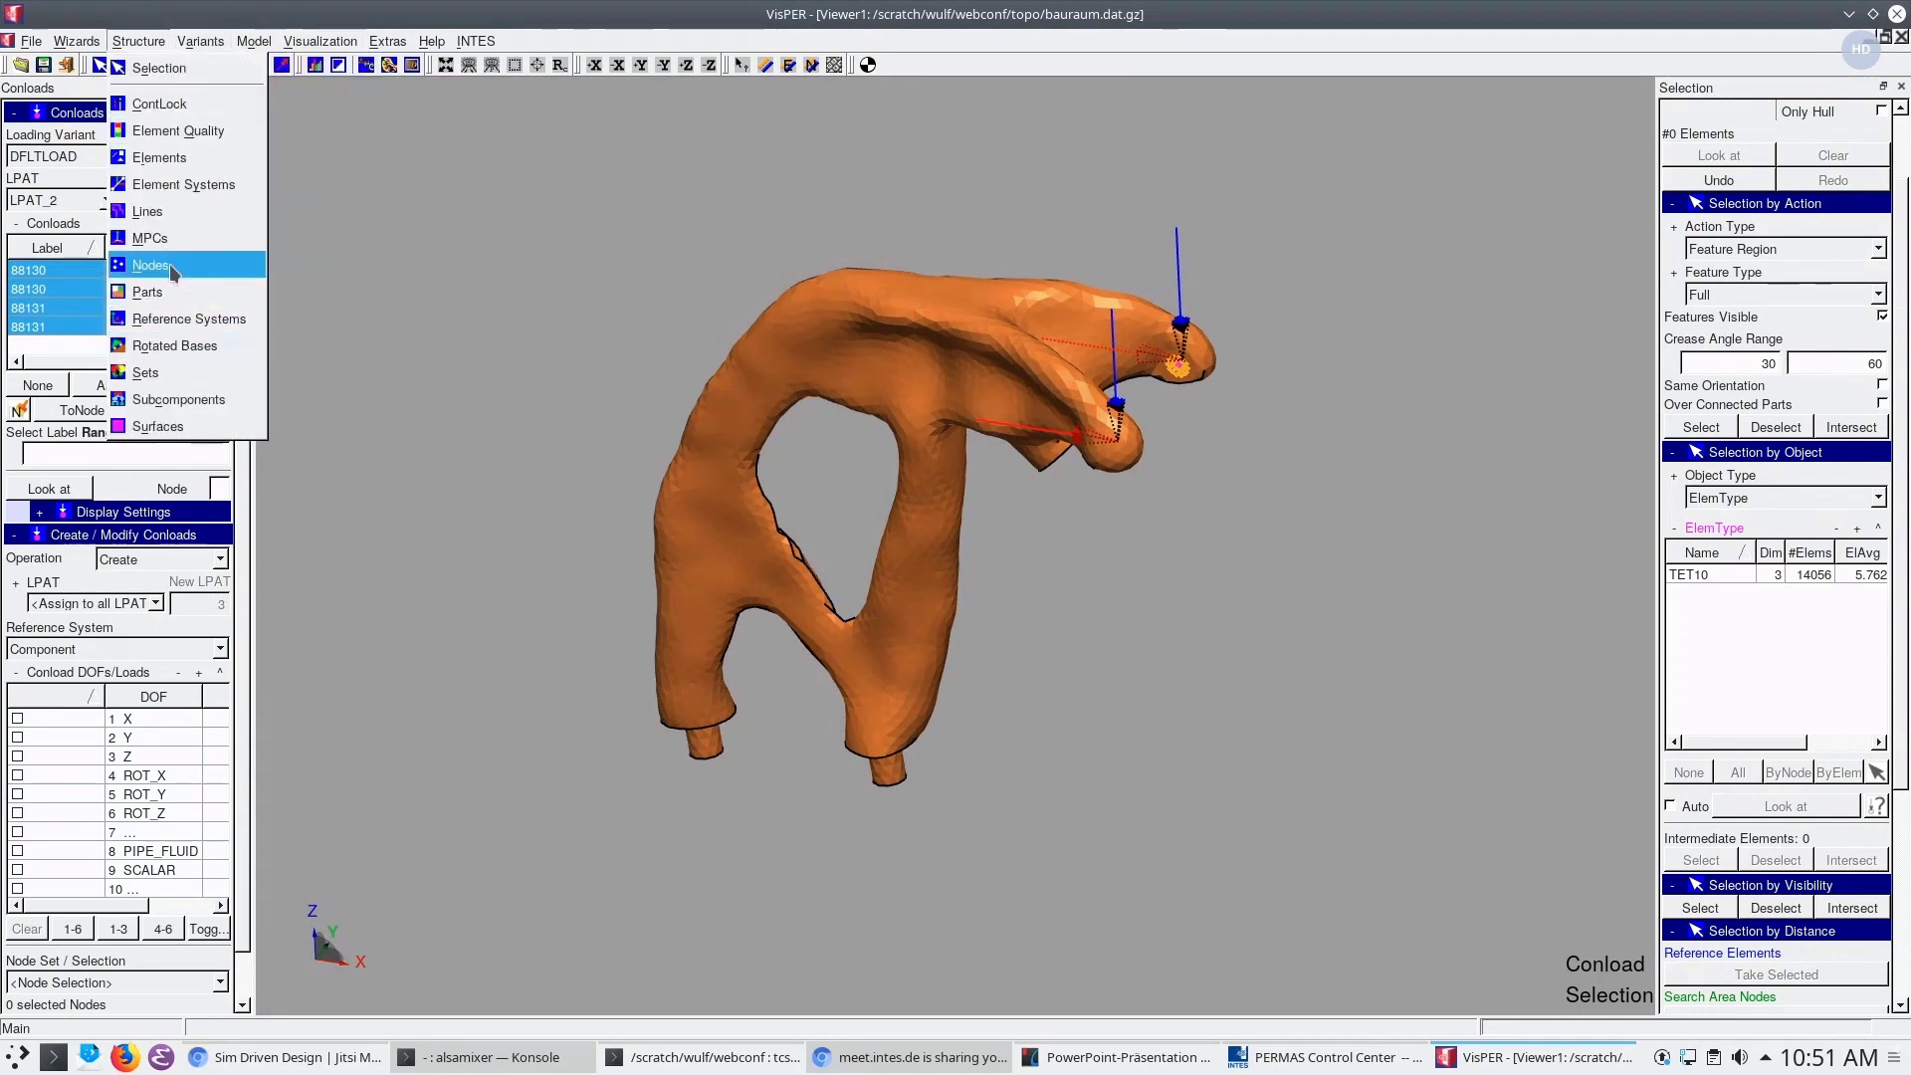
mouse_move(209, 35)
mouse_move(276, 70)
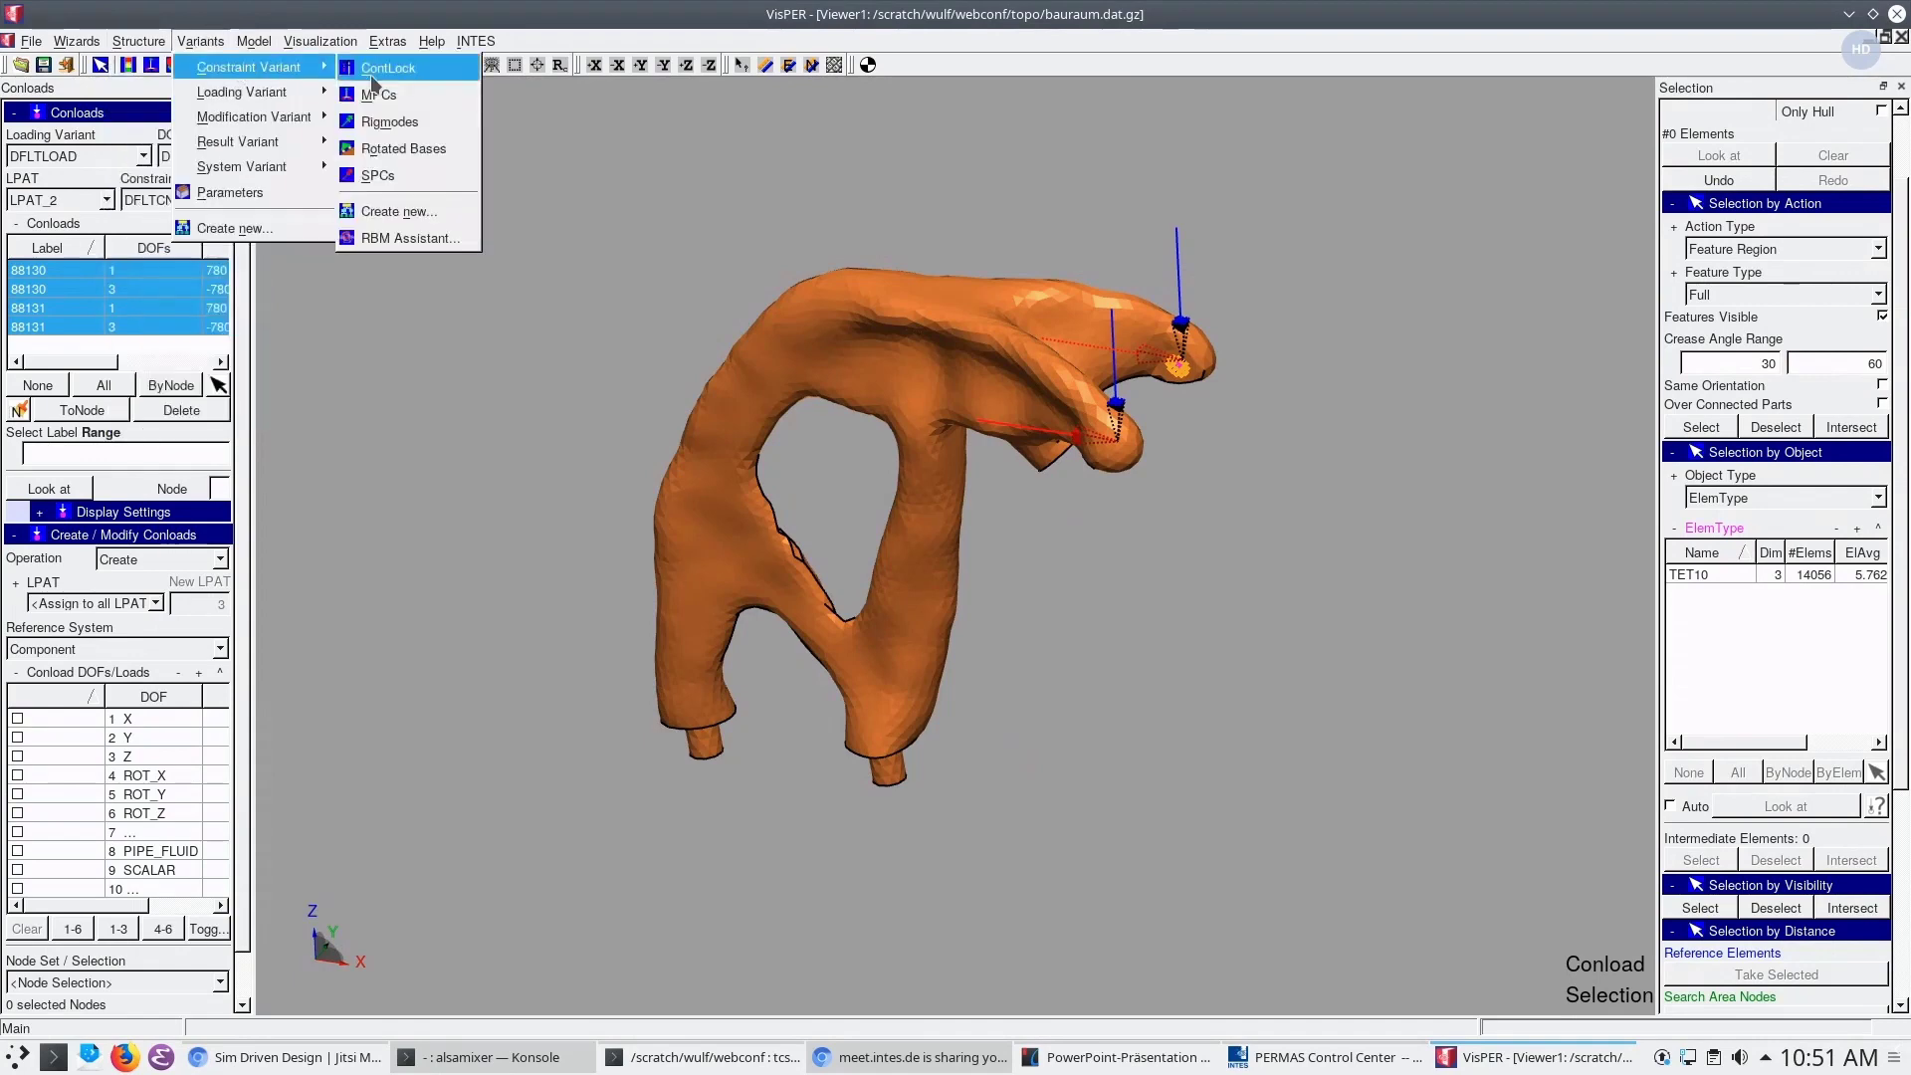
left_click(399, 176)
left_click(108, 267)
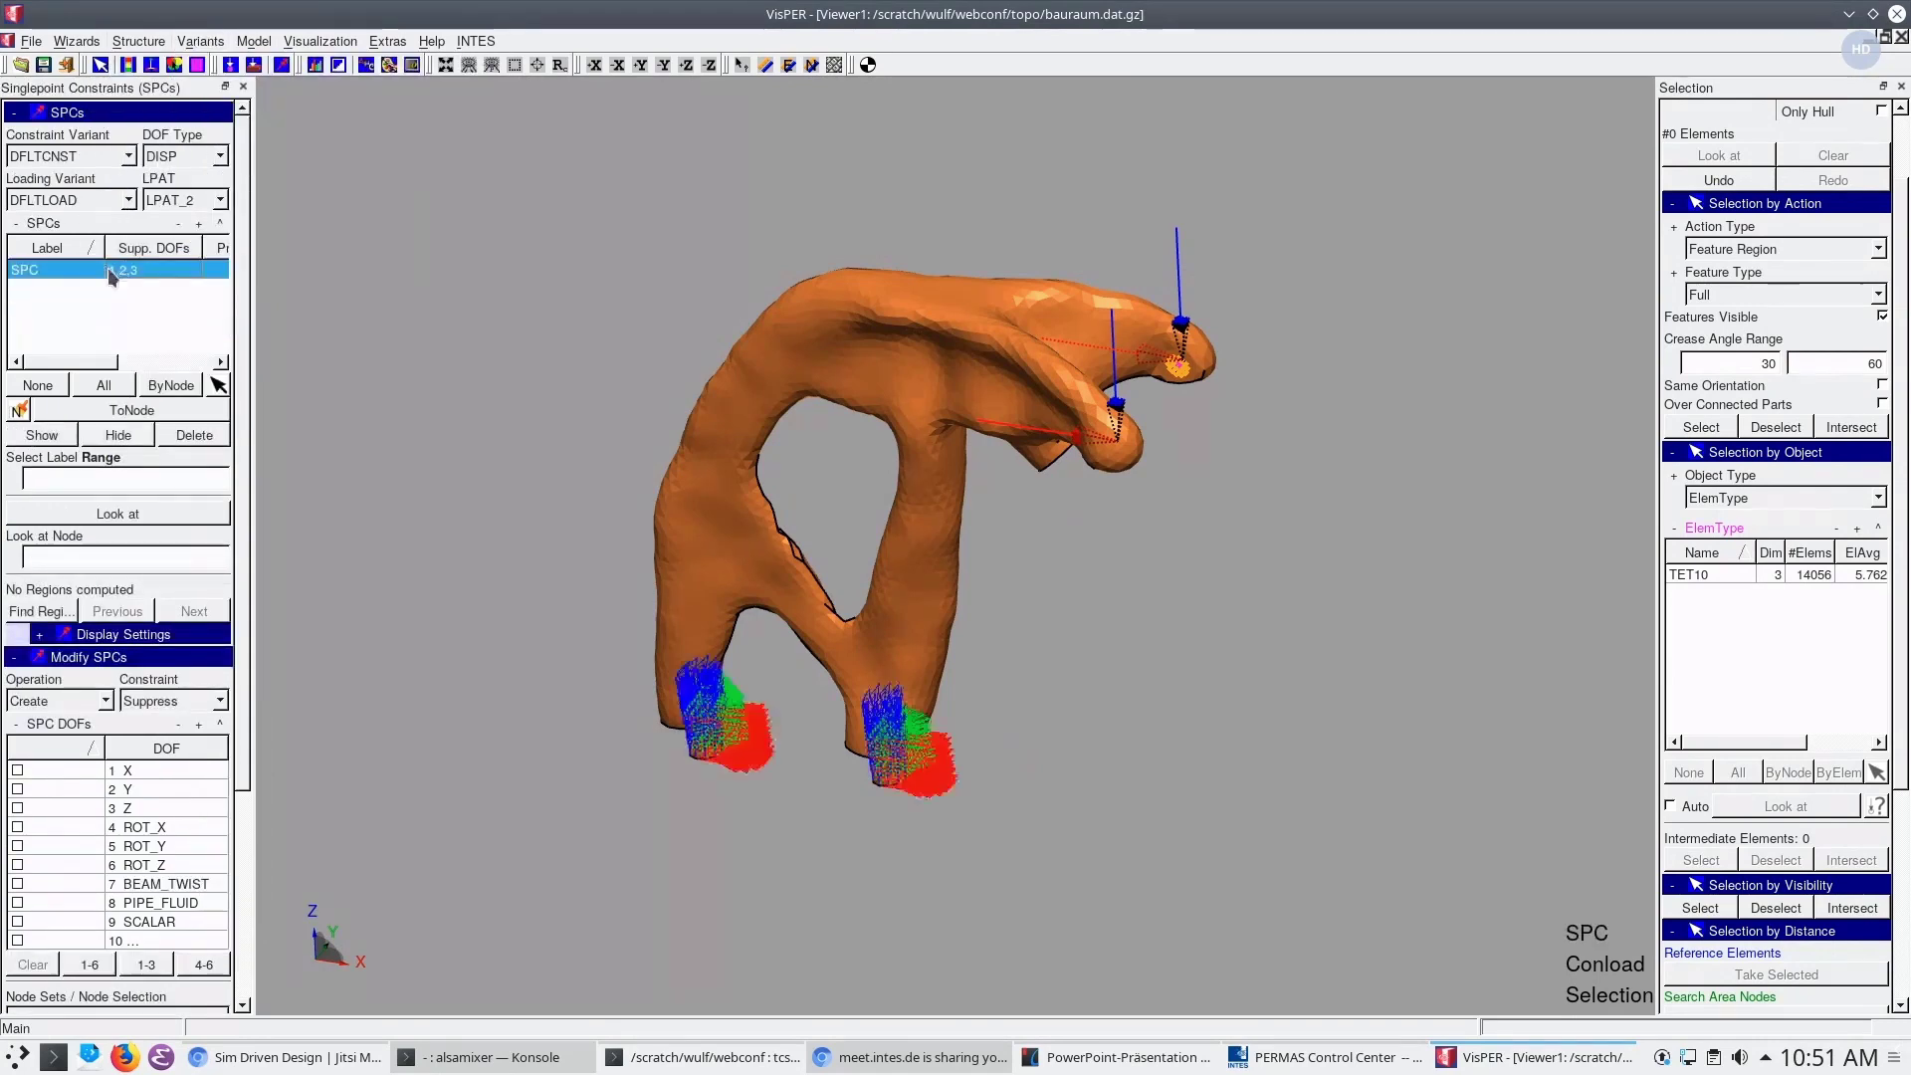
left_click(40, 385)
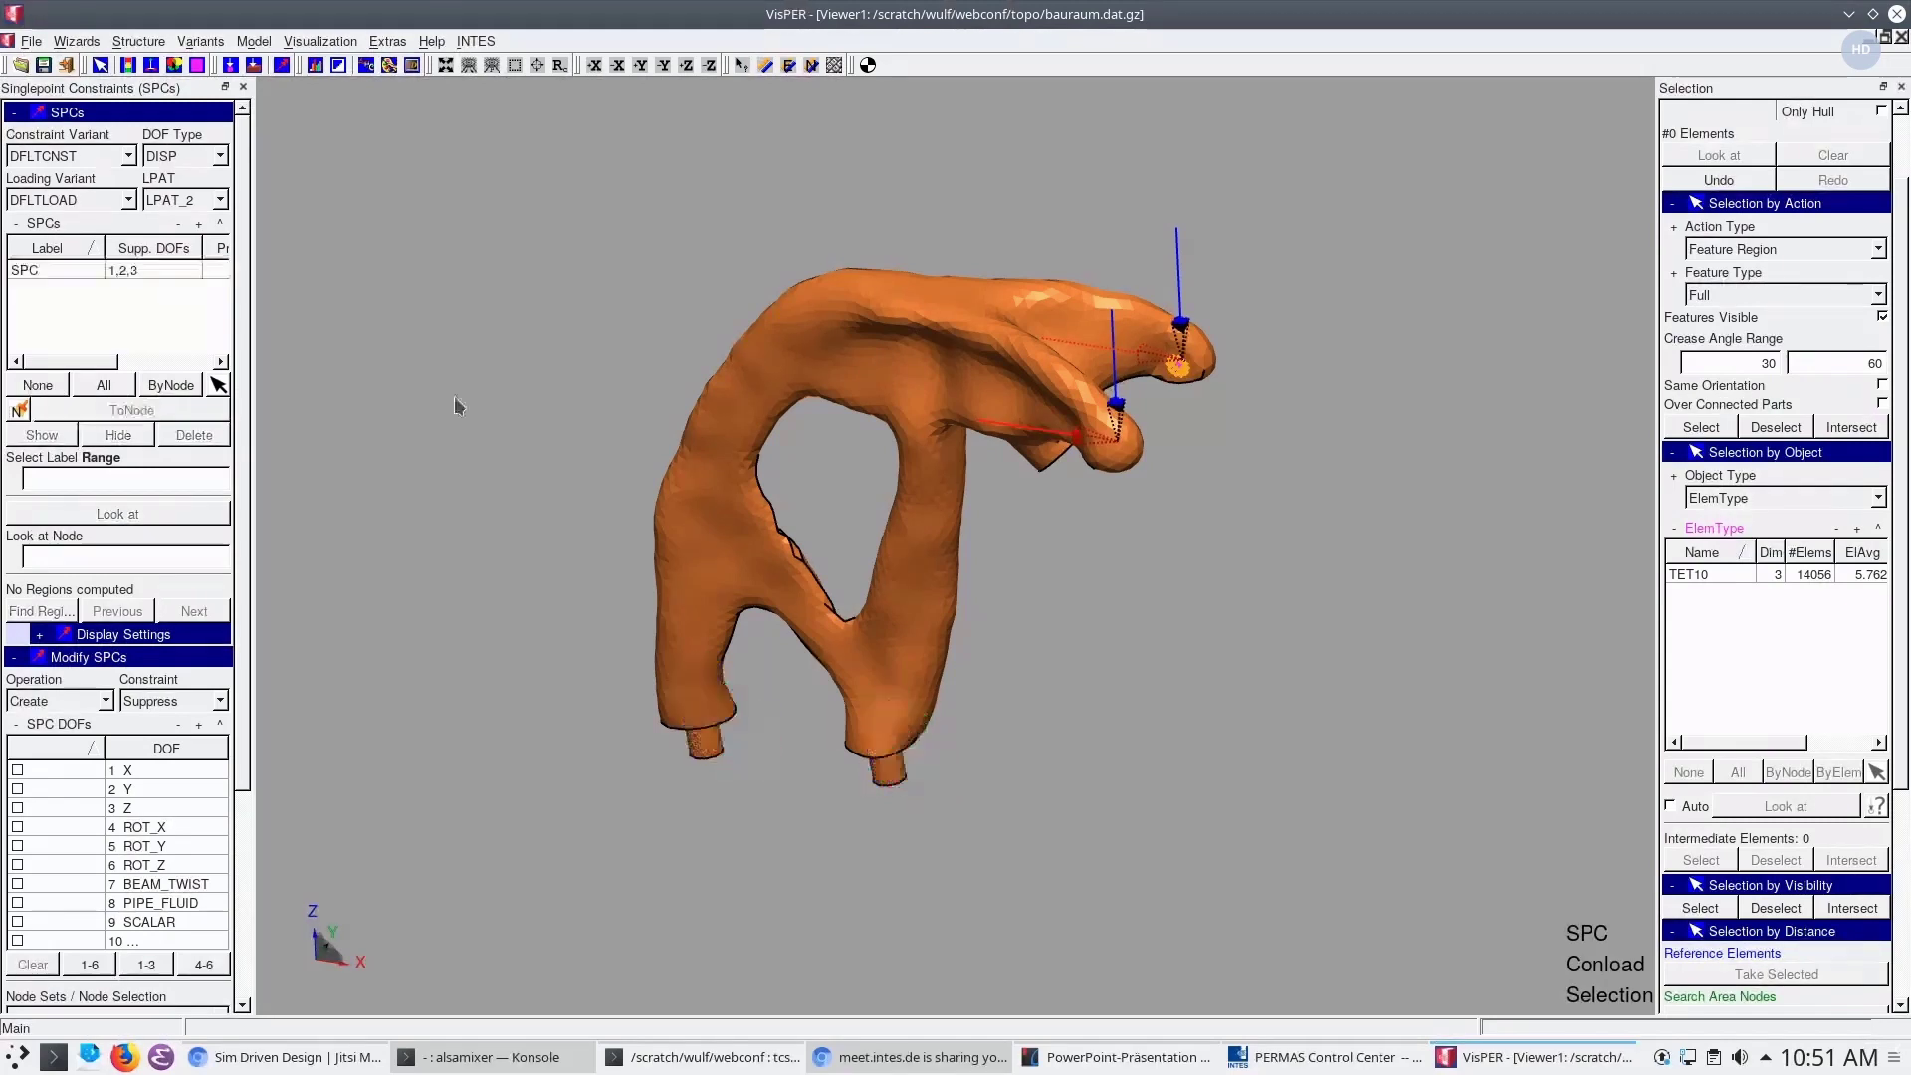
Return to the Conload entries of the loading variant and clear the selection of all LPAT_2 loads
left_click(209, 41)
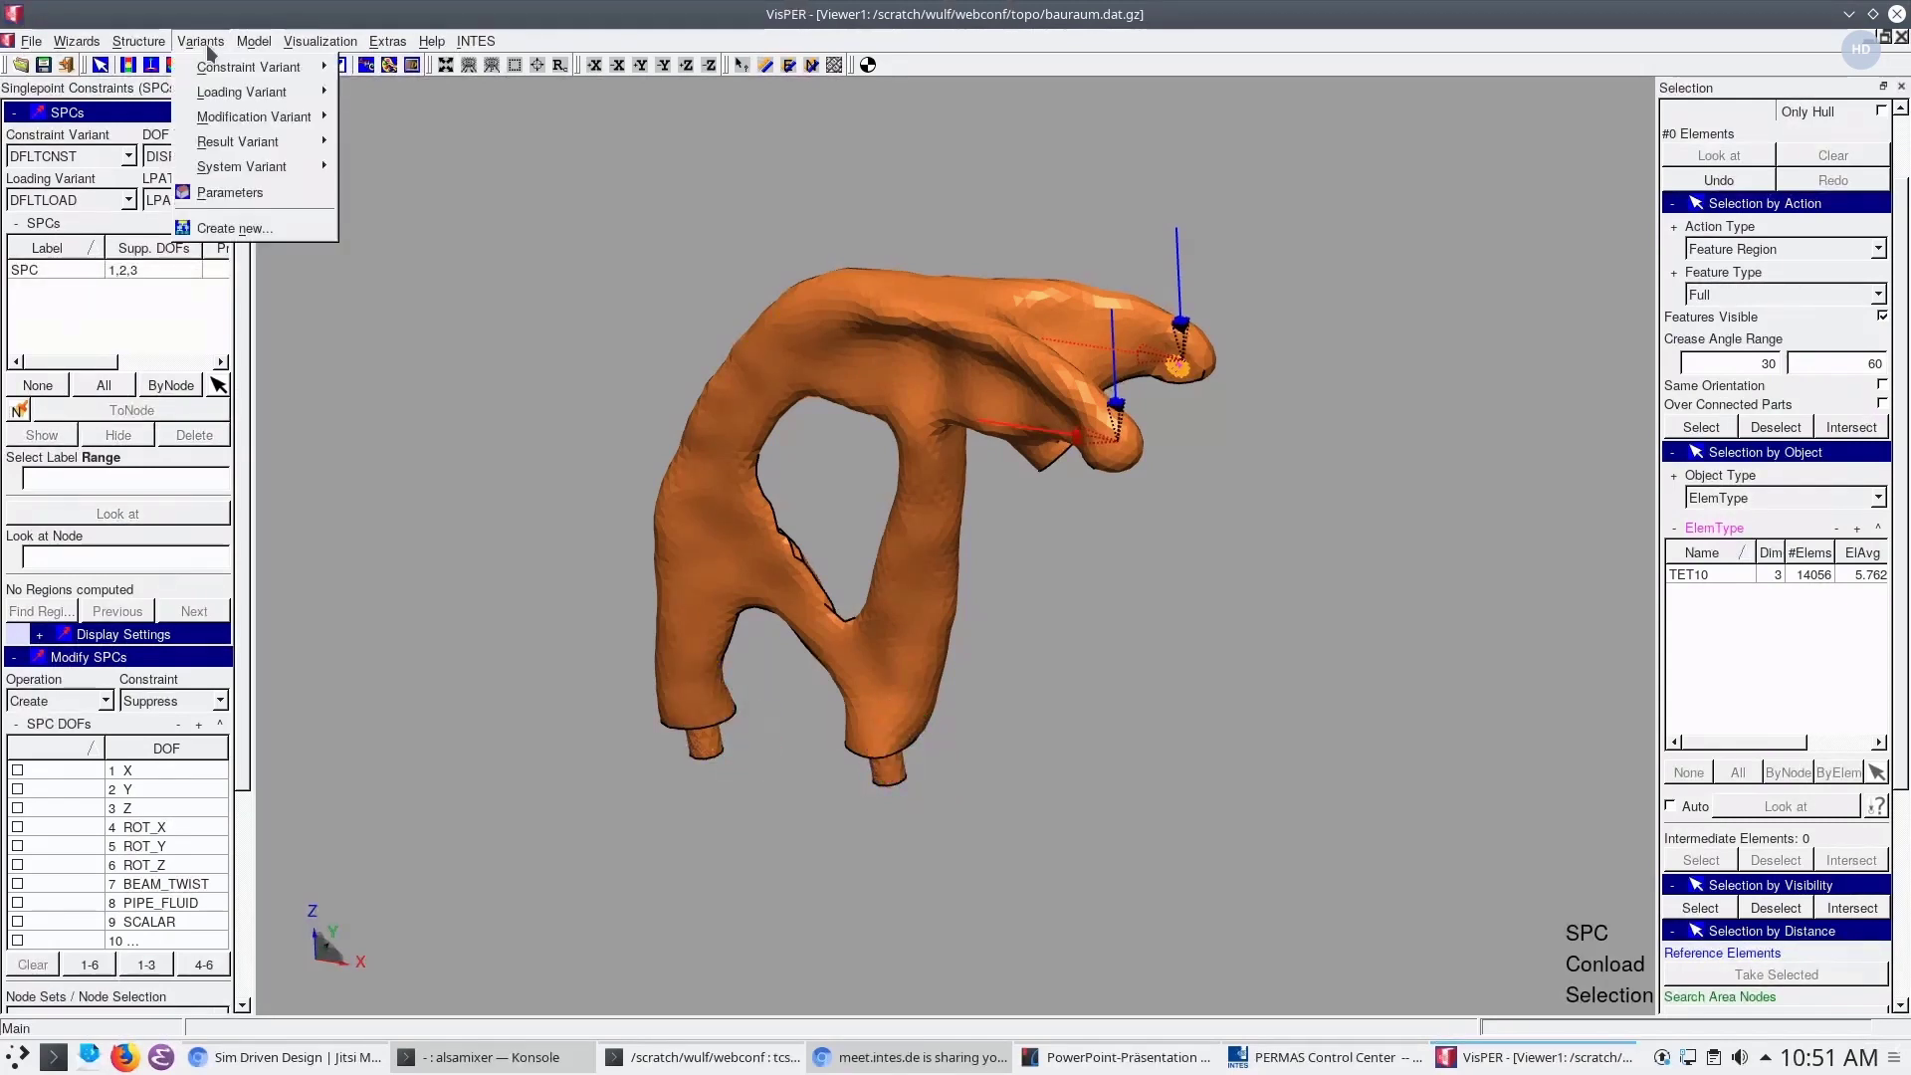
mouse_move(243, 92)
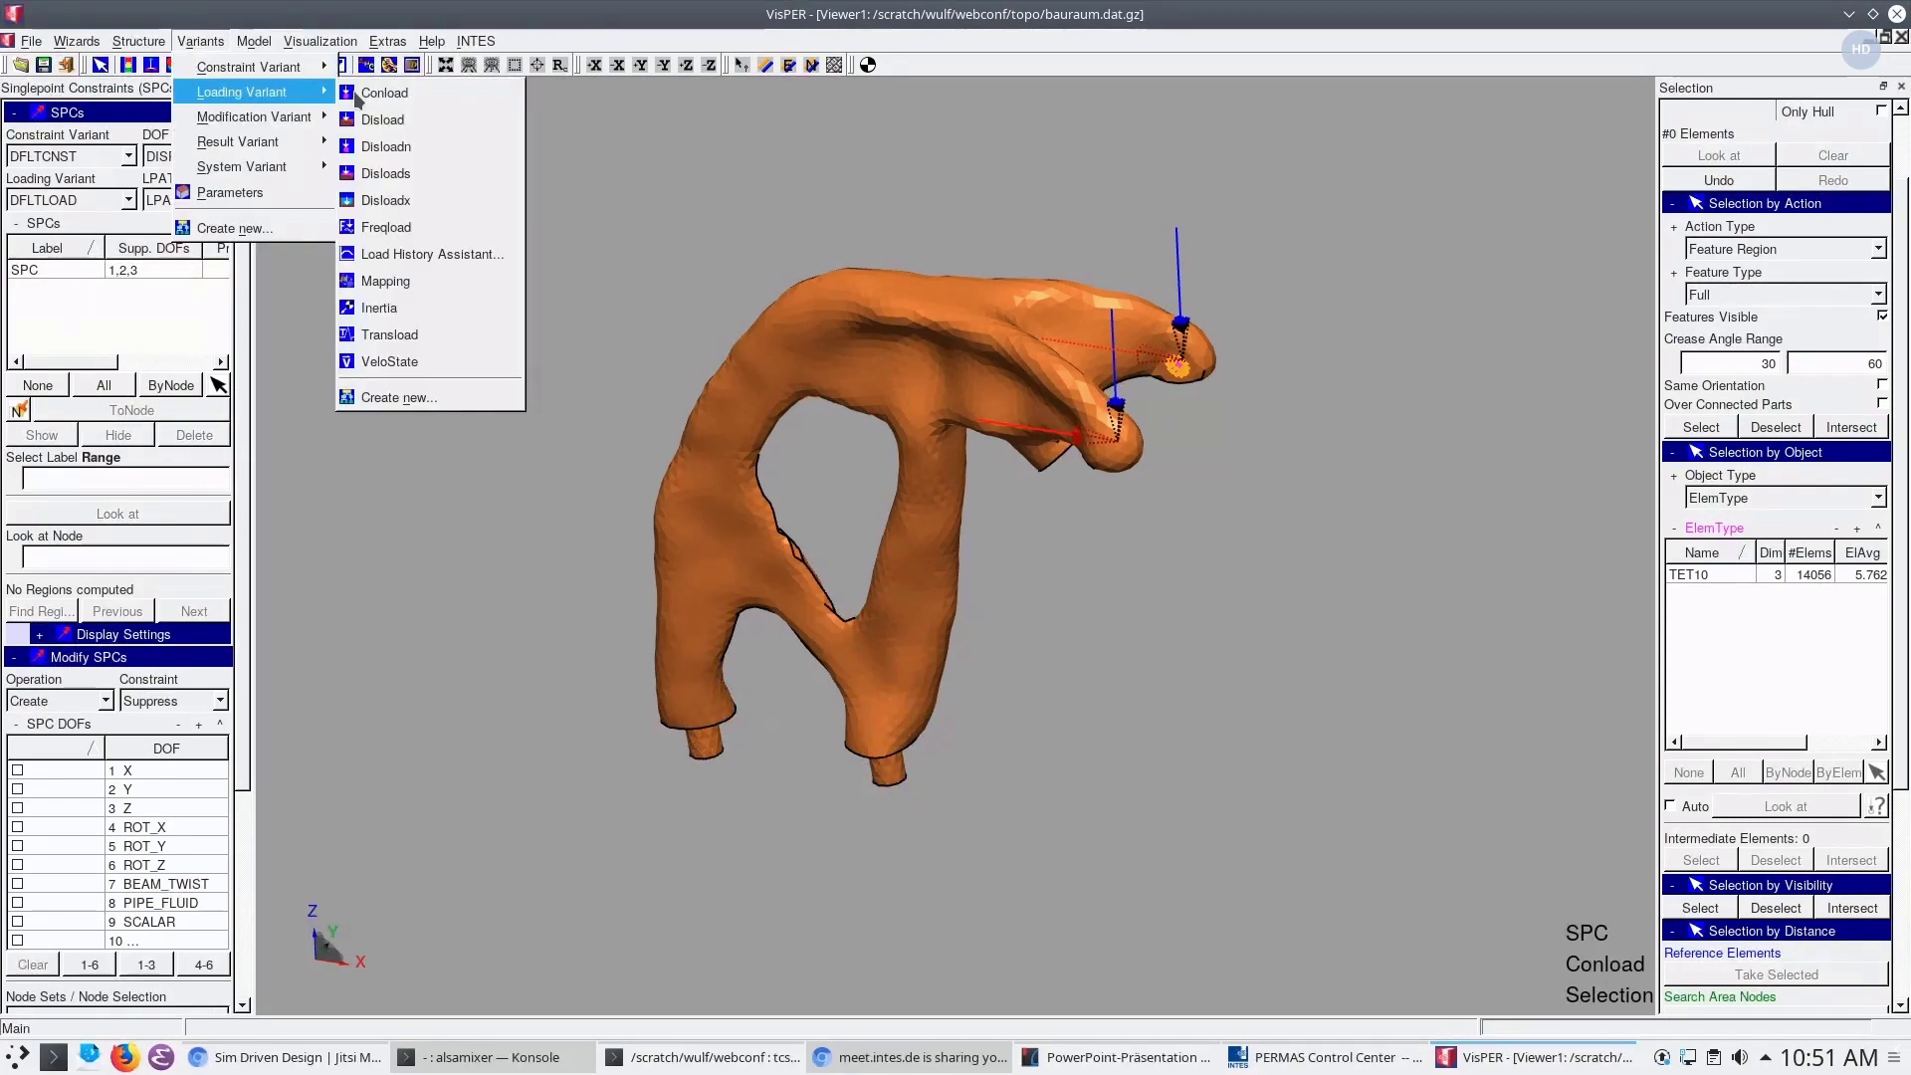
left_click(444, 92)
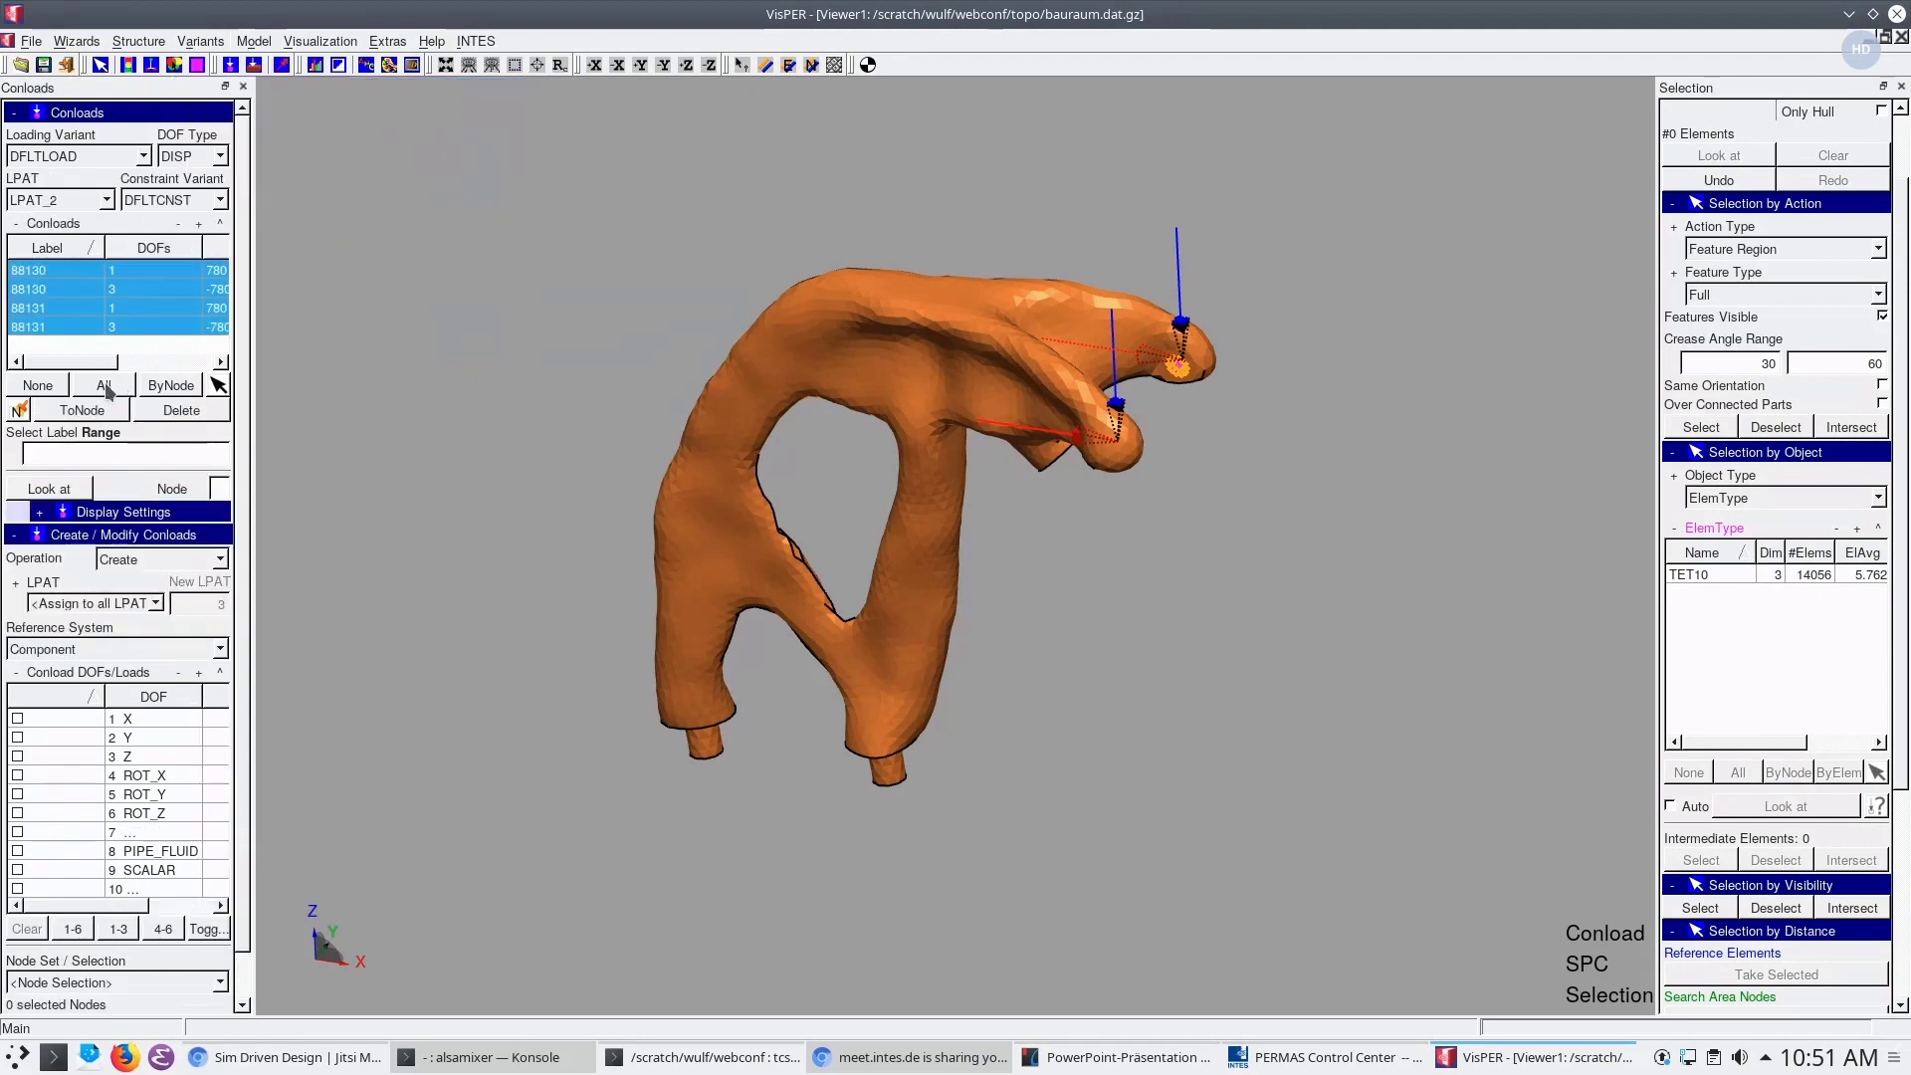
left_click(38, 385)
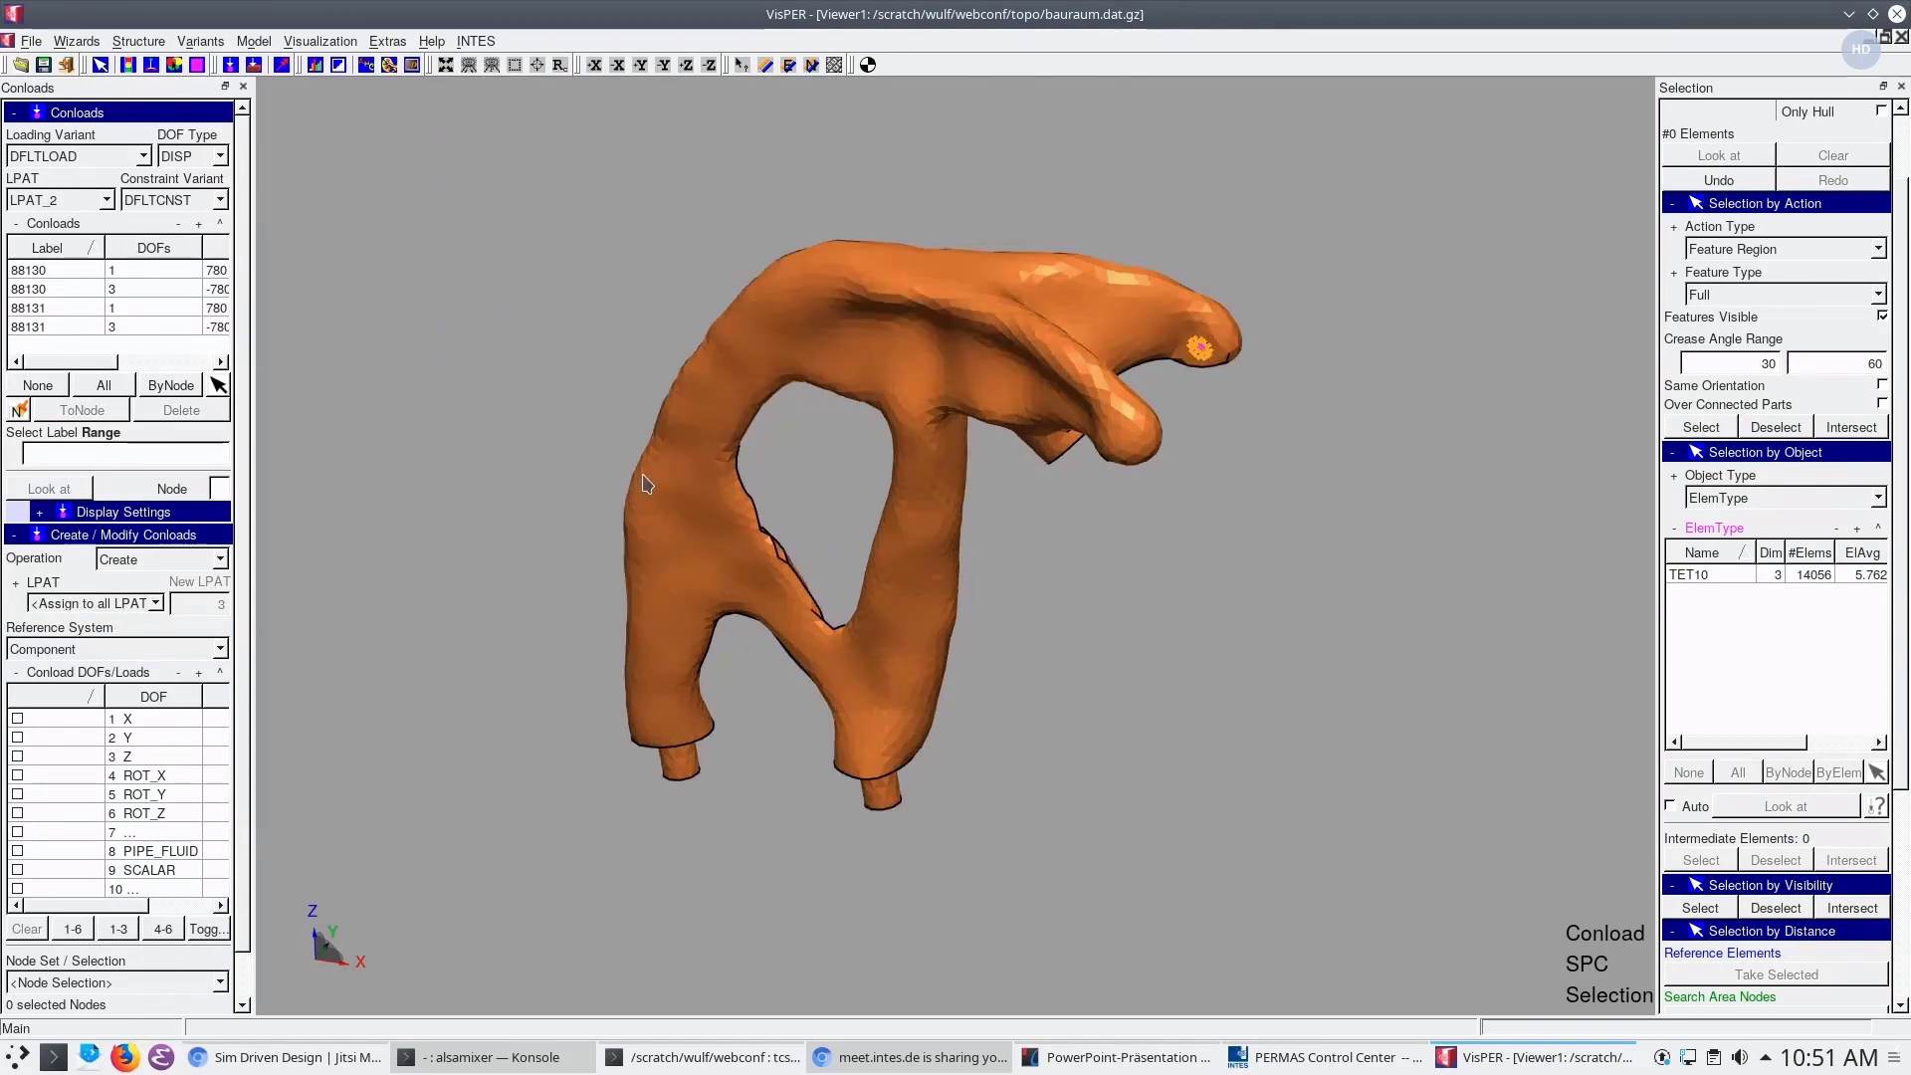
left_click(47, 49)
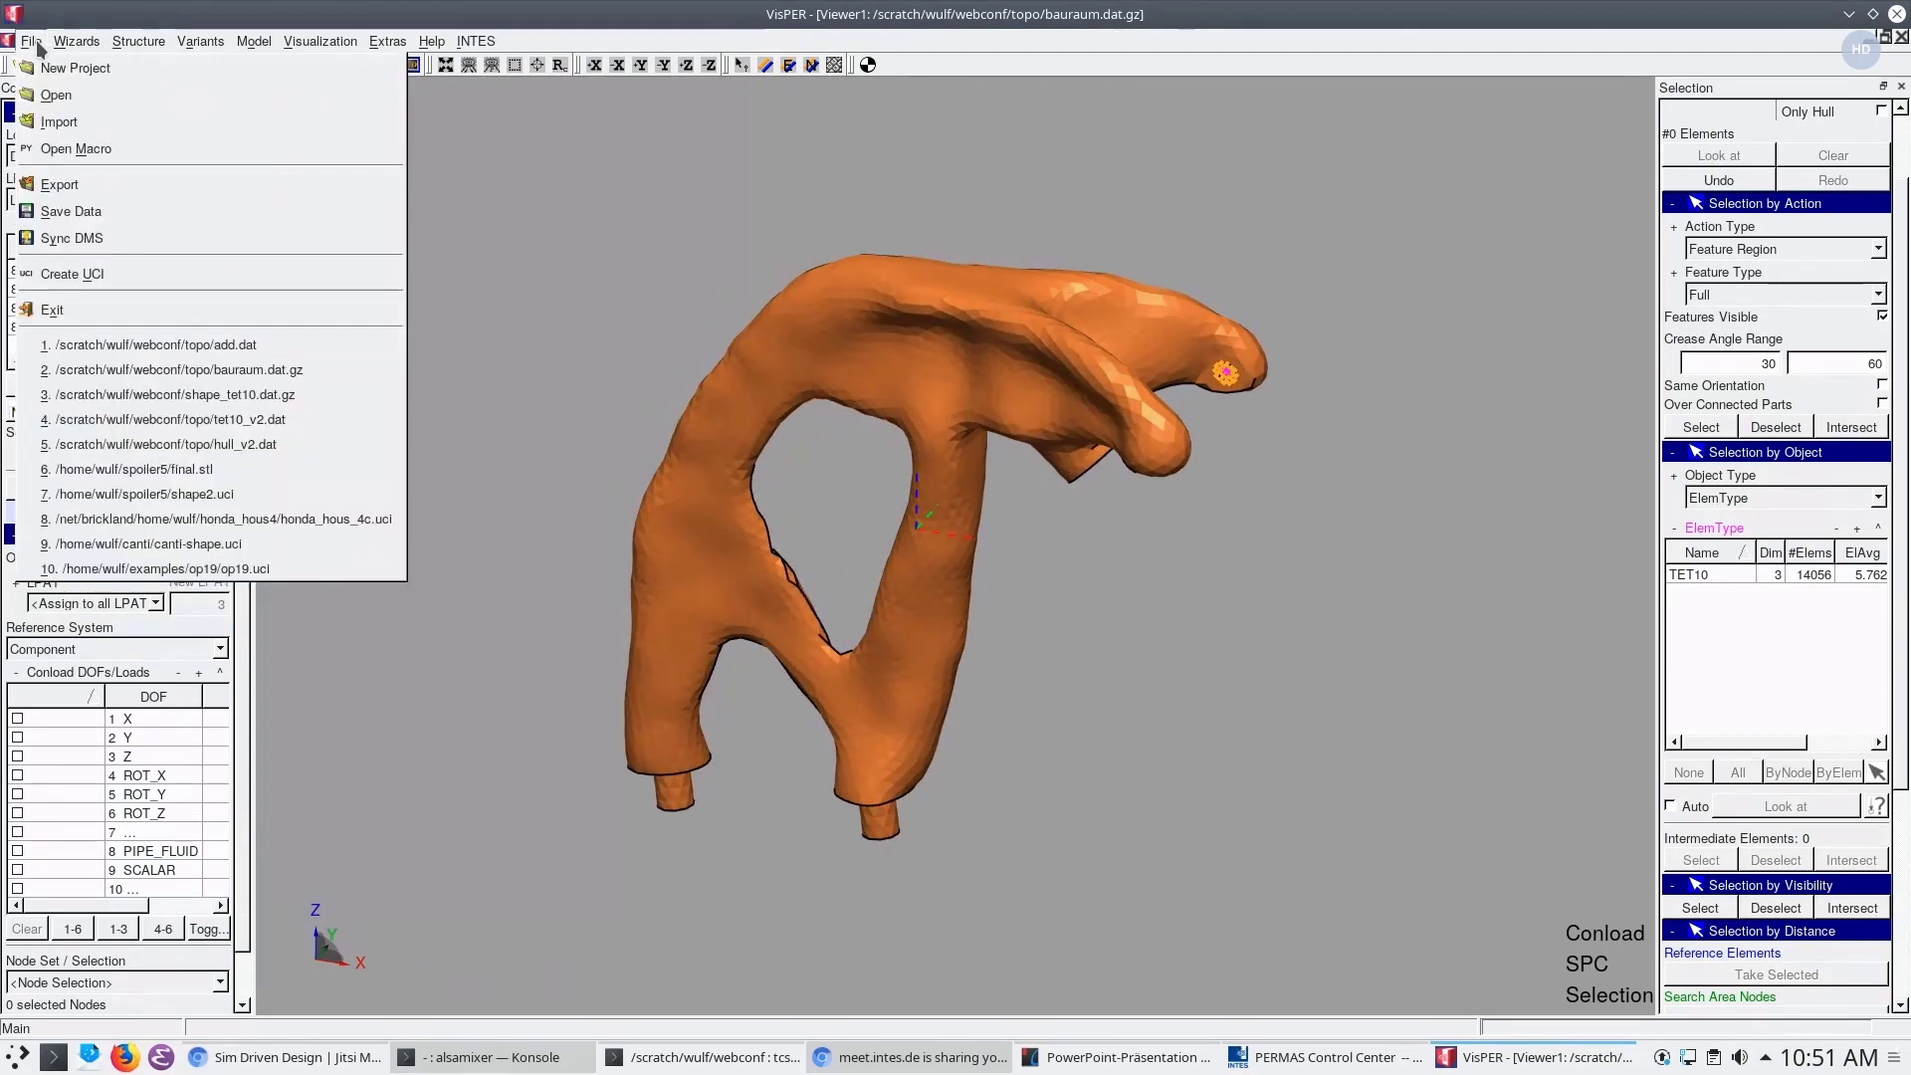
left_click(521, 243)
middle_click_drag(949, 470, 929, 452)
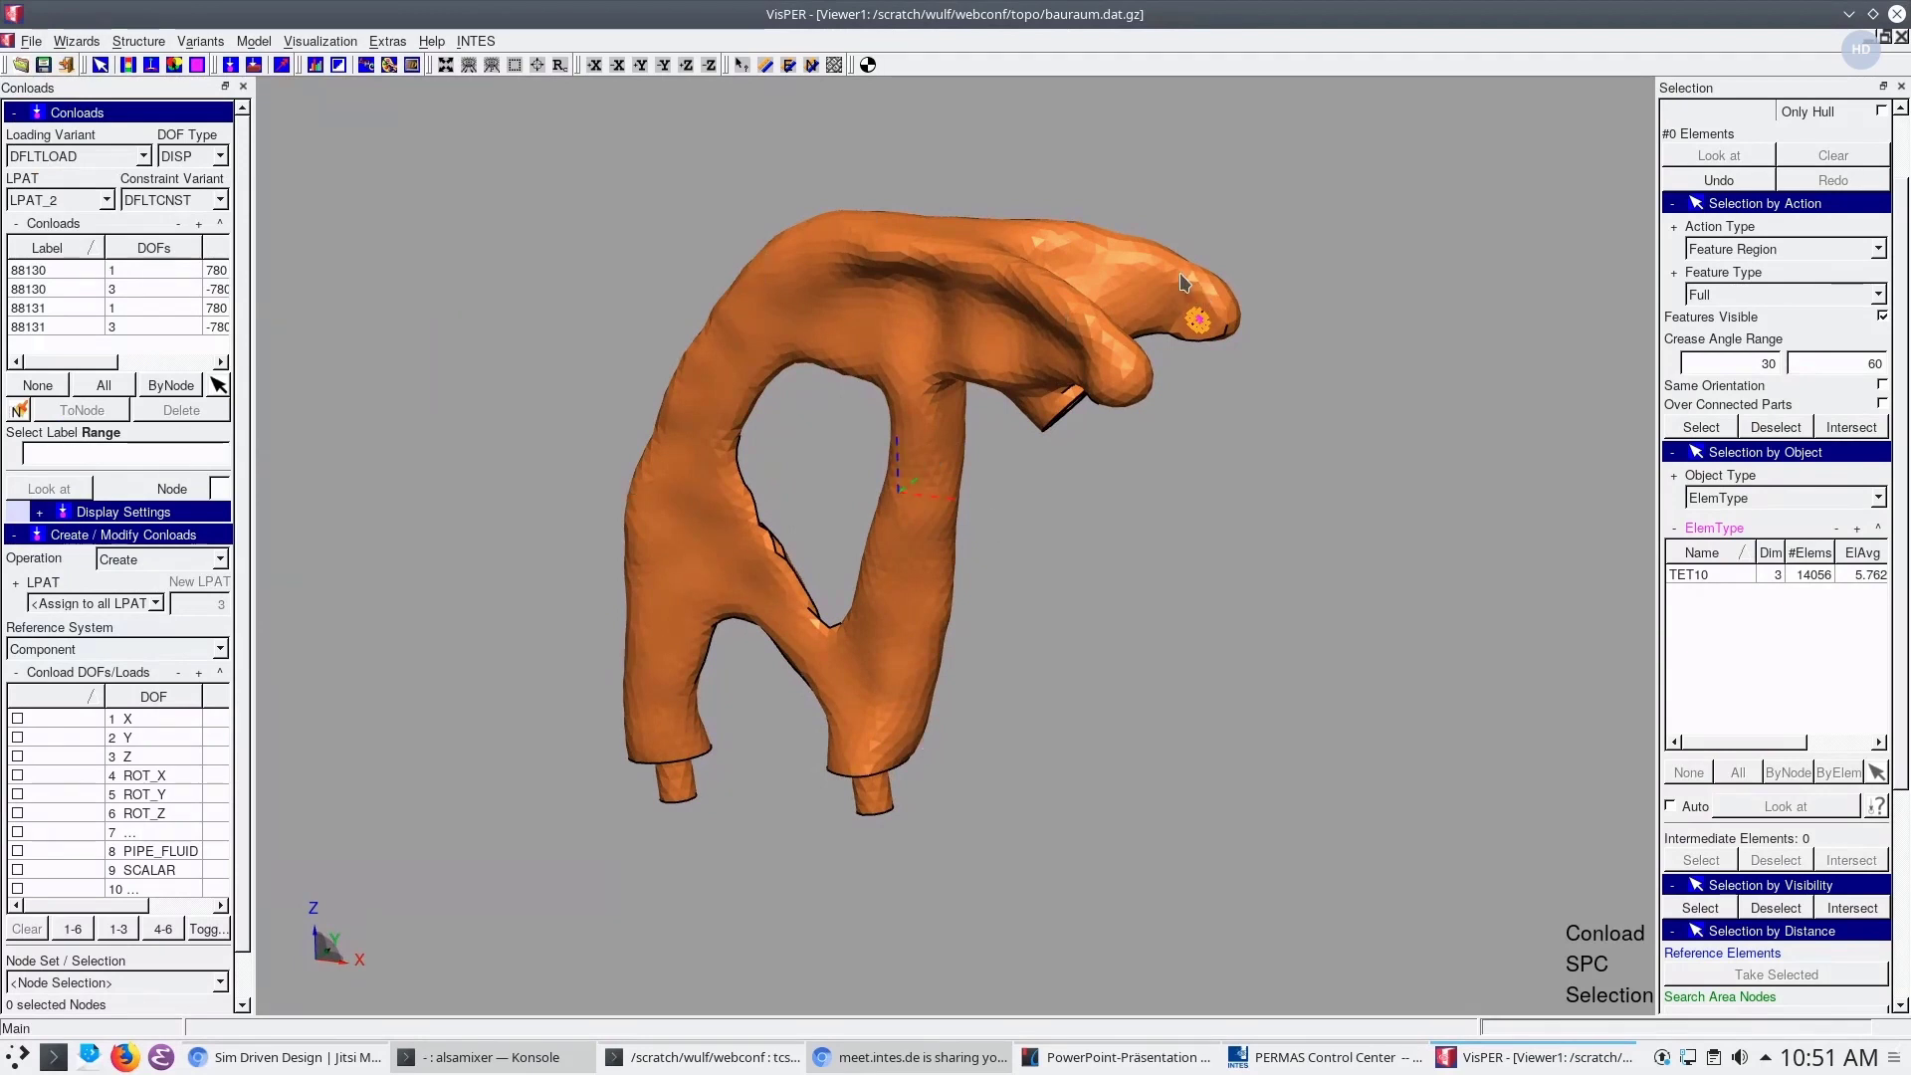
mouse_move(1204, 298)
middle_mouse_down()
mouse_move(1003, 527)
mouse_move(1061, 510)
mouse_move(1025, 578)
mouse_move(1055, 593)
mouse_move(793, 568)
mouse_move(813, 389)
middle_mouse_up()
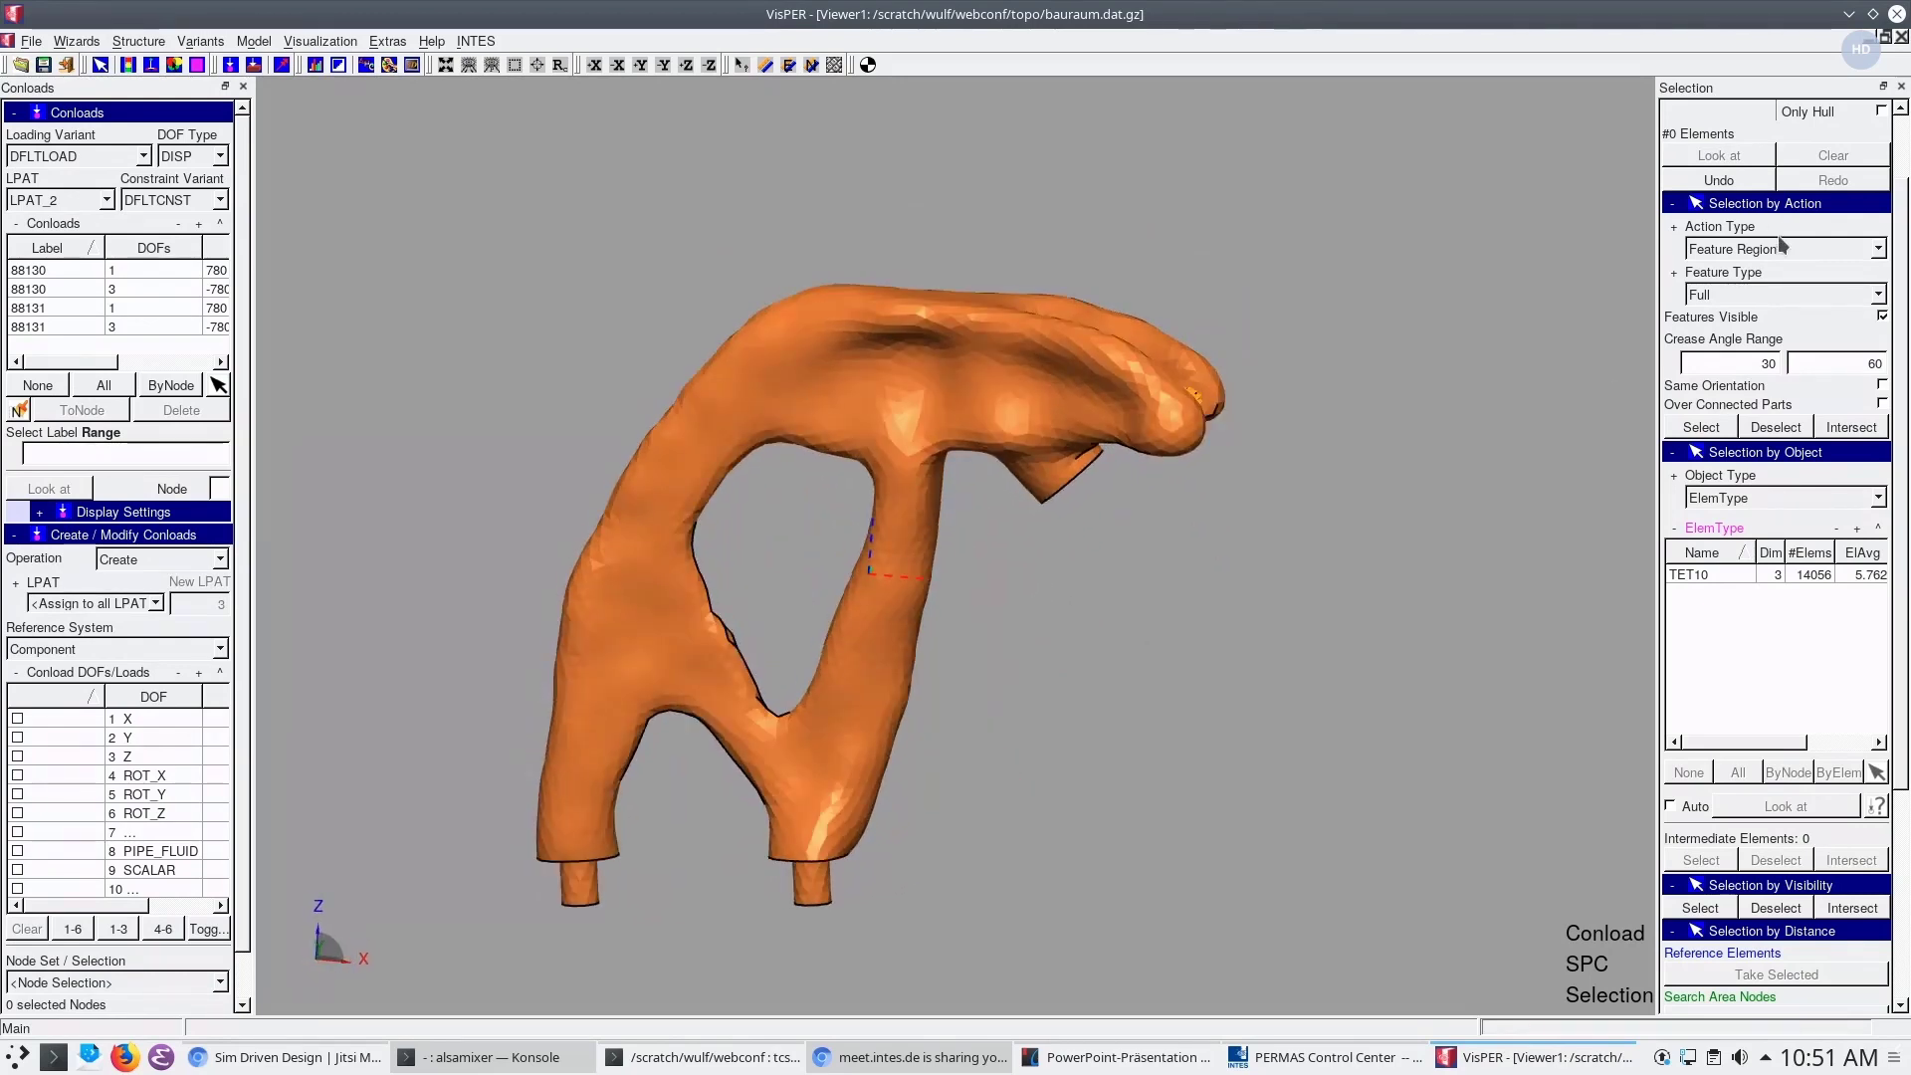
Switch the selection to nodes and select the nodes of the part's outer surface as a full feature region
scroll(1901, 291, "up", 2)
left_click(1815, 155)
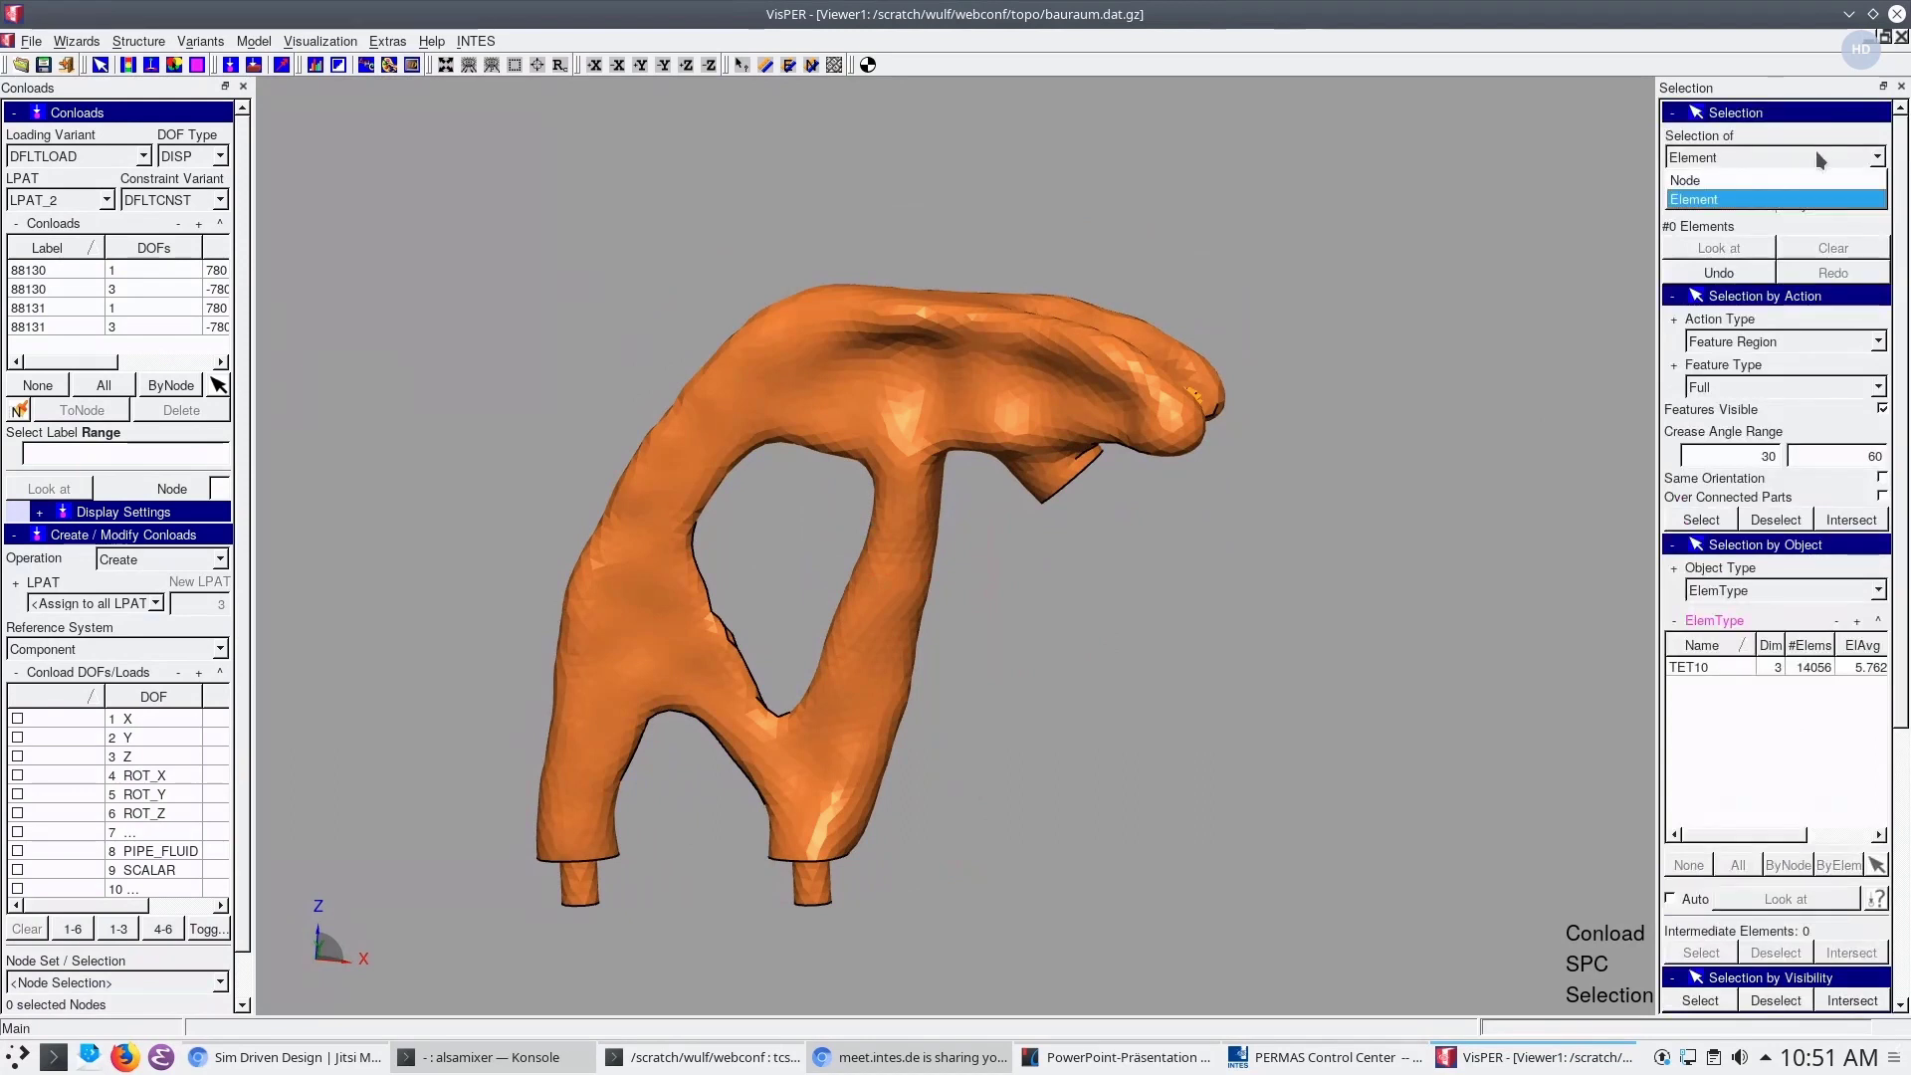
left_click(1782, 181)
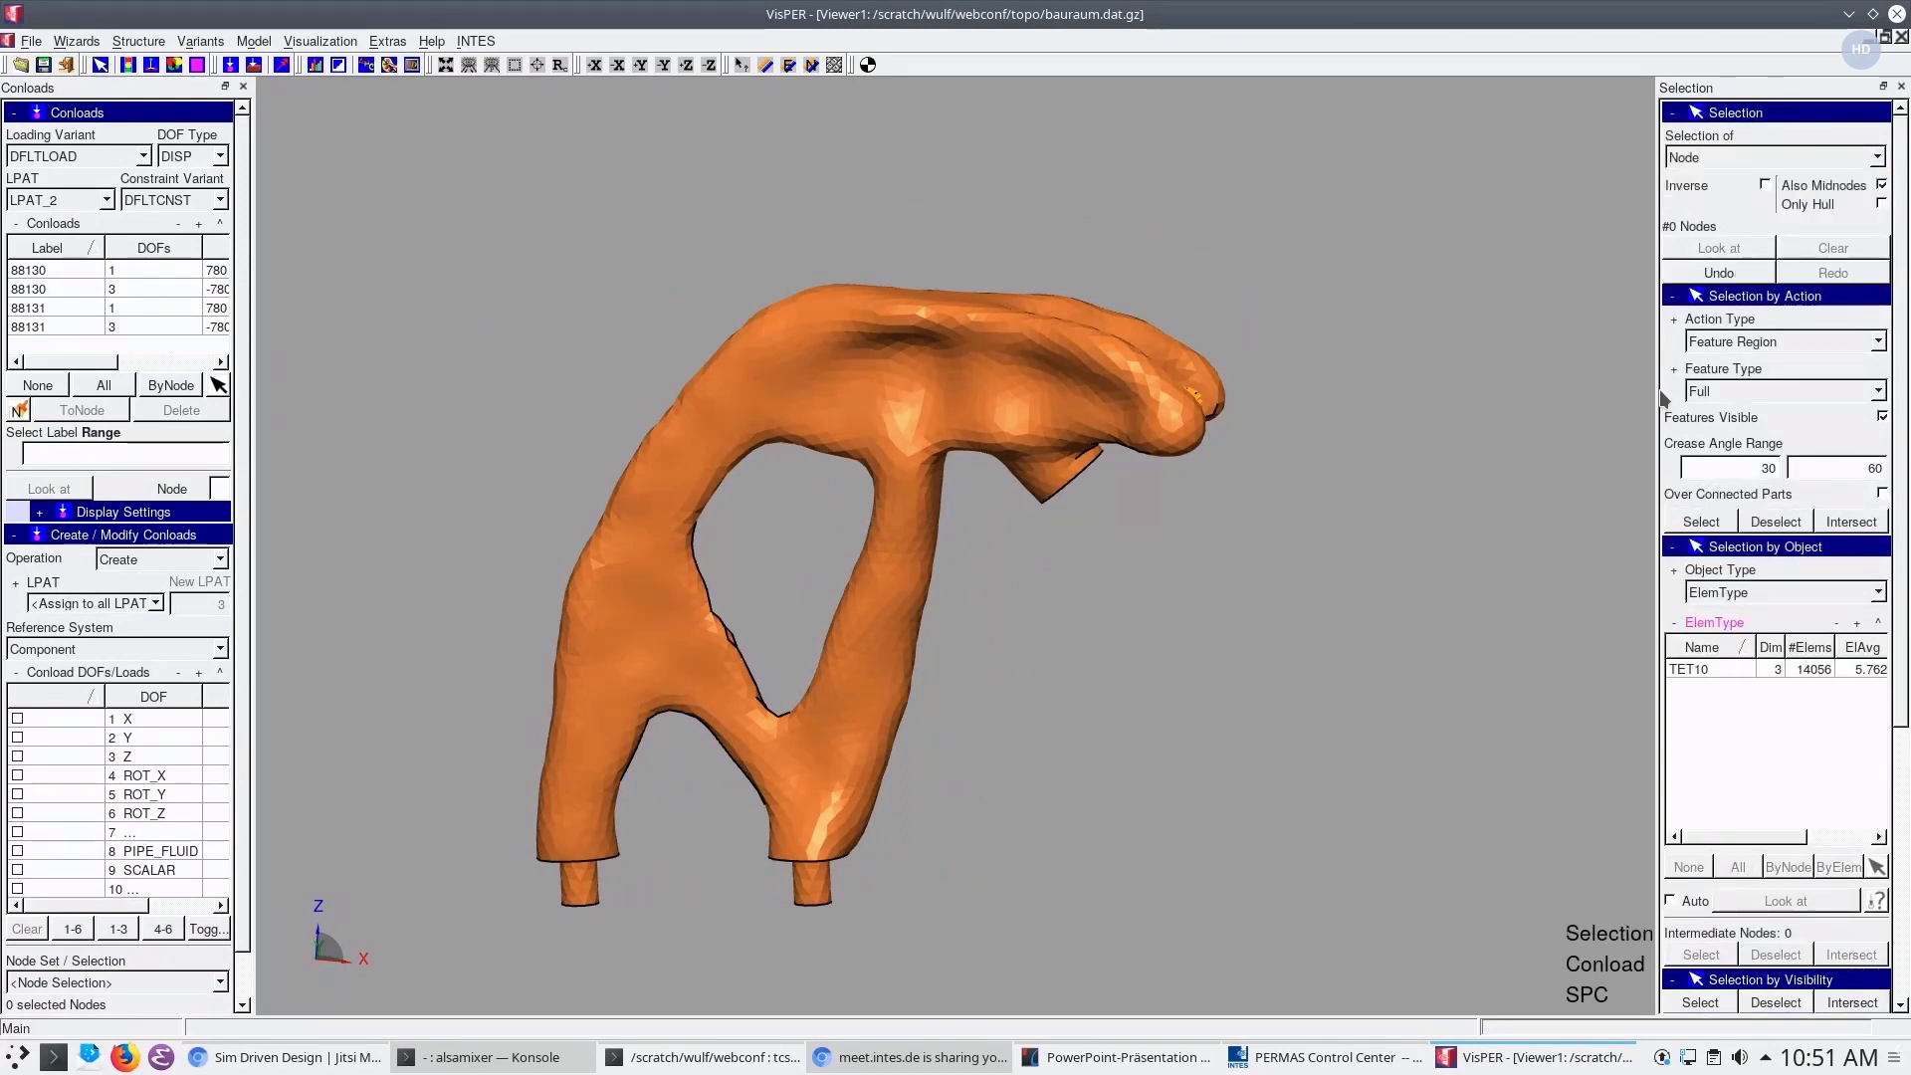
left_click(1737, 346)
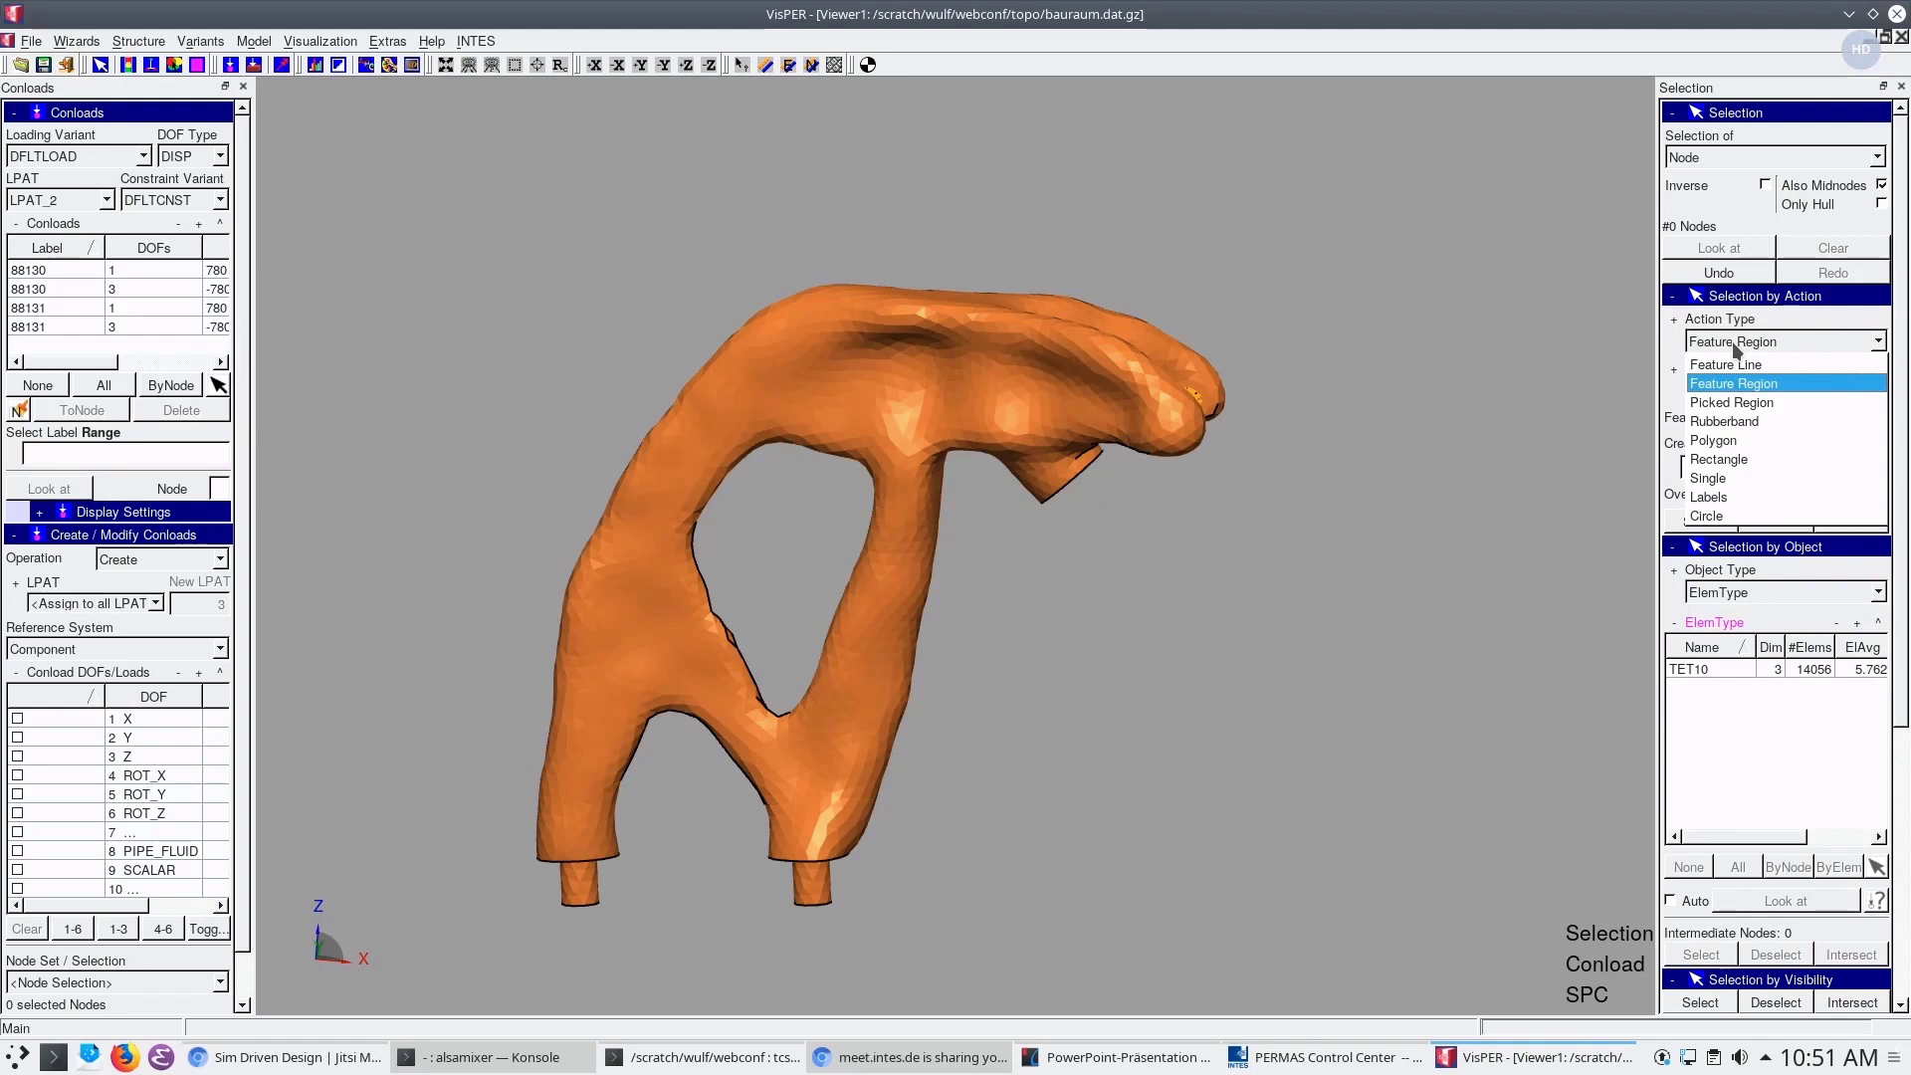
left_click(1733, 344)
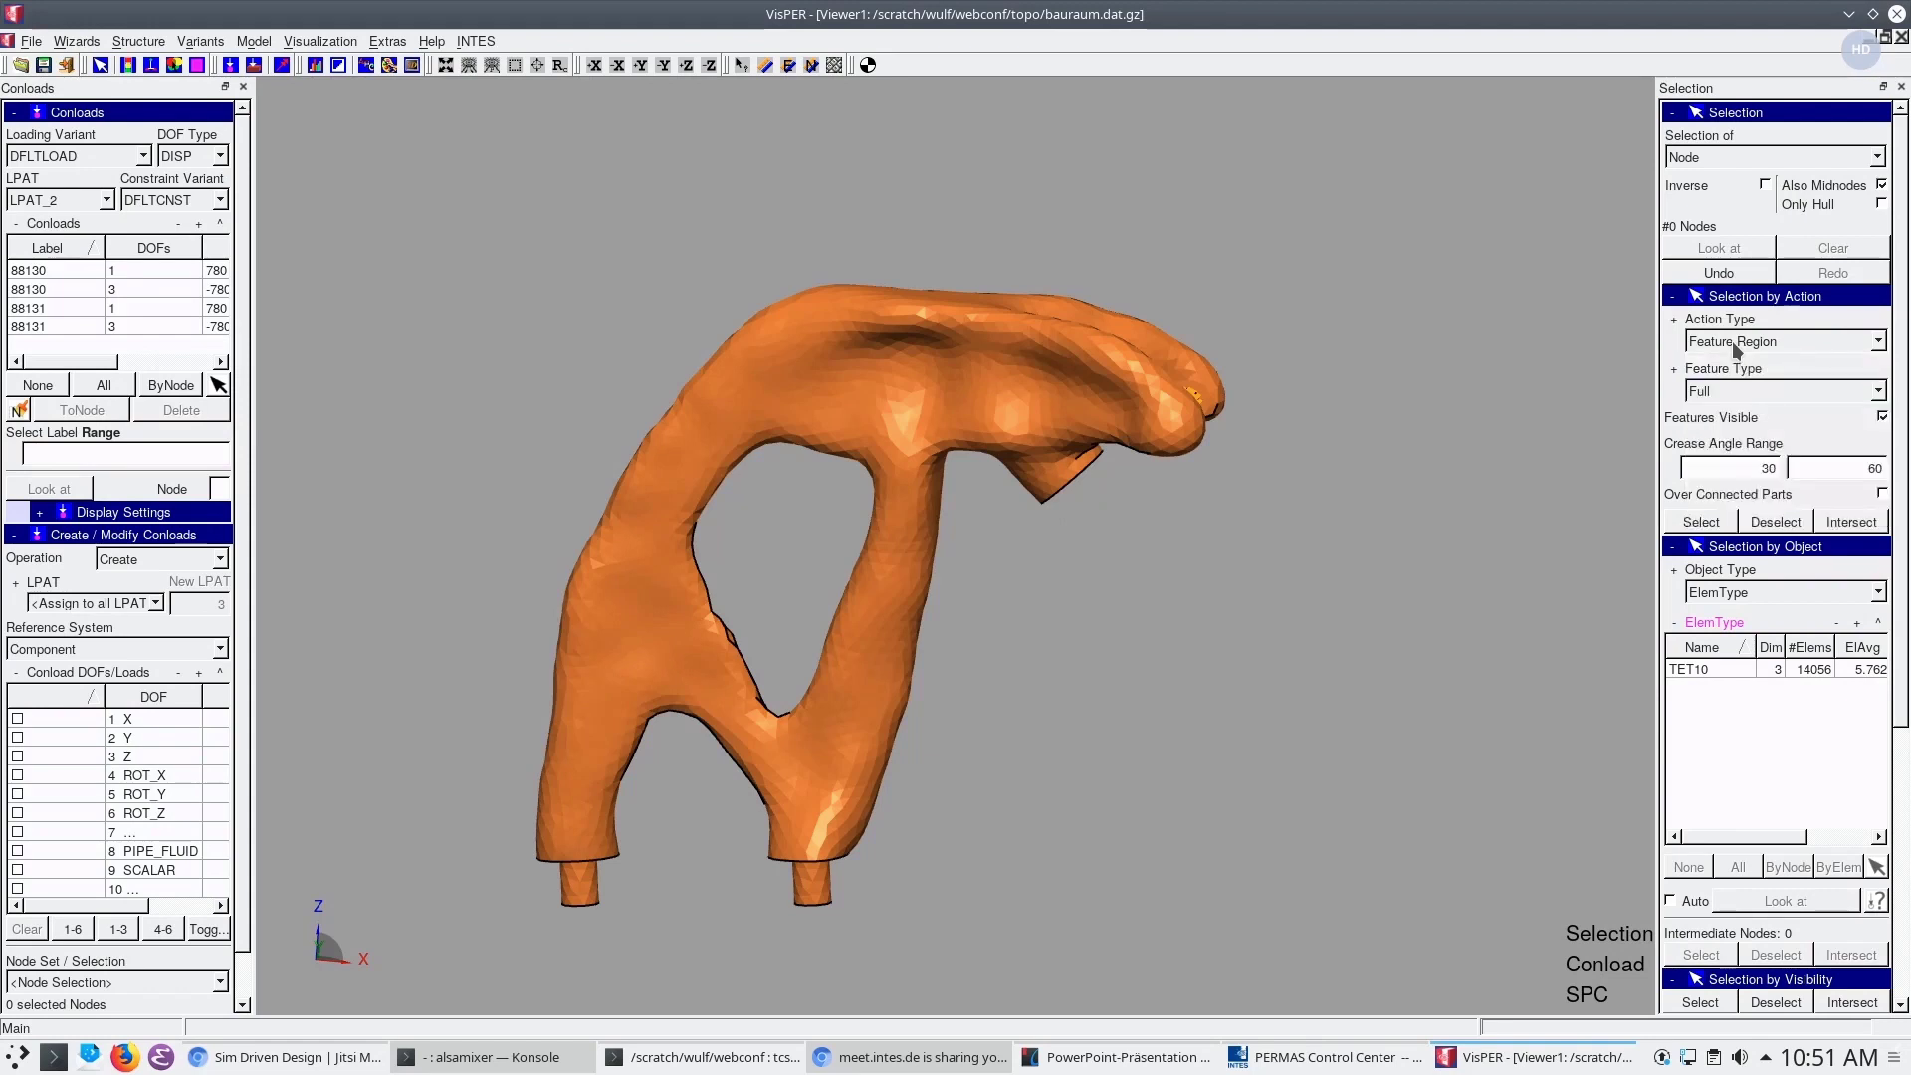
left_click(1699, 522)
left_click(891, 342)
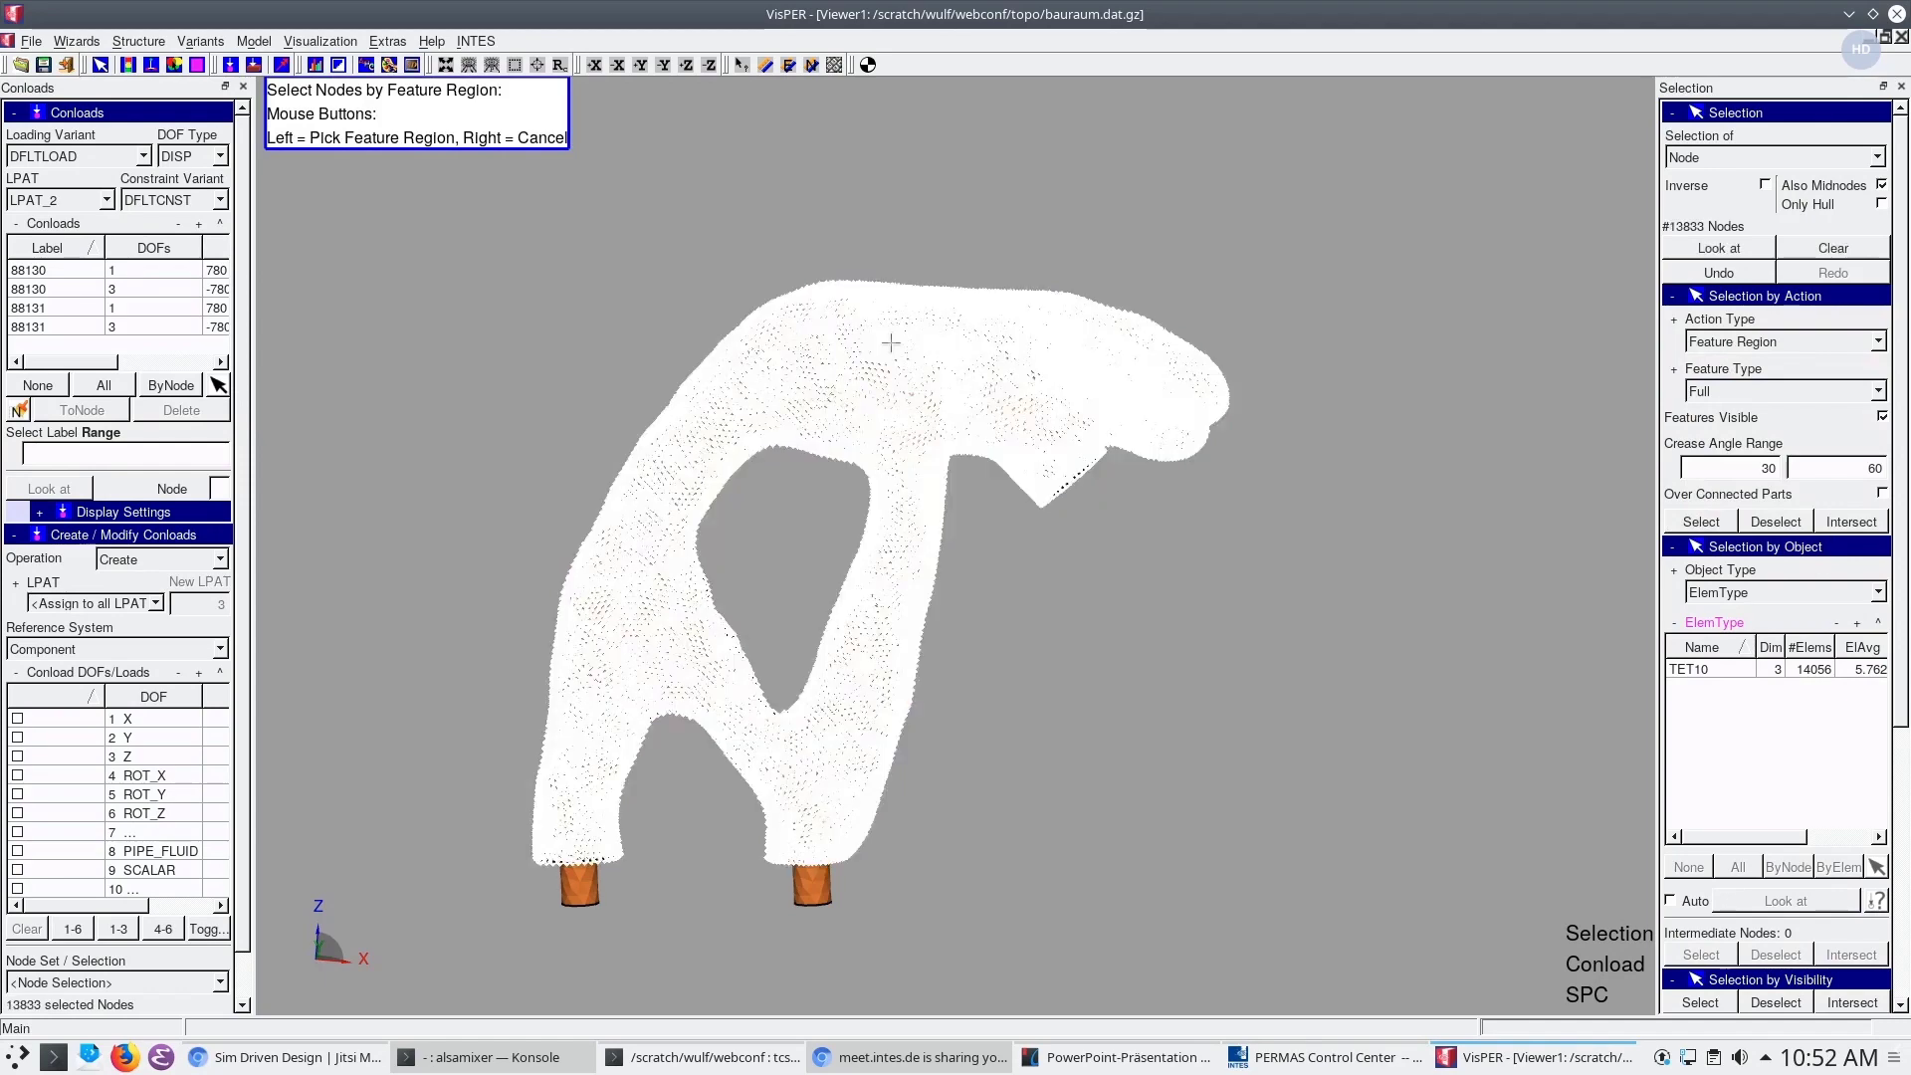
List the node sets as selection objects and add the nodes of LAGER1, LAGER2 and SPC to the node selection
middle_click_drag(1314, 588, 1095, 545)
left_click(1782, 593)
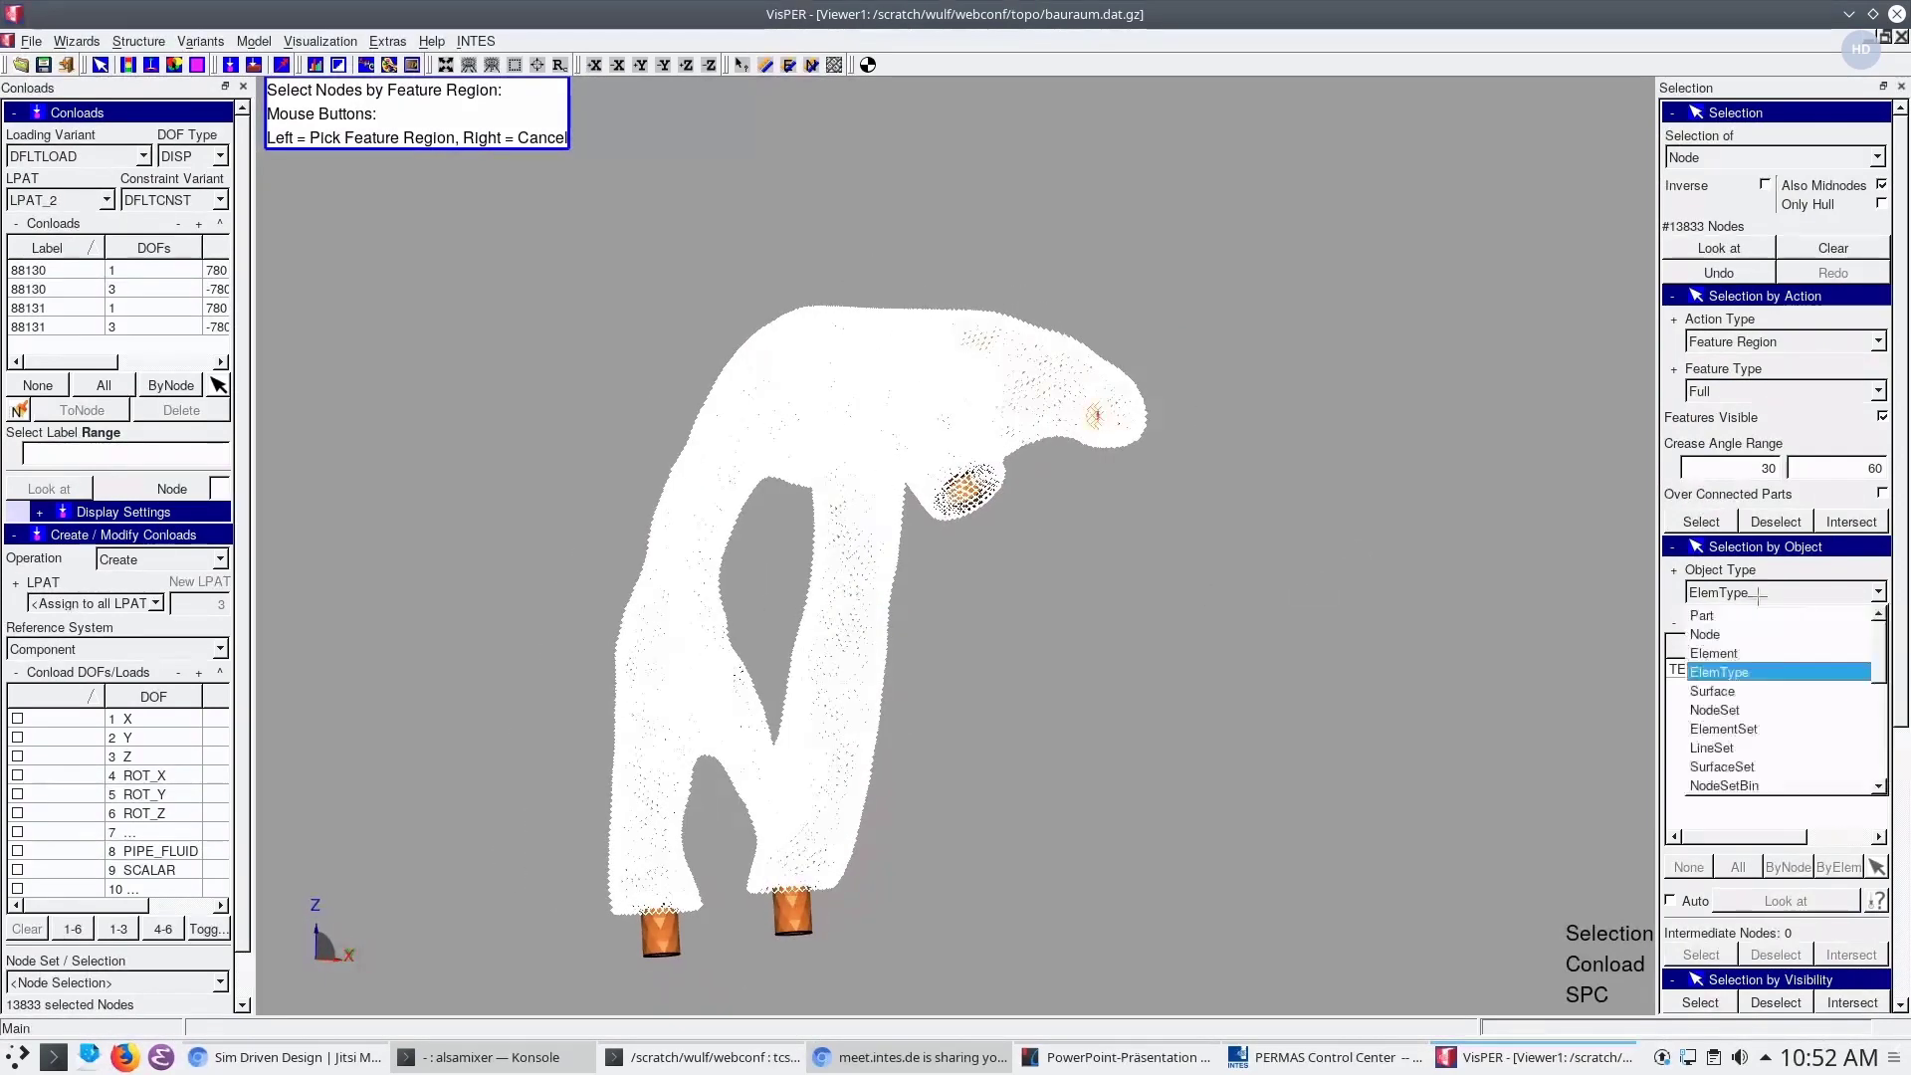
left_click(1749, 708)
left_click(1710, 712)
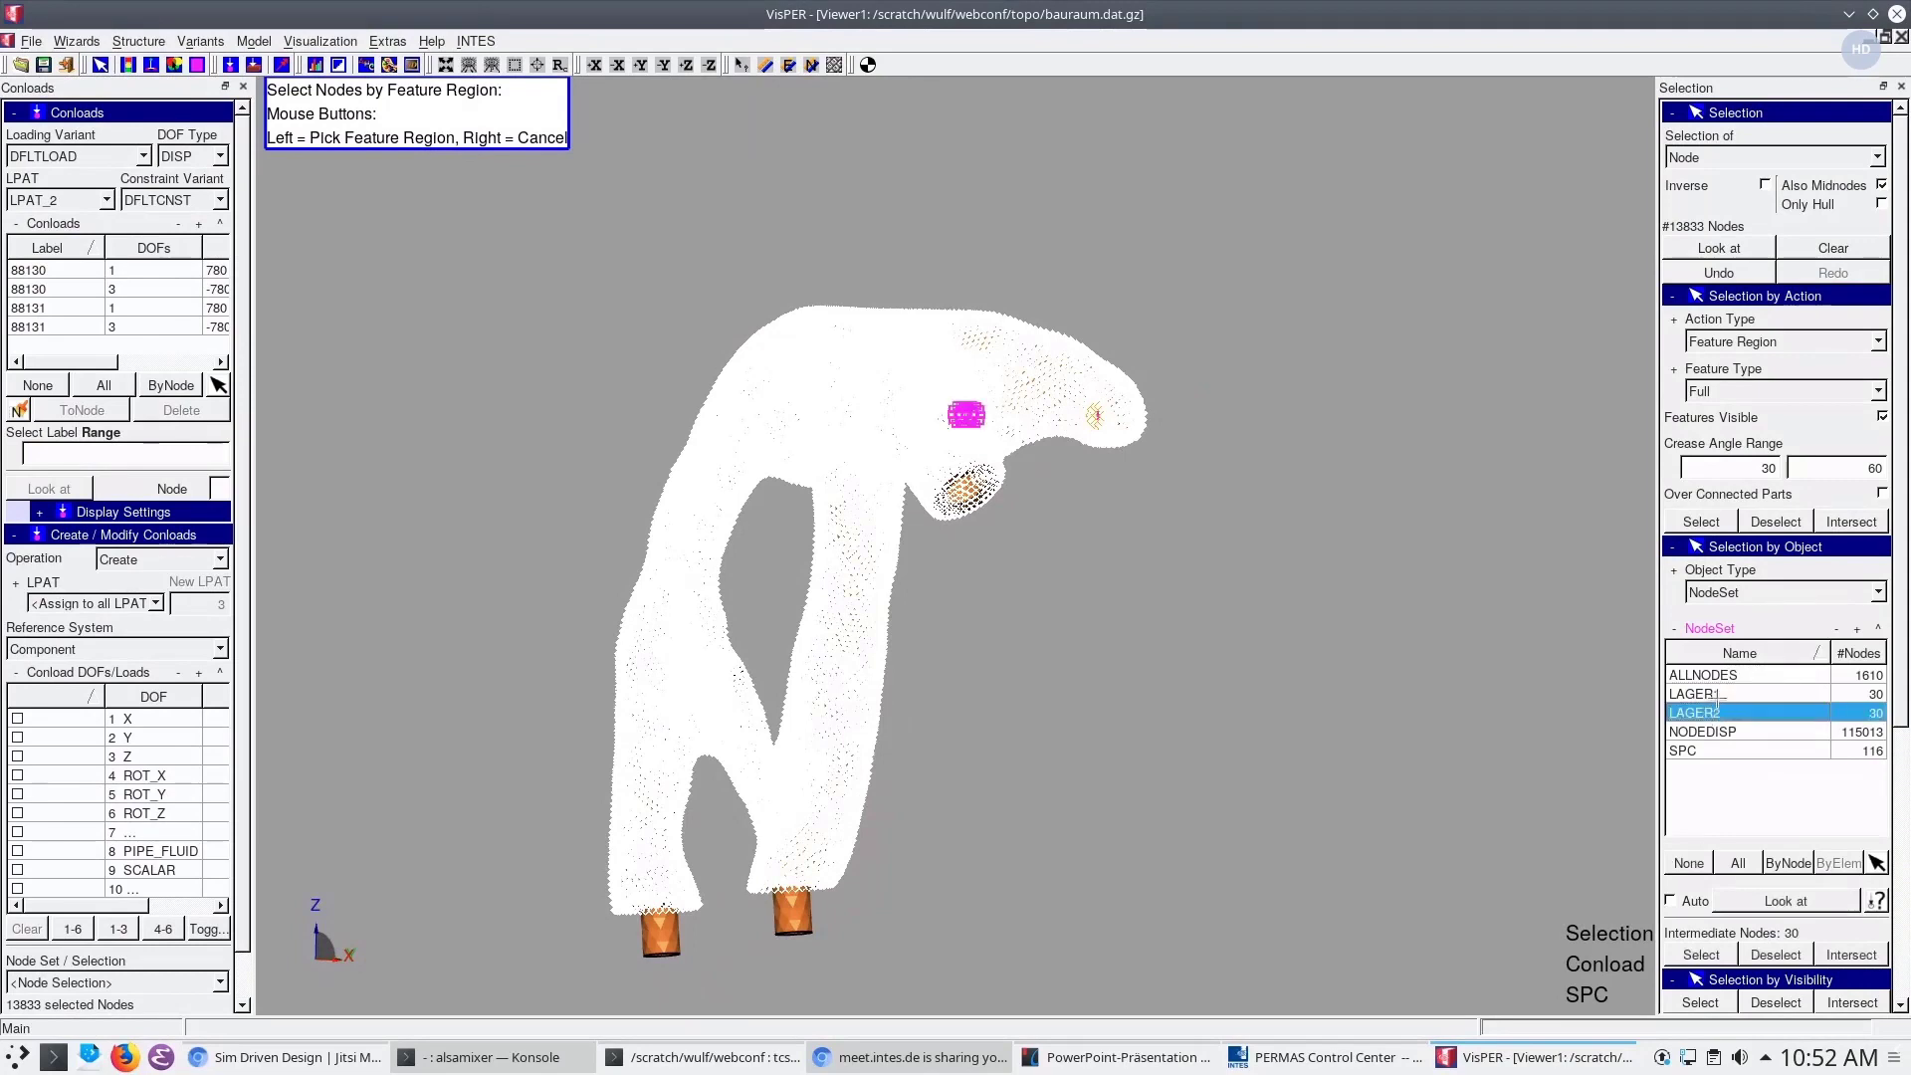
left_click(1719, 694, "ctrl")
left_click(1699, 751, "ctrl")
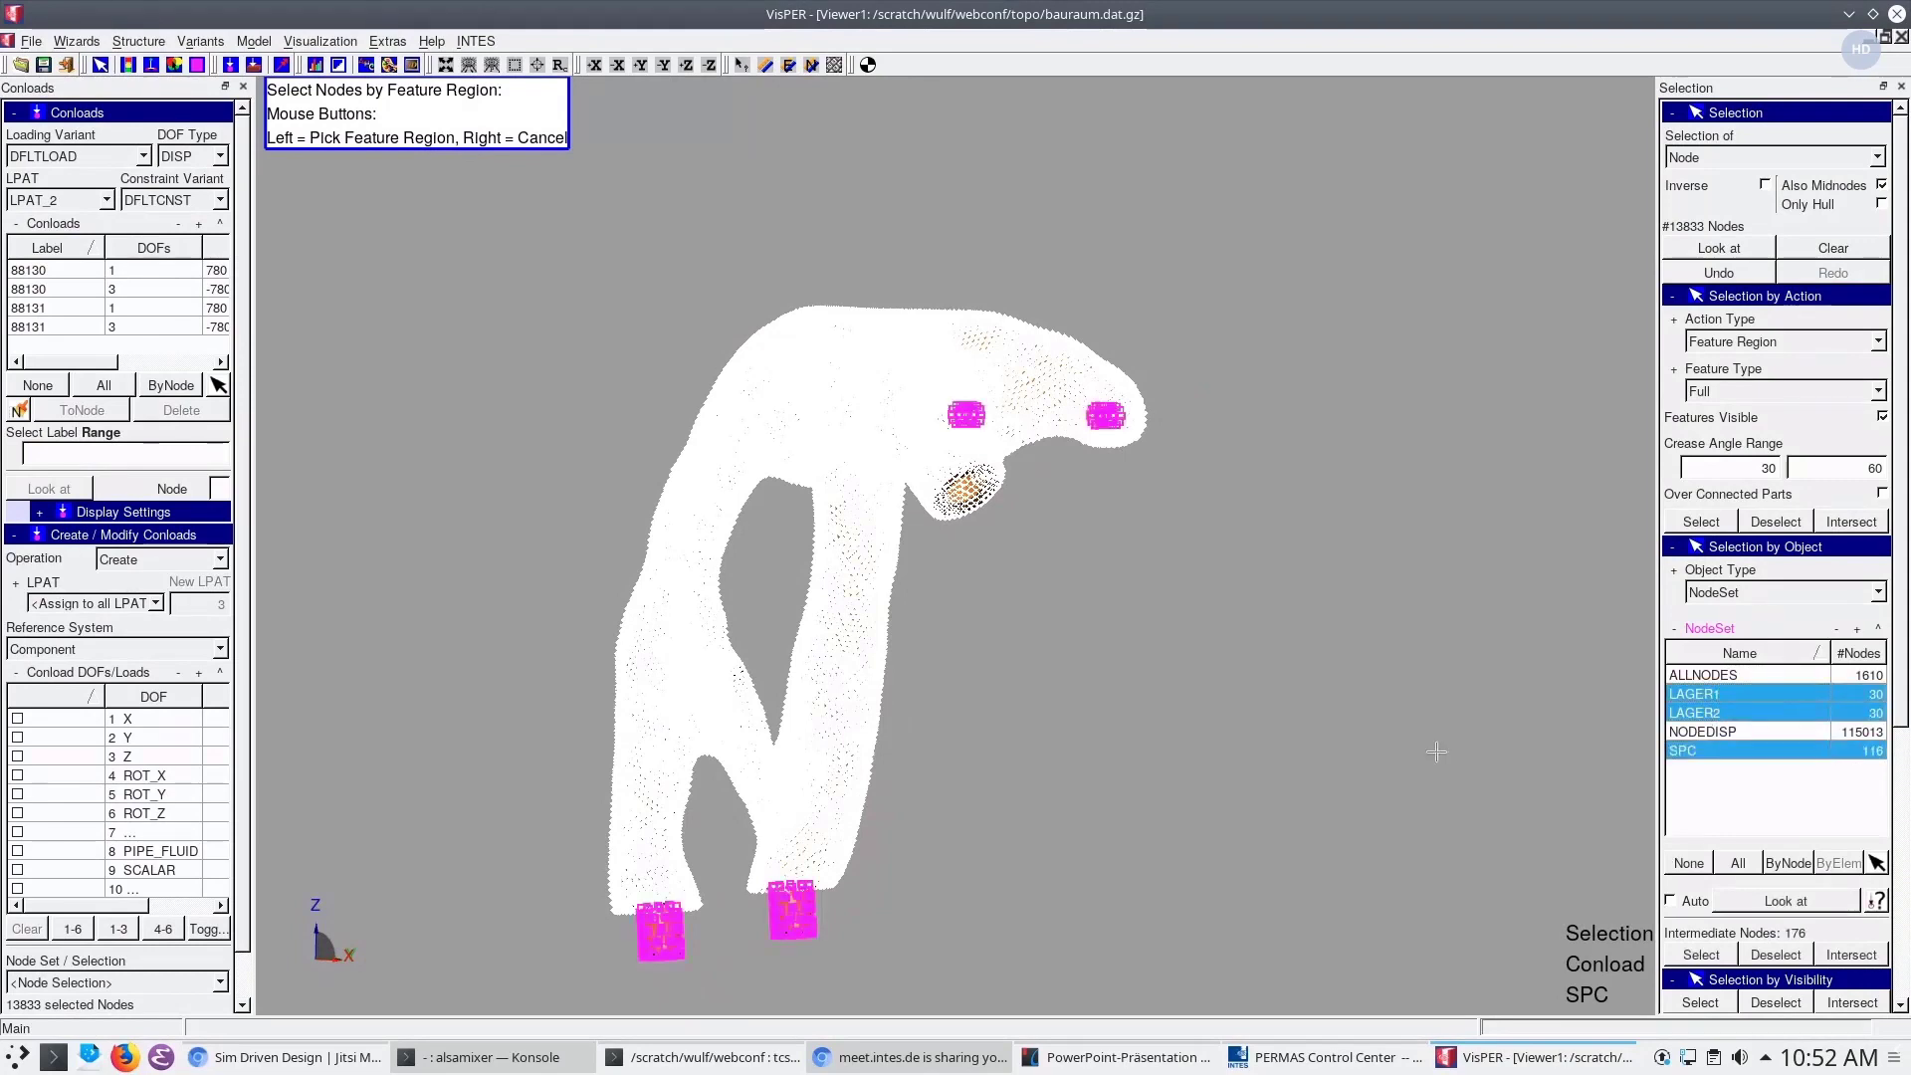
left_click(1701, 954)
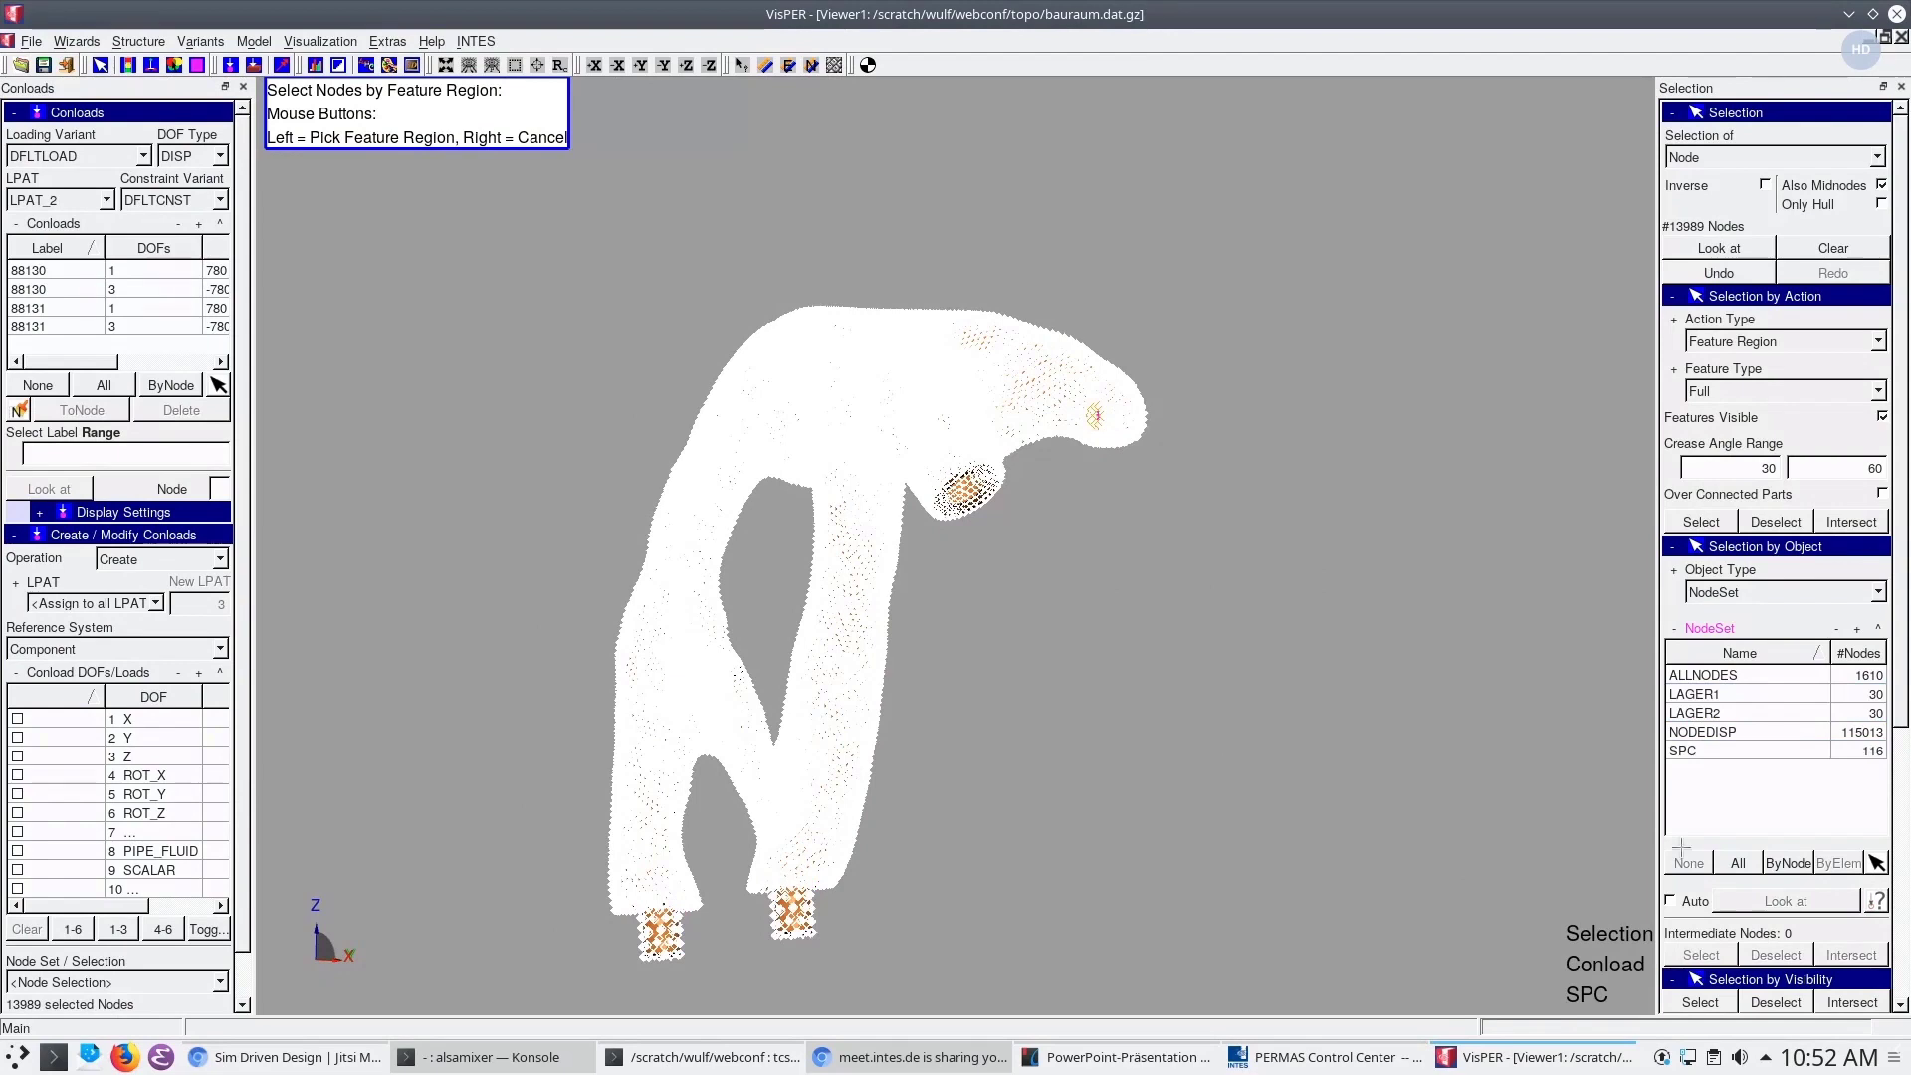
Remove the nodes of the sets LAGER1, LAGER2 and SPC from the current node selection
left_click(1718, 694)
left_click(1715, 713, "ctrl")
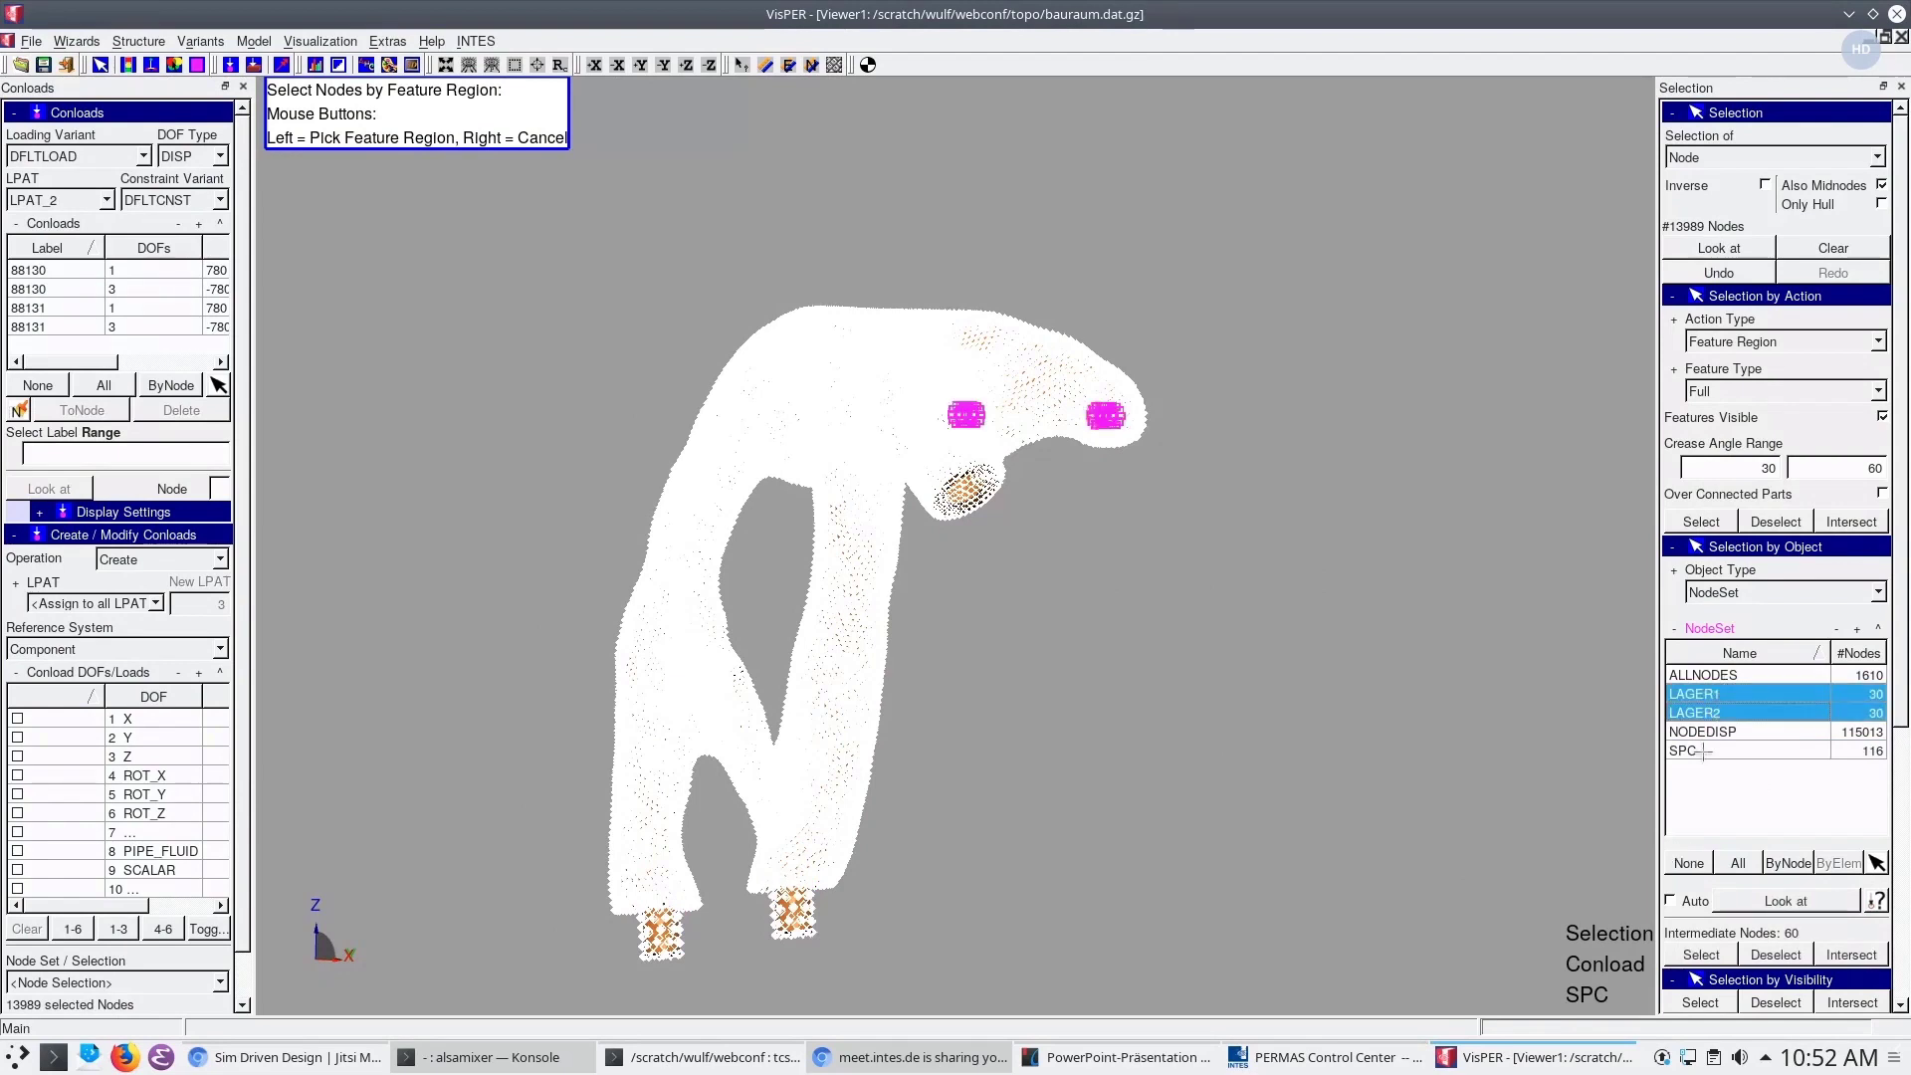
left_click(1699, 750, "ctrl")
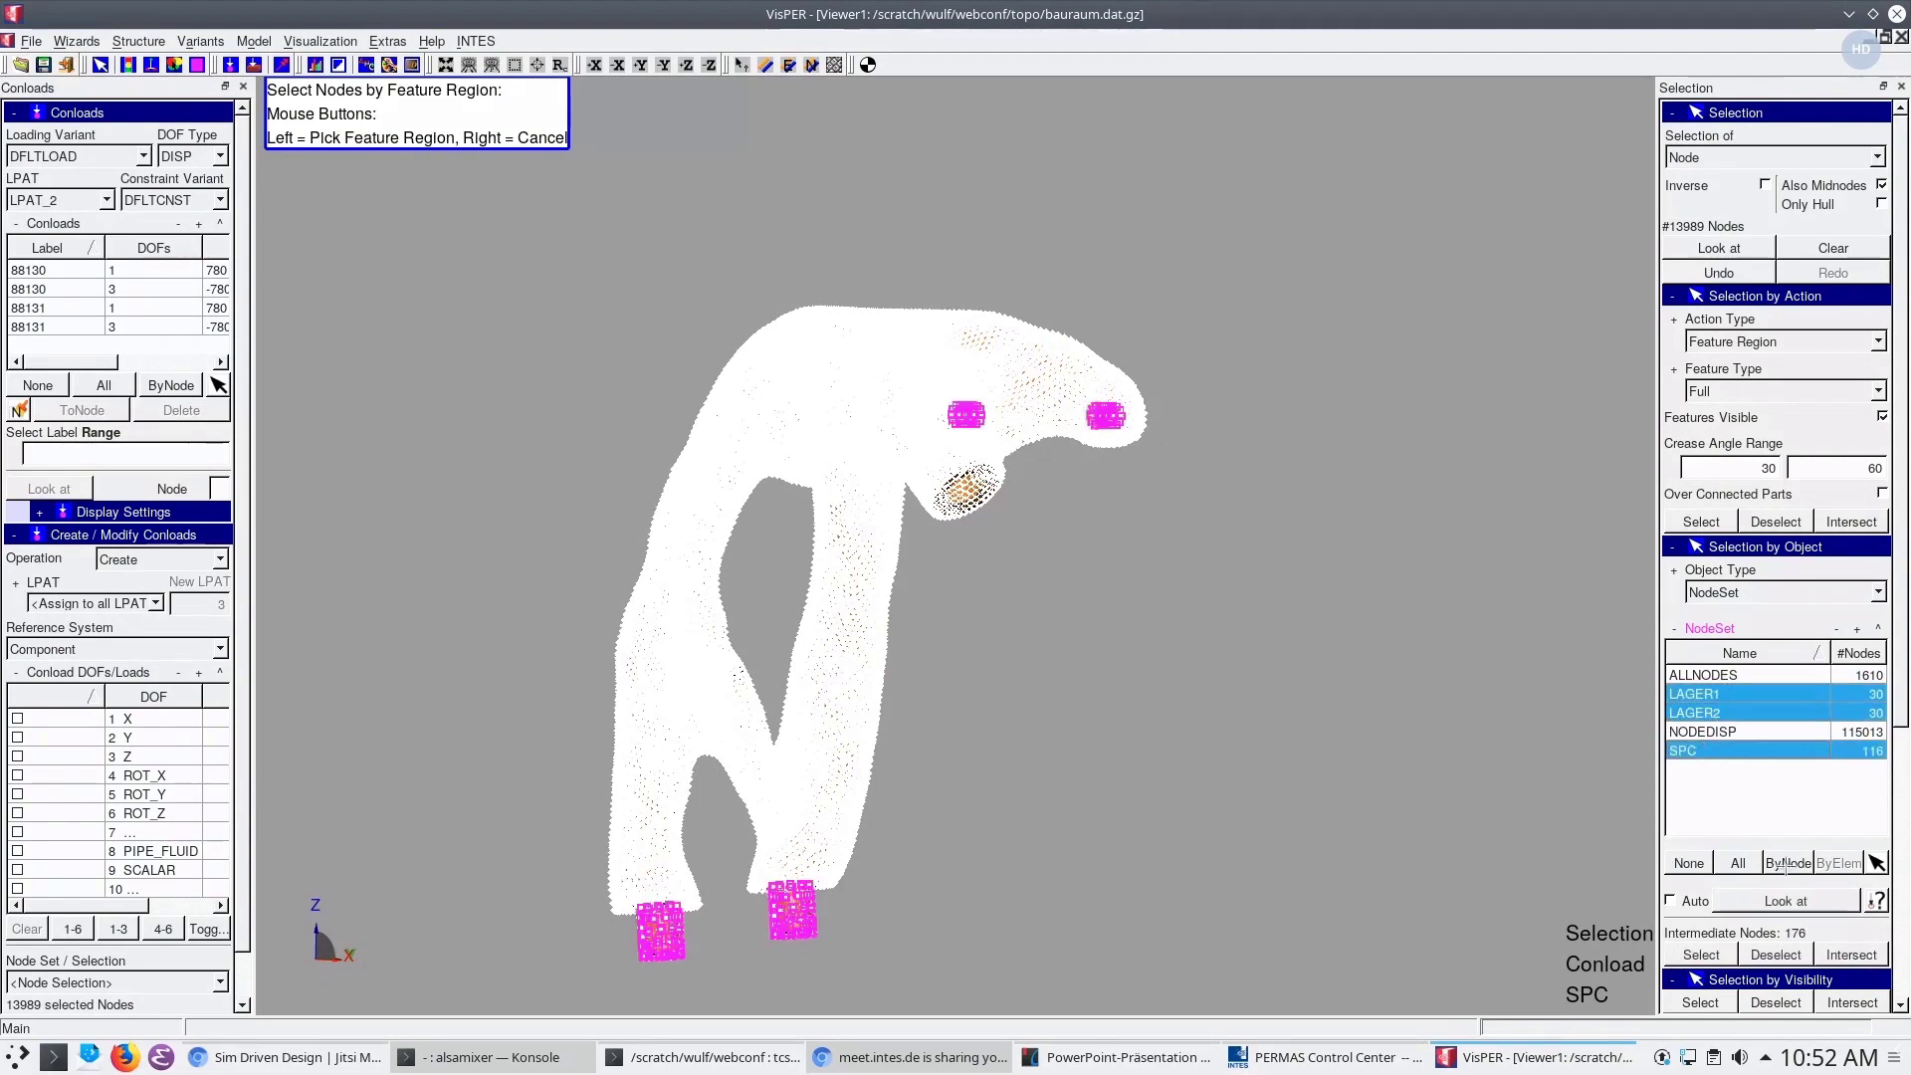
left_click(1775, 954)
Turn off the translucent display of selected nodes and cancel the started deselection by feature region
middle_click_drag(1382, 737, 1739, 373)
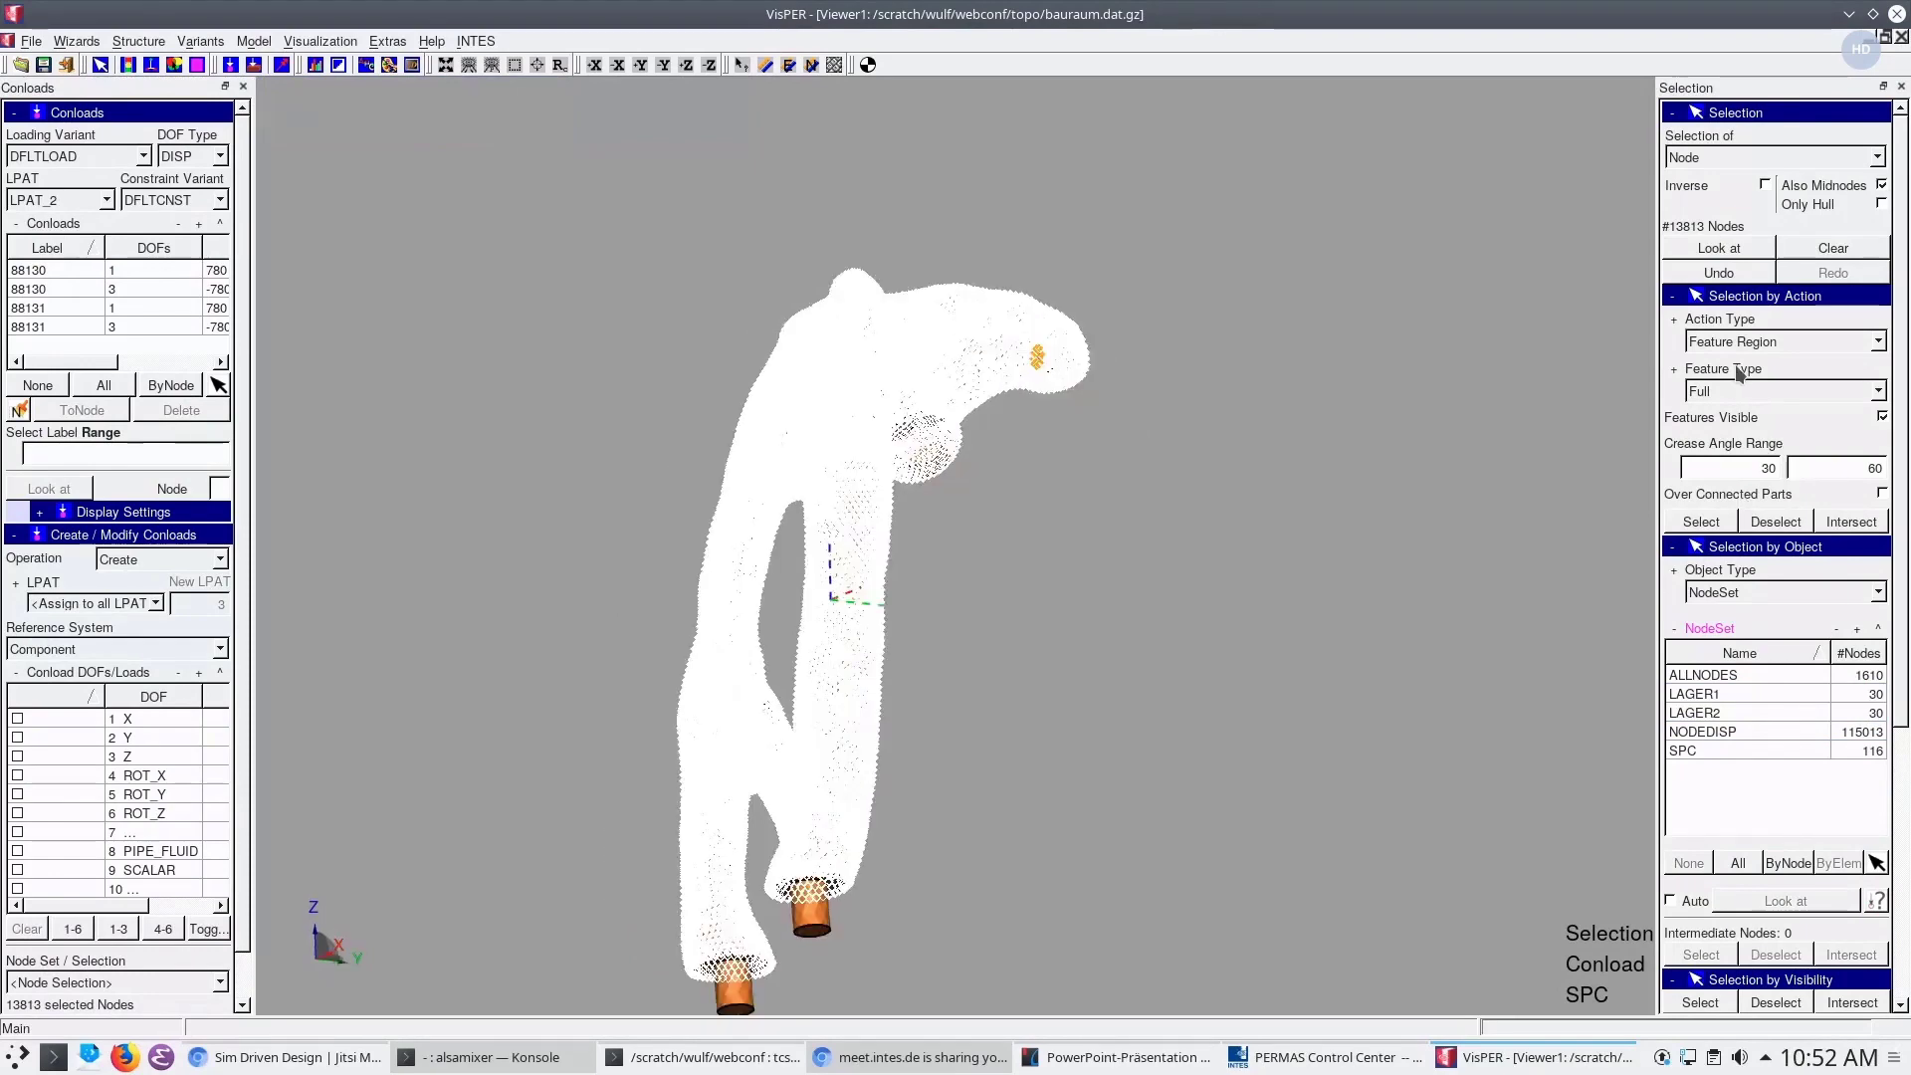
left_click(1758, 521)
scroll(1231, 519, "up", 2)
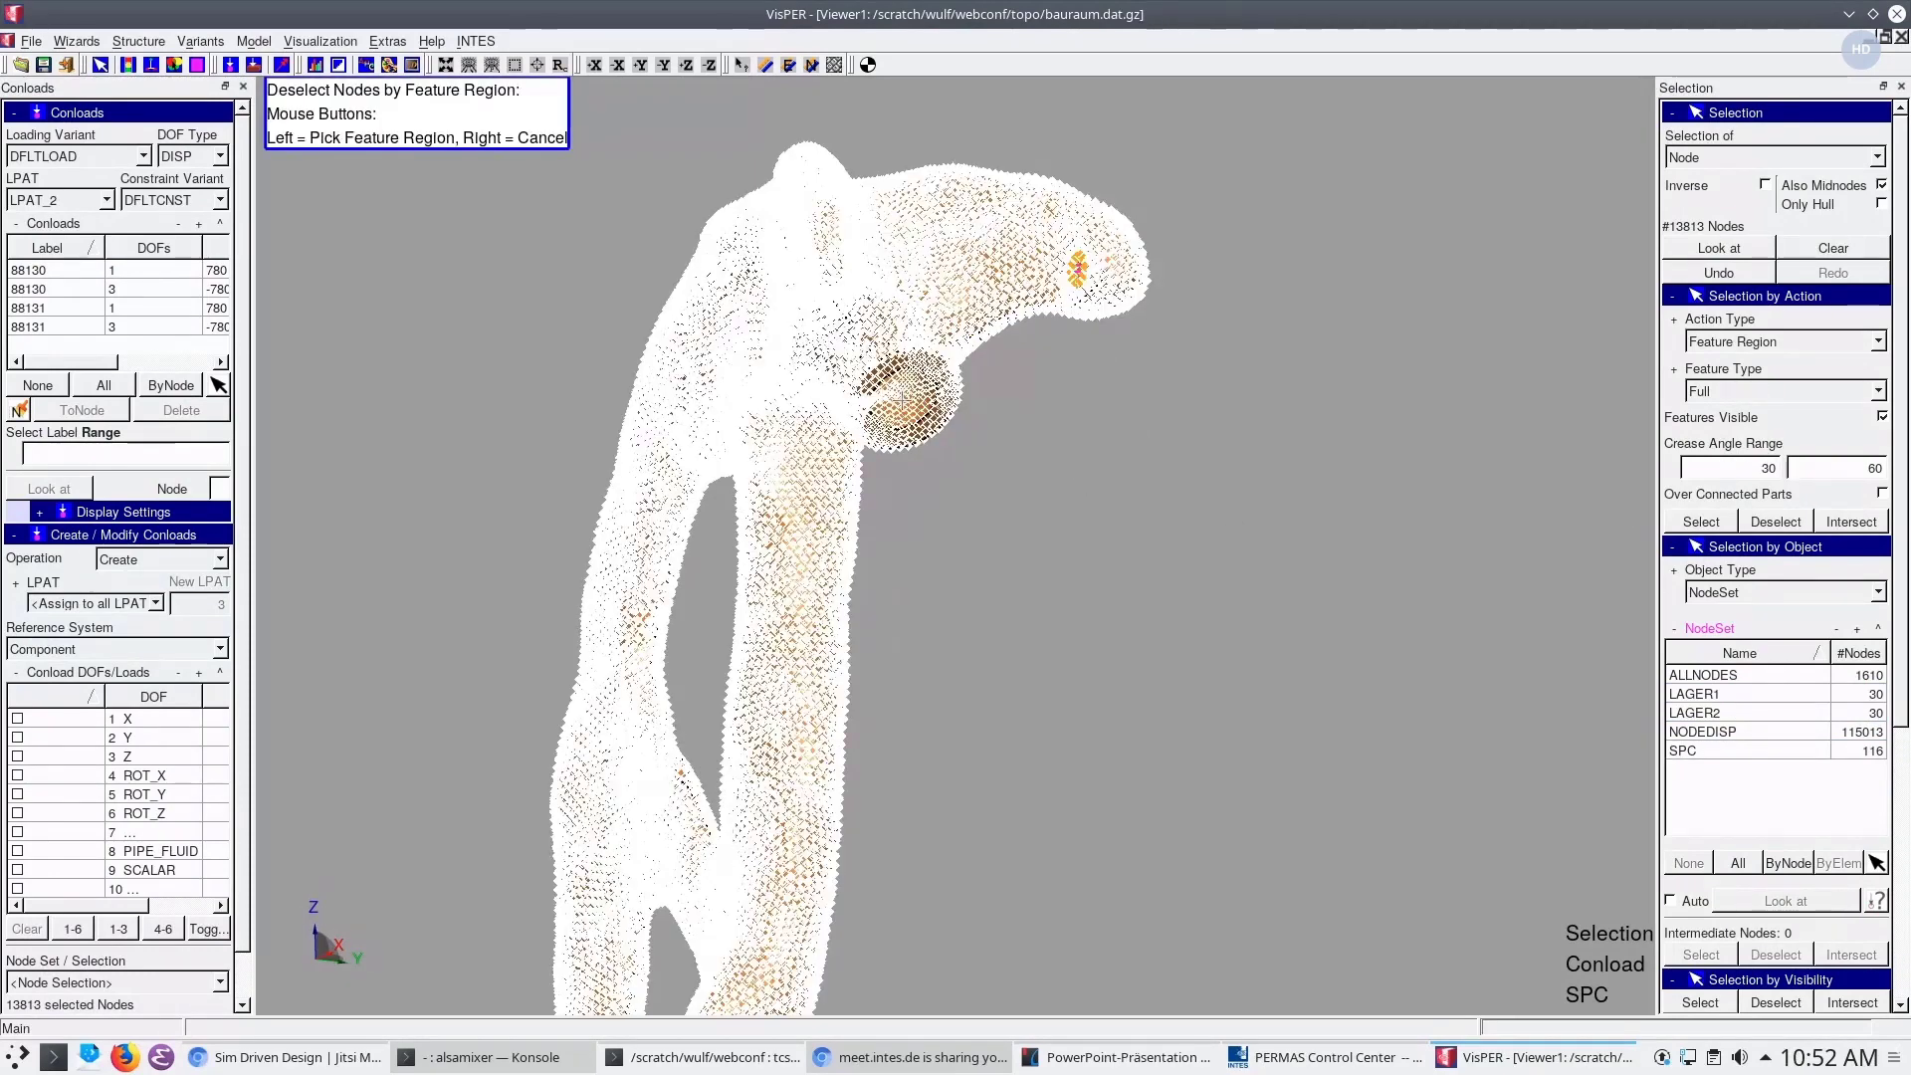
middle_click_drag(902, 395, 872, 325)
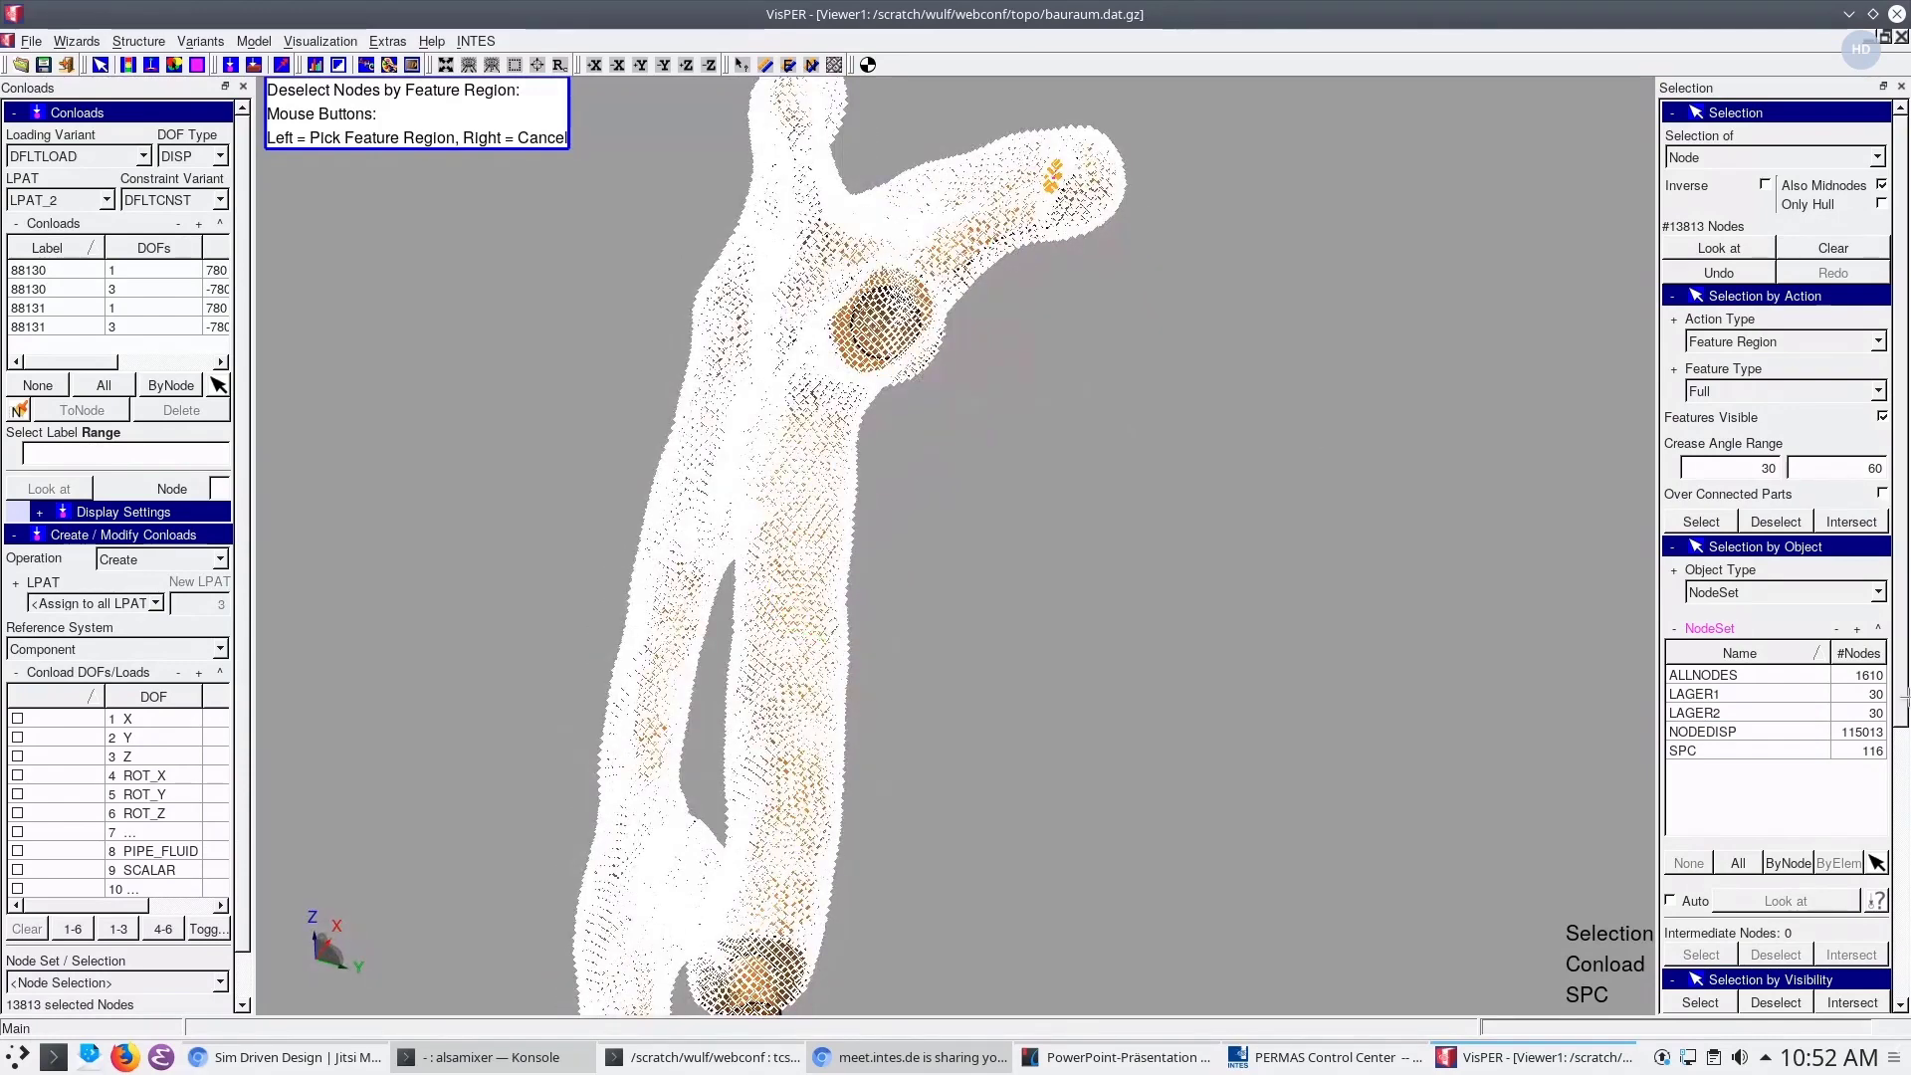
left_click_drag(1899, 687, 1889, 920)
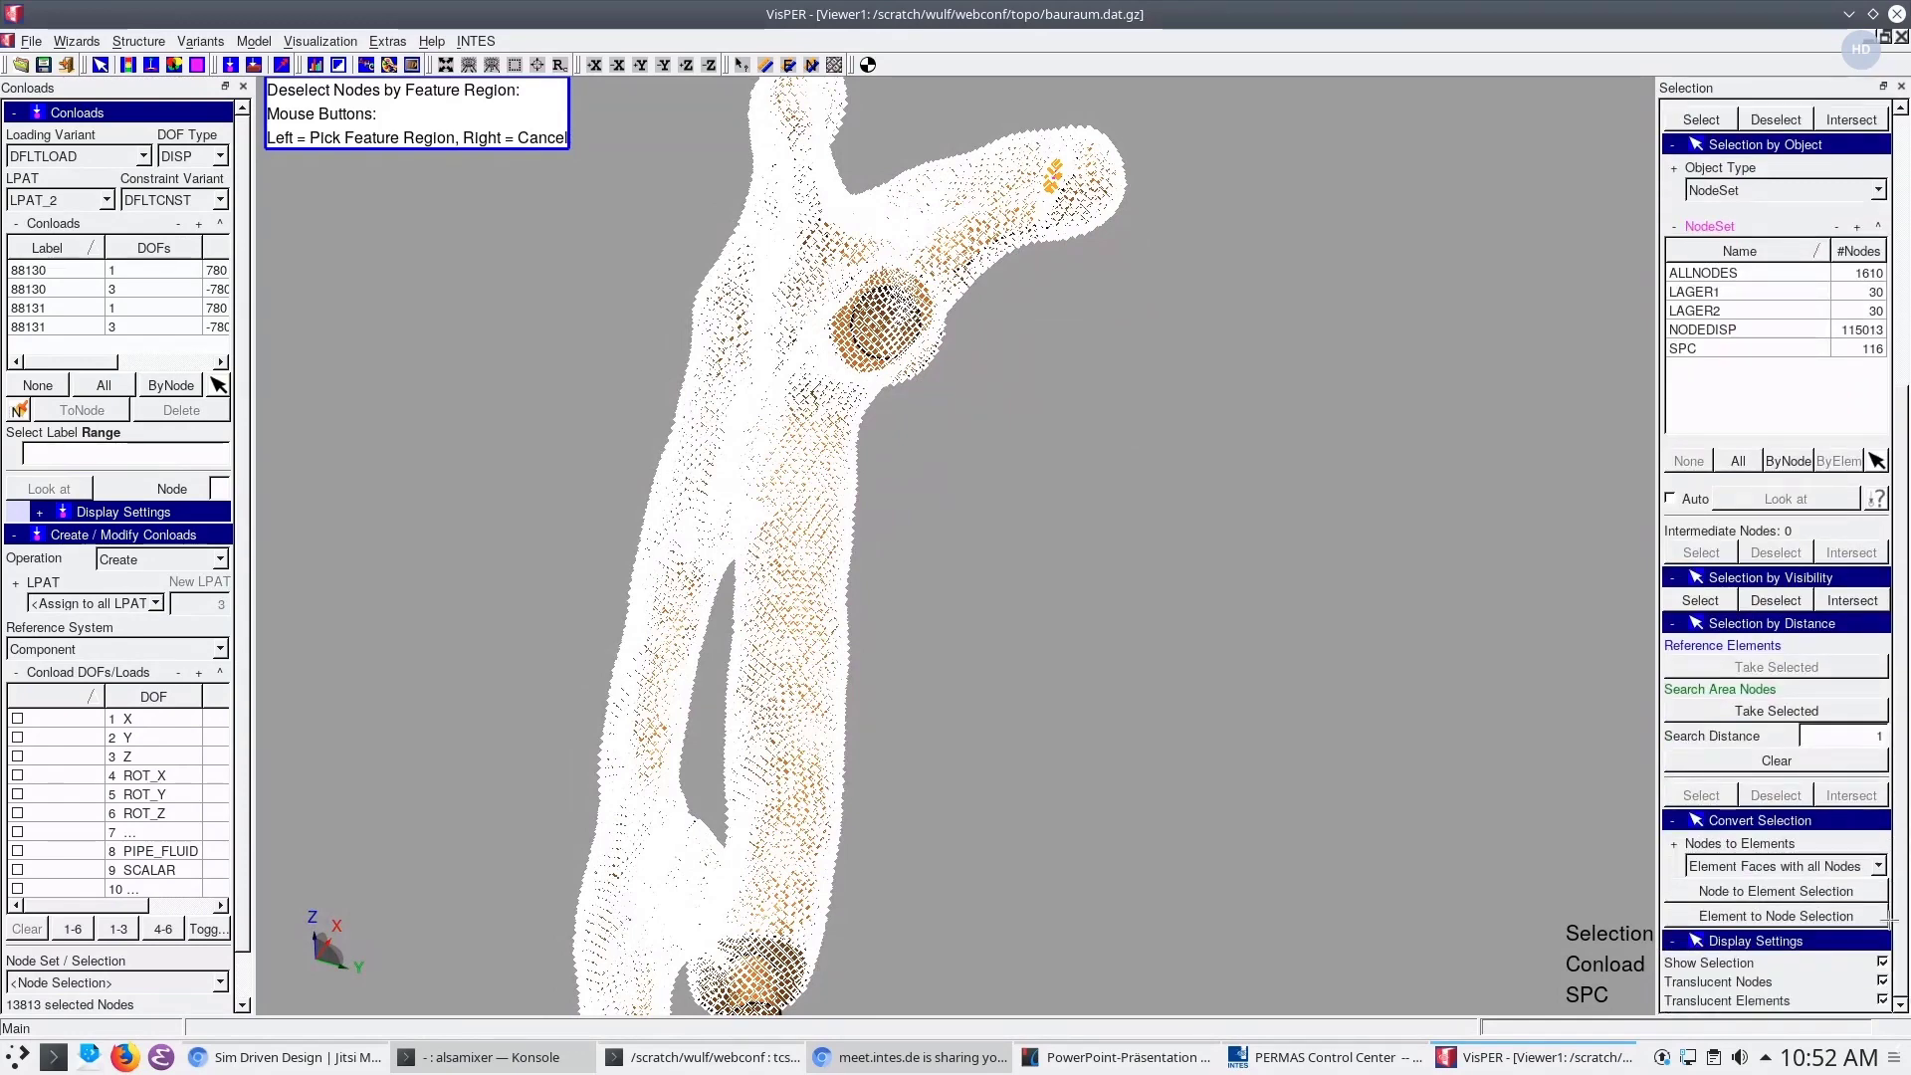
left_click(1881, 981)
mouse_move(1287, 546)
middle_mouse_down()
mouse_move(1266, 567)
mouse_move(1331, 620)
mouse_move(1130, 626)
mouse_move(1242, 529)
middle_mouse_up()
right_click(1211, 620)
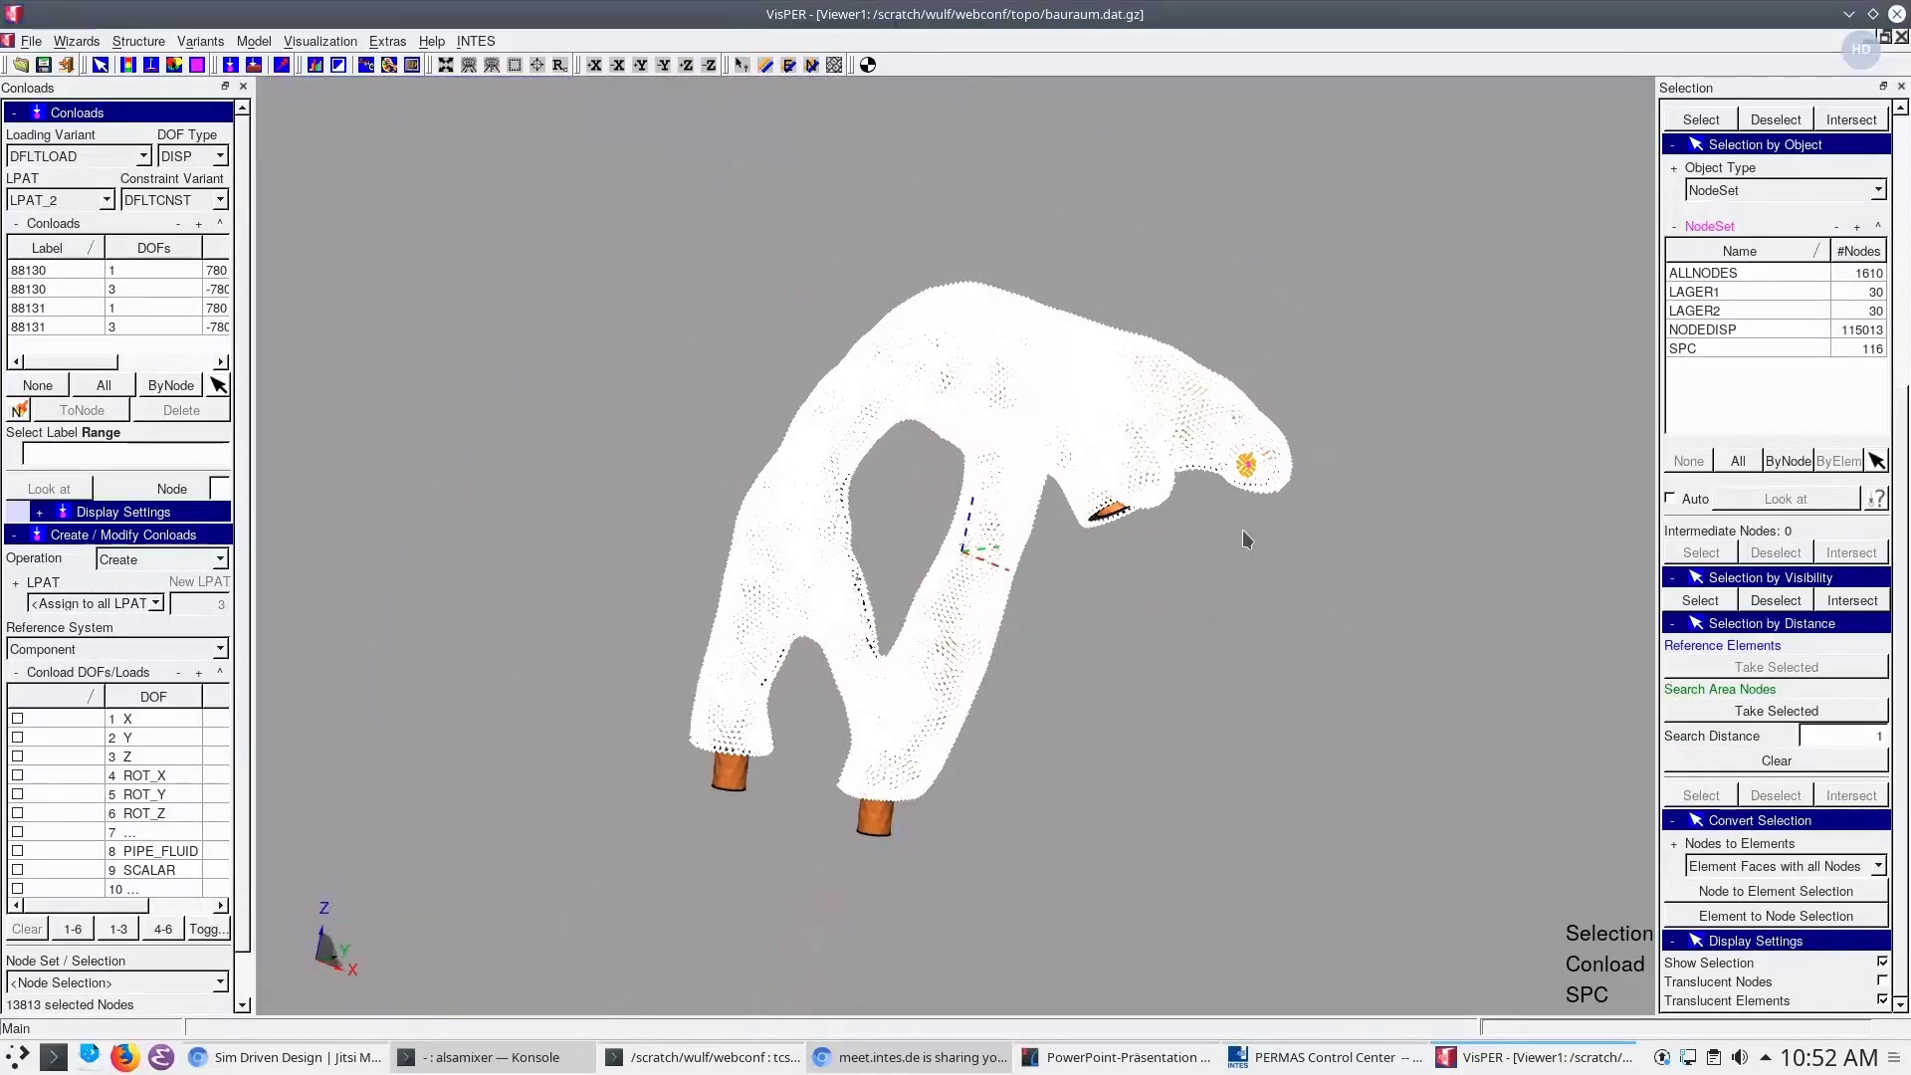
middle_click_drag(675, 328, 1210, 265)
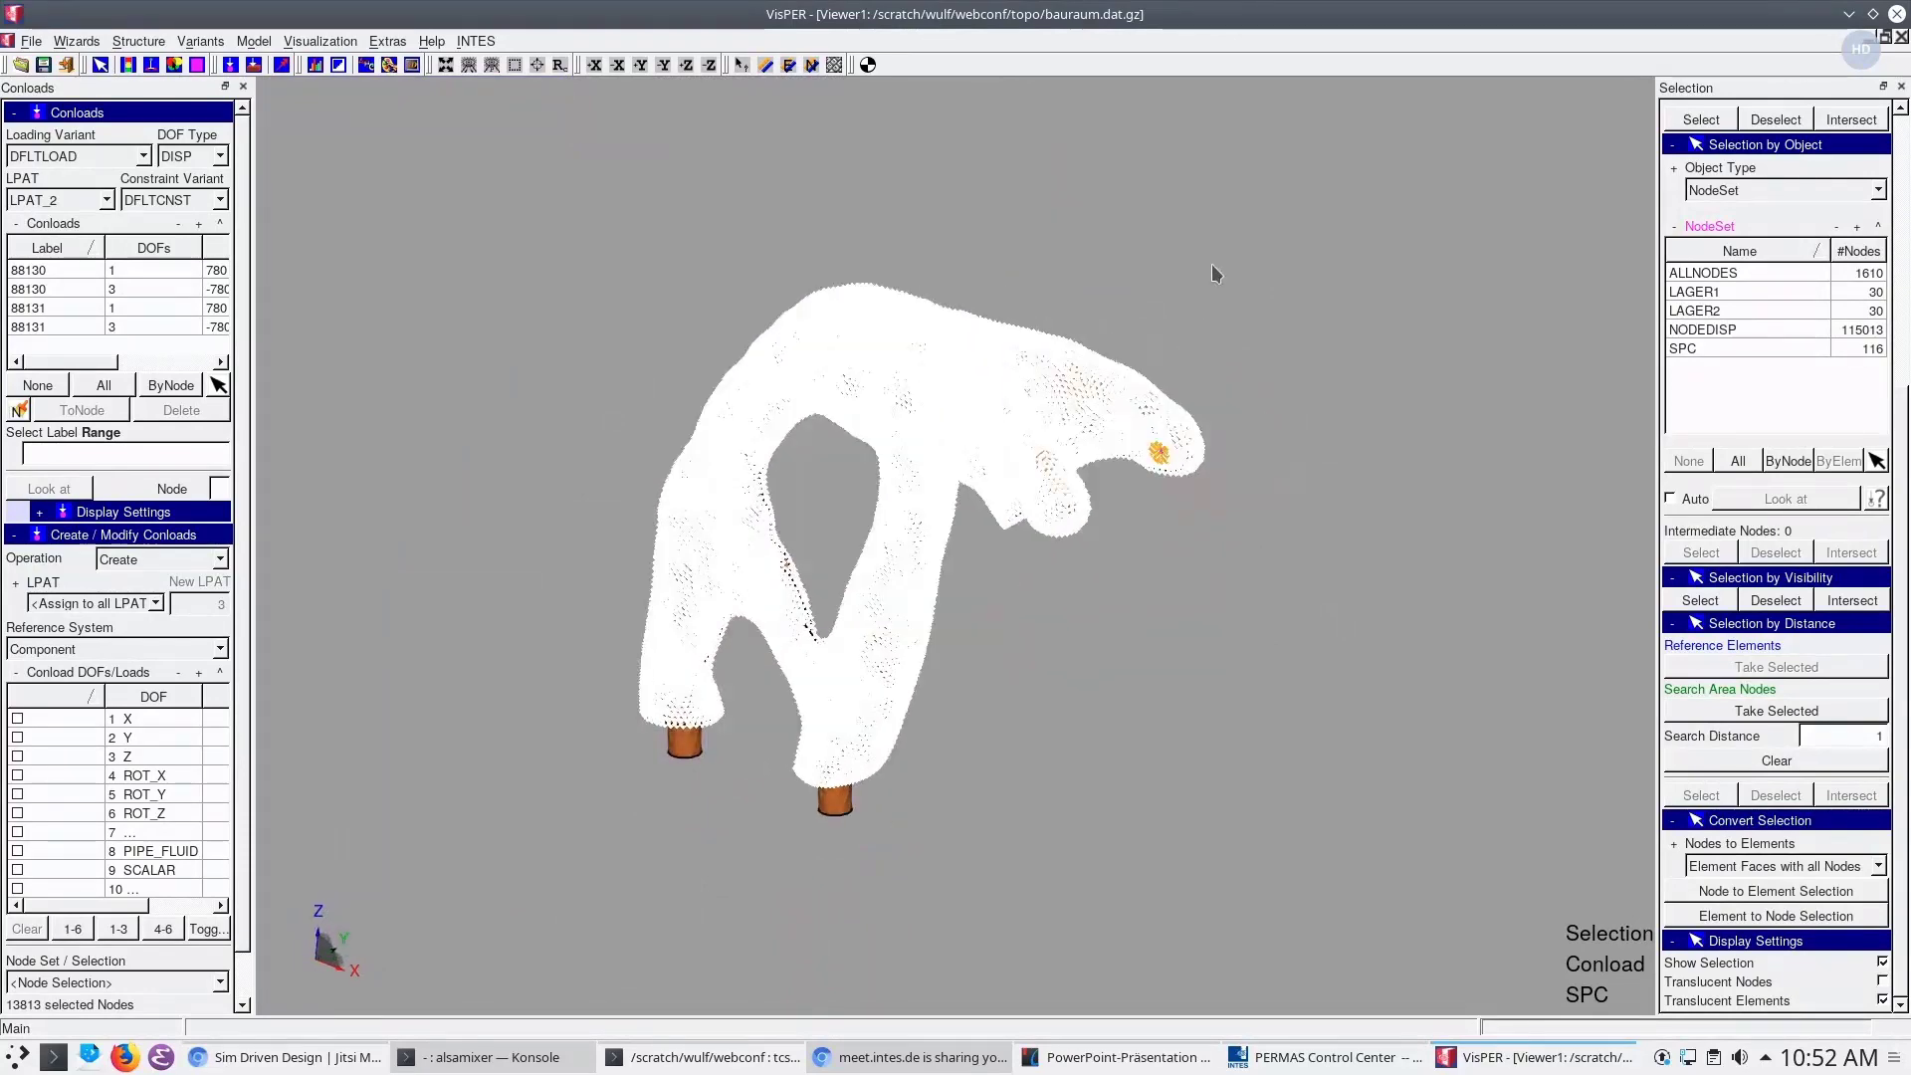
middle_click_drag(1236, 579, 1136, 661)
Start a new project by opening the model file shape_tet10.dat.gz from the webconf folder
left_click(31, 41)
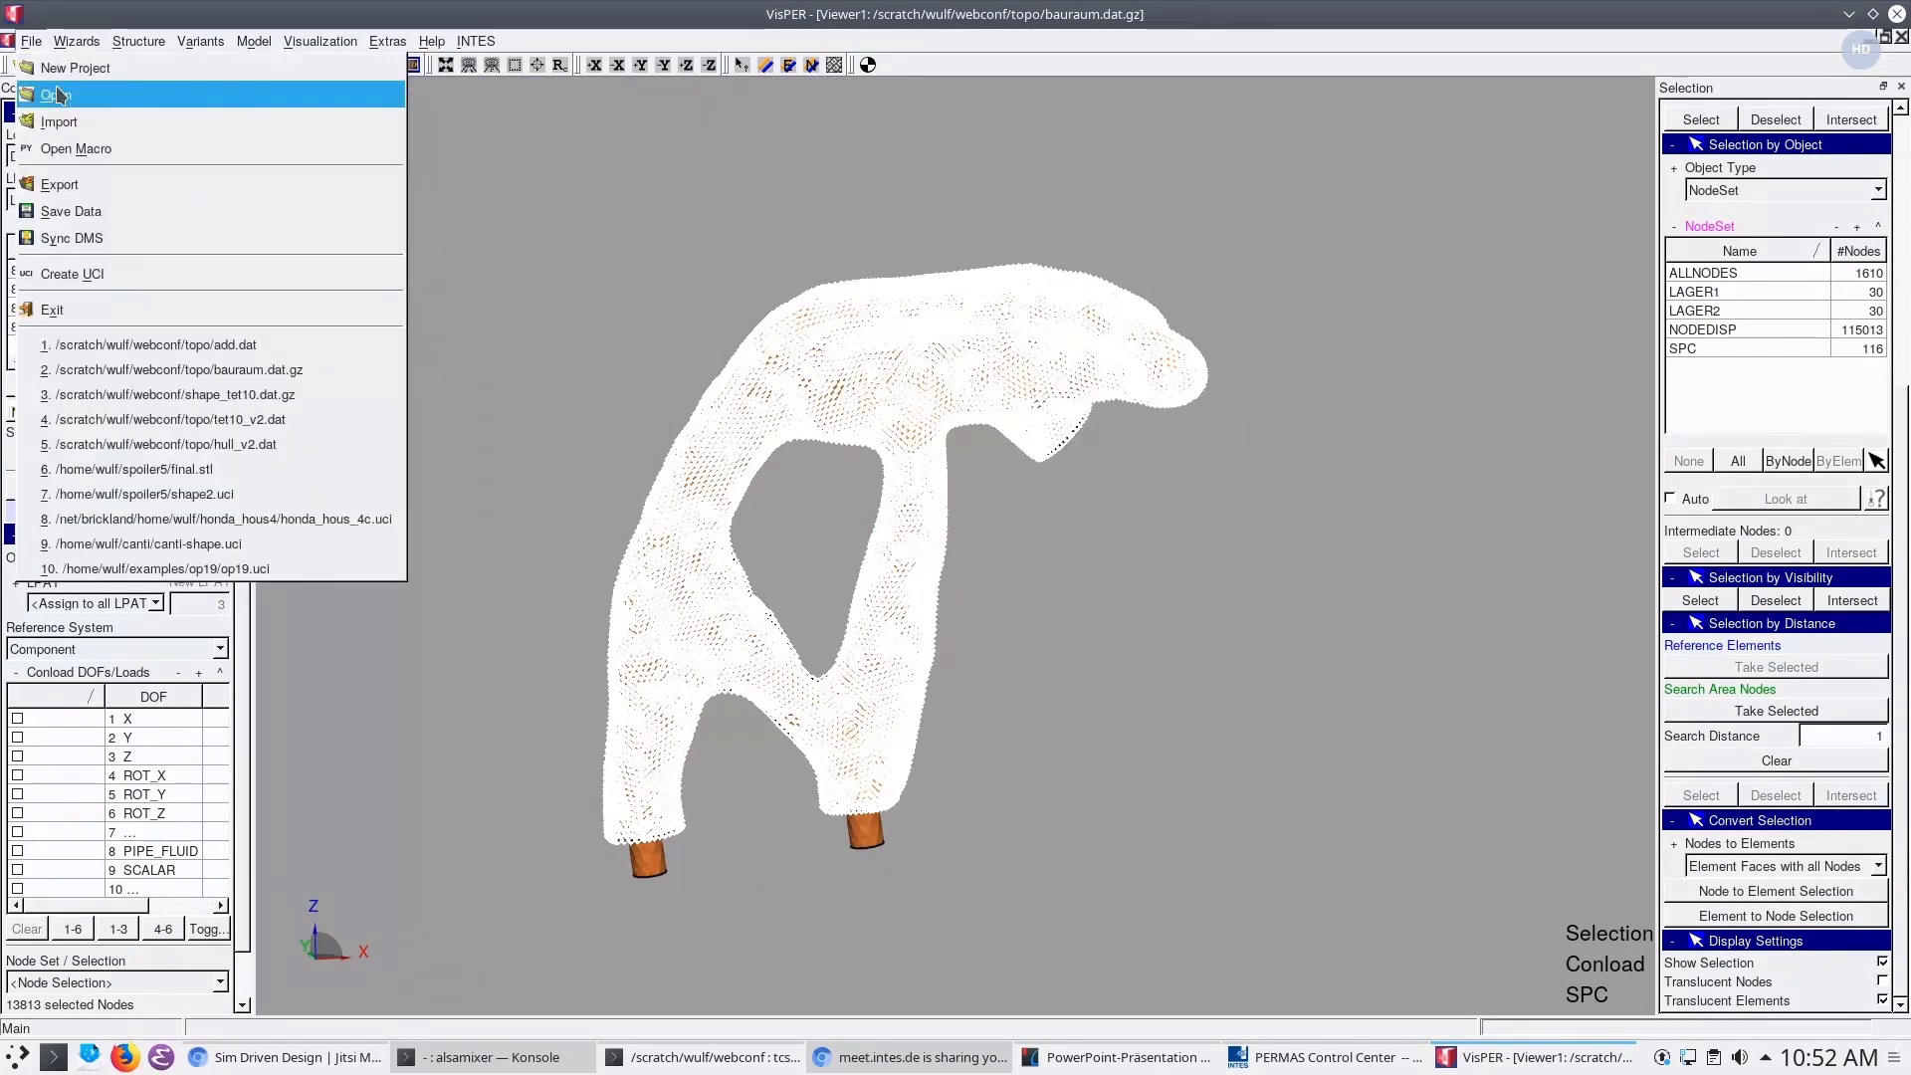
left_click(59, 95)
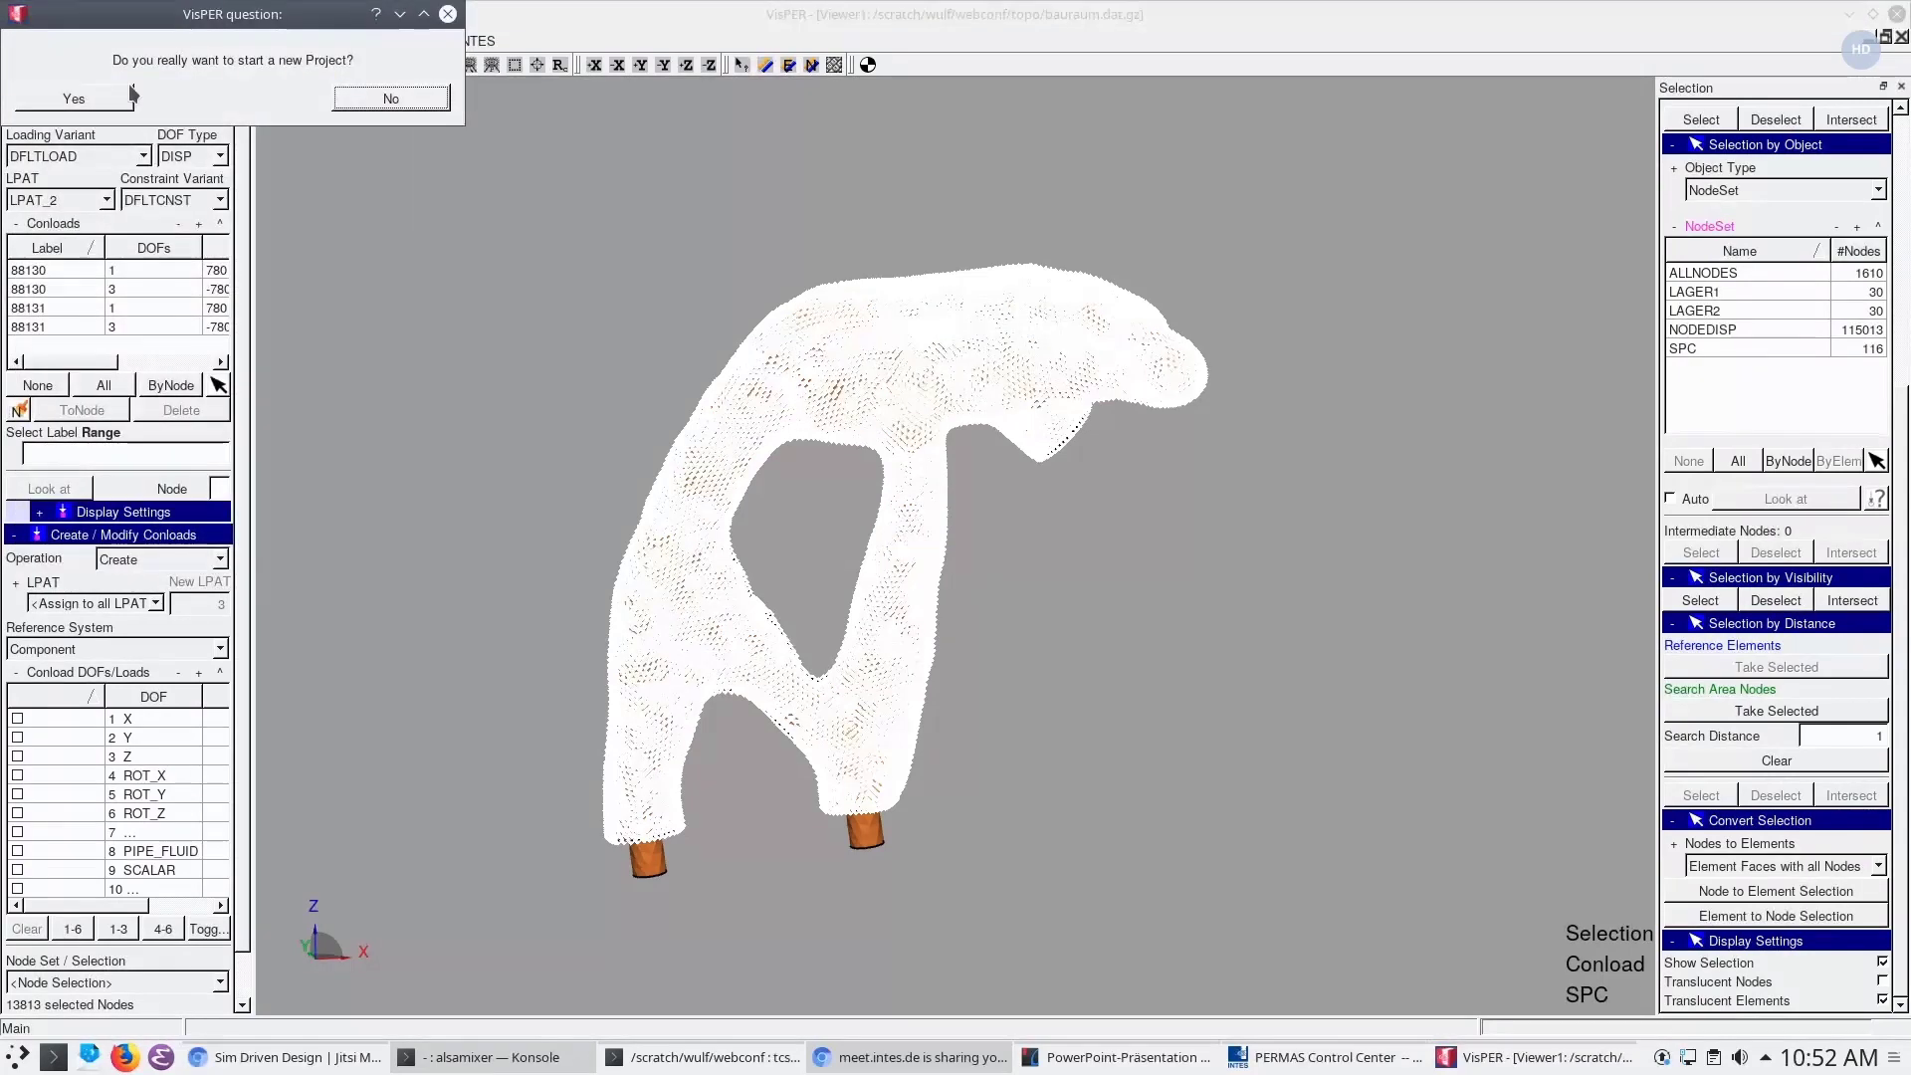
left_click(120, 92)
left_click(1062, 472)
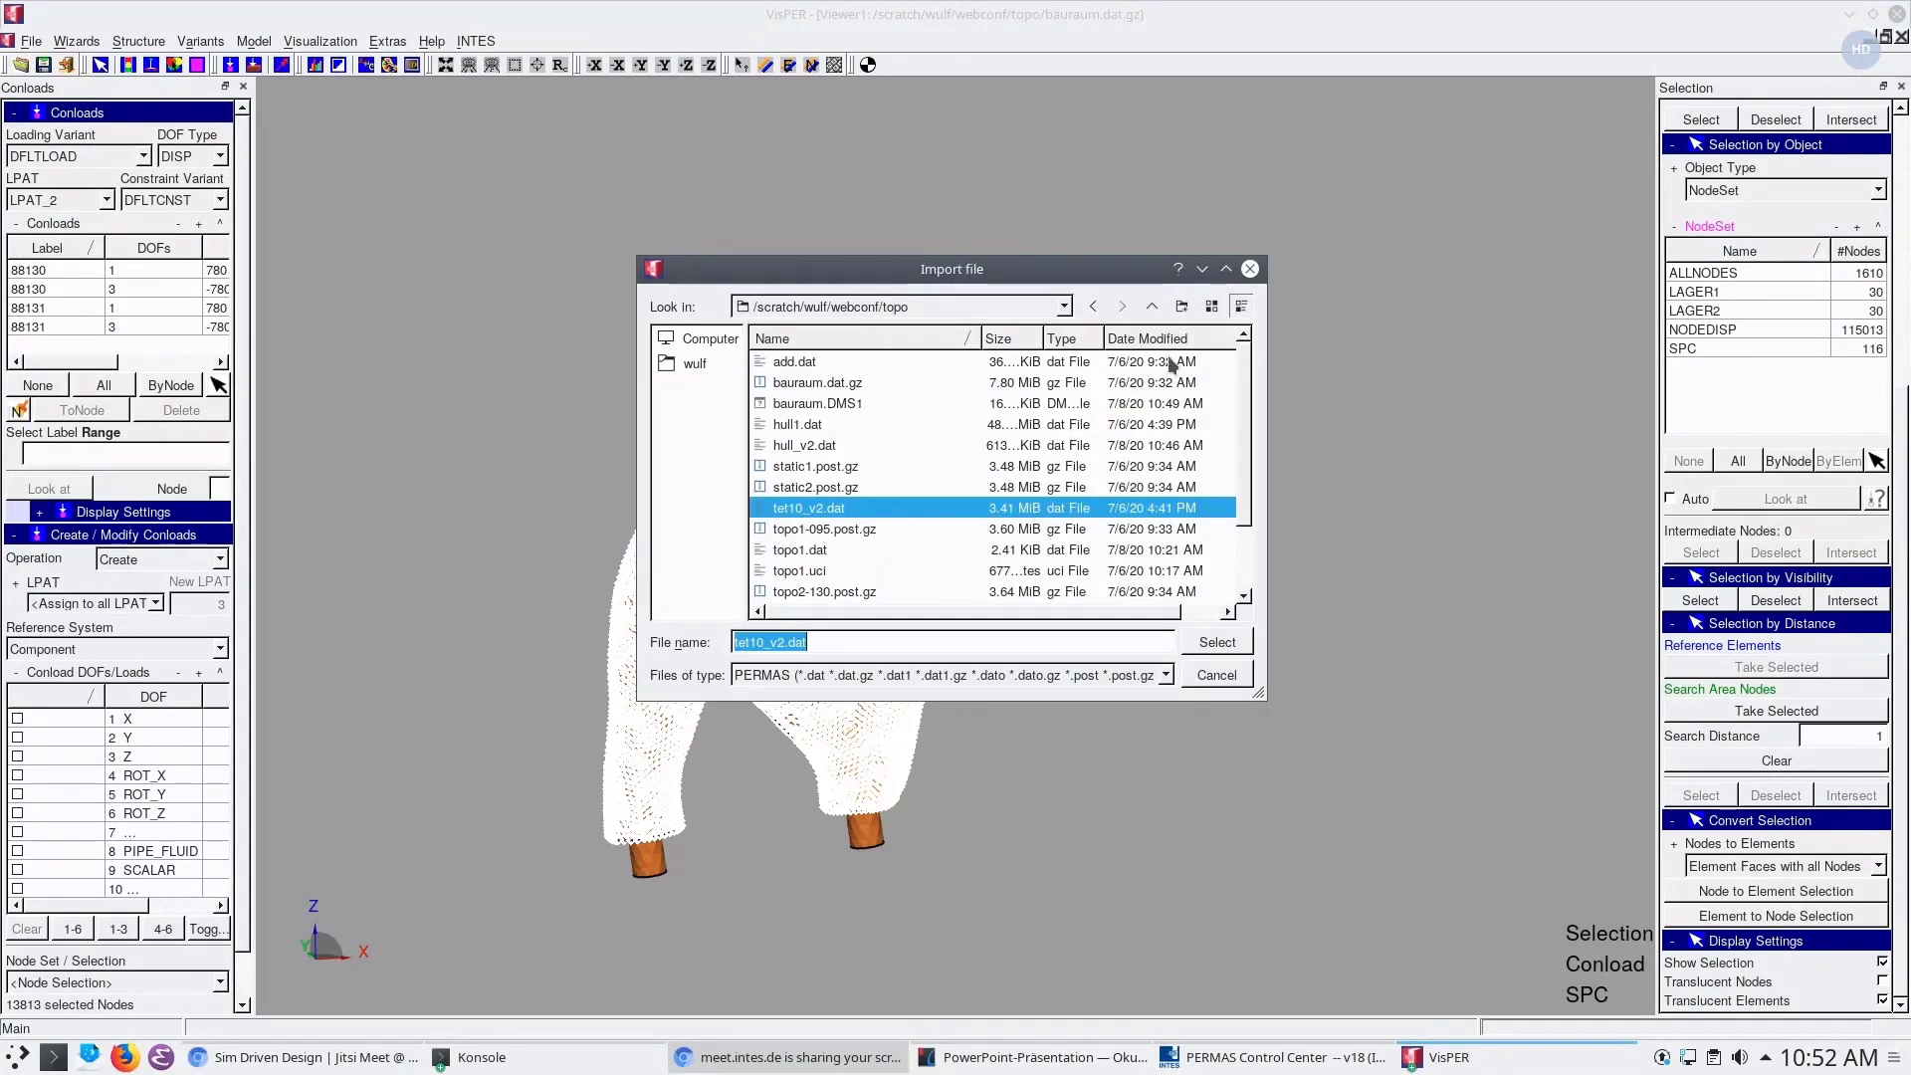
mouse_move(1238, 381)
left_mouse_down()
mouse_move(1243, 430)
mouse_move(1243, 403)
left_mouse_up()
left_click(1151, 306)
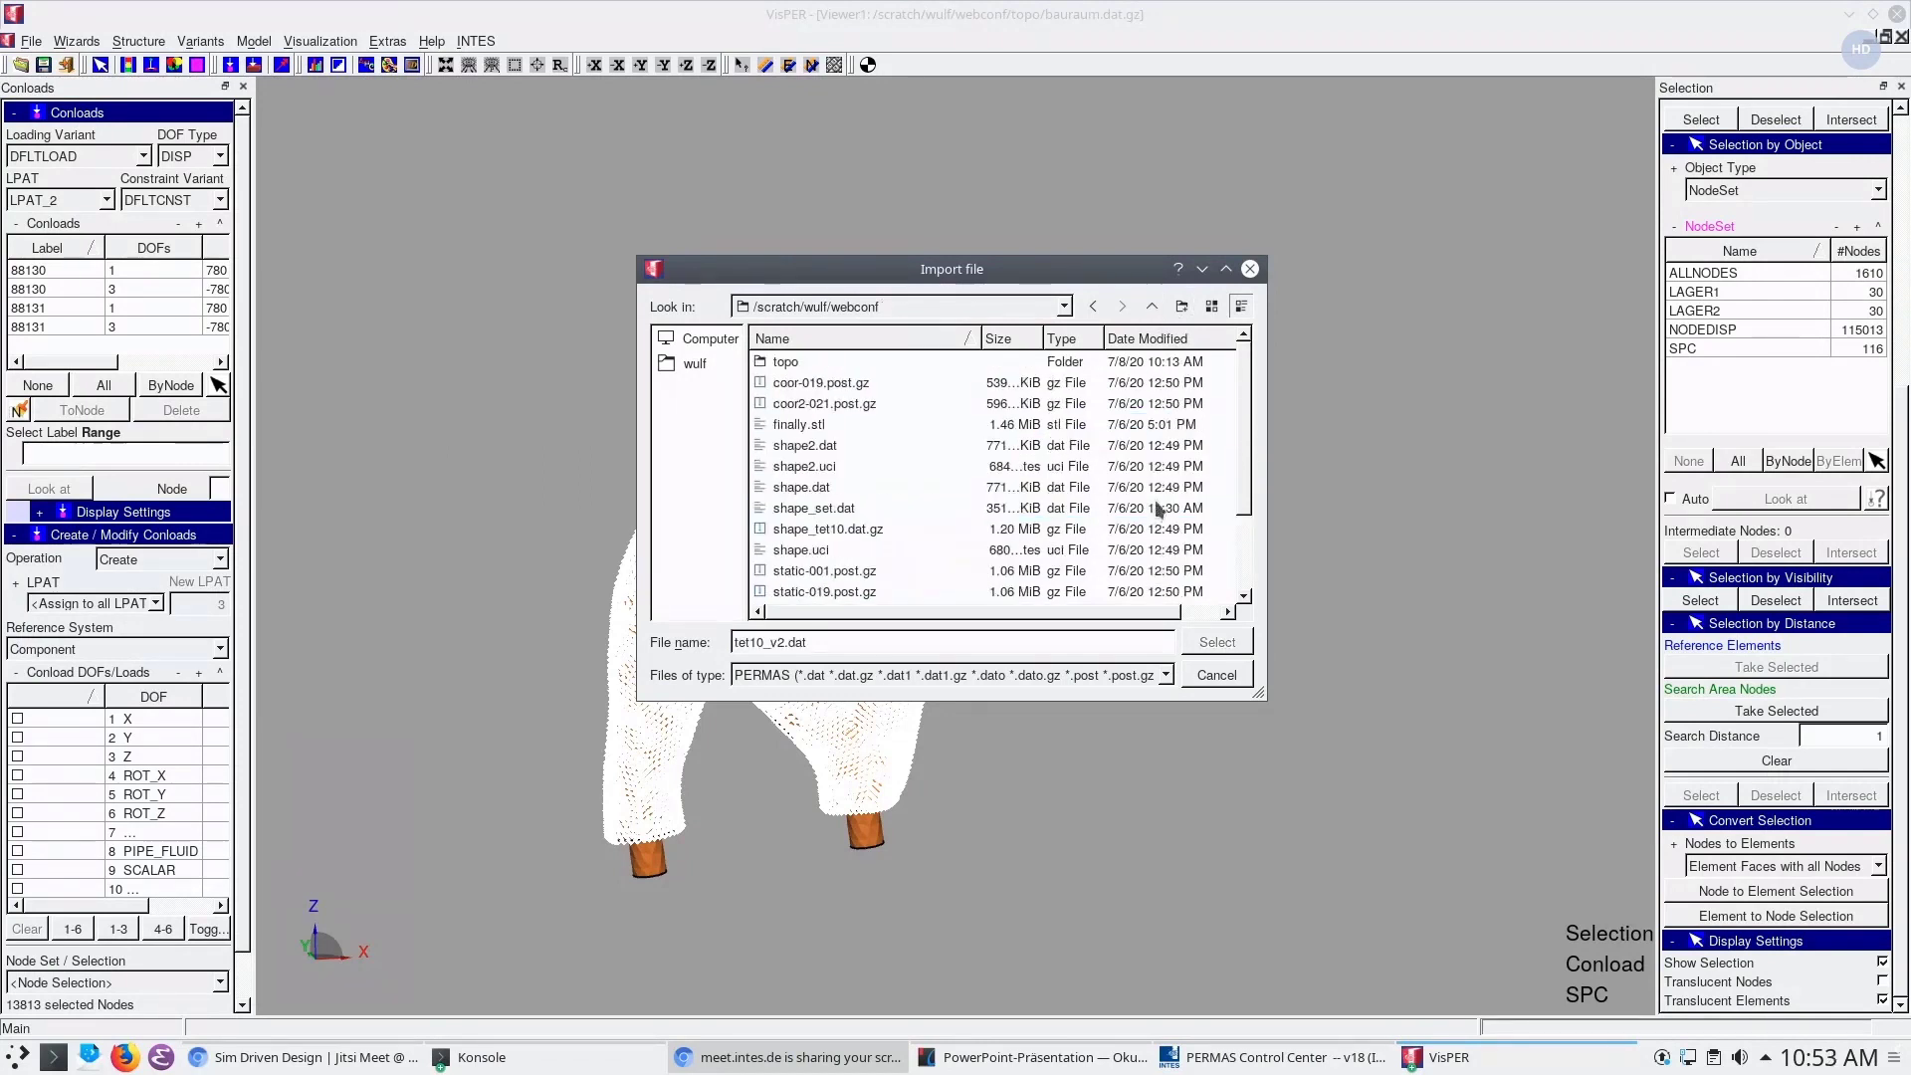
double_click(856, 528)
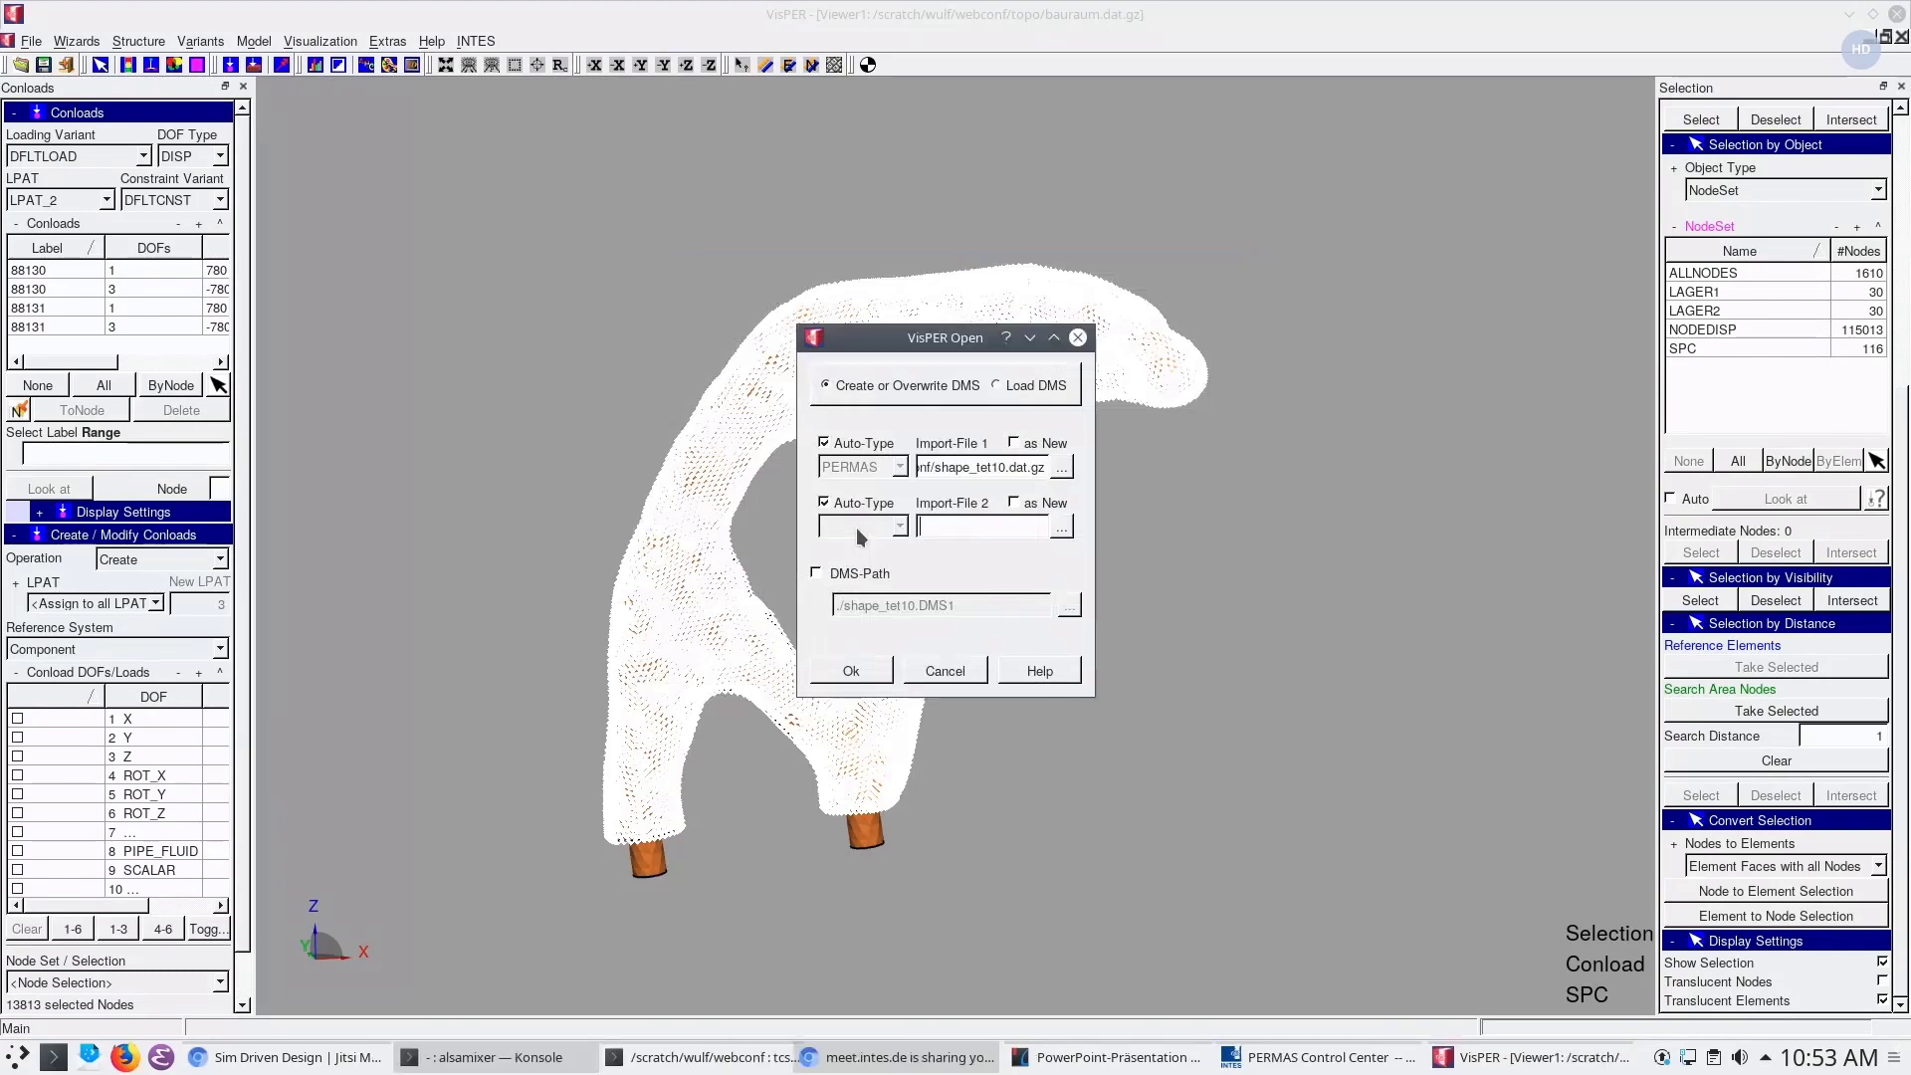
left_click(854, 671)
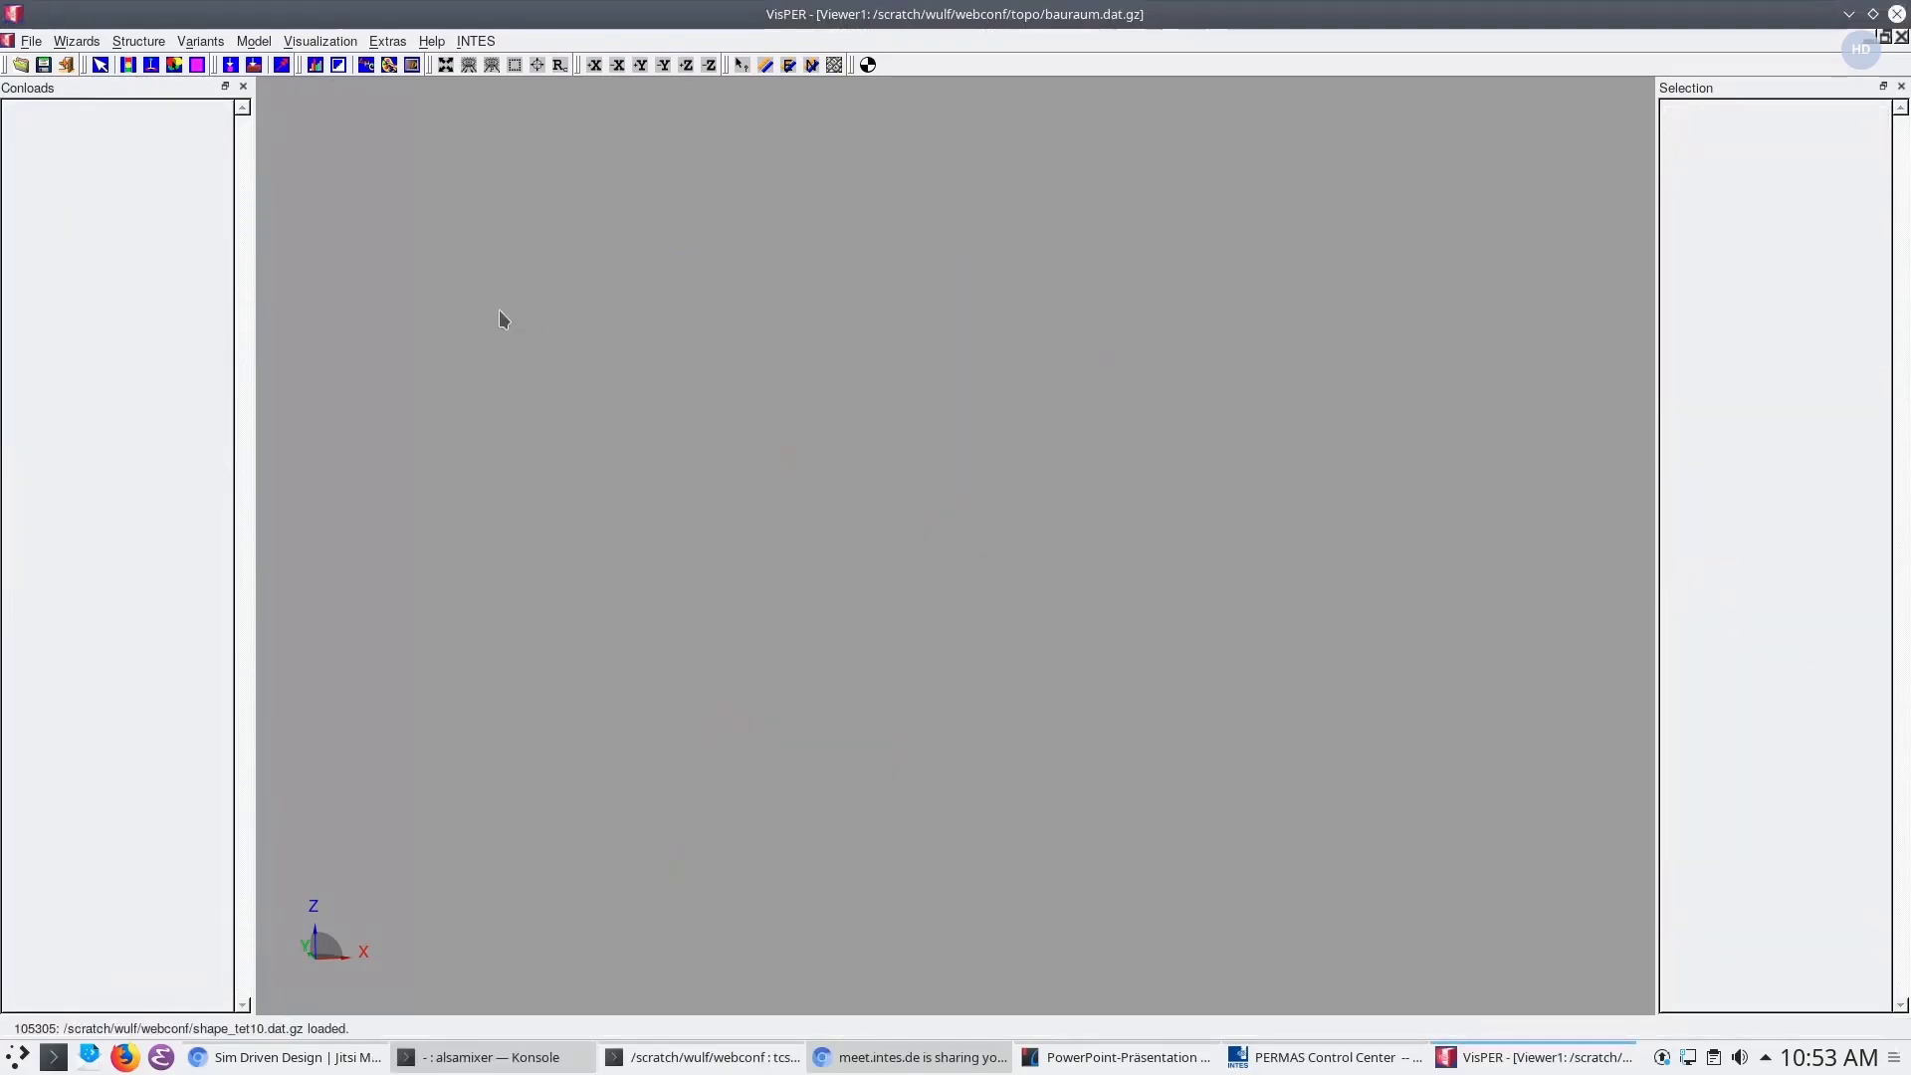
Inspect the nodes of the sets SHAPE and STRESS by selecting them on the model, and clear the node selection
left_click_drag(1001, 599, 1094, 597)
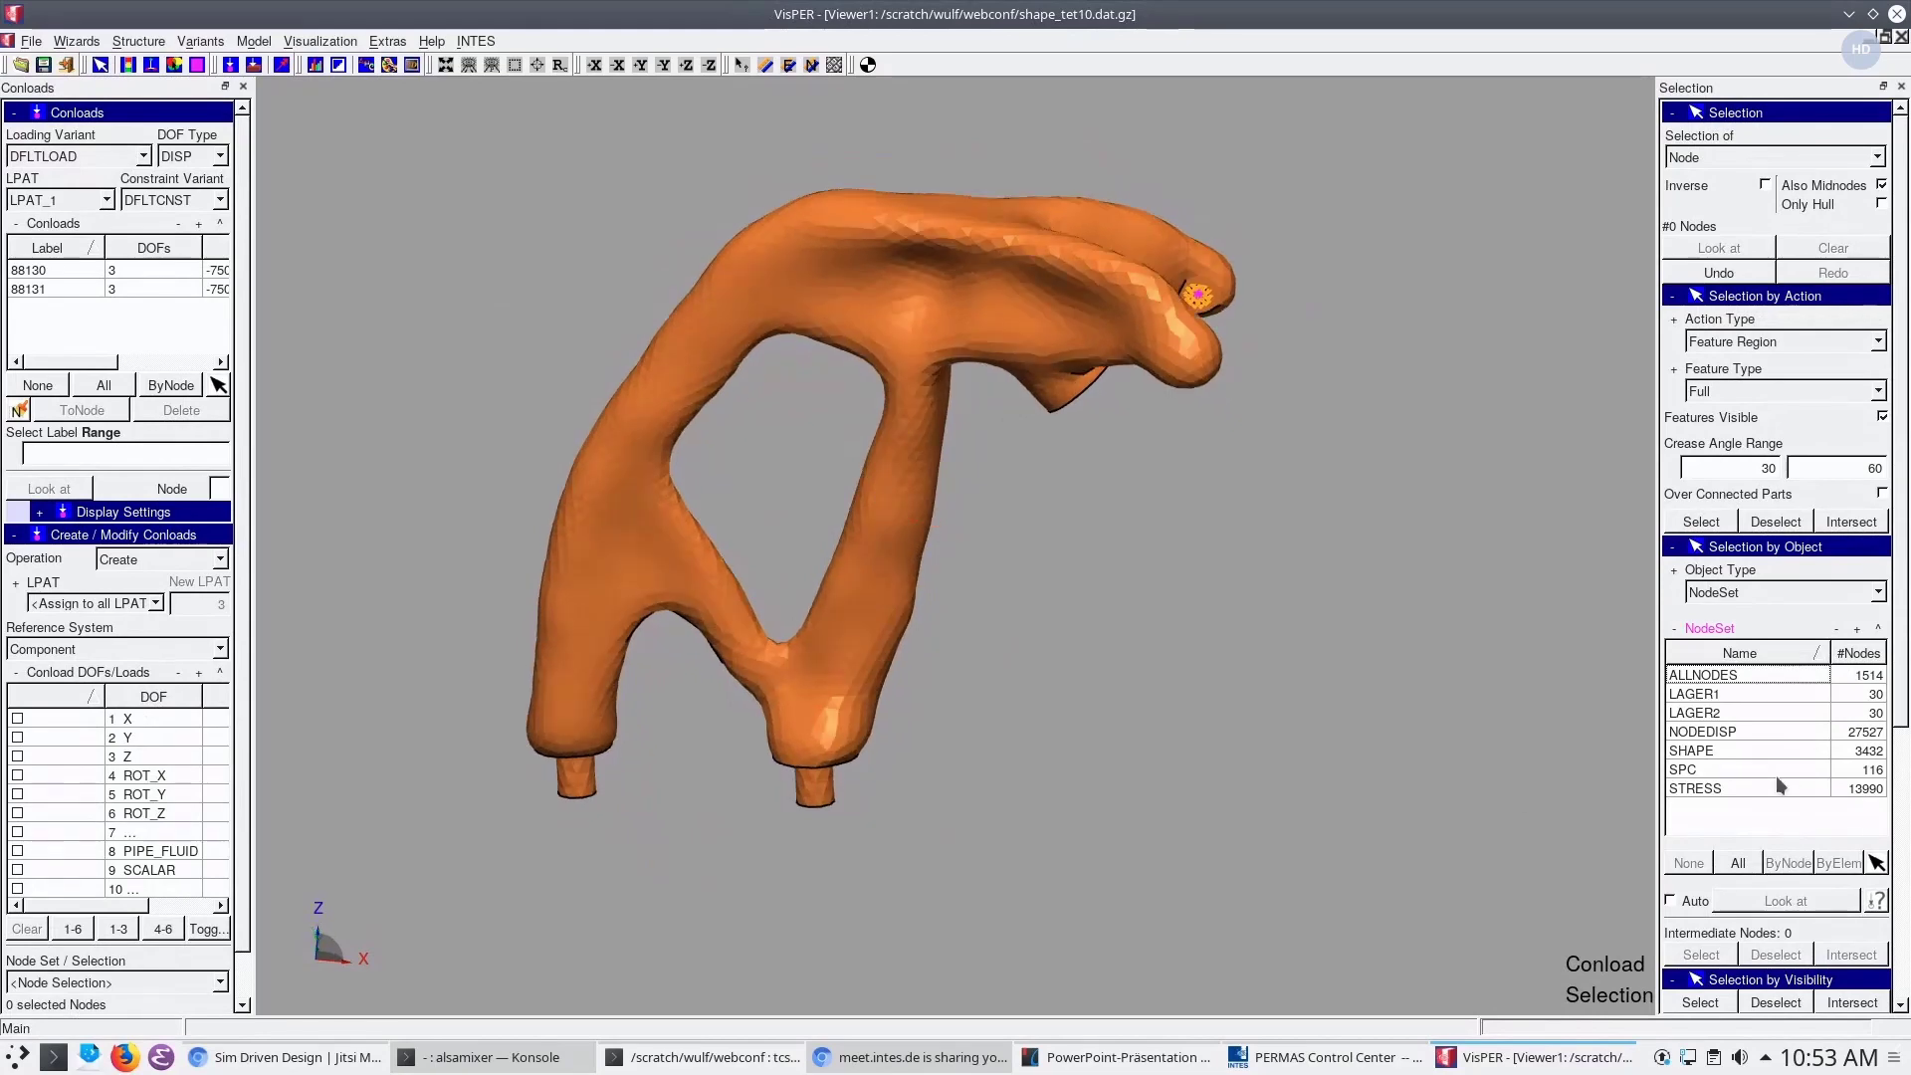
left_click(1723, 750)
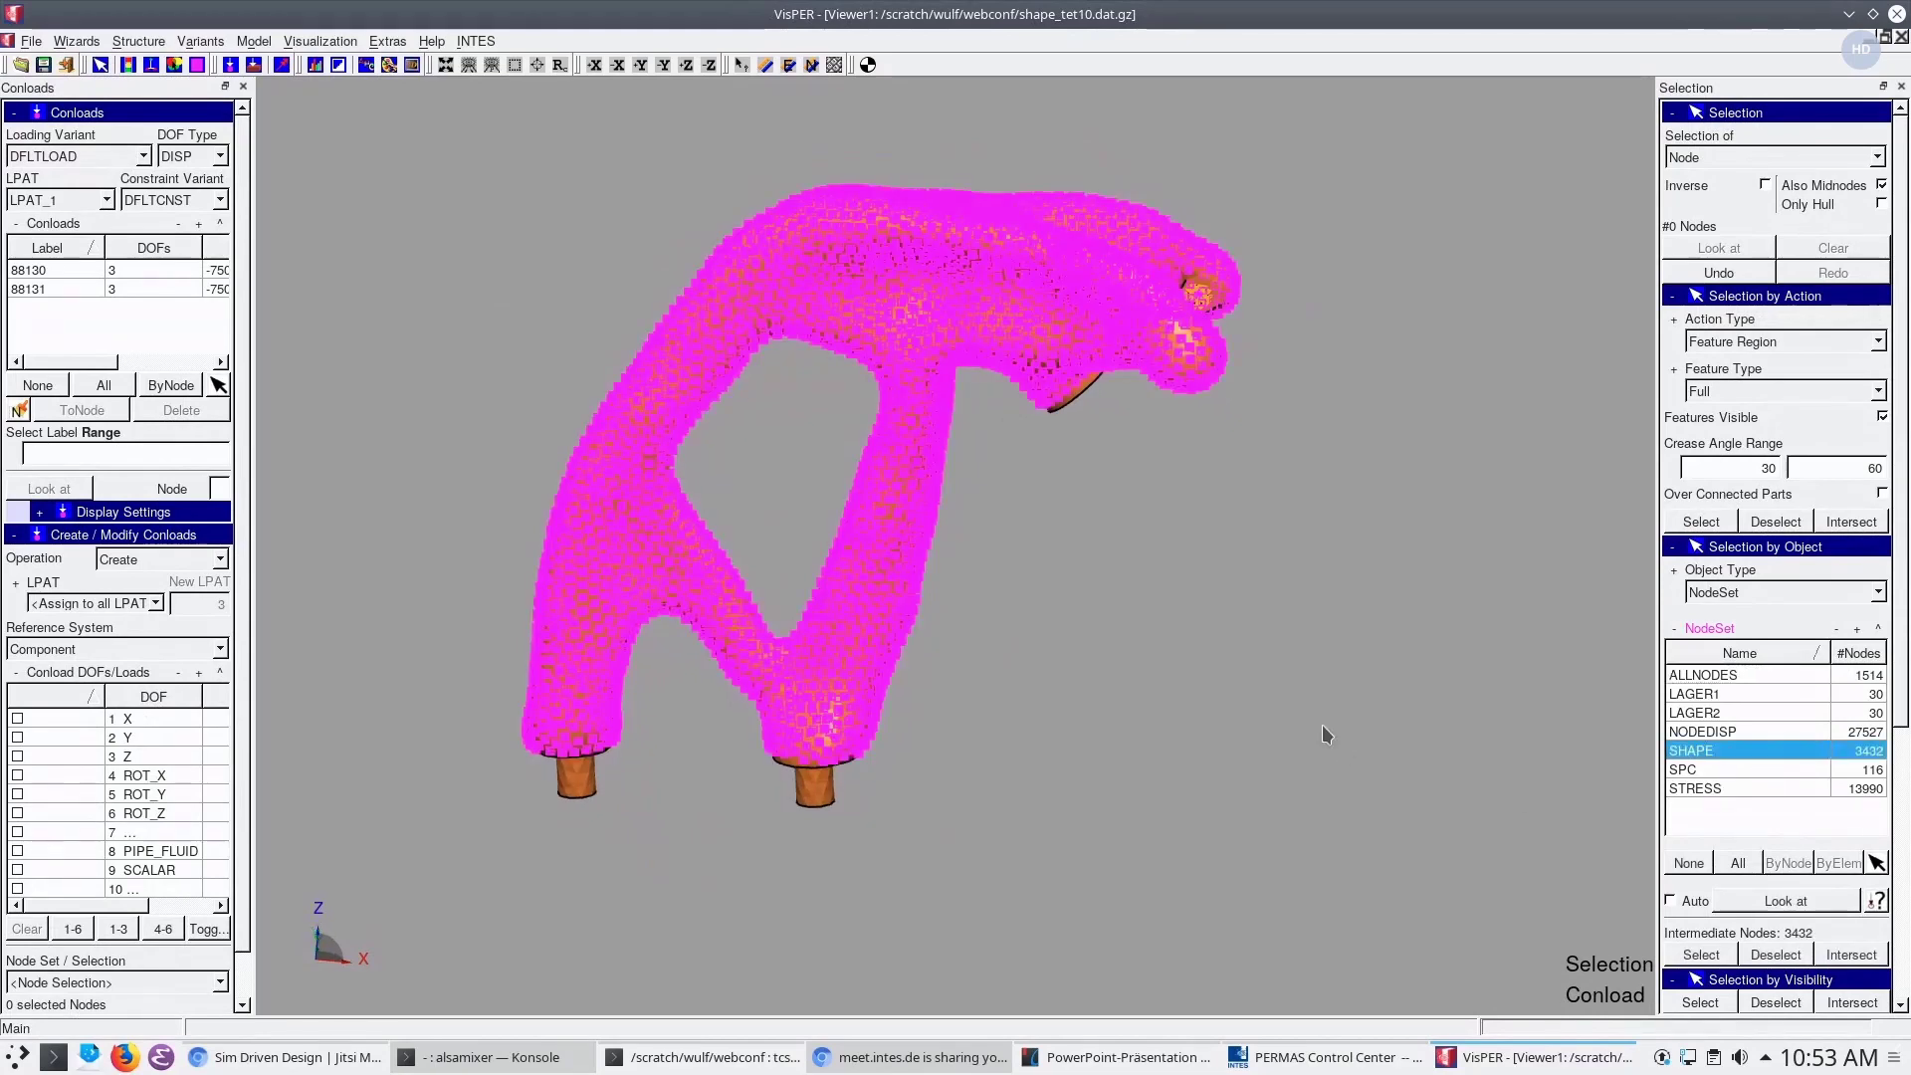
left_click_drag(1321, 724, 1283, 687)
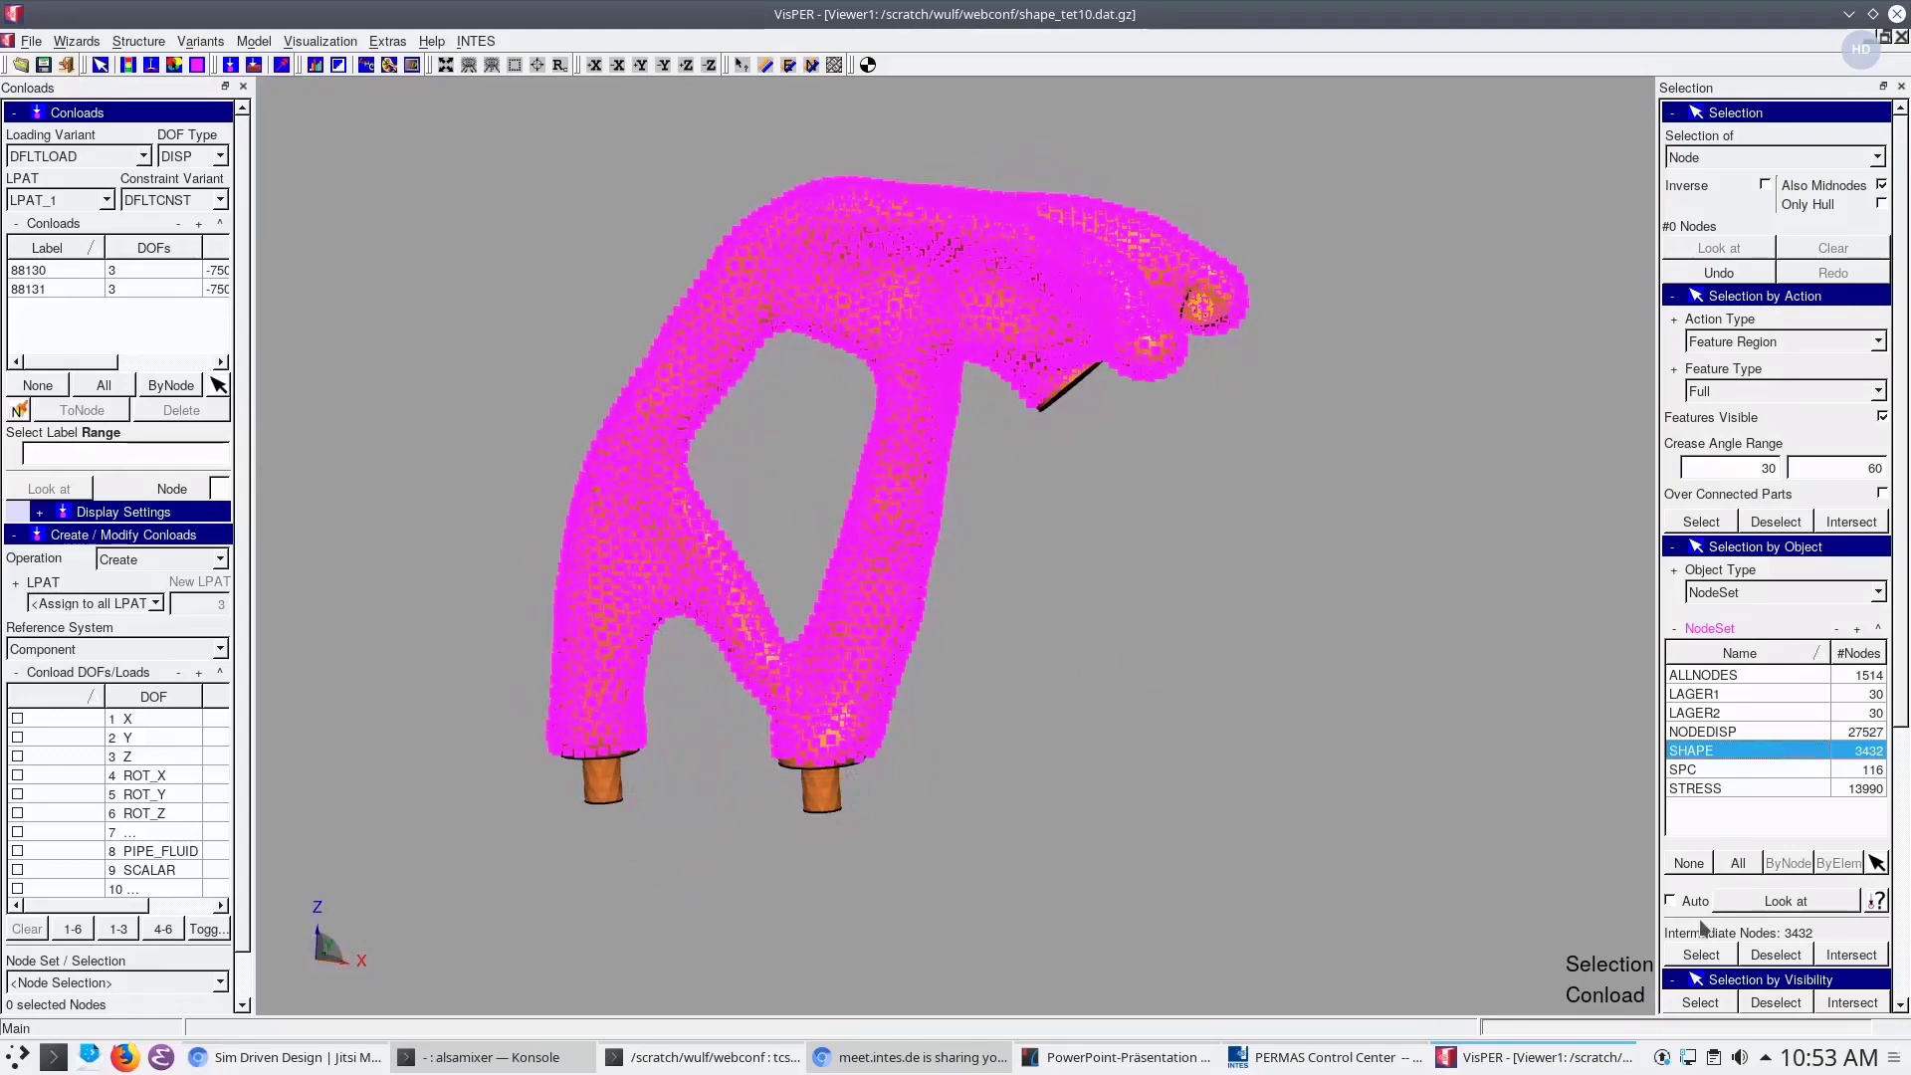
left_click(1701, 954)
left_click(1694, 788)
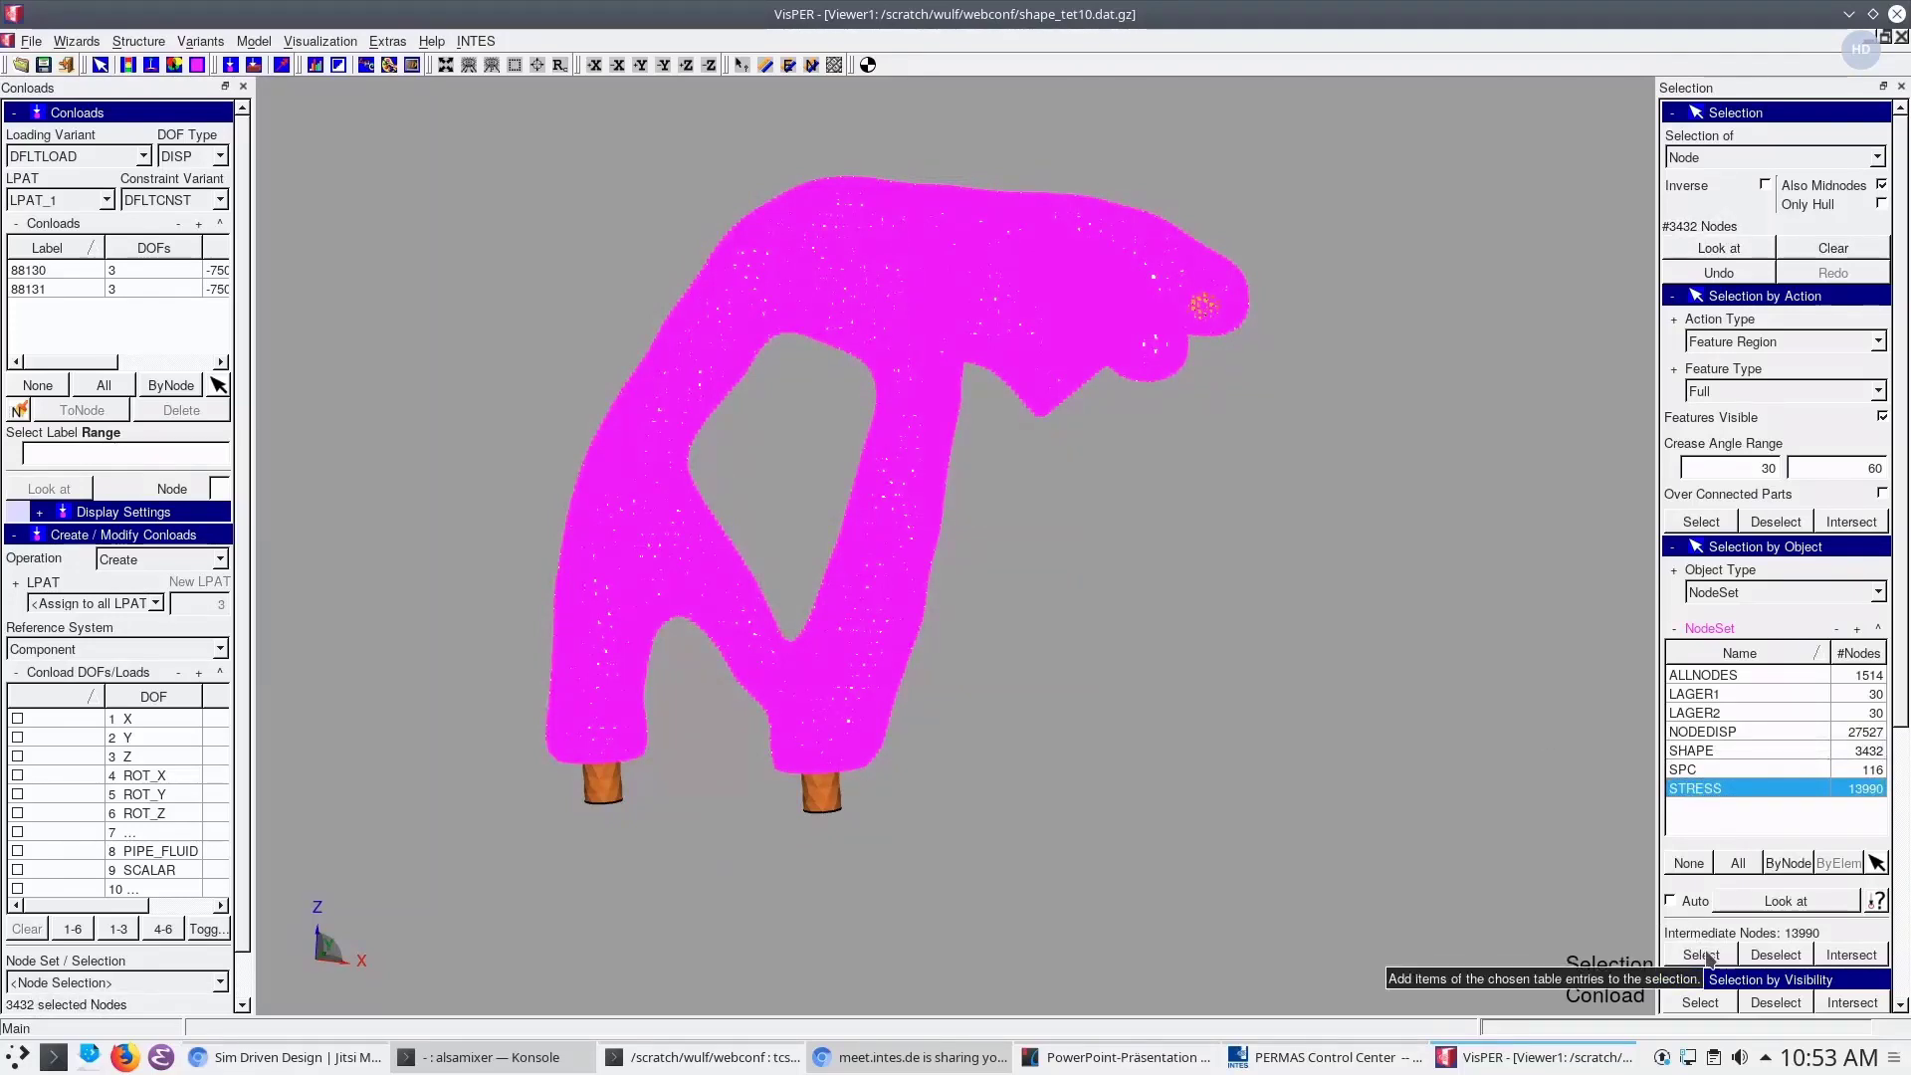
left_click(1703, 955)
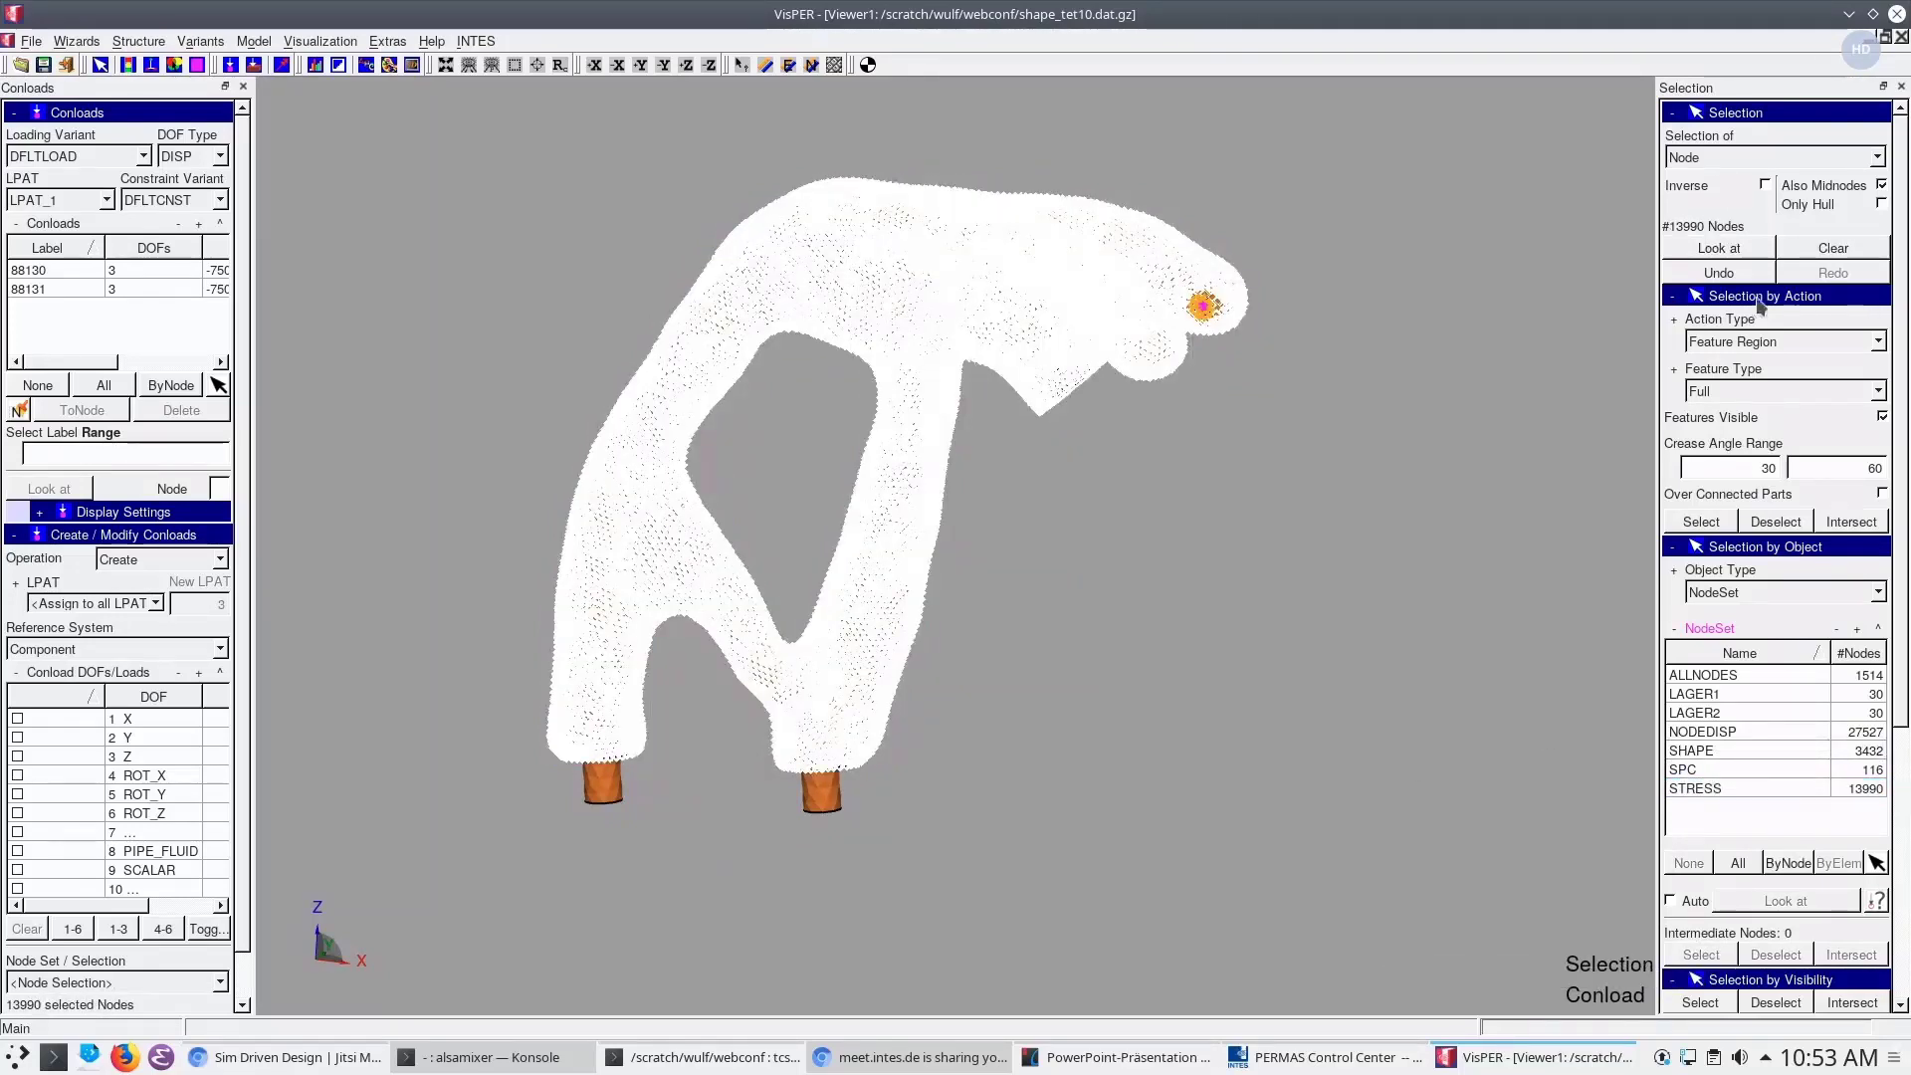
left_click(1800, 249)
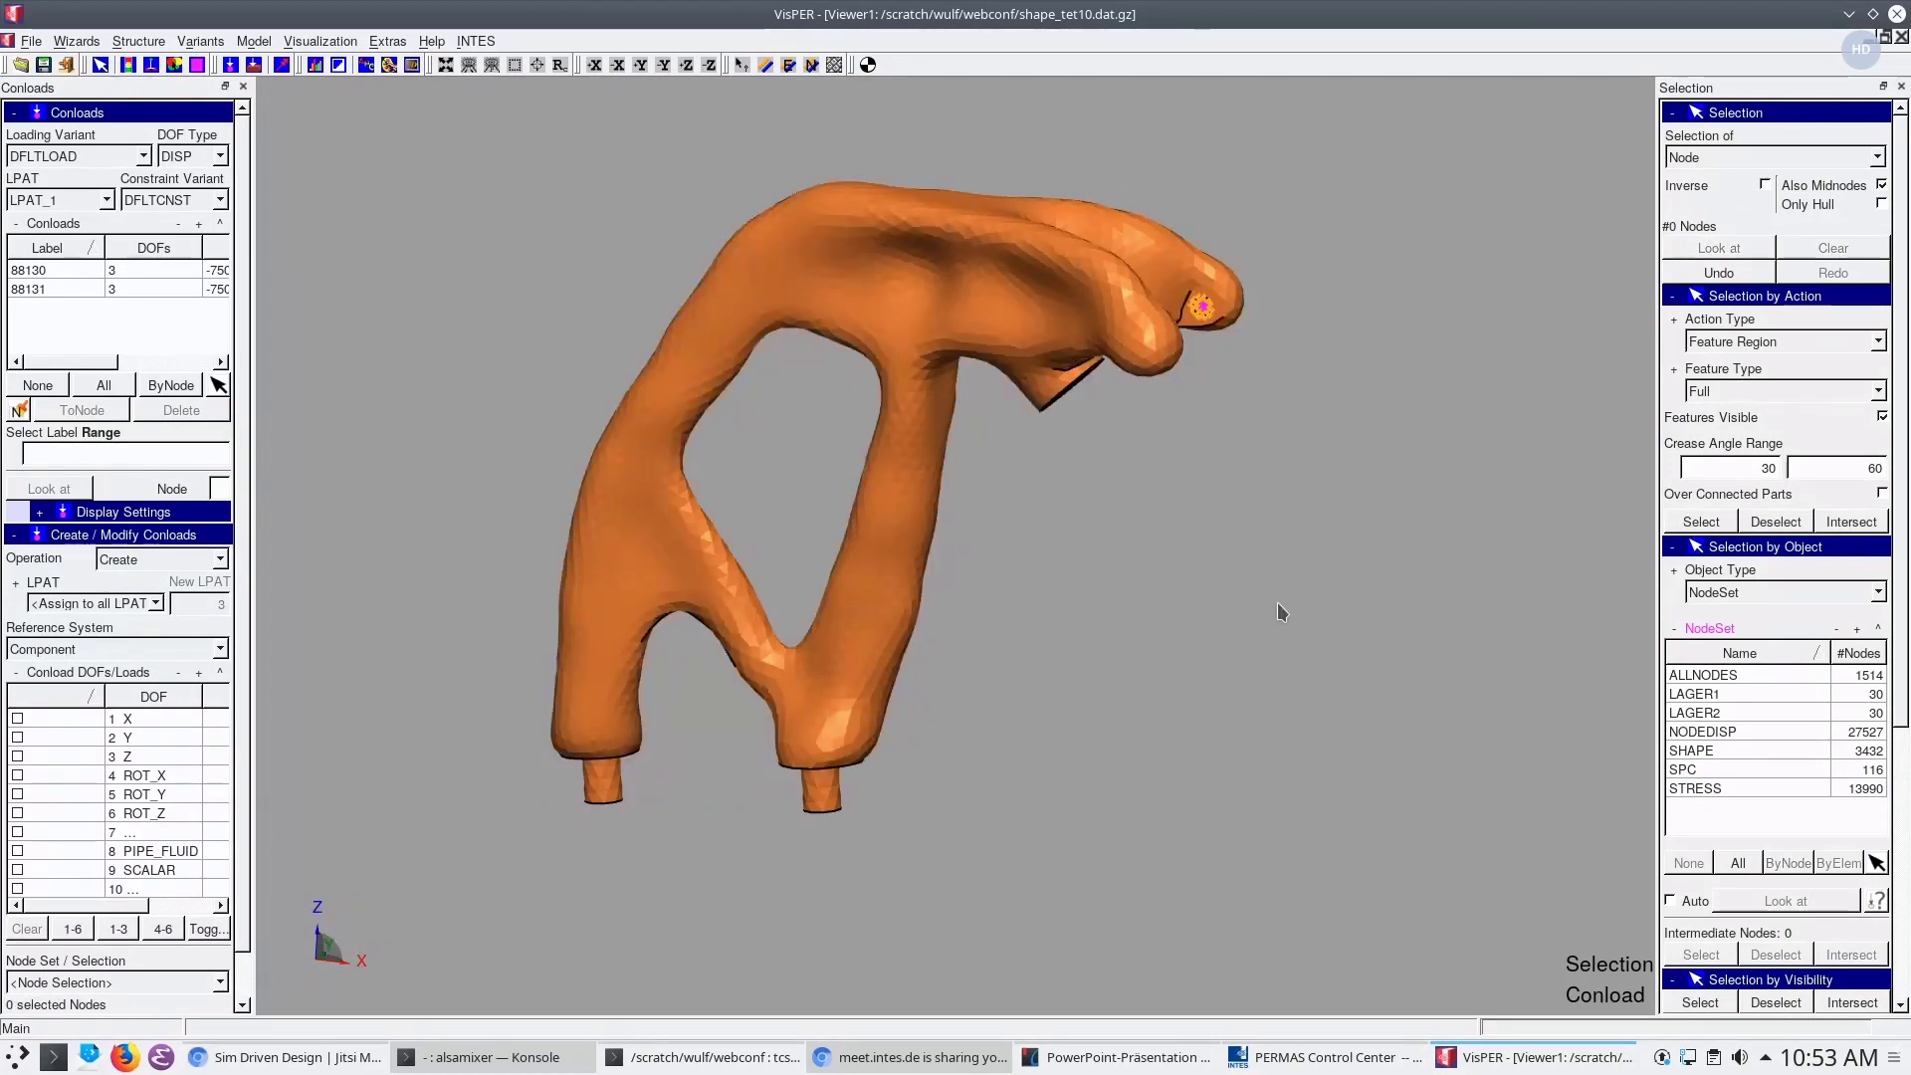
Start the freeform optimization wizard, create the optimization situation OPT and choose SHAPE as its node set
middle_click_drag(1279, 611, 1232, 605)
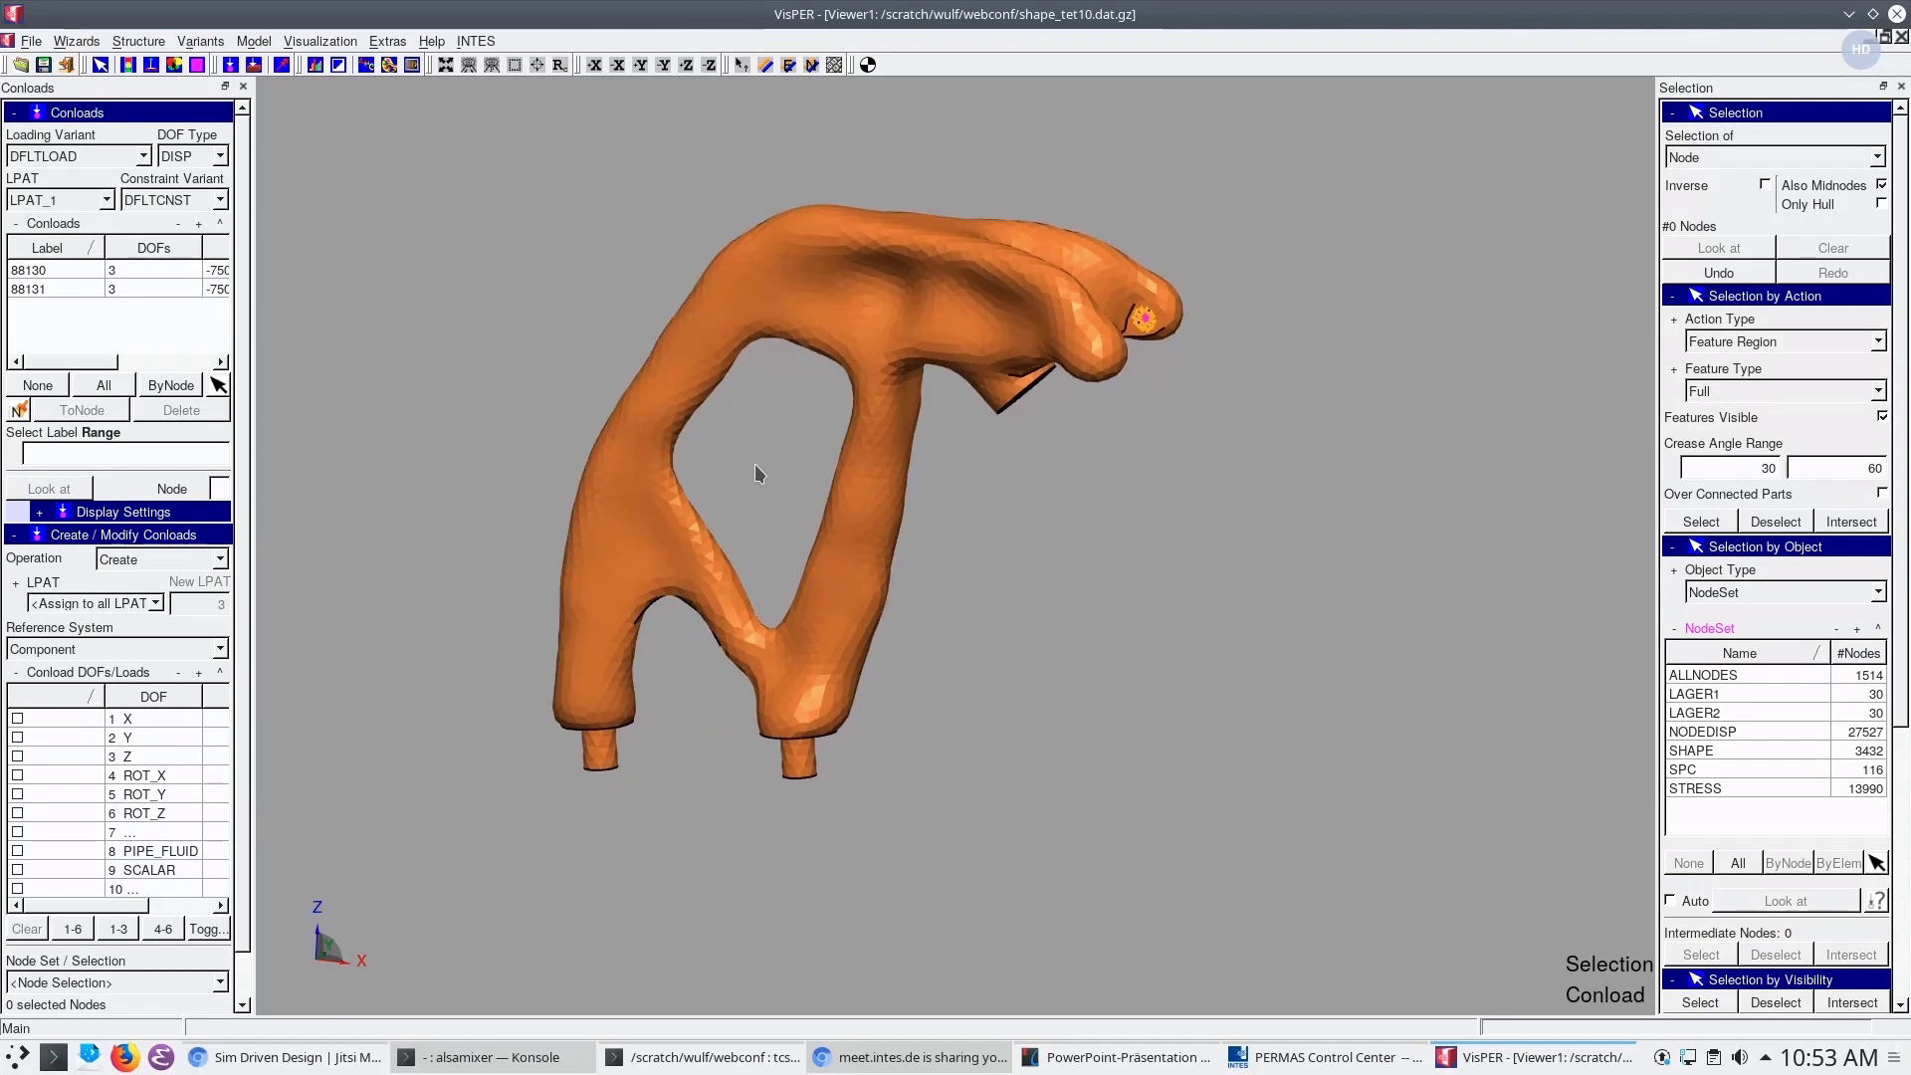
left_click(80, 41)
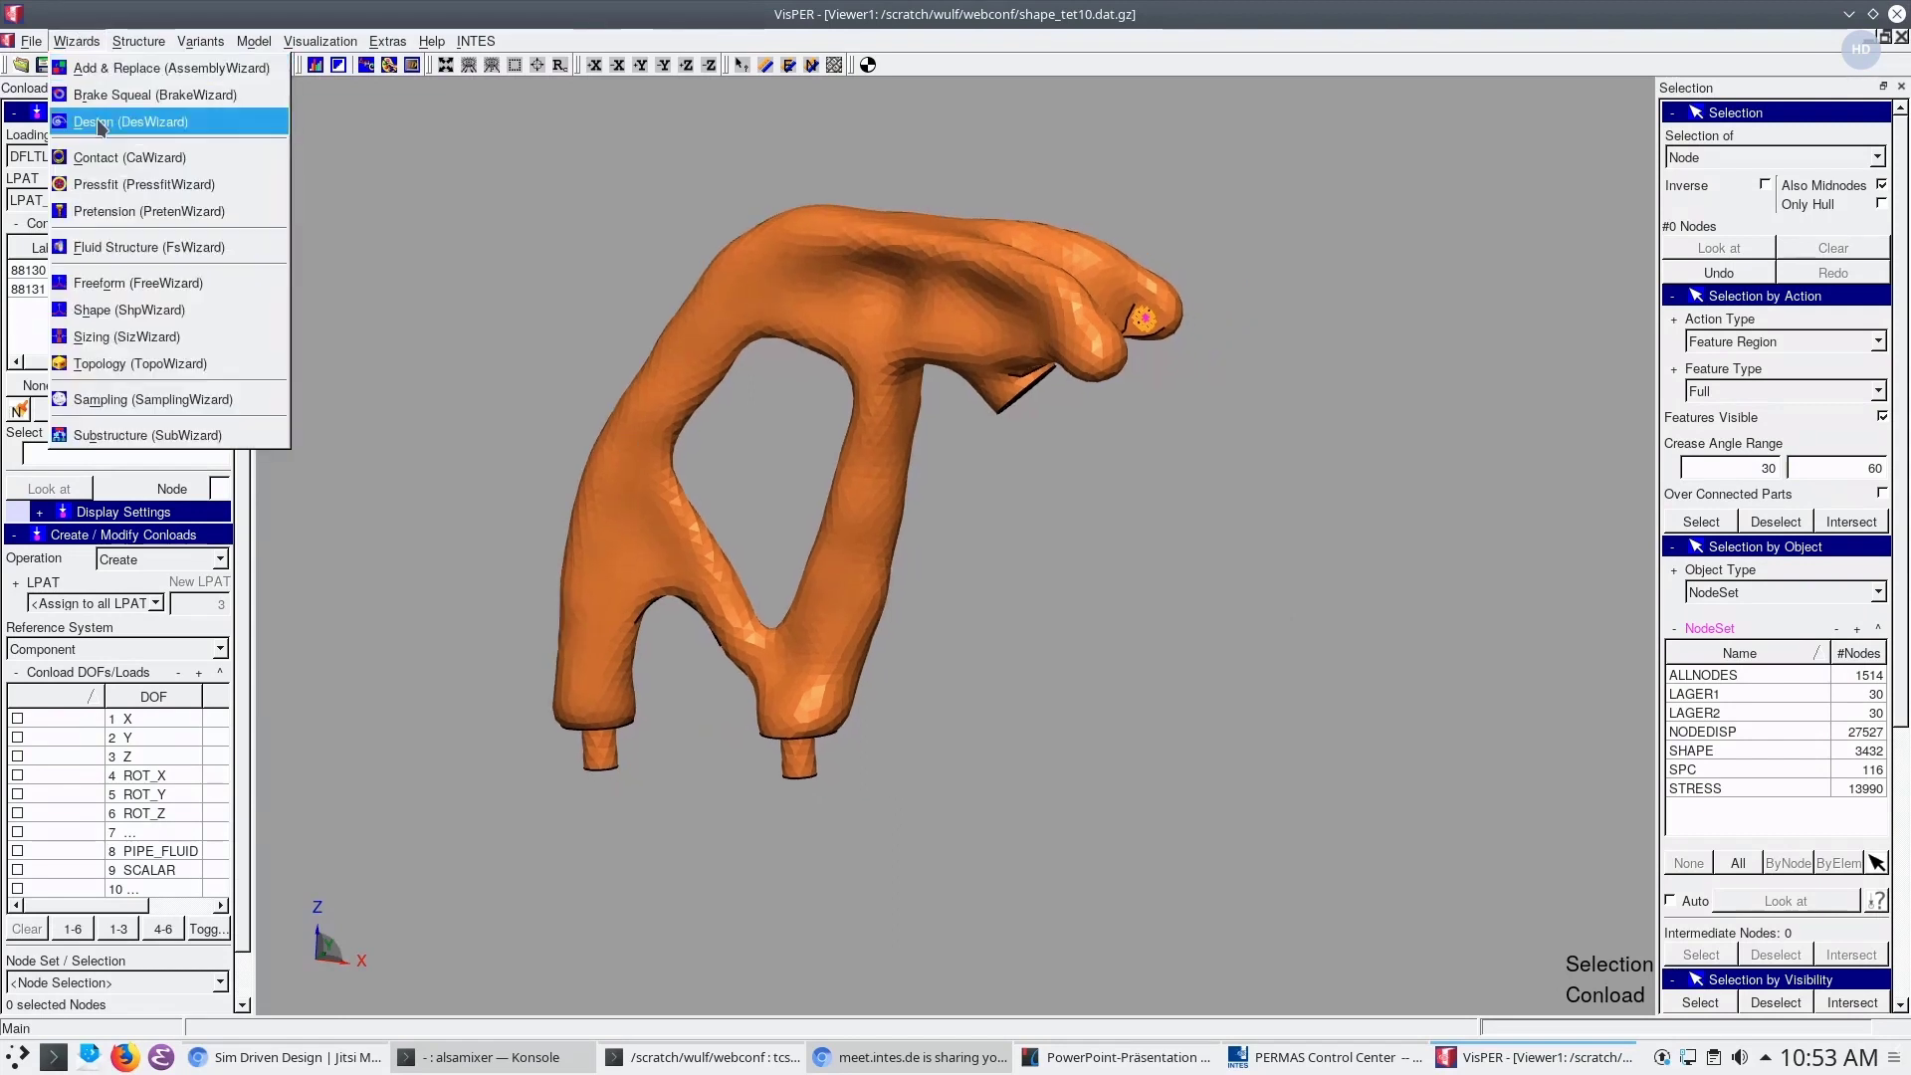
left_click(109, 295)
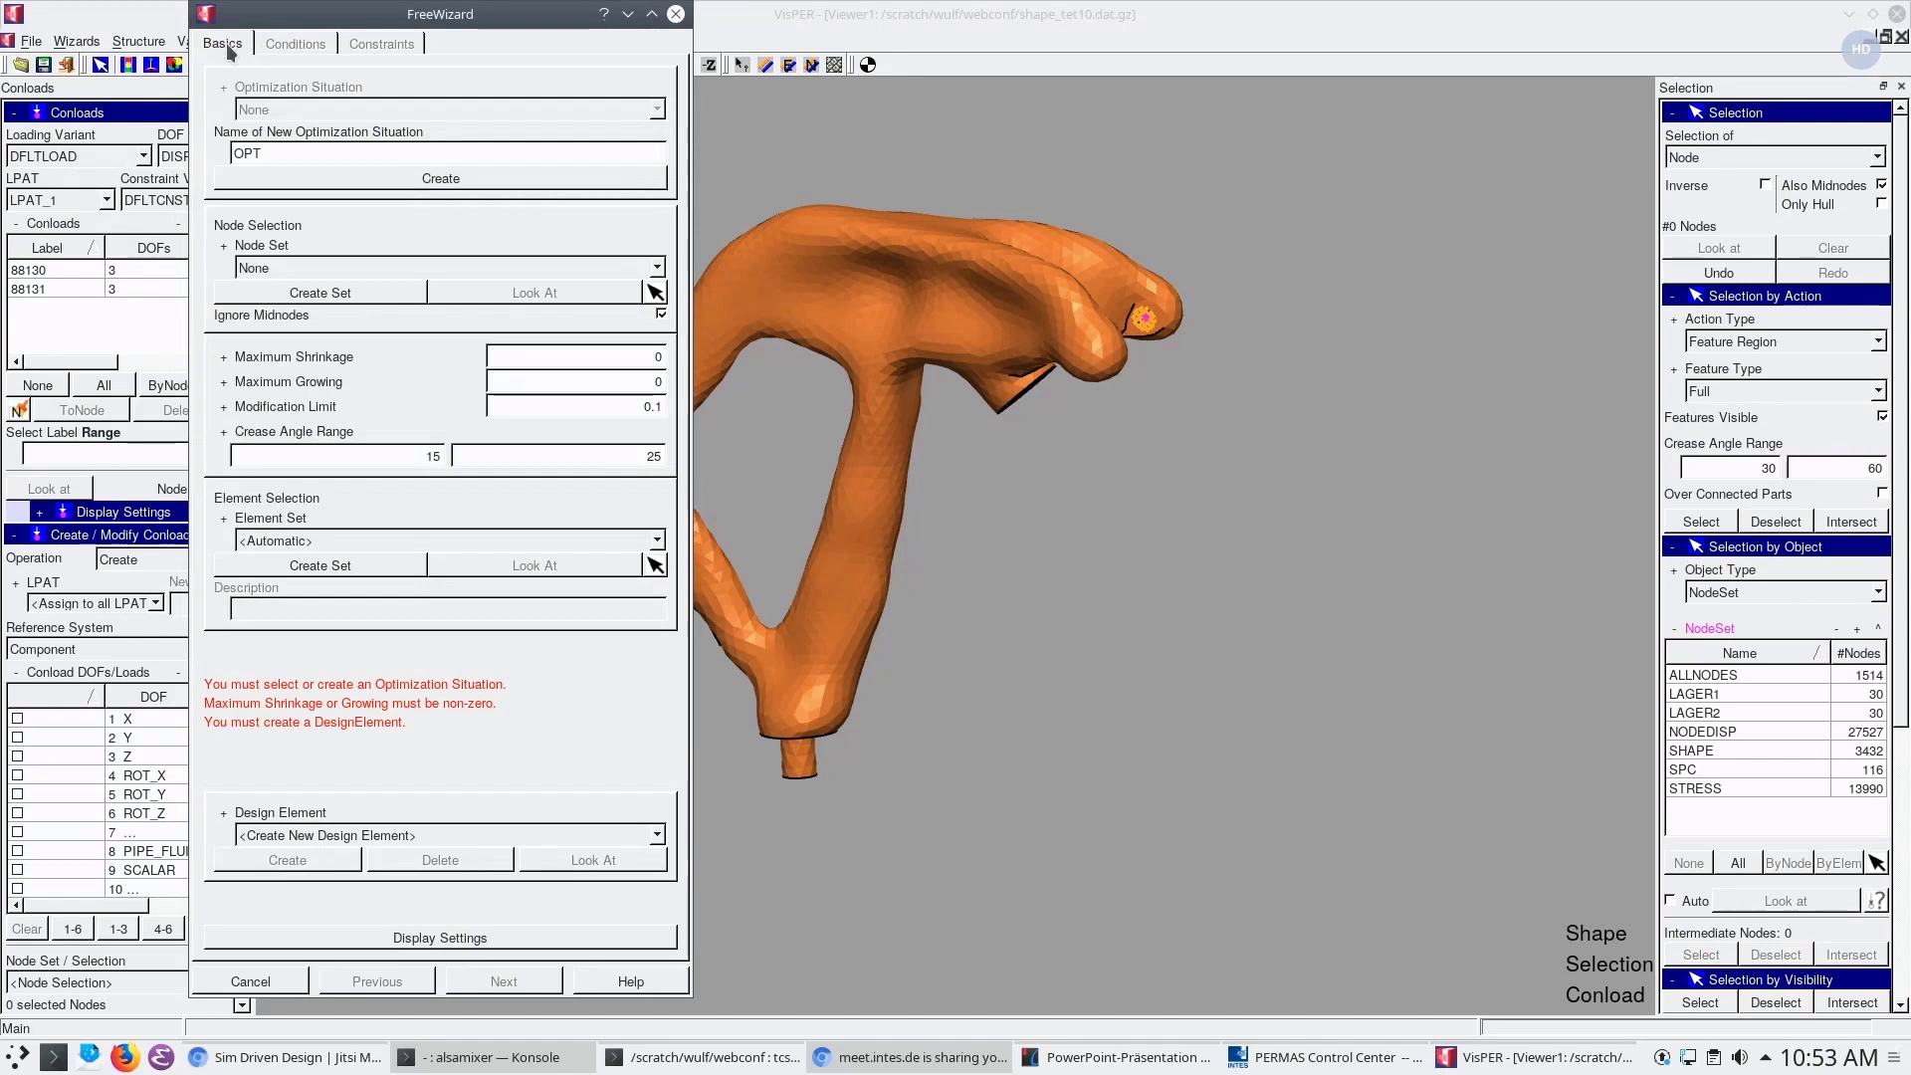
left_click(418, 185)
left_click(439, 265)
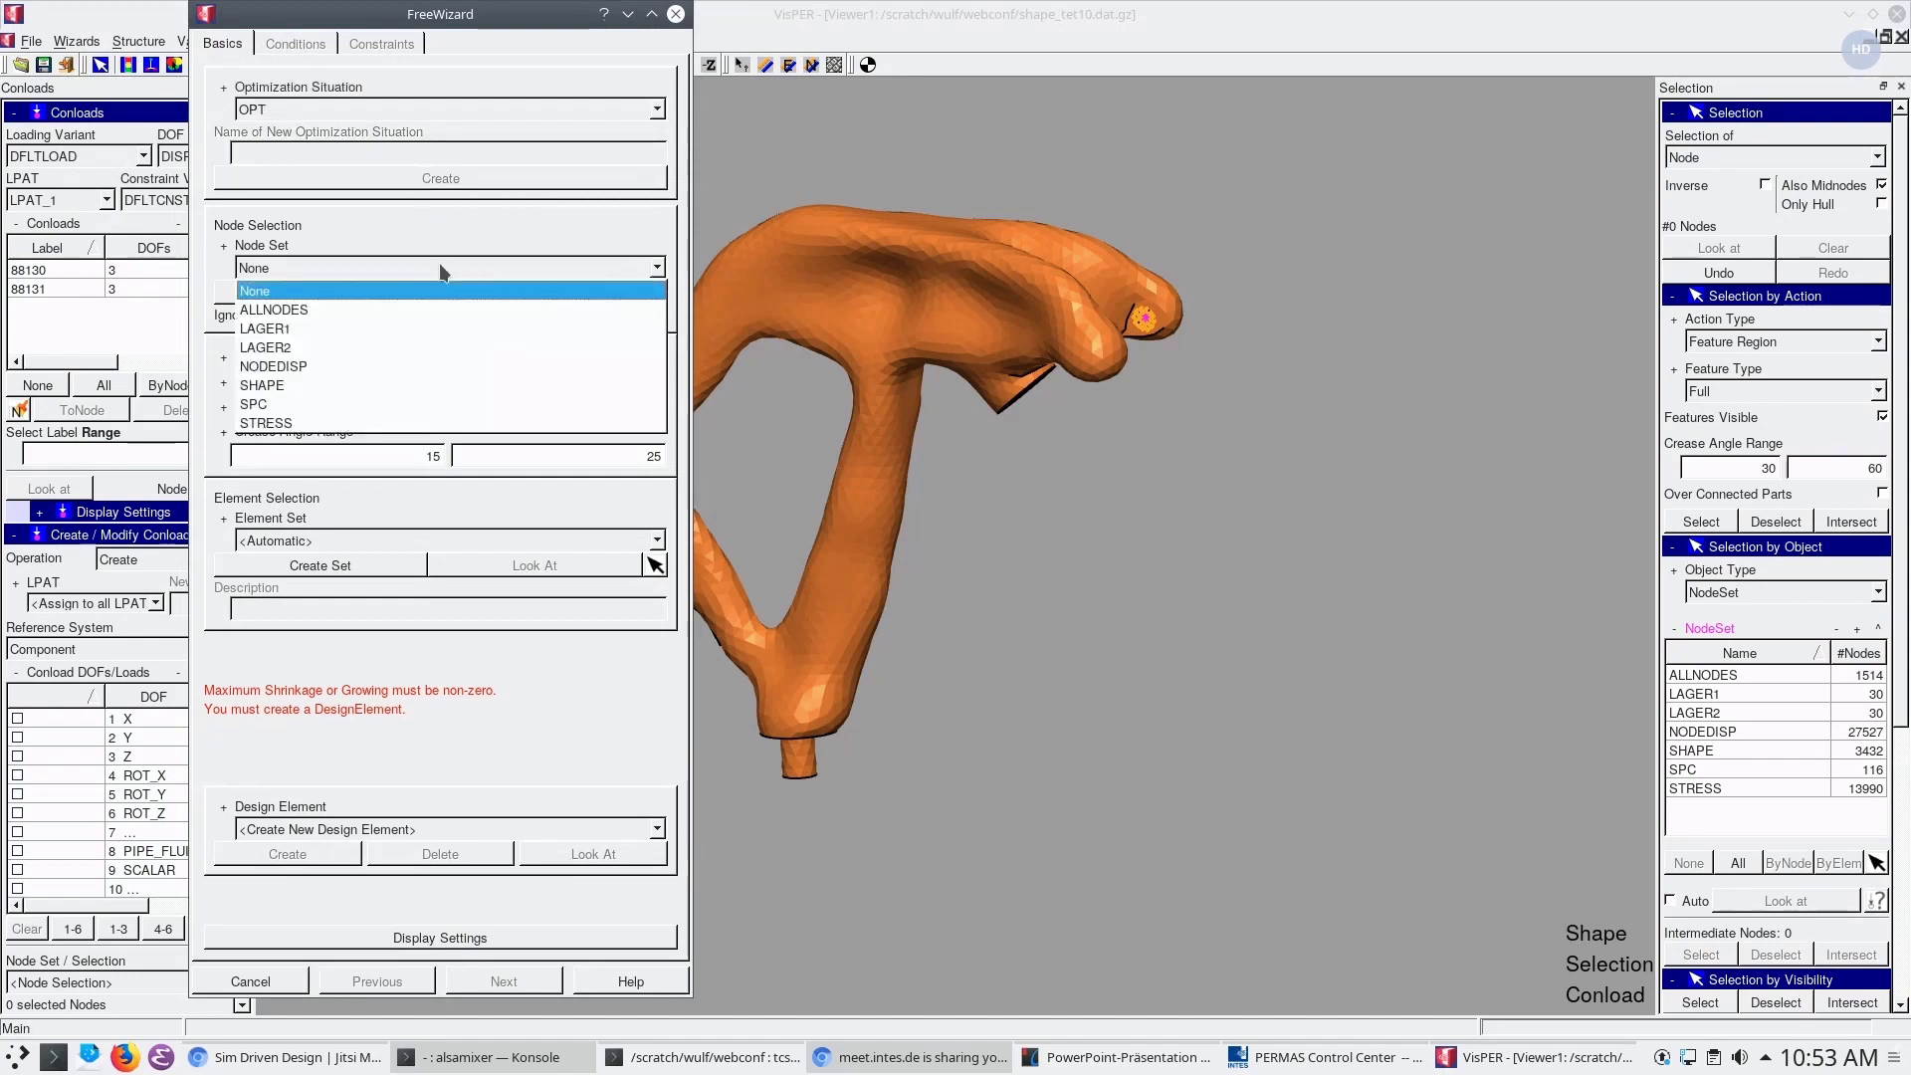
left_click(393, 384)
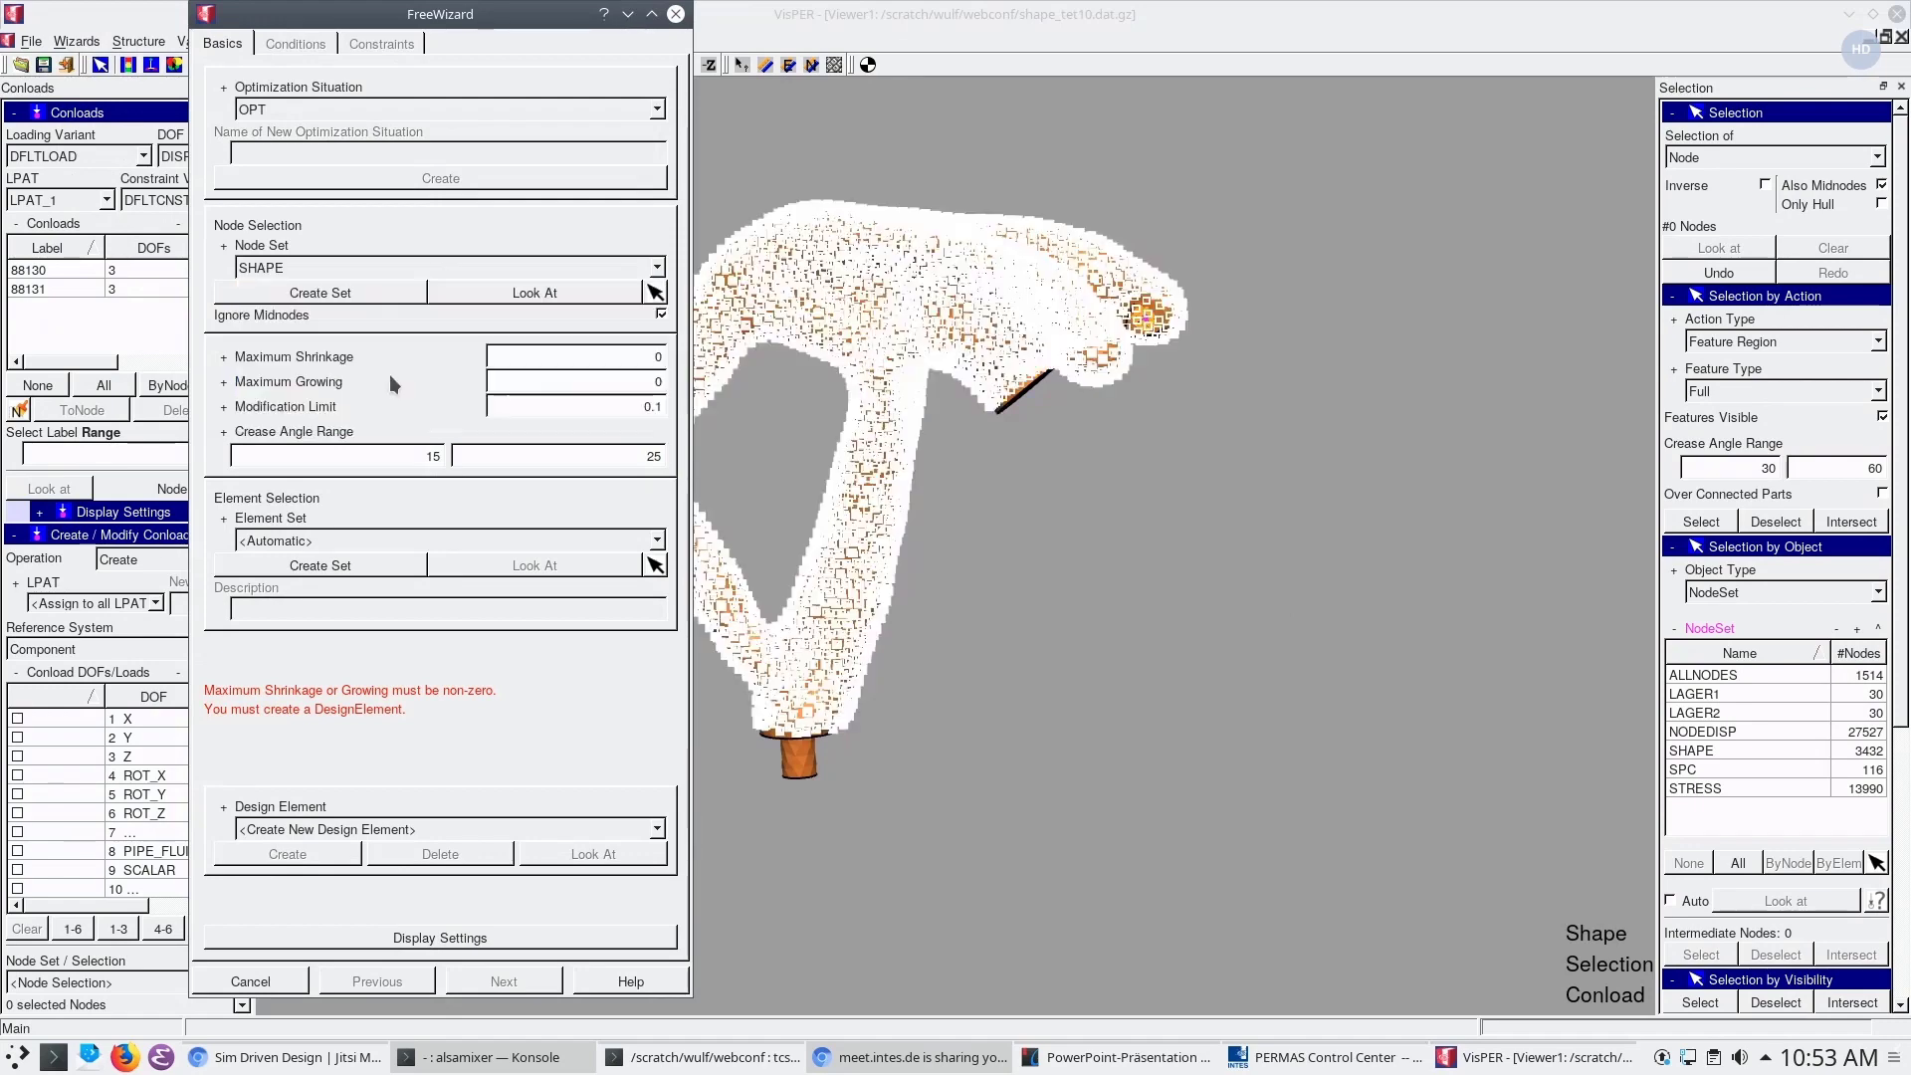
middle_click_drag(970, 457, 1152, 493)
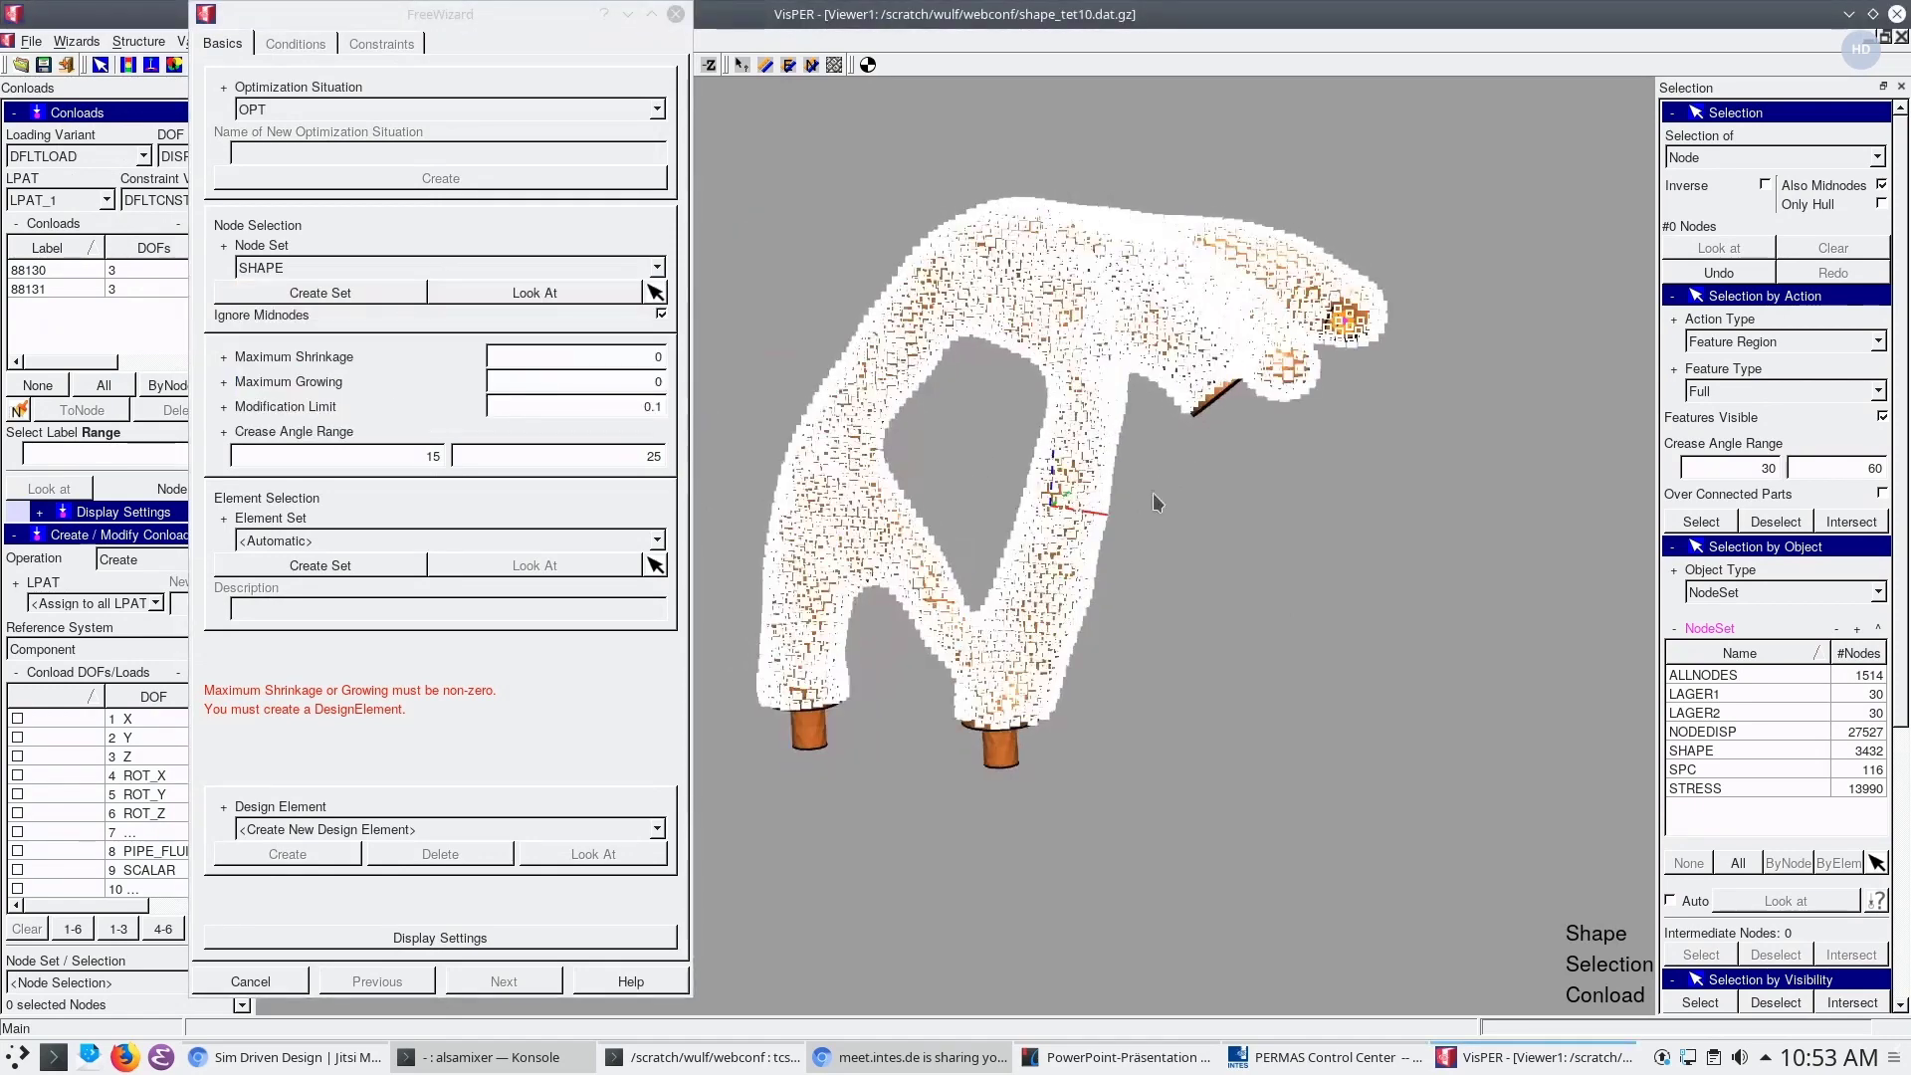
Set both maximum shrinkage and maximum growing to 5 and create the design element
left_click(656, 356)
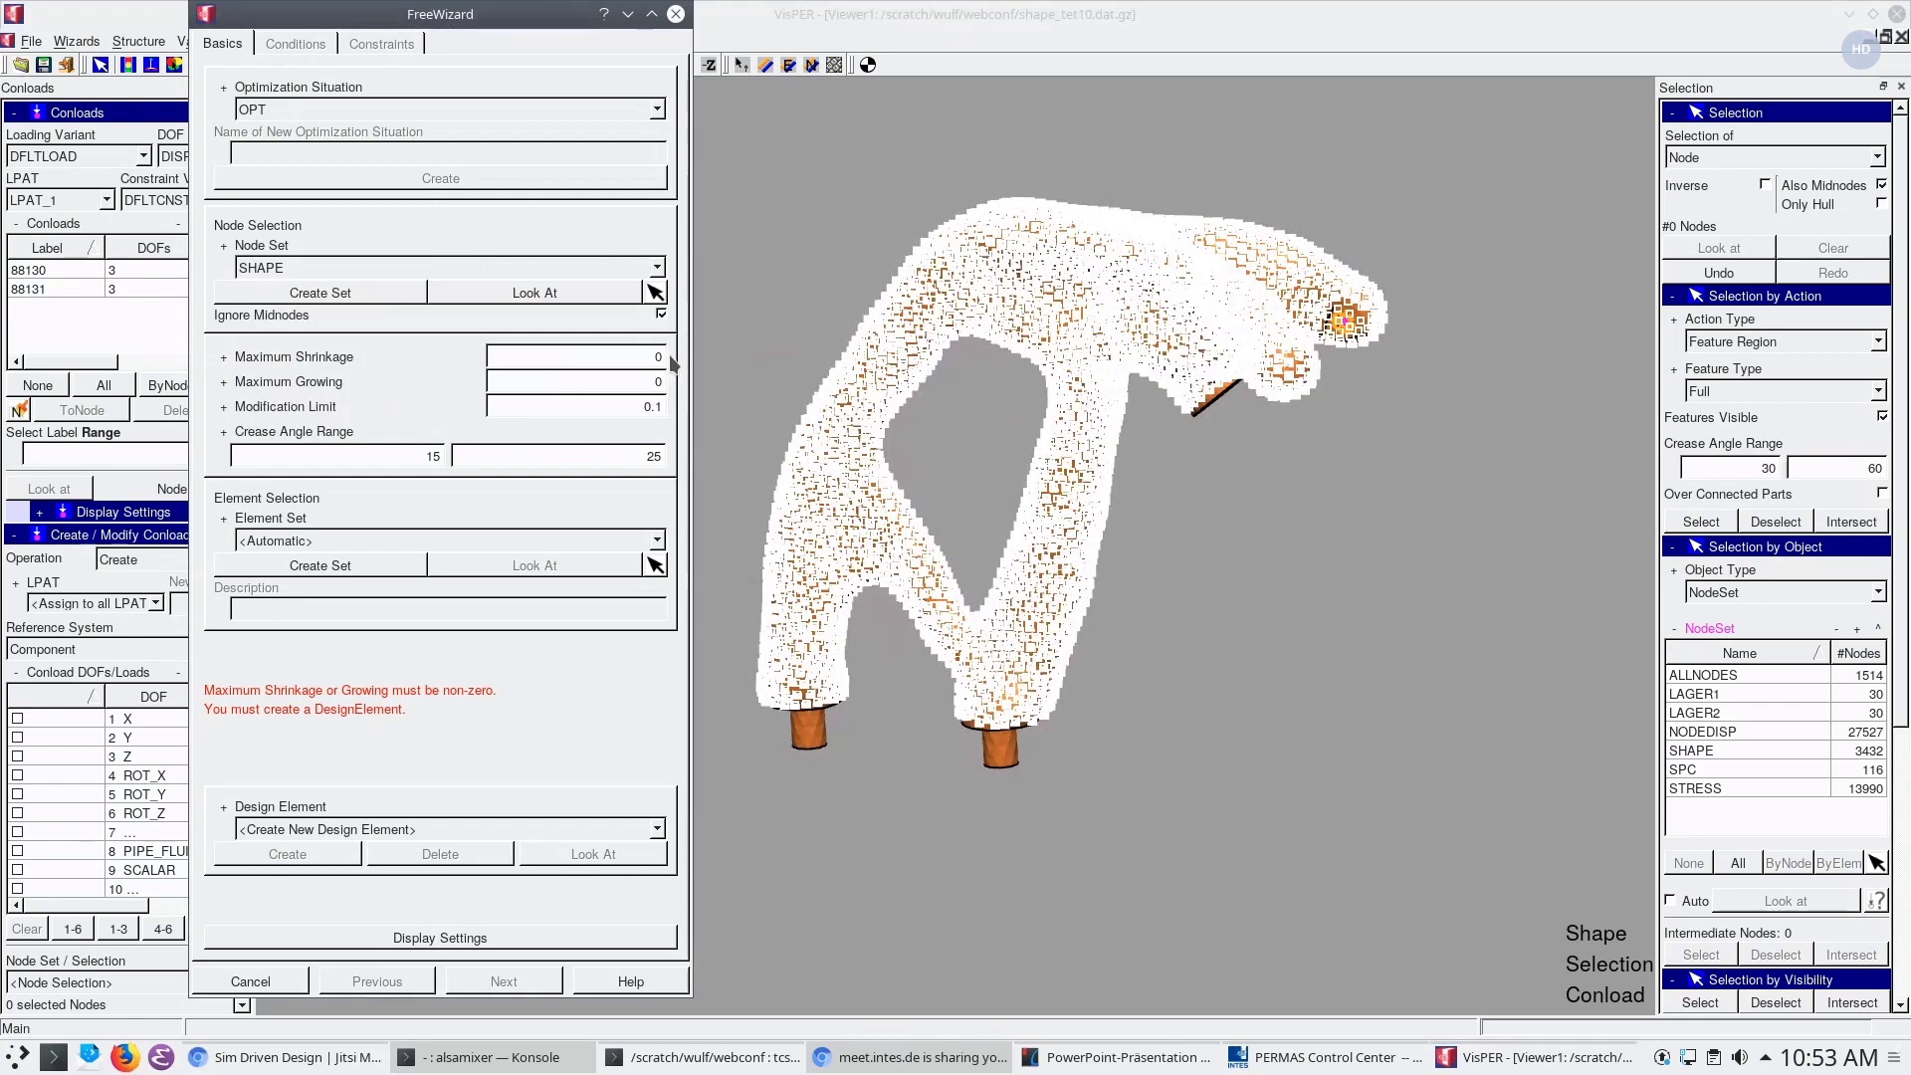
double_click(666, 357)
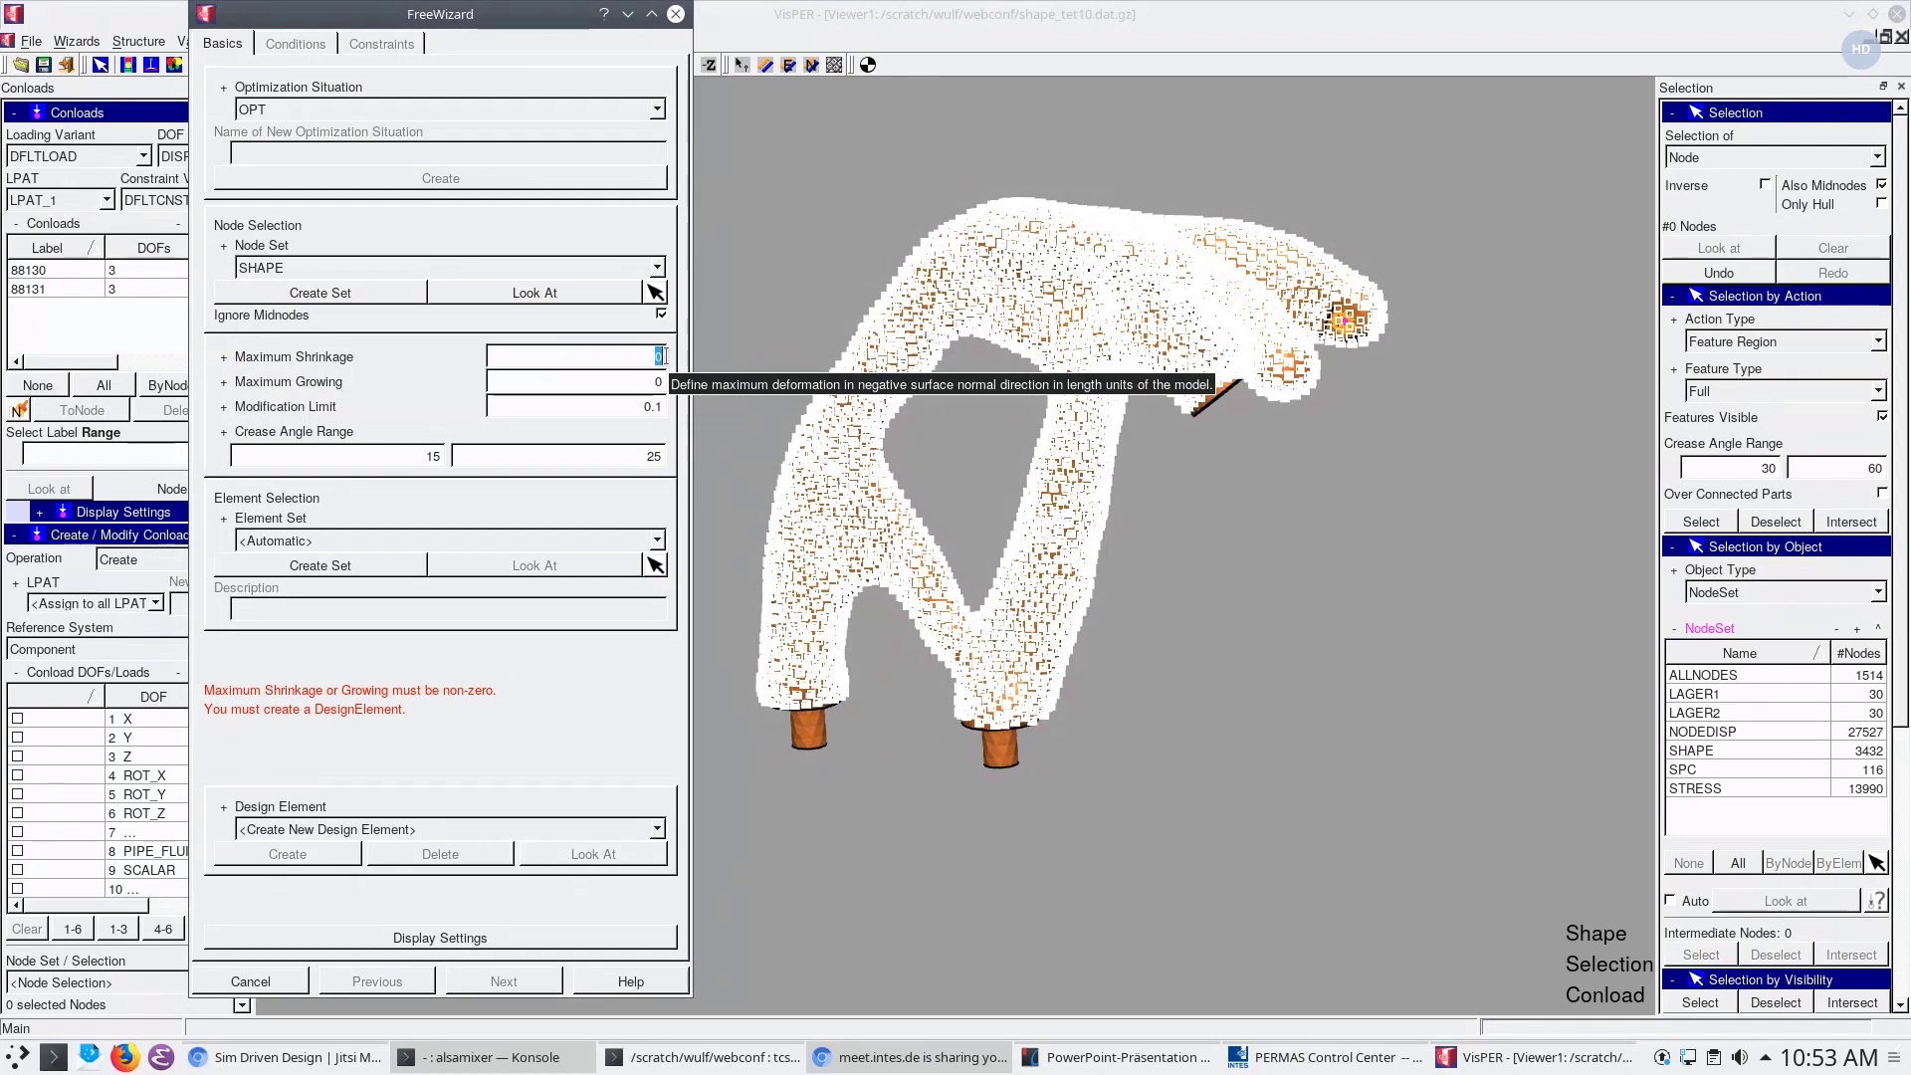
type("5")
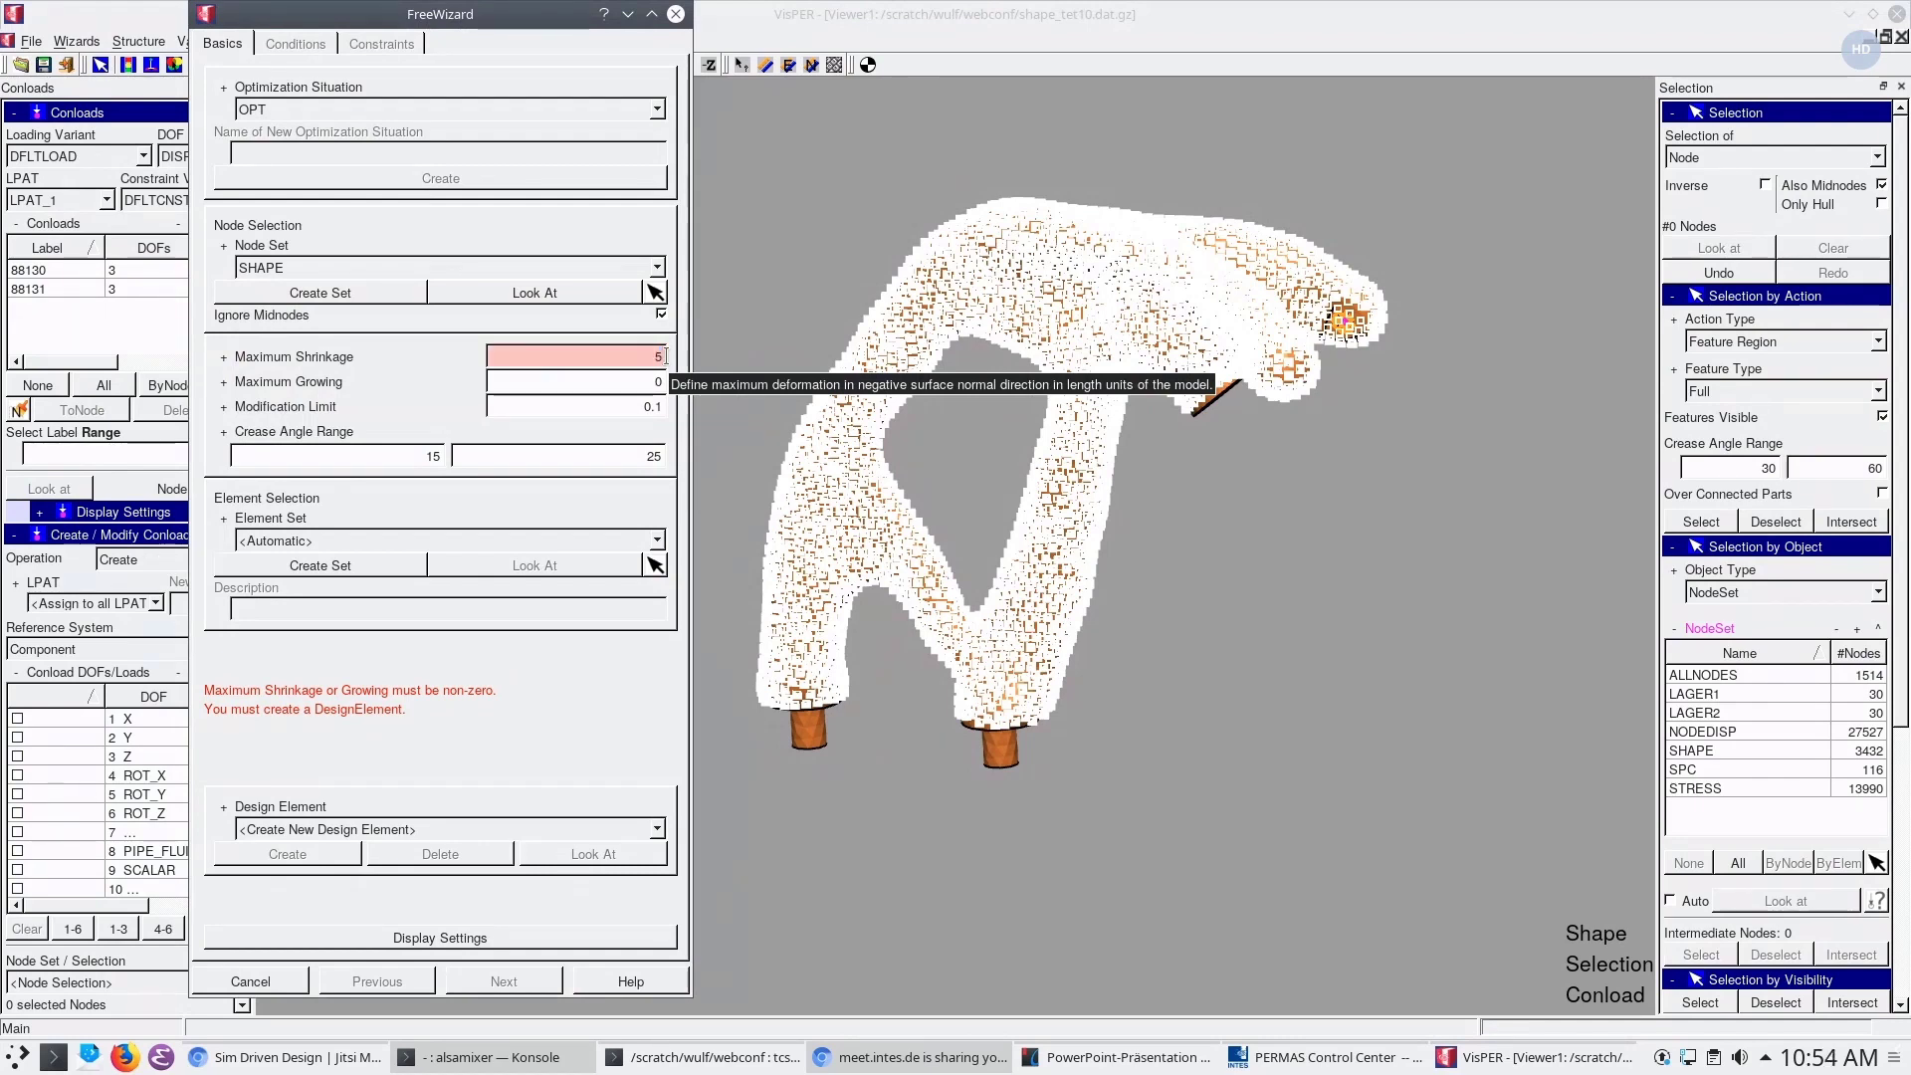
key("Tab")
type("5")
key("Tab")
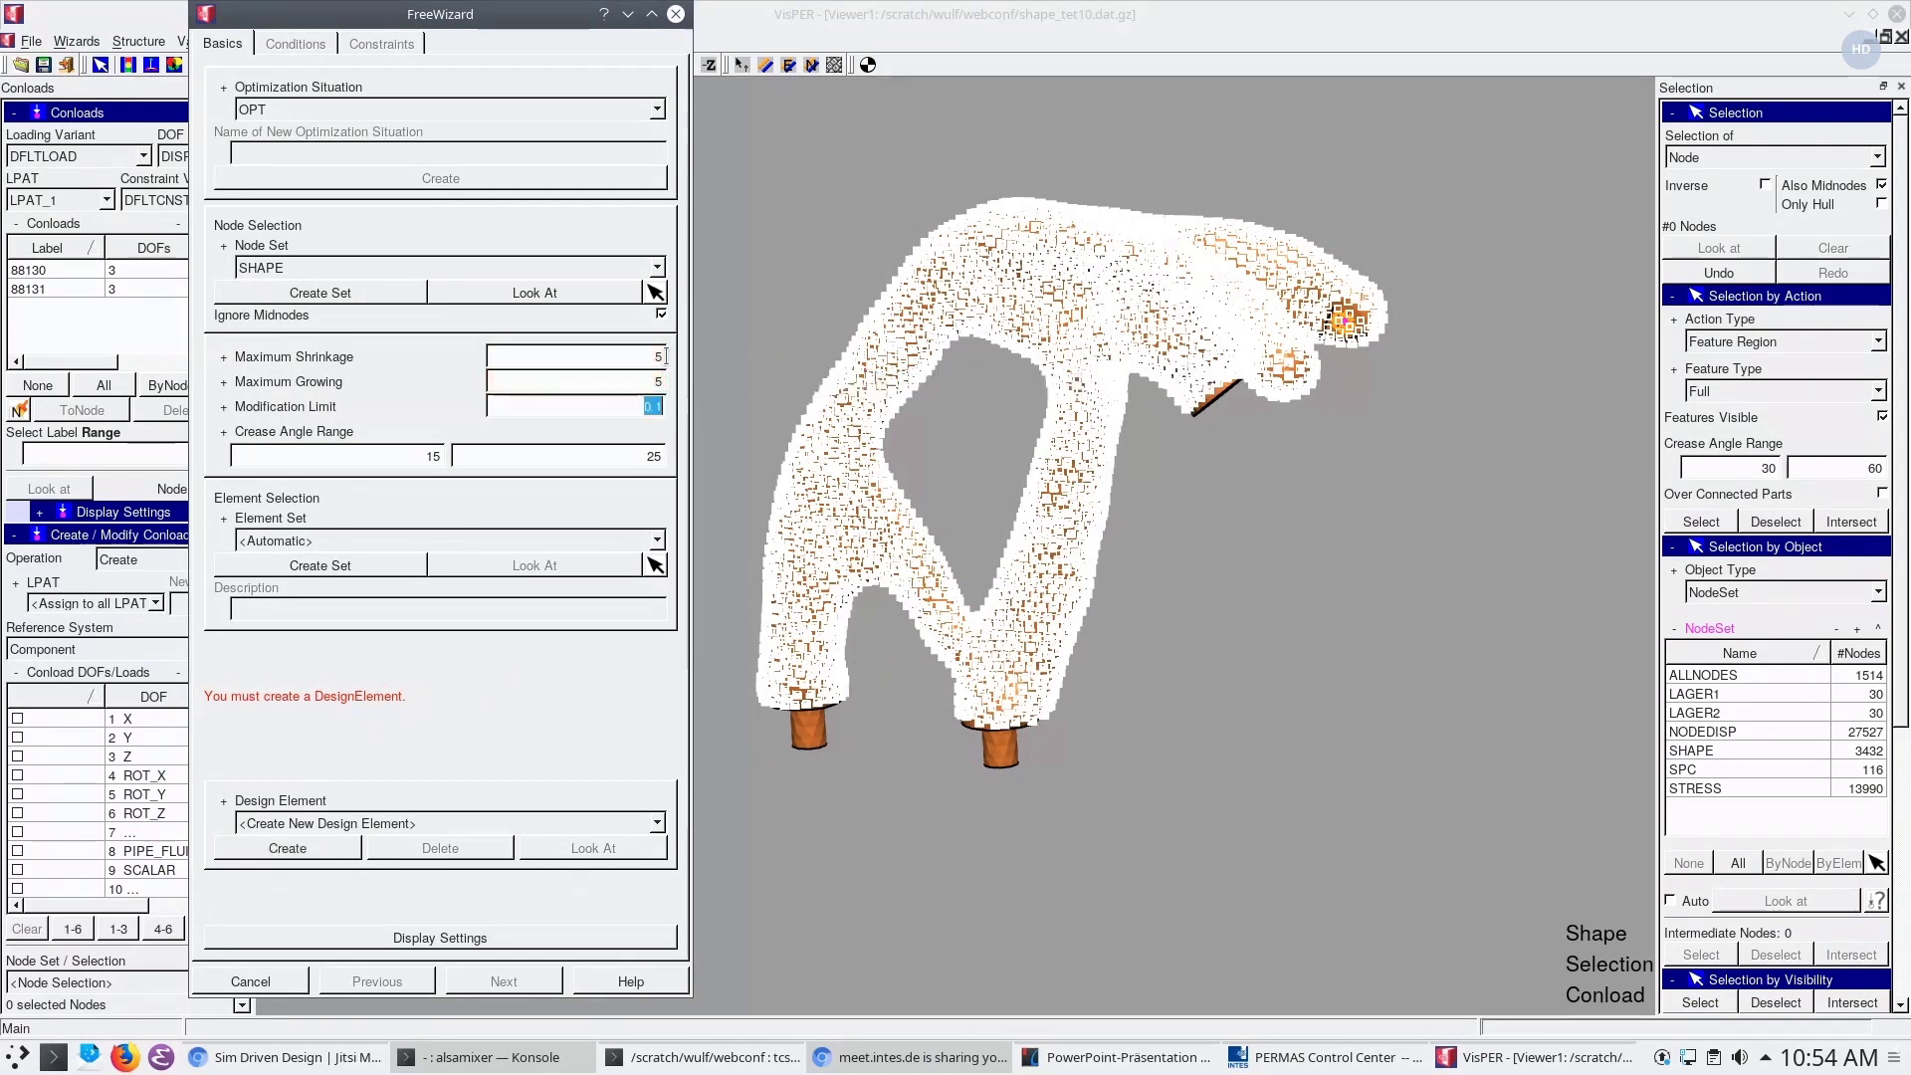
left_click(1192, 468)
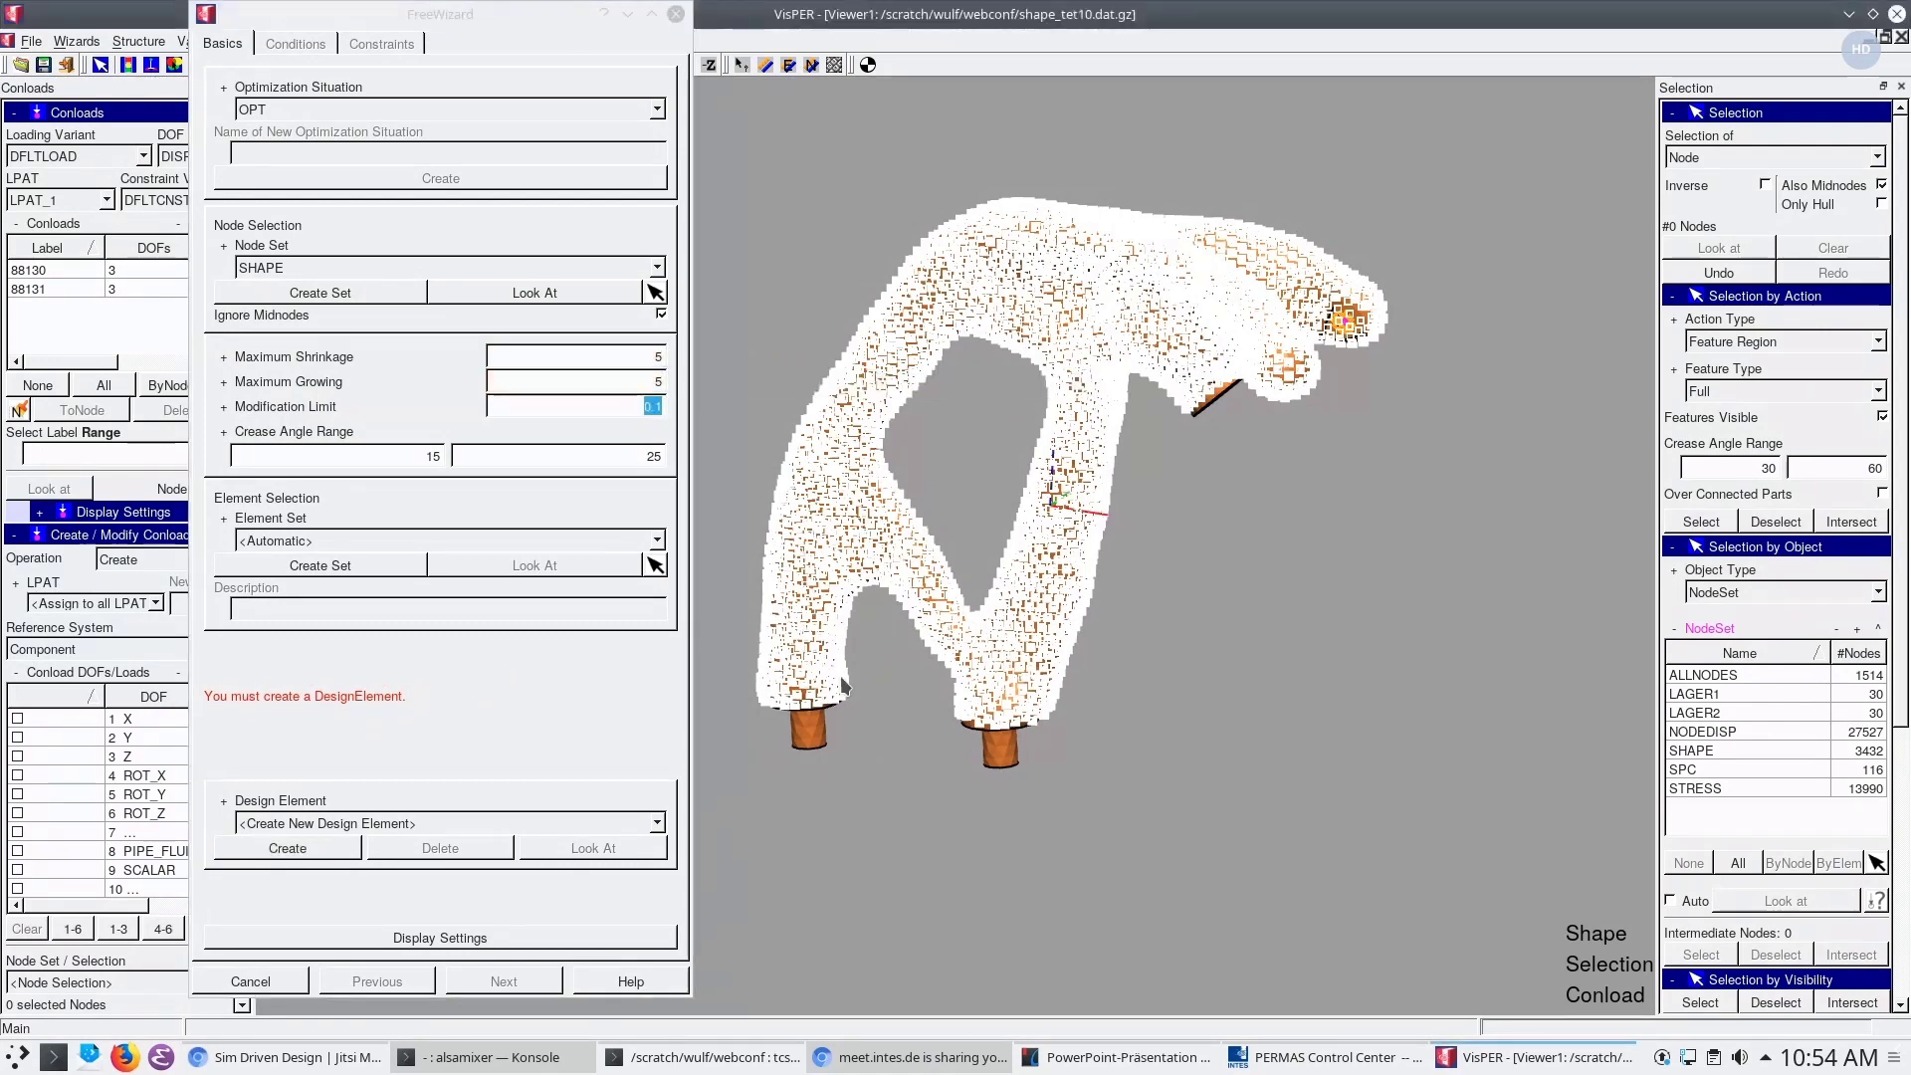
left_click(288, 848)
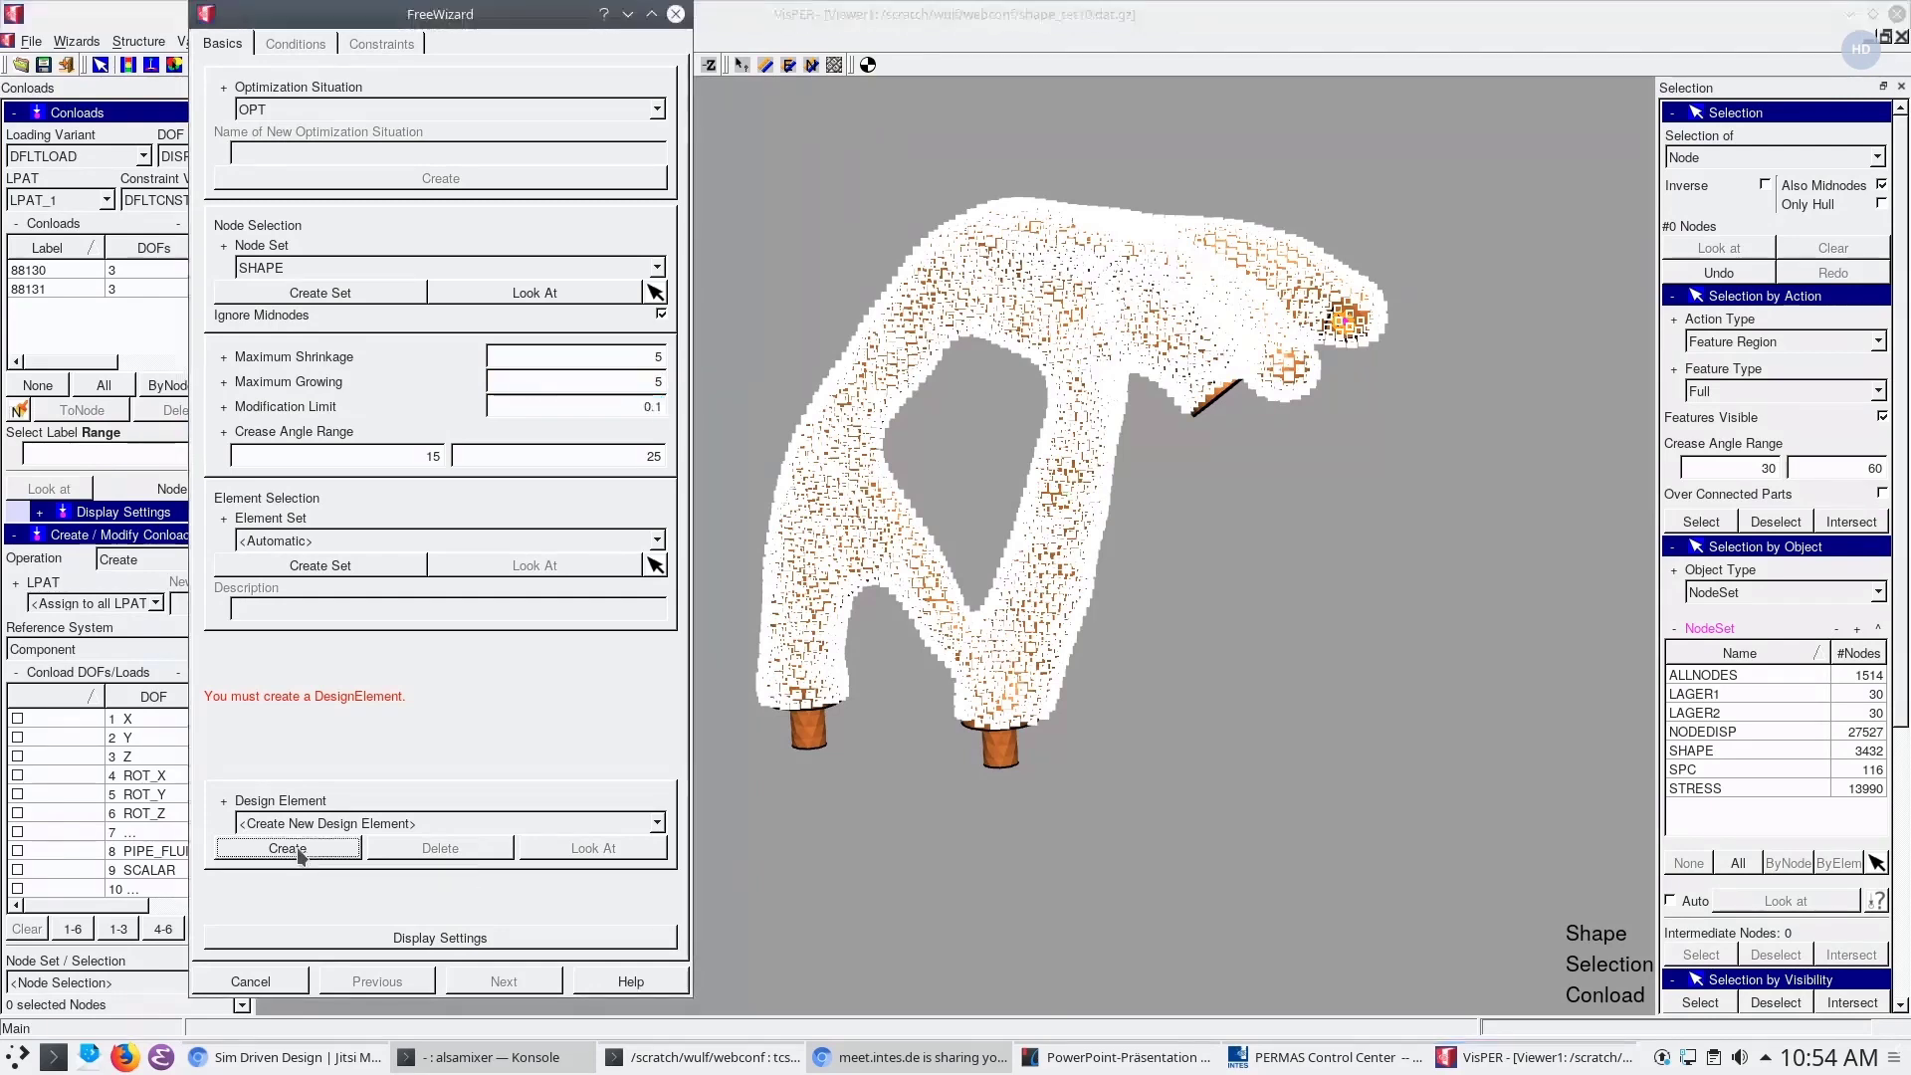
left_click_drag(1150, 542, 1229, 490)
Create a new design constraint of type COMPLIANCE named CPL1
left_click(502, 981)
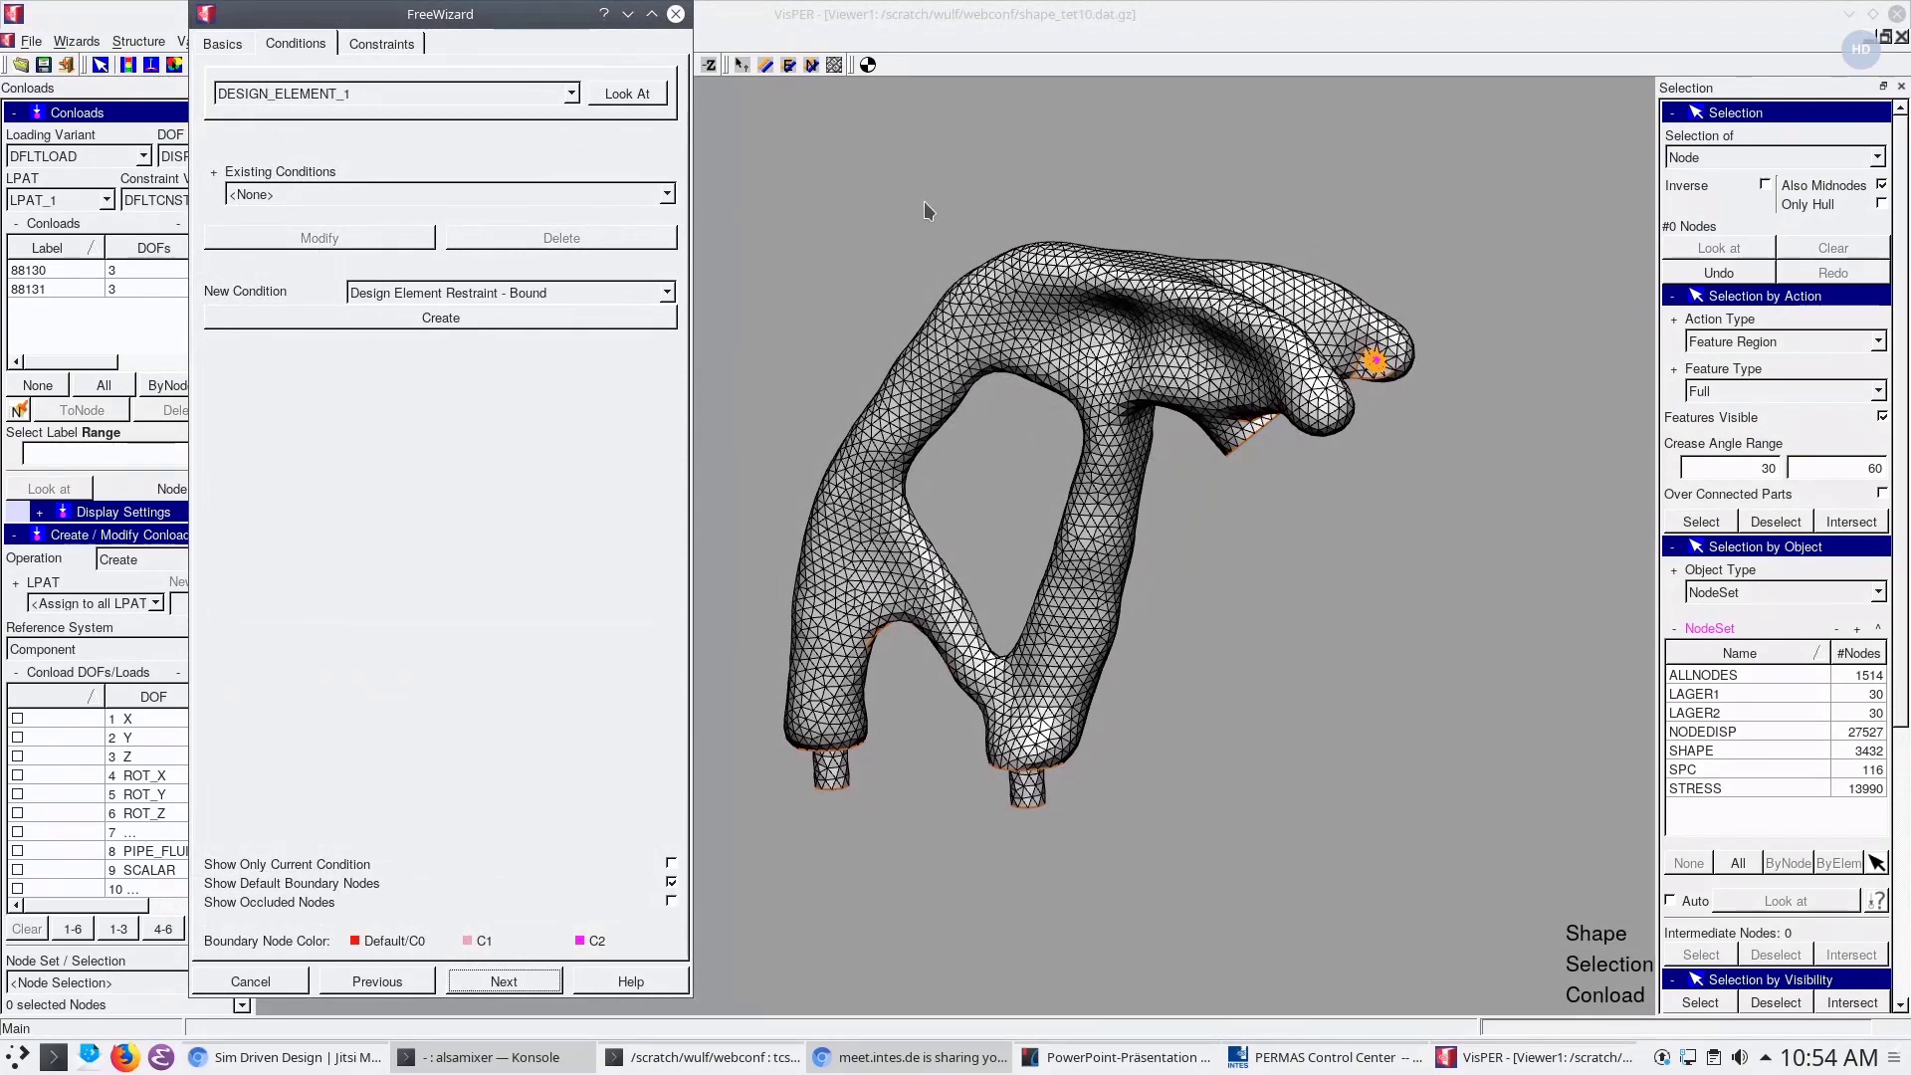
left_click(366, 46)
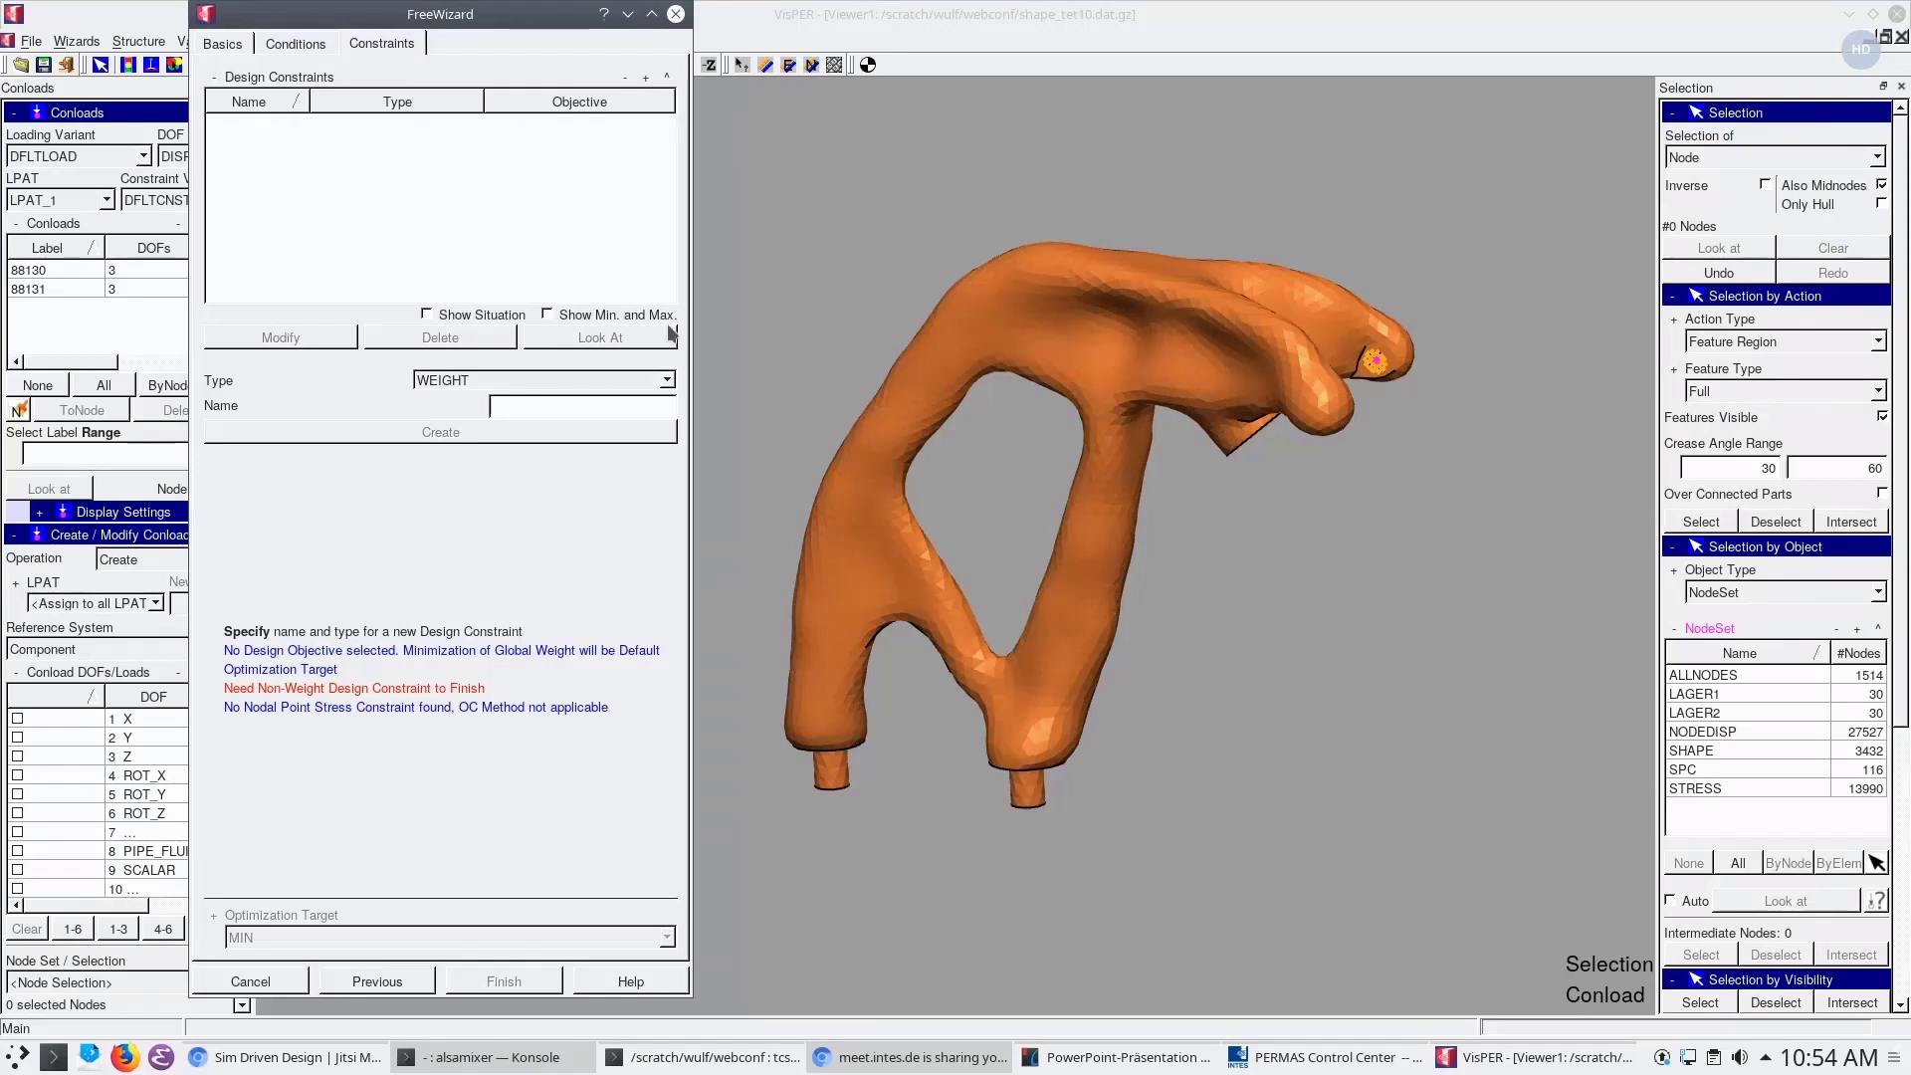
left_click(601, 378)
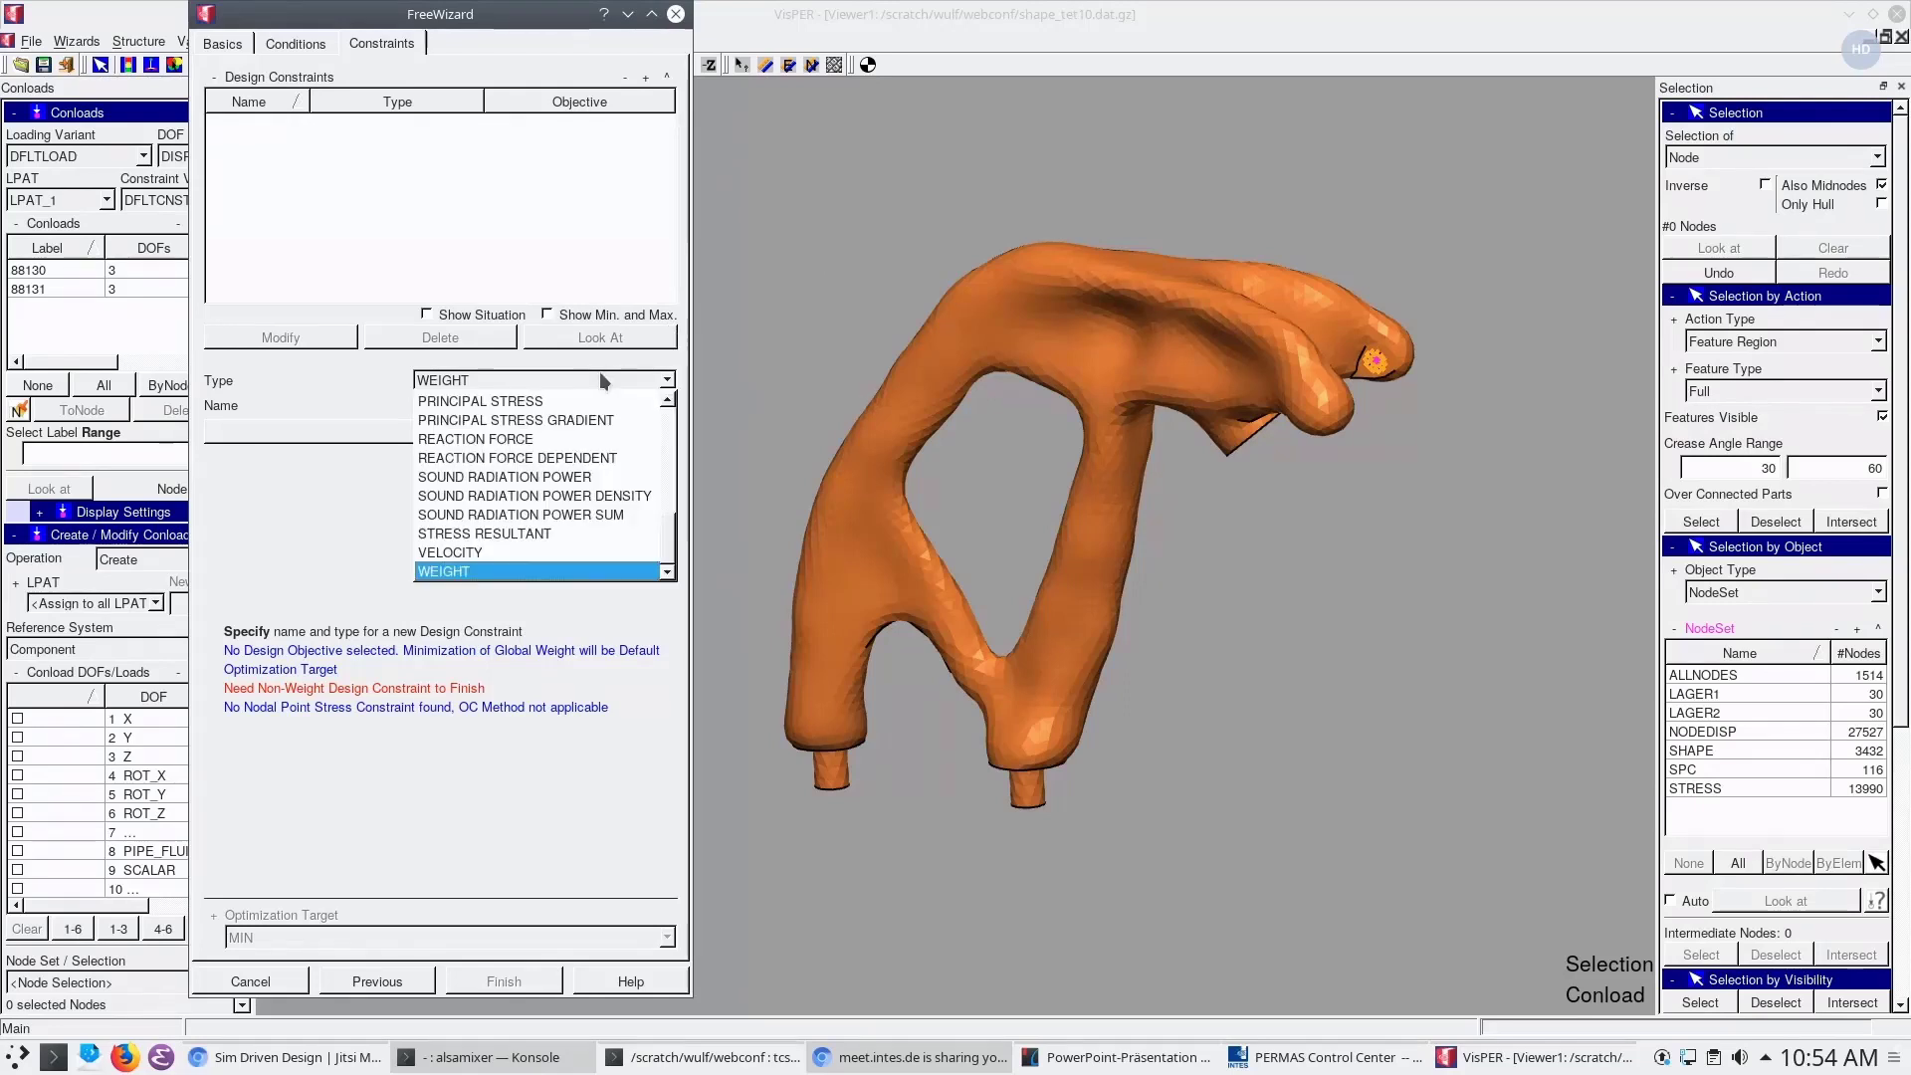
left_click_drag(670, 535, 670, 423)
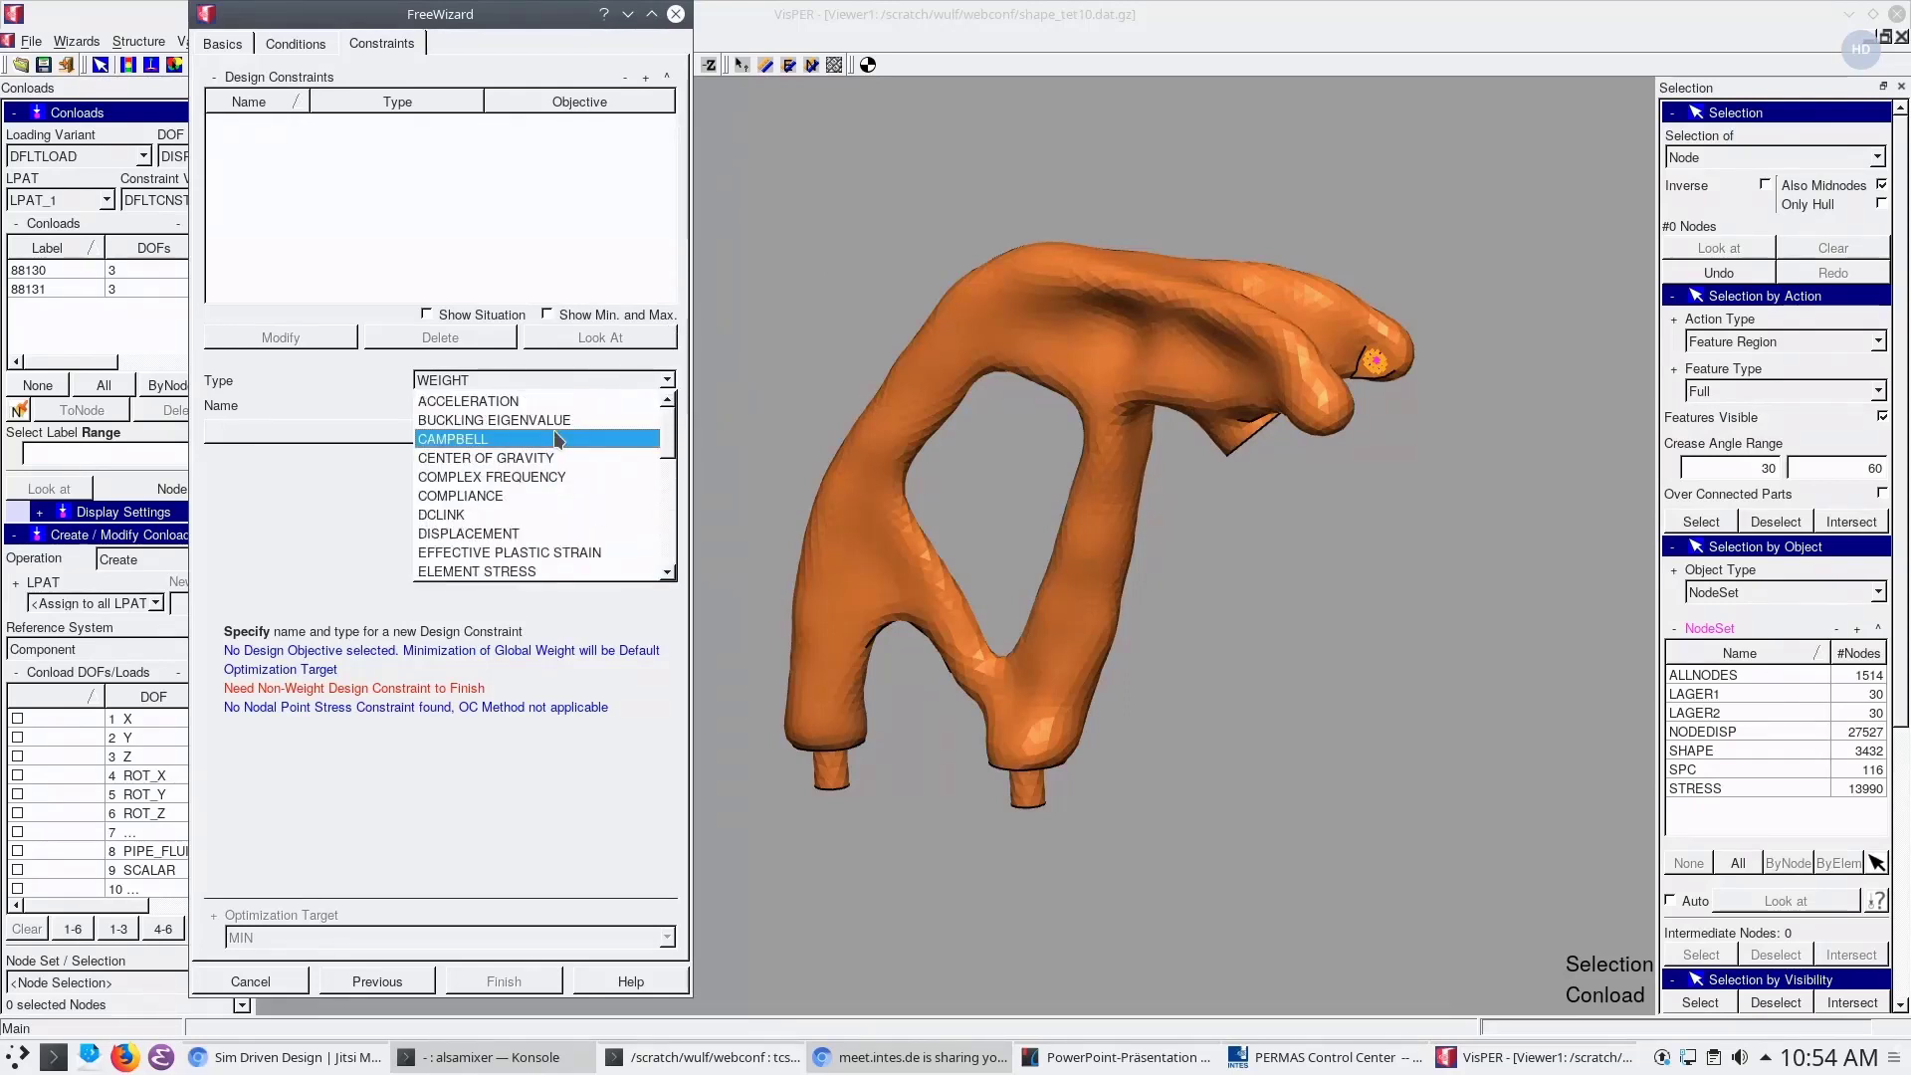
left_click(536, 496)
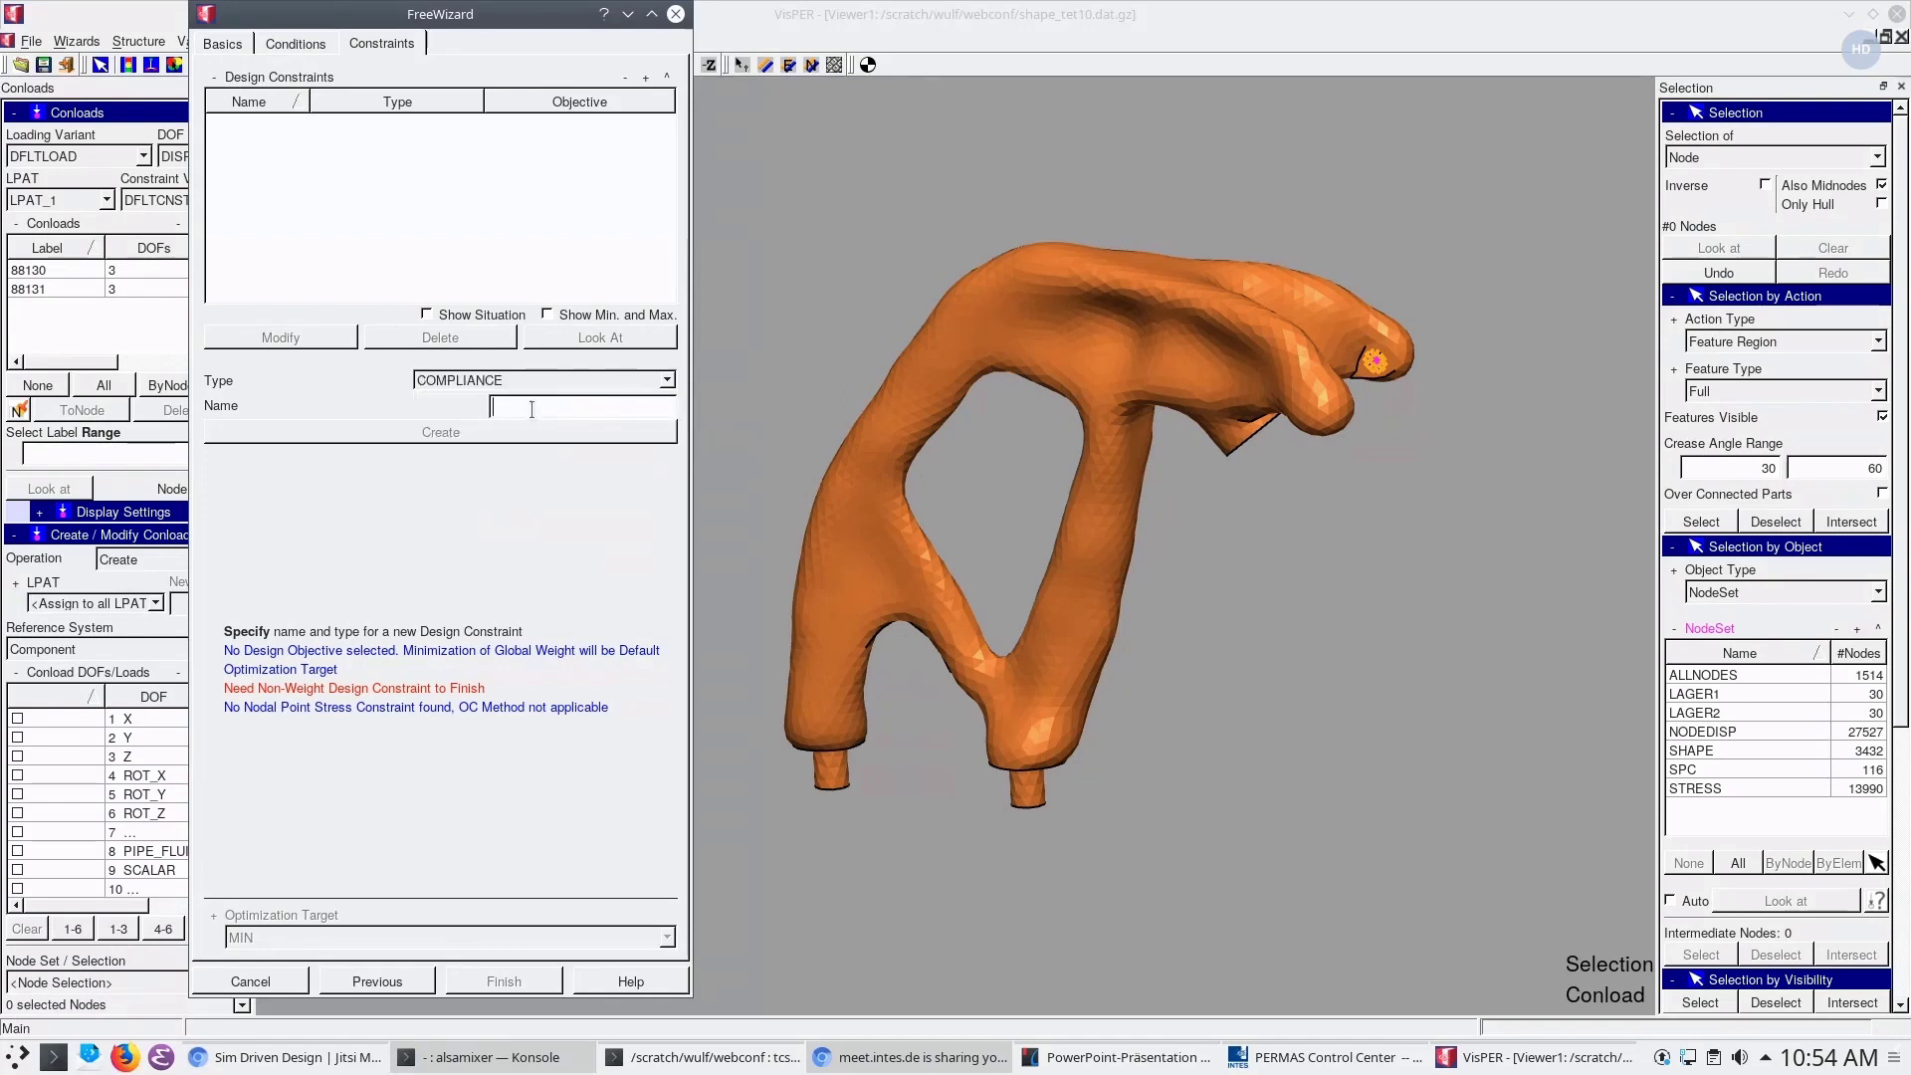
left_click(531, 409)
type("CPL1")
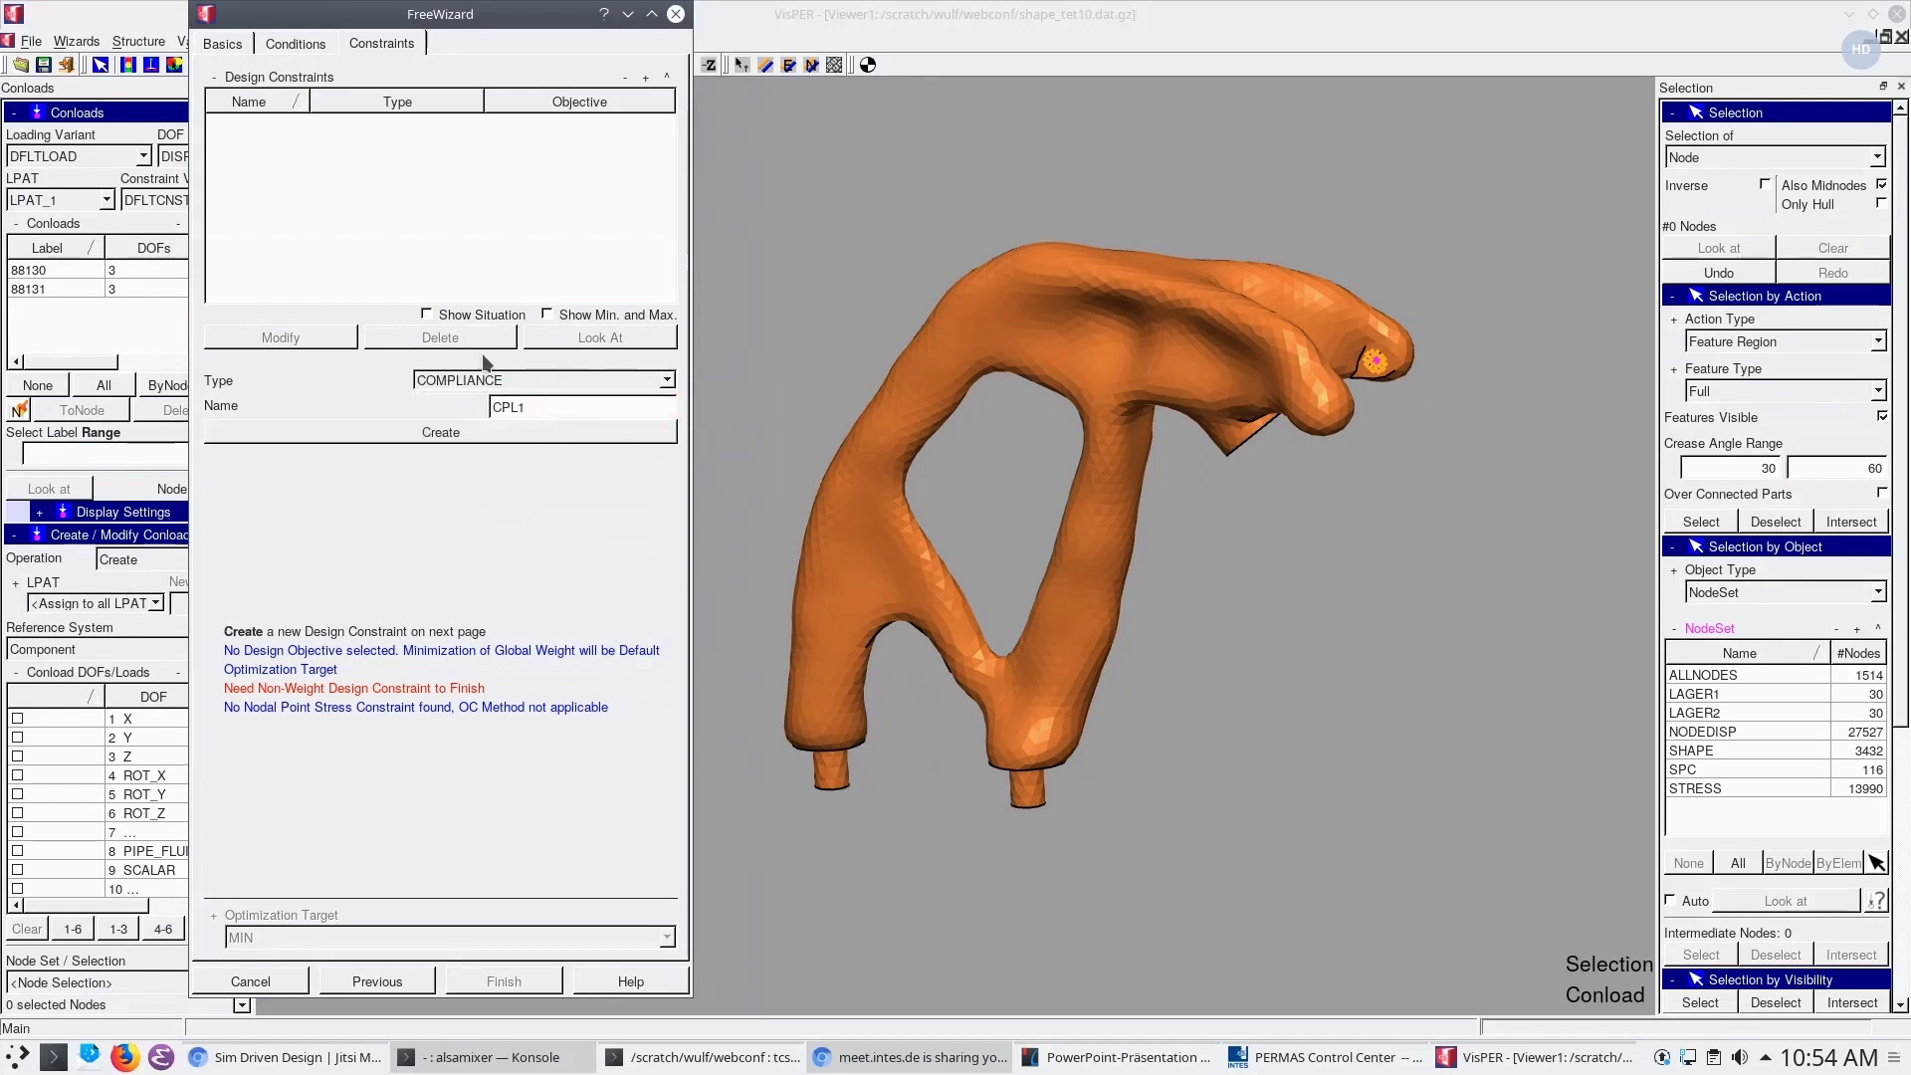
left_click(477, 434)
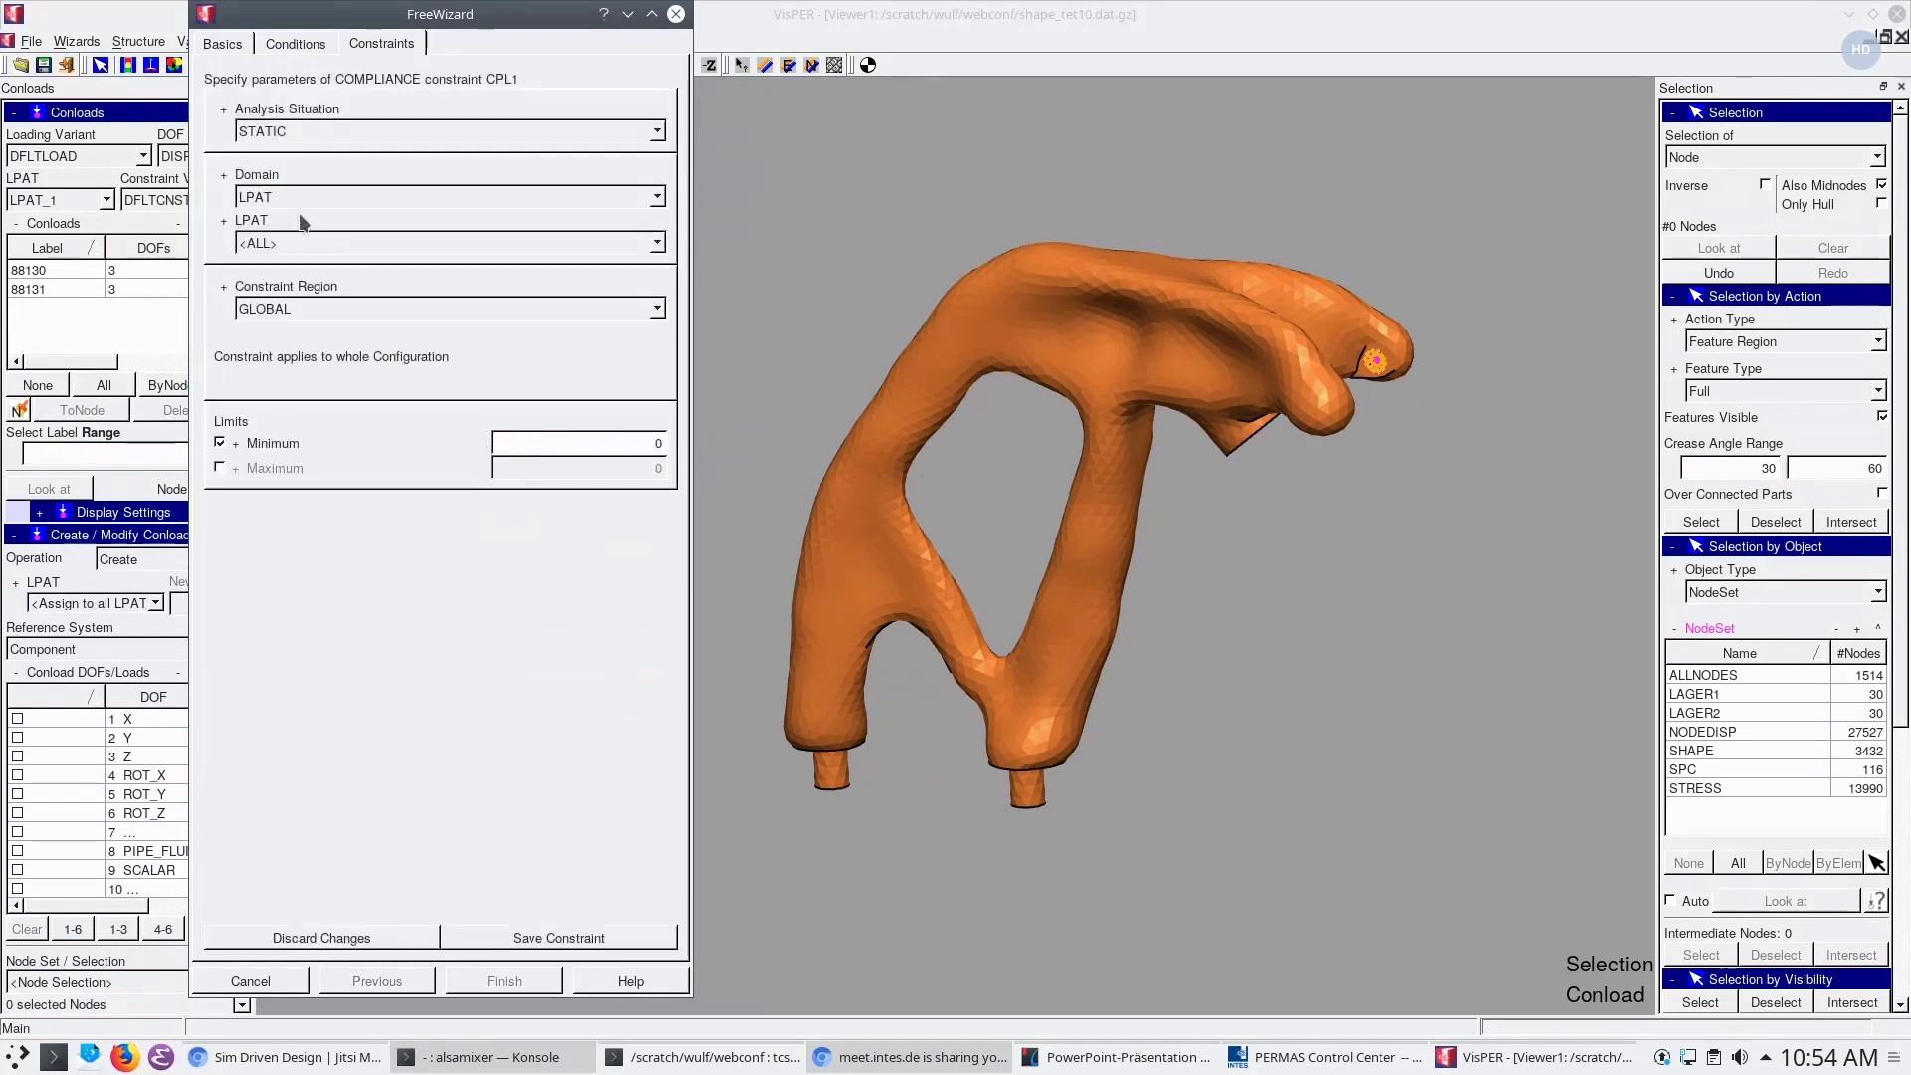
Apply constraint CPL1 to LPAT_1 with only a maximum limit of 94.5 and save the constraint
left_click(300, 246)
left_click(285, 284)
left_click(220, 467)
left_click(220, 442)
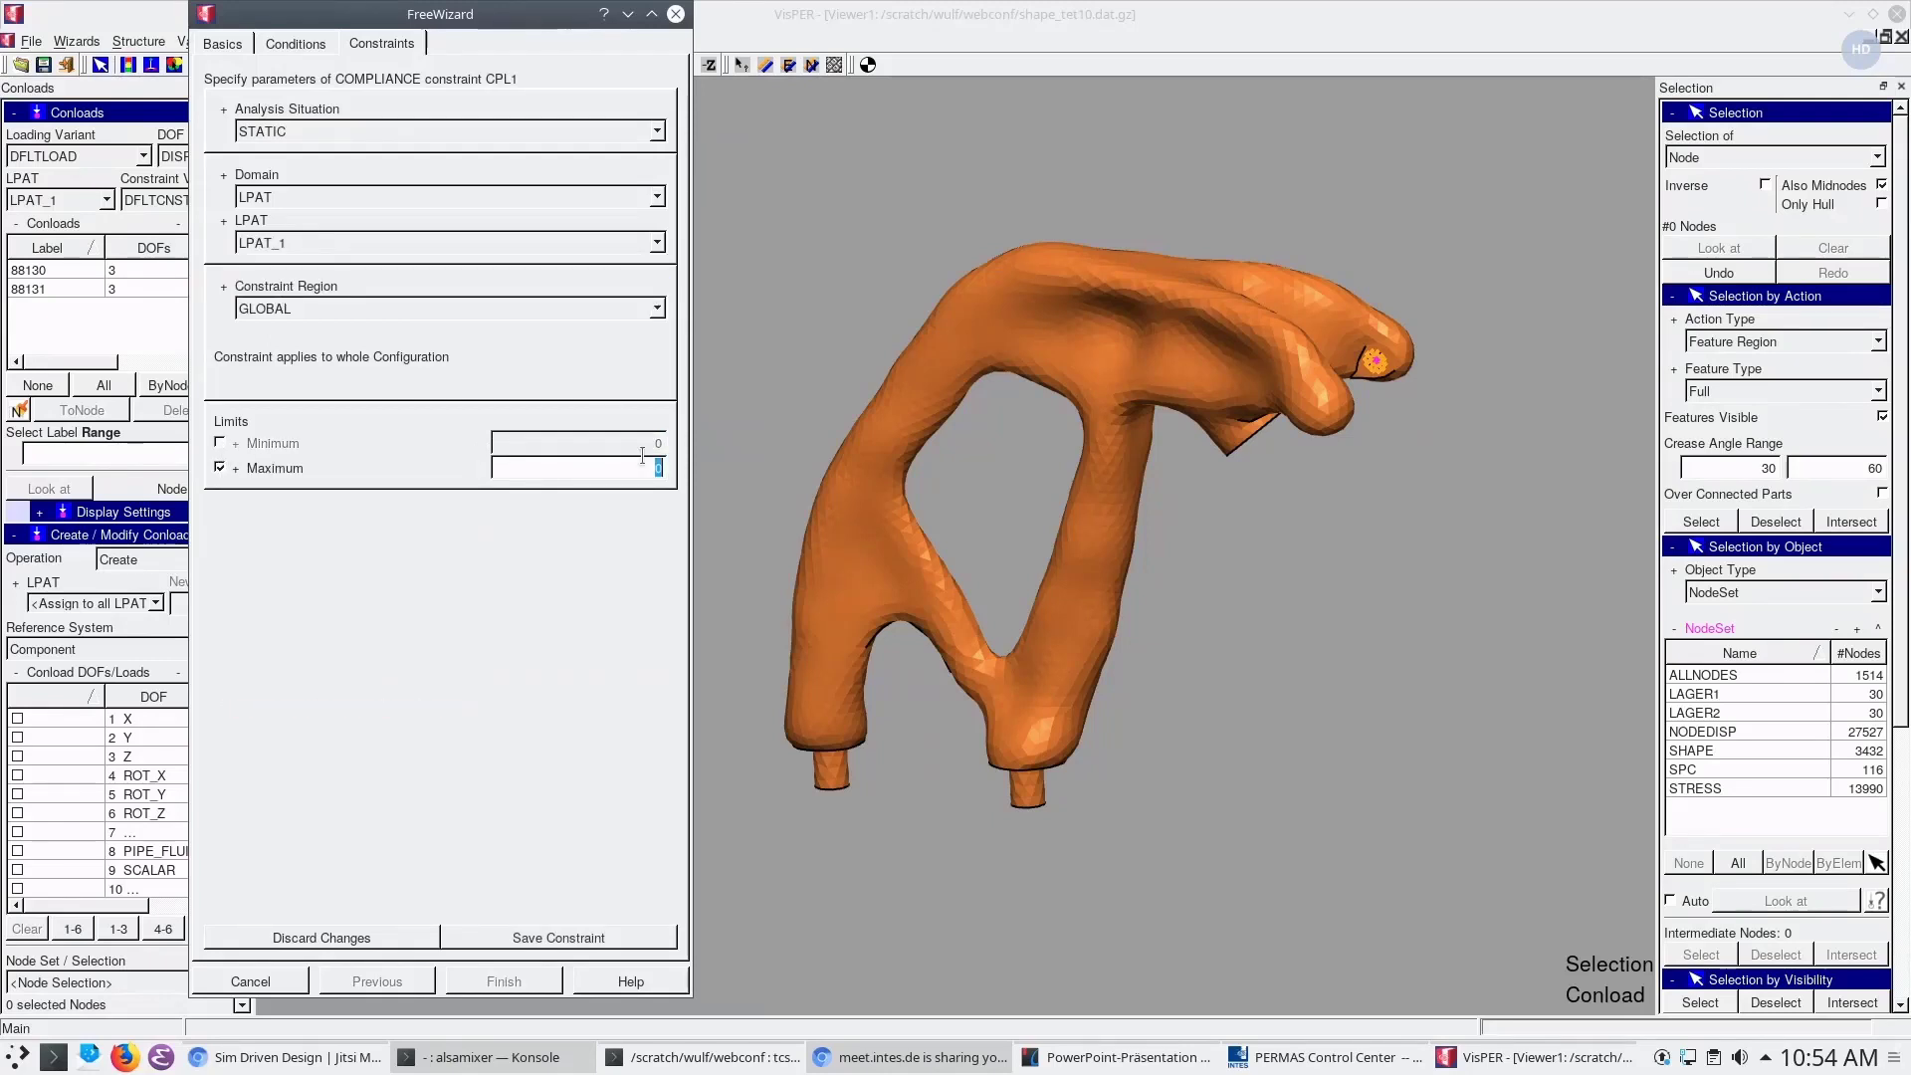
type("94.5")
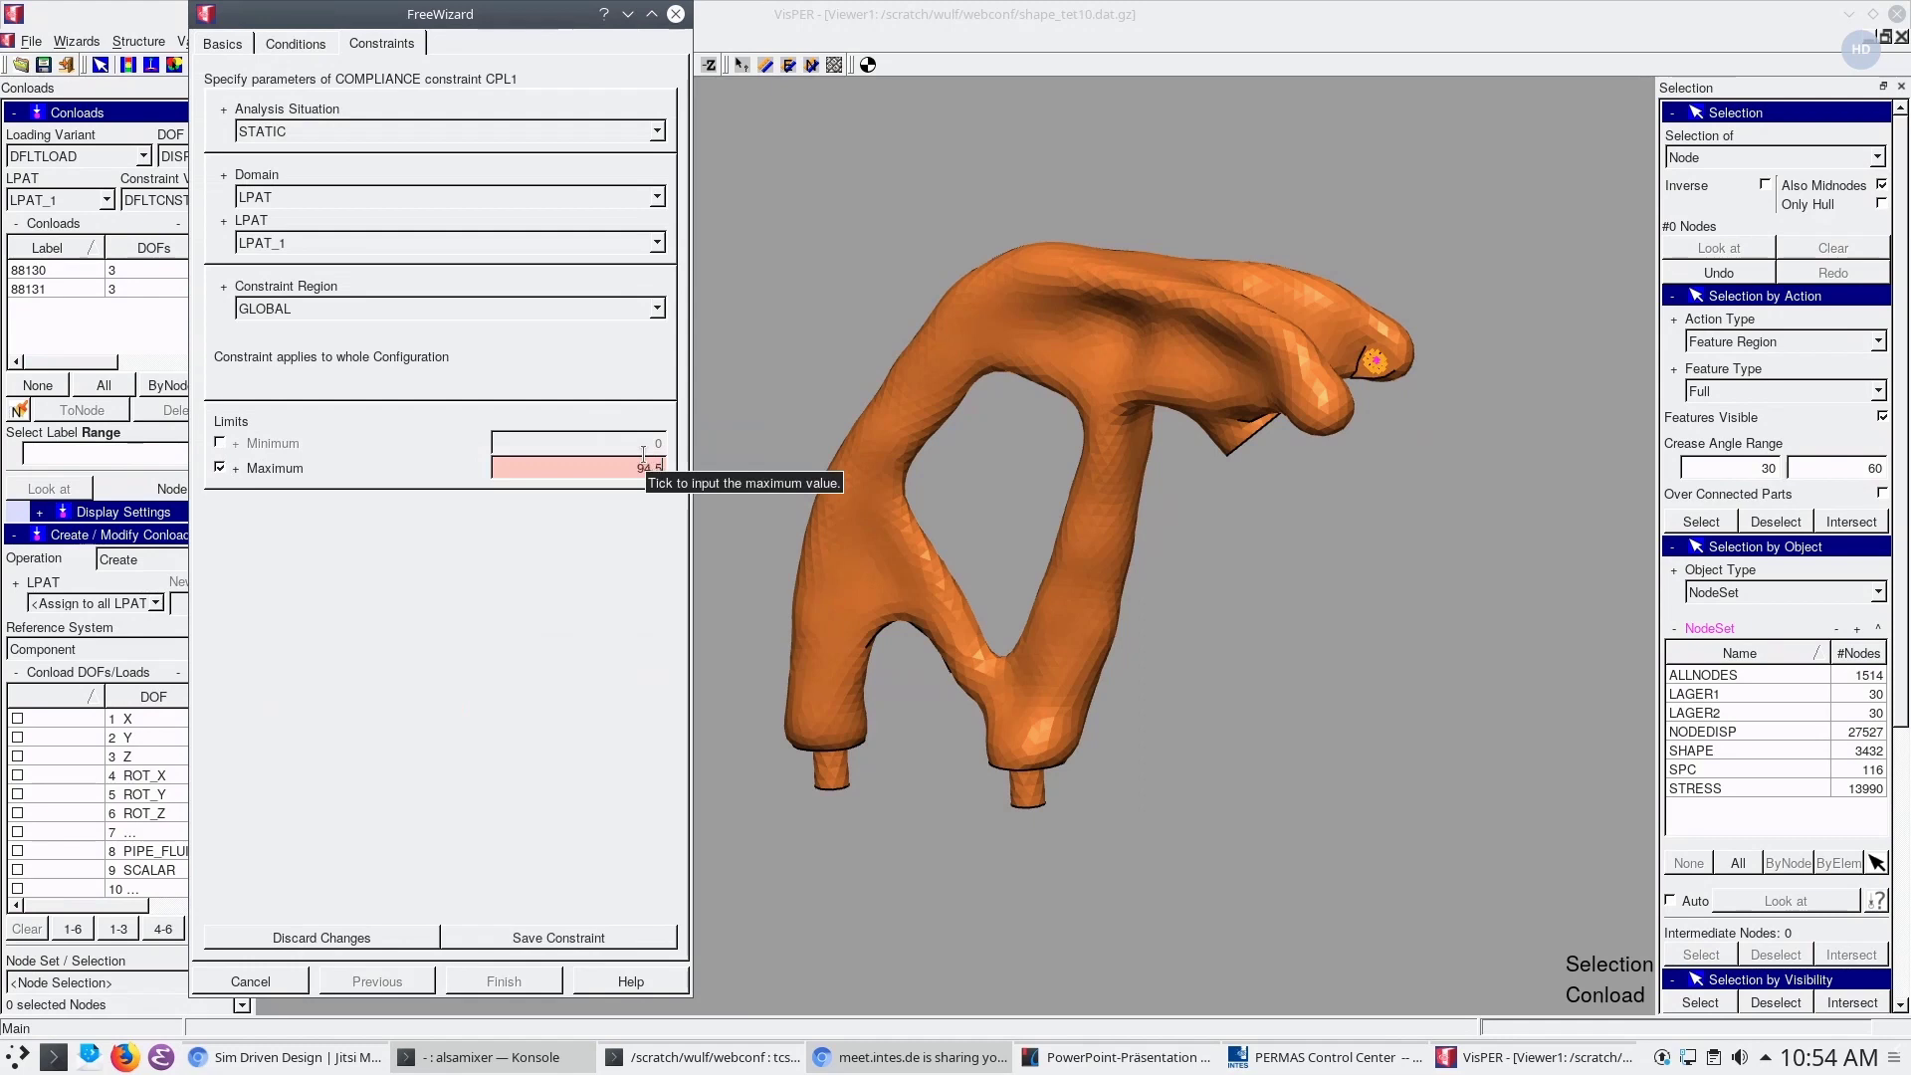
key("Return")
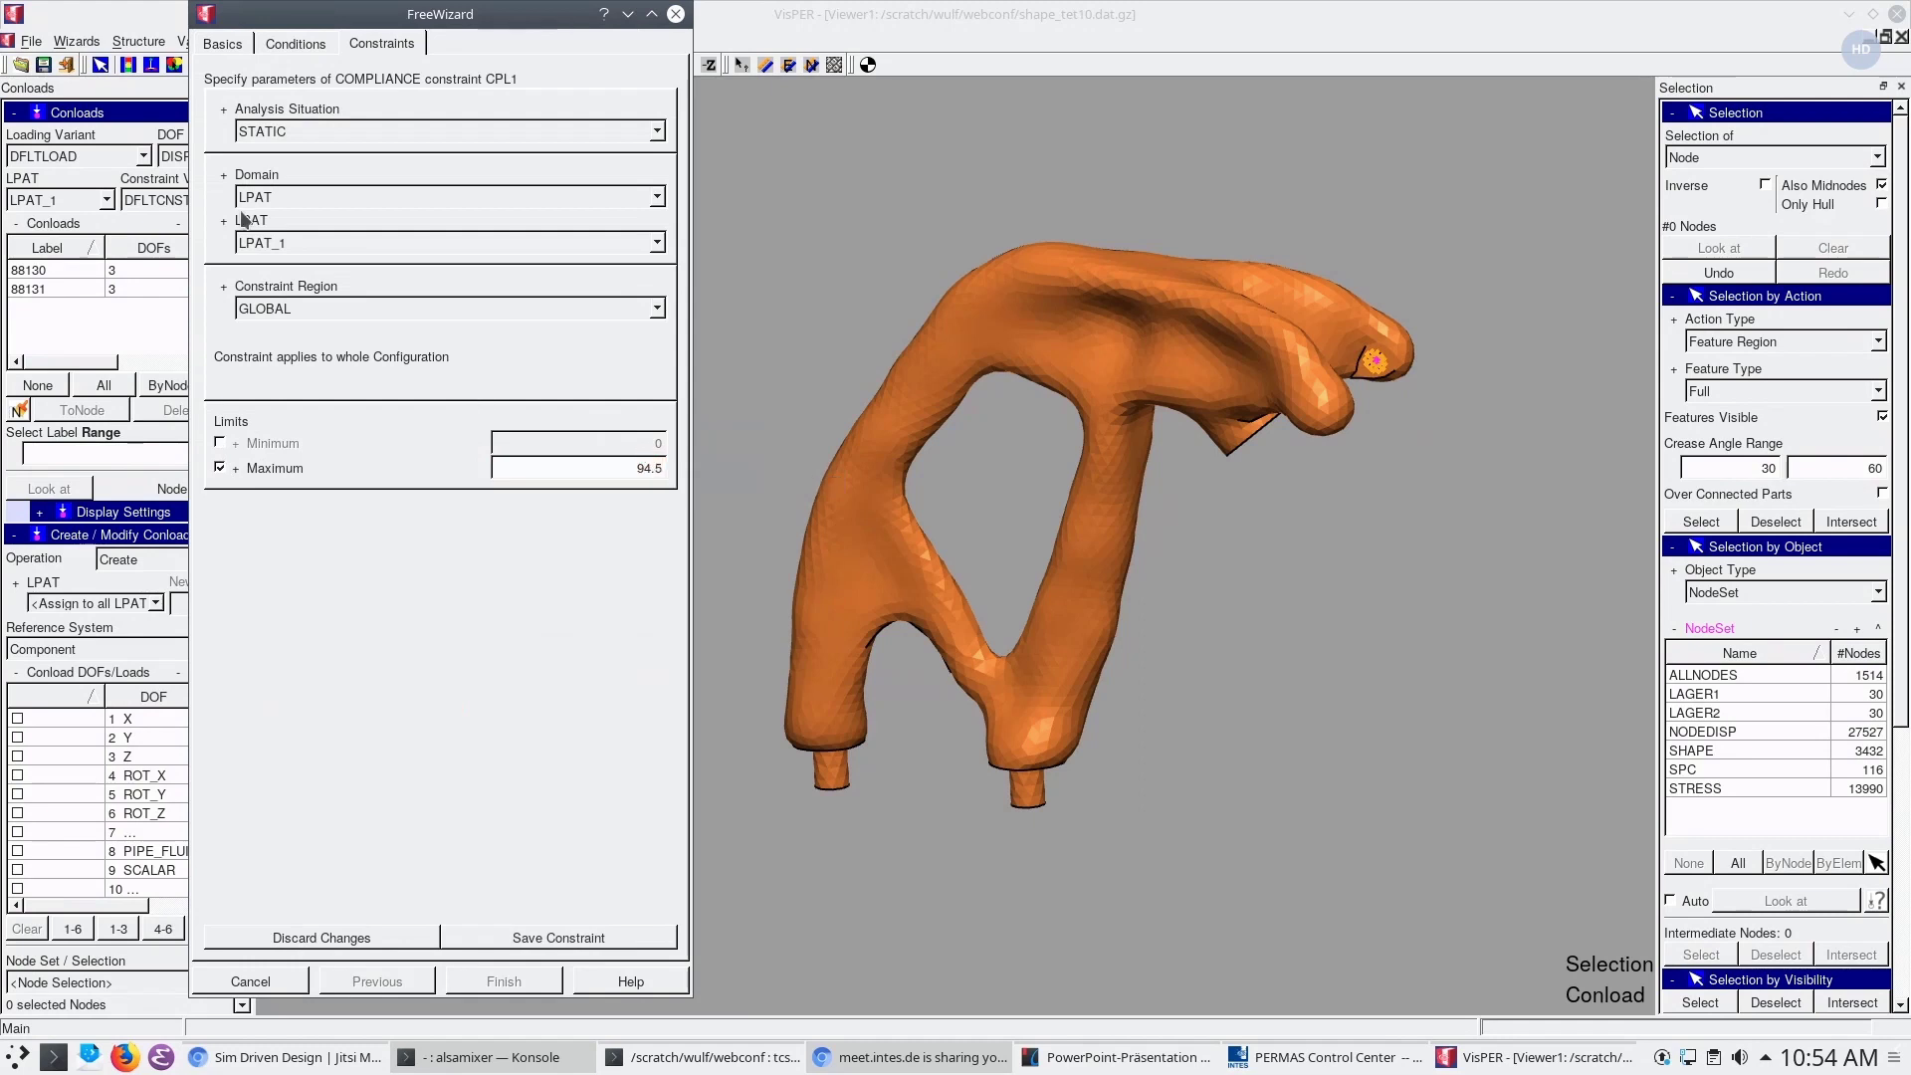
left_click(522, 938)
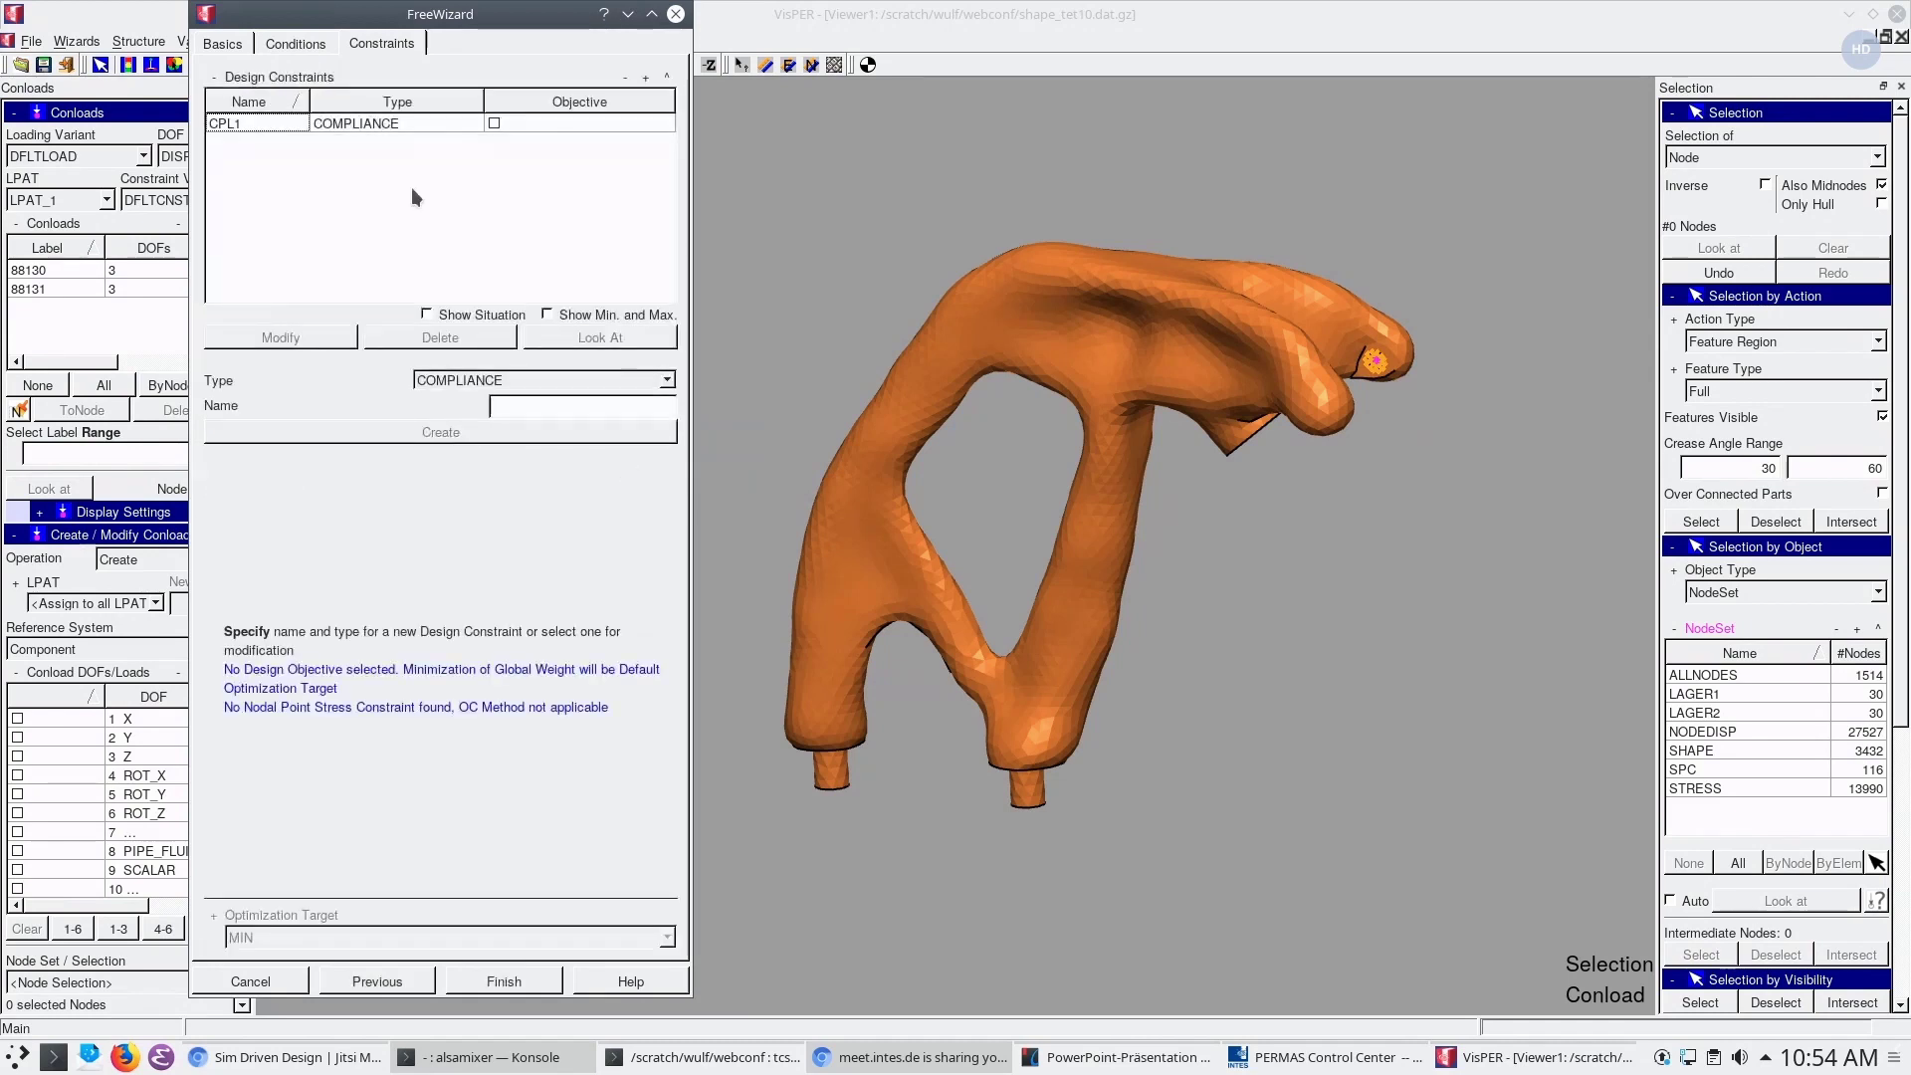
Create a second design constraint of type COMPLIANCE named CPL2
left_click(569, 406)
type("c")
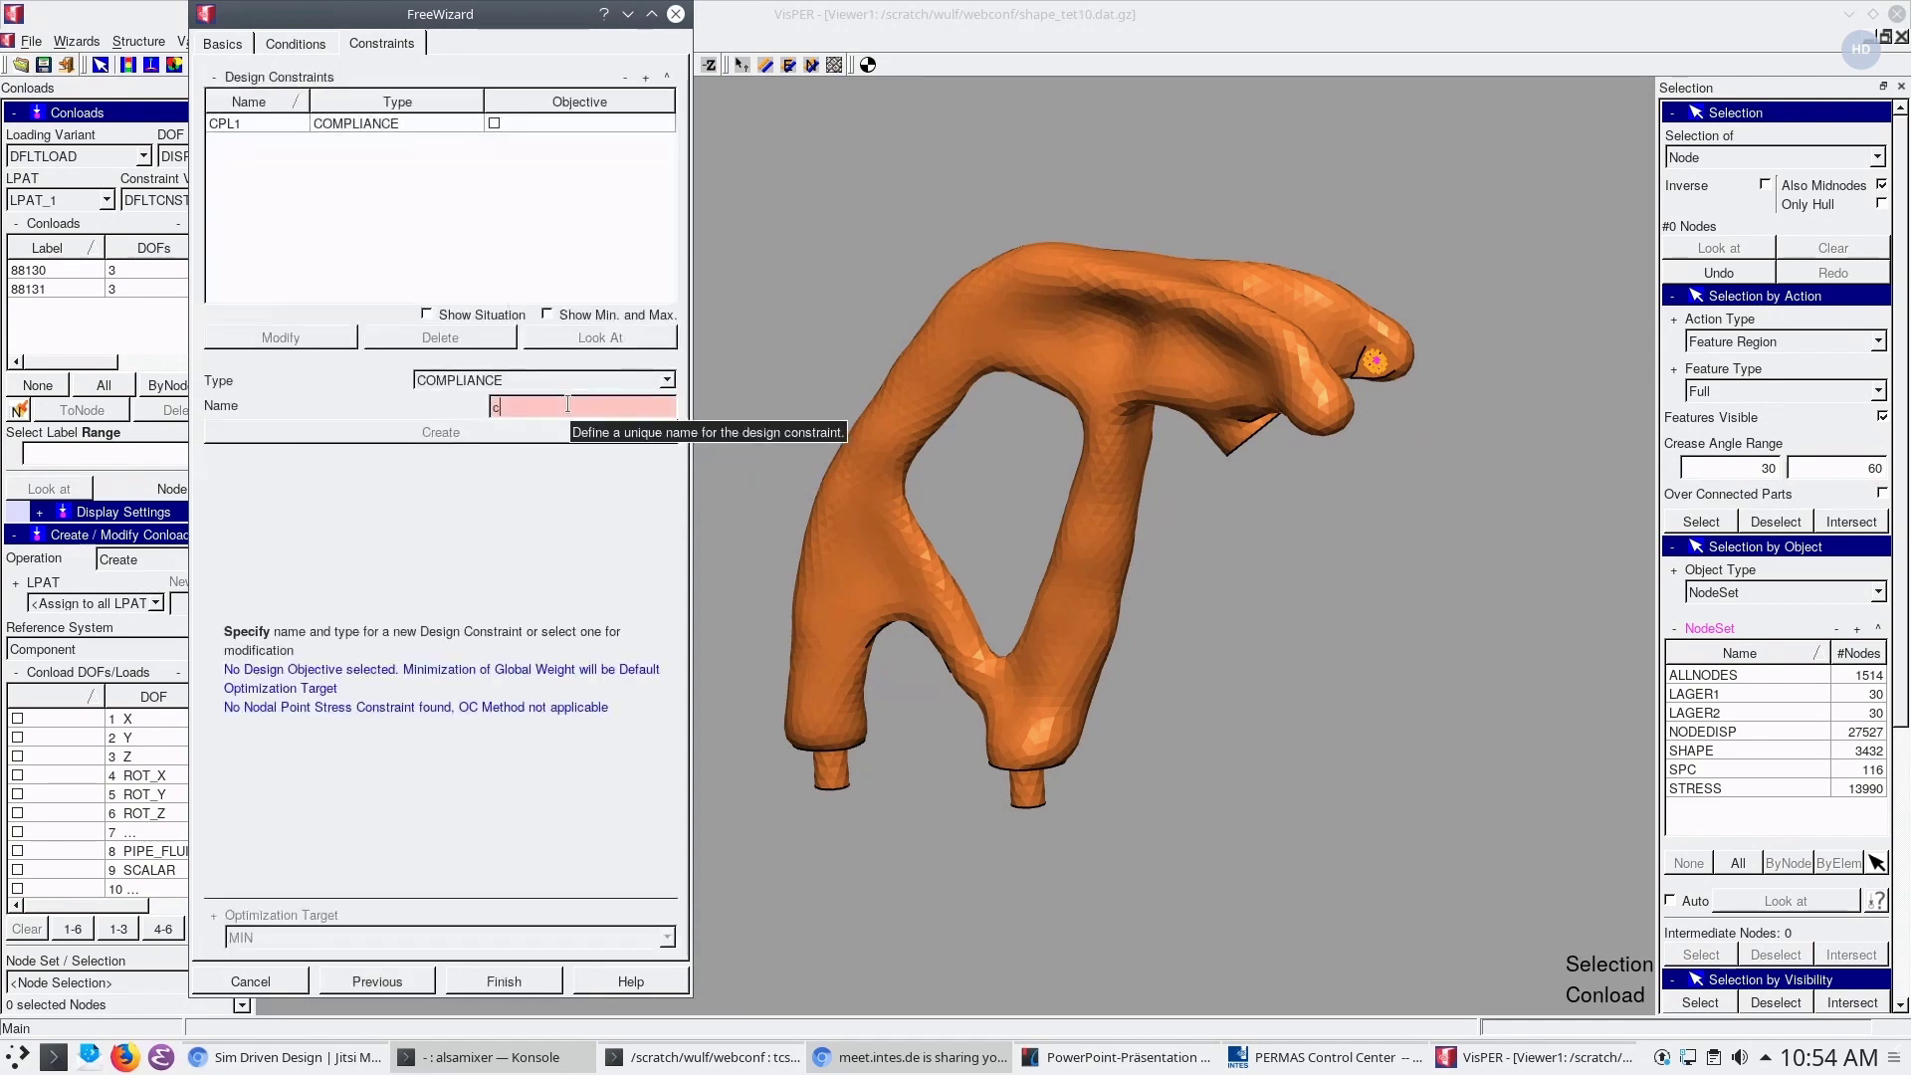
type("pl2")
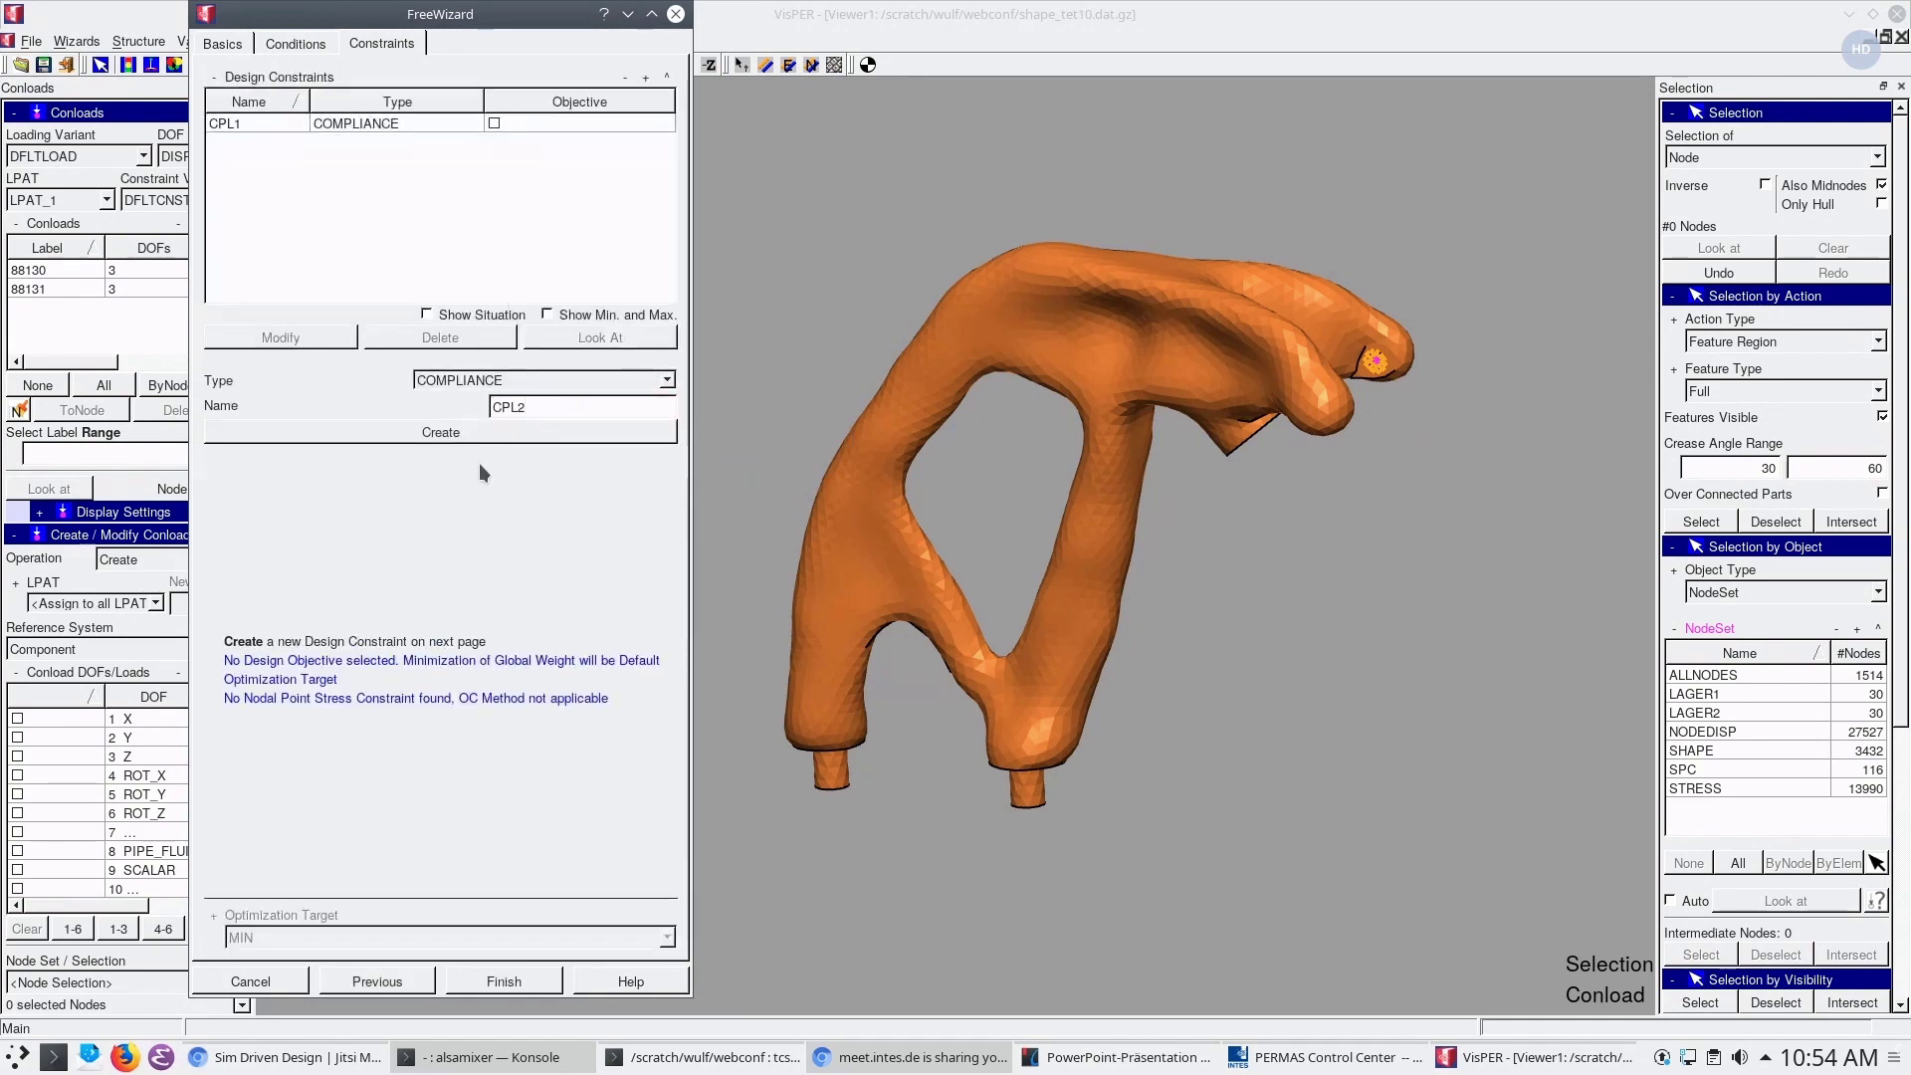
left_click(476, 432)
Apply constraint CPL2 to LPAT_2 with only a maximum limit of 117.5 and save the constraint
left_click(283, 243)
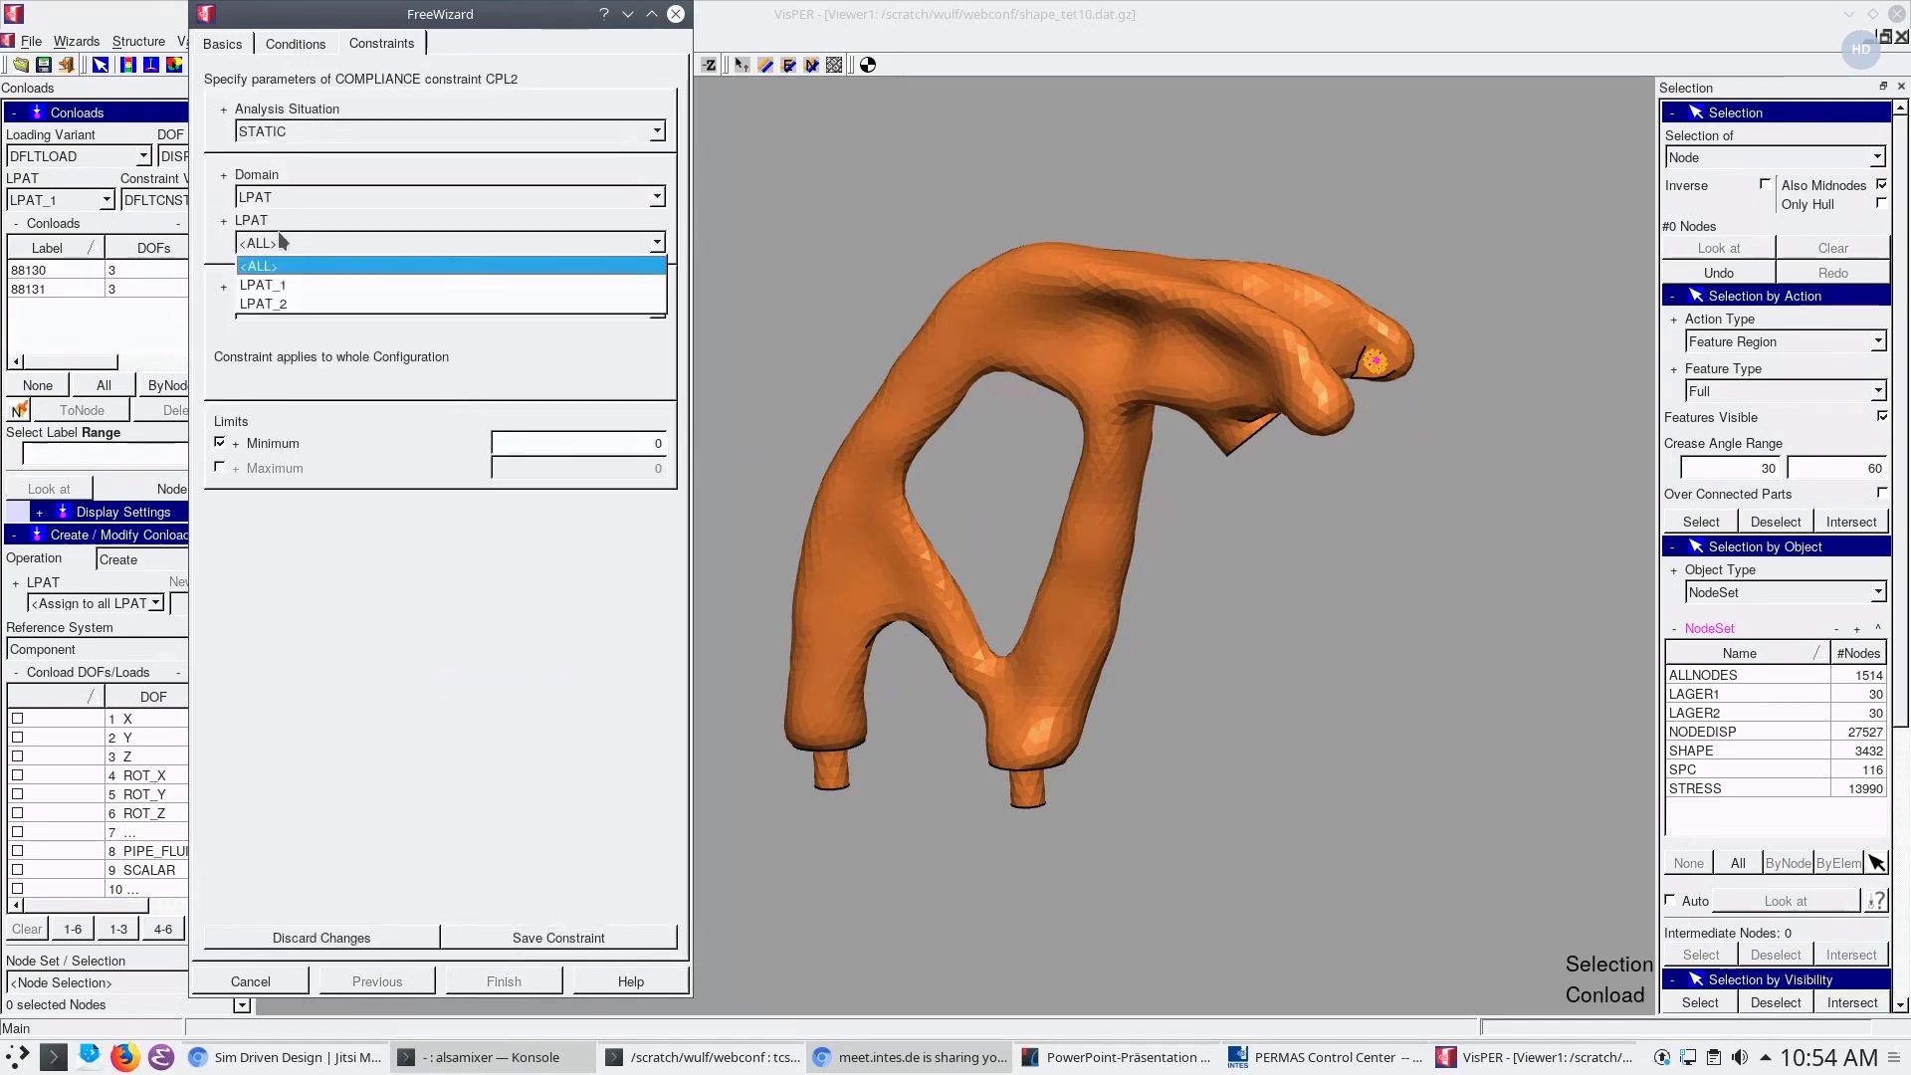
left_click(284, 309)
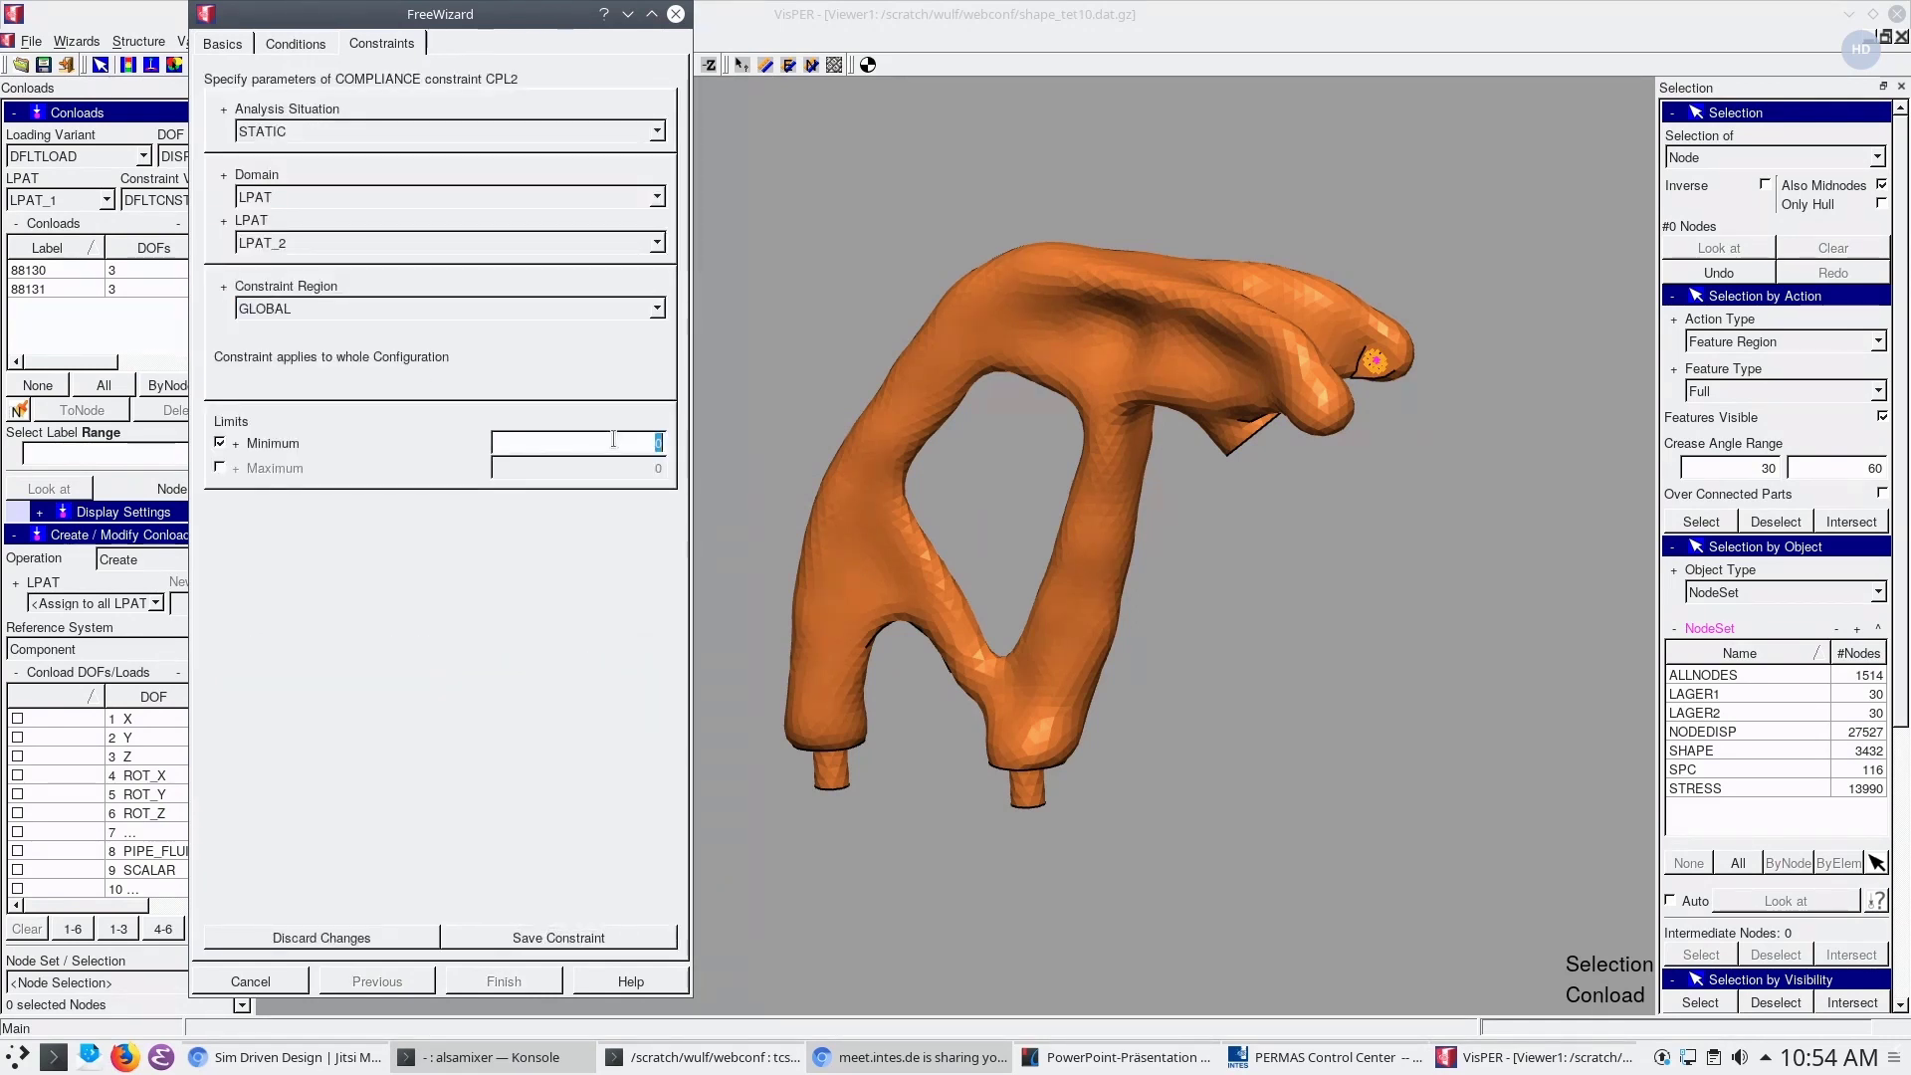
left_click(220, 442)
left_click(220, 469)
left_click(611, 470)
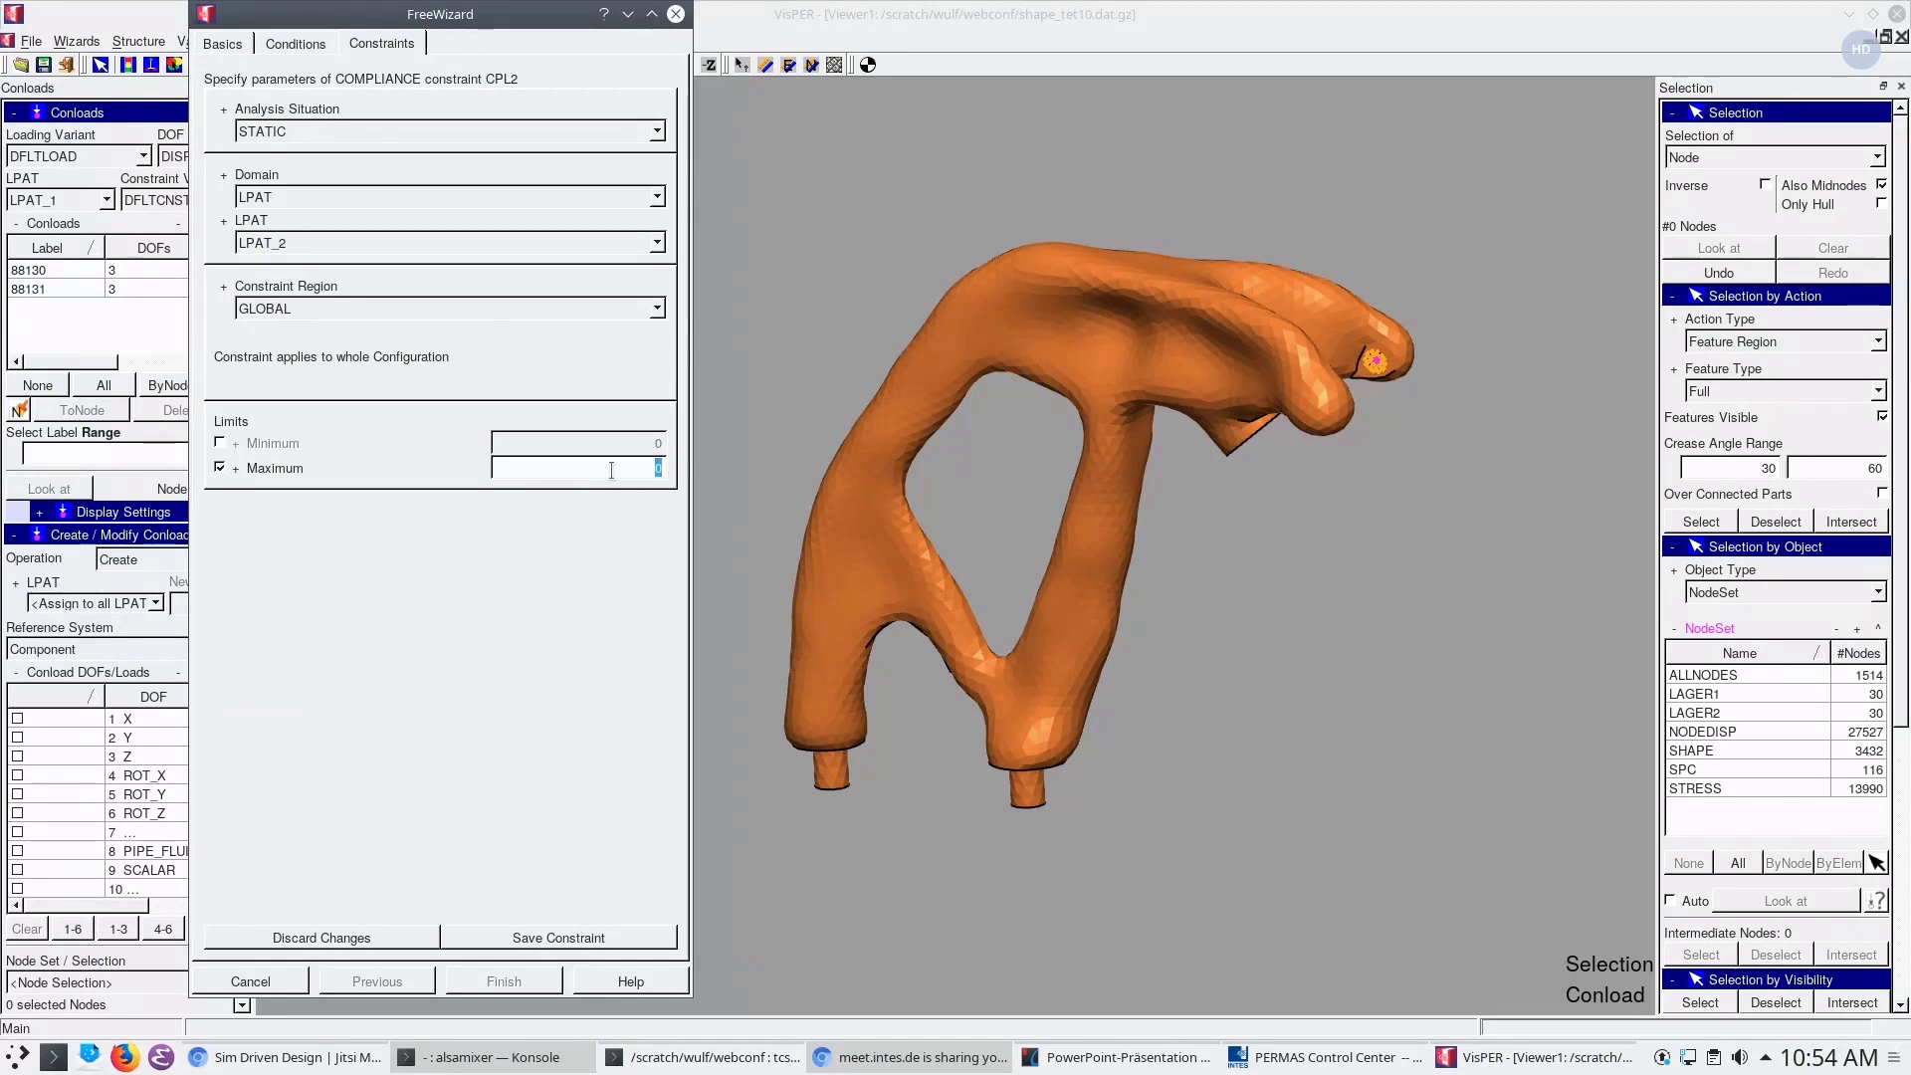
type("117.5")
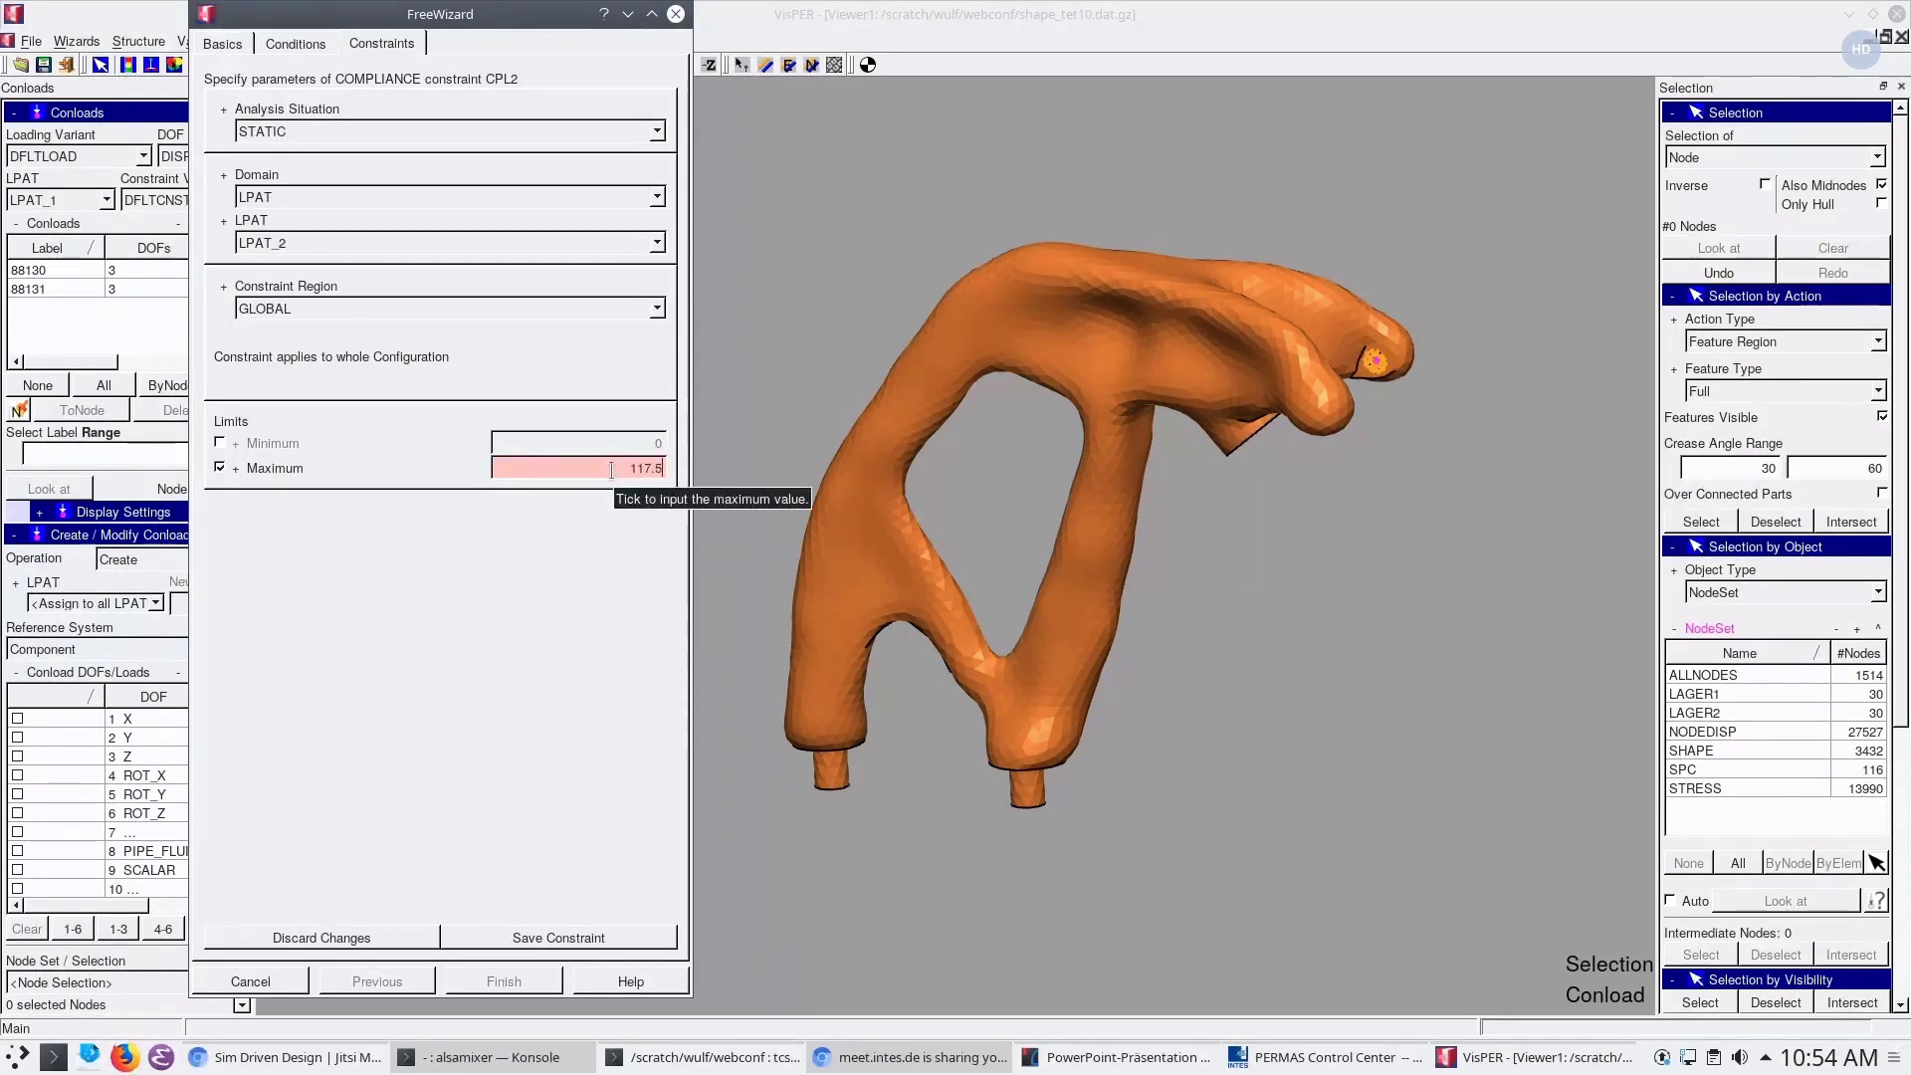
key("Return")
left_click(584, 939)
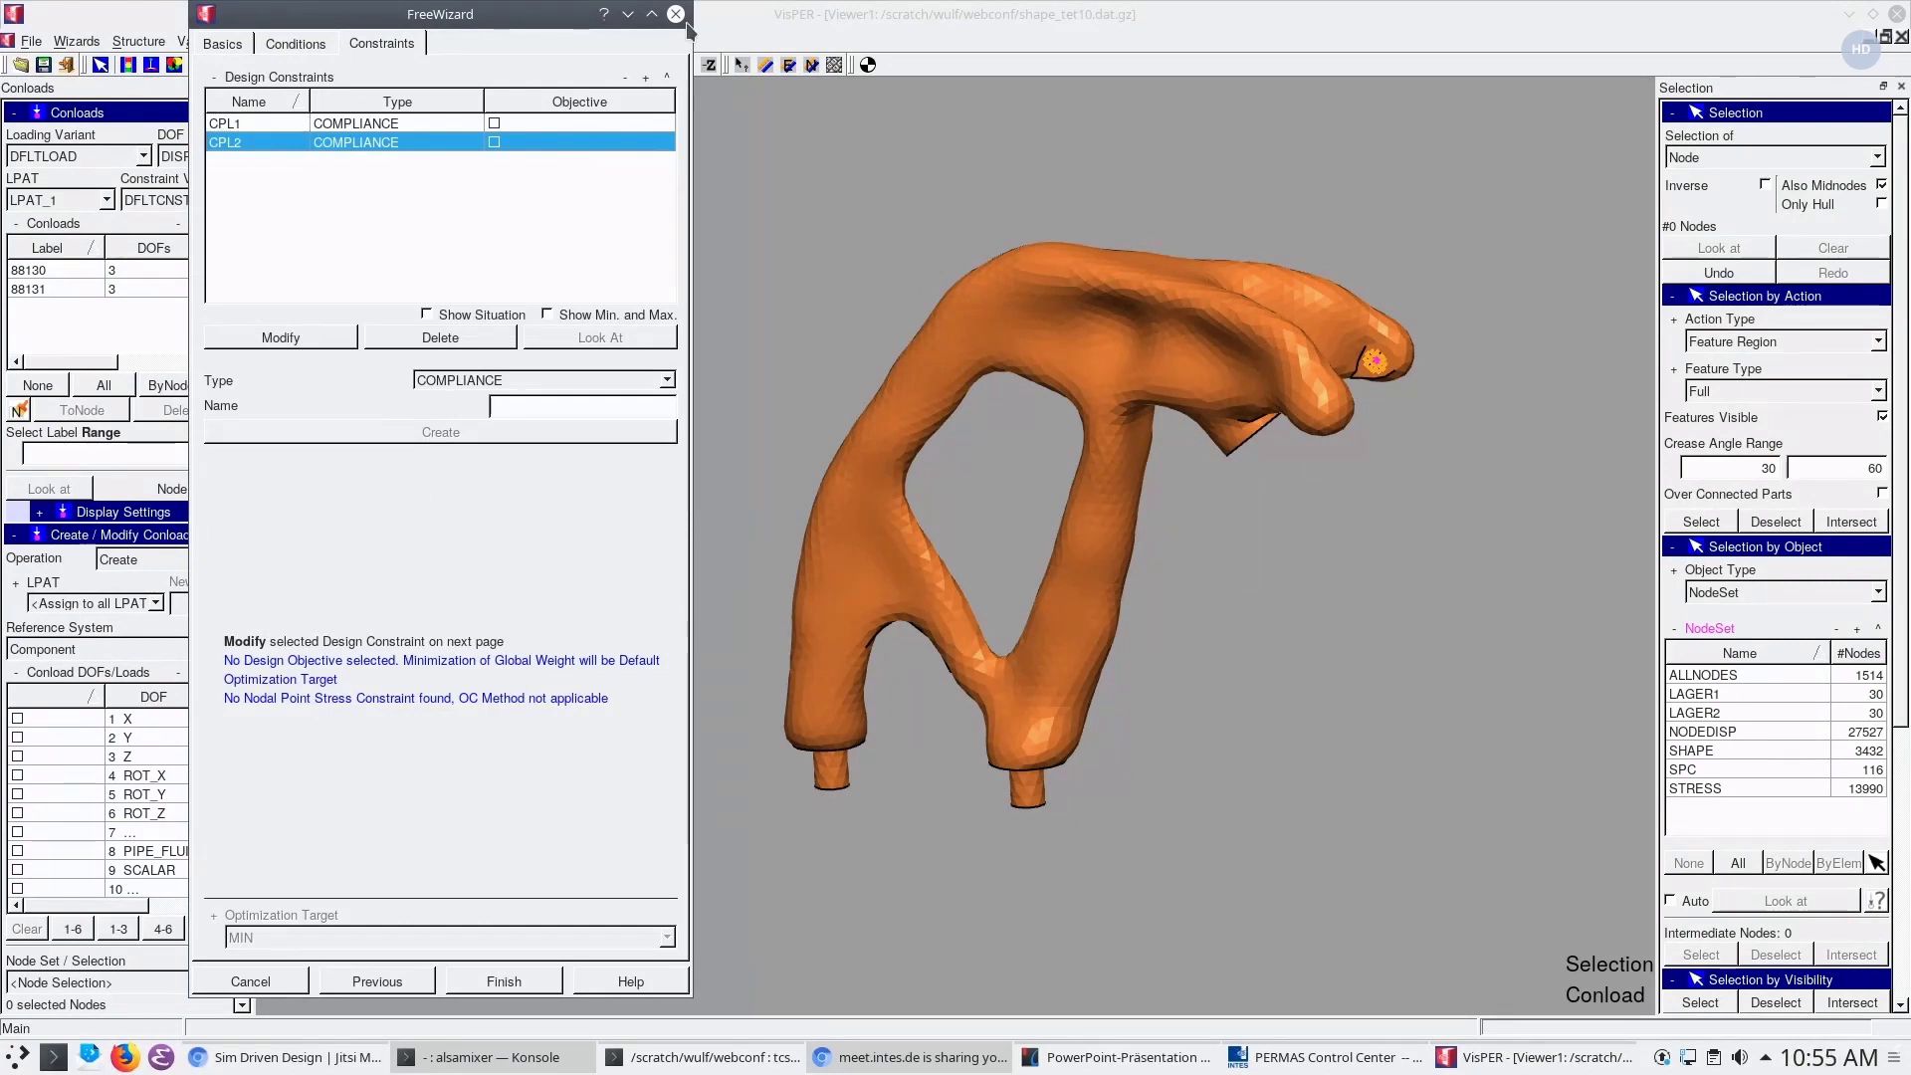
Switch to PERMAS Control Center and open the control file static.uci from the webconf folder to review the static analysis job
mouse_move(425, 12)
left_mouse_down()
mouse_move(434, 67)
mouse_move(428, 37)
left_mouse_up()
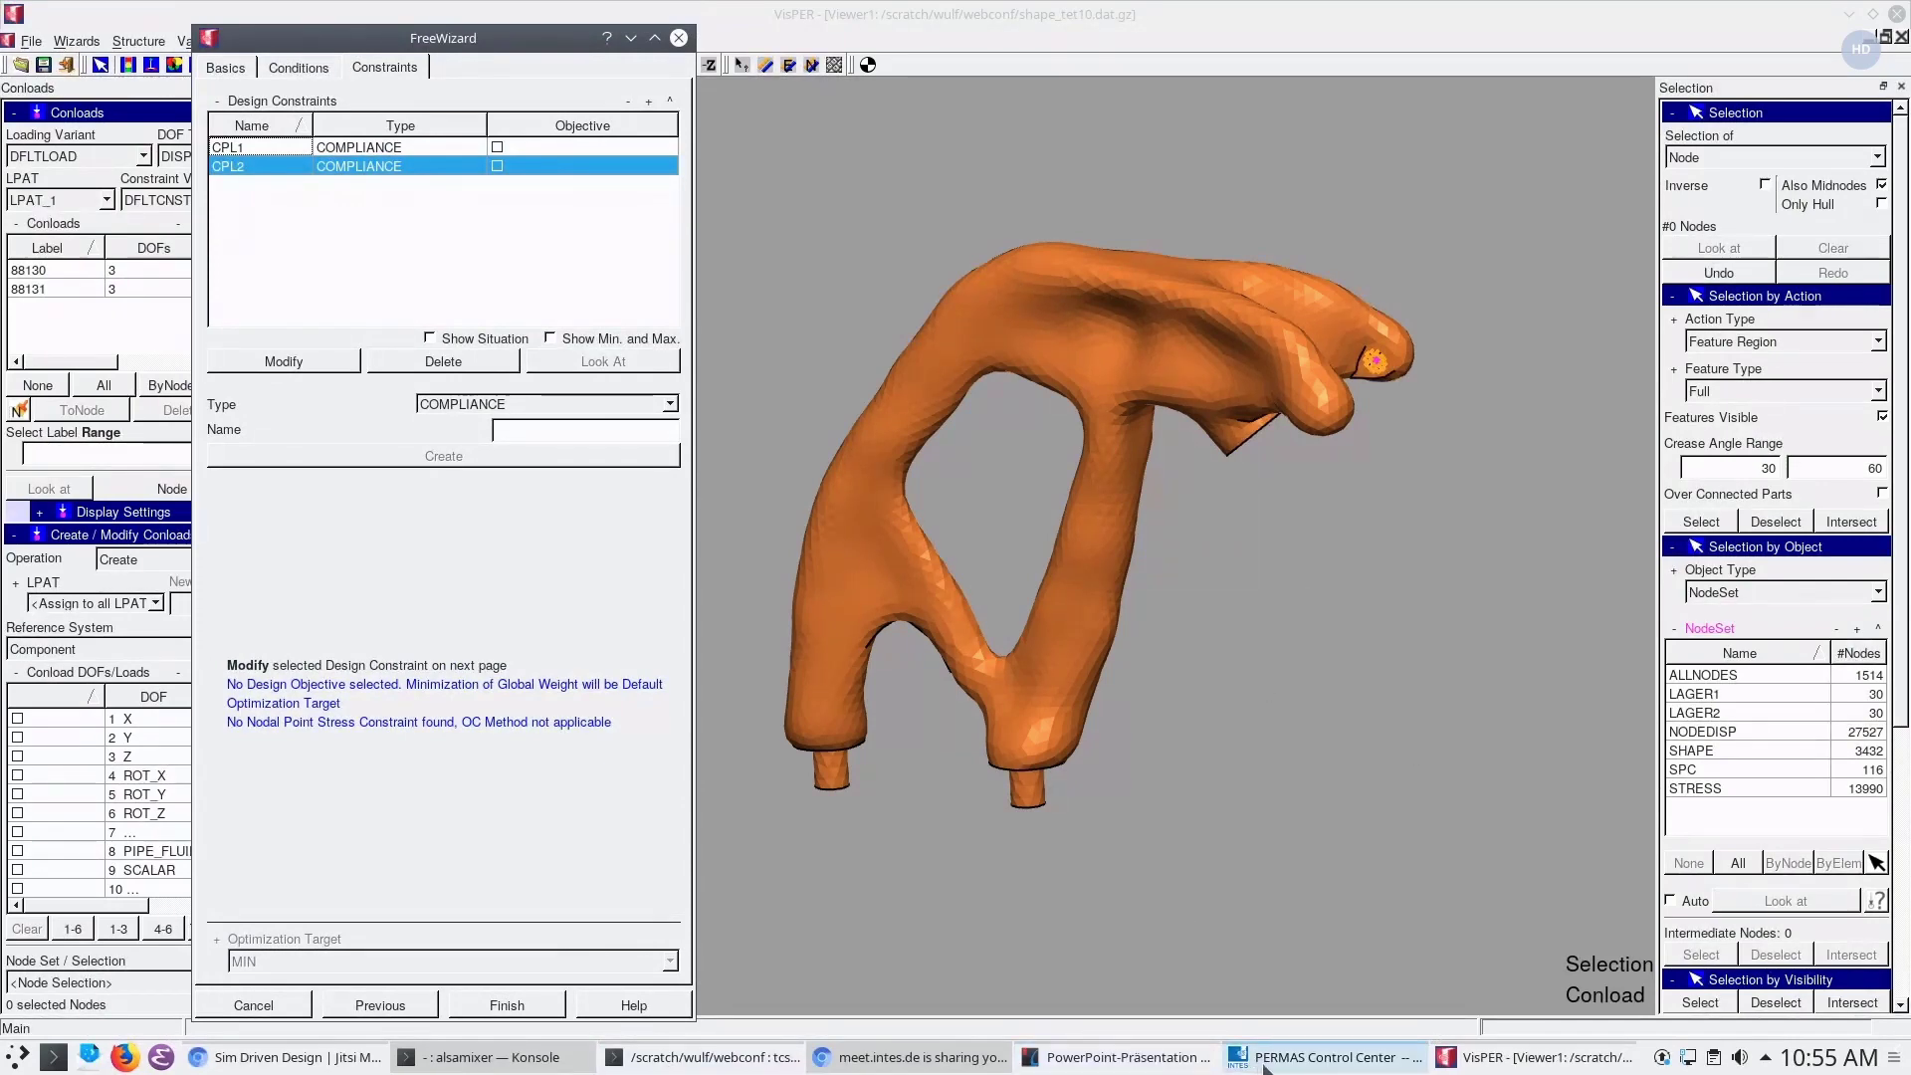
left_click(1323, 1057)
left_click(159, 81)
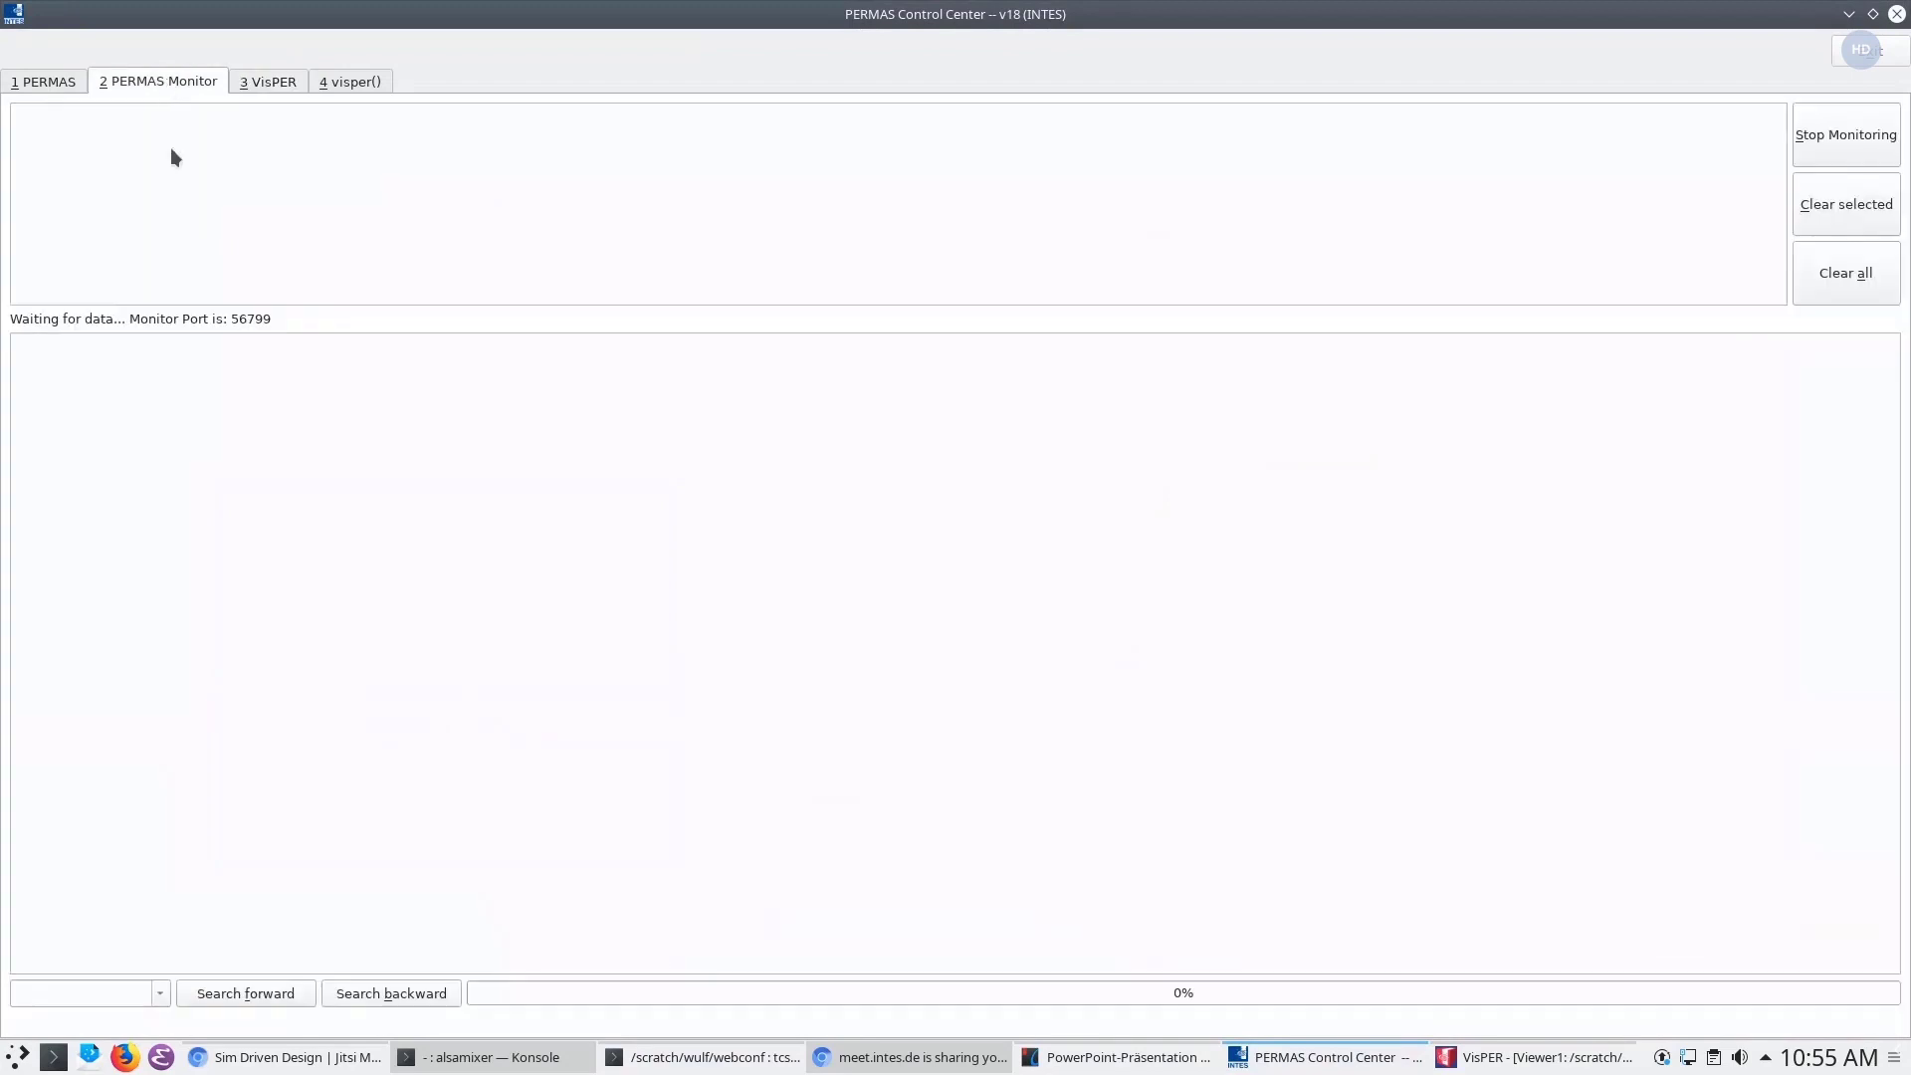
left_click(43, 81)
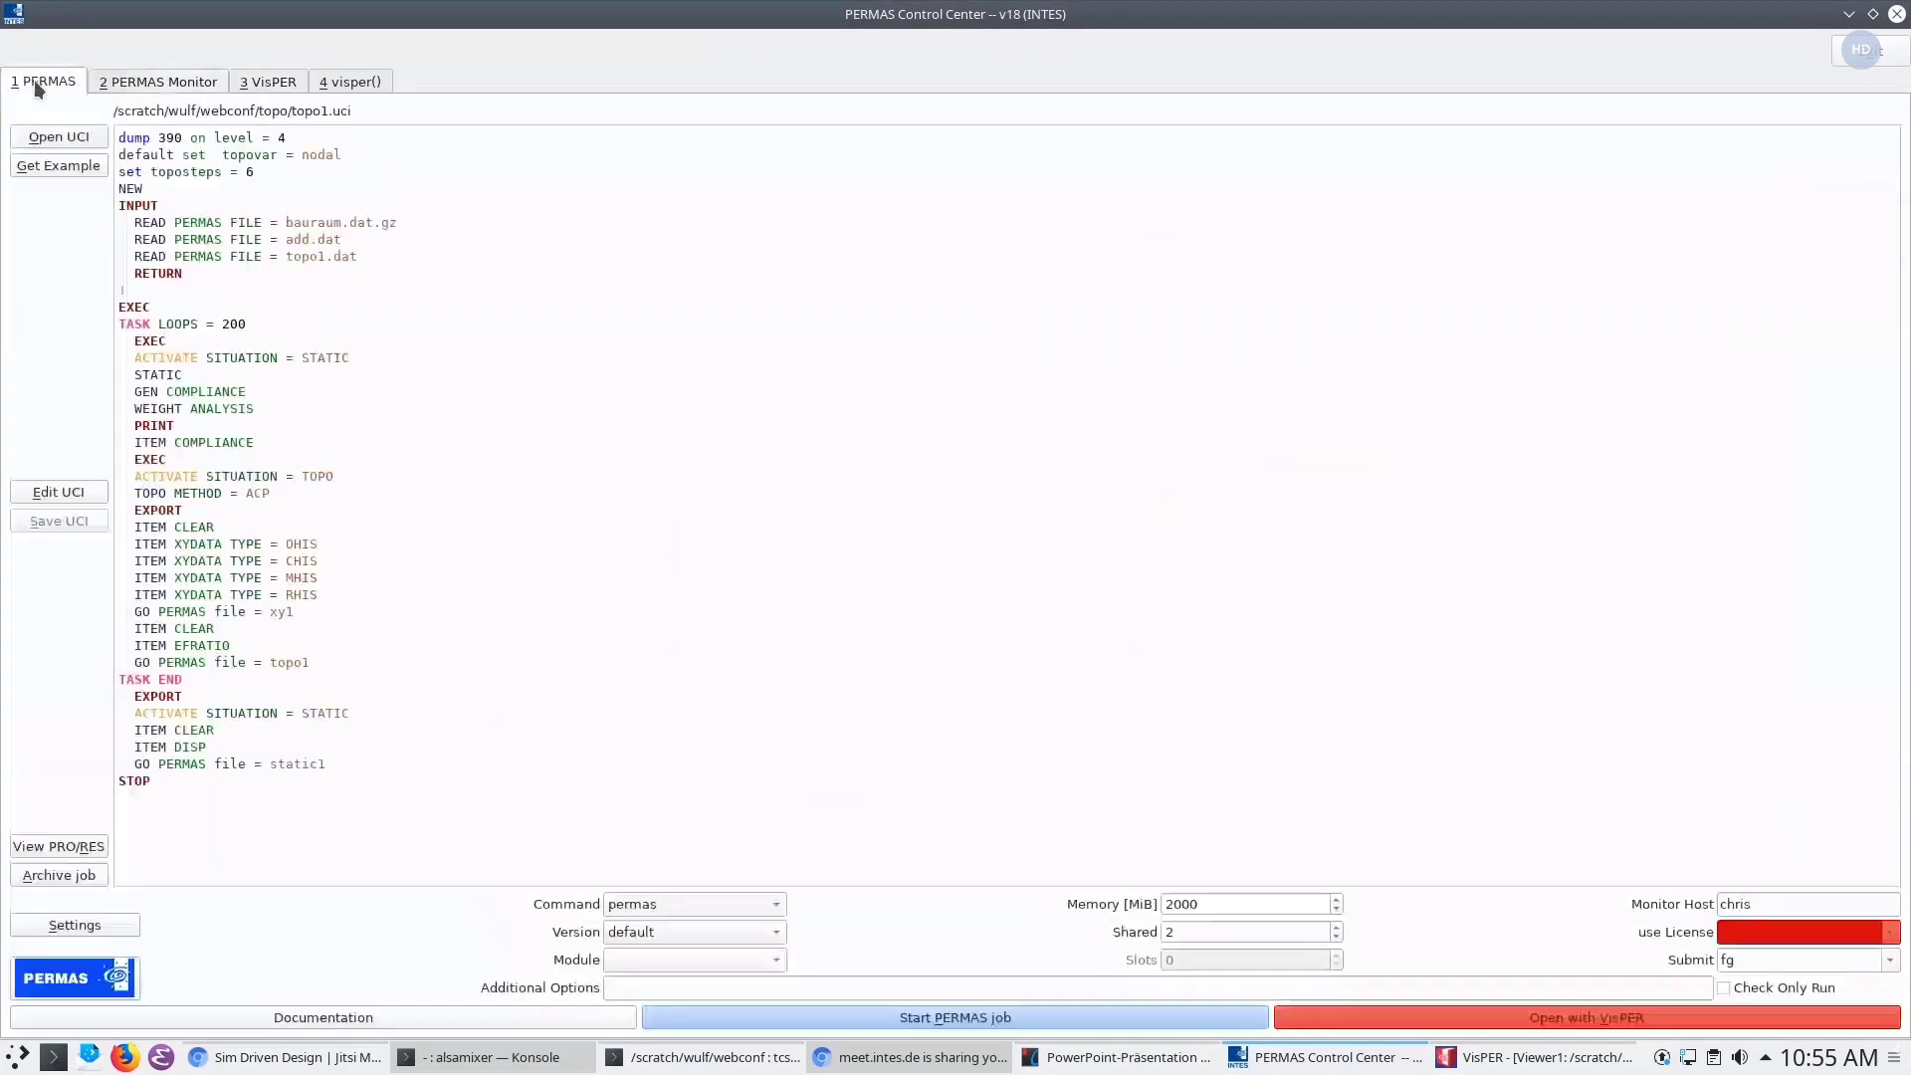
left_click(80, 141)
left_click(1151, 312)
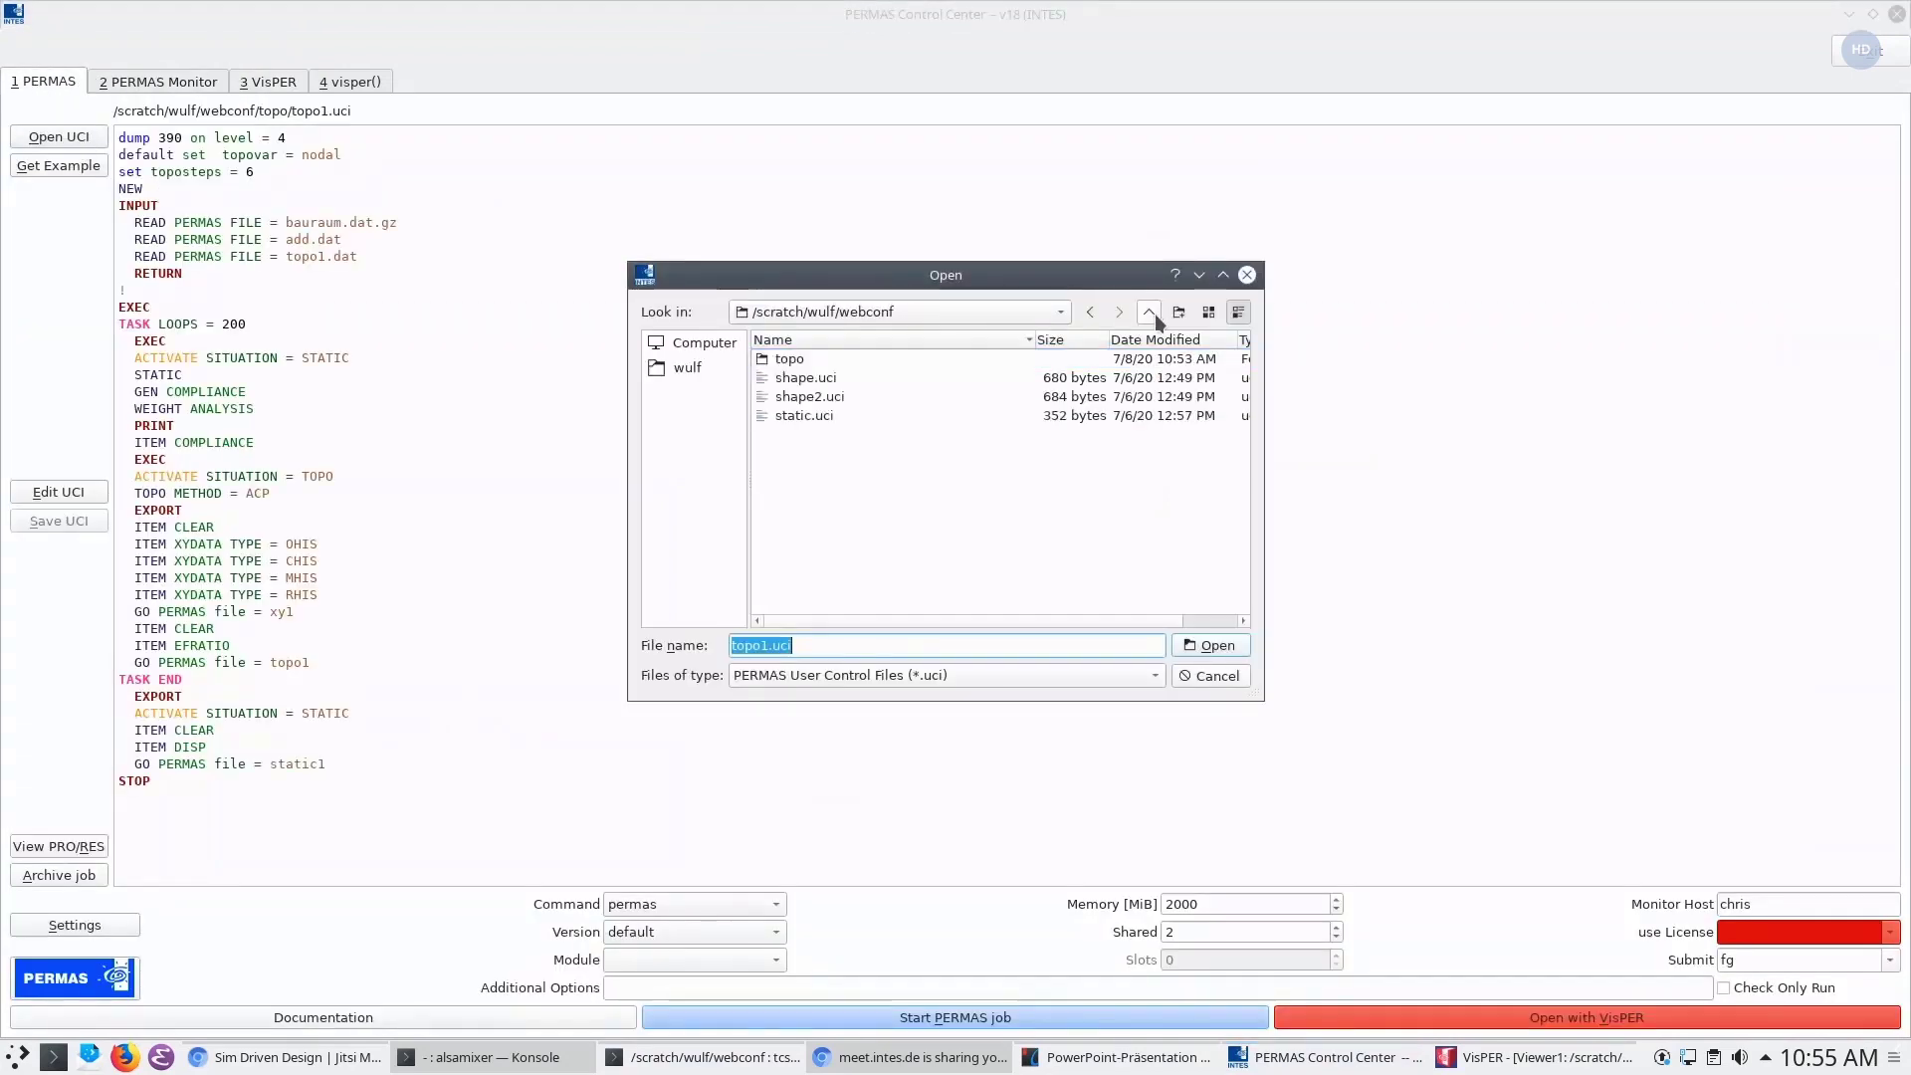
double_click(816, 416)
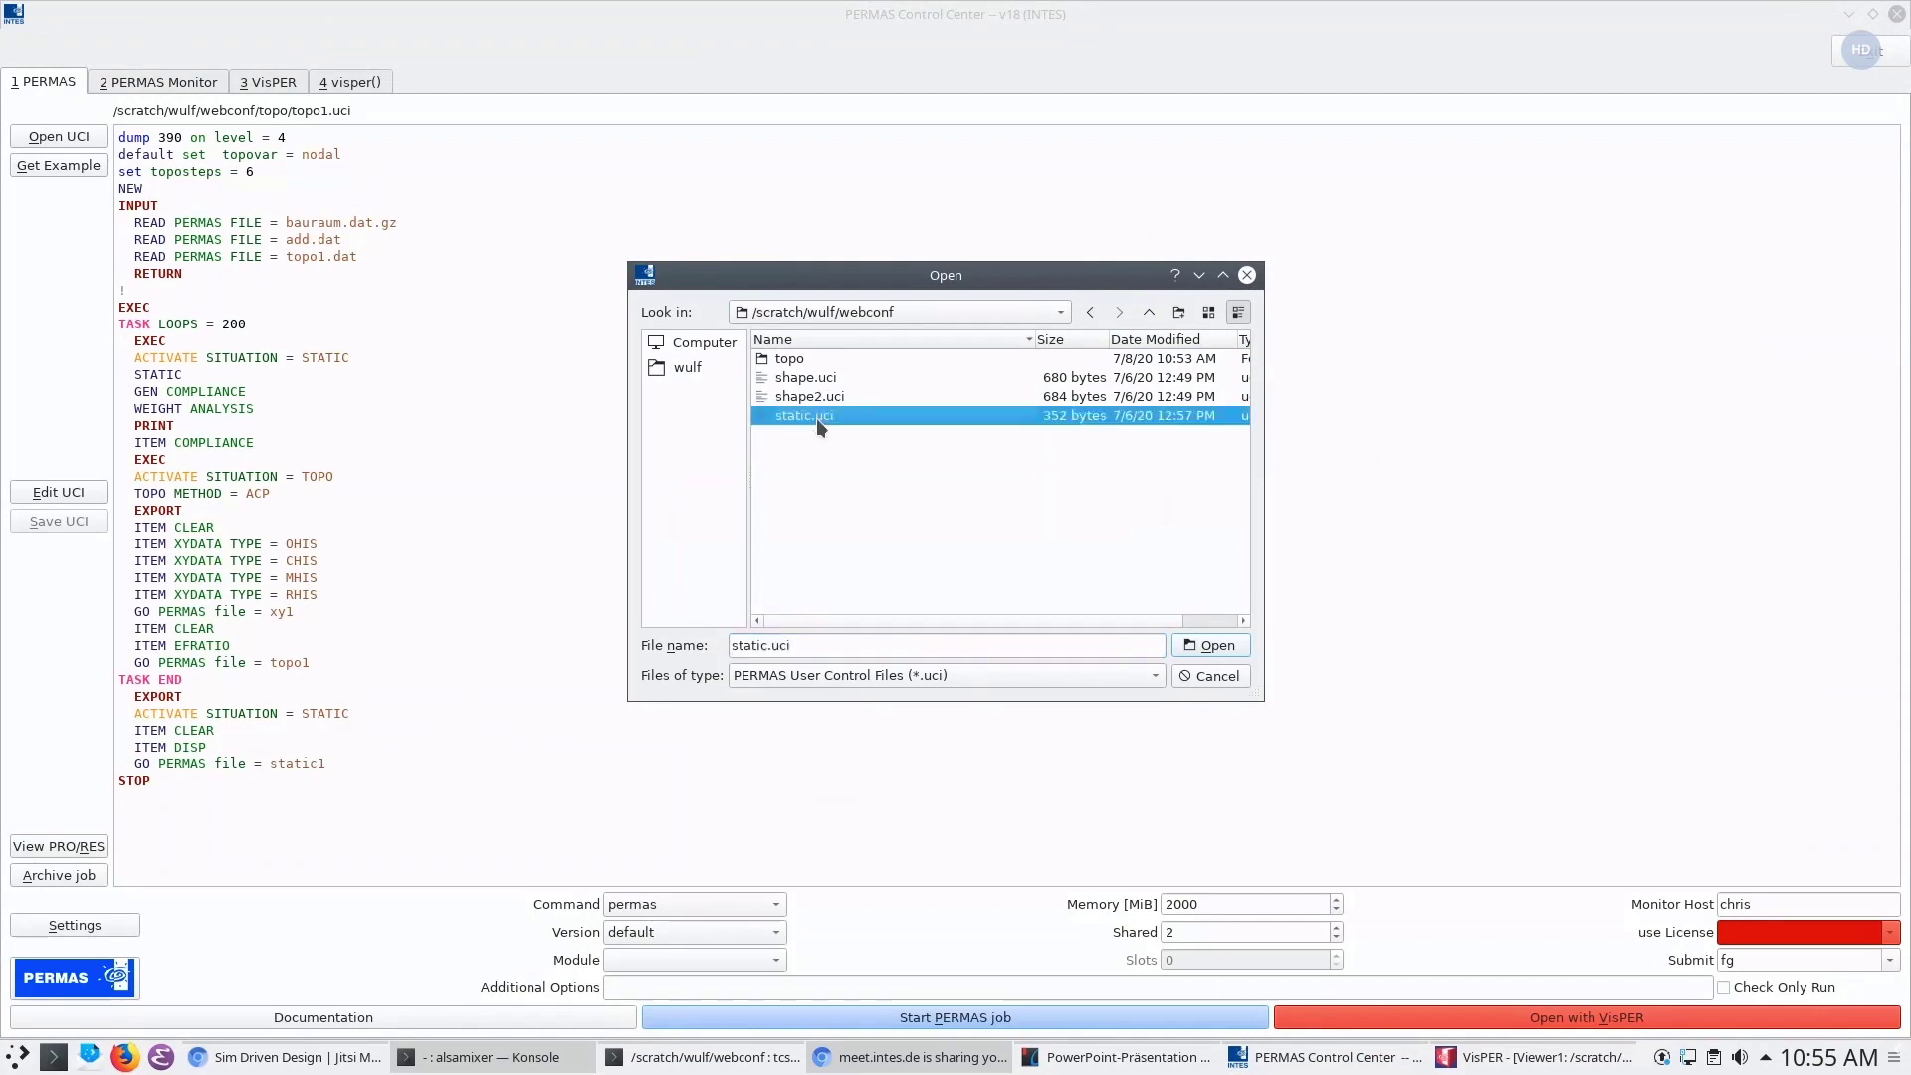
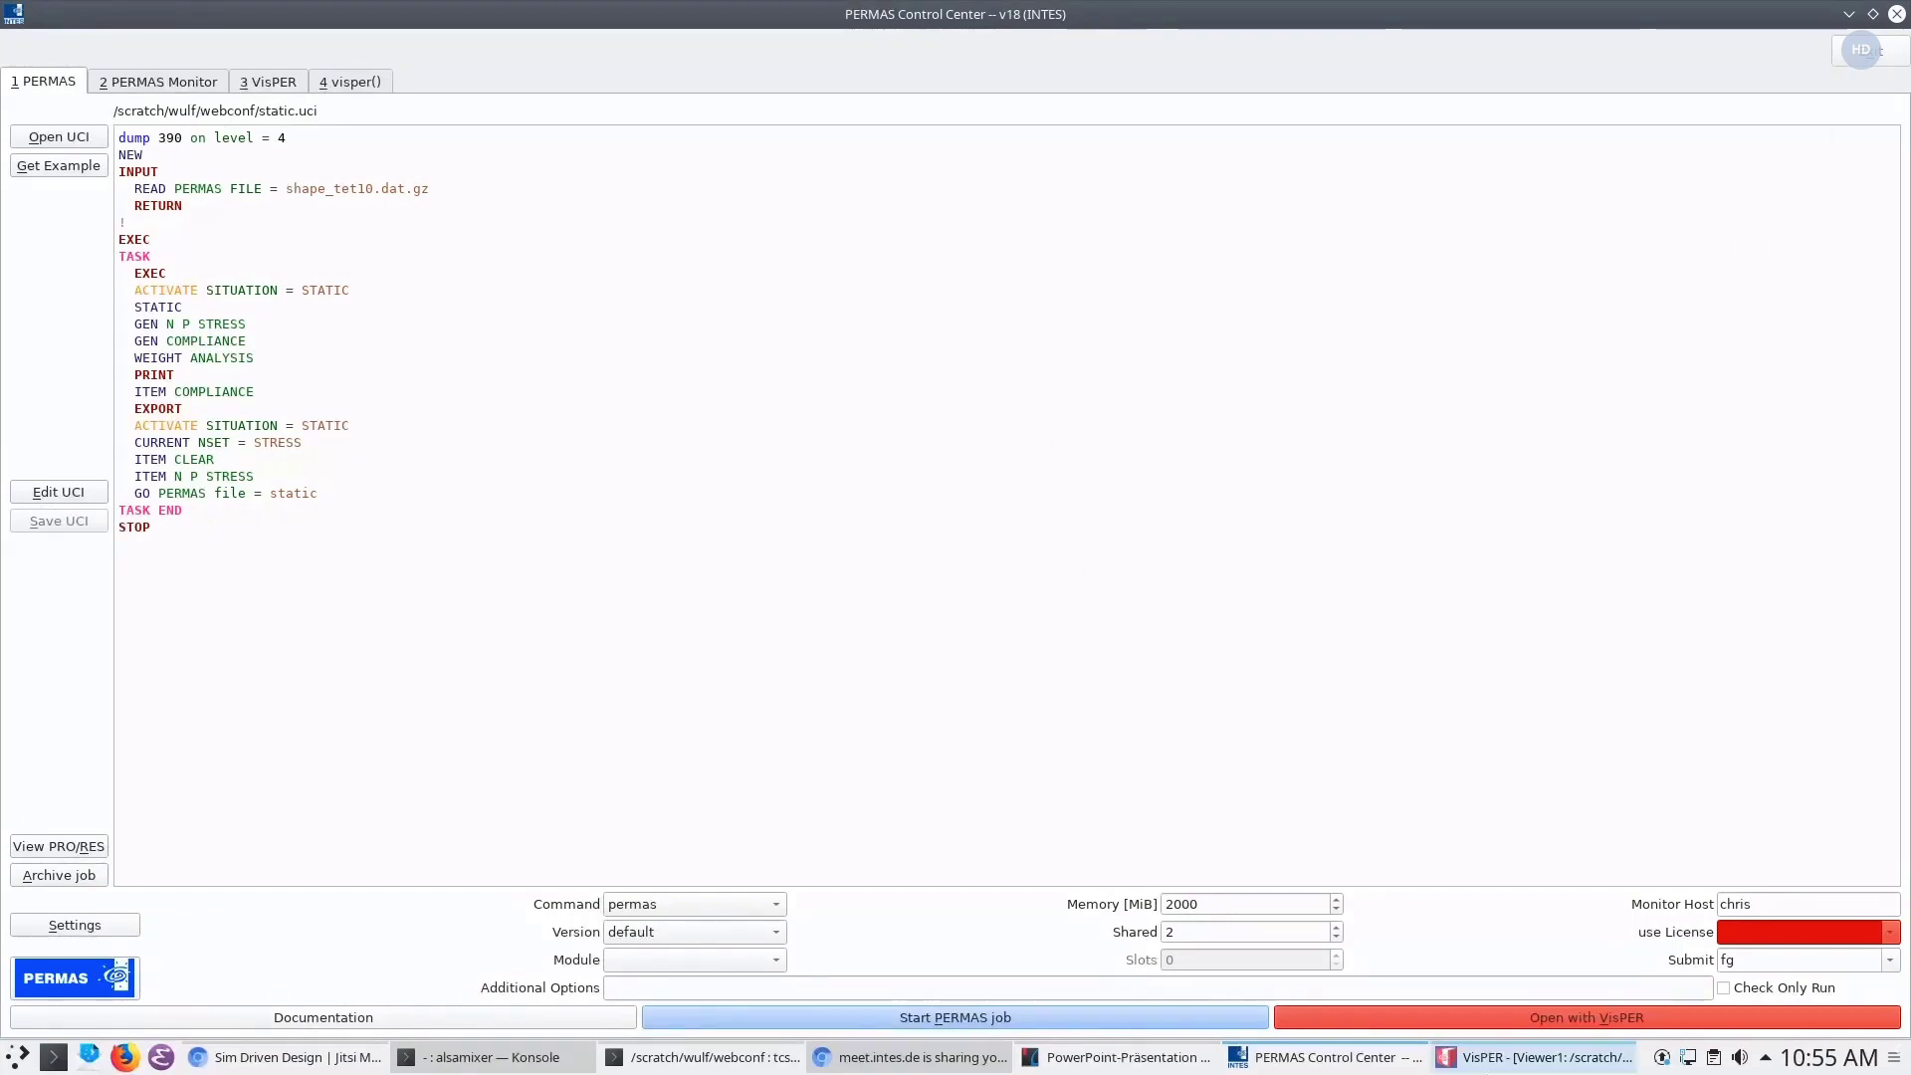
Switch back to VisPER and close the freeform wizard
left_click(1496, 1059)
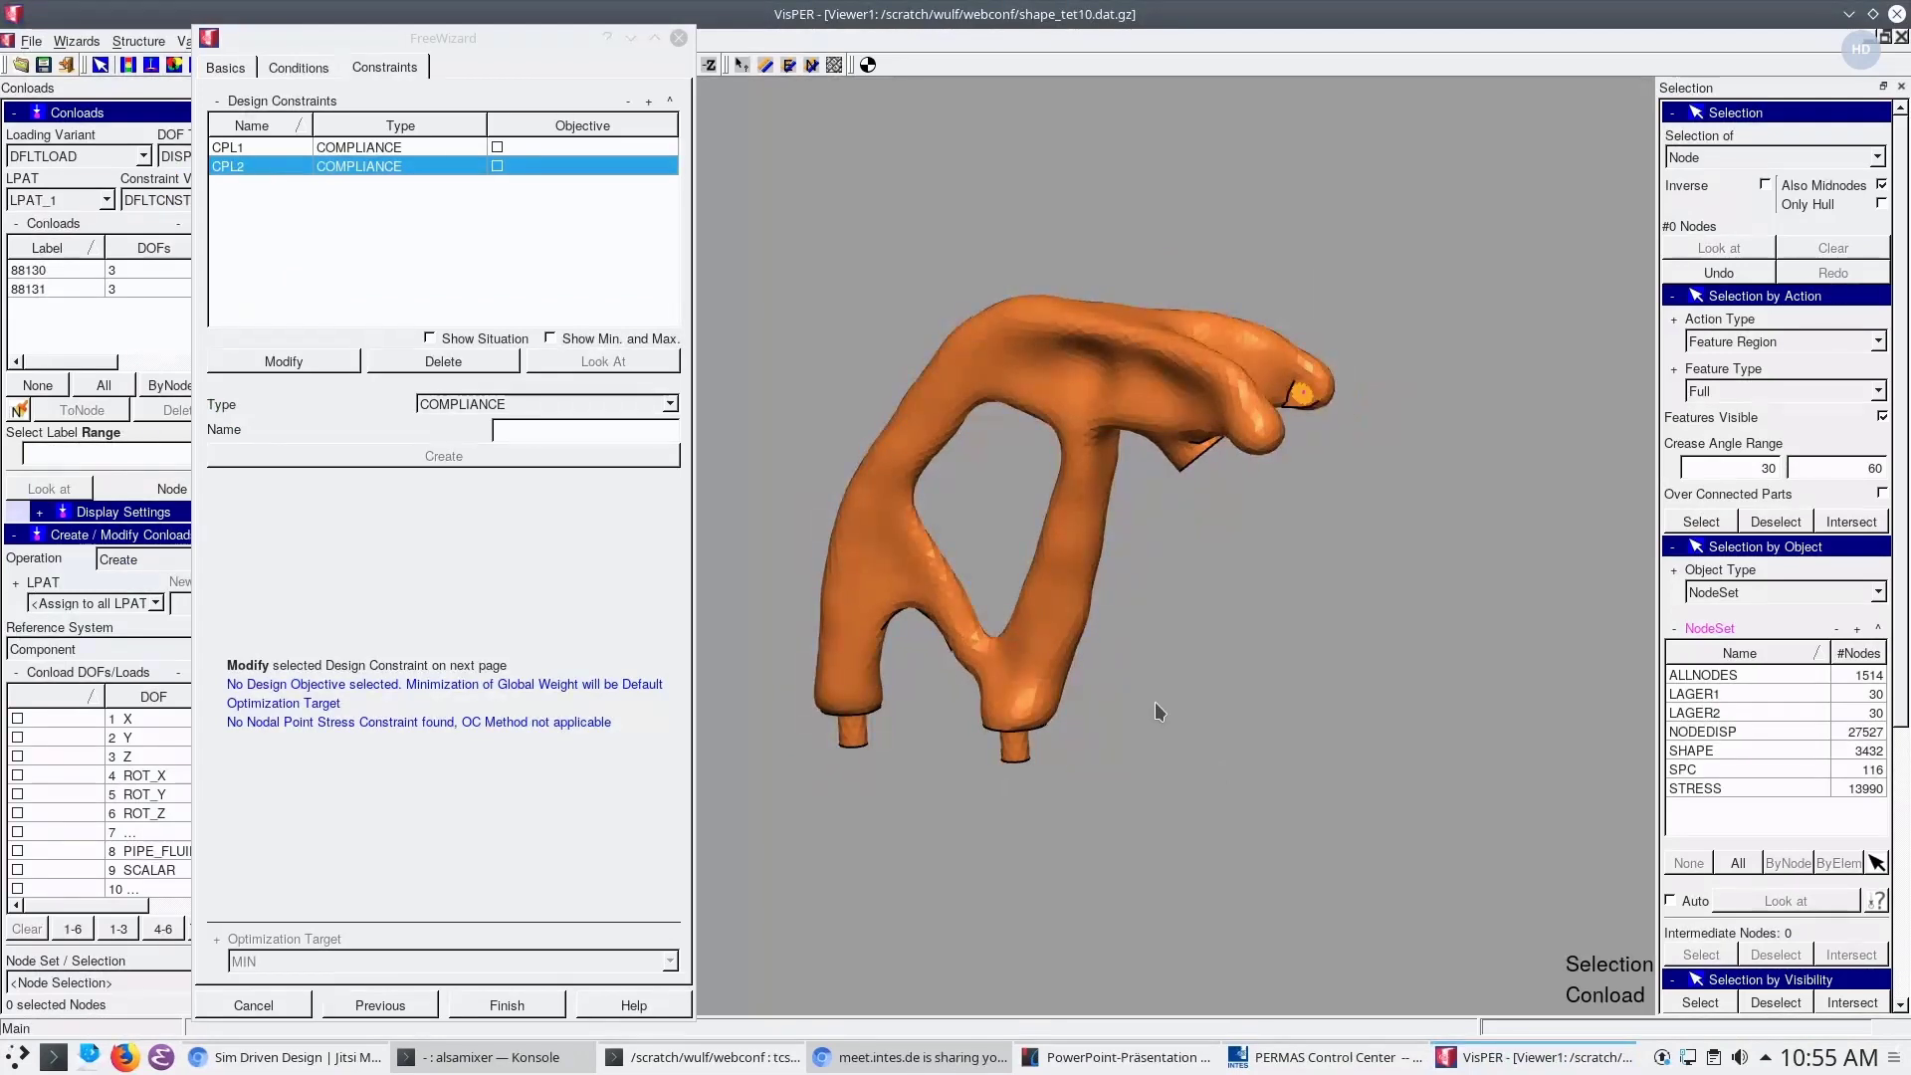
left_click_drag(1155, 702, 1157, 645)
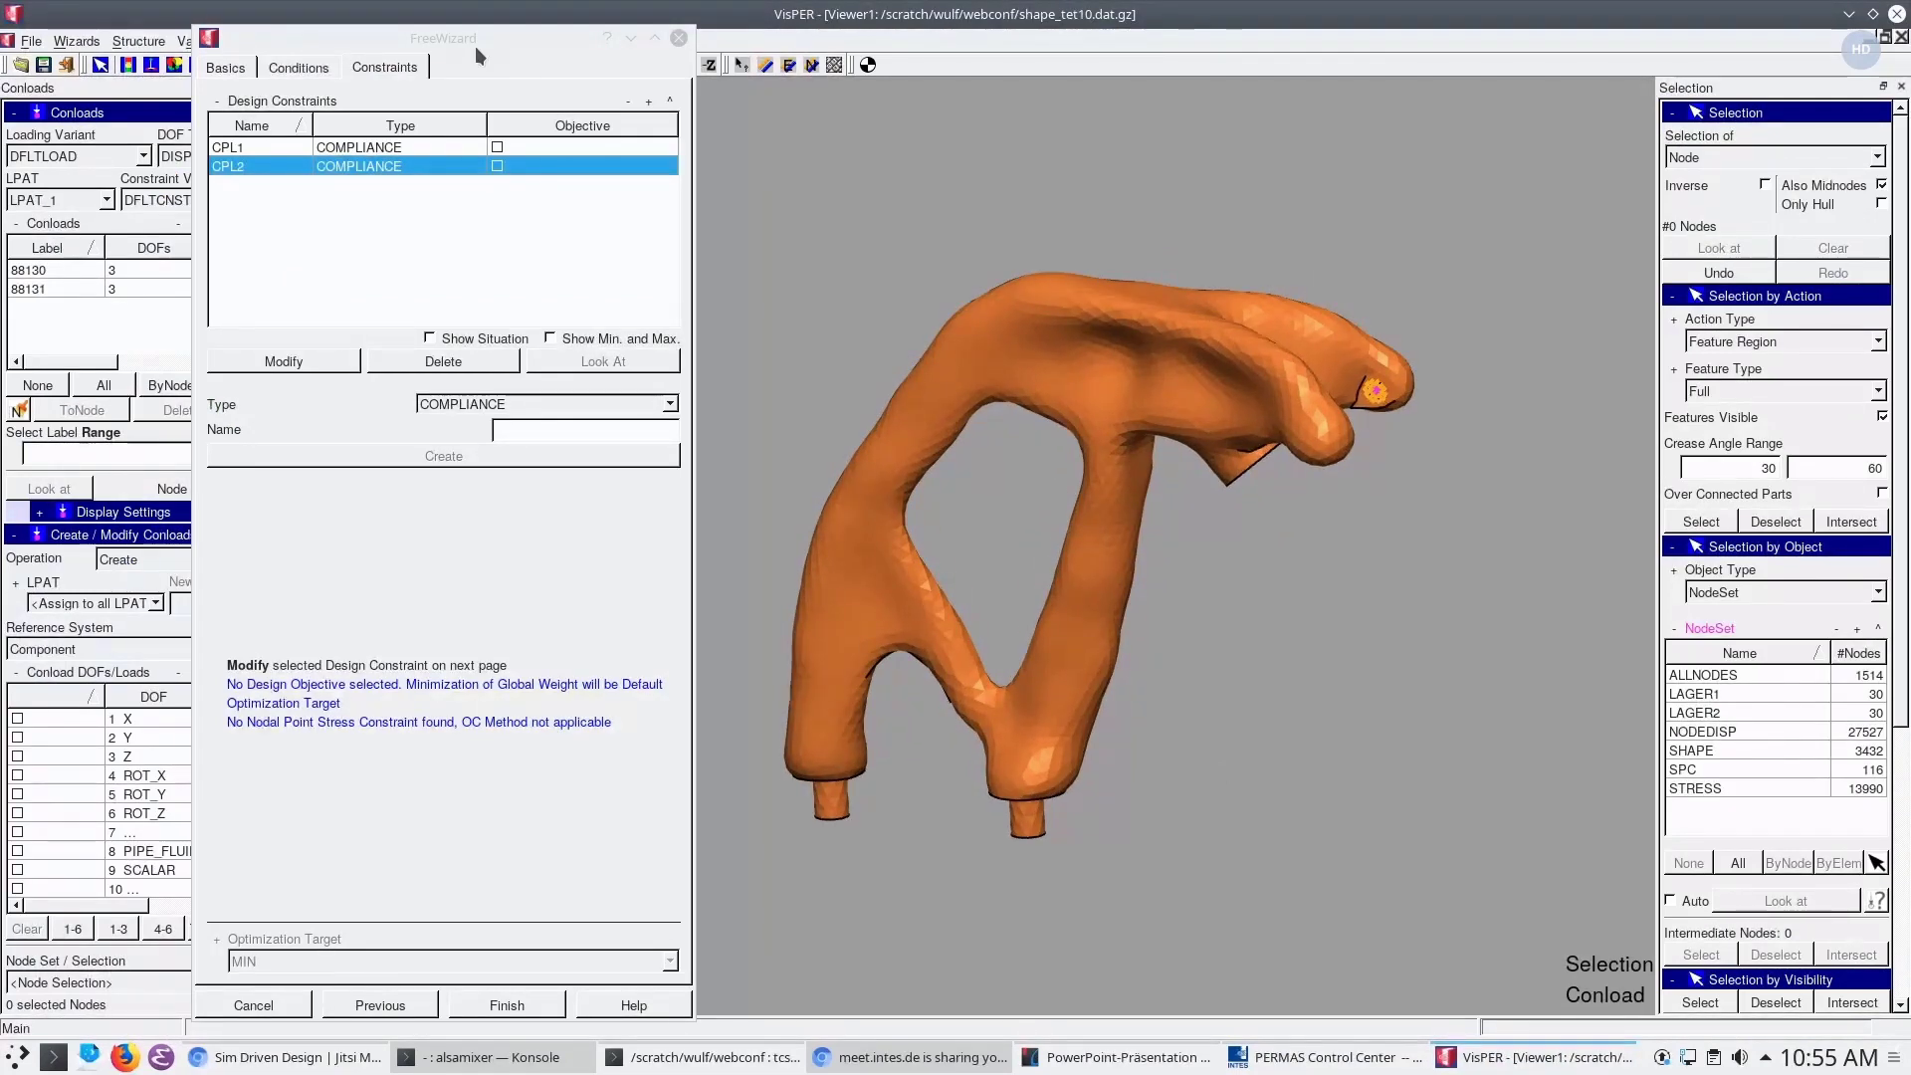
left_click_drag(475, 37, 390, 55)
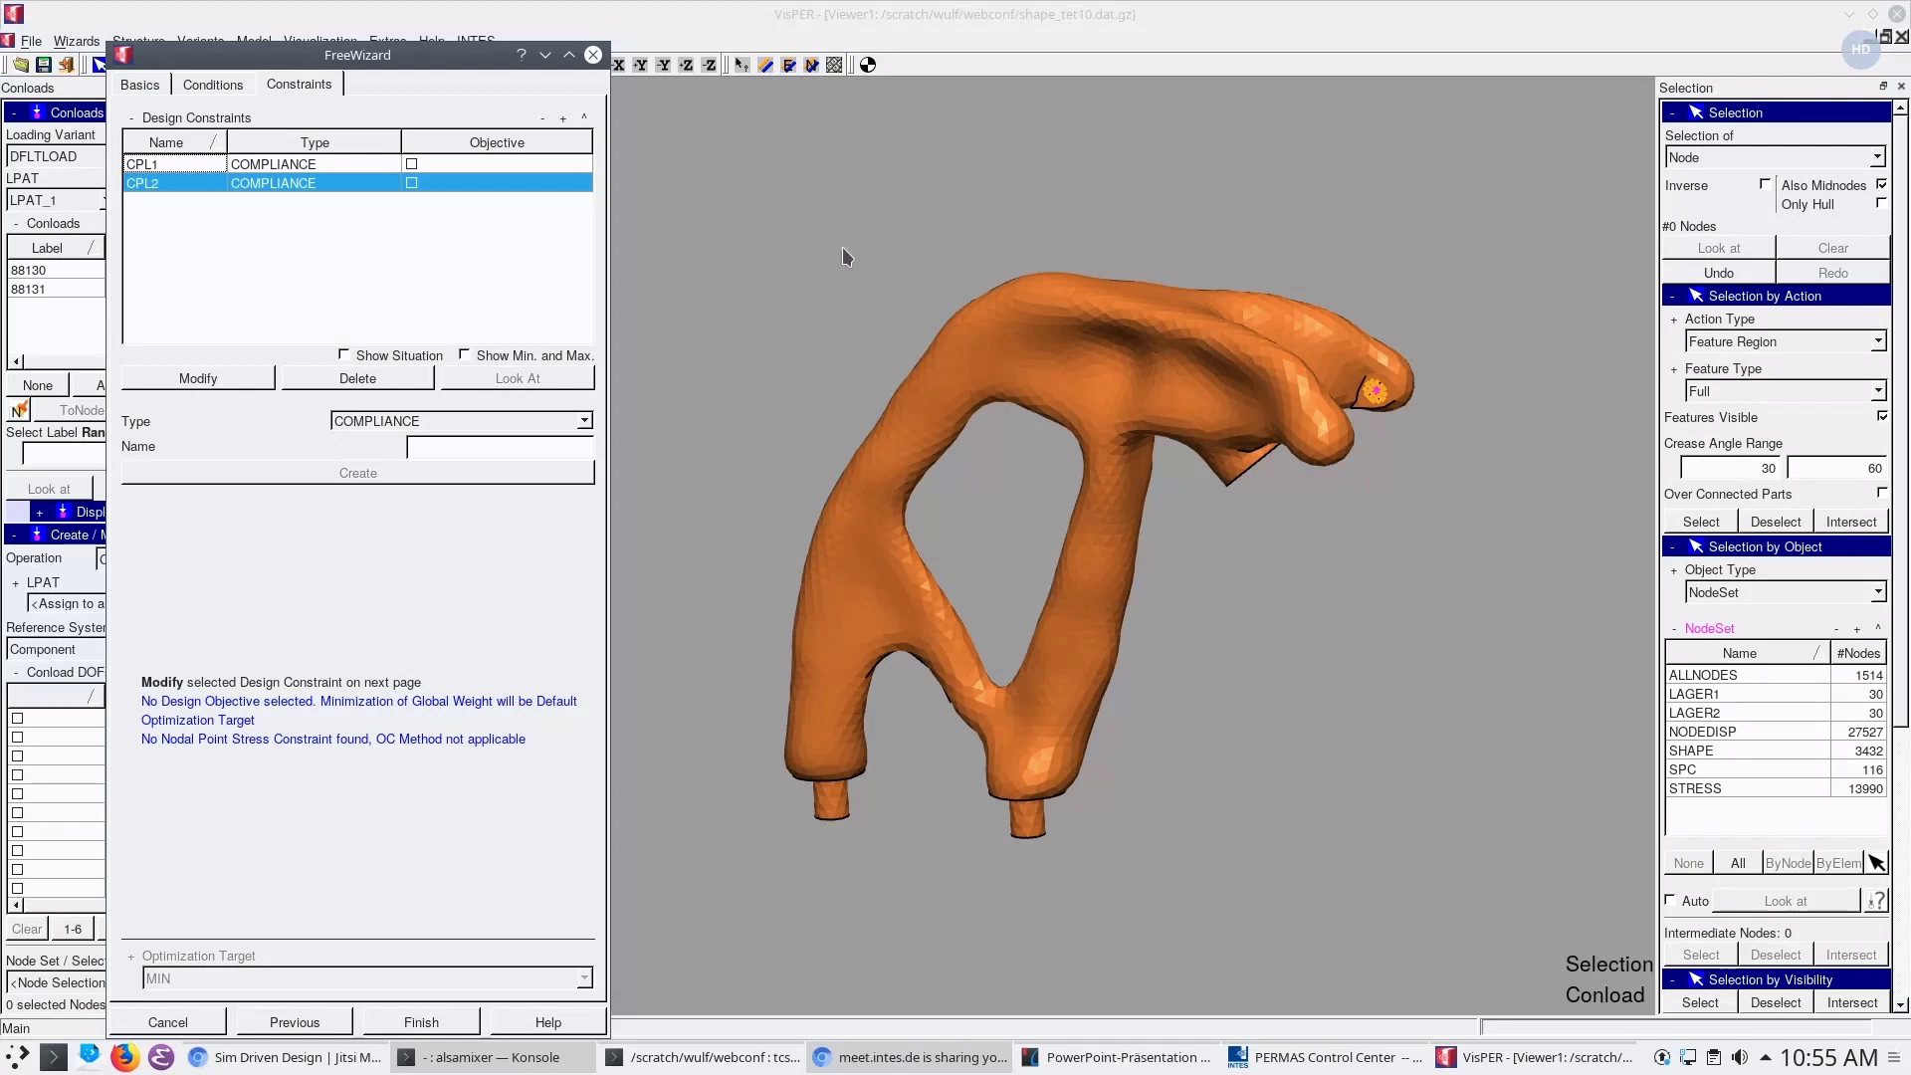
left_click(593, 55)
Import the static analysis result file from the webconf folder into the model
left_click(33, 44)
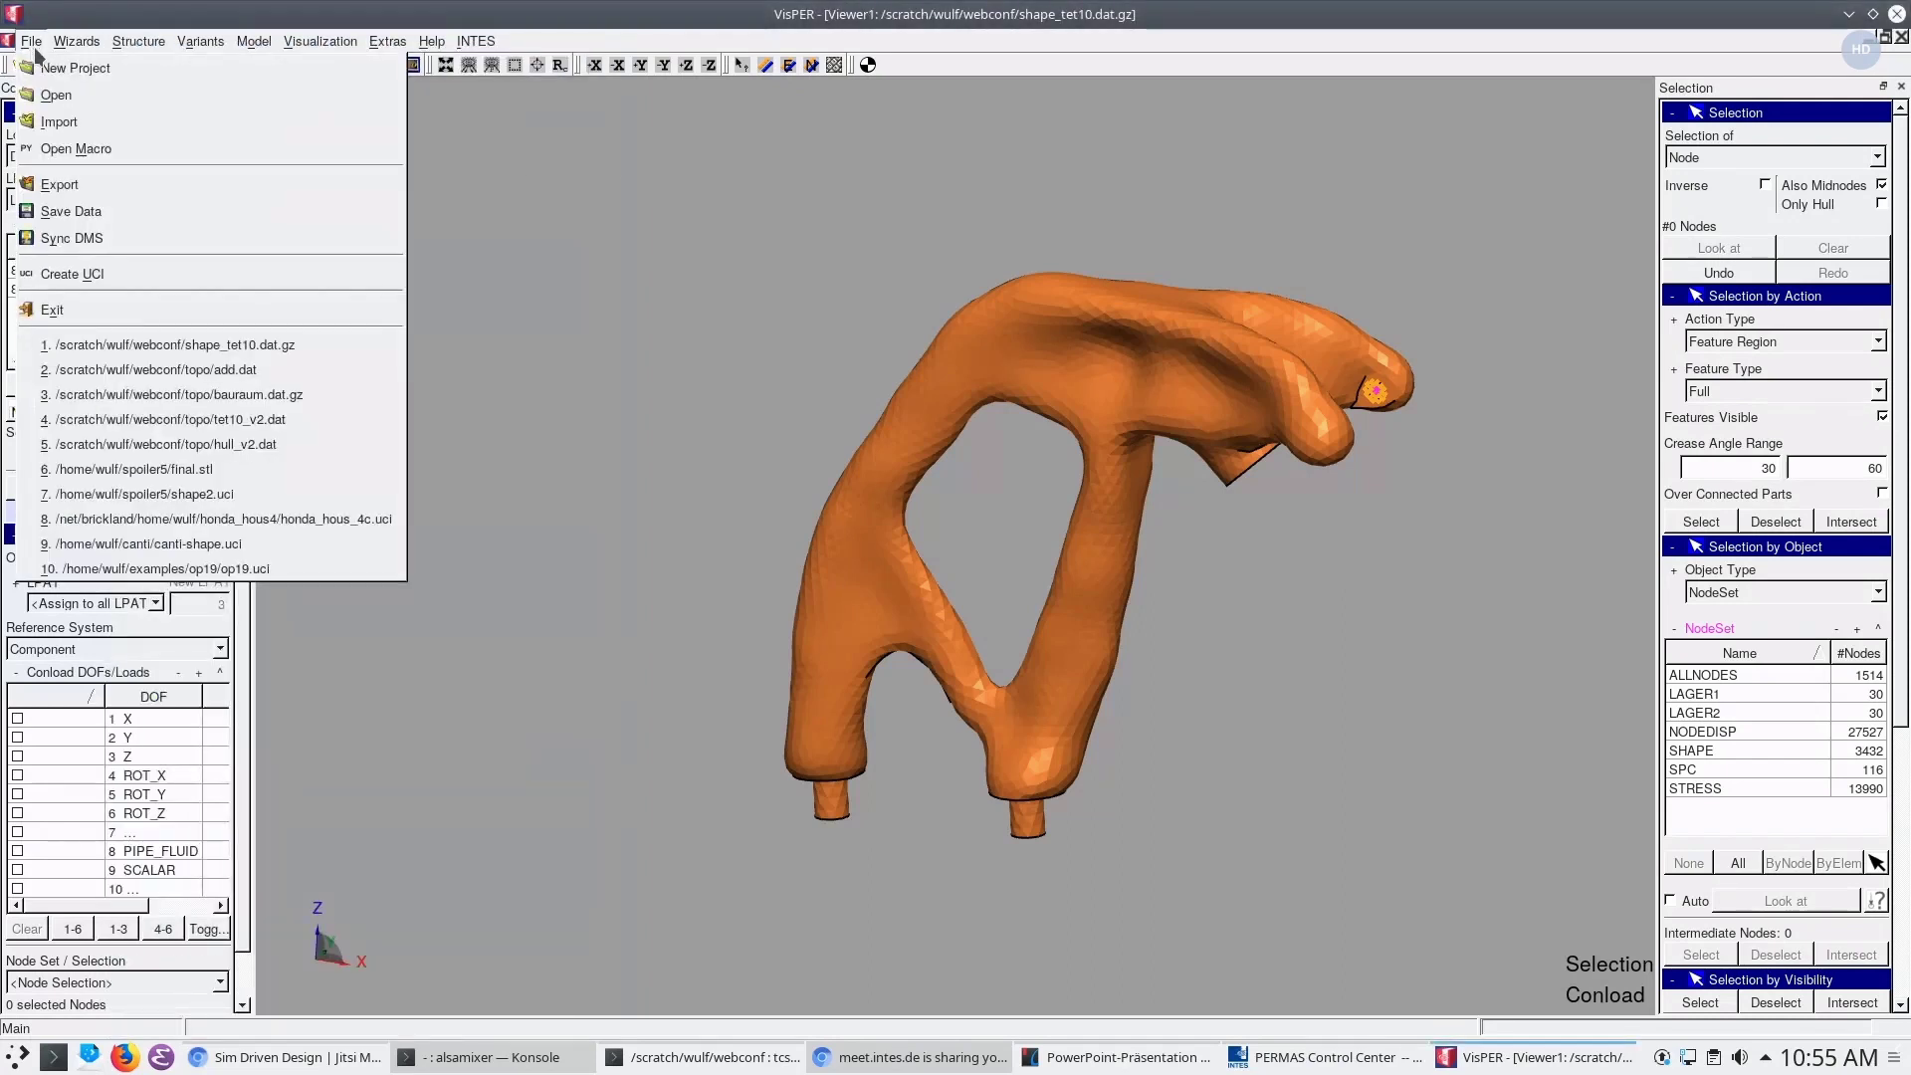
left_click(70, 125)
left_click(1047, 474)
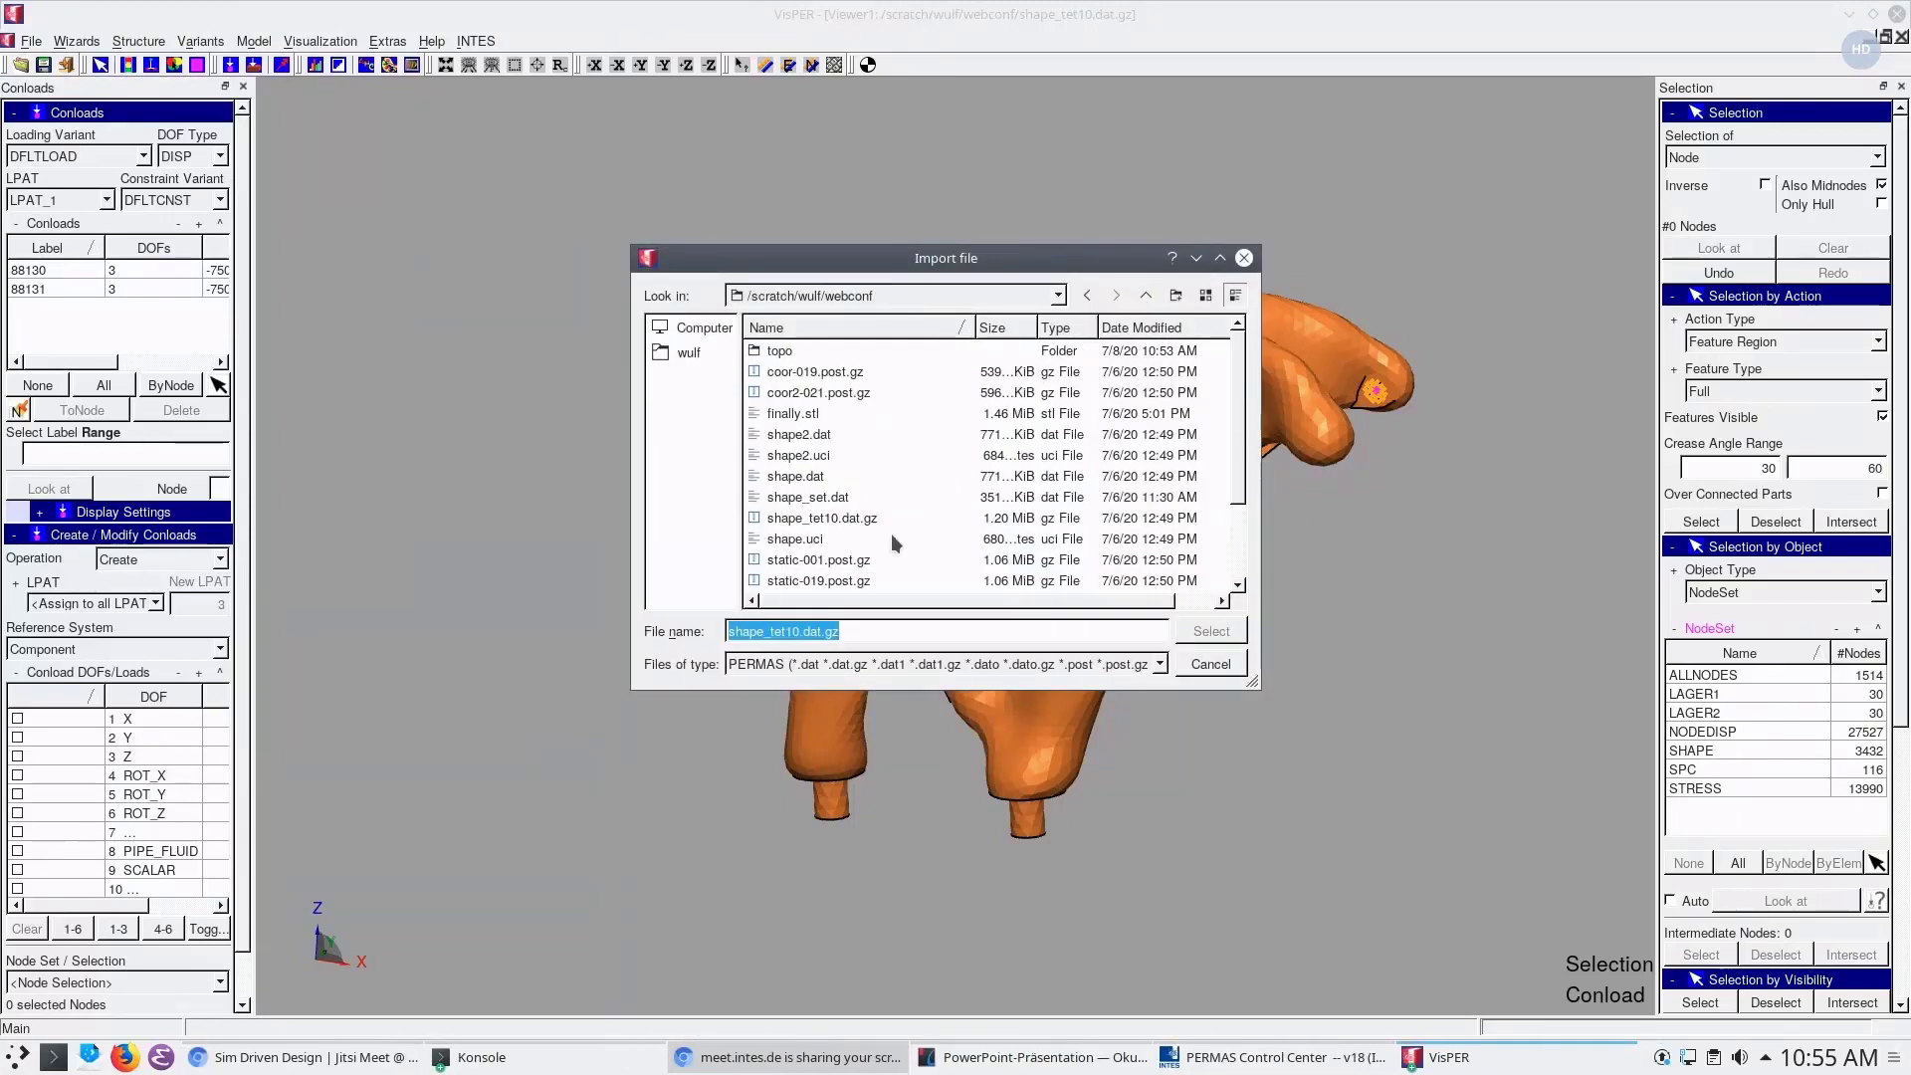
double_click(853, 559)
left_click(862, 612)
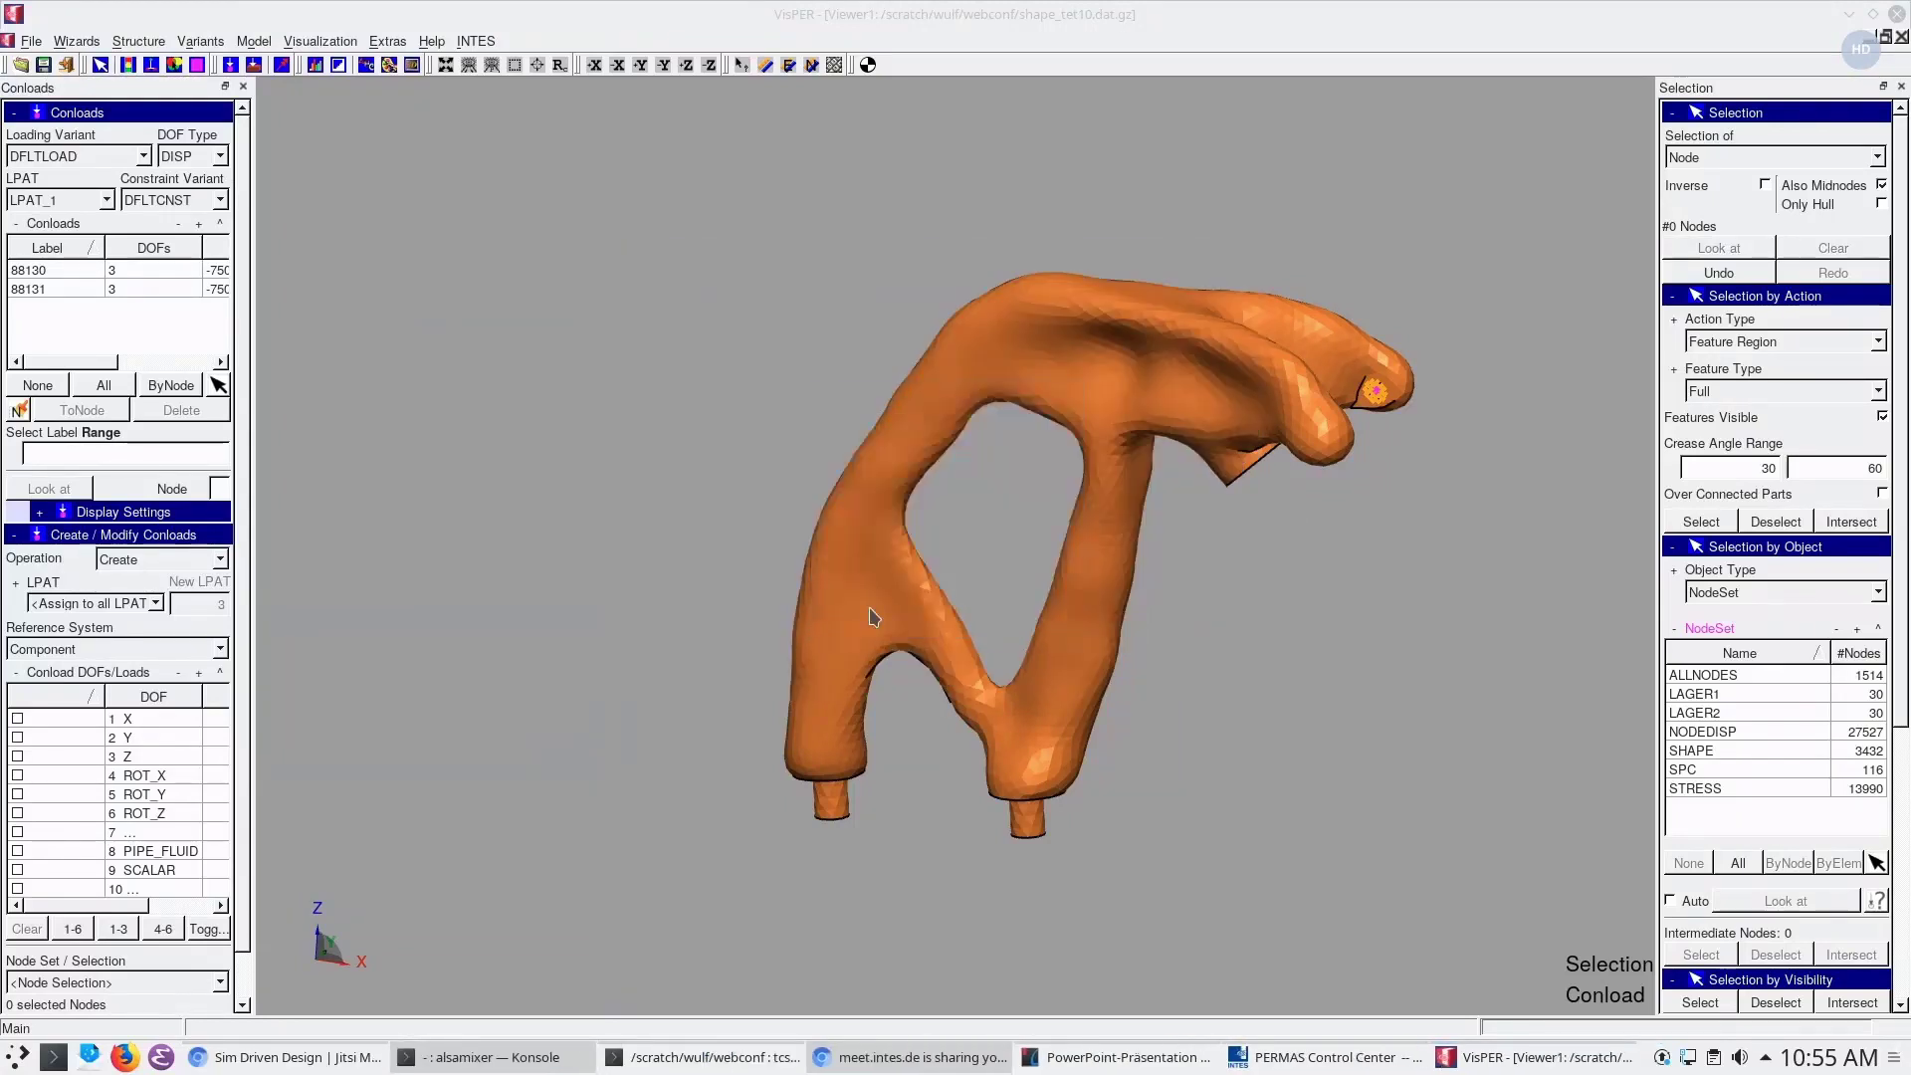
Display the Nodal Point Stress result as a scalar plot and examine the von Mises stresses of load pattern 1 from several sides
left_click(304, 40)
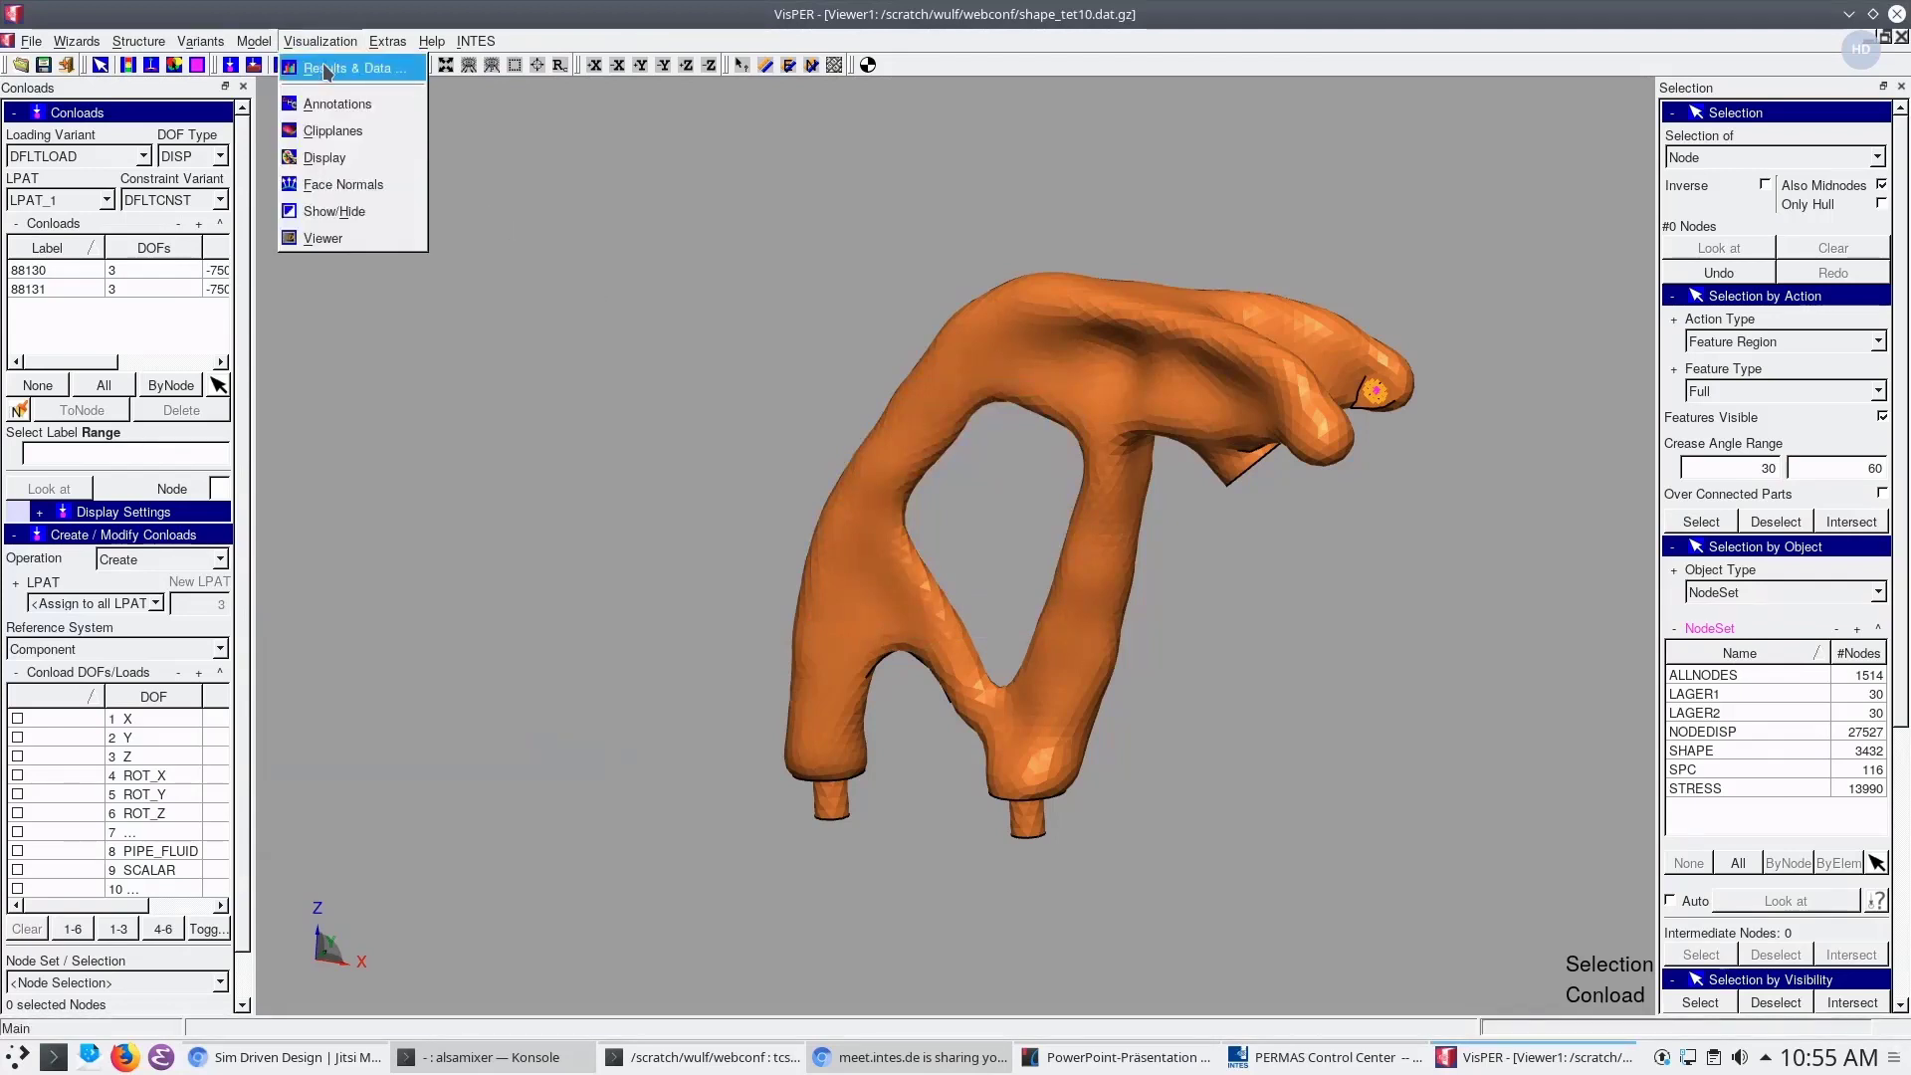
left_click(327, 68)
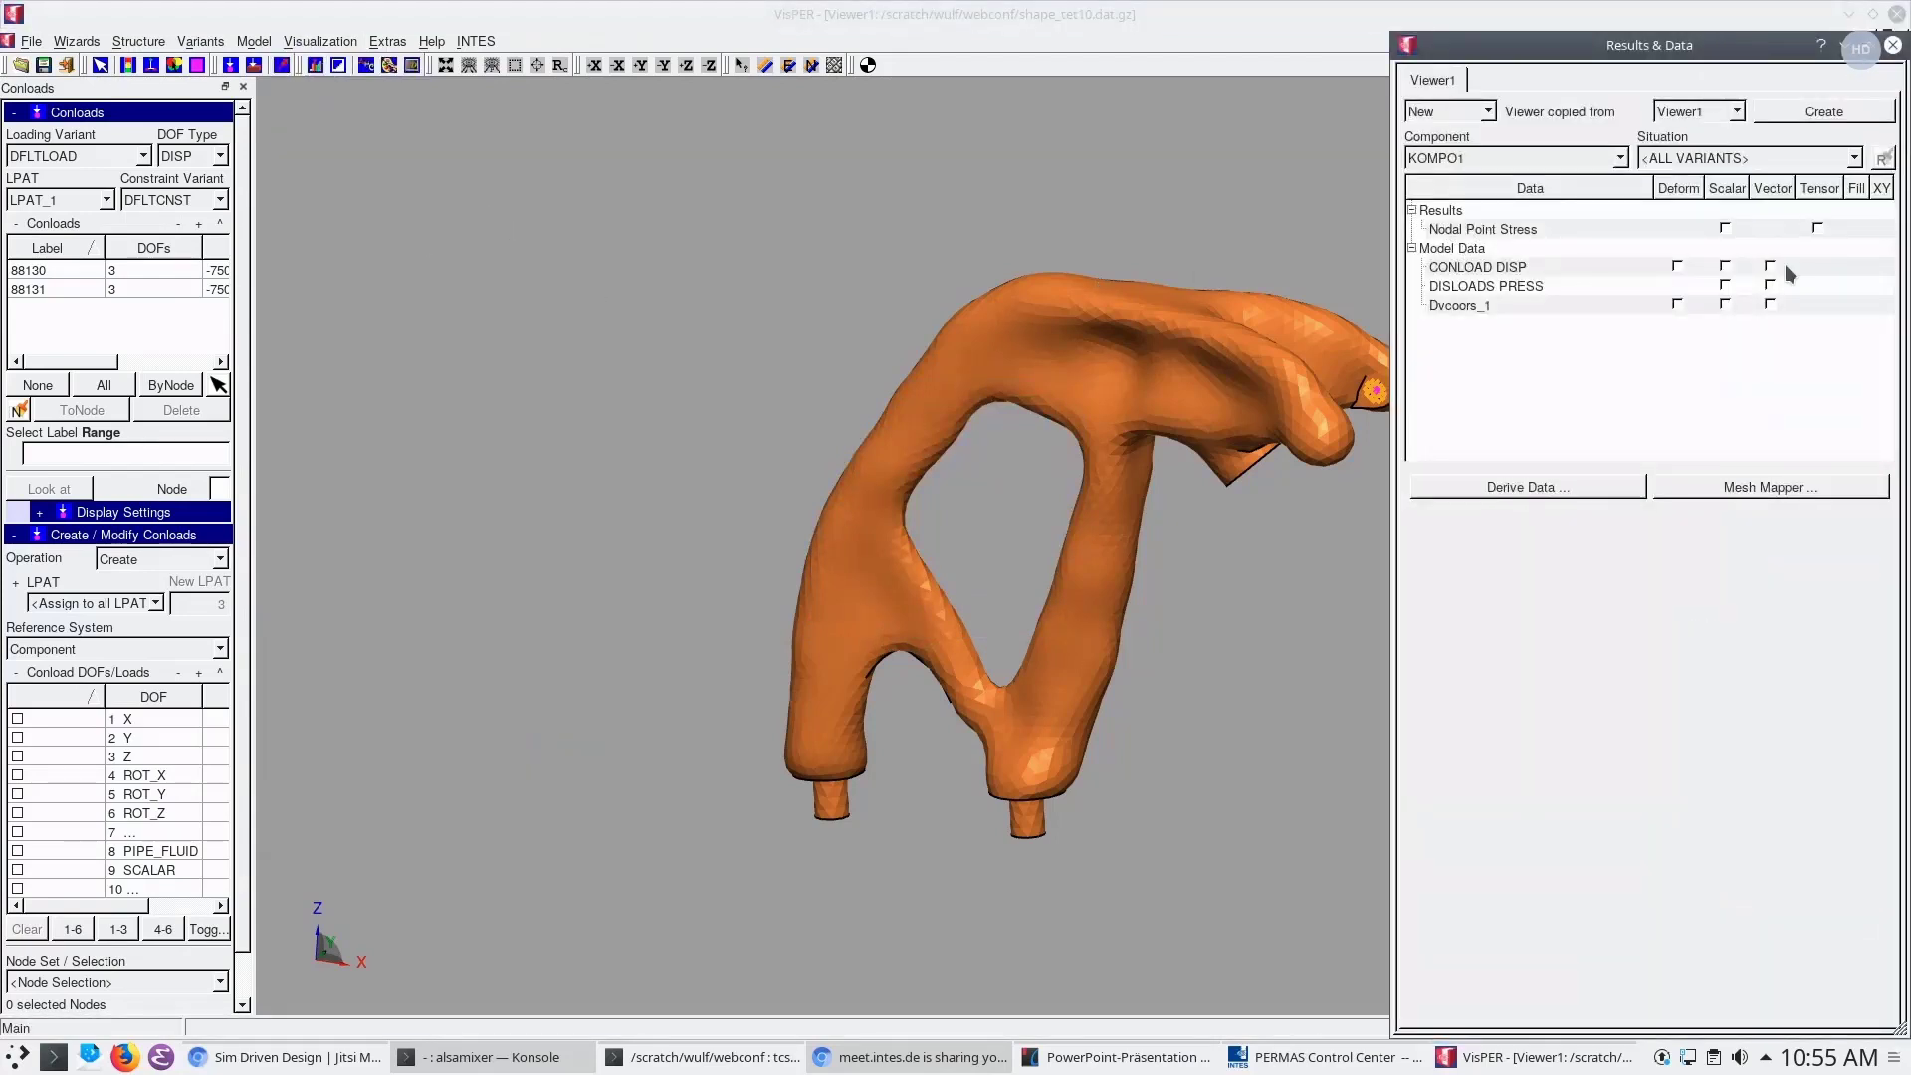
left_click(1725, 228)
left_click_drag(1222, 553, 1037, 427)
left_click_drag(1001, 576, 1013, 423)
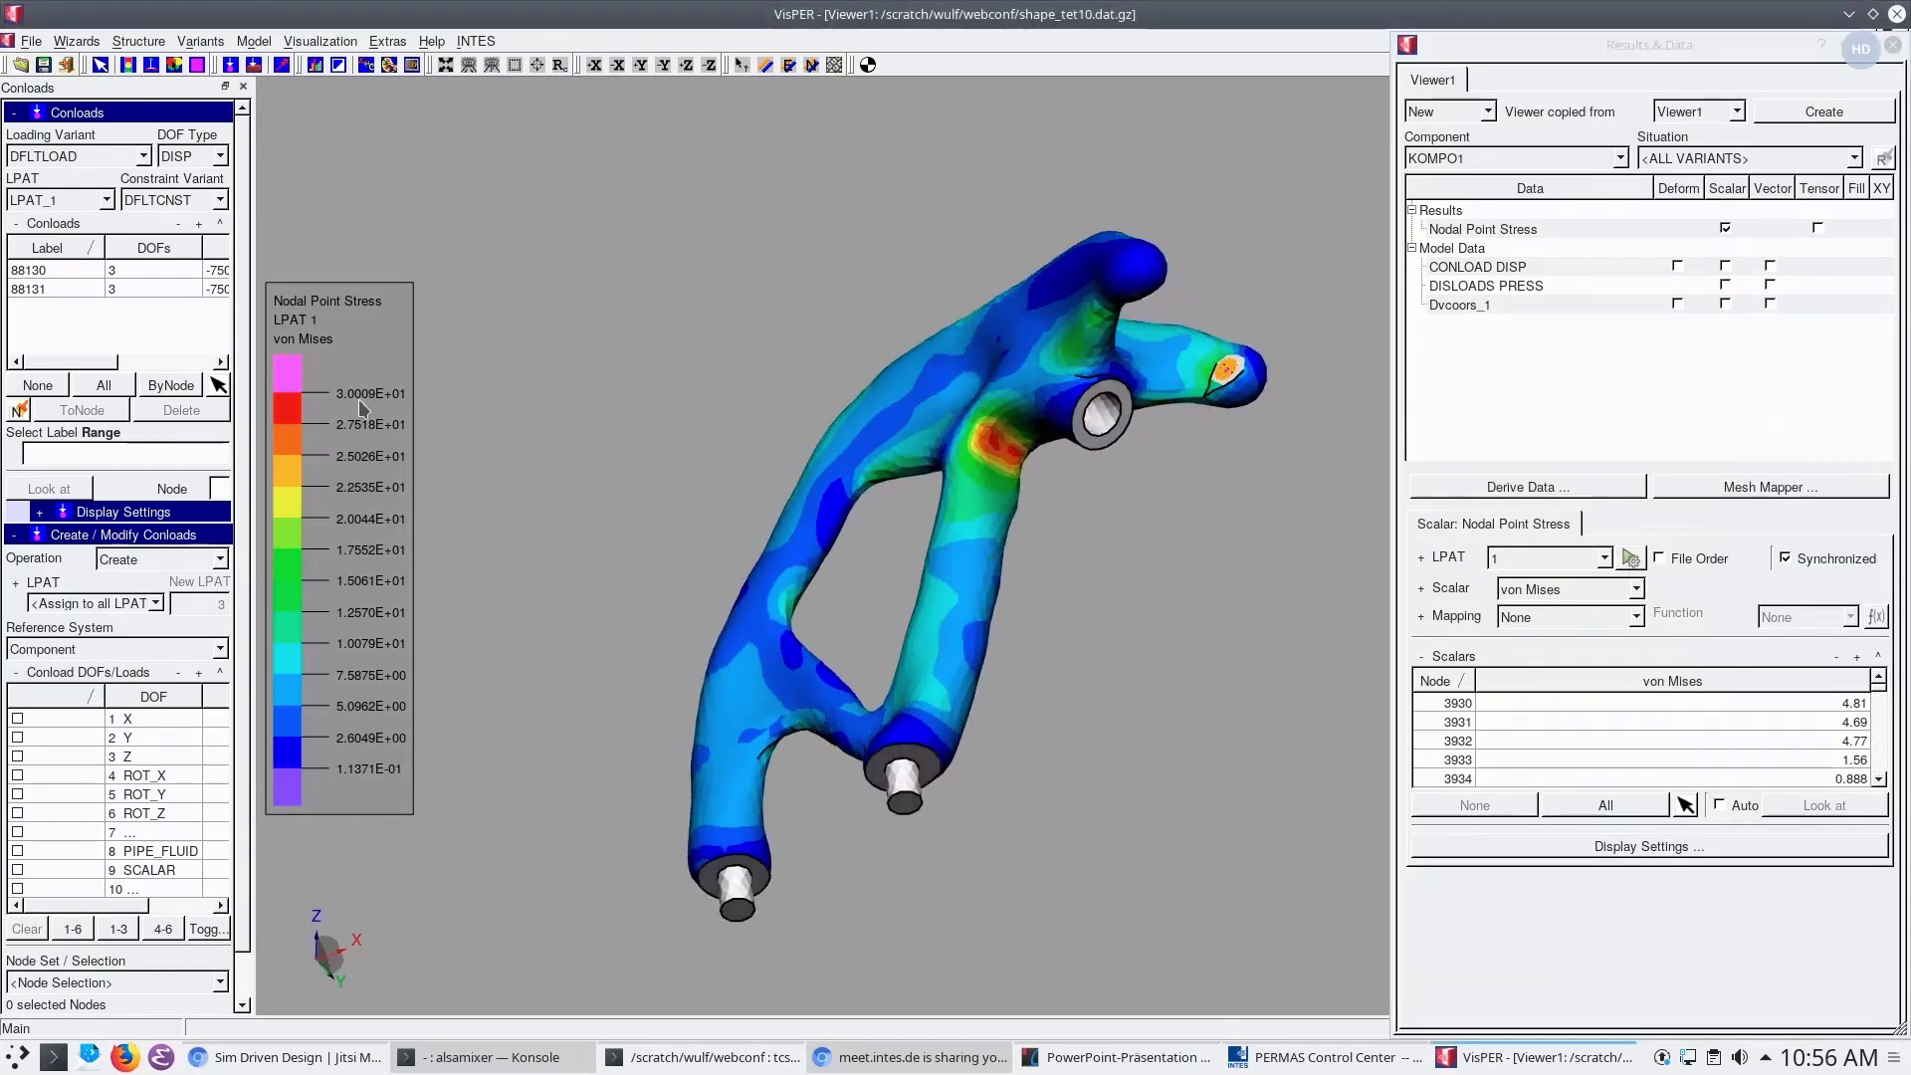
left_click_drag(1040, 359, 1129, 503)
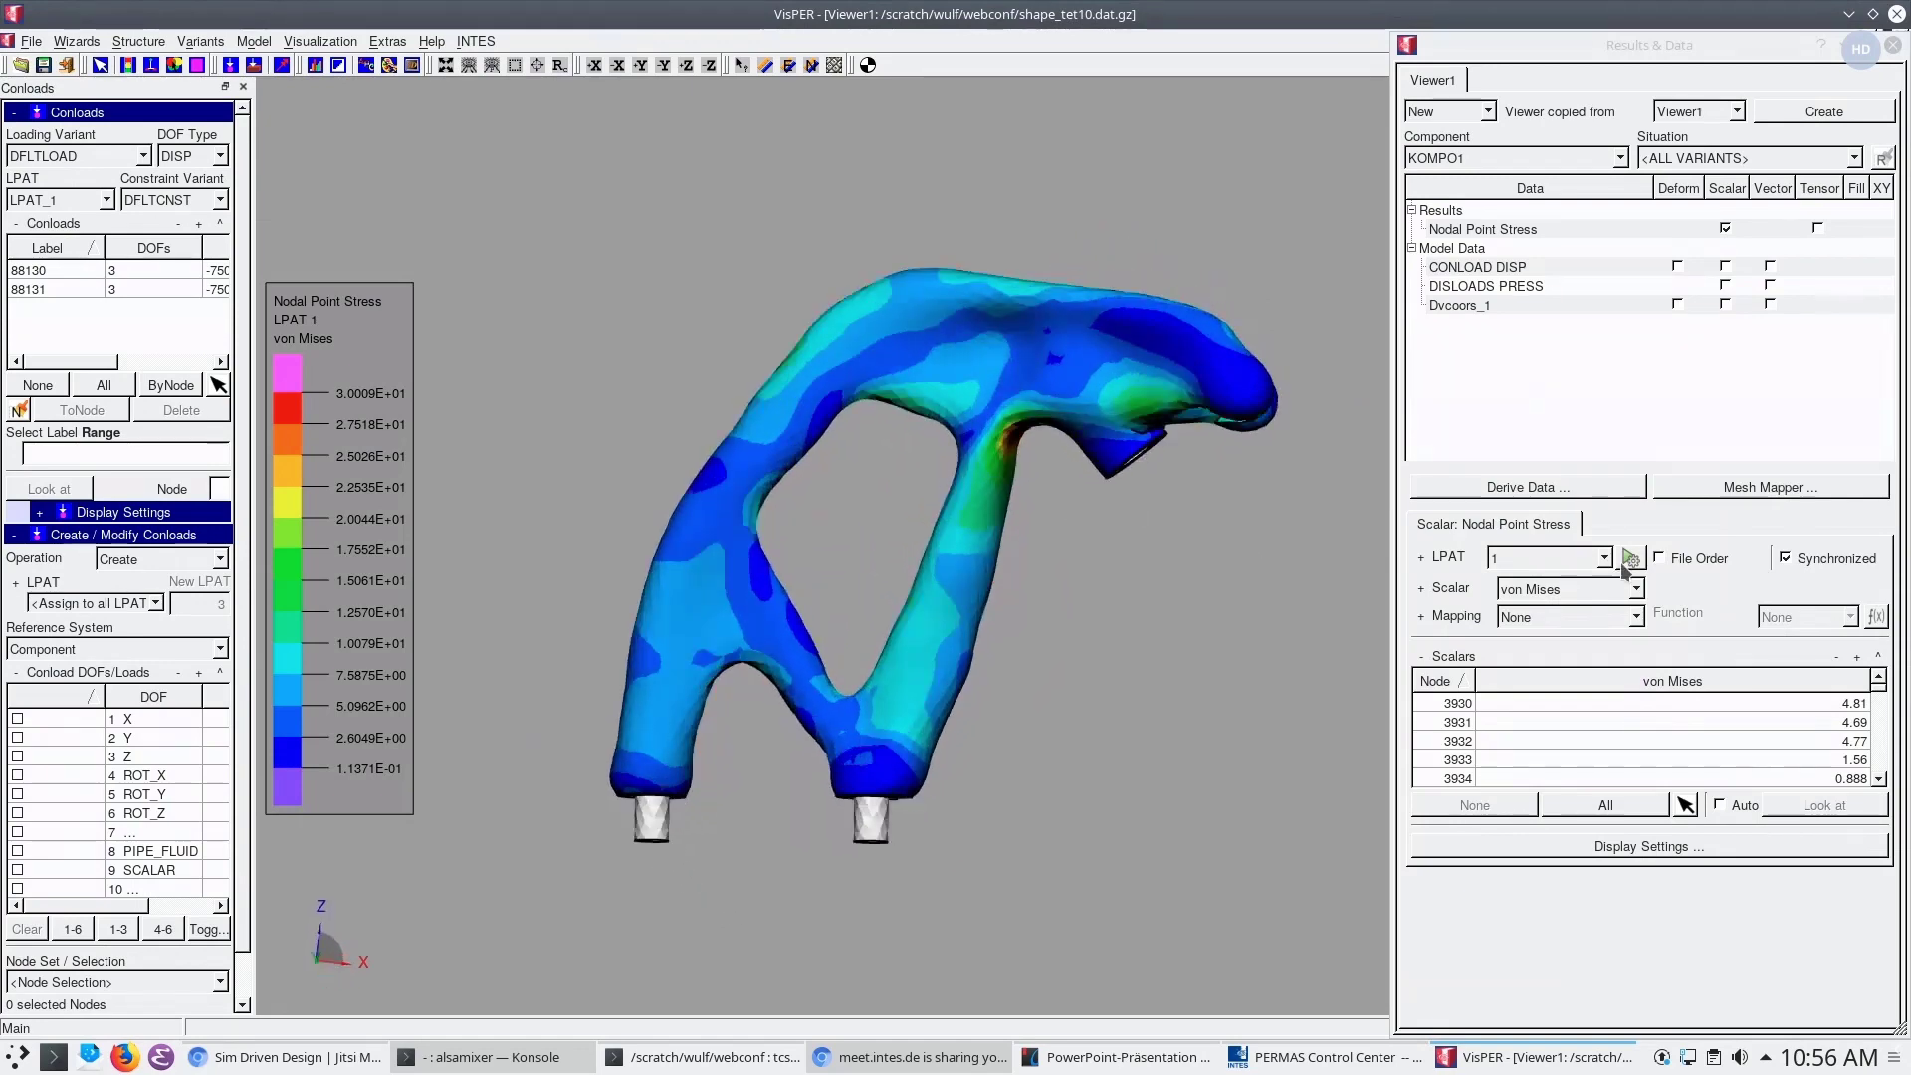
Examine the von Mises stress plot for load pattern 2, then turn the plot off and close the results window
left_click(1580, 564)
left_click(1537, 601)
mouse_move(1111, 623)
left_mouse_down()
mouse_move(976, 414)
mouse_move(1114, 499)
mouse_move(816, 483)
left_mouse_up()
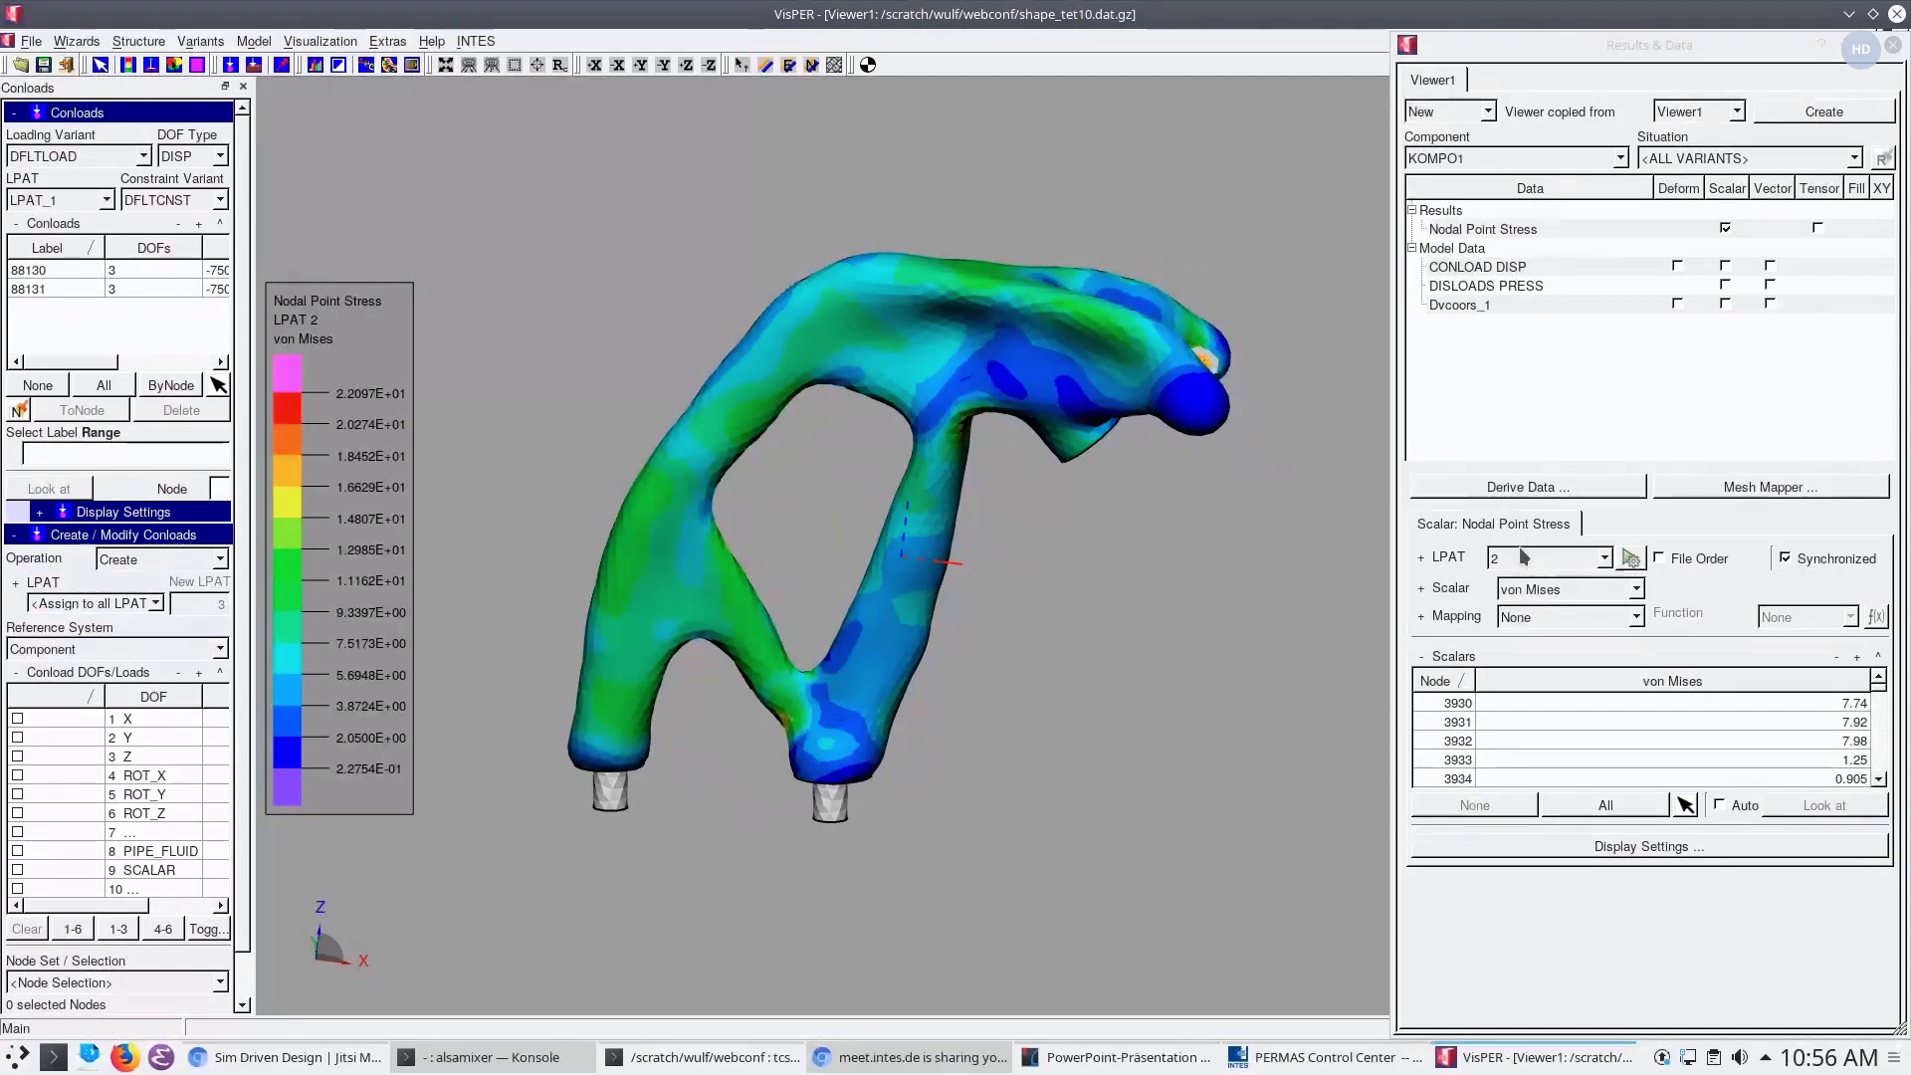
left_click(1725, 228)
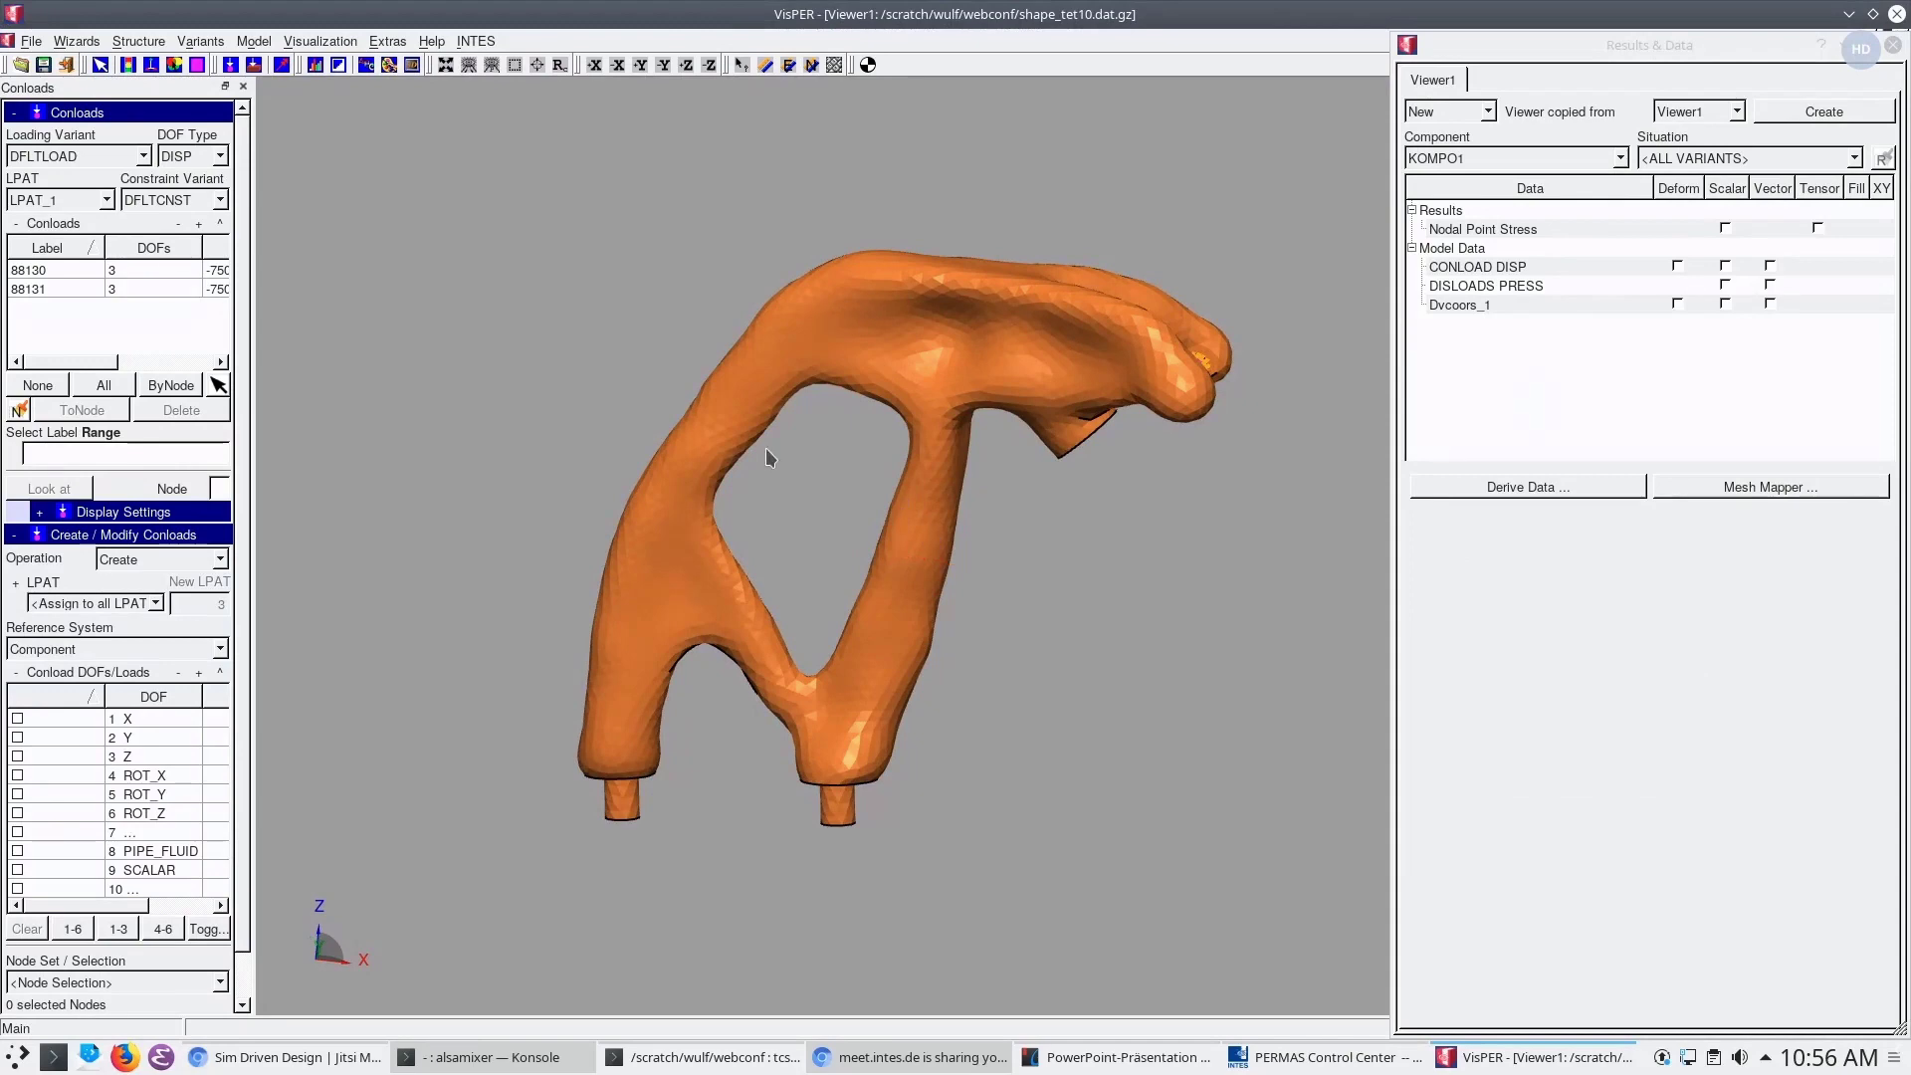
left_click(1894, 46)
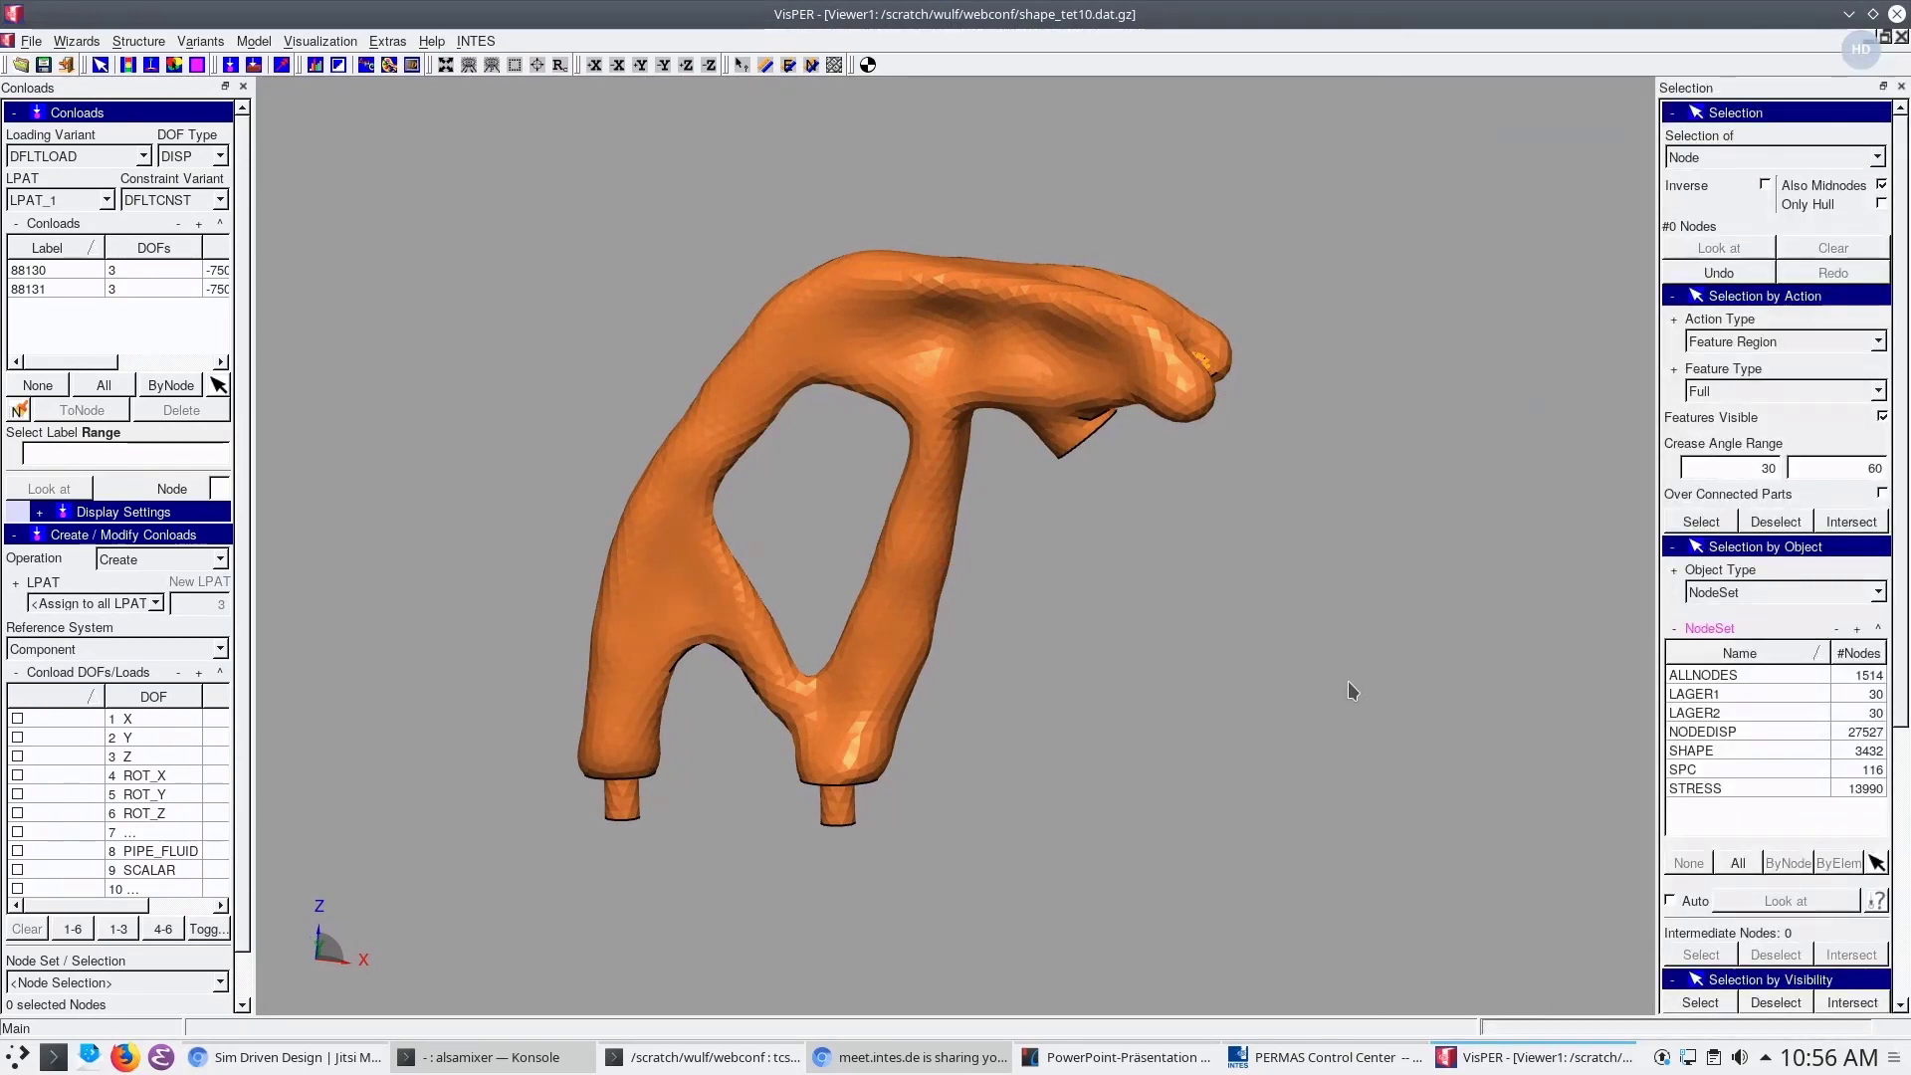
Reopen the freeform wizard and create a design constraint of type NODAL POINT STRESS named VMISES
left_click(89, 46)
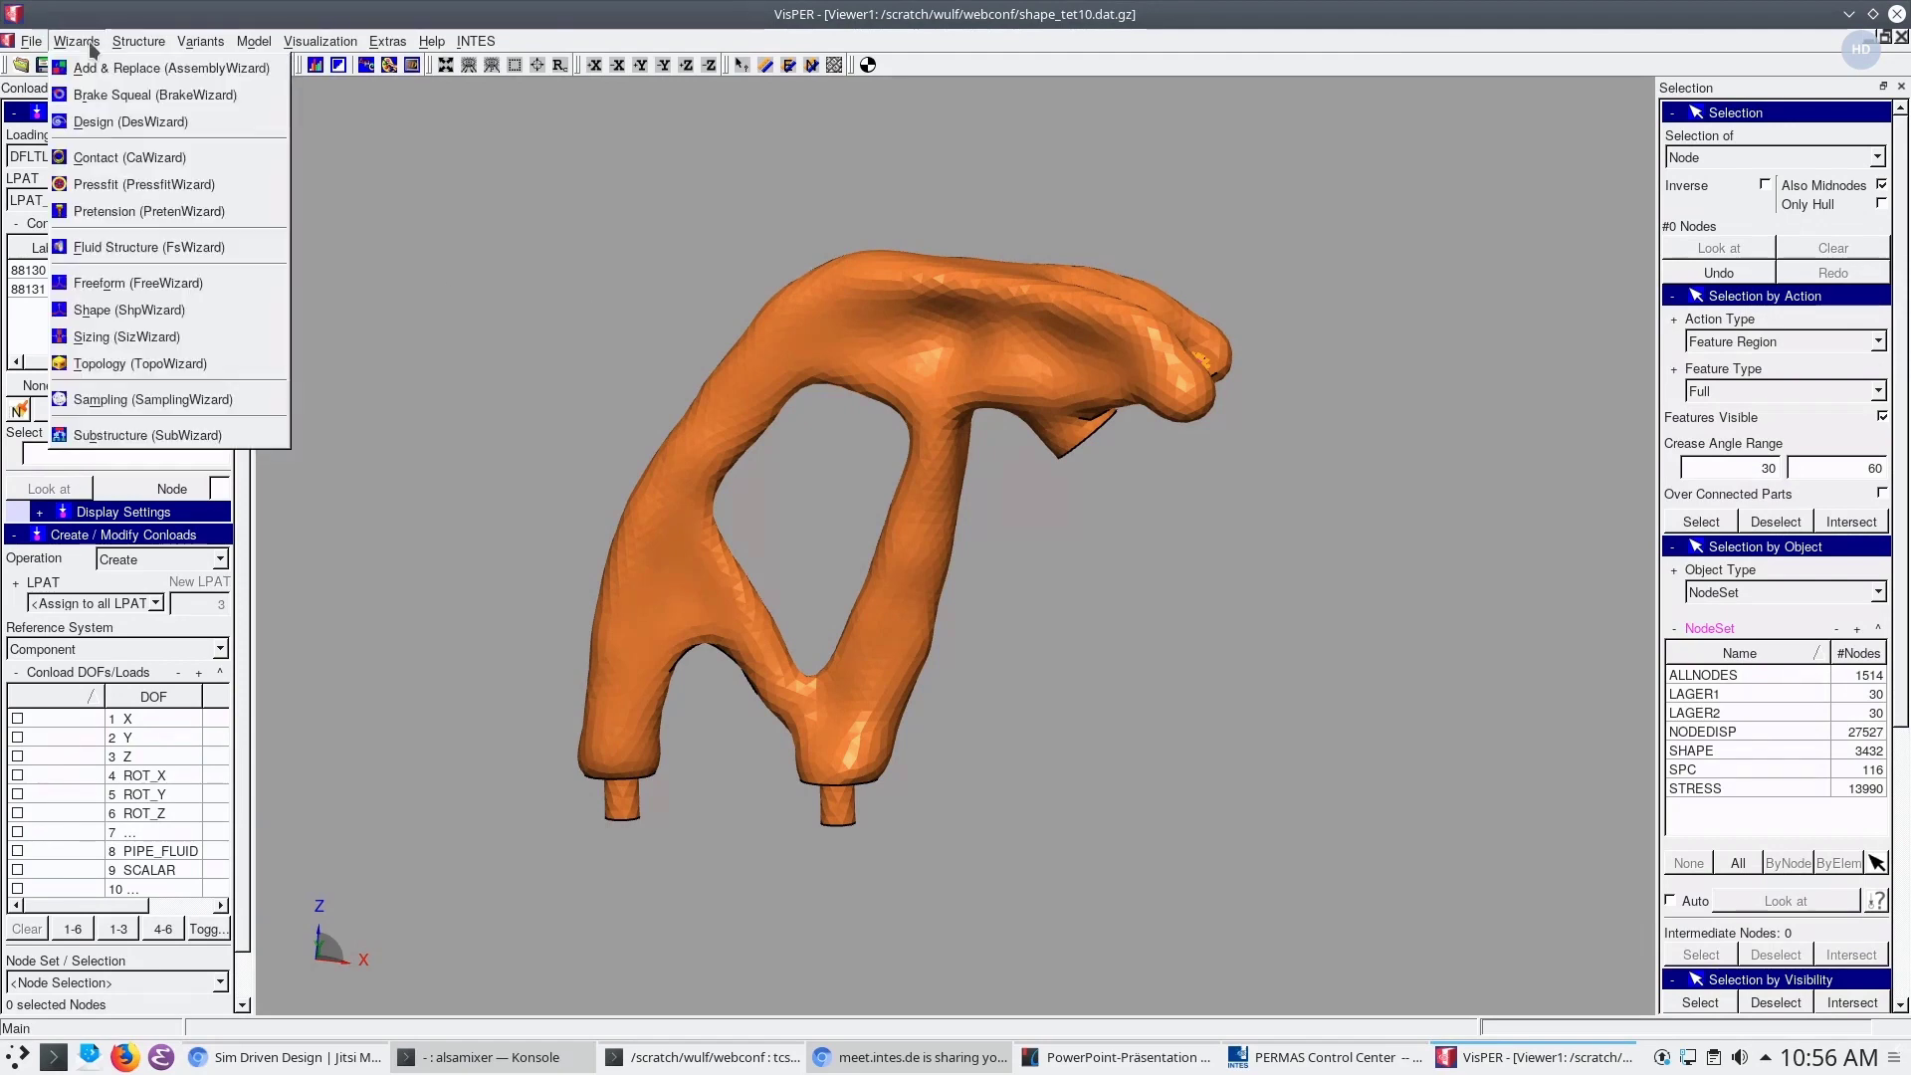
left_click(123, 281)
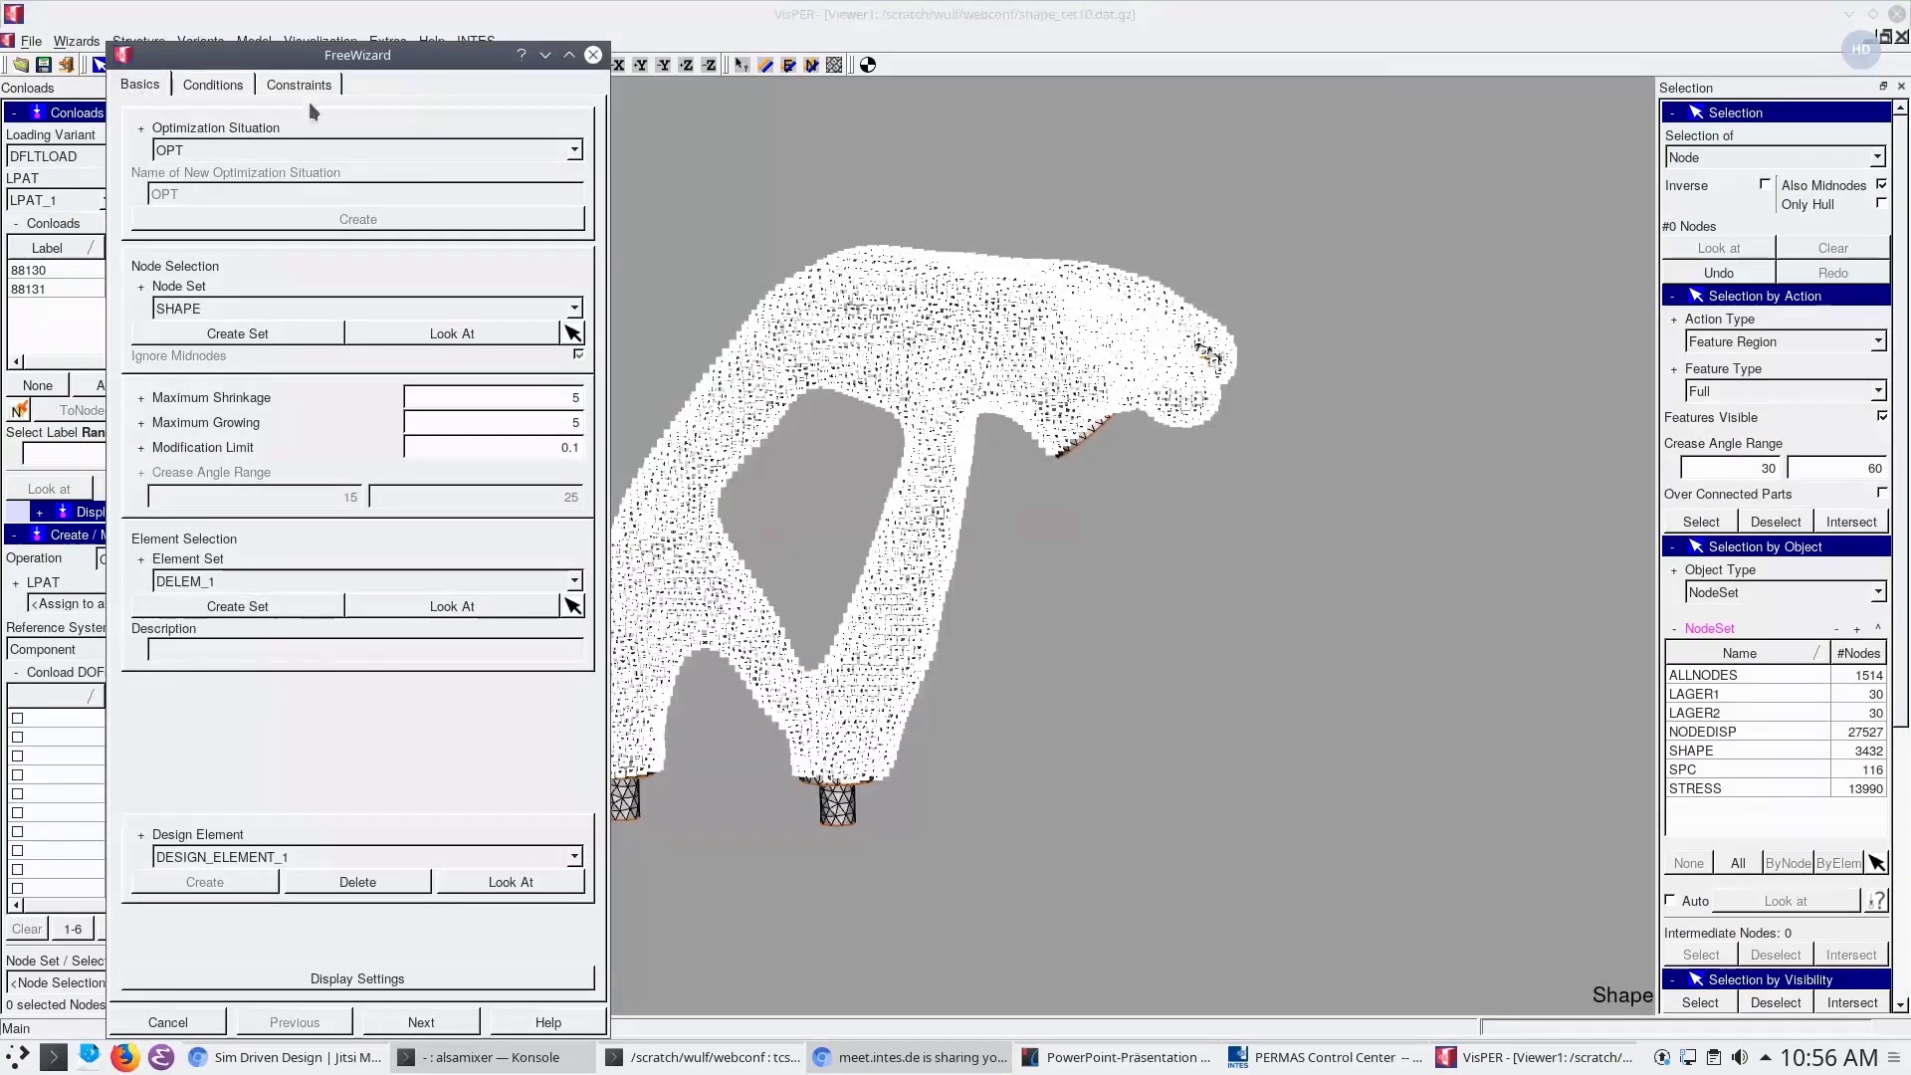
left_click(301, 82)
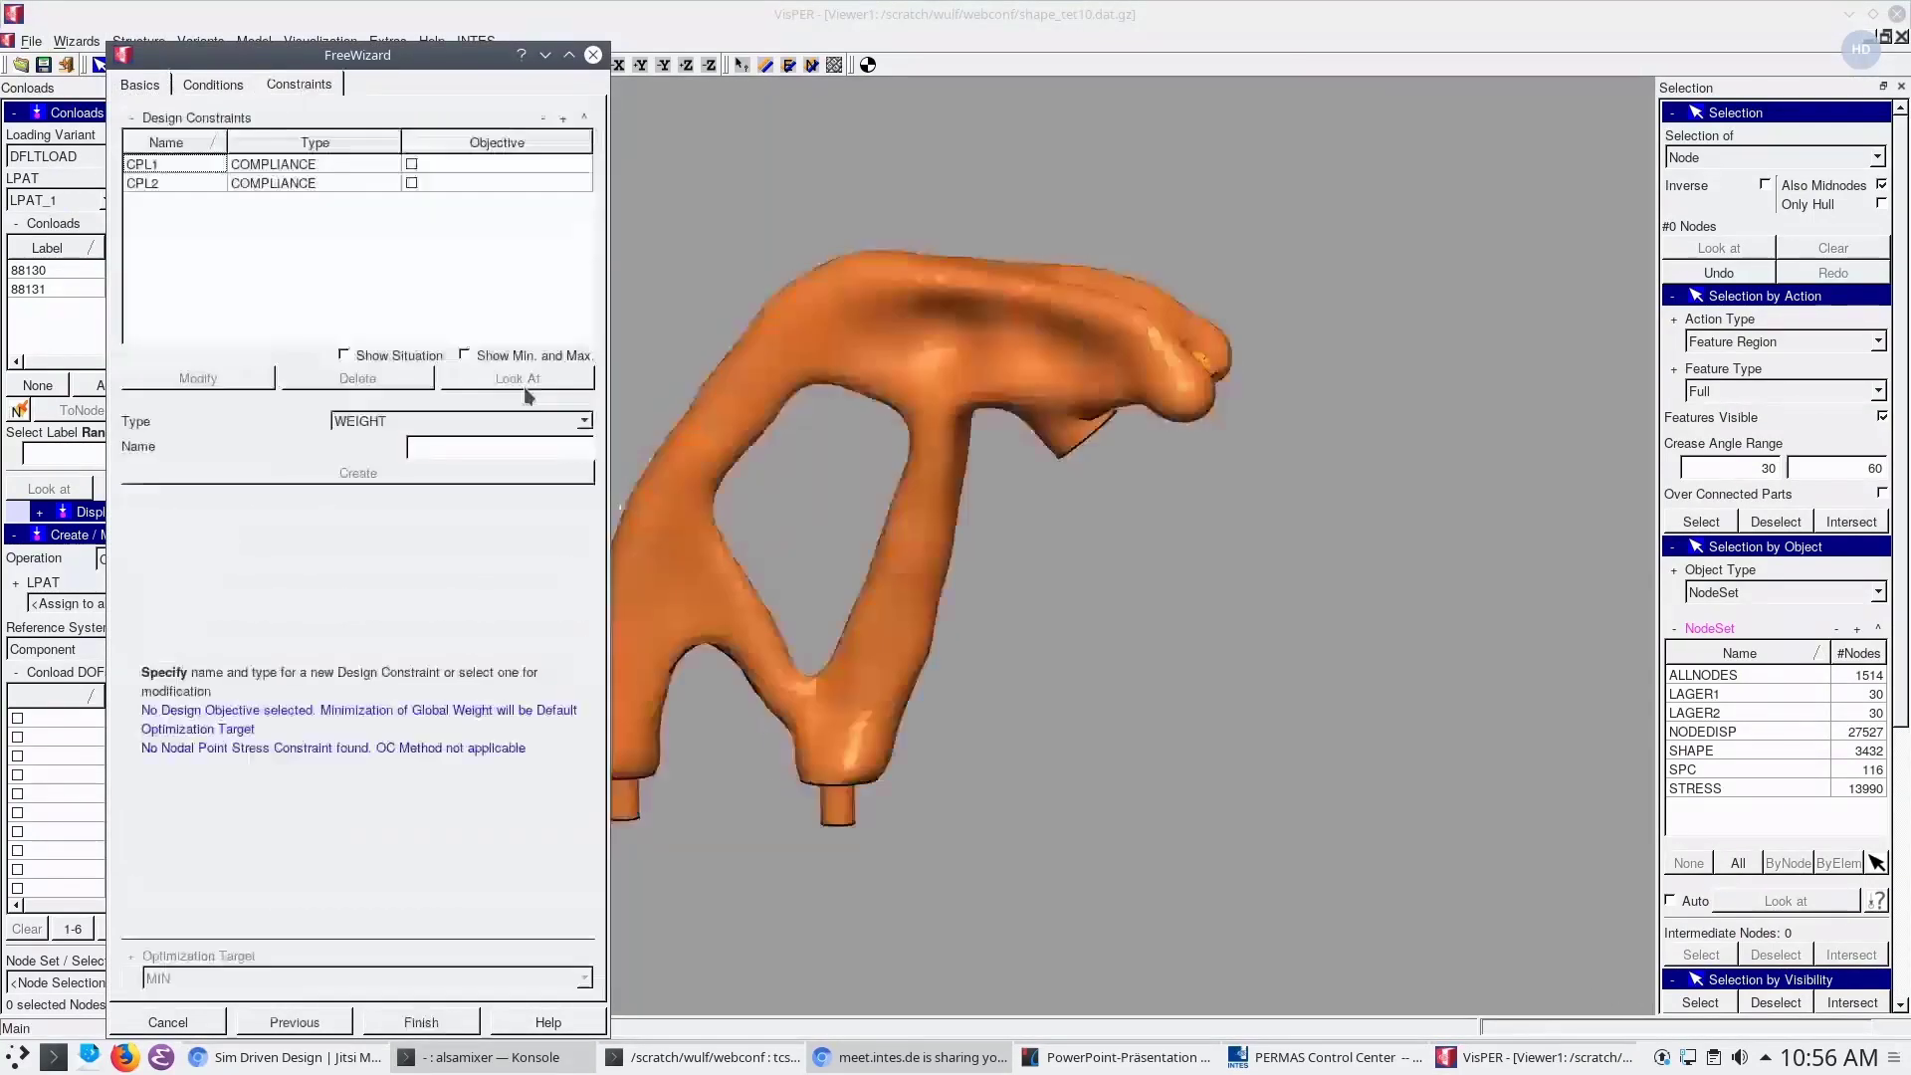
left_click(416, 422)
scroll(502, 507, "up", 3)
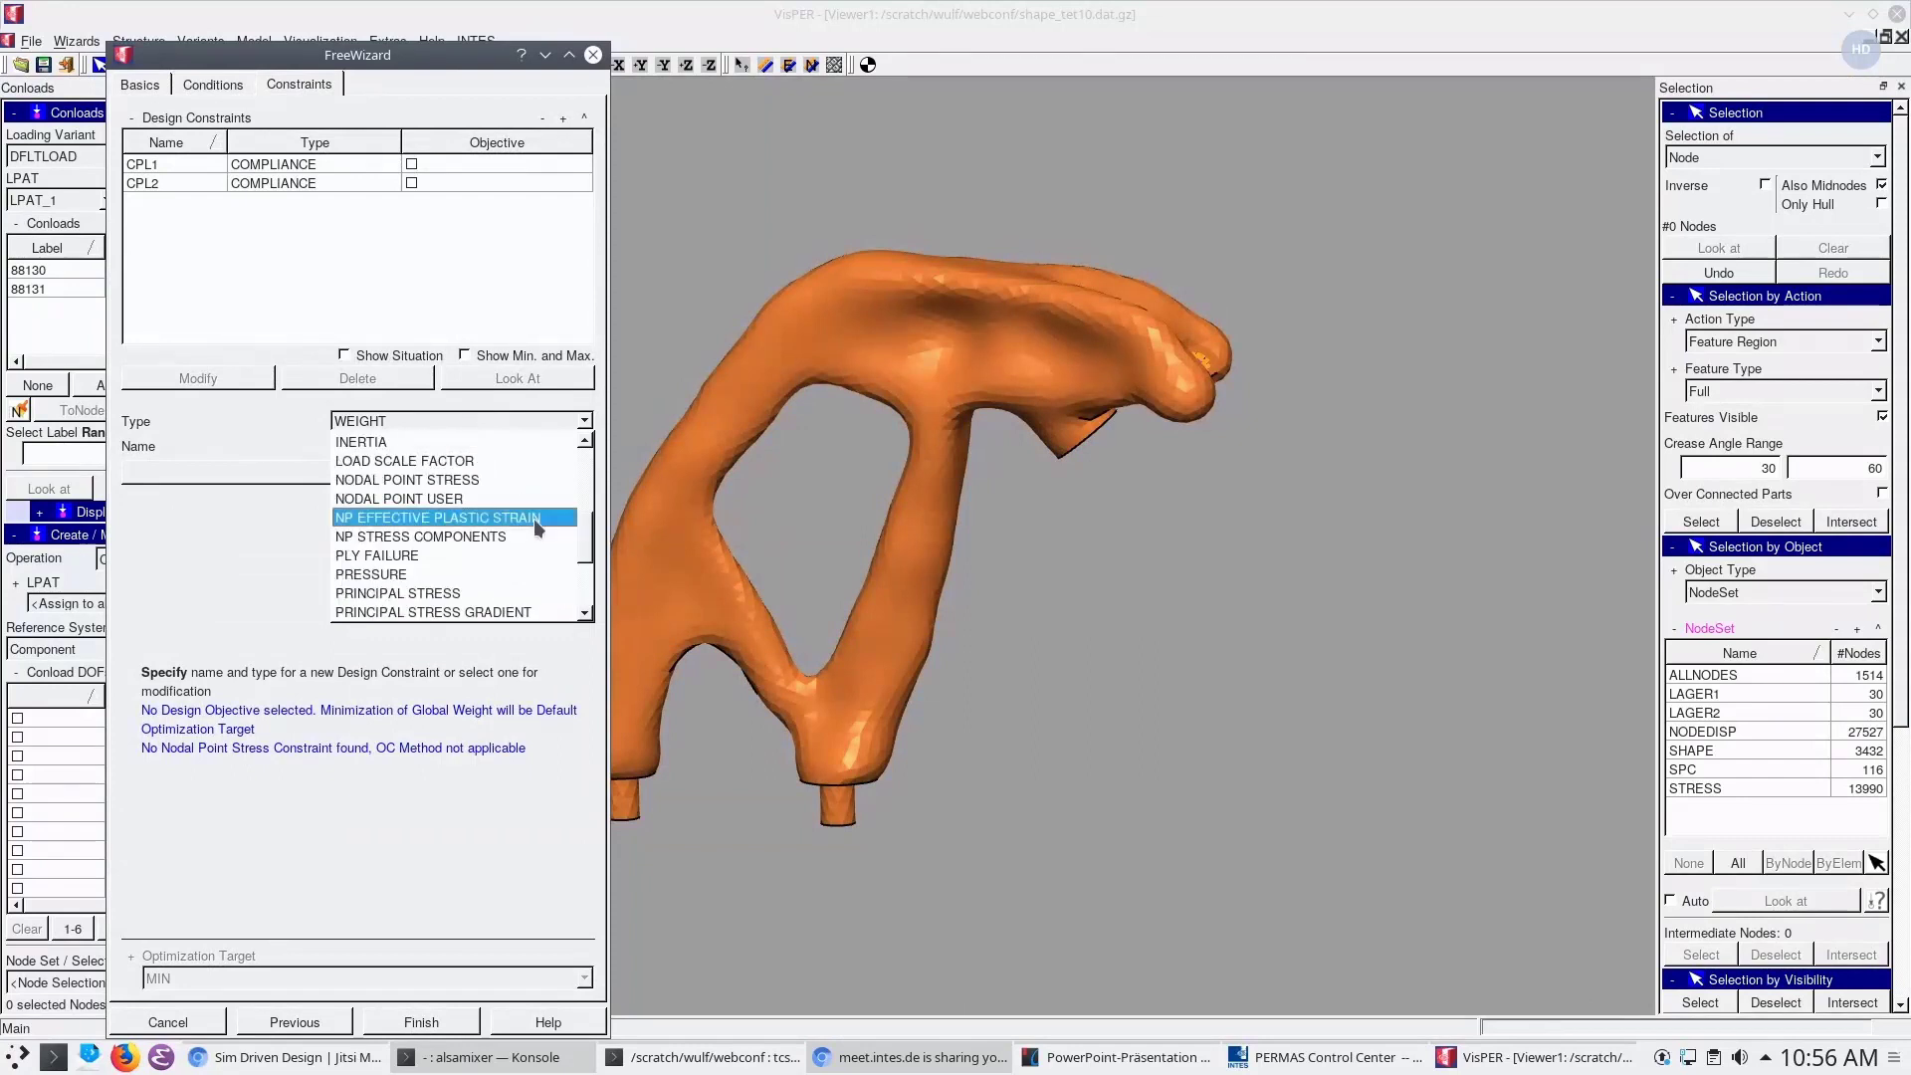
left_click(464, 482)
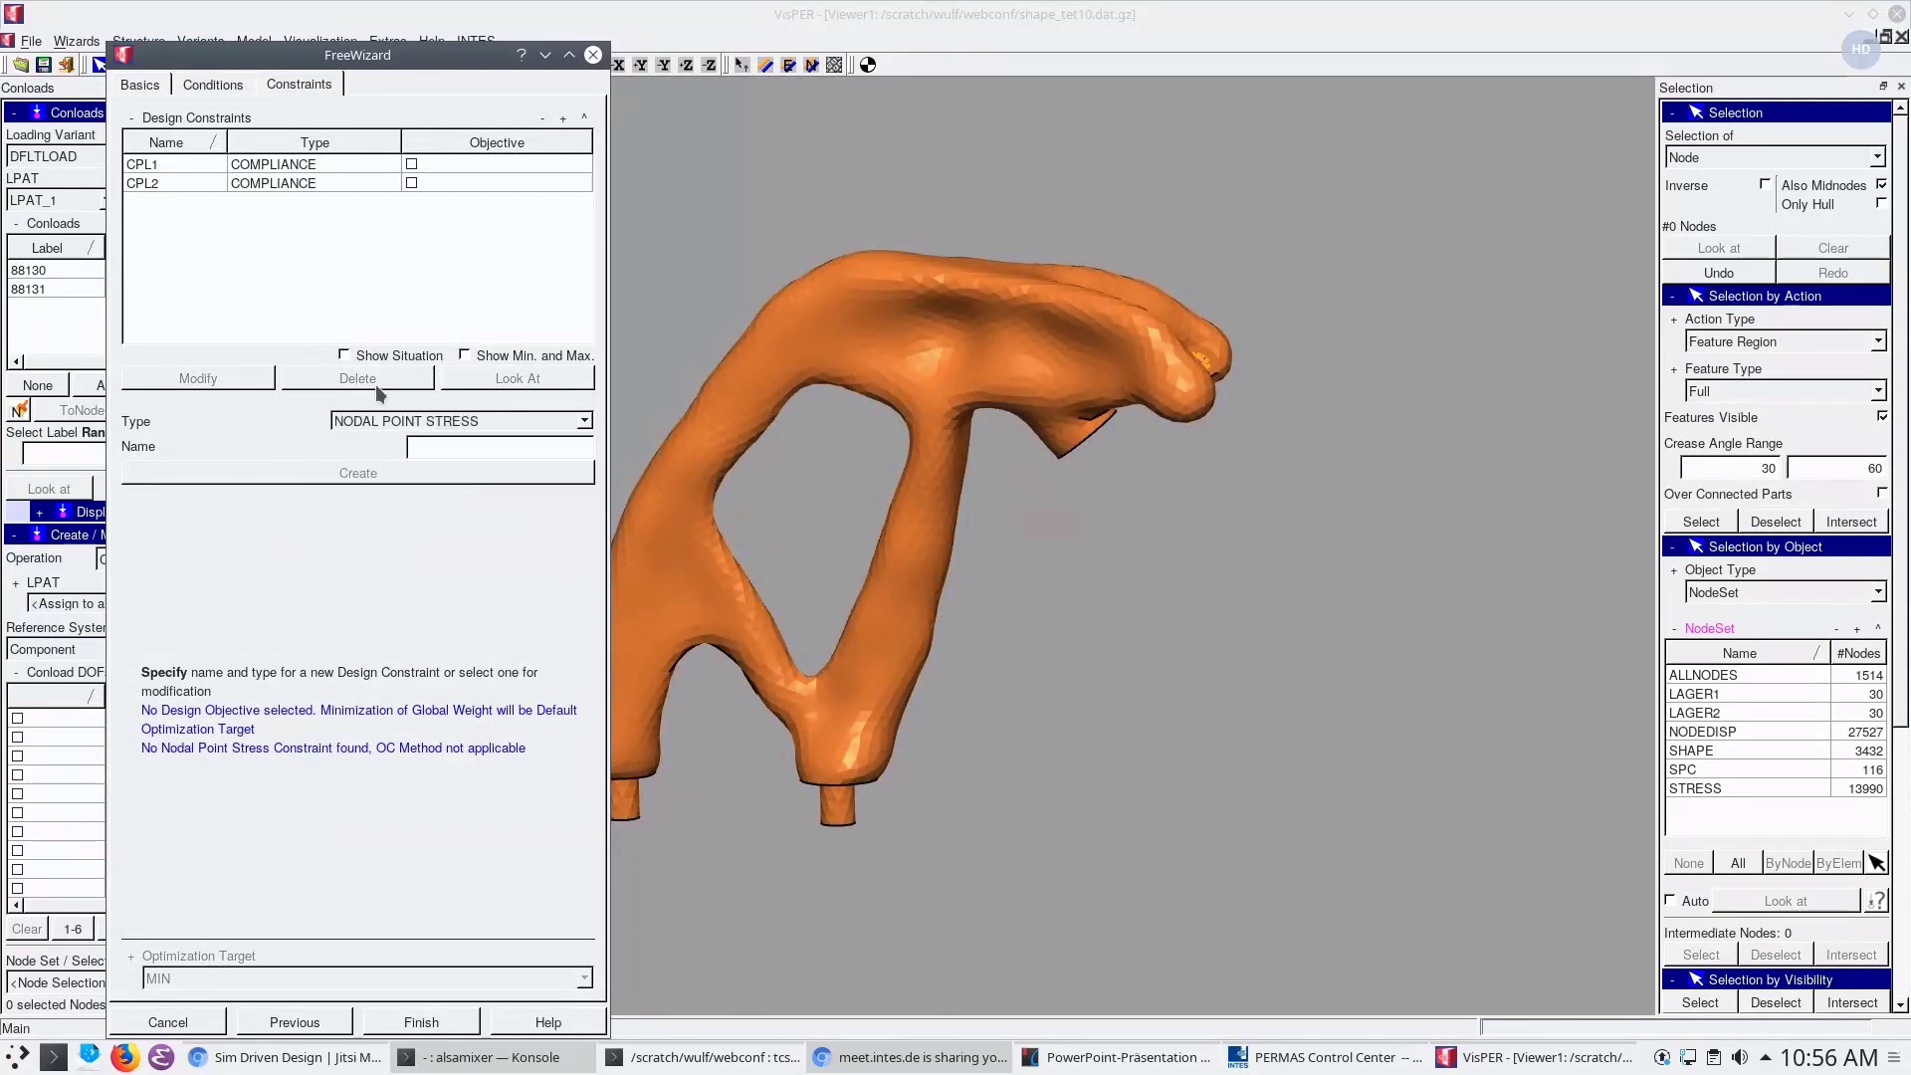
left_click(433, 446)
type("vmi")
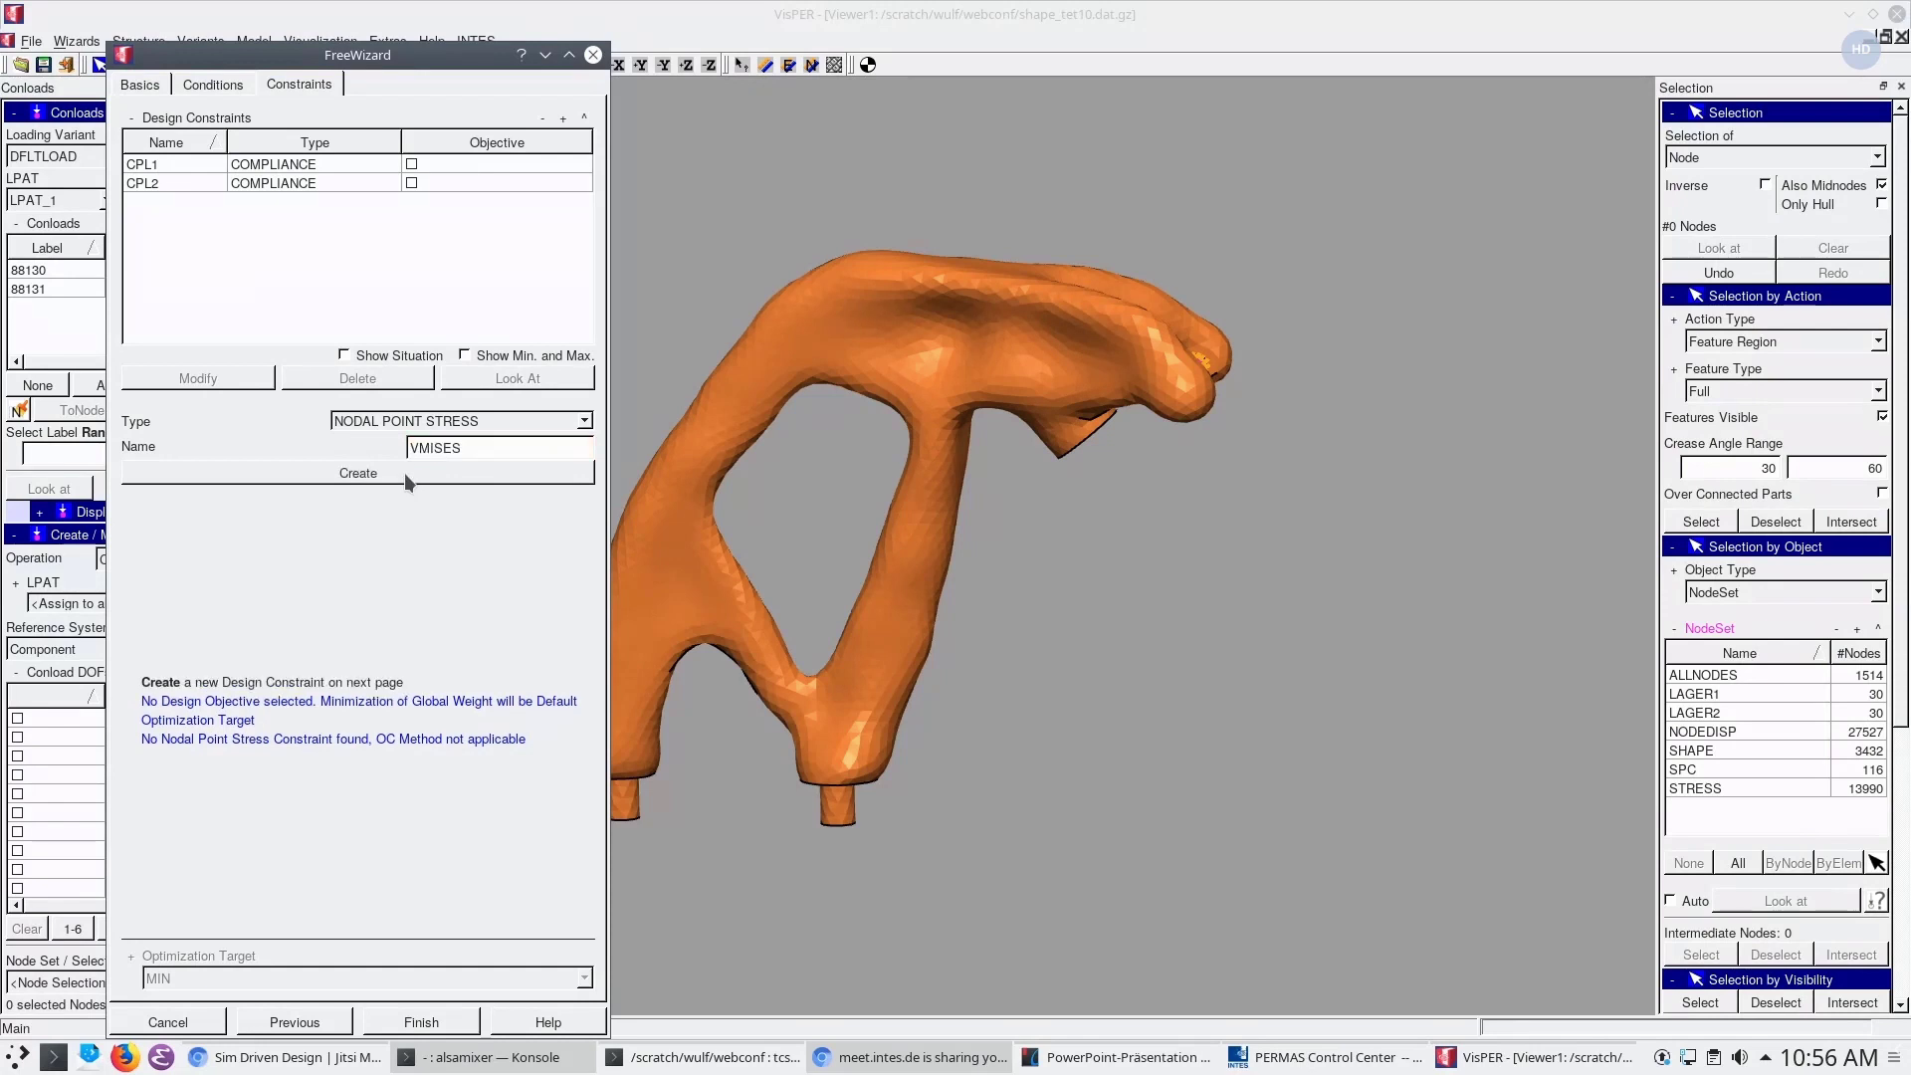
left_click(404, 473)
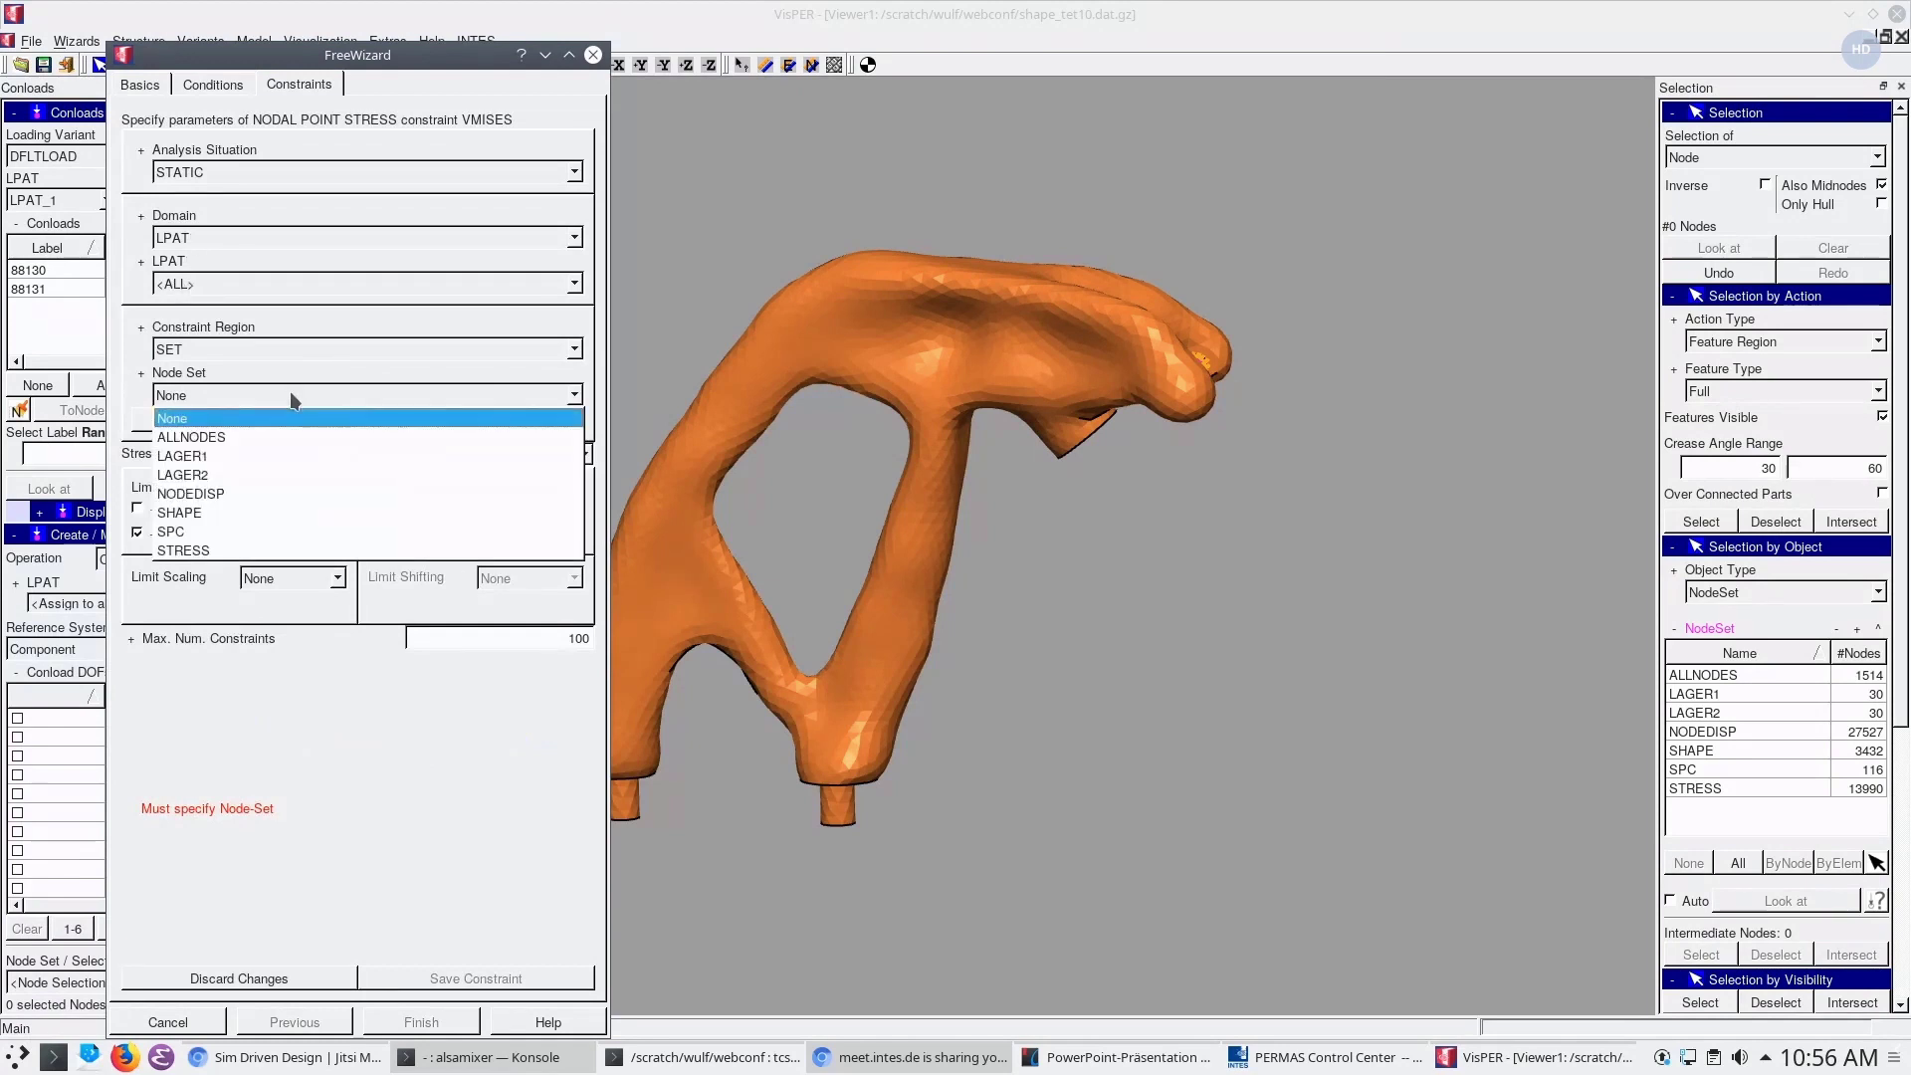
Assign the STRESS node set to the VMISES constraint with a maximum limit of 30, save it and close the freeform wizard
left_click(249, 551)
left_click(1023, 521)
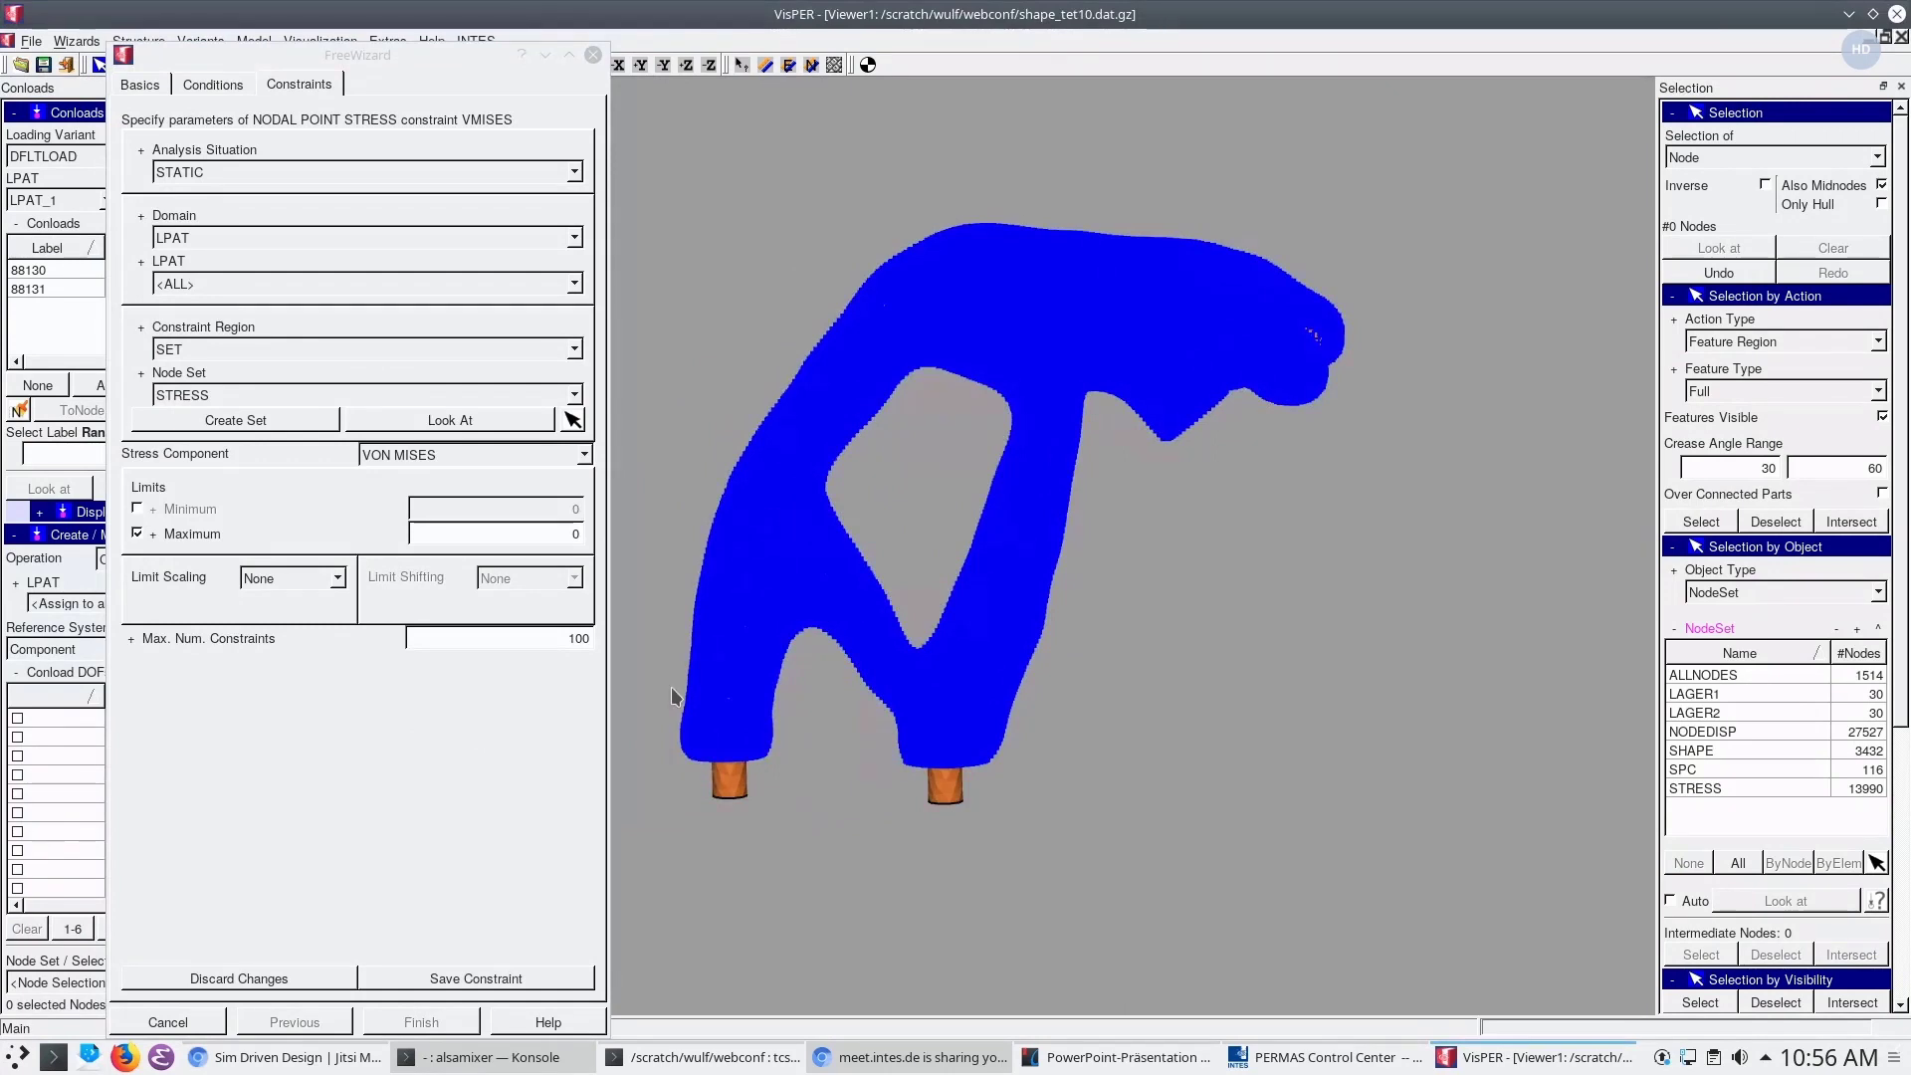
left_click(576, 533)
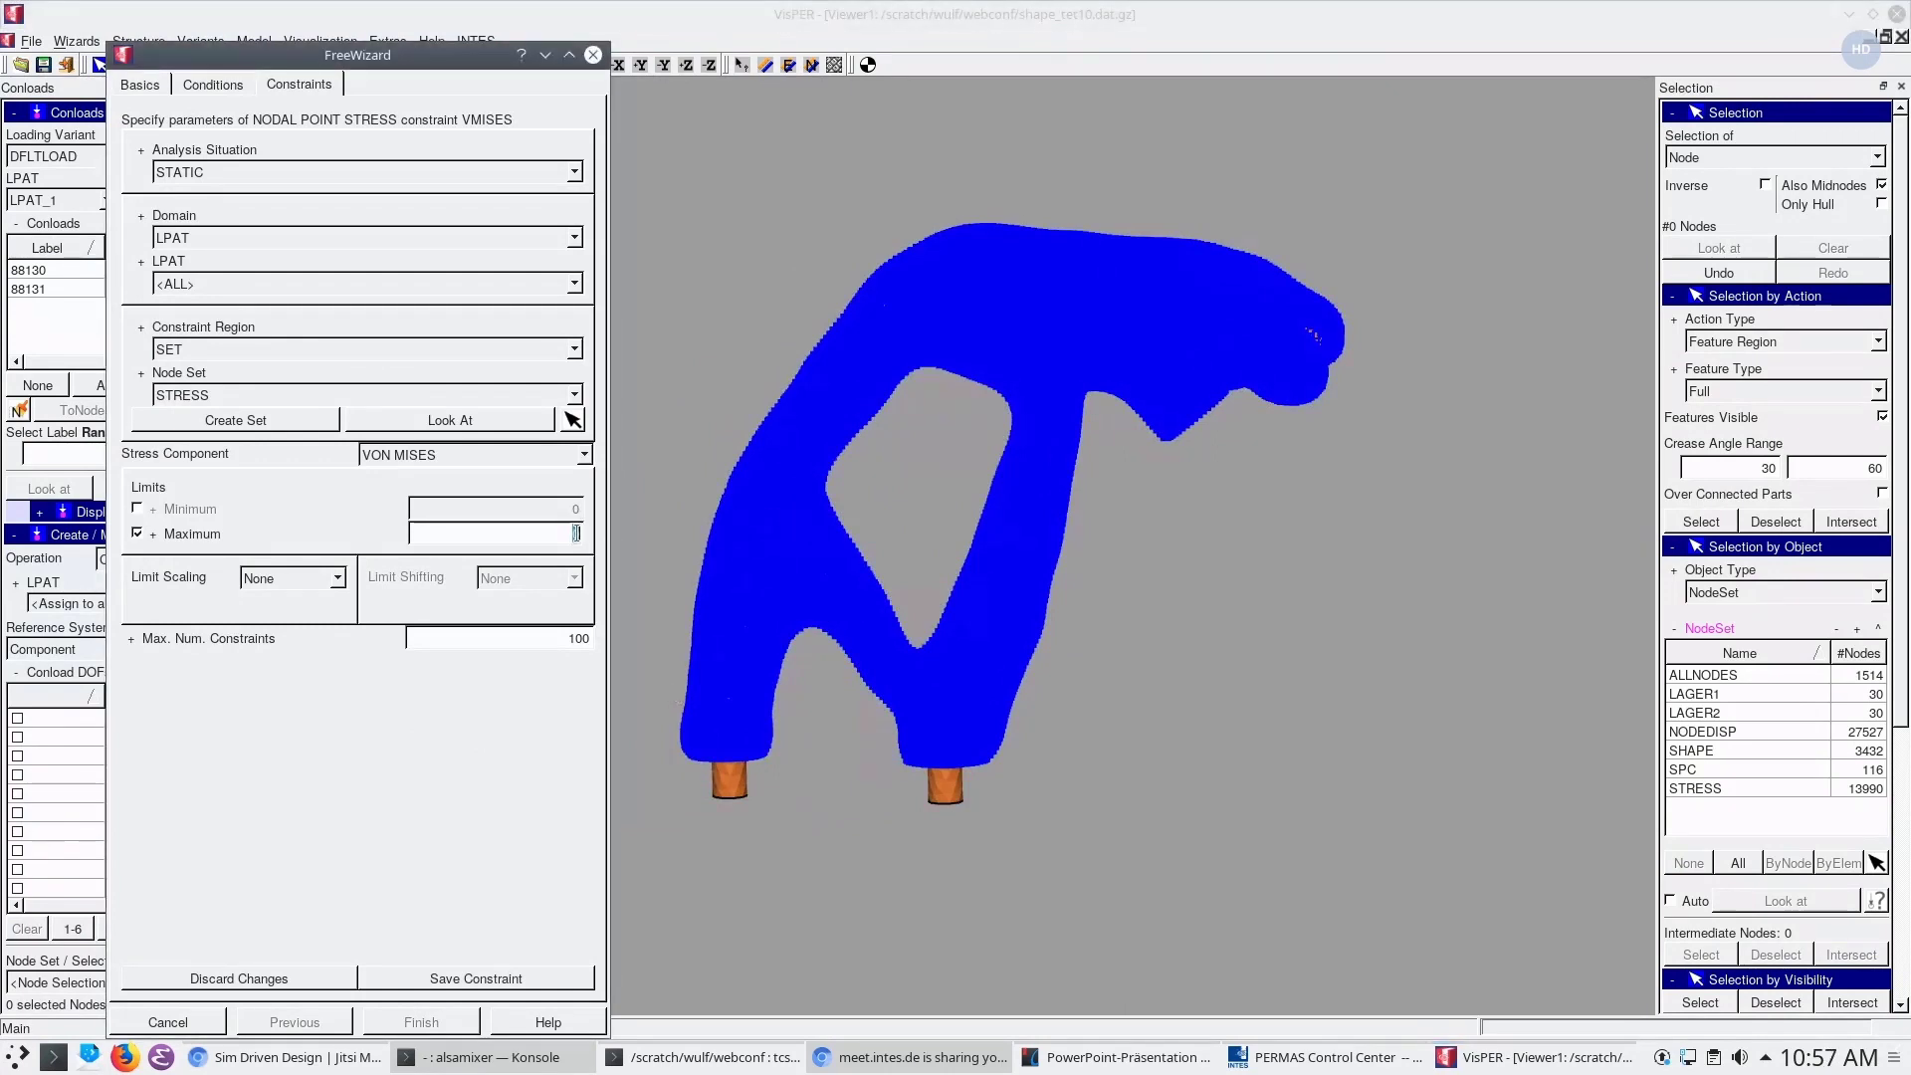
type("30")
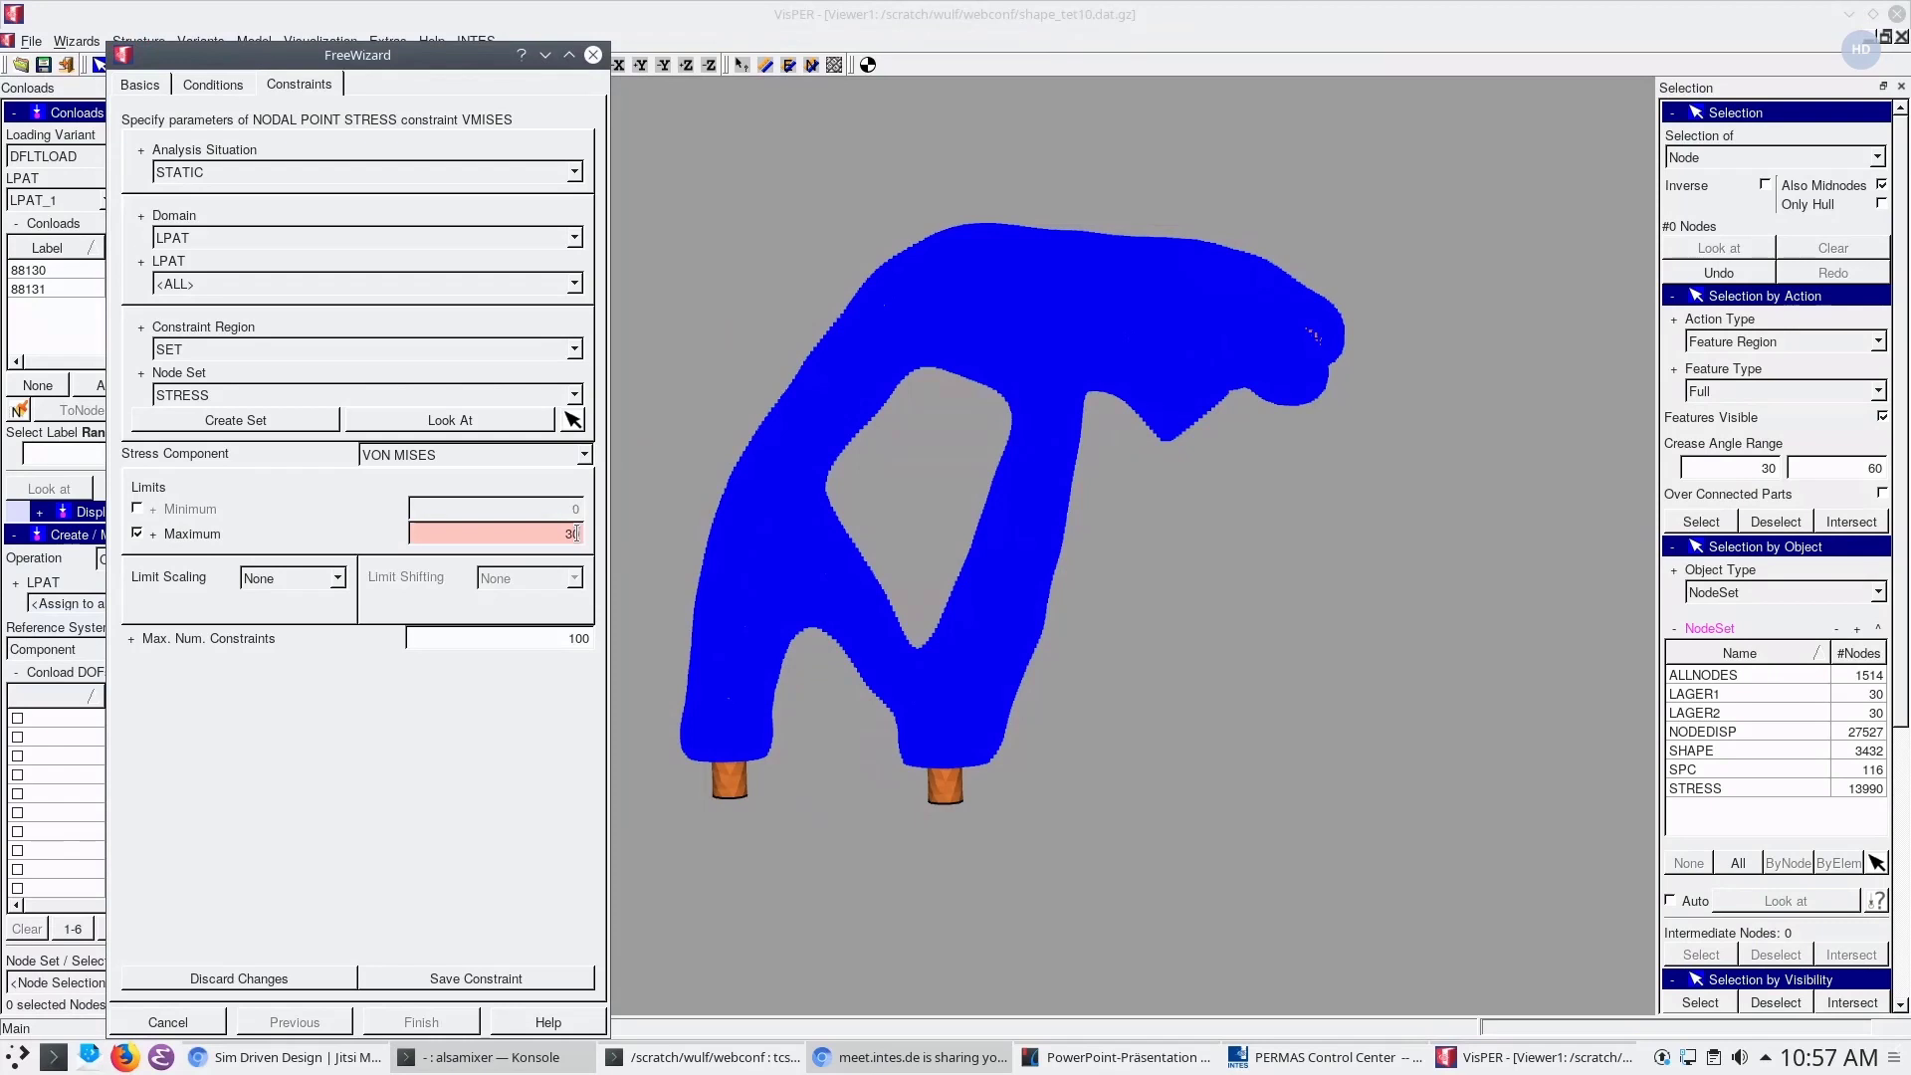
key("Return")
left_click(497, 978)
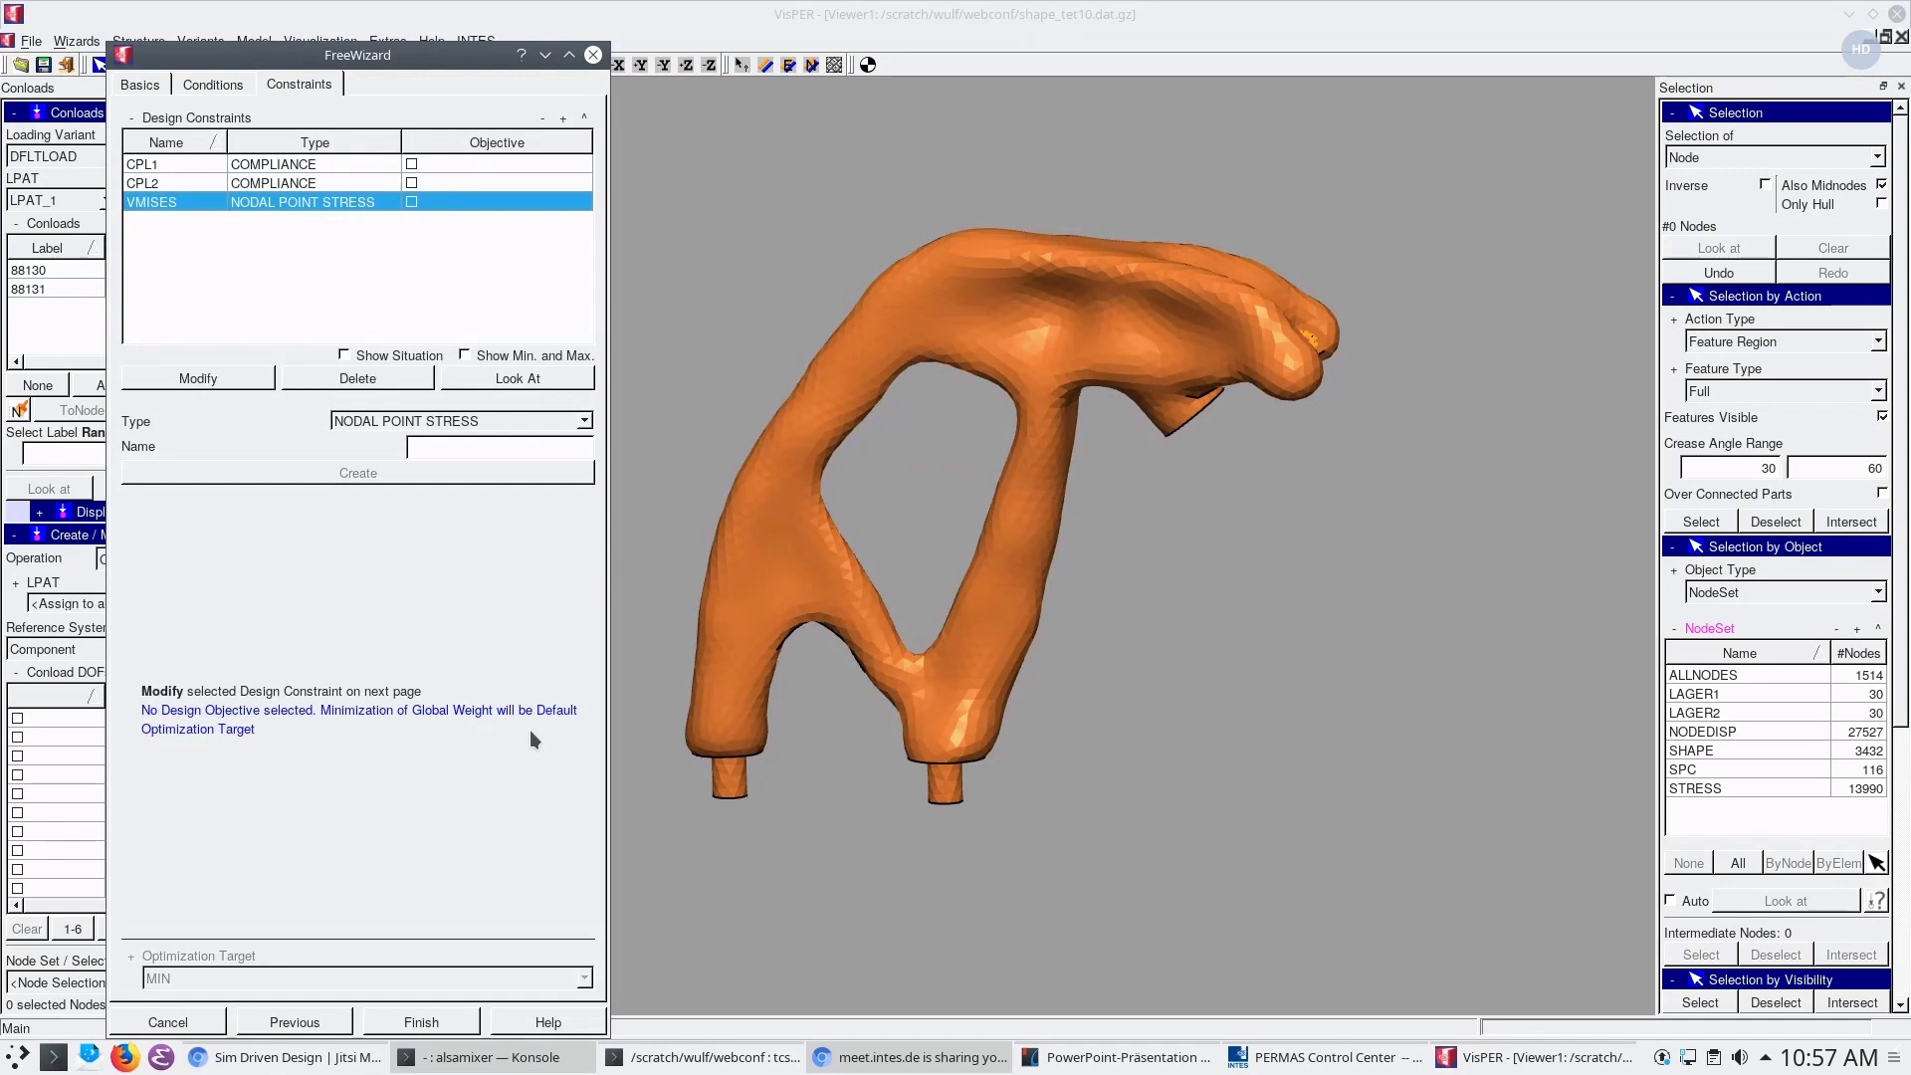
left_click(594, 55)
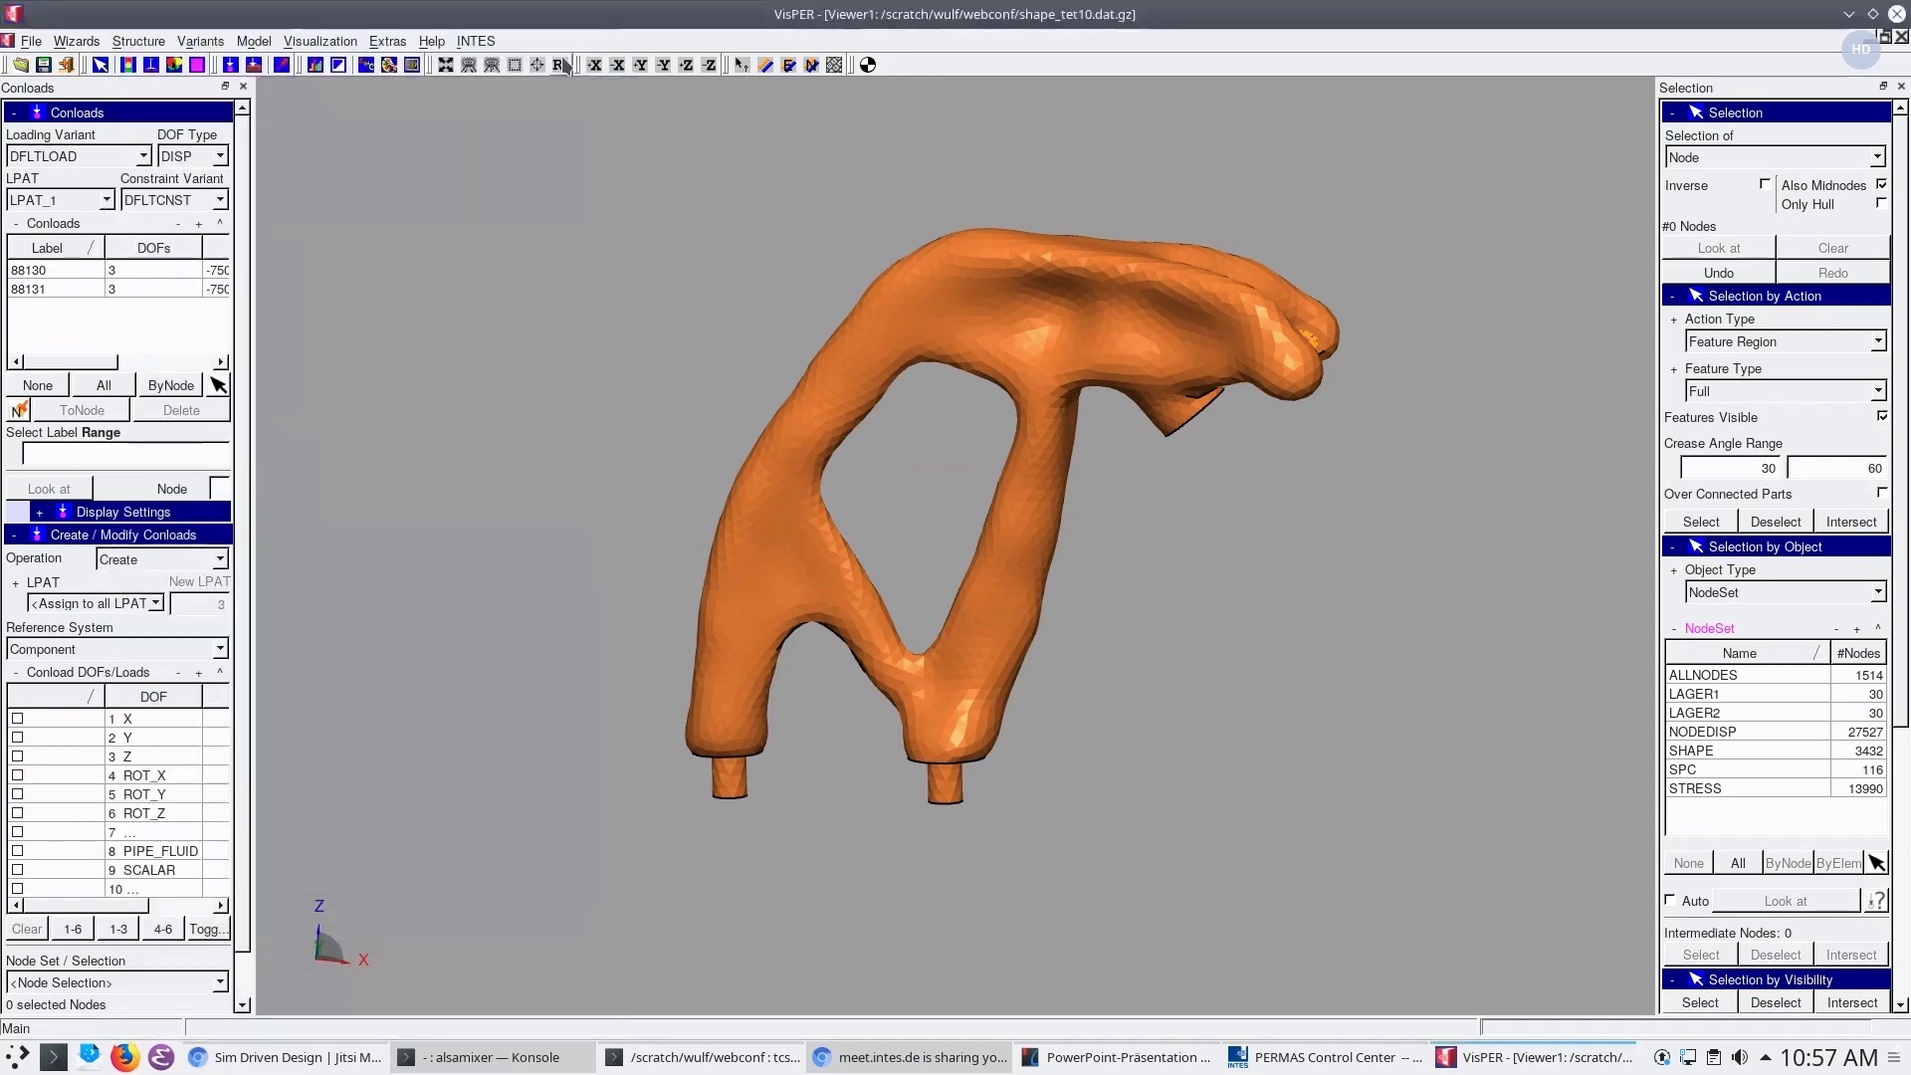
Export only the new items to shape.dat in the webconf folder, replacing the existing file
left_click(30, 40)
left_click(60, 184)
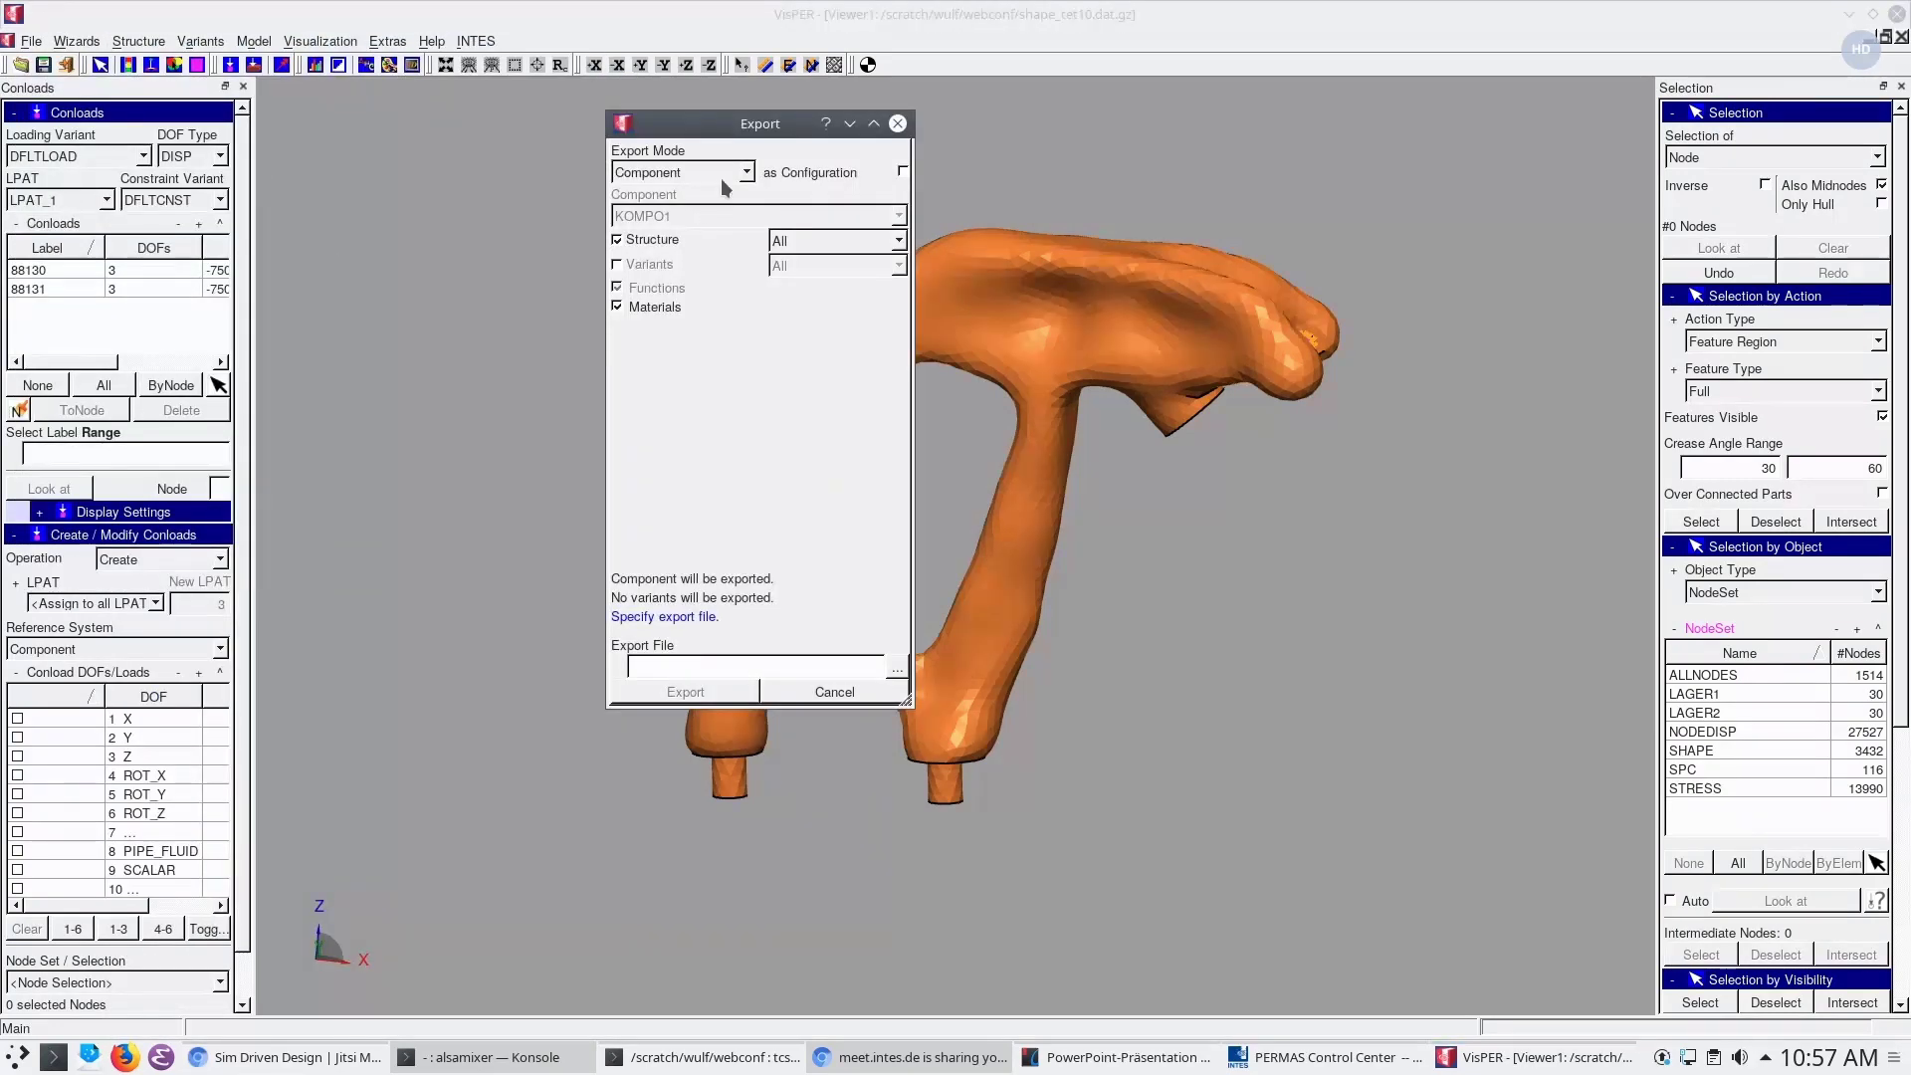
left_click(714, 176)
left_click(729, 289)
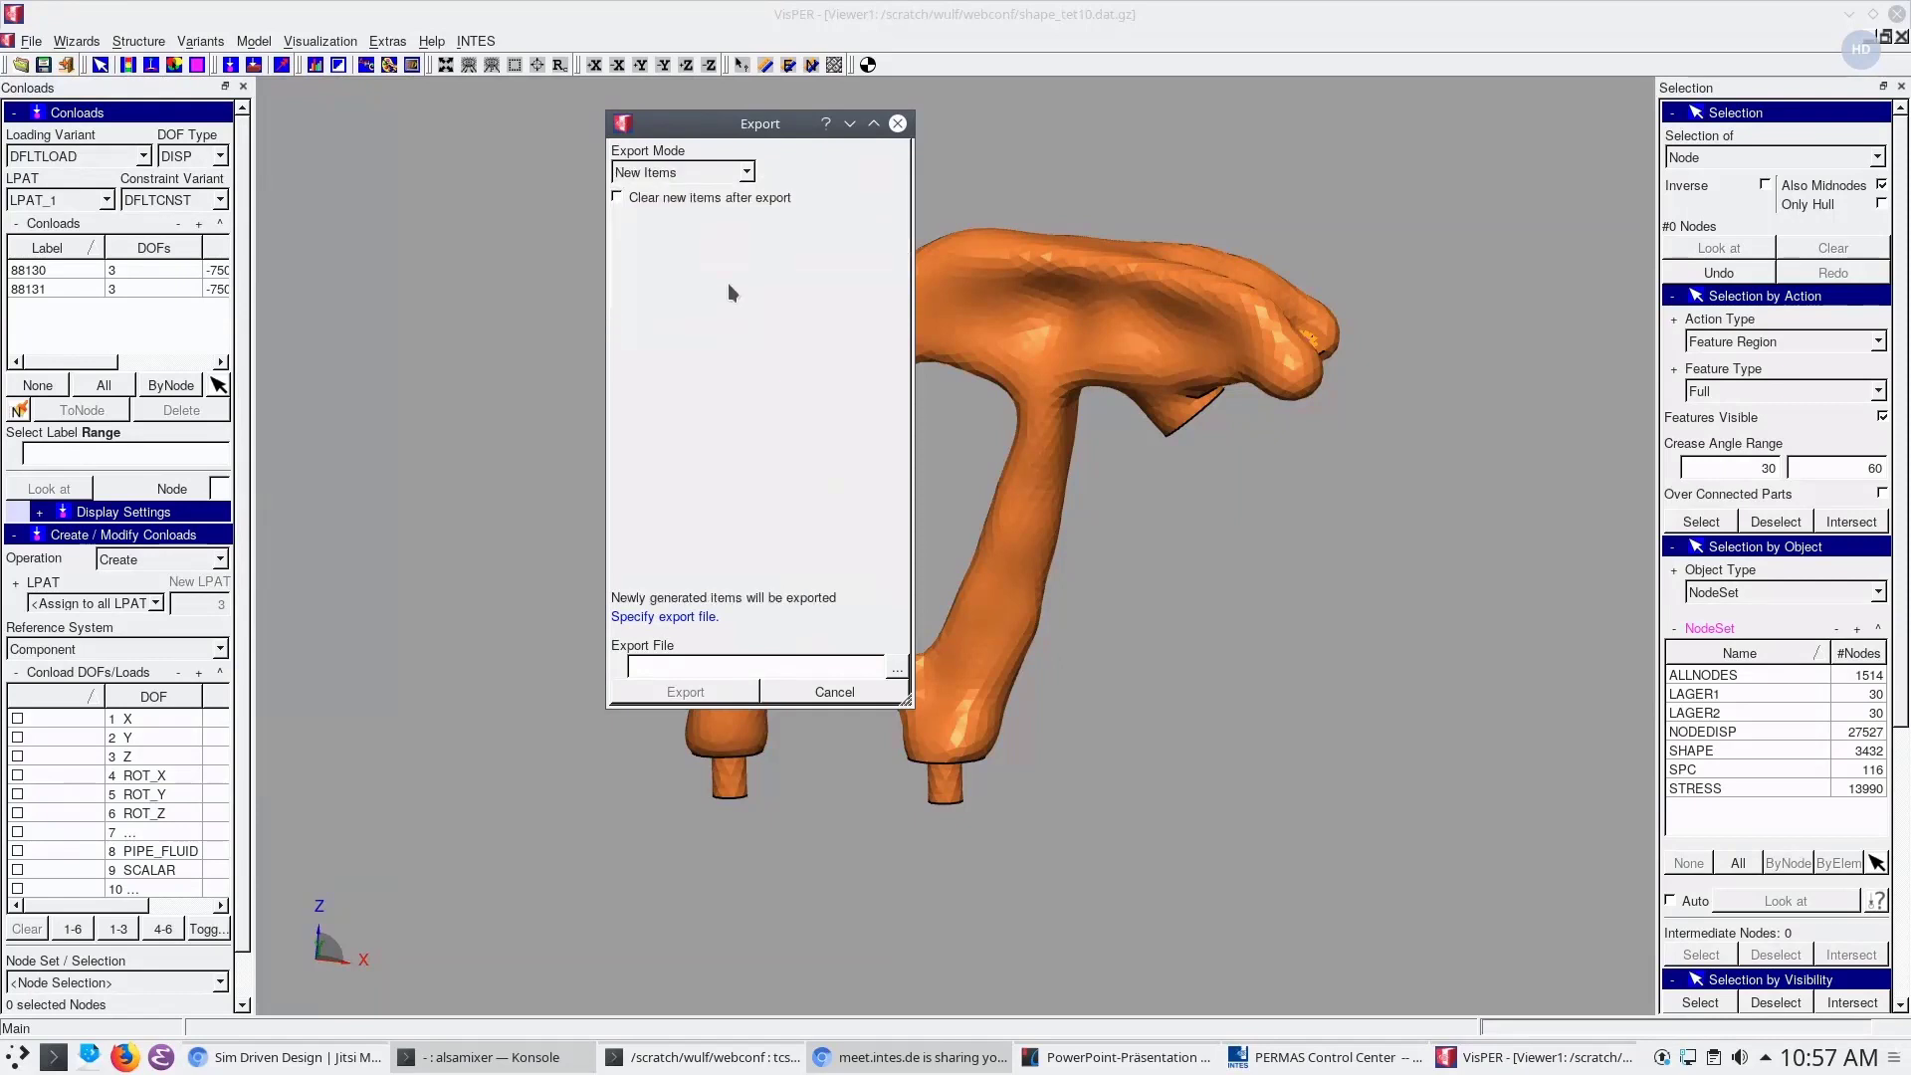
left_click(895, 669)
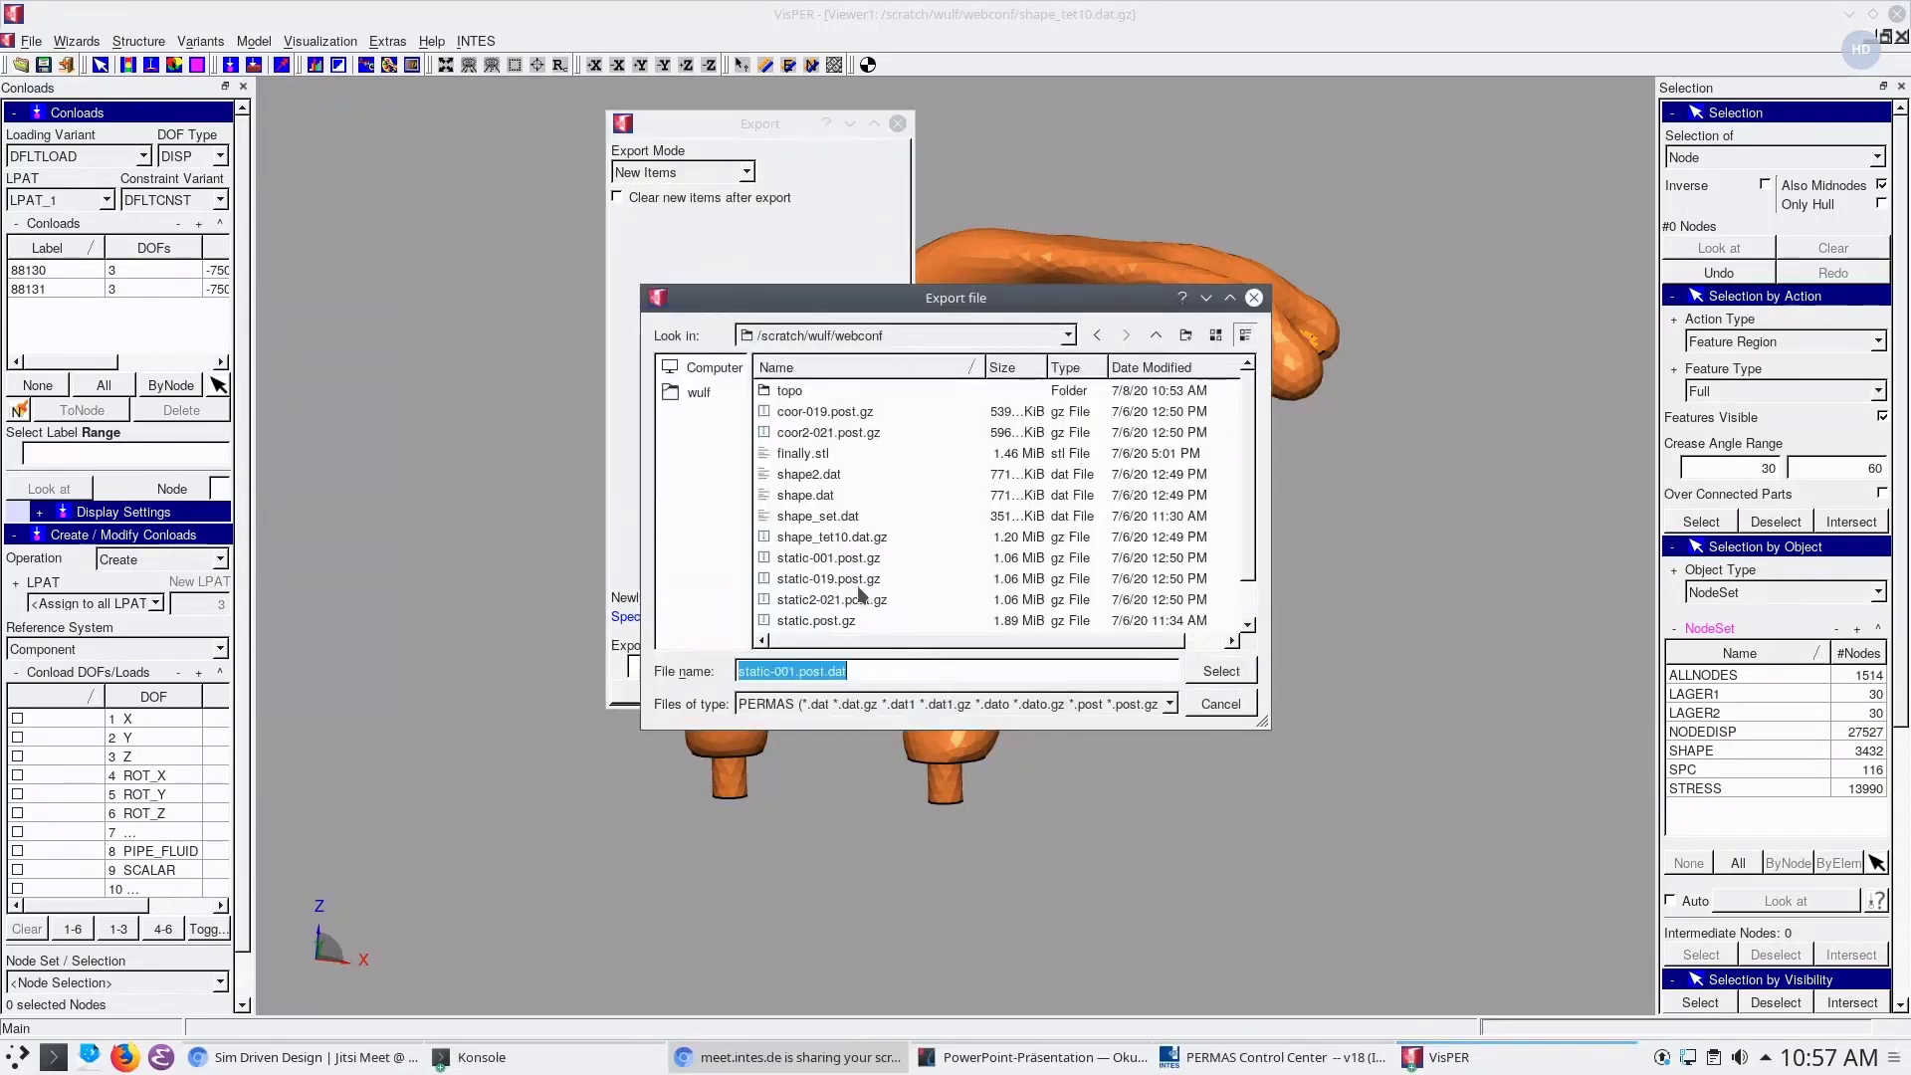
double_click(820, 497)
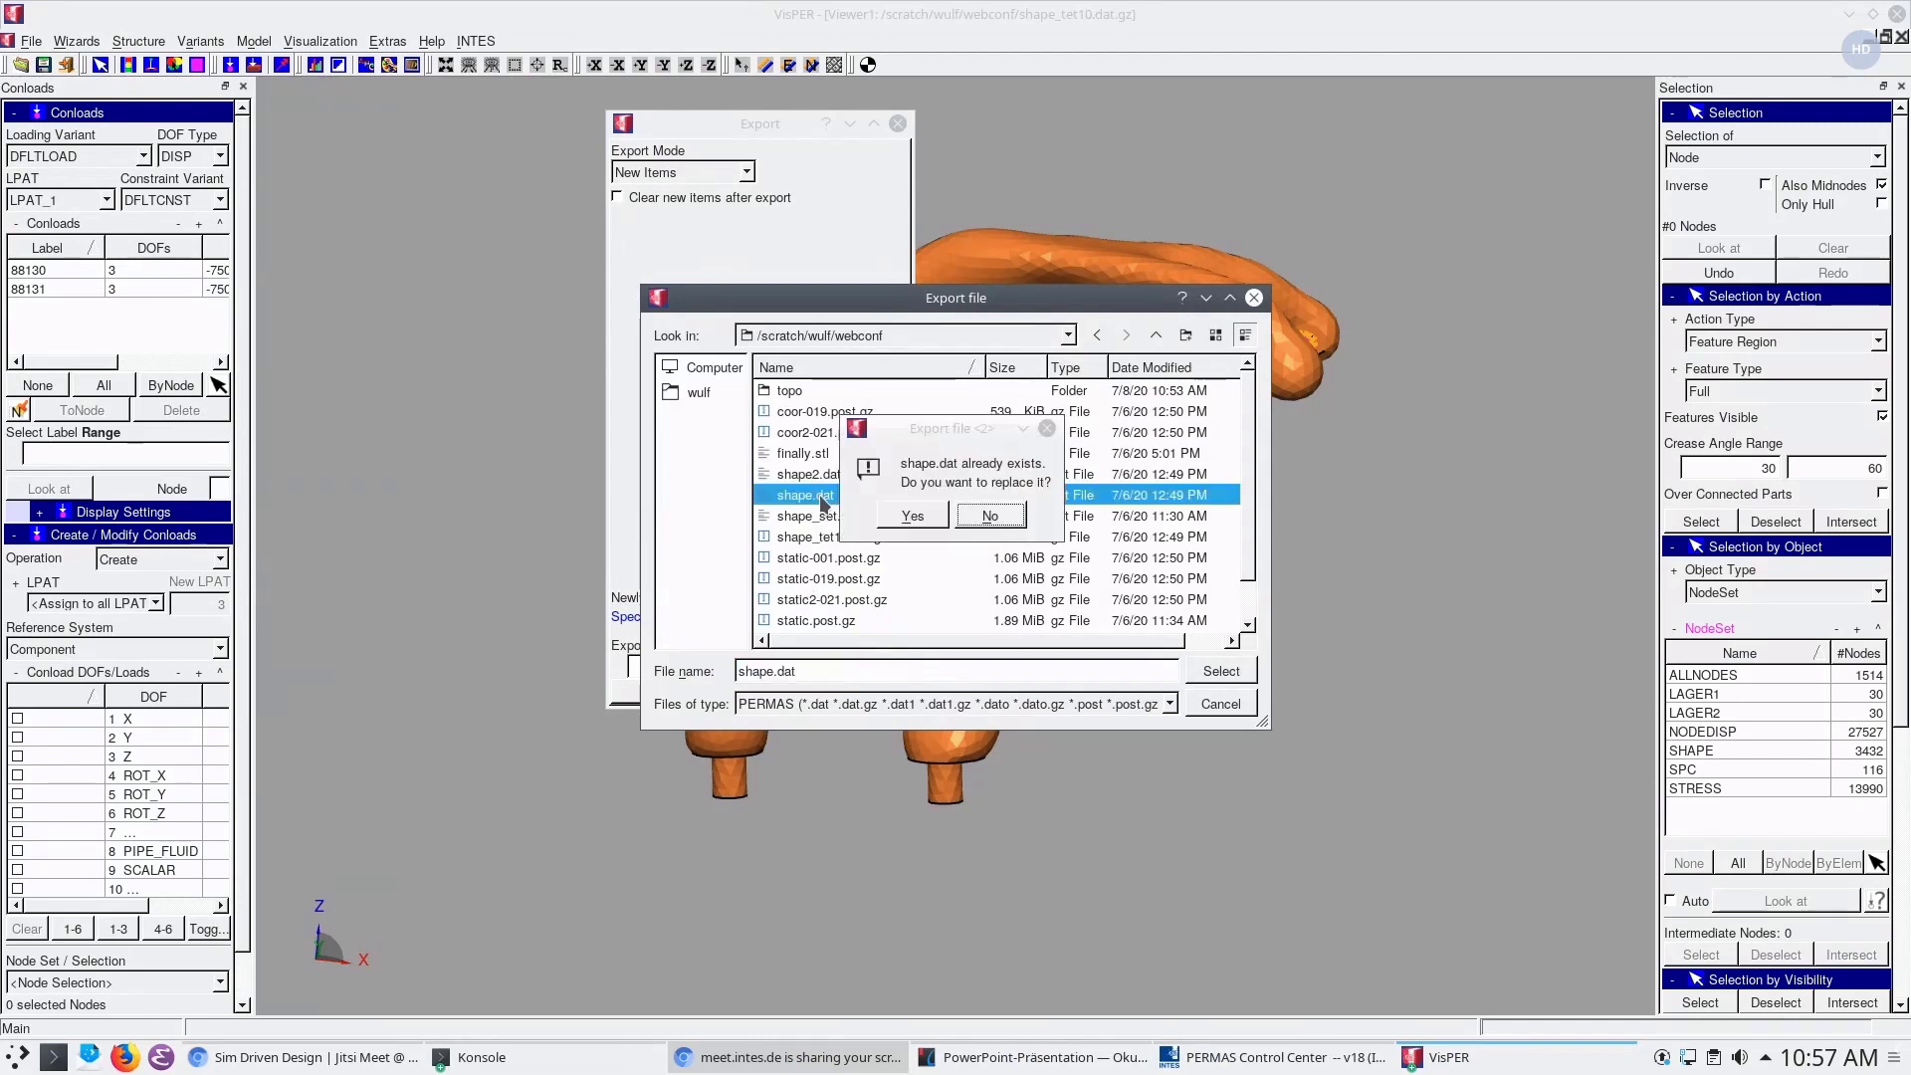
left_click(913, 516)
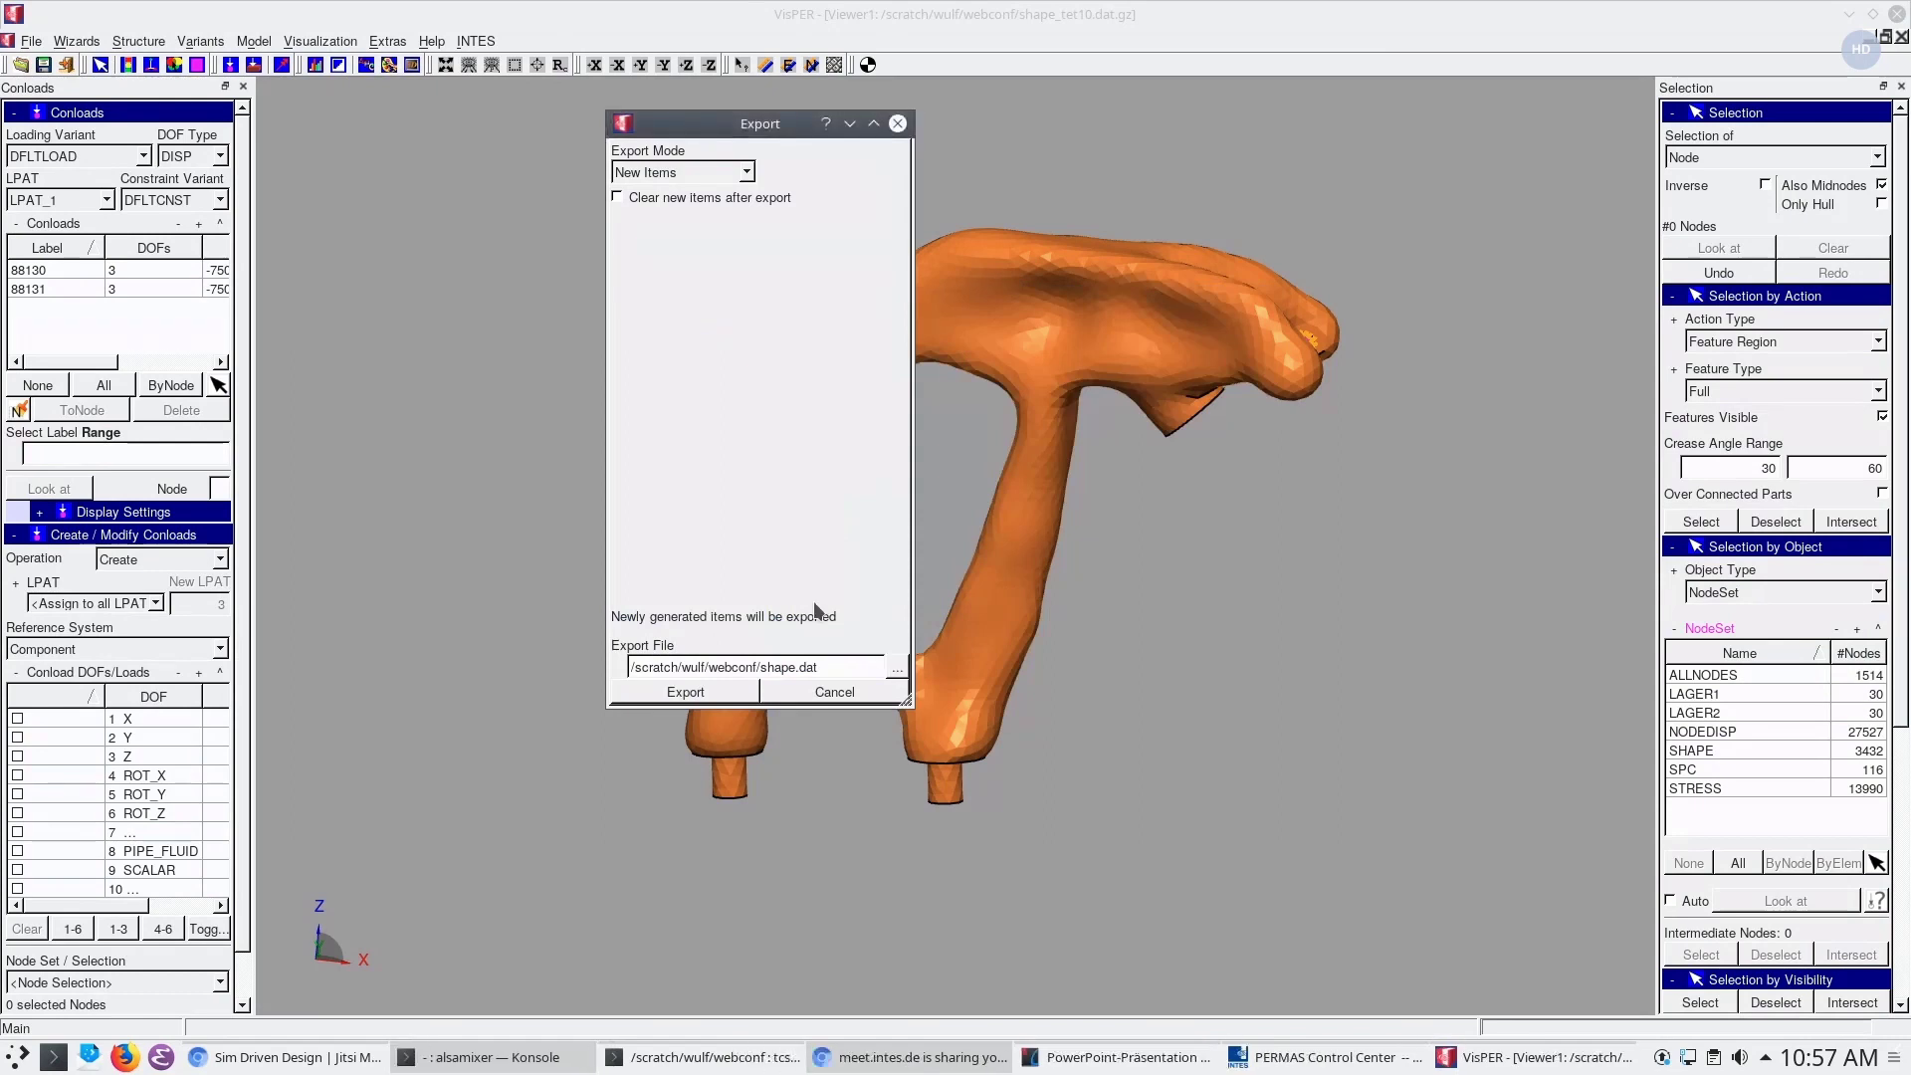
left_click(710, 691)
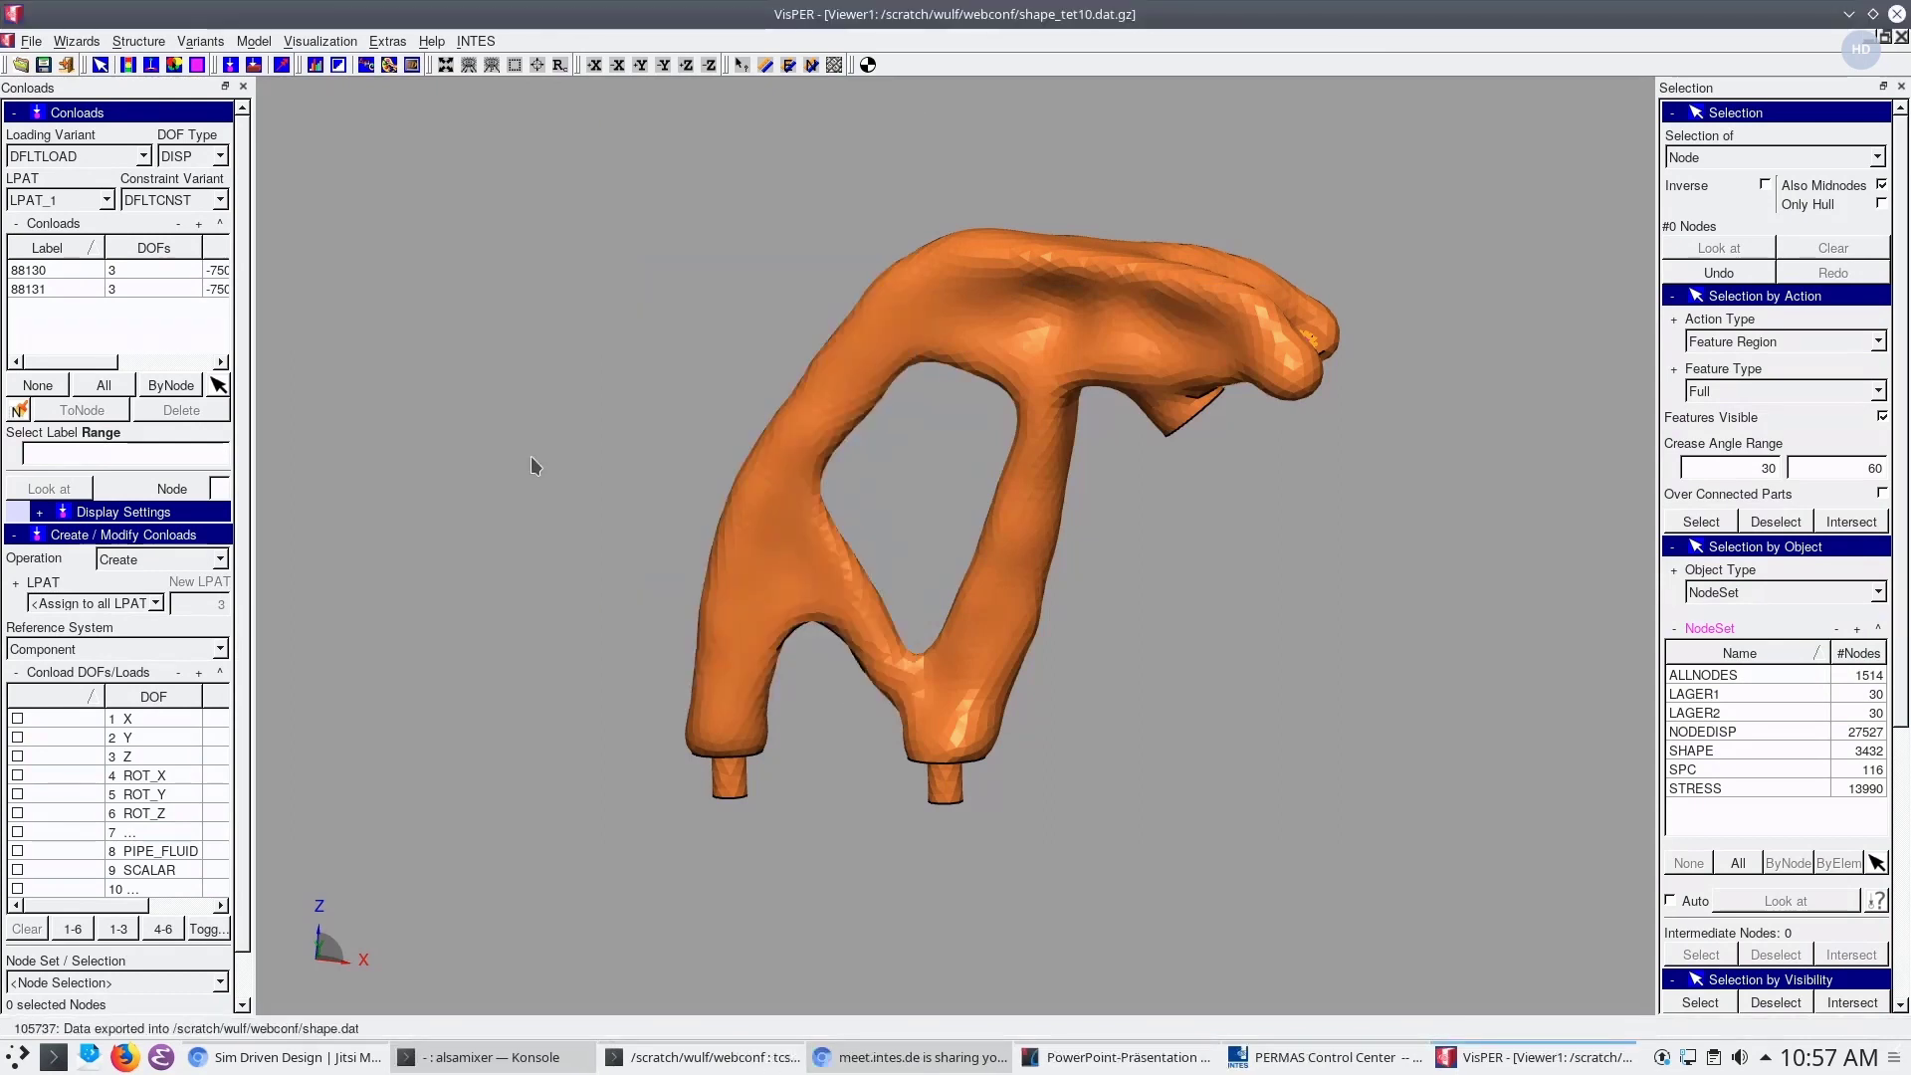
Switch to the PERMAS Control Center and open the shape.uci control file from the webconf folder
left_click(30, 41)
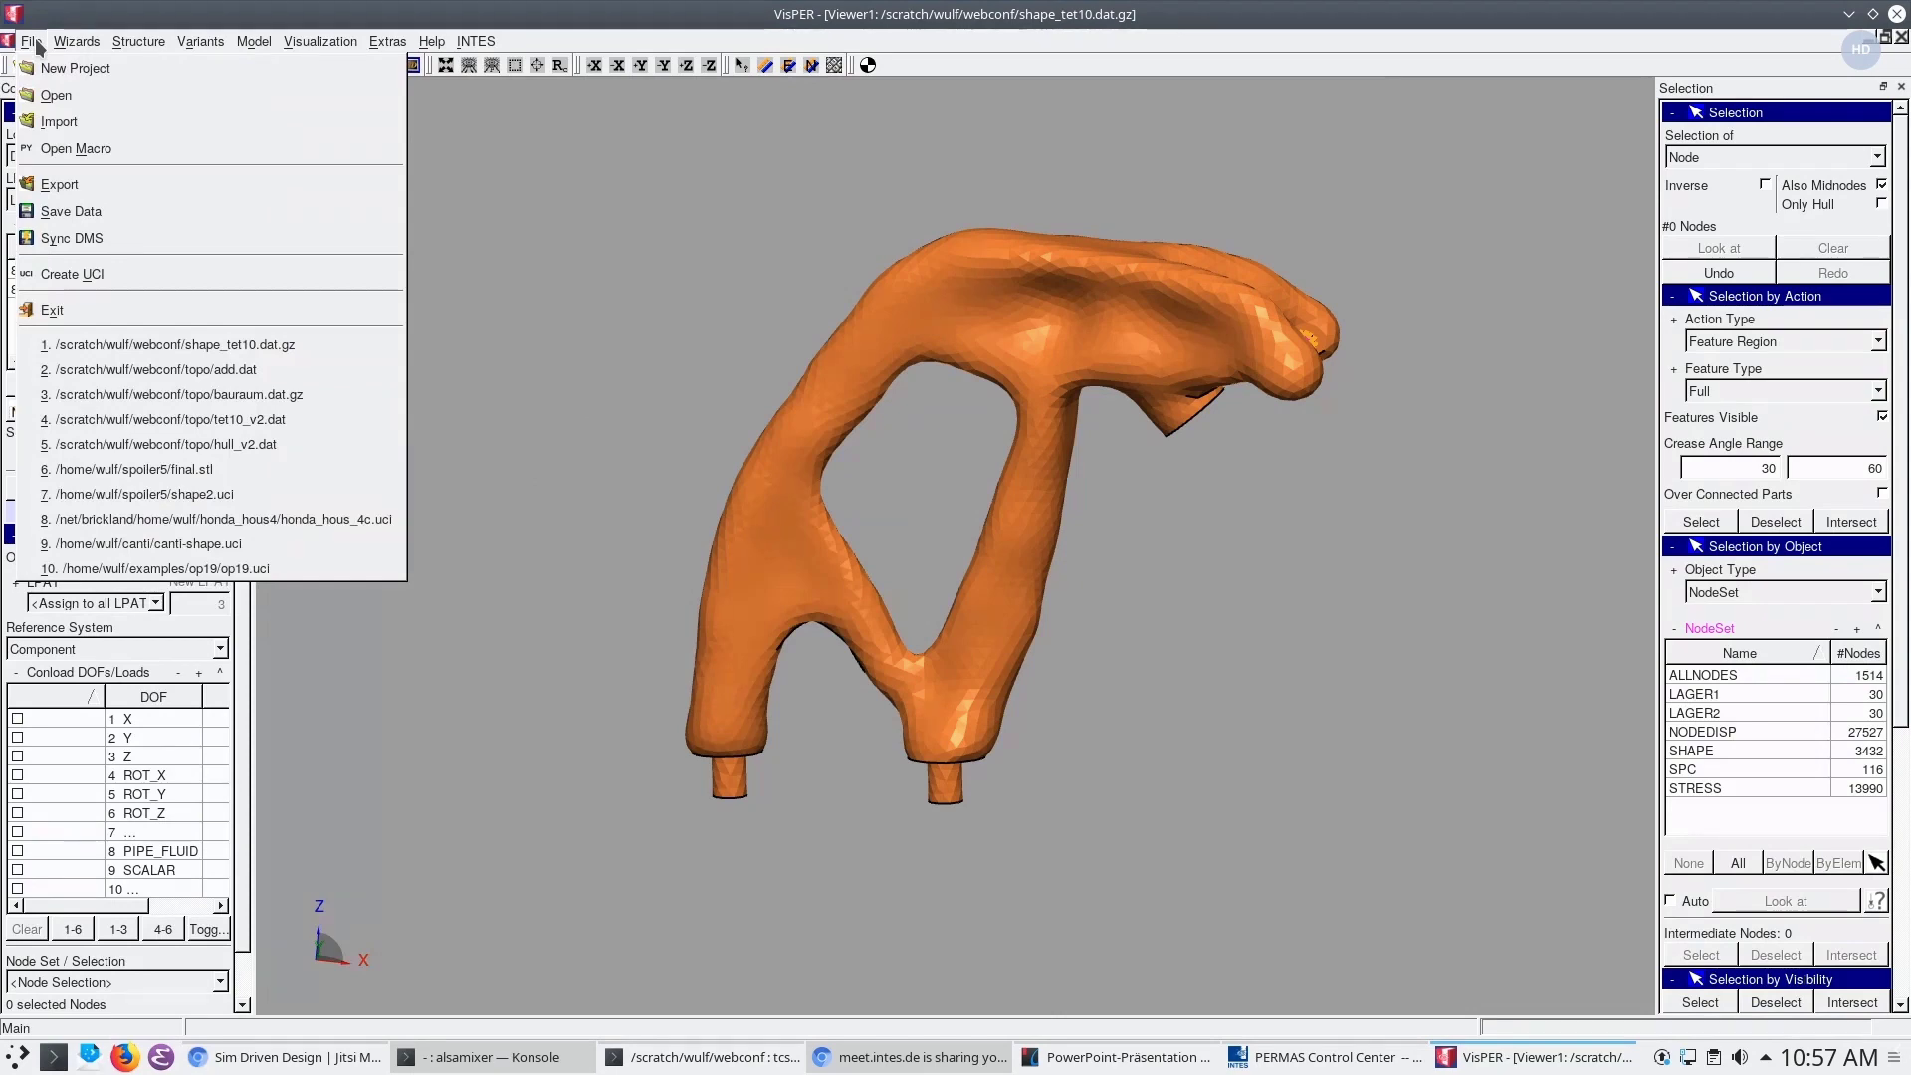
left_click(597, 304)
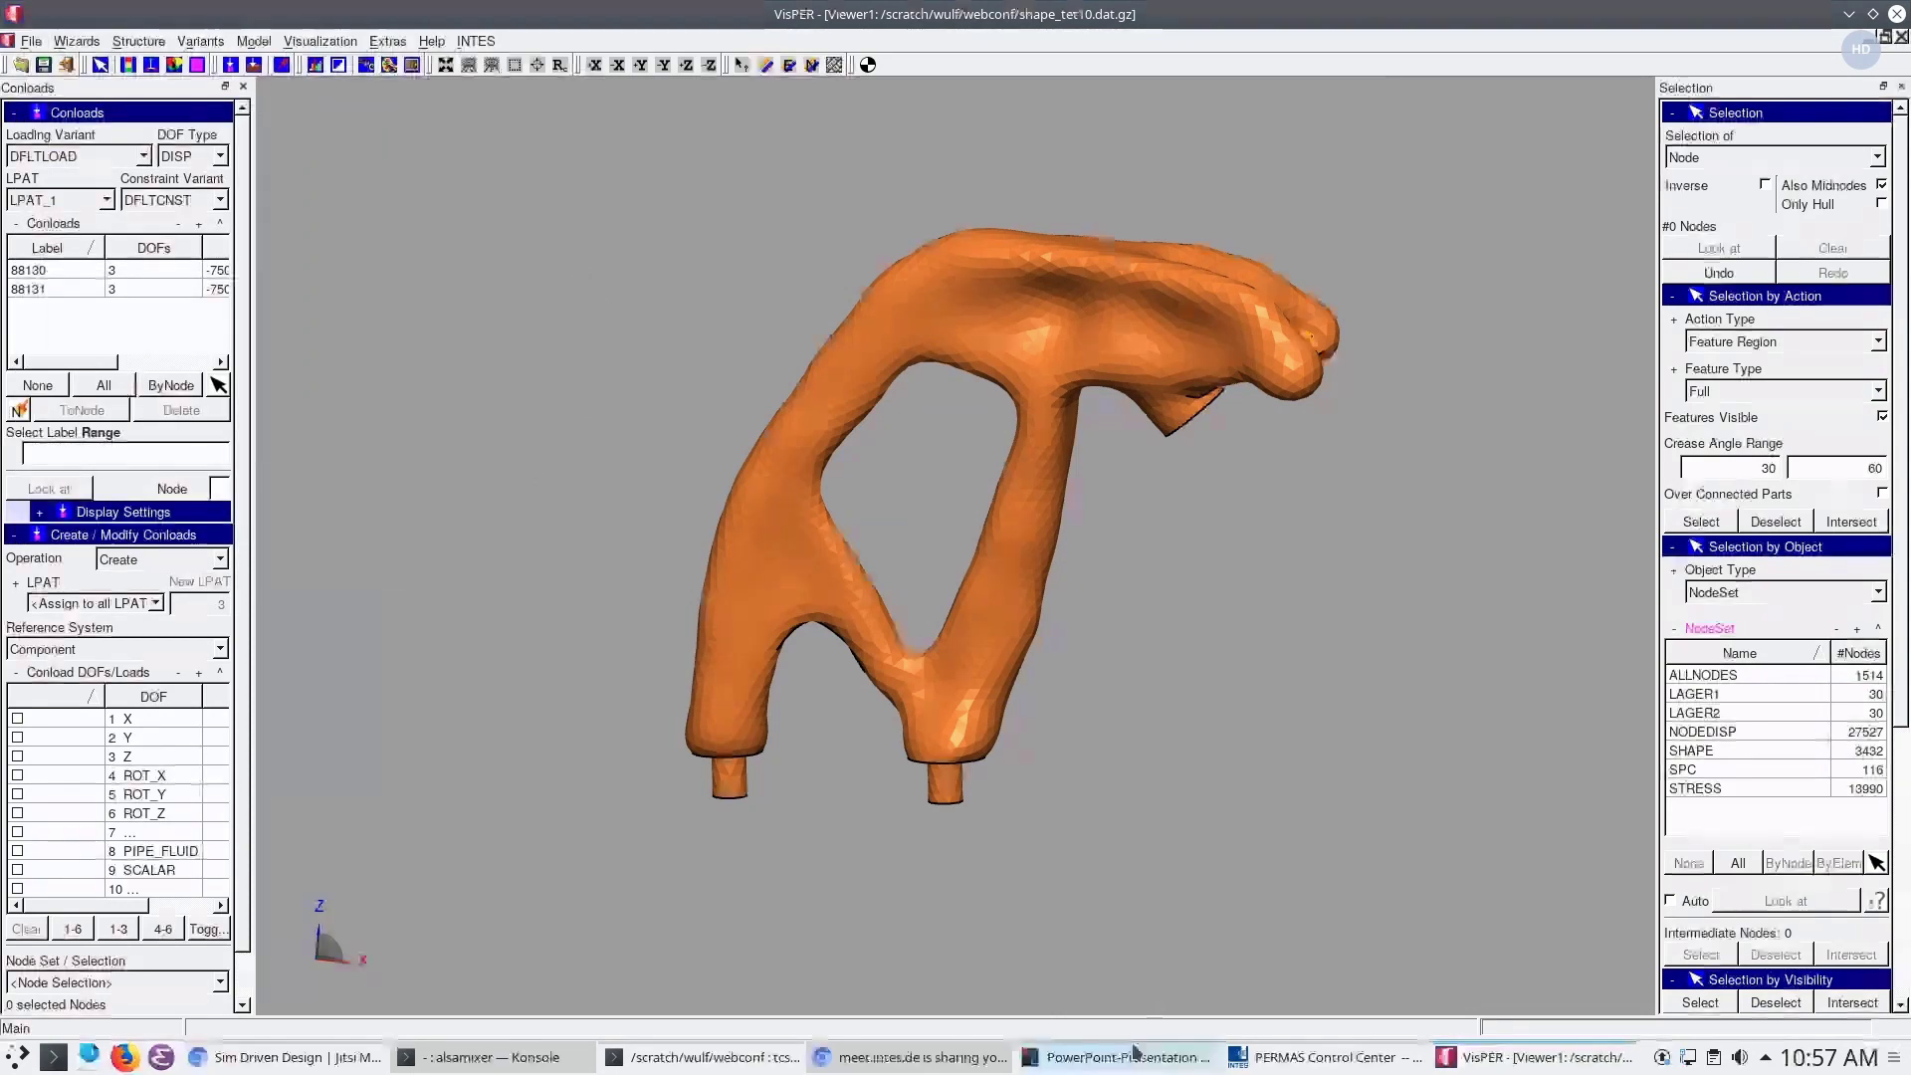
left_click(1239, 1057)
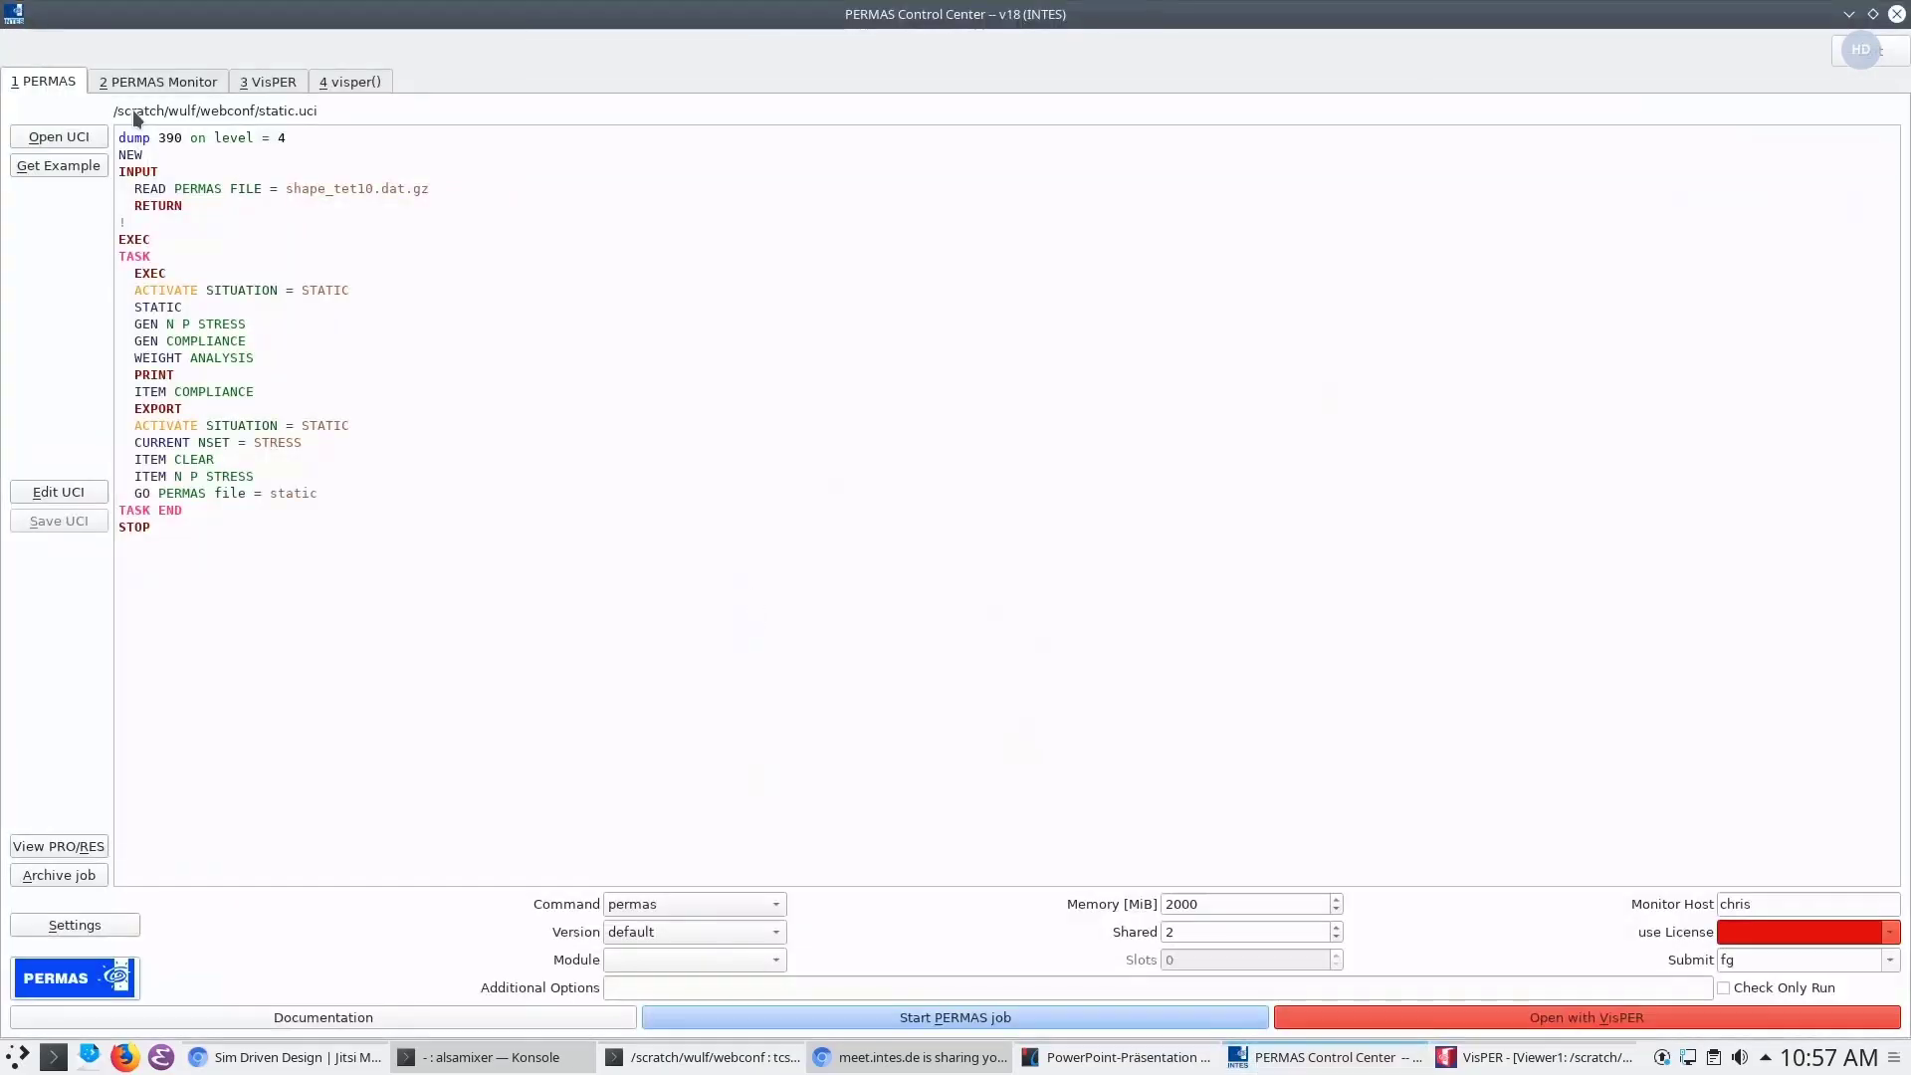
left_click(82, 488)
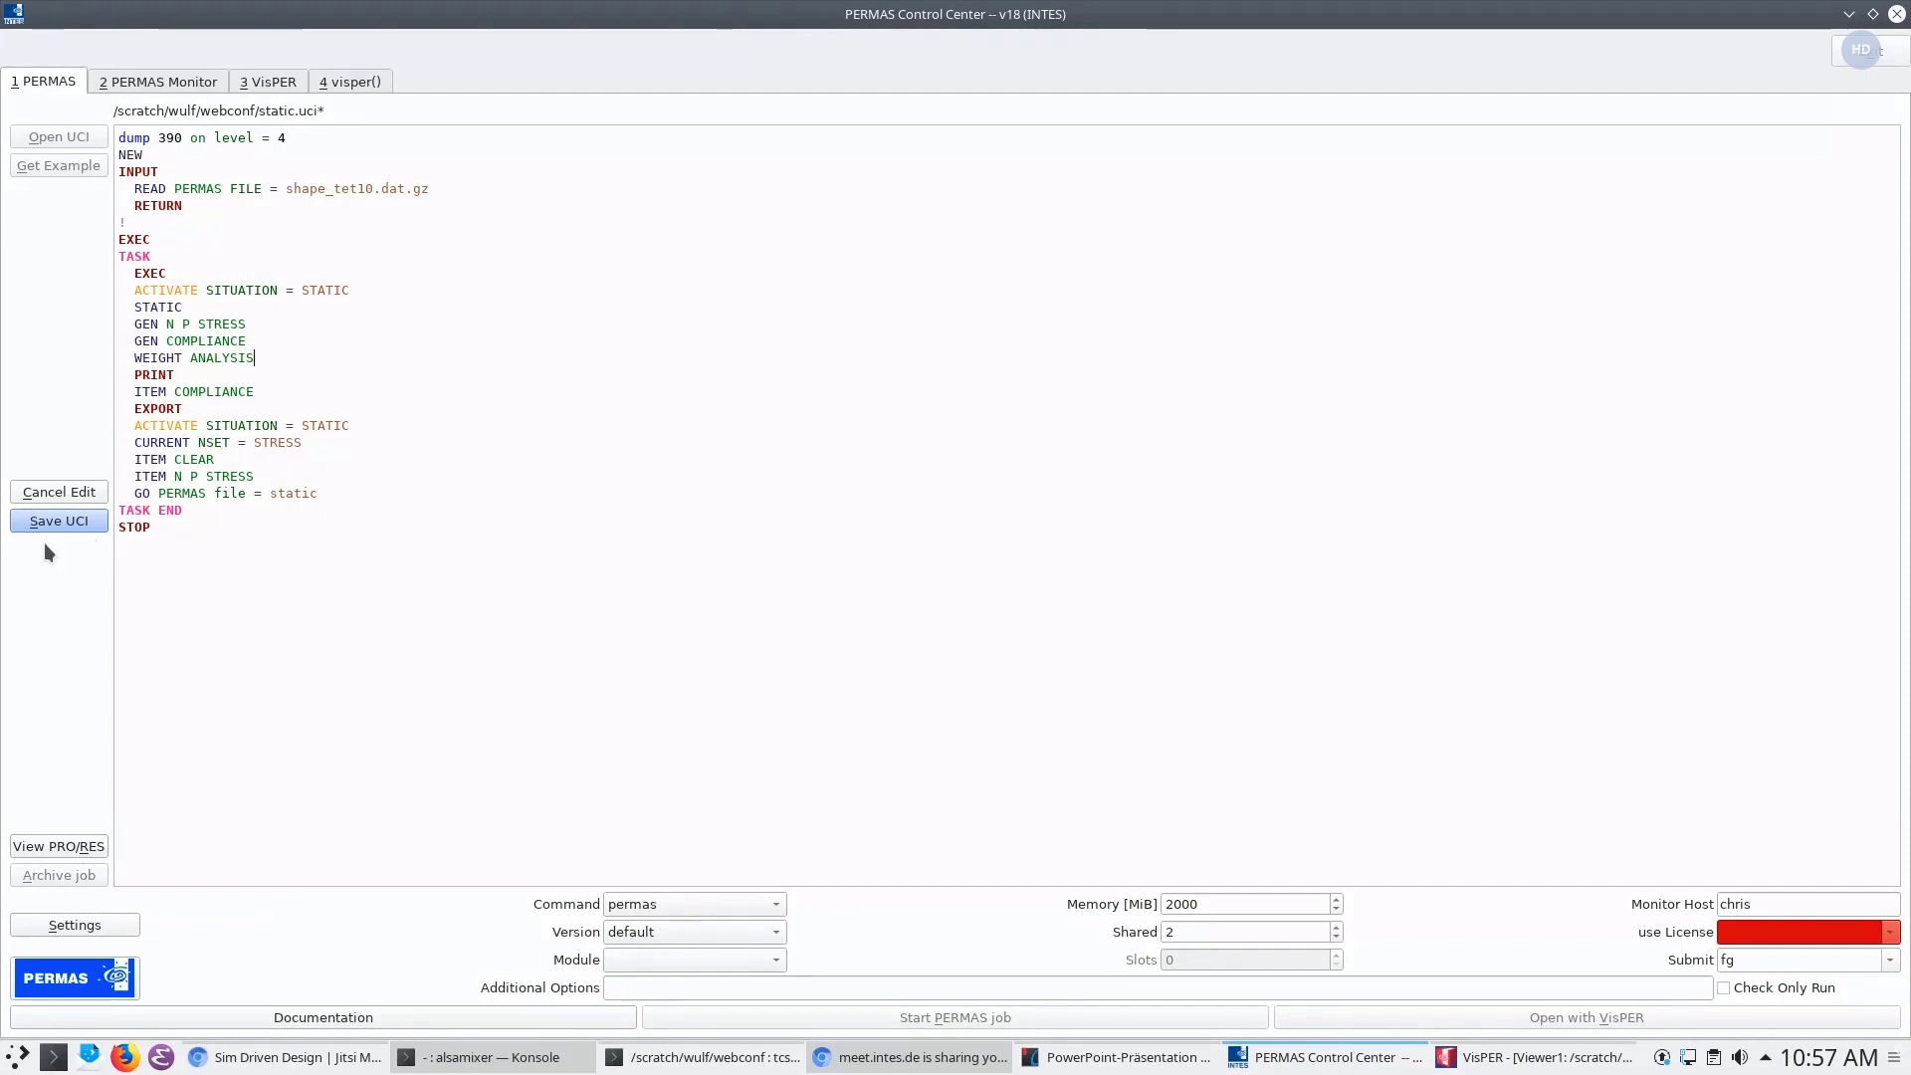
left_click(55, 519)
left_click(58, 137)
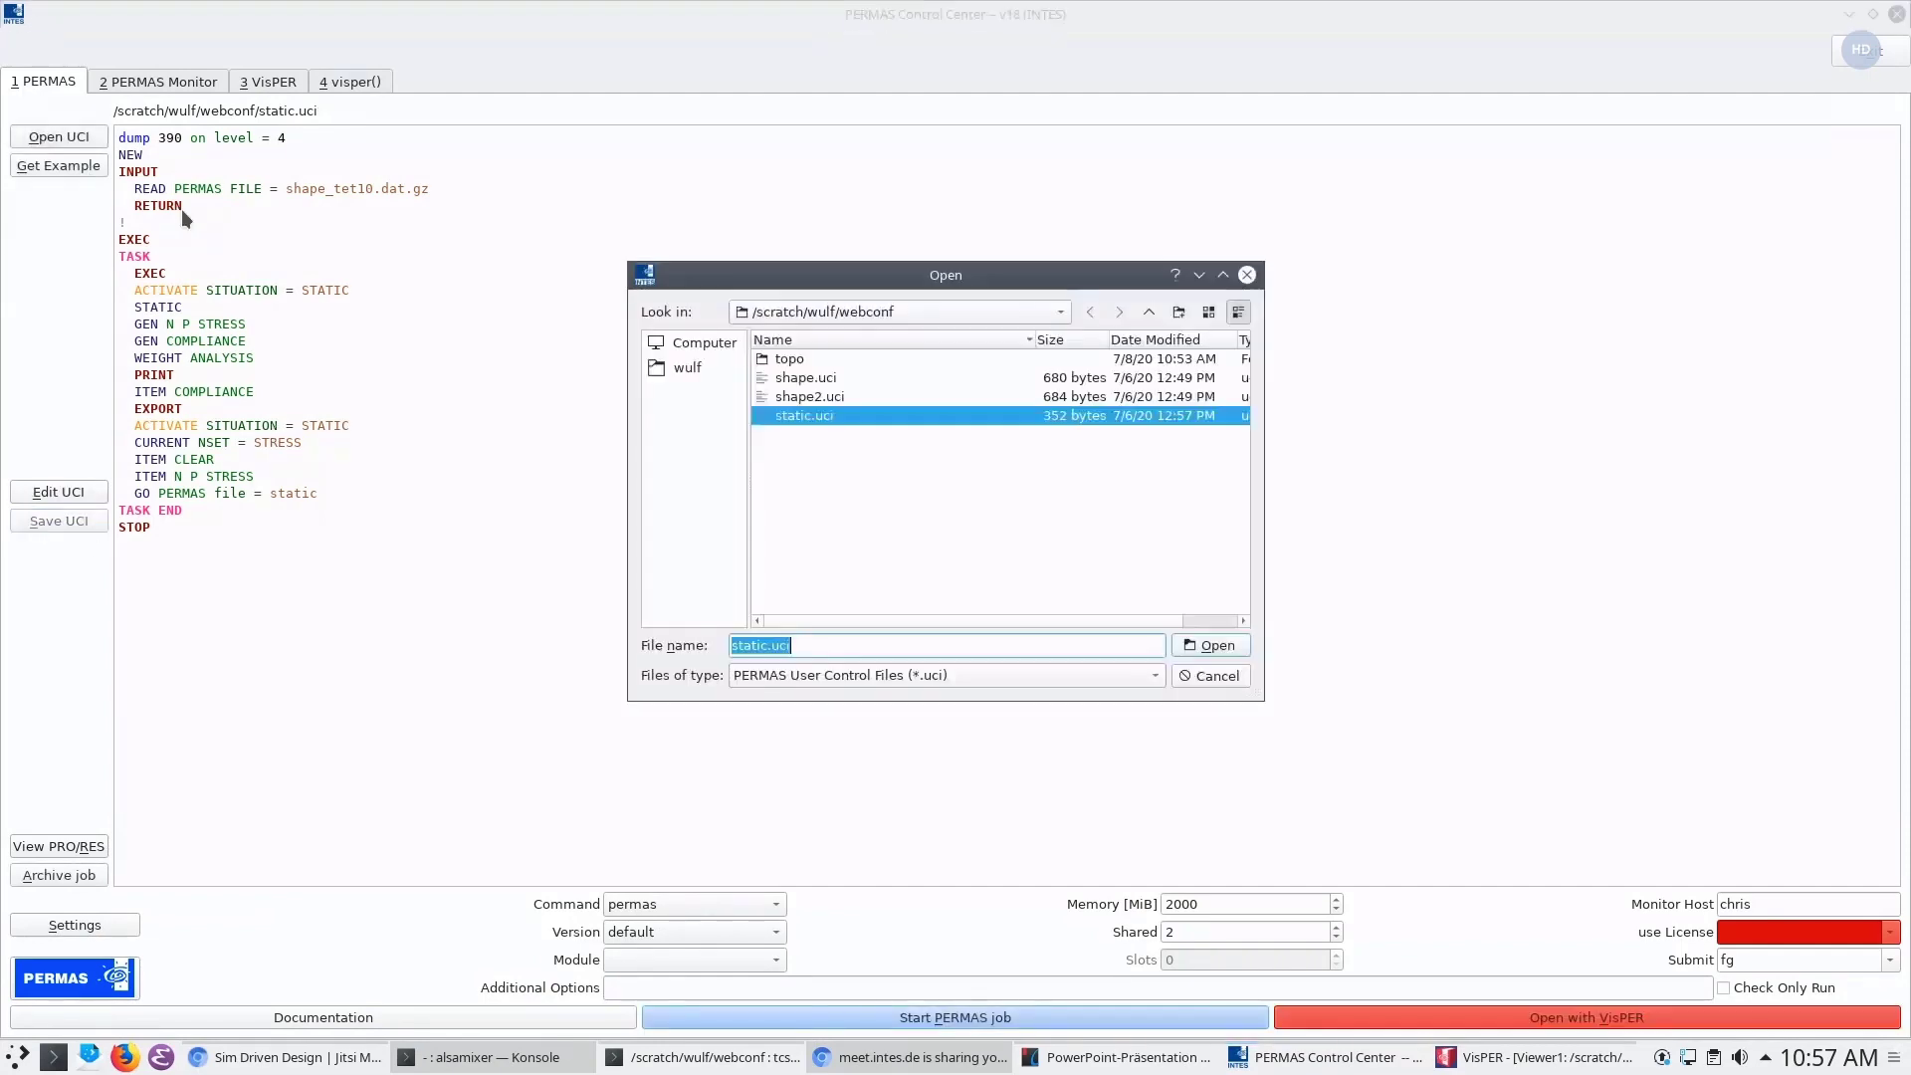
double_click(781, 379)
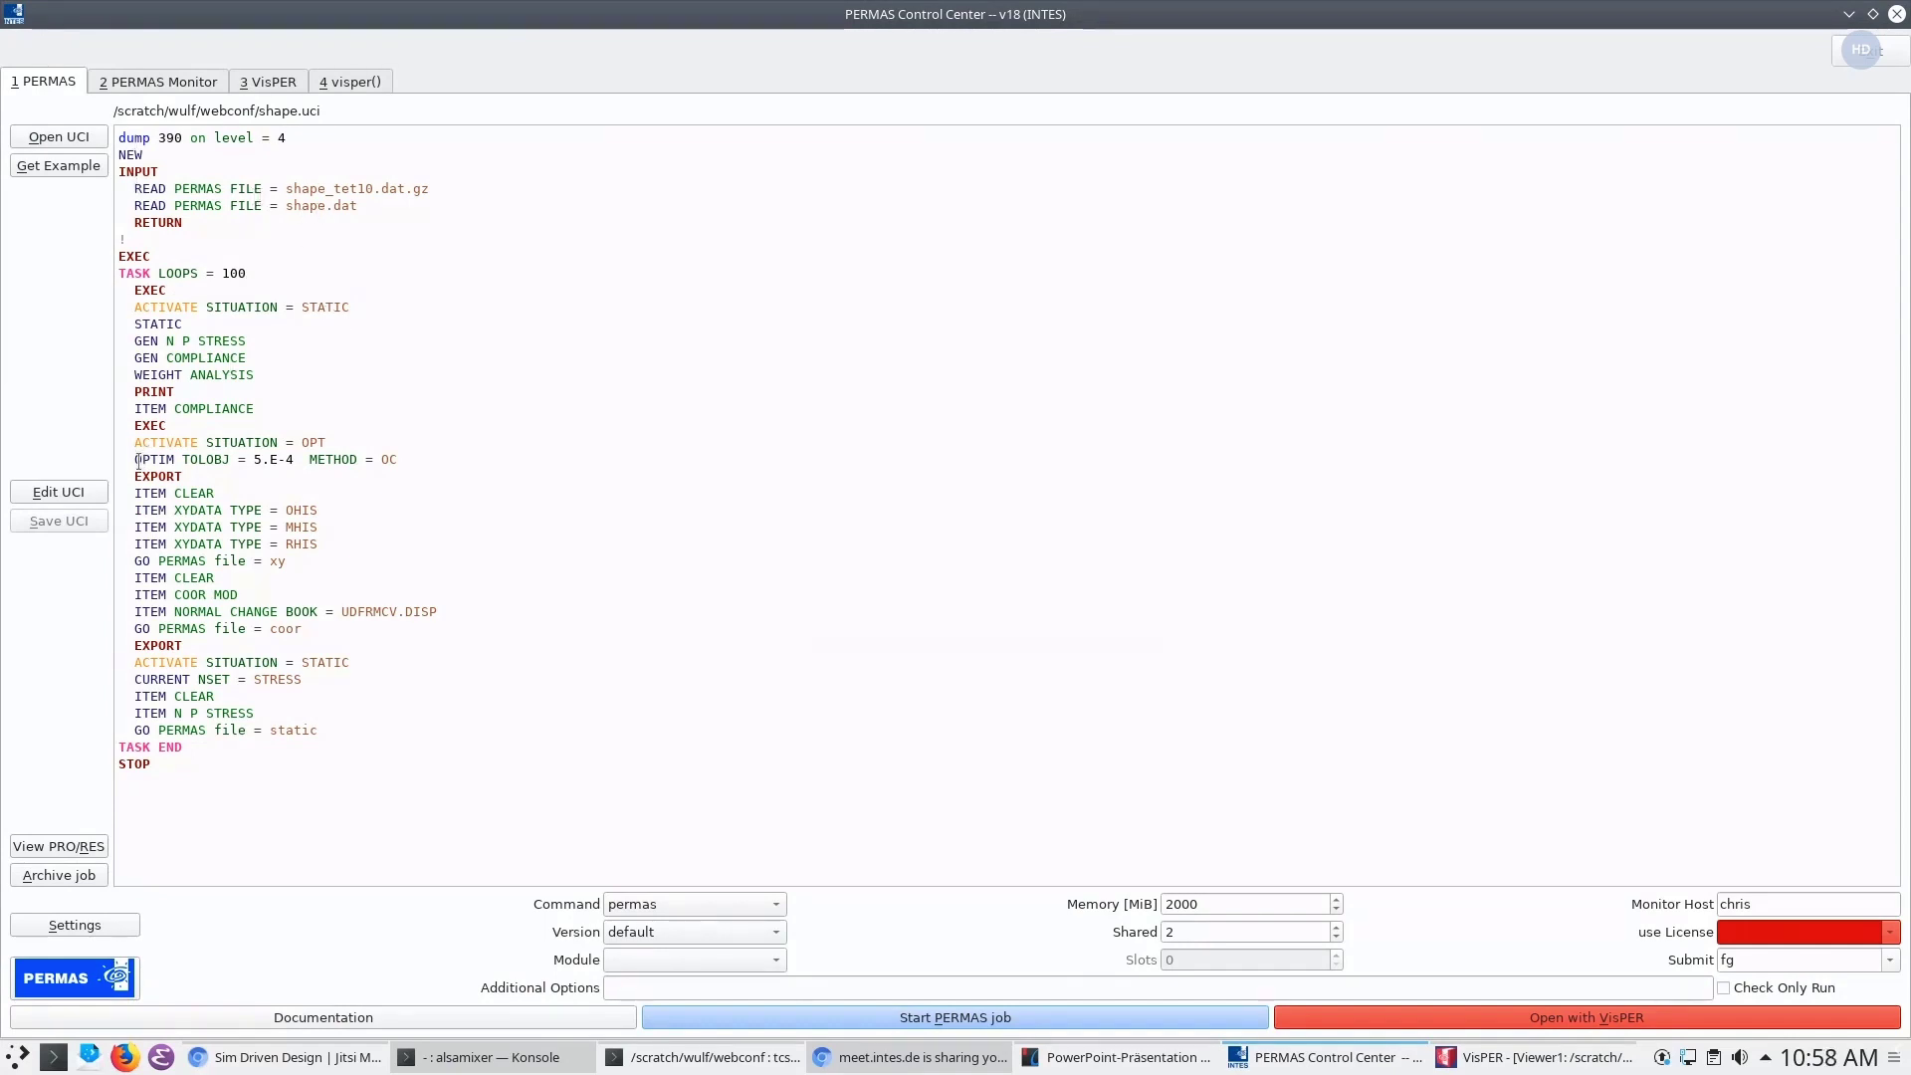
Review the optimization commands under situation OPT and the coor file export command in shape.uci
left_click_drag(131, 449, 411, 452)
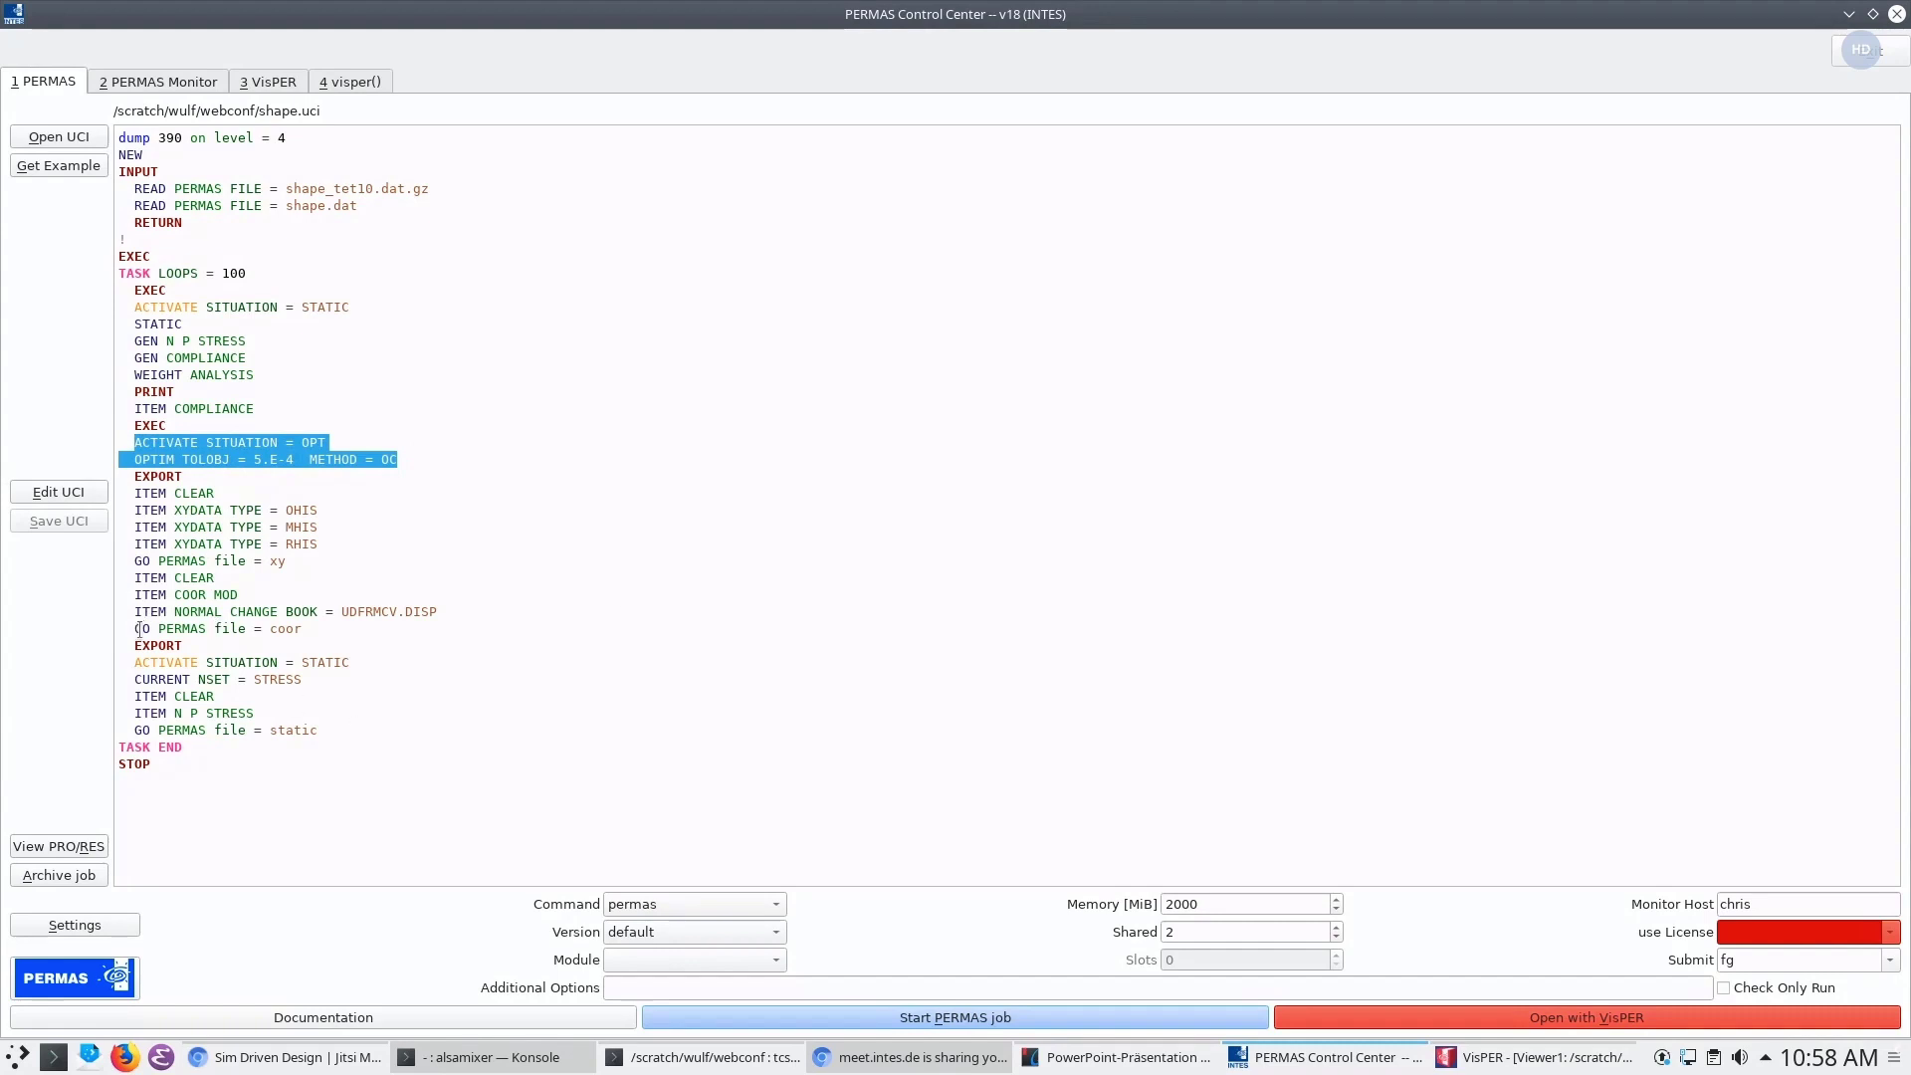
left_click_drag(136, 629, 305, 631)
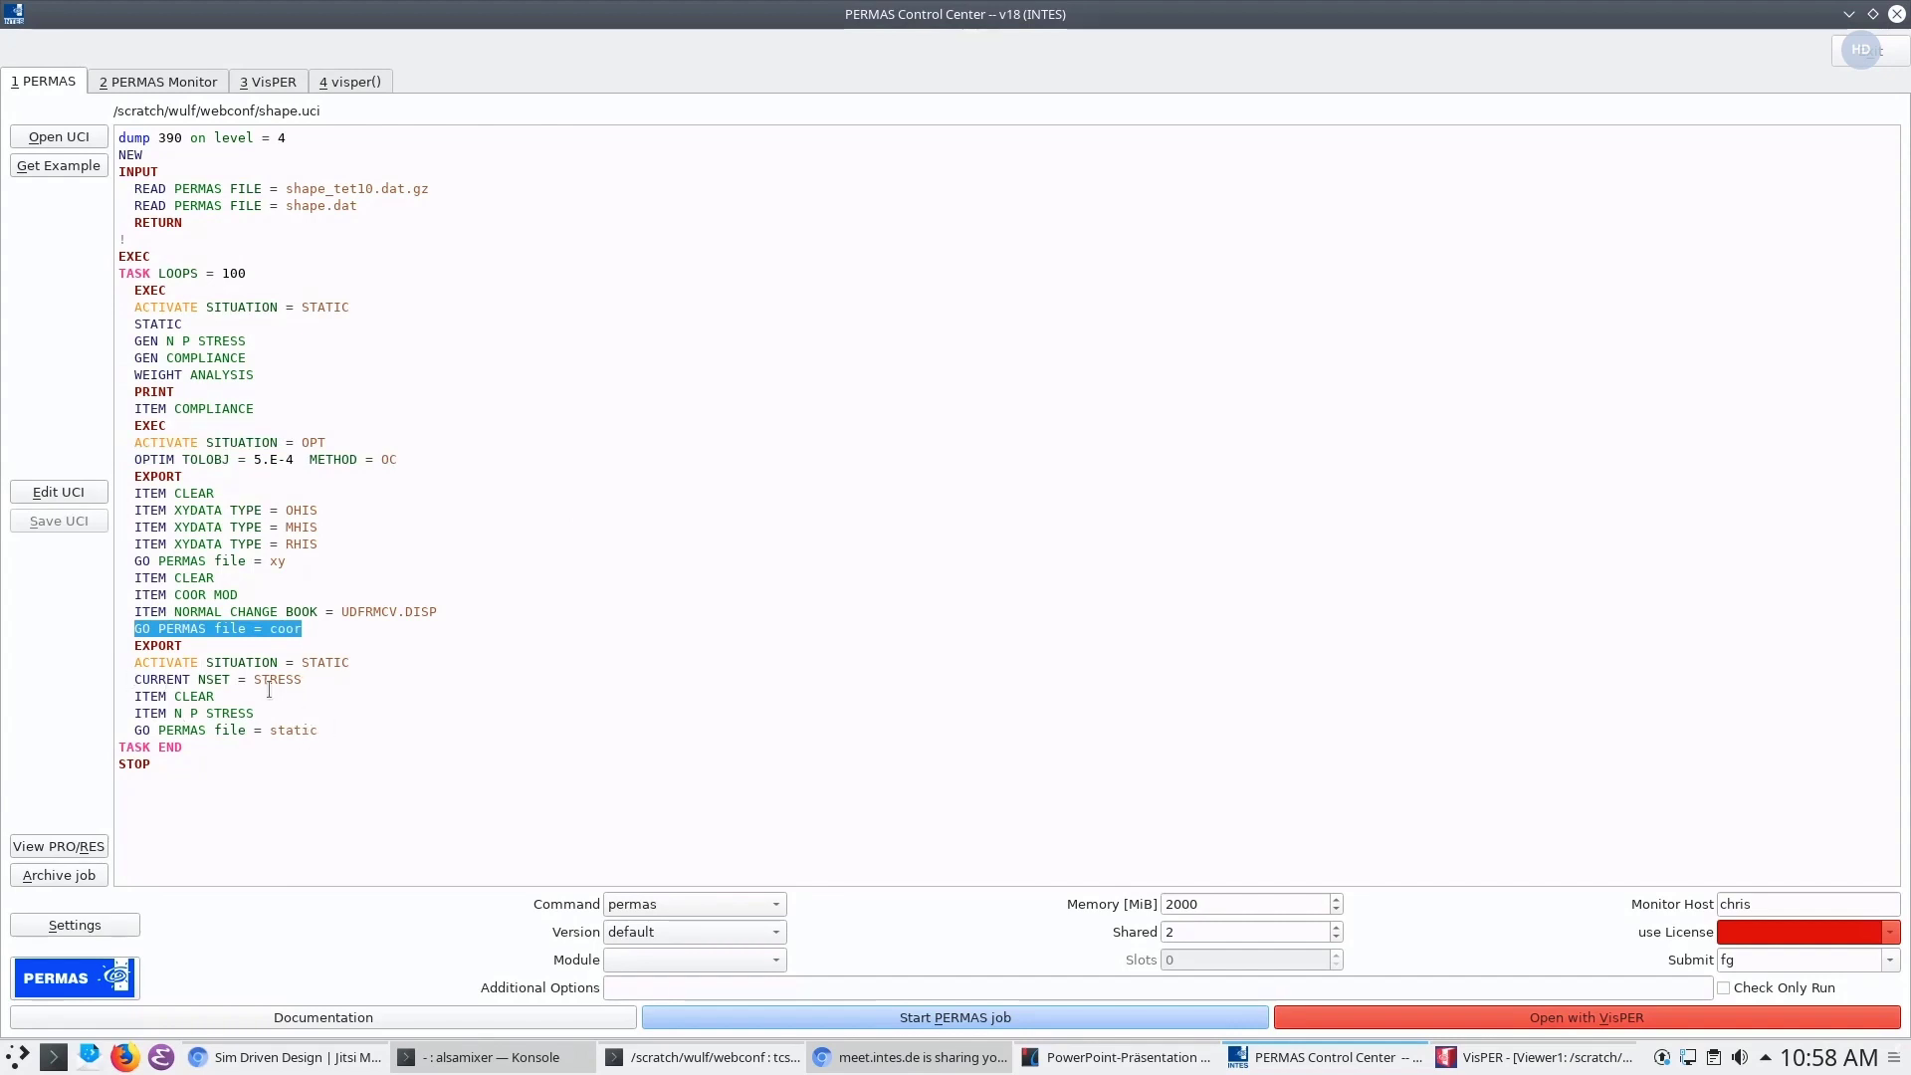
left_click(441, 717)
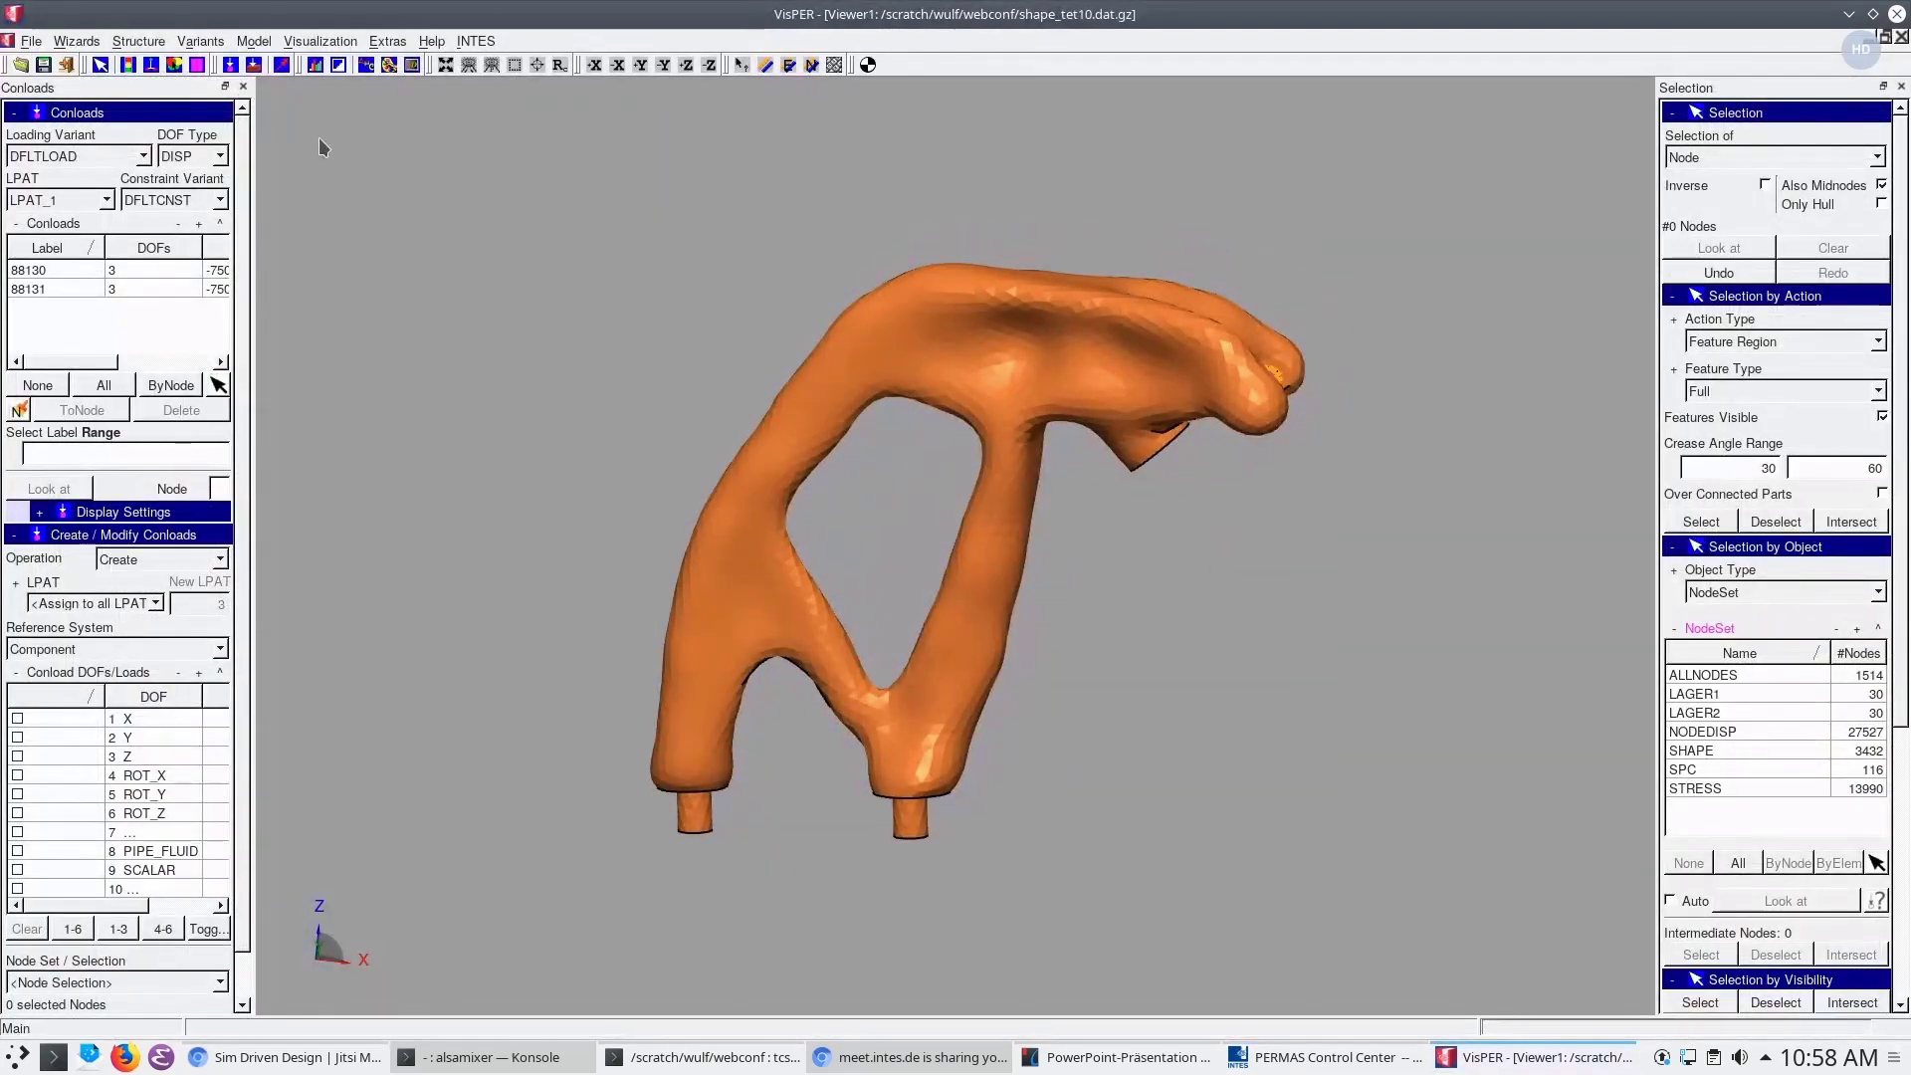
Switch back to VisPER and import the stress result file static-019.post.gz from the webconf folder
left_click(32, 41)
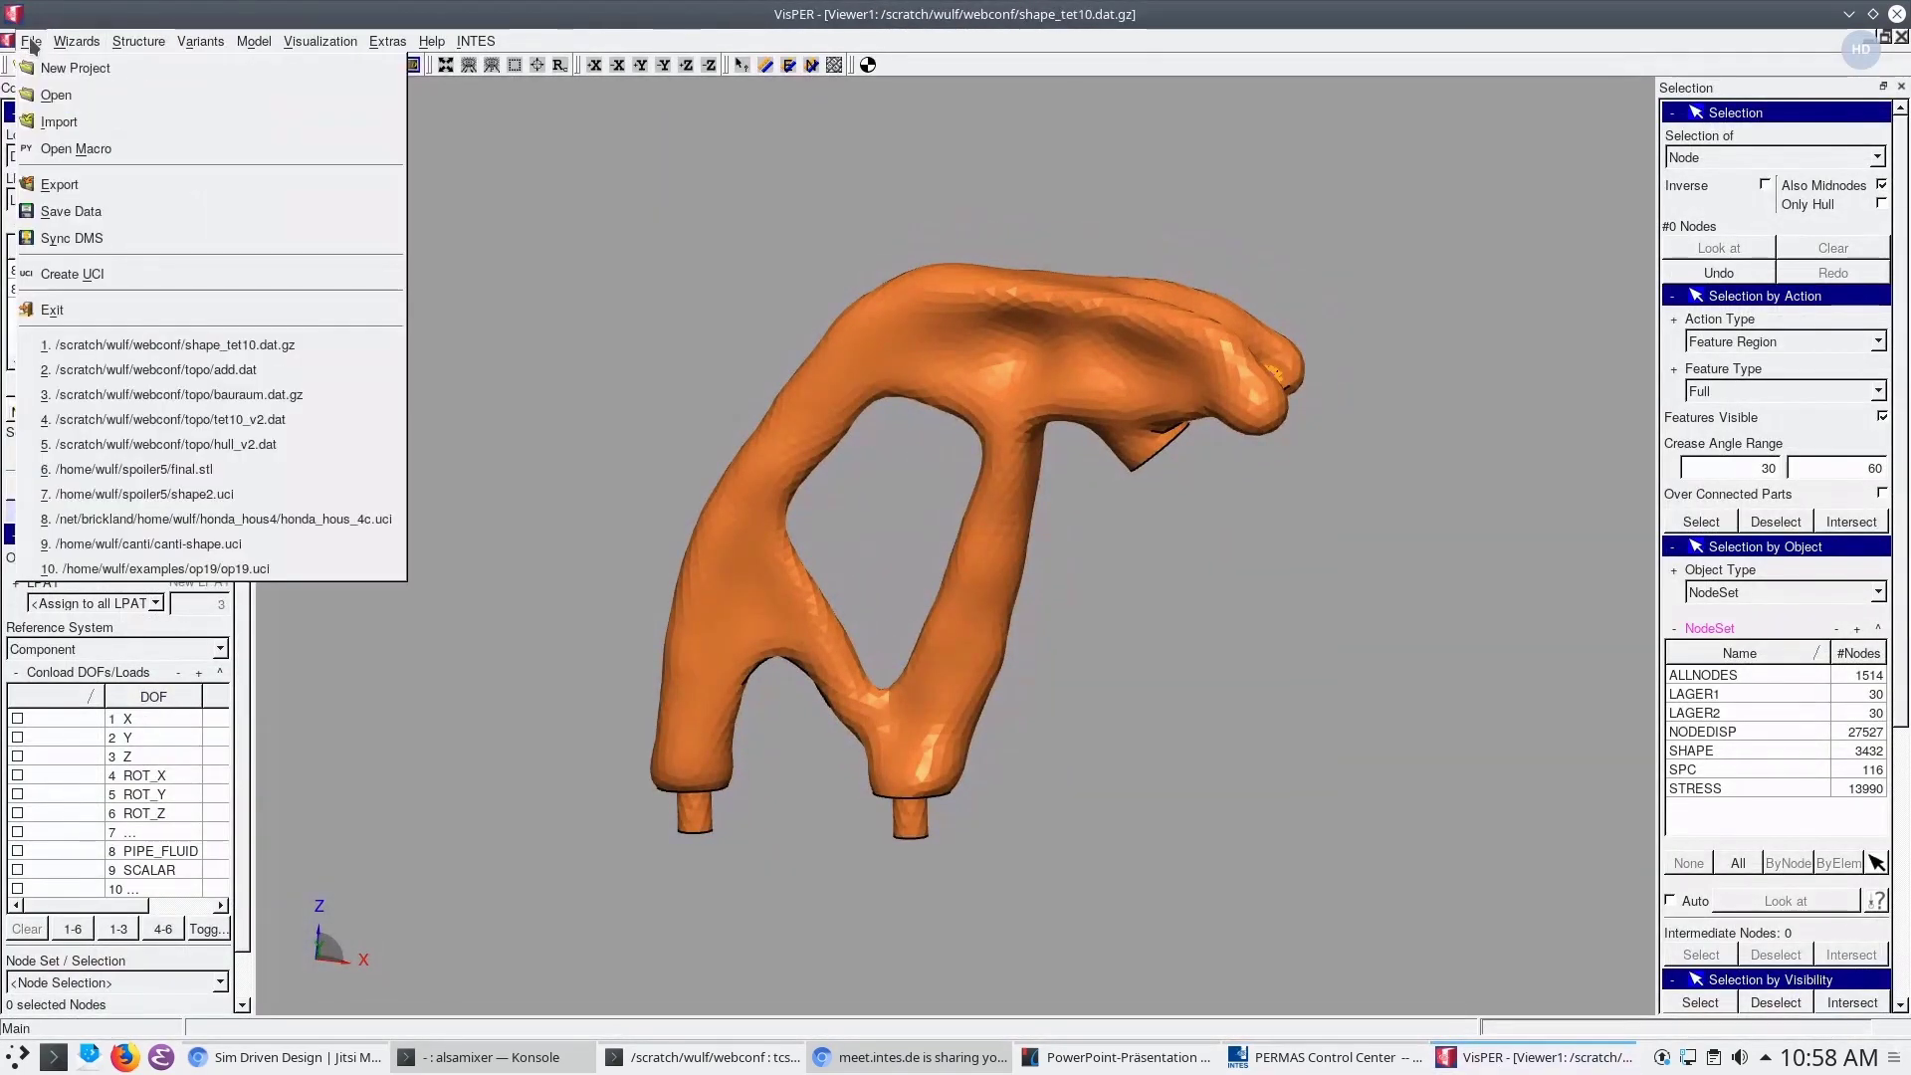
left_click(48, 122)
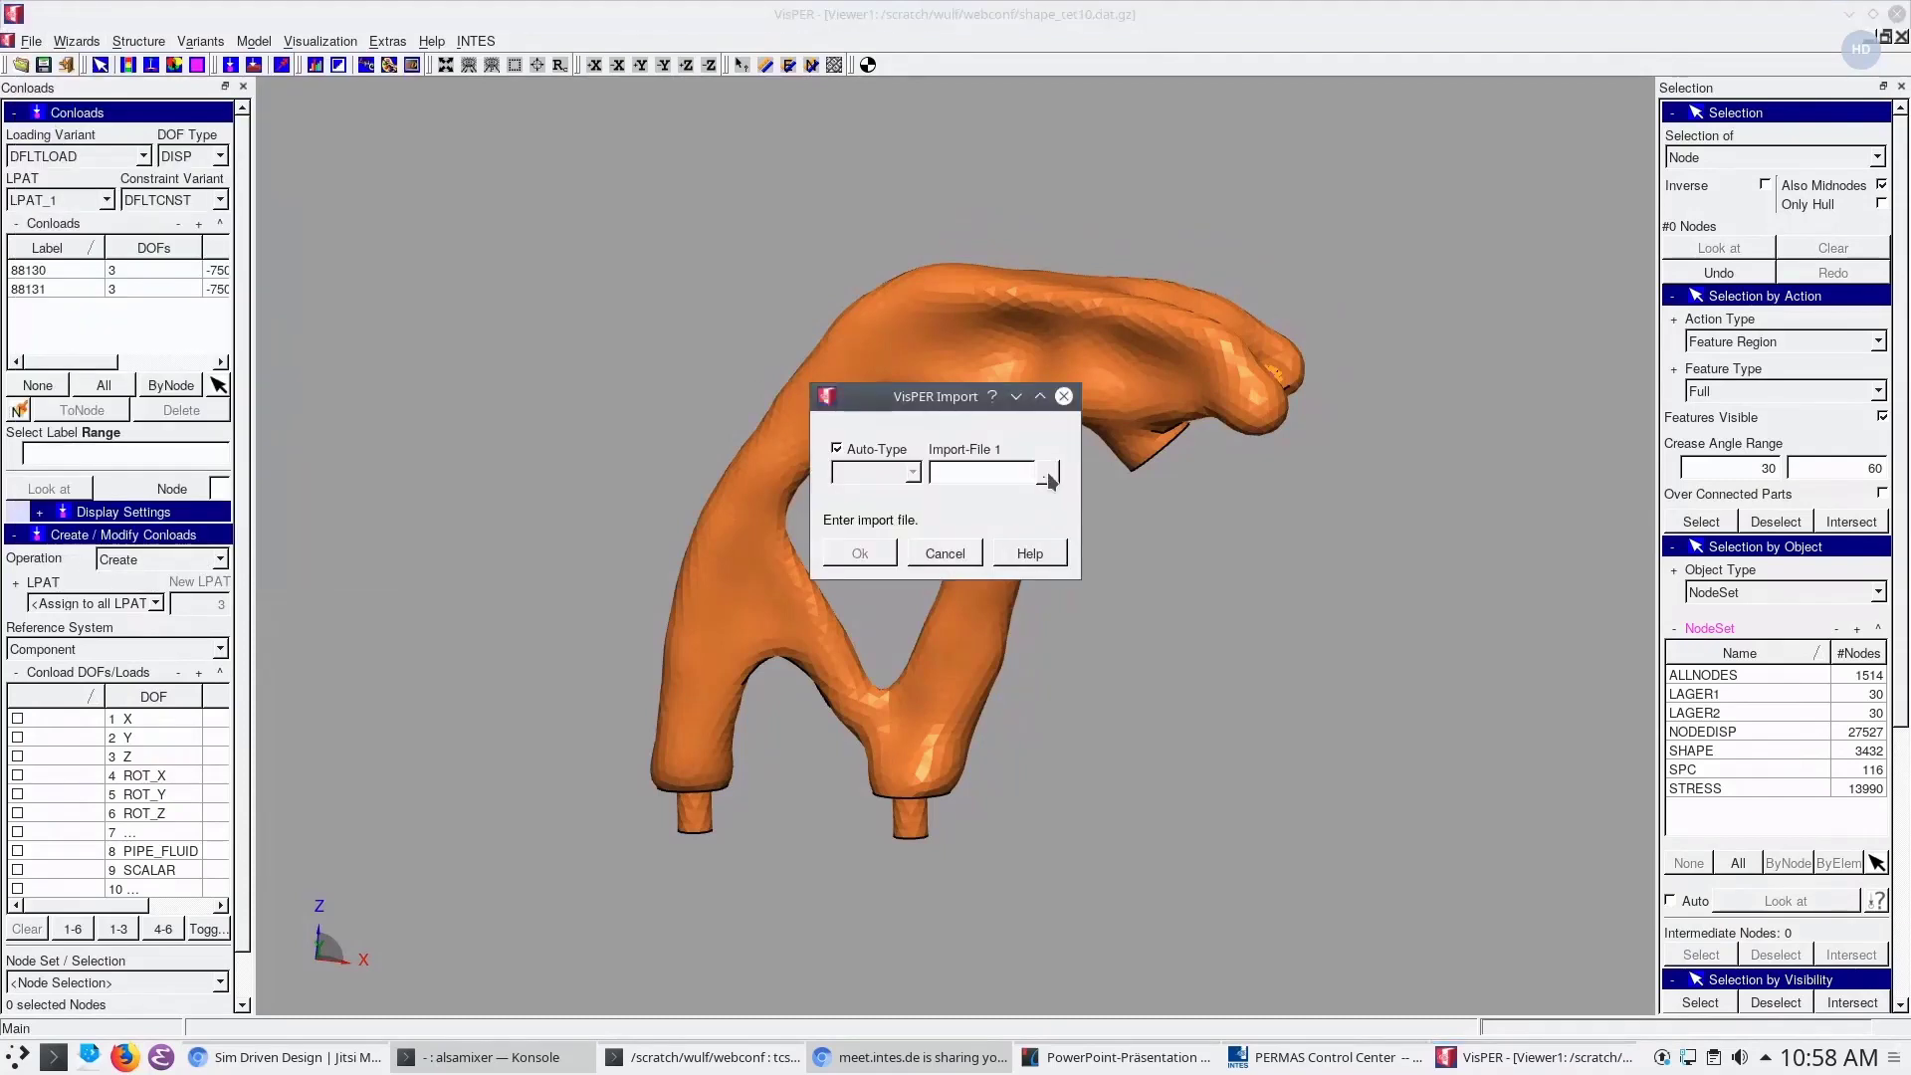
left_click(1048, 475)
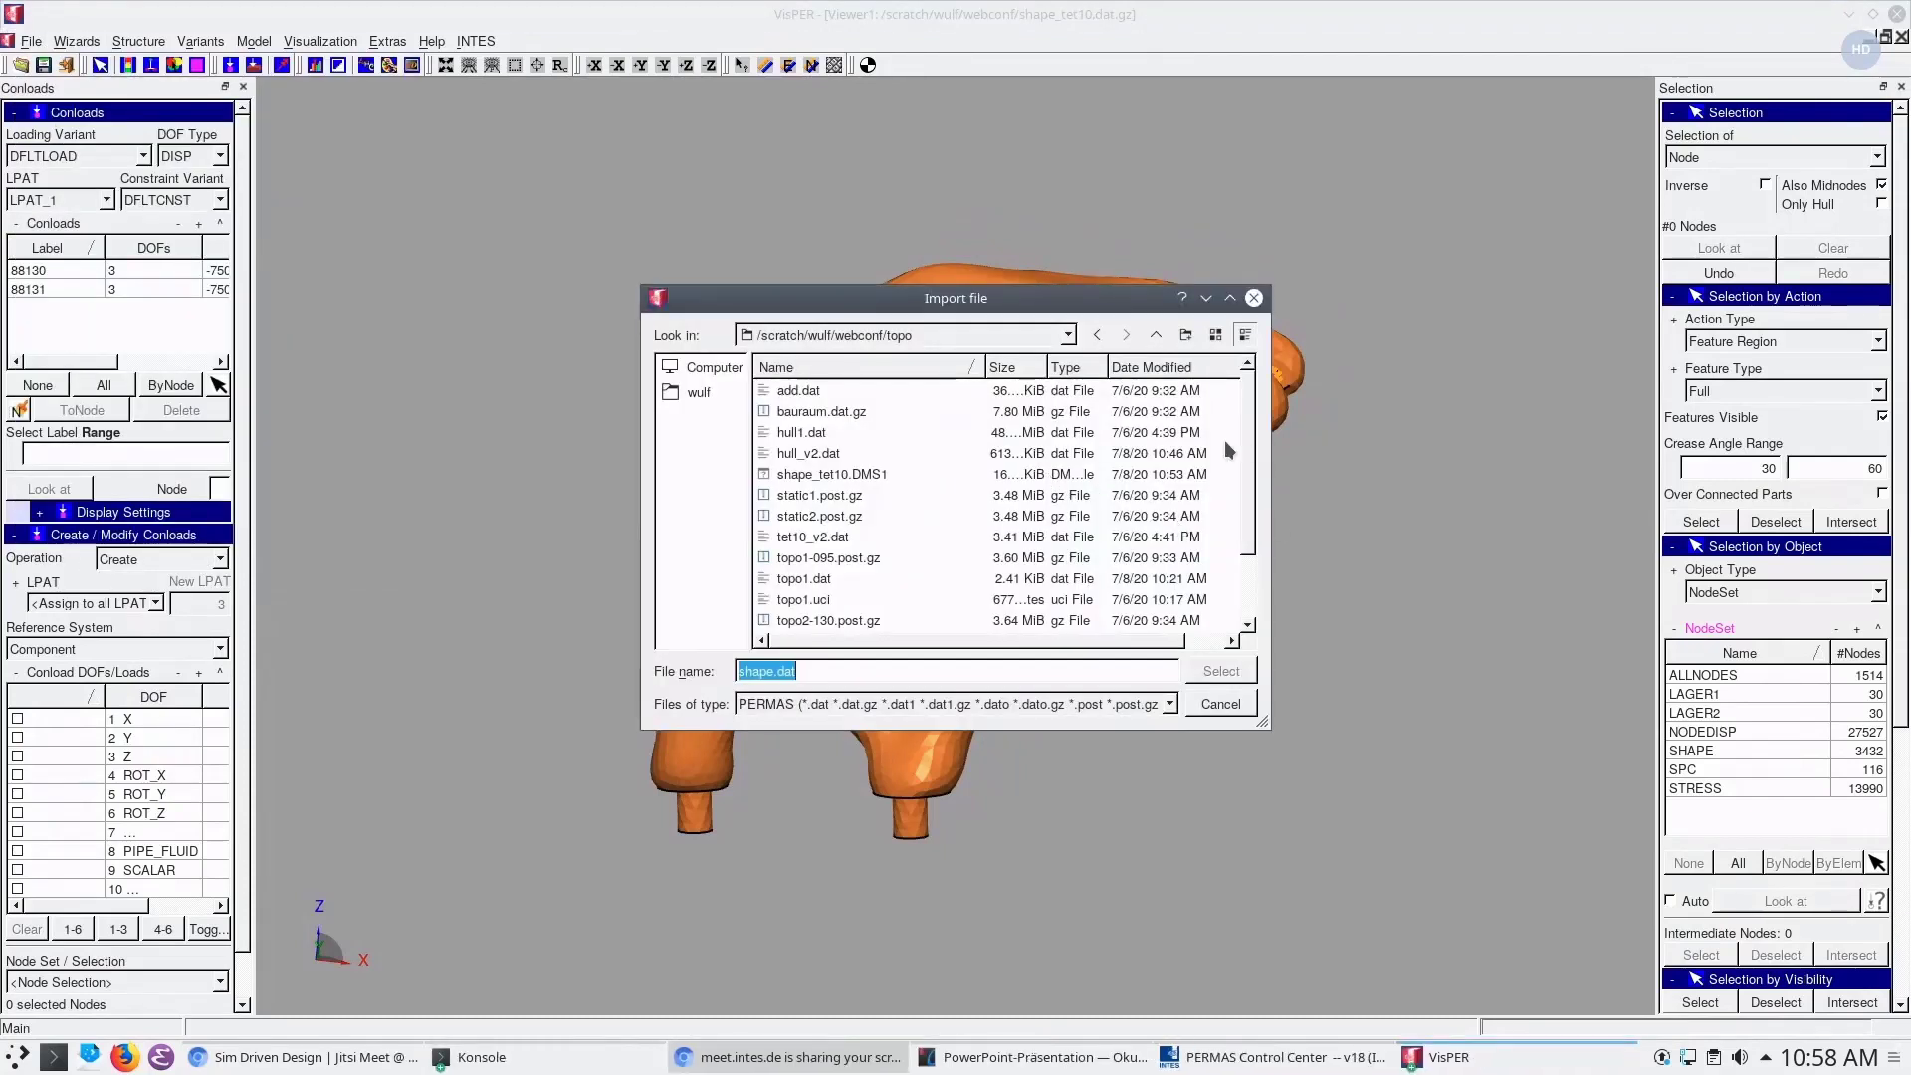
left_click(1155, 334)
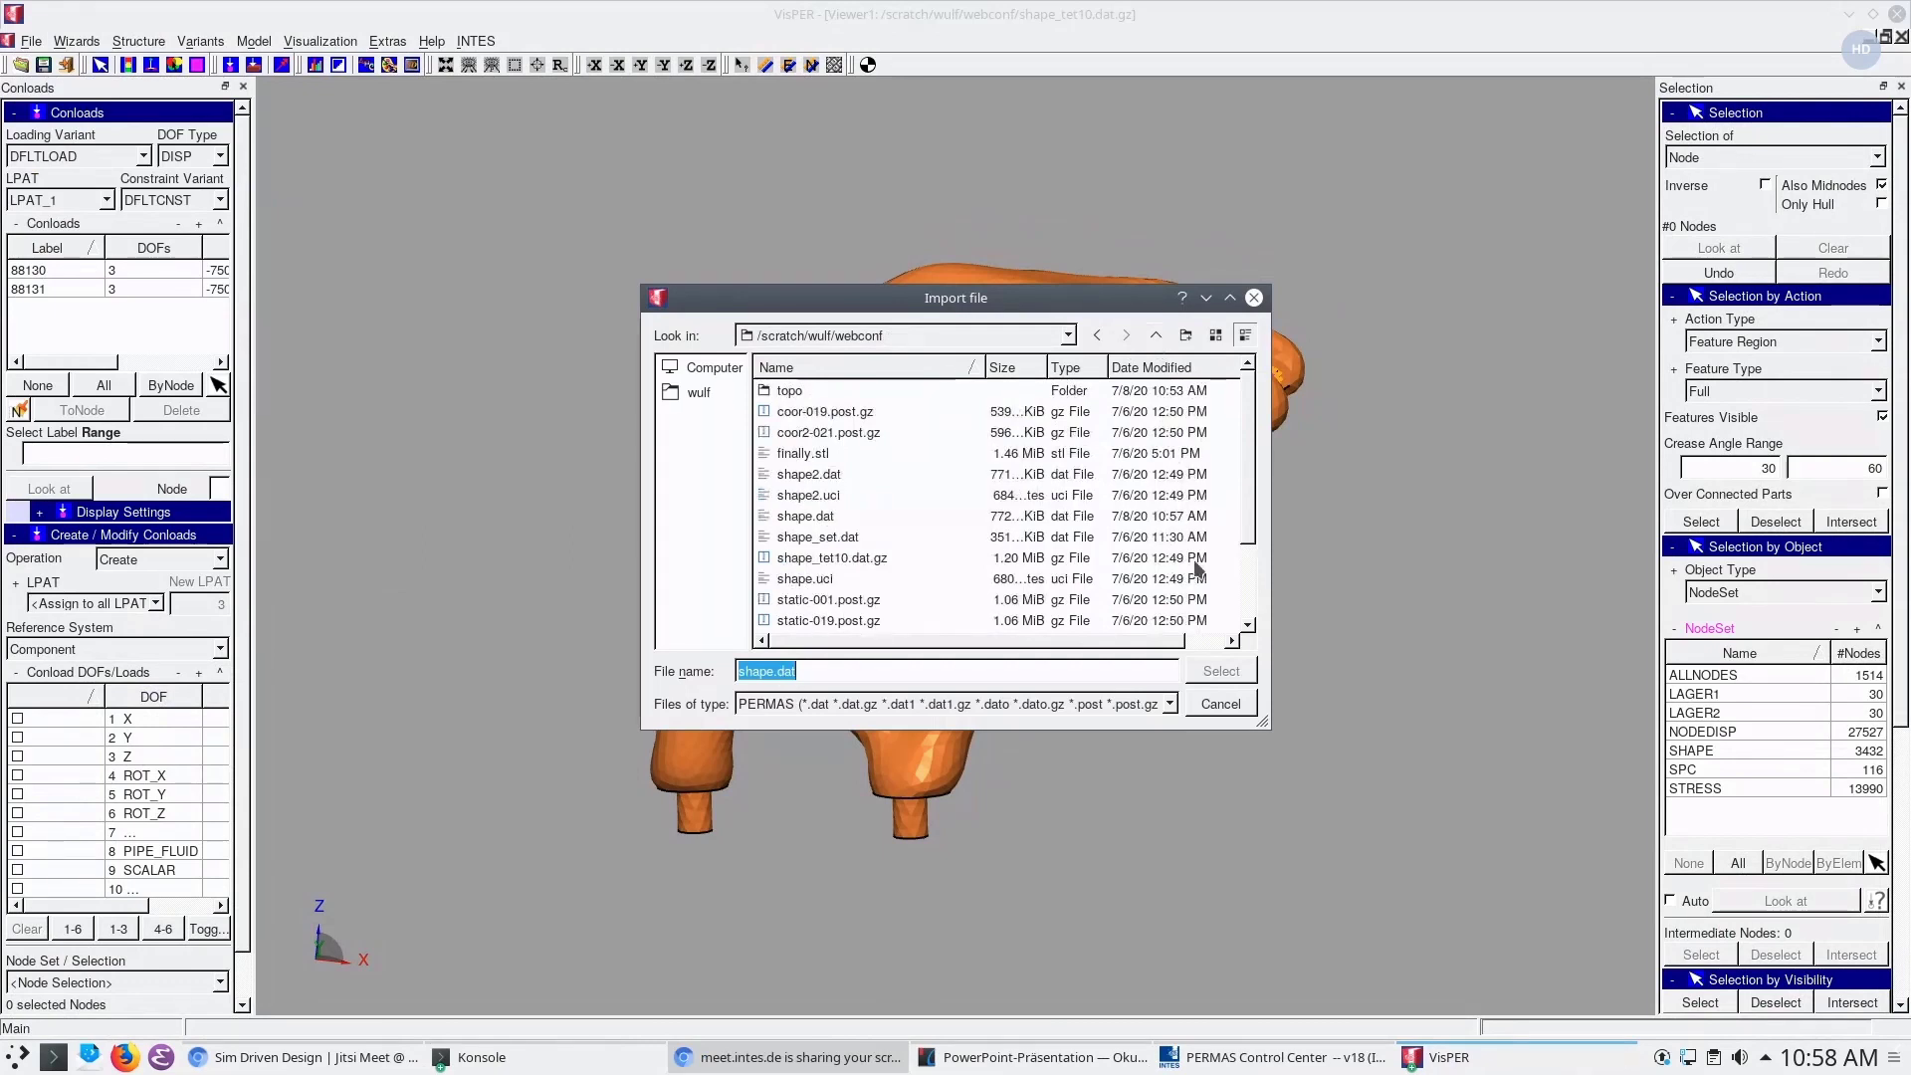
left_click_drag(1244, 491, 1250, 519)
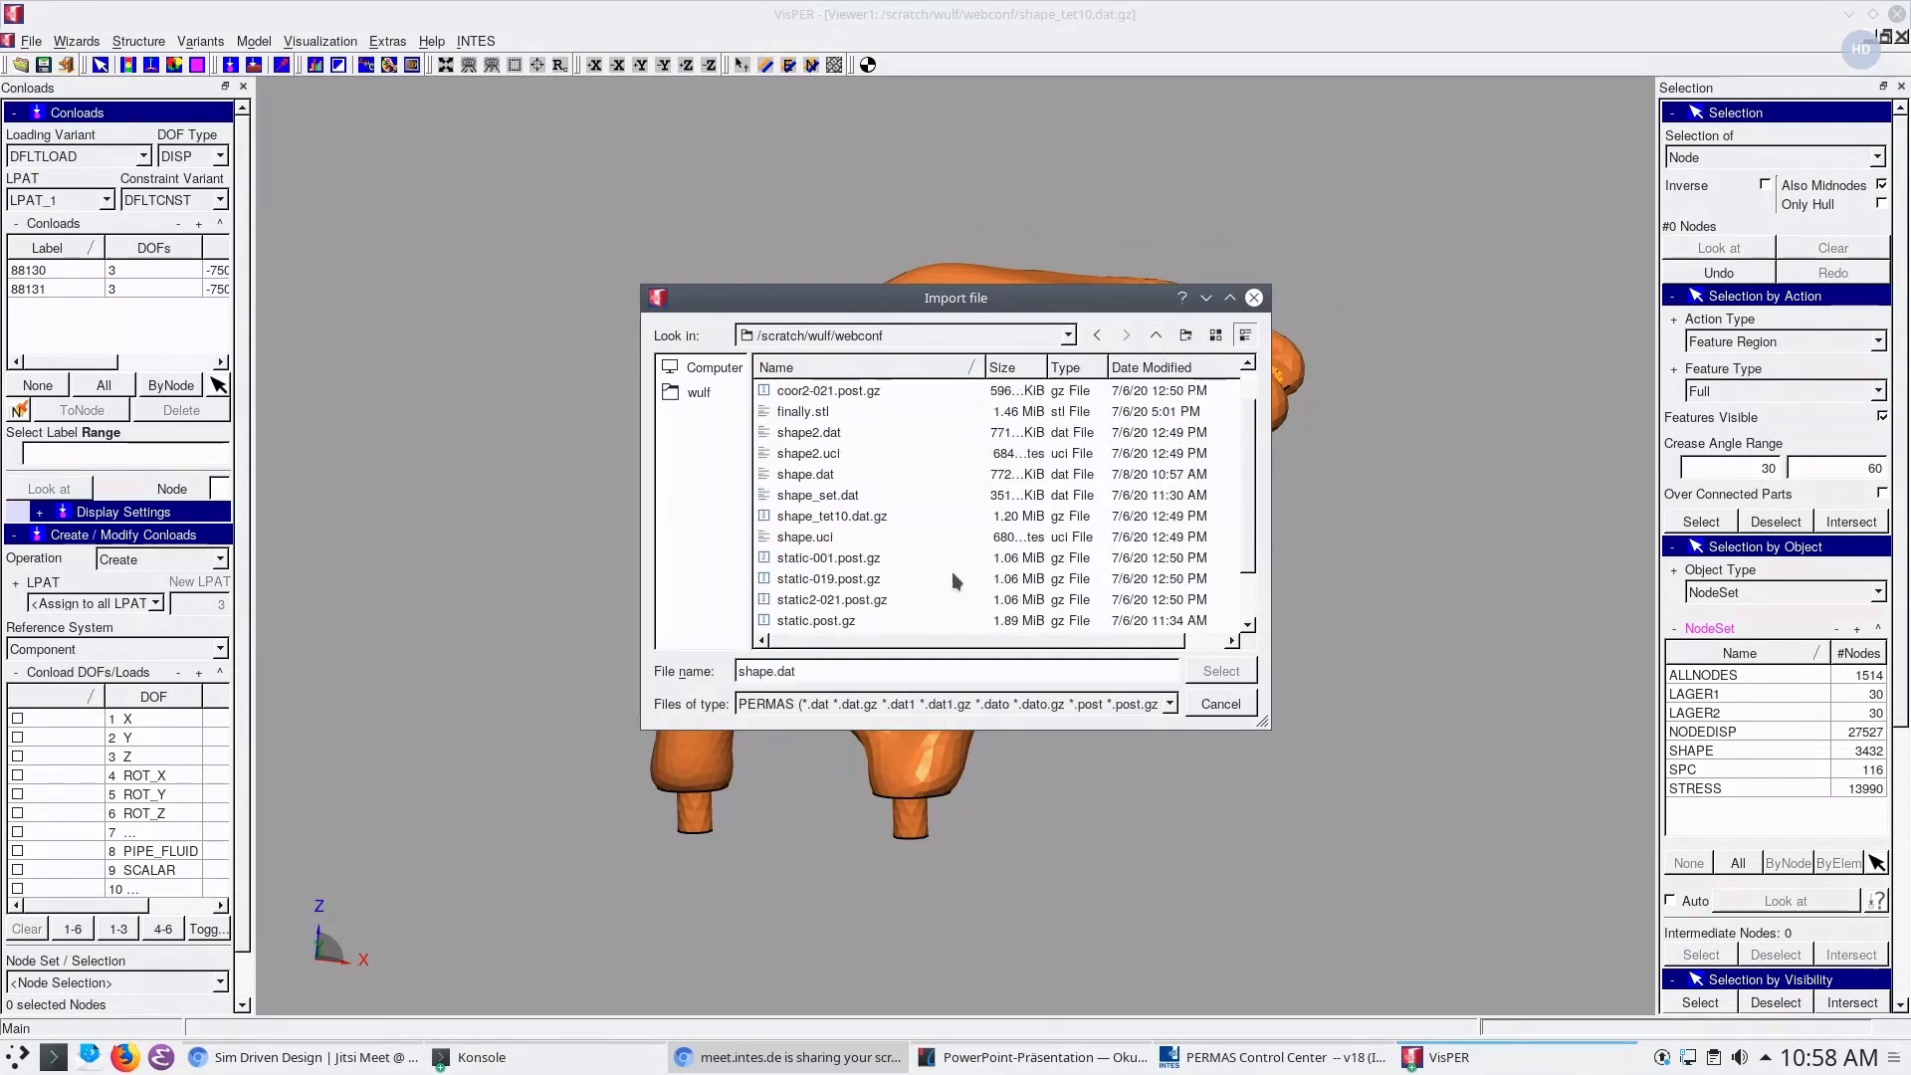
double_click(836, 575)
left_click(855, 609)
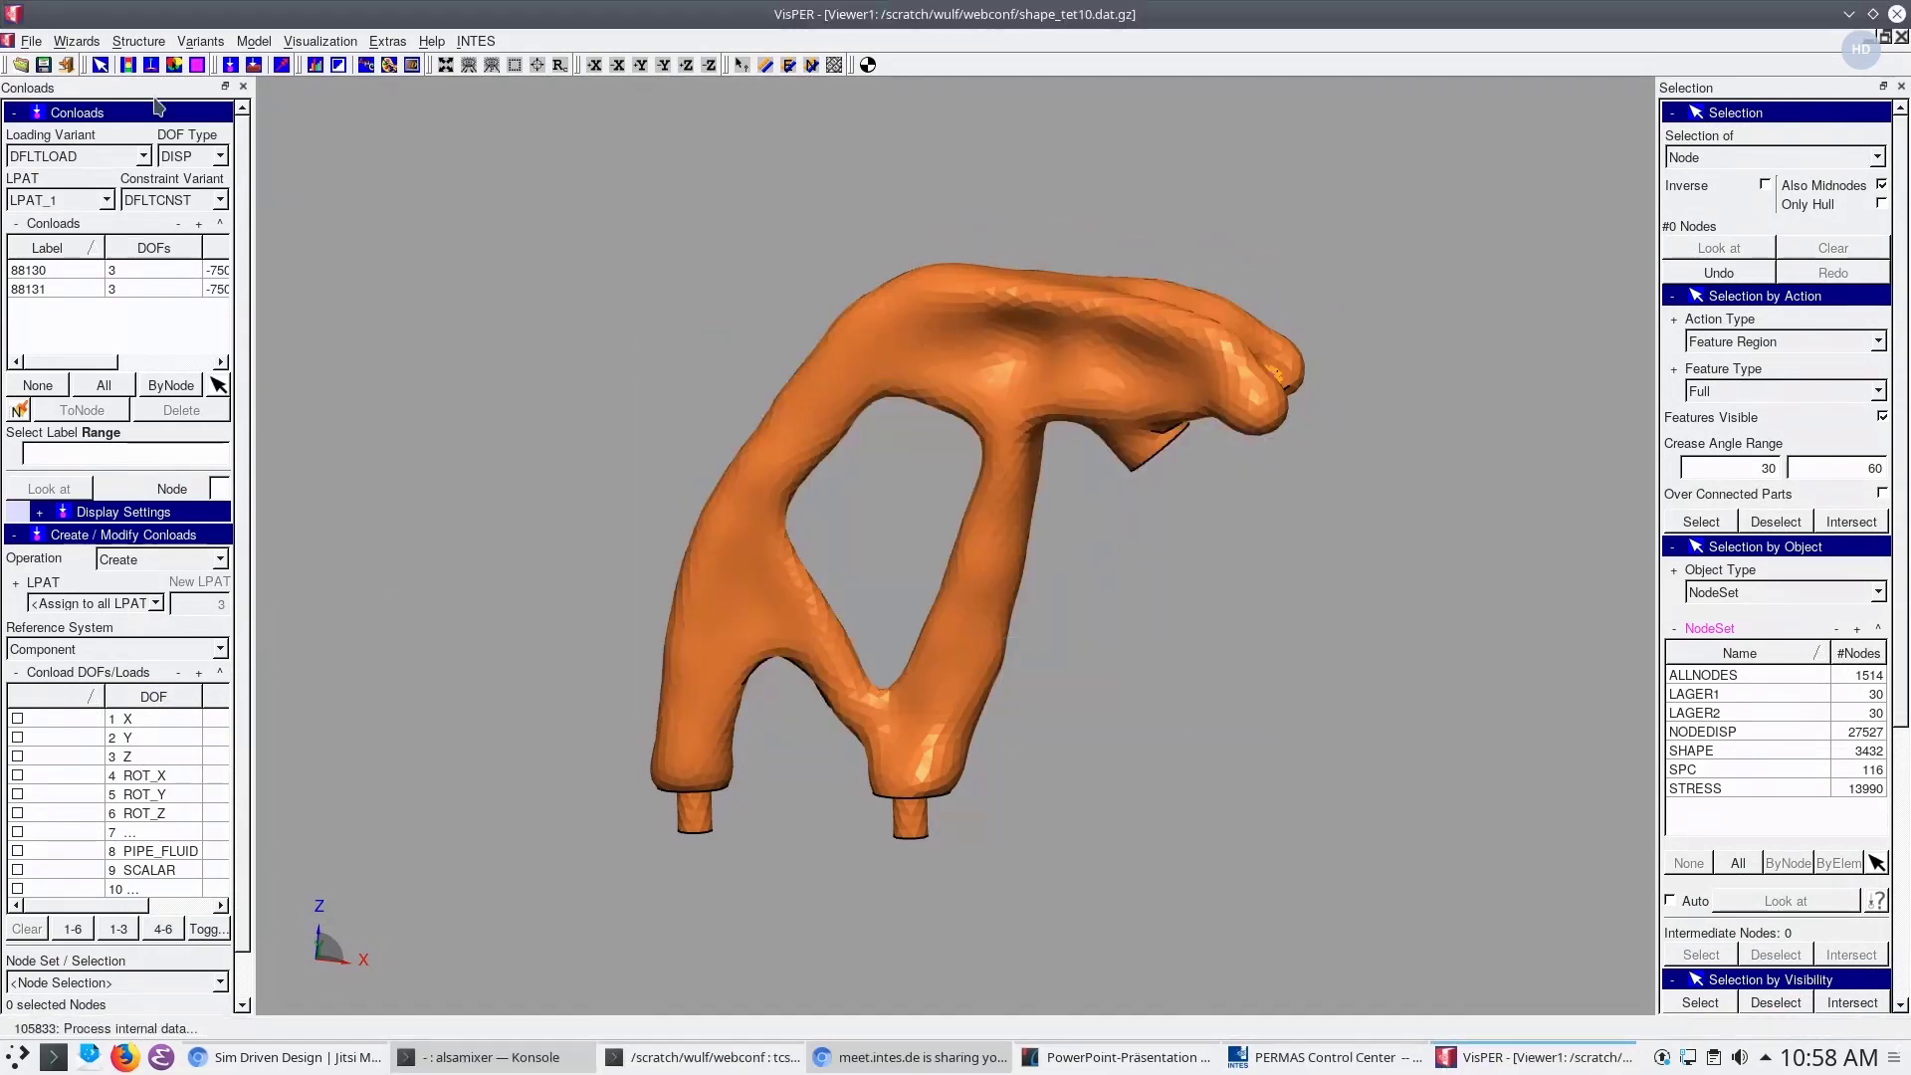
Import the coordinate modification result file coor-019.post.gz from the webconf folder
left_click(319, 41)
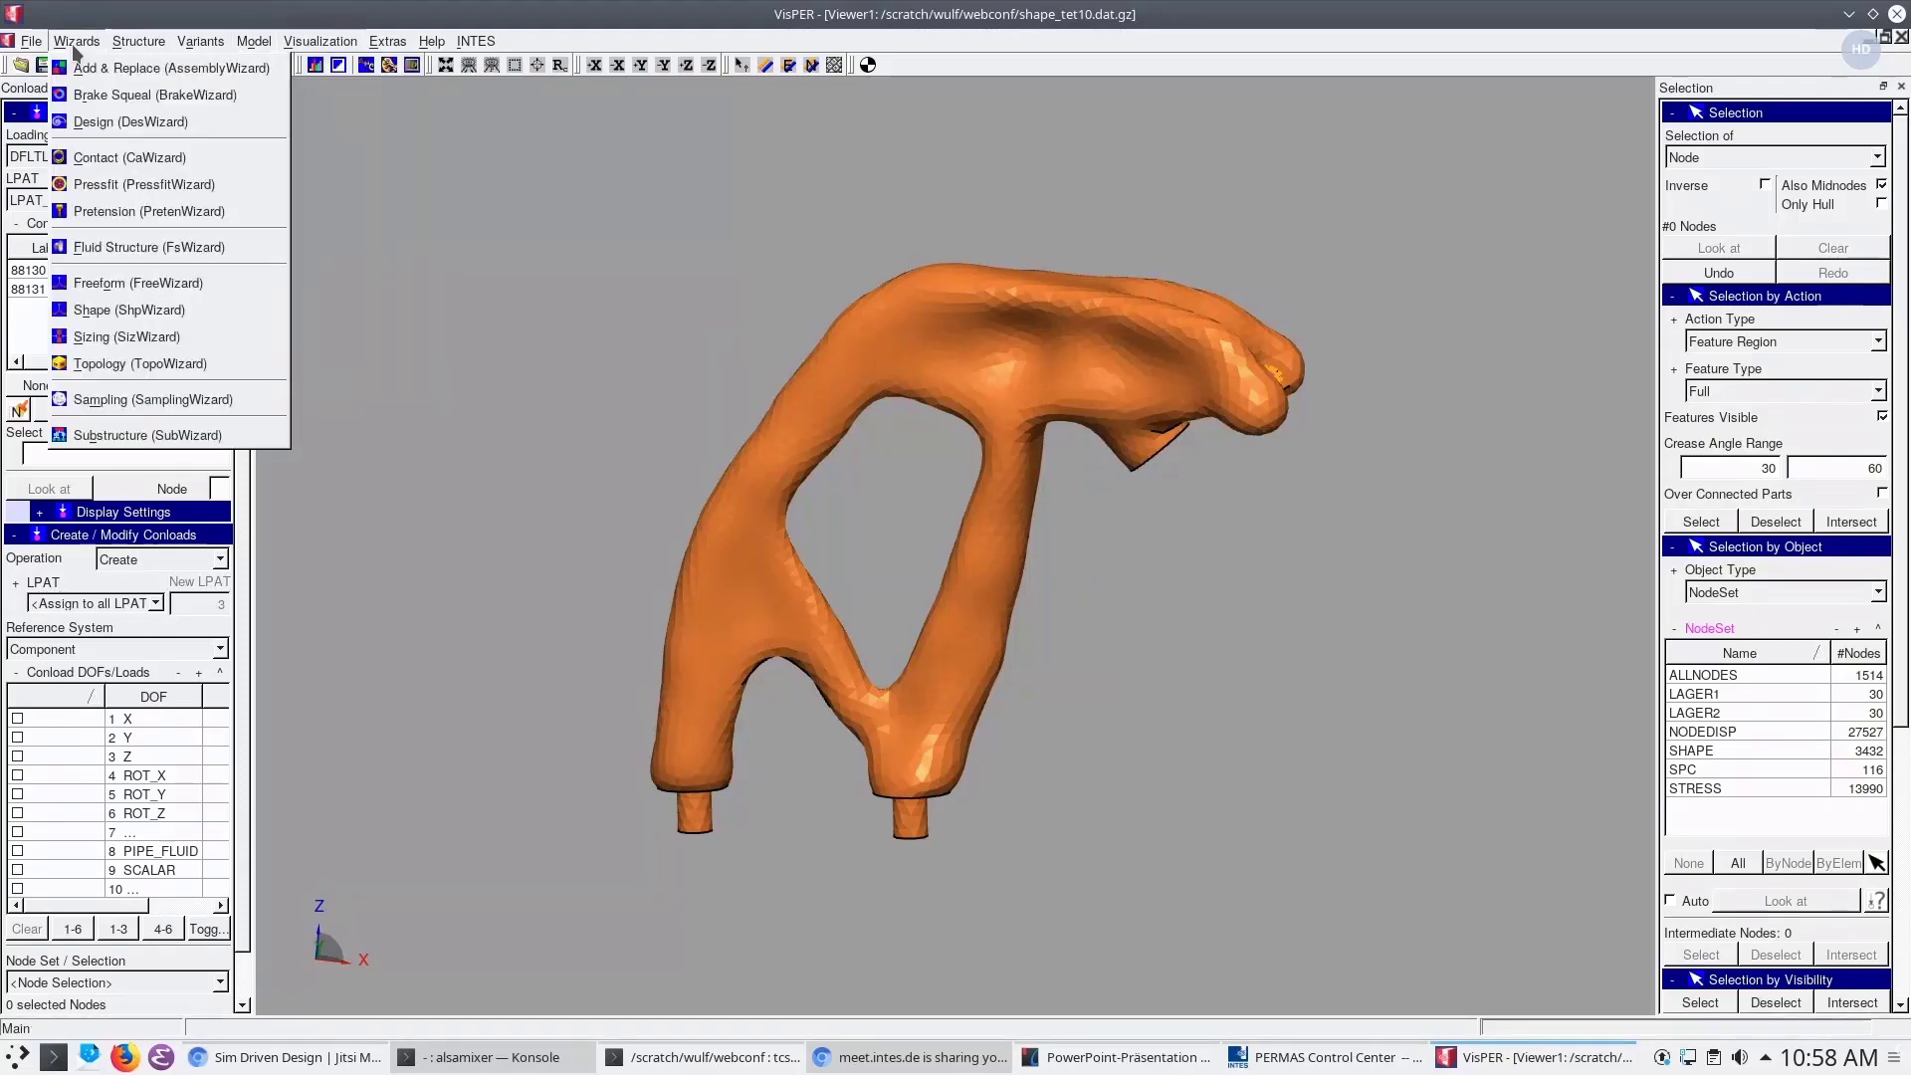
left_click(109, 117)
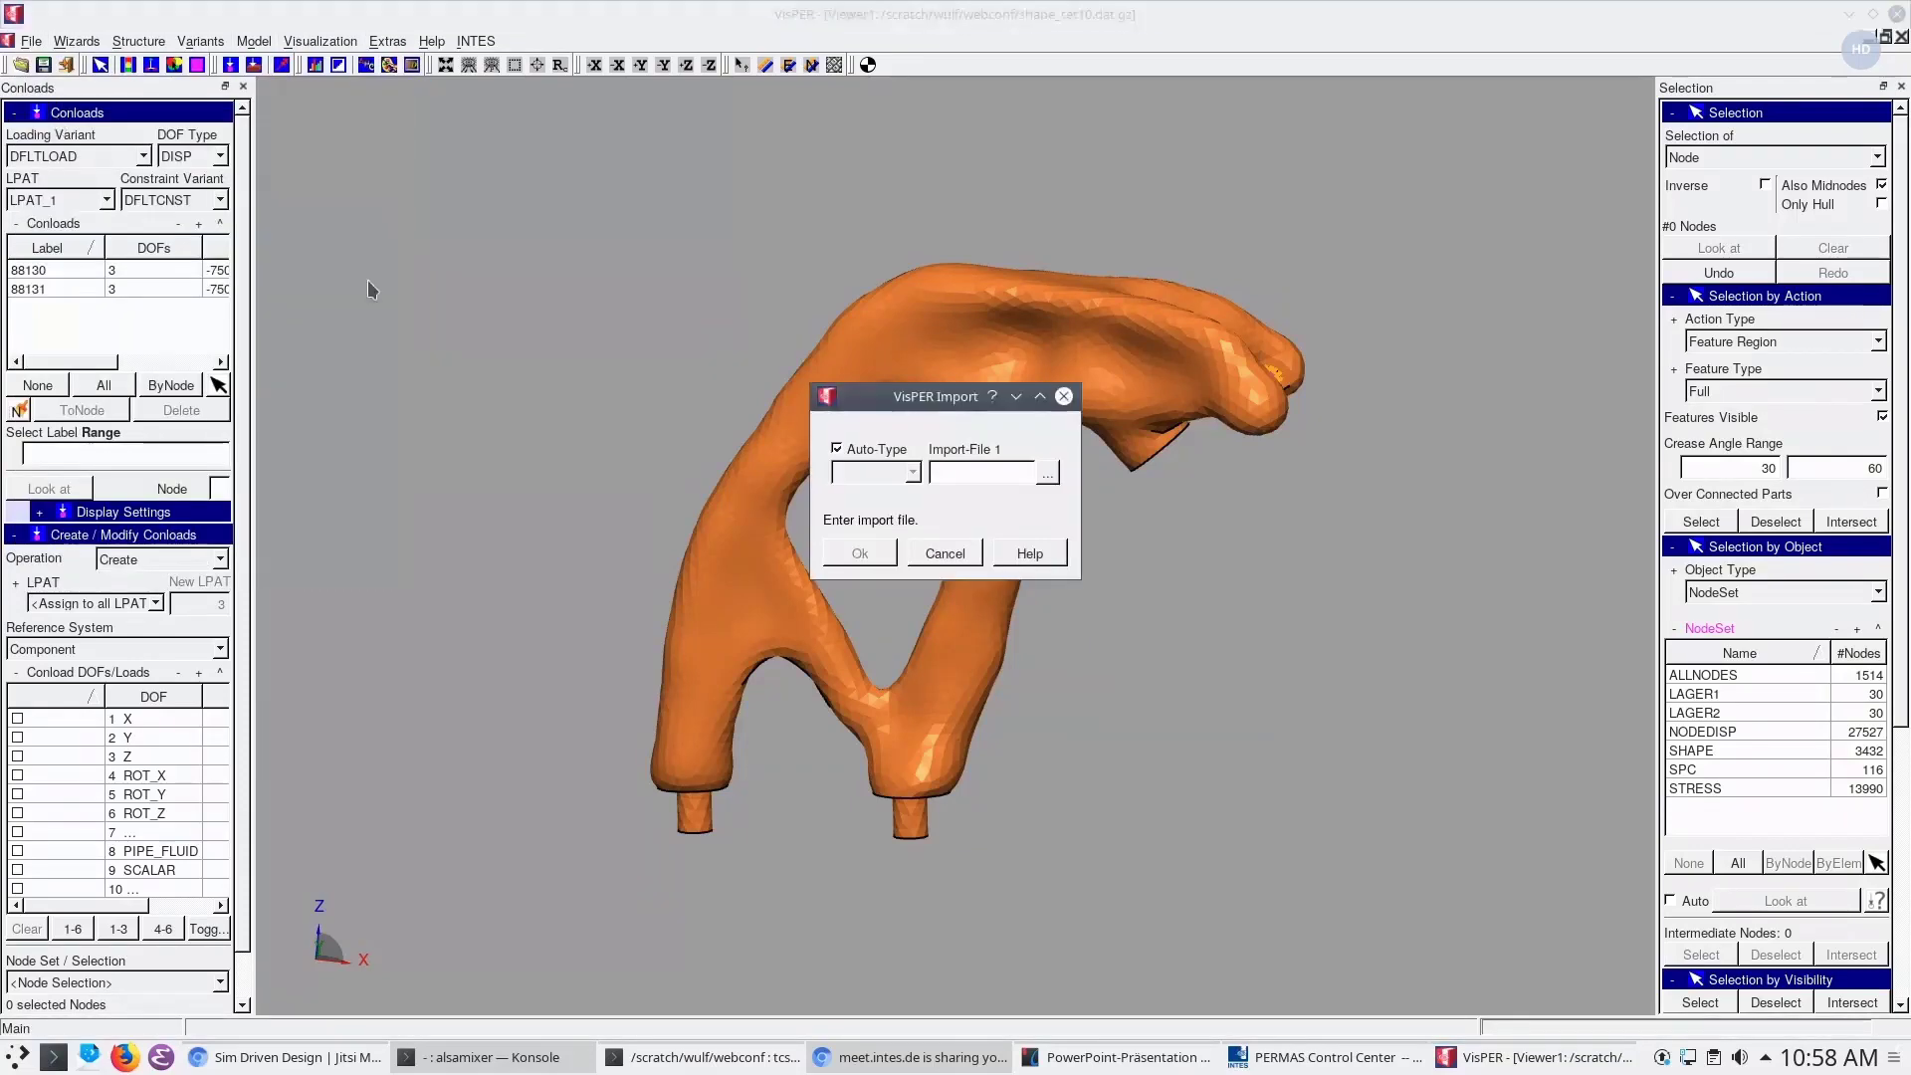
left_click(1046, 473)
scroll(1251, 540, "down", 1)
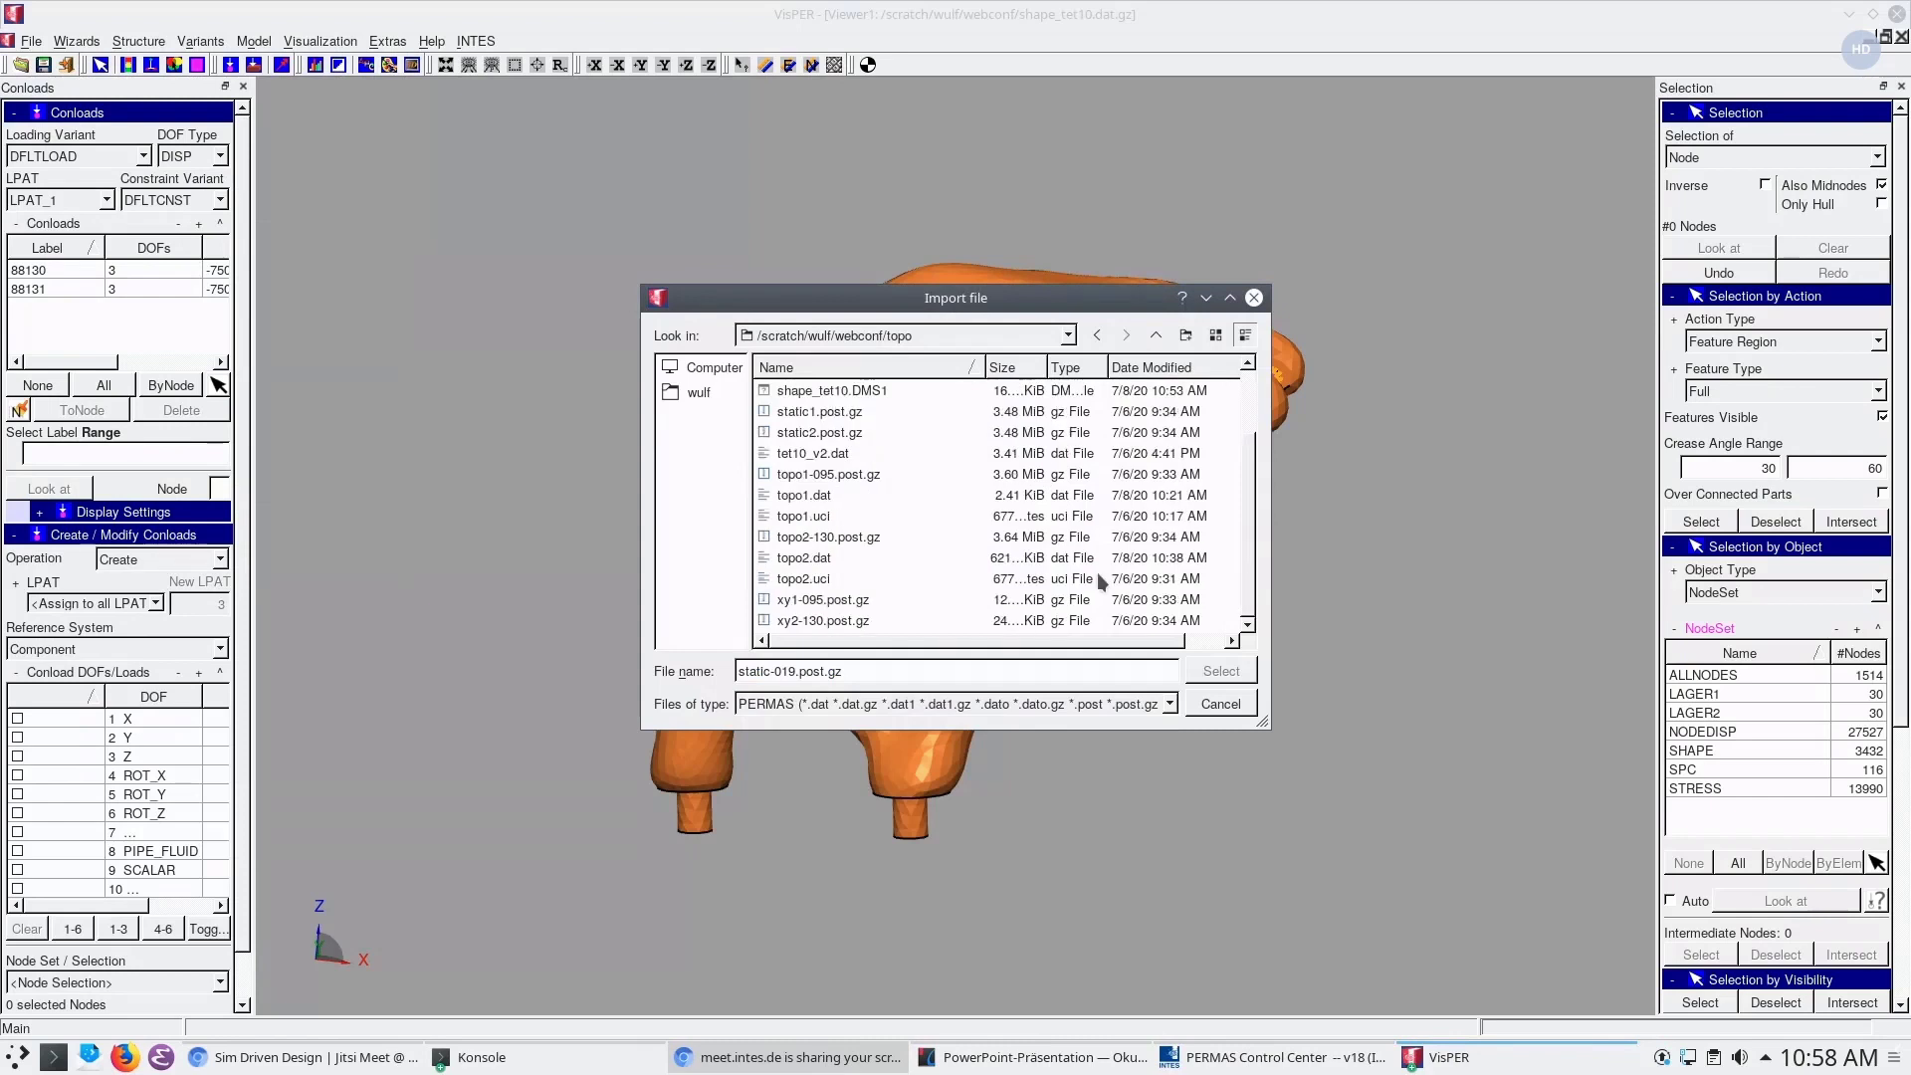
left_click(1155, 335)
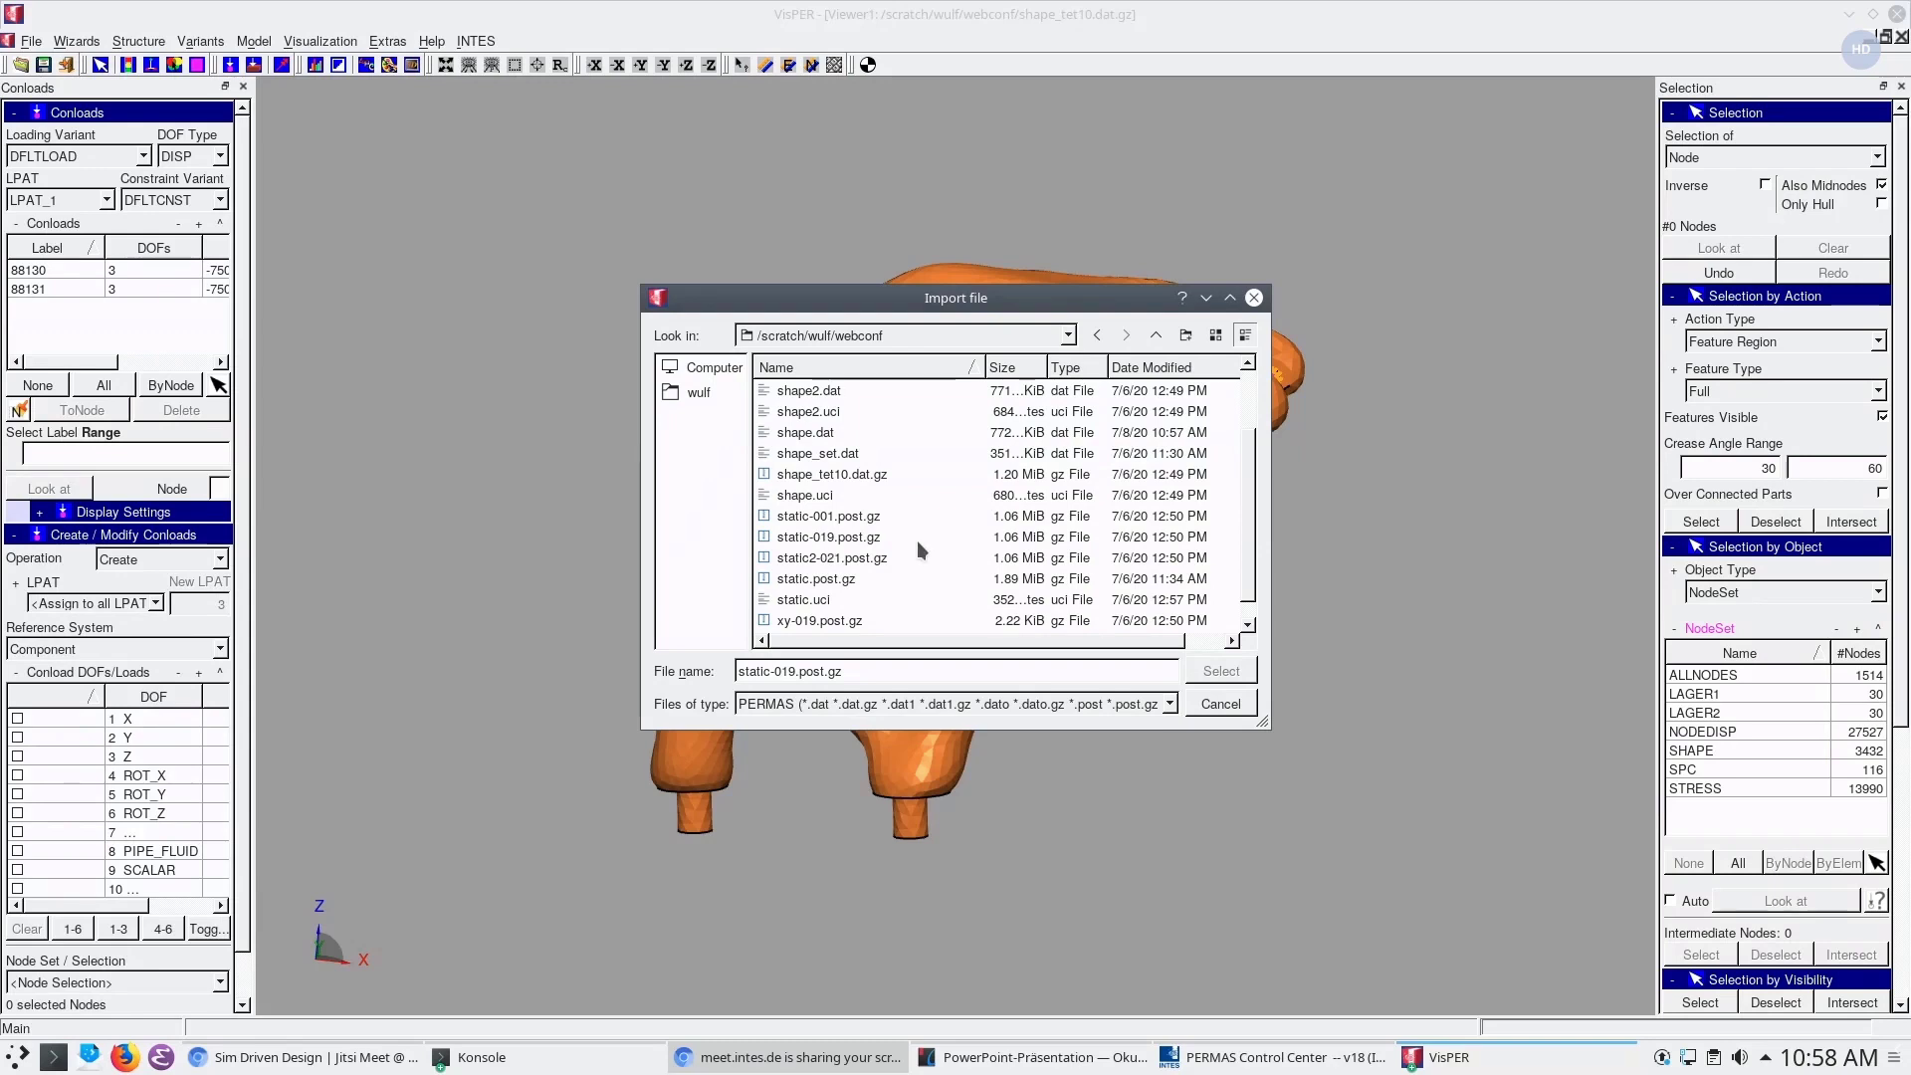
left_click_drag(1248, 538, 1249, 466)
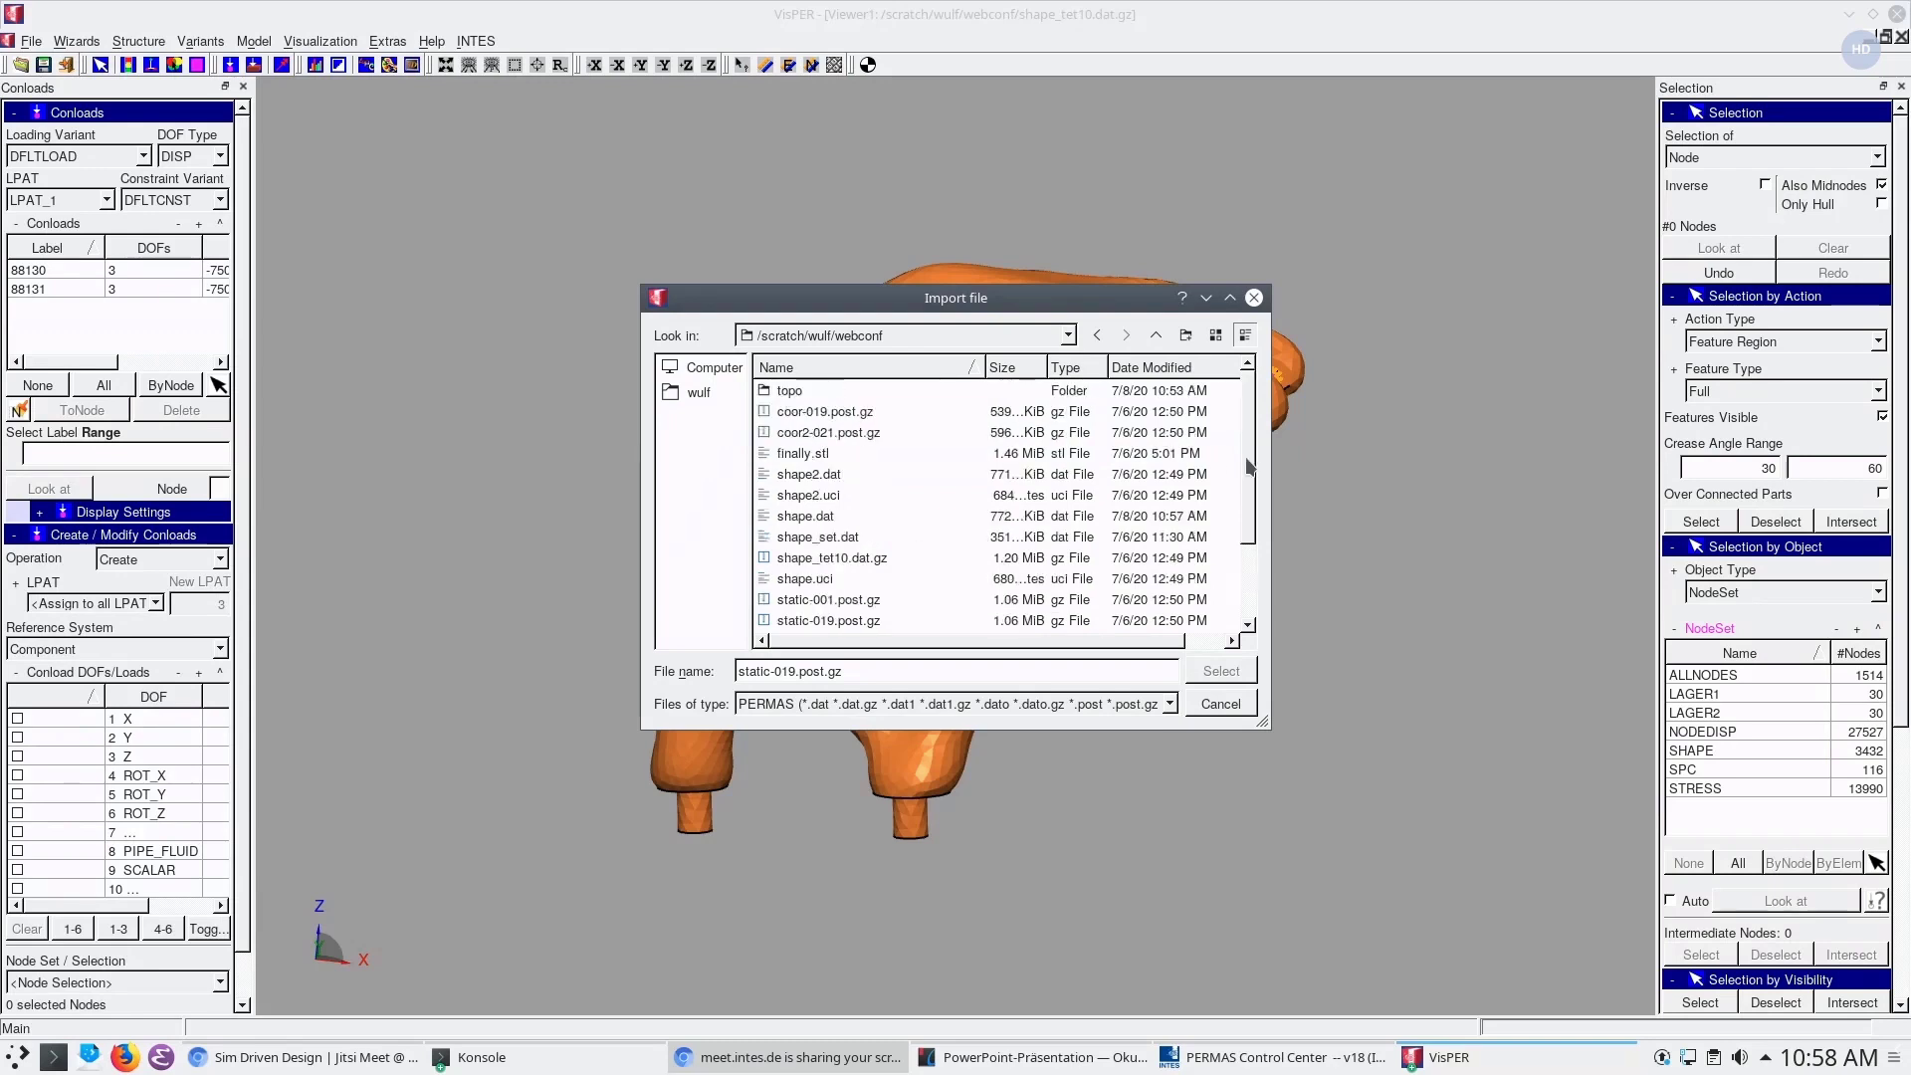
double_click(843, 419)
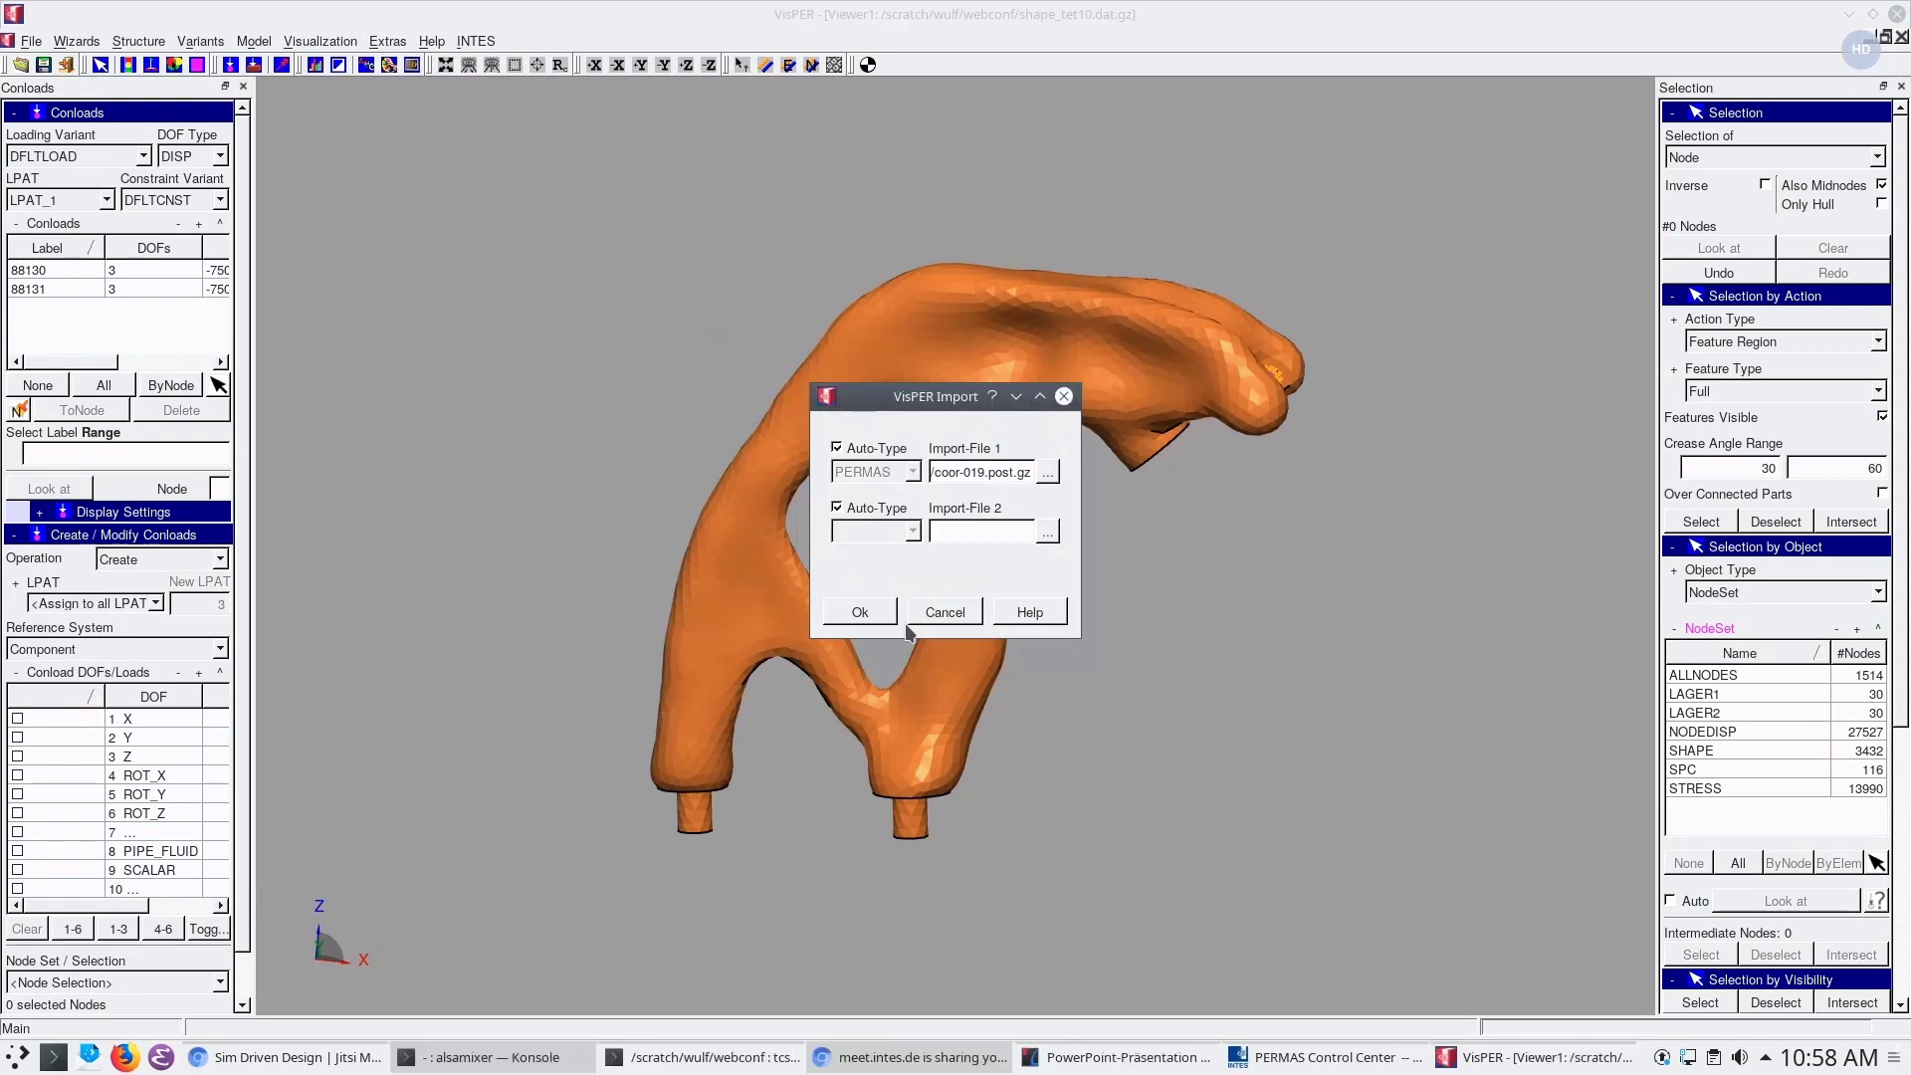
left_click(860, 612)
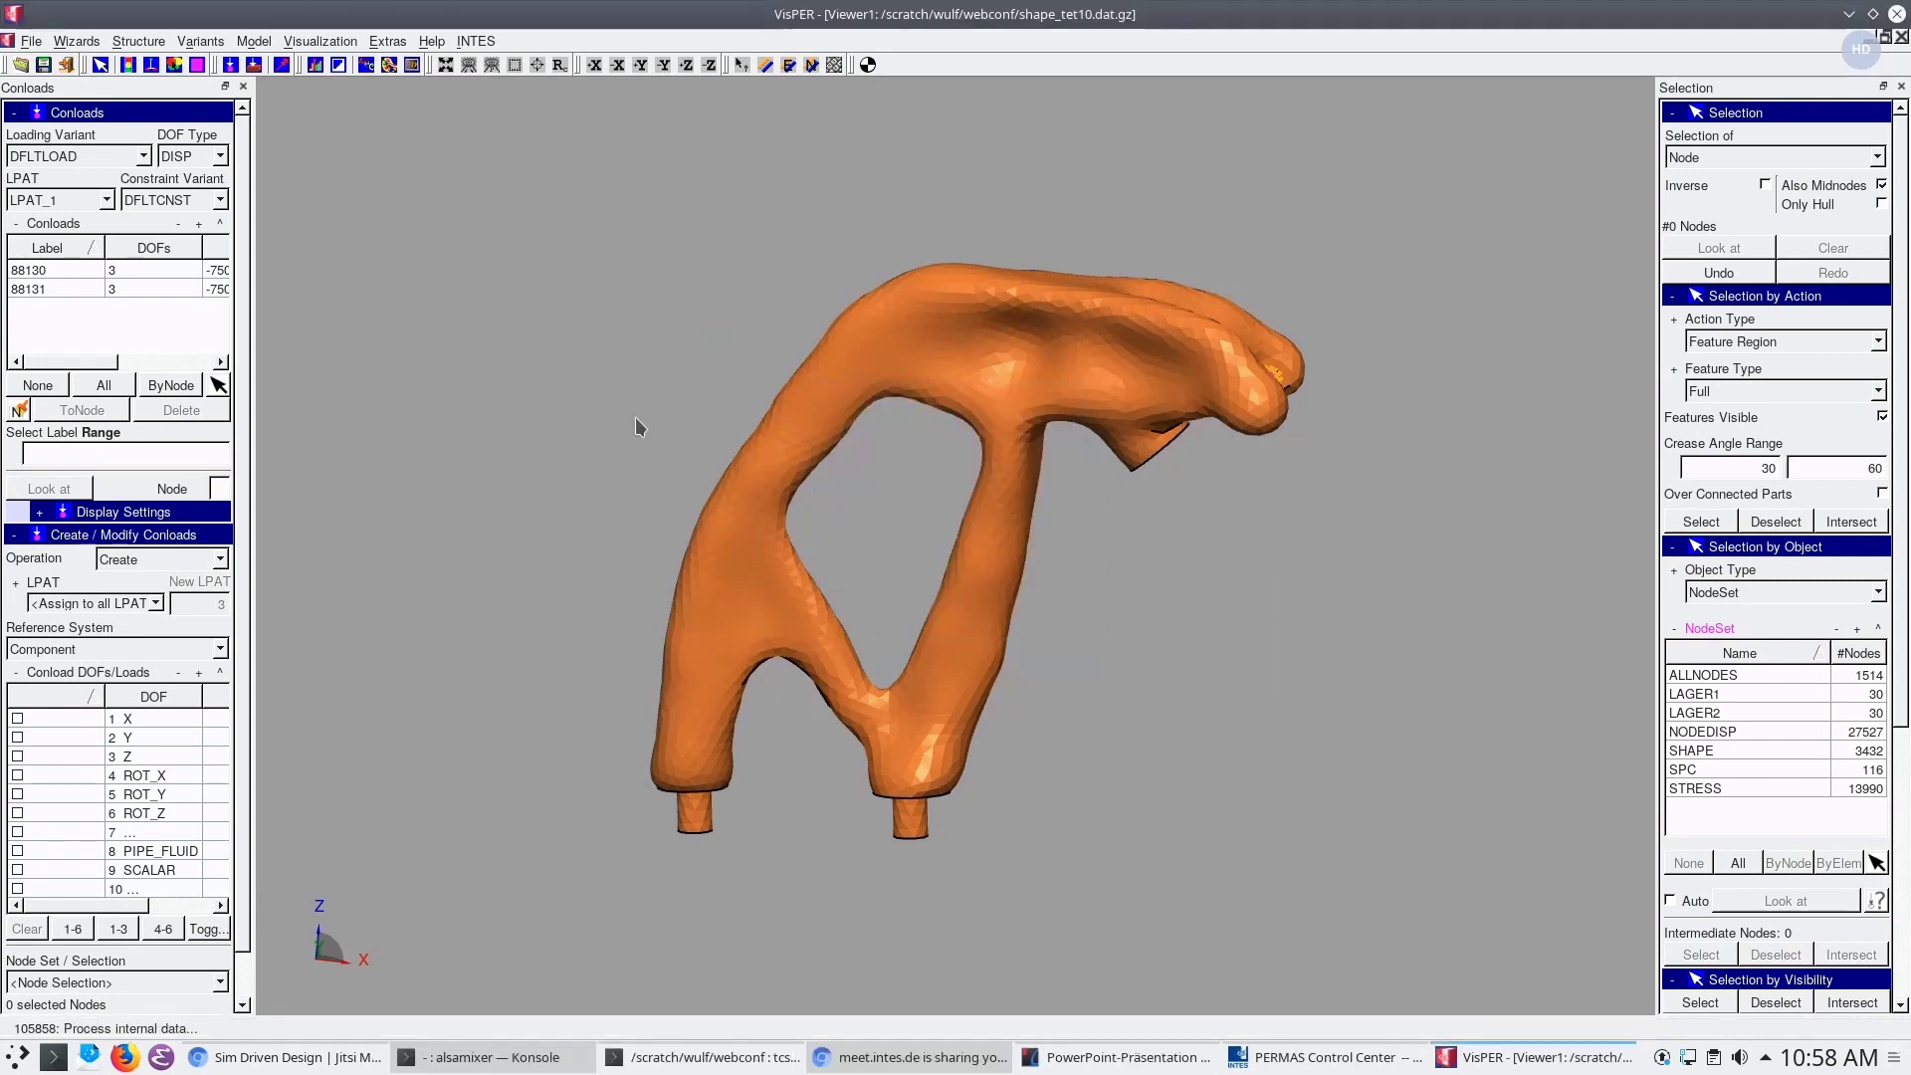
Display the nodal point stress result STATIC_RES_19 as a von Mises scalar plot and view it from another angle
left_click(316, 40)
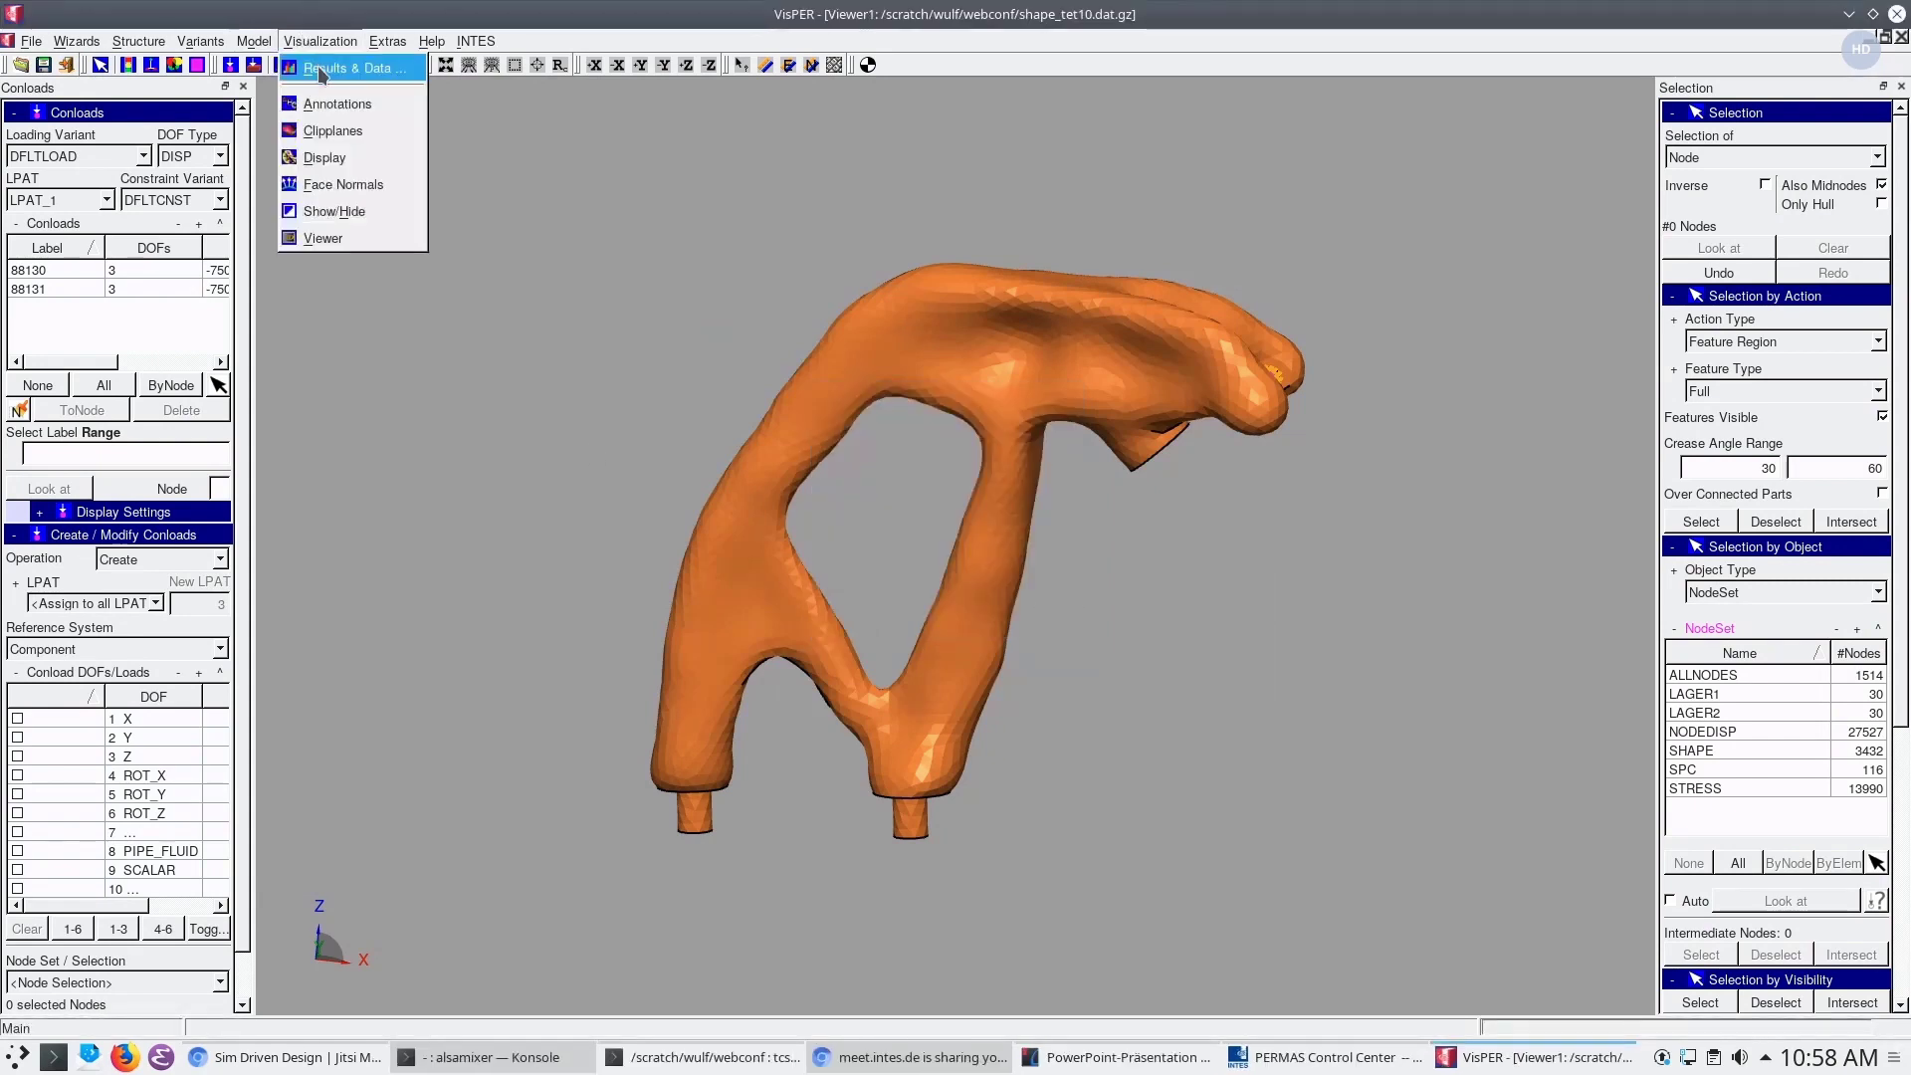
left_click(338, 65)
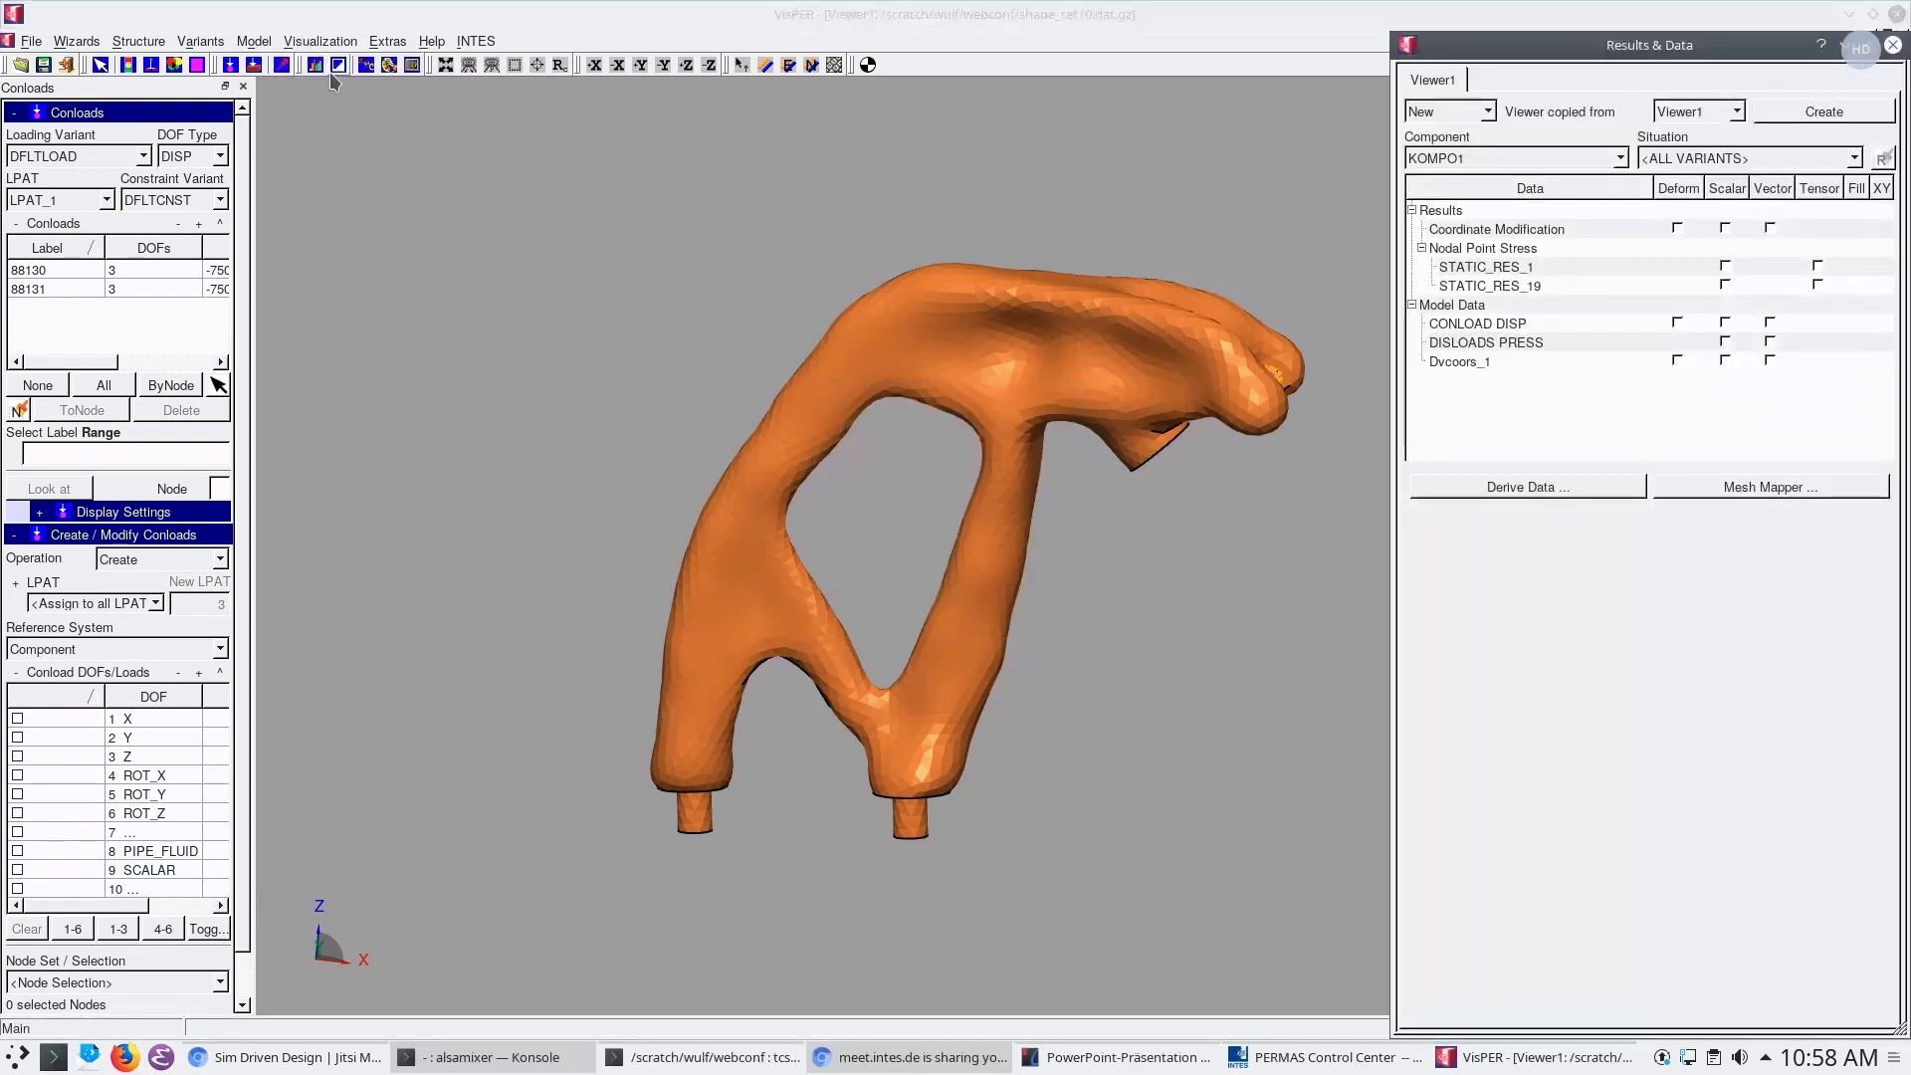
left_click(1725, 286)
left_click_drag(1177, 529, 1091, 319)
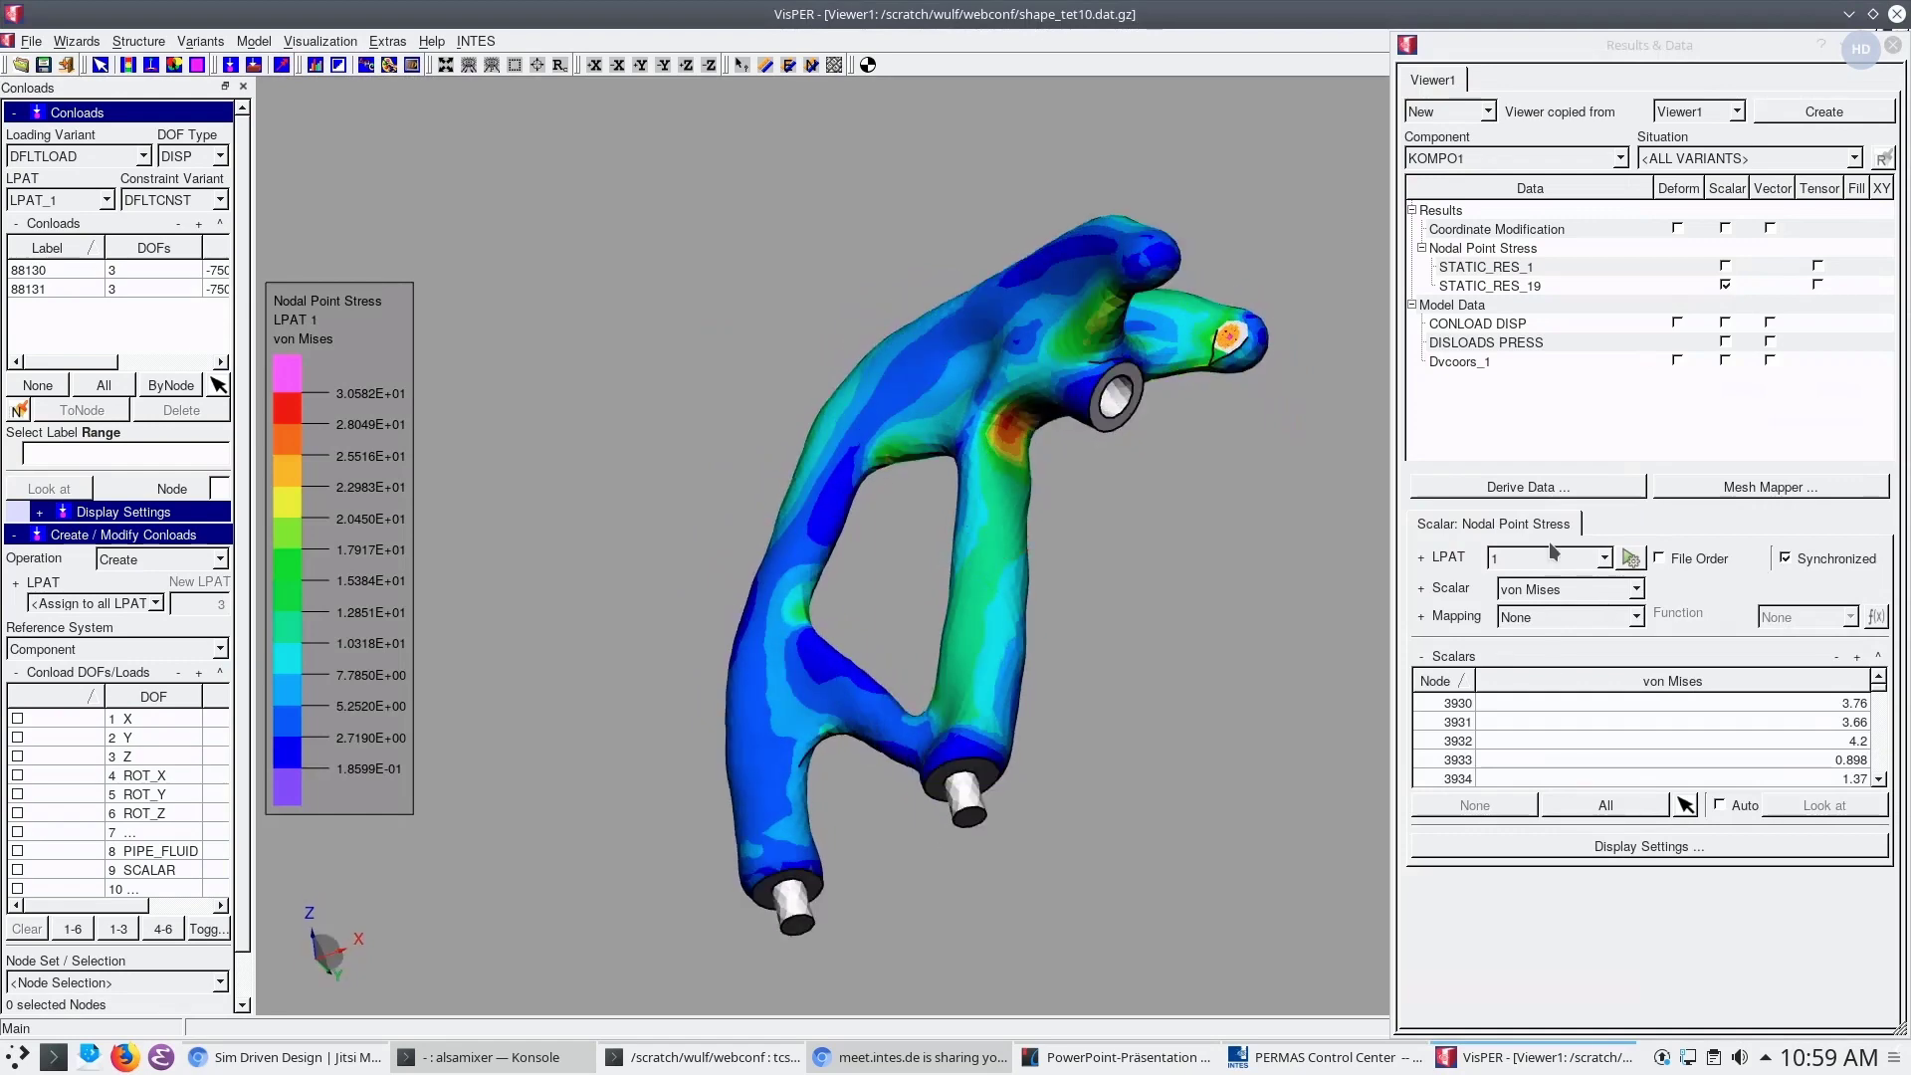
Show the von Mises stress of STATIC_RES_19 for LPAT 2 and inspect the part from several sides
left_click(1553, 557)
left_click(1551, 600)
left_click_drag(1159, 467, 1096, 436)
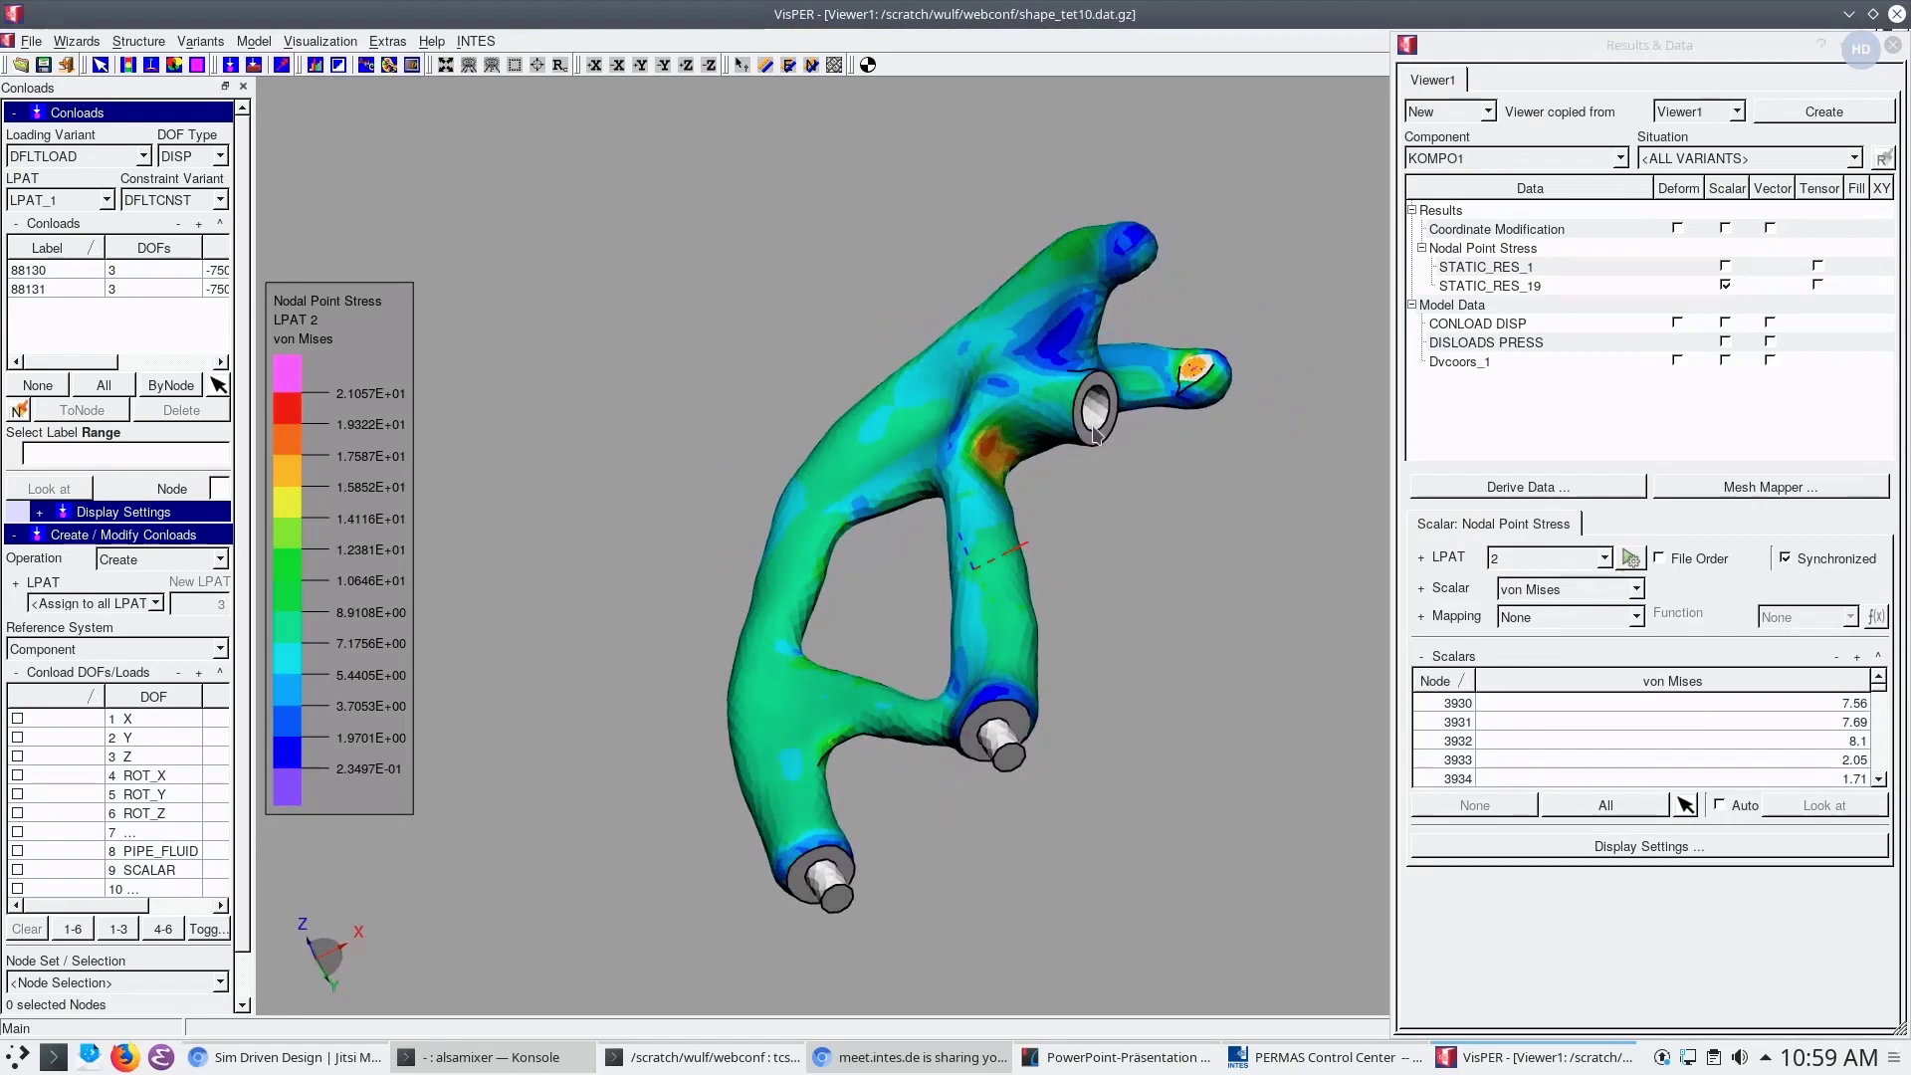
mouse_move(1117, 510)
left_mouse_down()
mouse_move(995, 395)
mouse_move(933, 540)
left_mouse_up()
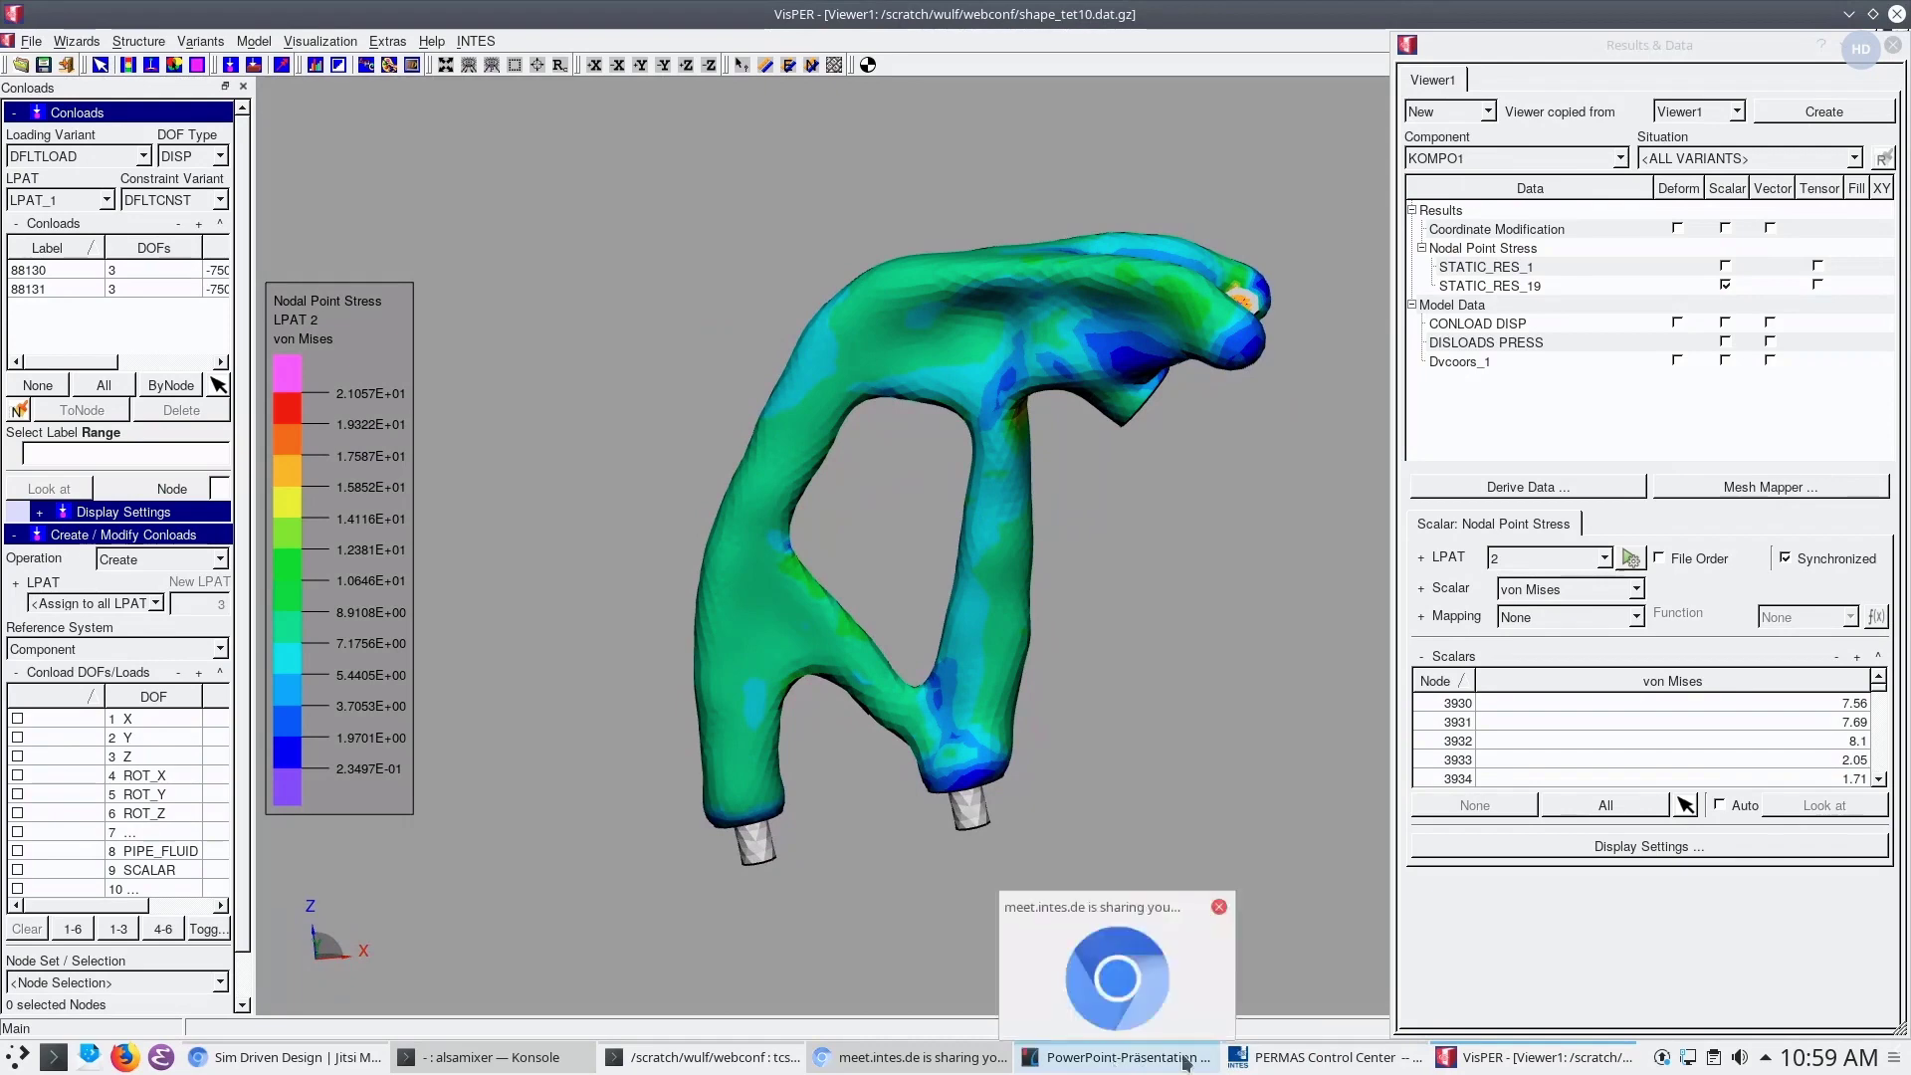
Switch to the PERMAS Control Center, launch PERMASGraph and load xy-019.post.gz from the webconf folder
left_click(1316, 1057)
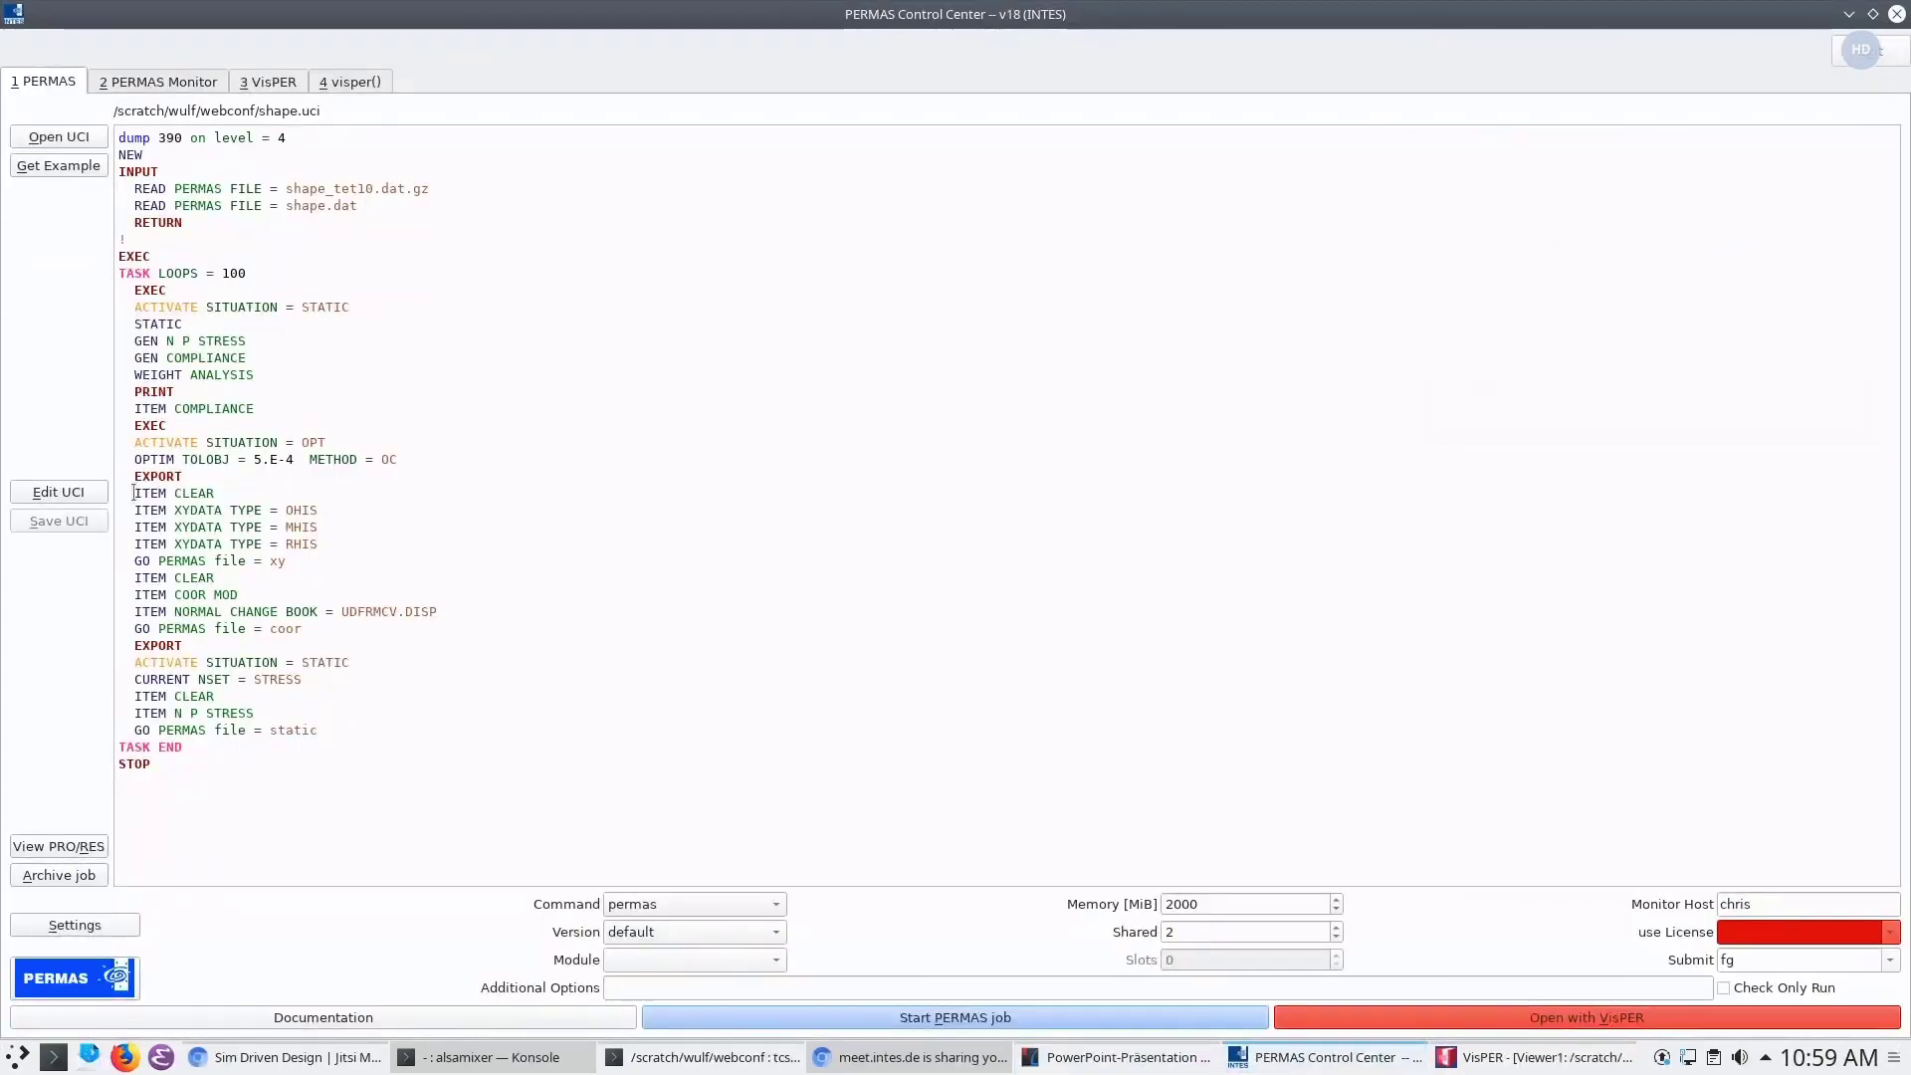
left_click(139, 82)
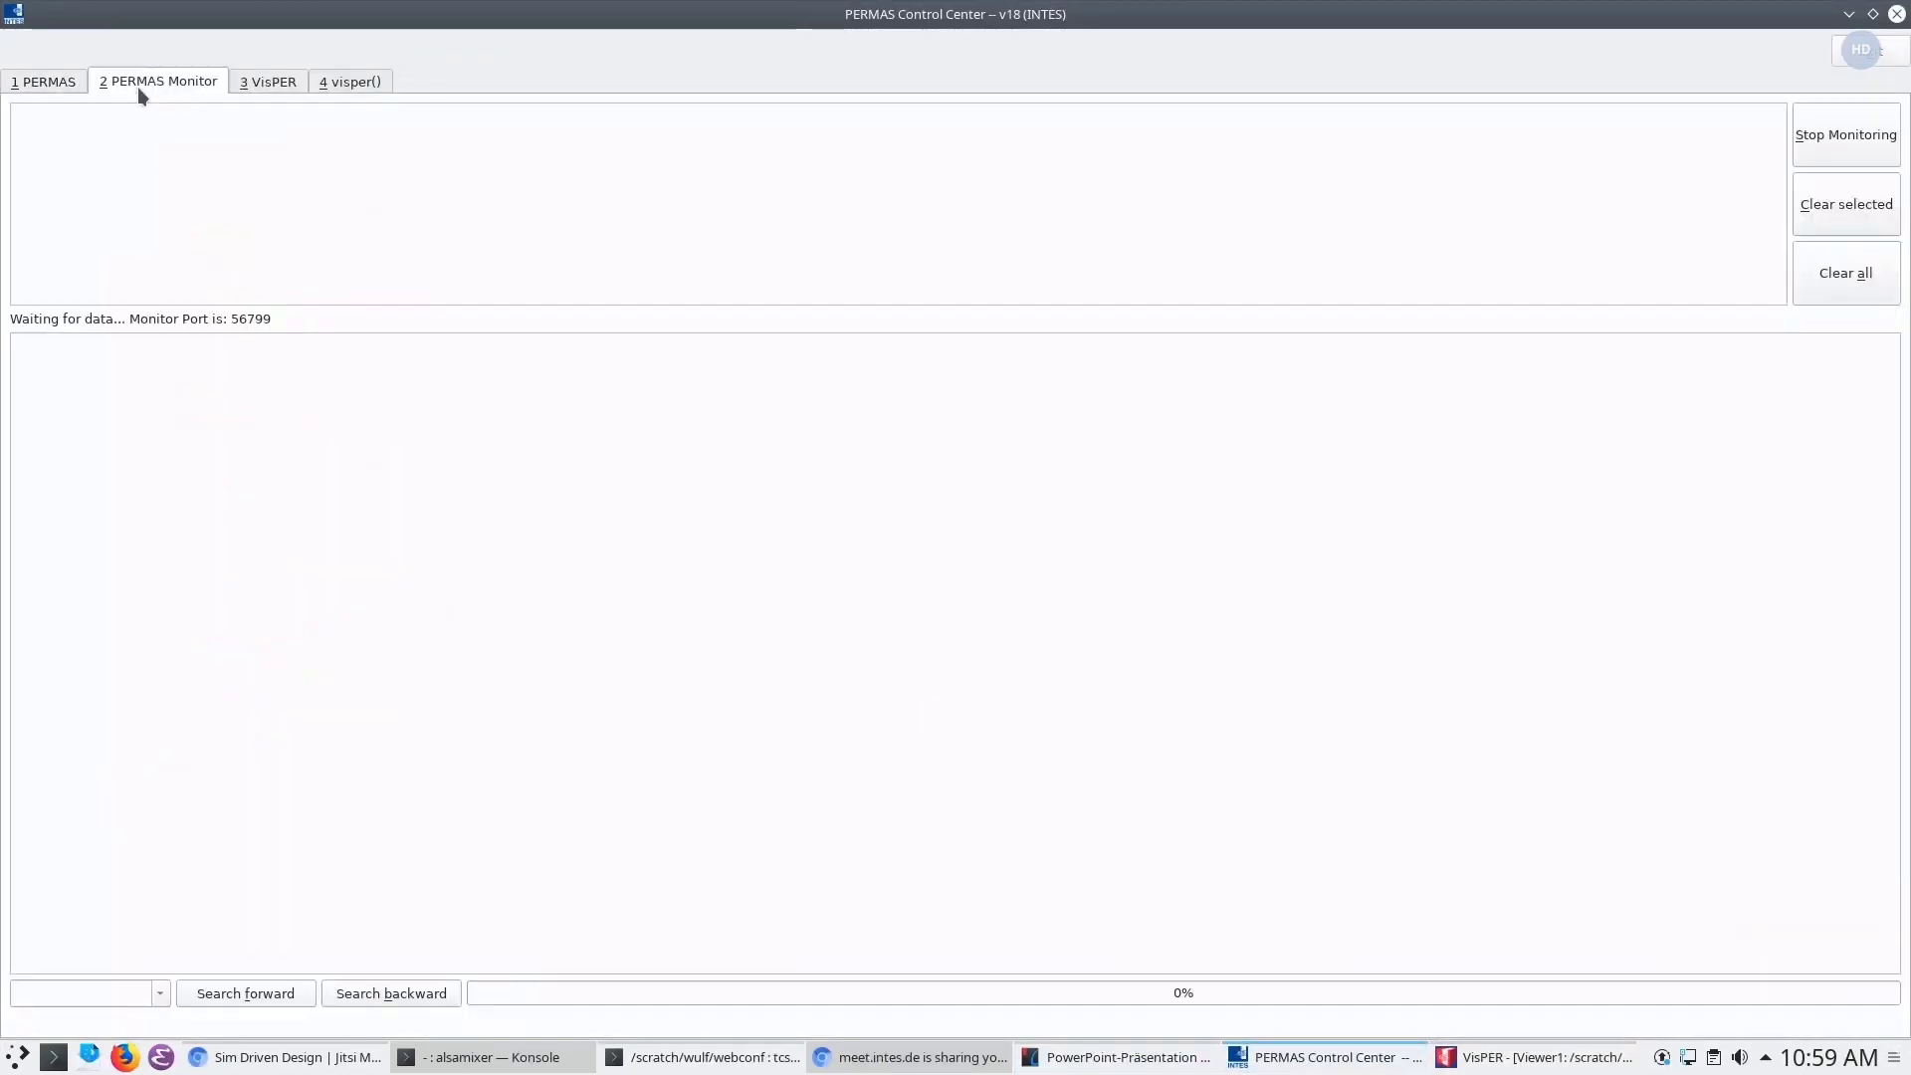
left_click(291, 77)
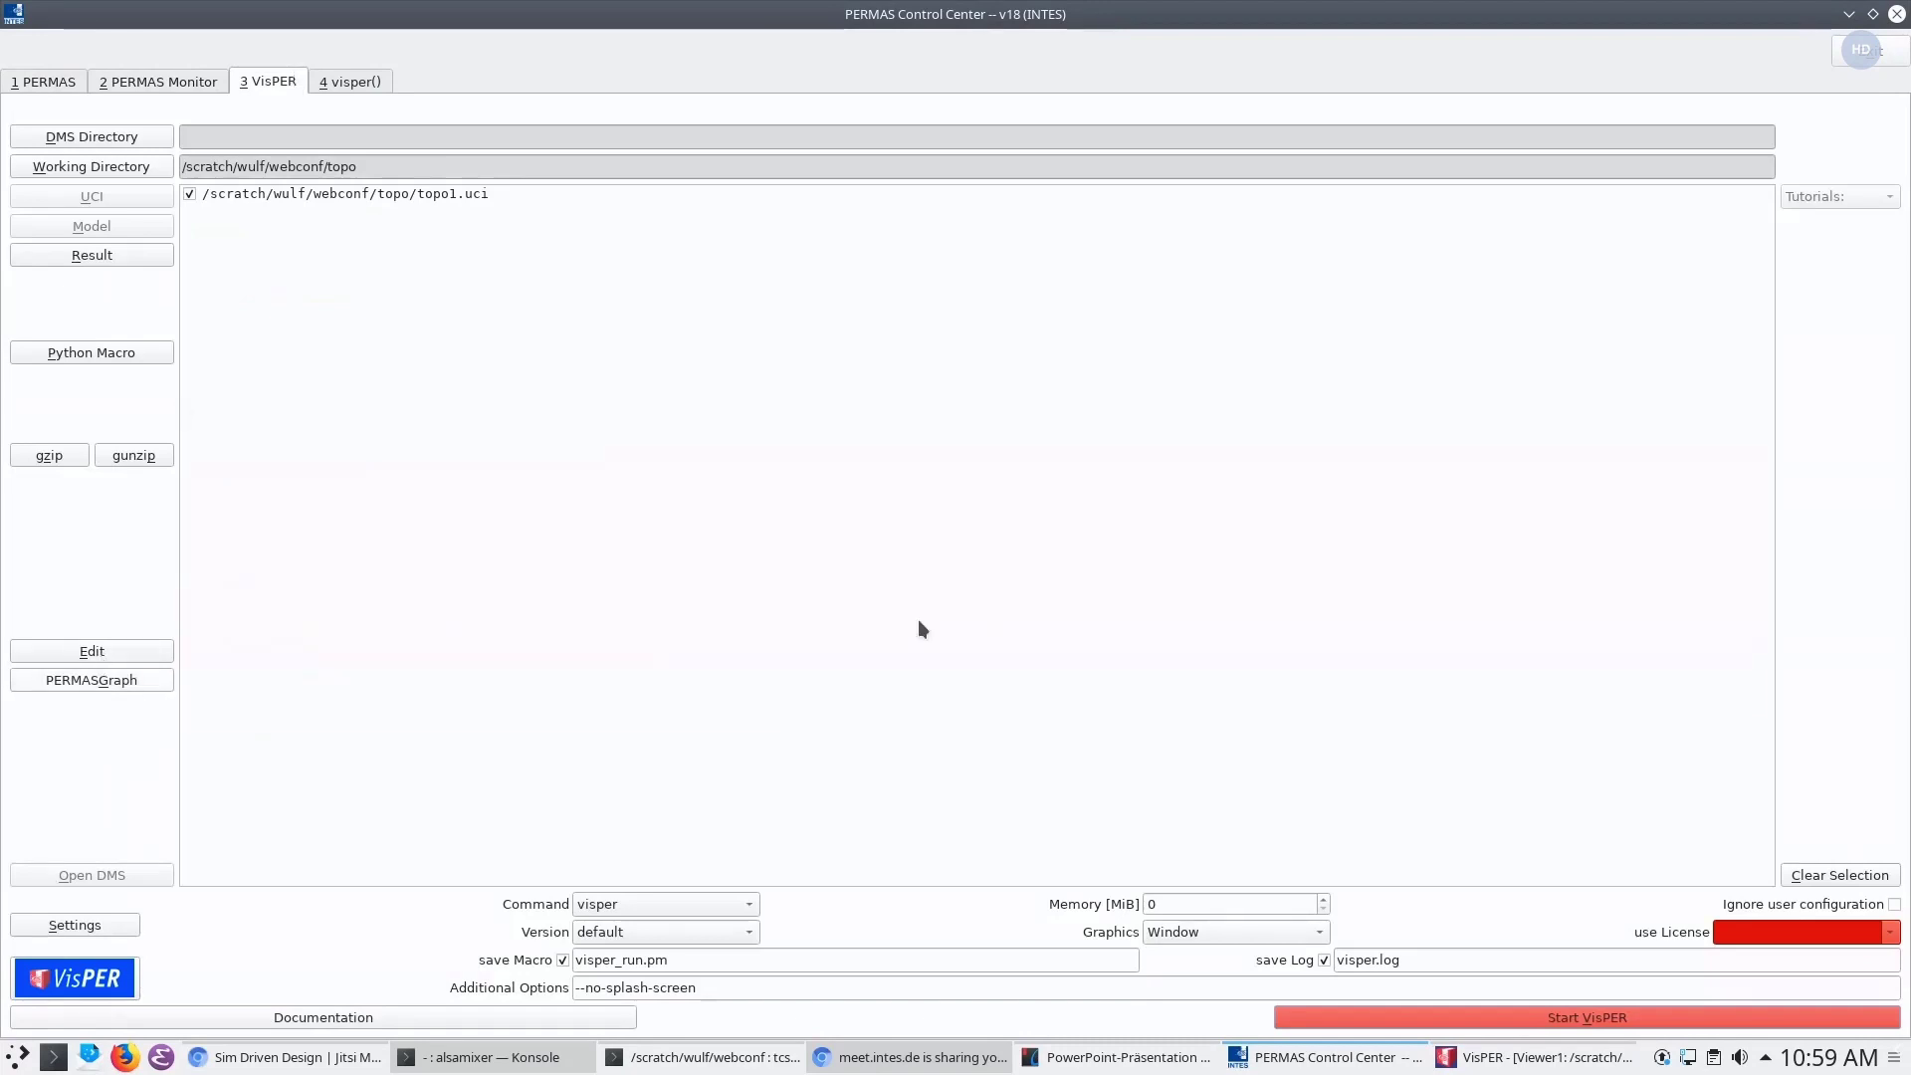
left_click(21, 40)
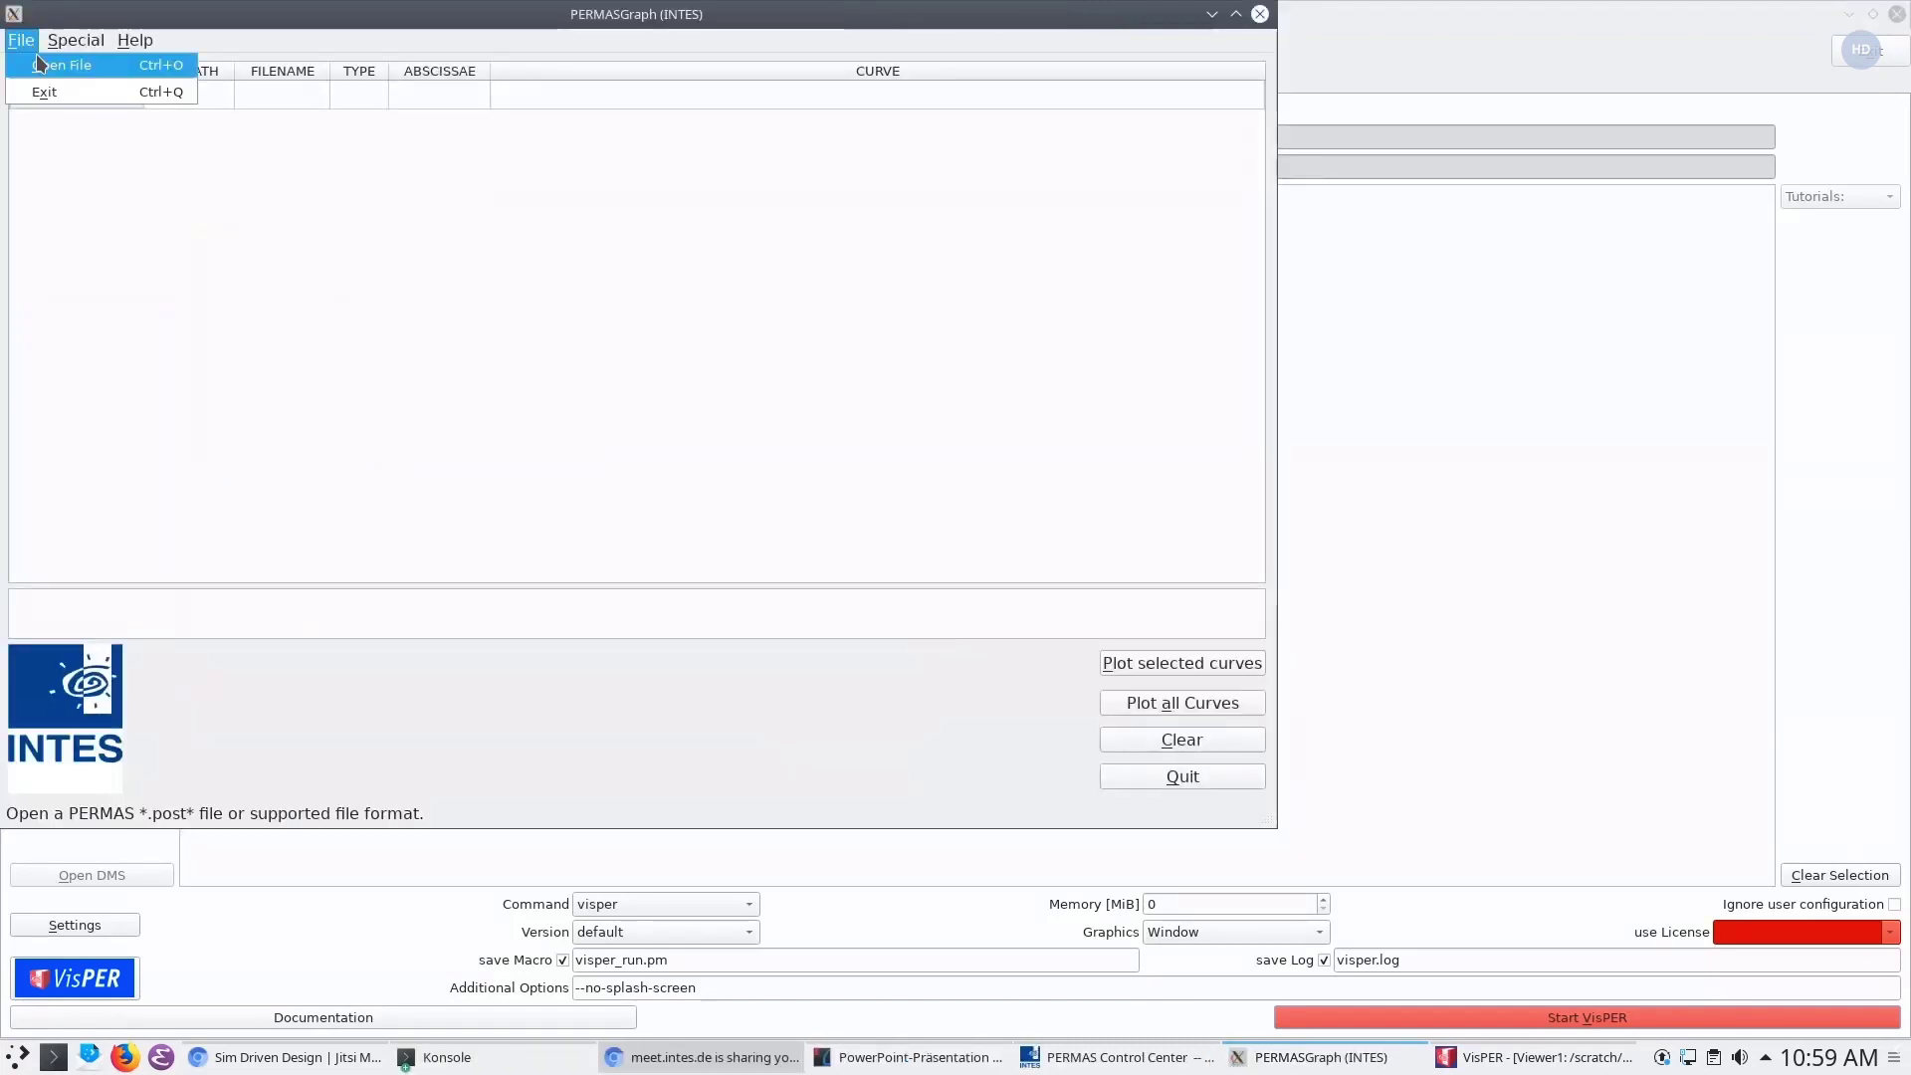
left_click(40, 64)
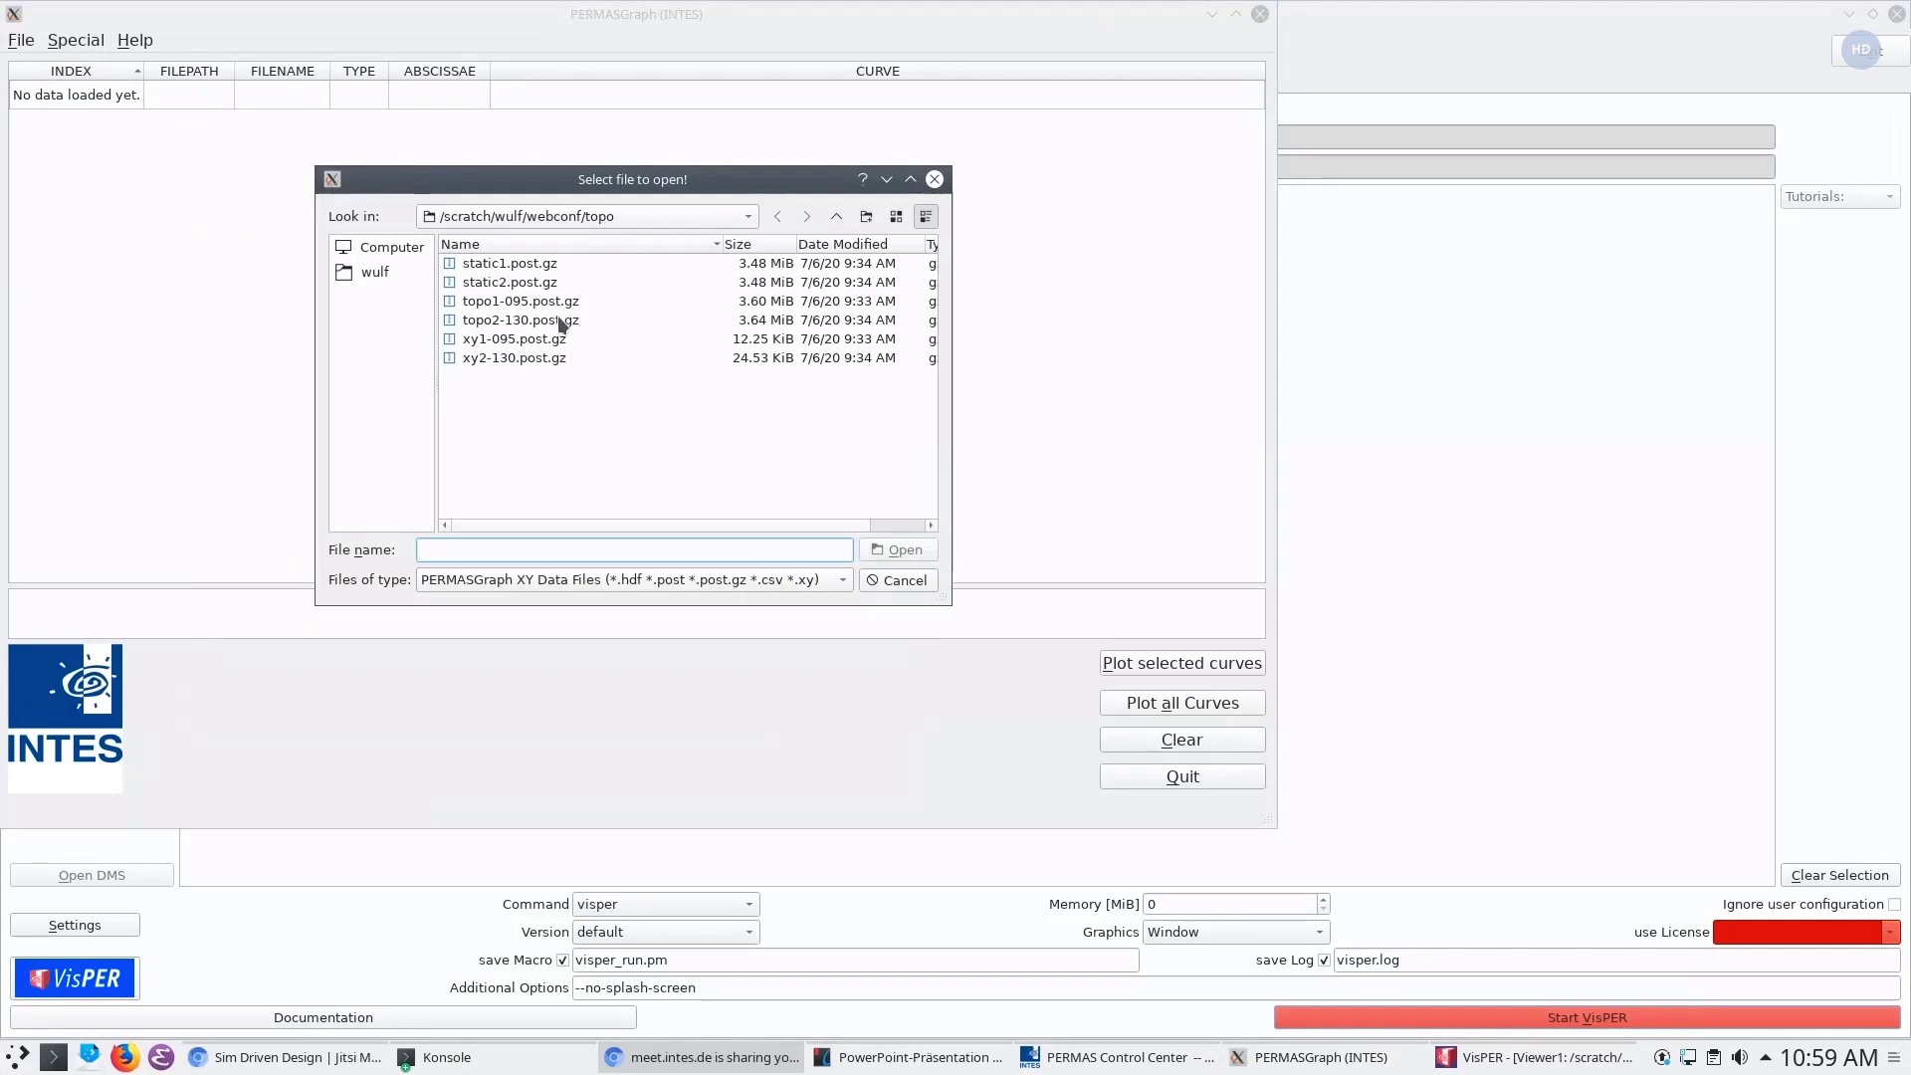
left_click(834, 217)
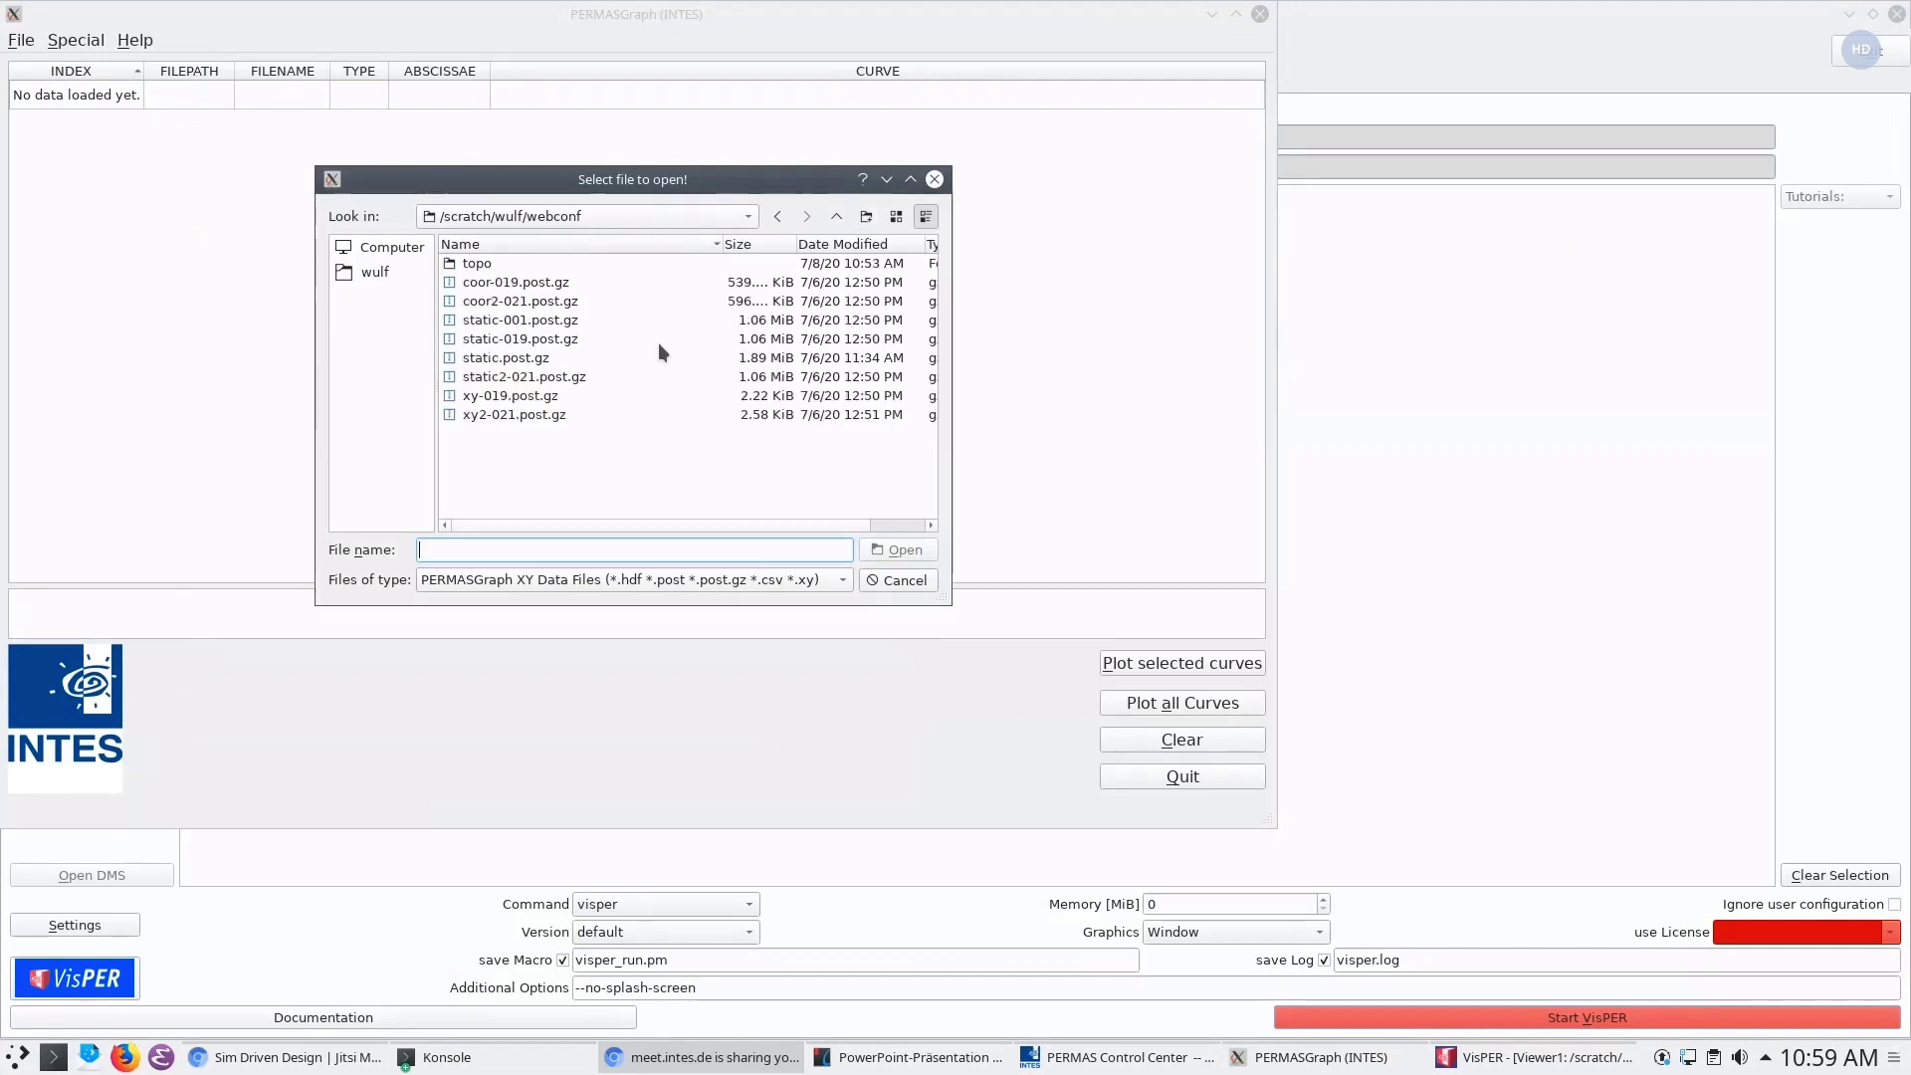
double_click(508, 396)
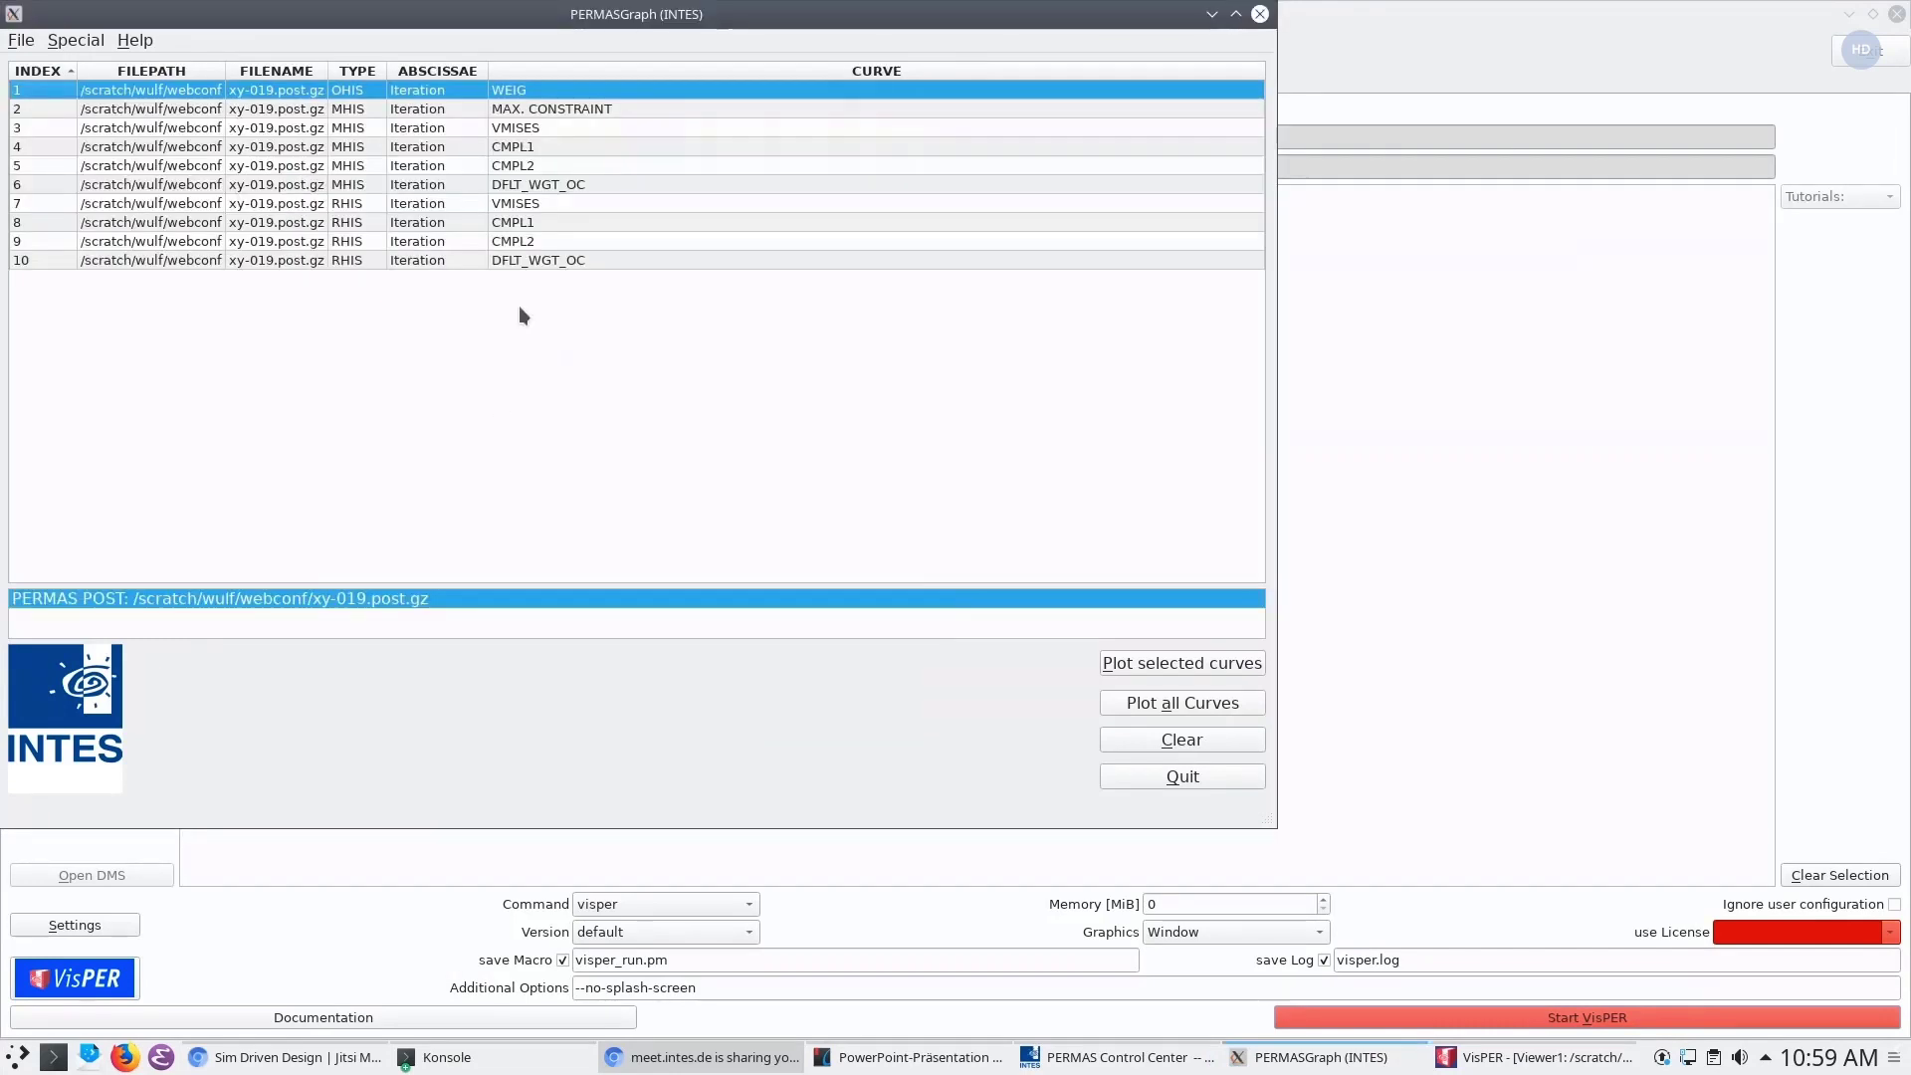
Plot the WEIG objective history, close it, and view the RHIS curves CMPL1 and CMPL2 together in one plot
left_click(1128, 663)
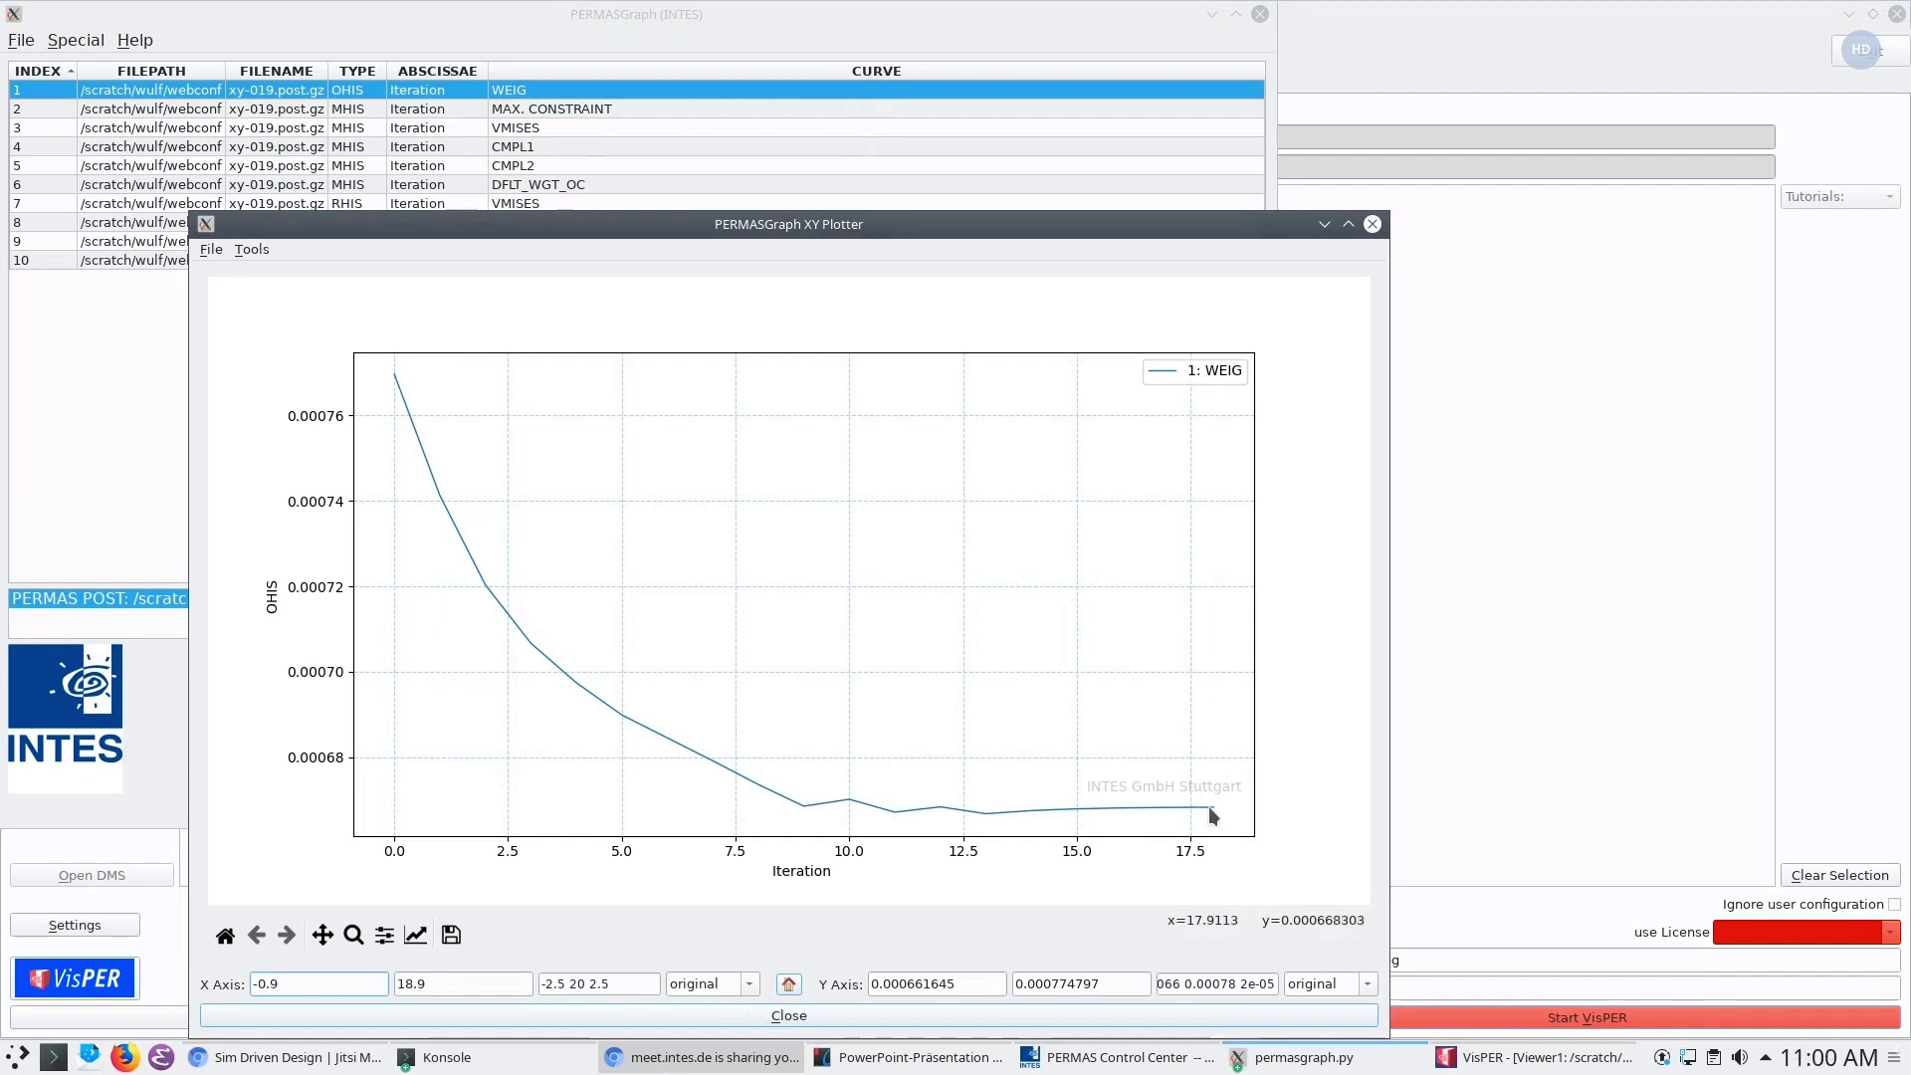
left_click(1371, 225)
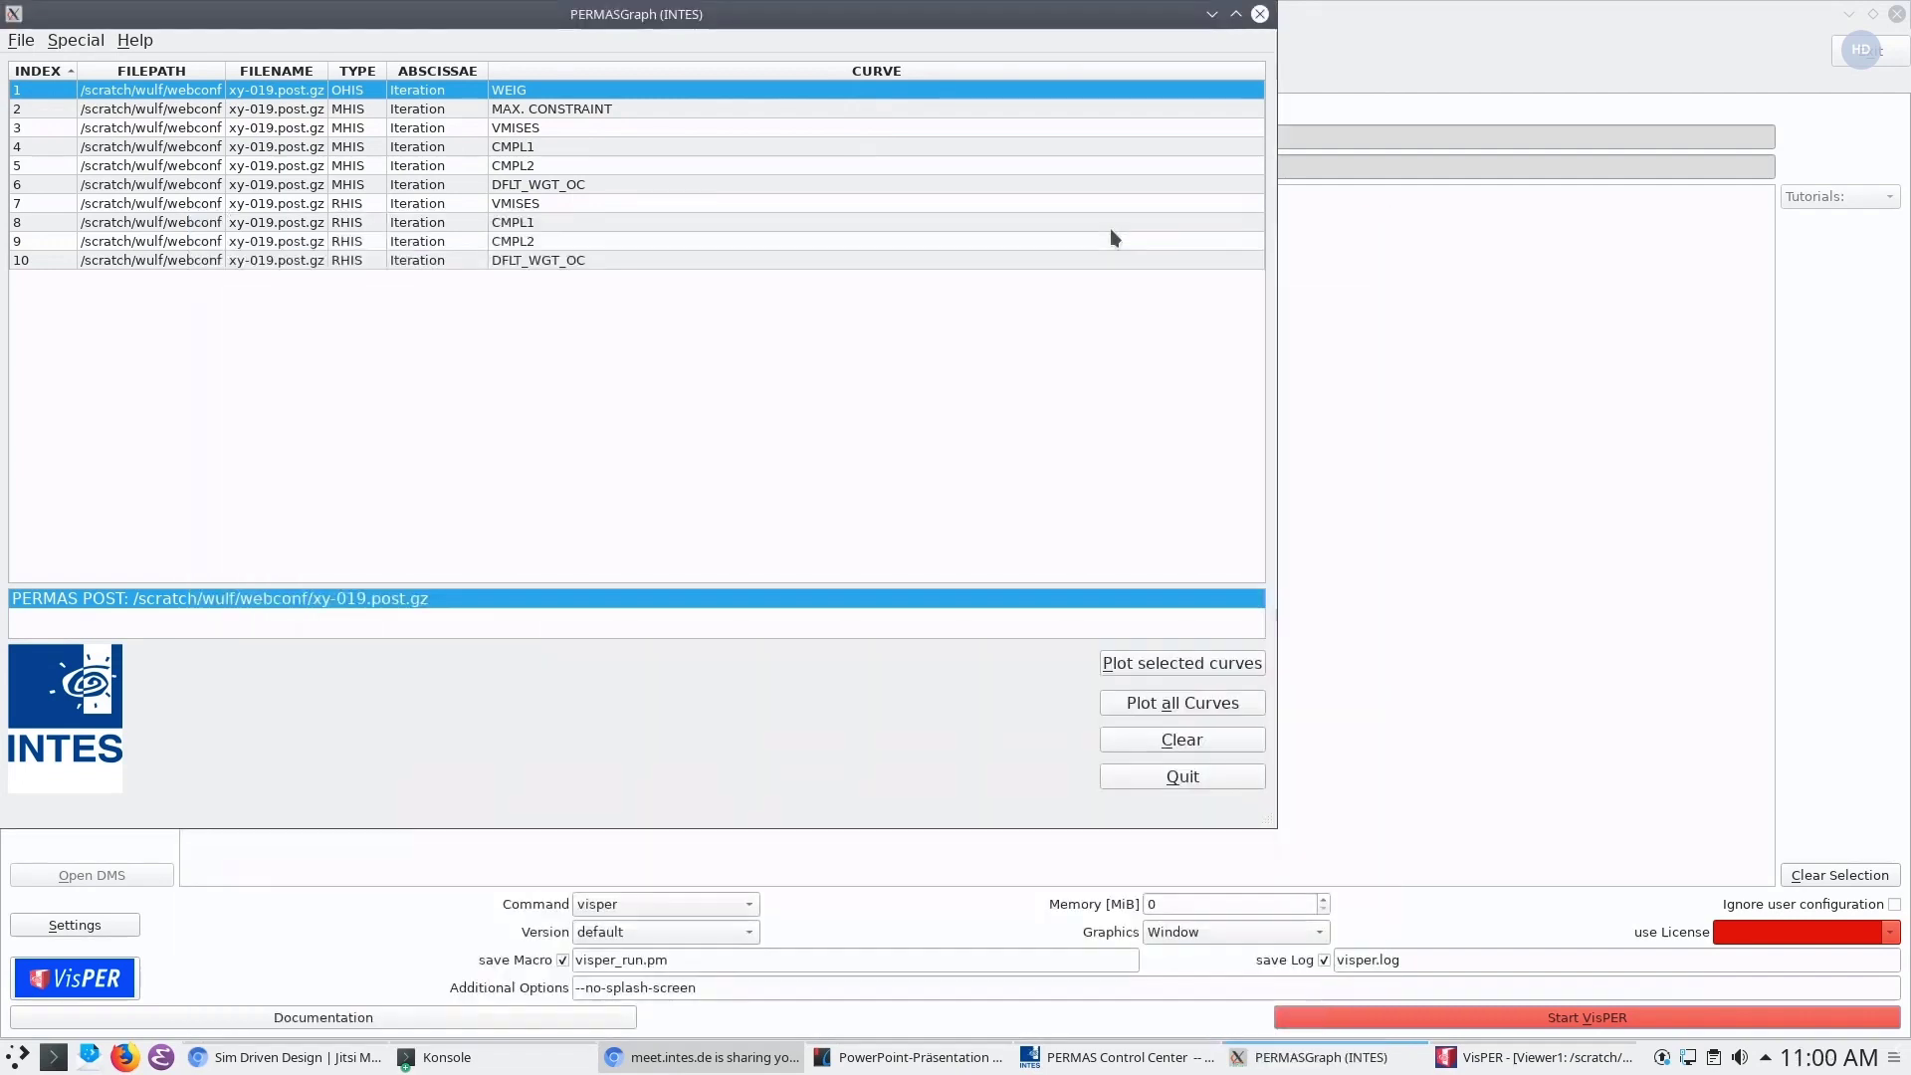
left_click(493, 227)
left_click(494, 242, "ctrl")
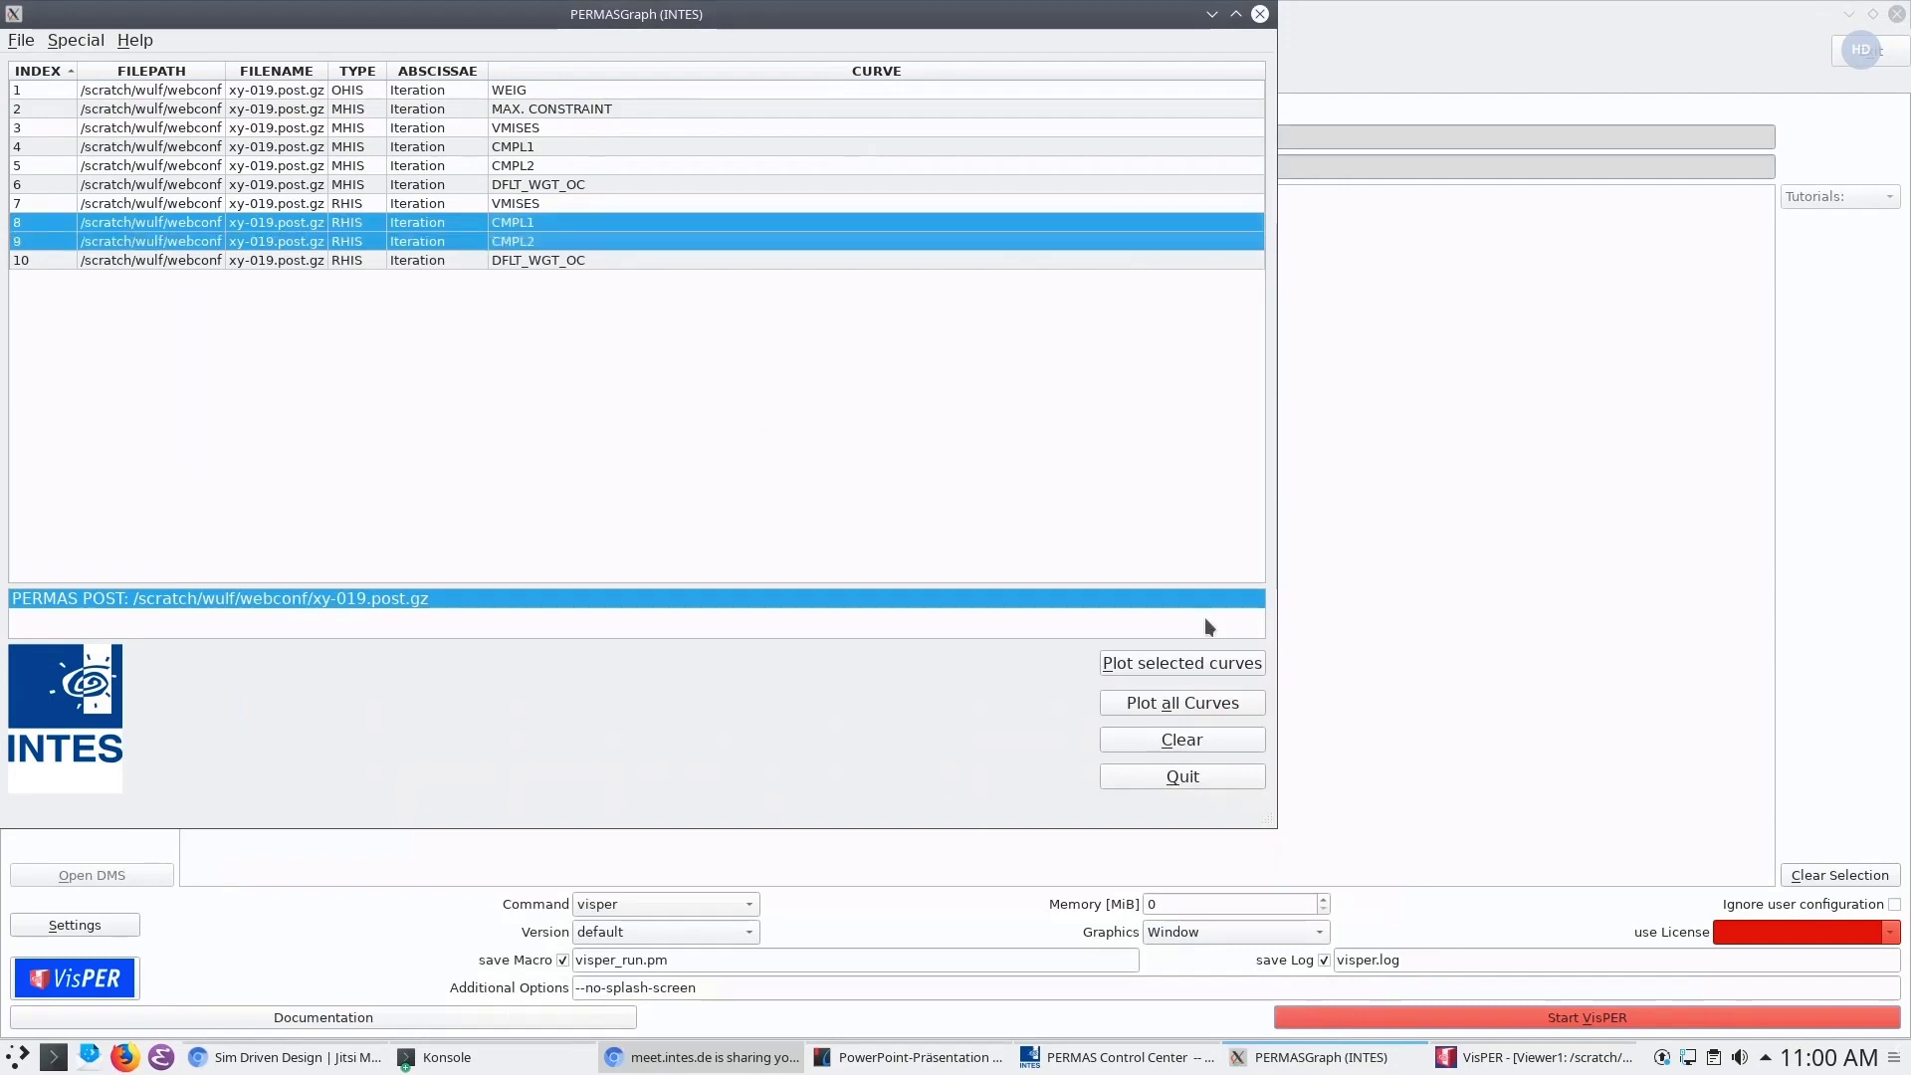
left_click(1182, 663)
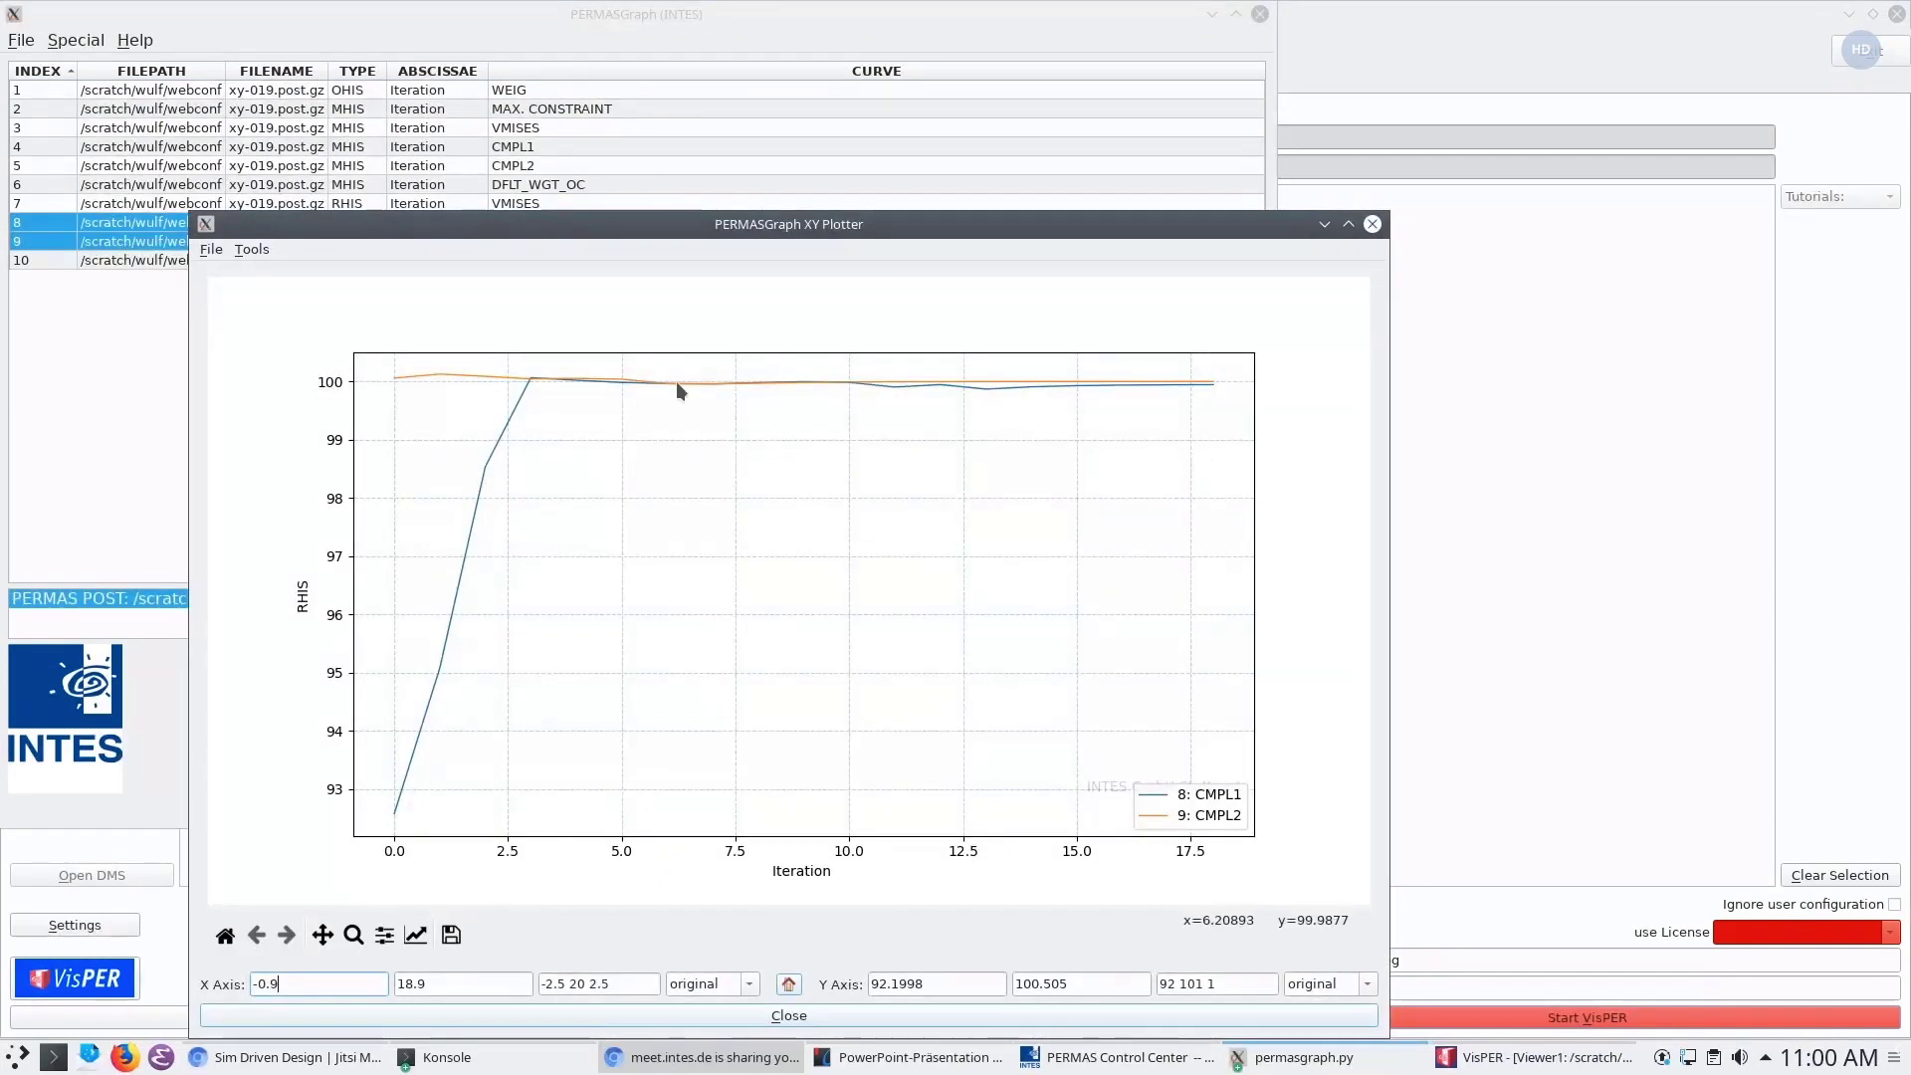
left_click(1373, 225)
Plot the VMISES constraint history over the iterations, first the RHIS curve and after it the MHIS curve
left_click(551, 203)
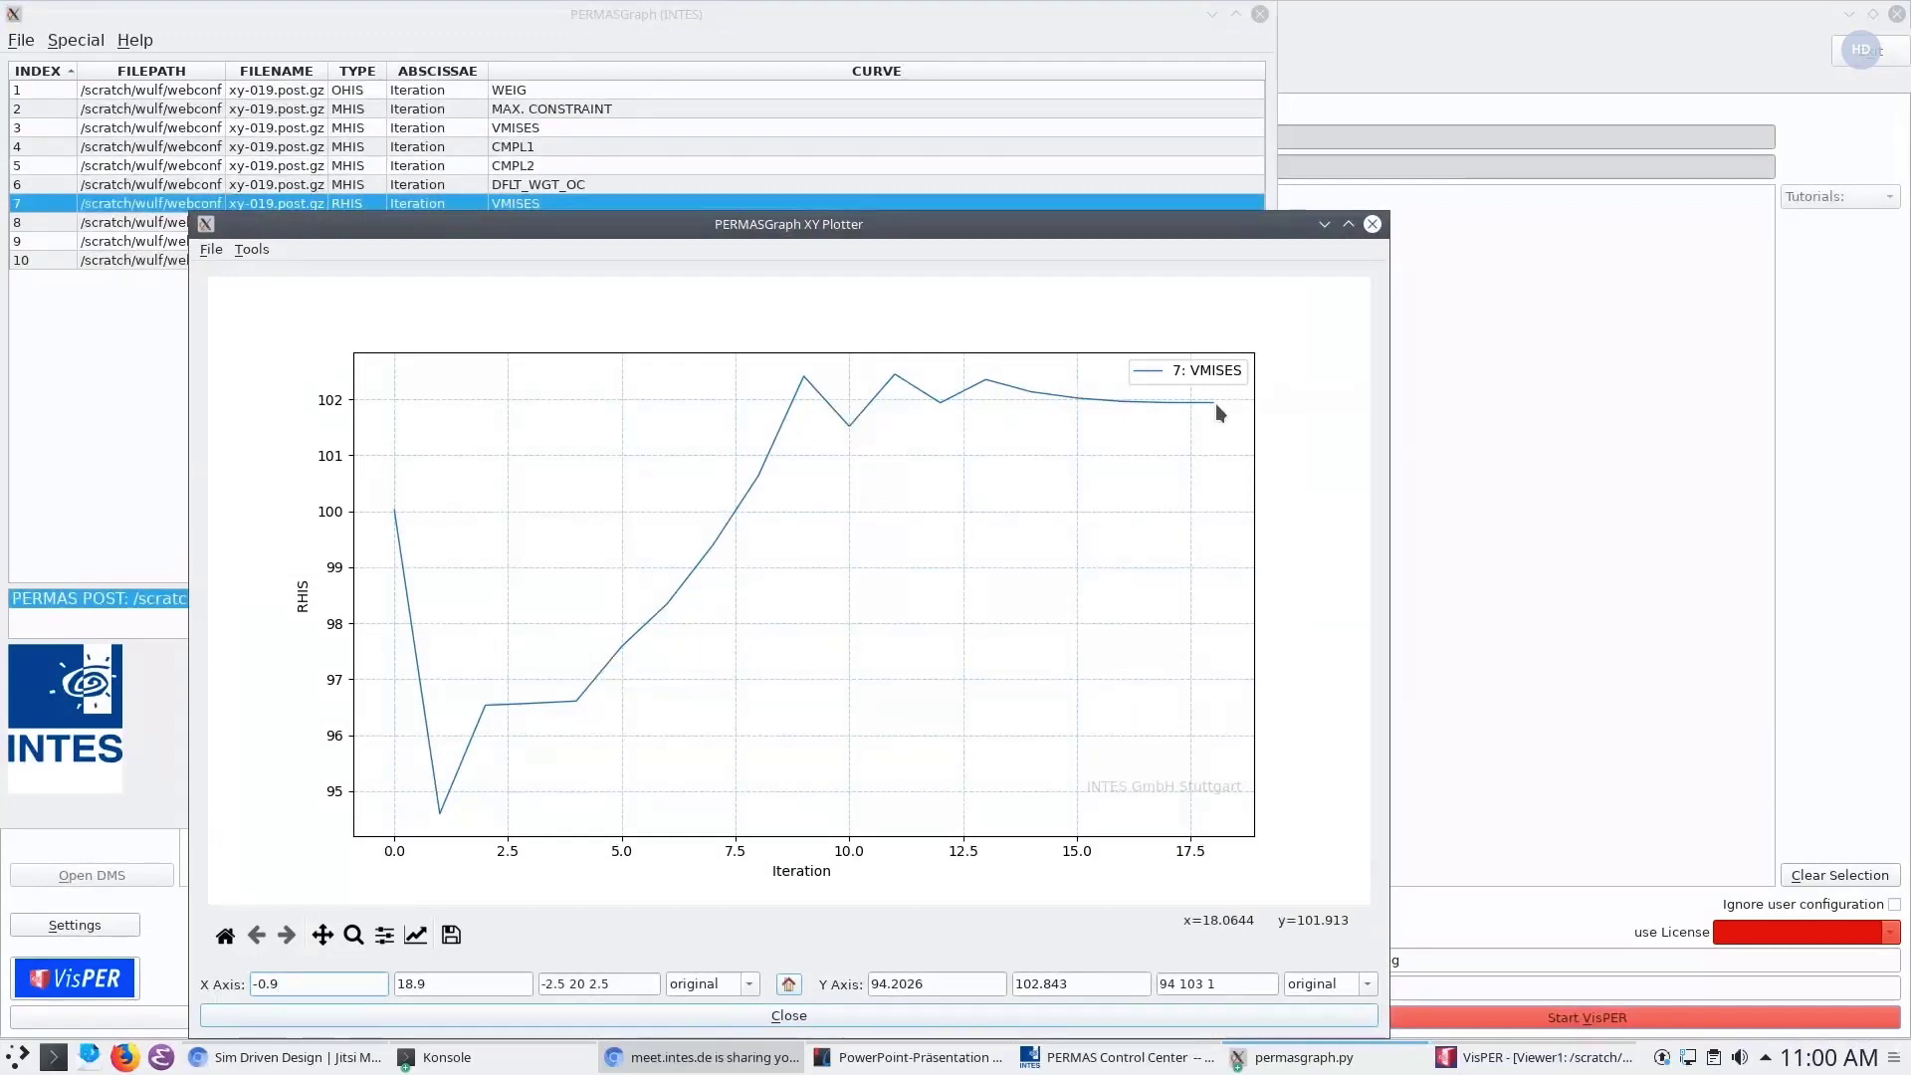
left_click(1372, 224)
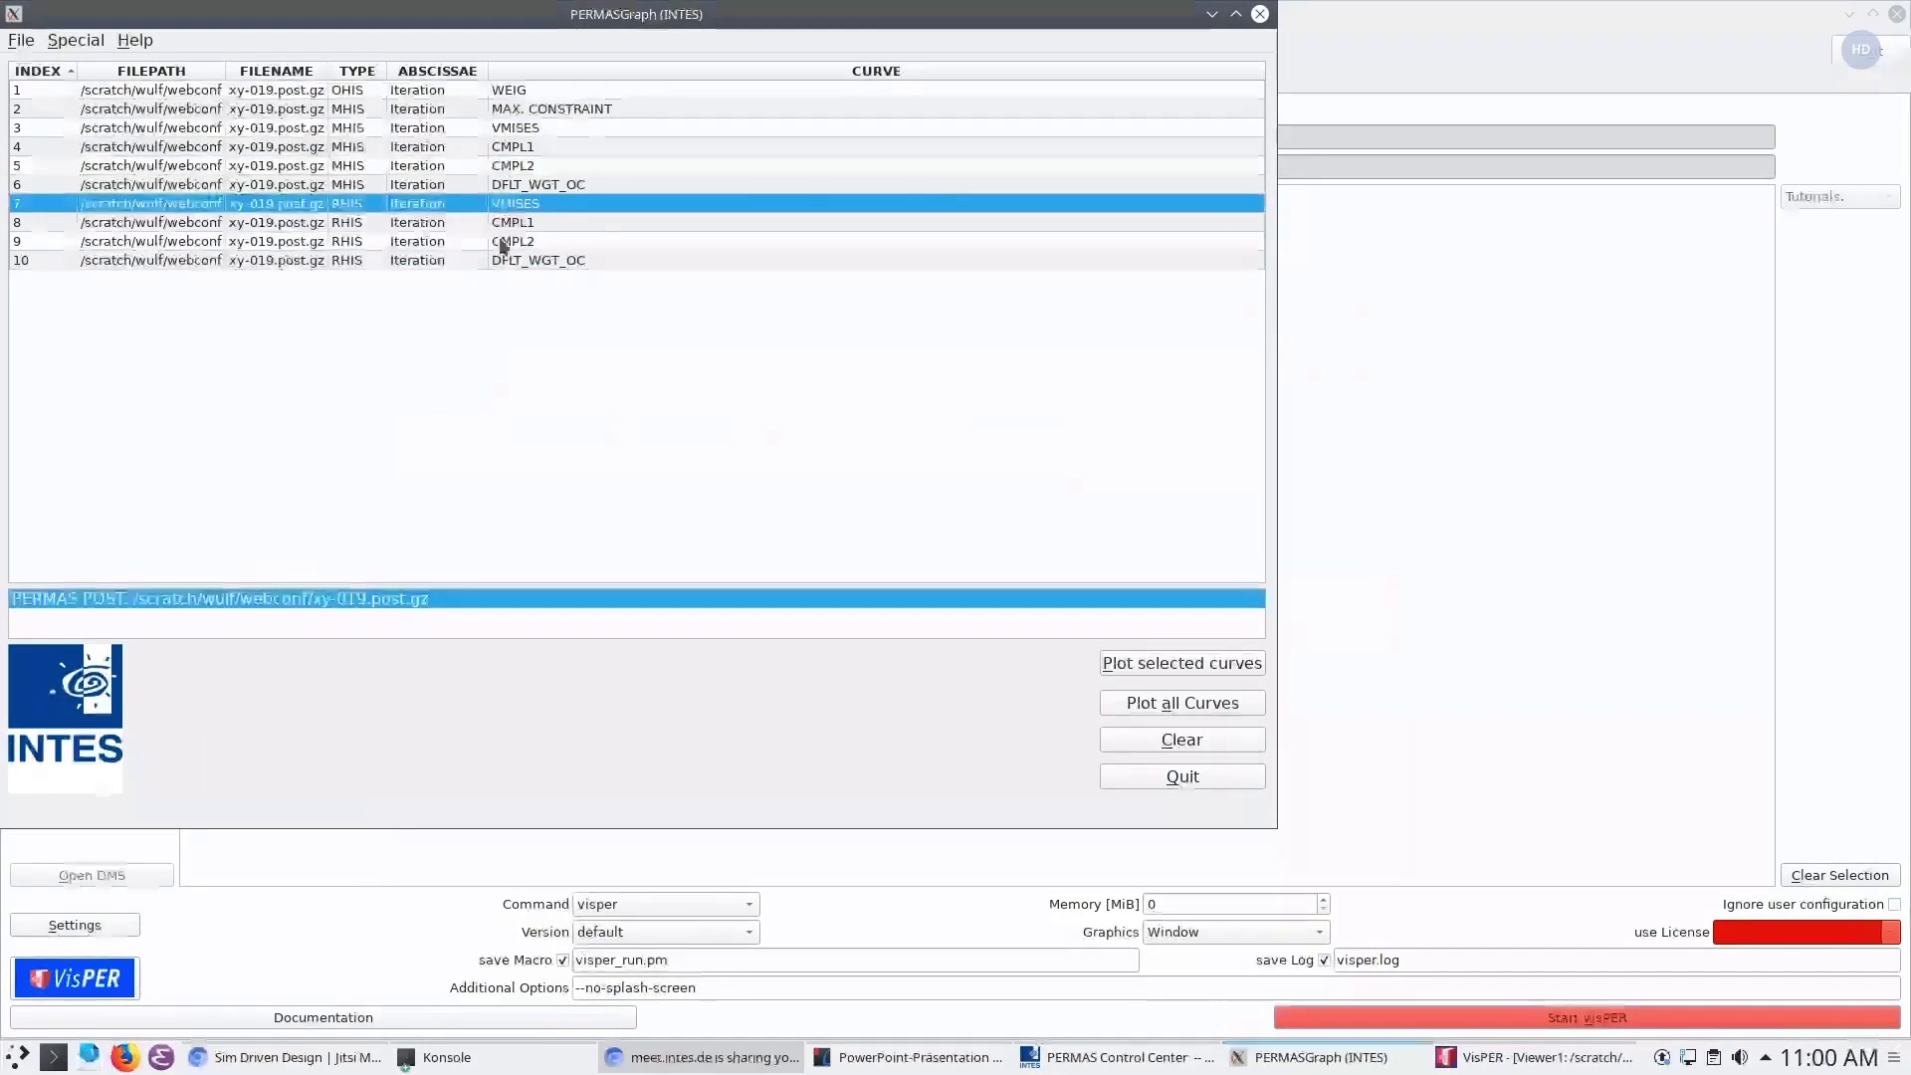
left_click(506, 131)
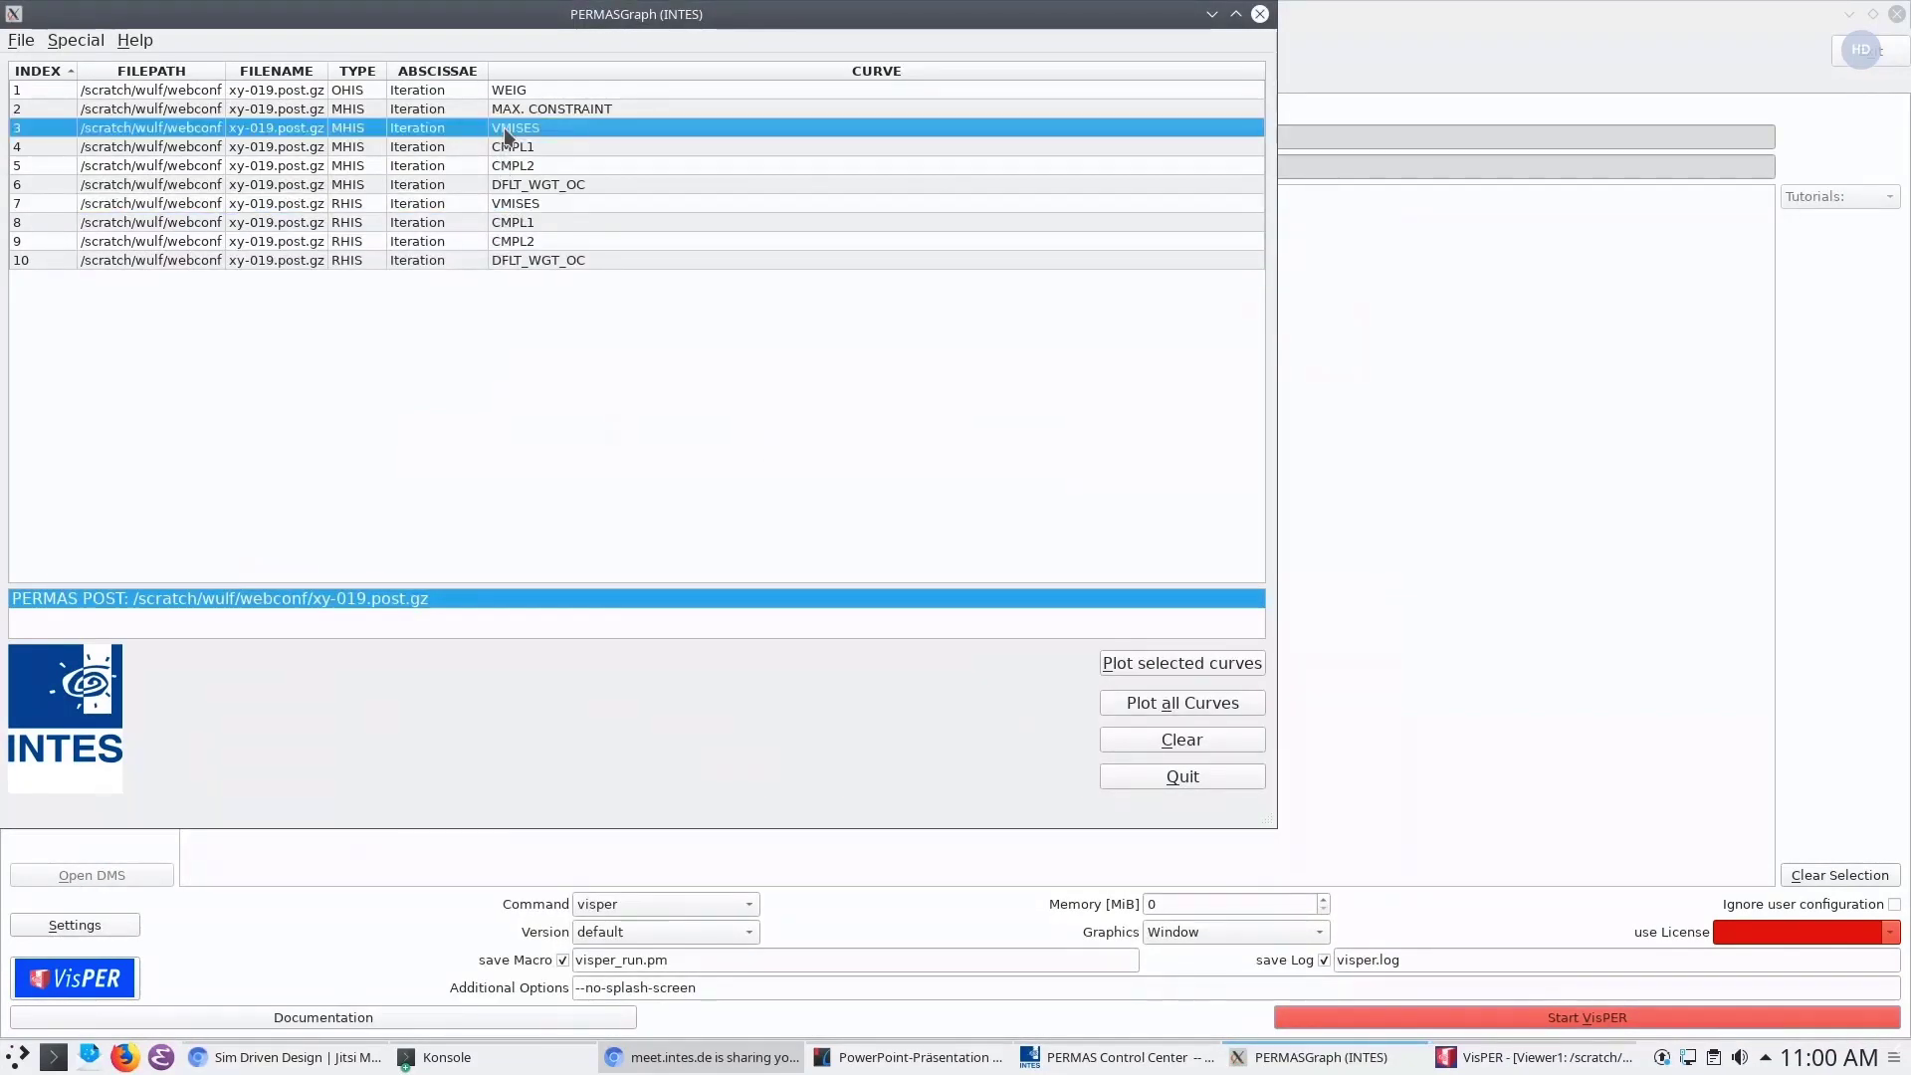
left_click(1170, 665)
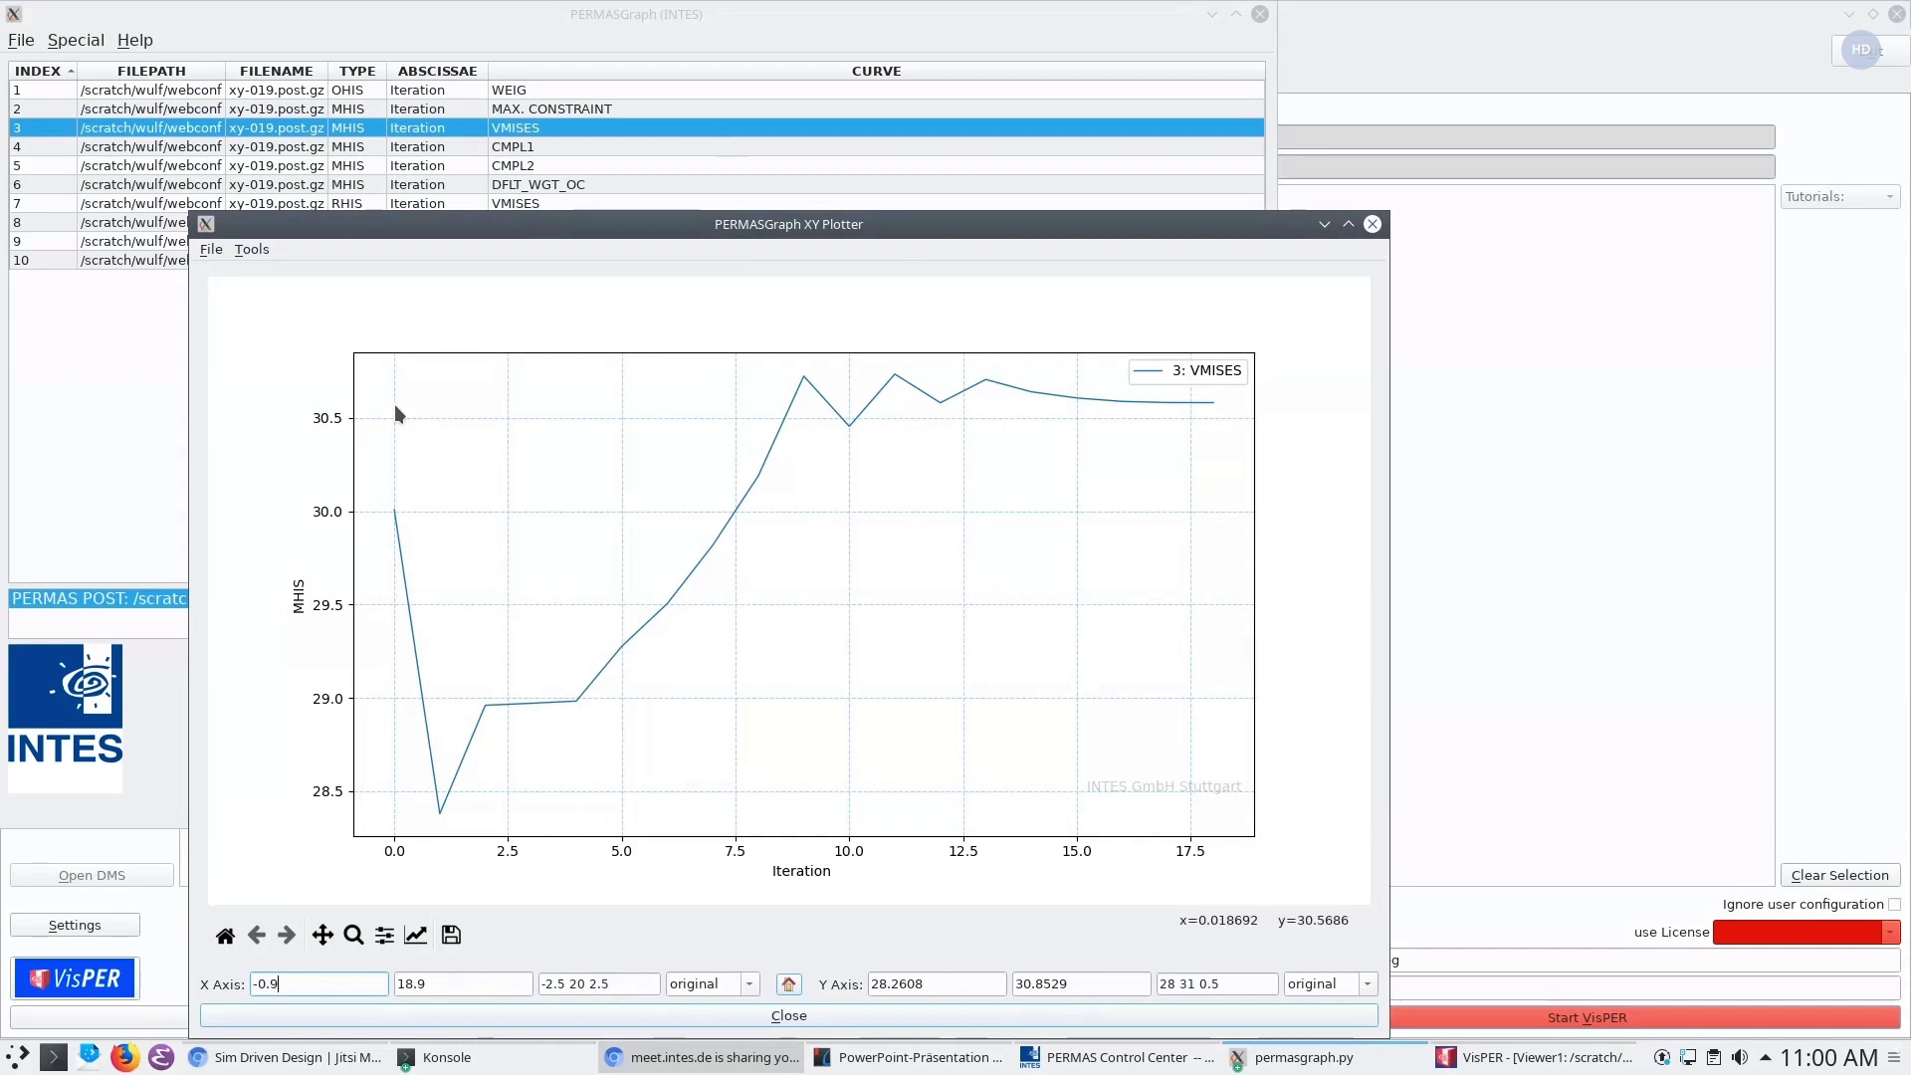
left_click(1374, 225)
Close PERMASGraph, return to VisPER and replace the STATIC_RES_19 stress plot with the Coordinate Modification result as deformation
left_click(1258, 14)
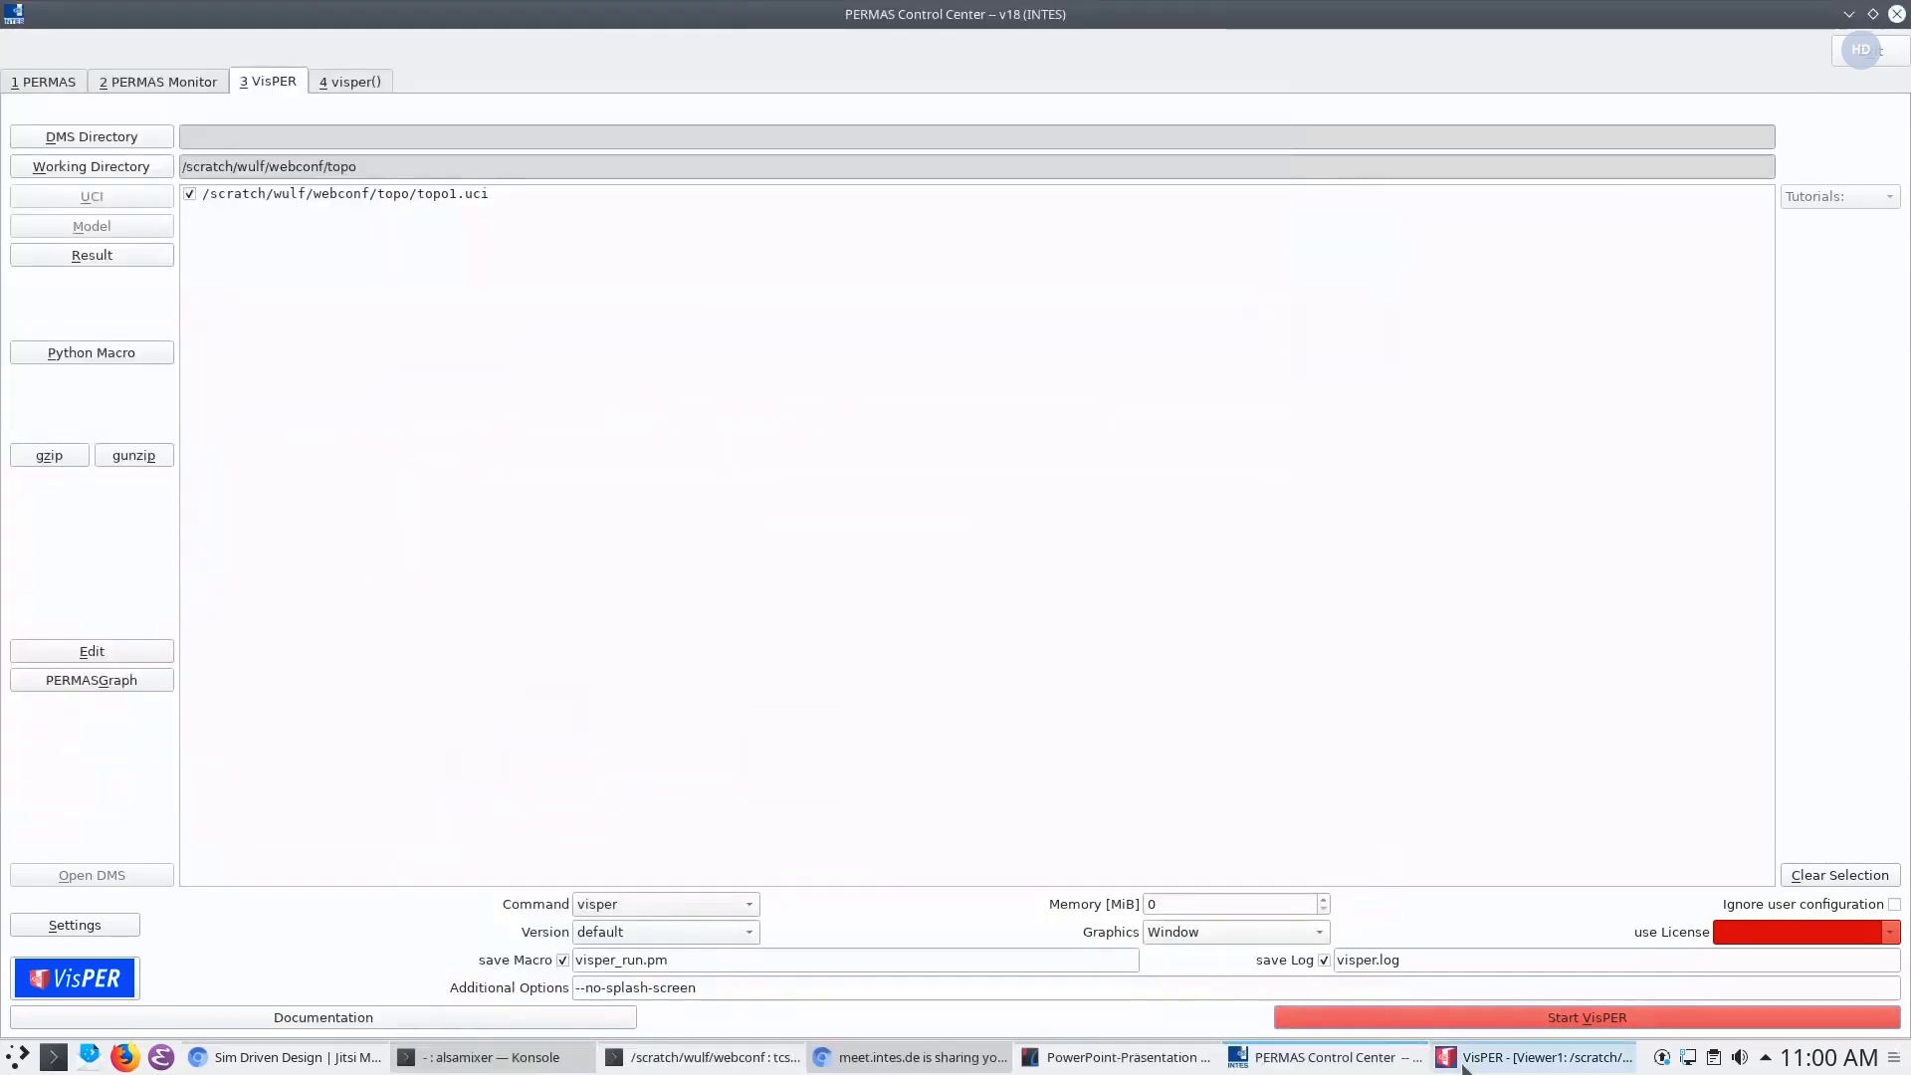
left_click(1472, 1057)
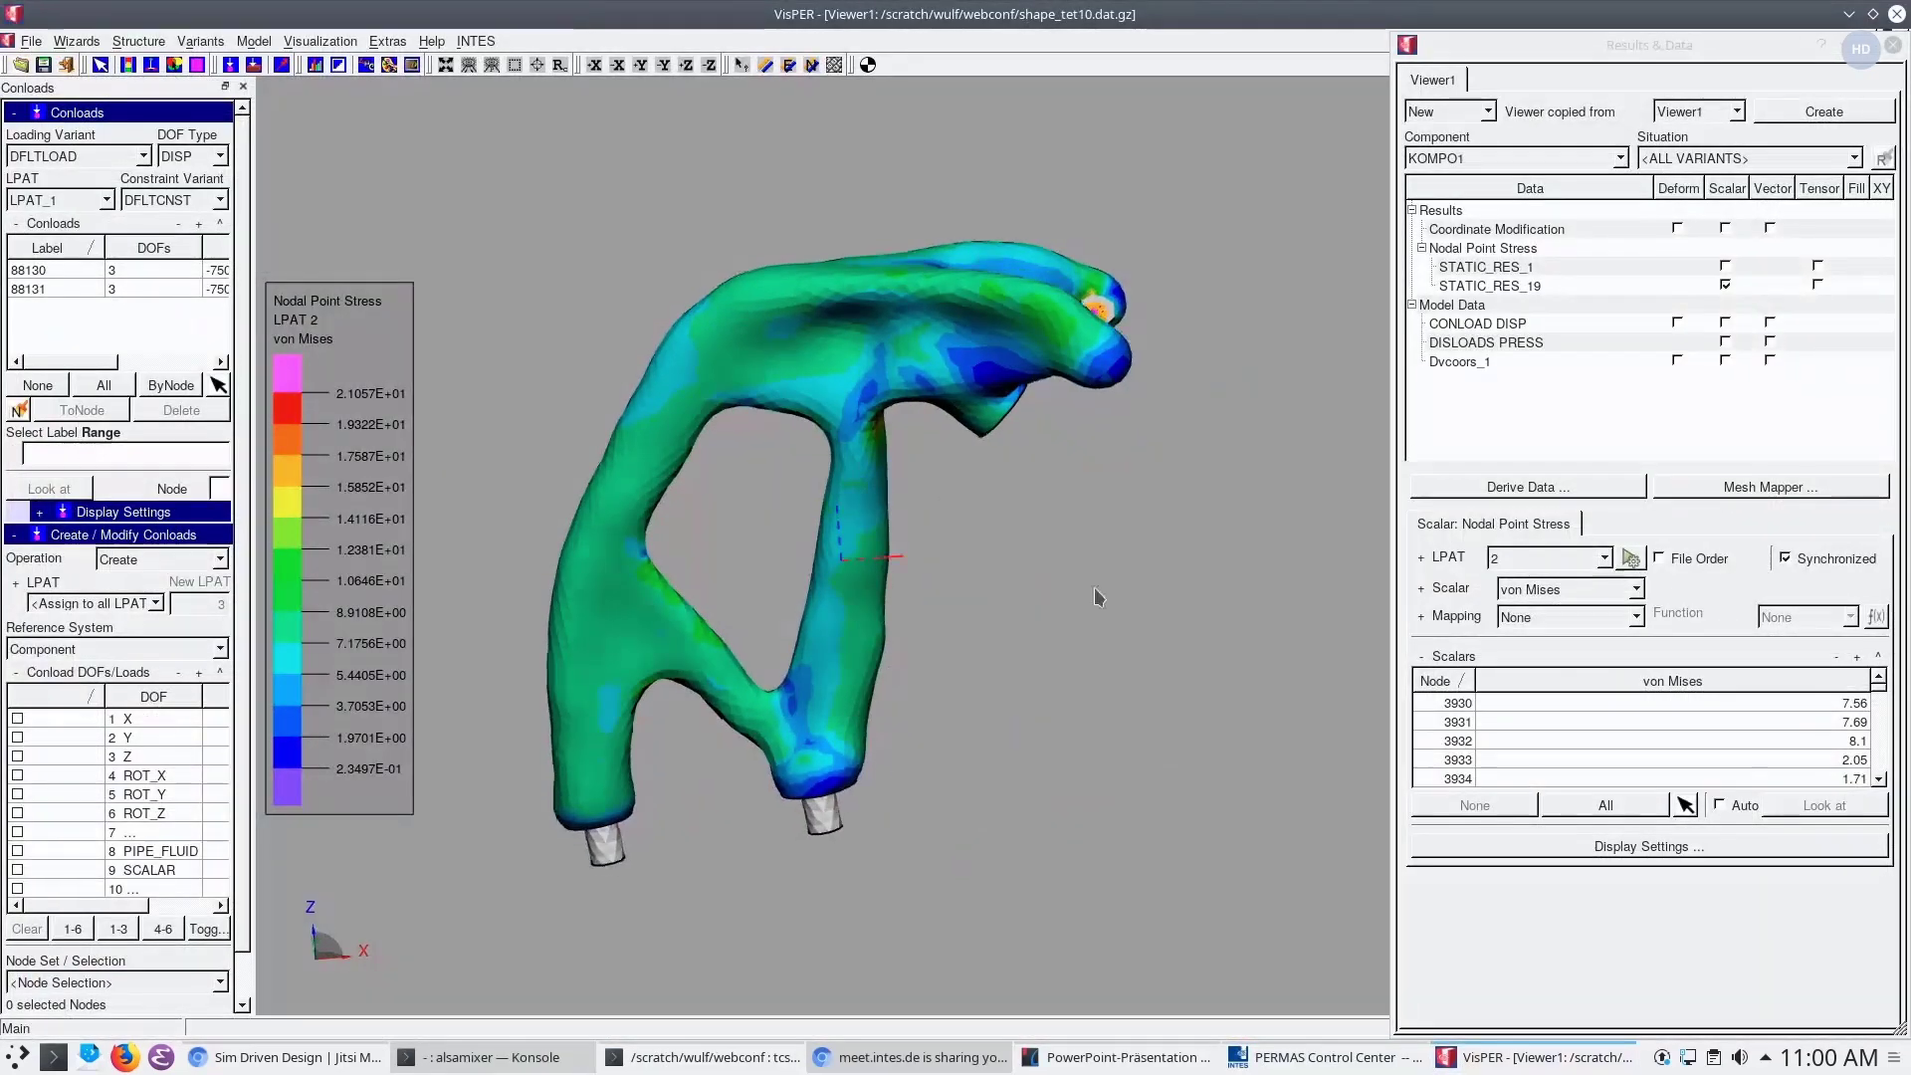
left_click(1725, 285)
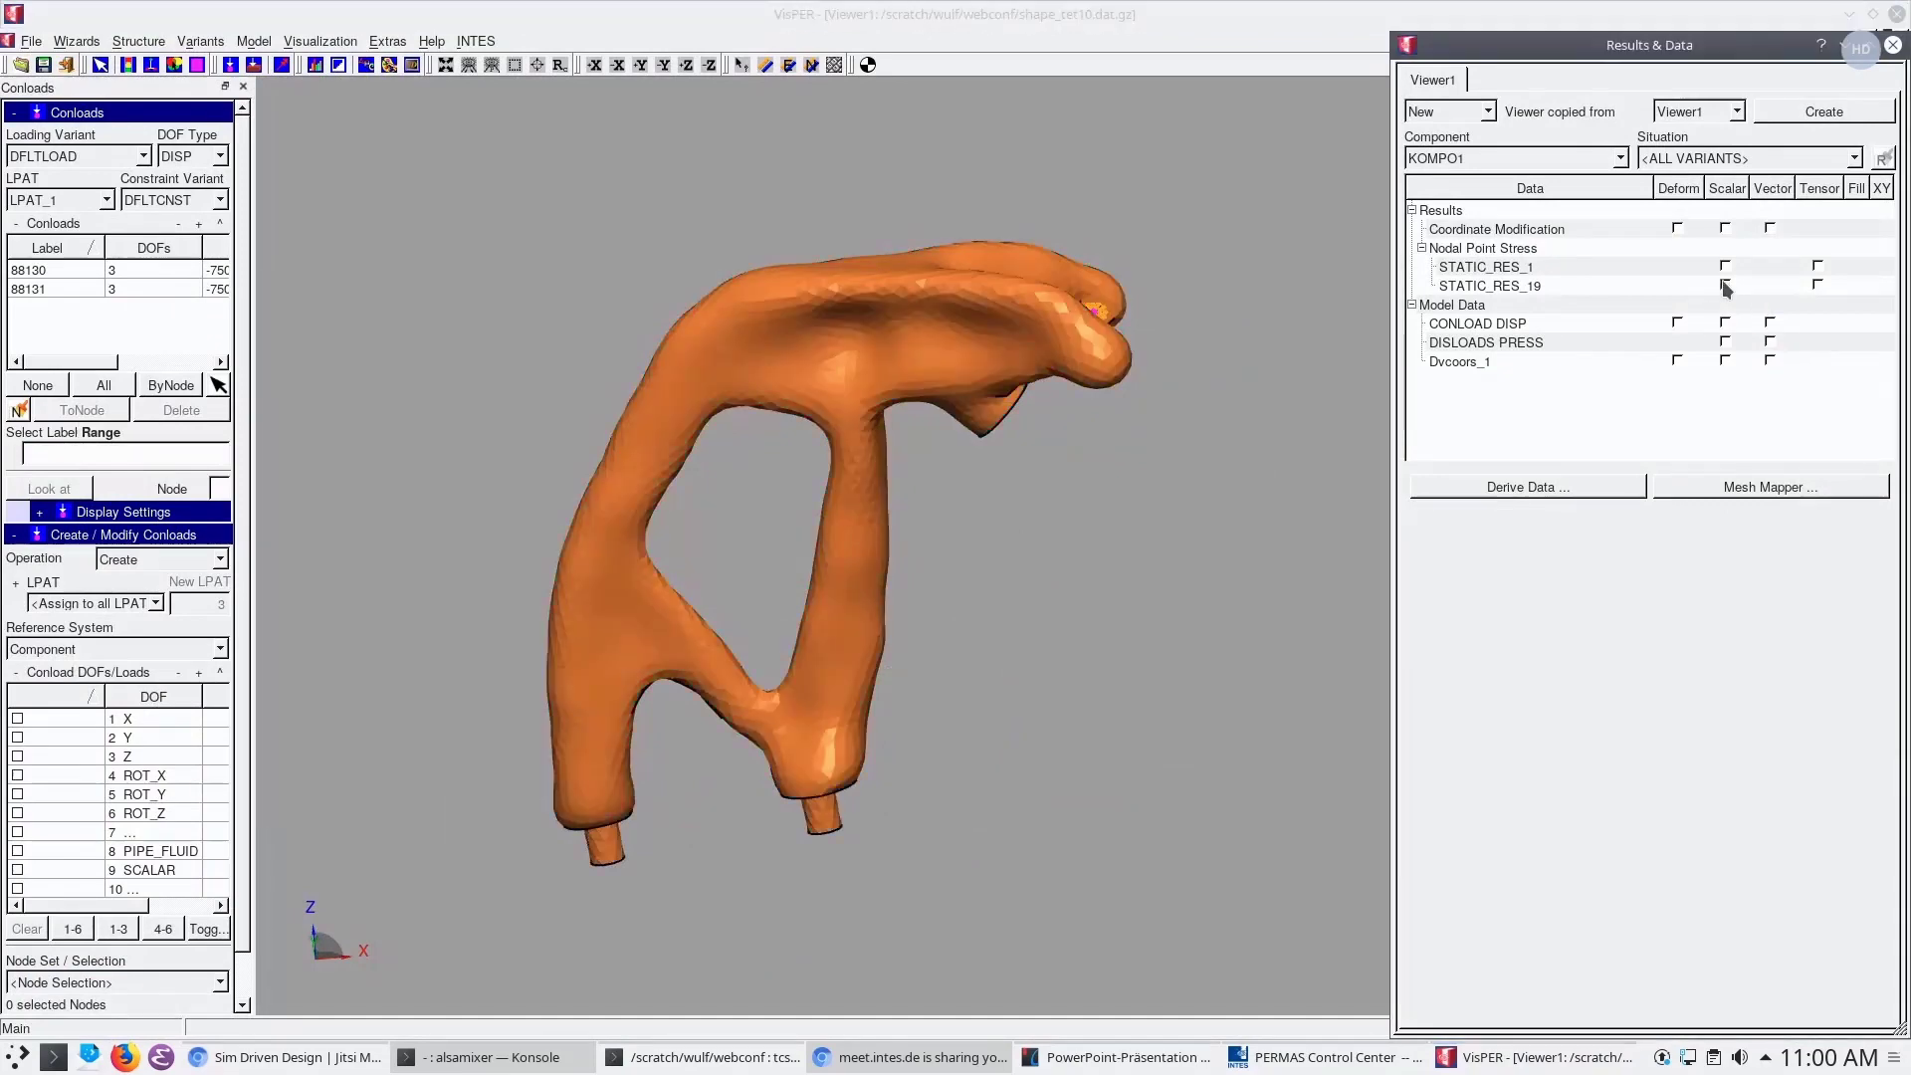
left_click(1676, 228)
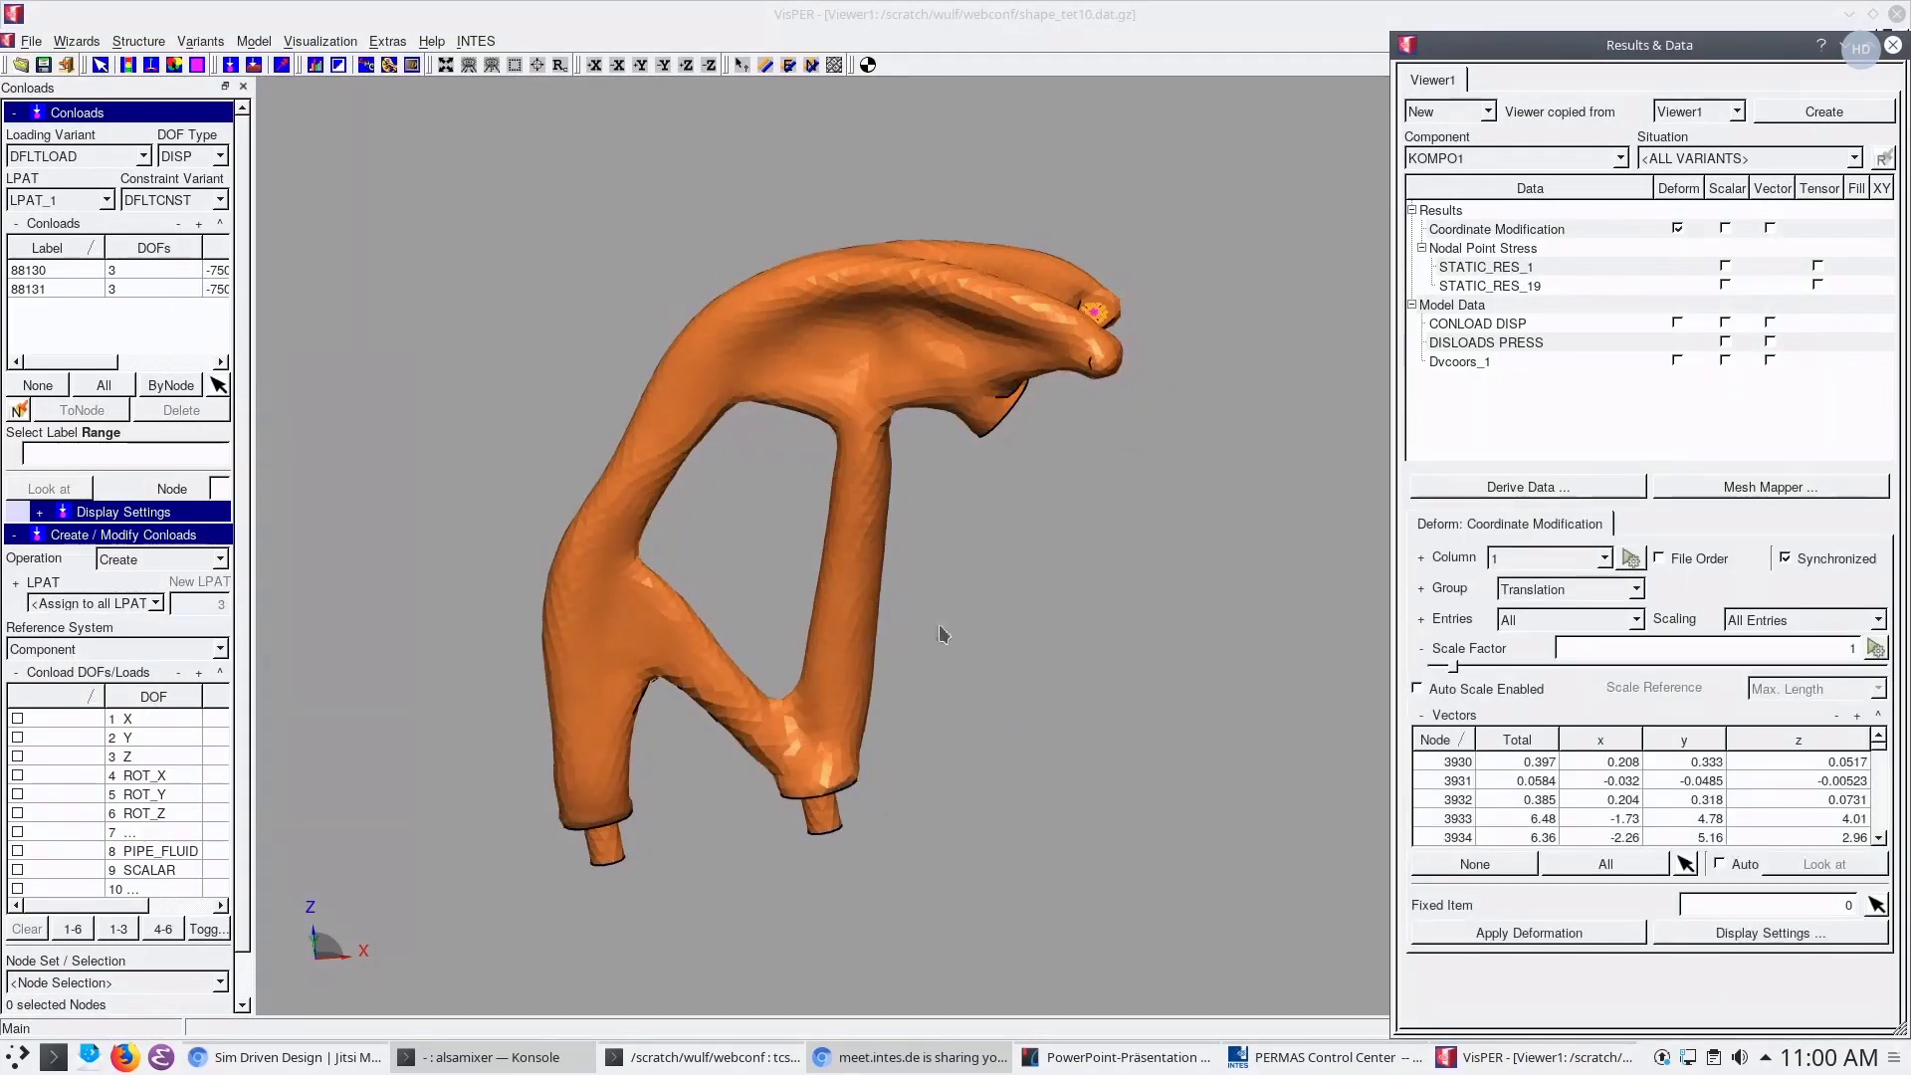
mouse_move(884, 584)
middle_mouse_down()
mouse_move(1083, 529)
mouse_move(1070, 691)
mouse_move(1075, 571)
mouse_move(953, 540)
mouse_move(896, 607)
mouse_move(842, 625)
mouse_move(947, 571)
mouse_move(734, 639)
mouse_move(967, 625)
mouse_move(998, 645)
mouse_move(901, 585)
middle_mouse_up()
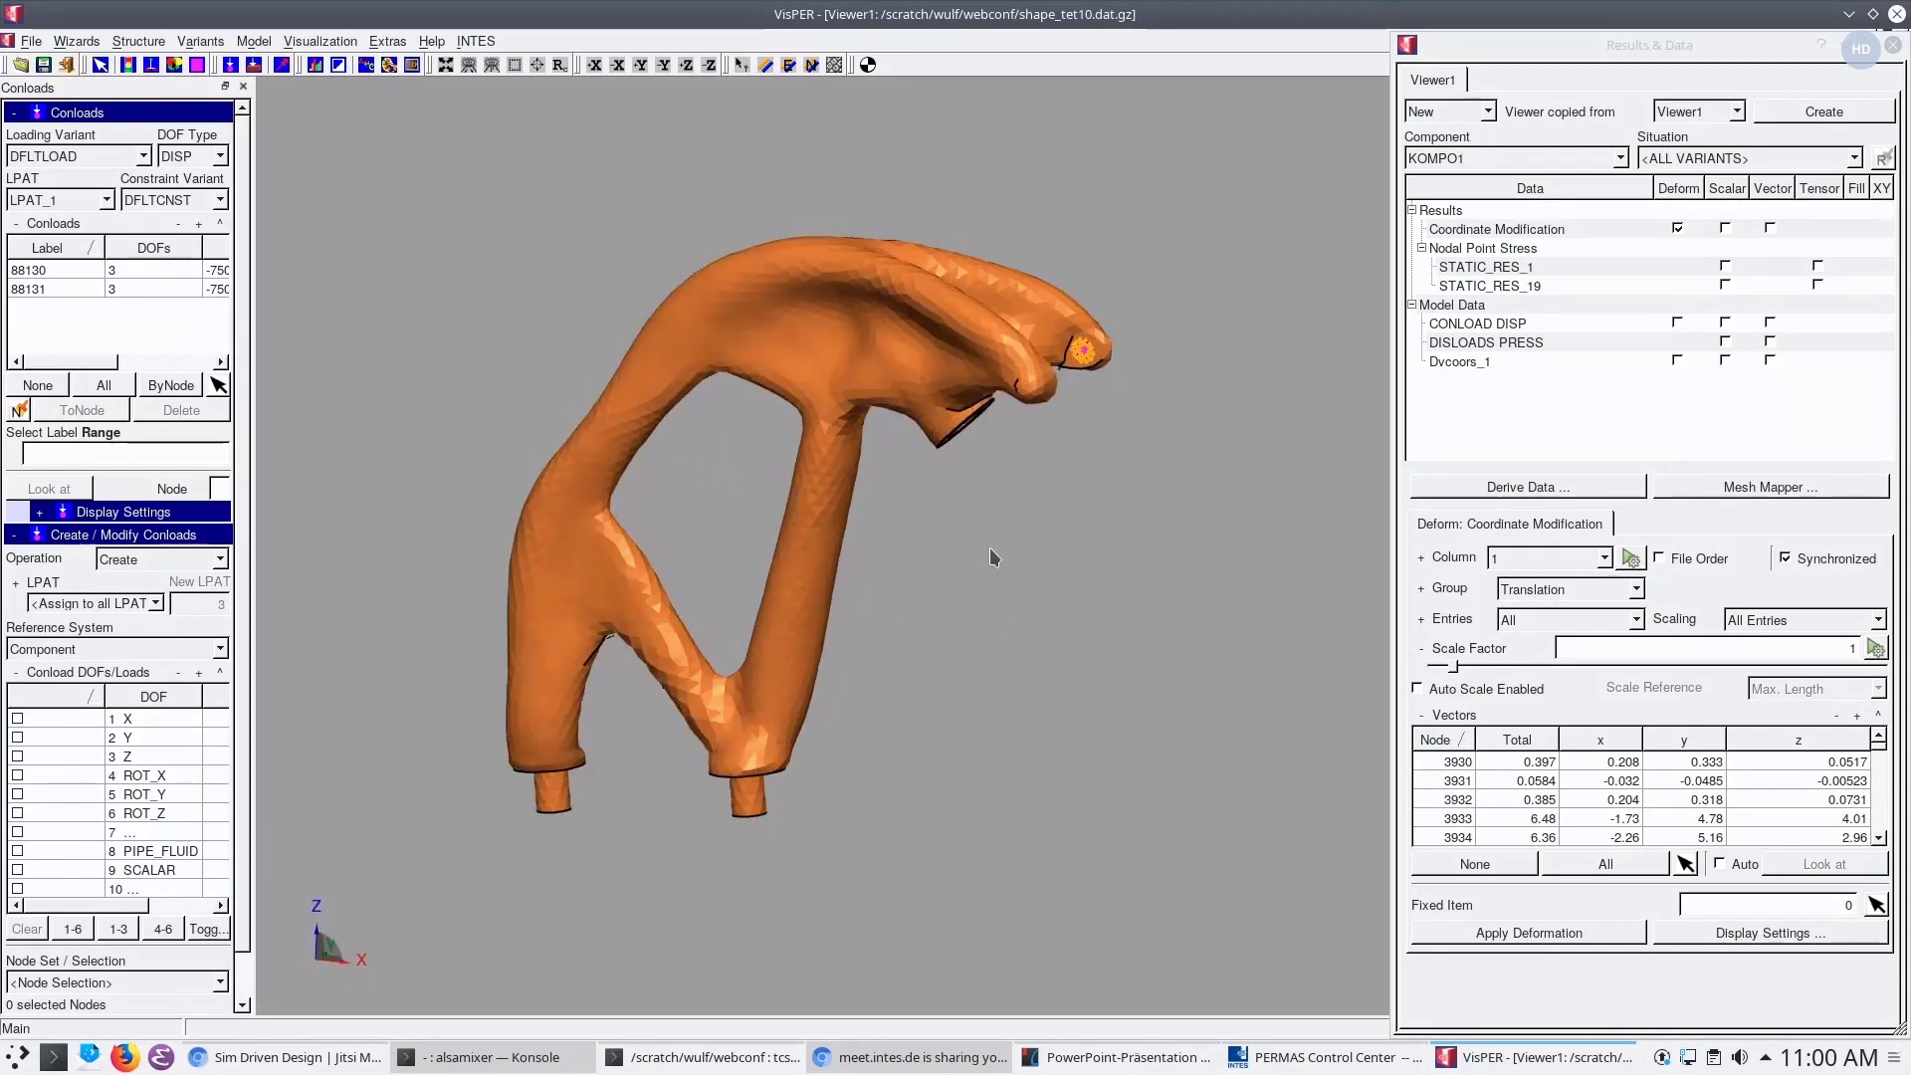
middle_click_drag(1017, 579, 797, 675)
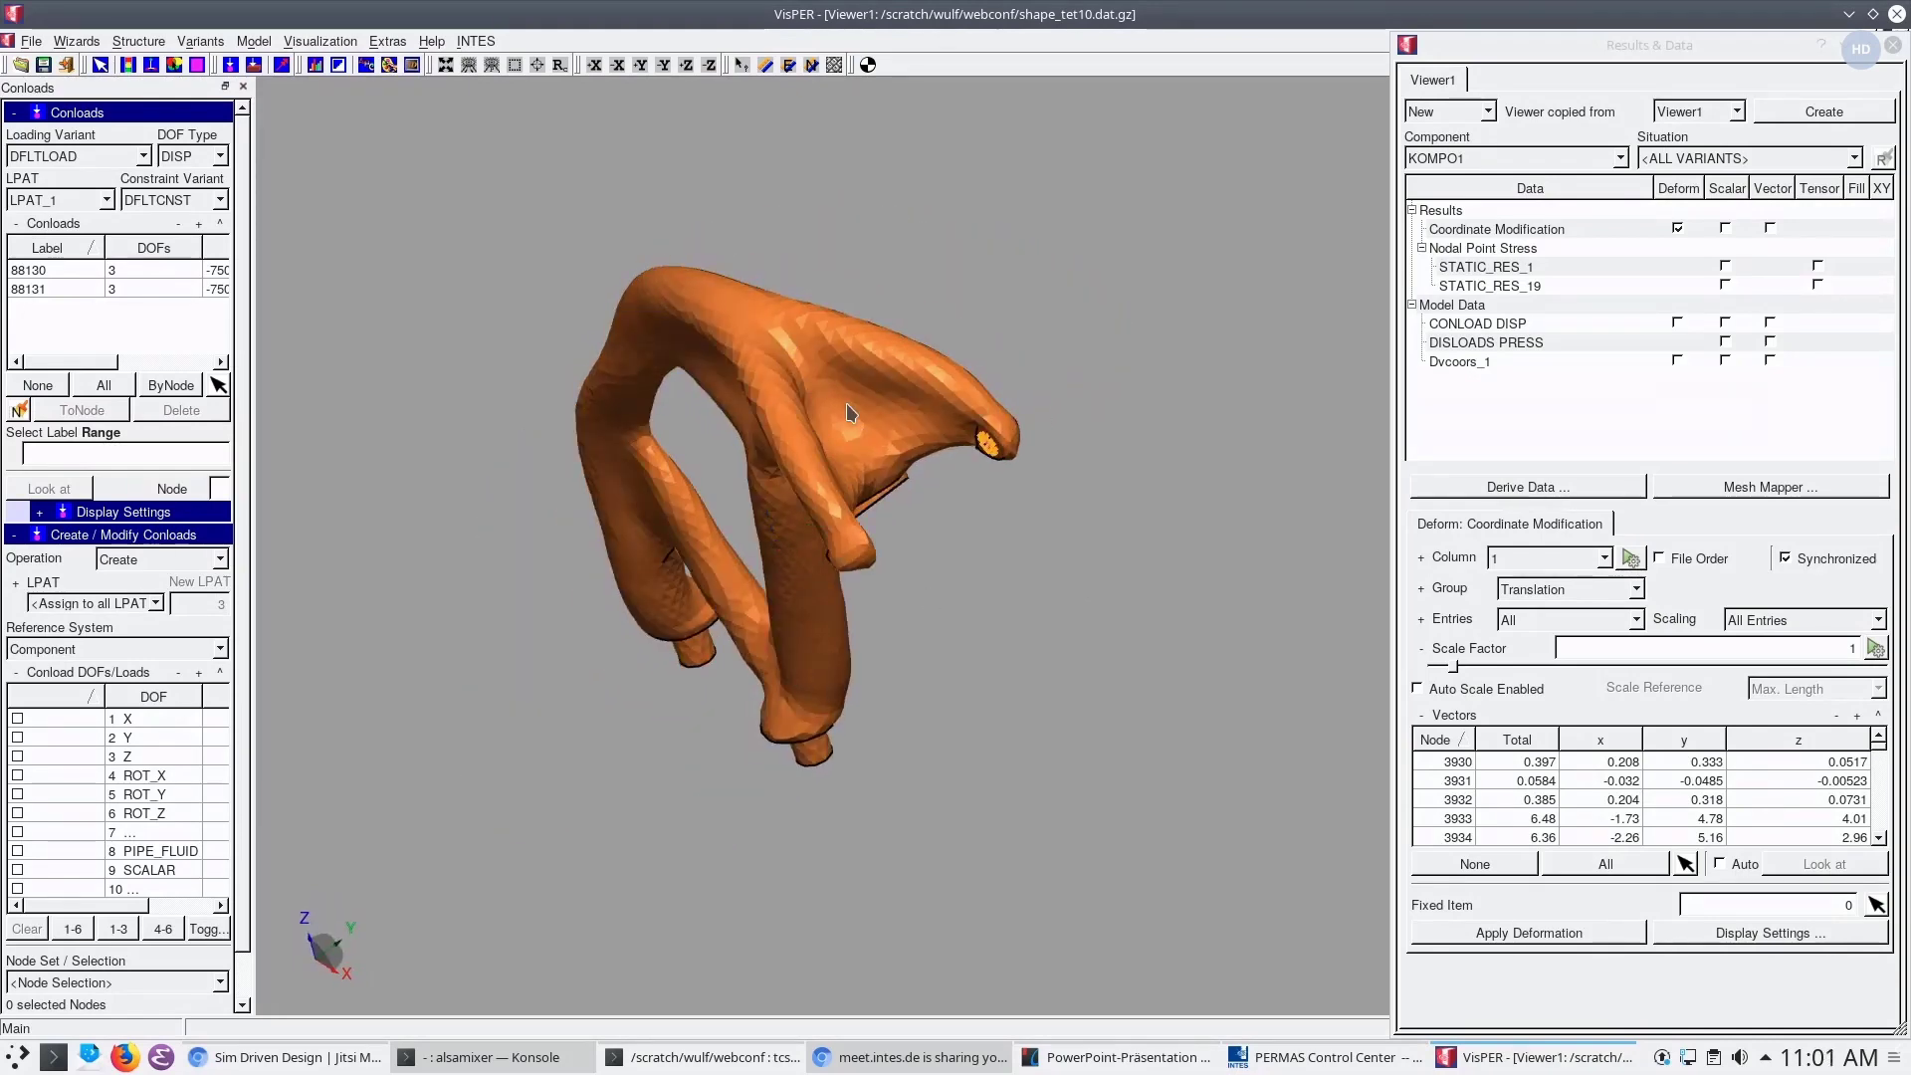
Create a clipplane through the part, rotate it 90 degrees about X and orient the view towards the cut
left_click(319, 41)
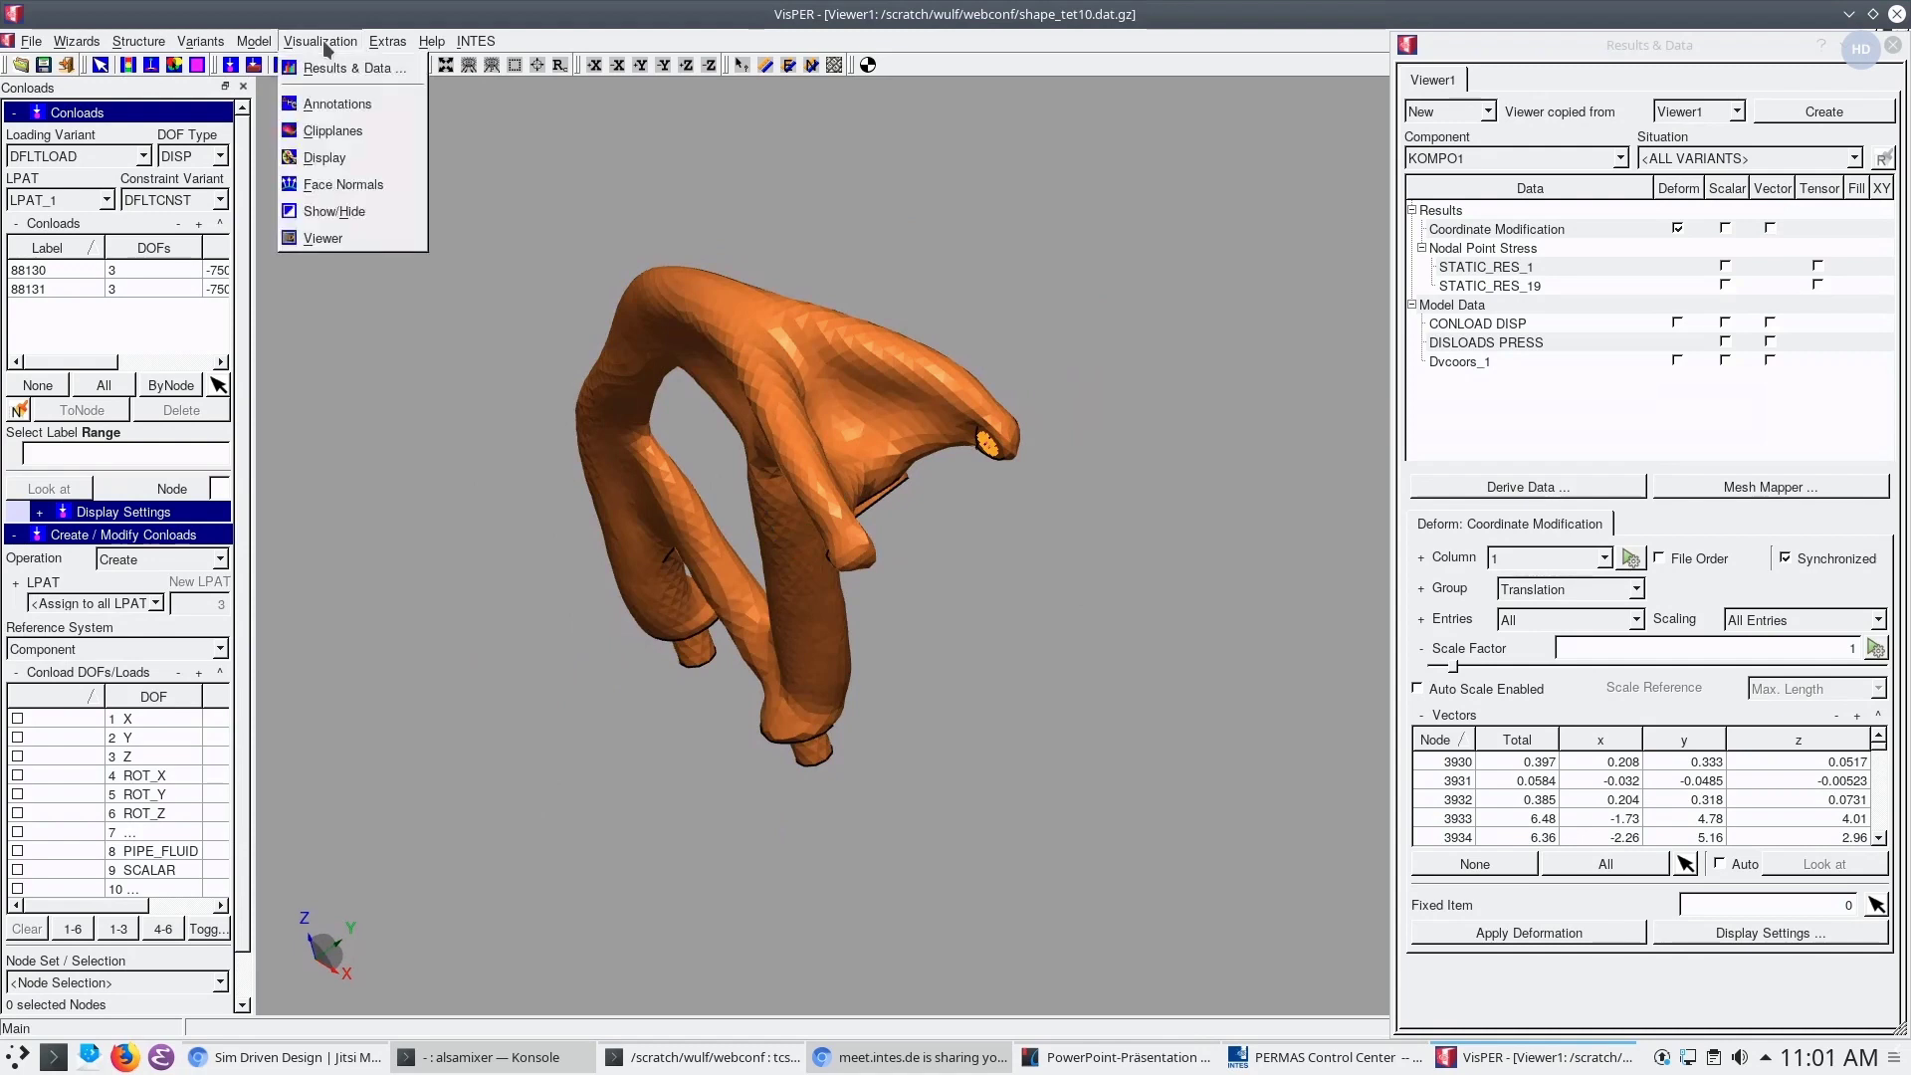
left_click(332, 128)
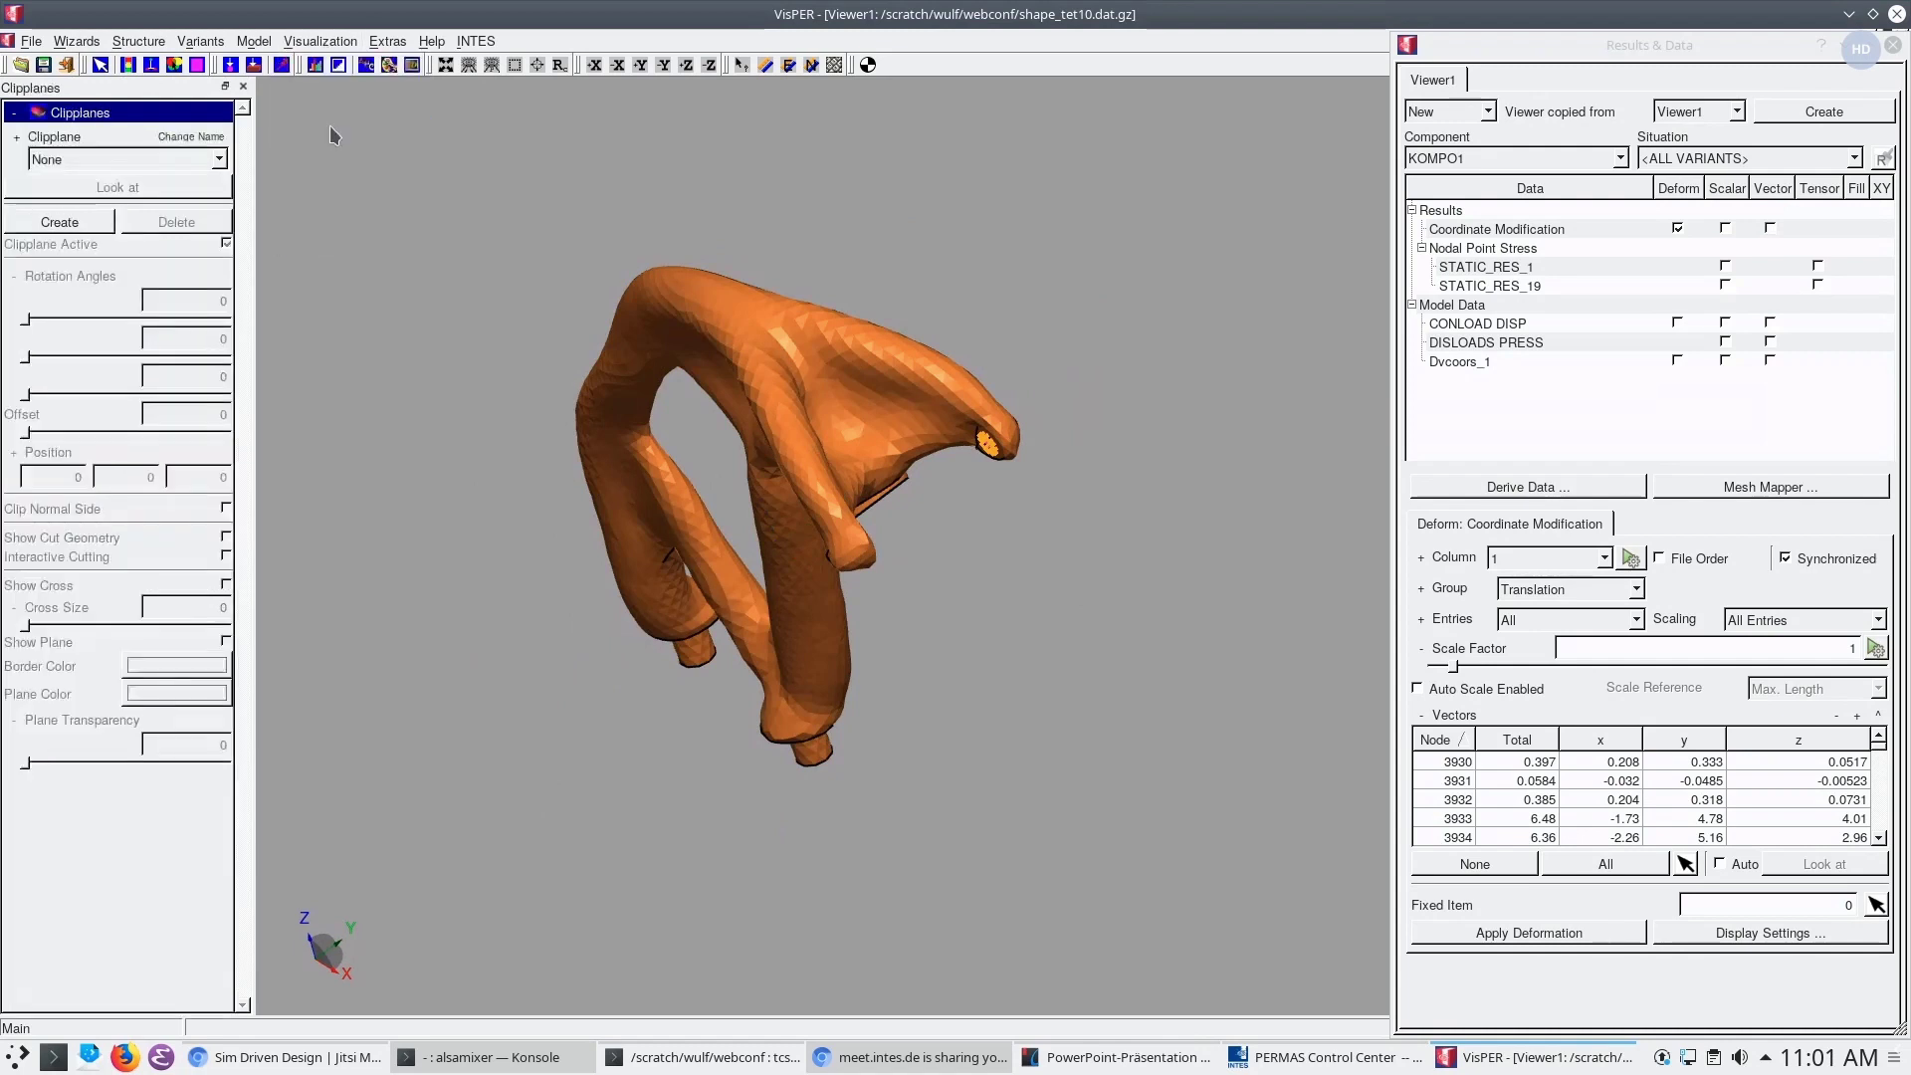
left_click(59, 222)
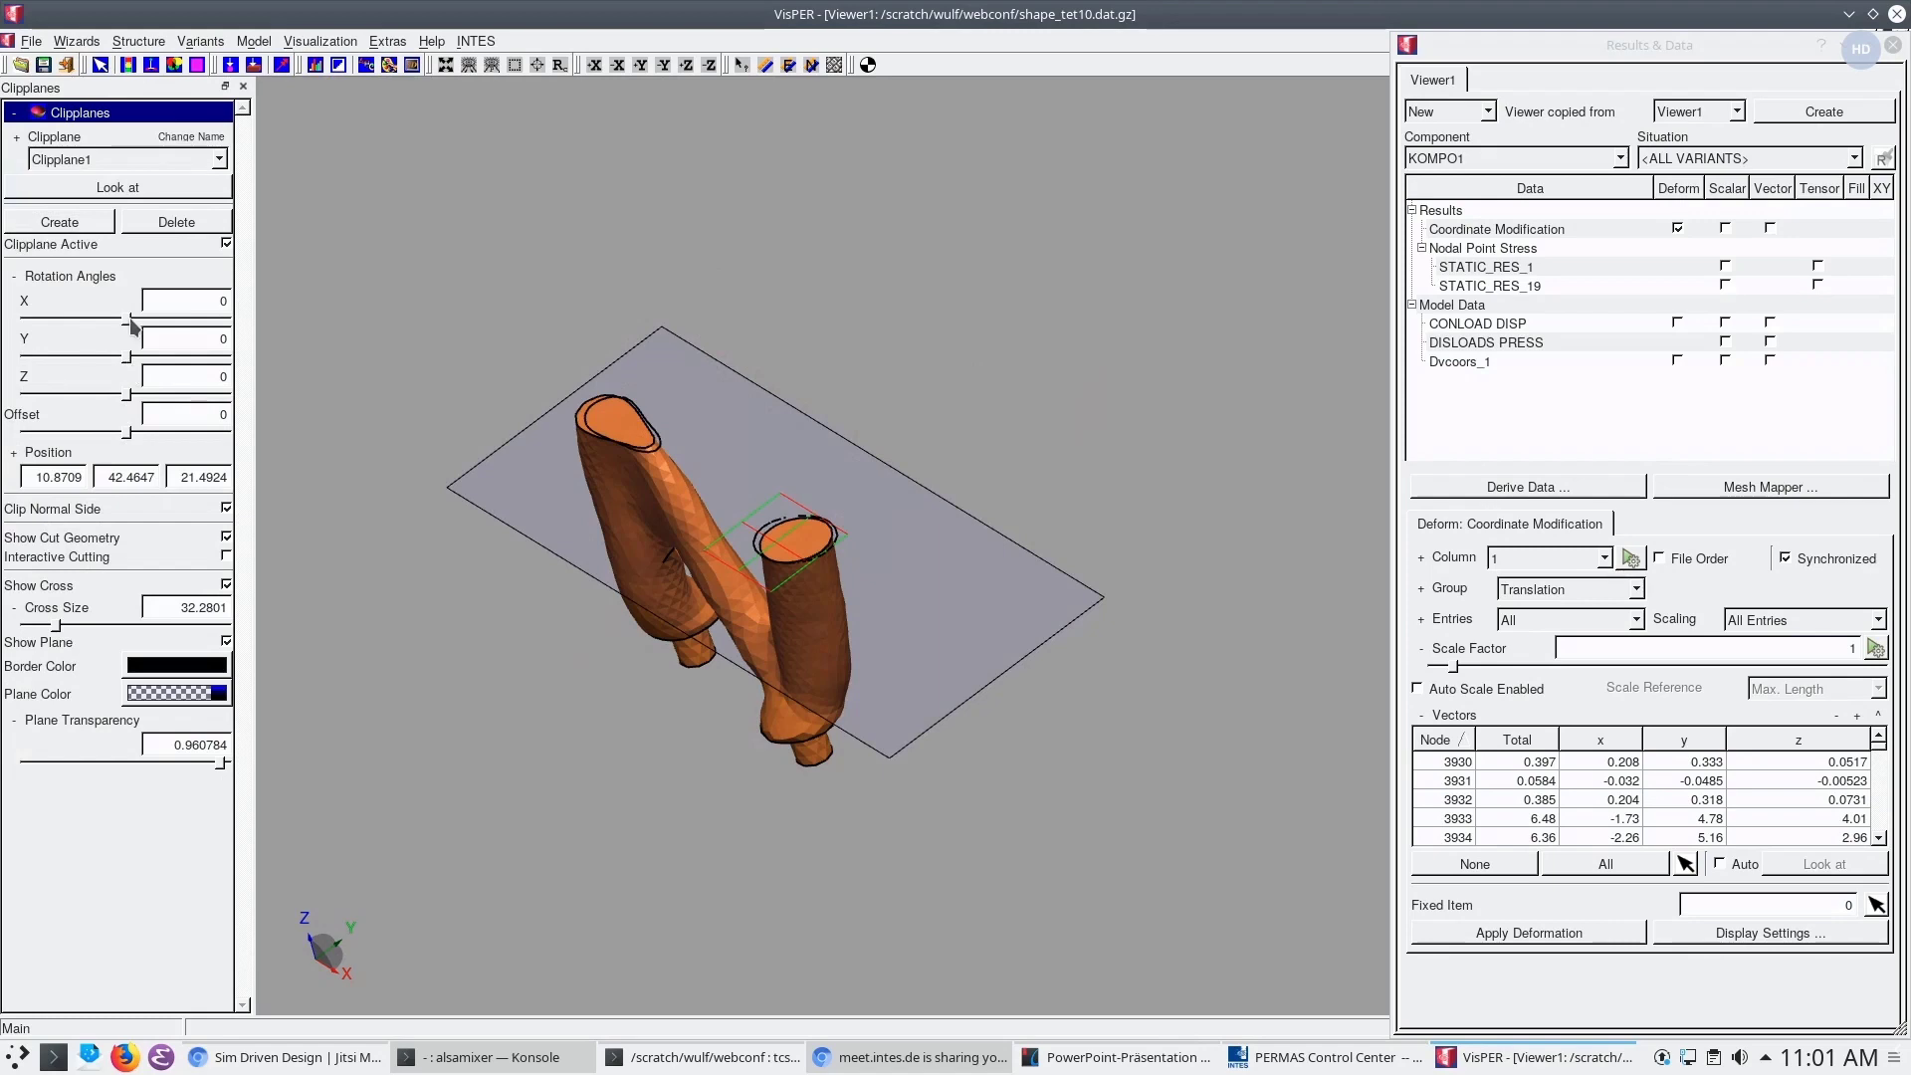
left_click_drag(132, 327, 243, 319)
left_click_drag(786, 627, 777, 313)
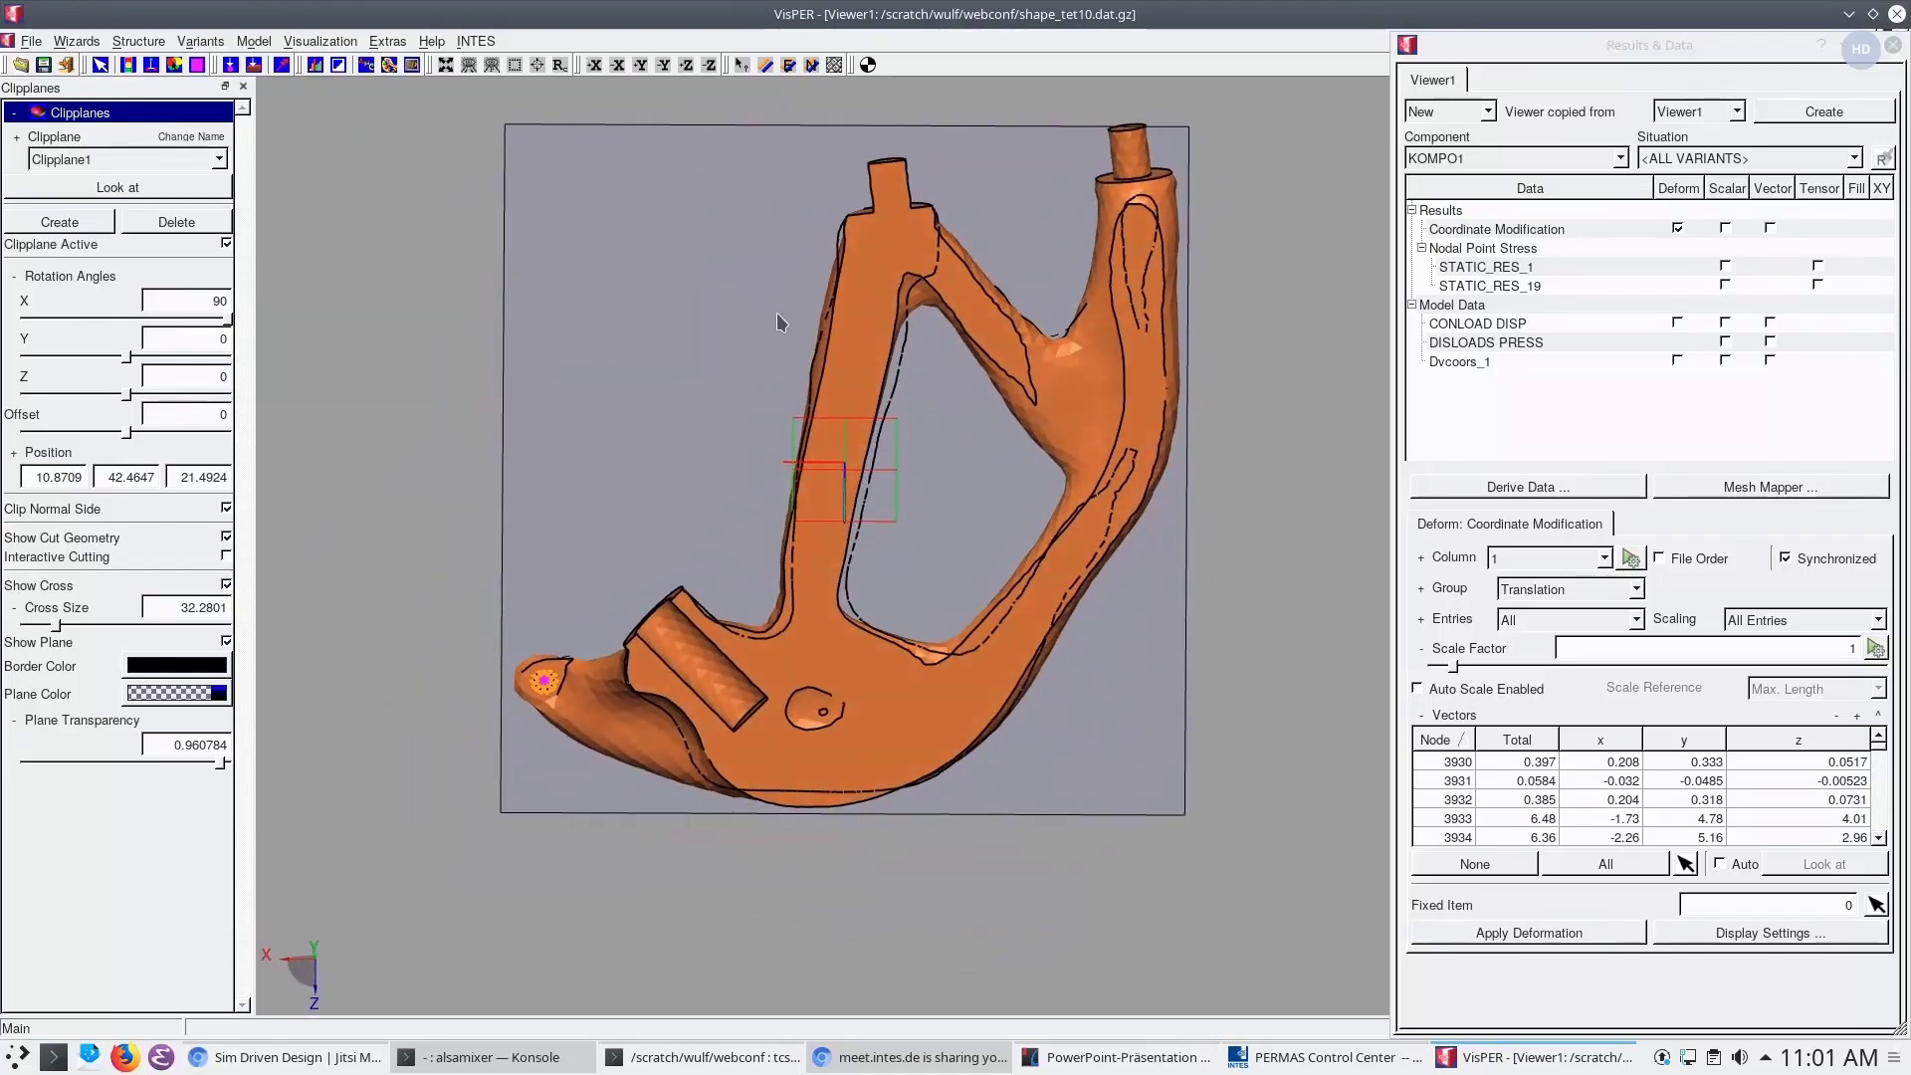
Compare the cut section without and with the Coordinate Modification deformation, and delete the clipplane
left_click(1678, 229)
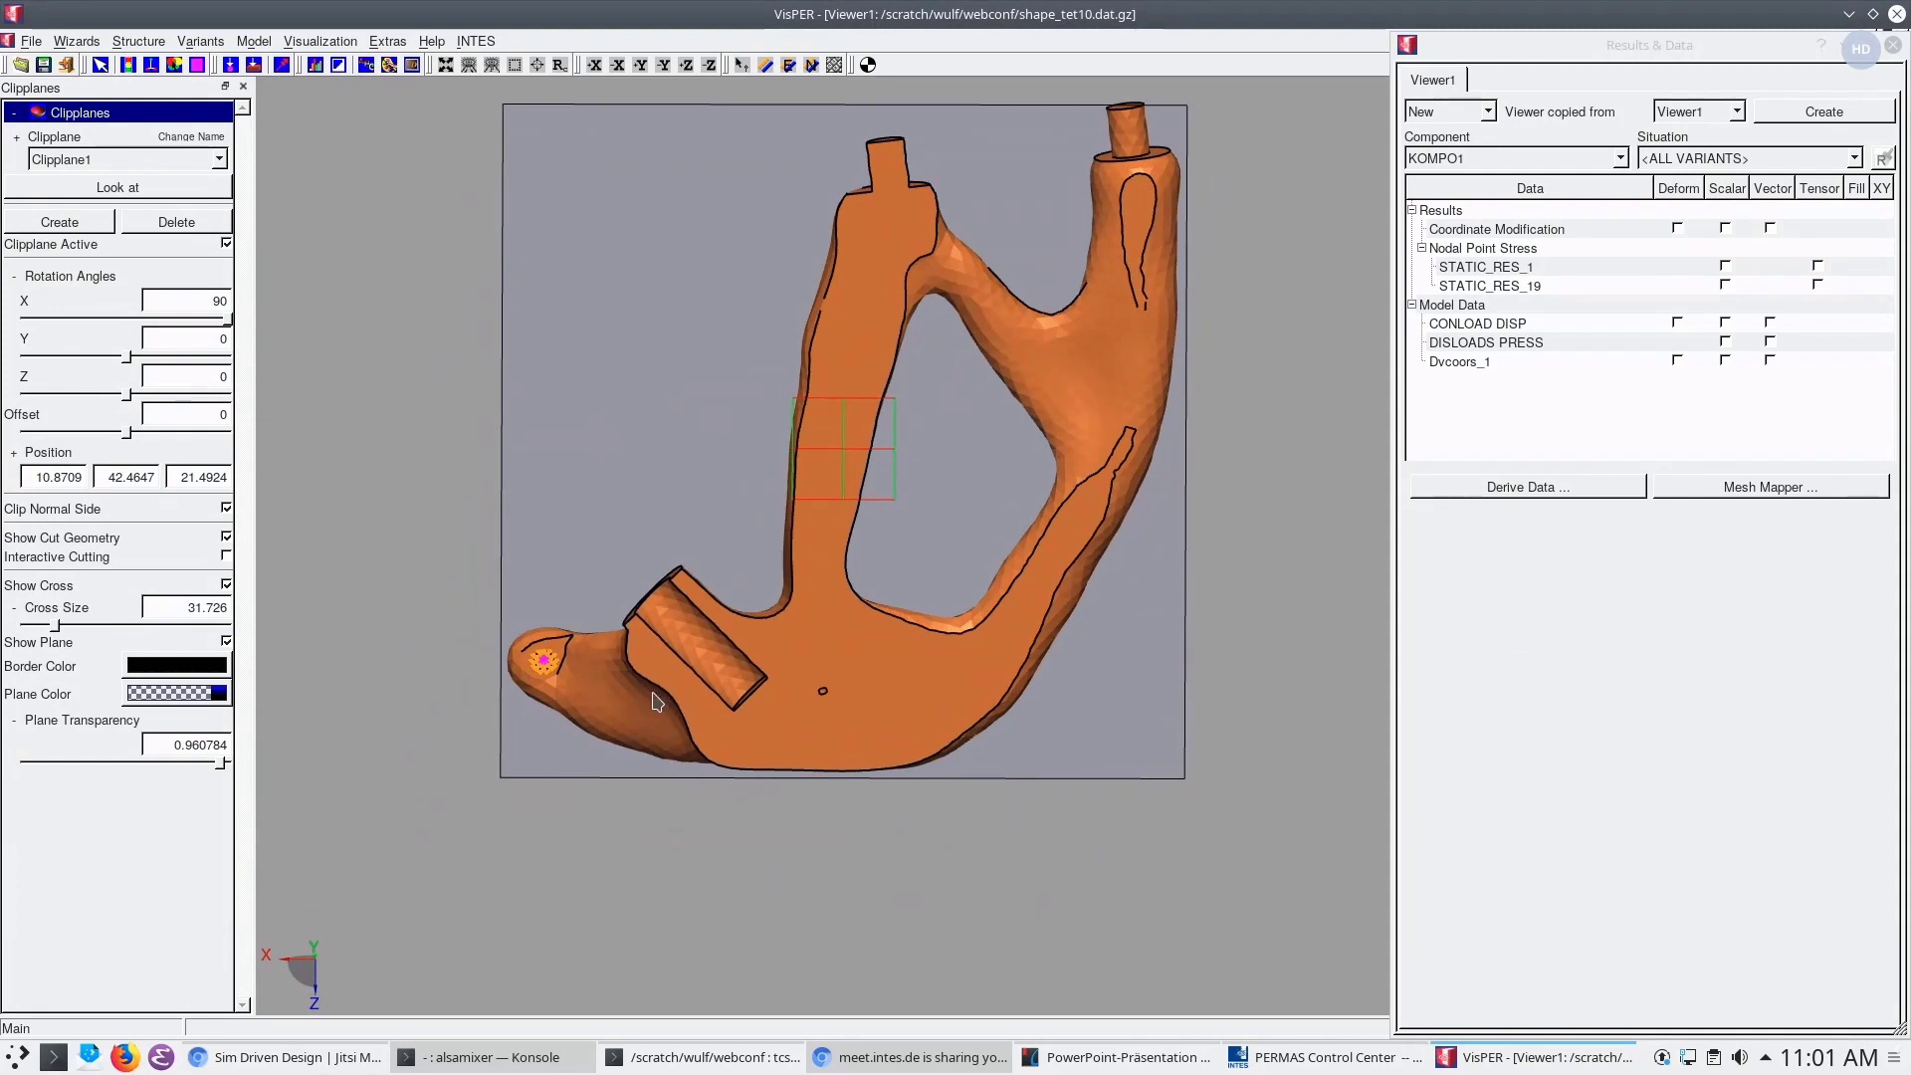
left_click(1676, 228)
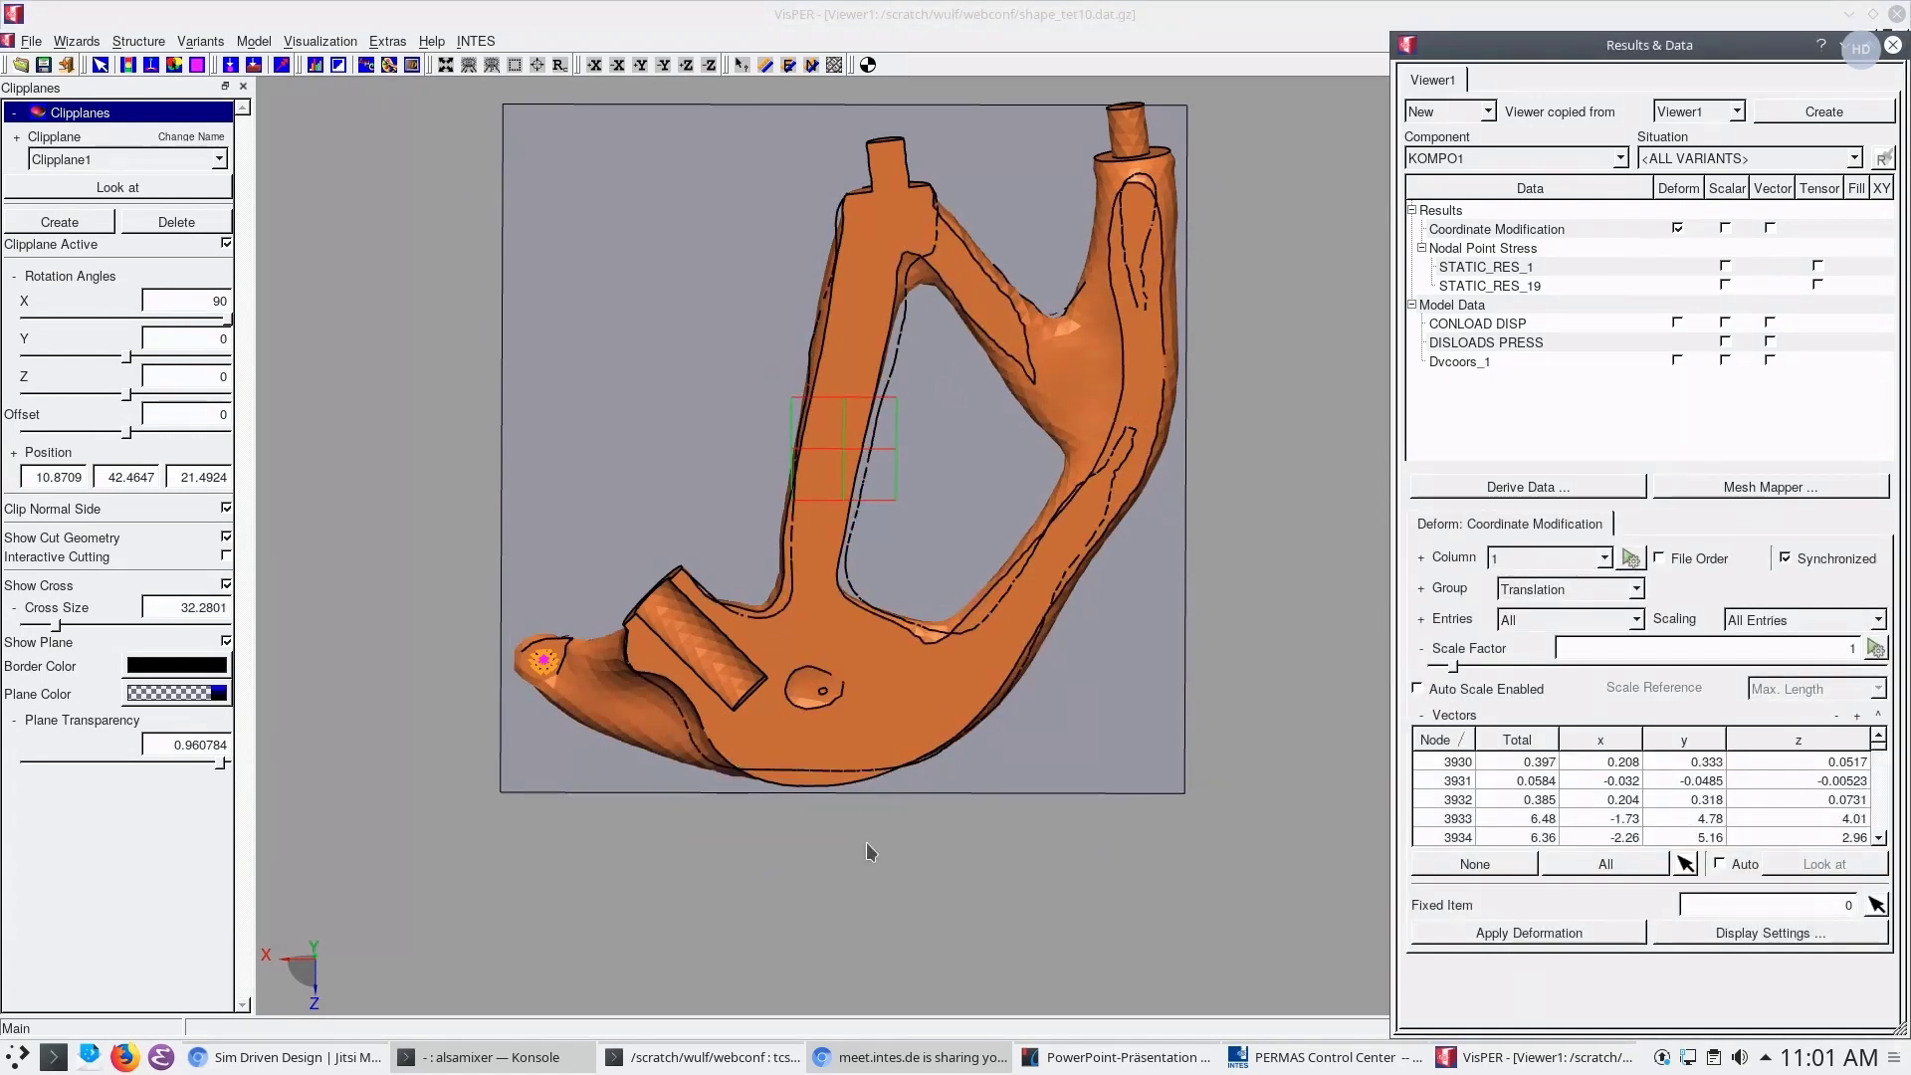
left_click(176, 222)
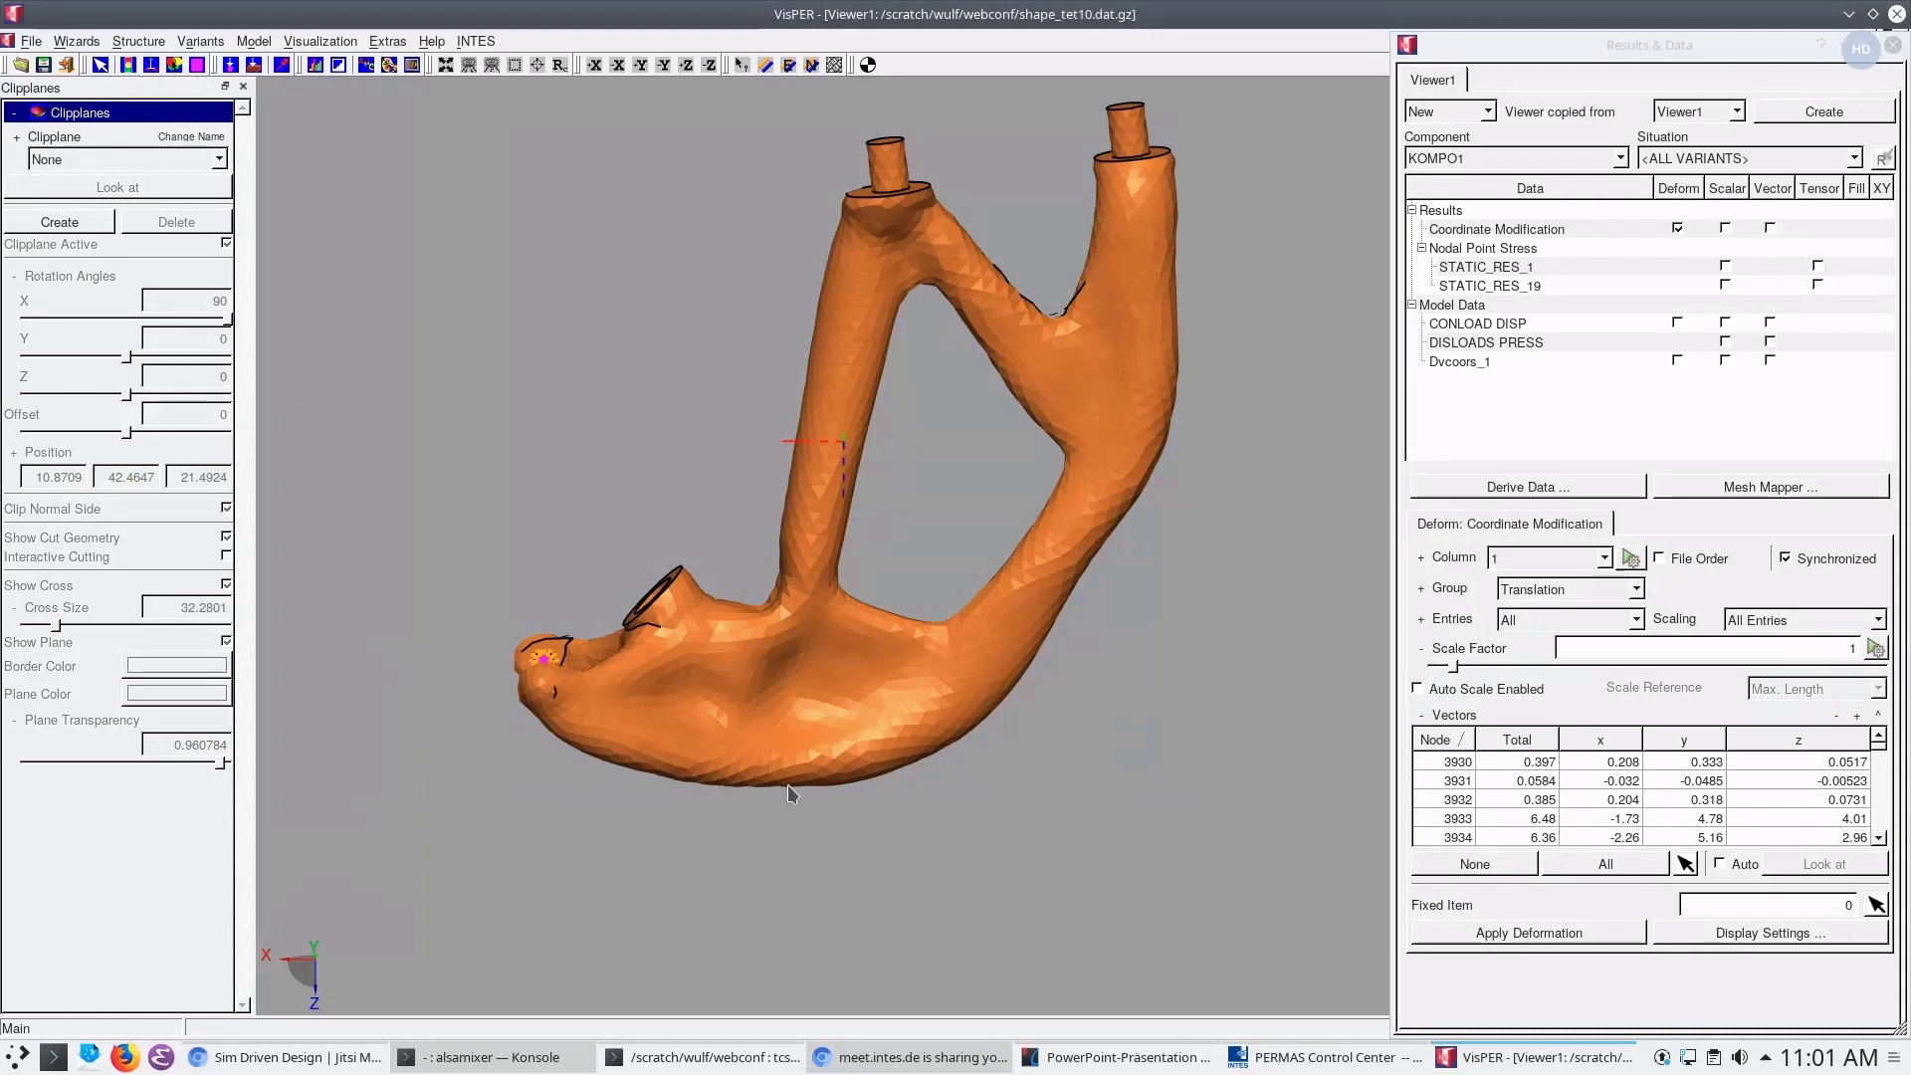
left_click_drag(789, 793, 920, 557)
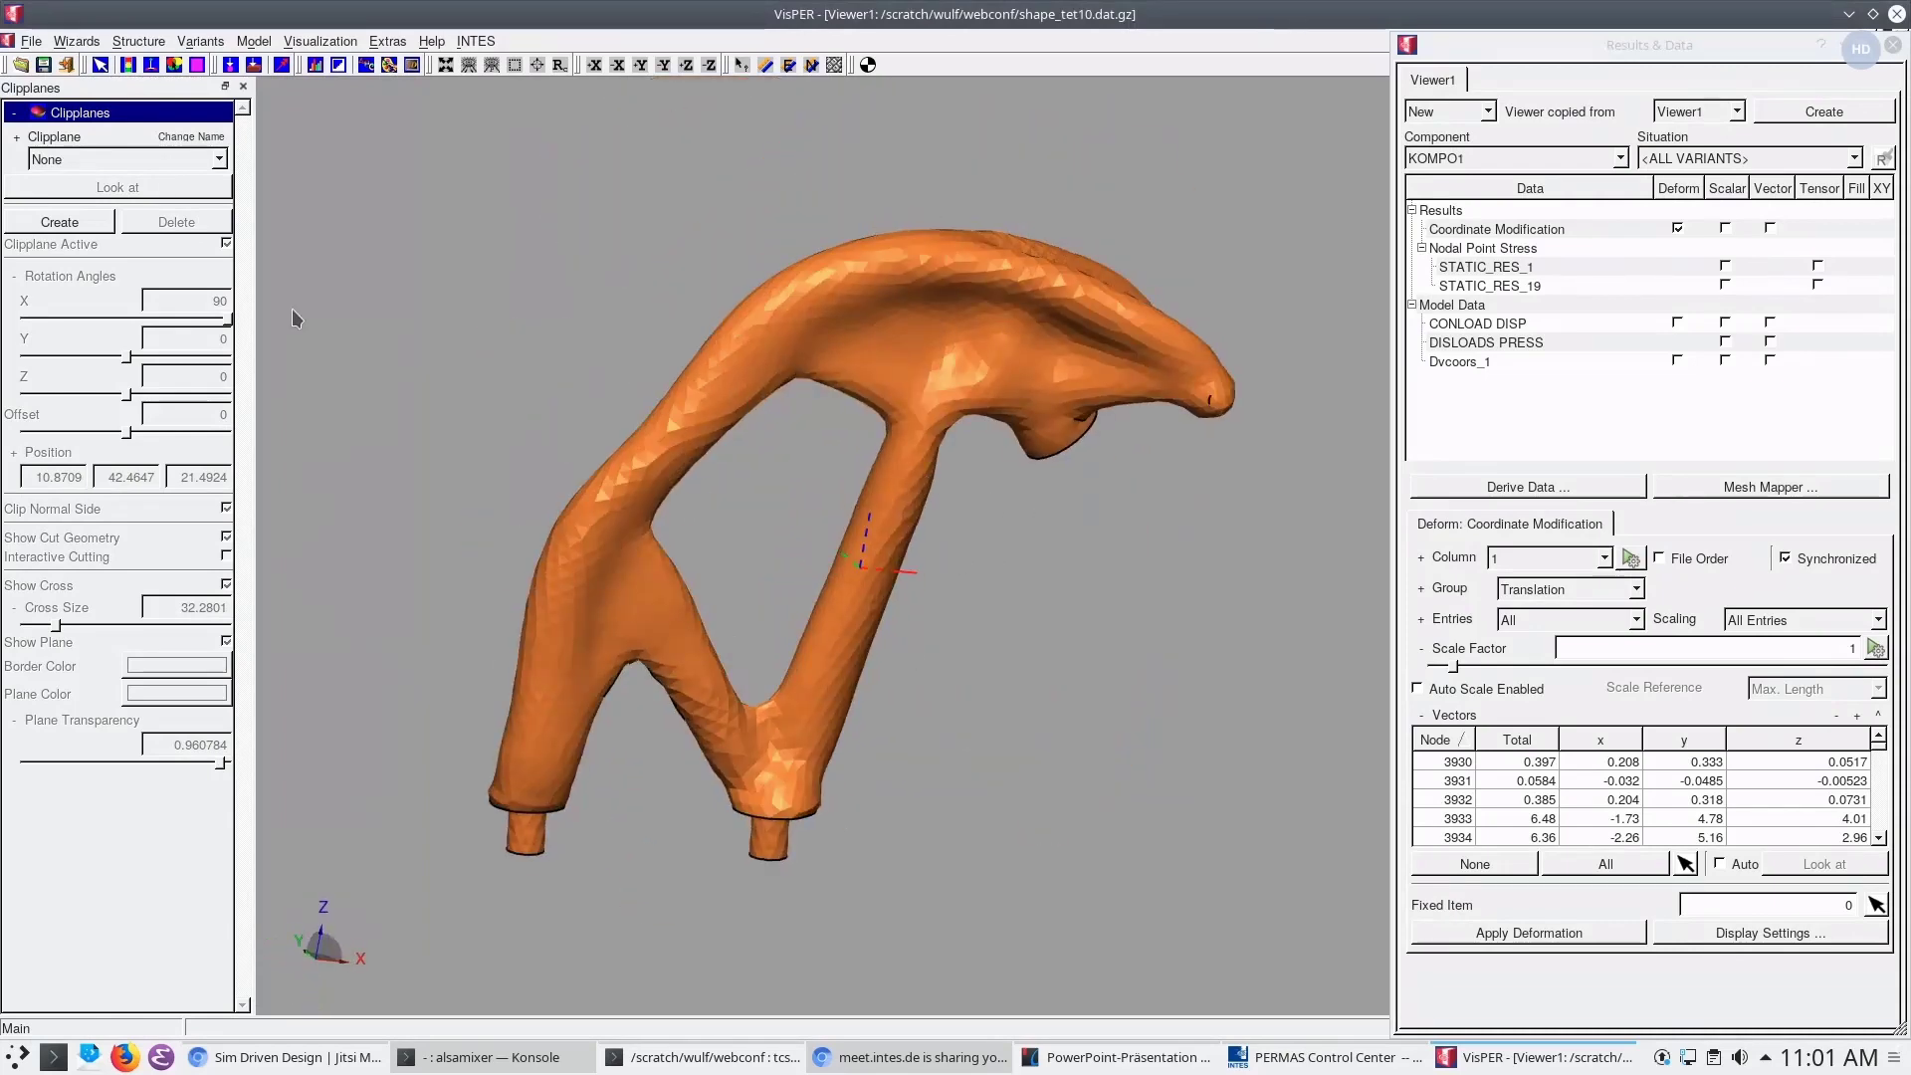
Reopen the Freeform wizard, close the results window and create a 3D Printing - Free condition for DESIGN_ELEMENT_1
left_click(92, 44)
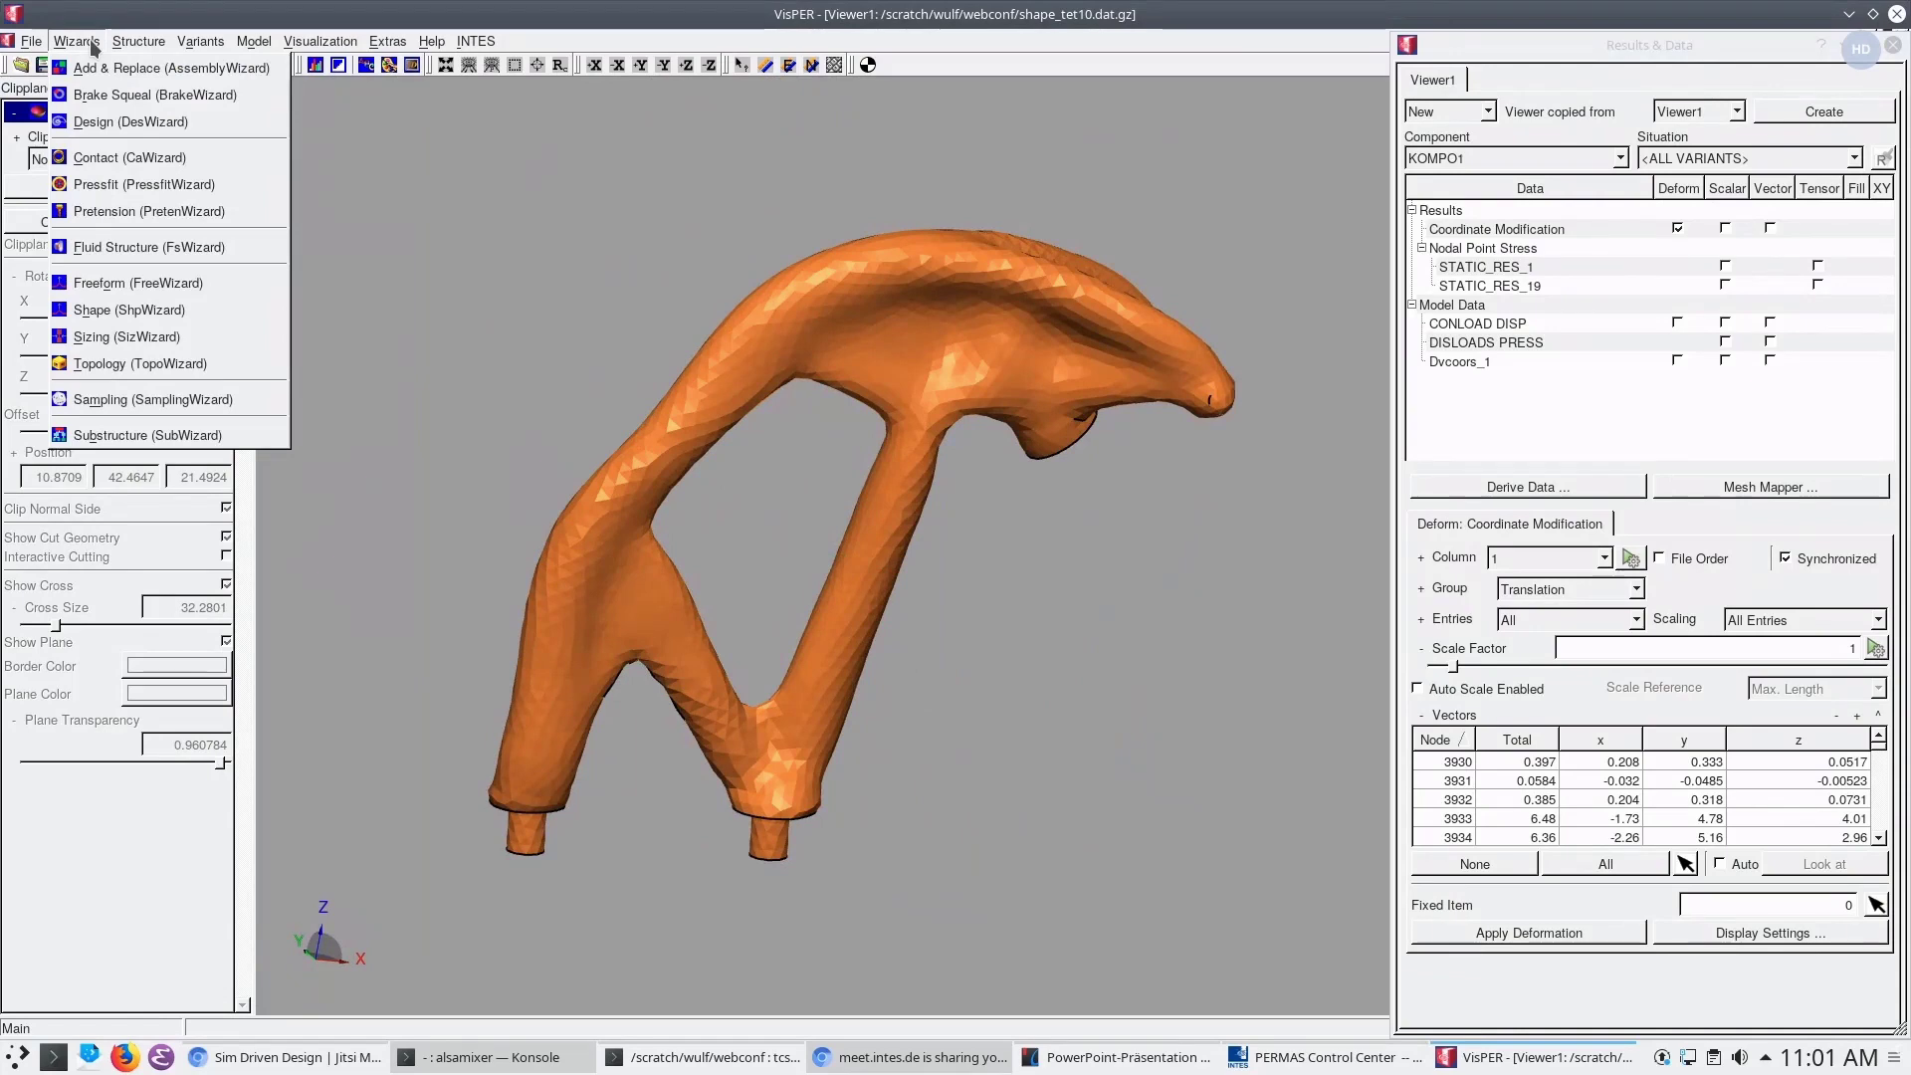
left_click(114, 283)
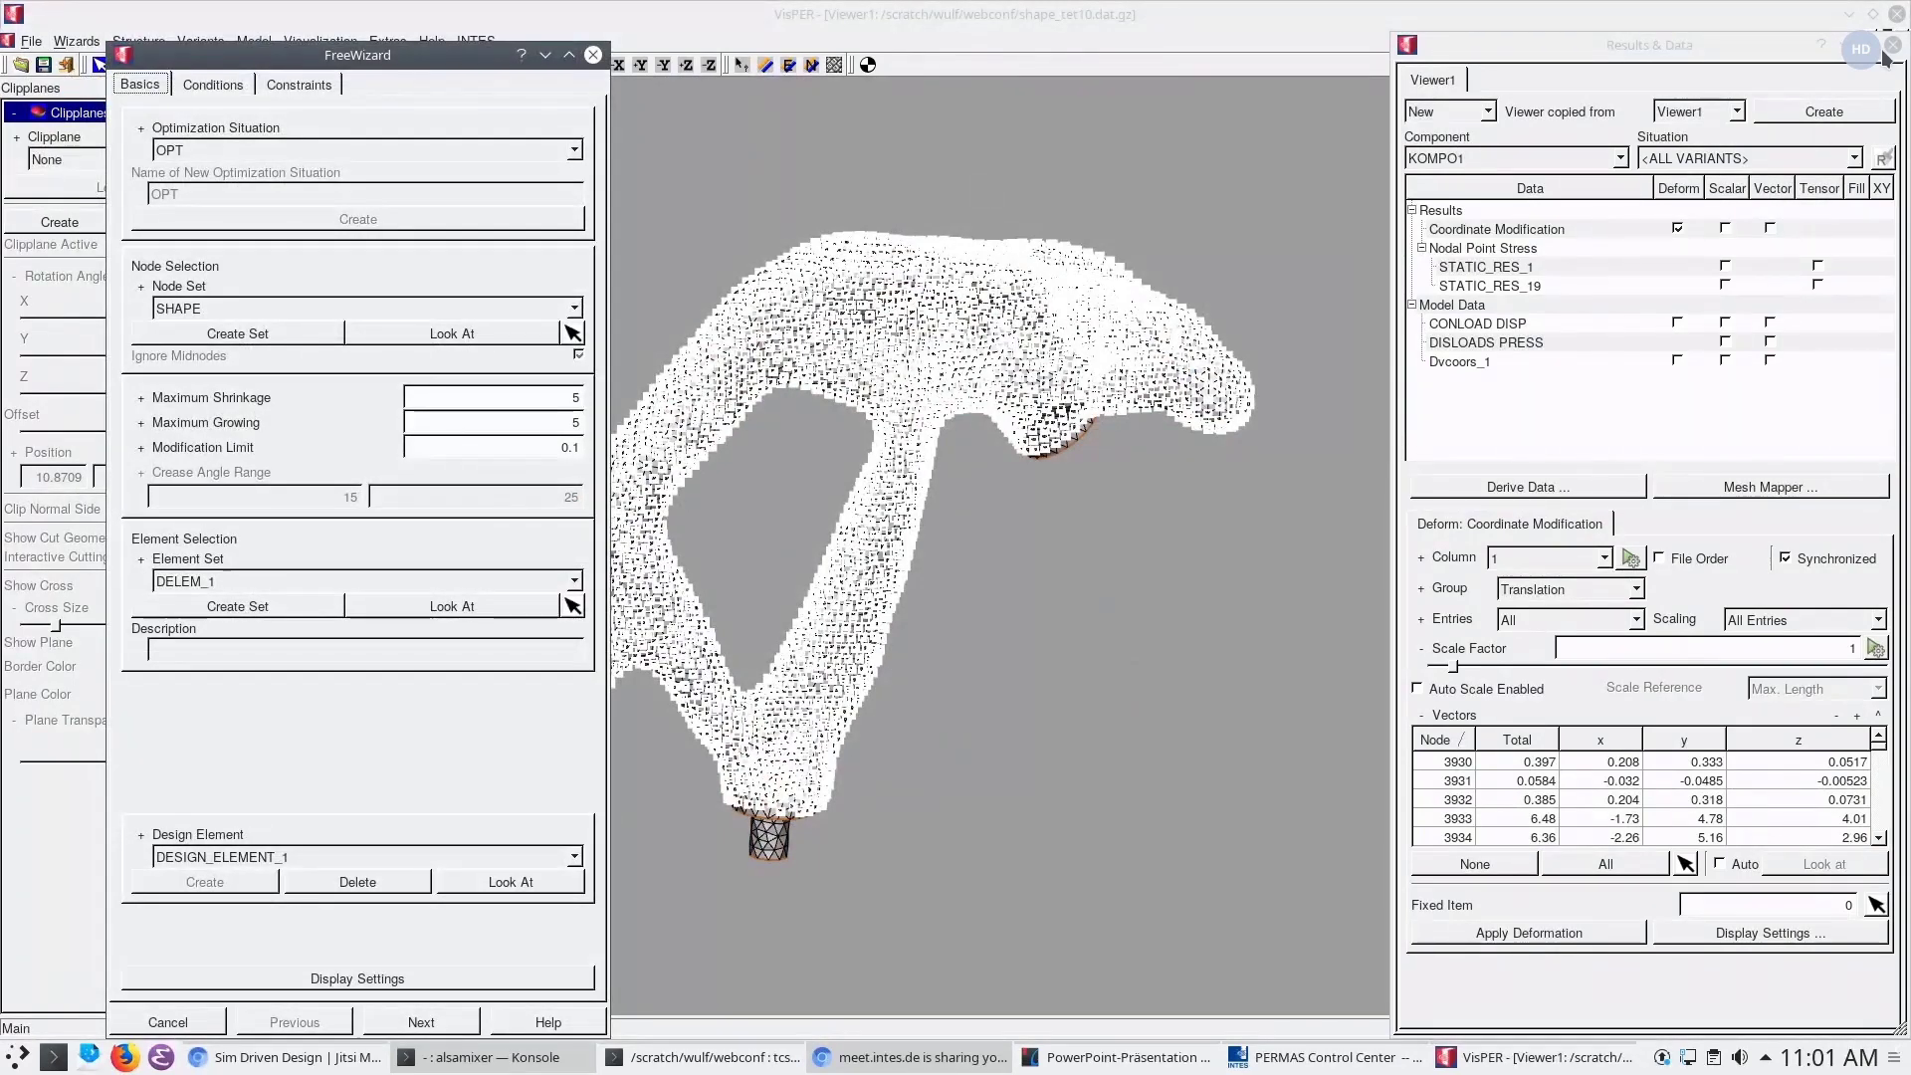
left_click(1889, 50)
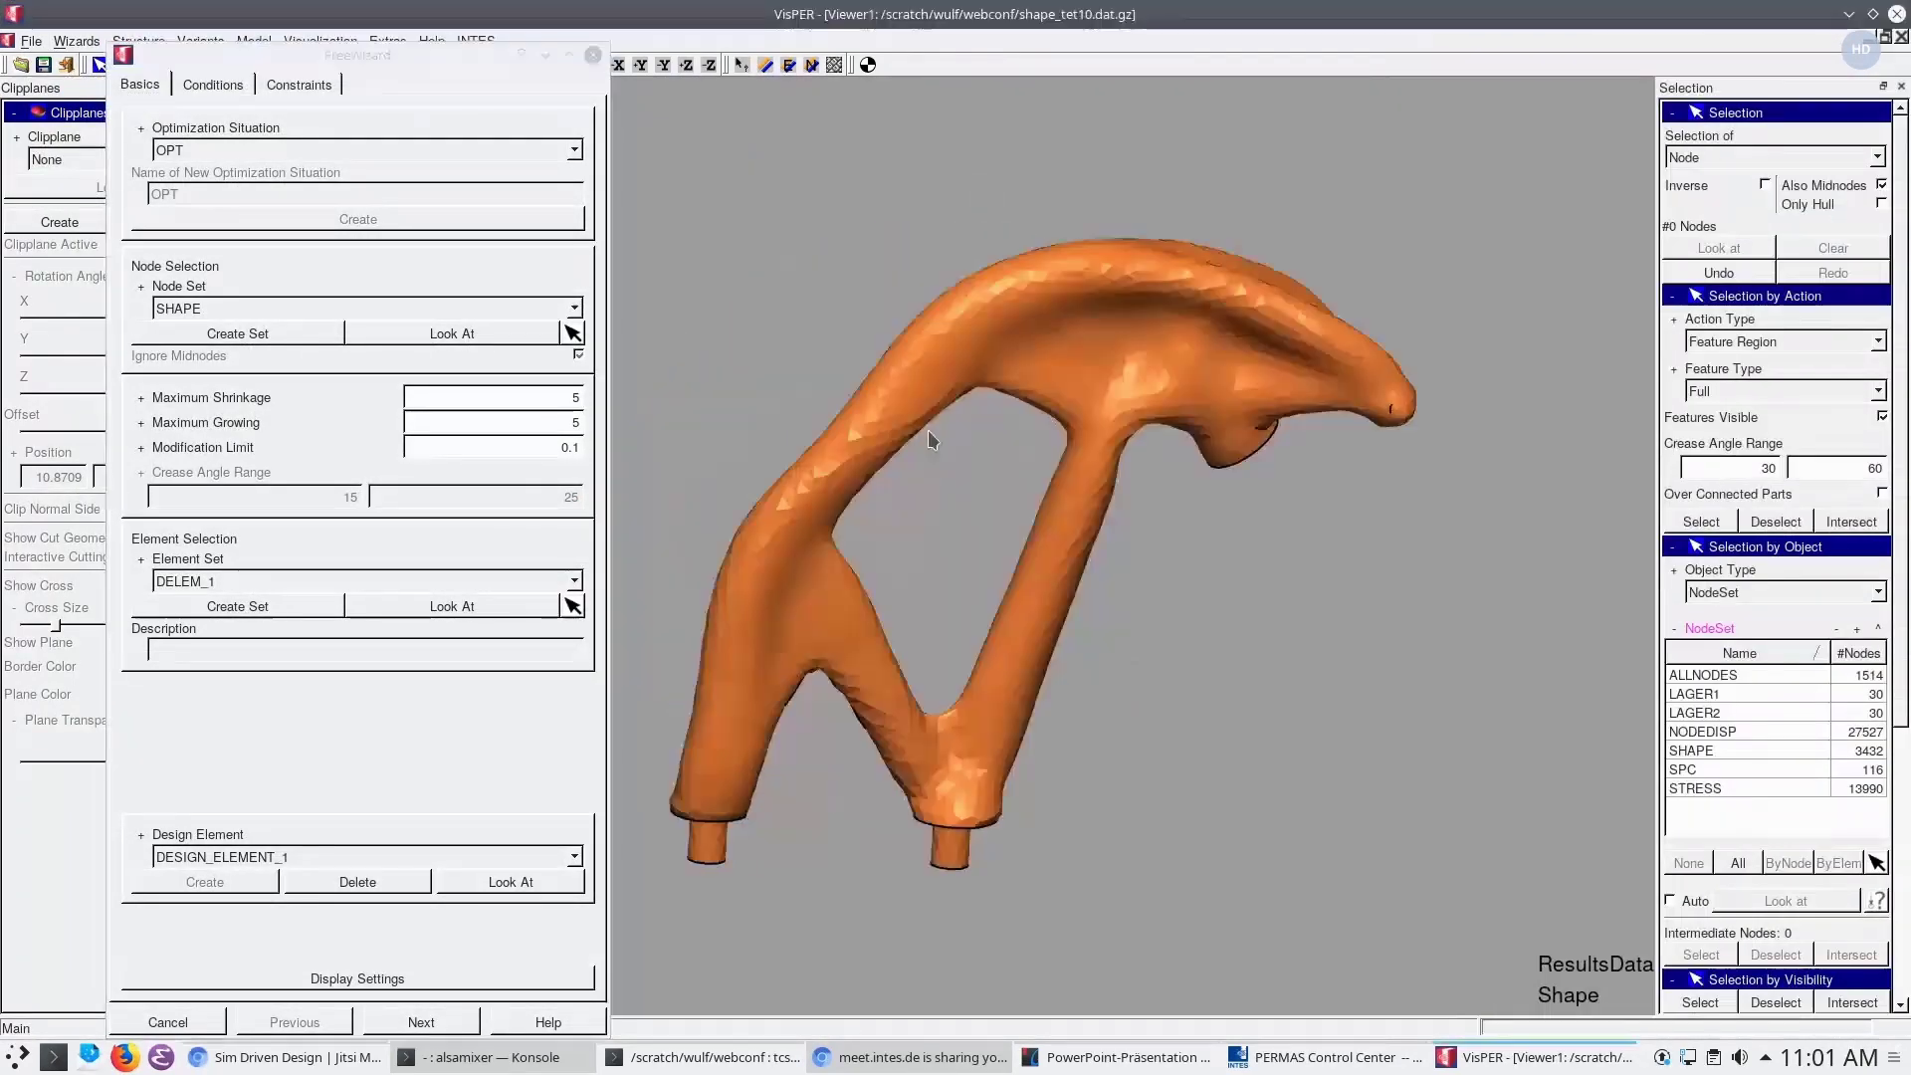
left_click(219, 86)
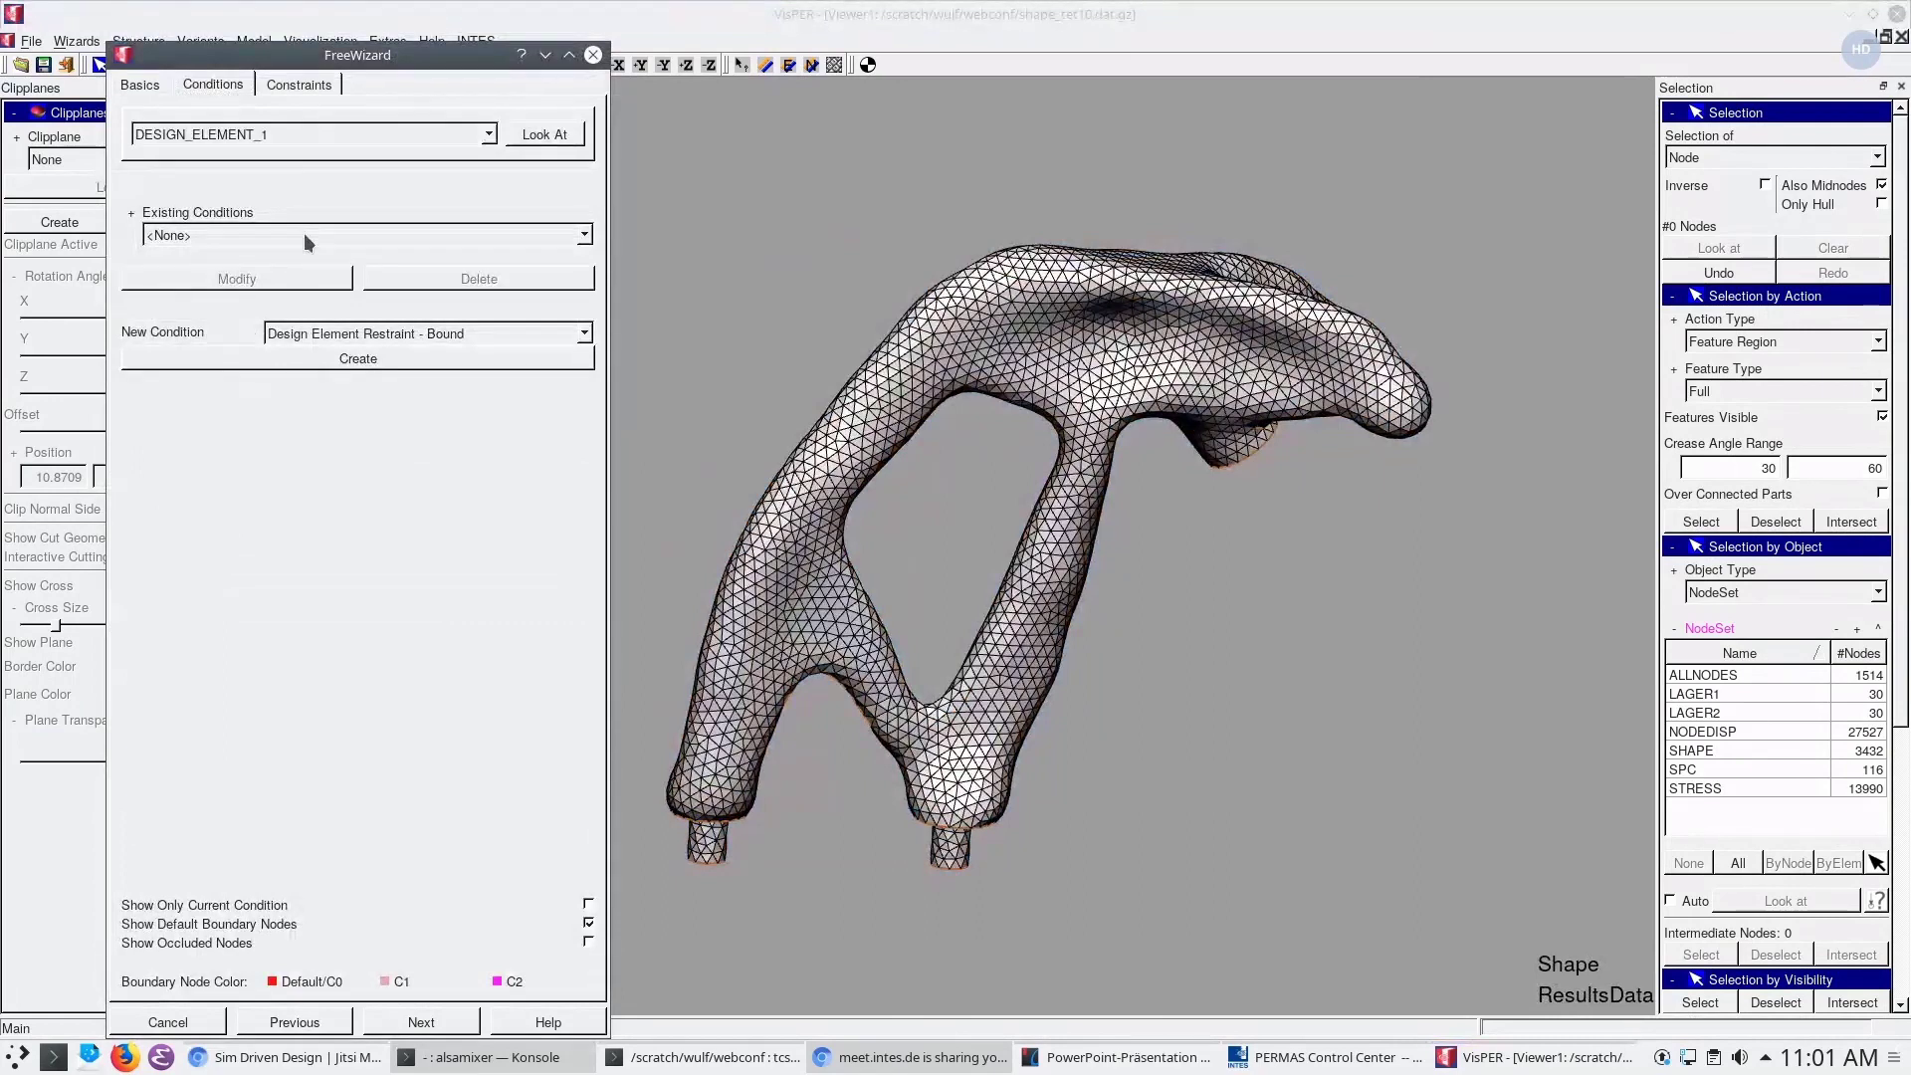
left_click(423, 334)
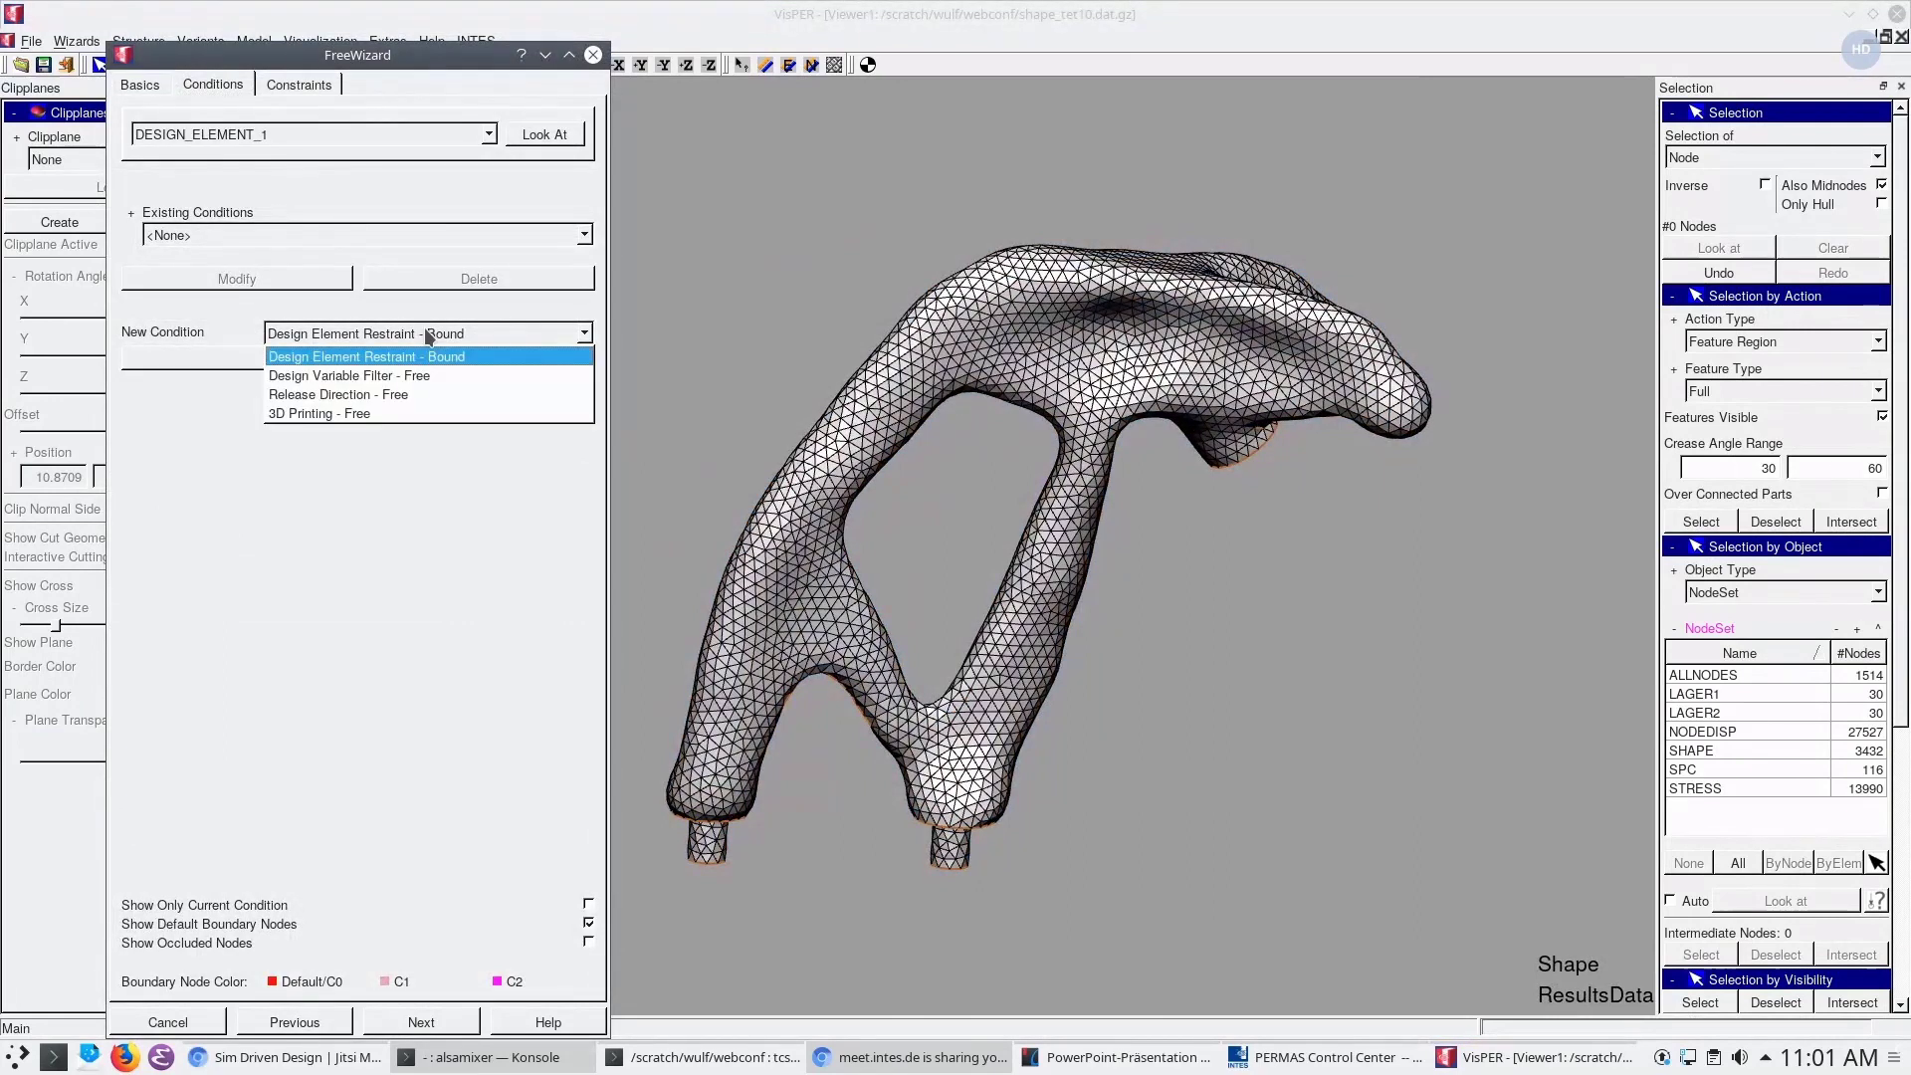
left_click(408, 413)
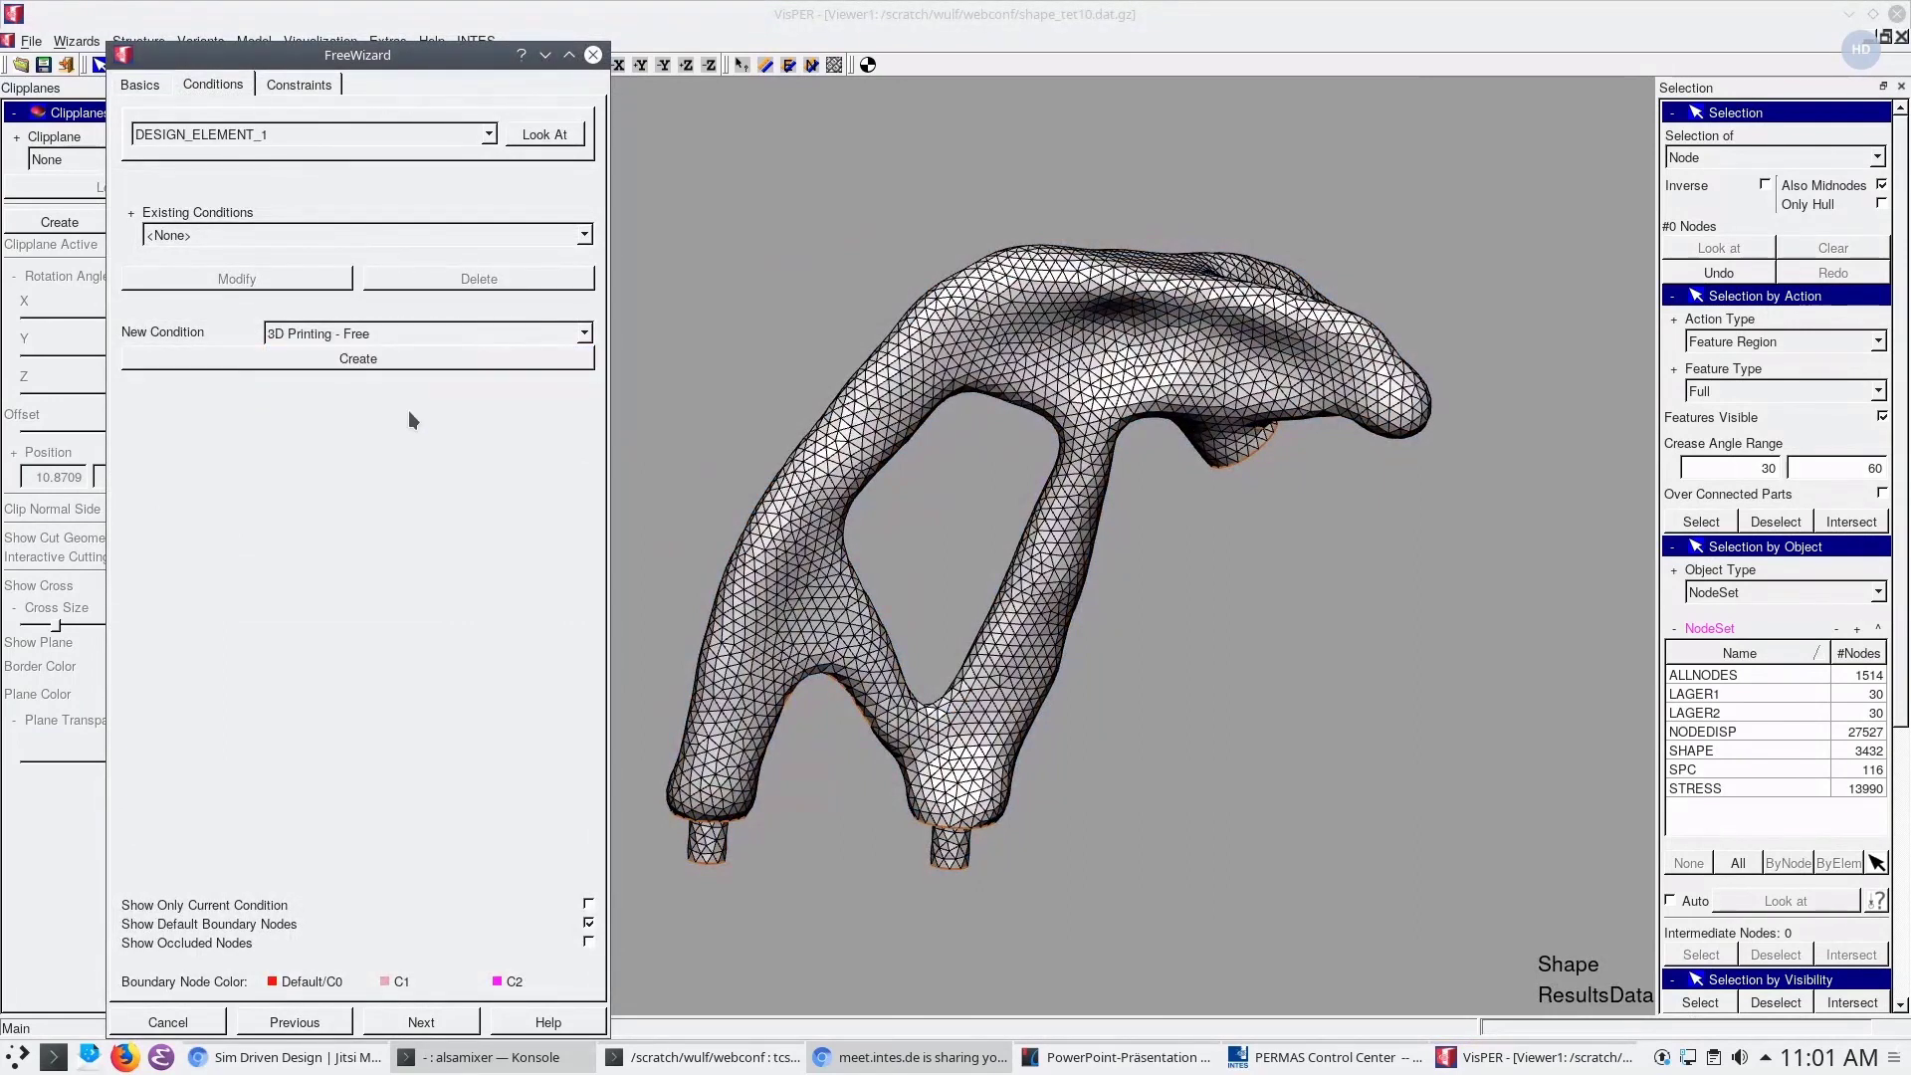
left_click(388, 358)
Set the 3D printing condition's axis to -Z with an overhang angle of 45, save the condition and finish the wizard
left_click(397, 164)
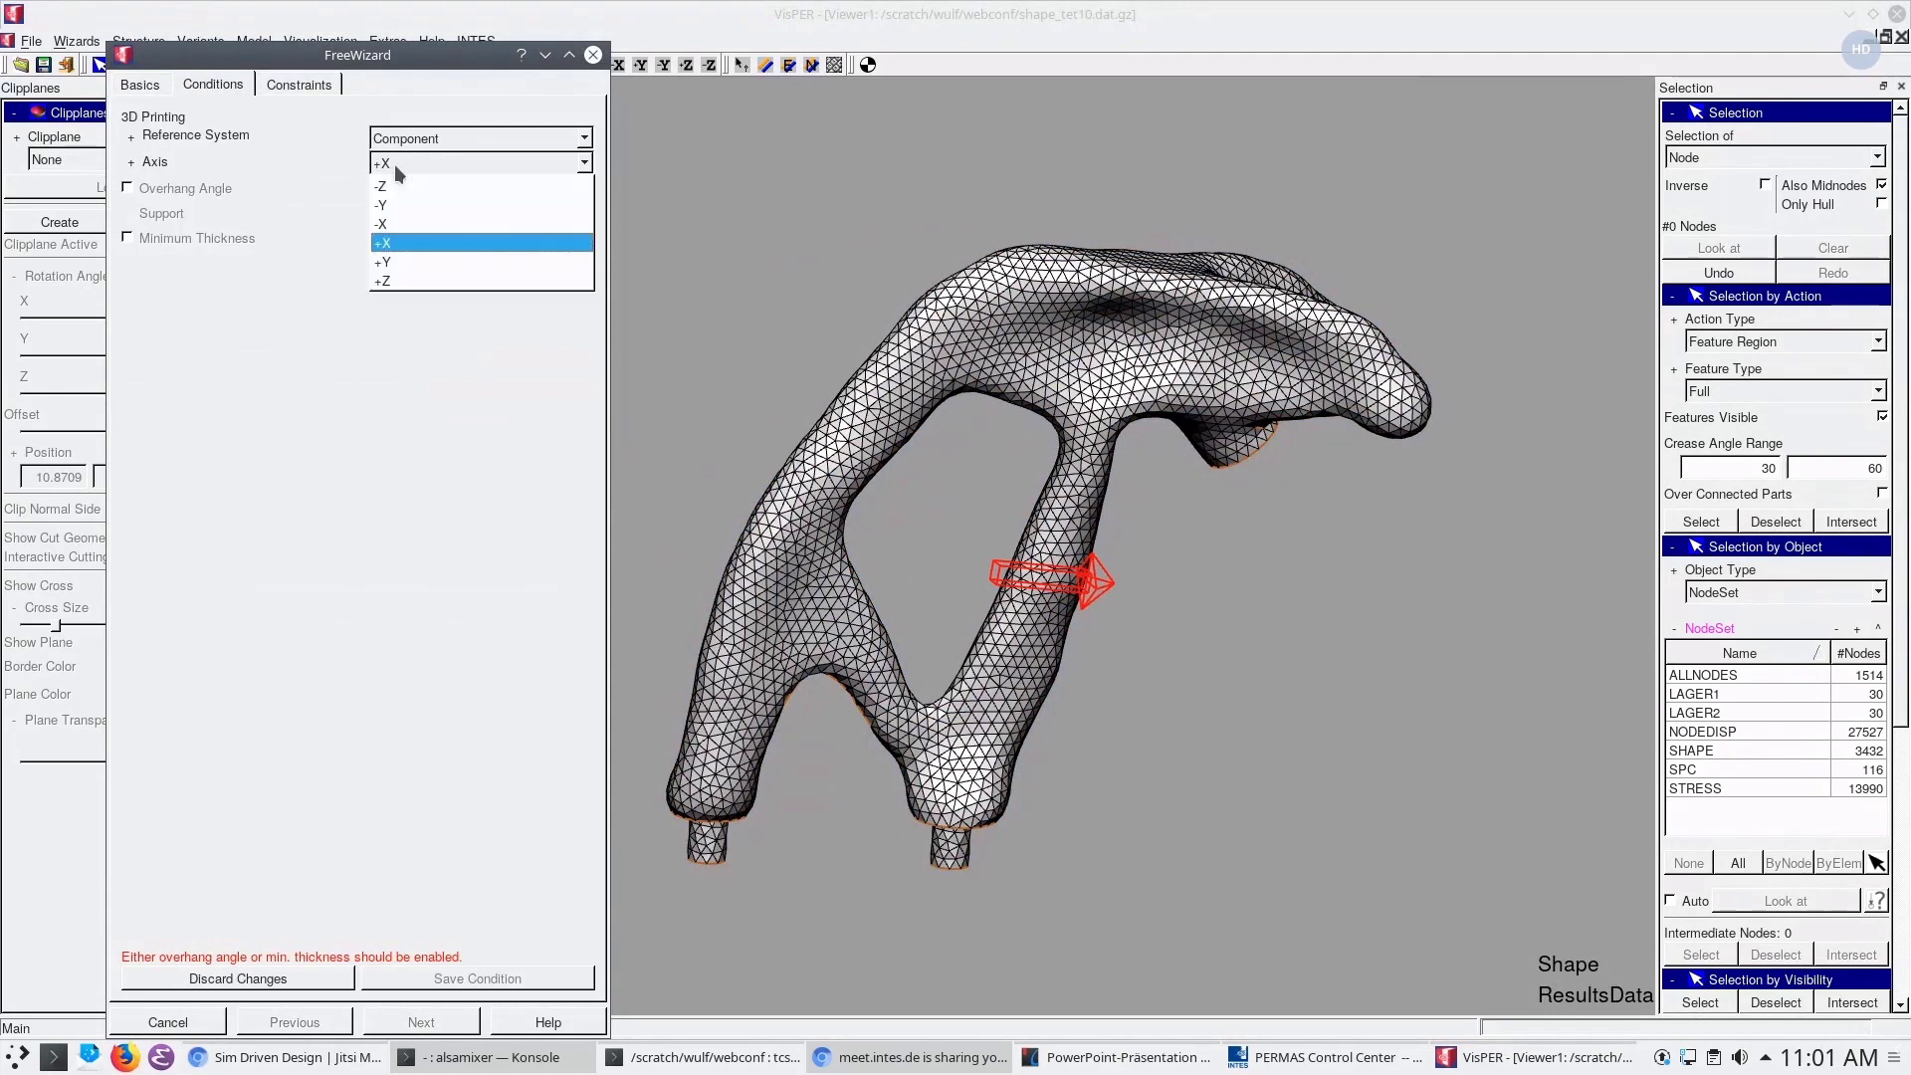
left_click(394, 185)
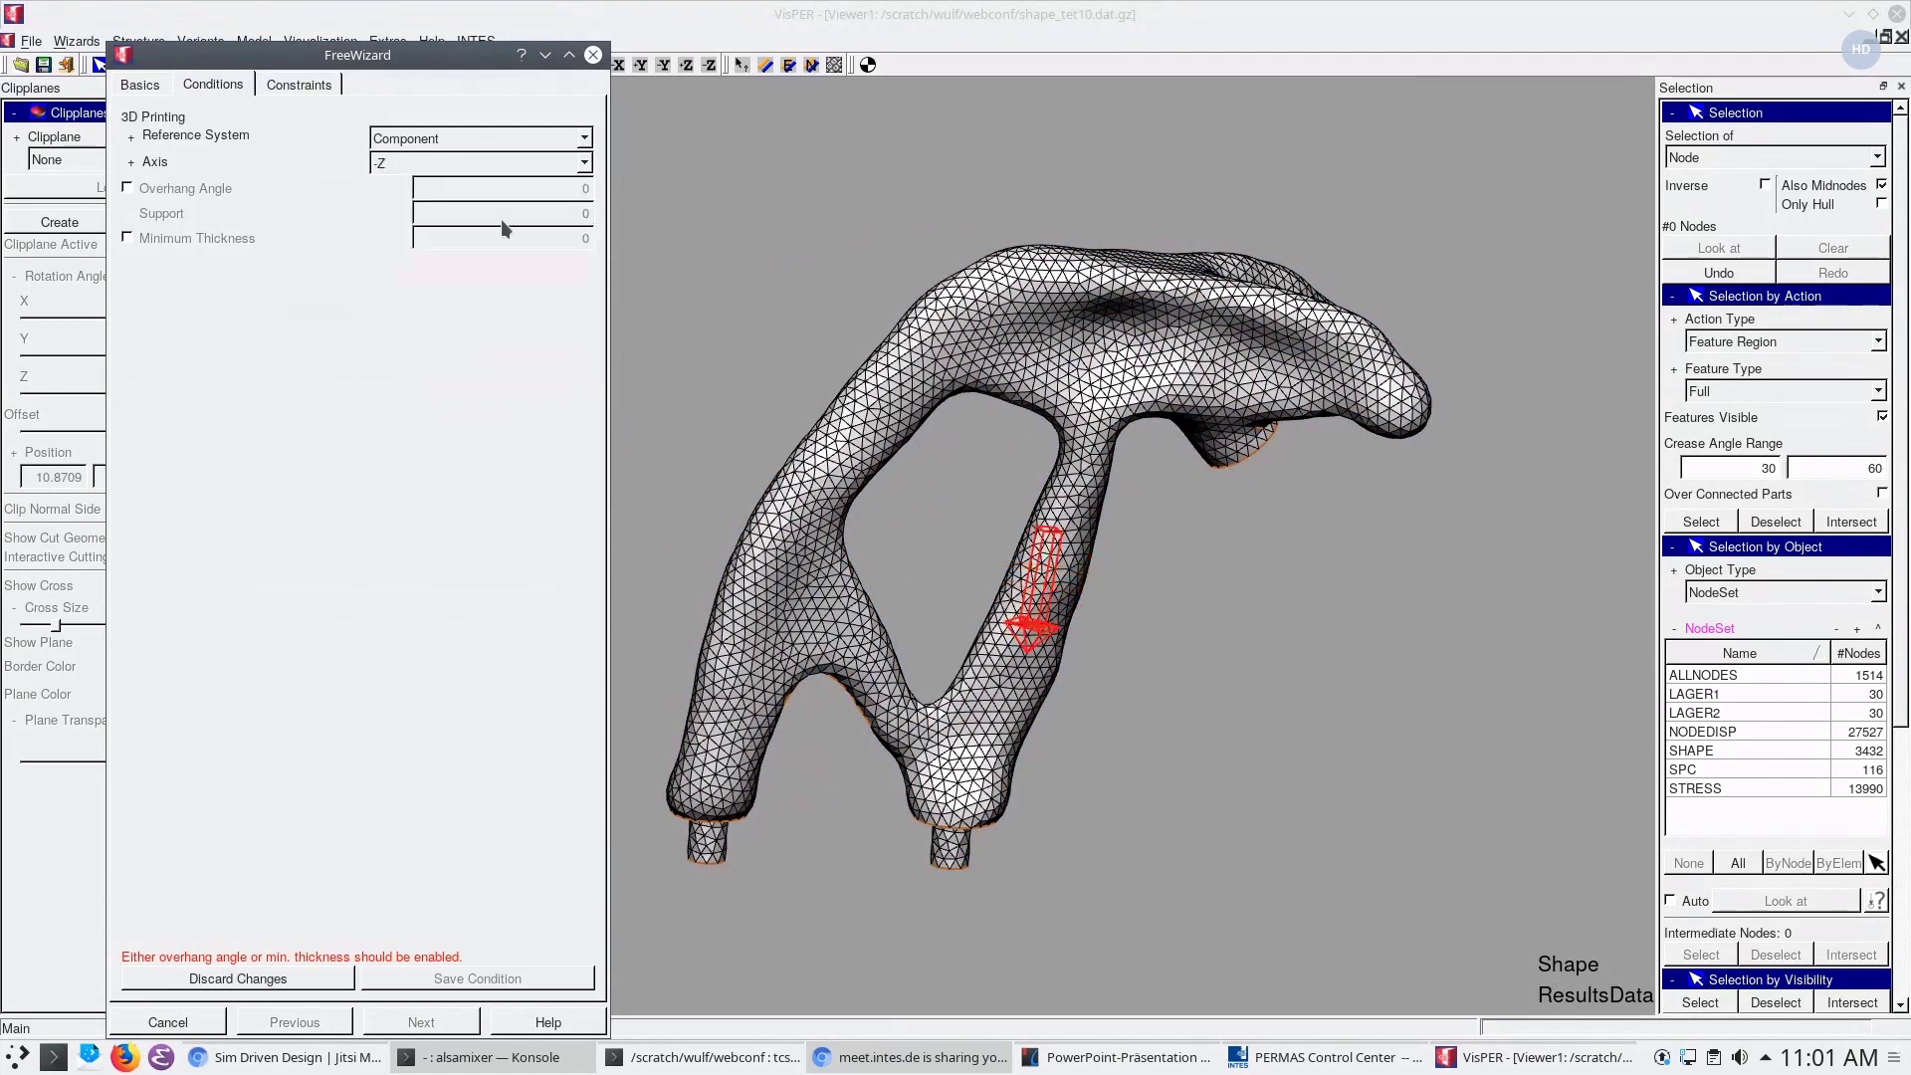
left_click(127, 188)
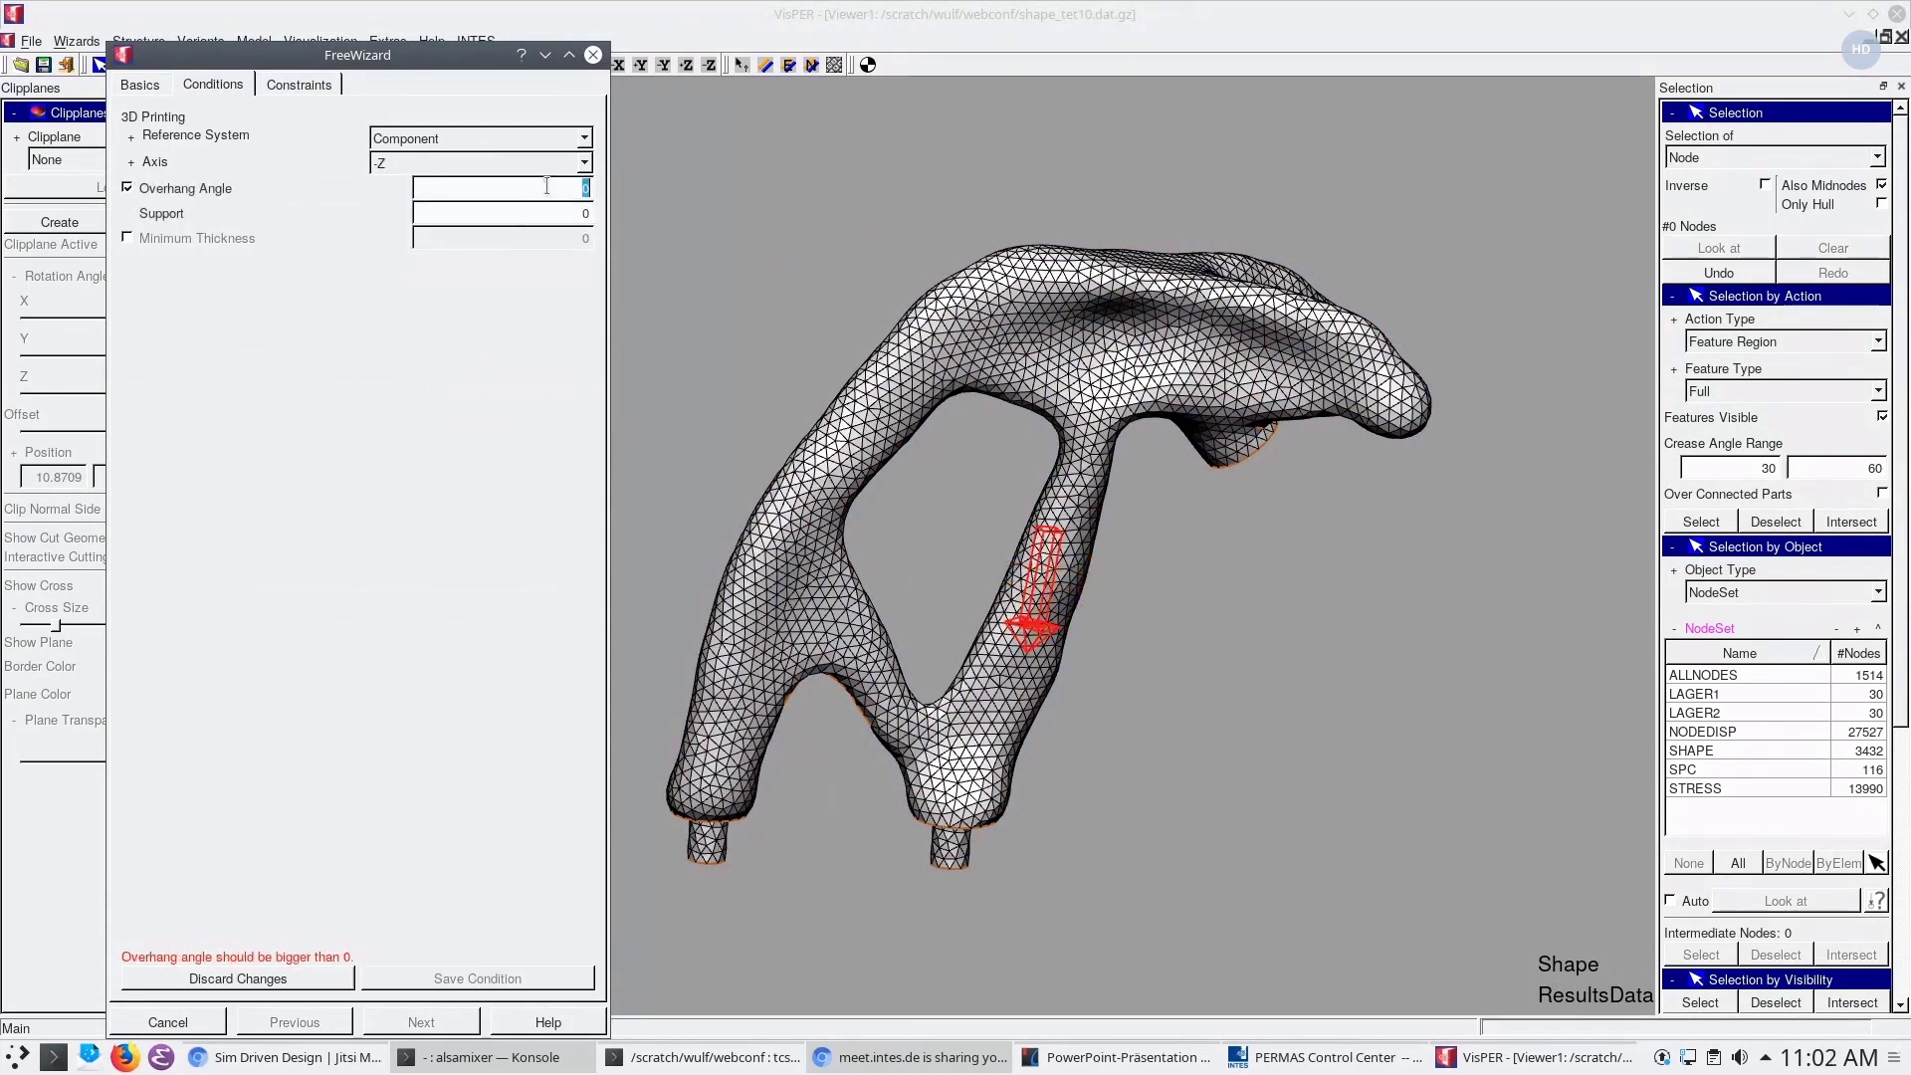
type("45")
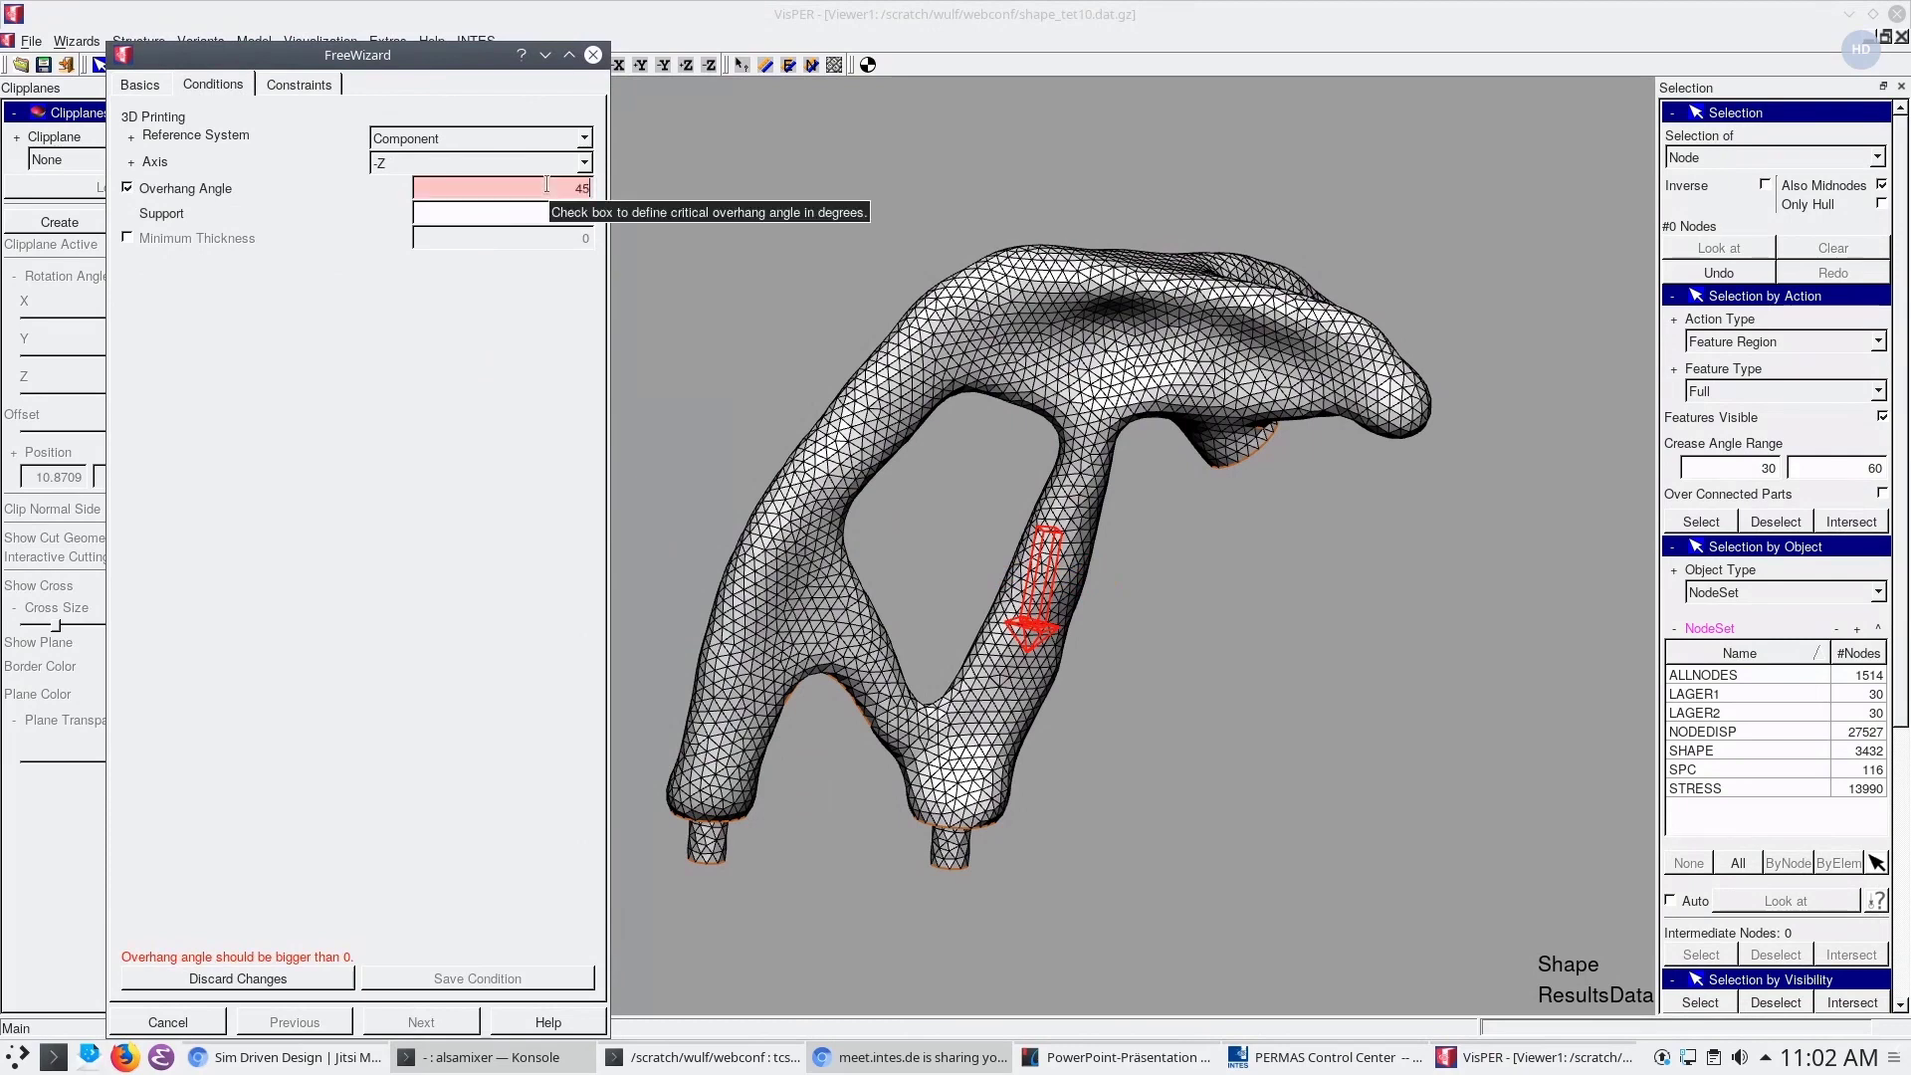
key("Return")
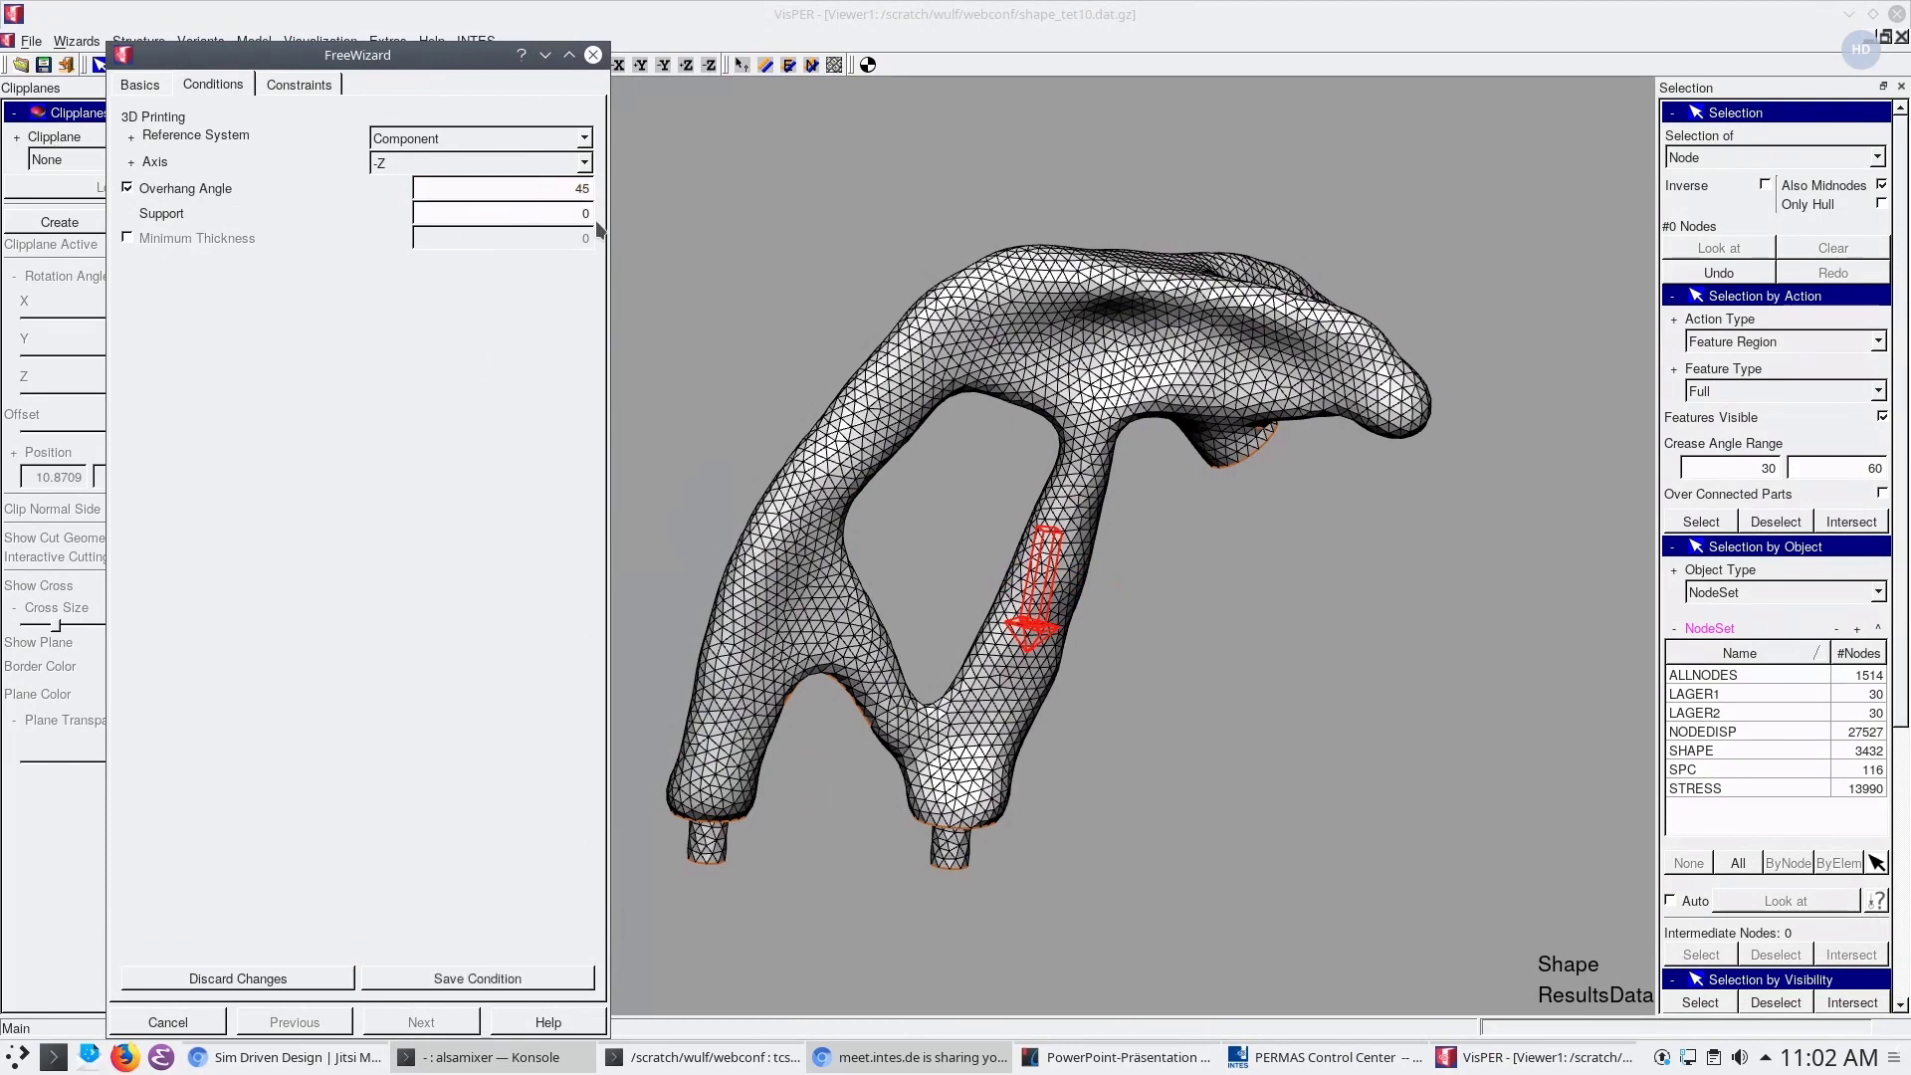
double_click(579, 213)
left_click(472, 983)
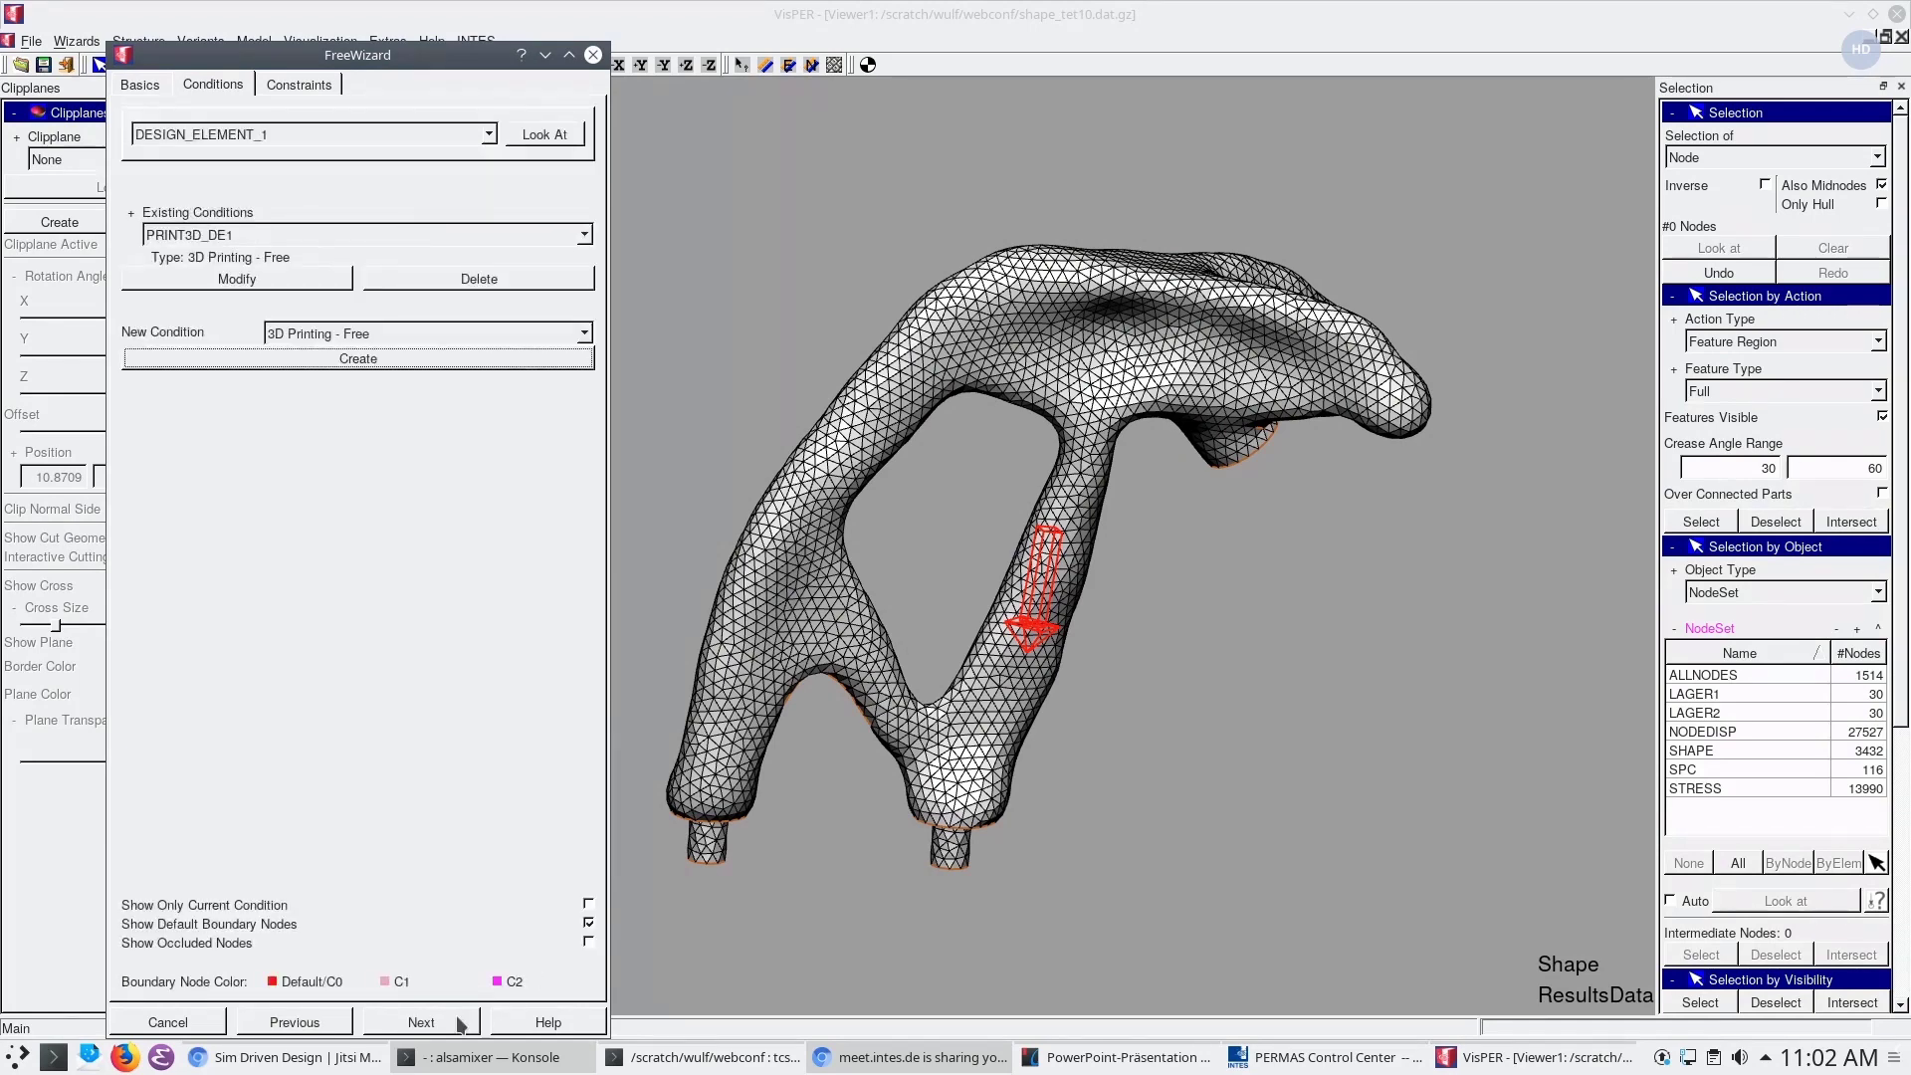
left_click(461, 1025)
Export the new items to shape2.dat in the webconf folder, replacing the existing file
left_click(33, 41)
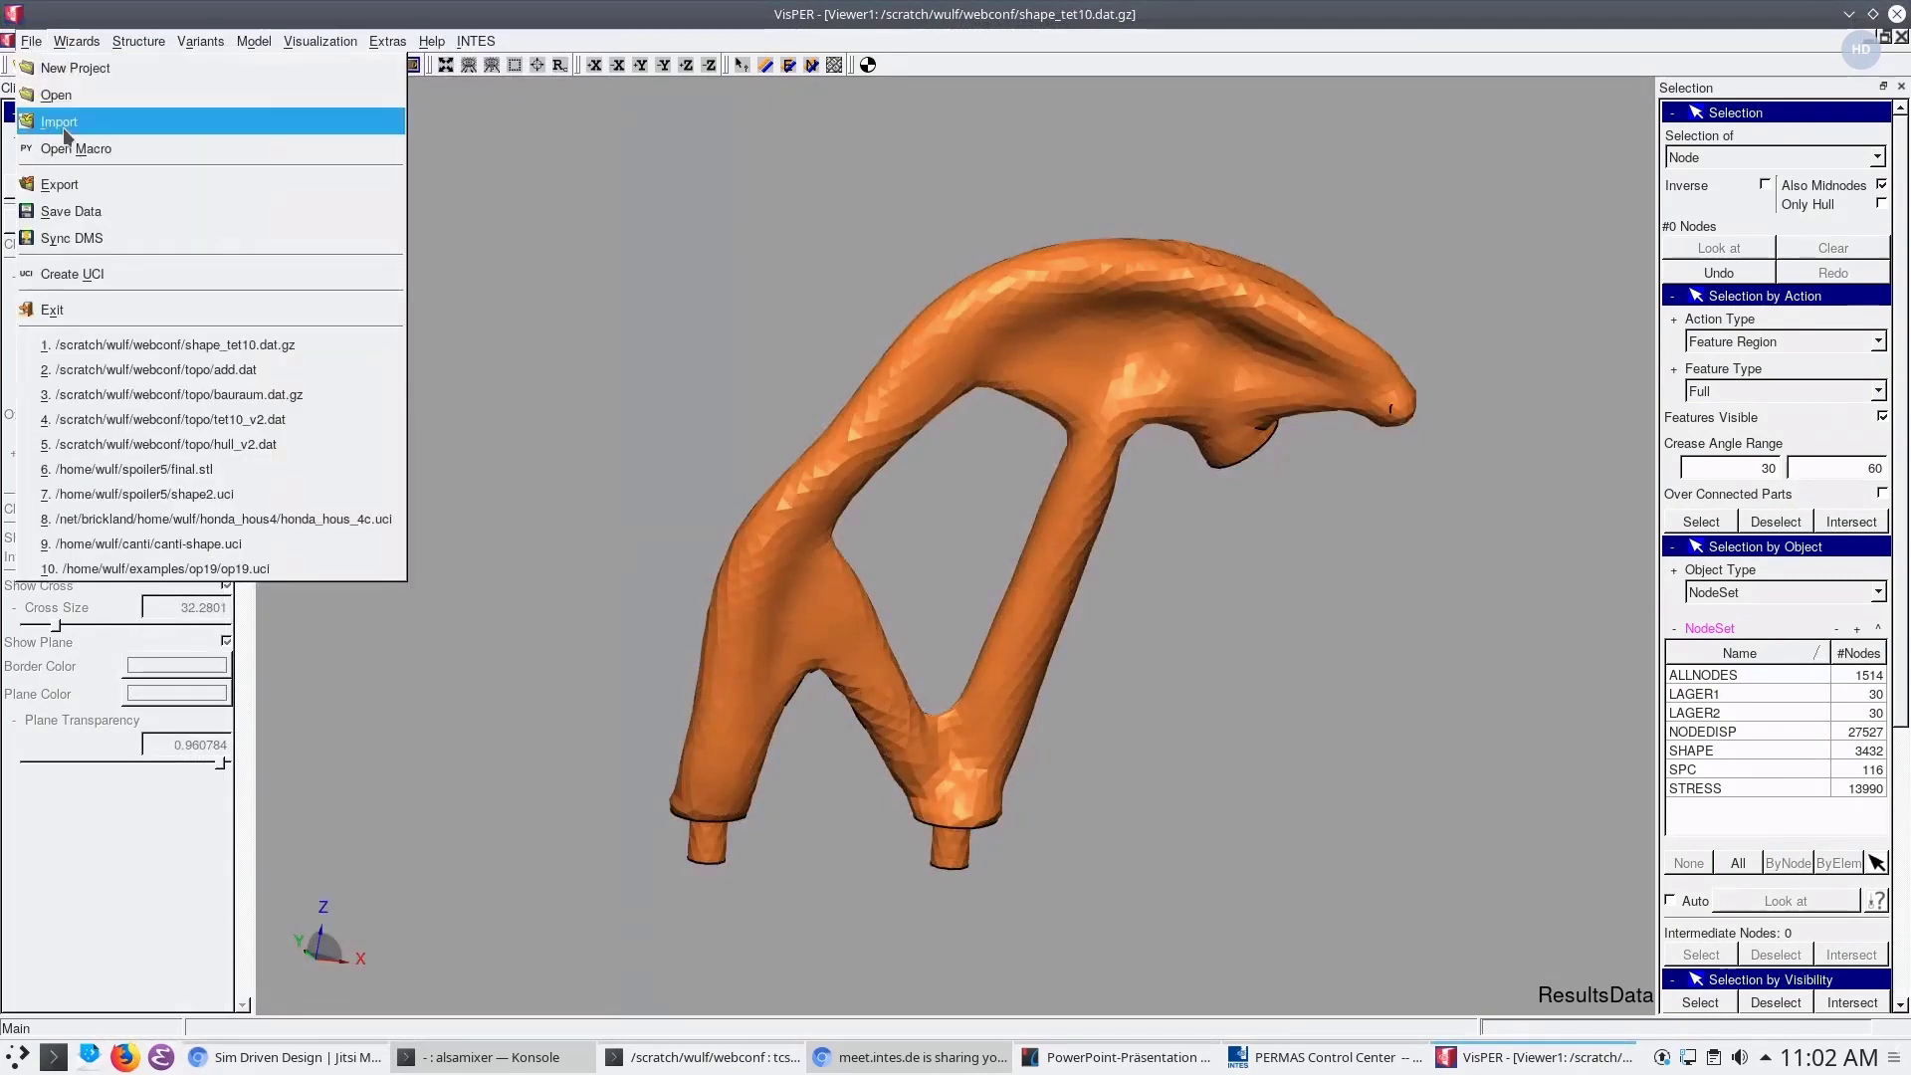
left_click(67, 184)
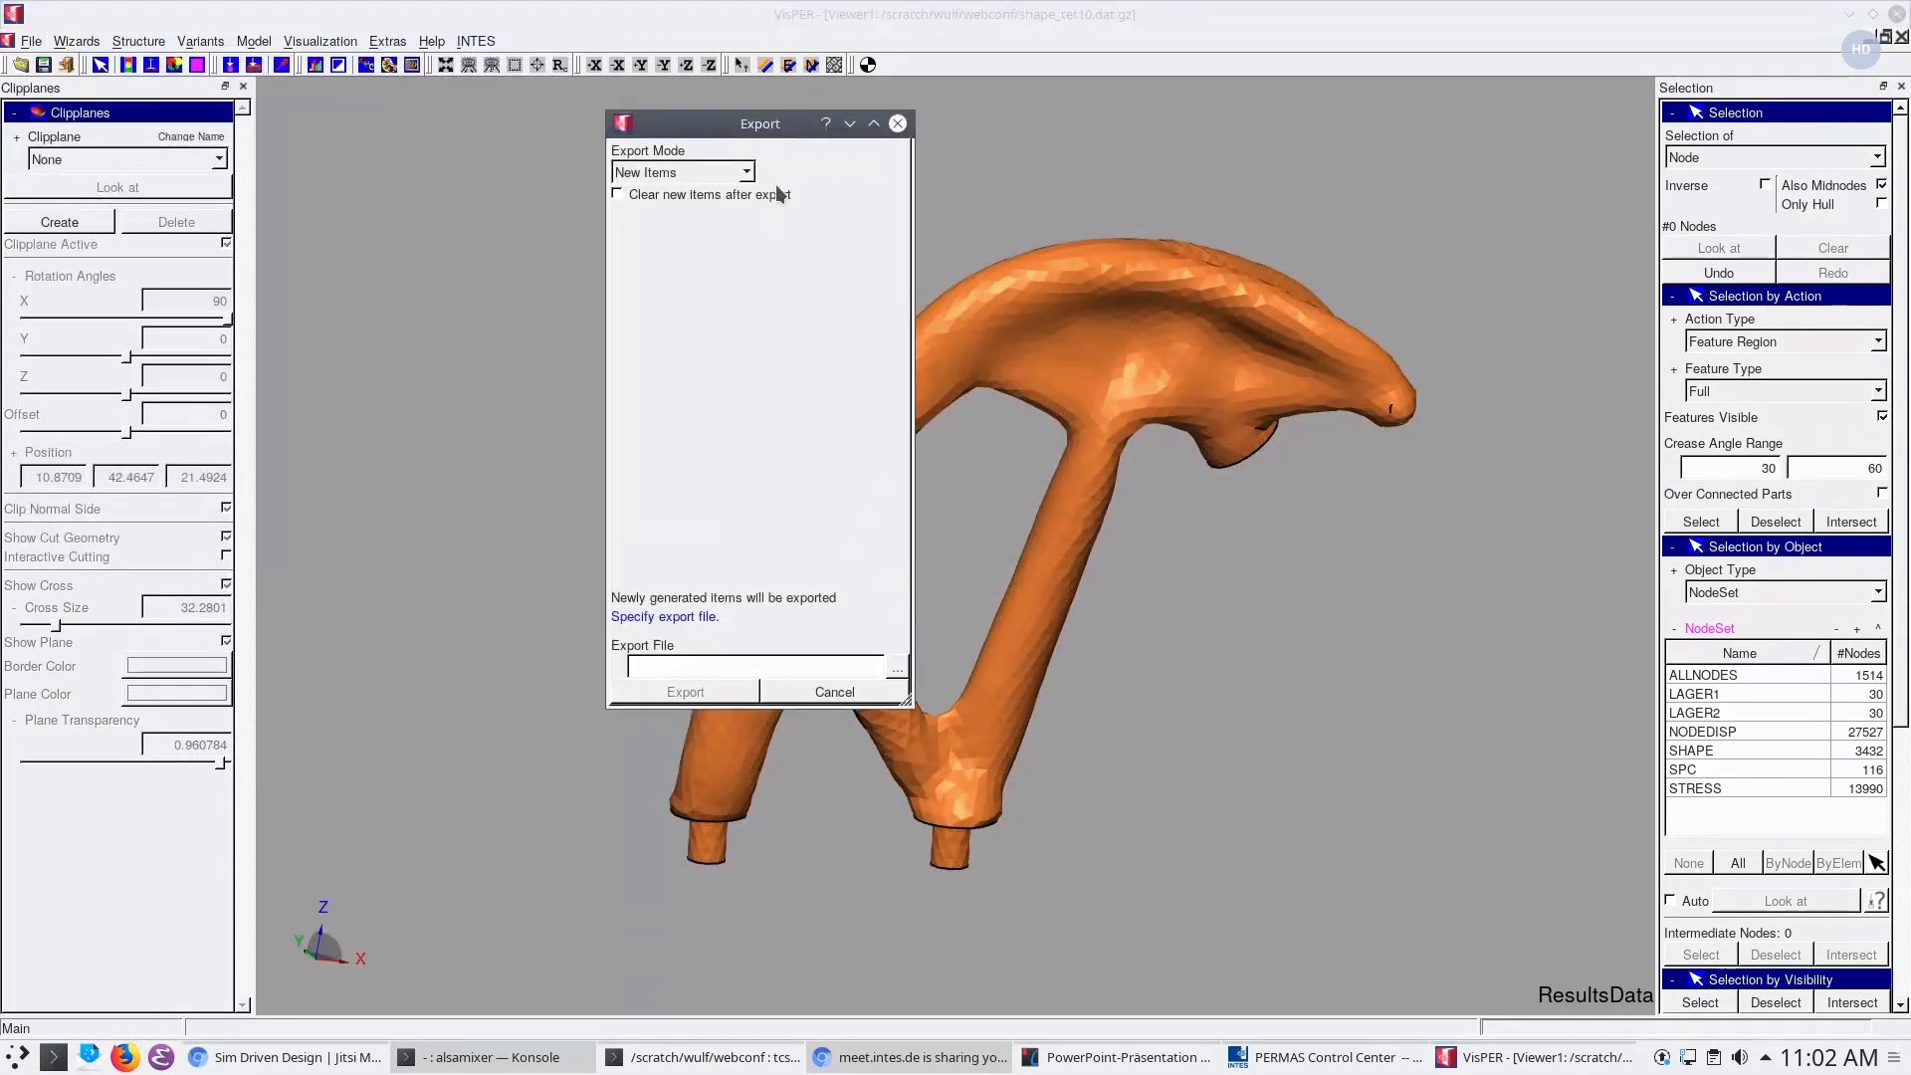
left_click(898, 675)
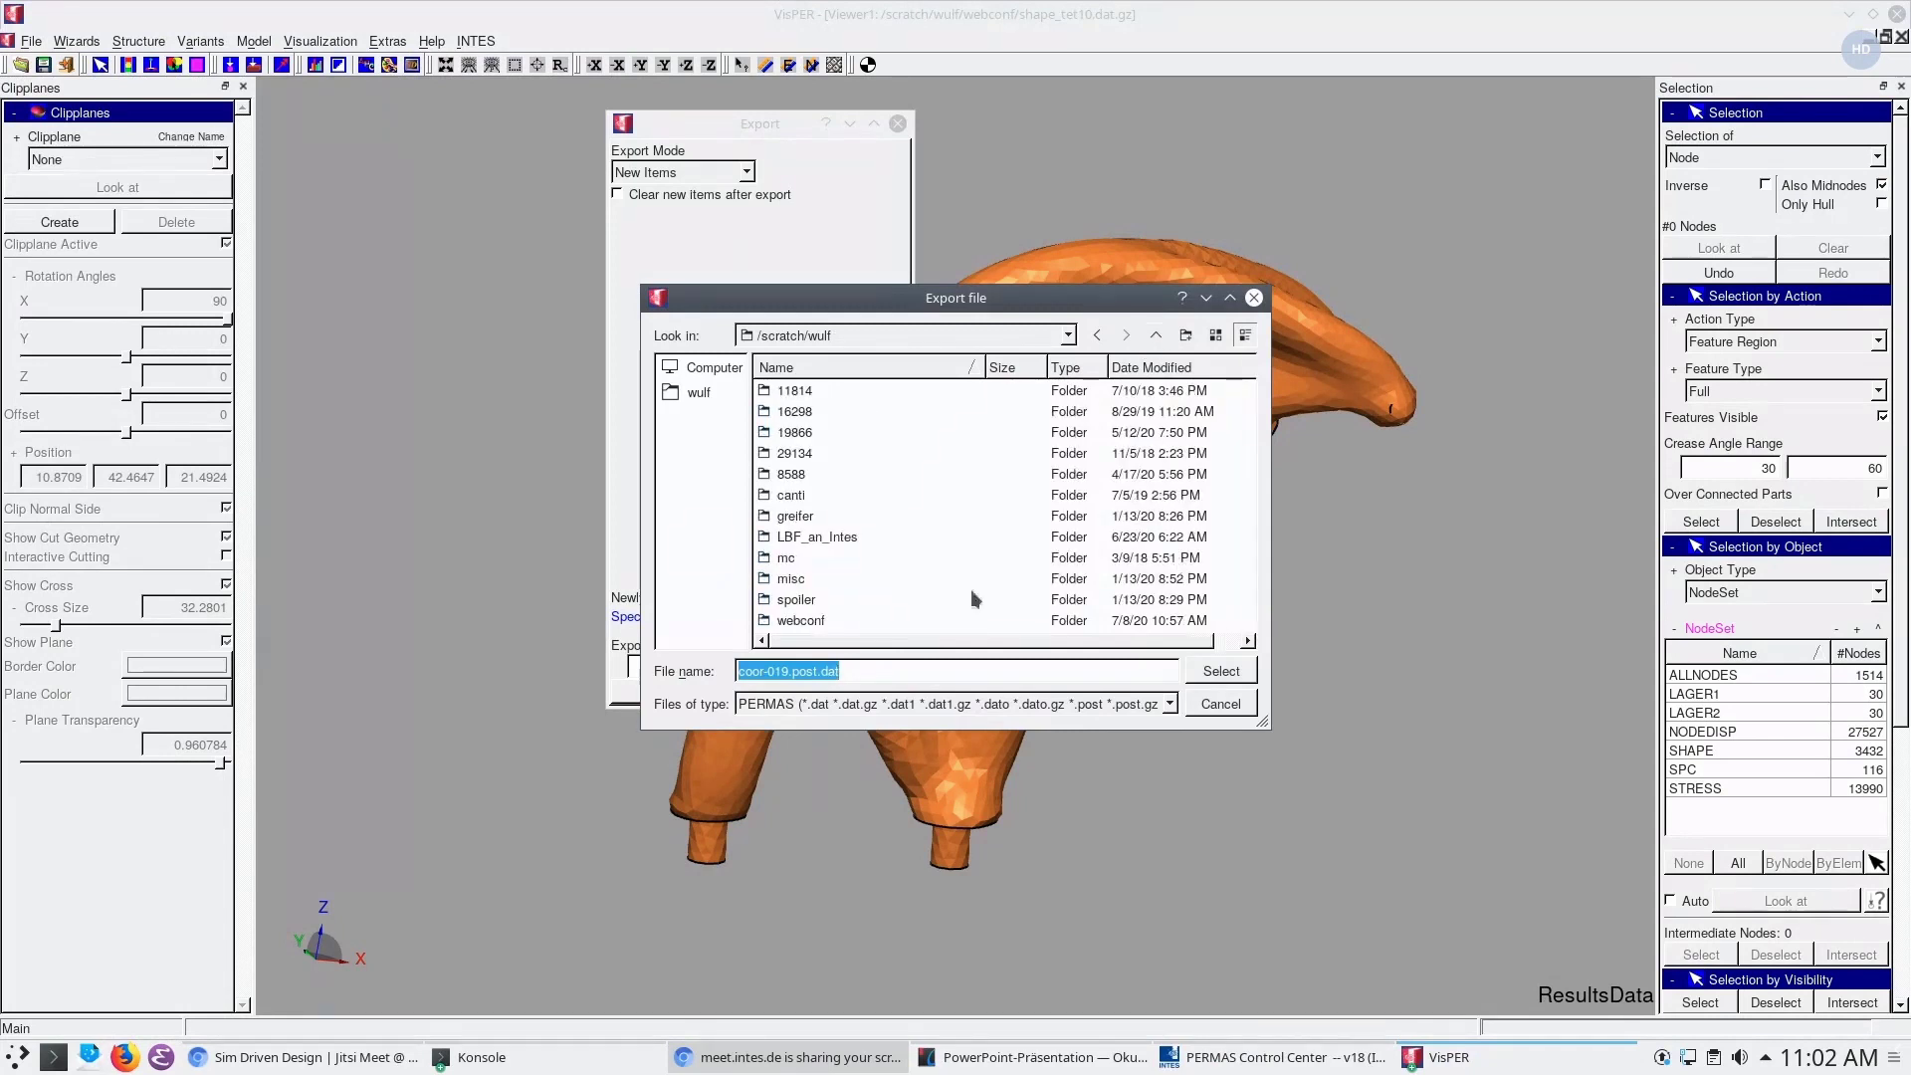
double_click(793, 621)
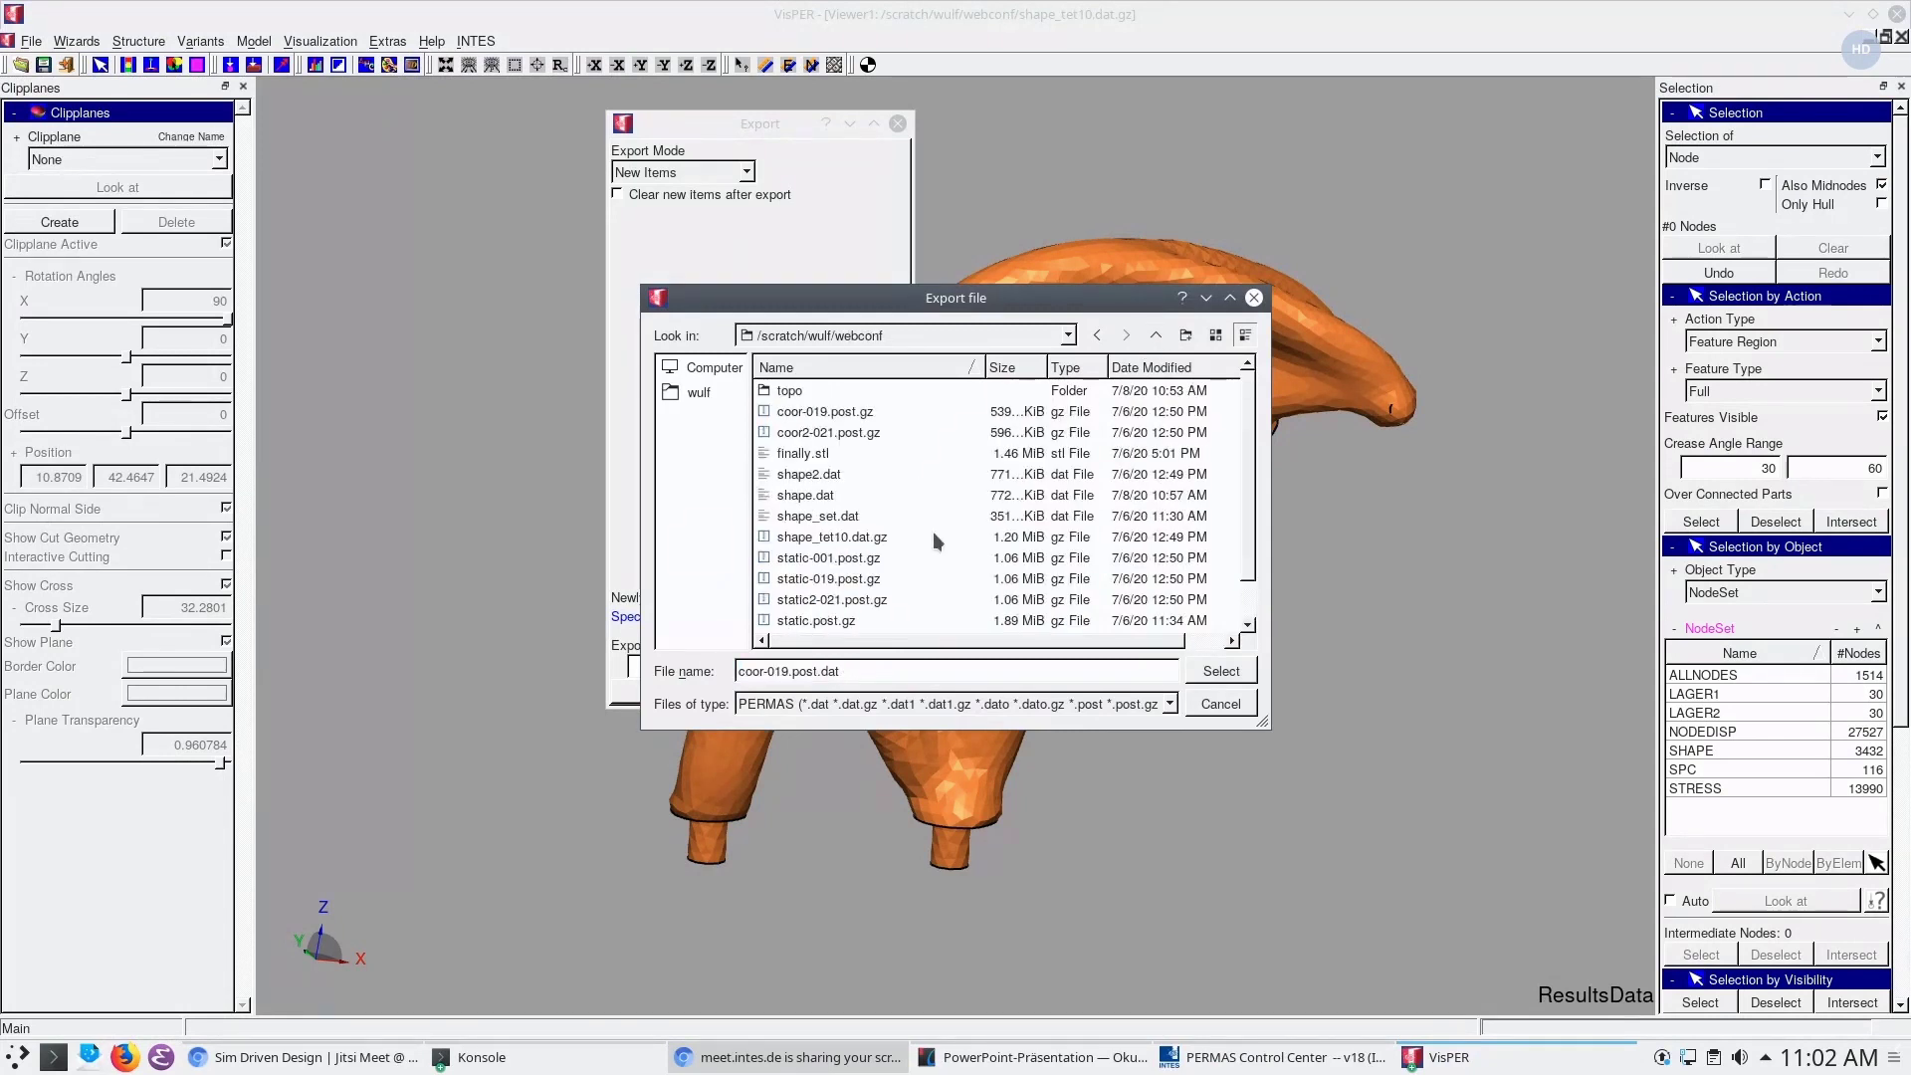
scroll(831, 448, "down", 1)
left_click(831, 433)
double_click(831, 436)
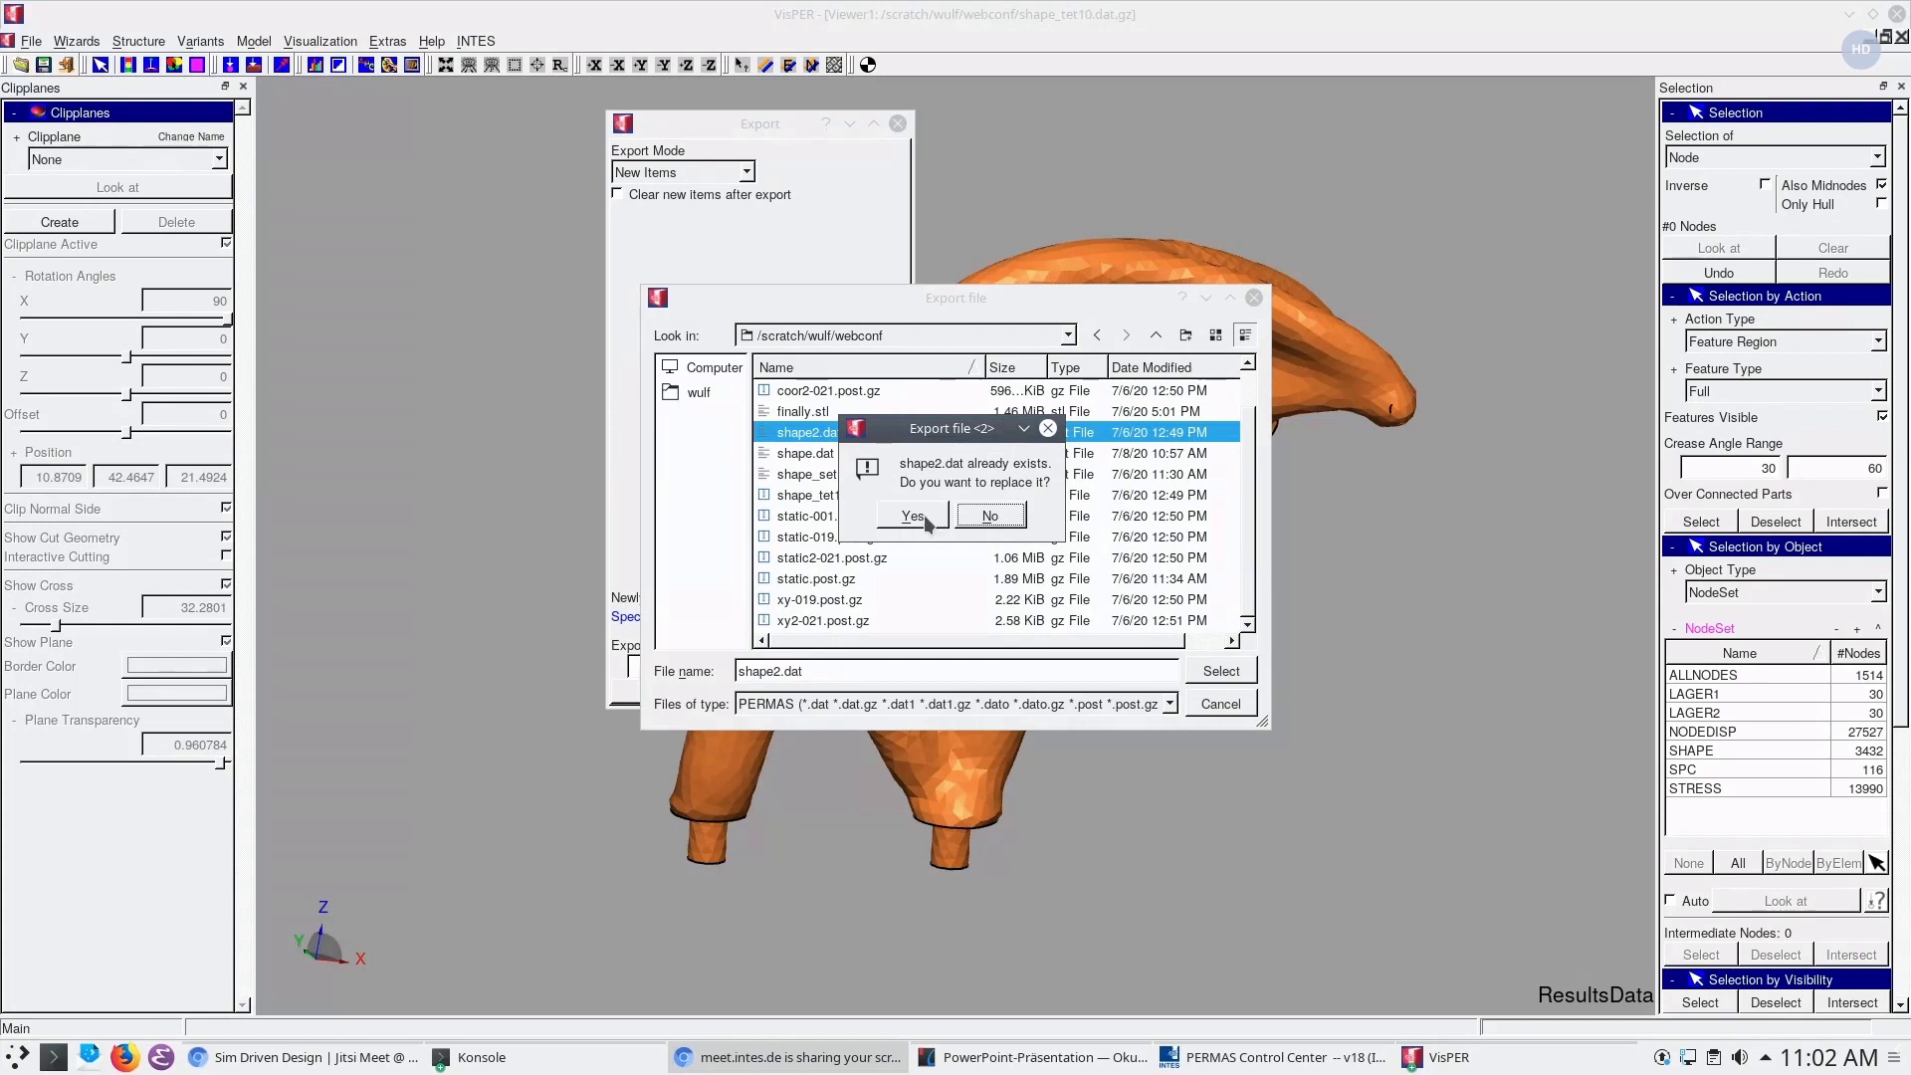
left_click(924, 515)
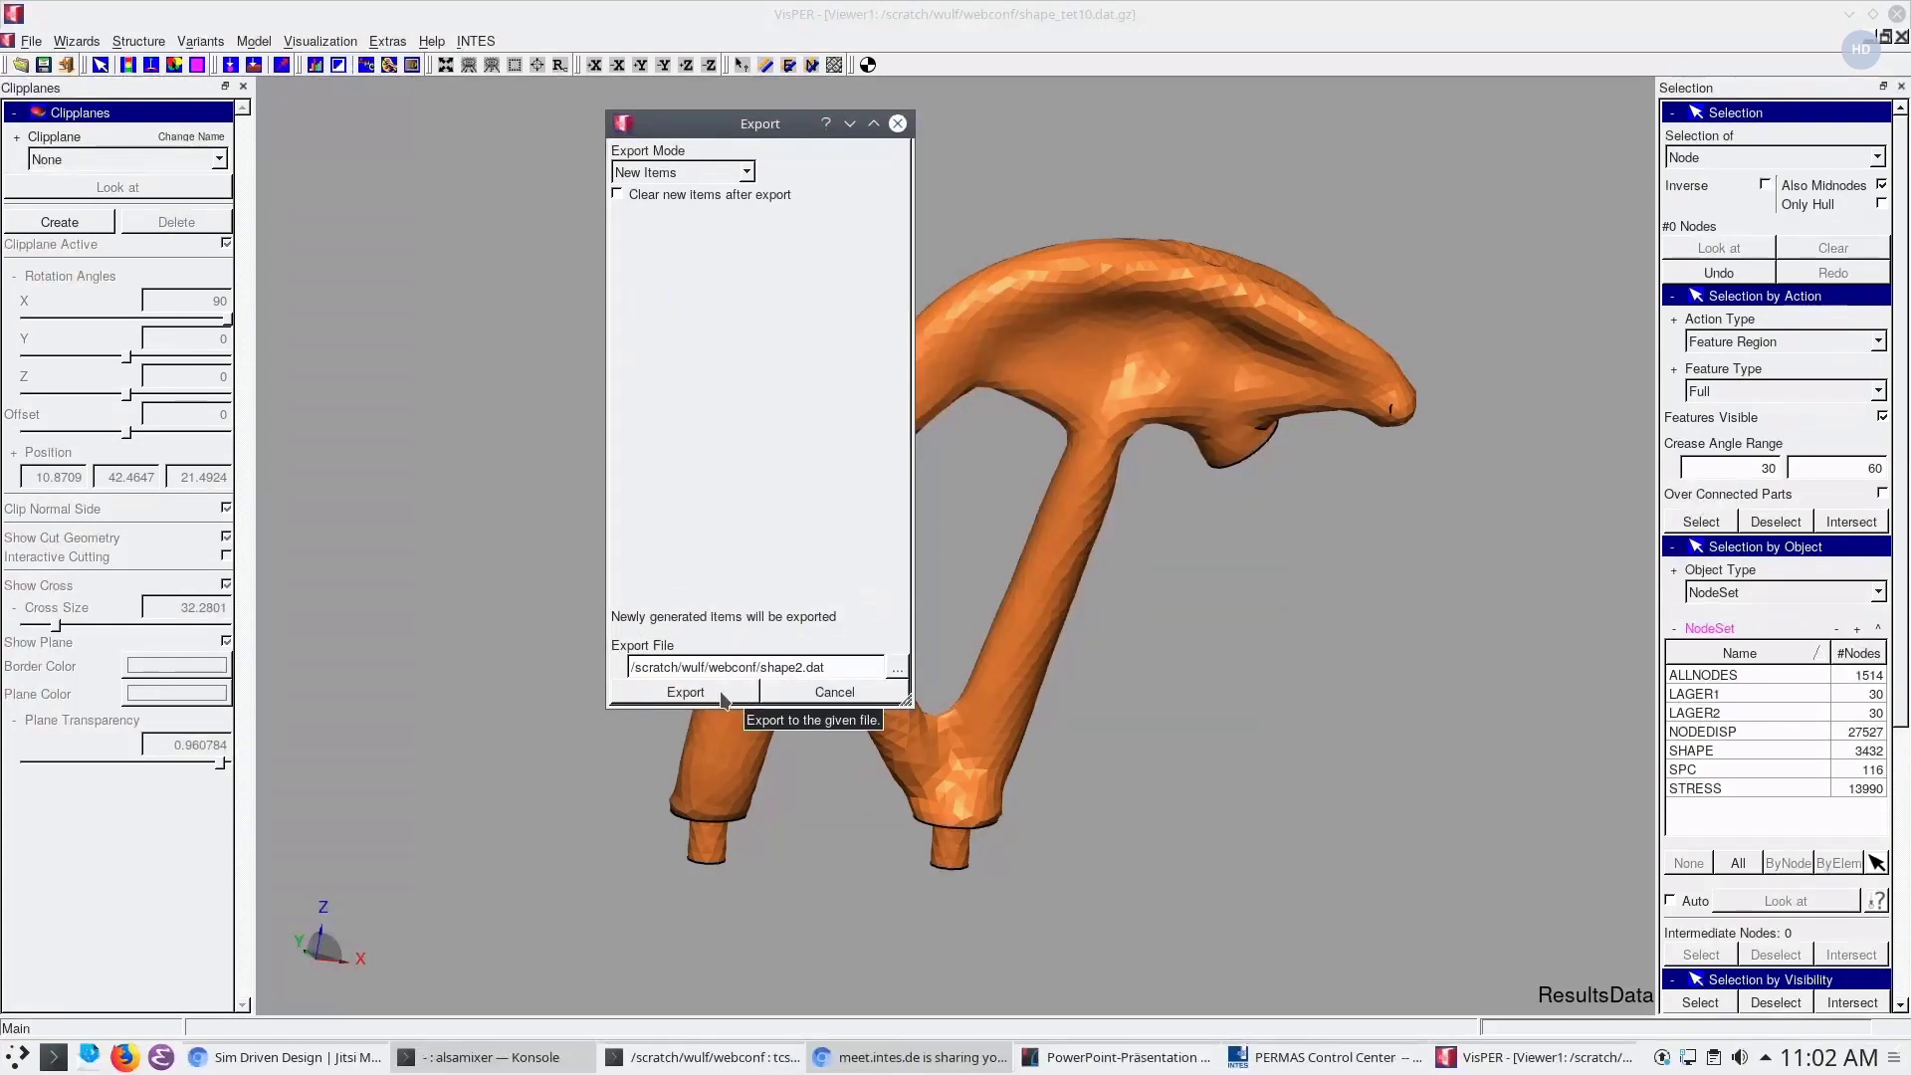
left_click(685, 693)
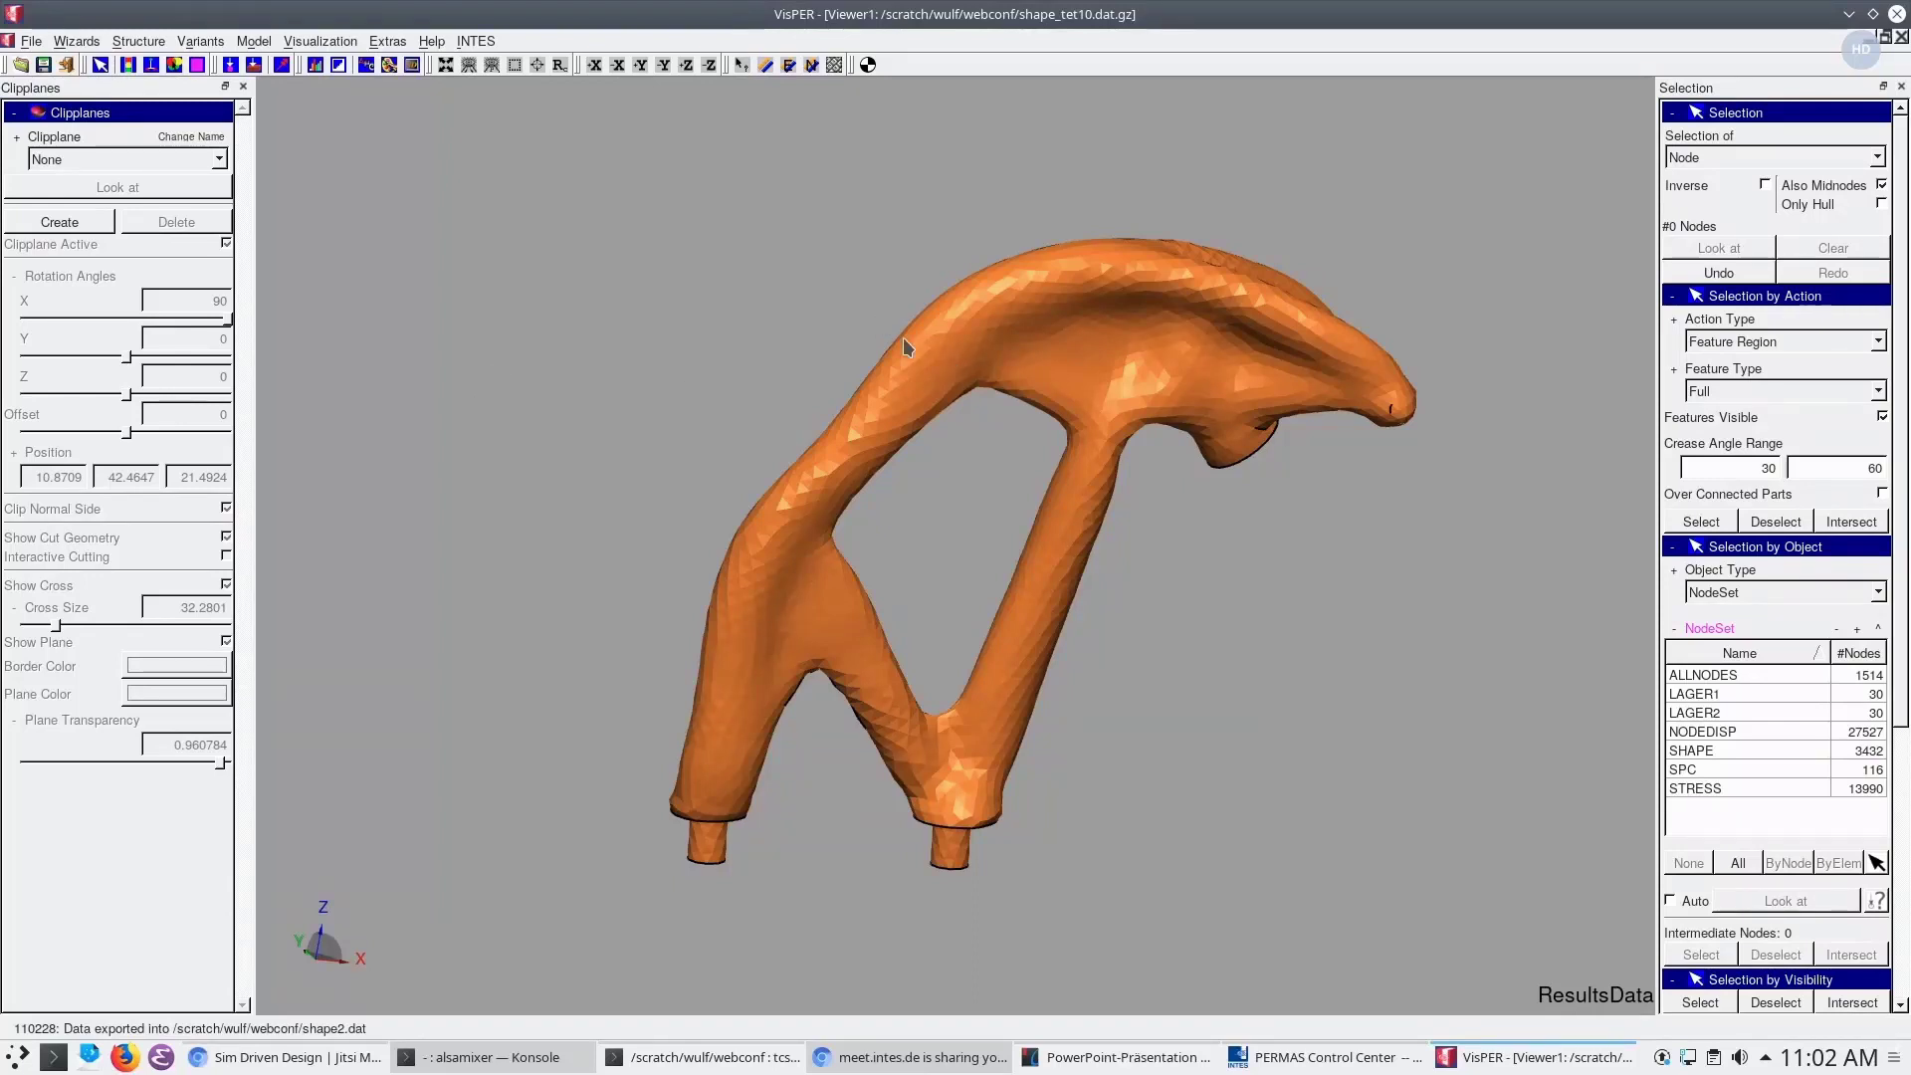
middle_click_drag(1025, 420, 969, 392)
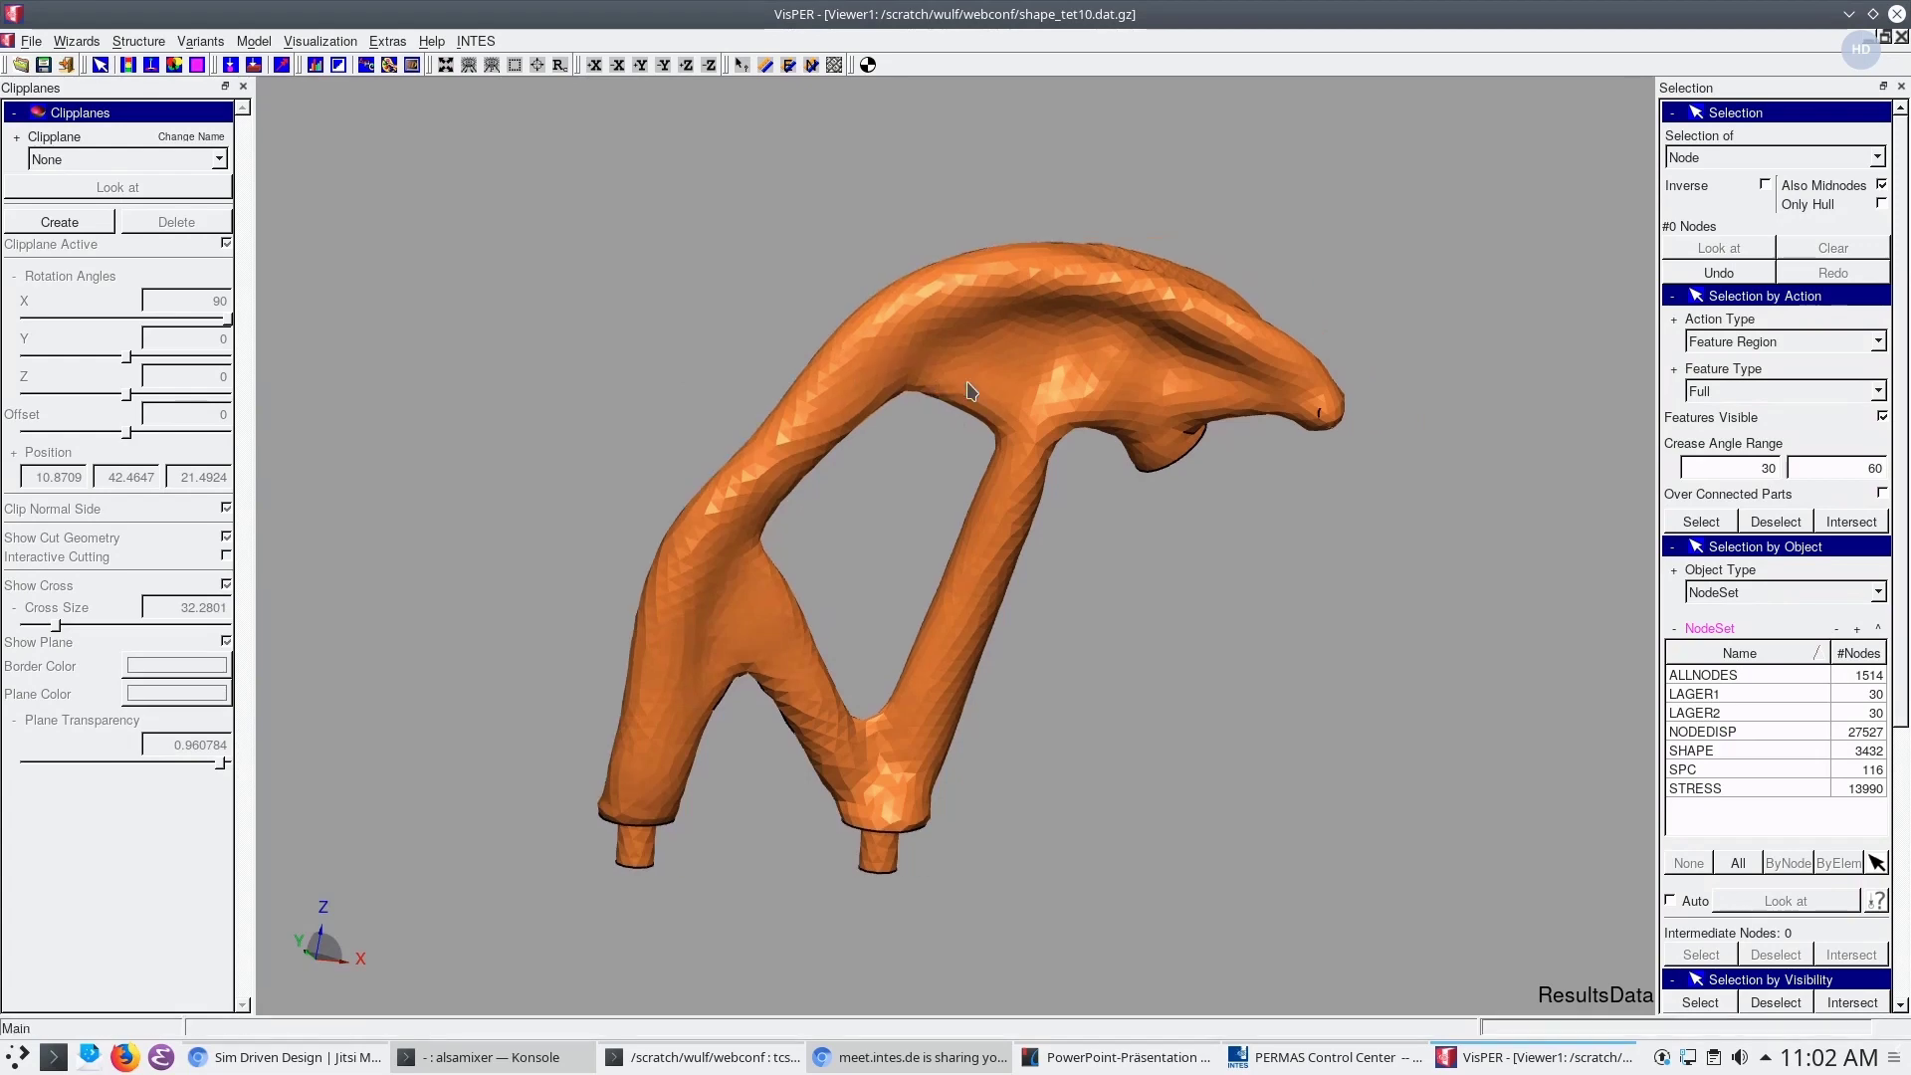
middle_click_drag(953, 489, 969, 478)
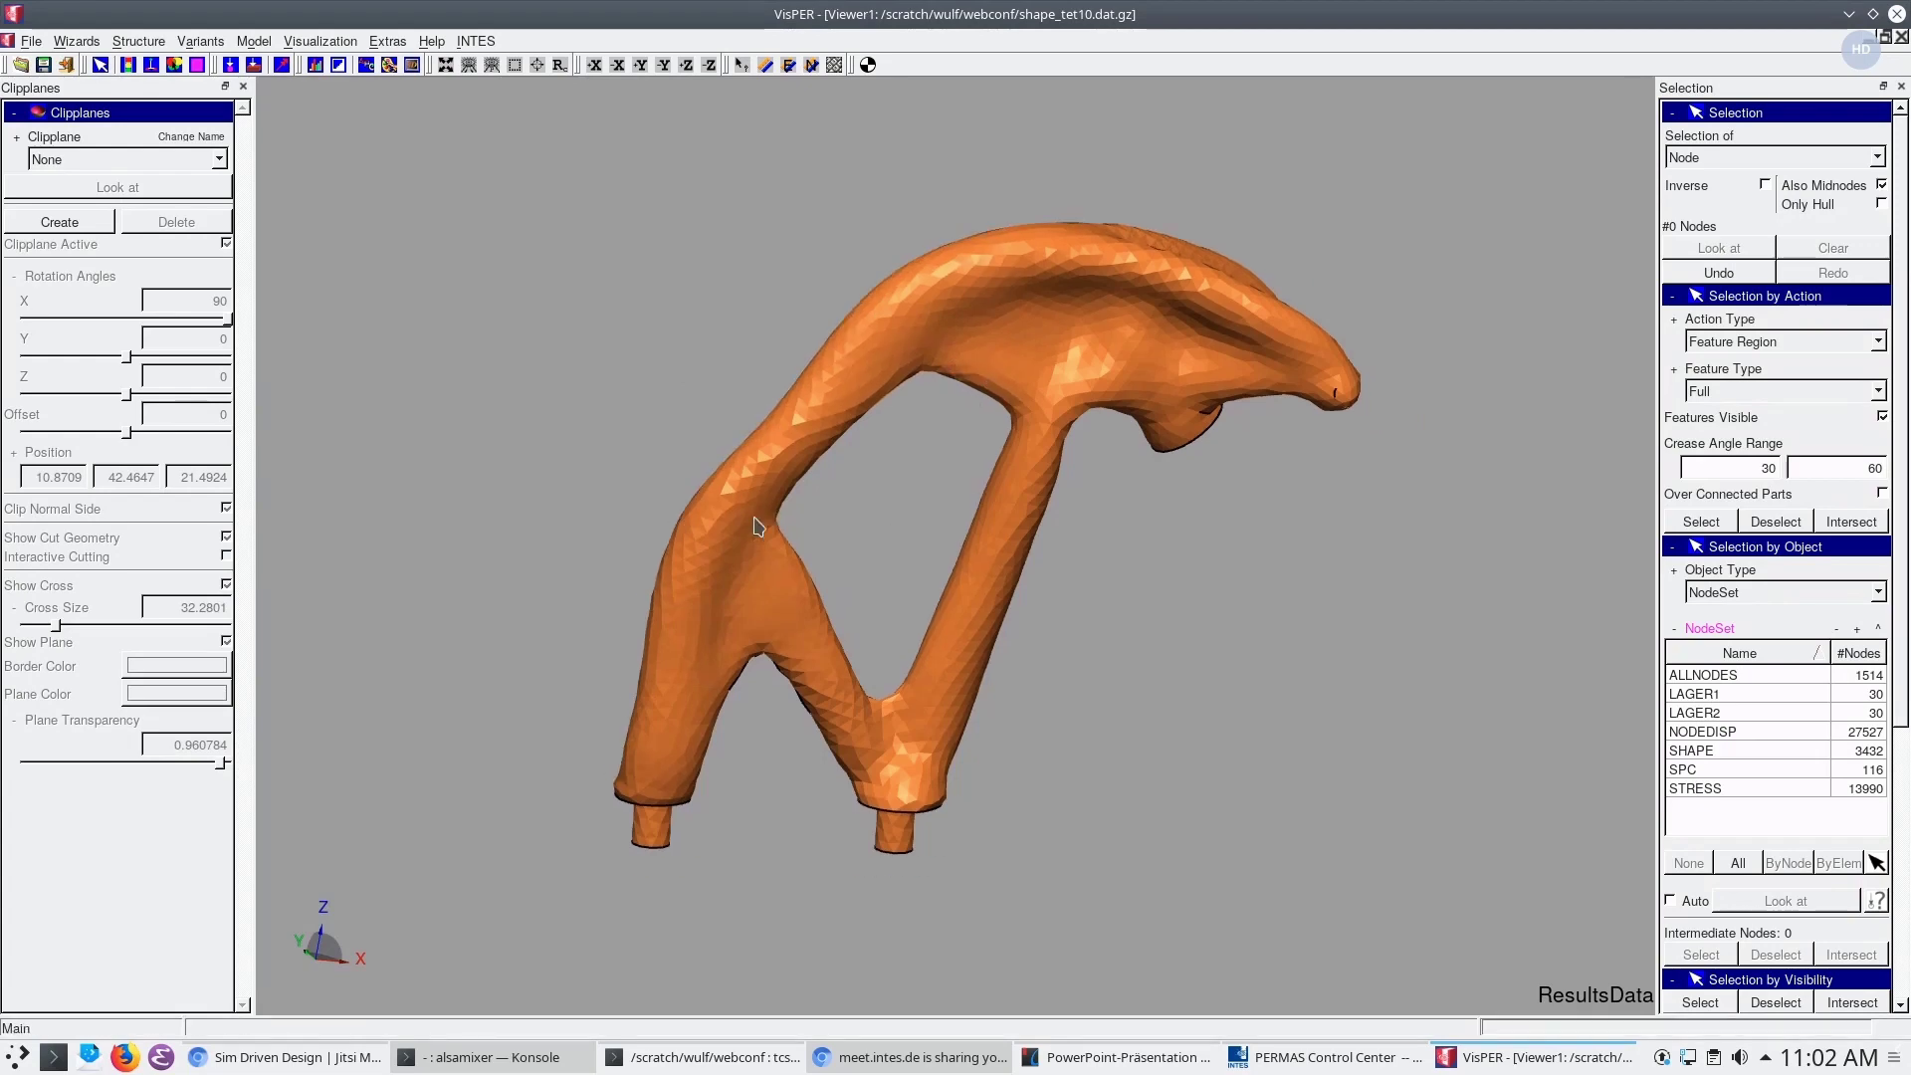
left_click_drag(753, 526, 816, 555)
left_click_drag(1051, 403, 1035, 394)
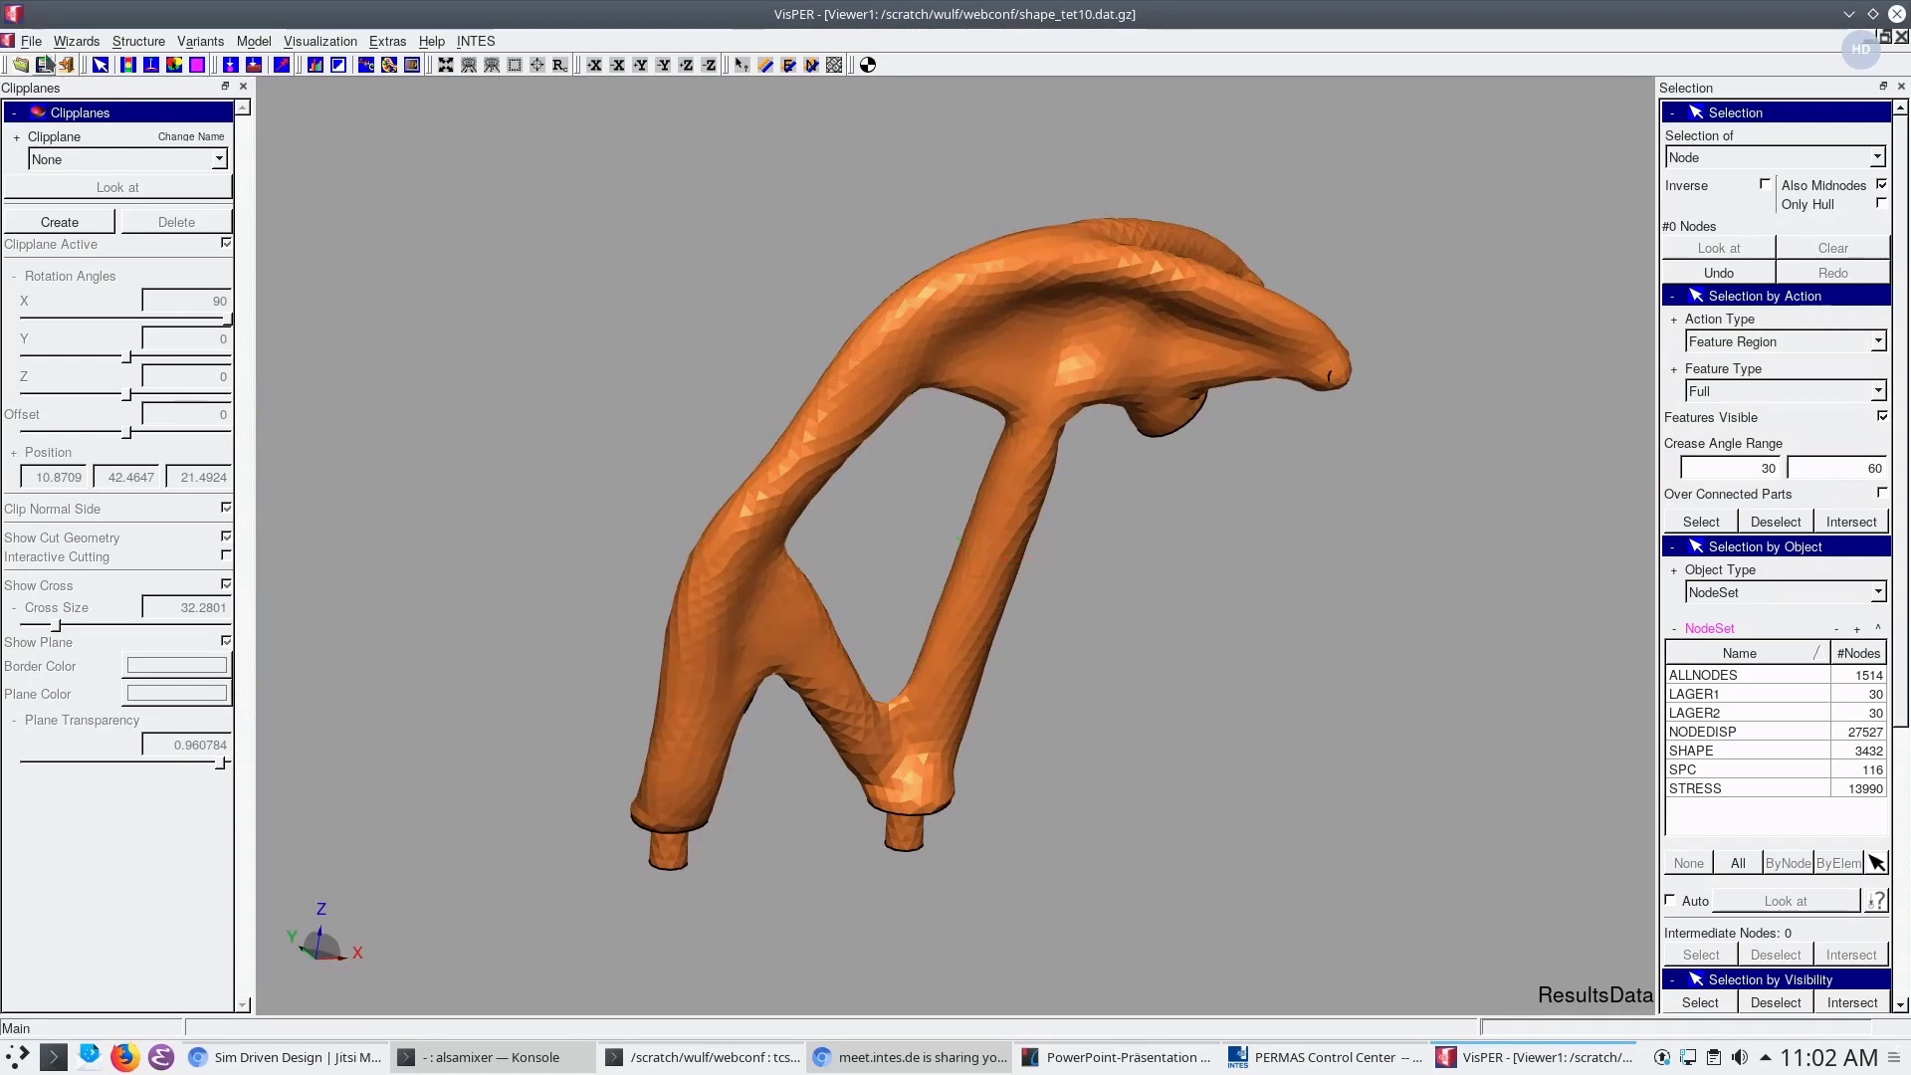
Begin a result import and choose coor2-021.post.gz from the webconf folder as the first import file
left_click(33, 40)
mouse_move(76, 44)
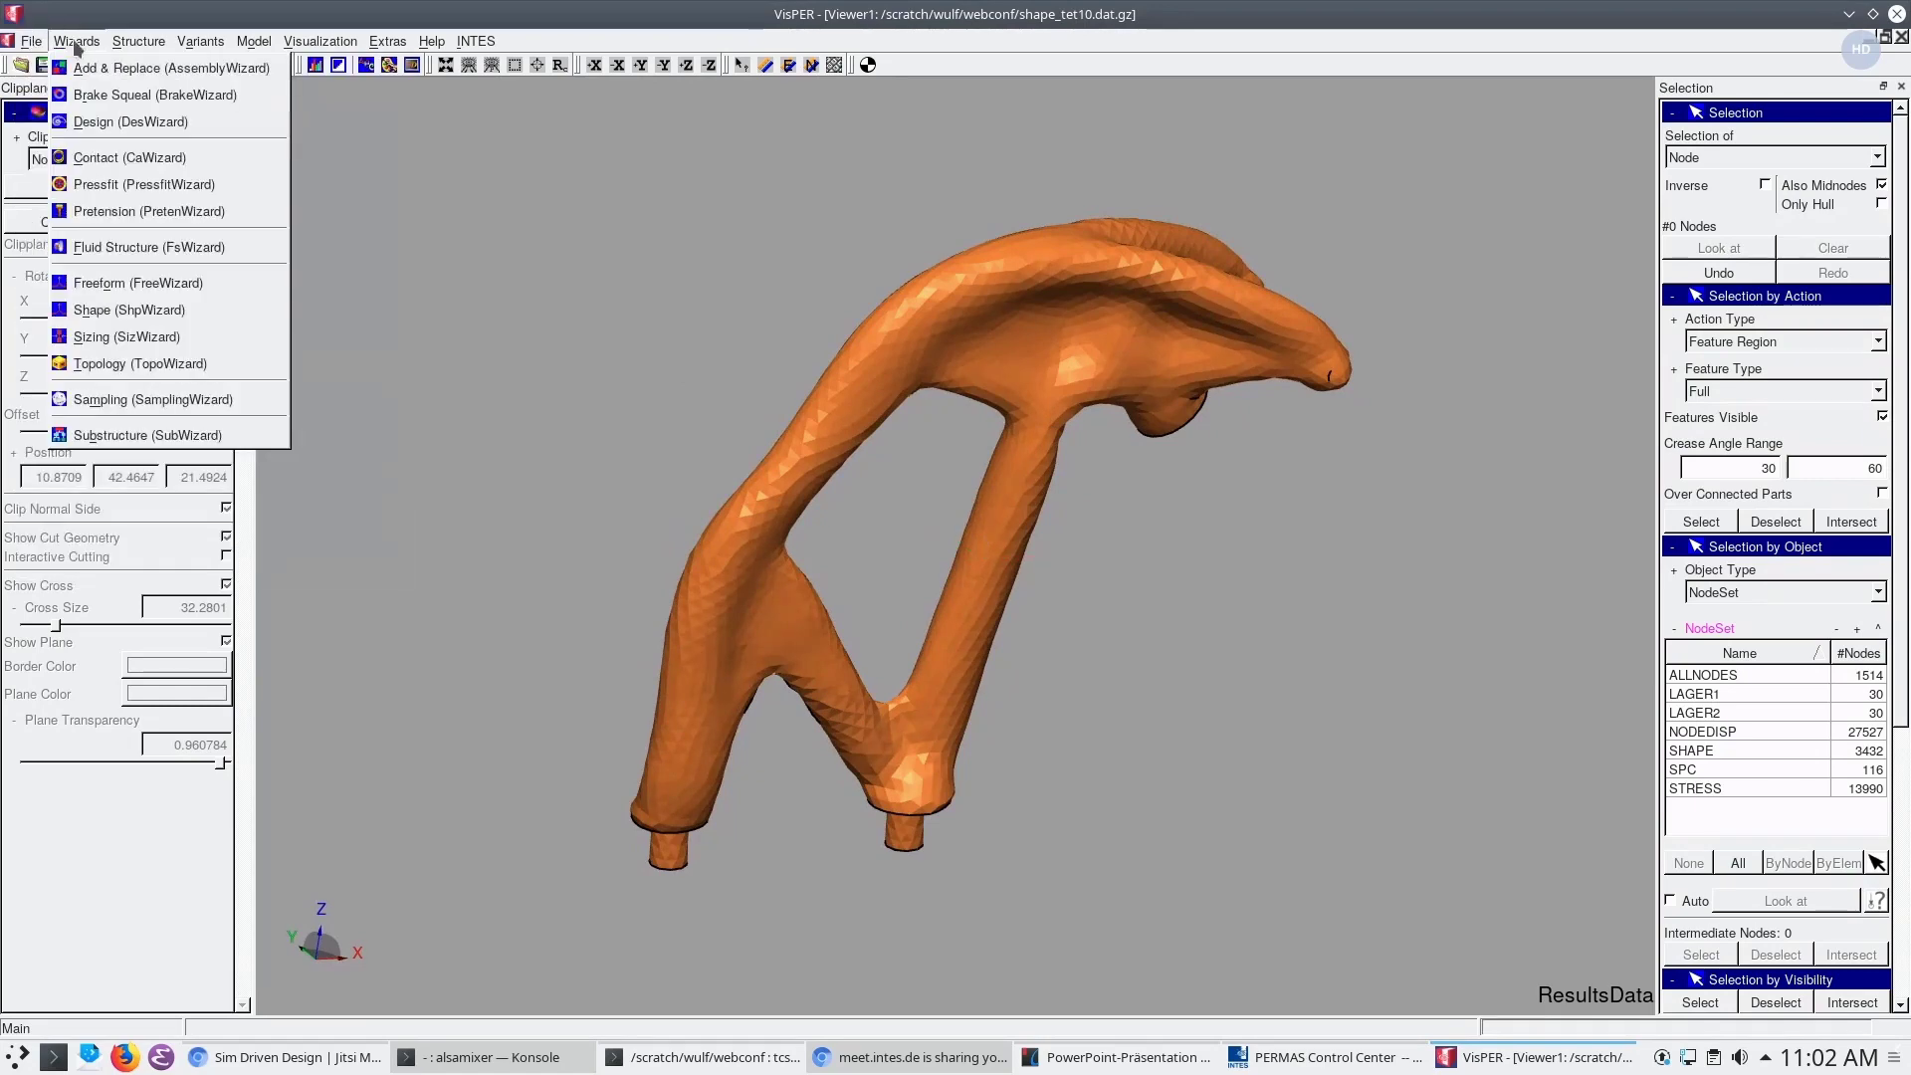
left_click(60, 124)
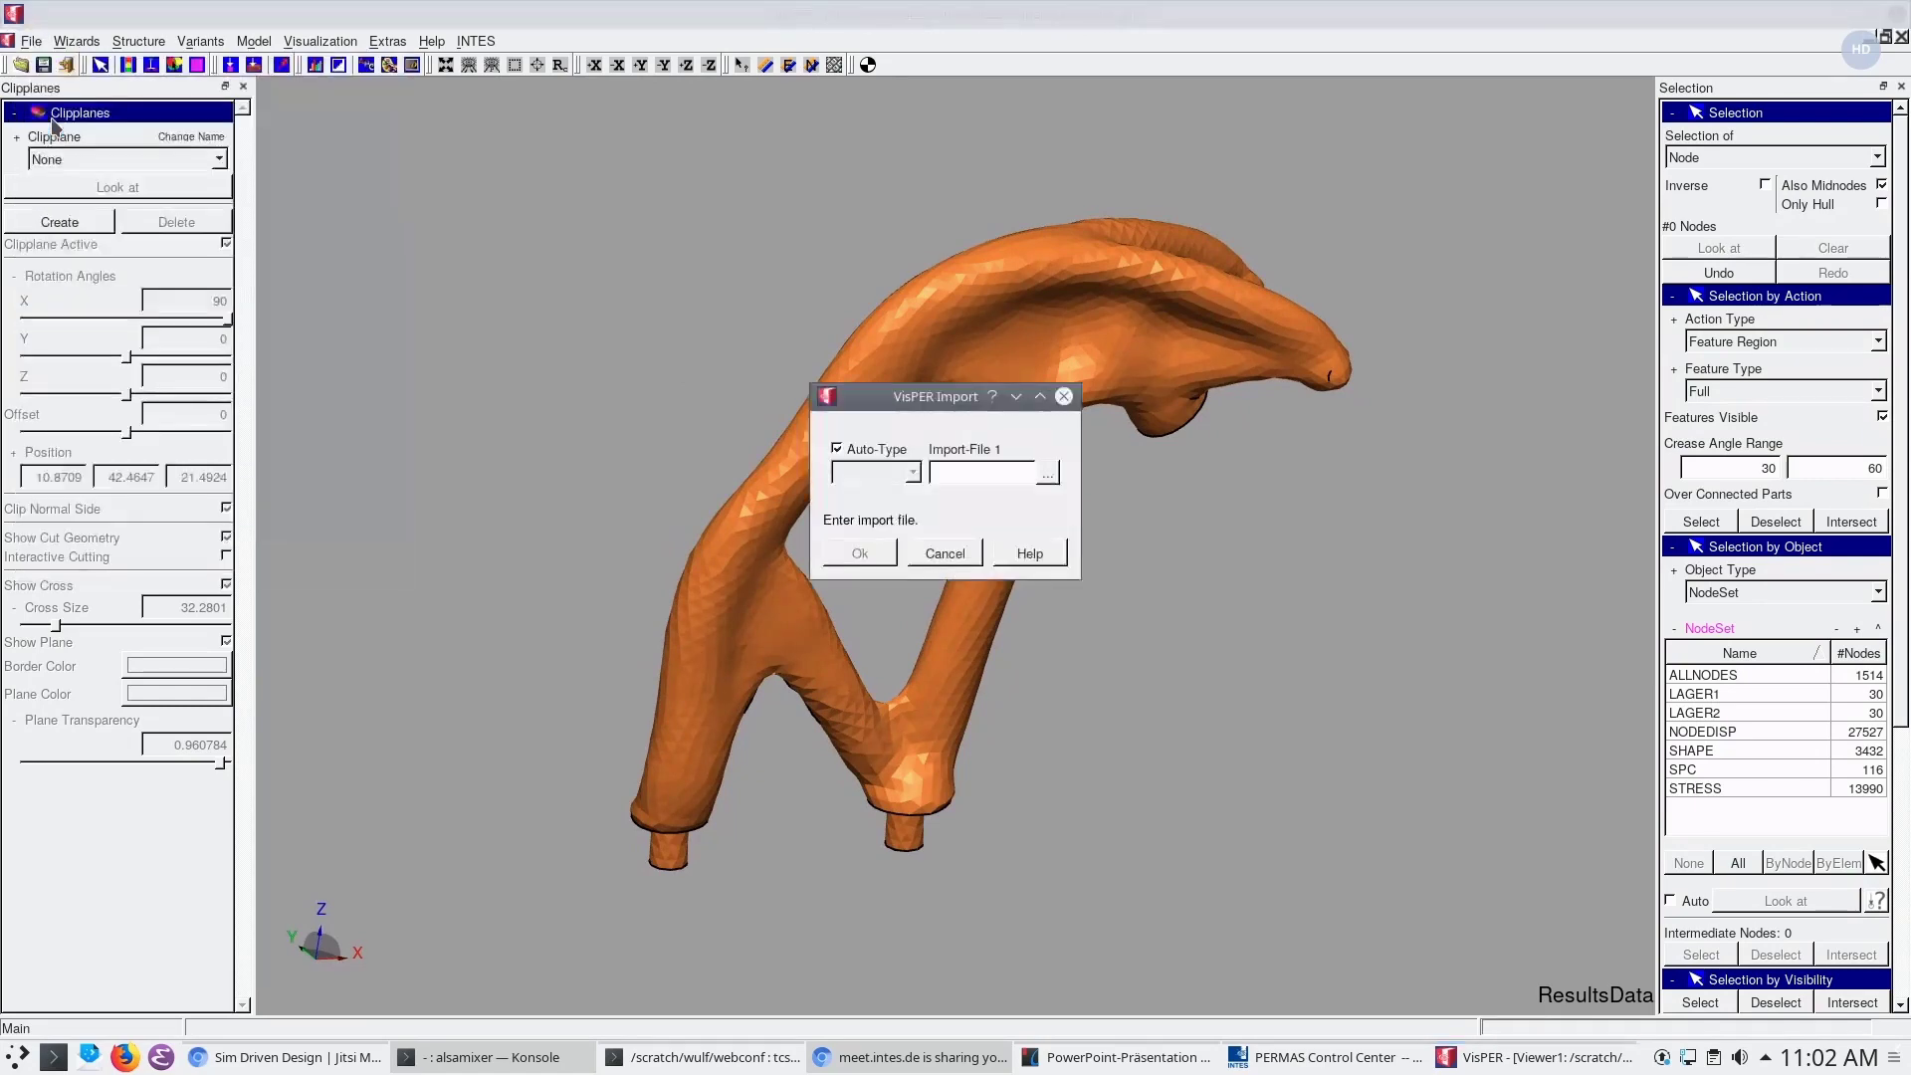
left_click(1047, 475)
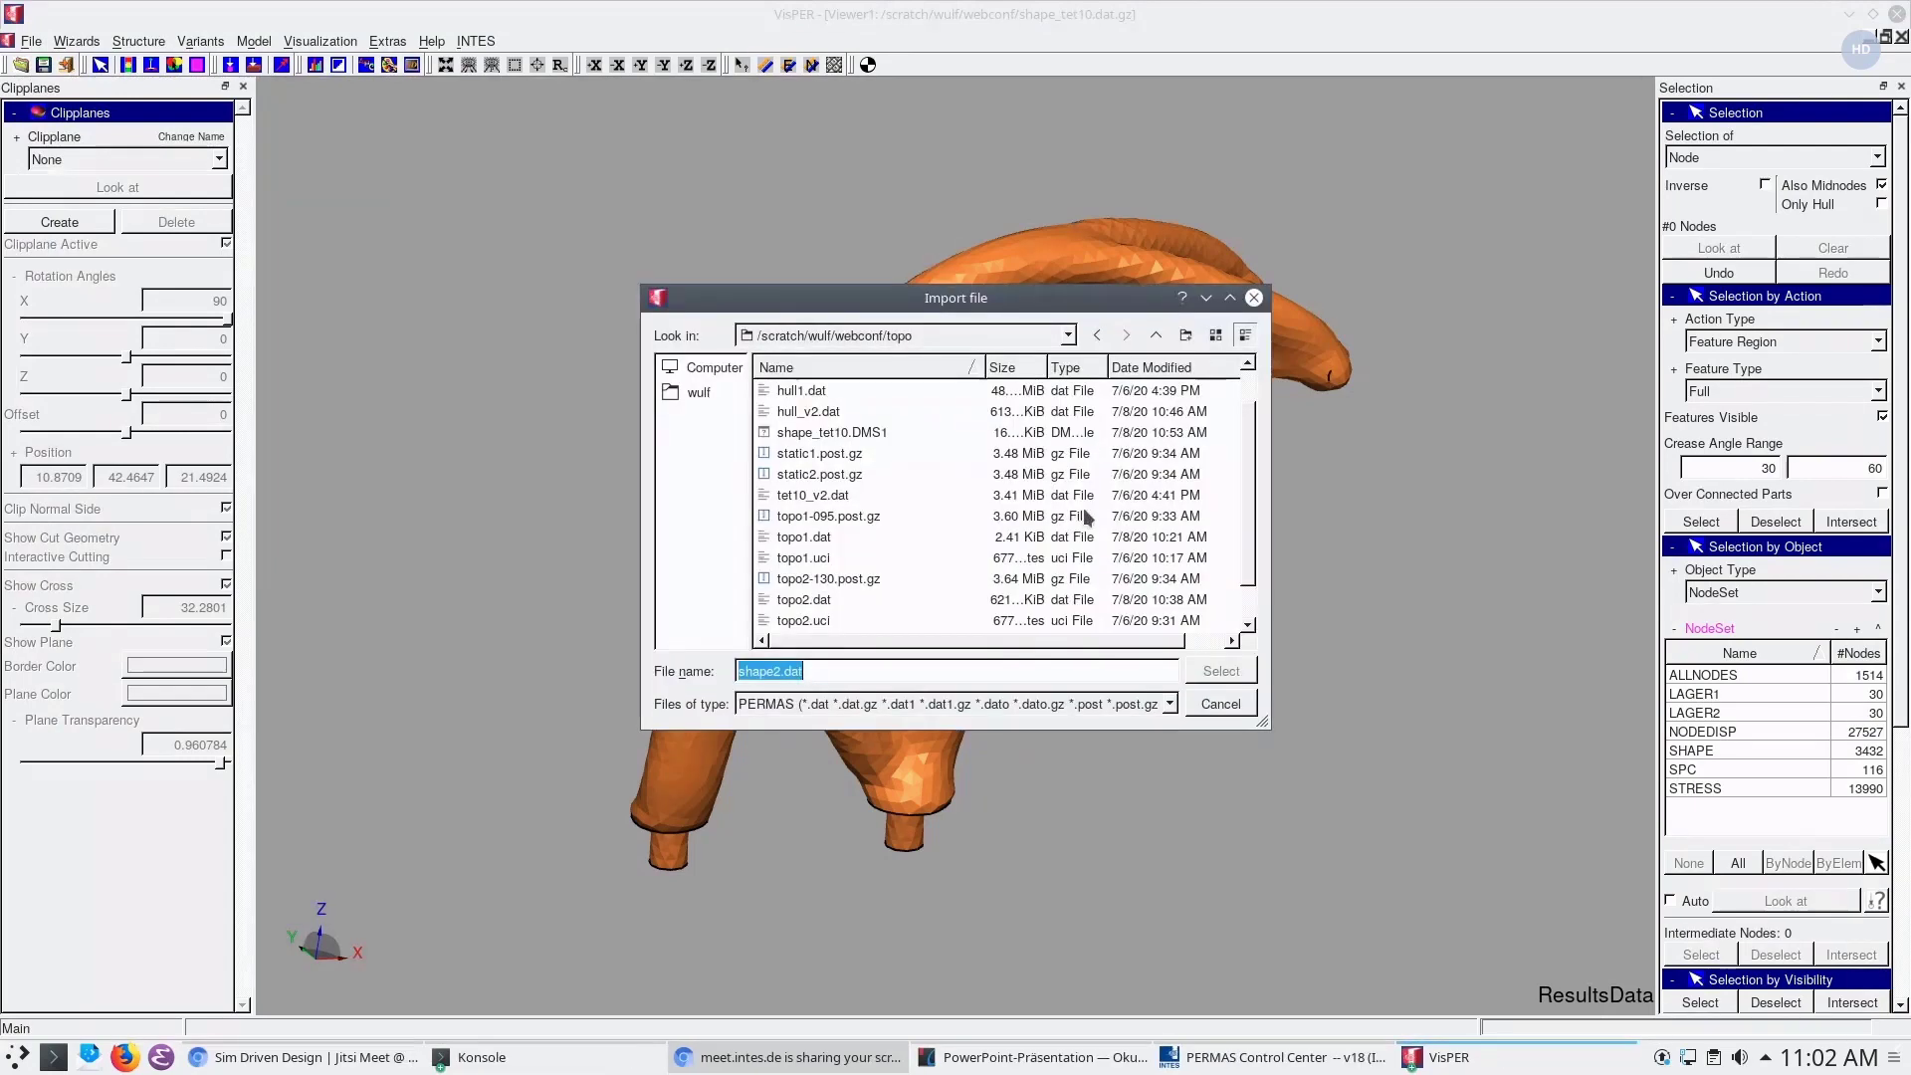
left_click(1155, 336)
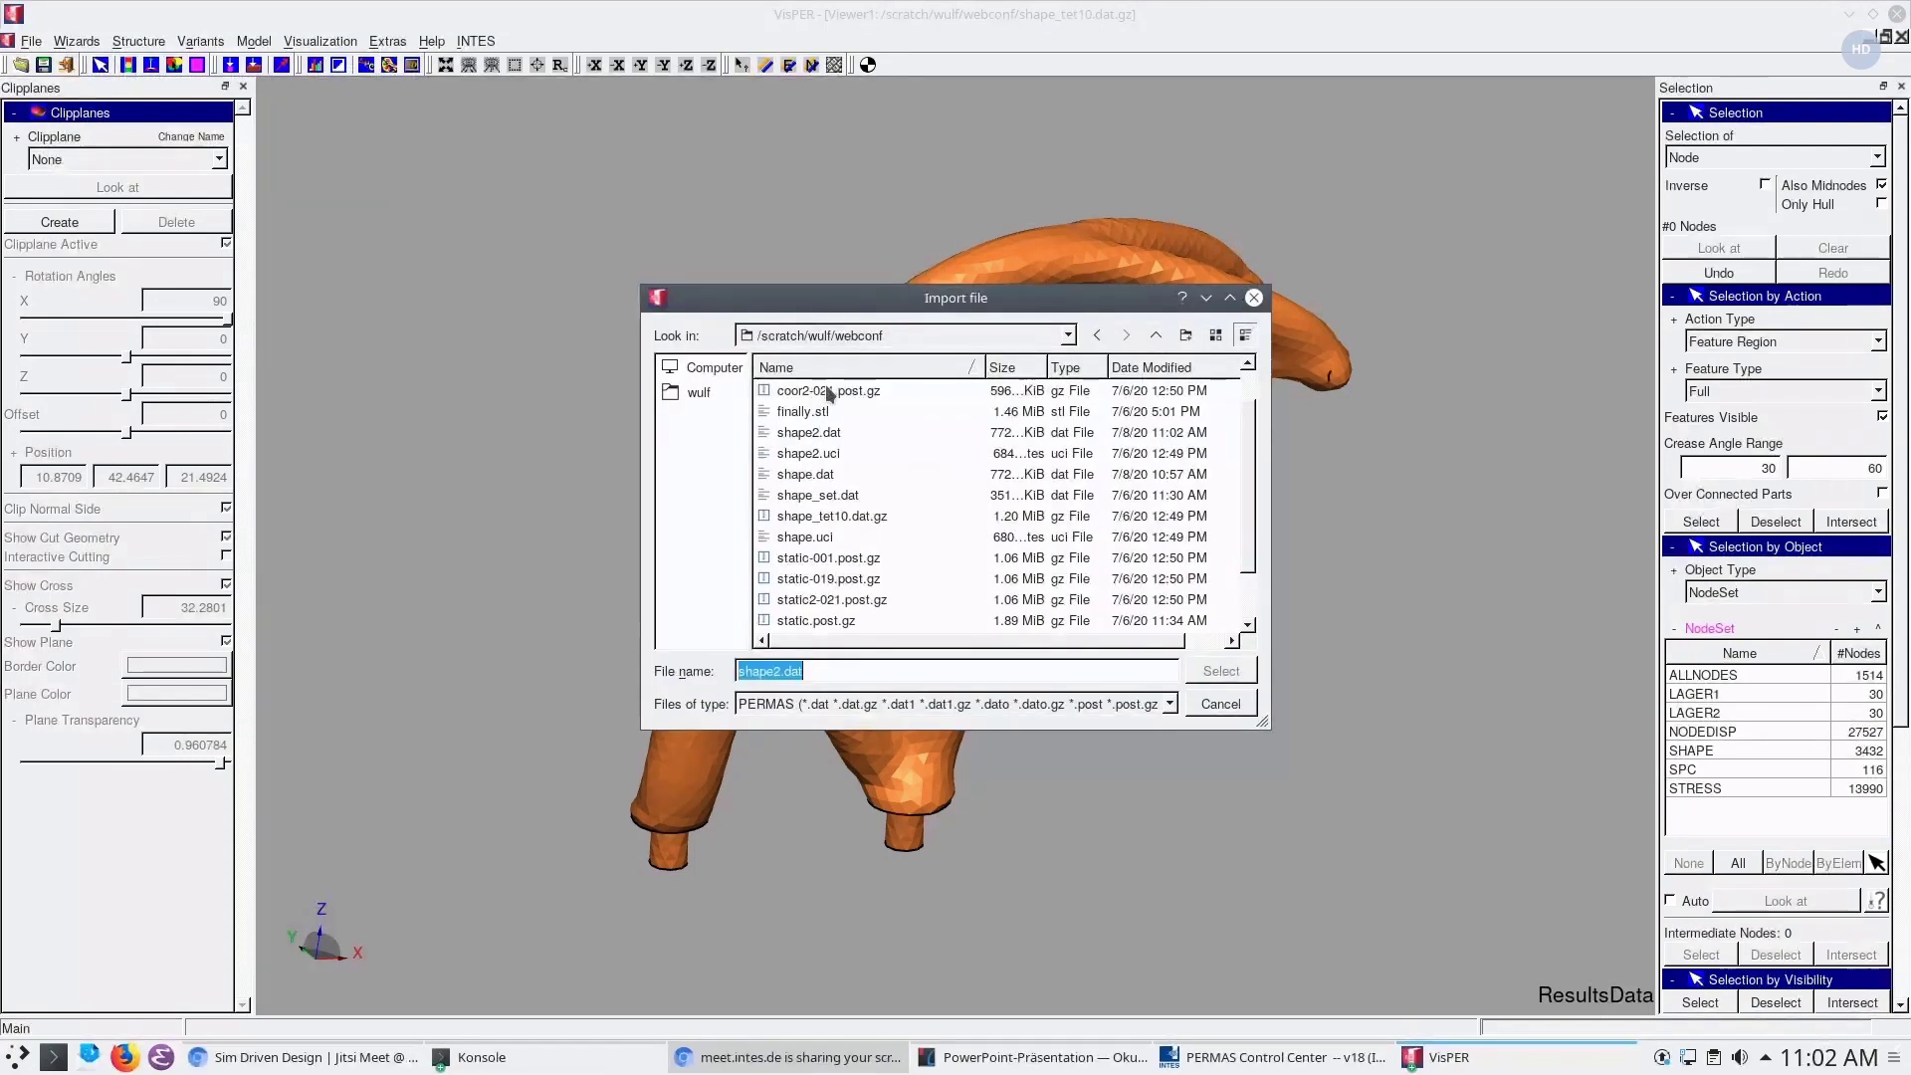
left_click_drag(1251, 464, 996, 419)
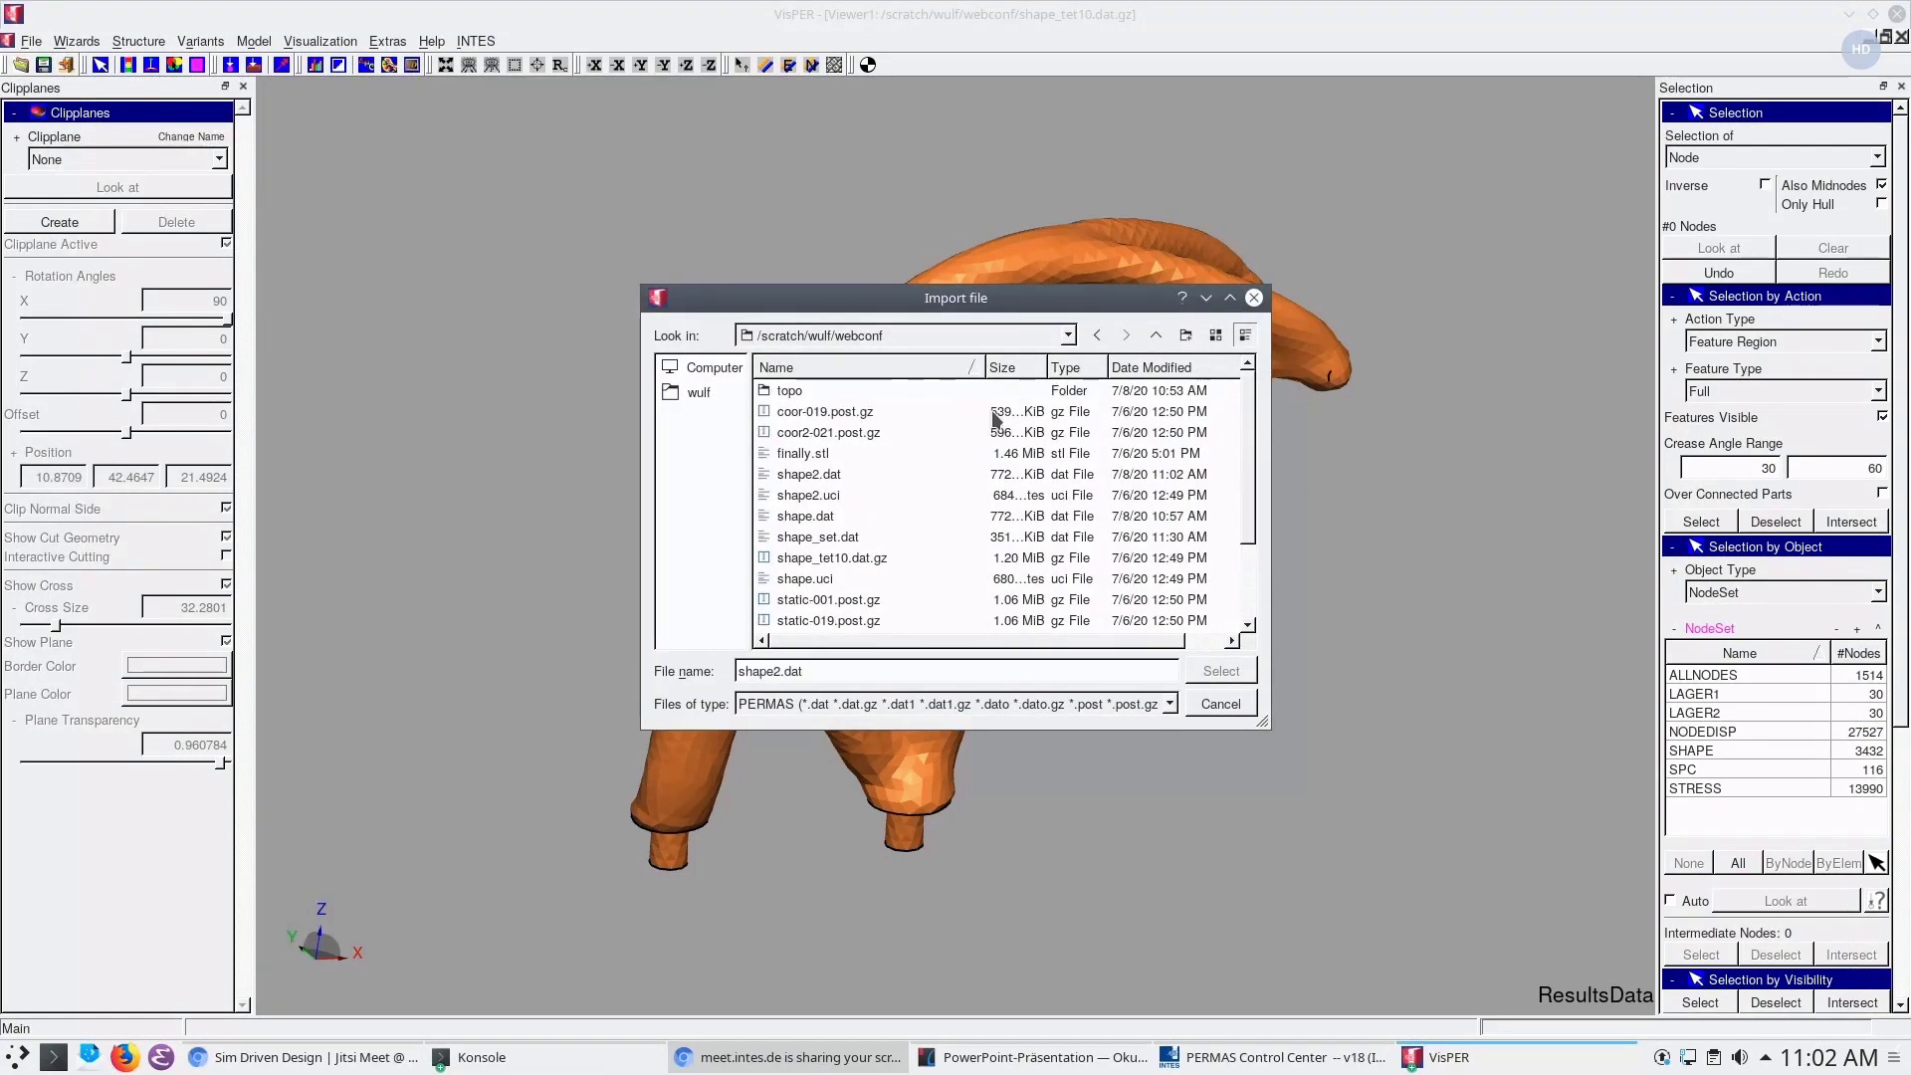
double_click(828, 439)
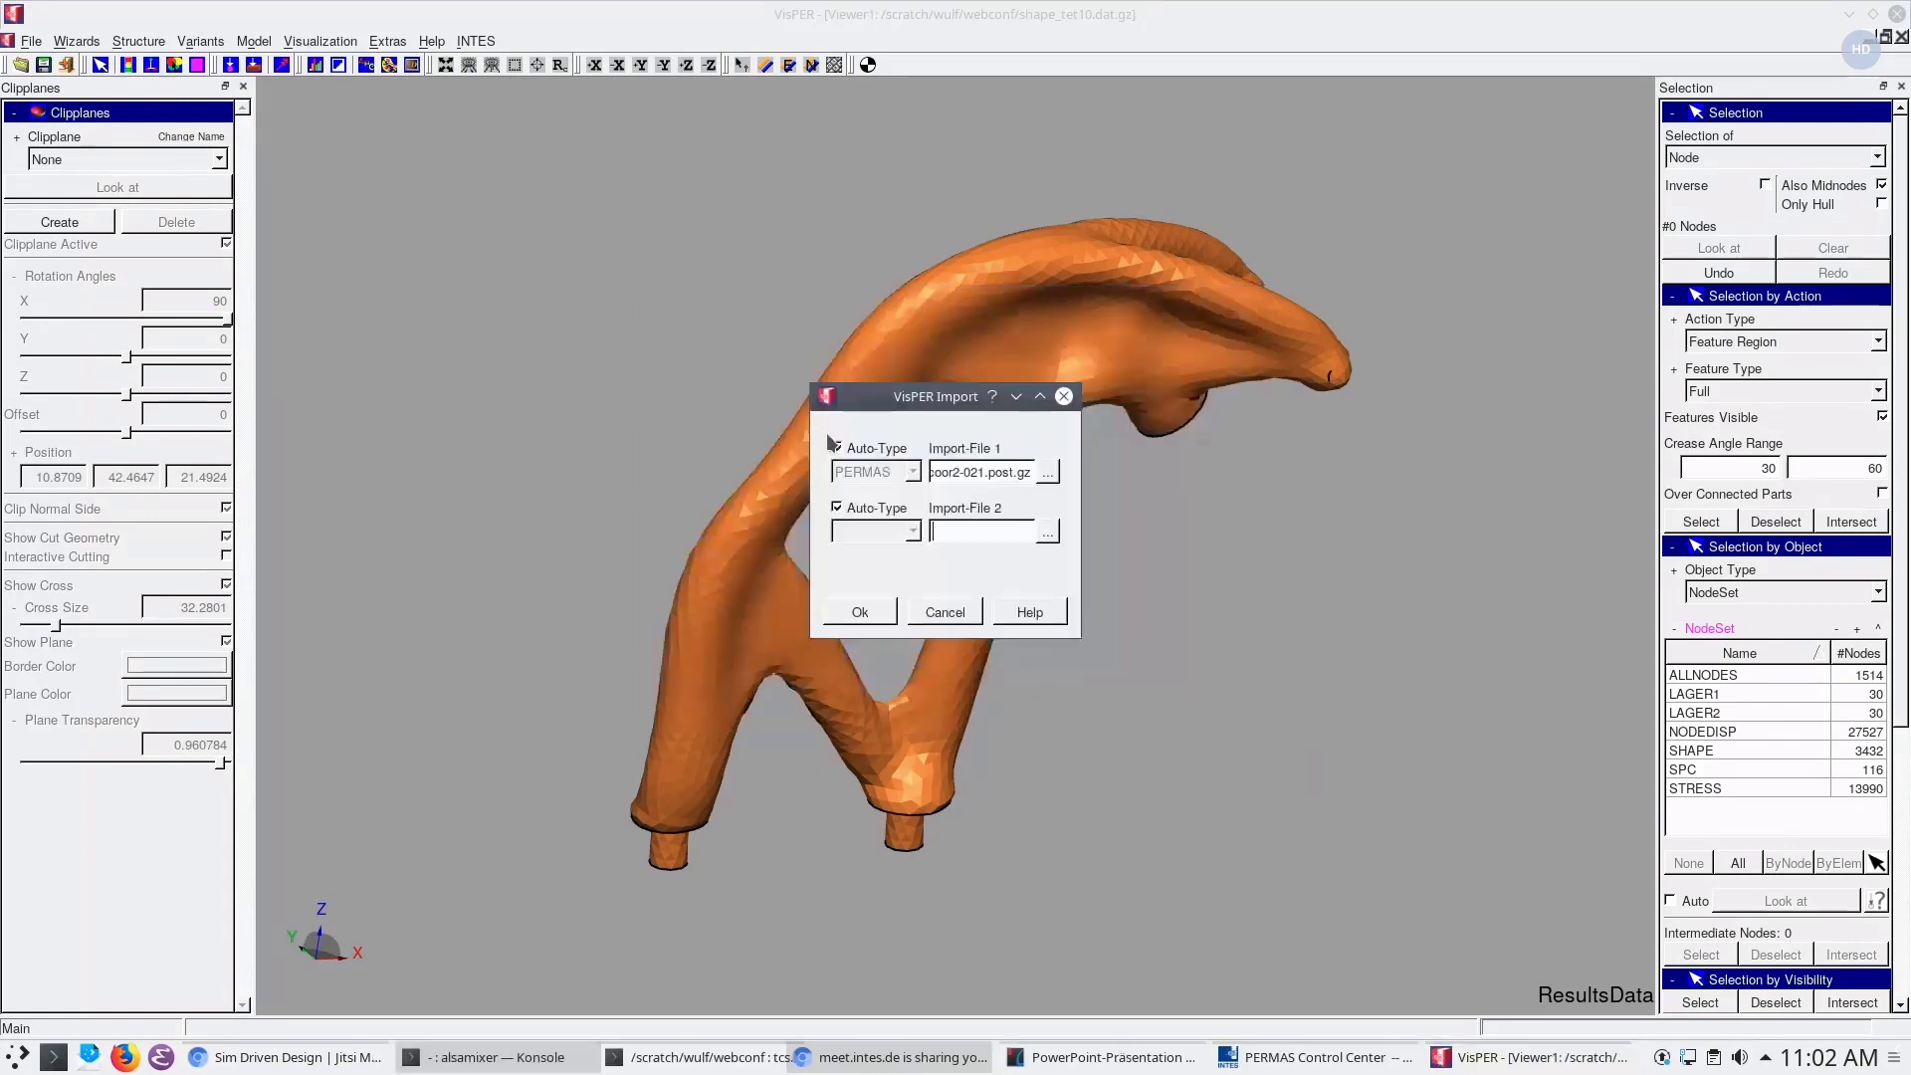
Add static2-021.post.gz as the second import file and run the import
left_click(1057, 532)
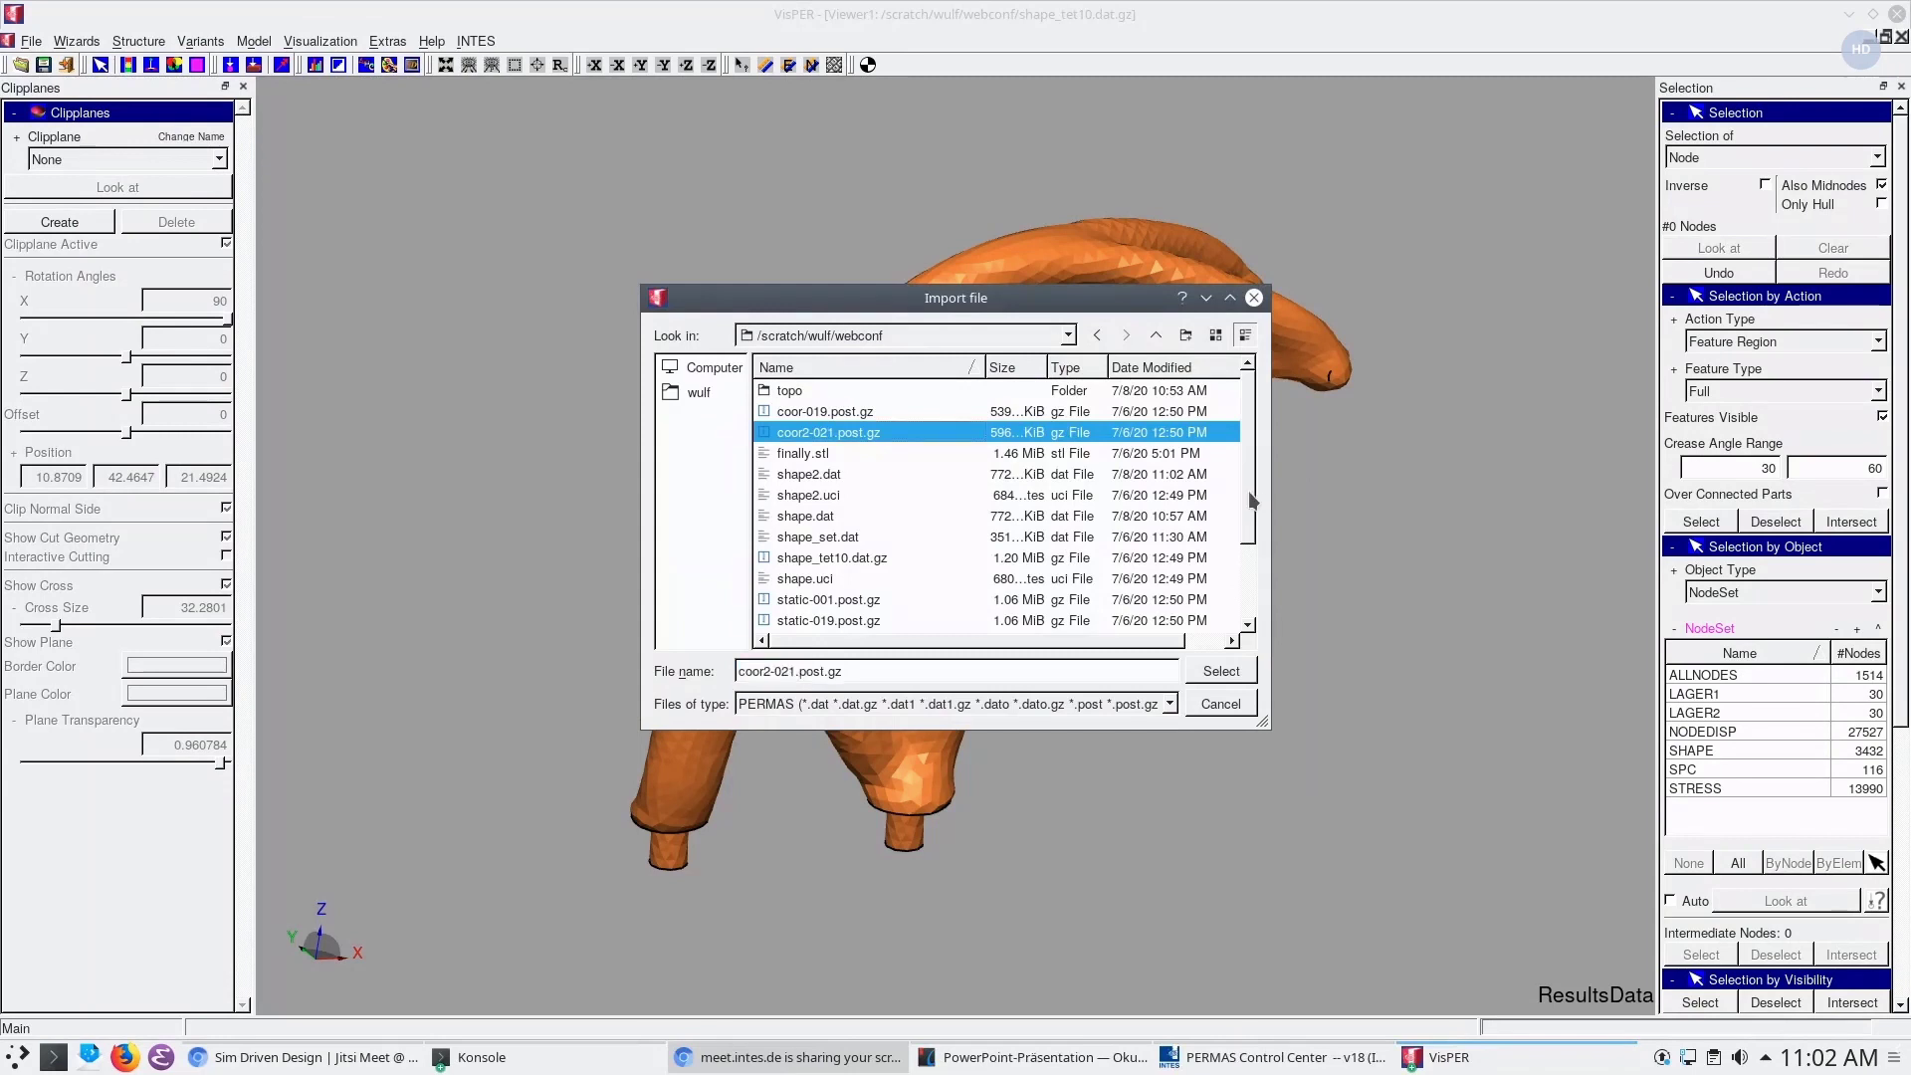
scroll(1247, 525, "down", 2)
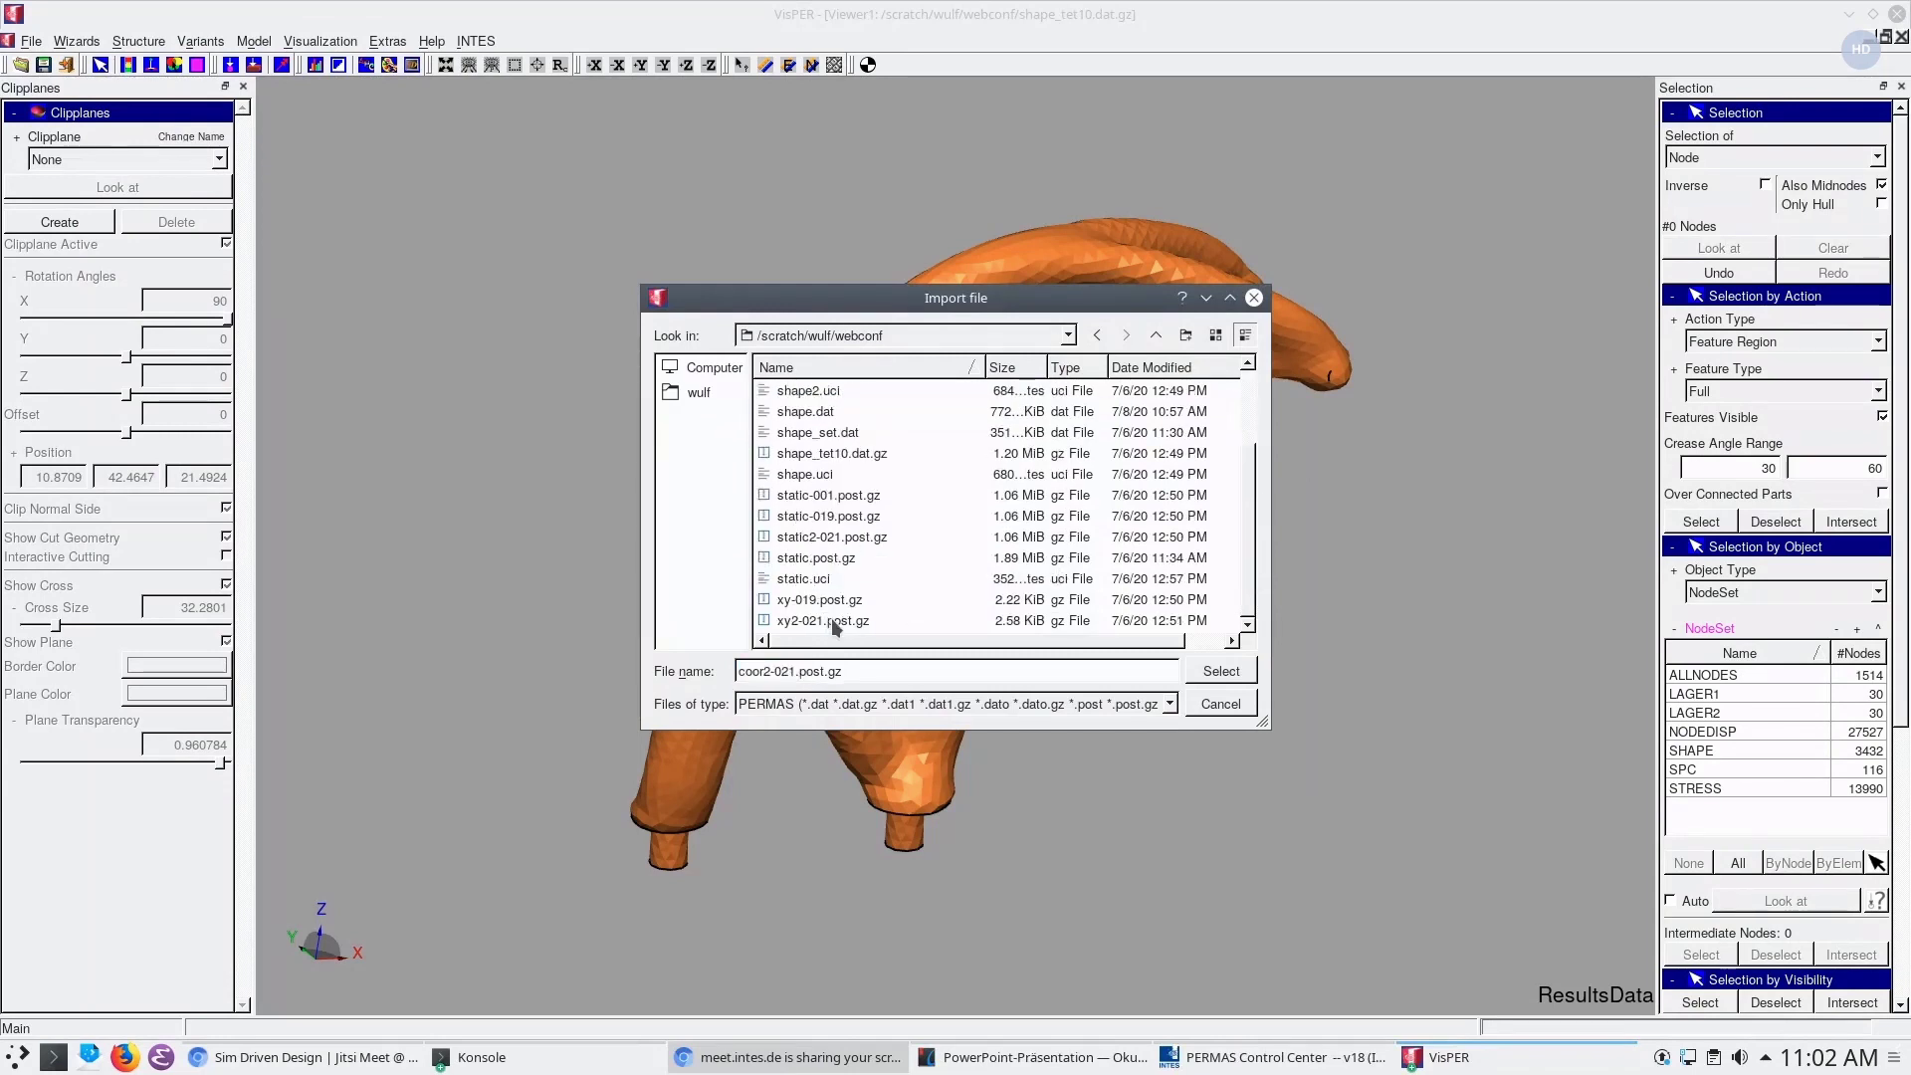
double_click(818, 537)
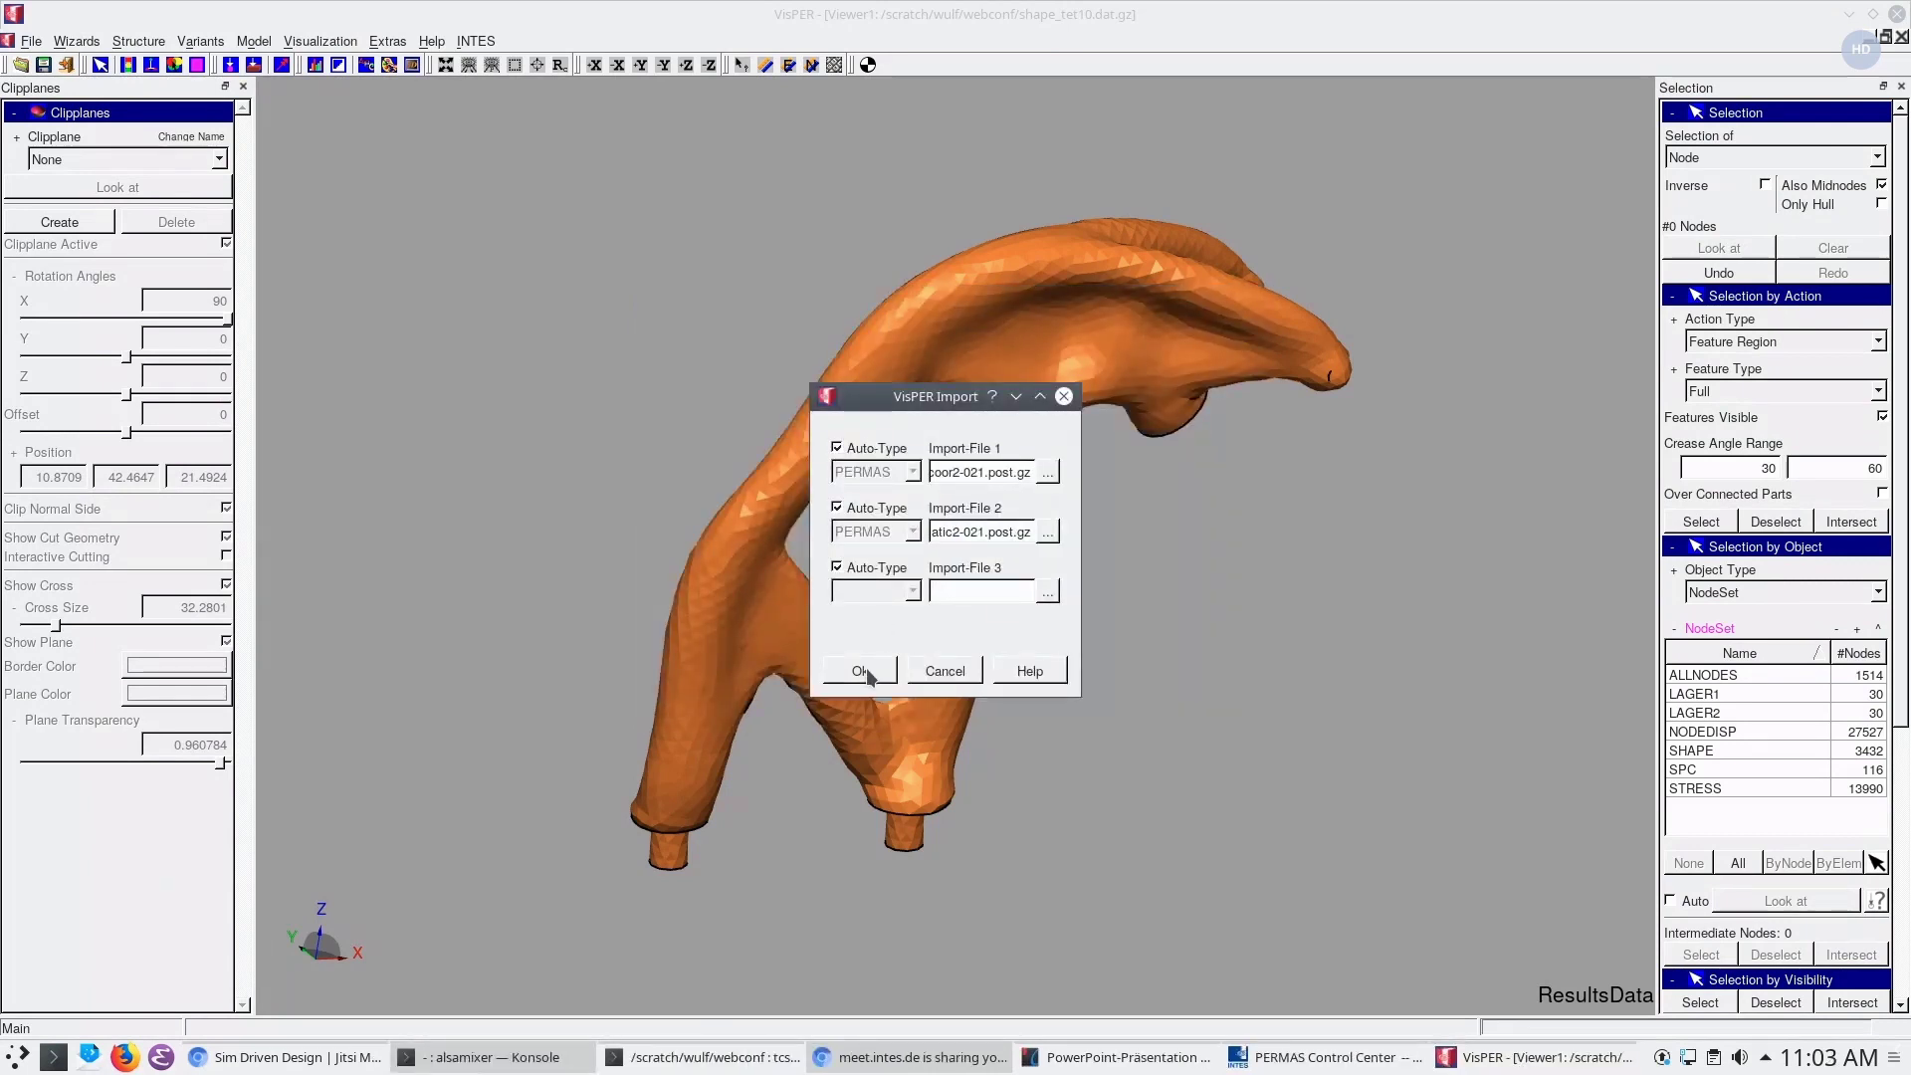
left_click(862, 671)
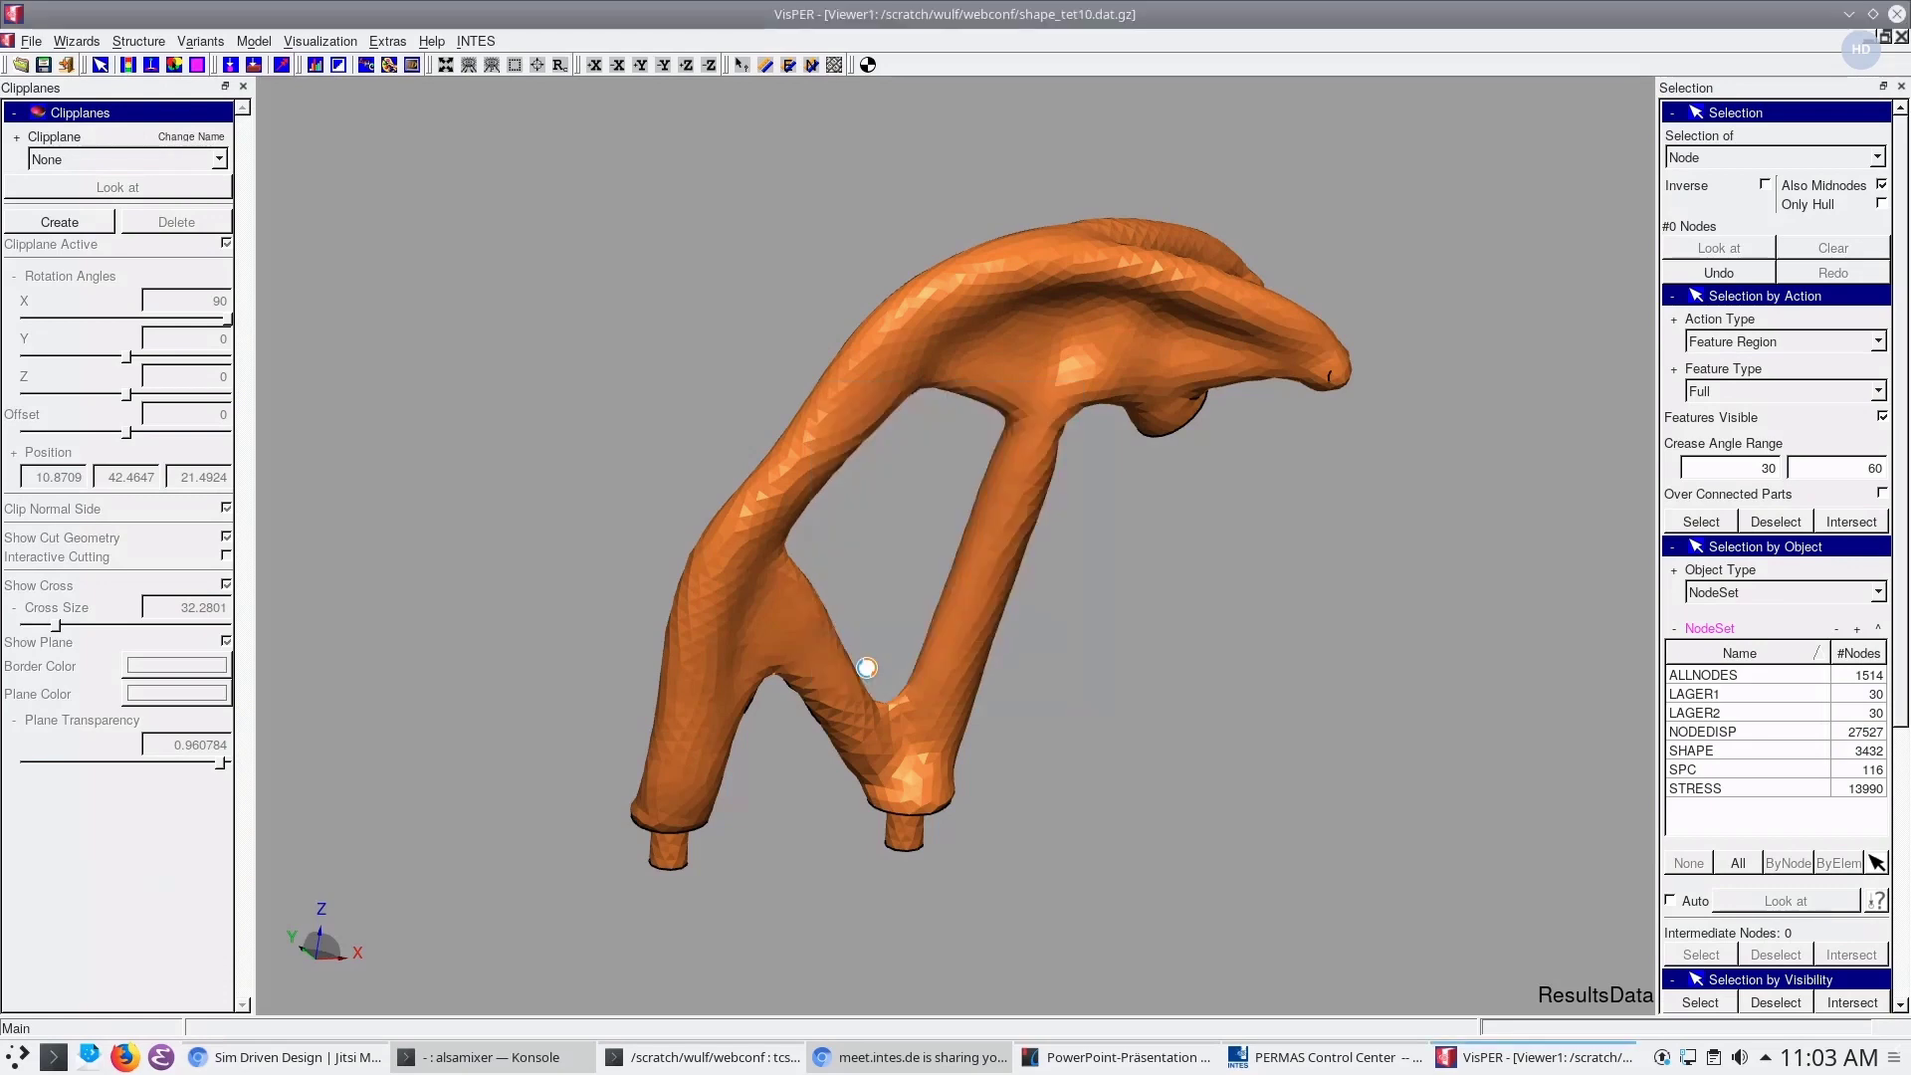
Switch to the PERMAS Control Center, start PERMASGraph and load xy-019.post.gz from the webconf folder
left_click(1292, 1057)
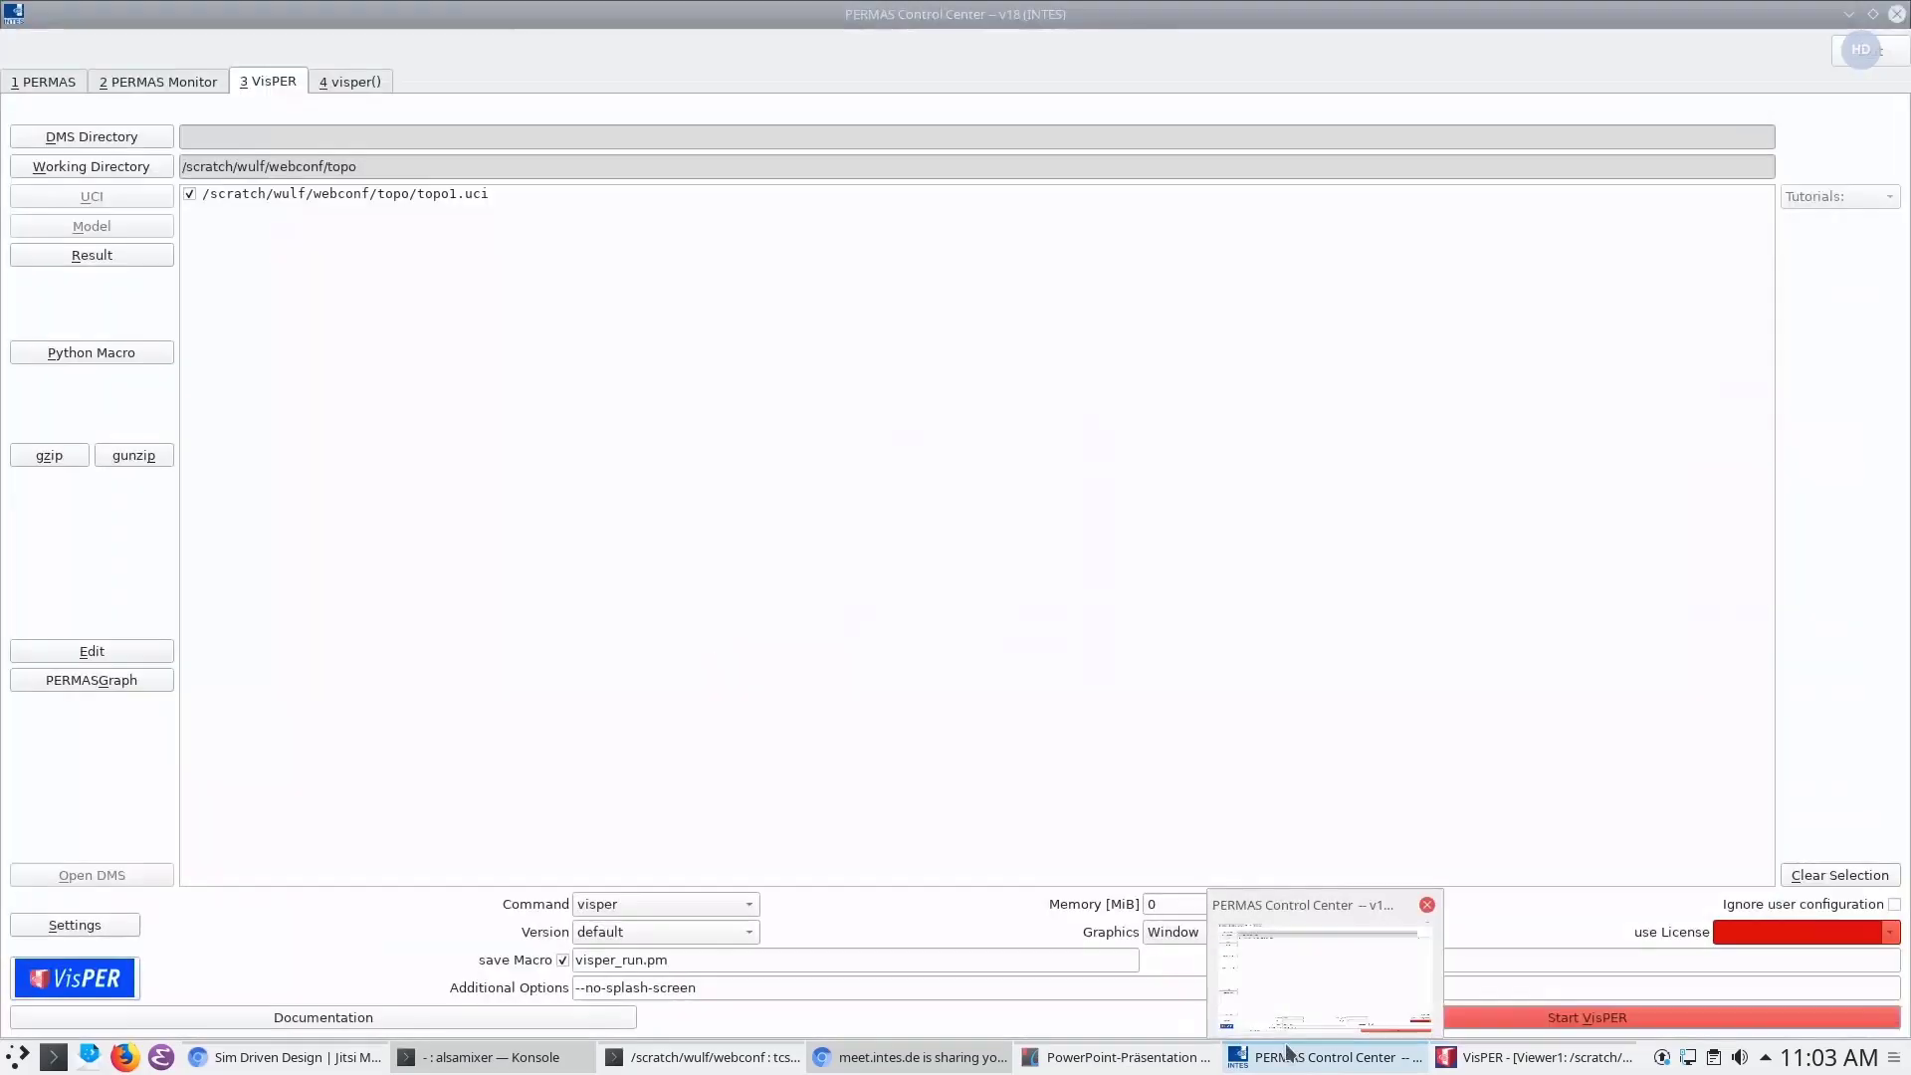
left_click(104, 685)
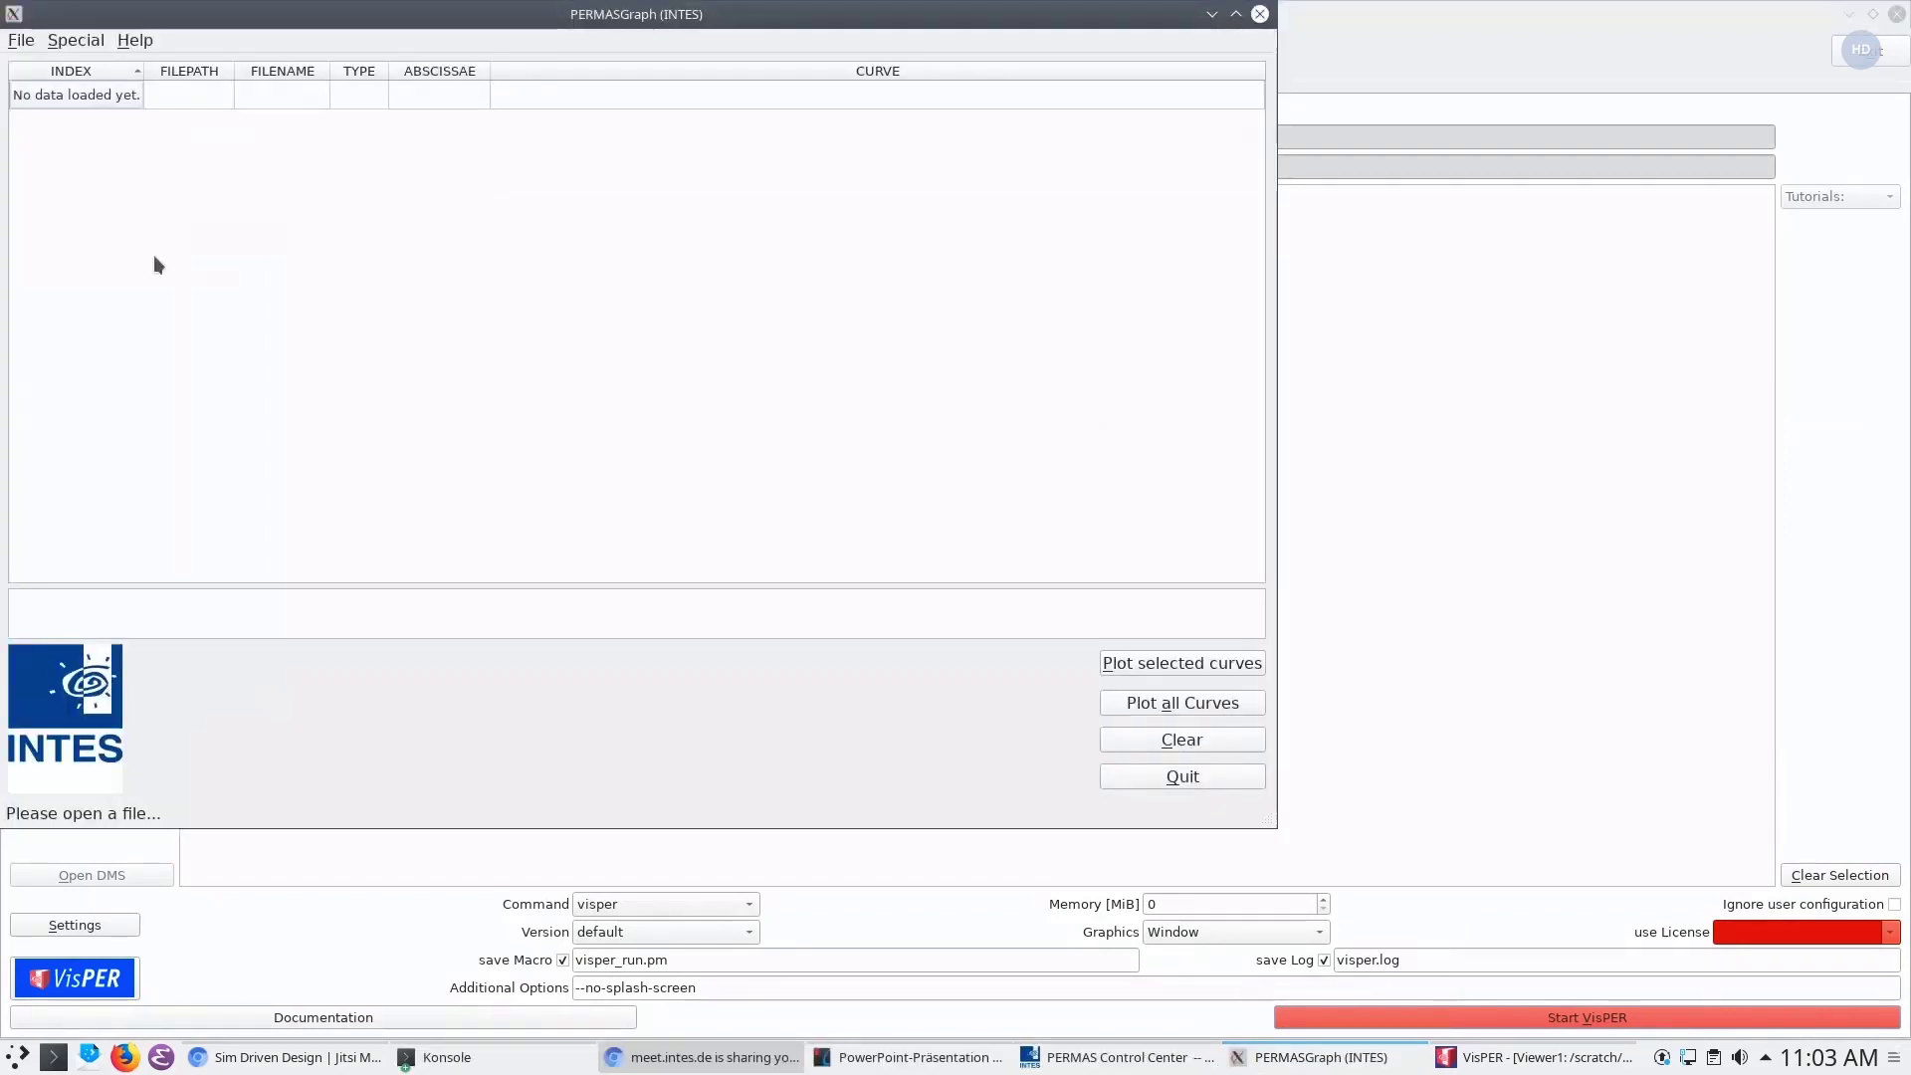
left_click(21, 40)
left_click(42, 66)
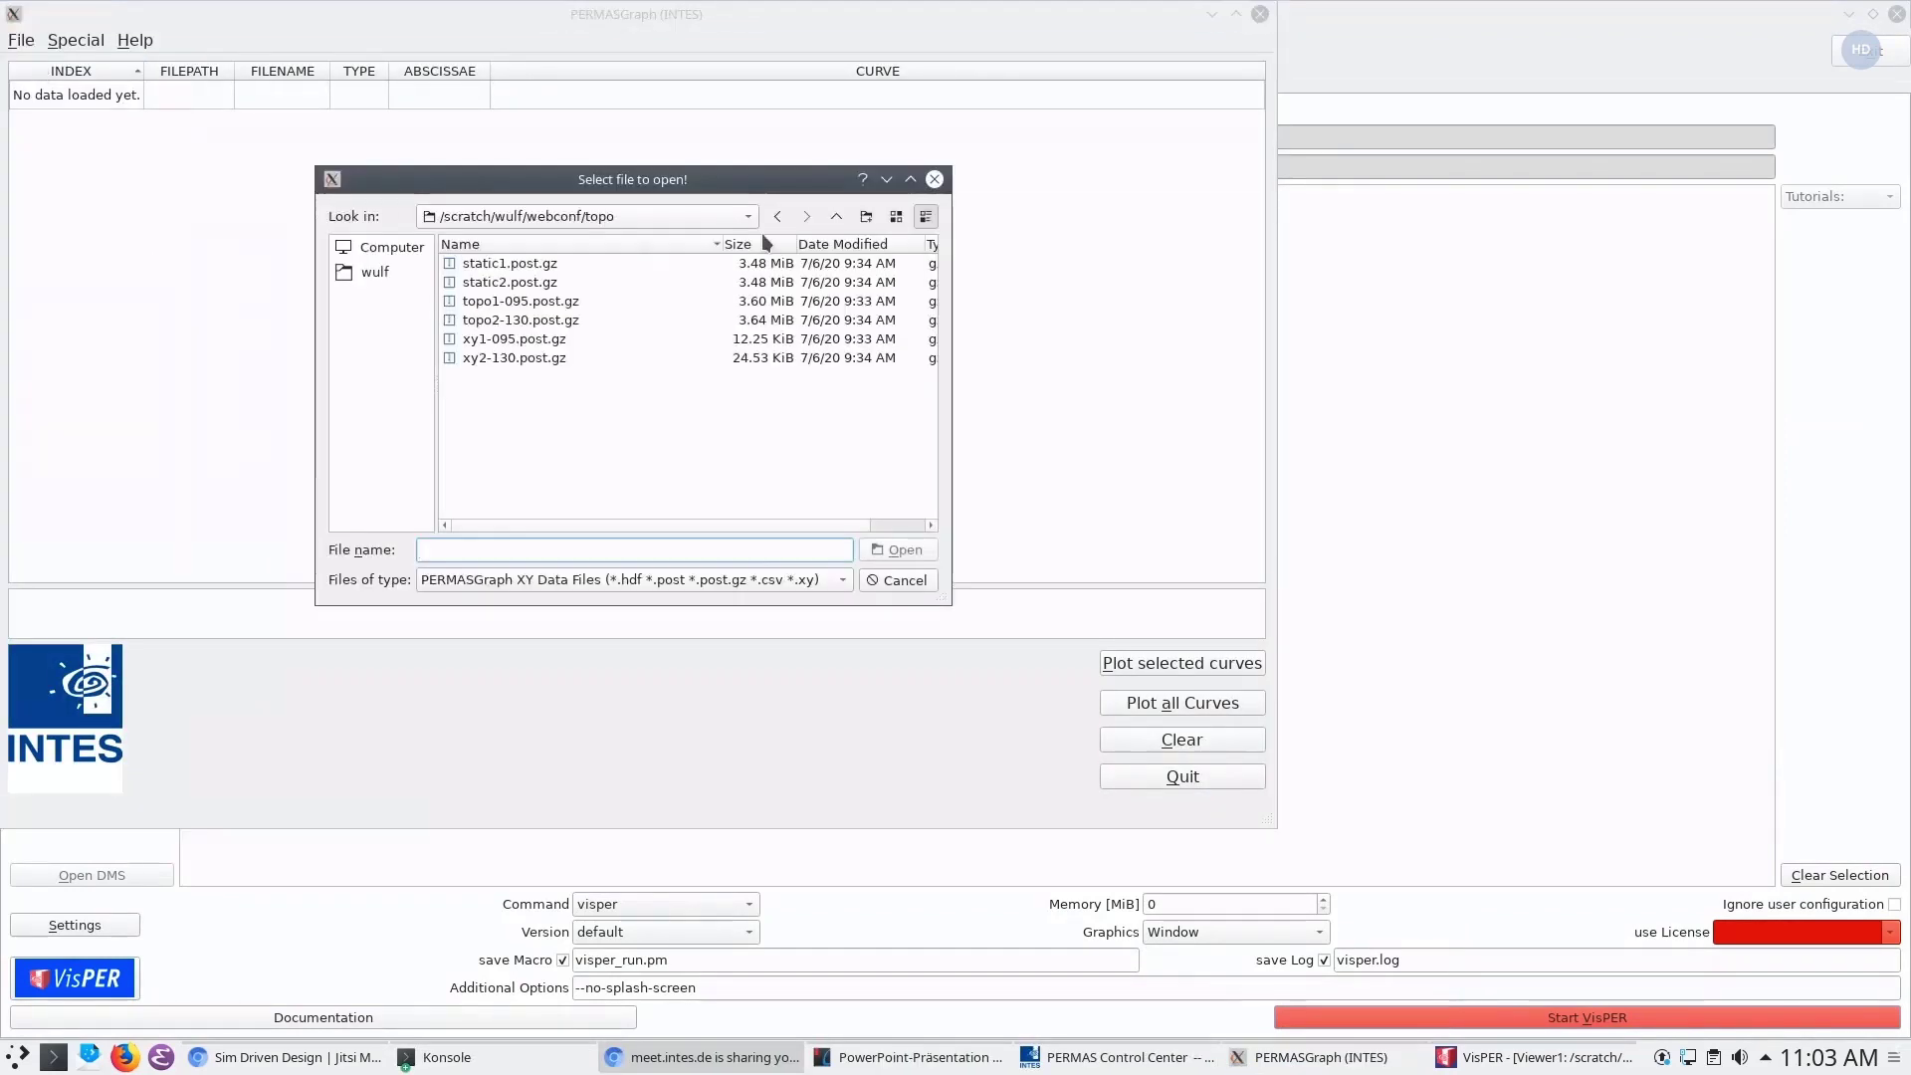
double_click(502, 396)
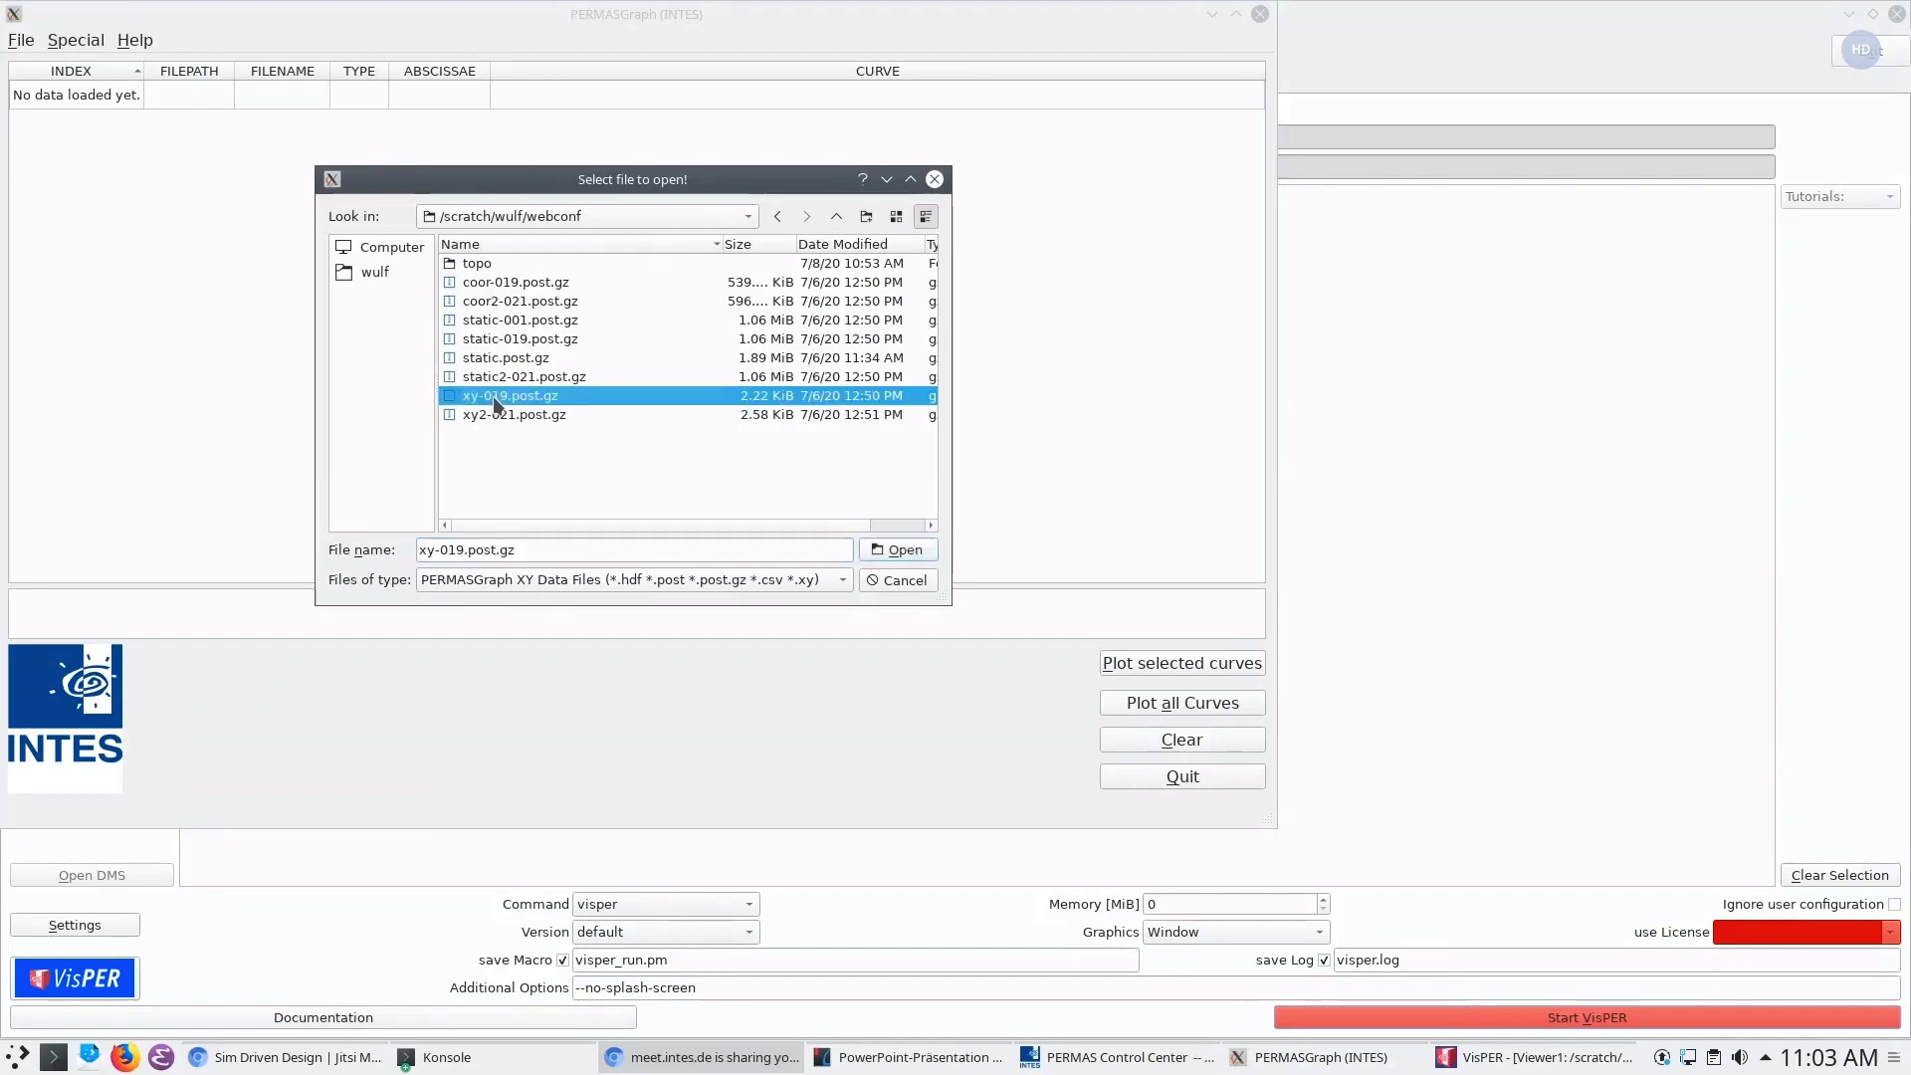
Load xy2-021.post.gz as a second curve file alongside the first one
left_click(21, 40)
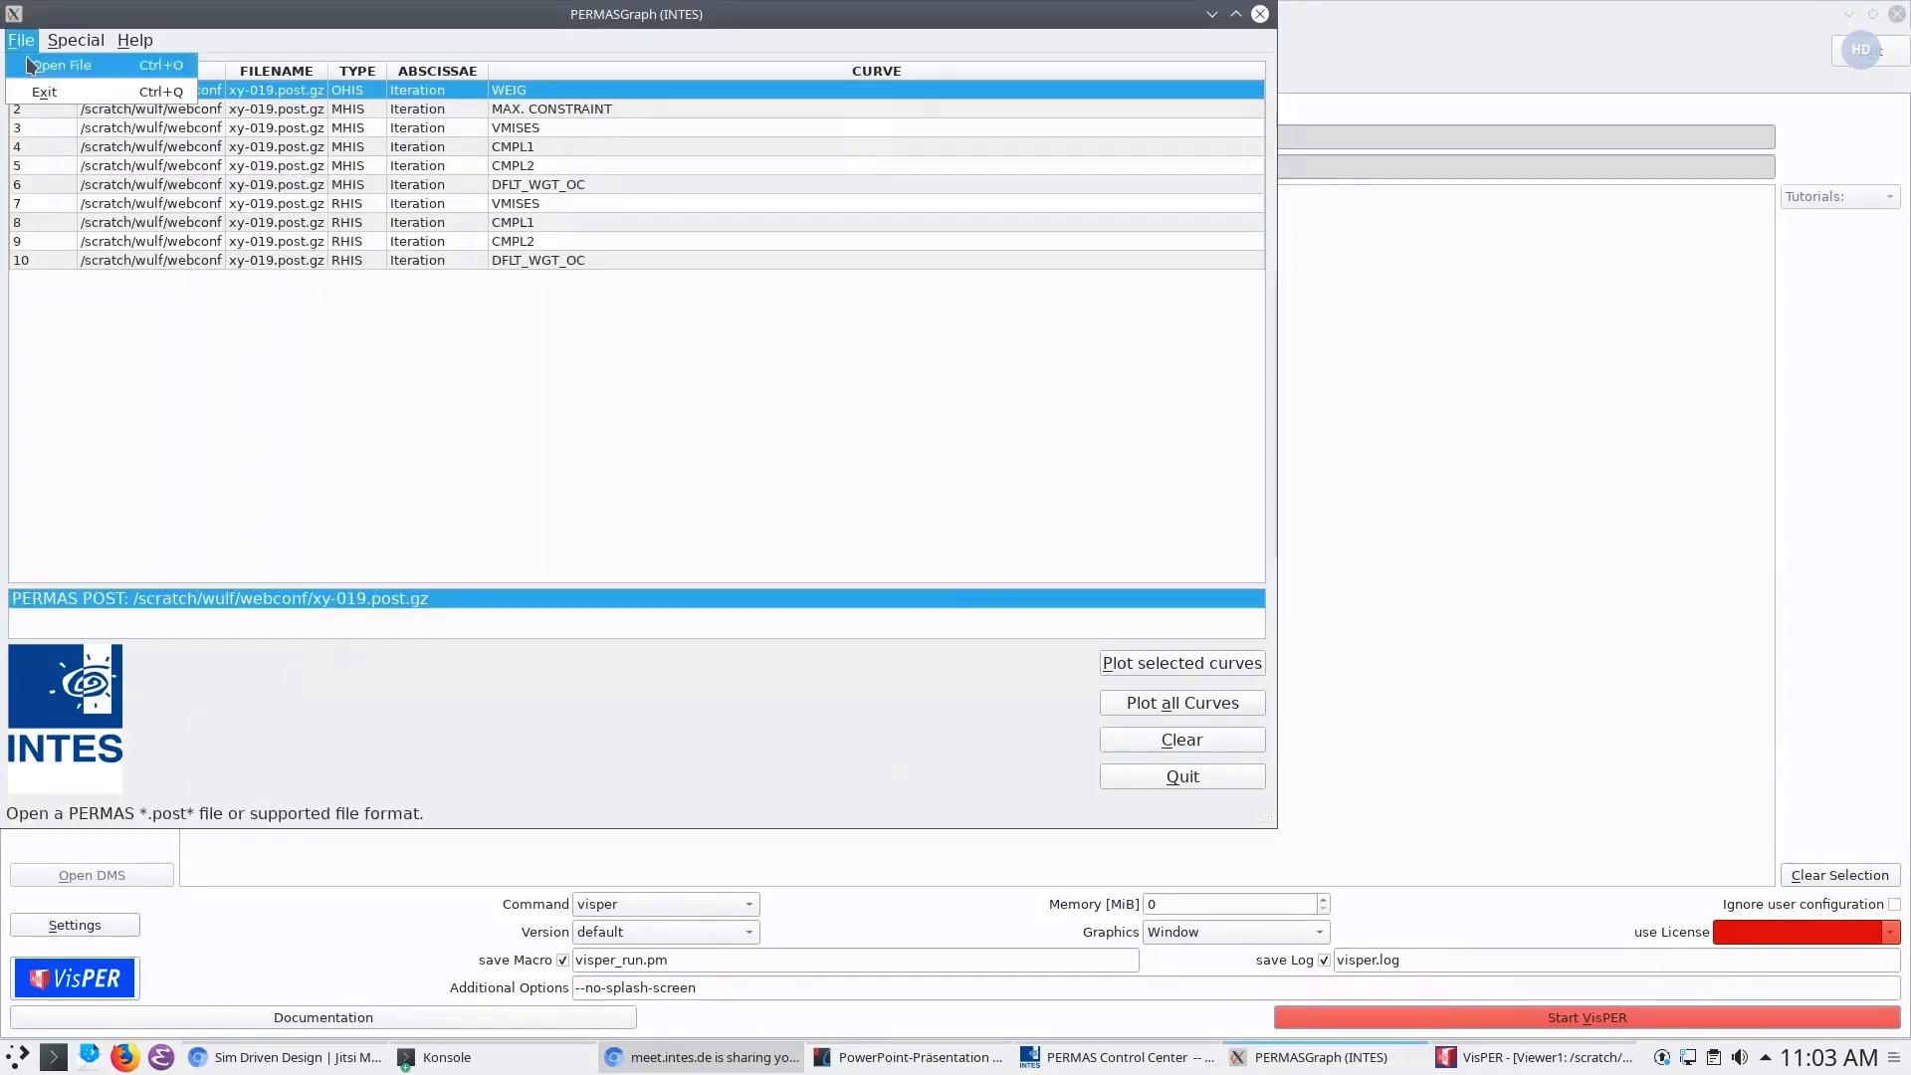
left_click(42, 62)
left_click(542, 415)
double_click(542, 415)
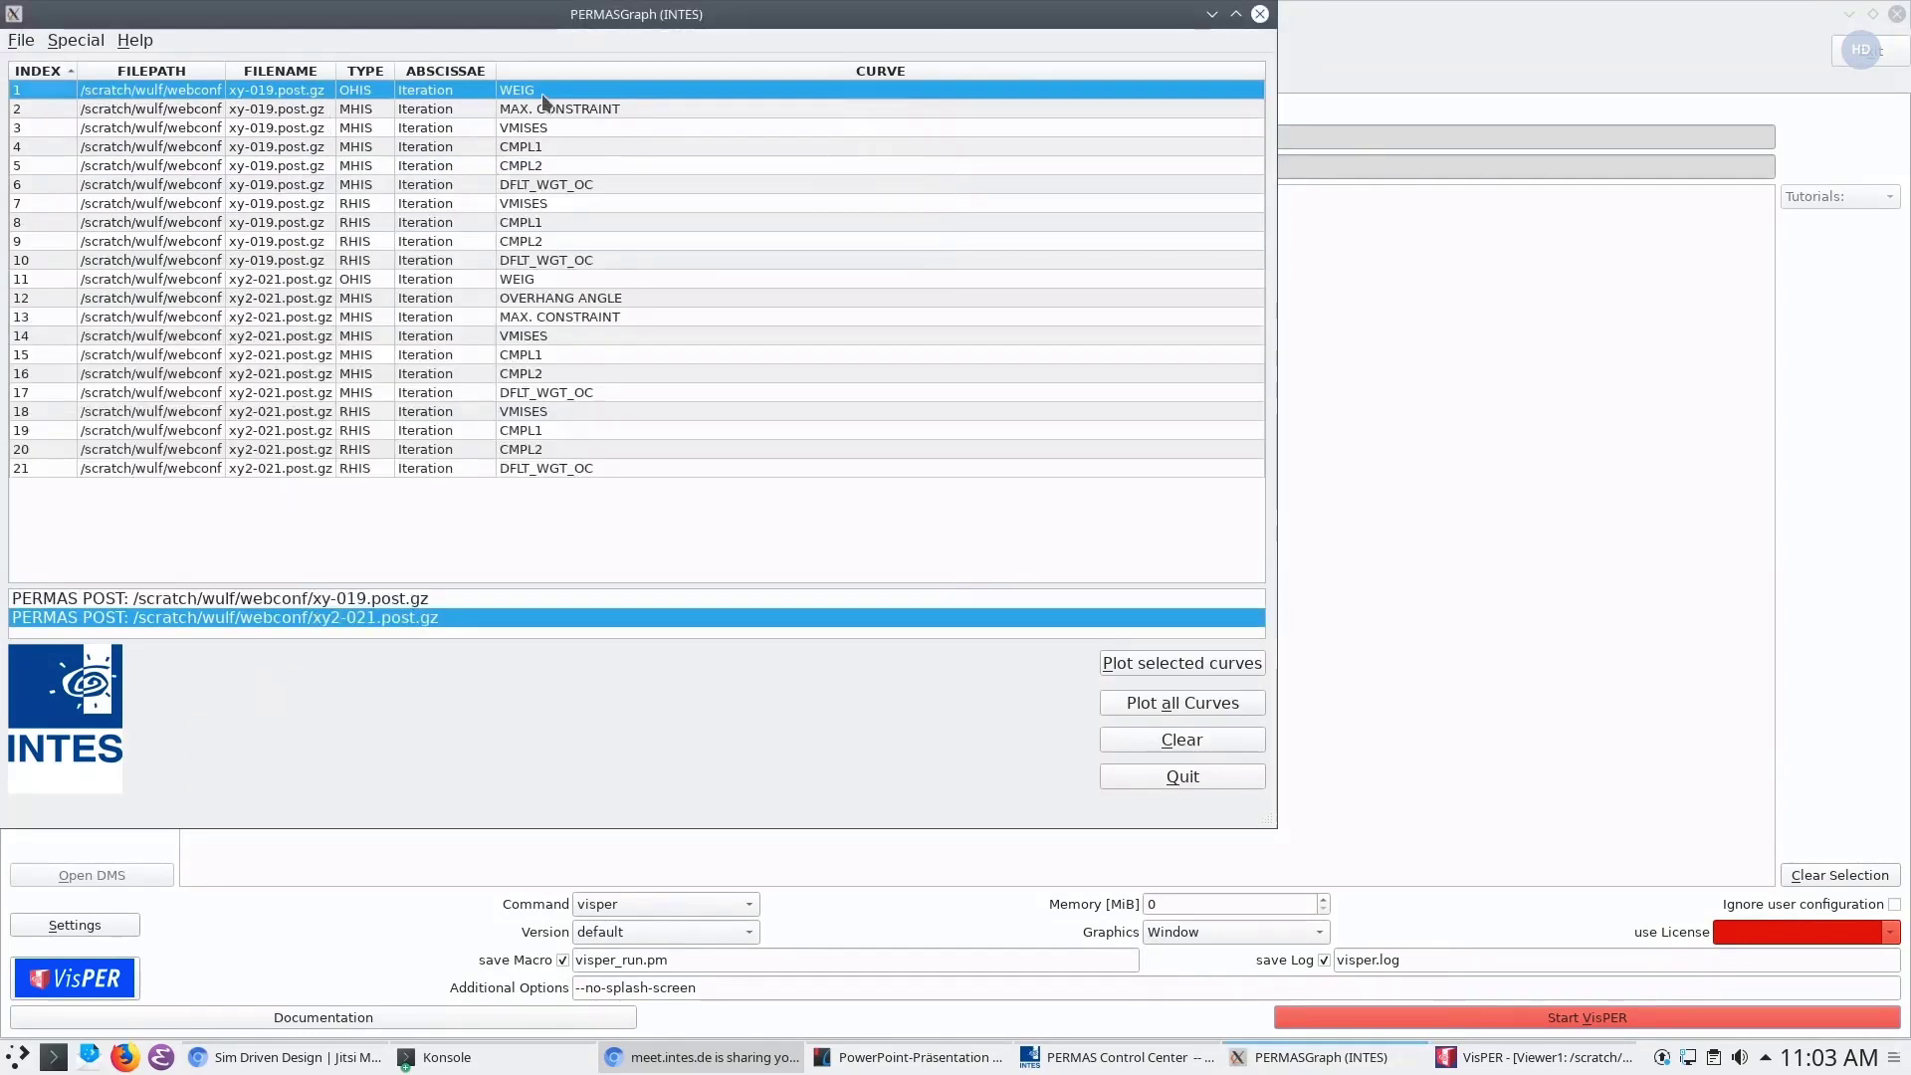
Plot the WEIG curves of xy-019 and xy2-021 together, magnify the final iterations and close the plot
left_click(540, 278, "ctrl")
left_click(1149, 663)
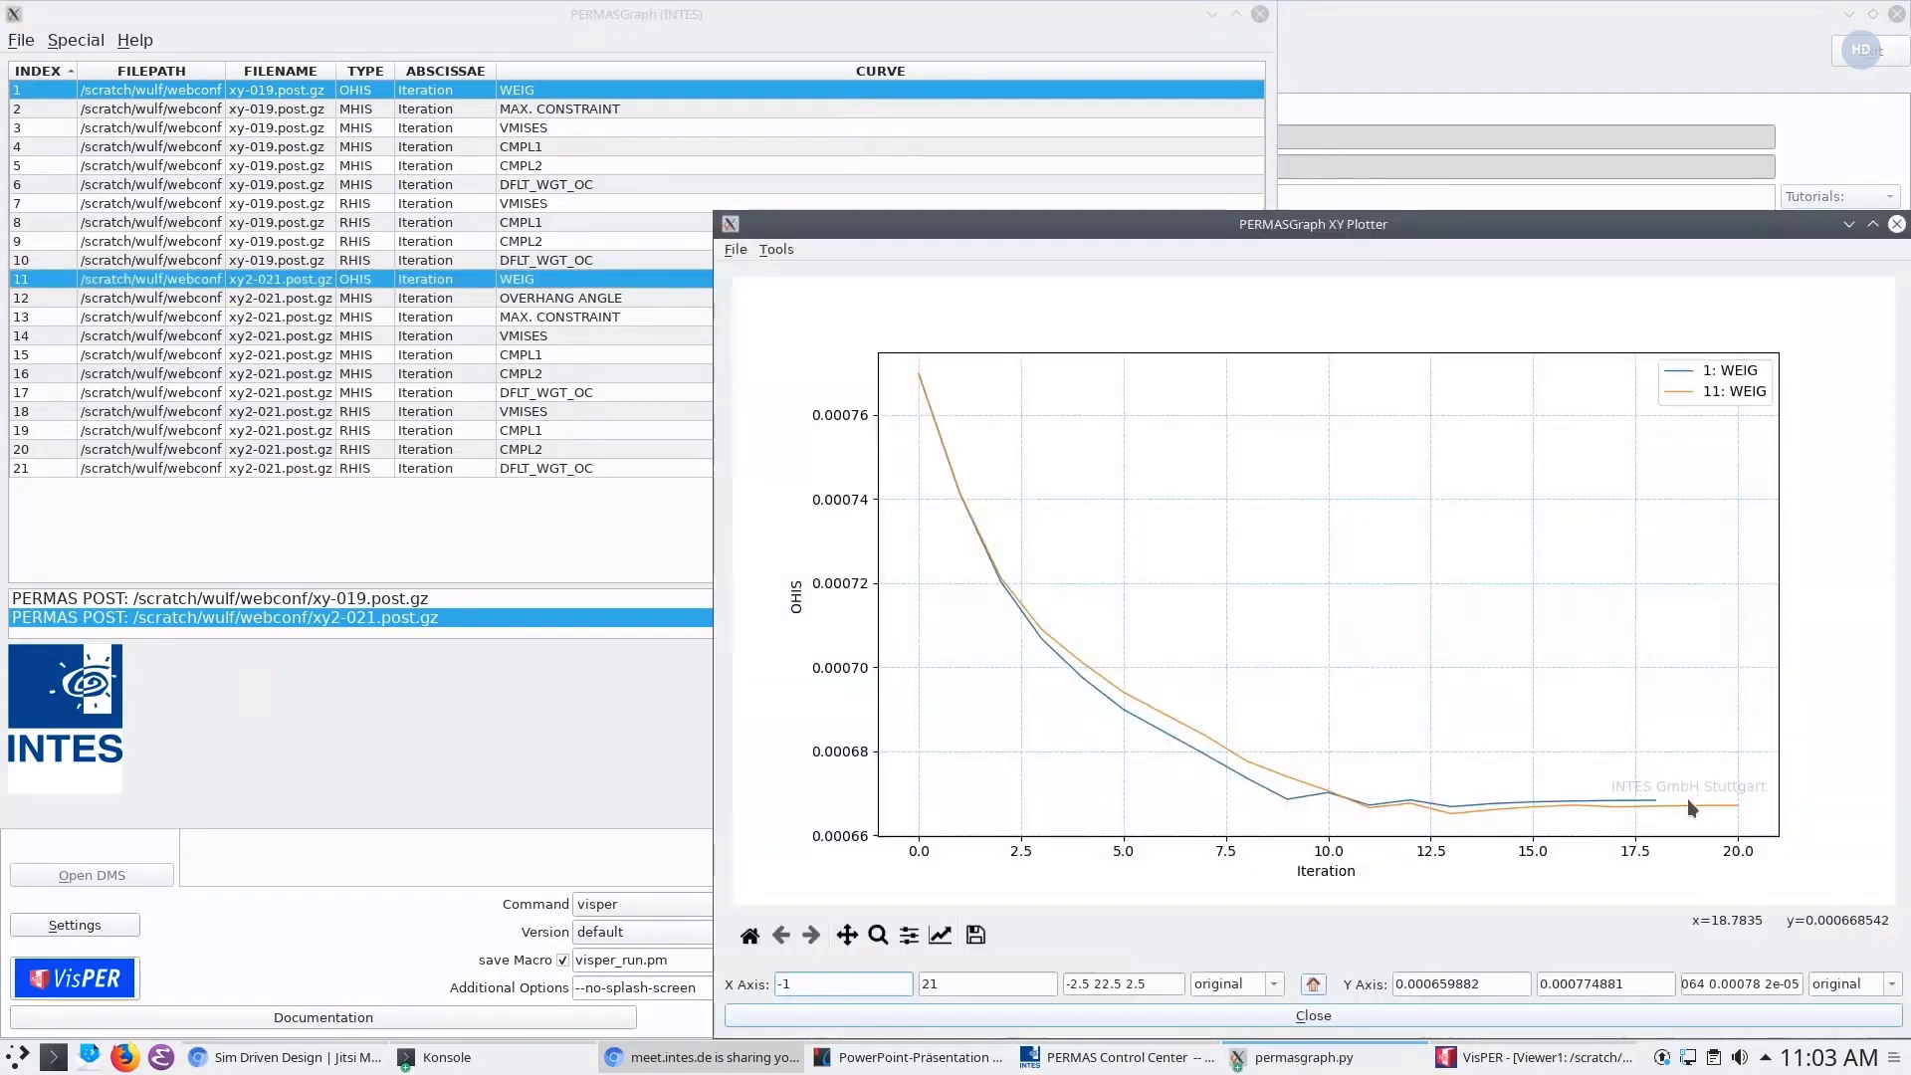
left_click(878, 934)
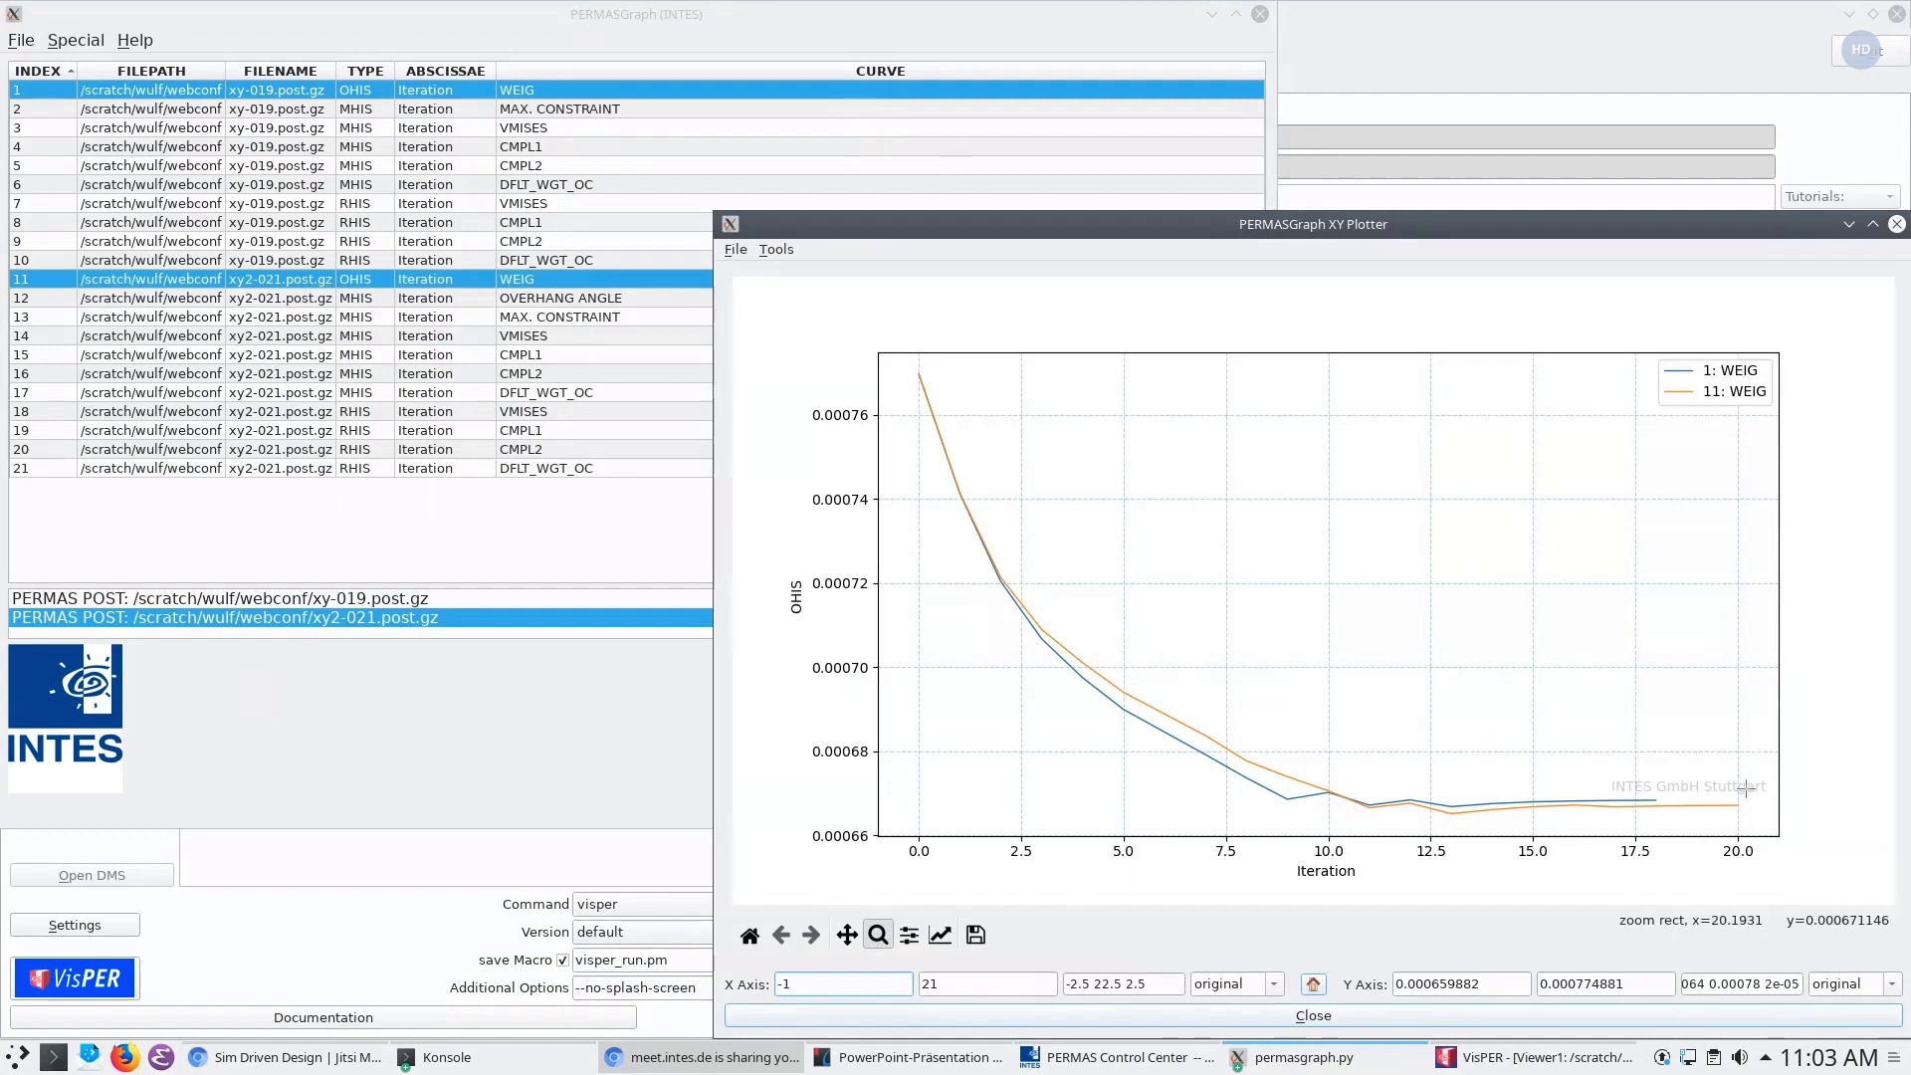
left_click_drag(1747, 788, 1653, 821)
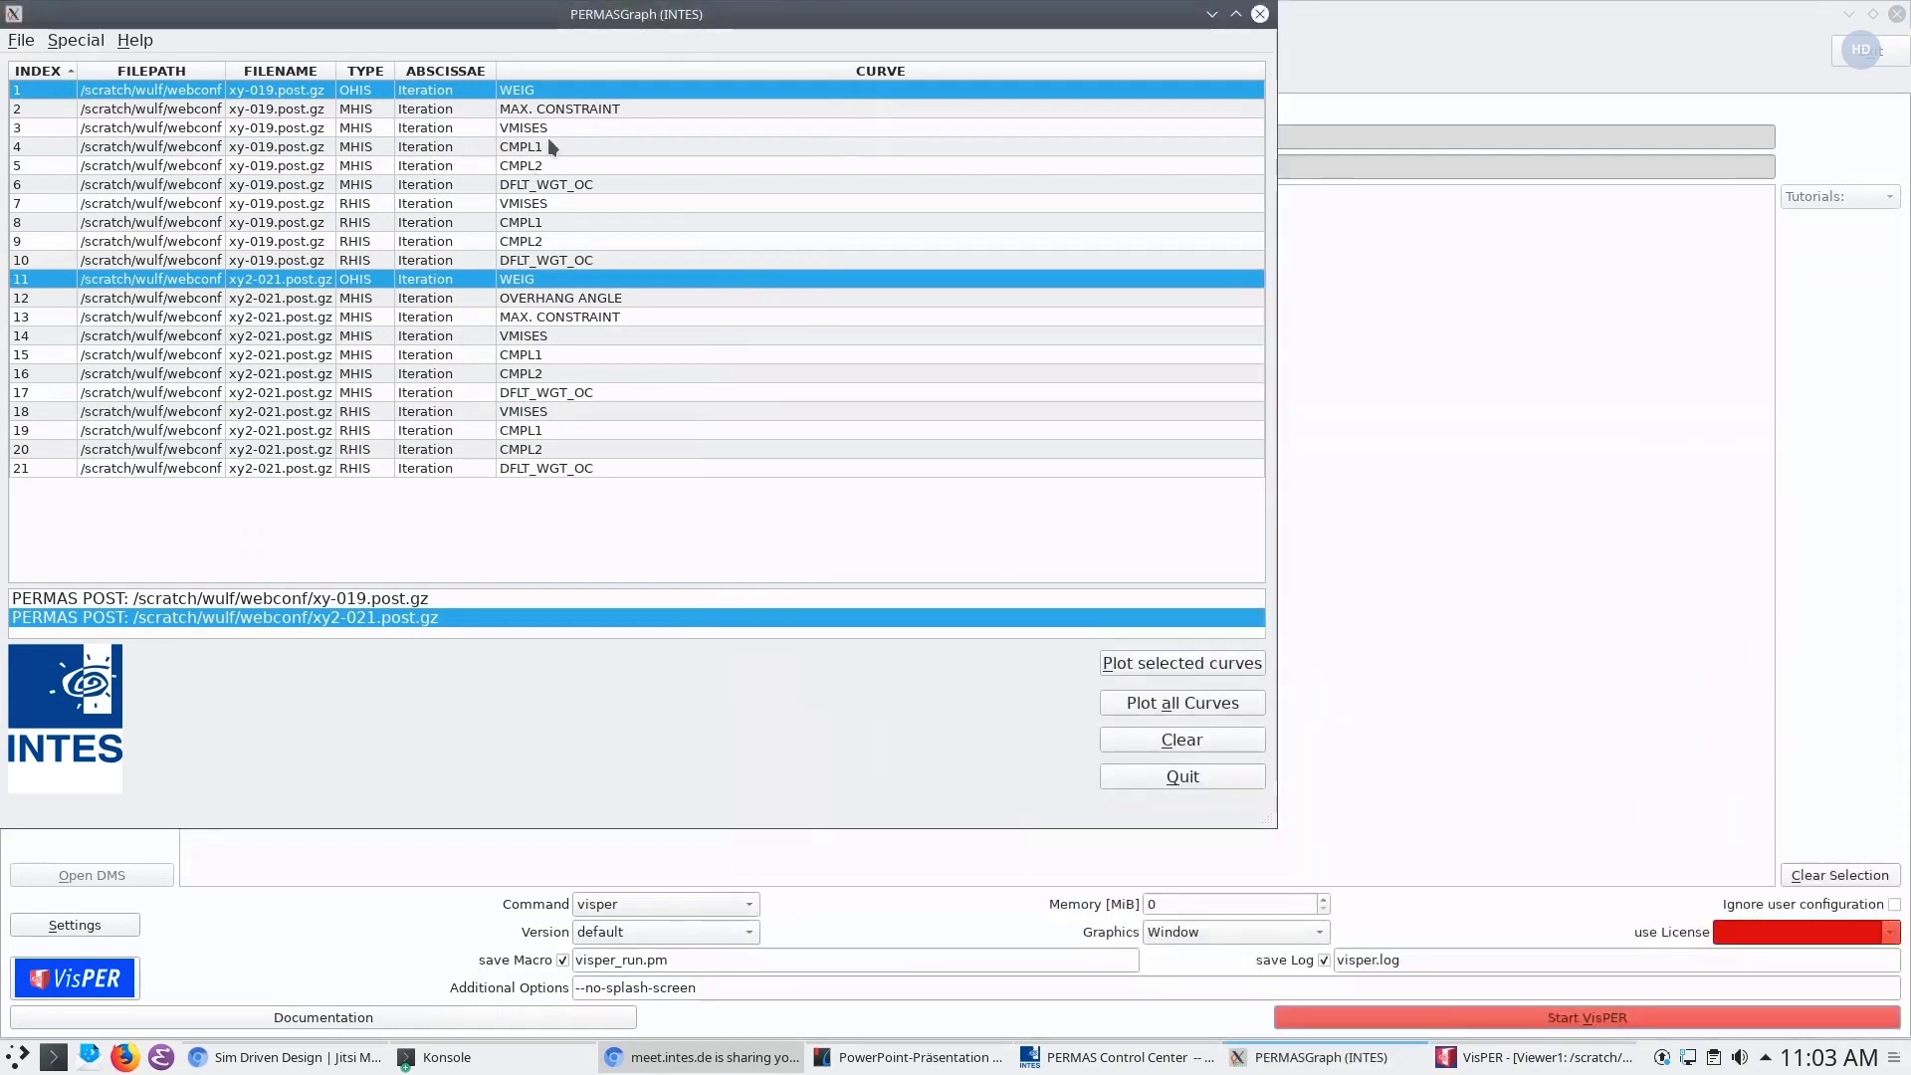
Plot the MHIS VMISES curve of xy2-021 over the iterations, then close the plot and PERMASGraph
left_click(546, 334)
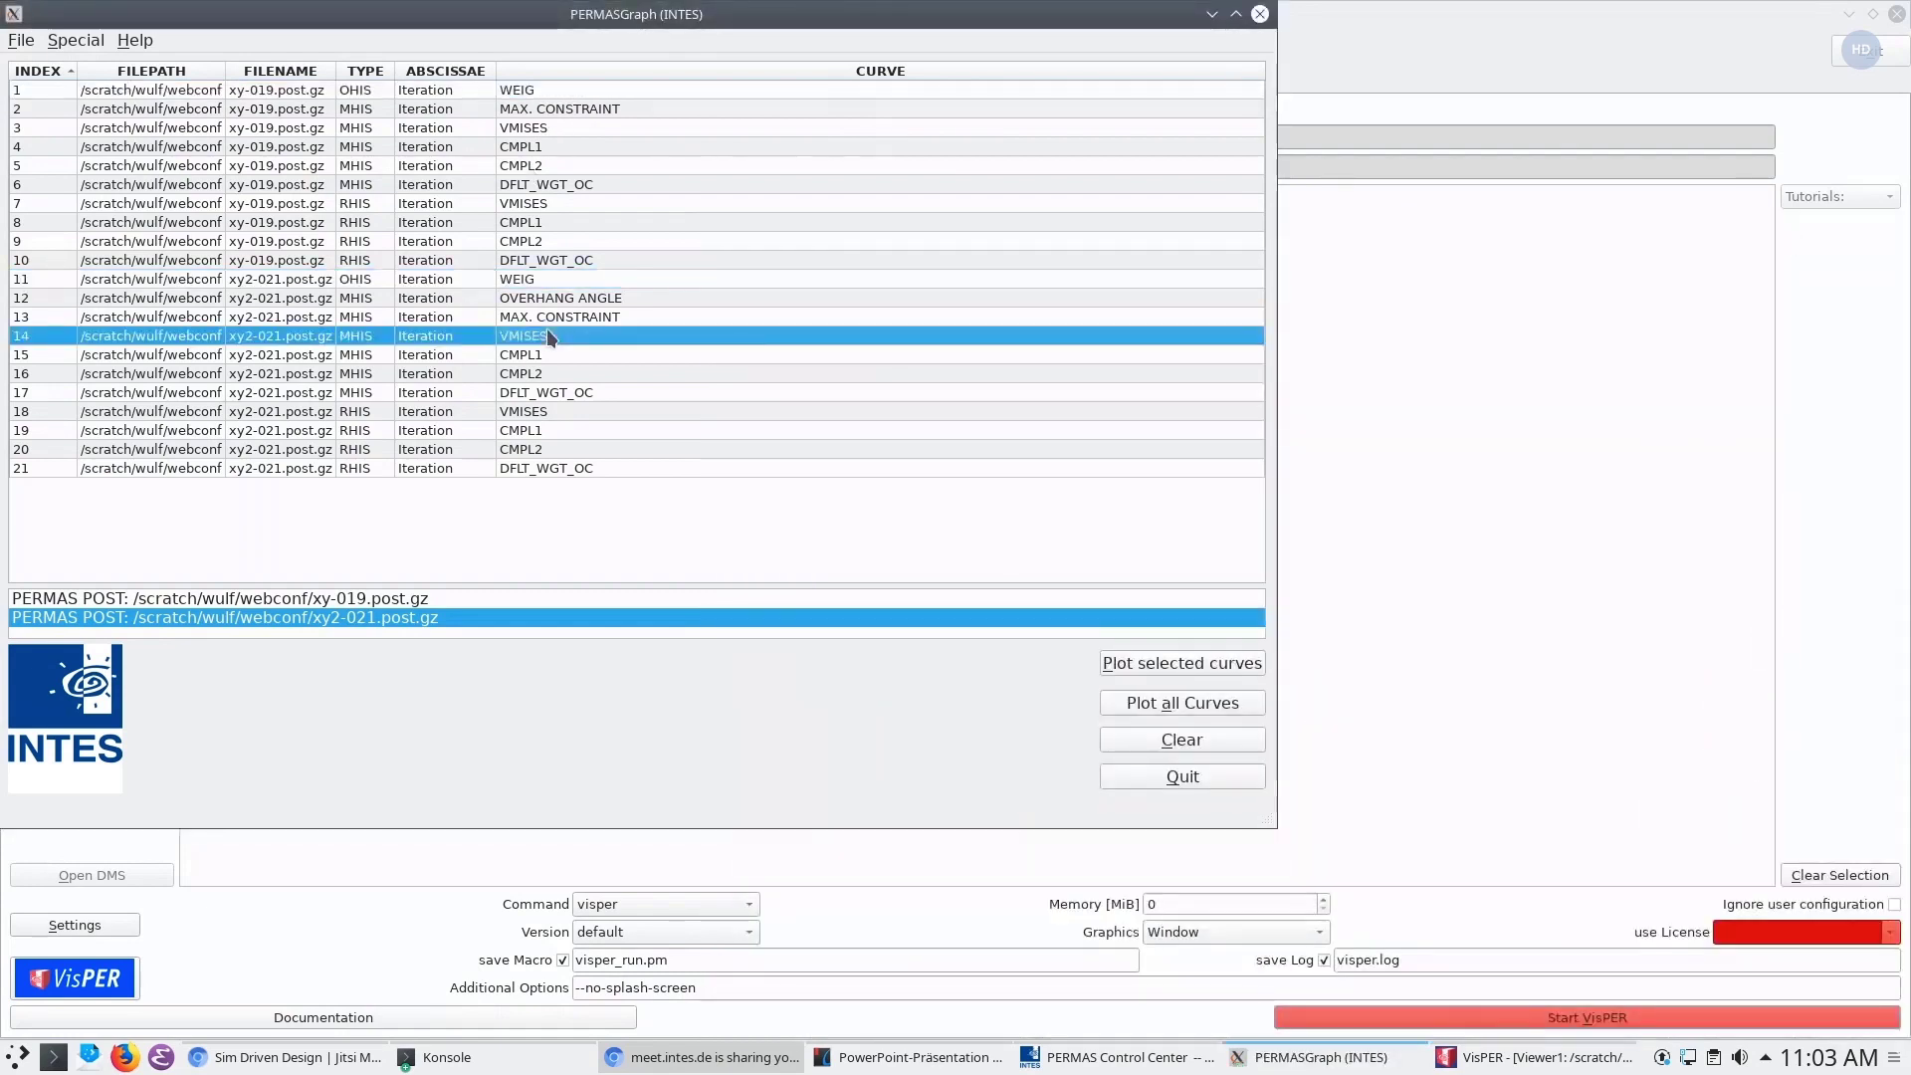
left_click(1239, 663)
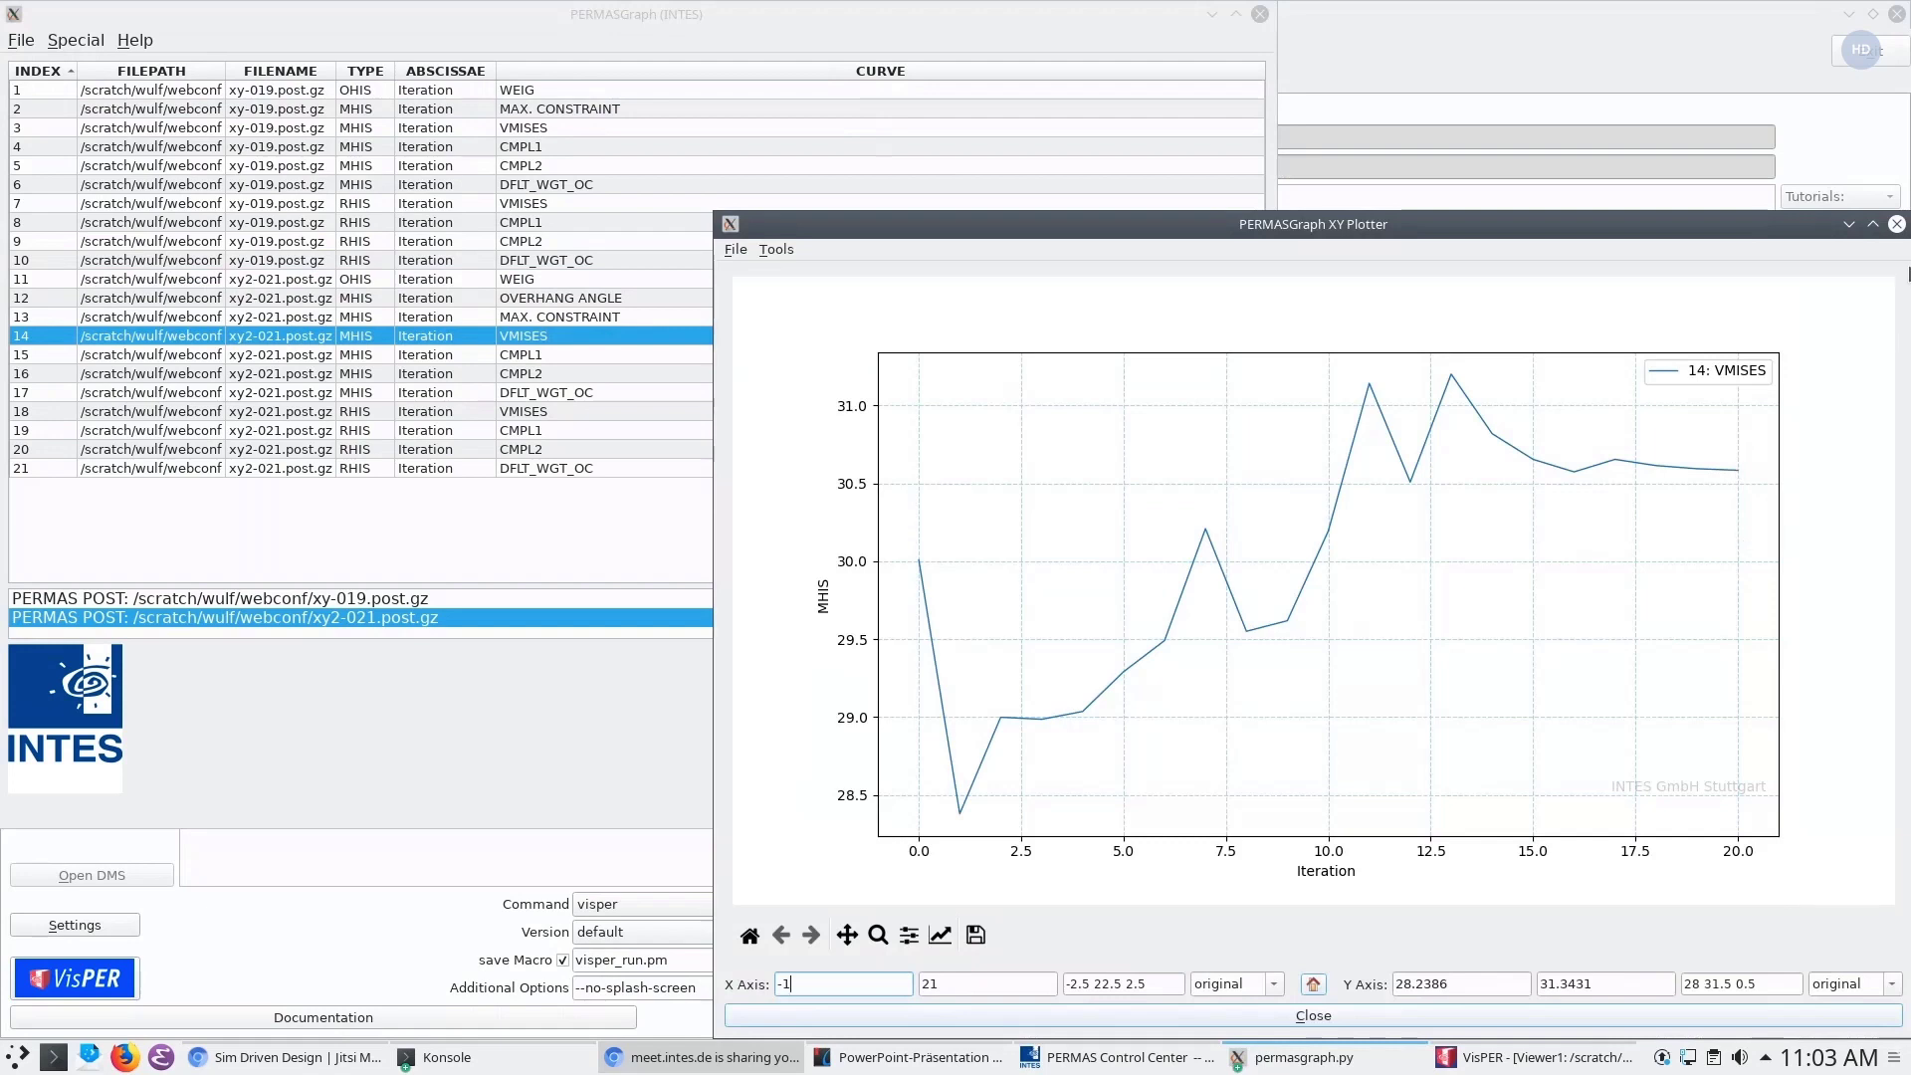
left_click(1897, 225)
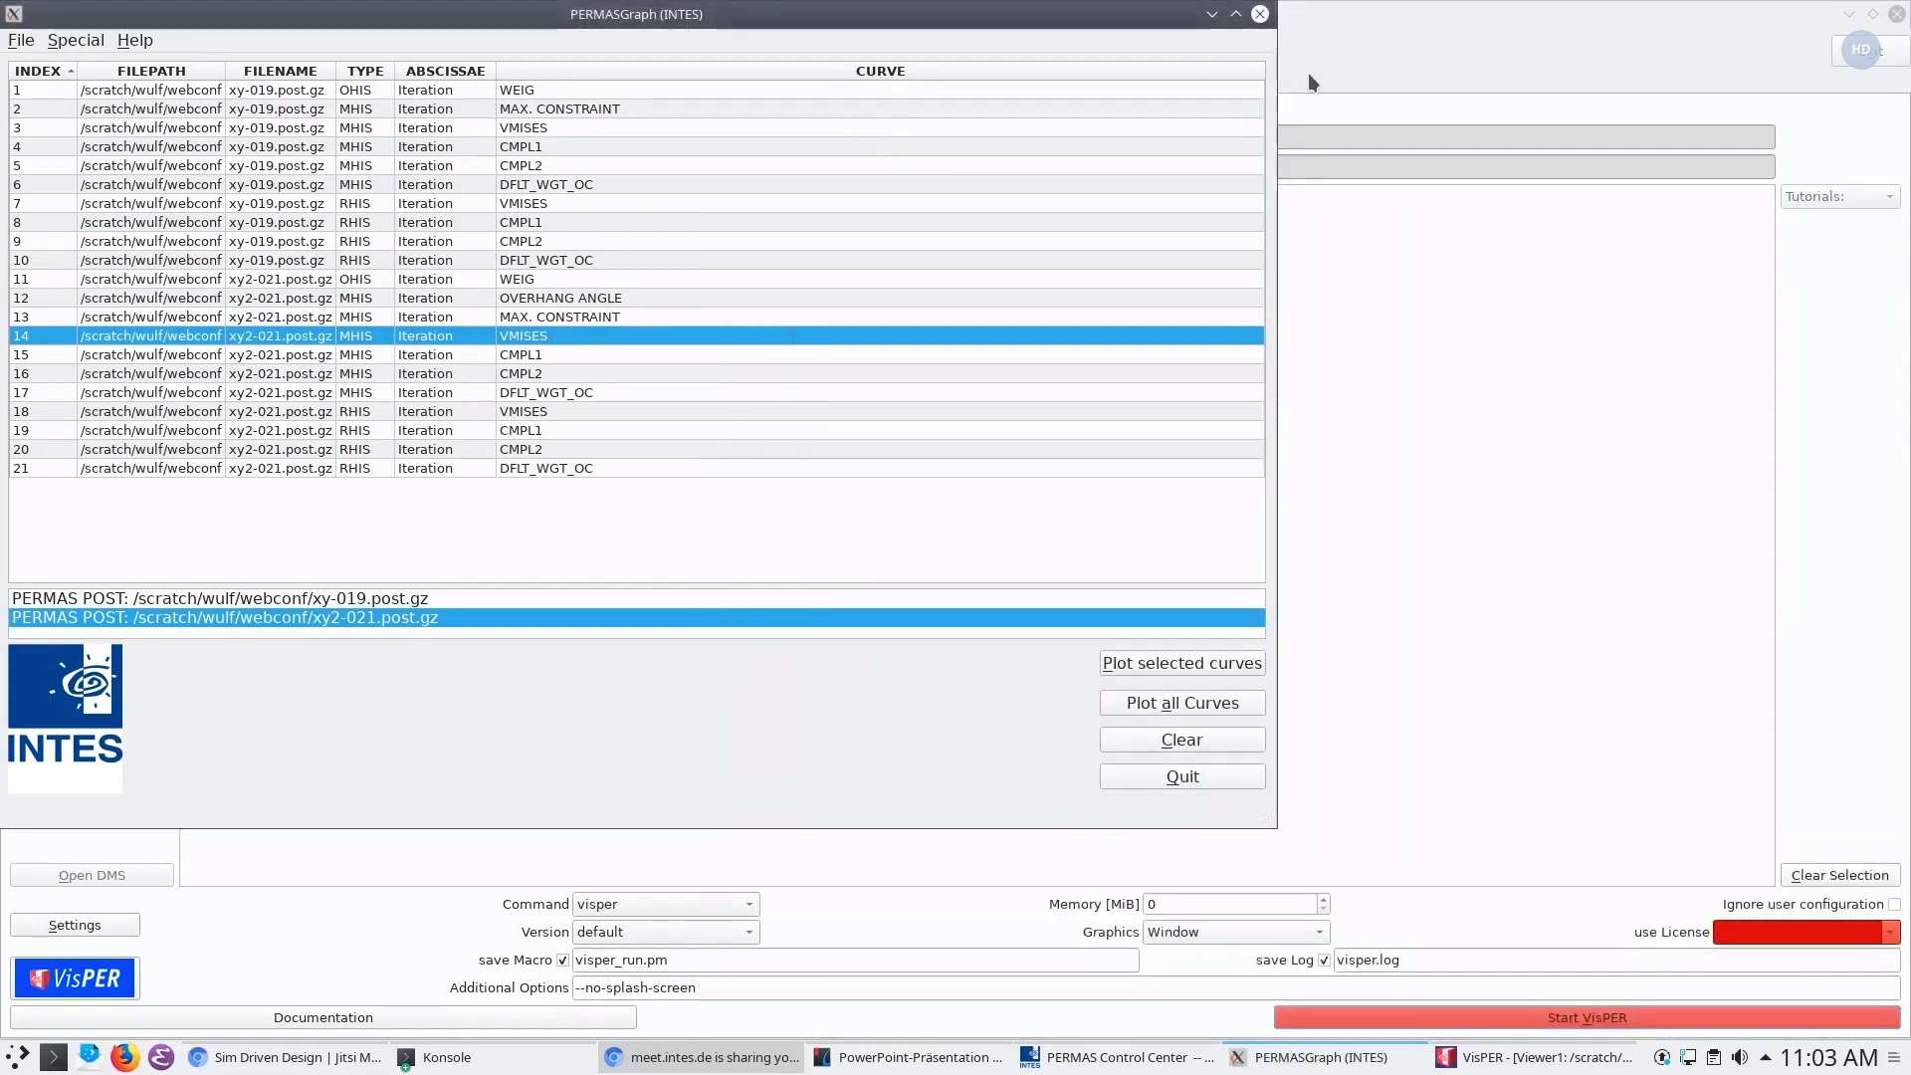
left_click(1259, 13)
Return to VisPER and display the model deformed by the OPT_RES_21 coordinate modification, examining the shape from several sides
left_click(1532, 1057)
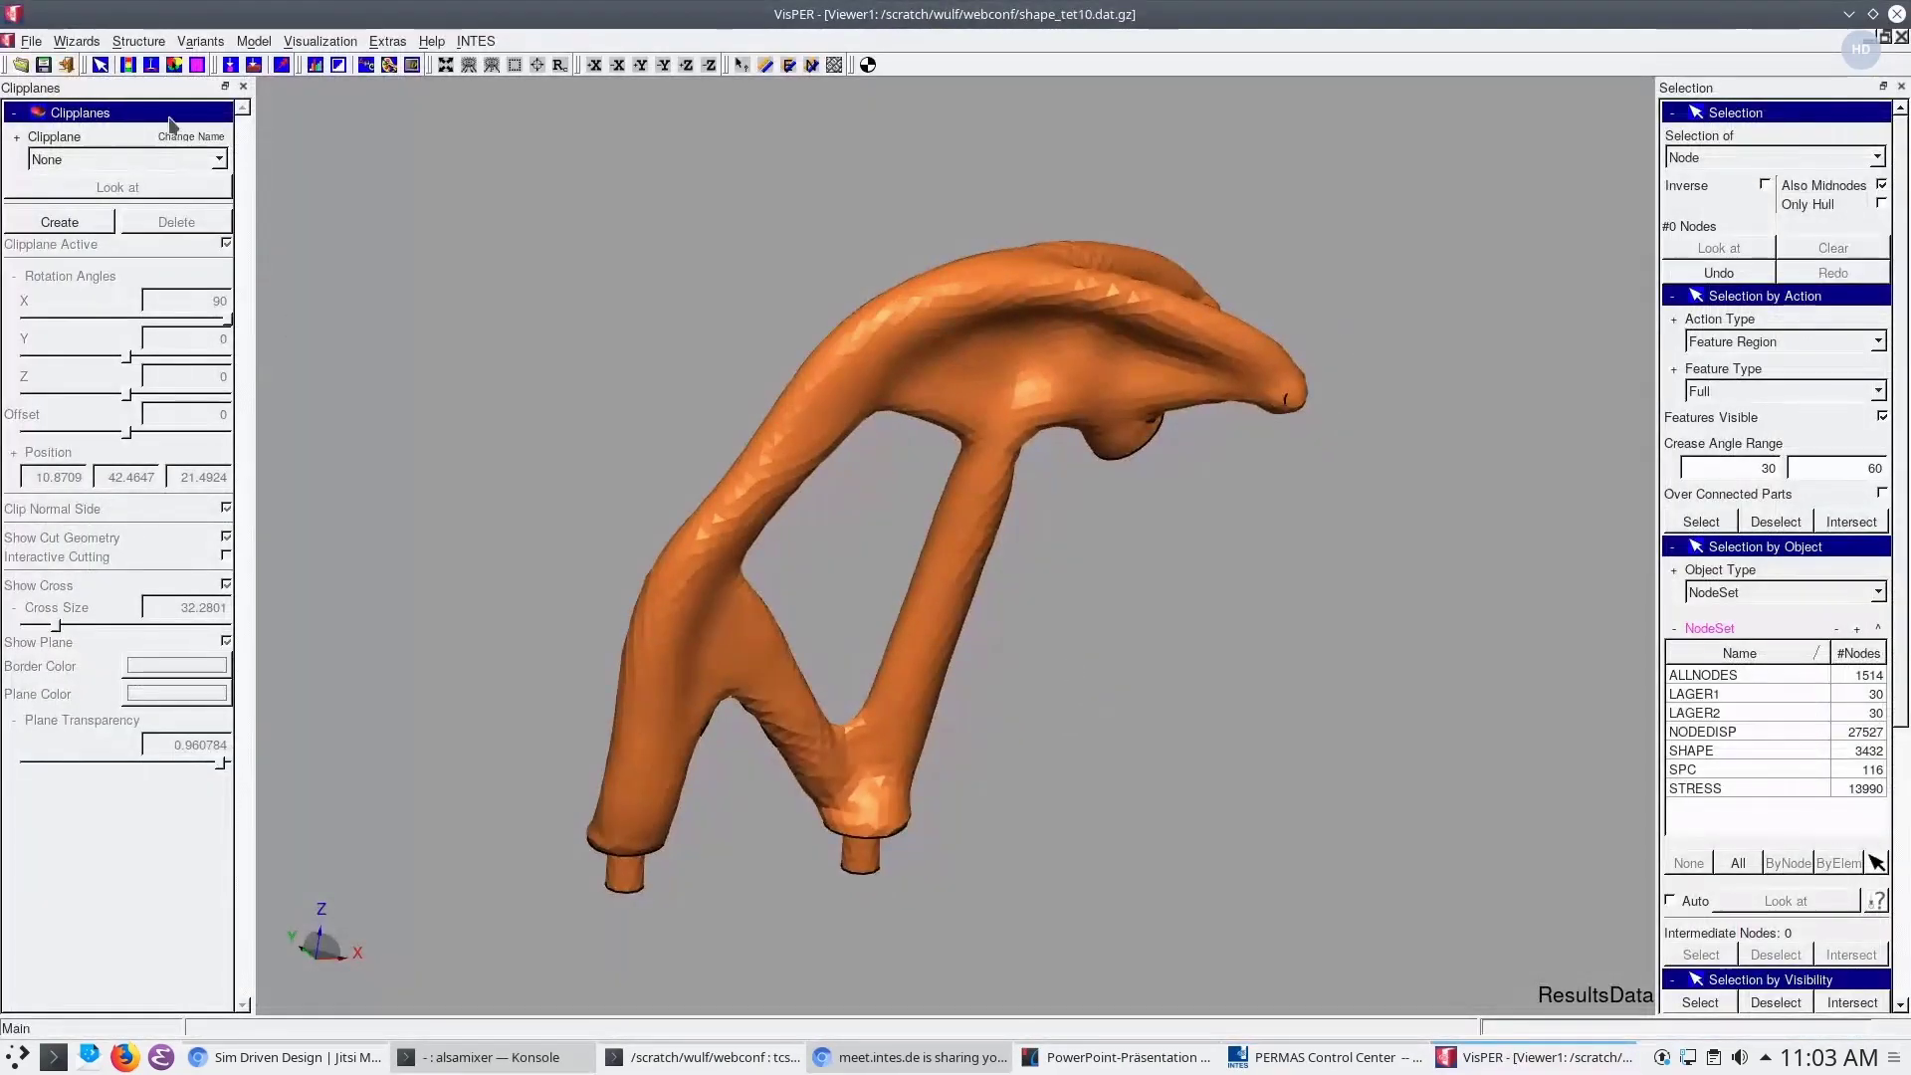
left_click(136, 43)
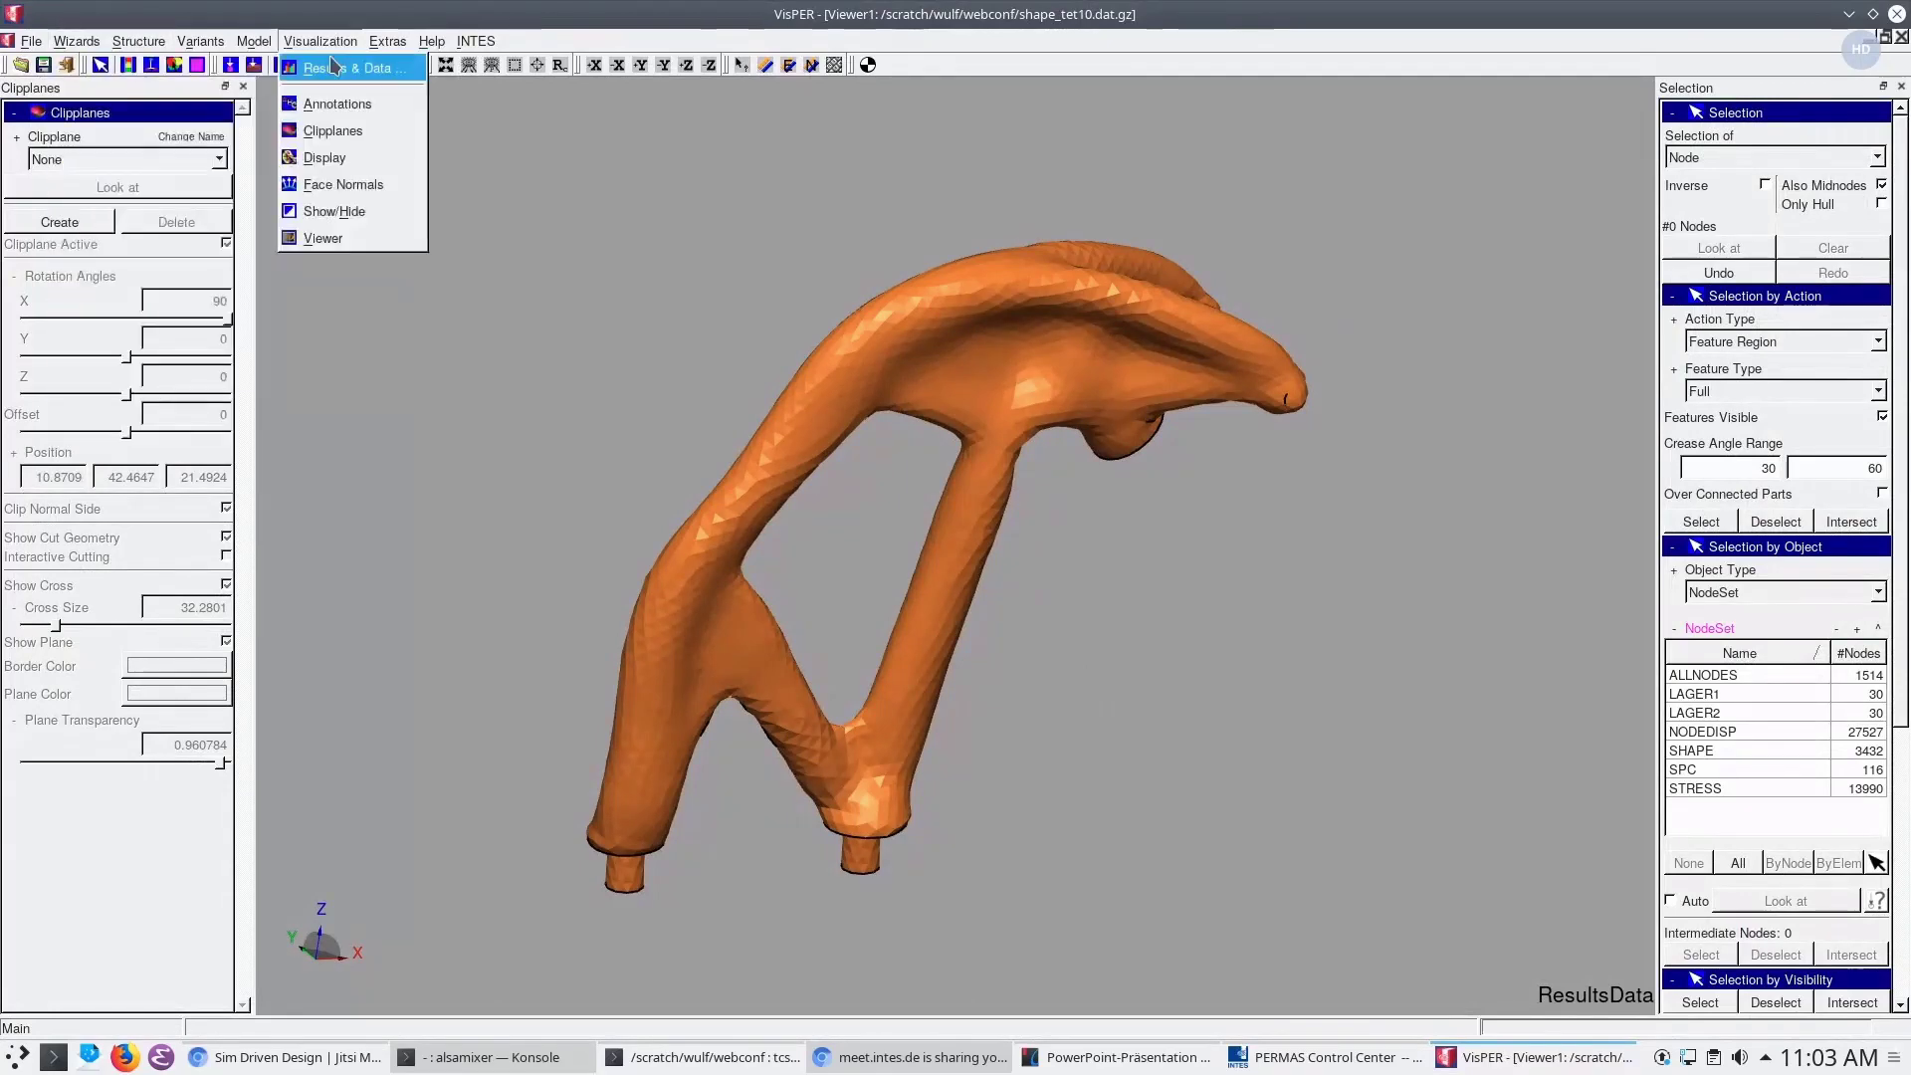
left_click(333, 65)
left_click(923, 493)
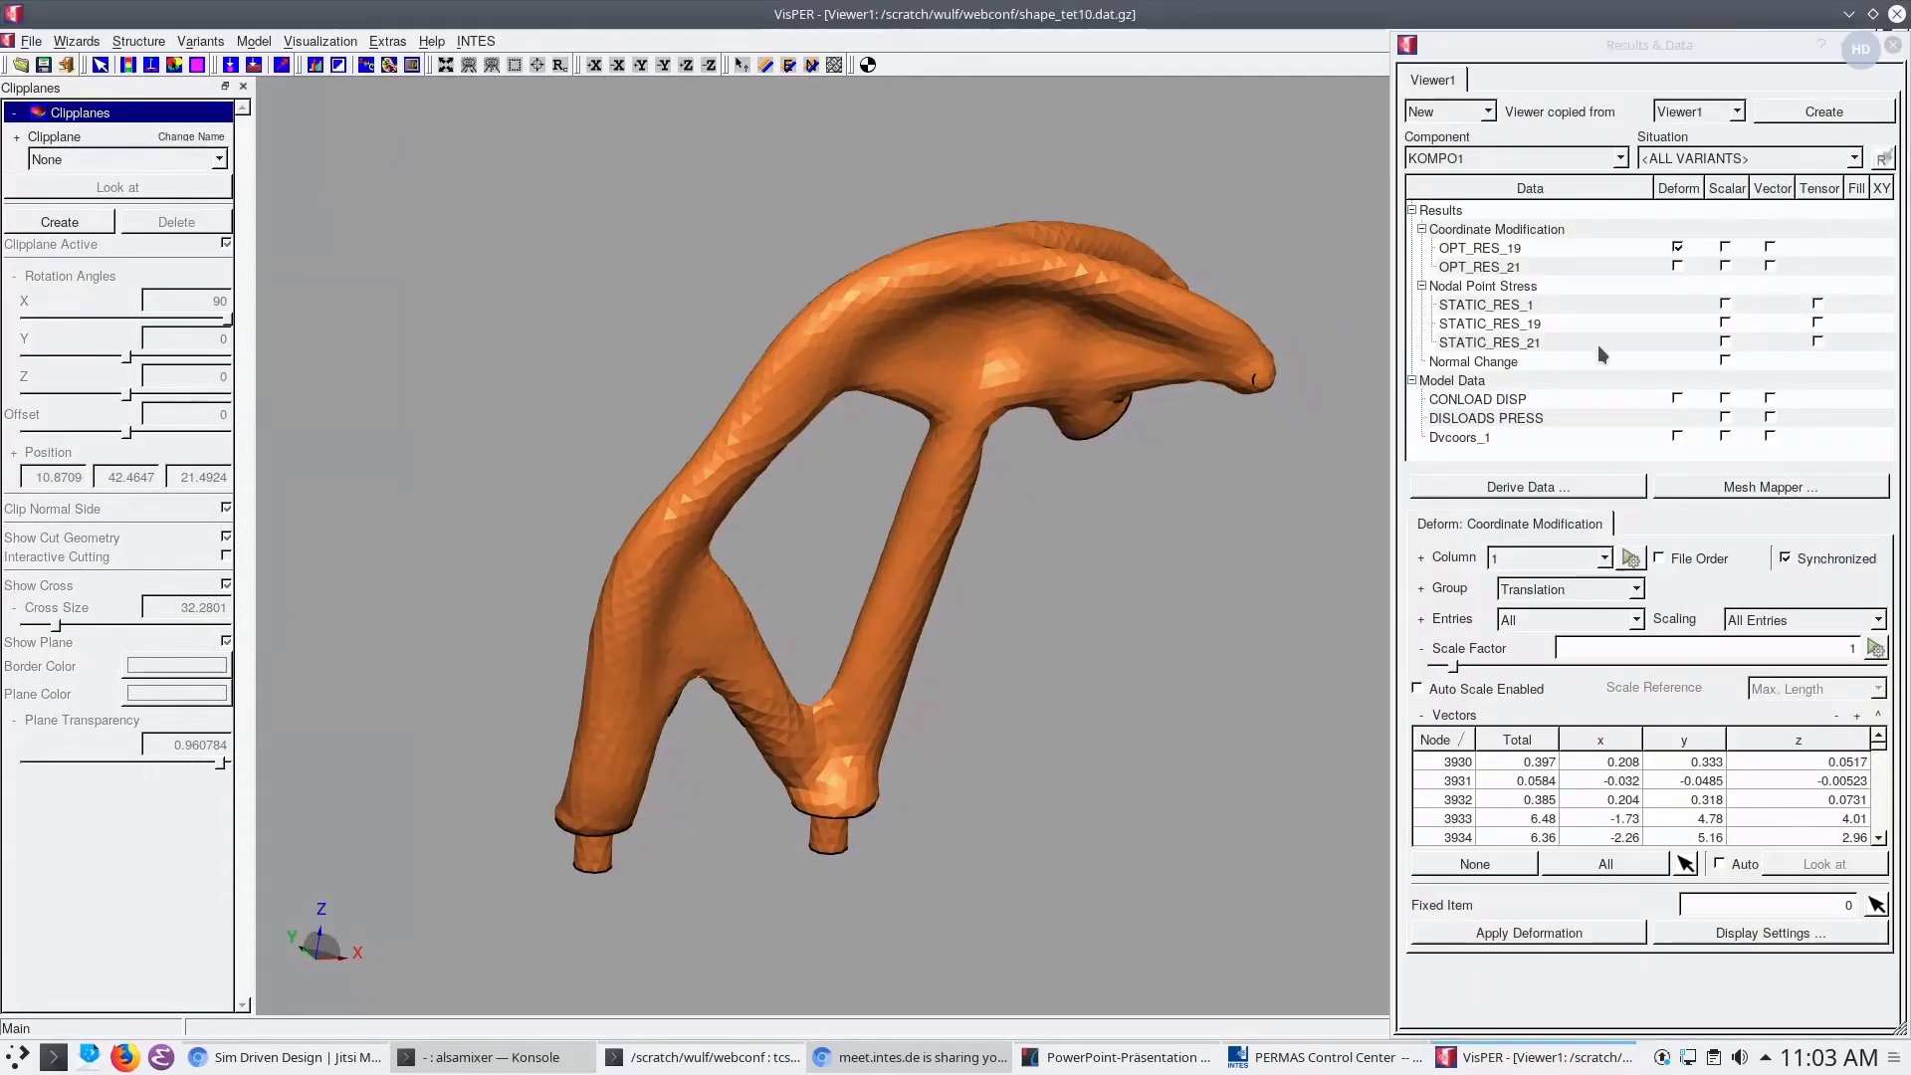
left_click(1677, 266)
mouse_move(972, 709)
left_mouse_down()
mouse_move(935, 705)
mouse_move(1020, 661)
mouse_move(891, 609)
mouse_move(1017, 534)
left_mouse_up()
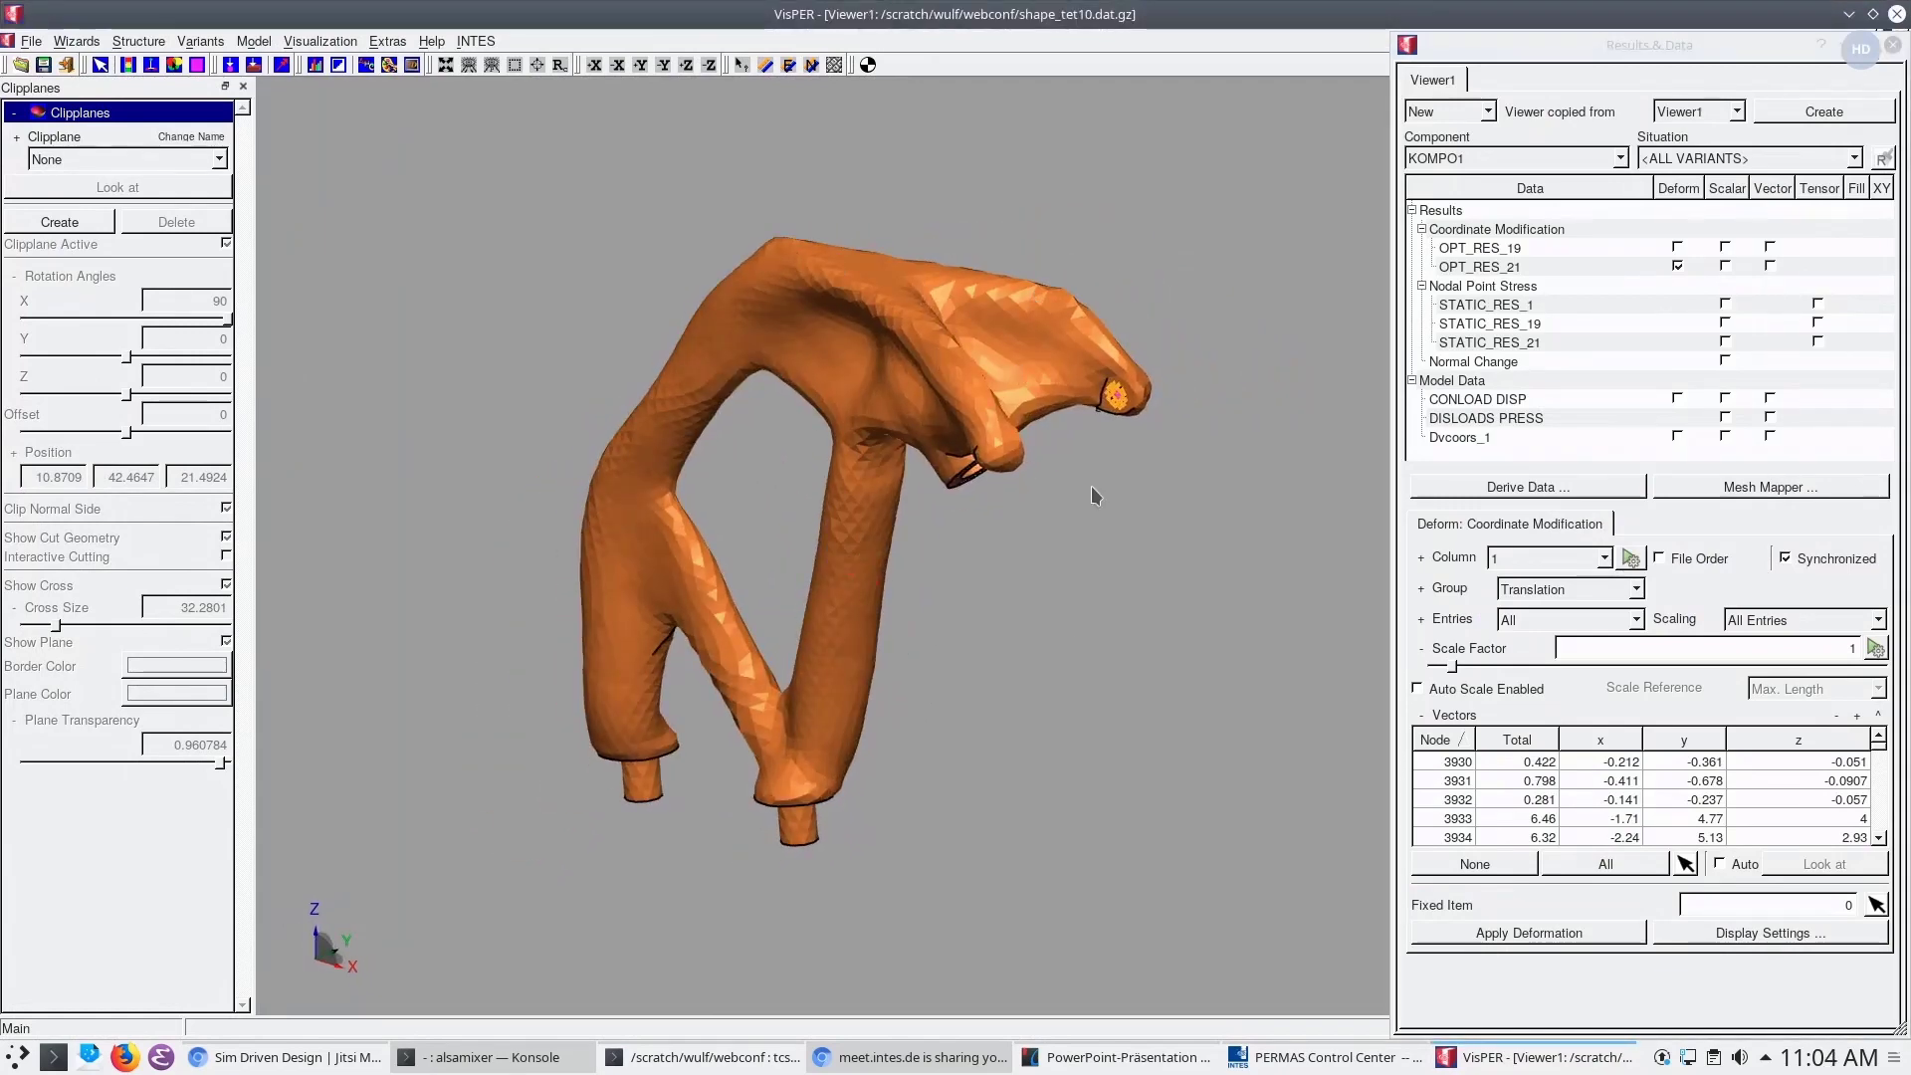
left_click_drag(1015, 687, 999, 540)
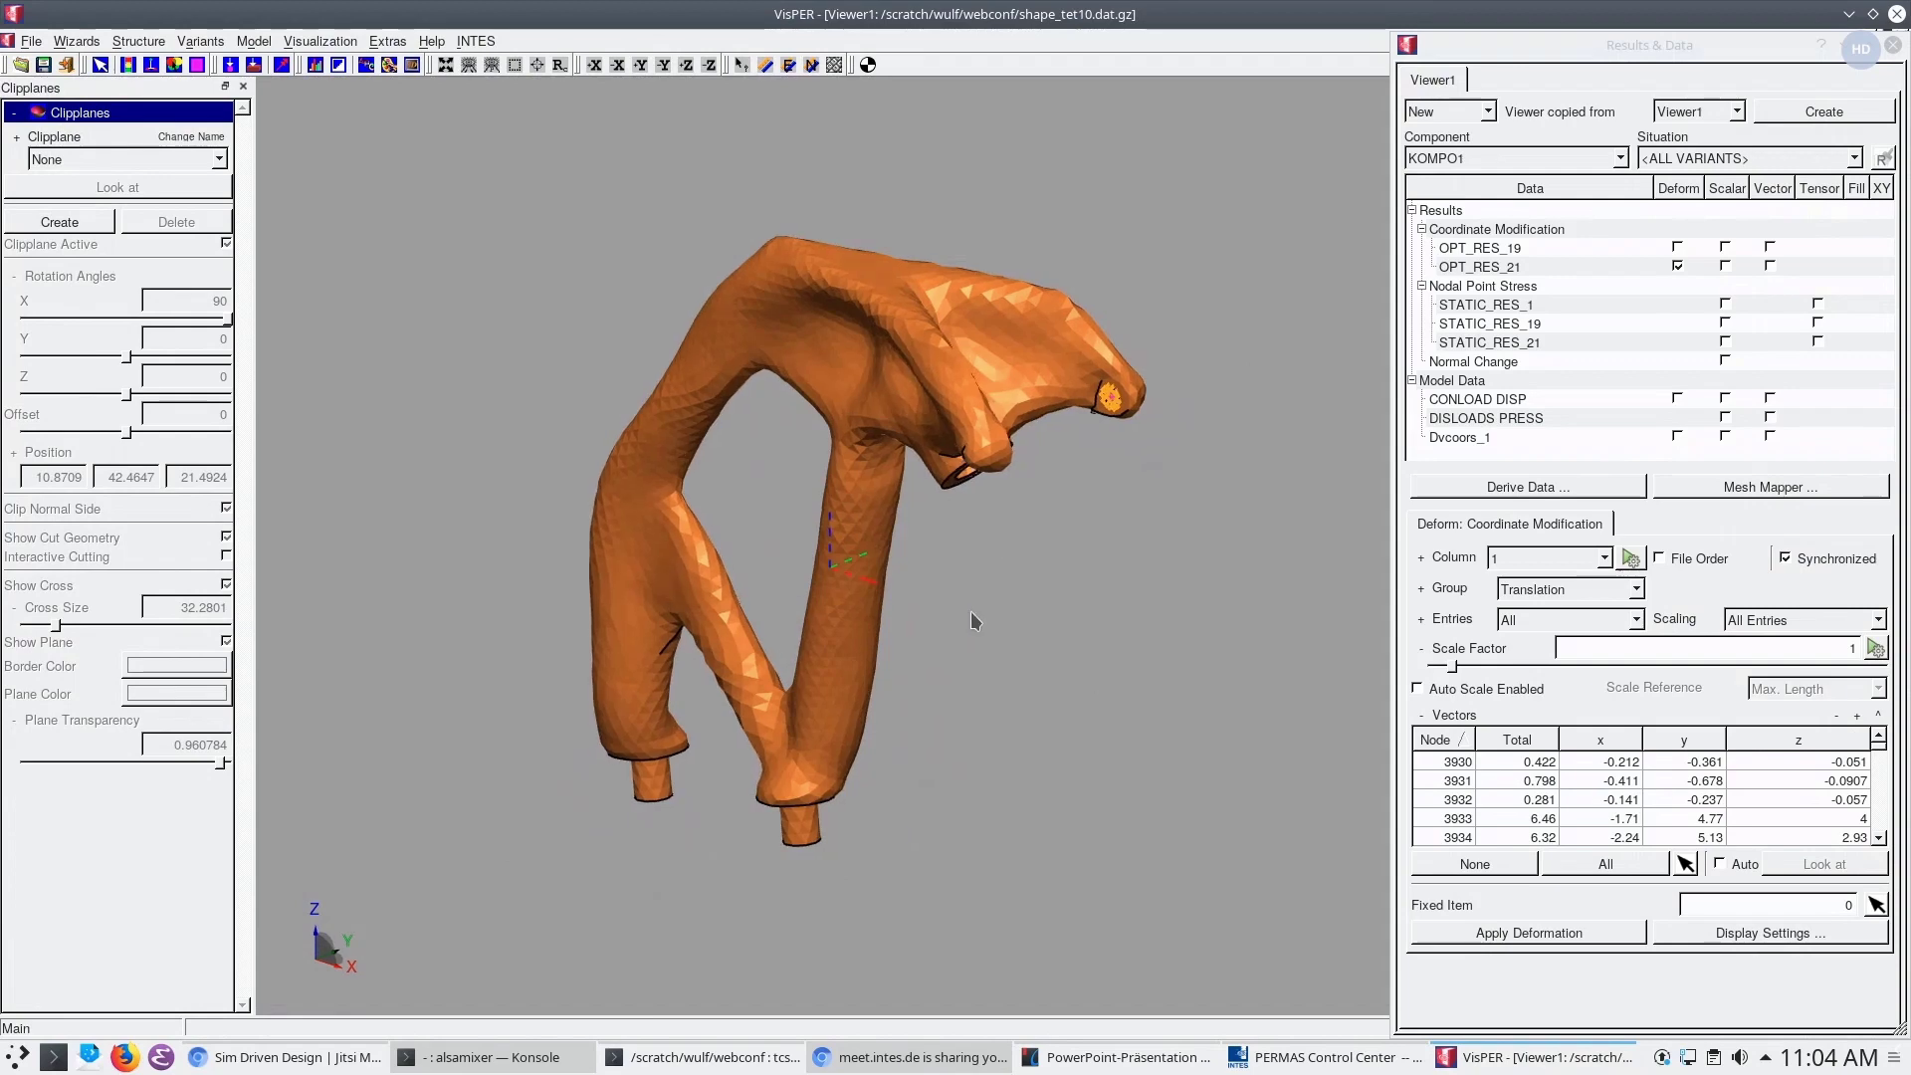
left_click_drag(1060, 634, 697, 587)
Create a clipplane rotated 90 degrees about X and examine the lengthwise section of the OPT_RES_21 shape
left_click(138, 41)
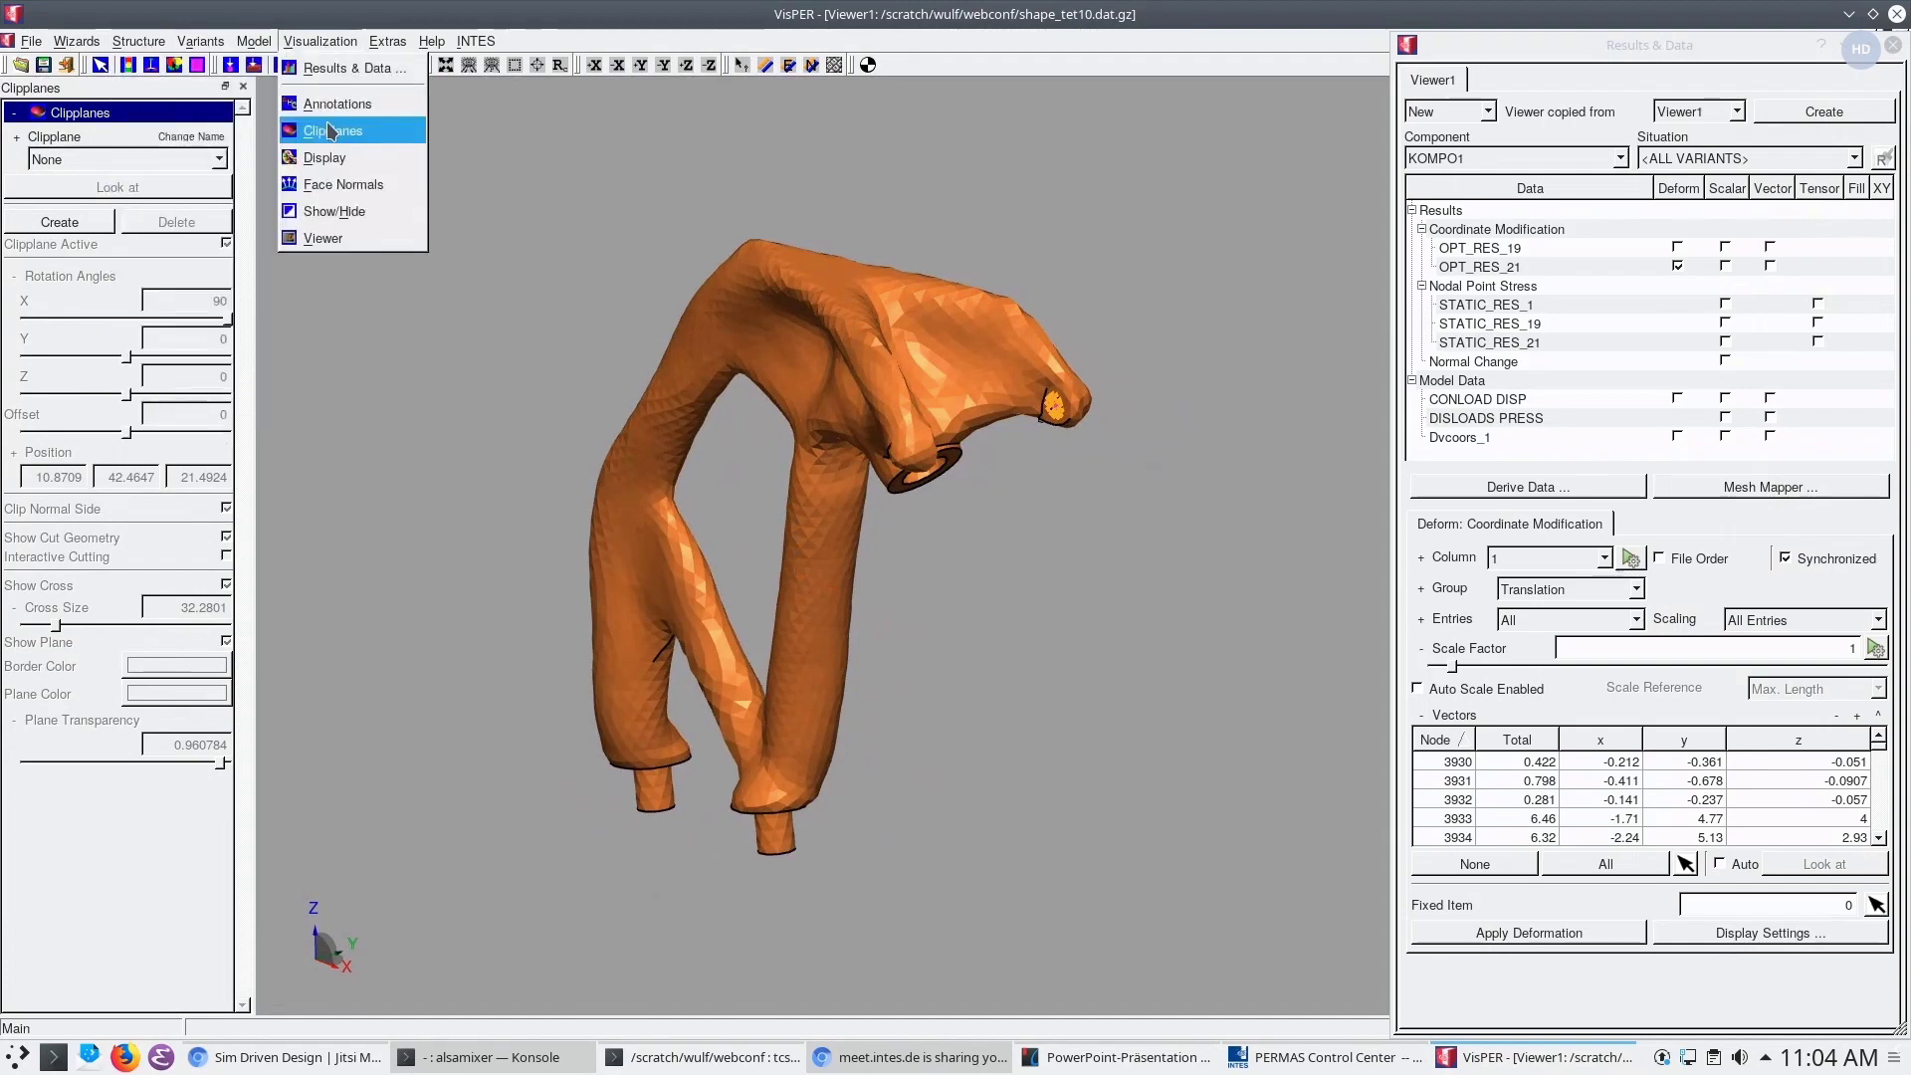
left_click(331, 131)
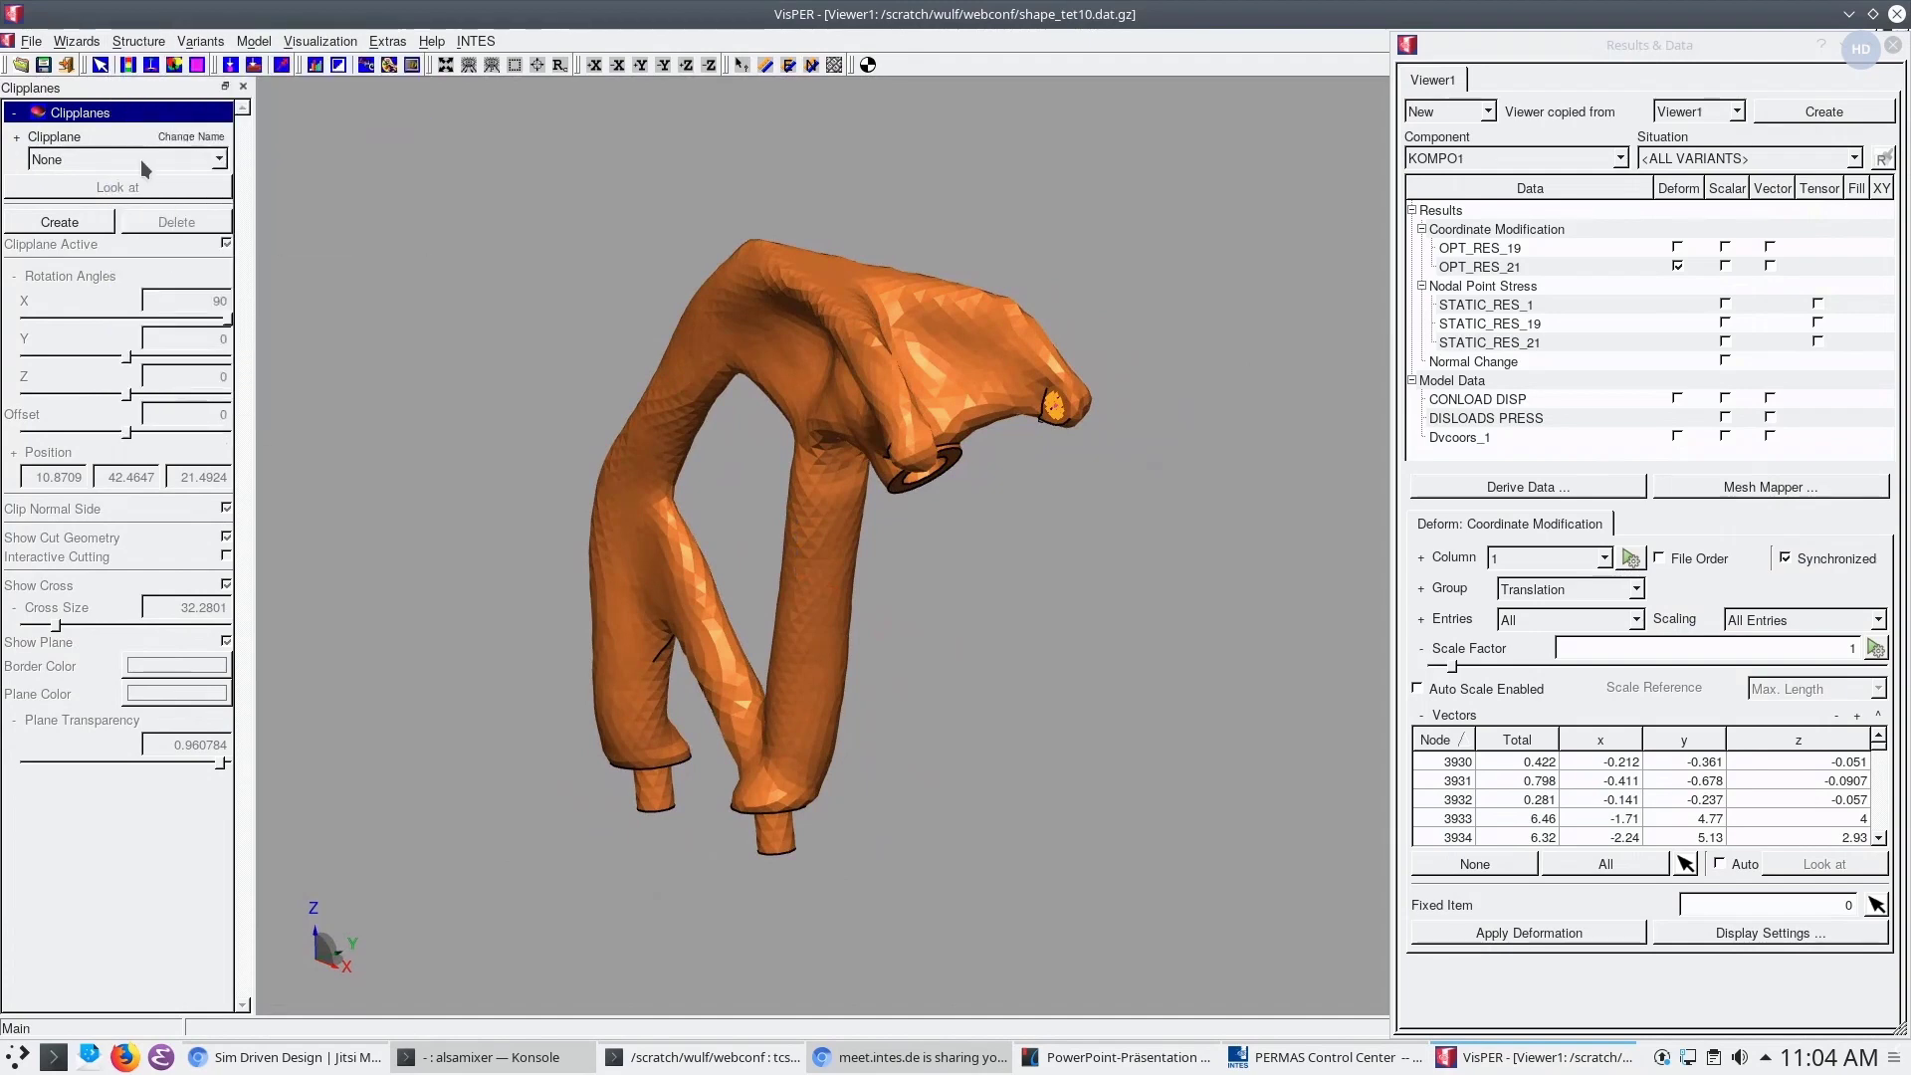
left_click(92, 220)
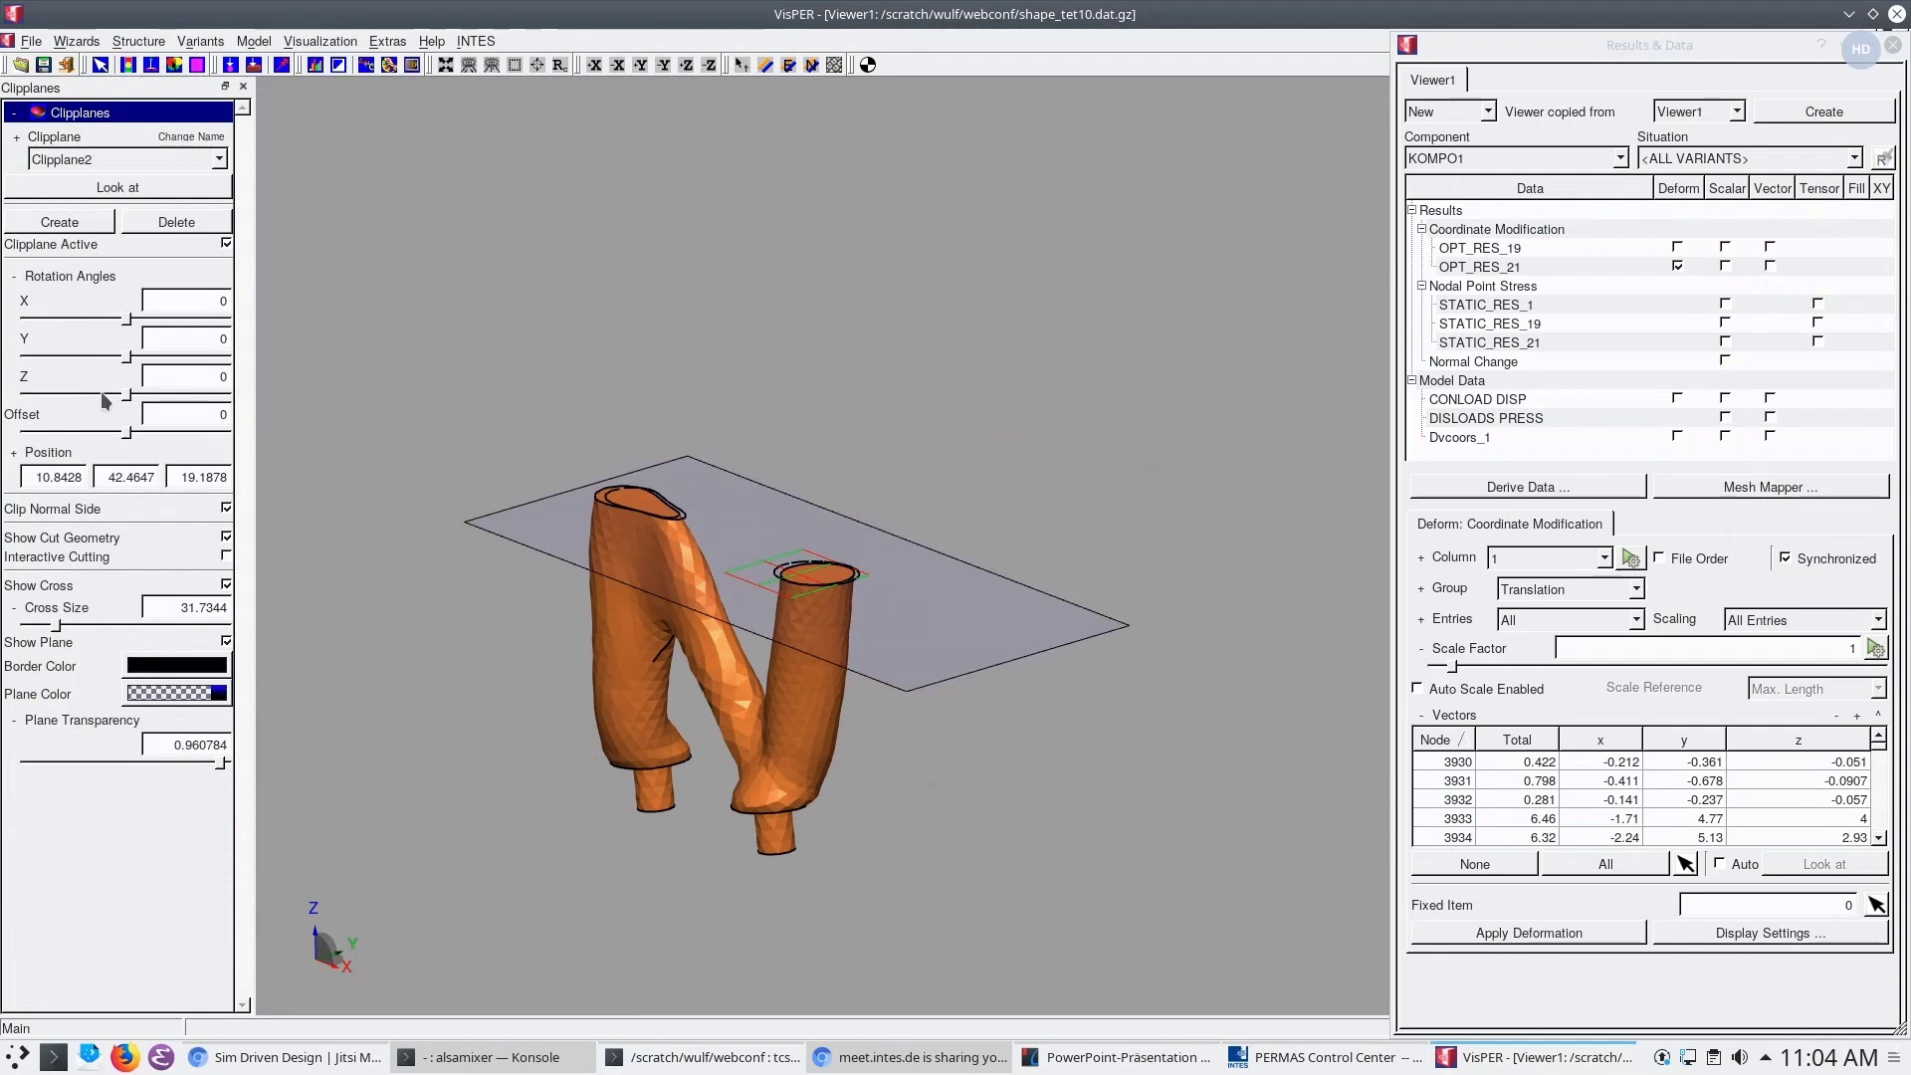
left_click_drag(129, 320, 289, 323)
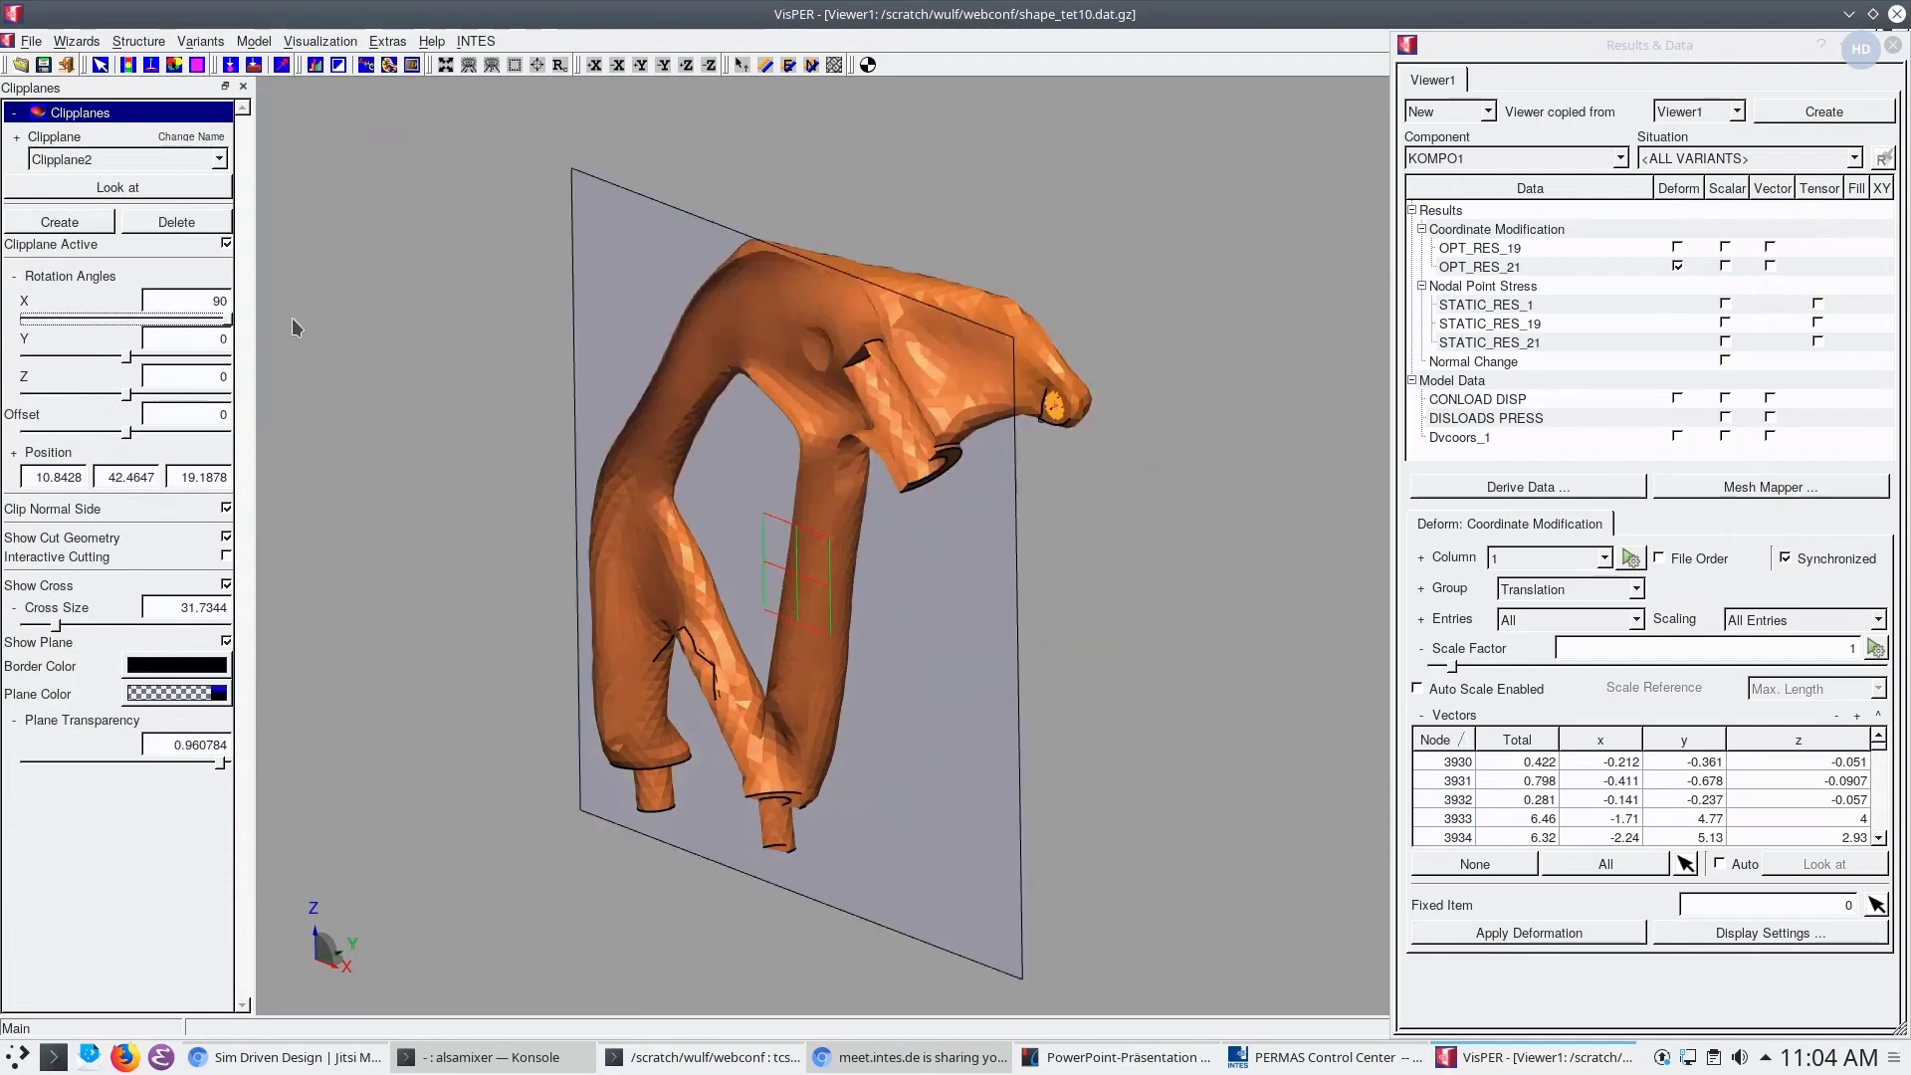
left_click_drag(946, 575, 812, 701)
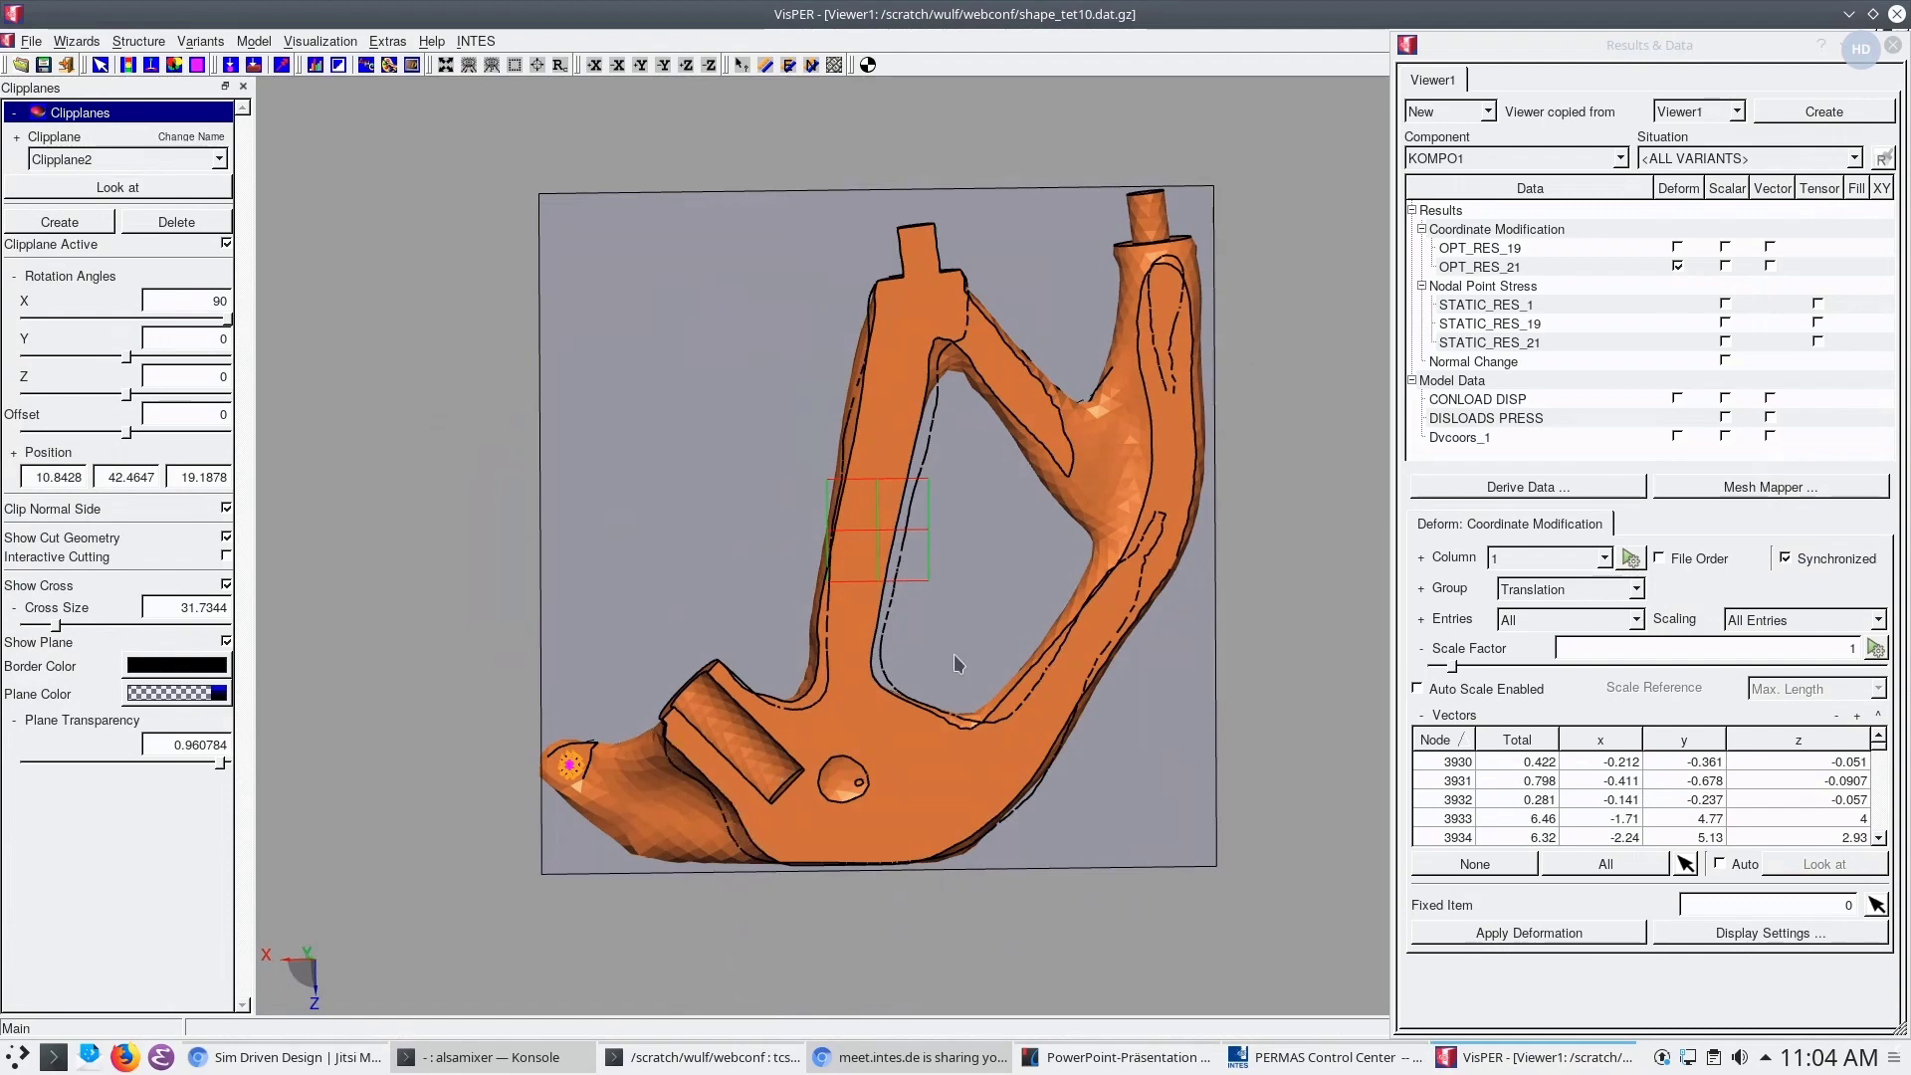
Compare the section of the undeformed model with the OPT_RES_19 shape and then the OPT_RES_21 shape
left_click(1678, 266)
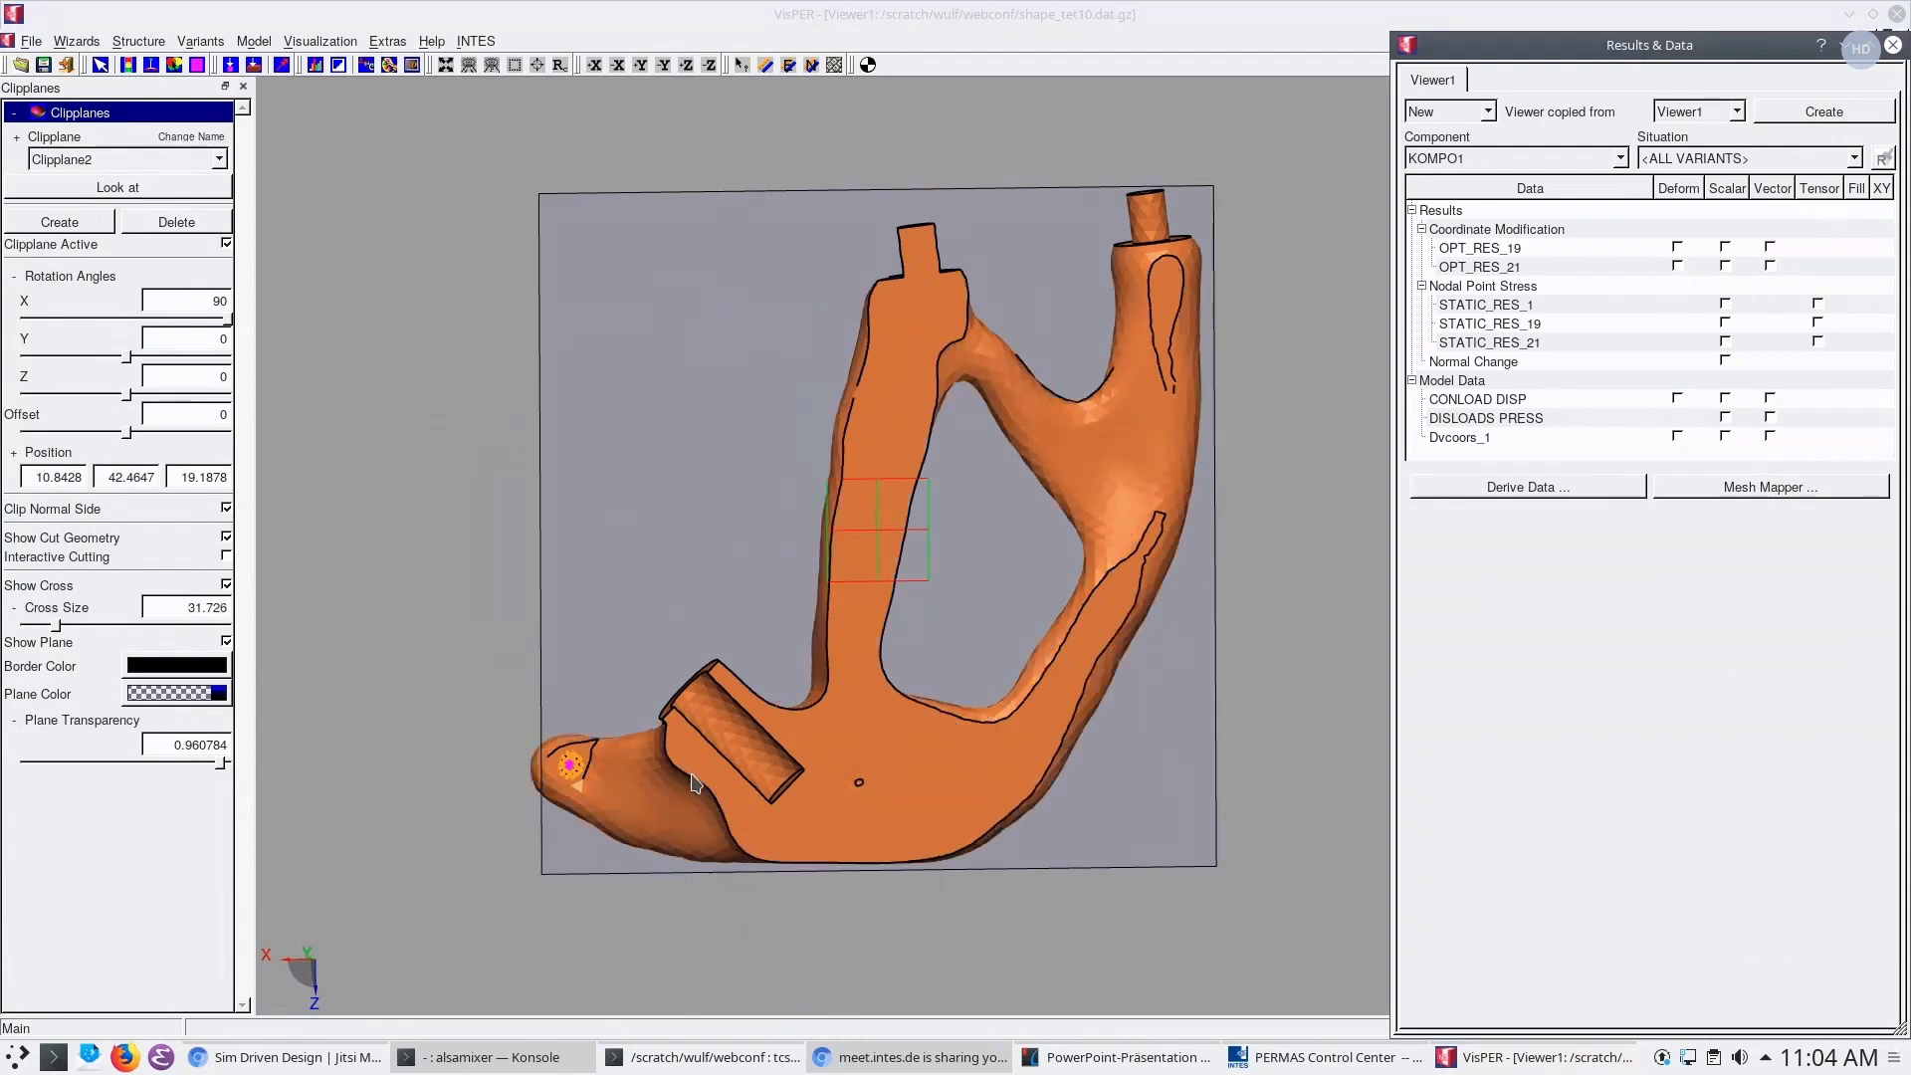
left_click(1678, 249)
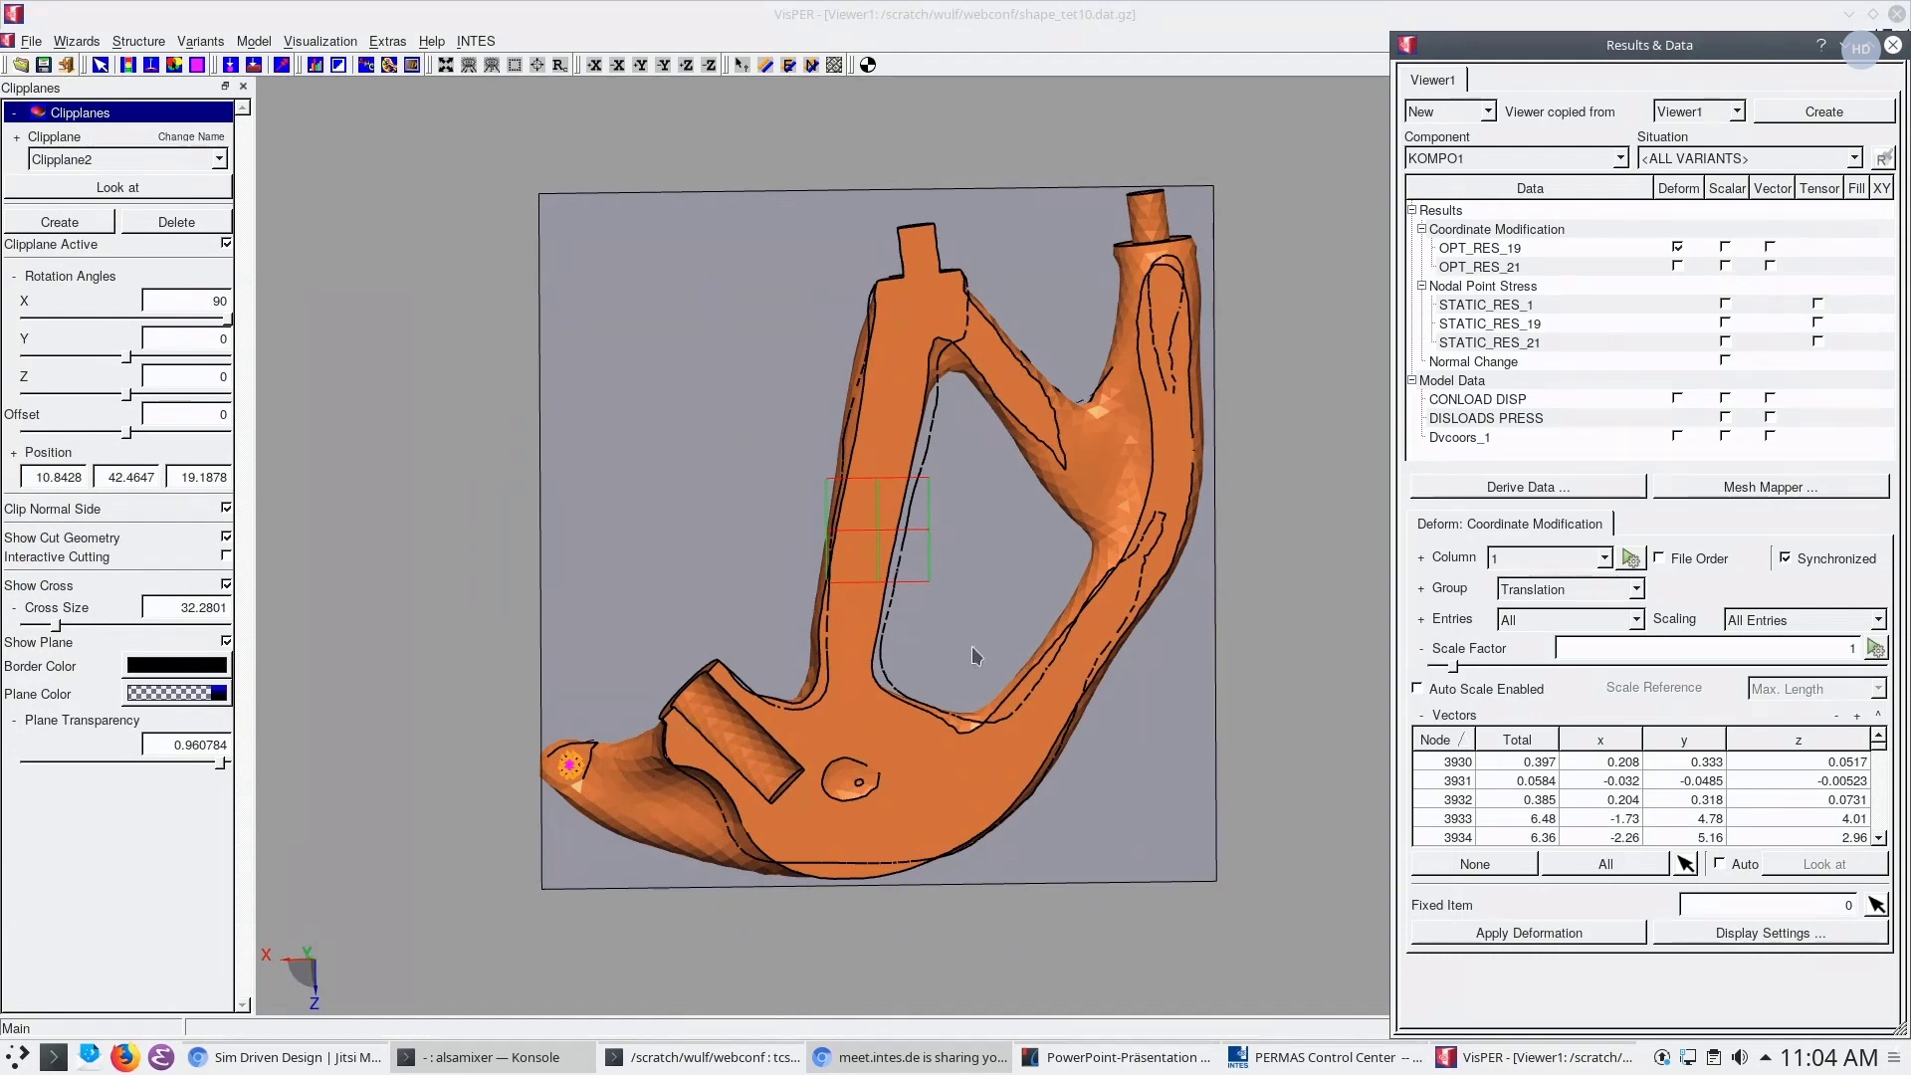
left_click(1678, 267)
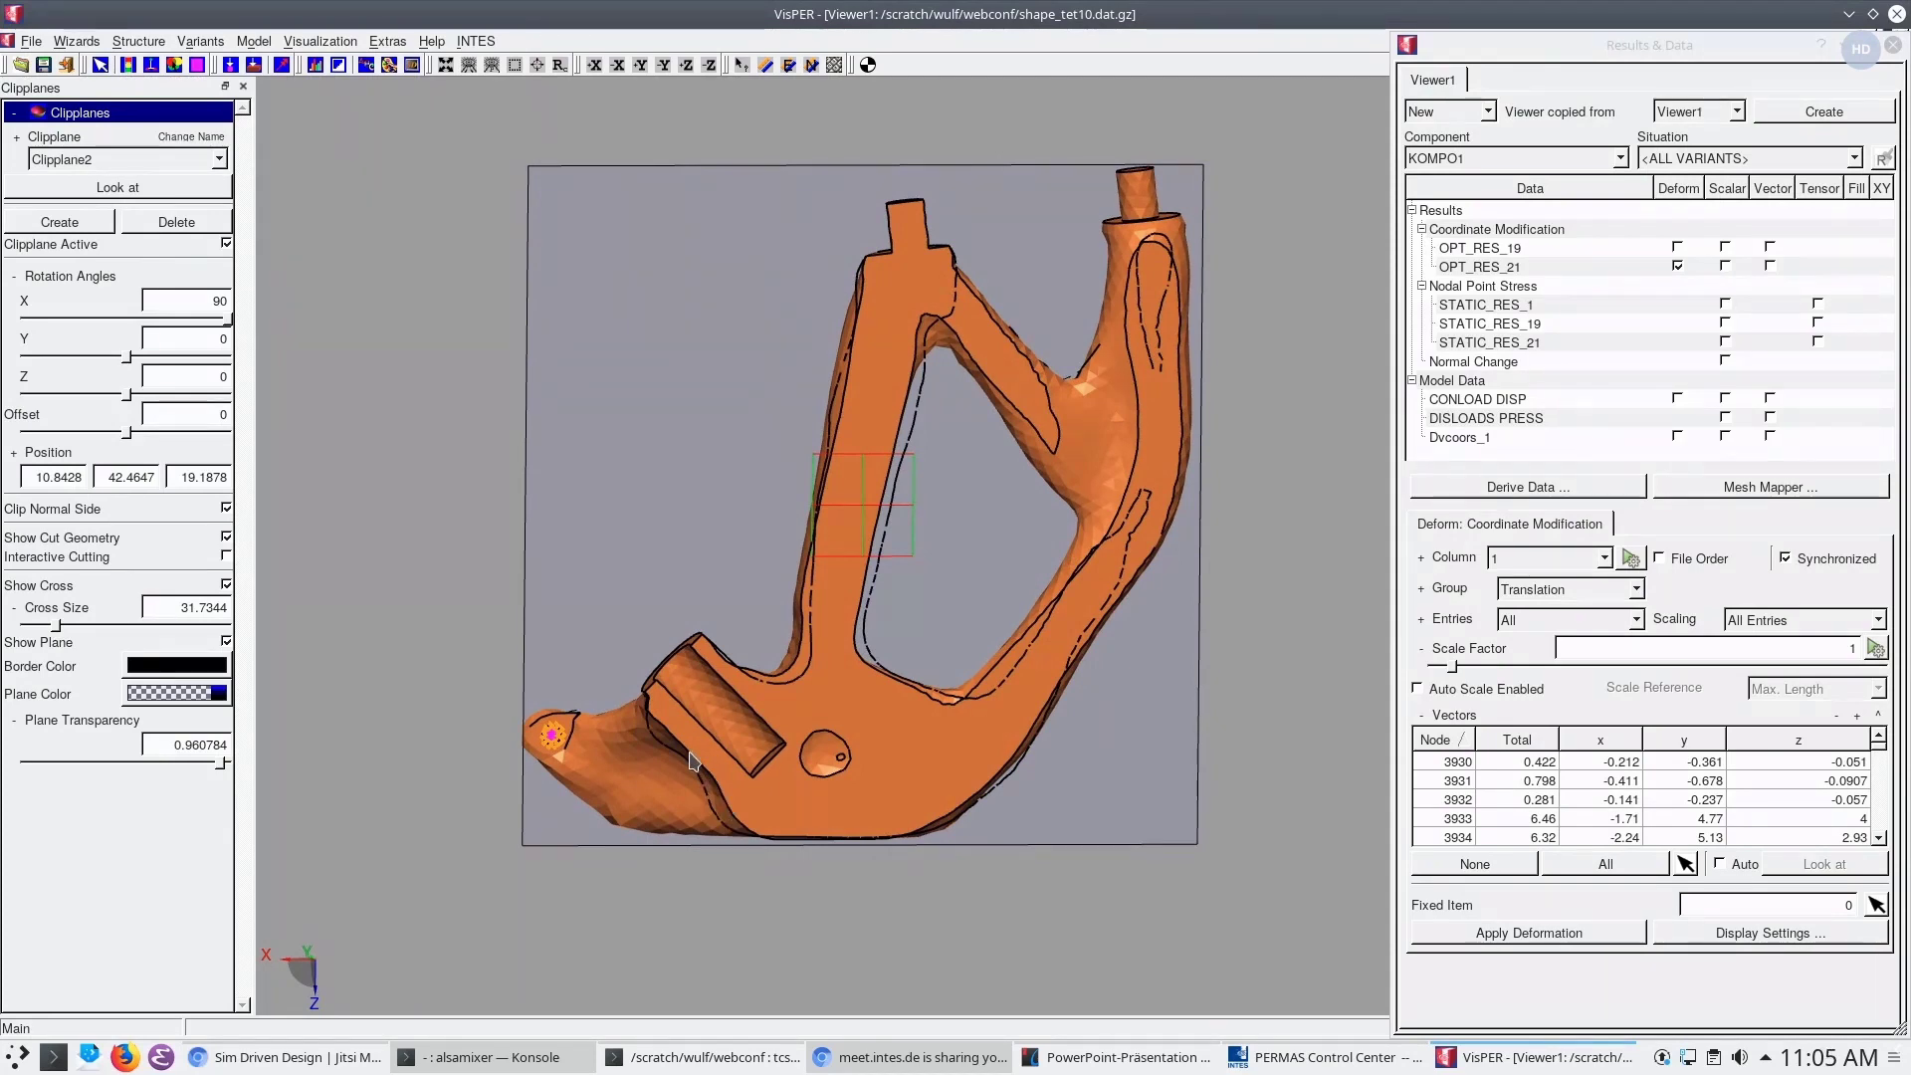
Delete the clipplane, examine the complete OPT_RES_21 shape and close the results and data window
left_click(175, 227)
left_click_drag(811, 777, 926, 522)
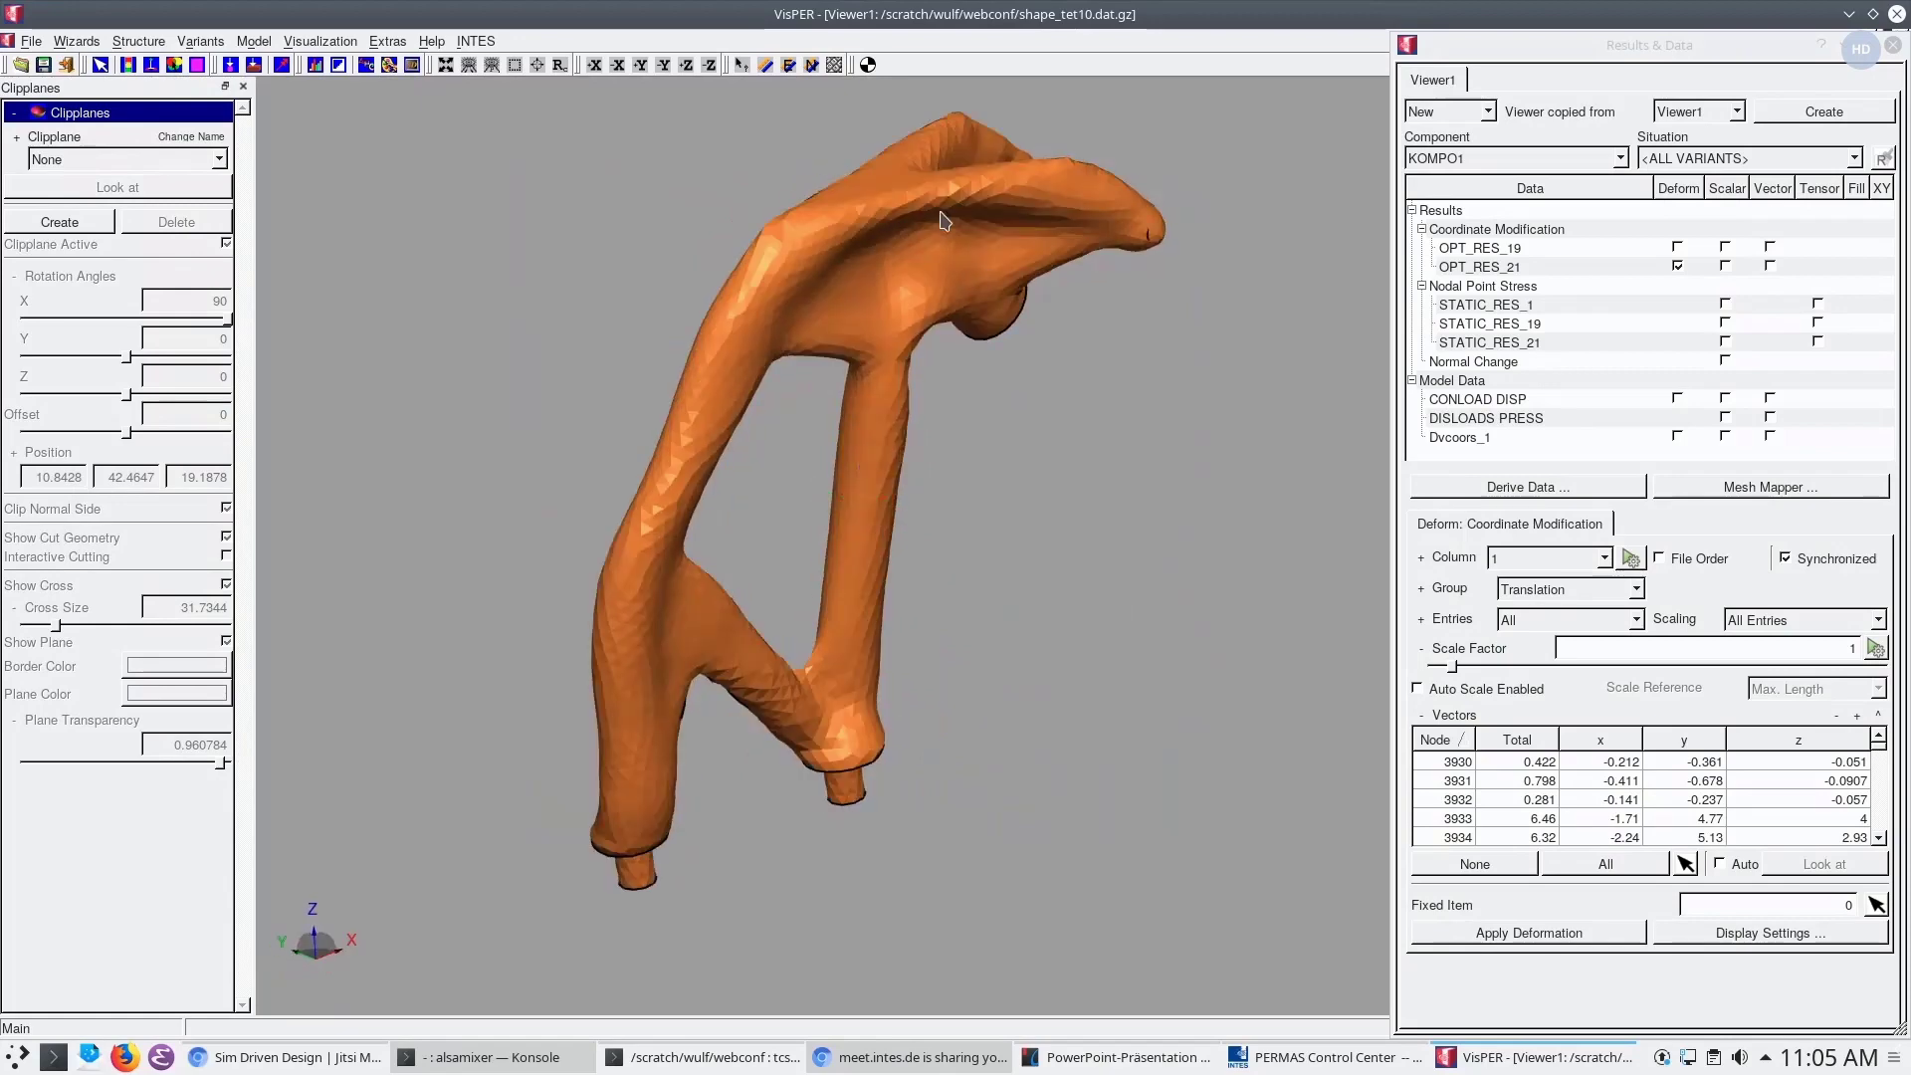
left_click_drag(943, 249, 1025, 303)
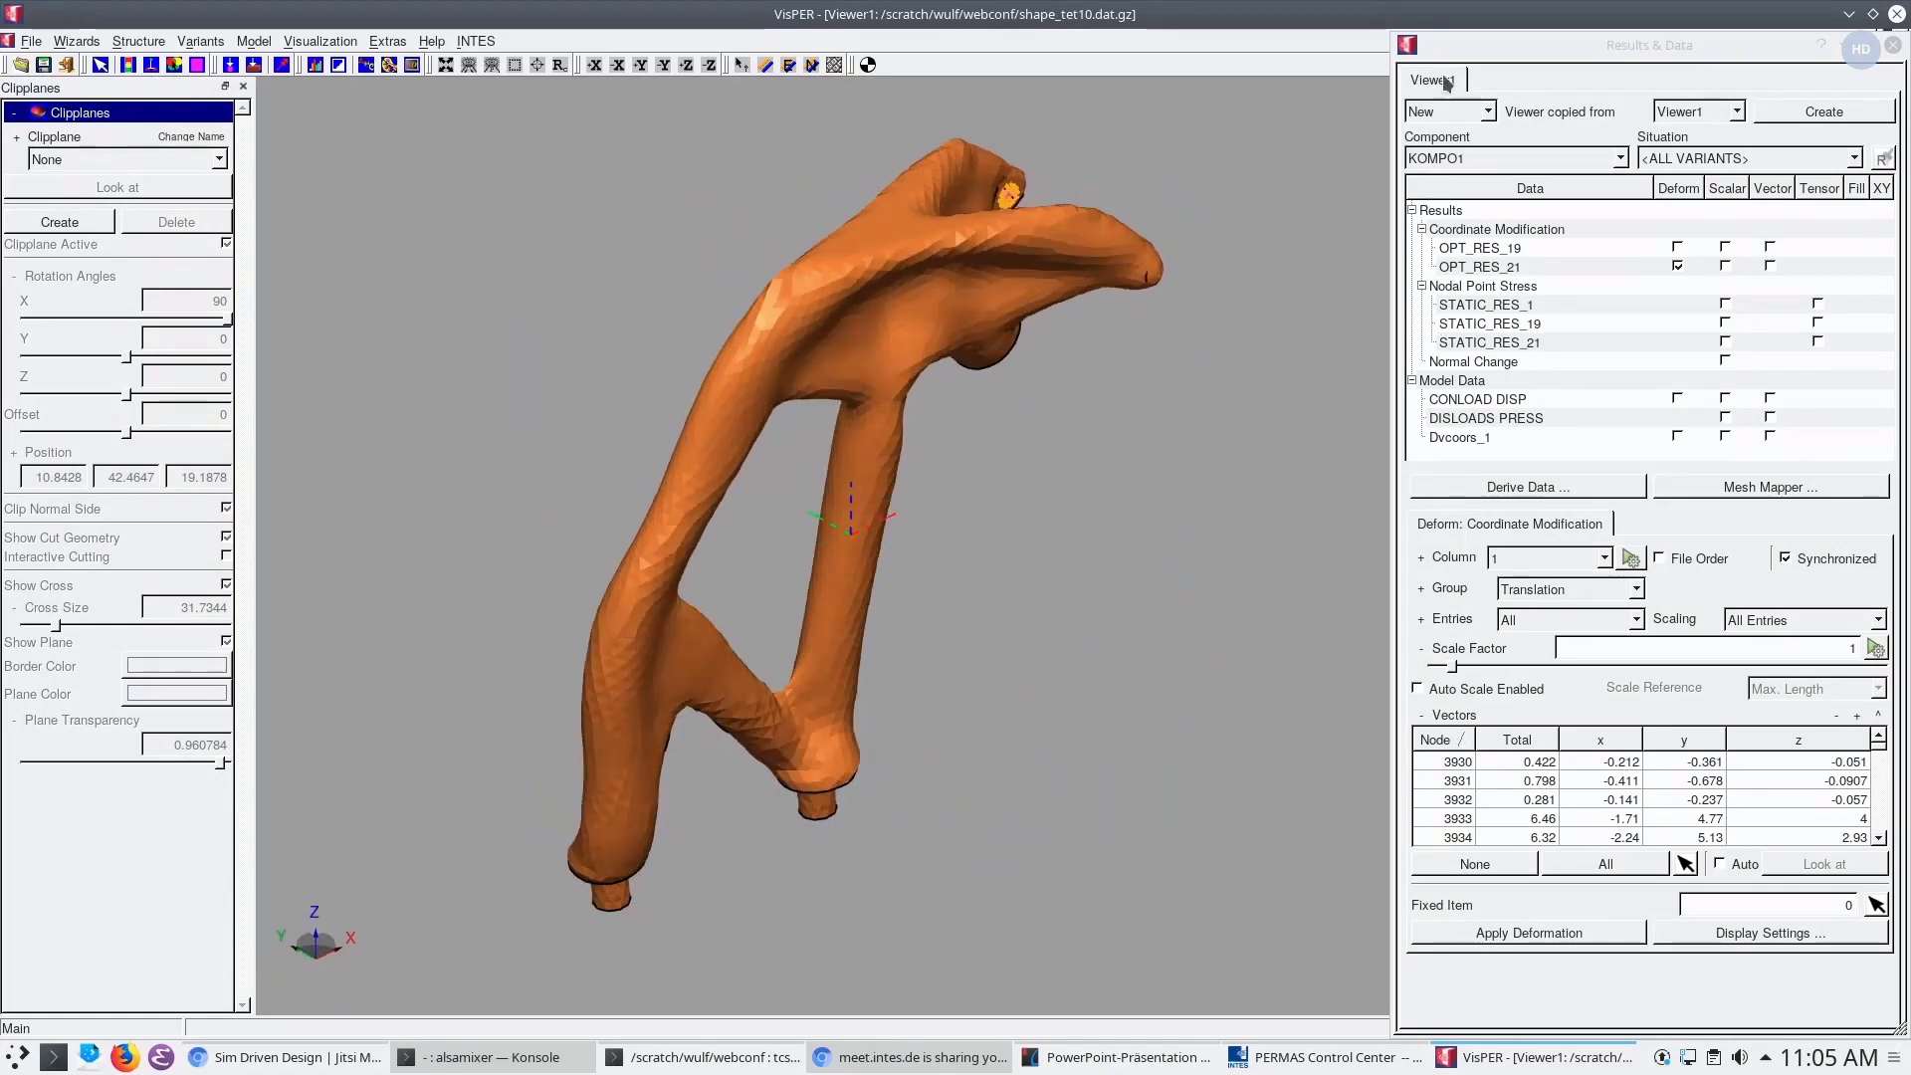
left_click(1893, 49)
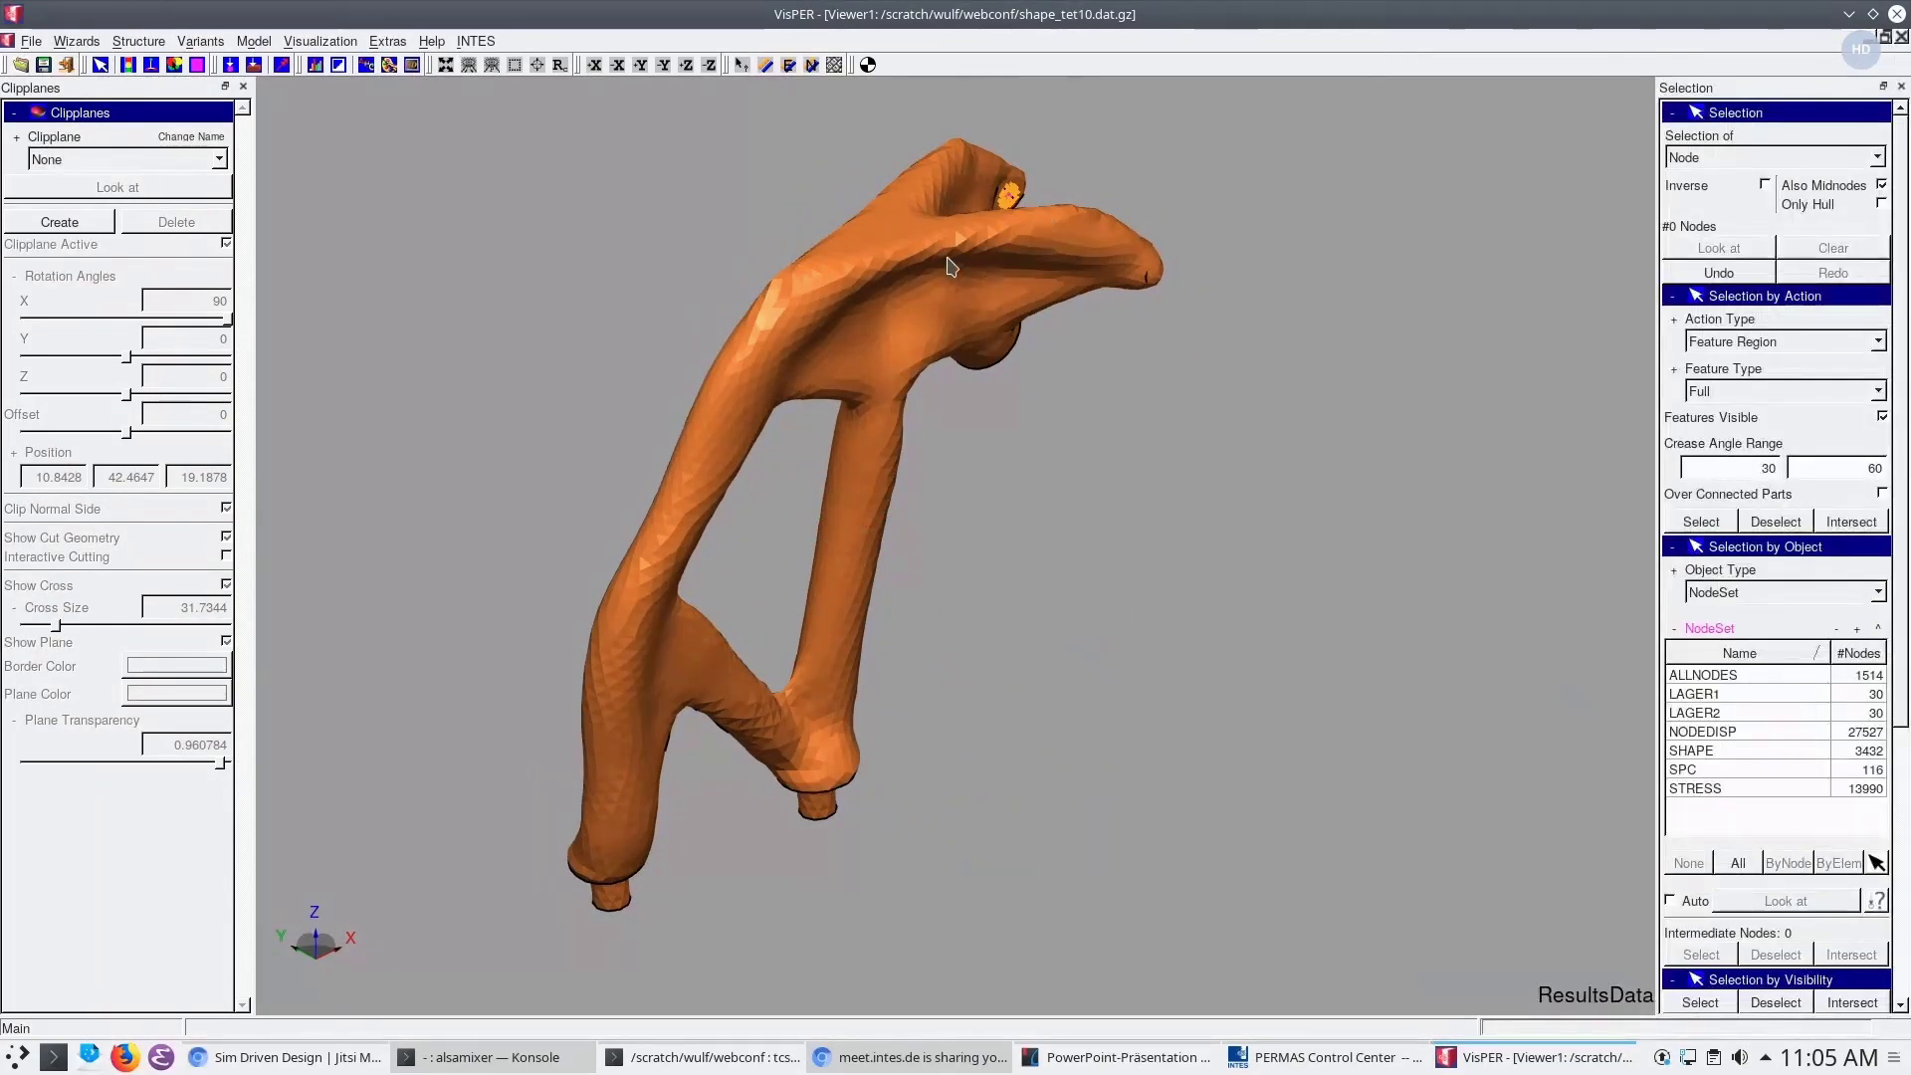
Display the element mesh lines on the deformed part and examine the mesh along its upper arm
key("m")
left_click_drag(1007, 287, 1014, 244)
left_click_drag(976, 378, 917, 587)
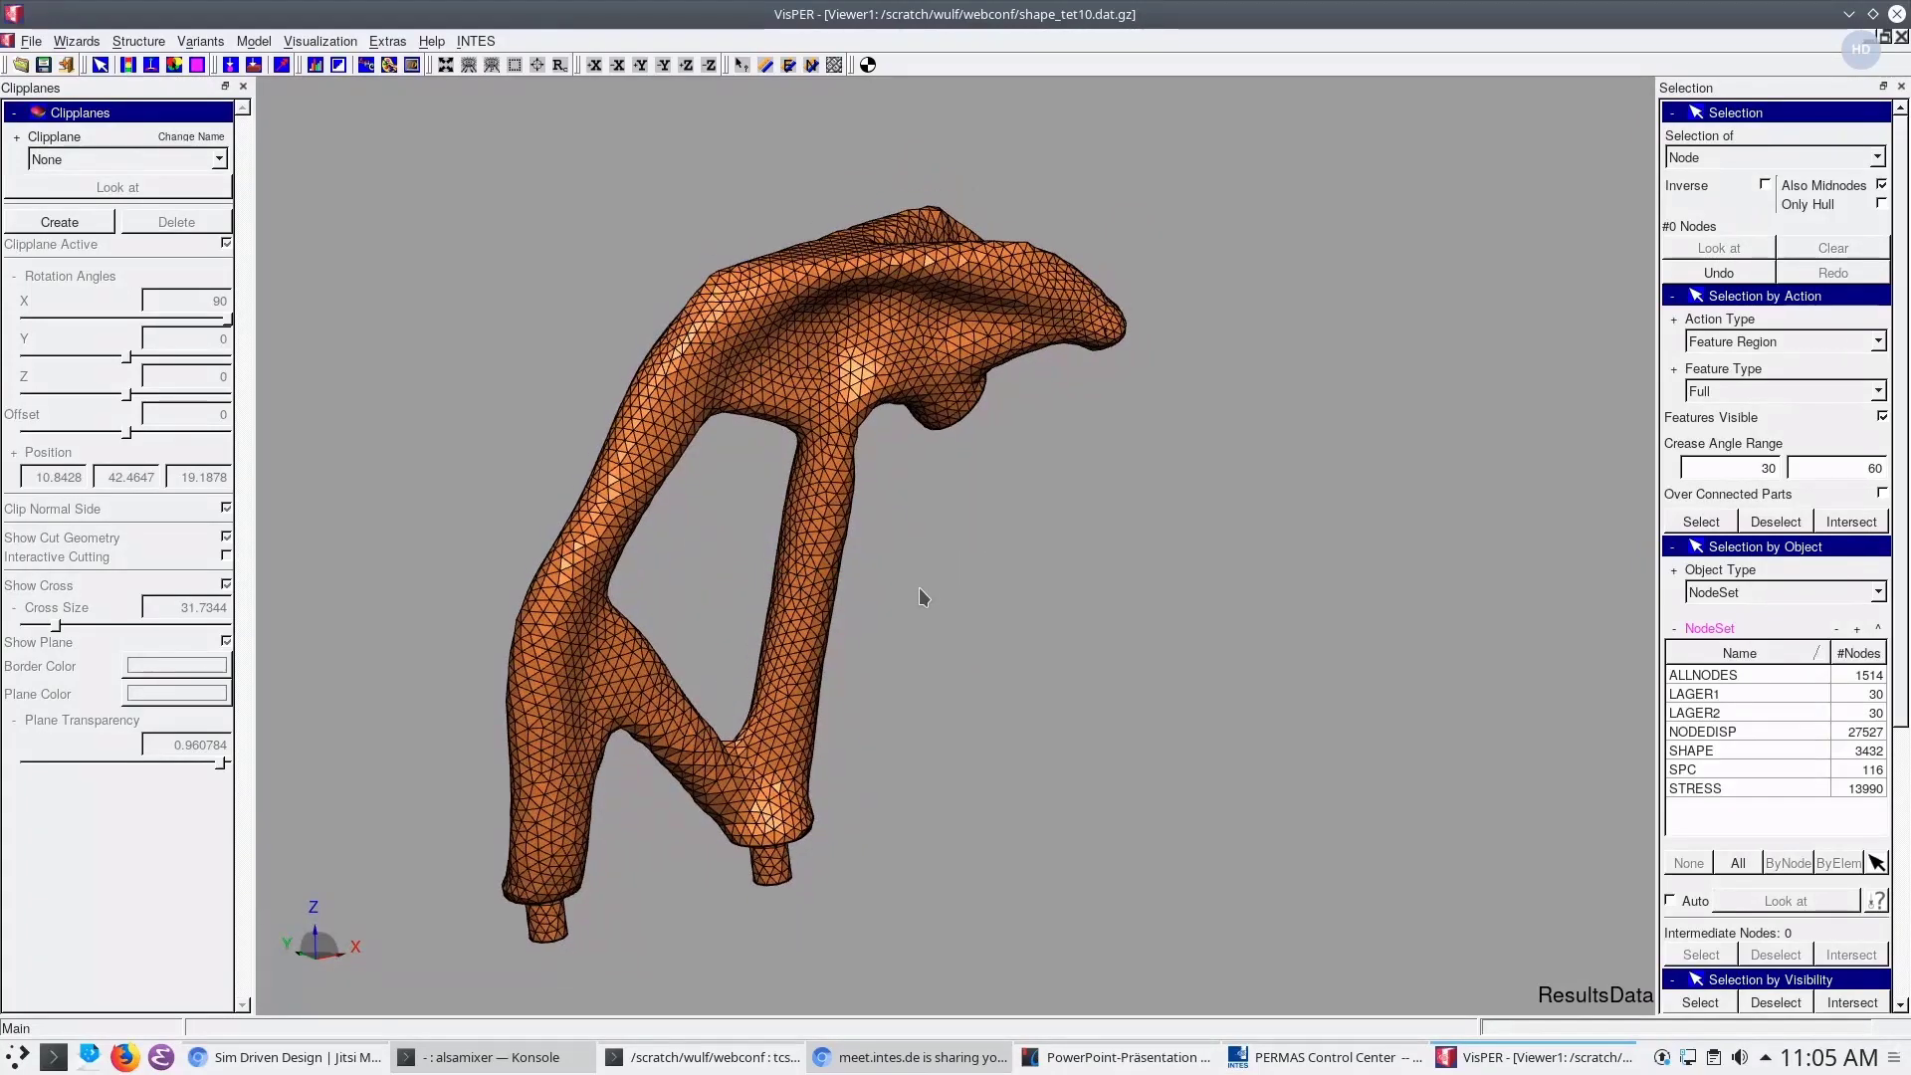
Start the Design wizard and choose ALLTET as the element set for the hull
left_click(77, 40)
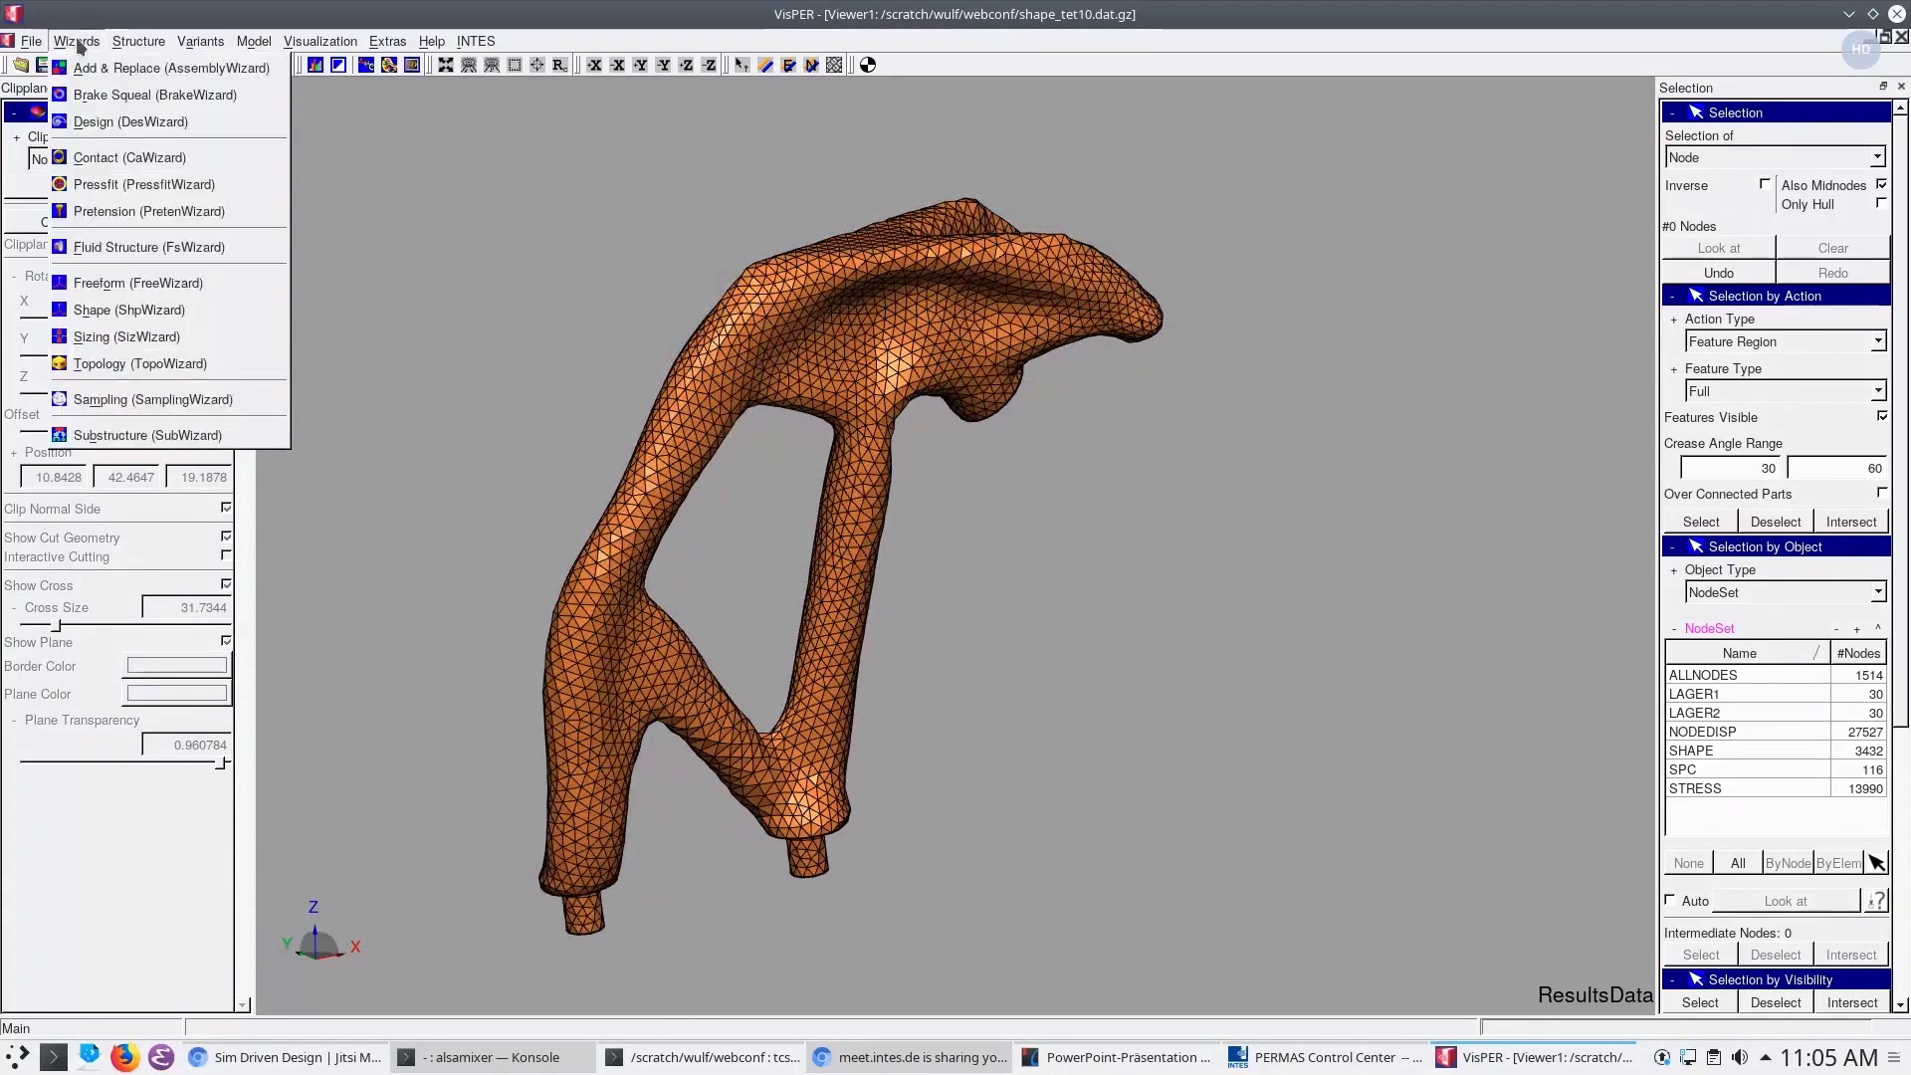
left_click(114, 122)
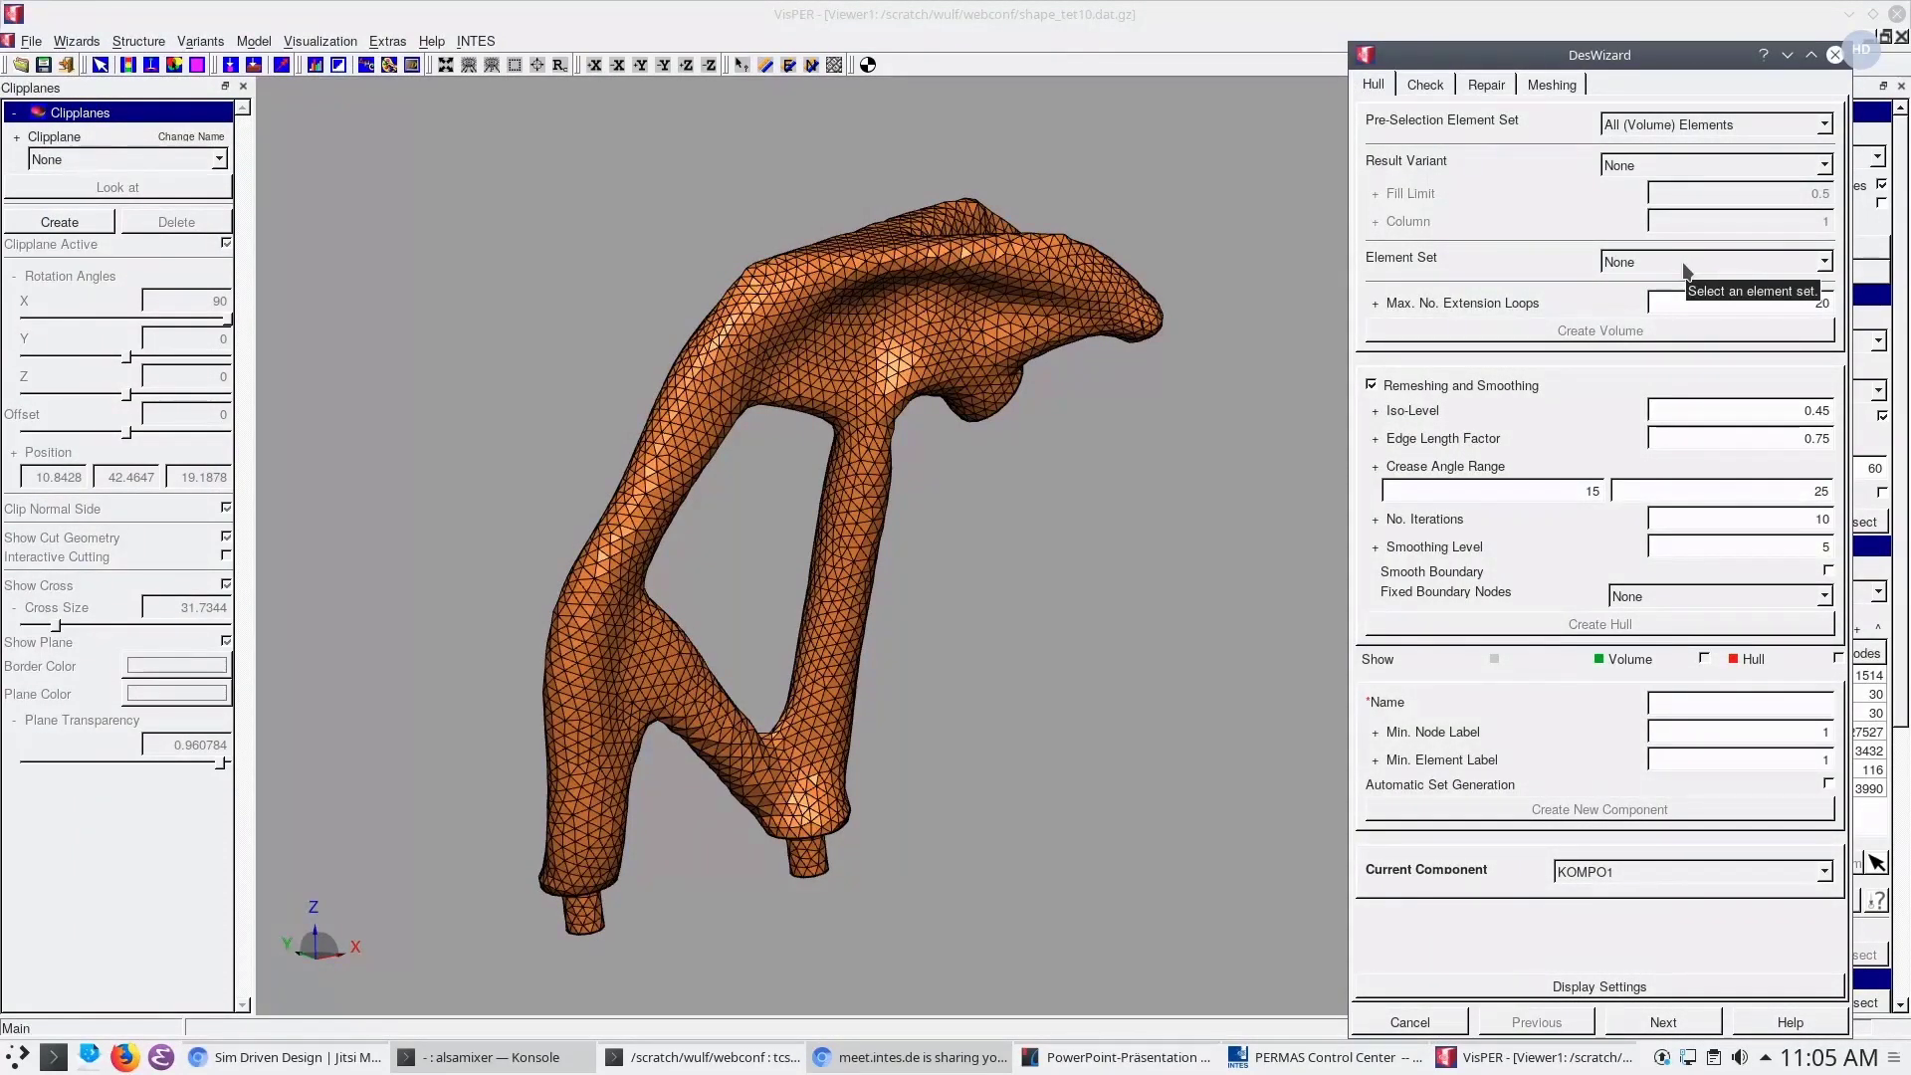
scroll(1685, 271, "down", 1)
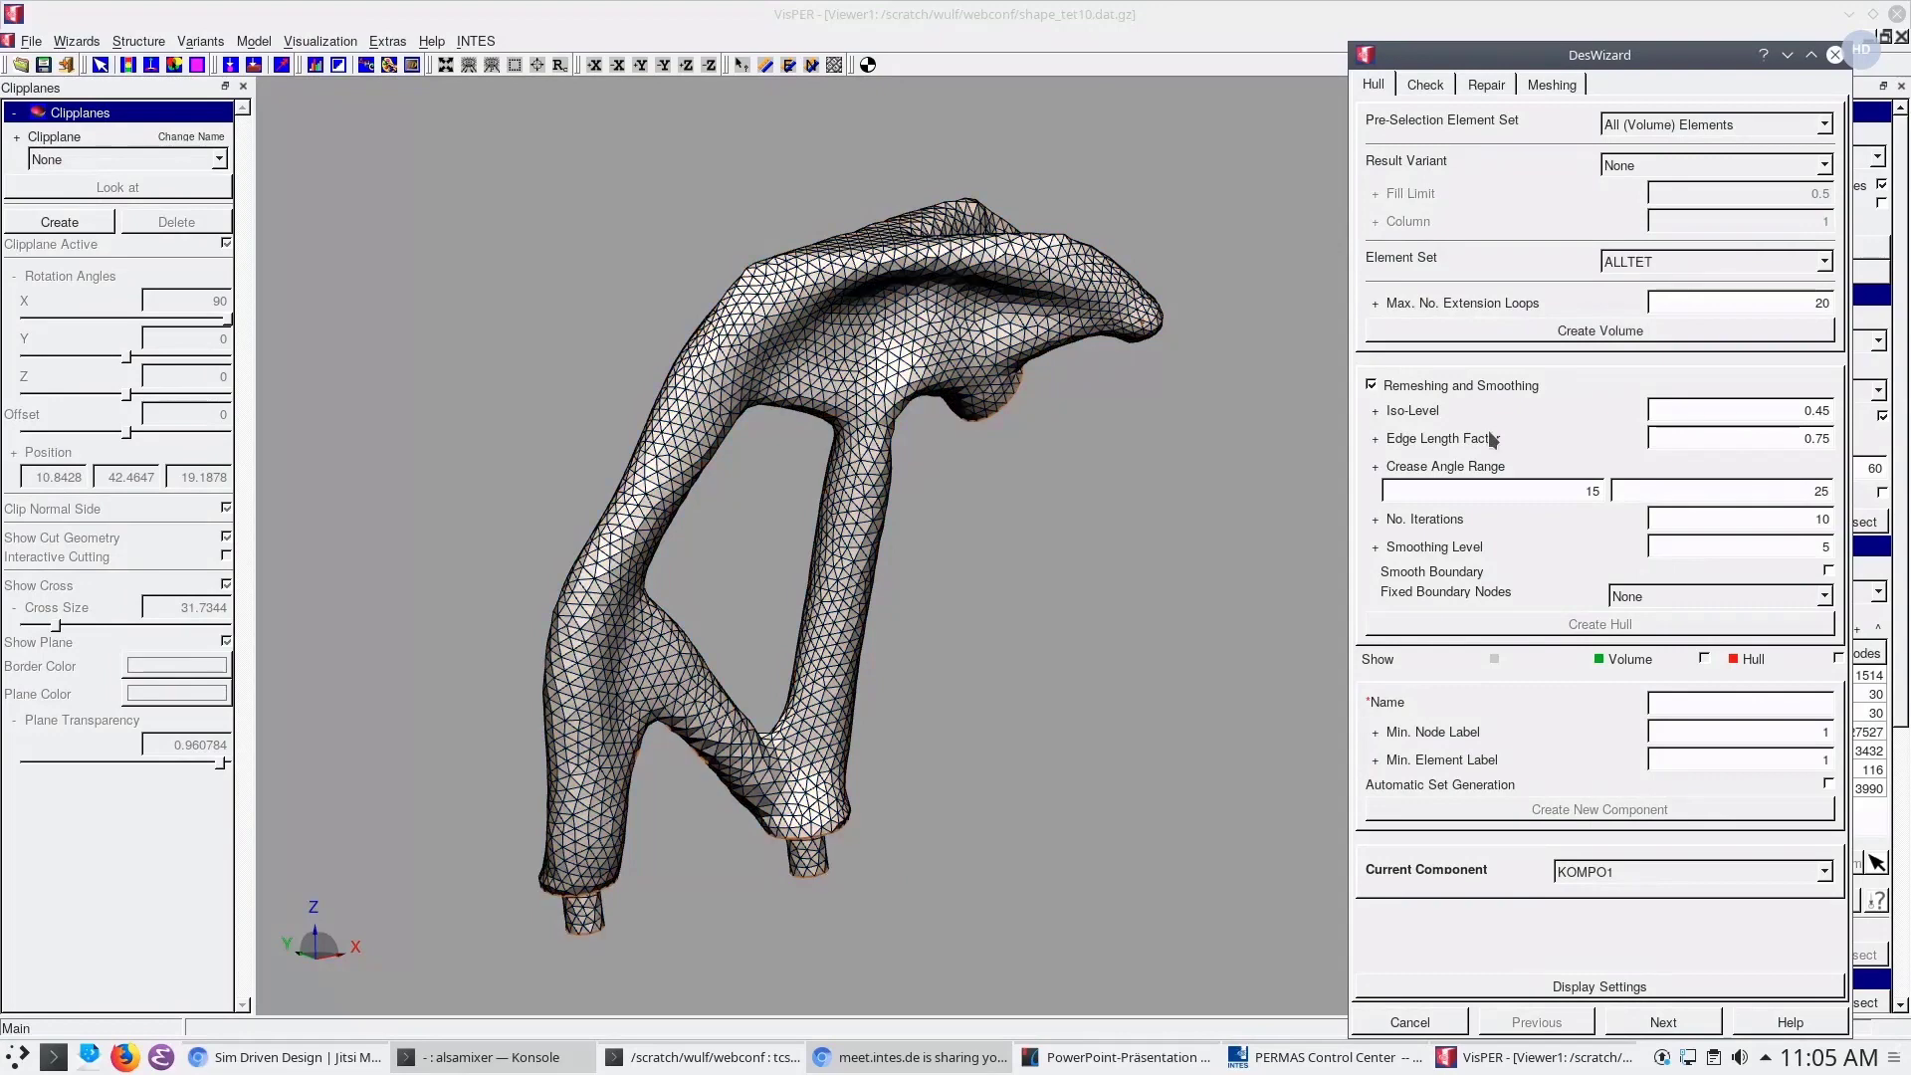
double_click(1785, 440)
left_click(1811, 435)
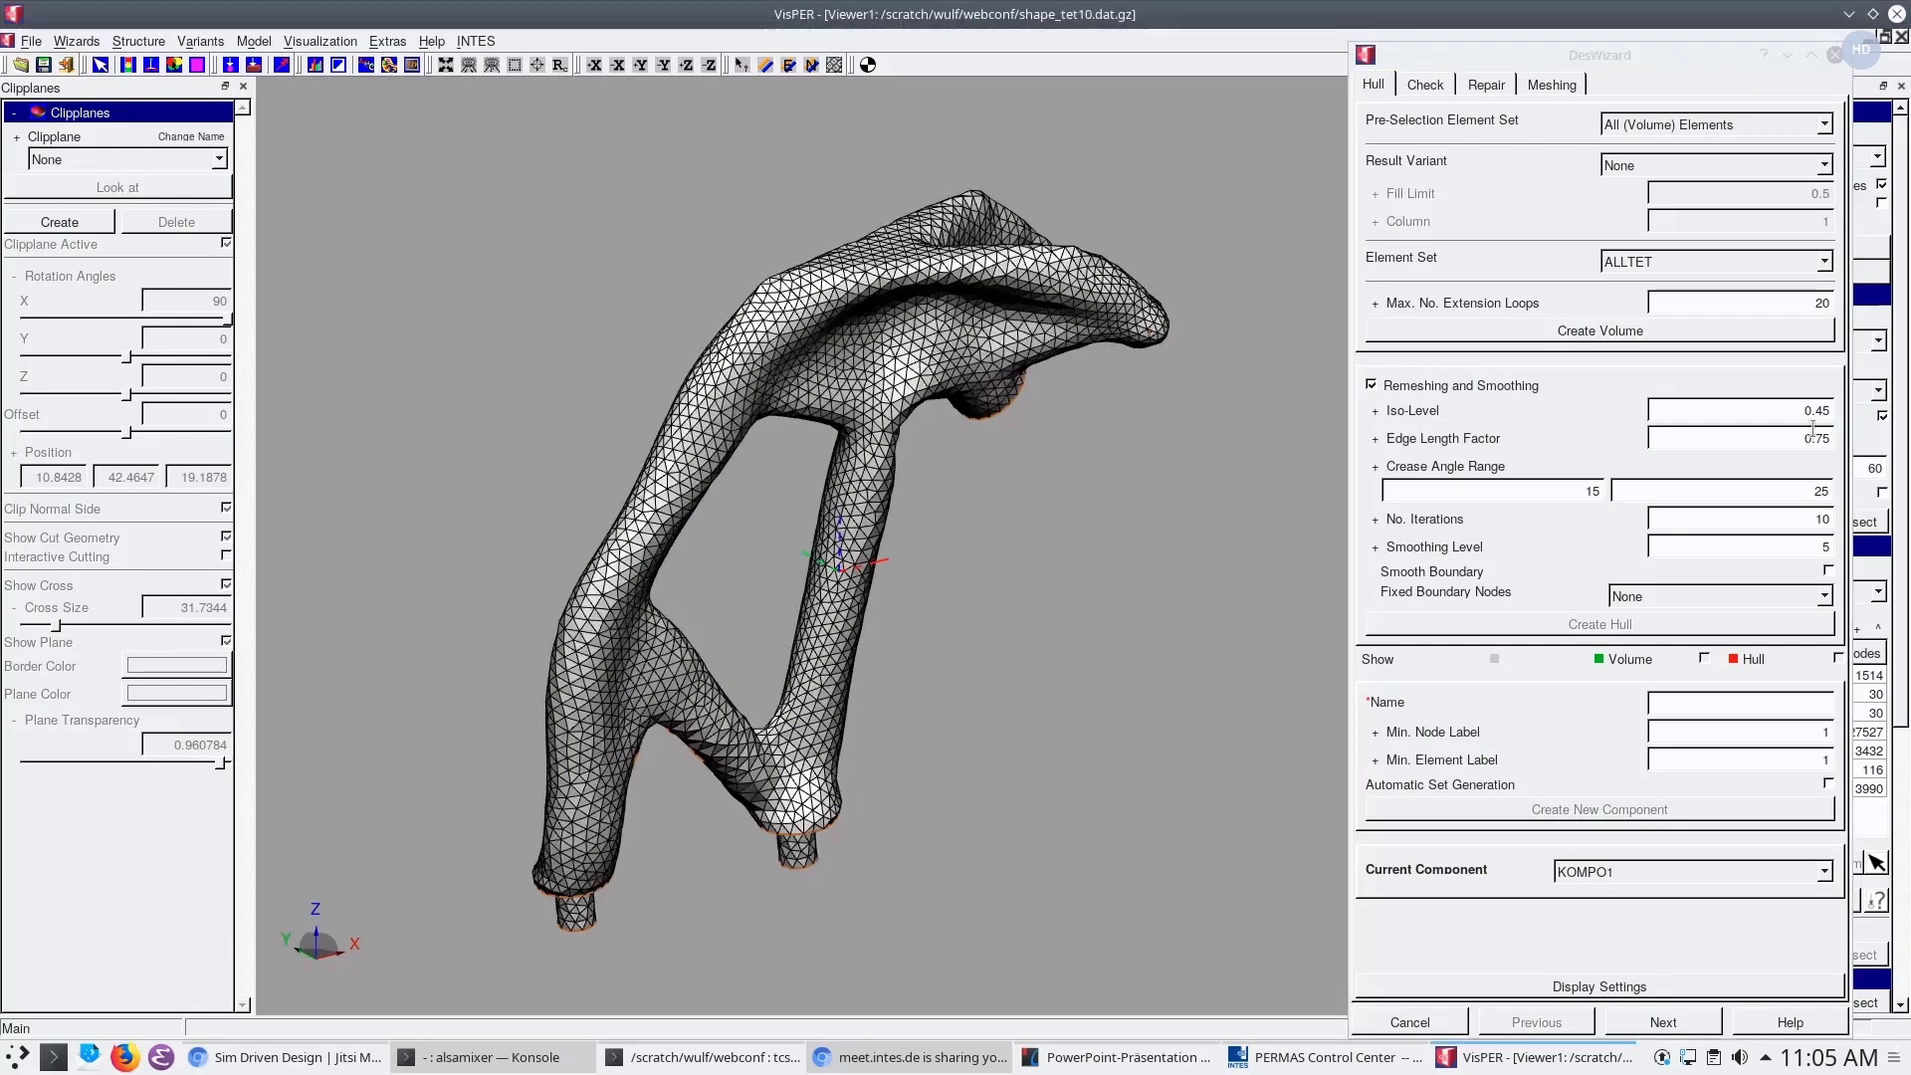
double_click(1831, 442)
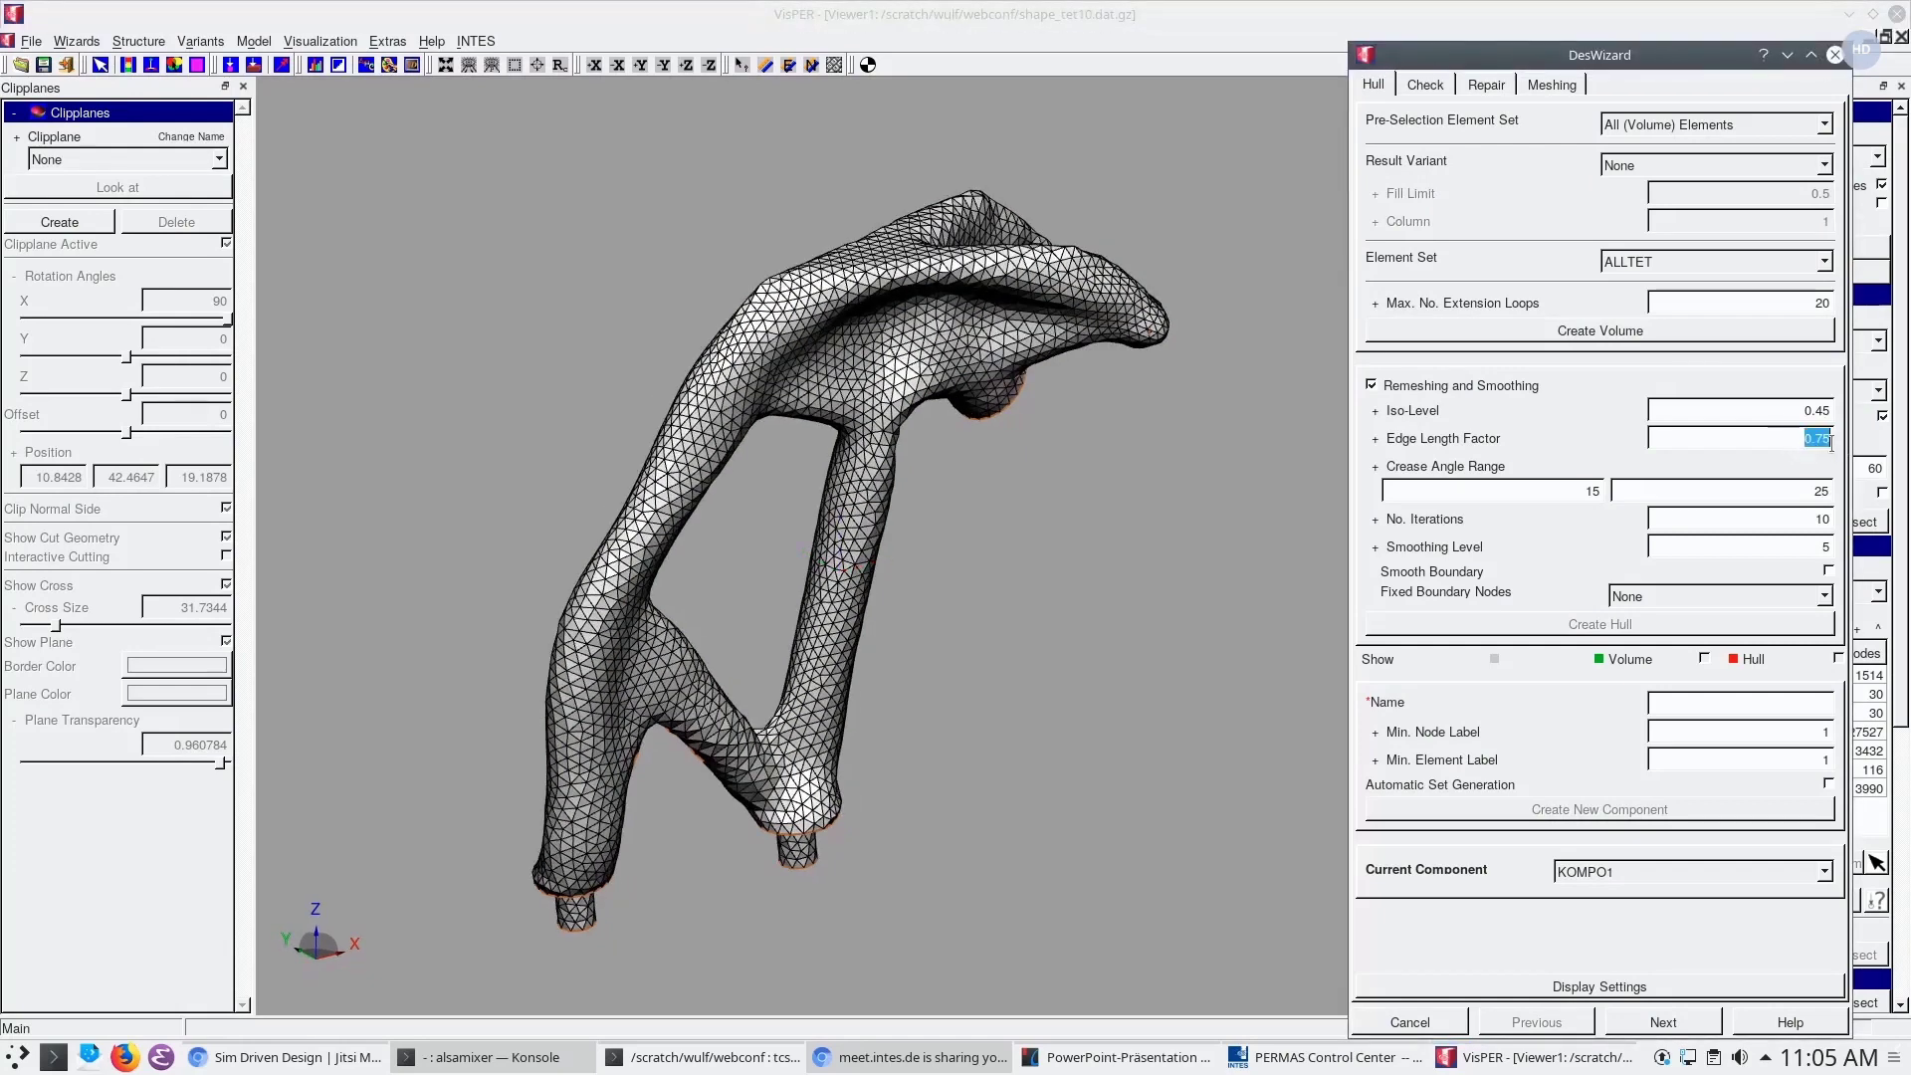
type("0.5")
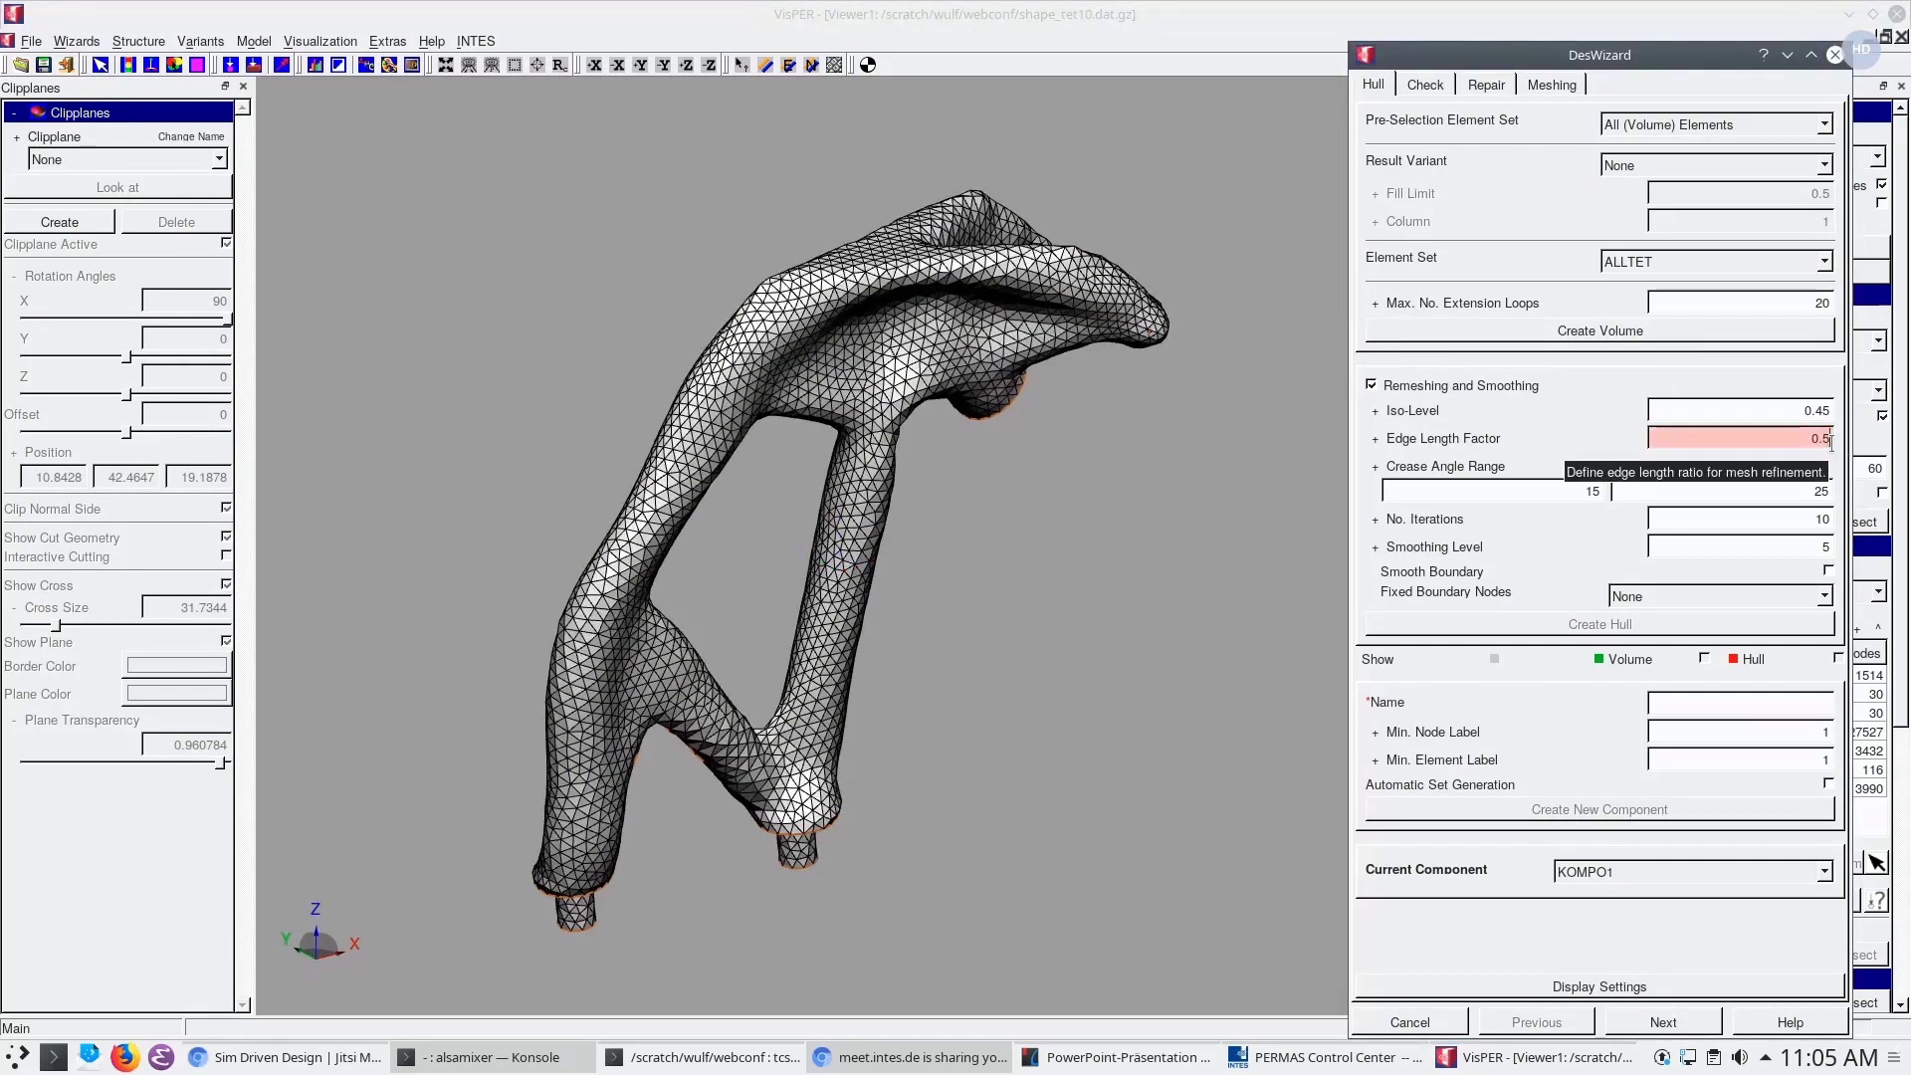
key("Return")
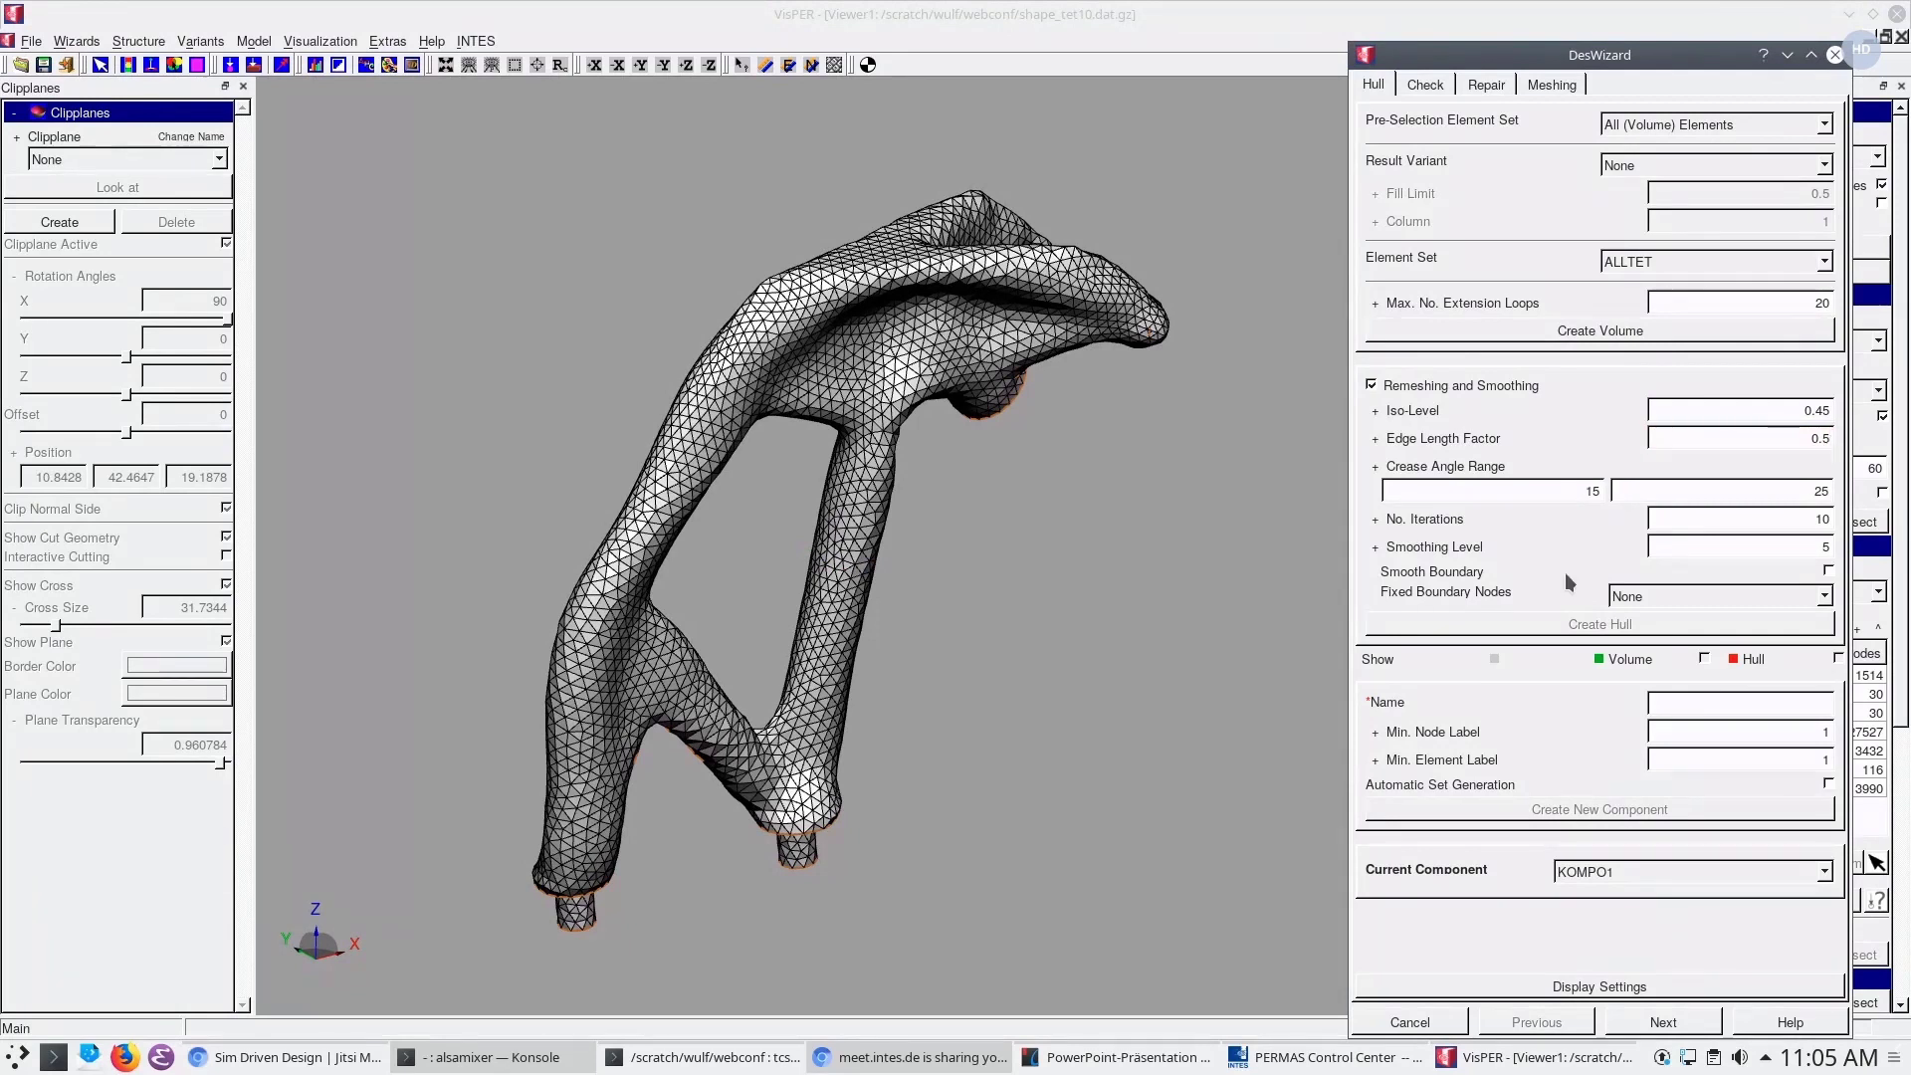
left_click(1829, 572)
left_click(1825, 597)
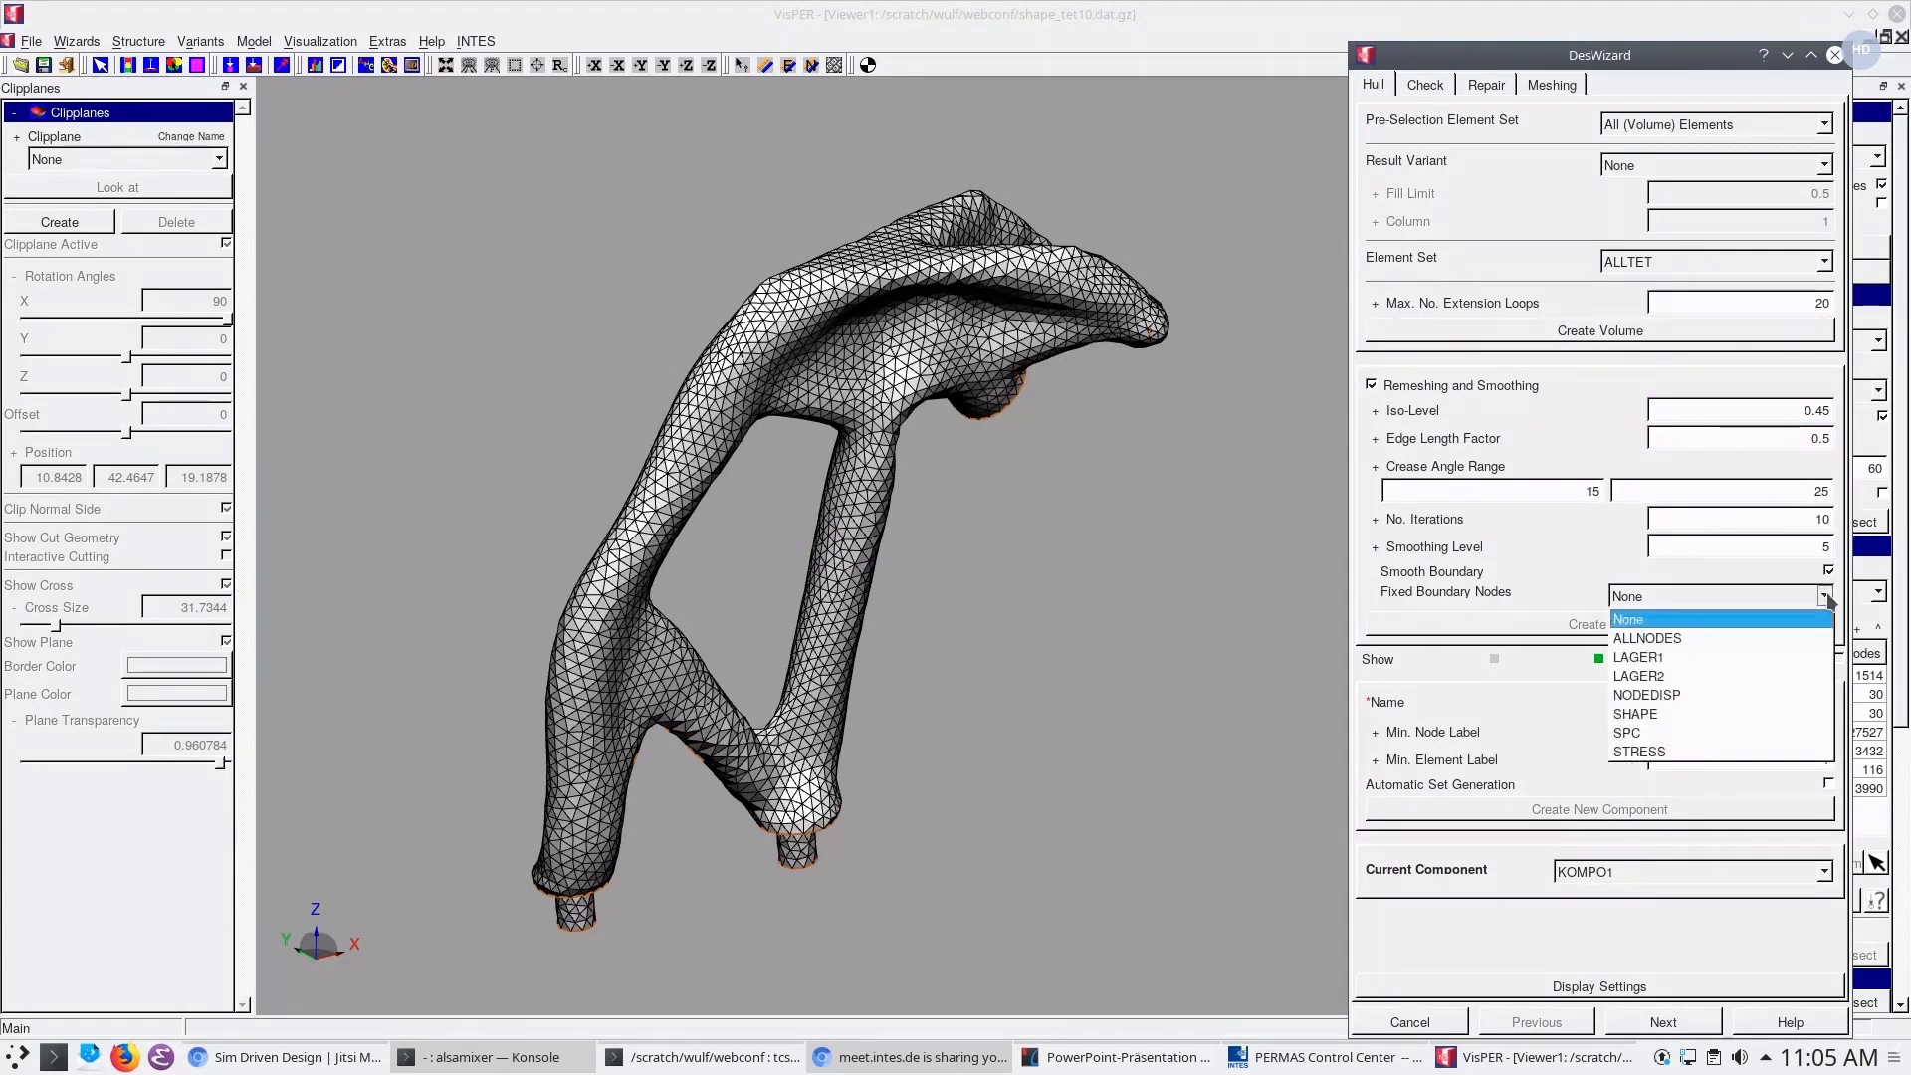
left_click(1826, 597)
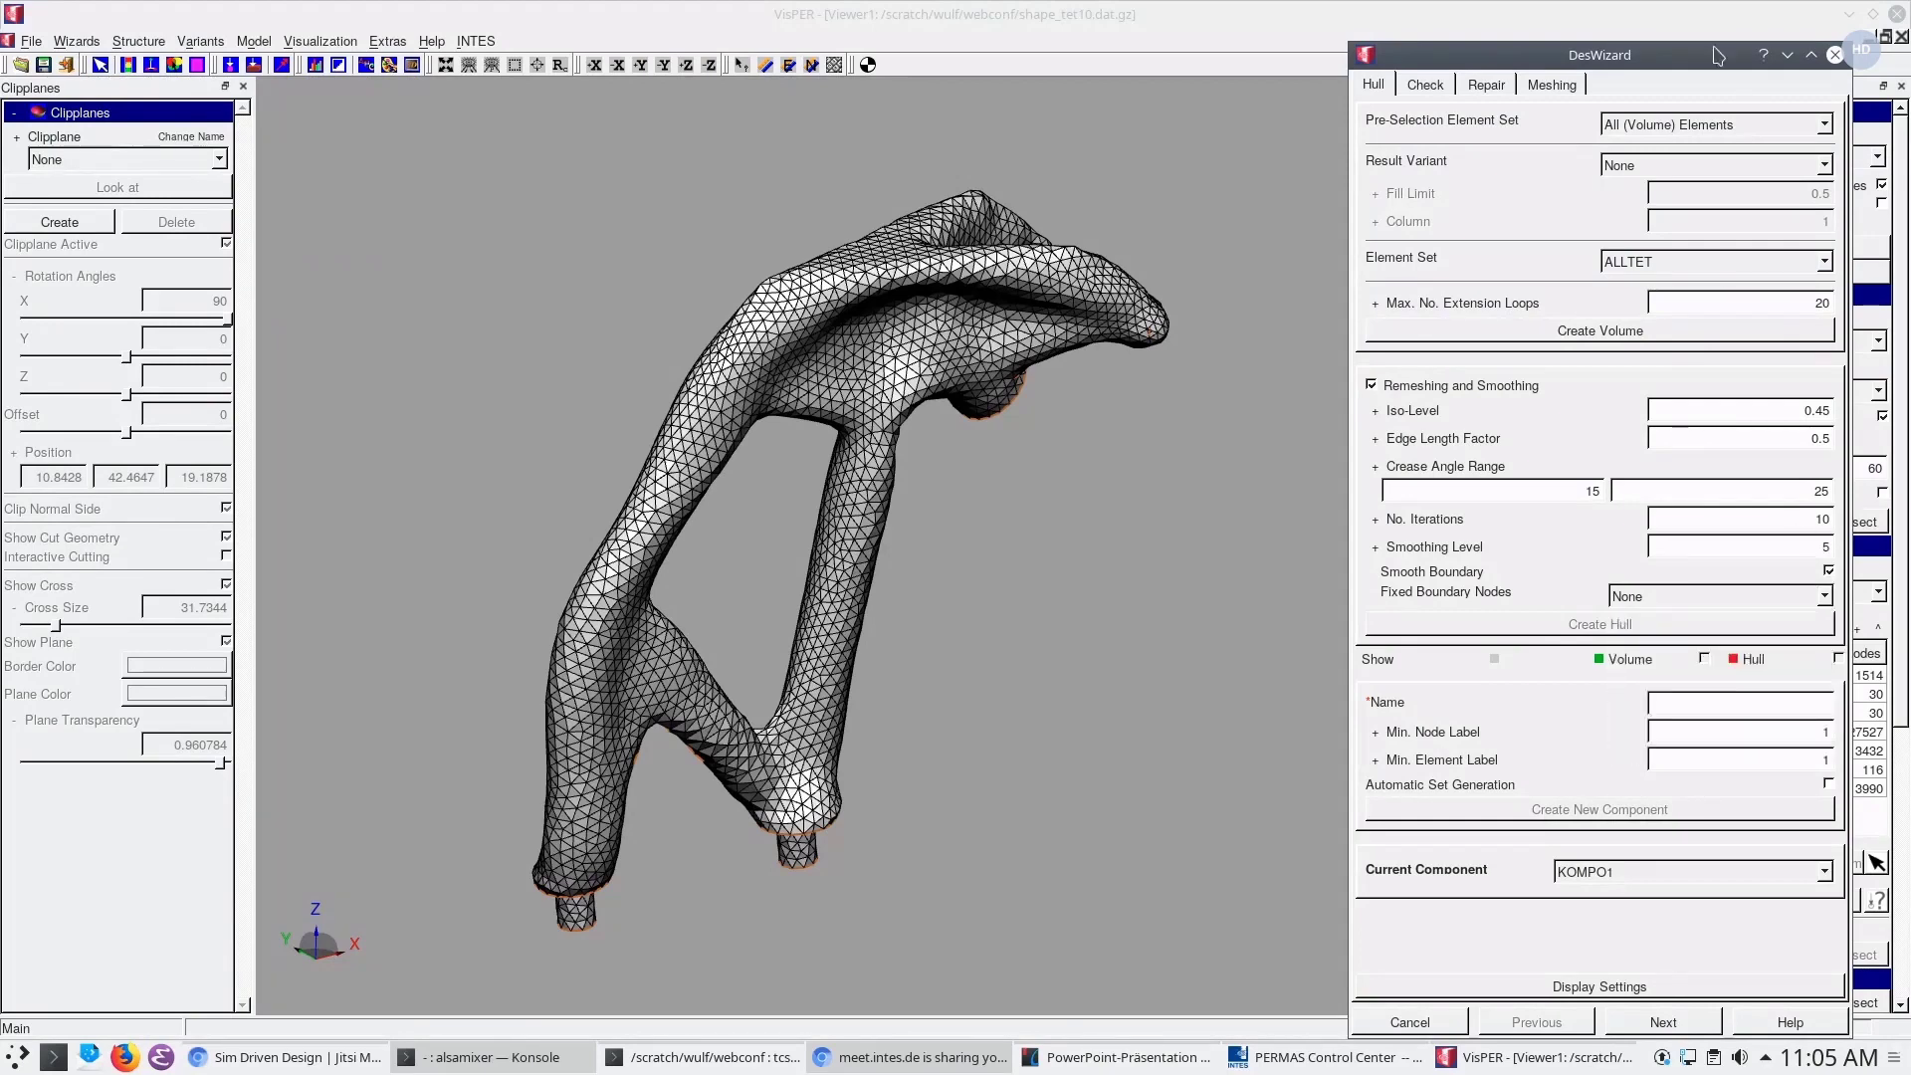
left_click(1837, 55)
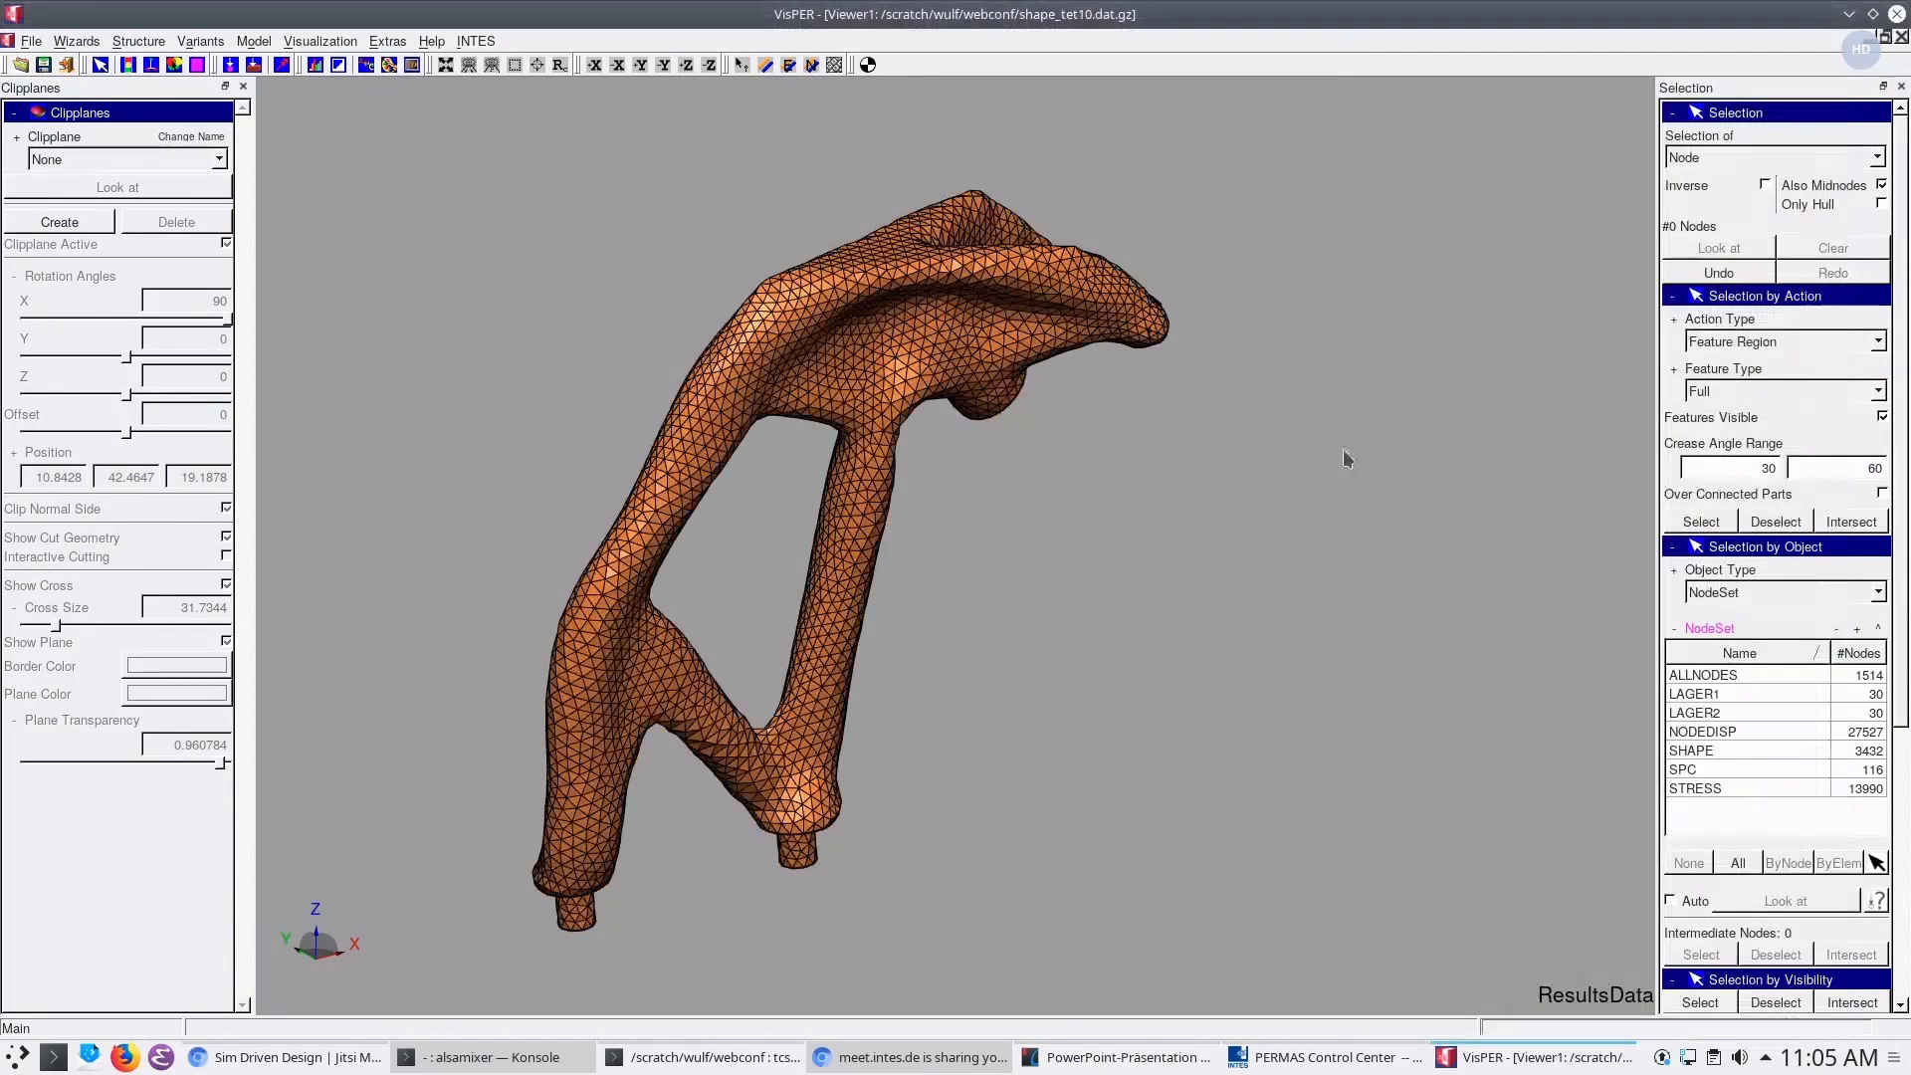
Select the nodes of the node sets LAGER1, LAGER2 and SPC
left_click_drag(902, 549, 1270, 589)
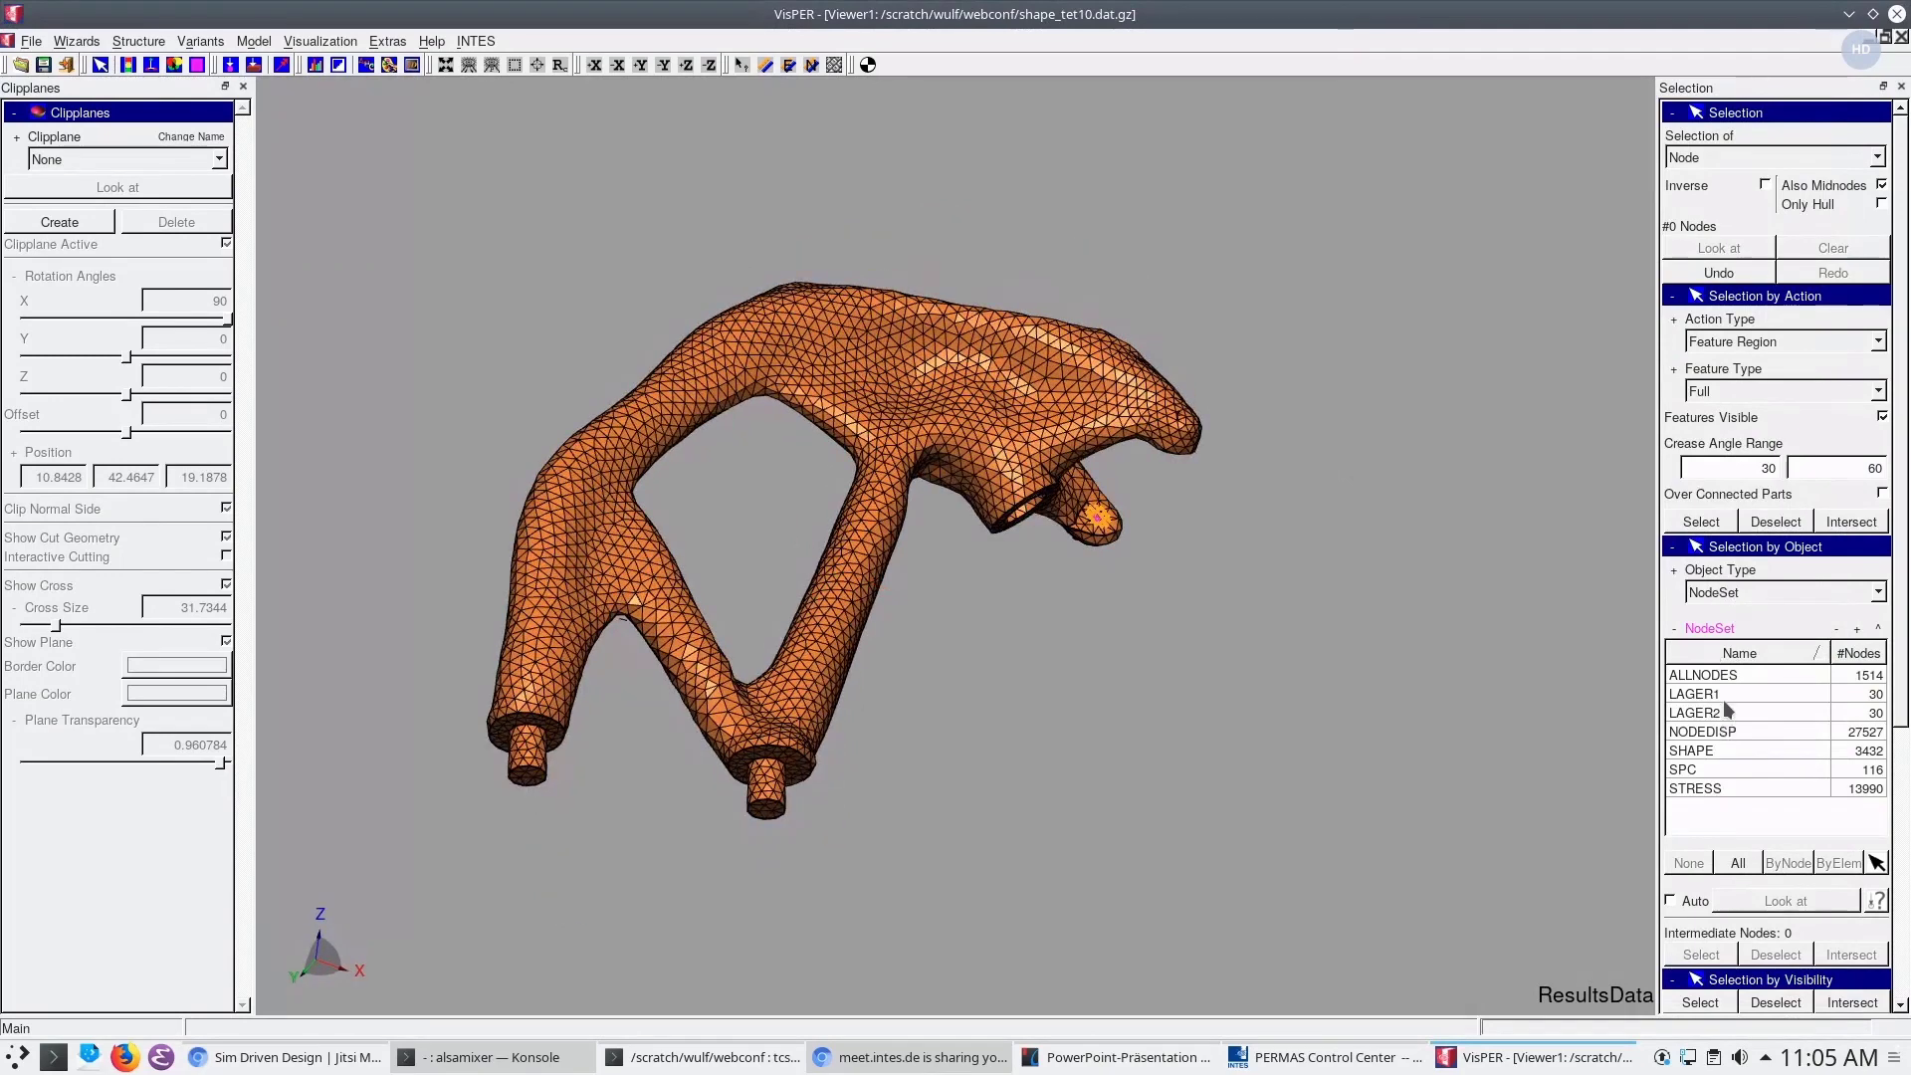
left_click_drag(1722, 695, 1721, 715)
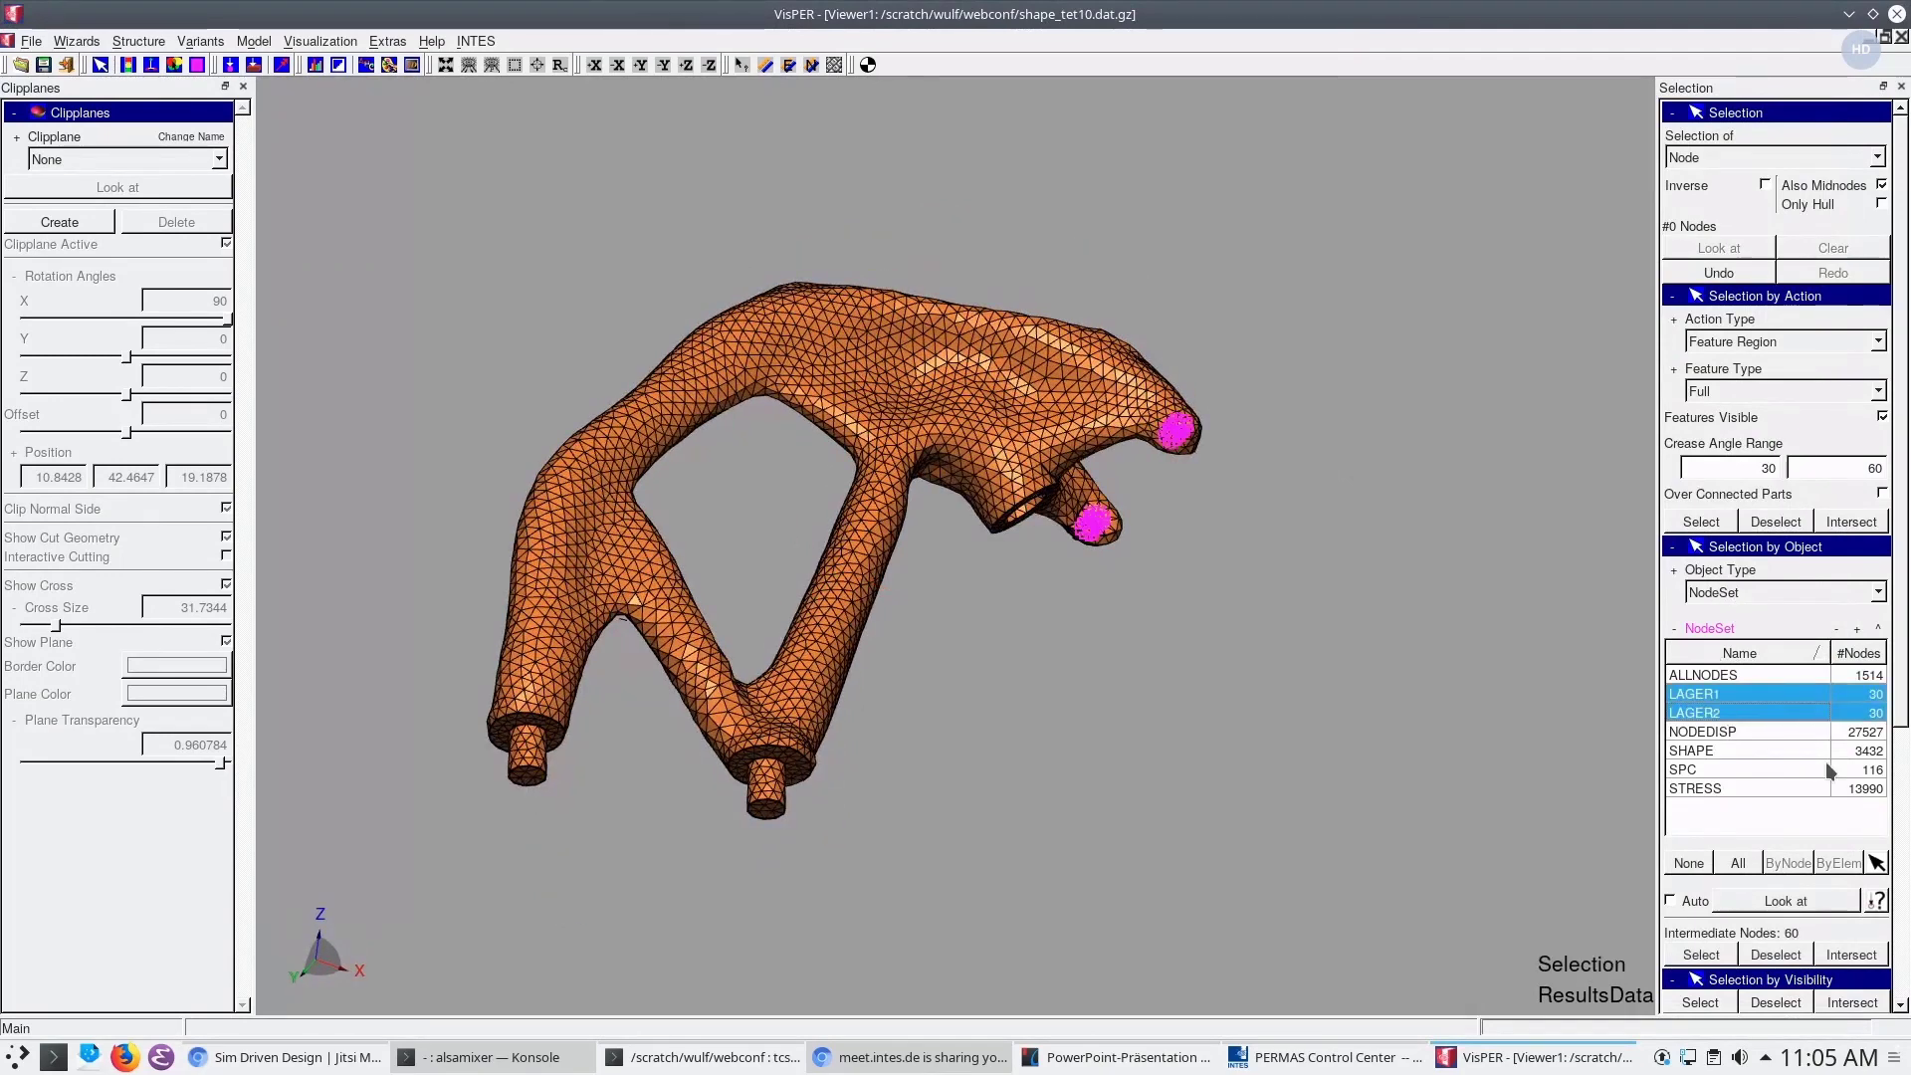
left_click(1703, 771, "ctrl")
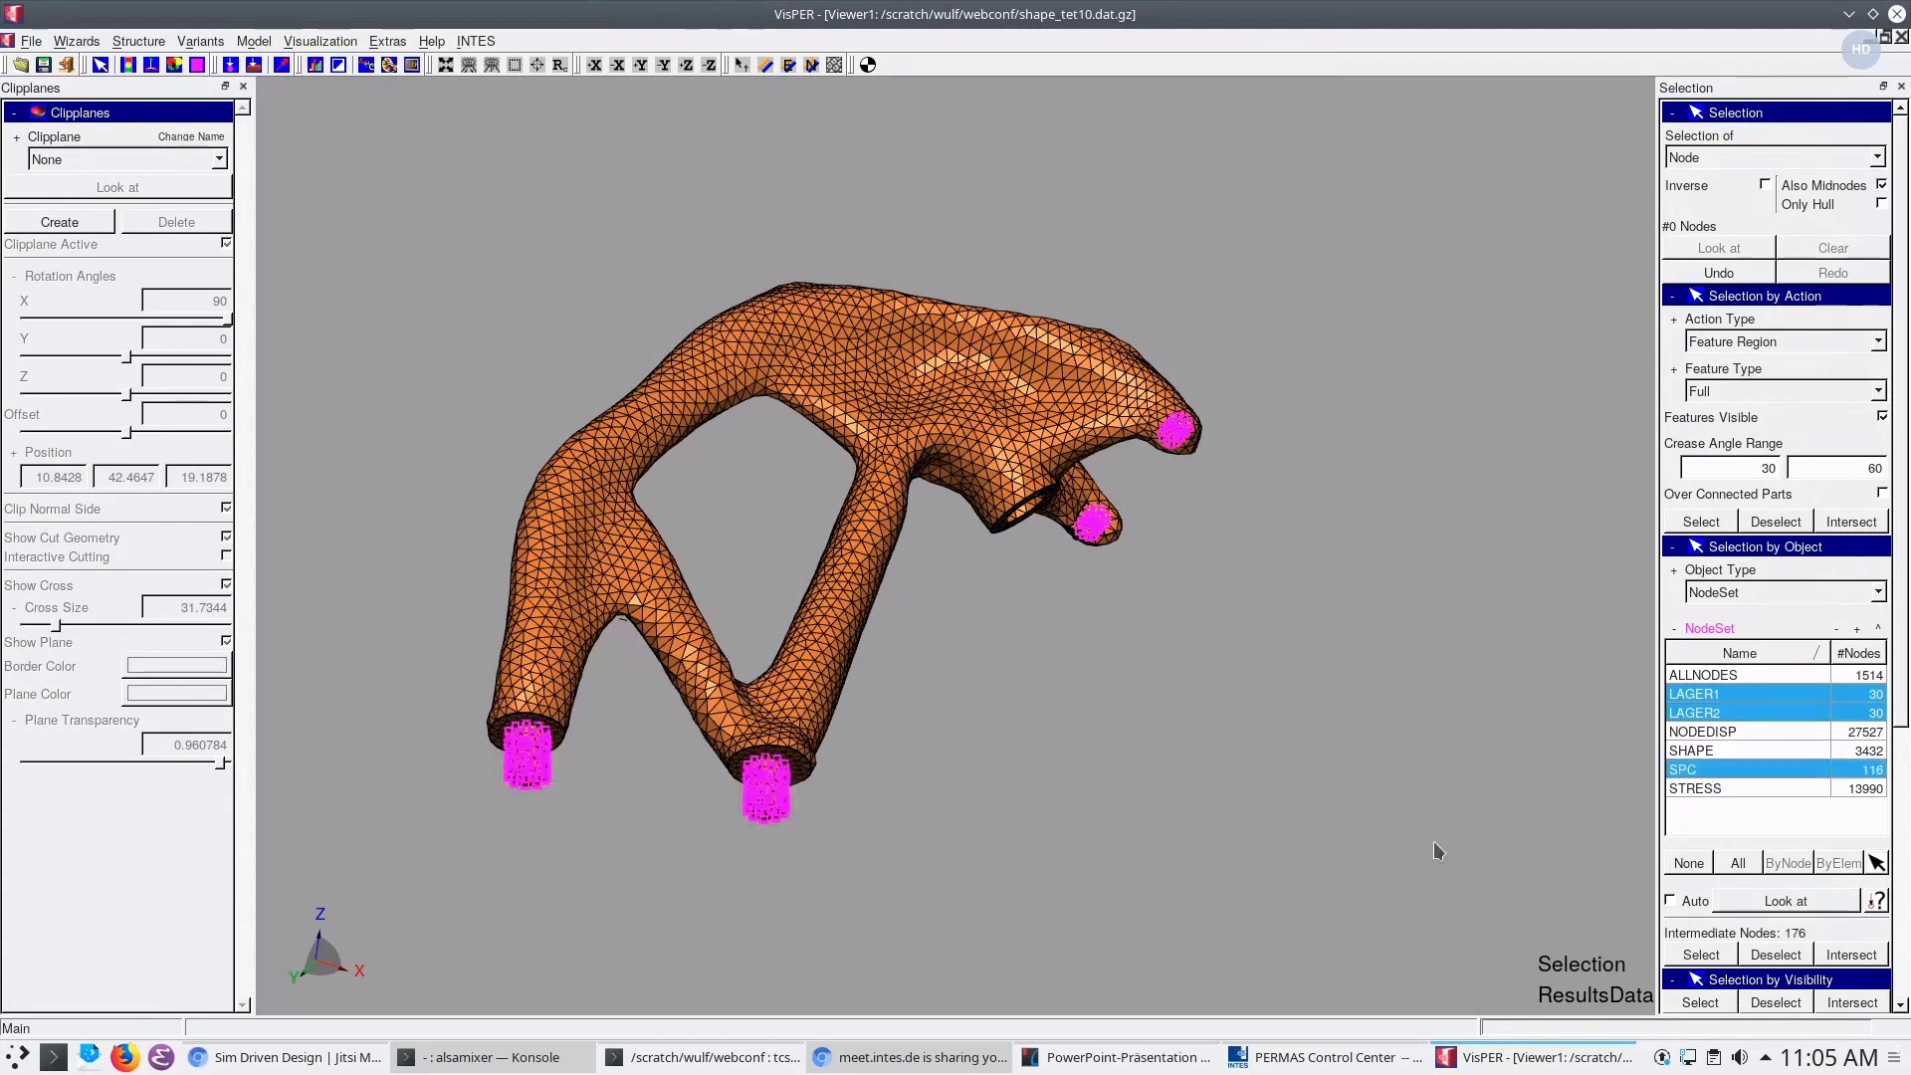
left_click(1698, 955)
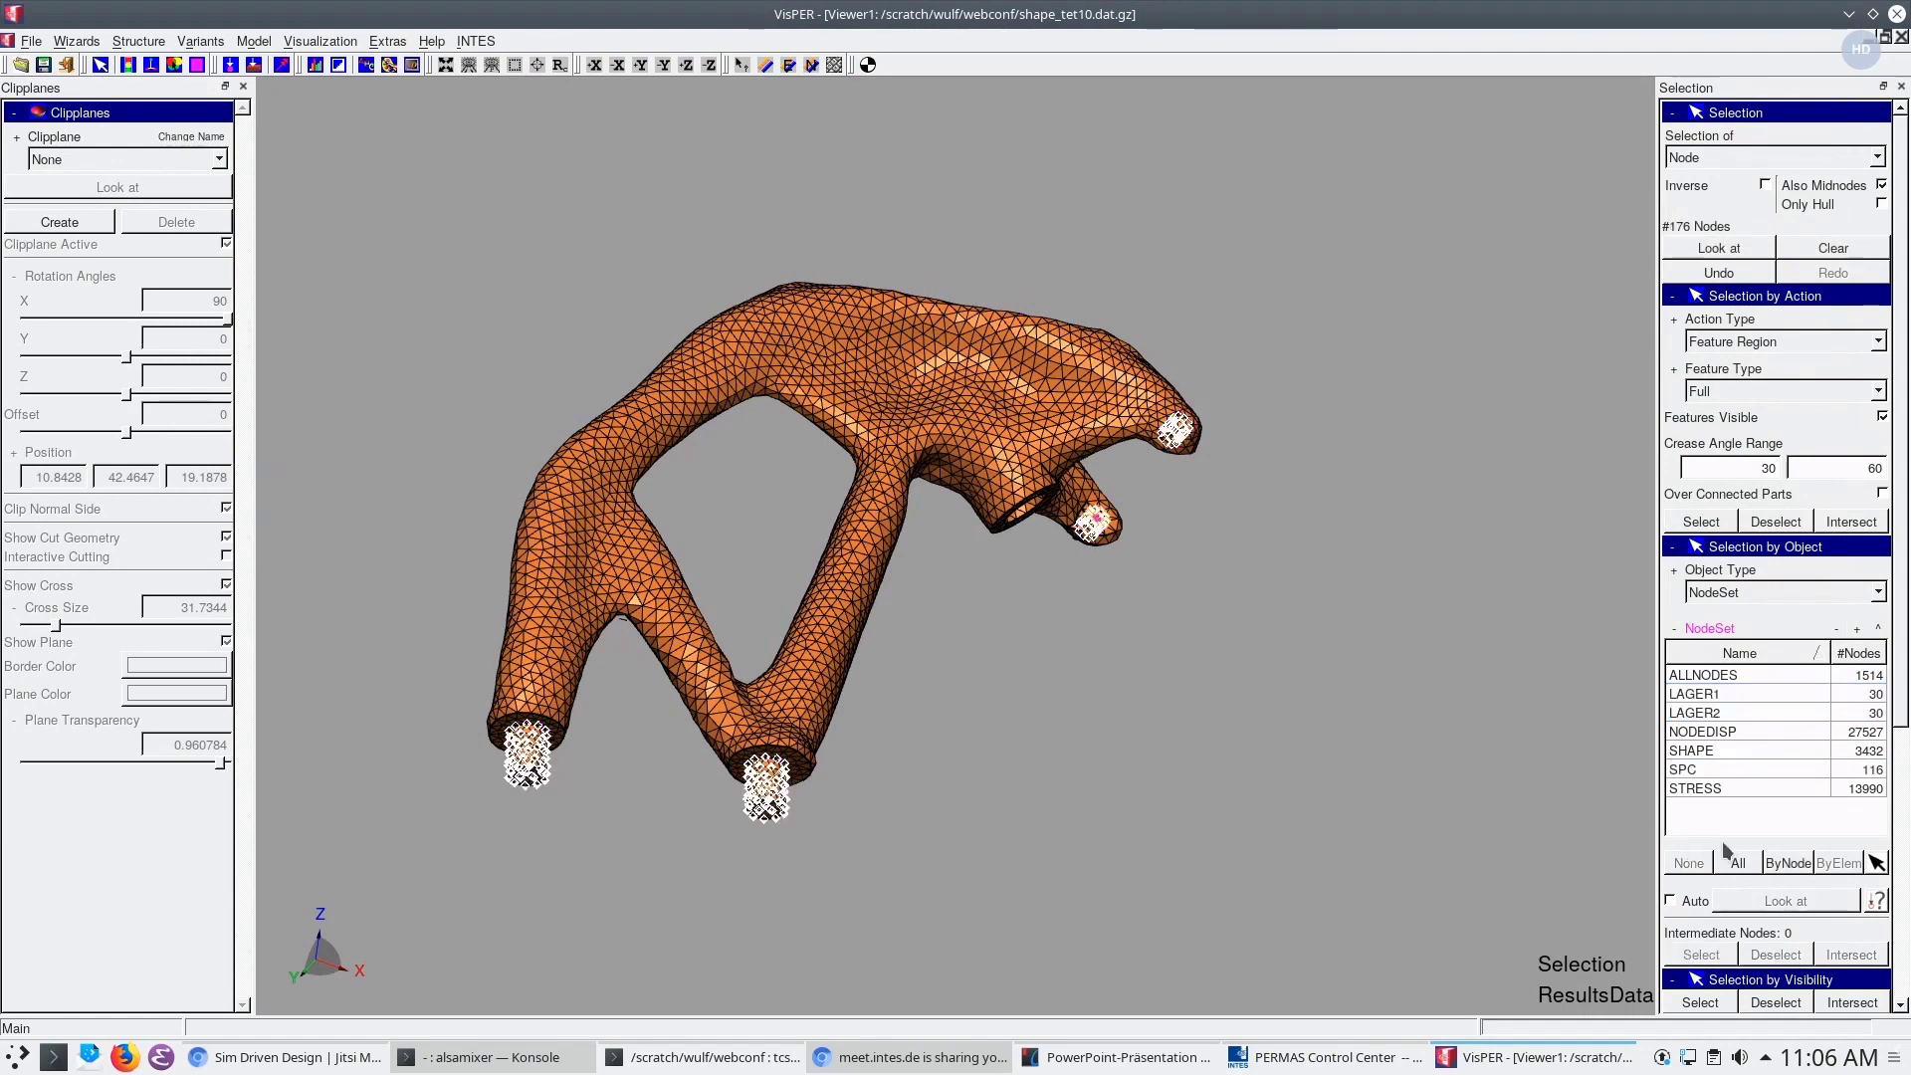
Apply the OPT_RES_21 coordinate modification to the model as its deformation and close the results and data window
left_click(1701, 521)
middle_click_drag(1058, 725, 998, 692)
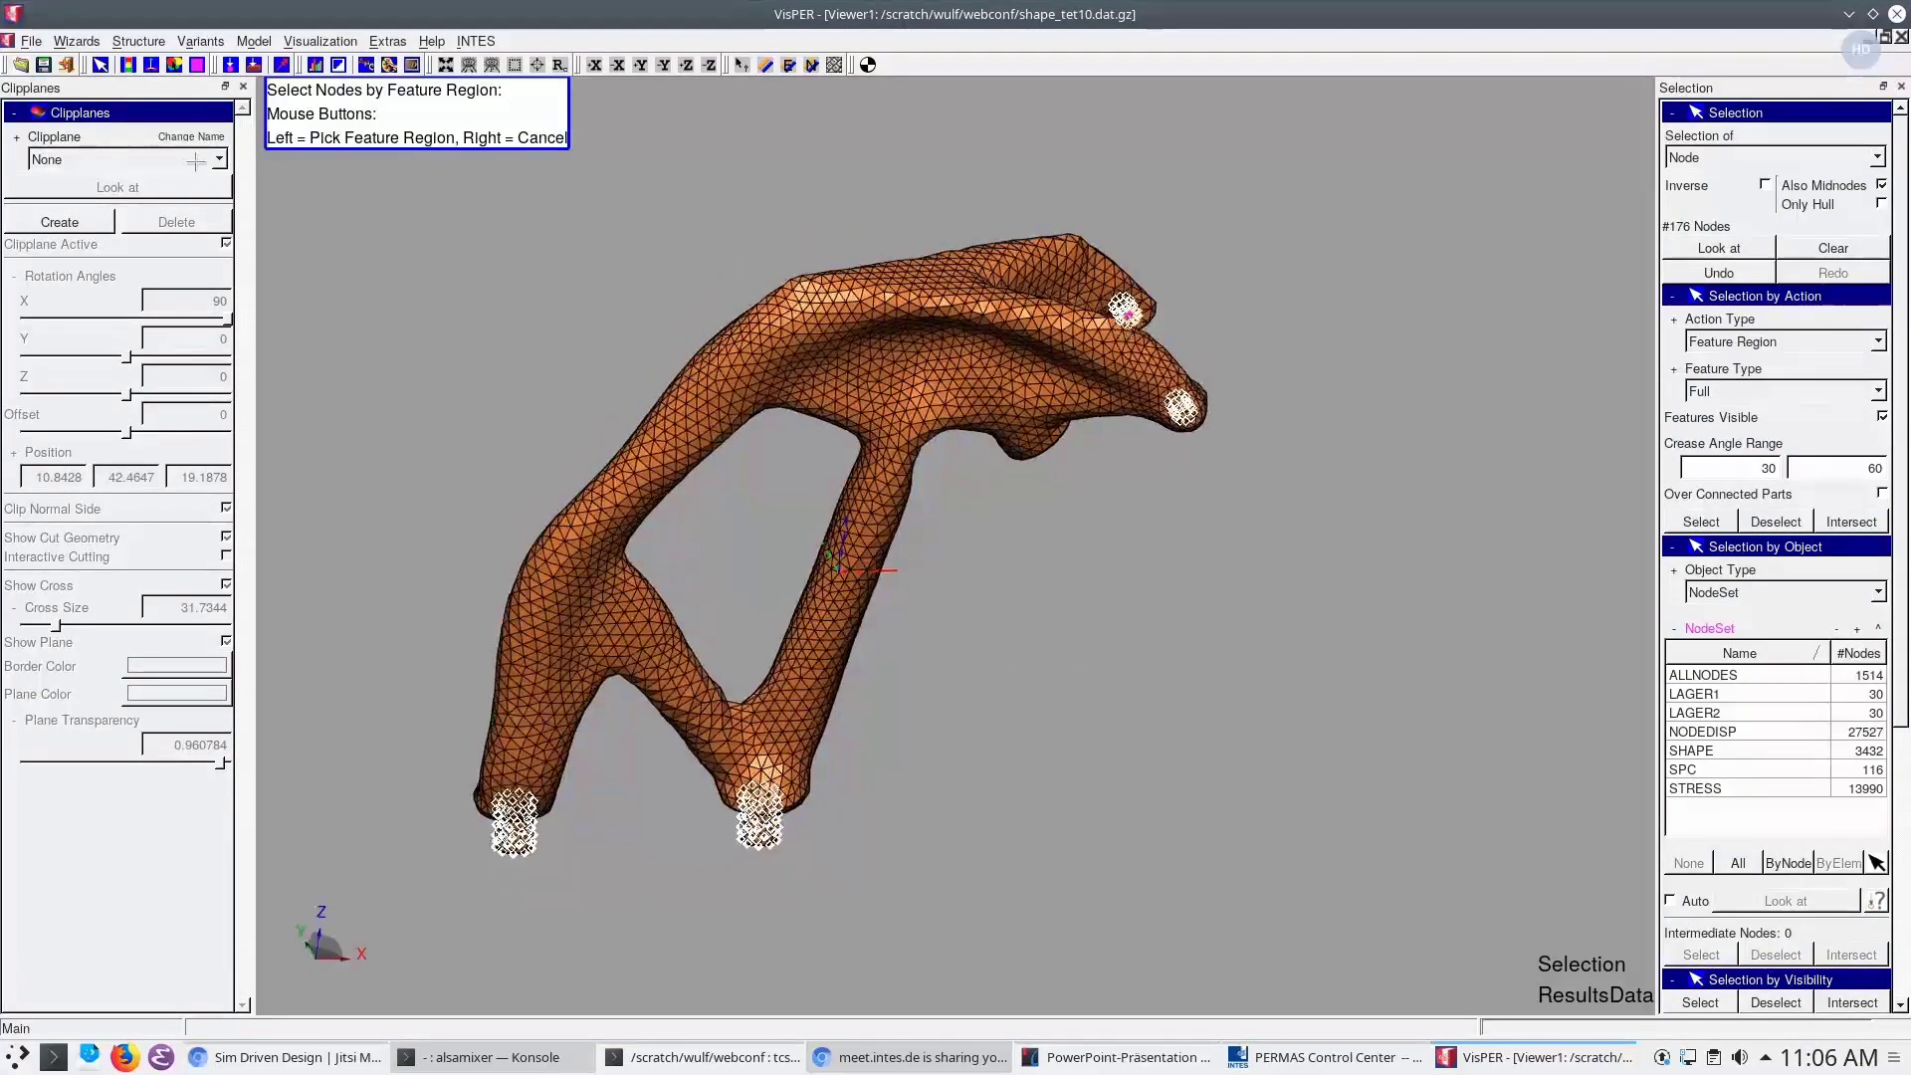
left_click(76, 41)
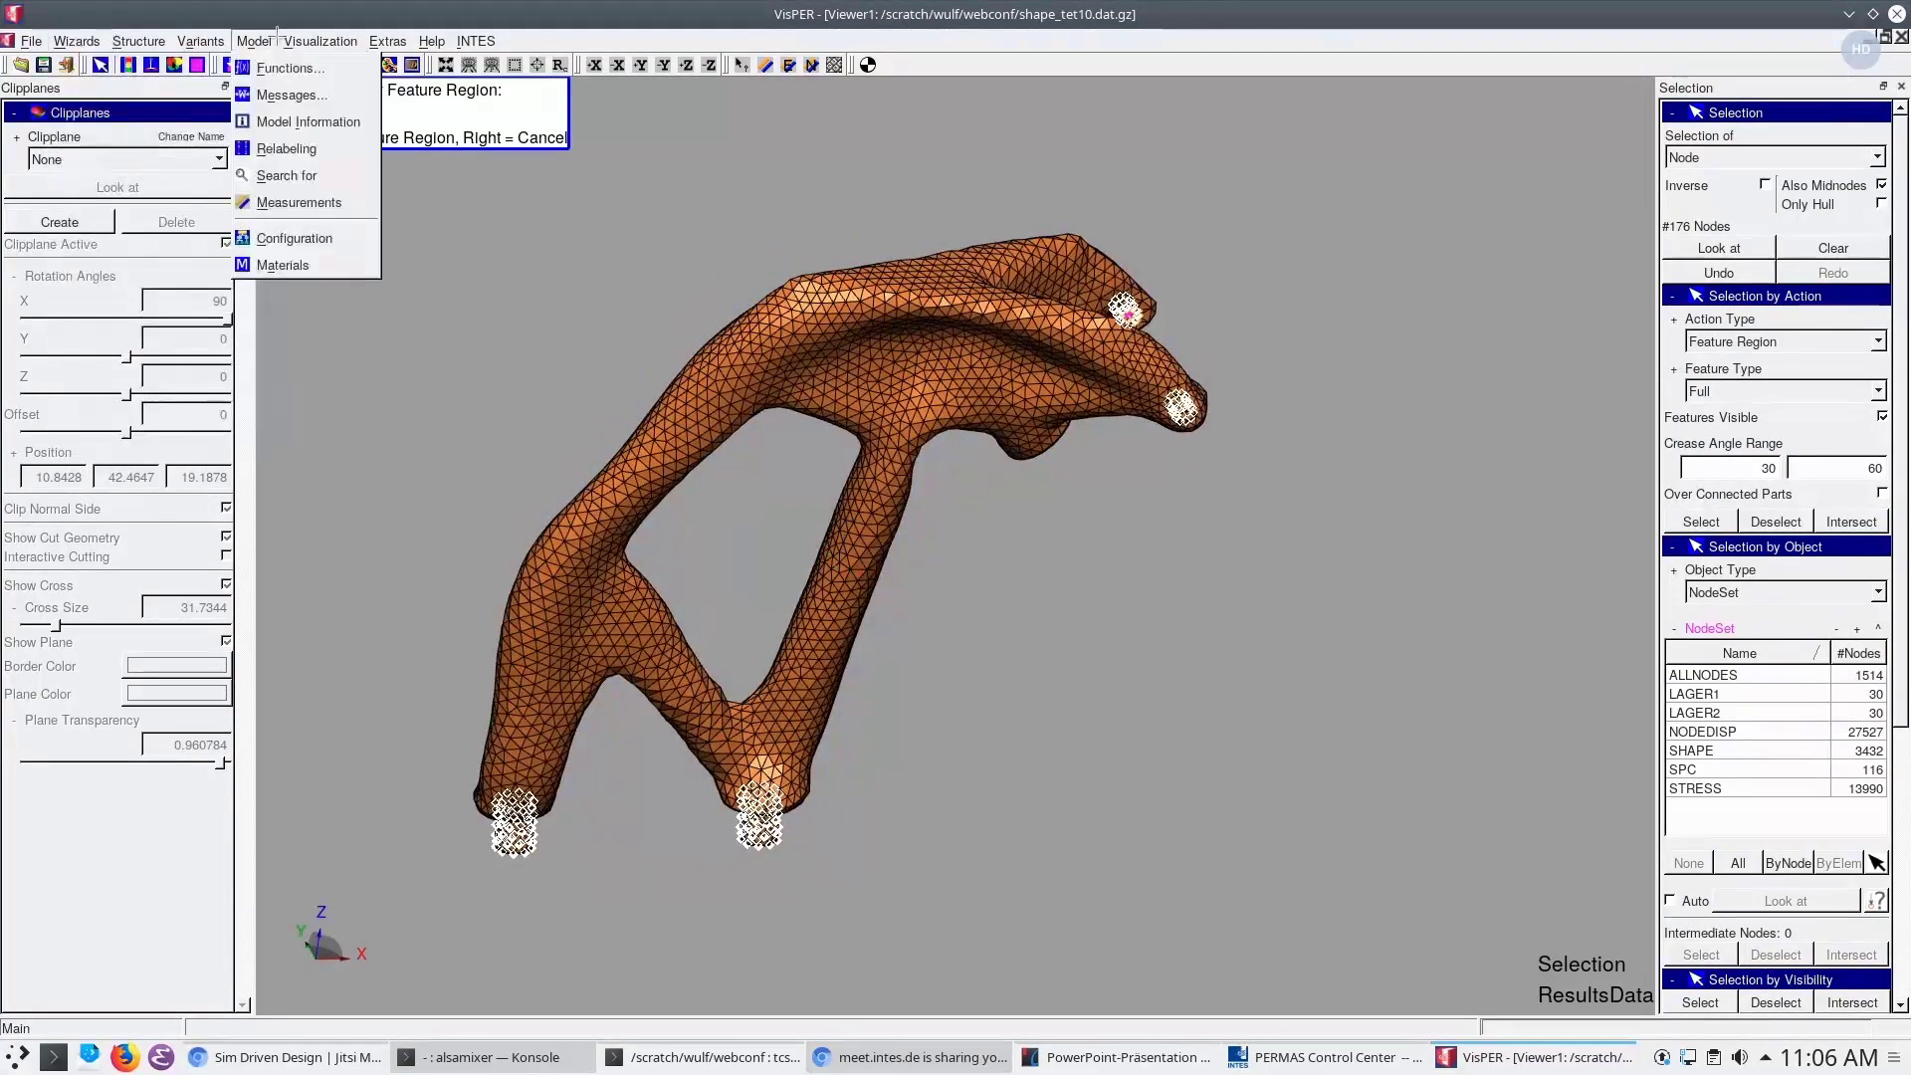
left_click(310, 67)
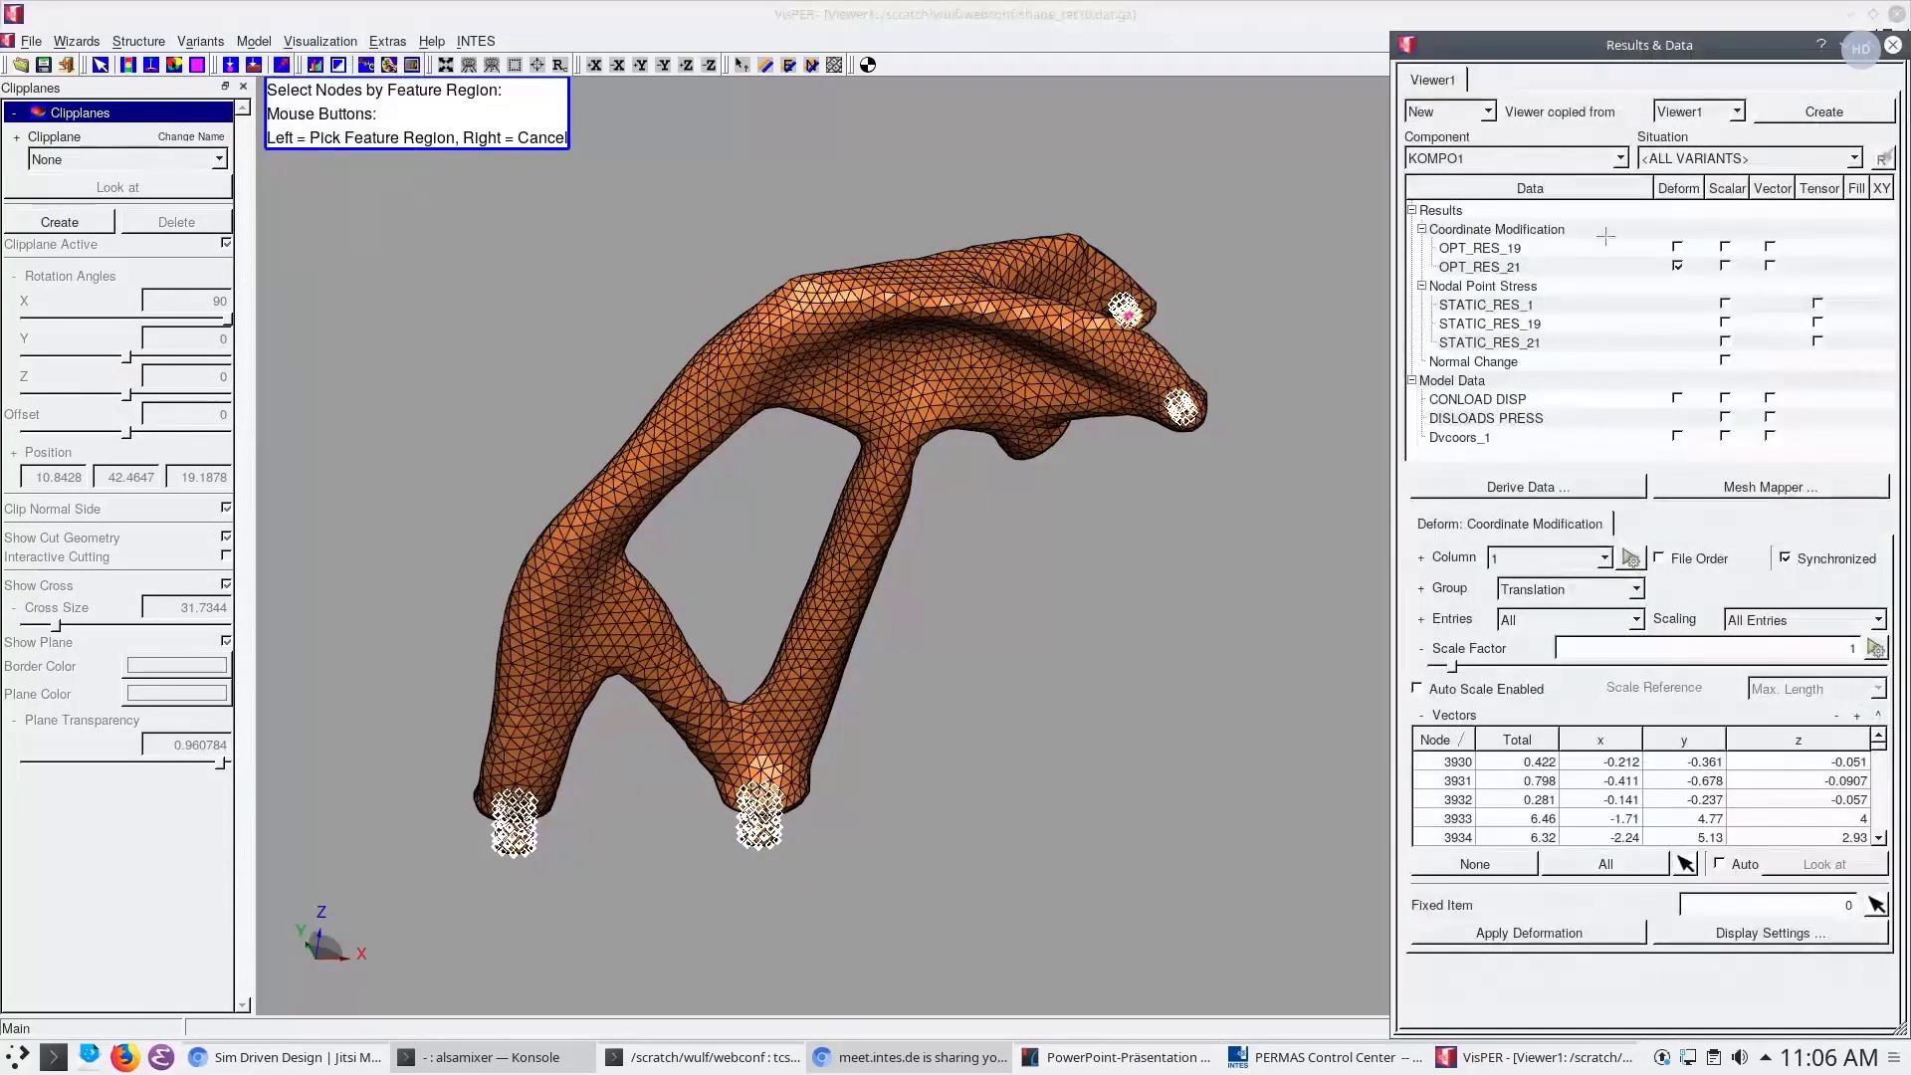
left_click(1676, 266)
left_click(1676, 266)
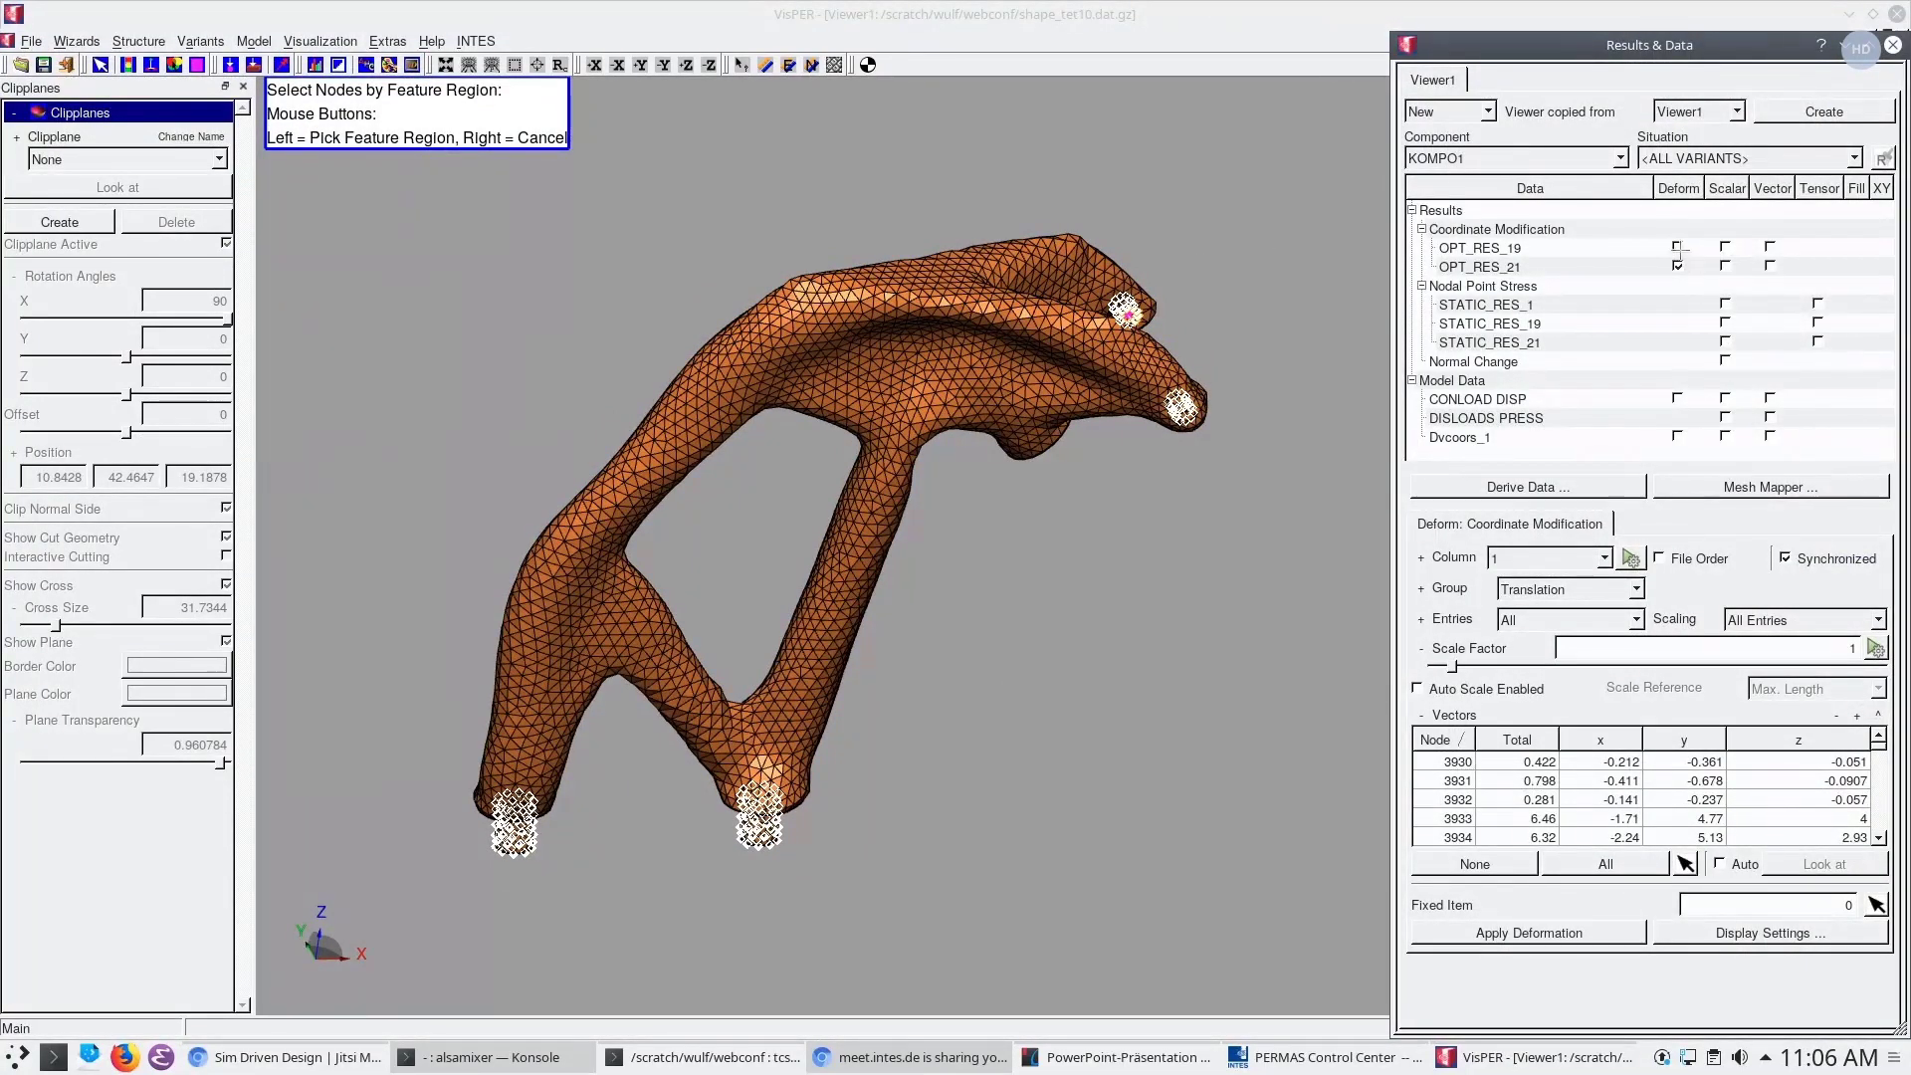
left_click(1538, 932)
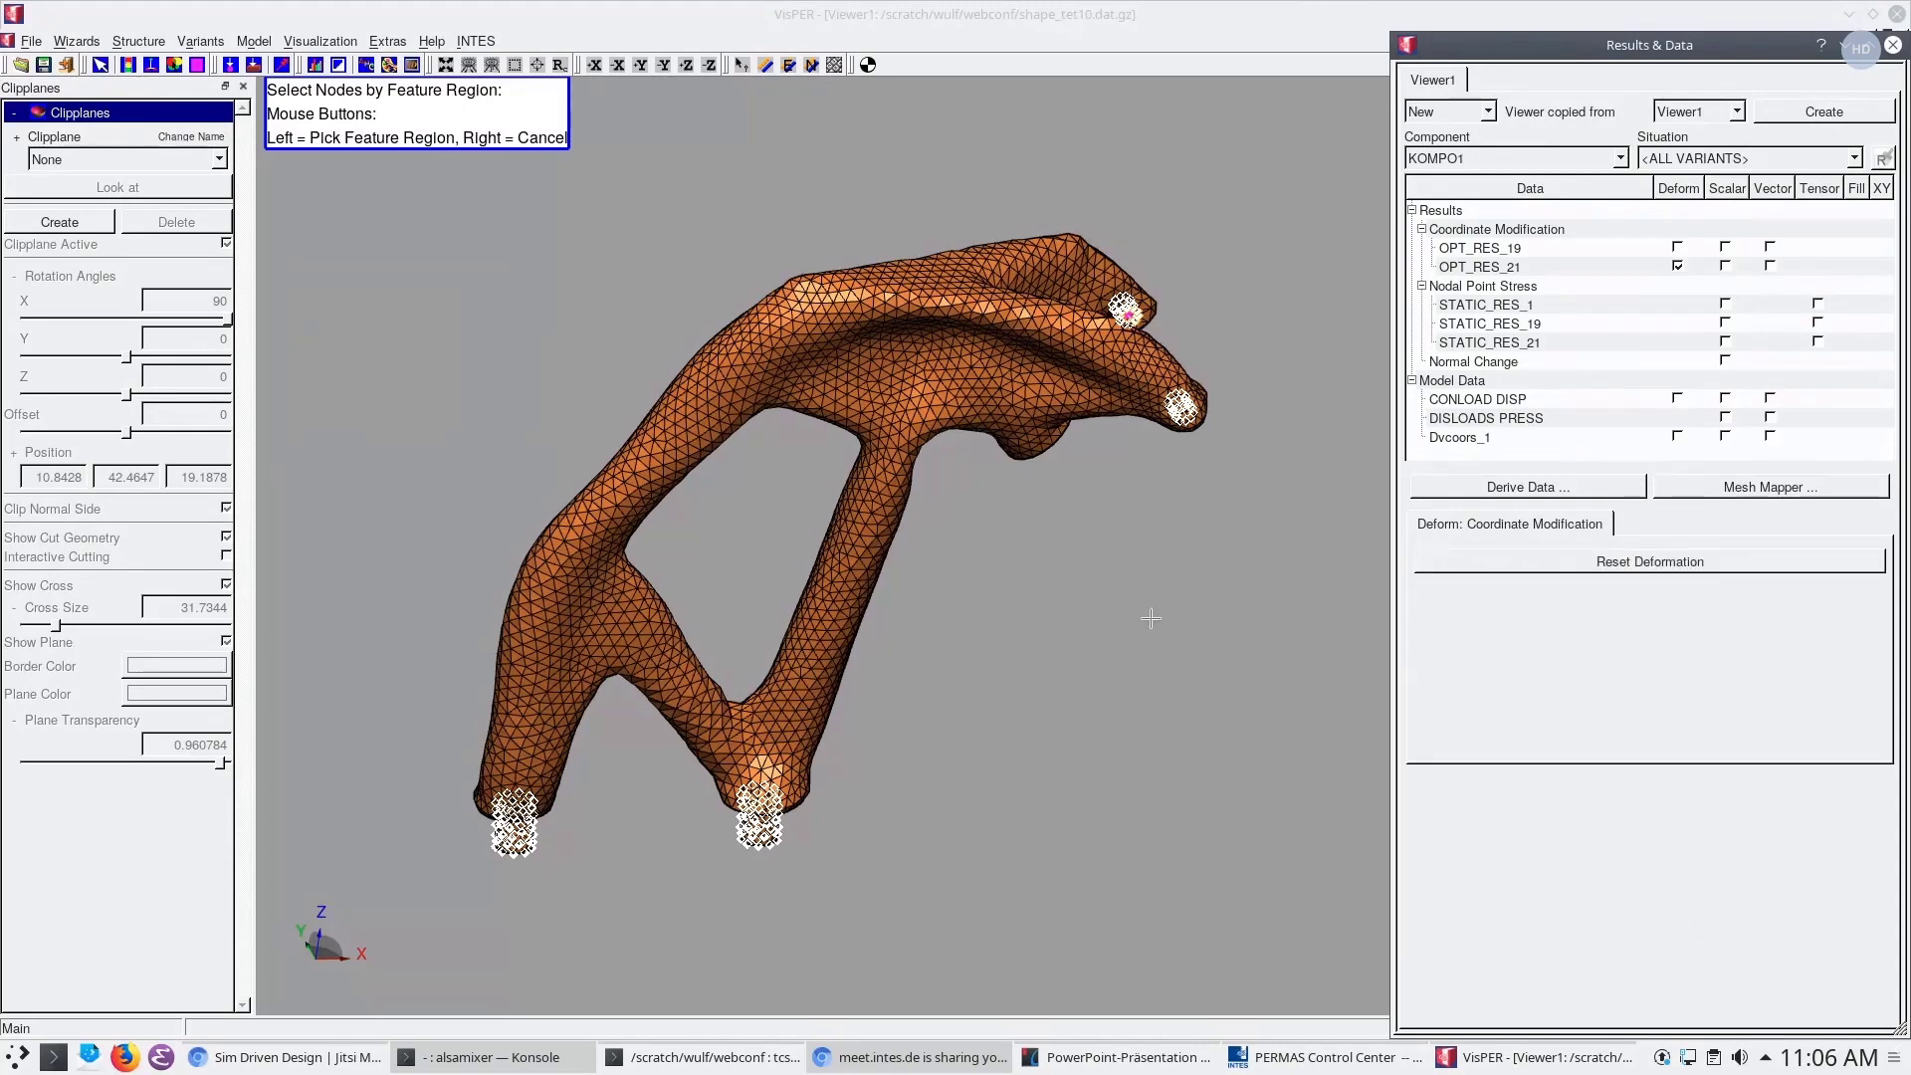
left_click(1894, 46)
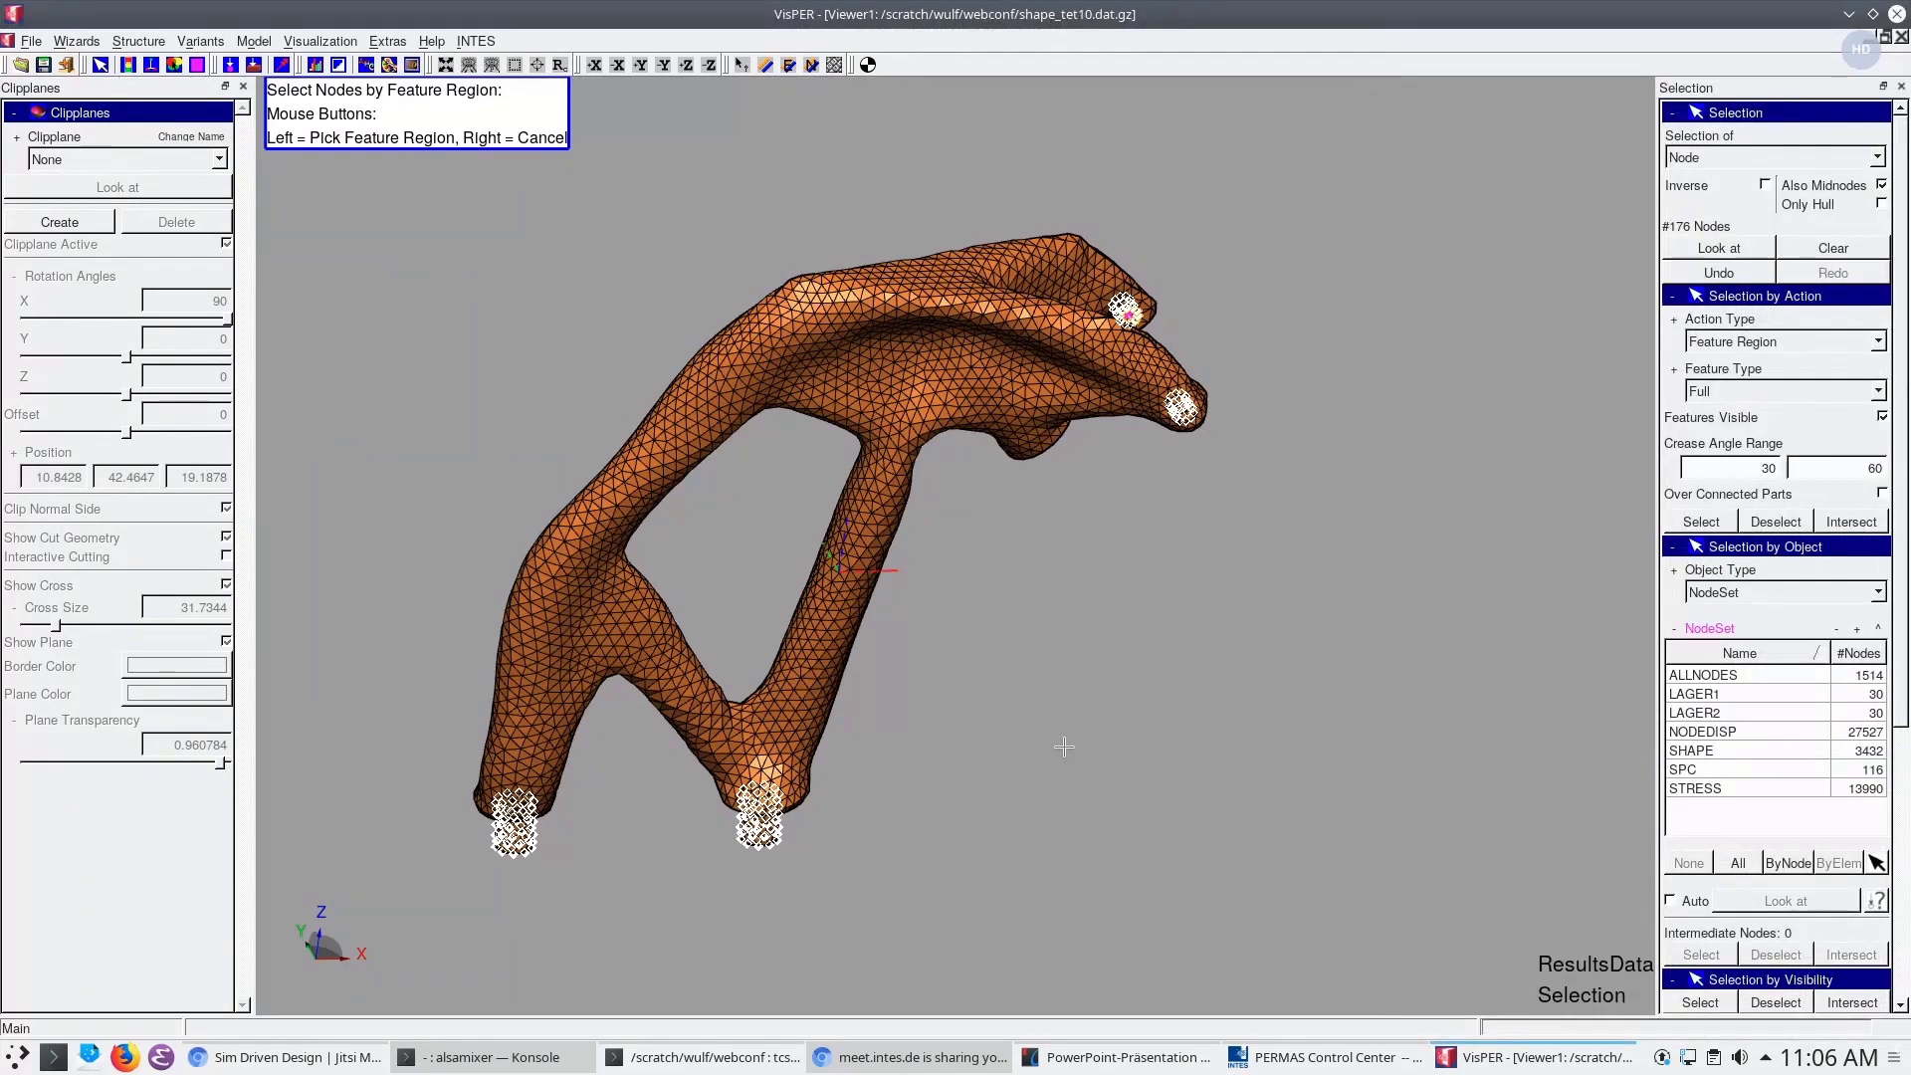
Add the feature regions of both lower foot faces and of the upper boss's bore and ring face to the node selection
middle_click_drag(1069, 760, 1005, 786)
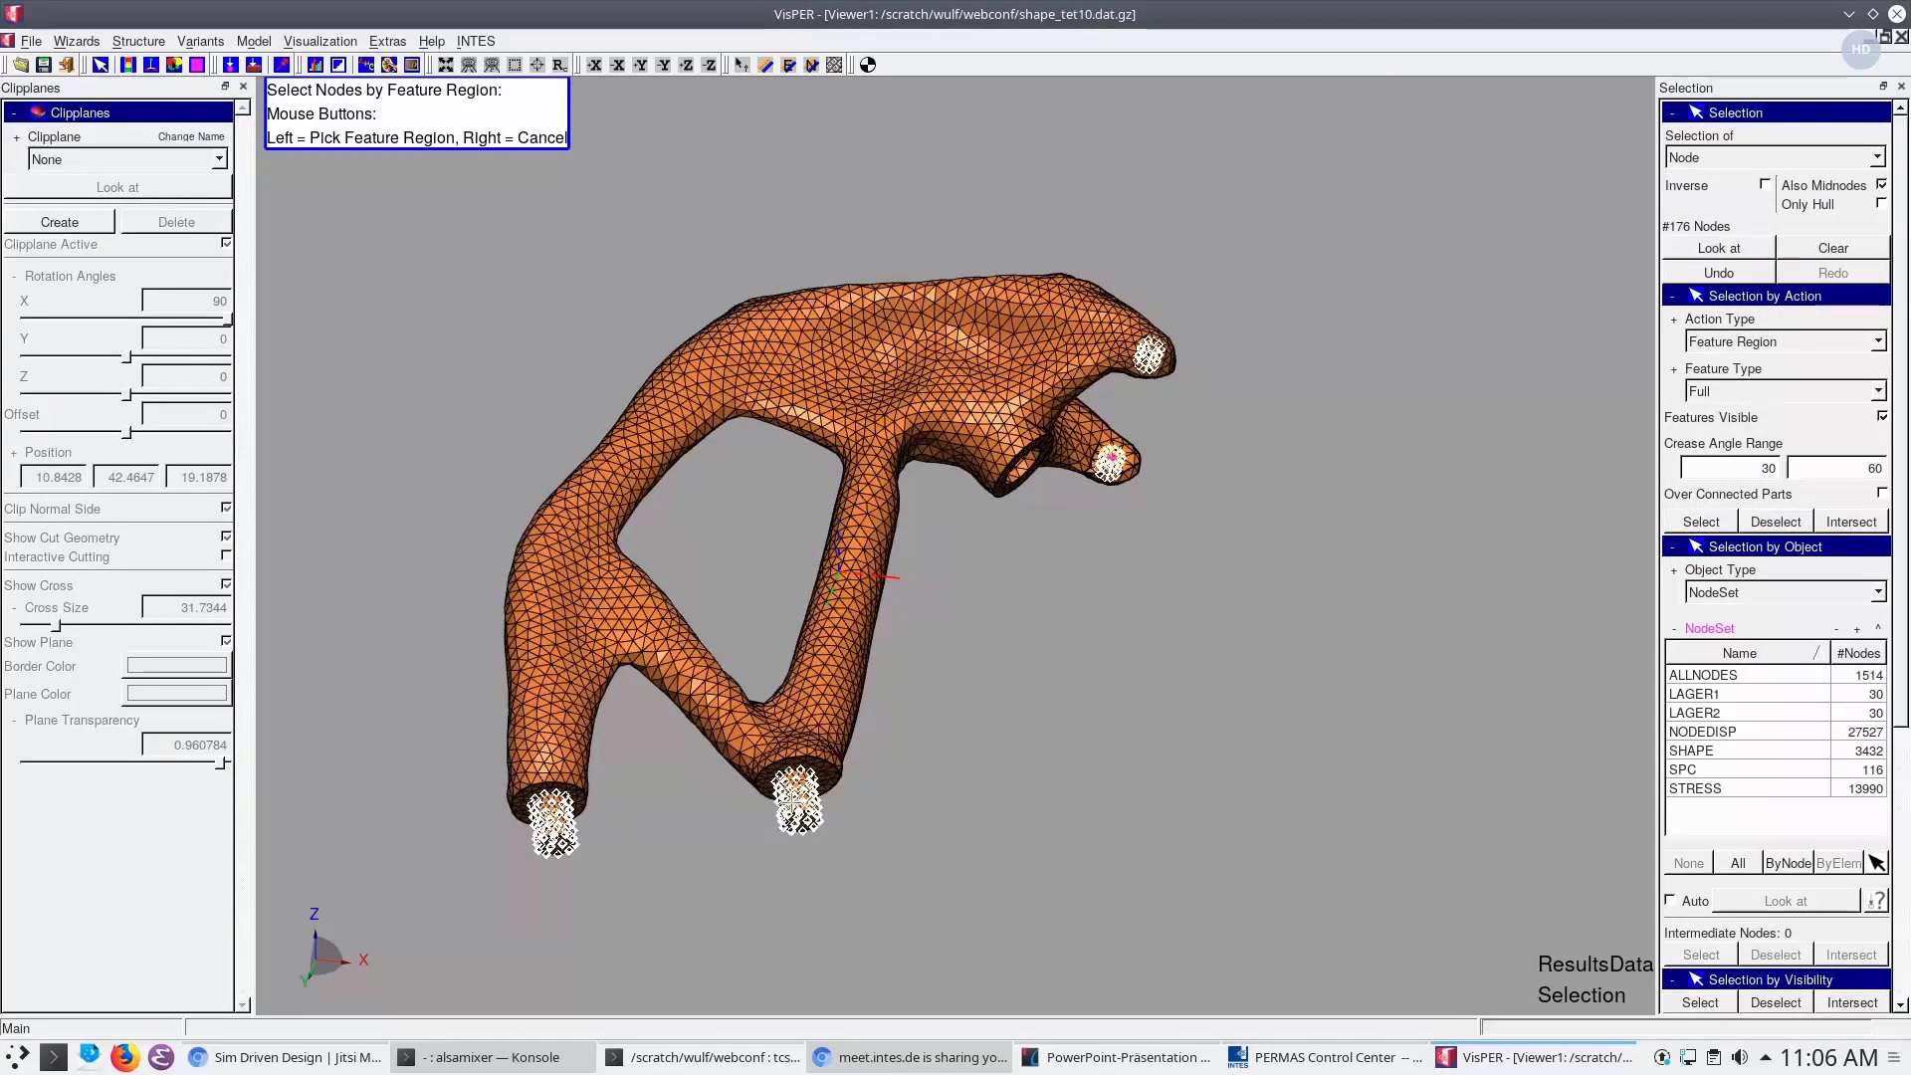
right_click(1576, 526)
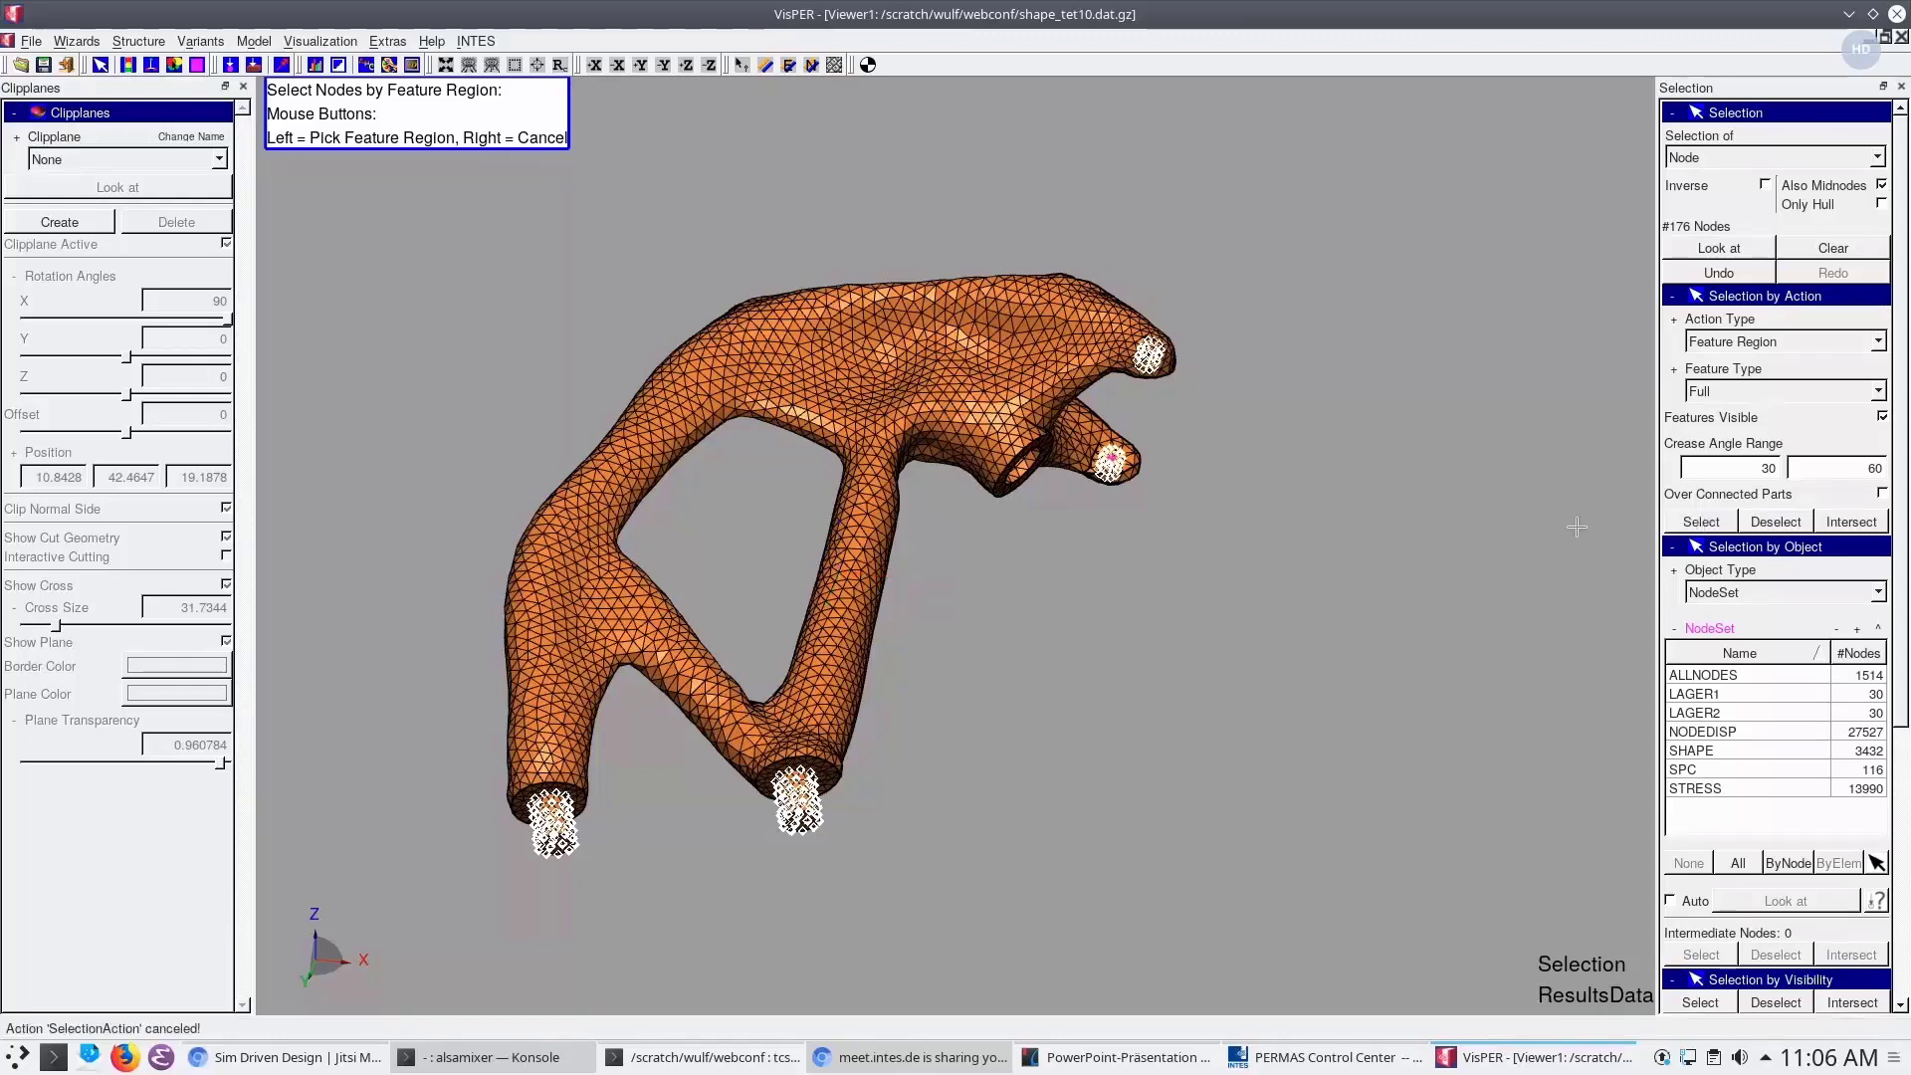
left_click(817, 769)
left_click(542, 786)
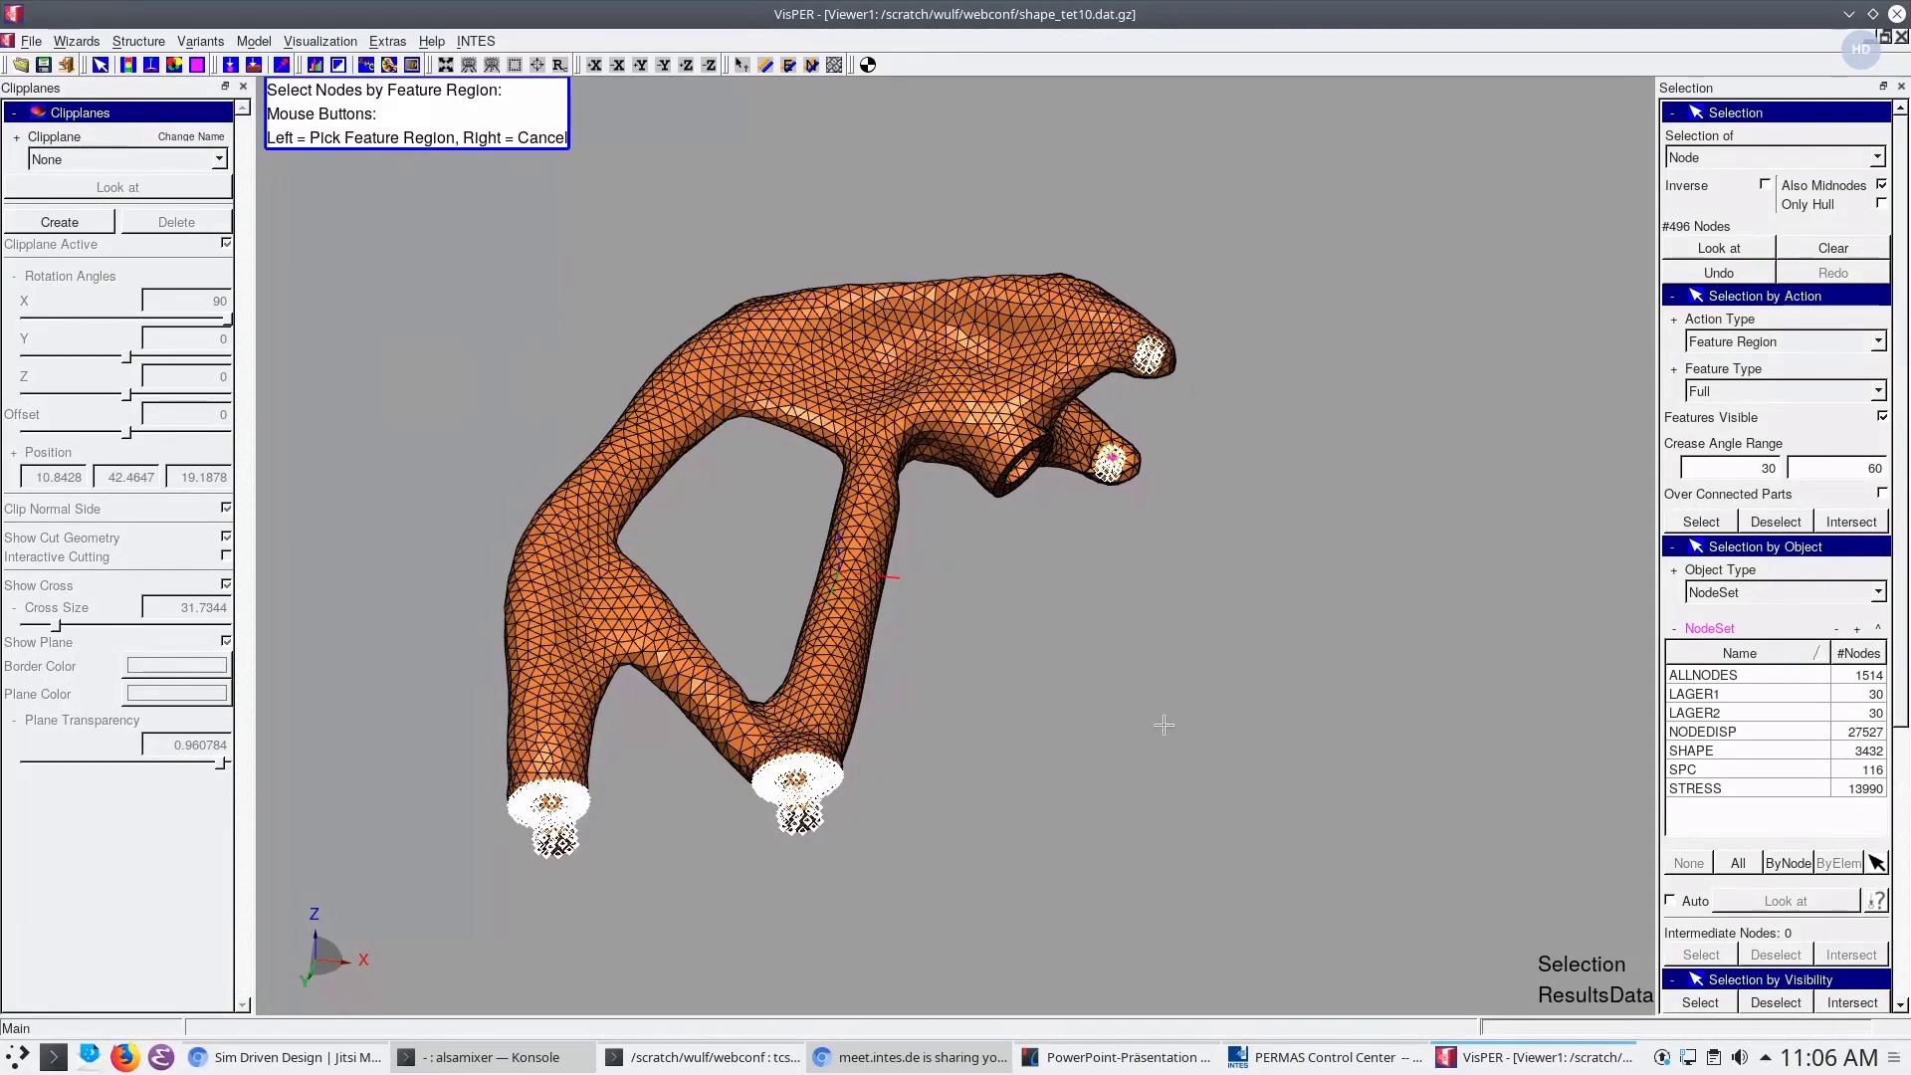
middle_click_drag(543, 786, 1108, 536)
left_click(1082, 538)
left_click(1082, 538)
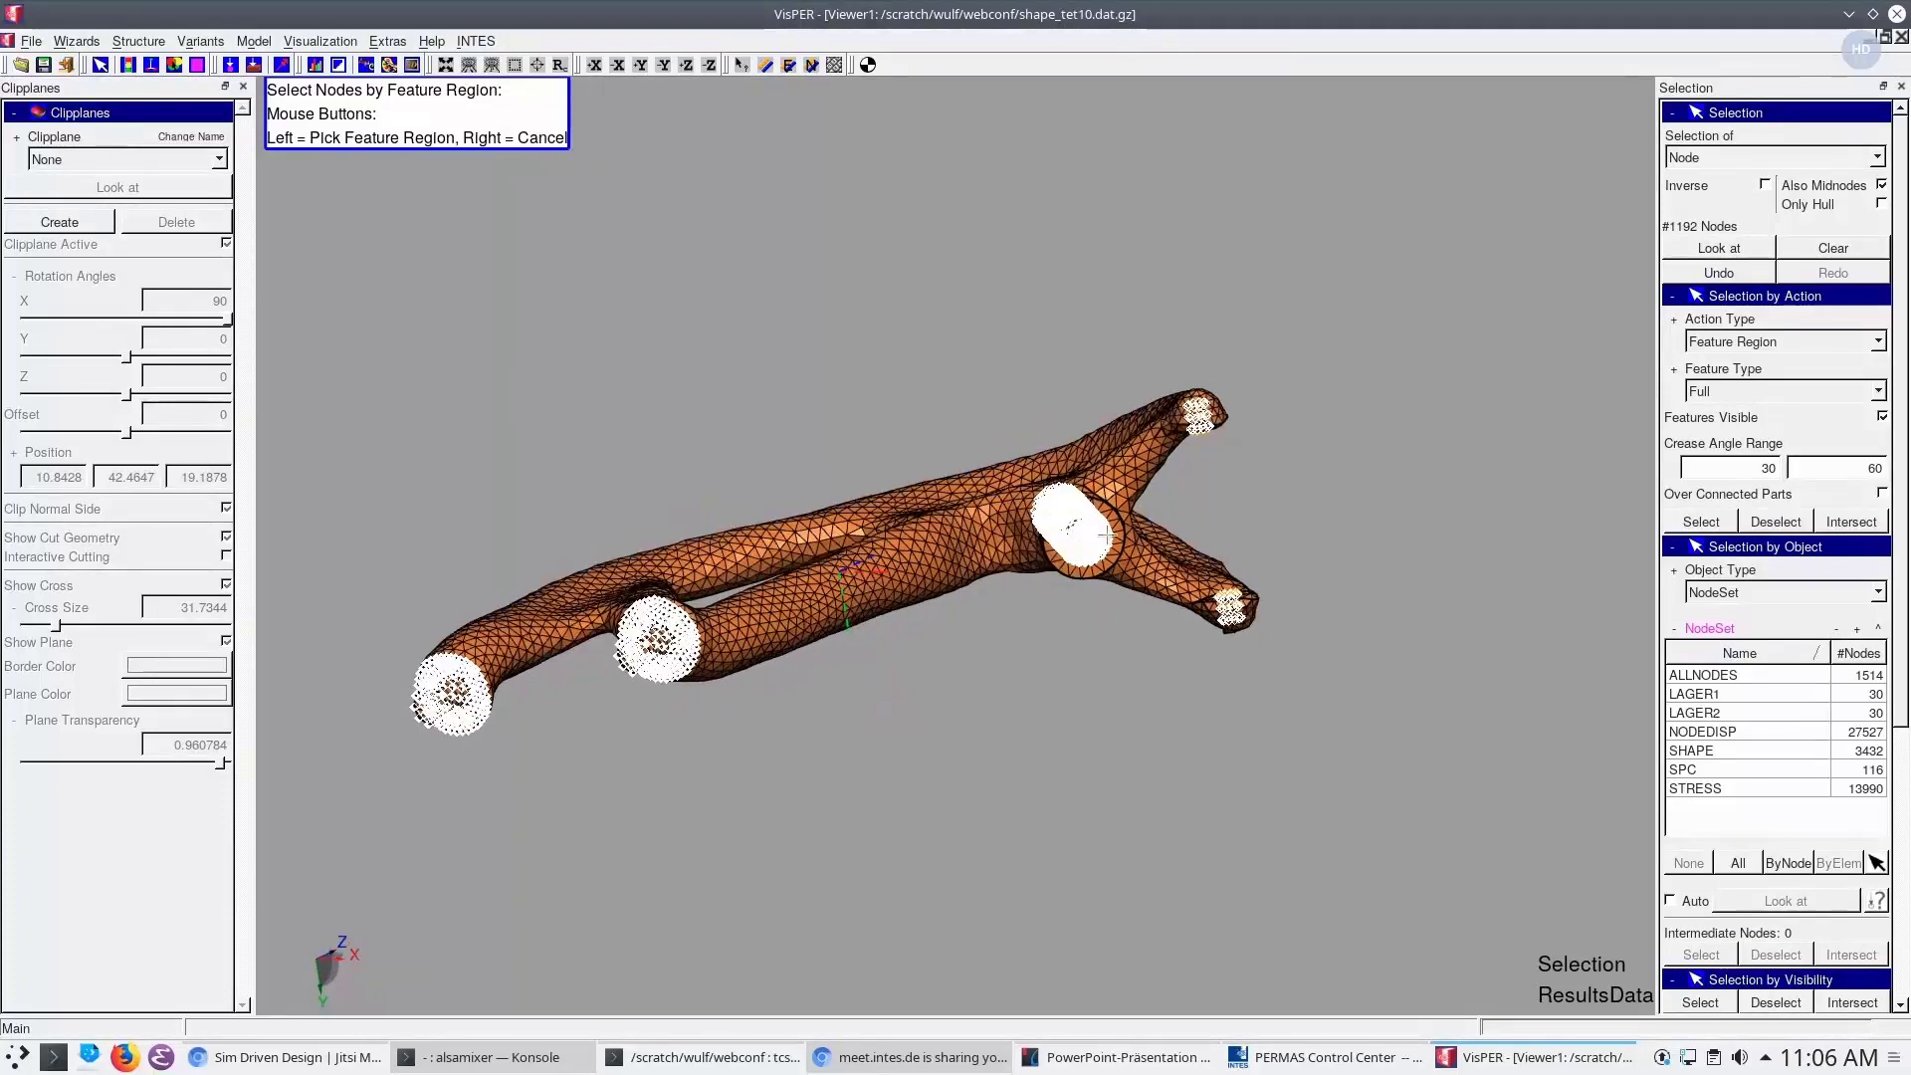
left_click(1115, 530)
middle_click_drag(1057, 641, 1125, 679)
Create a node set named FIXNODES from the selected nodes and clear its highlighting
left_click(77, 40)
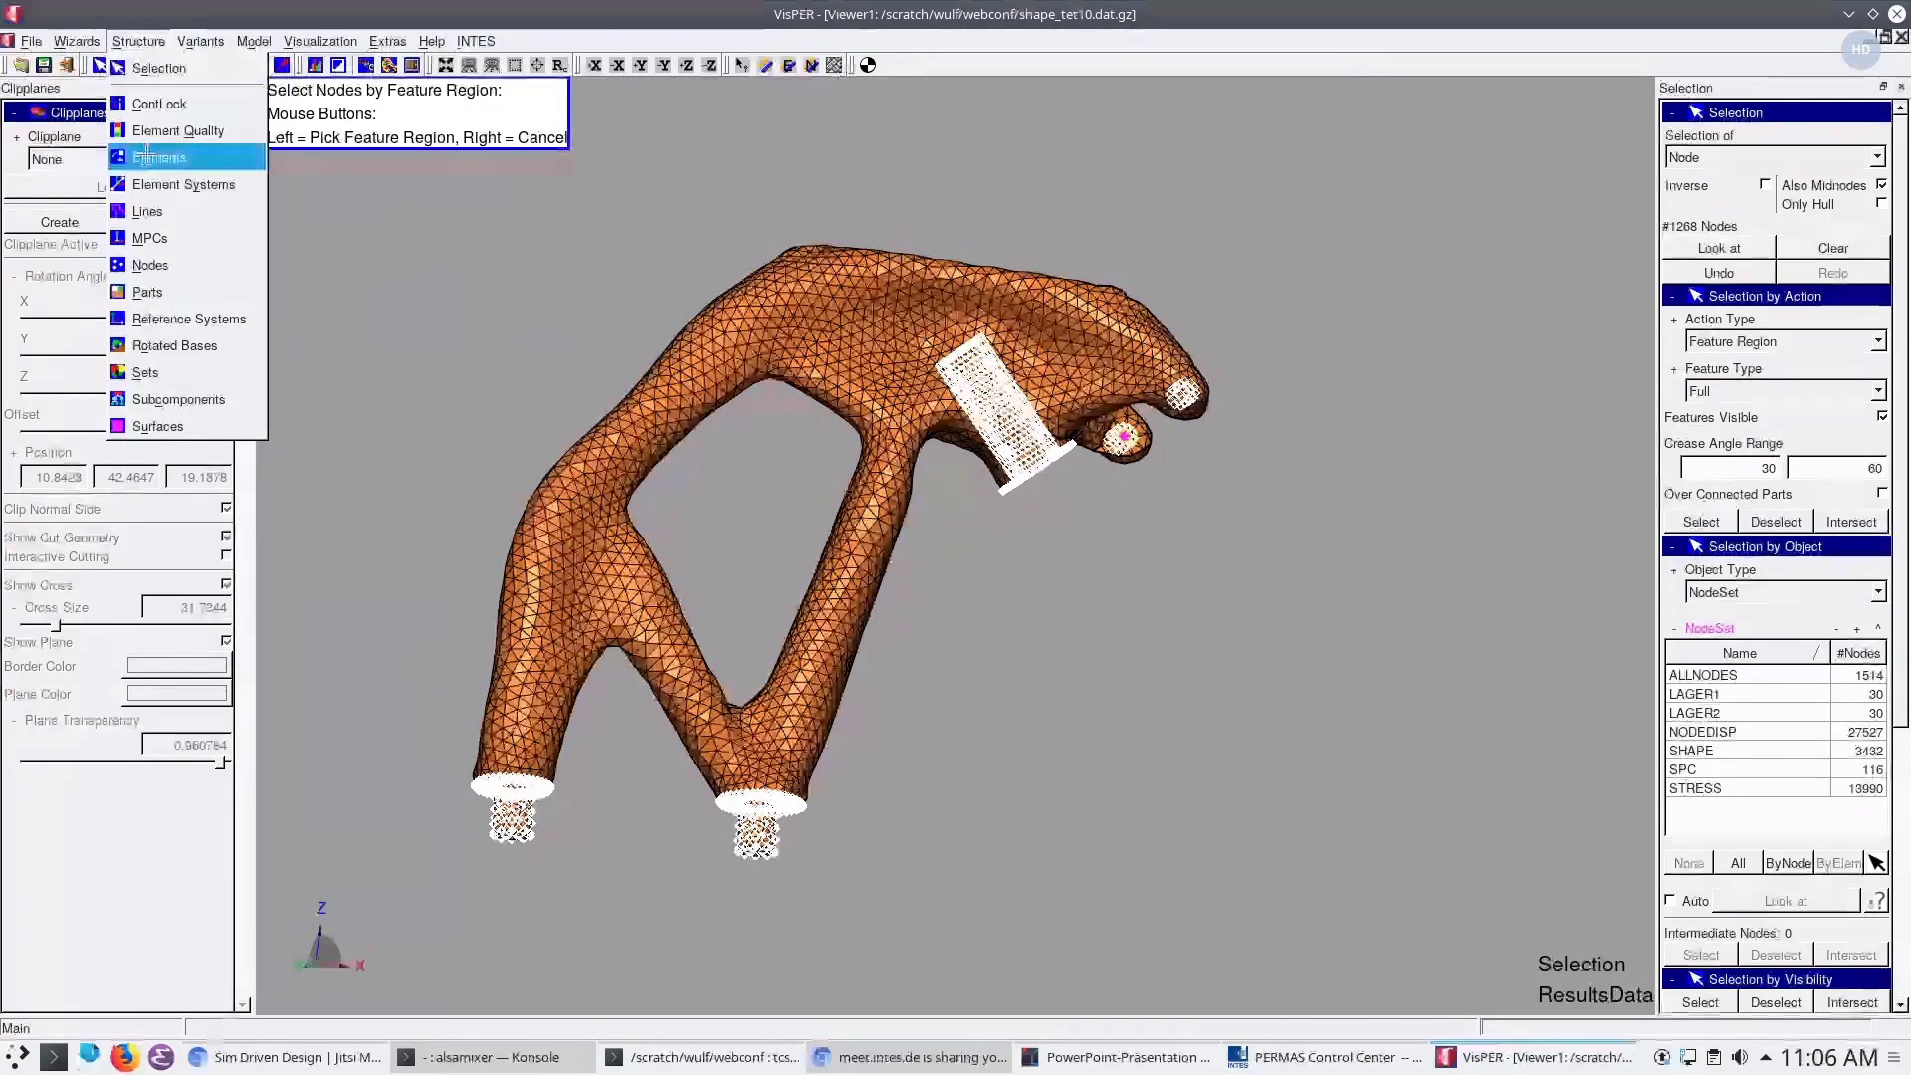
left_click(140, 154)
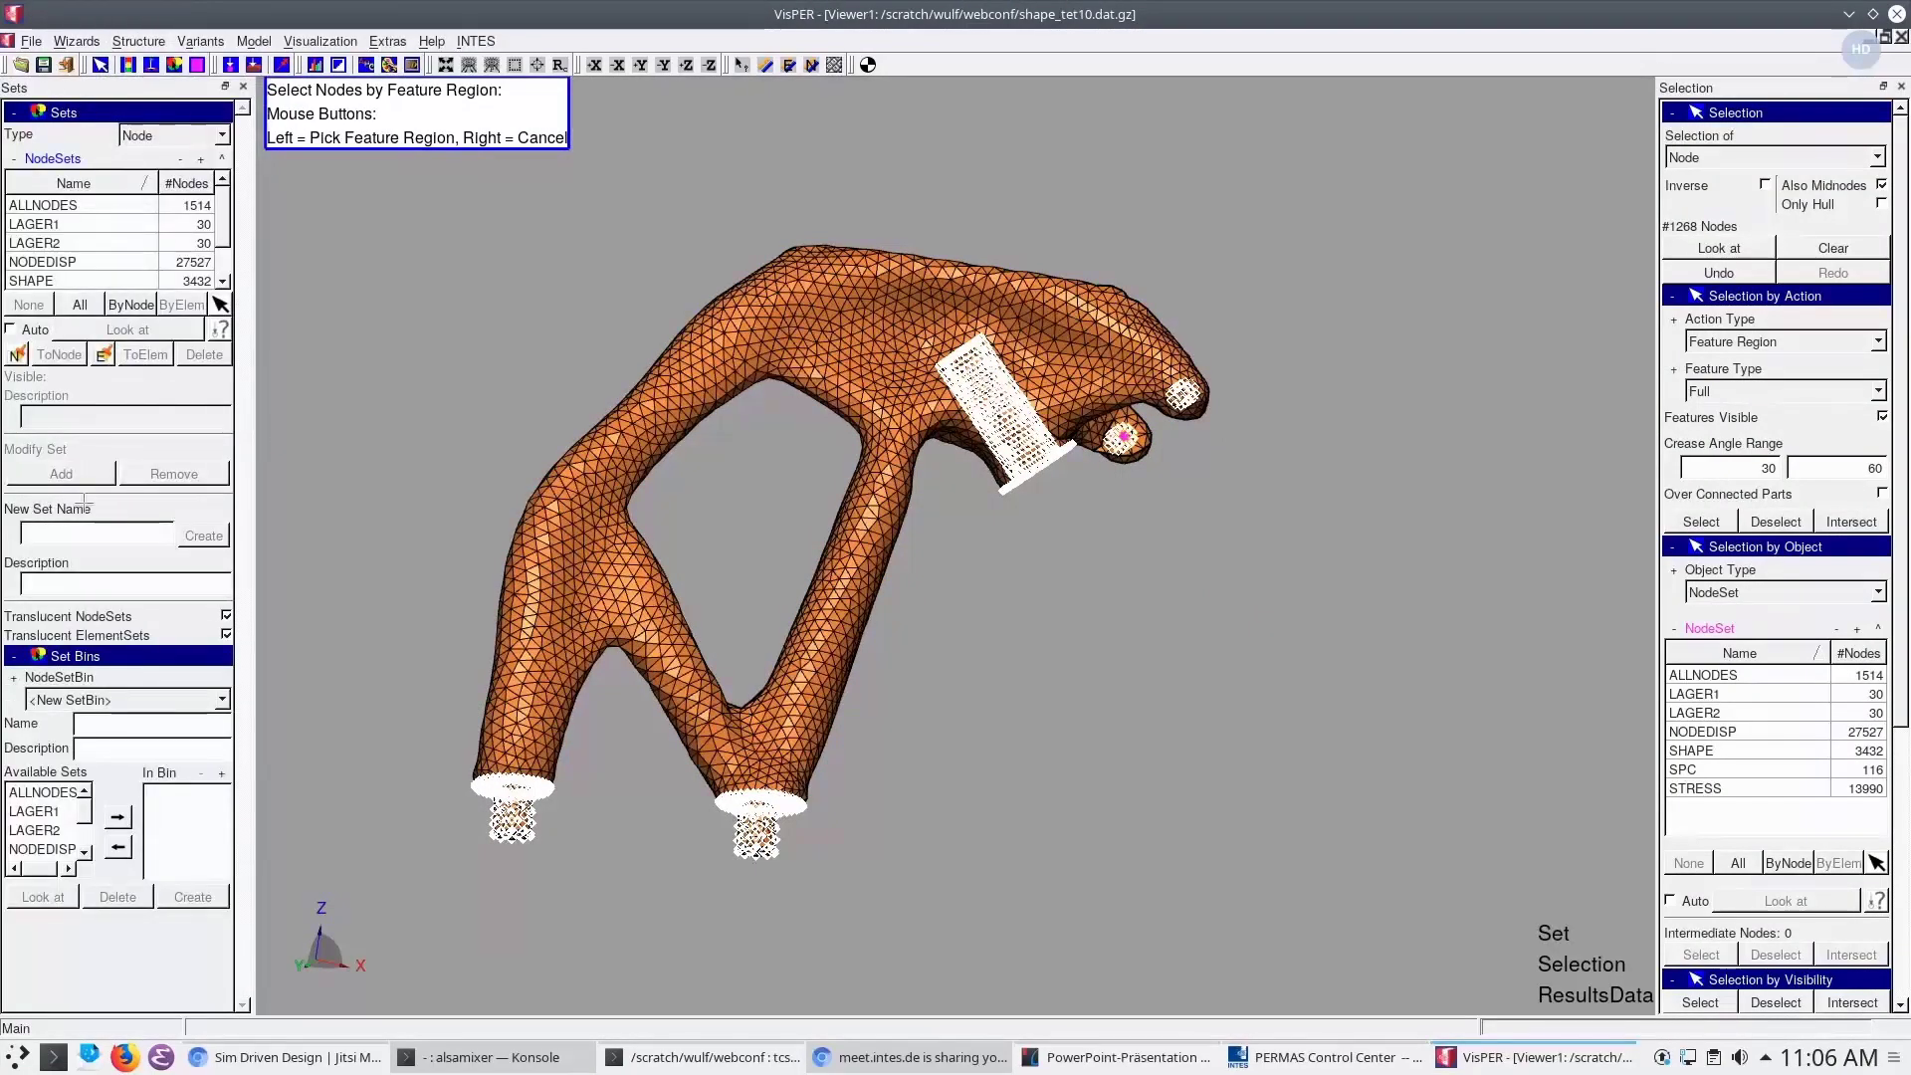
left_click(80, 534)
type("FIXNODES")
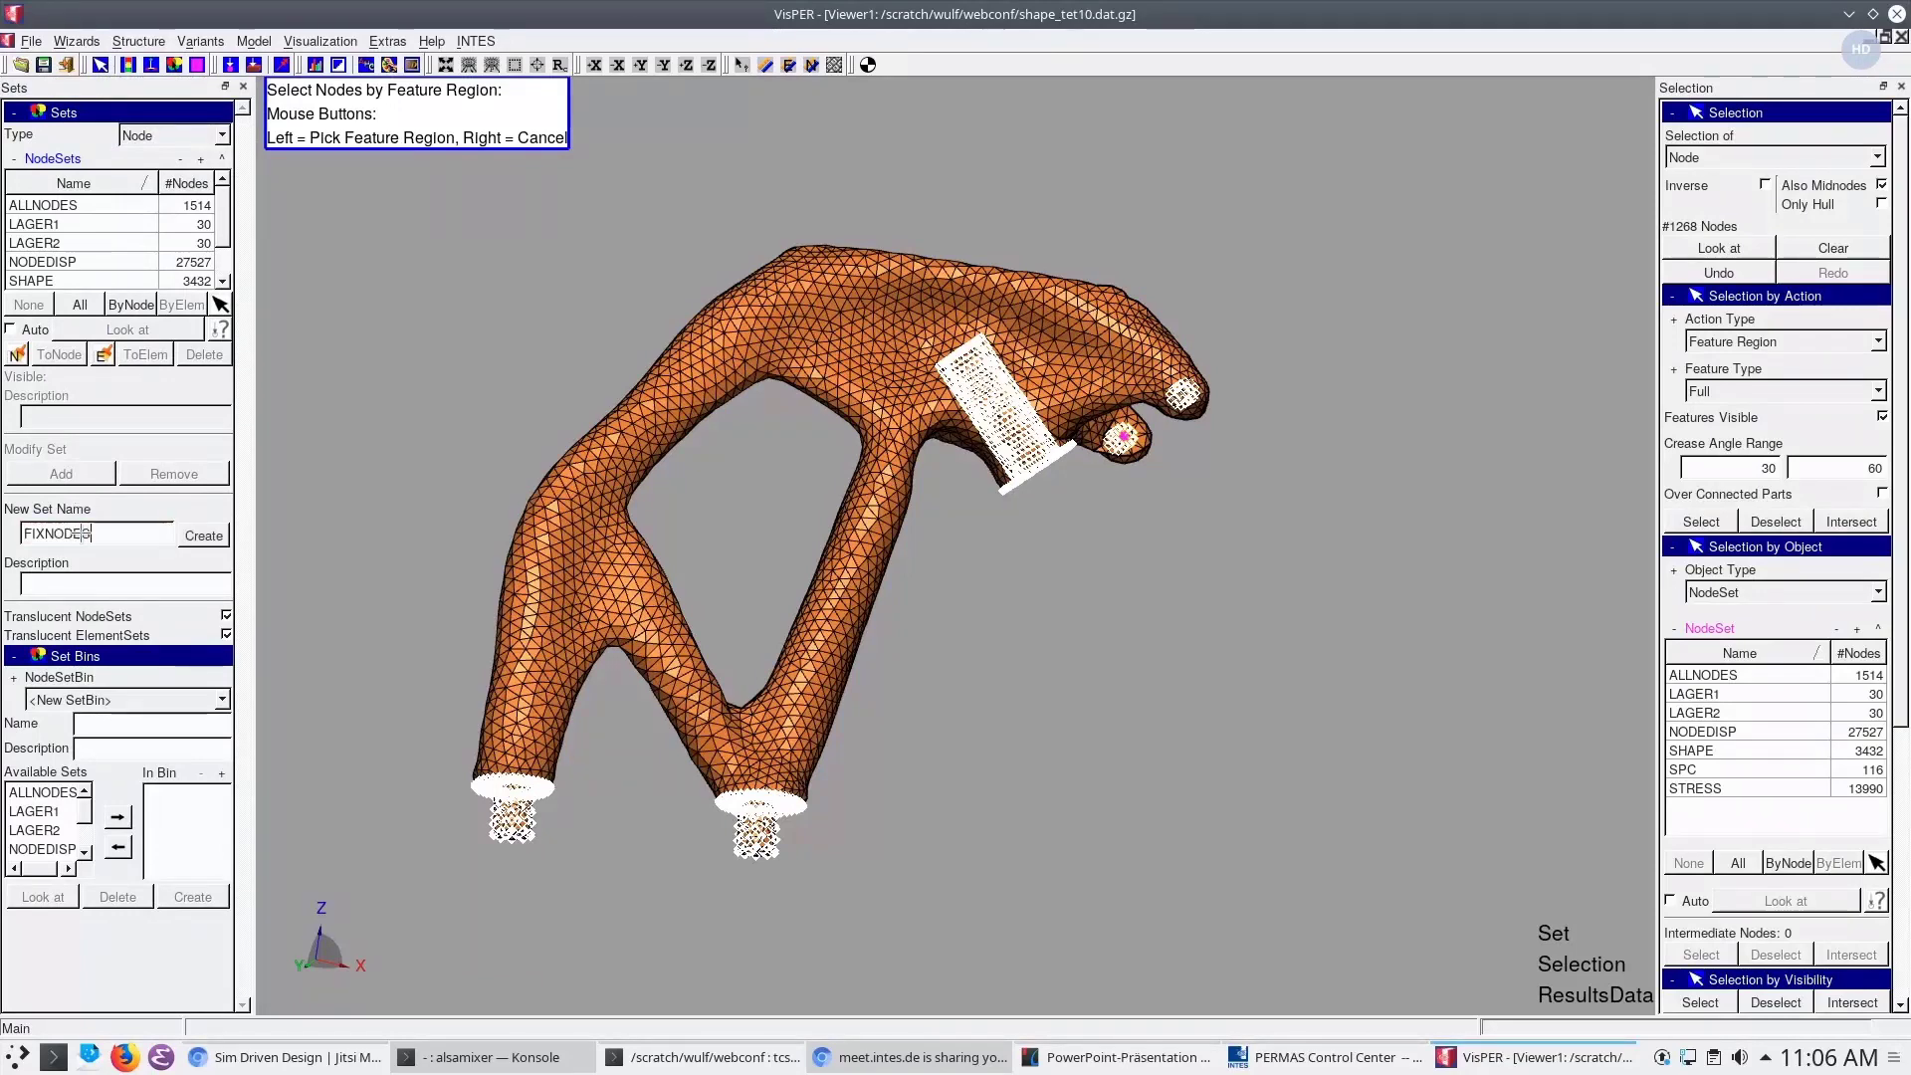
left_click(220, 535)
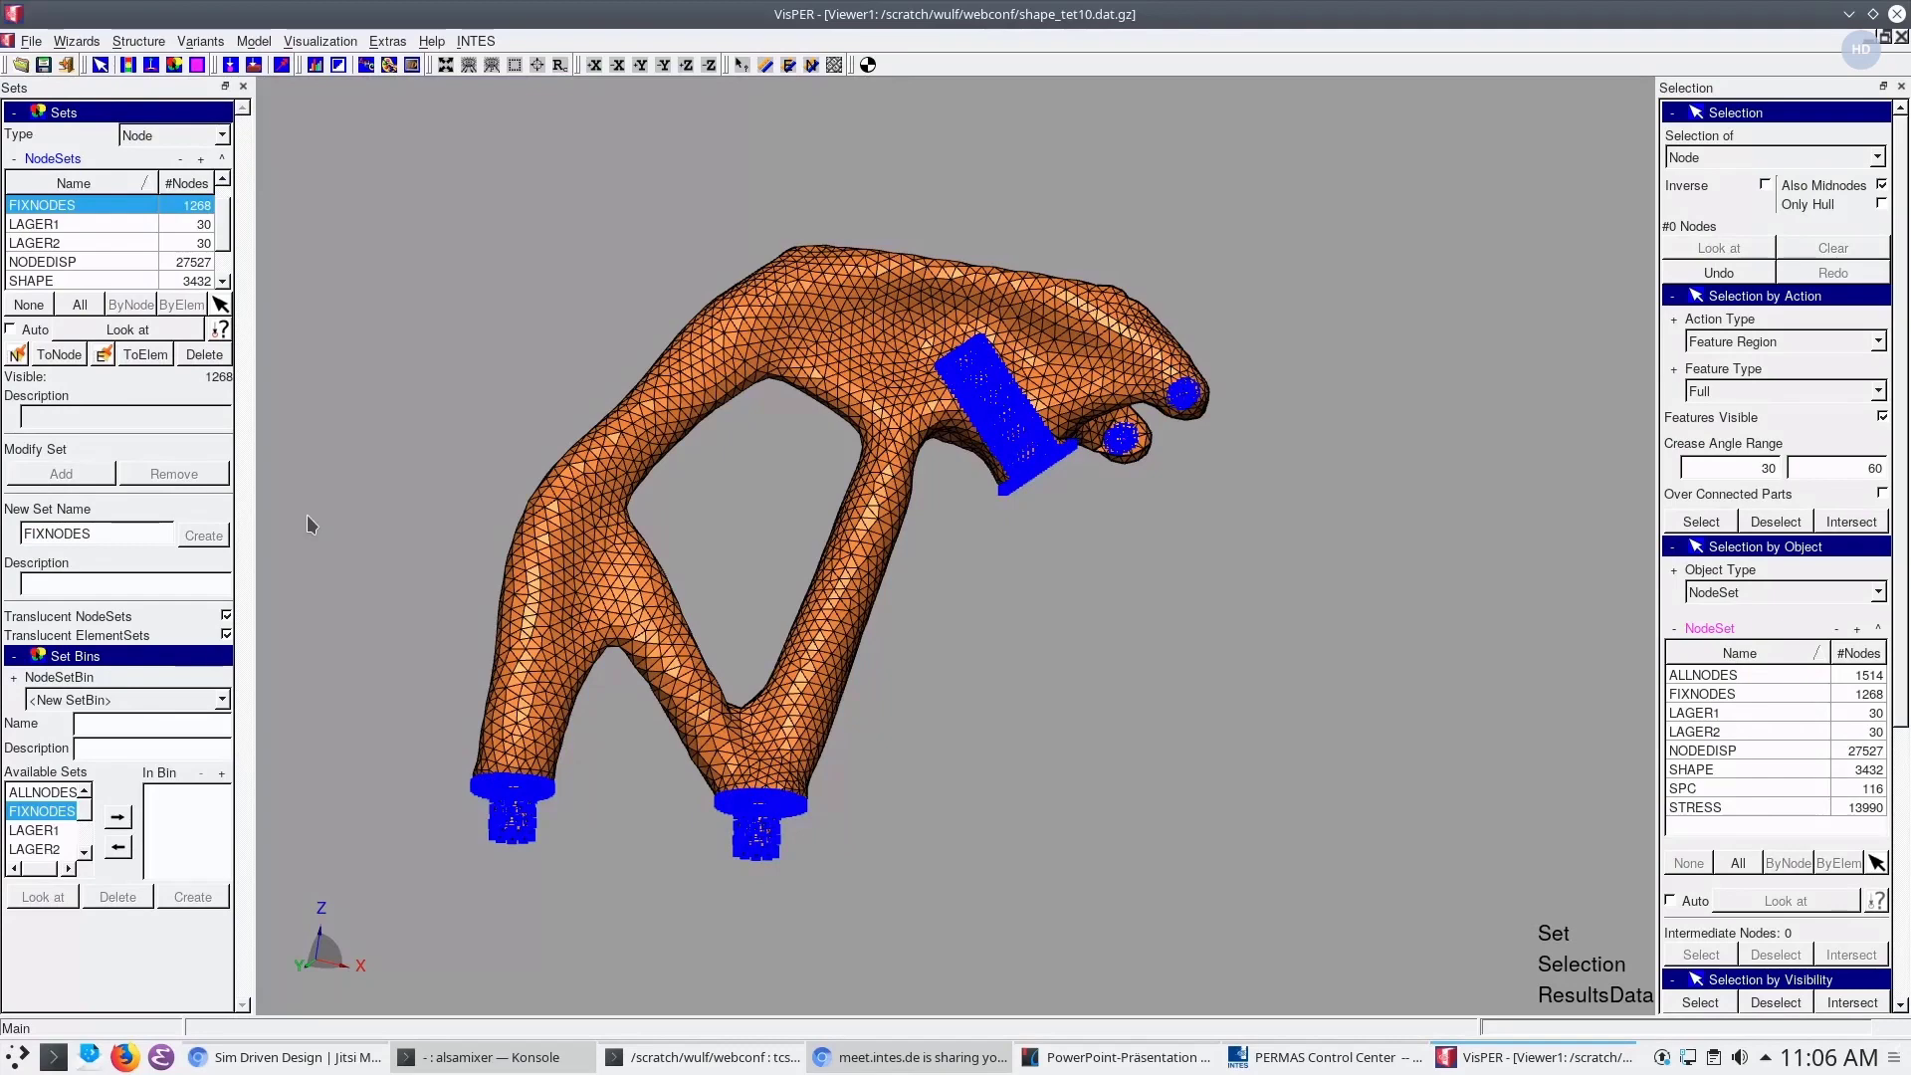
left_click(1025, 762)
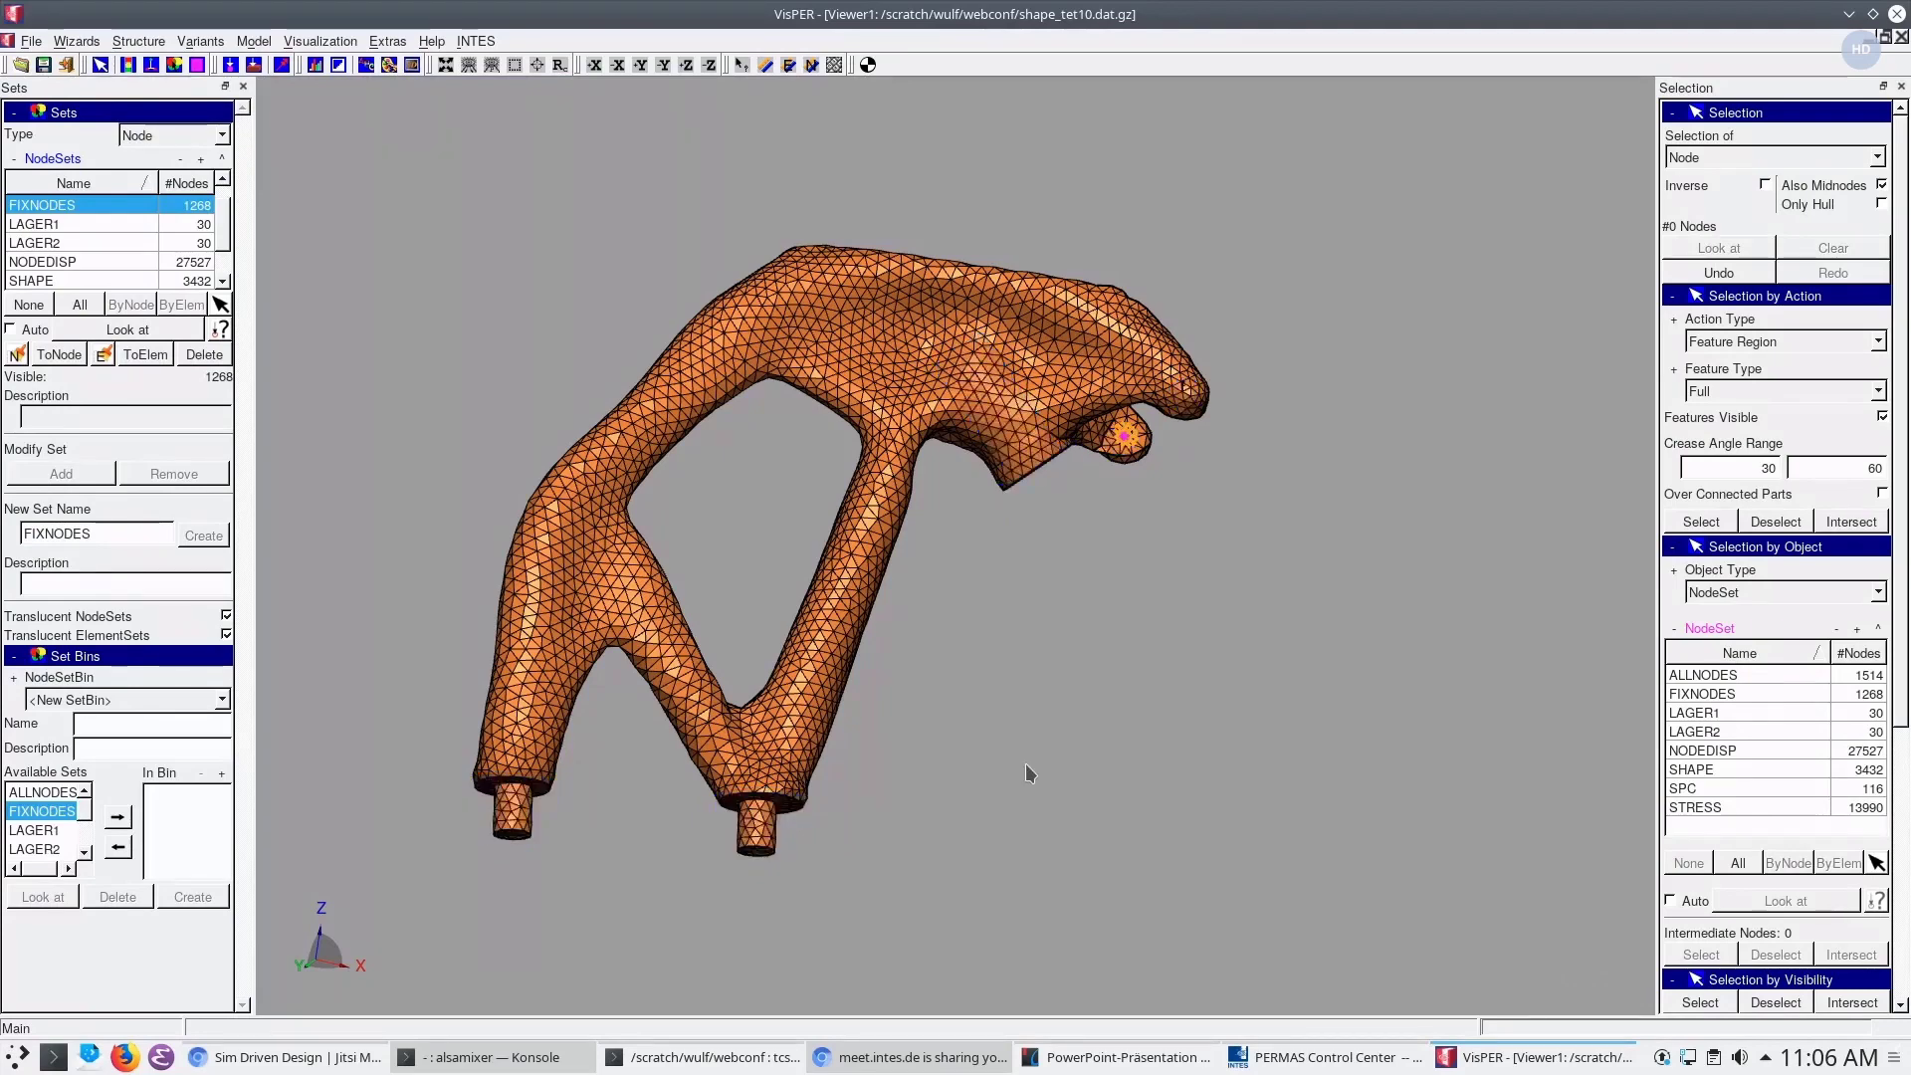
Restart the Design wizard and create the volume from the element set ALLTET
left_click(77, 41)
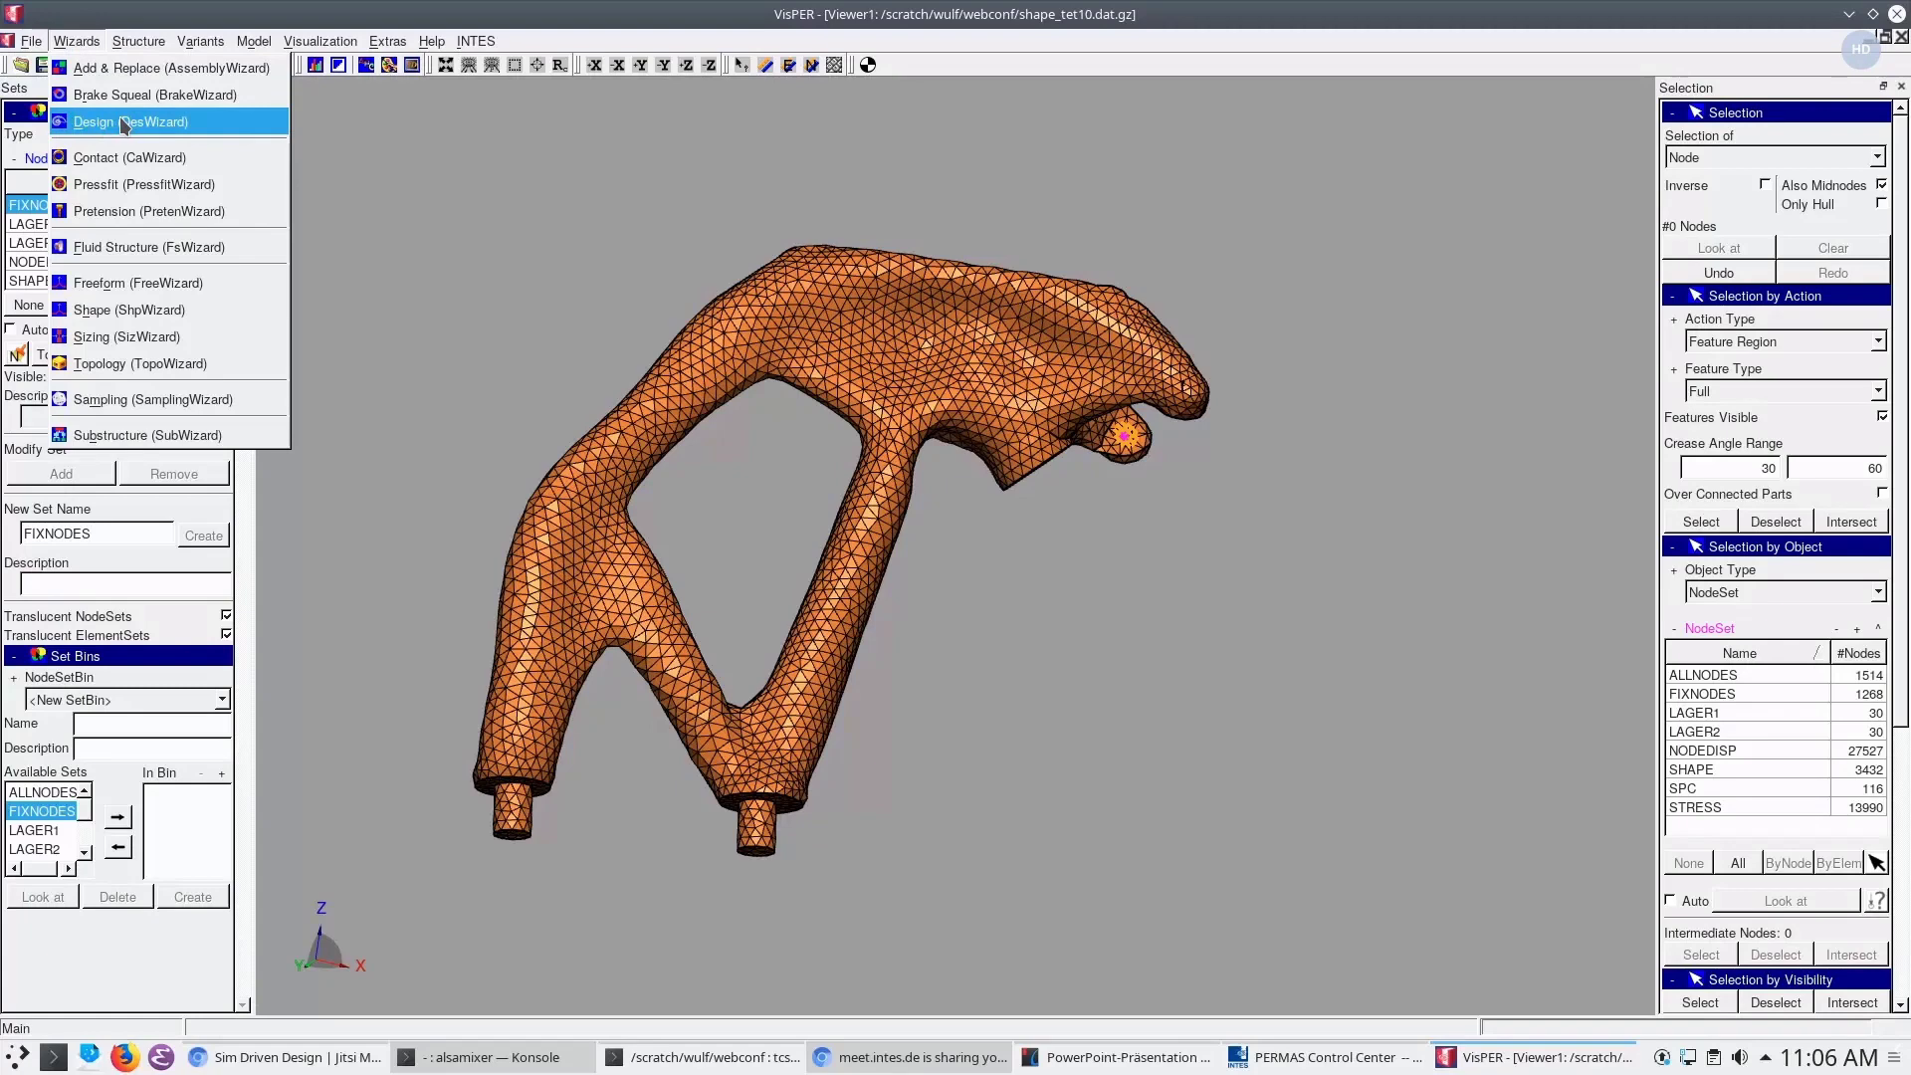
left_click(125, 122)
left_click(1711, 262)
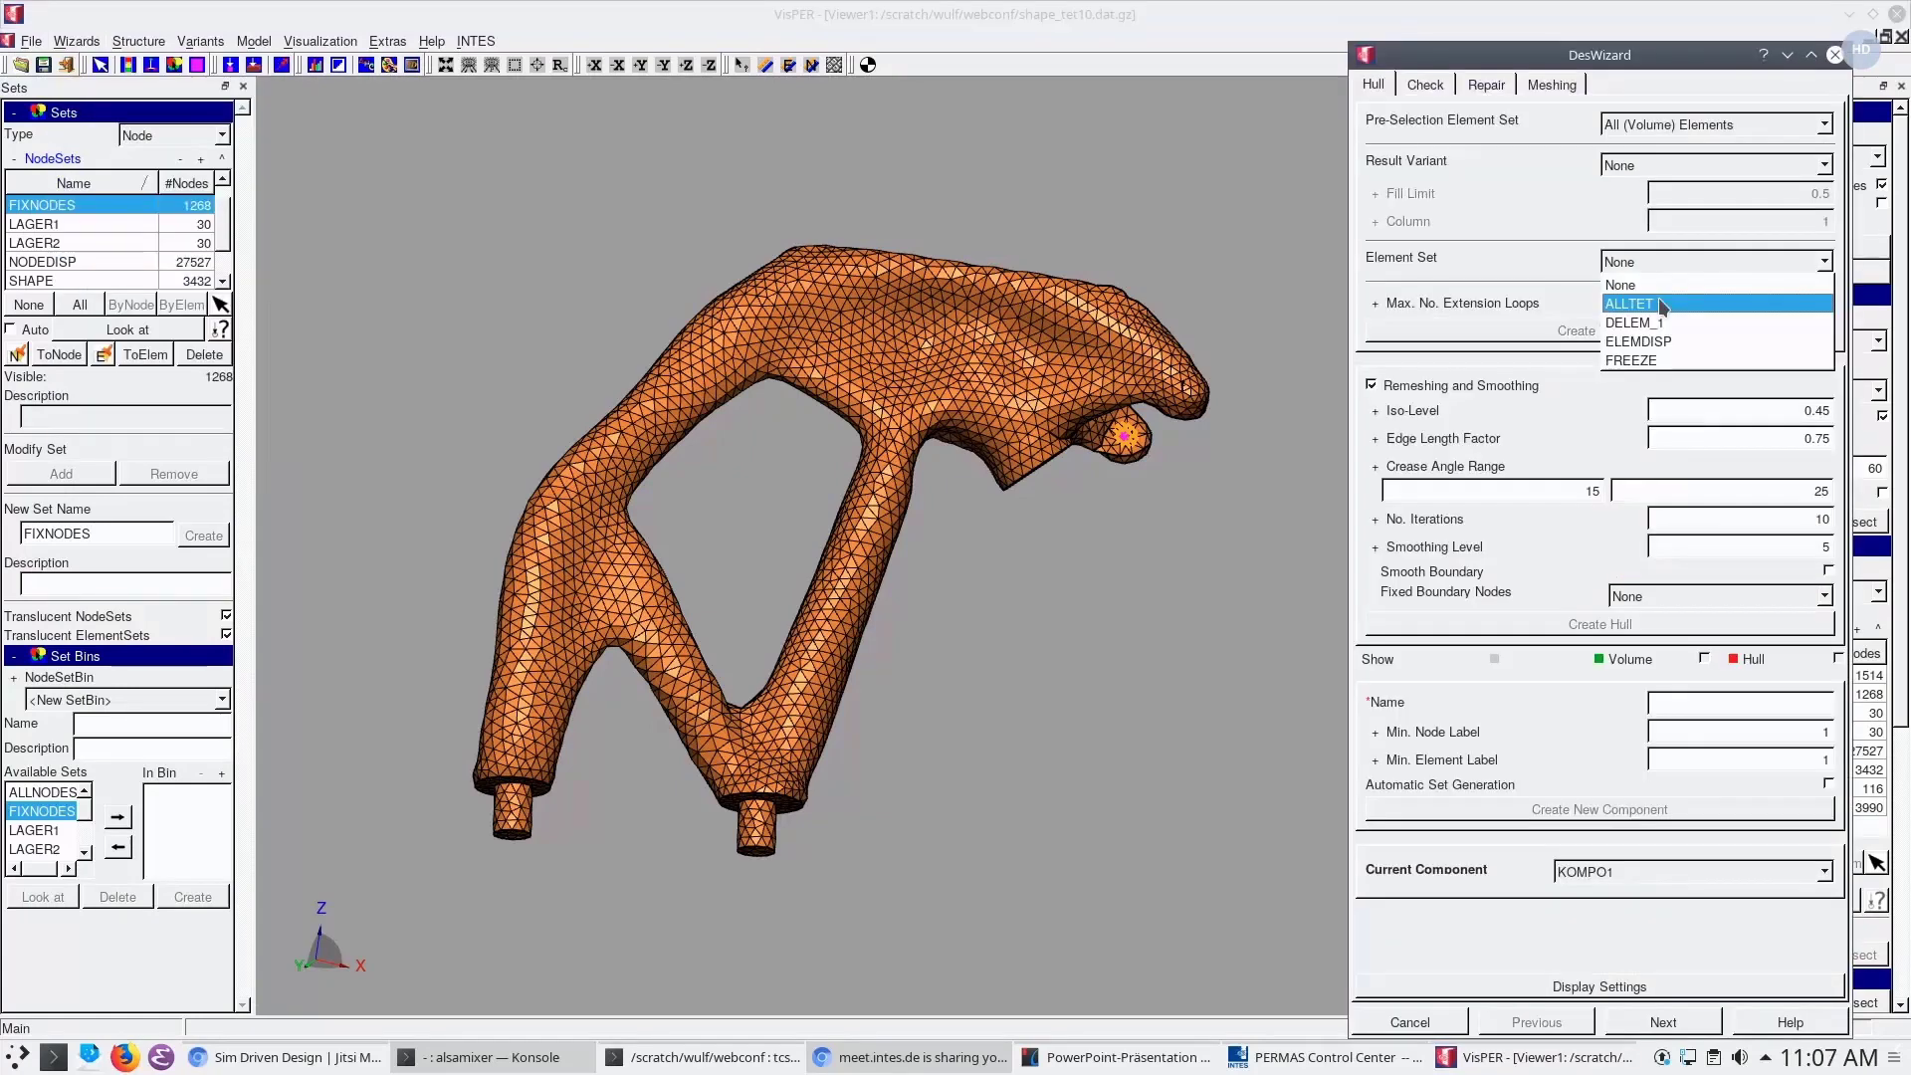
left_click(1663, 305)
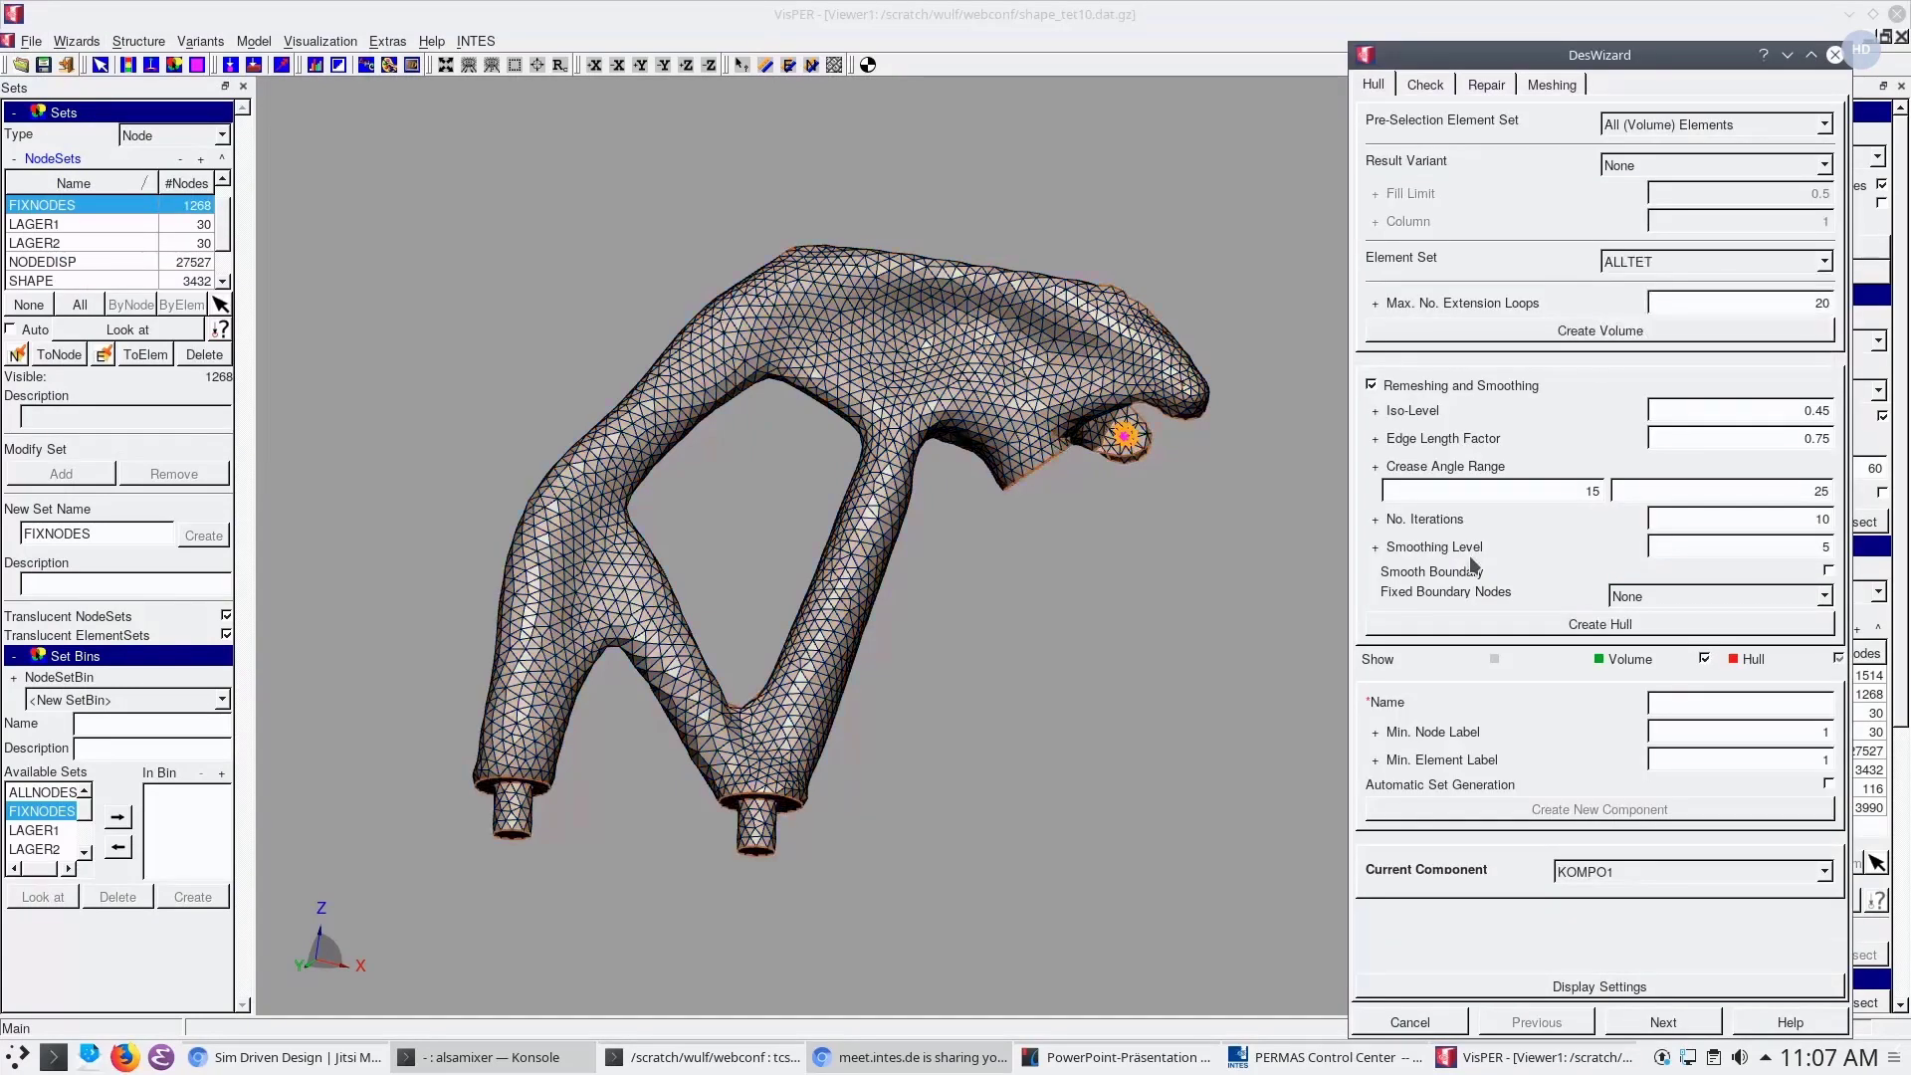
Set the hull's edge length factor to 0.5 and its smoothing level to 1
left_click(1789, 438)
key("BackSpace")
key("BackSpace")
type("5")
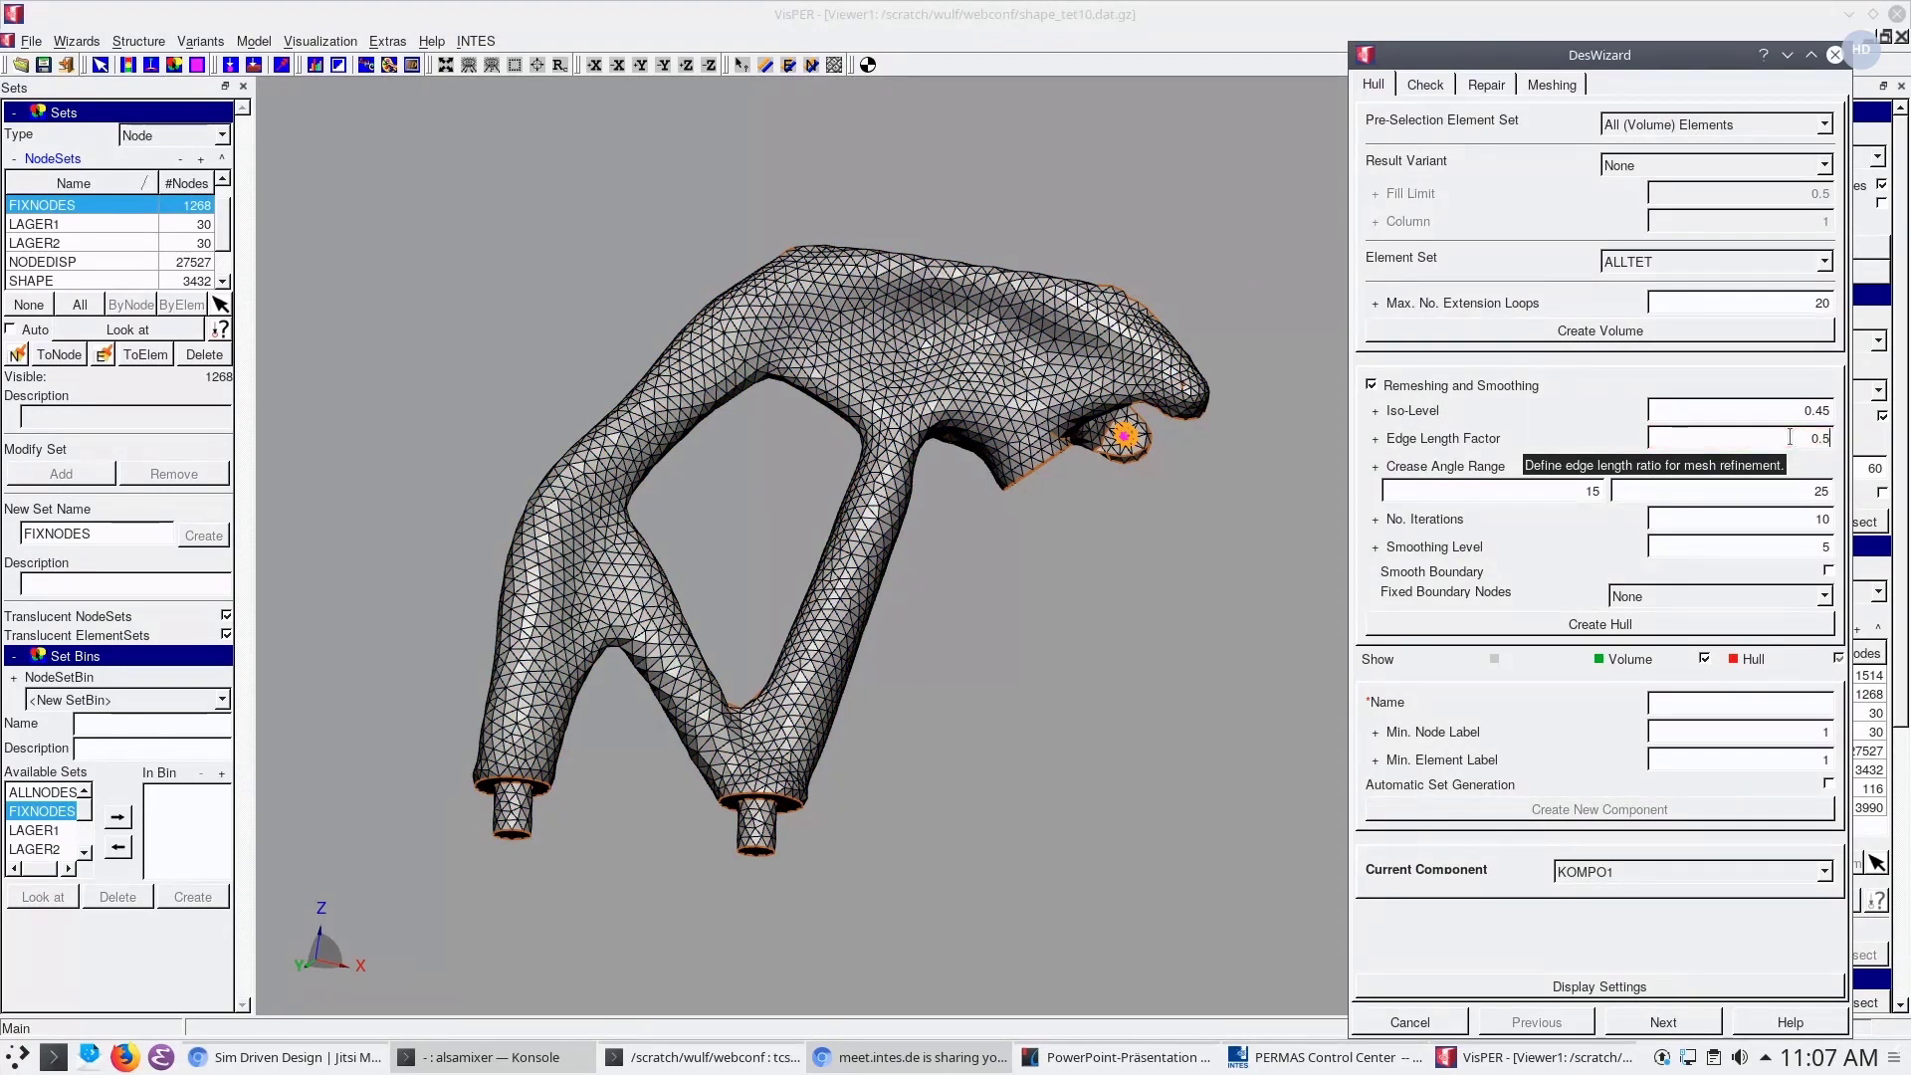
left_click(1375, 546)
left_click_drag(1614, 575, 1404, 578)
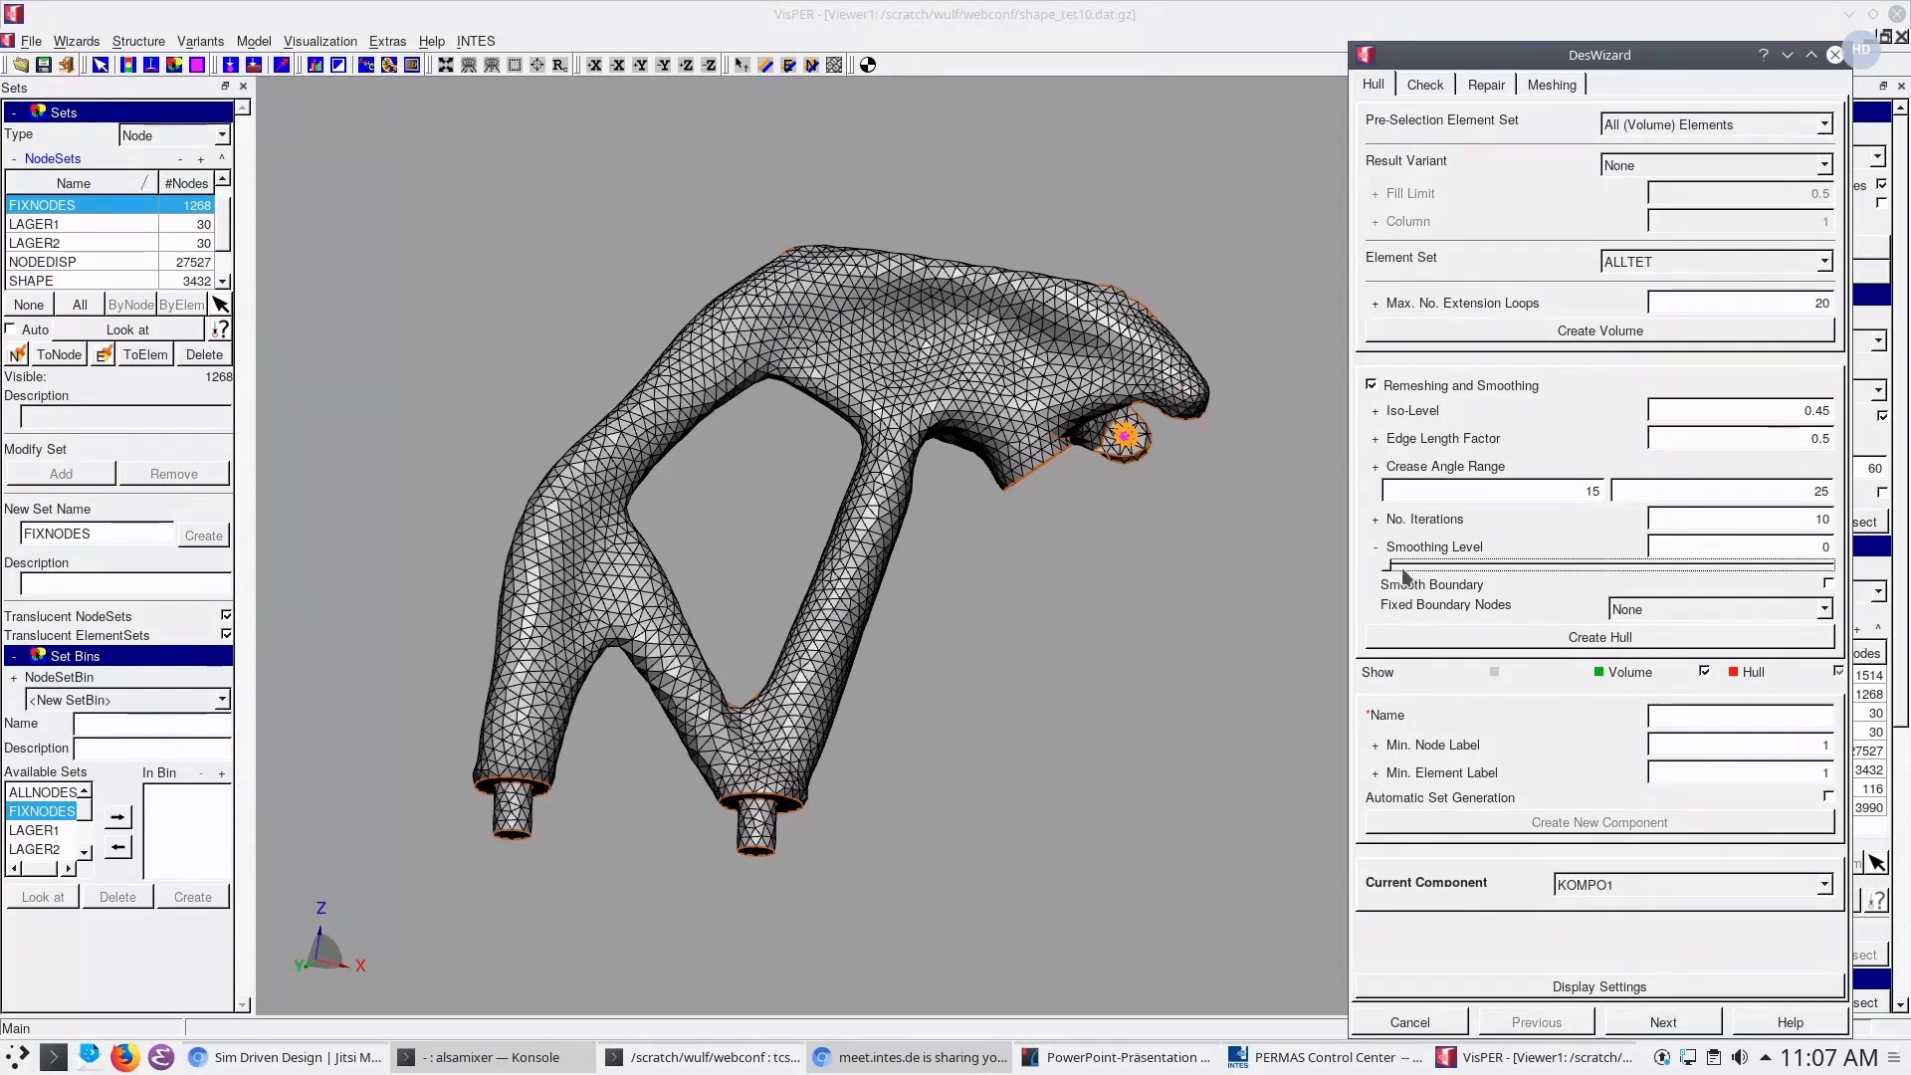
left_click(1817, 571)
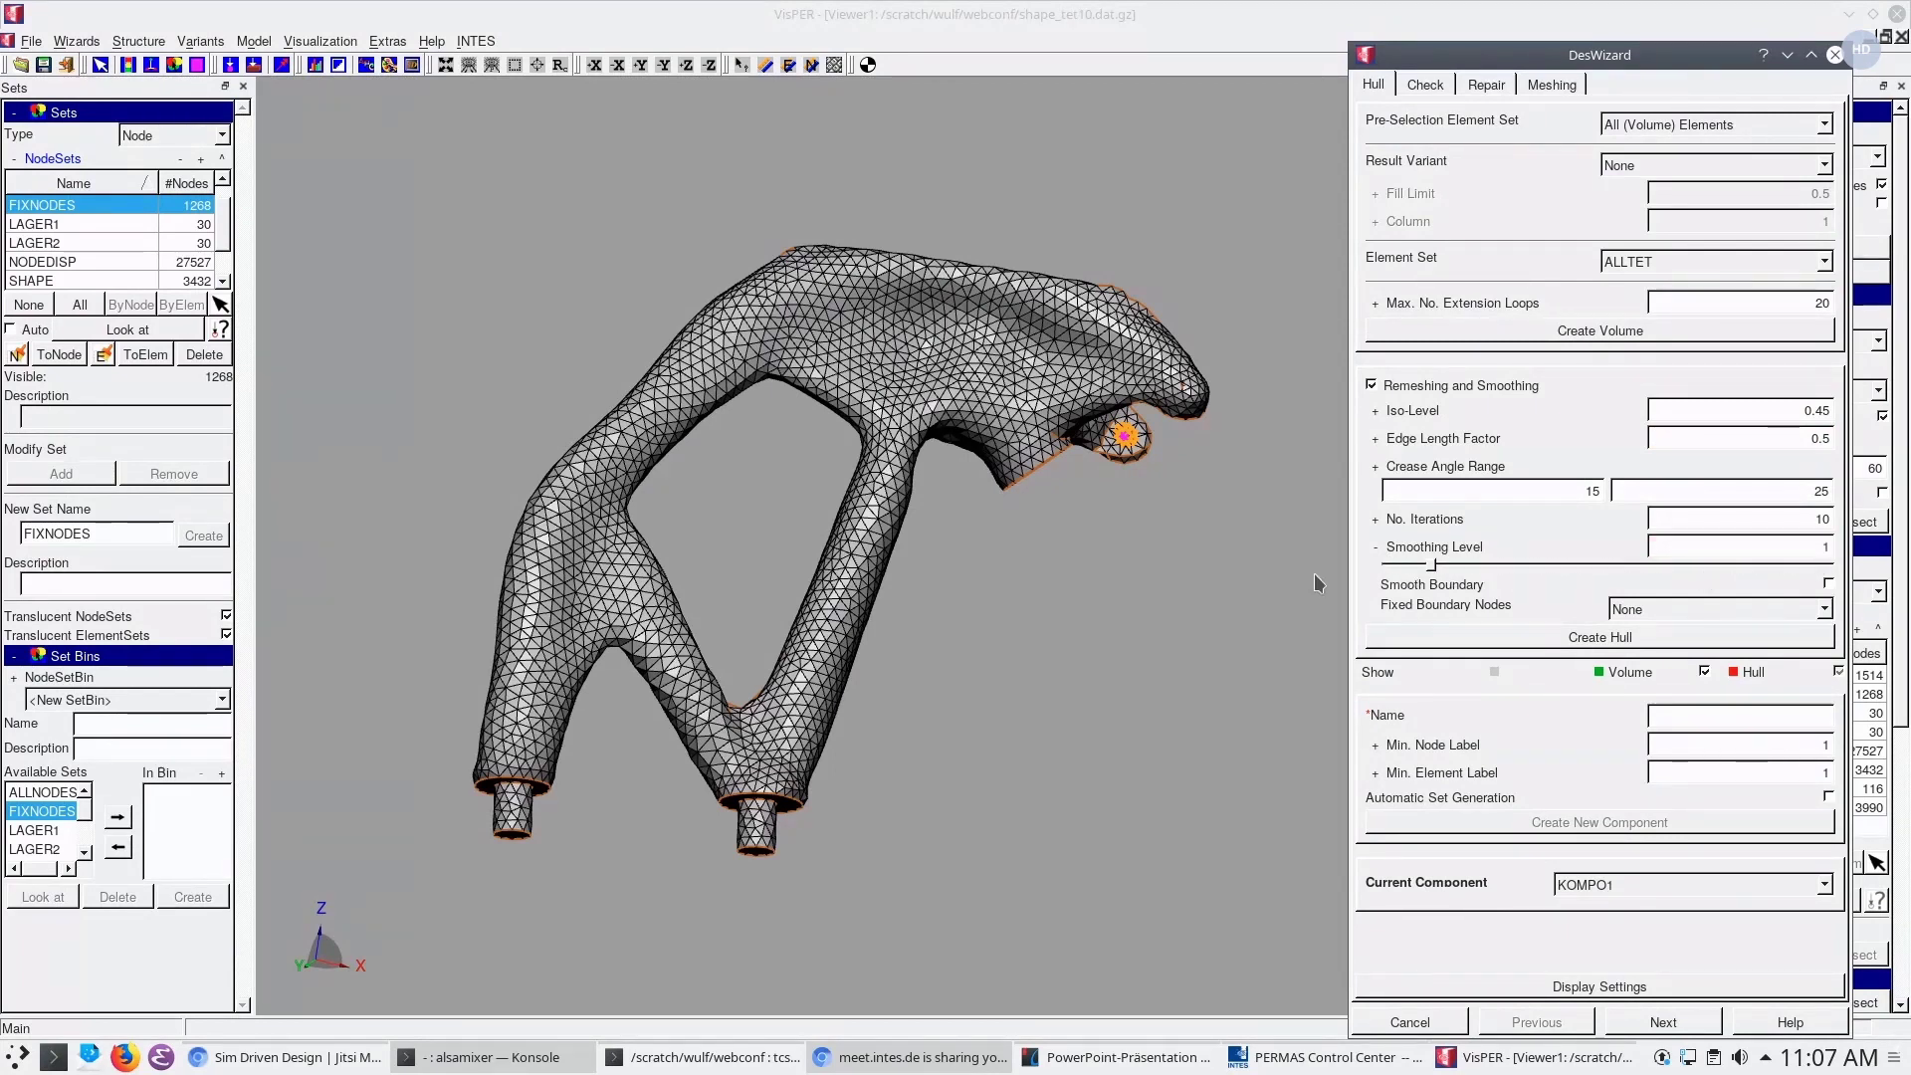
Choose FIXNODES as the fixed boundary nodes for the hull and inspect their location on the part
left_click_drag(1135, 623, 1025, 567)
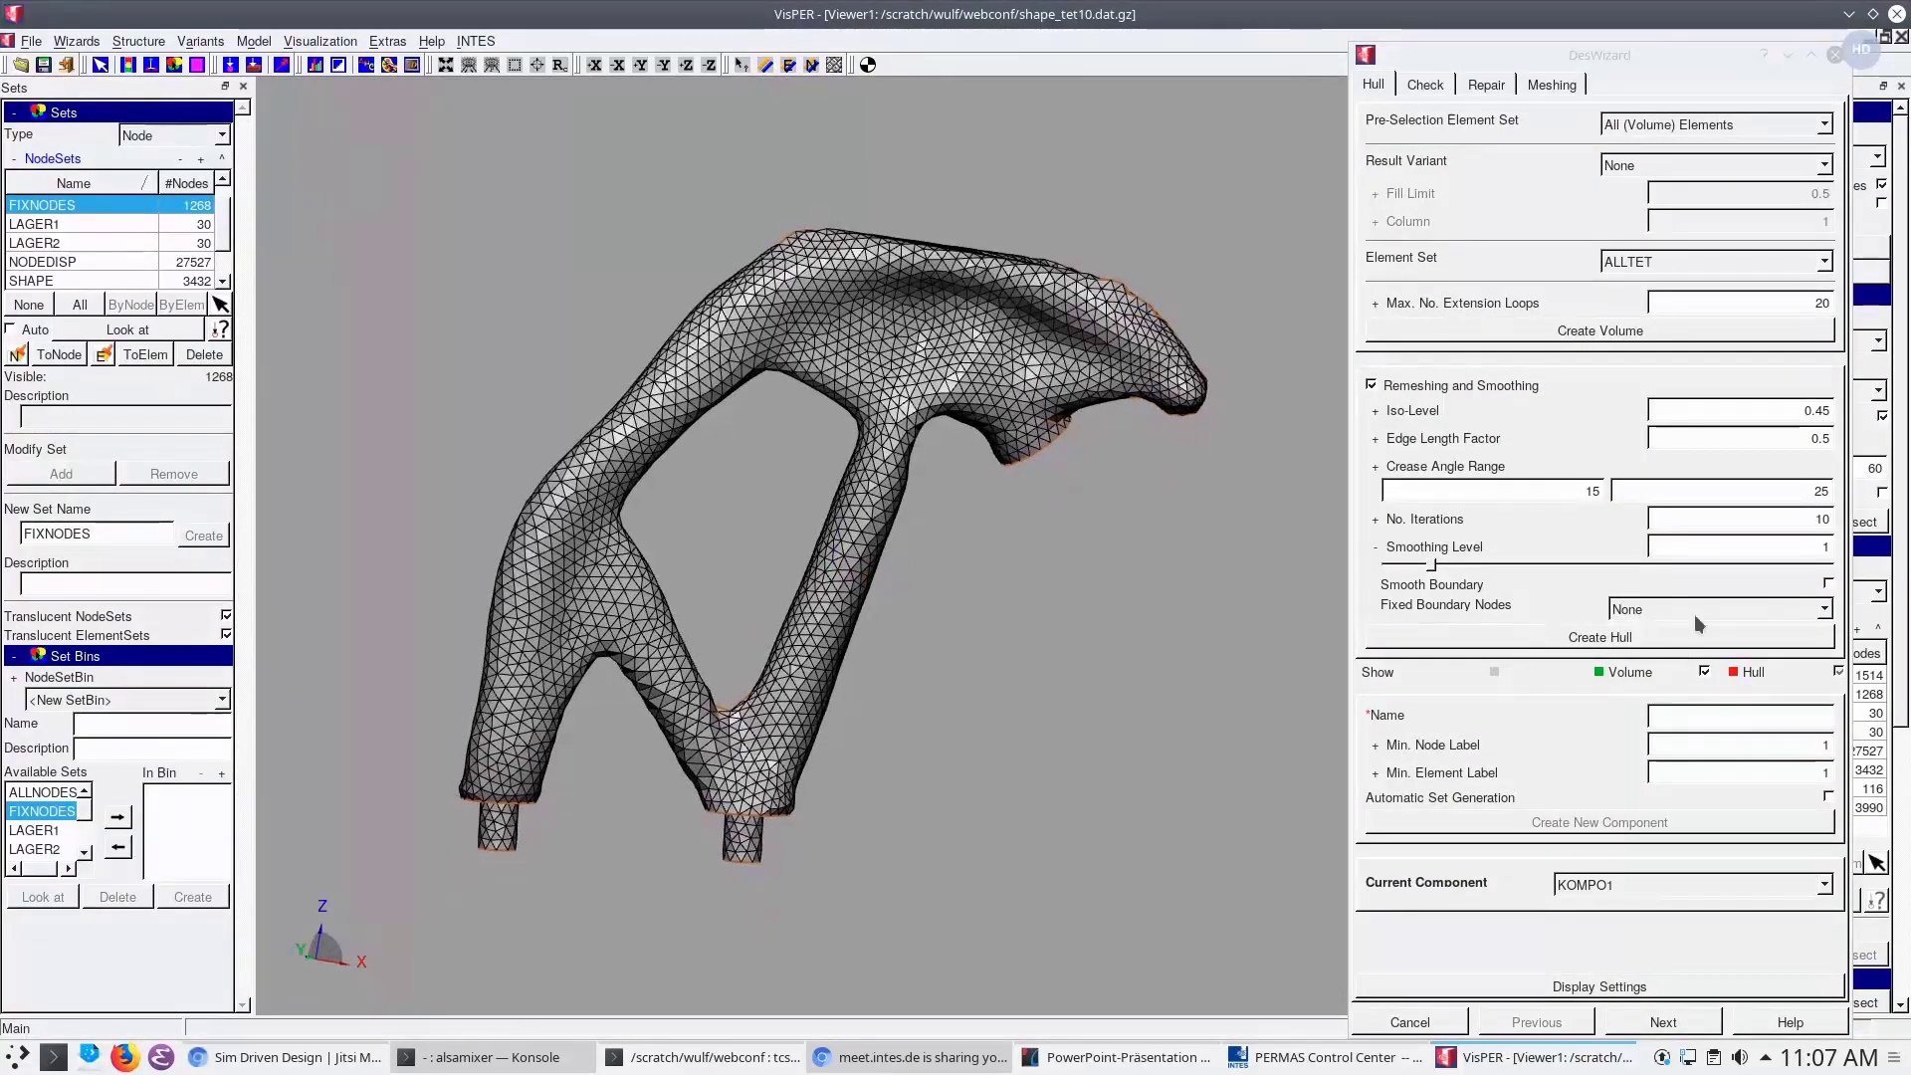
left_click(1694, 609)
left_click(1656, 670)
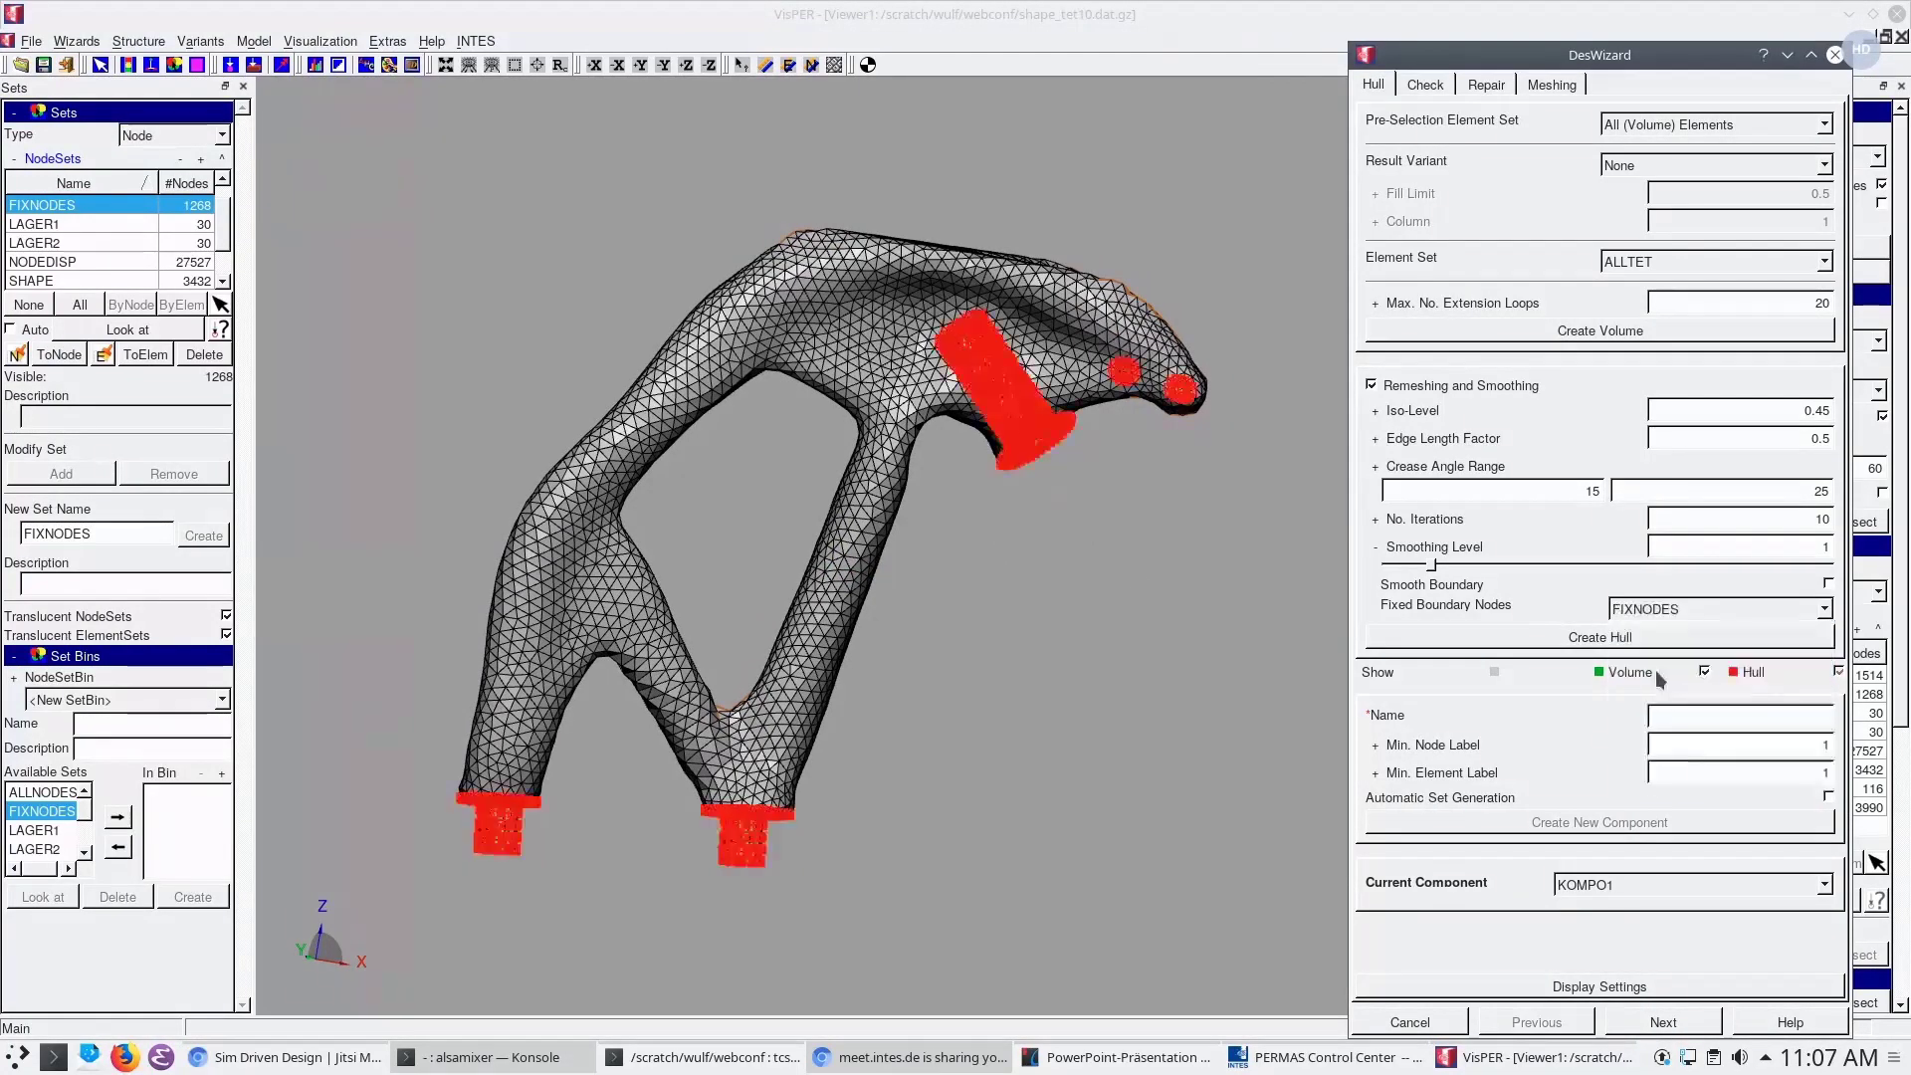
left_click_drag(1094, 563, 1108, 594)
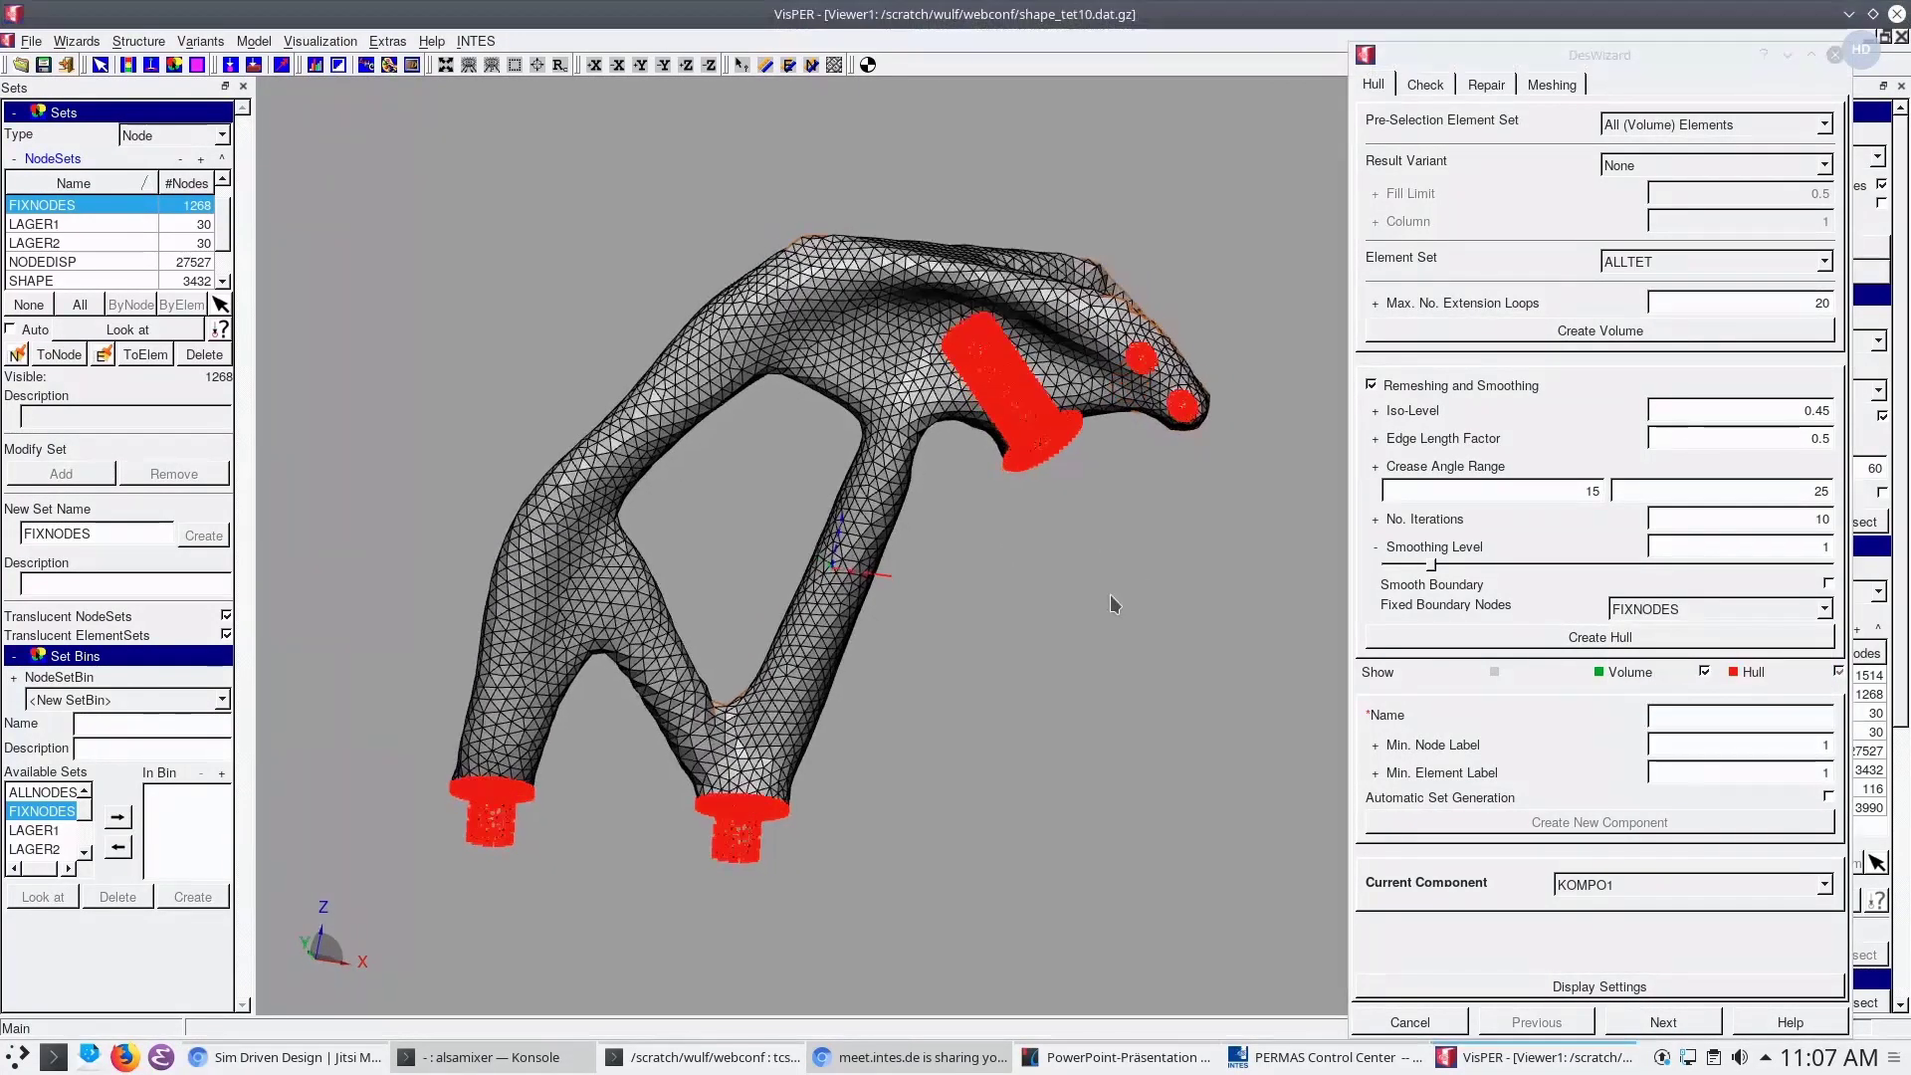
Create the remeshed and smoothed hull and compare its mesh with the original volume from several angles
left_click(1644, 638)
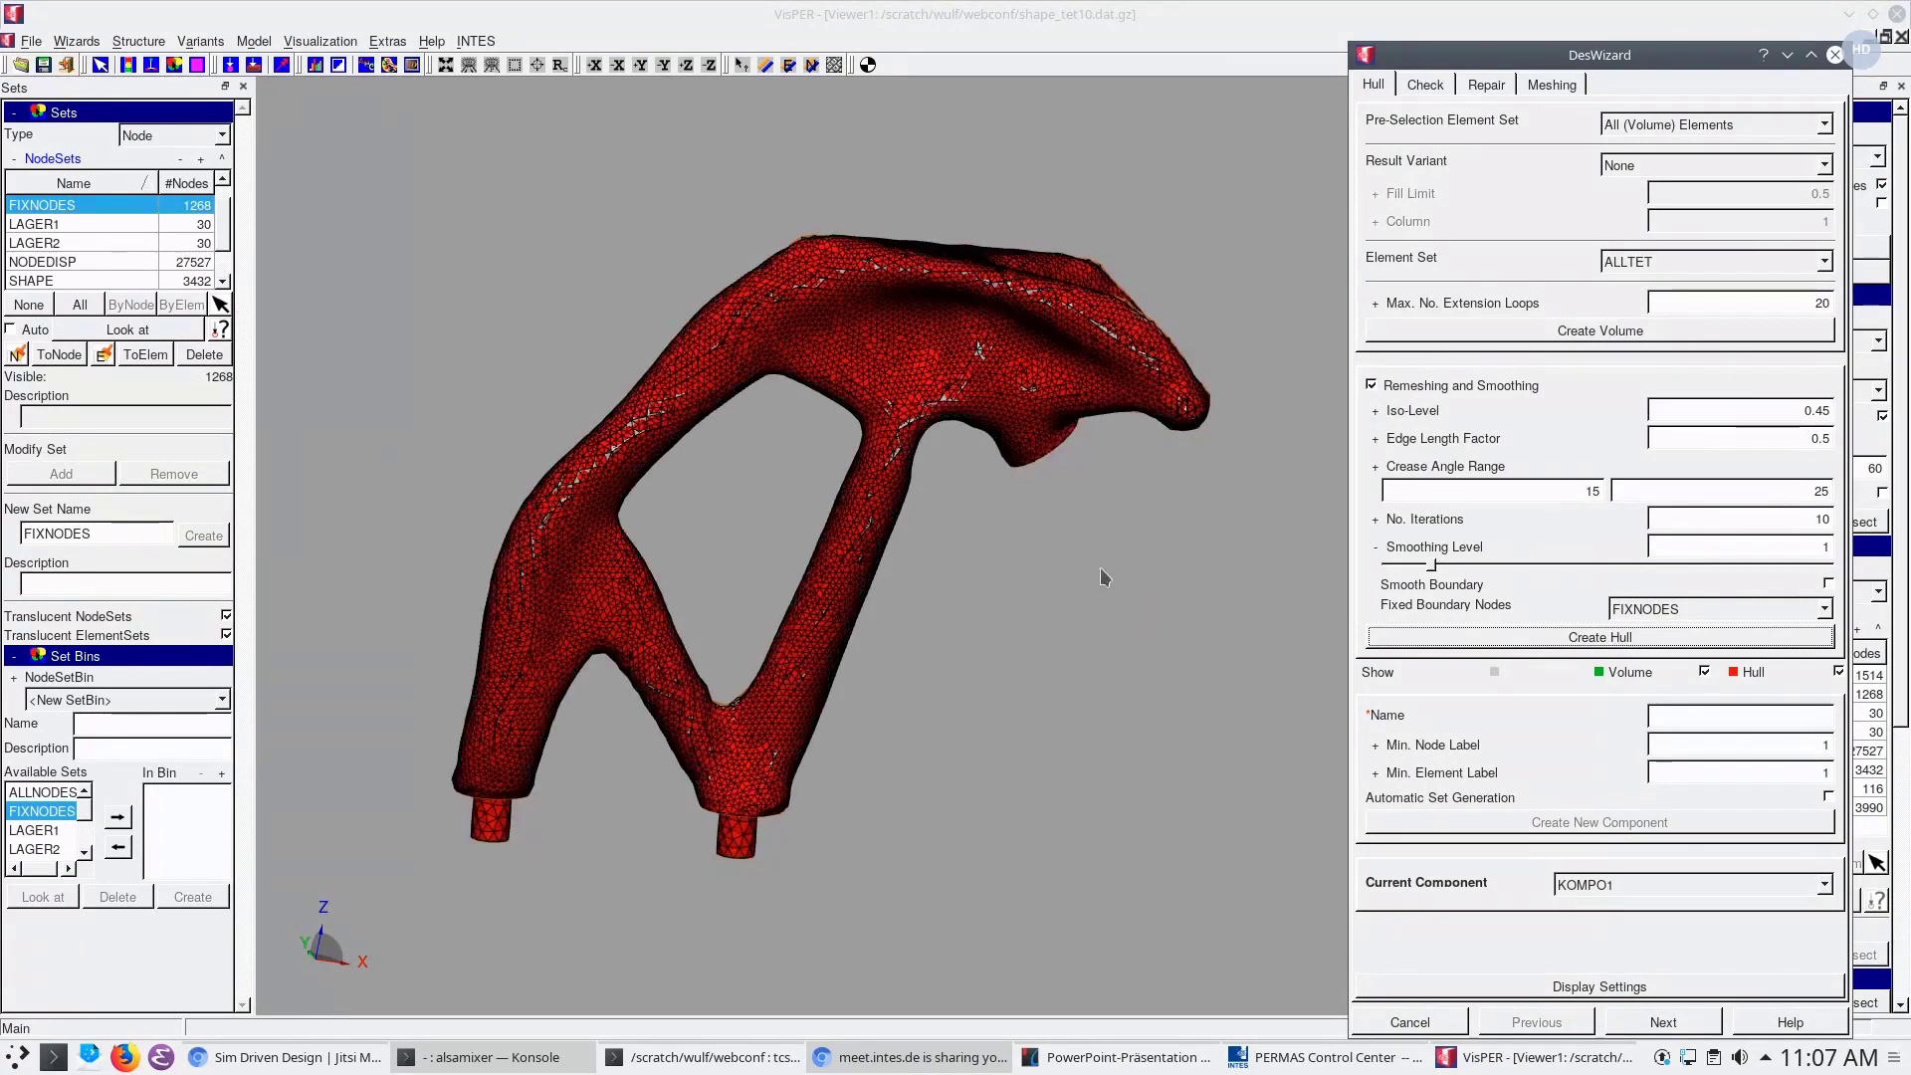
left_click_drag(881, 331, 862, 358)
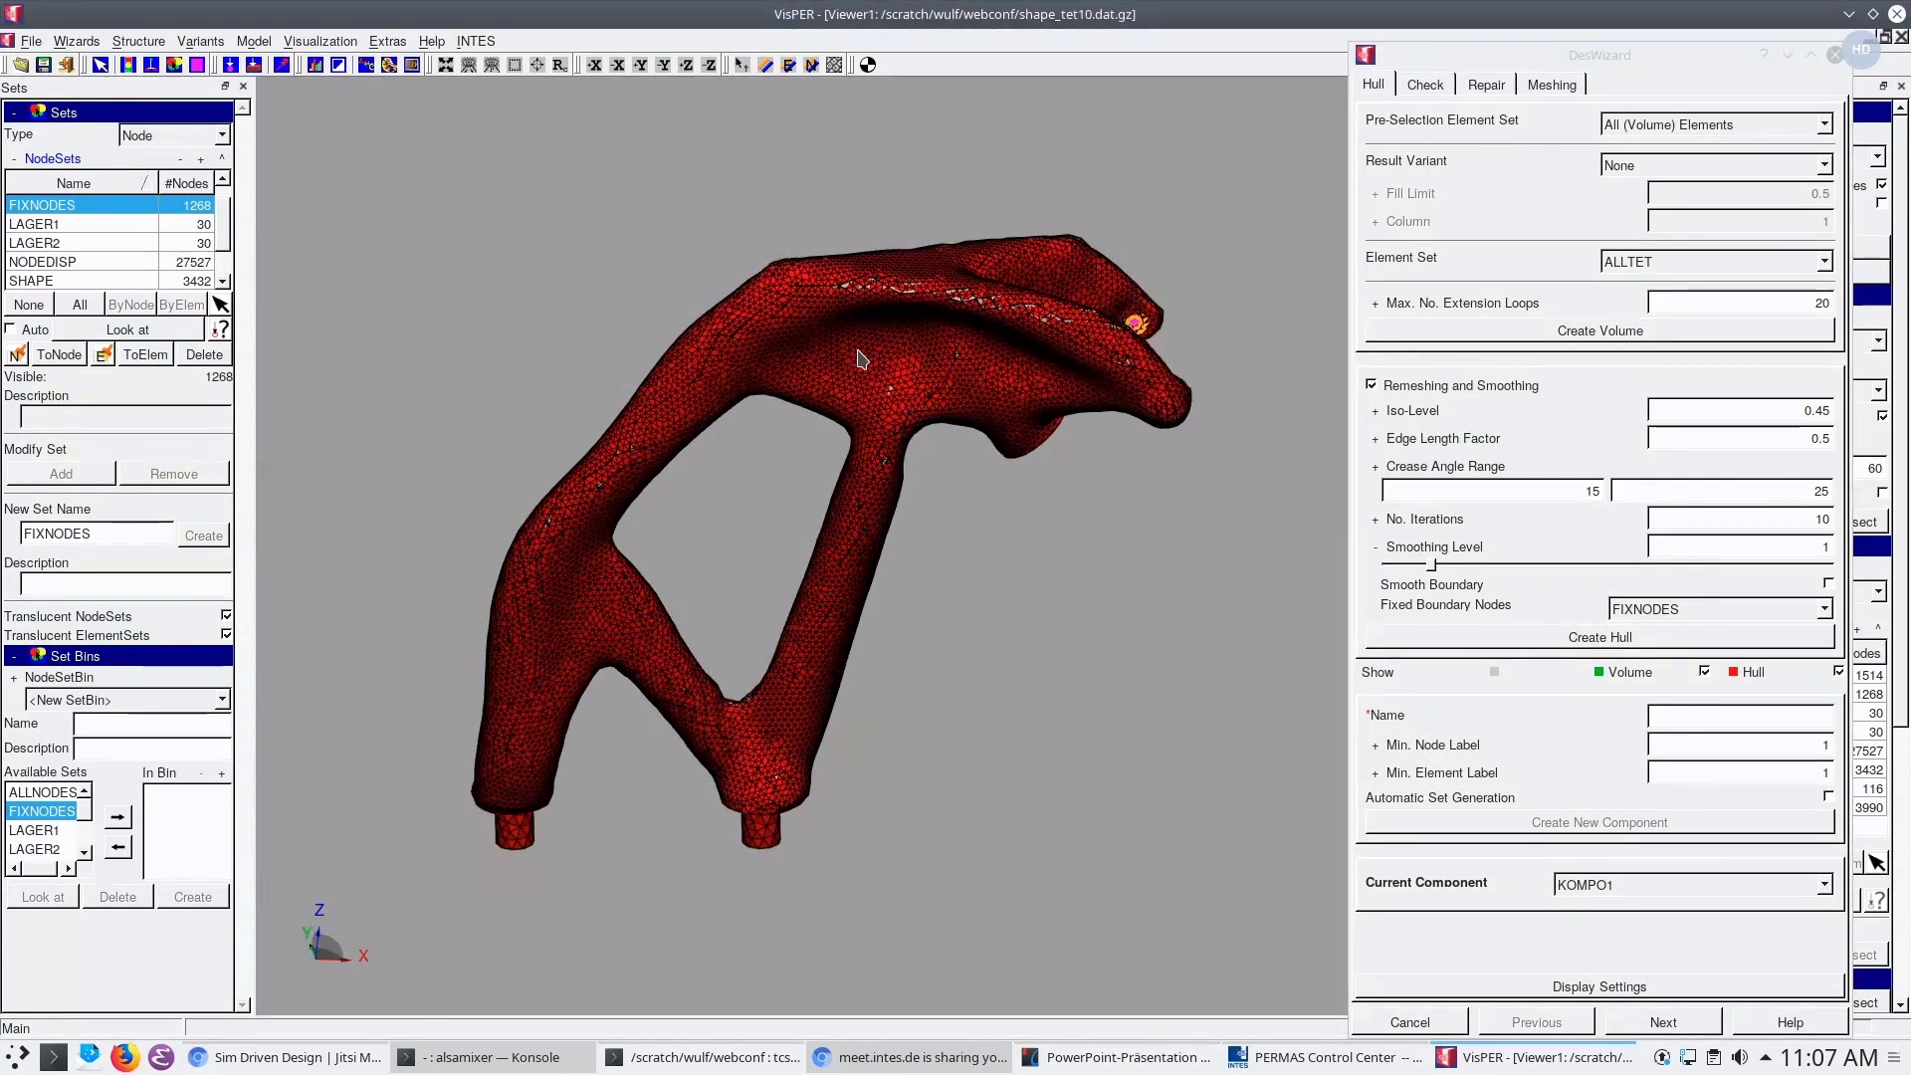
scroll(862, 358, "up", 3)
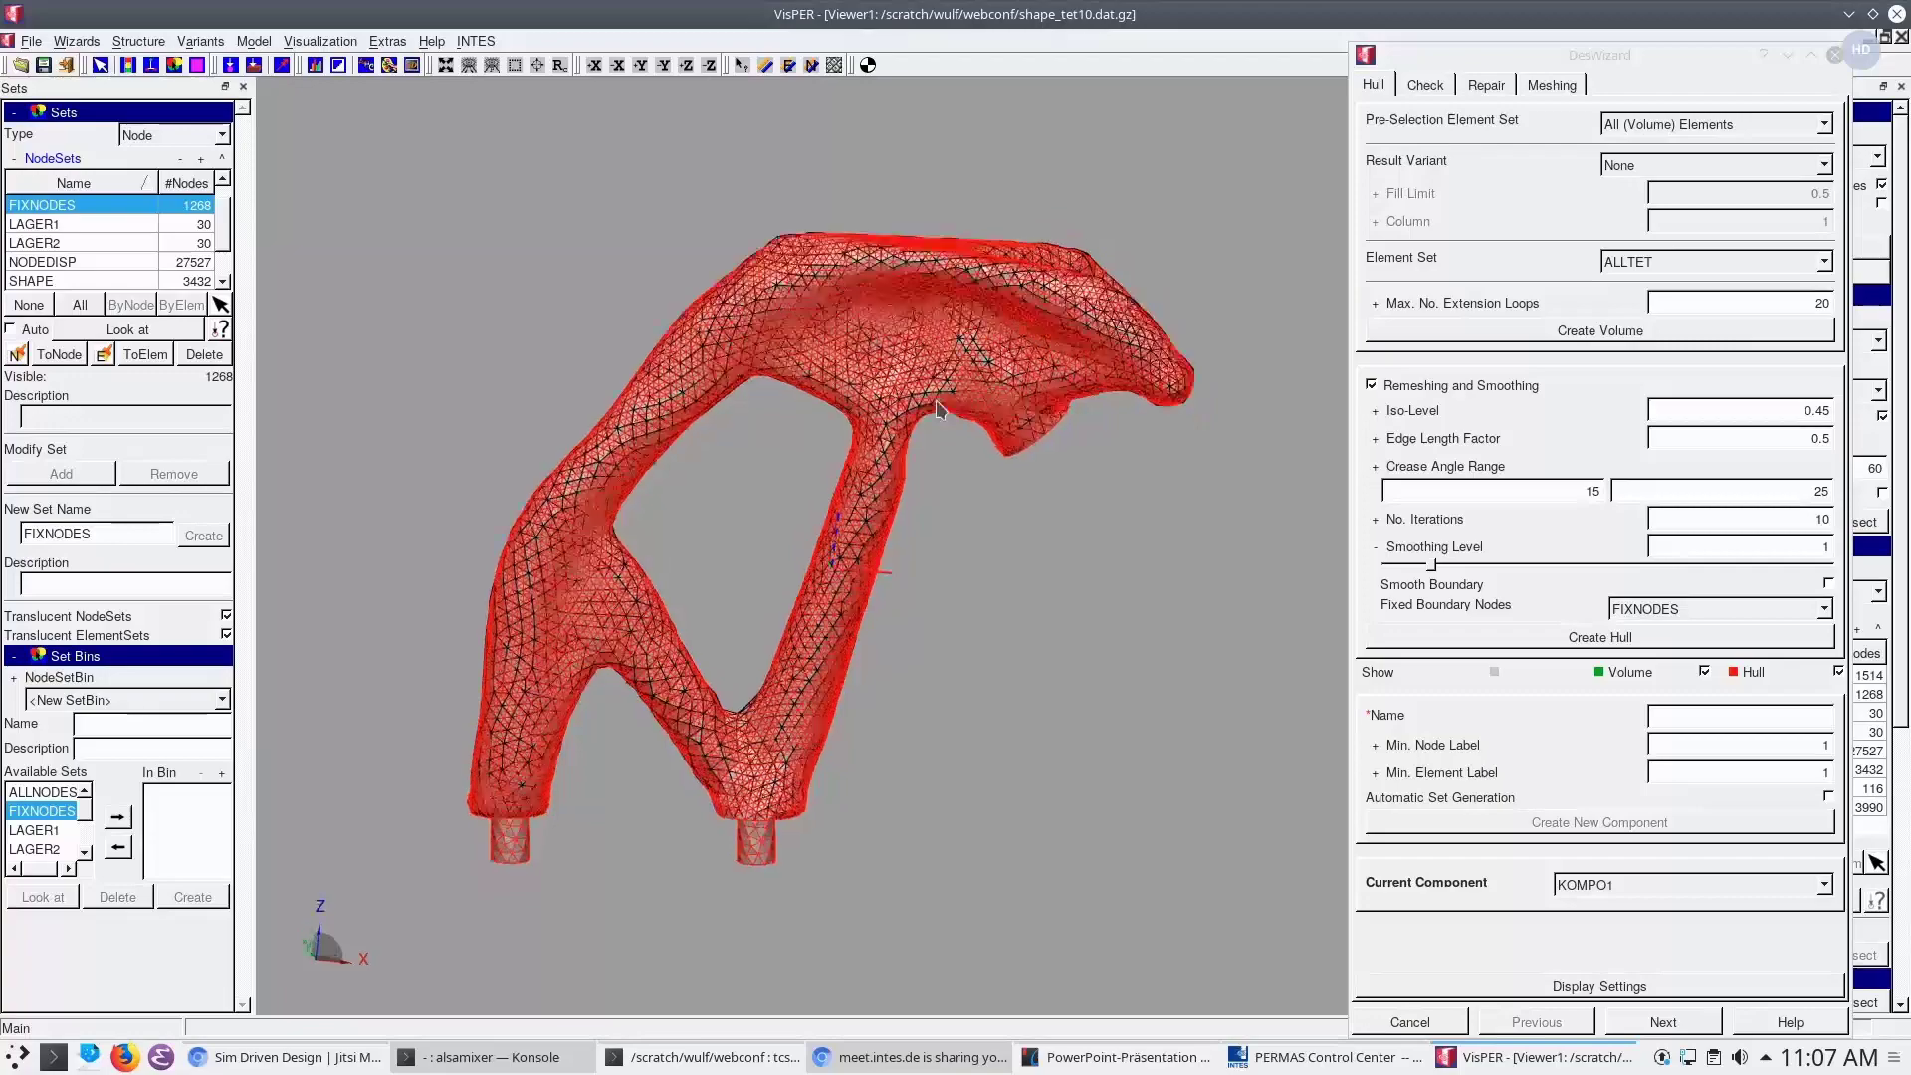
scroll(936, 408, "up", 3)
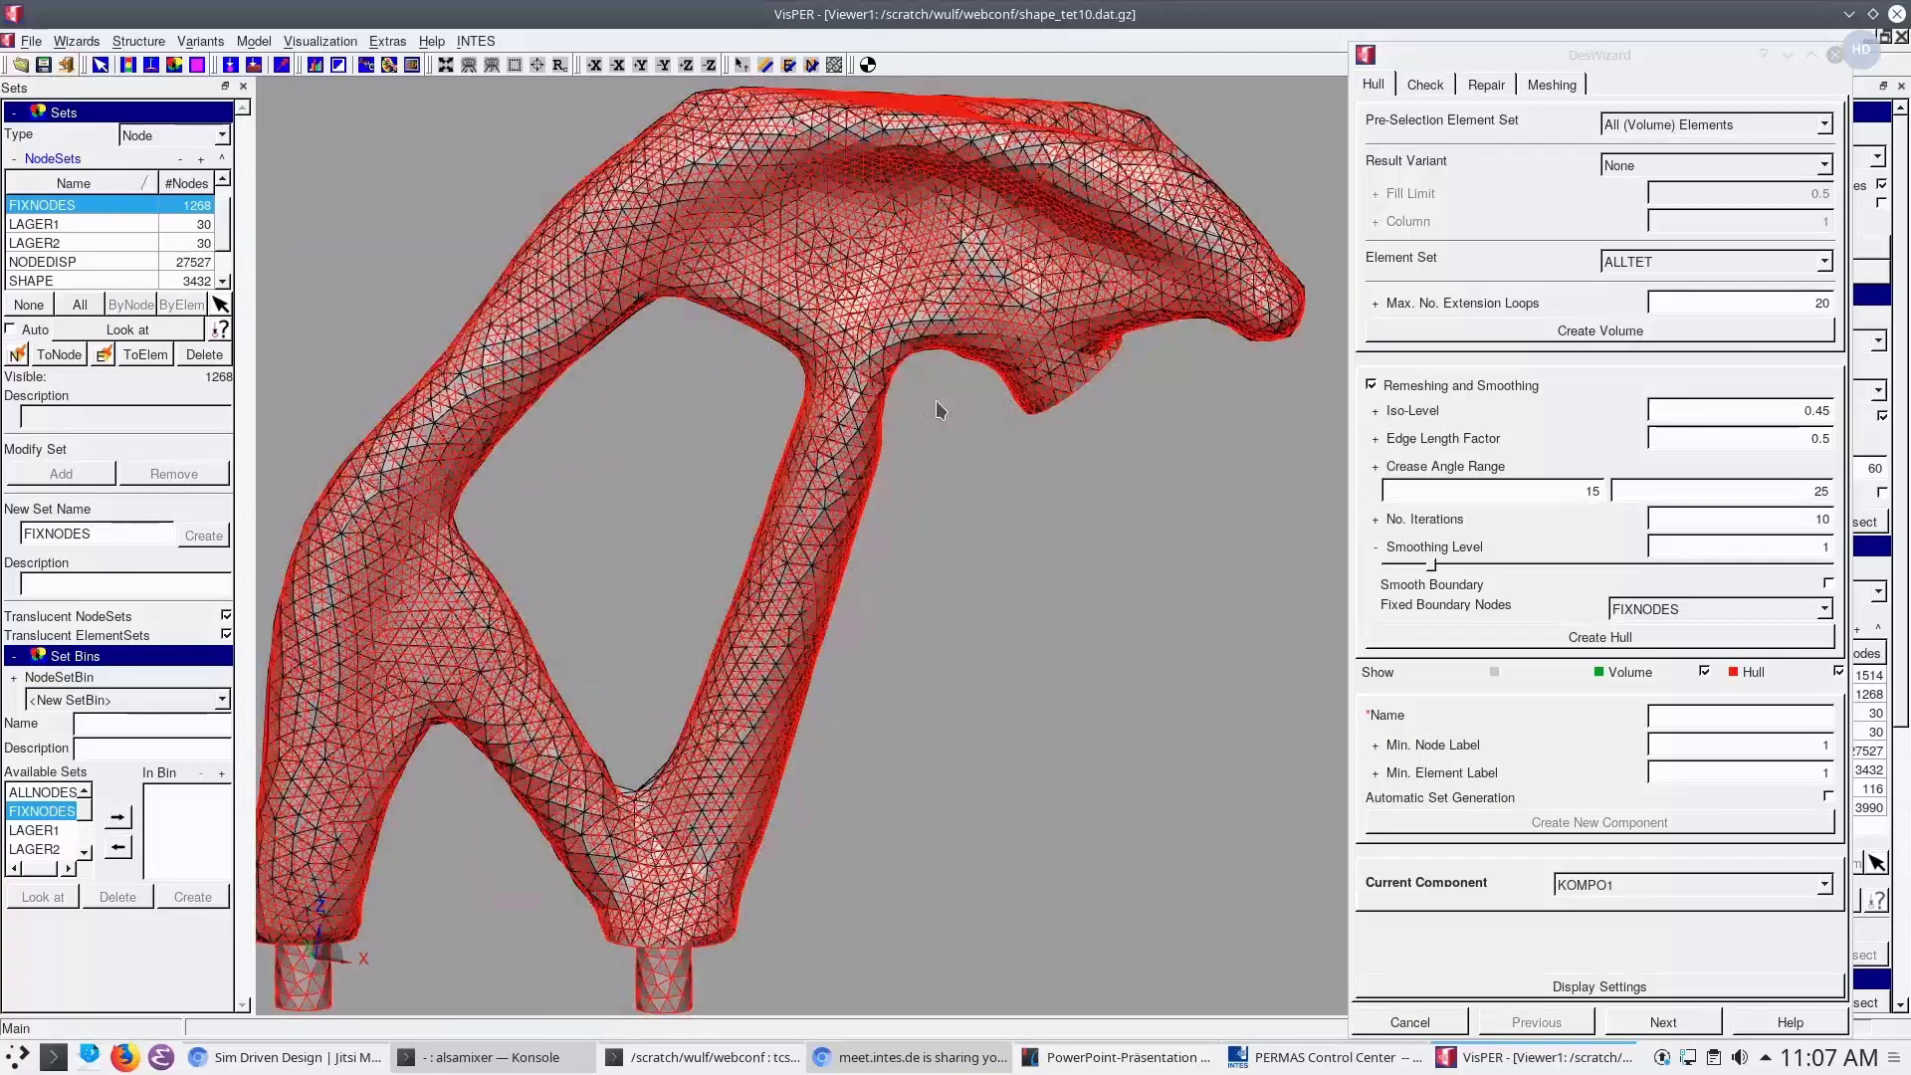
scroll(755, 533, "up", 5)
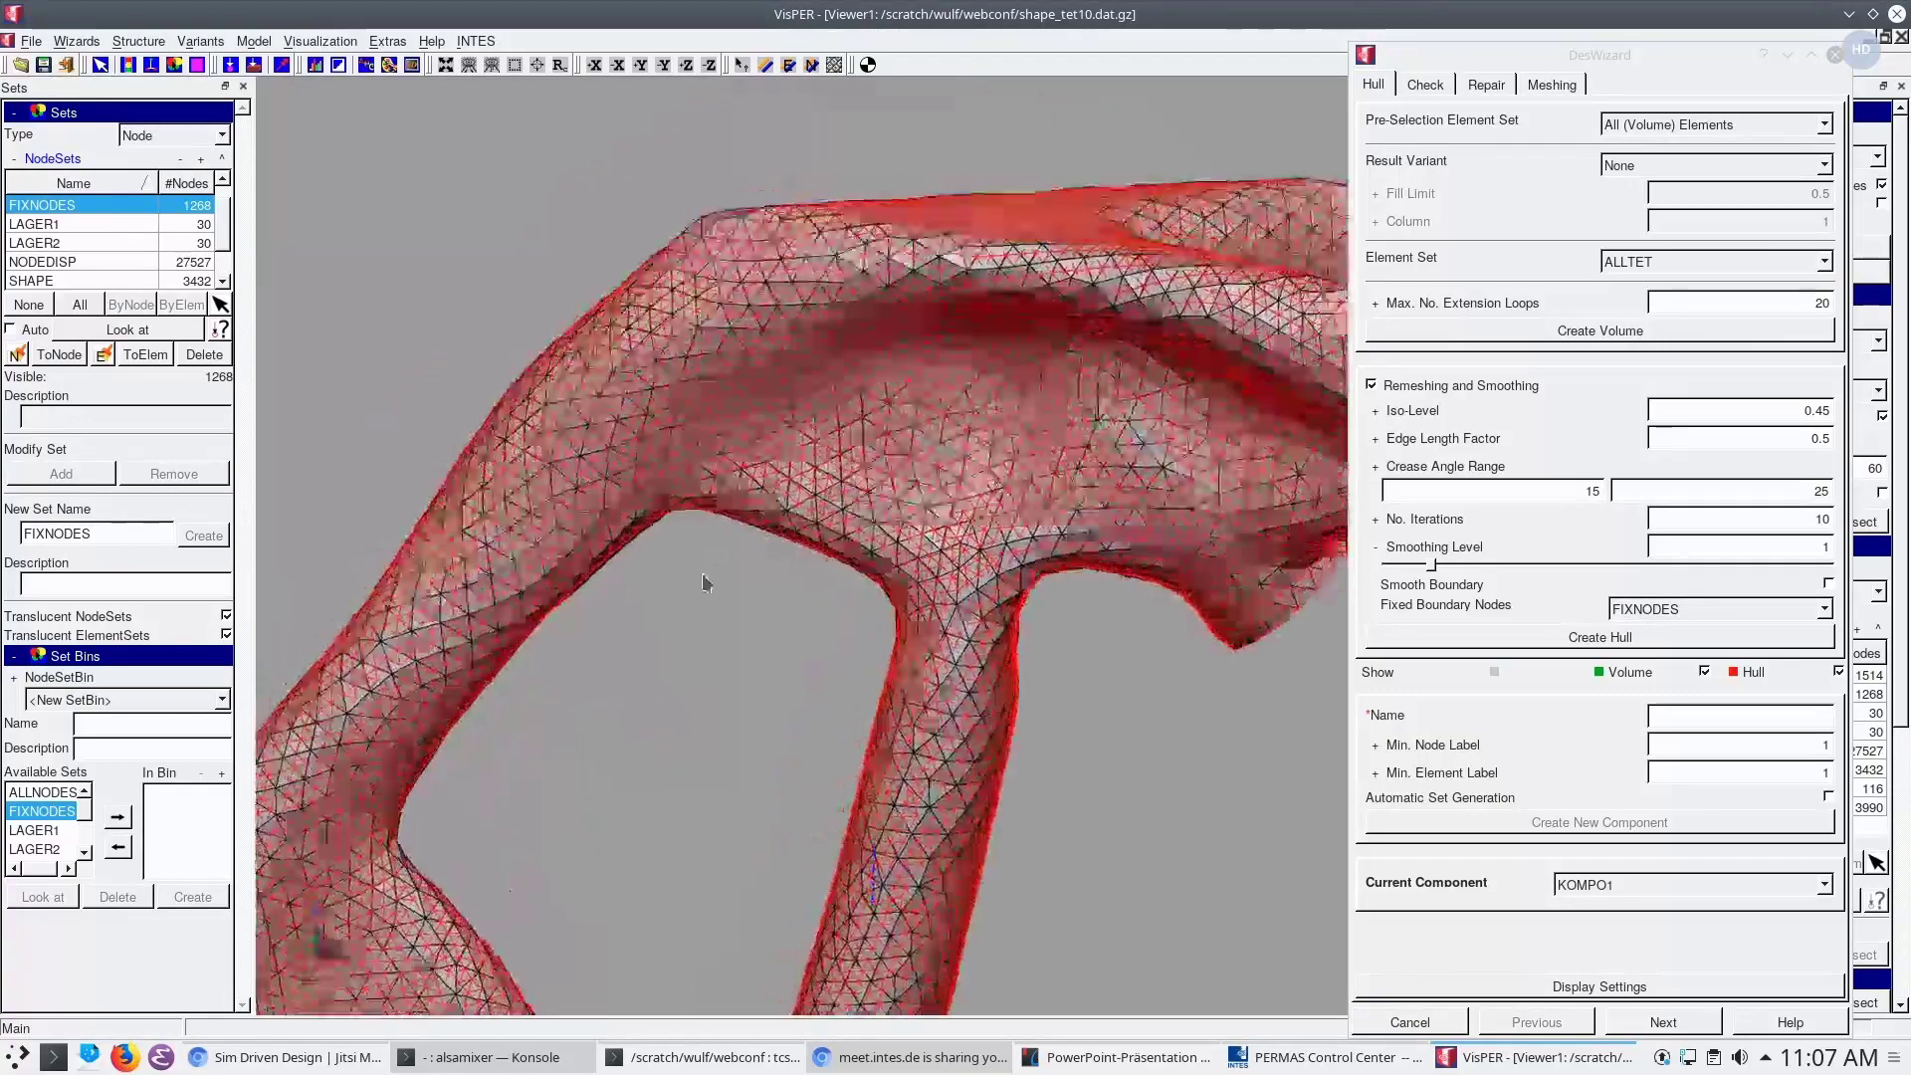
mouse_move(933, 572)
left_mouse_down()
mouse_move(1020, 535)
mouse_move(927, 484)
mouse_move(901, 510)
mouse_move(946, 575)
left_mouse_up()
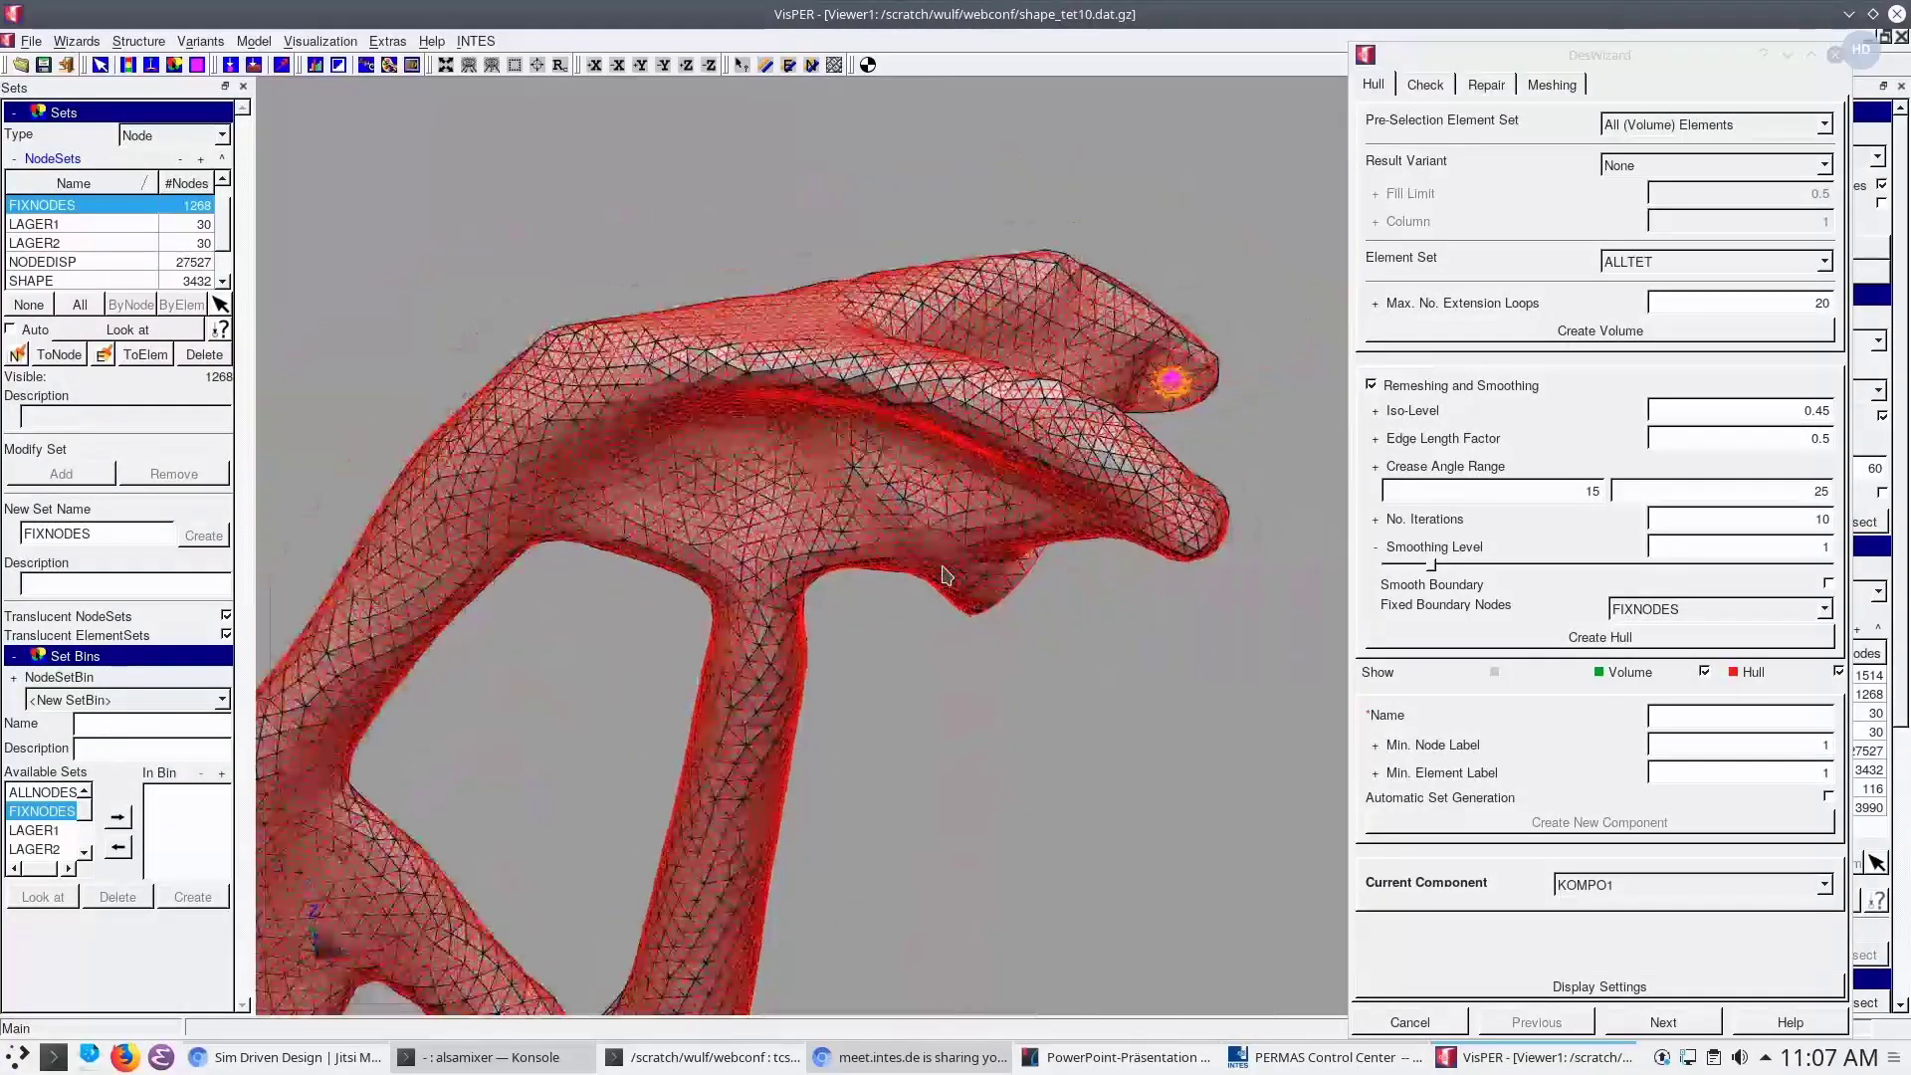
left_click_drag(1025, 642, 983, 237)
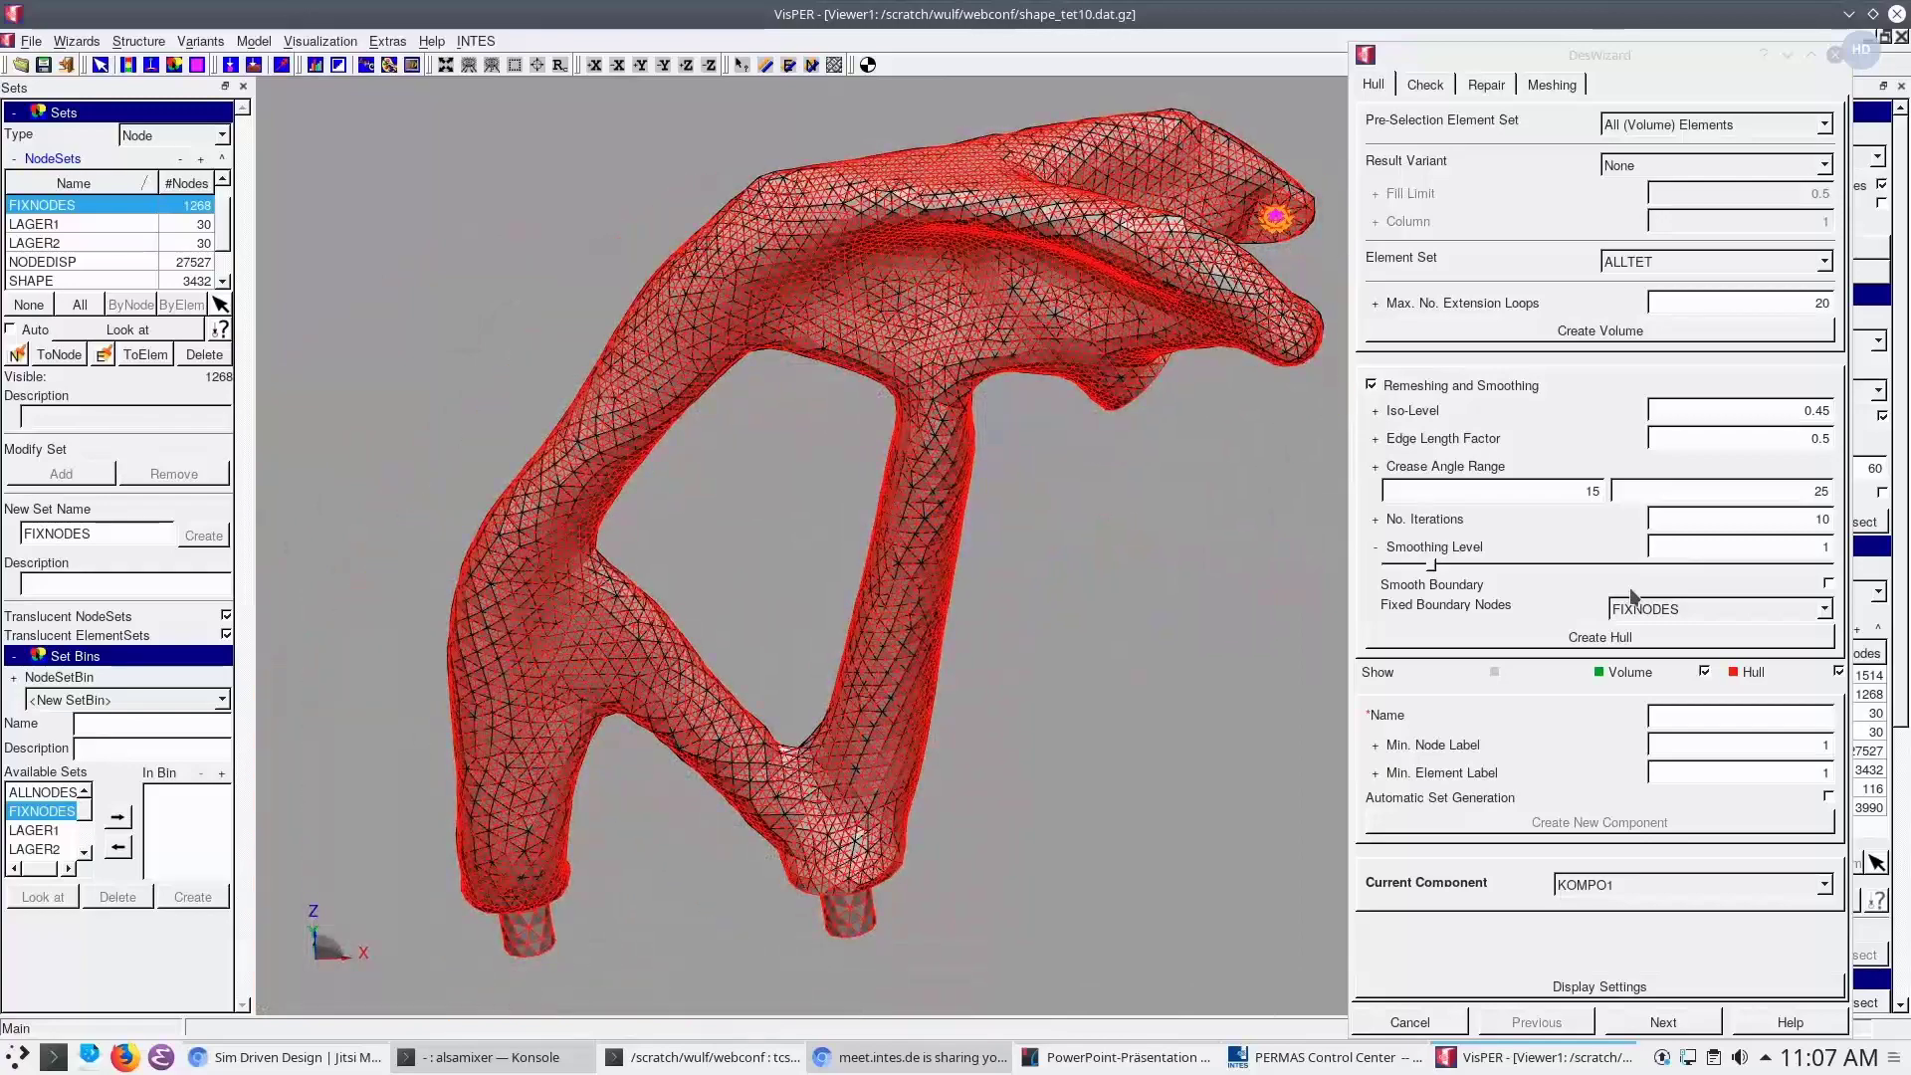
Hide the volume, create a new component named FINAL from the hull, and close the Design wizard
left_click(1703, 672)
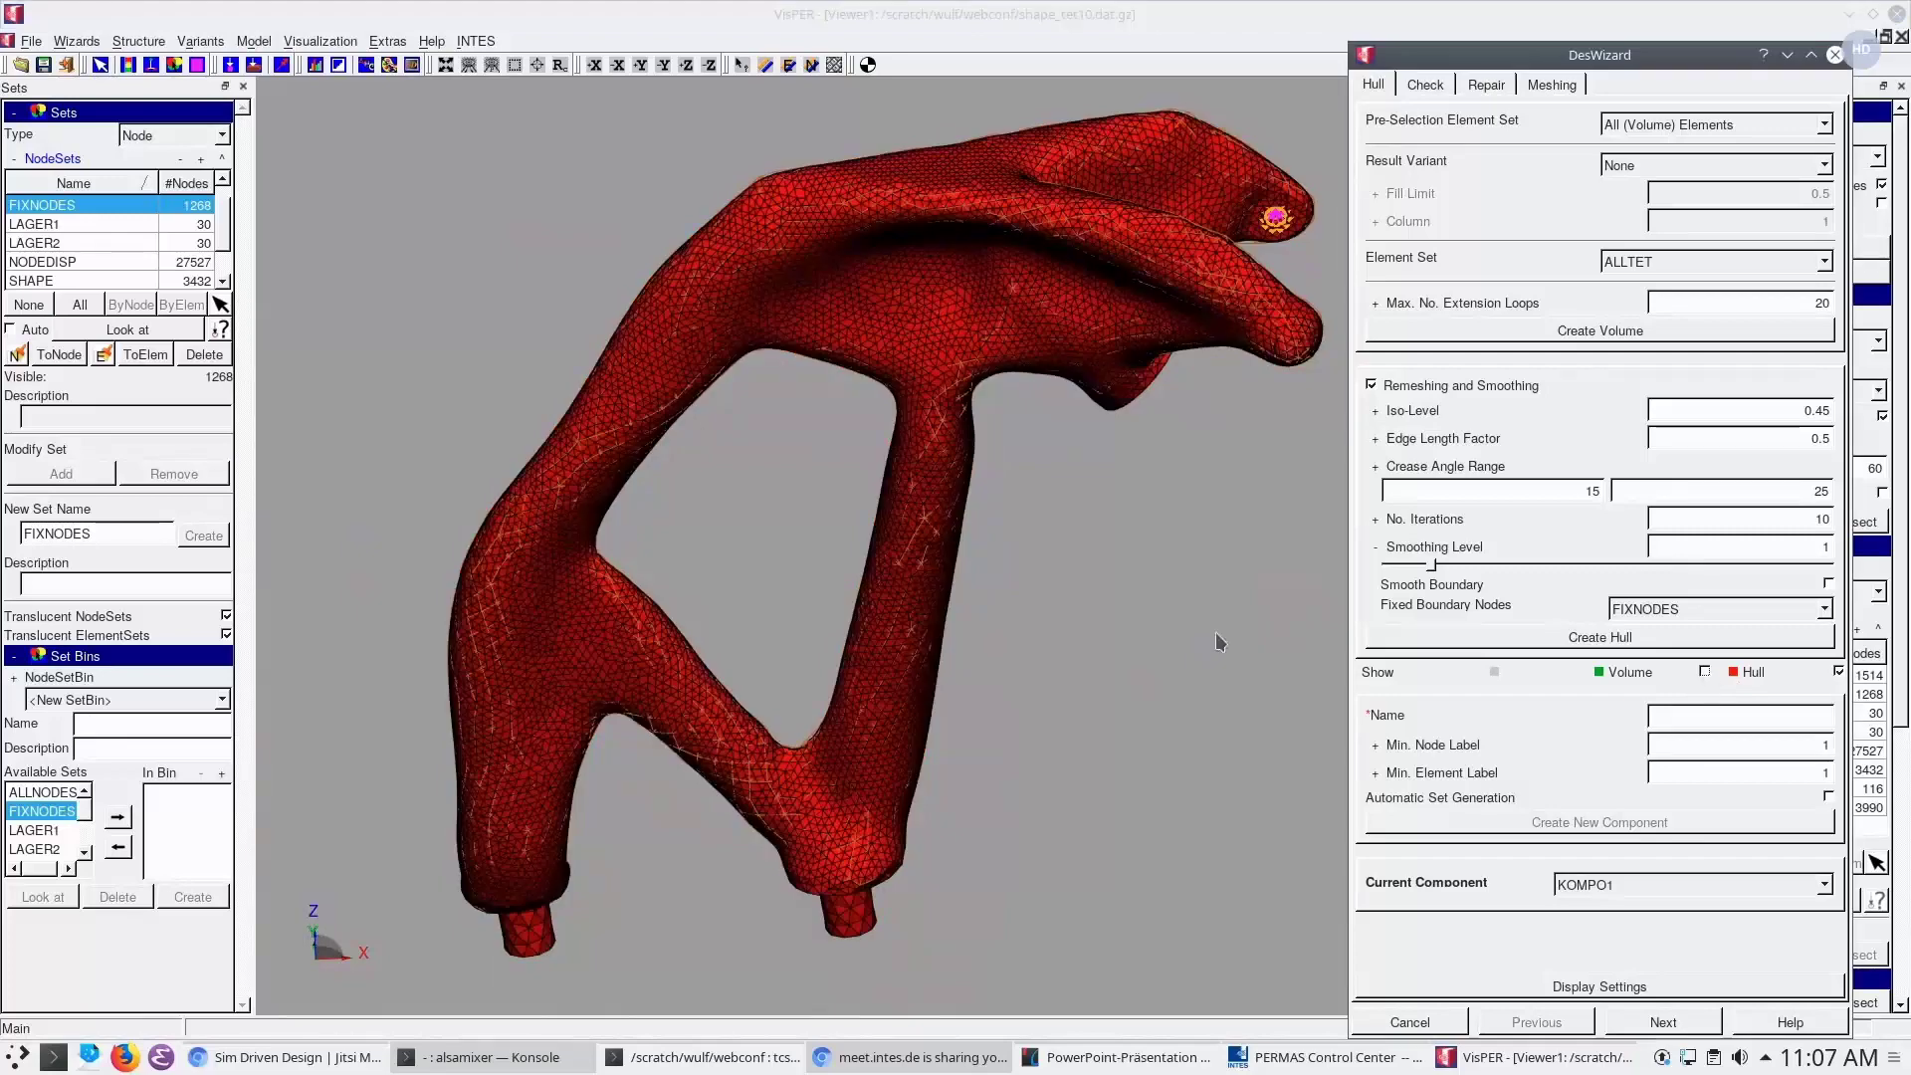
left_click(1666, 717)
type("FINAL")
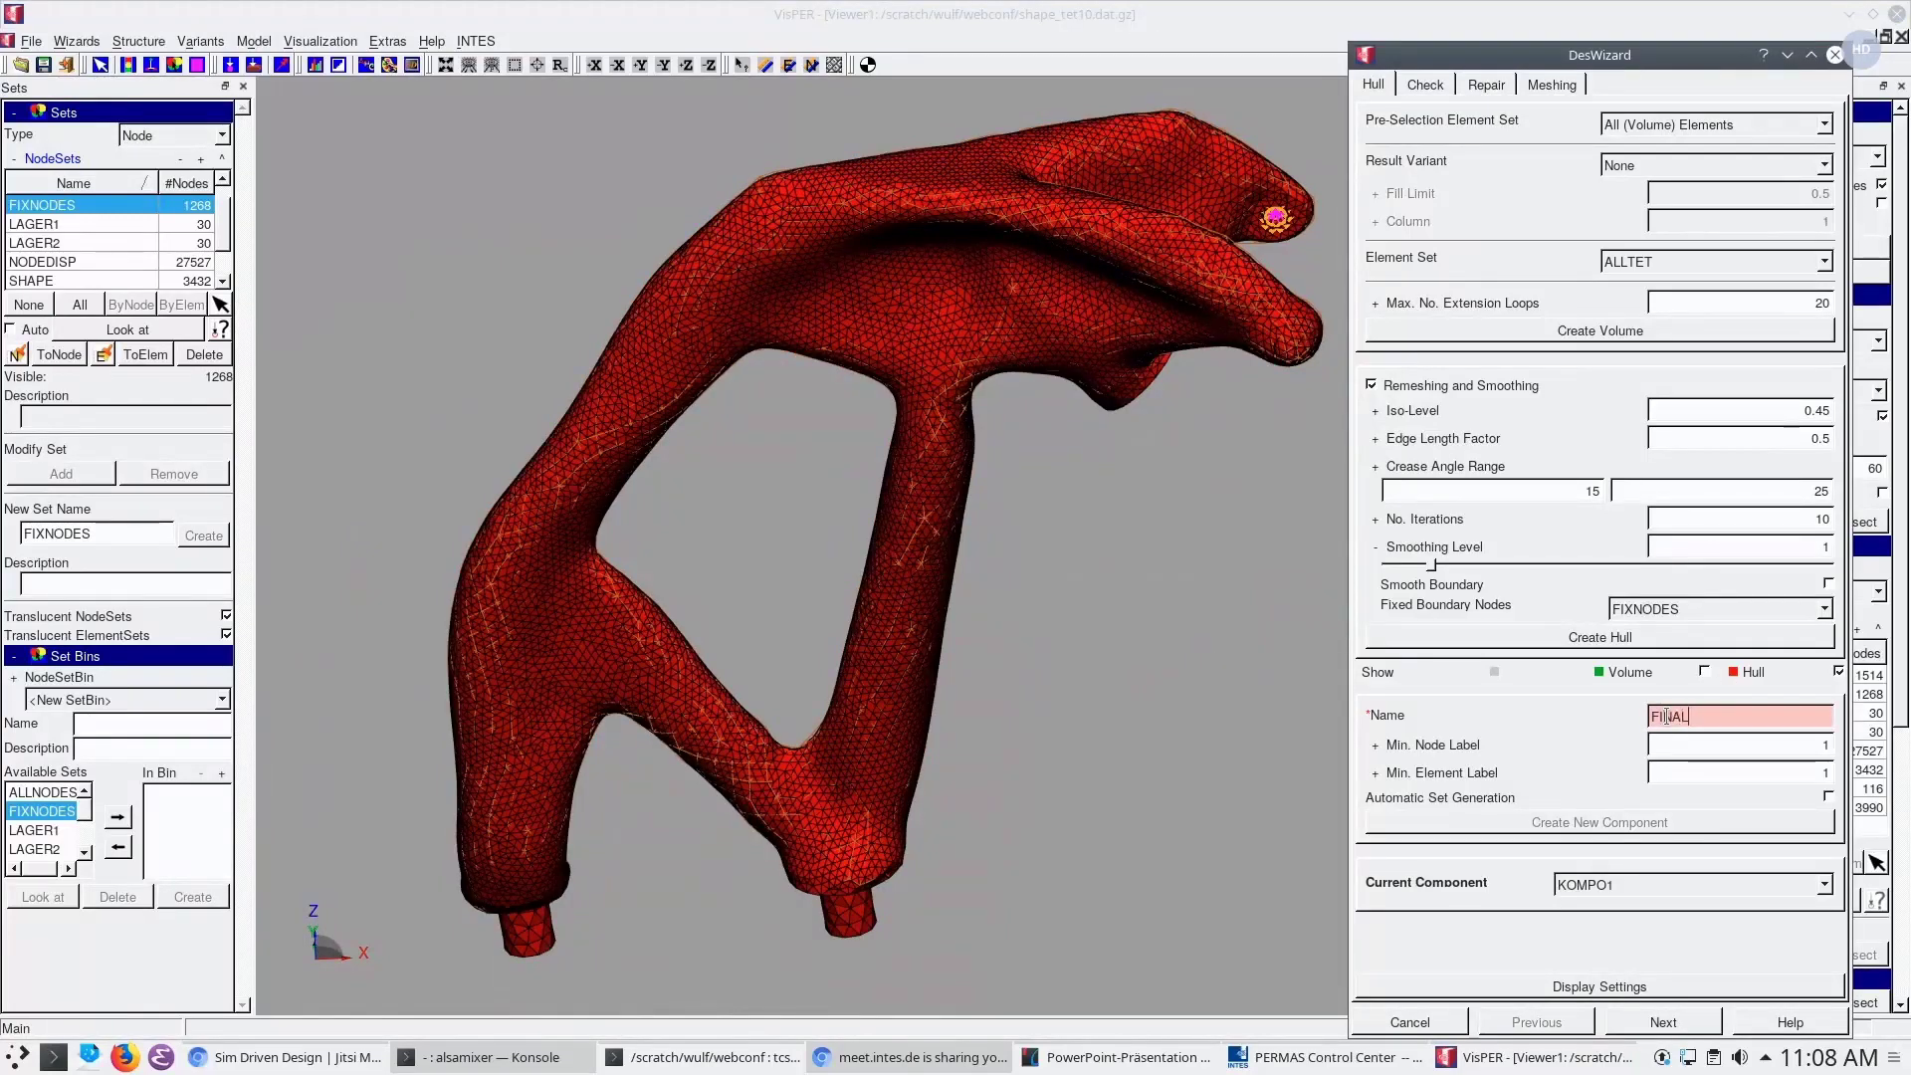
key("Return")
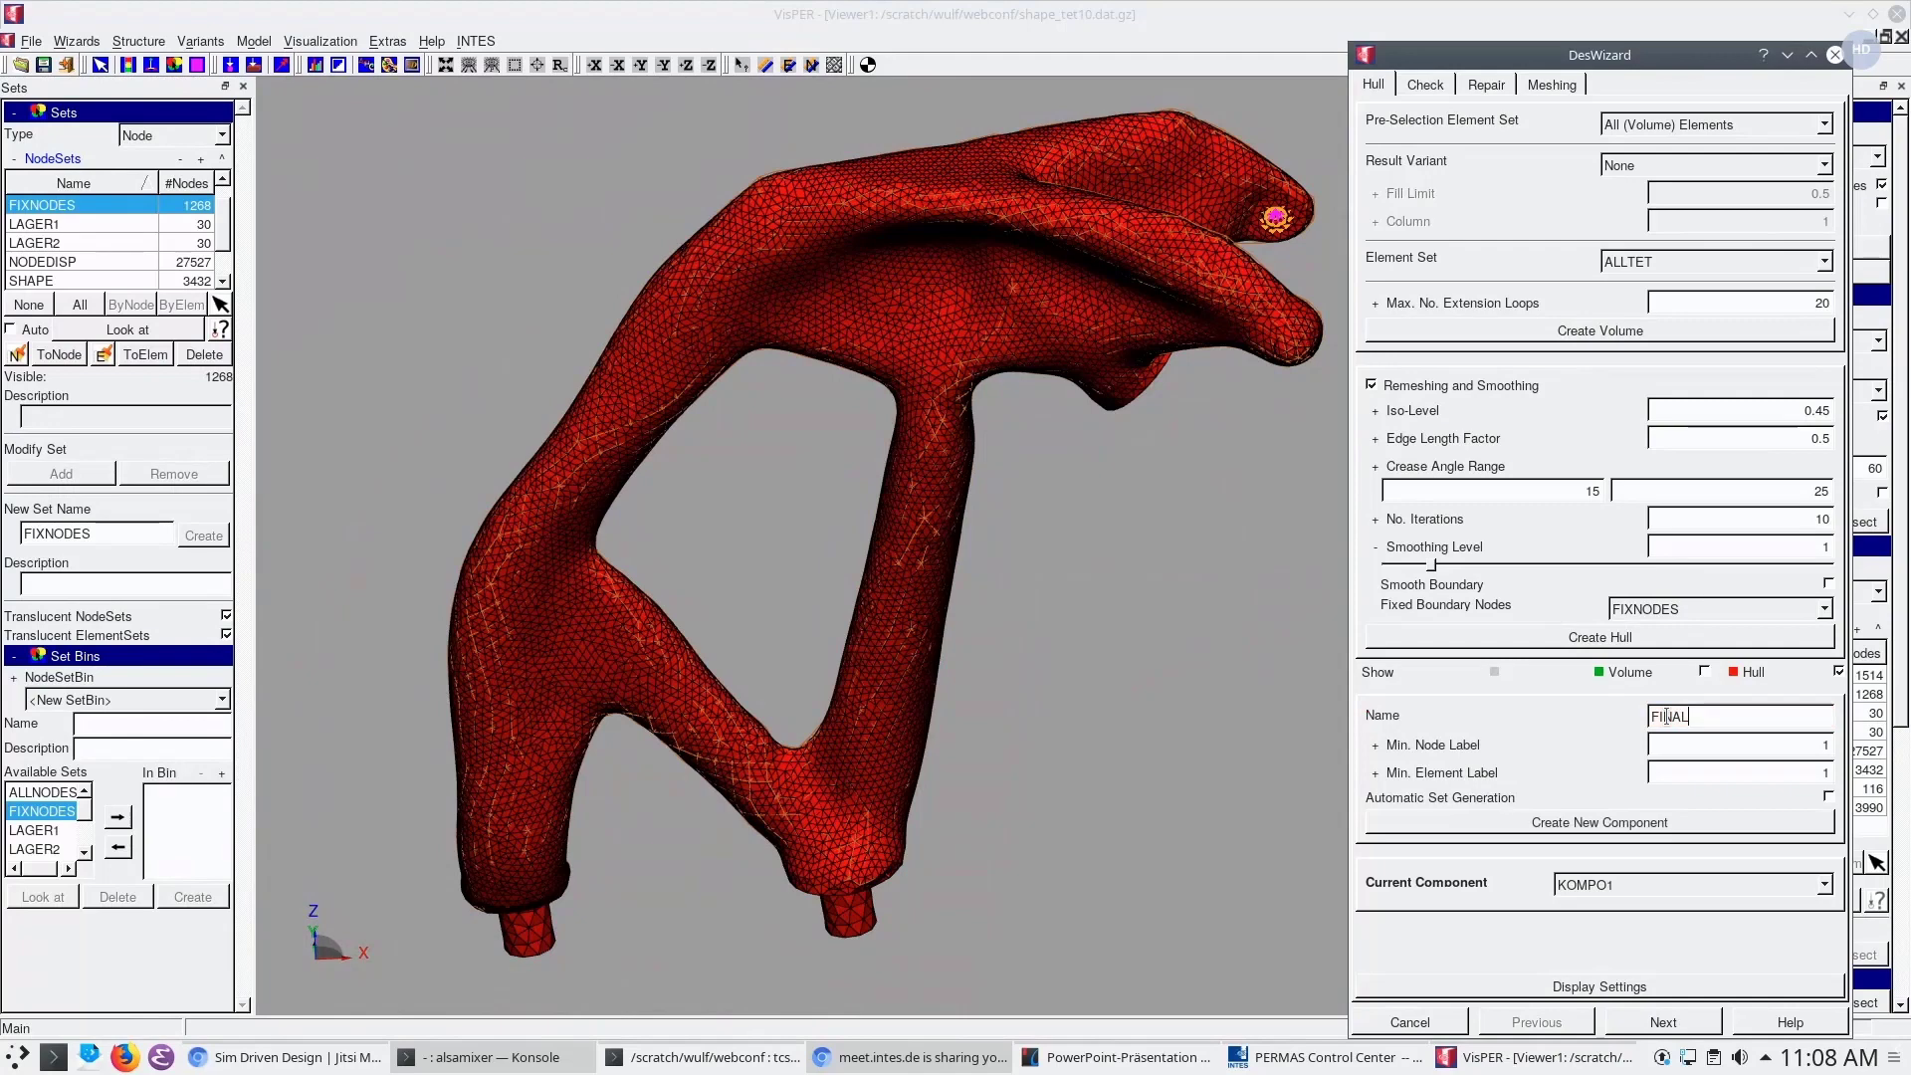
left_click(1617, 822)
mouse_move(816, 503)
left_mouse_down()
mouse_move(941, 637)
mouse_move(898, 594)
mouse_move(1130, 643)
left_mouse_up()
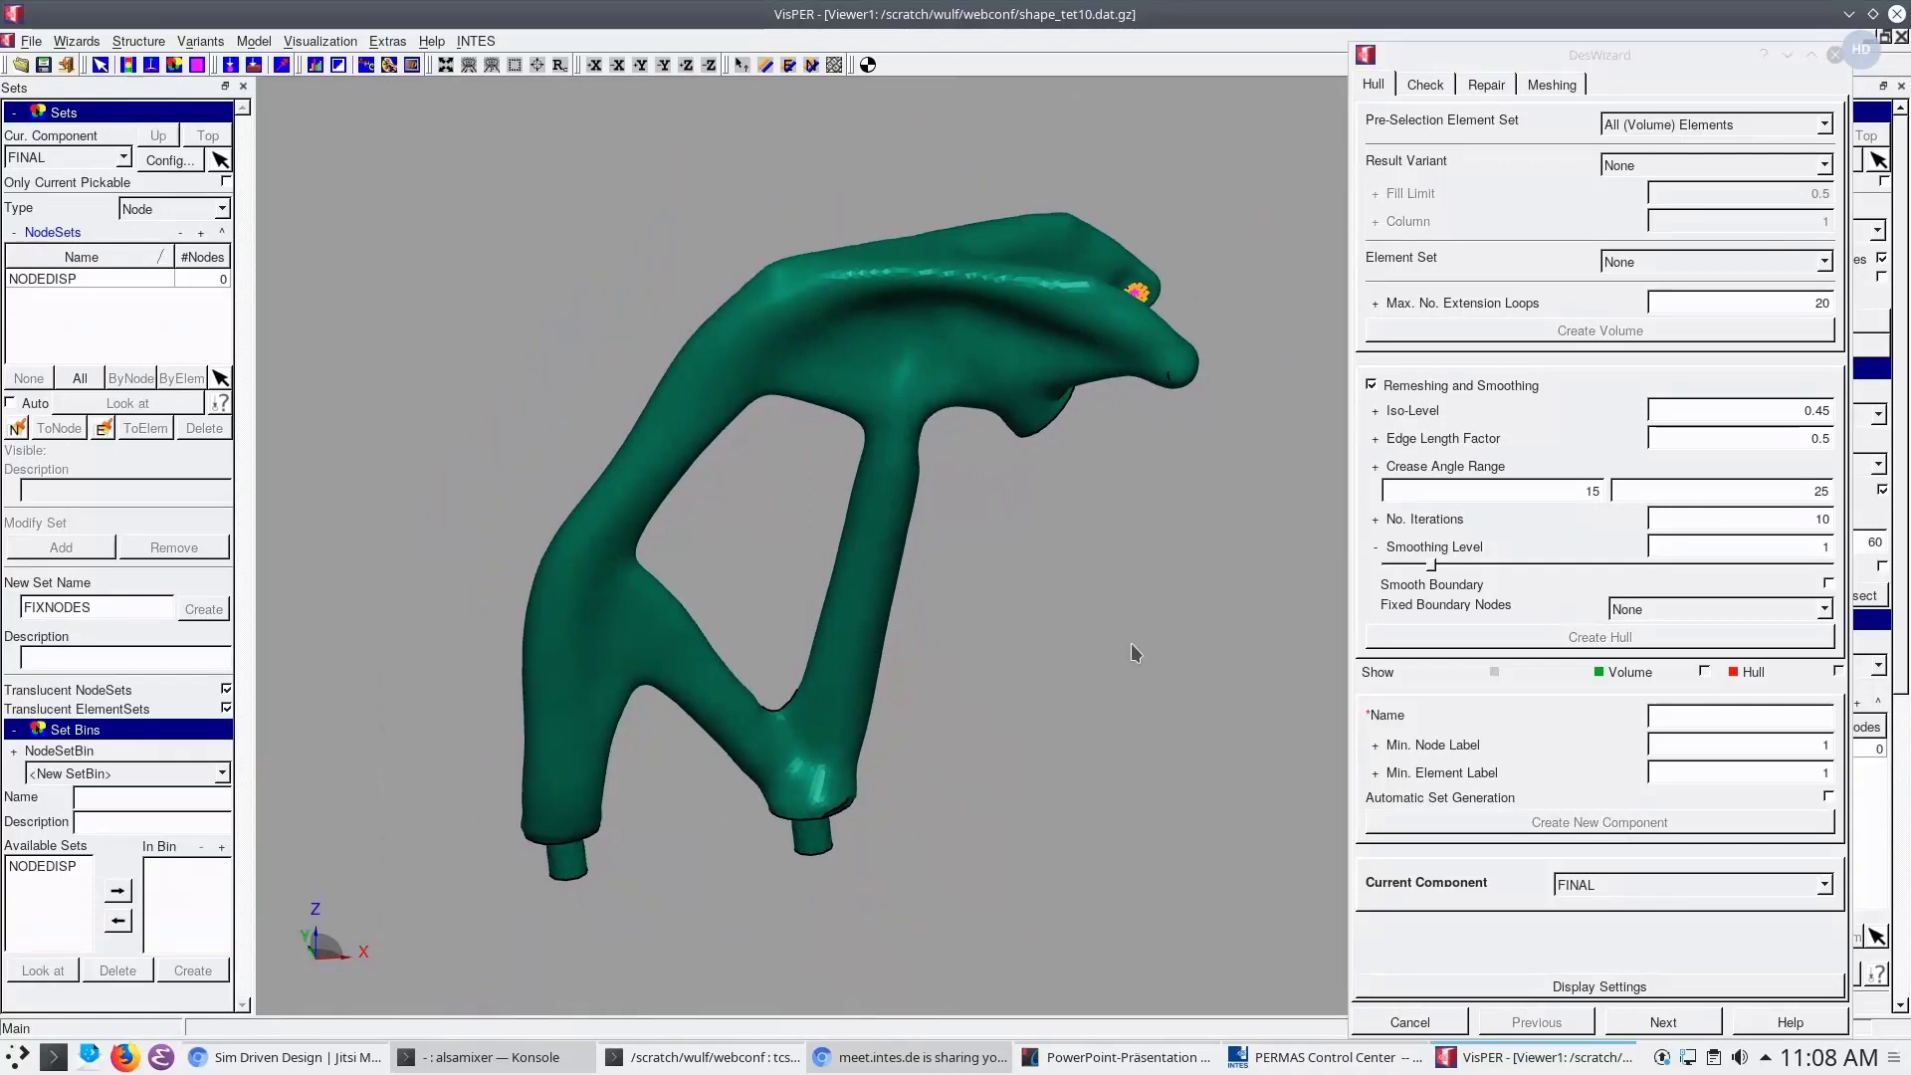
left_click(1832, 50)
Export the FINAL component as STL to the existing file finally.stl in the webconf folder, accepting export of the visible model
left_click(31, 41)
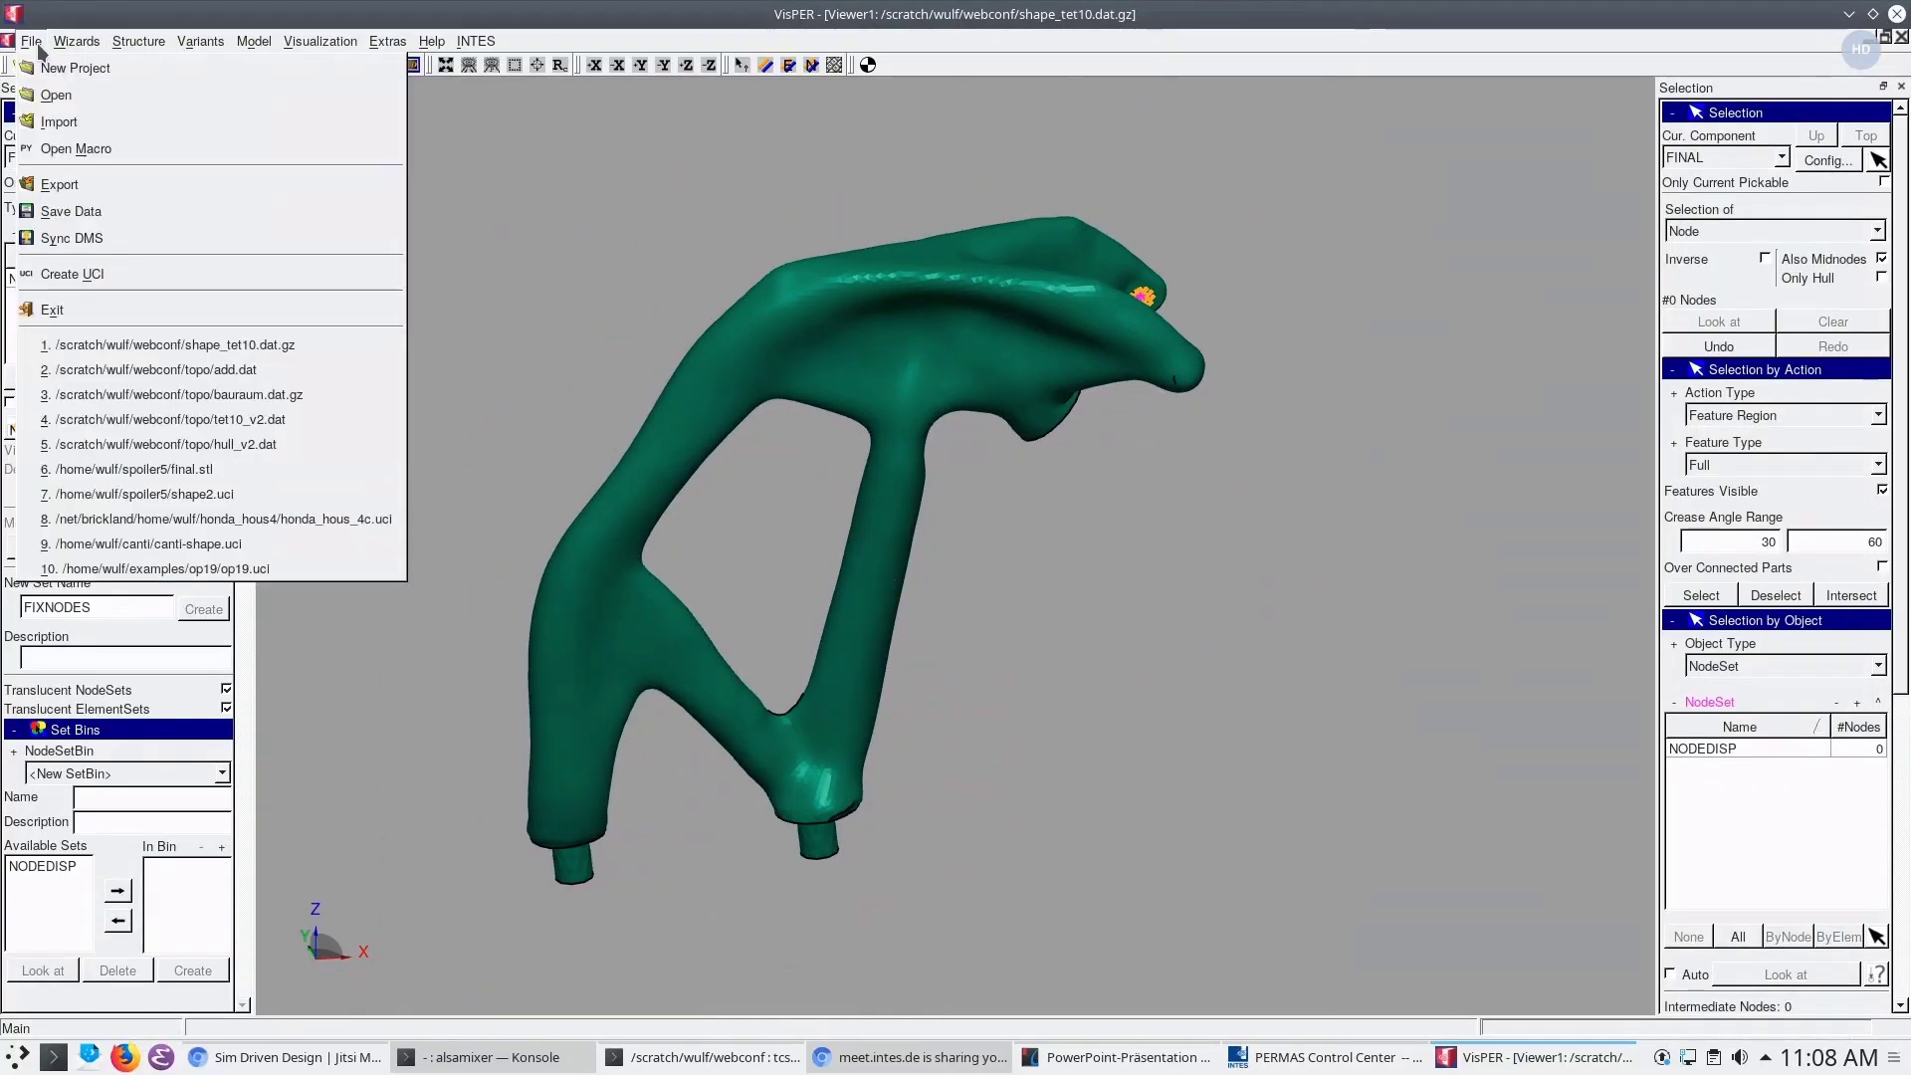
left_click(60, 185)
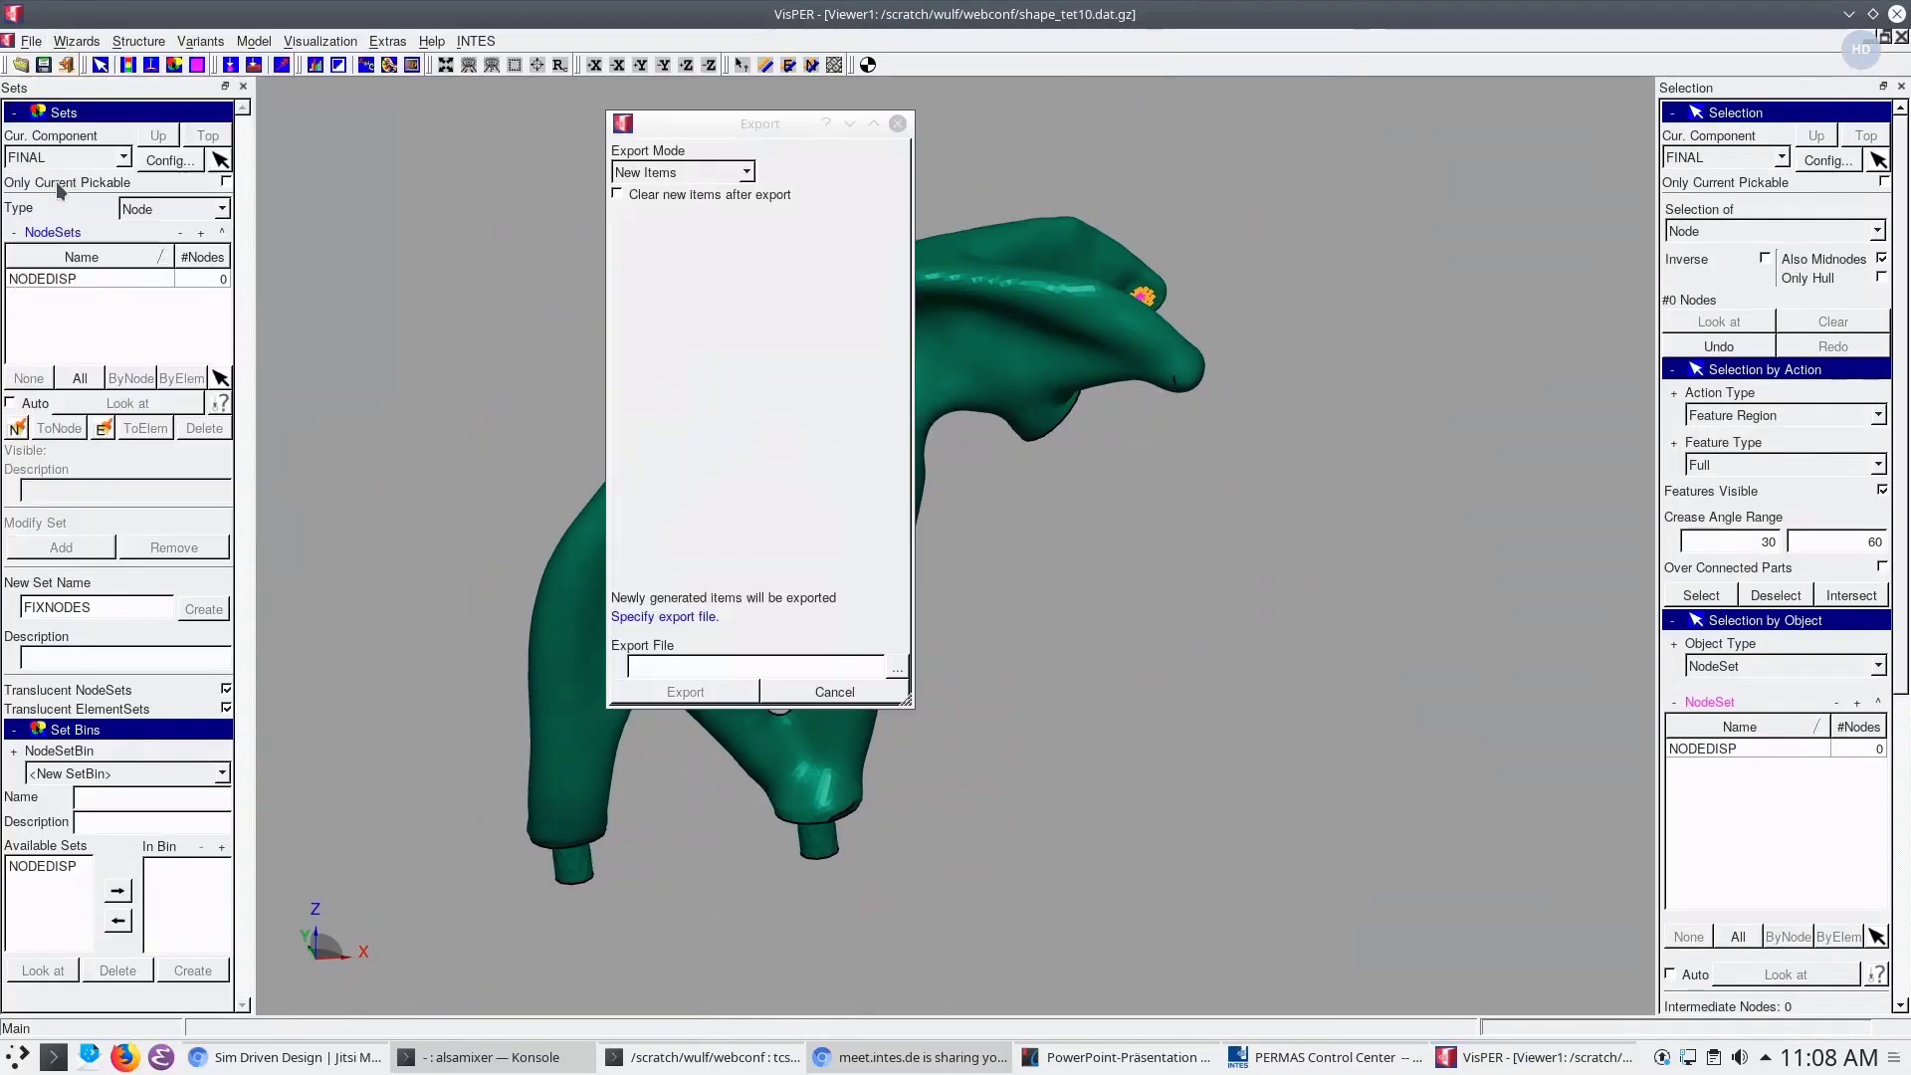
left_click(747, 175)
left_click(725, 233)
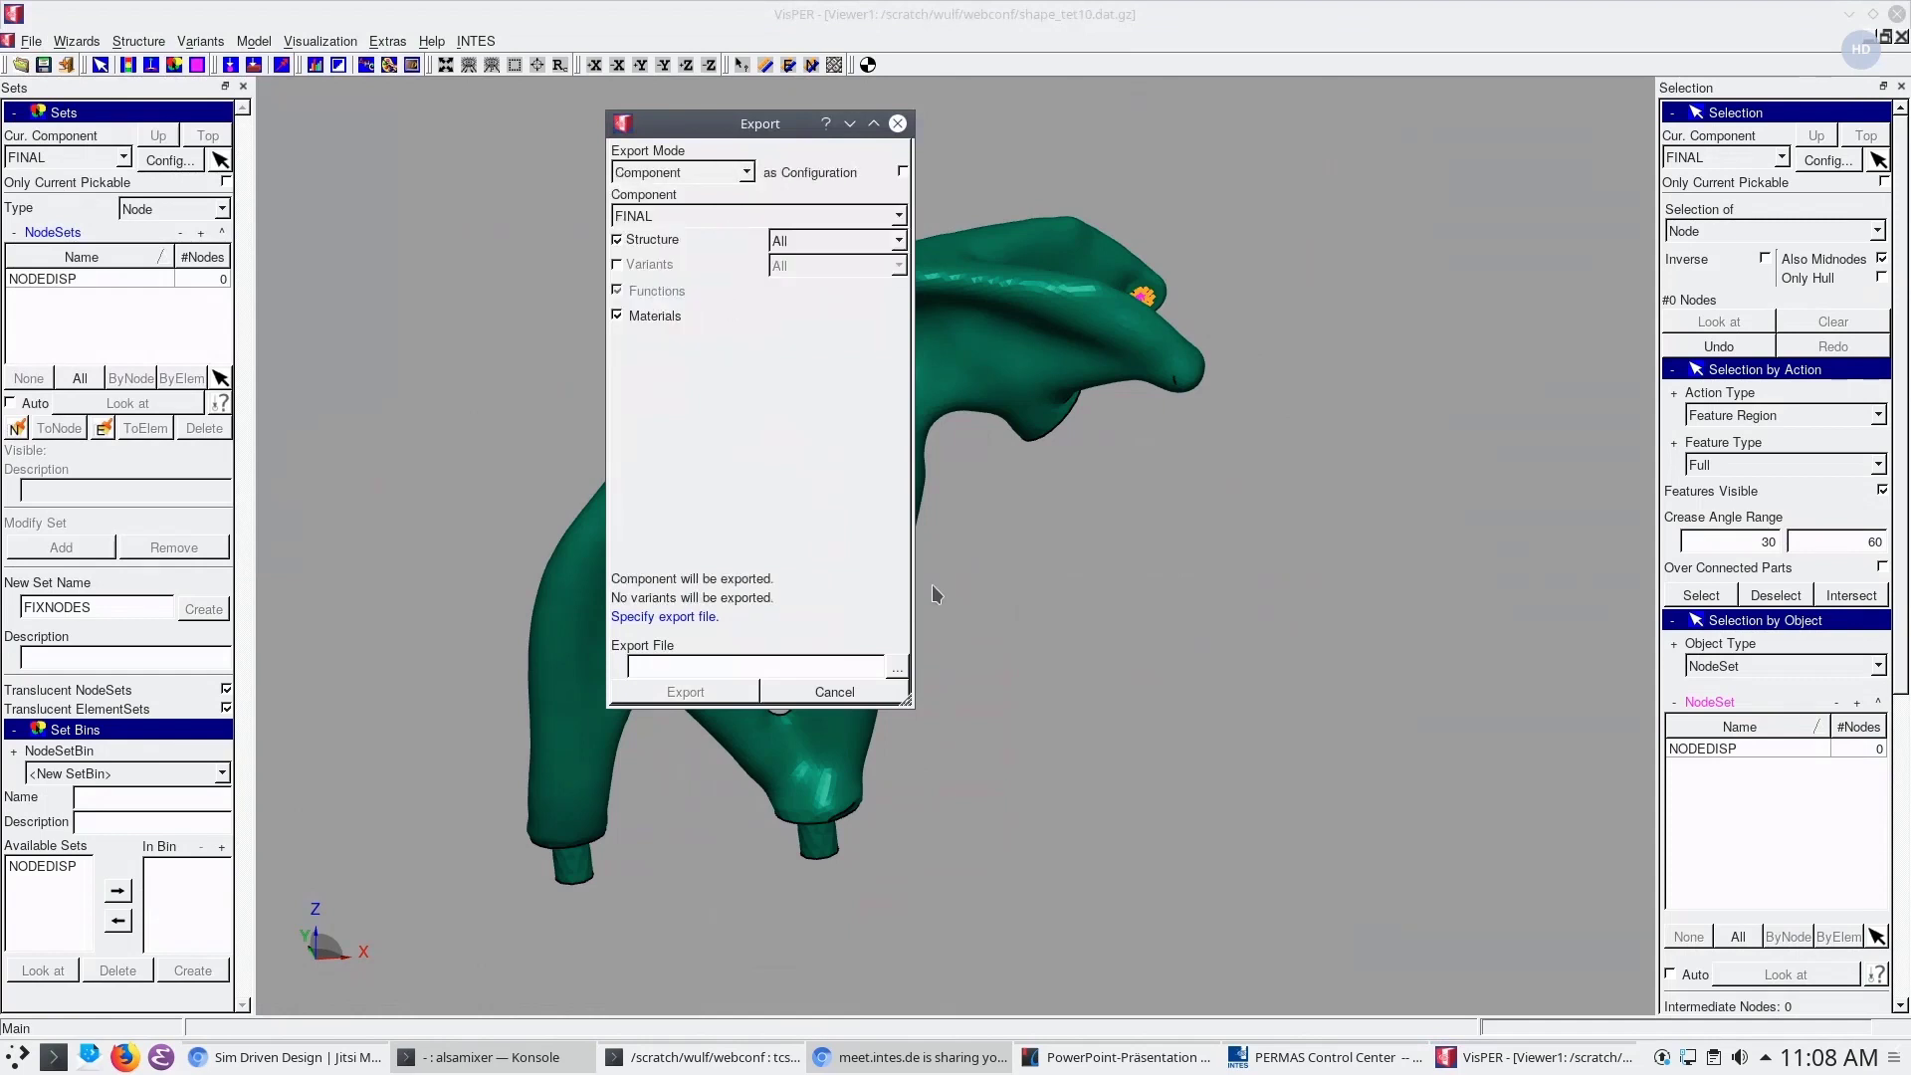
left_click(895, 669)
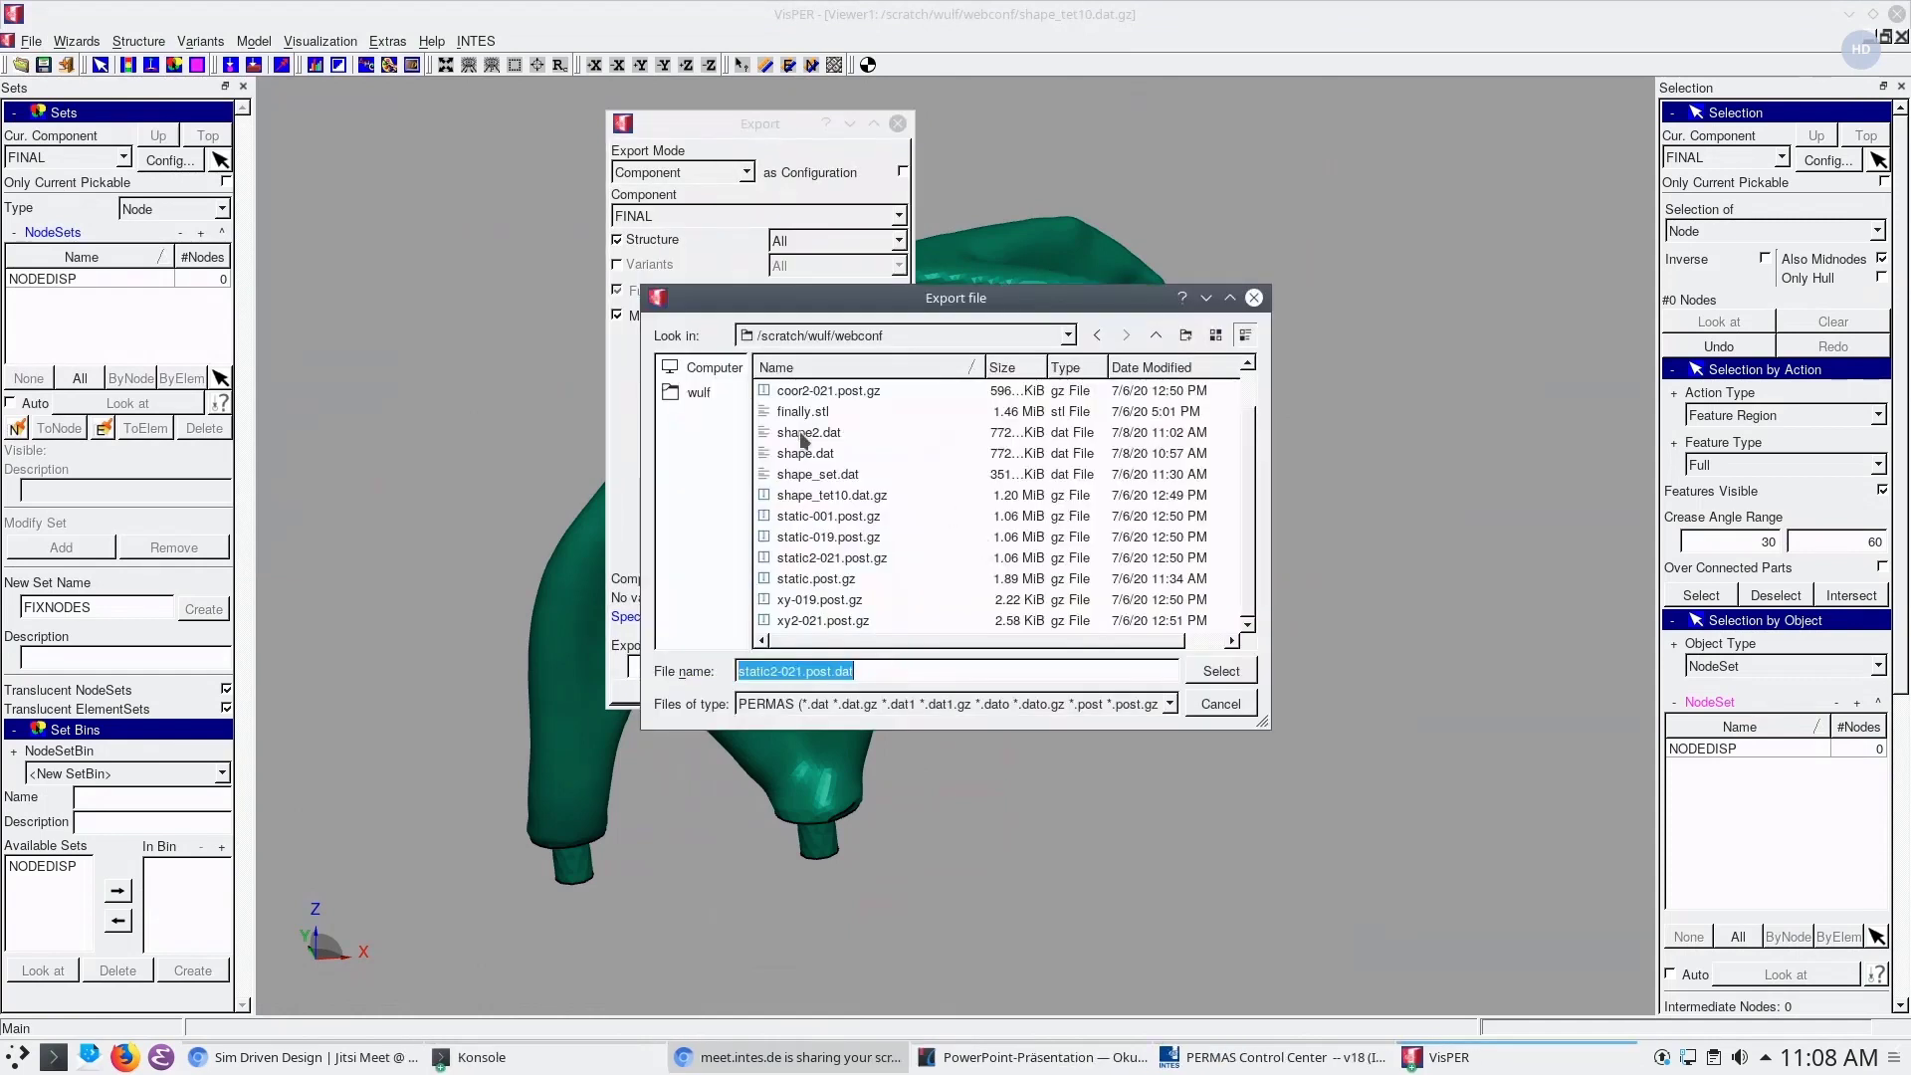
double_click(803, 412)
left_click(913, 516)
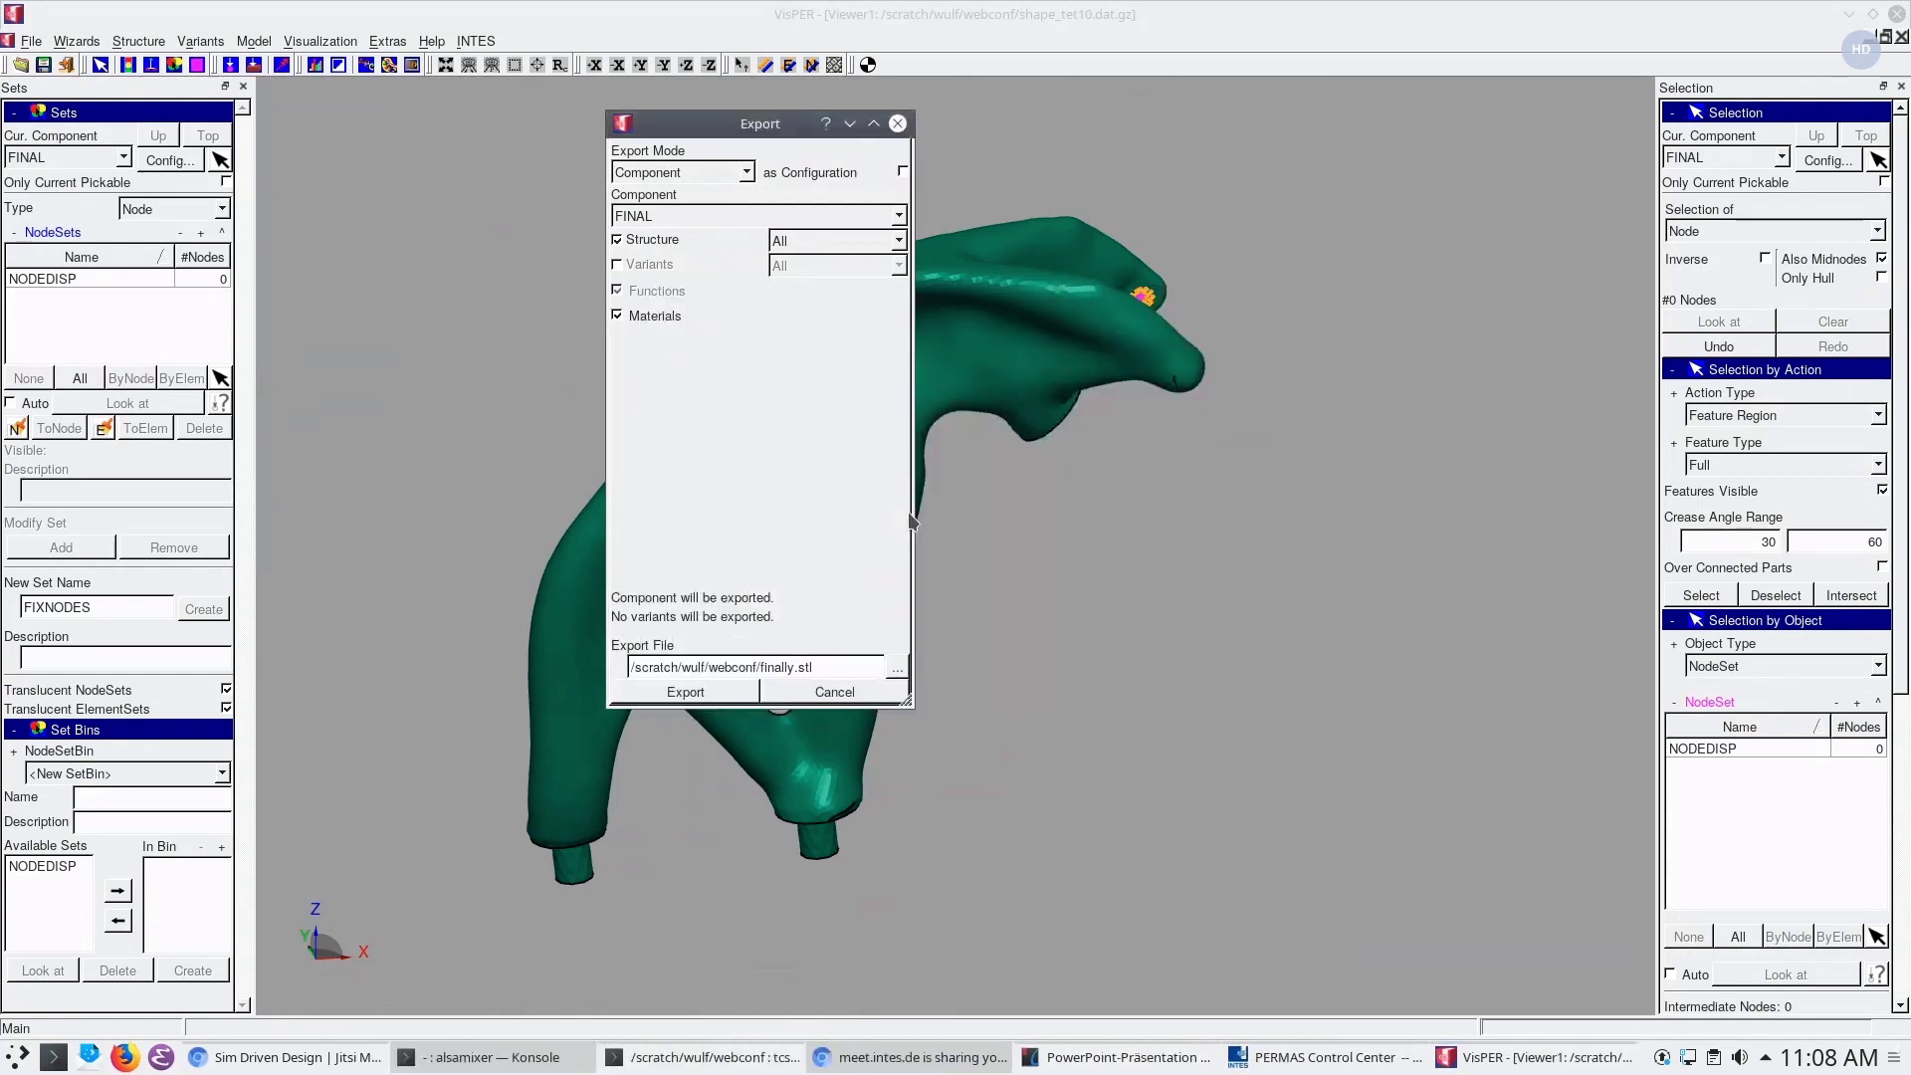
left_click(708, 696)
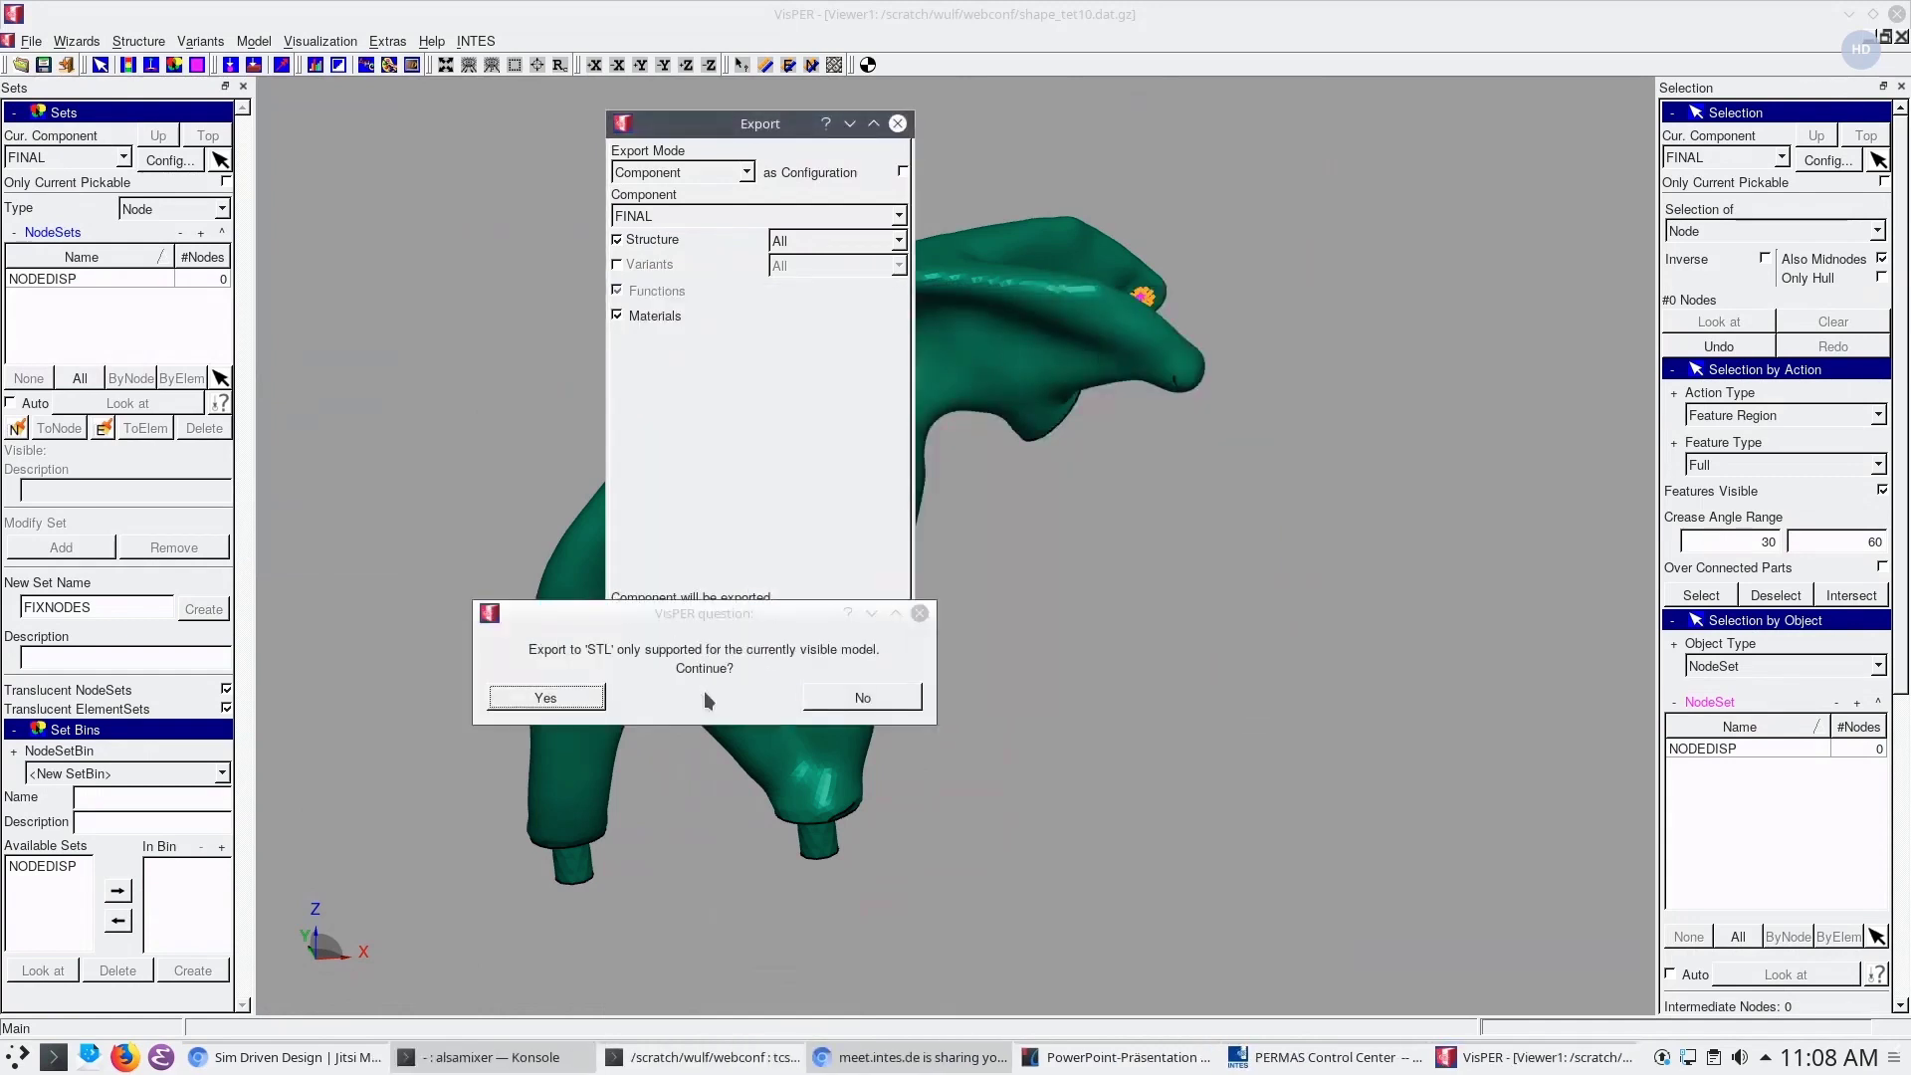
left_click(537, 699)
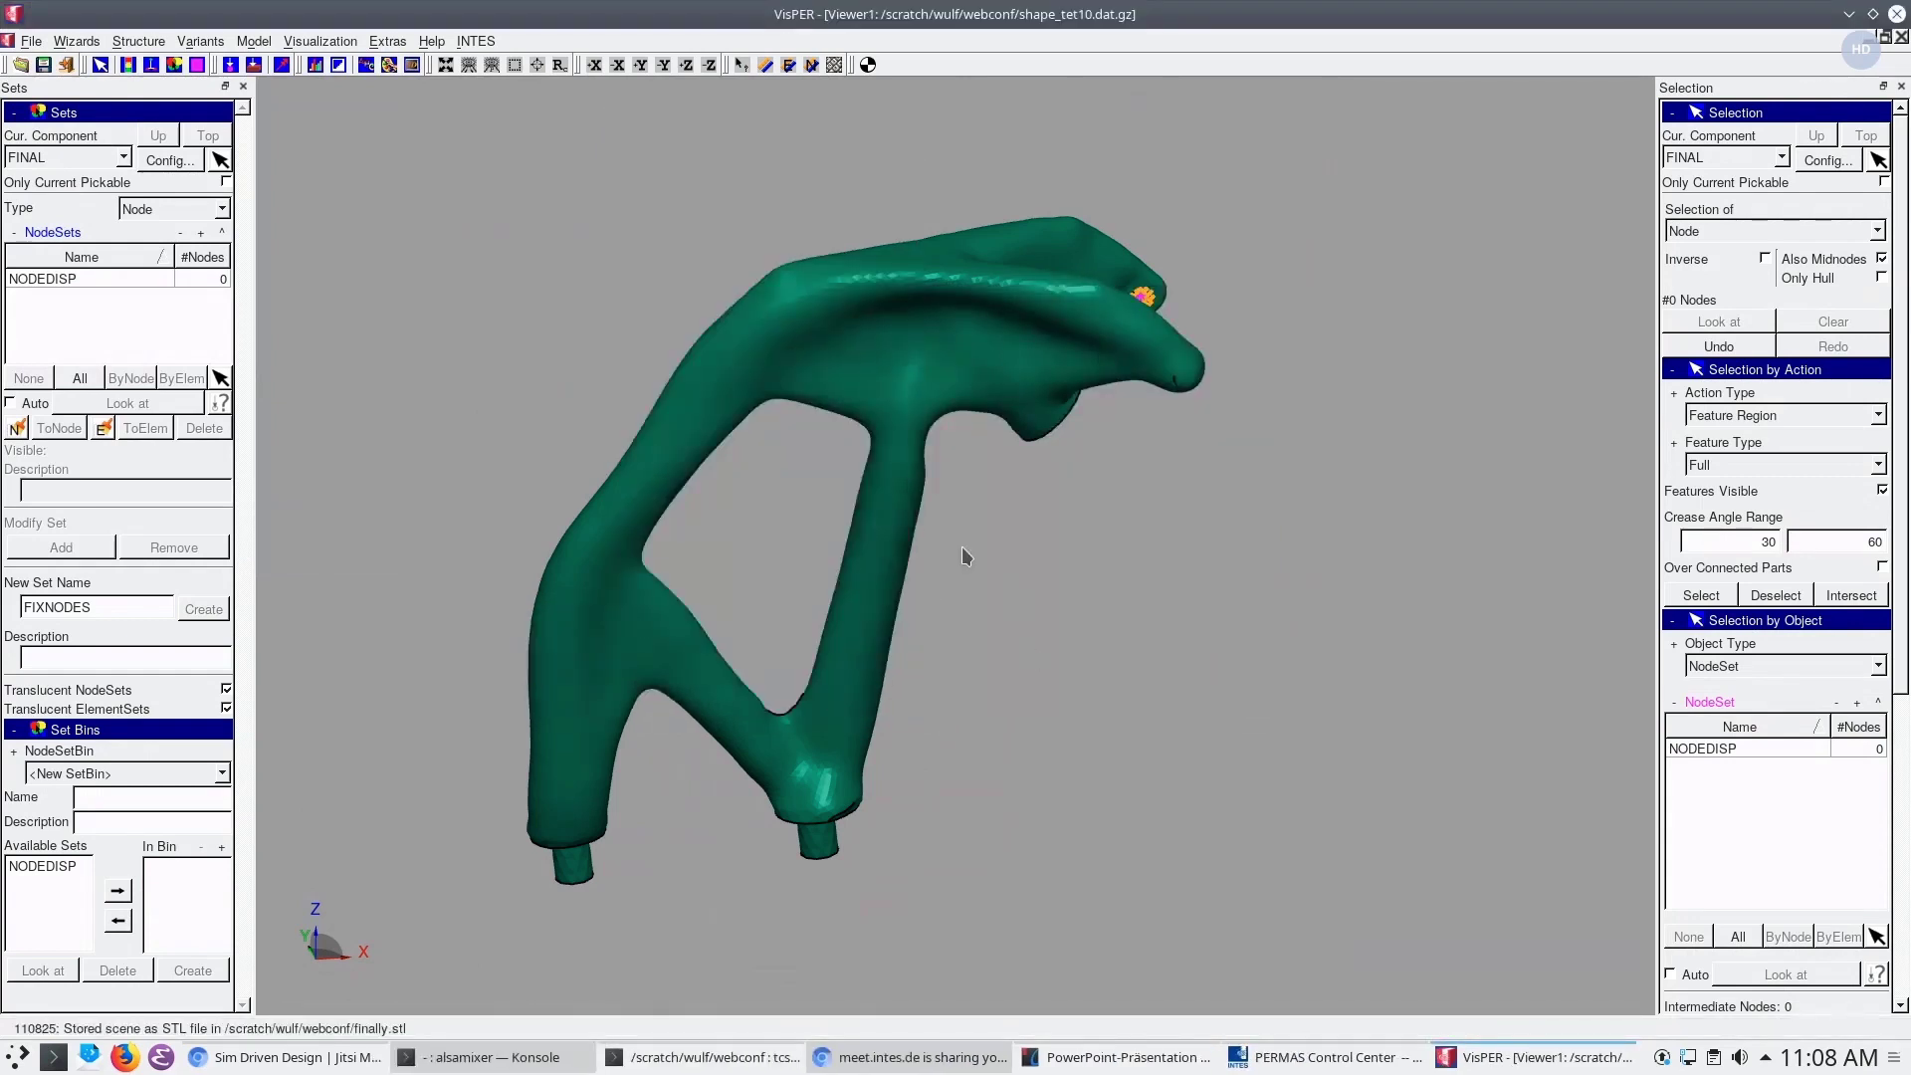
scroll(961, 547, "up", 2)
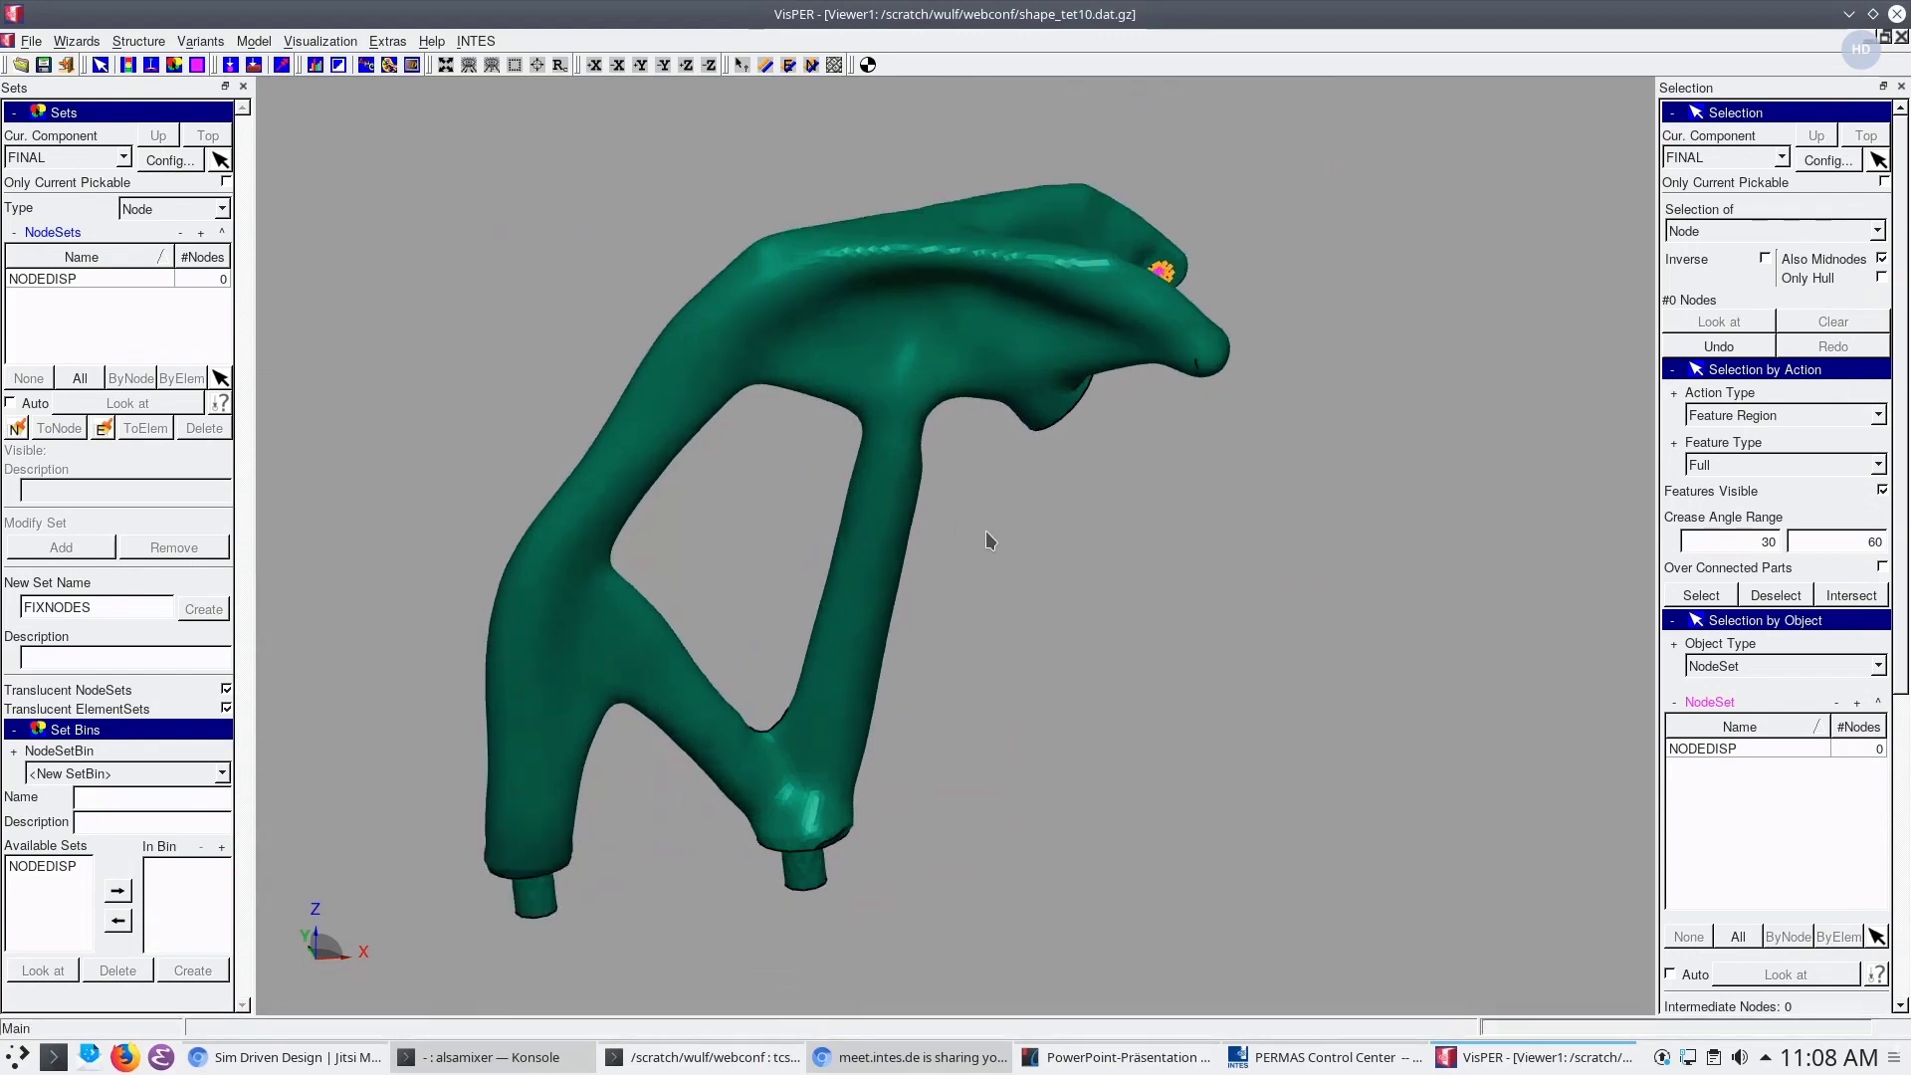
left_click_drag(989, 540, 1437, 811)
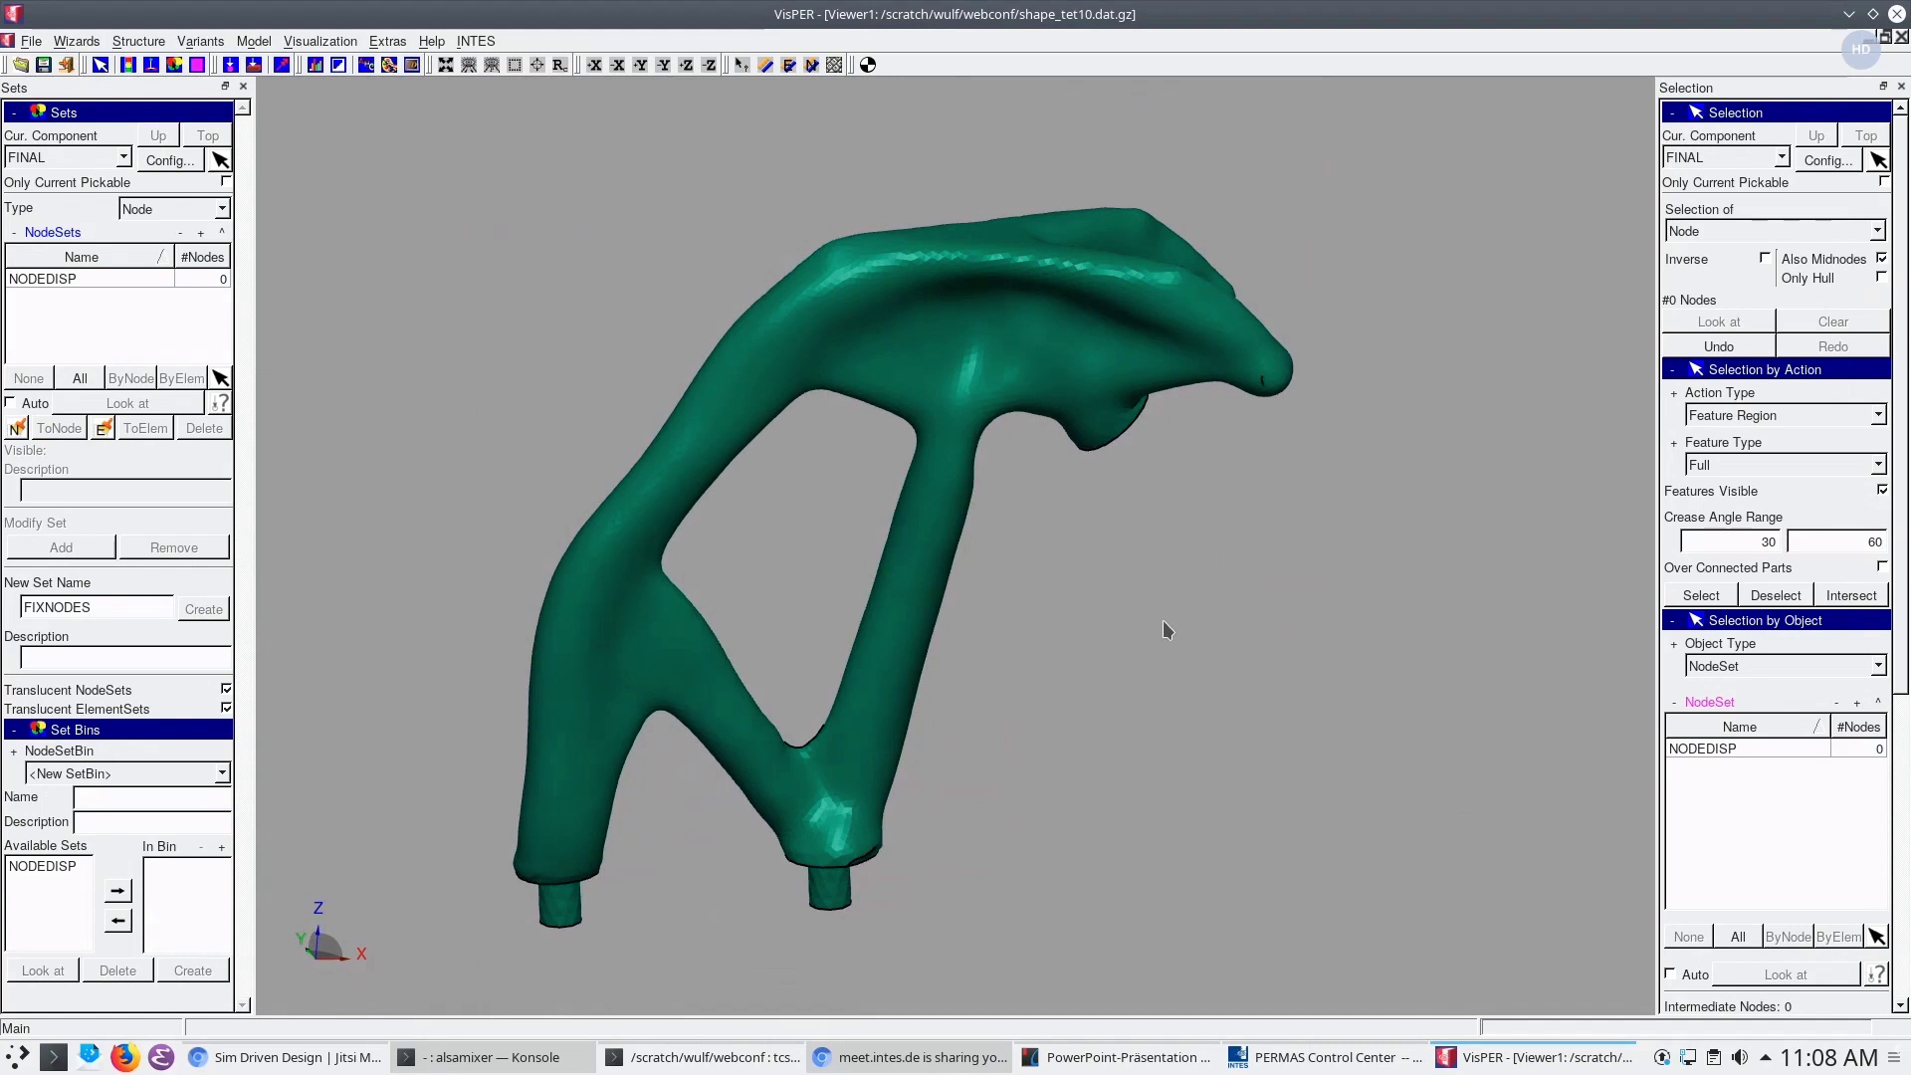
left_click_drag(1221, 676, 1040, 727)
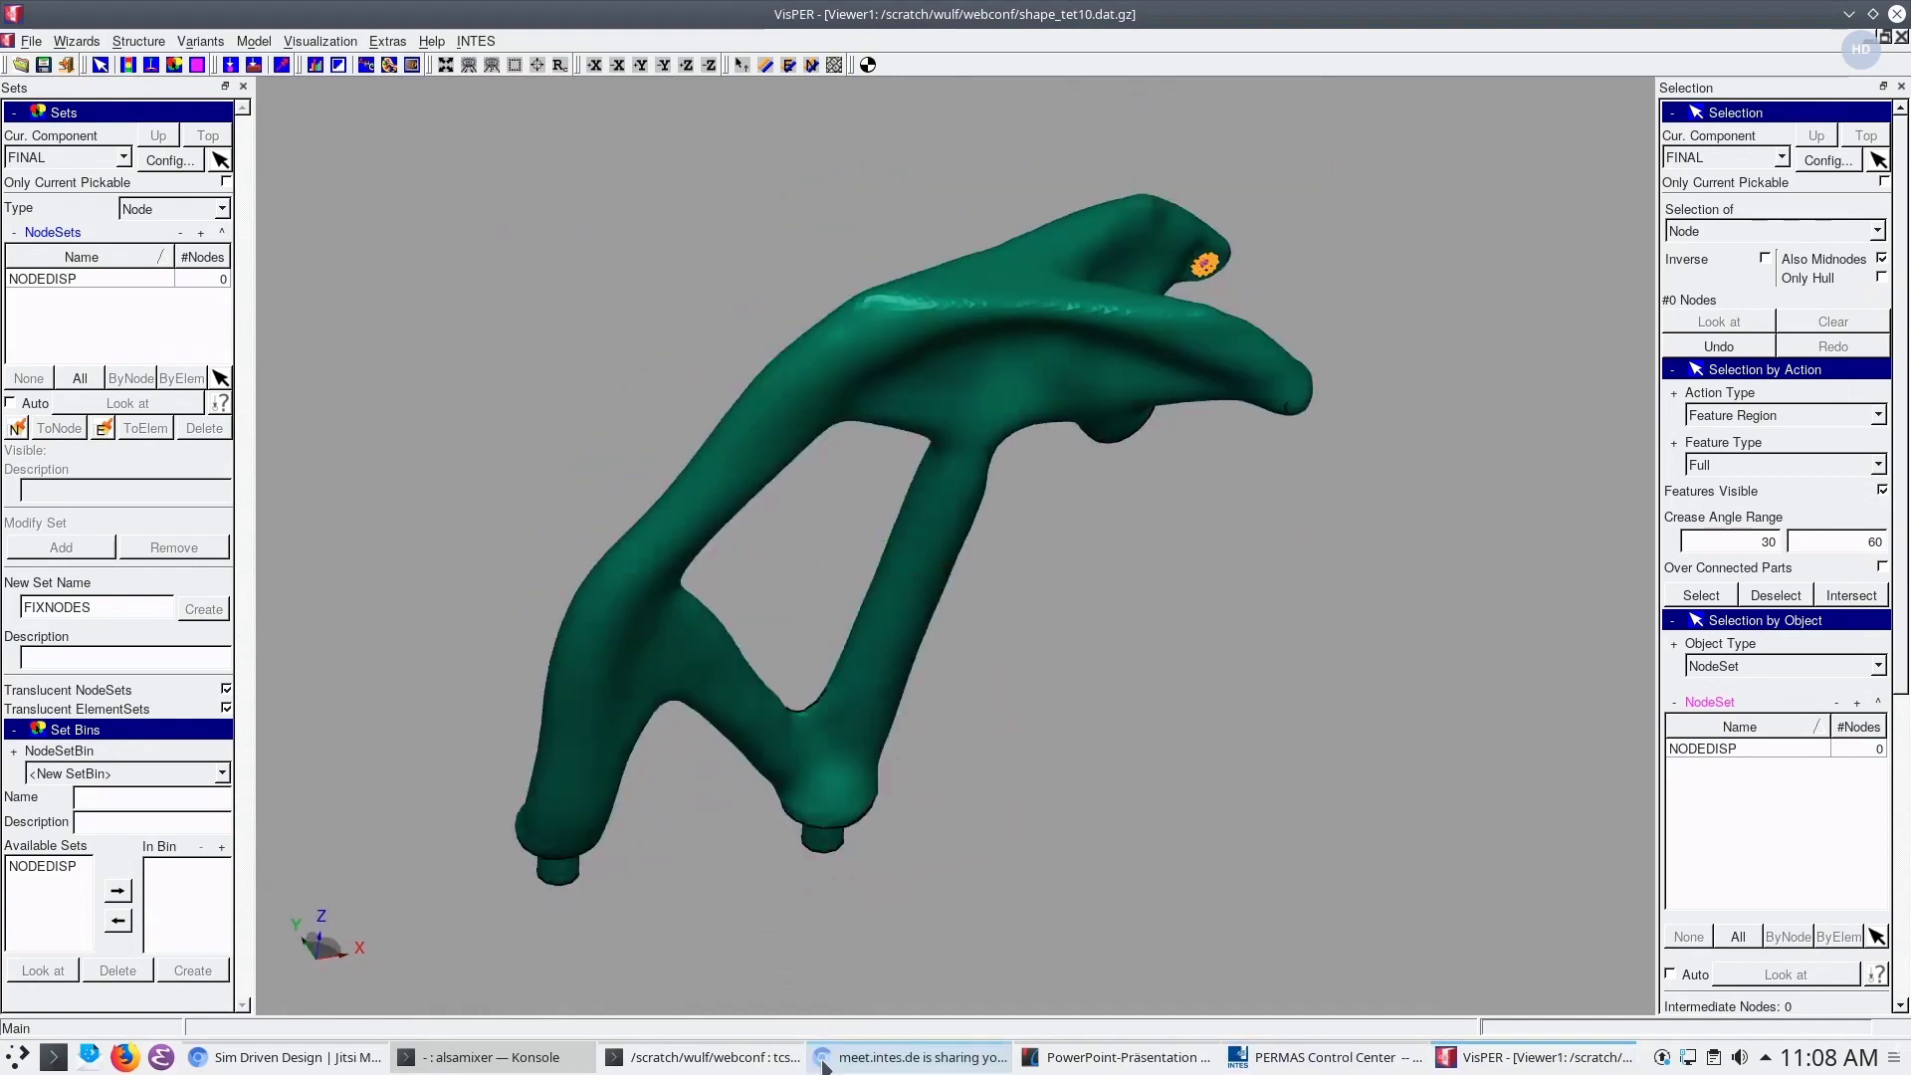
Switch to the slides in Okular and show the Summary slide in presentation mode, dismissing the information message
left_click(1095, 1059)
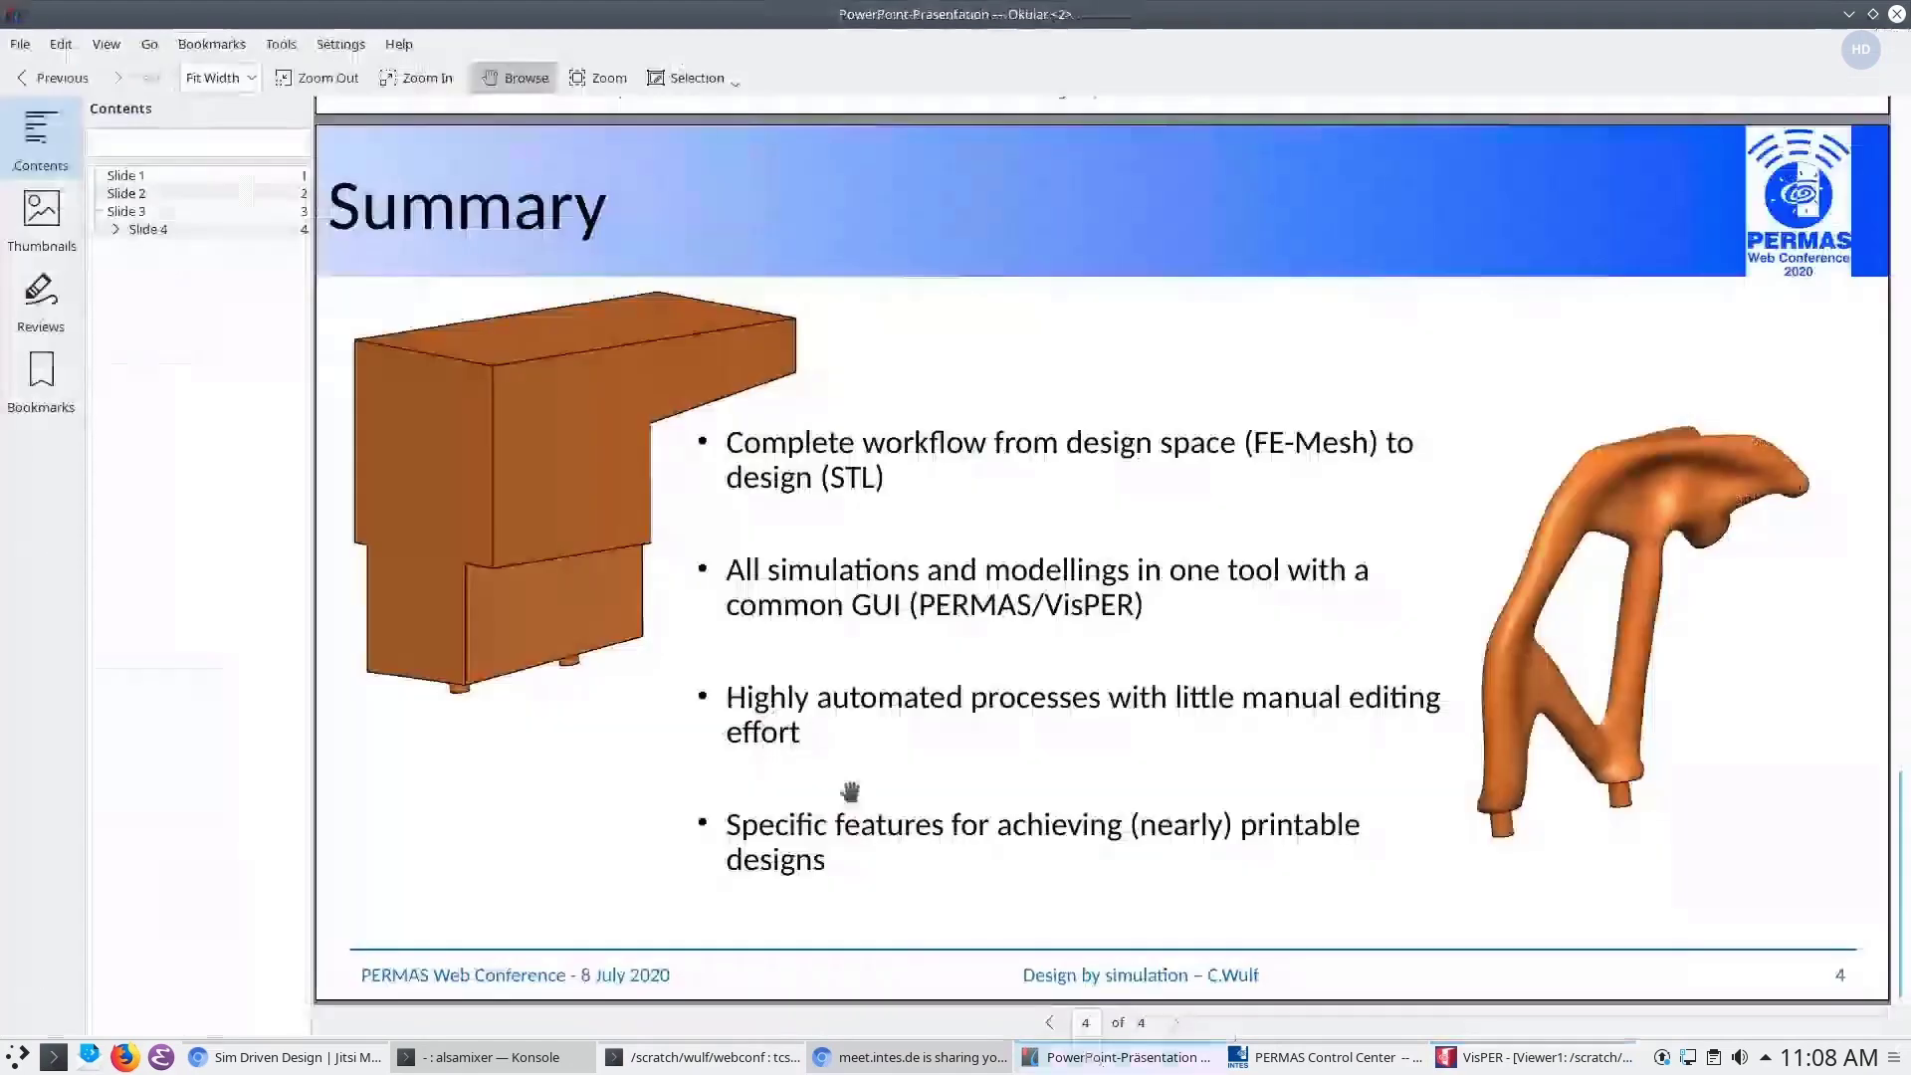
left_click(113, 46)
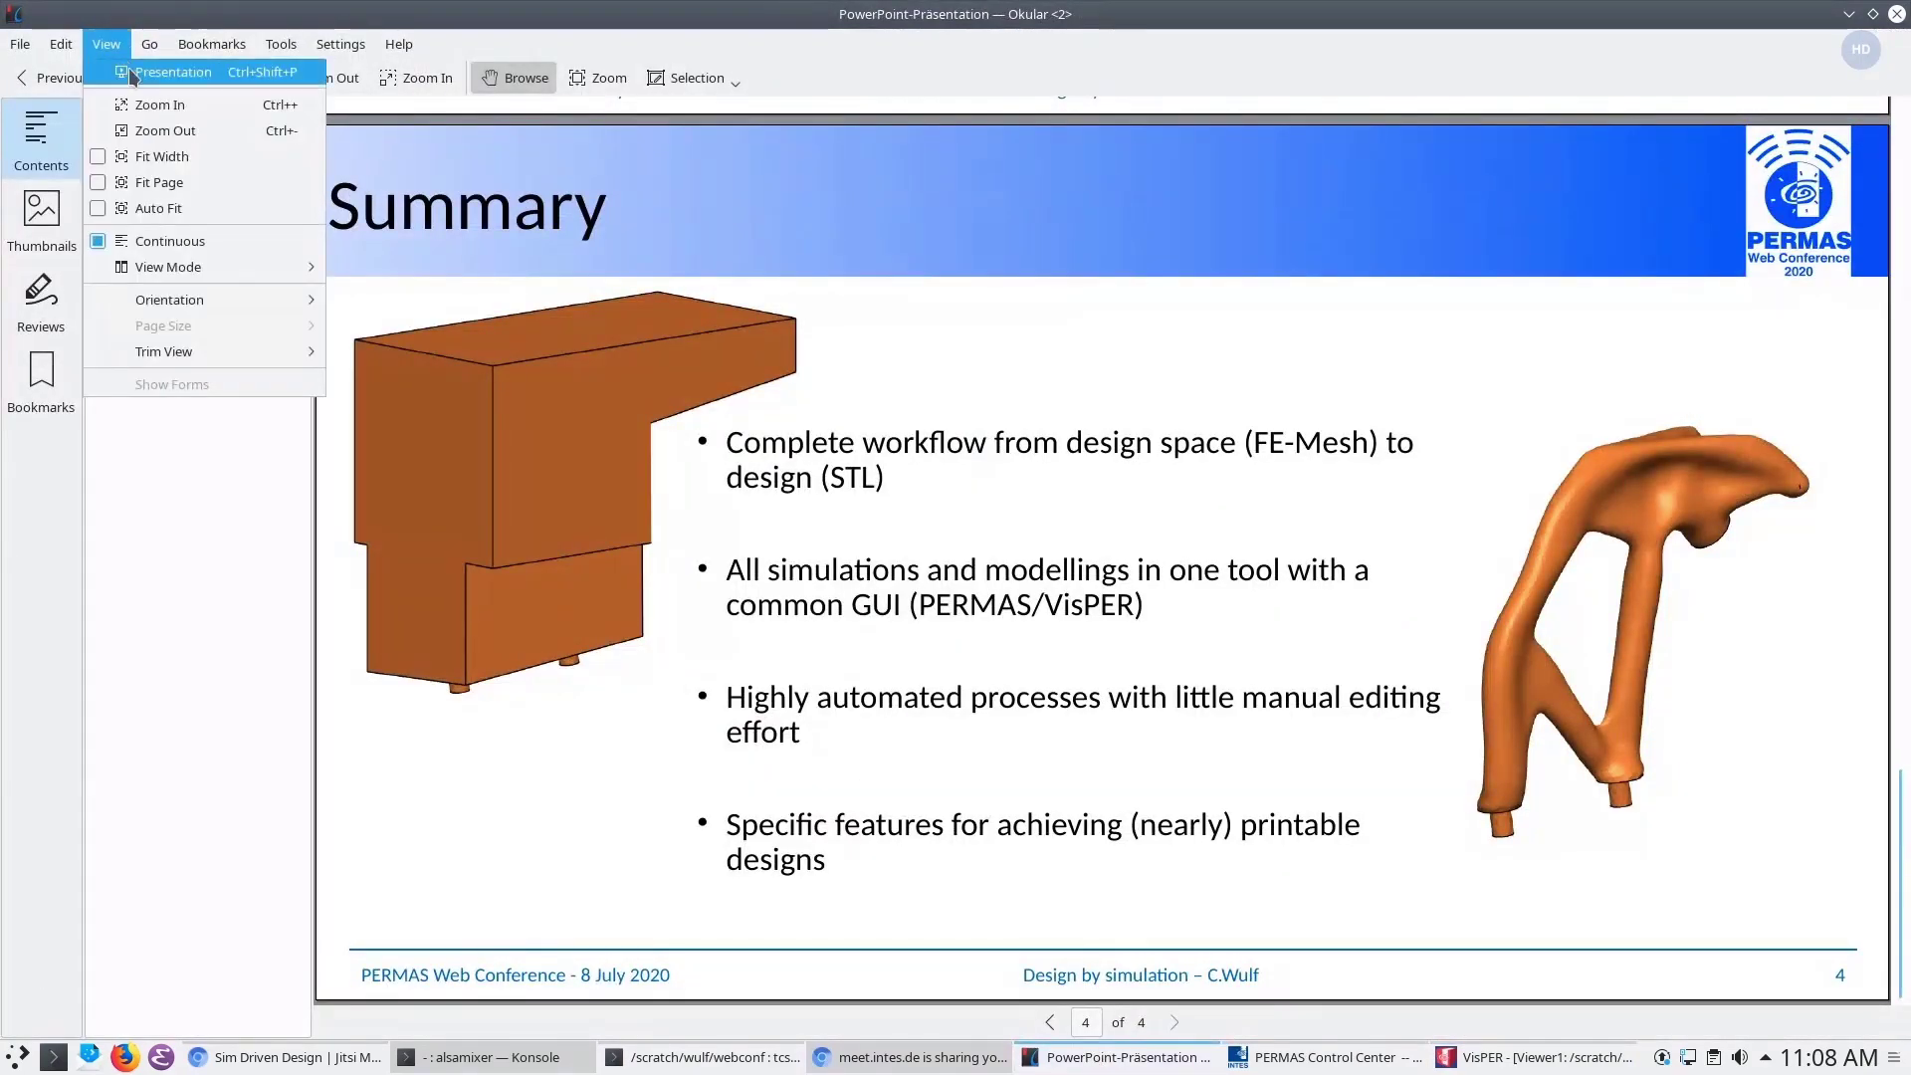
left_click(164, 73)
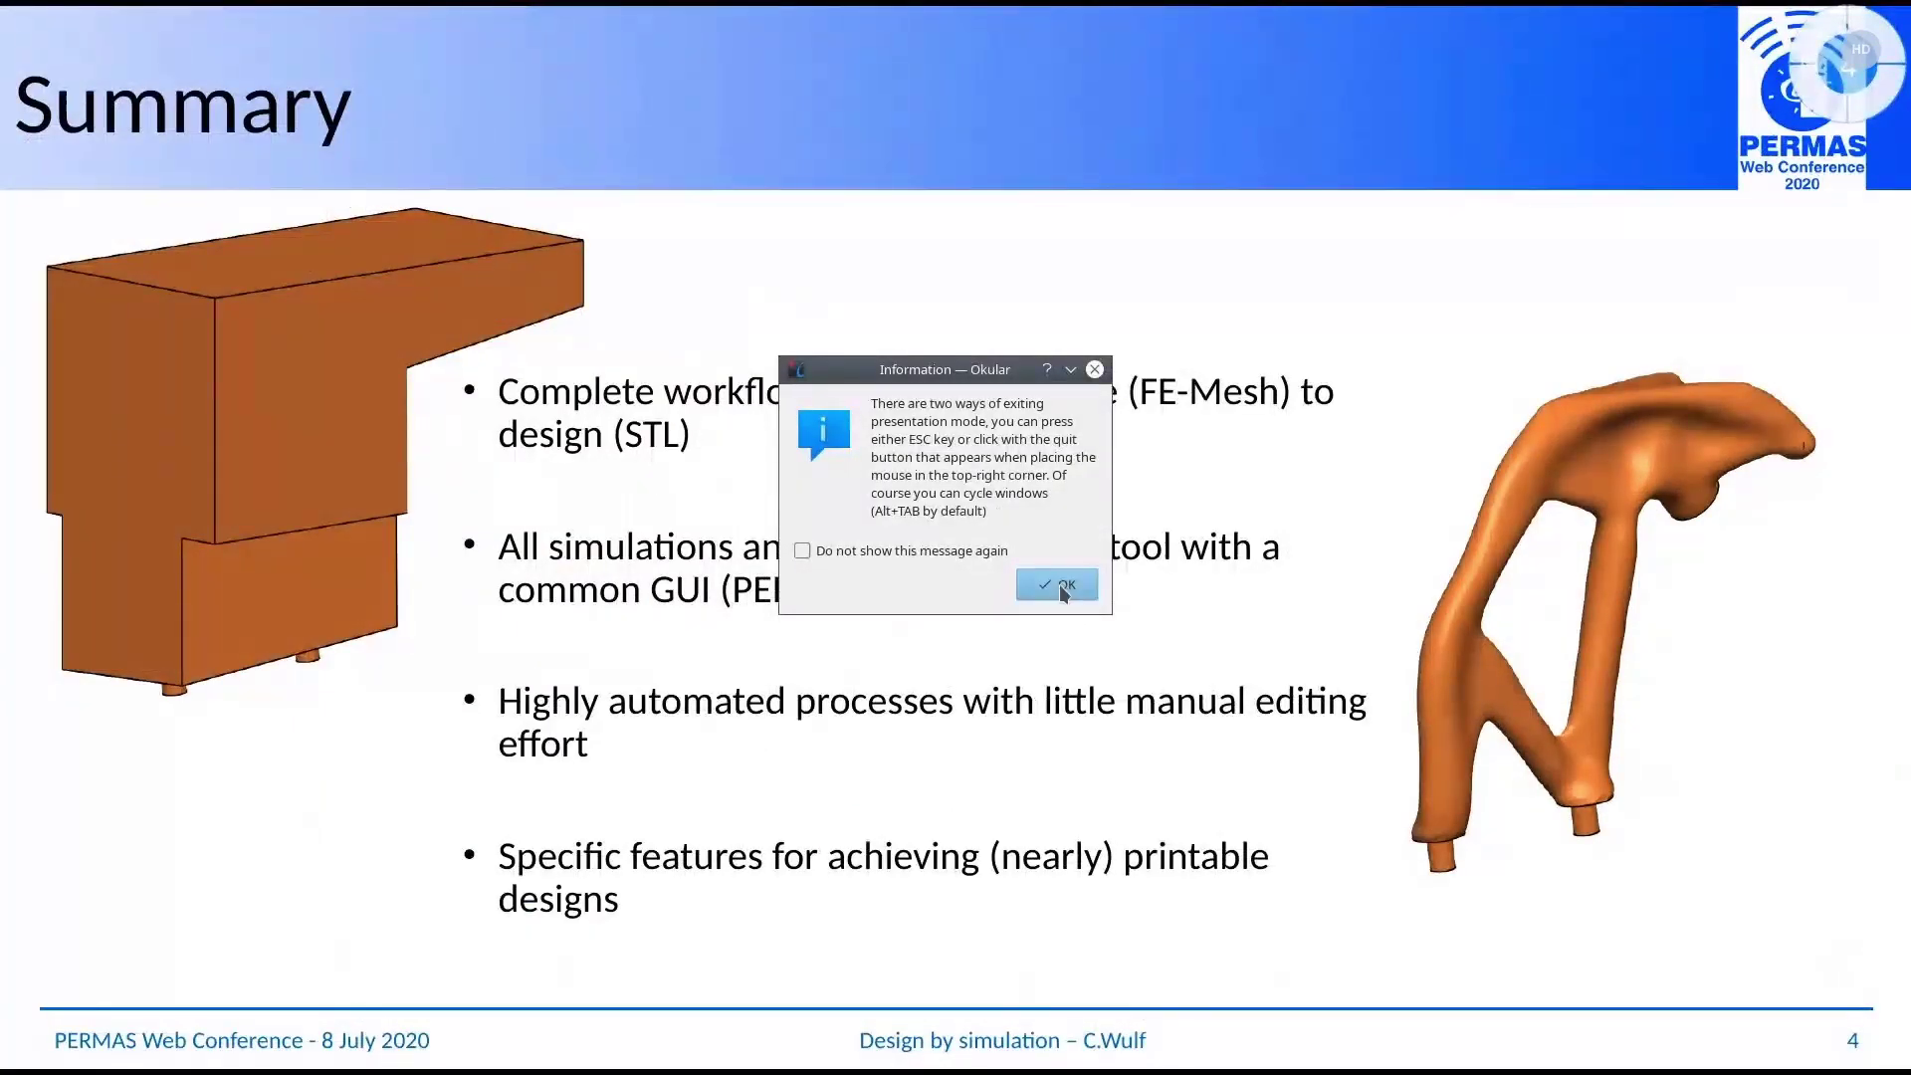
left_click(1061, 586)
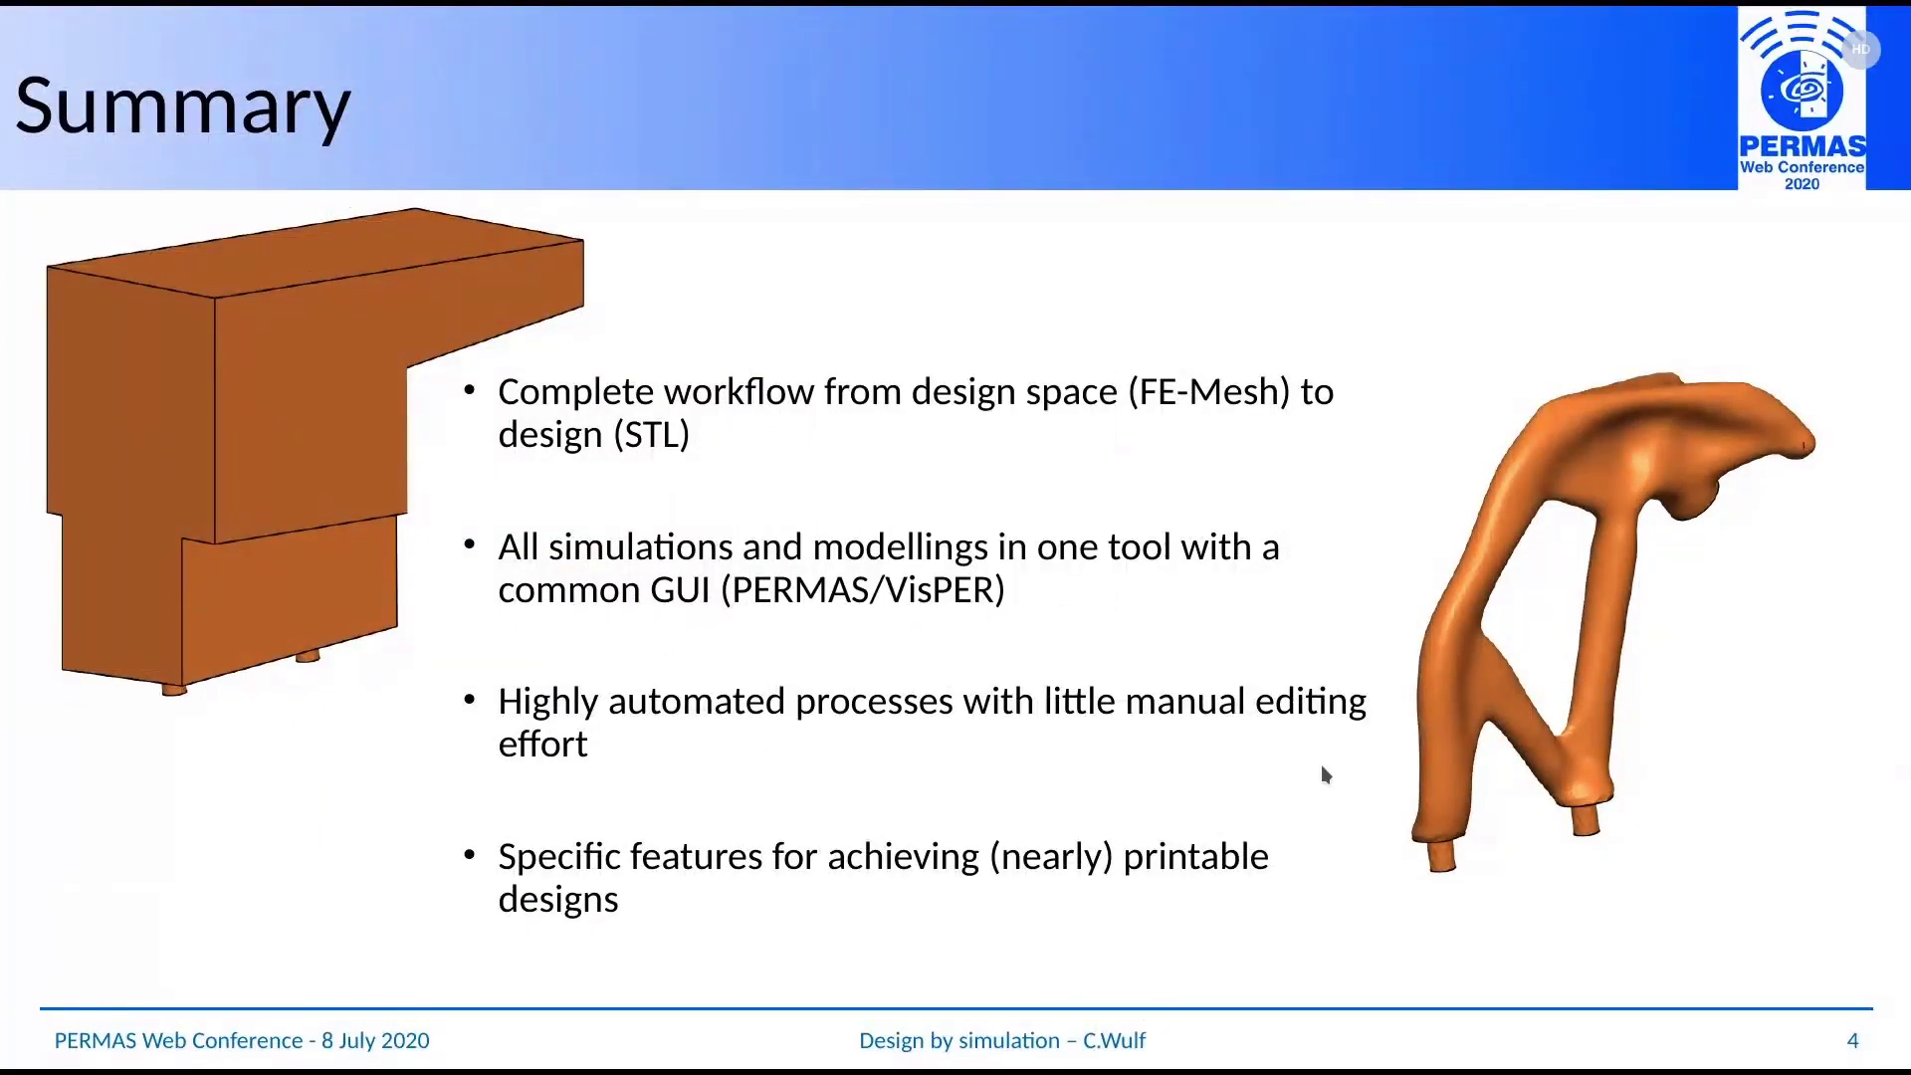